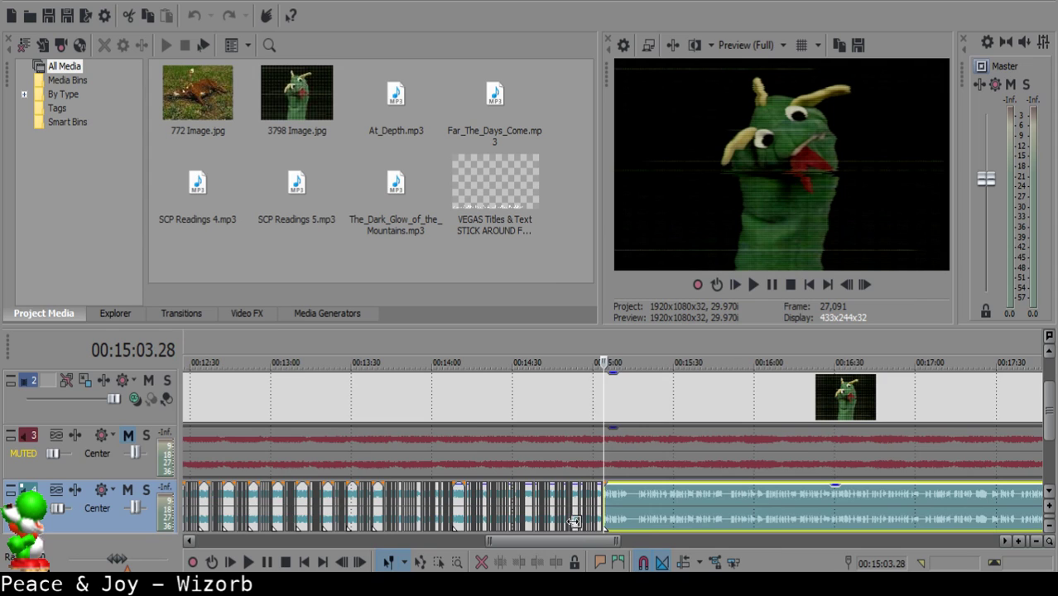
# Look over the cut narration clips and the uncut remainder on audio track 4 around 00:15:03.
pyautogui.scroll(-10, 578, 529)
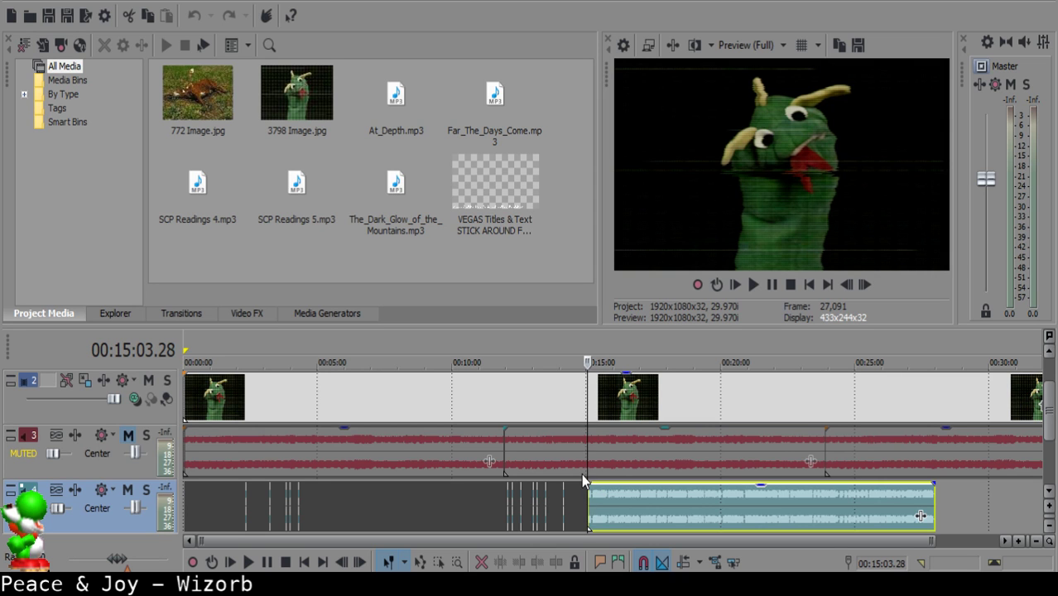
pyautogui.scroll(10, 689, 468)
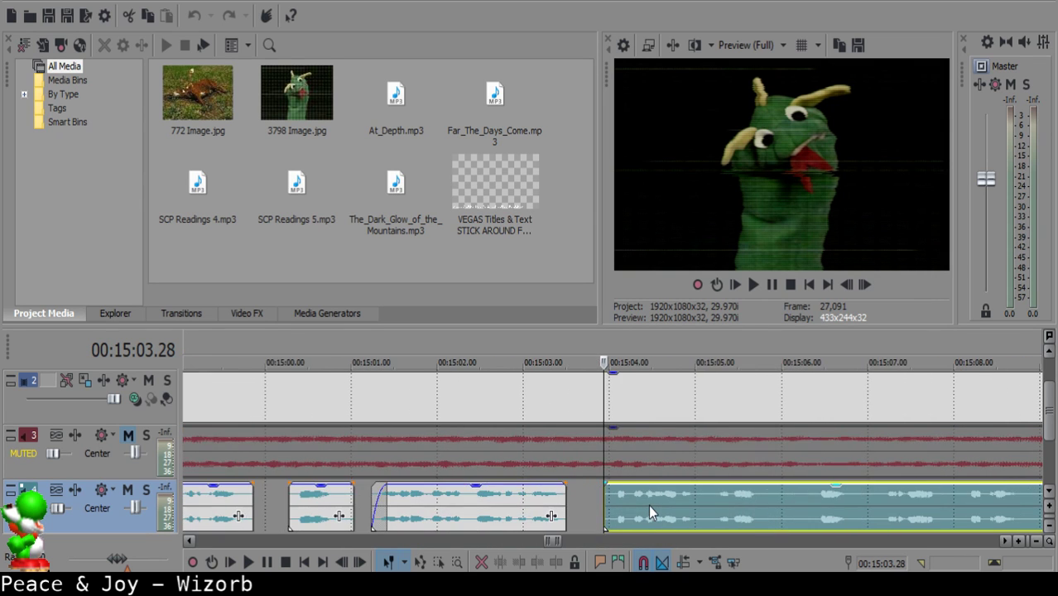
pyautogui.scroll(-2, 649, 505)
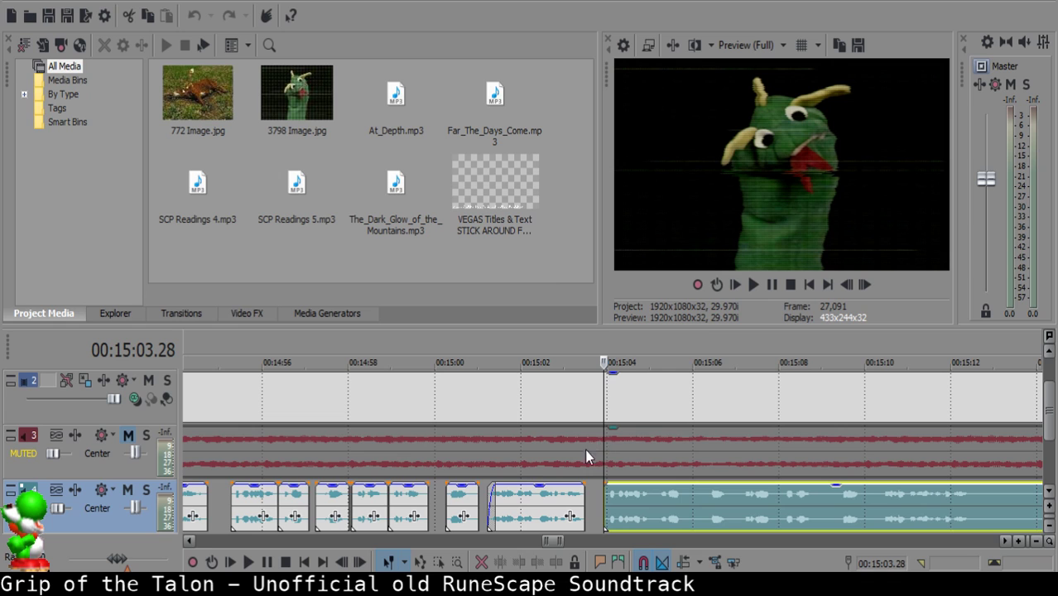
pyautogui.click(534, 522)
pyautogui.scroll(-10, 808, 459)
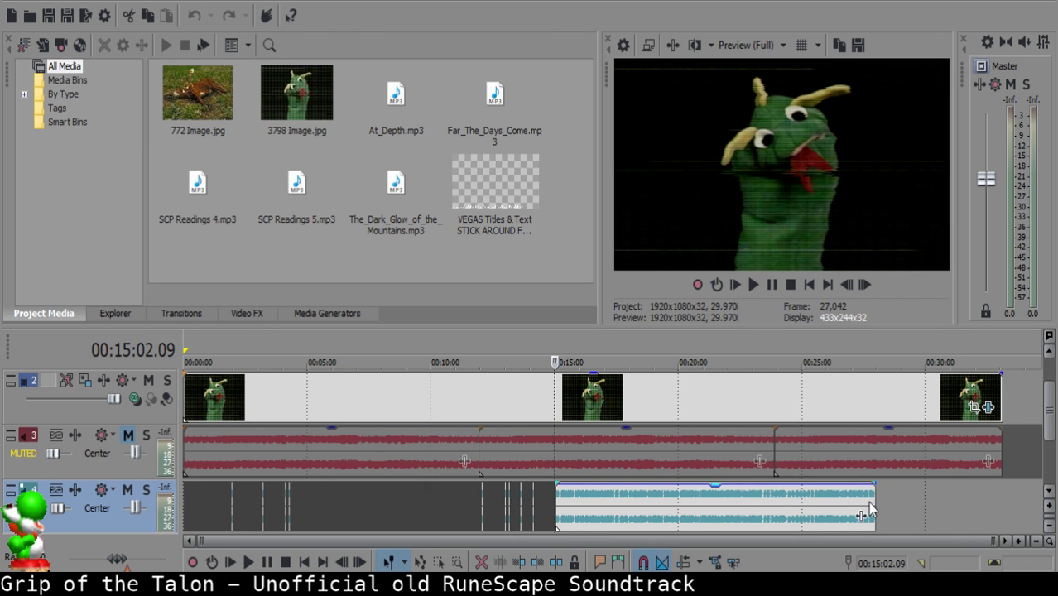
pyautogui.scroll(10, 688, 501)
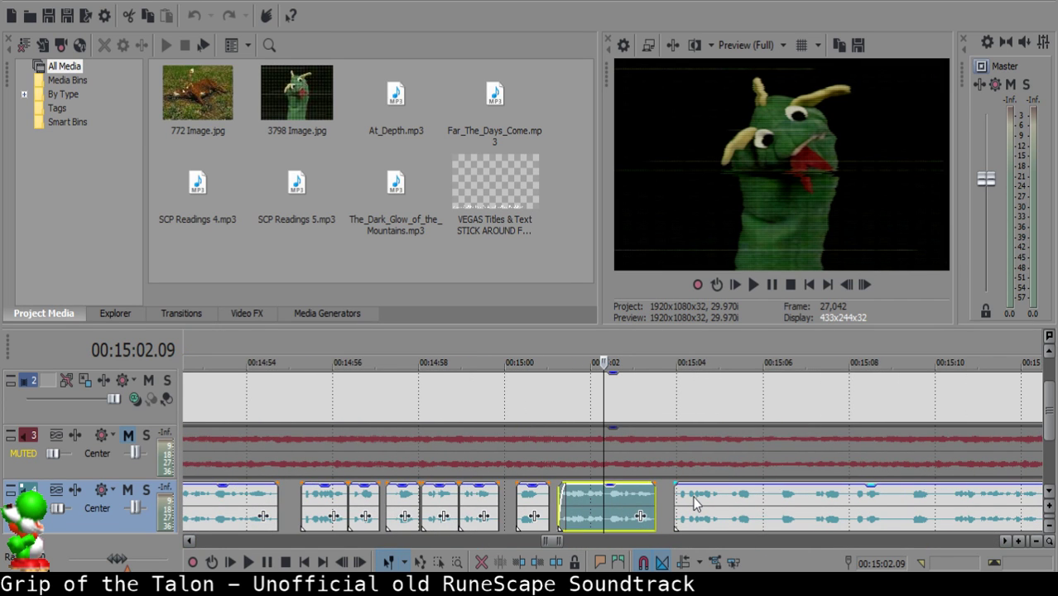
pyautogui.scroll(-8, 694, 503)
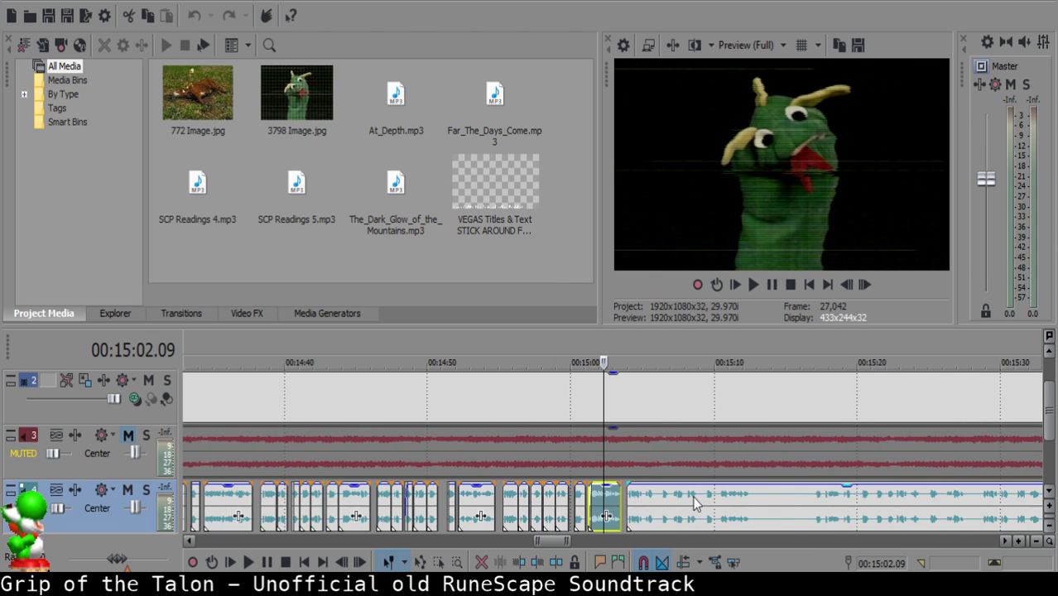
pyautogui.scroll(-8, 694, 502)
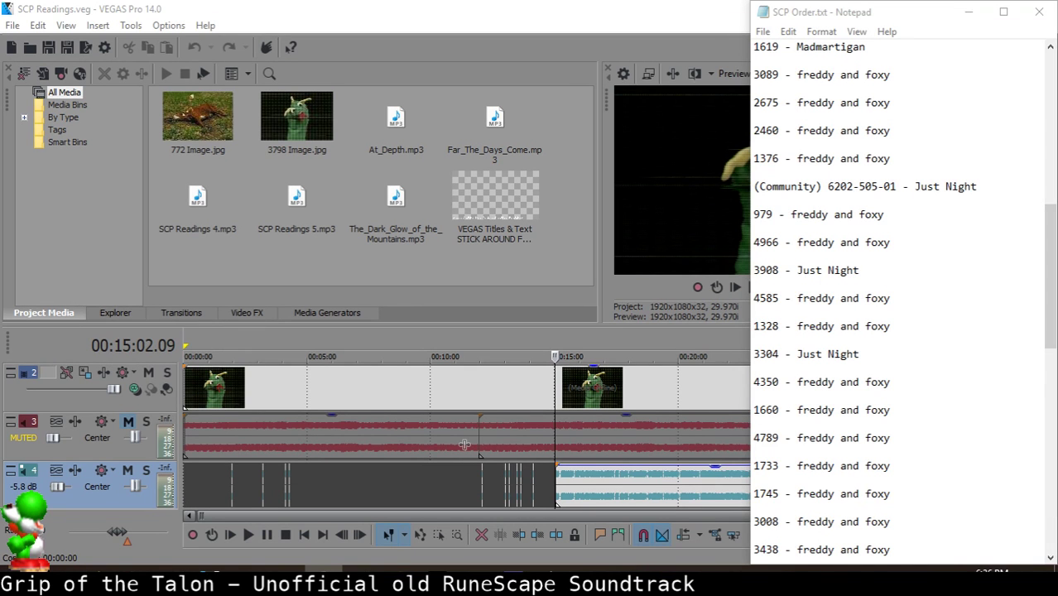
# Review the reading order in SCP Order.txt from entry 1619 down to entry 2635.
pyautogui.click(929, 263)
pyautogui.moveTo(1054, 242)
pyautogui.mouseDown()
pyautogui.moveTo(1056, 228)
pyautogui.moveTo(1056, 237)
pyautogui.mouseUp()
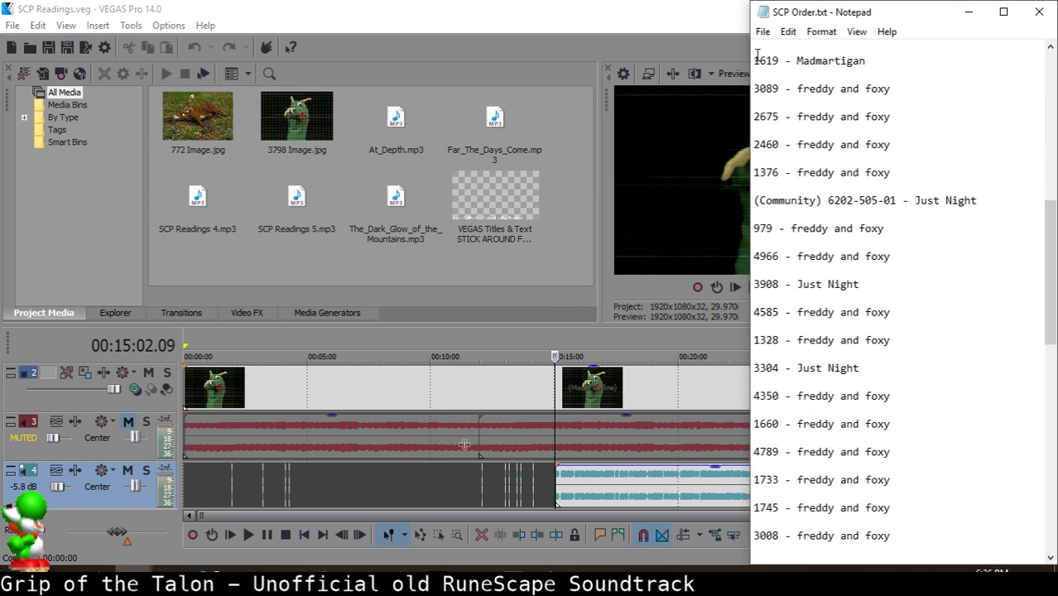
pyautogui.click(758, 117)
pyautogui.click(757, 147)
pyautogui.click(762, 199)
pyautogui.click(776, 424)
pyautogui.scroll(-1, 763, 503)
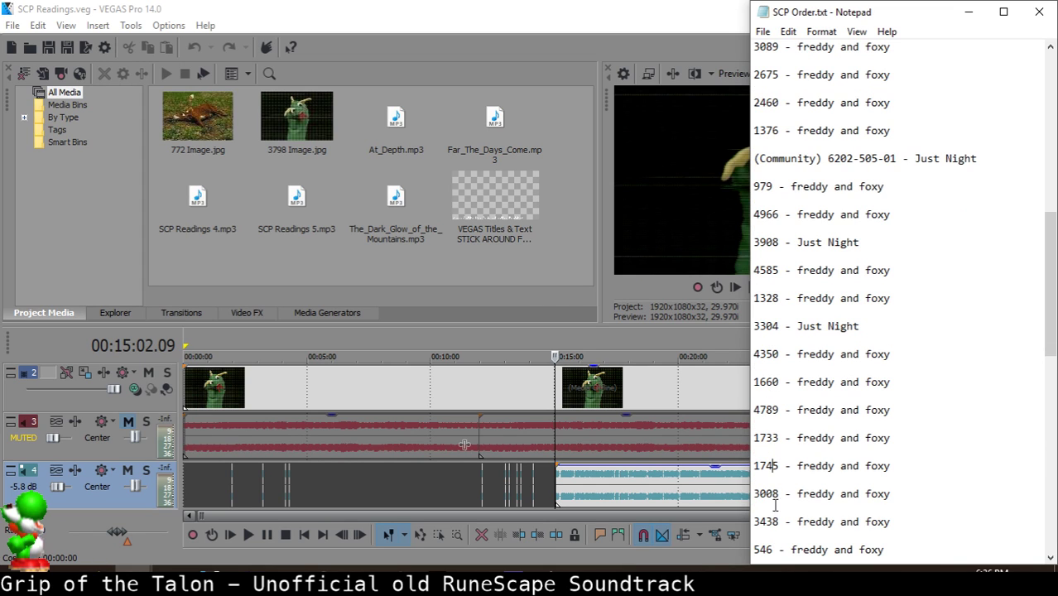
pyautogui.click(769, 520)
pyautogui.scroll(-2, 769, 521)
pyautogui.click(768, 485)
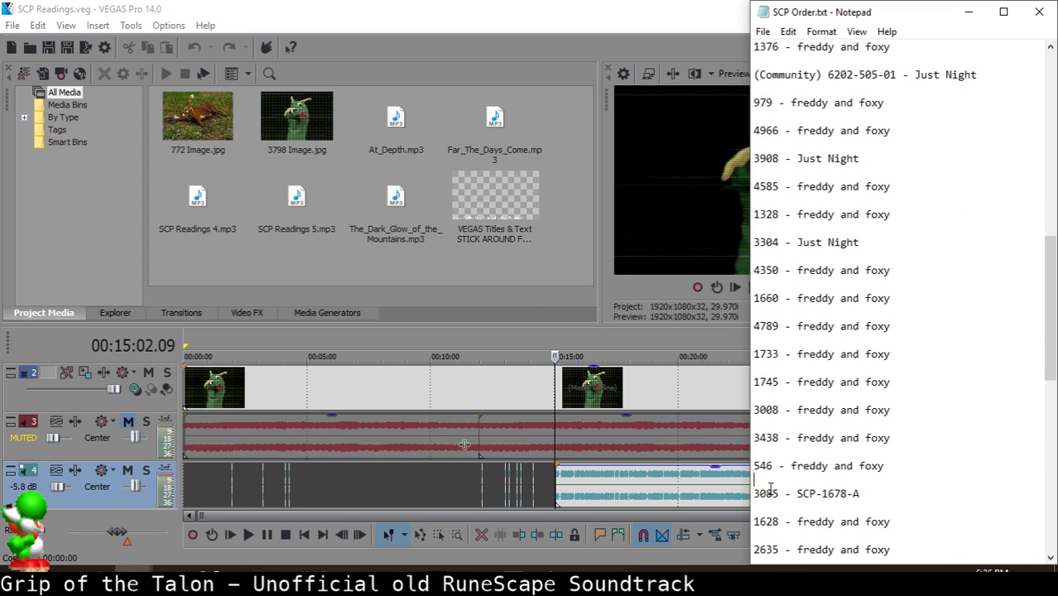
pyautogui.click(773, 494)
pyautogui.scroll(-1, 774, 497)
pyautogui.click(773, 499)
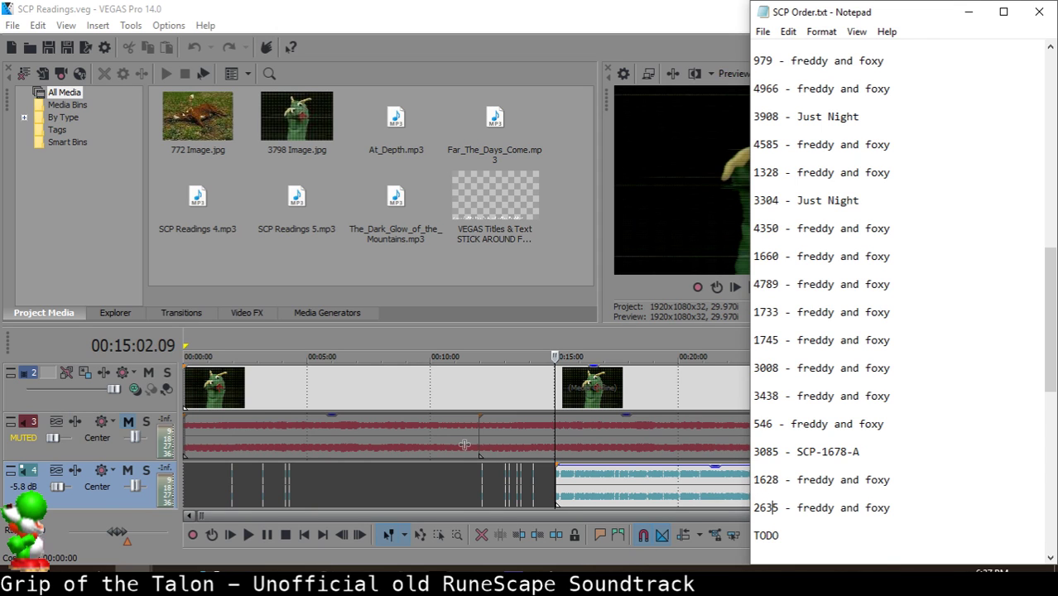
# Switch back to VEGAS Pro and play the narration from the last cut clip into the start of the uncut remainder.
pyautogui.hotkey('alt', 'Tab')
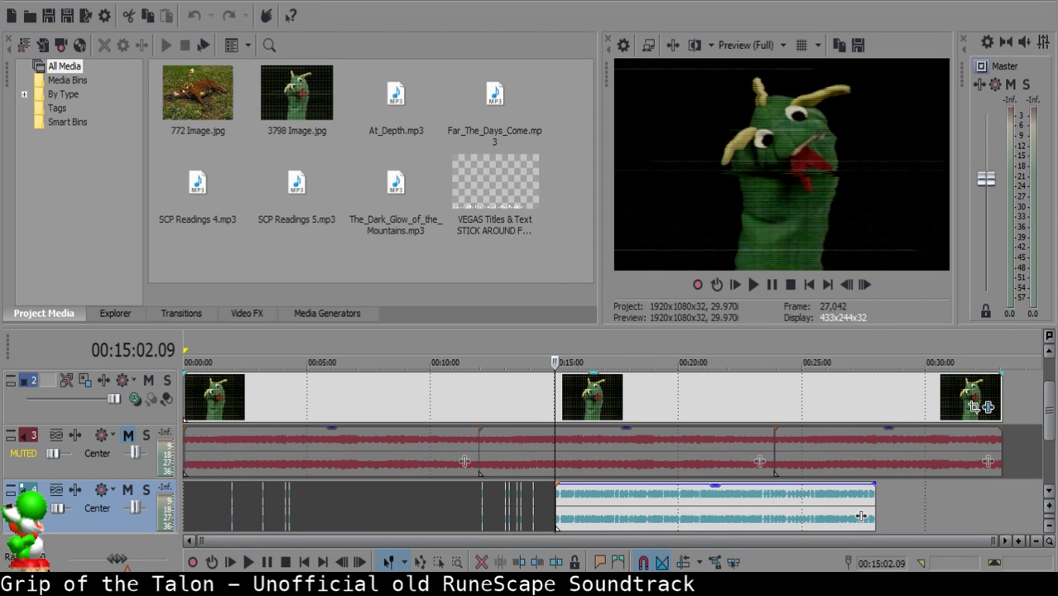
pyautogui.click(559, 494)
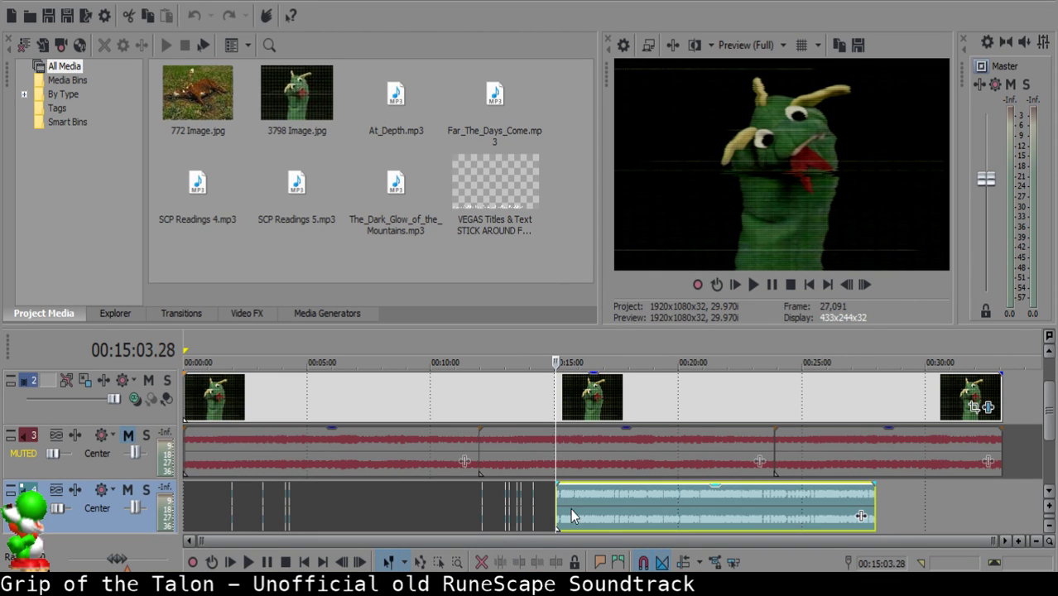
pyautogui.scroll(6, 571, 508)
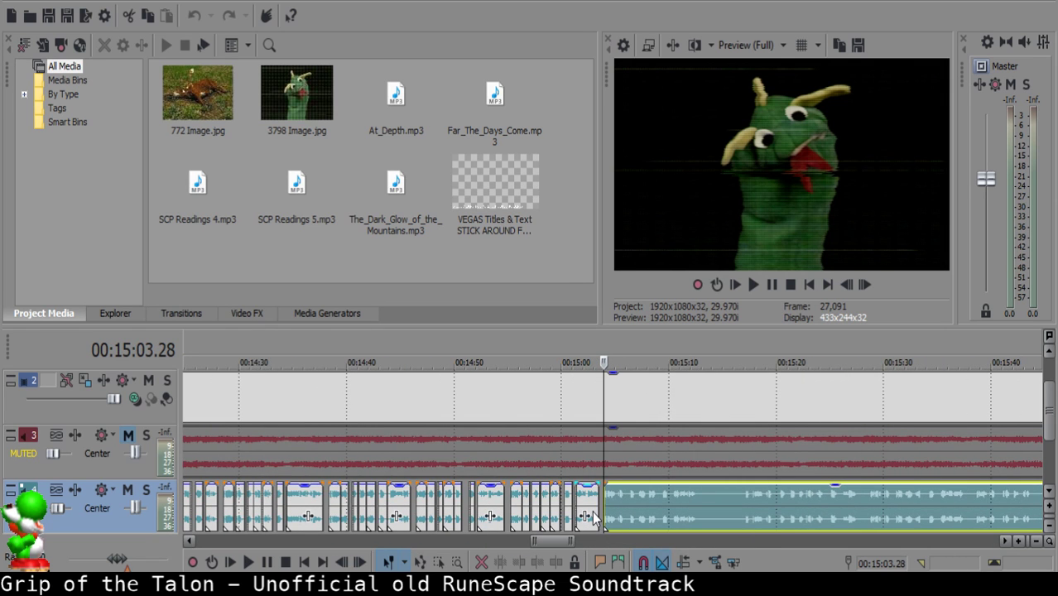
pyautogui.scroll(4, 585, 515)
pyautogui.click(542, 501)
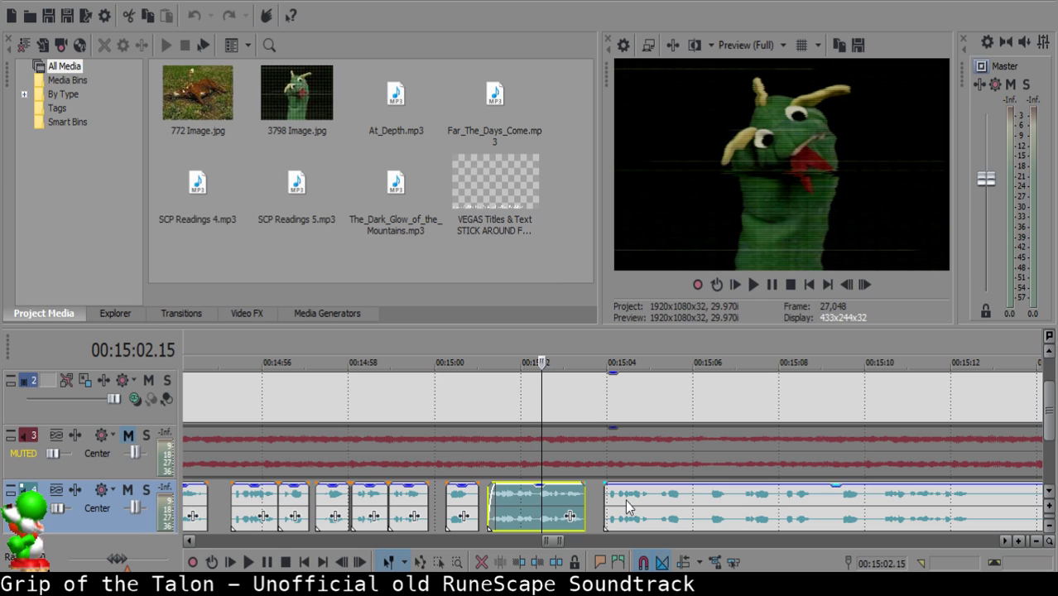
pyautogui.press('space')
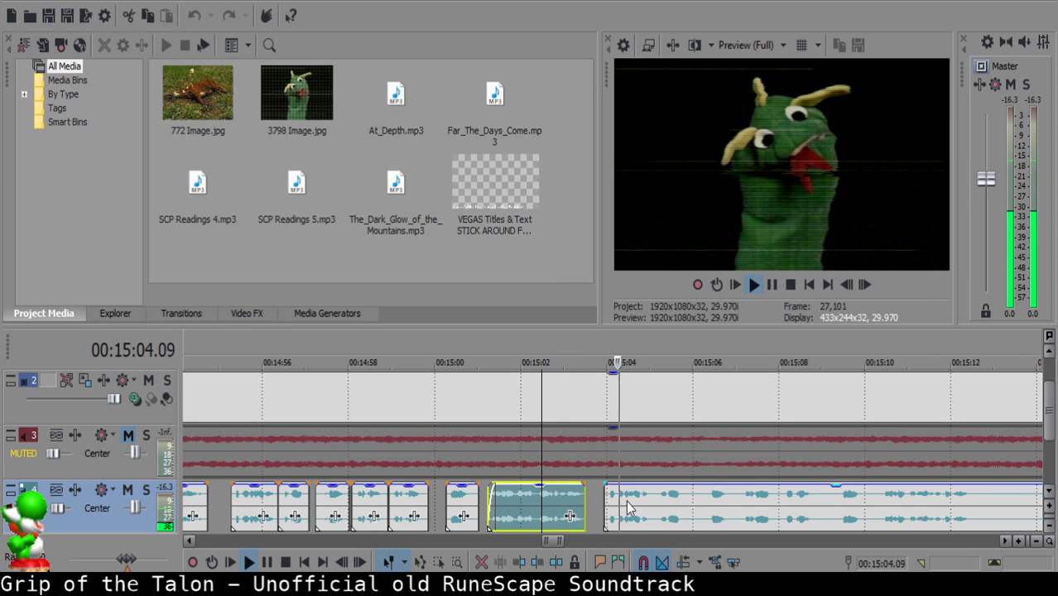
pyautogui.scroll(4, 629, 502)
pyautogui.click(660, 495)
pyautogui.press('space')
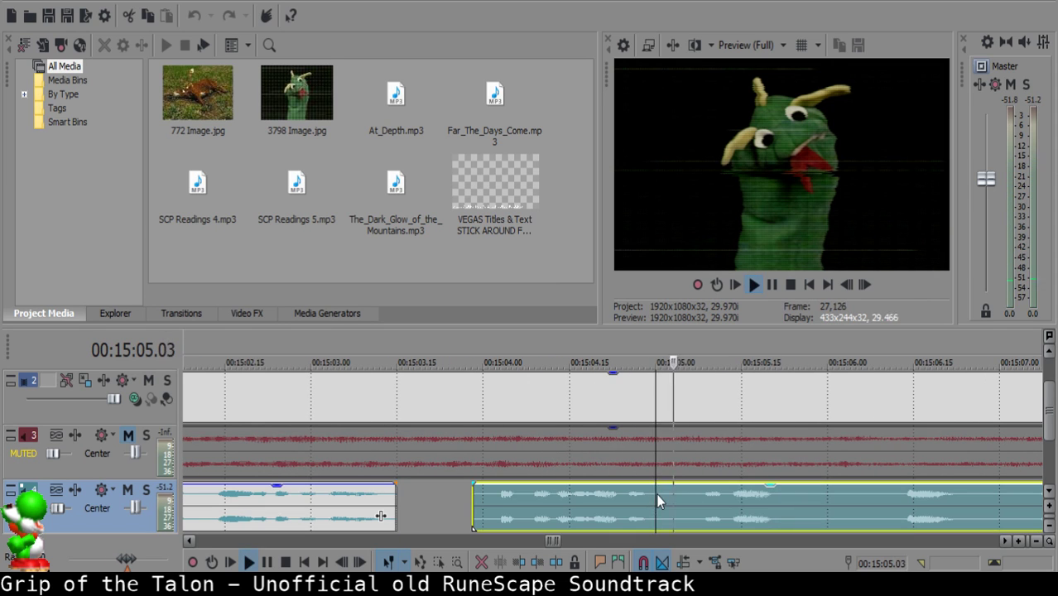
pyautogui.press('space')
# Split the narration at about 00:15:05.01 and 00:15:05.05 and delete the short piece between the cuts.
pyautogui.doubleClick(661, 495)
pyautogui.click(661, 495)
pyautogui.press('s')
pyautogui.click(685, 497)
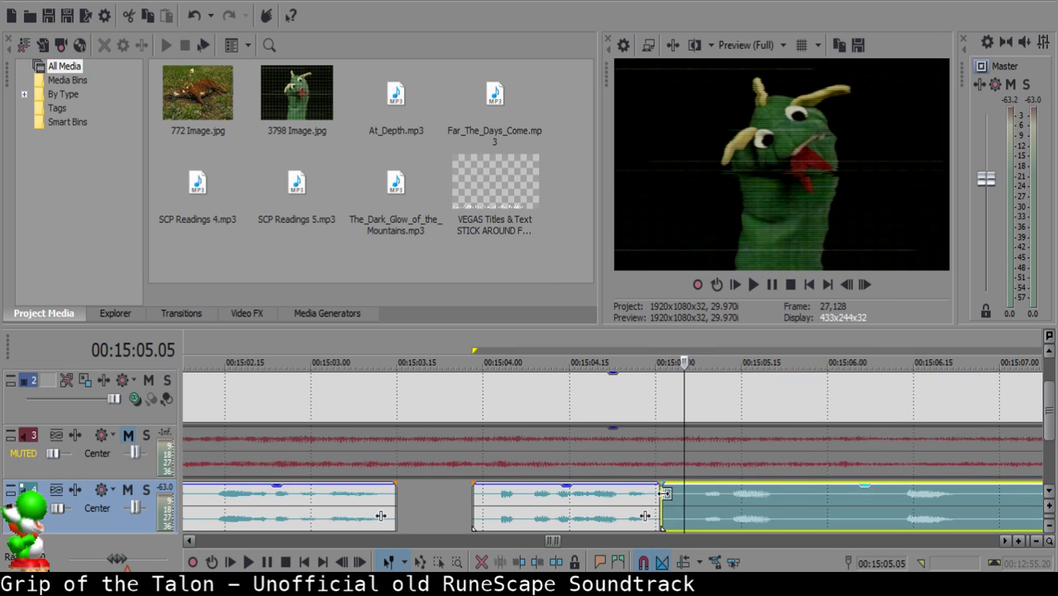
pyautogui.press('s')
pyautogui.click(666, 495)
pyautogui.press('Delete')
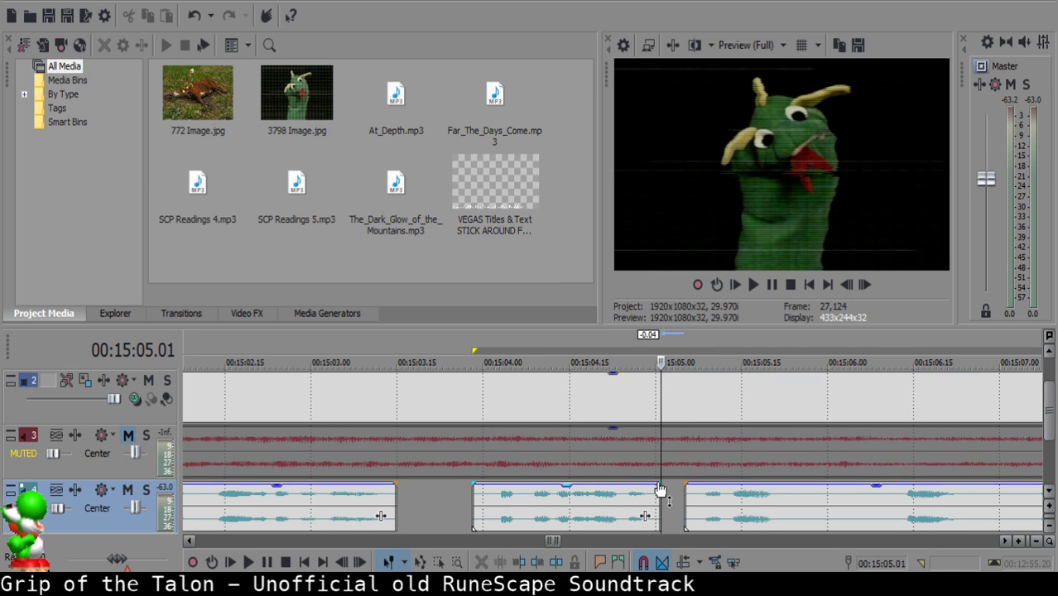
# Add a short fade-out to the clip ending at 00:15:05.01 and shift the remaining narration 3 frames earlier, checking the join by playback.
pyautogui.moveTo(657, 489); pyautogui.dragTo(705, 507)
pyautogui.press('space')
pyautogui.press('space')
pyautogui.click(674, 503)
pyautogui.click(667, 503)
pyautogui.click(502, 504)
pyautogui.press('space')
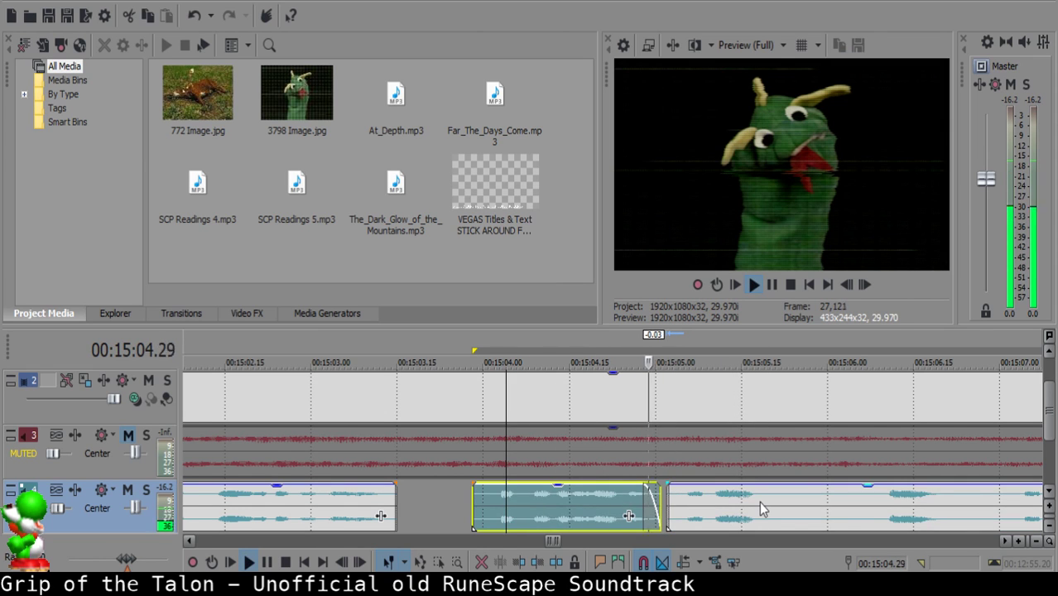
# Split the narration at about 00:15:05.24 and again about 12 frames further on, and delete the pause between the cuts.
pyautogui.scroll(-1, 760, 501)
pyautogui.scroll(2, 760, 502)
pyautogui.click(665, 500)
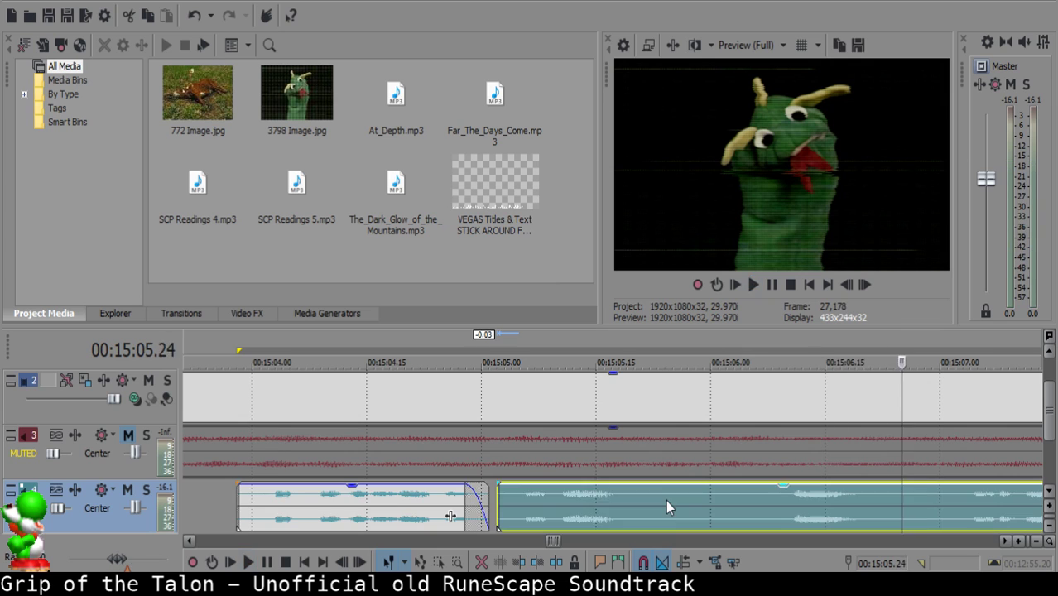
pyautogui.press('s')
pyautogui.click(756, 500)
pyautogui.press('s')
pyautogui.click(691, 492)
pyautogui.press('Delete')
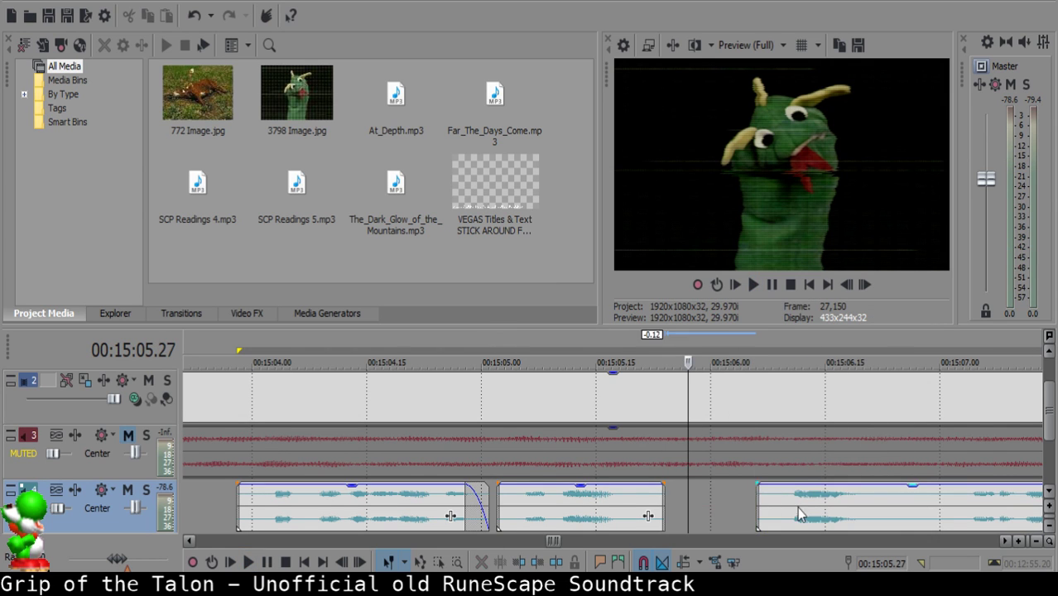
# Shift the remaining narration 9 frames earlier to shorten the gap and play across it.
pyautogui.moveTo(794, 497); pyautogui.dragTo(726, 495)
pyautogui.click(553, 504)
pyautogui.press('space')
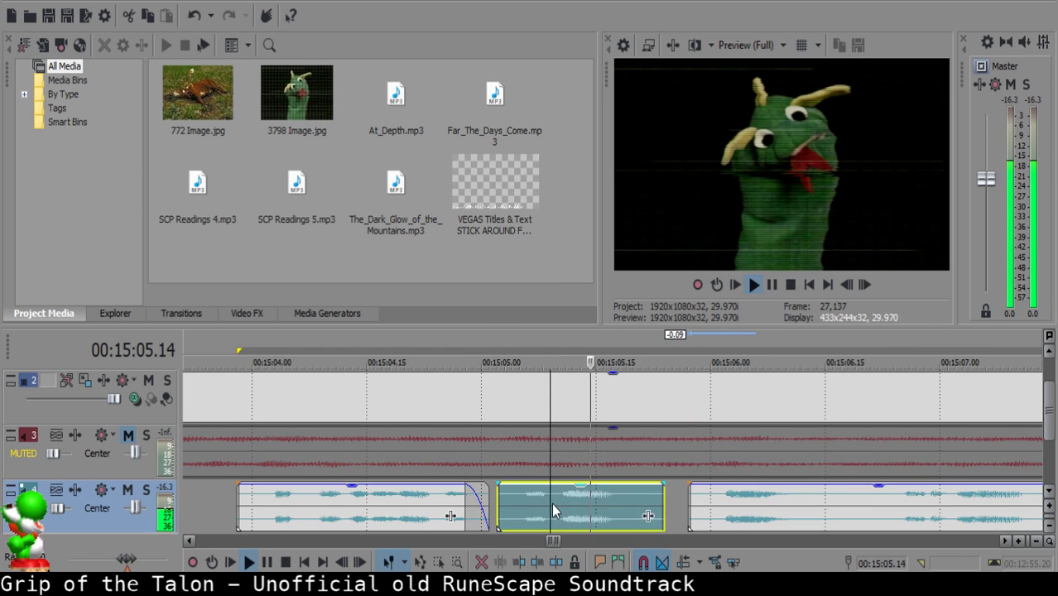
pyautogui.scroll(-2, 572, 508)
pyautogui.scroll(2, 573, 505)
# Nudge the remaining narration later so it starts at 00:15:06.00, and play across the gap to check the timing.
pyautogui.press('Return')
pyautogui.click(556, 495)
pyautogui.moveTo(556, 494); pyautogui.dragTo(567, 498)
pyautogui.click(384, 509)
pyautogui.press('space')
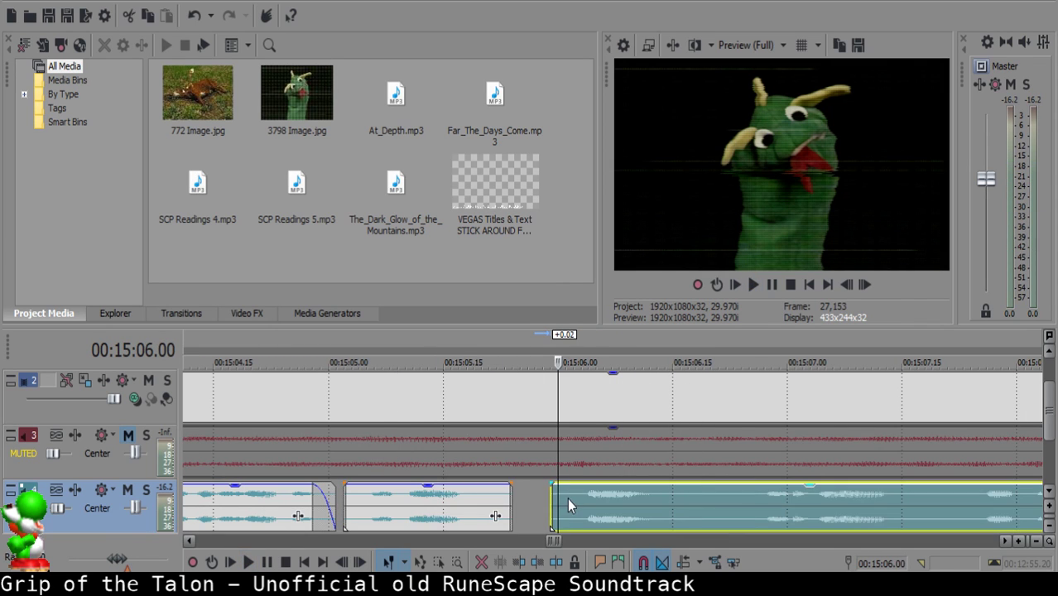
pyautogui.click(375, 509)
pyautogui.press('space')
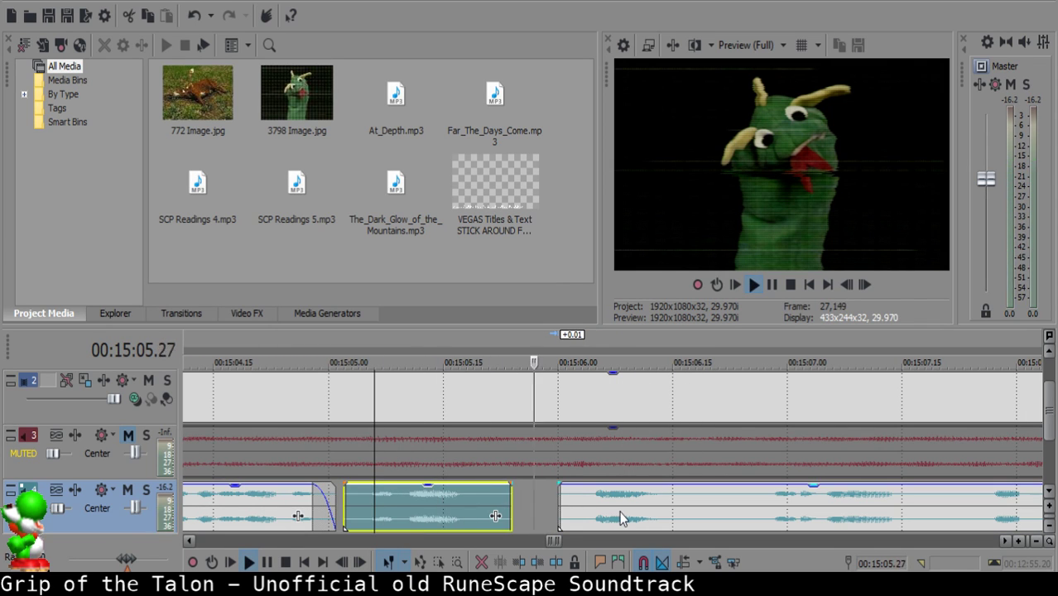
# Split the narration at about 00:15:06.19 and again 5 frames further on, and delete the piece between the cuts.
pyautogui.click(693, 495)
pyautogui.press('space')
pyautogui.press('Right')
pyautogui.press('Right')
pyautogui.press('Right')
pyautogui.press('Right')
pyautogui.press('Right')
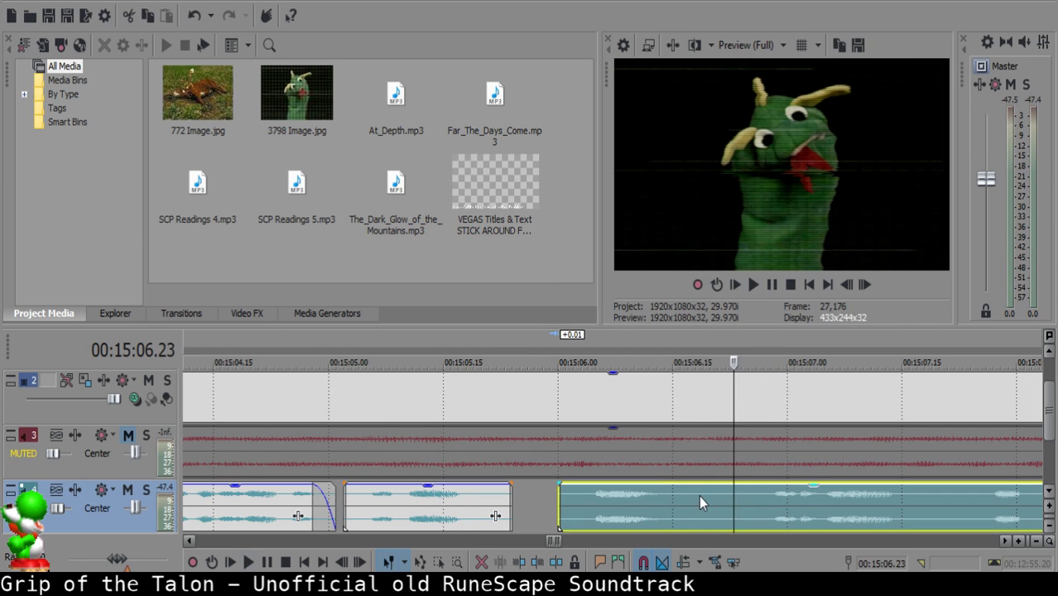
pyautogui.press('Left')
pyautogui.press('Left')
pyautogui.press('Left')
pyautogui.press('Left')
pyautogui.press('s')
pyautogui.press('Right')
pyautogui.press('Right')
pyautogui.press('Right')
pyautogui.press('Right')
pyautogui.press('Right')
pyautogui.press('s')
pyautogui.click(708, 496)
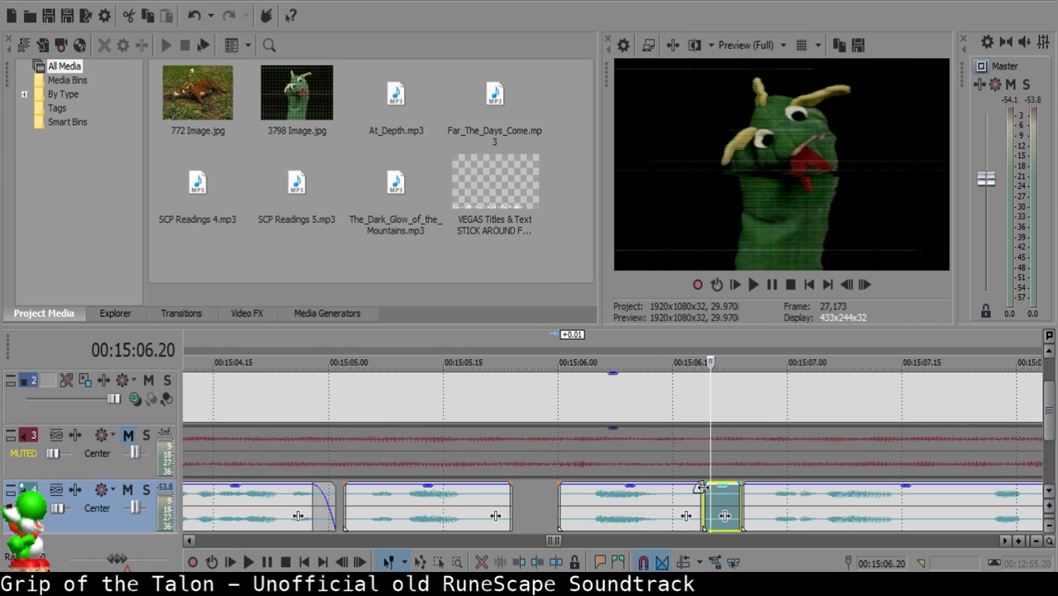
pyautogui.press('Delete')
# Add a fade-out of about 3 frames to the end of the clip starting at 00:15:06.00 and listen to it.
pyautogui.moveTo(700, 485); pyautogui.dragTo(680, 487)
pyautogui.click(603, 507)
pyautogui.press('space')
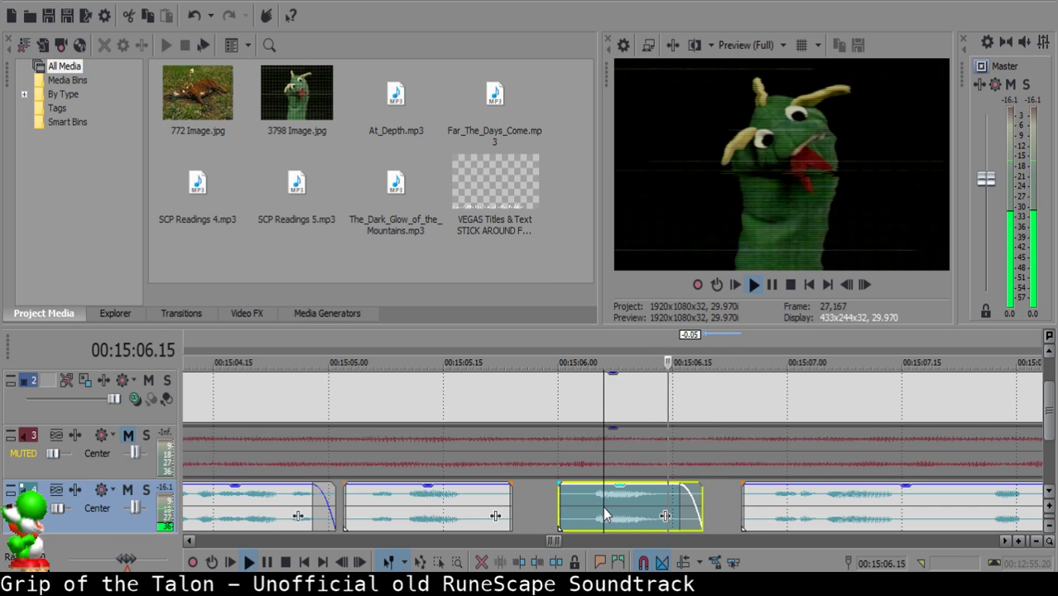
pyautogui.press('space')
# Shift the remaining narration 3 frames earlier to start at about 00:15:06.21 and play across the gap.
pyautogui.click(718, 509)
pyautogui.moveTo(812, 530); pyautogui.dragTo(793, 513)
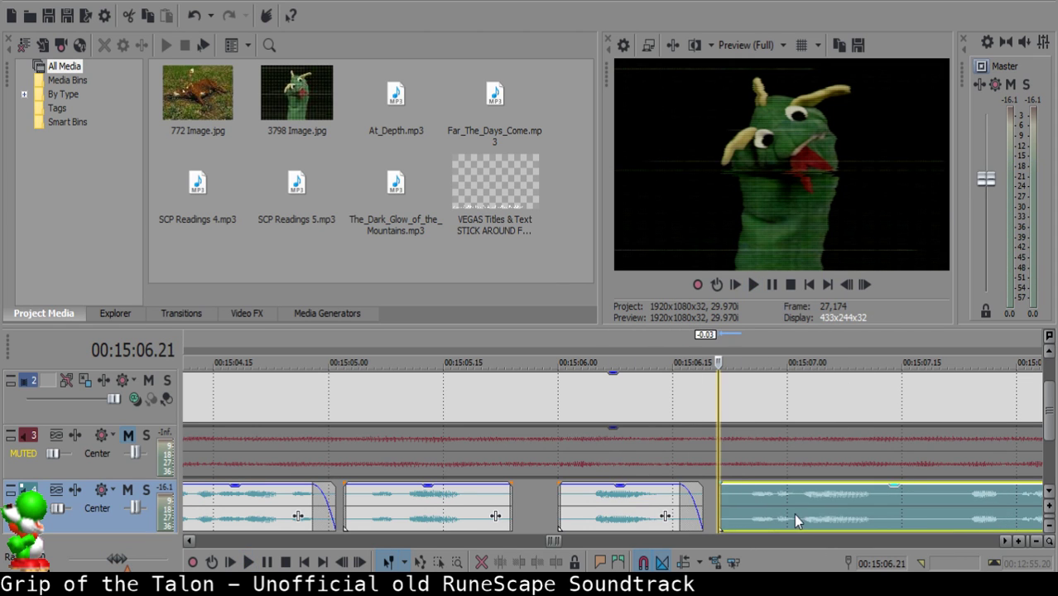
pyautogui.click(585, 512)
pyautogui.press('space')
pyautogui.scroll(-2, 639, 512)
pyautogui.scroll(1, 684, 508)
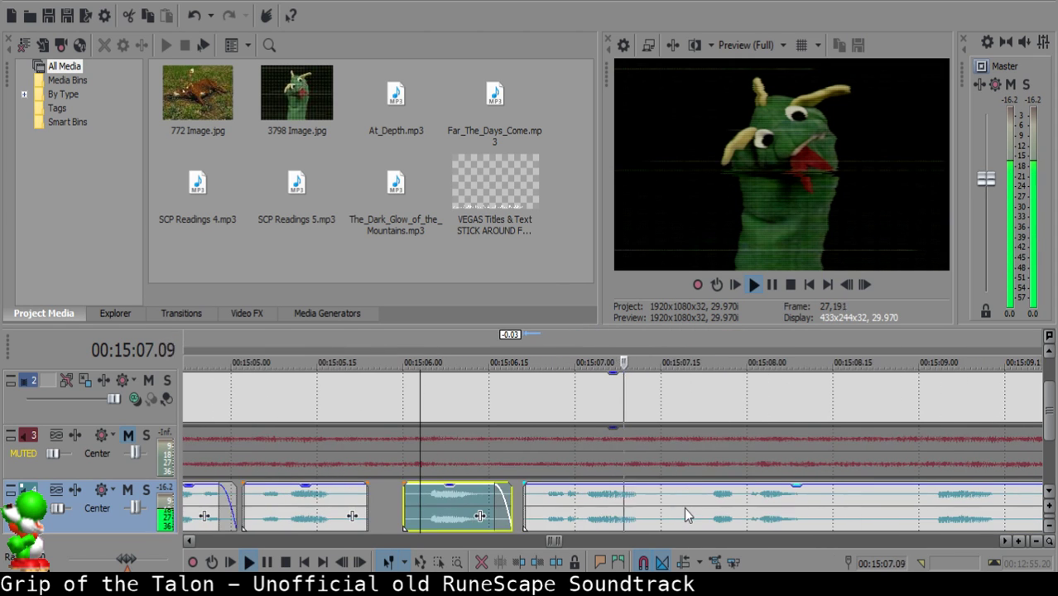
pyautogui.press('space')
# Cut a 2-frame piece out of the narration at 00:15:07.15 and move the remainder earlier to close the gap.
pyautogui.click(663, 504)
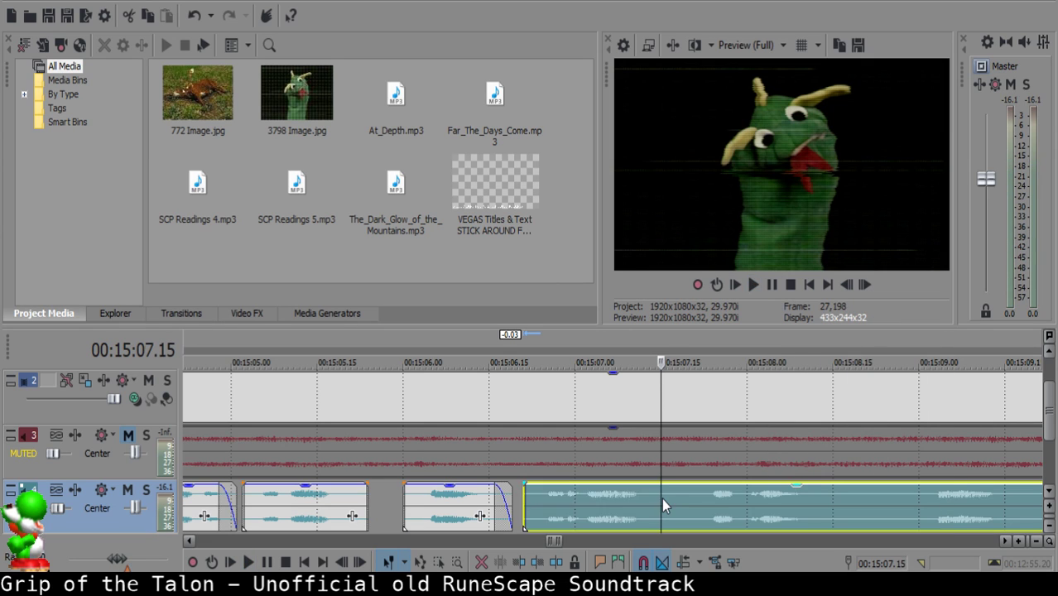
pyautogui.press('s')
pyautogui.click(673, 505)
pyautogui.press('s')
pyautogui.click(666, 504)
pyautogui.press('Delete')
pyautogui.moveTo(699, 503); pyautogui.dragTo(690, 501)
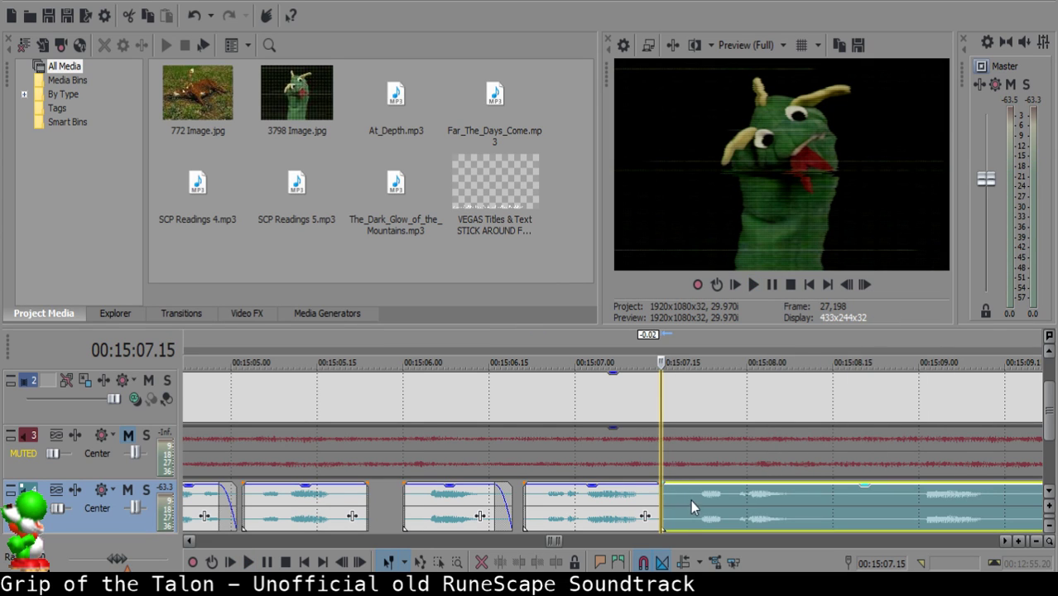
pyautogui.click(569, 504)
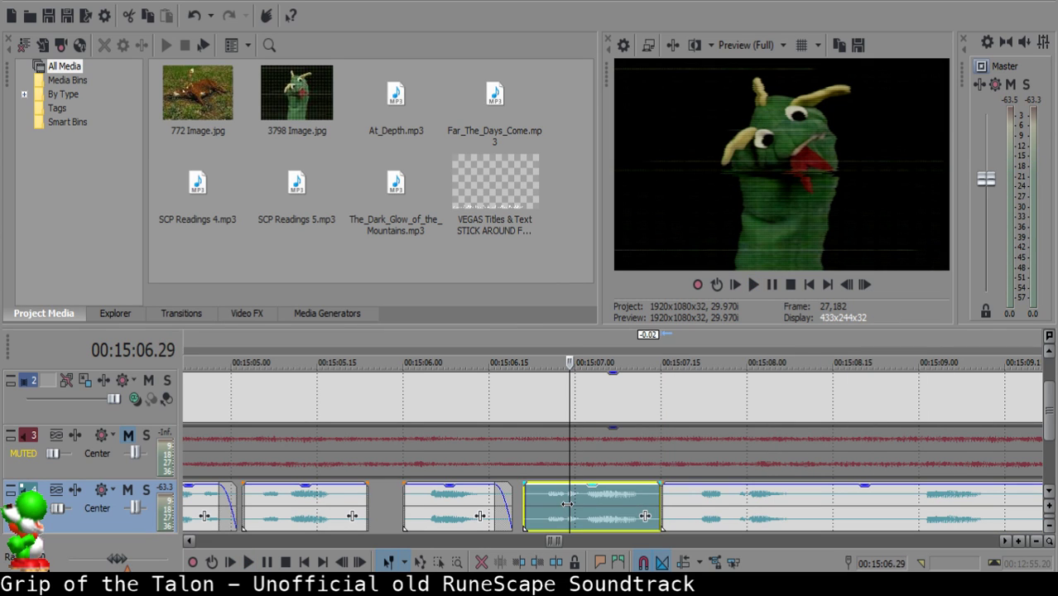
pyautogui.scroll(-10, 533, 509)
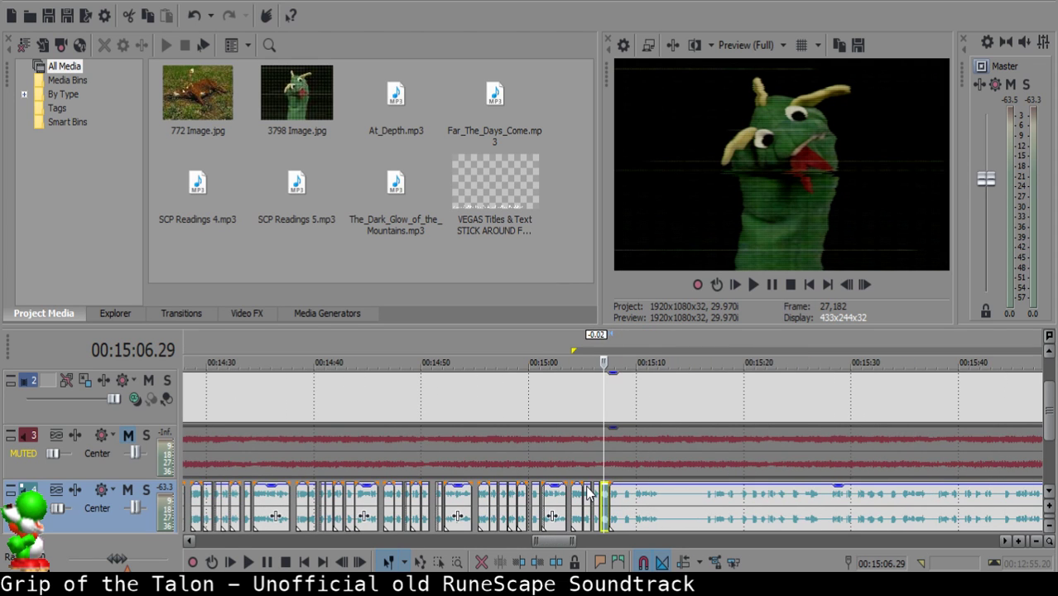
pyautogui.scroll(10, 588, 495)
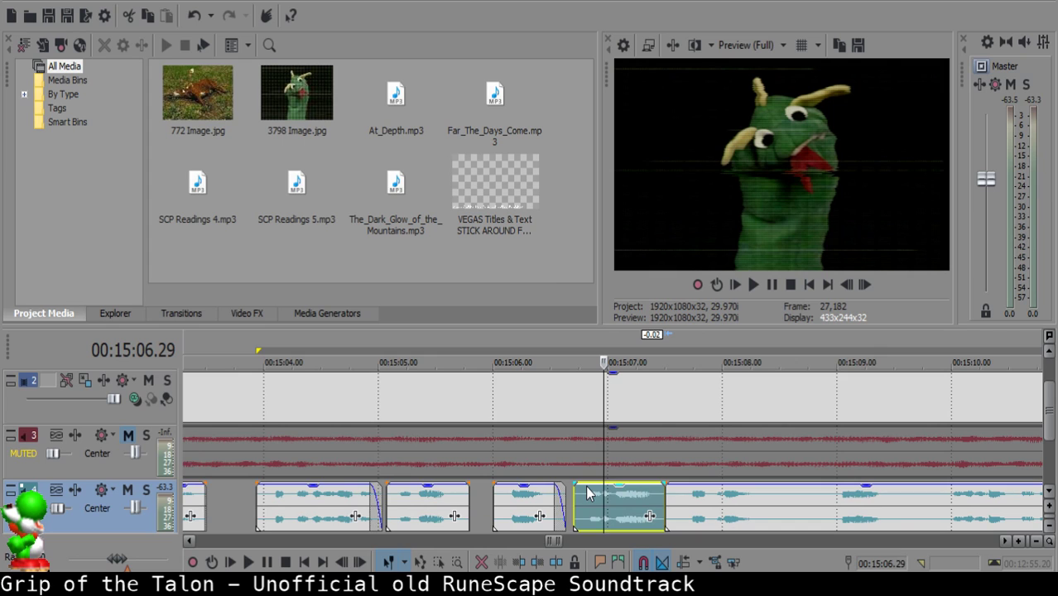
# Examine the narration clips around 00:15:07.15 and the extent of the uncut narration that follows.
pyautogui.scroll(2, 587, 494)
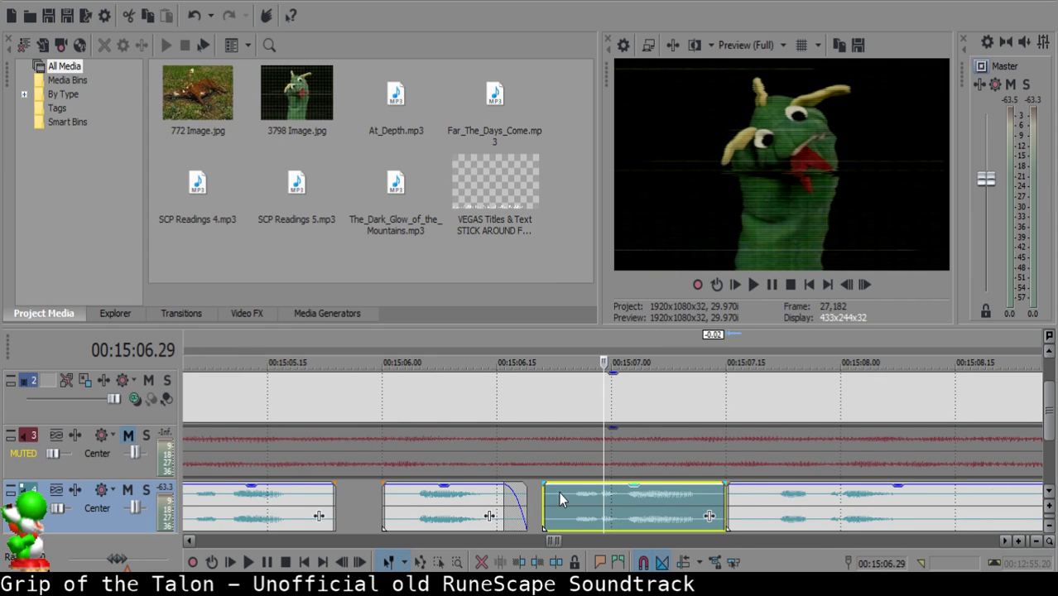
pyautogui.click(545, 508)
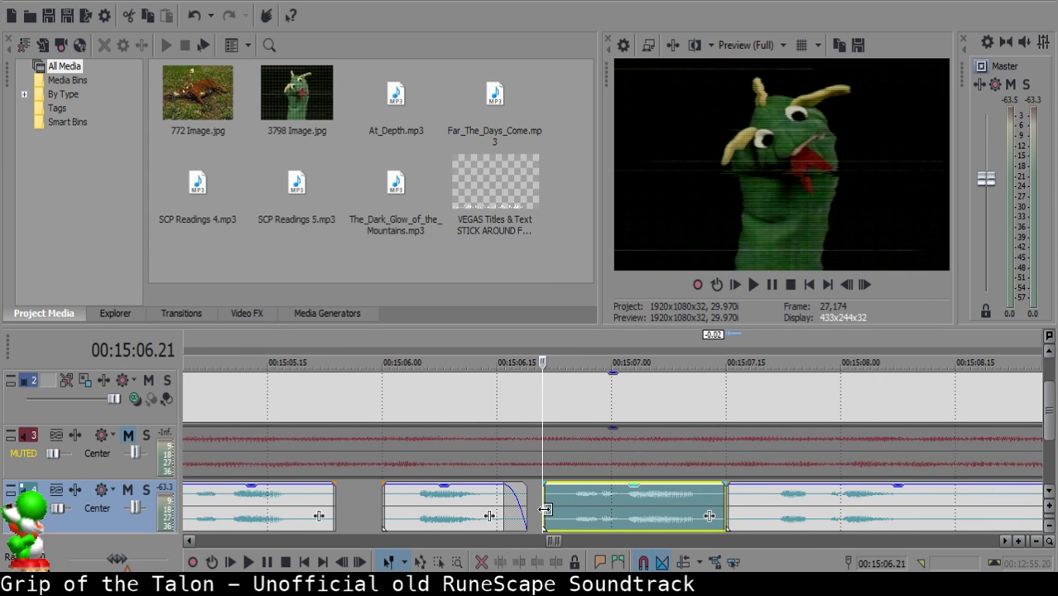
pyautogui.scroll(-12, 545, 505)
pyautogui.scroll(-10, 546, 501)
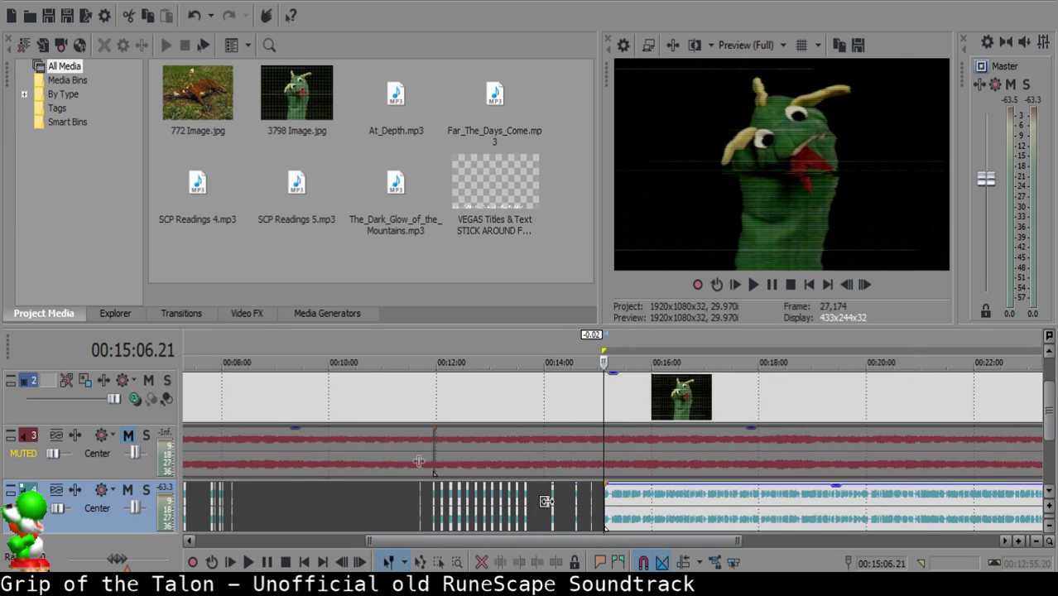
pyautogui.doubleClick(575, 508)
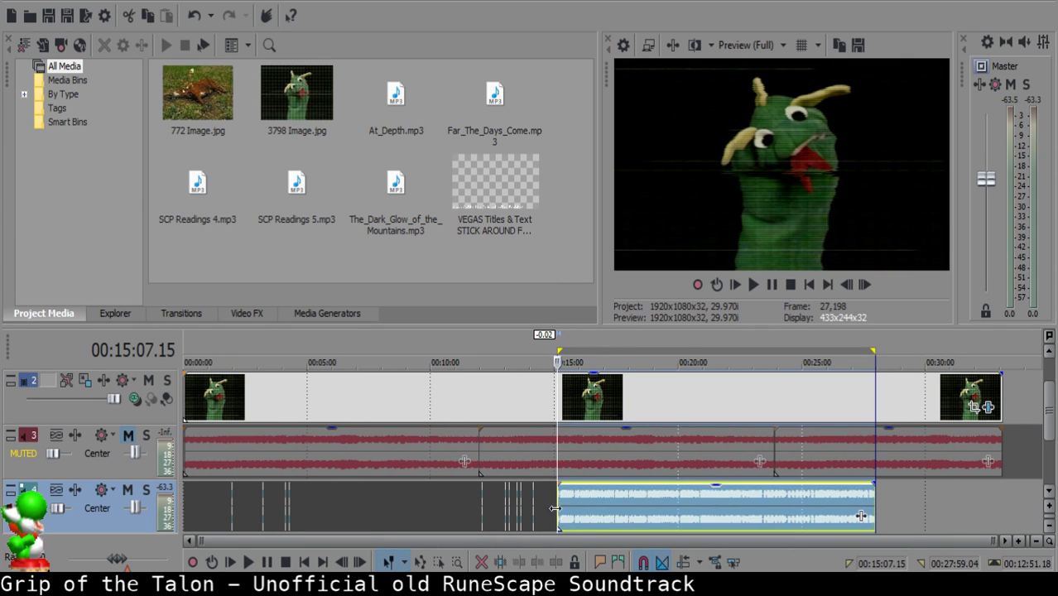
pyautogui.click(554, 493)
pyautogui.scroll(10, 560, 493)
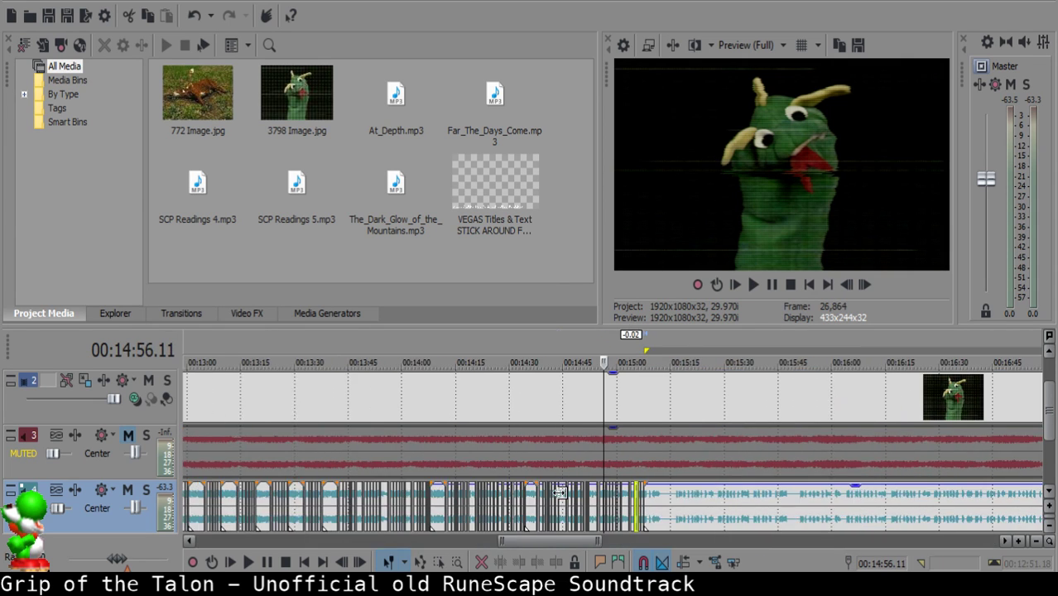
pyautogui.click(648, 494)
pyautogui.scroll(15, 648, 495)
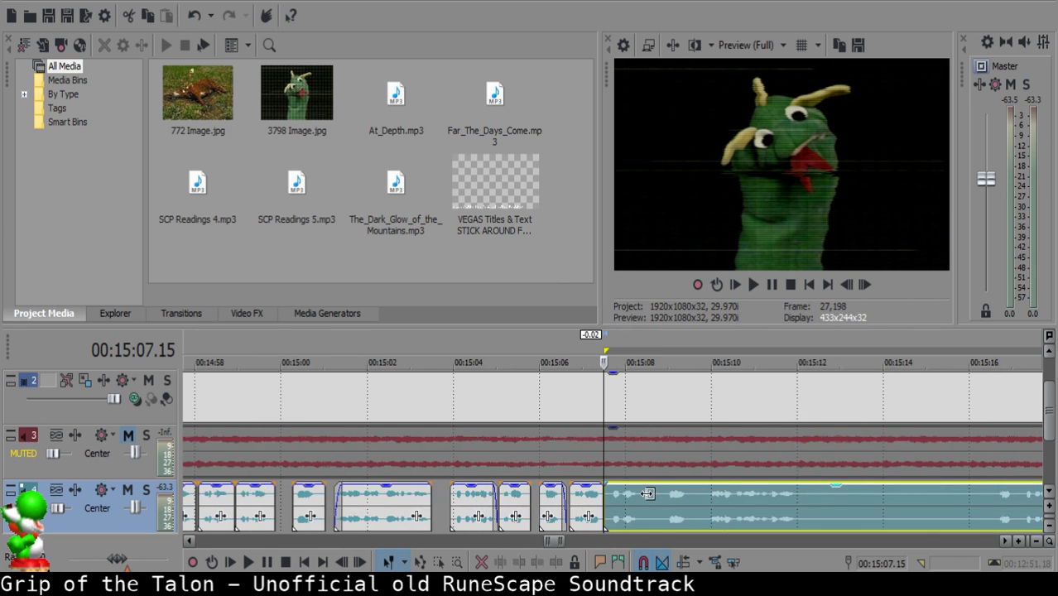
pyautogui.scroll(-20, 645, 494)
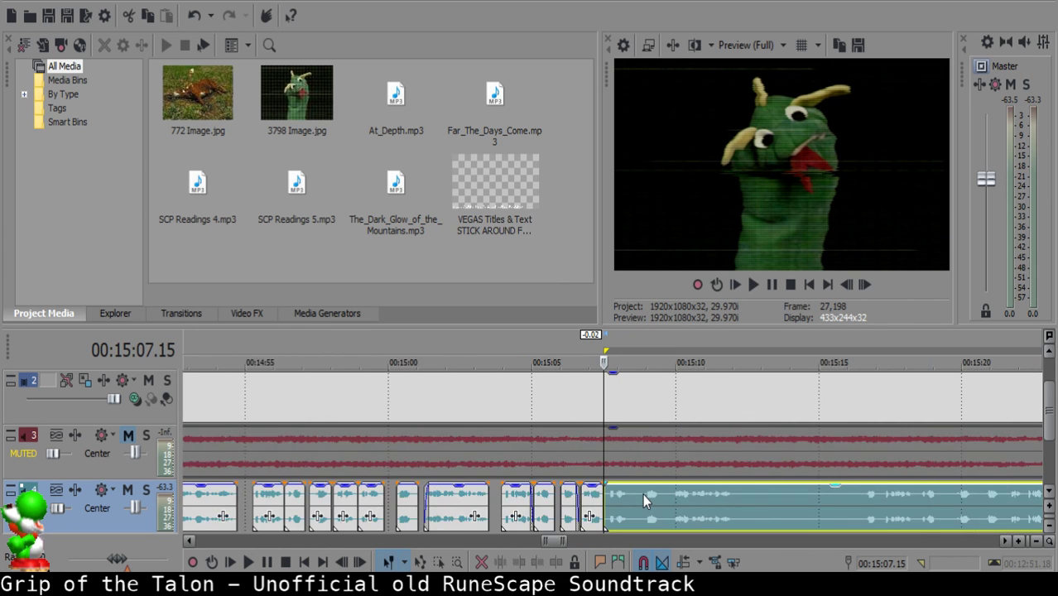
pyautogui.scroll(-10, 642, 494)
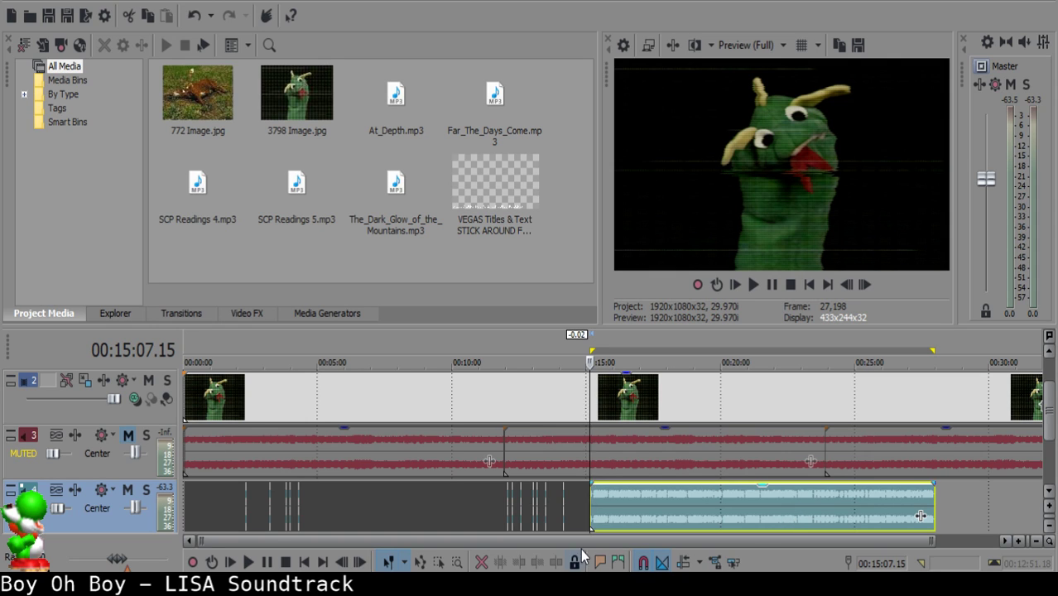
pyautogui.scroll(4, 674, 514)
pyautogui.scroll(6, 673, 514)
pyautogui.press('space')
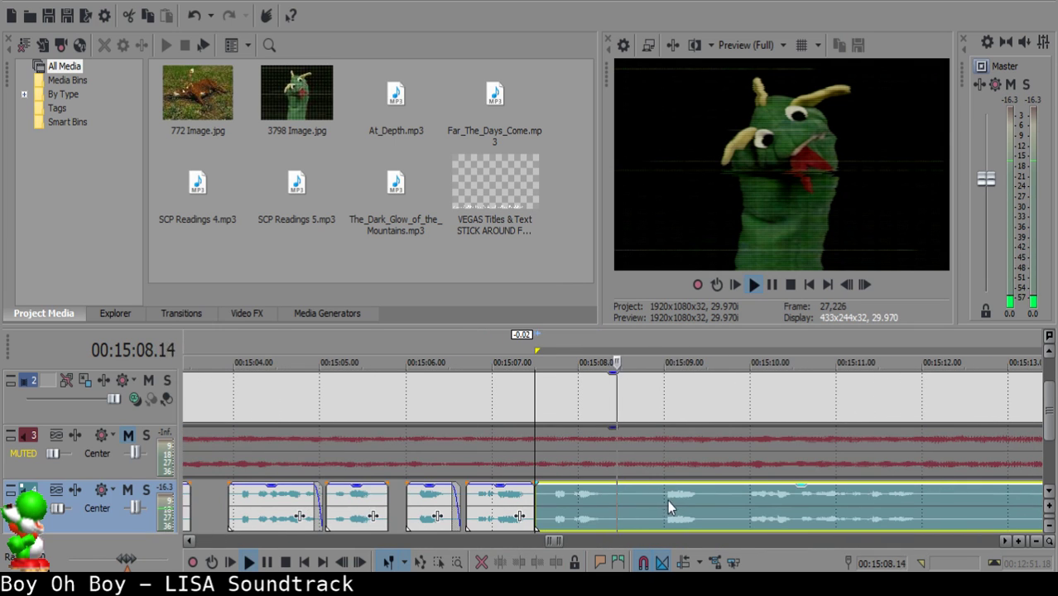
pyautogui.press('Return')
pyautogui.press('s')
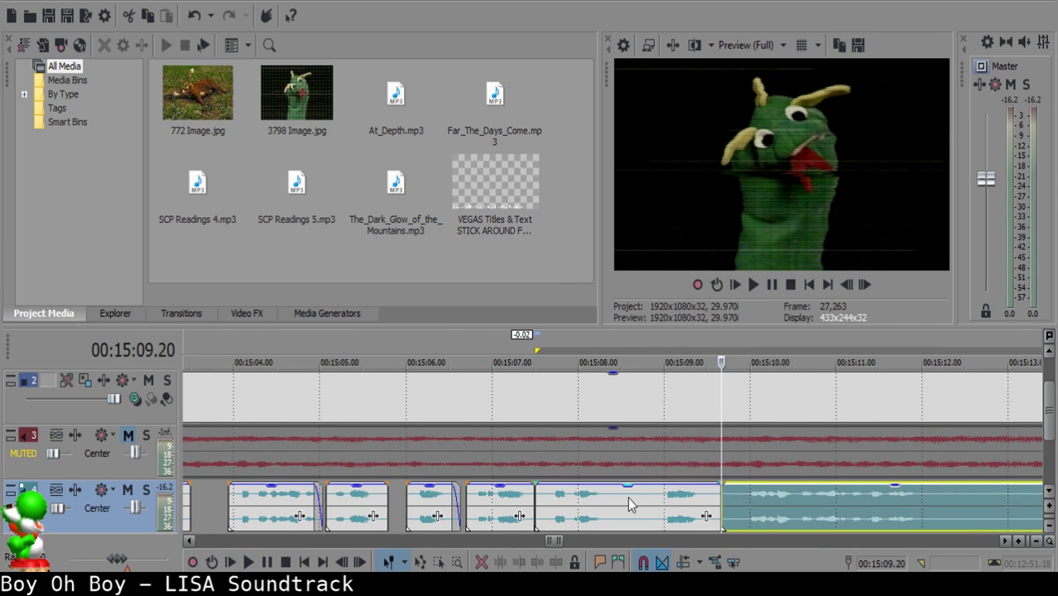
pyautogui.hotkey('ctrl', 'z')
# Split the narration at about 00:15:08.16 and again about 10 frames further on, and delete the piece between the cuts.
pyautogui.click(623, 498)
pyautogui.press('space')
pyautogui.press('space')
pyautogui.press('s')
pyautogui.press('space')
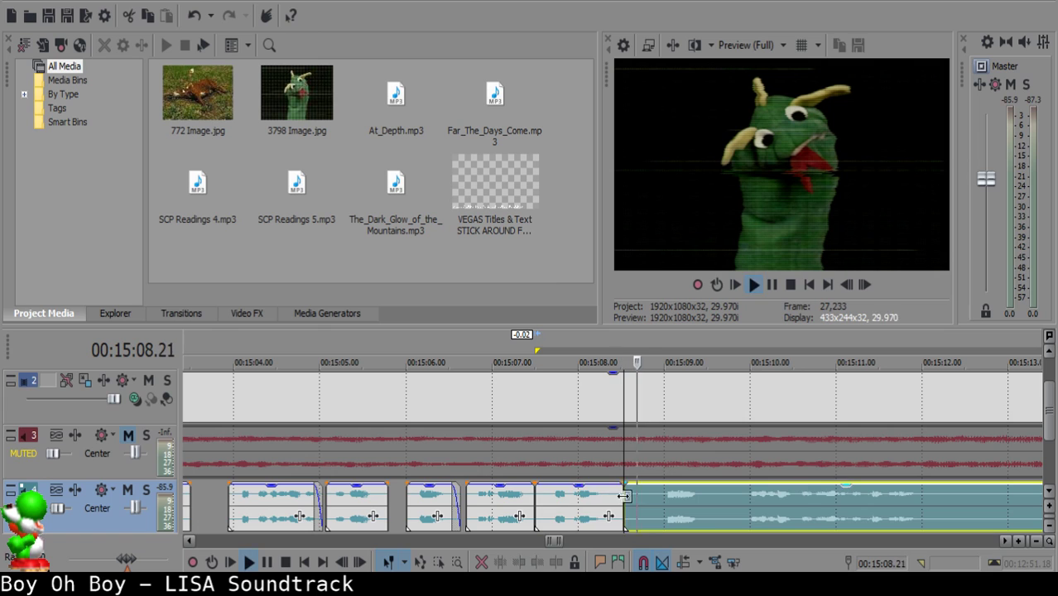
pyautogui.press('Return')
pyautogui.press('s')
pyautogui.click(644, 514)
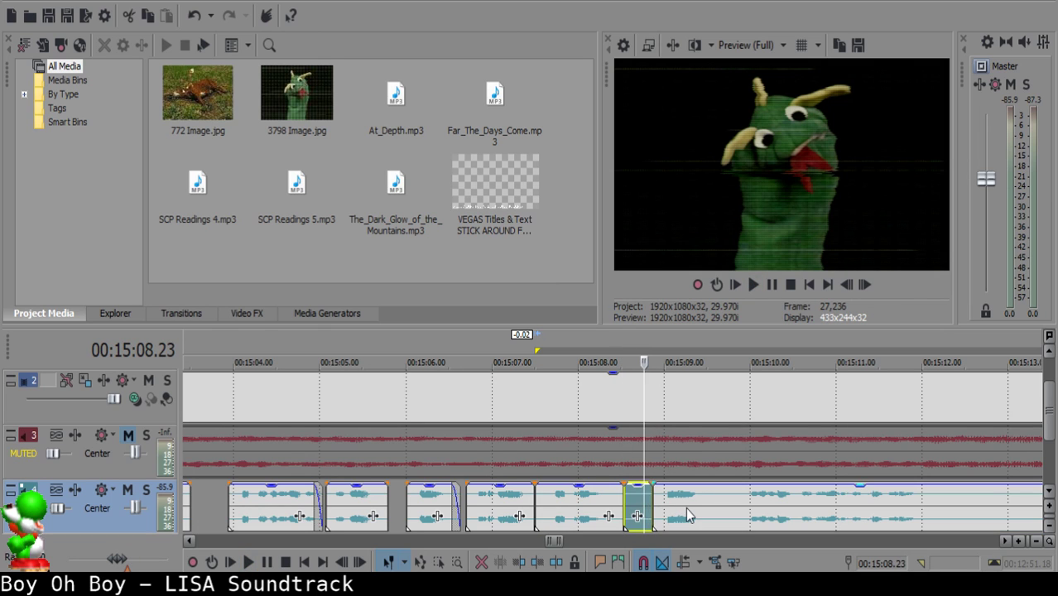
pyautogui.press('Delete')
# Shift the remaining narration 3 frames earlier to start at about 00:15:08.23 and play across the gap.
pyautogui.click(575, 510)
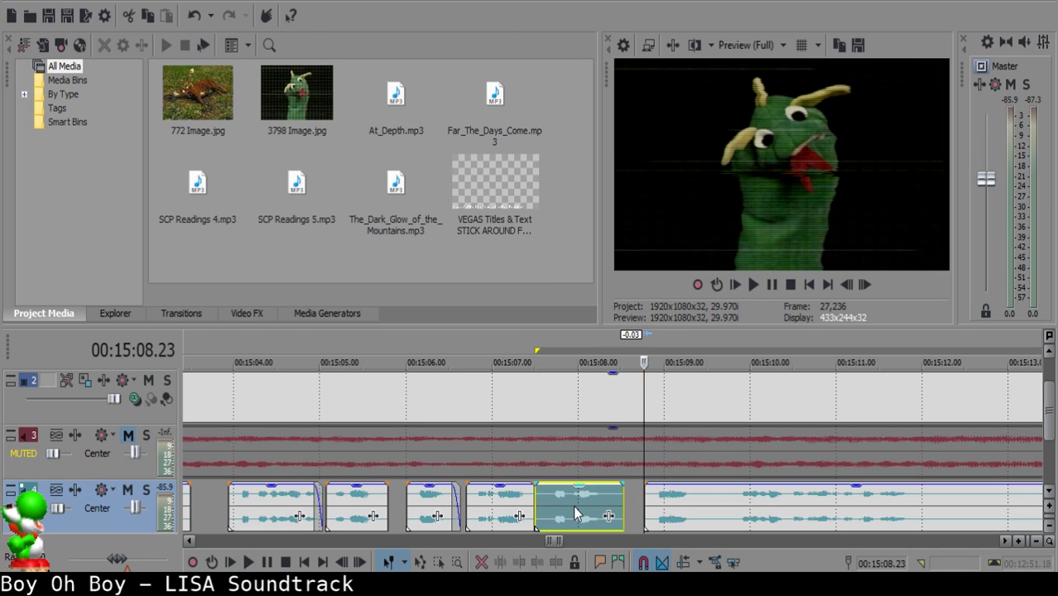
pyautogui.press('space')
pyautogui.scroll(-2, 637, 497)
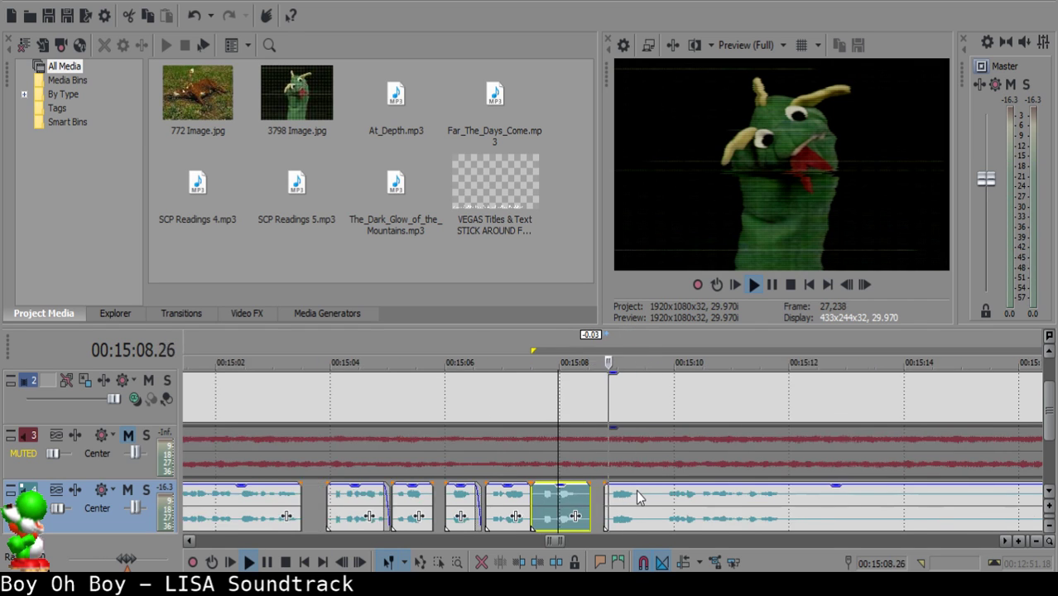
# Cut a piece of about 4 frames out of the narration at 00:15:09.15 and move the remainder earlier to close the gap.
pyautogui.scroll(2, 638, 497)
pyautogui.click(636, 494)
pyautogui.press('s')
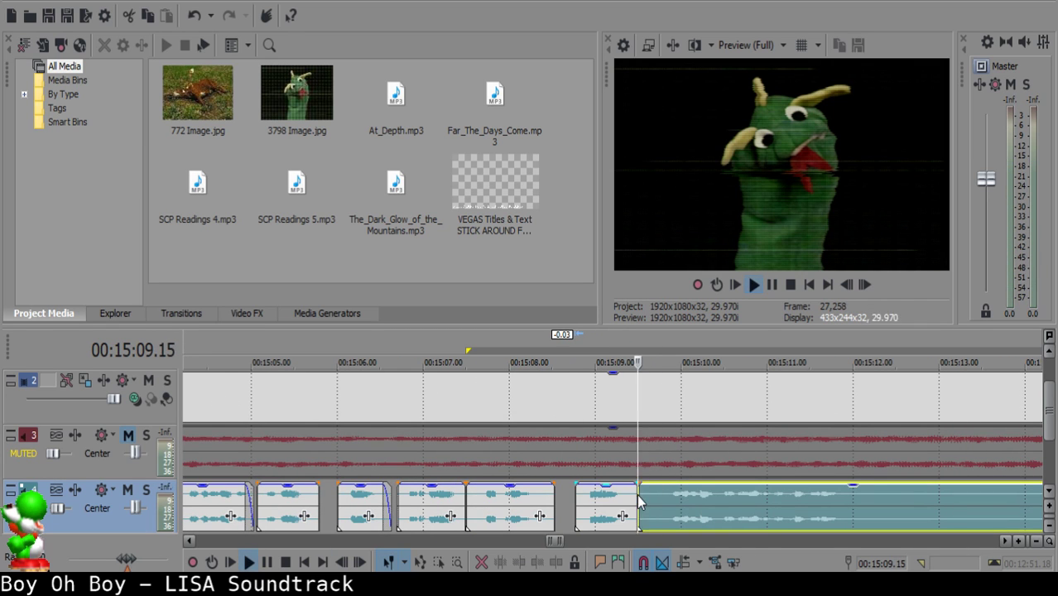
pyautogui.press('Return')
pyautogui.press('s')
pyautogui.click(643, 500)
pyautogui.press('Delete')
pyautogui.moveTo(693, 509); pyautogui.dragTo(688, 509)
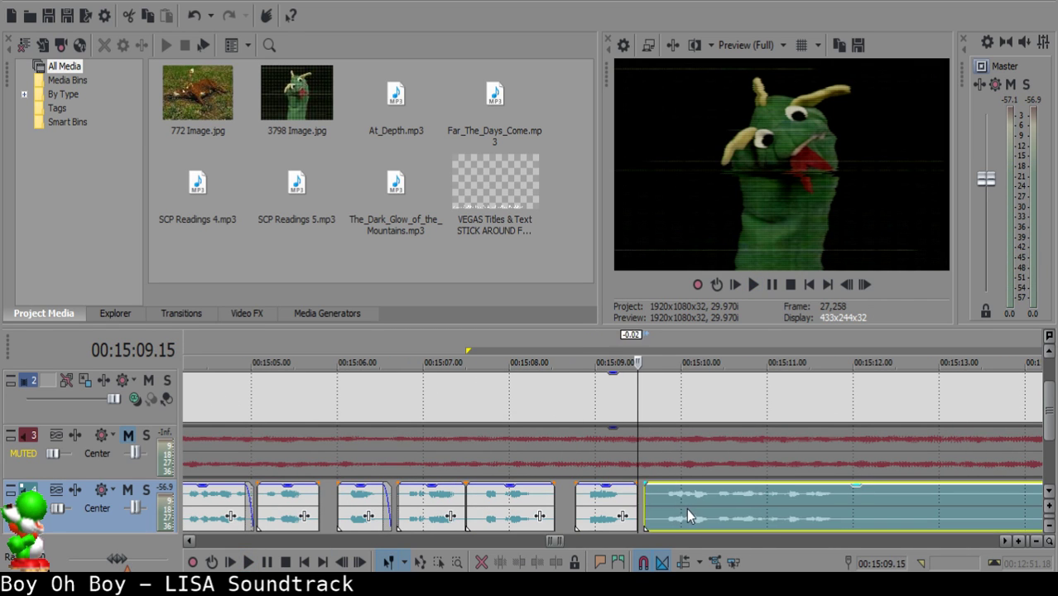
# Listen to the join at 00:15:09.15, shift the narration after it 5 frames later and play across the gap.
pyautogui.click(579, 507)
pyautogui.press('space')
pyautogui.scroll(-2, 585, 511)
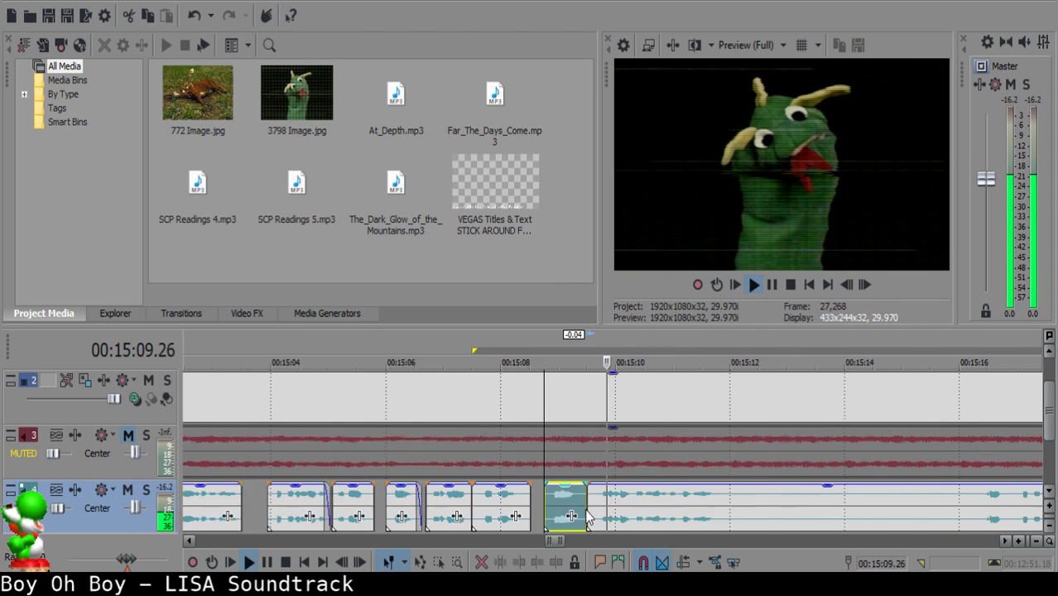
pyautogui.scroll(2, 496, 501)
pyautogui.click(520, 497)
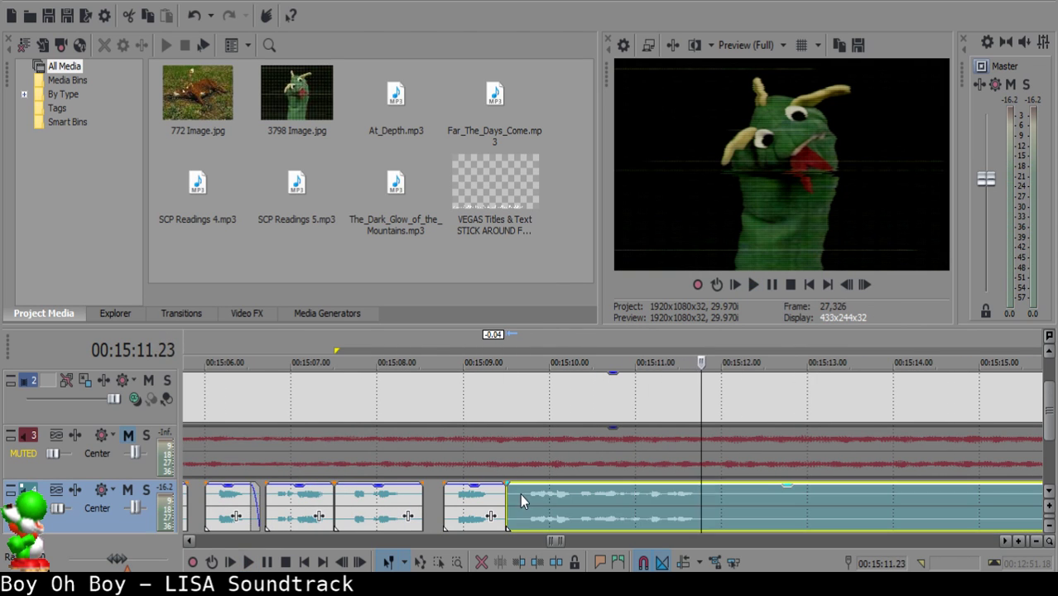
pyautogui.press('space')
pyautogui.moveTo(520, 493); pyautogui.dragTo(546, 504)
pyautogui.click(414, 507)
pyautogui.press('space')
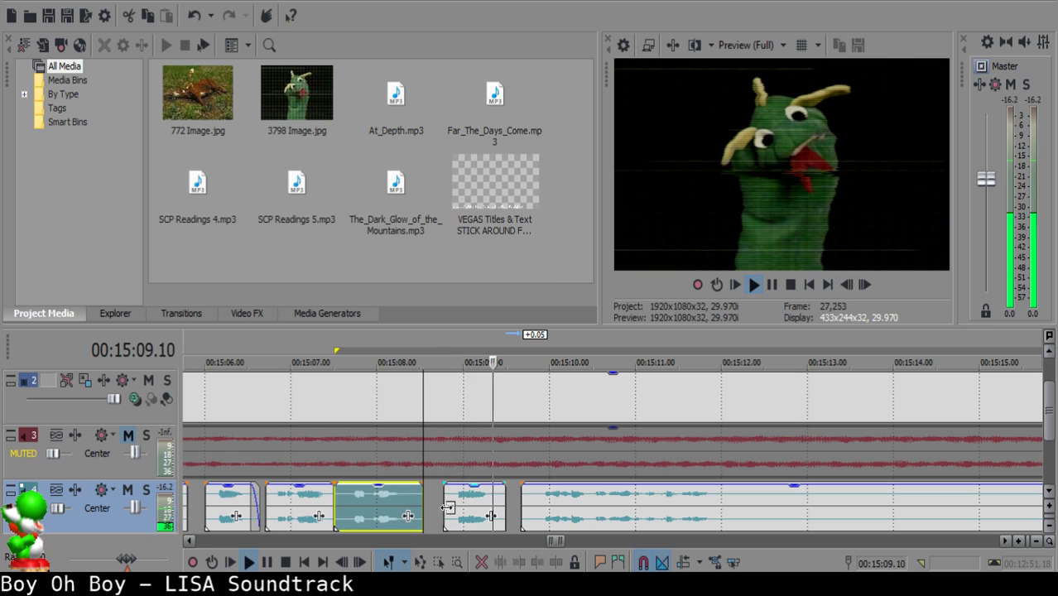
# Shift the remaining narration 2 frames earlier to start at 00:15:09.18 and play across the gap.
pyautogui.click(519, 504)
pyautogui.press('space')
pyautogui.scroll(2, 555, 503)
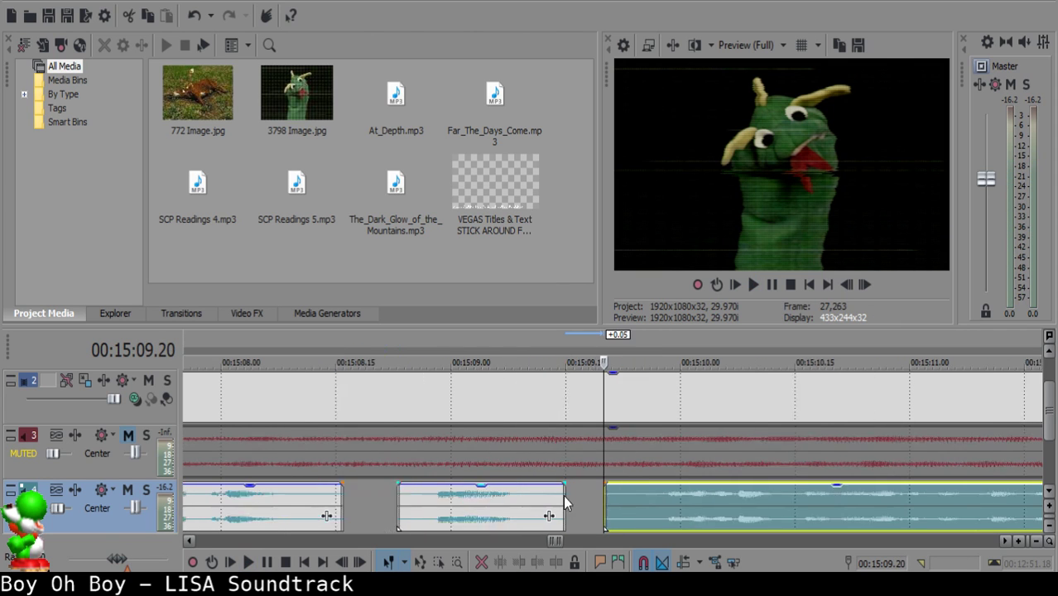
pyautogui.scroll(2, 567, 502)
pyautogui.click(579, 500)
pyautogui.scroll(-3, 578, 501)
pyautogui.moveTo(674, 512); pyautogui.dragTo(662, 511)
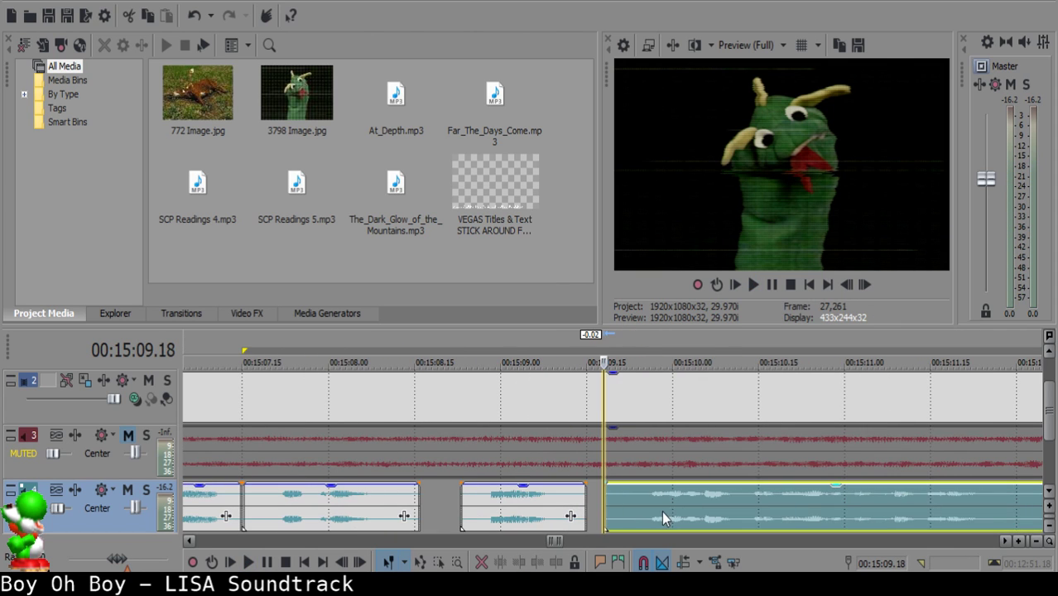
pyautogui.click(514, 506)
pyautogui.press('space')
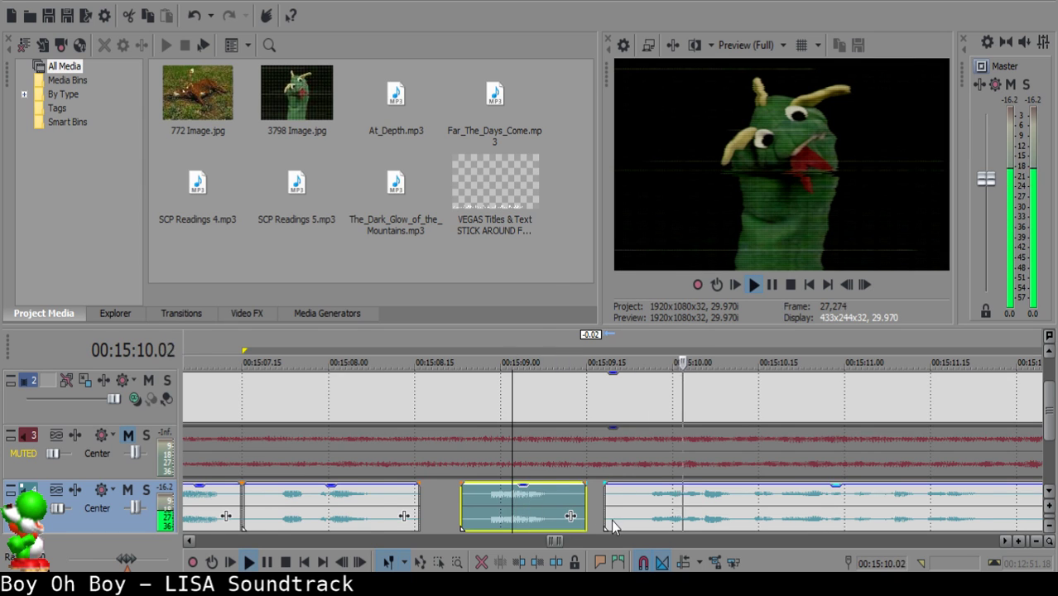
# Split the narration at 00:15:11.06, add a fade-in of about 4 frames to the part after the cut and listen to it.
pyautogui.scroll(-4, 612, 521)
pyautogui.scroll(4, 616, 523)
pyautogui.press('Return')
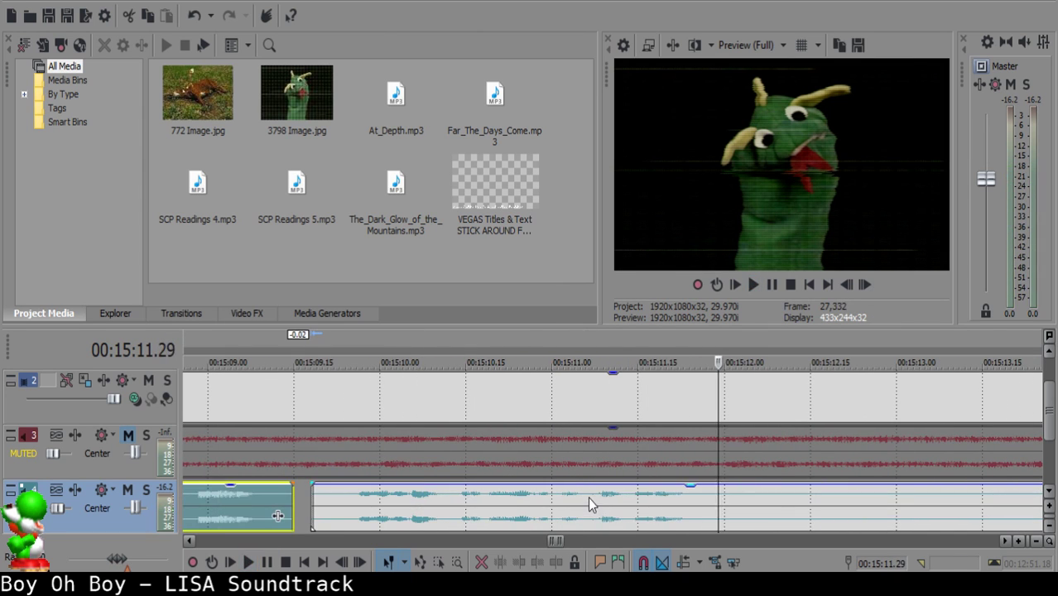
pyautogui.click(588, 497)
pyautogui.press('s')
pyautogui.moveTo(588, 487); pyautogui.dragTo(614, 495)
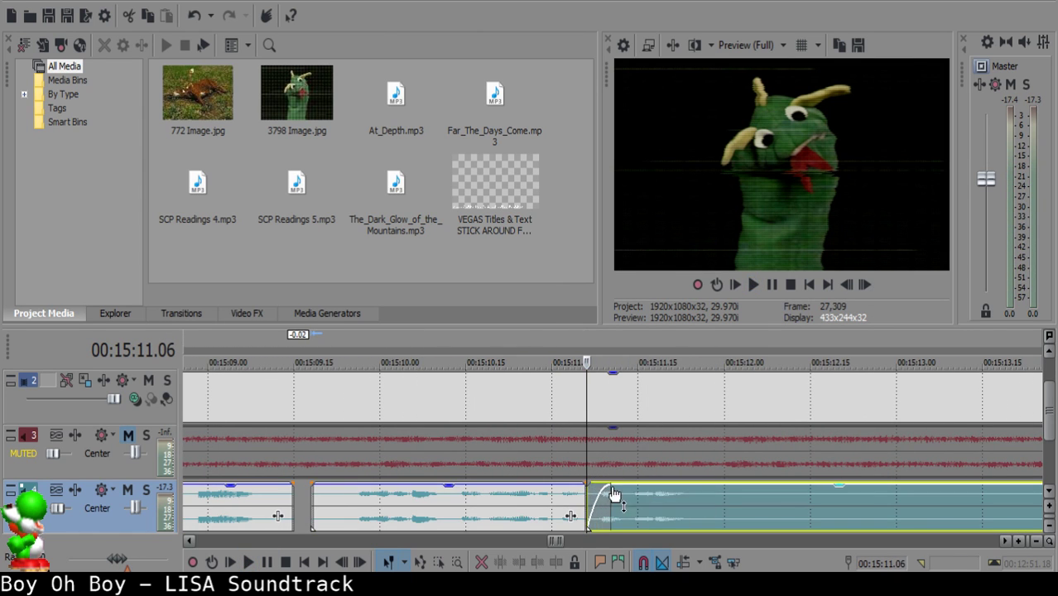
pyautogui.click(523, 505)
pyautogui.press('space')
# Split the narration at about 00:15:11.29, where the phrase ends, and again at 00:15:16.13, just before speech resumes.
pyautogui.click(717, 504)
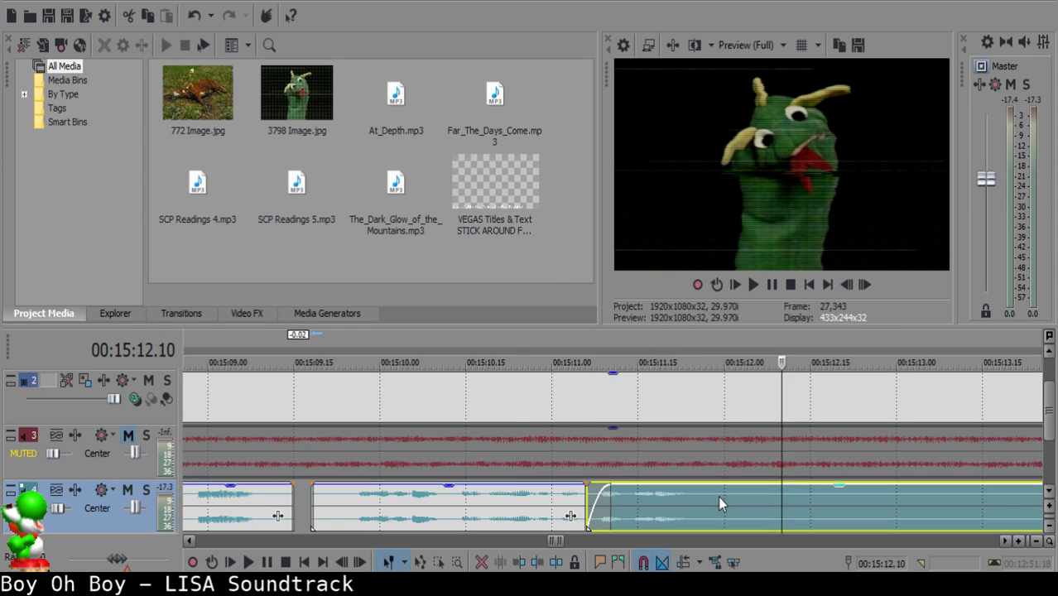
pyautogui.scroll(-3, 718, 496)
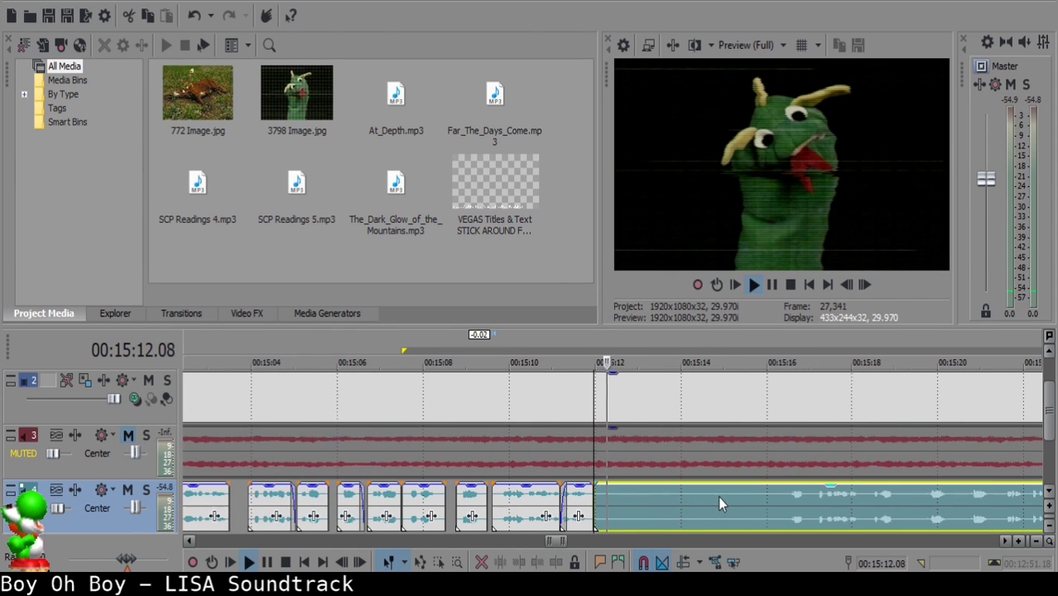
pyautogui.click(785, 498)
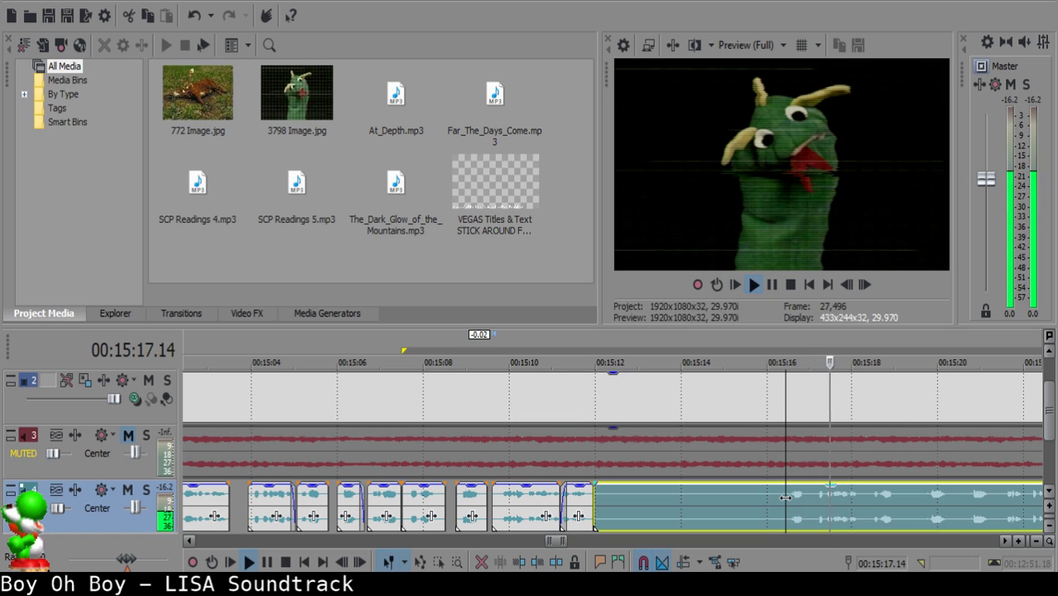
pyautogui.press('space')
pyautogui.press('s')
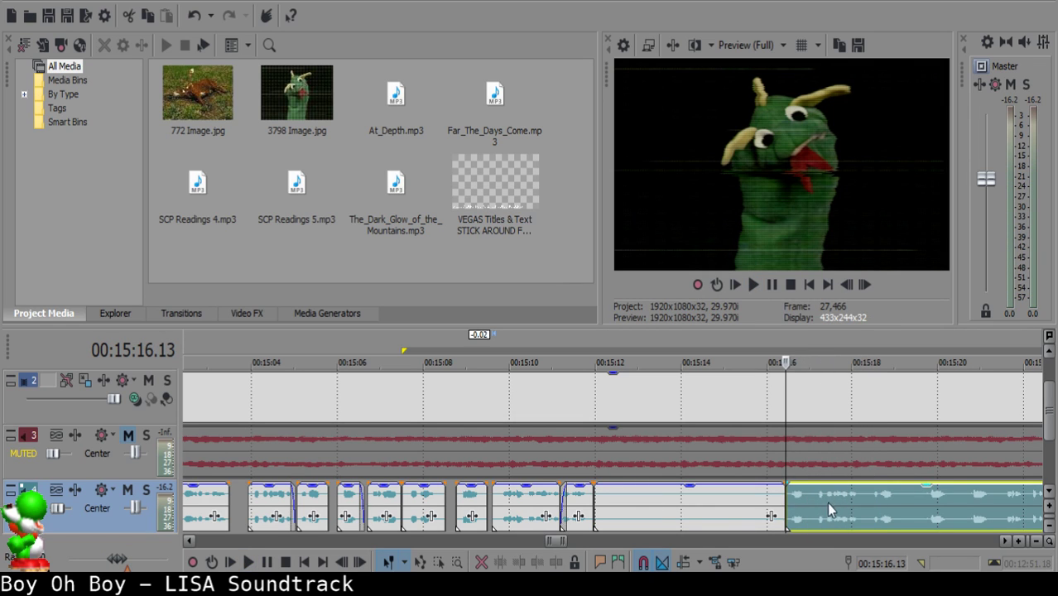
# Split the narration at 00:15:17.00 and delete the two pieces between about 00:15:11.29 and that cut.
pyautogui.click(810, 496)
pyautogui.press('space')
pyautogui.press('space')
pyautogui.press('s')
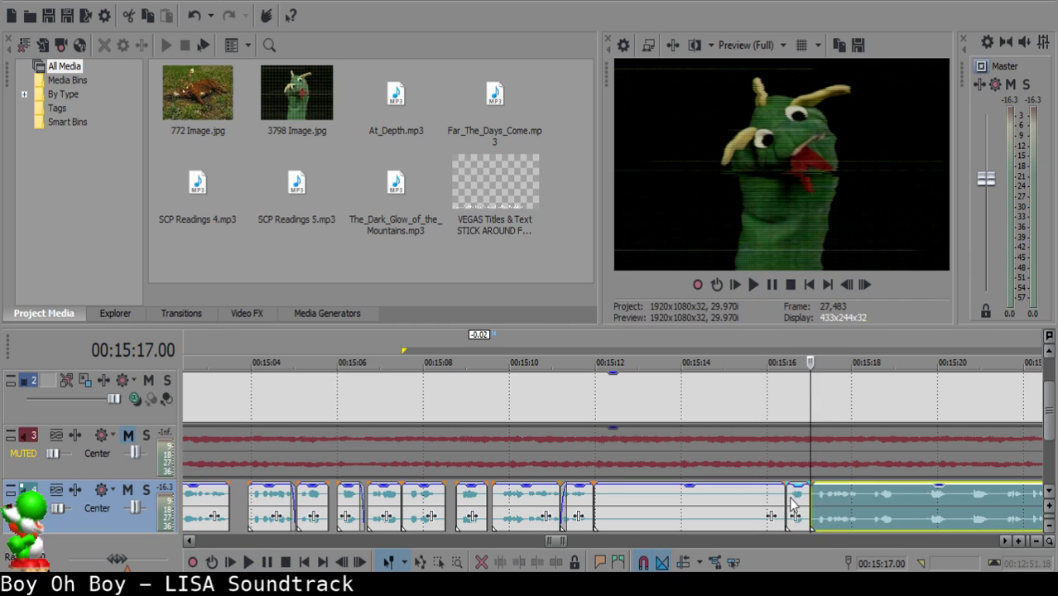
pyautogui.click(789, 496)
pyautogui.keyDown('ctrl'); pyautogui.click(614, 501); pyautogui.keyUp('ctrl')
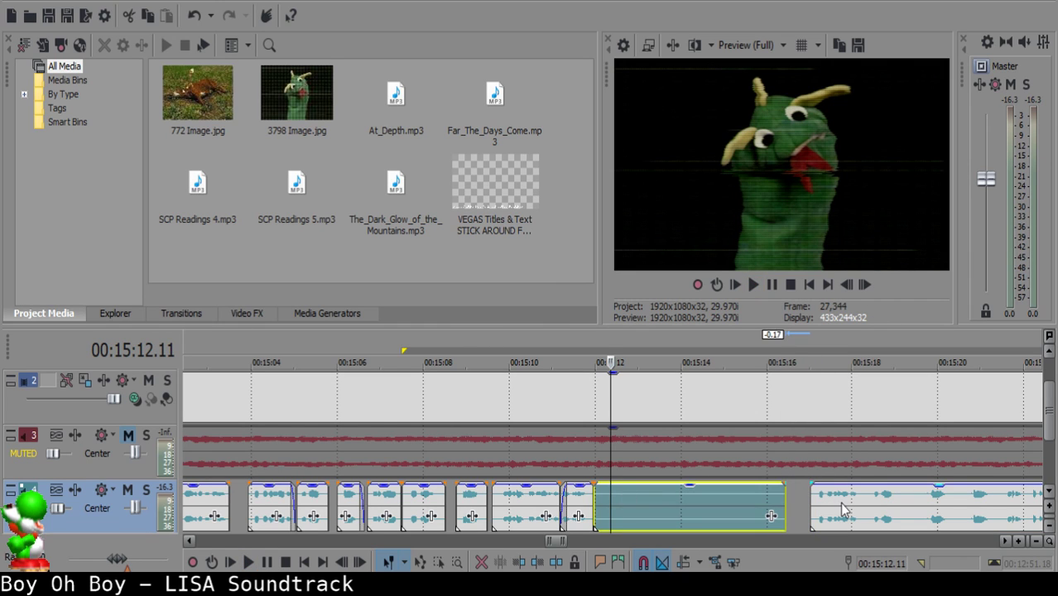
pyautogui.press('Delete')
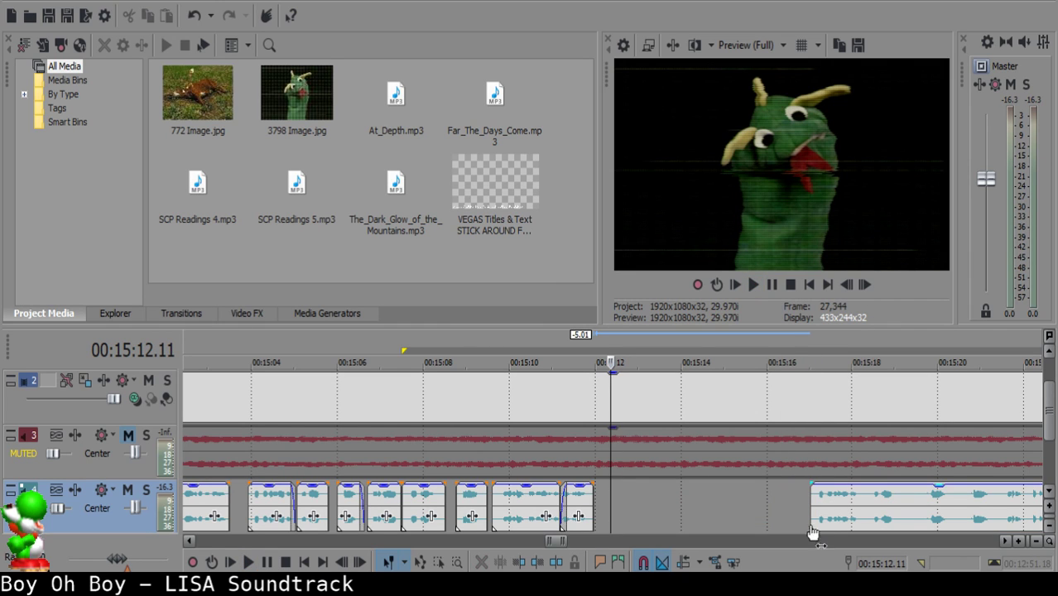
# Move the remaining narration 4 seconds 19 frames earlier to start at 00:15:12.11 and play across the gap.
pyautogui.moveTo(852, 510); pyautogui.dragTo(649, 499)
pyautogui.click(577, 504)
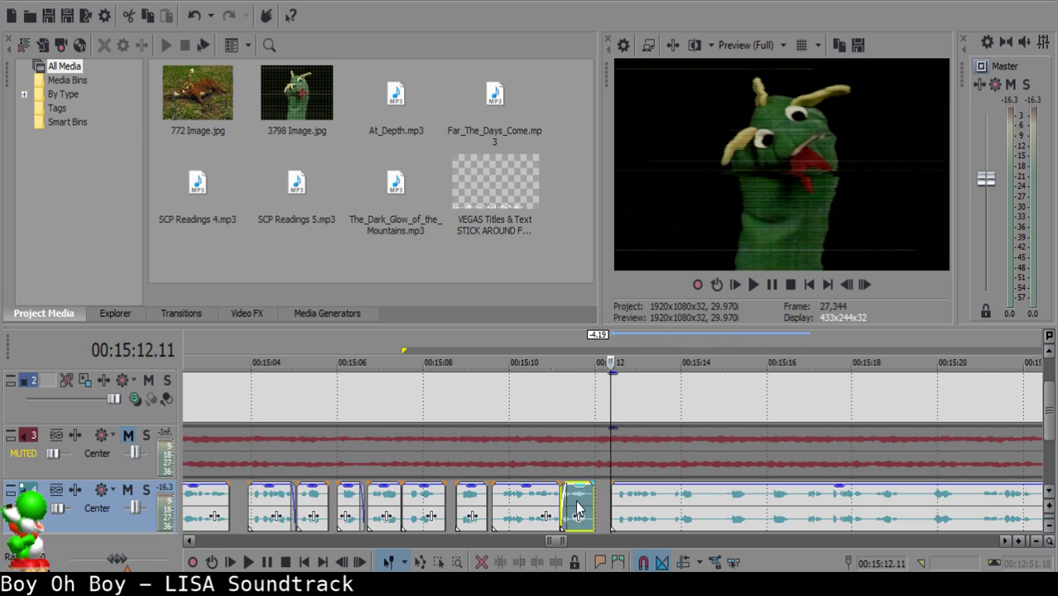
pyautogui.press('space')
pyautogui.scroll(3, 684, 498)
pyautogui.click(620, 495)
pyautogui.press('space')
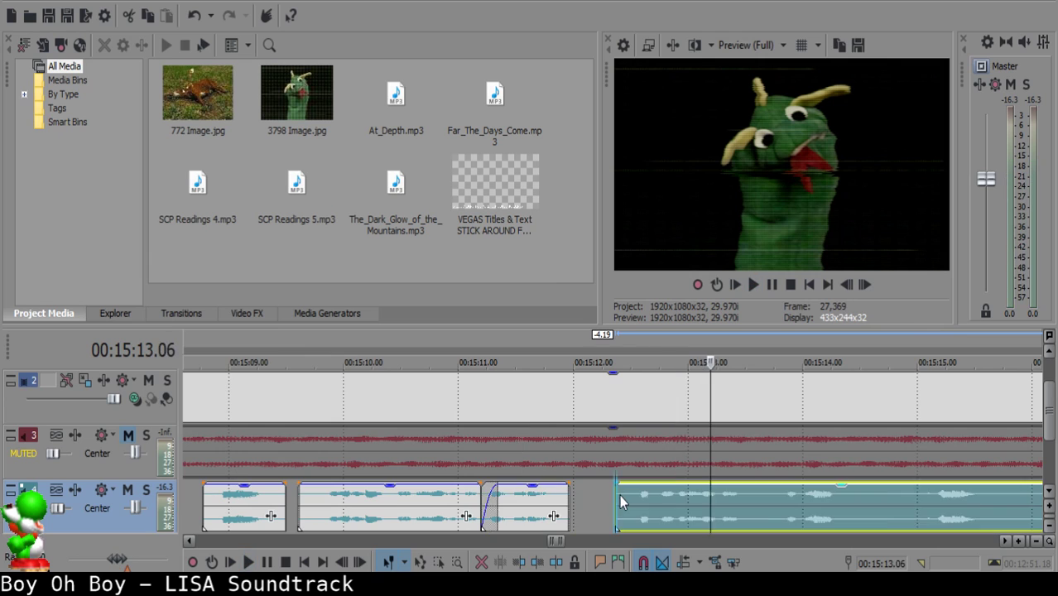
# Shift the remaining narration 2 frames later to start at 00:15:12.13 and play from the preceding clip.
pyautogui.scroll(3, 620, 495)
pyautogui.click(625, 493)
pyautogui.scroll(-5, 646, 497)
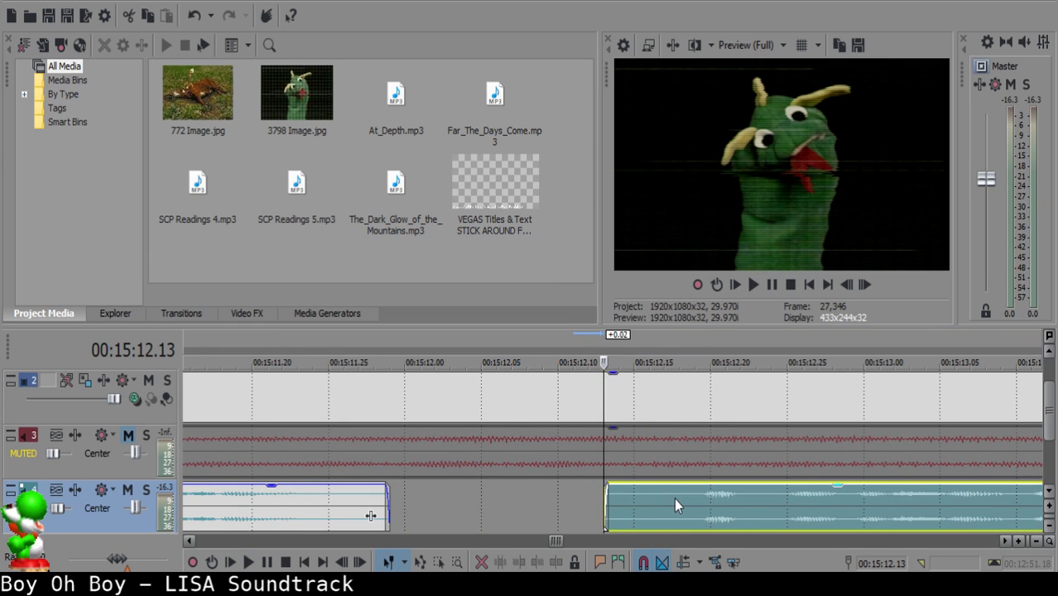
pyautogui.click(523, 495)
pyautogui.press('space')
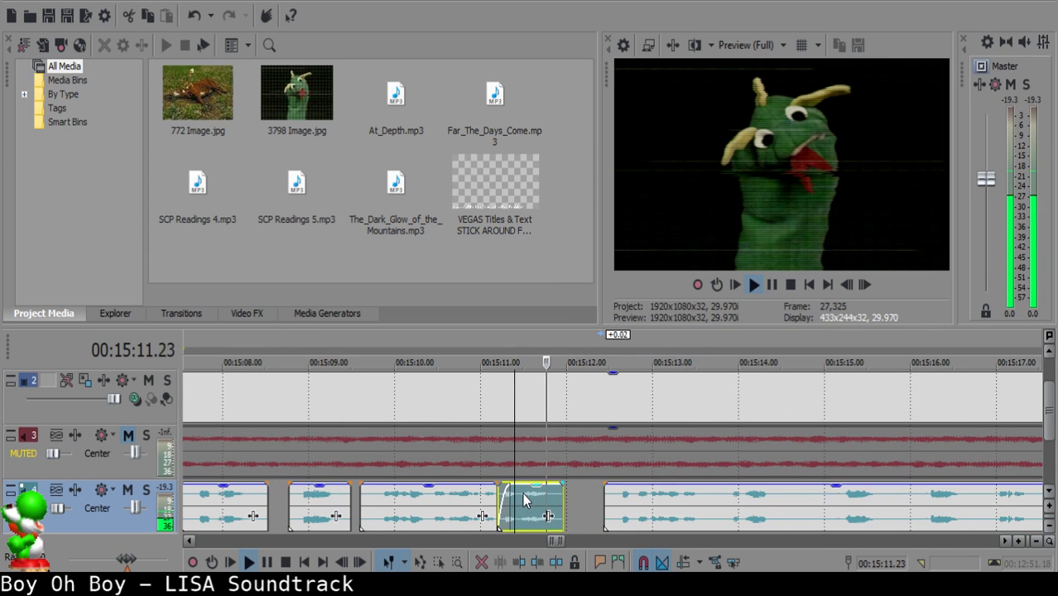
# Split the narration at about 00:15:13.19 and again a few frames further on, and delete the short piece between the cuts.
pyautogui.scroll(-3, 588, 503)
pyautogui.scroll(5, 610, 501)
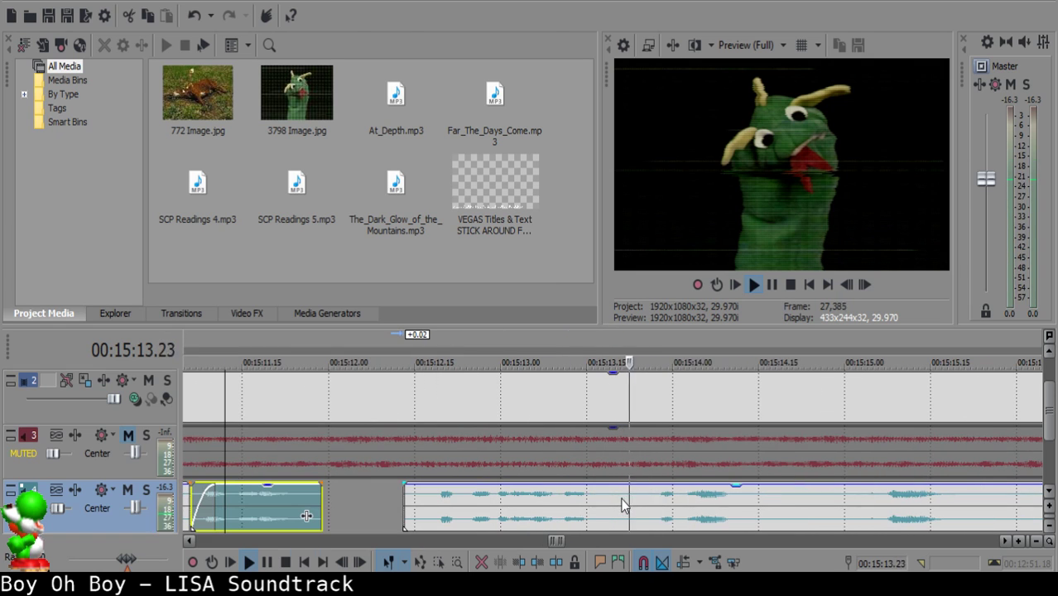
pyautogui.click(602, 497)
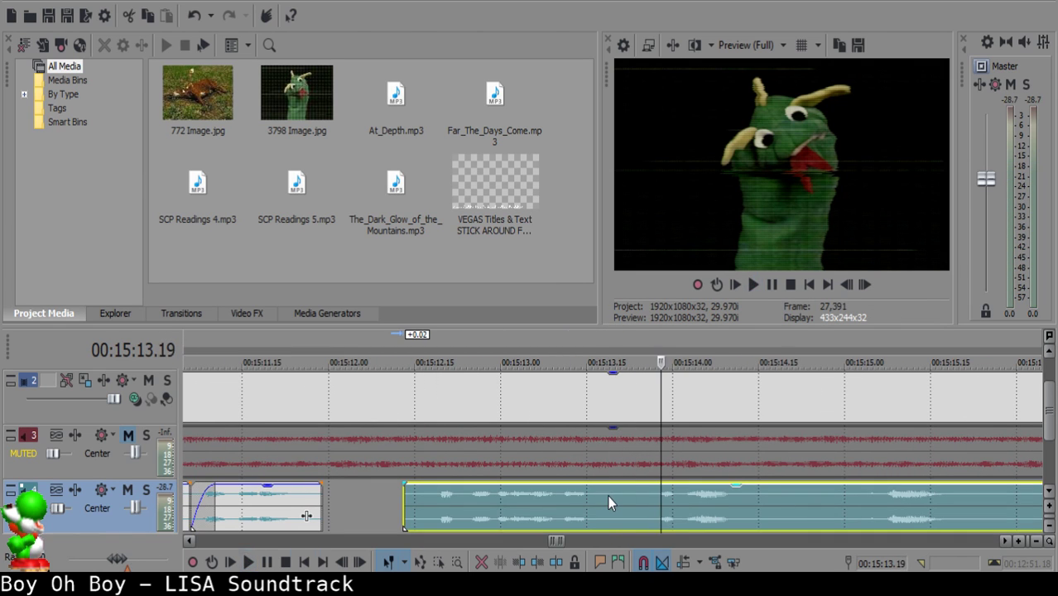
pyautogui.press('s')
pyautogui.press('s')
pyautogui.click(616, 497)
pyautogui.press('Delete')
# Move the remaining narration a few frames earlier to meet the preceding clip at about 00:15:13.19 and play across the join.
pyautogui.moveTo(684, 504); pyautogui.dragTo(664, 509)
pyautogui.click(530, 517)
pyautogui.press('space')
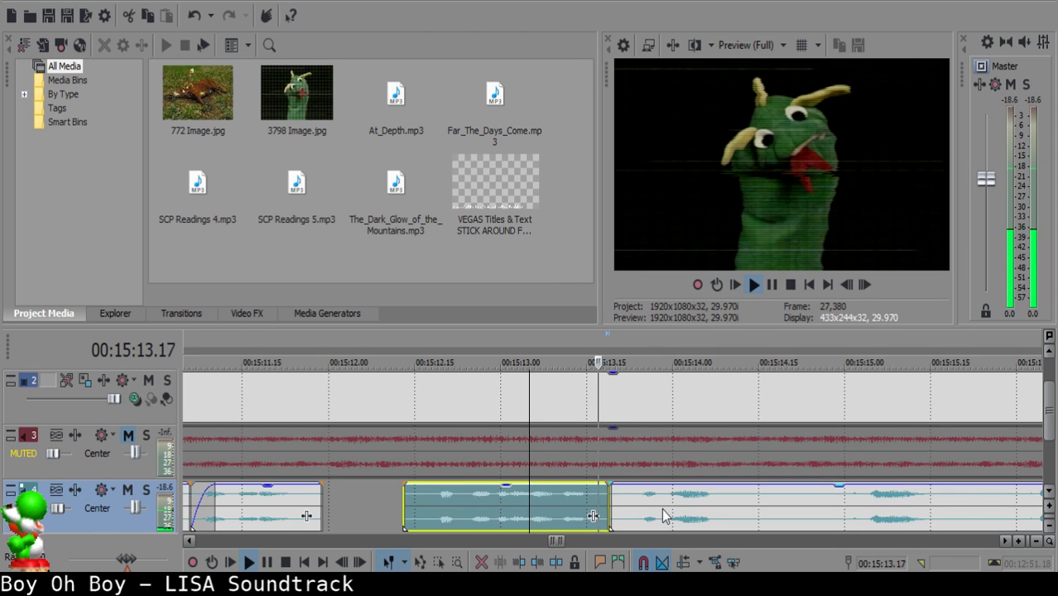
pyautogui.scroll(-2, 659, 507)
pyautogui.hscroll(1, 659, 507)
pyautogui.press('Return')
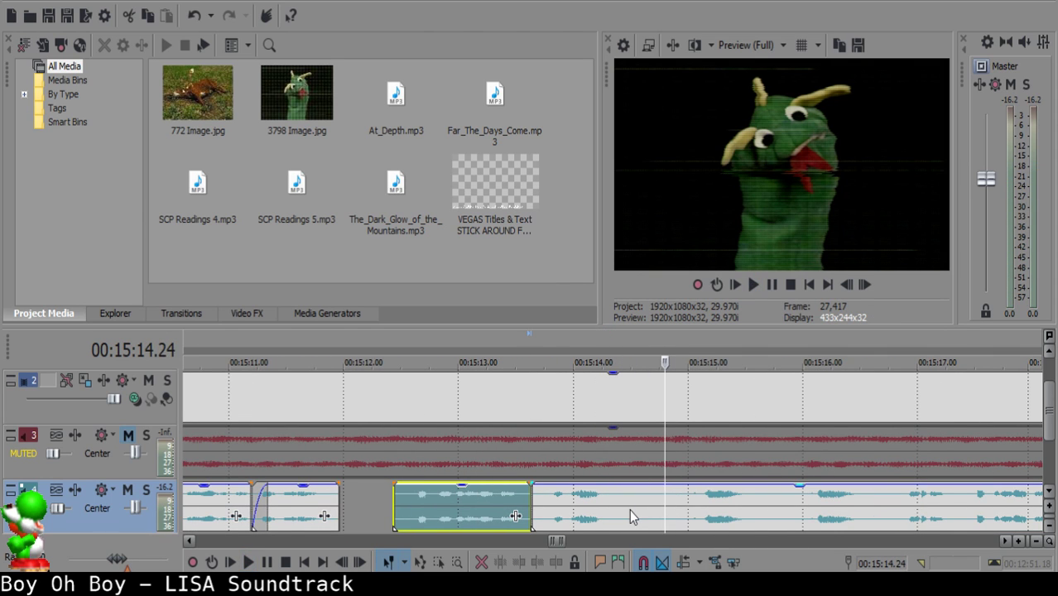
# Split the narration at 00:15:14.15, in the silence after the phrase.
pyautogui.click(630, 506)
pyautogui.press('space')
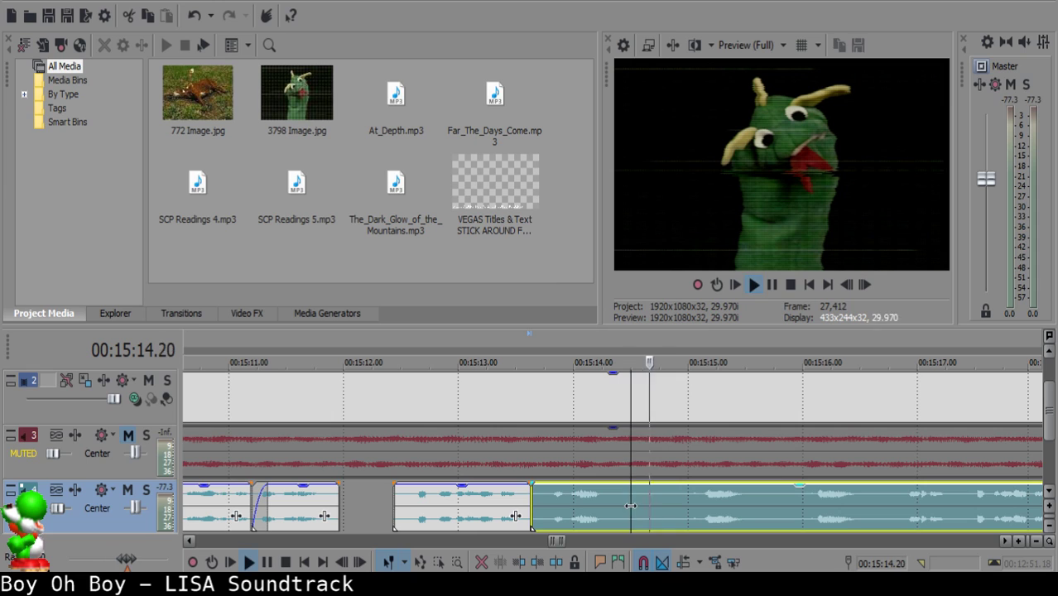
pyautogui.press('space')
pyautogui.press('s')
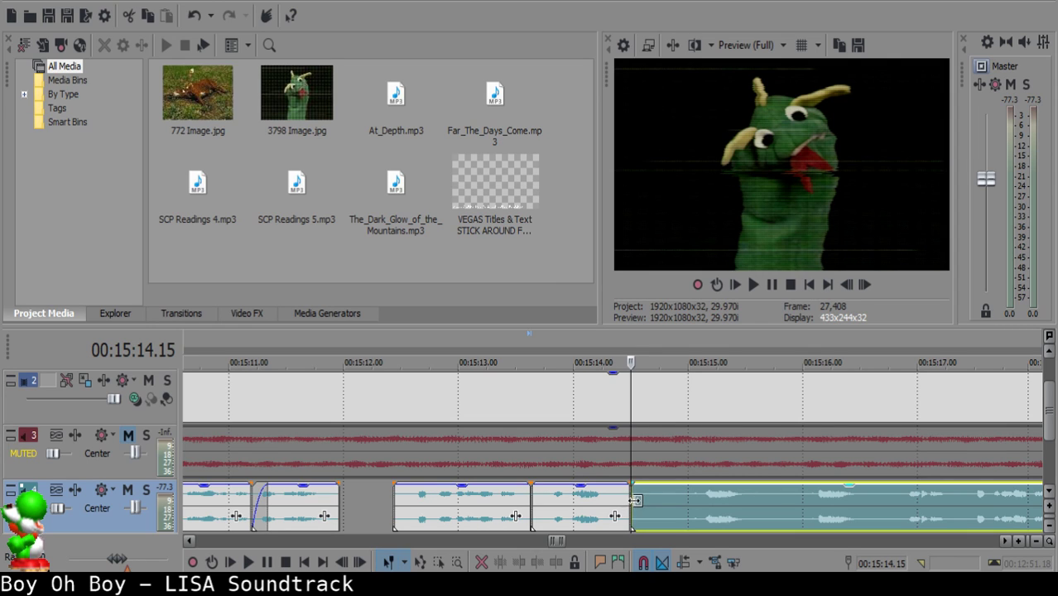
# Listen past the last cut, split the narration at about 00:15:15.29 and delete the piece between 00:15:14.15 and that cut.
pyautogui.click(665, 509)
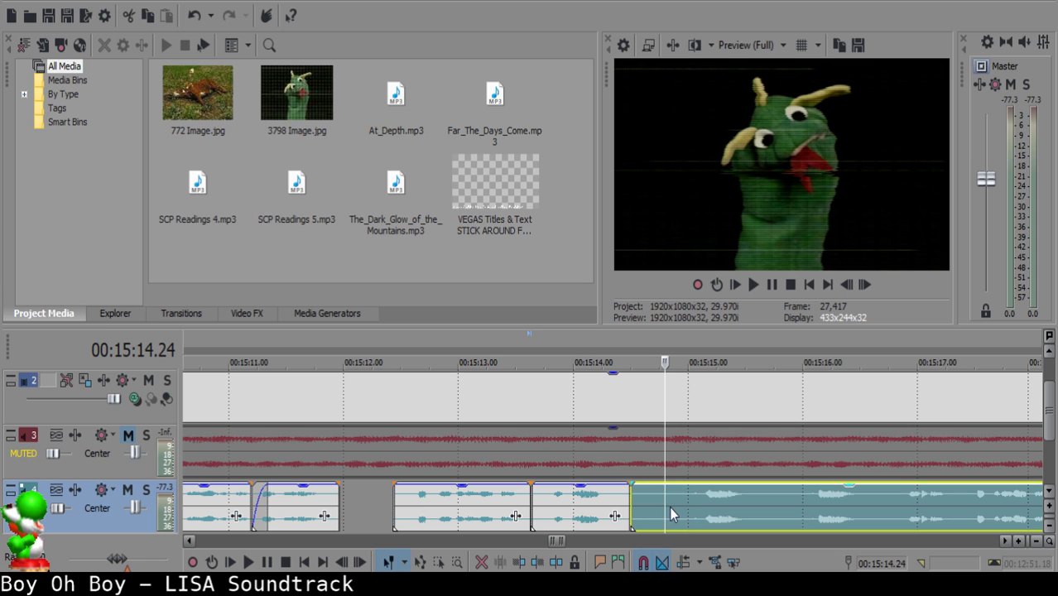
pyautogui.click(671, 507)
pyautogui.scroll(-3, 673, 507)
pyautogui.scroll(3, 676, 503)
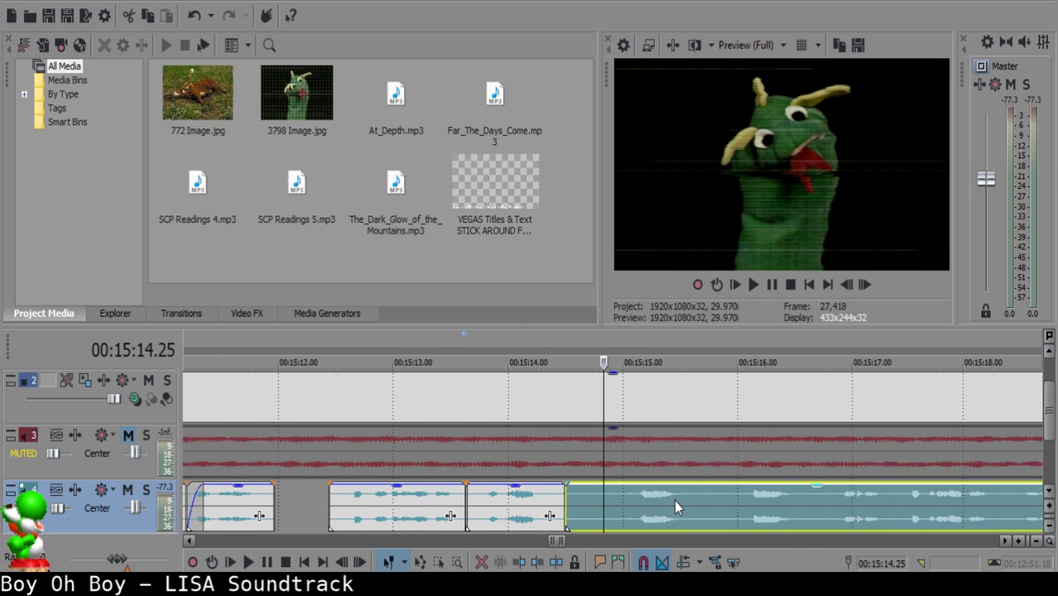
pyautogui.scroll(-4, 674, 500)
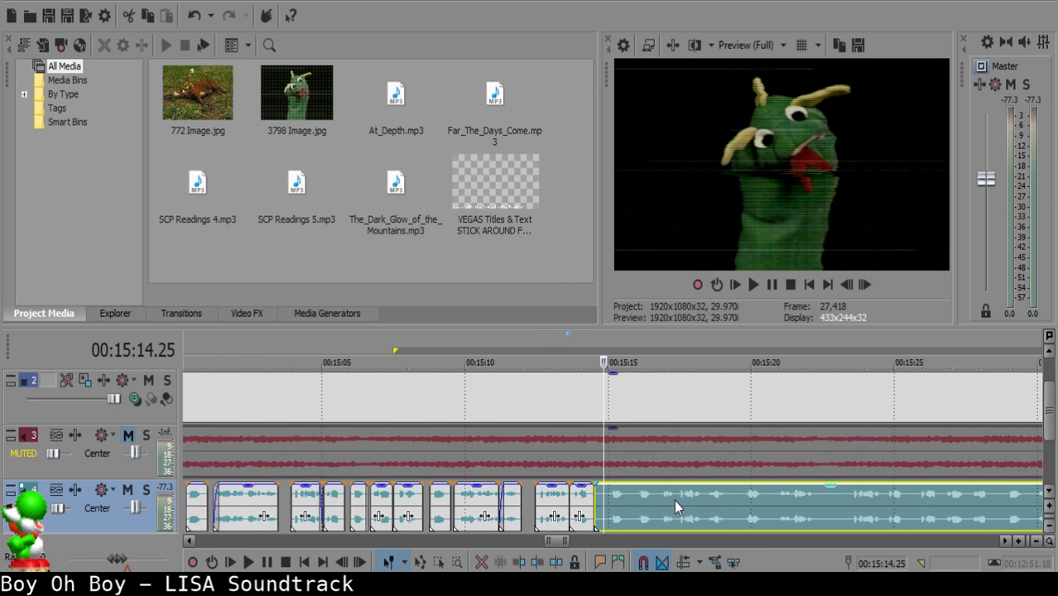
pyautogui.scroll(5, 686, 490)
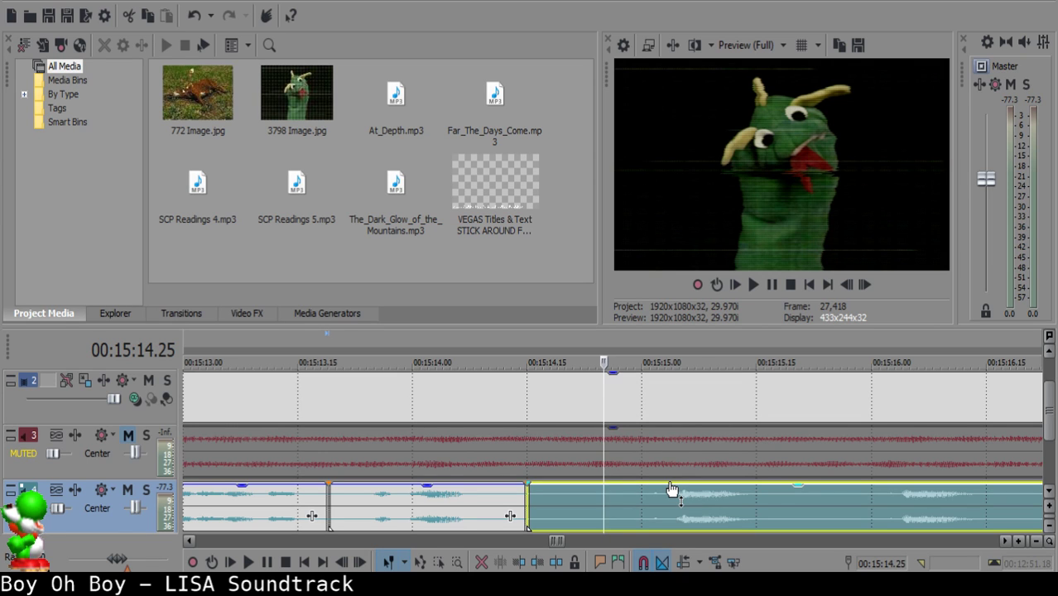
pyautogui.press('space')
pyautogui.scroll(-1, 599, 497)
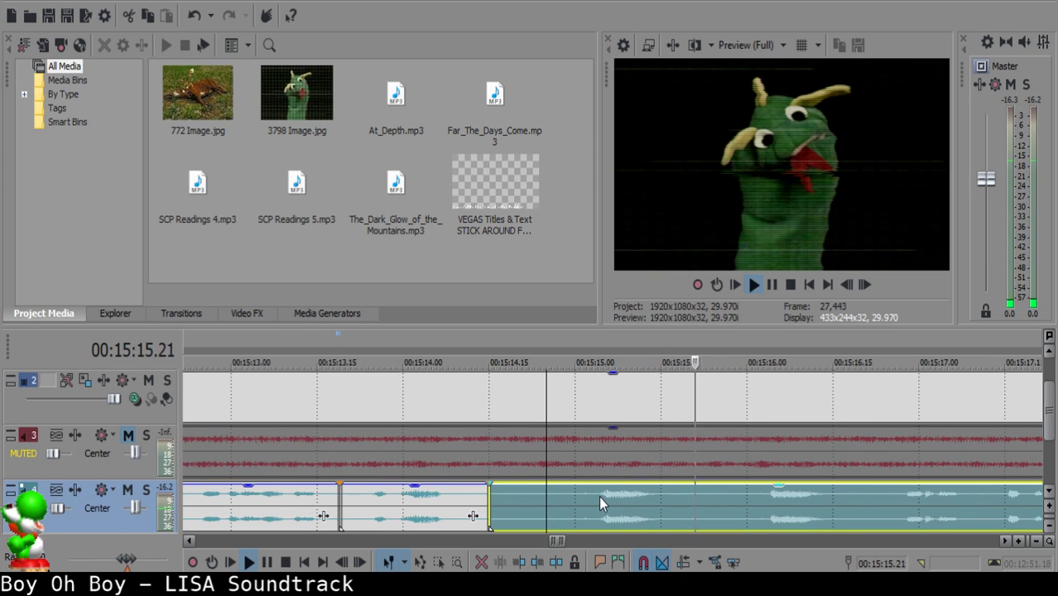
pyautogui.click(738, 500)
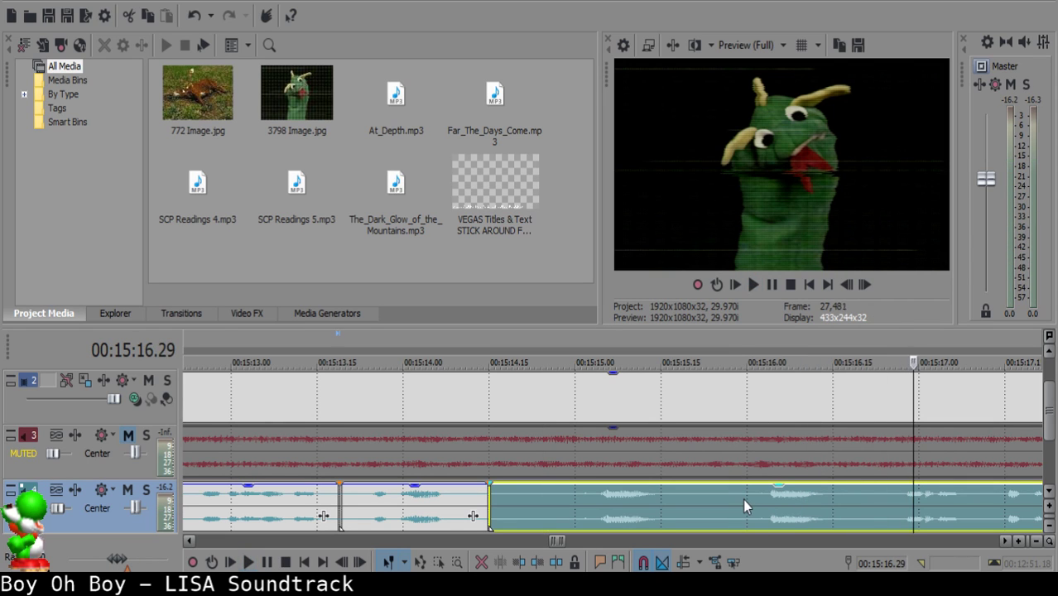
pyautogui.press('space')
pyautogui.press('s')
pyautogui.click(541, 497)
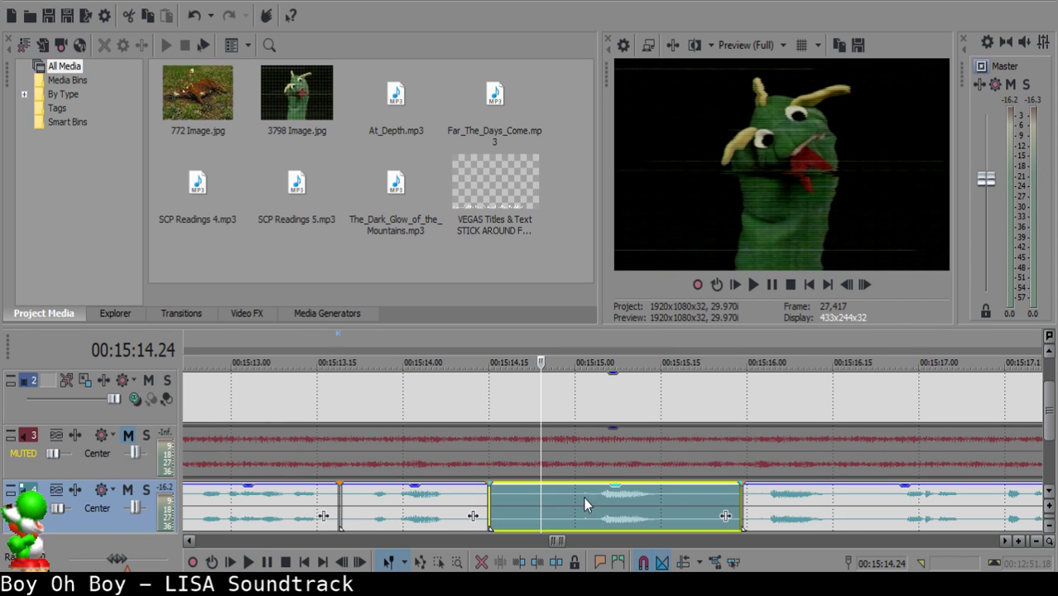
pyautogui.press('Delete')
# Move the remaining narration earlier to start at about 00:15:14.22 and play from the preceding clip.
pyautogui.moveTo(837, 528); pyautogui.dragTo(603, 520)
pyautogui.click(380, 514)
pyautogui.press('space')
pyautogui.press('space')
pyautogui.click(528, 497)
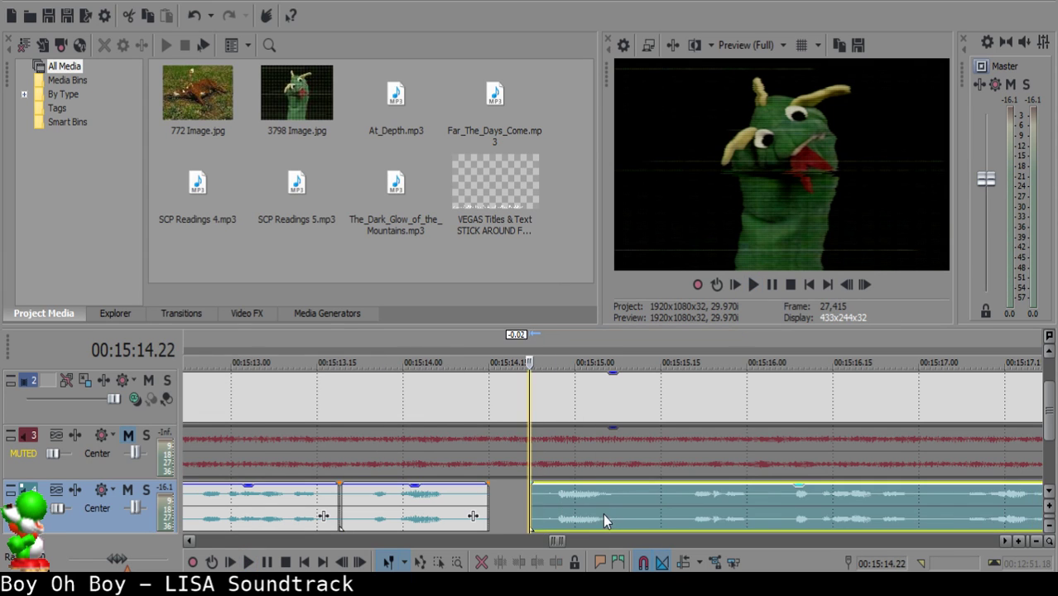
pyautogui.click(369, 513)
pyautogui.press('space')
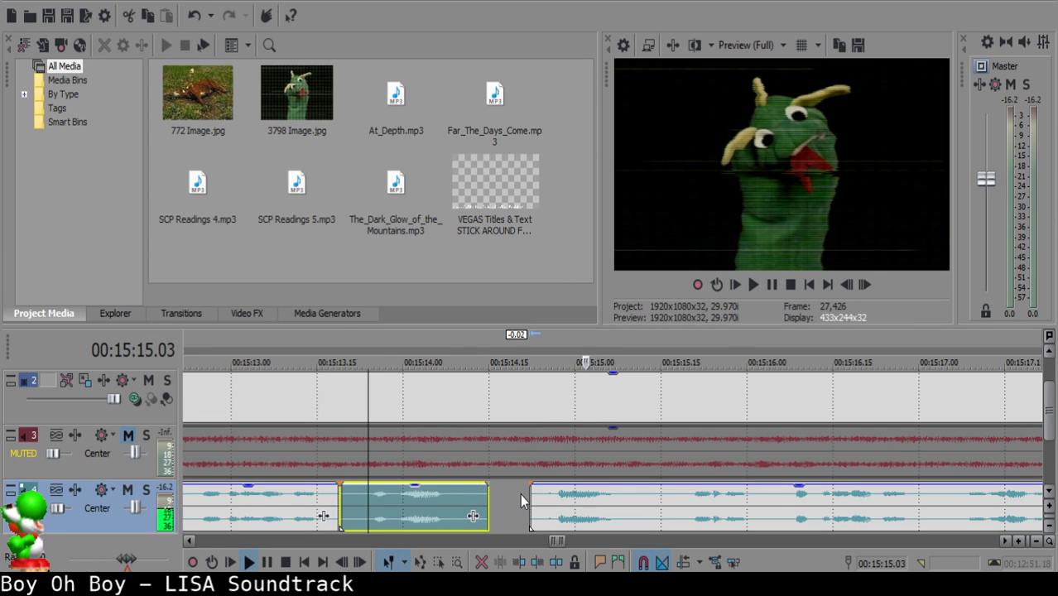
# Shift the remaining narration 1 frame earlier to start at about 00:15:14.21 and play across the gap.
pyautogui.click(523, 501)
pyautogui.click(423, 510)
pyautogui.scroll(-2, 622, 519)
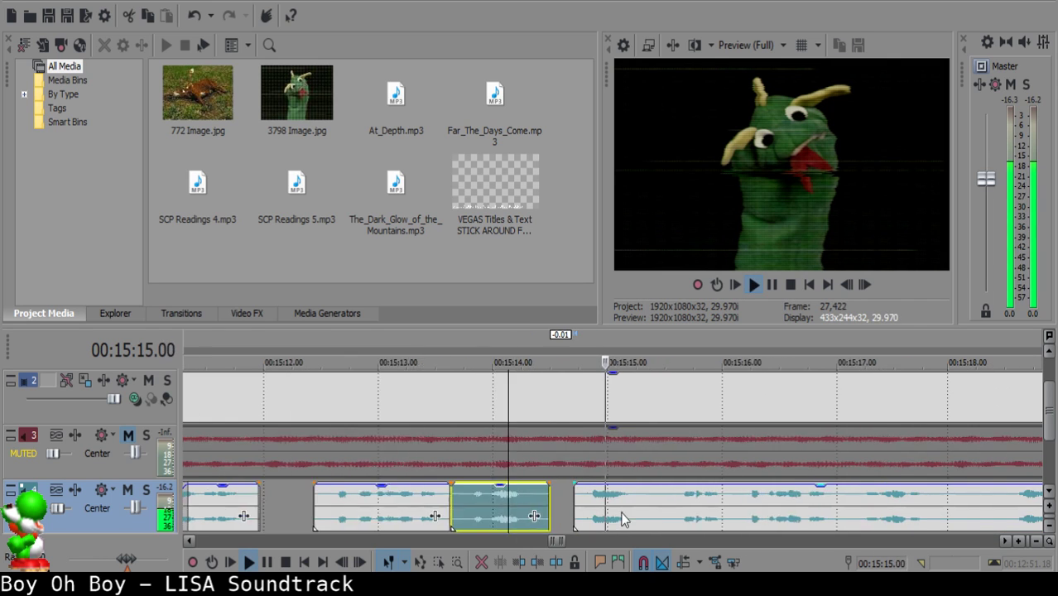
# Split the narration at about 00:15:15.11 and at 00:15:15.15, and delete the short piece between the cuts.
pyautogui.scroll(1, 622, 519)
pyautogui.click(665, 494)
pyautogui.press('space')
pyautogui.press('s')
pyautogui.click(689, 497)
pyautogui.press('s')
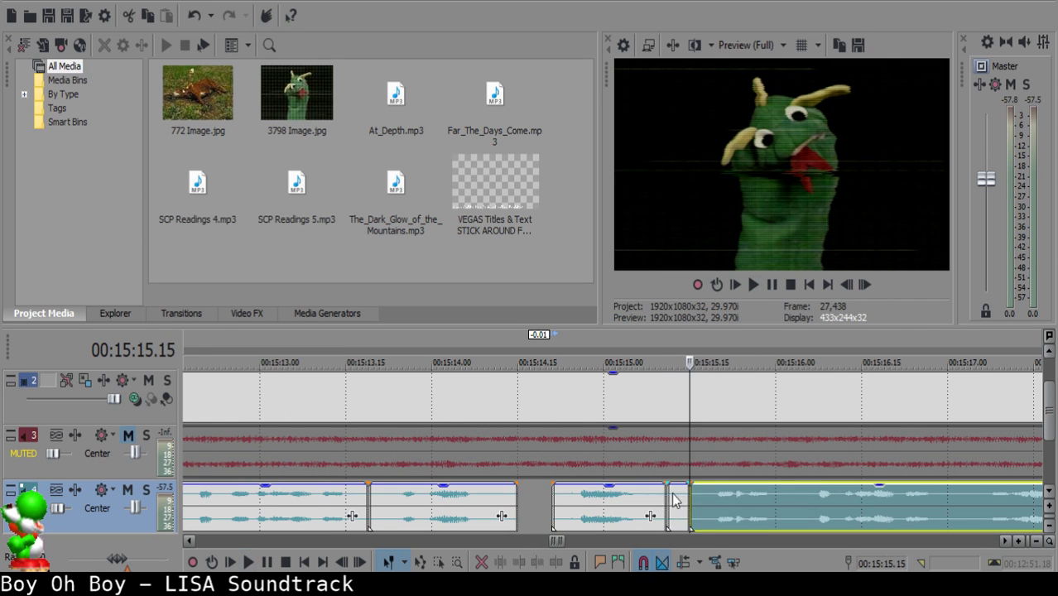
pyautogui.click(672, 495)
pyautogui.press('Delete')
# Add a fade-out of about 2 frames to the clip ending at about 00:15:15.11 and play it.
pyautogui.moveTo(665, 485); pyautogui.dragTo(654, 488)
pyautogui.click(610, 511)
pyautogui.press('space')
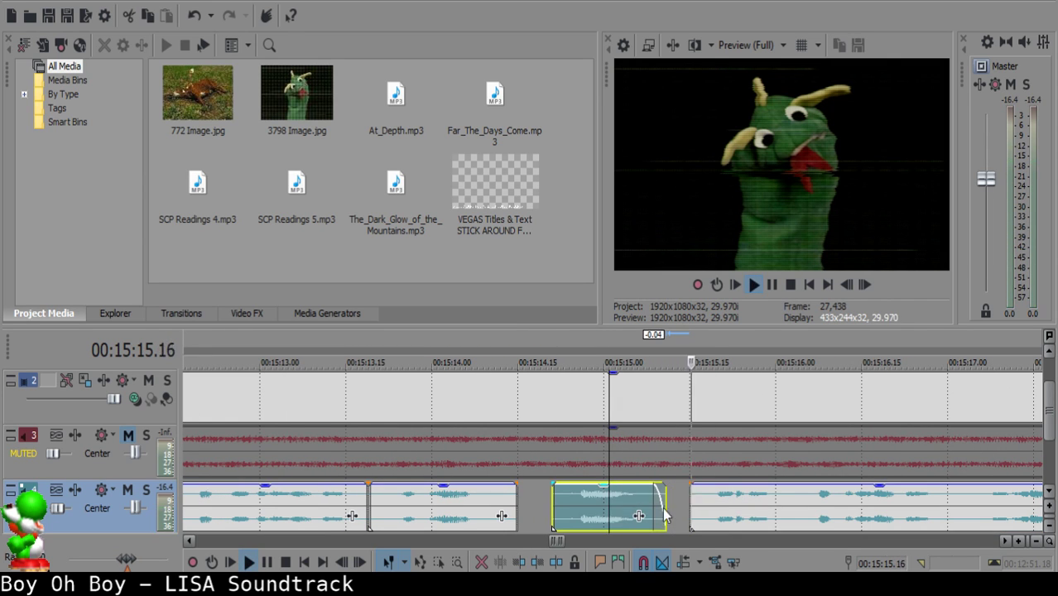
# Split the narration at 00:15:16.05 and delete the piece between 00:15:15.15 and that cut.
pyautogui.click(763, 500)
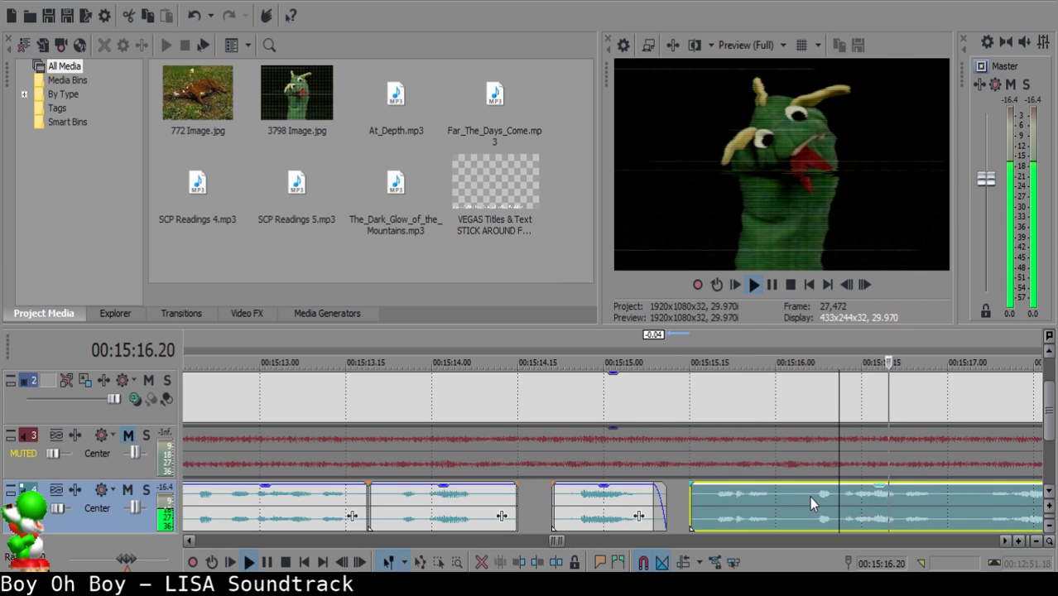
pyautogui.click(807, 494)
pyautogui.press('space')
pyautogui.click(694, 495)
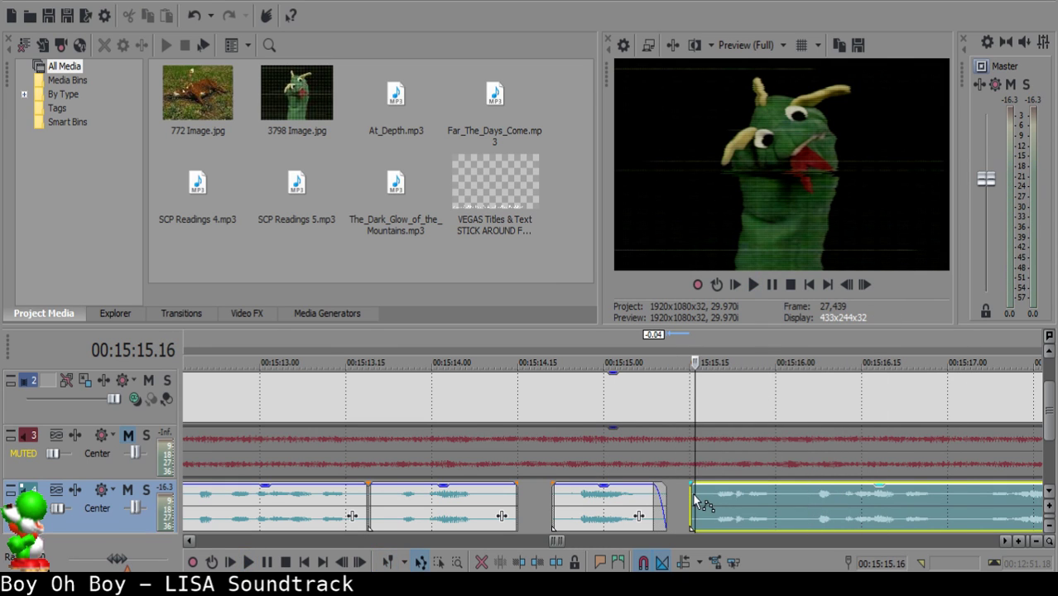
pyautogui.click(803, 494)
pyautogui.press('s')
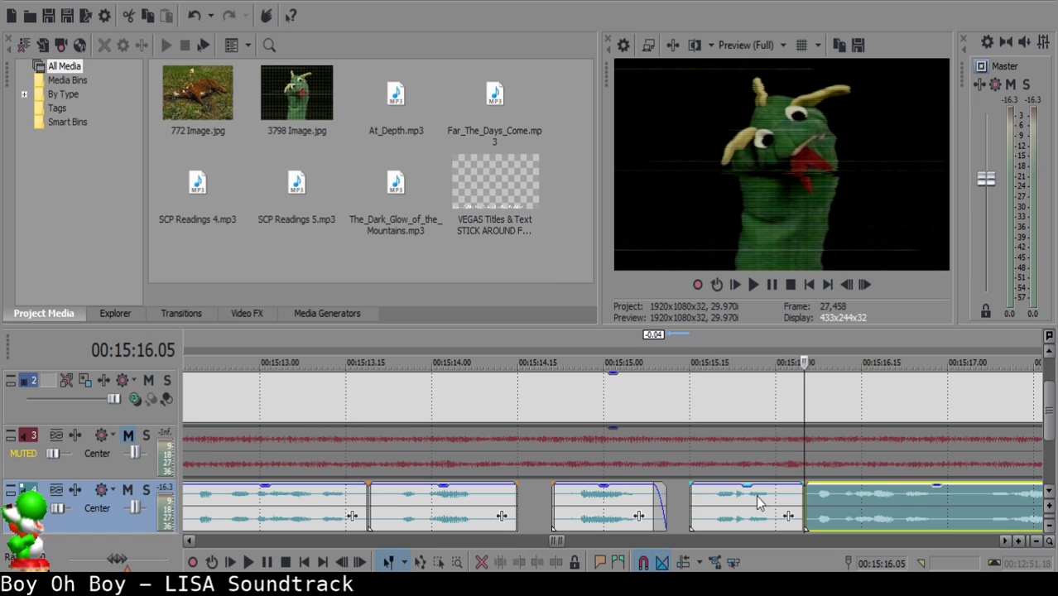
pyautogui.click(694, 496)
pyautogui.press('Delete')
# Move the remaining narration 21 frames earlier to start at about 00:15:15.14 and play from the preceding faded clip.
pyautogui.moveTo(853, 495); pyautogui.dragTo(742, 487)
pyautogui.click(595, 517)
pyautogui.press('space')
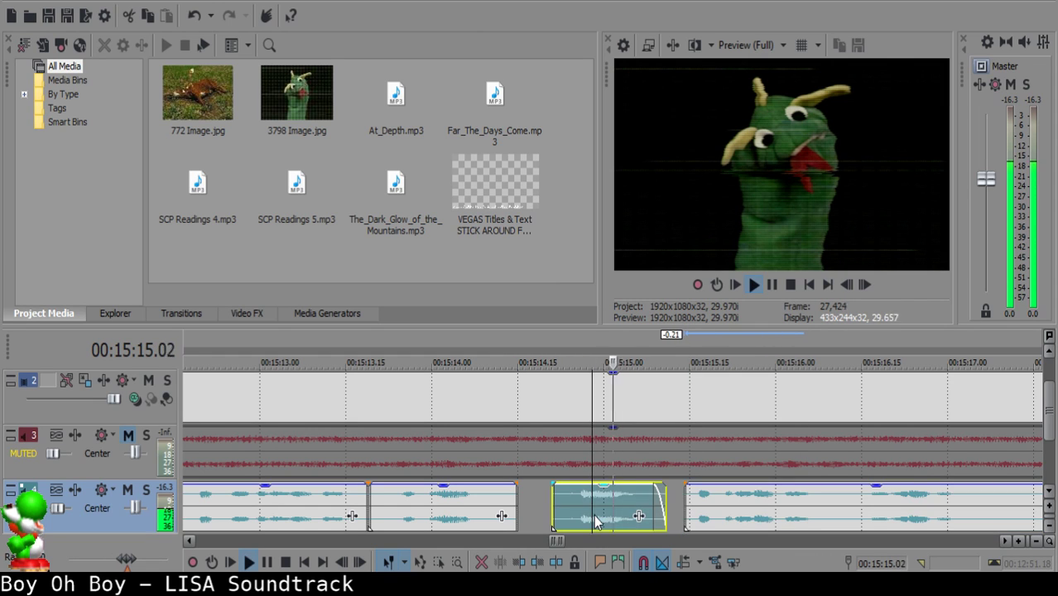
pyautogui.scroll(-1, 666, 522)
pyautogui.scroll(2, 666, 521)
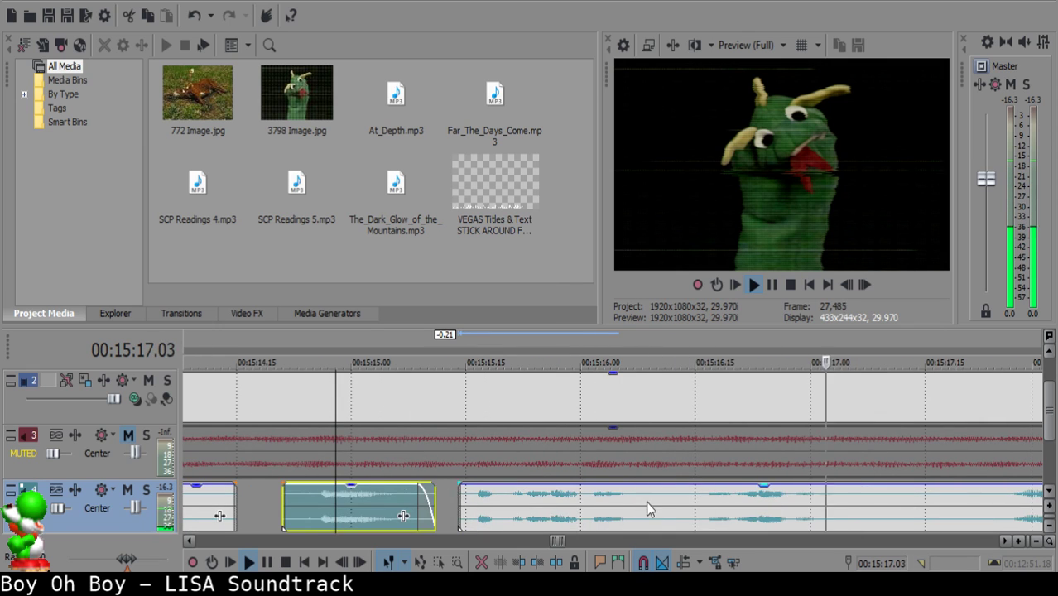
# Split the narration at 00:15:16.09 and again about 2 frames further on, and delete the sliver between the cuts.
pyautogui.click(643, 501)
pyautogui.press('space')
pyautogui.click(652, 501)
pyautogui.press('s')
pyautogui.click(665, 499)
pyautogui.press('s')
pyautogui.click(653, 499)
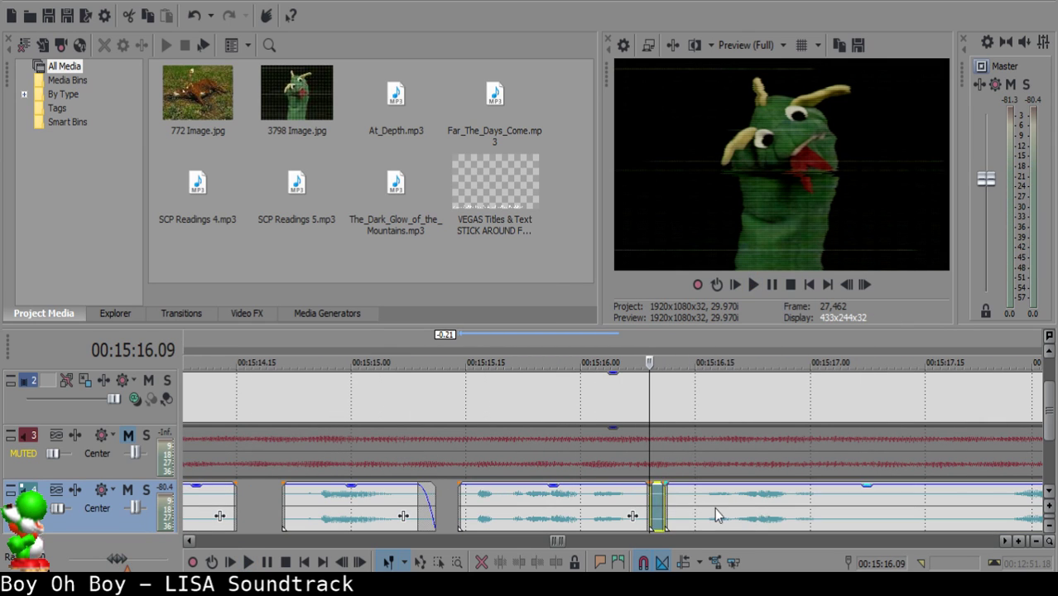
# Move the remaining narration 2 frames earlier to meet the preceding clip at about 00:15:16.09 and play across the join.
pyautogui.moveTo(715, 508); pyautogui.dragTo(704, 508)
pyautogui.click(542, 505)
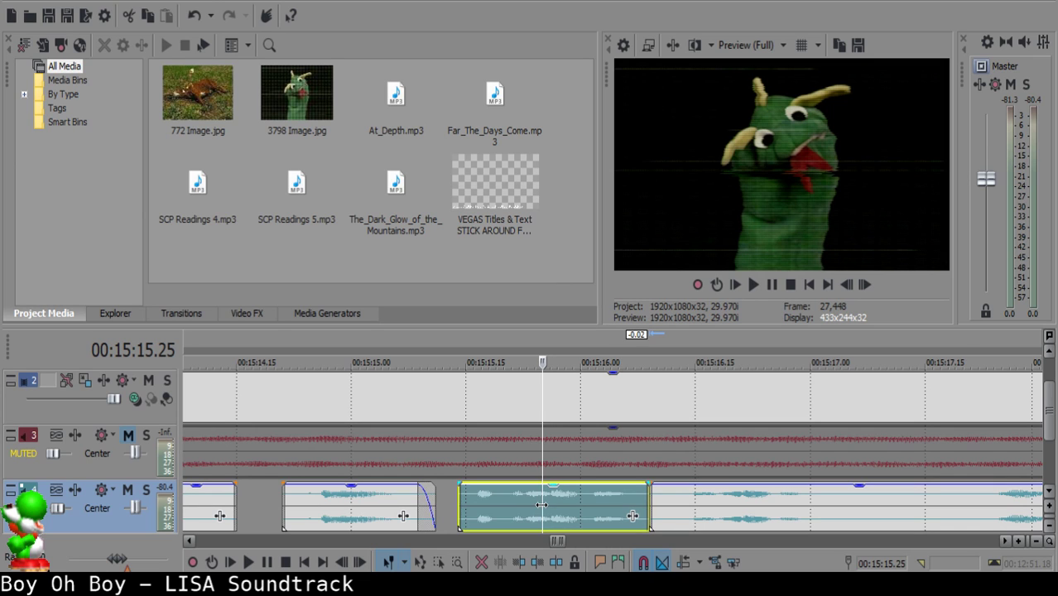
pyautogui.press('space')
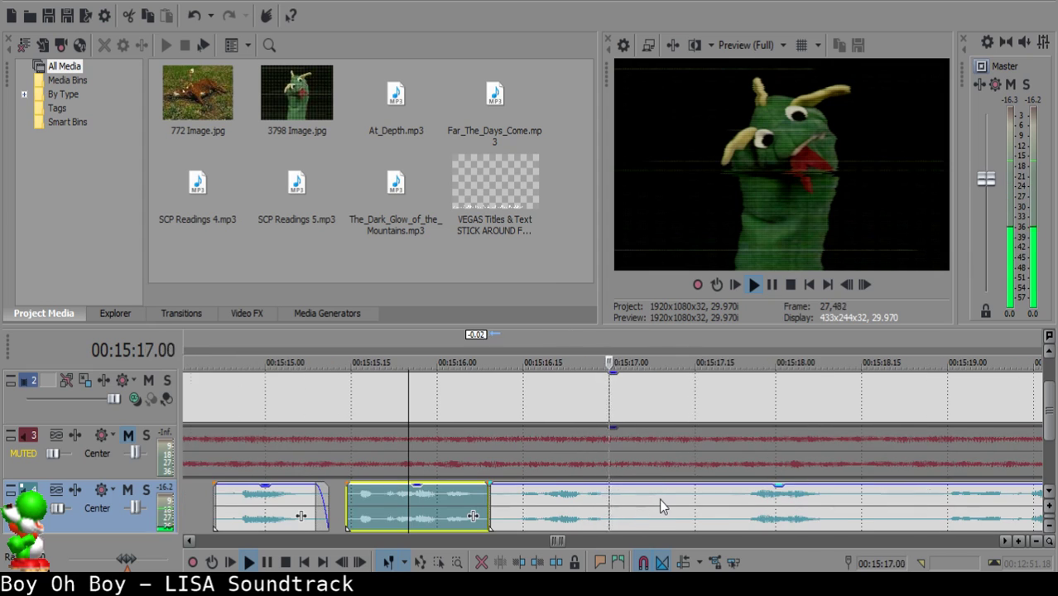
# Split the narration at about 00:15:17.05 and 00:15:17.18, and delete the silent piece between the cuts.
pyautogui.press('space')
pyautogui.click(637, 495)
pyautogui.press('s')
pyautogui.press('space')
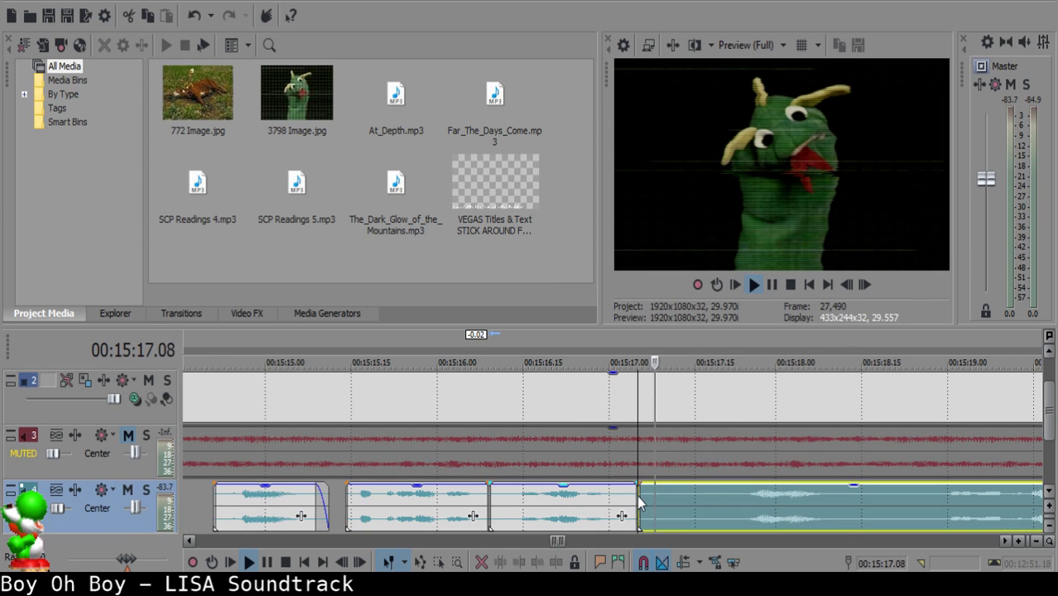
pyautogui.press('space')
pyautogui.press('s')
pyautogui.click(673, 495)
pyautogui.press('Delete')
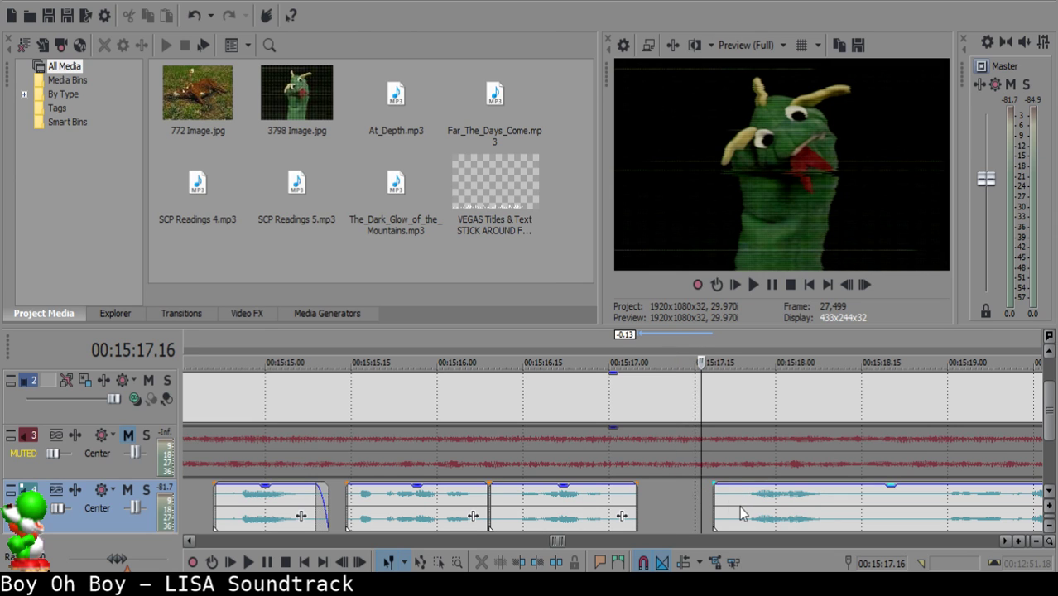
# Move the remaining narration 2 frames earlier to start at about 00:15:17.16 and play from the preceding clip.
pyautogui.moveTo(740, 506); pyautogui.dragTo(737, 507)
pyautogui.click(549, 514)
pyautogui.press('space')
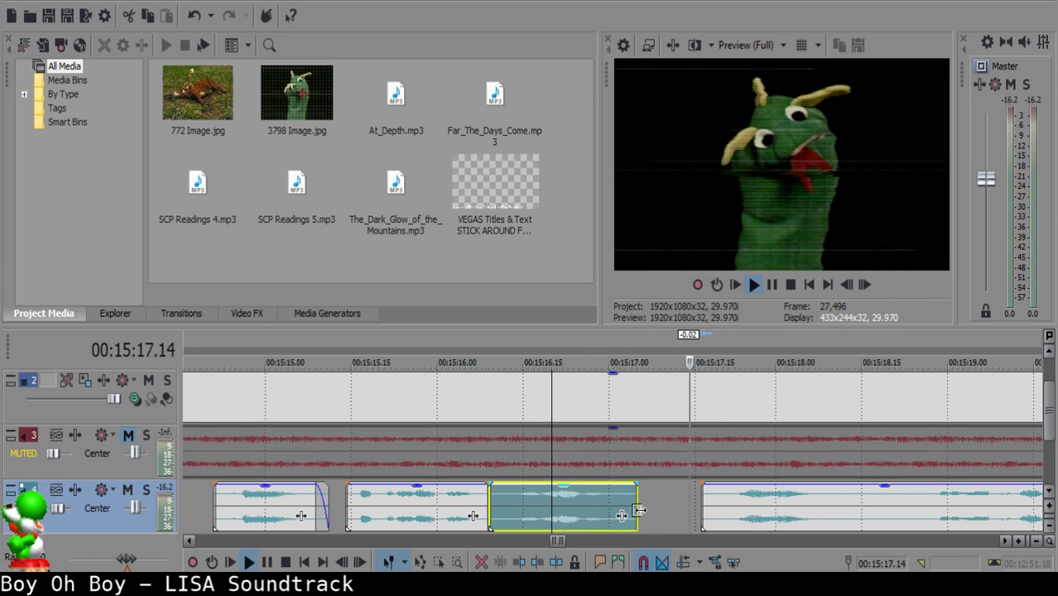
# Shift the remaining narration 1 frame earlier to start at 00:15:17.15 and play across the gap.
pyautogui.click(492, 488)
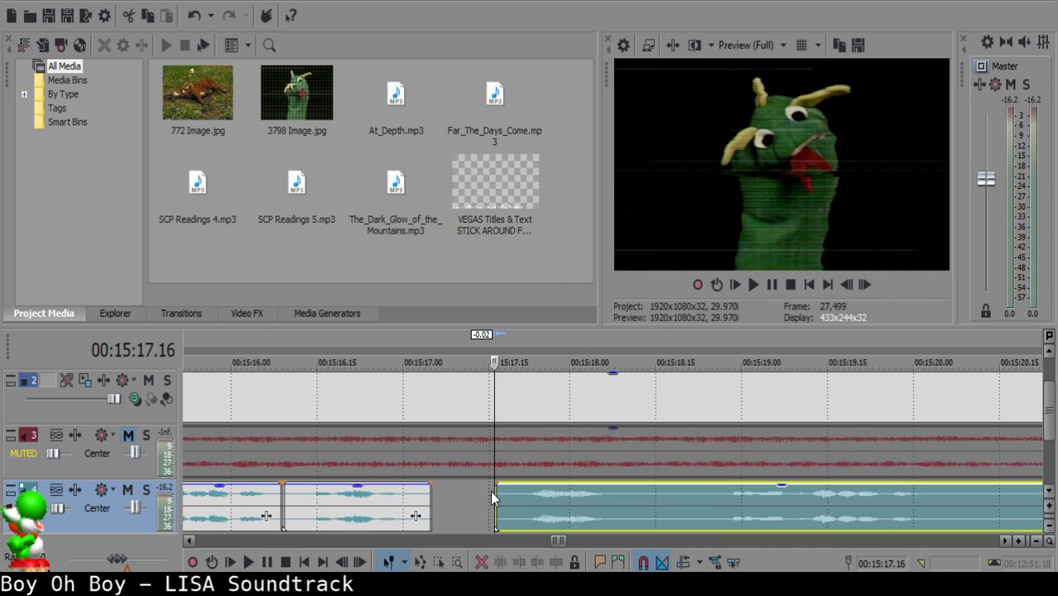
pyautogui.click(486, 490)
pyautogui.moveTo(534, 501); pyautogui.dragTo(526, 501)
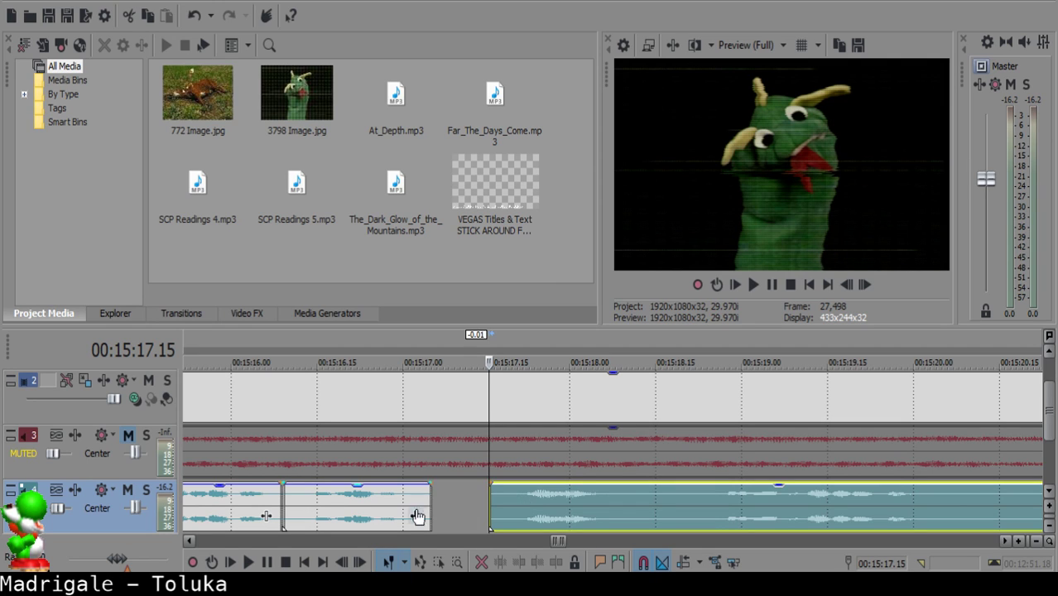
pyautogui.click(351, 506)
pyautogui.press('space')
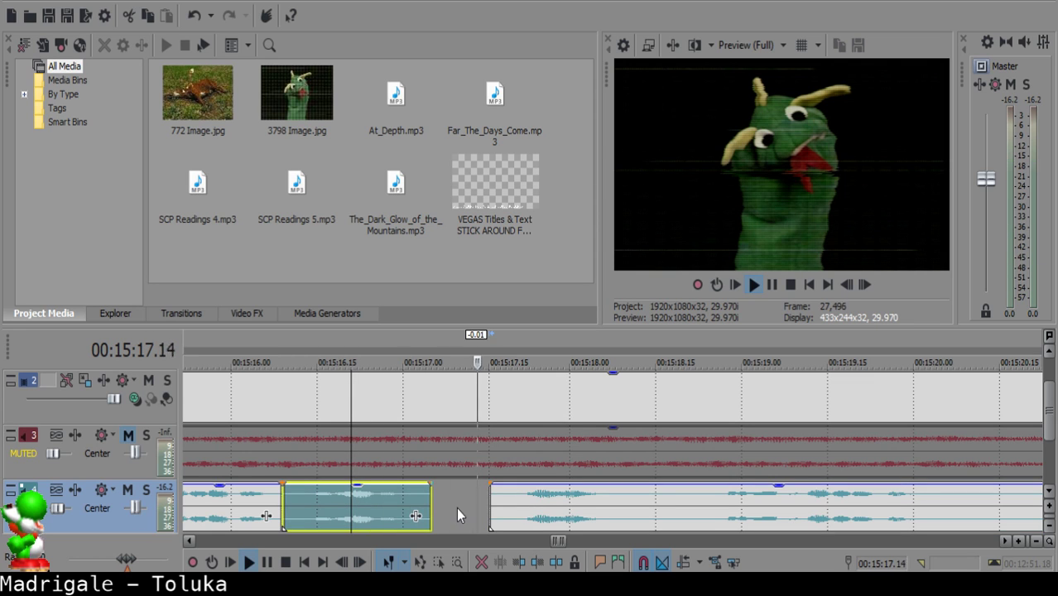
# Split the narration at 00:15:18.09, where the phrase ends, and play the speech that follows.
pyautogui.click(620, 502)
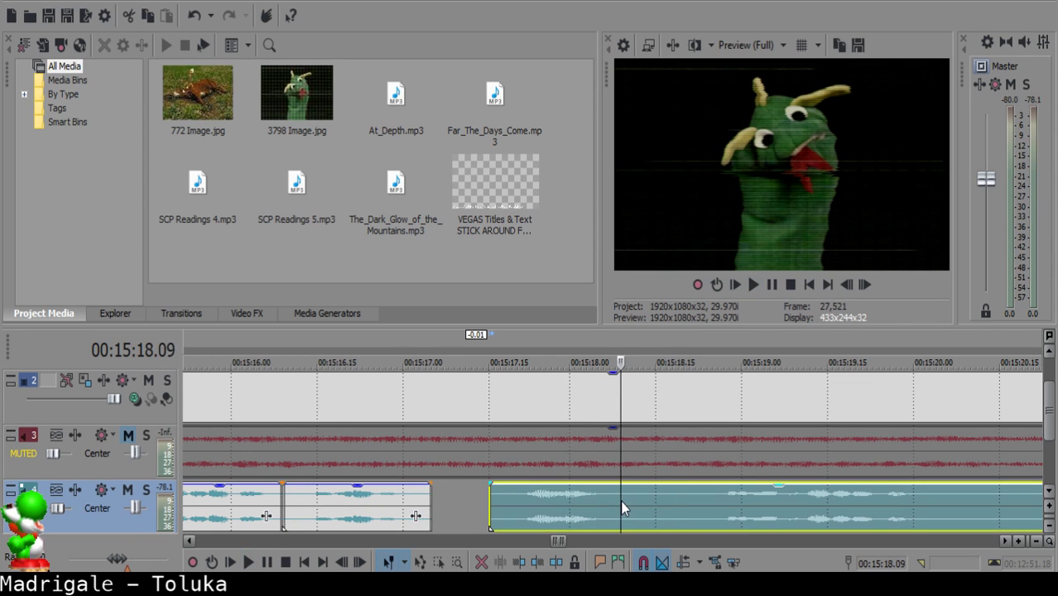
pyautogui.press('s')
pyautogui.press('Return')
pyautogui.scroll(-3, 729, 501)
pyautogui.press('space')
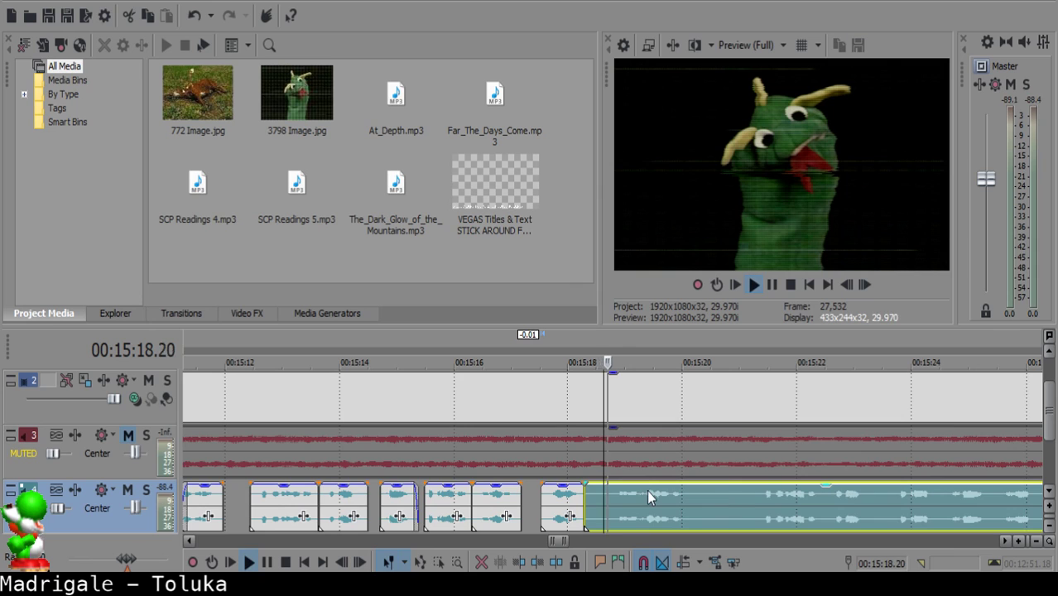
pyautogui.scroll(2, 647, 496)
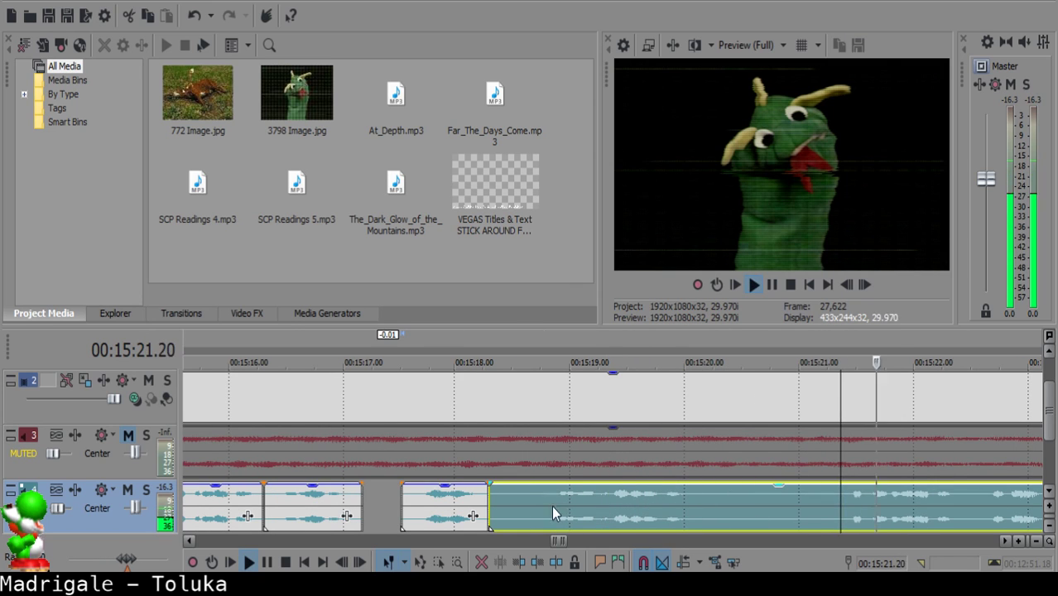
# Split the narration at 00:15:18.19 and delete the silent piece before the cut.
pyautogui.press('space')
pyautogui.press('s')
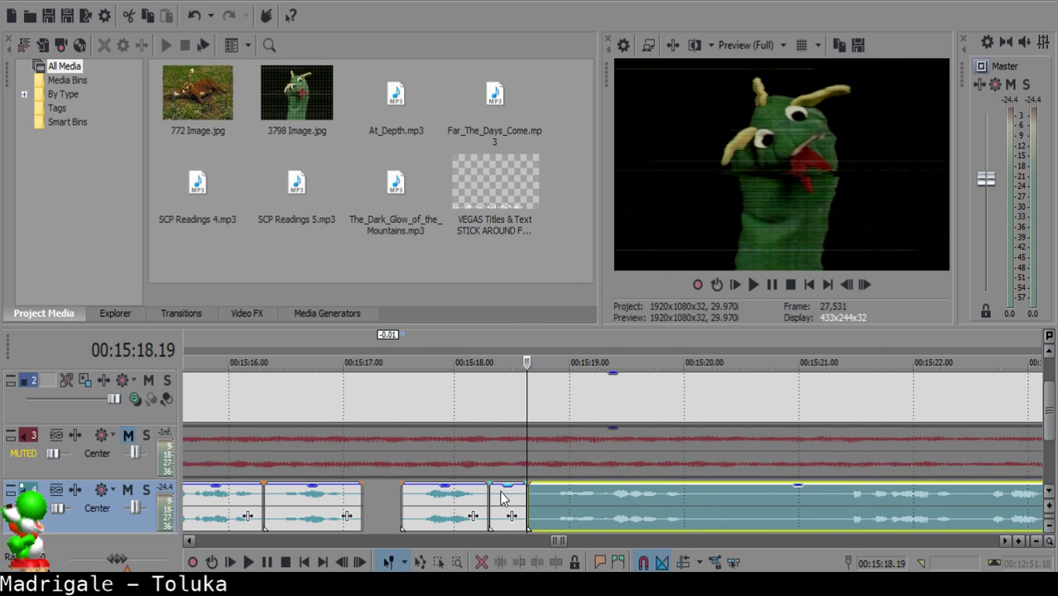
pyautogui.click(500, 501)
# Move the remaining narration 7 frames earlier to start at 00:15:18.12 and play across the gap.
pyautogui.moveTo(549, 501); pyautogui.dragTo(524, 494)
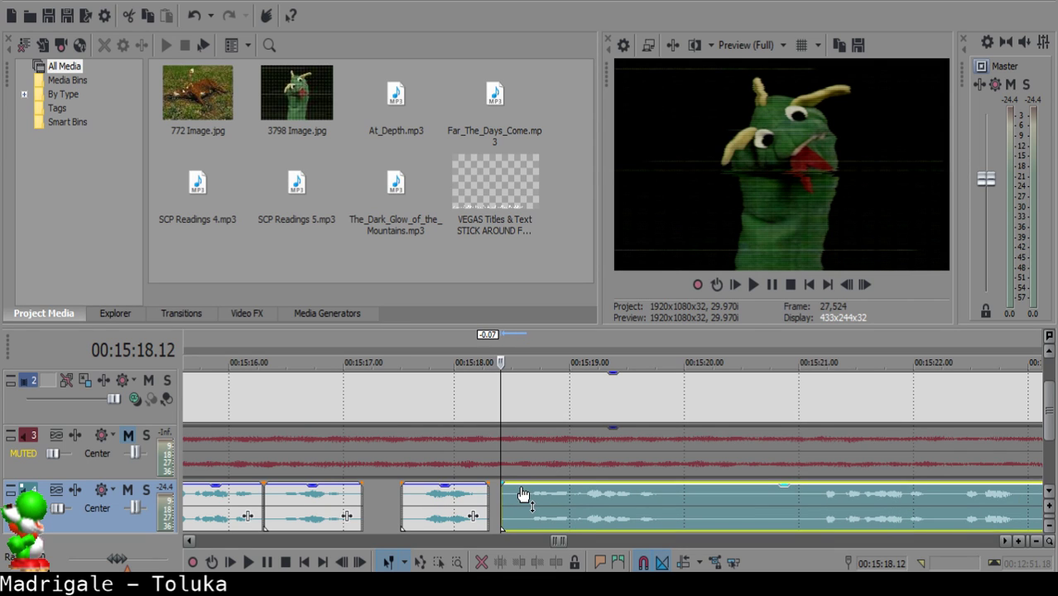
pyautogui.click(417, 498)
pyautogui.press('space')
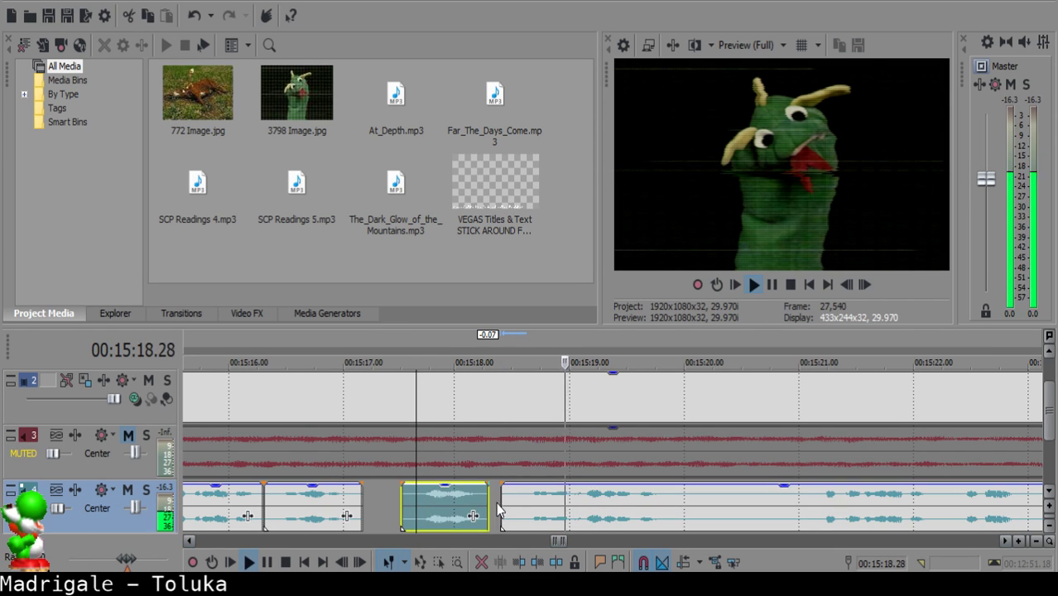
# Split the narration at about 00:15:19.25, where the phrase ends, and play the speech that follows.
pyautogui.scroll(-1, 660, 494)
pyautogui.scroll(1, 609, 496)
pyautogui.click(612, 498)
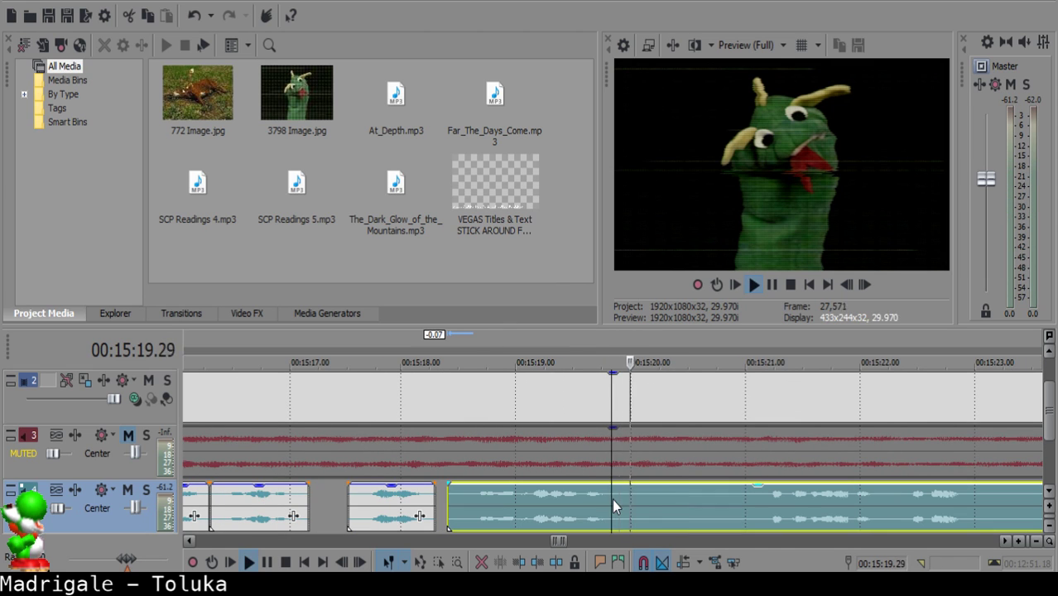
pyautogui.press('space')
pyautogui.press('s')
pyautogui.click(801, 505)
pyautogui.press('space')
pyautogui.scroll(-1, 802, 506)
pyautogui.scroll(1, 803, 505)
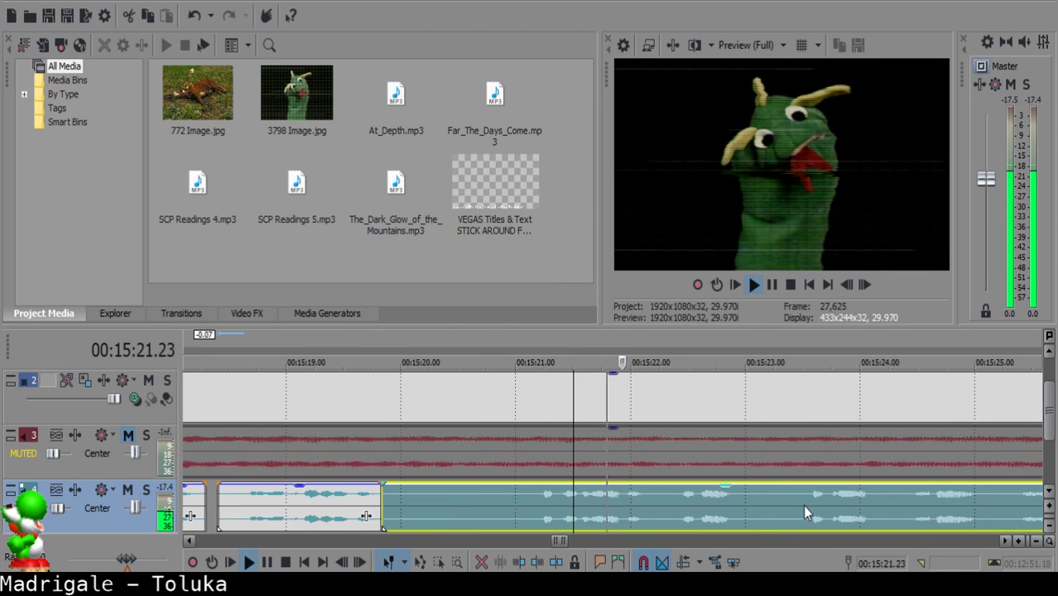
# Split the narration at about 00:15:21.05, just before the next phrase, and delete the silent piece ahead of the cut.
pyautogui.press('space')
pyautogui.click(583, 499)
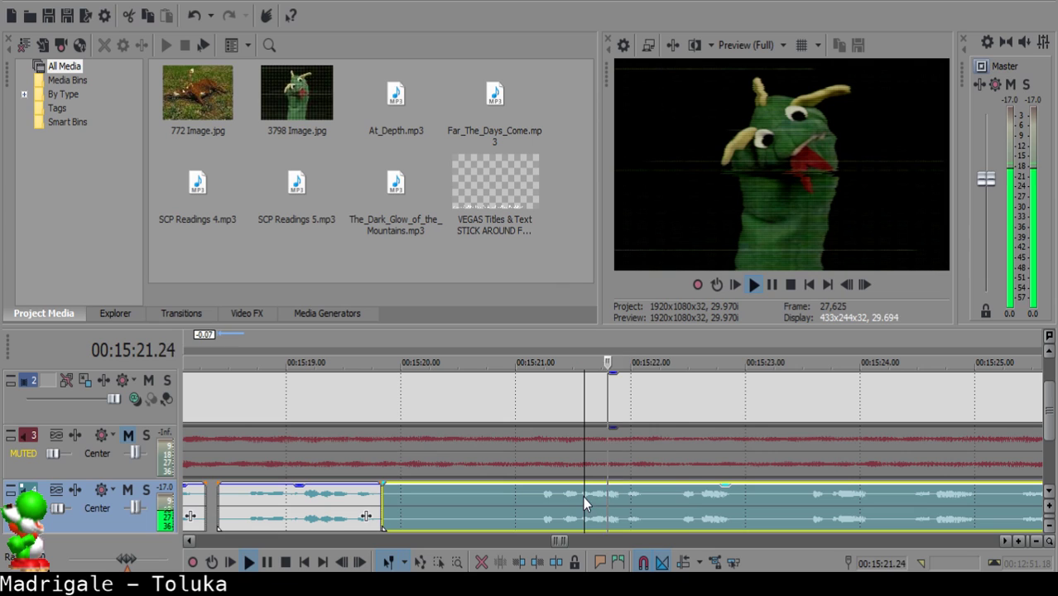
pyautogui.click(532, 496)
pyautogui.press('space')
pyautogui.press('s')
pyautogui.click(439, 498)
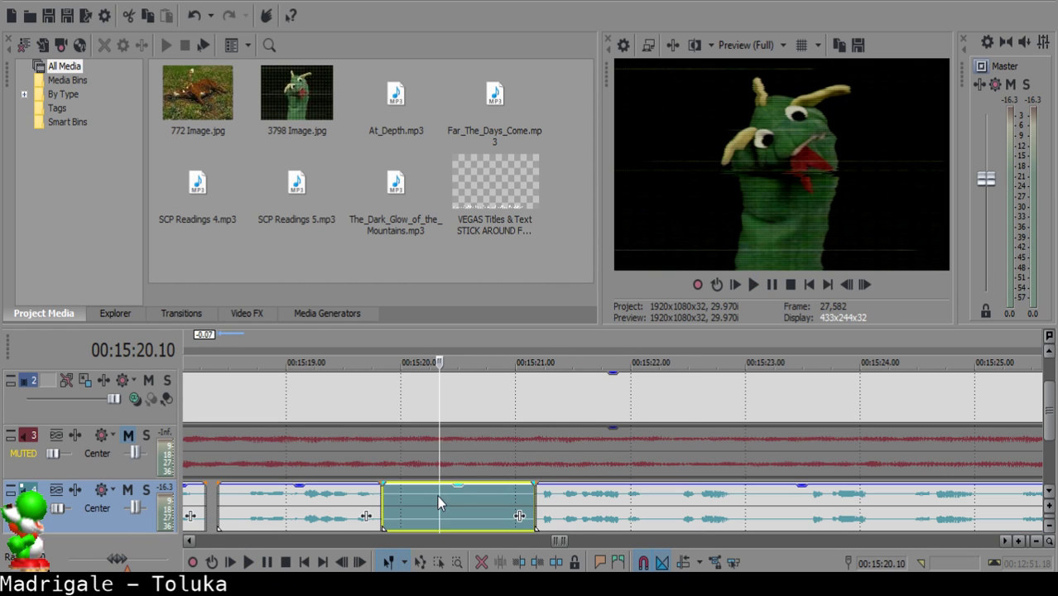
pyautogui.press('Delete')
# Move the remaining narration 25 frames earlier to start at about 00:15:20.10 and play from the preceding clip.
pyautogui.moveTo(578, 513); pyautogui.dragTo(482, 512)
pyautogui.click(305, 500)
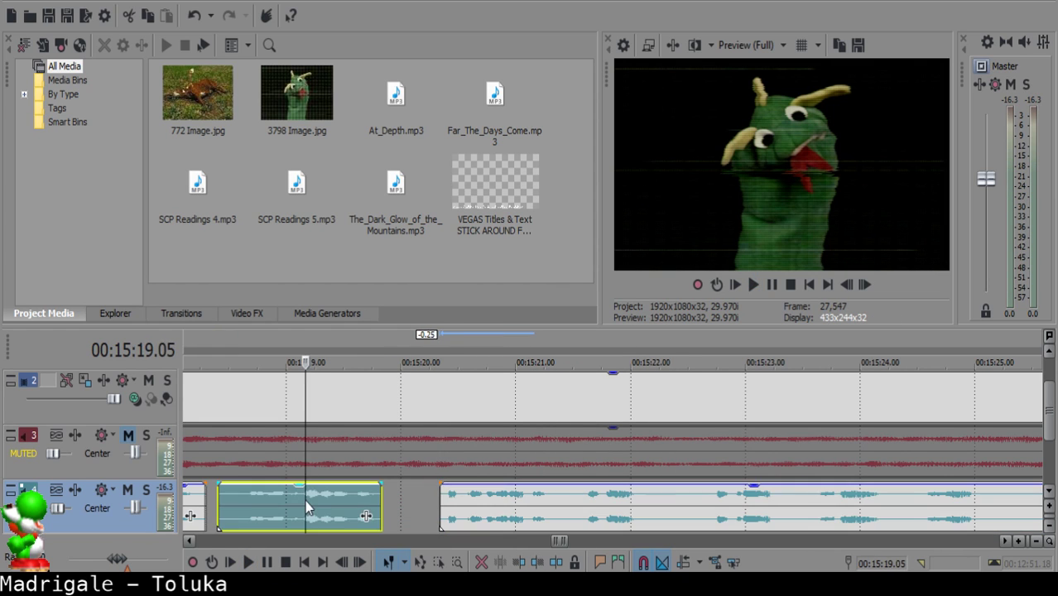
pyautogui.press('space')
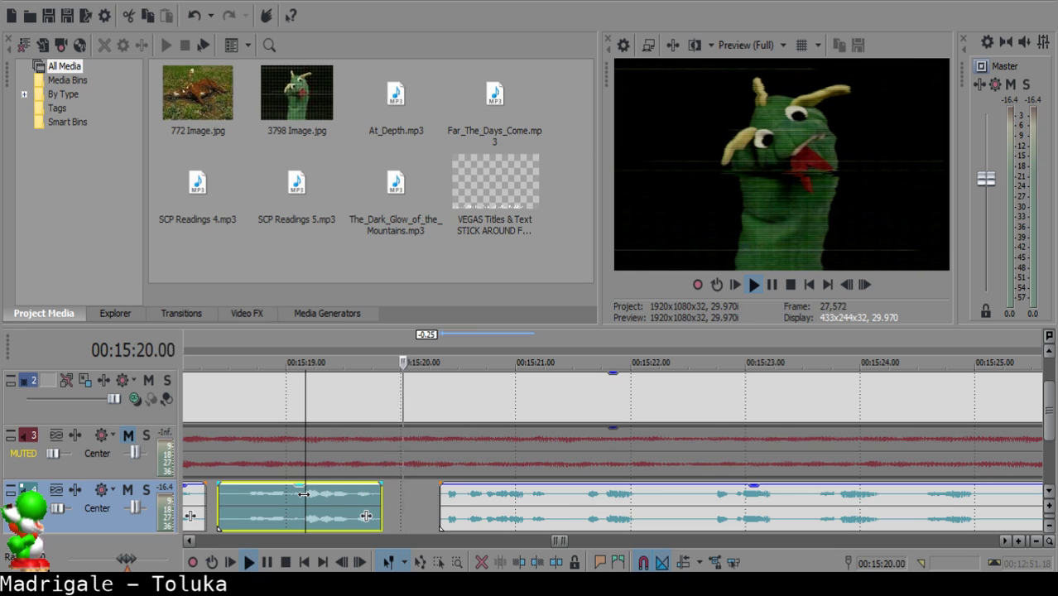
pyautogui.press('space')
# Shift the remaining narration 1 frame later to start at 00:15:20.11 and play across the gap.
pyautogui.click(447, 499)
pyautogui.scroll(2, 497, 499)
pyautogui.click(625, 498)
pyautogui.press('Left')
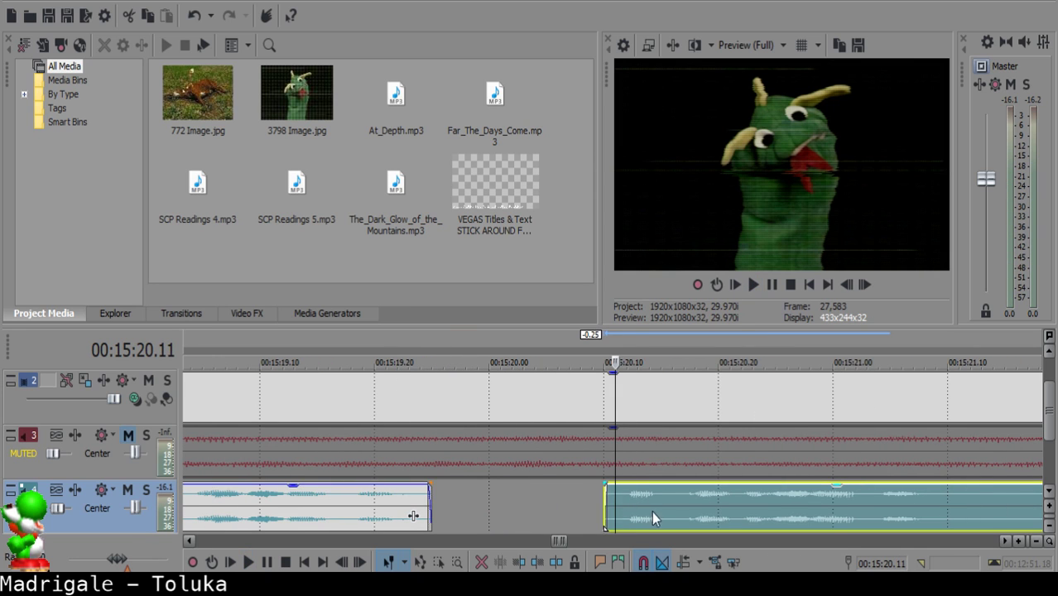
pyautogui.moveTo(653, 511); pyautogui.dragTo(667, 514)
pyautogui.scroll(-5, 656, 501)
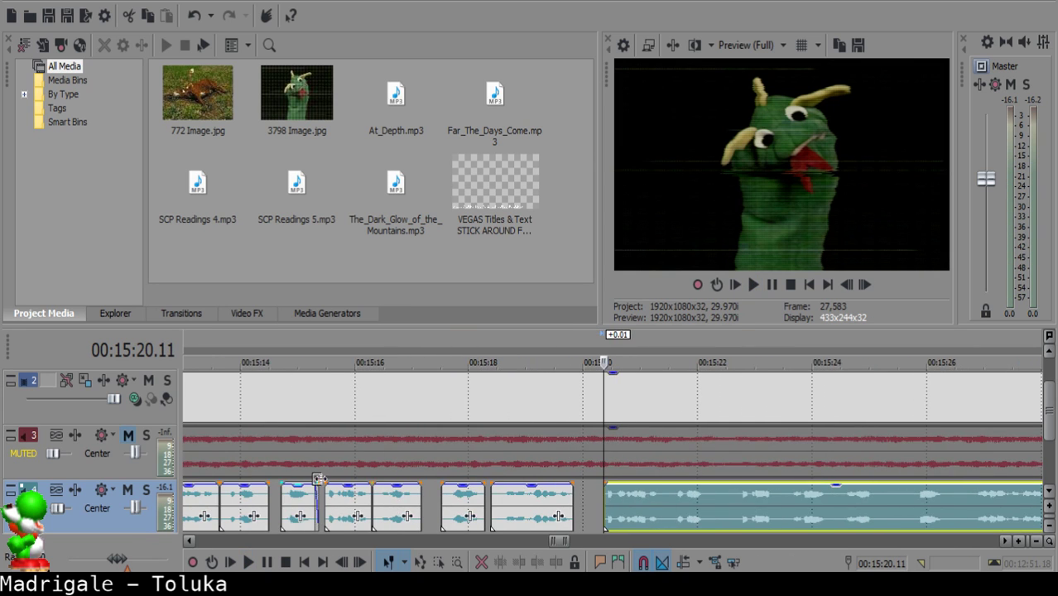
pyautogui.click(509, 513)
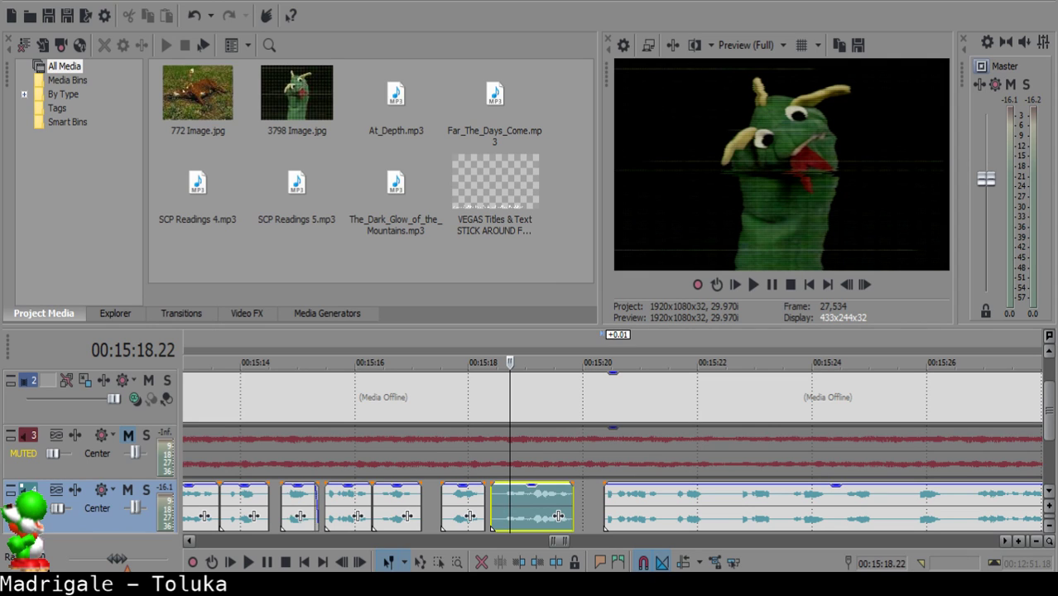
pyautogui.click(527, 502)
pyautogui.press('space')
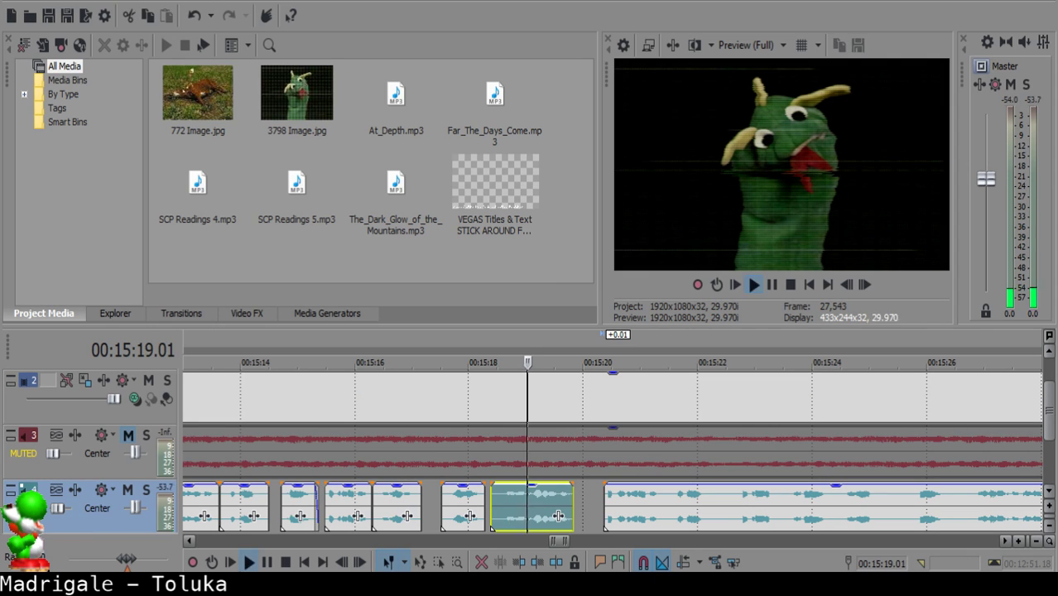
pyautogui.press('Return')
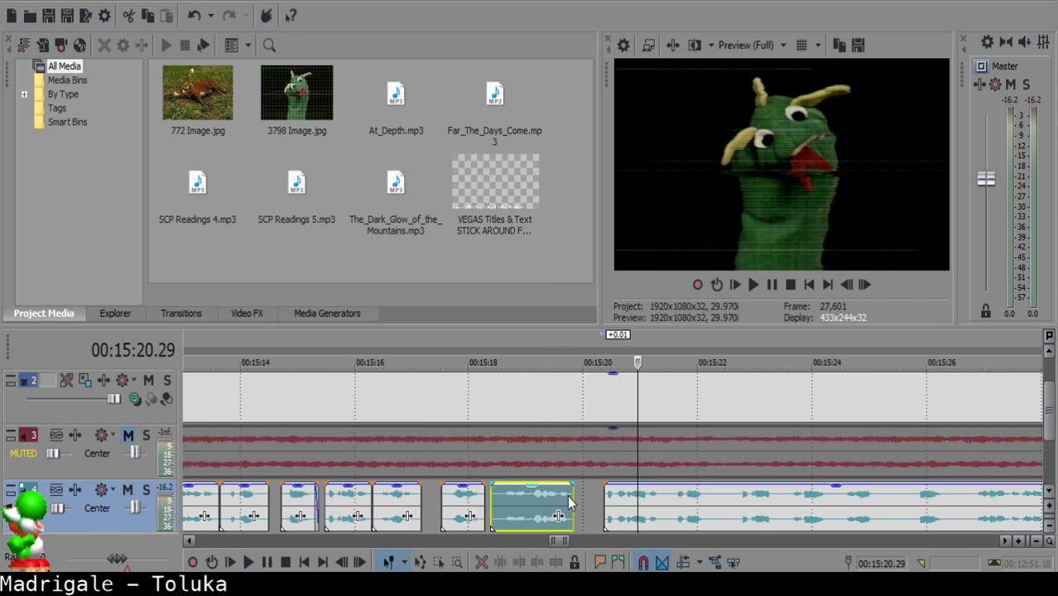
# Move the remaining narration 4 frames later to start at 00:15:20.15 and play from the preceding clip.
pyautogui.click(573, 499)
pyautogui.click(627, 496)
pyautogui.scroll(4, 625, 495)
pyautogui.click(568, 495)
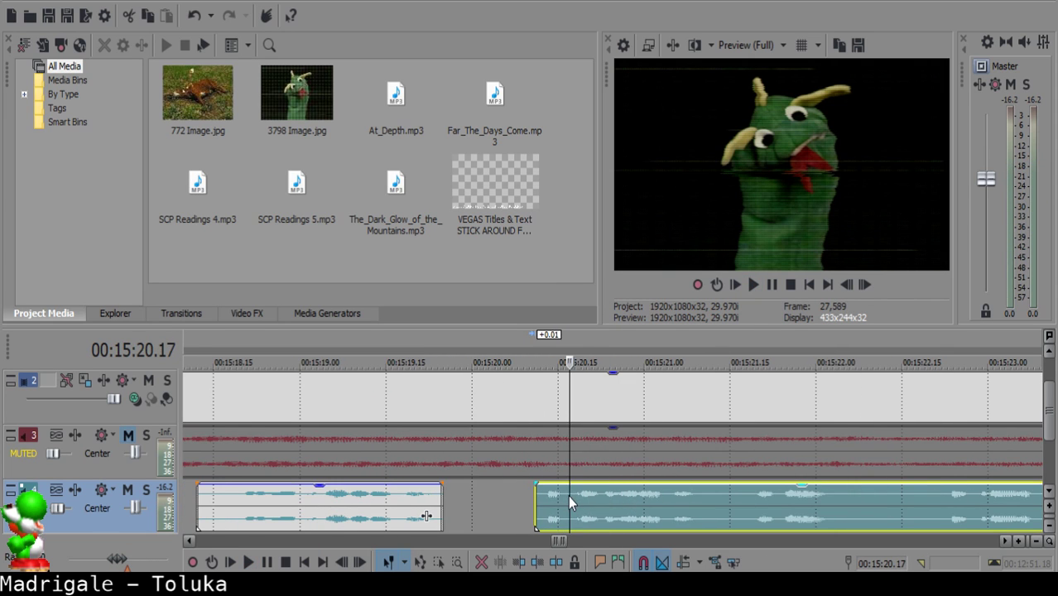
pyautogui.click(557, 495)
pyautogui.moveTo(591, 501); pyautogui.dragTo(619, 502)
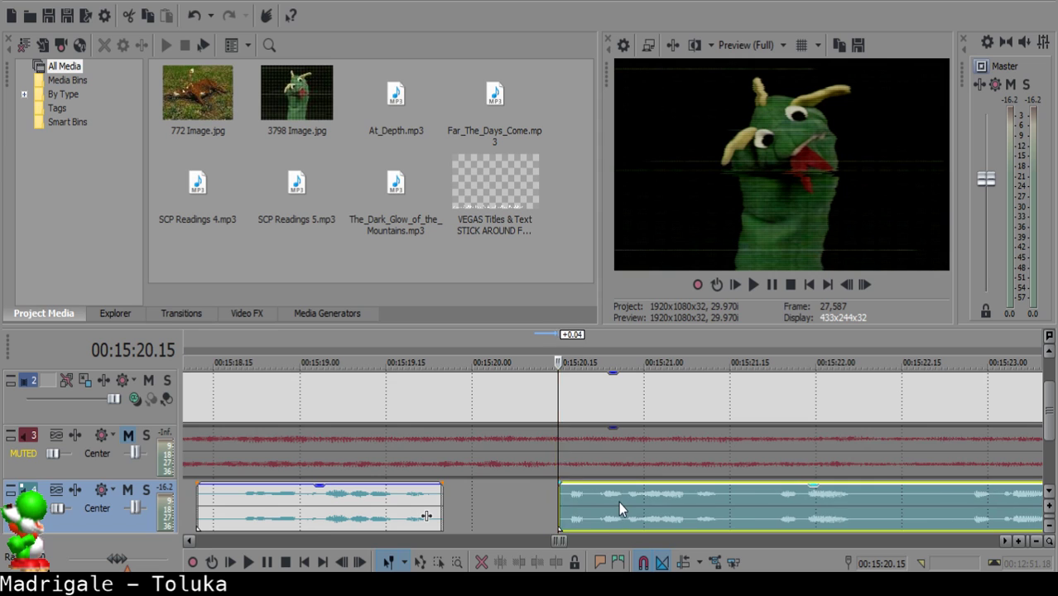
pyautogui.scroll(-4, 619, 502)
pyautogui.click(485, 502)
pyautogui.press('space')
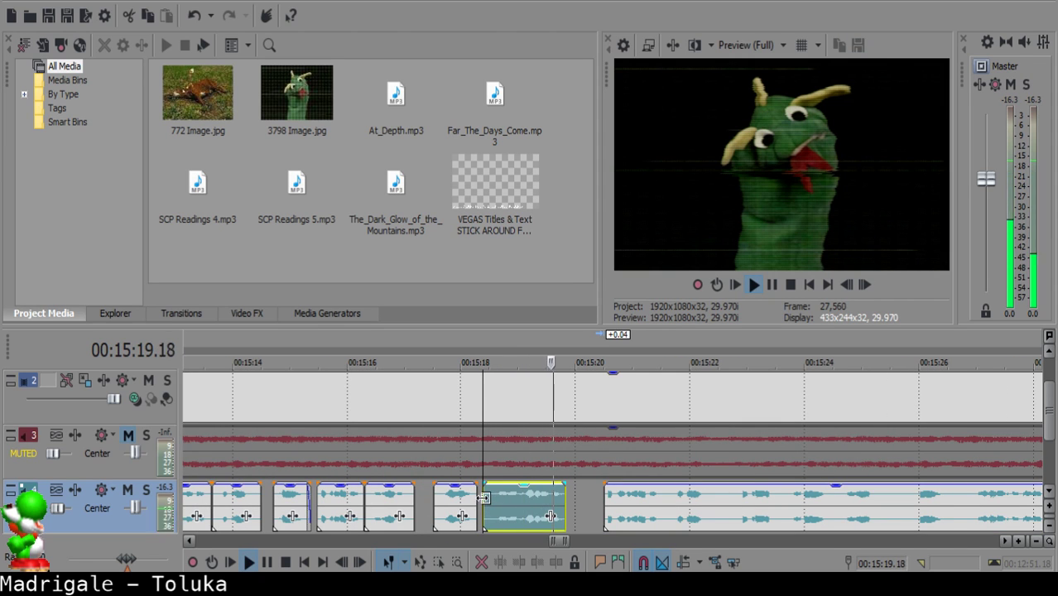
pyautogui.scroll(-2, 602, 530)
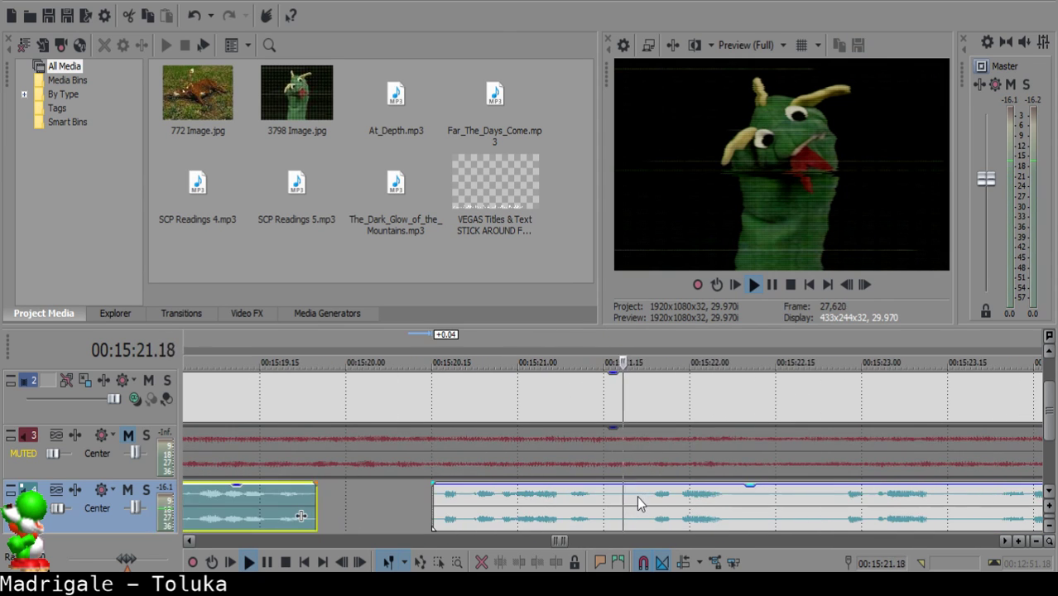
# Split the narration at about 00:15:21.17 and 00:15:21.20, and delete the short piece between the cuts.
pyautogui.scroll(4, 636, 499)
pyautogui.click(598, 497)
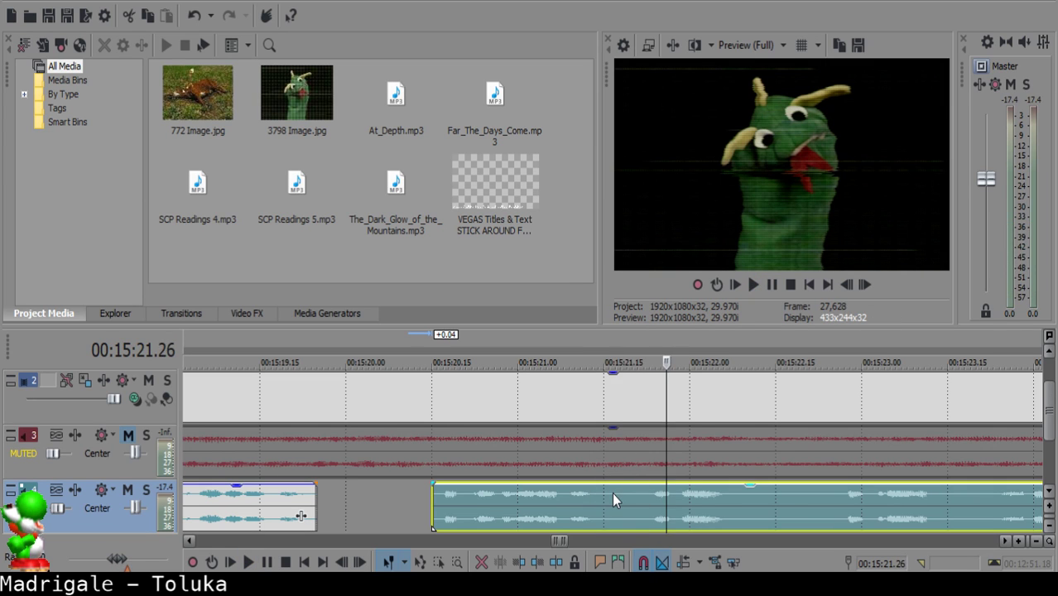
pyautogui.click(614, 493)
pyautogui.press('s')
pyautogui.click(633, 497)
pyautogui.press('s')
pyautogui.click(622, 500)
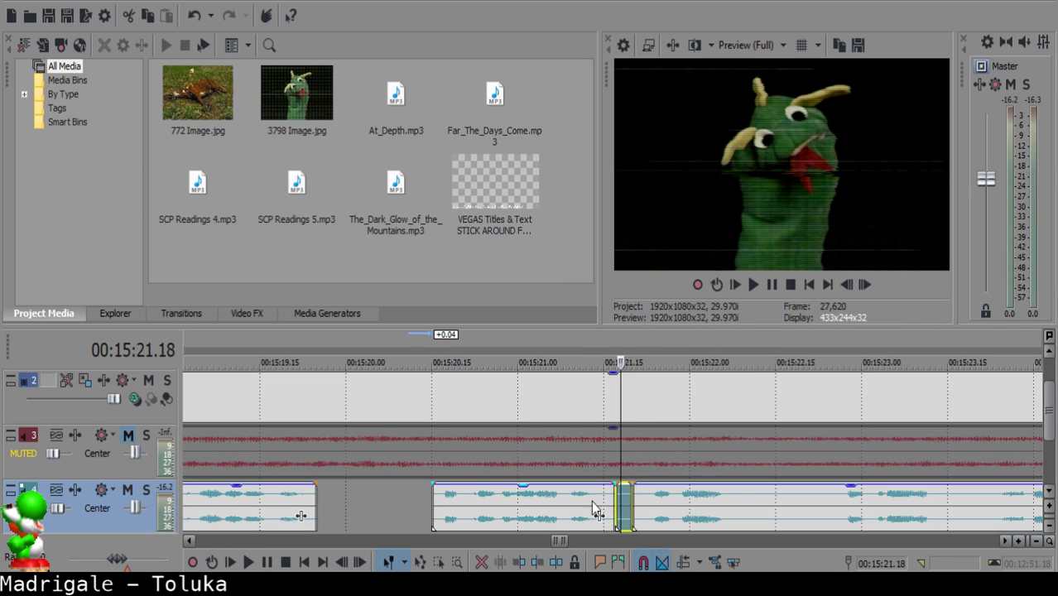
pyautogui.press('Delete')
# Close the gap by moving the remaining narration 3 frames earlier to about 00:15:21.17, and play across the join.
pyautogui.click(563, 503)
pyautogui.click(565, 498)
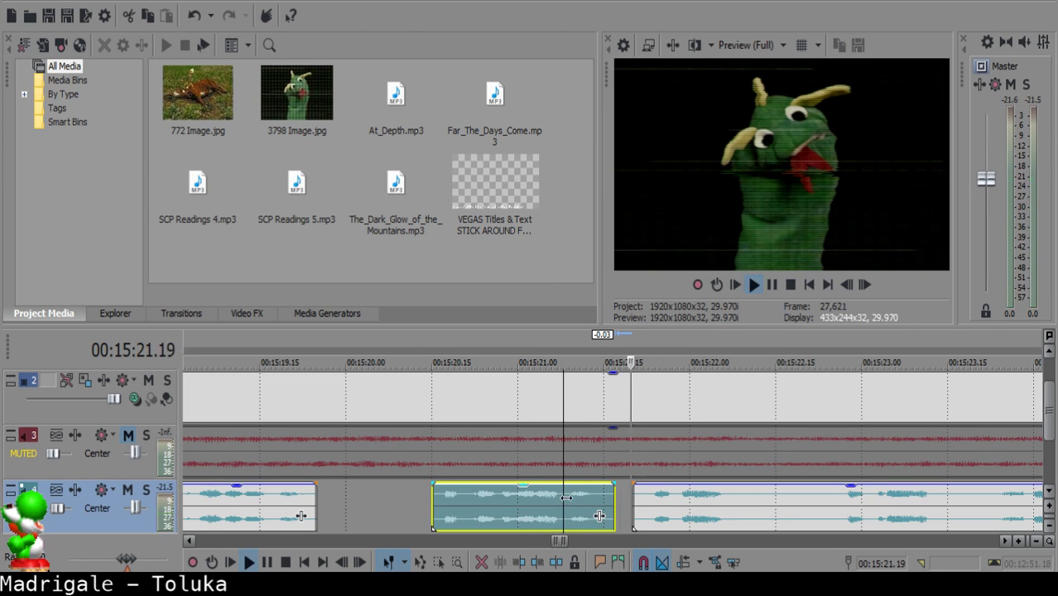
pyautogui.click(567, 497)
pyautogui.moveTo(696, 507); pyautogui.dragTo(680, 507)
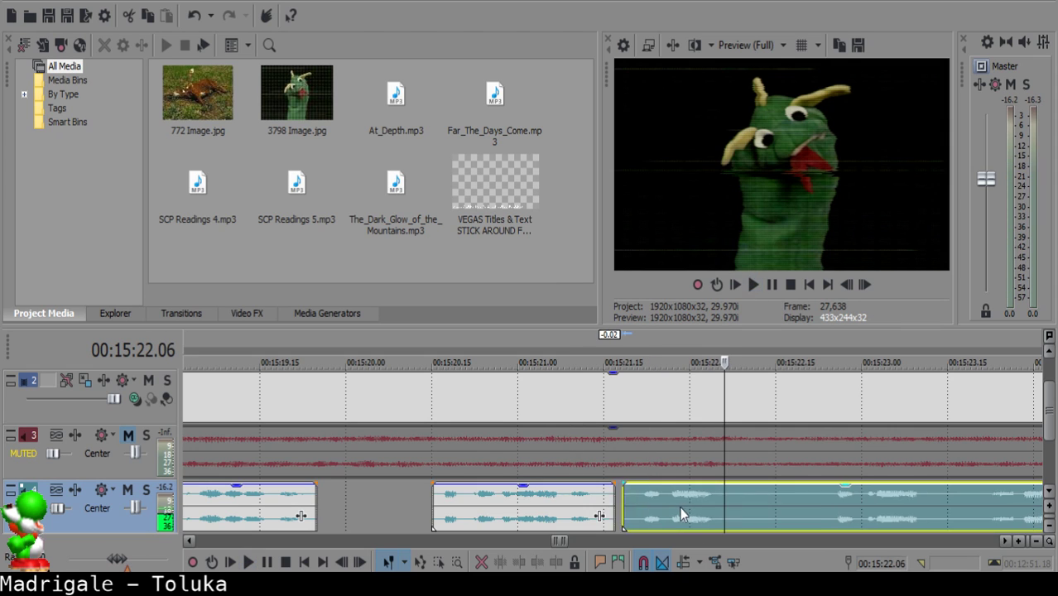
pyautogui.click(496, 500)
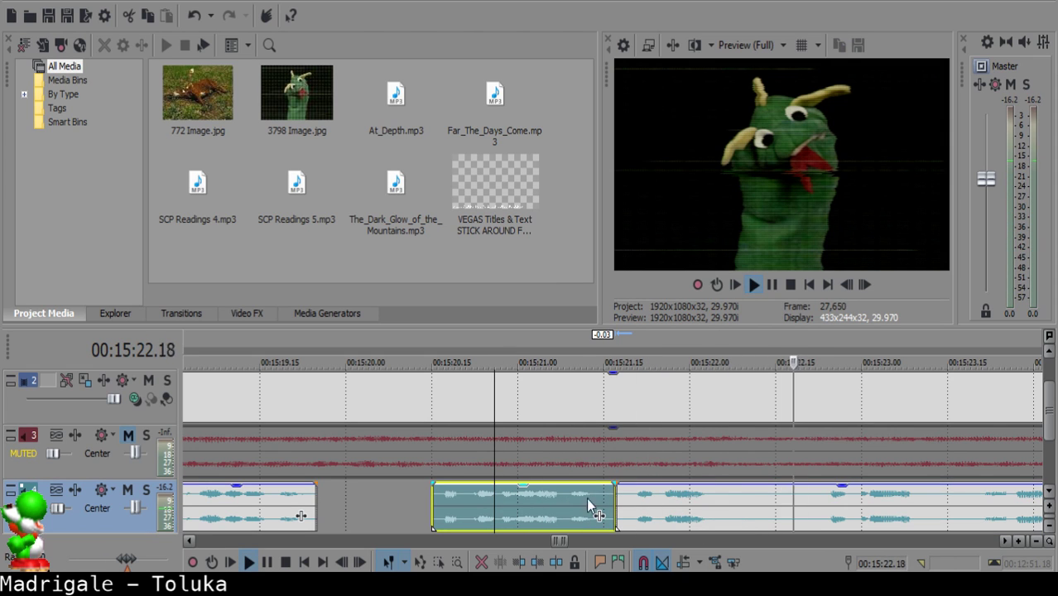
# Split the narration at about 00:15:22.11, where the phrase ends, and play the speech that follows.
pyautogui.click(732, 499)
pyautogui.click(753, 498)
pyautogui.press('s')
pyautogui.scroll(-2, 753, 499)
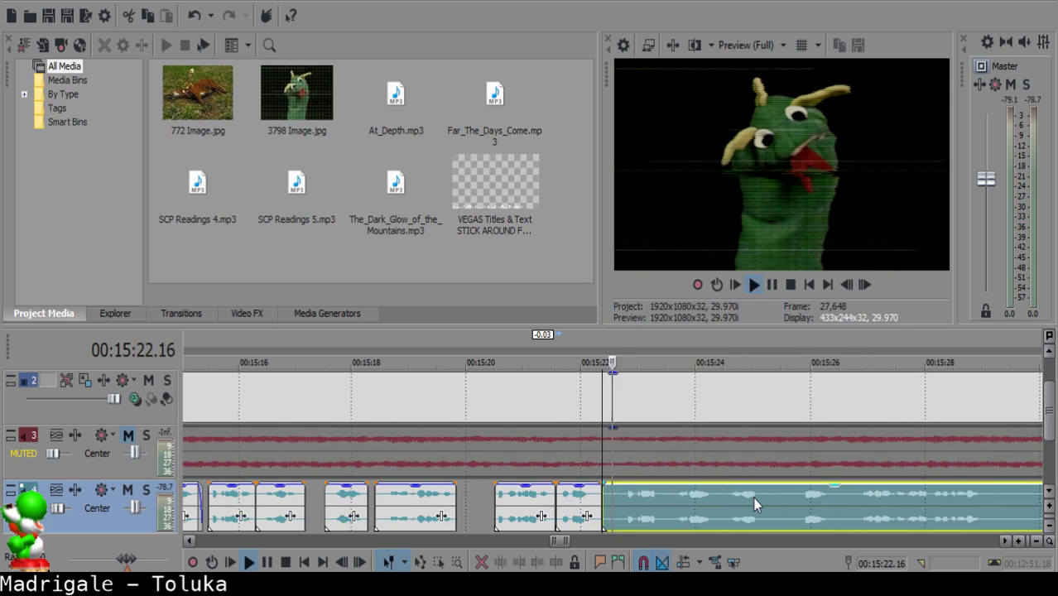
pyautogui.scroll(1, 655, 500)
# Split the narration at about 00:15:22.20 and delete the silent piece before the cut.
pyautogui.click(569, 499)
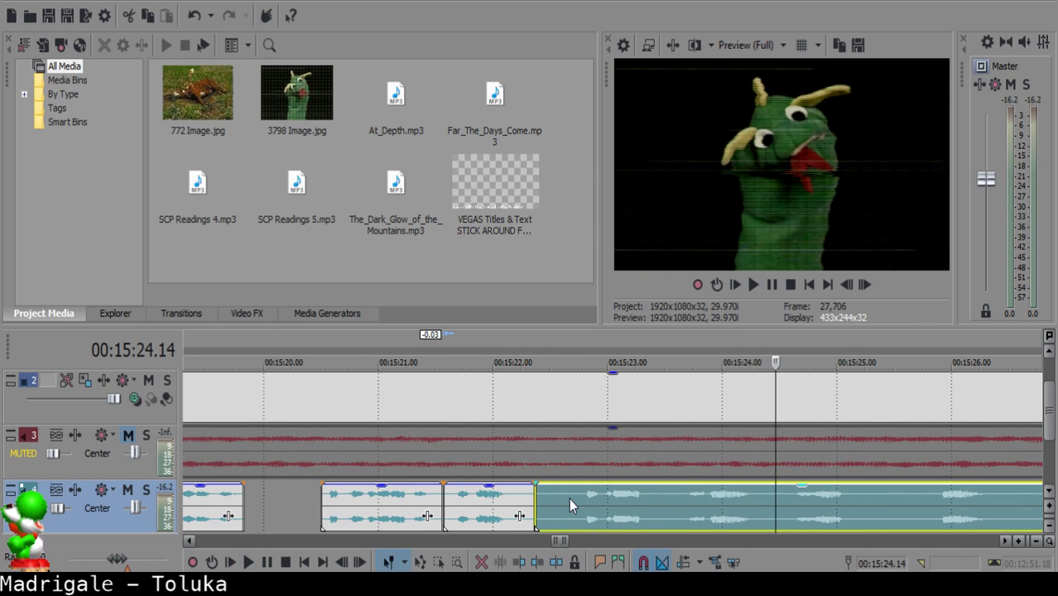
pyautogui.press('s')
pyautogui.click(560, 494)
pyautogui.press('space')
pyautogui.press('Delete')
# Move the remaining narration 3 frames earlier to start at 00:15:22.17 and play from the preceding clip.
pyautogui.moveTo(586, 500); pyautogui.dragTo(576, 500)
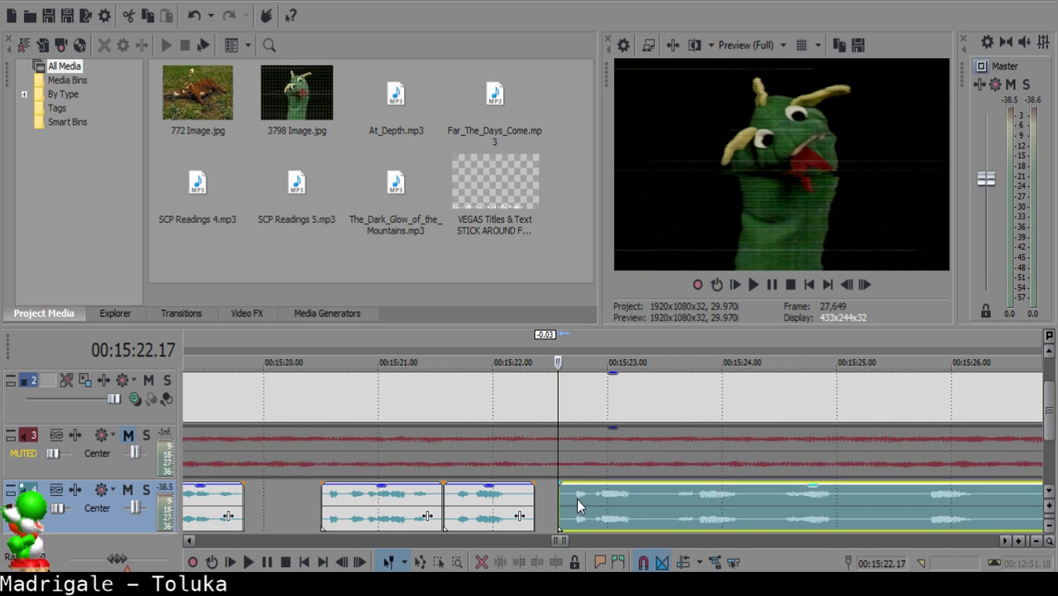
pyautogui.click(470, 498)
pyautogui.press('space')
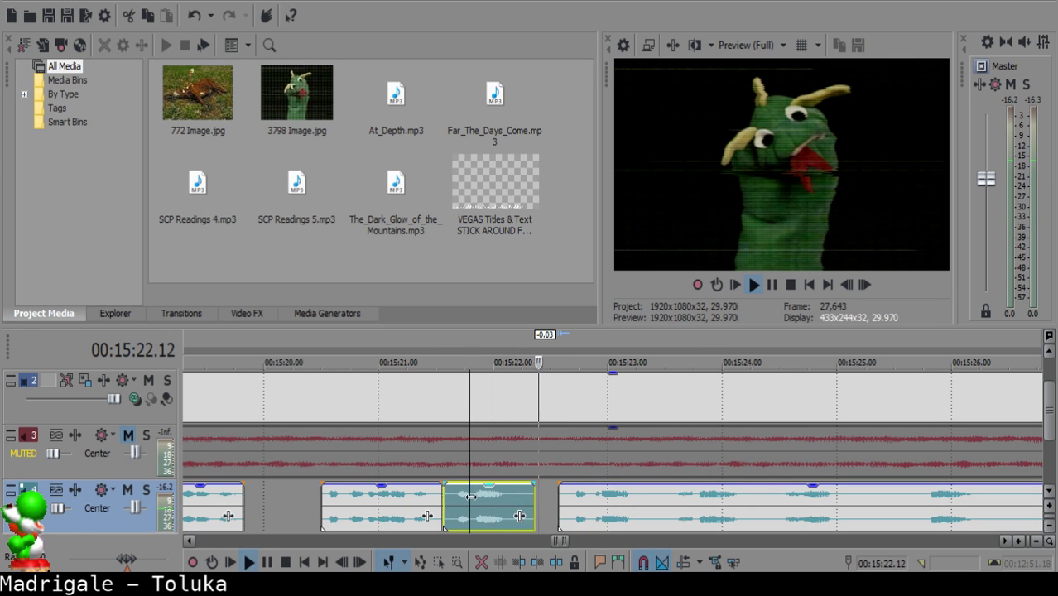
# Shift the remaining narration 1 frame earlier to start at about 00:15:22.16 and play across the gap.
pyautogui.click(556, 498)
pyautogui.scroll(4, 556, 497)
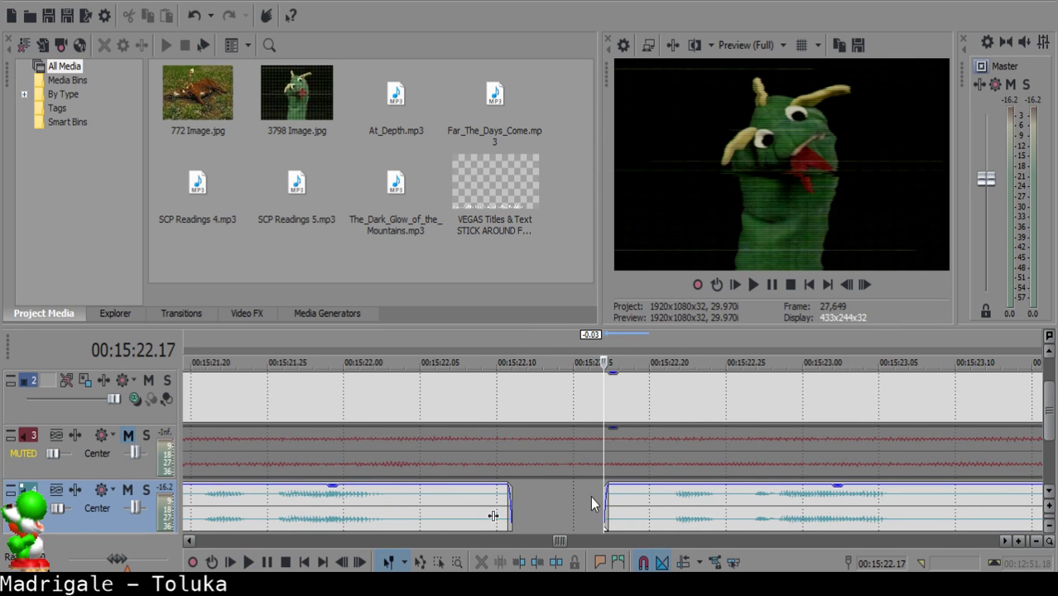
pyautogui.click(609, 507)
pyautogui.scroll(-3, 718, 520)
pyautogui.click(507, 507)
pyautogui.press('space')
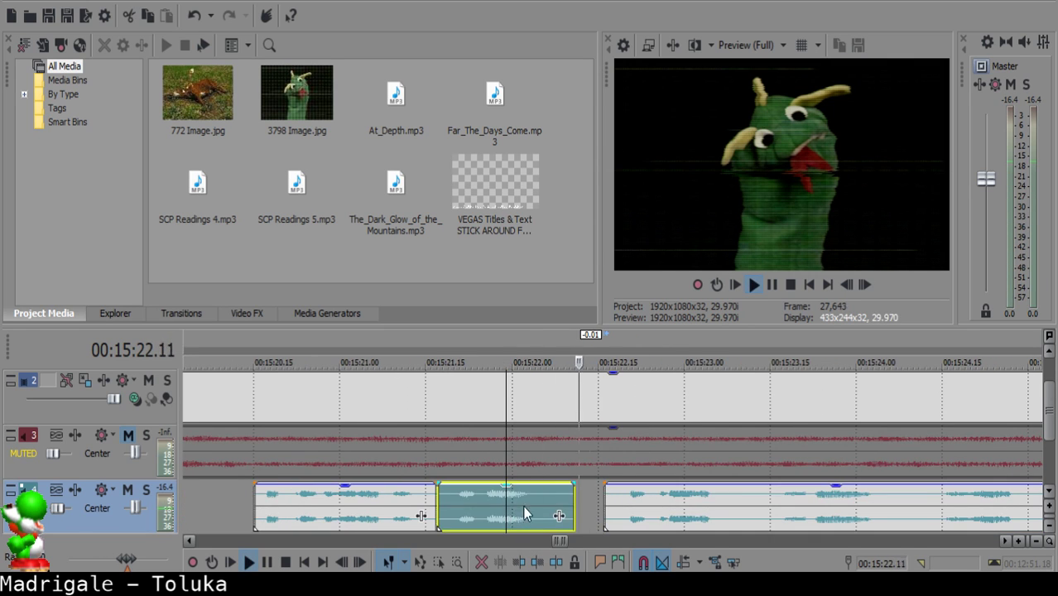
# Split the narration at 00:15:23.09 and about 00:15:23.12, delete the piece between the cuts and play across the gap.
pyautogui.scroll(-2, 523, 505)
pyautogui.click(618, 503)
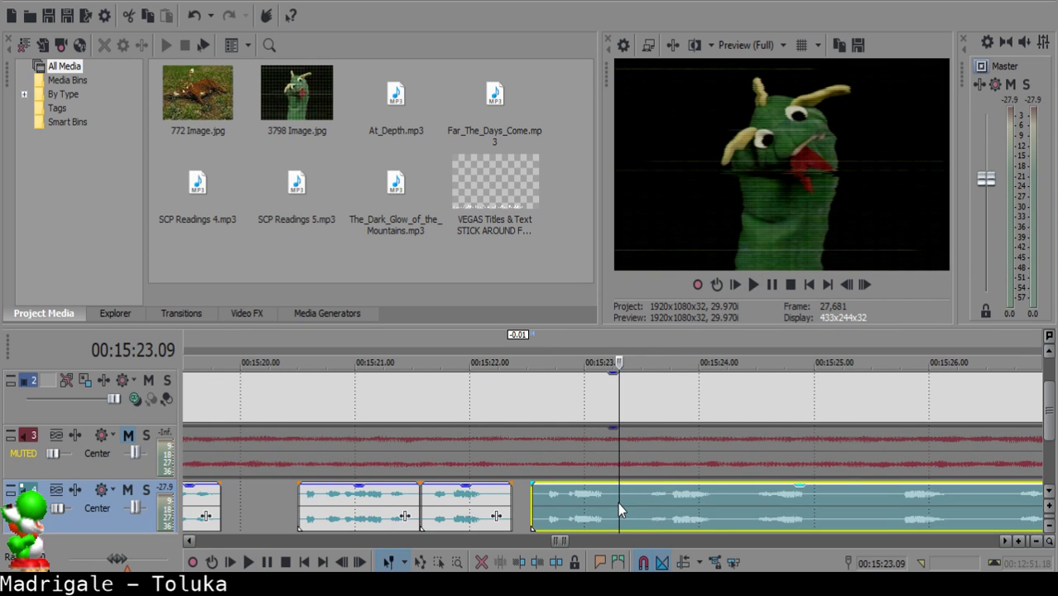
pyautogui.press('s')
pyautogui.click(631, 503)
pyautogui.press('s')
pyautogui.click(623, 504)
pyautogui.press('Delete')
pyautogui.click(586, 503)
pyautogui.press('space')
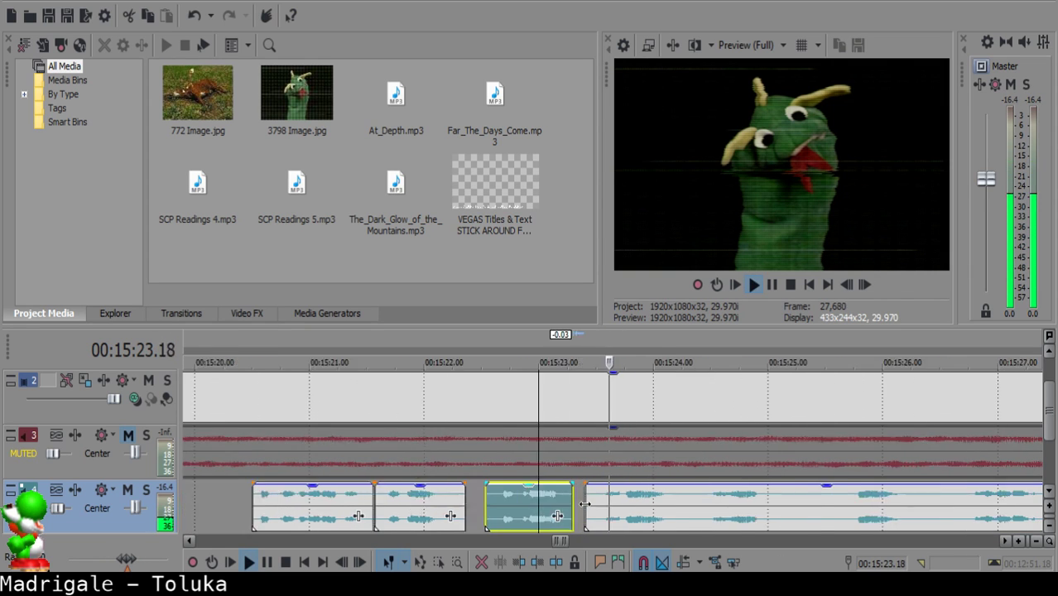
pyautogui.scroll(2, 551, 492)
pyautogui.press('space')
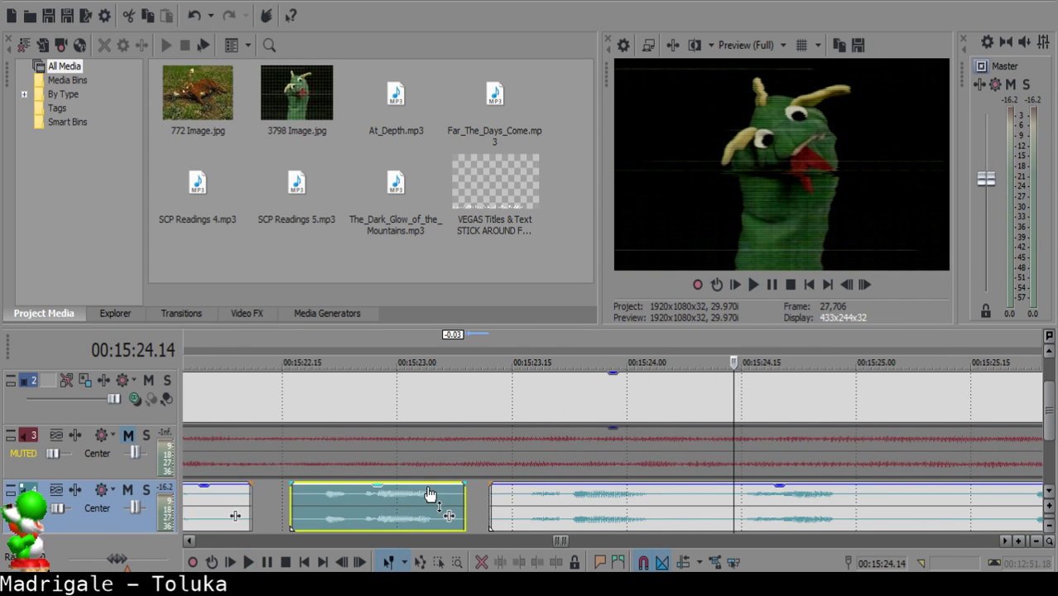
# Fade out the end of the clip before the gap over about 1 frame, and move the following narration 2 frames earlier to about 00:15:23.10.
pyautogui.moveTo(461, 482); pyautogui.dragTo(460, 482)
pyautogui.click(472, 497)
pyautogui.moveTo(527, 510); pyautogui.dragTo(512, 511)
pyautogui.click(404, 508)
pyautogui.press('space')
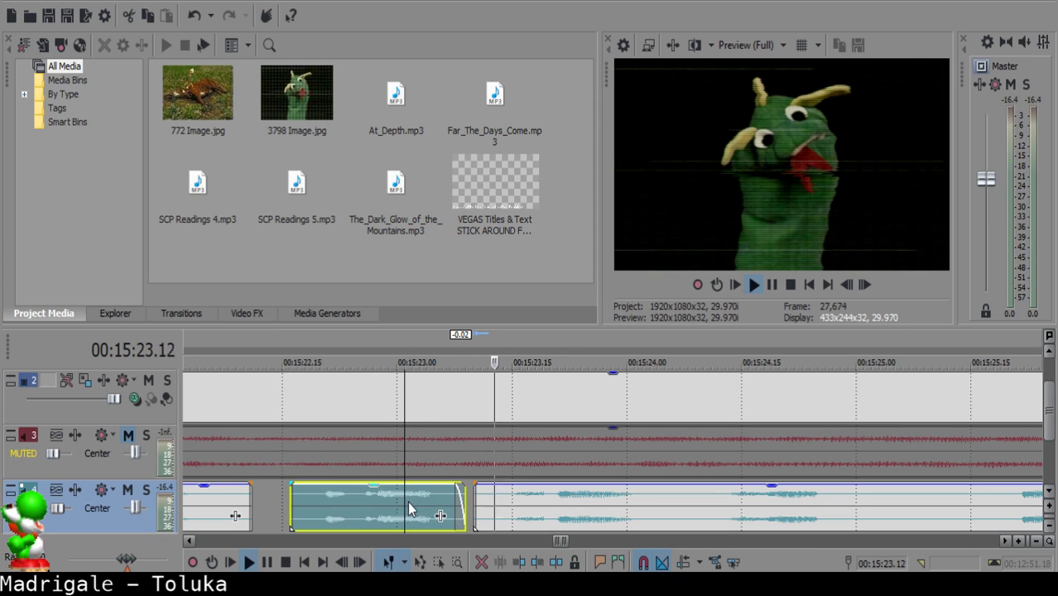
# Split the narration at about 00:15:24.07 and at 00:15:24.09, and delete the short piece between the cuts.
pyautogui.click(676, 496)
pyautogui.press('space')
pyautogui.press('s')
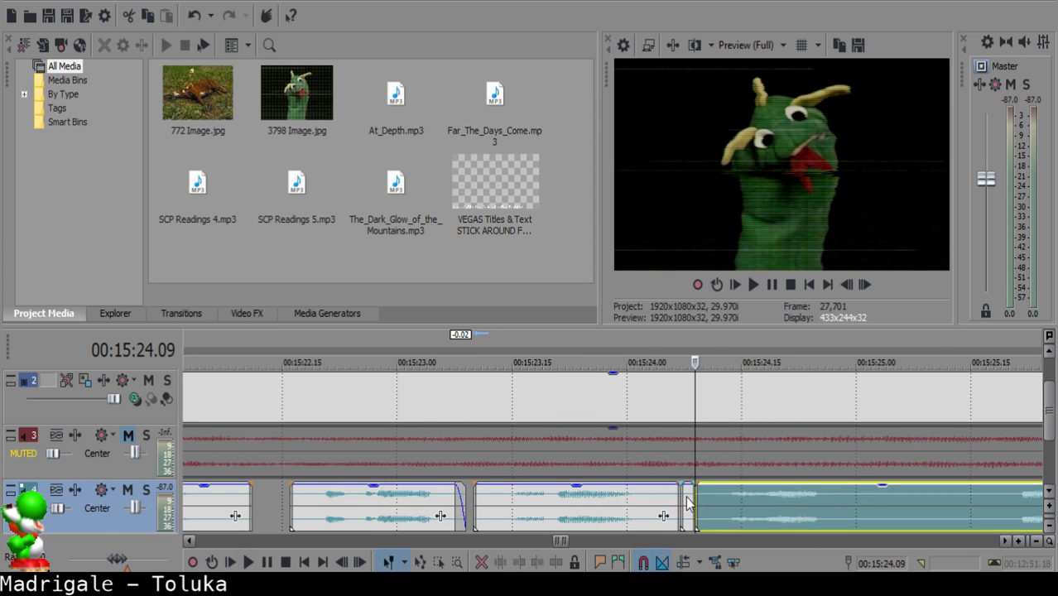
pyautogui.click(687, 498)
pyautogui.press('Delete')
# Move the remaining narration to start at about 00:15:24.07, directly after the preceding clip, and play across the join.
pyautogui.moveTo(718, 499); pyautogui.dragTo(750, 506)
pyautogui.click(581, 501)
pyautogui.press('space')
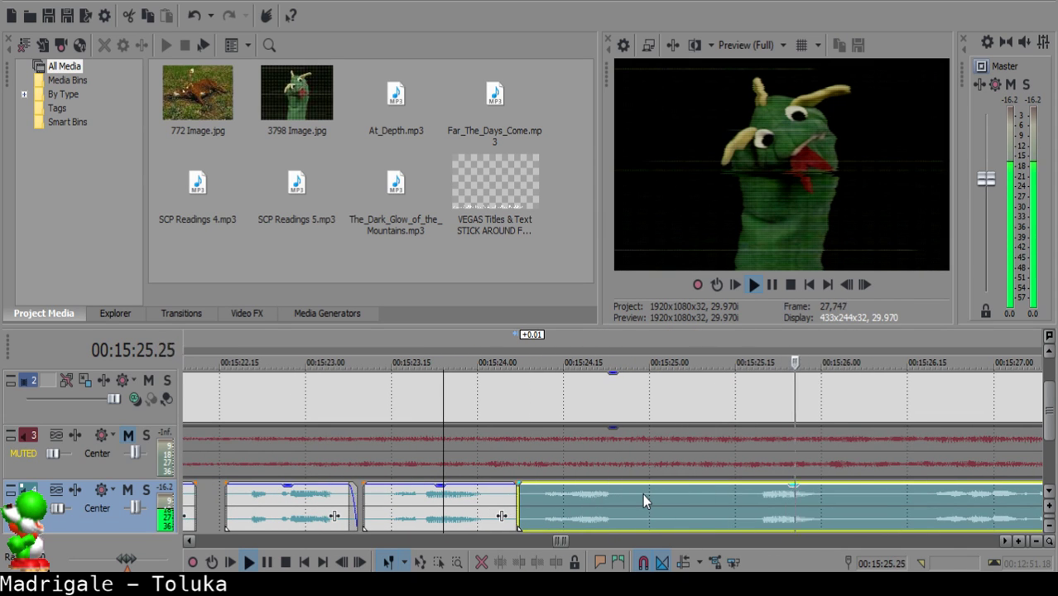
# Split the narration at about 00:15:24.29 and 00:15:25.15, and delete the piece between the cuts.
pyautogui.click(643, 497)
pyautogui.press('s')
pyautogui.press('space')
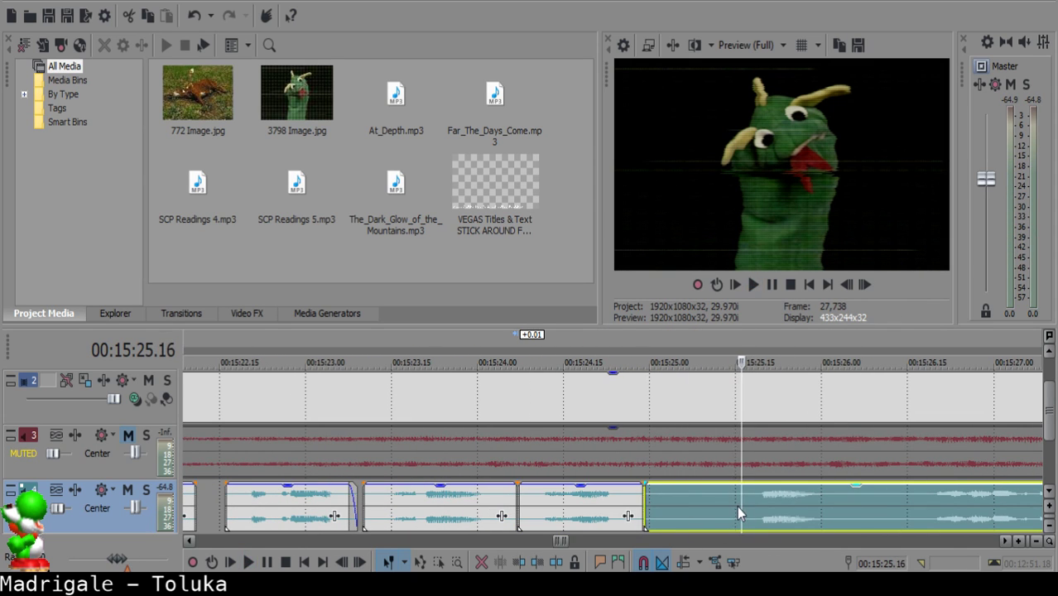
pyautogui.click(737, 506)
pyautogui.press('s')
pyautogui.press('space')
pyautogui.press('space')
pyautogui.click(720, 505)
pyautogui.press('Delete')
# Fade in the following clip over about 3 frames, move it 2 frames earlier to about 00:15:25.13, and play across the gap.
pyautogui.click(735, 484)
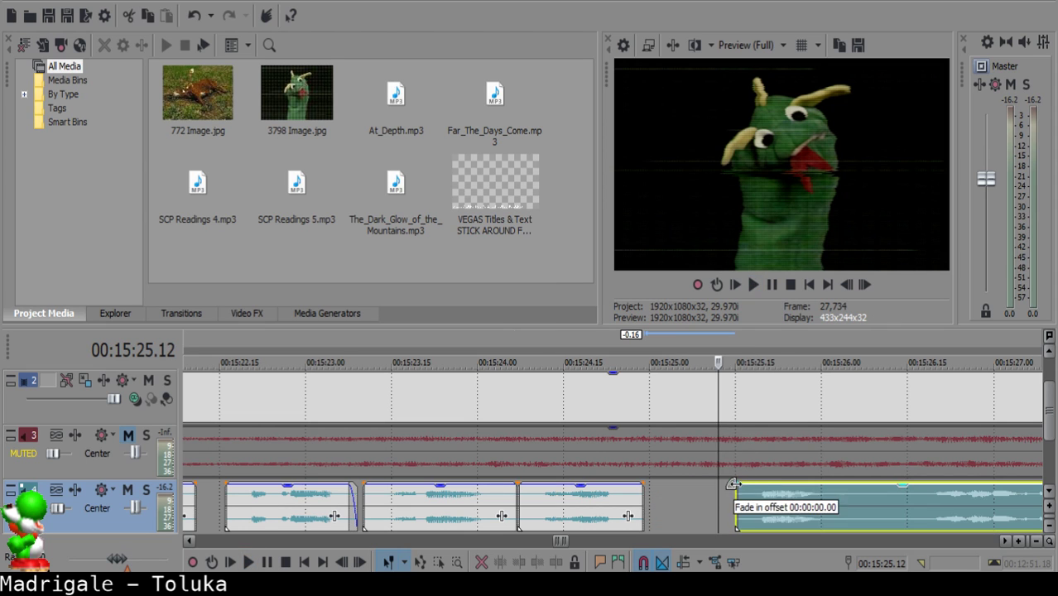
pyautogui.press('space')
pyautogui.moveTo(734, 484); pyautogui.dragTo(782, 504)
pyautogui.press('space')
pyautogui.click(725, 503)
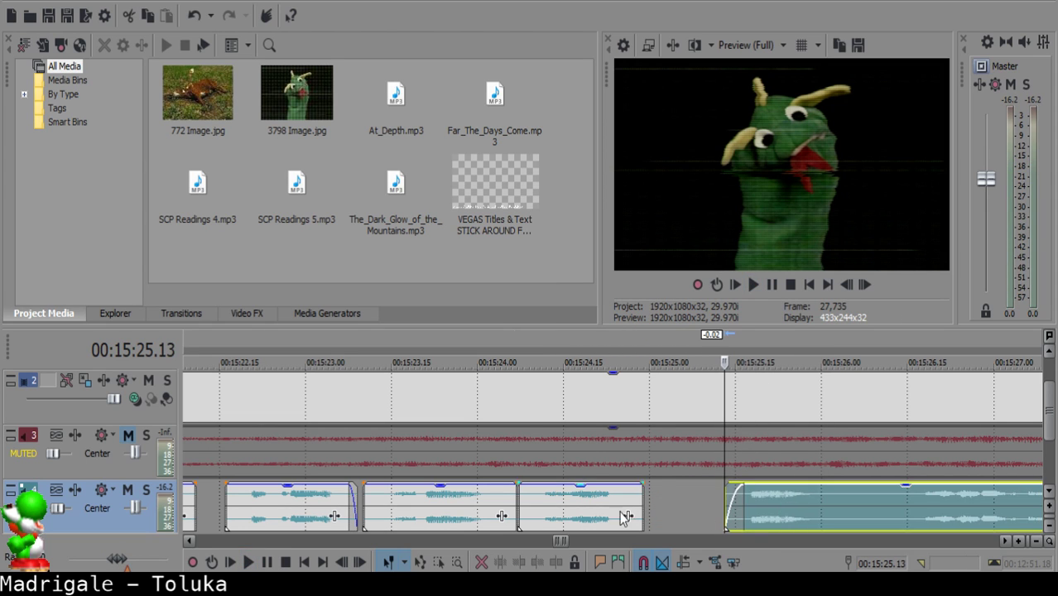
pyautogui.click(543, 511)
pyautogui.press('space')
pyautogui.scroll(-4, 660, 513)
pyautogui.scroll(3, 659, 513)
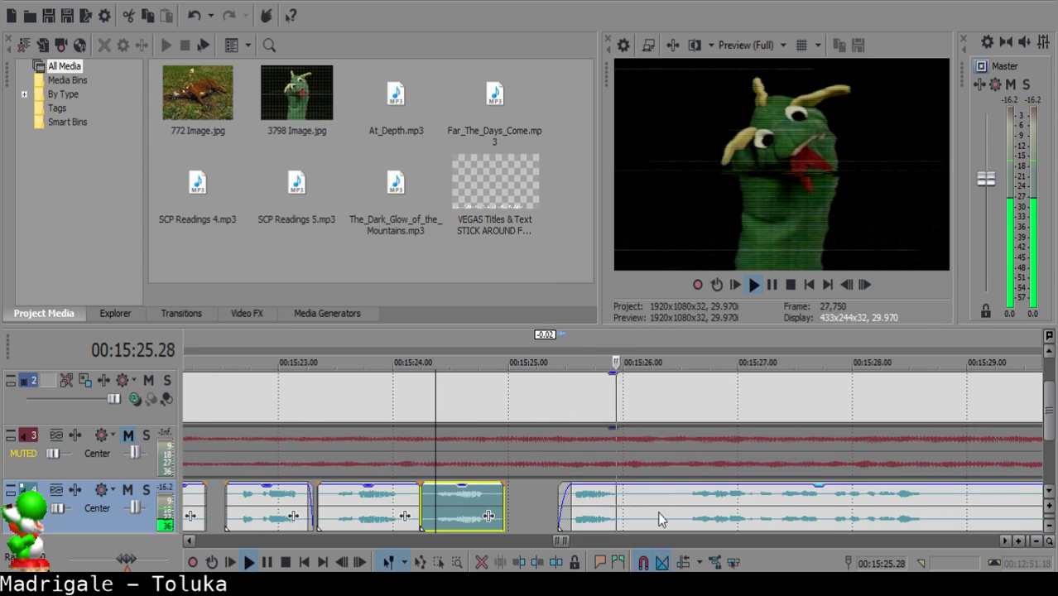
# Play the narration to locate the end of the next phrase and split it at about 00:15:26.05.
pyautogui.press('space')
pyautogui.click(634, 493)
pyautogui.press('space')
pyautogui.press('space')
pyautogui.click(641, 496)
pyautogui.press('space')
pyautogui.press('space')
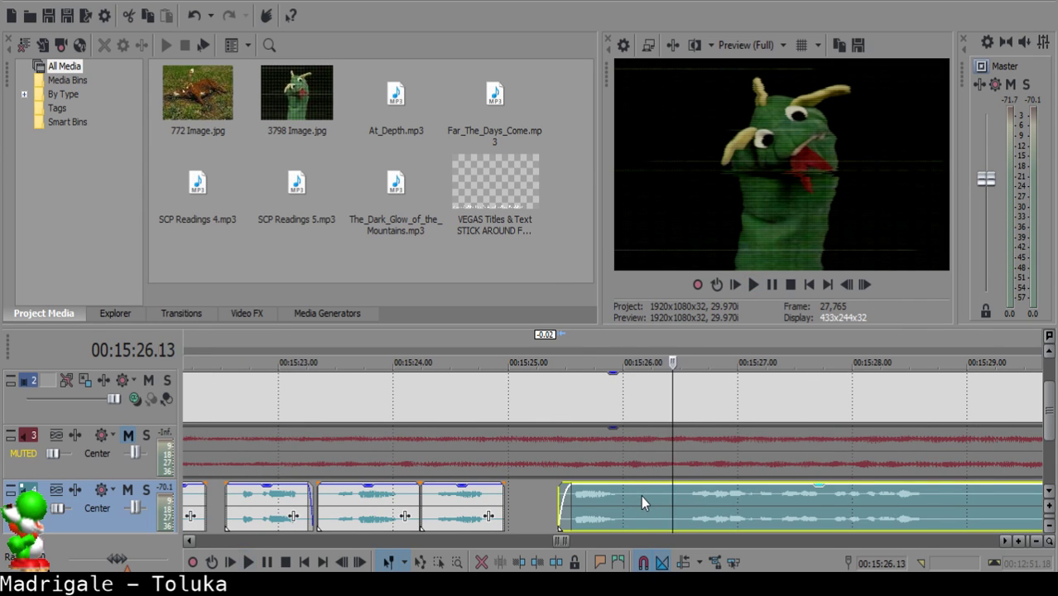
pyautogui.click(641, 496)
pyautogui.press('s')
# Play on to the next phrase, split the narration at about 00:15:26.14, and delete the short piece between the two cuts.
pyautogui.click(840, 504)
pyautogui.press('space')
pyautogui.scroll(-1, 838, 504)
pyautogui.press('space')
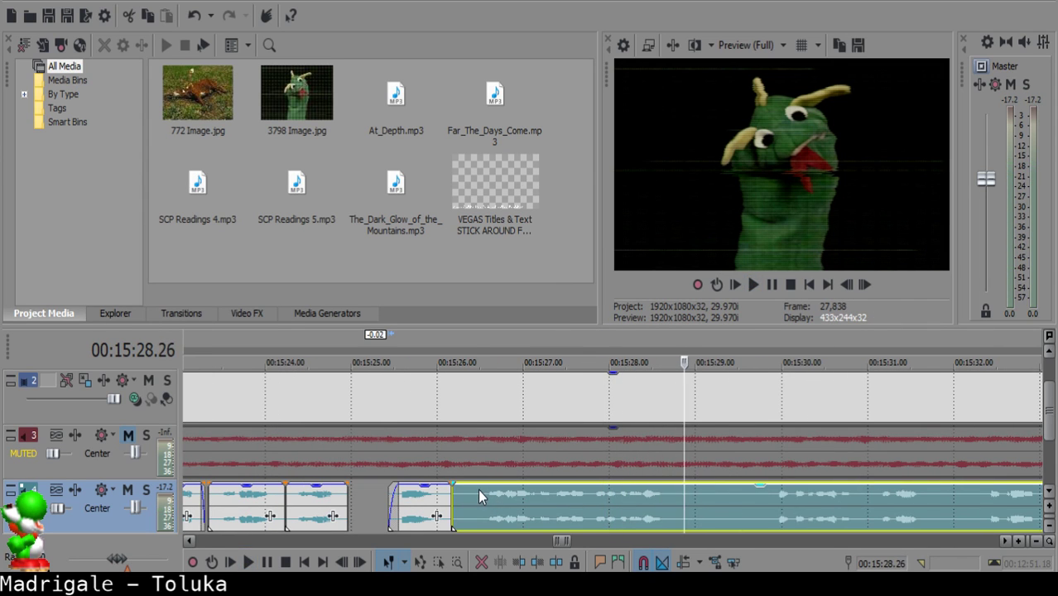
pyautogui.click(478, 489)
pyautogui.press('space')
pyautogui.press('space')
pyautogui.click(477, 488)
pyautogui.press('space')
pyautogui.press('space')
pyautogui.click(477, 488)
pyautogui.press('s')
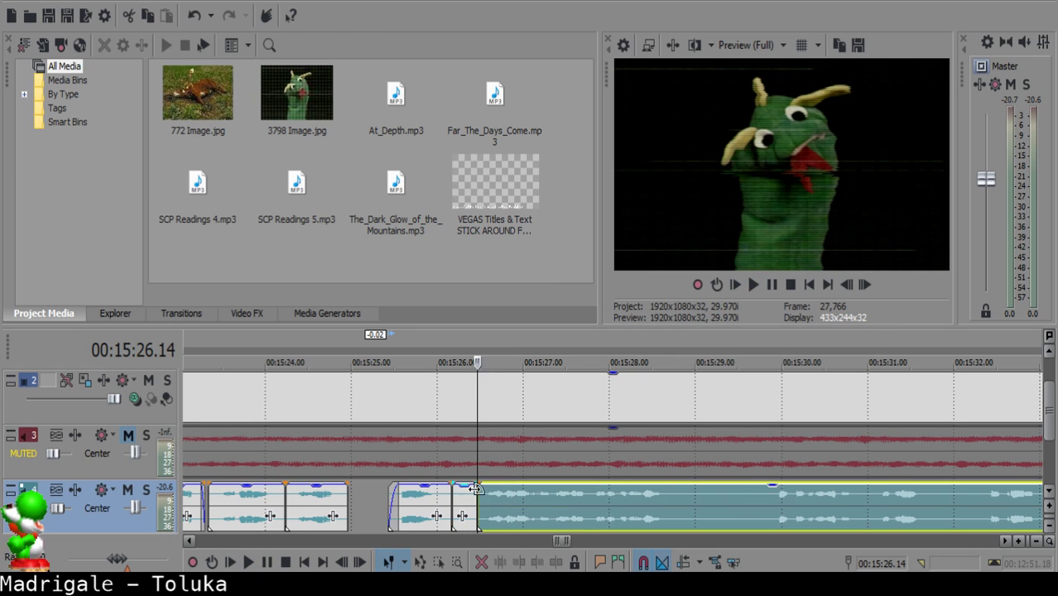
pyautogui.click(472, 490)
pyautogui.press('Delete')
# Move the remaining narration 2 frames earlier to about 00:15:26.12 and play across the gap.
pyautogui.moveTo(496, 496); pyautogui.dragTo(491, 495)
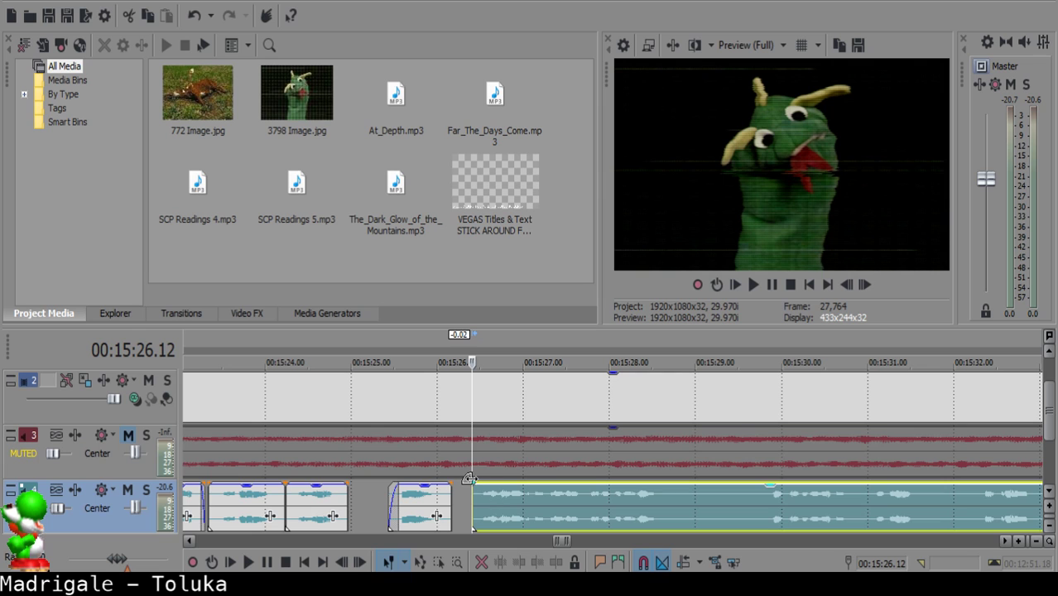
pyautogui.click(423, 497)
pyautogui.press('space')
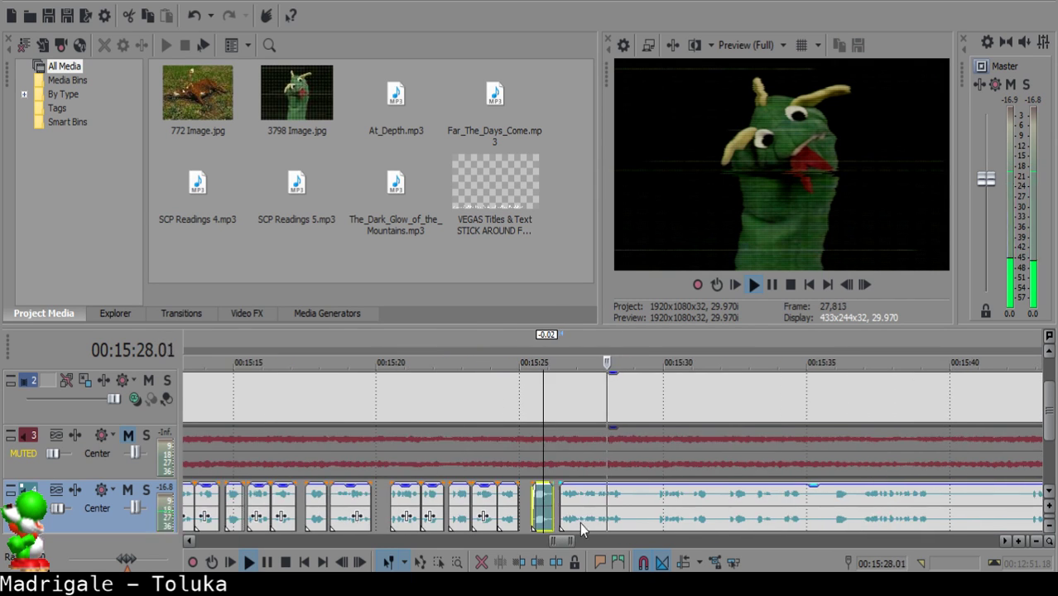
# Split the narration at about 00:15:28.18 and 00:15:29.24, and delete the pause between the cuts.
pyautogui.click(591, 499)
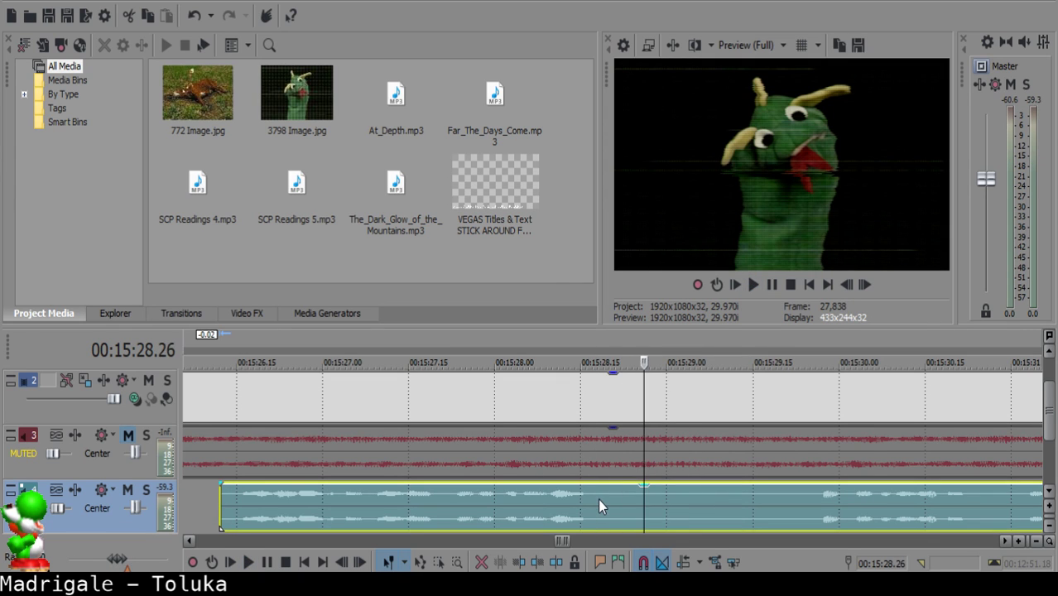
pyautogui.press('space')
pyautogui.press('s')
pyautogui.press('space')
pyautogui.scroll(-5, 729, 510)
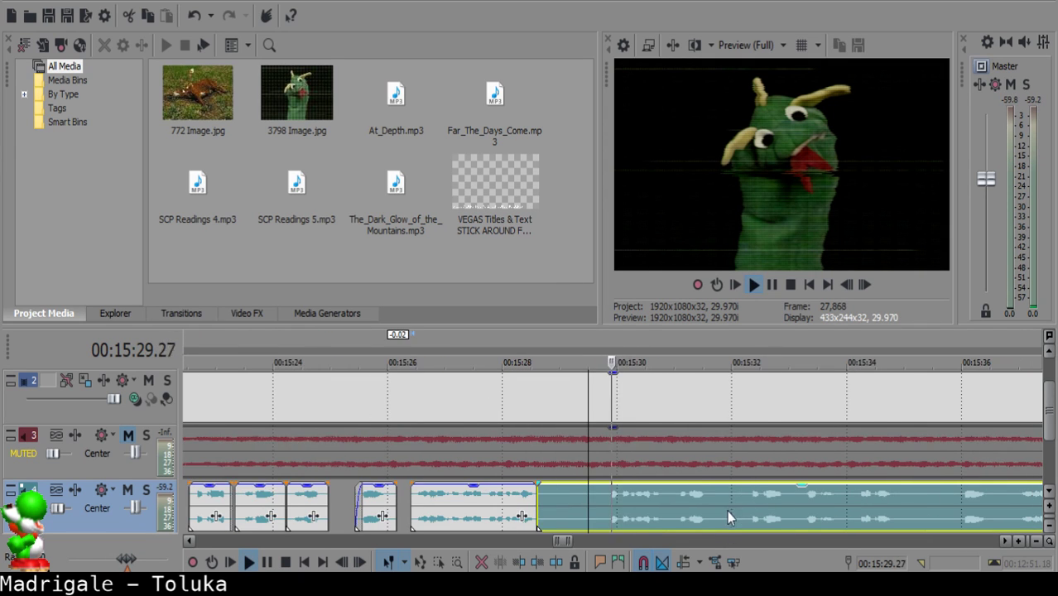
pyautogui.click(605, 497)
pyautogui.press('s')
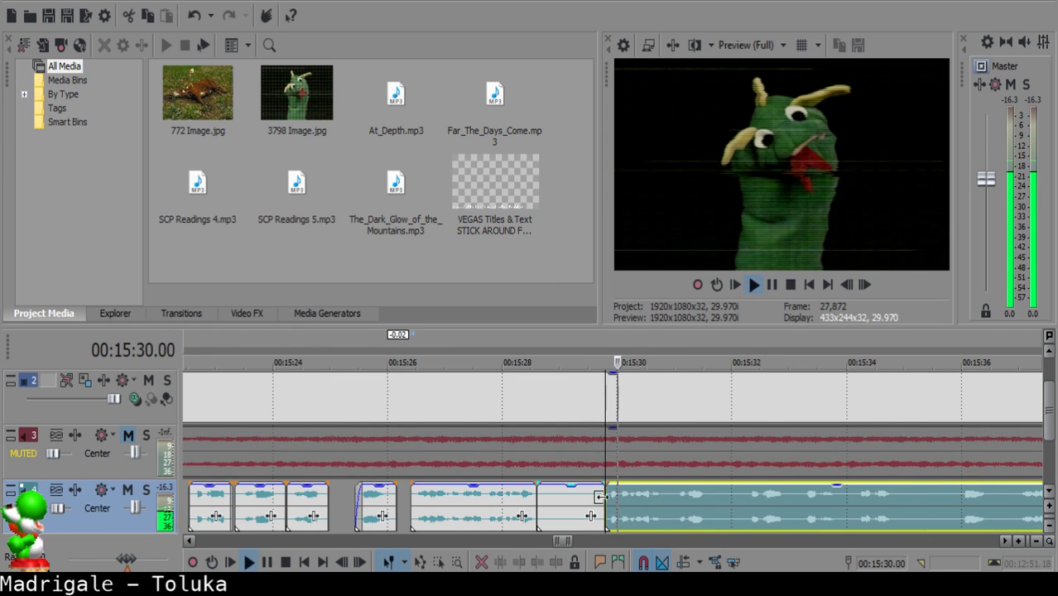
pyautogui.click(570, 500)
pyautogui.press('space')
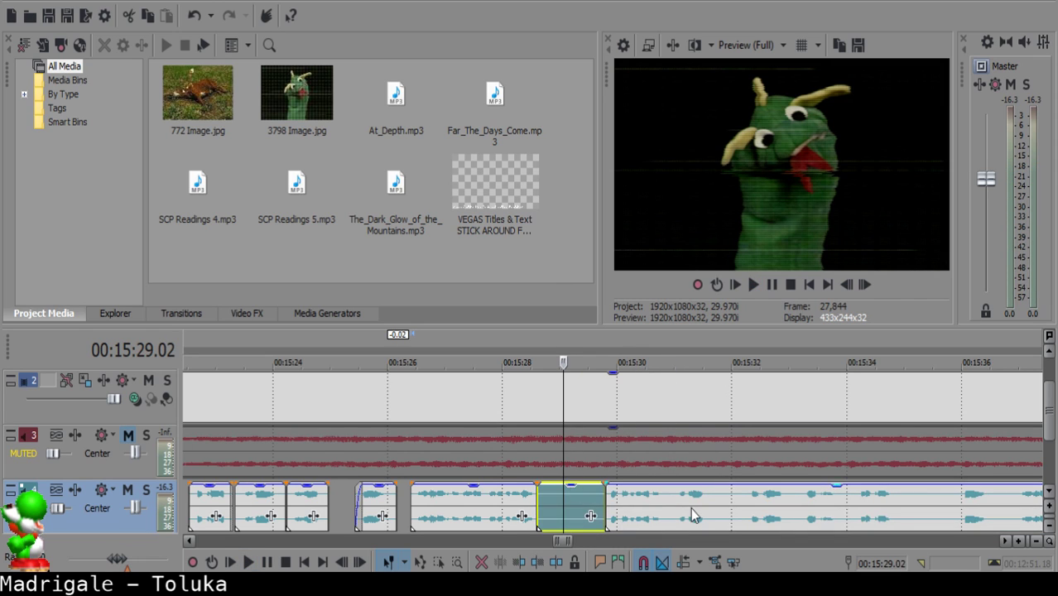
pyautogui.press('Delete')
# Move the remaining narration 22 frames earlier to start at 00:15:29.02, and play across the gap.
pyautogui.moveTo(691, 508); pyautogui.dragTo(649, 502)
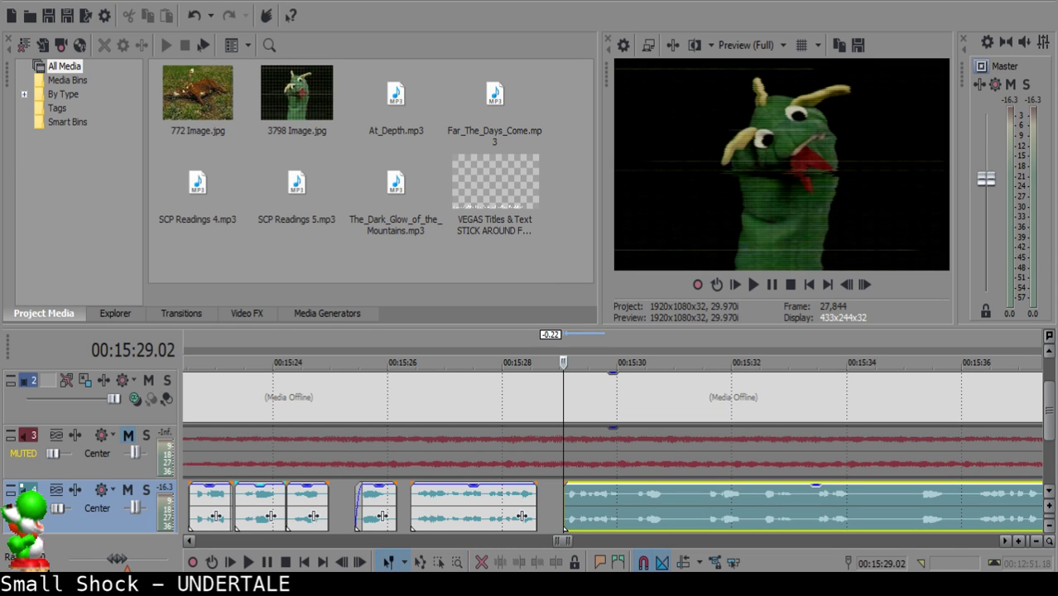
pyautogui.click(497, 499)
pyautogui.press('space')
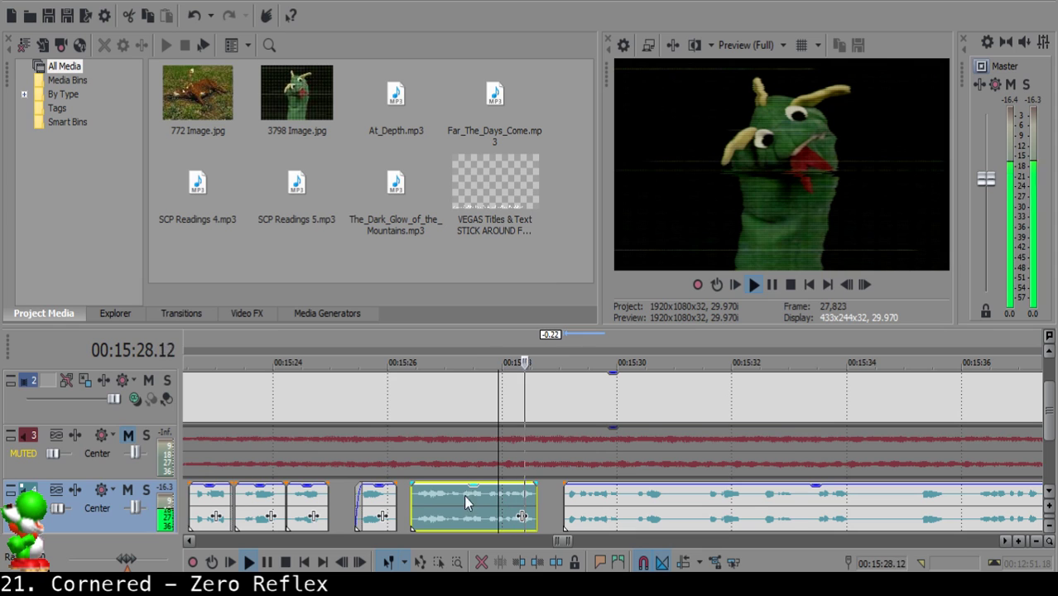
pyautogui.scroll(-5, 557, 499)
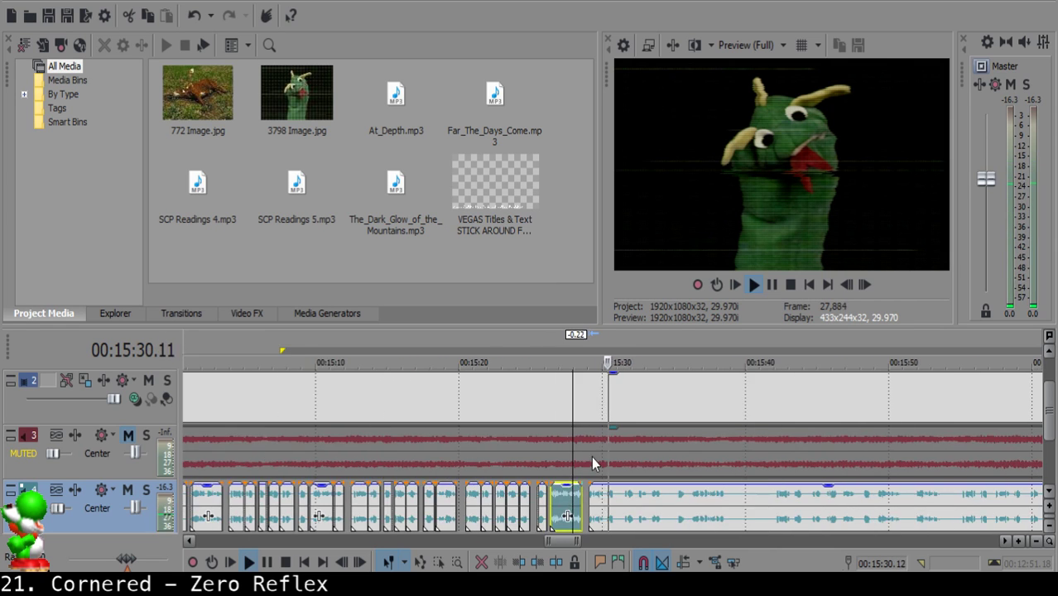
# Split the narration at about 00:15:30.03 and again 2 frames further on, and delete the short piece between the cuts.
pyautogui.scroll(7, 571, 507)
pyautogui.click(549, 496)
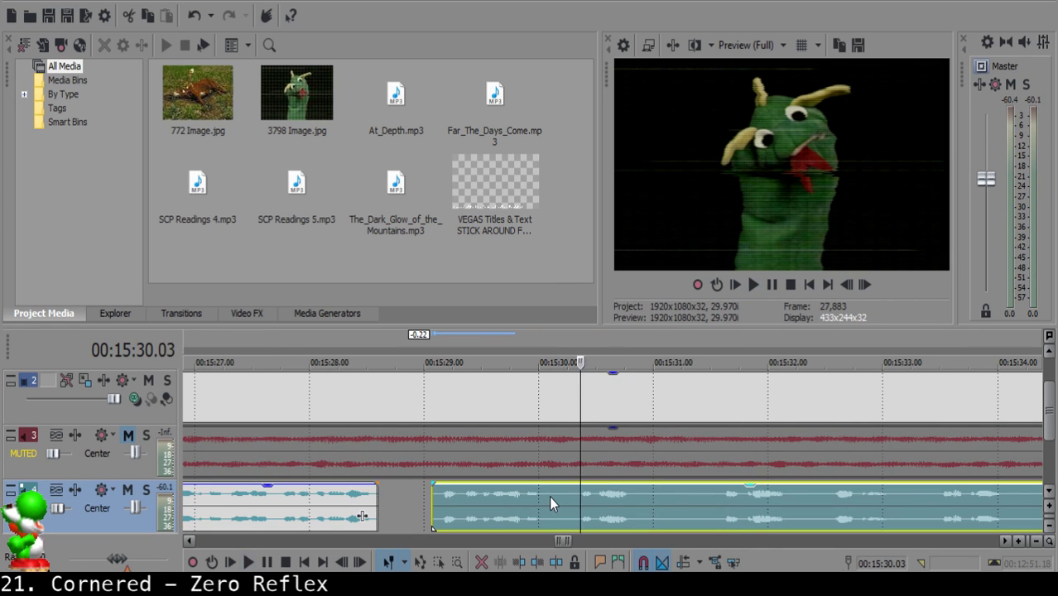
pyautogui.press('space')
pyautogui.press('space')
pyautogui.press('s')
pyautogui.press('Right')
pyautogui.press('Right')
pyautogui.press('s')
pyautogui.click(552, 495)
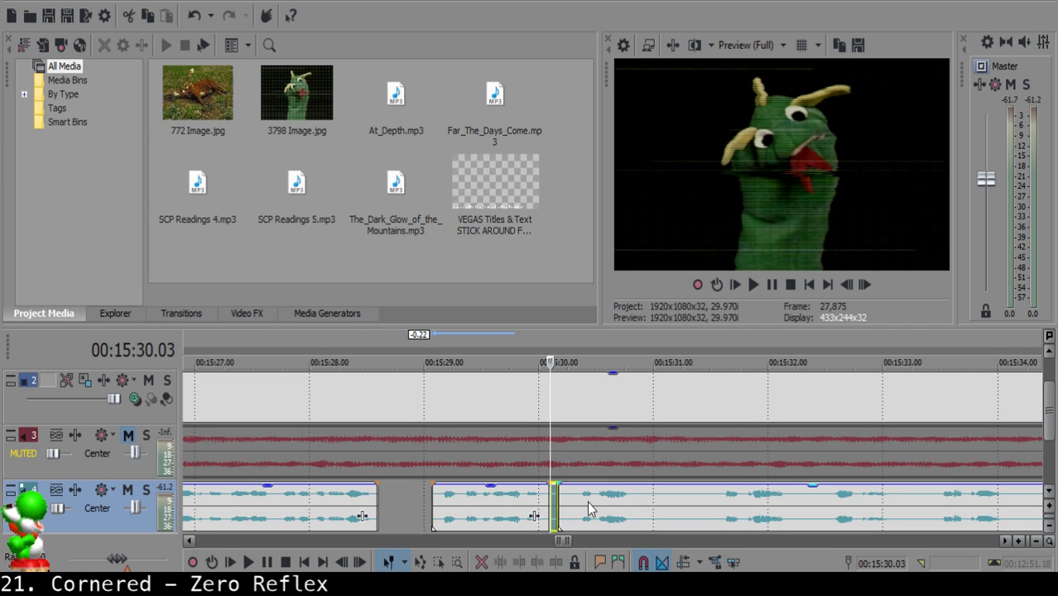
pyautogui.press('Delete')
# Move the remaining narration 2 frames earlier to about 00:15:30.03, fade out the preceding clip over about 2 frames, and play across the join.
pyautogui.moveTo(591, 503); pyautogui.dragTo(584, 498)
pyautogui.click(489, 501)
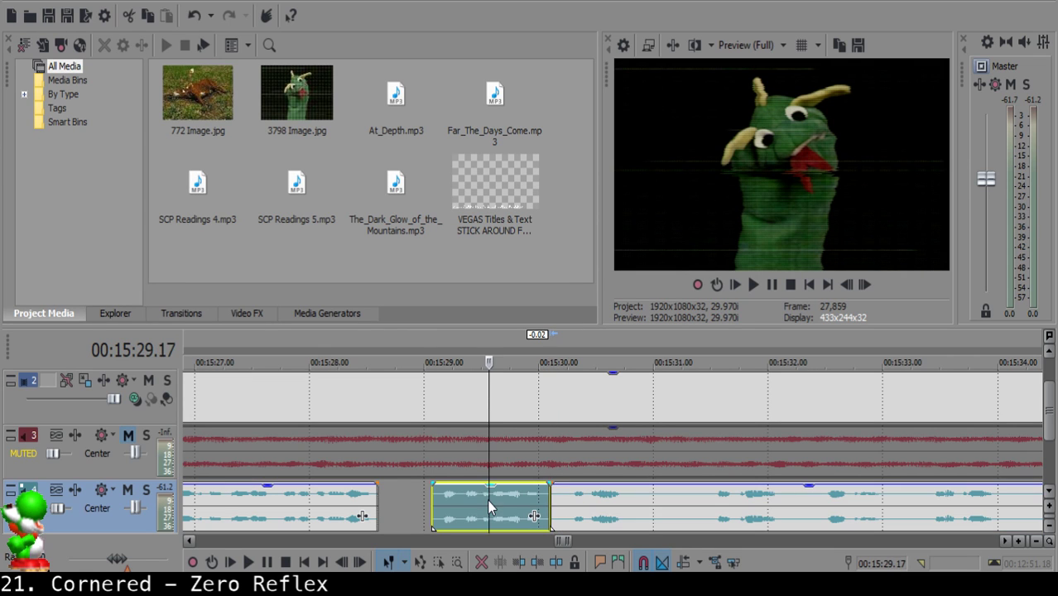
pyautogui.press('space')
pyautogui.scroll(-2, 576, 497)
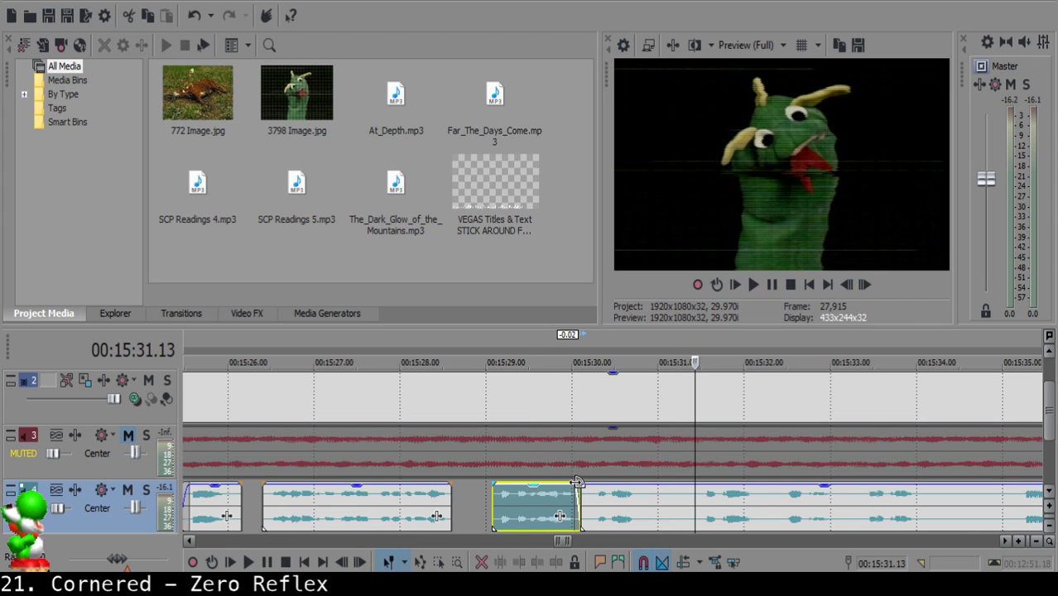
pyautogui.click(531, 515)
pyautogui.press('space')
# Split the narration at about 00:15:30.28 and 00:15:31.12, and delete the piece between the cuts.
pyautogui.scroll(3, 553, 517)
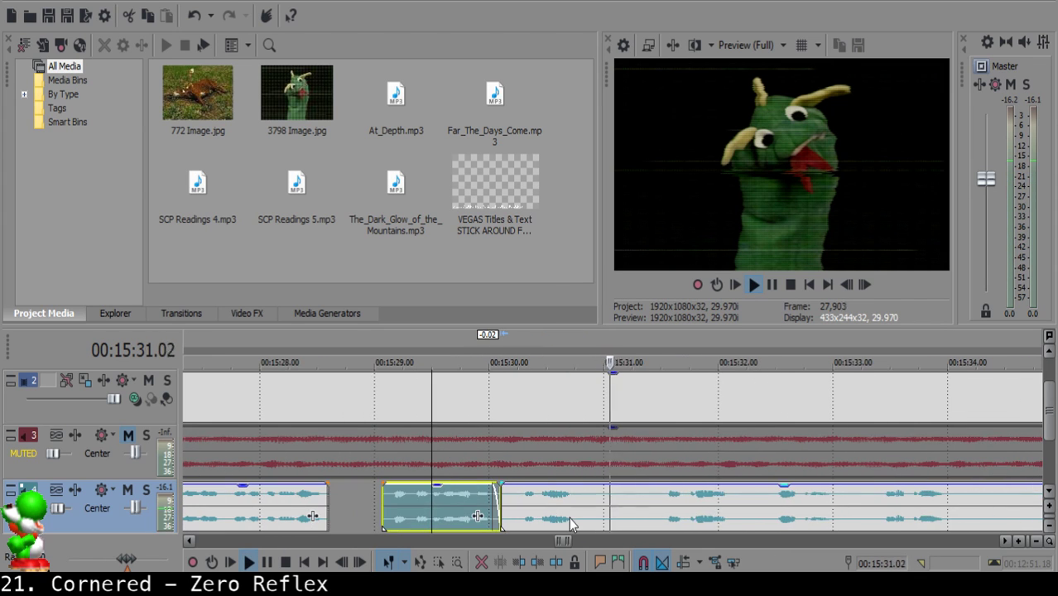
pyautogui.click(594, 506)
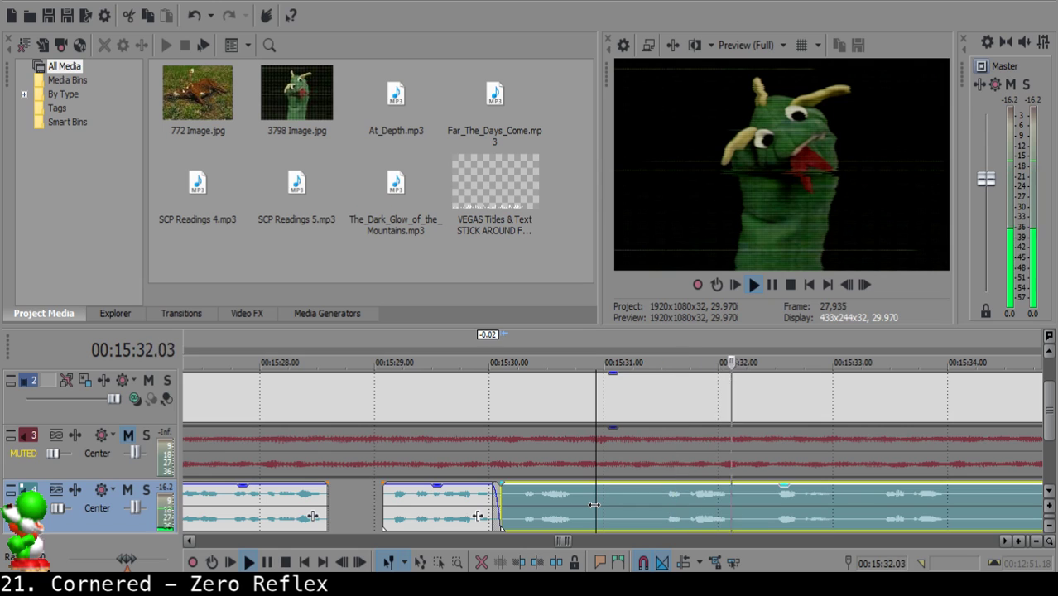
pyautogui.press('s')
pyautogui.press('Return')
pyautogui.press('s')
pyautogui.click(611, 496)
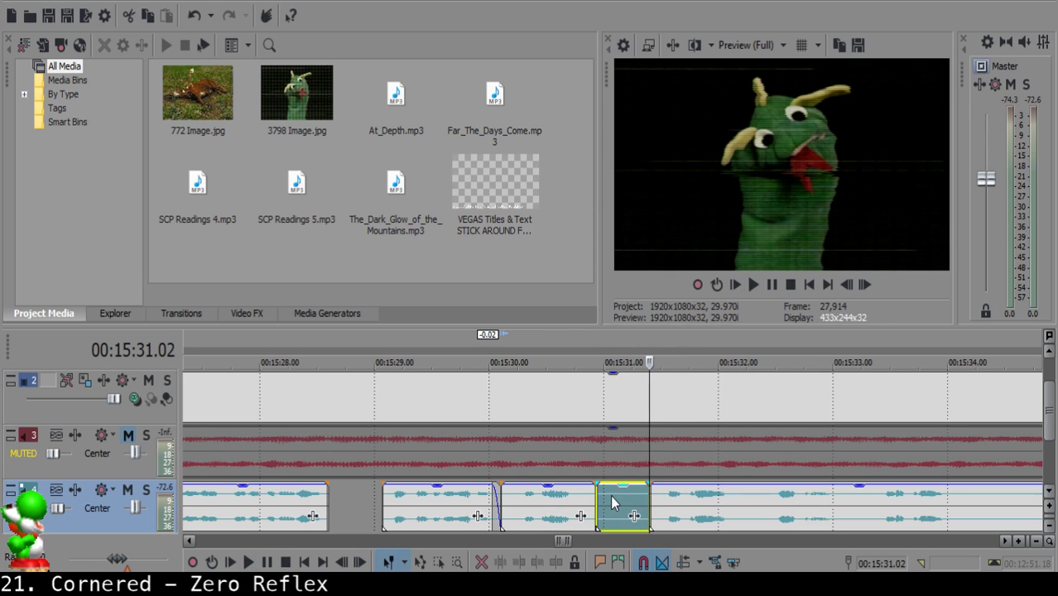
pyautogui.click(618, 495)
pyautogui.press('Delete')
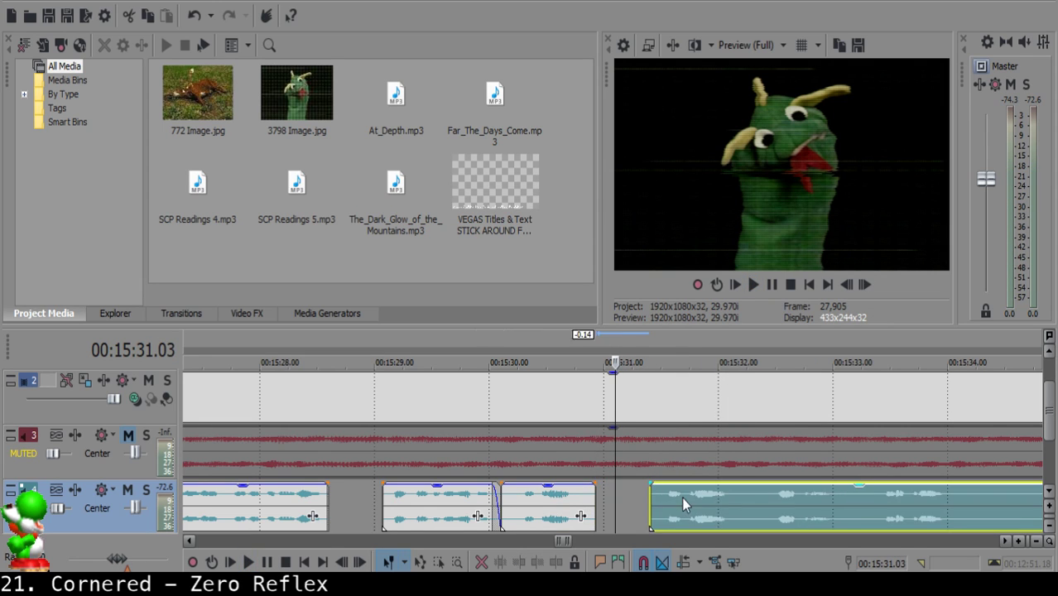
# Move the remaining narration 9 frames earlier to start at 00:15:31.03, and play across the gap.
pyautogui.moveTo(681, 497); pyautogui.dragTo(650, 501)
pyautogui.click(530, 504)
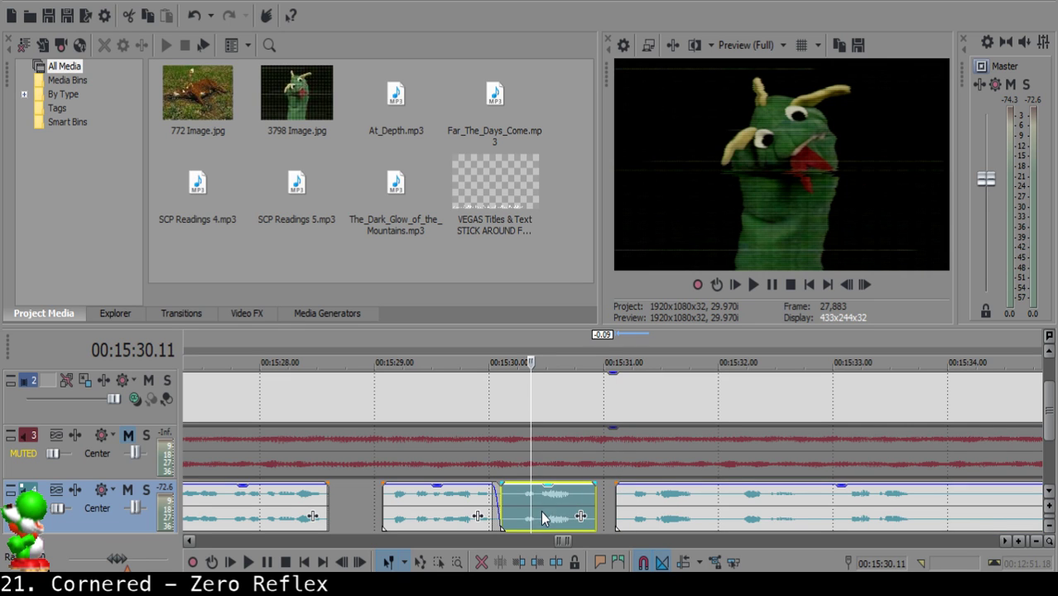
pyautogui.press('space')
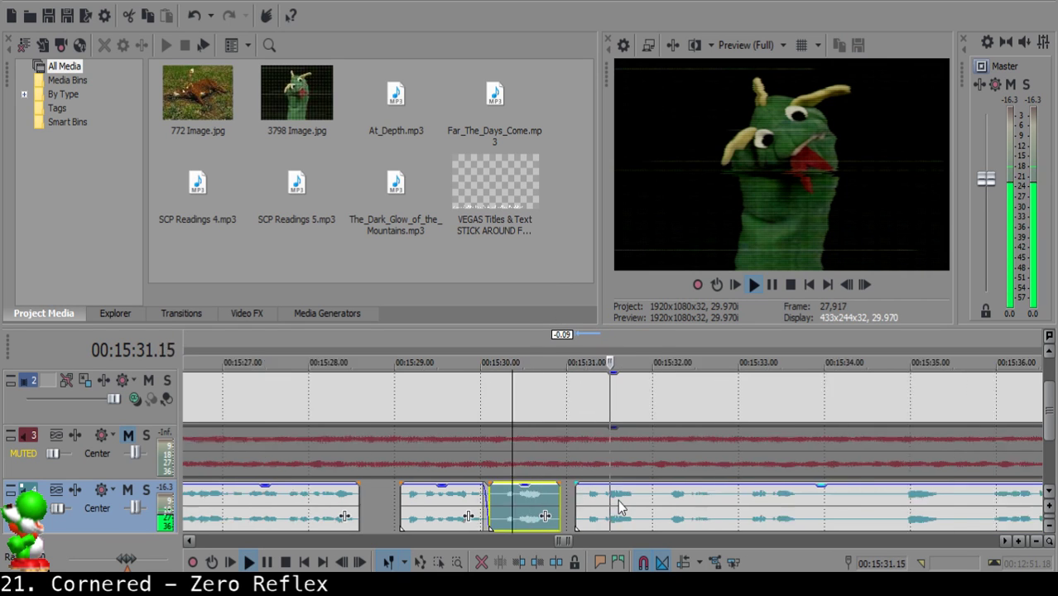
# Cut about 4 frames out of the narration from 00:15:31.28, close the gap with the remaining narration, and play across the join.
pyautogui.click(631, 504)
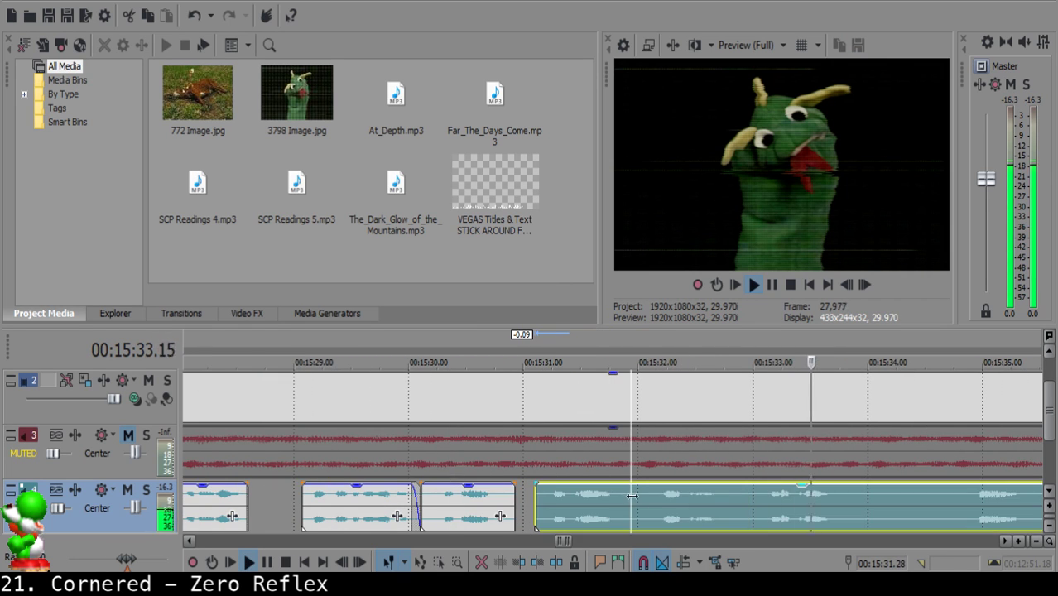
pyautogui.press('space')
pyautogui.press('s')
pyautogui.press('space')
pyautogui.press('Return')
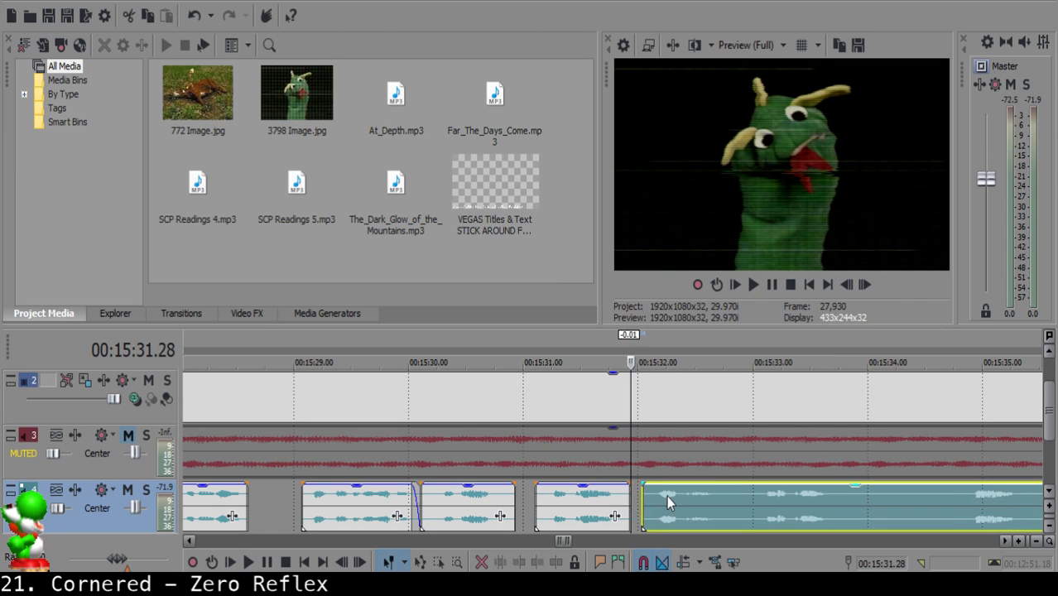
pyautogui.click(551, 506)
pyautogui.press('space')
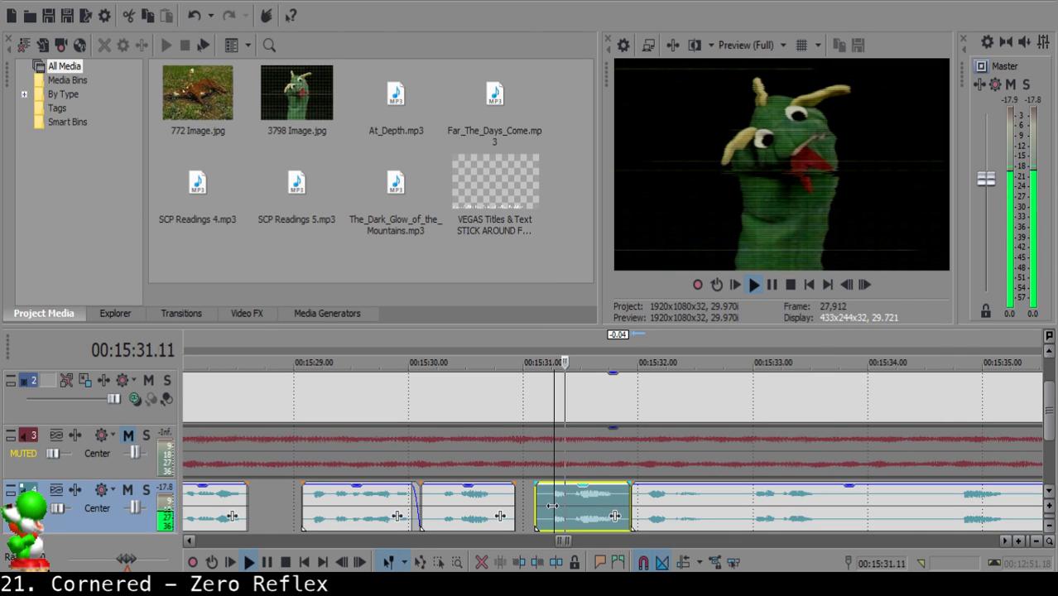
# Split the narration at about 00:15:32.23 and 00:15:32.26, and delete the short piece between the cuts.
pyautogui.scroll(-3, 552, 501)
pyautogui.scroll(3, 563, 495)
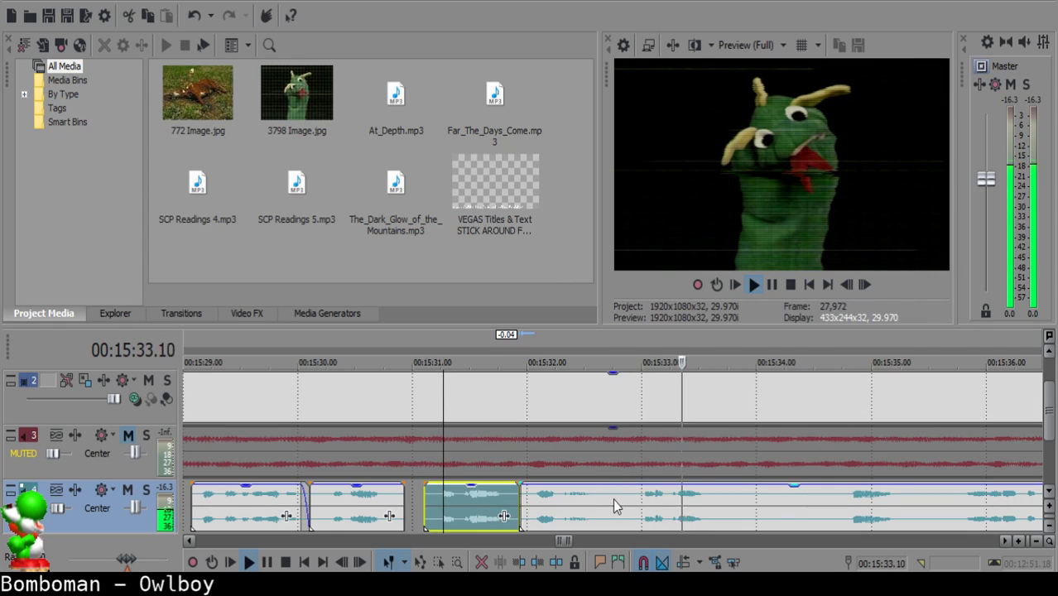
pyautogui.click(614, 498)
pyautogui.click(618, 498)
pyautogui.press('Delete')
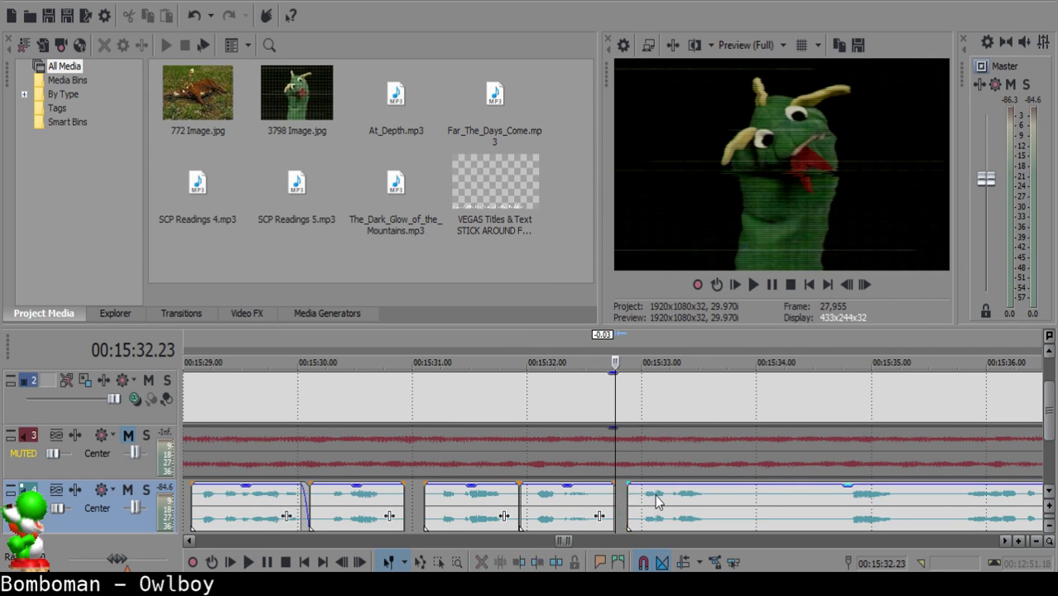
# Move the remaining narration to start at about 00:15:32.23, directly after the preceding clip, and play across the join.
pyautogui.moveTo(655, 495); pyautogui.dragTo(636, 495)
pyautogui.click(571, 505)
pyautogui.press('space')
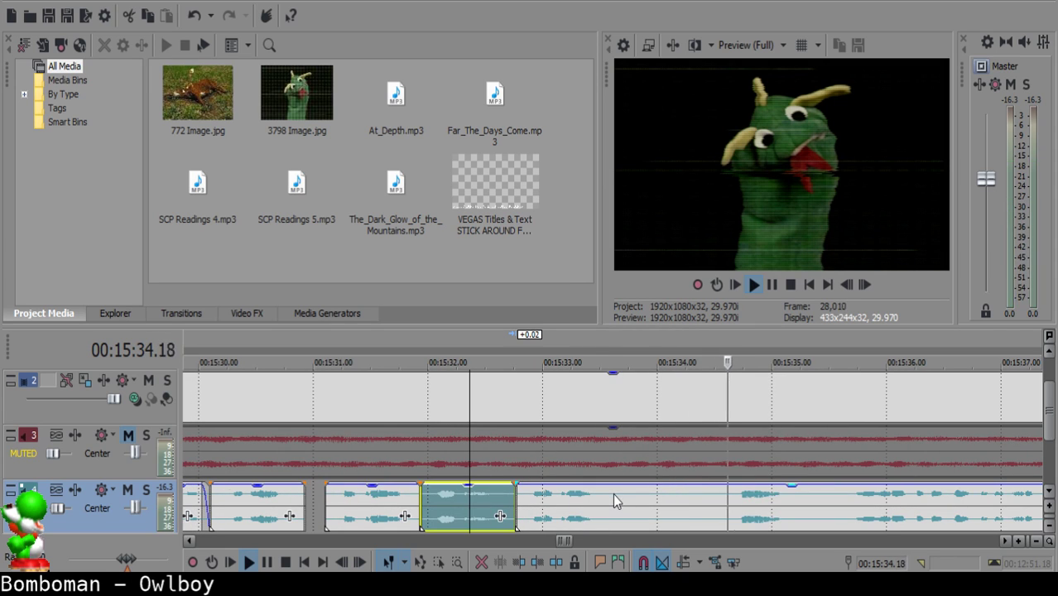
# Cut out the pause between 00:15:33.17 and about 00:15:34.18, and move the remaining narration 7 frames earlier to 00:15:34.11.
pyautogui.click(606, 497)
pyautogui.press('s')
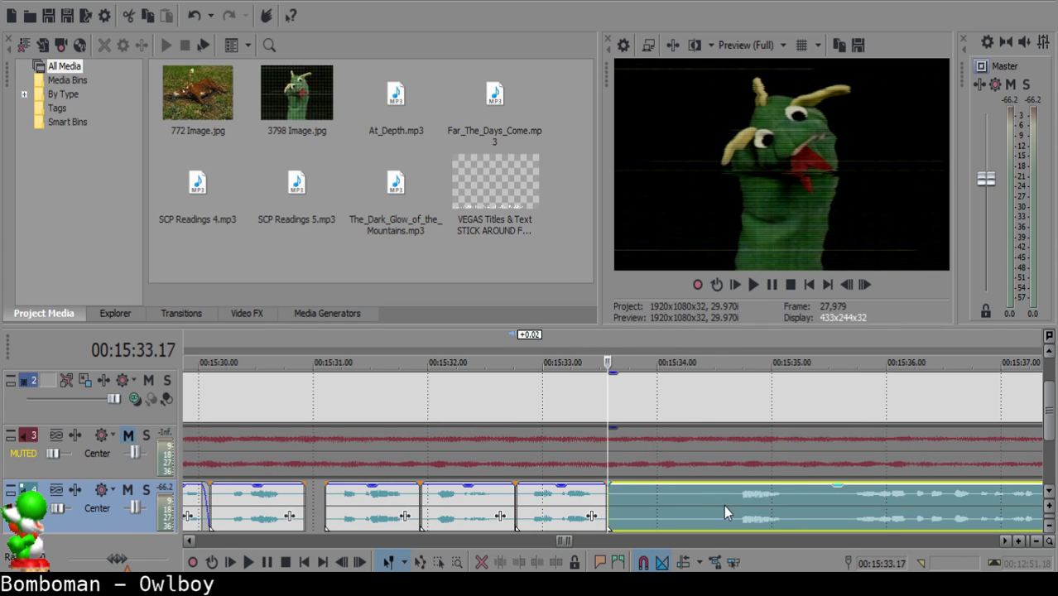
pyautogui.click(724, 506)
pyautogui.press('s')
pyautogui.click(698, 503)
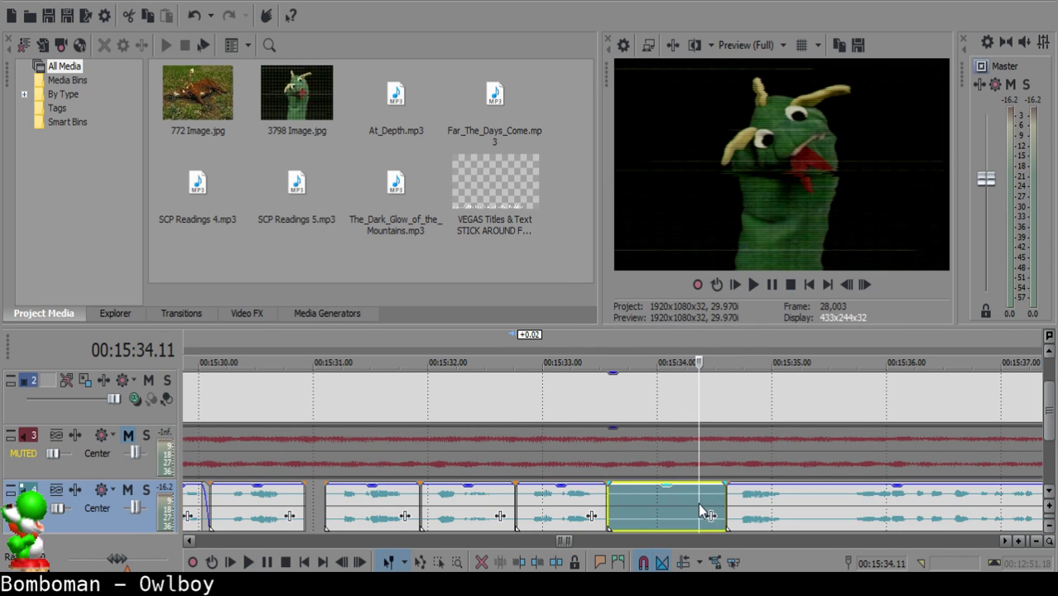
pyautogui.press('Delete')
pyautogui.moveTo(766, 511); pyautogui.dragTo(738, 509)
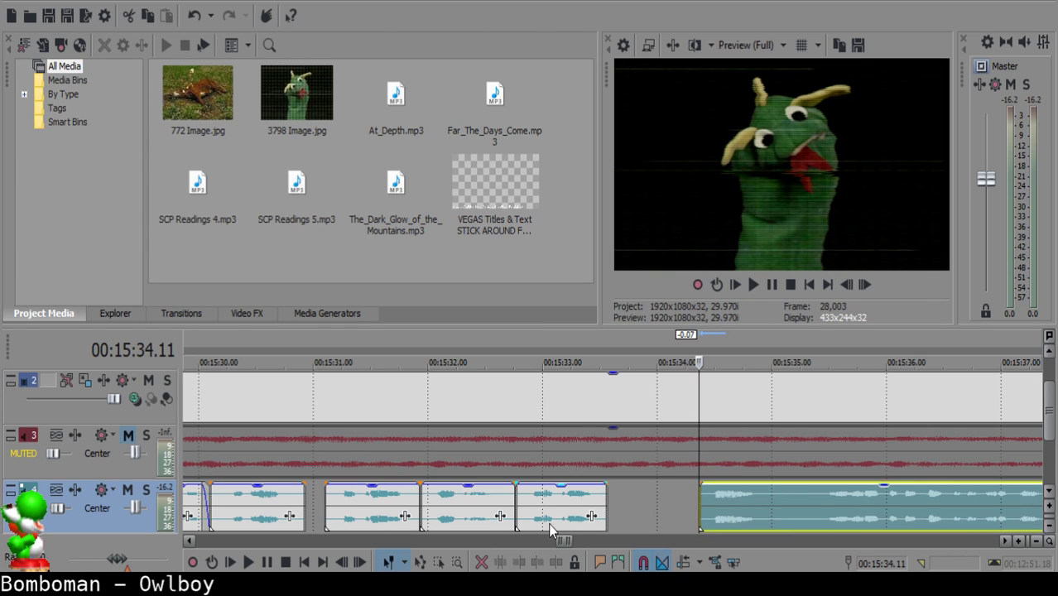
# Move the remaining narration 2 frames earlier to about 00:15:34.09 and play from the preceding clip across the gap.
pyautogui.click(550, 496)
pyautogui.press('space')
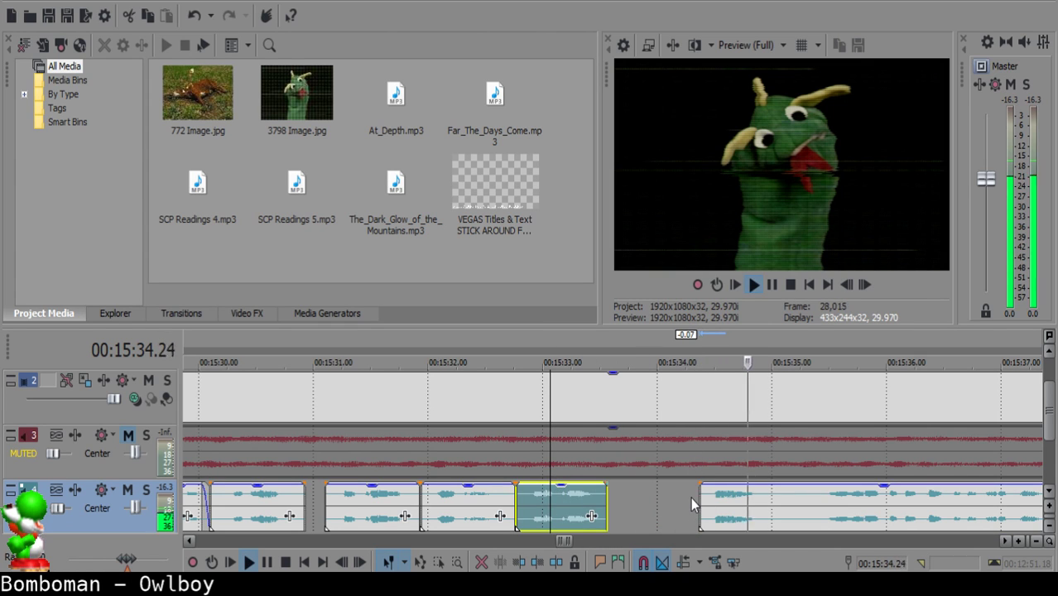
pyautogui.press('space')
pyautogui.click(692, 499)
pyautogui.moveTo(794, 509); pyautogui.dragTo(786, 503)
pyautogui.click(543, 508)
pyautogui.press('space')
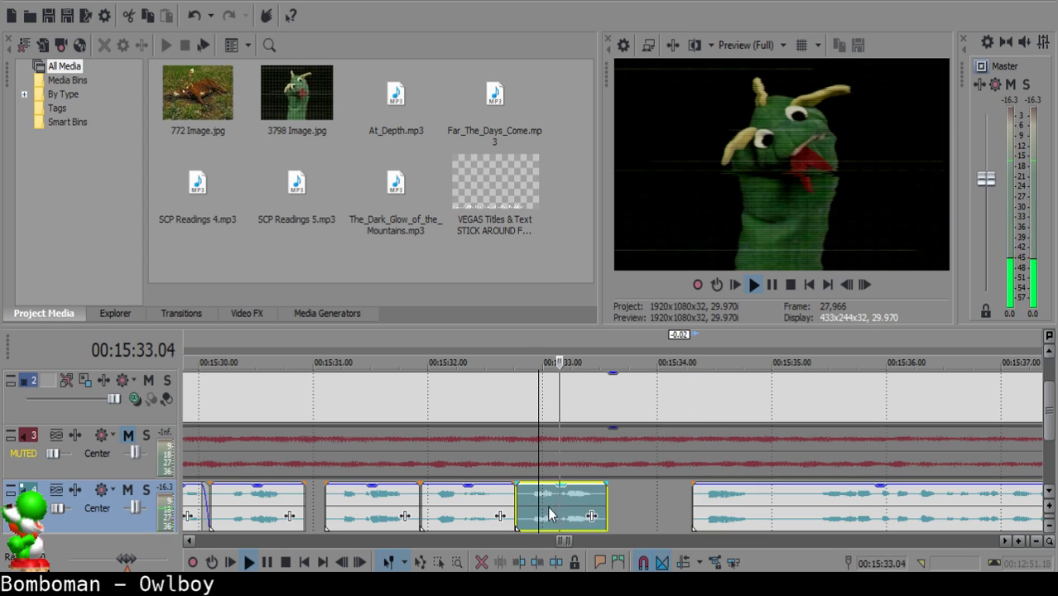
pyautogui.scroll(-2, 649, 499)
pyautogui.scroll(2, 649, 499)
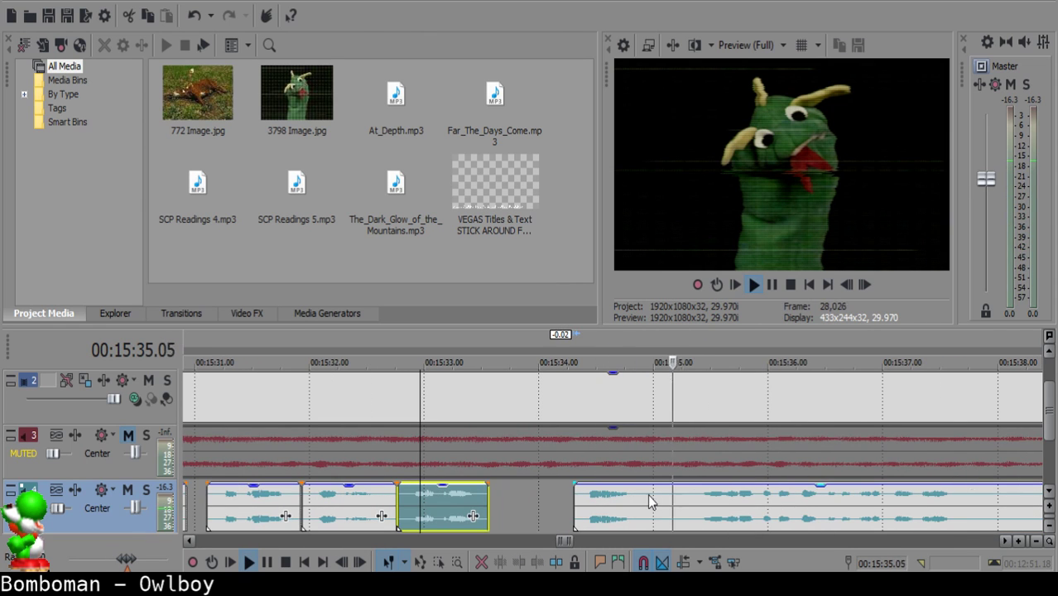
# Split the narration at about 00:15:34.28 and 00:15:35.09, and delete the piece between the cuts.
pyautogui.click(649, 501)
pyautogui.scroll(-1, 891, 518)
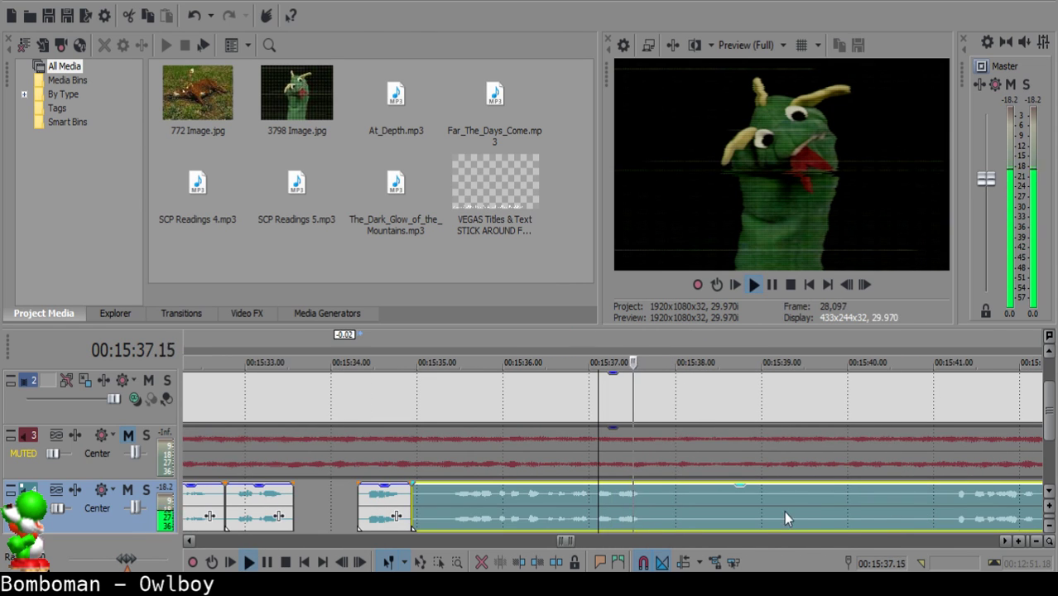
pyautogui.press('space')
pyautogui.press('s')
pyautogui.click(425, 498)
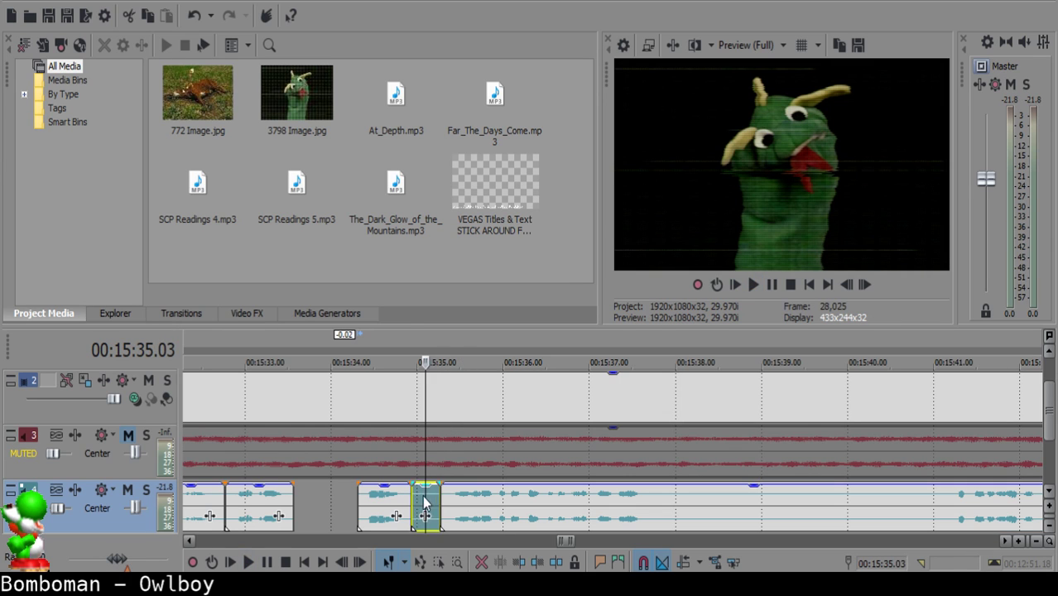
pyautogui.press('Delete')
# Play across the new gap and move the remaining narration slightly earlier to start at 00:15:35.06.
pyautogui.click(397, 497)
pyautogui.press('space')
pyautogui.scroll(1, 445, 507)
pyautogui.press('space')
pyautogui.moveTo(608, 500); pyautogui.dragTo(665, 503)
pyautogui.click(537, 500)
pyautogui.press('space')
pyautogui.press('space')
# Trim the ends of the muted music track and the background image by 5:19.07 to match the end of the narration.
pyautogui.scroll(-10, 663, 501)
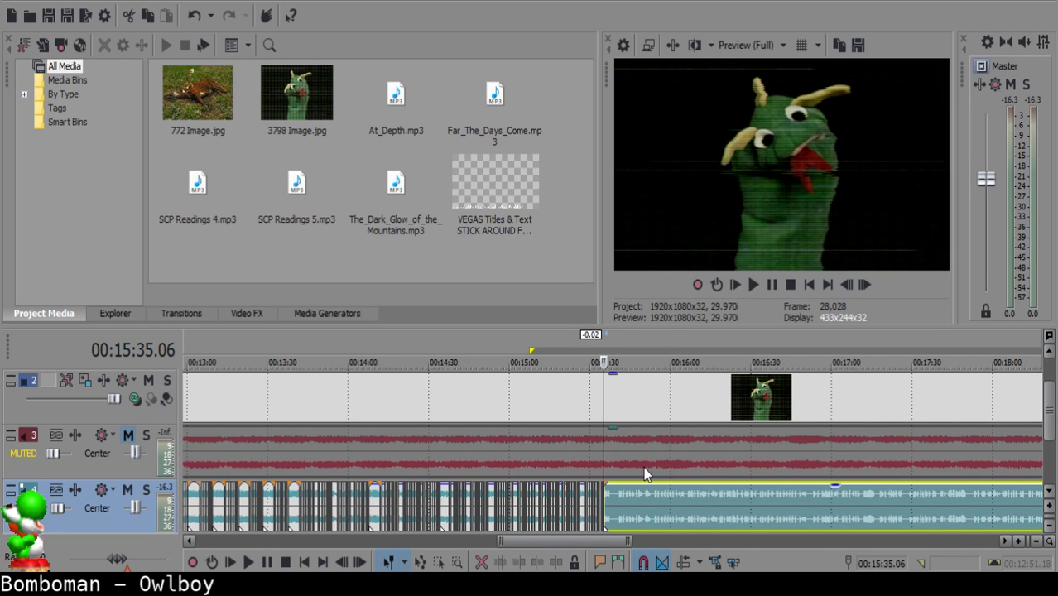
pyautogui.scroll(-5, 636, 464)
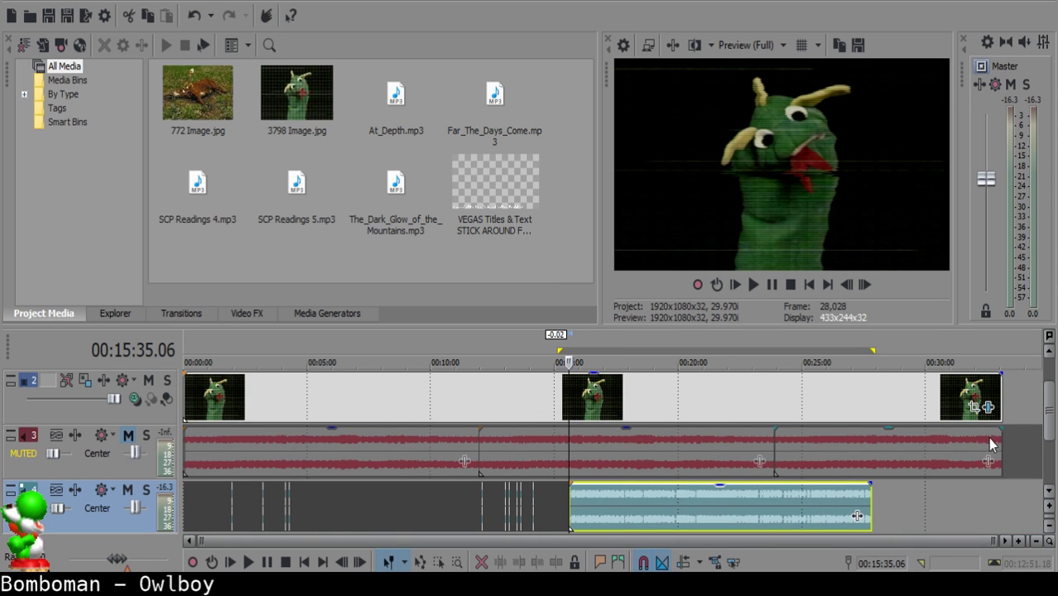
pyautogui.moveTo(1002, 446); pyautogui.dragTo(875, 458)
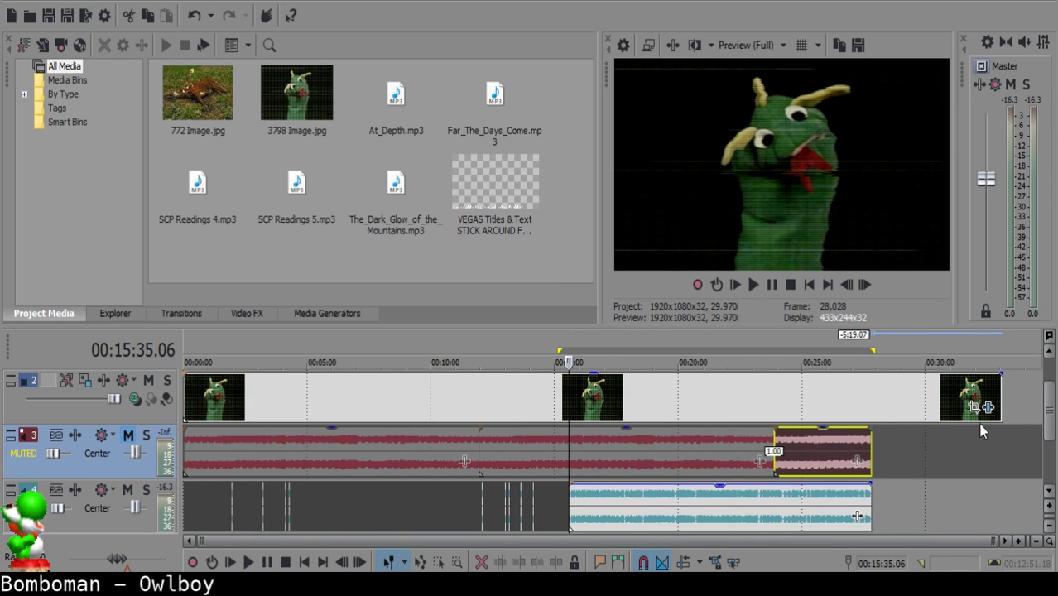
pyautogui.moveTo(1000, 384); pyautogui.dragTo(871, 388)
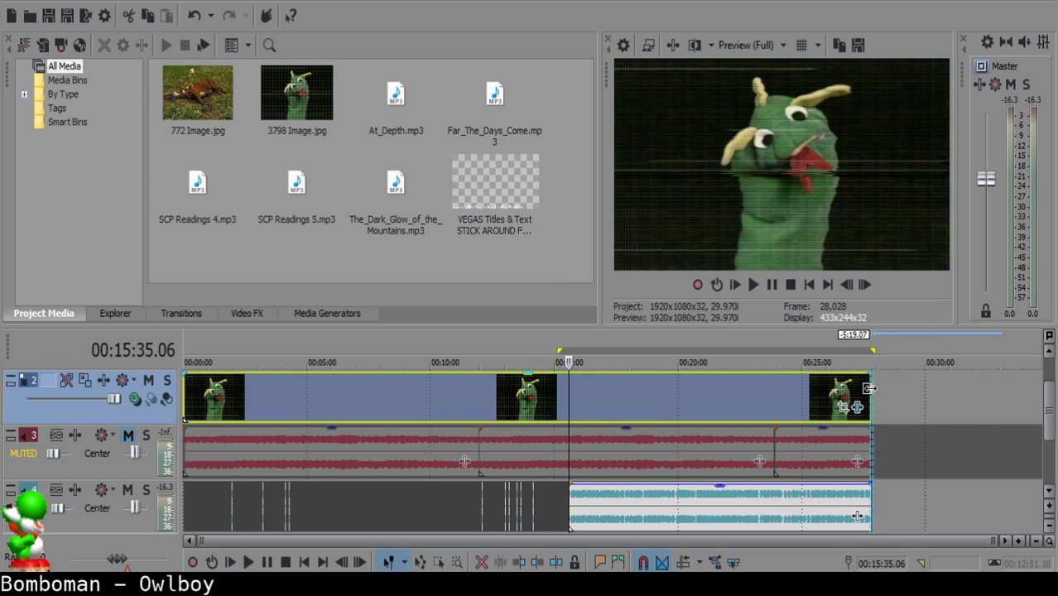
# Play on from the short clip at about 00:15:34.17, and split the narration at 00:15:37.18 where the phrase ends.
pyautogui.click(570, 492)
pyautogui.scroll(10, 590, 500)
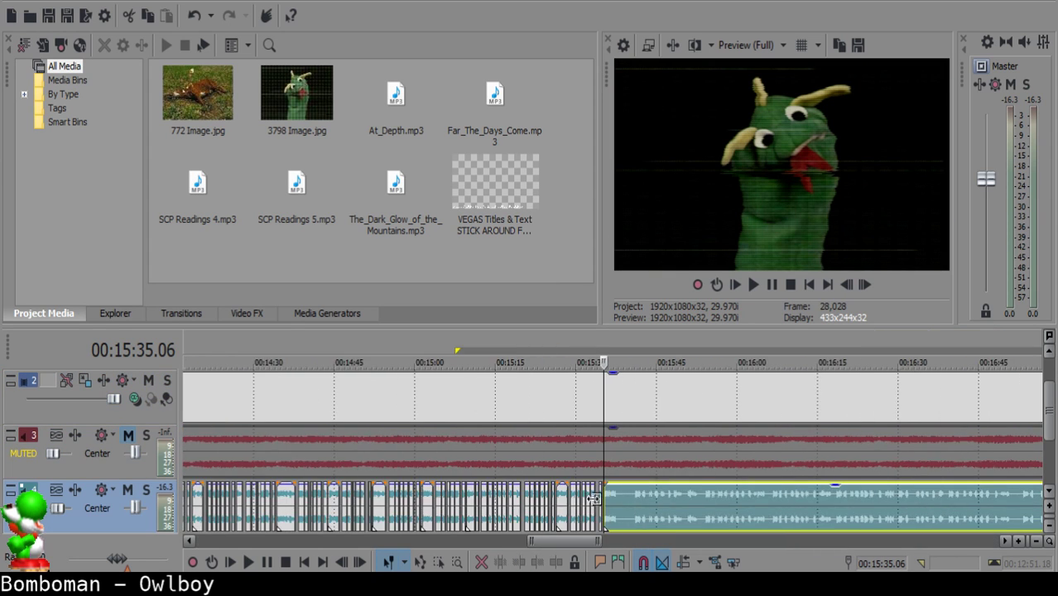
pyautogui.click(570, 505)
pyautogui.press('space')
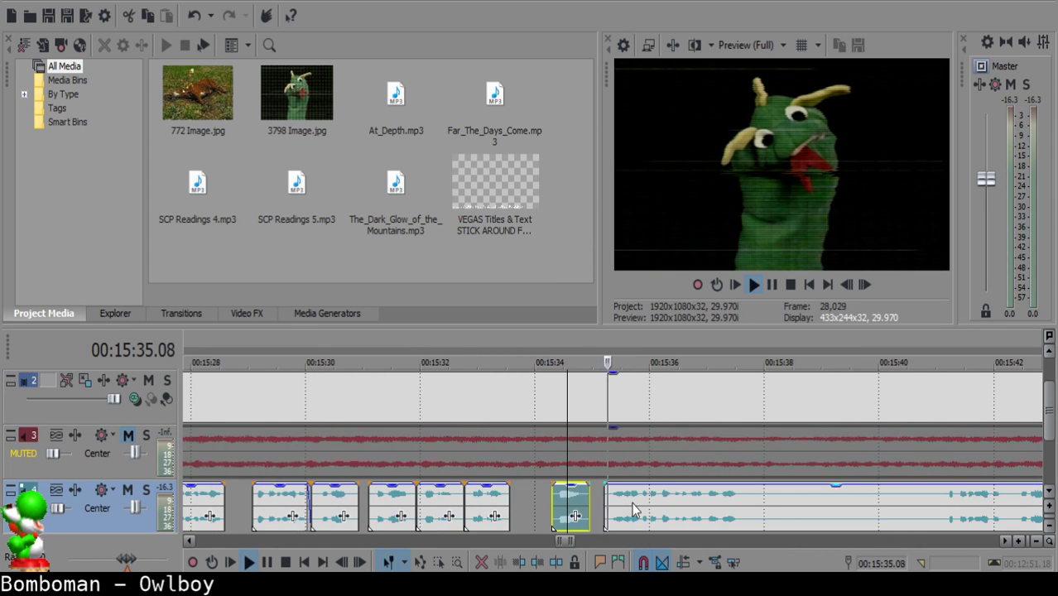
pyautogui.scroll(-8, 631, 502)
pyautogui.press('Return')
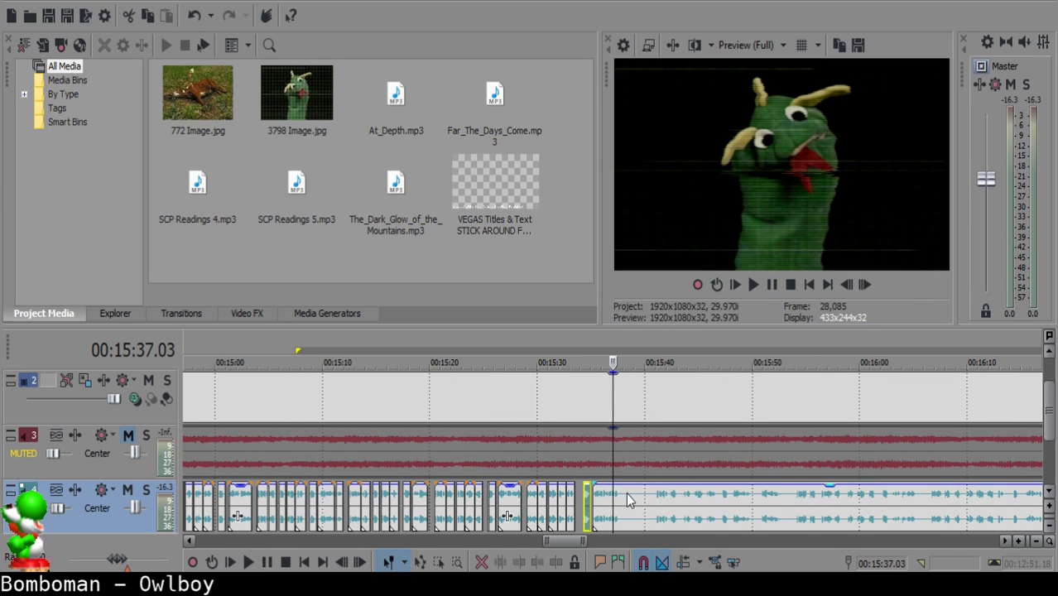
pyautogui.scroll(5, 626, 492)
pyautogui.press('space')
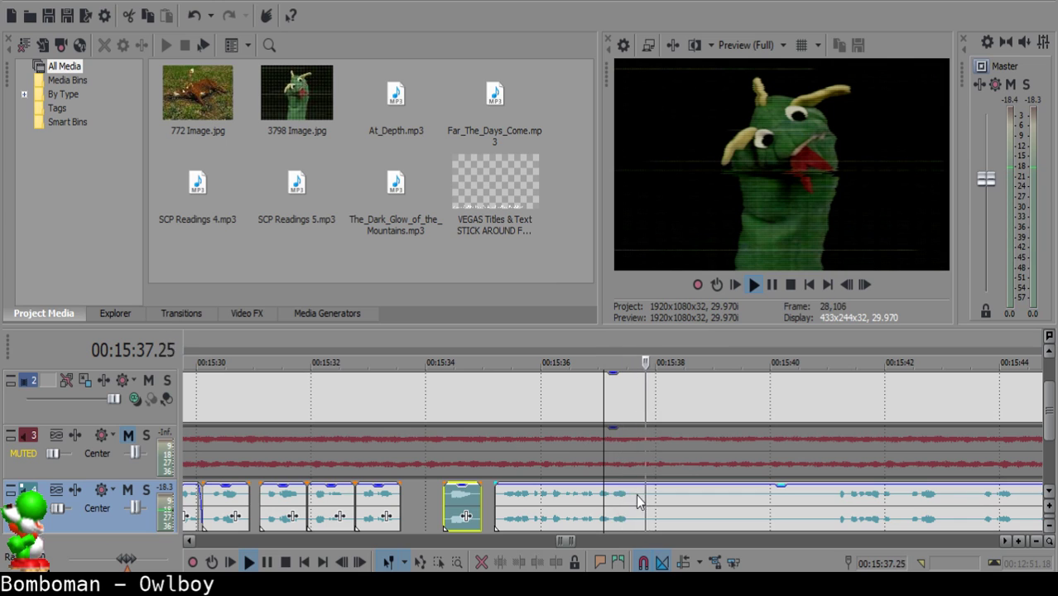
pyautogui.click(632, 493)
pyautogui.press('space')
pyautogui.press('s')
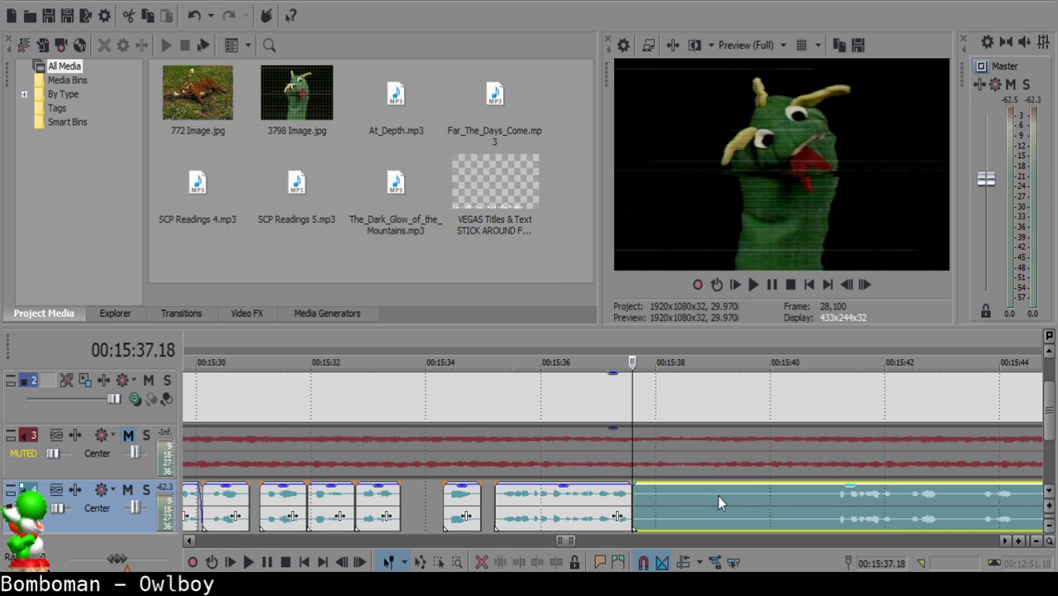
# Split the narration at about 00:15:41.02 before the next phrase, and delete the silent piece back to 00:15:37.18.
pyautogui.press('space')
pyautogui.click(830, 502)
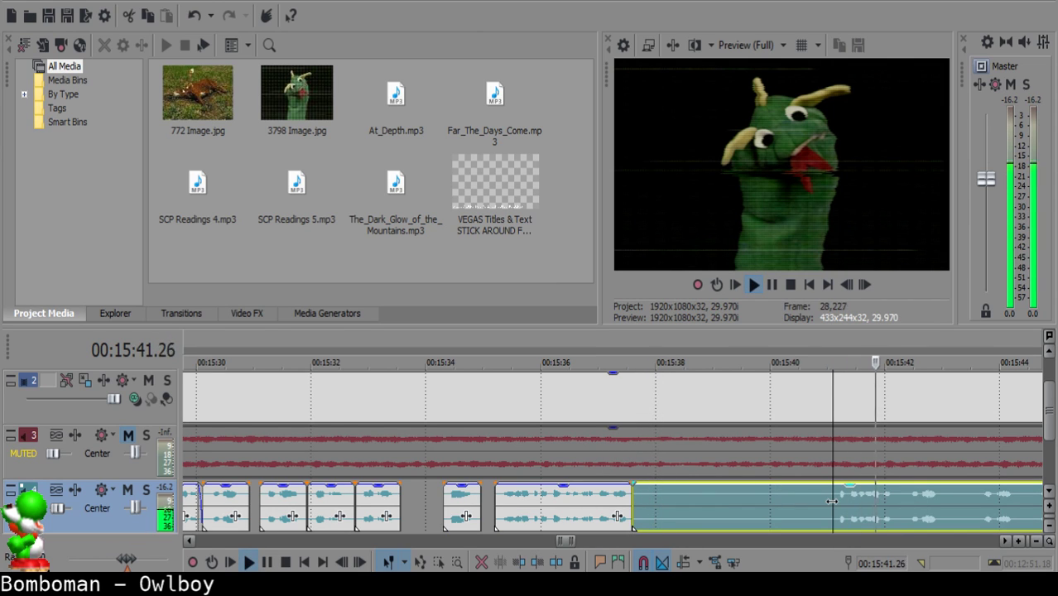
pyautogui.press('space')
pyautogui.press('s')
pyautogui.click(654, 499)
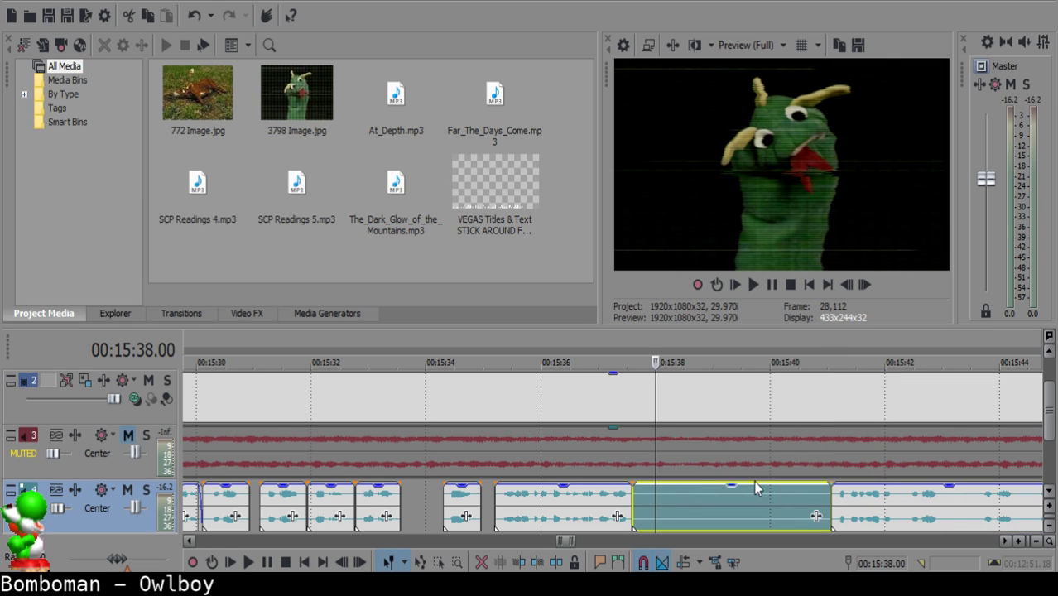
pyautogui.press('Delete')
# Move the remaining narration 3 seconds 2 frames earlier to start at 00:15:38.00, and play across the gap.
pyautogui.moveTo(839, 515); pyautogui.dragTo(833, 518)
pyautogui.moveTo(693, 512); pyautogui.dragTo(674, 501)
pyautogui.click(571, 510)
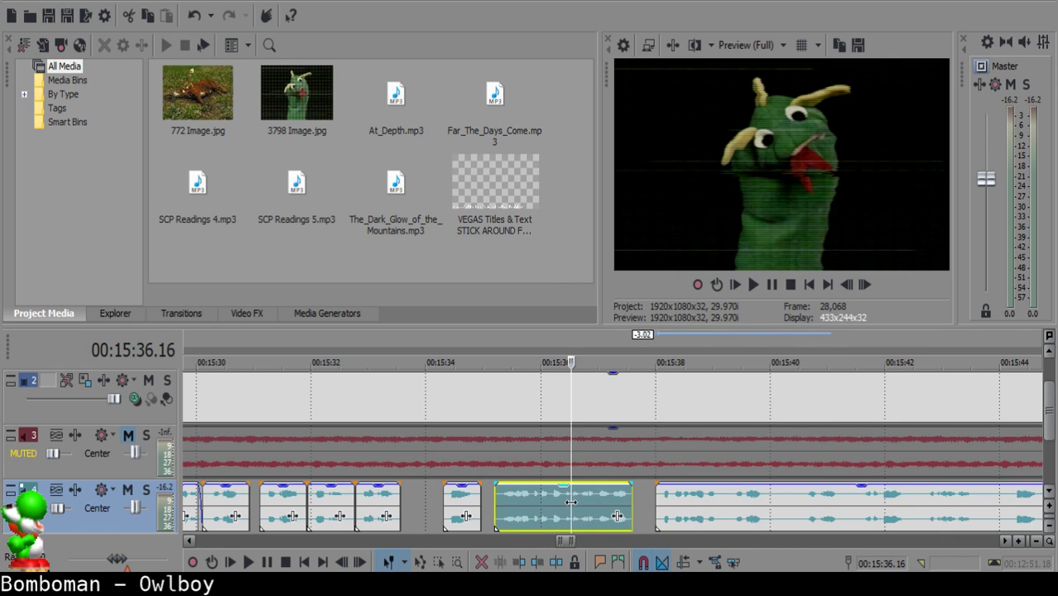
pyautogui.press('space')
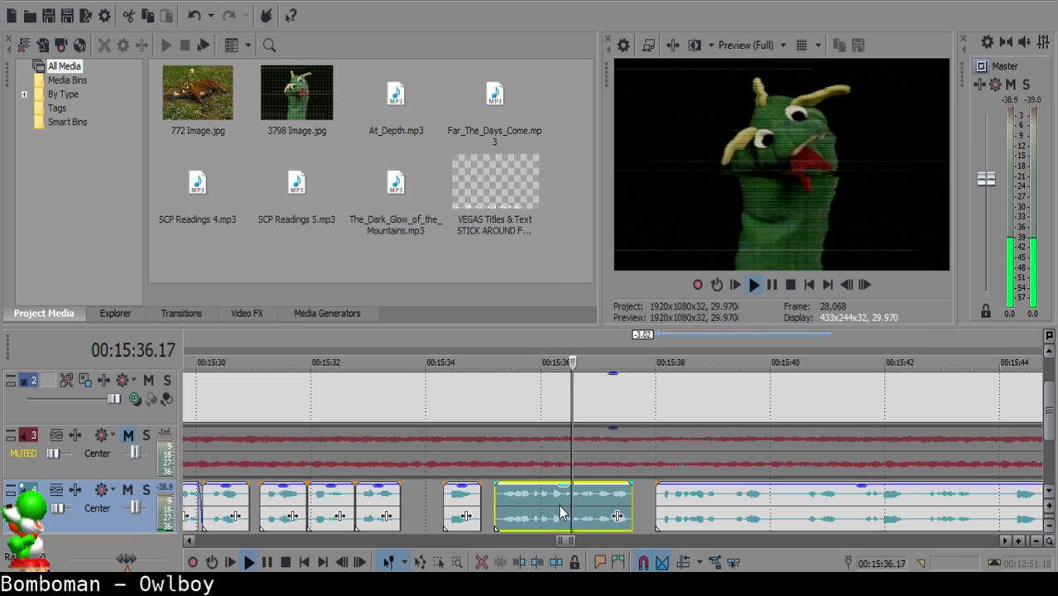
pyautogui.scroll(-2, 638, 487)
pyautogui.scroll(4, 638, 487)
pyautogui.press('Return')
# Cut out the piece of about 3 frames between 00:15:39.03 and 00:15:39.06 in the narration.
pyautogui.click(645, 498)
pyautogui.click(643, 495)
pyautogui.press('space')
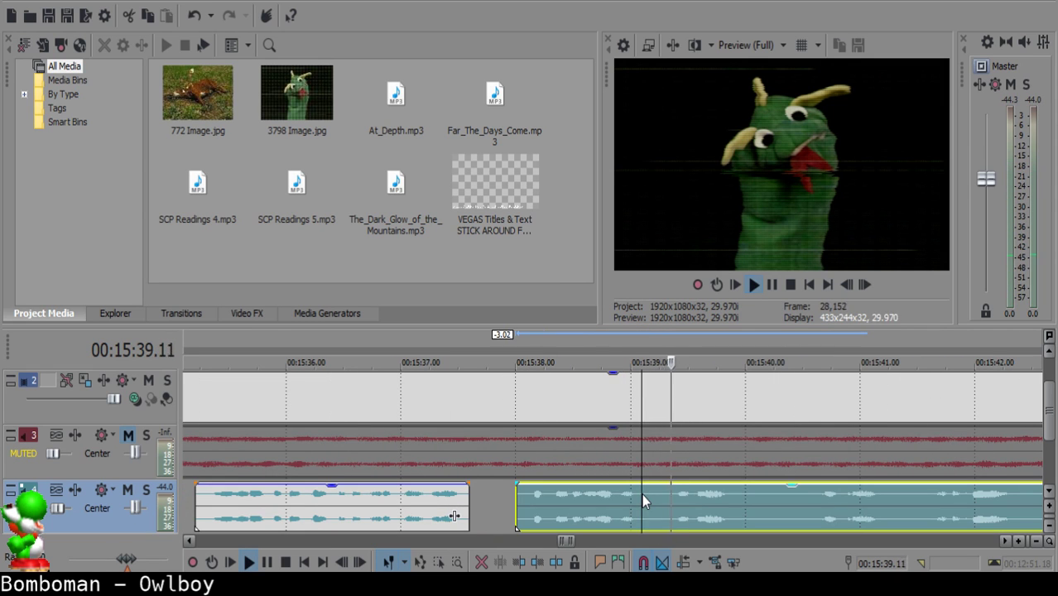
pyautogui.press('Return')
pyautogui.click(644, 495)
pyautogui.press('s')
pyautogui.click(654, 497)
pyautogui.press('s')
pyautogui.click(647, 498)
pyautogui.press('Delete')
# Fade out the end of the clip at about 00:15:39.03, move the remaining narration 3 frames earlier against it, and play across the join.
pyautogui.click(520, 500)
pyautogui.press('space')
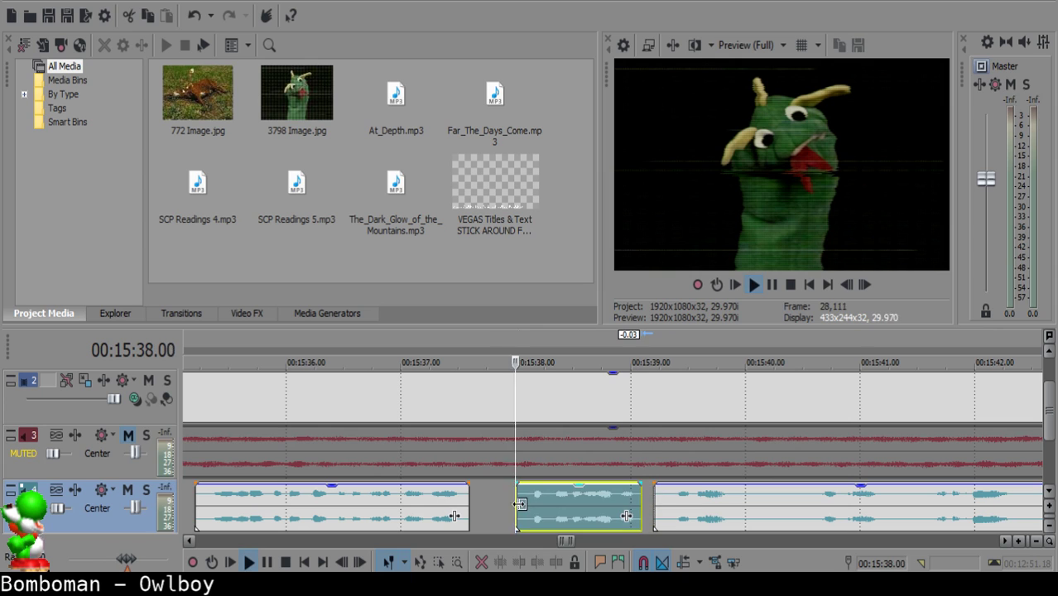
pyautogui.press('Return')
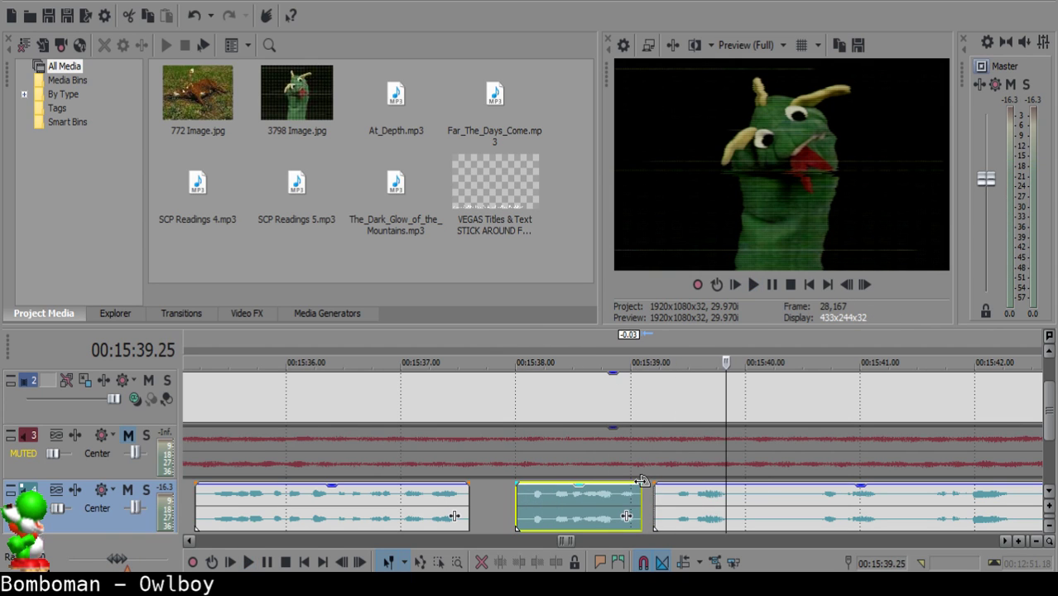
pyautogui.moveTo(642, 485); pyautogui.dragTo(662, 498)
pyautogui.click(522, 499)
pyautogui.press('space')
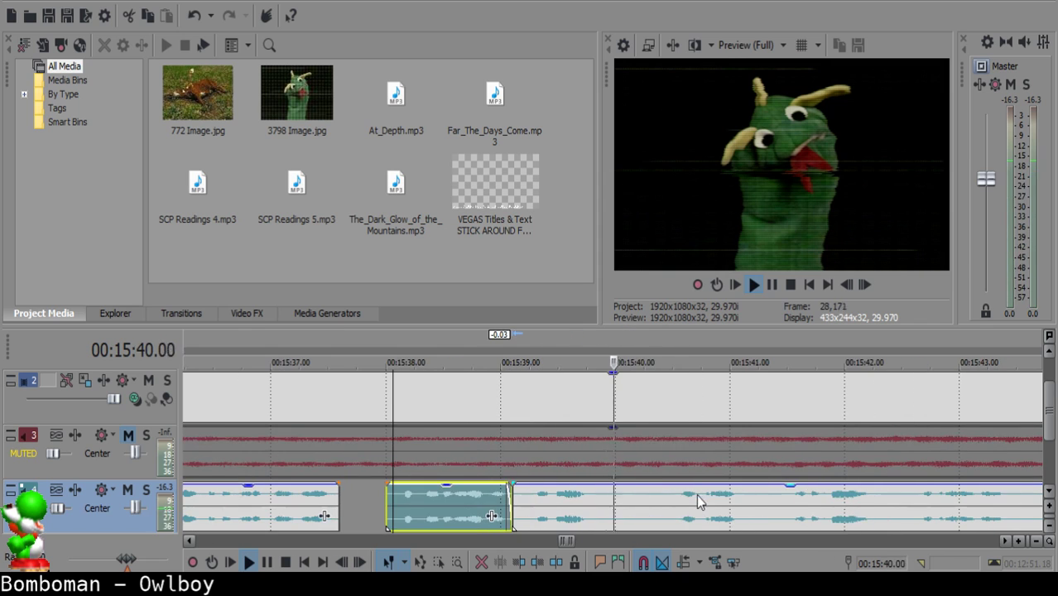
# Split the narration at about 00:15:39.28 and at 00:15:40.11, and delete the piece between the cuts.
pyautogui.click(610, 498)
pyautogui.press('s')
pyautogui.press('Return')
pyautogui.press('s')
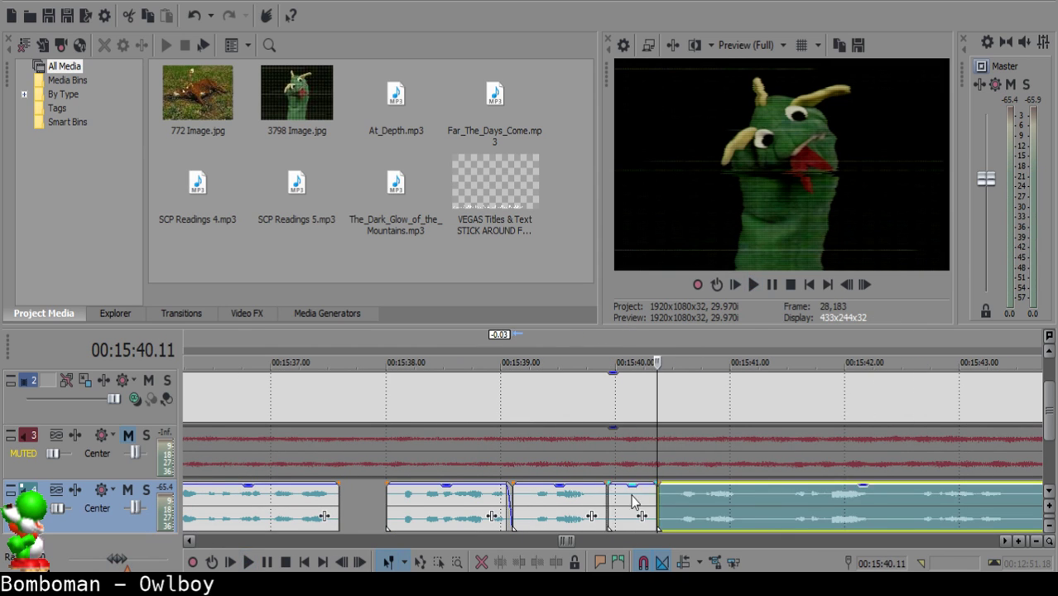
pyautogui.click(633, 498)
pyautogui.press('Delete')
# Move the remaining narration 7 frames earlier to about 00:15:40.04 and play from the preceding clip across the gap.
pyautogui.moveTo(674, 497); pyautogui.dragTo(648, 496)
pyautogui.click(556, 497)
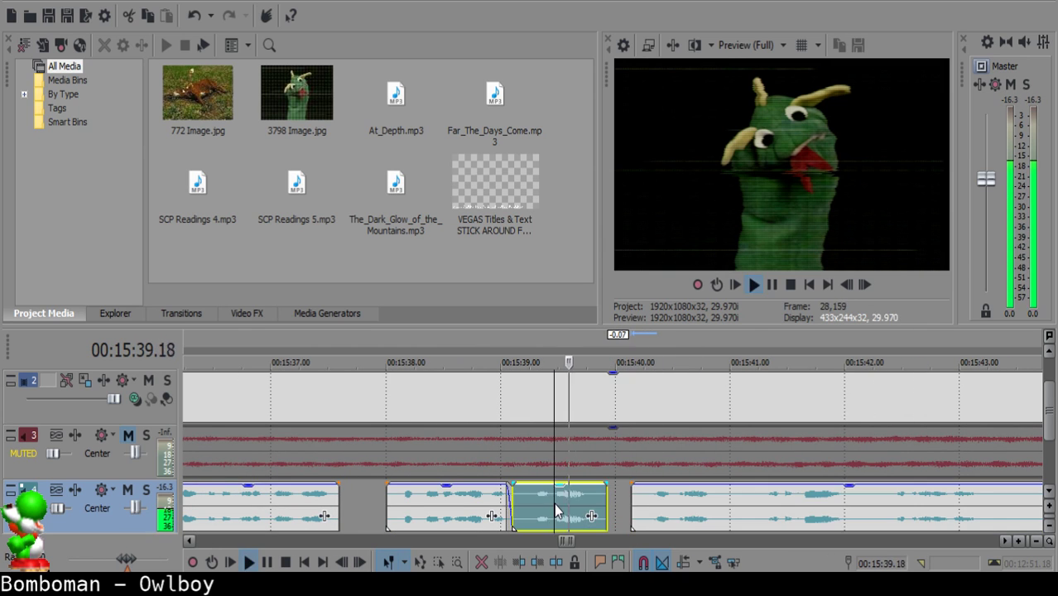
pyautogui.press('space')
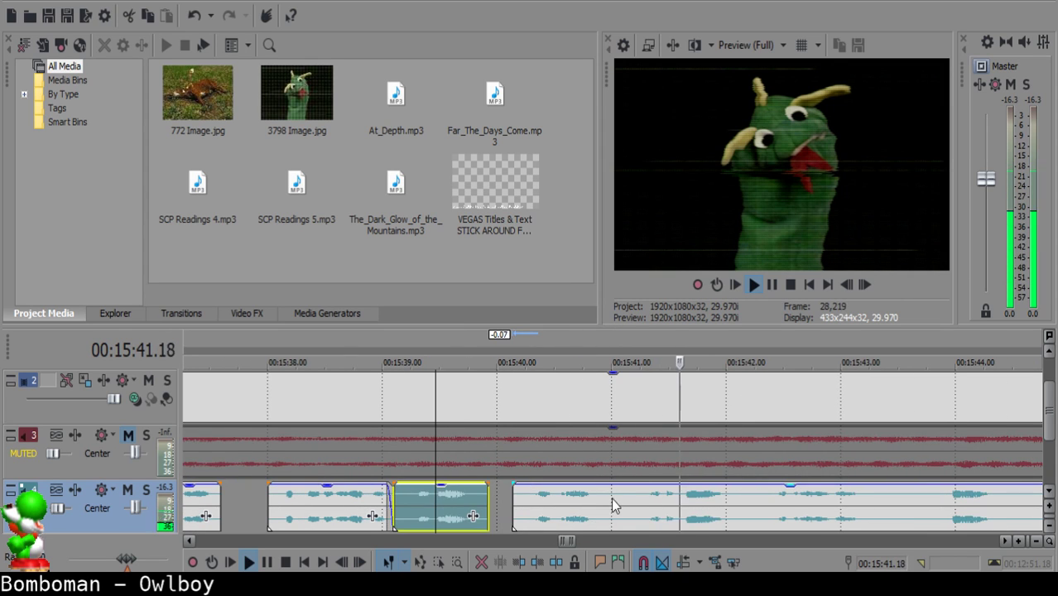
# Cut out the 4 frames from 00:15:41.01 to 00:15:41.05, close the gap with the remaining narration, and play across the join.
pyautogui.click(613, 496)
pyautogui.press('s')
pyautogui.press('s')
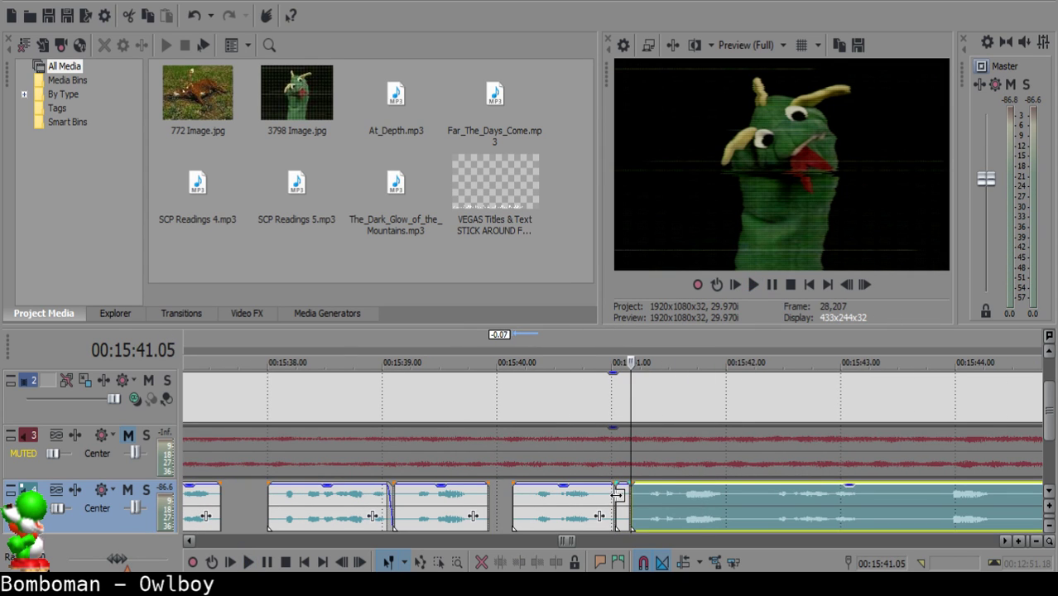
pyautogui.click(618, 496)
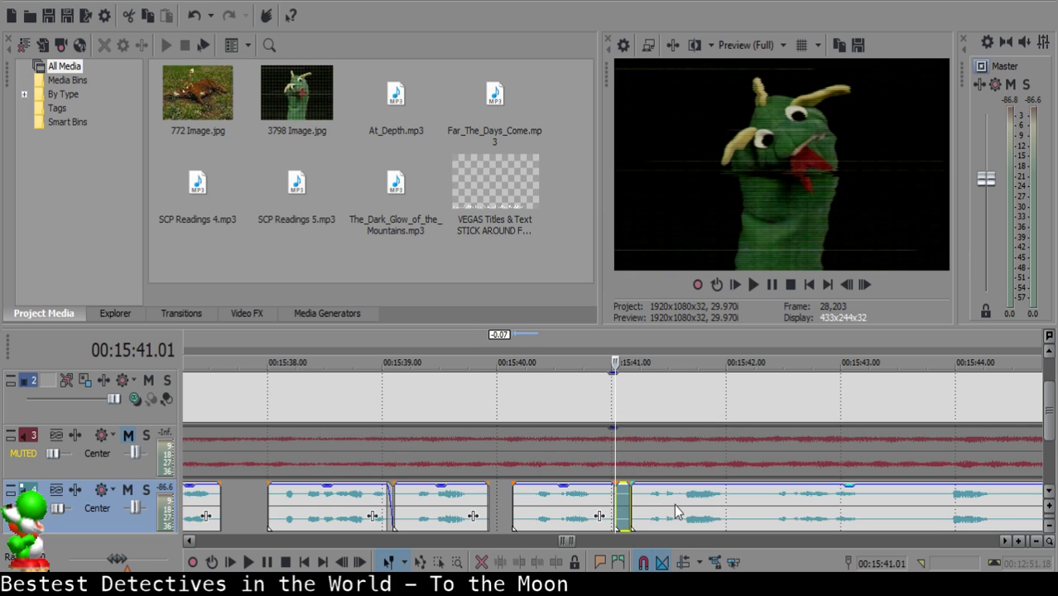
pyautogui.moveTo(674, 505); pyautogui.dragTo(650, 502)
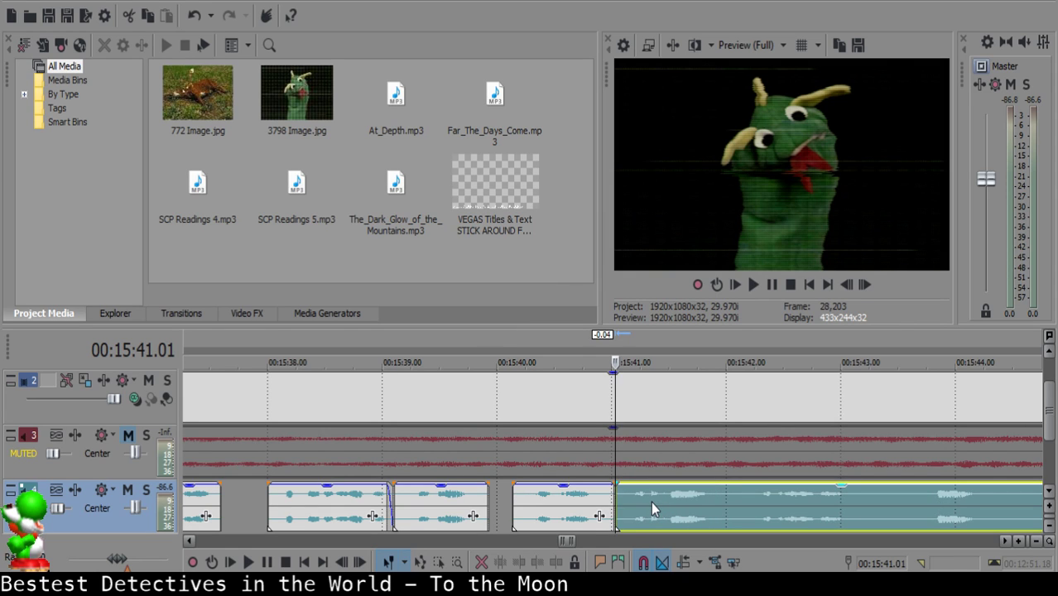
pyautogui.click(553, 517)
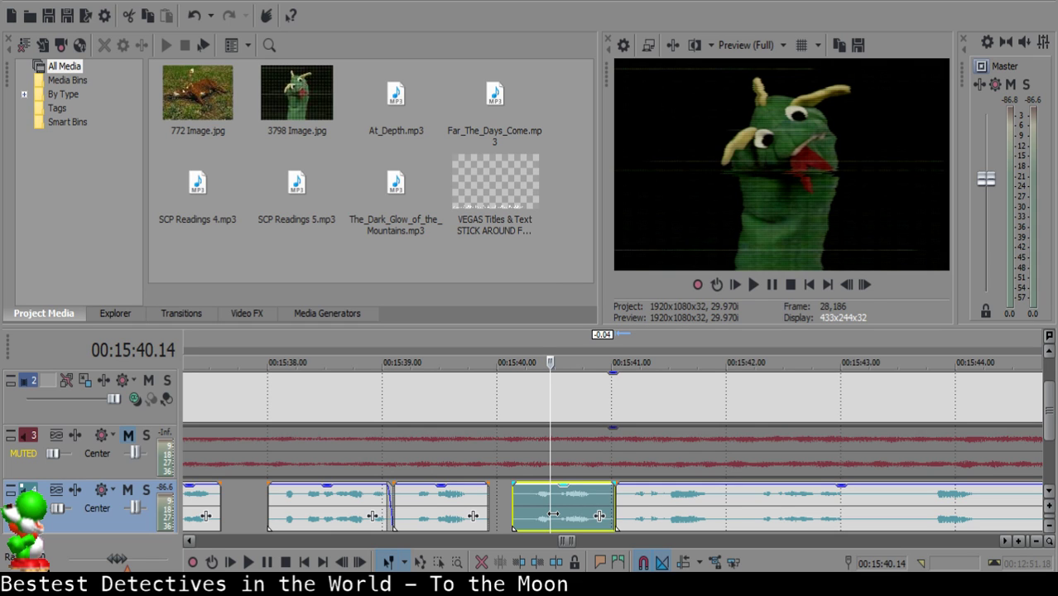
pyautogui.press('space')
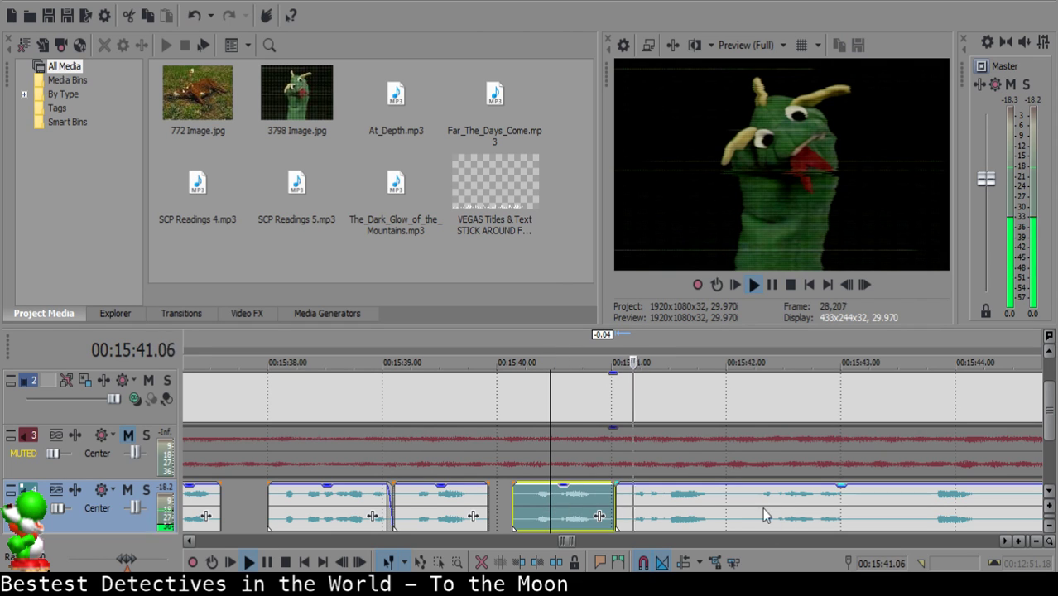
# Split the narration at about 00:15:42.03 and at 00:15:42.06, and delete the short piece between the cuts.
pyautogui.scroll(1, 667, 504)
pyautogui.click(595, 498)
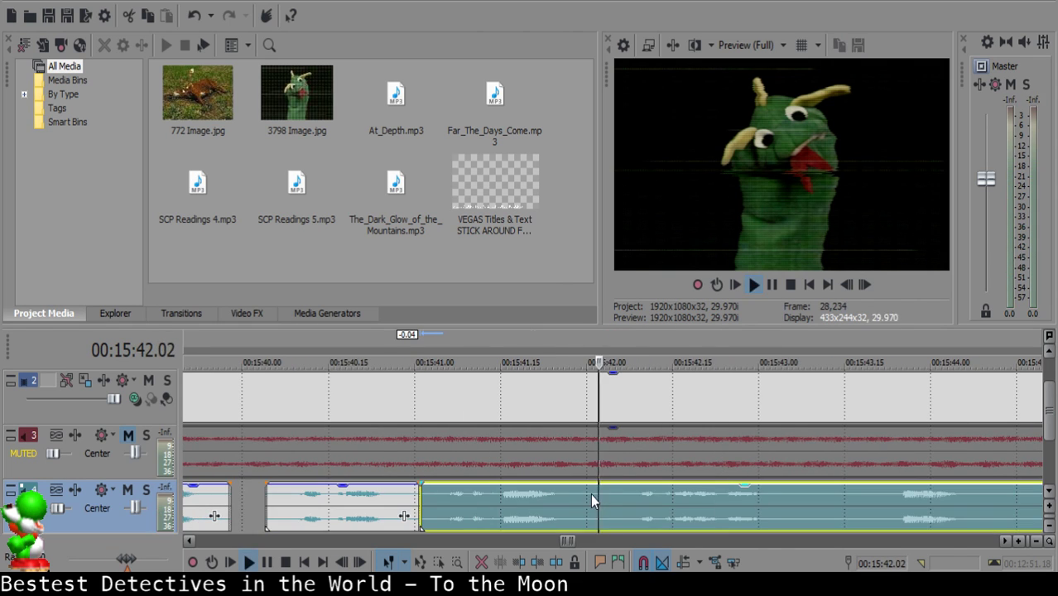
pyautogui.click(586, 491)
pyautogui.click(603, 496)
pyautogui.press('s')
pyautogui.press('Return')
pyautogui.press('s')
pyautogui.click(605, 496)
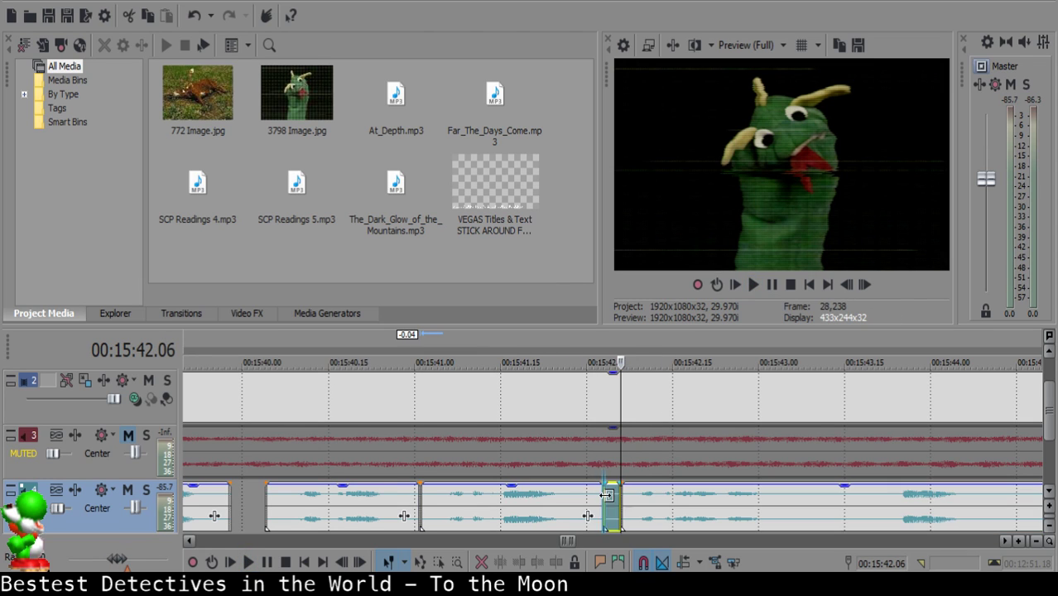
pyautogui.press('Delete')
# Move the remaining narration 3 frames earlier to 00:15:42.03, directly after the preceding clip, and play across the join.
pyautogui.moveTo(650, 501); pyautogui.dragTo(637, 499)
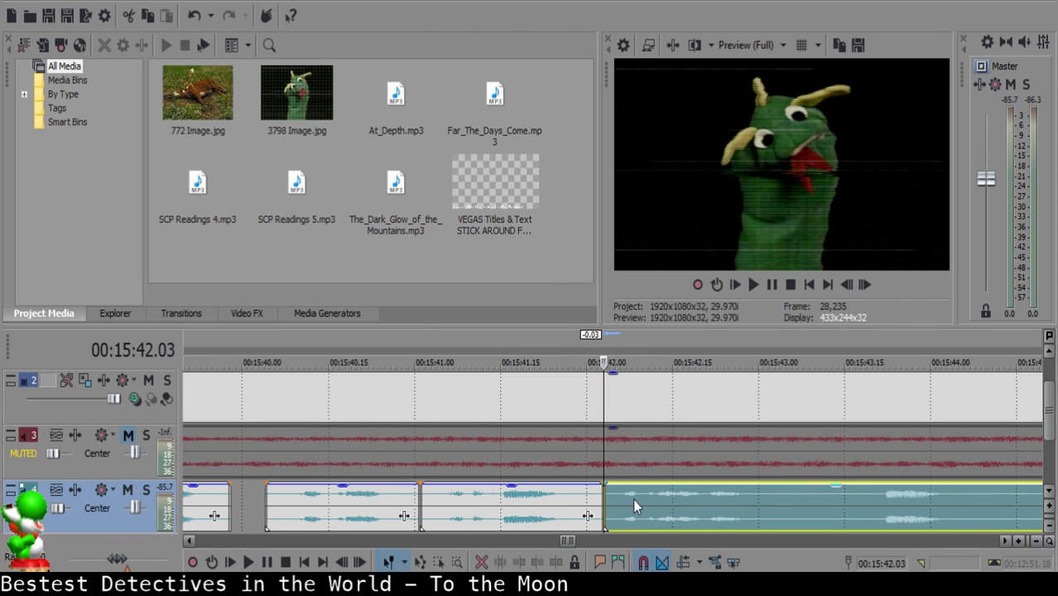
pyautogui.click(422, 511)
pyautogui.press('space')
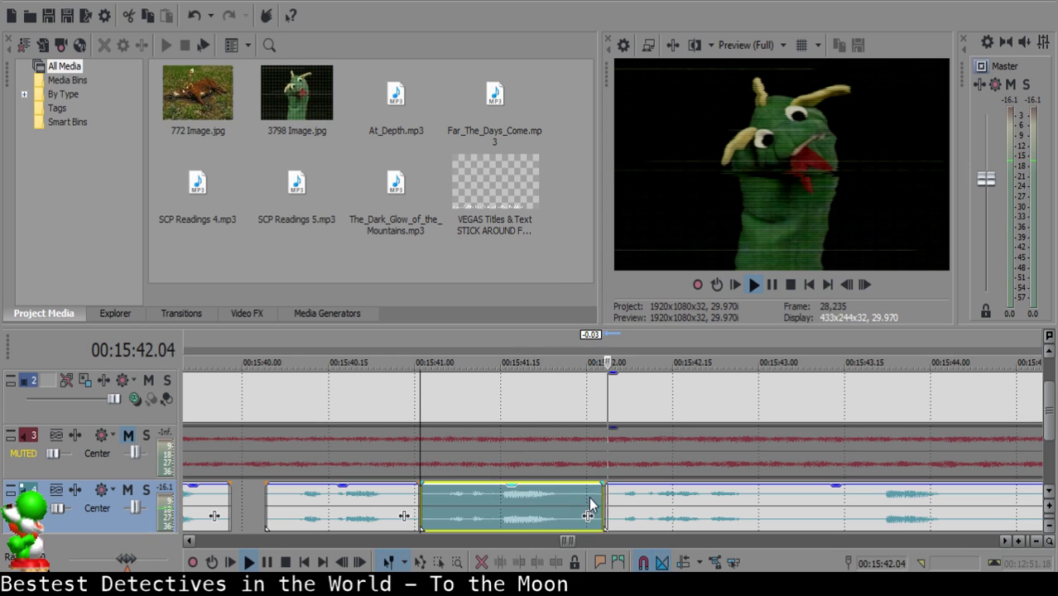
pyautogui.scroll(-1, 617, 514)
pyautogui.scroll(1, 607, 515)
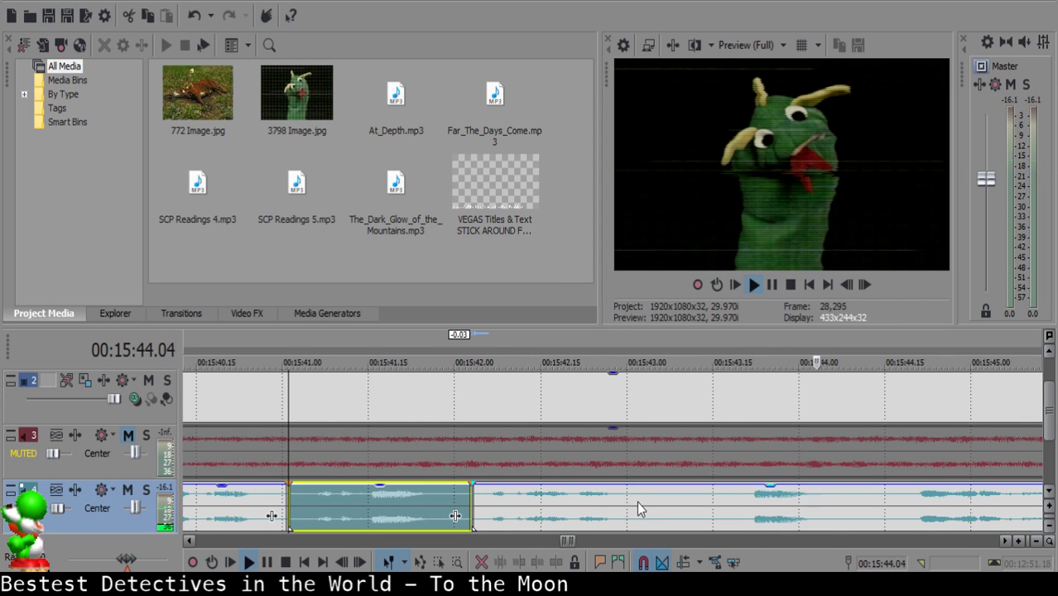
# Split the narration at about 00:15:43.02 and 00:15:43.18, and delete the silent piece between the cuts.
pyautogui.click(637, 501)
pyautogui.press('s')
pyautogui.press('space')
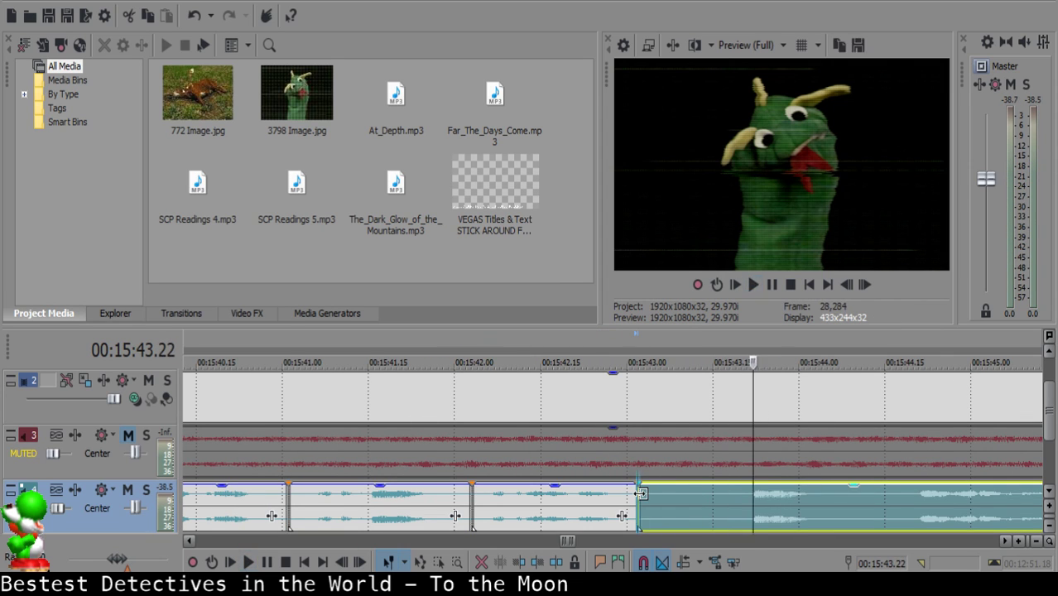
pyautogui.click(640, 495)
pyautogui.press('space')
pyautogui.press('s')
pyautogui.click(706, 501)
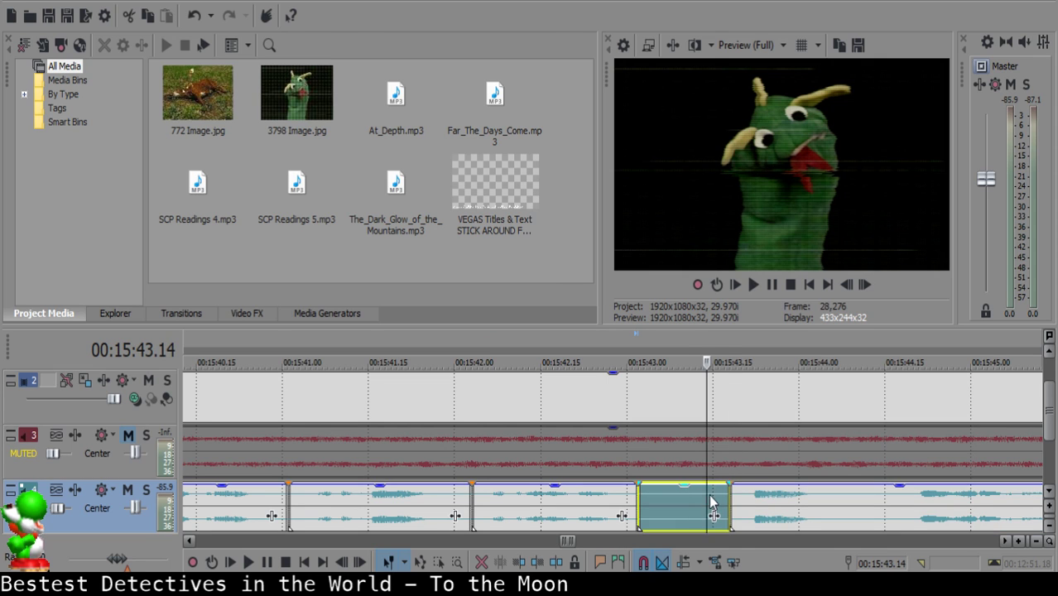
pyautogui.press('Delete')
# Move the remaining narration 3 frames earlier to 00:15:43.15 and play from the preceding clip across the gap.
pyautogui.moveTo(764, 507); pyautogui.dragTo(749, 495)
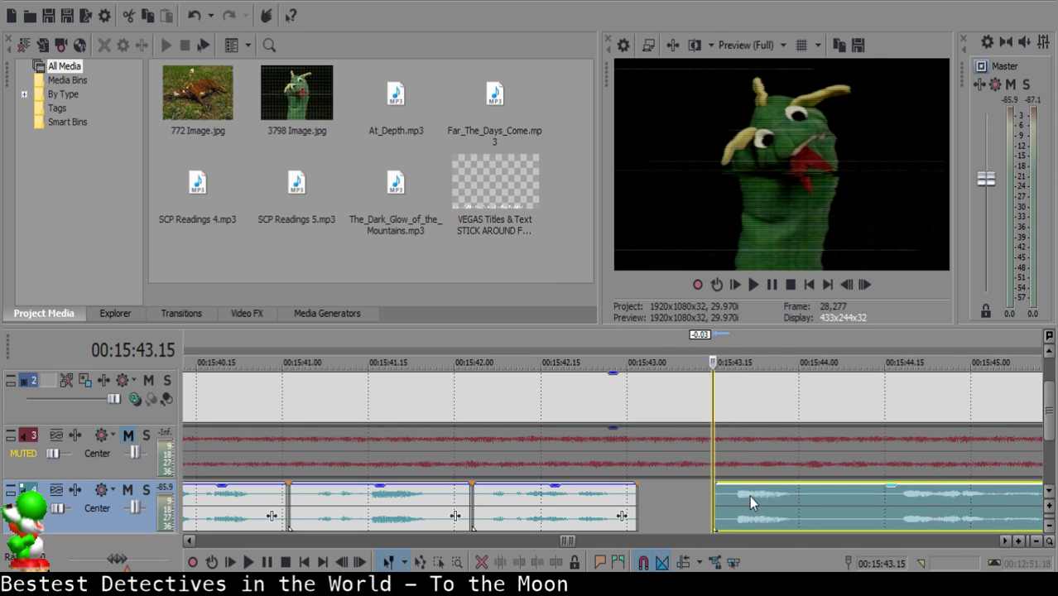
pyautogui.click(564, 512)
pyautogui.press('space')
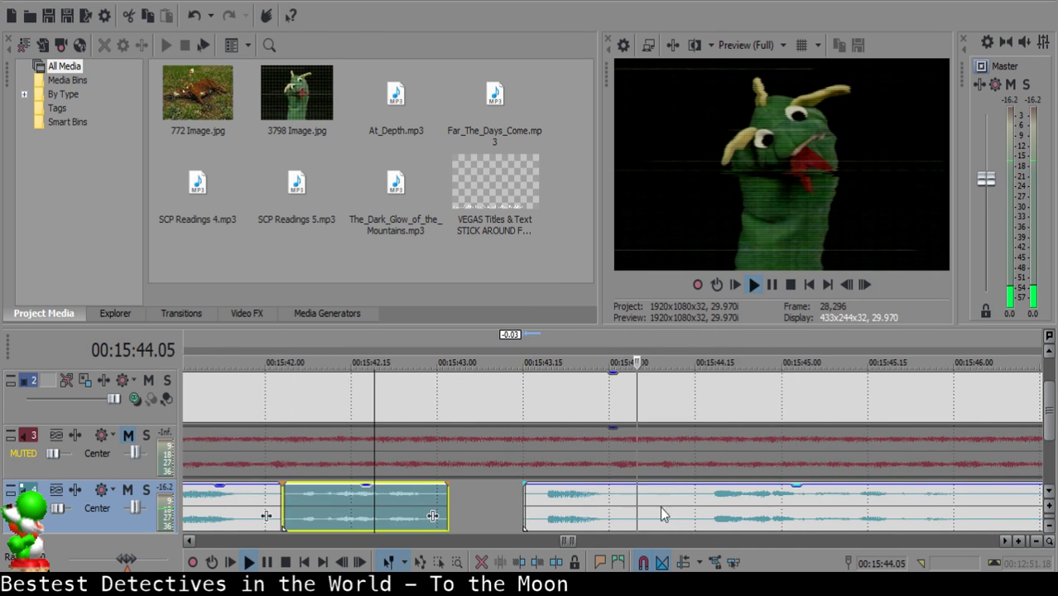
pyautogui.scroll(-1, 642, 497)
pyautogui.scroll(1, 704, 502)
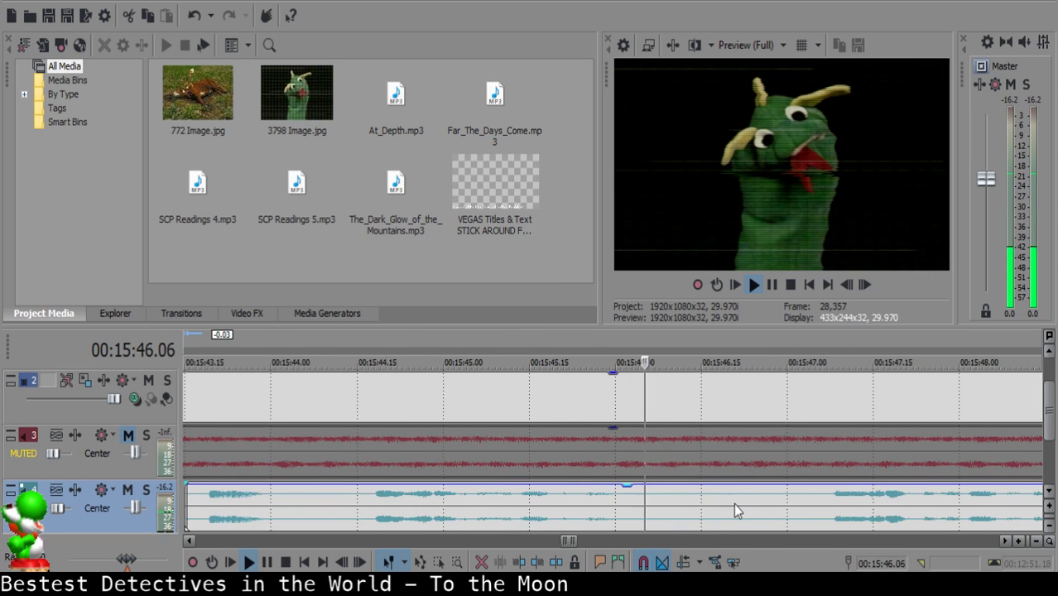
pyautogui.click(782, 507)
pyautogui.scroll(-1, 729, 513)
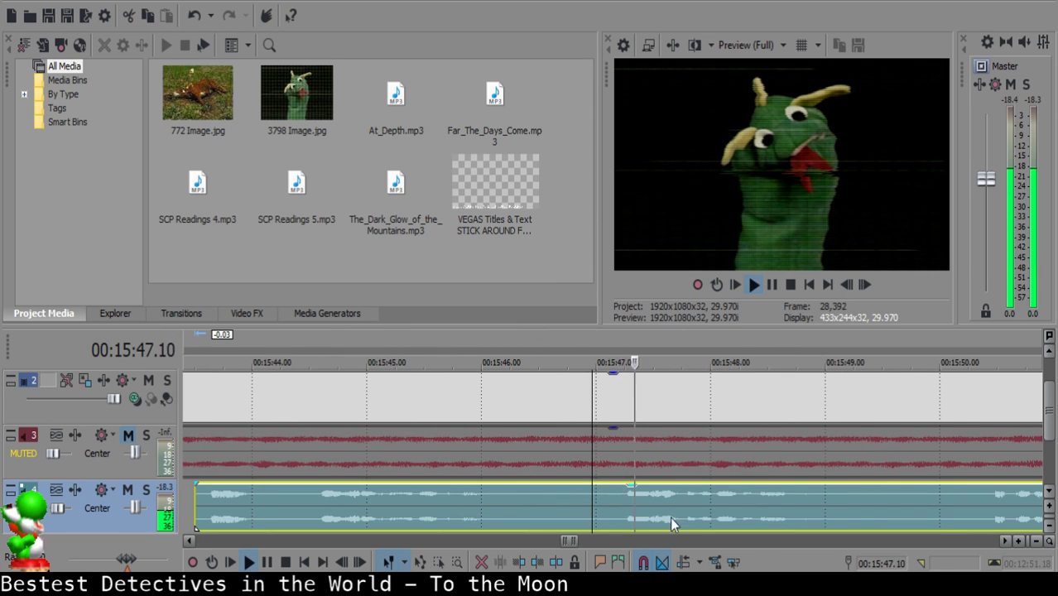
# Split the narration at 00:15:44.08 and 00:15:47.03, and delete the section between the cuts.
pyautogui.press('Return')
pyautogui.click(281, 501)
pyautogui.press('s')
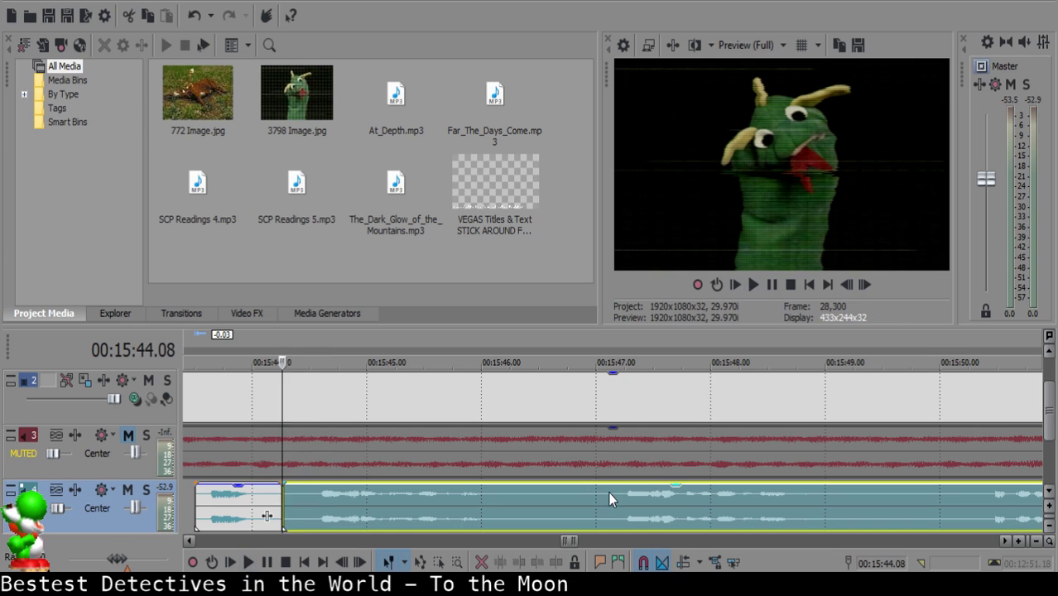
pyautogui.click(608, 497)
pyautogui.press('Return')
pyautogui.press('space')
pyautogui.press('s')
pyautogui.click(293, 501)
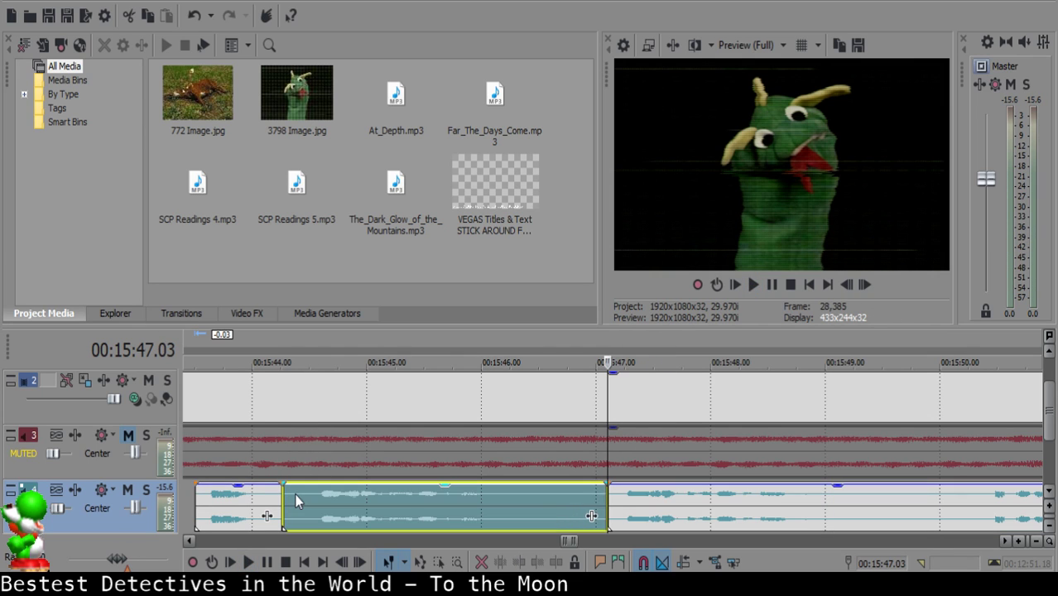
pyautogui.press('Delete')
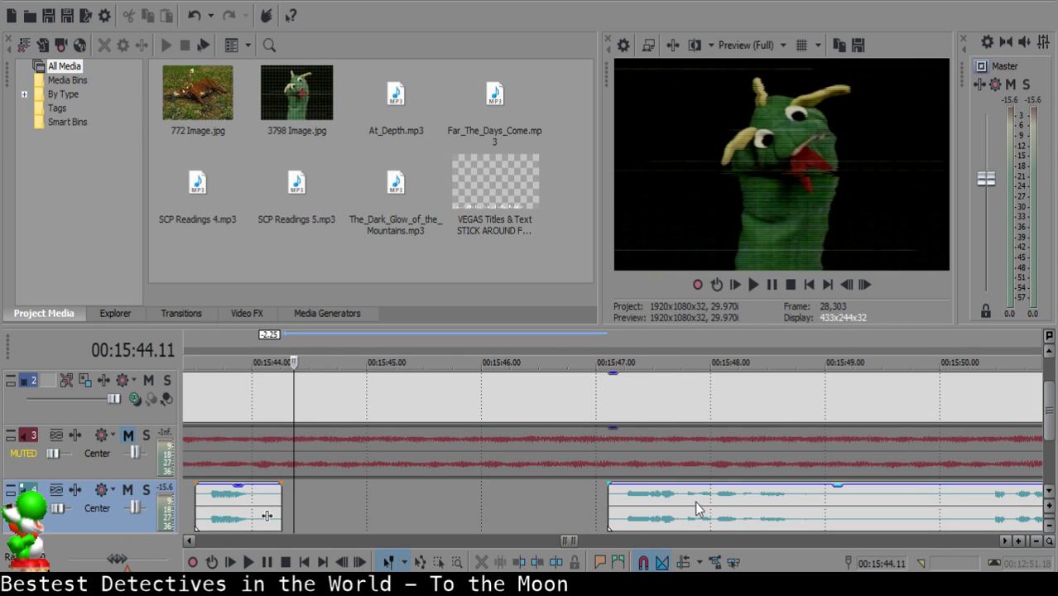
# Move the remaining narration 2 seconds 22 frames earlier to 00:15:44.11 and play the preceding clip.
pyautogui.moveTo(695, 501); pyautogui.dragTo(384, 499)
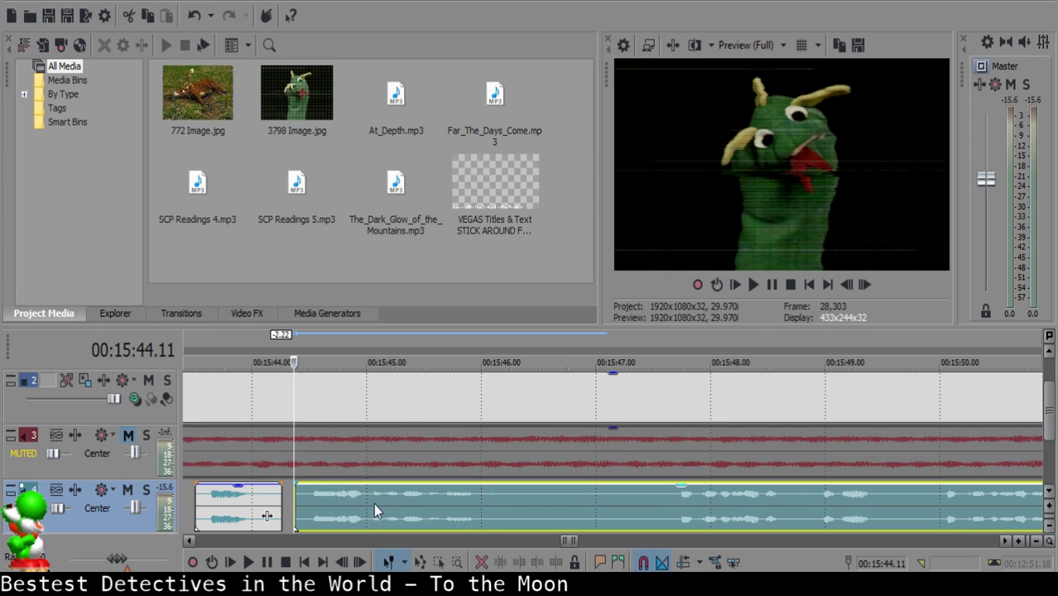
pyautogui.doubleClick(215, 507)
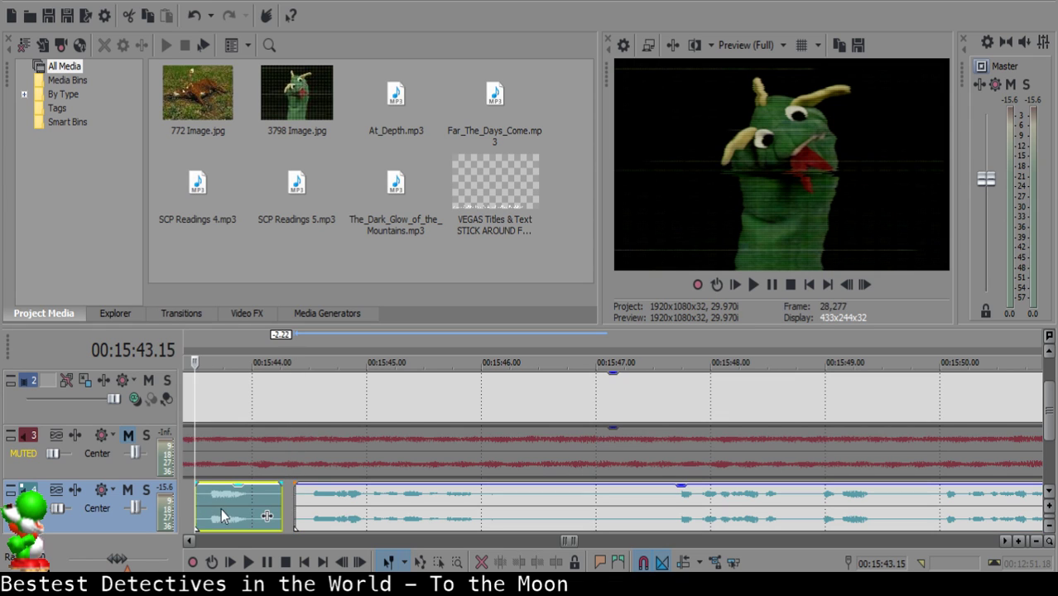
pyautogui.press('space')
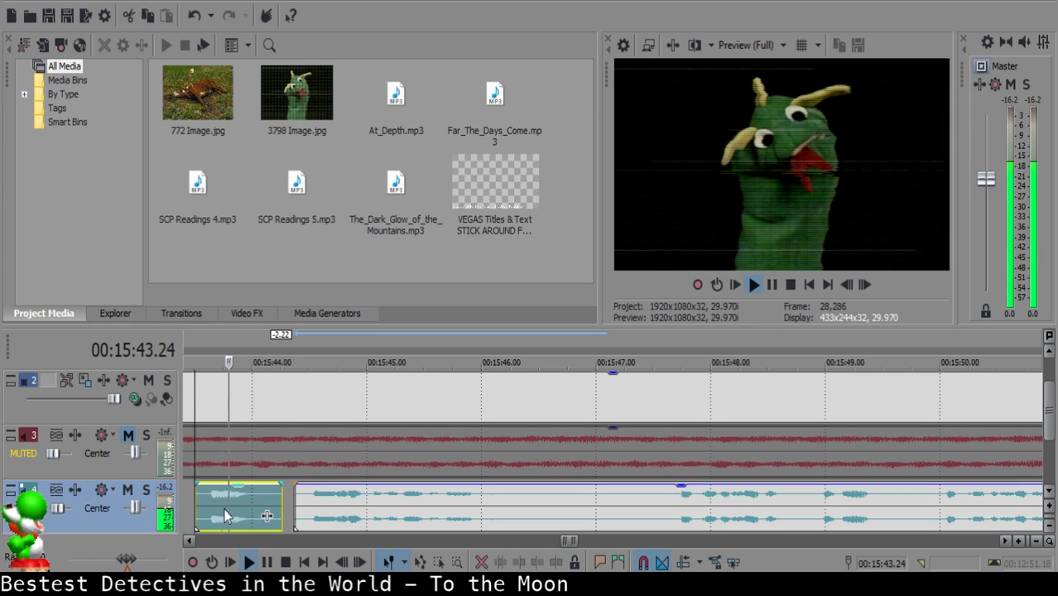
pyautogui.press('space')
# Move the remaining narration 2 frames later to 00:15:44.13 and play from the preceding short clip across the gap.
pyautogui.click(298, 504)
pyautogui.scroll(3, 300, 503)
pyautogui.click(620, 507)
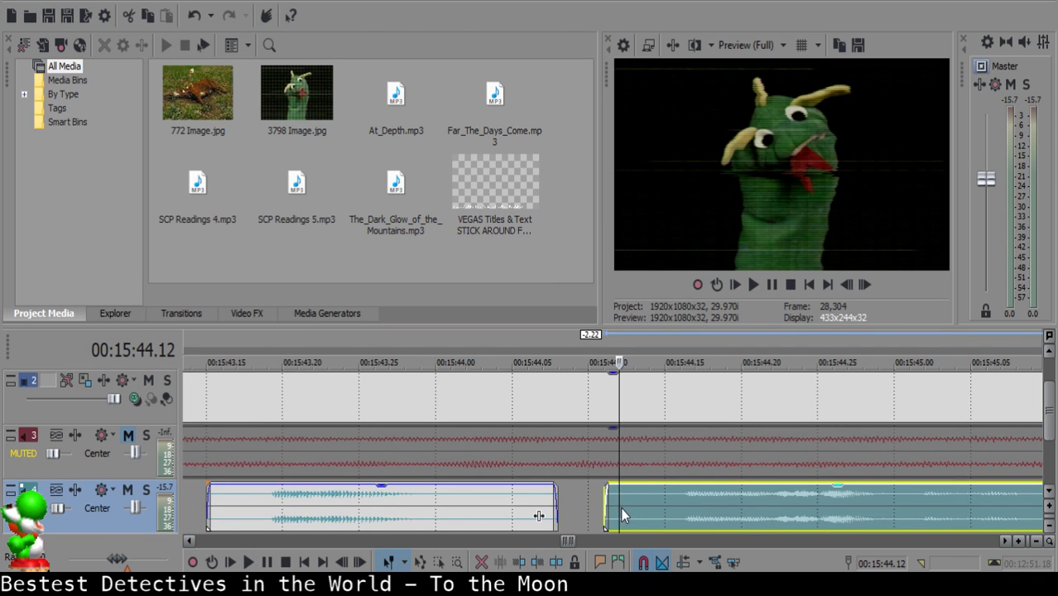
pyautogui.click(641, 496)
pyautogui.moveTo(652, 506); pyautogui.dragTo(677, 496)
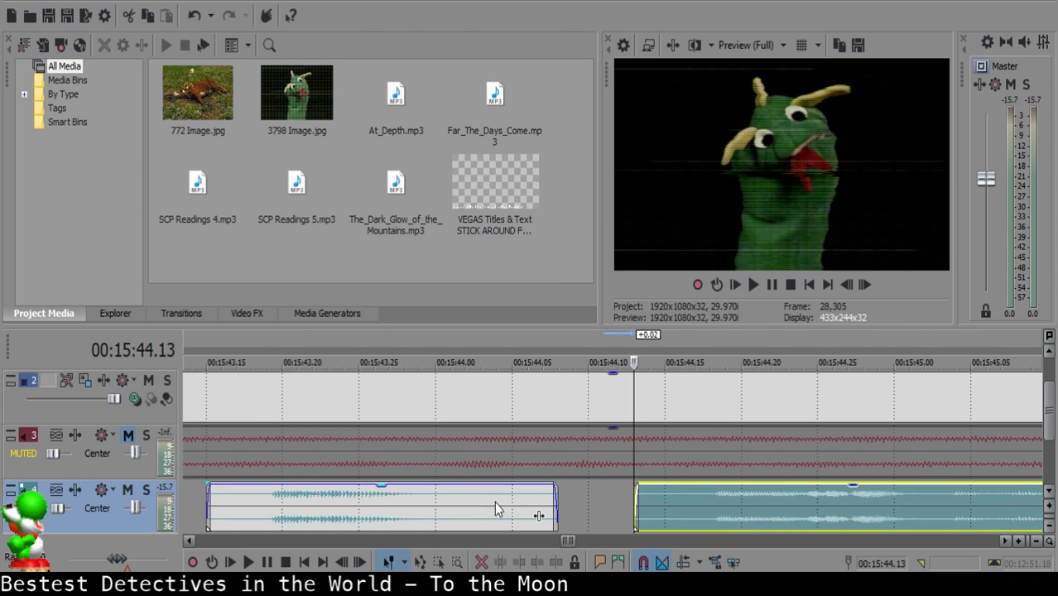
pyautogui.click(375, 501)
pyautogui.press('space')
pyautogui.scroll(-6, 640, 505)
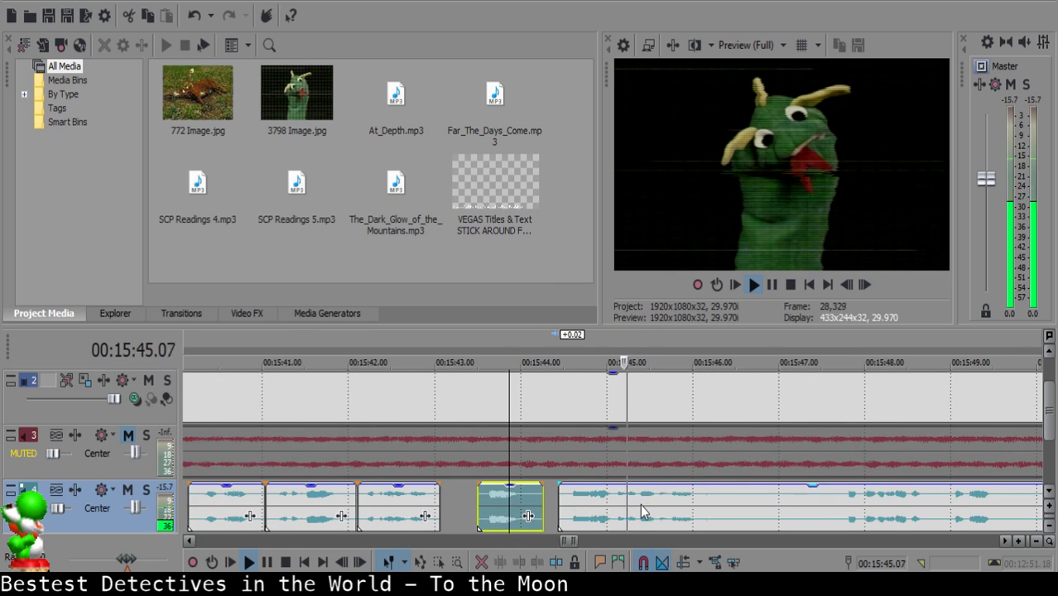
# Split the narration at 00:15:46.08, in the pause after the spoken phrase.
pyautogui.scroll(5, 637, 468)
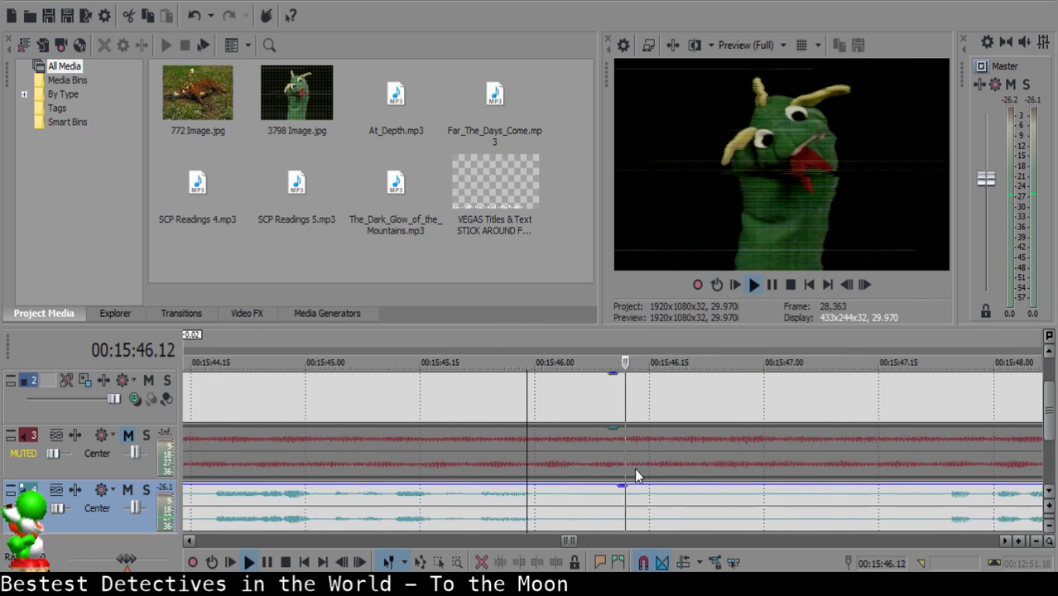
pyautogui.click(596, 501)
pyautogui.press('space')
pyautogui.press('s')
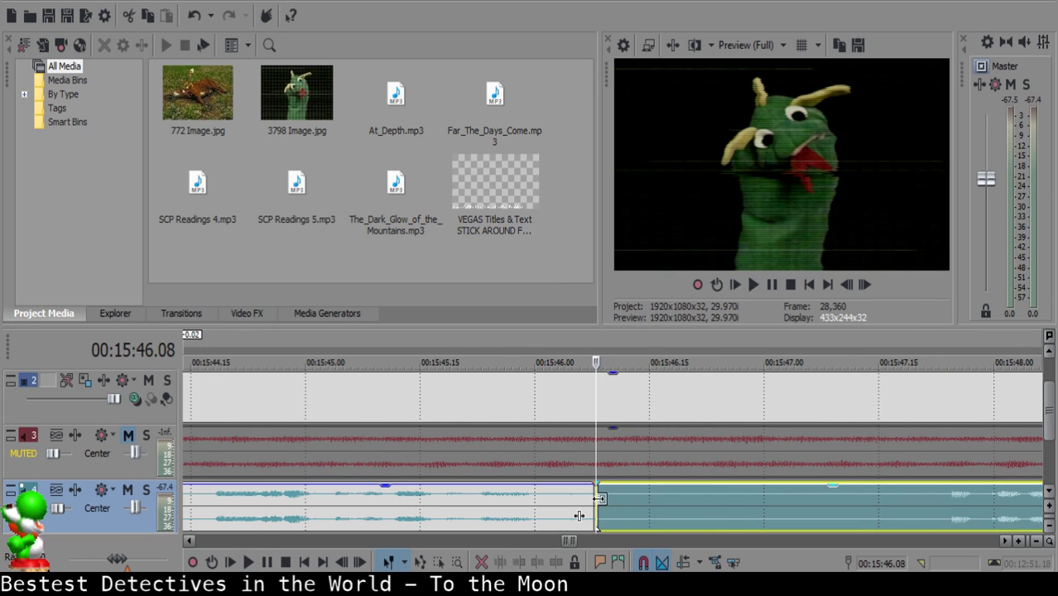
pyautogui.scroll(-10, 597, 495)
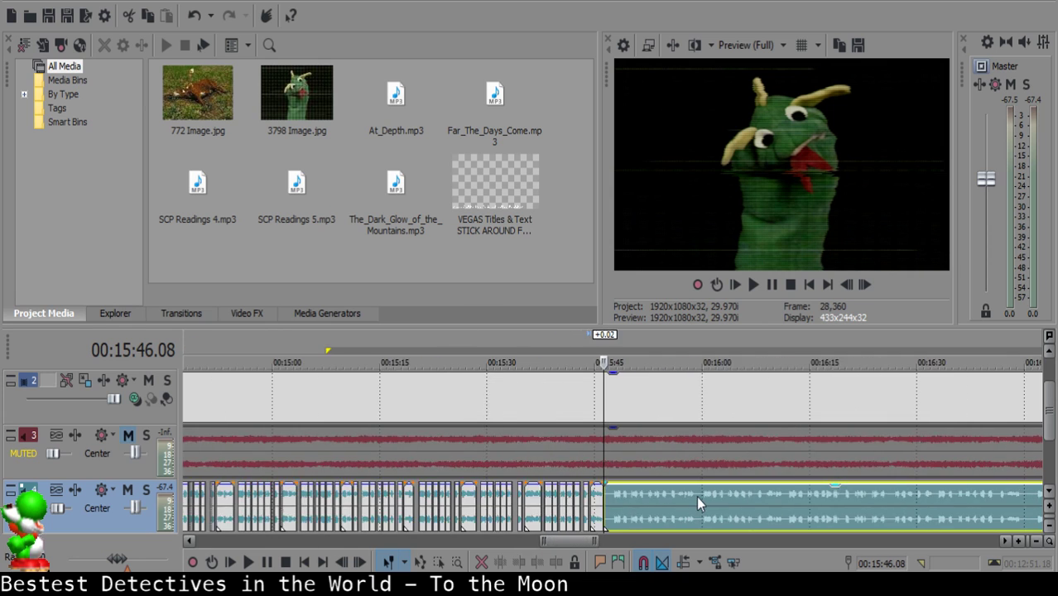
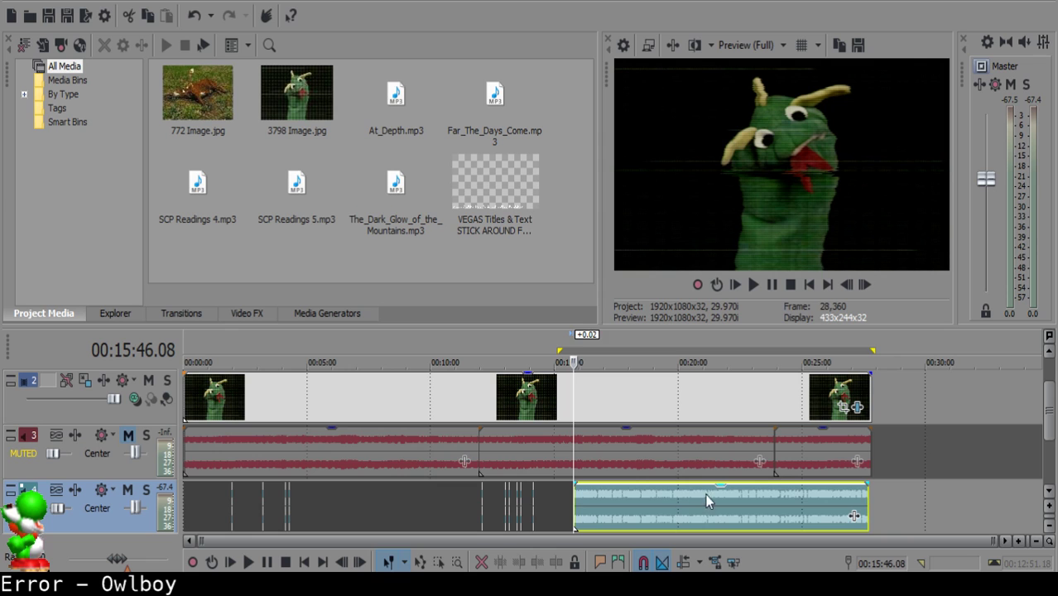
# Split the narration at 00:15:47.21, just before speech resumes, and delete the silent piece back to the previous cut.
pyautogui.scroll(8, 705, 494)
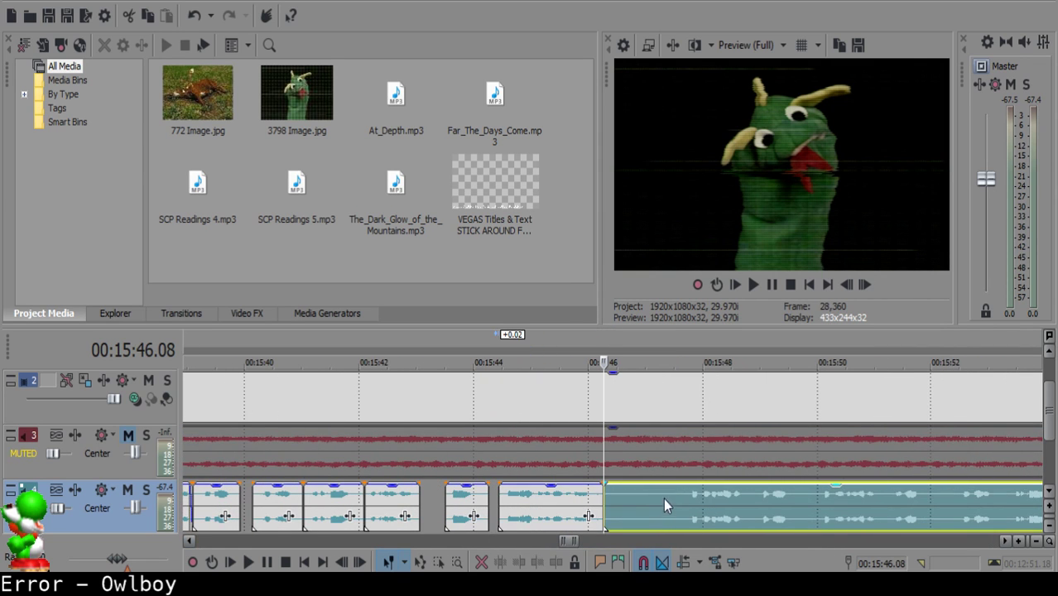
pyautogui.click(685, 493)
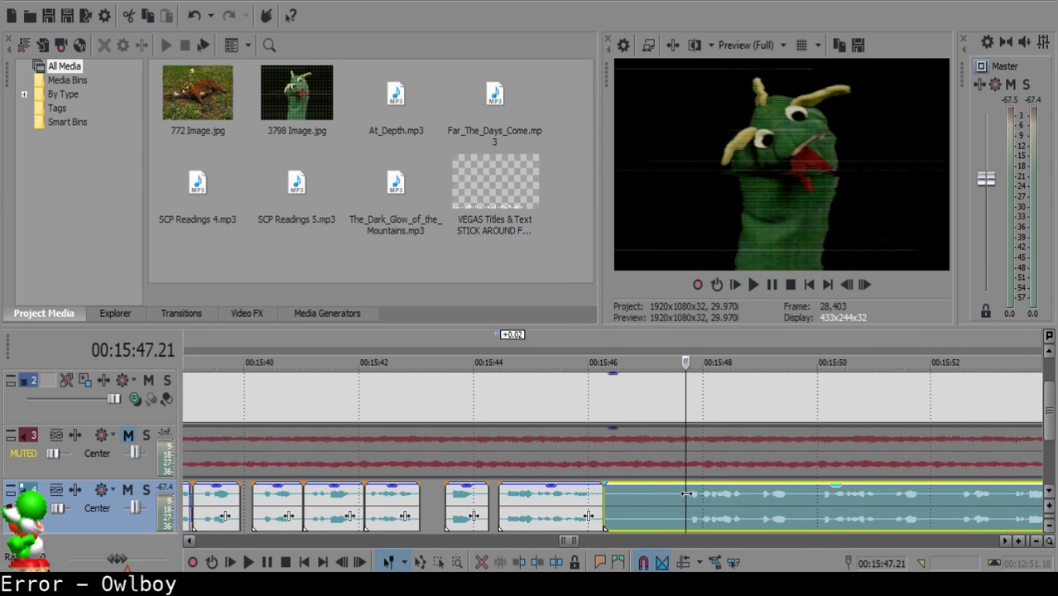
pyautogui.press('space')
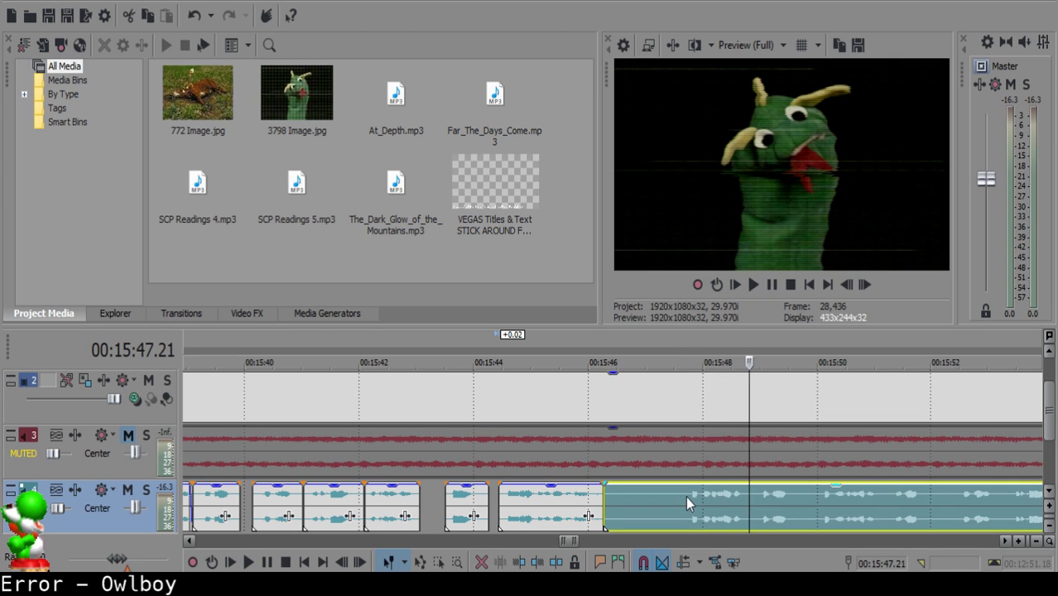
pyautogui.press('space')
pyautogui.press('s')
pyautogui.press('space')
pyautogui.press('space')
pyautogui.click(614, 497)
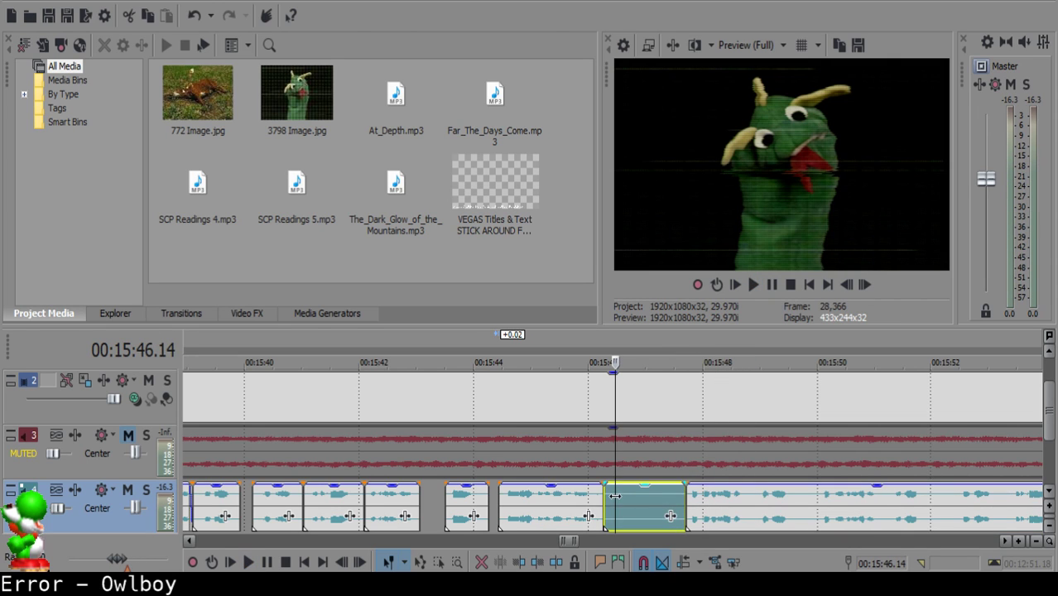
pyautogui.press('Delete')
# Move the remaining narration 1 second 7 frames earlier to 00:15:46.14 and play from 00:15:45.10 across the gap.
pyautogui.moveTo(761, 501); pyautogui.dragTo(683, 484)
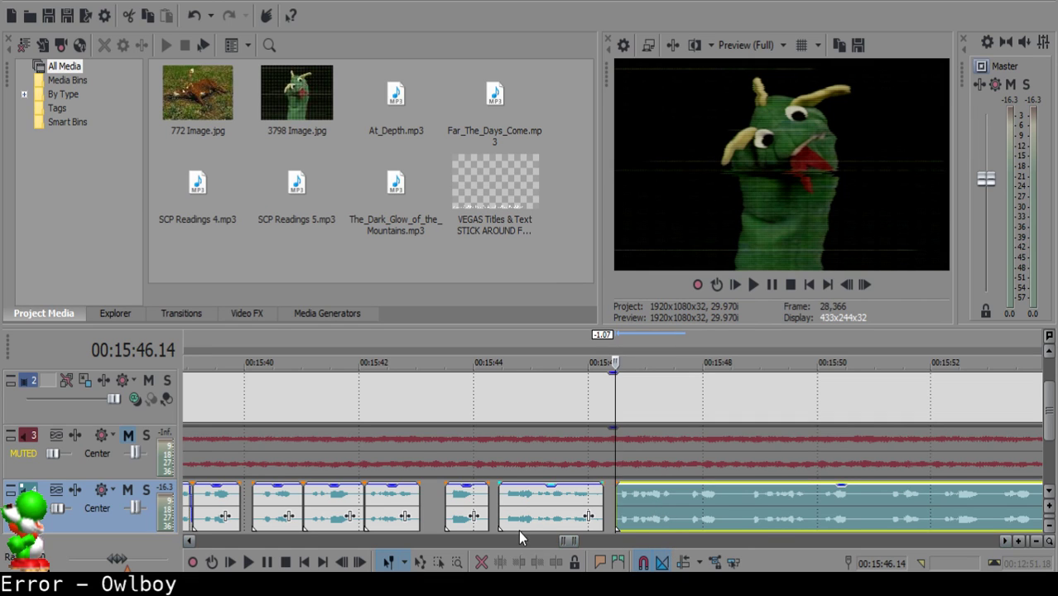
pyautogui.click(549, 506)
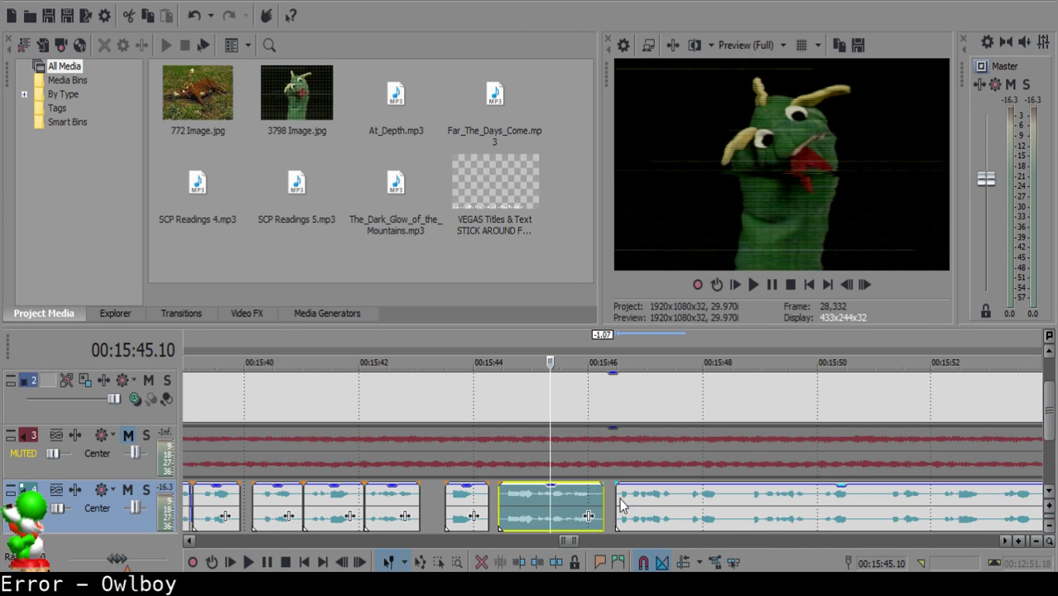
pyautogui.scroll(-2, 629, 514)
pyautogui.press('space')
pyautogui.scroll(5, 640, 518)
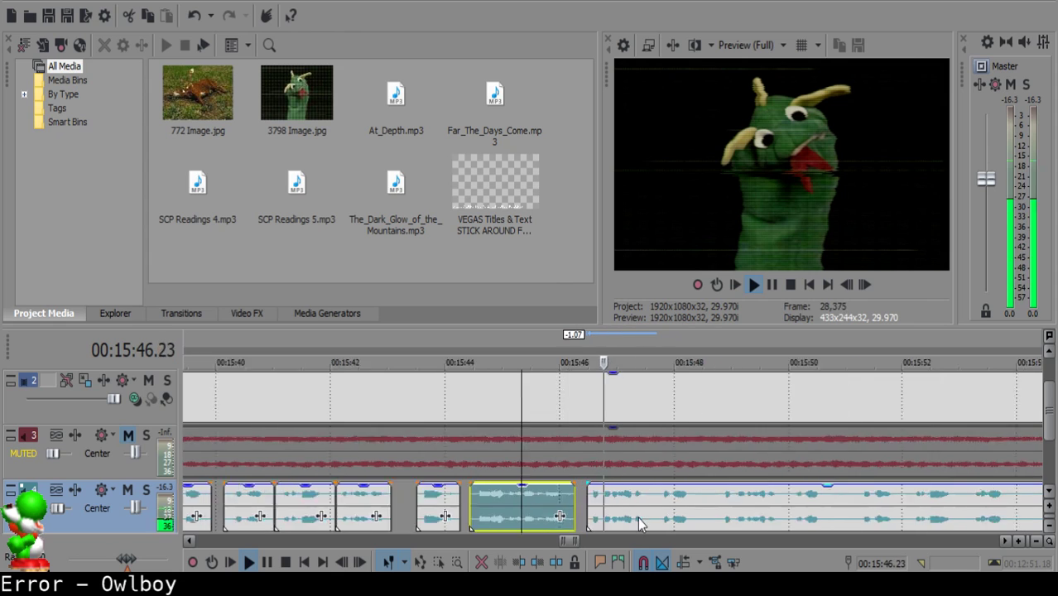
# Move the remaining narration 4 frames later to 00:15:46.18 and play from the middle of the preceding clip.
pyautogui.press('Return')
pyautogui.click(565, 496)
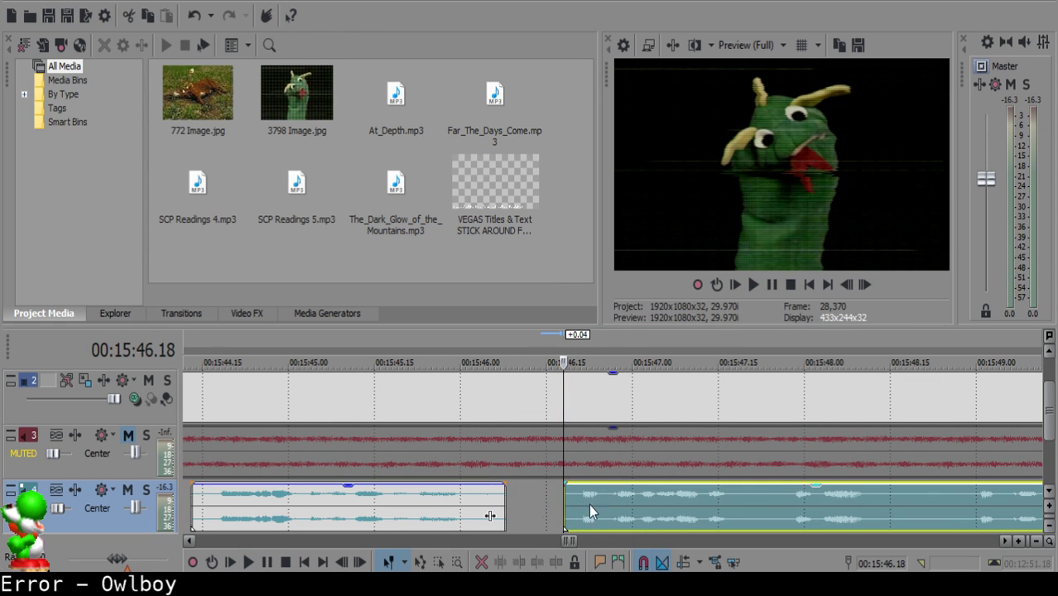
pyautogui.click(334, 504)
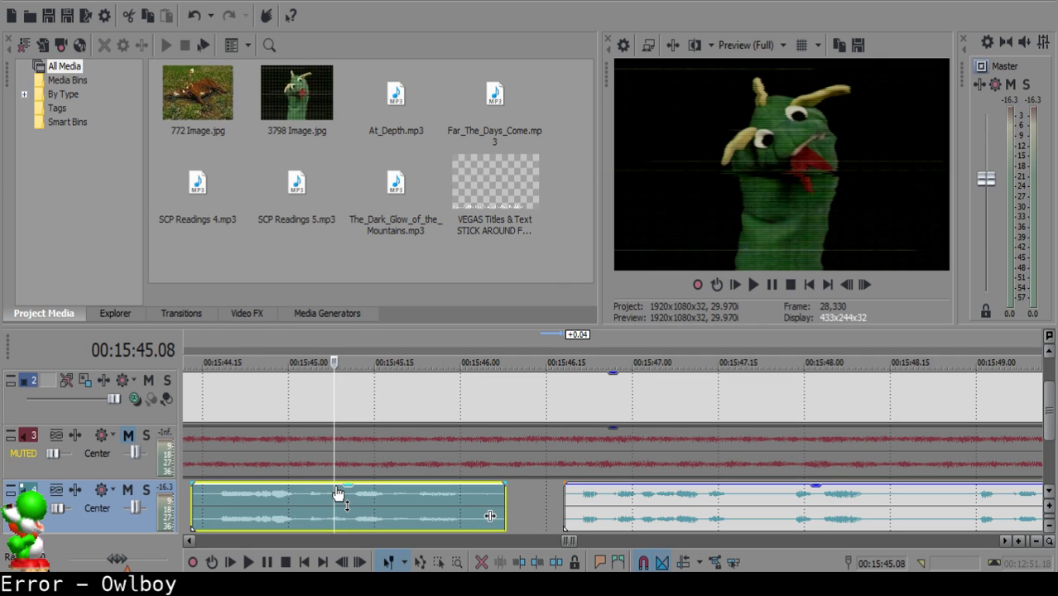
pyautogui.press('z')
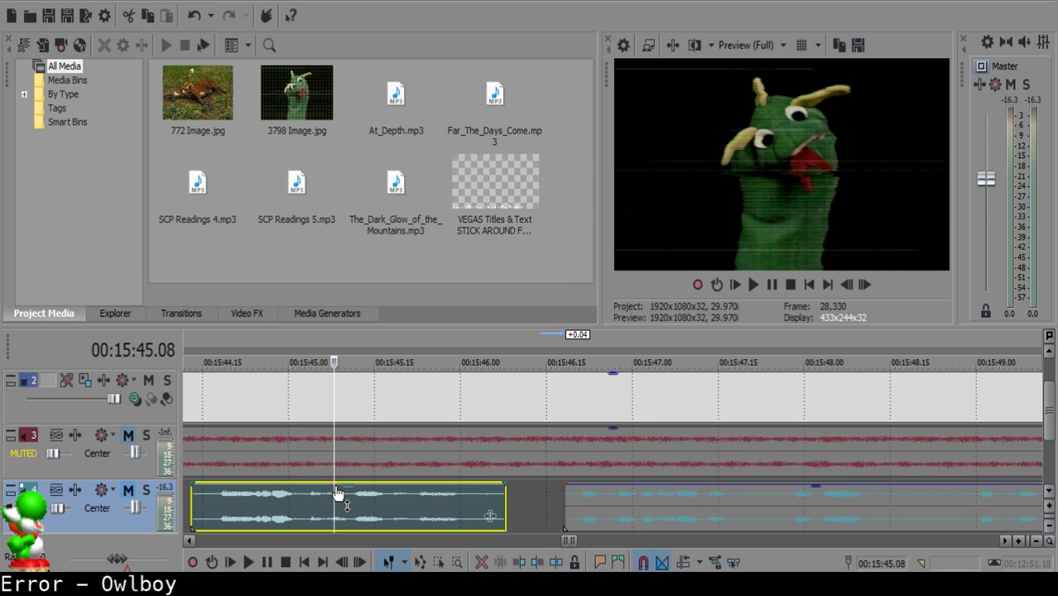
pyautogui.press('x')
pyautogui.click(327, 496)
pyautogui.press('space')
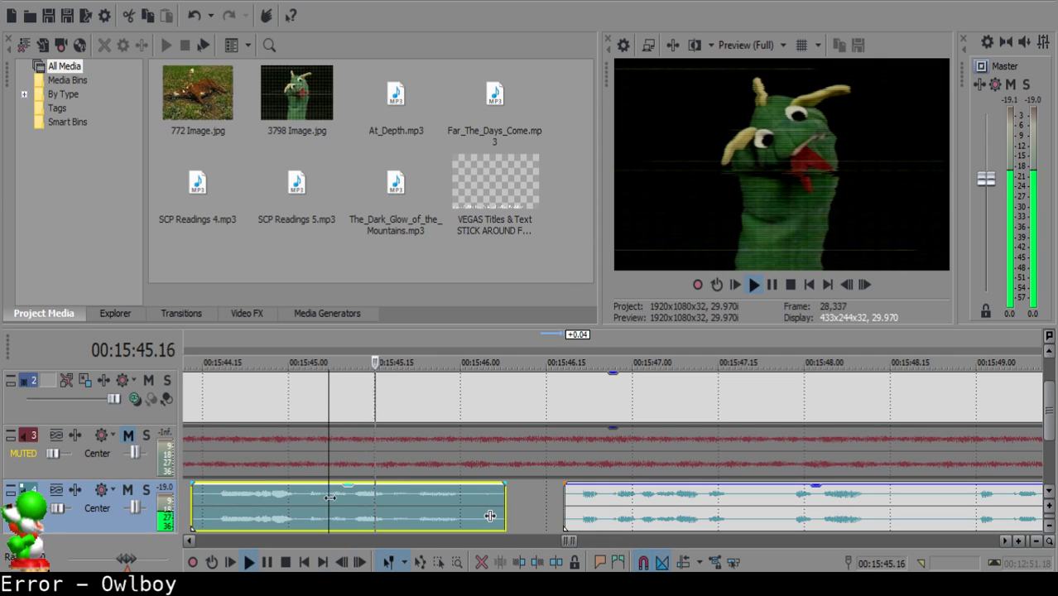
pyautogui.press('Return')
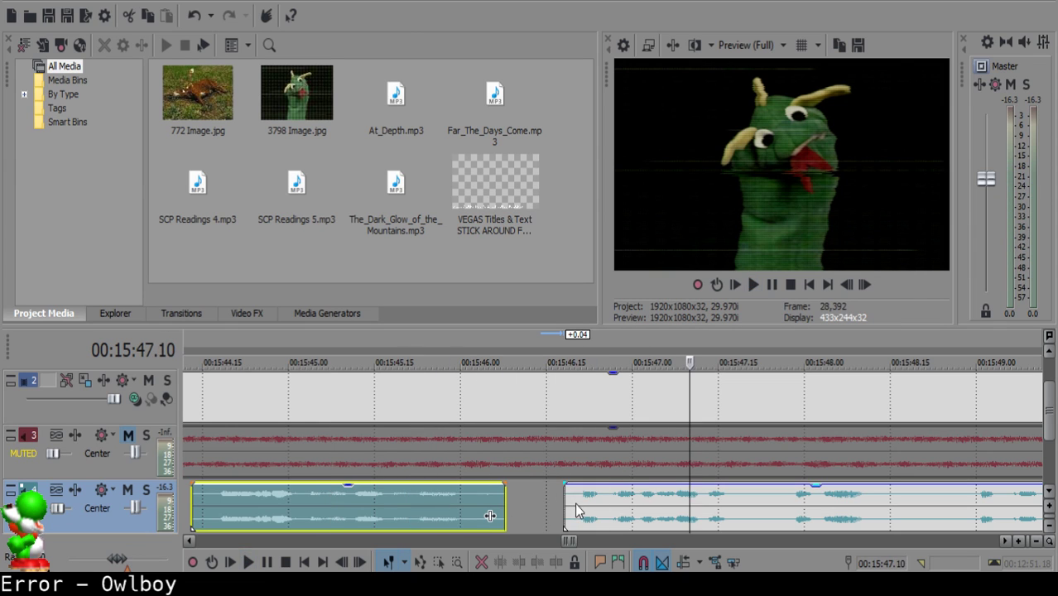
# Move the remaining narration another 2 frames later to 00:15:46.20 and play from 00:15:45.18 across the gap.
pyautogui.moveTo(575, 503); pyautogui.dragTo(600, 502)
pyautogui.click(411, 488)
pyautogui.click(392, 505)
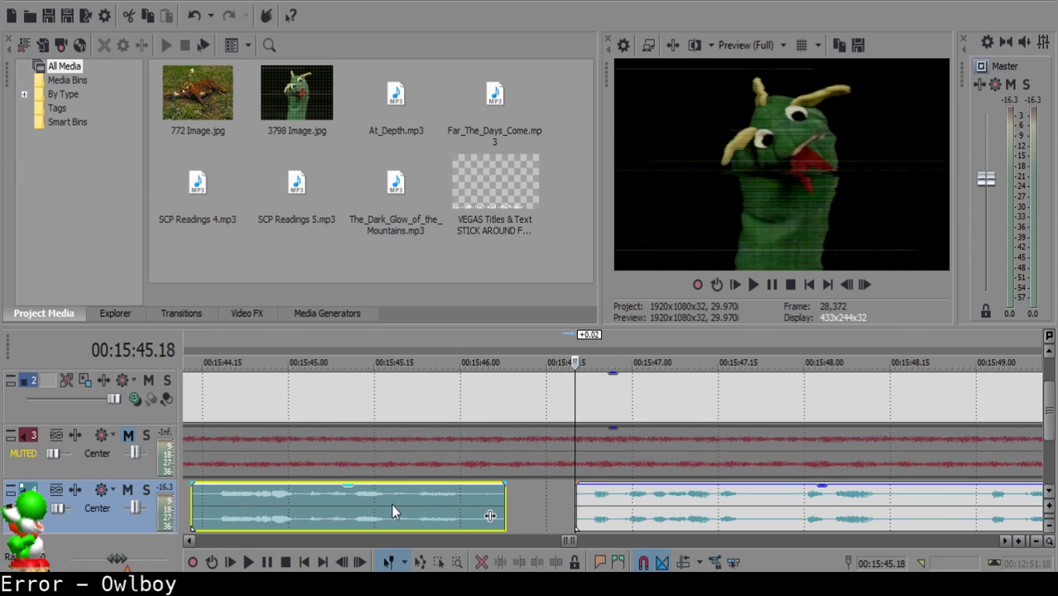
pyautogui.press('space')
pyautogui.scroll(-3, 548, 506)
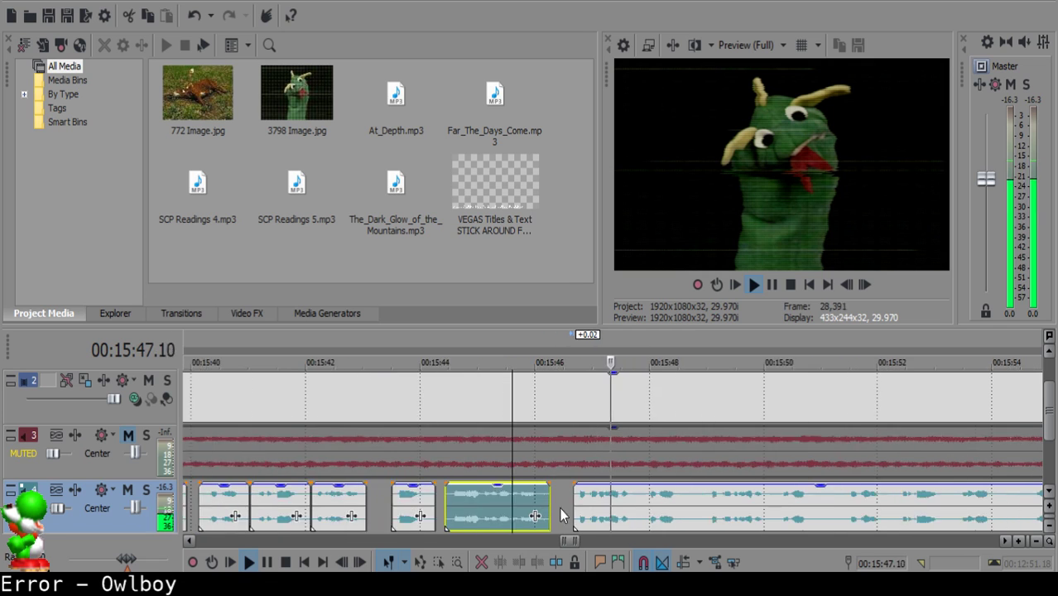
# Cut out the 5 frames of narration after 00:15:47.22 and close the gap with the remaining narration.
pyautogui.scroll(2, 560, 515)
pyautogui.click(611, 496)
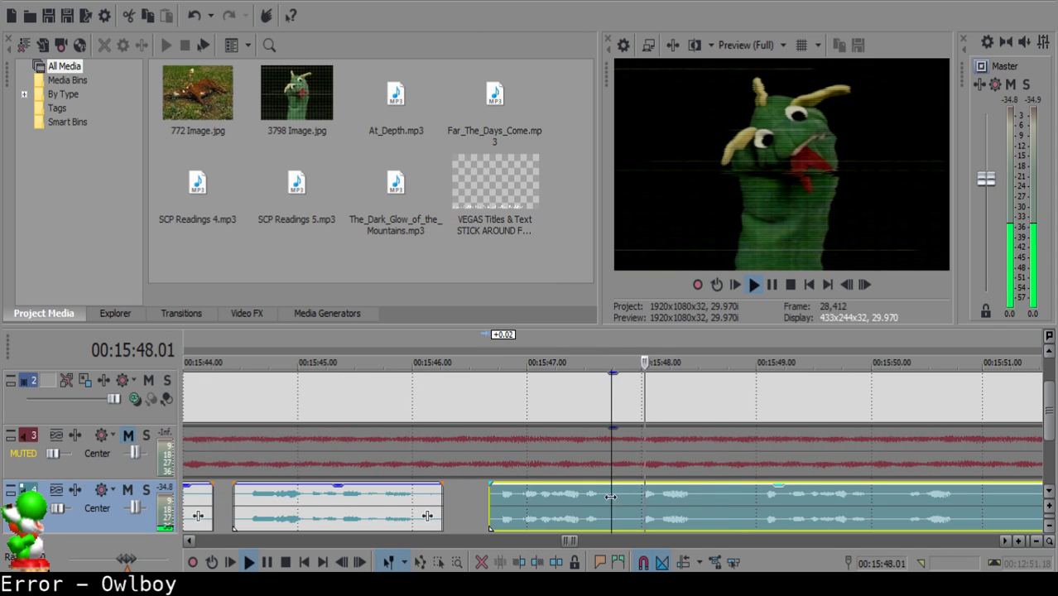
pyautogui.press('s')
pyautogui.press('space')
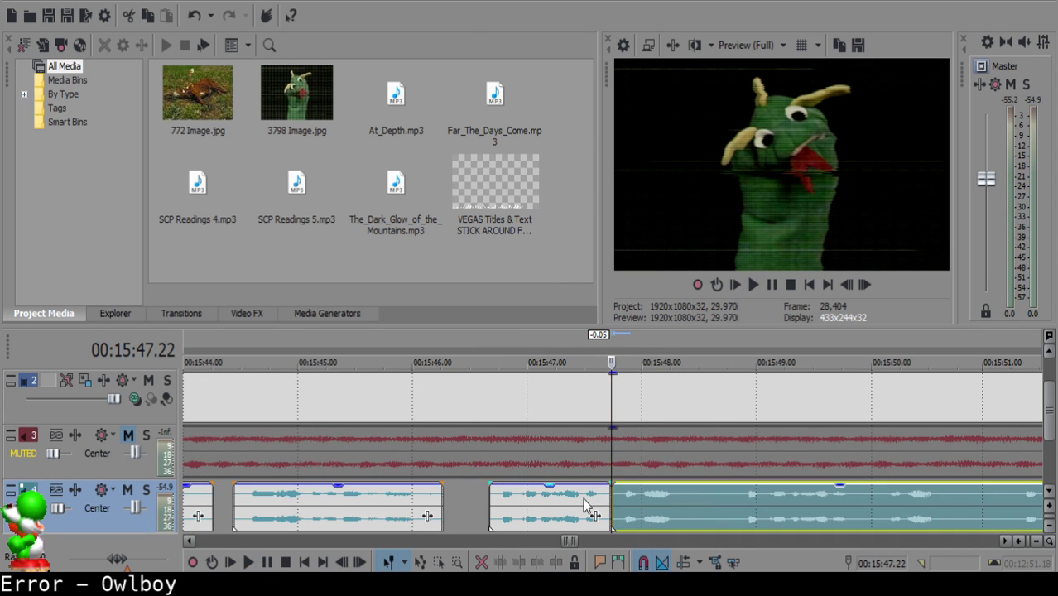
# Move the remaining narration 1 frame later to 00:15:47.23 and play from 00:15:47.01 across the gap.
pyautogui.click(553, 499)
pyautogui.press('space')
pyautogui.click(617, 495)
pyautogui.press('space')
pyautogui.scroll(2, 619, 500)
pyautogui.press('Right')
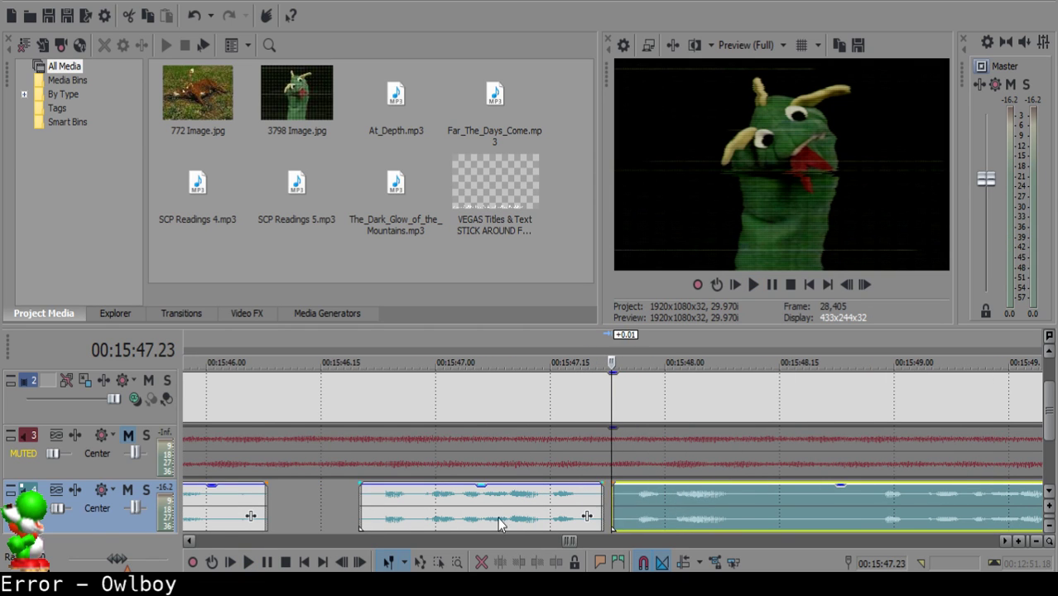
pyautogui.click(444, 509)
pyautogui.press('space')
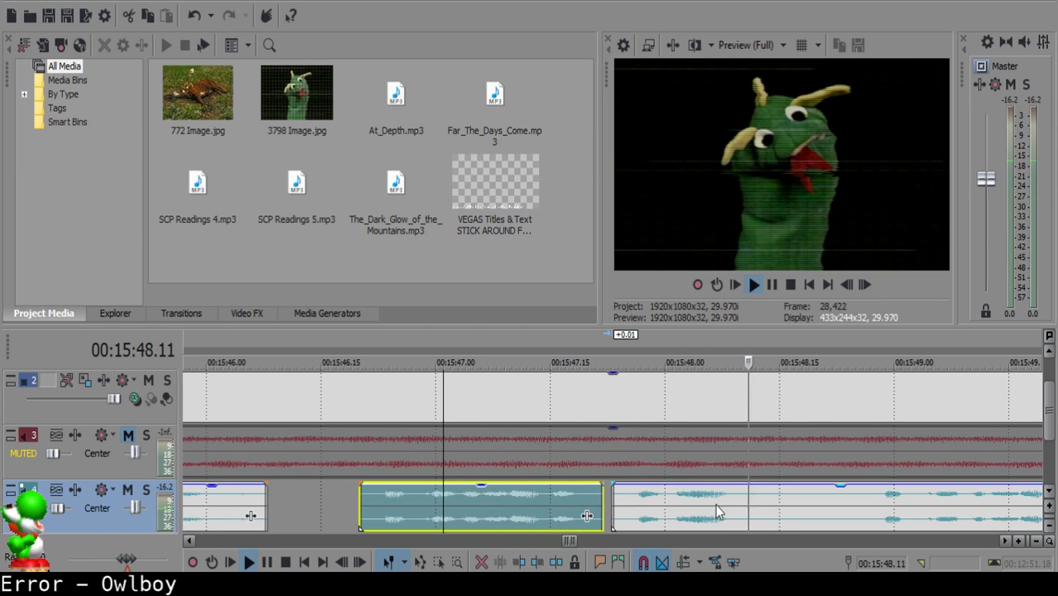
# Split the narration at 00:15:48.15 and 00:15:51.07 and delete the section between the two cuts.
pyautogui.click(781, 500)
pyautogui.press('s')
pyautogui.scroll(-2, 859, 502)
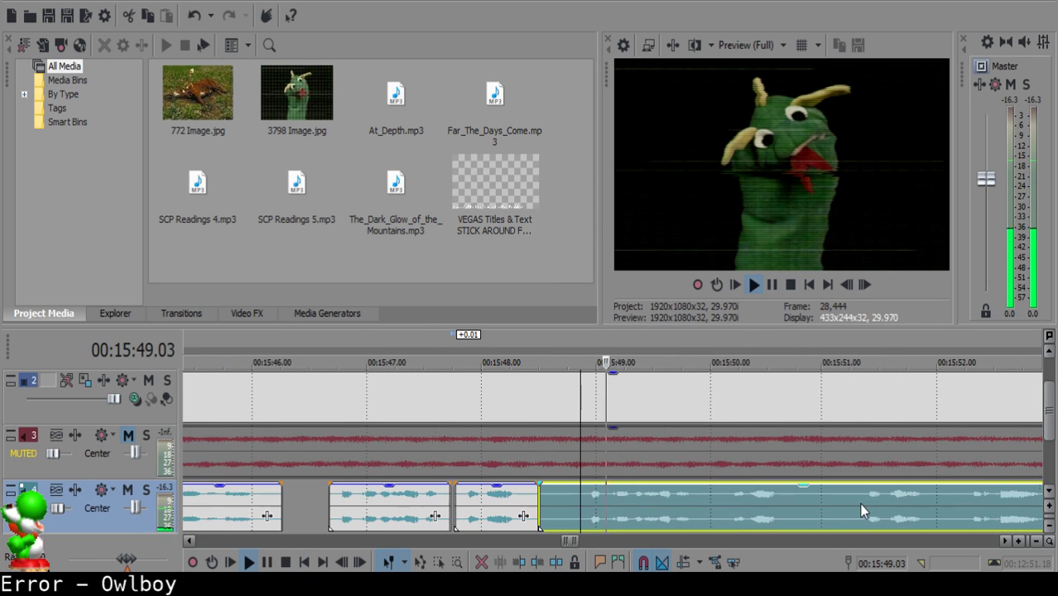
pyautogui.press('Return')
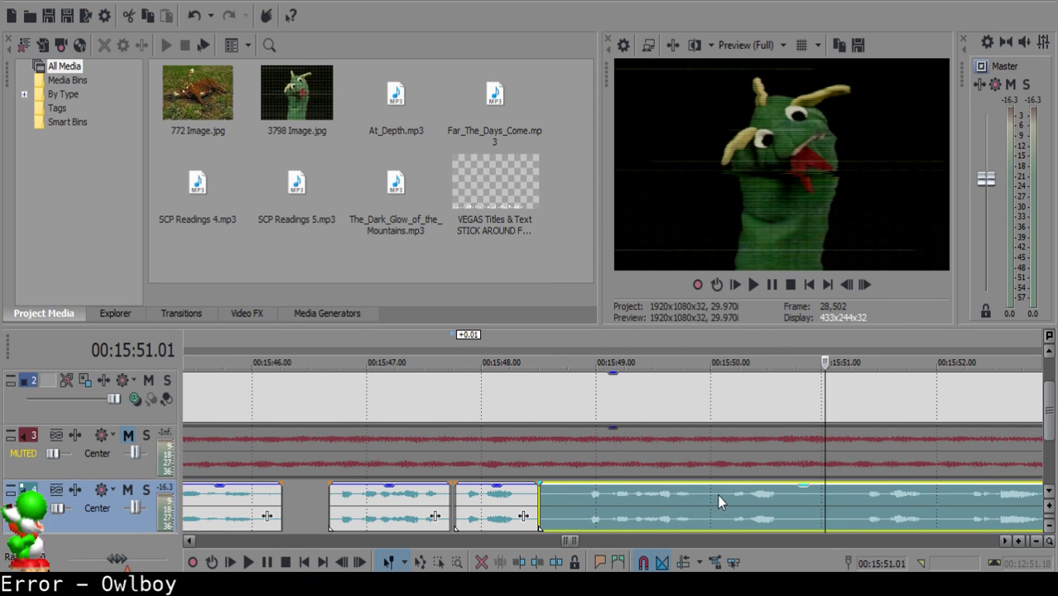
pyautogui.click(717, 494)
pyautogui.click(344, 495)
pyautogui.press('space')
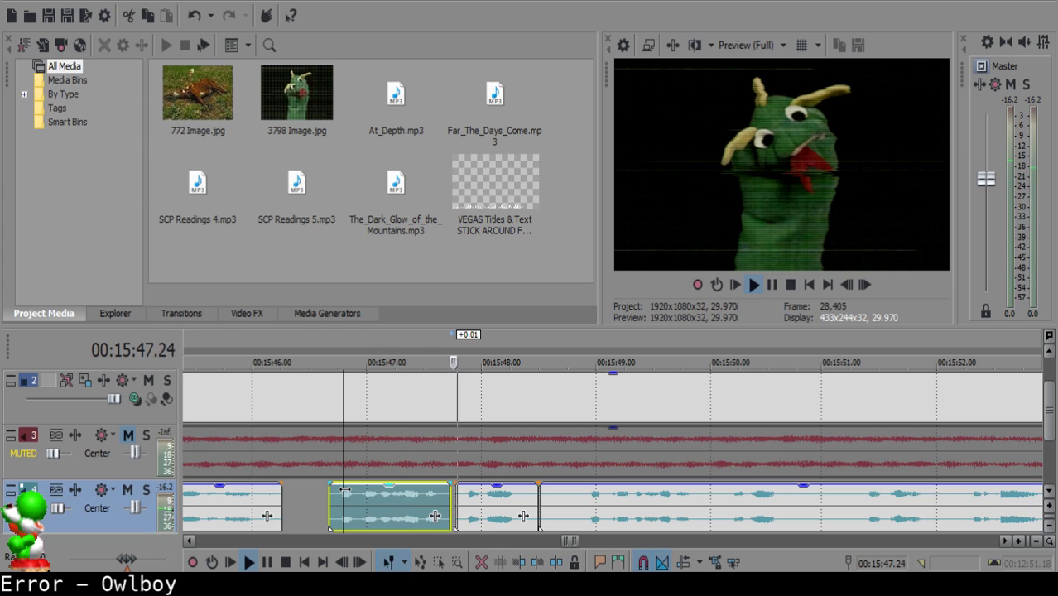
pyautogui.click(847, 496)
pyautogui.press('space')
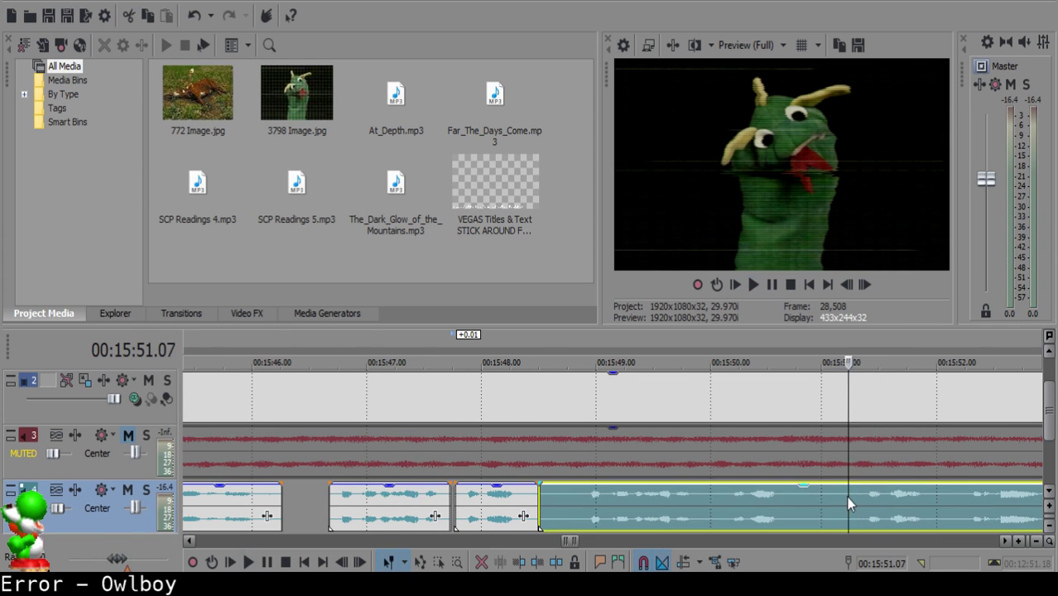
pyautogui.press('s')
pyautogui.click(549, 496)
pyautogui.press('Delete')
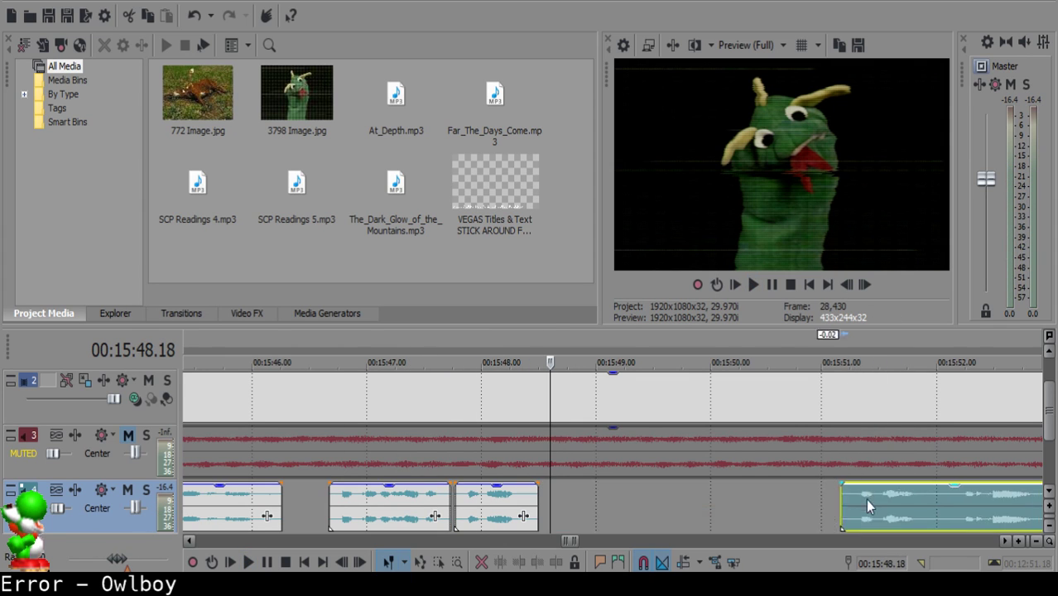
# Move the remaining narration 2 seconds 18 frames earlier to about 00:15:48.18 and play from the preceding clip.
pyautogui.moveTo(866, 499); pyautogui.dragTo(585, 499)
pyautogui.click(496, 503)
pyautogui.press('space')
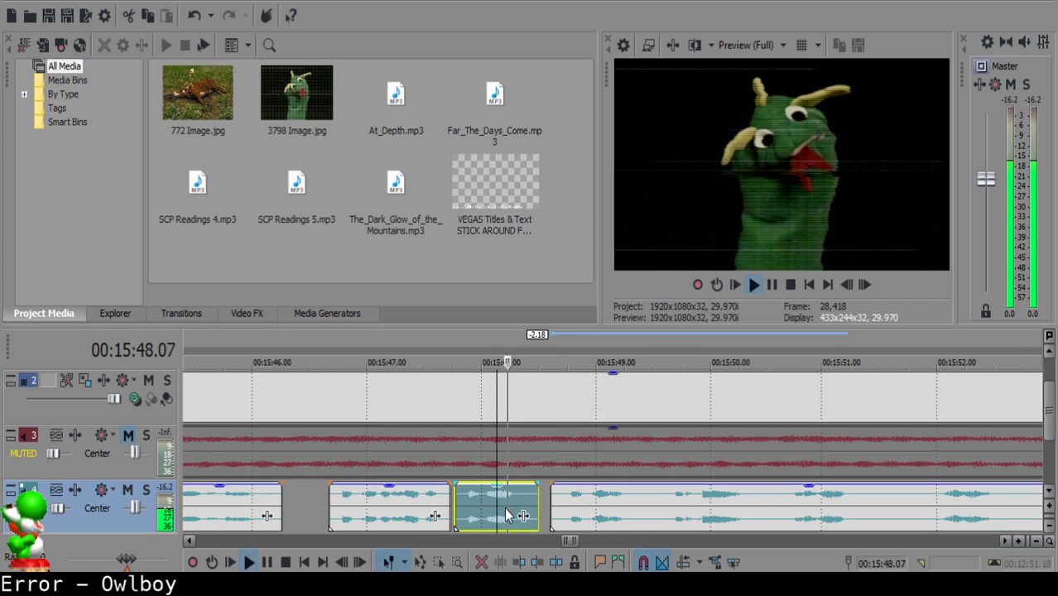
# Move the remaining narration 1 frame later to 00:15:48.19 and play from 00:15:47.25 across the gap.
pyautogui.scroll(2, 545, 517)
pyautogui.click(553, 497)
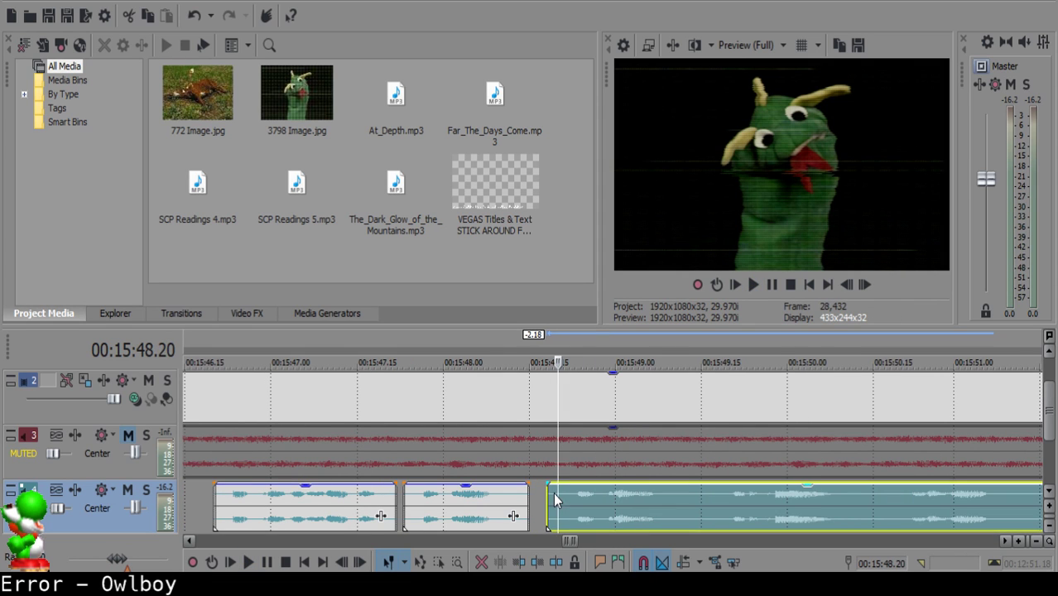
pyautogui.moveTo(553, 496); pyautogui.dragTo(560, 497)
pyautogui.click(461, 510)
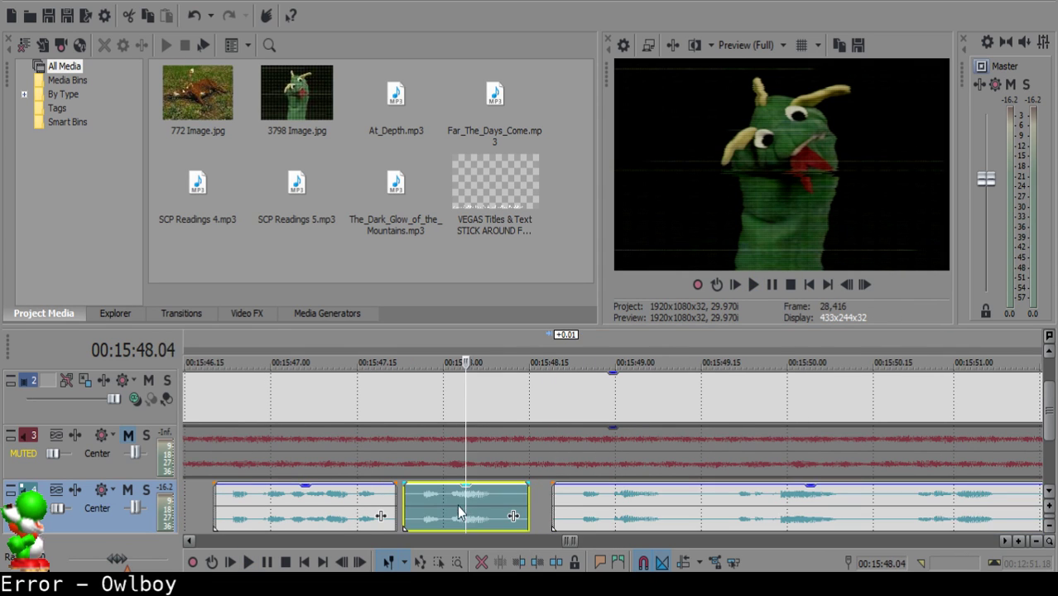
pyautogui.click(197, 75)
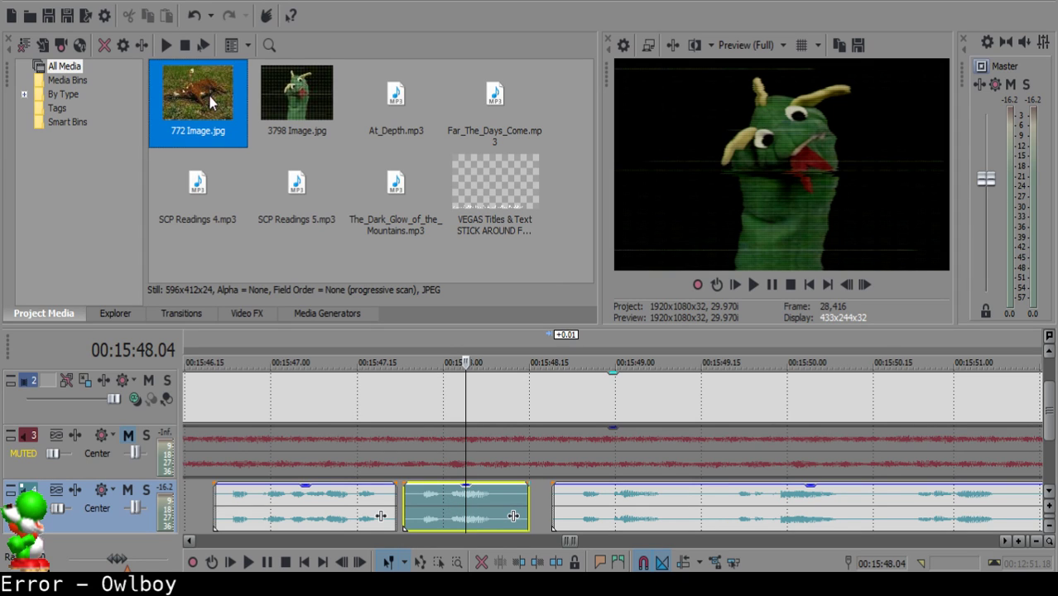
pyautogui.click(414, 507)
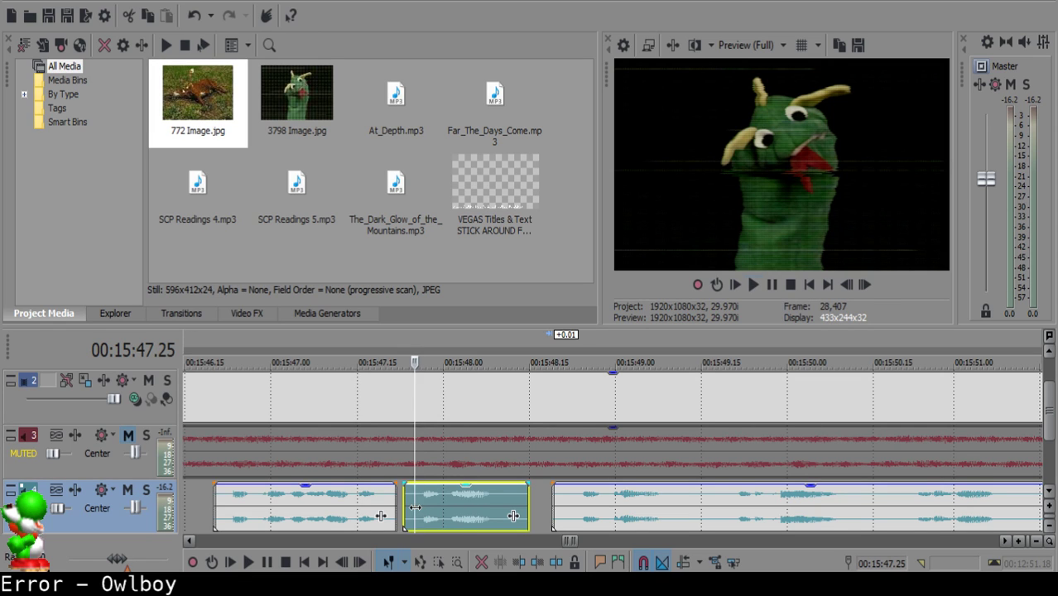
pyautogui.press('space')
# Move the remaining narration another frame later to 00:15:48.20 and play from 00:15:47.28 across the gap.
pyautogui.click(561, 506)
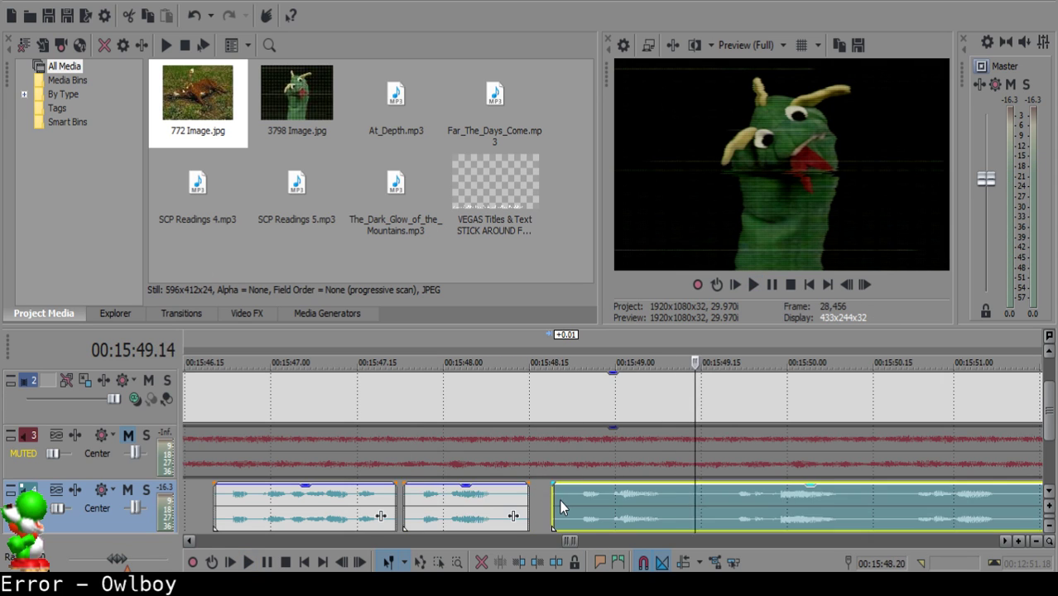
pyautogui.scroll(3, 561, 502)
pyautogui.moveTo(623, 503); pyautogui.dragTo(640, 505)
pyautogui.scroll(-4, 639, 505)
pyautogui.click(520, 512)
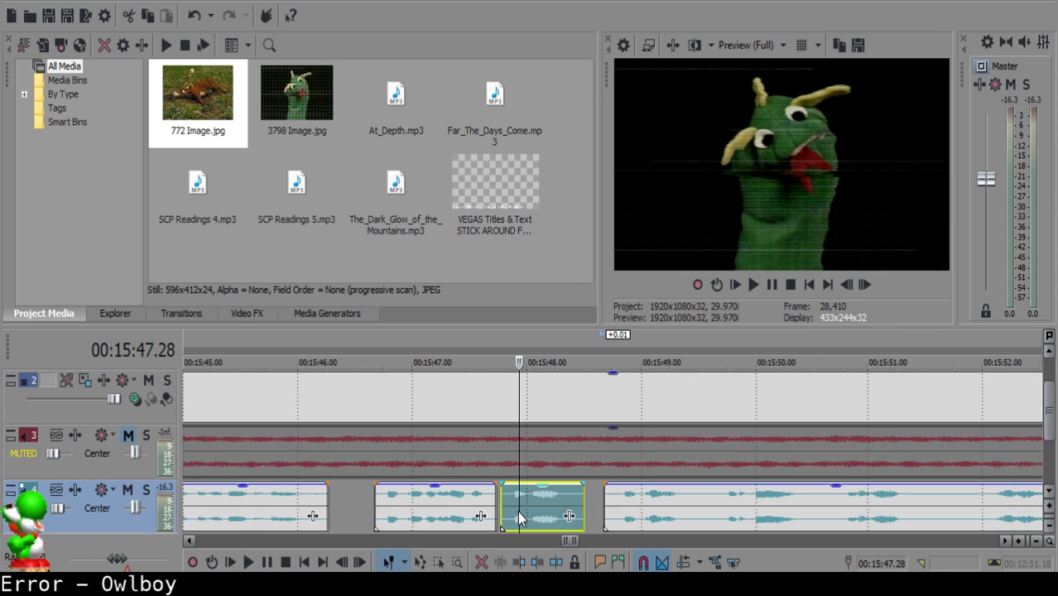
pyautogui.press('space')
# Cut out the 3 frames of narration after 00:15:49.15 and close the gap with the remaining narration.
pyautogui.scroll(2, 571, 515)
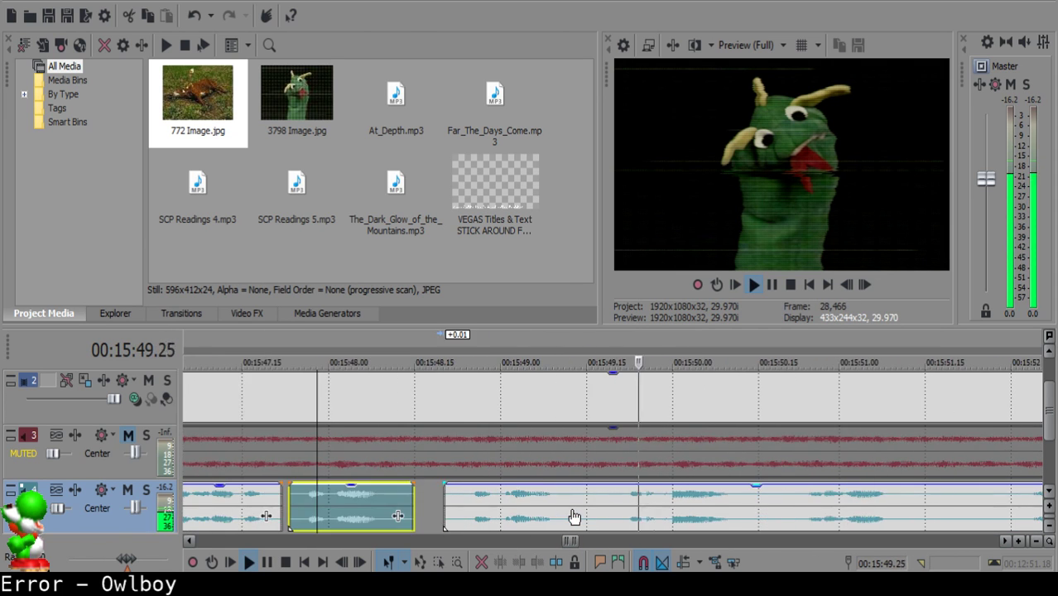
pyautogui.click(587, 500)
pyautogui.press('space')
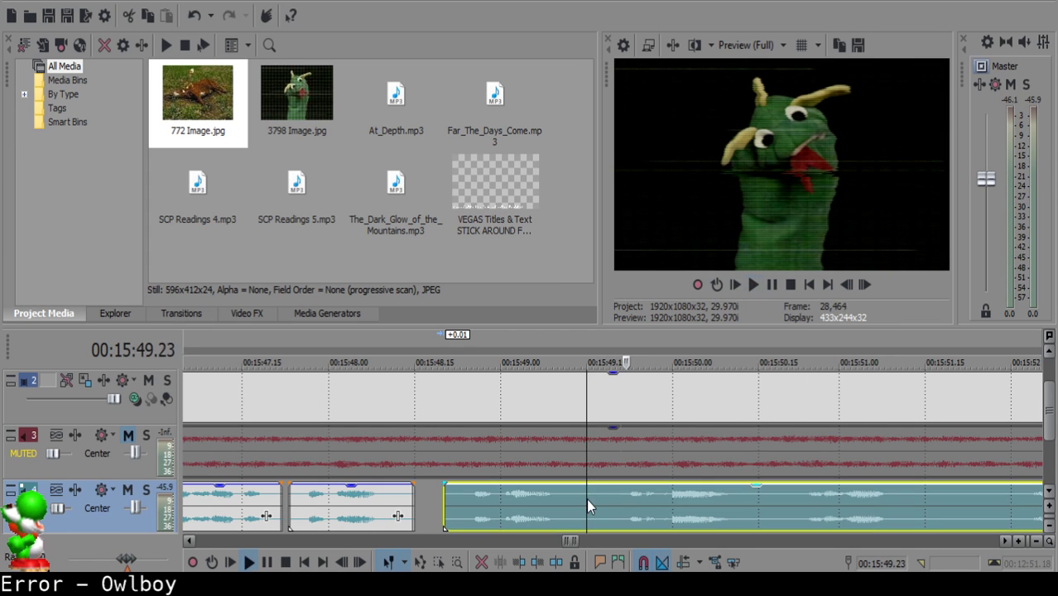
pyautogui.press('space')
pyautogui.press('s')
pyautogui.press('Right')
pyautogui.press('Right')
pyautogui.press('Right')
pyautogui.press('s')
pyautogui.click(591, 502)
pyautogui.press('Delete')
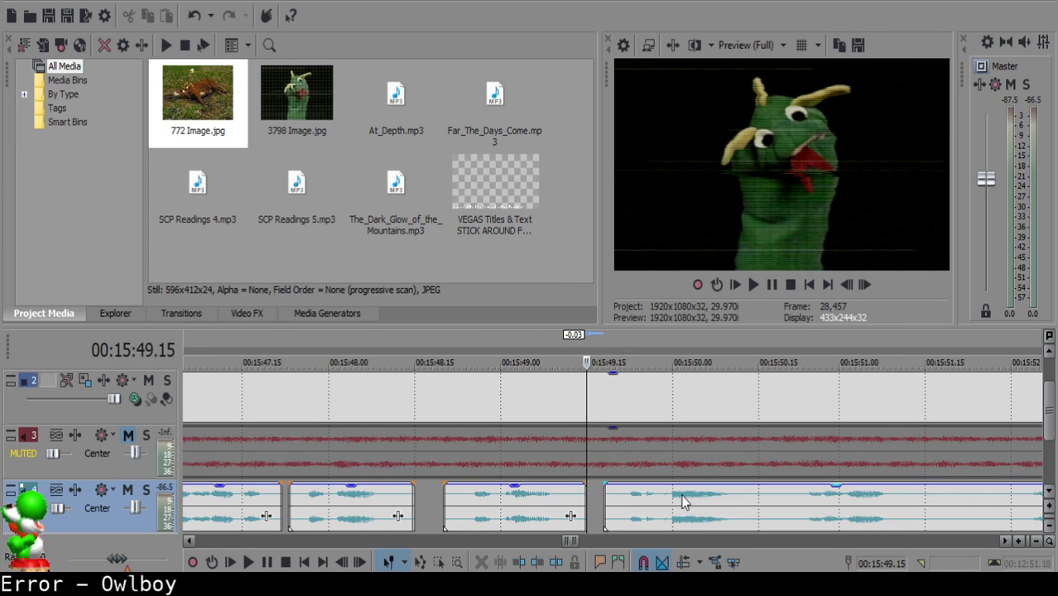
pyautogui.moveTo(681, 511); pyautogui.dragTo(659, 507)
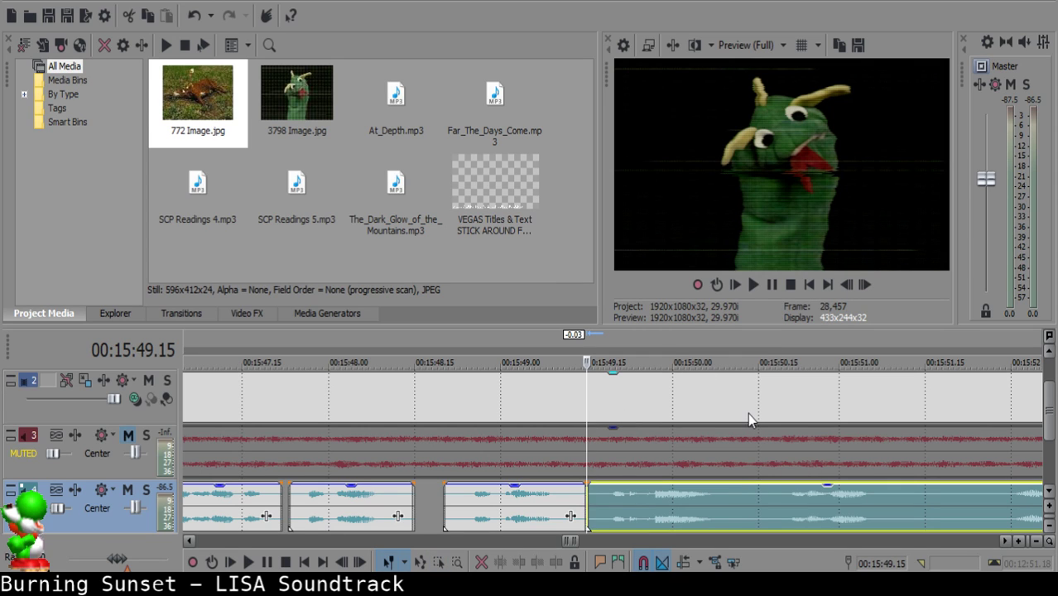
# Play across the last join, cut out the 4 frames of narration after 00:15:50.13, and close the gap.
pyautogui.click(522, 506)
pyautogui.press('space')
pyautogui.scroll(-2, 650, 489)
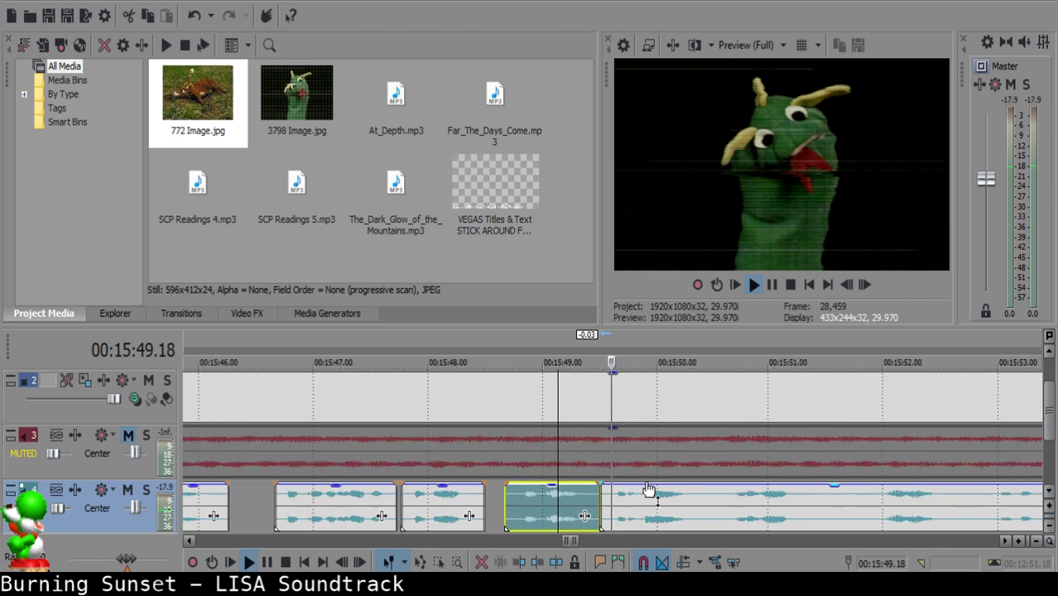
pyautogui.scroll(2, 649, 490)
pyautogui.click(672, 506)
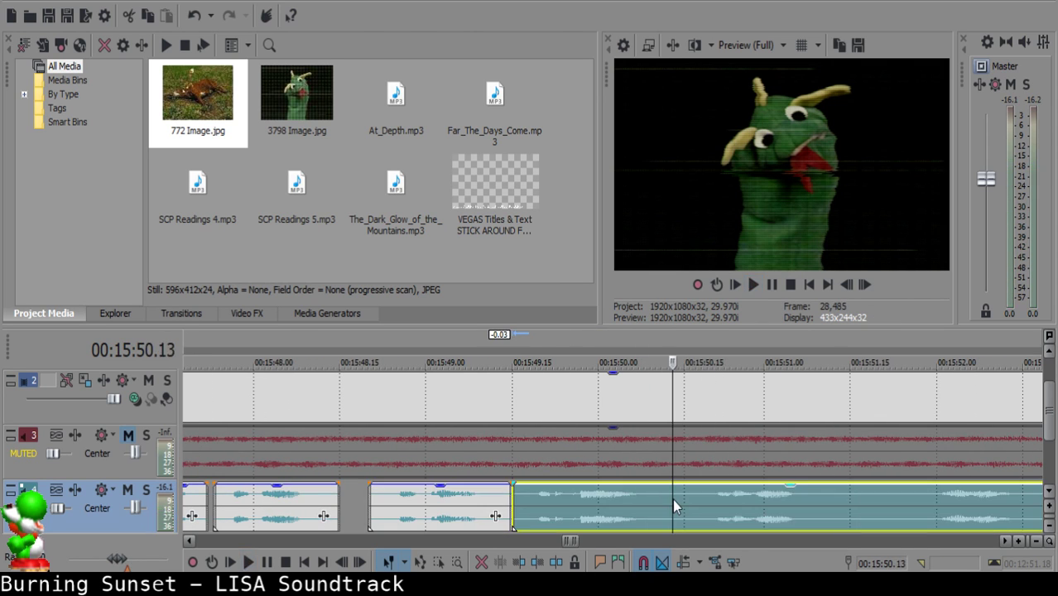
pyautogui.press('s')
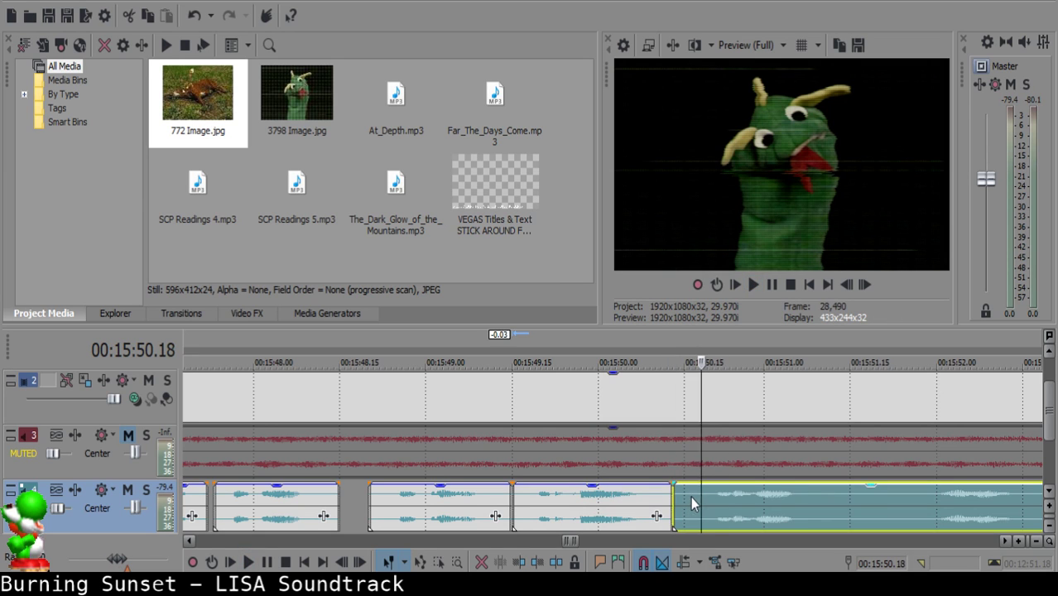
pyautogui.click(692, 497)
pyautogui.click(696, 500)
pyautogui.press('s')
pyautogui.click(676, 496)
pyautogui.press('Delete')
pyautogui.moveTo(722, 504); pyautogui.dragTo(700, 498)
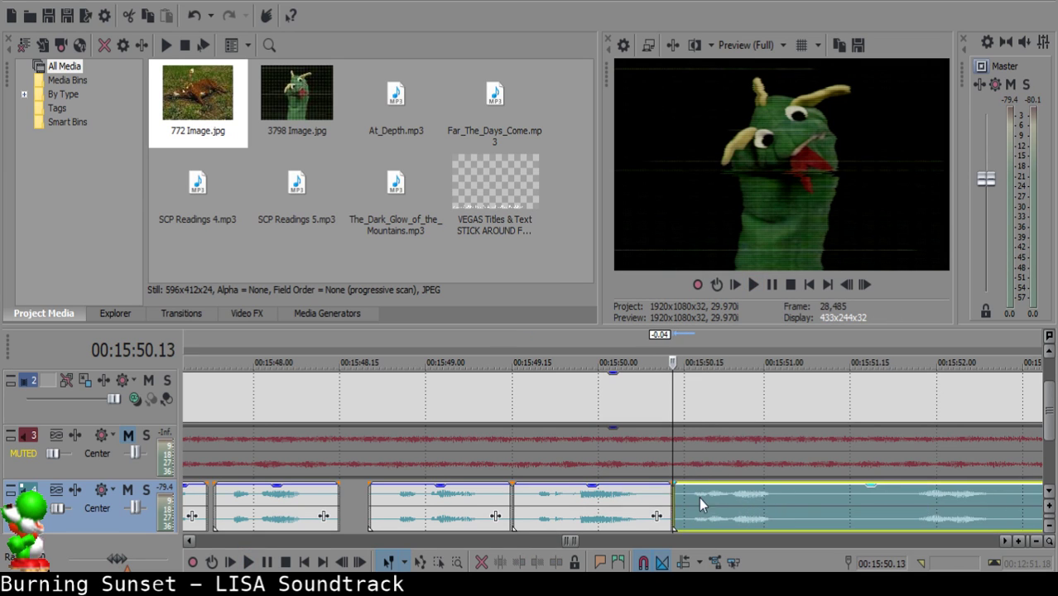
# Delete the 15 frames of narration after 00:15:51.09, leaving the gap open, and play from 00:15:51.00 across it.
pyautogui.click(570, 502)
pyautogui.press('space')
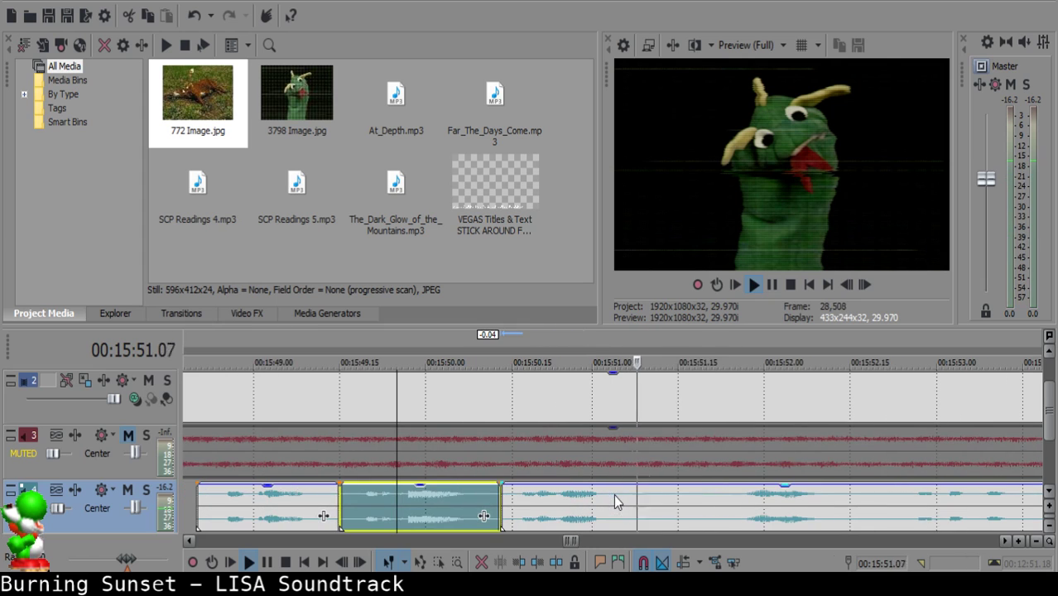
pyautogui.click(507, 501)
pyautogui.press('s')
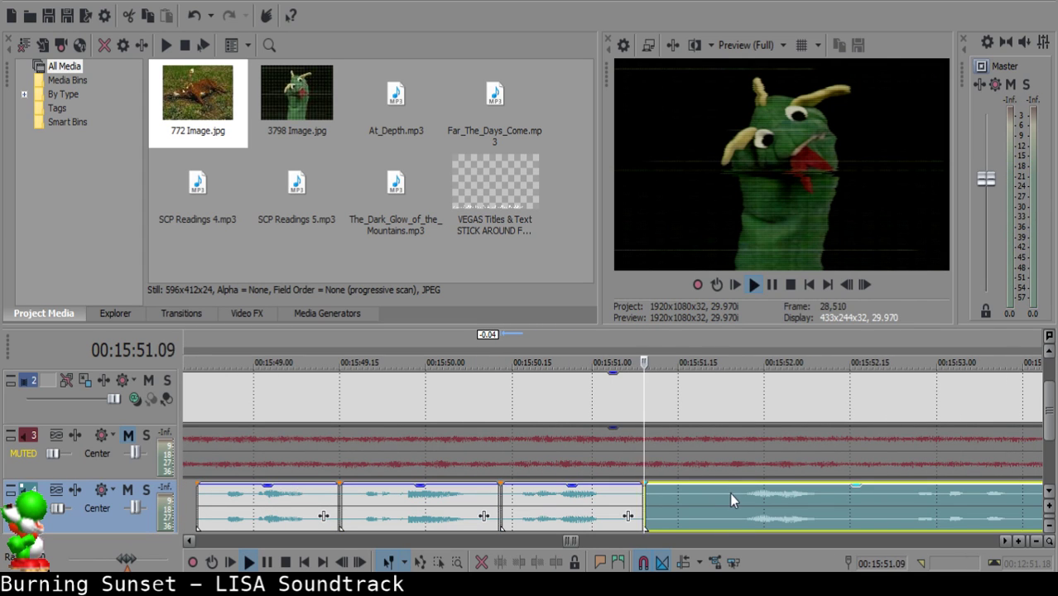
pyautogui.click(731, 493)
pyautogui.press('space')
pyautogui.press('s')
pyautogui.click(725, 497)
pyautogui.press('Delete')
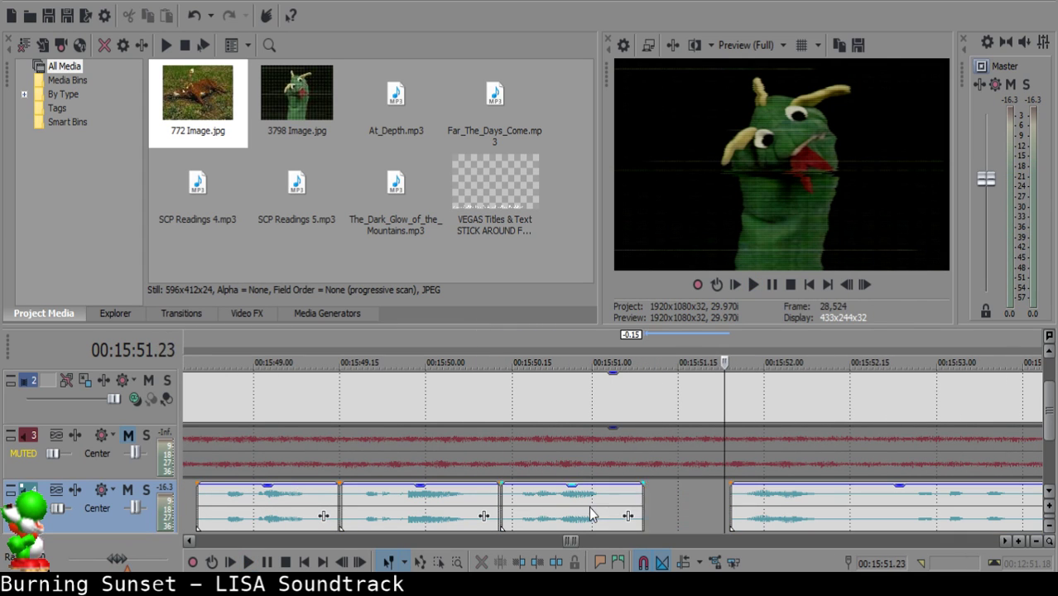
pyautogui.click(591, 514)
pyautogui.press('space')
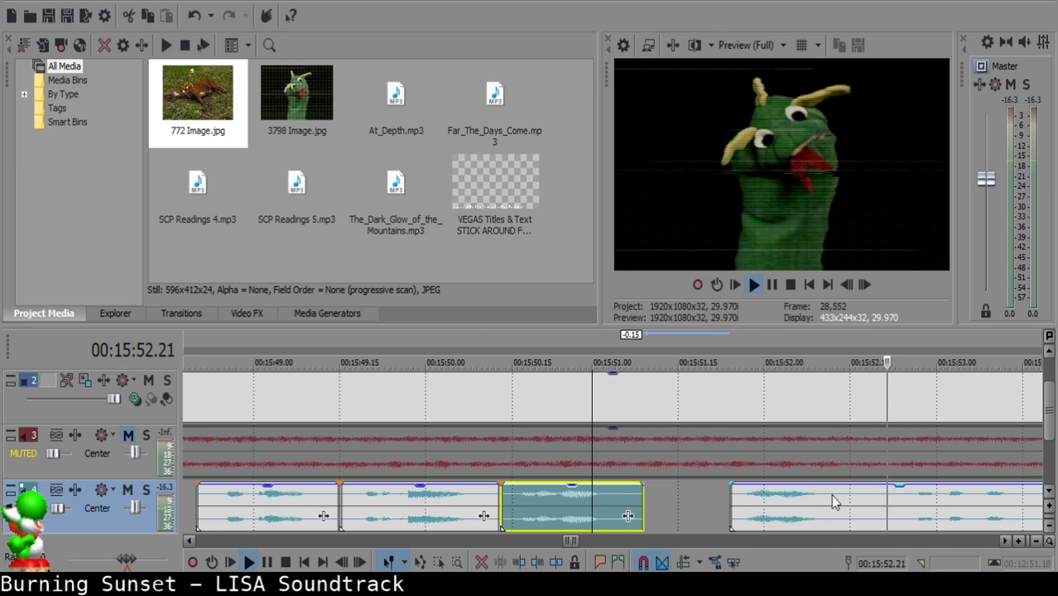
# Split the narration at 00:15:52.16 and 00:15:53.17 and delete the section between the two cuts.
pyautogui.click(856, 496)
pyautogui.press('space')
pyautogui.press('s')
pyautogui.scroll(-2, 853, 495)
pyautogui.click(707, 507)
pyautogui.press('space')
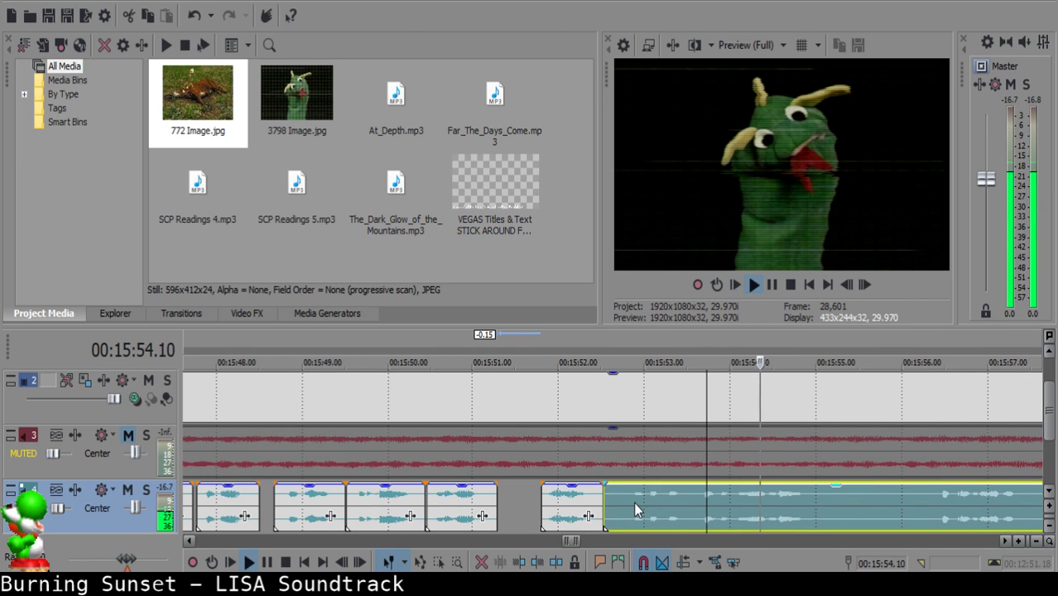
pyautogui.click(693, 492)
pyautogui.press('space')
pyautogui.press('s')
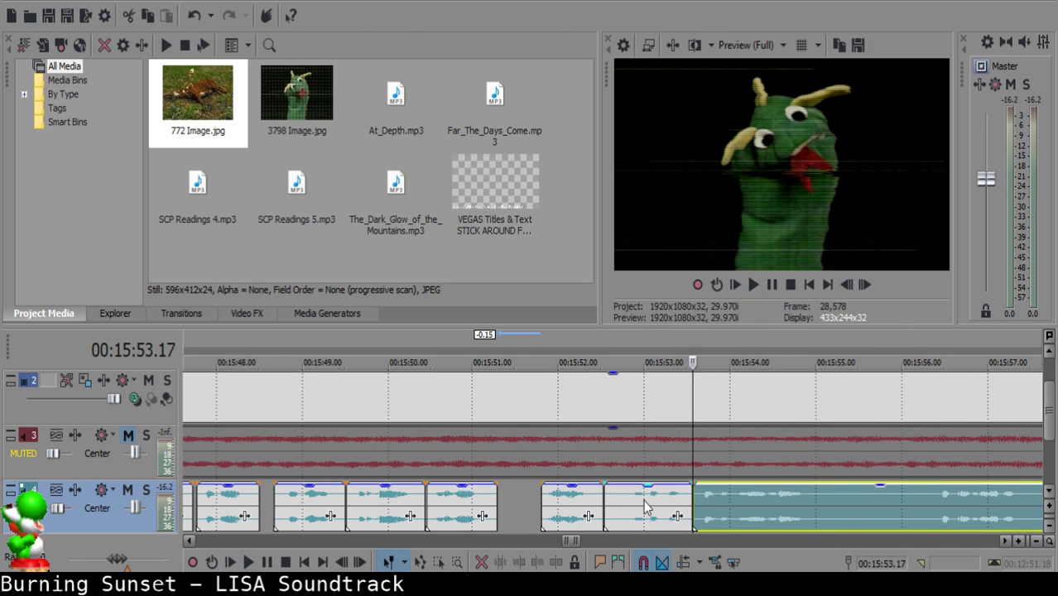
pyautogui.click(626, 498)
pyautogui.press('Delete')
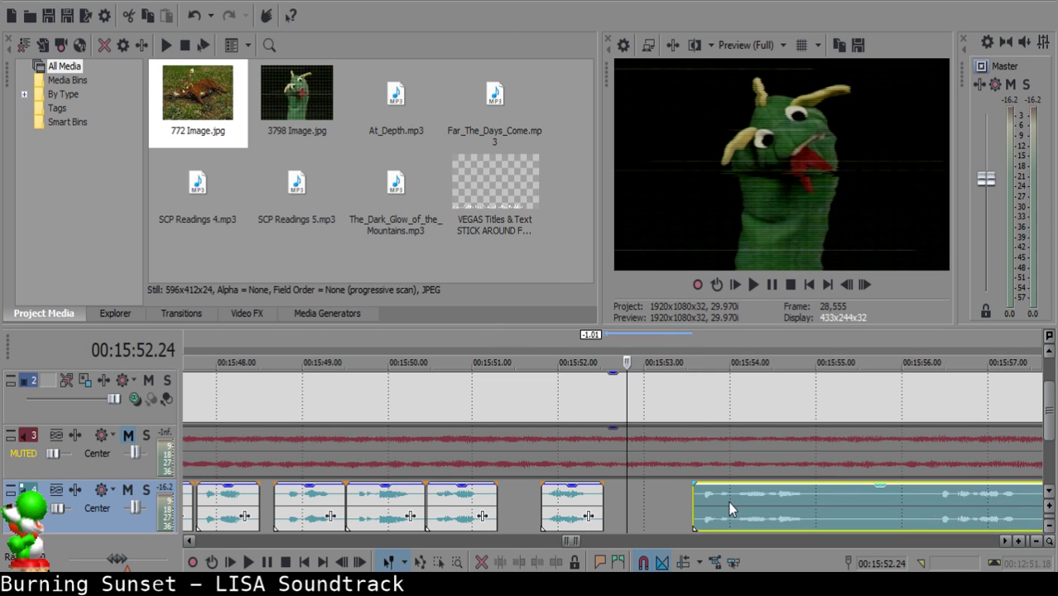
# Move the remaining narration 23 frames earlier to about 00:15:52.24 and play from the preceding clip.
pyautogui.moveTo(729, 502); pyautogui.dragTo(663, 510)
pyautogui.click(573, 510)
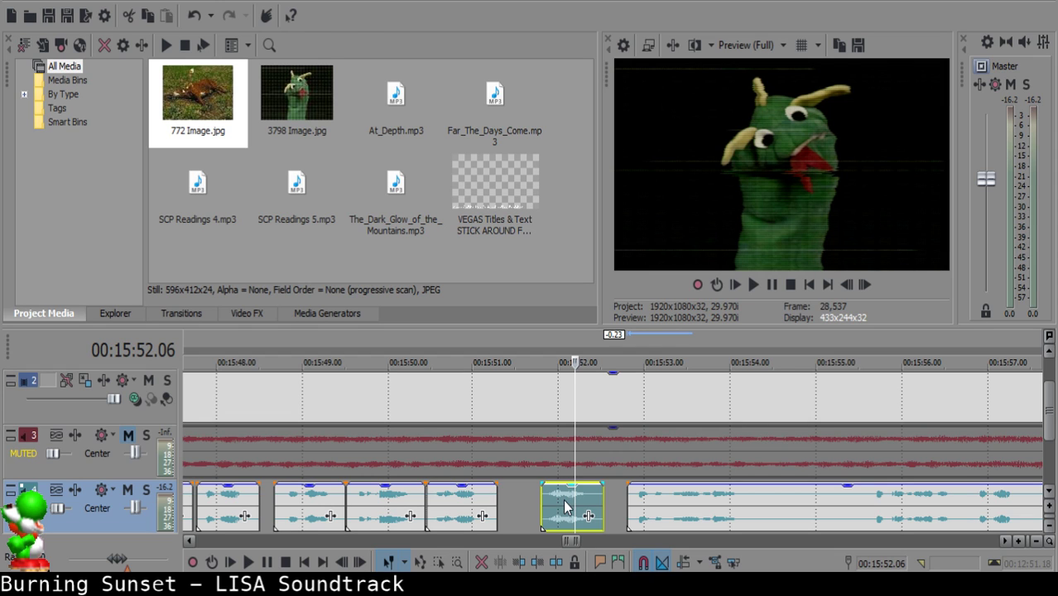
pyautogui.click(563, 501)
pyautogui.press('space')
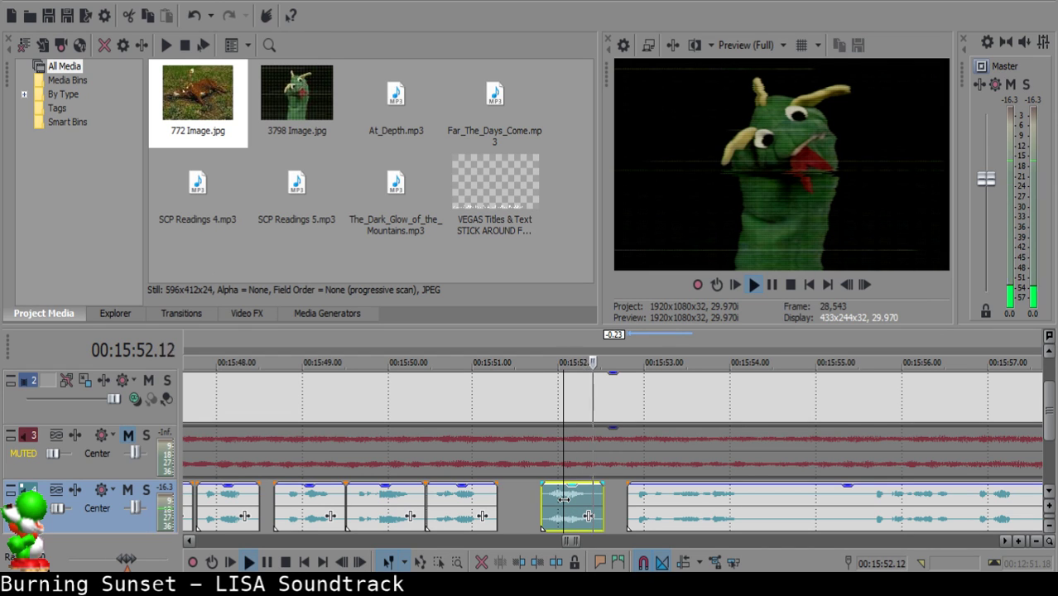
# Cut out the narration from 00:15:54.08 to about 00:15:55.18 and move the remaining narration back to 00:15:54.16.
pyautogui.scroll(-2, 662, 497)
pyautogui.scroll(3, 637, 499)
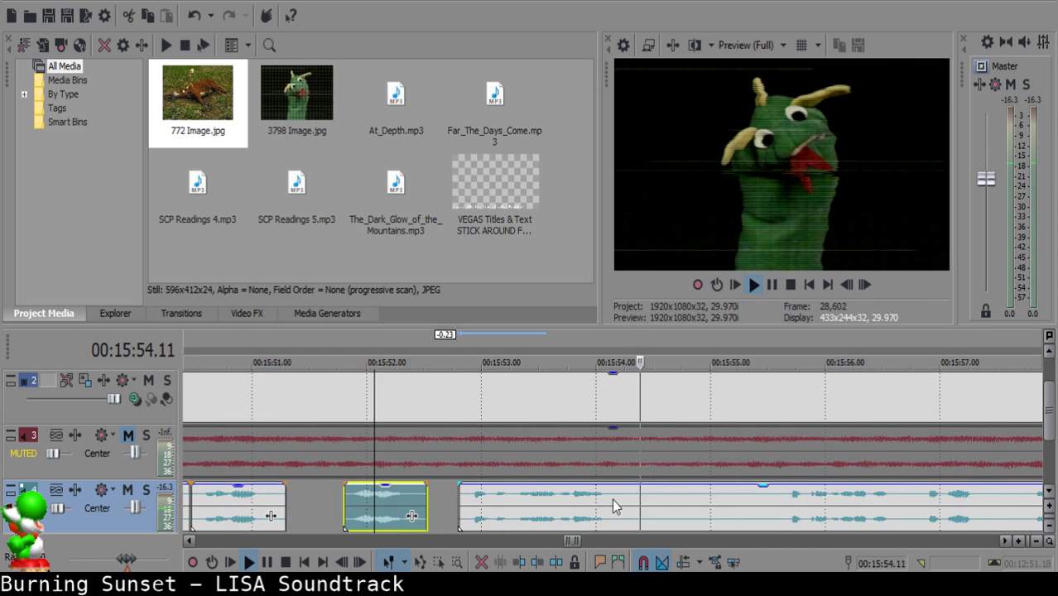
pyautogui.click(618, 494)
pyautogui.press('space')
pyautogui.press('s')
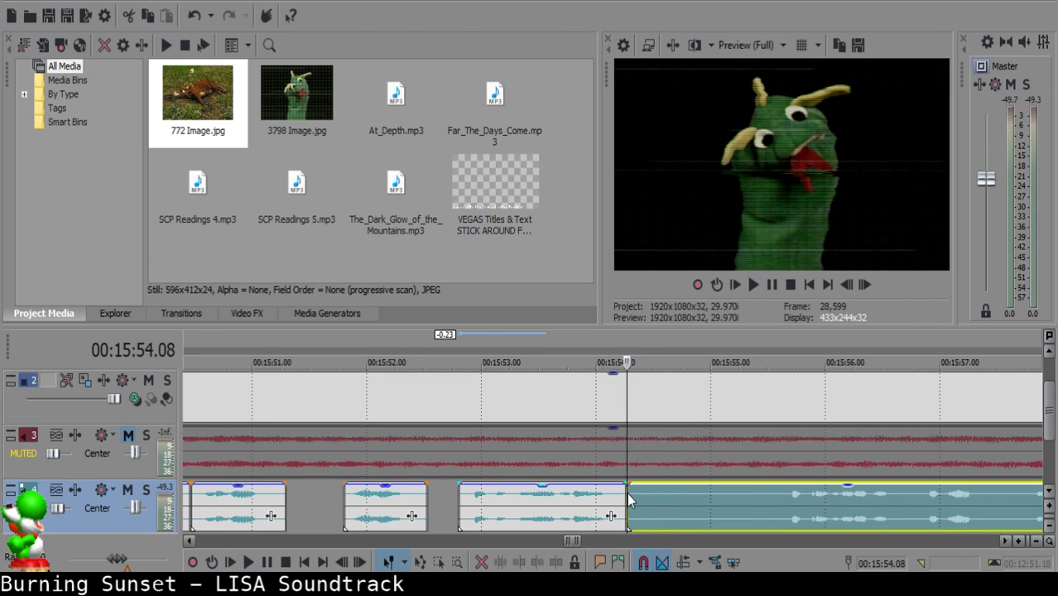
pyautogui.press('space')
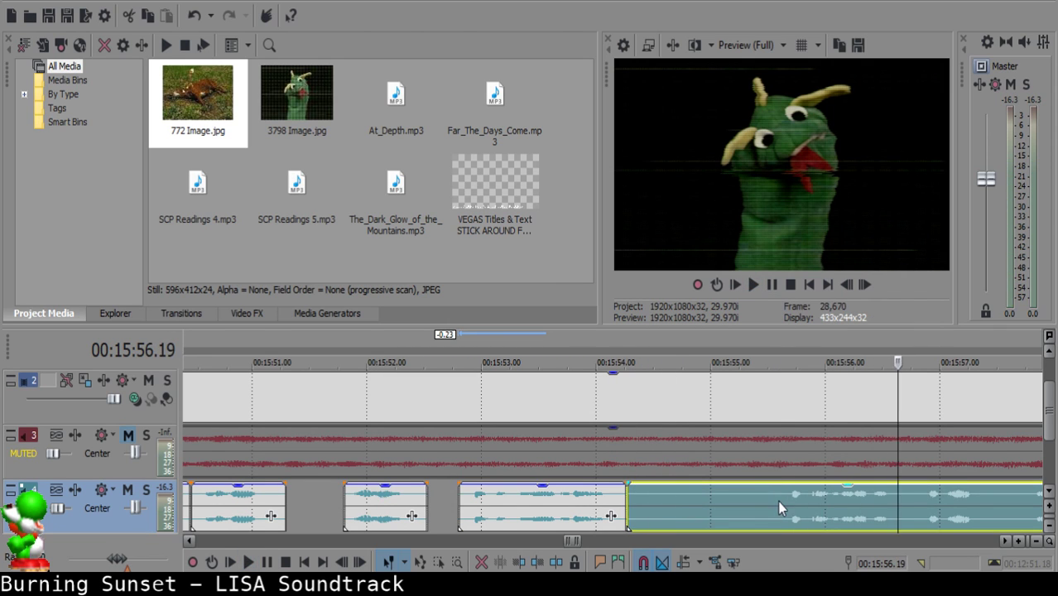
pyautogui.click(780, 501)
pyautogui.press('s')
pyautogui.click(658, 499)
pyautogui.press('Delete')
pyautogui.moveTo(835, 497); pyautogui.dragTo(716, 497)
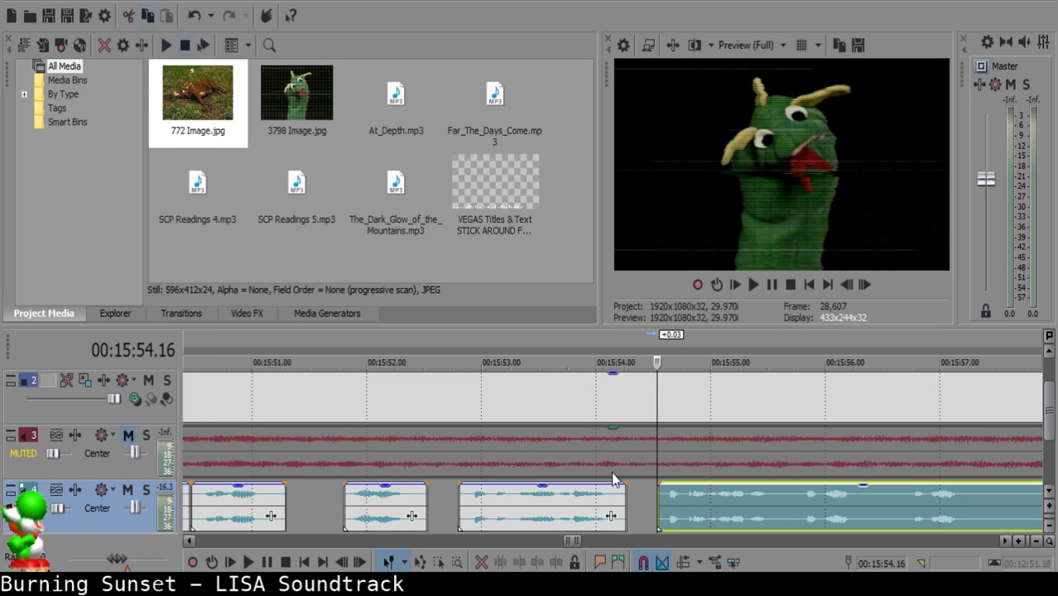
# Move the remaining narration one frame later to 00:15:54.17 and play from 00:15:53.21 across the gap.
pyautogui.click(570, 511)
pyautogui.press('space')
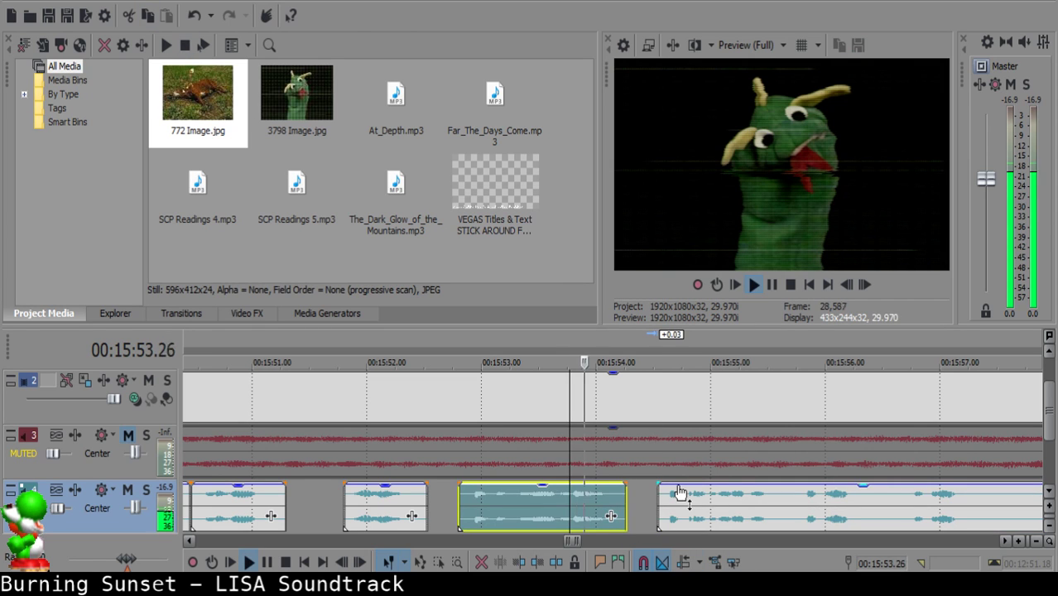
pyautogui.scroll(1, 655, 499)
pyautogui.press('Return')
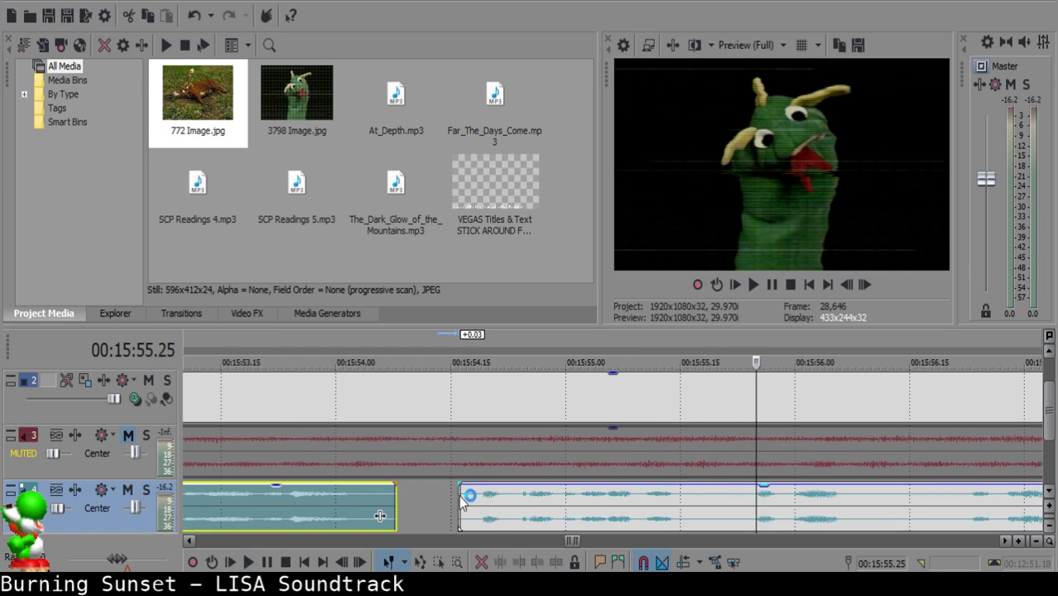
pyautogui.click(466, 496)
pyautogui.click(268, 518)
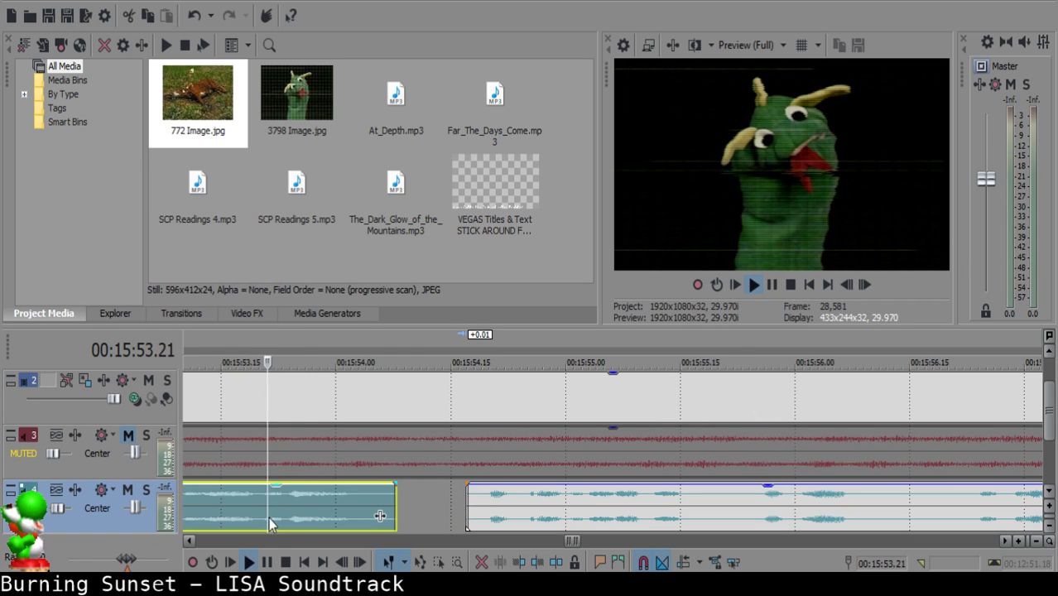
pyautogui.press('space')
pyautogui.scroll(-2, 668, 510)
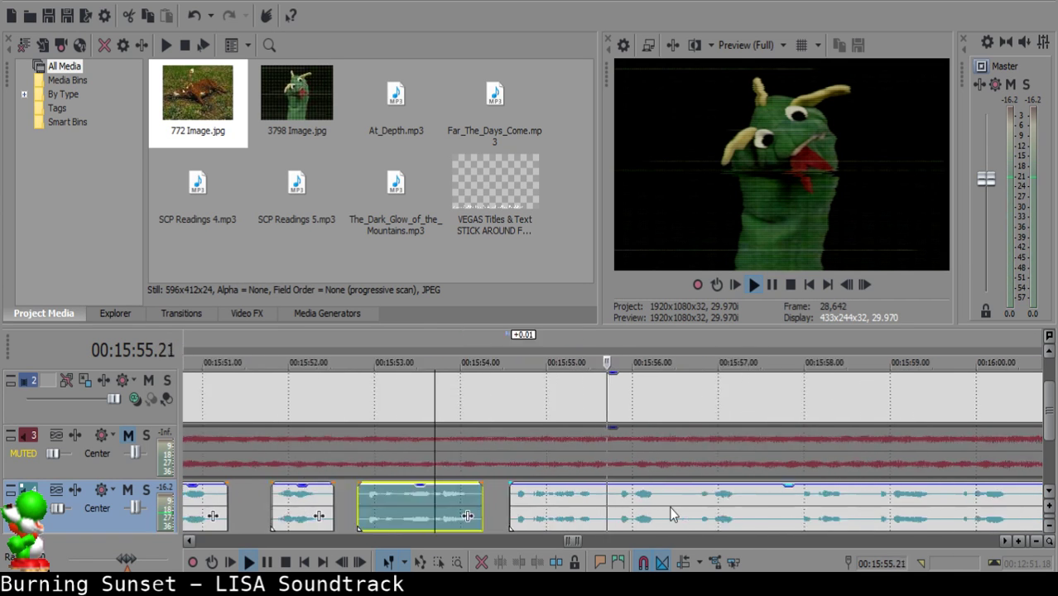
# Split the narration at 00:15:55.17 and 00:15:55.21 and delete the short section between the two cuts.
pyautogui.scroll(2, 667, 509)
pyautogui.click(565, 492)
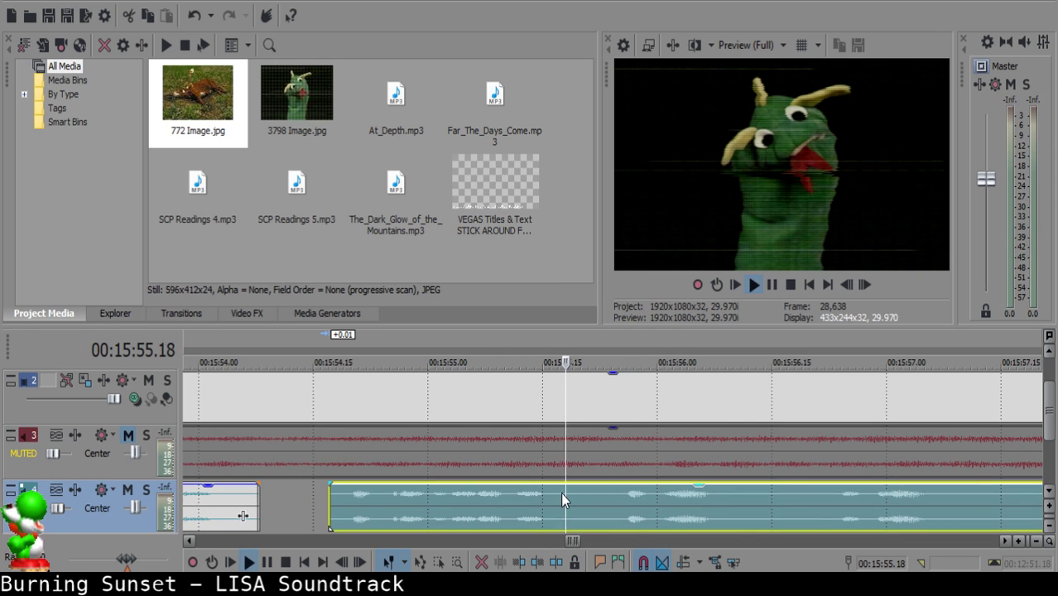
pyautogui.click(557, 494)
pyautogui.press('s')
pyautogui.click(588, 498)
pyautogui.press('s')
pyautogui.click(566, 500)
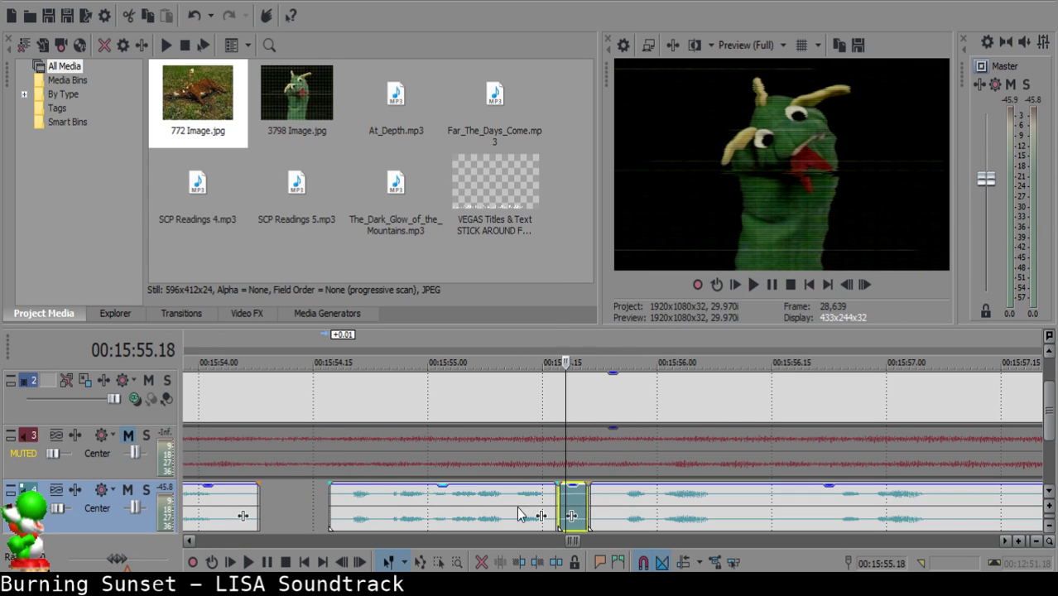
pyautogui.press('Delete')
# Extend the end of the clip before the new gap slightly with a short fade-out, and play from 00:15:55.08.
pyautogui.click(433, 512)
pyautogui.press('space')
pyautogui.press('Return')
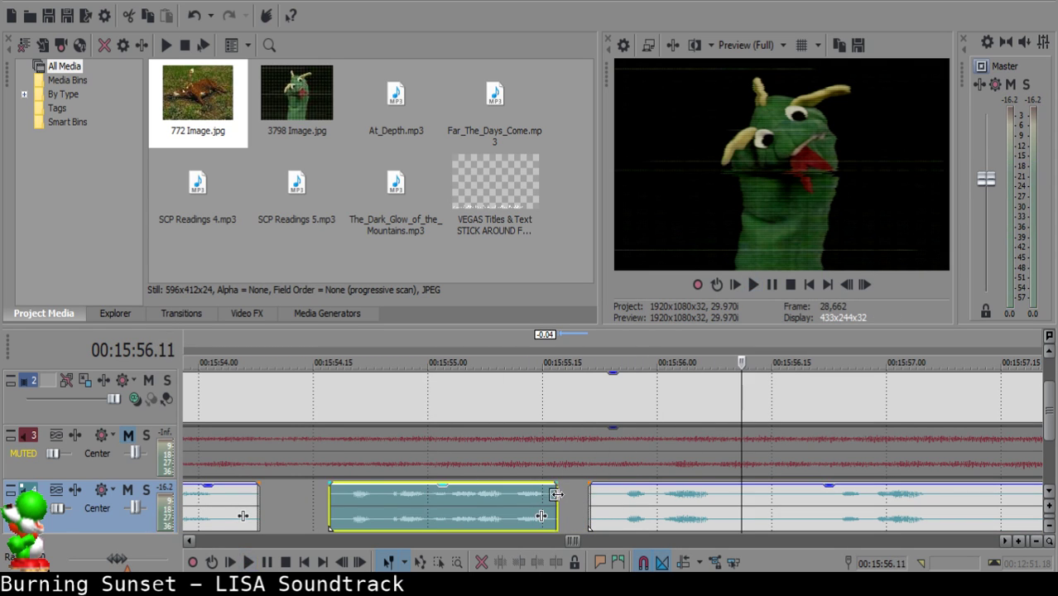
pyautogui.moveTo(555, 498); pyautogui.dragTo(556, 483)
pyautogui.click(488, 504)
pyautogui.press('space')
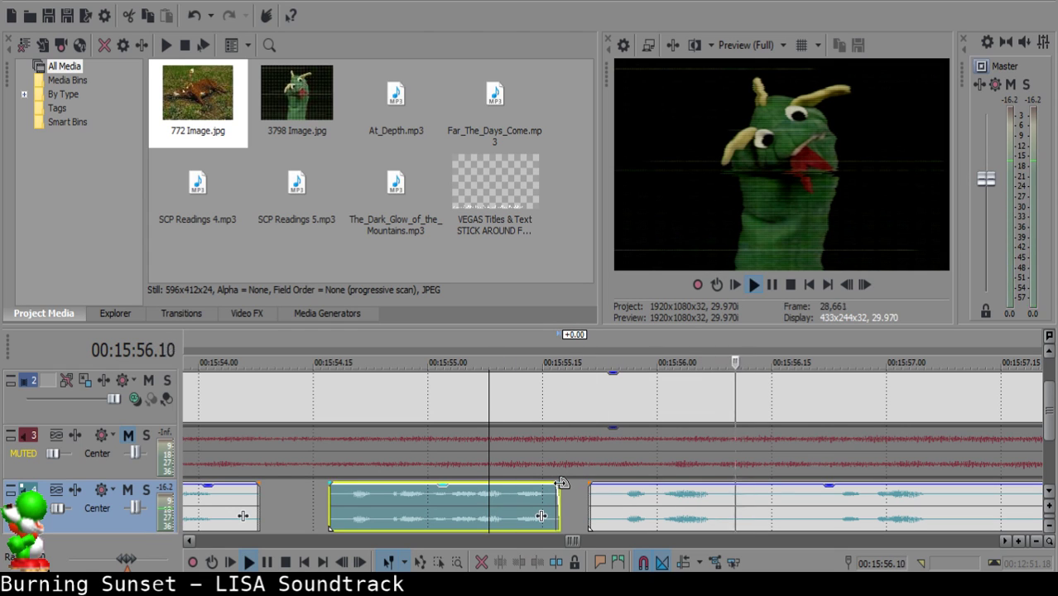
# Move the remaining narration two frames earlier to 00:15:55.19 and play from 00:15:55.01 across the gap.
pyautogui.press('Return')
pyautogui.click(574, 496)
pyautogui.moveTo(619, 503); pyautogui.dragTo(596, 502)
pyautogui.click(443, 509)
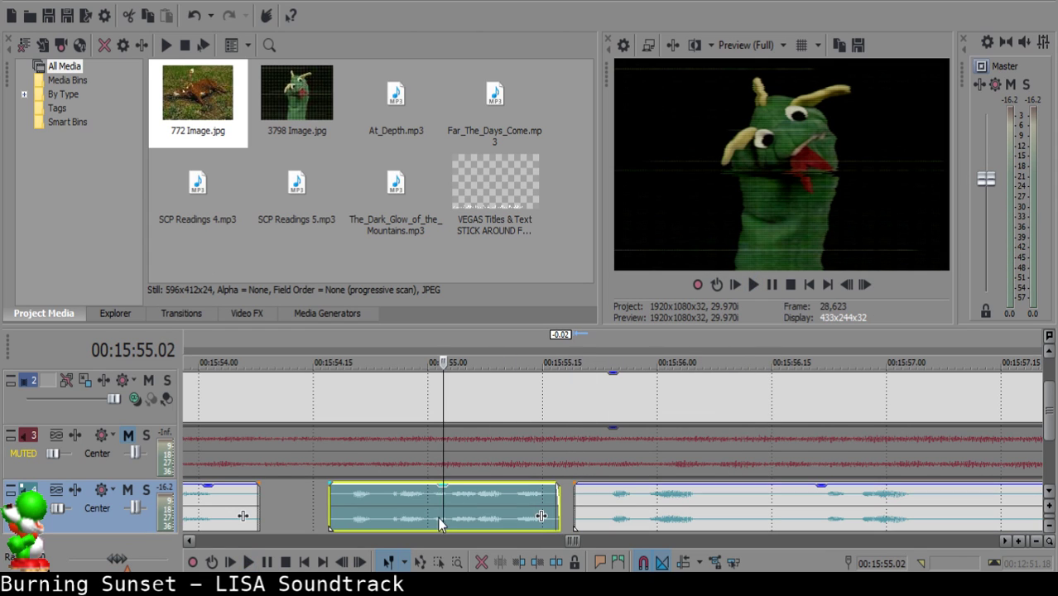
pyautogui.press('Left')
pyautogui.scroll(-5, 441, 504)
pyautogui.scroll(-10, 546, 499)
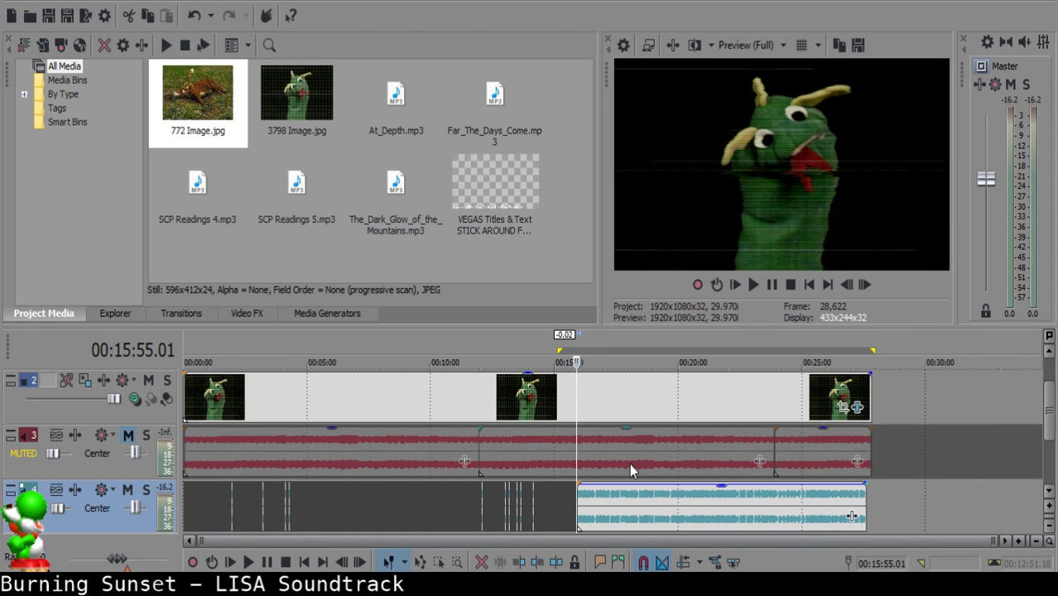
pyautogui.press('space')
pyautogui.scroll(8, 745, 513)
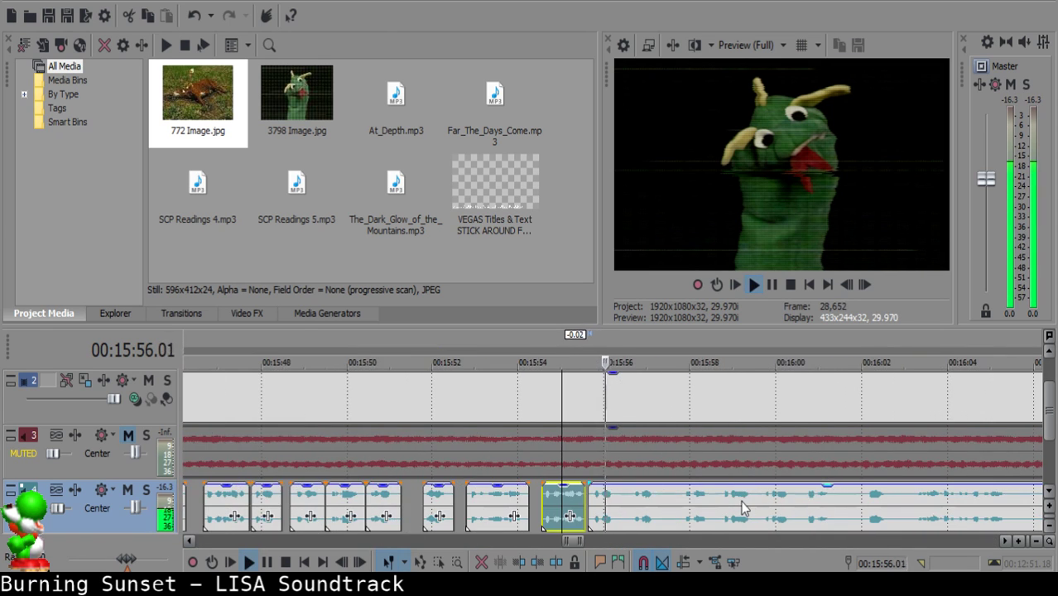
# Split the narration at 00:15:56.20 and delete the section from 00:15:55.19 up to that cut.
pyautogui.click(639, 504)
pyautogui.press('space')
pyautogui.press('s')
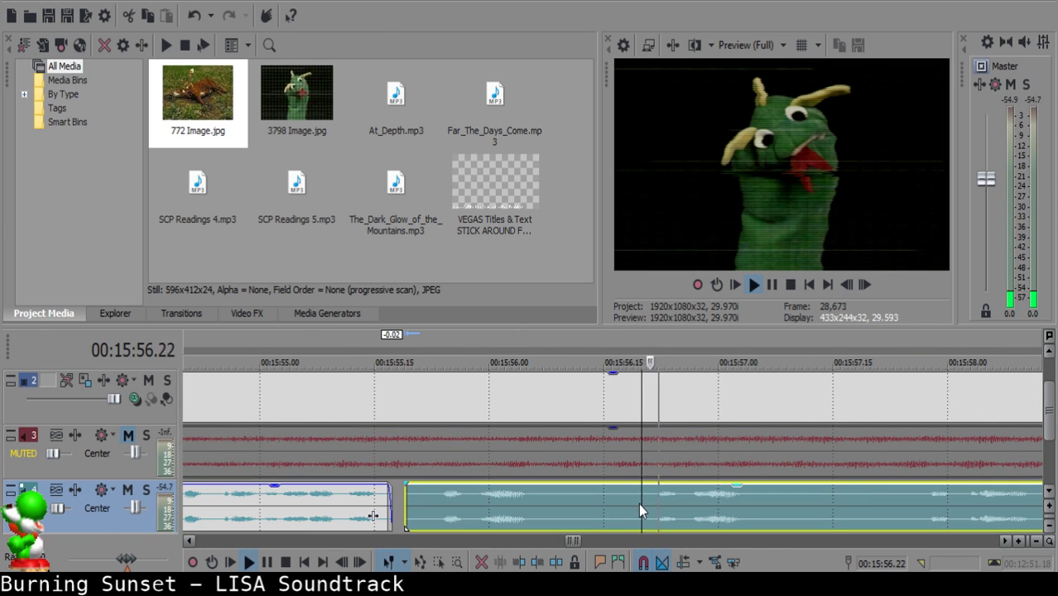
pyautogui.click(420, 502)
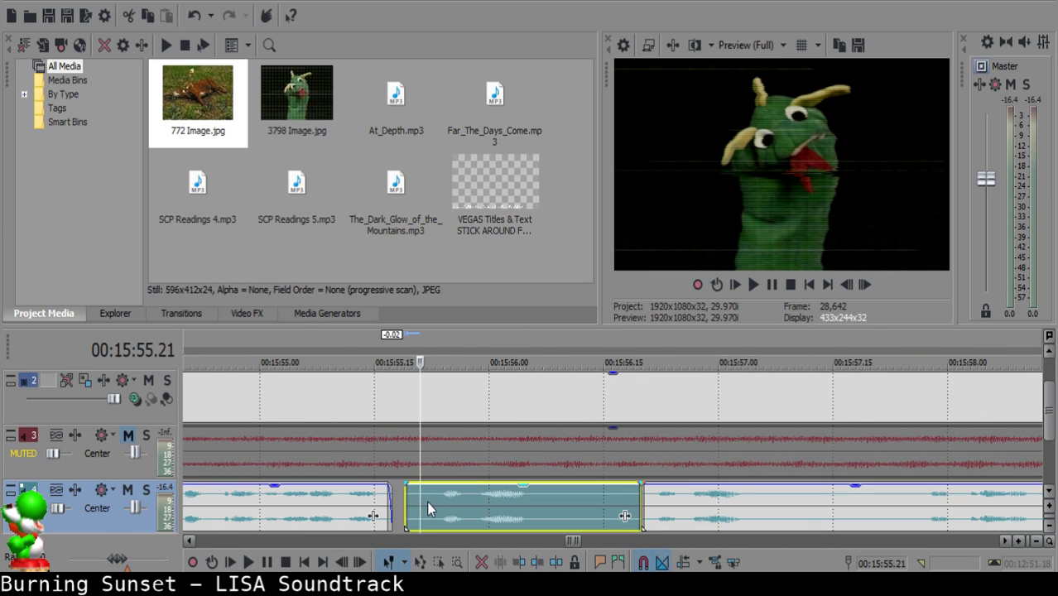
pyautogui.click(429, 503)
pyautogui.press('Delete')
# Move the remaining narration 28 frames earlier to 00:15:55.22 and play from 00:15:55.01.
pyautogui.moveTo(694, 501); pyautogui.dragTo(472, 494)
pyautogui.click(264, 494)
pyautogui.press('space')
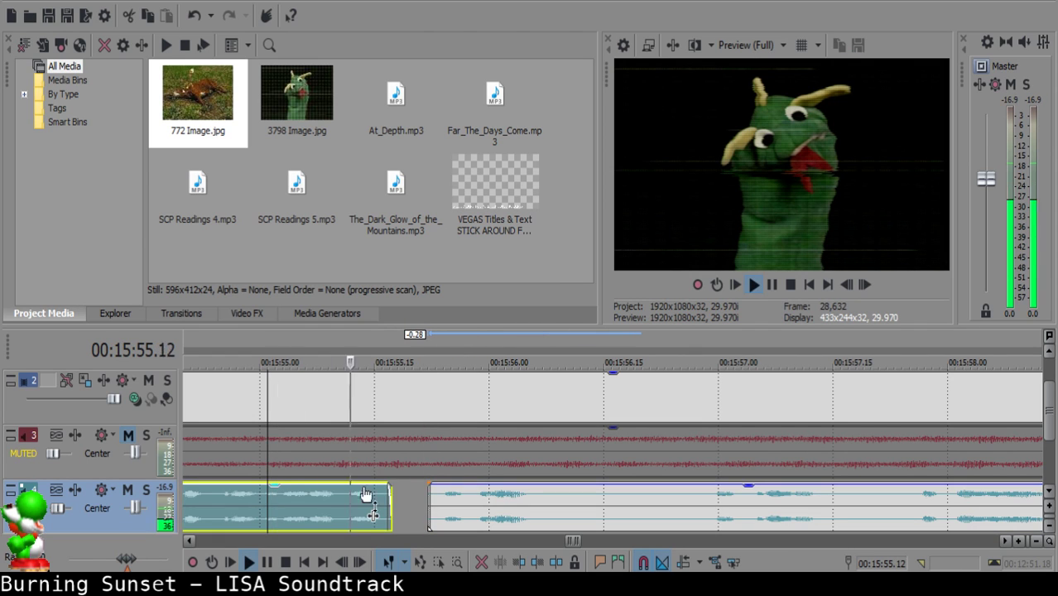
pyautogui.press('Return')
# Extend the end of the clip before the gap by one frame and lengthen its fade-out slightly.
pyautogui.moveTo(390, 504); pyautogui.dragTo(396, 504)
pyautogui.click(298, 506)
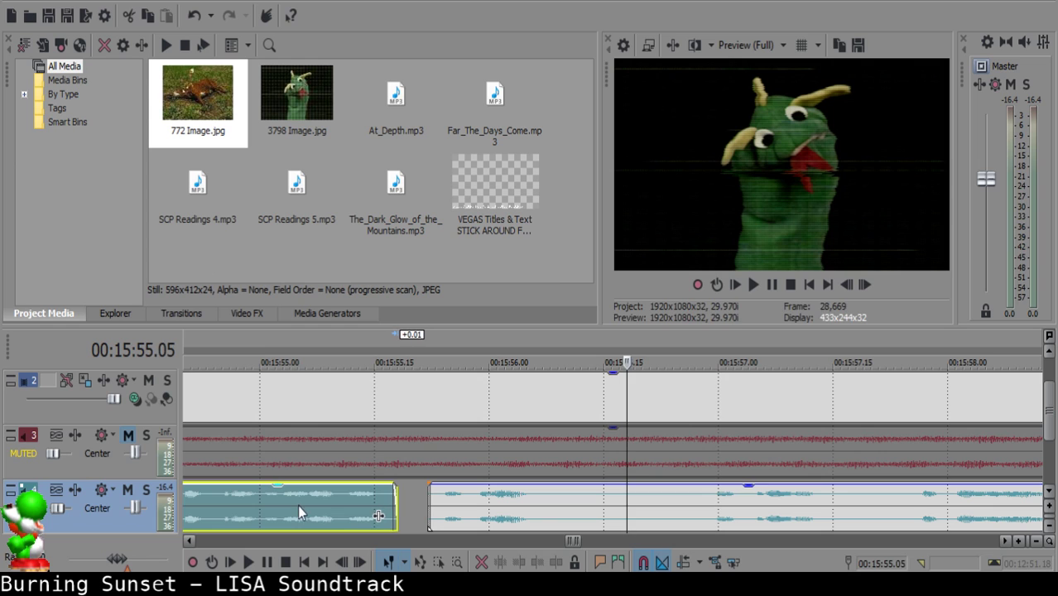
pyautogui.press('space')
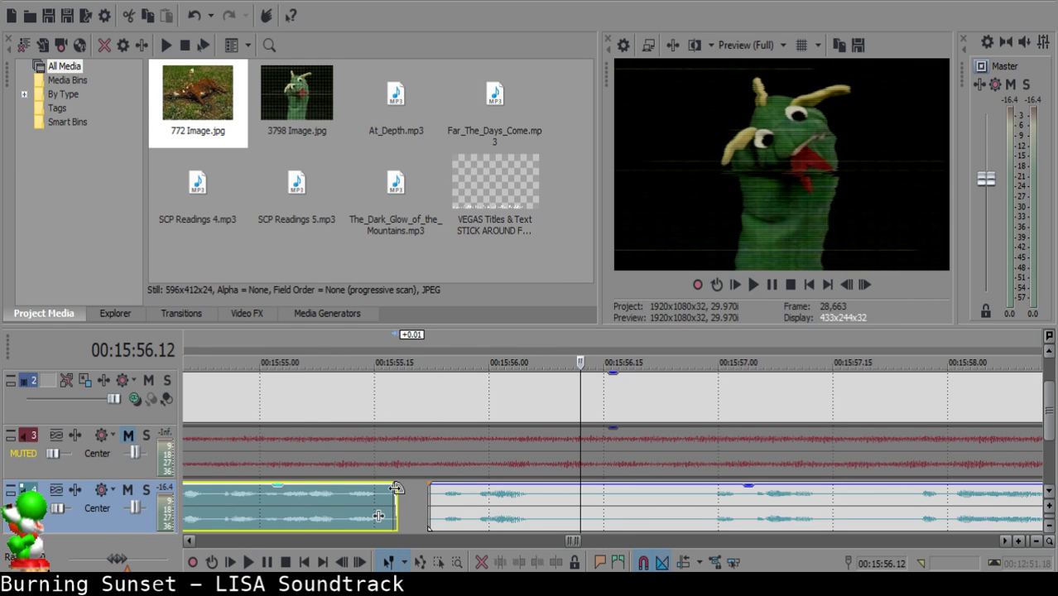
pyautogui.moveTo(397, 489); pyautogui.dragTo(390, 489)
# Split the narration at 00:15:56.10 and 00:15:56.28 and delete the section between the two cuts.
pyautogui.click(567, 509)
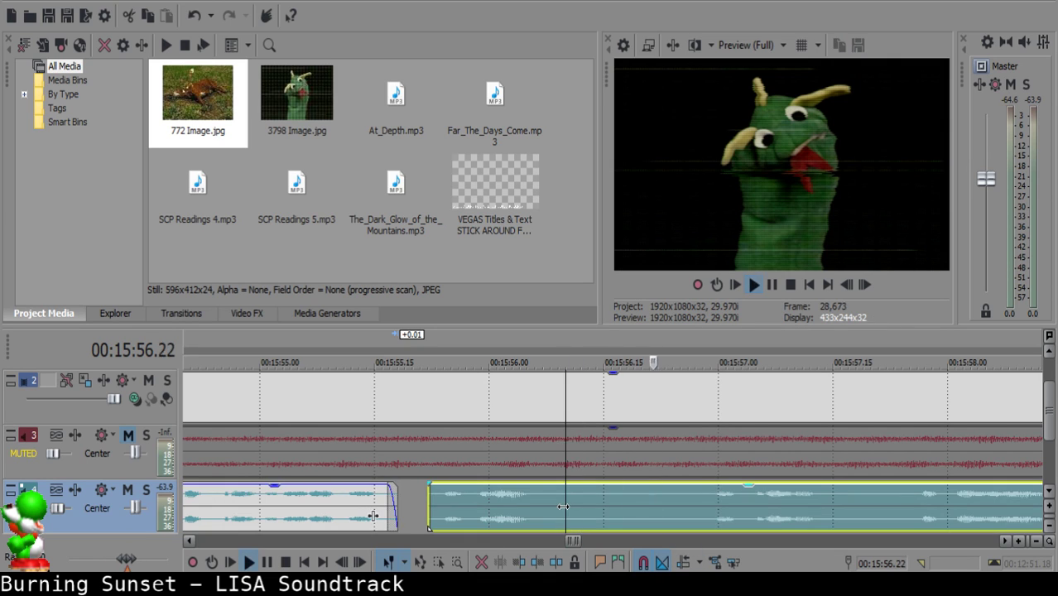
pyautogui.press('s')
pyautogui.click(701, 500)
pyautogui.press('space')
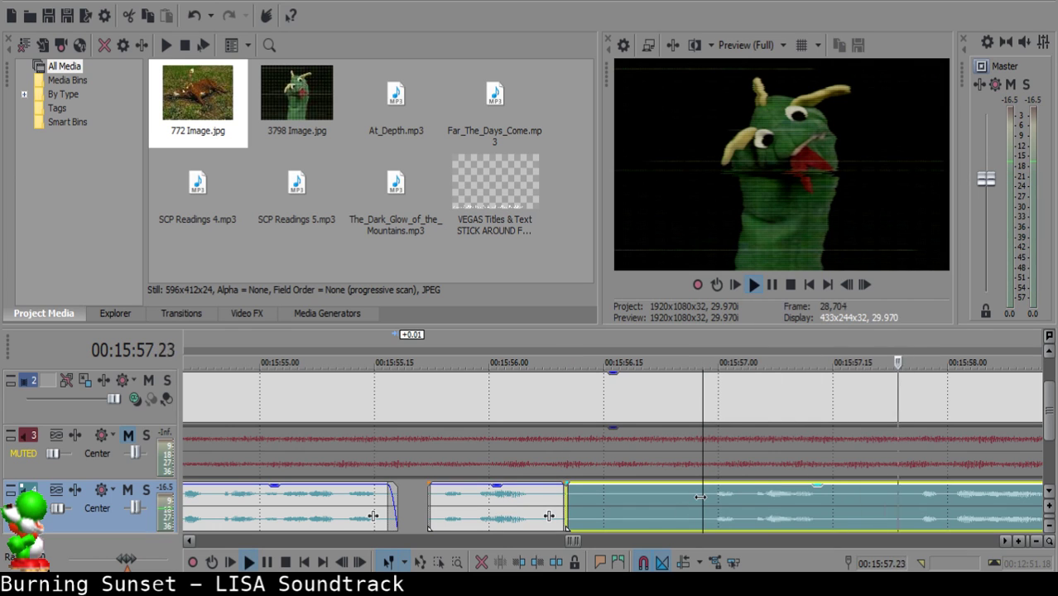
pyautogui.press('space')
pyautogui.press('s')
pyautogui.click(617, 505)
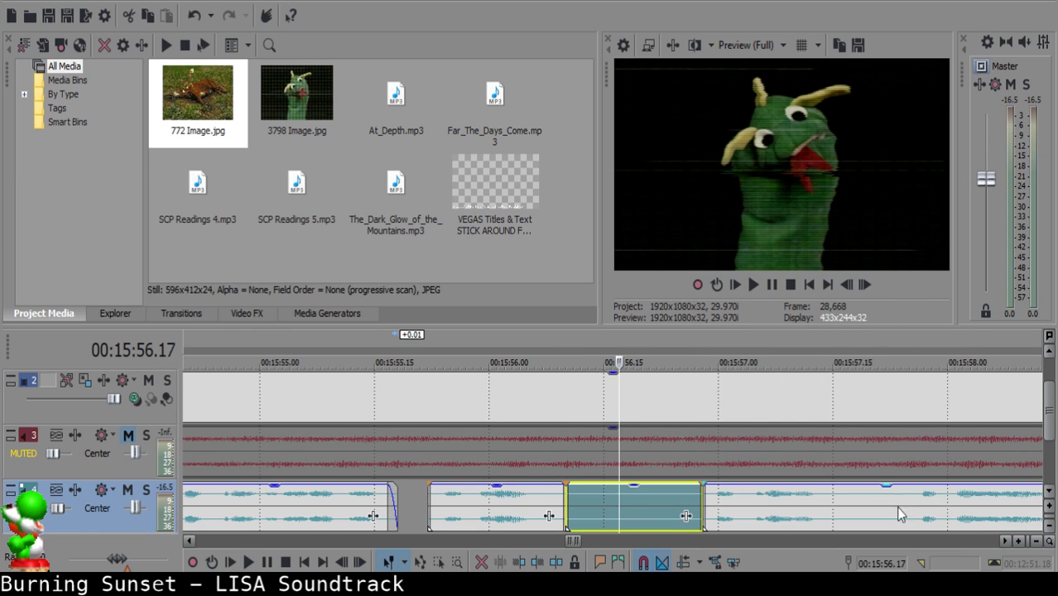
pyautogui.press('Delete')
# Move the remaining narration earlier to about 00:15:56.19 and play from the preceding clip across the gap.
pyautogui.moveTo(875, 514); pyautogui.dragTo(791, 498)
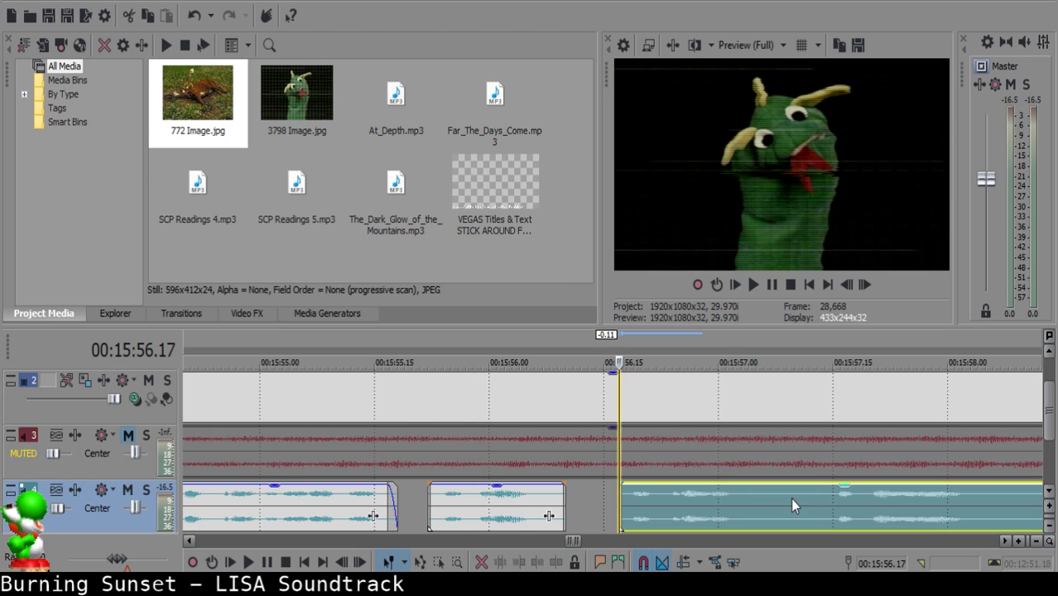
pyautogui.click(506, 510)
pyautogui.moveTo(631, 502); pyautogui.dragTo(642, 513)
pyautogui.click(457, 518)
pyautogui.press('space')
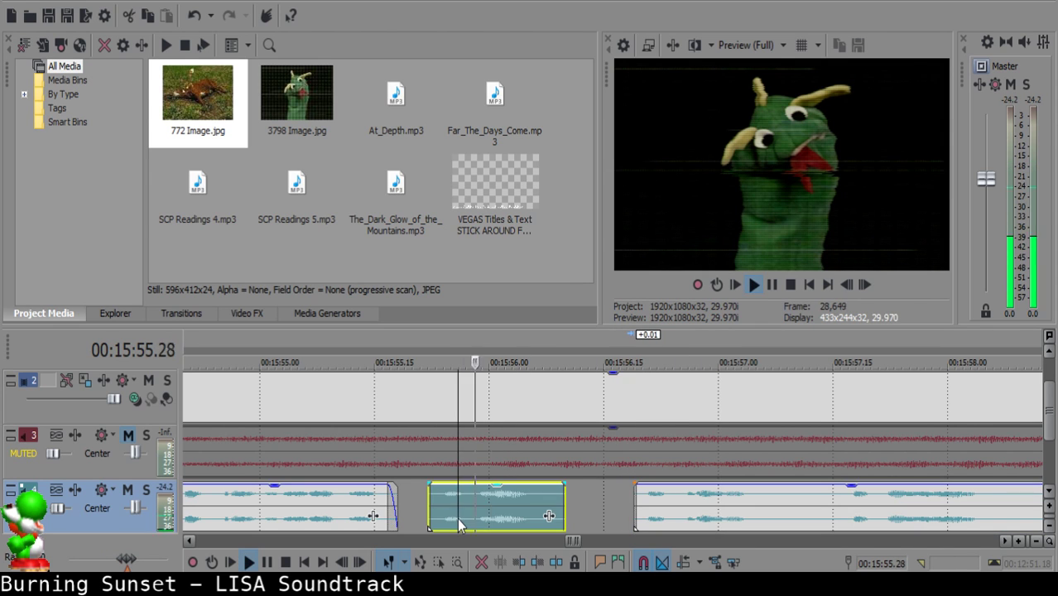
pyautogui.click(642, 497)
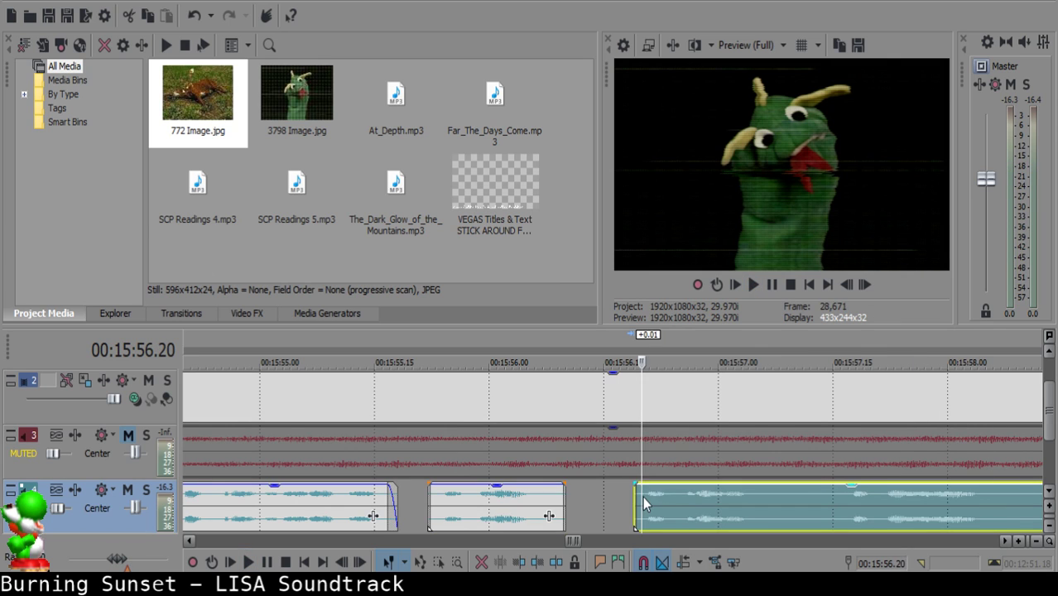
# Listen to the narration around 00:15:58 and split it at 00:15:57.10.
pyautogui.click(907, 506)
pyautogui.scroll(-3, 908, 506)
pyautogui.press('space')
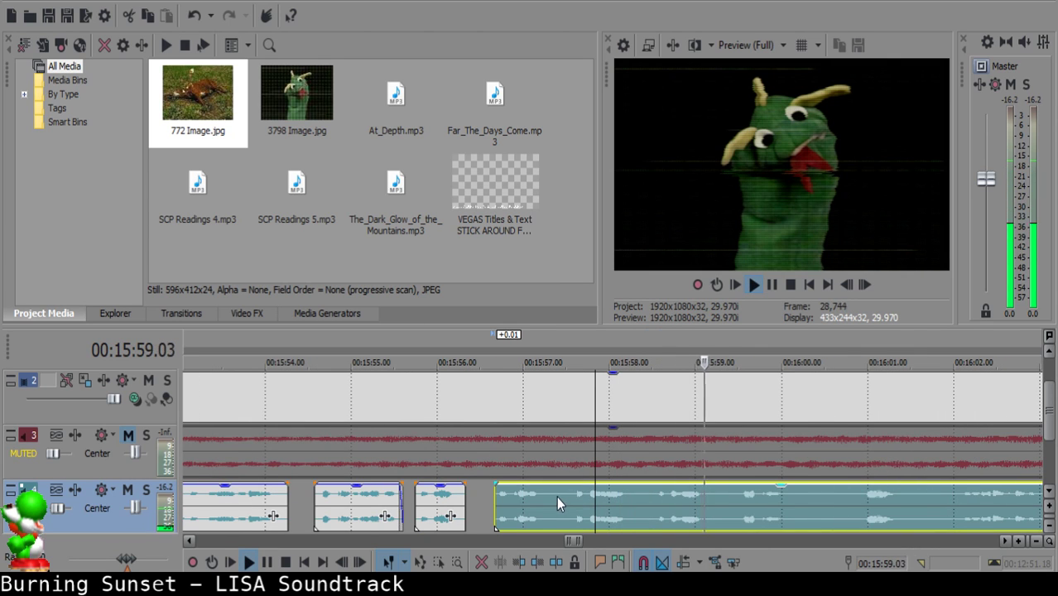
pyautogui.click(553, 498)
pyautogui.press('space')
pyautogui.press('s')
# Split the narration again at 00:15:58.13 and delete the section from 00:15:57.10 to that cut.
pyautogui.click(647, 501)
pyautogui.press('space')
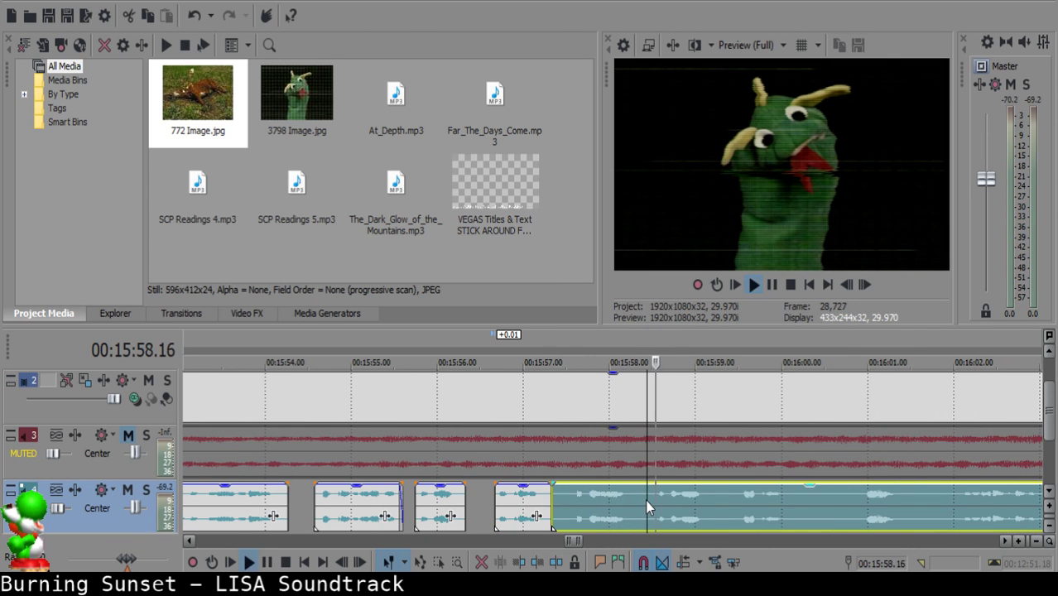
pyautogui.press('space')
pyautogui.press('s')
pyautogui.click(615, 504)
pyautogui.press('Delete')
# Move the remaining narration earlier so it butts against the clip ending at 00:15:57.10, and play across the join.
pyautogui.moveTo(671, 505); pyautogui.dragTo(582, 499)
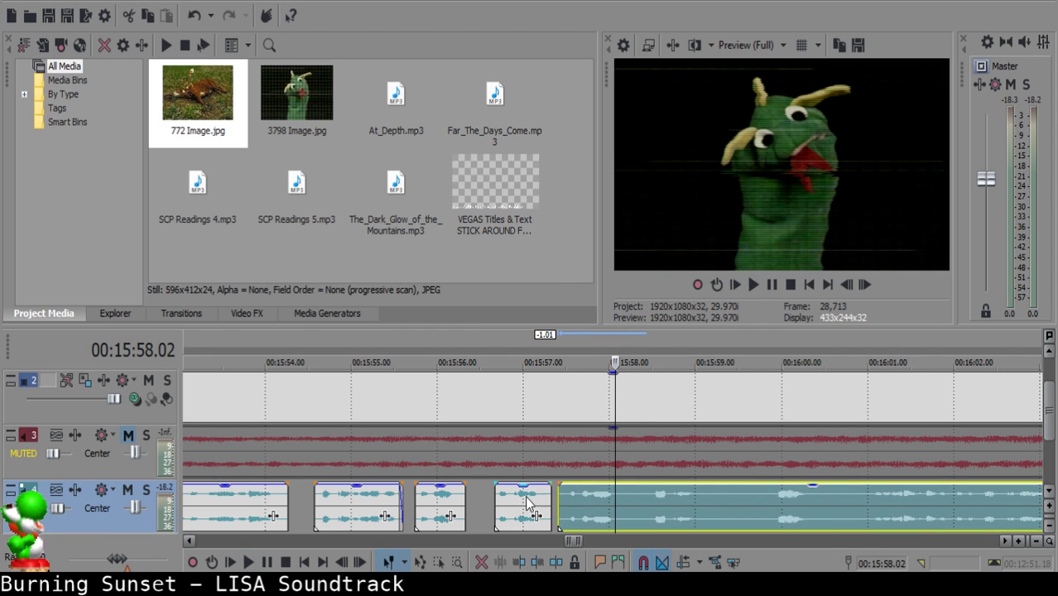
pyautogui.click(530, 497)
pyautogui.press('space')
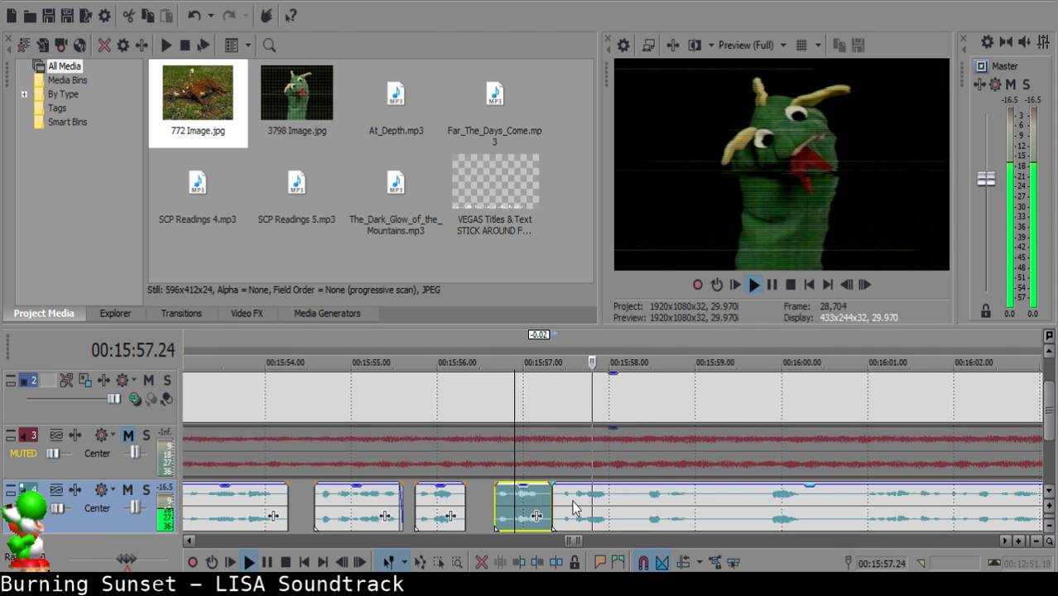
# Cut out the three frames of narration between 00:15:58.04 and 00:15:58.07.
pyautogui.scroll(2, 577, 509)
pyautogui.click(611, 497)
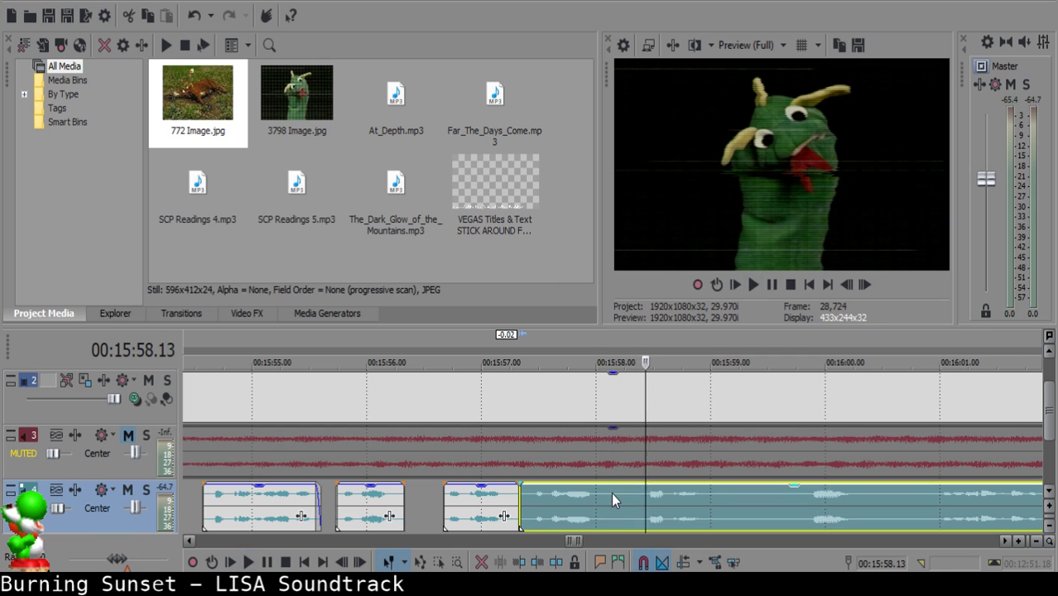
pyautogui.press('s')
pyautogui.click(623, 499)
pyautogui.press('s')
pyautogui.click(616, 503)
pyautogui.press('Delete')
# Move the remaining narration three frames earlier to close the gap at 00:15:58.04, and play from 00:15:57.19.
pyautogui.moveTo(691, 507); pyautogui.dragTo(677, 504)
pyautogui.click(556, 500)
pyautogui.press('space')
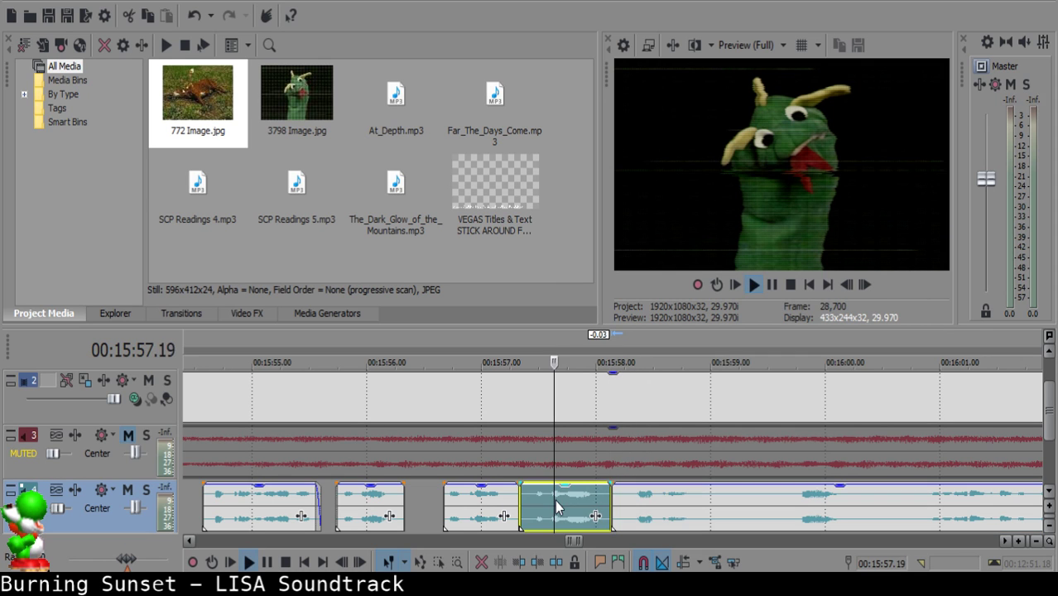
pyautogui.click(624, 495)
pyautogui.press('space')
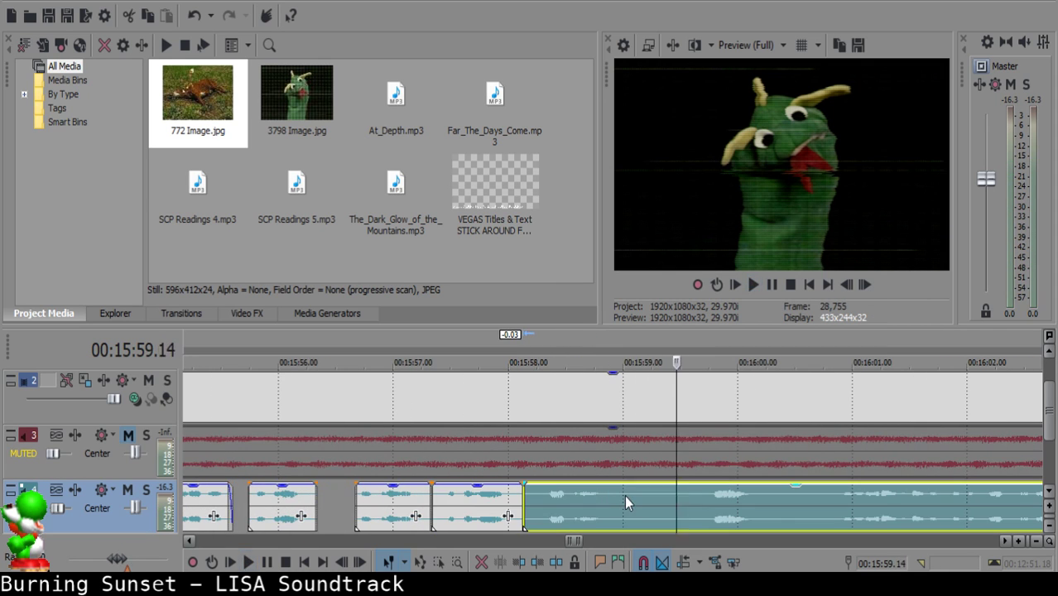
# Play from 00:15:59.01 and split the narration there.
pyautogui.click(626, 495)
pyautogui.press('space')
pyautogui.press('space')
pyautogui.press('s')
# Locate where speech resumes, split the narration at 00:15:59.18, and delete the section from 00:15:59.01 to that cut.
pyautogui.click(709, 506)
pyautogui.press('space')
pyautogui.press('space')
pyautogui.click(698, 497)
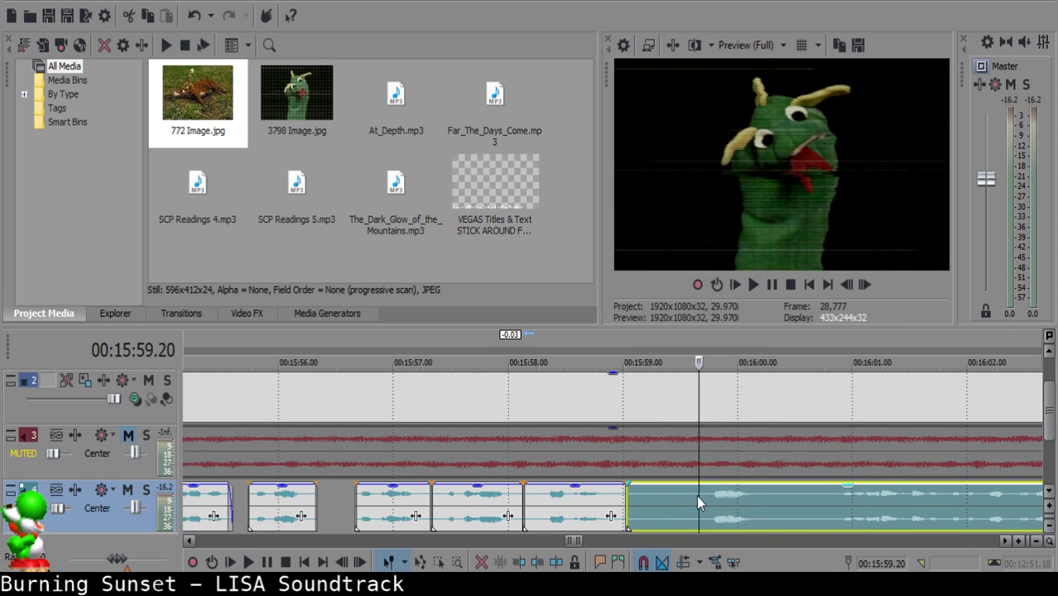
pyautogui.press('space')
pyautogui.click(692, 493)
pyautogui.press('space')
pyautogui.press('s')
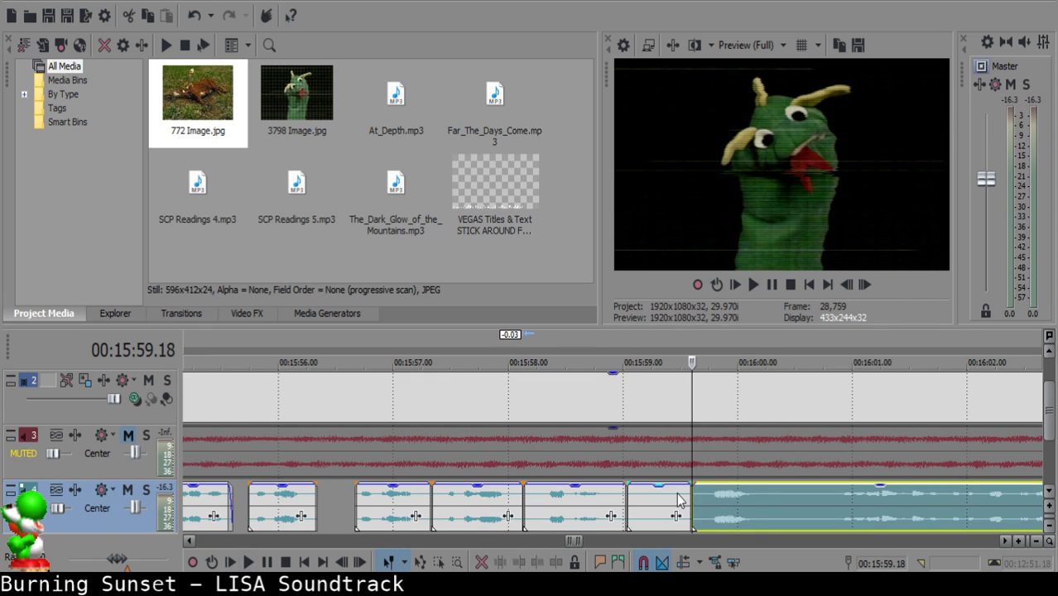
pyautogui.click(673, 497)
pyautogui.press('Delete')
# Move the remaining narration five frames earlier to about 00:15:59.13 and play across the gap from 00:15:58.07.
pyautogui.moveTo(717, 505); pyautogui.dragTo(699, 502)
pyautogui.click(532, 501)
pyautogui.press('space')
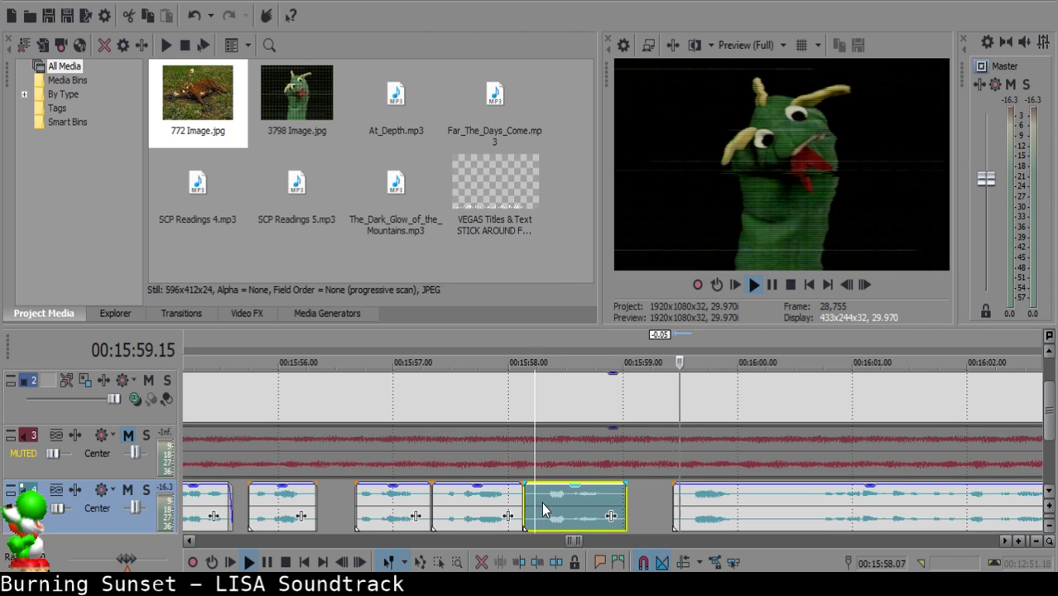
pyautogui.click(665, 502)
pyautogui.hscroll(3, 683, 502)
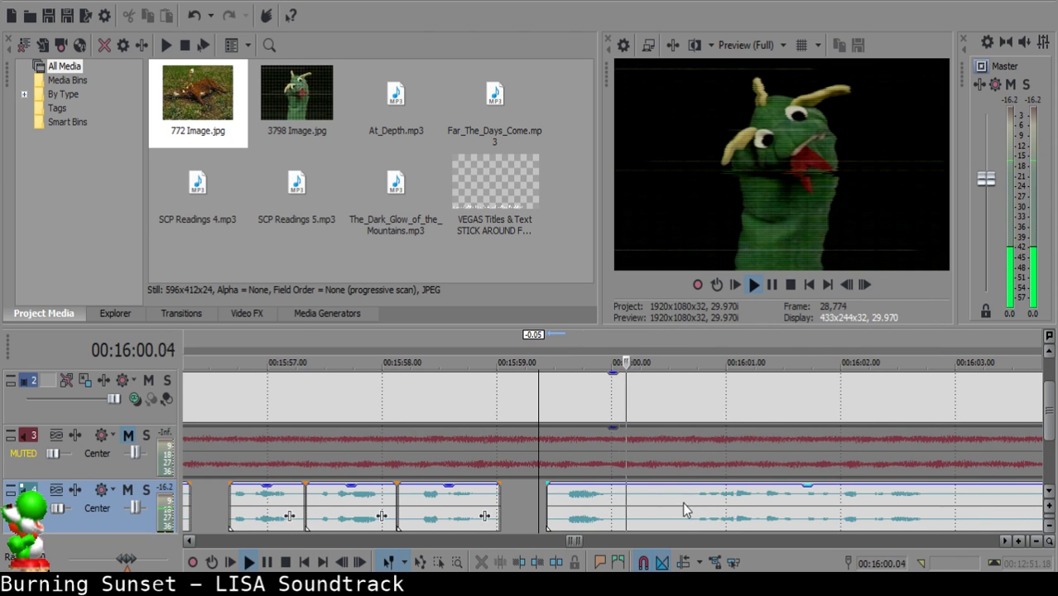
pyautogui.click(628, 503)
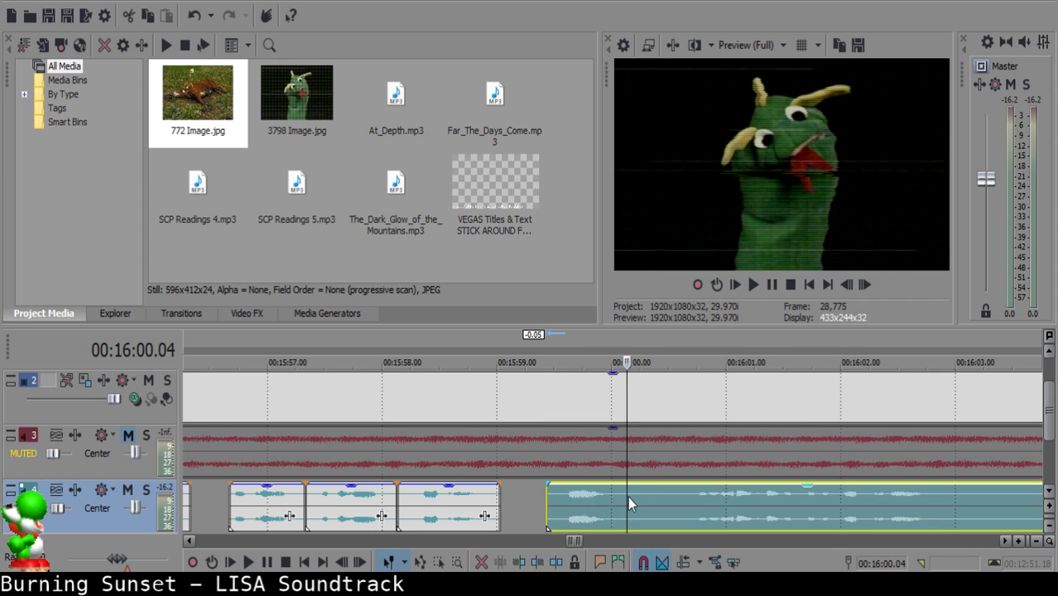
# Play the uncut narration further along the timeline, from 00:16:43.09.
pyautogui.click(749, 499)
pyautogui.scroll(-10, 749, 499)
pyautogui.press('space')
pyautogui.click(717, 502)
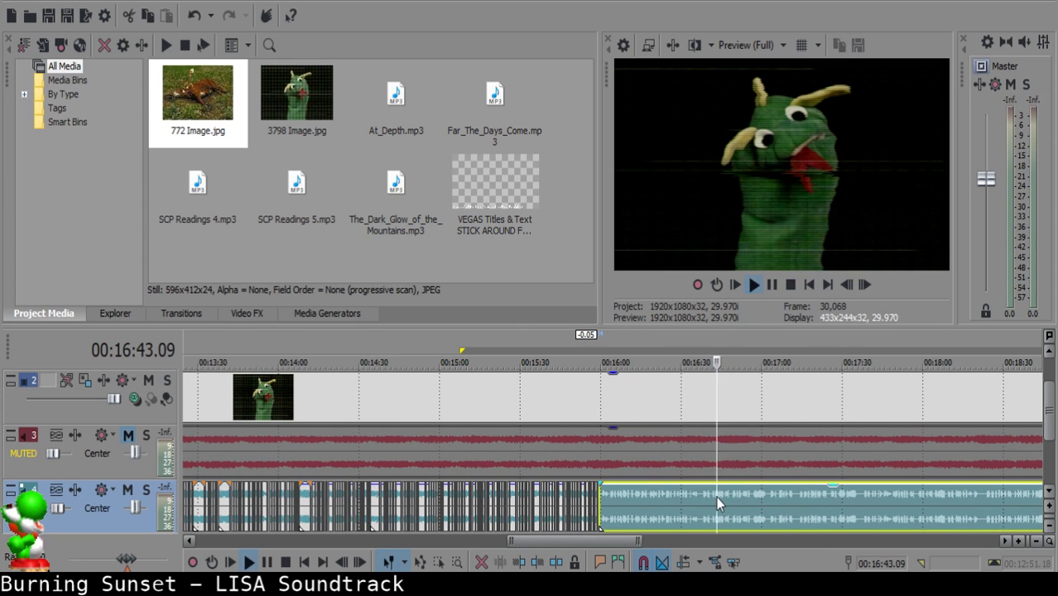
# Play the uncut narration further along the timeline, from 00:18:31.03.
pyautogui.scroll(-4, 717, 497)
pyautogui.click(699, 500)
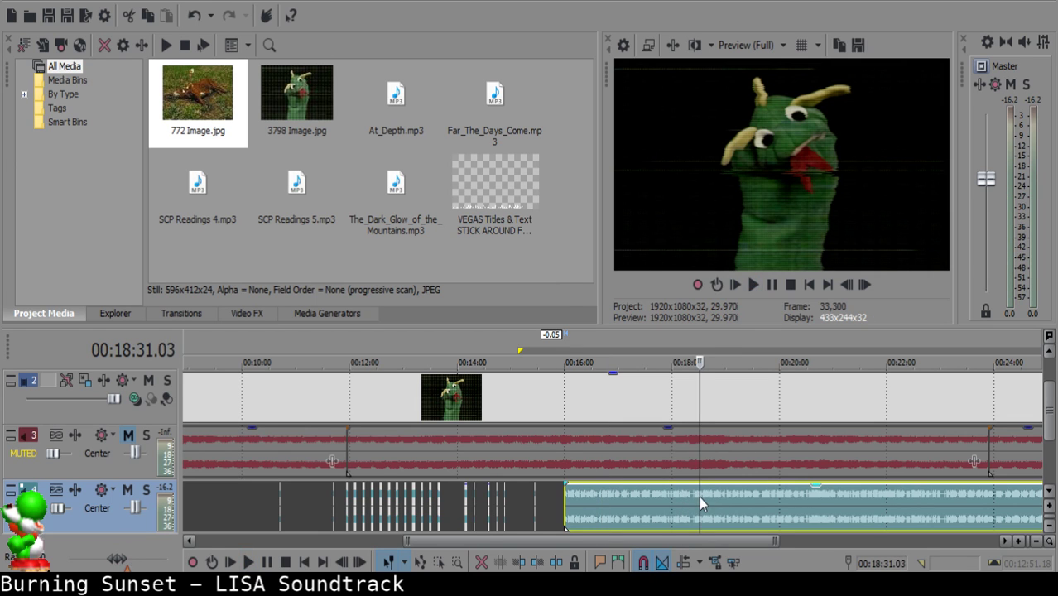
pyautogui.press('space')
pyautogui.scroll(5, 594, 508)
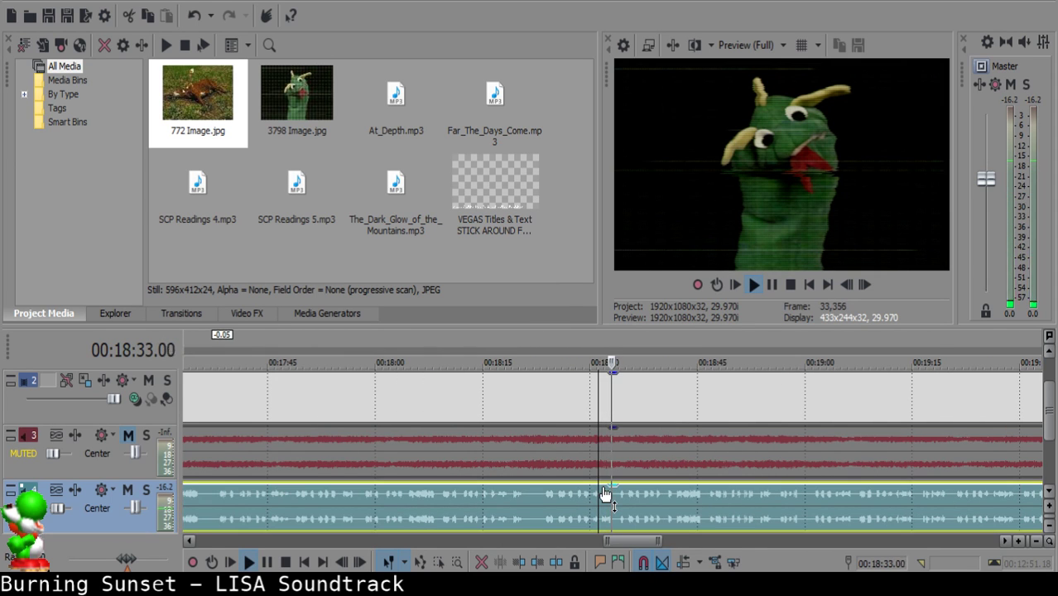
pyautogui.press('Return')
# Return to the latest narration cuts and play from the clip near 00:15:58 across the gap after it.
pyautogui.scroll(-5, 498, 534)
pyautogui.click(465, 502)
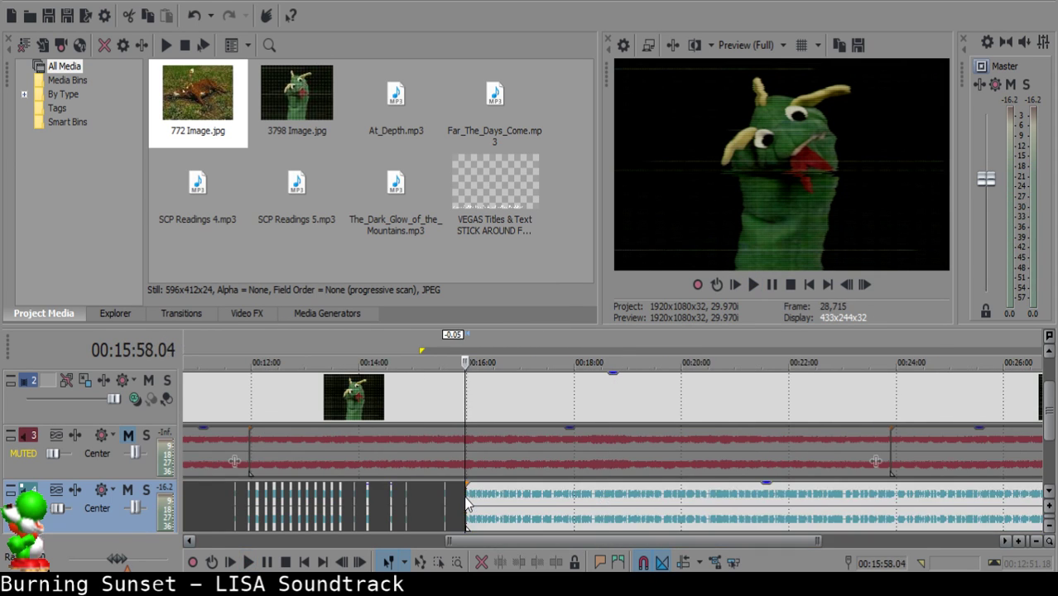
pyautogui.scroll(6, 591, 508)
pyautogui.click(540, 497)
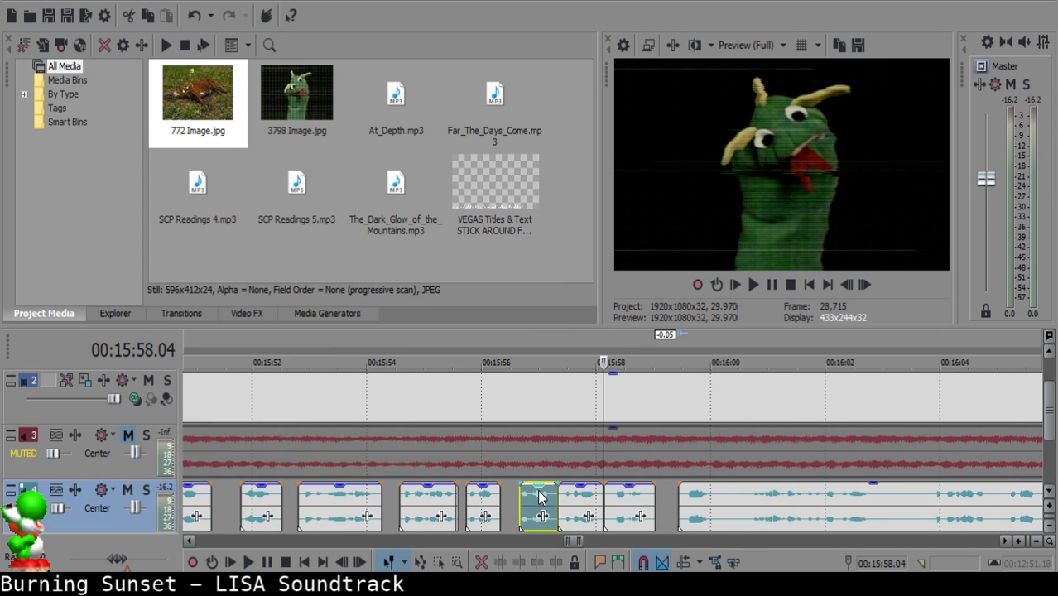
pyautogui.keyDown('shift'); pyautogui.click(615, 514); pyautogui.keyUp('shift')
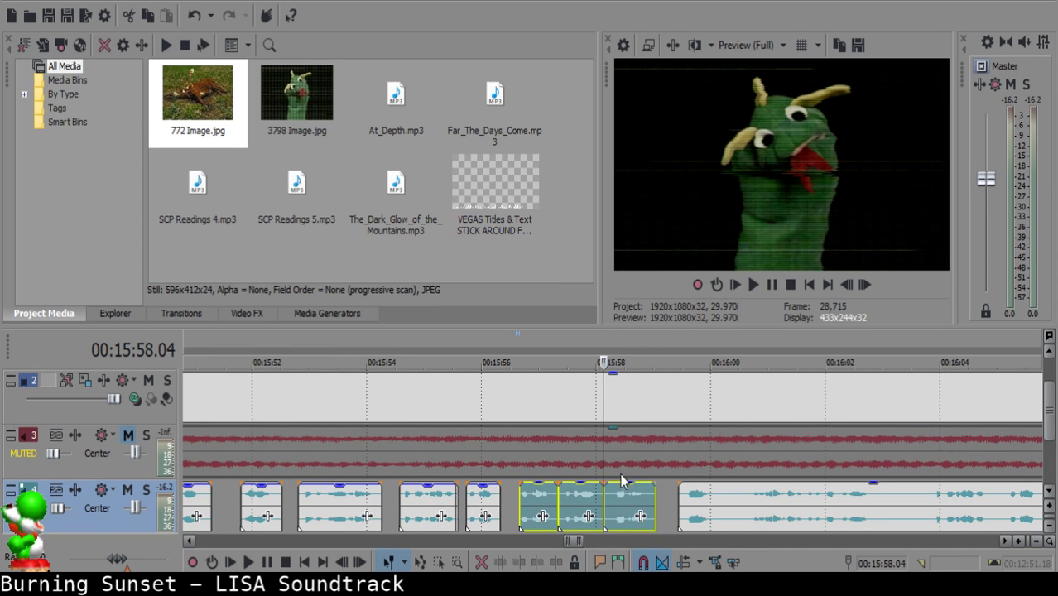
pyautogui.click(617, 500)
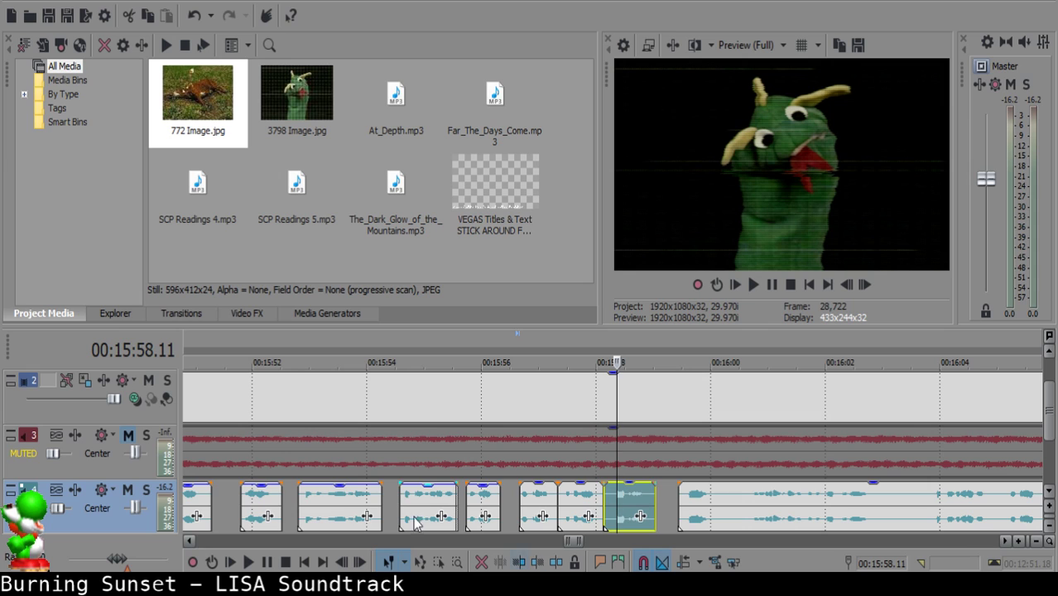
pyautogui.click(356, 505)
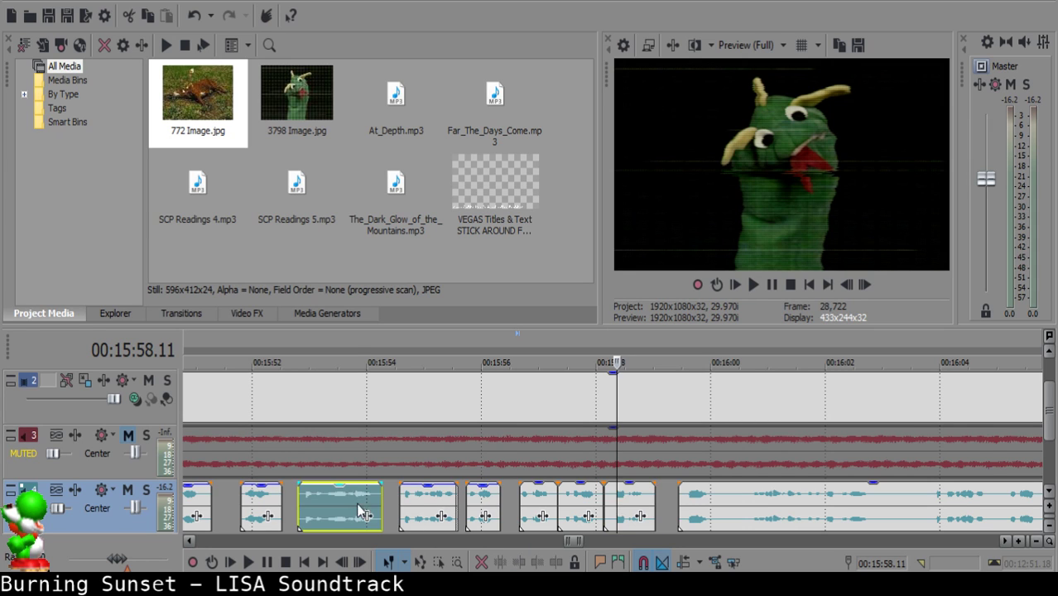
pyautogui.keyDown('shift'); pyautogui.click(479, 497); pyautogui.keyUp('shift')
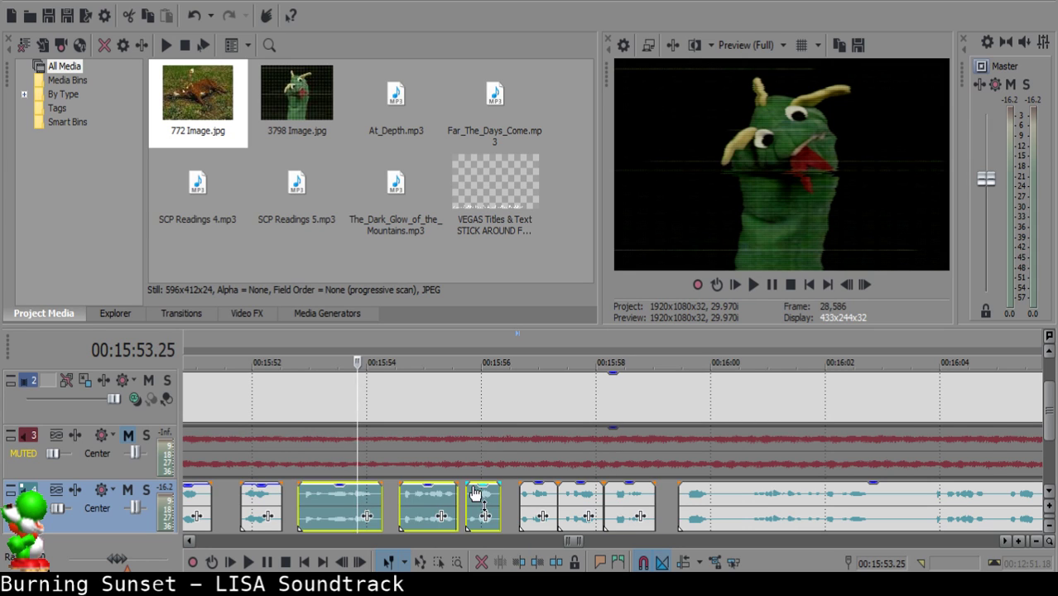
pyautogui.click(626, 507)
pyautogui.press('space')
pyautogui.scroll(-2, 630, 500)
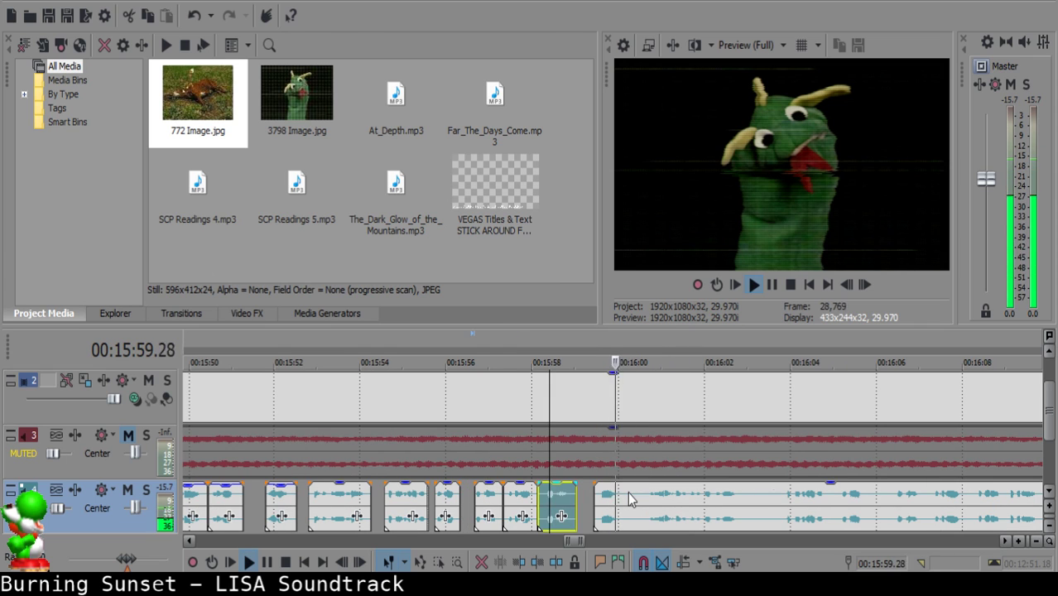
pyautogui.press('Return')
# Move the remaining narration one frame earlier to 00:15:59.12 and play across the gap from 00:15:58.12.
pyautogui.click(610, 499)
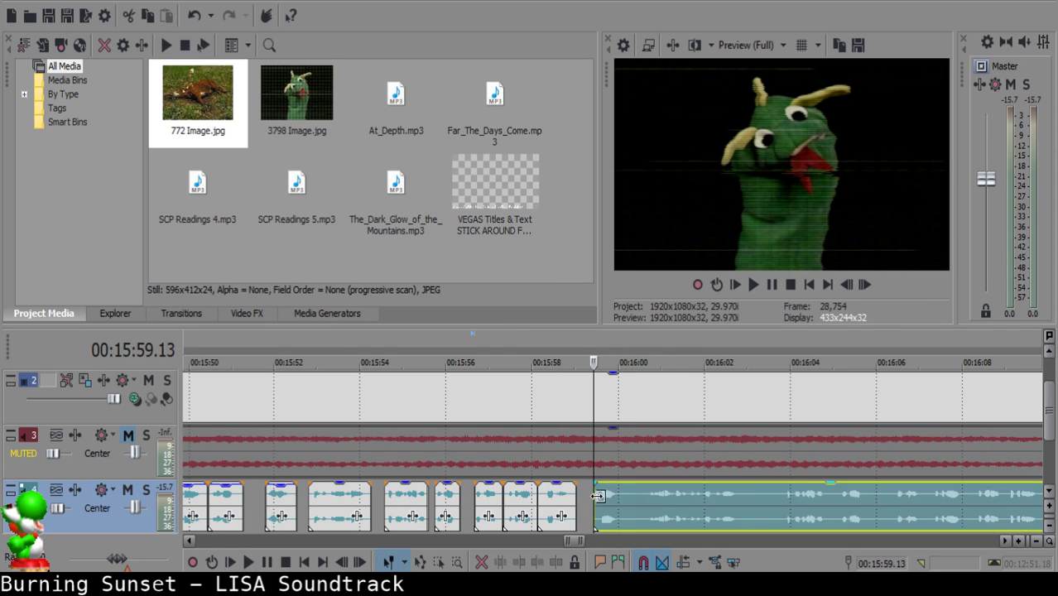
pyautogui.scroll(3, 611, 501)
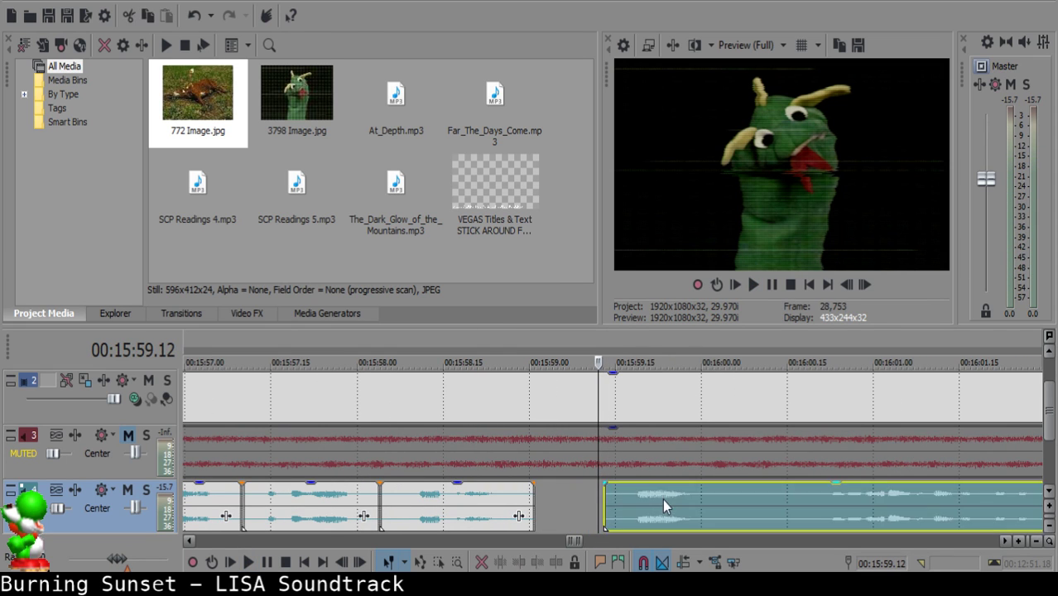
pyautogui.moveTo(662, 499); pyautogui.dragTo(653, 506)
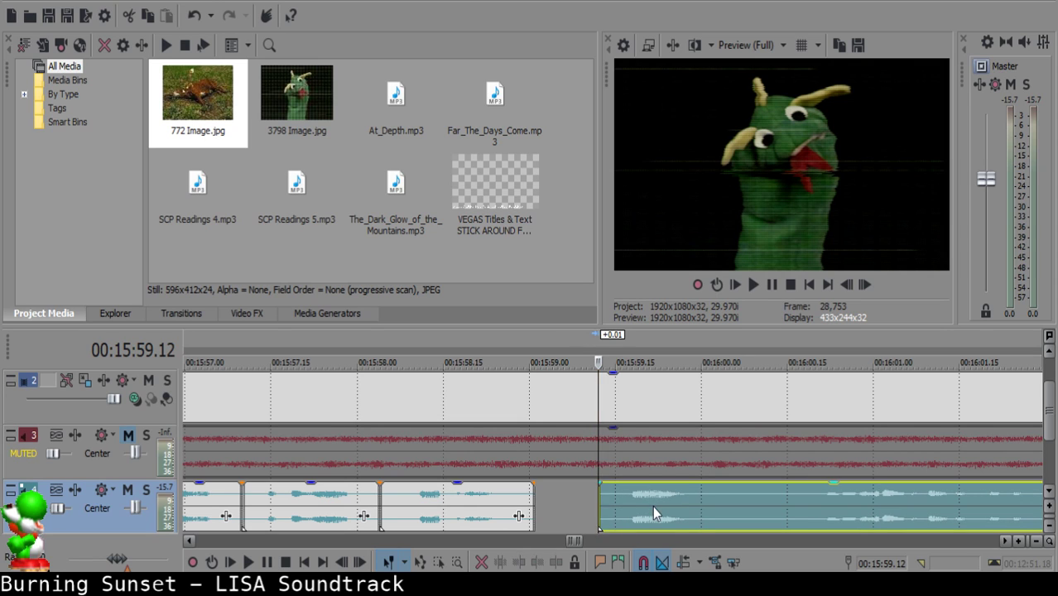
pyautogui.click(430, 507)
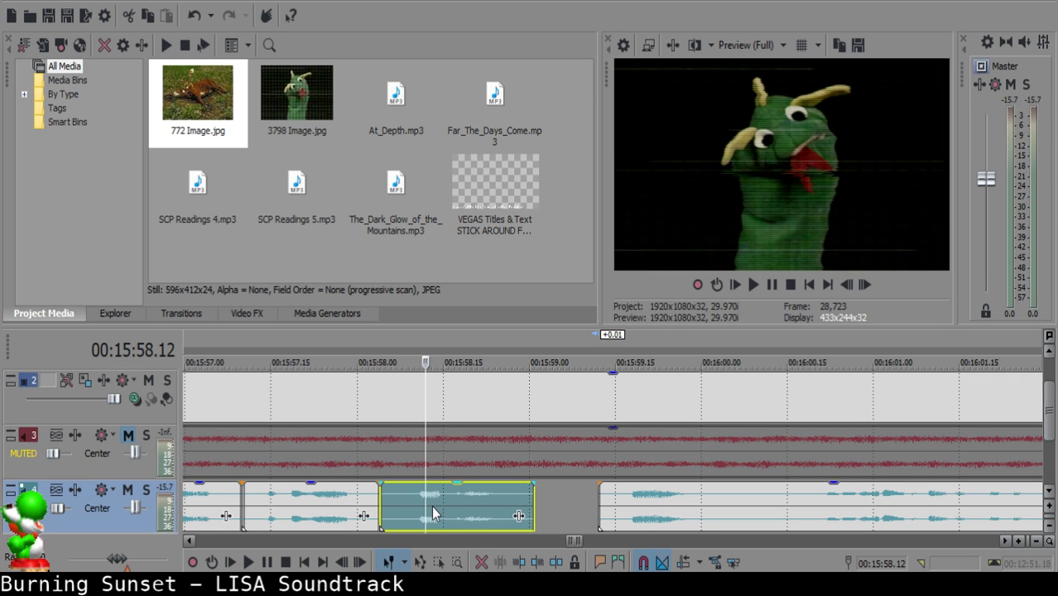
pyautogui.press('space')
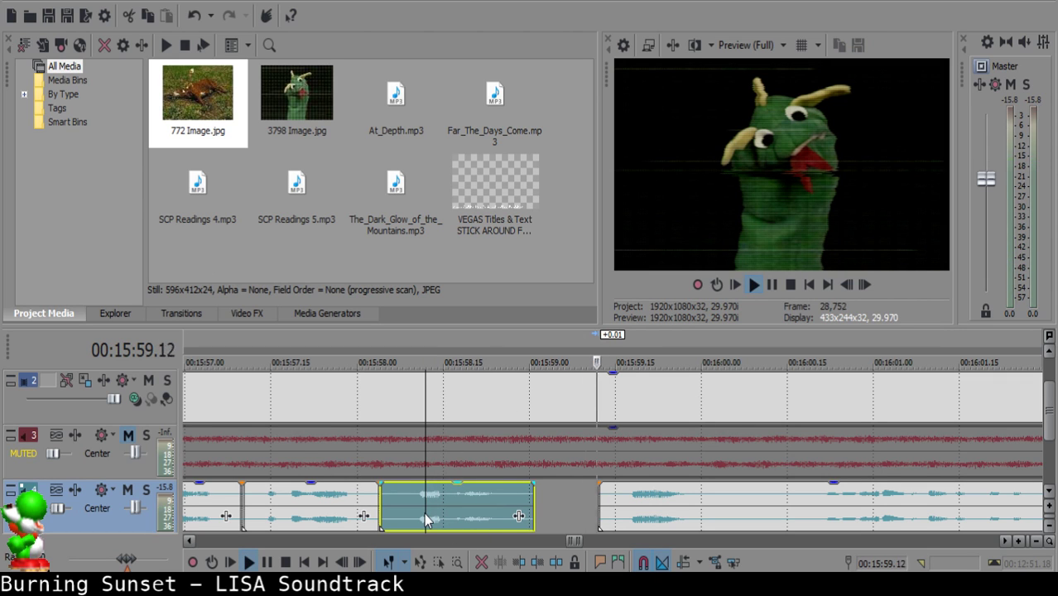
pyautogui.scroll(-1, 449, 504)
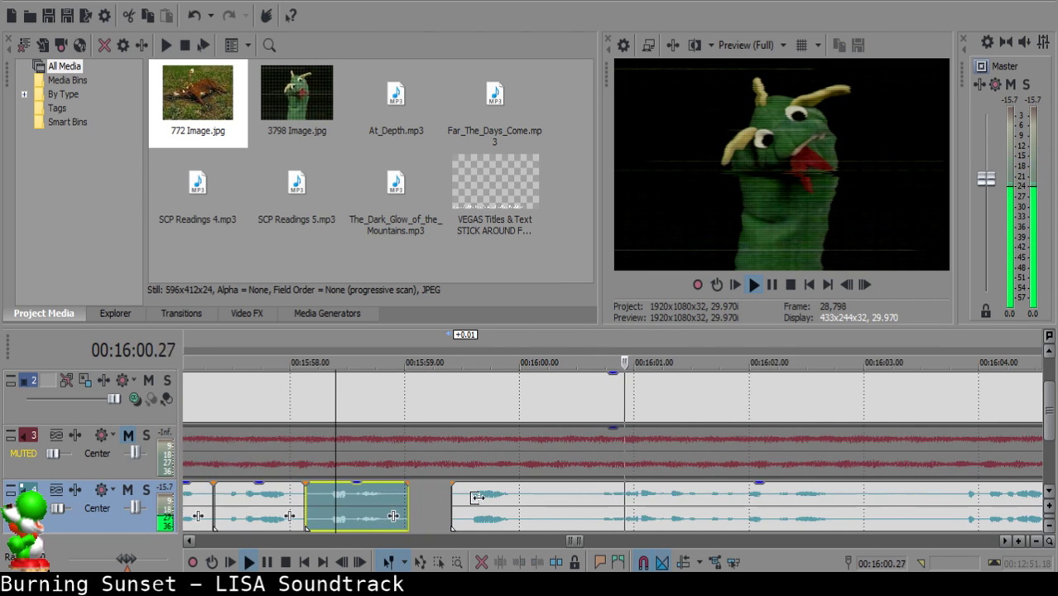
# Split the narration at 00:16:00.03 and about 00:16:00.08, and delete the section between the two cuts.
pyautogui.click(524, 498)
pyautogui.click(532, 499)
pyautogui.press('space')
pyautogui.click(530, 499)
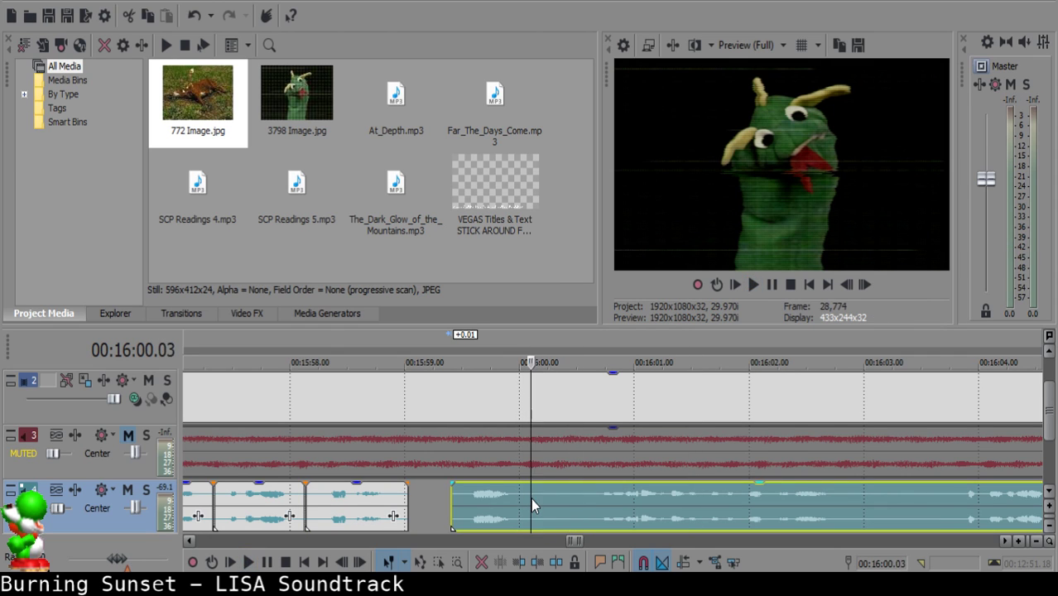
pyautogui.press('space')
pyautogui.press('space')
pyautogui.press('s')
pyautogui.press('space')
pyautogui.press('space')
pyautogui.click(550, 499)
pyautogui.press('s')
pyautogui.click(539, 499)
pyautogui.press('Delete')
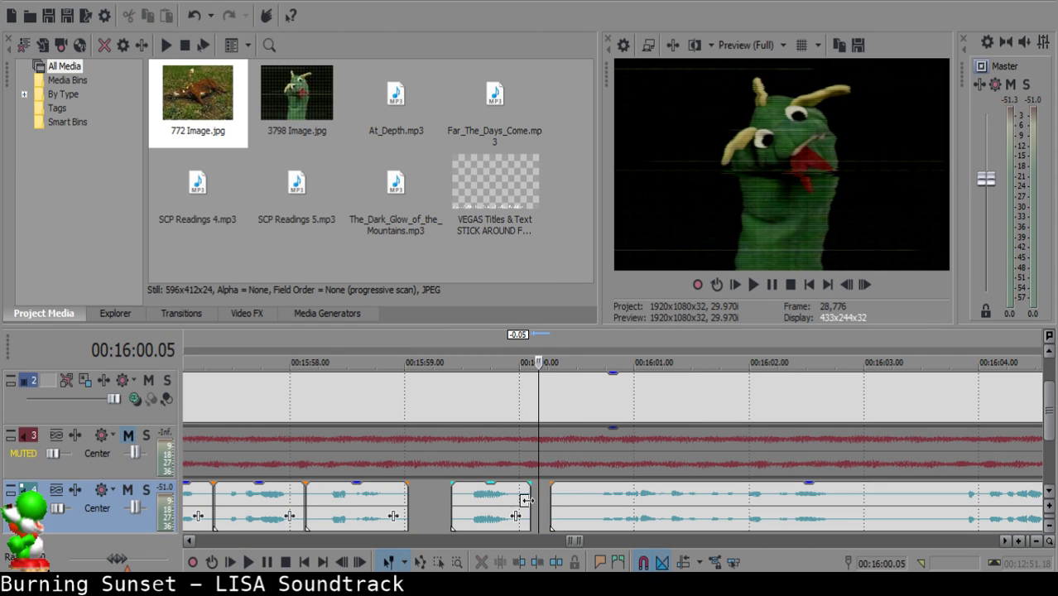
# Fade out the end of the short narration clip ending at 00:16:00.03 and play it from its start.
pyautogui.click(477, 501)
pyautogui.press('space')
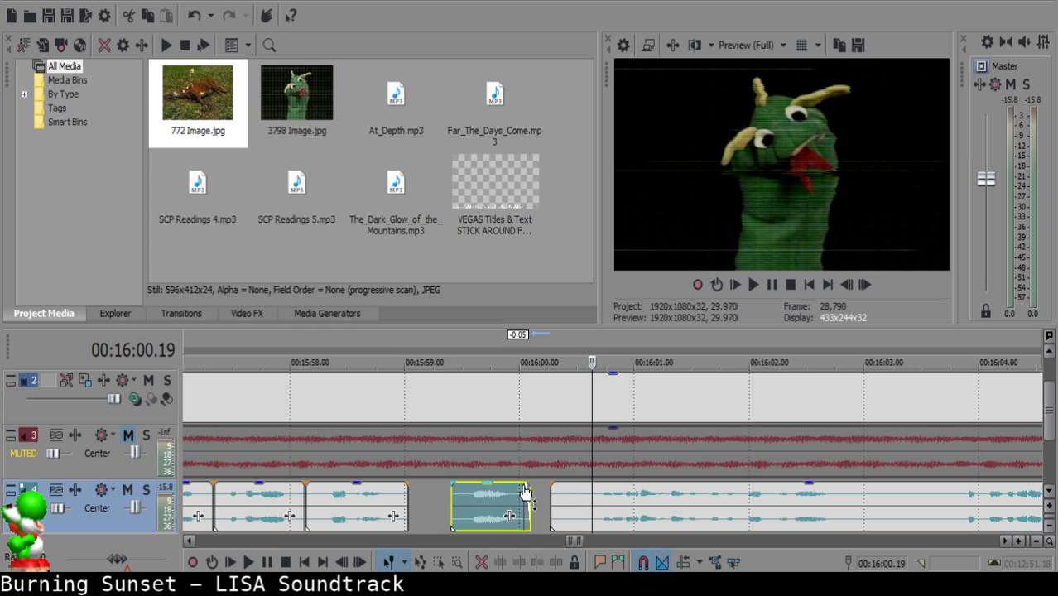
pyautogui.click(451, 490)
pyautogui.press('space')
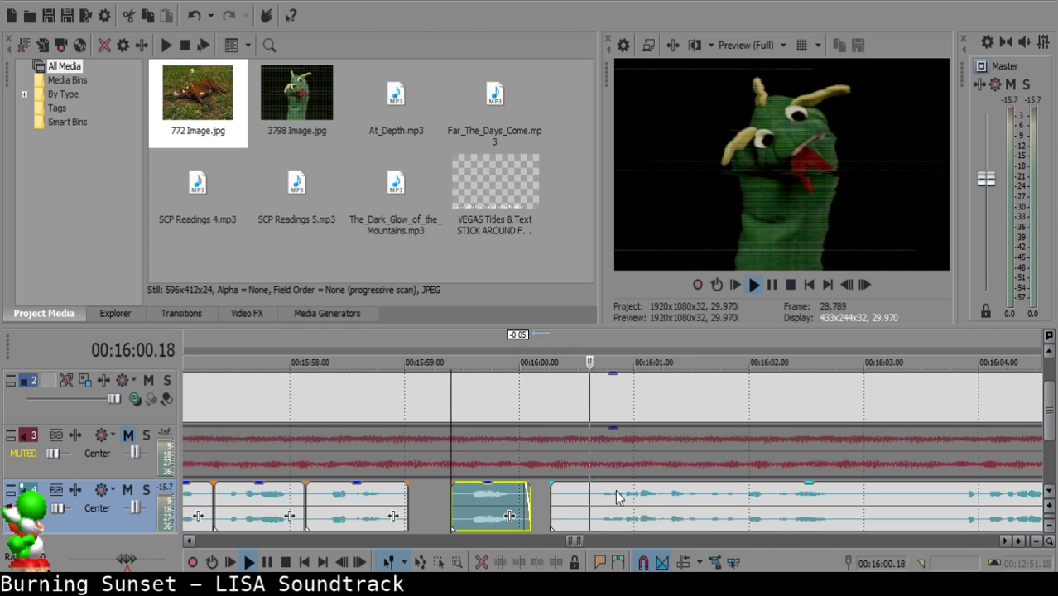
# Move the remaining narration earlier to about 00:16:00.03, against the faded short clip, and play across the join.
pyautogui.click(544, 490)
pyautogui.moveTo(561, 495); pyautogui.dragTo(558, 504)
pyautogui.click(485, 496)
pyautogui.click(480, 503)
pyautogui.press('space')
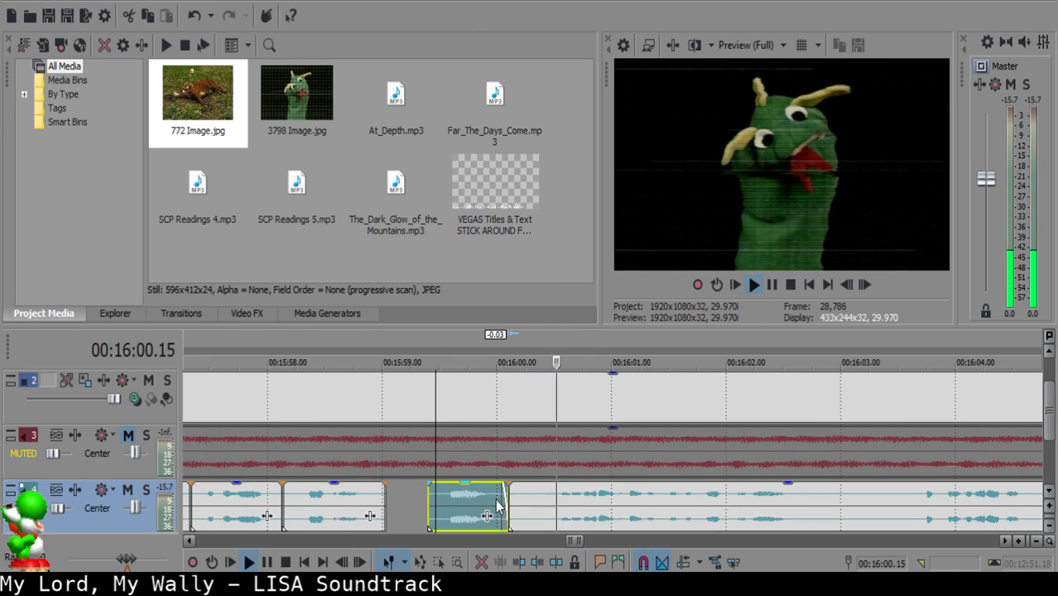
pyautogui.press('space')
# Split the narration at about 00:16:02.19 and at 00:16:03.17, and delete the pause between the two cuts.
pyautogui.click(622, 499)
pyautogui.press('s')
pyautogui.click(792, 490)
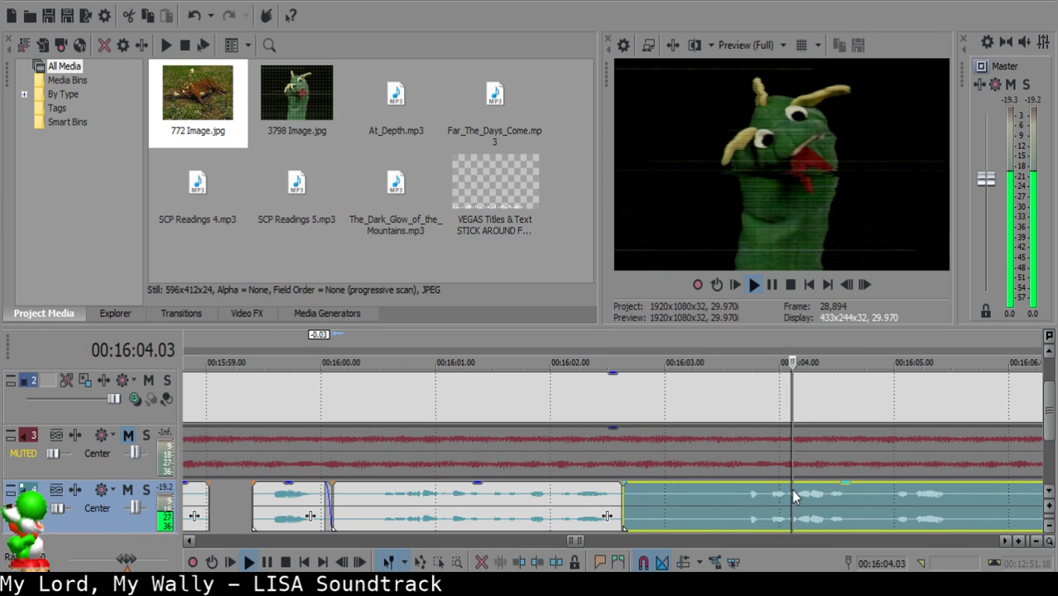
pyautogui.press('space')
pyautogui.press('space')
pyautogui.click(730, 500)
pyautogui.press('s')
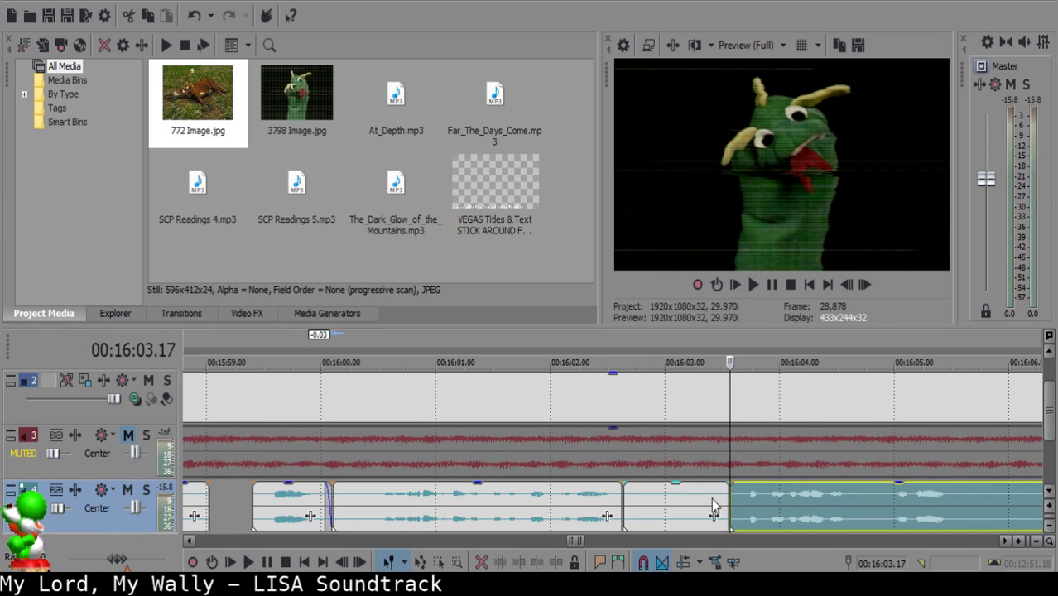
pyautogui.click(665, 495)
pyautogui.press('Delete')
# Move the remaining narration 17 frames earlier to 00:16:03.00 and play across the gap from 00:16:01.17.
pyautogui.moveTo(738, 513); pyautogui.dragTo(686, 499)
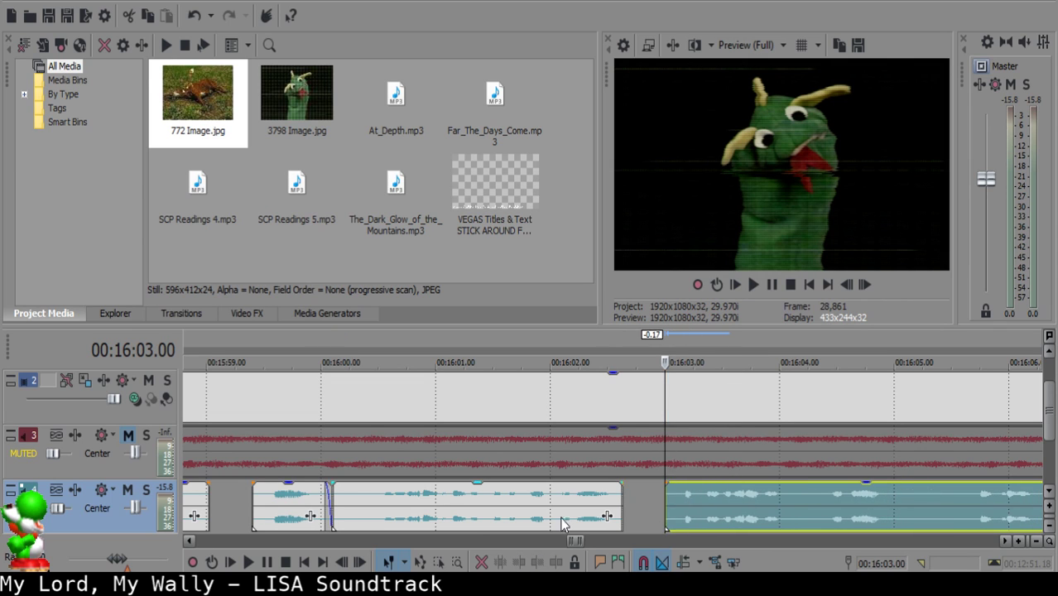
pyautogui.click(486, 530)
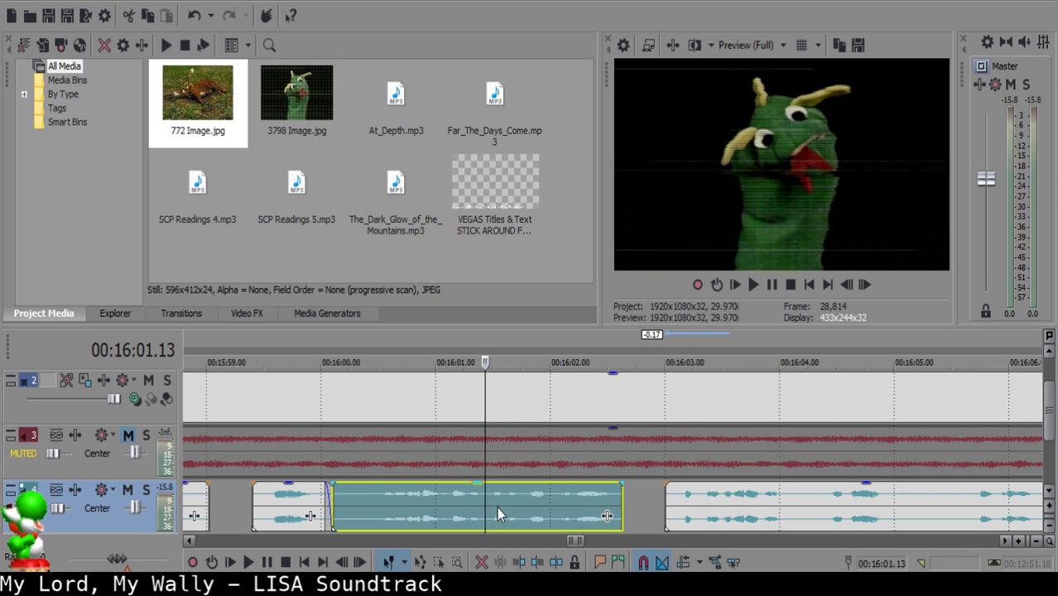
pyautogui.click(499, 504)
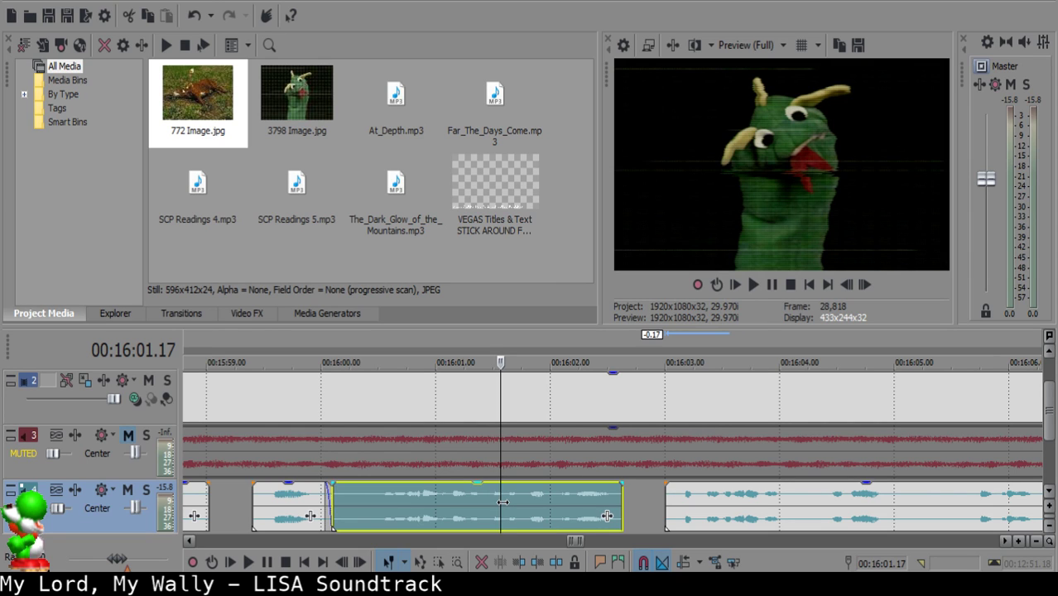
pyautogui.press('space')
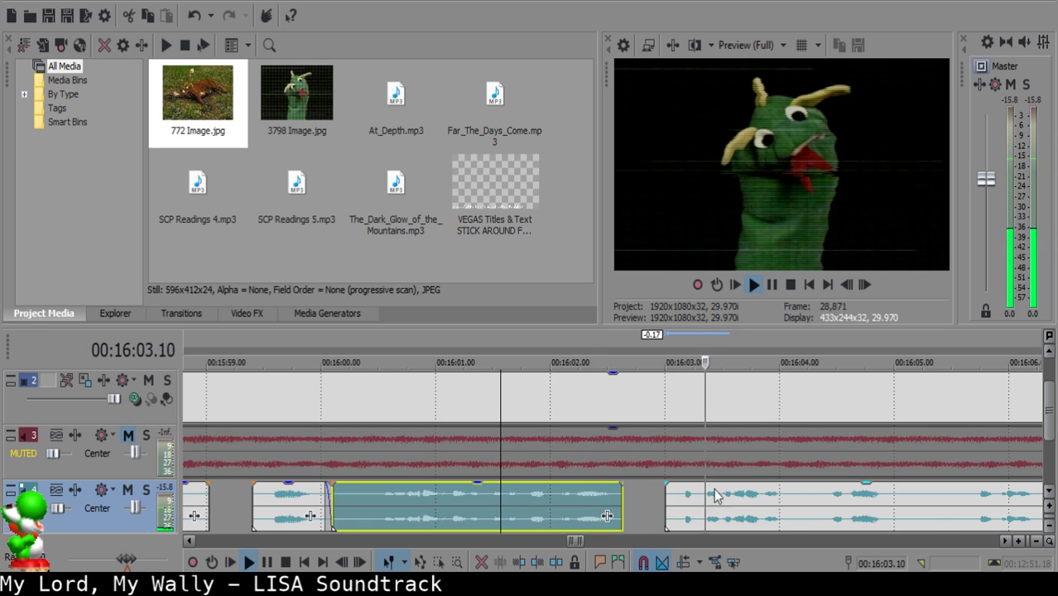
# Move the remaining narration one frame later to about 00:16:03.01 and replay the shortened gap.
pyautogui.click(515, 494)
pyautogui.press('space')
pyautogui.scroll(1, 515, 494)
pyautogui.press('space')
pyautogui.moveTo(529, 495); pyautogui.dragTo(610, 499)
pyautogui.press('space')
pyautogui.click(603, 492)
pyautogui.click(498, 518)
pyautogui.press('space')
pyautogui.scroll(-3, 585, 517)
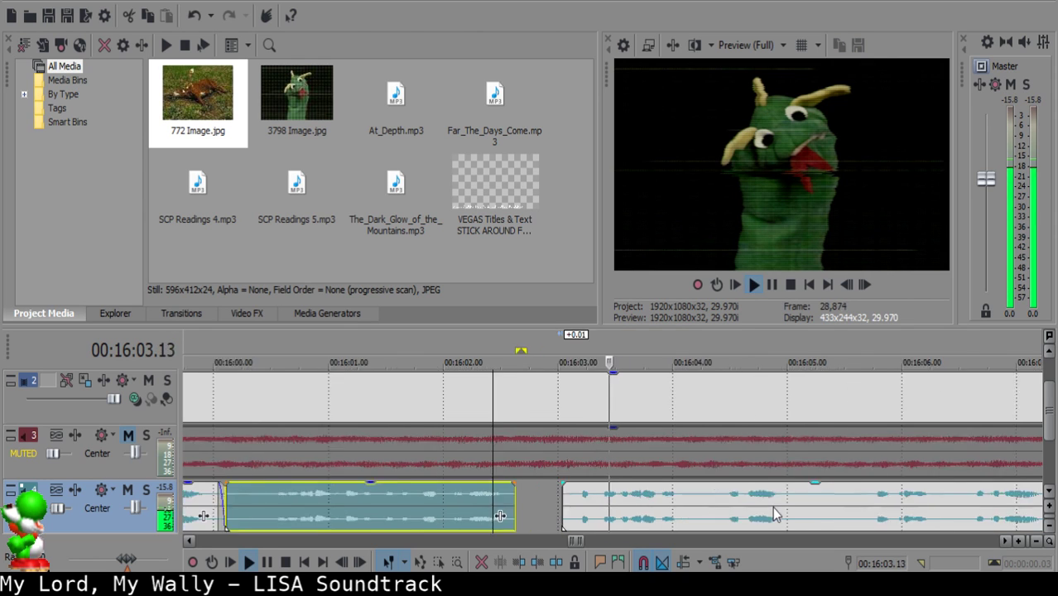
# Split the narration at 00:16:04.04 and about 00:16:04.08, and delete the section between the two cuts.
pyautogui.click(634, 490)
pyautogui.press('space')
pyautogui.press('s')
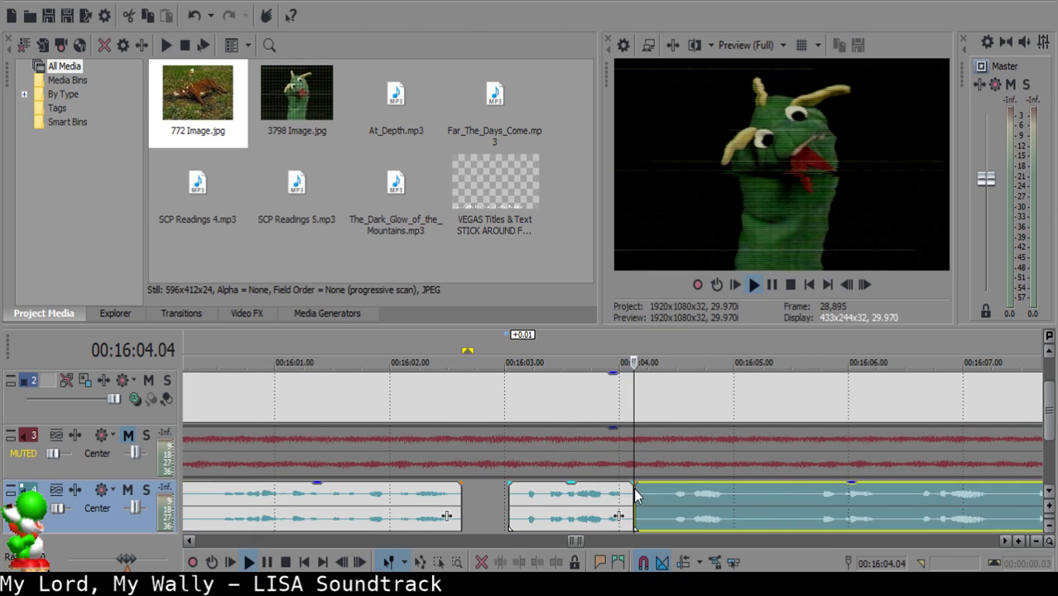
pyautogui.click(650, 491)
pyautogui.press('s')
pyautogui.click(638, 489)
pyautogui.press('Delete')
# Fade out the end of the narration clip before the 00:16:04.04 cut and play its ending.
pyautogui.click(596, 502)
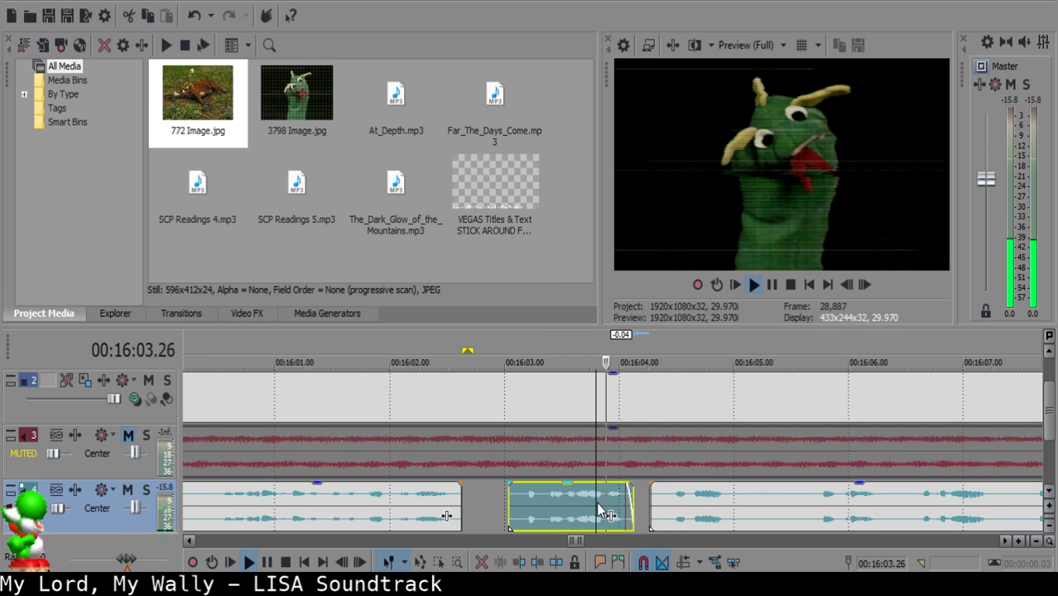
pyautogui.press('space')
pyautogui.press('Return')
# Move the remaining narration three frames earlier to about 00:16:04.05 and play across the join from 00:16:03.17.
pyautogui.moveTo(633, 508); pyautogui.dragTo(643, 502)
pyautogui.click(599, 501)
pyautogui.press('space')
pyautogui.press('Return')
pyautogui.click(642, 502)
pyautogui.click(569, 502)
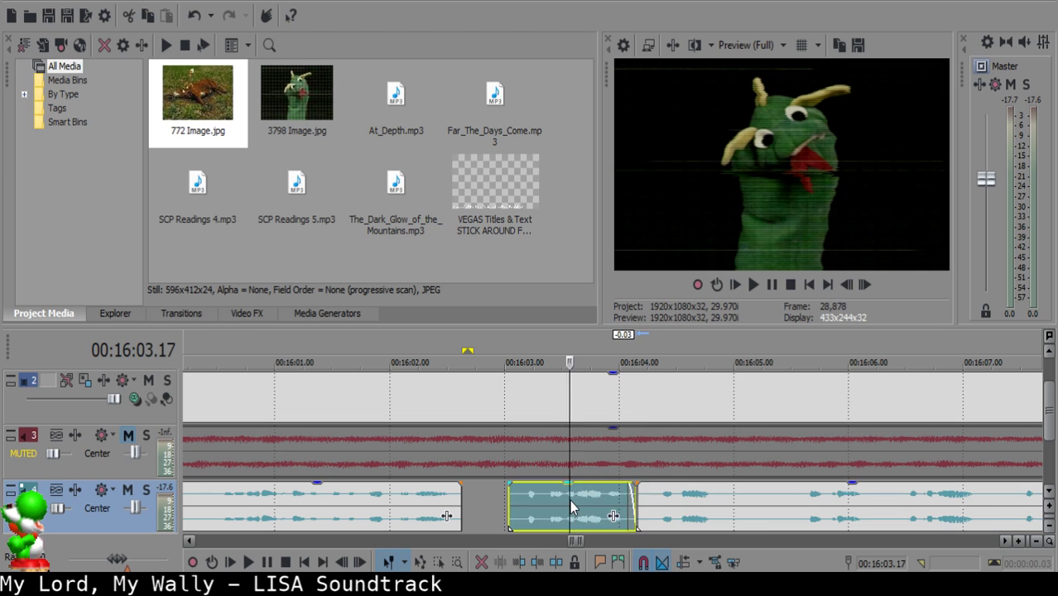
pyautogui.press('space')
pyautogui.scroll(2, 579, 499)
pyautogui.press('Return')
# Trim the remaining narration's start to about 00:16:04.08, move it two frames earlier, and play across the gap.
pyautogui.click(528, 497)
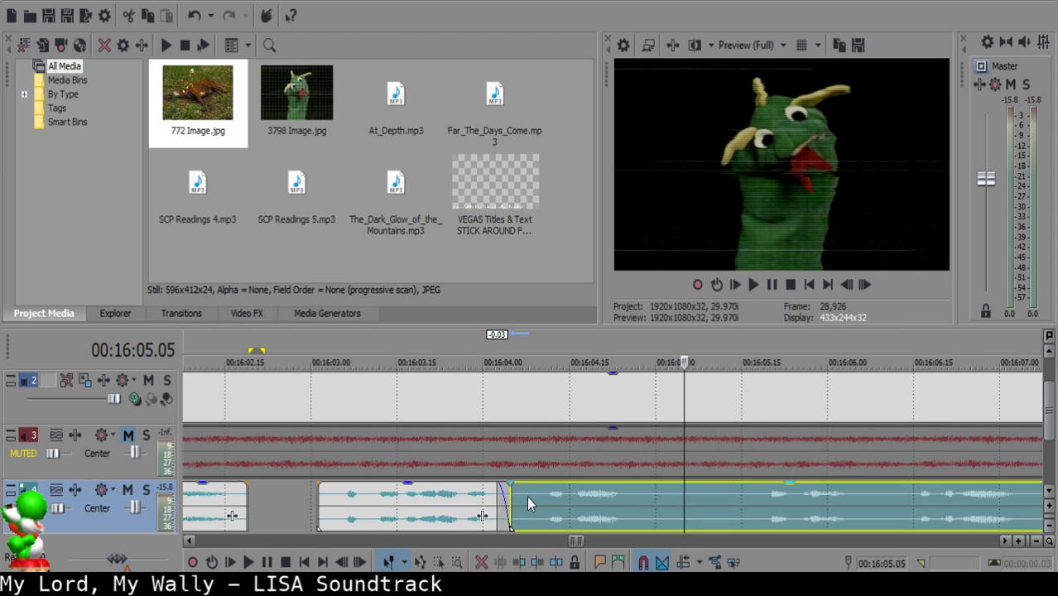
pyautogui.press('s')
pyautogui.click(519, 500)
pyautogui.press('Delete')
pyautogui.moveTo(584, 505); pyautogui.dragTo(573, 505)
pyautogui.click(434, 497)
pyautogui.press('space')
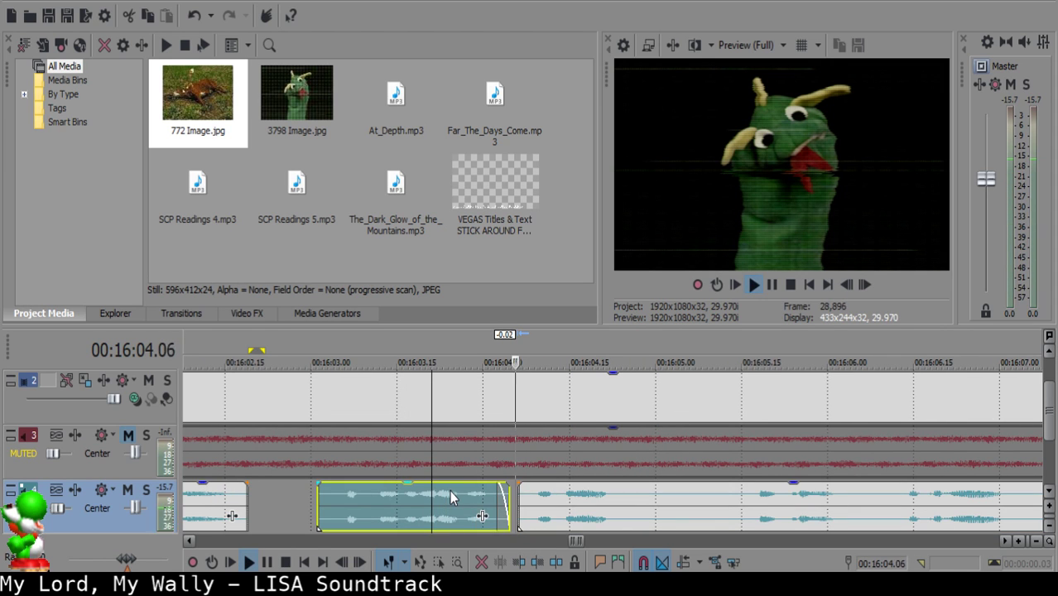
# Split the narration at about 00:16:04.28 and play the following speech from 00:16:05.15.
pyautogui.click(643, 501)
pyautogui.press('s')
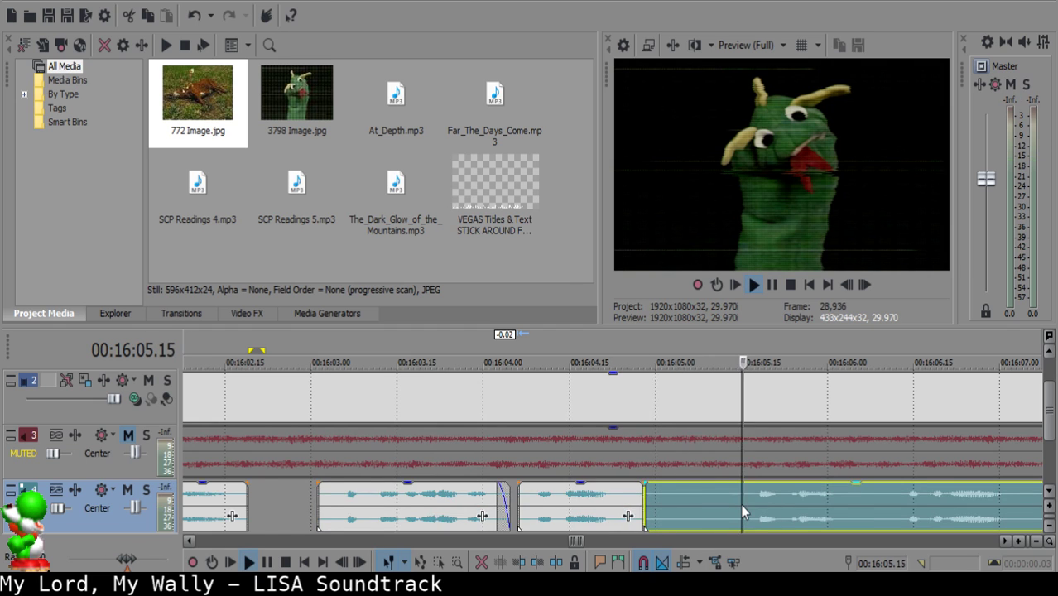
pyautogui.scroll(-3, 736, 504)
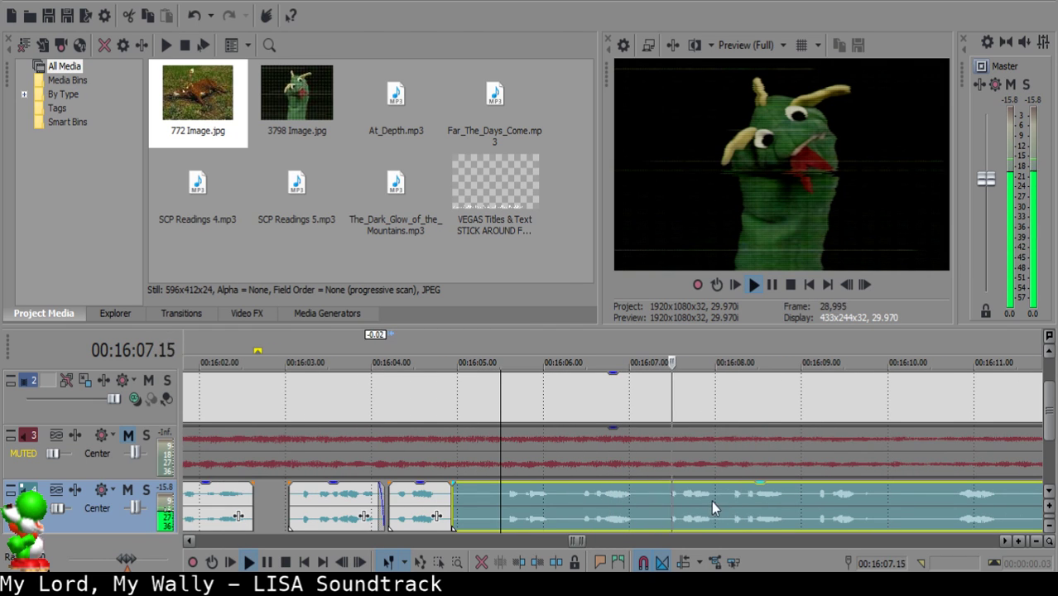
pyautogui.press('space')
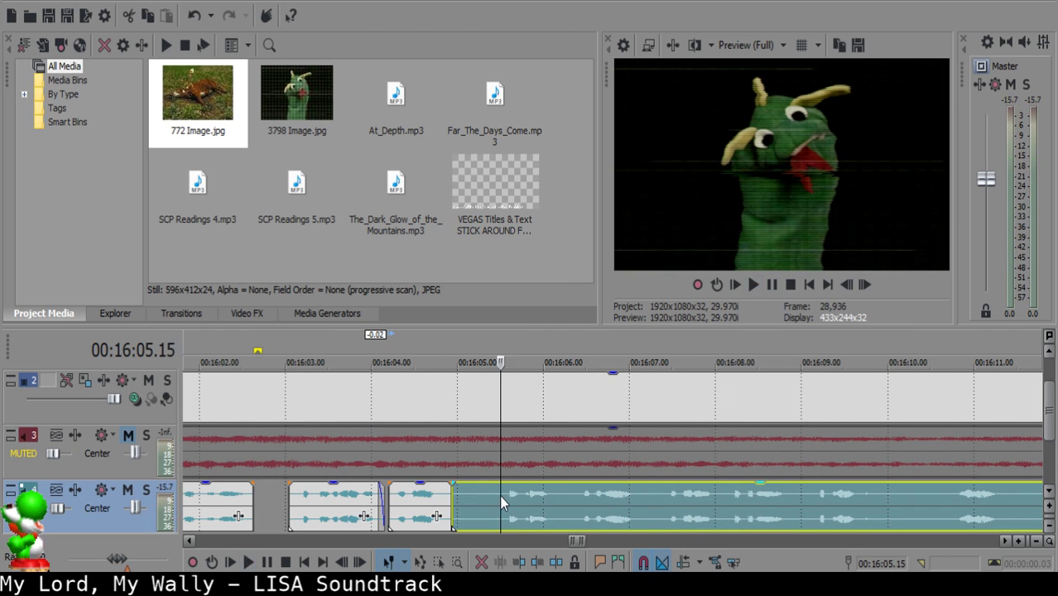
# Cut out the narration between about 00:16:04.28 and 00:16:05.15 and move the remainder earlier to about 00:16:05.03.
pyautogui.press('s')
pyautogui.click(467, 500)
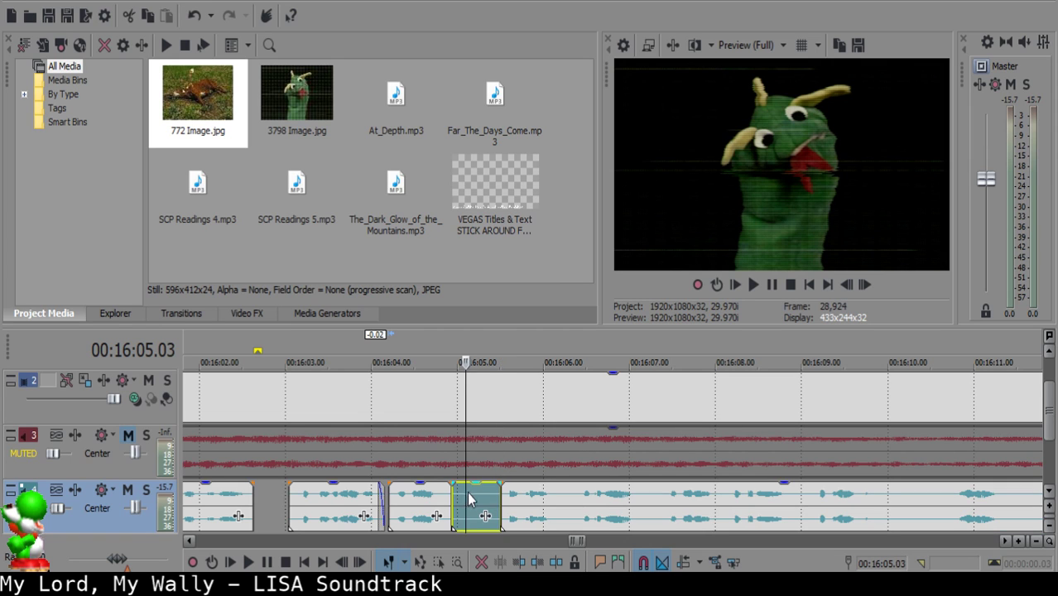
pyautogui.press('Delete')
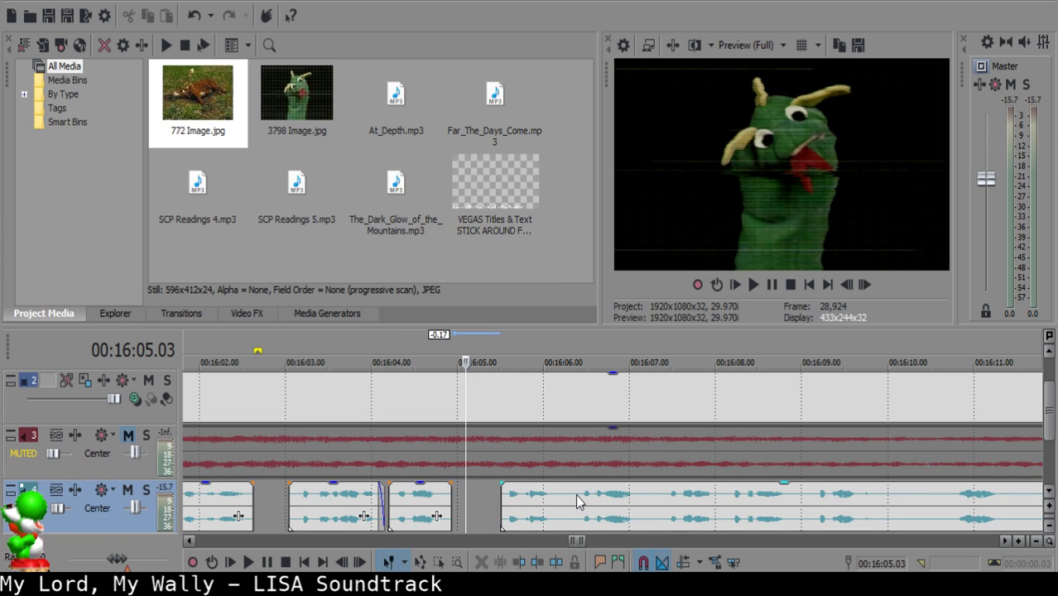
pyautogui.click(565, 493)
pyautogui.moveTo(565, 493); pyautogui.dragTo(501, 500)
# Play across the new gap in the narration from 00:16:04.17.
pyautogui.click(423, 513)
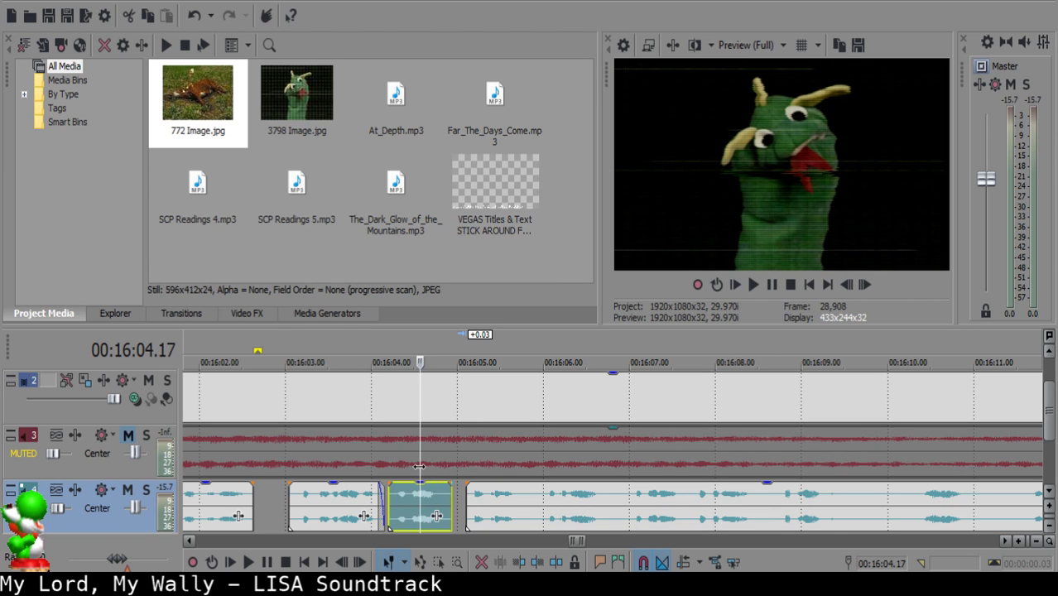
pyautogui.press('space')
pyautogui.scroll(1, 574, 534)
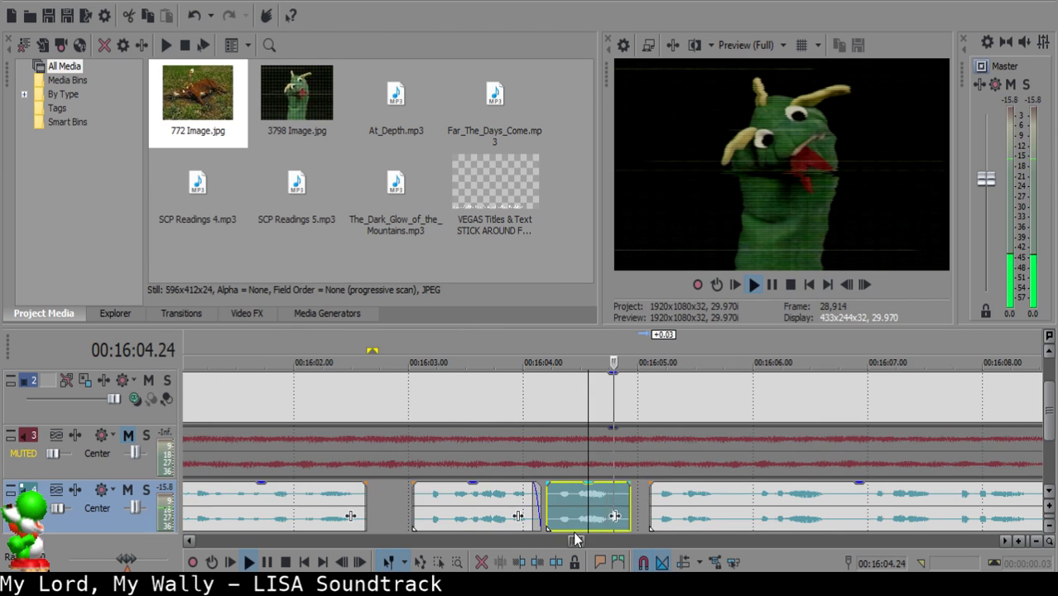
pyautogui.scroll(-1, 600, 517)
pyautogui.scroll(2, 603, 520)
pyautogui.scroll(-1, 605, 521)
pyautogui.scroll(1, 604, 516)
# Cut out the narration between about 00:16:05.25 and 00:16:07.21 and move the remainder earlier to about 00:16:05.26.
pyautogui.click(604, 511)
pyautogui.scroll(-4, 603, 512)
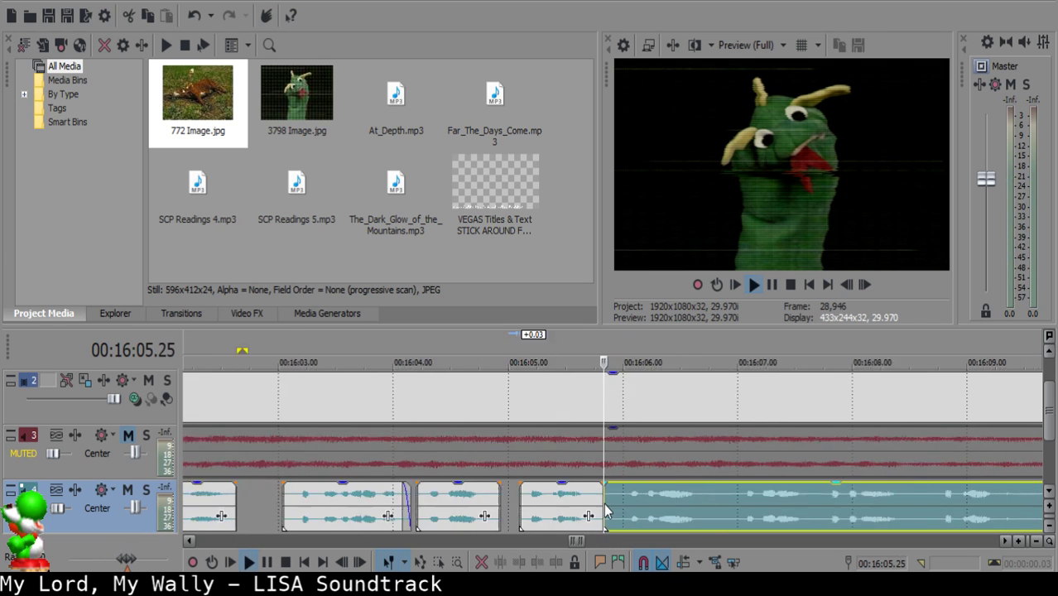
pyautogui.click(683, 495)
pyautogui.press('s')
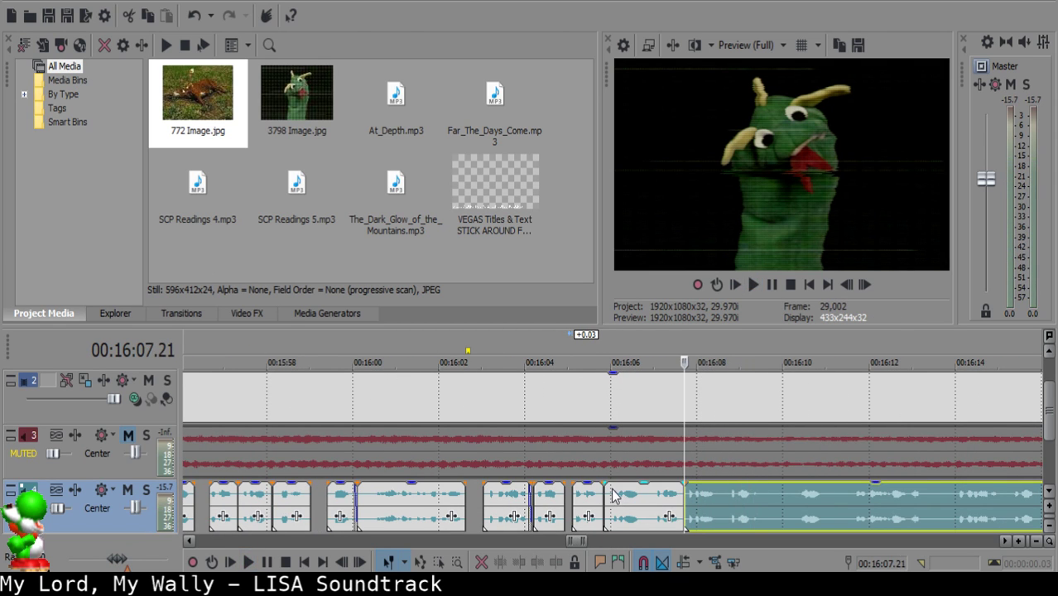
pyautogui.click(613, 495)
pyautogui.scroll(4, 625, 501)
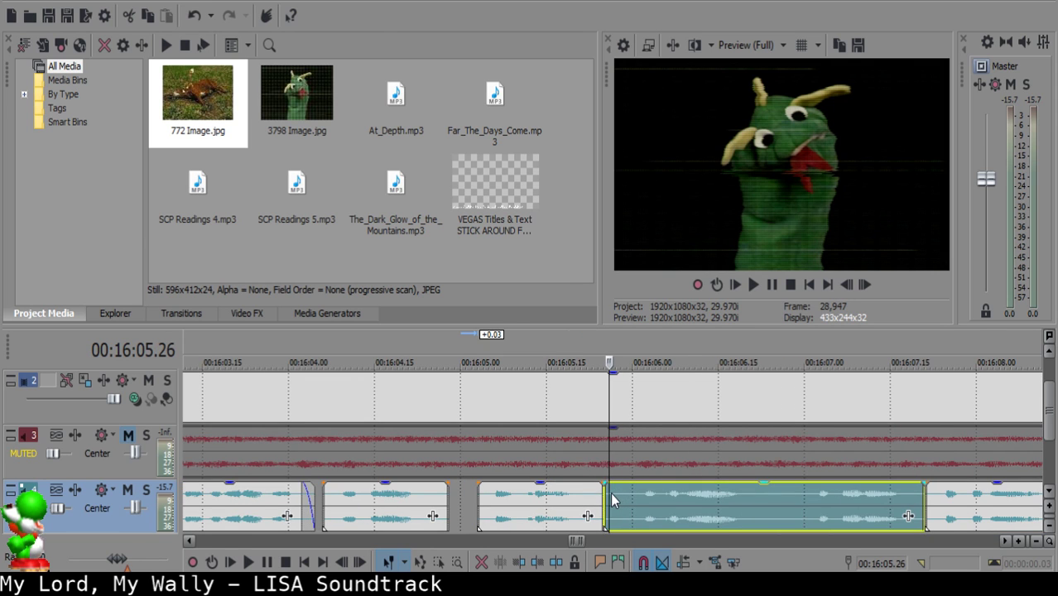
pyautogui.press('Delete')
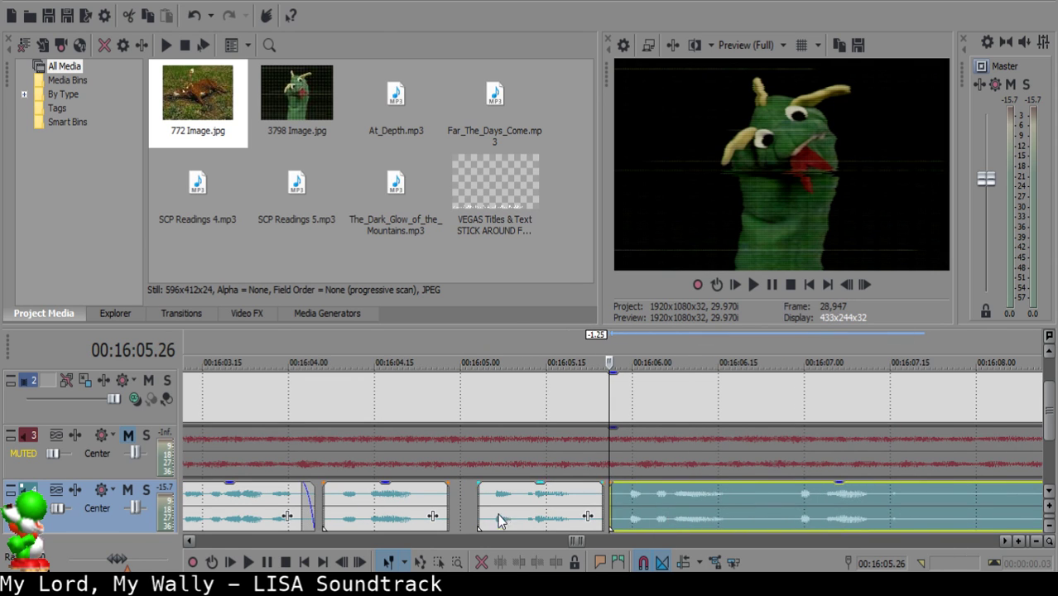
# Play the narration across the new join from about 00:16:05.07.
pyautogui.click(501, 518)
pyautogui.press('space')
pyautogui.scroll(2, 621, 518)
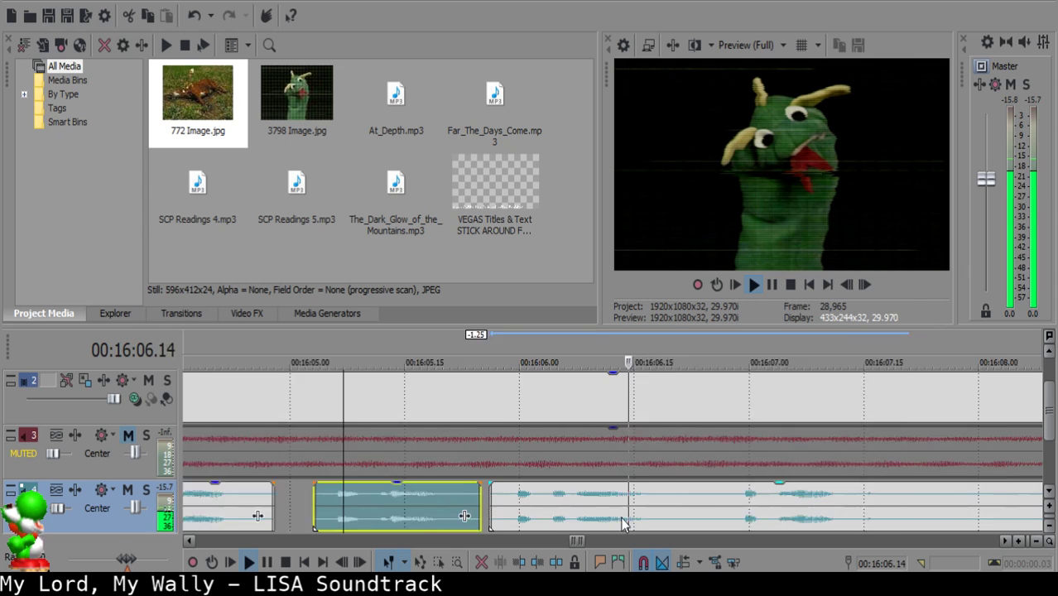
# Cut out the three frames of narration after about 00:16:06.21 and move the remainder three frames earlier to close the gap.
pyautogui.click(683, 503)
pyautogui.press('s')
pyautogui.click(717, 502)
pyautogui.press('s')
pyautogui.click(688, 497)
pyautogui.press('Delete')
pyautogui.moveTo(745, 503); pyautogui.dragTo(716, 500)
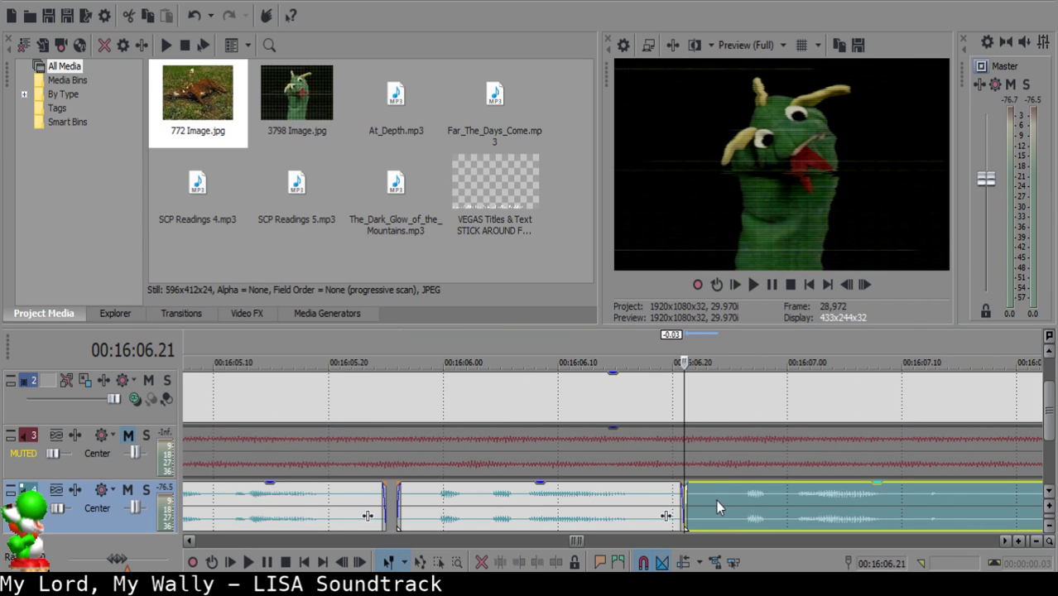
# Play through the narration on track 4 and split it at 00:16:07.15, right after the spoken phrase.
pyautogui.click(591, 501)
pyautogui.scroll(-3, 592, 500)
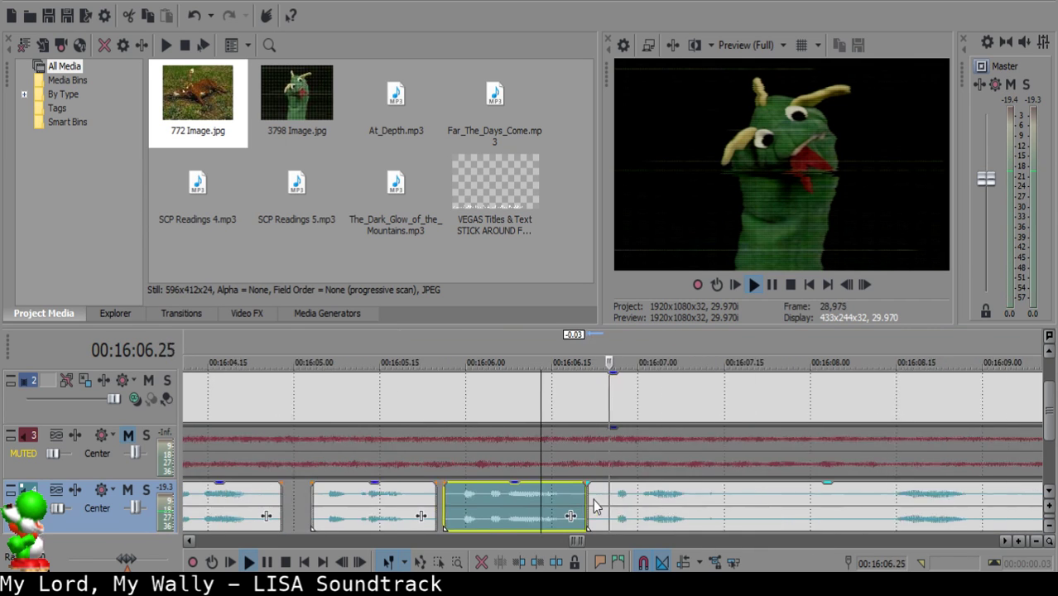
pyautogui.click(671, 500)
pyautogui.press('Return')
pyautogui.click(672, 494)
pyautogui.press('space')
pyautogui.press('space')
pyautogui.press('s')
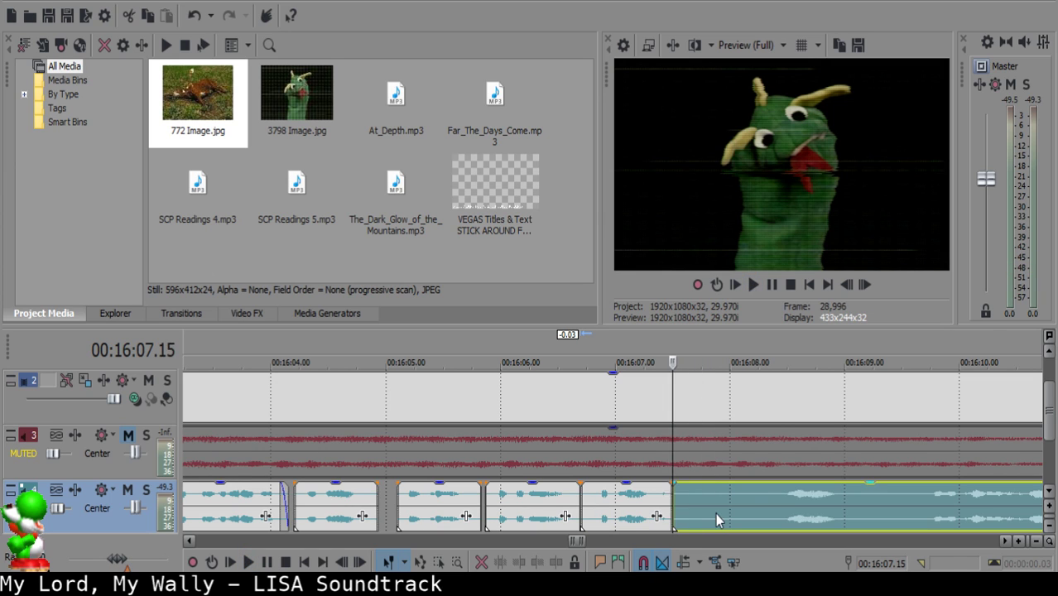
# Split the narration again within the pause after 00:16:07.15 and delete the silent piece between the two cuts.
pyautogui.click(715, 513)
pyautogui.press('s')
pyautogui.click(692, 501)
pyautogui.press('Delete')
# Add a short fade-out to the narration clip ending at 00:16:07.15 and play it back.
pyautogui.moveTo(671, 483); pyautogui.dragTo(660, 485)
pyautogui.click(604, 511)
pyautogui.press('space')
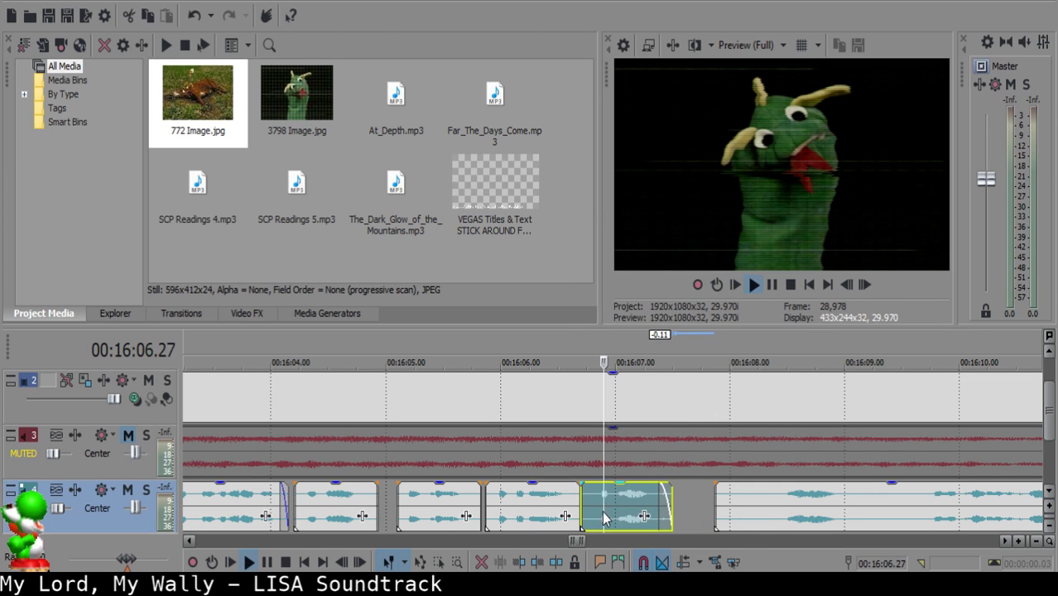
# Cut off the silent lead-in of the remaining narration clip and move the clip to start at 00:16:08.07.
pyautogui.click(772, 506)
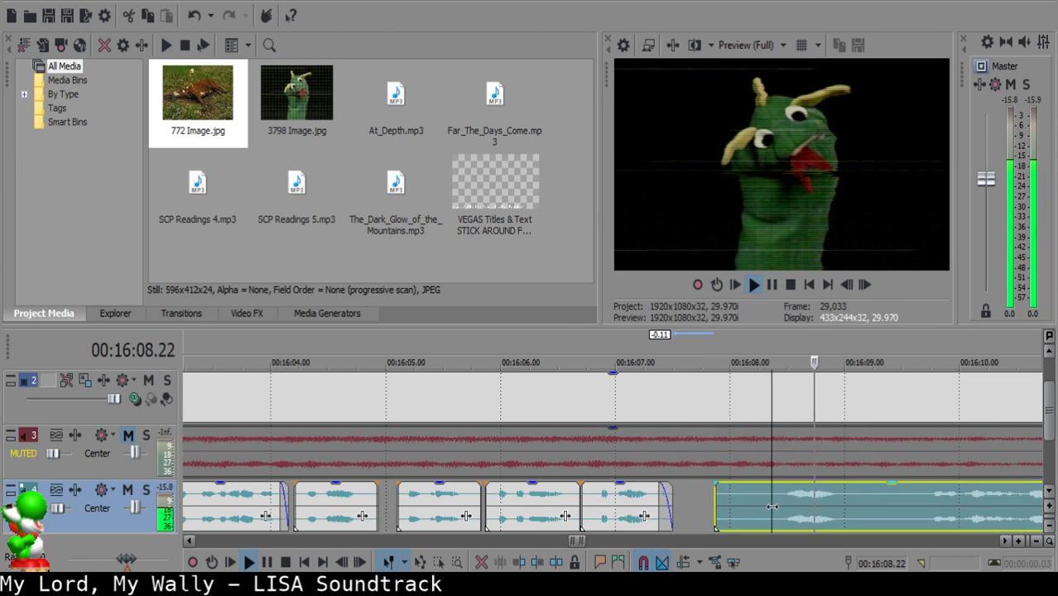
pyautogui.press('space')
pyautogui.press('s')
pyautogui.click(742, 514)
pyautogui.click(756, 509)
pyautogui.press('Delete')
pyautogui.moveTo(812, 508); pyautogui.dragTo(797, 508)
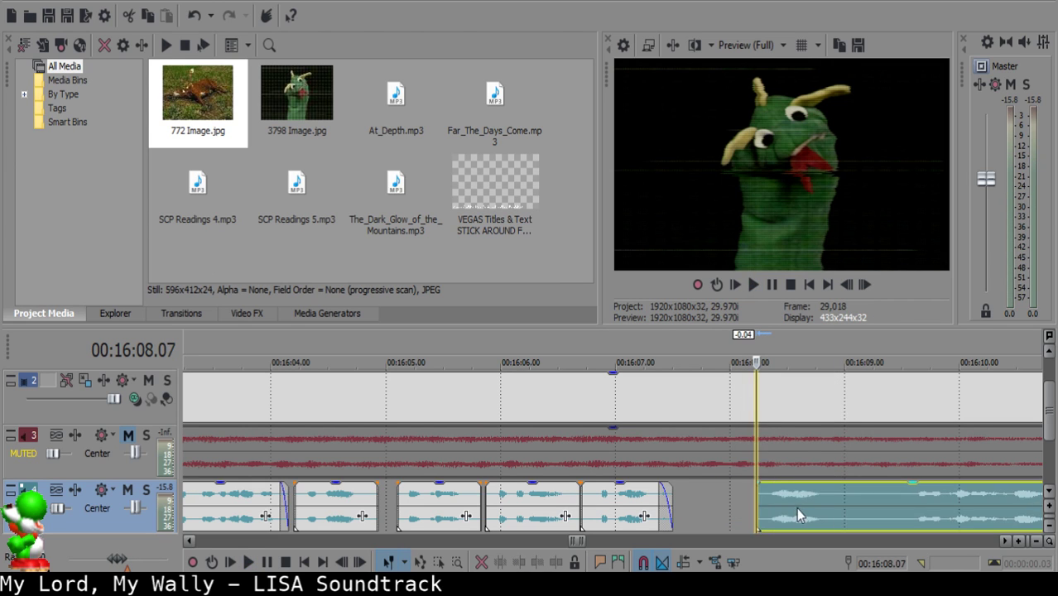
# Play across the gap and move the remaining narration clip earlier to start at 00:16:08.01.
pyautogui.click(574, 524)
pyautogui.press('space')
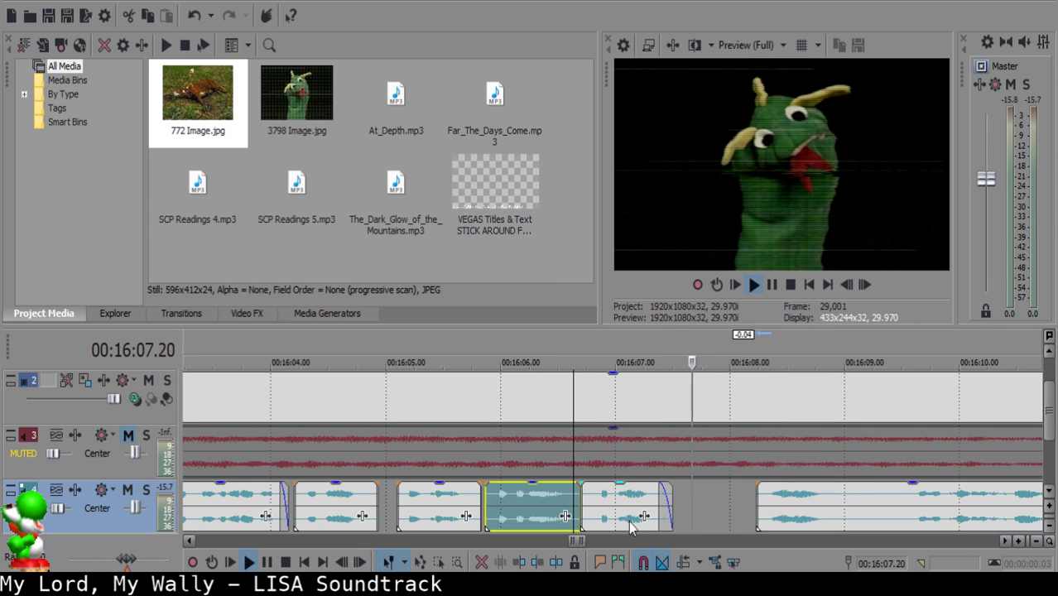
pyautogui.press('space')
pyautogui.click(733, 497)
pyautogui.moveTo(803, 500); pyautogui.dragTo(781, 498)
# Replay the faded clip and the gap, and shift the remaining narration clip to start at 00:16:08.00.
pyautogui.click(615, 496)
pyautogui.press('space')
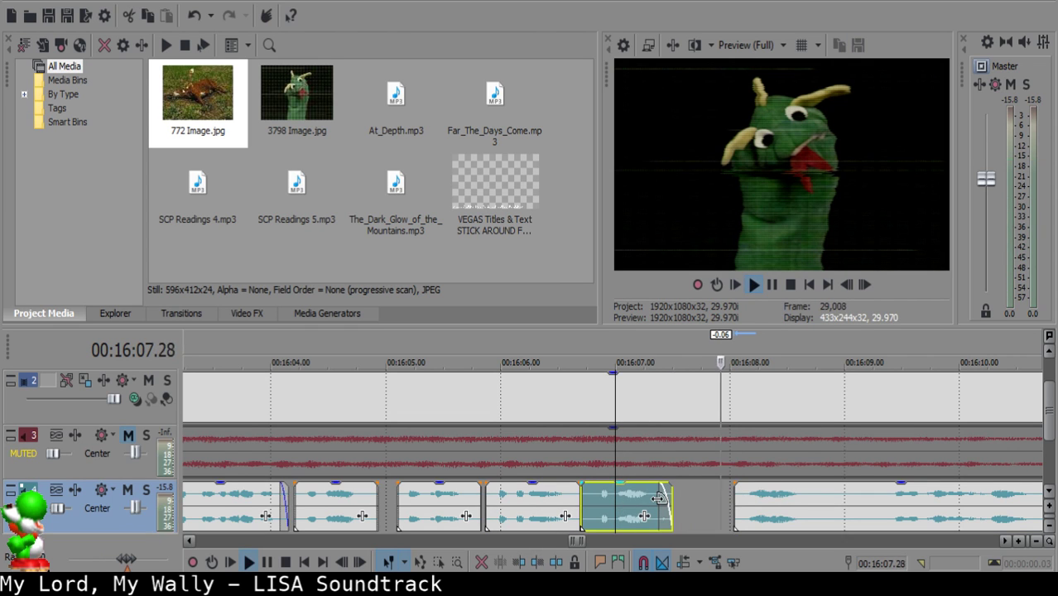
pyautogui.press('space')
pyautogui.click(731, 499)
pyautogui.scroll(3, 723, 500)
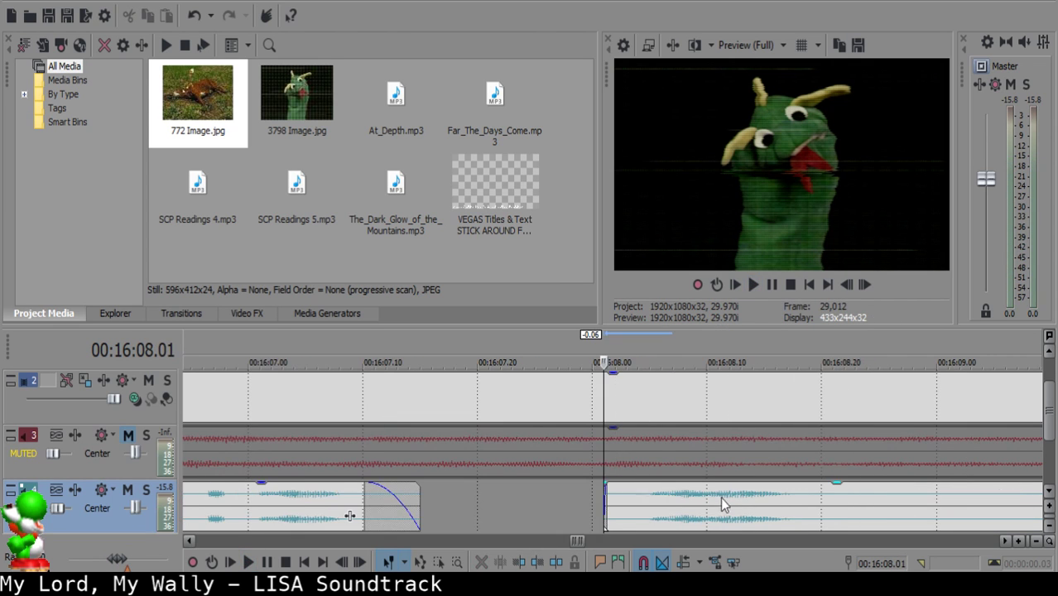
pyautogui.click(584, 496)
pyautogui.click(596, 494)
pyautogui.moveTo(648, 497); pyautogui.dragTo(632, 497)
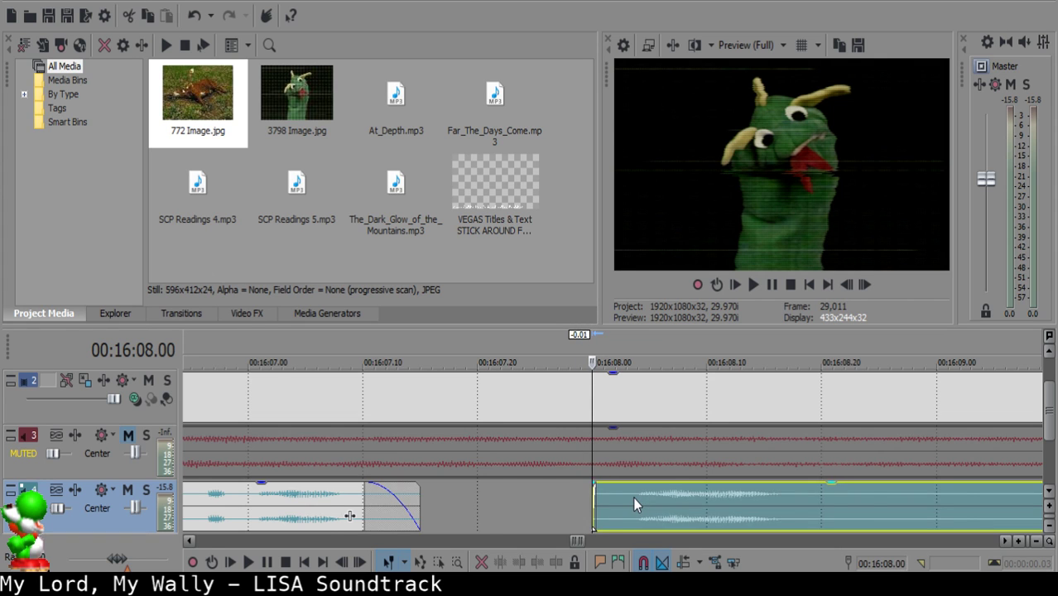
# Cut out the silence after the word starting at 00:16:08.00 and move the remaining narration to 00:16:09.05.
pyautogui.scroll(-3, 637, 498)
pyautogui.press('space')
pyautogui.press('s')
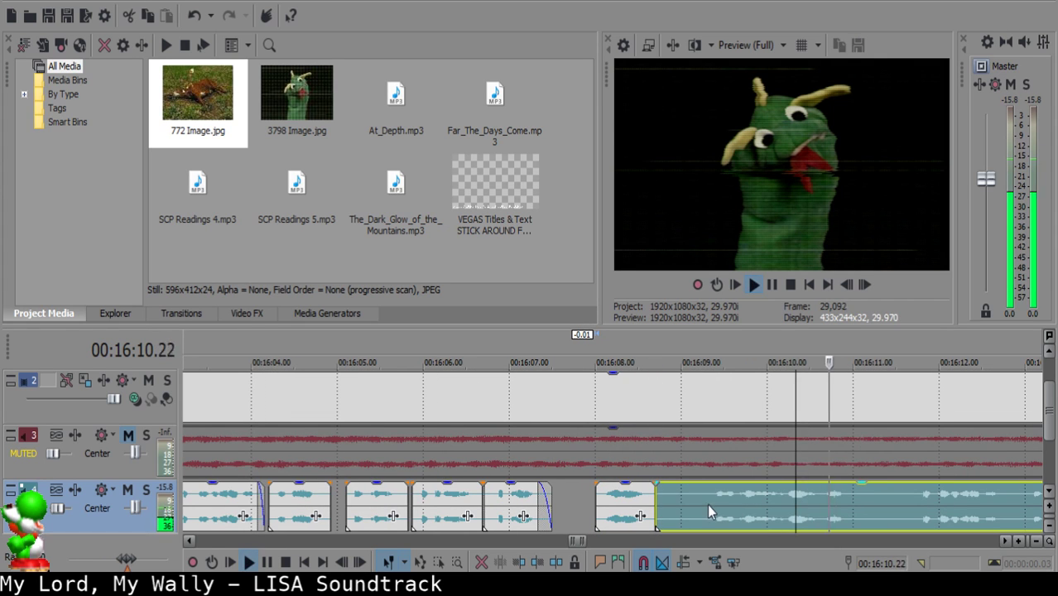
pyautogui.press('space')
pyautogui.press('s')
pyautogui.click(695, 503)
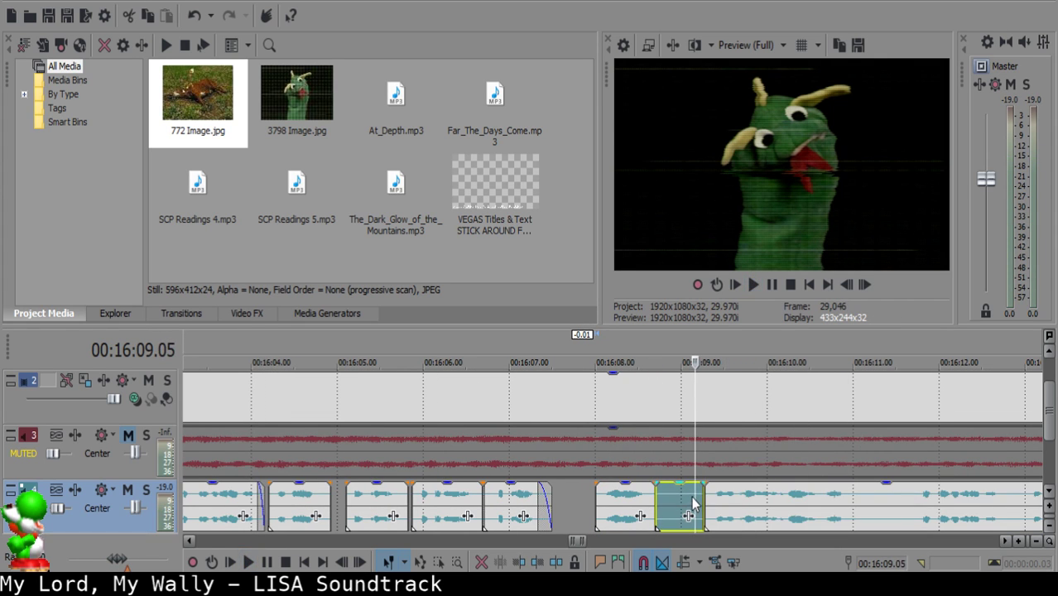
pyautogui.press('Delete')
pyautogui.moveTo(758, 512); pyautogui.dragTo(747, 511)
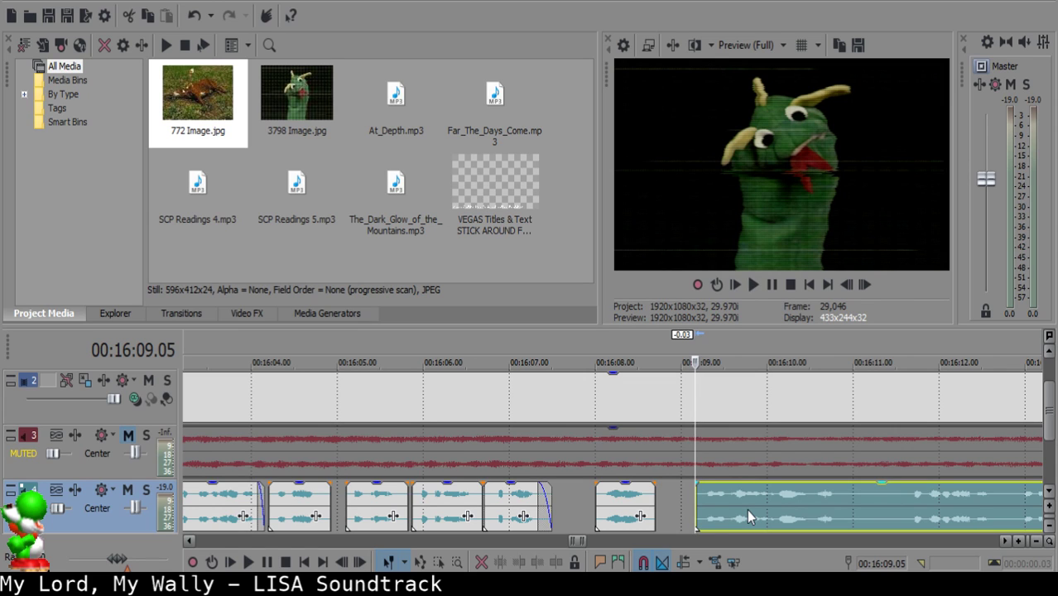
# Move the remaining narration clip slightly earlier so it starts at 00:16:09.03.
pyautogui.click(613, 507)
pyautogui.click(692, 503)
pyautogui.scroll(3, 704, 506)
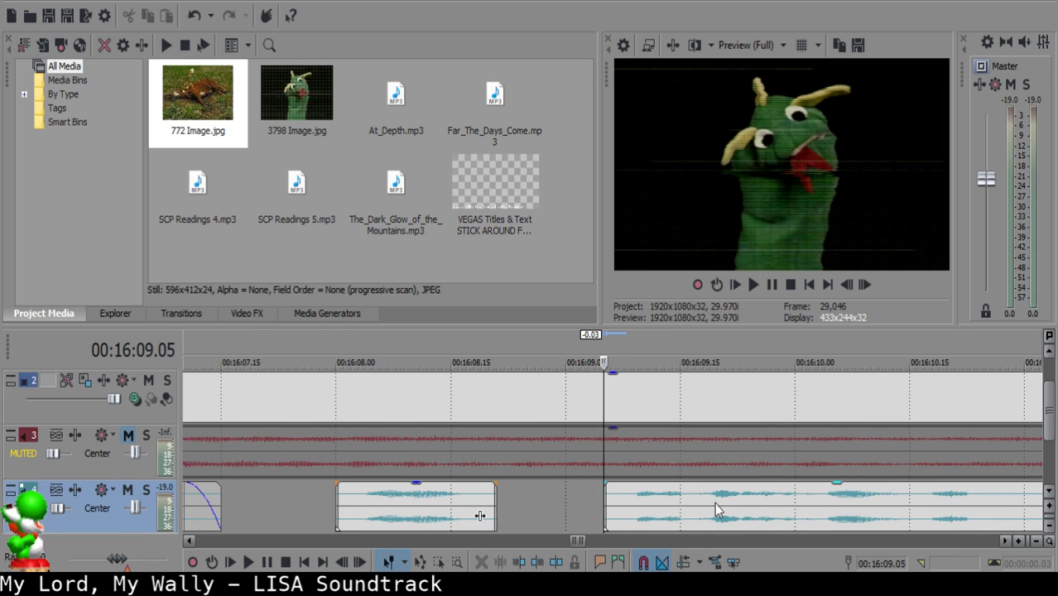
pyautogui.moveTo(741, 519); pyautogui.dragTo(725, 516)
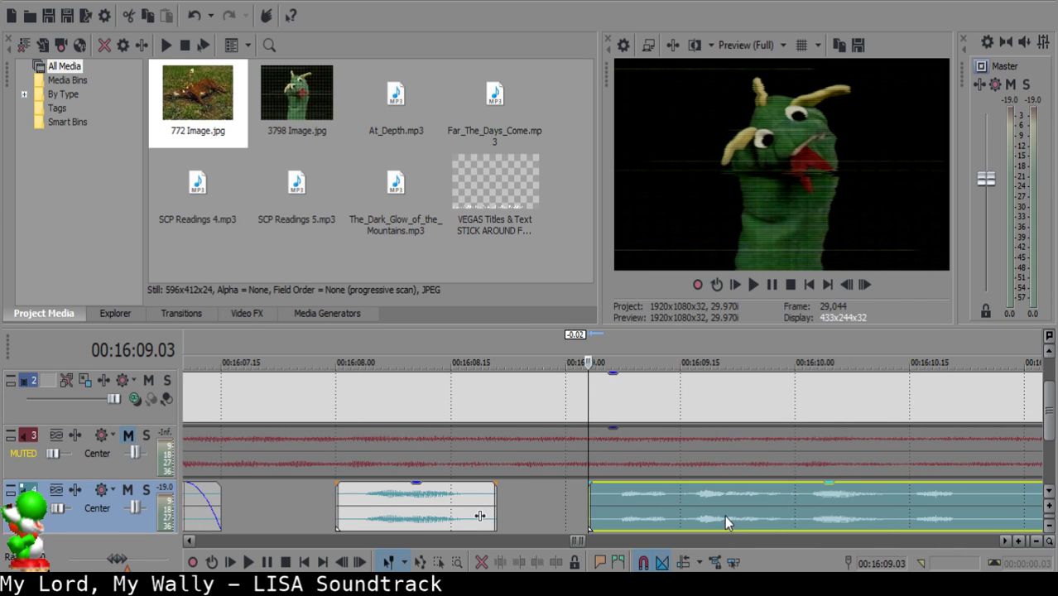
# Play from just before 00:16:08.00 and split the remaining narration clip at 00:16:10.25, where the phrase ends.
pyautogui.click(327, 505)
pyautogui.press('space')
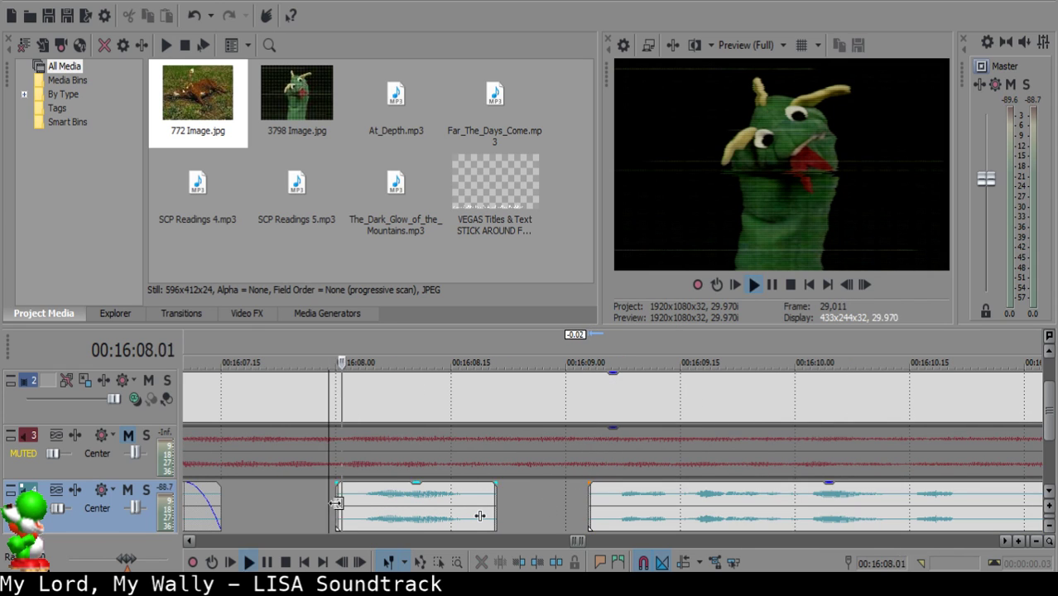
pyautogui.scroll(-6, 593, 506)
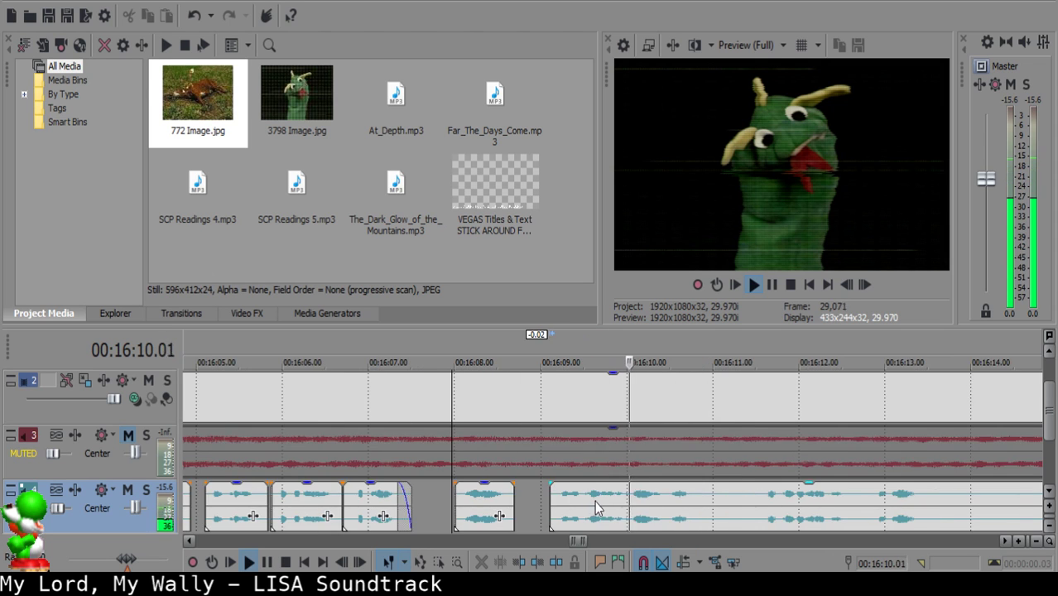
pyautogui.scroll(5, 626, 503)
pyautogui.press('space')
pyautogui.click(624, 497)
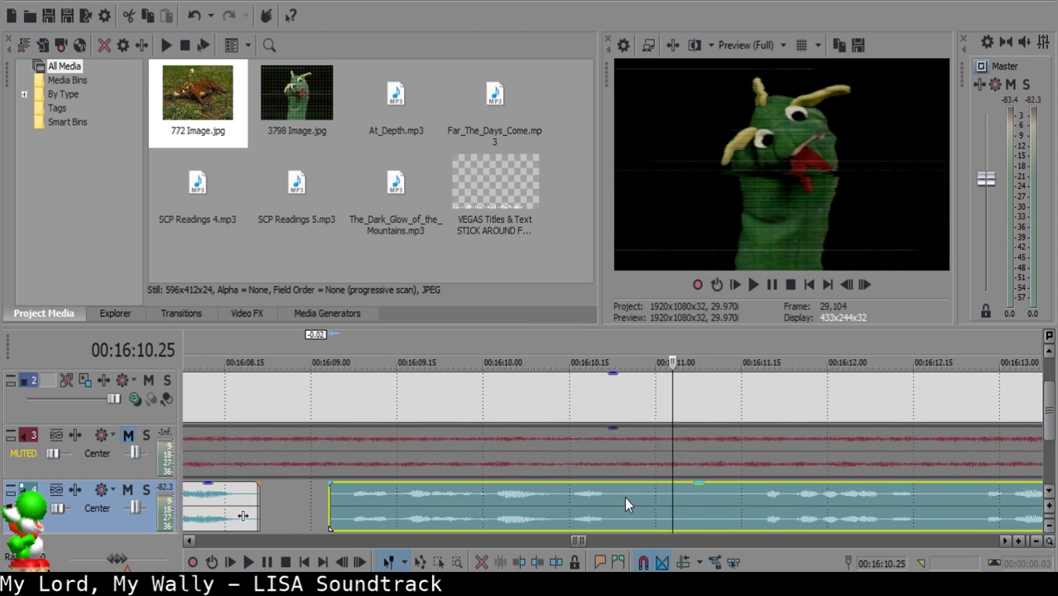
pyautogui.press('s')
# Play on through the pause and split the narration at 00:16:11.14, just before the next phrase.
pyautogui.press('space')
pyautogui.scroll(-2, 738, 503)
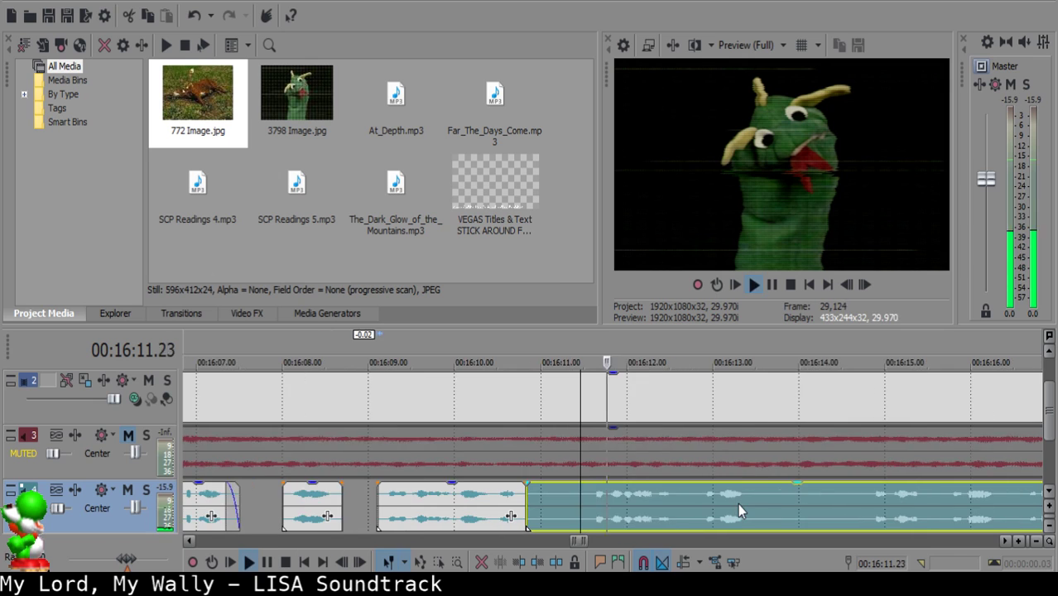
pyautogui.scroll(1, 543, 528)
pyautogui.press('space')
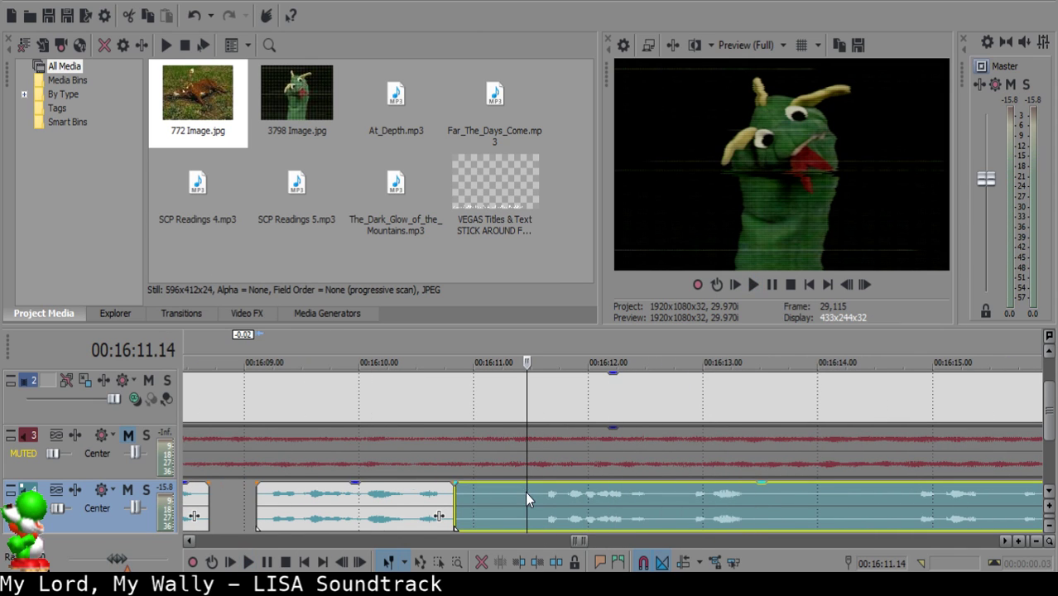
pyautogui.press('s')
# Delete the silent piece after 00:16:10.25 and move the remaining narration clip to start at 00:16:11.10.
pyautogui.click(504, 490)
pyautogui.click(511, 497)
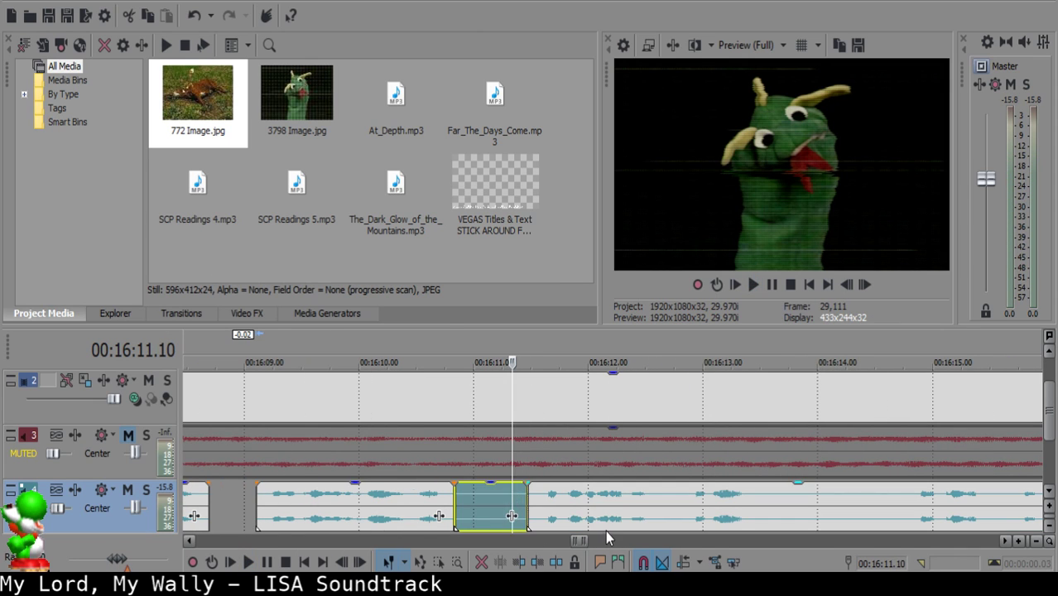
pyautogui.press('Delete')
pyautogui.moveTo(602, 514); pyautogui.dragTo(589, 507)
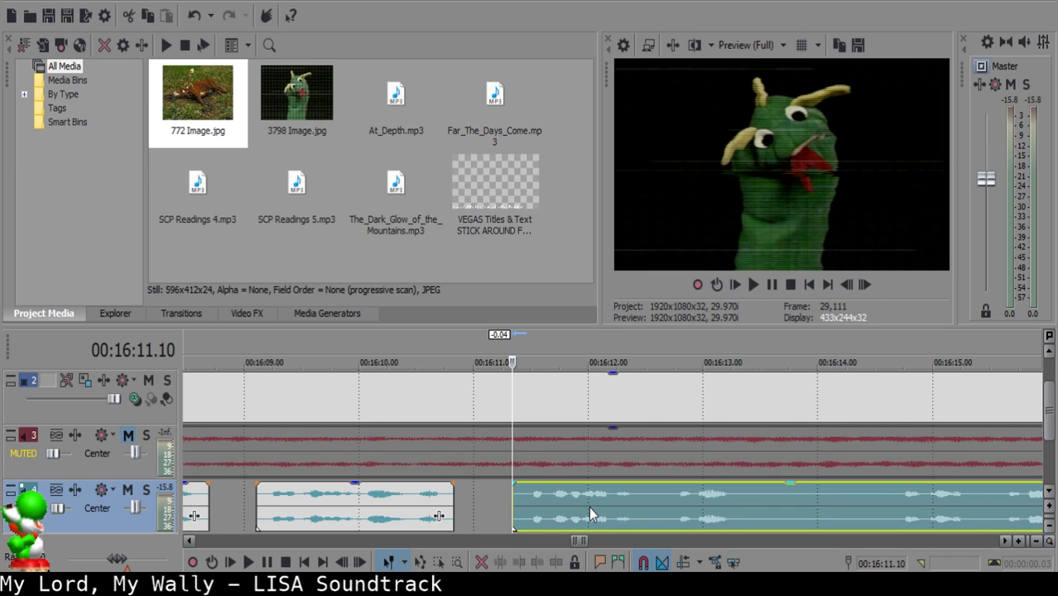
# Play back the last pause and shift the remaining narration clip to start at 00:16:11.09.
pyautogui.click(362, 503)
pyautogui.press('space')
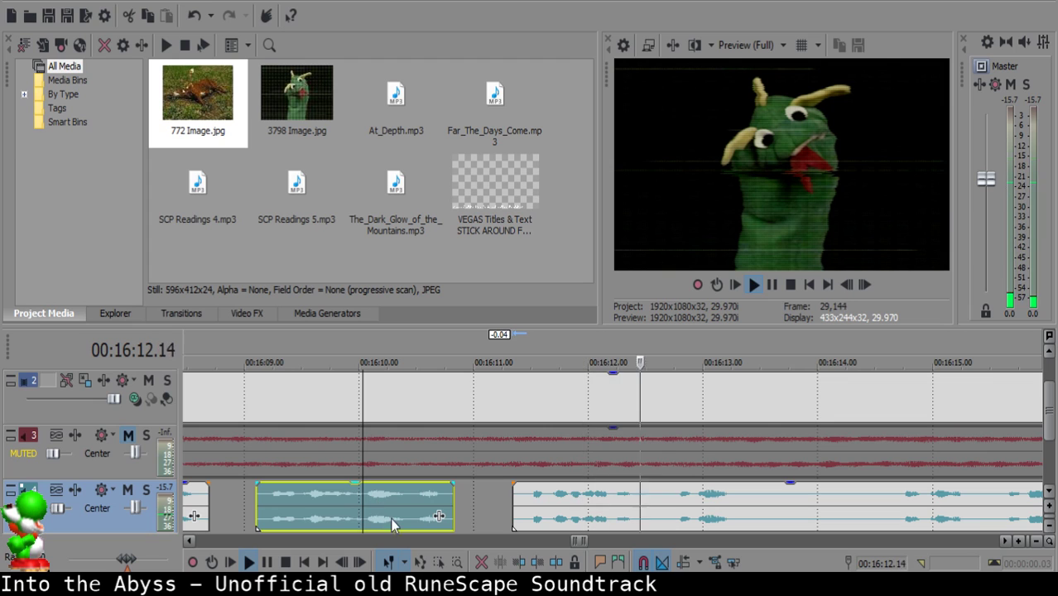
pyautogui.press('Return')
pyautogui.click(514, 507)
pyautogui.scroll(4, 660, 488)
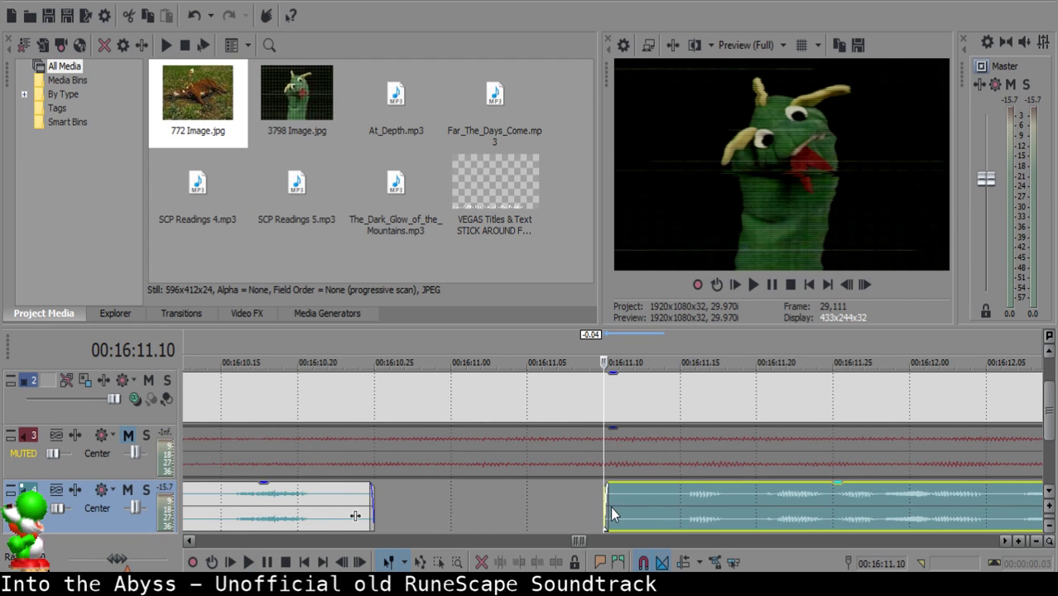
pyautogui.click(588, 507)
pyautogui.click(633, 505)
# Play the phrase starting at 00:16:11.09 and split the narration at its end, about 00:16:12.13.
pyautogui.scroll(-5, 632, 505)
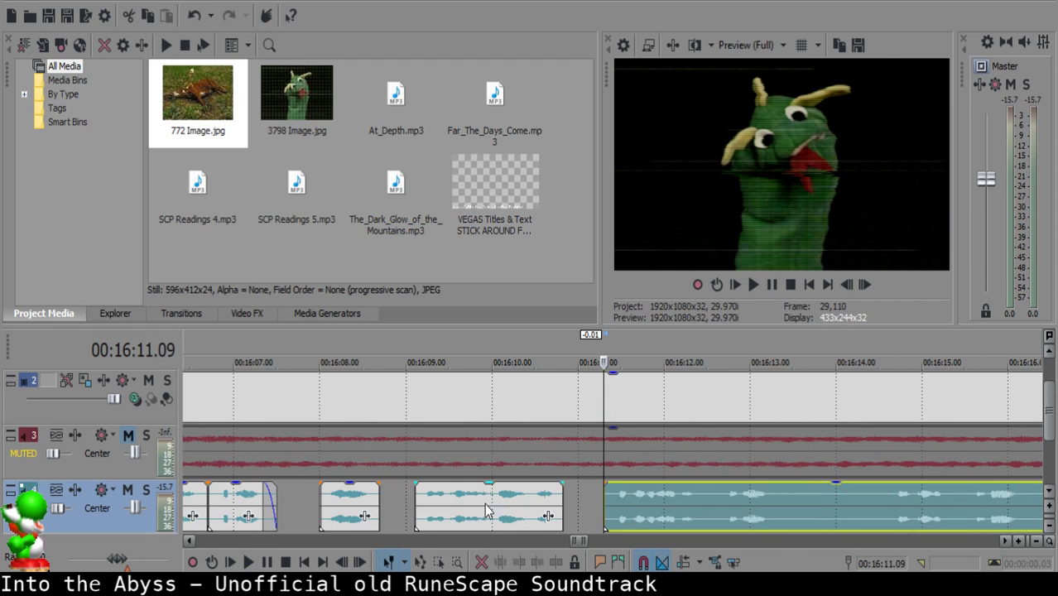
pyautogui.click(511, 505)
pyautogui.click(542, 507)
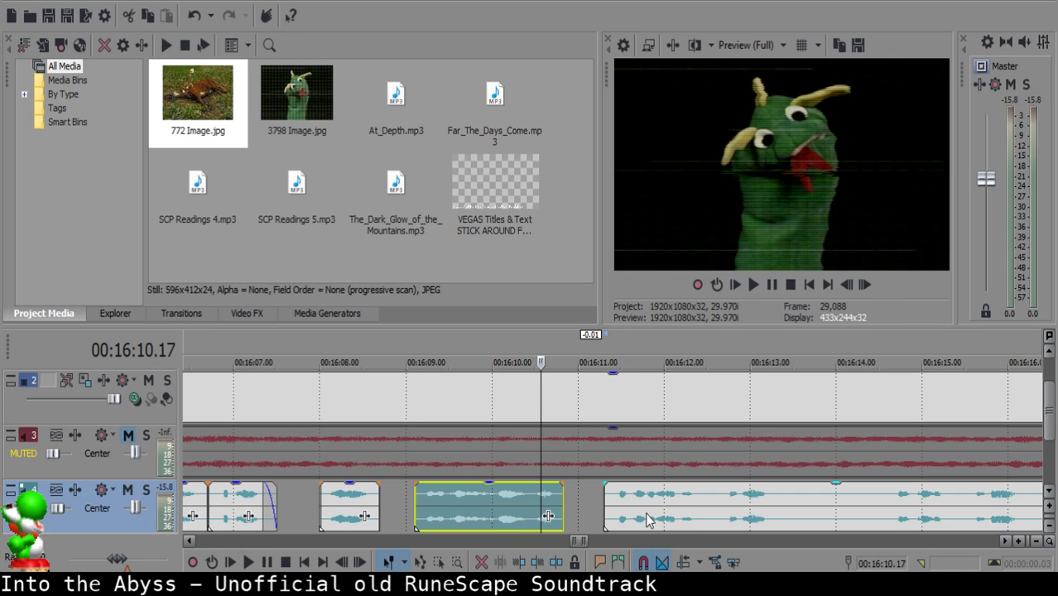
pyautogui.scroll(-8, 657, 504)
pyautogui.press('space')
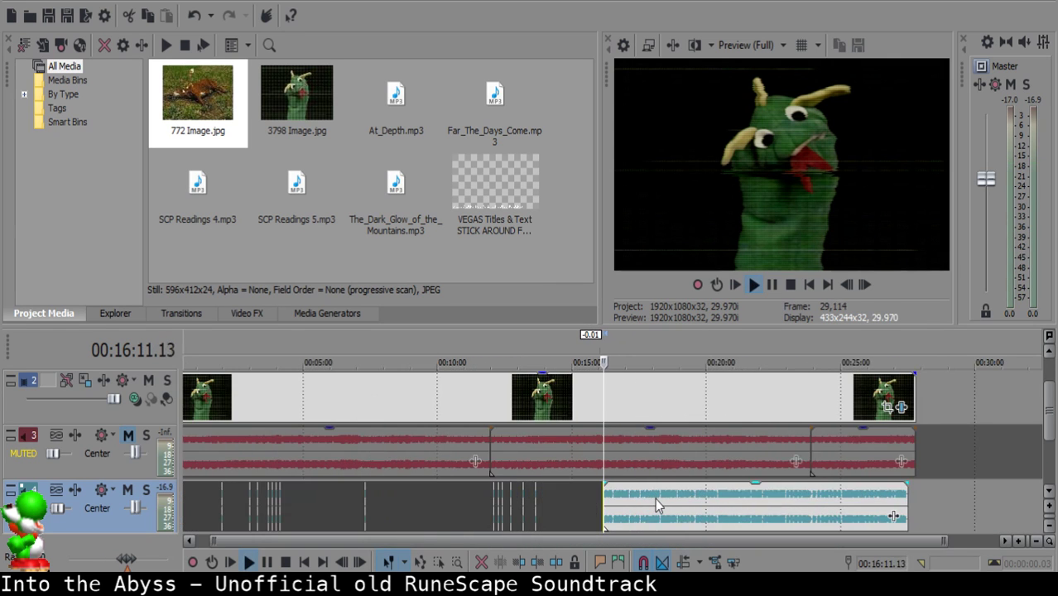
pyautogui.scroll(10, 654, 509)
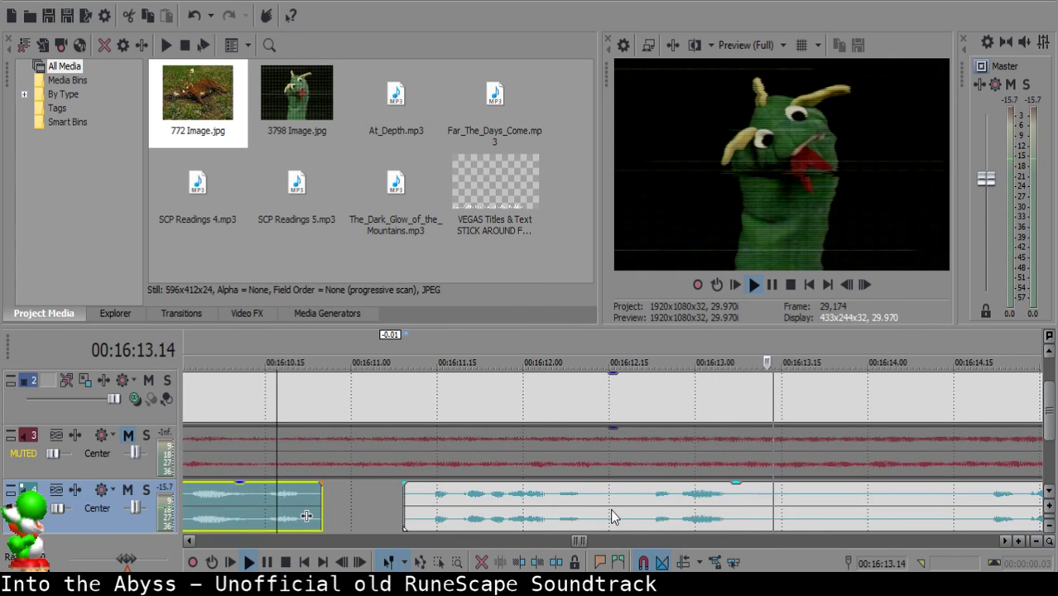
pyautogui.click(598, 494)
pyautogui.press('space')
pyautogui.press('s')
# Cut out the short silence up to 00:16:12.19 and move the remaining narration clip to start at 00:16:12.15.
pyautogui.press('space')
pyautogui.press('Return')
pyautogui.press('s')
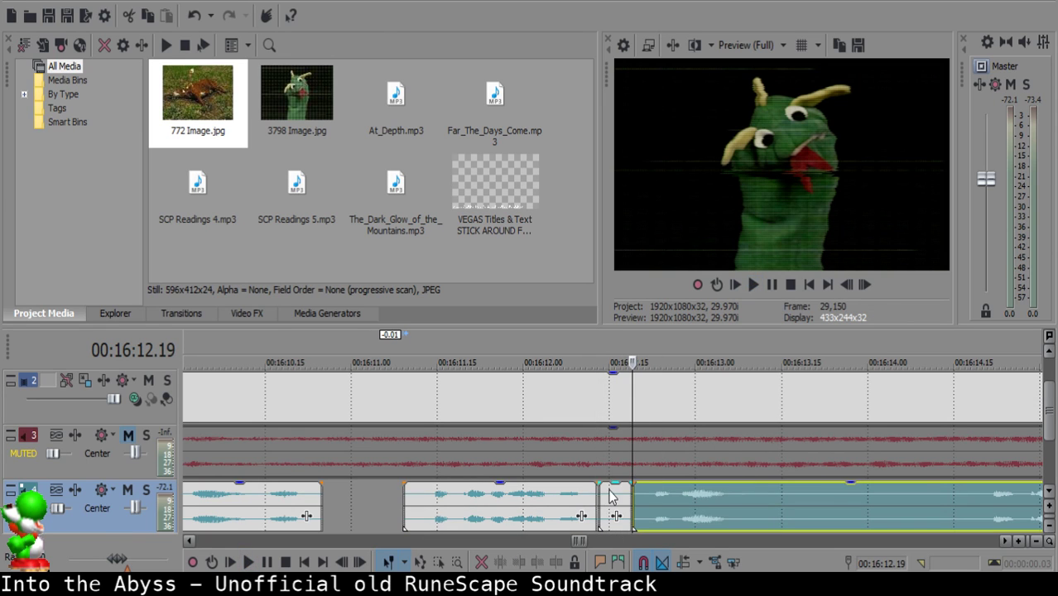
pyautogui.click(611, 492)
pyautogui.press('Delete')
pyautogui.moveTo(719, 501); pyautogui.dragTo(696, 504)
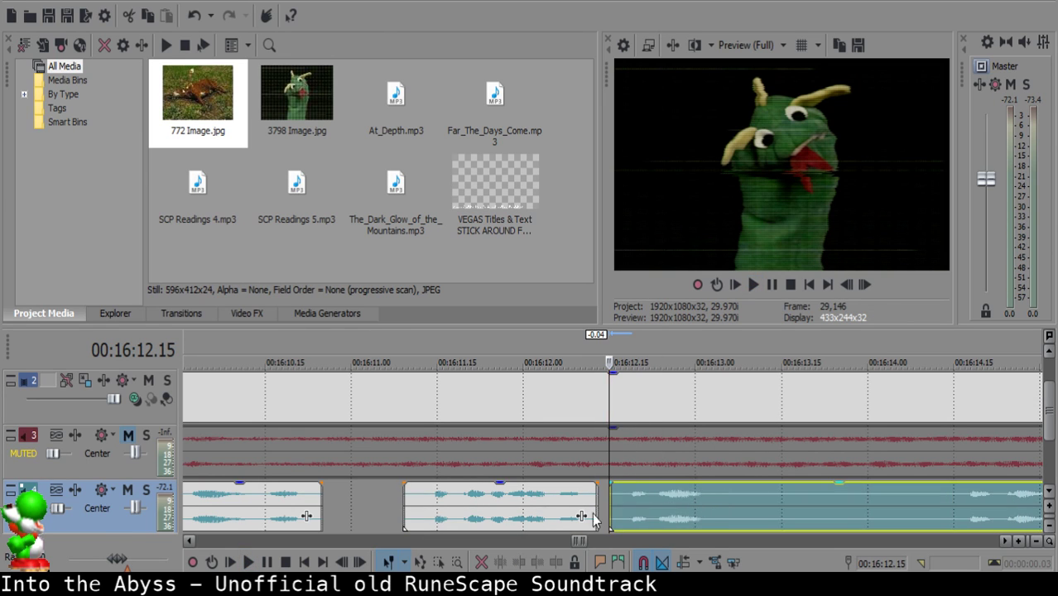
# Play across the tightened pause and split the remaining narration clip at 00:16:13.08, after the spoken words.
pyautogui.click(506, 512)
pyautogui.press('space')
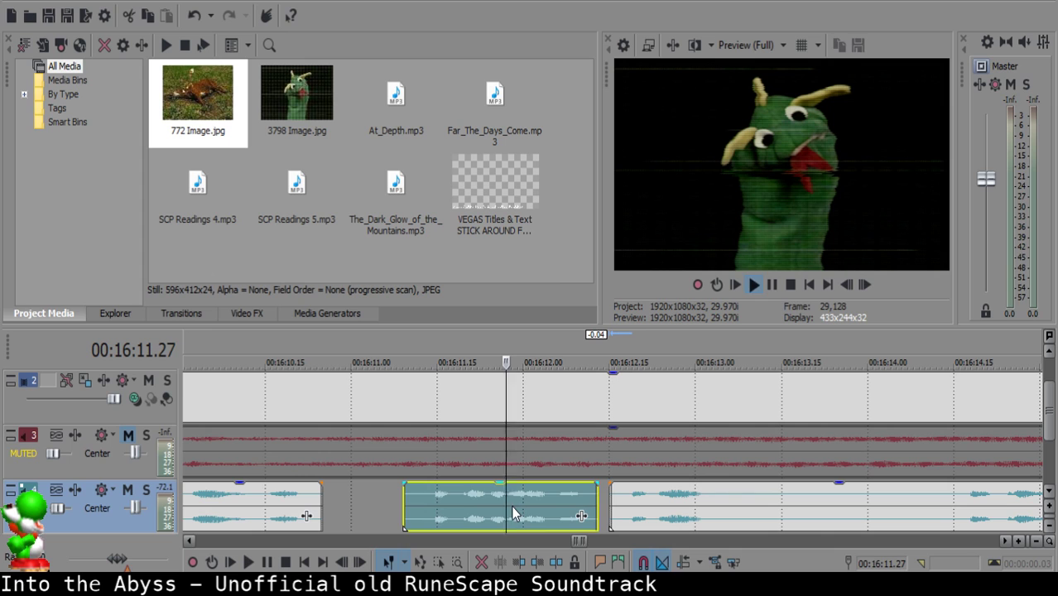
pyautogui.click(593, 502)
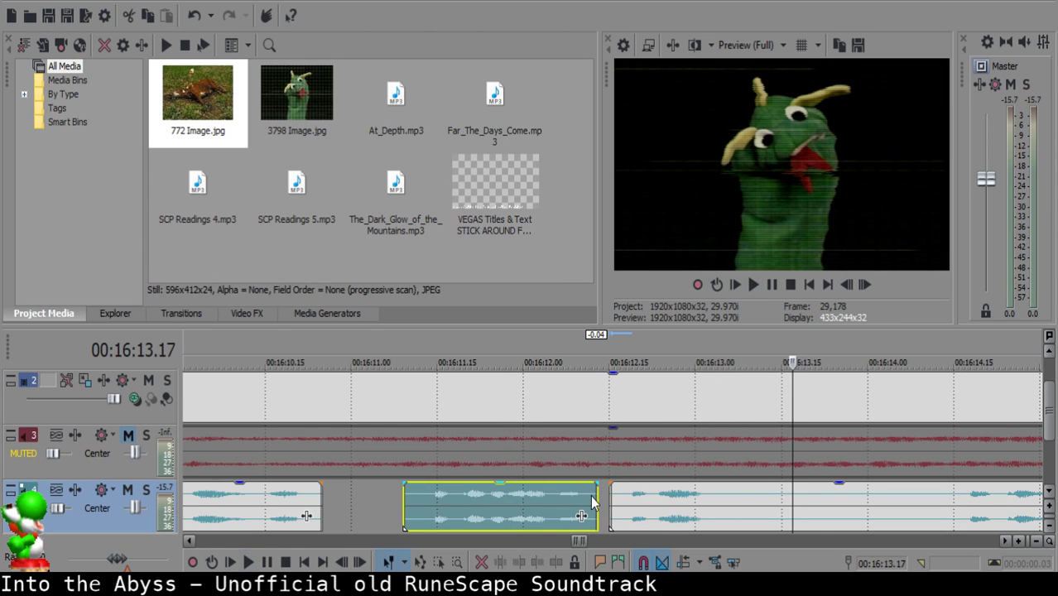
pyautogui.click(739, 497)
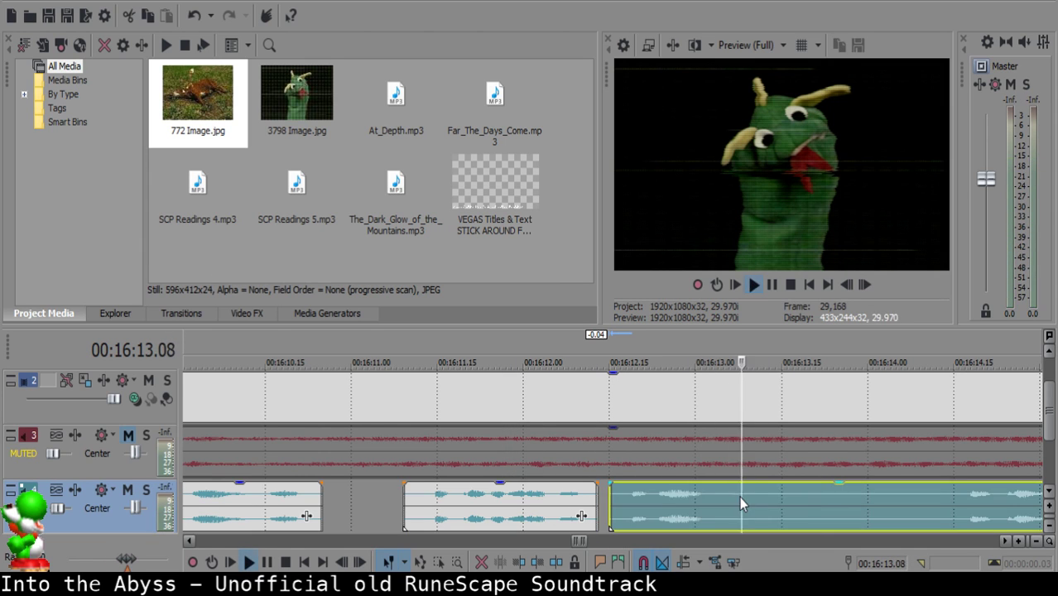
pyautogui.press('s')
# Play on through the pause and split the remaining narration on track 4 at 00:16:14.12, before the following words.
pyautogui.click(960, 497)
pyautogui.scroll(-3, 959, 497)
pyautogui.press('space')
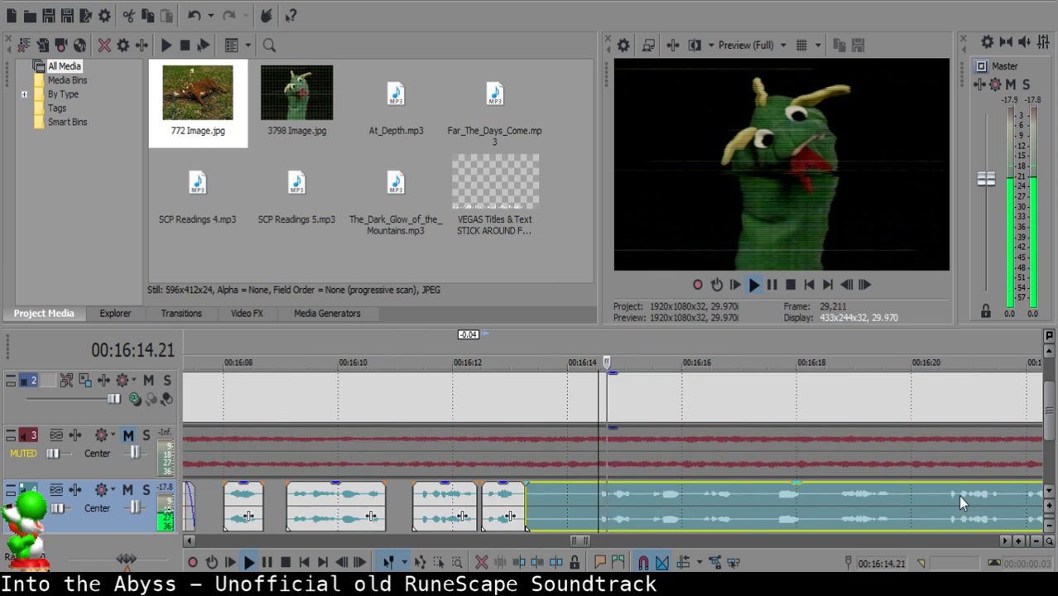
pyautogui.click(591, 495)
pyautogui.press('space')
pyautogui.press('s')
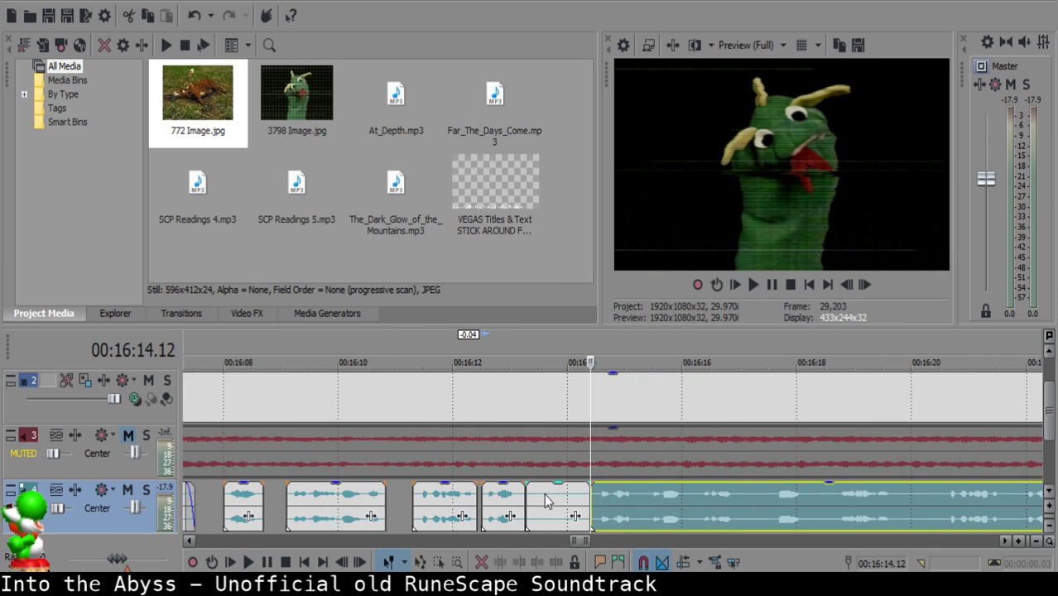
# Delete the silent piece between the splits and move the remaining narration clip to start at 00:16:13.13.
pyautogui.click(538, 496)
pyautogui.click(534, 492)
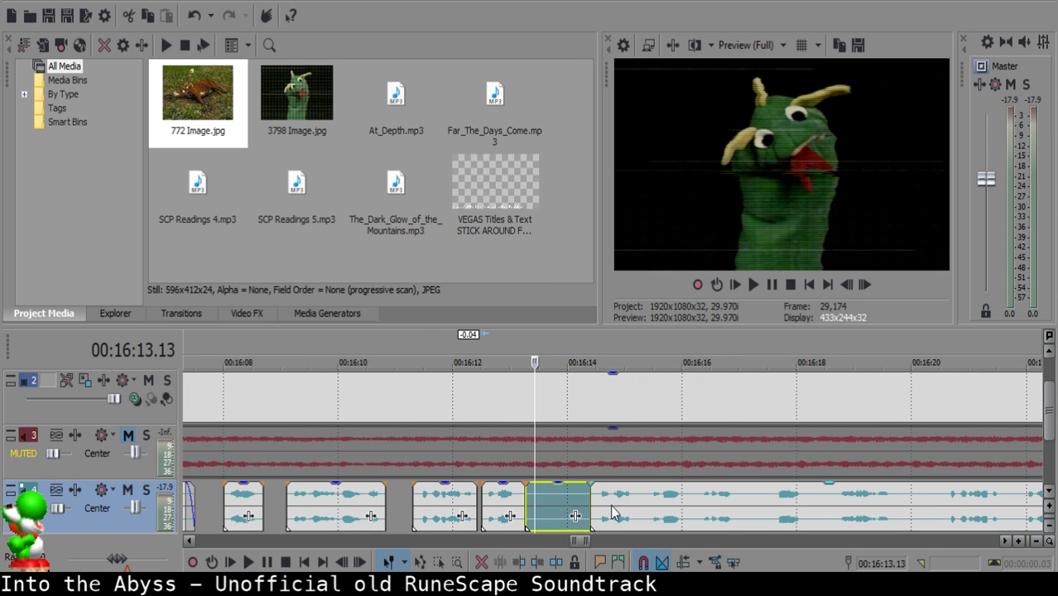
pyautogui.press('Delete')
pyautogui.moveTo(611, 503); pyautogui.dragTo(554, 491)
pyautogui.click(490, 509)
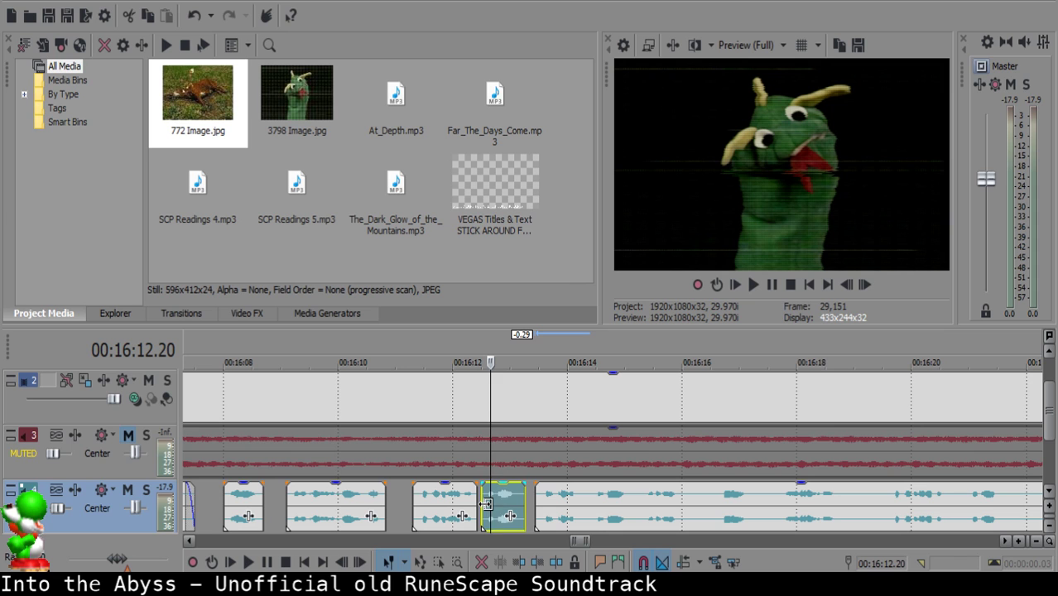
pyautogui.scroll(-12, 599, 519)
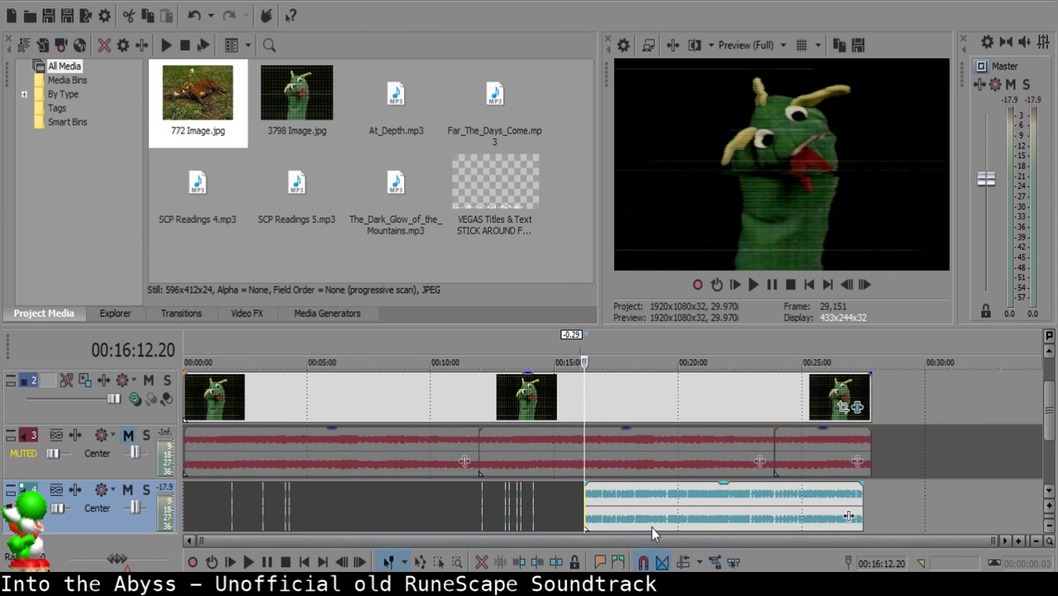
pyautogui.scroll(12, 637, 494)
pyautogui.doubleClick(639, 492)
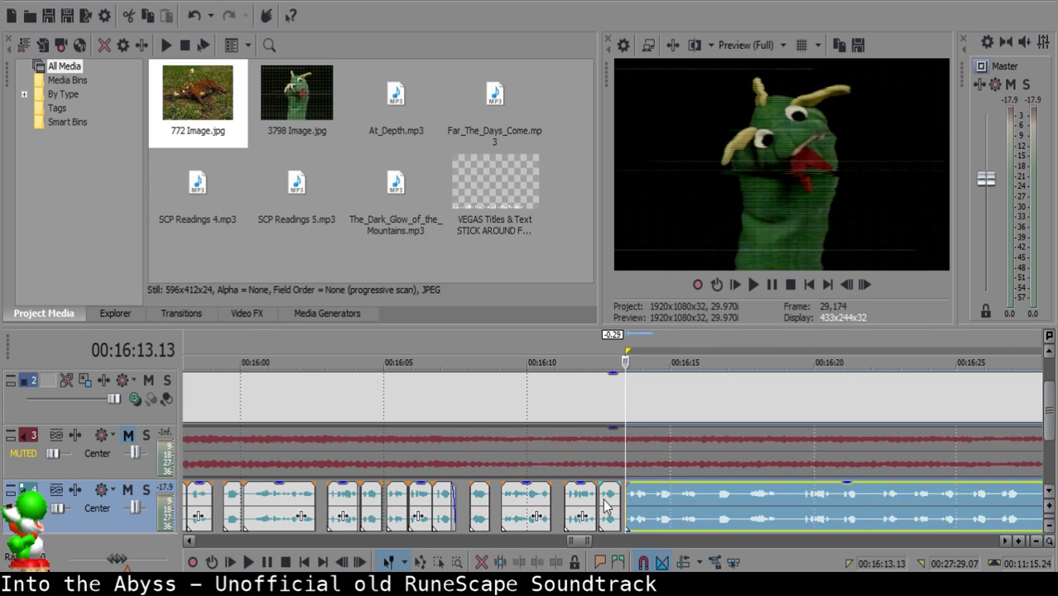
pyautogui.click(607, 503)
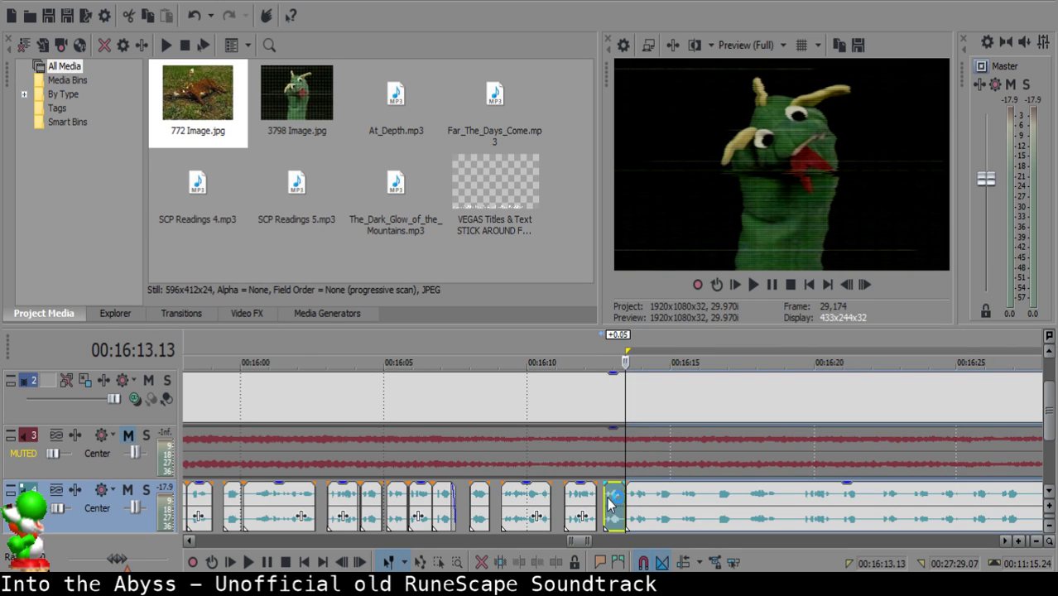
pyautogui.click(611, 502)
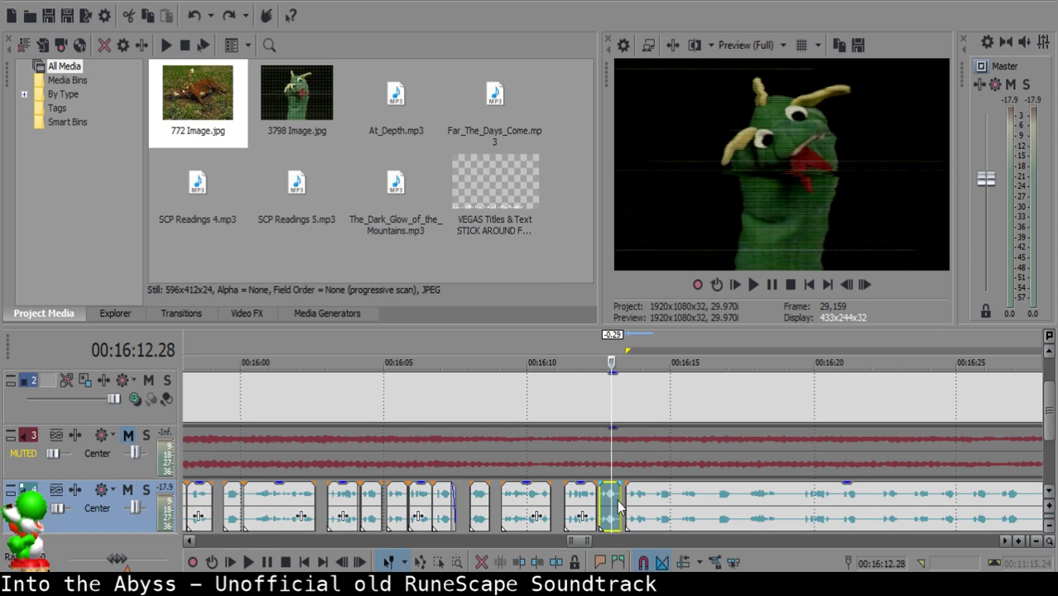
# Play from 00:16:12.15 across the pause and split the remaining narration at about 00:16:13.17, just before the words.
pyautogui.click(597, 493)
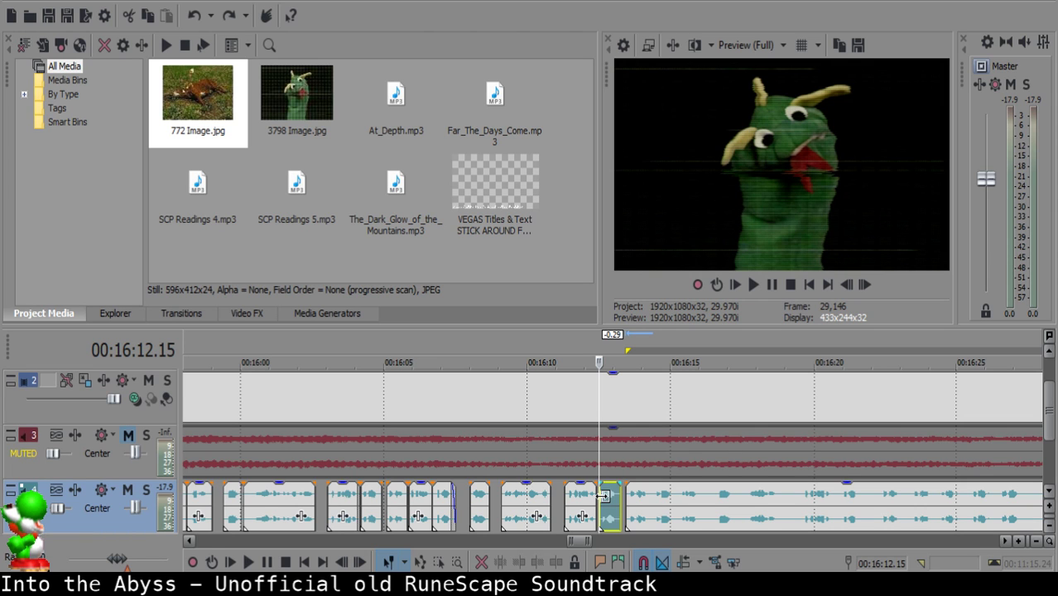
pyautogui.press('space')
pyautogui.scroll(4, 604, 501)
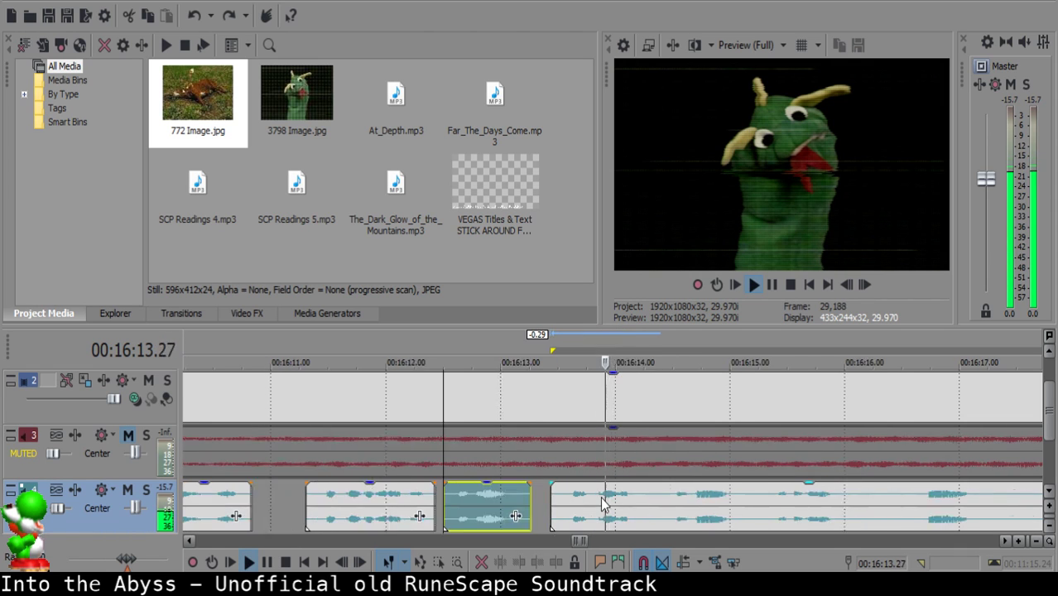
pyautogui.scroll(1, 603, 498)
pyautogui.click(540, 500)
pyautogui.press('space')
pyautogui.press('s')
# Delete the short silent piece before the split and add a fade-in of about two frames to the remaining narration clip.
pyautogui.click(524, 500)
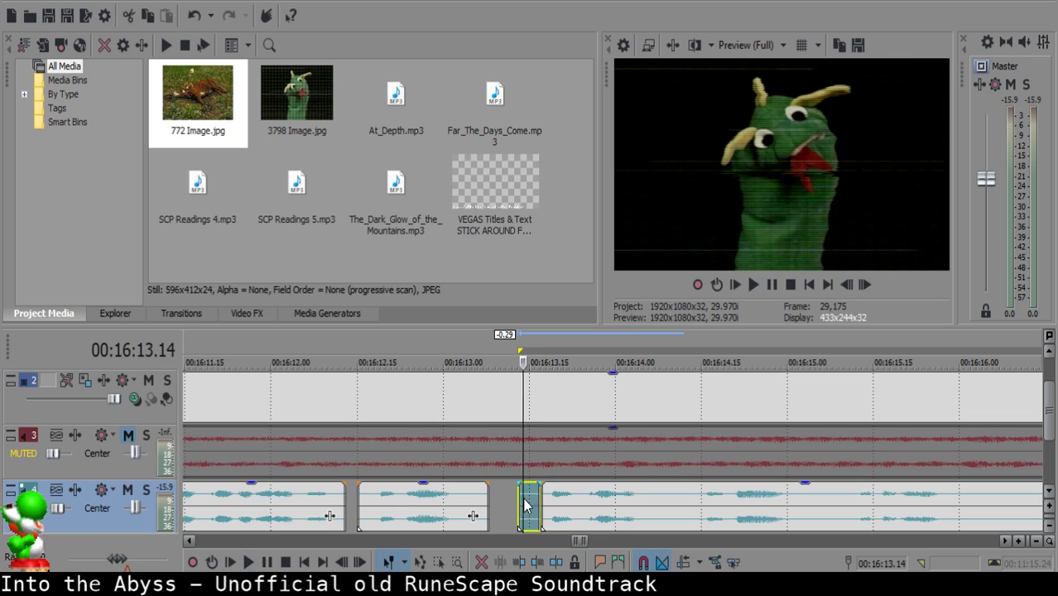
pyautogui.press('Delete')
pyautogui.moveTo(543, 486); pyautogui.dragTo(553, 494)
# Play the phrase after the fade-in and split the narration at its end, at 00:16:14.09.
pyautogui.press('space')
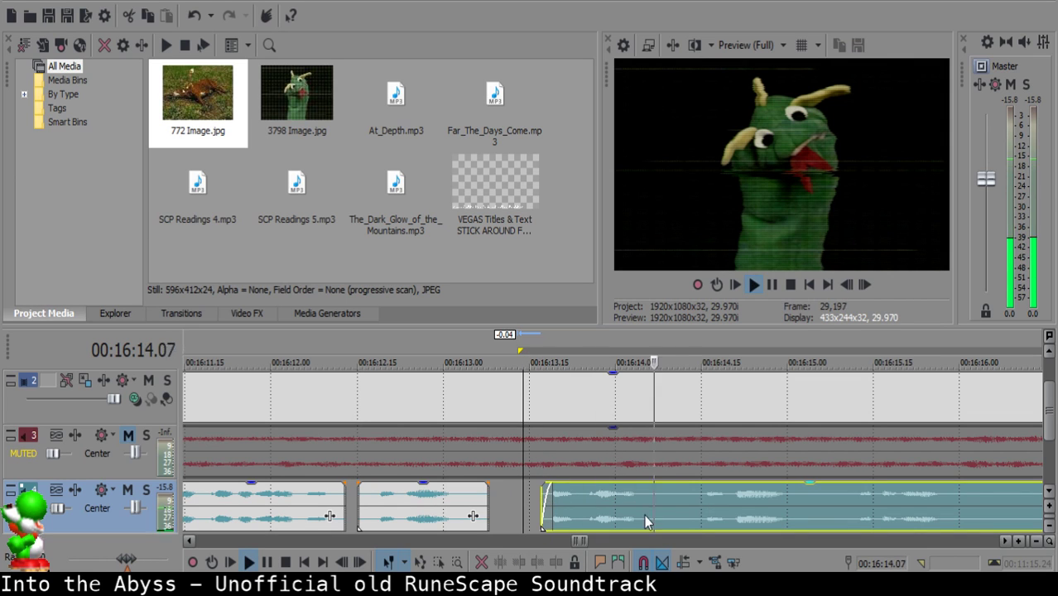
pyautogui.click(666, 499)
pyautogui.press('s')
pyautogui.press('Return')
pyautogui.press('s')
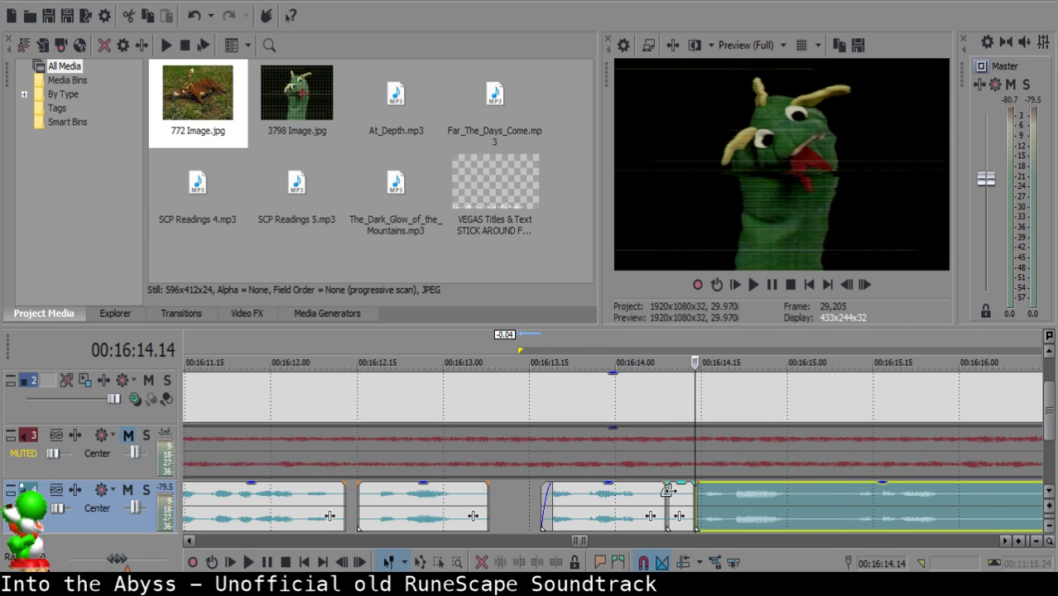
pyautogui.click(685, 495)
pyautogui.hotkey('ctrl', 'z')
pyautogui.press('Right')
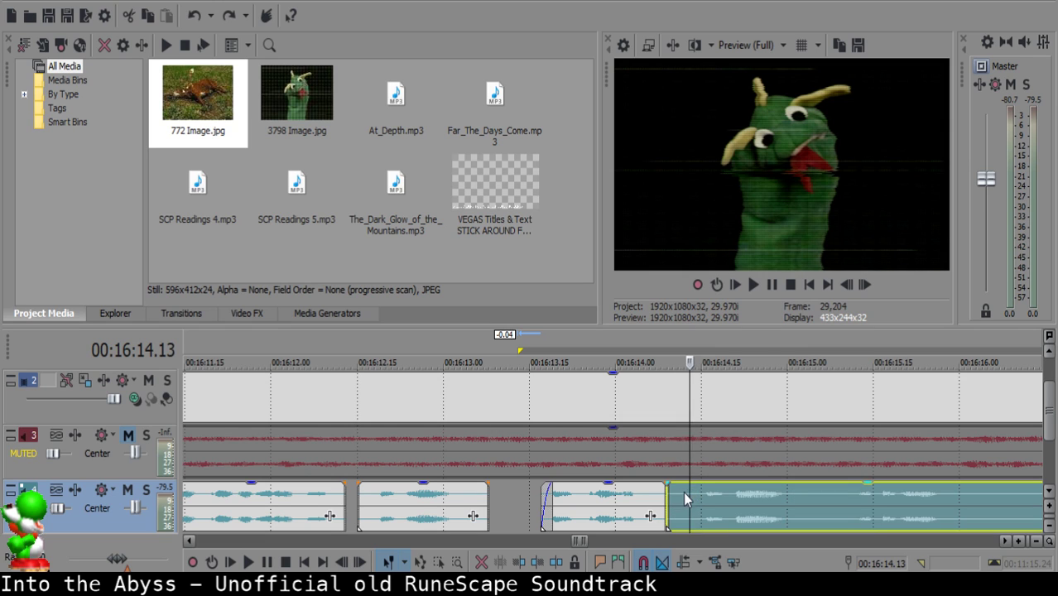
# Cut out the two frames of silence after 00:16:14.09, close the gap with the remaining narration, and play across the join.
pyautogui.click(679, 493)
pyautogui.press('s')
pyautogui.click(671, 493)
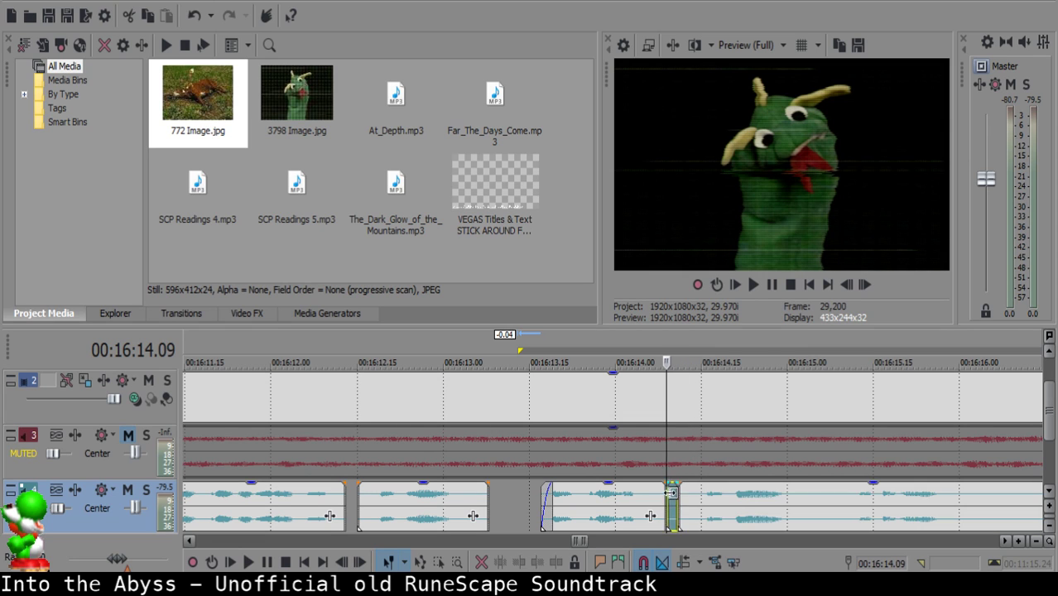
pyautogui.press('Delete')
pyautogui.click(620, 501)
pyautogui.press('space')
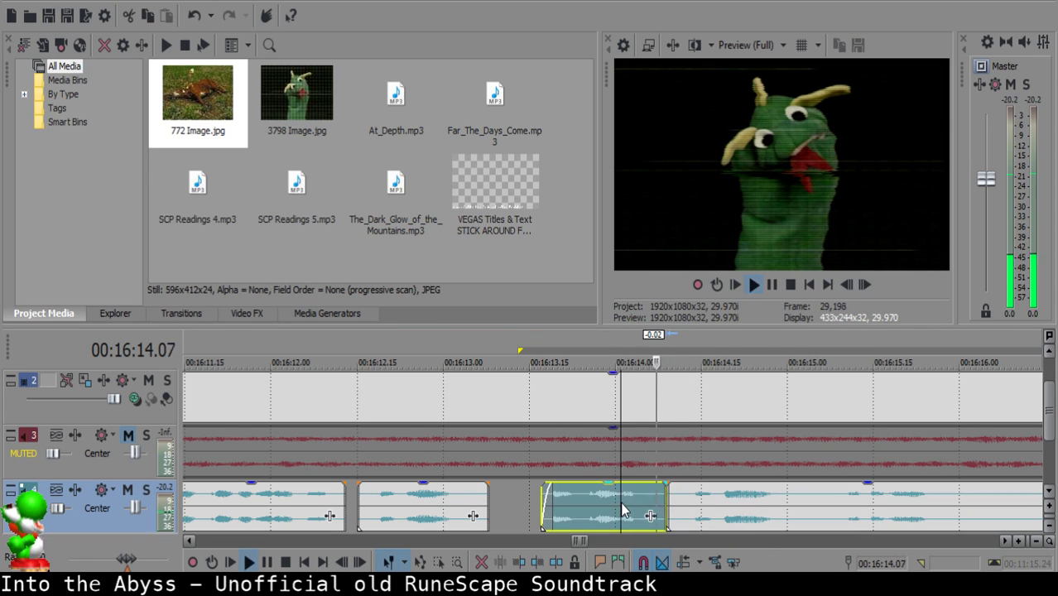
pyautogui.press('space')
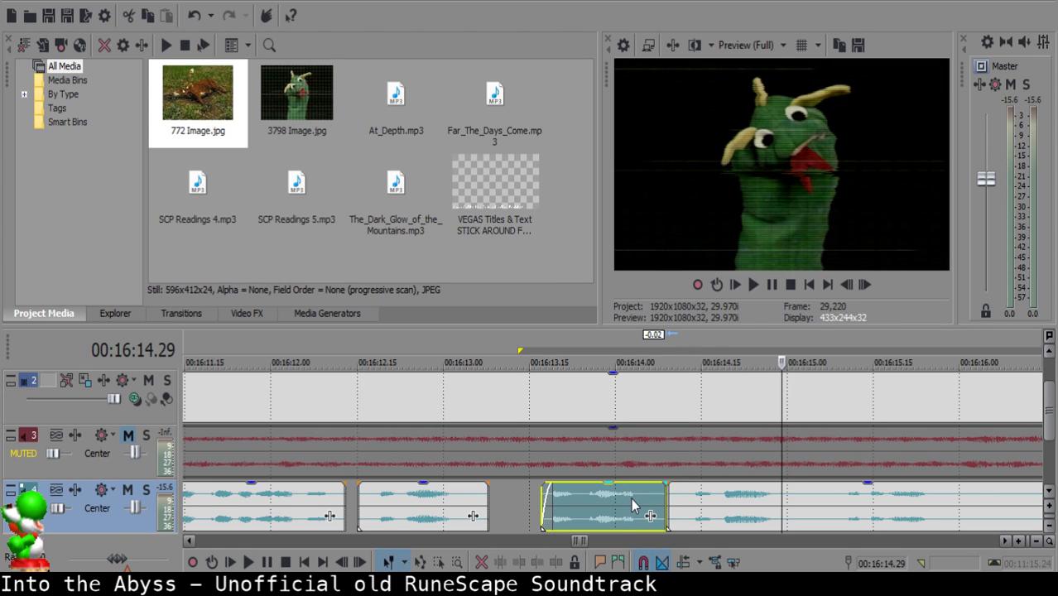
# Play the following phrase and split the narration at its end, at about 00:16:15.01.
pyautogui.scroll(-3, 631, 498)
pyautogui.scroll(4, 617, 495)
pyautogui.press('space')
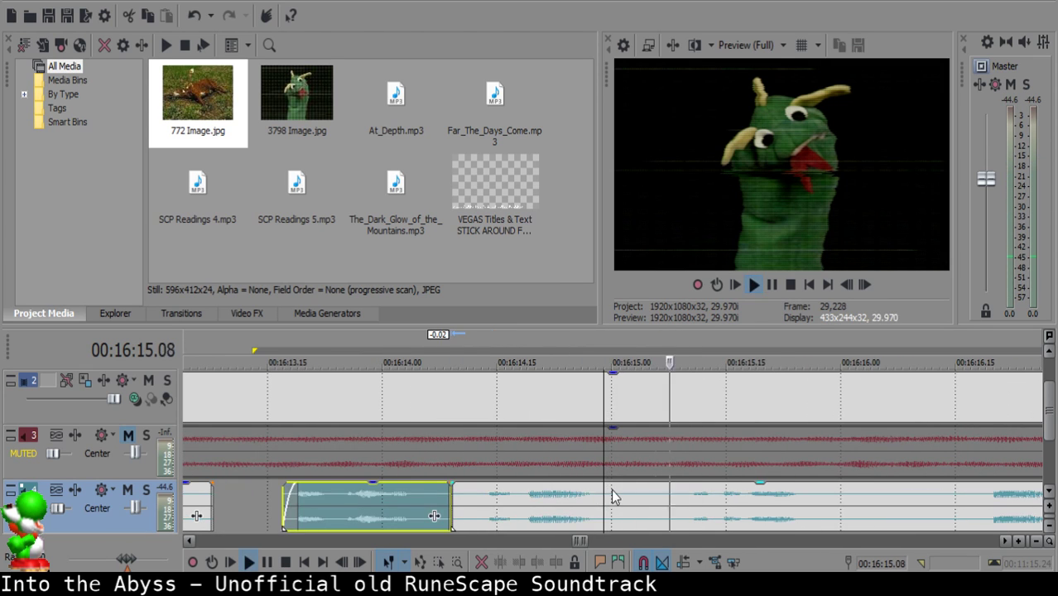
pyautogui.click(611, 490)
pyautogui.press('space')
pyautogui.click(619, 489)
pyautogui.press('s')
# Cut out the silence up to 00:16:15.03 and move the remaining narration clip to start at 00:16:15.01.
pyautogui.press('space')
pyautogui.press('space')
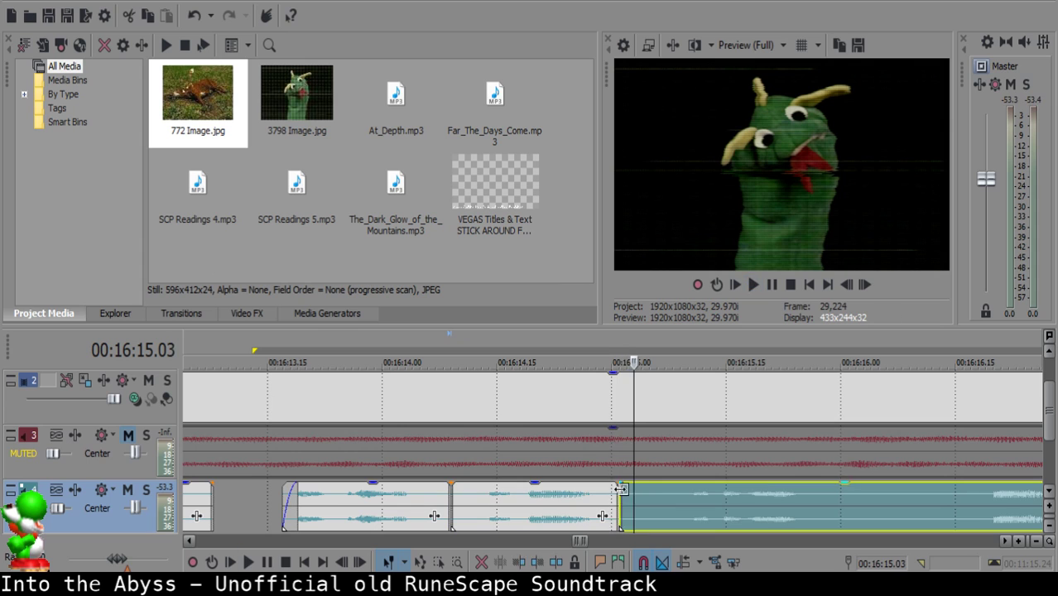
pyautogui.press('s')
pyautogui.click(622, 490)
pyautogui.press('Delete')
pyautogui.moveTo(657, 493); pyautogui.dragTo(641, 494)
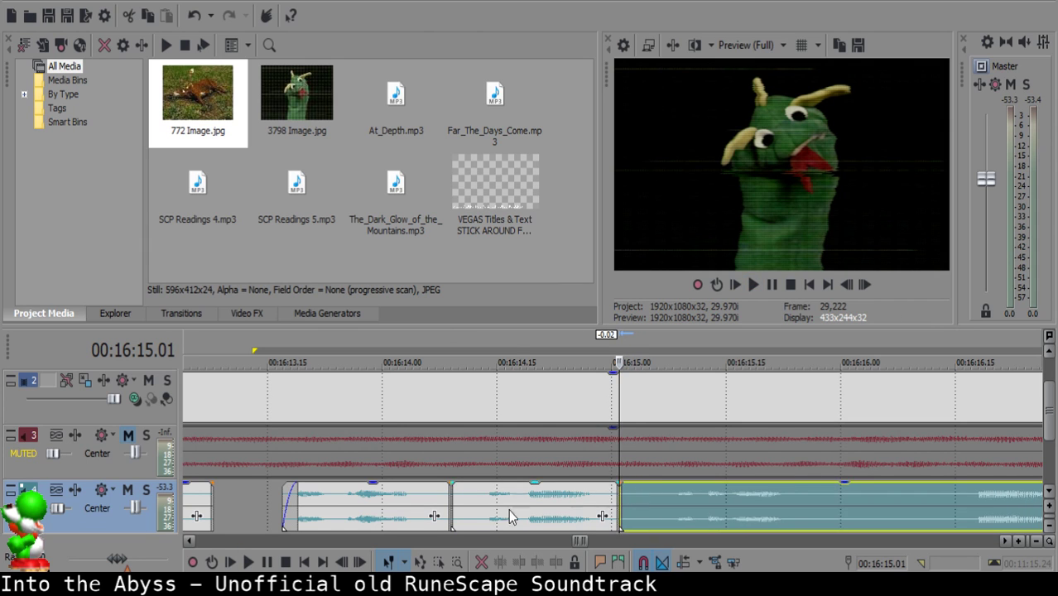
# Lengthen the phrase clip before the join by one frame to end at 00:16:15.02 and play it back.
pyautogui.click(508, 509)
pyautogui.click(623, 490)
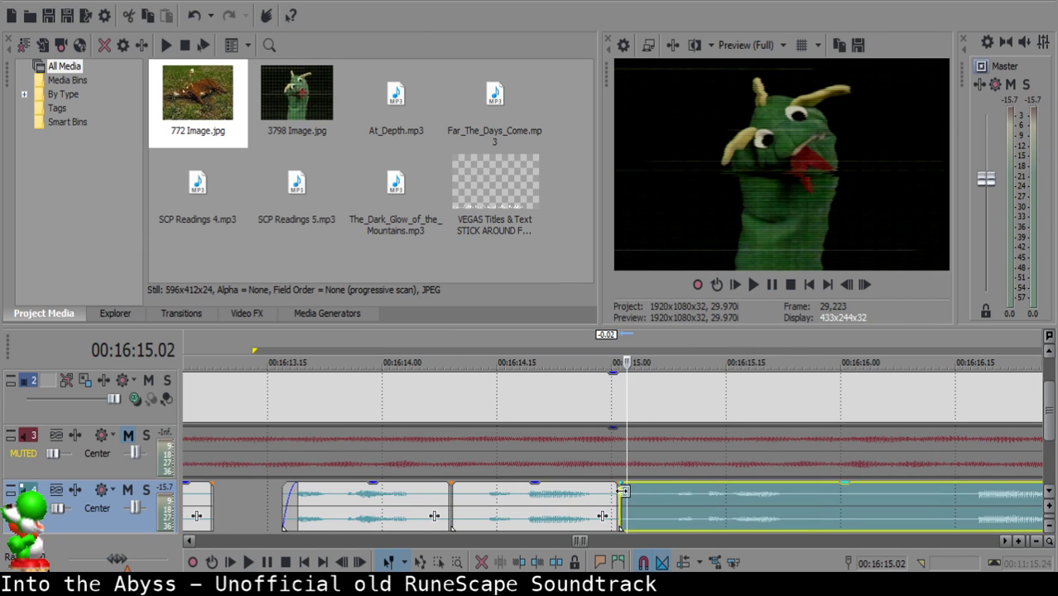
pyautogui.click(510, 525)
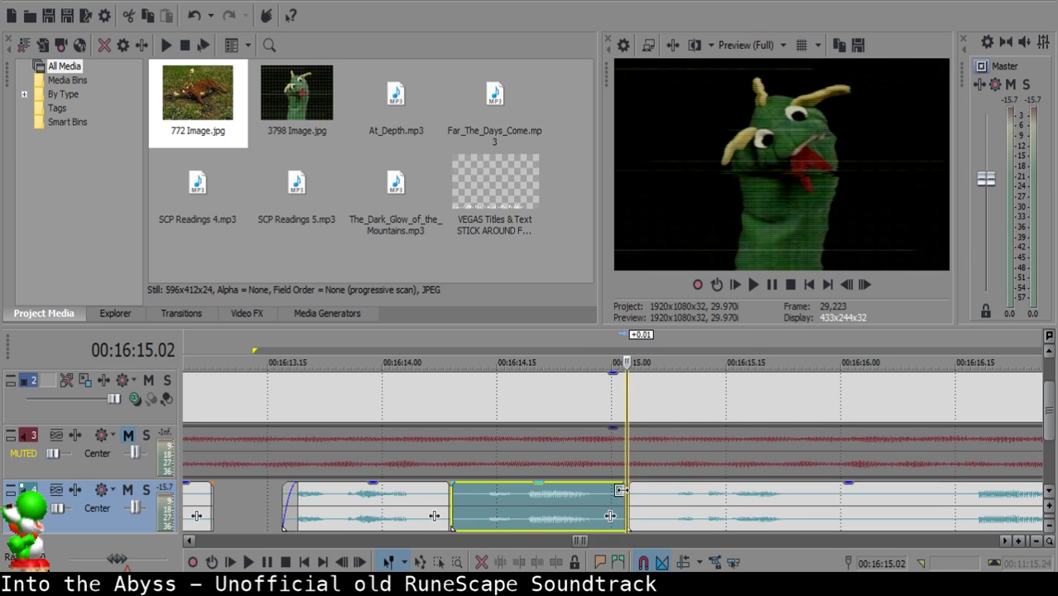
pyautogui.press('space')
pyautogui.click(611, 495)
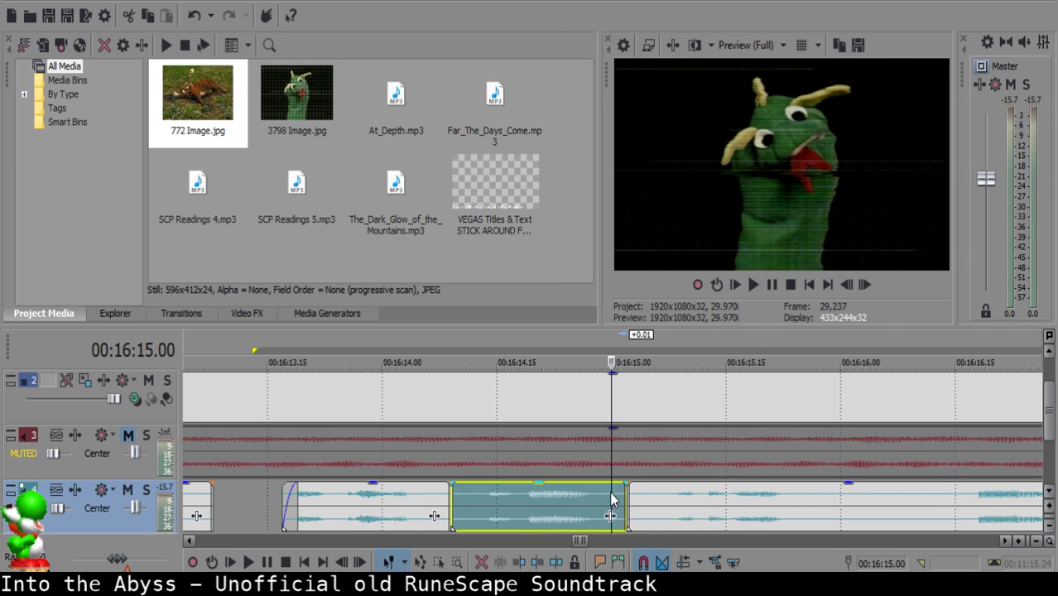
# Play the phrase after the join and split the narration at its end, at about 00:16:15.28.
pyautogui.click(619, 493)
pyautogui.scroll(-1, 619, 495)
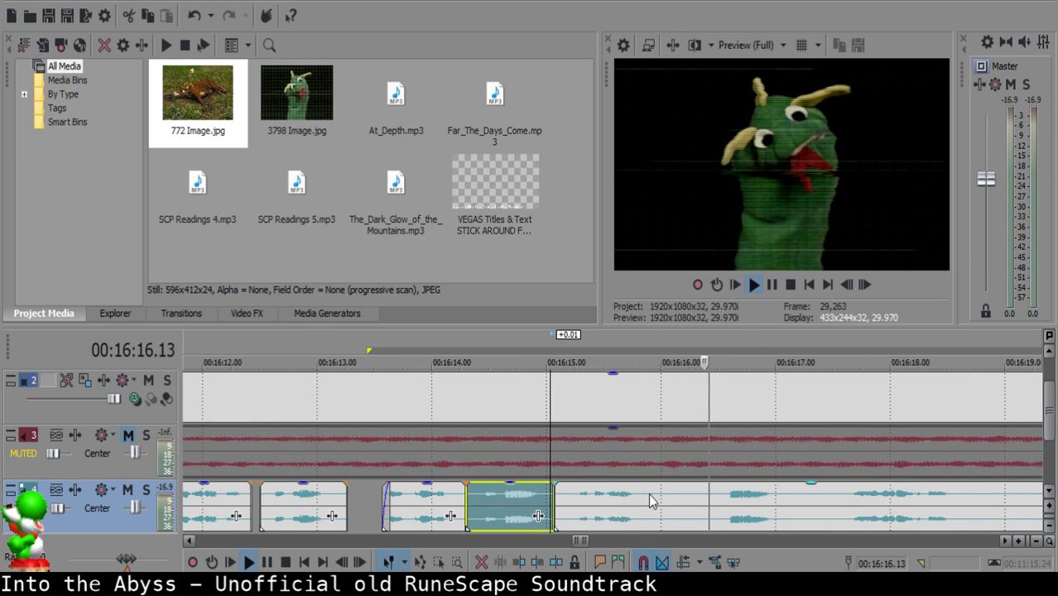
pyautogui.click(654, 493)
pyautogui.press('space')
pyautogui.press('s')
# Cut out the silence up to 00:16:16.14 and move the remaining narration clip four frames earlier.
pyautogui.press('space')
pyautogui.click(707, 494)
pyautogui.press('space')
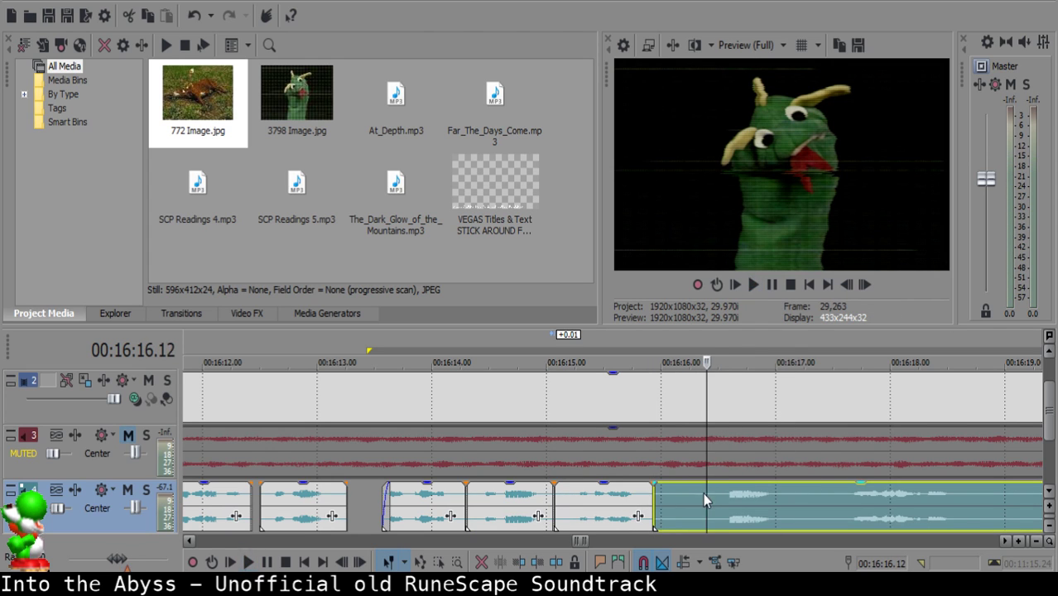
pyautogui.press('Right')
pyautogui.press('Right')
pyautogui.press('s')
pyautogui.click(706, 494)
pyautogui.press('Delete')
pyautogui.click(736, 499)
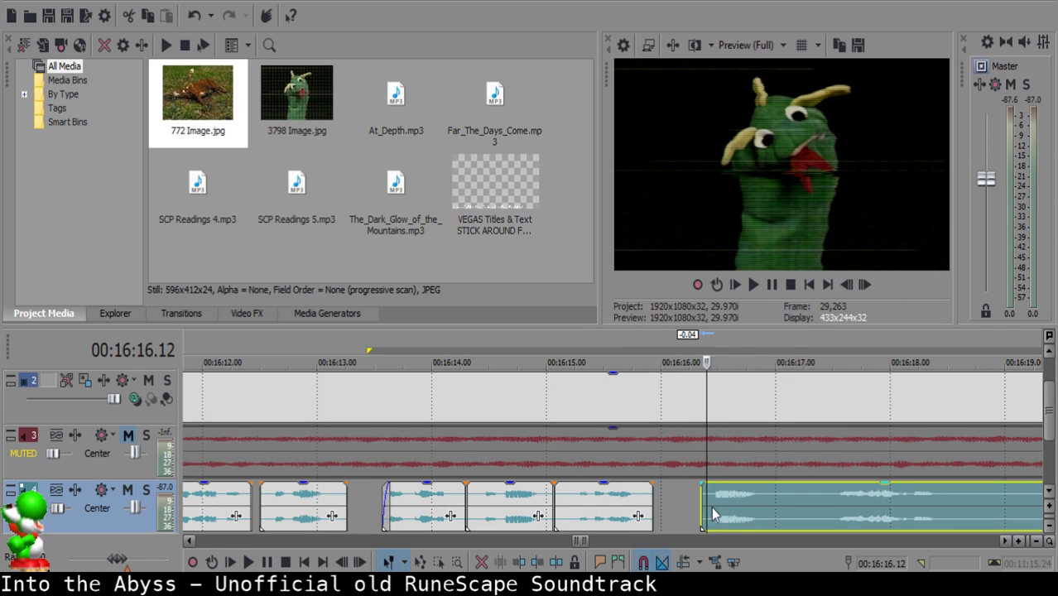
# Play across the shortened pause and adjust the remaining narration clip to start at 00:16:16.11.
pyautogui.click(573, 517)
pyautogui.press('space')
pyautogui.scroll(-2, 577, 514)
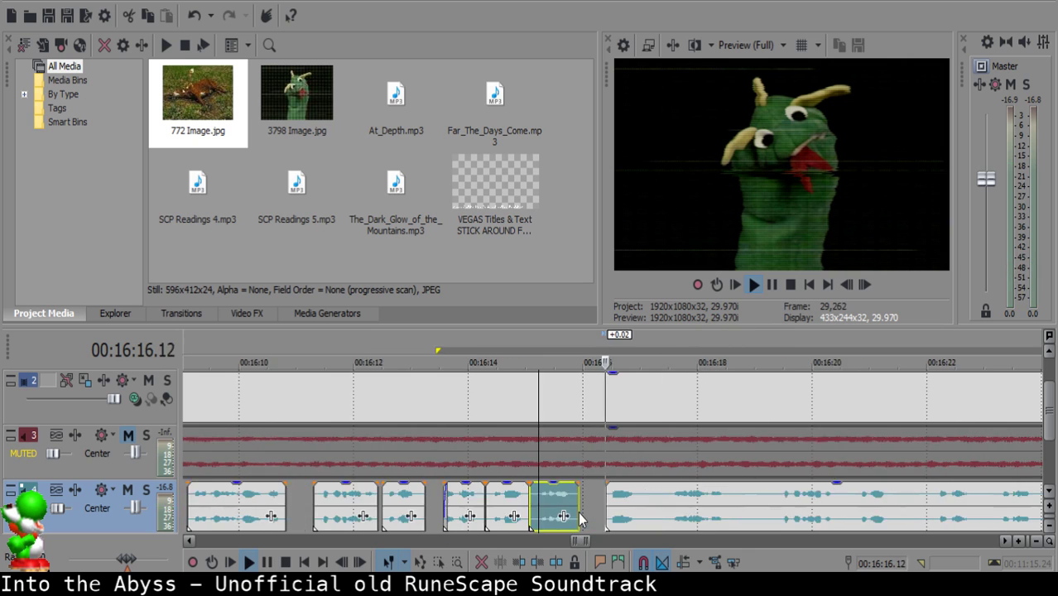
pyautogui.scroll(3, 578, 512)
pyautogui.press('space')
pyautogui.click(512, 502)
pyautogui.moveTo(543, 503); pyautogui.dragTo(537, 504)
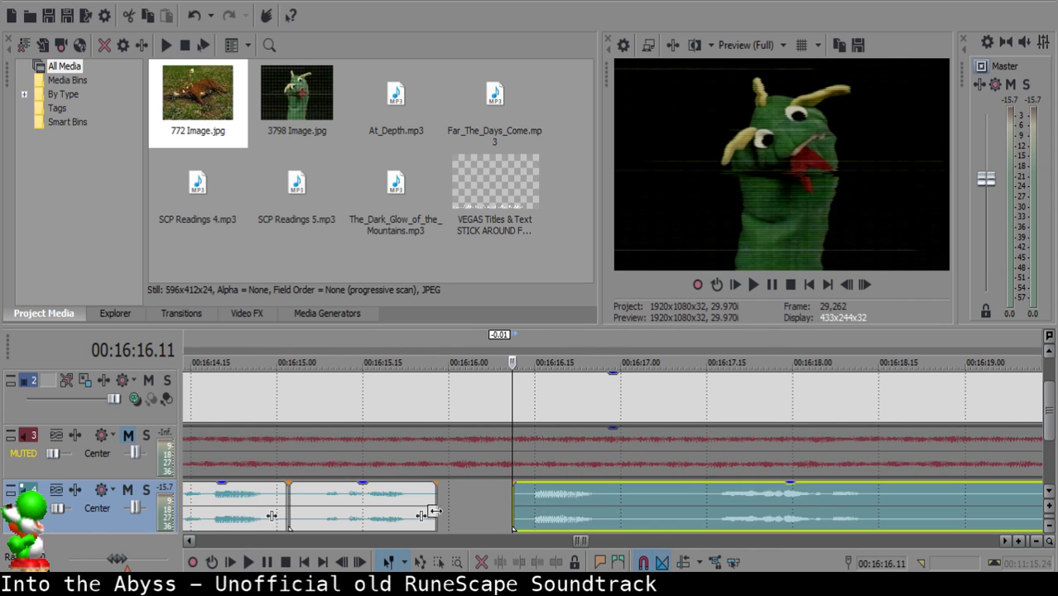
# Play the adjusted pause and split the remaining narration at about 00:16:17.01, after the first spoken word.
pyautogui.click(369, 513)
pyautogui.press('space')
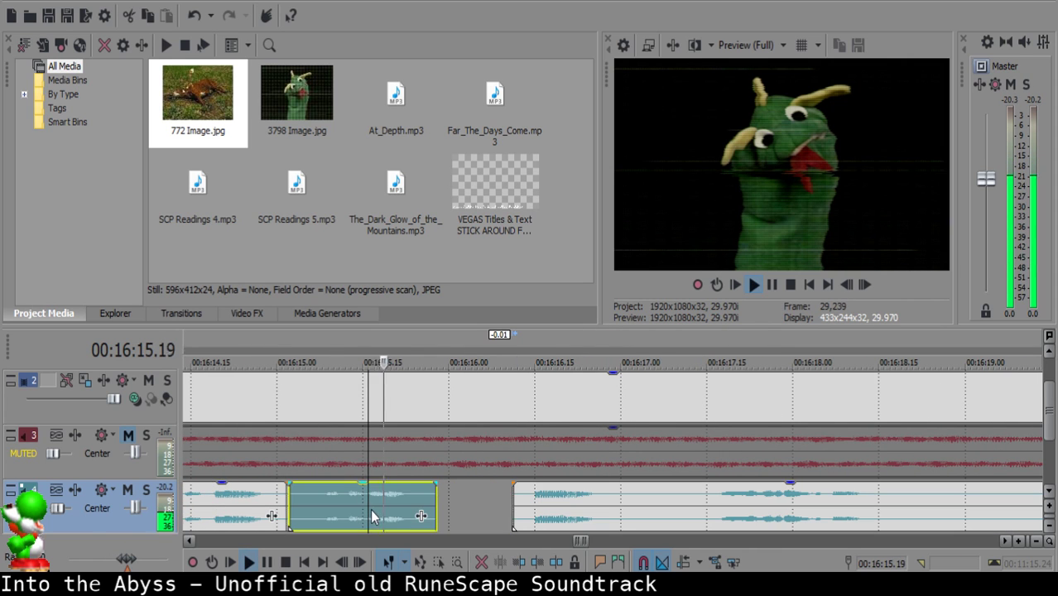
pyautogui.click(626, 495)
pyautogui.press('s')
# Play further and split the narration again at about 00:16:17.14, before the next spoken words.
pyautogui.scroll(-2, 753, 508)
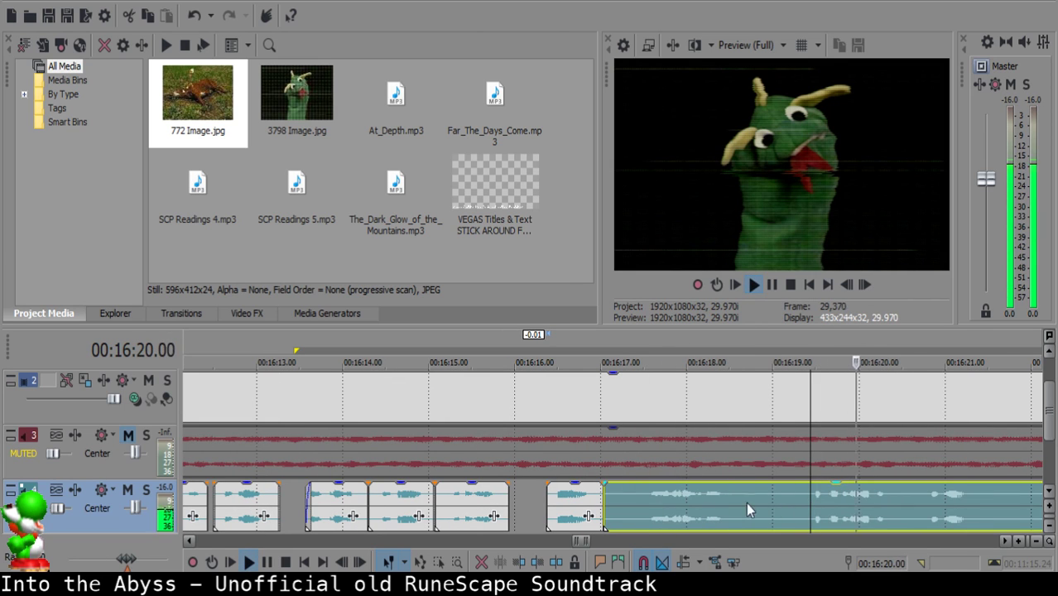
pyautogui.press('space')
pyautogui.click(641, 501)
pyautogui.press('s')
# Play from the new split, delete the silent piece before it, and move the remaining narration clip to start at 00:16:17.12.
pyautogui.press('space')
pyautogui.scroll(3, 636, 499)
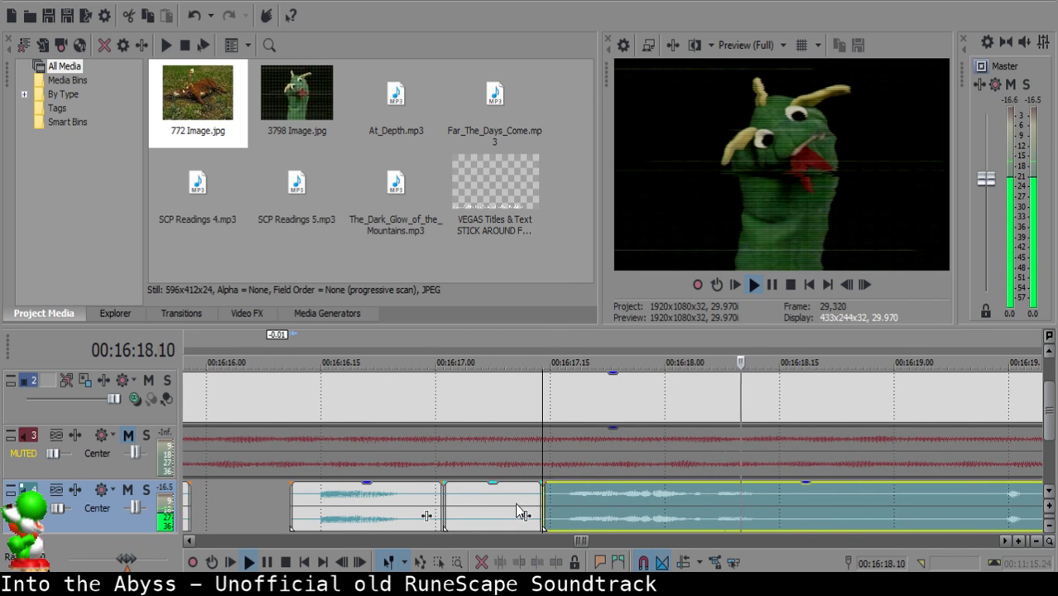
pyautogui.click(526, 501)
pyautogui.press('Delete')
pyautogui.moveTo(570, 501); pyautogui.dragTo(550, 503)
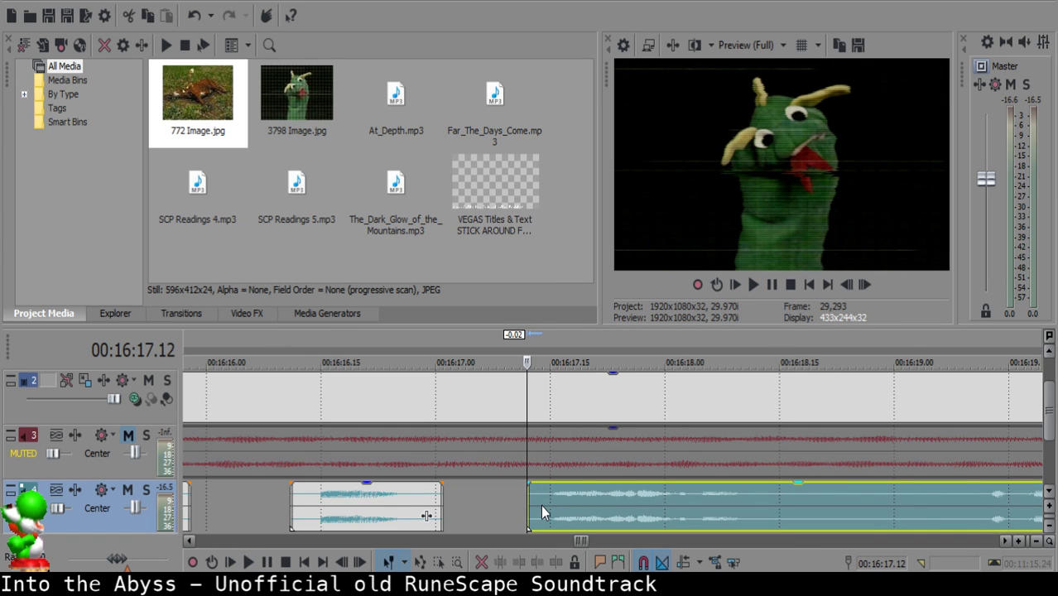
# Move the remaining narration clip one frame earlier to start at 00:16:17.11 and return the cursor to the preceding phrase at 00:16:16.17.
pyautogui.scroll(-2, 541, 505)
pyautogui.scroll(3, 594, 502)
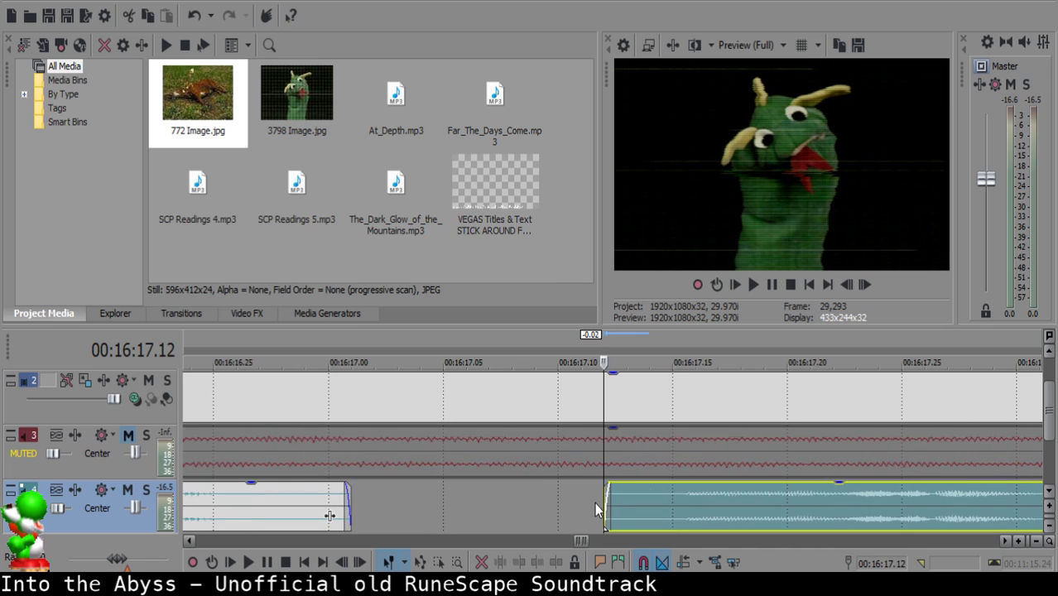
pyautogui.click(591, 503)
pyautogui.scroll(-1, 591, 502)
pyautogui.moveTo(676, 505); pyautogui.dragTo(666, 505)
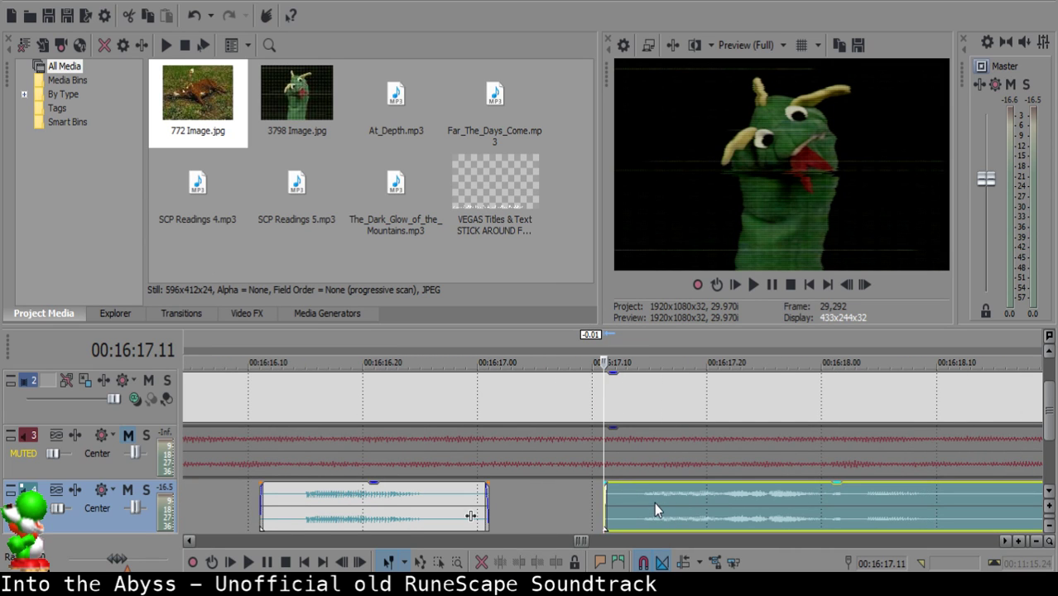
pyautogui.click(330, 504)
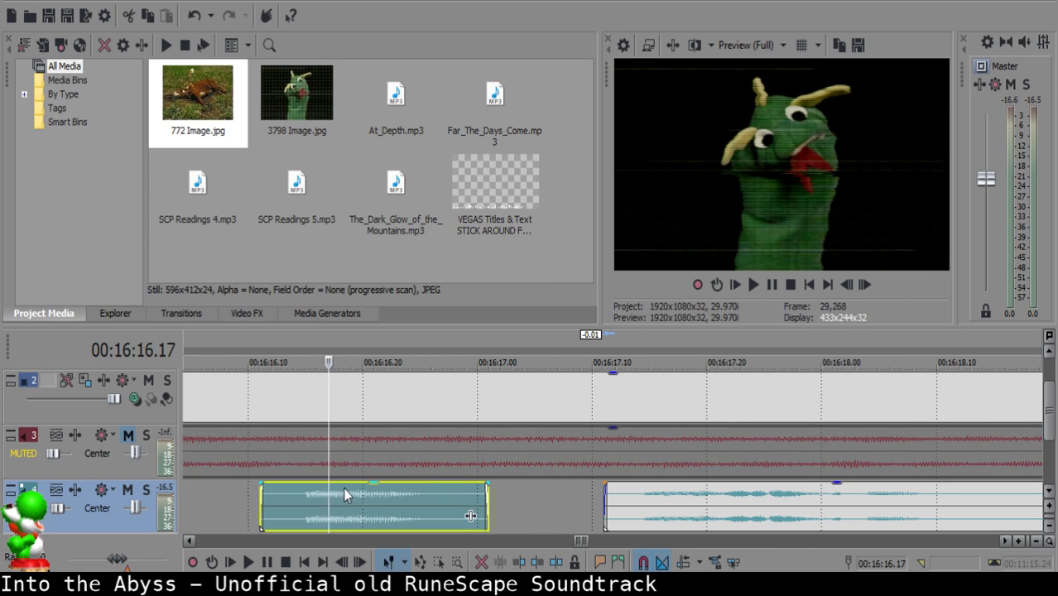
# Play the pause after the phrase at 00:16:16.17, extend that phrase clip's end one frame to about 00:16:17.02, and play it again.
pyautogui.scroll(-10, 343, 488)
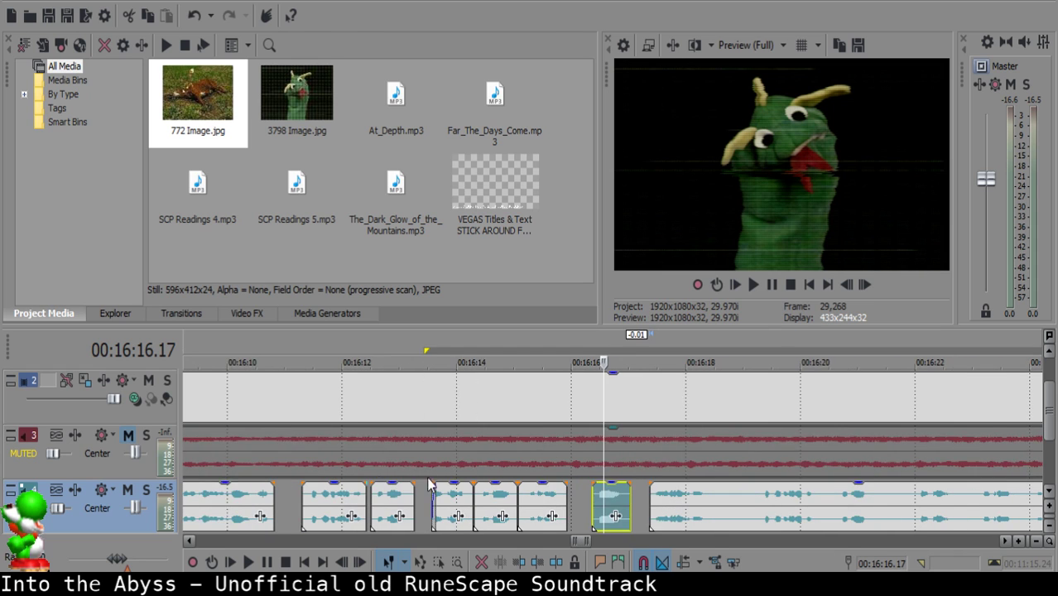
pyautogui.press('space')
pyautogui.scroll(5, 570, 508)
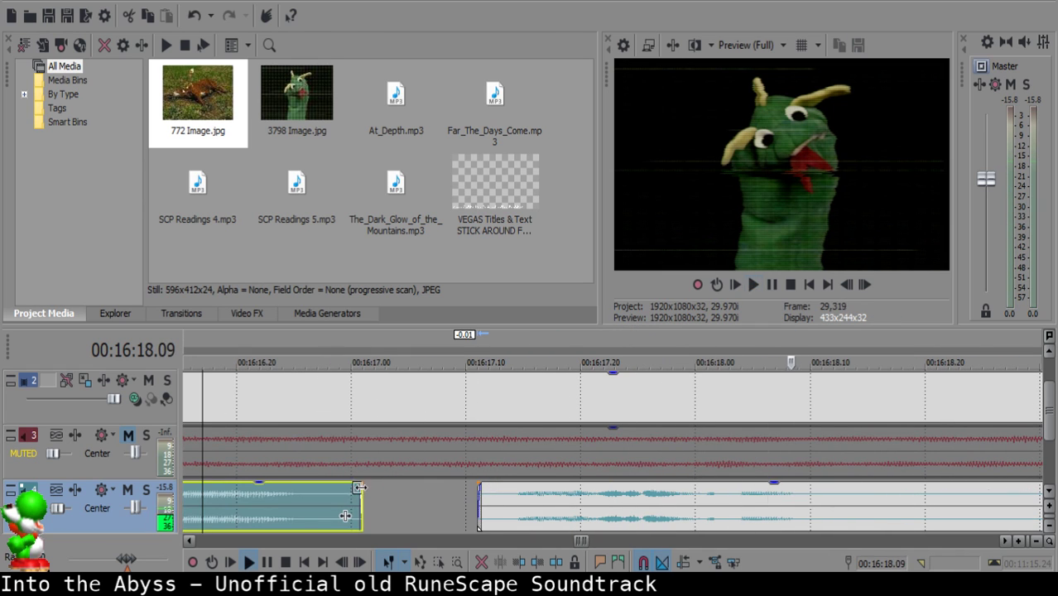
pyautogui.press('space')
pyautogui.click(356, 501)
pyautogui.press('space')
pyautogui.press('space')
pyautogui.moveTo(364, 498); pyautogui.dragTo(374, 495)
pyautogui.click(213, 493)
pyautogui.press('space')
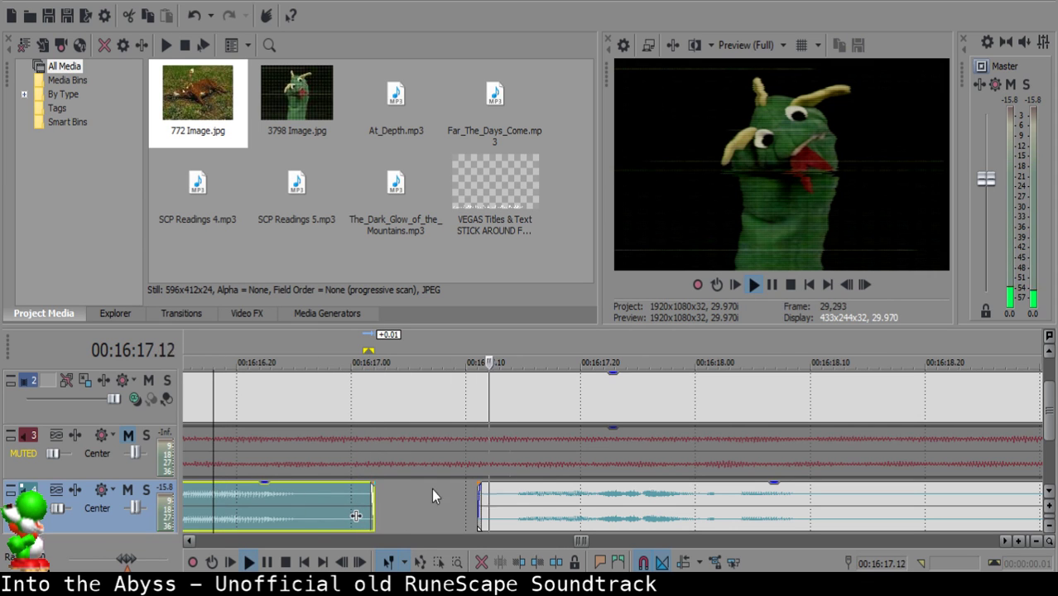
# Split the remaining narration at about 00:16:18.15 and 00:16:19.06, around the silence after the spoken phrase.
pyautogui.scroll(-3, 432, 495)
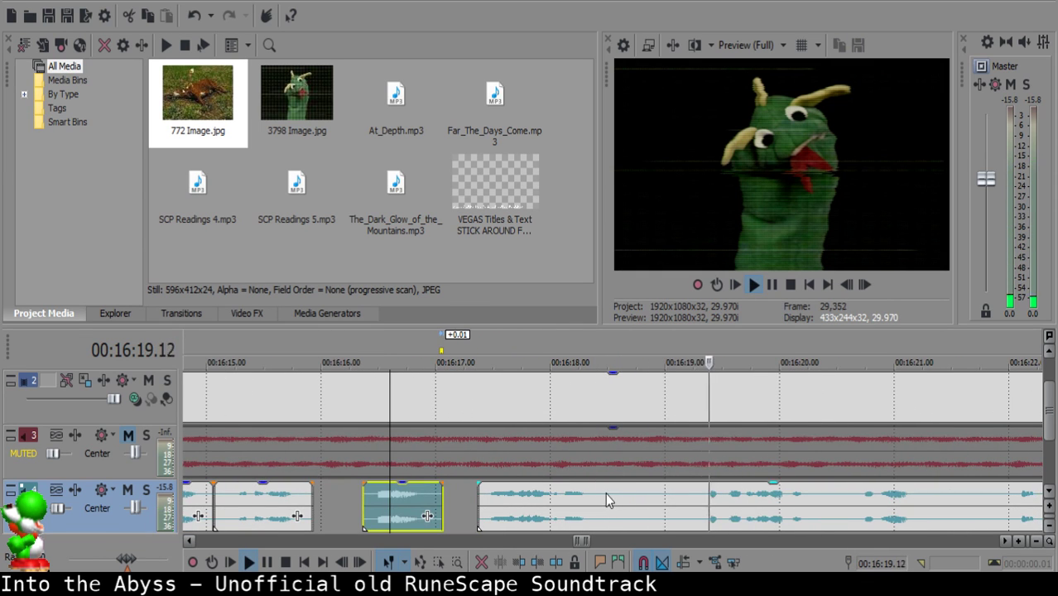
pyautogui.click(605, 493)
pyautogui.press('s')
pyautogui.press('s')
pyautogui.press('Return')
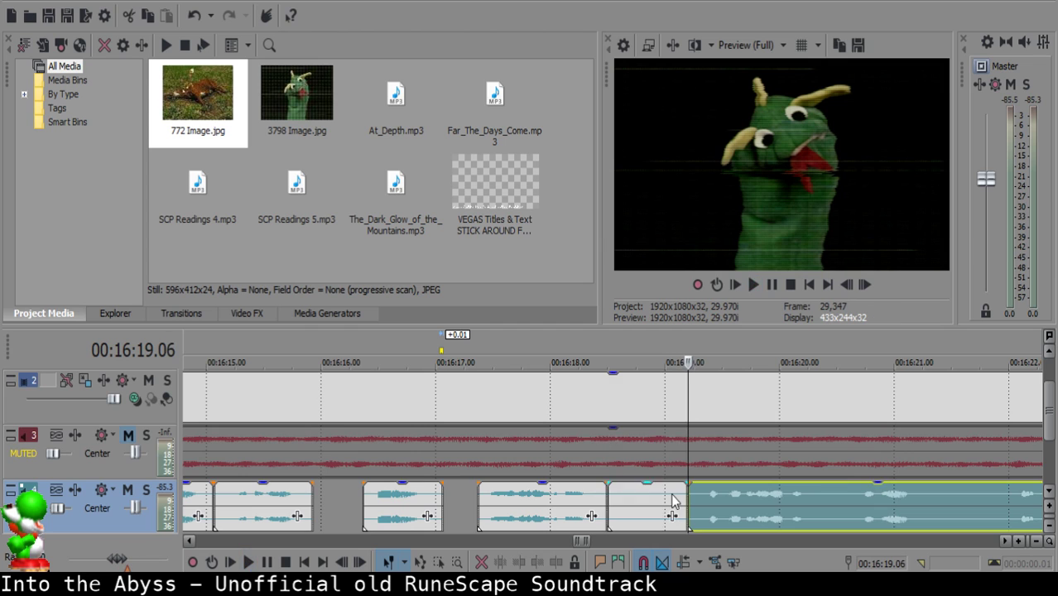
# Delete the silent piece, move the remaining narration four frames earlier to start at about 00:16:19.02, and play the pause.
pyautogui.click(672, 496)
pyautogui.press('Delete')
pyautogui.moveTo(743, 506); pyautogui.dragTo(727, 507)
pyautogui.click(514, 505)
pyautogui.press('space')
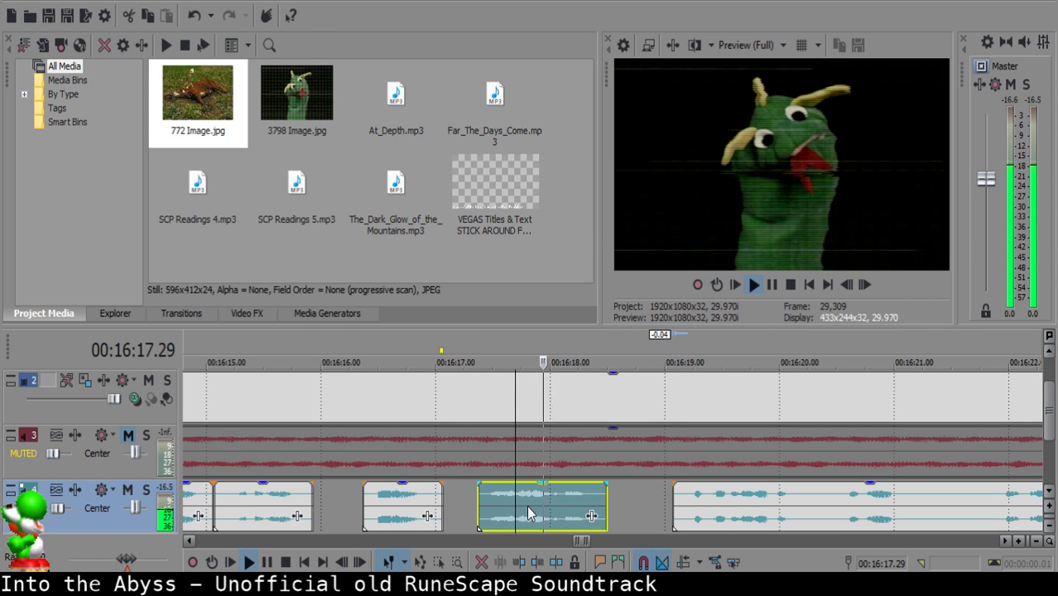
# Move the remaining narration clip two frames earlier to start at 00:16:19.00 and play the pause from the preceding phrase.
pyautogui.click(664, 507)
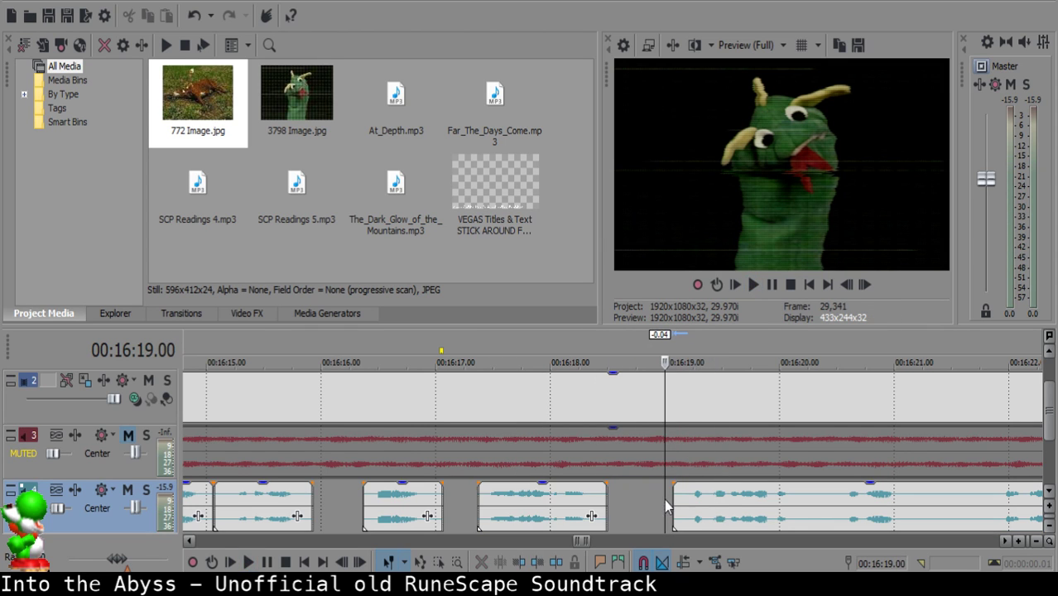
pyautogui.click(712, 506)
pyautogui.moveTo(718, 506); pyautogui.dragTo(711, 506)
pyautogui.click(549, 510)
pyautogui.press('space')
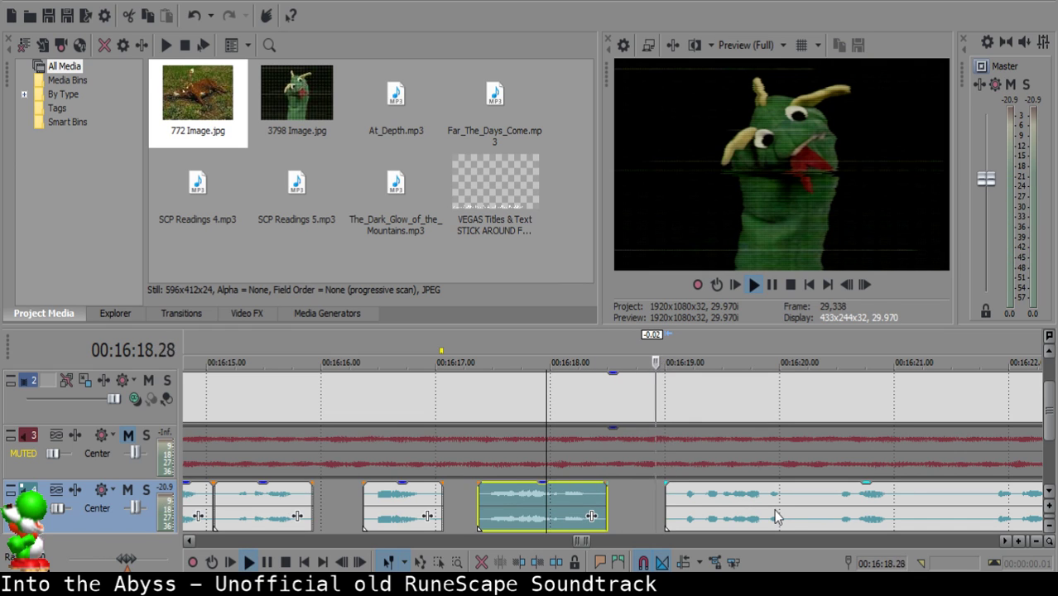
# Move the remaining narration clip another two frames earlier to start at 00:16:18.28 and play from the preceding phrase at 00:16:17.26.
pyautogui.click(664, 496)
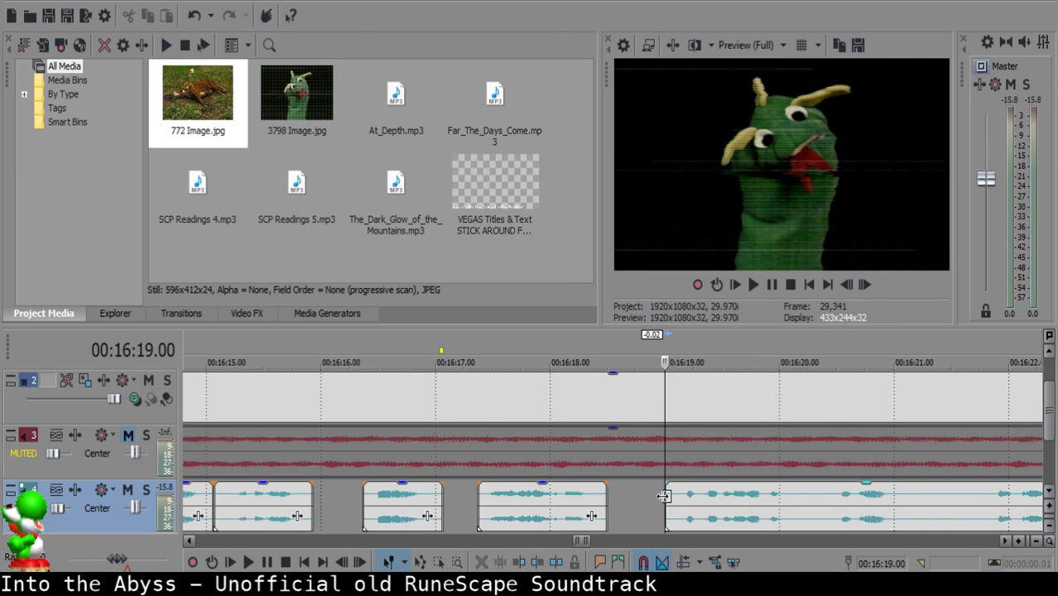
pyautogui.scroll(2, 664, 497)
pyautogui.click(574, 503)
pyautogui.moveTo(658, 505); pyautogui.dragTo(627, 503)
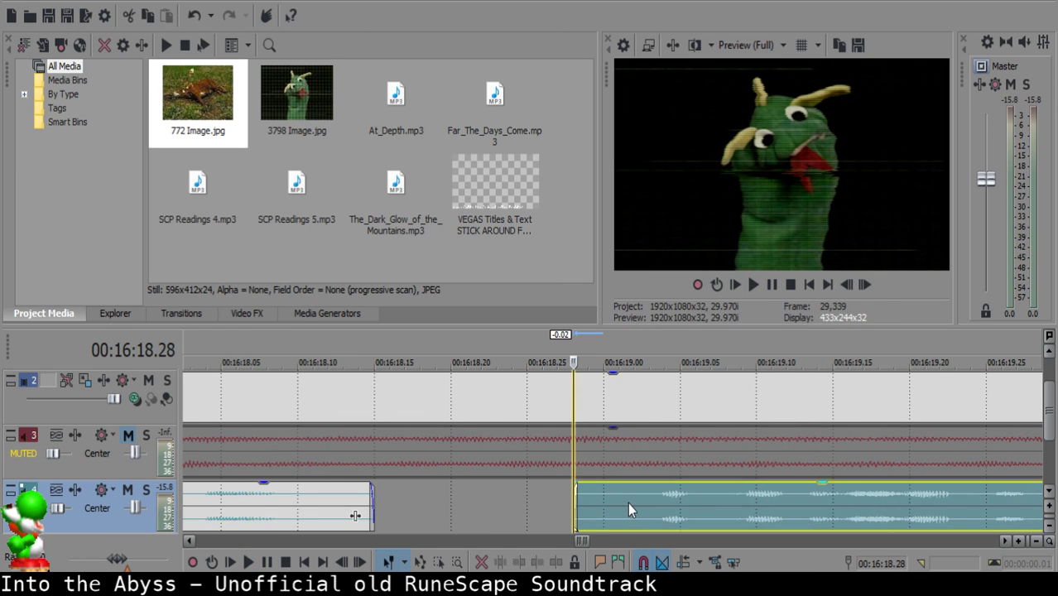
pyautogui.scroll(-5, 625, 500)
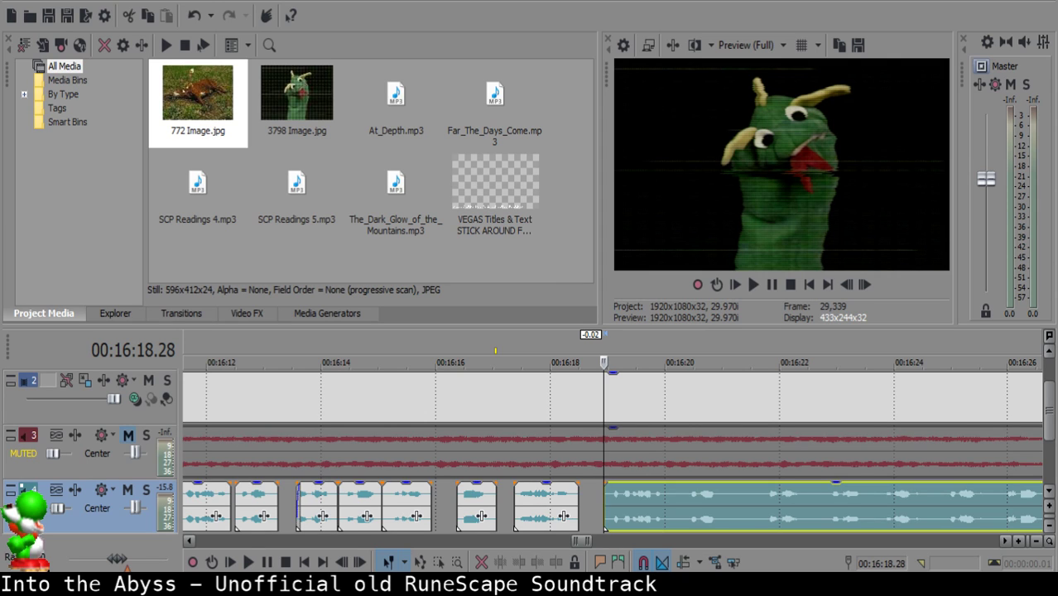
pyautogui.click(542, 507)
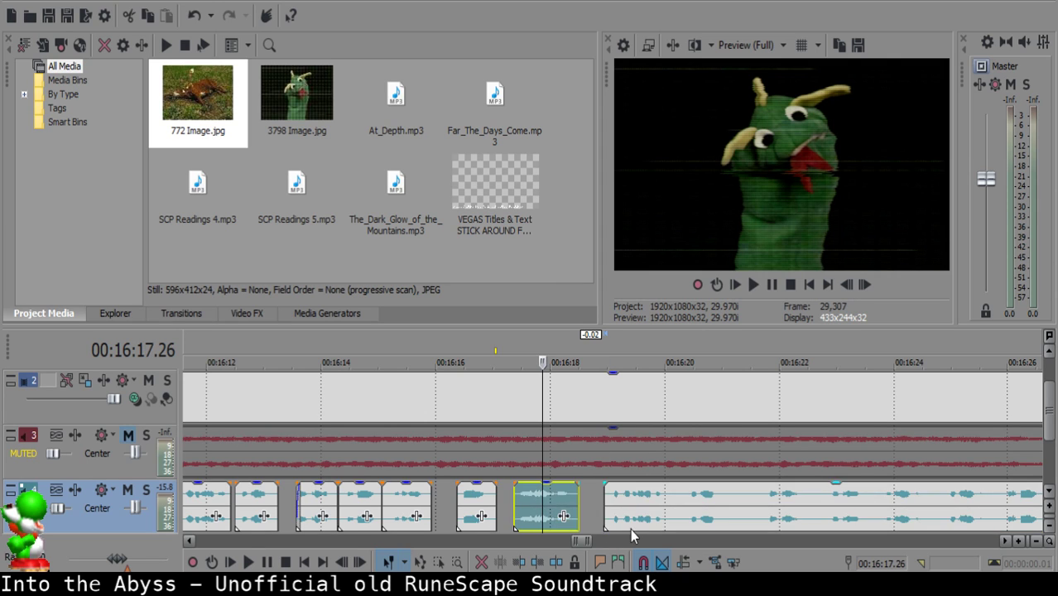
pyautogui.press('space')
pyautogui.scroll(4, 593, 502)
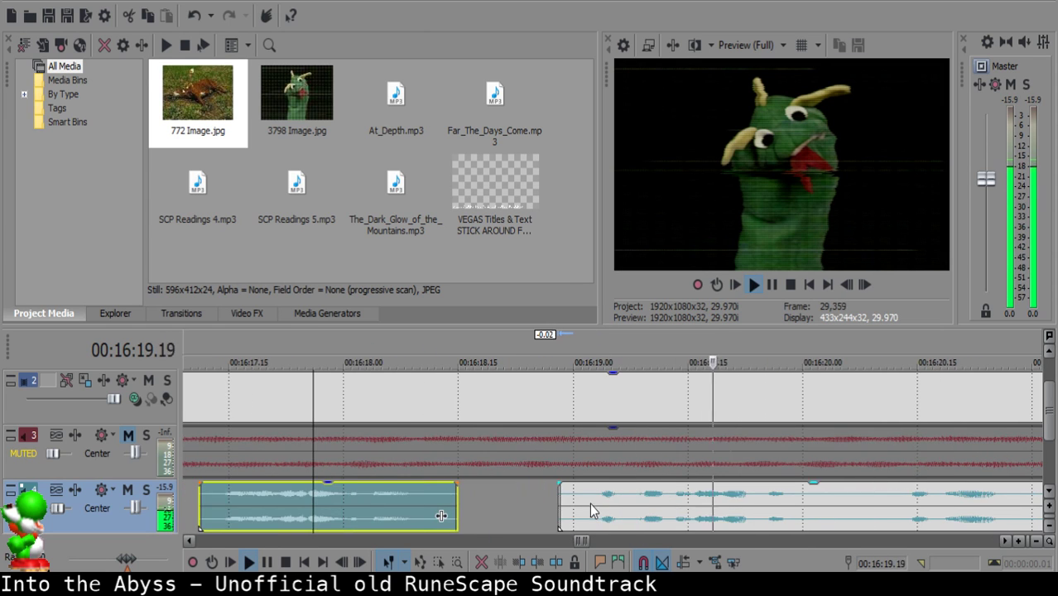
# Split the remaining narration at about 00:16:20.01 and 00:16:20.07, around the short silence between phrases.
pyautogui.scroll(-2, 593, 504)
pyautogui.scroll(2, 632, 503)
pyautogui.press('Return')
pyautogui.click(318, 495)
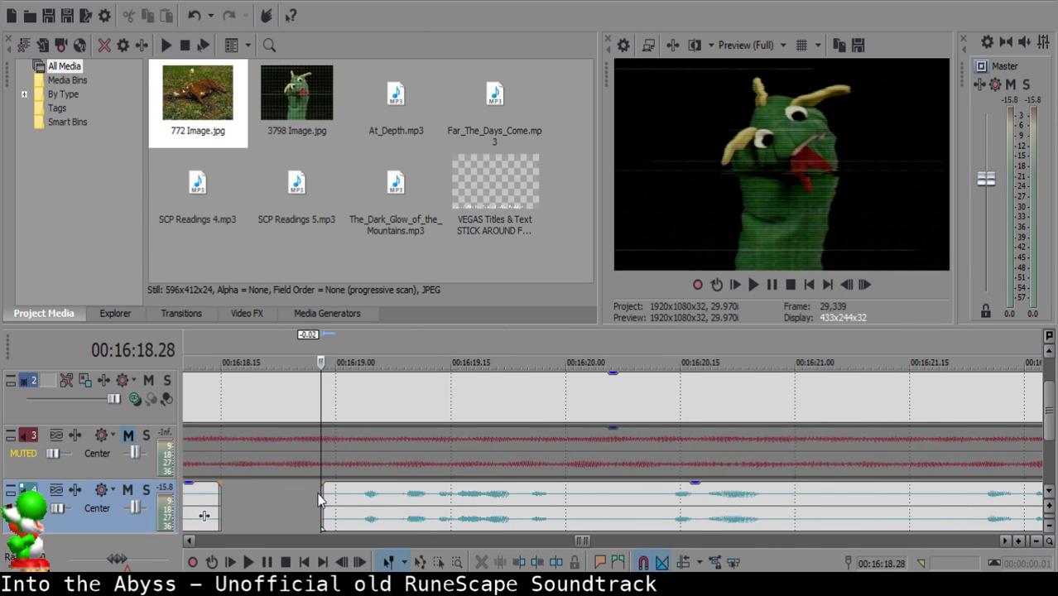
pyautogui.click(574, 501)
pyautogui.press('s')
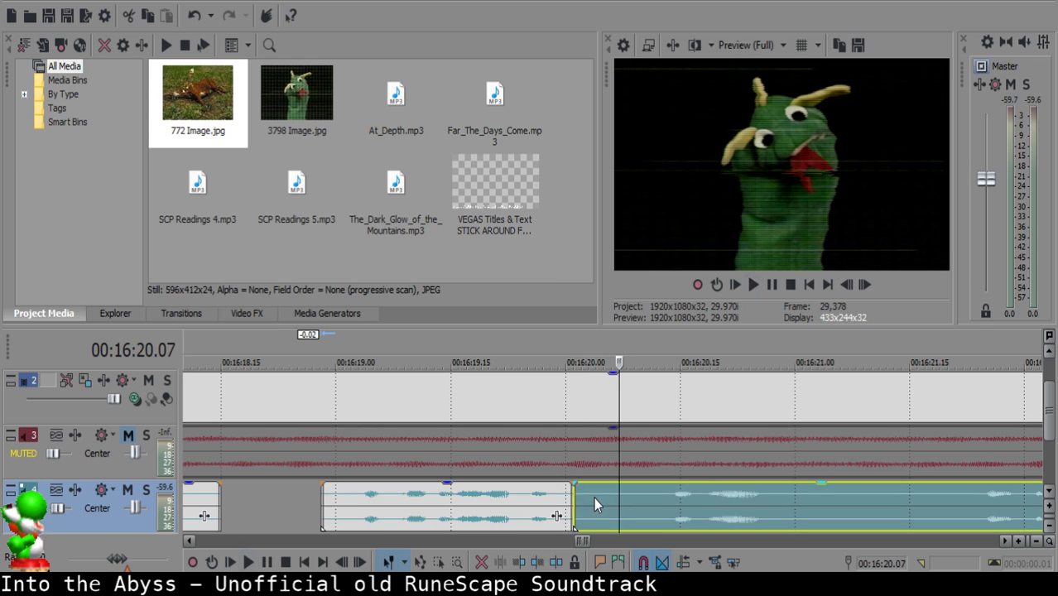
pyautogui.press('s')
# Delete the silent piece and move the remaining narration three frames earlier to start at 00:16:20.04.
pyautogui.click(596, 499)
pyautogui.press('Delete')
pyautogui.moveTo(658, 508); pyautogui.dragTo(640, 502)
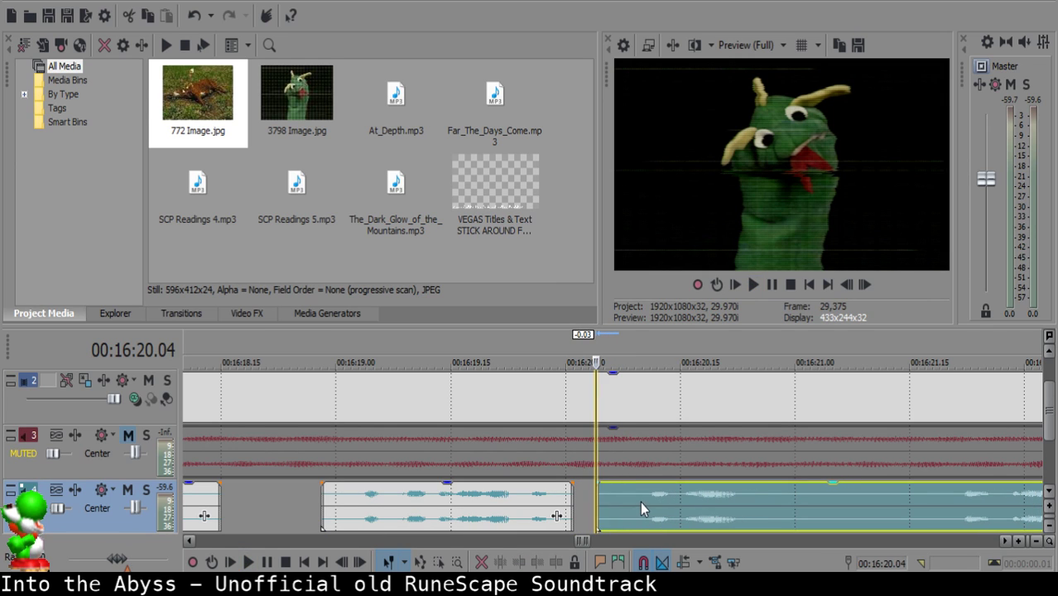
# Play the shortened pause, move the remaining narration against the preceding phrase clip at about 00:16:20.01, and play the transition again.
pyautogui.click(466, 507)
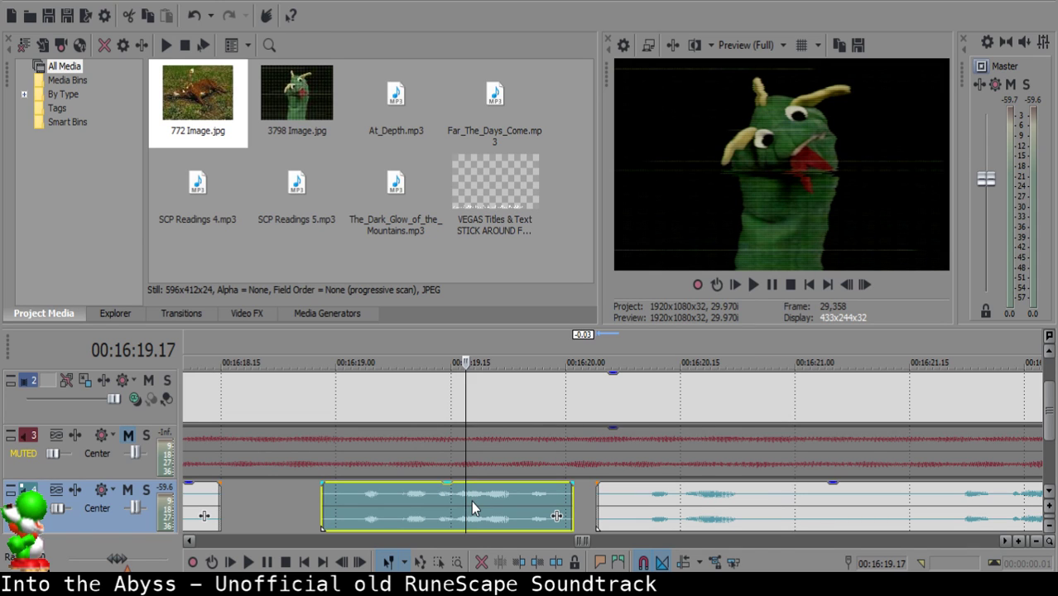
pyautogui.press('space')
pyautogui.press('space')
pyautogui.click(582, 500)
pyautogui.moveTo(717, 504); pyautogui.dragTo(667, 506)
pyautogui.click(470, 500)
pyautogui.press('space')
pyautogui.press('Return')
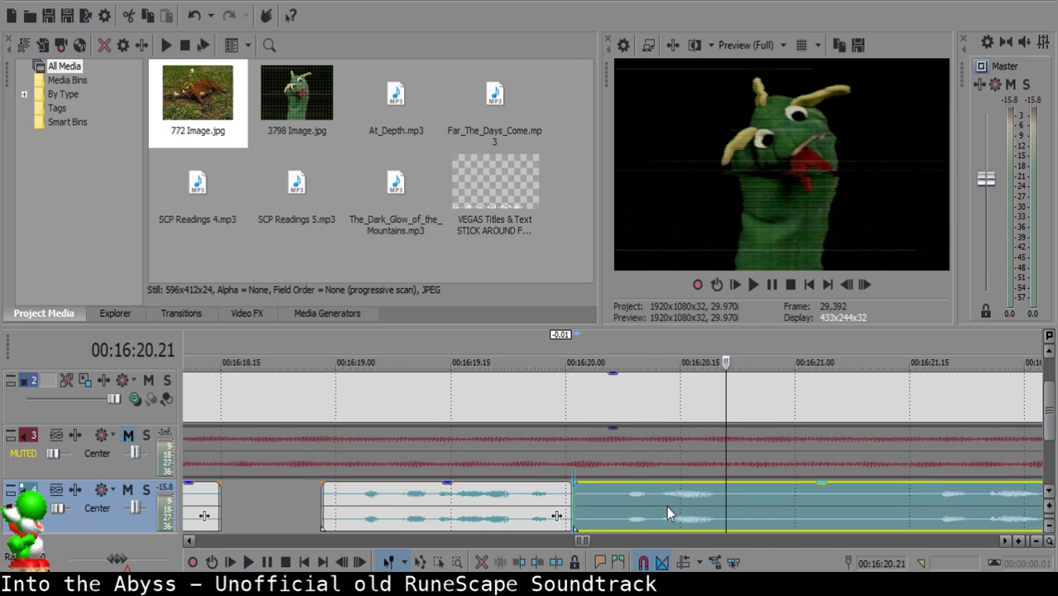
pyautogui.click(437, 507)
pyautogui.press('Return')
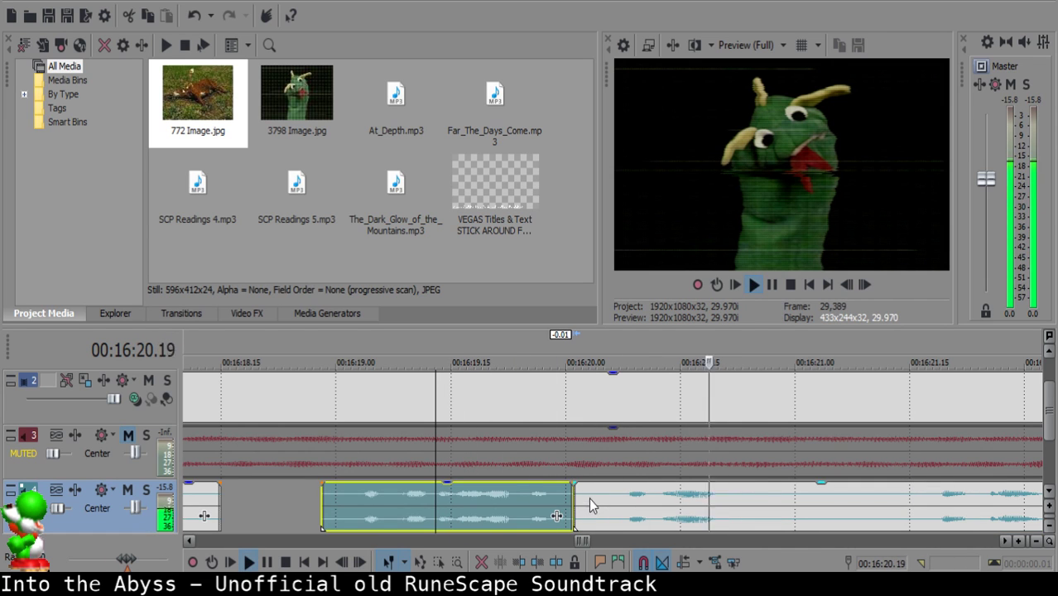
# Split the remaining narration at about 00:16:20.25, play the following speech, and split again at about 00:16:22.19.
pyautogui.press('Return')
pyautogui.click(757, 497)
pyautogui.press('s')
pyautogui.click(915, 497)
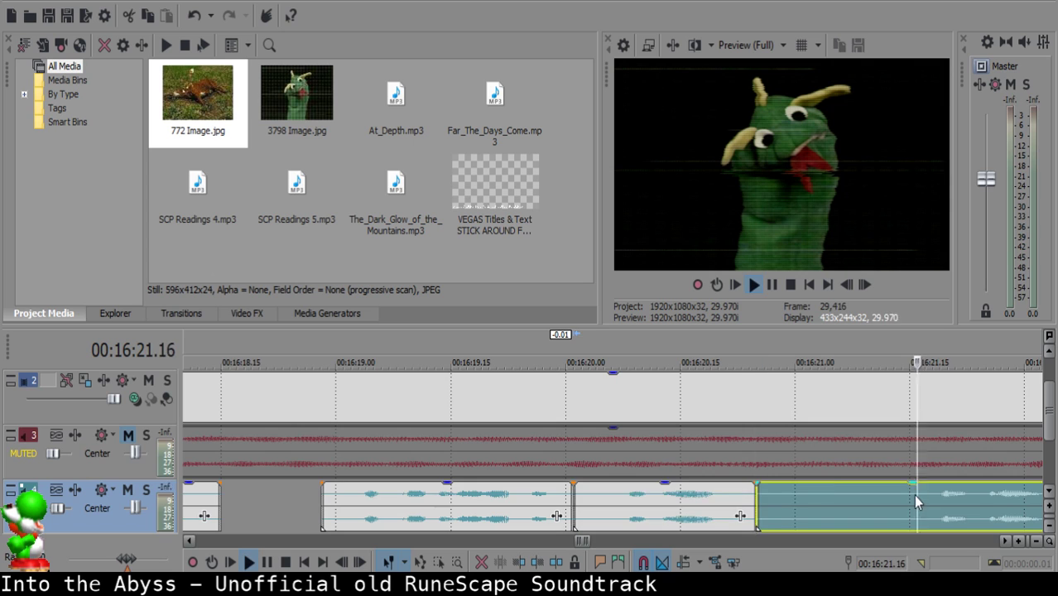
pyautogui.press('Return')
pyautogui.scroll(-2, 915, 497)
pyautogui.hscroll(2, 621, 495)
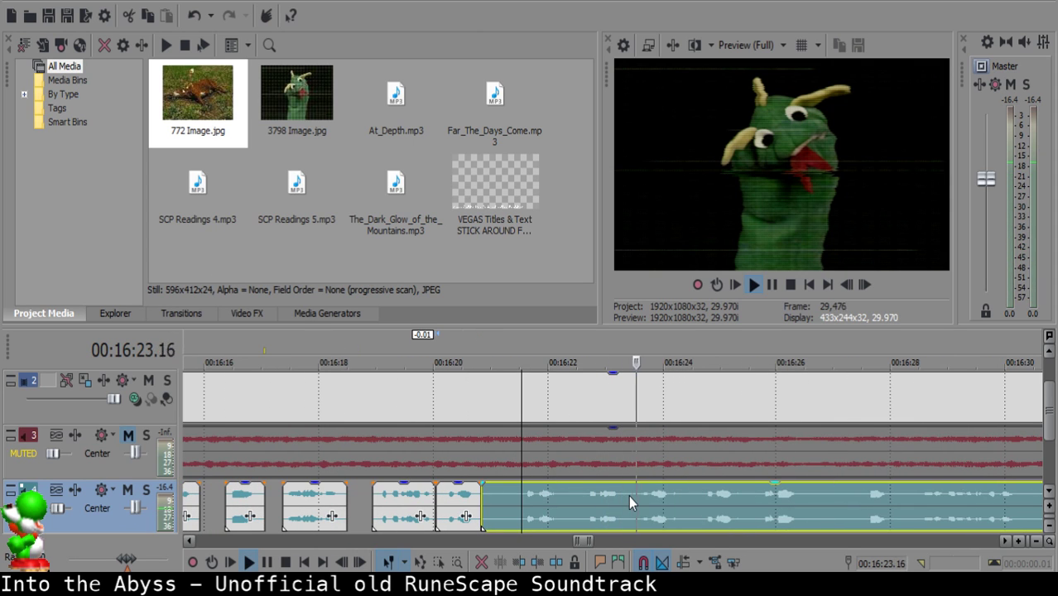
pyautogui.click(584, 502)
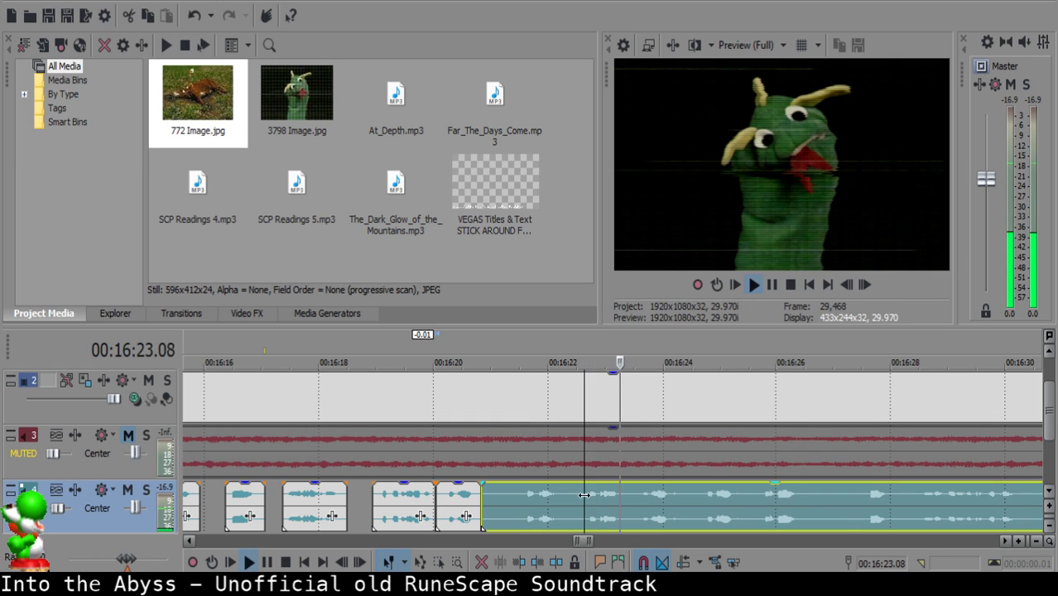
pyautogui.press('space')
pyautogui.press('s')
# Delete the piece between the two splits, move the remaining narration earlier to start at about 00:16:21.02, and play the transition.
pyautogui.click(506, 496)
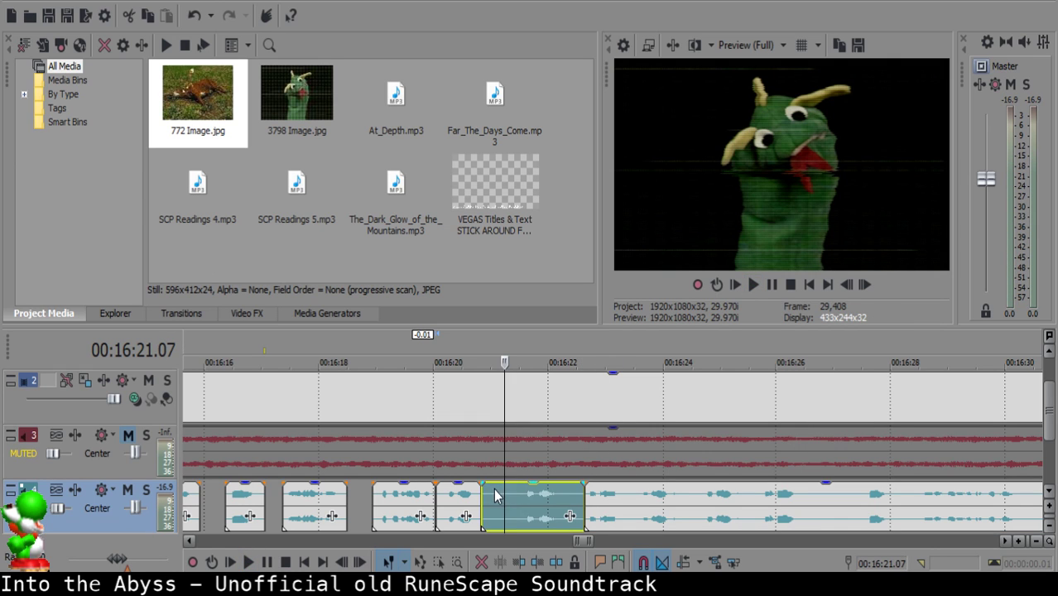
pyautogui.click(494, 495)
pyautogui.press('Delete')
pyautogui.moveTo(599, 502); pyautogui.dragTo(507, 492)
pyautogui.click(446, 493)
pyautogui.press('space')
pyautogui.scroll(5, 510, 506)
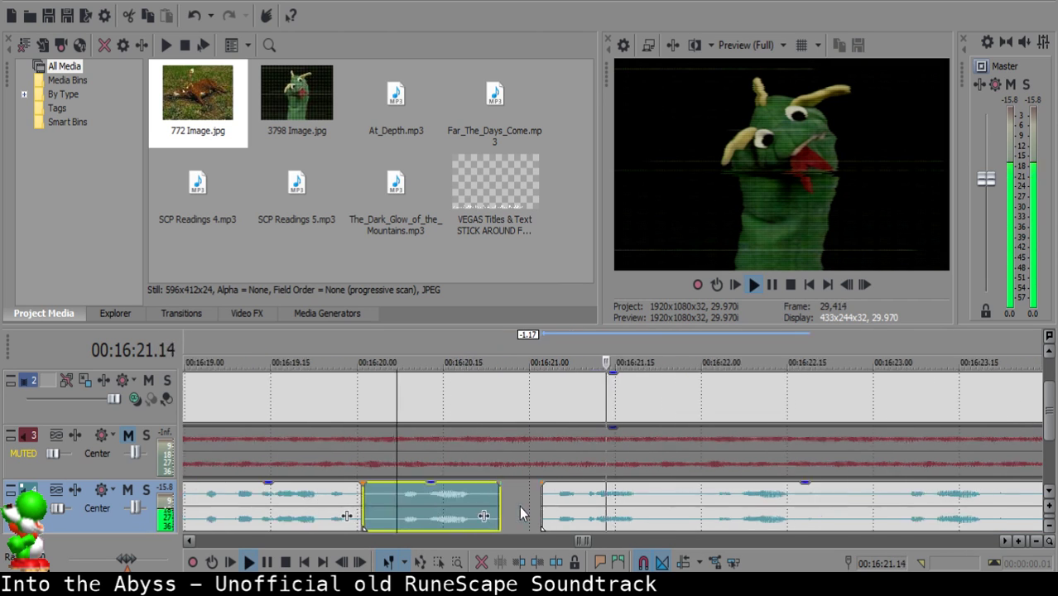
# Move the remaining narration two frames later in one-frame steps to start at about 00:16:21.04, playing the pause after each move.
pyautogui.press('Return')
pyautogui.click(527, 493)
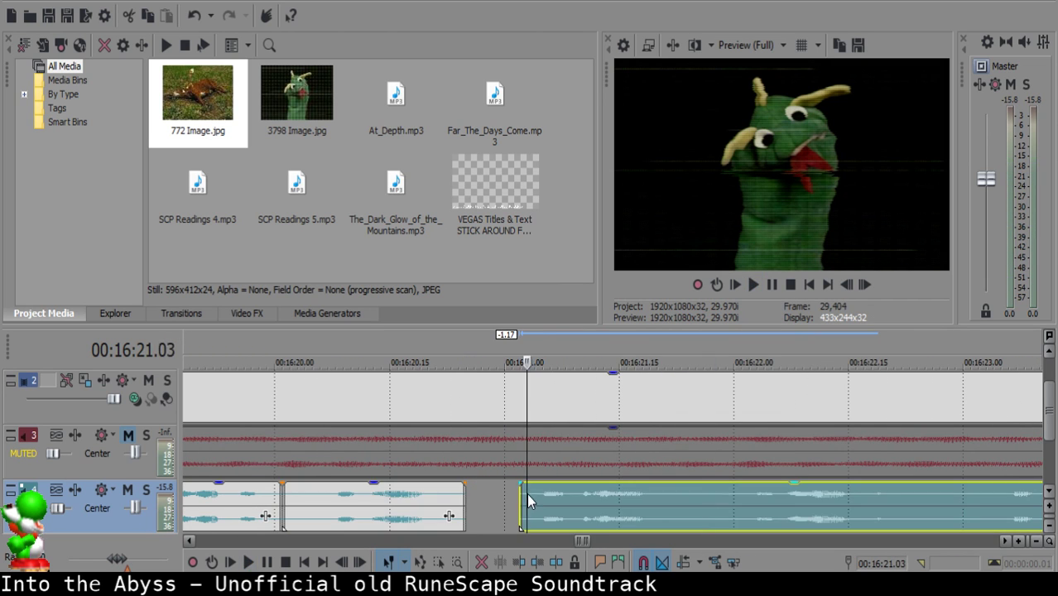
pyautogui.click(344, 515)
pyautogui.press('space')
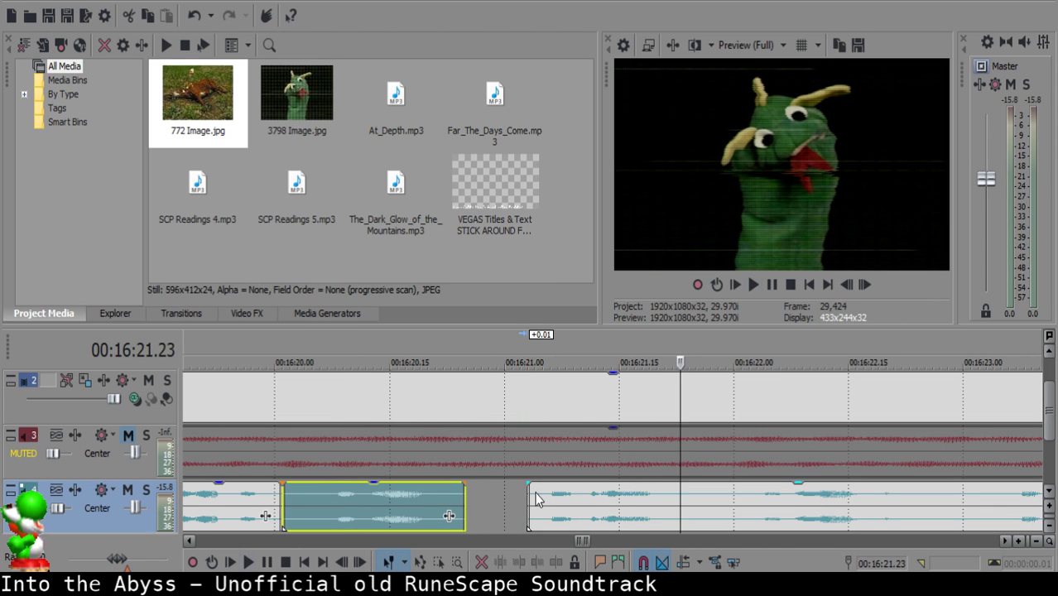
pyautogui.press('space')
pyautogui.moveTo(536, 496); pyautogui.dragTo(556, 492)
pyautogui.click(427, 508)
pyautogui.click(457, 499)
pyautogui.press('space')
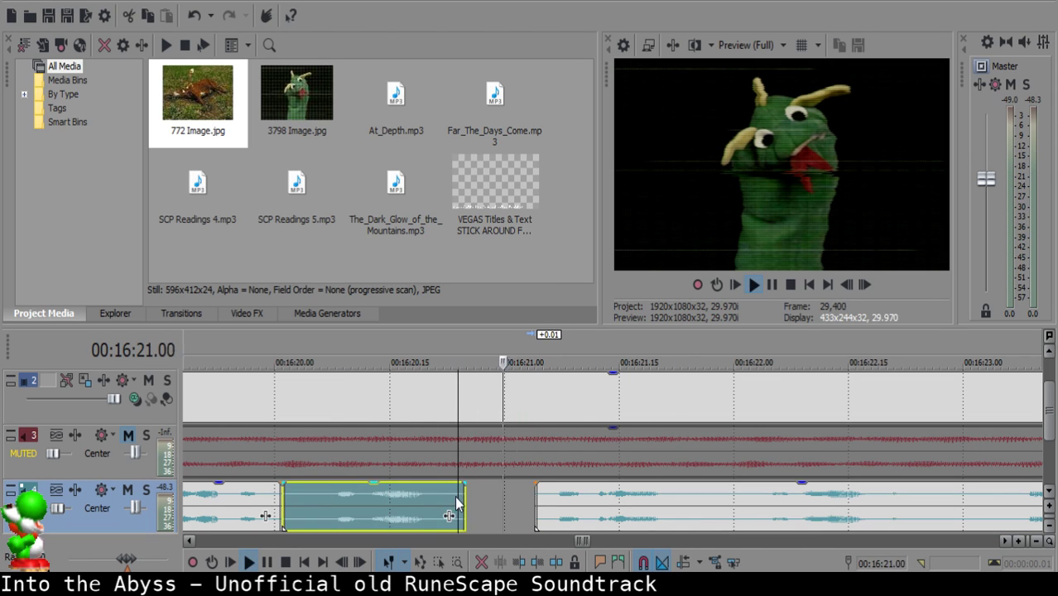
# Extend the end of the phrase clip before the pause by one frame and play the transition.
pyautogui.press('space')
pyautogui.moveTo(462, 495); pyautogui.dragTo(466, 495)
pyautogui.click(352, 505)
pyautogui.press('space')
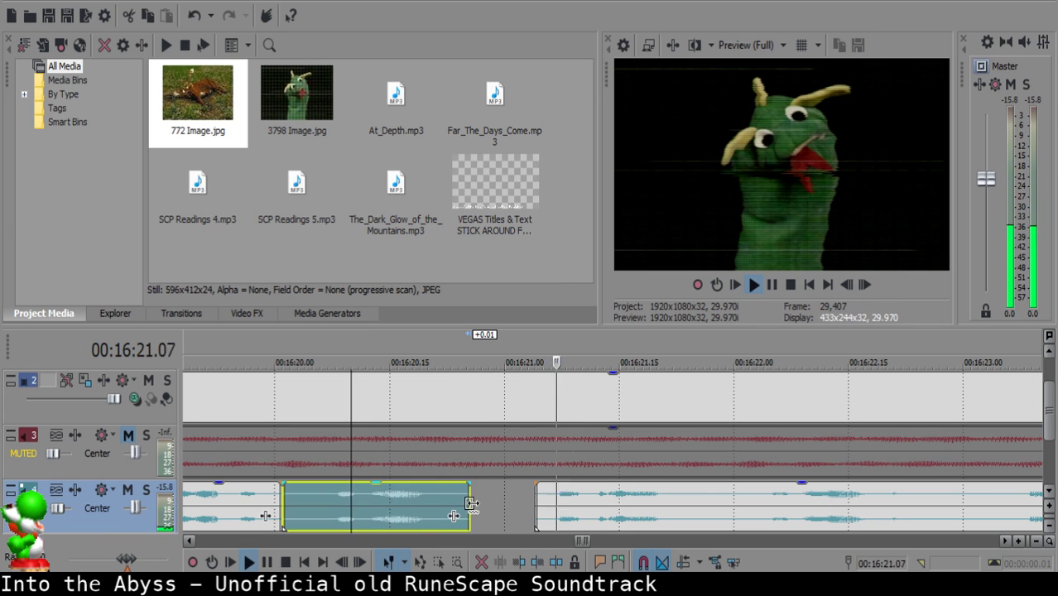
# Split the remaining narration at about 00:16:21.25, play on, and split again at 00:16:23.06.
pyautogui.hscroll(1, 514, 505)
pyautogui.click(583, 496)
pyautogui.press('space')
pyautogui.press('s')
pyautogui.click(611, 498)
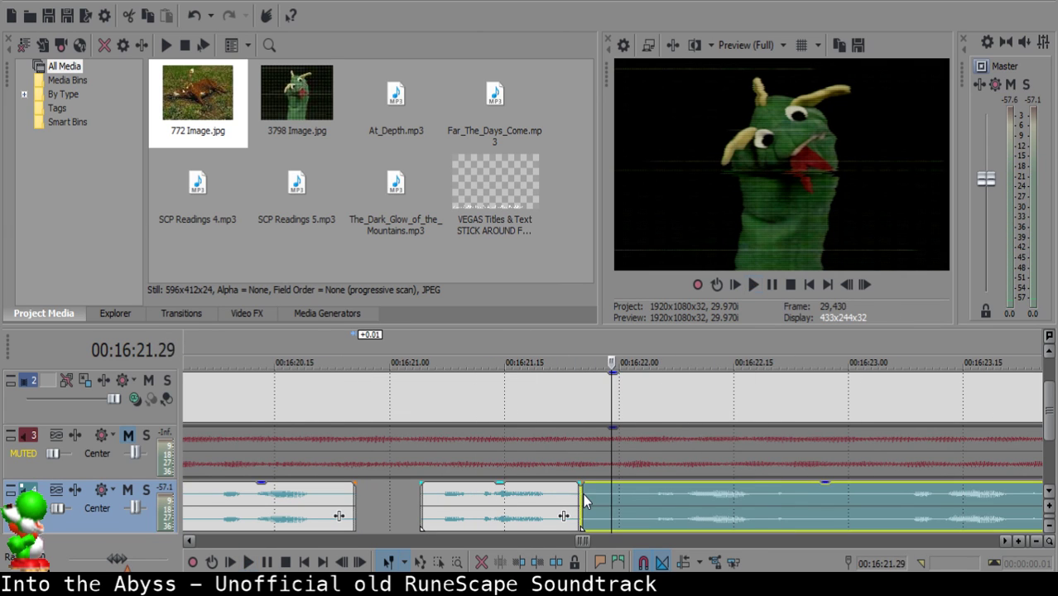
pyautogui.press('space')
pyautogui.click(890, 491)
pyautogui.press('space')
pyautogui.press('s')
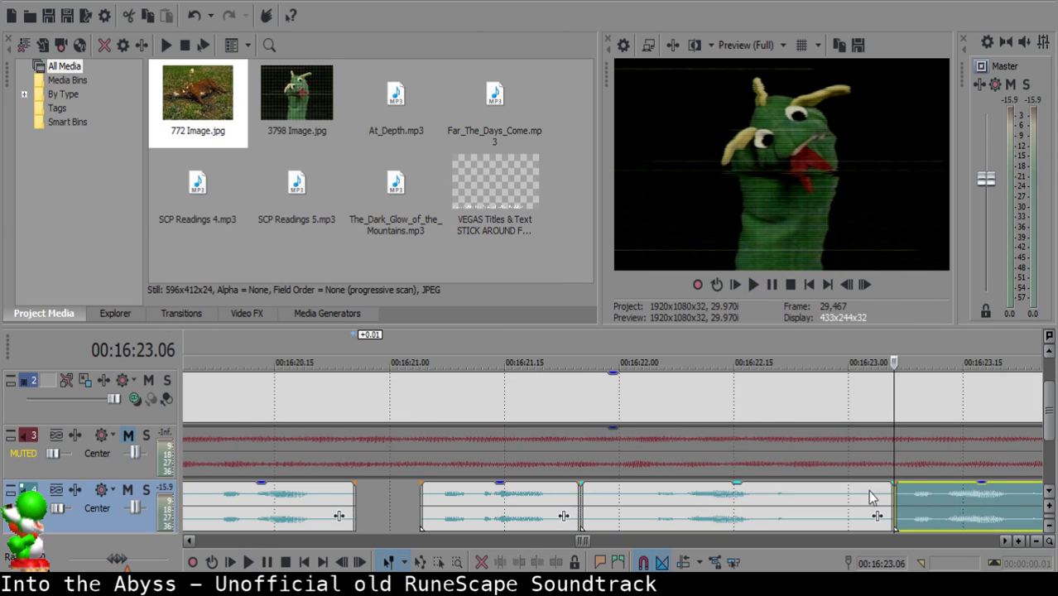
# Delete the piece between the two splits and move the remaining narration to start at 00:16:21.29.
pyautogui.click(618, 493)
pyautogui.click(613, 490)
pyautogui.scroll(-2, 613, 490)
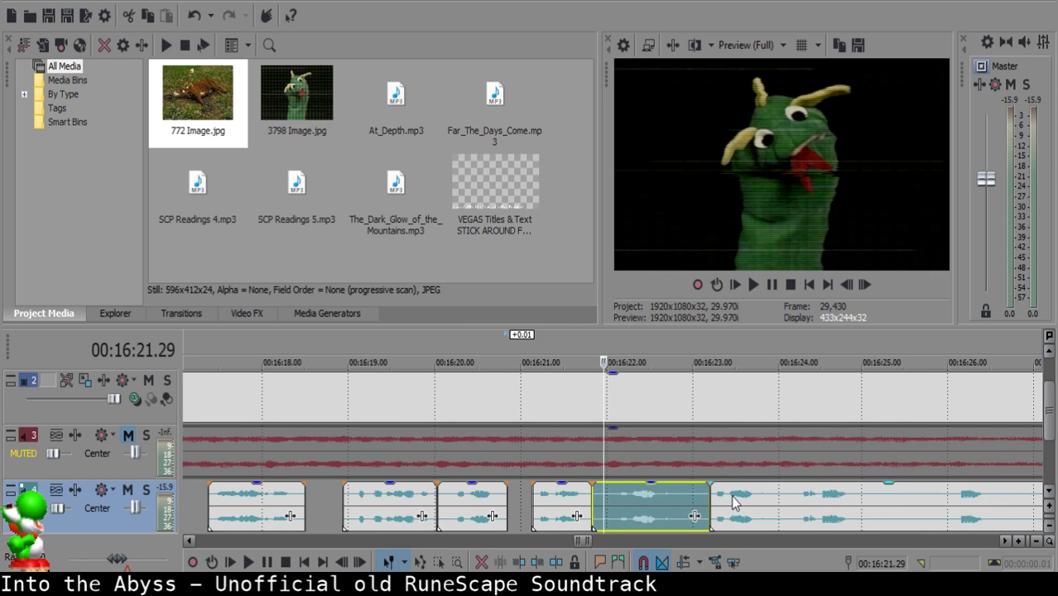
pyautogui.press('Delete')
pyautogui.moveTo(732, 498); pyautogui.dragTo(625, 500)
# Check how much uncut narration remains across the whole timeline and place the cursor in the preceding phrase at 00:16:21.14.
pyautogui.scroll(-10, 624, 499)
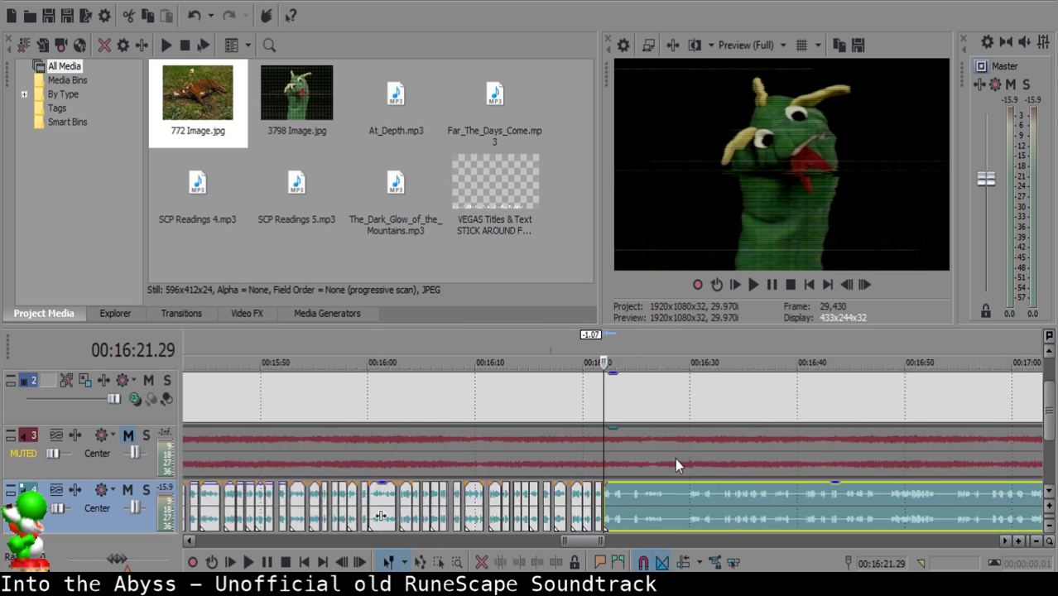
pyautogui.scroll(-6, 640, 467)
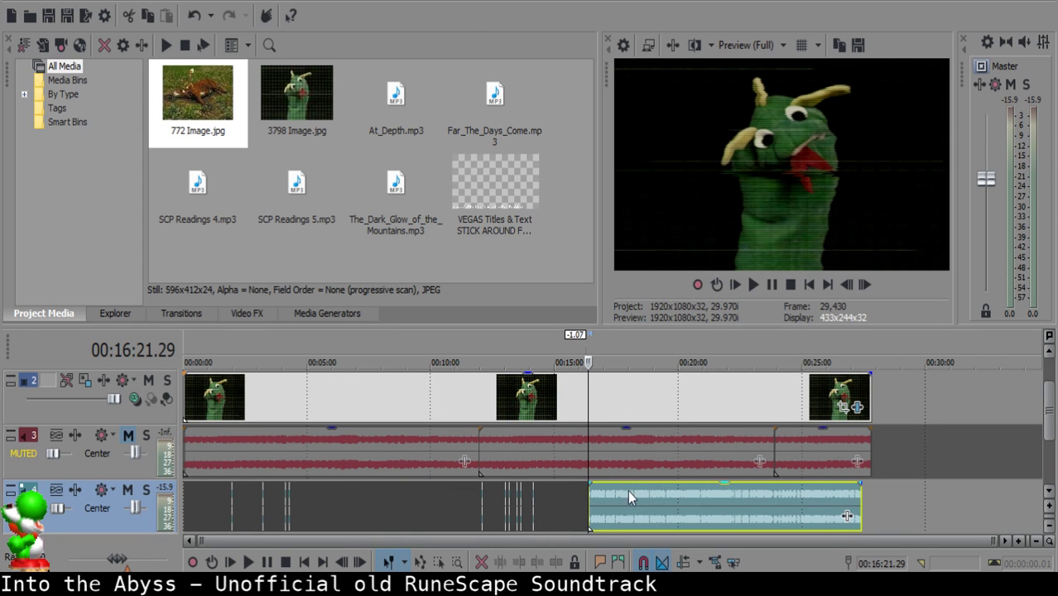
pyautogui.scroll(8, 635, 491)
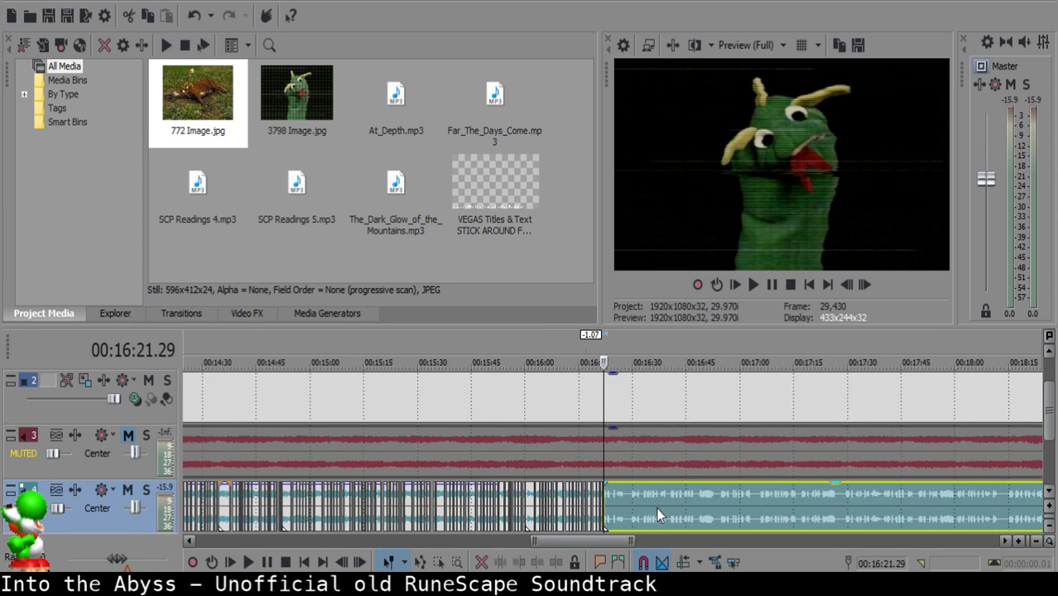
pyautogui.scroll(6, 657, 508)
pyautogui.click(547, 499)
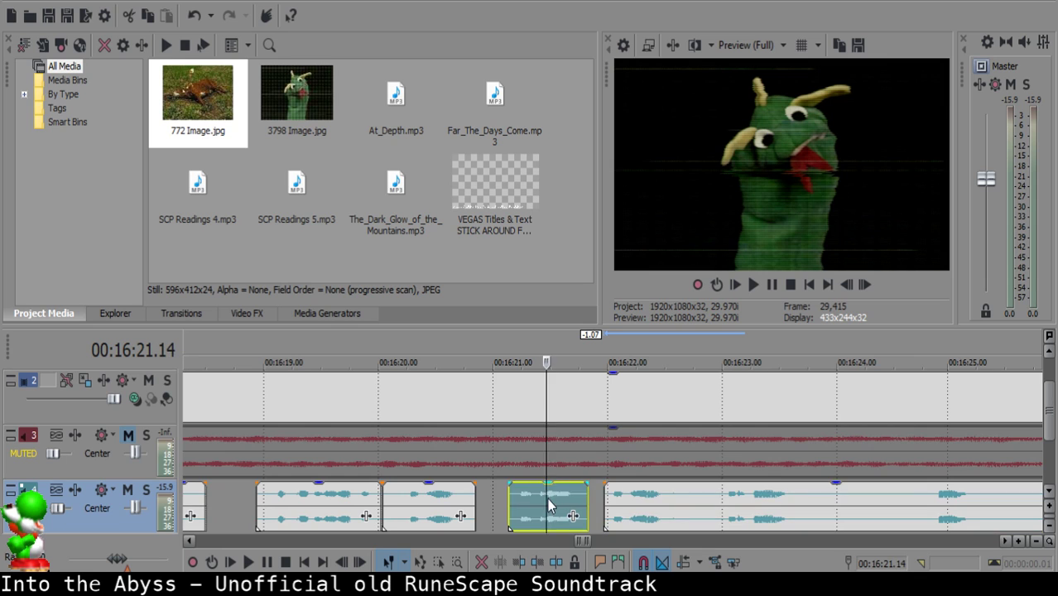
# Move the remaining narration one frame earlier to start at 00:16:21.28 and play across the transition.
pyautogui.click(593, 501)
pyautogui.scroll(4, 602, 500)
pyautogui.click(681, 504)
pyautogui.scroll(-4, 681, 504)
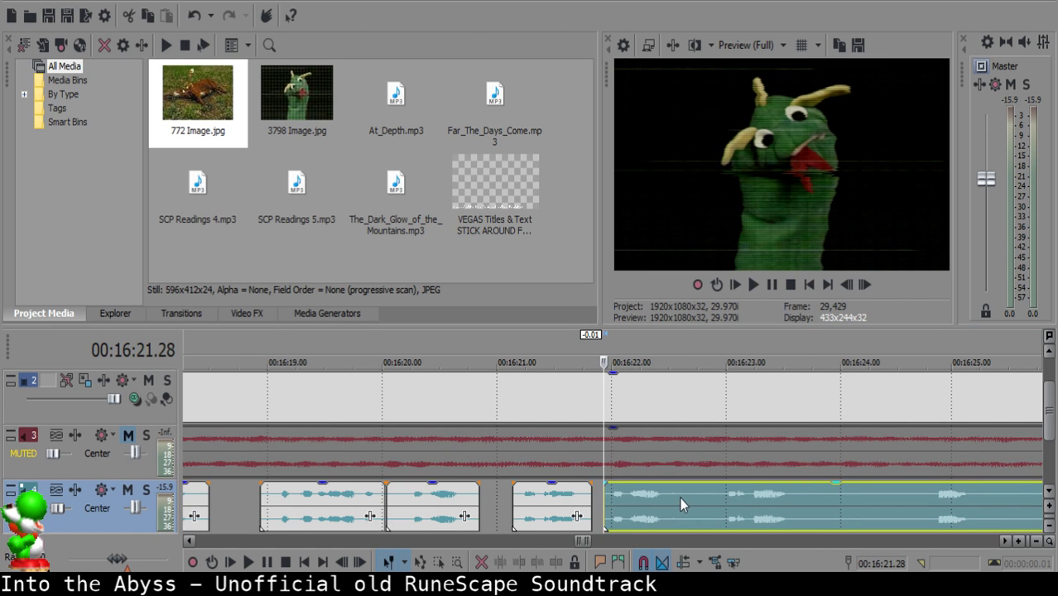
pyautogui.click(539, 503)
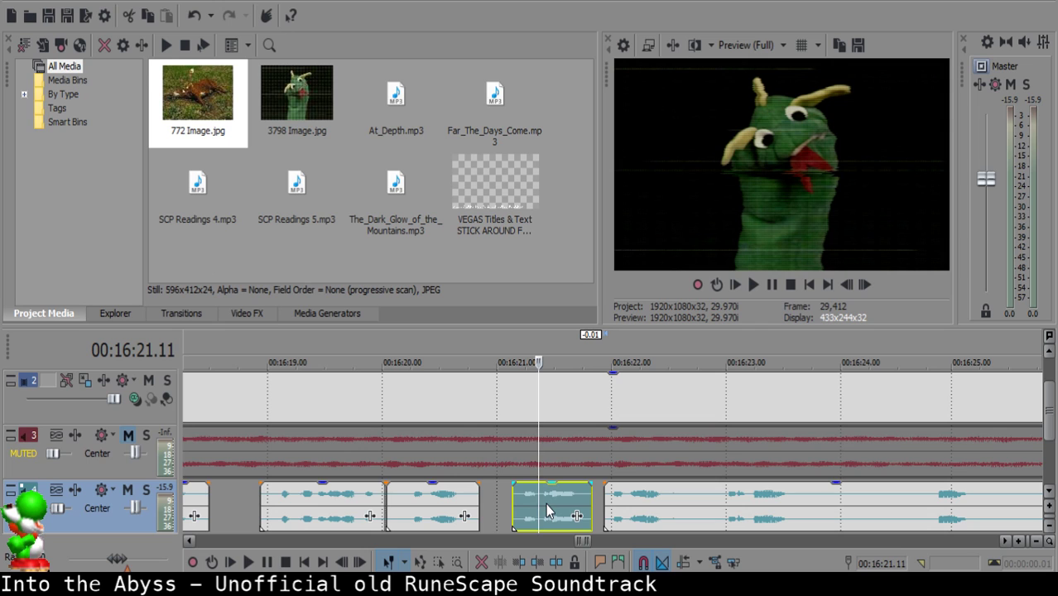
pyautogui.click(468, 472)
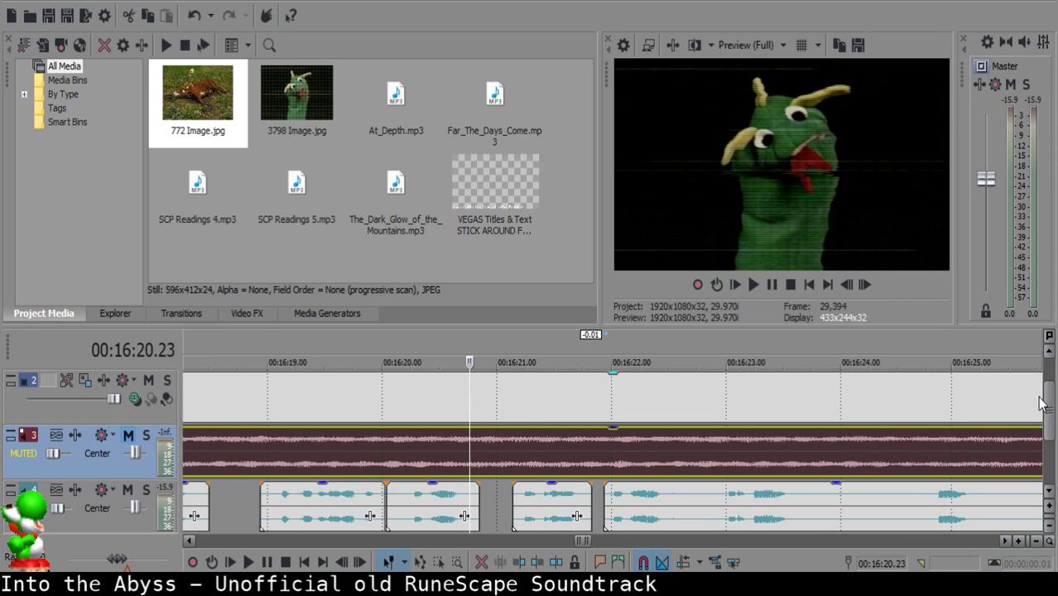
pyautogui.scroll(1, 1051, 391)
pyautogui.moveTo(1050, 389); pyautogui.dragTo(1050, 407)
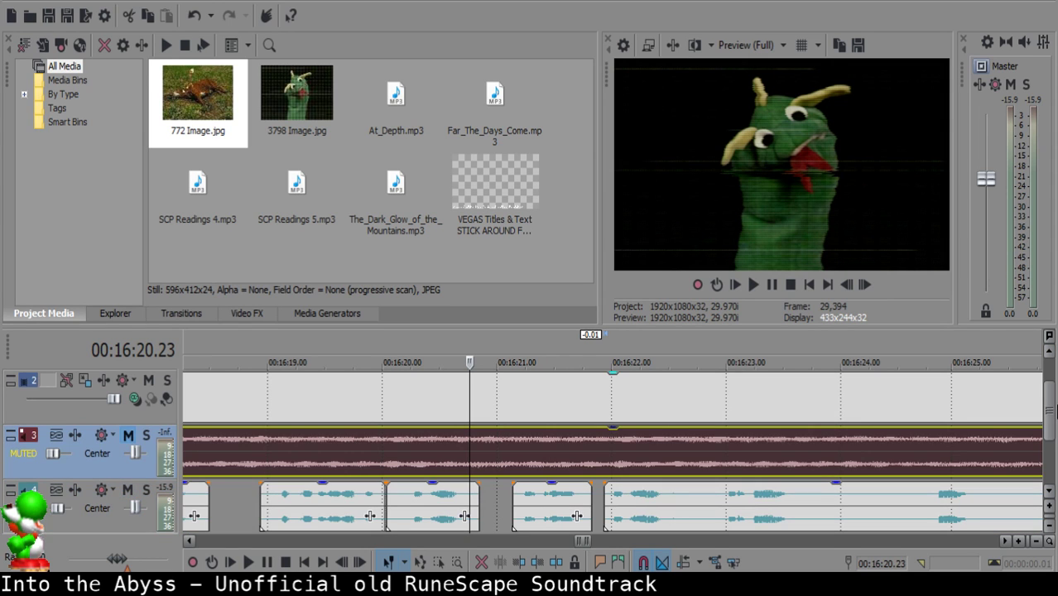
pyautogui.click(422, 511)
pyautogui.press('space')
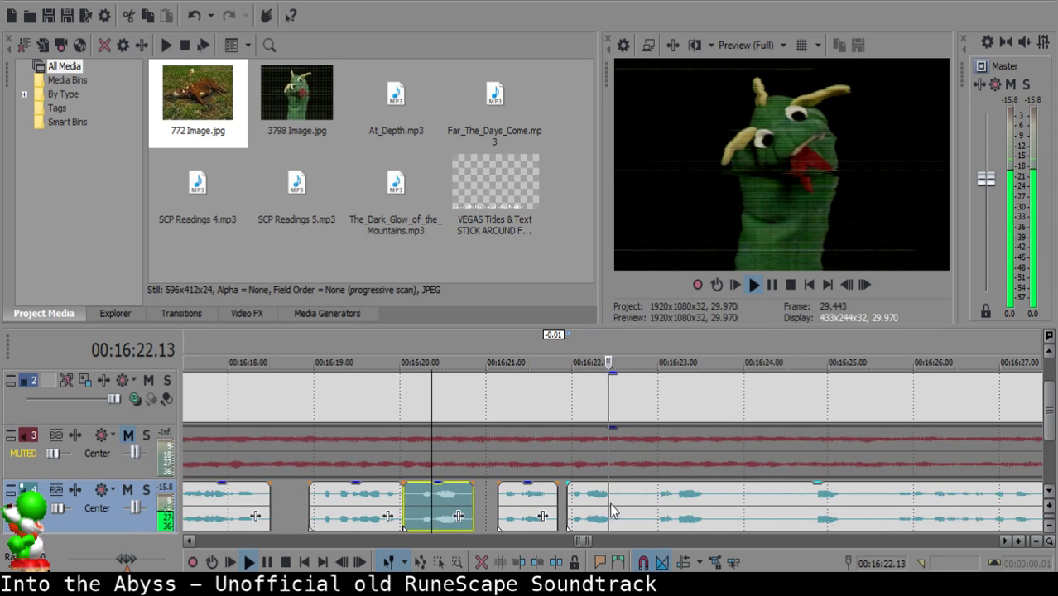
# Add a fade-in of about three frames to the start of the remaining narration and play it.
pyautogui.click(543, 497)
pyautogui.click(535, 499)
pyautogui.press('space')
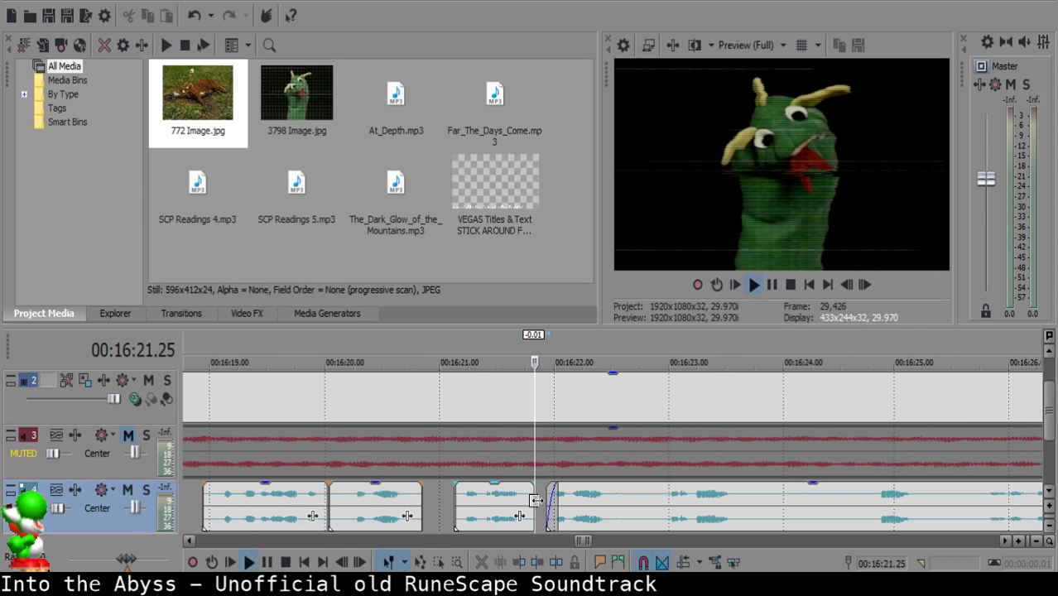
pyautogui.press('space')
pyautogui.click(631, 497)
pyautogui.press('space')
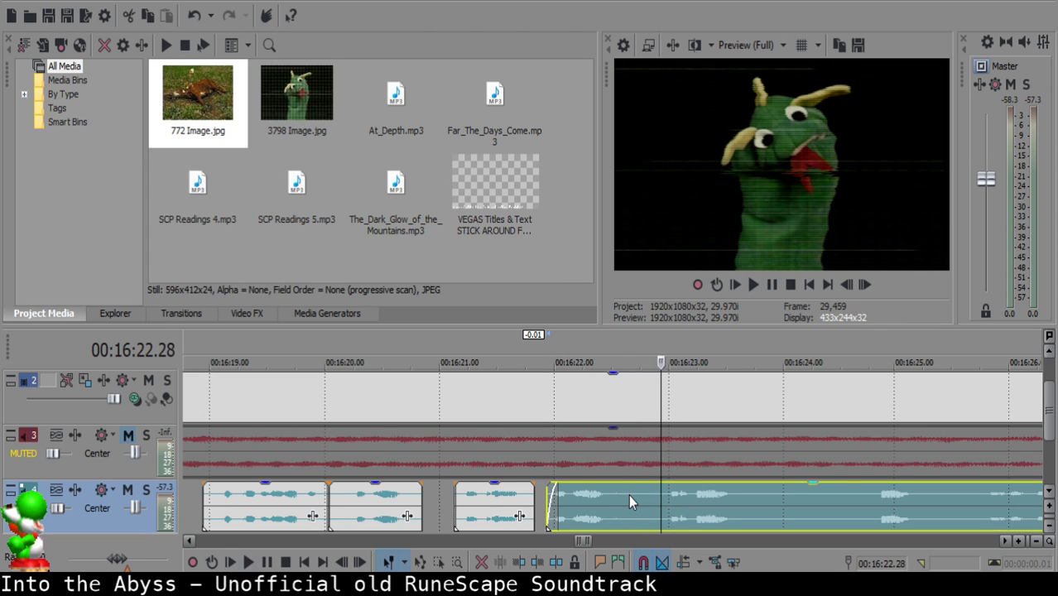
# Split the remaining narration at 00:16:22.20 and about three frames further on, and delete the short piece between the splits.
pyautogui.press('space')
pyautogui.press('s')
pyautogui.click(640, 497)
pyautogui.press('s')
pyautogui.click(626, 497)
pyautogui.press('Delete')
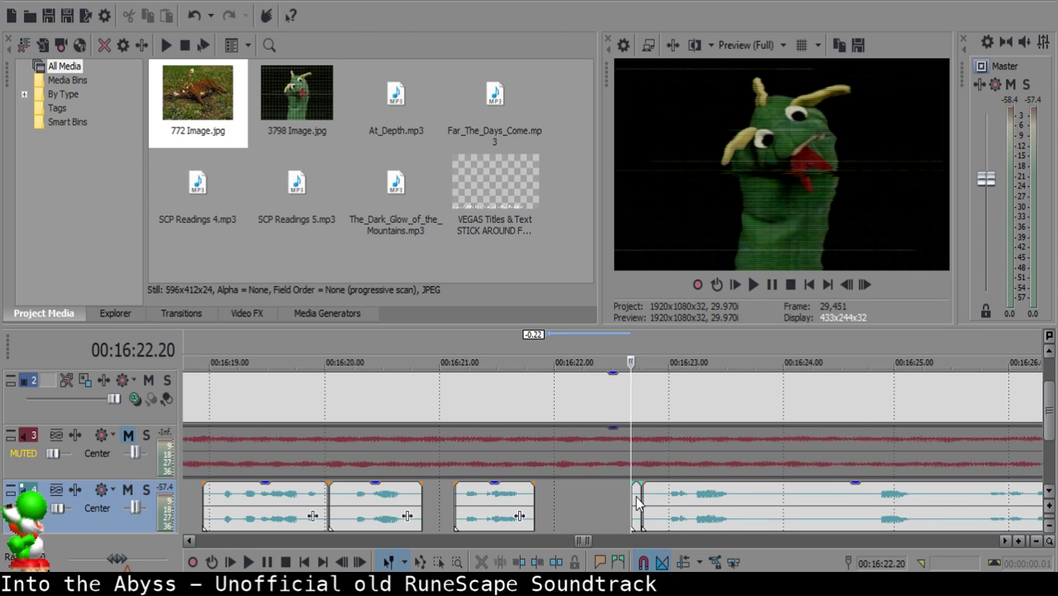
pyautogui.hotkey('ctrl', 'z')
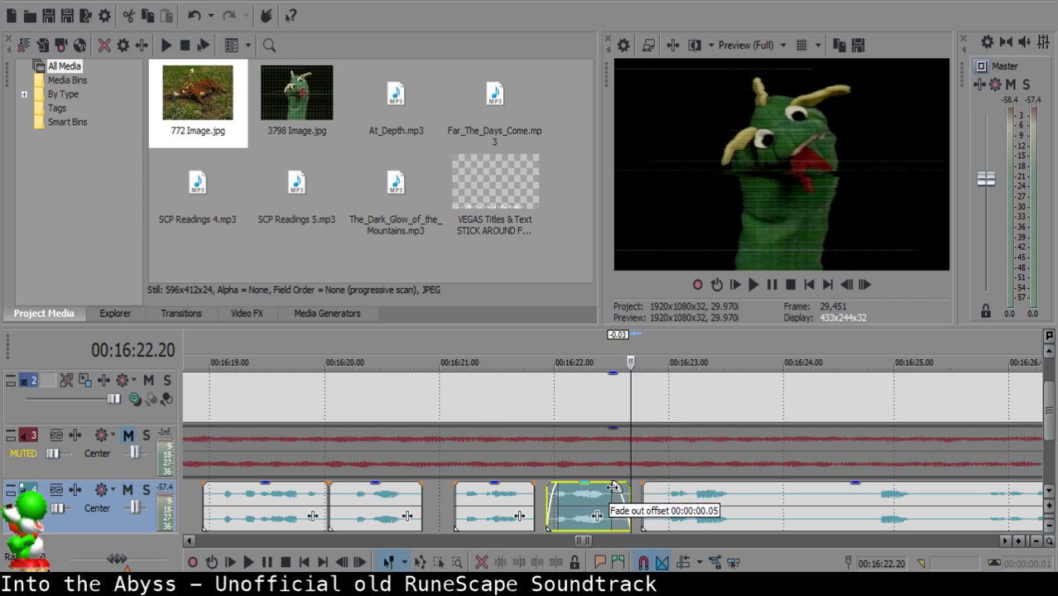
# Give the faded-in phrase clip a five-frame fade-out at its end and play it.
pyautogui.click(593, 505)
pyautogui.press('space')
pyautogui.press('Return')
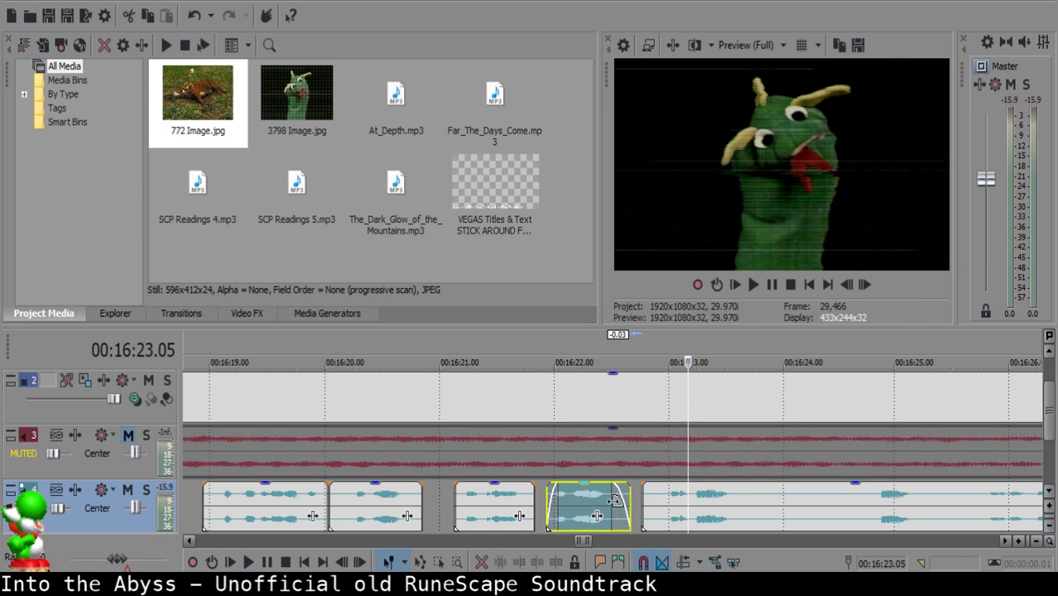
# Trim the end of the faded phrase clip to 00:16:22.19 and play it from the preceding phrase.
pyautogui.click(516, 501)
pyautogui.press('space')
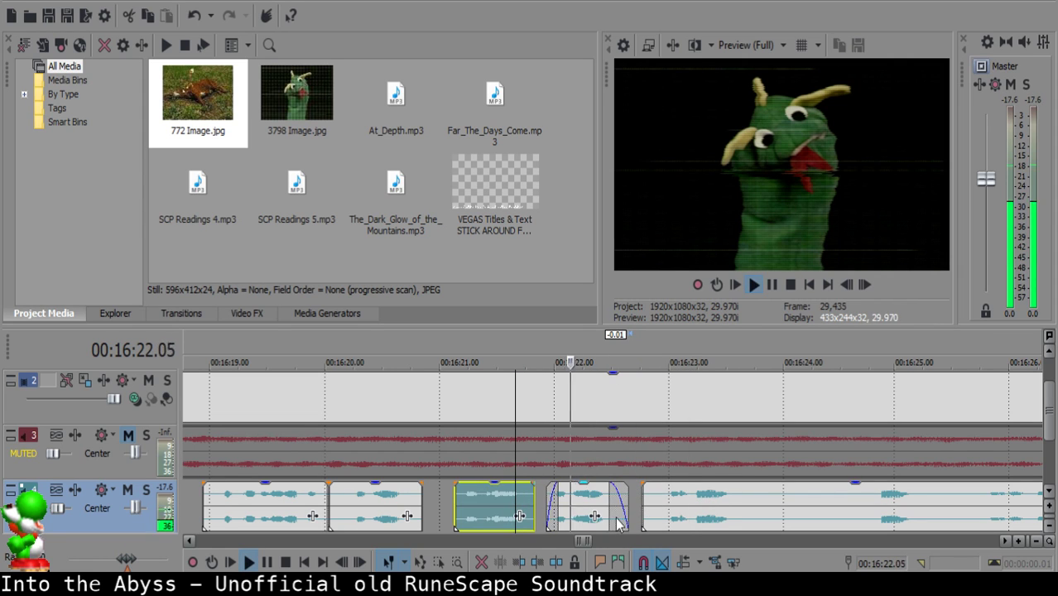
pyautogui.click(626, 508)
pyautogui.click(557, 508)
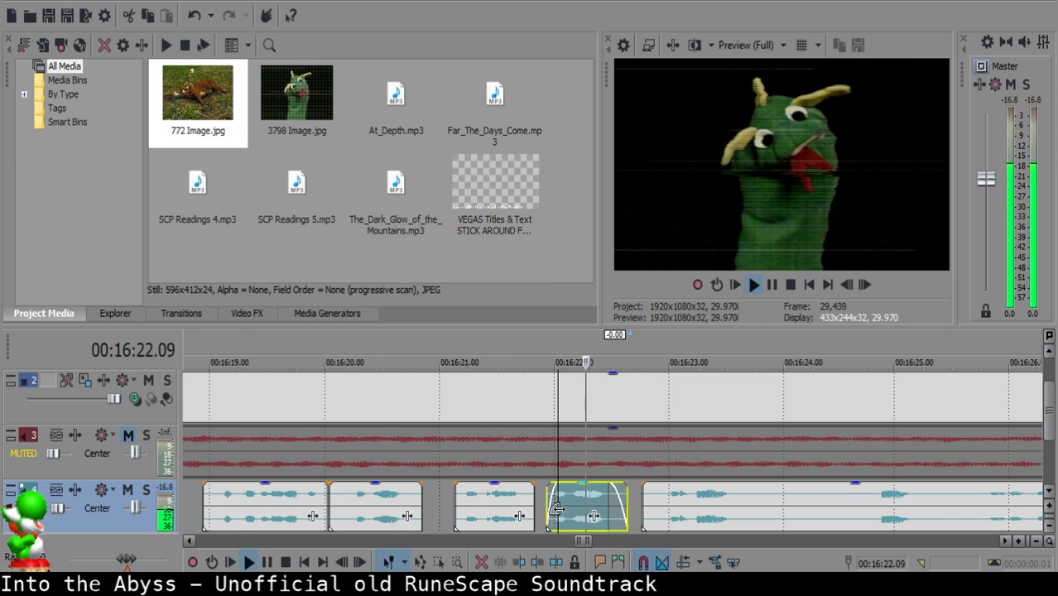
pyautogui.click(660, 507)
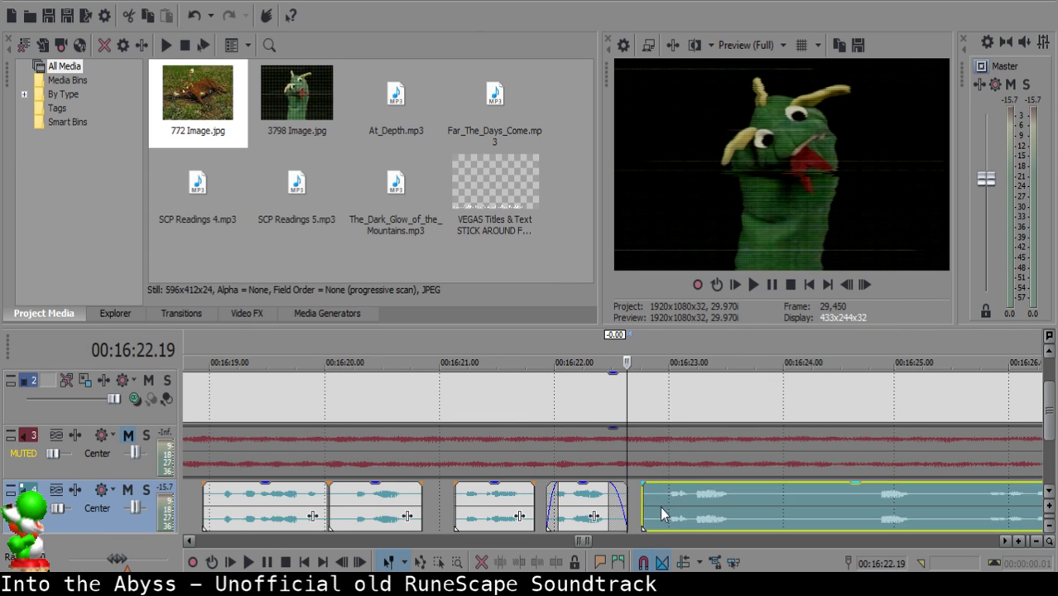
# Move the remaining narration to start at 00:16:22.20, right after the faded phrase clip, and play the transition.
pyautogui.moveTo(660, 507); pyautogui.dragTo(611, 496)
pyautogui.click(636, 502)
pyautogui.scroll(3, 630, 500)
pyautogui.click(578, 497)
pyautogui.click(589, 497)
pyautogui.click(343, 499)
pyautogui.press('space')
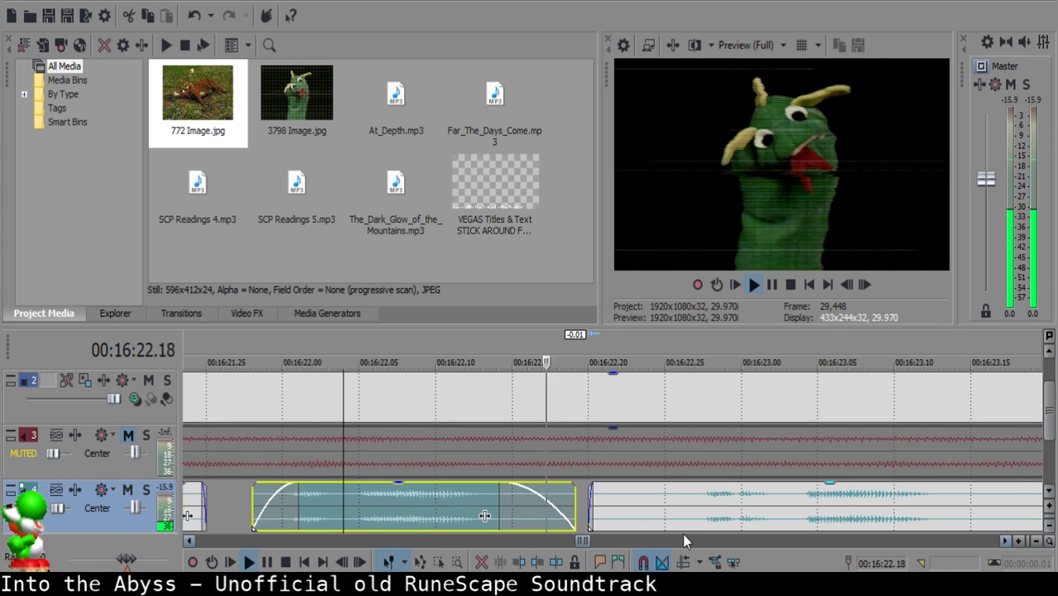
# Cut the first two frames off the remaining narration and move it back to start at 00:16:22.20.
pyautogui.click(617, 501)
pyautogui.press('s')
pyautogui.click(604, 497)
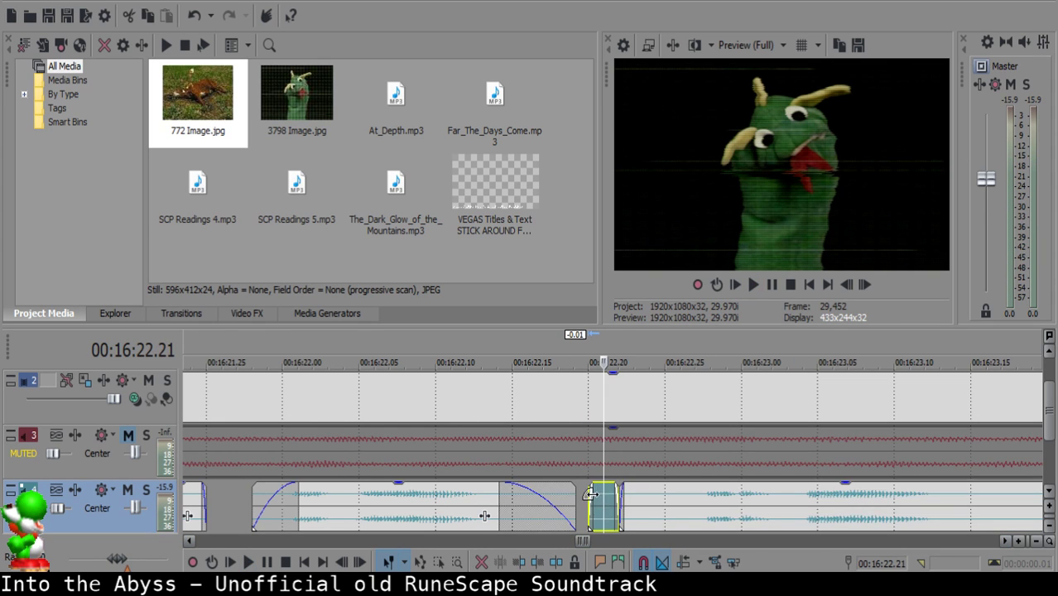
pyautogui.click(590, 494)
pyautogui.press('Delete')
pyautogui.moveTo(665, 512); pyautogui.dragTo(634, 510)
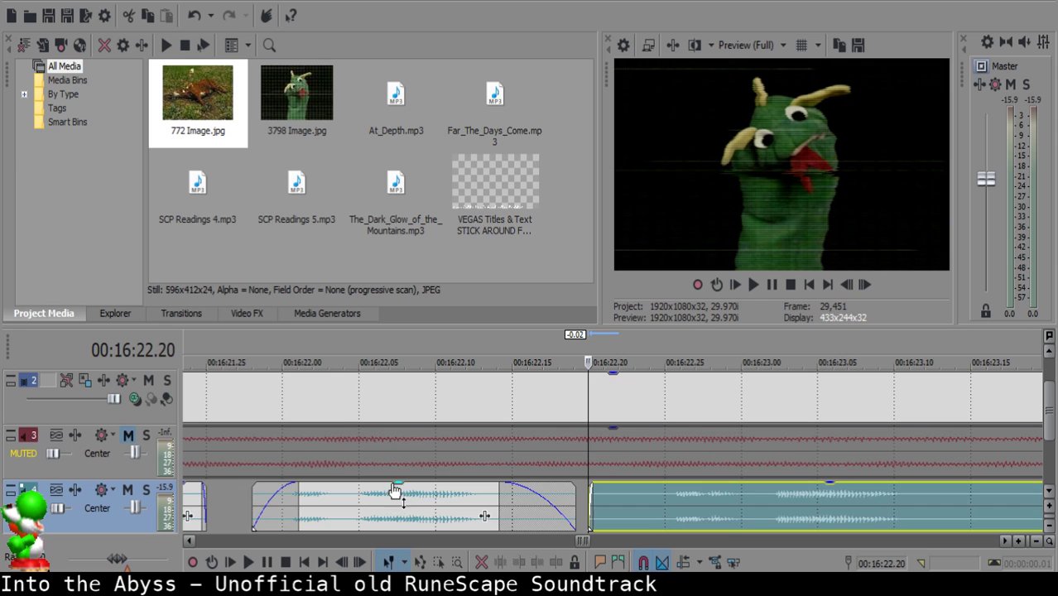
# Play on from the faded phrase clip and split the remaining narration at about 00:16:23.20 and at 00:16:24.18.
pyautogui.click(349, 515)
pyautogui.press('space')
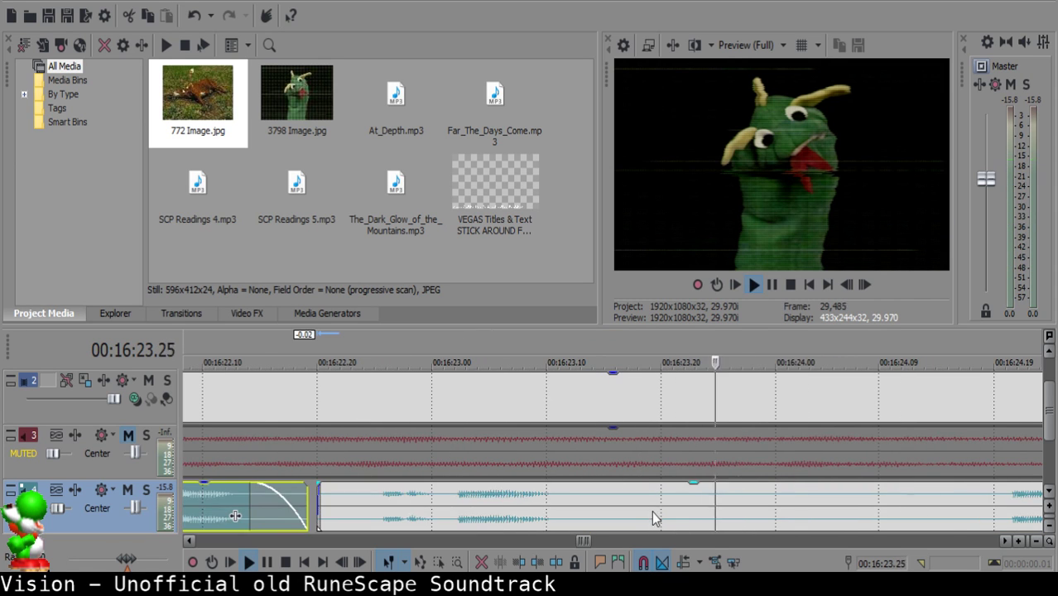
pyautogui.click(658, 496)
pyautogui.scroll(-4, 658, 495)
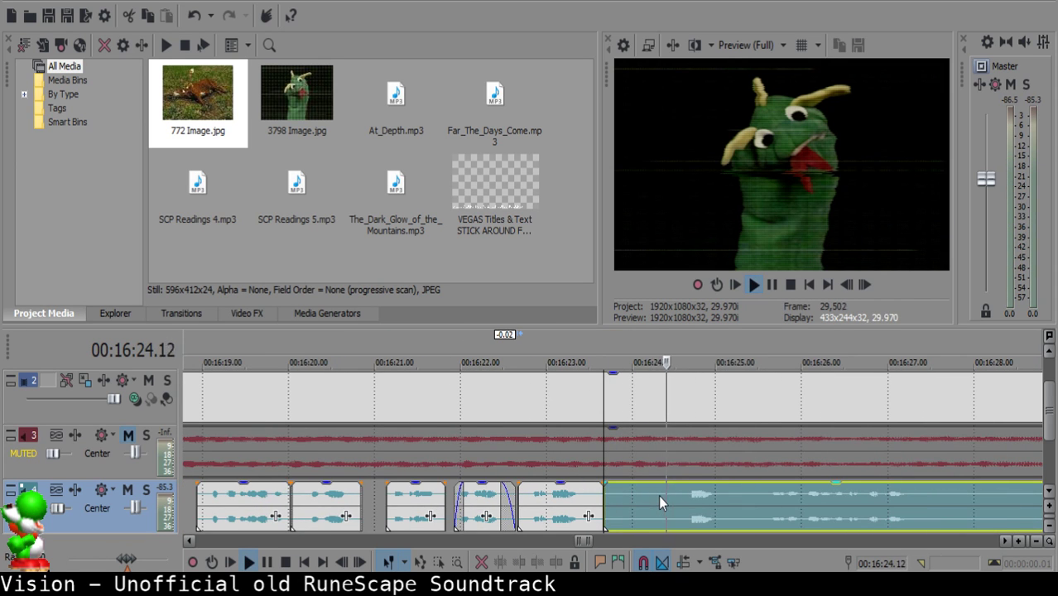
pyautogui.click(677, 494)
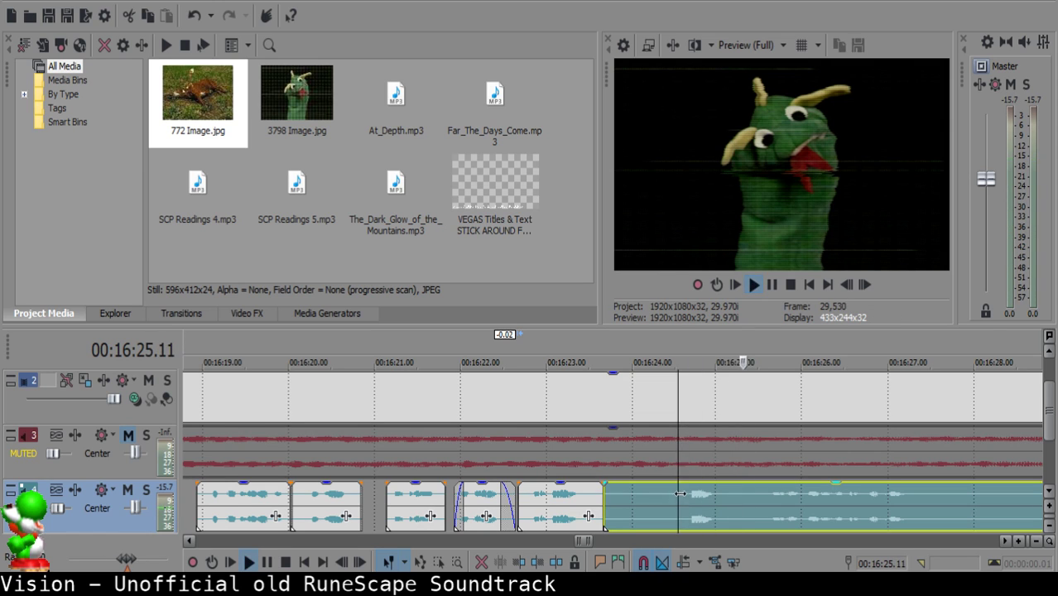
pyautogui.click(683, 494)
pyautogui.press('space')
pyautogui.press('s')
# Delete the silent piece between the two splits and move the remaining narration to start at 00:16:24.12.
pyautogui.click(669, 499)
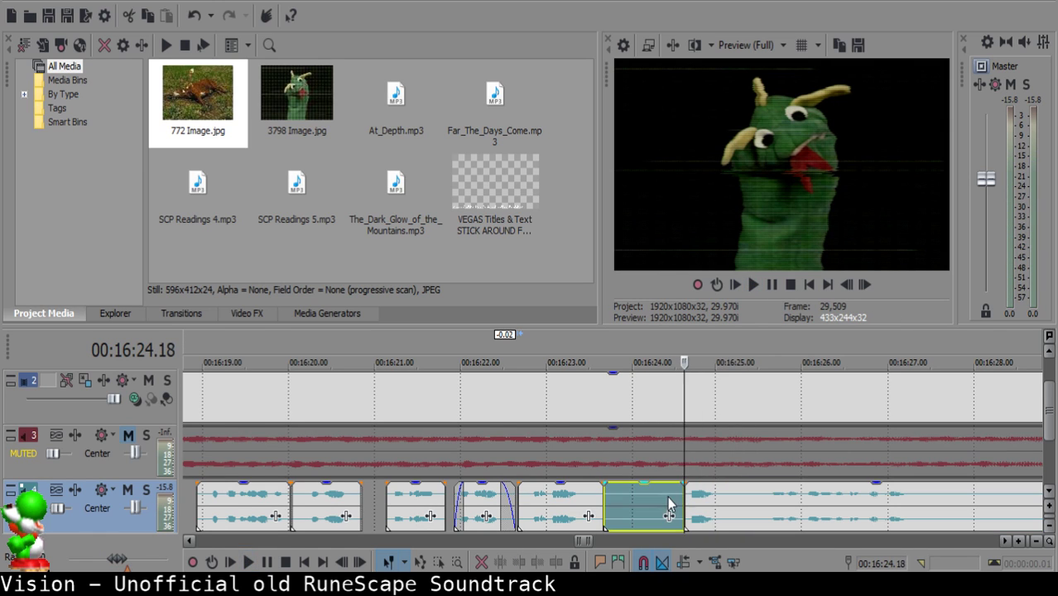
pyautogui.click(667, 497)
pyautogui.press('Delete')
pyautogui.moveTo(766, 494); pyautogui.dragTo(749, 492)
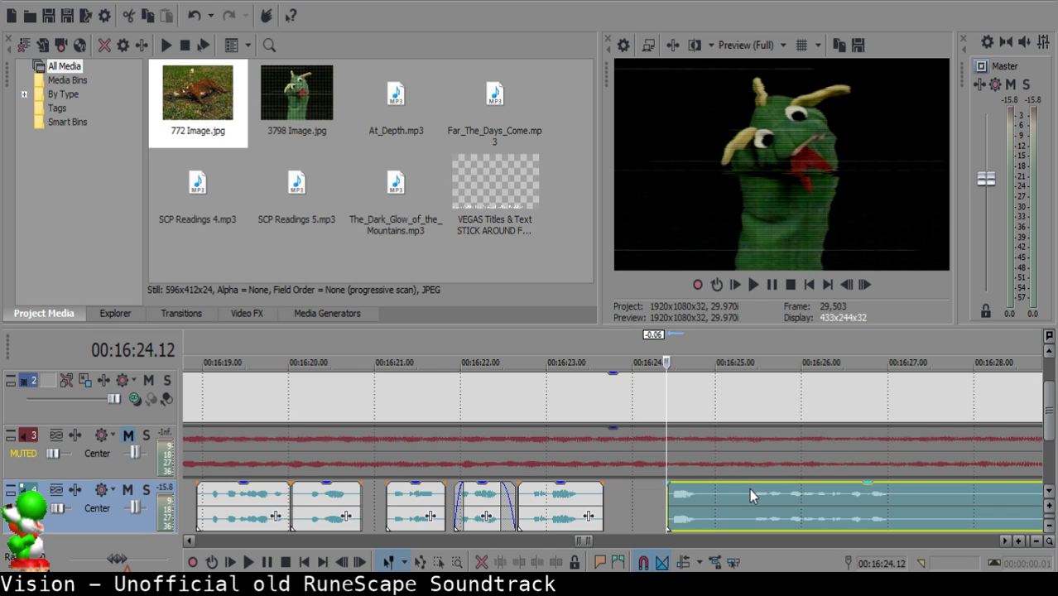
# Move the remaining narration to start at 00:16:24.09 and play the pause from the preceding phrase.
pyautogui.click(546, 507)
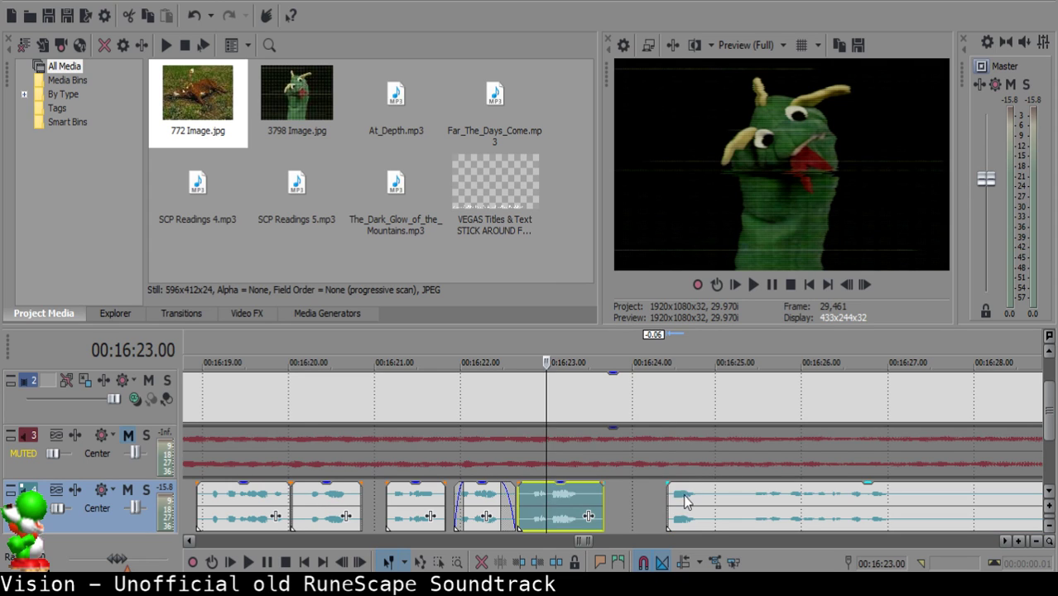
pyautogui.click(658, 493)
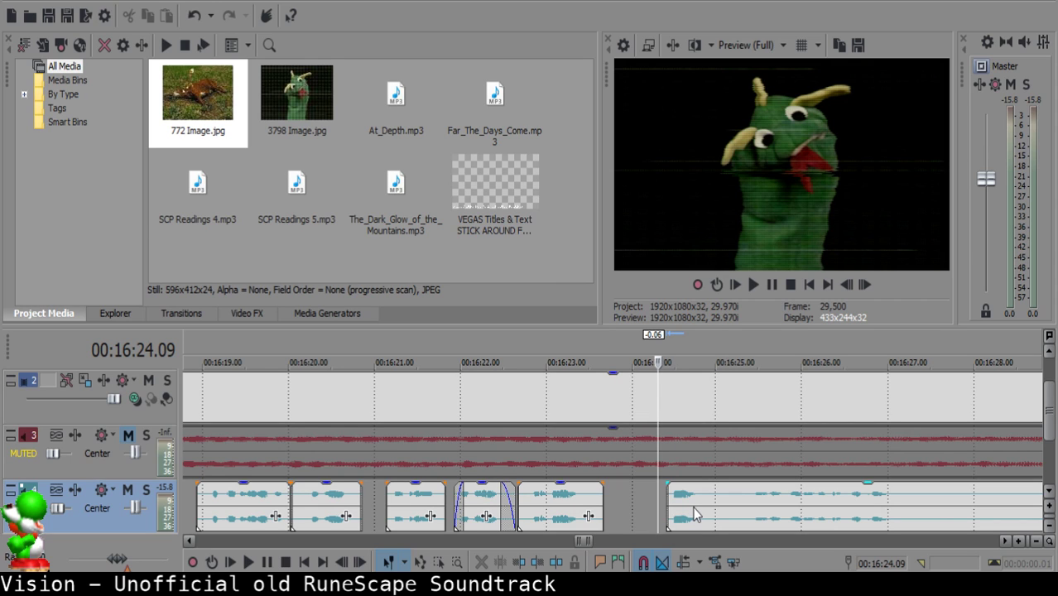
pyautogui.moveTo(696, 515); pyautogui.dragTo(689, 517)
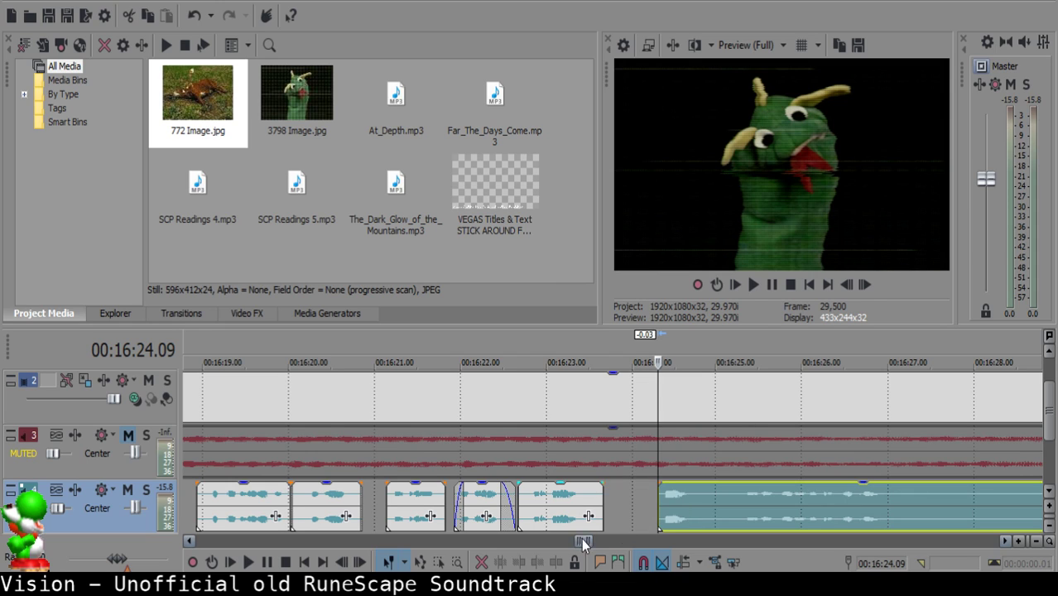
pyautogui.click(541, 525)
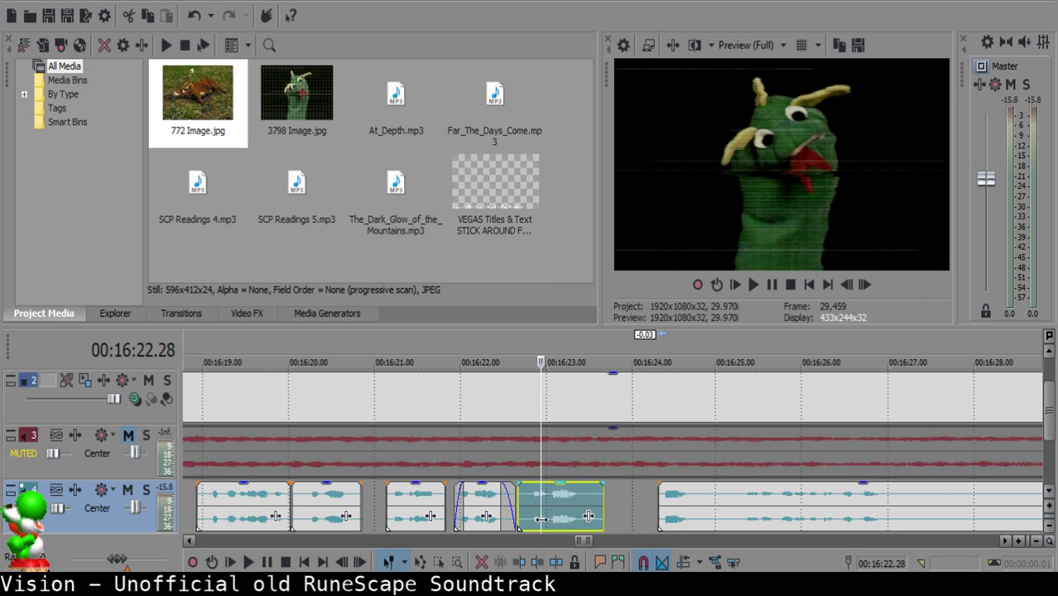
pyautogui.press('space')
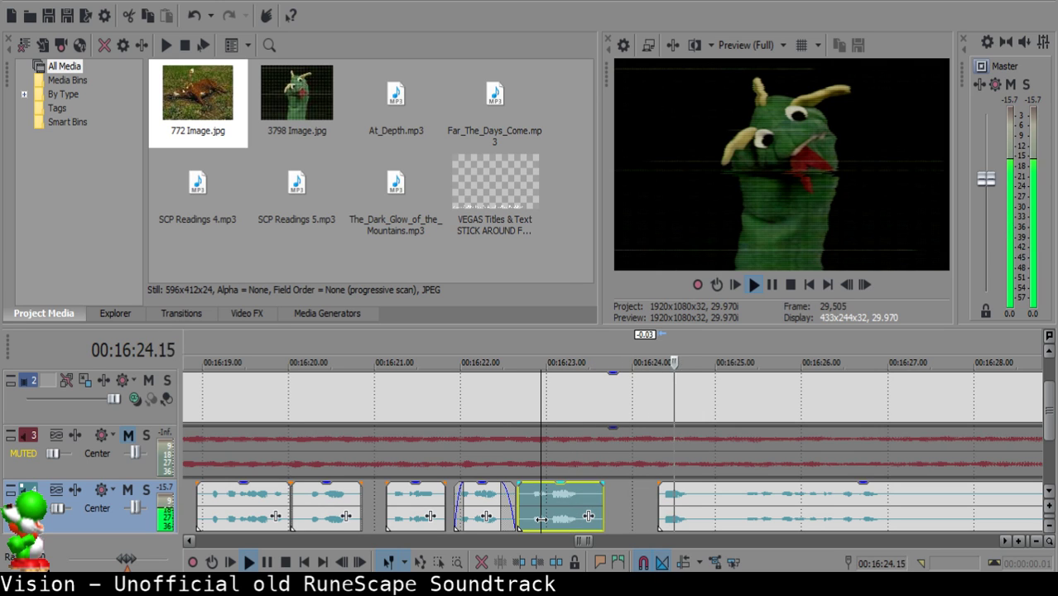
pyautogui.press('Return')
# Shorten the pause by another three frames, moving the remaining narration to start at 00:16:24.06, and play the transition.
pyautogui.click(660, 498)
pyautogui.scroll(3, 650, 499)
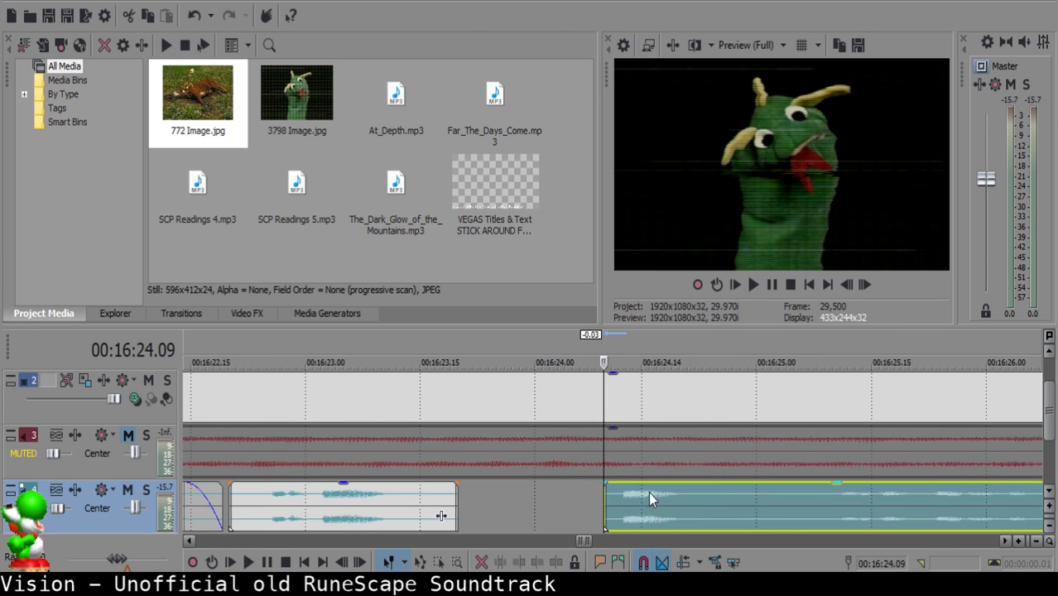
pyautogui.click(580, 505)
pyautogui.moveTo(627, 513); pyautogui.dragTo(604, 512)
pyautogui.click(260, 515)
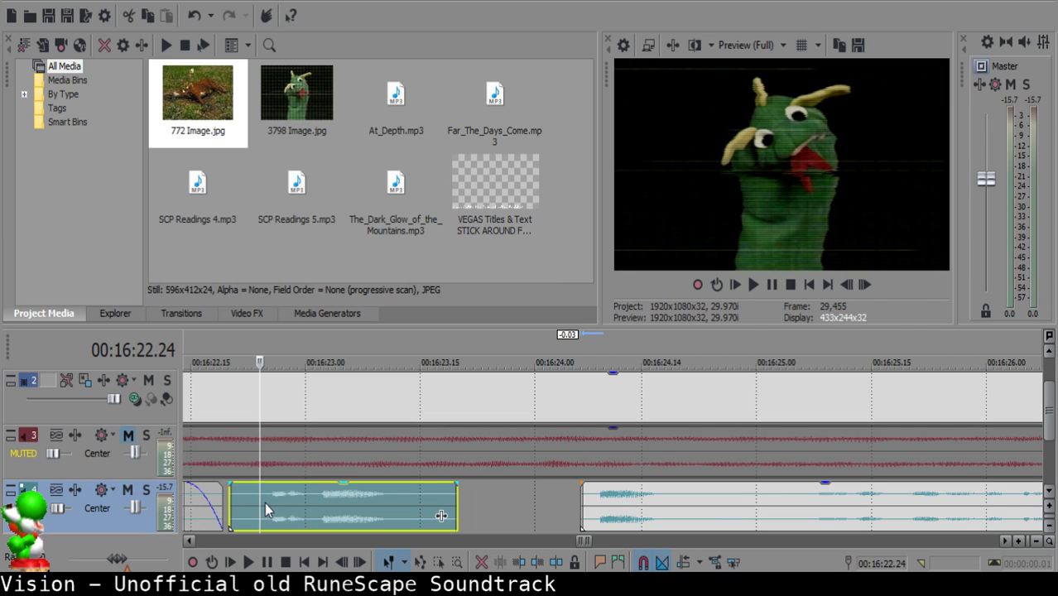
pyautogui.press('space')
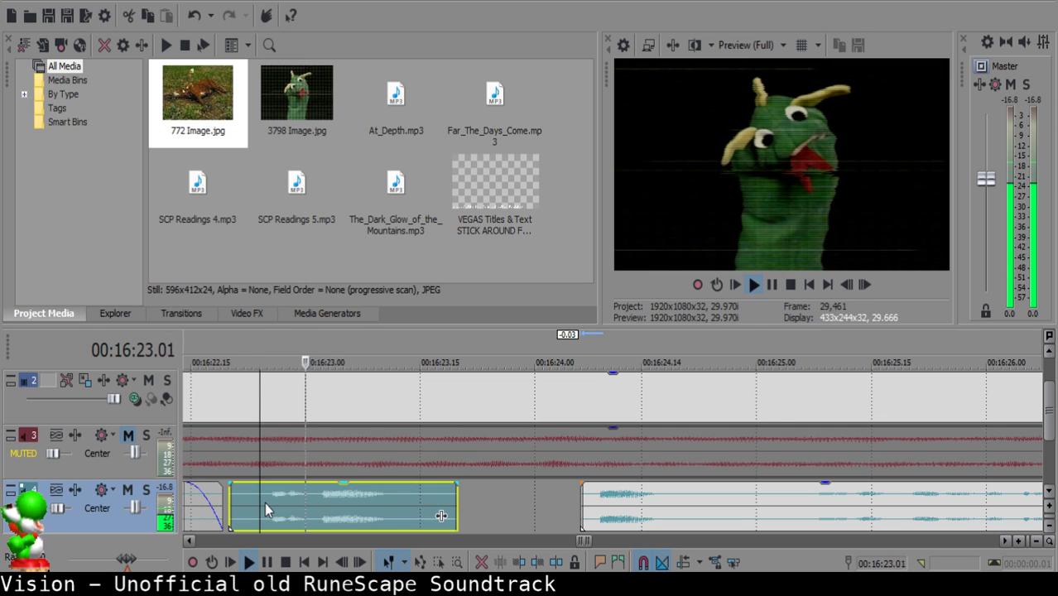
# Split the remaining narration at about 00:16:24.24, play on, and split again at 00:16:25.04.
pyautogui.click(718, 501)
pyautogui.press('space')
pyautogui.press('s')
pyautogui.scroll(-3, 720, 501)
pyautogui.click(732, 508)
pyautogui.press('space')
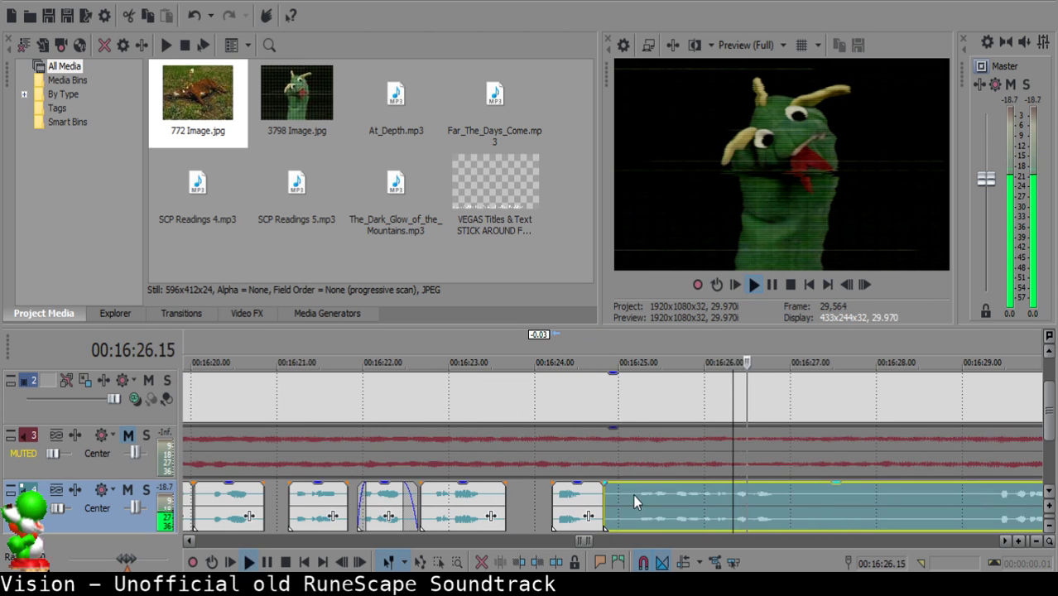
pyautogui.click(630, 495)
pyautogui.press('space')
pyautogui.press('s')
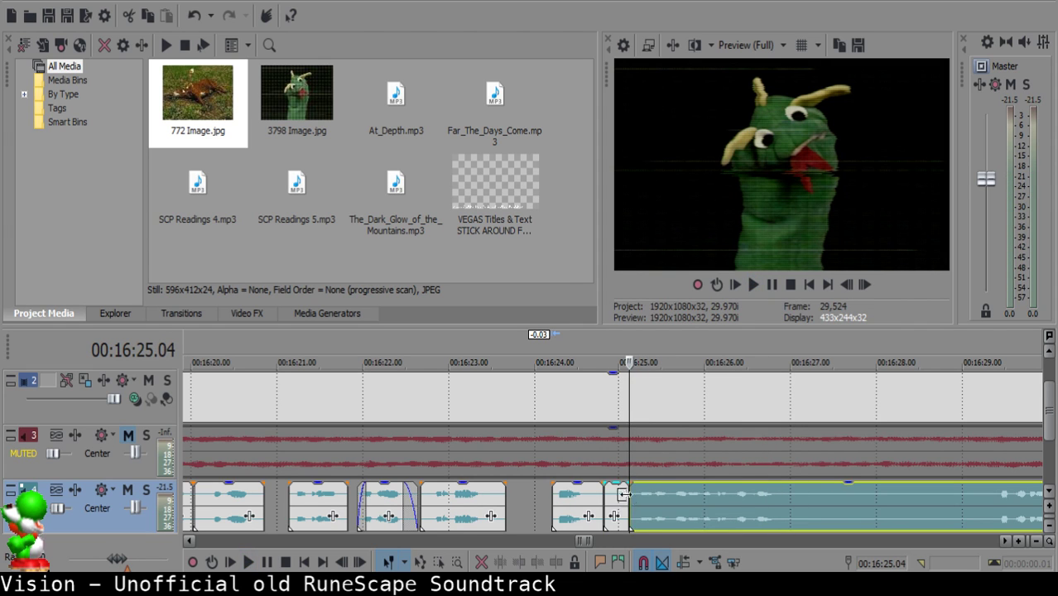
# Delete the short piece between the two splits and move the remaining narration to start at 00:16:25.02.
pyautogui.click(621, 495)
pyautogui.scroll(3, 622, 494)
pyautogui.click(622, 496)
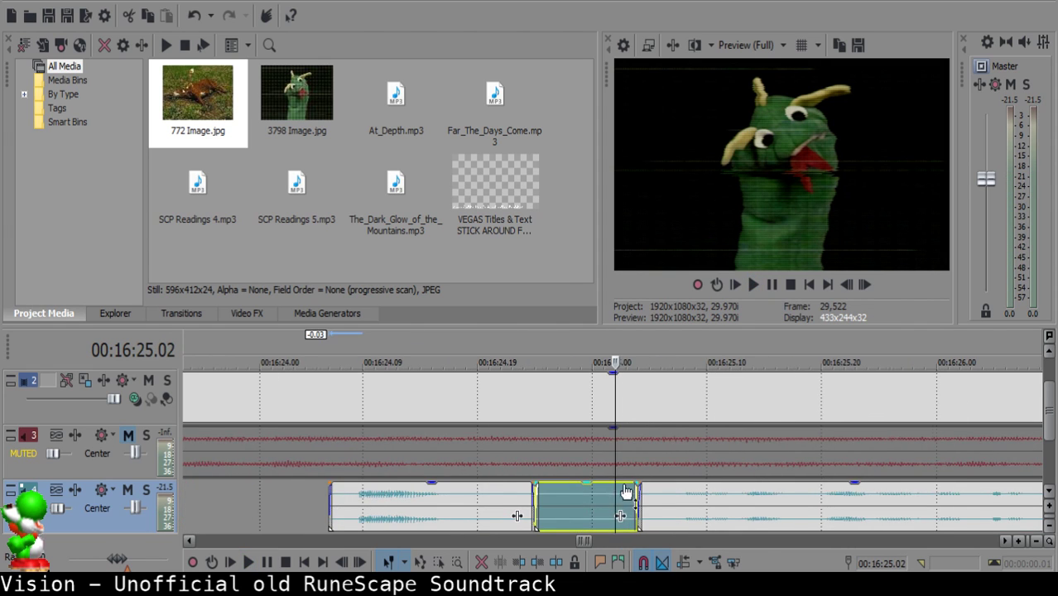
pyautogui.scroll(-3, 627, 495)
pyautogui.press('Delete')
pyautogui.click(648, 496)
# Play from 00:16:24.11 across the pause and the following phrase to check the timing and locate the phrase's end.
pyautogui.click(524, 506)
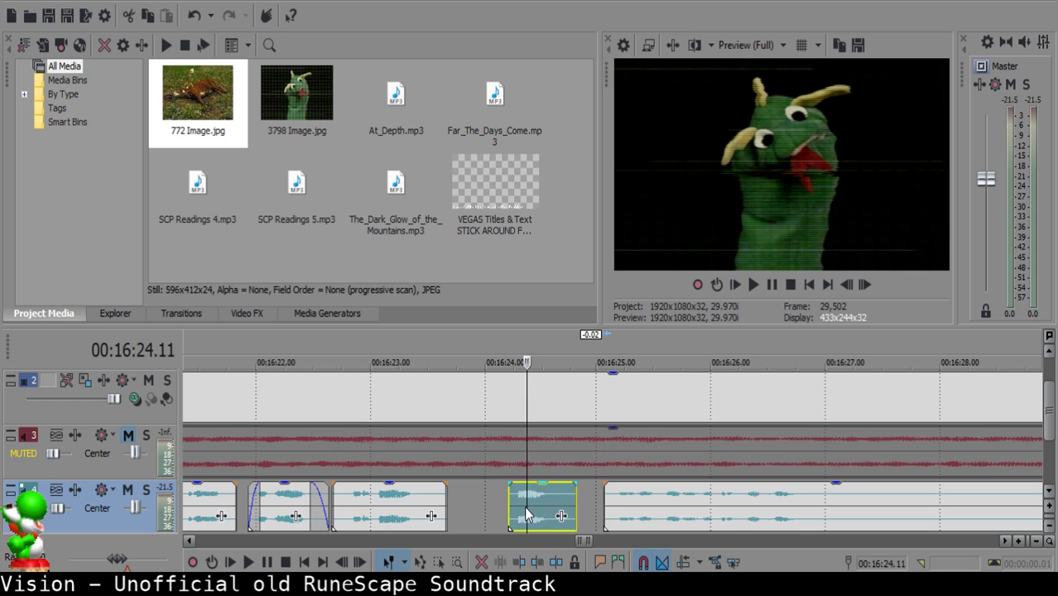
pyautogui.press('space')
pyautogui.scroll(-3, 538, 509)
pyautogui.scroll(4, 651, 494)
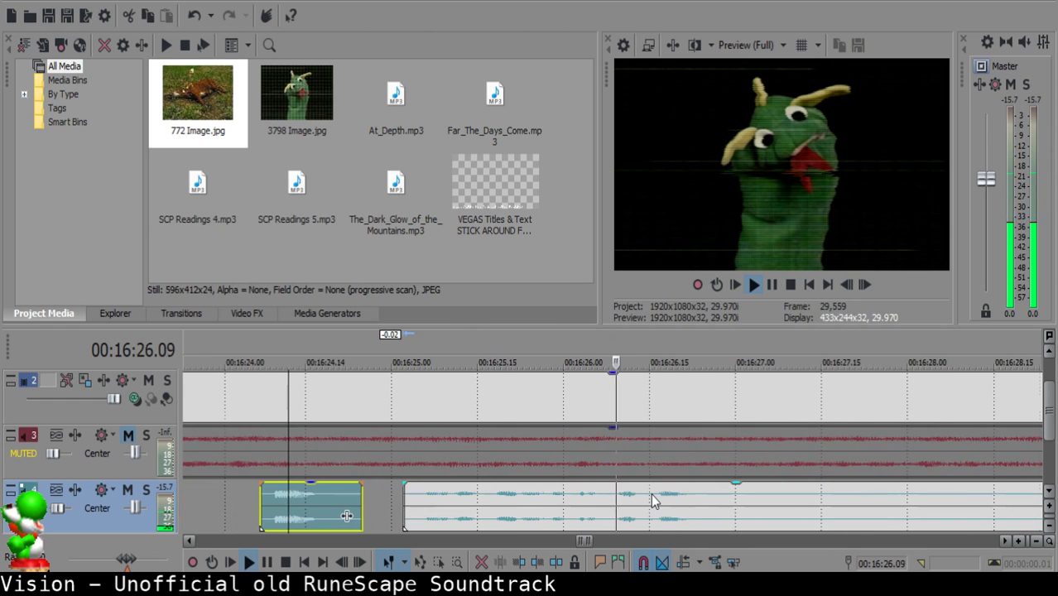
pyautogui.click(717, 493)
pyautogui.press('space')
pyautogui.press('space')
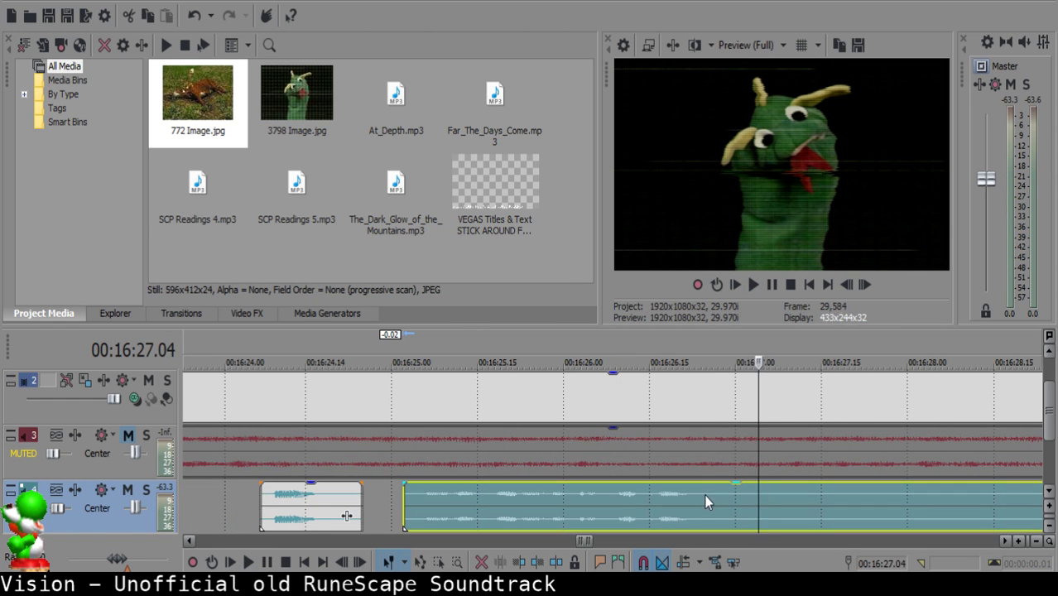
# Play around the phrase's end on track 4 and split the remaining narration at about 00:16:26.27.
pyautogui.click(707, 495)
pyautogui.press('space')
pyautogui.press('space')
pyautogui.click(709, 492)
pyautogui.press('space')
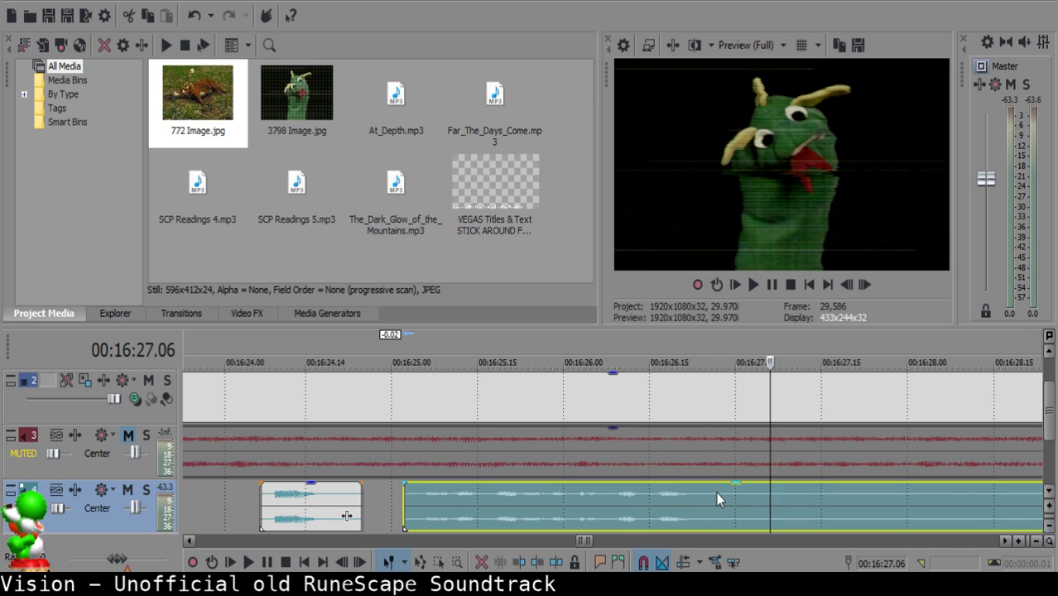
pyautogui.press('space')
pyautogui.press('s')
# Locate the start of the next phrase by playing and split the narration just before it at about 00:16:29.09.
pyautogui.scroll(-4, 757, 499)
pyautogui.click(704, 500)
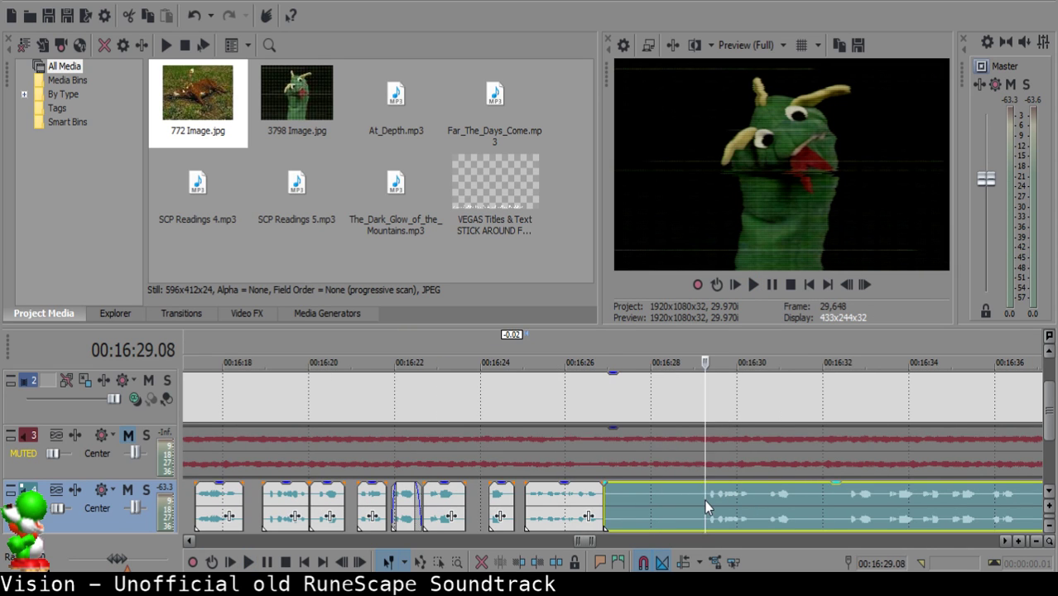
pyautogui.scroll(4, 705, 500)
pyautogui.press('space')
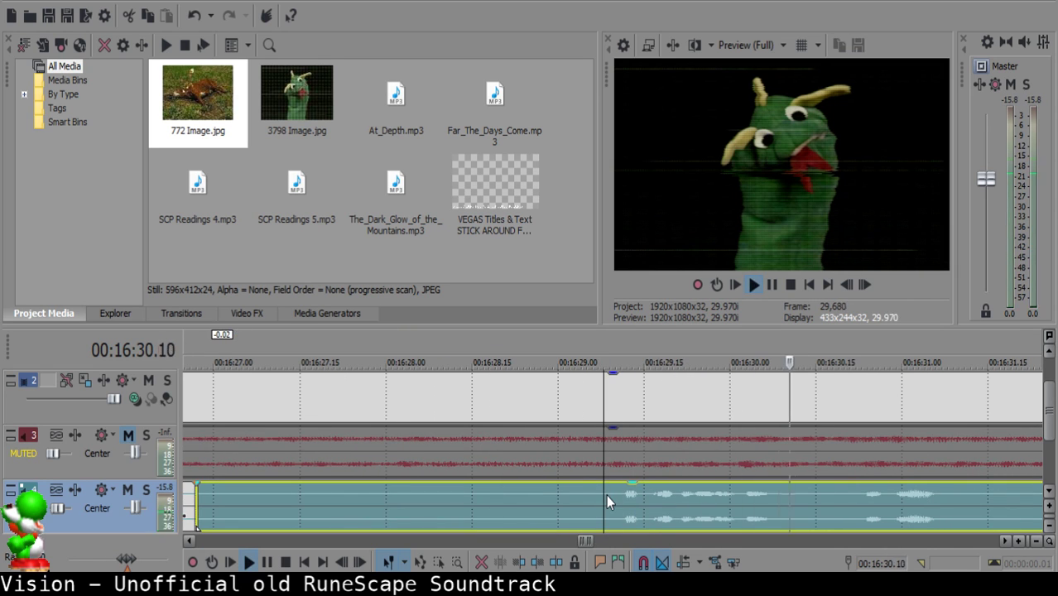
pyautogui.click(606, 494)
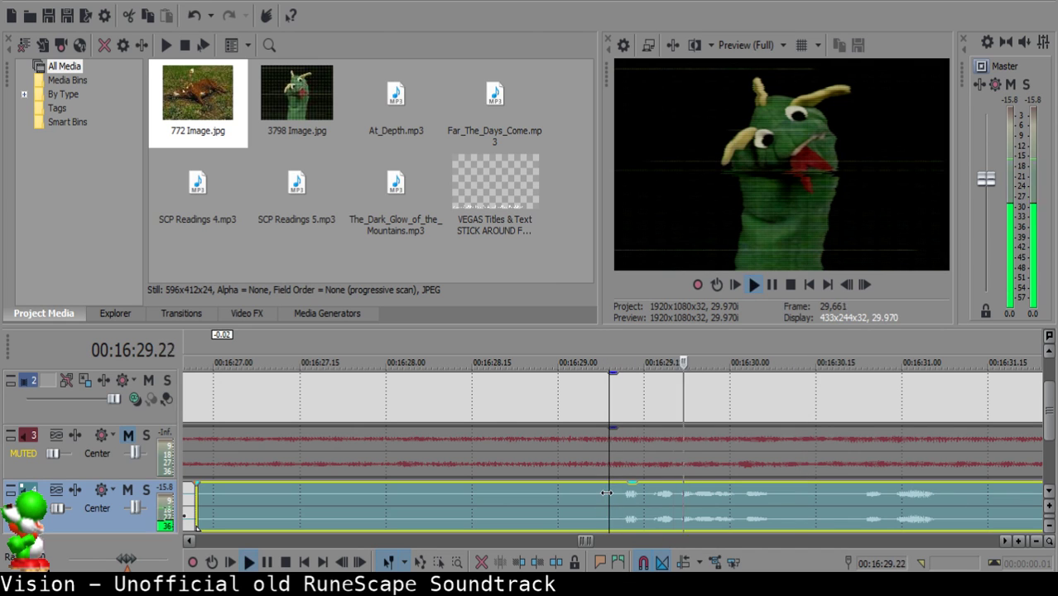
pyautogui.press('space')
pyautogui.press('s')
# Delete the silent piece between the two splits and move the remaining narration to start at 00:16:27.18.
pyautogui.scroll(-2, 607, 492)
pyautogui.click(457, 501)
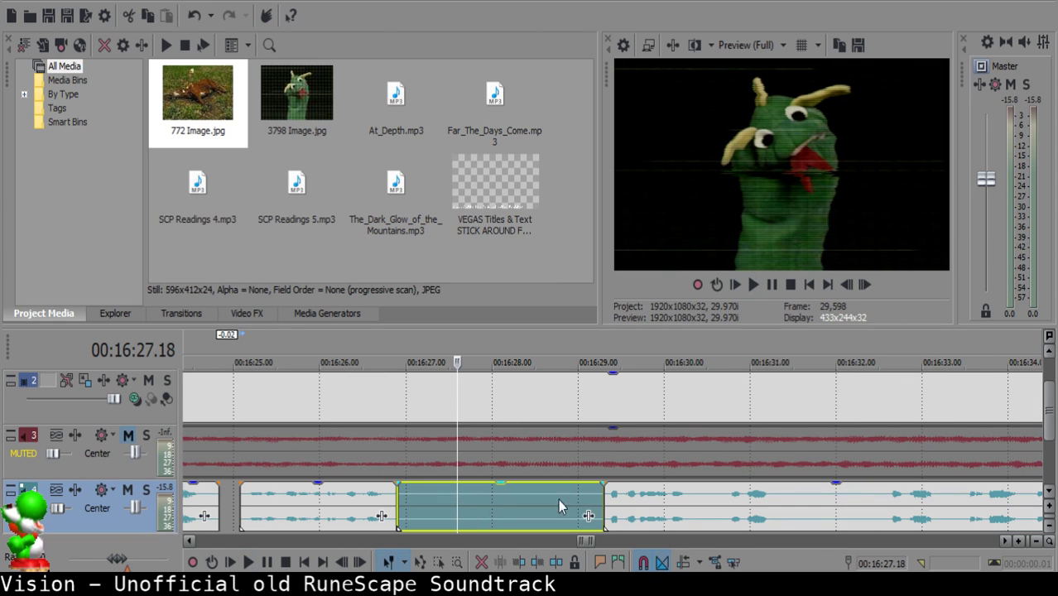
pyautogui.press('Delete')
pyautogui.moveTo(624, 515); pyautogui.dragTo(484, 500)
pyautogui.scroll(2, 484, 500)
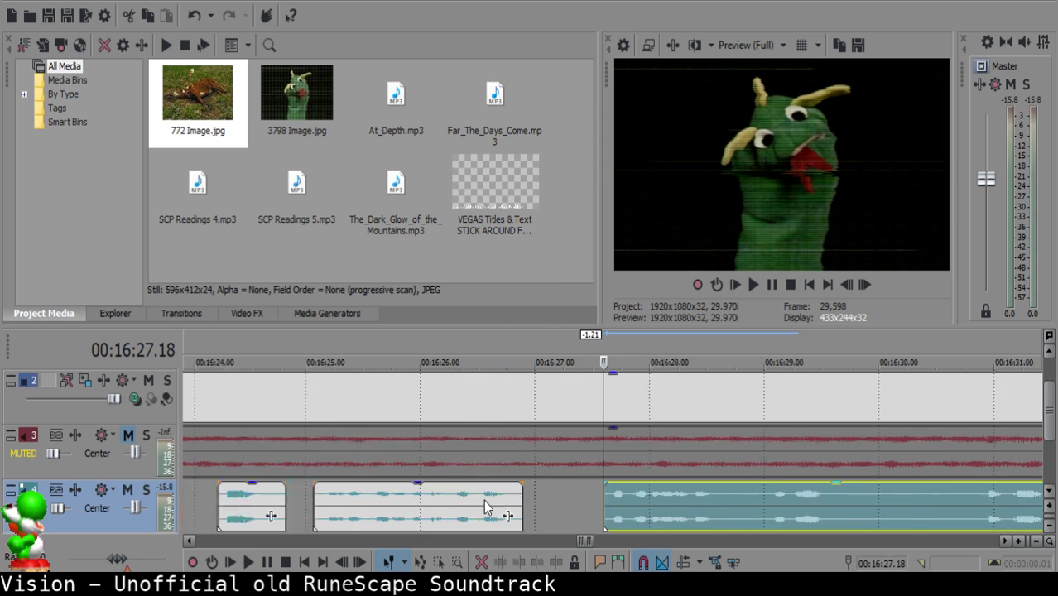
# Add a fade-in of about three frames to the remaining narration's start and play the transition into it.
pyautogui.moveTo(602, 480); pyautogui.dragTo(621, 482)
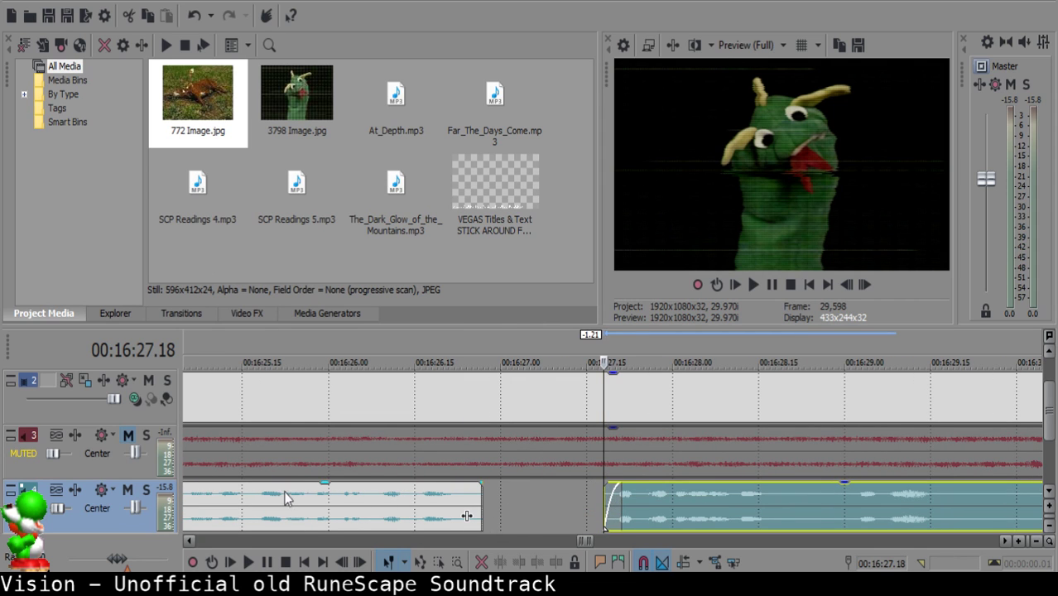
pyautogui.click(288, 507)
pyautogui.press('space')
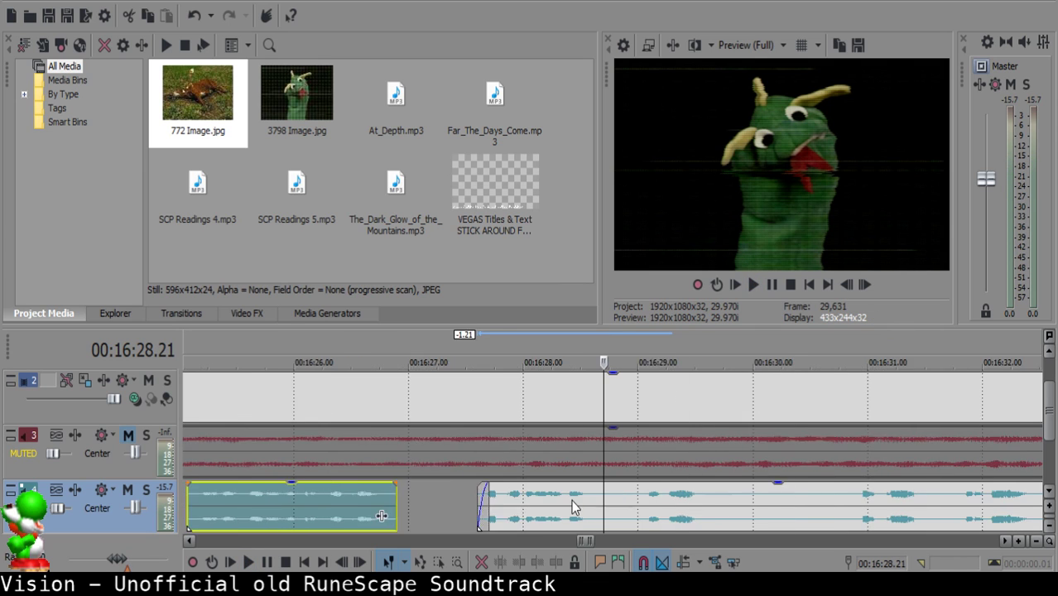
# Find the end of the short phrase by playing and split the narration at about 00:16:28.19.
pyautogui.click(597, 495)
pyautogui.click(587, 496)
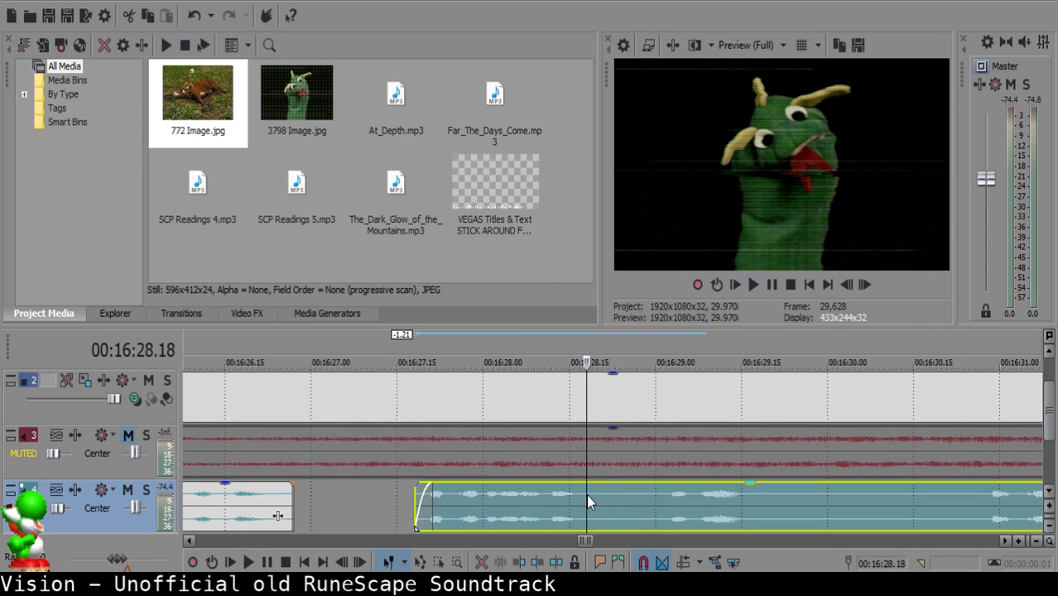
pyautogui.click(591, 496)
pyautogui.press('space')
pyautogui.click(592, 496)
pyautogui.press('space')
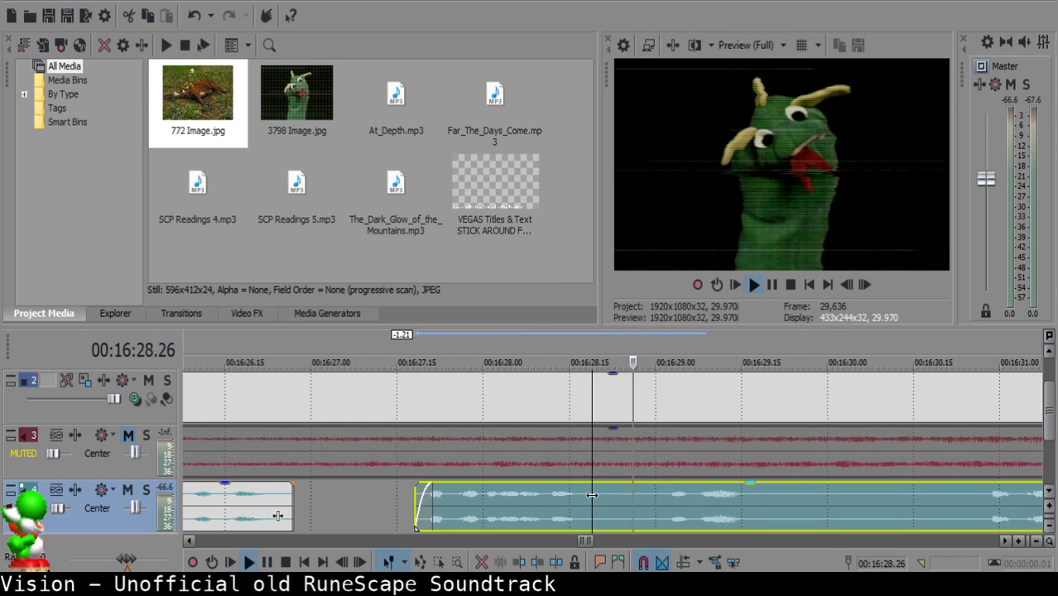
pyautogui.press('space')
pyautogui.press('s')
# Split the narration again at about 00:16:28.26 and delete the short piece between the two splits.
pyautogui.press('space')
pyautogui.press('Return')
pyautogui.press('s')
pyautogui.click(609, 500)
pyautogui.press('Delete')
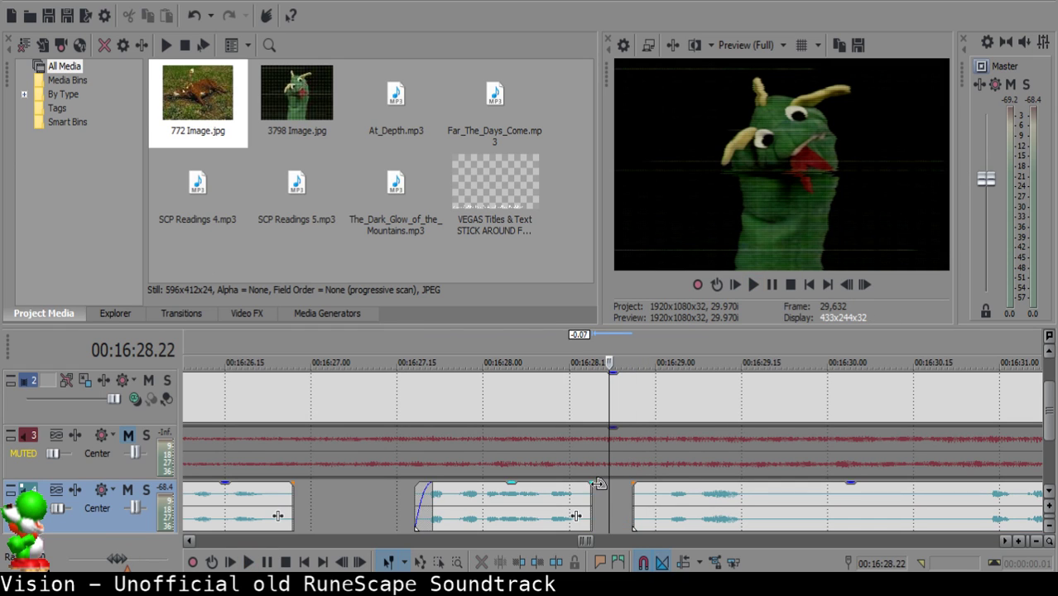
# Fade out the end of the short phrase clip over about two frames and play across the gap.
pyautogui.moveTo(591, 484); pyautogui.dragTo(583, 487)
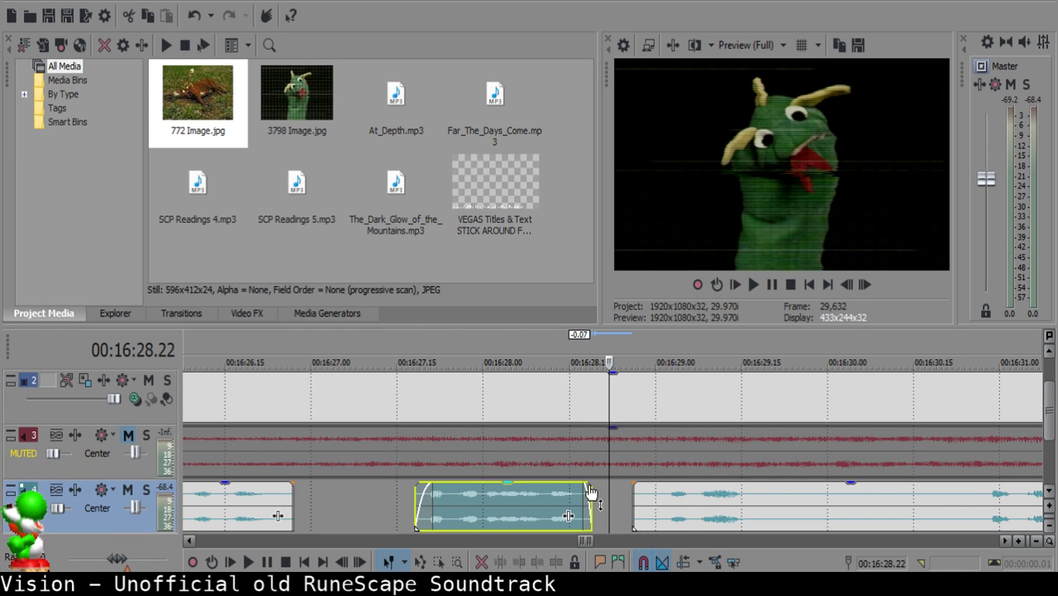
pyautogui.click(535, 506)
pyautogui.press('space')
pyautogui.press('Return')
pyautogui.moveTo(591, 506); pyautogui.dragTo(577, 486)
pyautogui.click(484, 501)
pyautogui.press('space')
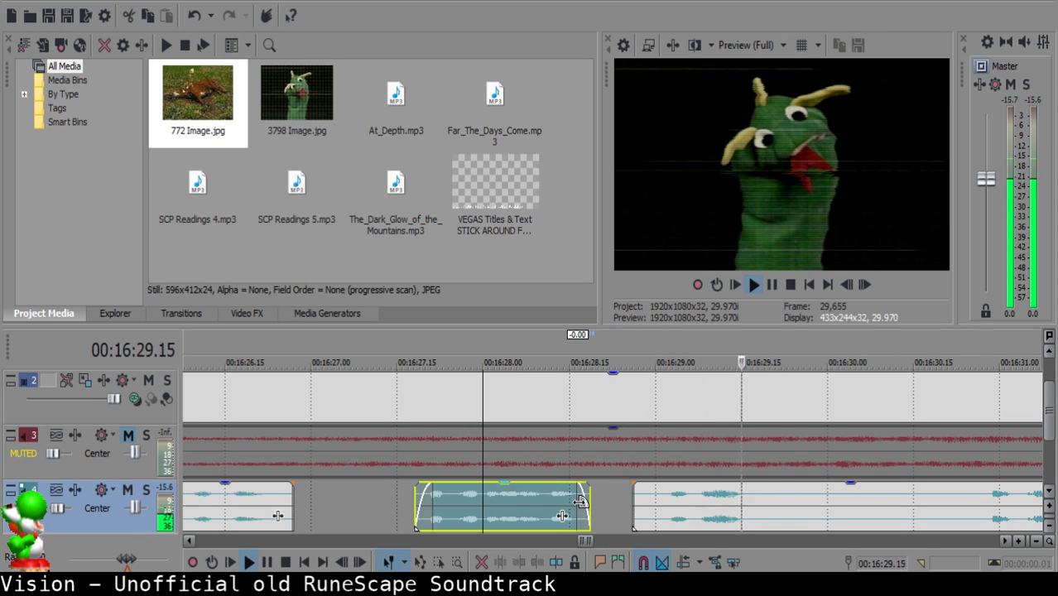
pyautogui.press('Return')
# Move the remaining narration up against the faded phrase clip at about 00:16:28.19 and play the join.
pyautogui.click(615, 502)
pyautogui.click(671, 504)
pyautogui.moveTo(670, 502); pyautogui.dragTo(609, 498)
pyautogui.click(506, 501)
pyautogui.press('space')
pyautogui.press('Return')
pyautogui.click(477, 509)
pyautogui.press('space')
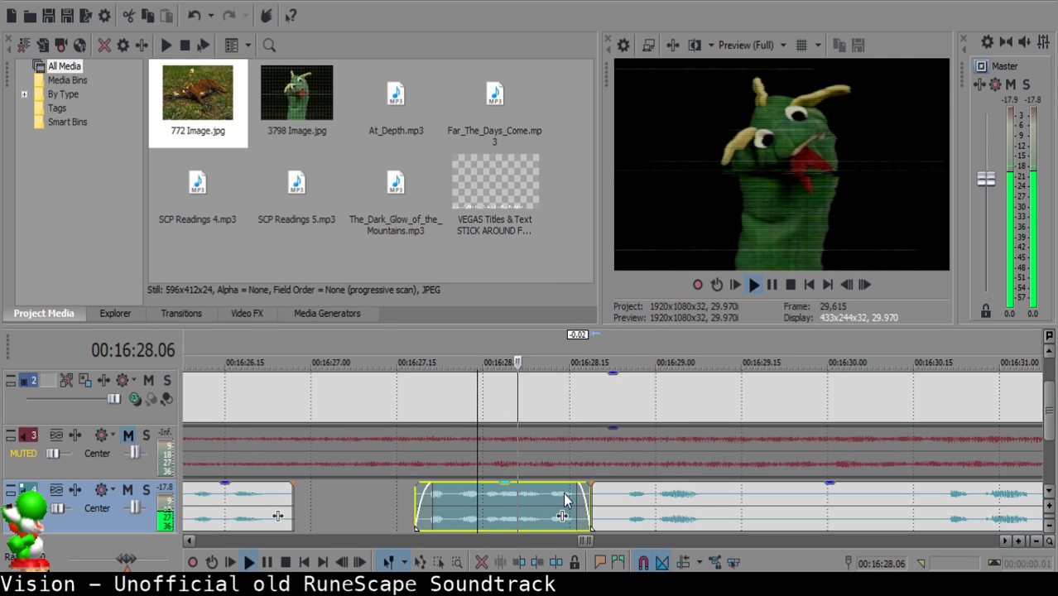
# Split a thin sliver off the remaining narration's start, delete it, and adjust the remainder's position beside the faded phrase clip.
pyautogui.click(598, 494)
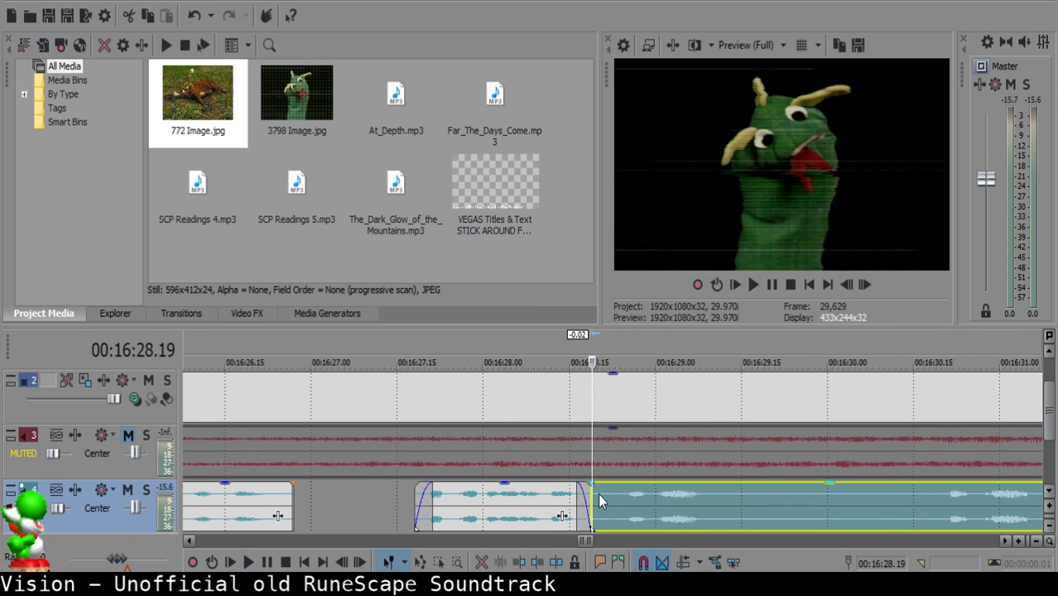
pyautogui.scroll(5, 599, 497)
pyautogui.press('s')
pyautogui.click(596, 500)
pyautogui.scroll(-5, 598, 500)
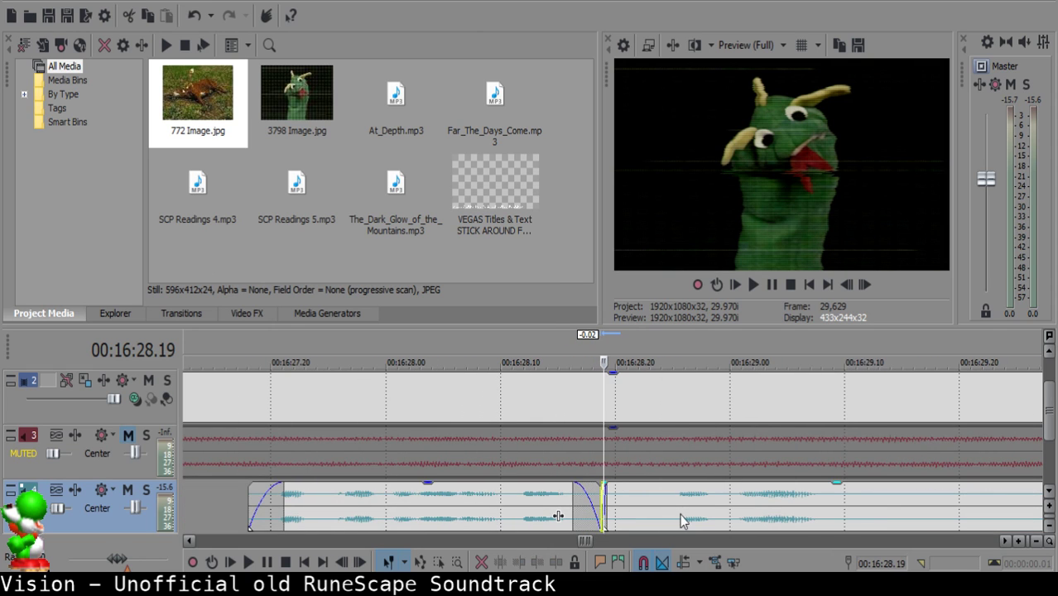
pyautogui.press('Delete')
pyautogui.click(532, 500)
pyautogui.click(640, 510)
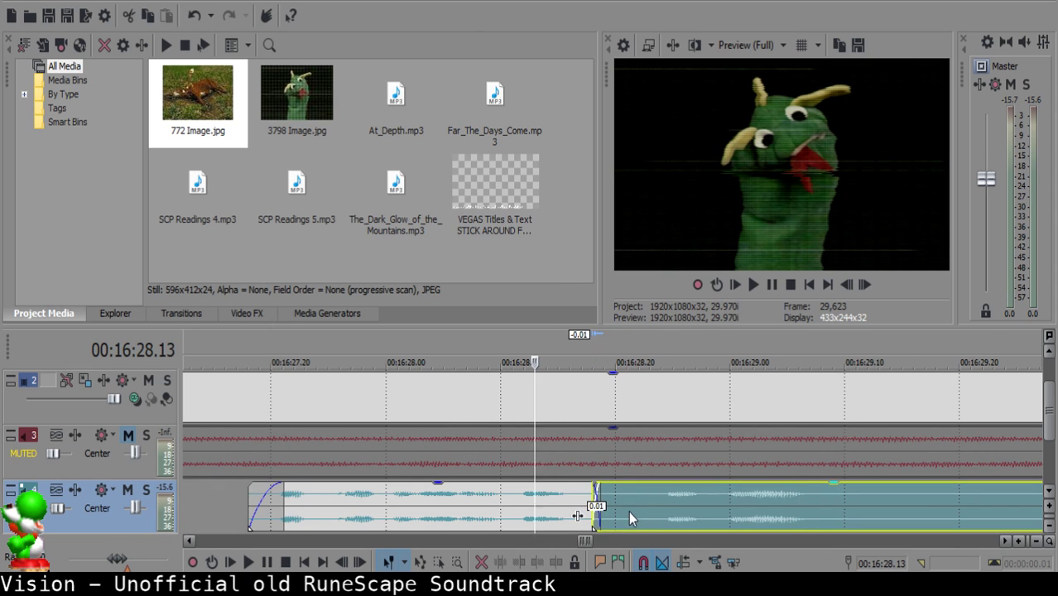
pyautogui.click(435, 515)
pyautogui.scroll(-3, 435, 500)
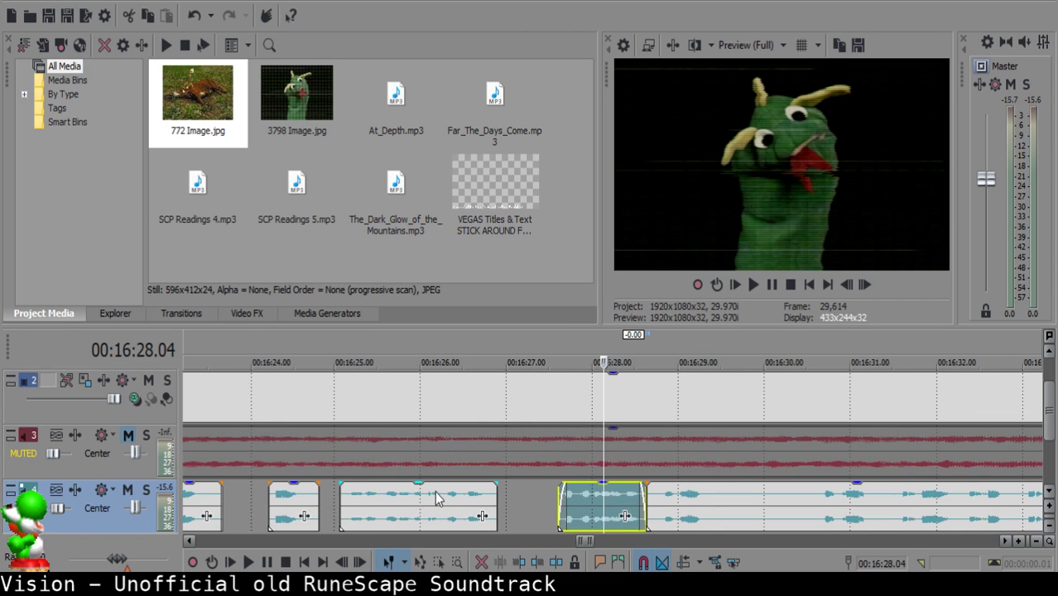
# Play the join from 00:16:28.04, split the remaining narration at about 00:16:28.20 and delete the sliver before the split.
pyautogui.scroll(-5, 675, 507)
pyautogui.scroll(-3, 695, 501)
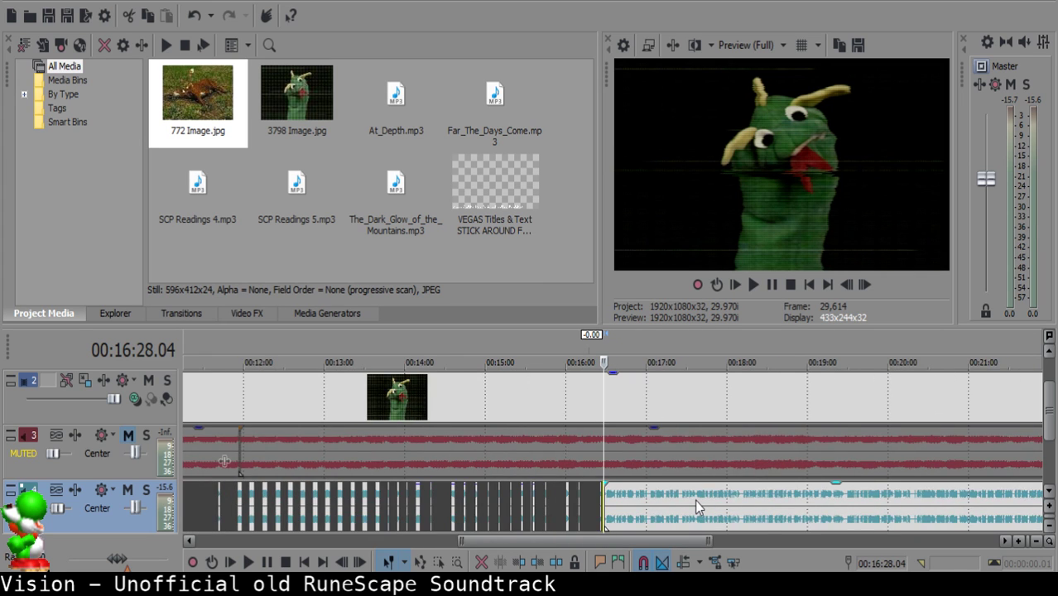
pyautogui.scroll(5, 692, 501)
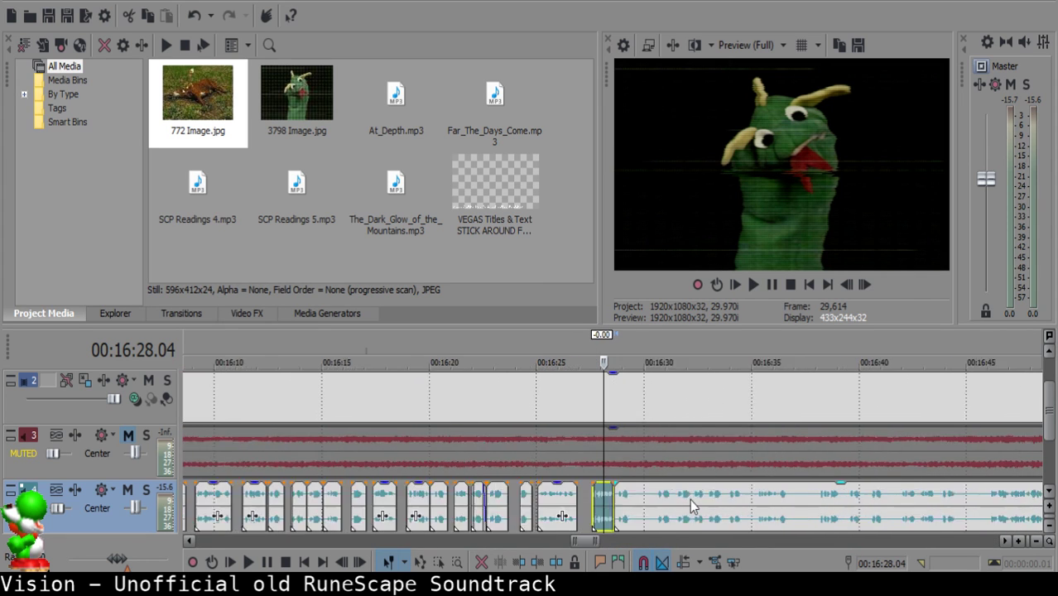
pyautogui.press('space')
pyautogui.scroll(5, 620, 503)
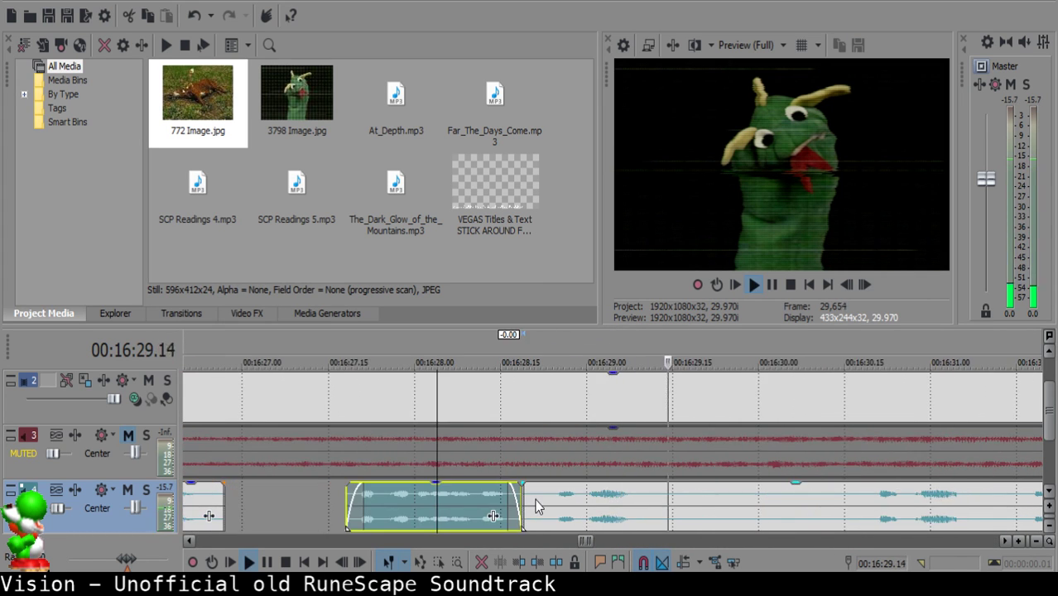
pyautogui.press('space')
pyautogui.click(523, 496)
pyautogui.click(529, 496)
pyautogui.scroll(4, 530, 499)
pyautogui.press('s')
pyautogui.click(595, 512)
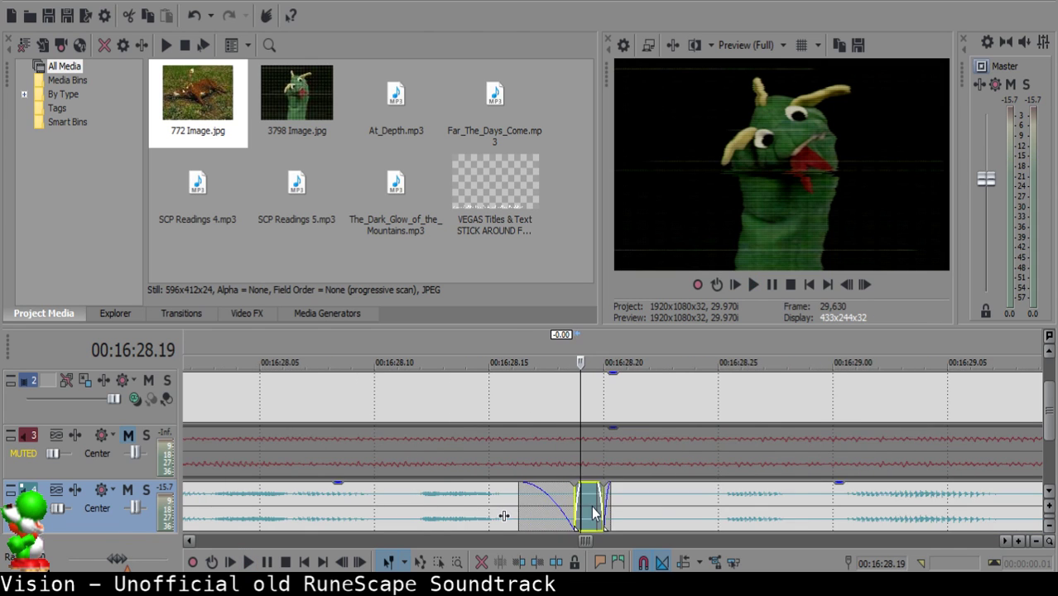
pyautogui.scroll(-3, 604, 511)
pyautogui.press('Delete')
# Move the remaining narration to start at about 00:16:28.19 and play the transition from 00:16:28.08.
pyautogui.click(484, 509)
pyautogui.click(647, 517)
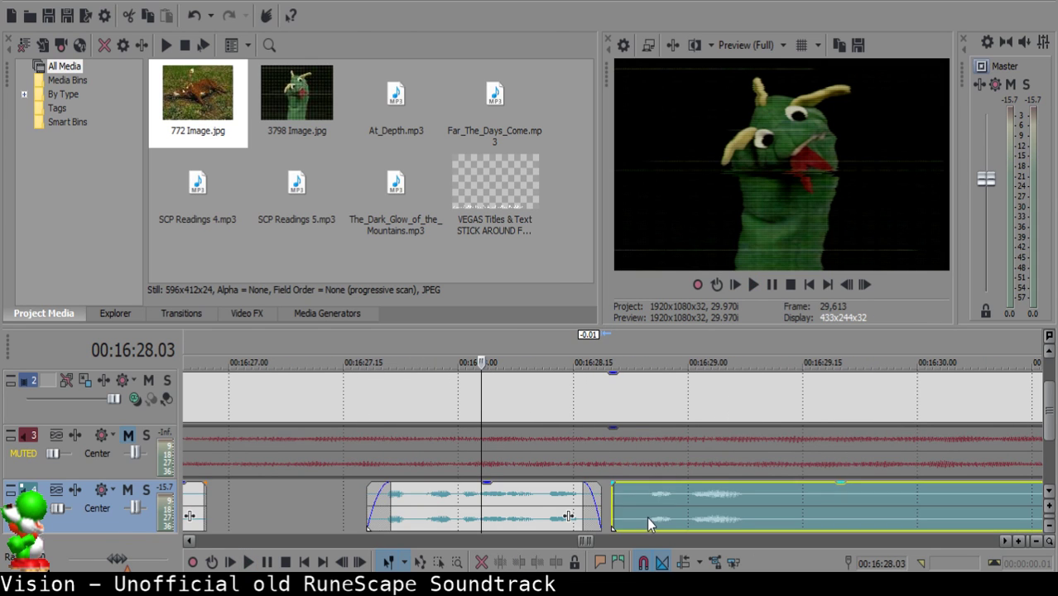
pyautogui.moveTo(647, 517); pyautogui.dragTo(636, 516)
pyautogui.click(520, 511)
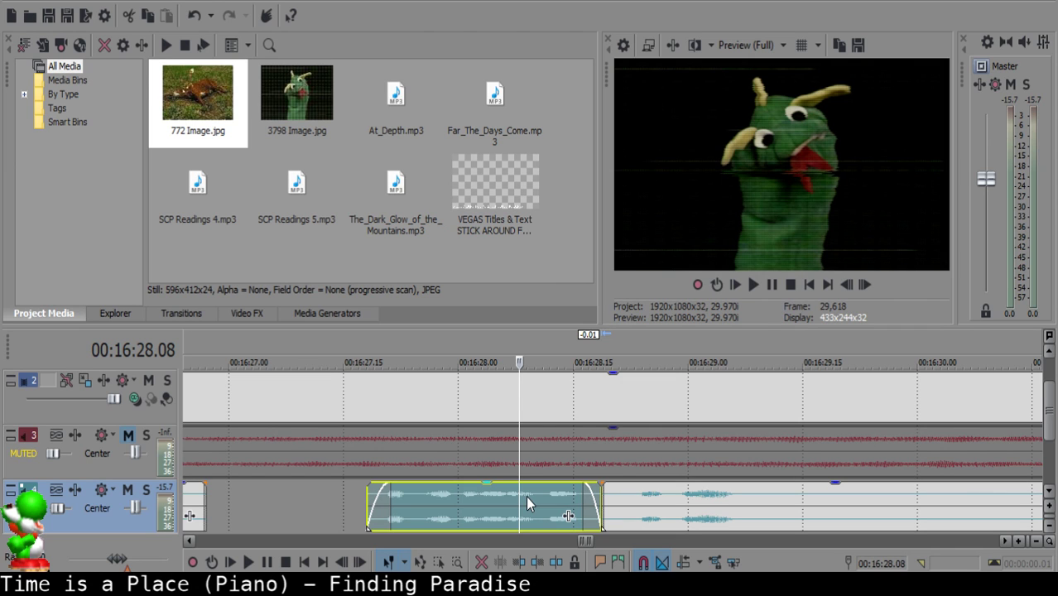
pyautogui.press('space')
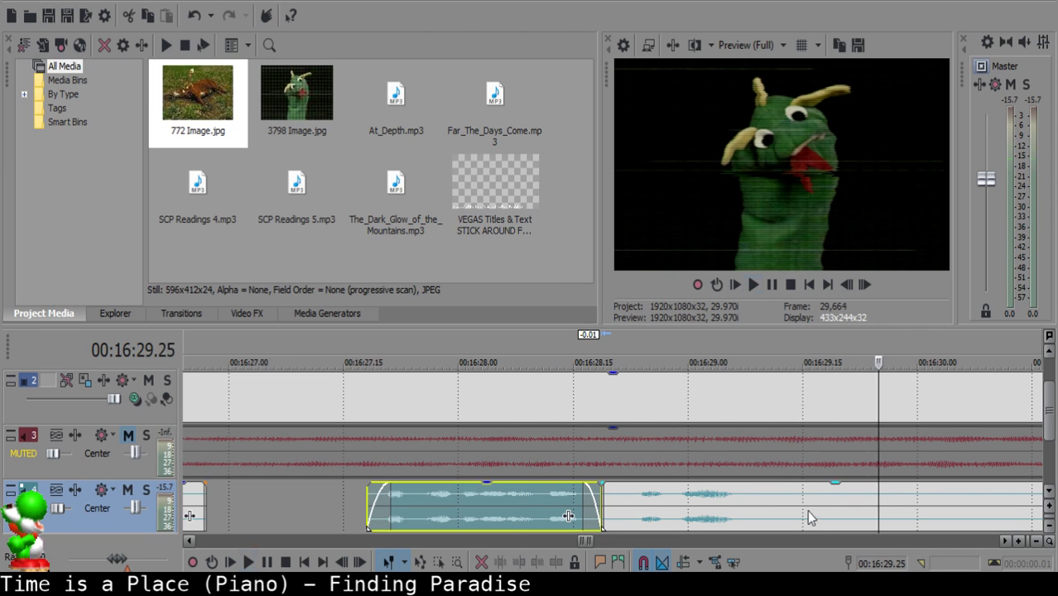
# Split the narration at about 00:16:29.15 and again just before the next phrase at about 00:16:30.18.
pyautogui.click(802, 508)
pyautogui.scroll(-2, 926, 512)
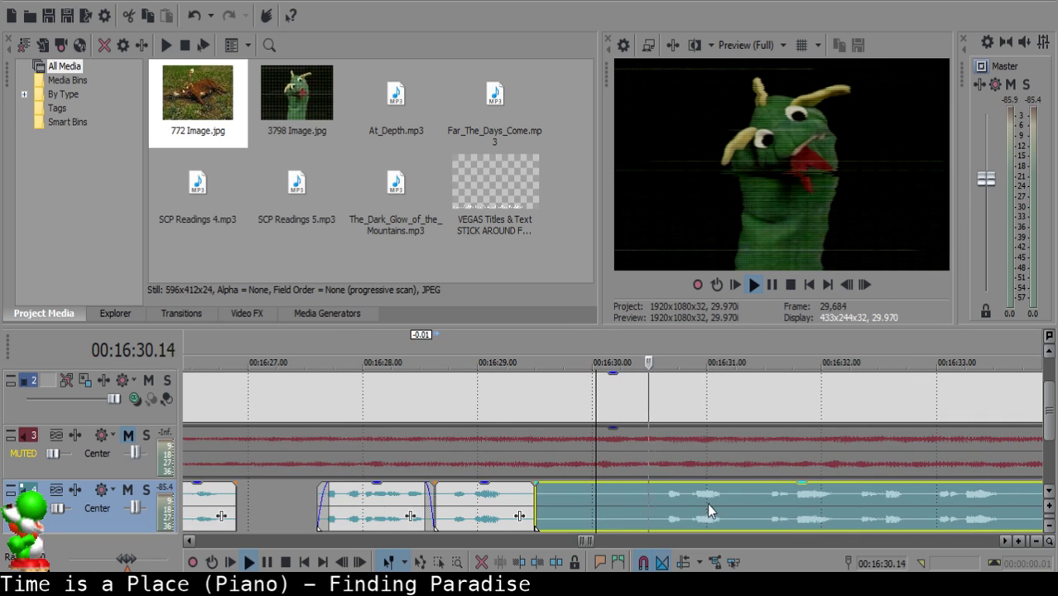
pyautogui.click(660, 495)
pyautogui.press('space')
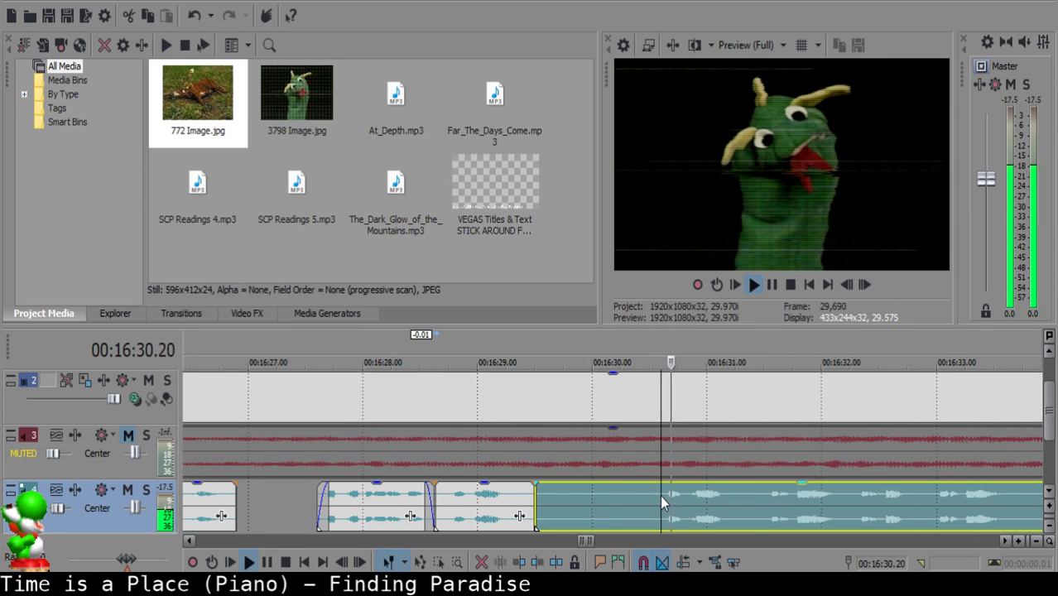
pyautogui.press('s')
# Delete the silent piece between the splits and move the remaining narration to start at 00:16:29.24.
pyautogui.click(570, 494)
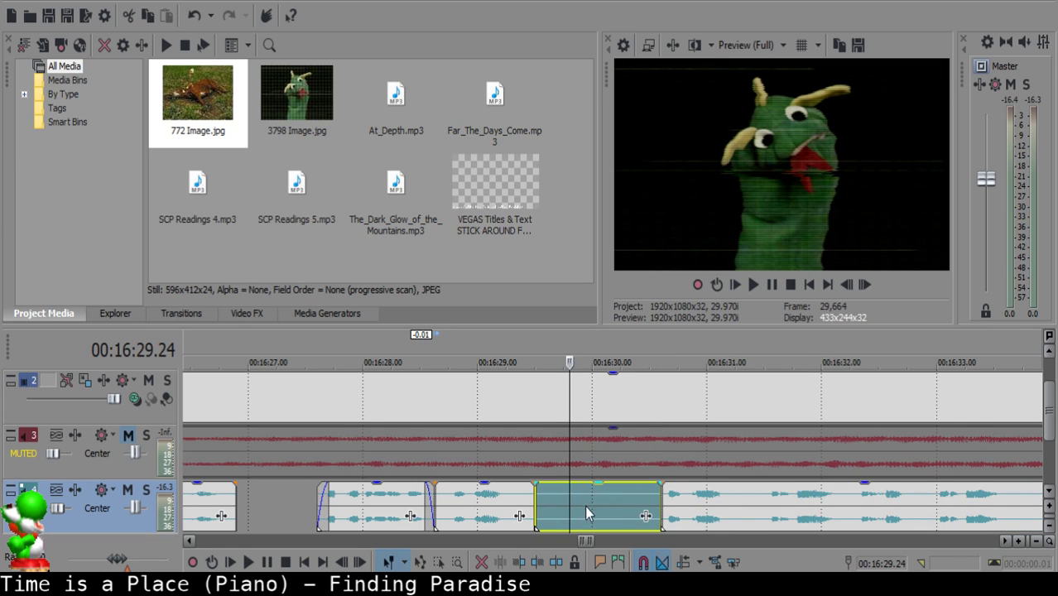
pyautogui.press('Delete')
pyautogui.moveTo(751, 525); pyautogui.dragTo(656, 515)
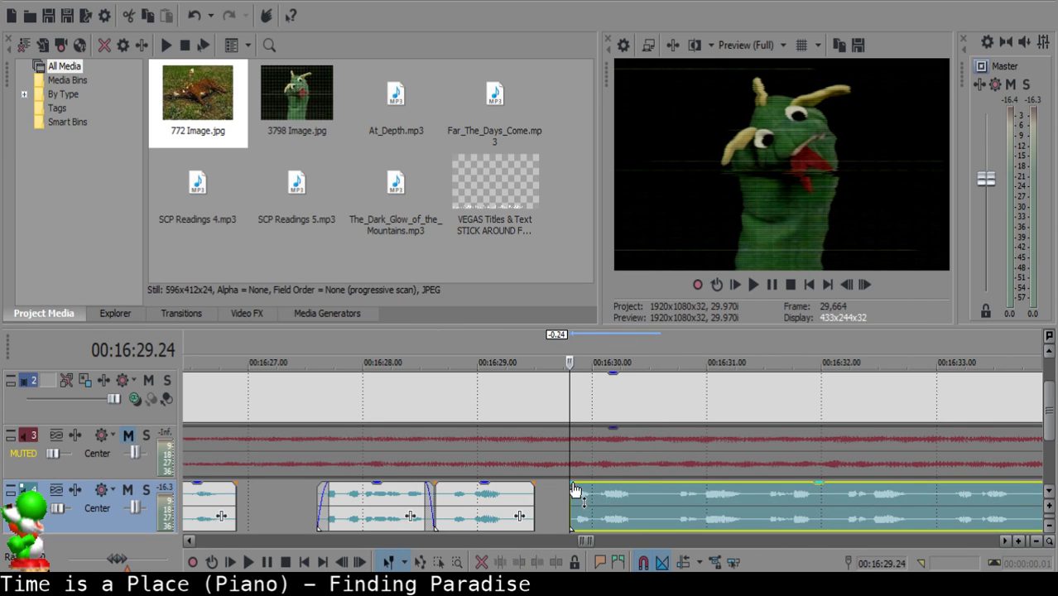
# Add a fade-in of about two frames to the remaining narration and play across the pause from 00:16:28.22.
pyautogui.moveTo(573, 485); pyautogui.dragTo(582, 489)
pyautogui.click(445, 501)
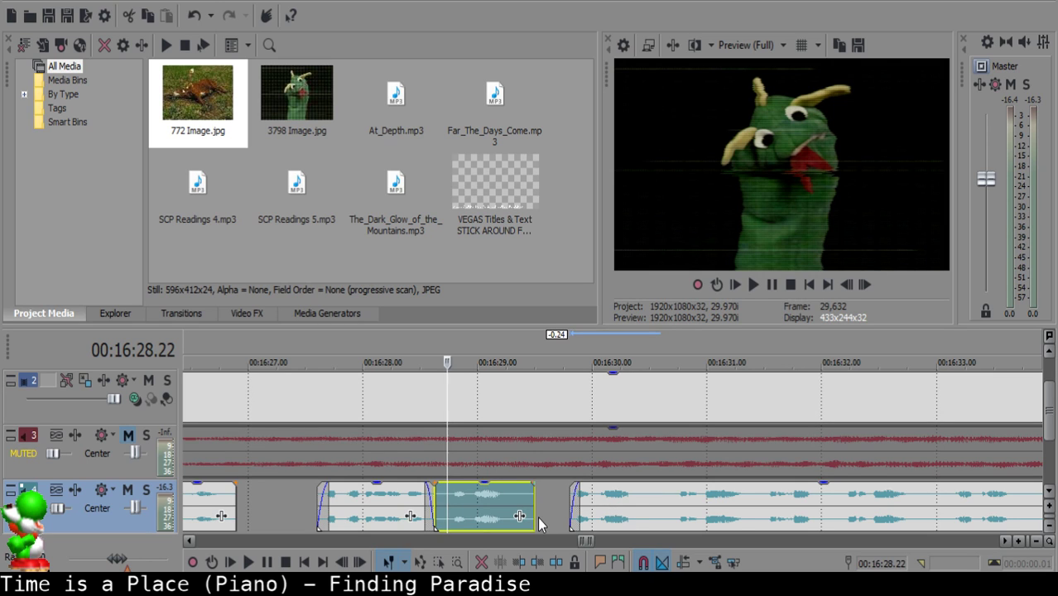
pyautogui.press('space')
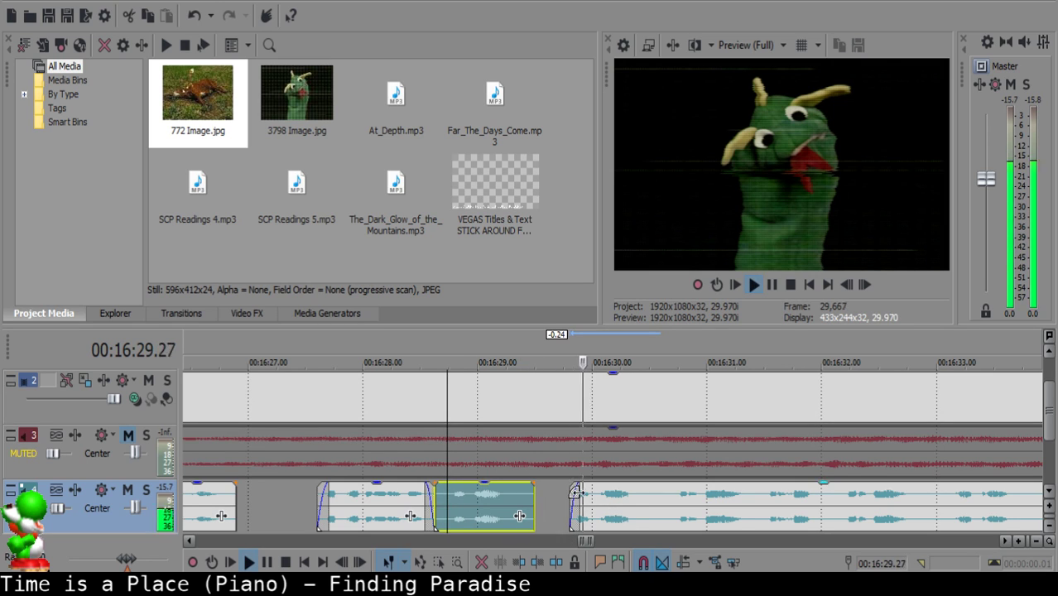
pyautogui.click(576, 501)
pyautogui.press('space')
# Shorten the pause by one frame, moving the remaining narration to start at about 00:16:29.23, and play from 00:16:29.01.
pyautogui.click(568, 500)
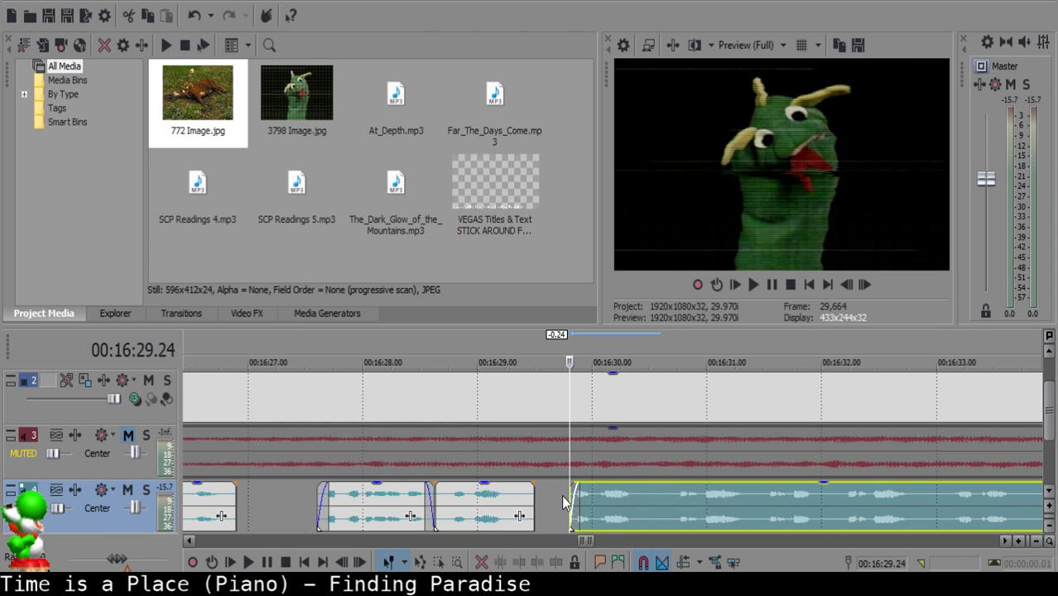
pyautogui.scroll(3, 583, 496)
pyautogui.click(583, 497)
pyautogui.click(598, 496)
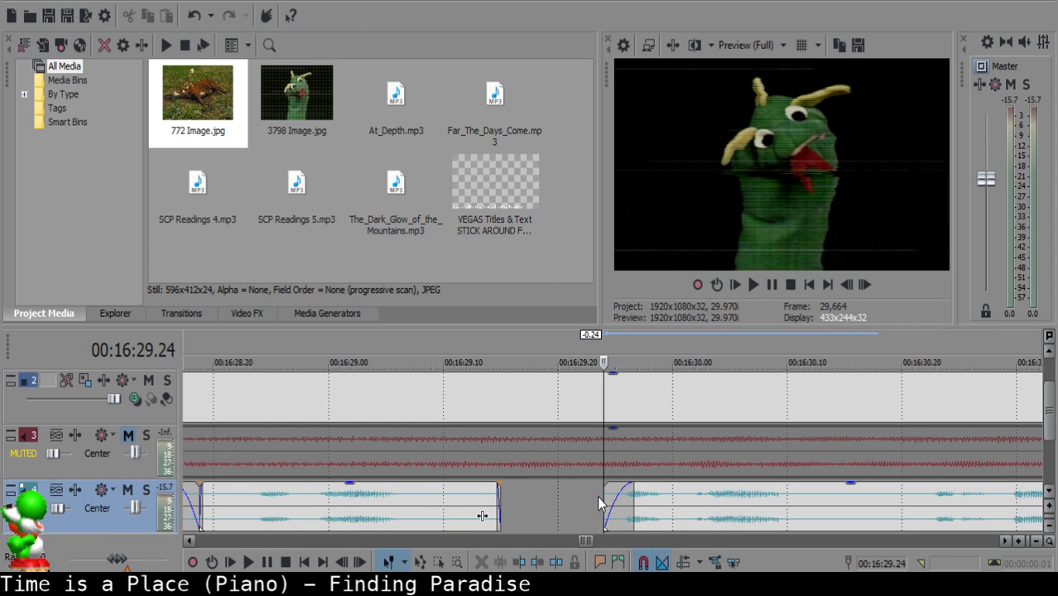
pyautogui.click(585, 496)
pyautogui.click(592, 498)
pyautogui.moveTo(673, 503); pyautogui.dragTo(665, 503)
pyautogui.scroll(-3, 665, 502)
pyautogui.click(543, 506)
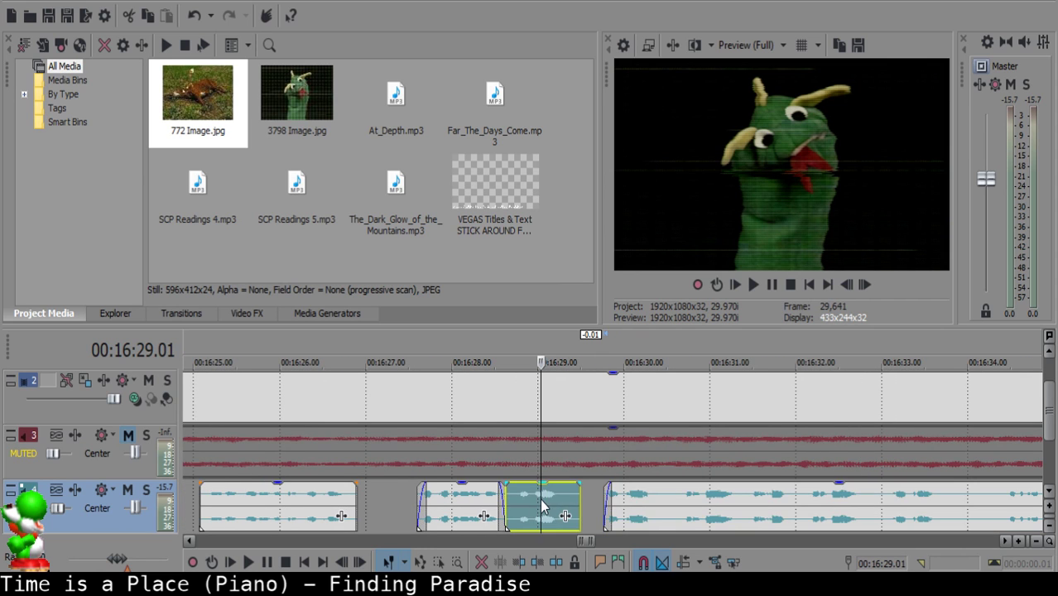
pyautogui.press('space')
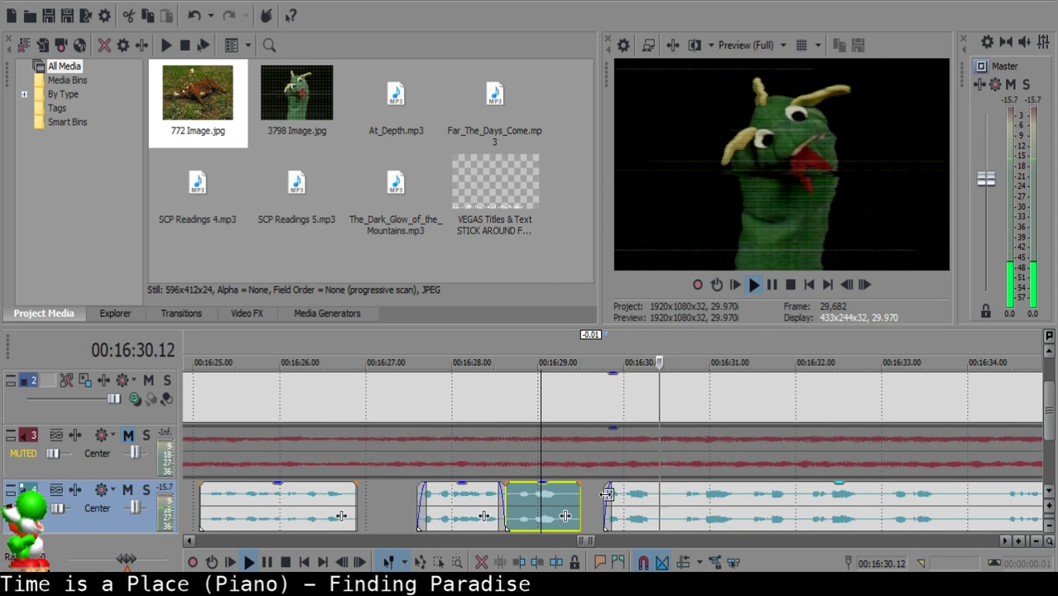
# Cut out the narration between about 00:16:30.12 and 00:16:32.01 and close the gap with the remaining narration.
pyautogui.click(658, 501)
pyautogui.press('s')
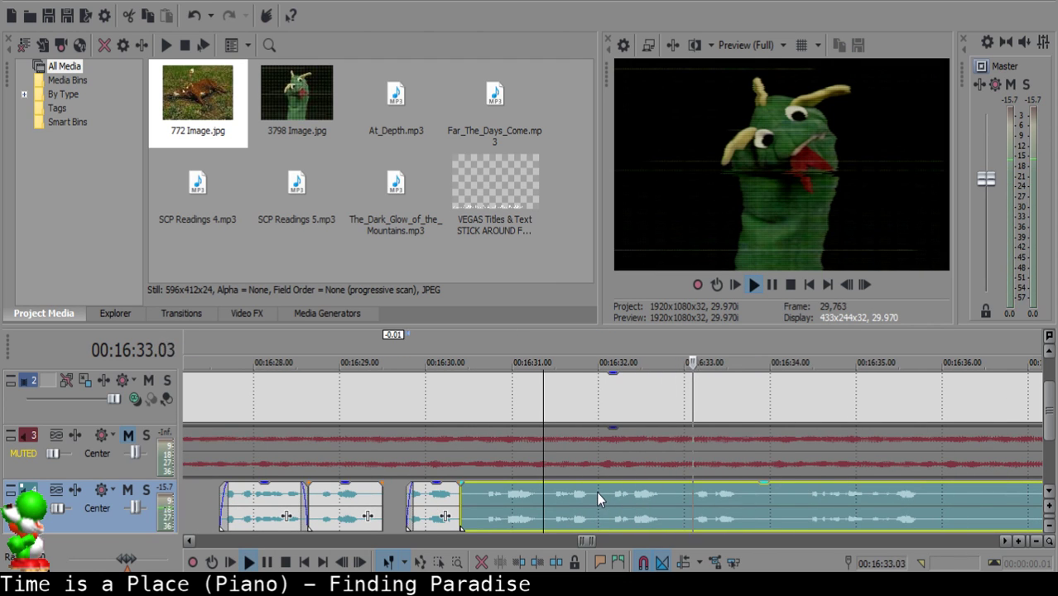
pyautogui.click(599, 492)
pyautogui.press('space')
pyautogui.press('s')
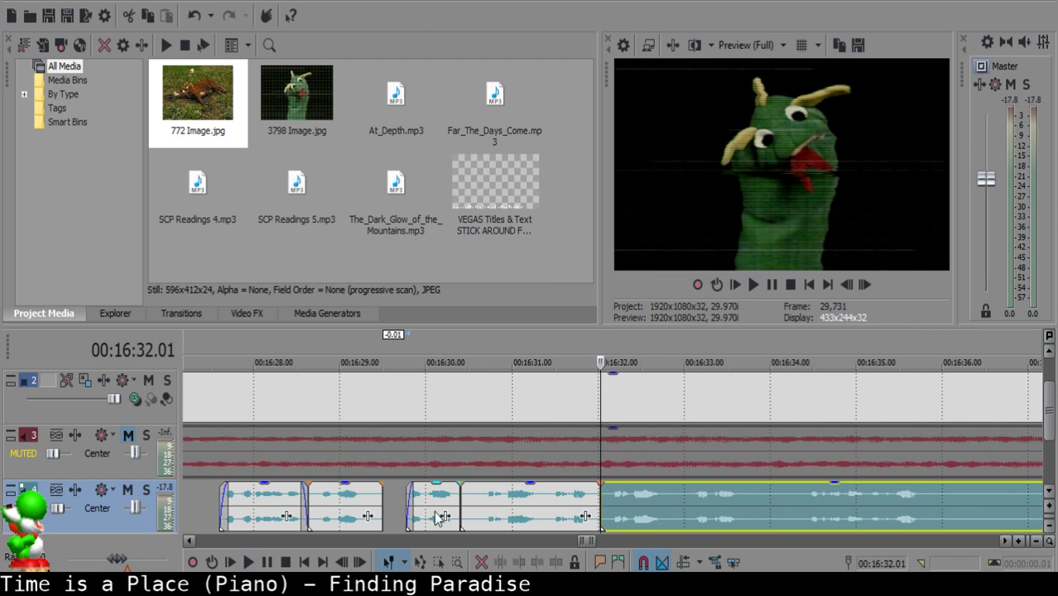
pyautogui.click(469, 501)
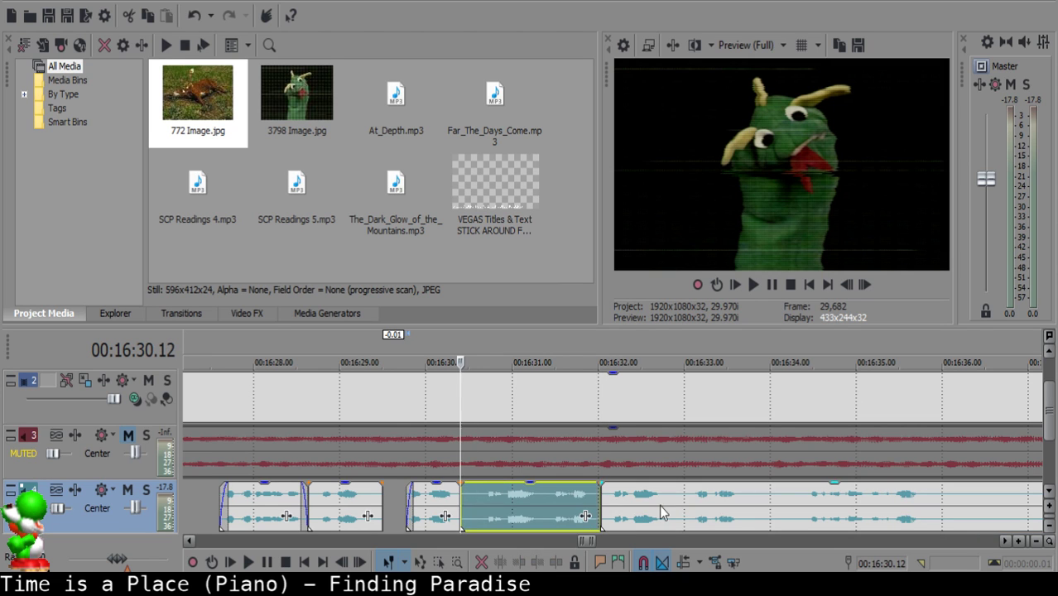
pyautogui.press('Delete')
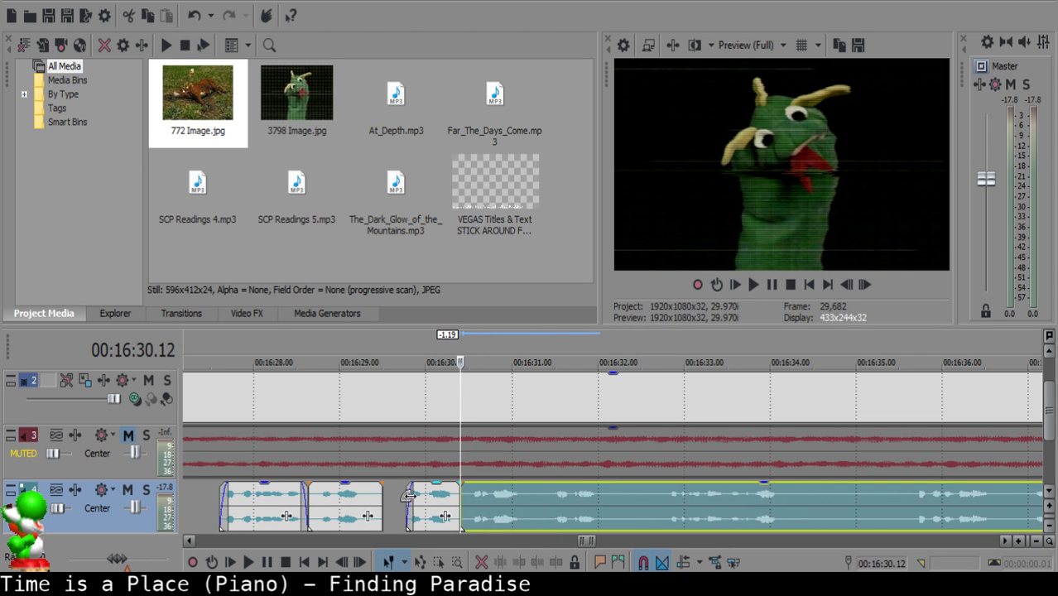
# Move the short clip after the pause and the remaining narration one frame earlier together, and play from about 00:16:28.25.
pyautogui.click(406, 495)
pyautogui.scroll(5, 405, 493)
pyautogui.click(589, 497)
pyautogui.scroll(-4, 590, 497)
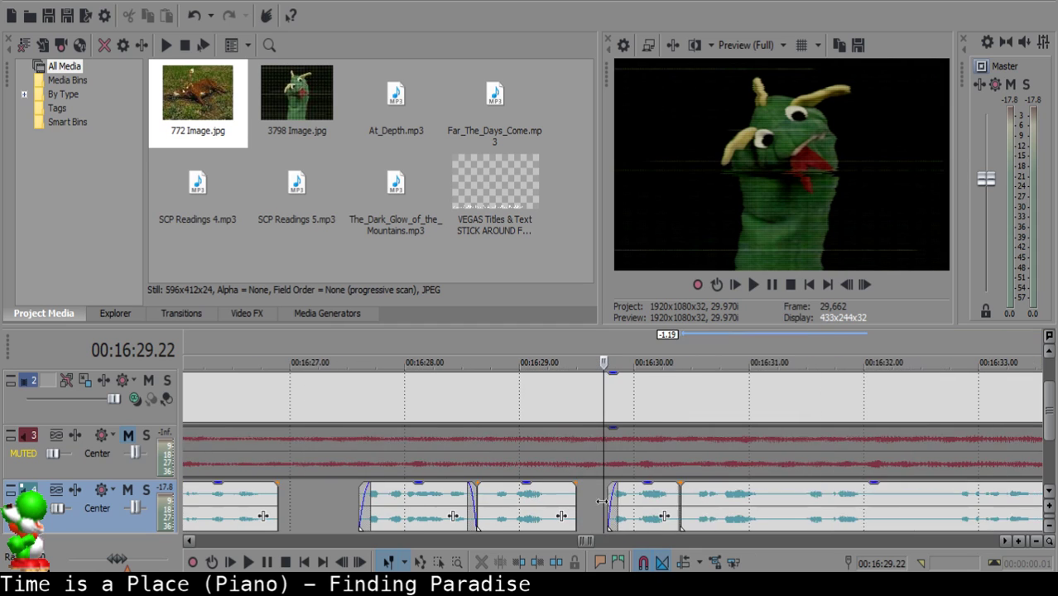
pyautogui.keyDown('shift'); pyautogui.click(720, 509); pyautogui.keyUp('shift')
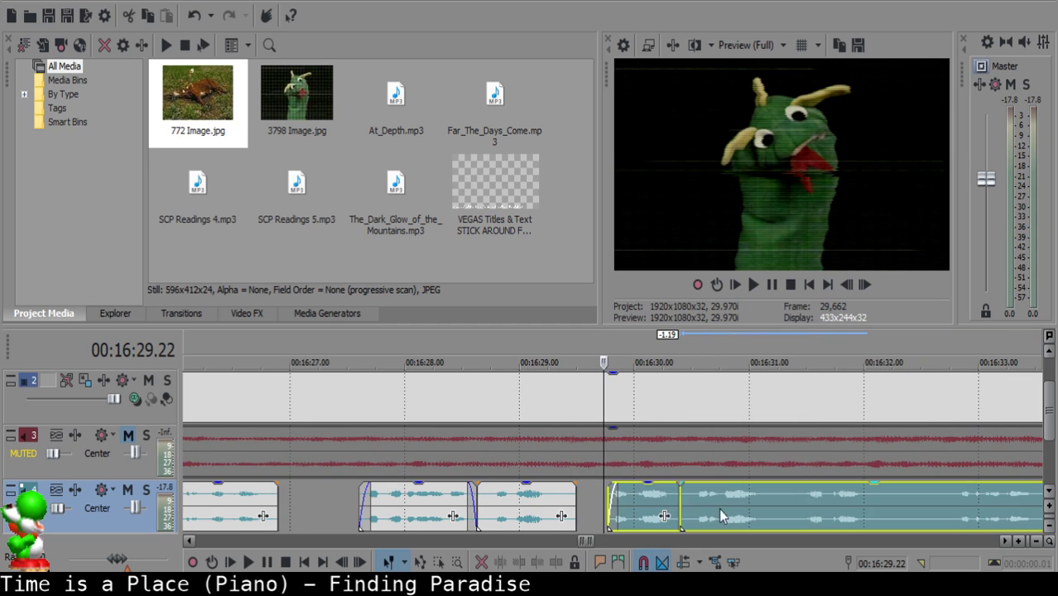
pyautogui.click(500, 502)
pyautogui.press('space')
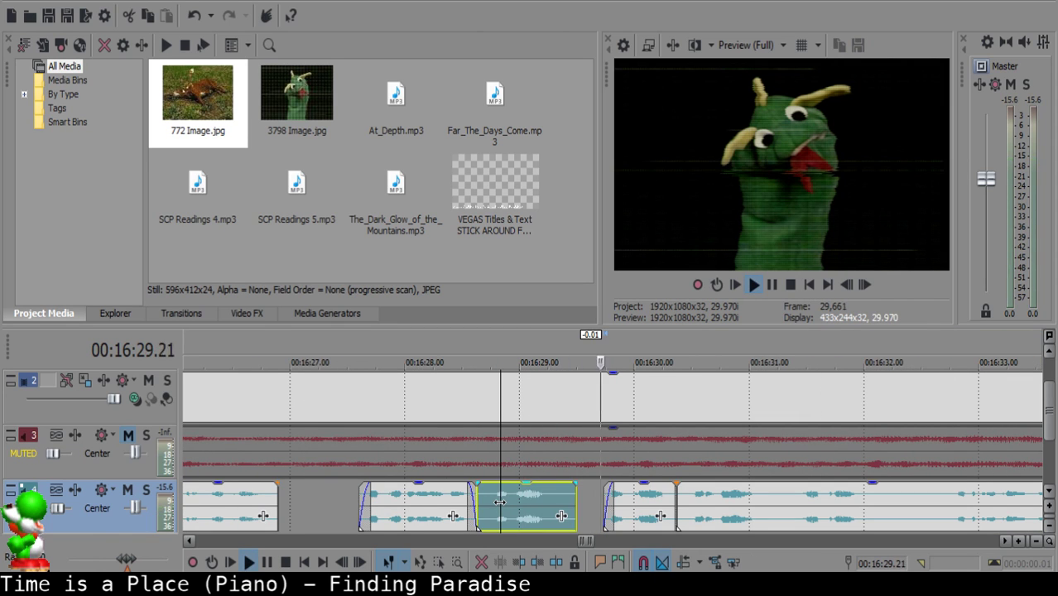
# Play the joined phrases and move the remaining narration one frame later to start at about 00:16:30.12.
pyautogui.scroll(2, 620, 492)
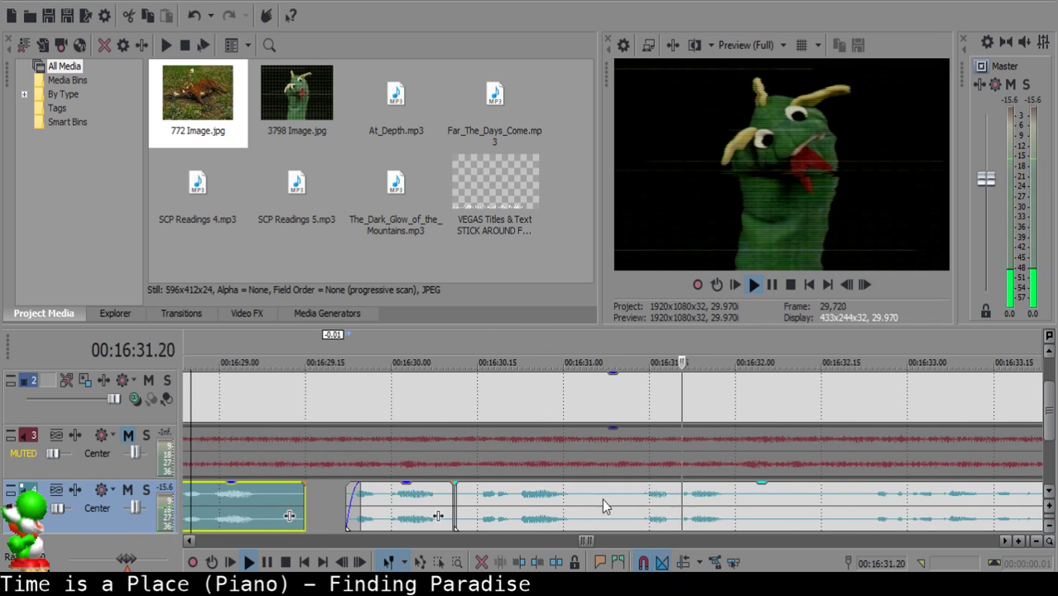
pyautogui.click(588, 500)
pyautogui.click(363, 505)
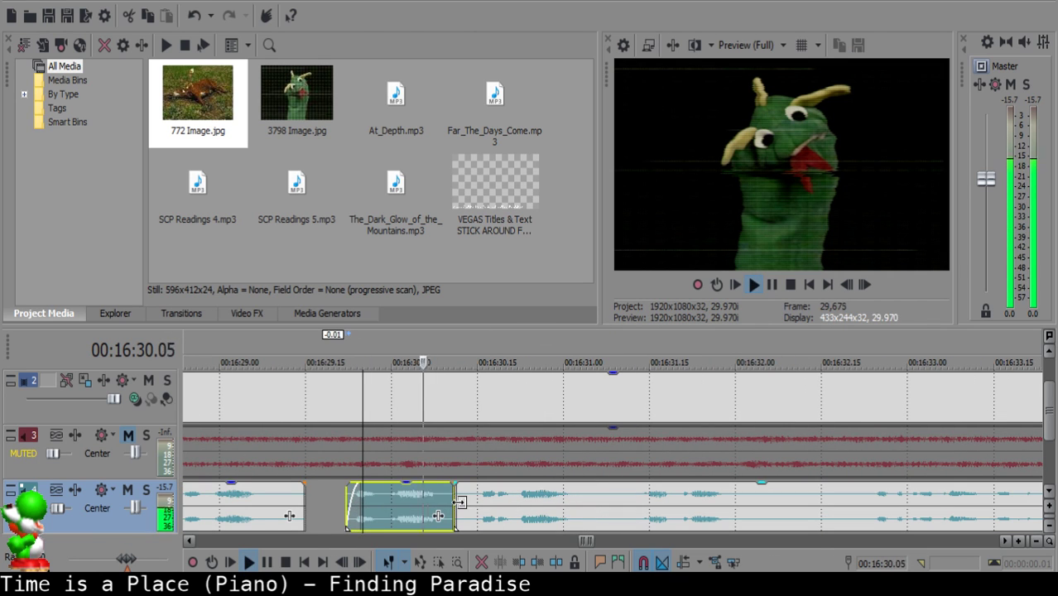
pyautogui.press('space')
pyautogui.moveTo(462, 498); pyautogui.dragTo(469, 495)
pyautogui.click(443, 497)
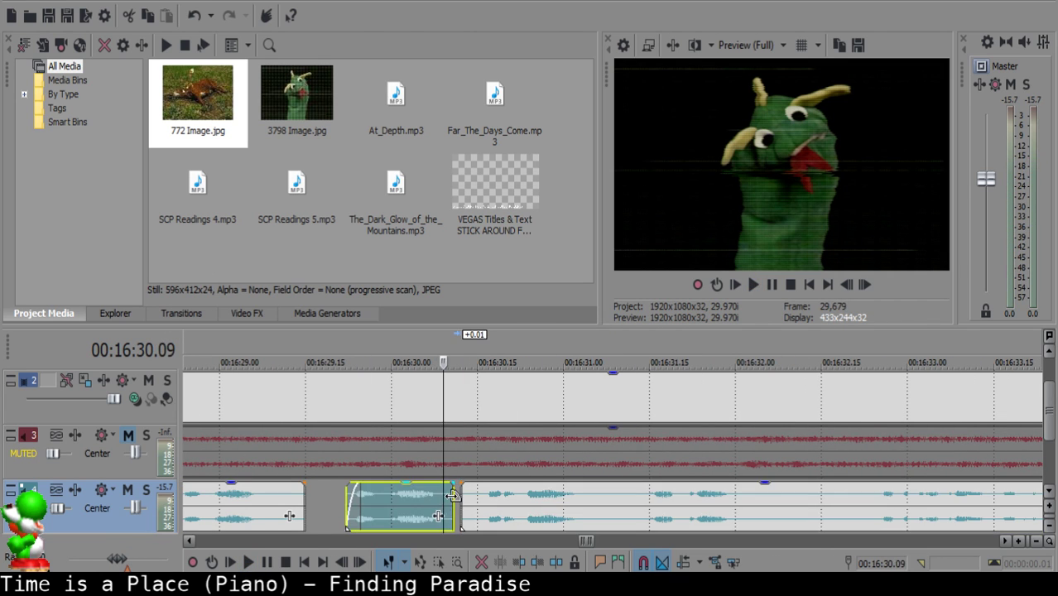
# Extend the end of the short clip before the new gap by less than a frame and play across the gap.
pyautogui.click(454, 496)
pyautogui.click(443, 501)
pyautogui.scroll(3, 505, 503)
pyautogui.press('space')
pyautogui.press('space')
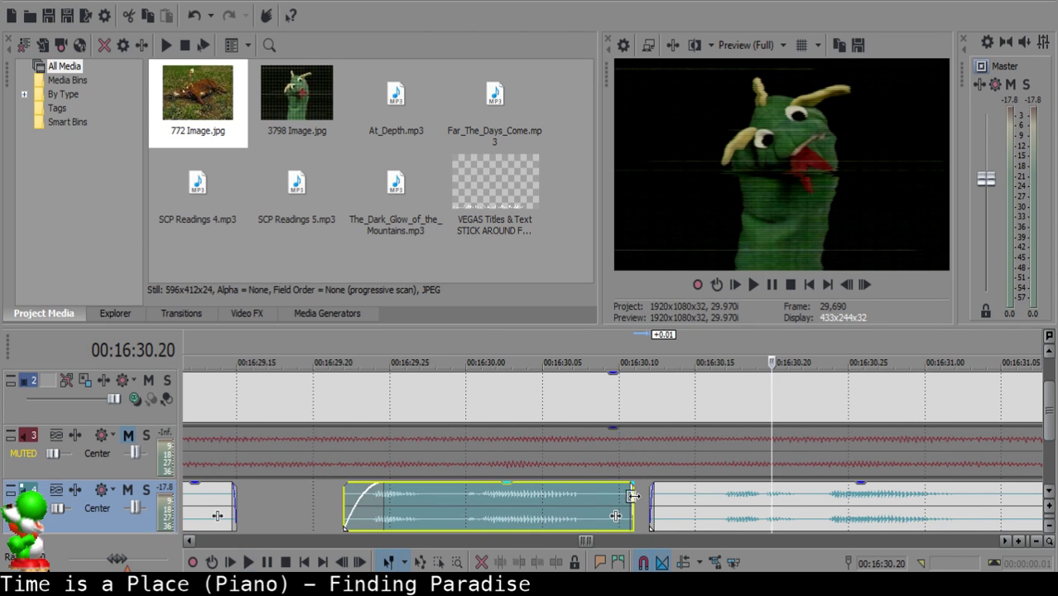
pyautogui.moveTo(633, 496); pyautogui.dragTo(640, 501)
pyautogui.click(513, 501)
pyautogui.press('space')
pyautogui.scroll(-4, 709, 504)
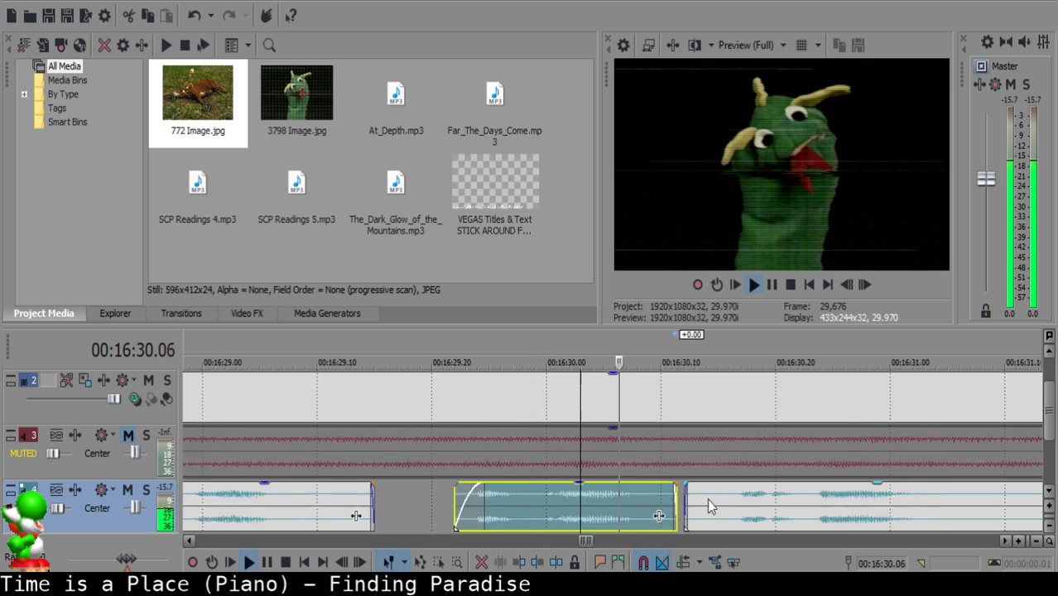
# Play the remaining narration from about 00:16:31.16 and undo its last sub-frame shift.
pyautogui.scroll(2, 626, 515)
pyautogui.press('space')
pyautogui.click(636, 507)
pyautogui.press('space')
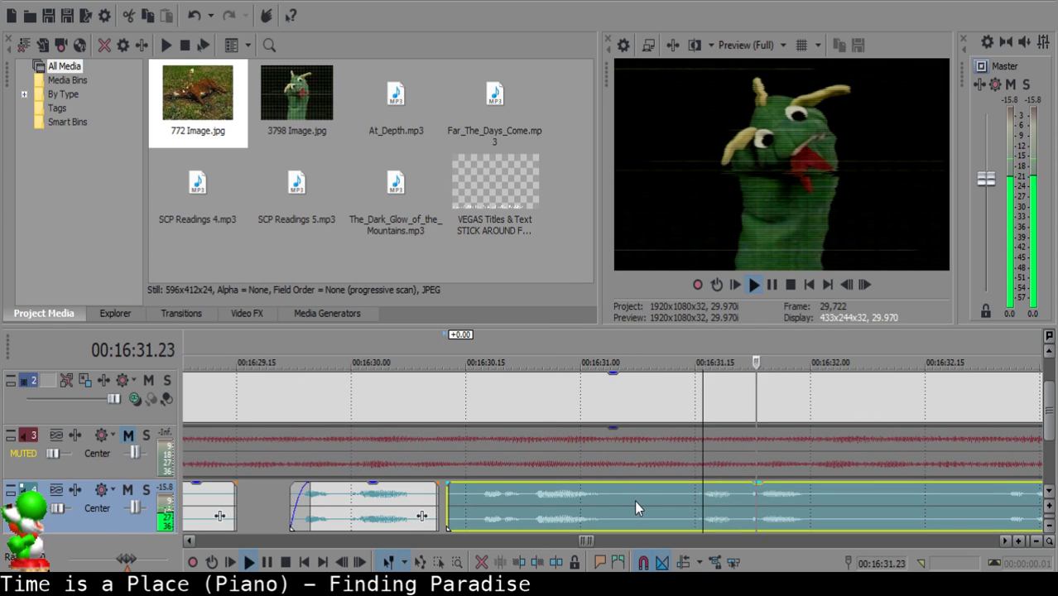
pyautogui.press('space')
pyautogui.hotkey('ctrl', 'z')
# Split the remaining narration at 00:16:31.08 and again about three frames further on at 00:16:31.11.
pyautogui.click(635, 500)
pyautogui.press('space')
pyautogui.click(639, 500)
pyautogui.press('space')
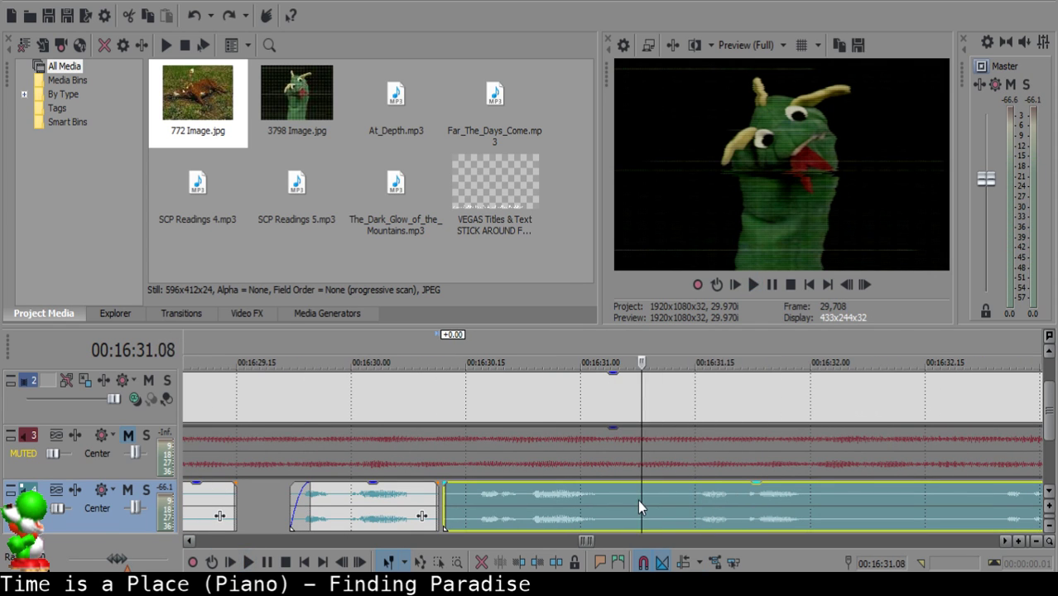
pyautogui.press('s')
pyautogui.click(665, 501)
pyautogui.press('s')
# Delete the three-frame piece between the splits and move the remaining narration to start at 00:16:31.08.
pyautogui.click(649, 499)
pyautogui.press('Delete')
pyautogui.moveTo(715, 506); pyautogui.dragTo(689, 504)
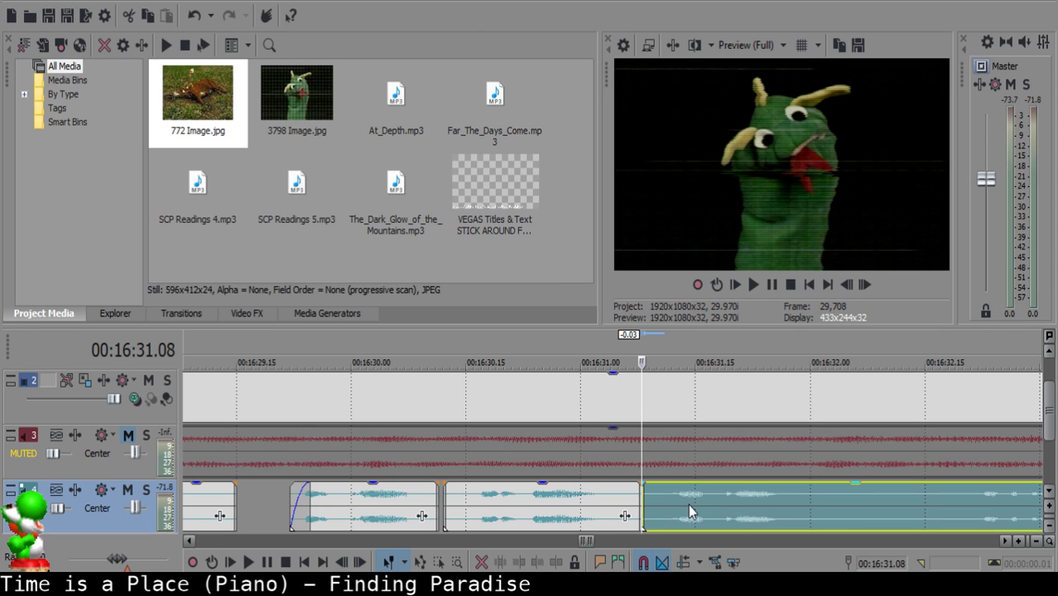
# Play across the cut from about 00:16:30.19 and split the narration at about 00:16:32.01 and 00:16:32.20.
pyautogui.click(498, 491)
pyautogui.press('space')
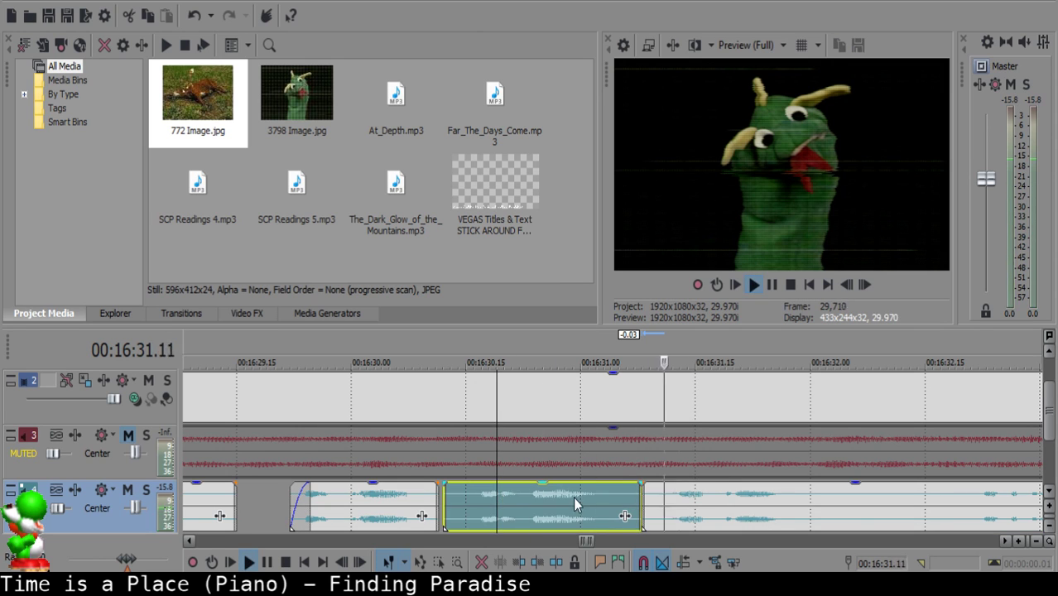
pyautogui.click(610, 495)
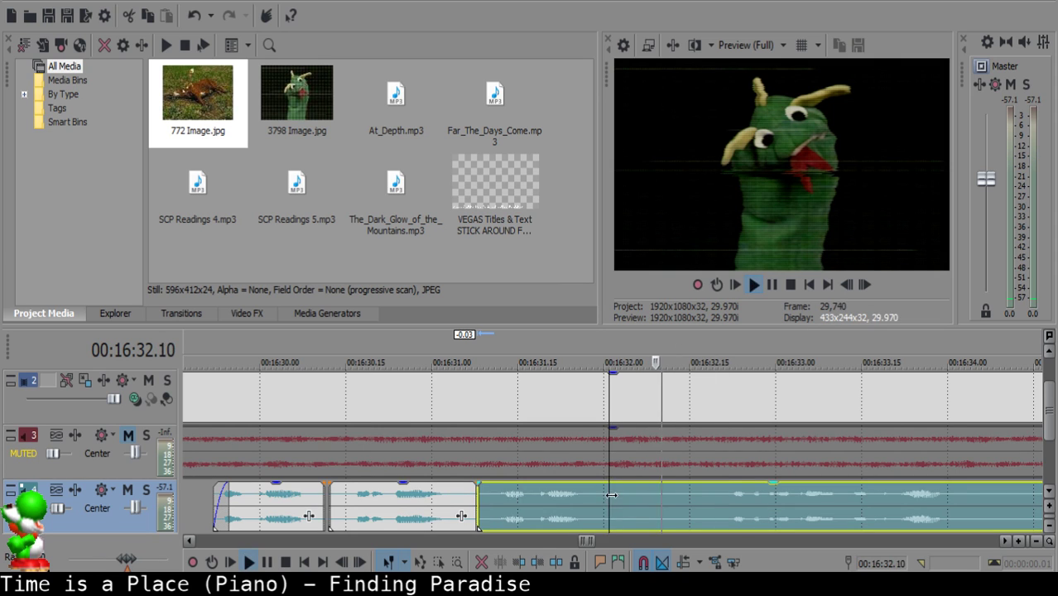
pyautogui.scroll(-2, 808, 497)
pyautogui.click(515, 509)
pyautogui.press('space')
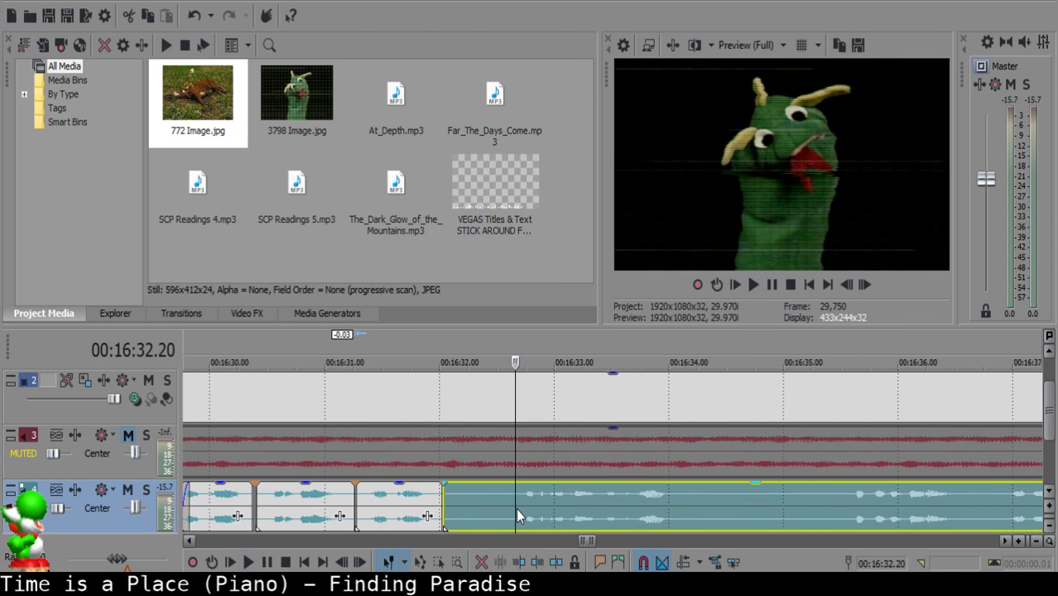
pyautogui.press('space')
pyautogui.press('space')
pyautogui.press('s')
# Delete the silent piece between the last two splits and move the remaining narration to start at 00:16:32.12.
pyautogui.click(495, 494)
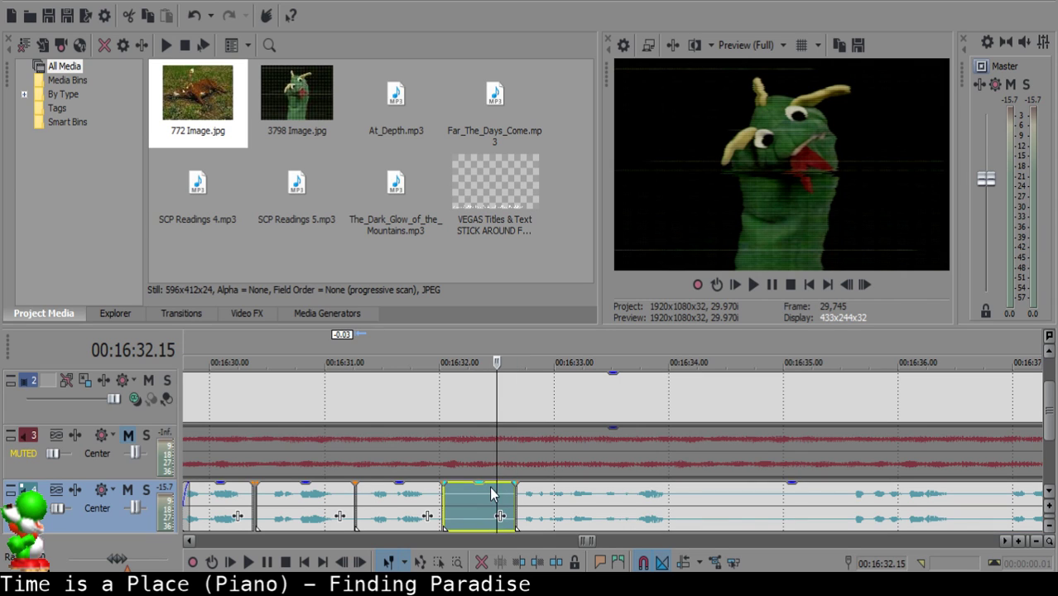
pyautogui.press('Left')
pyautogui.press('Left')
pyautogui.press('Left')
pyautogui.press('Delete')
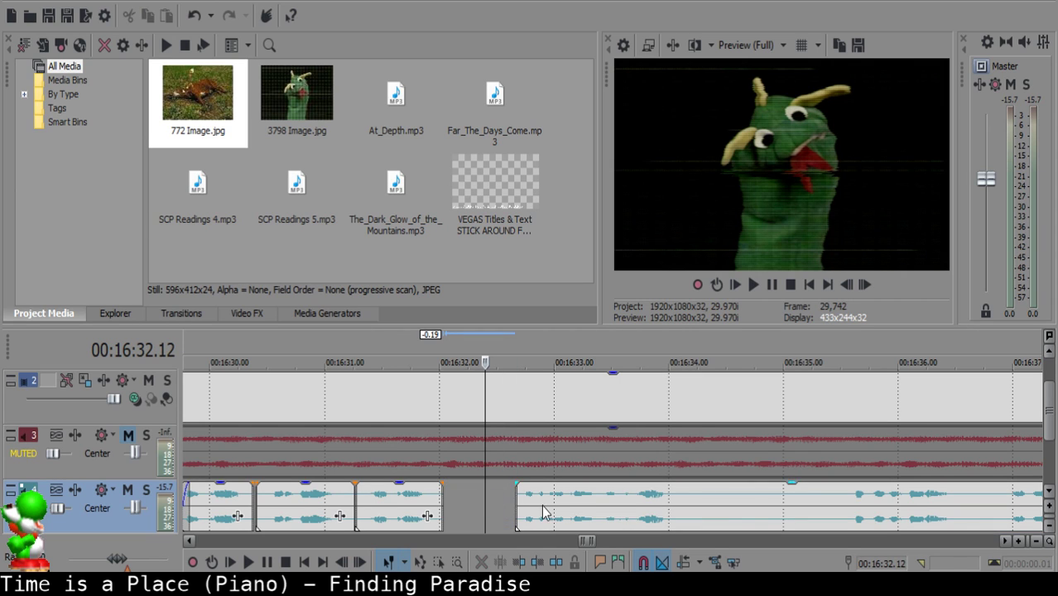
pyautogui.moveTo(543, 506); pyautogui.dragTo(517, 507)
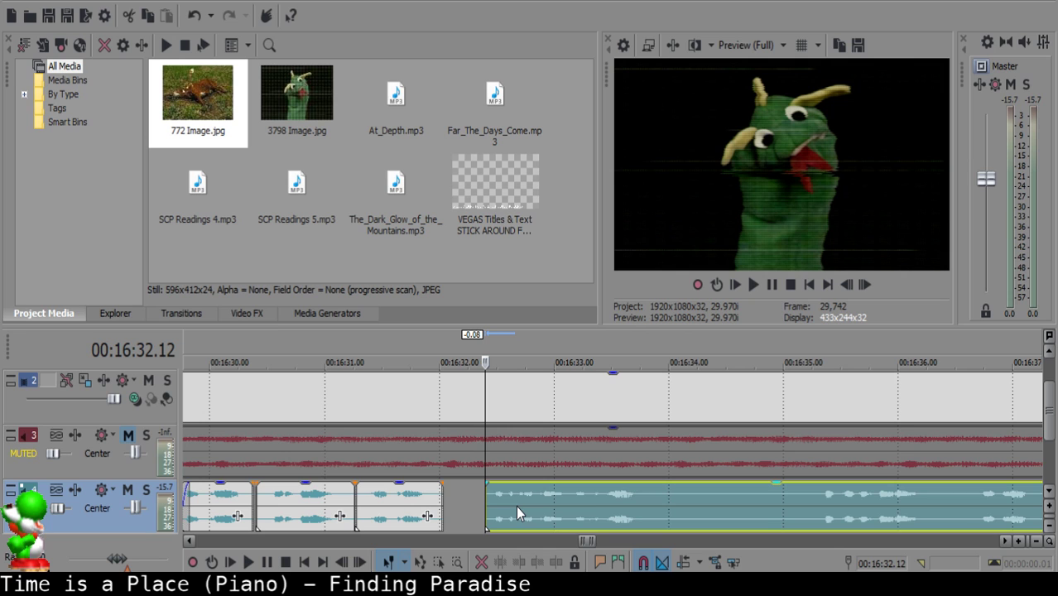
# Play across the pause from 00:16:31.12 and split the narration after the spoken phrase at about 00:16:33.27.
pyautogui.click(372, 497)
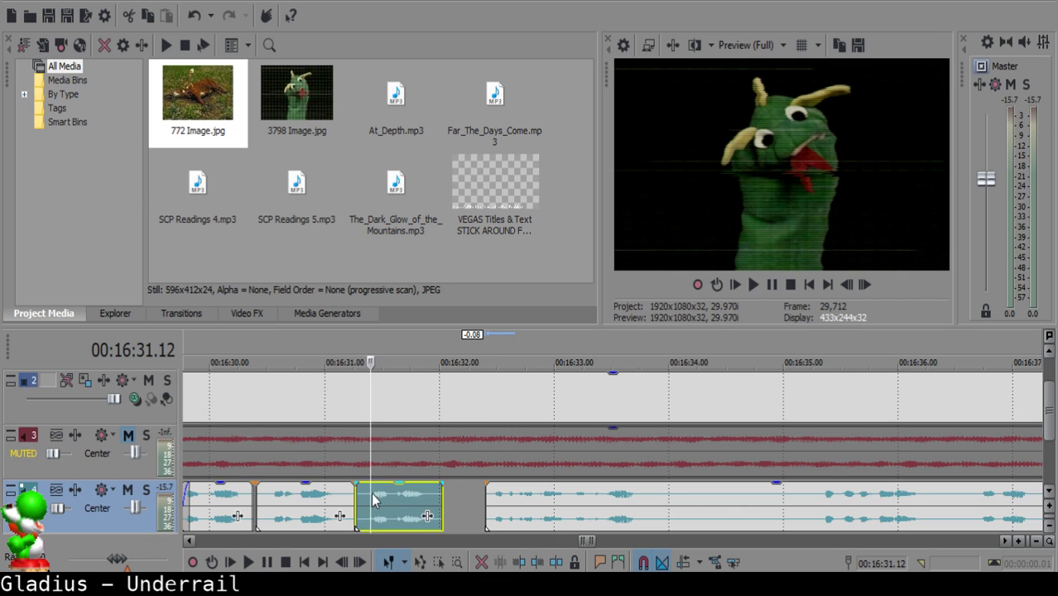
pyautogui.press('space')
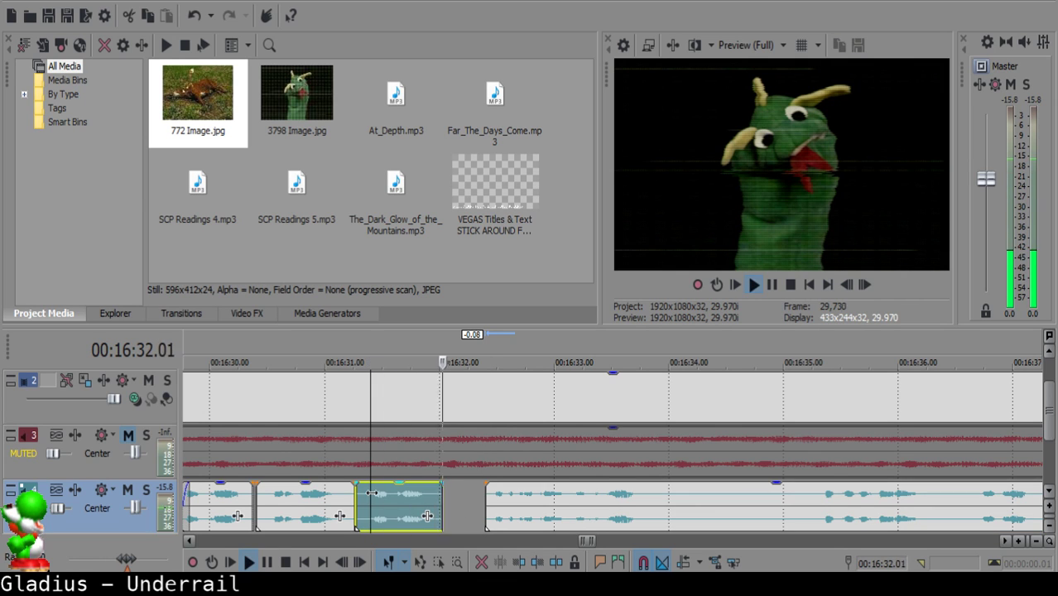
pyautogui.scroll(-2, 646, 508)
pyautogui.scroll(4, 658, 509)
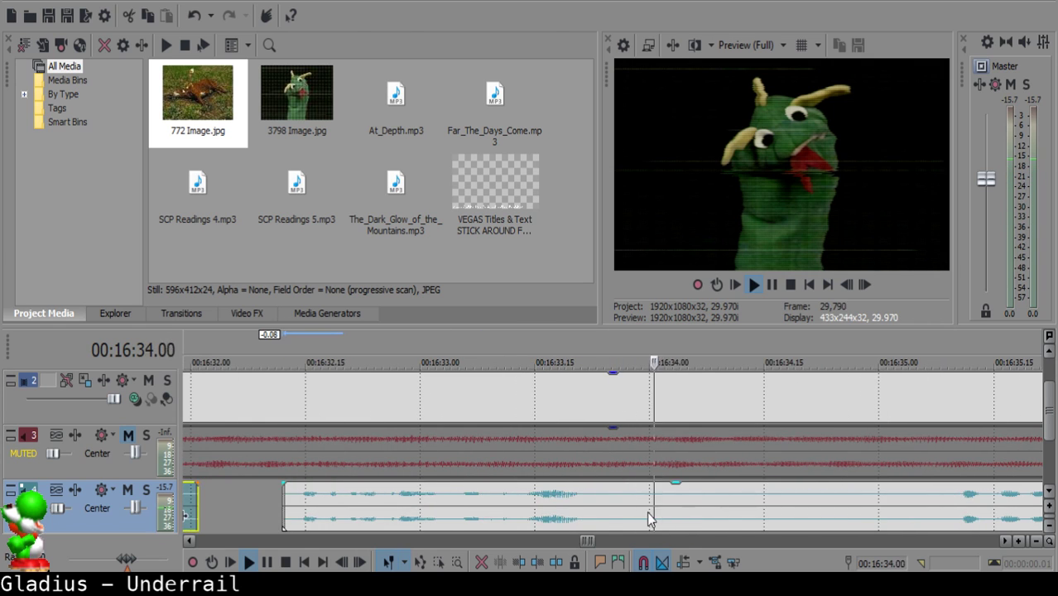
pyautogui.click(629, 502)
pyautogui.press('Return')
pyautogui.press('Left')
pyautogui.press('Left')
pyautogui.press('Left')
pyautogui.press('Left')
pyautogui.press('Left')
pyautogui.click(629, 502)
pyautogui.press('s')
# Play through the following silence and split the narration just before the next phrase at about 00:16:35.09.
pyautogui.click(894, 491)
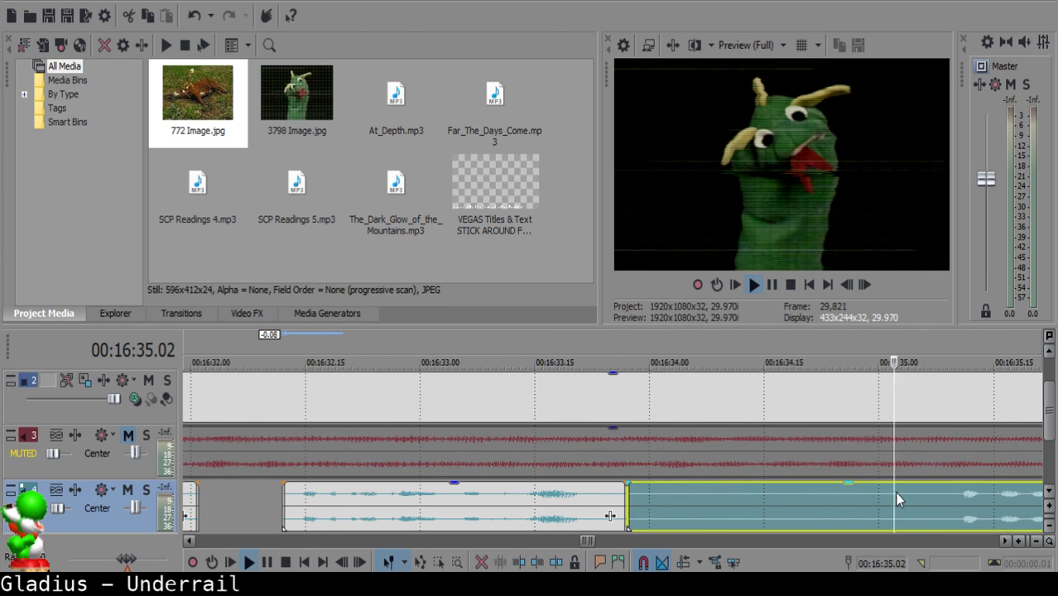
pyautogui.press('space')
pyautogui.scroll(-4, 885, 492)
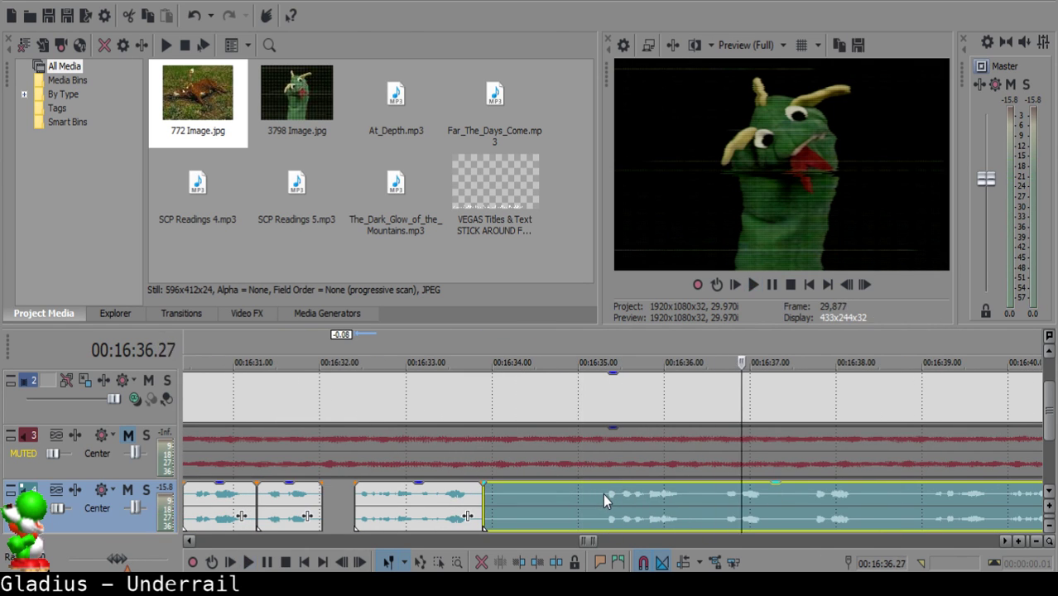
pyautogui.click(603, 494)
pyautogui.press('space')
pyautogui.press('s')
# Delete the silent piece before the next phrase and move the remaining narration to start at 00:16:34.08.
pyautogui.click(514, 497)
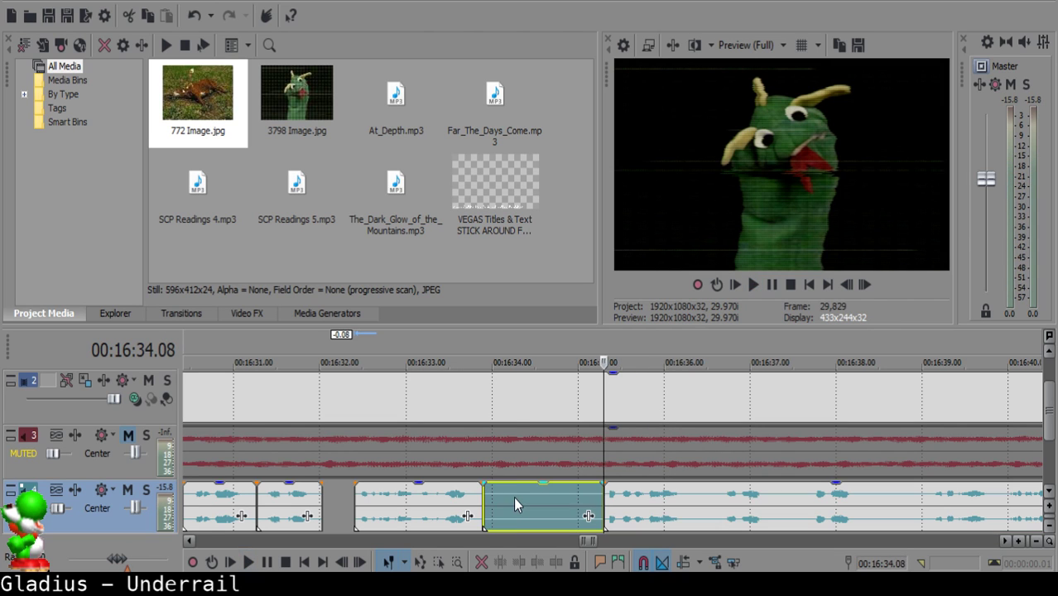
pyautogui.press('Delete')
pyautogui.moveTo(649, 517); pyautogui.dragTo(557, 496)
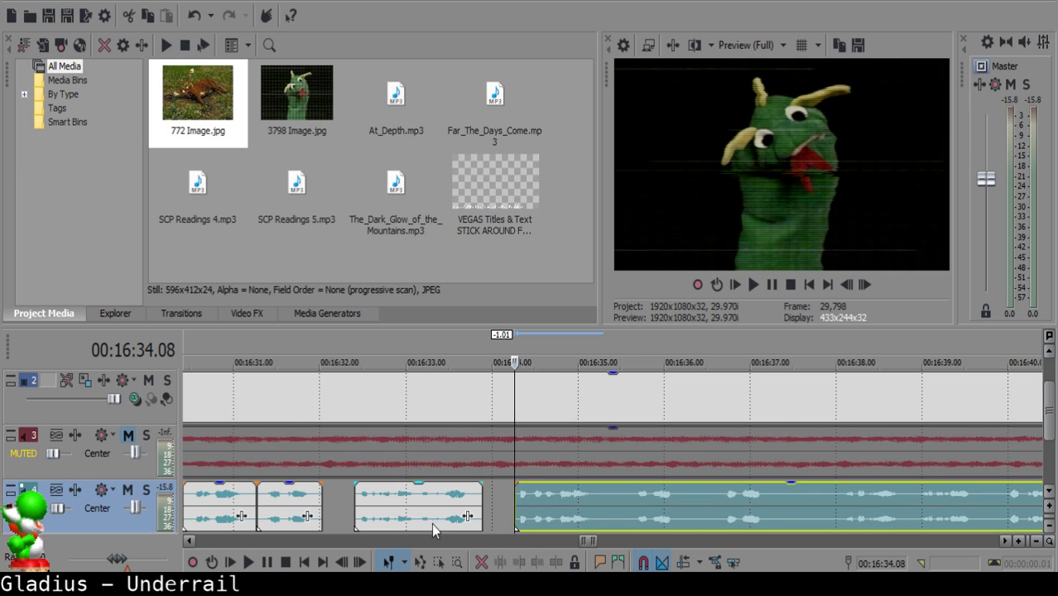
# Lengthen the pause by two frames, moving the remaining narration to start at about 00:16:34.10, and play from about 00:16:33.14.
pyautogui.click(419, 495)
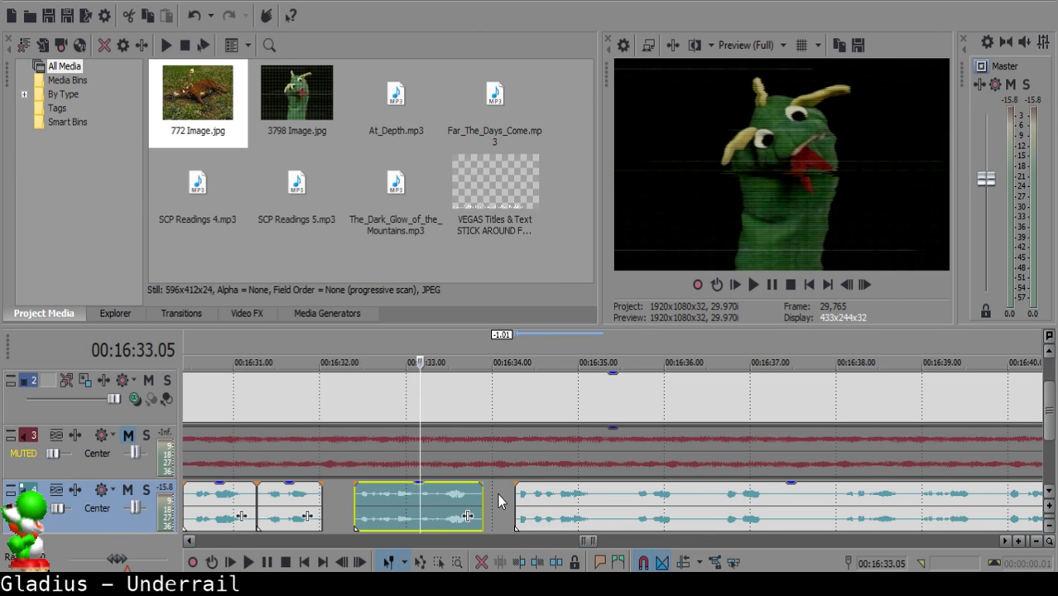
pyautogui.press('space')
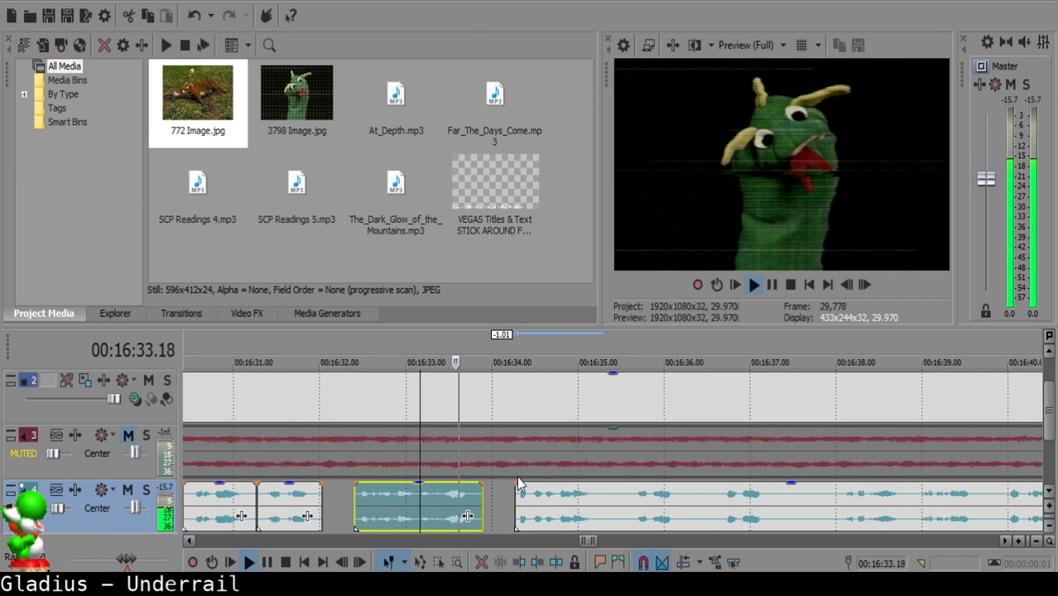
pyautogui.scroll(3, 507, 468)
pyautogui.click(562, 497)
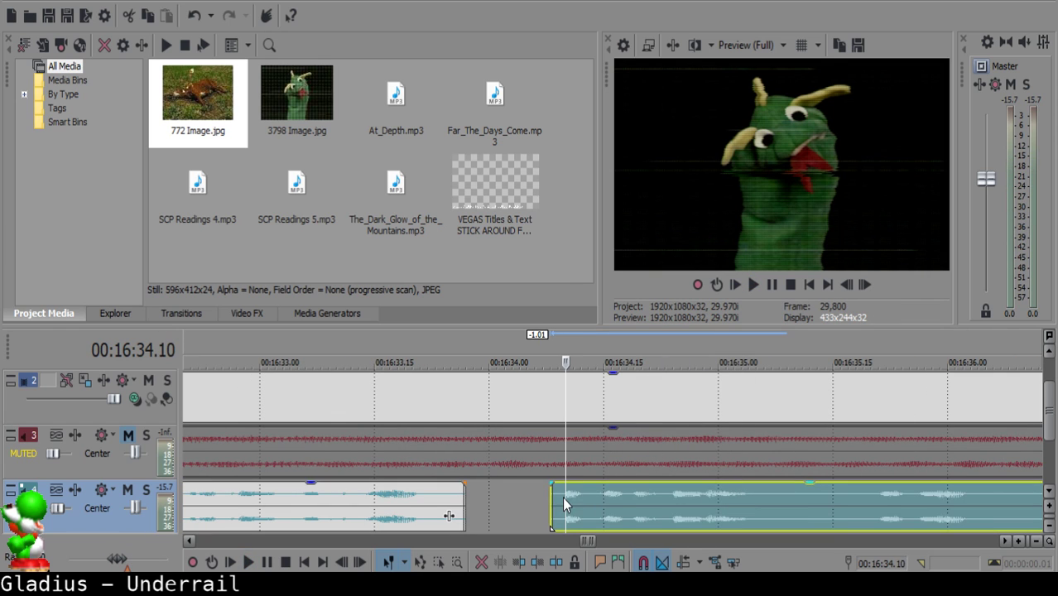
pyautogui.moveTo(562, 497)
pyautogui.mouseDown()
pyautogui.moveTo(596, 499)
pyautogui.moveTo(579, 498)
pyautogui.mouseUp()
pyautogui.click(363, 501)
pyautogui.press('space')
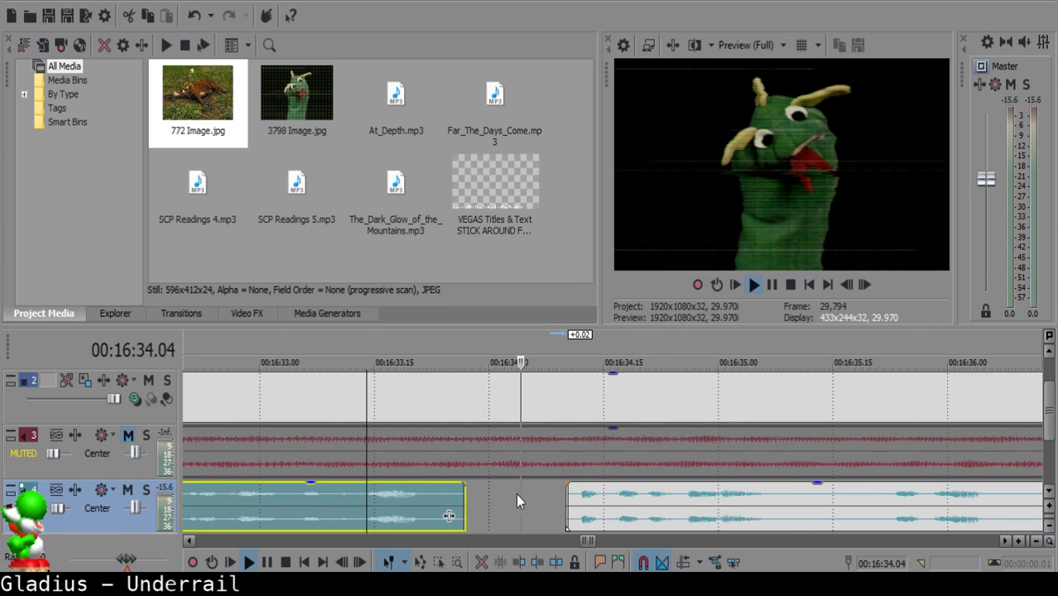
# Split the narration at 00:16:34.15, add a fade-out of about one frame to the short first piece and play it from 00:16:34.11.
pyautogui.click(553, 492)
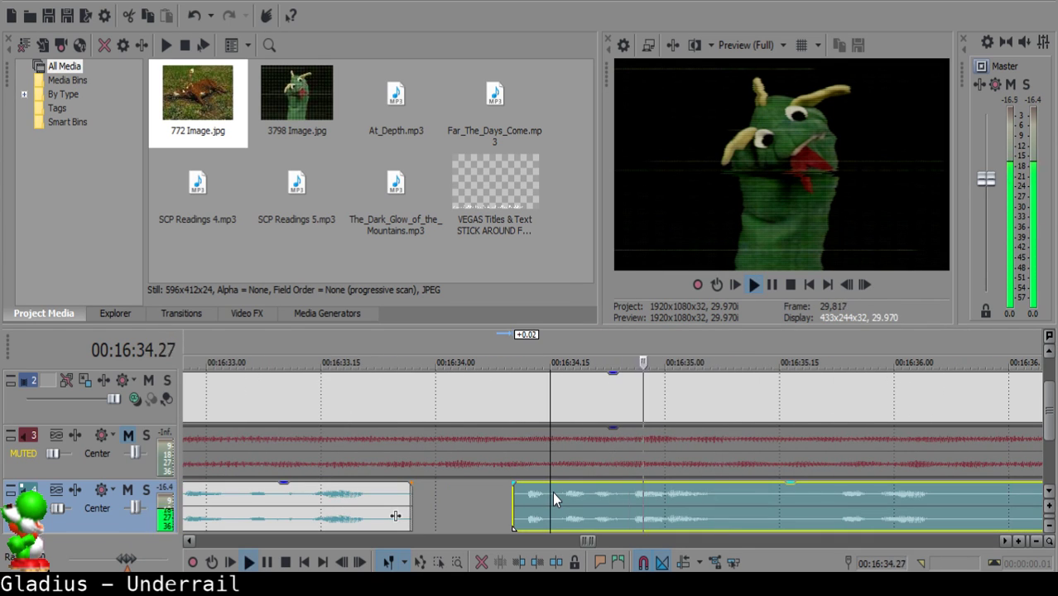
pyautogui.press('space')
pyautogui.press('s')
pyautogui.moveTo(550, 484); pyautogui.dragTo(543, 489)
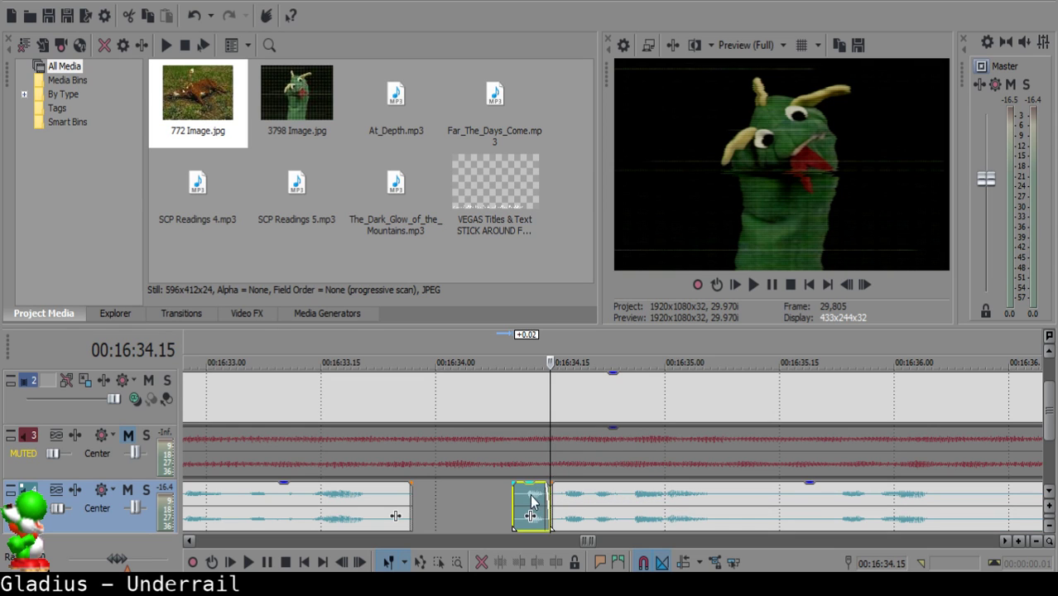
pyautogui.click(520, 506)
pyautogui.press('space')
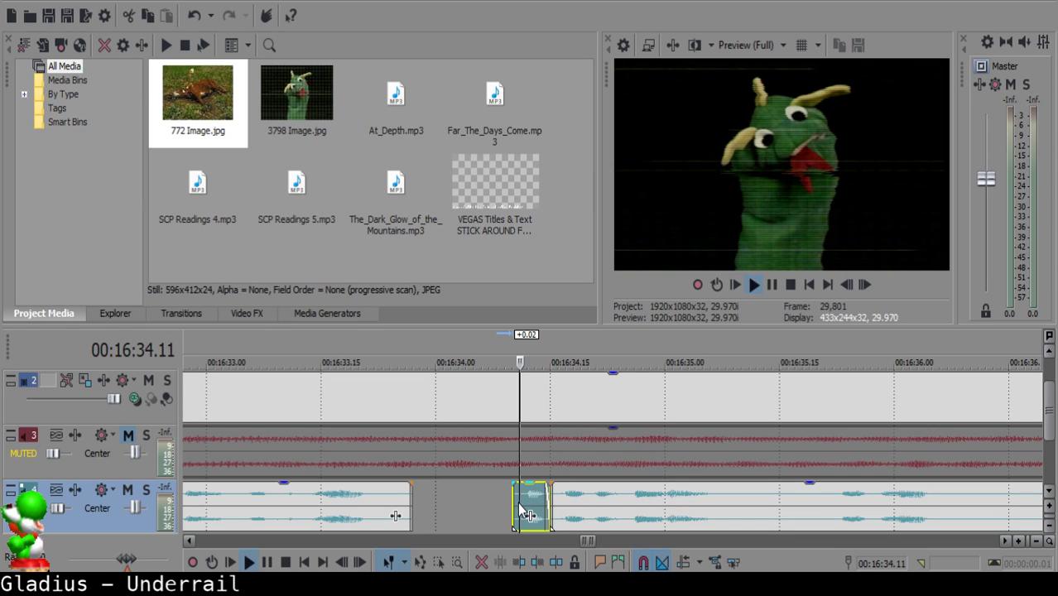
# Split the narration after the phrase at about 00:16:35.10 and again at about 00:16:36.19.
pyautogui.click(733, 496)
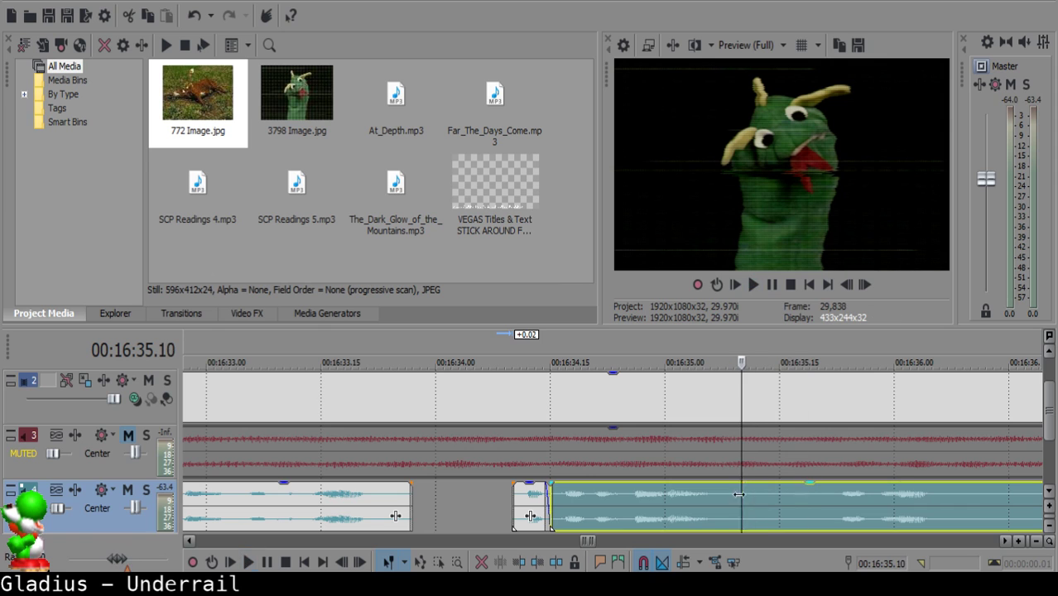
pyautogui.press('s')
pyautogui.scroll(-4, 703, 510)
pyautogui.click(682, 502)
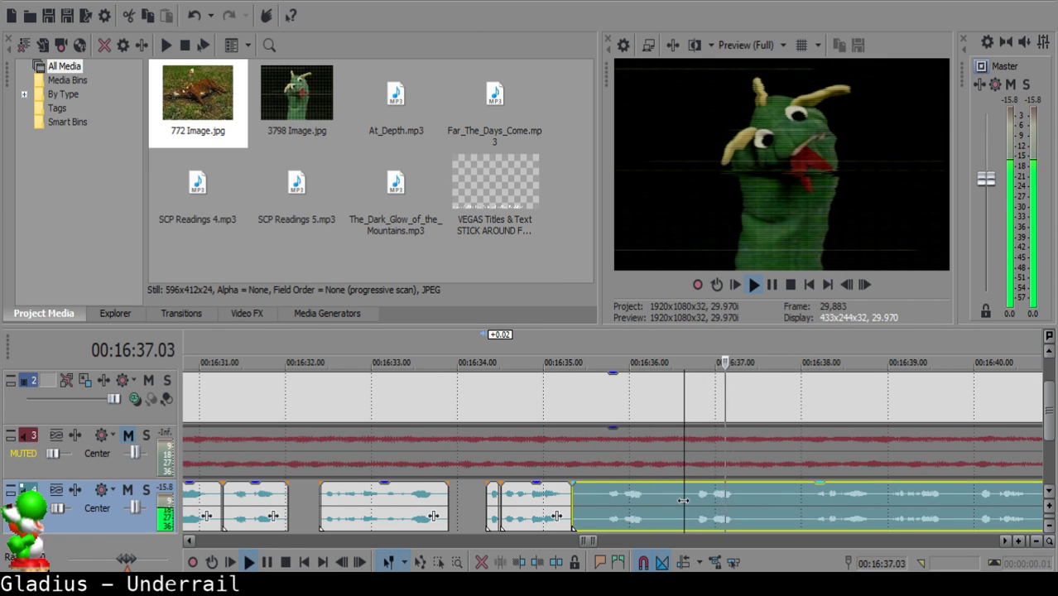
pyautogui.press('space')
pyautogui.press('s')
# Delete the piece between the two splits and move the remaining narration up against the preceding clip at about 00:16:35.10.
pyautogui.click(579, 500)
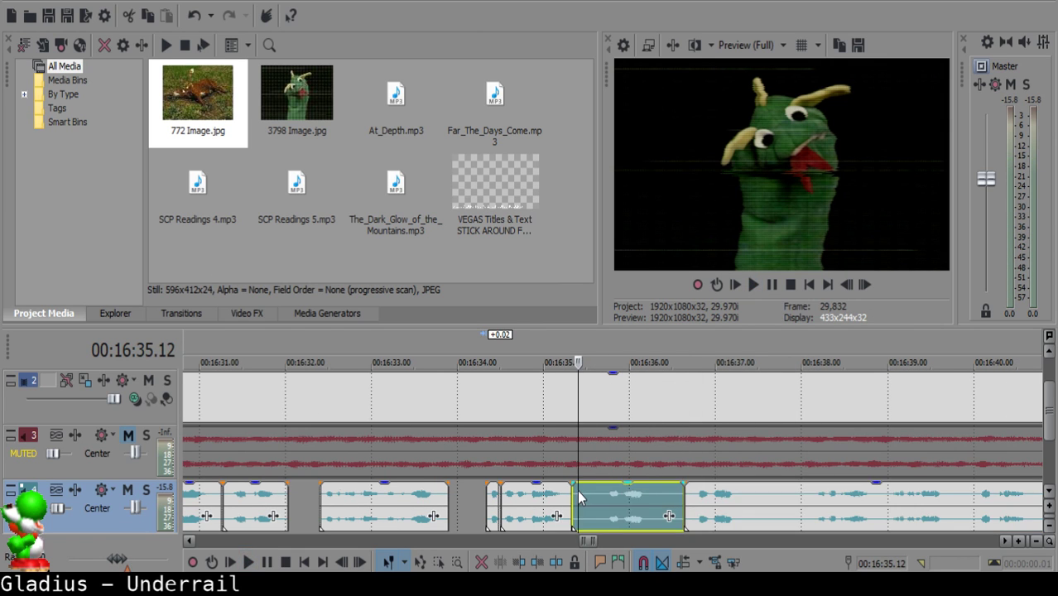
pyautogui.scroll(5, 603, 497)
pyautogui.click(596, 496)
pyautogui.scroll(-5, 596, 496)
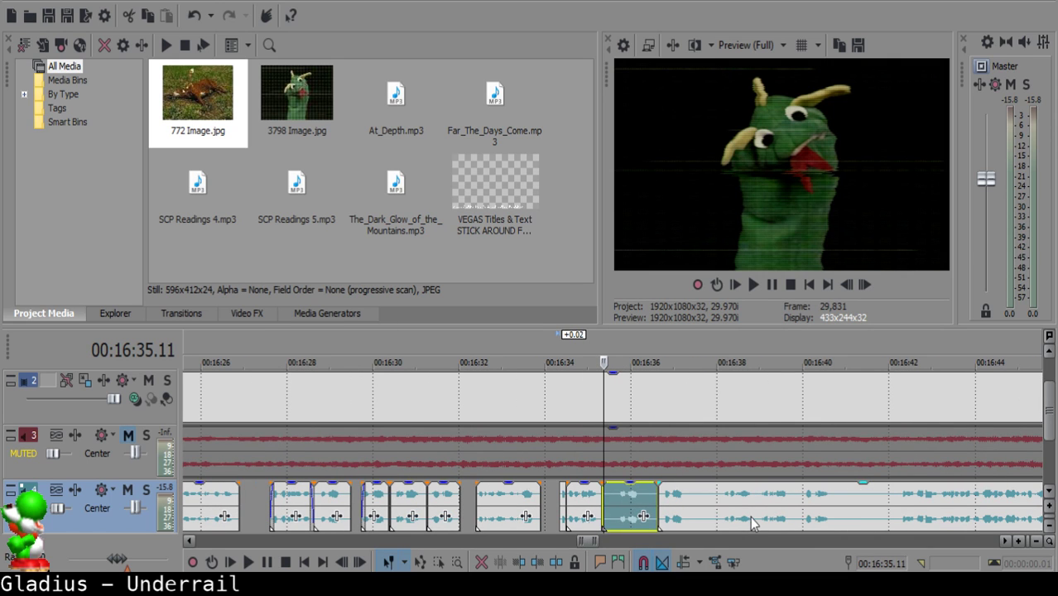
pyautogui.press('Delete')
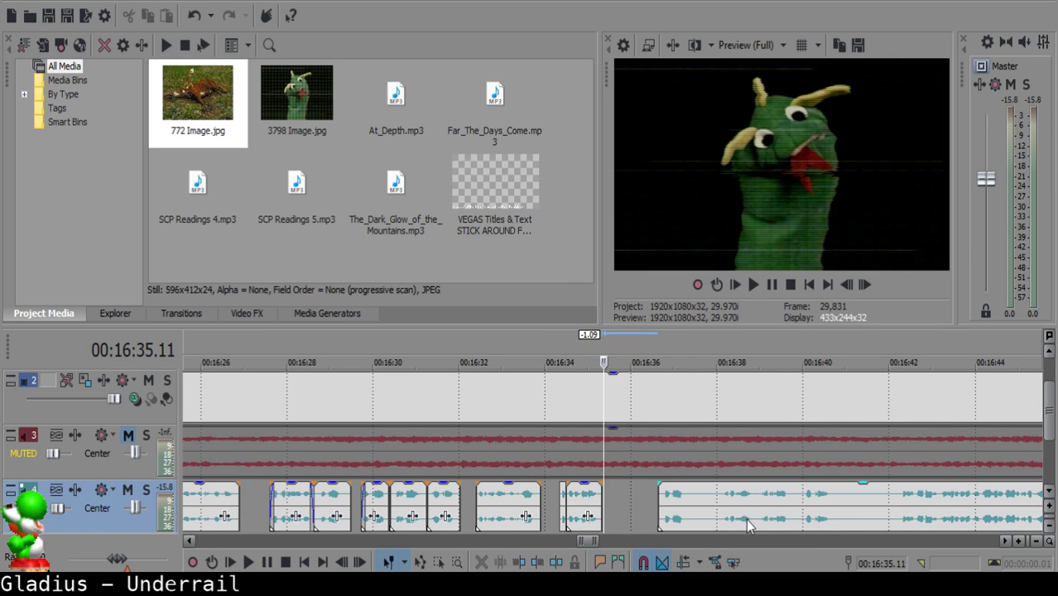
pyautogui.moveTo(744, 509); pyautogui.dragTo(680, 502)
pyautogui.scroll(4, 663, 501)
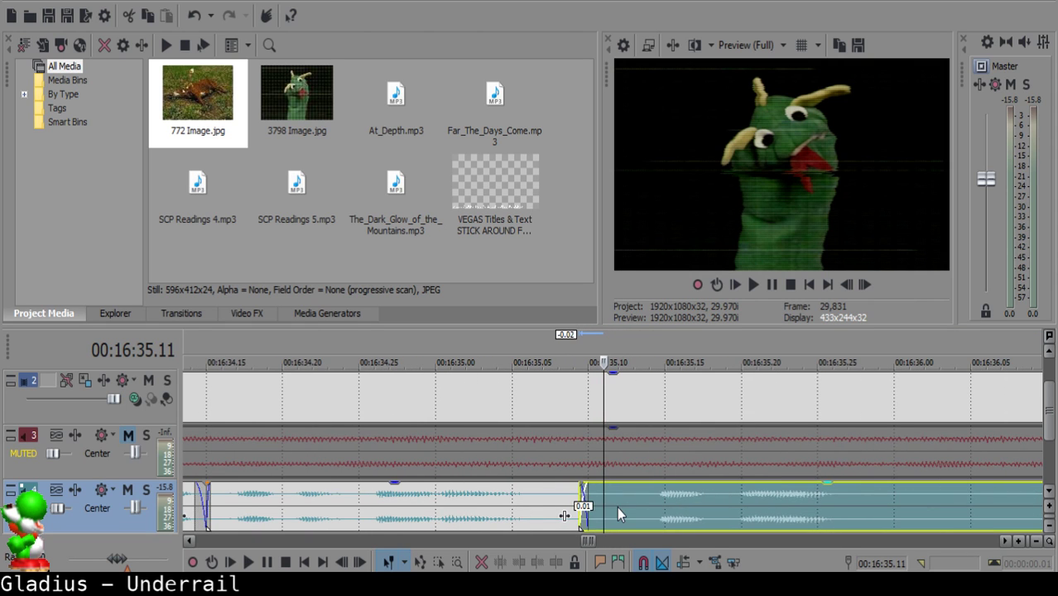
# Play the join from 00:16:34.24 and add a fade-out of about two frames to the clip before it.
pyautogui.click(540, 518)
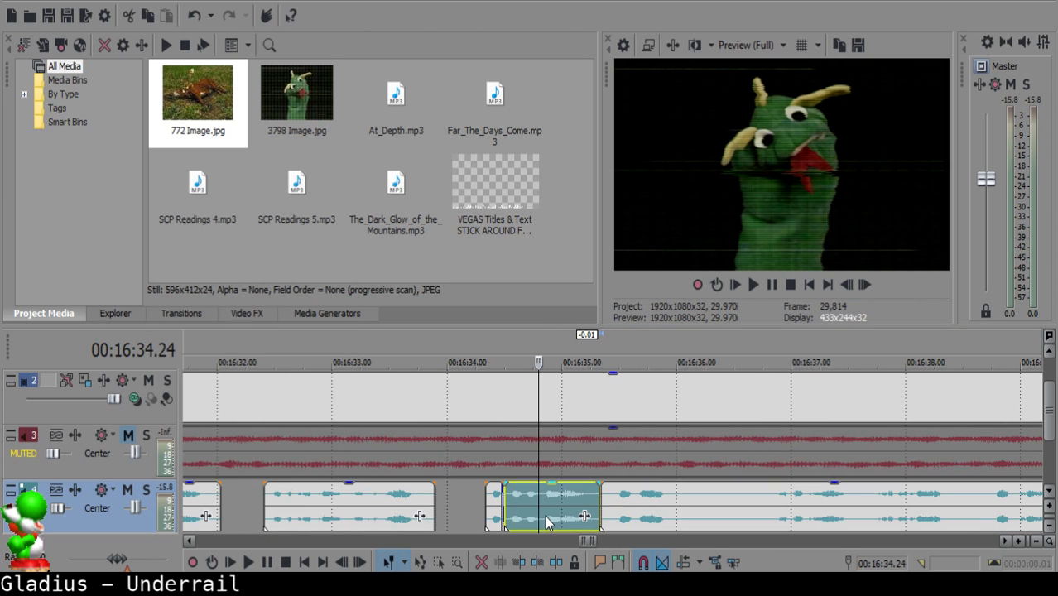
pyautogui.press('space')
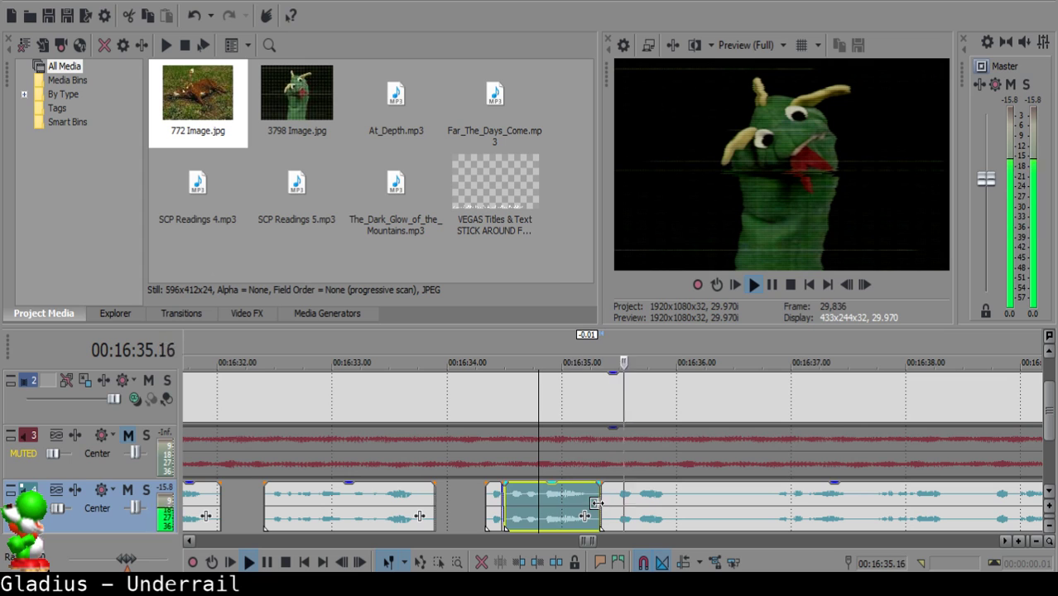
pyautogui.moveTo(597, 483); pyautogui.dragTo(590, 485)
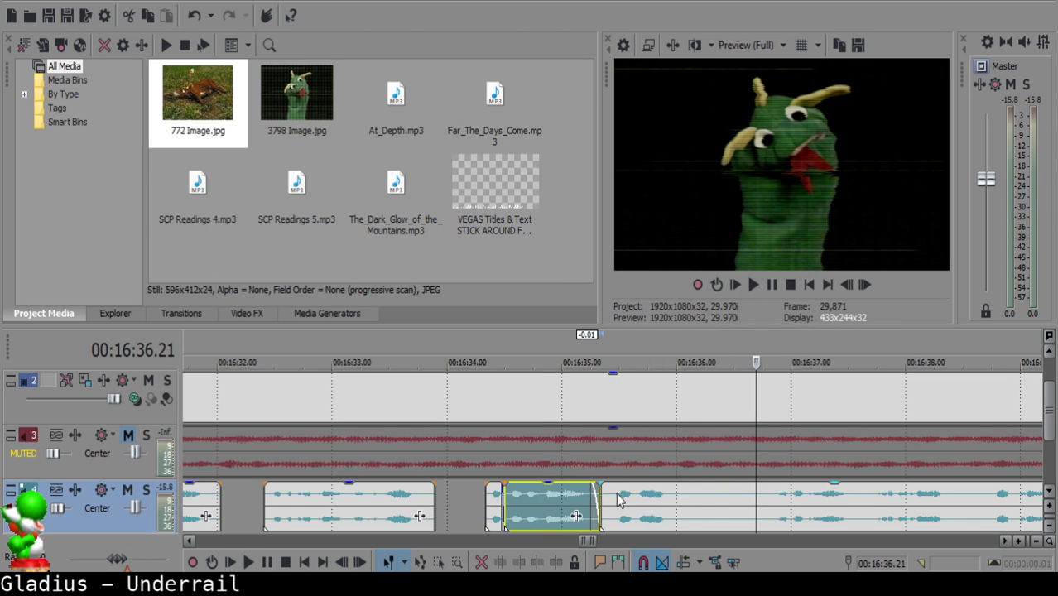
# Split the narration after the phrase at about 00:16:36.04 and just before the next phrase at 00:16:36.24.
pyautogui.click(683, 493)
pyautogui.click(692, 494)
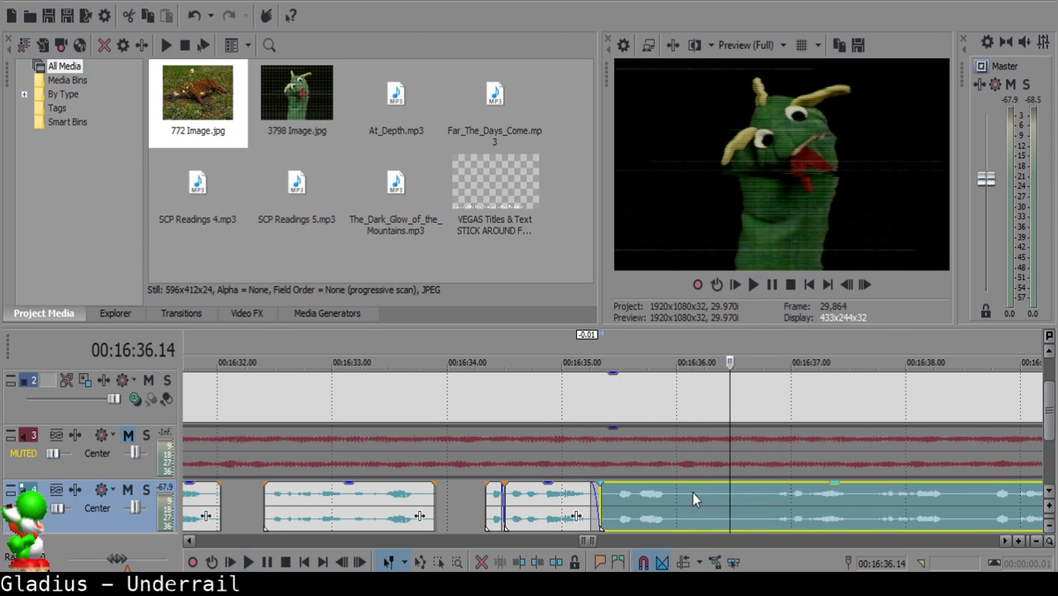
pyautogui.press('s')
pyautogui.click(766, 497)
pyautogui.scroll(-1, 766, 496)
pyautogui.scroll(1, 767, 497)
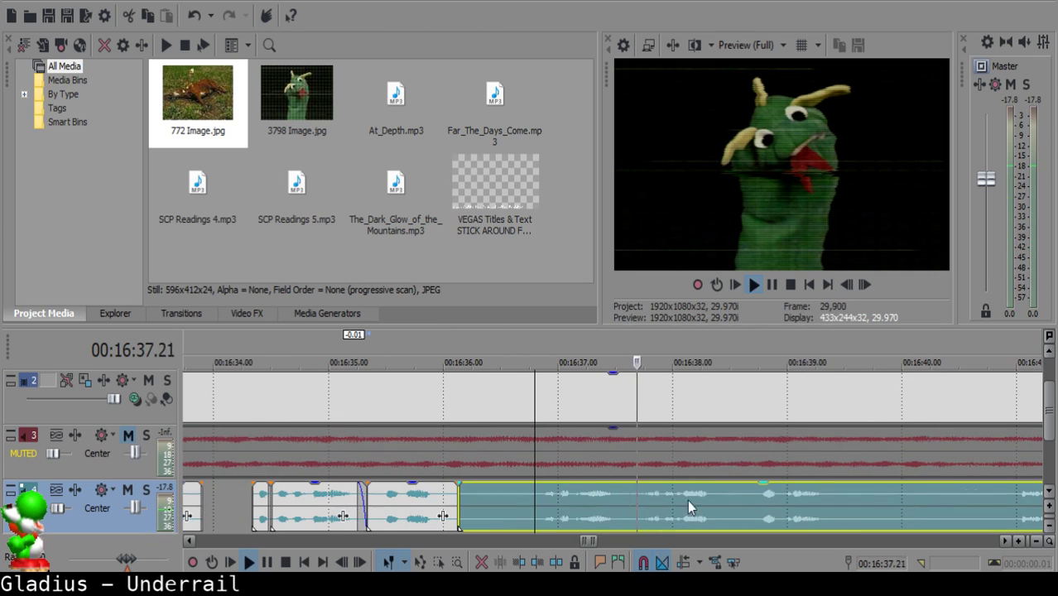
pyautogui.press('Return')
pyautogui.click(534, 493)
pyautogui.press('space')
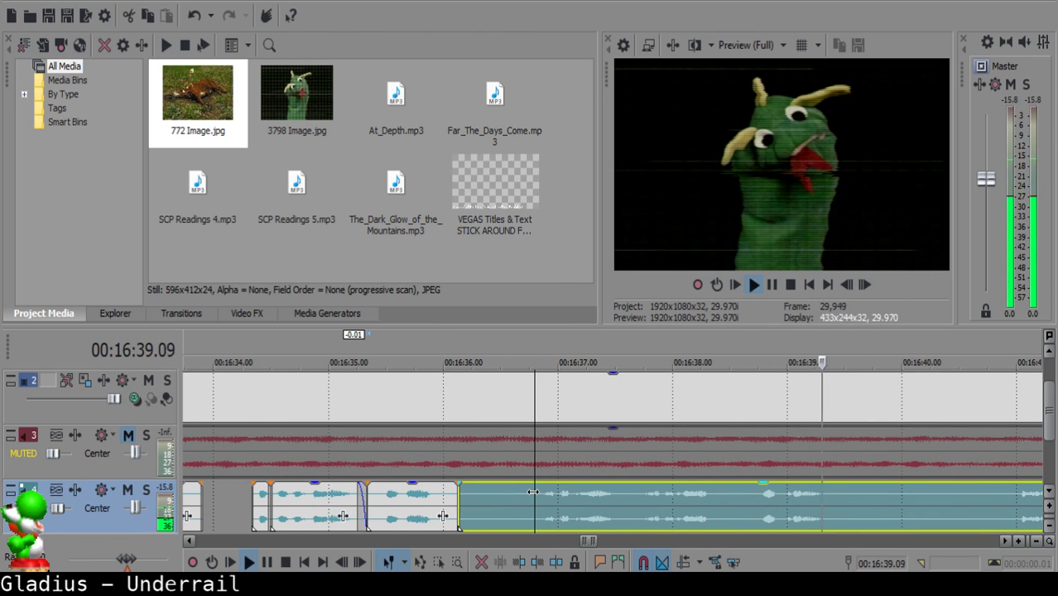
pyautogui.press('space')
pyautogui.press('s')
# Delete the silent piece, move the remaining narration to start at 00:16:36.10, and play from 00:16:35.15.
pyautogui.click(482, 494)
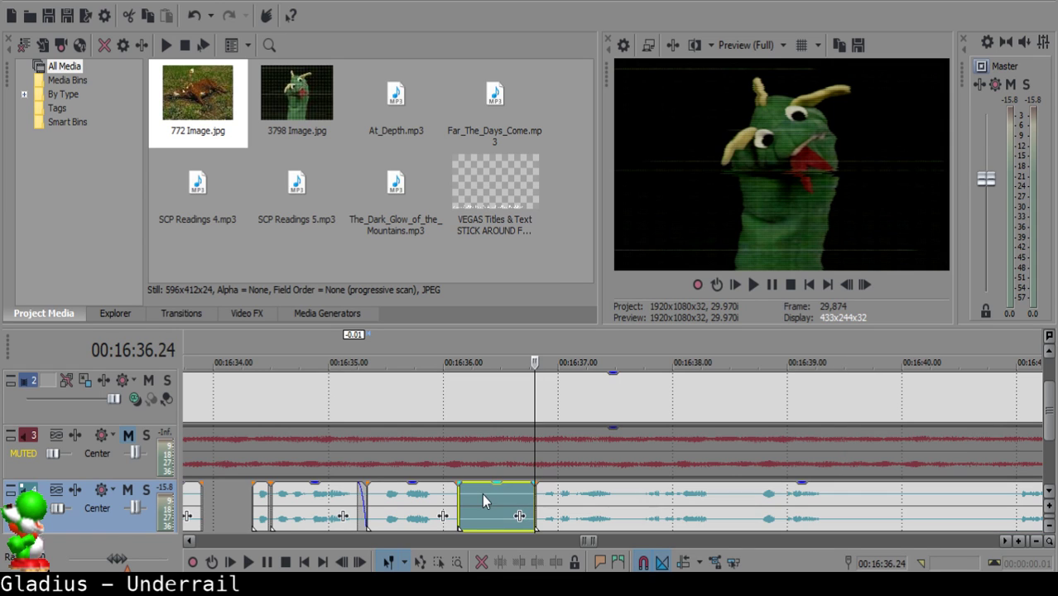
pyautogui.press('Delete')
pyautogui.moveTo(578, 514); pyautogui.dragTo(526, 508)
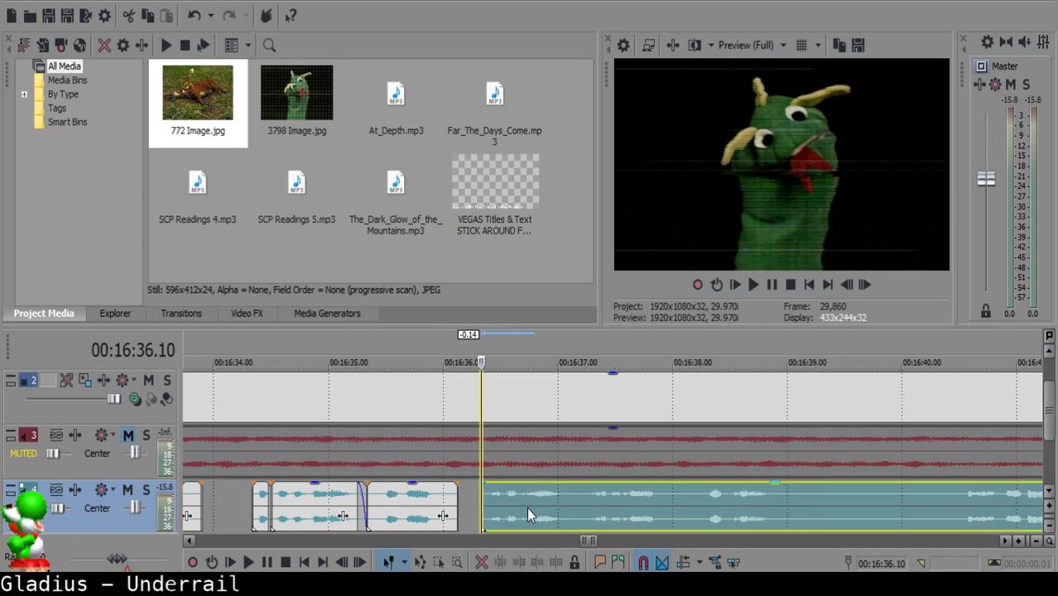
pyautogui.click(384, 511)
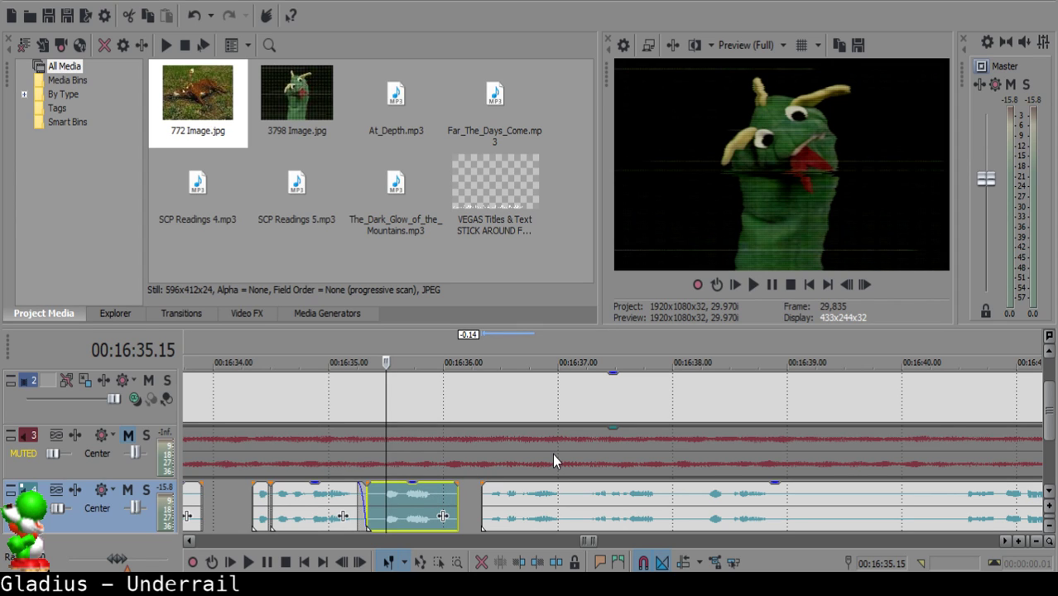
pyautogui.press('space')
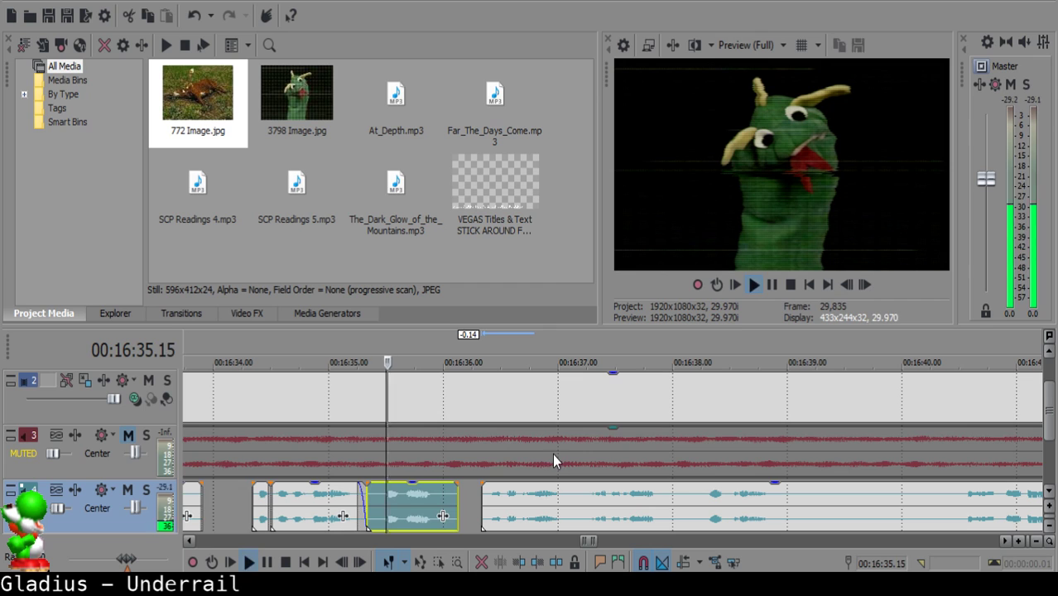
# Lengthen the pause slightly, moving the remaining narration to start at about 00:16:36.12, and play from there.
pyautogui.click(489, 497)
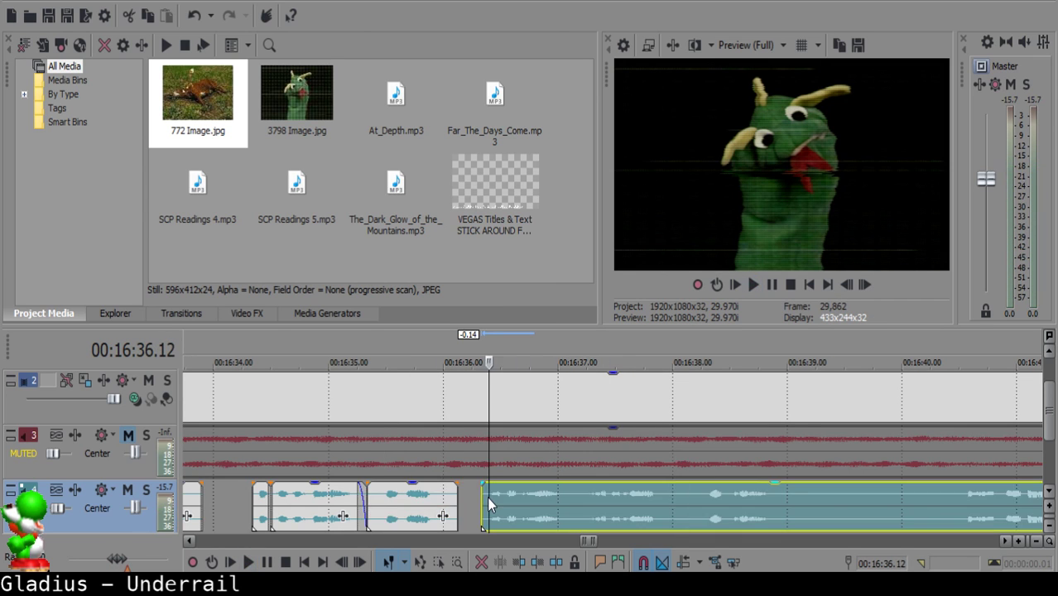
pyautogui.scroll(3, 574, 501)
pyautogui.moveTo(619, 499); pyautogui.dragTo(659, 502)
pyautogui.press('space')
pyautogui.scroll(-2, 665, 506)
pyautogui.scroll(1, 668, 506)
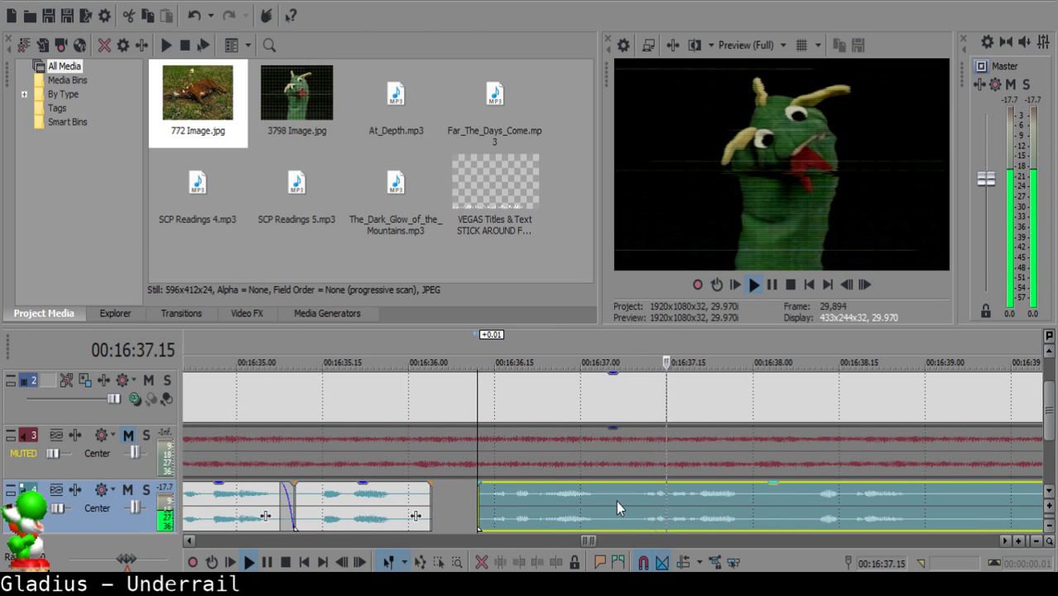
# Split the narration after the phrase at 00:16:37.05 and again at 00:16:37.06.
pyautogui.press('space')
pyautogui.click(612, 498)
pyautogui.press('space')
pyautogui.press('space')
pyautogui.press('space')
pyautogui.press('s')
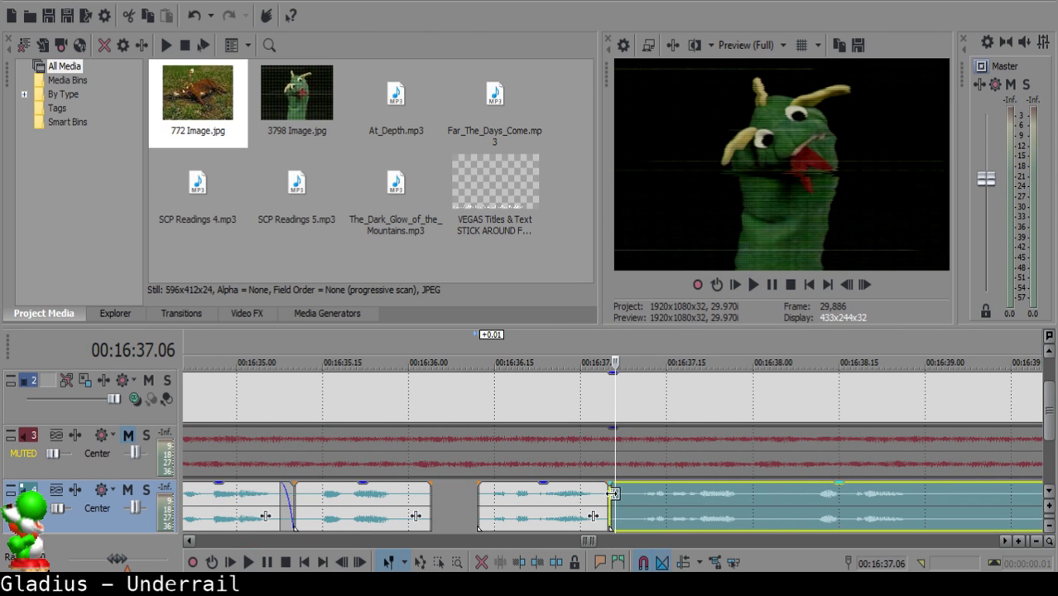
# Delete the one-frame piece, move the remaining narration back to close the gap, and play from about 00:16:36.17.
pyautogui.click(612, 499)
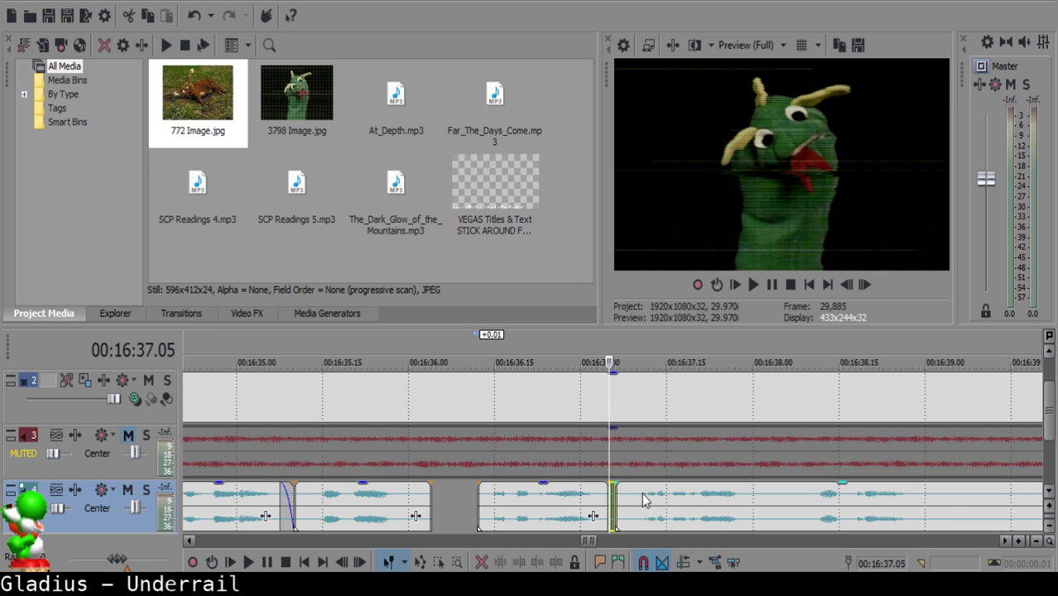
pyautogui.press('Delete')
pyautogui.moveTo(643, 496); pyautogui.dragTo(627, 496)
pyautogui.click(505, 501)
pyautogui.press('space')
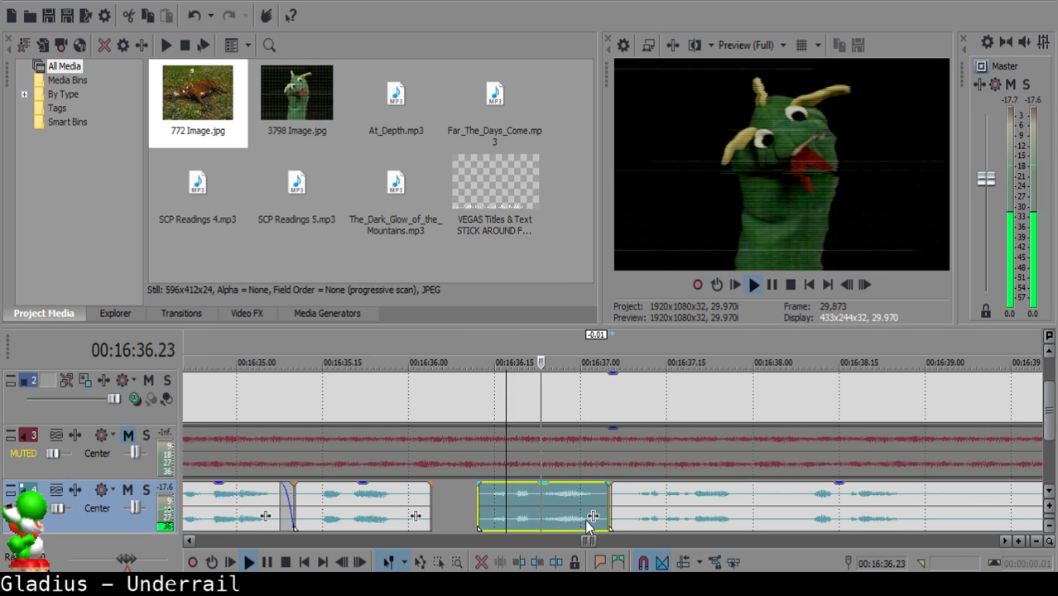
# Cut a three-frame piece out of the narration at 00:16:38.02 and move the rest back to close the gap.
pyautogui.scroll(-2, 615, 515)
pyautogui.click(650, 498)
pyautogui.press('space')
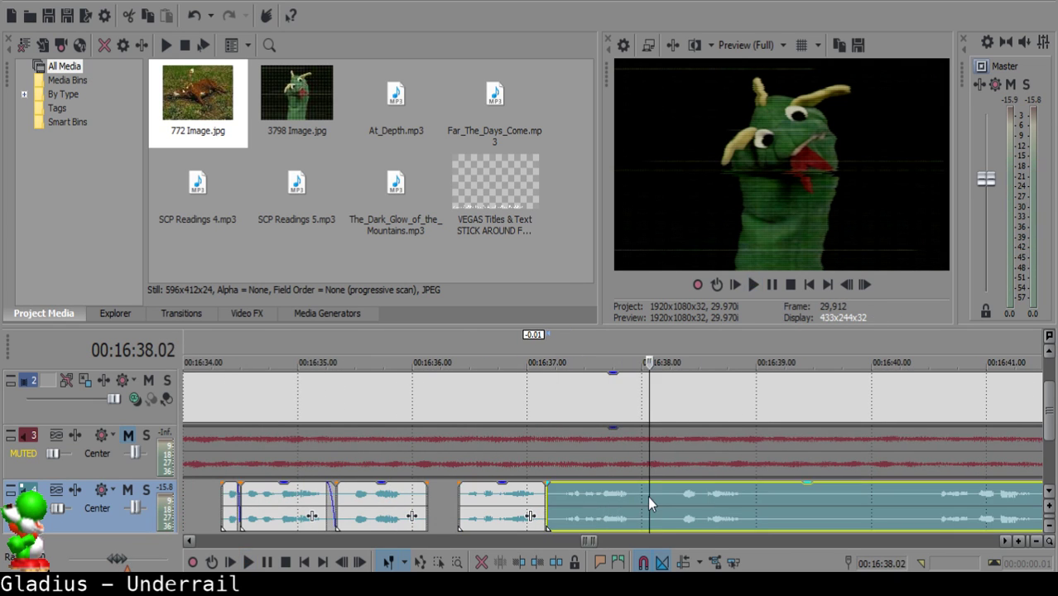
pyautogui.press('s')
pyautogui.click(661, 497)
pyautogui.press('s')
pyautogui.click(654, 497)
pyautogui.click(683, 492)
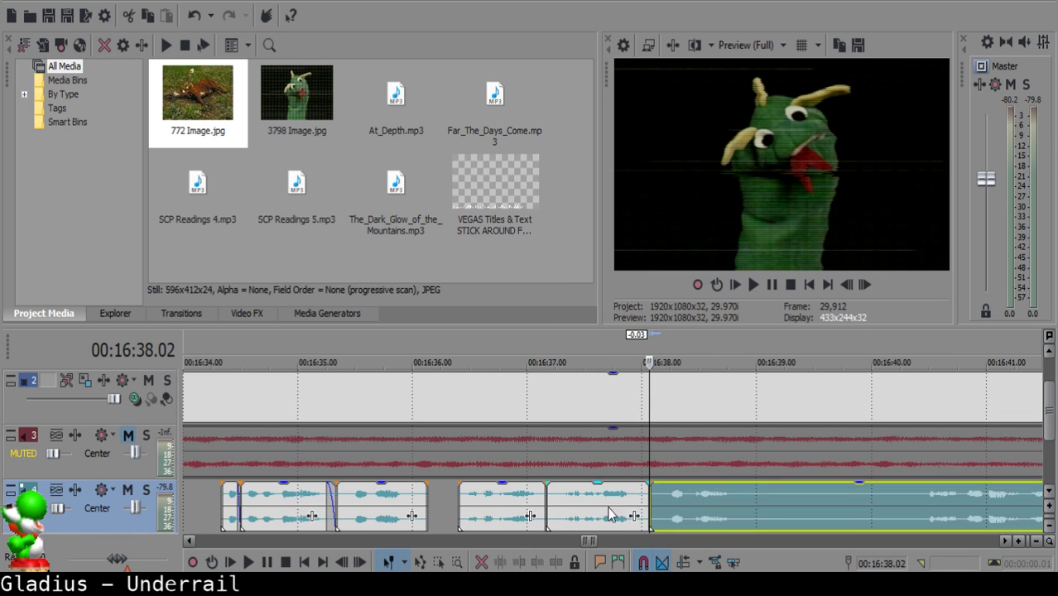
# Play across the join from about 00:16:37.21 and split the narration after the following phrase at about 00:16:38.29.
pyautogui.click(608, 507)
pyautogui.press('space')
pyautogui.scroll(-2, 614, 507)
pyautogui.click(644, 492)
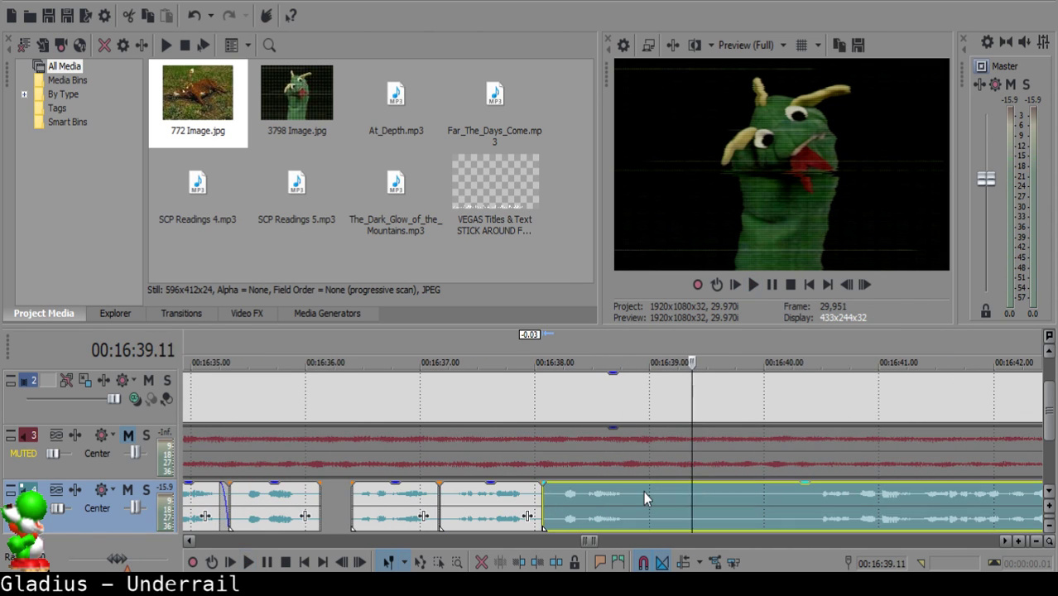
pyautogui.press('space')
pyautogui.press('space')
pyautogui.press('space')
pyautogui.press('s')
# Play through the upcoming narration and split it just before the next phrase at 00:16:40.08.
pyautogui.click(809, 503)
pyautogui.press('space')
pyautogui.scroll(-2, 809, 504)
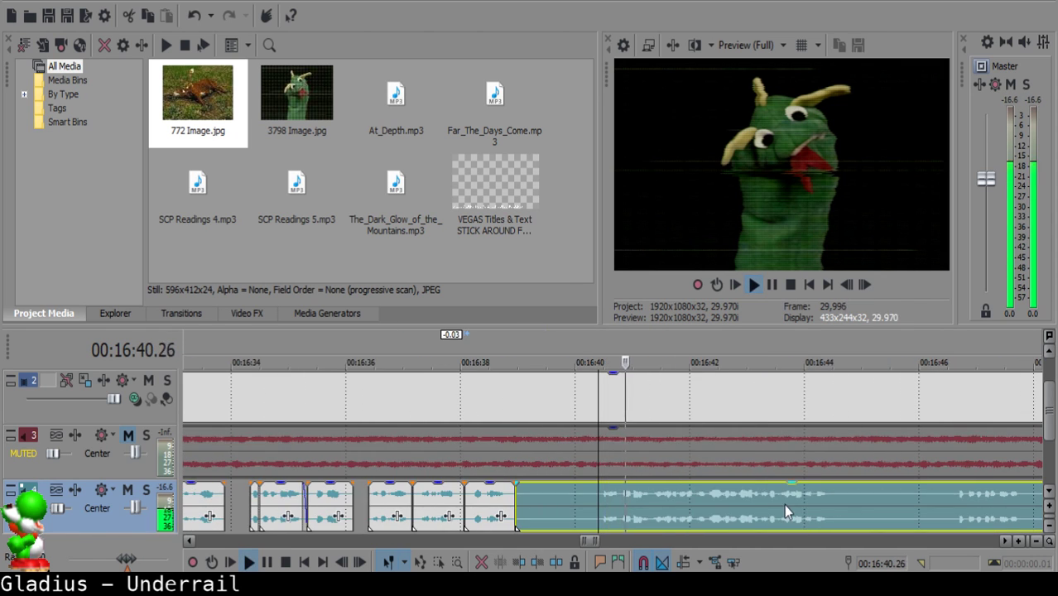
pyautogui.click(786, 506)
pyautogui.scroll(-1, 845, 509)
pyautogui.press('space')
pyautogui.click(724, 497)
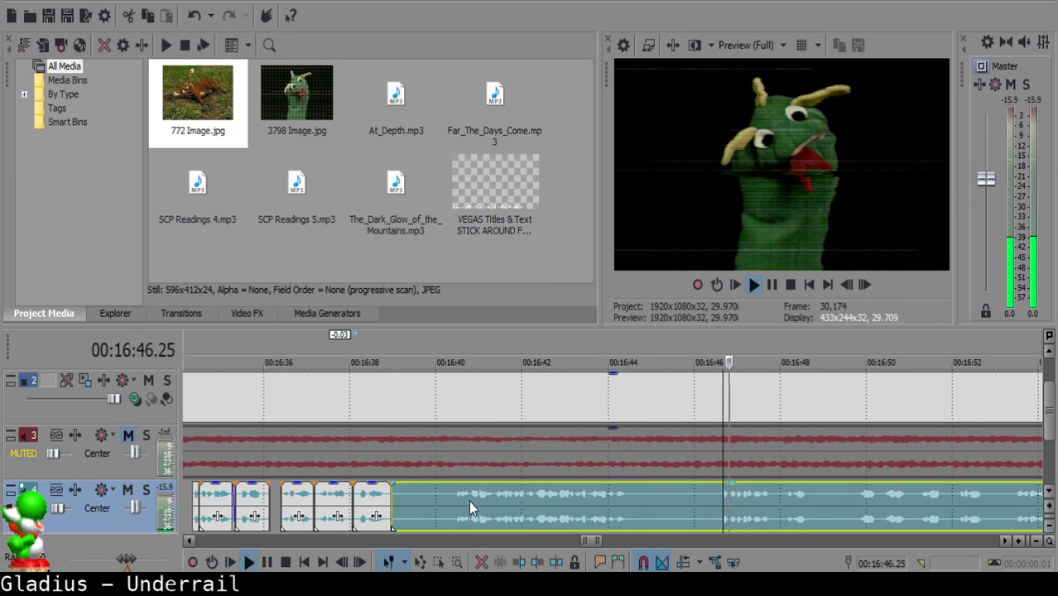
pyautogui.click(446, 490)
pyautogui.press('space')
pyautogui.press('s')
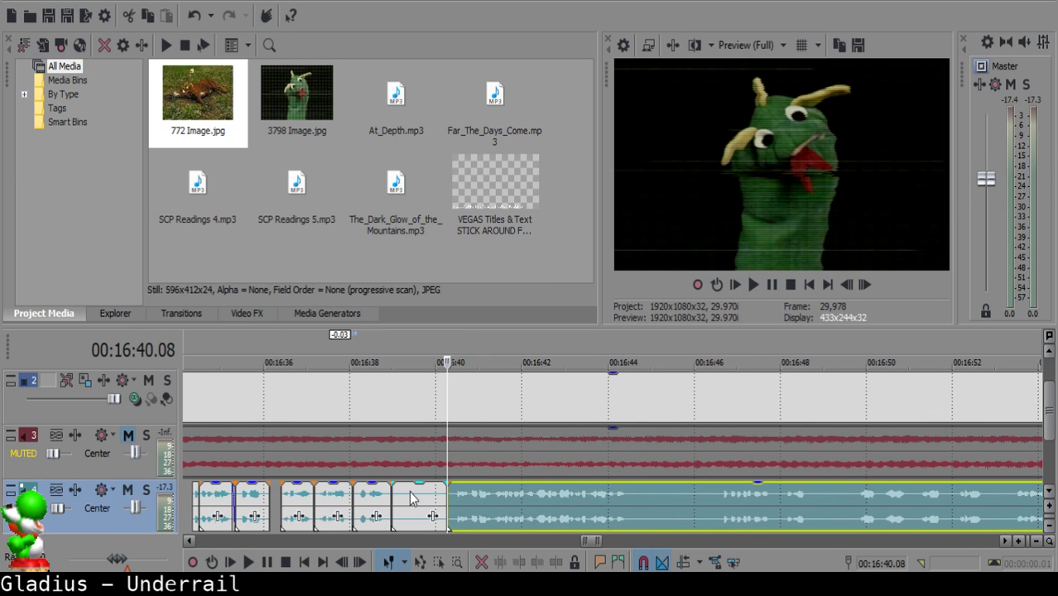
# Delete the silent piece, move the remaining narration to start at about 00:16:39.09, and play from about 00:16:38.07.
pyautogui.click(408, 497)
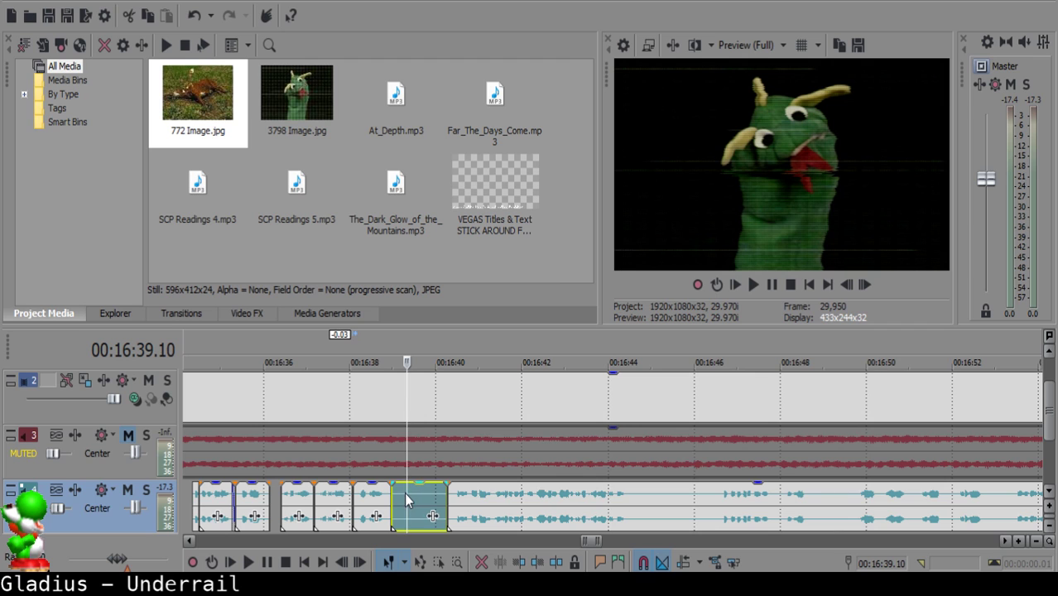
pyautogui.press('Delete')
pyautogui.moveTo(532, 514); pyautogui.dragTo(460, 516)
pyautogui.click(303, 497)
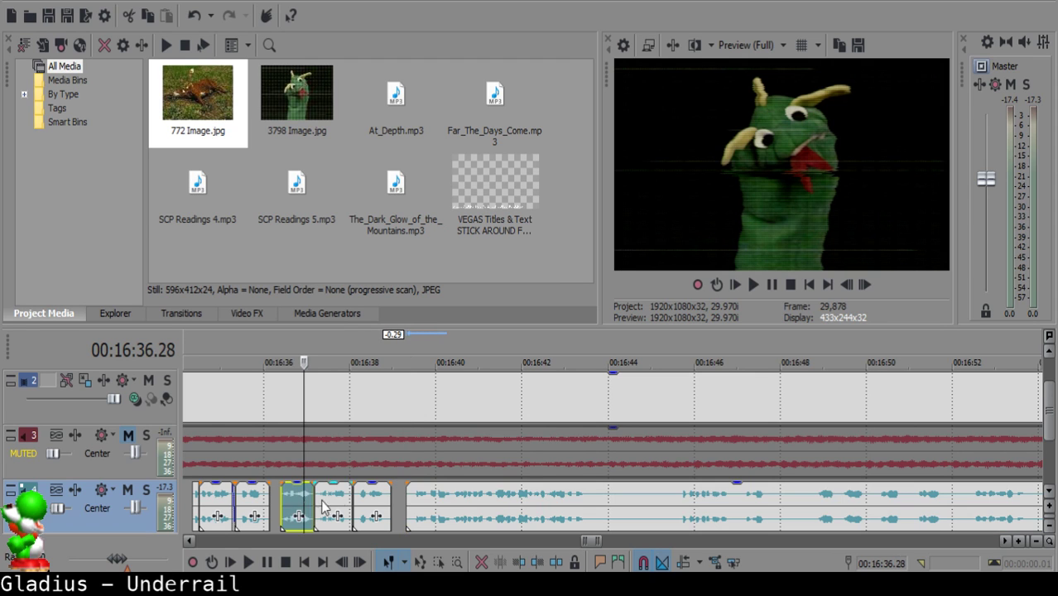
pyautogui.click(340, 495)
pyautogui.click(359, 491)
pyautogui.press('space')
pyautogui.scroll(3, 360, 490)
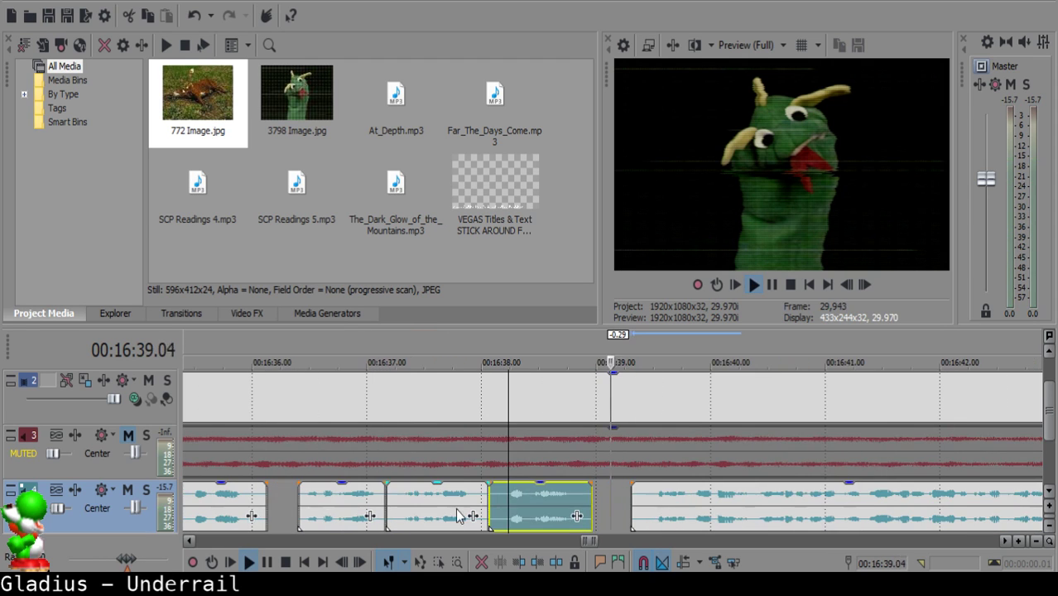
# Shorten the pause by three frames, moving the remaining narration to start at 00:16:39.06, and play from about 00:16:38.15.
pyautogui.press('space')
pyautogui.click(619, 498)
pyautogui.moveTo(660, 498); pyautogui.dragTo(652, 499)
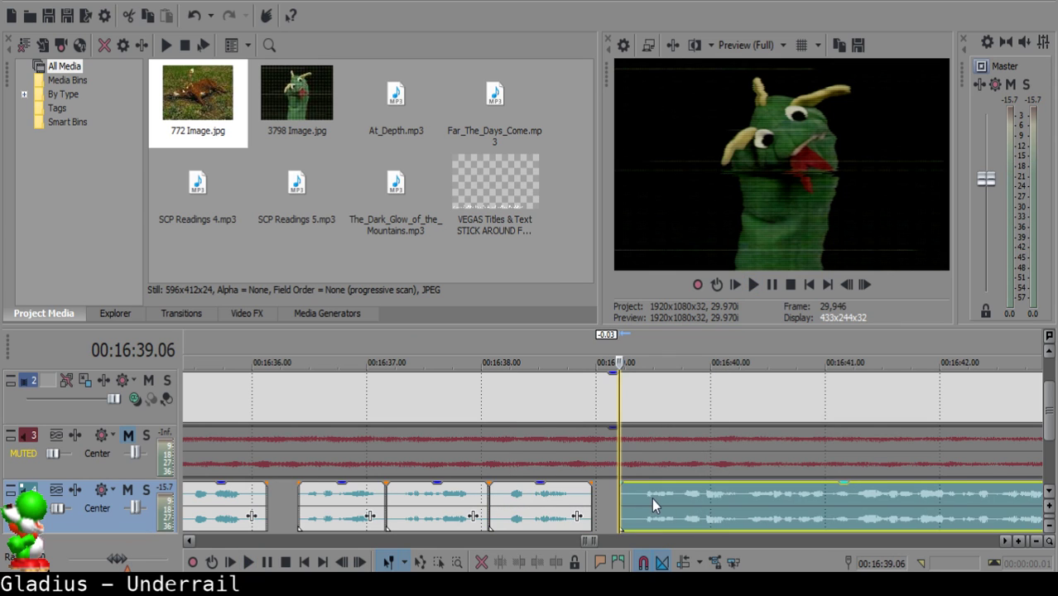
pyautogui.click(539, 503)
pyautogui.press('space')
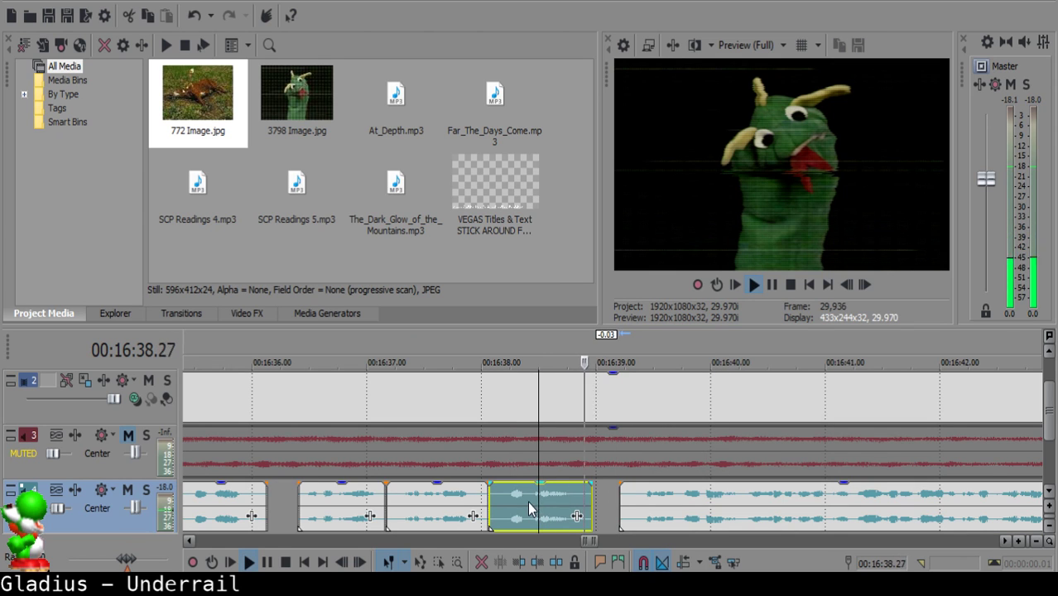
# Shorten the pause by two more frames, moving the remaining narration to start at about 00:16:39.04, and play from about 00:16:38.05.
pyautogui.press('Return')
pyautogui.click(612, 498)
pyautogui.scroll(1, 617, 499)
pyautogui.moveTo(674, 499); pyautogui.dragTo(661, 499)
pyautogui.click(441, 503)
pyautogui.press('space')
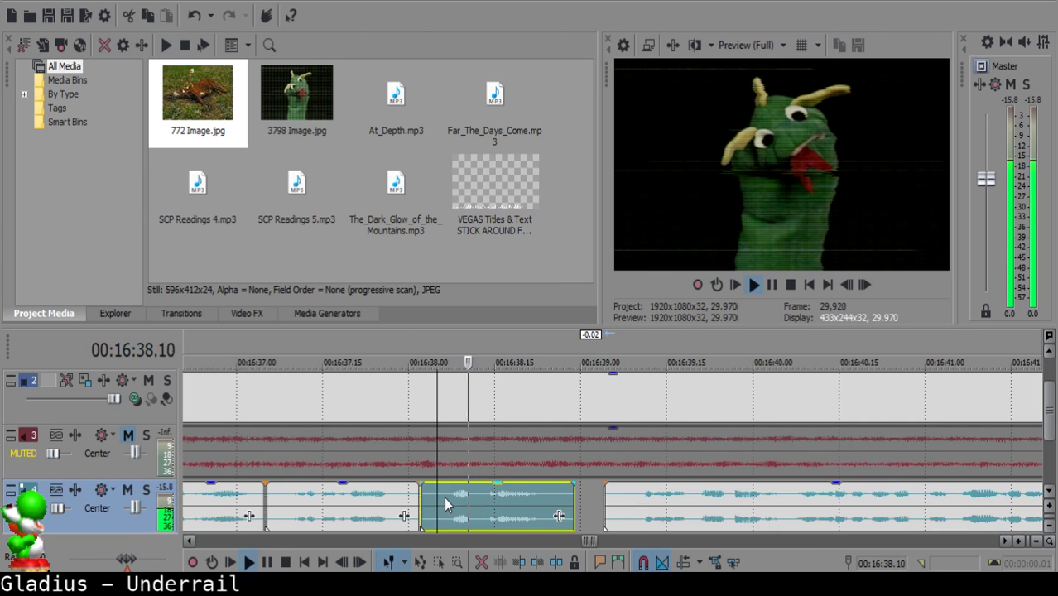
pyautogui.scroll(-5, 625, 503)
pyautogui.scroll(-5, 625, 504)
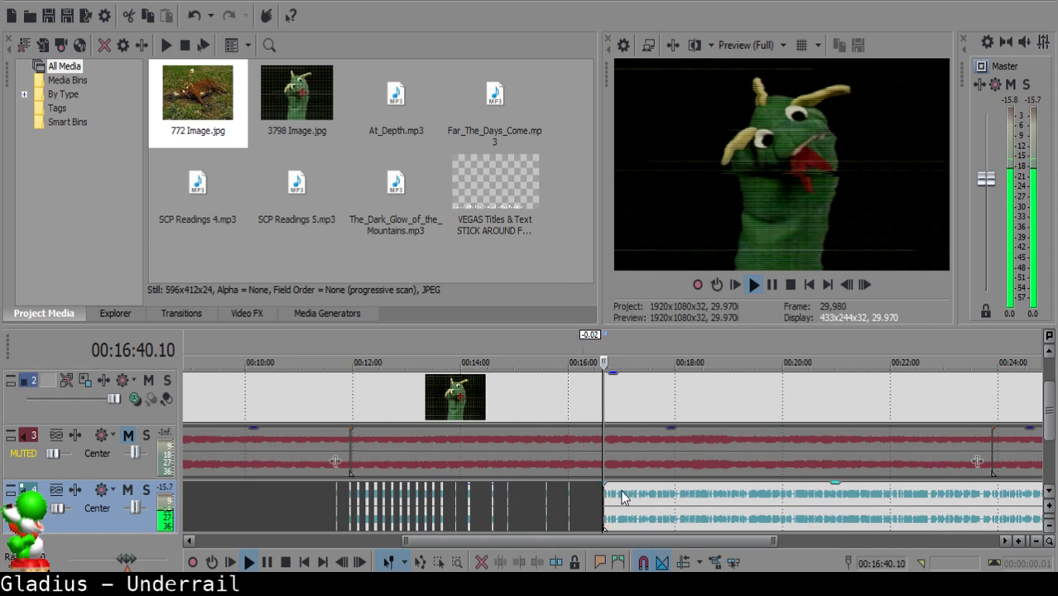
pyautogui.scroll(10, 617, 505)
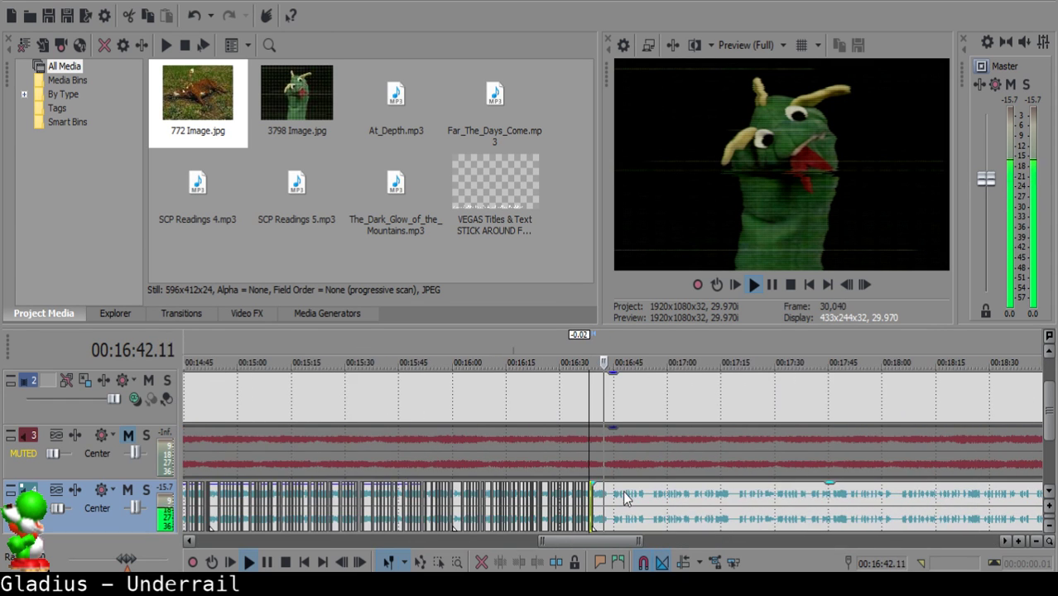
# Split the track 4 narration right after the spoken phrase, at about 00:16:43.13.
pyautogui.scroll(5, 616, 507)
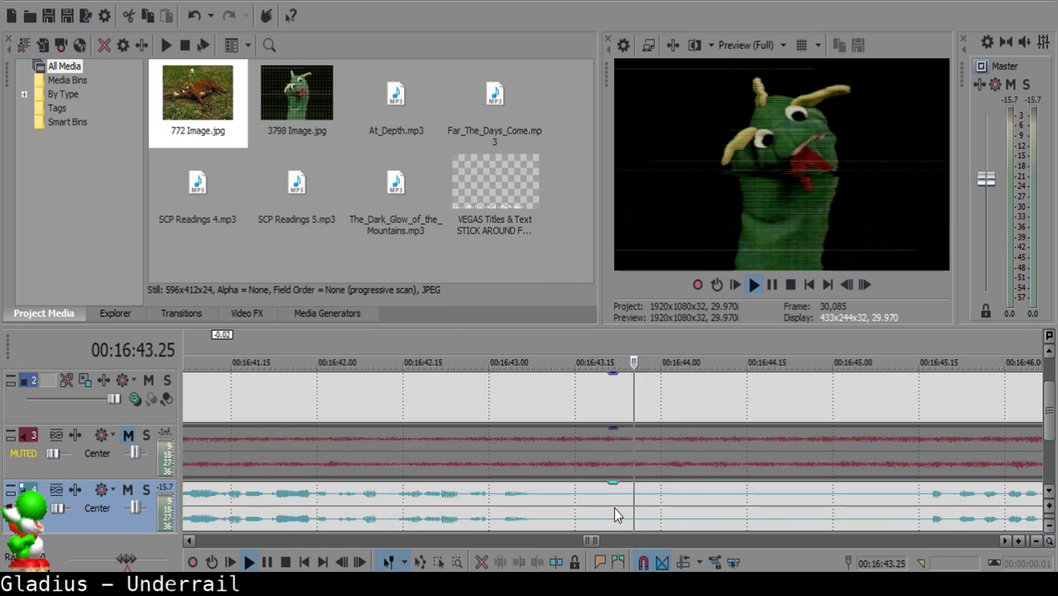
pyautogui.click(564, 494)
pyautogui.press('space')
pyautogui.press('s')
# Play from about 00:16:45.15, split the narration just before the next phrase at about 00:16:45.13, and delete the silent piece.
pyautogui.click(923, 498)
pyautogui.press('space')
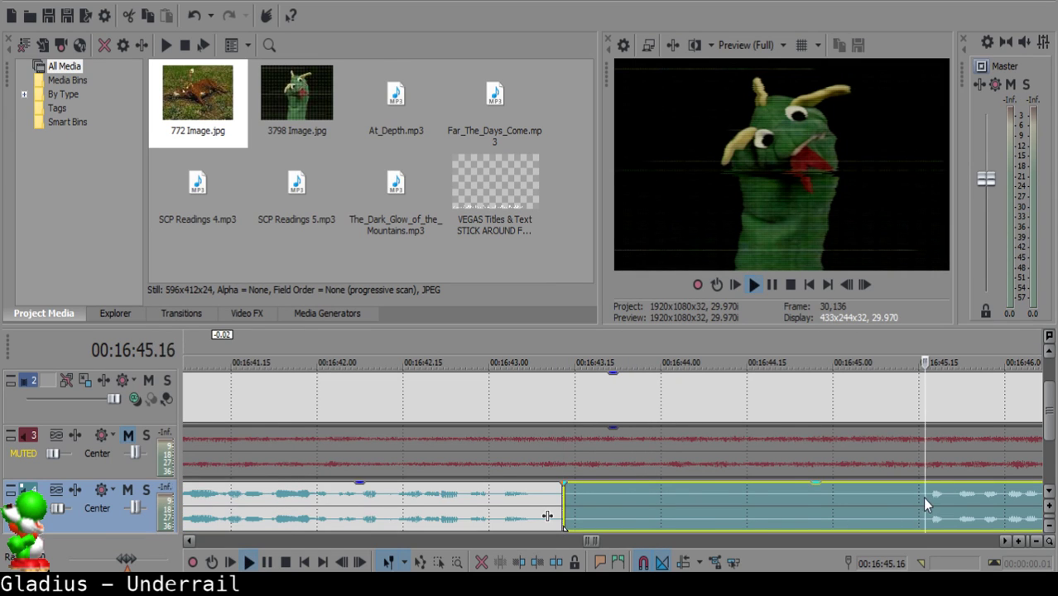
pyautogui.scroll(-2, 922, 499)
pyautogui.click(587, 492)
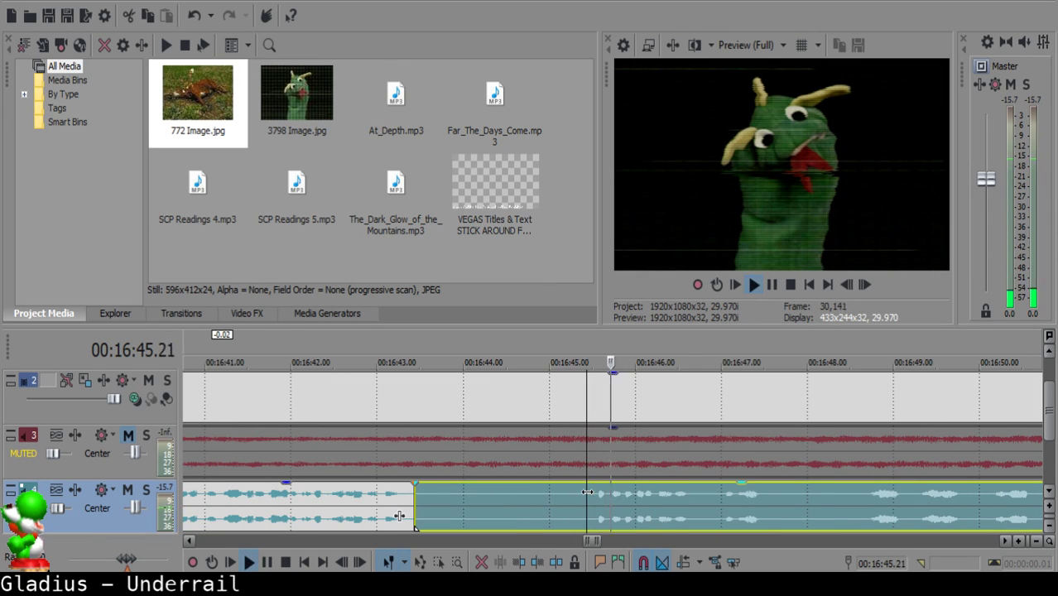
pyautogui.press('space')
pyautogui.press('s')
pyautogui.click(450, 491)
pyautogui.click(450, 493)
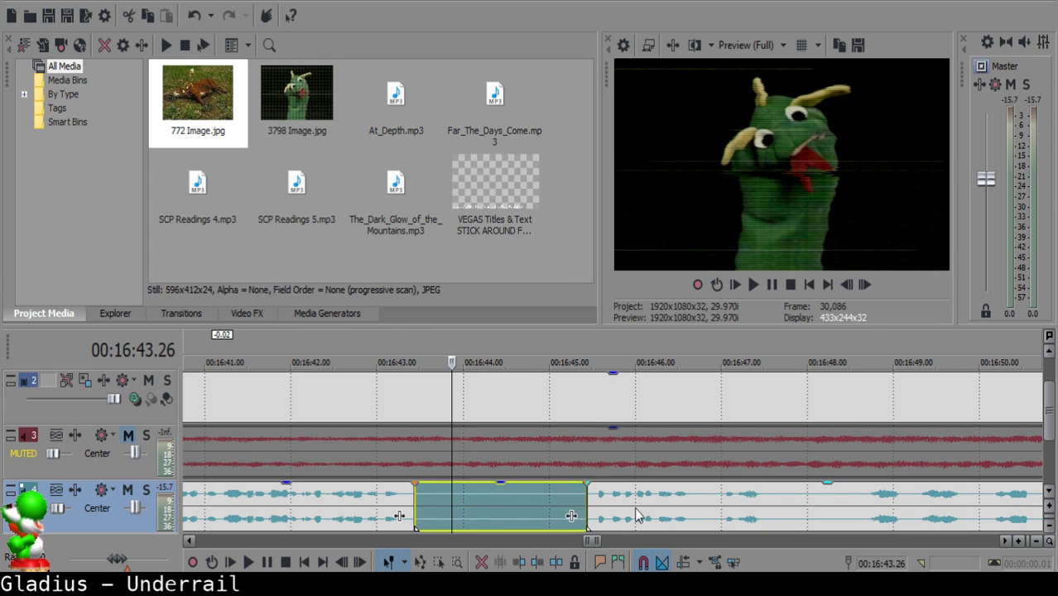
pyautogui.press('Delete')
# Move the remaining narration to start at 00:16:43.26 and play the transition from about 00:16:42.27.
pyautogui.moveTo(634, 507); pyautogui.dragTo(515, 487)
pyautogui.click(368, 489)
pyautogui.press('space')
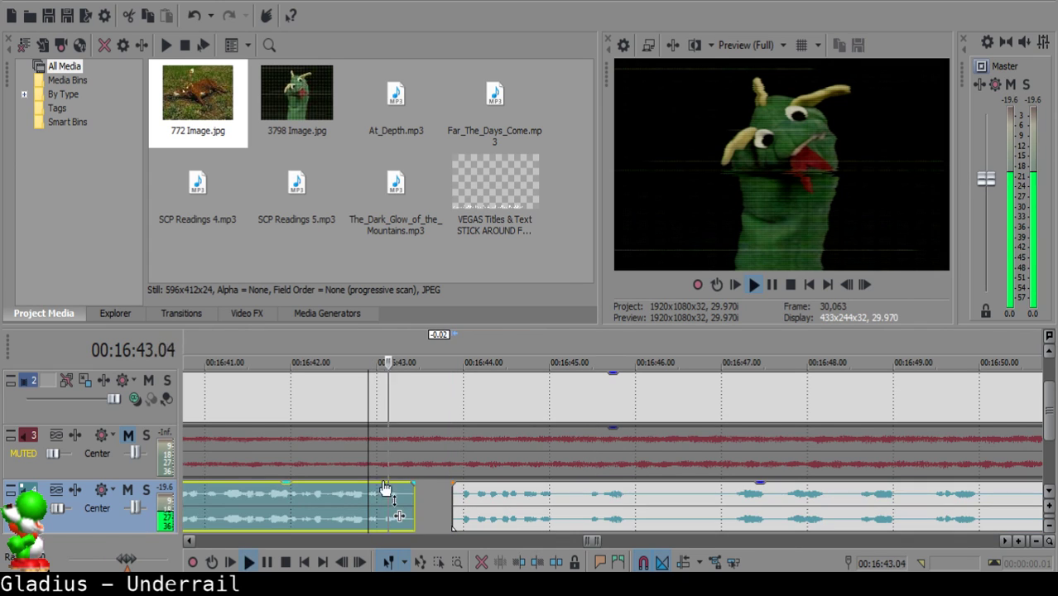
# Lengthen the pause by one frame, moving the remaining narration to start at 00:16:43.27, and play from 00:16:42.24.
pyautogui.click(454, 491)
pyautogui.press('space')
pyautogui.scroll(3, 588, 506)
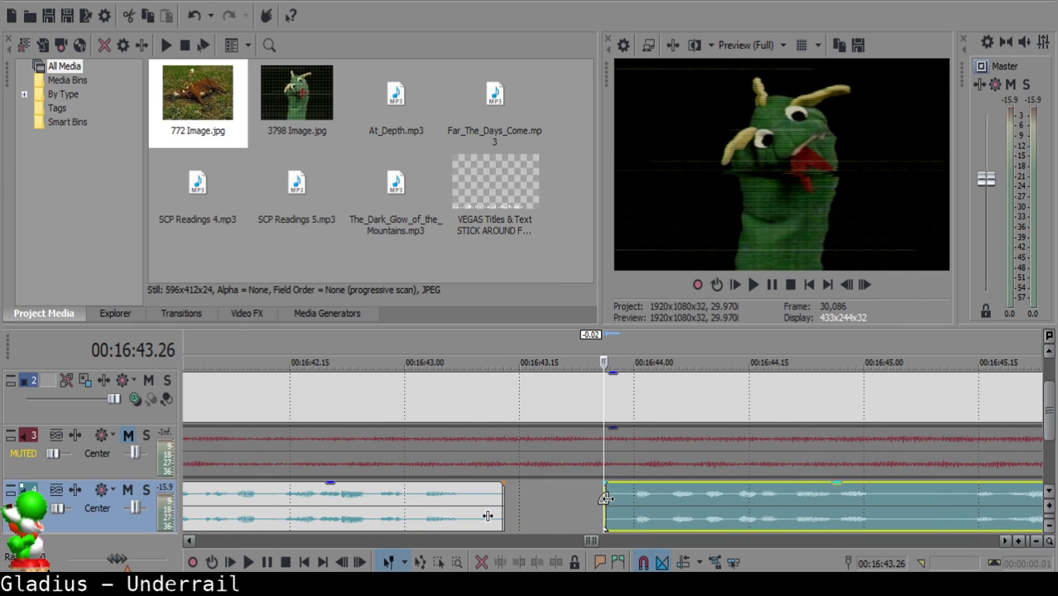
pyautogui.moveTo(605, 498)
pyautogui.mouseDown()
pyautogui.moveTo(636, 504)
pyautogui.moveTo(616, 491)
pyautogui.mouseUp()
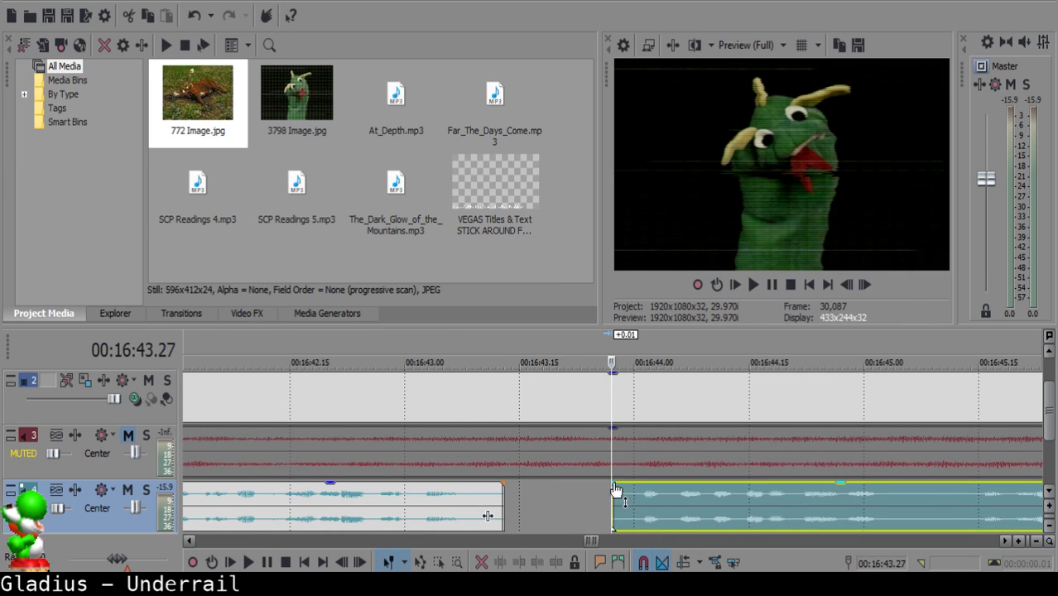
pyautogui.click(352, 496)
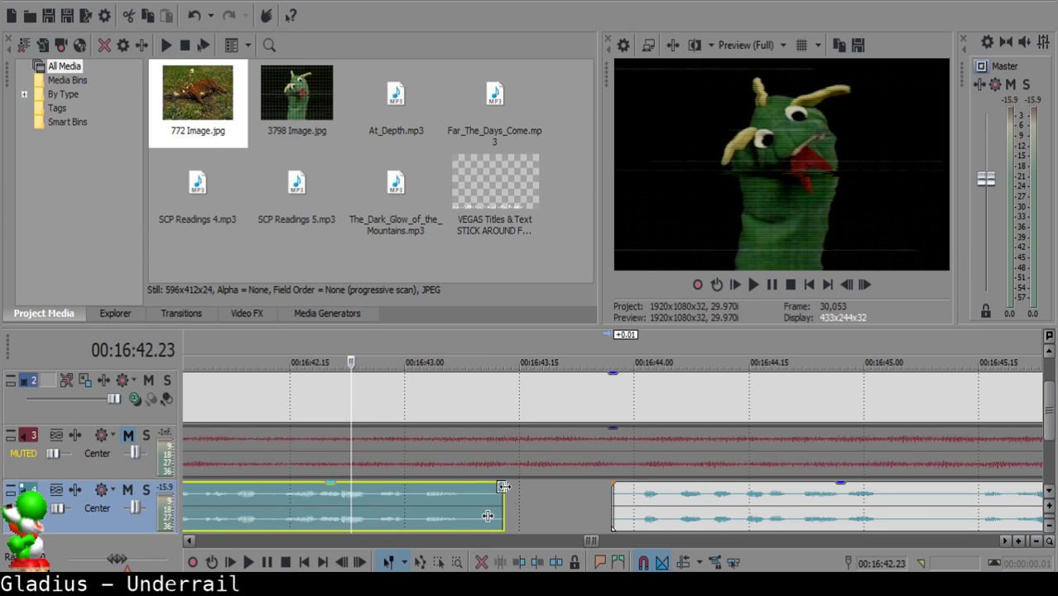
pyautogui.click(358, 514)
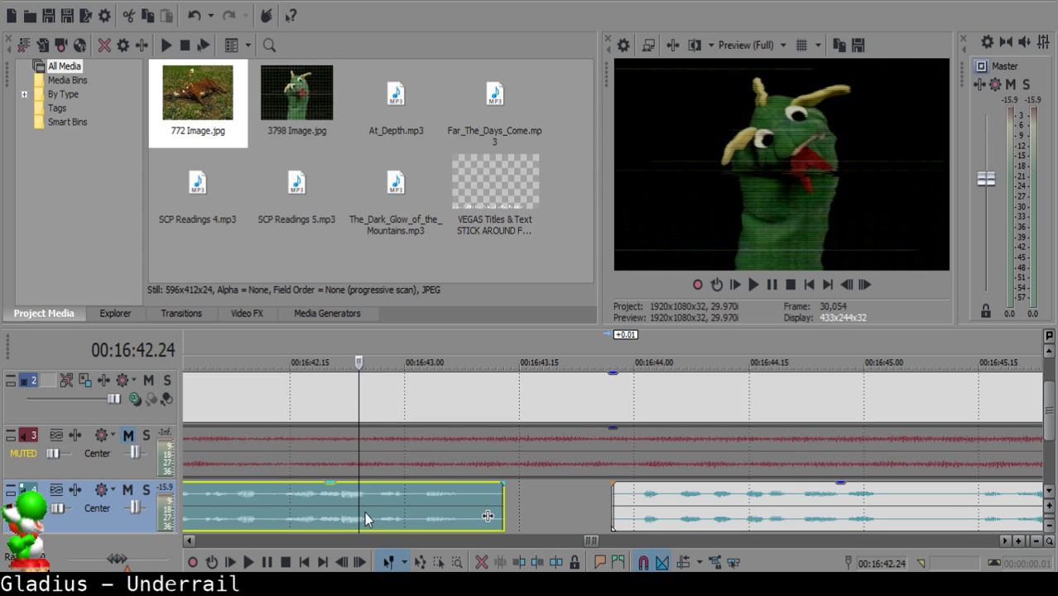
pyautogui.press('space')
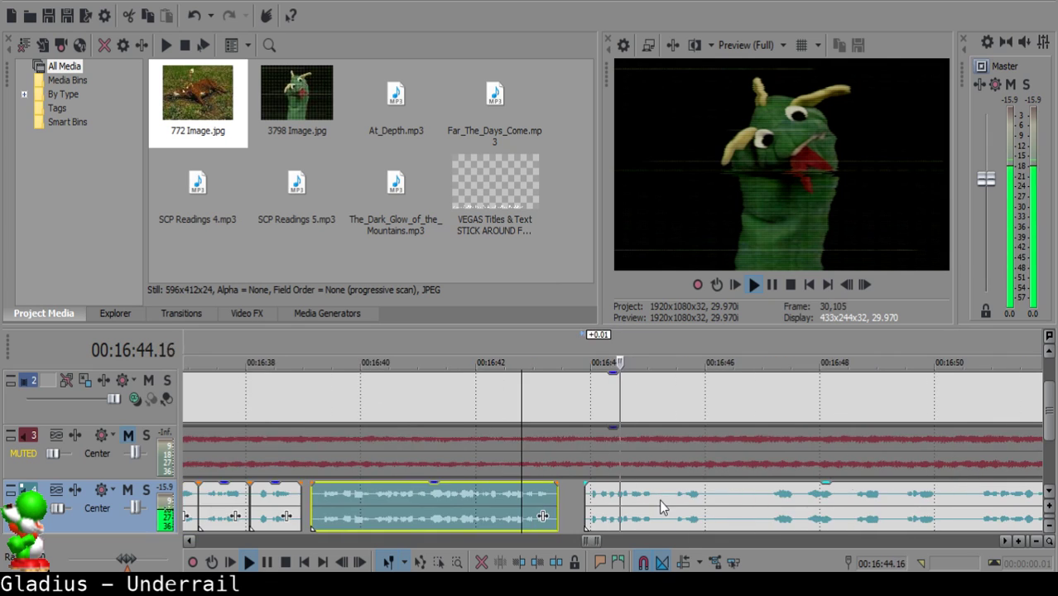
# Split the narration at 00:16:45.05 and about 00:16:45.07 and remove the two-frame piece between the splits.
pyautogui.click(671, 495)
pyautogui.press('space')
pyautogui.press('s')
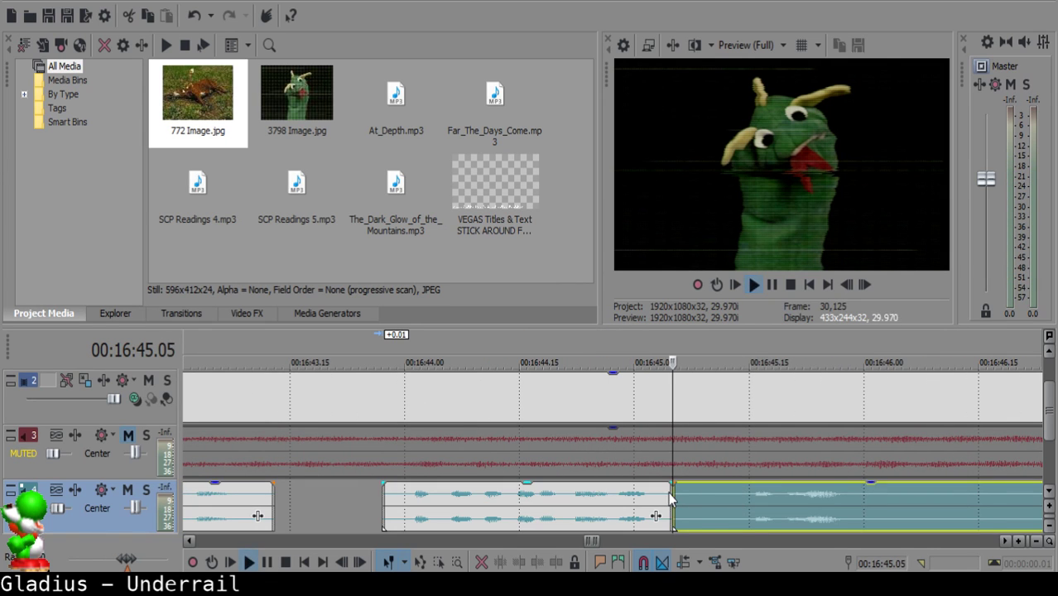
pyautogui.click(688, 495)
pyautogui.press('s')
pyautogui.click(680, 499)
# Fade out the last frame of the preceding clip, move the remaining narration to start at 00:16:45.05, and play from about 00:16:44.20.
pyautogui.click(570, 508)
pyautogui.press('space')
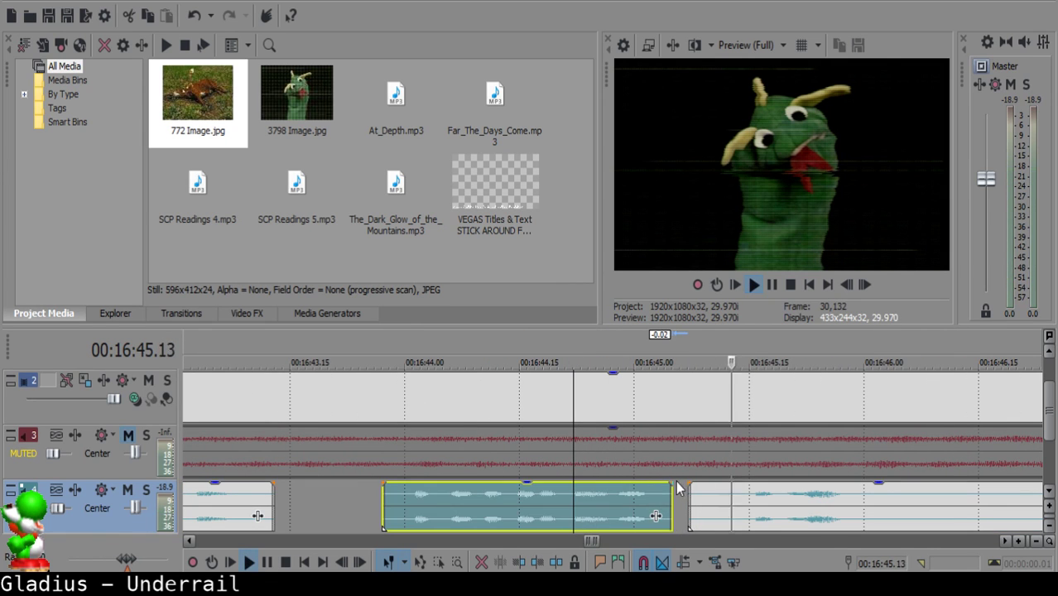
pyautogui.press('space')
pyautogui.moveTo(721, 493); pyautogui.dragTo(702, 493)
pyautogui.click(554, 508)
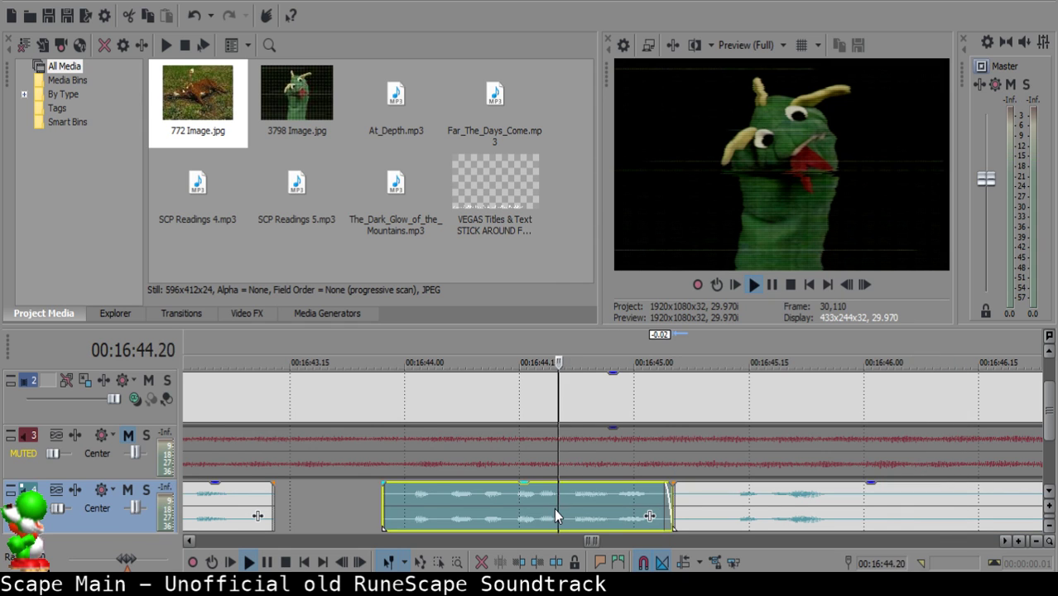
pyautogui.press('space')
pyautogui.scroll(-2, 653, 507)
pyautogui.press('space')
# Cut one frame from the start of the remaining narration, close the gap at 00:16:45.05, and play from about 00:16:44.17.
pyautogui.click(562, 496)
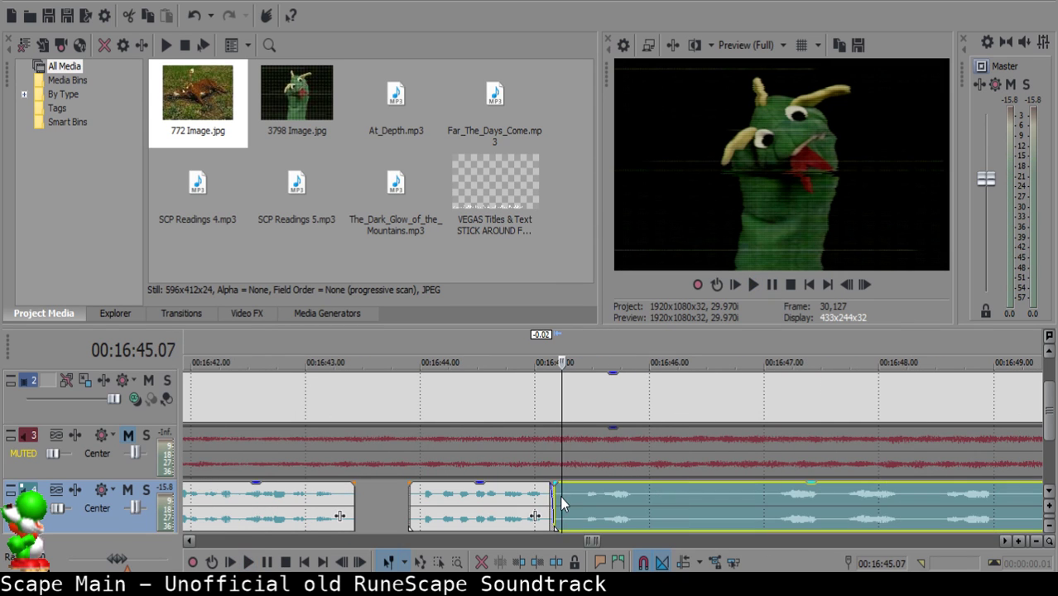
pyautogui.scroll(3, 562, 495)
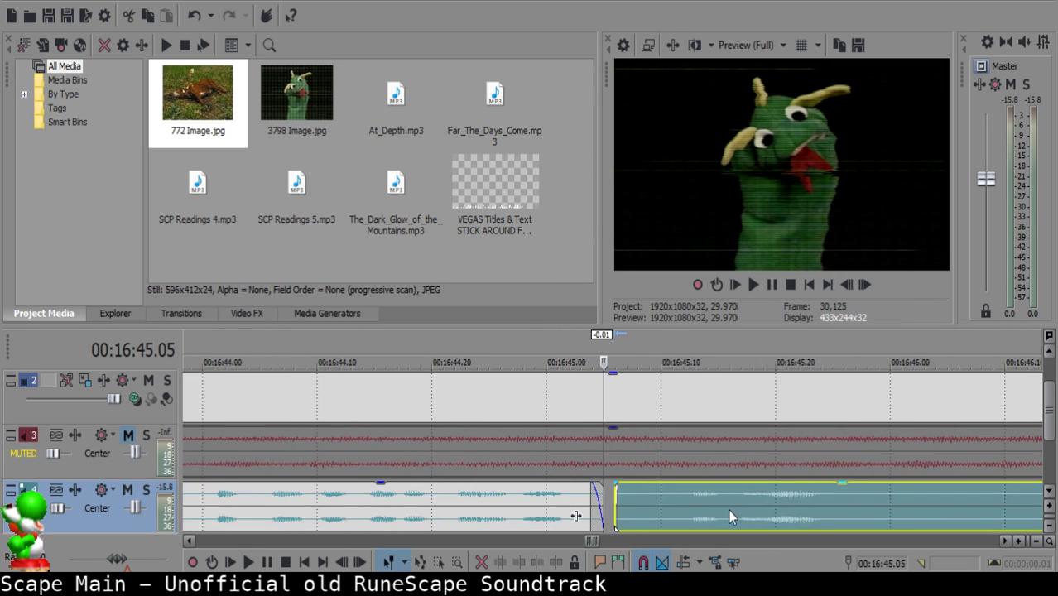
pyautogui.click(397, 506)
pyautogui.press('space')
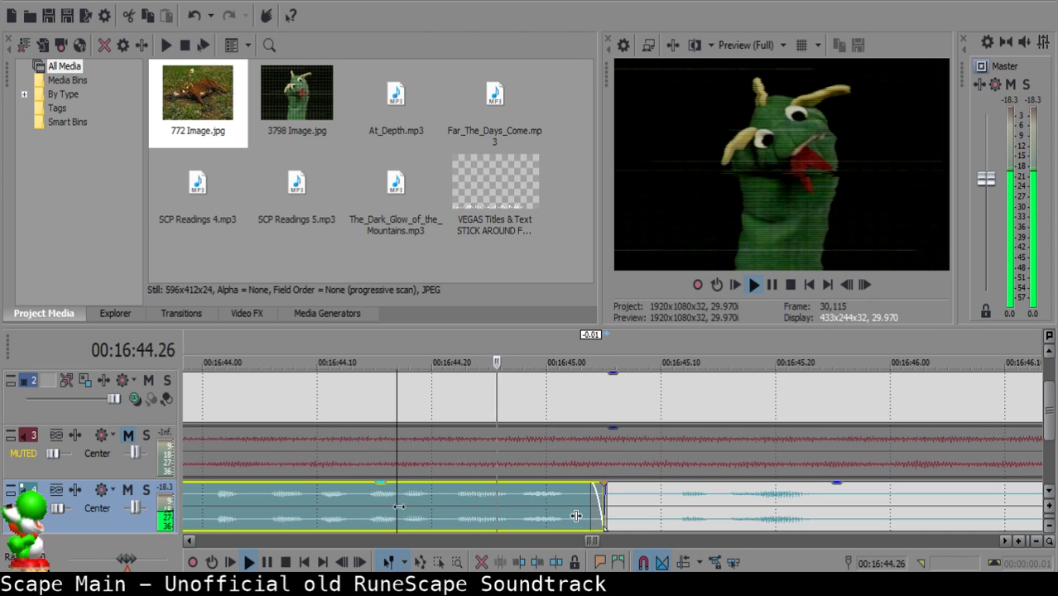
# Cut one more frame from the start of the remaining narration, close the gap again, and play from about 00:16:44.20.
pyautogui.click(616, 493)
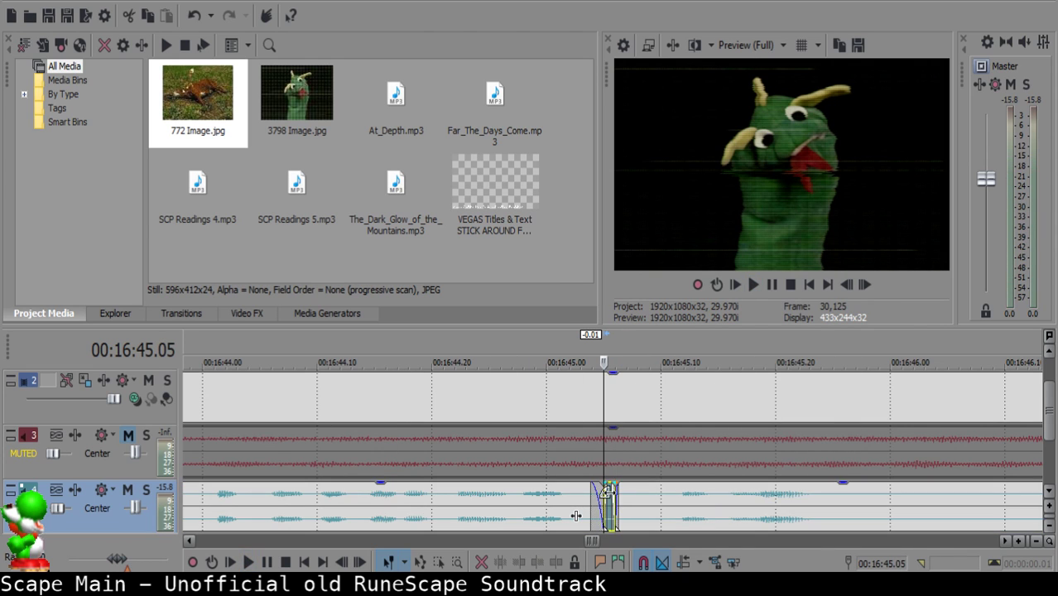
pyautogui.click(434, 508)
pyautogui.press('space')
pyautogui.scroll(-3, 626, 509)
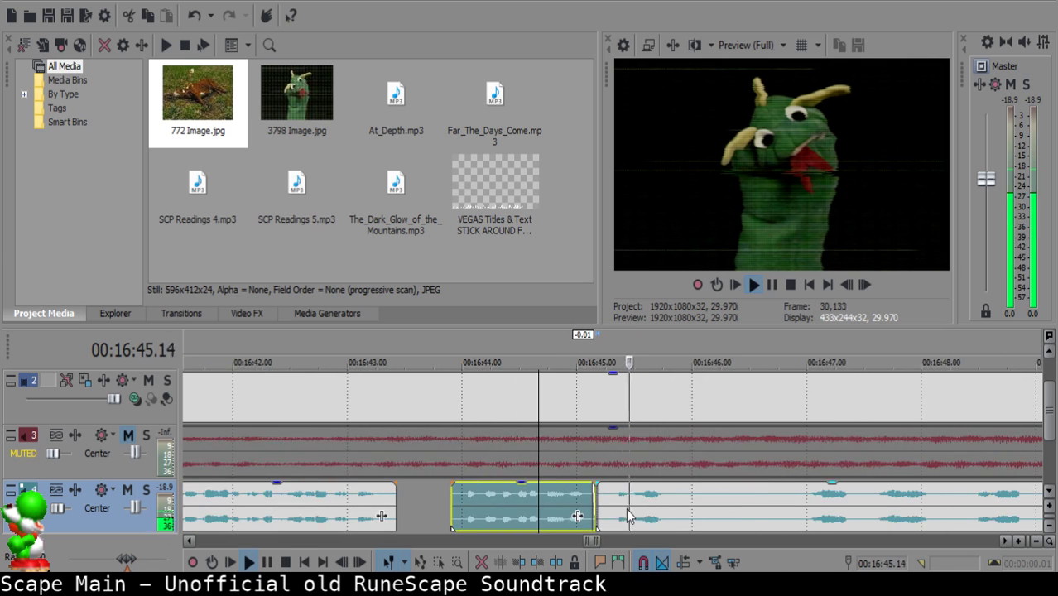
# Split the narration at about 00:16:45.29 and 00:16:47.14 and delete the unwanted piece between the splits.
pyautogui.click(610, 501)
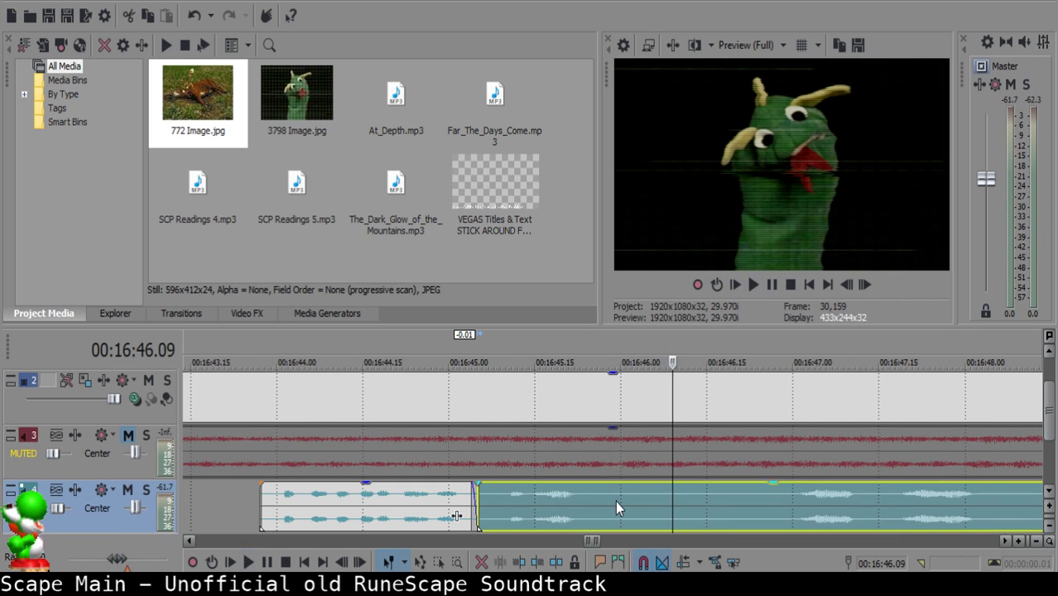
pyautogui.press('s')
pyautogui.scroll(-3, 758, 501)
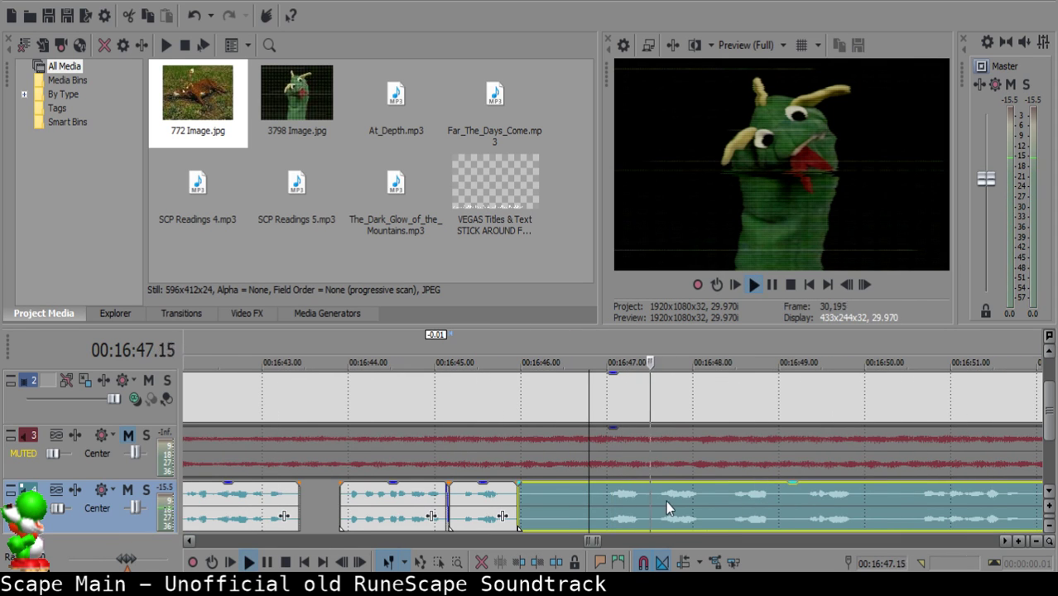
pyautogui.click(647, 494)
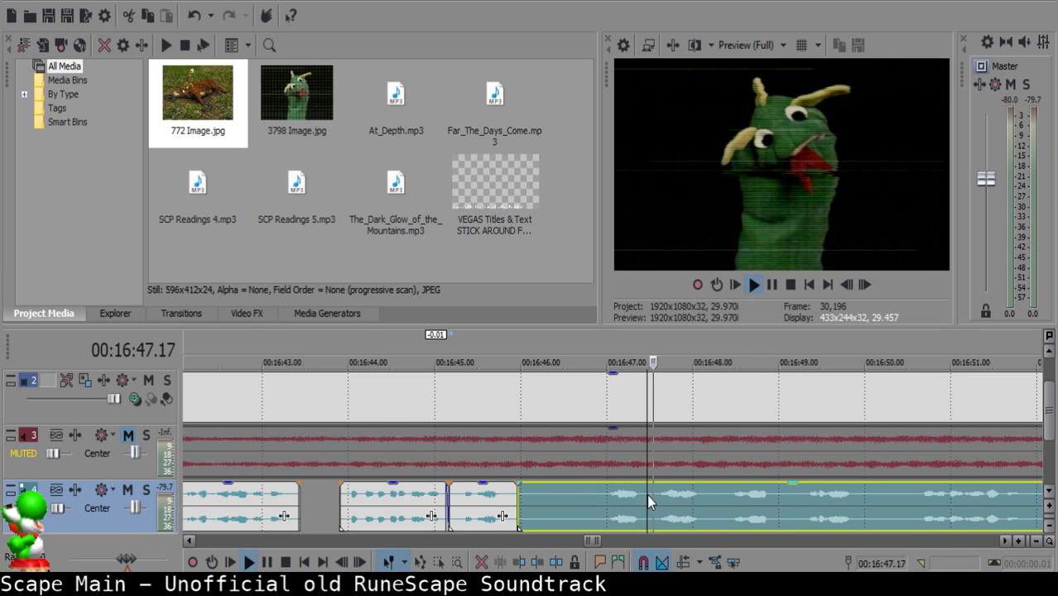
pyautogui.press('space')
pyautogui.press('s')
pyautogui.click(527, 500)
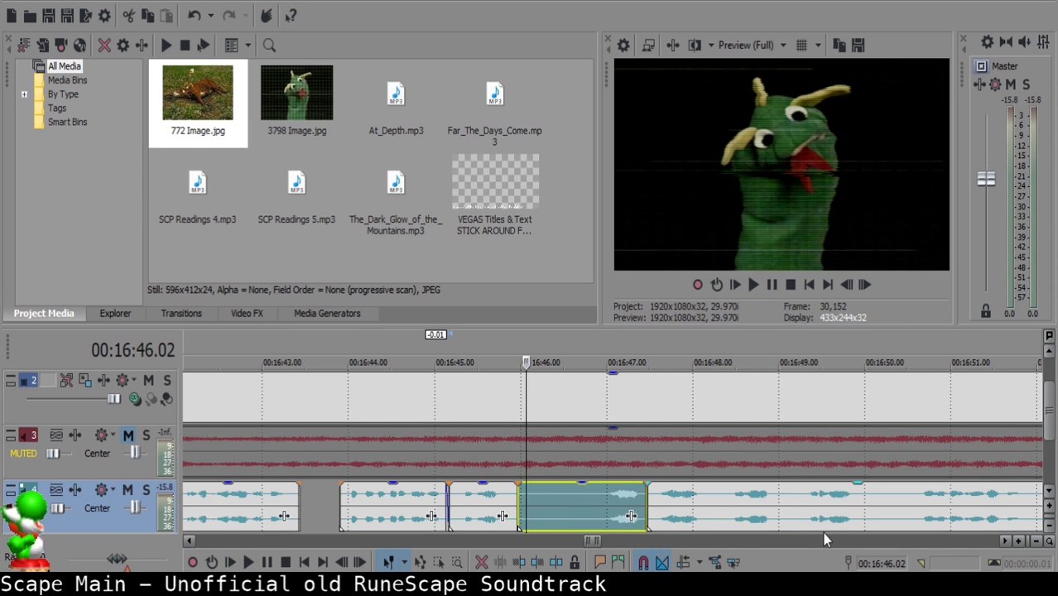
pyautogui.press('Delete')
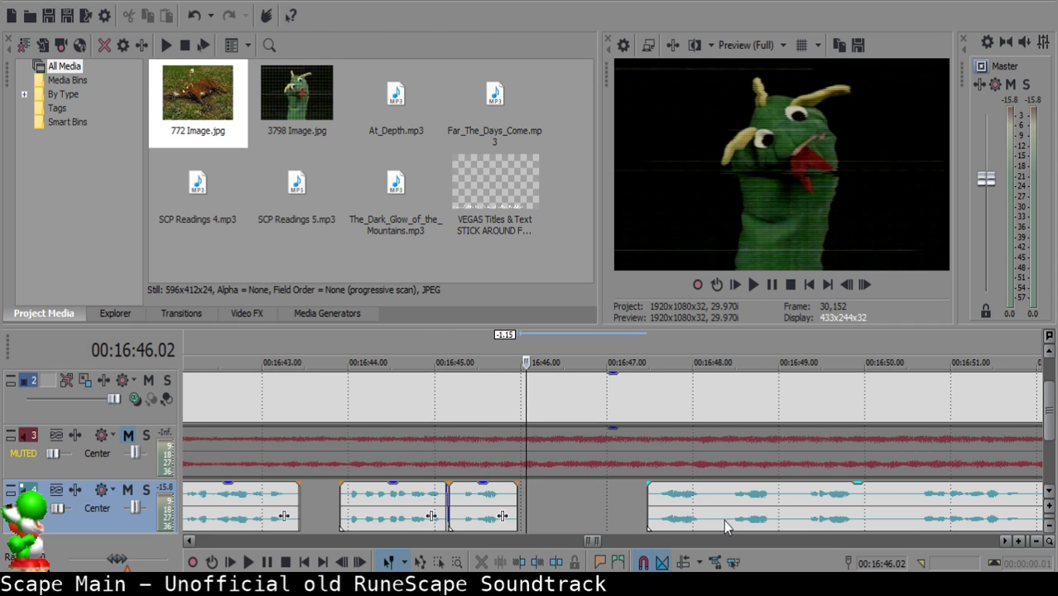
# Move the remaining narration to start at 00:16:46.02 and play the transition from about 00:16:45.11.
pyautogui.moveTo(721, 515); pyautogui.dragTo(600, 517)
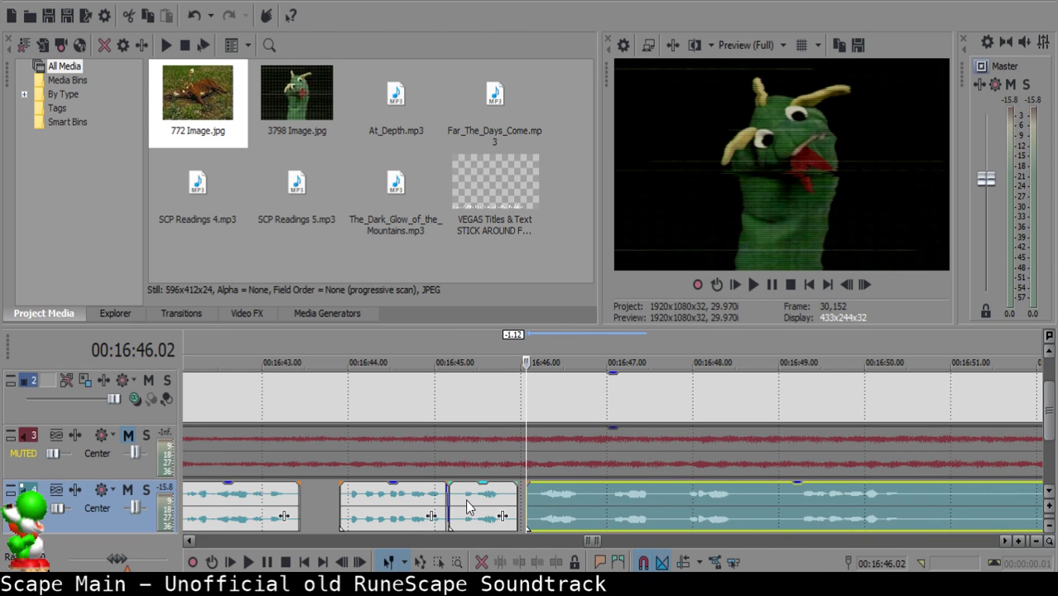
pyautogui.click(466, 499)
pyautogui.press('space')
# Lengthen the pause by one frame, moving the remaining narration to start at 00:16:46.03, and play from 00:16:45.16.
pyautogui.scroll(4, 606, 508)
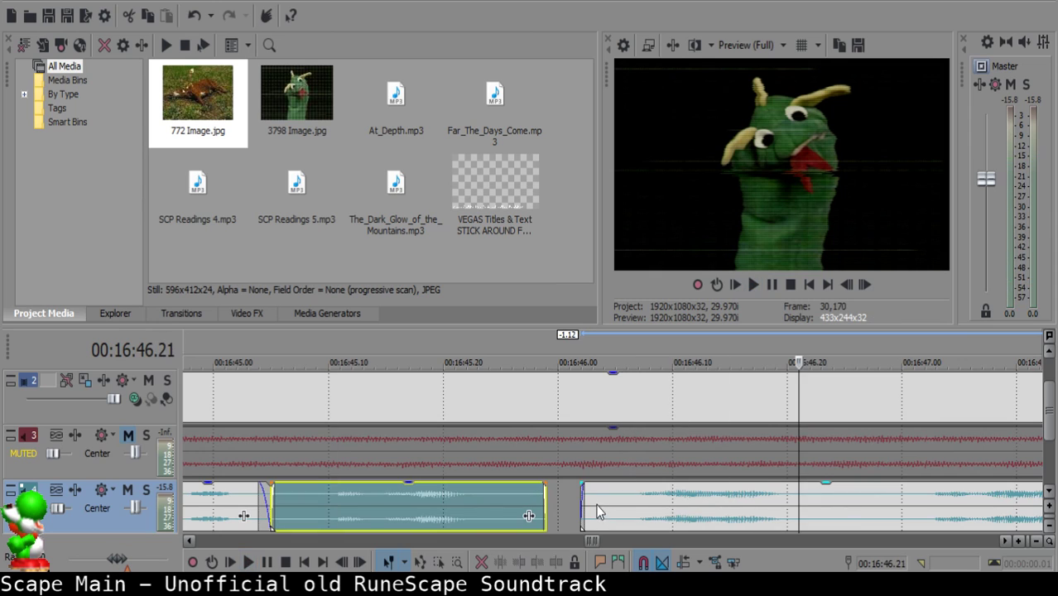
pyautogui.click(589, 501)
pyautogui.moveTo(606, 501); pyautogui.dragTo(616, 500)
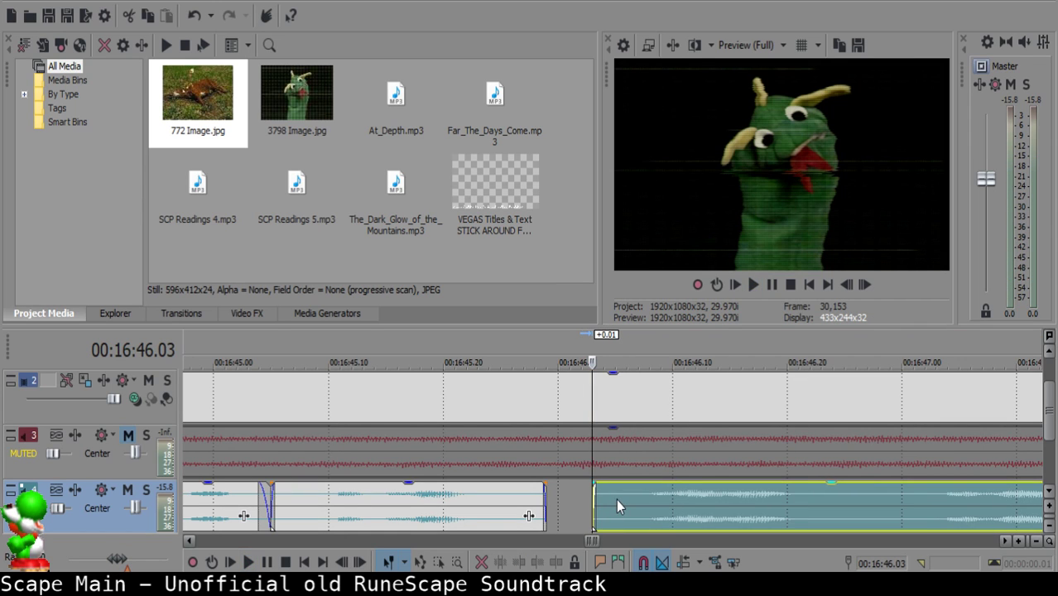
pyautogui.scroll(-2, 542, 509)
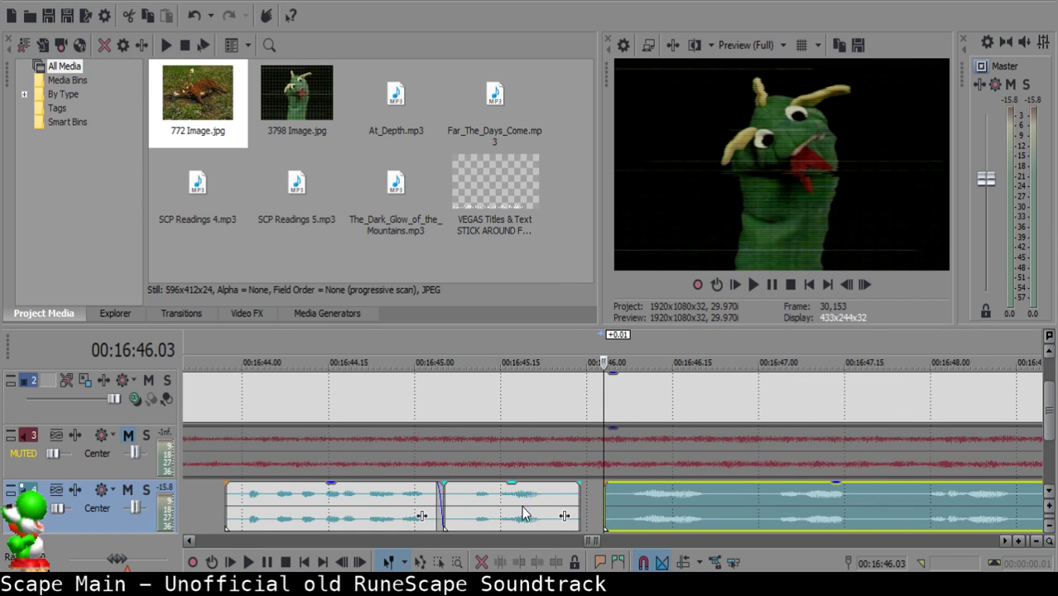
pyautogui.click(506, 508)
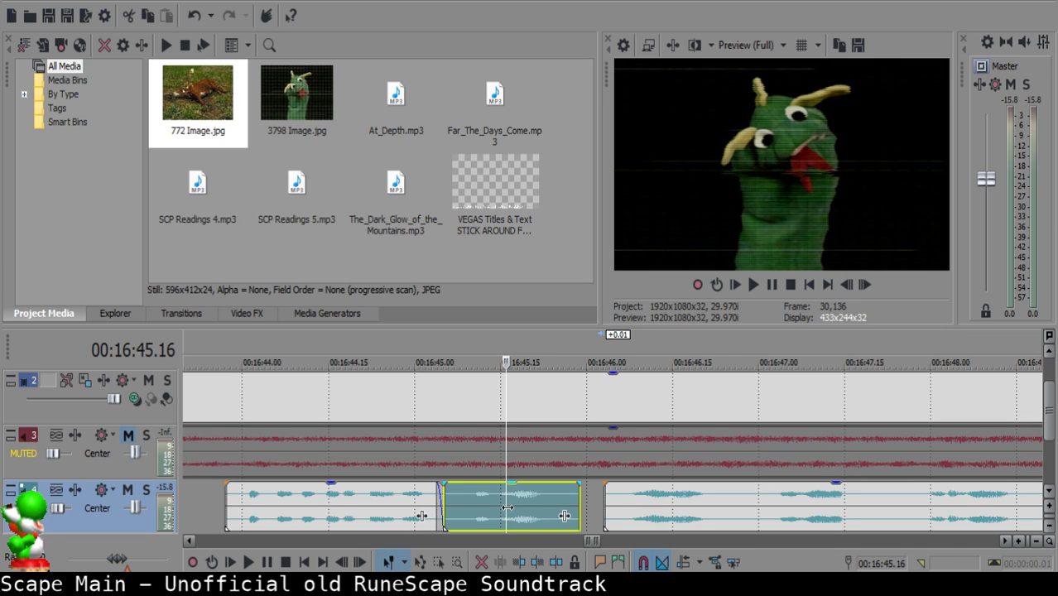
pyautogui.press('space')
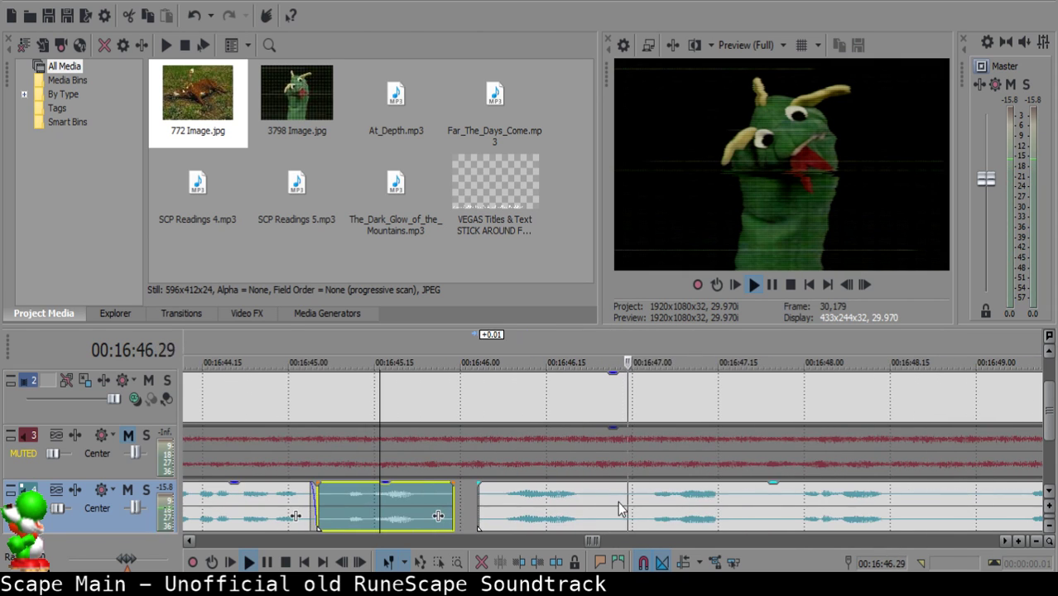
# Cut the five frames between about 00:16:46.24 and 00:16:46.29, close the gap, and play from about 00:16:46.15.
pyautogui.click(600, 493)
pyautogui.press('s')
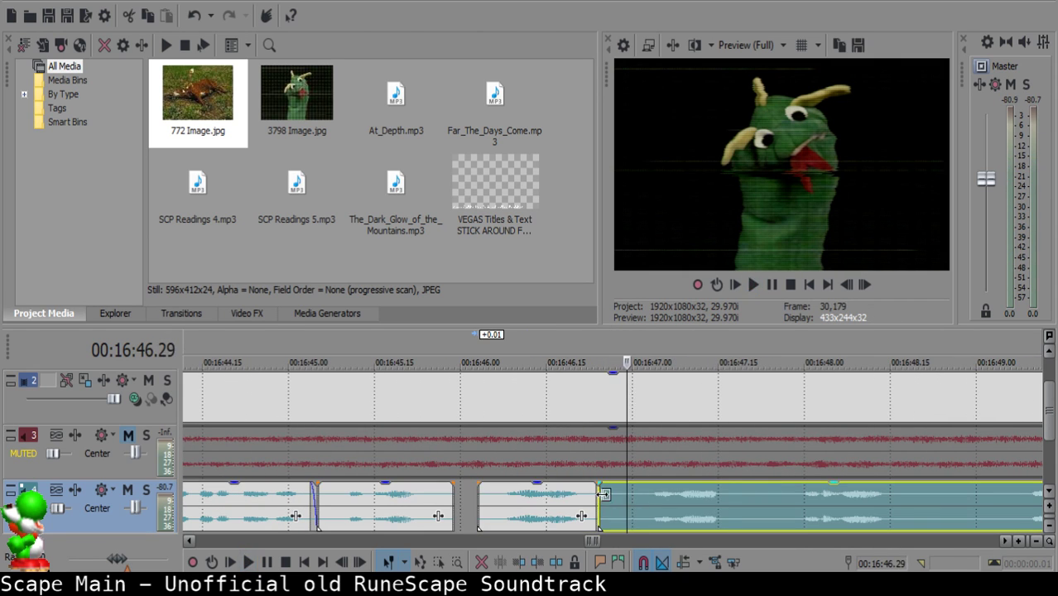
pyautogui.moveTo(603, 493); pyautogui.dragTo(626, 500)
pyautogui.click(545, 500)
pyautogui.press('space')
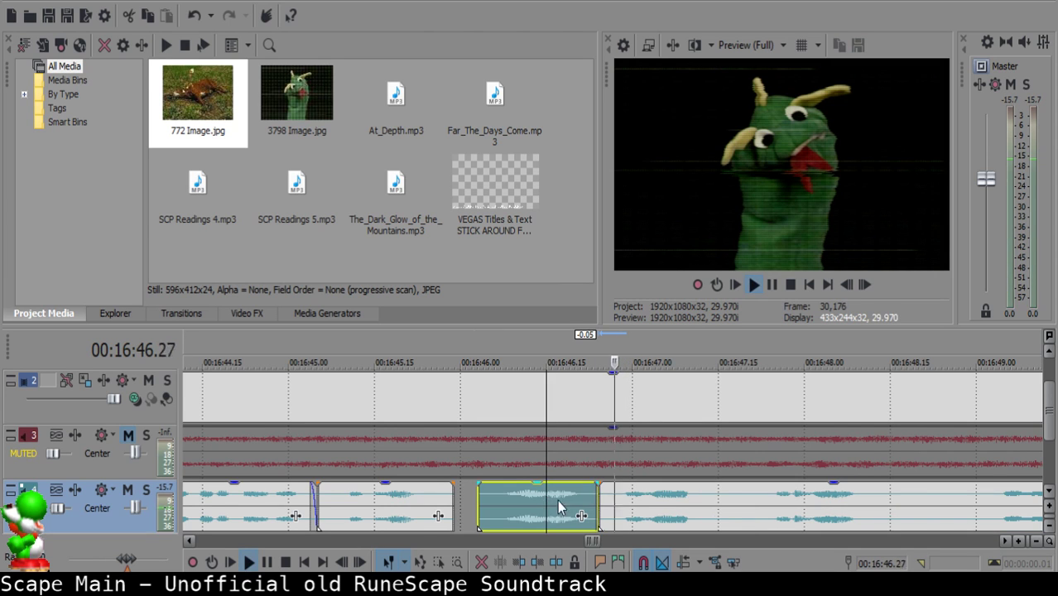
# Split the narration at 00:16:47.14 and 00:16:47.17 and delete the short piece between the splits.
pyautogui.click(625, 498)
pyautogui.press('s')
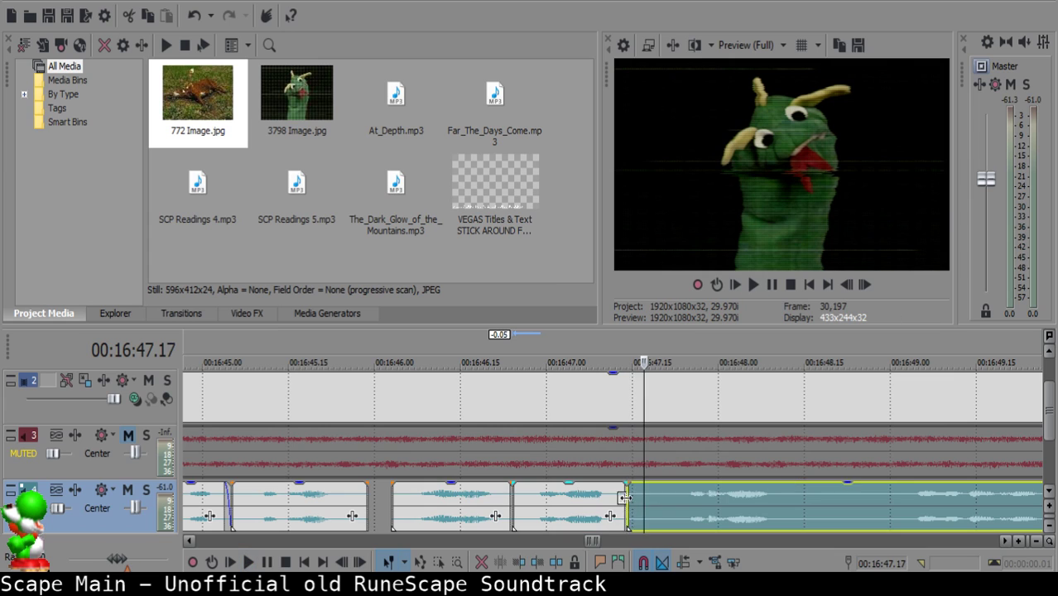
pyautogui.press('s')
pyautogui.click(634, 495)
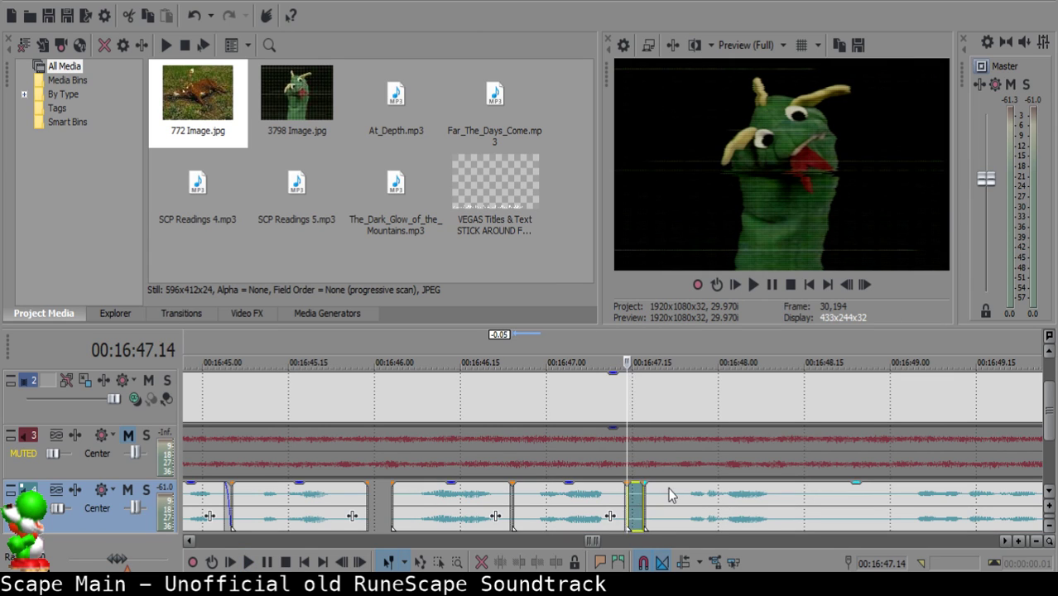
pyautogui.press('Delete')
# Close the three-frame gap by moving the remaining narration to start at 00:16:47.14, and play from about 00:16:47.00.
pyautogui.moveTo(670, 493); pyautogui.dragTo(648, 499)
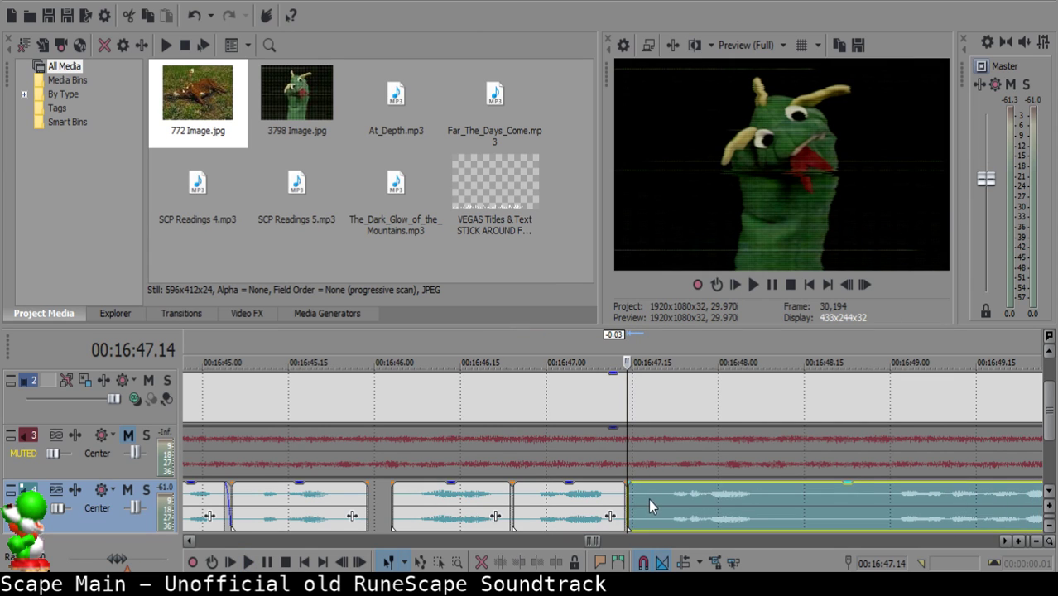
pyautogui.click(545, 515)
pyautogui.press('space')
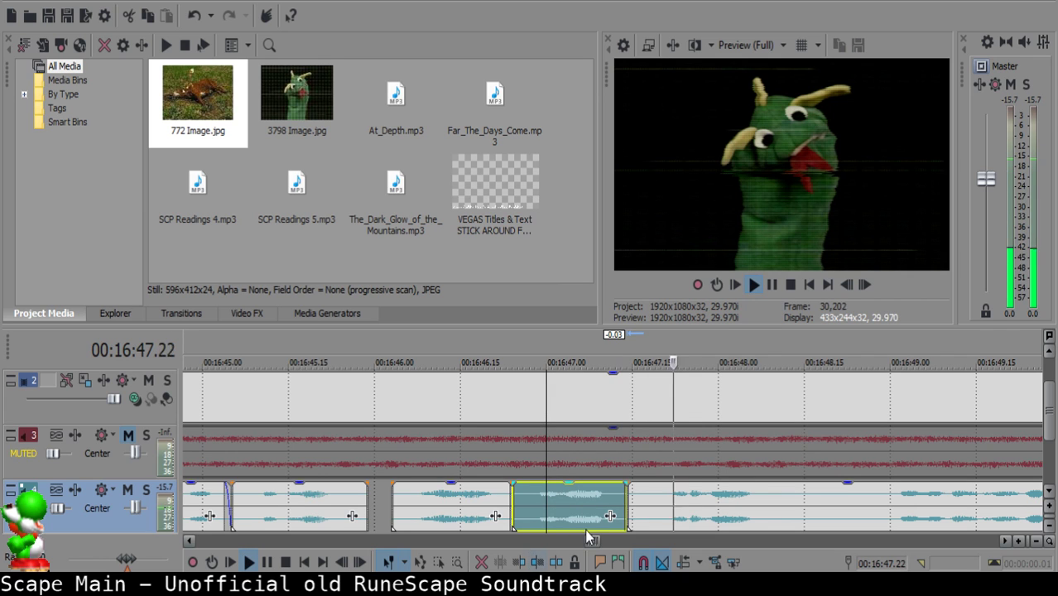
# Split the narration at about 00:16:48.12 and 00:16:48.25 and delete the piece between the splits.
pyautogui.click(785, 492)
pyautogui.press('s')
pyautogui.scroll(-3, 785, 492)
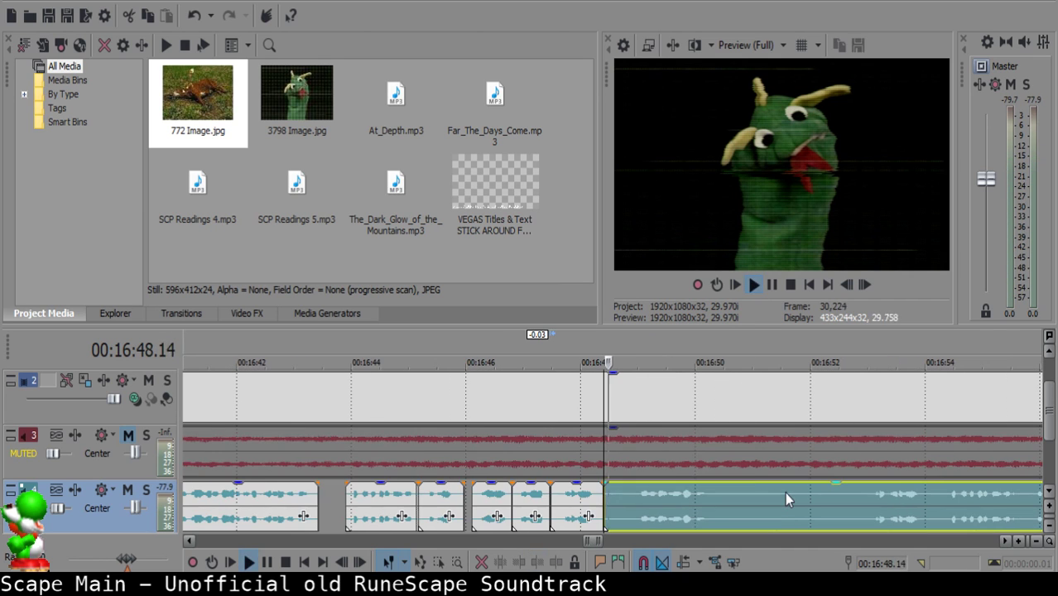
pyautogui.click(878, 496)
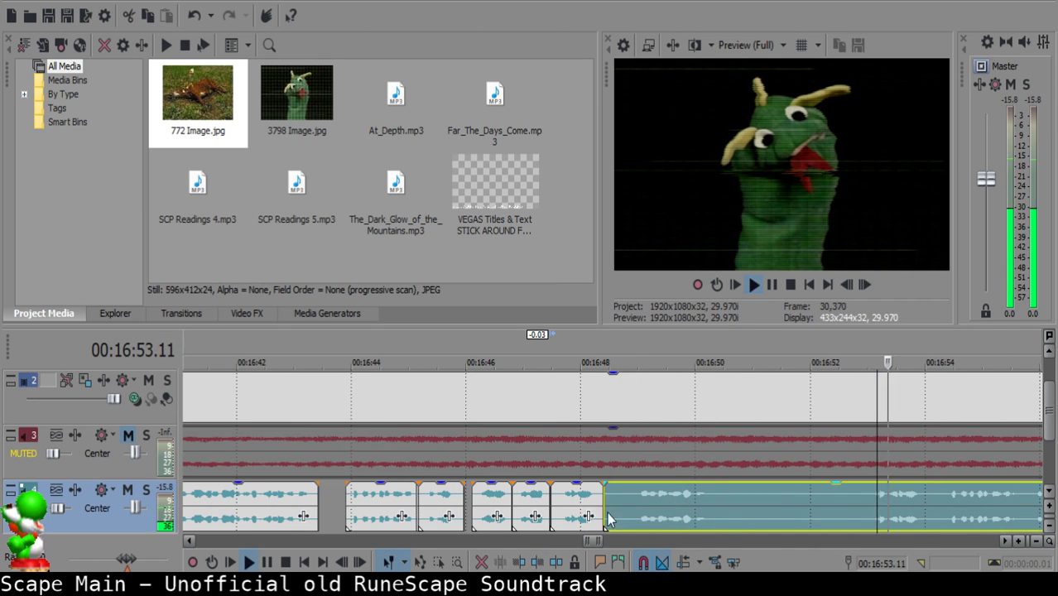
pyautogui.click(636, 501)
pyautogui.press('space')
pyautogui.click(628, 495)
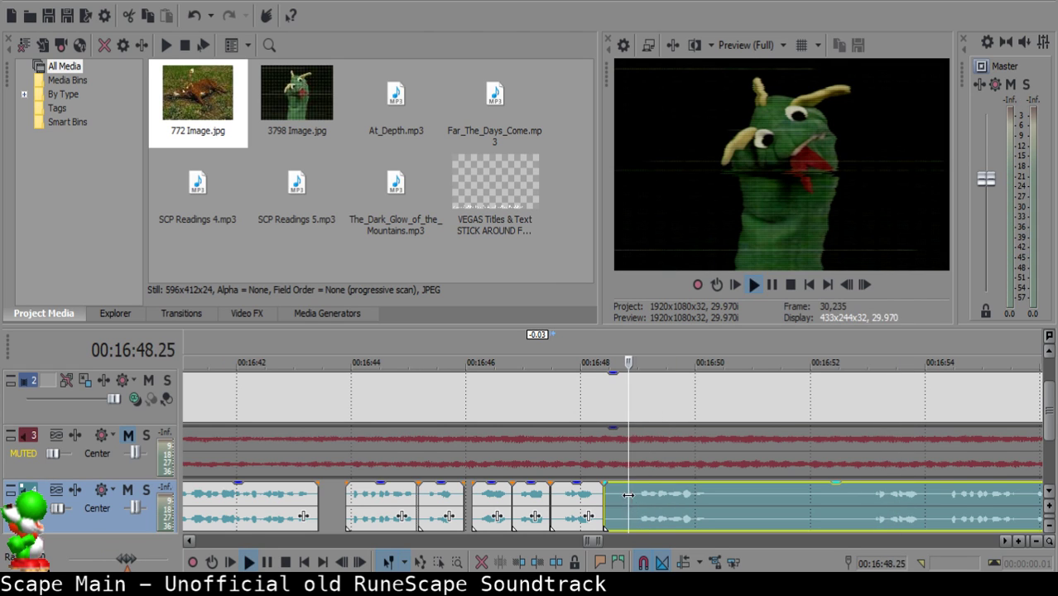
pyautogui.press('space')
pyautogui.press('s')
pyautogui.click(616, 493)
pyautogui.press('Delete')
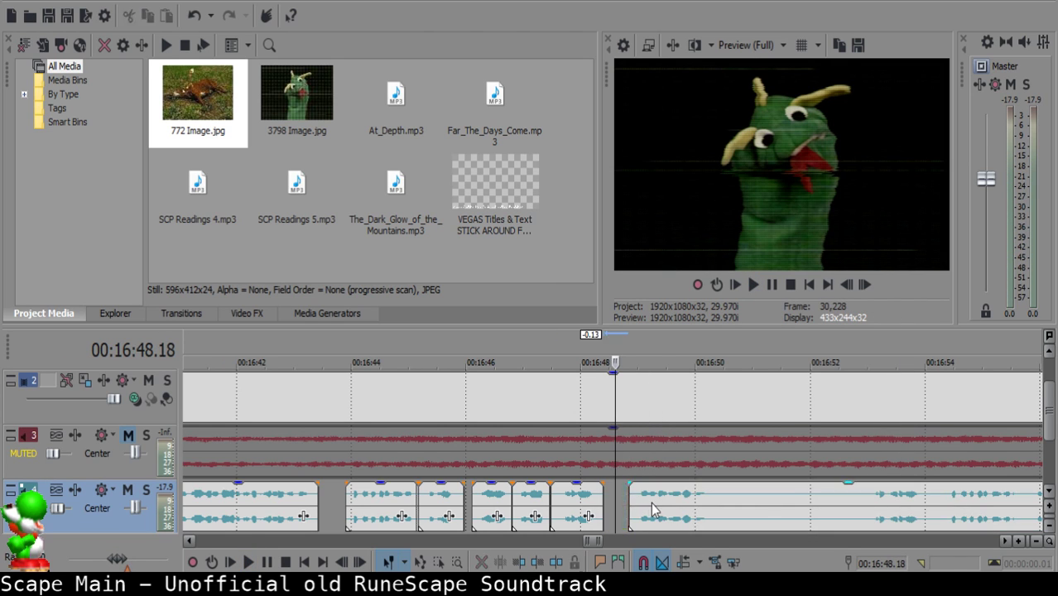
# Shorten the gap by moving the remaining narration to start at 00:16:48.18, and play from about 00:16:47.22.
pyautogui.moveTo(651, 503); pyautogui.dragTo(641, 501)
pyautogui.click(565, 524)
pyautogui.press('space')
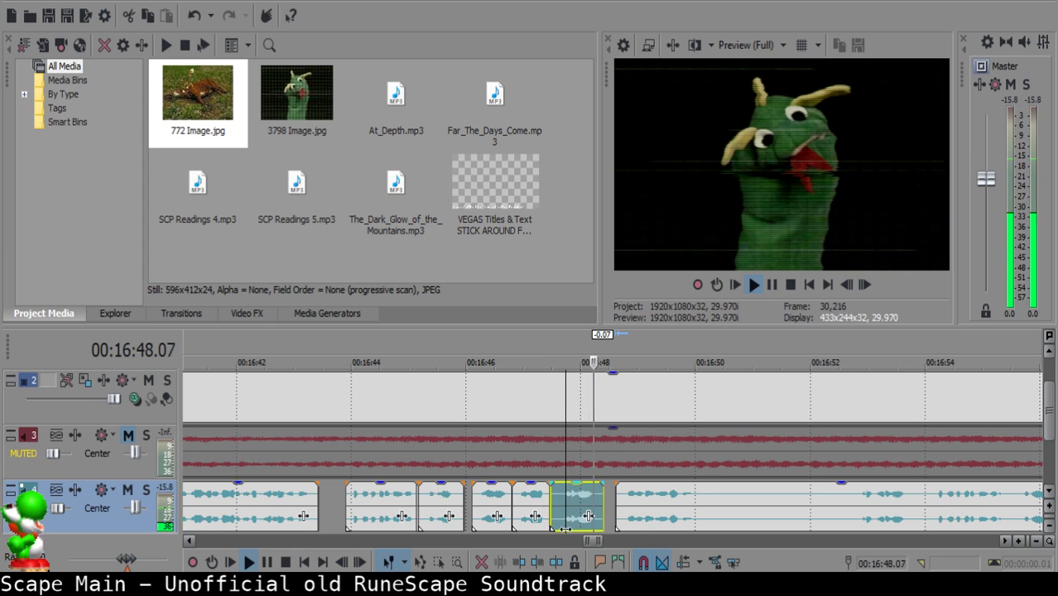
# Split the narration at about 00:16:50.06 and 00:16:54.04 and delete the piece between the splits.
pyautogui.scroll(-4, 601, 510)
pyautogui.scroll(3, 601, 509)
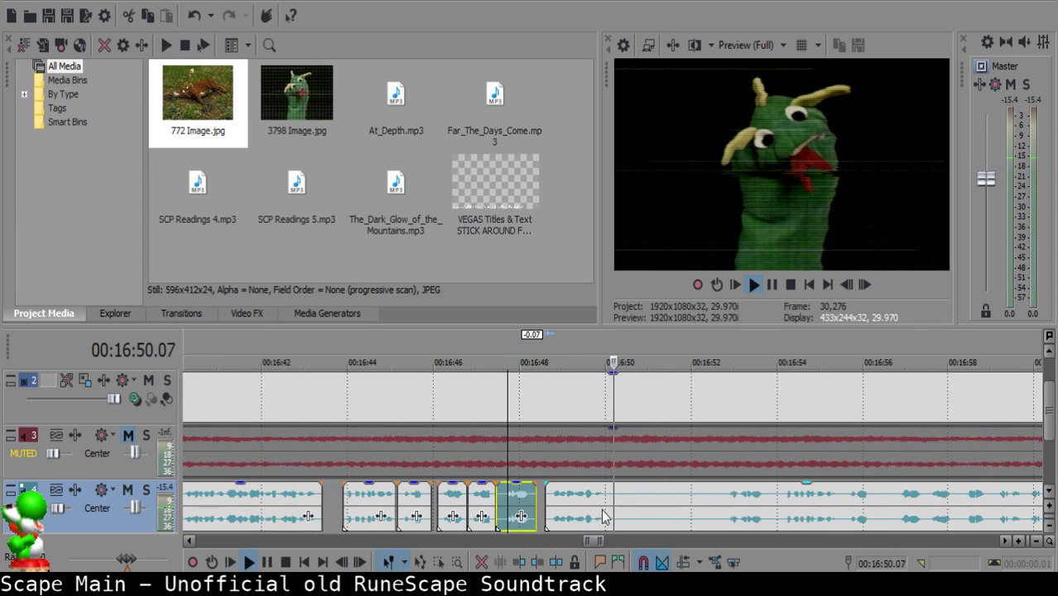
pyautogui.scroll(3, 601, 510)
pyautogui.click(583, 497)
pyautogui.press('s')
pyautogui.click(907, 504)
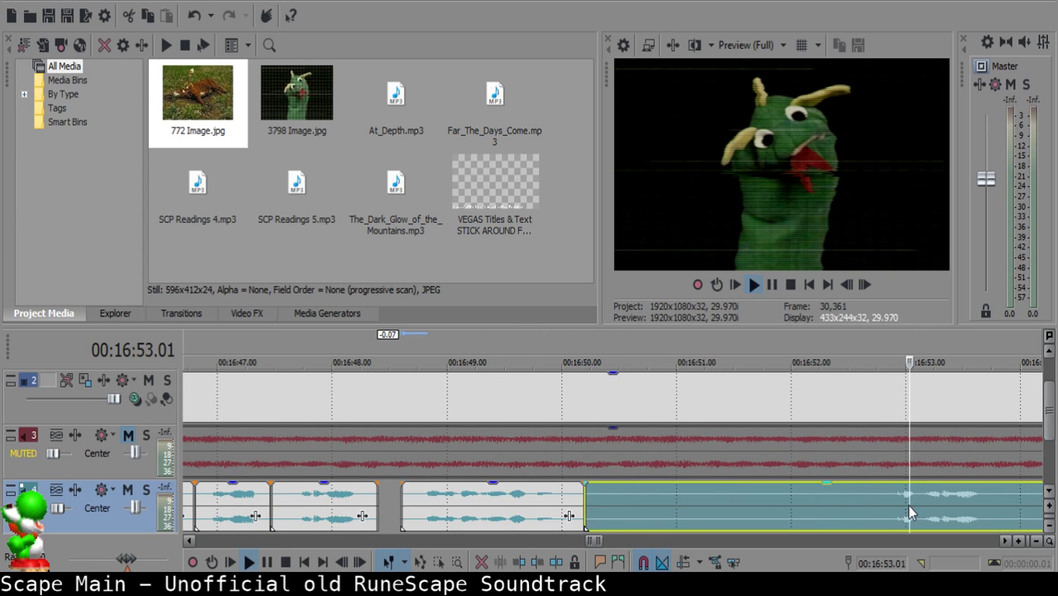
pyautogui.scroll(-1, 903, 505)
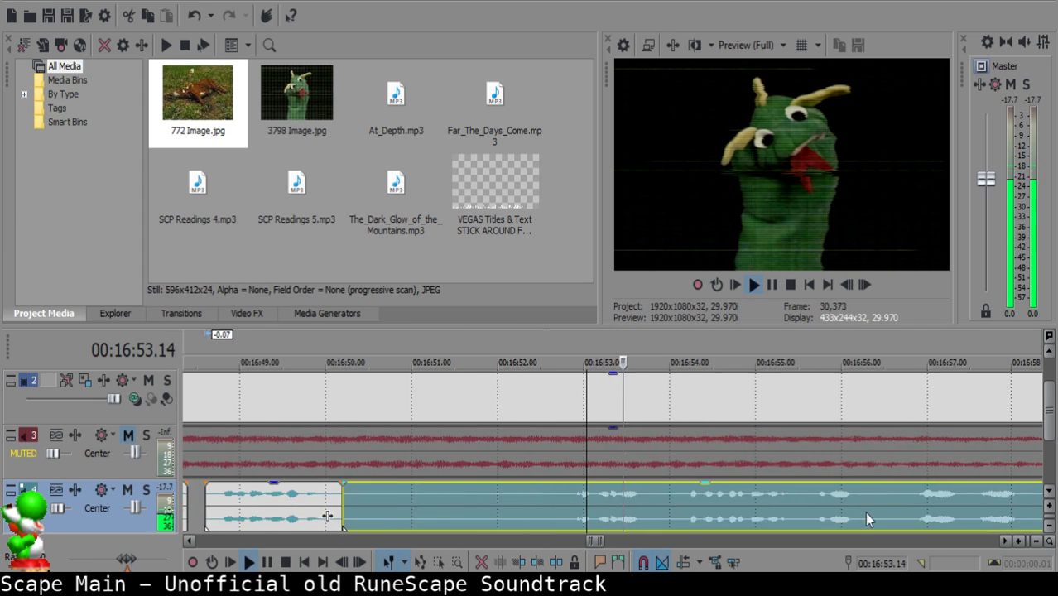
pyautogui.click(680, 498)
pyautogui.press('s')
pyautogui.click(406, 500)
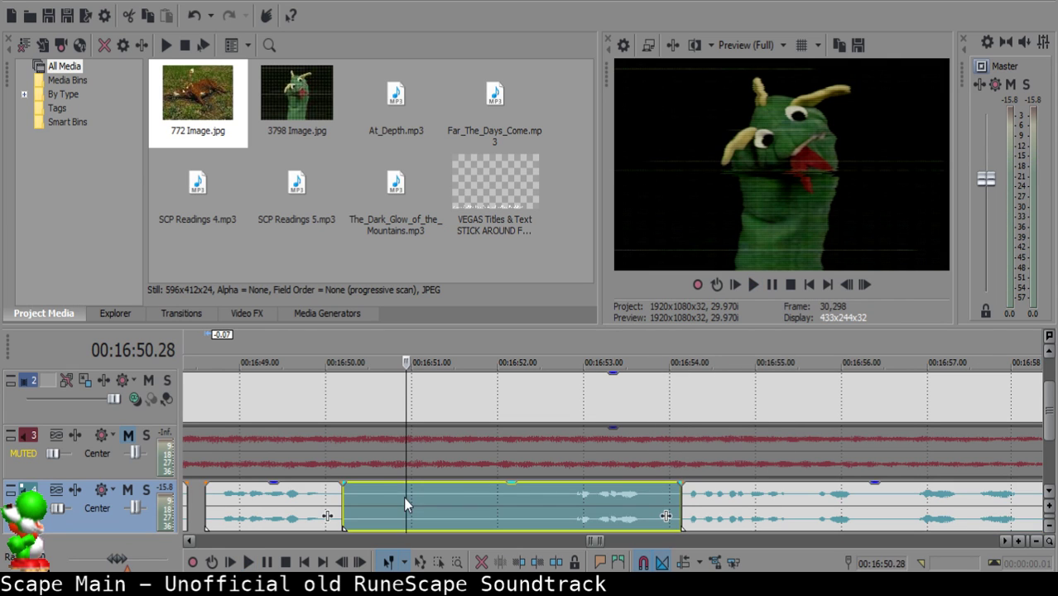
pyautogui.press('Delete')
# Move the remaining narration to start at 00:16:50.28 and play from about 00:16:49.05.
pyautogui.moveTo(765, 508); pyautogui.dragTo(488, 479)
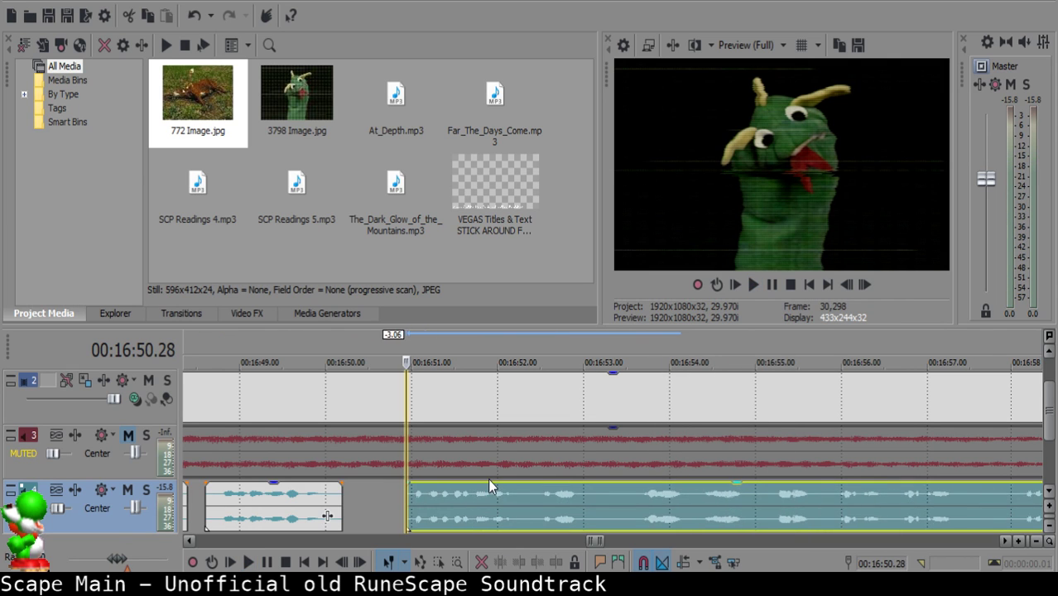
pyautogui.scroll(-2, 489, 485)
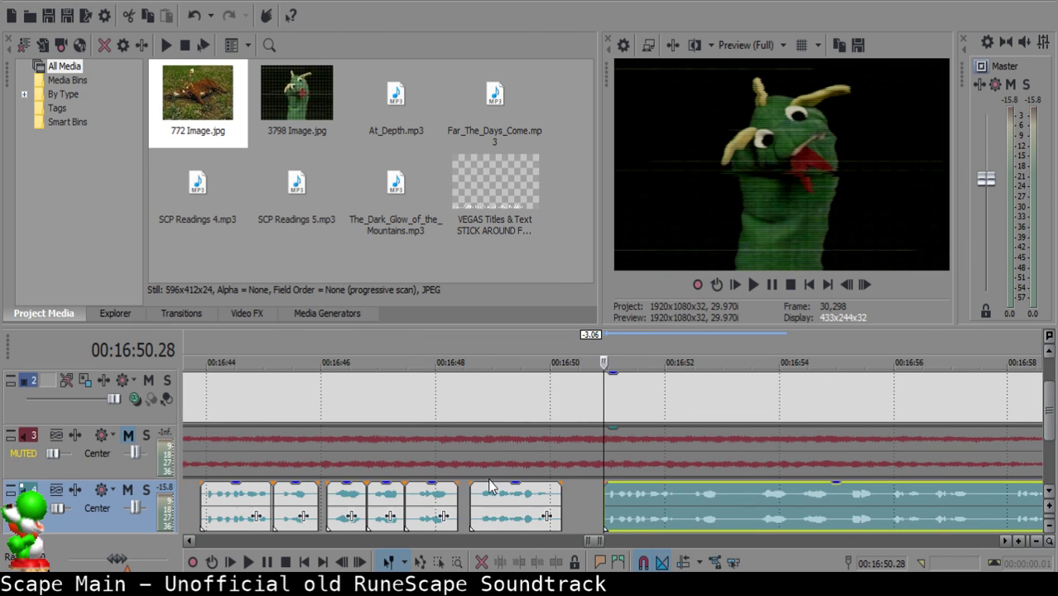
pyautogui.click(502, 494)
pyautogui.press('space')
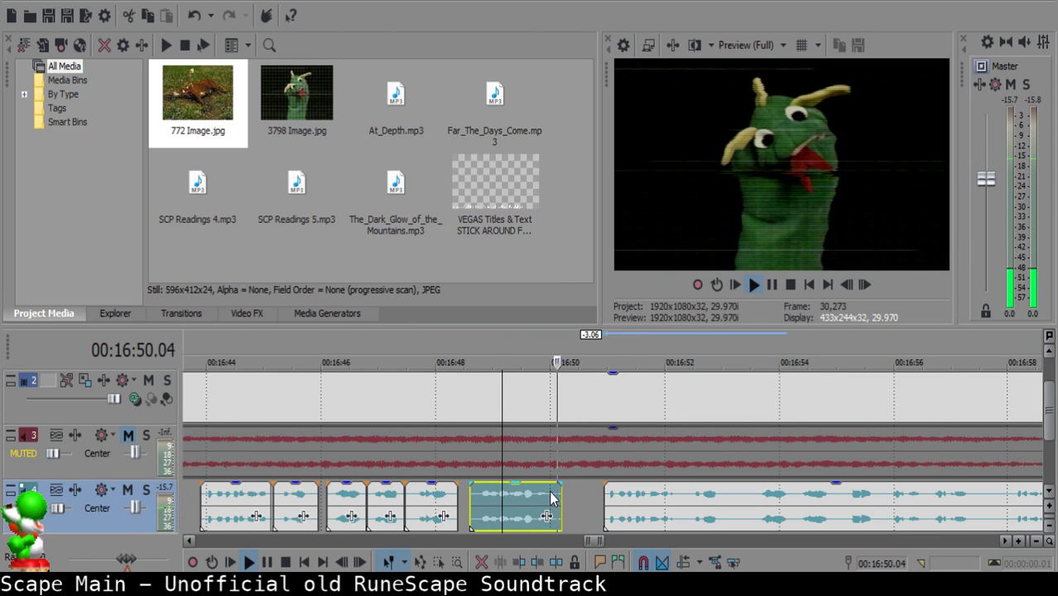
pyautogui.scroll(3, 555, 500)
# Shorten the pause by one frame, moving the remaining narration to start at 00:16:50.27, and play from about 00:16:49.16.
pyautogui.press('space')
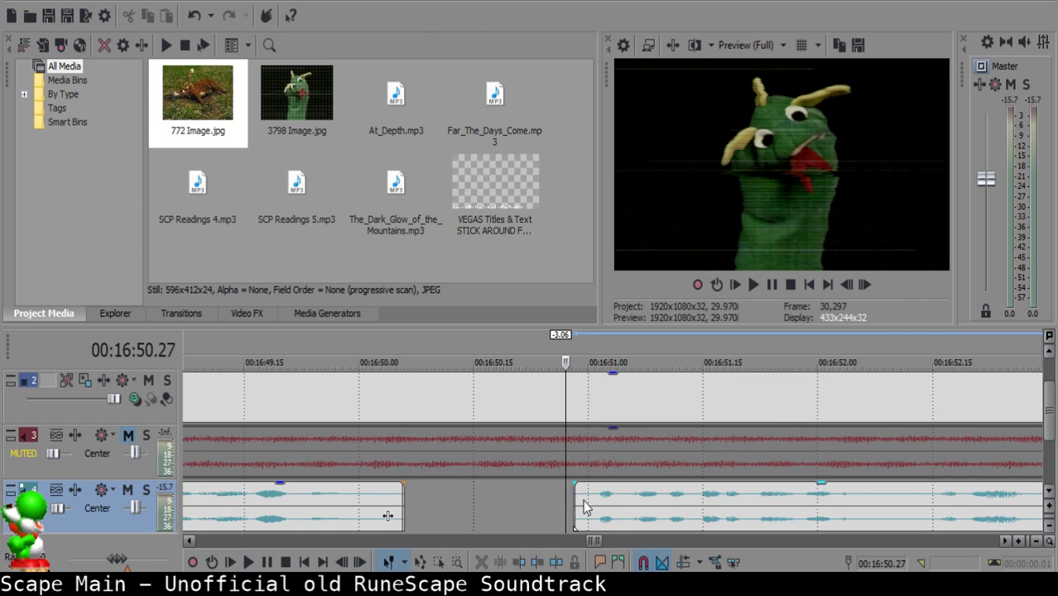
pyautogui.click(252, 506)
pyautogui.press('space')
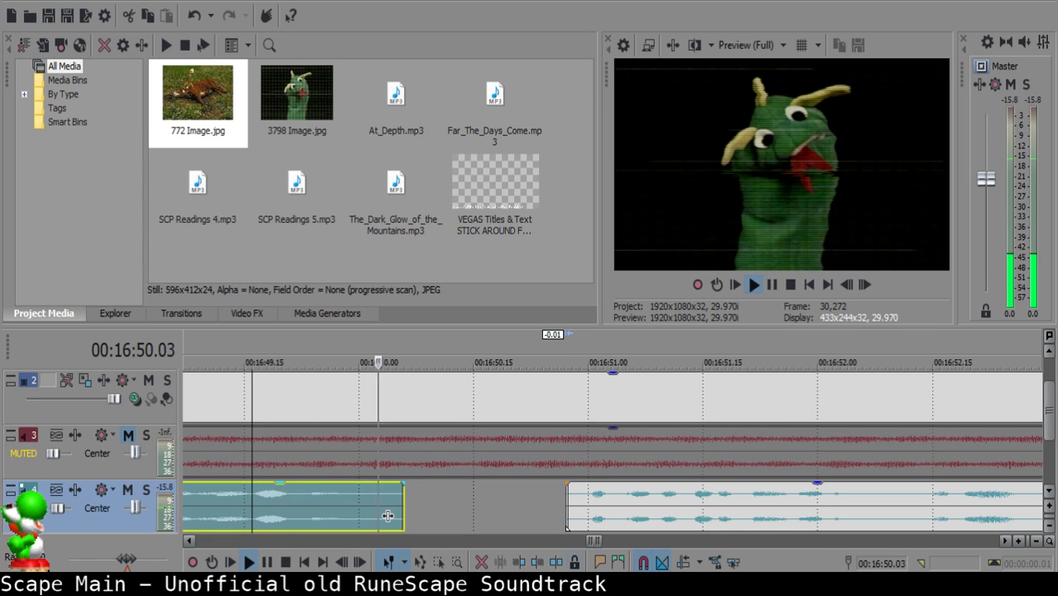
# Split the narration at about 00:16:52.05 and 00:16:52.09, delete the short piece between the splits, and play from about 00:16:51.23.
pyautogui.scroll(-4, 650, 514)
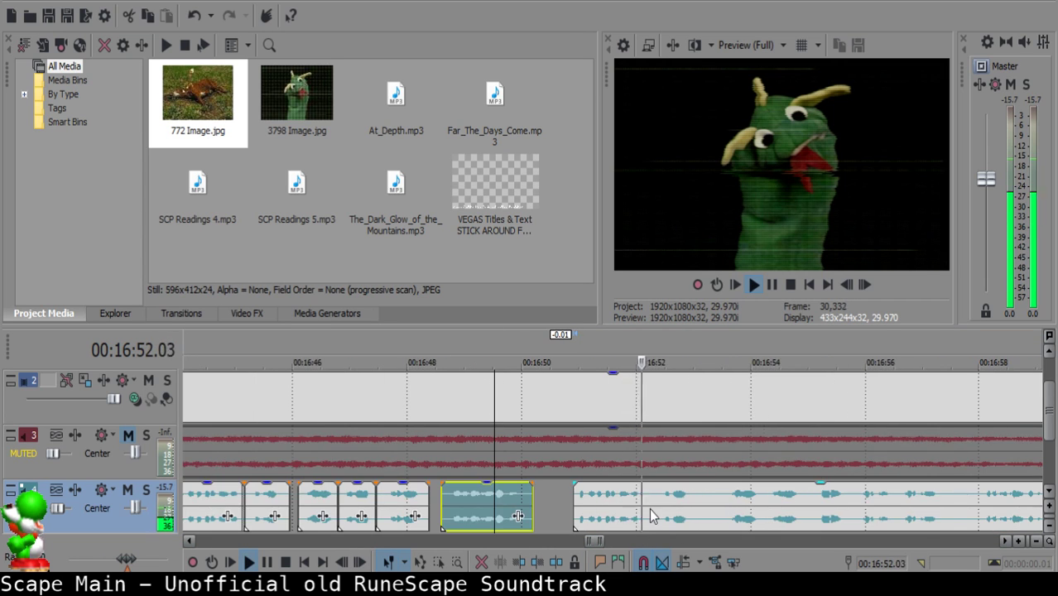
pyautogui.scroll(4, 630, 508)
pyautogui.click(593, 500)
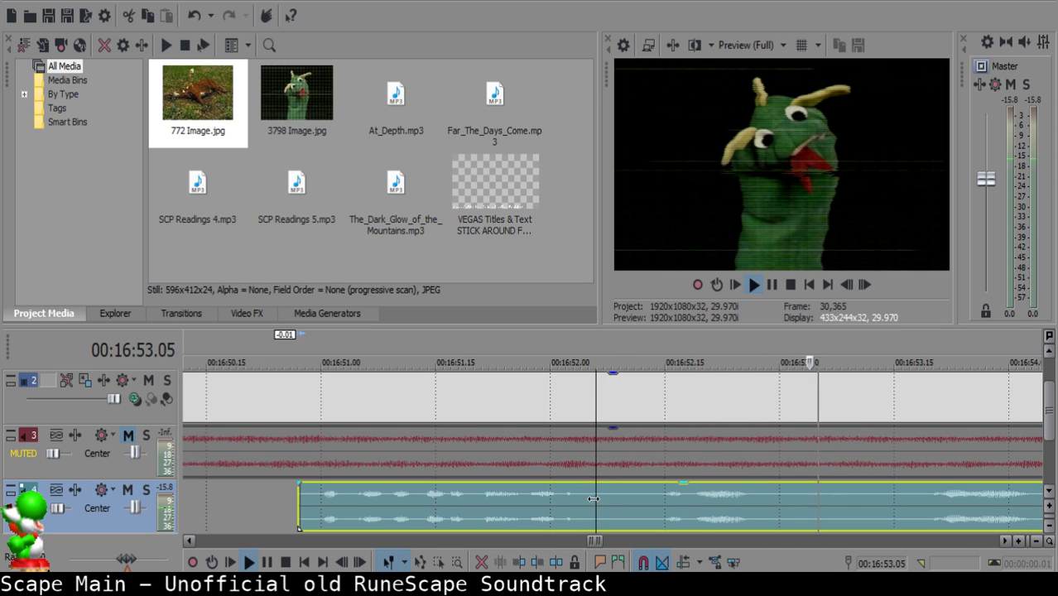
pyautogui.click(591, 502)
pyautogui.press('space')
pyautogui.press('space')
pyautogui.press('s')
pyautogui.press('space')
pyautogui.press('Return')
pyautogui.press('s')
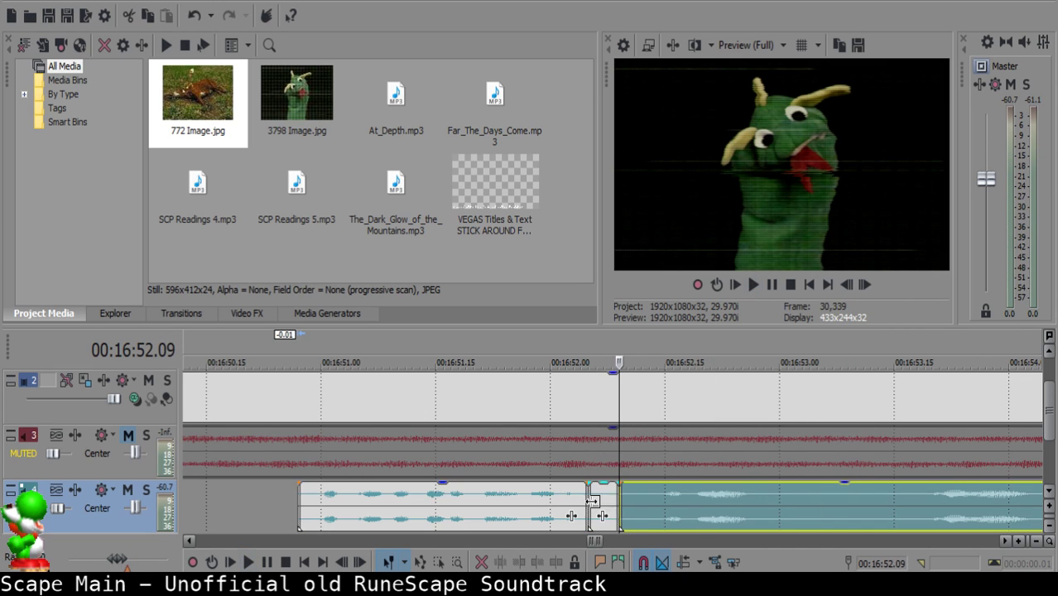
pyautogui.click(590, 502)
pyautogui.press('Delete')
pyautogui.click(495, 506)
pyautogui.press('space')
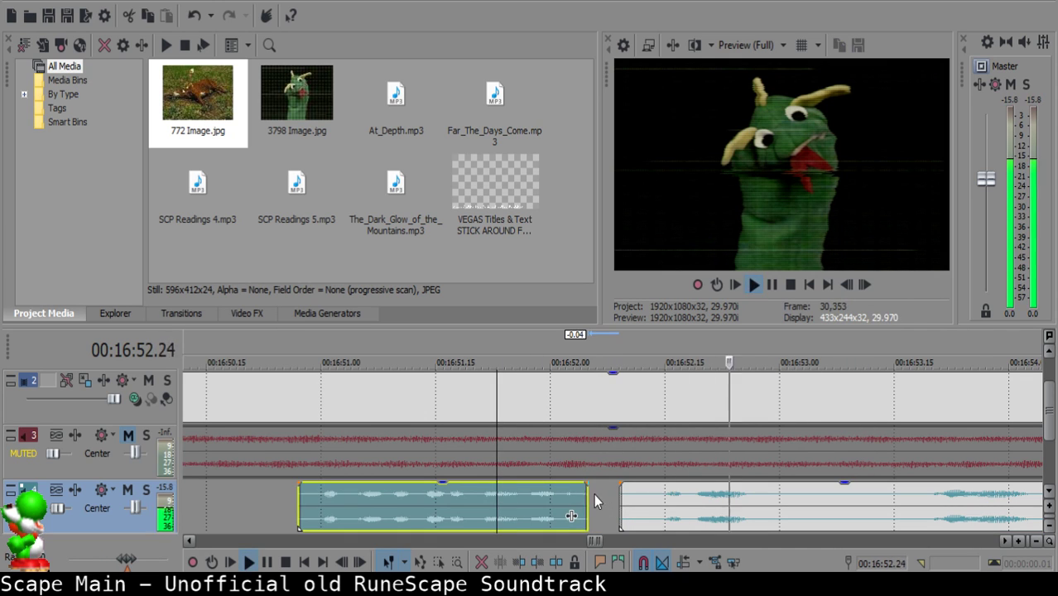
# Fade out about the last two frames of the clip before the gap and close the gap, moving the remaining narration to start at about 00:16:52.05.
pyautogui.moveTo(590, 484); pyautogui.dragTo(575, 484)
pyautogui.click(596, 502)
pyautogui.moveTo(685, 507); pyautogui.dragTo(661, 508)
pyautogui.click(435, 524)
pyautogui.press('space')
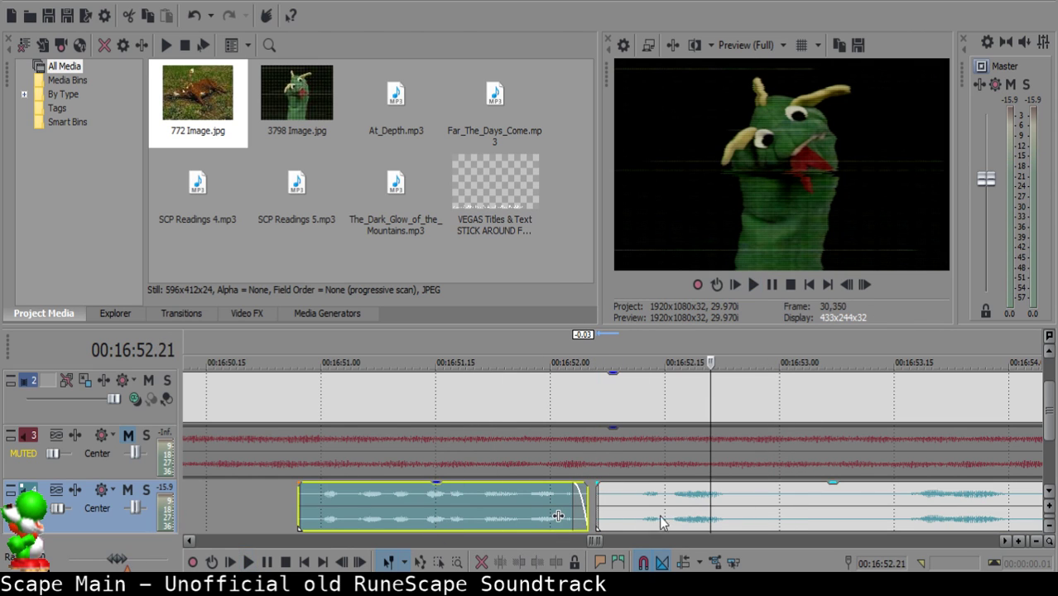
pyautogui.click(620, 508)
pyautogui.click(481, 511)
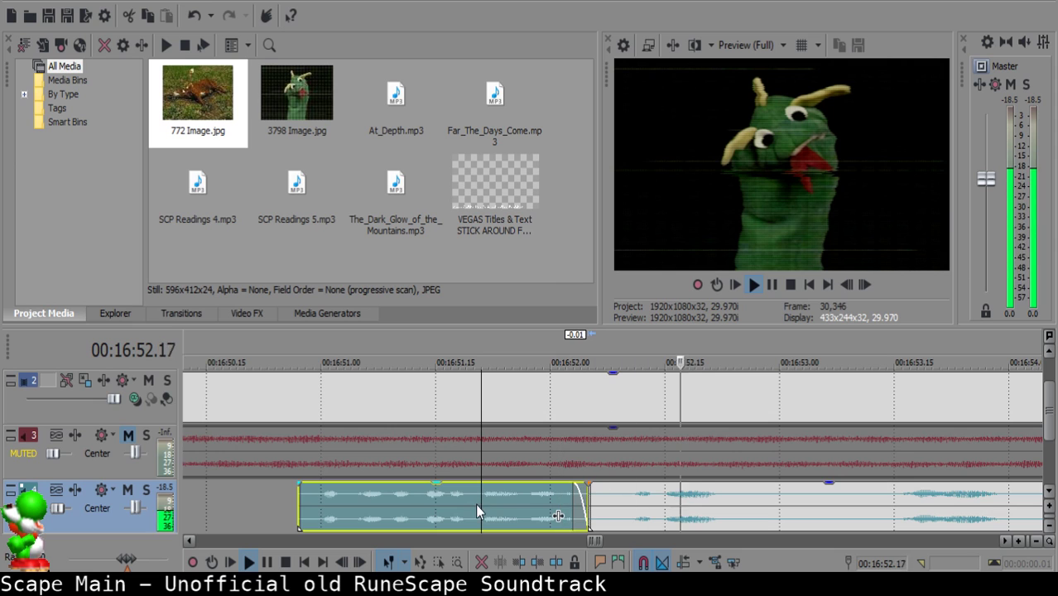
# Cut the narration between about 00:16:52.29 and 00:16:54.04 and move the remaining narration to start at 00:16:53.03.
pyautogui.click(530, 515)
pyautogui.click(530, 506)
pyautogui.press('s')
pyautogui.press('space')
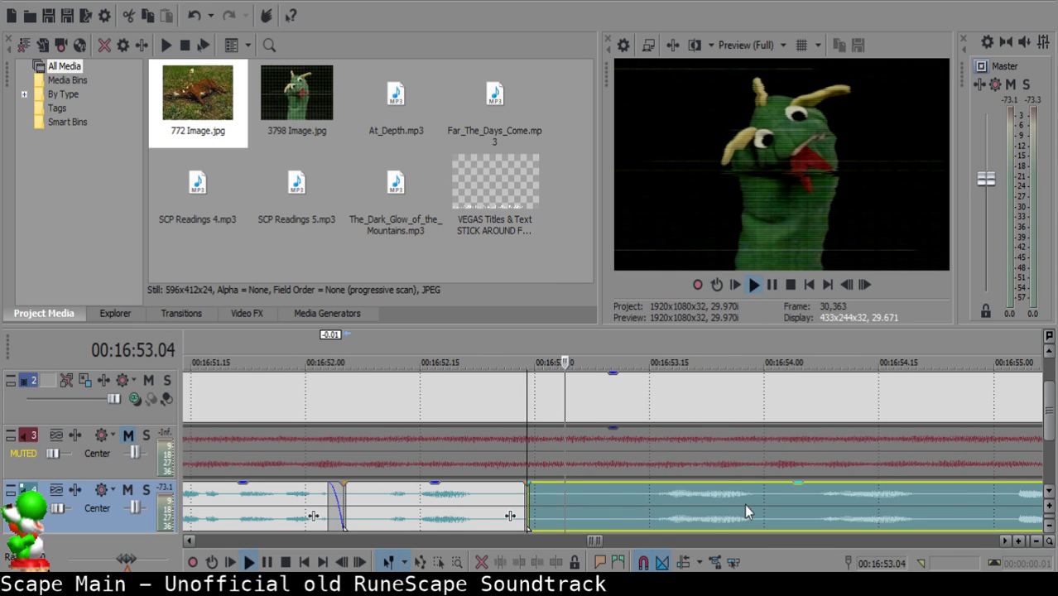
pyautogui.click(745, 504)
pyautogui.scroll(-1, 745, 504)
pyautogui.scroll(-1, 647, 504)
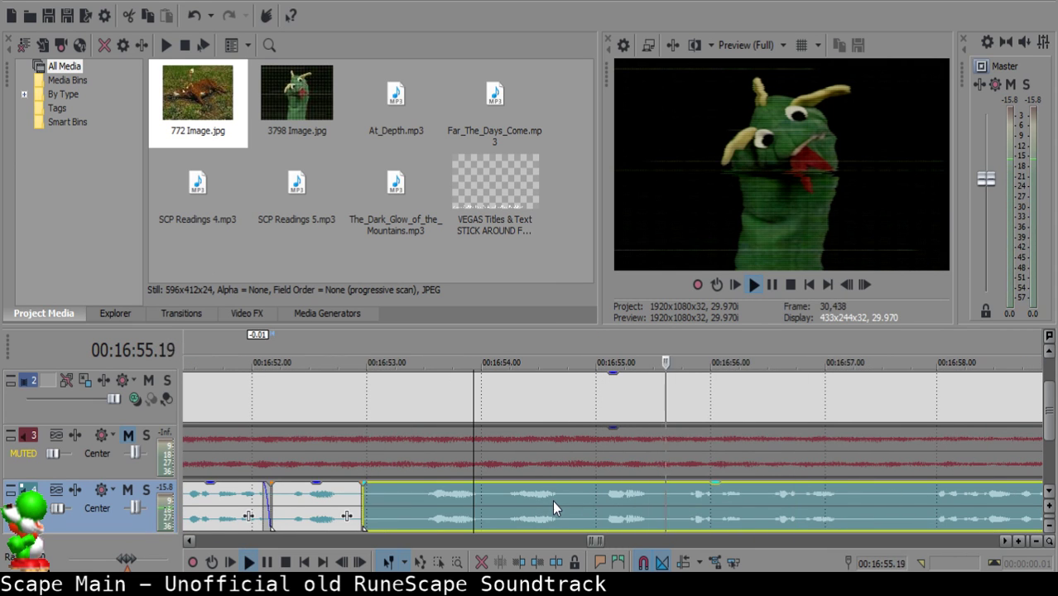
pyautogui.click(497, 490)
pyautogui.press('space')
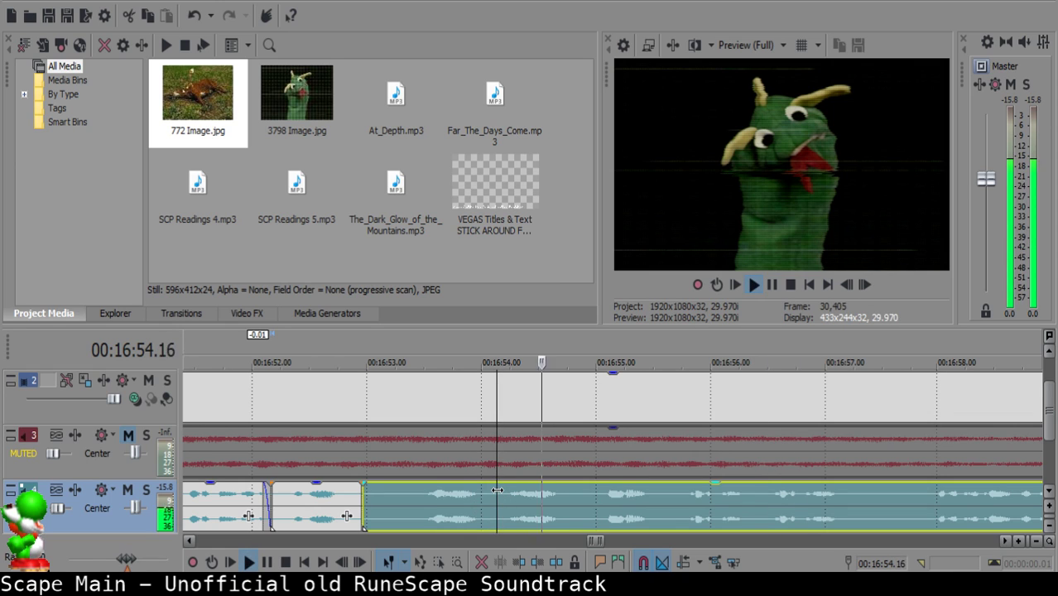
pyautogui.press('space')
pyautogui.press('s')
pyautogui.click(385, 494)
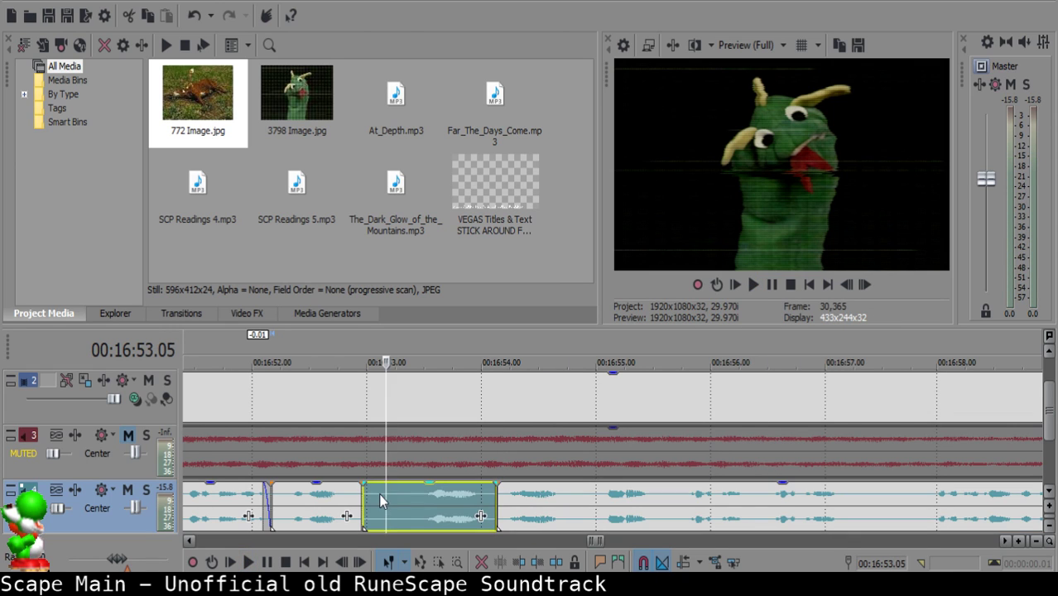
pyautogui.click(378, 494)
pyautogui.press('Delete')
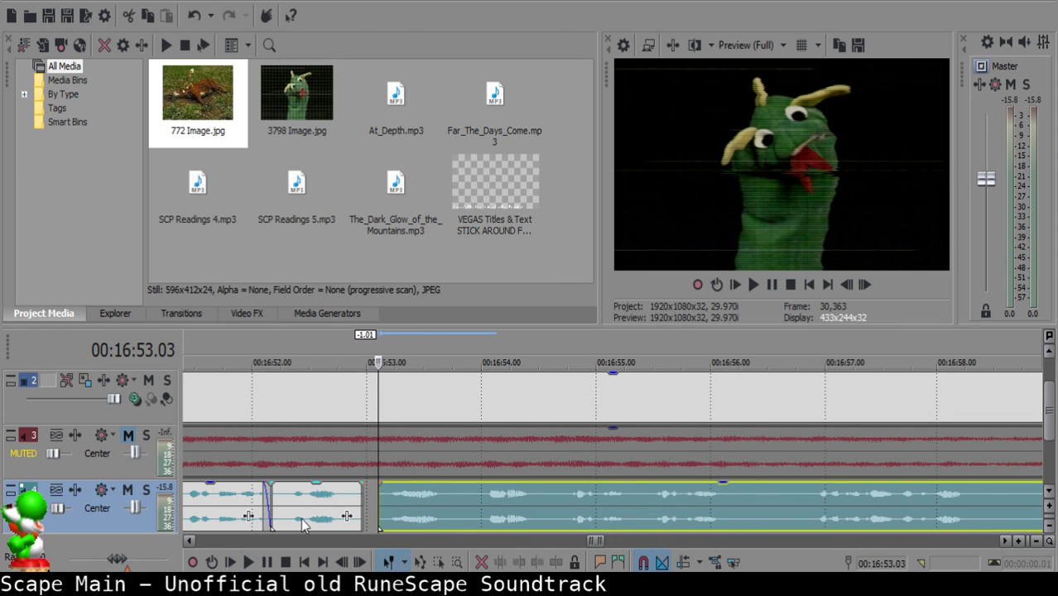
# Lengthen the pause by one frame, moving the remaining narration to start at 00:16:53.04, and play from about 00:16:52.08.
pyautogui.click(321, 518)
pyautogui.press('space')
pyautogui.hscroll(-3, 414, 509)
pyautogui.scroll(1, 466, 510)
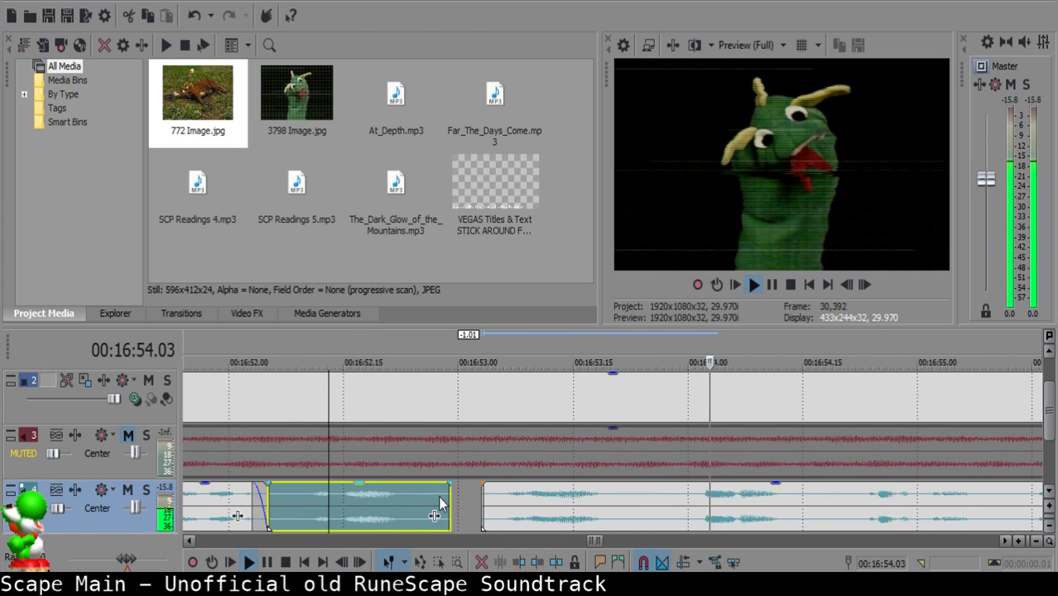
pyautogui.press('Return')
pyautogui.click(488, 495)
pyautogui.click(492, 495)
pyautogui.moveTo(507, 506); pyautogui.dragTo(515, 506)
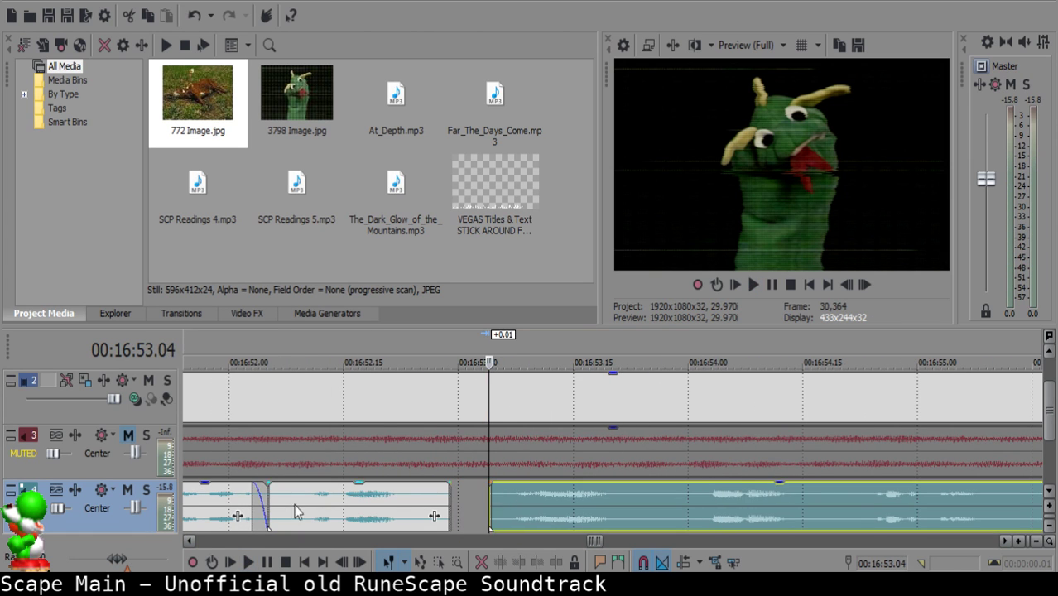
pyautogui.click(294, 504)
pyautogui.press('space')
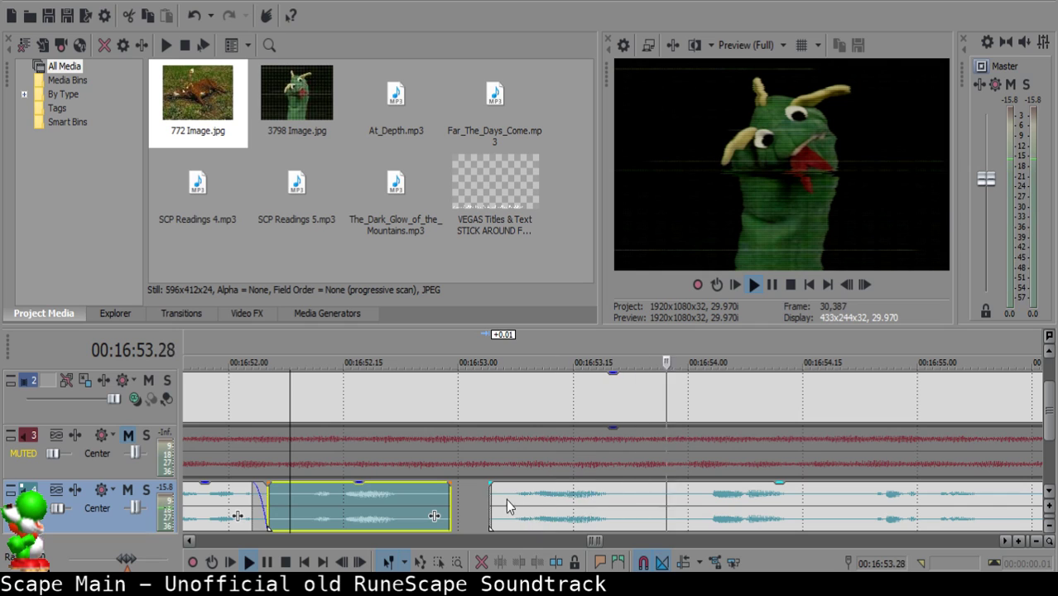
# Split the narration at about 00:16:53.26 and 00:16:54.00 and delete the short piece between the splits.
pyautogui.press('space')
pyautogui.click(654, 507)
pyautogui.press('s')
pyautogui.press('Return')
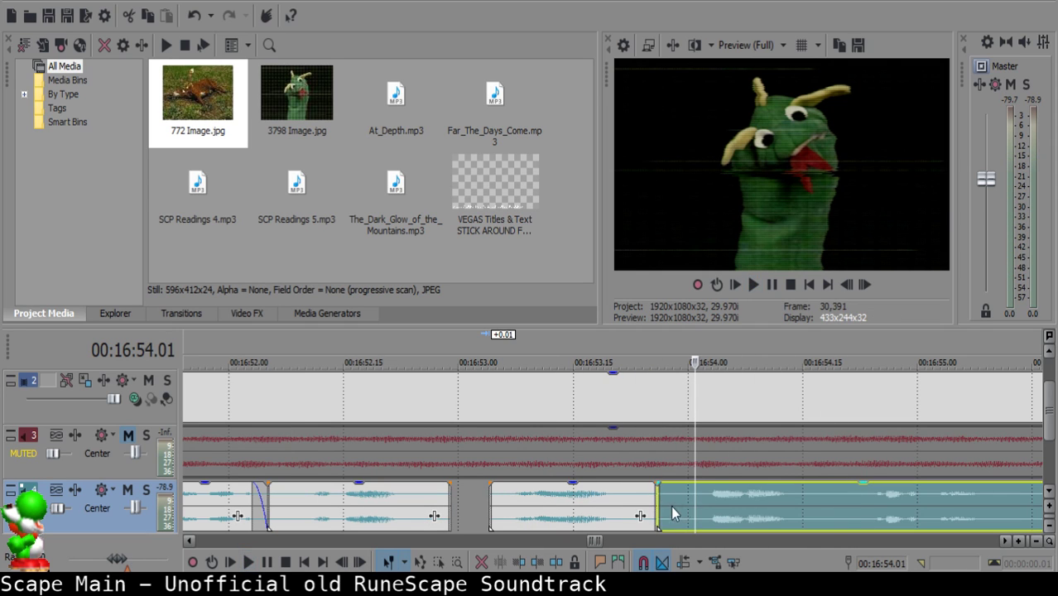
pyautogui.click(687, 501)
pyautogui.press('s')
pyautogui.press('space')
pyautogui.press('space')
pyautogui.click(673, 502)
pyautogui.press('Delete')
# Close the four-frame gap by moving the remaining narration to start at about 00:16:53.26, and play from about 00:16:53.15.
pyautogui.moveTo(713, 503); pyautogui.dragTo(678, 495)
pyautogui.click(575, 512)
pyautogui.press('space')
# Split the narration at about 00:16:54.14 and 00:16:55.10 and delete the piece between the splits.
pyautogui.scroll(-3, 576, 514)
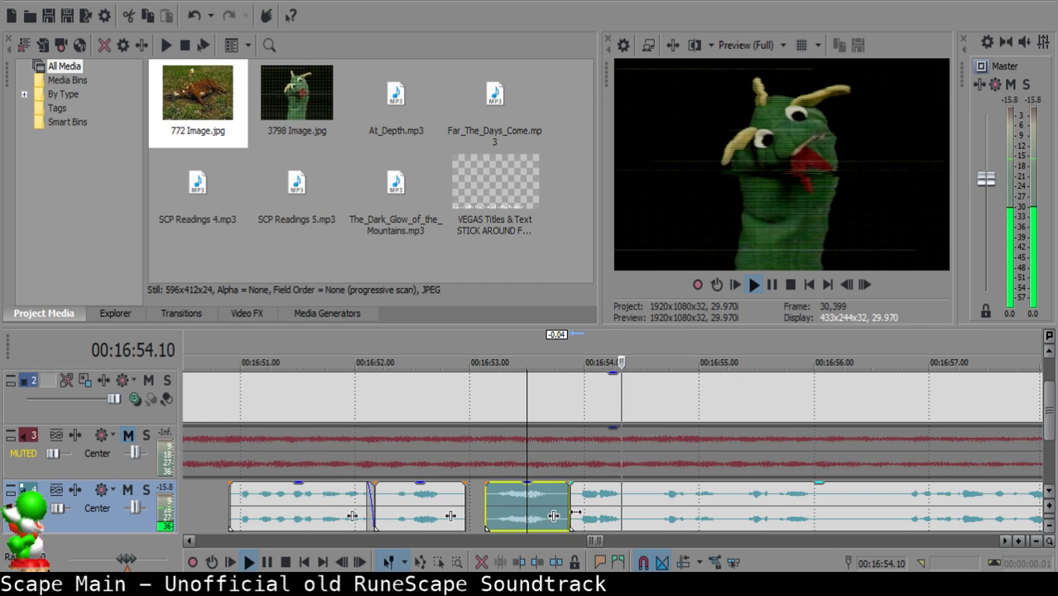
pyautogui.click(640, 502)
pyautogui.click(738, 501)
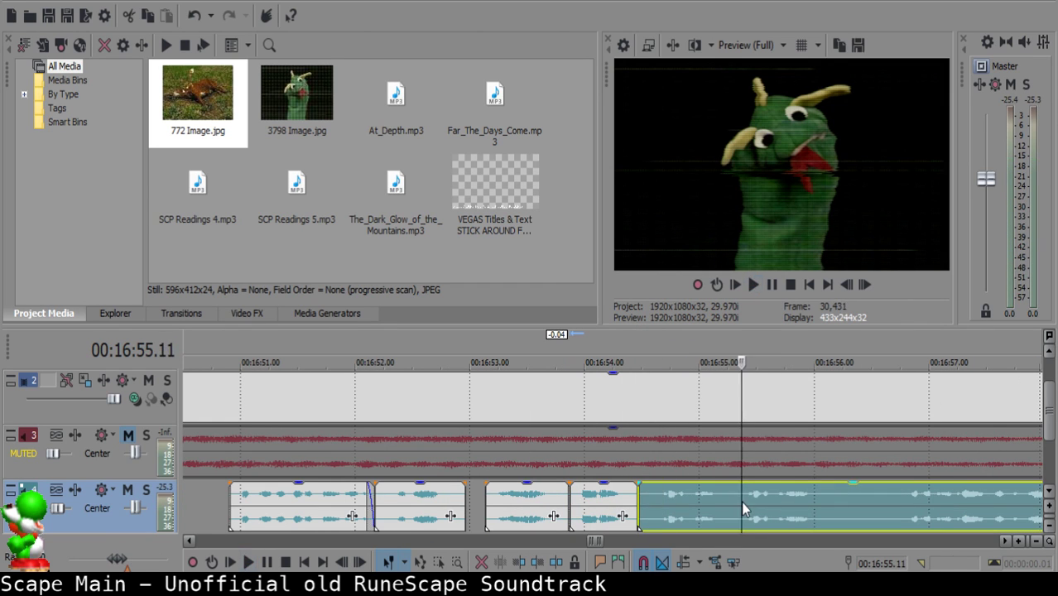
pyautogui.click(737, 500)
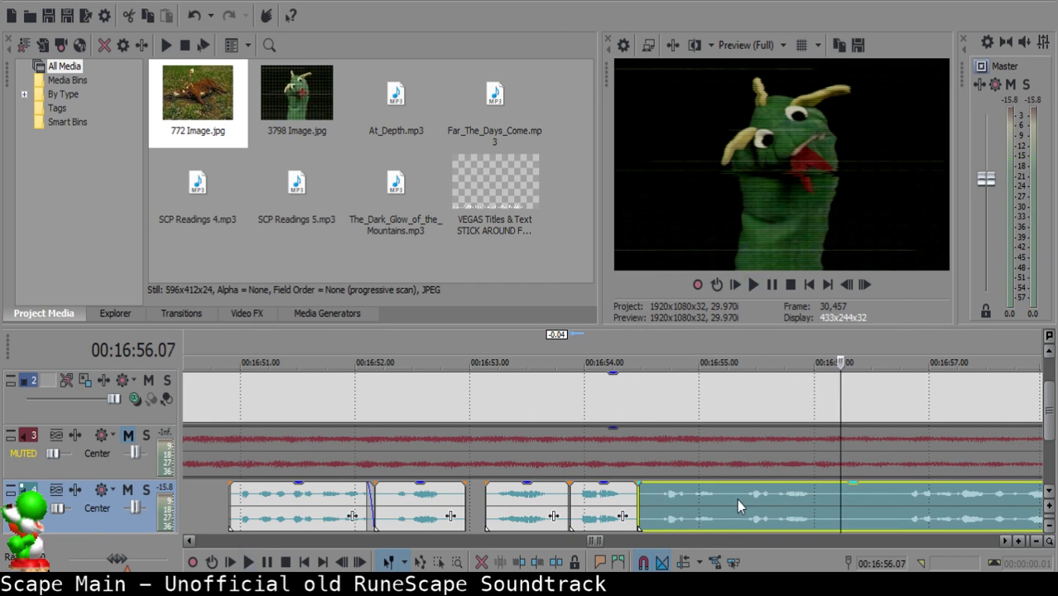
pyautogui.press('space')
pyautogui.press('s')
pyautogui.click(646, 500)
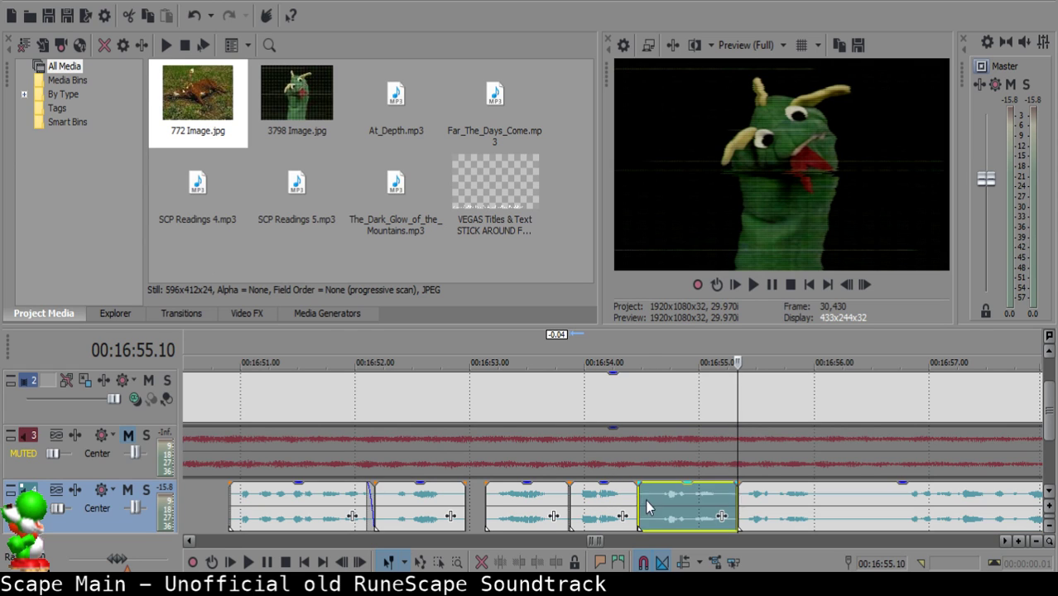
pyautogui.press('Delete')
# Move the remaining narration to start at 00:16:54.16 and play from about 00:16:54.03.
pyautogui.moveTo(780, 507); pyautogui.dragTo(690, 504)
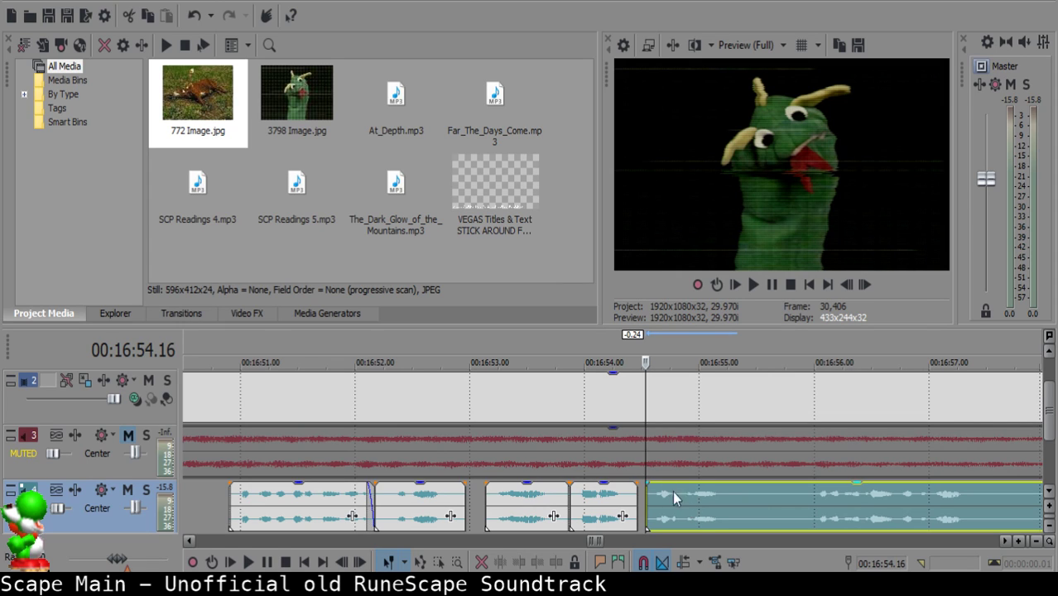
pyautogui.click(598, 520)
pyautogui.press('space')
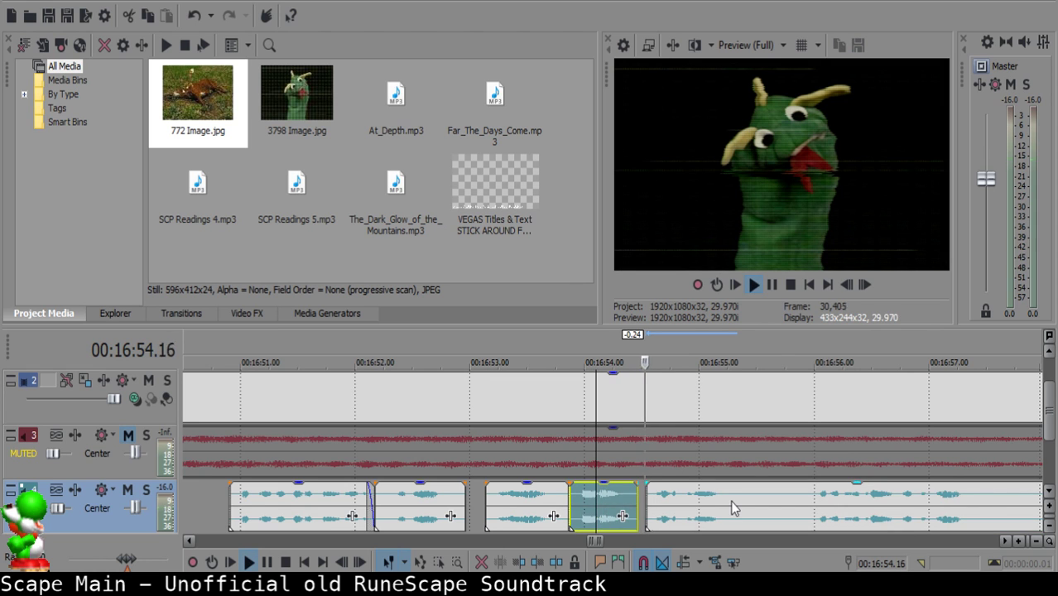
# Split the narration at 00:16:55.09 and about 00:16:55.26 and delete the piece between the splits.
pyautogui.scroll(2, 730, 500)
pyautogui.click(639, 496)
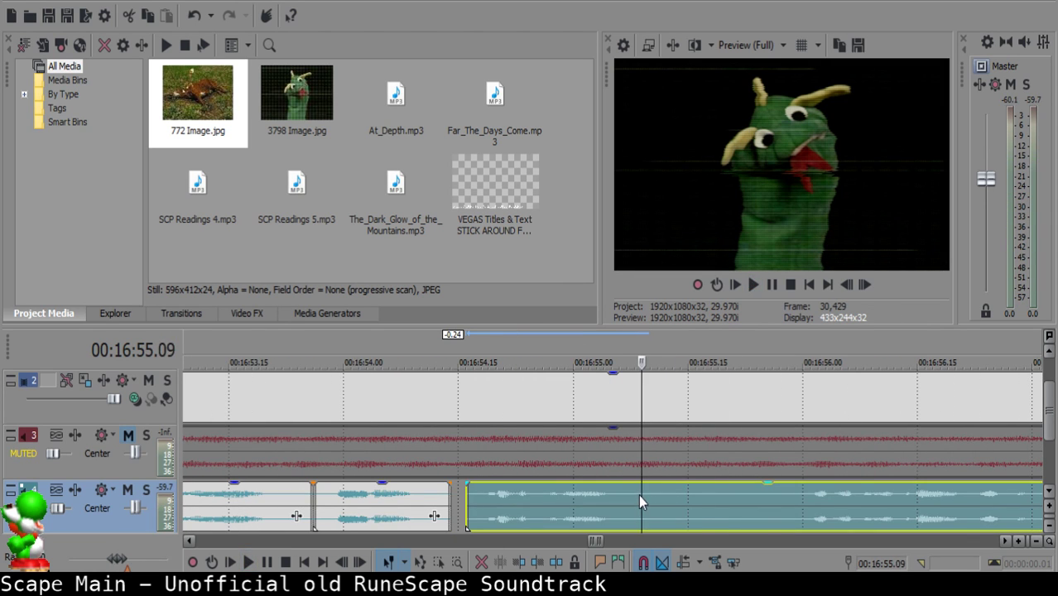
pyautogui.press('s')
pyautogui.press('space')
pyautogui.scroll(2, 778, 517)
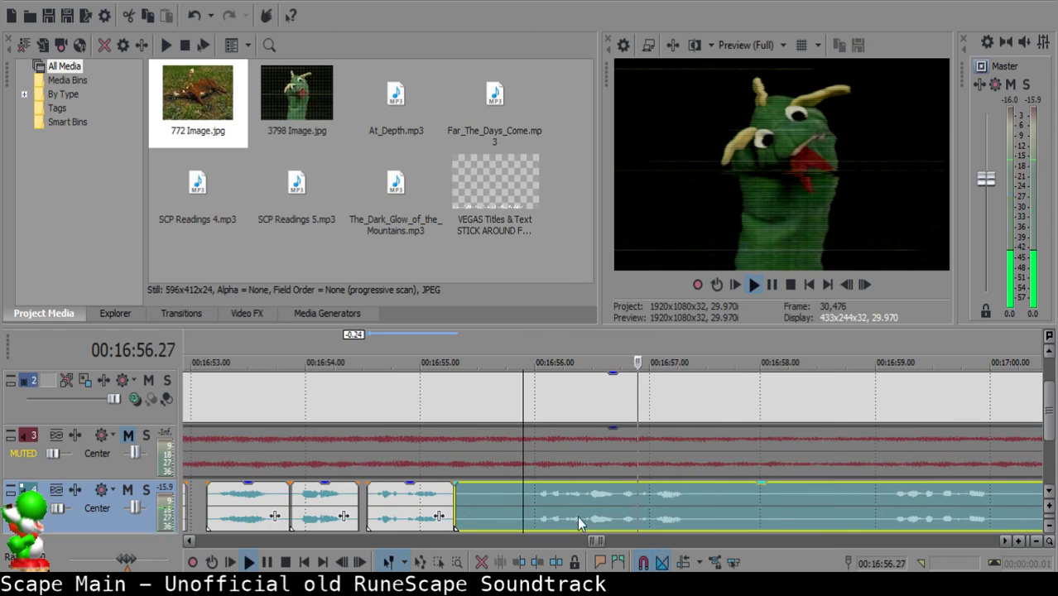
pyautogui.click(519, 502)
pyautogui.press('s')
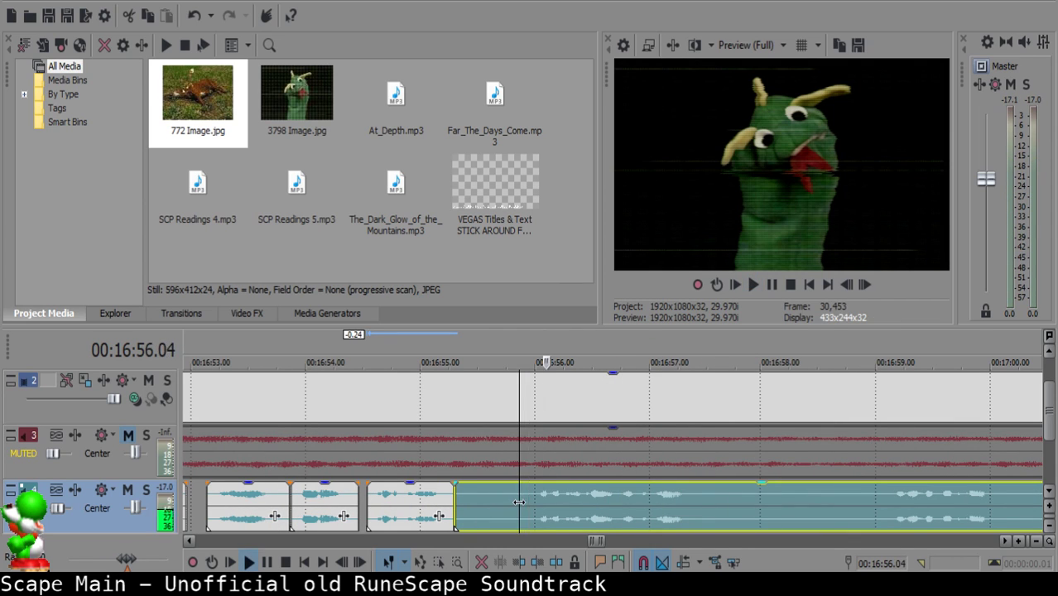
pyautogui.click(474, 494)
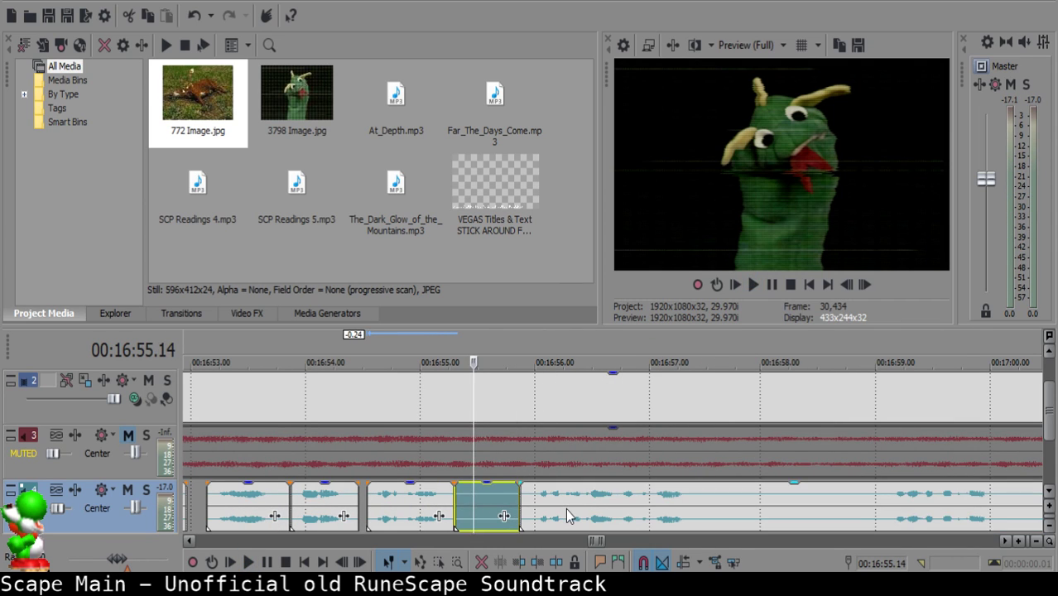
pyautogui.press('Delete')
# Move the remaining narration to start at about 00:16:55.16 and play from the start of the preceding clip to check the pause.
pyautogui.moveTo(560, 509); pyautogui.dragTo(505, 500)
pyautogui.click(351, 501)
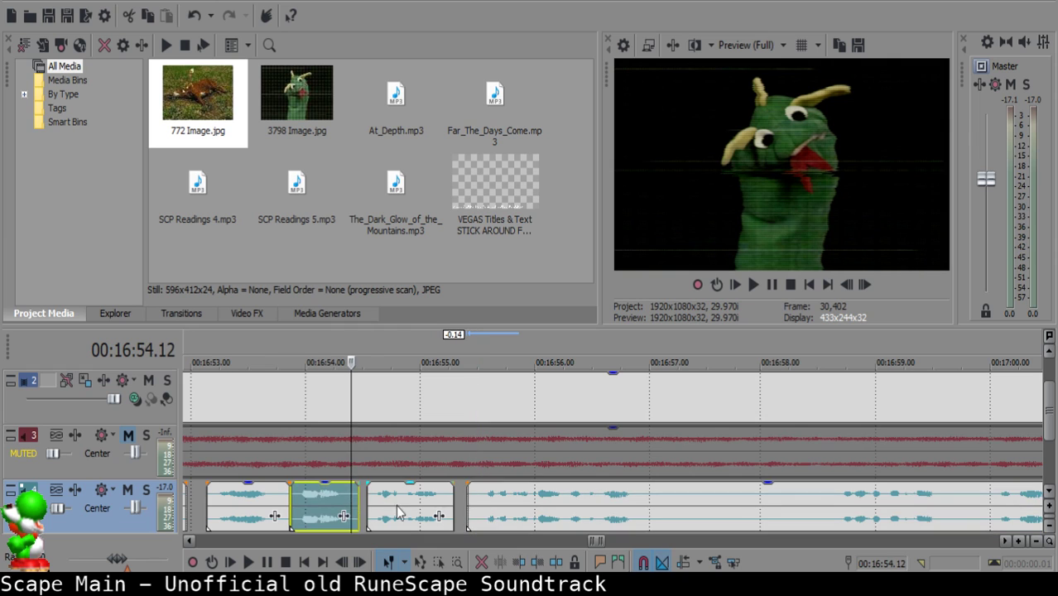
pyautogui.click(473, 495)
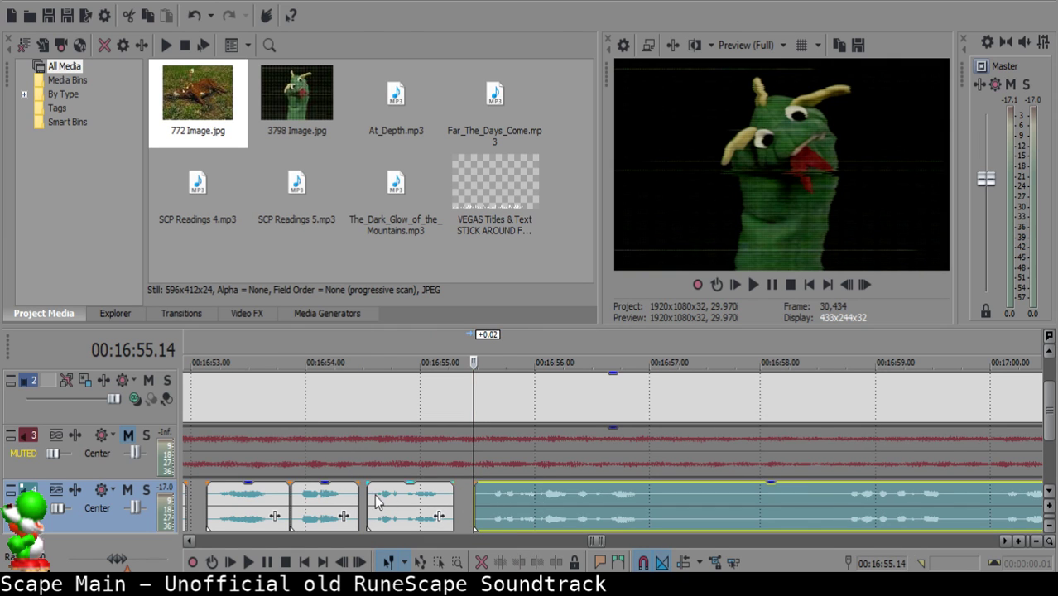
pyautogui.click(374, 500)
pyautogui.click(479, 501)
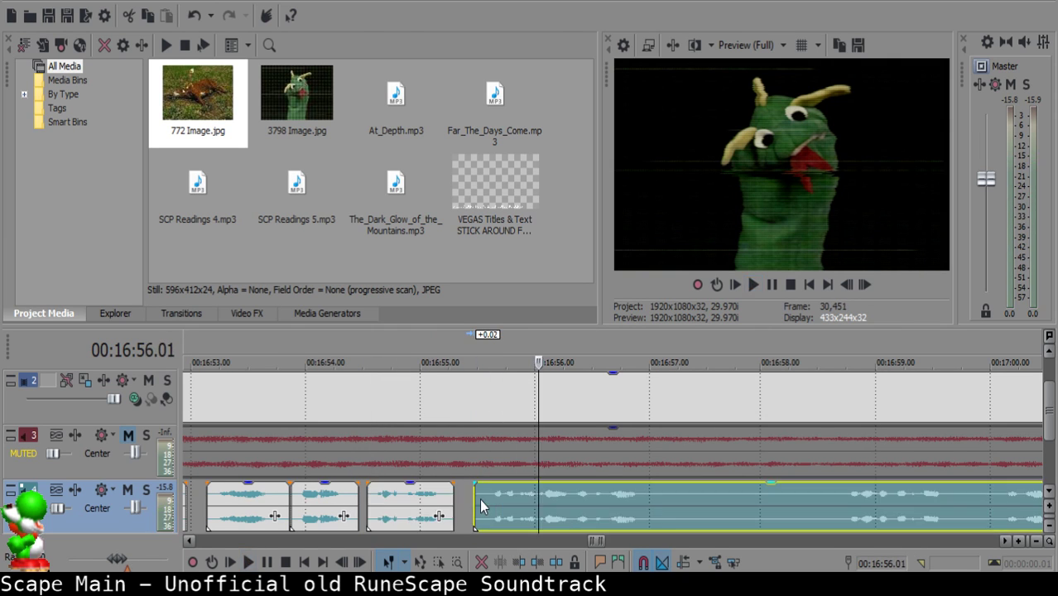
pyautogui.moveTo(482, 499); pyautogui.dragTo(497, 499)
pyautogui.click(378, 501)
pyautogui.press('space')
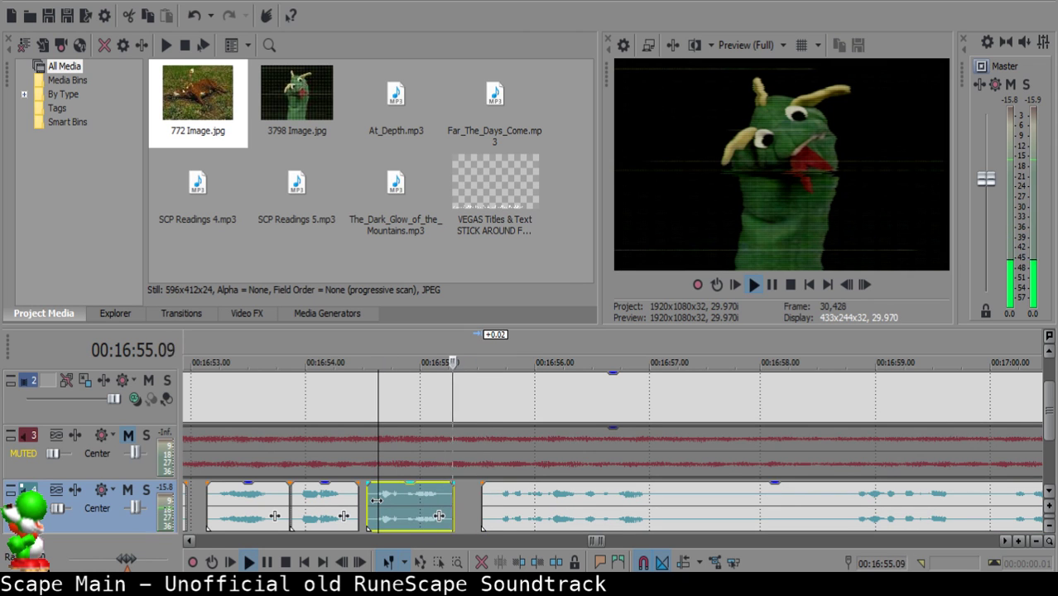
# Split the narration at about 00:16:57.04 and 00:16:57.11 and delete the short piece between the splits.
pyautogui.scroll(-3, 572, 501)
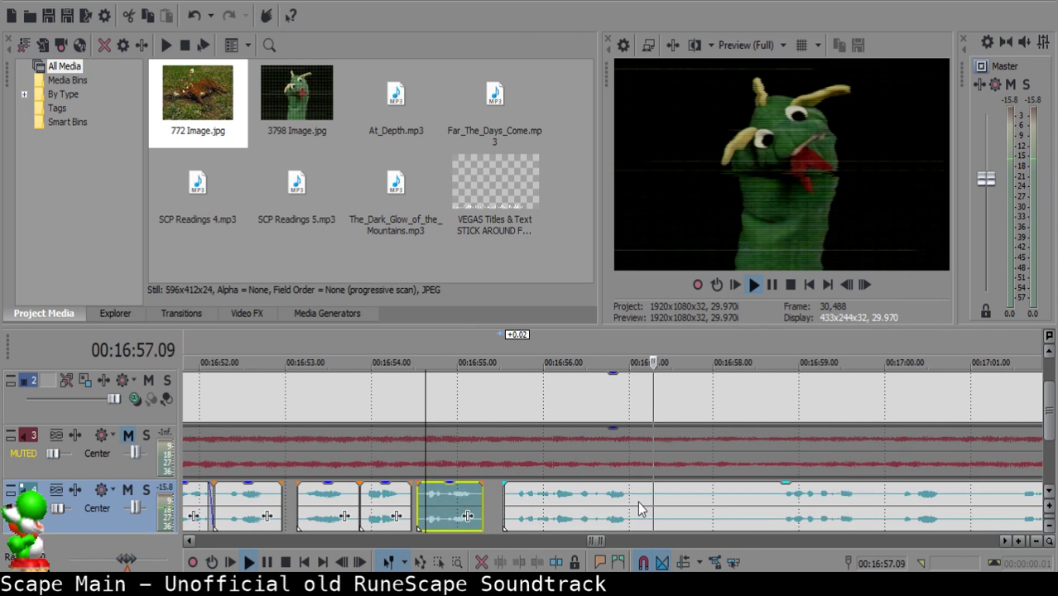
pyautogui.click(641, 499)
pyautogui.press('s')
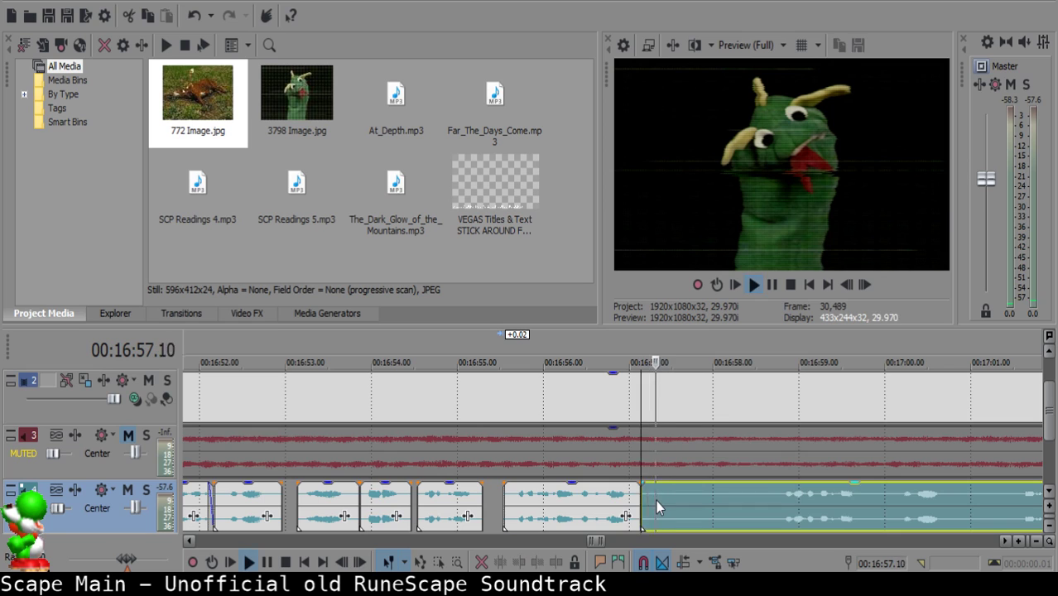
pyautogui.press('Return')
pyautogui.press('s')
pyautogui.click(655, 500)
pyautogui.press('Delete')
# Add a short fade-out to the narration clip ending near 00:16:57.04, lengthen its end by one frame, and play back the result.
pyautogui.moveTo(640, 483); pyautogui.dragTo(635, 480)
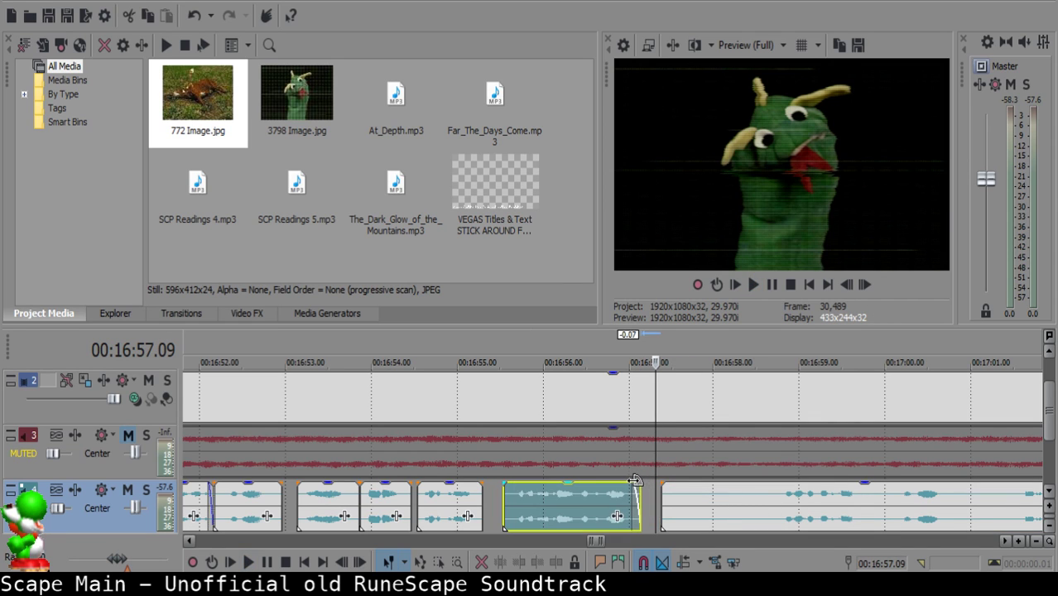
pyautogui.press('space')
pyautogui.press('space')
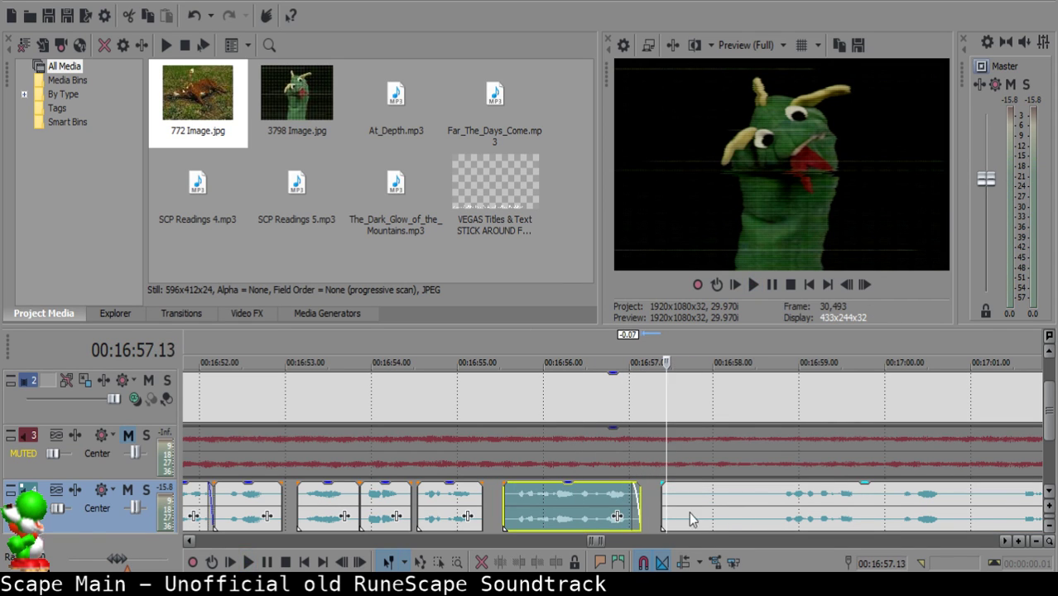
pyautogui.press('space')
pyautogui.moveTo(639, 500); pyautogui.dragTo(642, 502)
pyautogui.press('Return')
pyautogui.click(616, 507)
pyautogui.press('space')
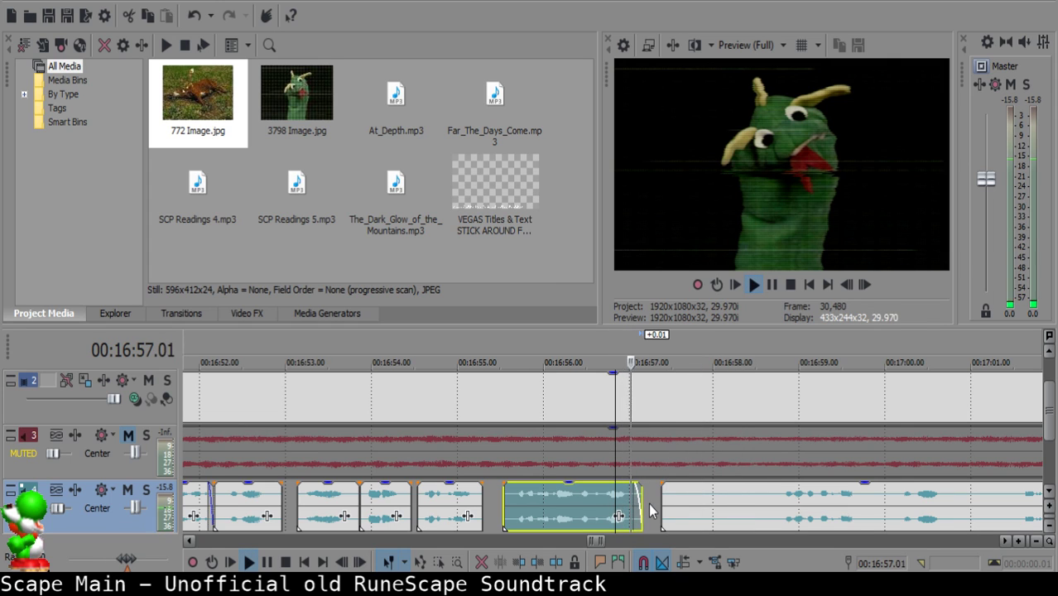
# Split the narration at about 00:16:58.16, just before the next phrase, and delete the silent piece before the split.
pyautogui.click(758, 503)
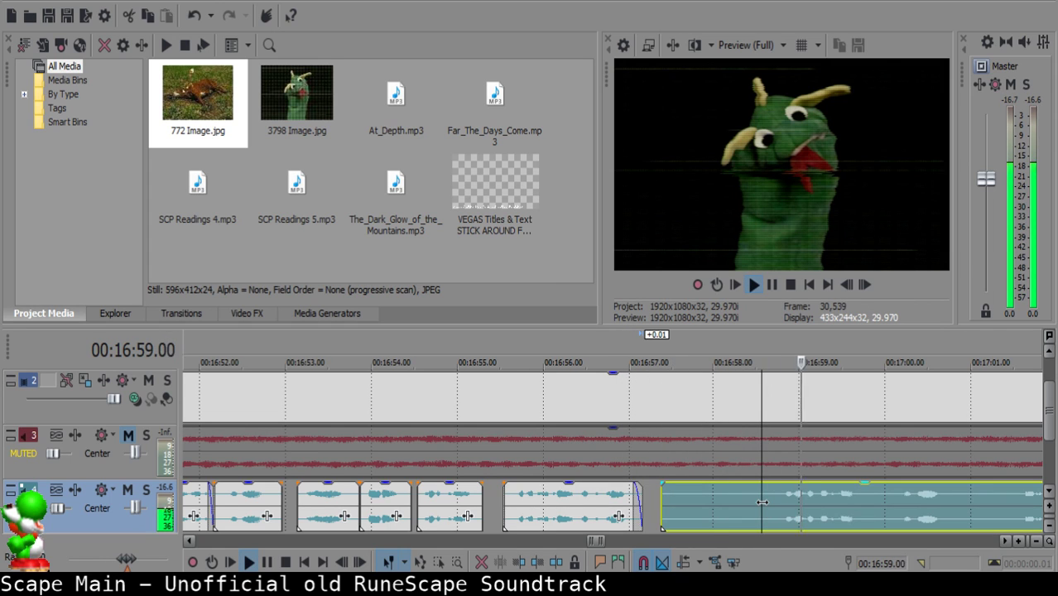
pyautogui.press('Return')
pyautogui.click(764, 505)
pyautogui.press('space')
pyautogui.press('Return')
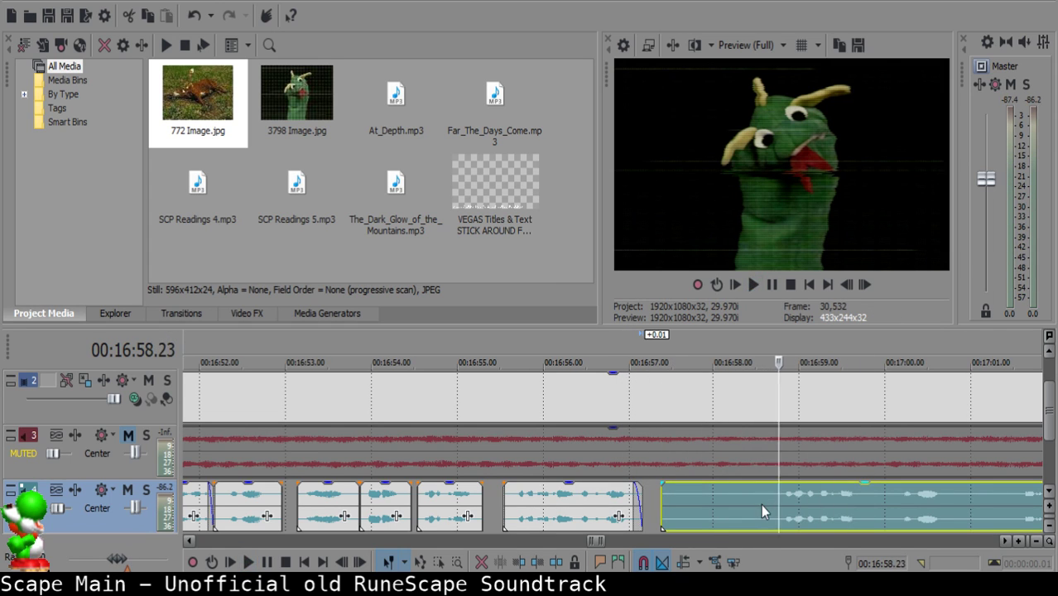
pyautogui.click(761, 504)
pyautogui.press('s')
pyautogui.click(676, 494)
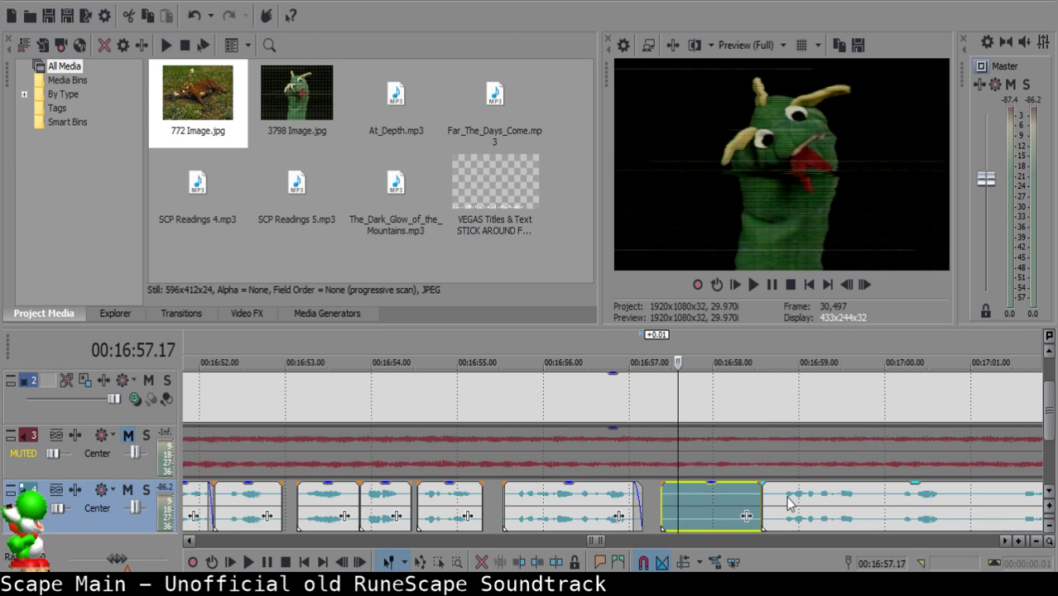
pyautogui.press('Delete')
# Move the remaining narration to start at 00:16:57.17 and play from about 00:16:56.13.
pyautogui.moveTo(789, 503); pyautogui.dragTo(708, 499)
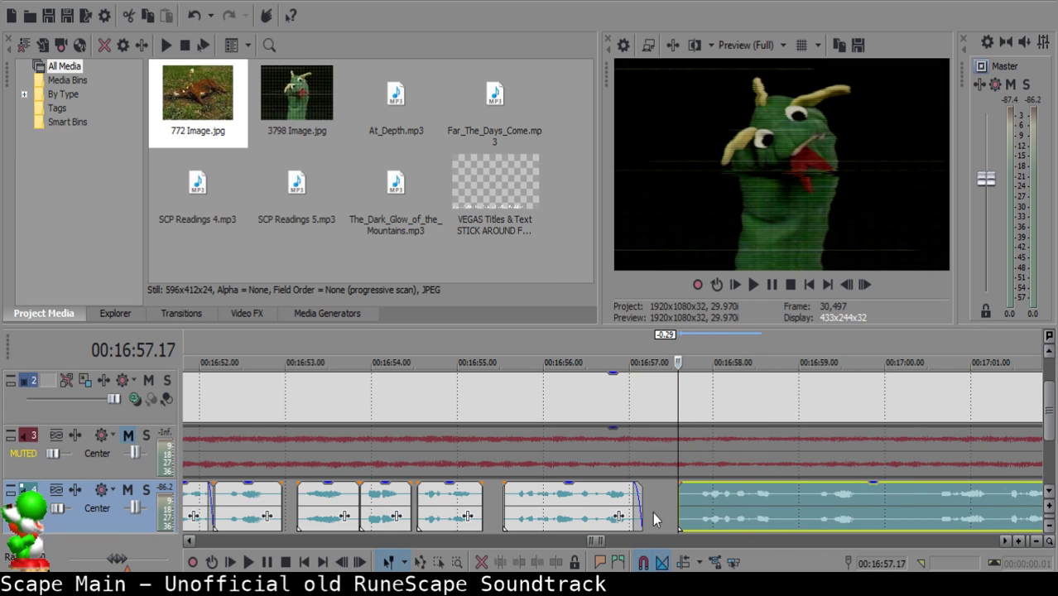
pyautogui.click(582, 507)
pyautogui.press('space')
pyautogui.scroll(-5, 662, 509)
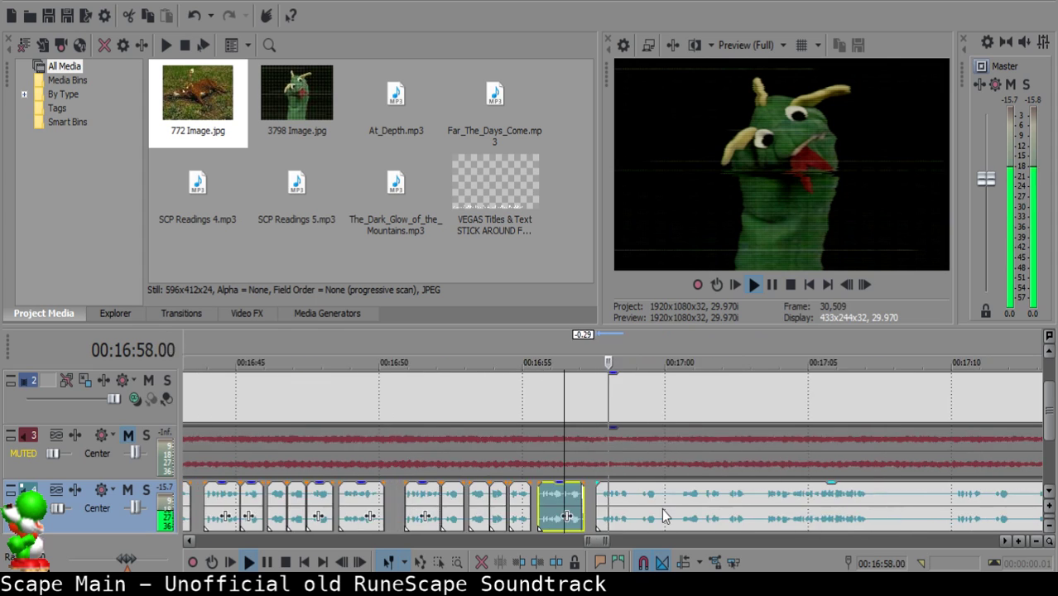
pyautogui.scroll(5, 662, 516)
pyautogui.press('Return')
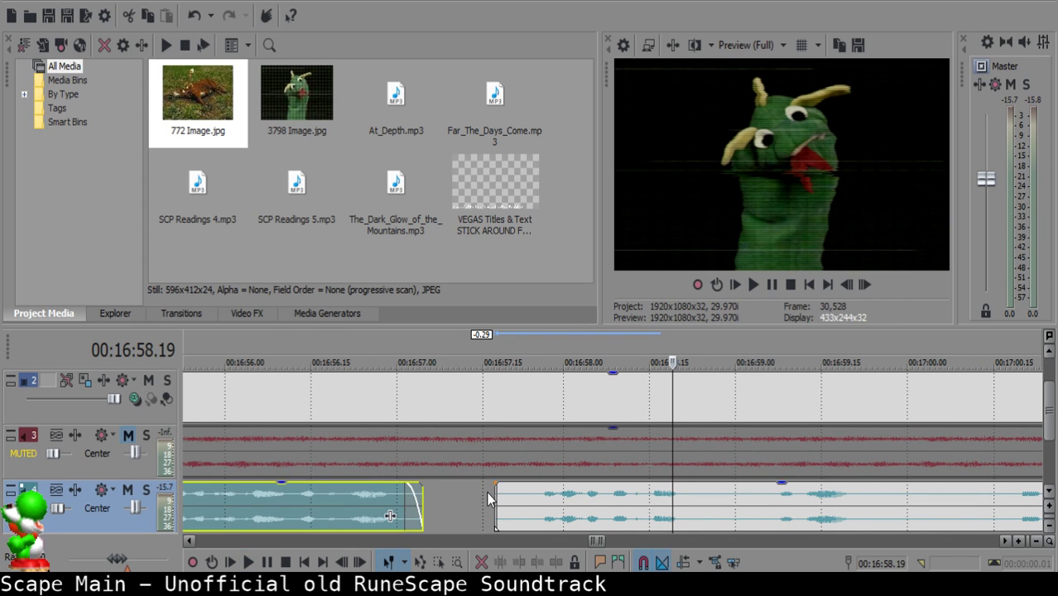
# Shift the remaining narration two frames earlier to start at 00:16:57.15 and play from 00:16:56.10.
pyautogui.click(486, 493)
pyautogui.click(481, 494)
pyautogui.click(486, 496)
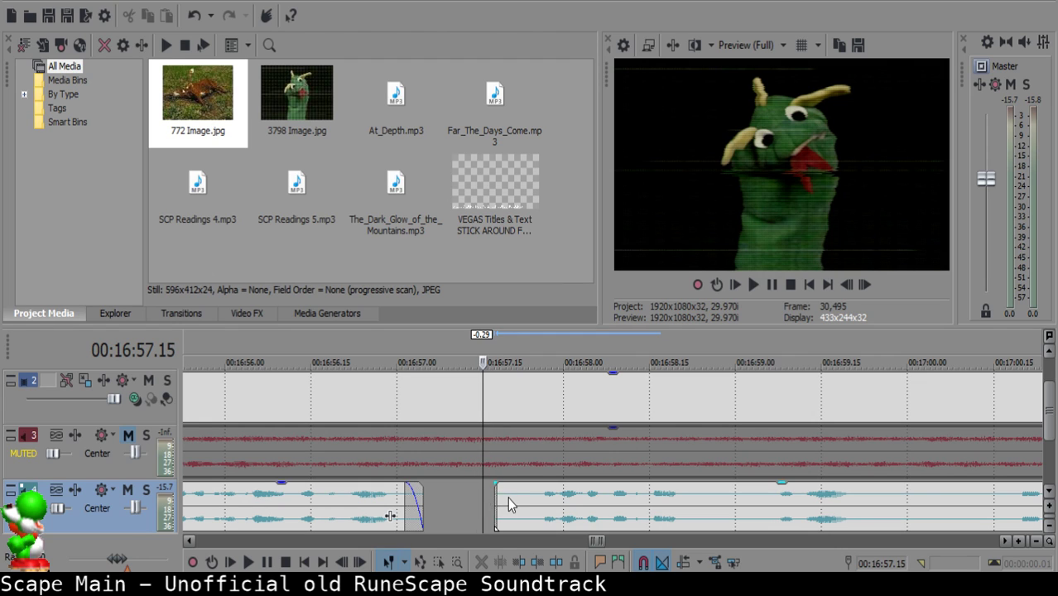
pyautogui.moveTo(509, 498); pyautogui.dragTo(503, 500)
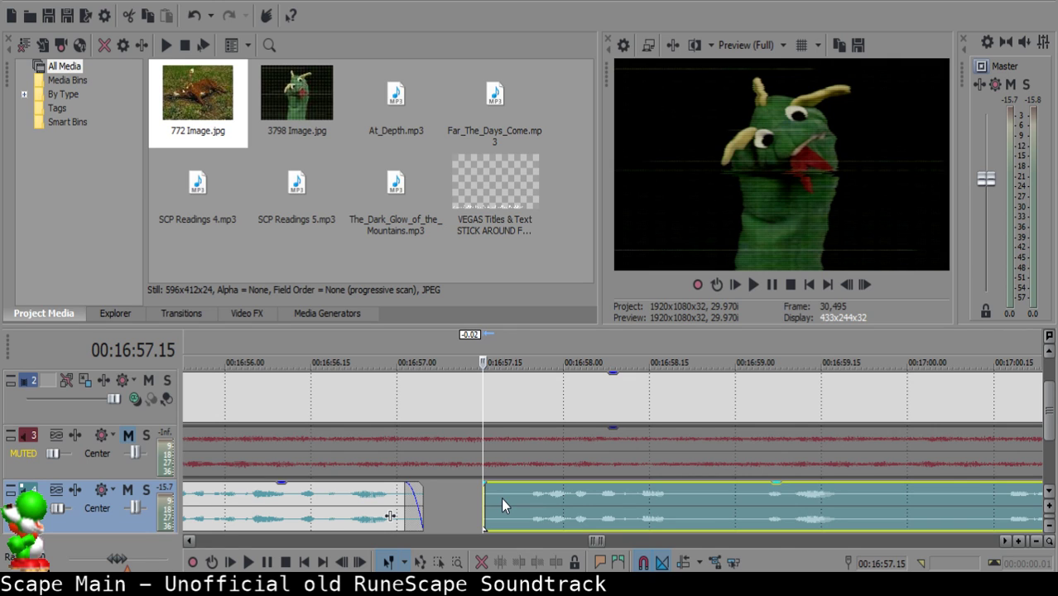
pyautogui.click(281, 496)
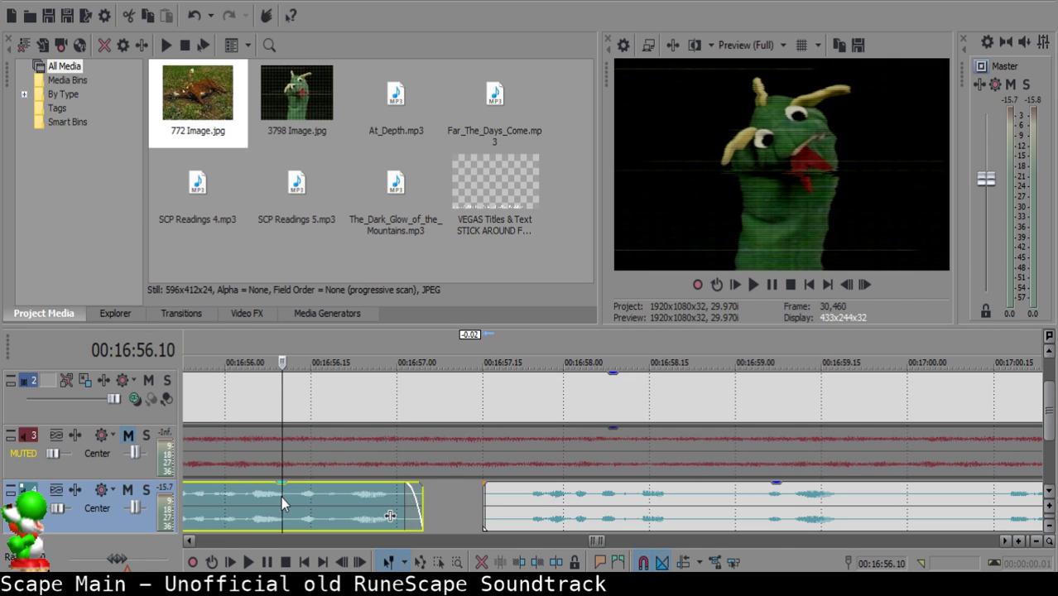
pyautogui.press('space')
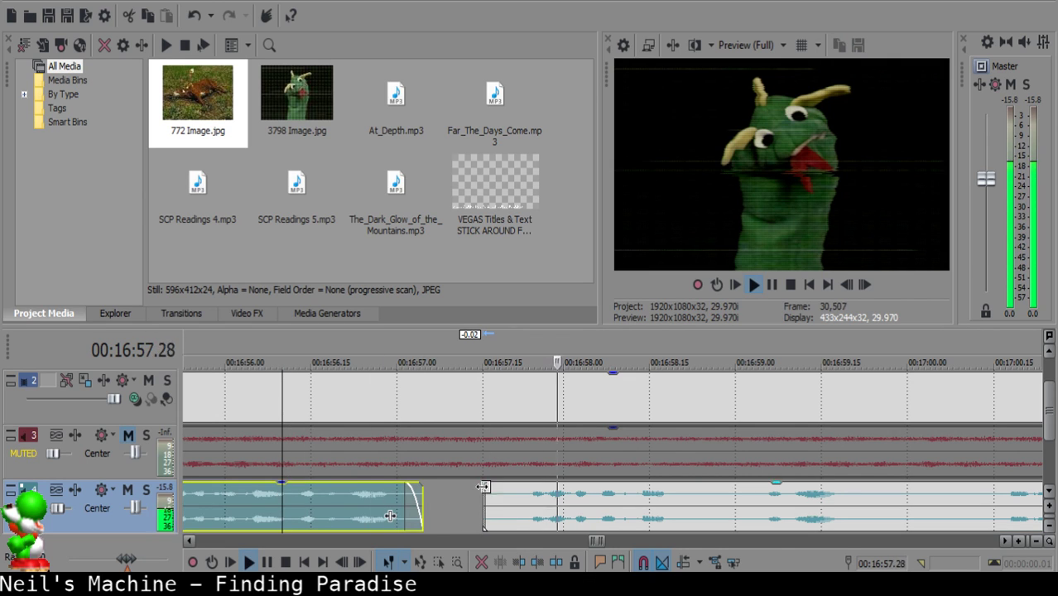
# Split the narration at 00:16:58.24 and about 00:16:58.29 and delete the short piece between the splits.
pyautogui.scroll(-5, 542, 514)
pyautogui.scroll(1, 542, 513)
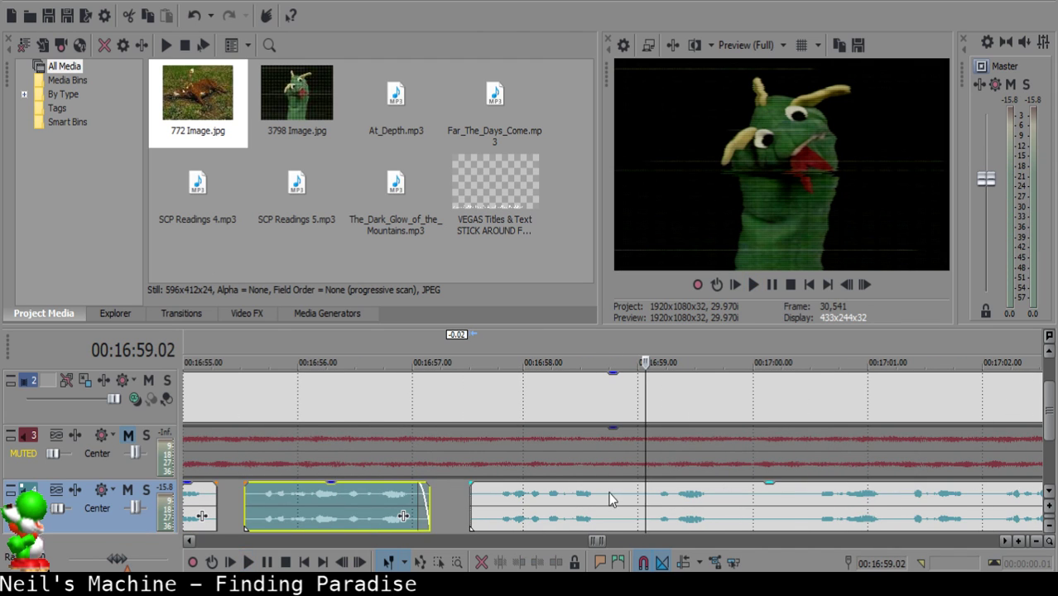
pyautogui.click(608, 492)
pyautogui.click(613, 492)
pyautogui.click(614, 492)
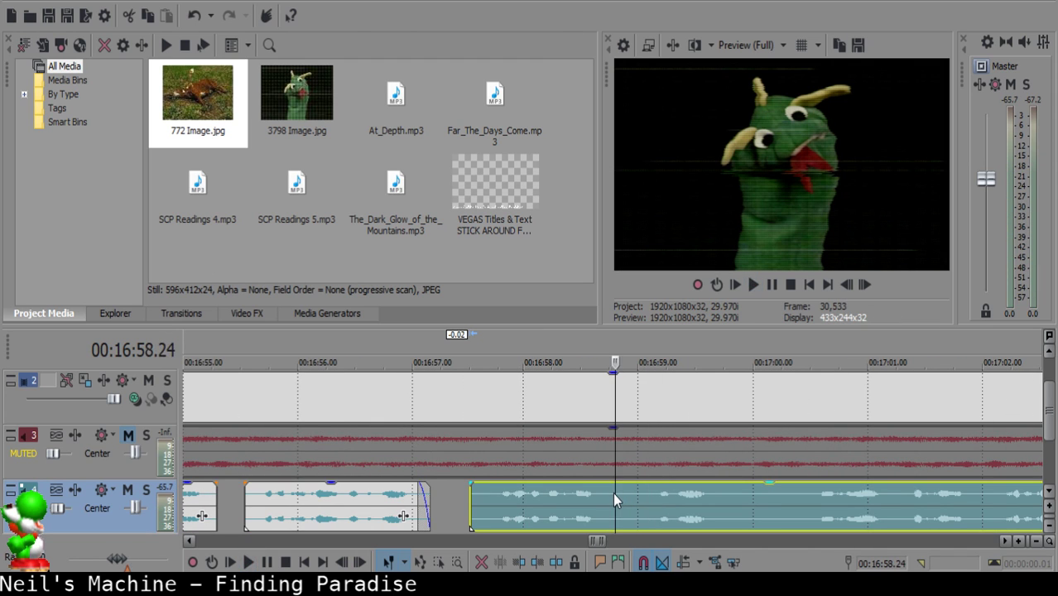
pyautogui.click(613, 493)
pyautogui.press('s')
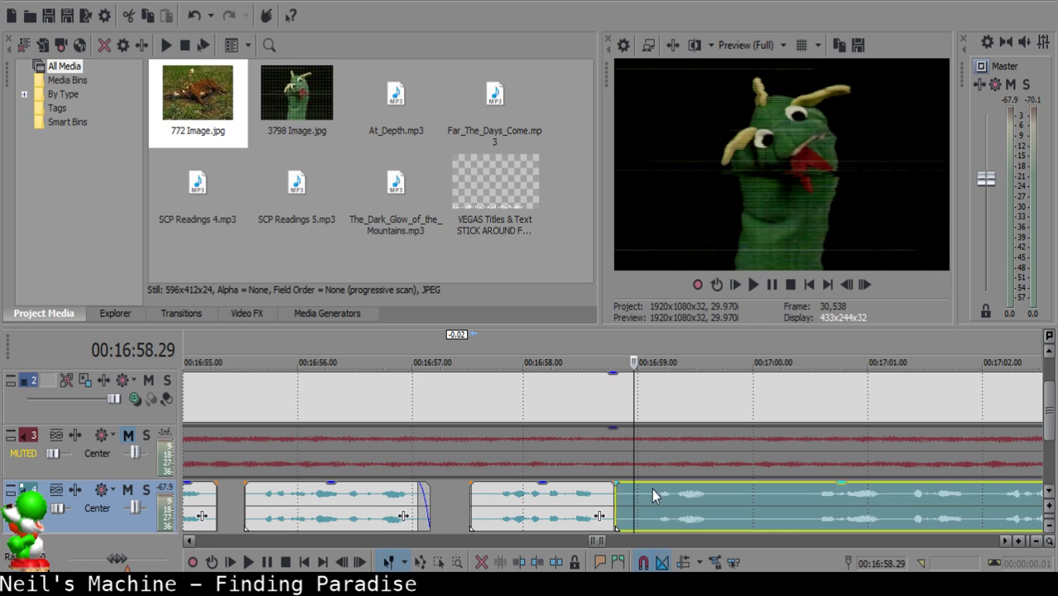
pyautogui.press('s')
pyautogui.click(622, 501)
pyautogui.press('Delete')
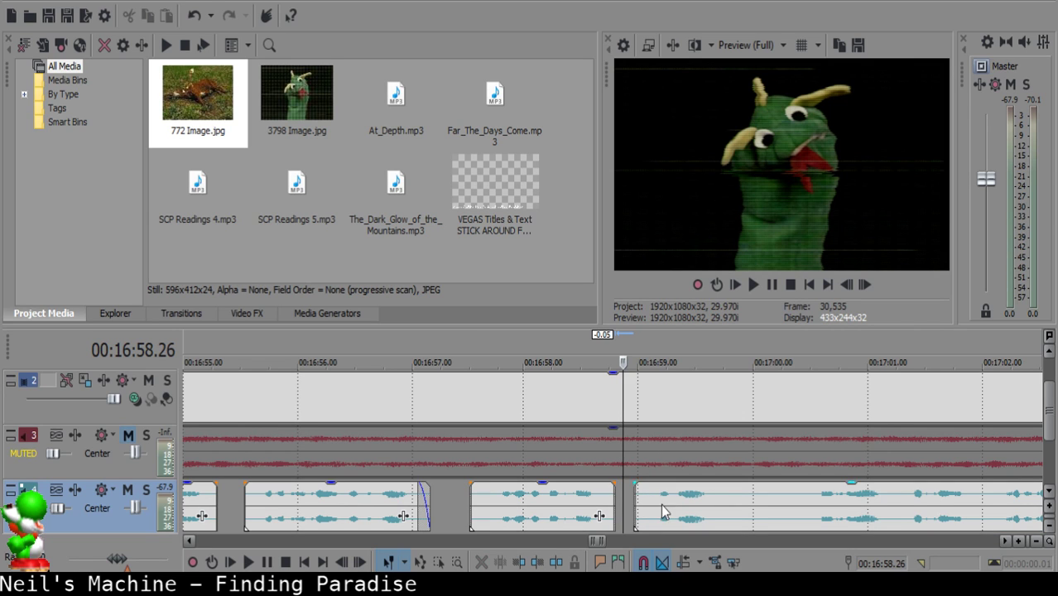
# Close the five-frame gap by moving the remaining narration to start at 00:16:58.24, and play from 00:16:58.07.
pyautogui.moveTo(661, 508); pyautogui.dragTo(644, 503)
pyautogui.click(551, 514)
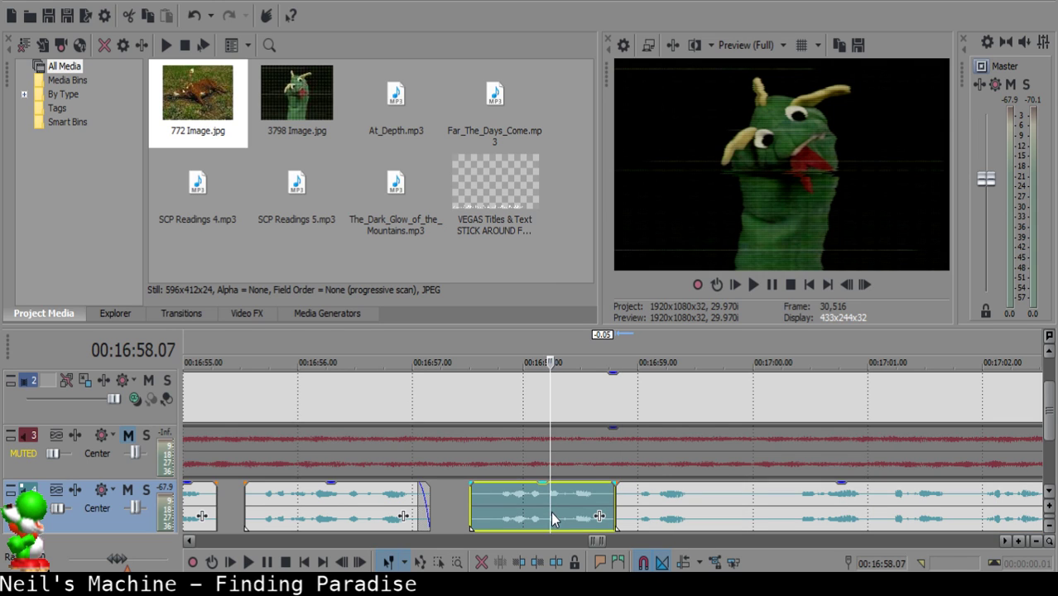
pyautogui.press('space')
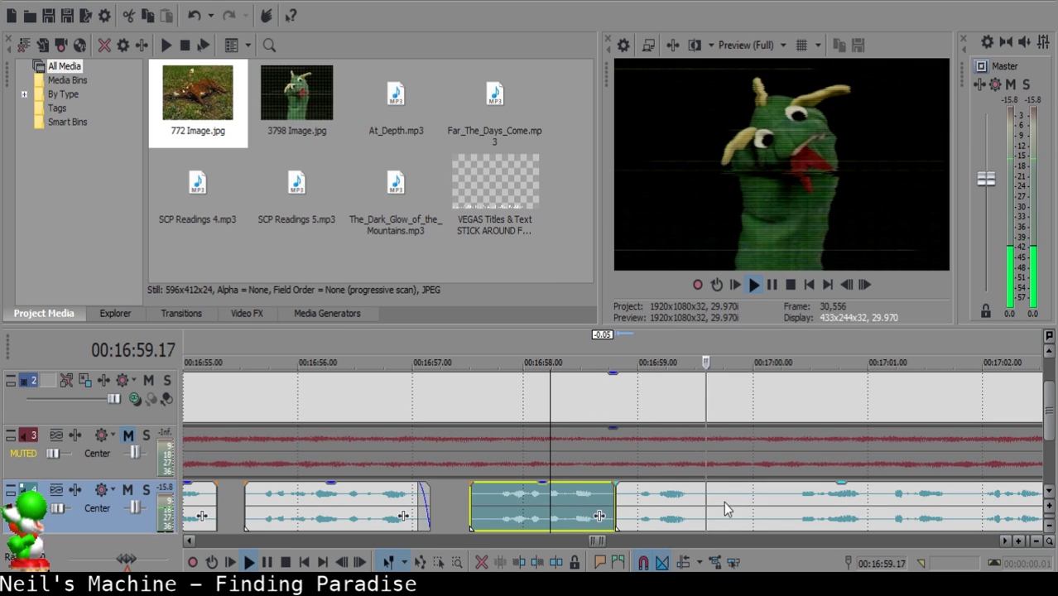
# Split the track 4 narration at 00:16:59.18 and 00:17:00.07 and delete the silent piece between the splits.
pyautogui.click(698, 494)
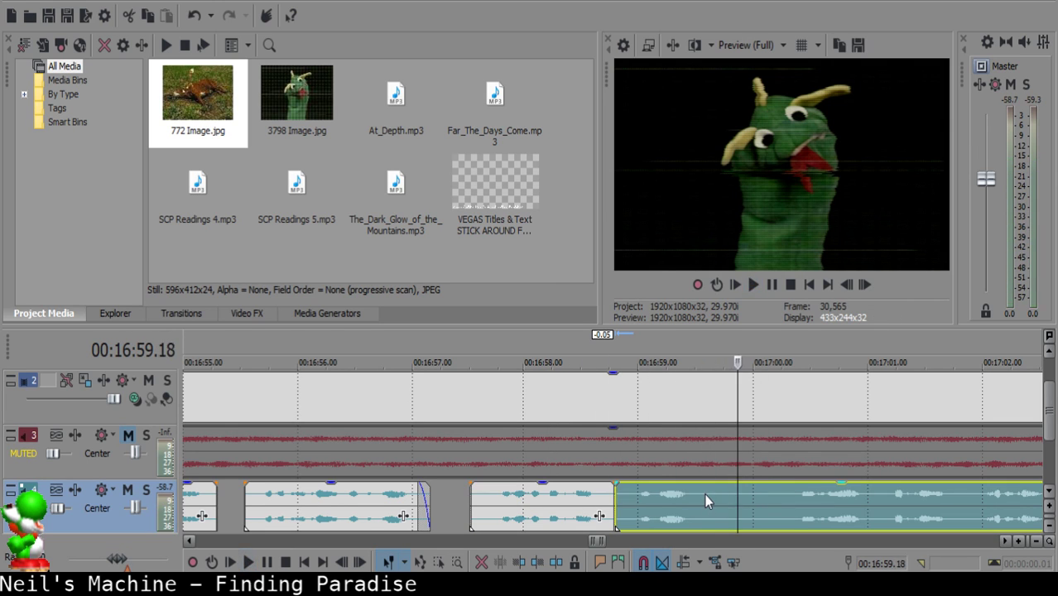
pyautogui.press('s')
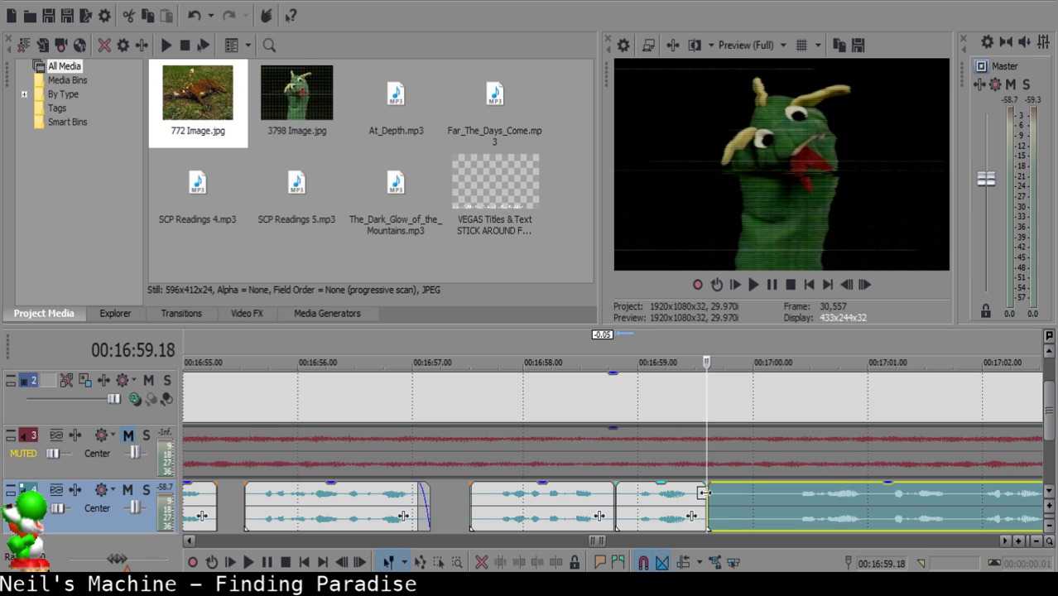
pyautogui.click(779, 506)
pyautogui.scroll(-4, 779, 506)
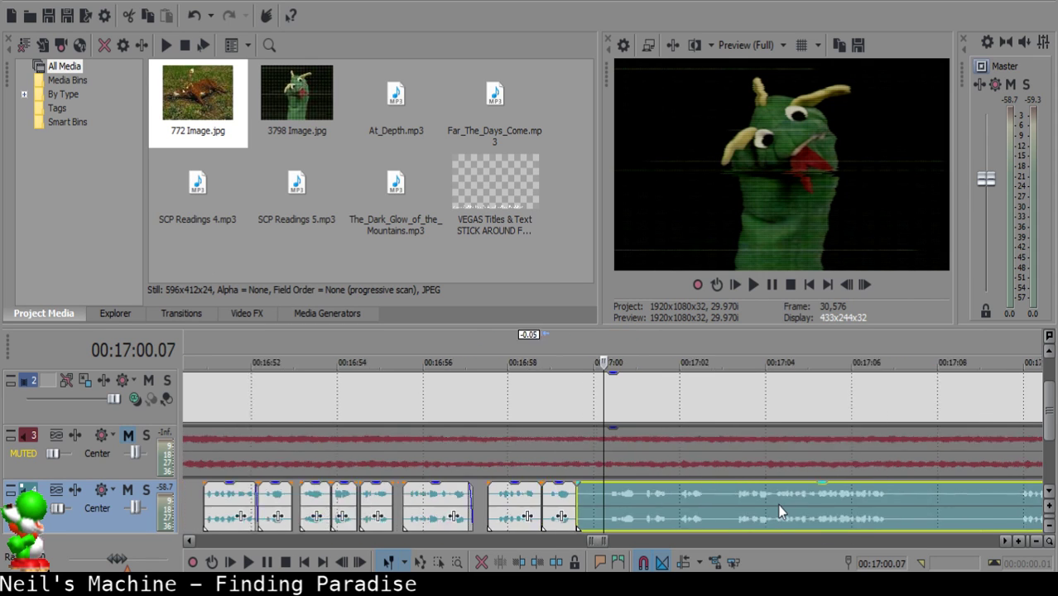
pyautogui.scroll(5, 704, 495)
pyautogui.press('space')
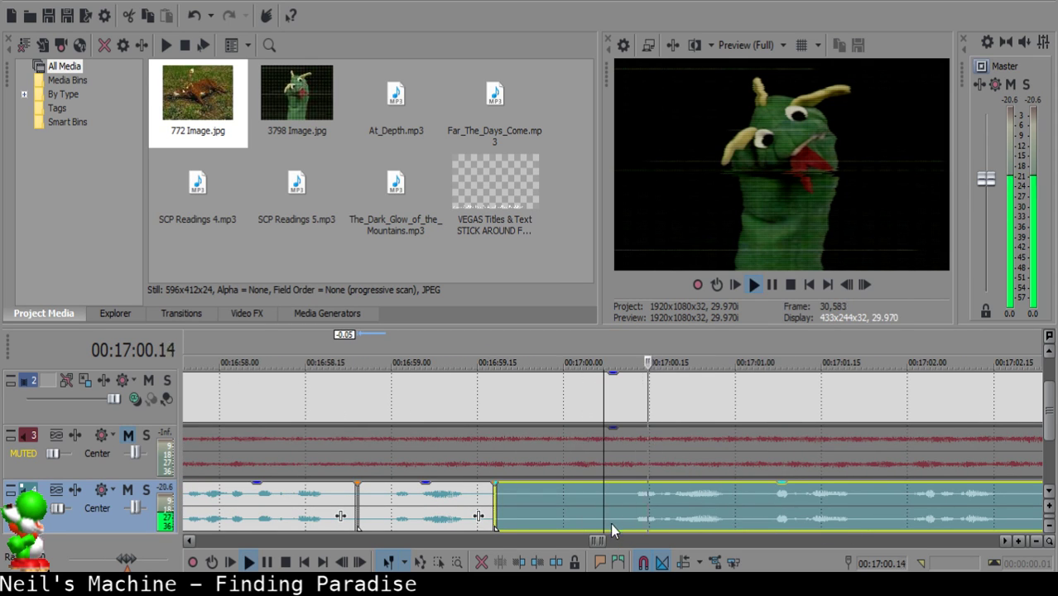
pyautogui.press('space')
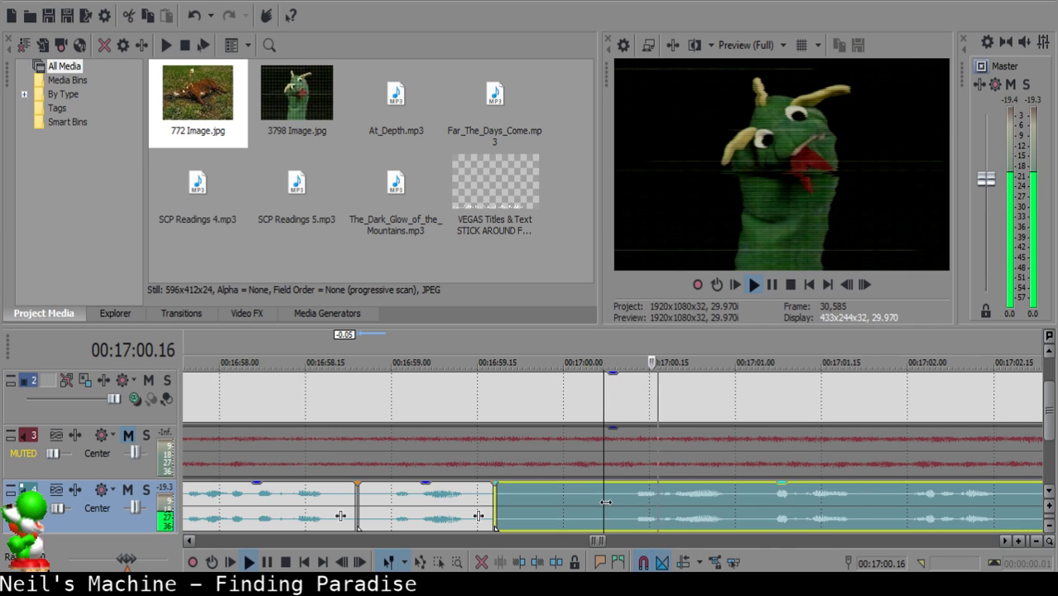
pyautogui.press('s')
pyautogui.click(534, 508)
pyautogui.click(525, 498)
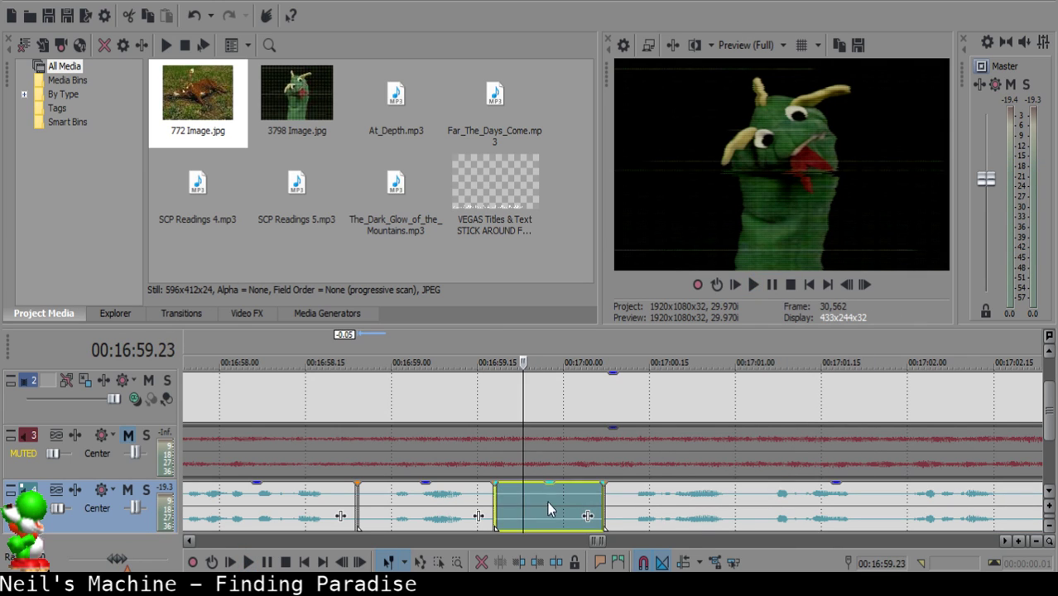
pyautogui.press('Delete')
# Move the remaining narration 14 frames earlier to start at 00:16:59.23 and play from about 00:16:59.04.
pyautogui.moveTo(678, 489); pyautogui.dragTo(541, 513)
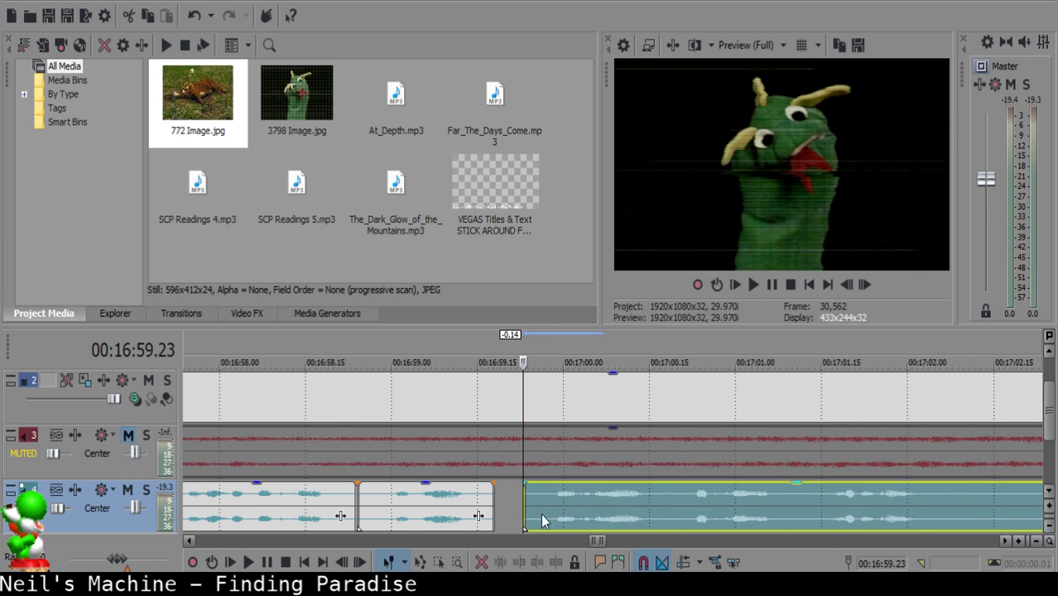
pyautogui.click(415, 504)
pyautogui.press('space')
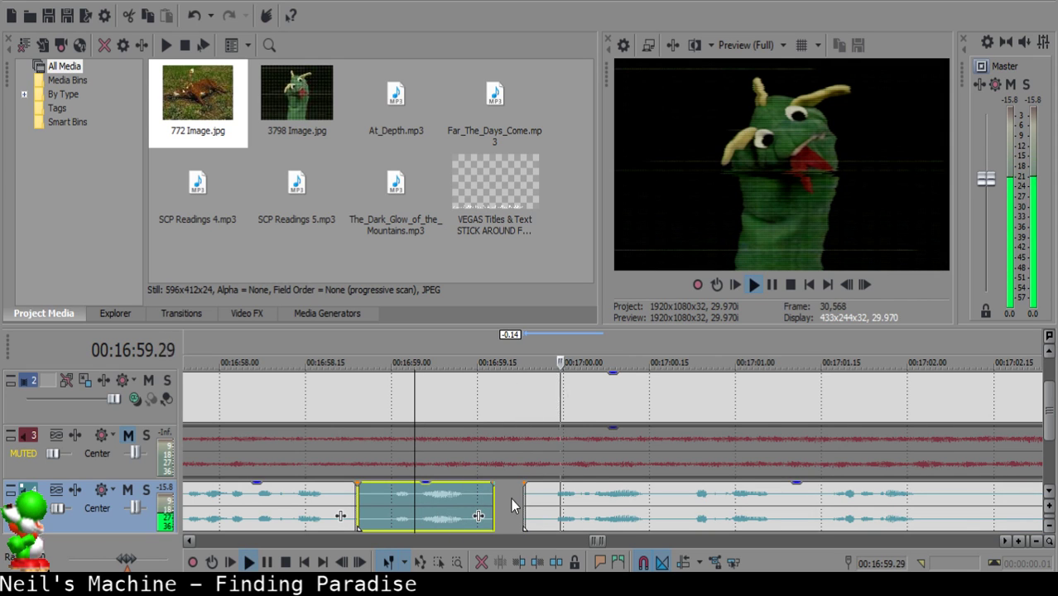
# Split the narration at 00:17:00.17 and one frame after it, and delete the sliver between the splits.
pyautogui.click(658, 494)
pyautogui.press('s')
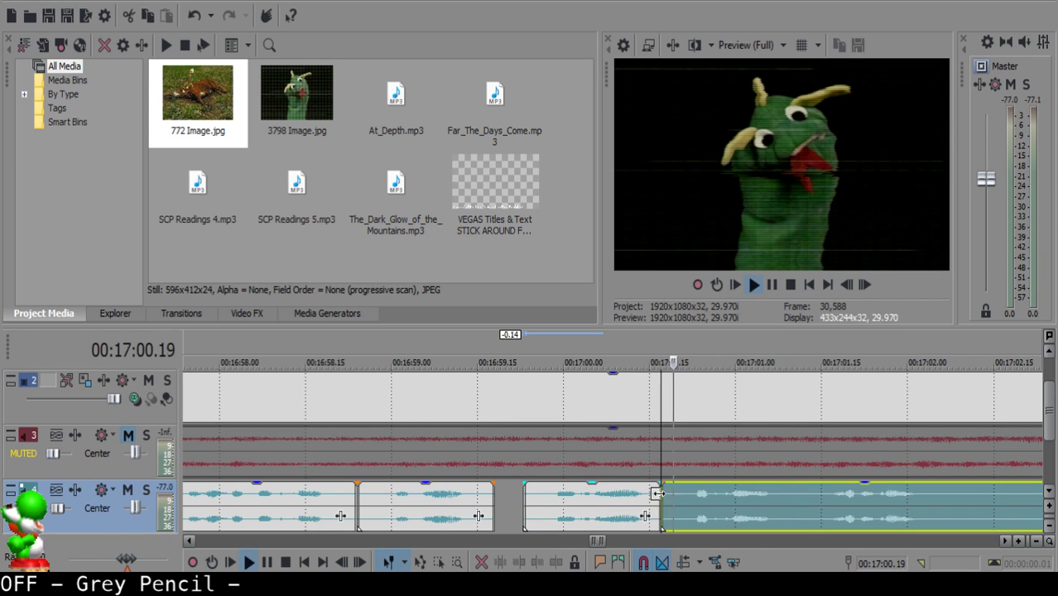
pyautogui.click(666, 494)
pyautogui.press('s')
pyautogui.click(664, 496)
pyautogui.press('Delete')
# Close the one-frame gap by moving the remaining narration to start at 00:17:00.17, and play from about 00:17:00.09.
pyautogui.moveTo(680, 498); pyautogui.dragTo(672, 499)
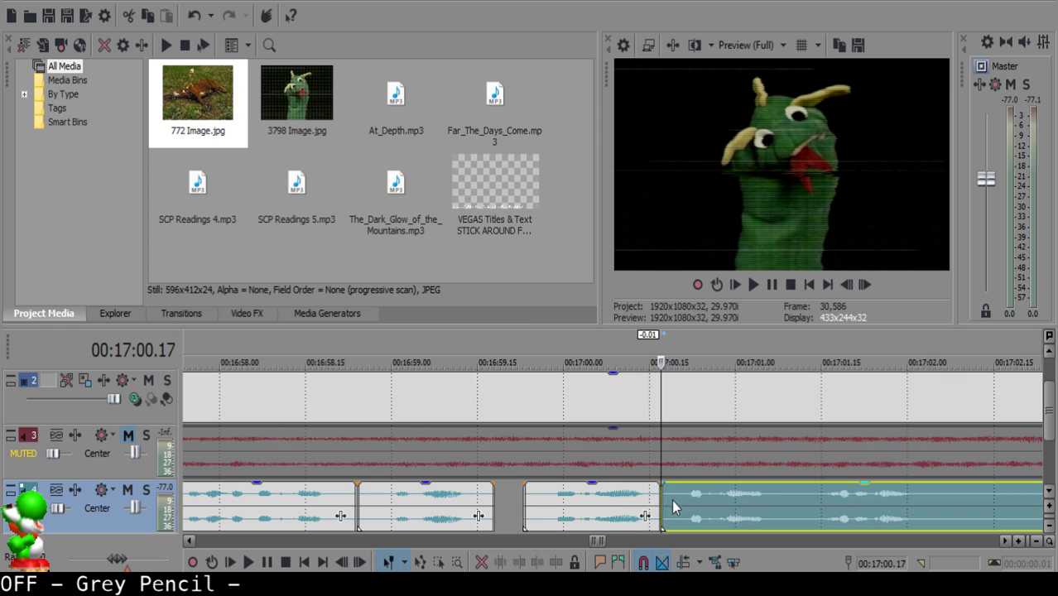
pyautogui.click(613, 510)
pyautogui.press('space')
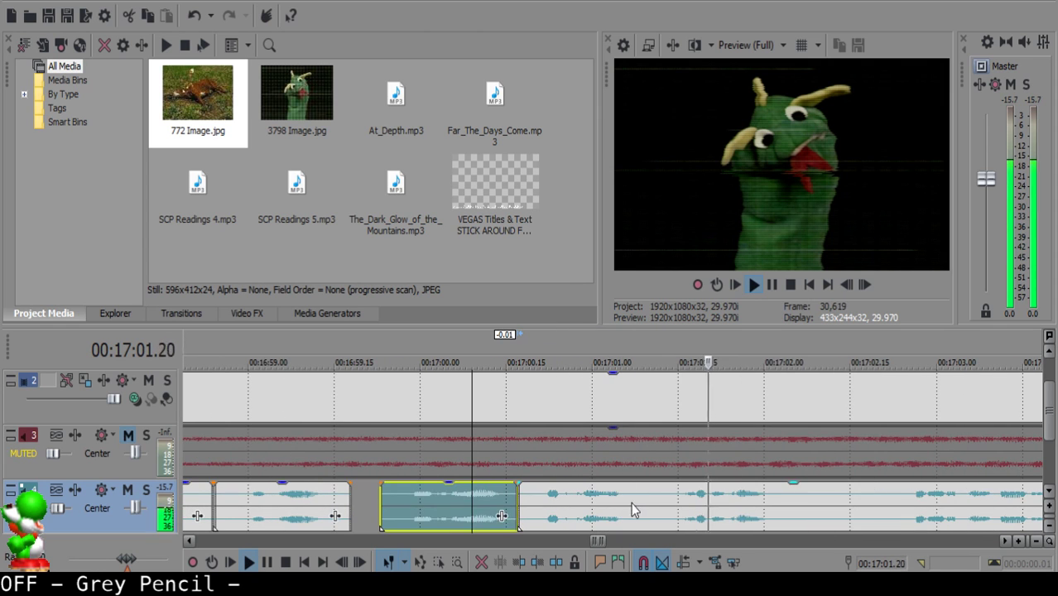
# Split the narration at about 00:17:01.10 and at 00:17:01.11, and delete the one-frame piece between the splits.
pyautogui.click(641, 499)
pyautogui.press('space')
pyautogui.press('space')
pyautogui.click(649, 495)
pyautogui.press('s')
pyautogui.click(655, 496)
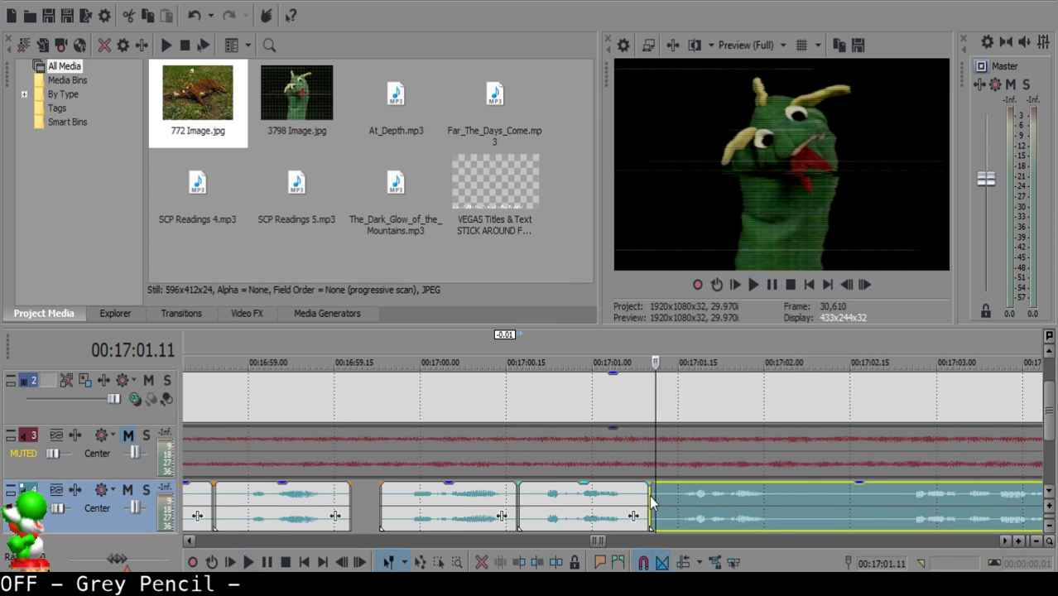
pyautogui.press('s')
pyautogui.click(654, 496)
pyautogui.press('Delete')
# Move the remaining narration one frame earlier to start at about 00:17:01.10 and play from about 00:17:01.01.
pyautogui.moveTo(665, 496); pyautogui.dragTo(658, 495)
pyautogui.click(598, 506)
pyautogui.press('space')
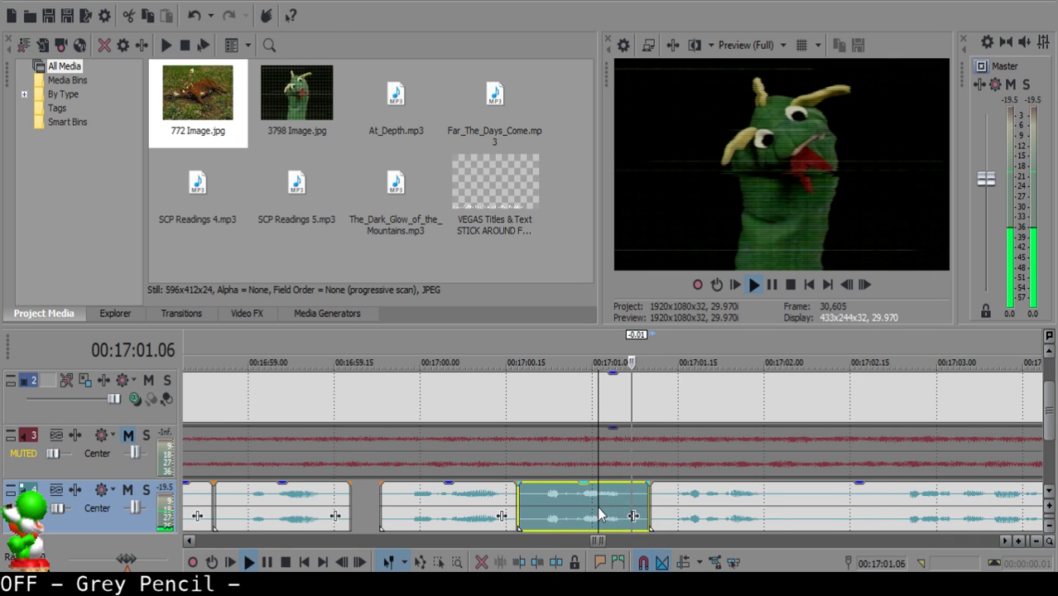
# Split the narration at about 00:17:02.05 and about 00:17:02.22 and delete the silent piece between the splits.
pyautogui.scroll(-3, 608, 504)
pyautogui.scroll(3, 623, 508)
pyautogui.click(630, 499)
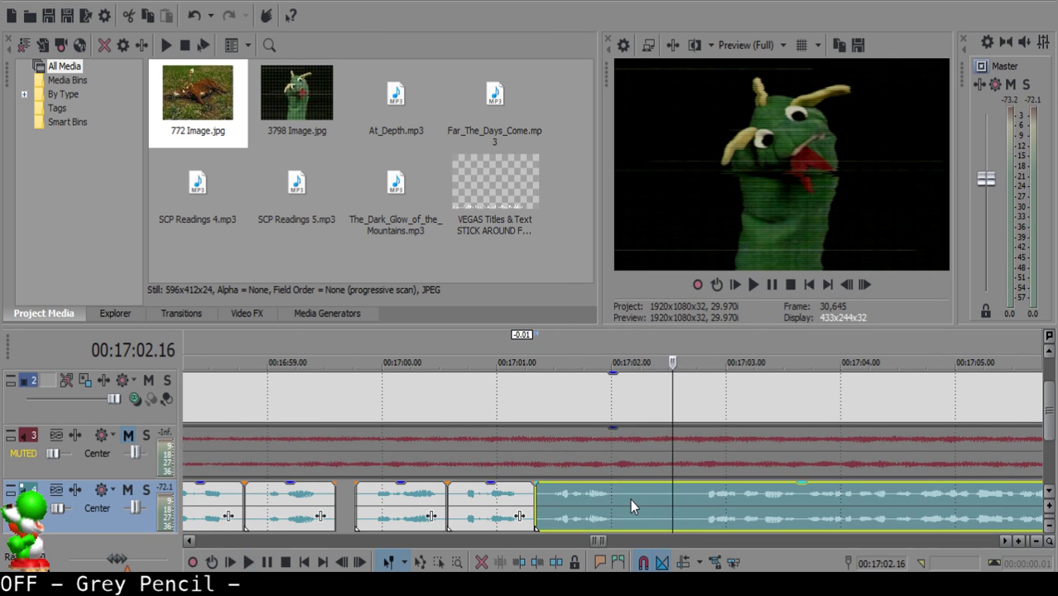
pyautogui.press('space')
pyautogui.press('s')
pyautogui.click(669, 494)
pyautogui.press('Delete')
# Move the remaining narration seven frames earlier to start at 00:17:02.15 and play from about 00:17:01.18.
pyautogui.moveTo(751, 503); pyautogui.dragTo(727, 503)
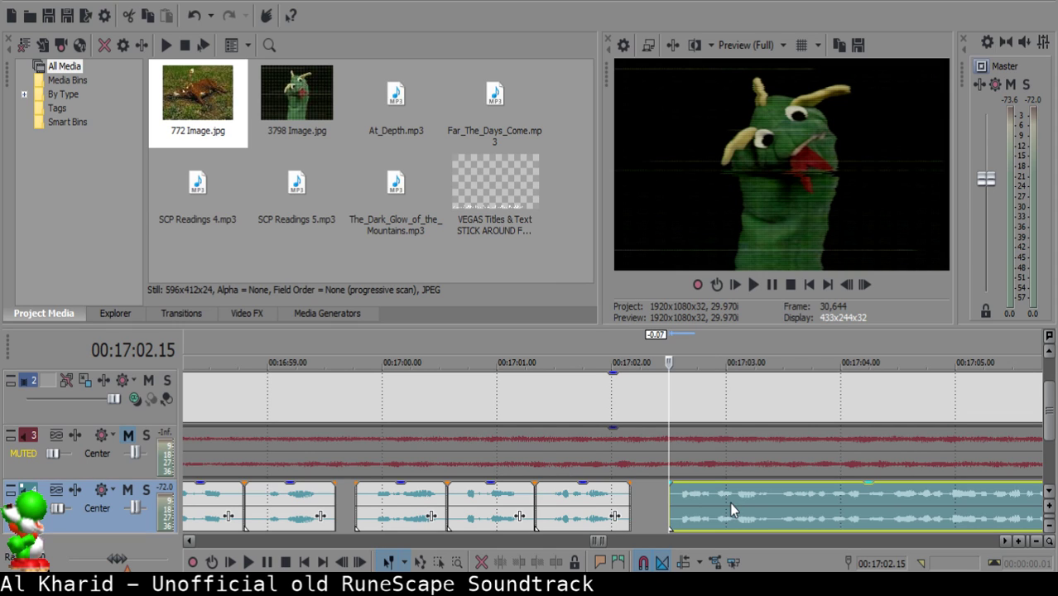
pyautogui.click(559, 504)
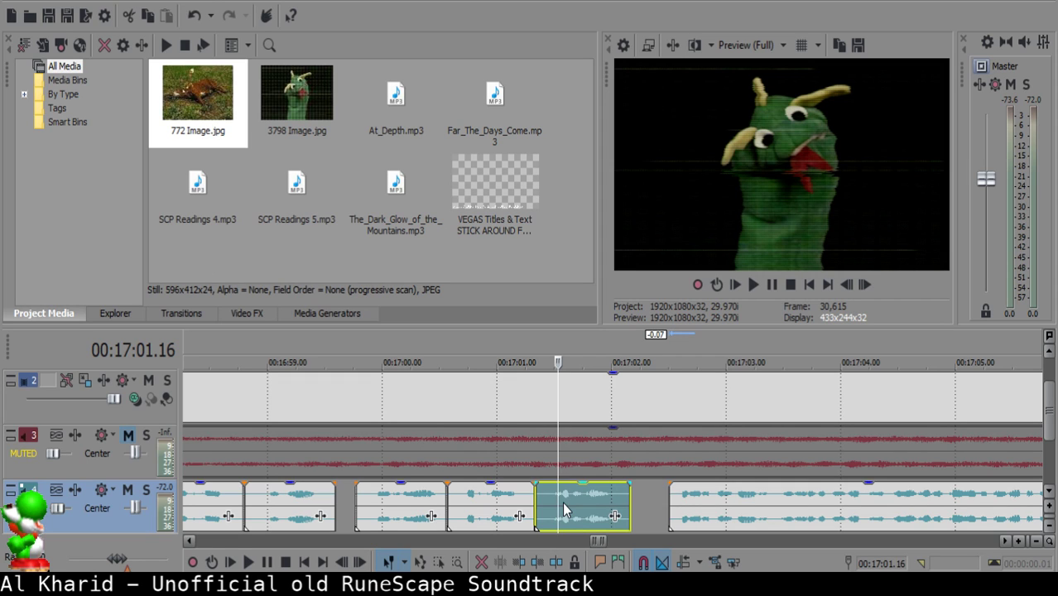
pyautogui.click(563, 502)
pyautogui.press('space')
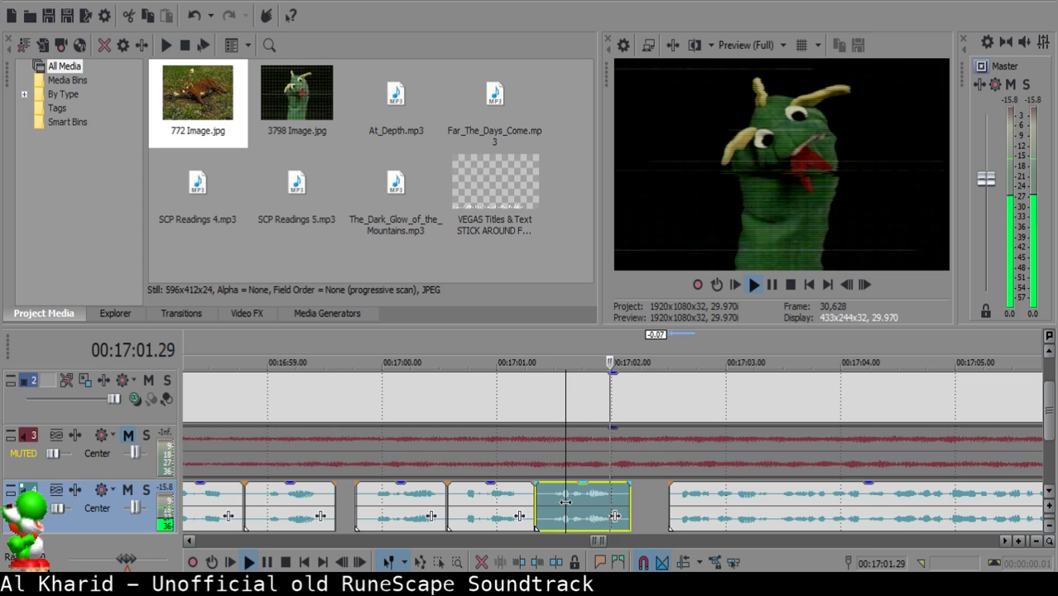
# Shift the remaining narration two frames earlier to start at 00:17:02.13 and play from about 00:17:01.10.
pyautogui.click(683, 503)
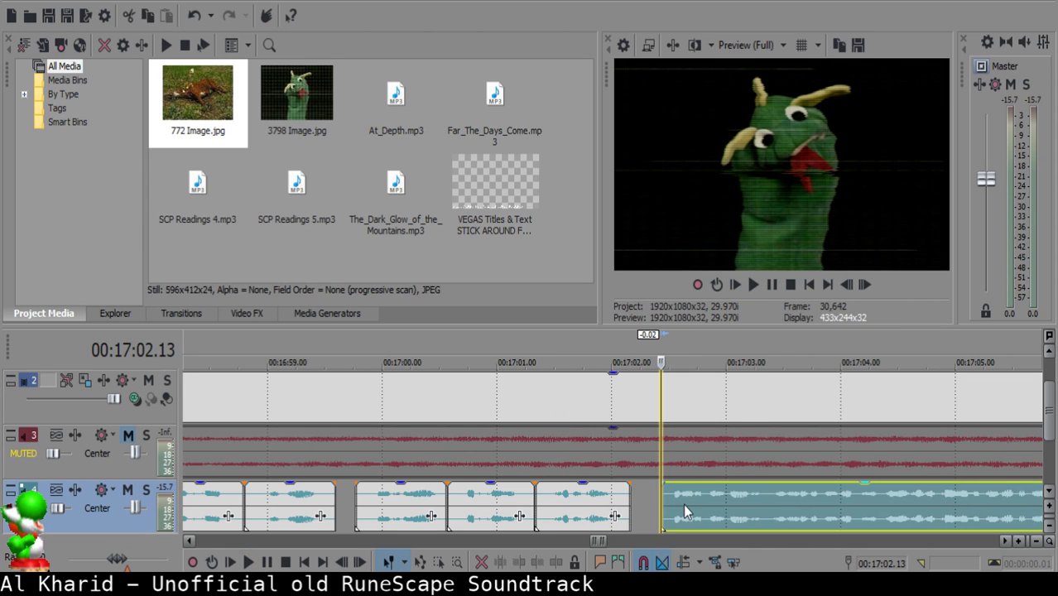
pyautogui.click(538, 494)
pyautogui.press('space')
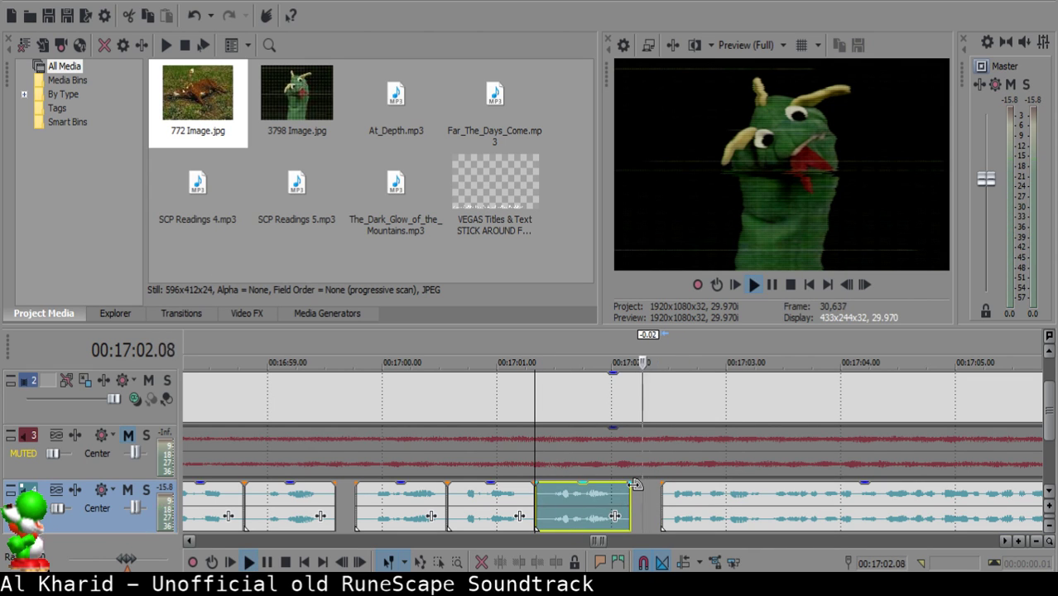
# Narrow the gap on audio track 4 by moving the following narration clip earlier, starting at 00:17:02.12.
pyautogui.press('space')
pyautogui.click(652, 499)
pyautogui.scroll(4, 651, 499)
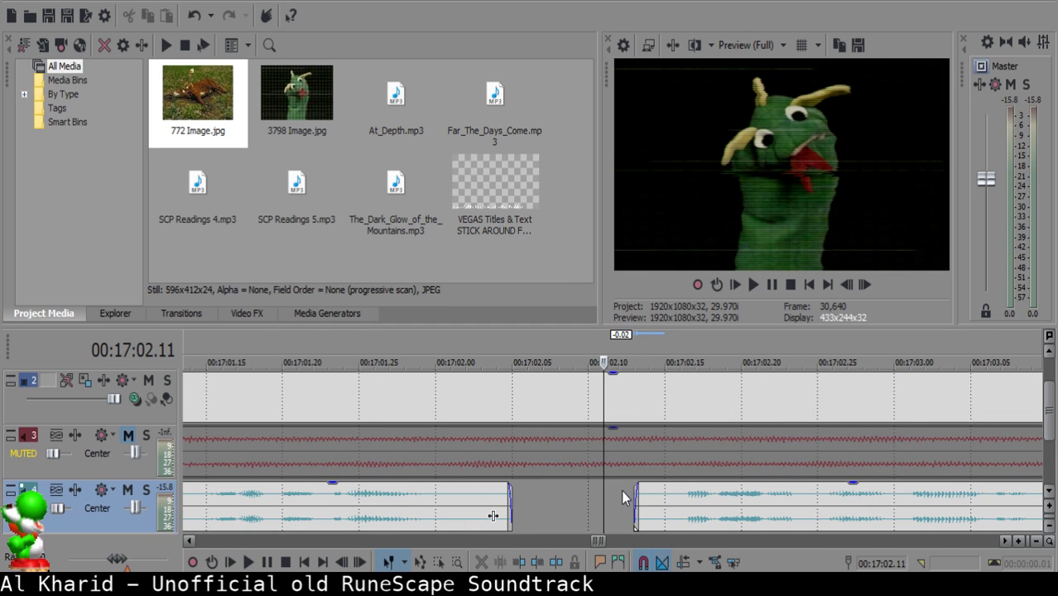
pyautogui.click(620, 489)
pyautogui.moveTo(676, 507); pyautogui.dragTo(663, 501)
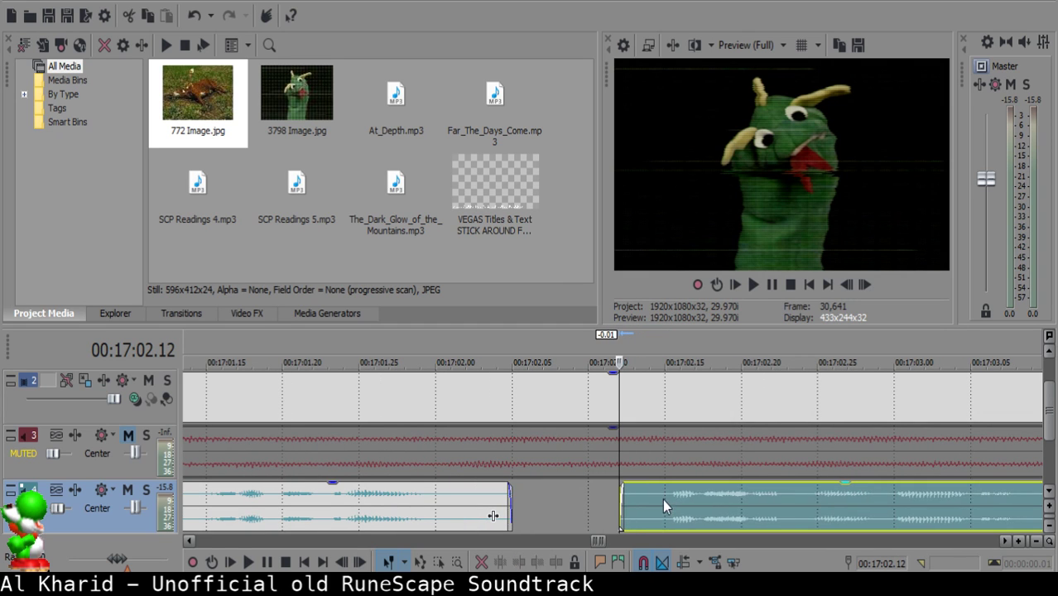
# Play the narration across the adjusted gap and split it at the end of the phrase, at 00:17:05.29.
pyautogui.click(311, 501)
pyautogui.press('space')
pyautogui.scroll(-2, 304, 490)
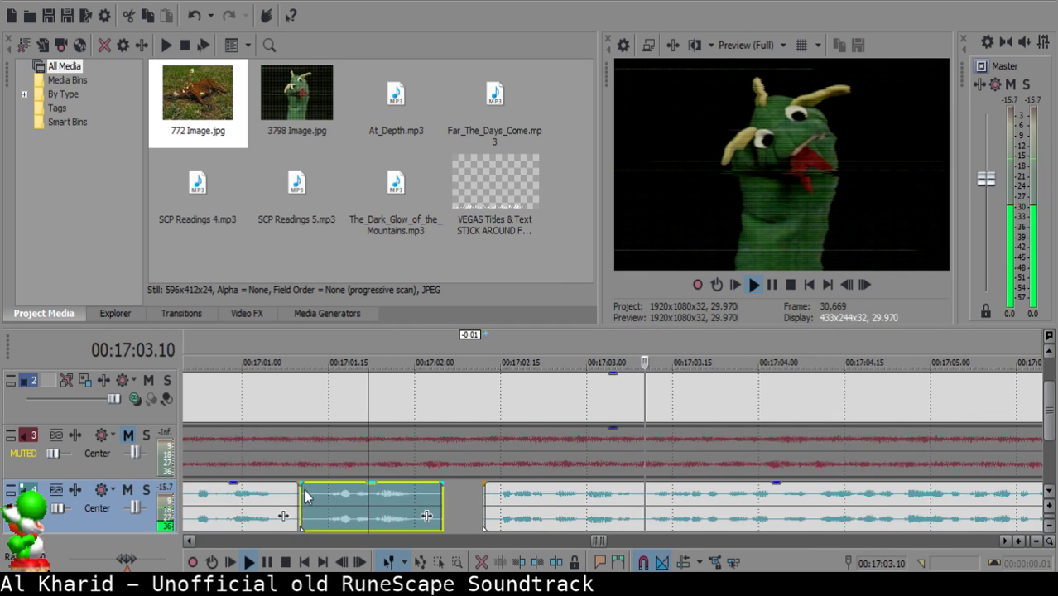
pyautogui.scroll(-1, 333, 501)
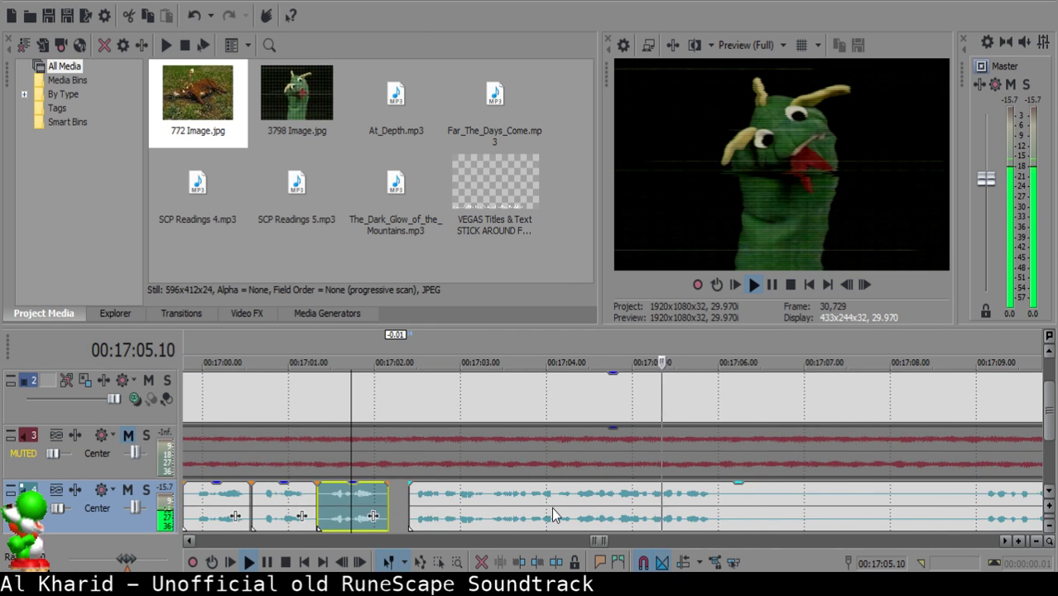
pyautogui.scroll(1, 589, 500)
pyautogui.press('space')
pyautogui.click(597, 497)
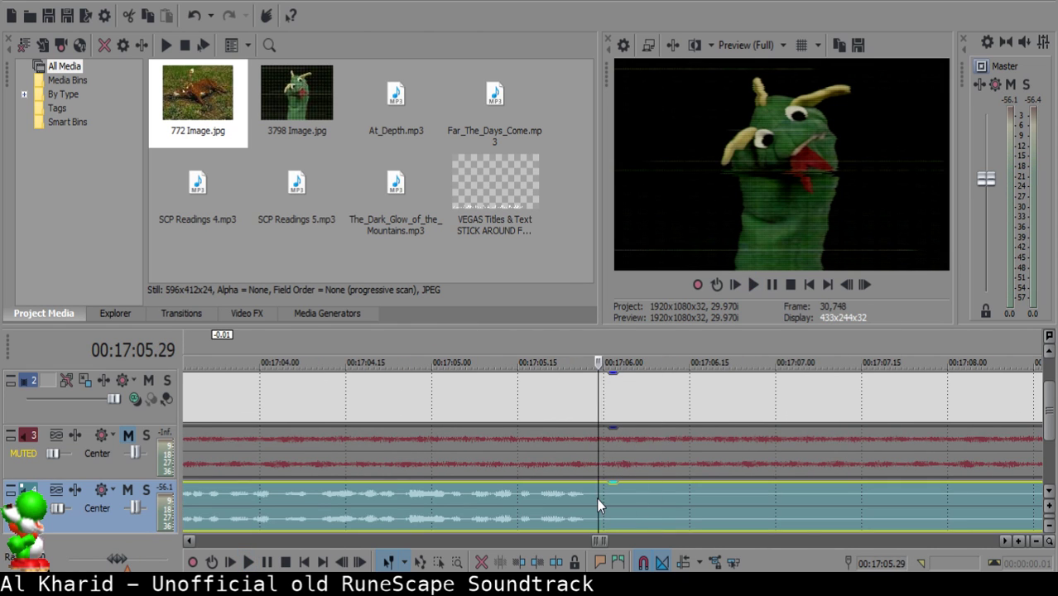
pyautogui.press('s')
# Split the narration at 00:17:09.02 where speech resumes and delete the silent segment before it.
pyautogui.scroll(-2, 596, 501)
pyautogui.press('space')
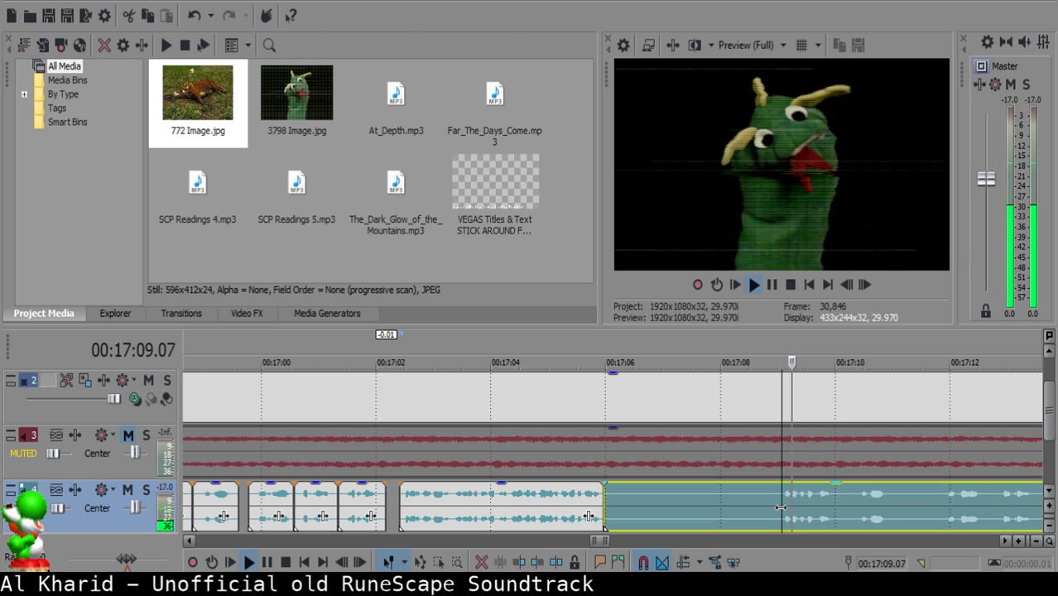
pyautogui.press('space')
pyautogui.press('s')
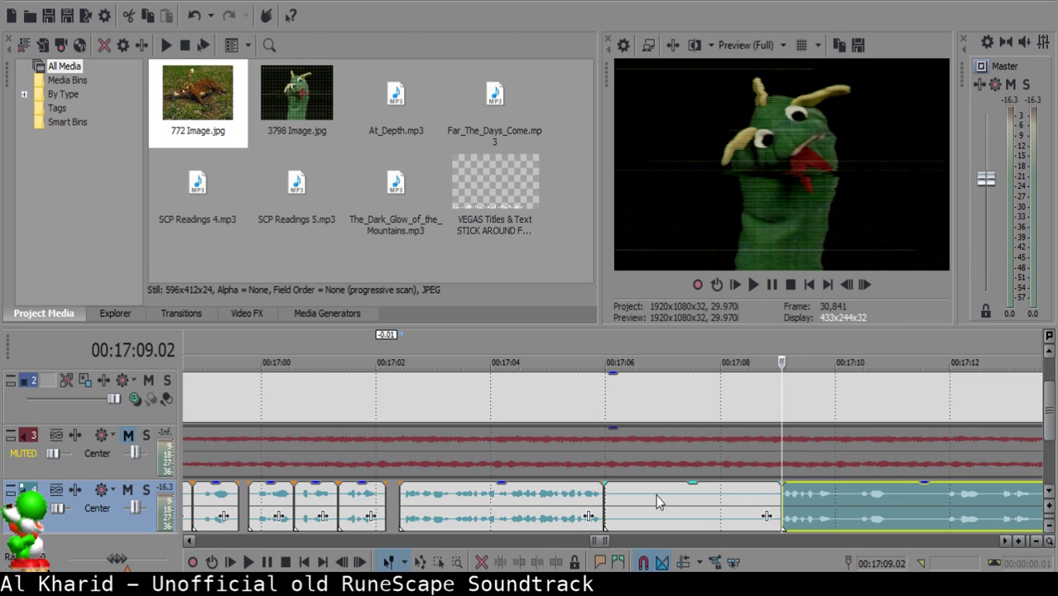
pyautogui.click(623, 496)
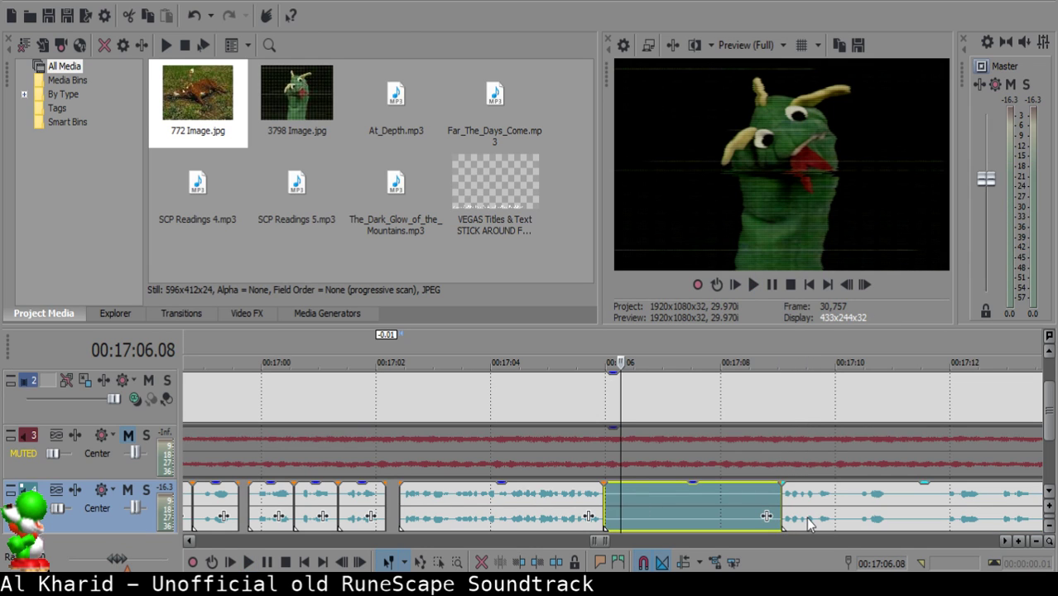
pyautogui.press('Delete')
# Move the next narration clip earlier to start at 00:17:06.08 and play across the transition.
pyautogui.moveTo(810, 523); pyautogui.dragTo(644, 502)
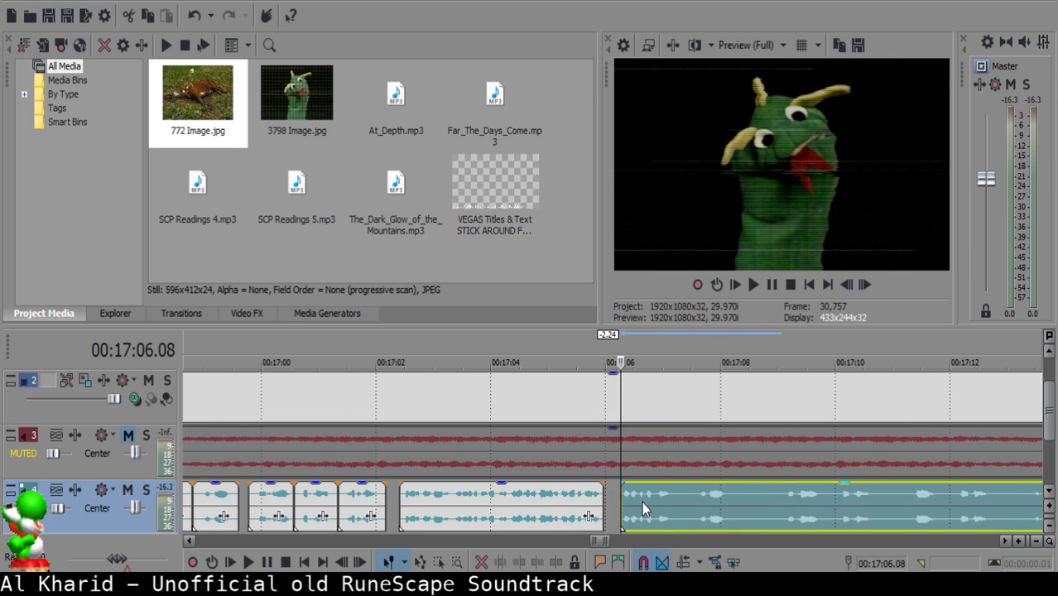
pyautogui.scroll(2, 494, 511)
pyautogui.click(402, 504)
pyautogui.press('space')
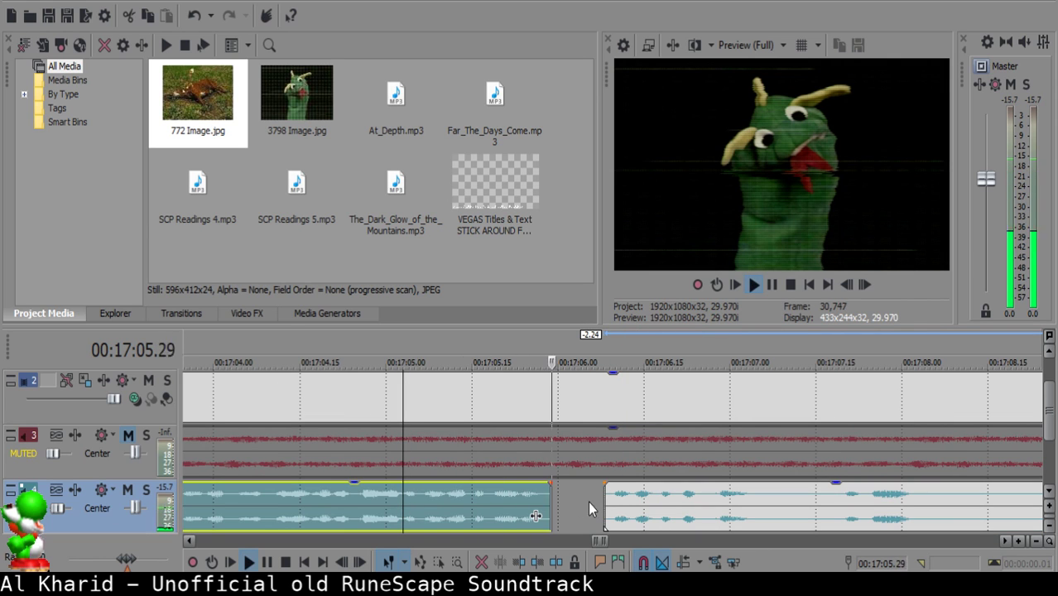
# Shift that narration clip later in small amounts to start at 00:17:06.15, replaying the transition to check the pause.
pyautogui.moveTo(646, 498); pyautogui.dragTo(683, 497)
pyautogui.click(323, 495)
pyautogui.press('space')
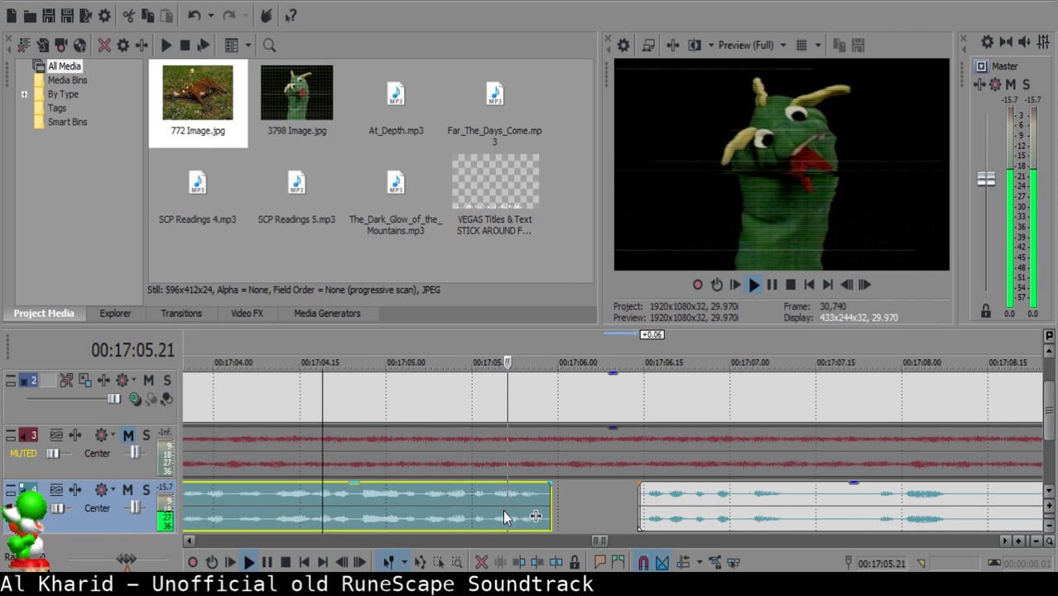
pyautogui.press('space')
pyautogui.moveTo(646, 496); pyautogui.dragTo(655, 497)
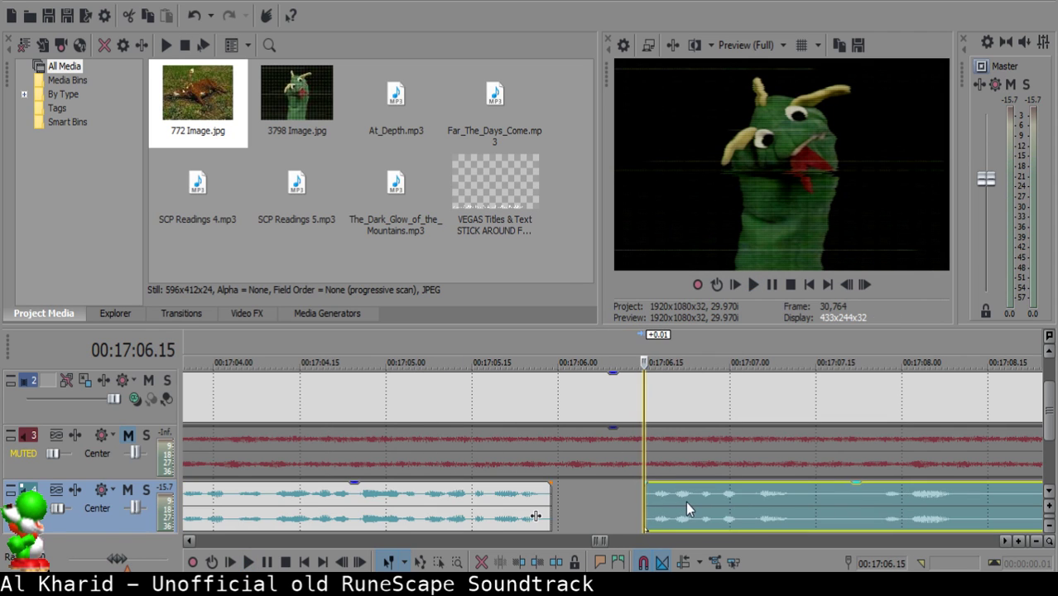
pyautogui.click(335, 507)
pyautogui.press('space')
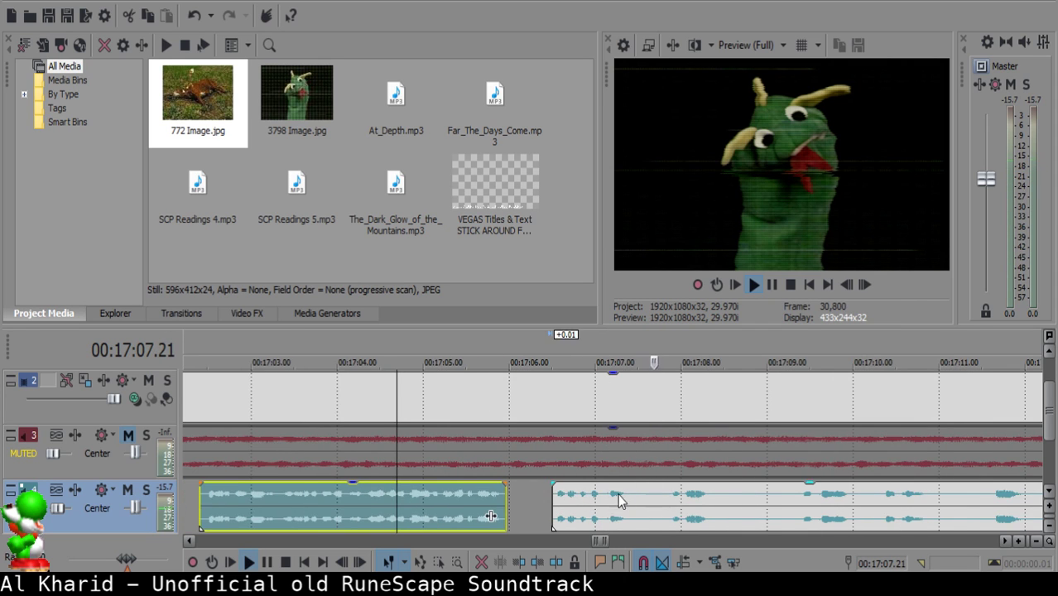
# Listen for the end of the short phrase and split the narration clip at 00:17:07.16.
pyautogui.press('space')
pyautogui.press('space')
pyautogui.press('space')
pyautogui.click(560, 497)
pyautogui.press('space')
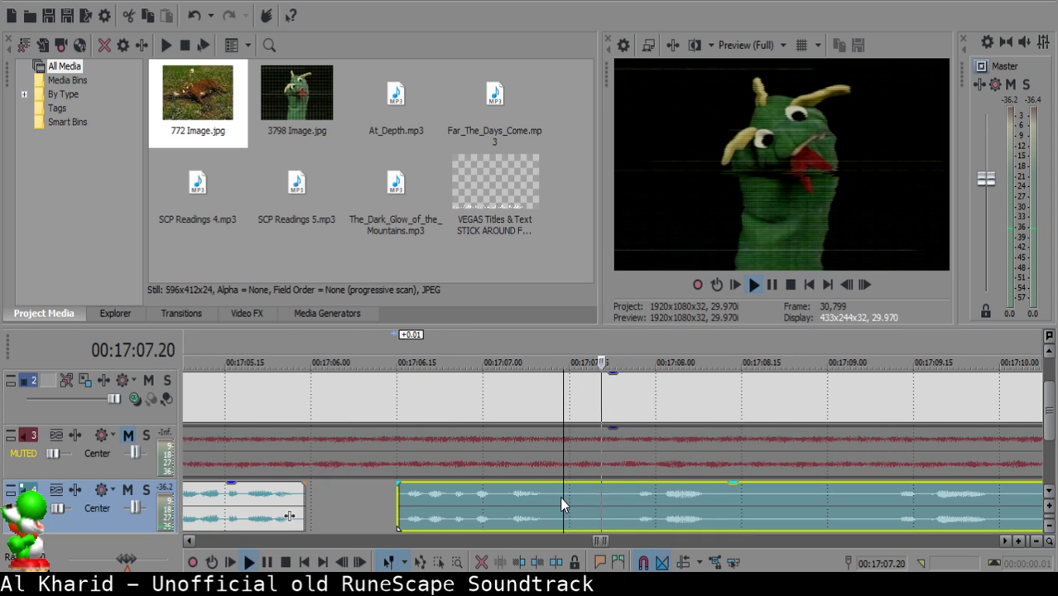
pyautogui.press('space')
pyautogui.click(573, 496)
pyautogui.press('space')
pyautogui.press('Return')
pyautogui.click(573, 496)
pyautogui.press('space')
pyautogui.press('space')
pyautogui.press('s')
pyautogui.press('space')
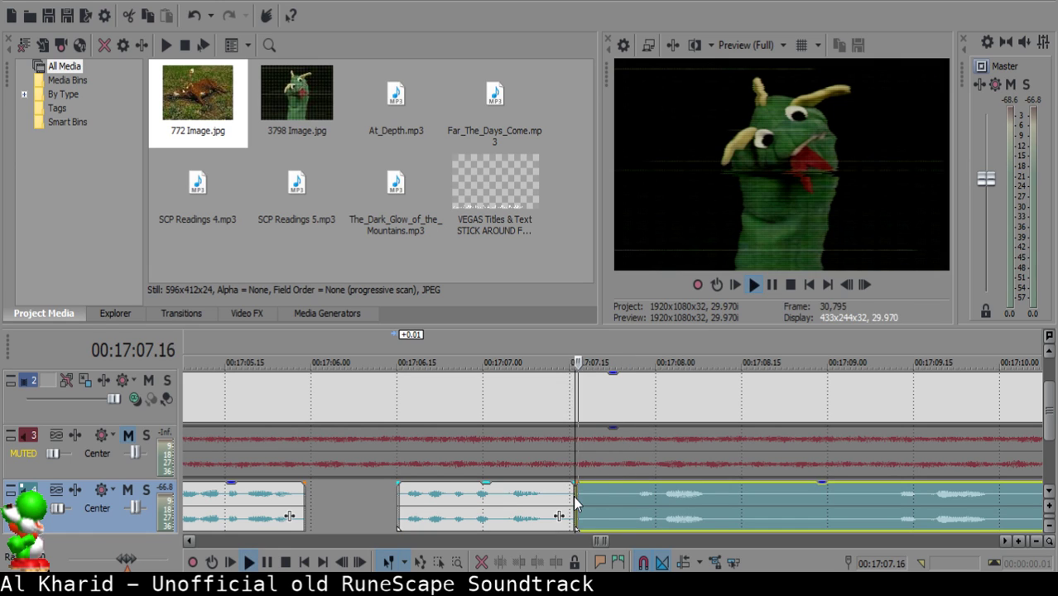
# Cut out and delete the short silence between 00:17:07.16 and 00:17:07.22 on the narration track.
pyautogui.press('Return')
pyautogui.press('s')
pyautogui.click(576, 495)
pyautogui.press('Delete')
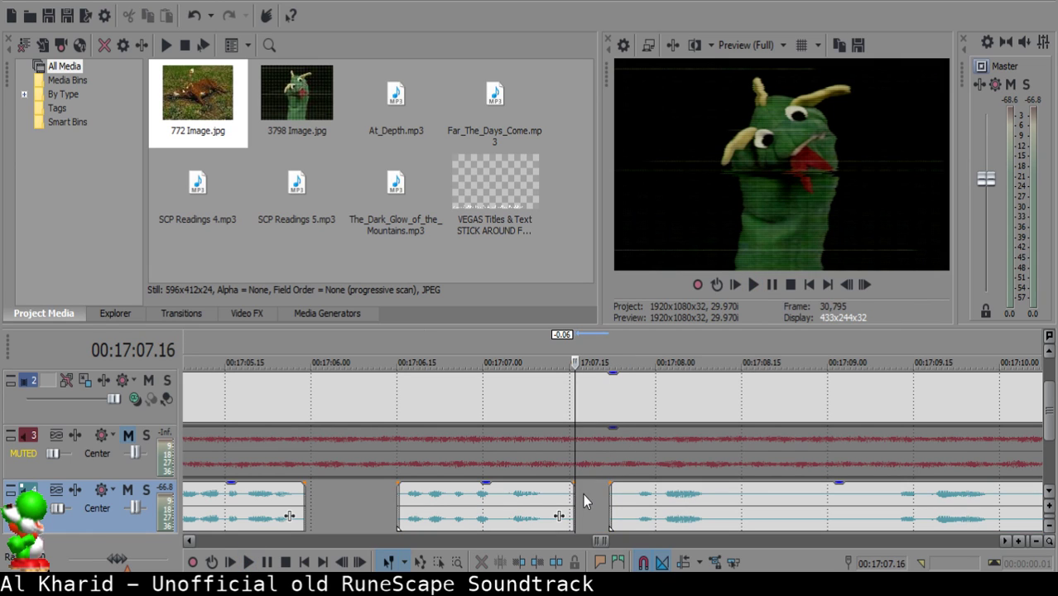
# Move the following narration clip earlier to start at 00:17:07.18 and play the transition.
pyautogui.click(585, 494)
pyautogui.moveTo(659, 518); pyautogui.dragTo(640, 510)
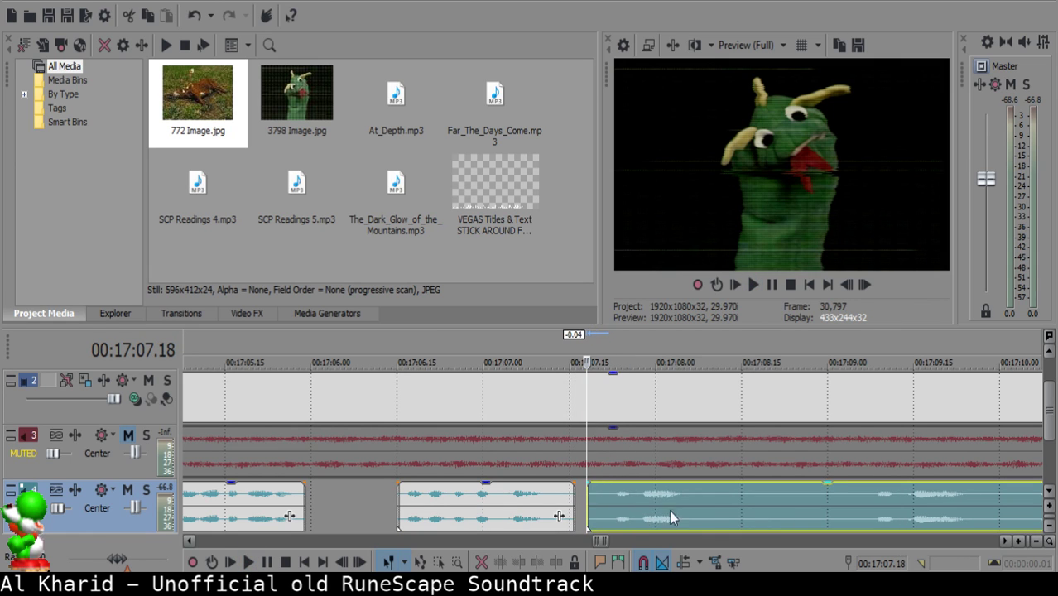
pyautogui.click(476, 511)
pyautogui.click(473, 506)
pyautogui.press('space')
pyautogui.press('Return')
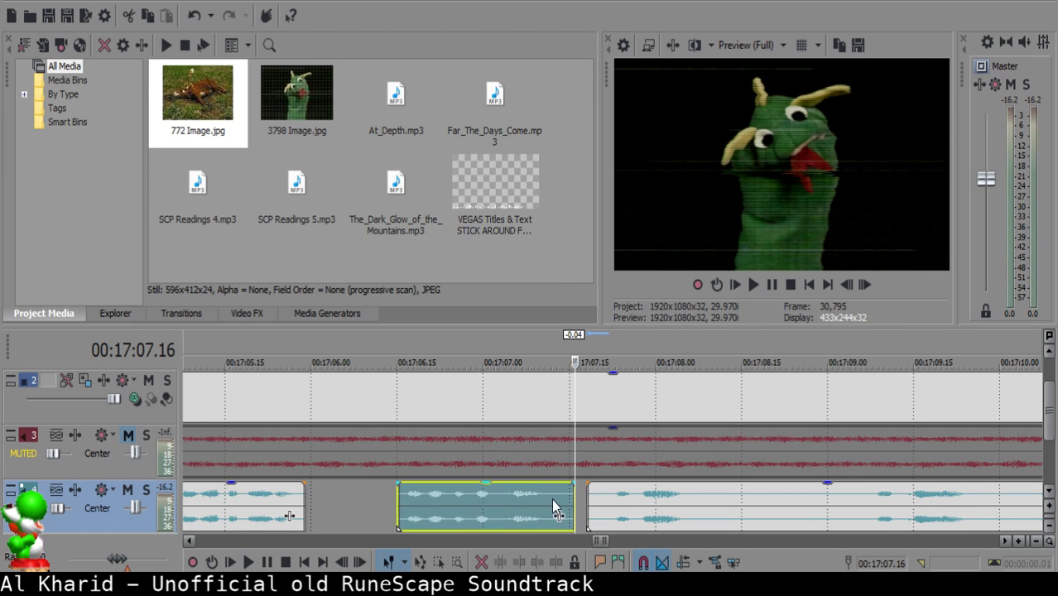
# Nudge the clip earlier until it butts against the previous one at 00:17:07.16, replaying the join.
pyautogui.click(581, 492)
pyautogui.moveTo(615, 501); pyautogui.dragTo(607, 501)
pyautogui.click(419, 527)
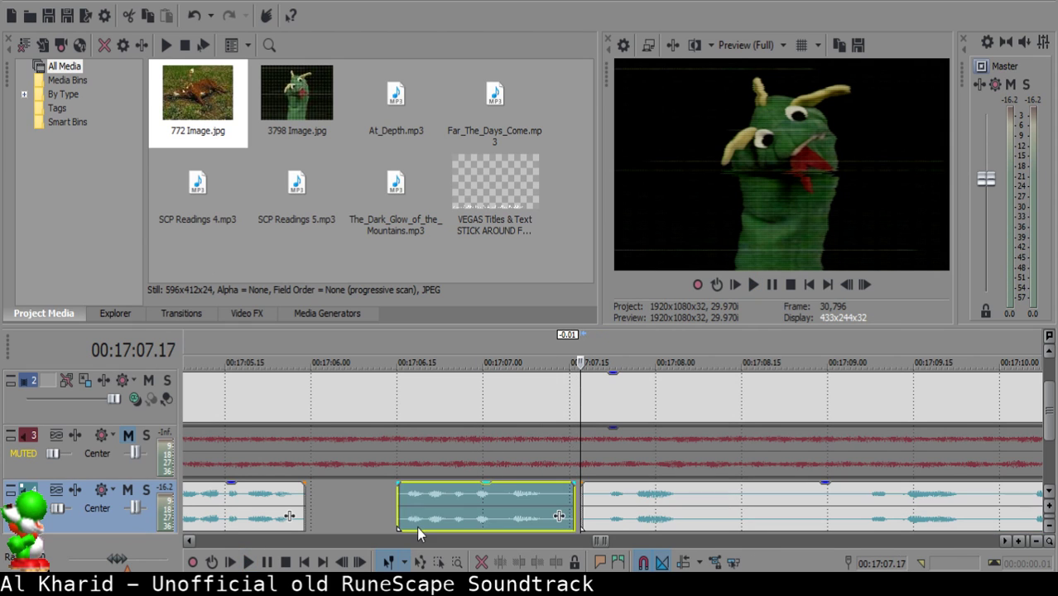
pyautogui.press('space')
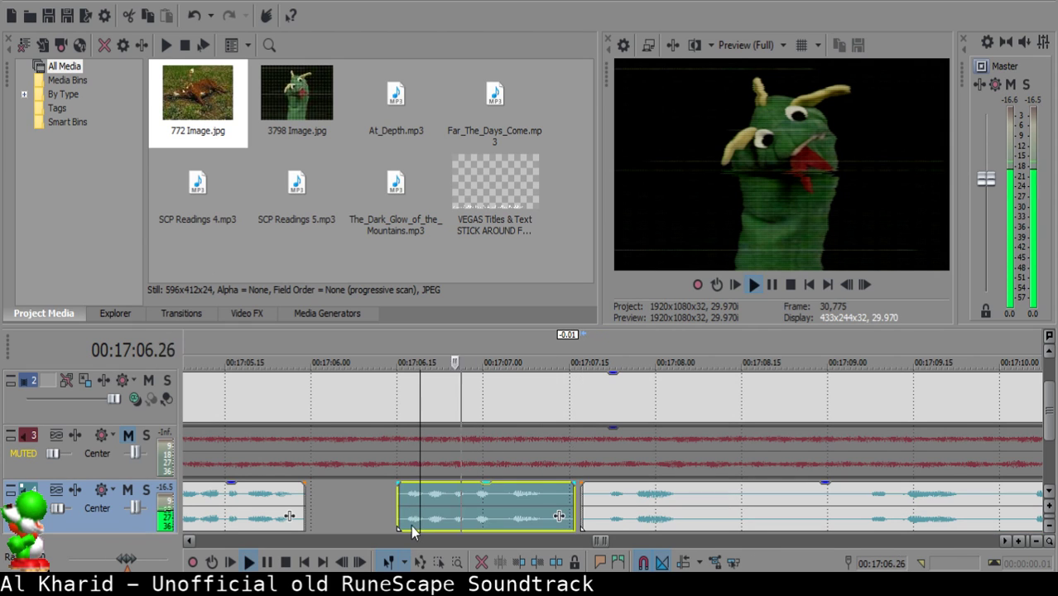
pyautogui.click(628, 497)
pyautogui.click(489, 501)
pyautogui.press('space')
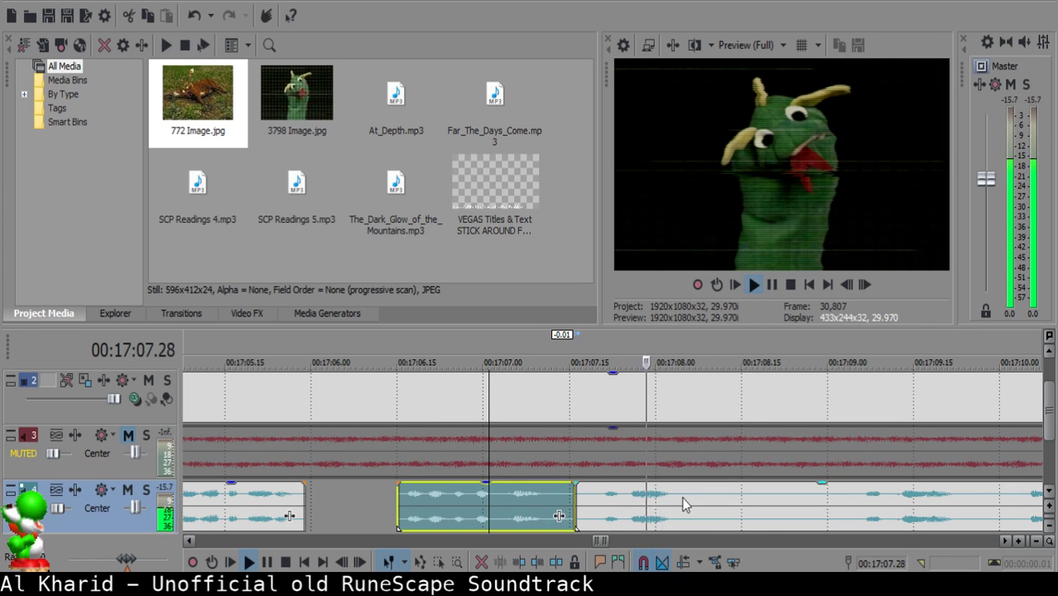
# Split the narration clip after the spoken phrase at 00:17:08.09.
pyautogui.click(707, 499)
pyautogui.press('space')
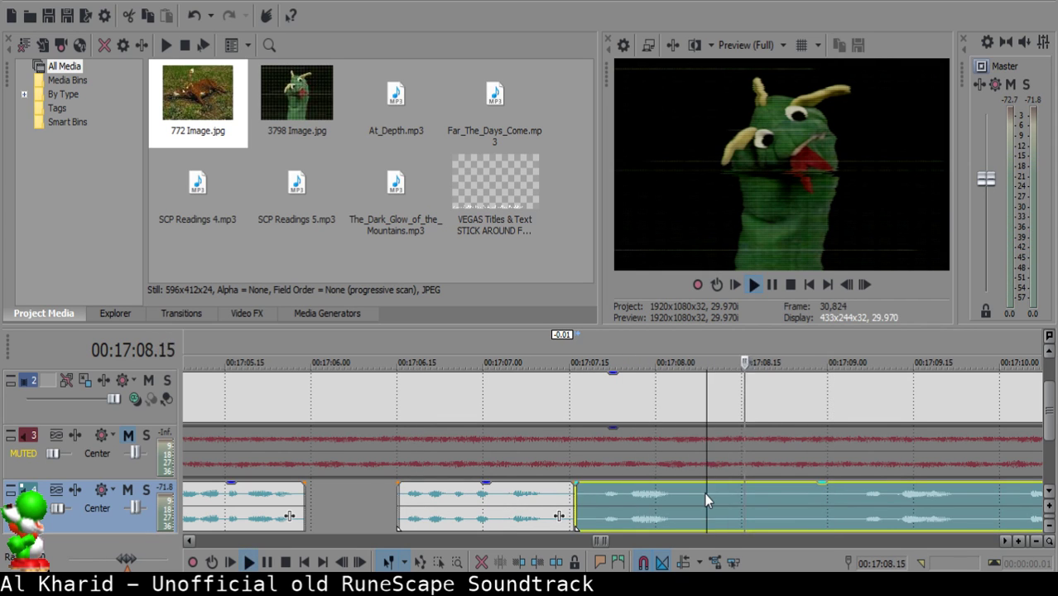
pyautogui.press('s')
# Listen to the narration that follows and split it at 00:17:09.03, just before speech resumes.
pyautogui.scroll(-3, 687, 495)
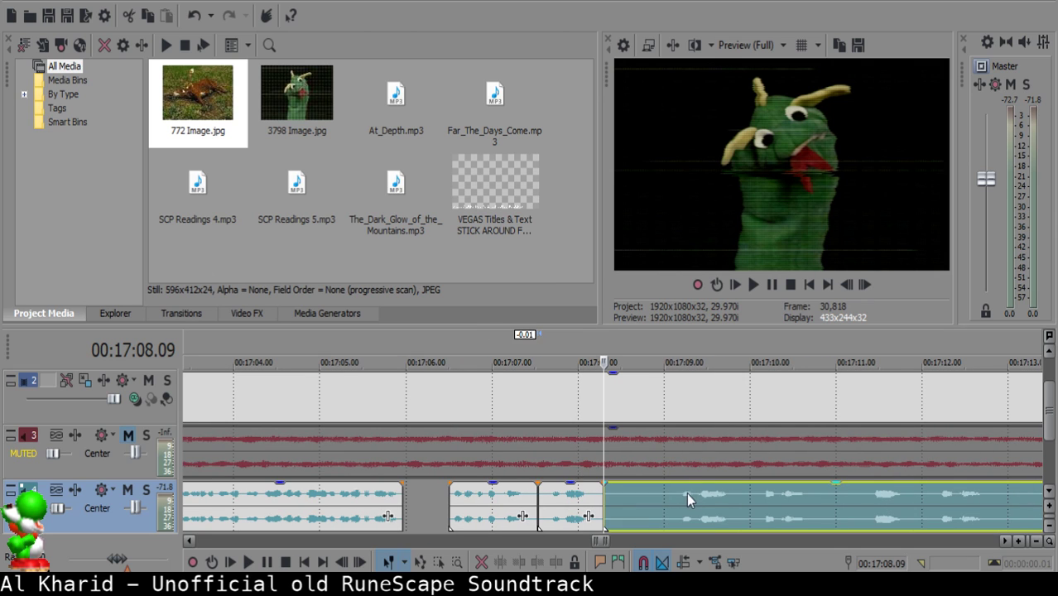
pyautogui.press('space')
pyautogui.hscroll(2, 668, 503)
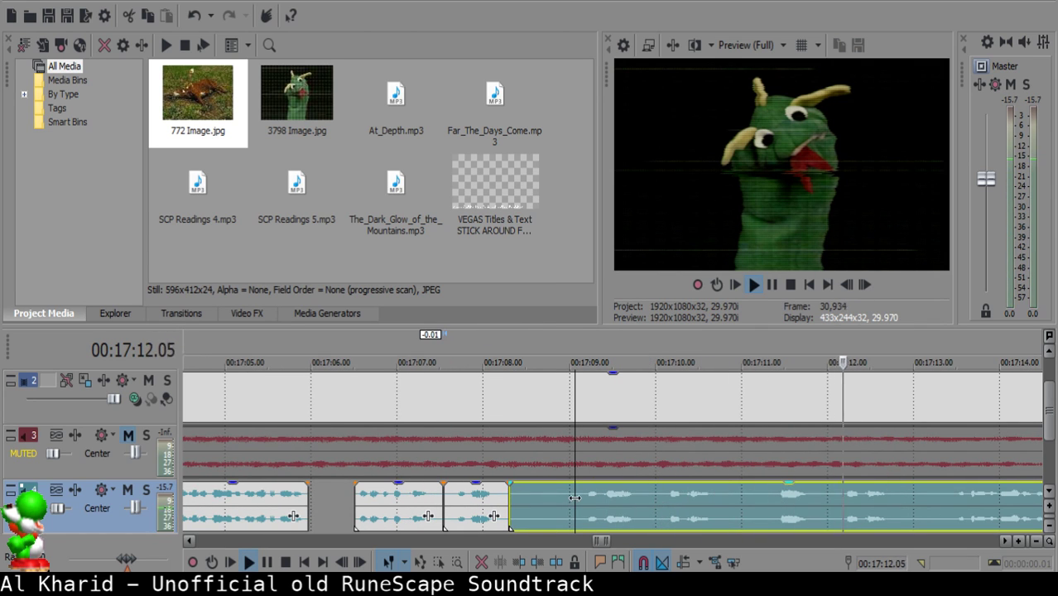
pyautogui.press('space')
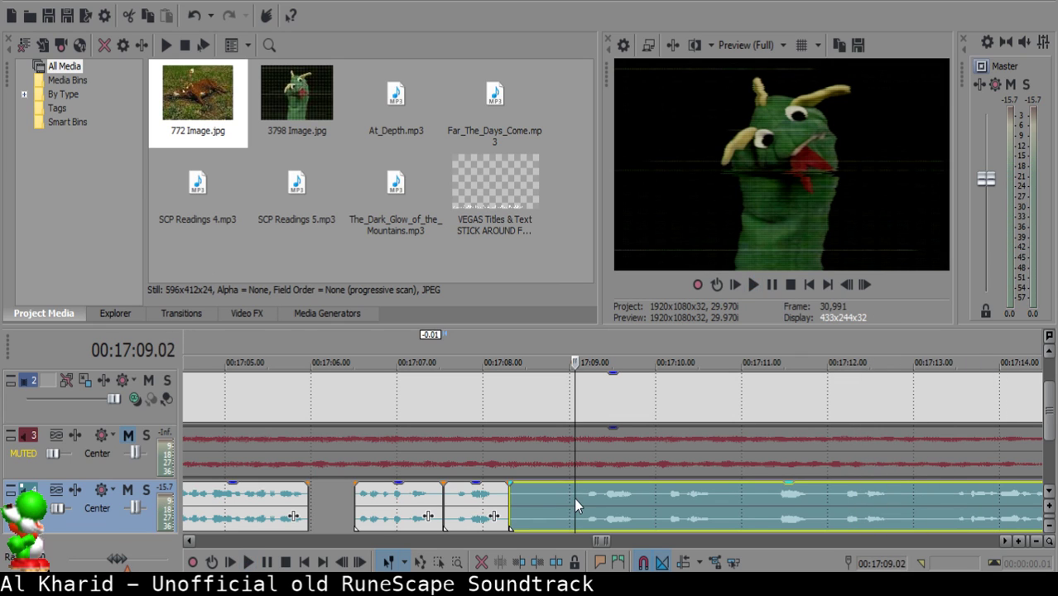
pyautogui.press('space')
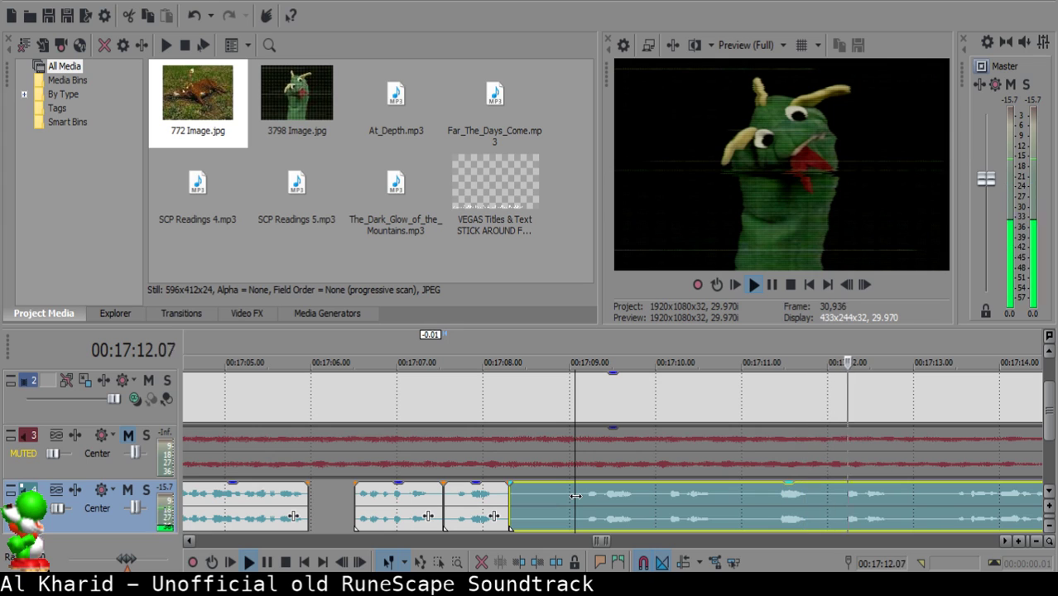
pyautogui.click(660, 490)
pyautogui.press('space')
pyautogui.press('space')
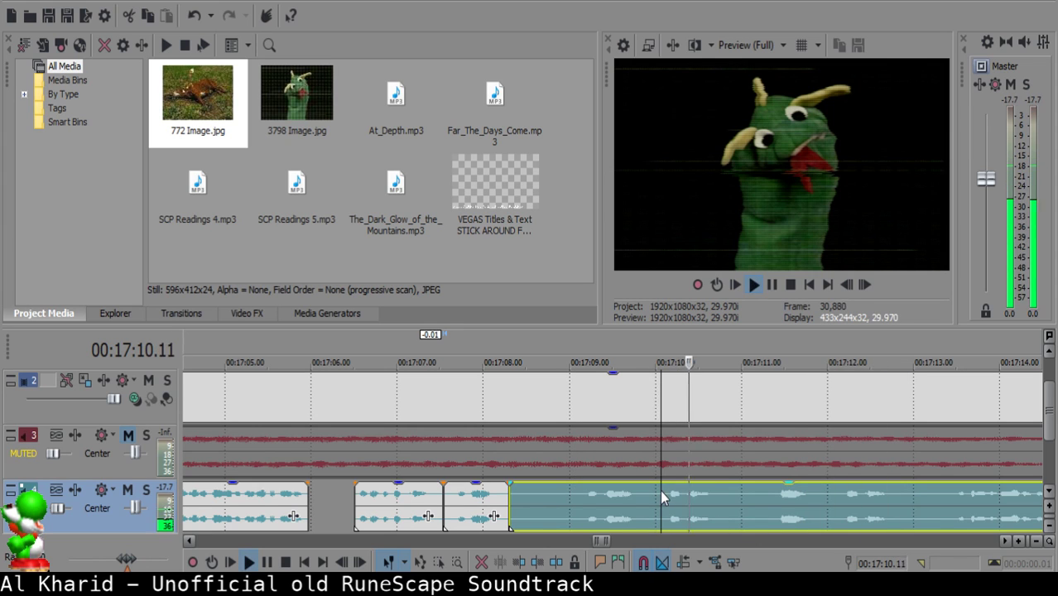
pyautogui.click(578, 491)
pyautogui.press('space')
pyautogui.press('s')
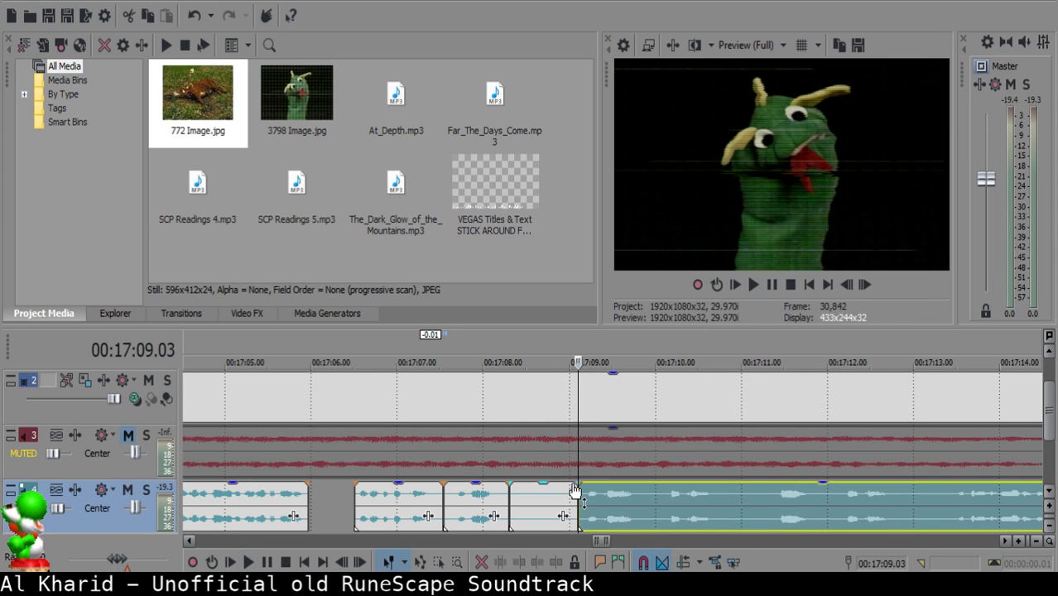
# Delete the silent segment after 00:17:08.09 and move the following narration clip 22 frames earlier to 00:17:08.11.
pyautogui.click(515, 495)
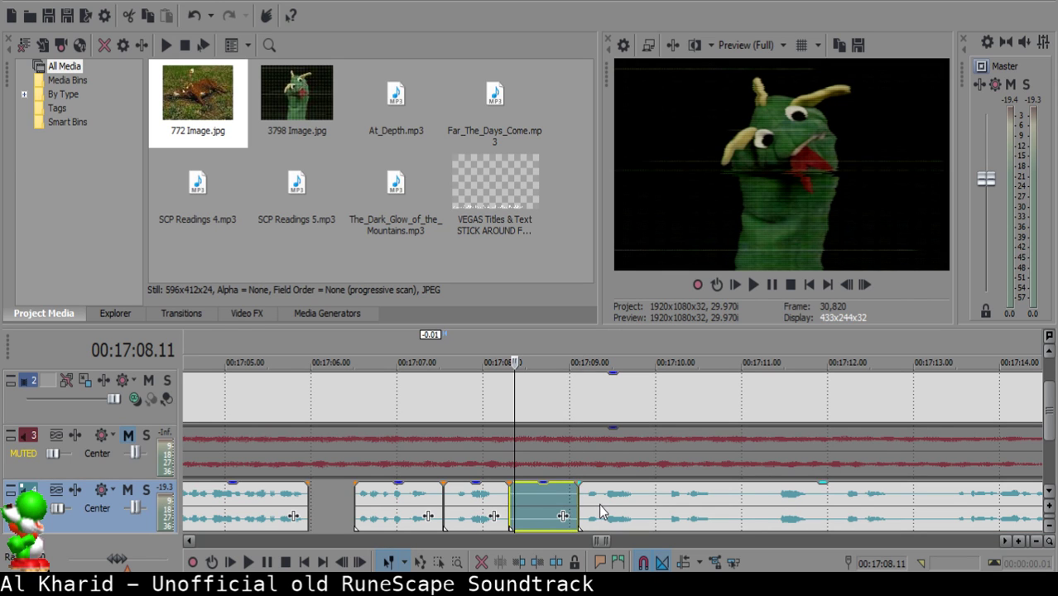
pyautogui.press('Delete')
pyautogui.click(477, 497)
pyautogui.press('space')
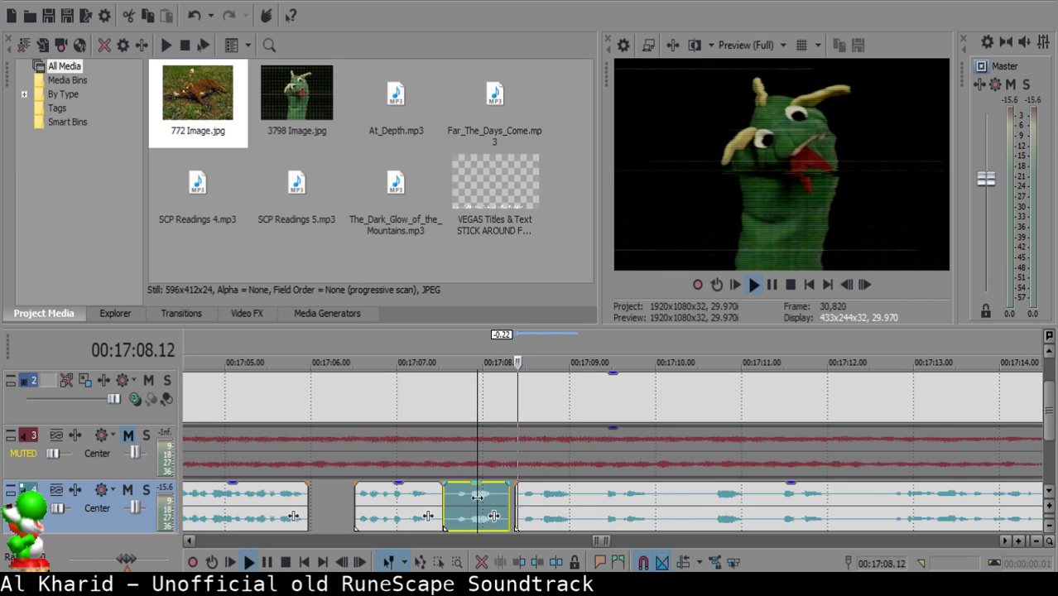
# Shift the following narration clip two frames later and replay the transition to judge the pause.
pyautogui.scroll(2, 477, 498)
pyautogui.press('Return')
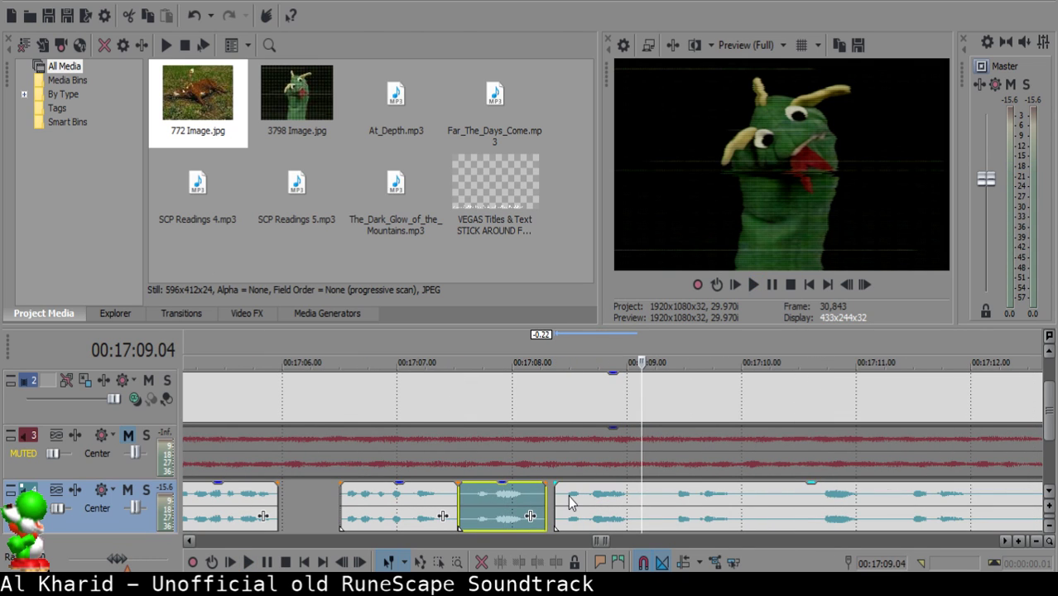
pyautogui.moveTo(562, 497); pyautogui.dragTo(570, 497)
pyautogui.click(470, 506)
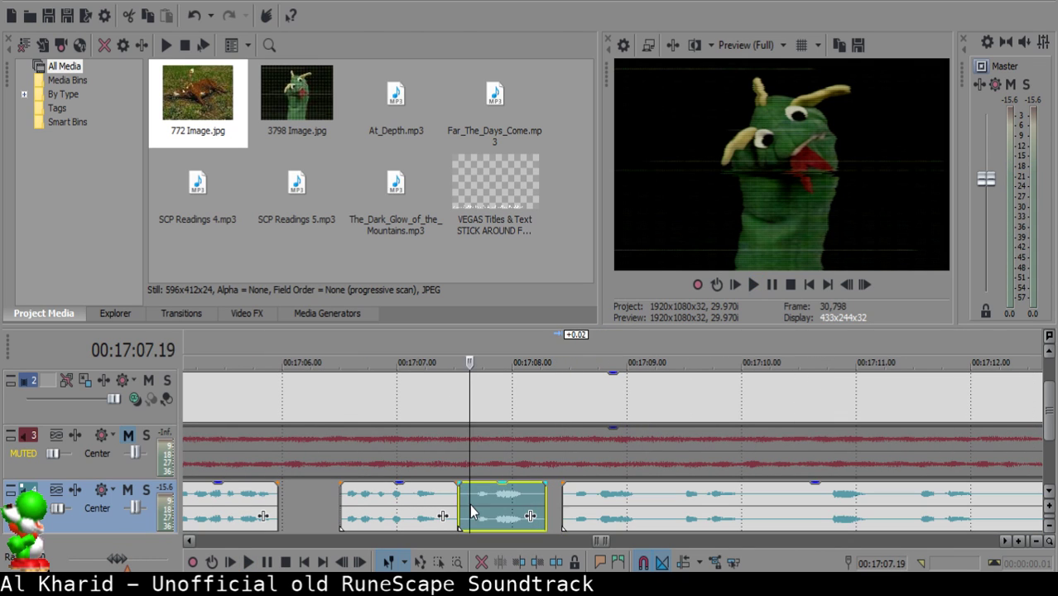
pyautogui.press('space')
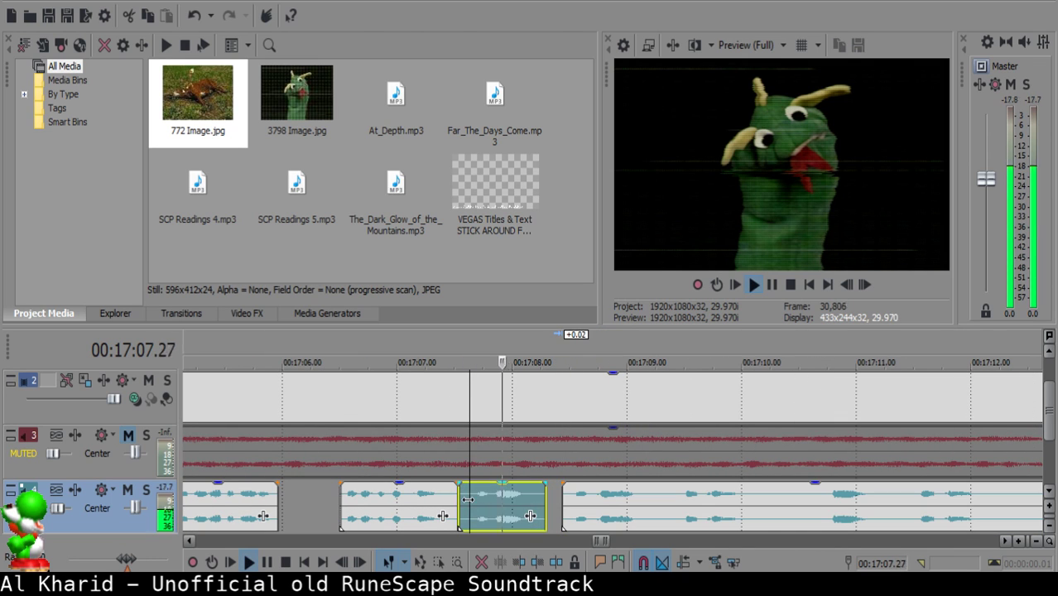
# Widen the pause by one more frame, moving the narration clip to start at 00:17:08.14.
pyautogui.press('space')
pyautogui.click(569, 500)
pyautogui.scroll(3, 568, 498)
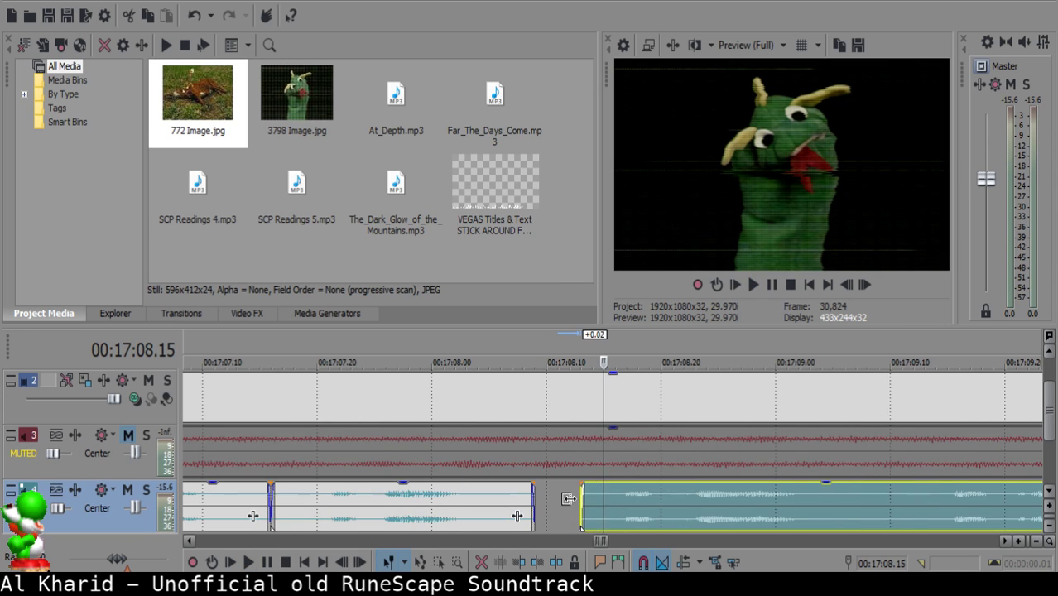
pyautogui.moveTo(591, 502); pyautogui.dragTo(636, 490)
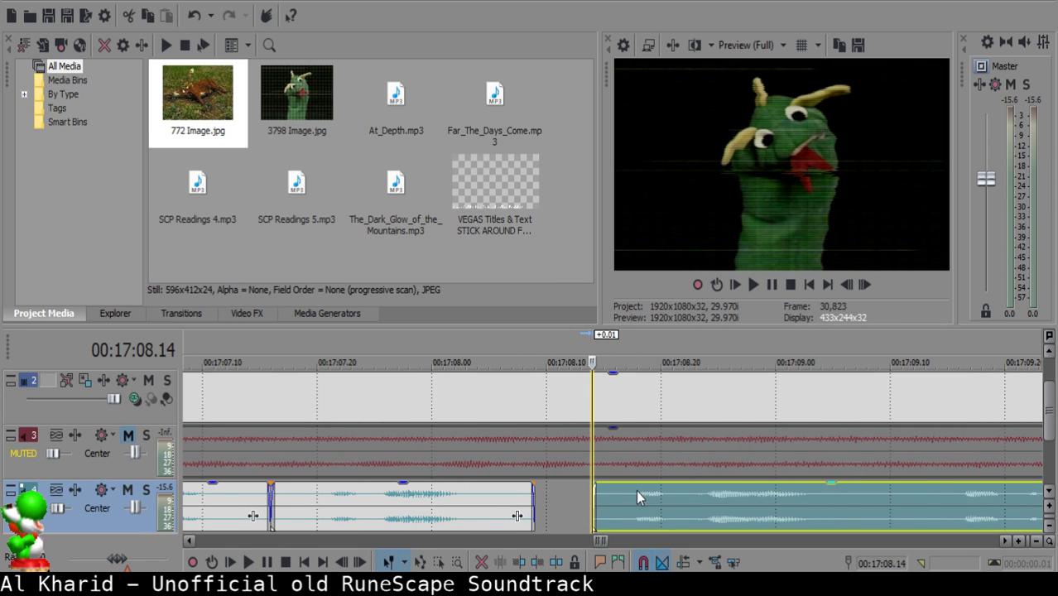
# Replay the transition into the clip starting at 00:17:08.14 and split the narration at 00:17:09.06, where the phrase ends.
pyautogui.click(331, 520)
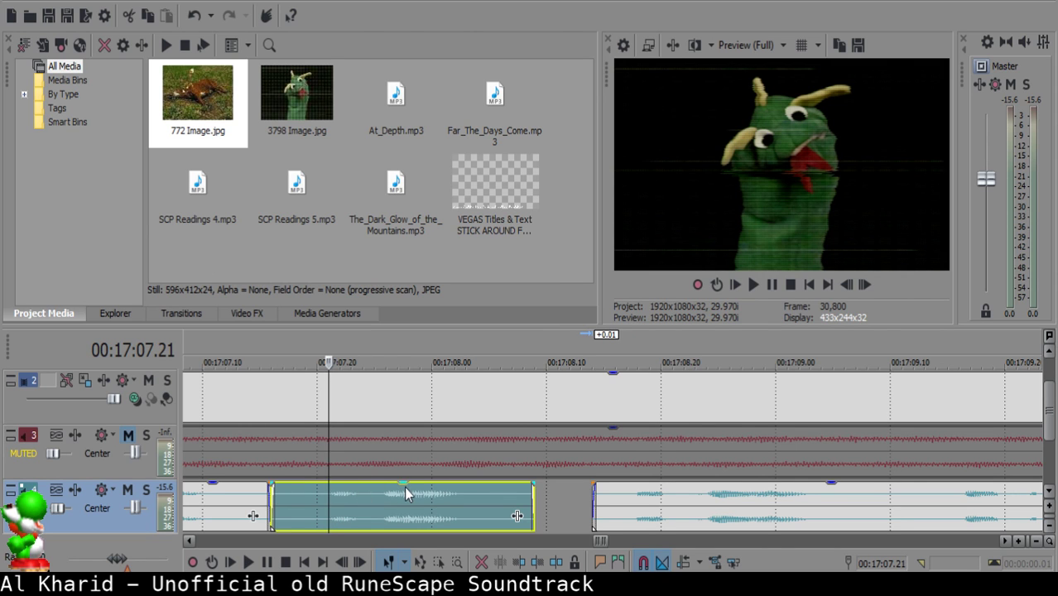
pyautogui.press('space')
pyautogui.scroll(-3, 652, 501)
pyautogui.scroll(2, 637, 506)
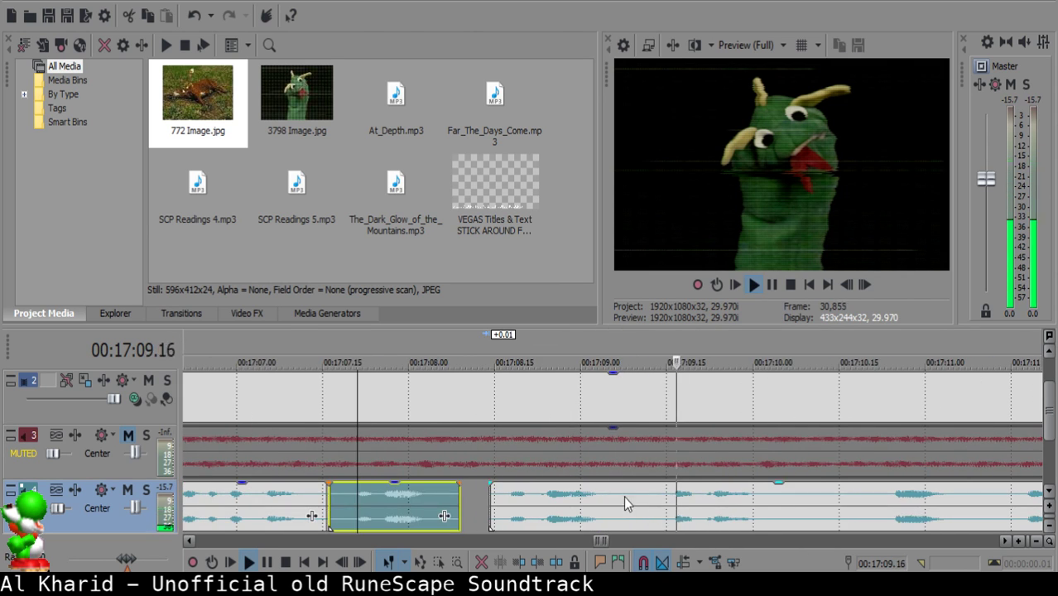
pyautogui.click(616, 501)
pyautogui.press('s')
pyautogui.scroll(-2, 721, 509)
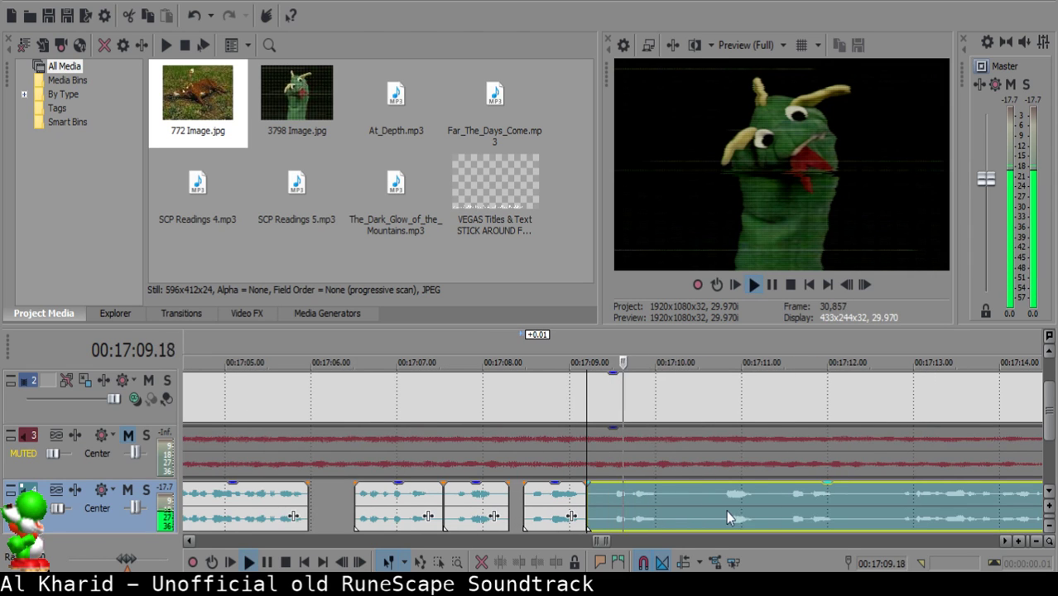
# Listen to the narration that follows and split it at 00:17:09.12, just before speech resumes.
pyautogui.click(775, 500)
pyautogui.press('Return')
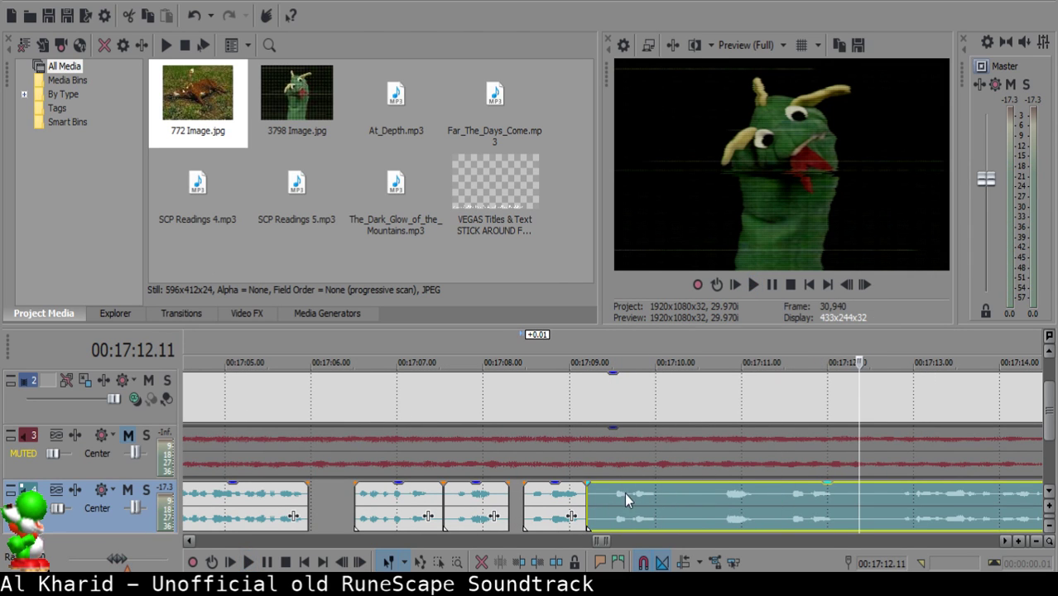
pyautogui.click(603, 490)
pyautogui.press('space')
pyautogui.press('space')
pyautogui.press('s')
# Delete the silent segment between 00:17:09.06 and 00:17:09.12 and move the following narration clip five frames earlier to 00:17:09.07.
pyautogui.click(591, 490)
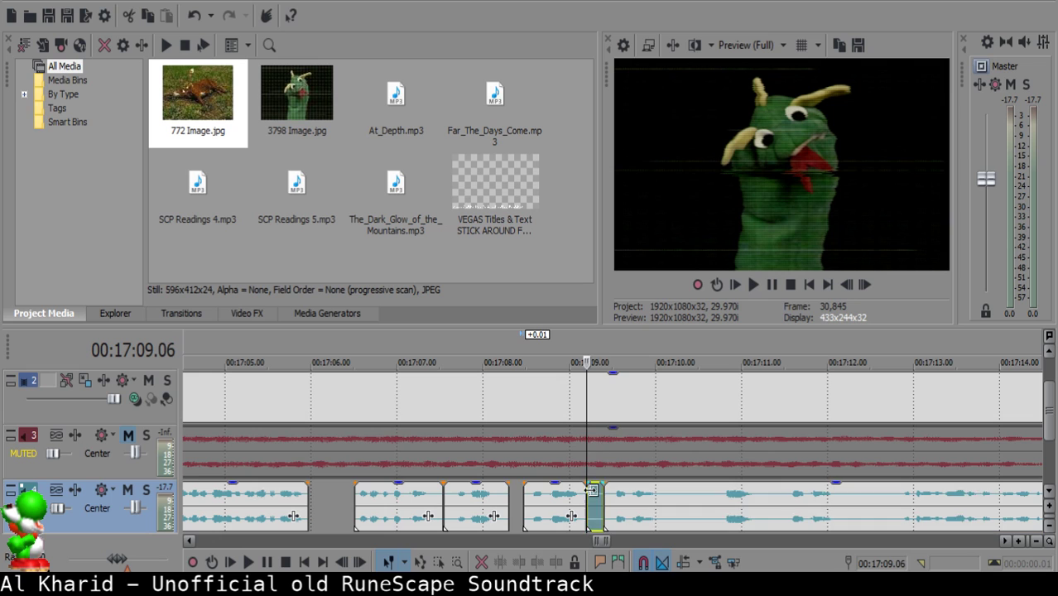
pyautogui.scroll(4, 591, 490)
pyautogui.click(620, 494)
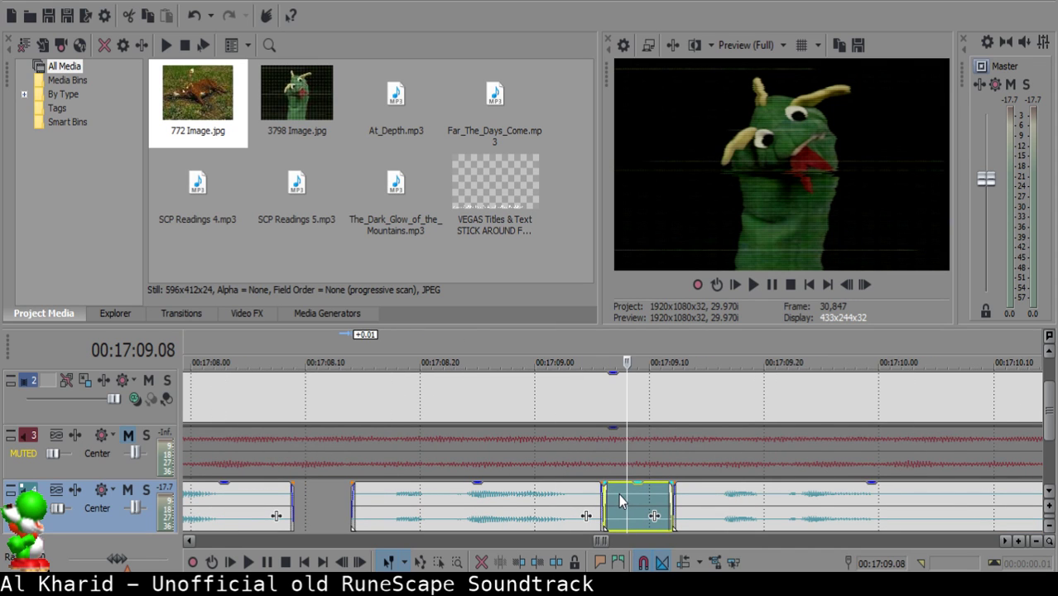
pyautogui.press('Left')
pyautogui.press('Delete')
pyautogui.moveTo(731, 512); pyautogui.dragTo(673, 498)
pyautogui.scroll(-3, 650, 507)
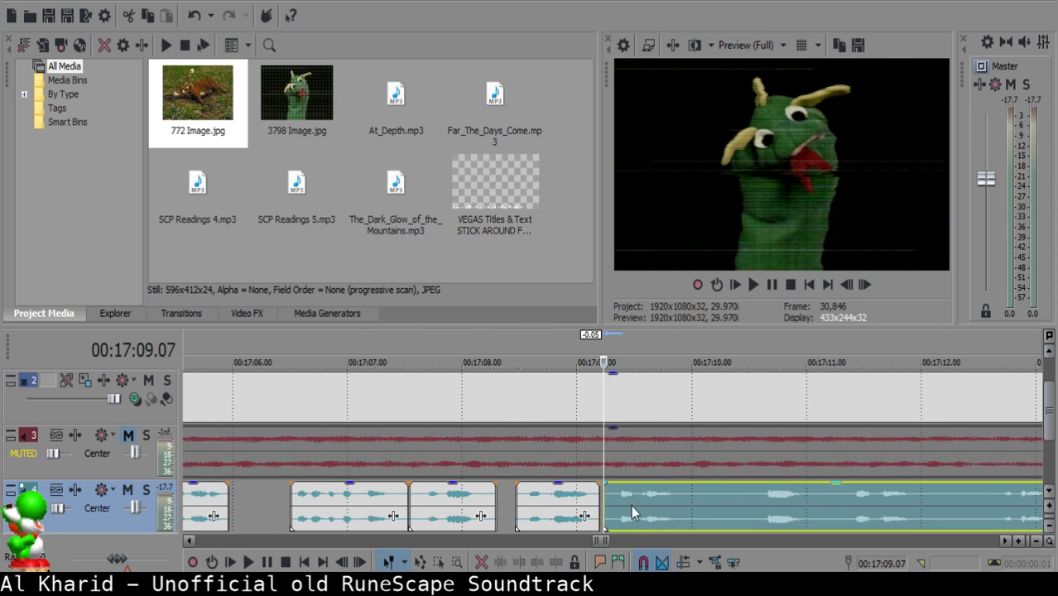
# Replay the narration across the shortened pause and split it at 00:17:10.00, after the next phrase.
pyautogui.click(556, 507)
pyautogui.press('space')
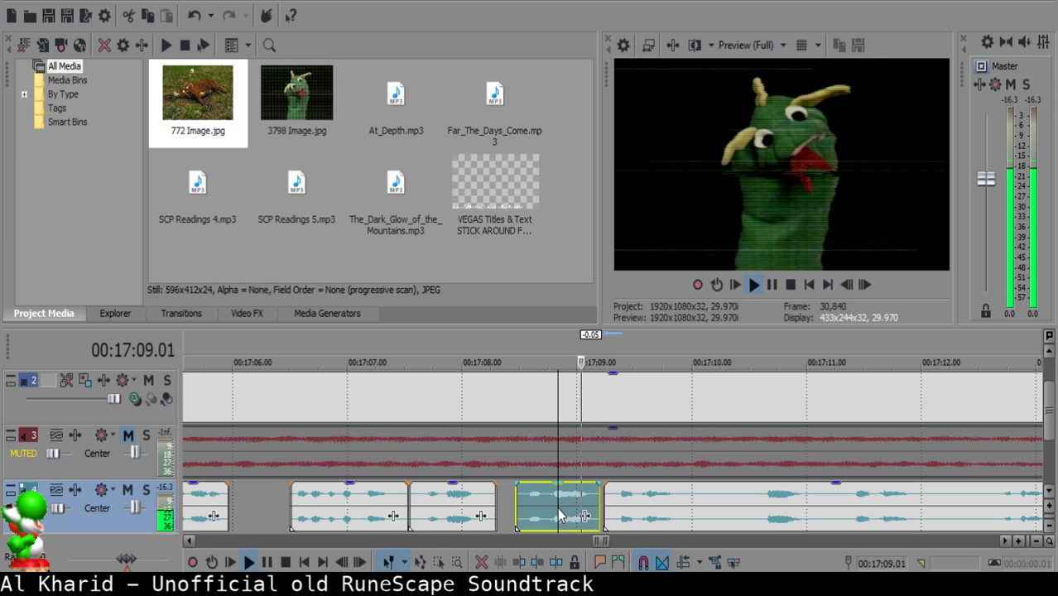
pyautogui.click(685, 497)
pyautogui.press('space')
pyautogui.press('space')
pyautogui.click(688, 495)
pyautogui.press('space')
pyautogui.press('space')
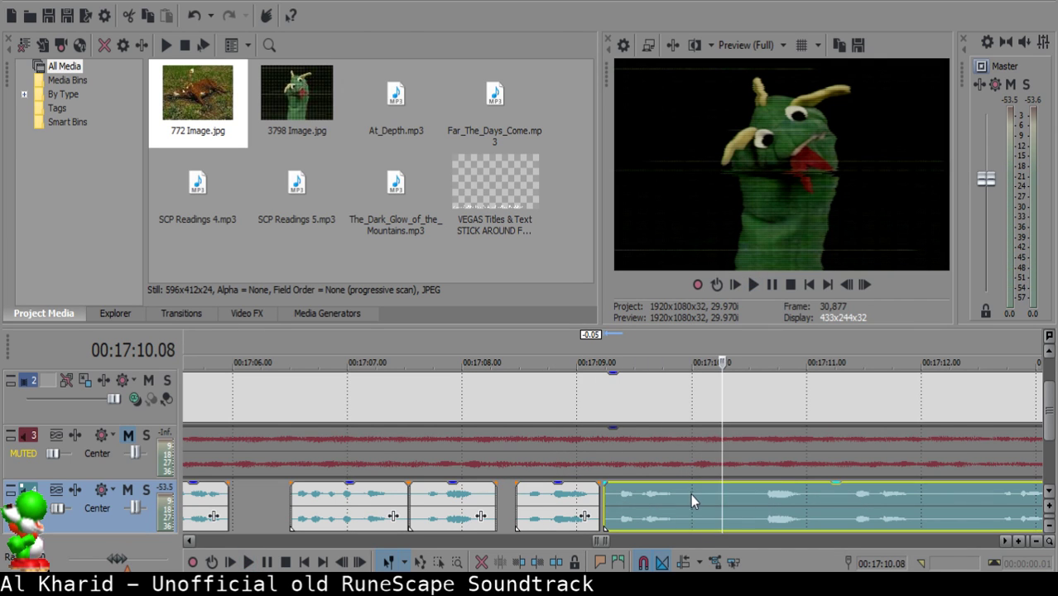
pyautogui.click(693, 495)
pyautogui.press('s')
# Cut out the silence between 00:17:10.00 and 00:17:10.15 and move the following narration clip to start at 00:17:10.00.
pyautogui.press('space')
pyautogui.press('space')
pyautogui.press('s')
pyautogui.click(738, 491)
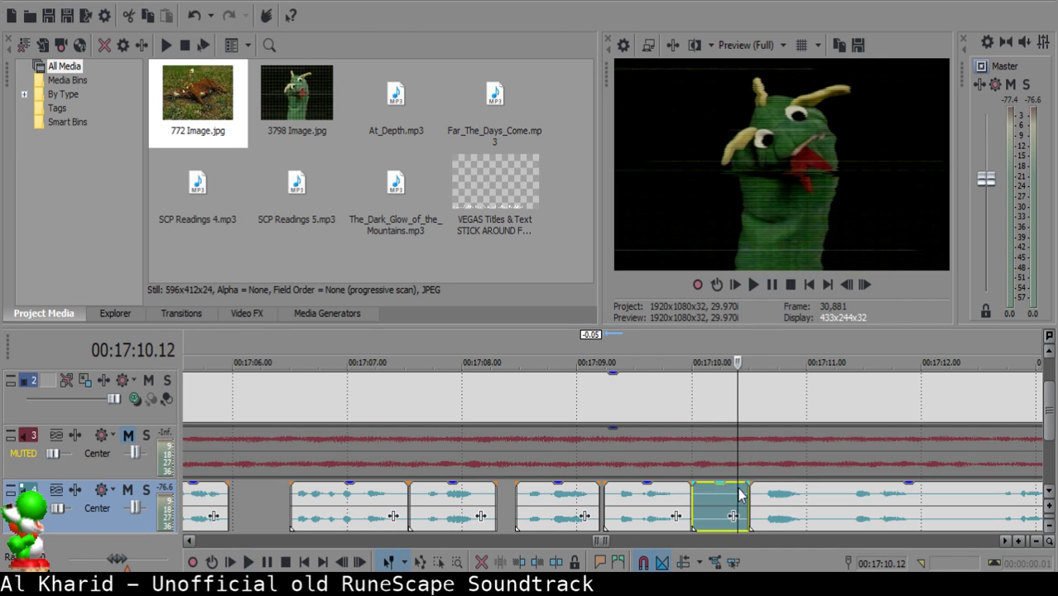
pyautogui.press('Delete')
pyautogui.moveTo(789, 496); pyautogui.dragTo(716, 494)
# Shift the following narration clip two frames later to 00:17:10.02 and replay the transition to judge the pause.
pyautogui.click(655, 499)
pyautogui.press('space')
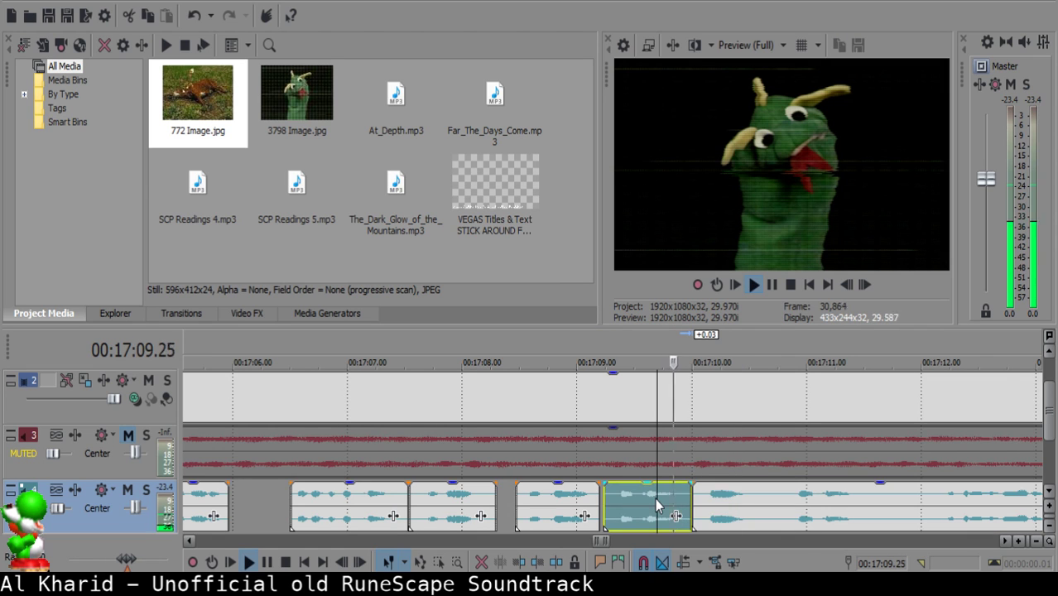
pyautogui.click(697, 494)
pyautogui.click(633, 493)
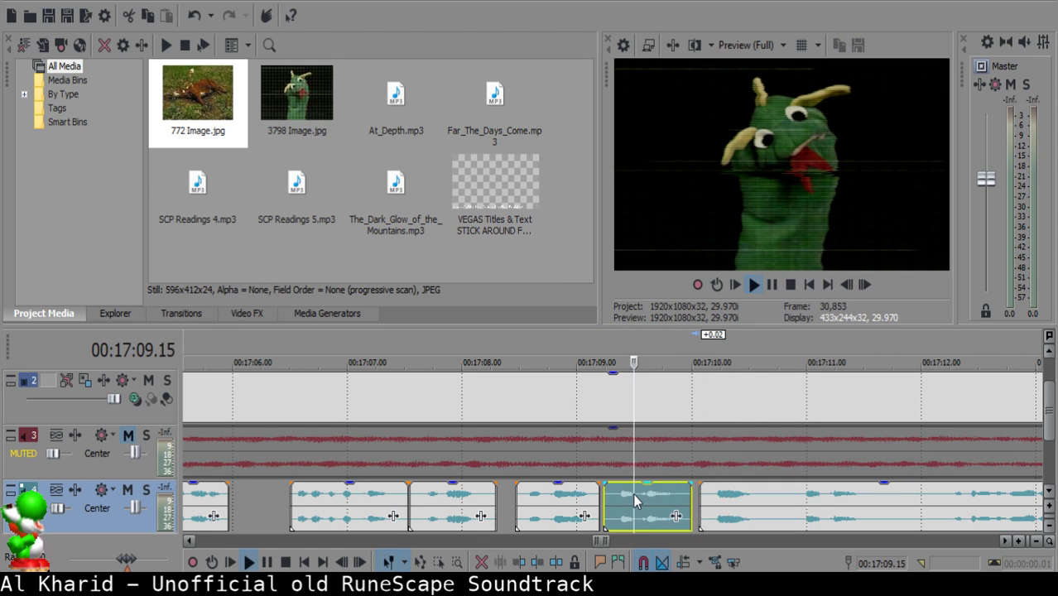
pyautogui.press('space')
pyautogui.scroll(-2, 655, 497)
pyautogui.scroll(2, 665, 504)
pyautogui.click(632, 494)
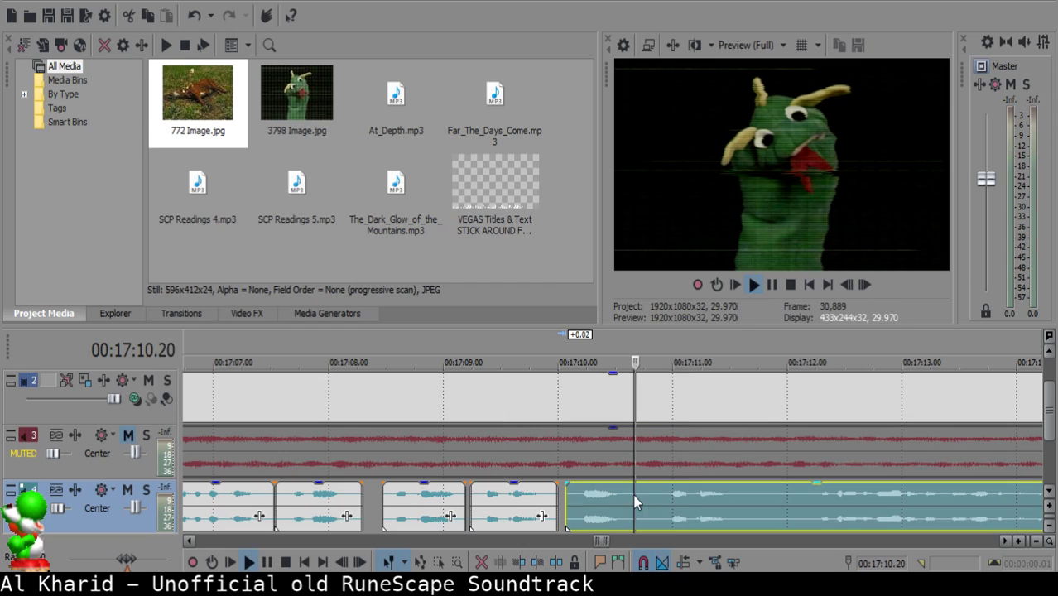
pyautogui.click(644, 493)
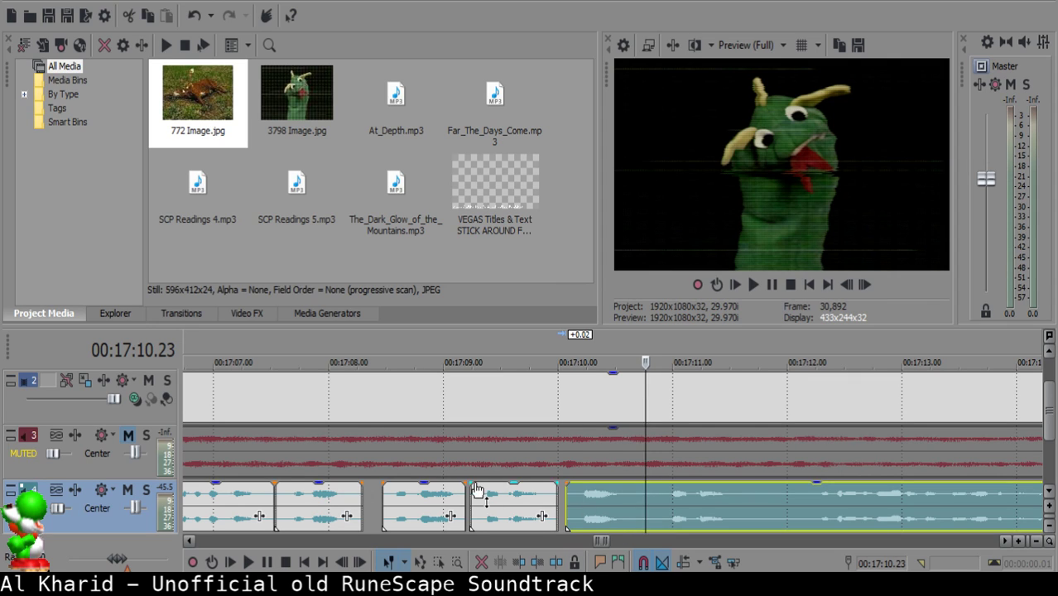
# Remove the narration clip between 00:17:09.07 and 00:17:10.00 and move the following clip into its place, starting at 00:17:09.07.
pyautogui.click(474, 492)
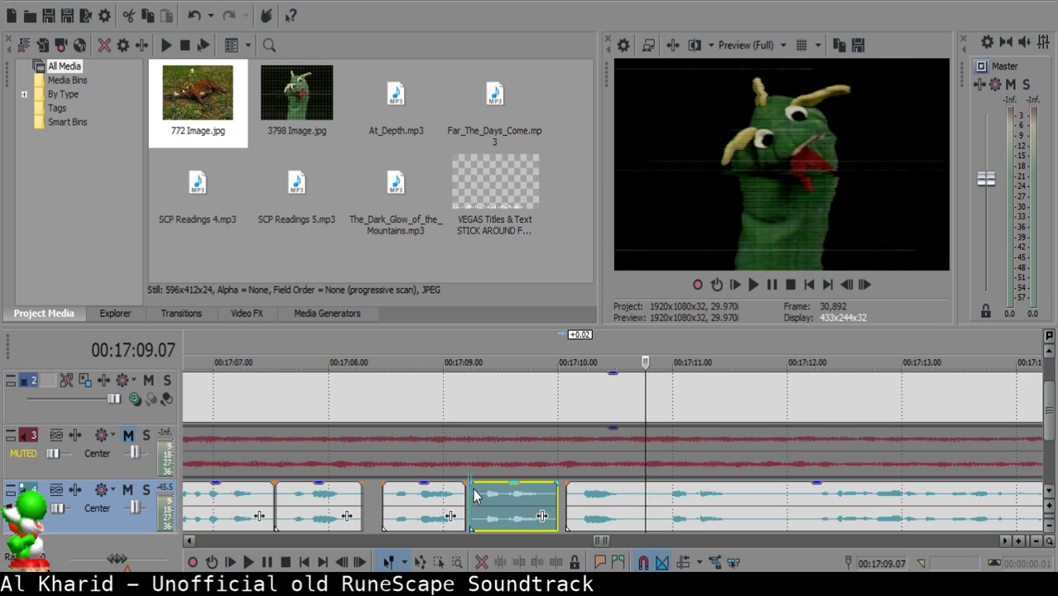
pyautogui.click(662, 495)
pyautogui.moveTo(608, 491); pyautogui.dragTo(507, 494)
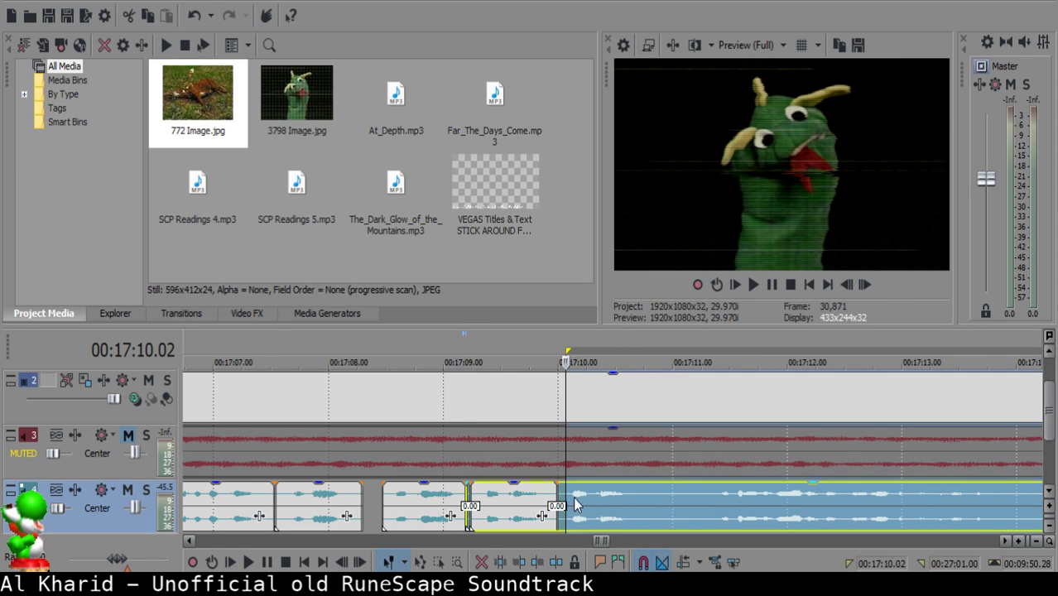
pyautogui.click(509, 496)
pyautogui.click(469, 488)
pyautogui.click(470, 497)
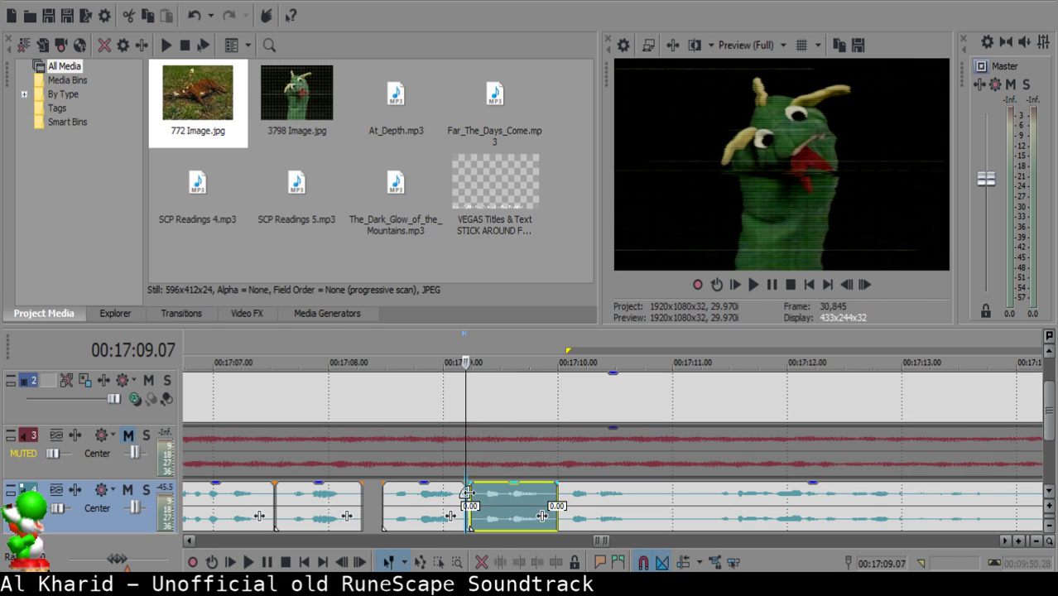
pyautogui.moveTo(591, 510); pyautogui.dragTo(596, 510)
pyautogui.click(531, 505)
pyautogui.press('Delete')
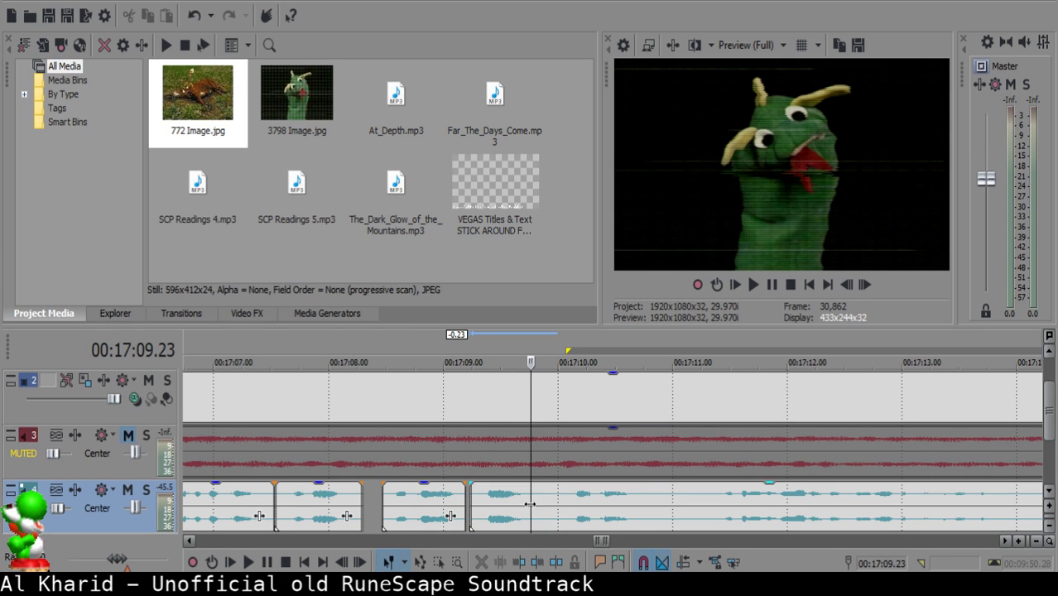
# Replay the transition into the moved clip and split the narration at 00:17:09.26.
pyautogui.click(440, 501)
pyautogui.press('space')
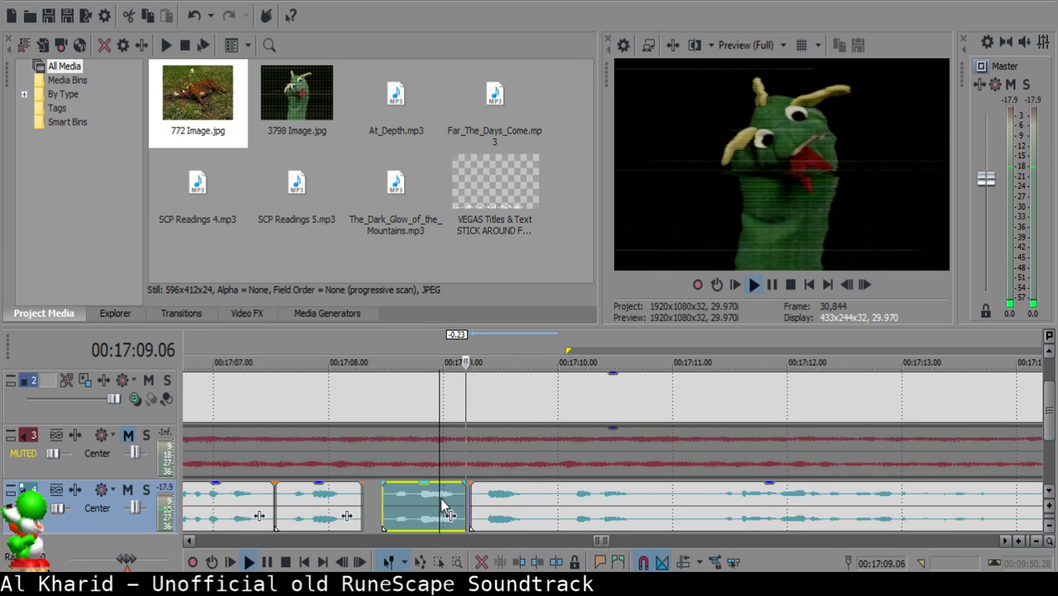
pyautogui.click(544, 497)
pyautogui.press('s')
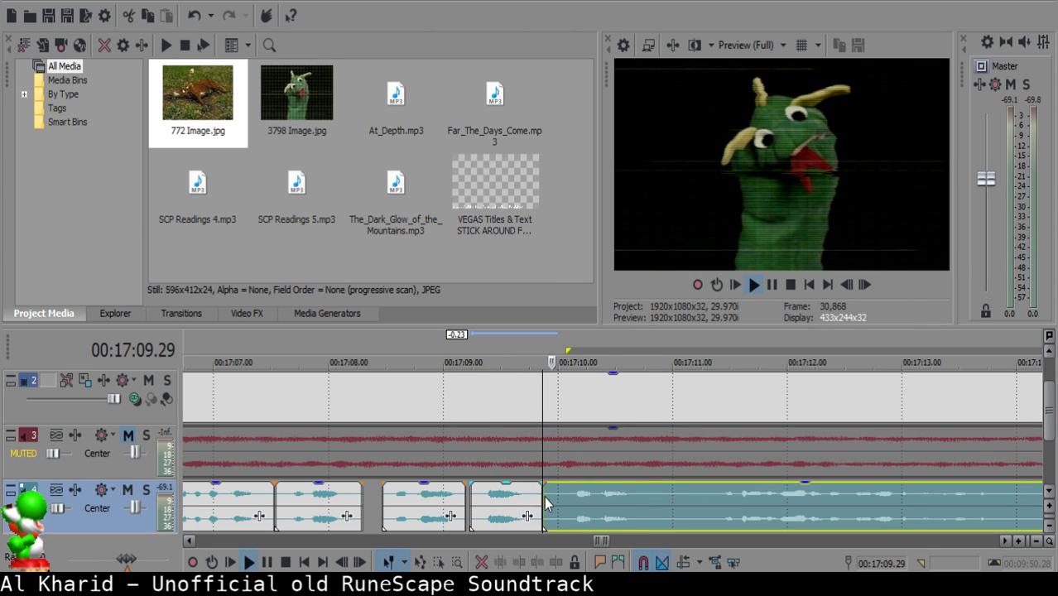
# Cut out the short silence after 00:17:09.26 and move the following narration clip three frames earlier to close the gap.
pyautogui.press('s')
pyautogui.press('space')
pyautogui.click(546, 495)
pyautogui.press('Delete')
pyautogui.click(580, 493)
pyautogui.moveTo(580, 496); pyautogui.dragTo(569, 496)
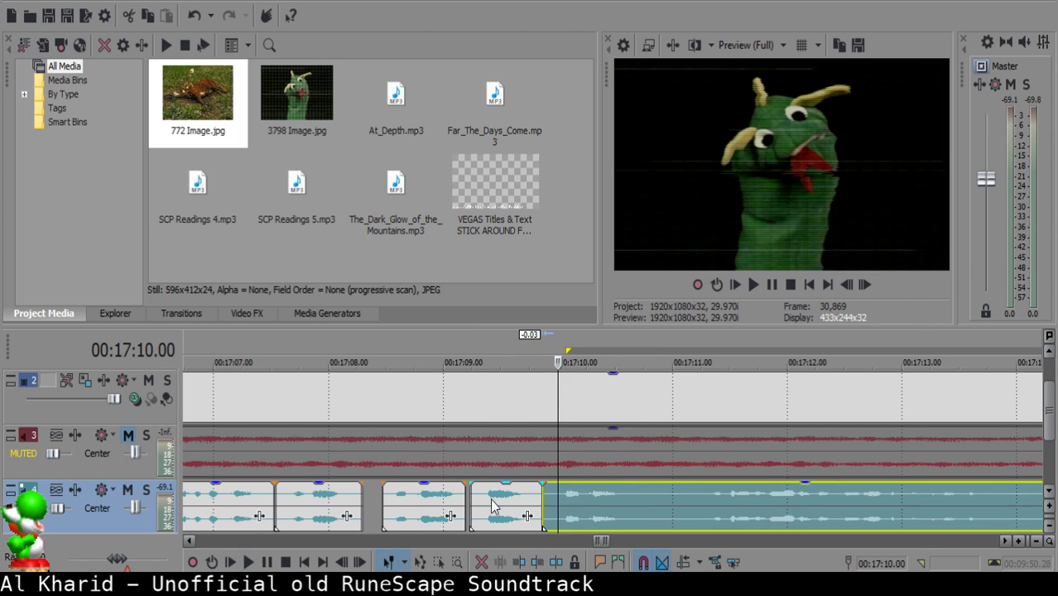
# Listen from the preceding clip and split the narration at 00:17:10.21, where the next phrase ends.
pyautogui.click(490, 499)
pyautogui.press('space')
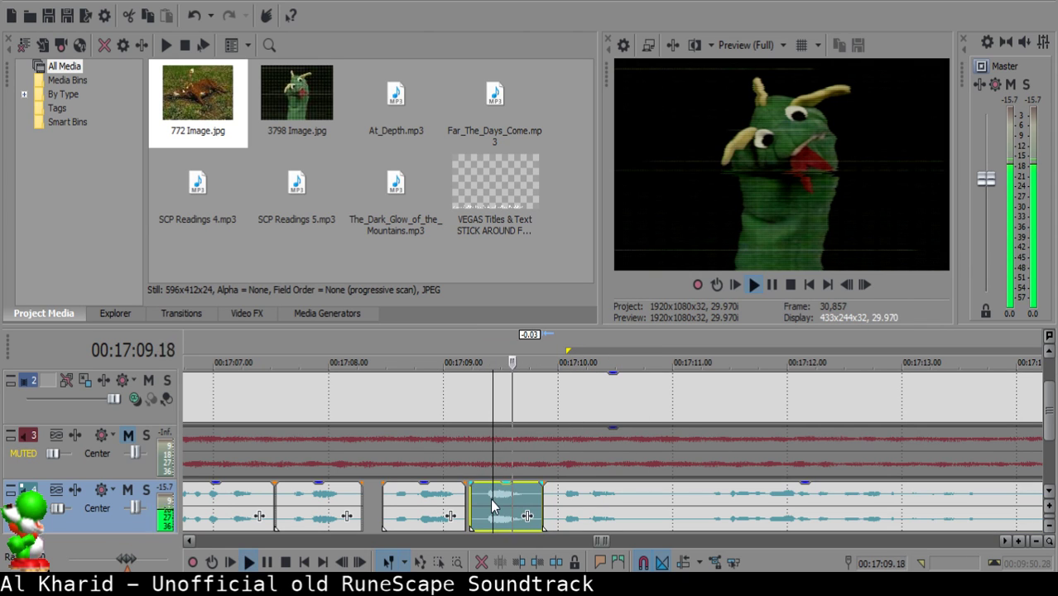
pyautogui.click(638, 494)
pyautogui.press('s')
pyautogui.scroll(-2, 671, 492)
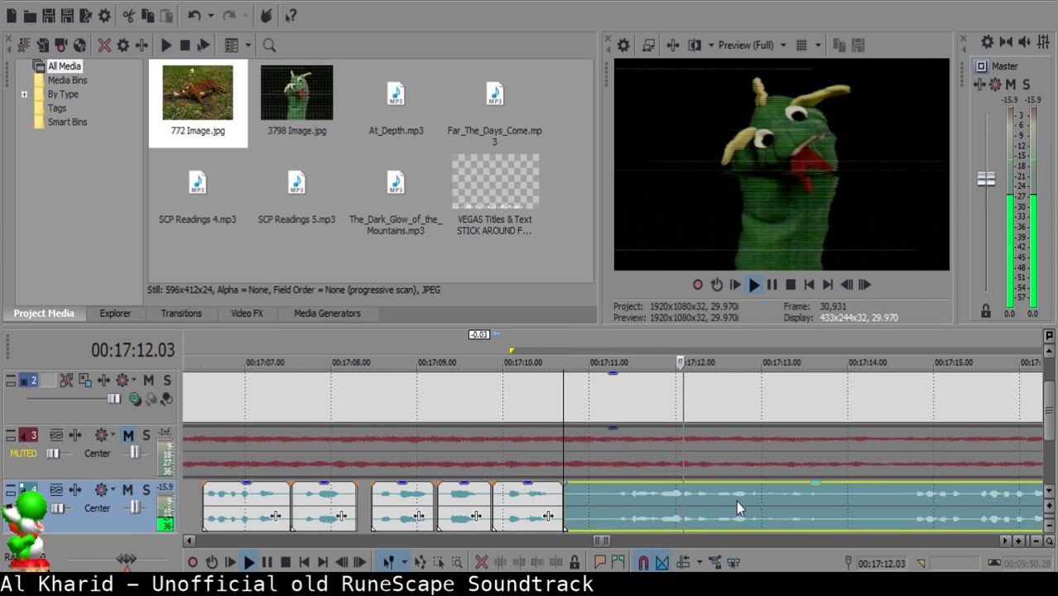
# Cut out the silence between 00:17:10.21 and 00:17:11.06 and move the following narration clip nine frames earlier to 00:17:10.27.
pyautogui.click(605, 494)
pyautogui.press('space')
pyautogui.press('s')
pyautogui.click(580, 507)
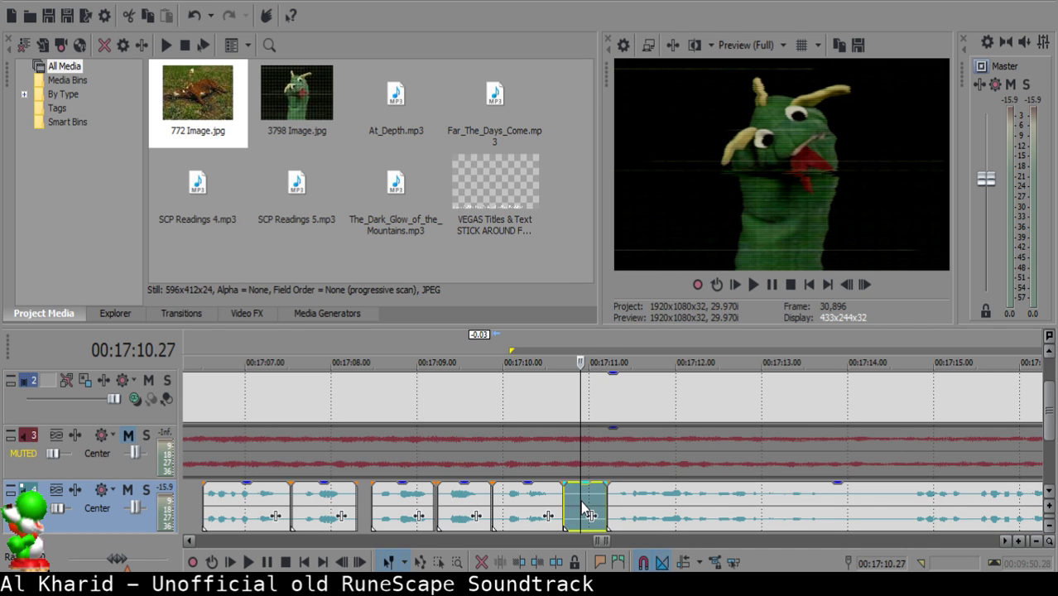
pyautogui.press('Delete')
pyautogui.moveTo(650, 508); pyautogui.dragTo(630, 504)
# Replay the narration across the new pause and split it at 00:17:13.07, after the following phrase.
pyautogui.click(528, 503)
pyautogui.press('space')
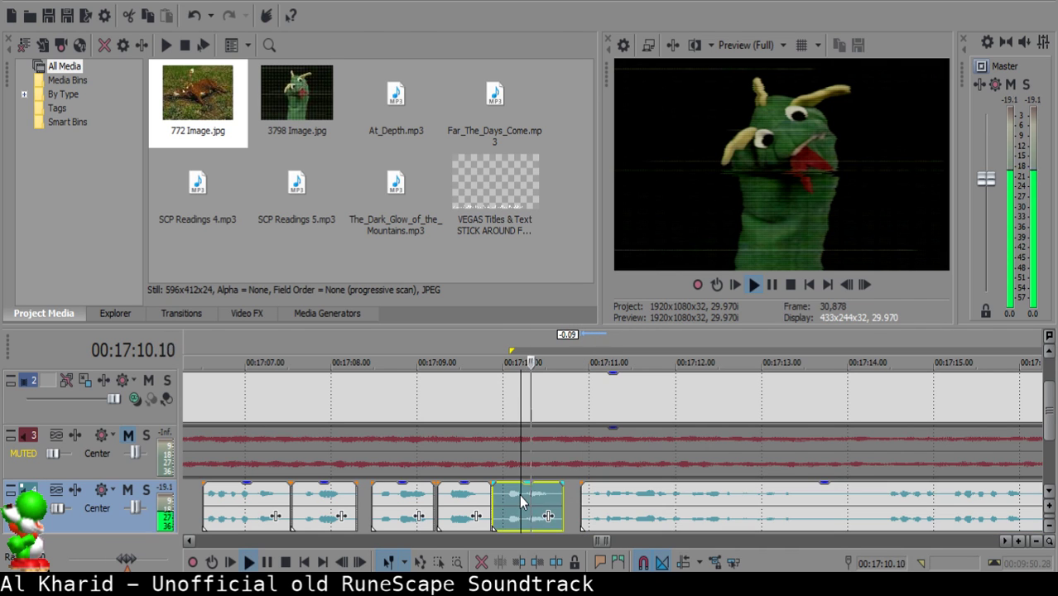
pyautogui.scroll(-3, 529, 492)
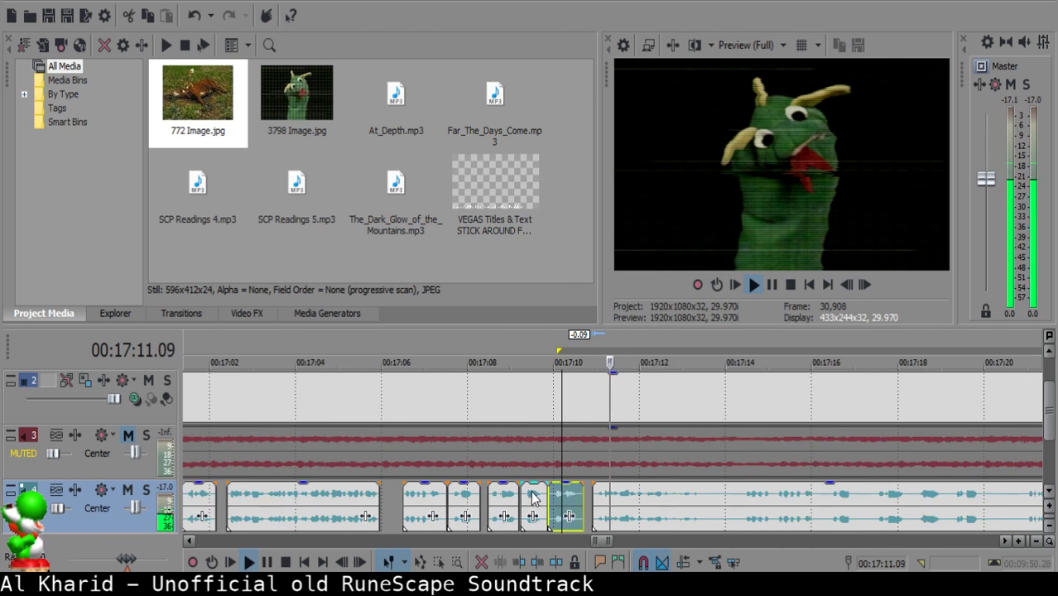
pyautogui.scroll(2, 617, 495)
pyautogui.click(616, 494)
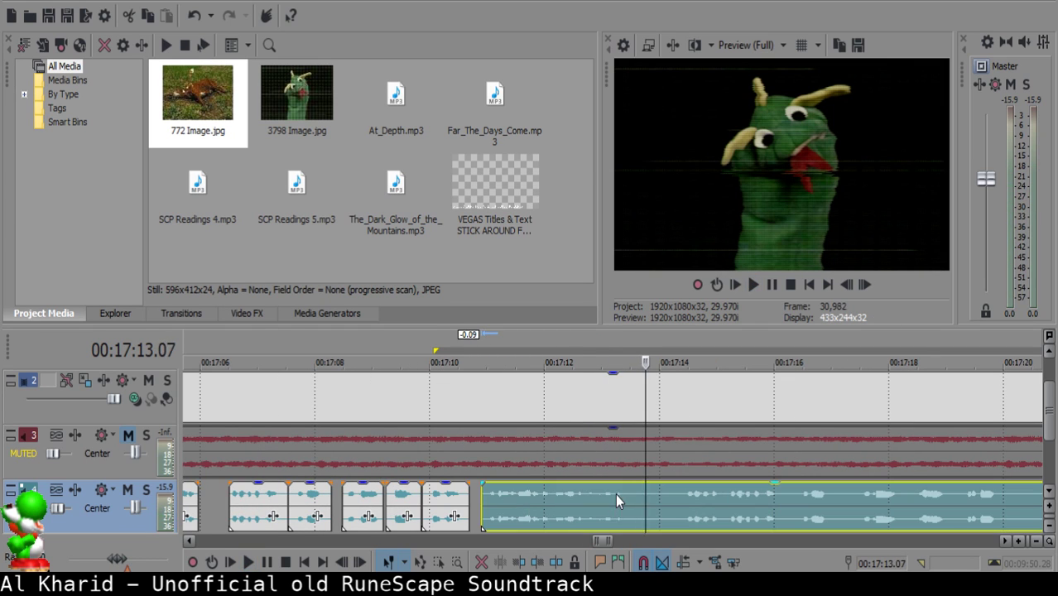
pyautogui.press('s')
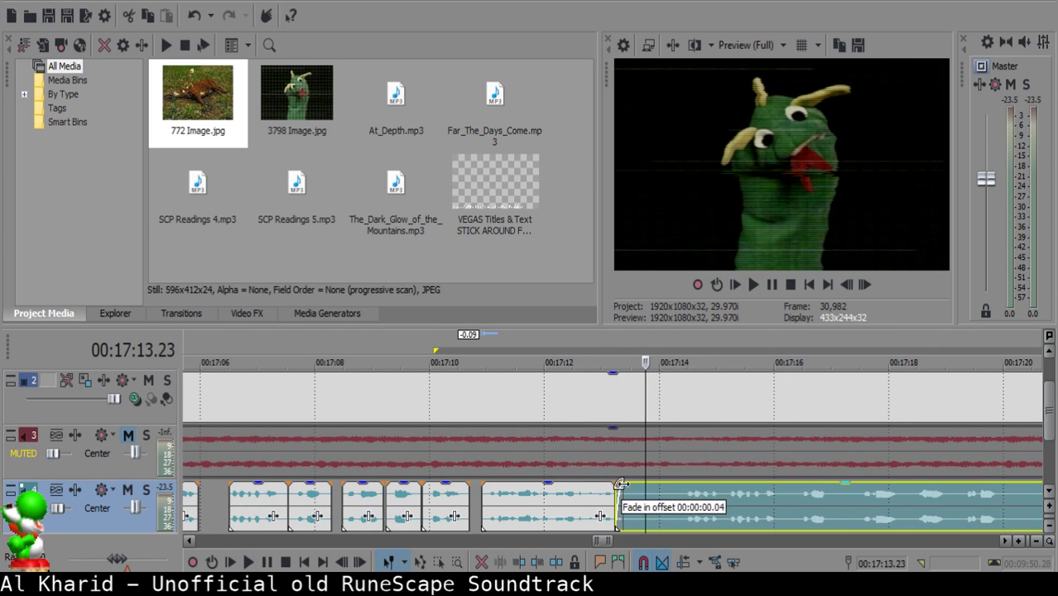
# Give the clip starting at 00:17:13.07 a short fade-in and split it at 00:17:13.15.
pyautogui.click(599, 502)
pyautogui.scroll(1, 599, 501)
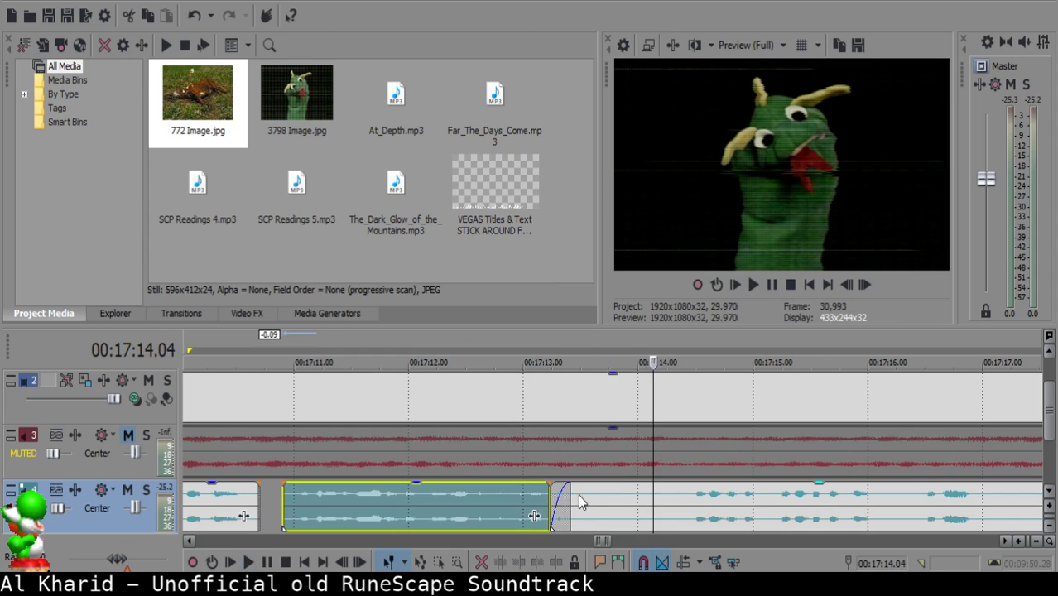
pyautogui.click(579, 495)
pyautogui.press('s')
# Split the narration at 00:17:15.05 and delete the segment between 00:17:13.15 and that split.
pyautogui.click(685, 502)
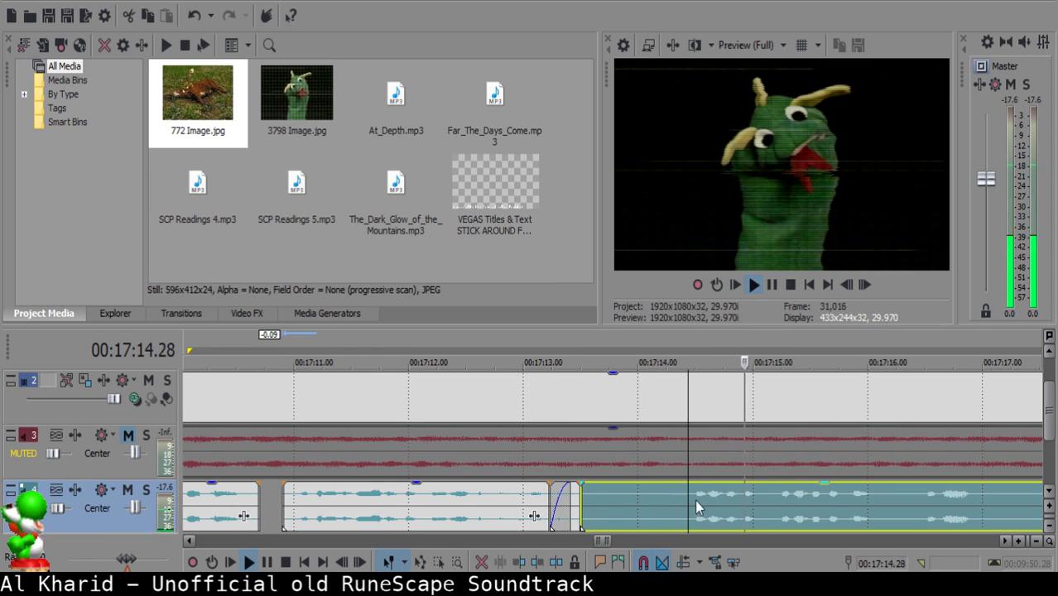
pyautogui.click(771, 495)
pyautogui.press('s')
pyautogui.click(730, 500)
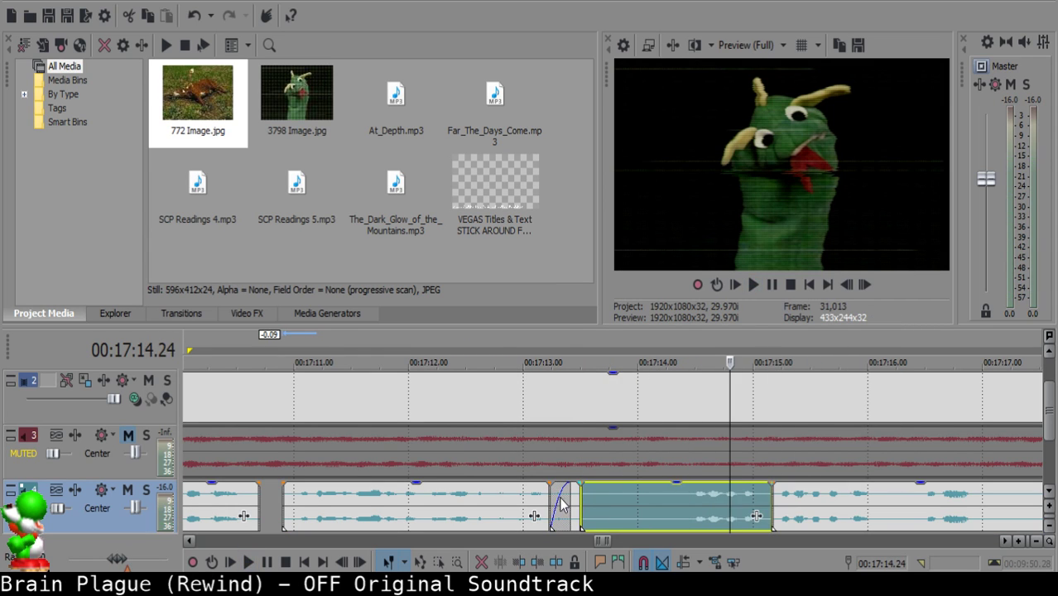
pyautogui.press('Delete')
# Extend the fade-in across the whole short clip ending at 00:17:13.15 and replay the end of the phrase.
pyautogui.click(500, 490)
pyautogui.press('space')
pyautogui.press('Return')
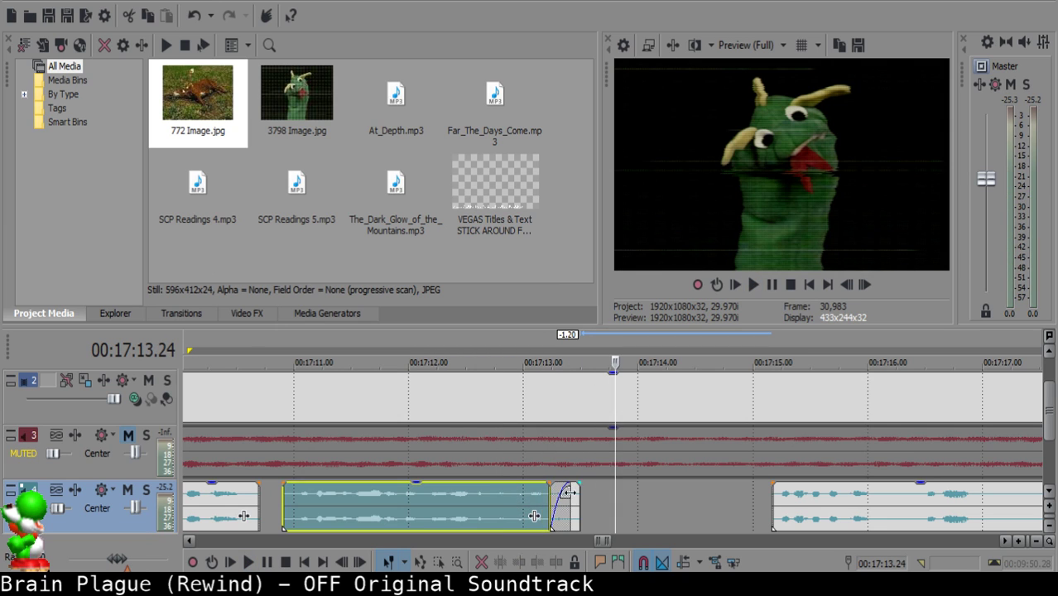
pyautogui.click(497, 501)
pyautogui.press('space')
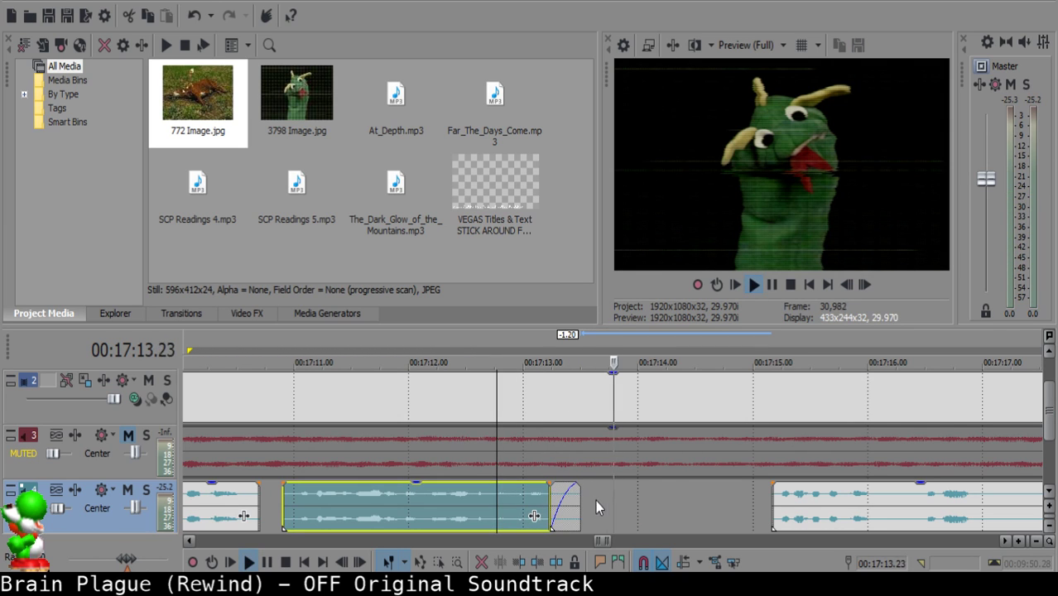
# Move the narration clip after the gap earlier so it starts at 00:17:13.26.
pyautogui.click(623, 497)
pyautogui.press('space')
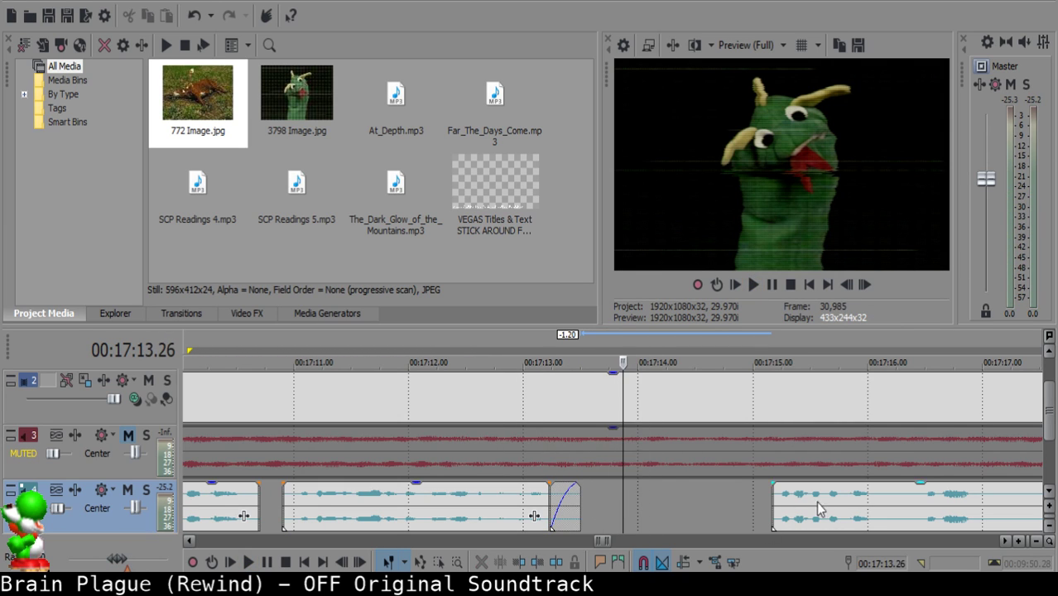
pyautogui.moveTo(816, 501); pyautogui.dragTo(666, 486)
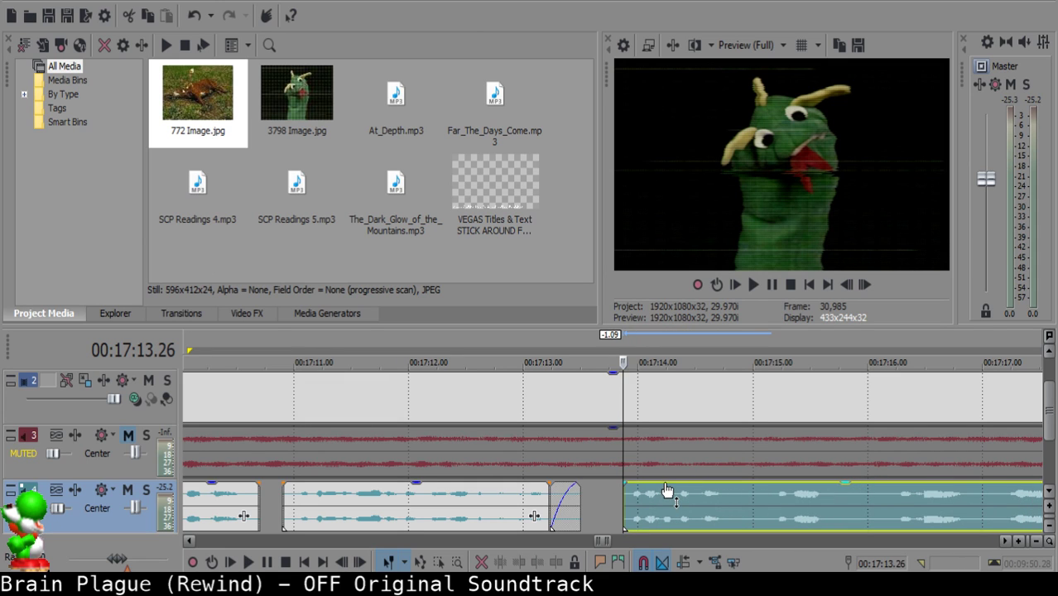
# Move the narration clip starting at 00:17:13.26 one frame later and replay the transition across the gap.
pyautogui.click(454, 497)
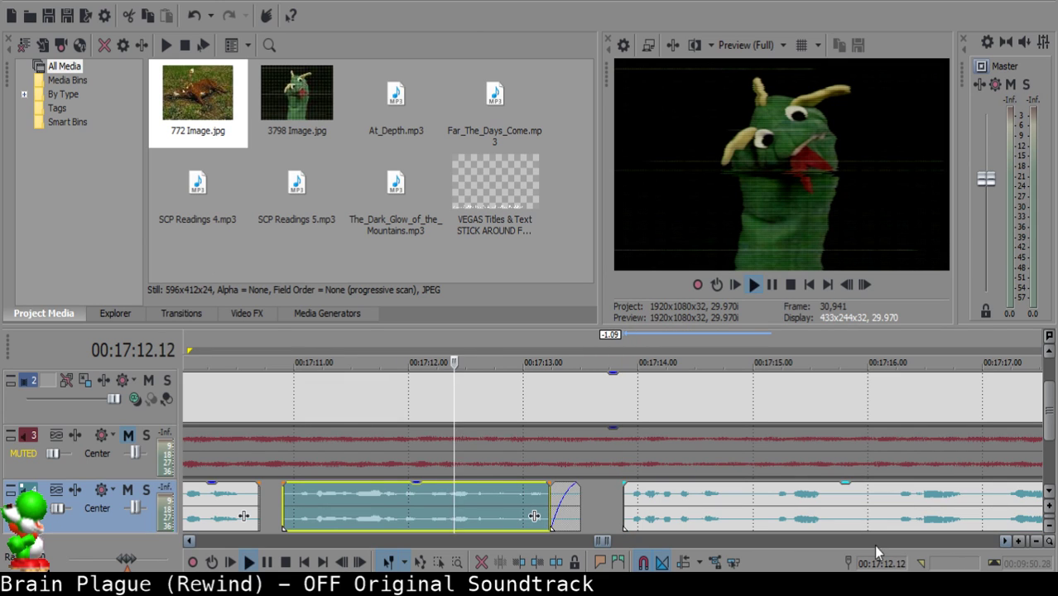
pyautogui.press('space')
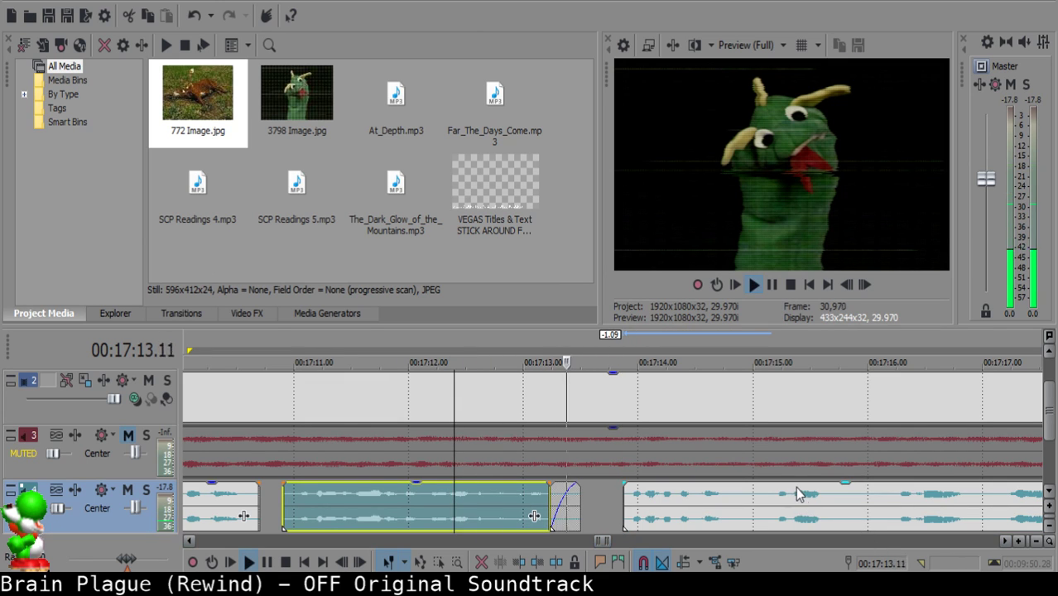
pyautogui.click(628, 493)
pyautogui.press('space')
pyautogui.click(475, 506)
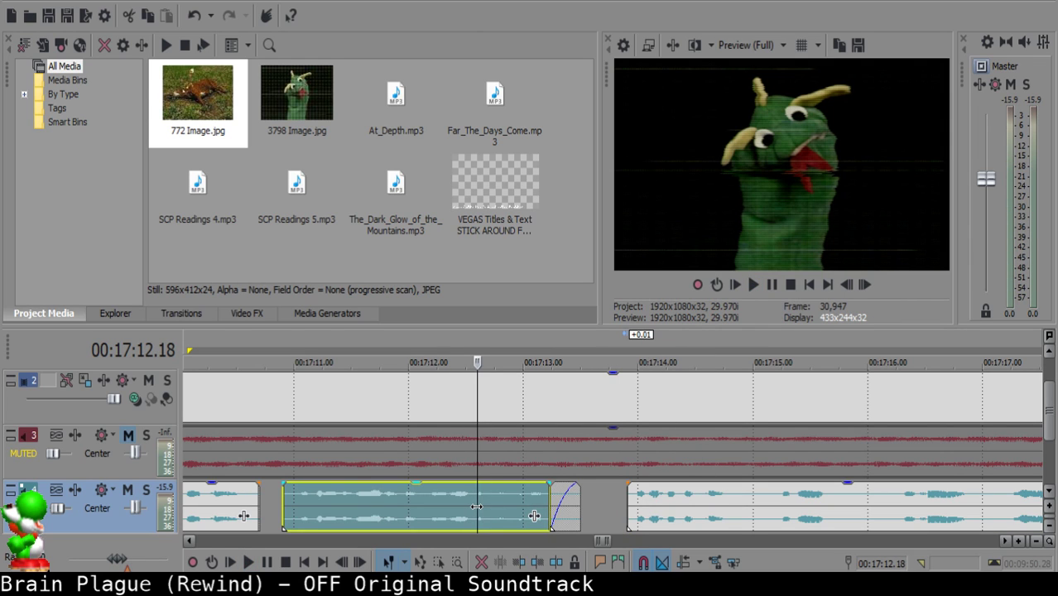
pyautogui.press('space')
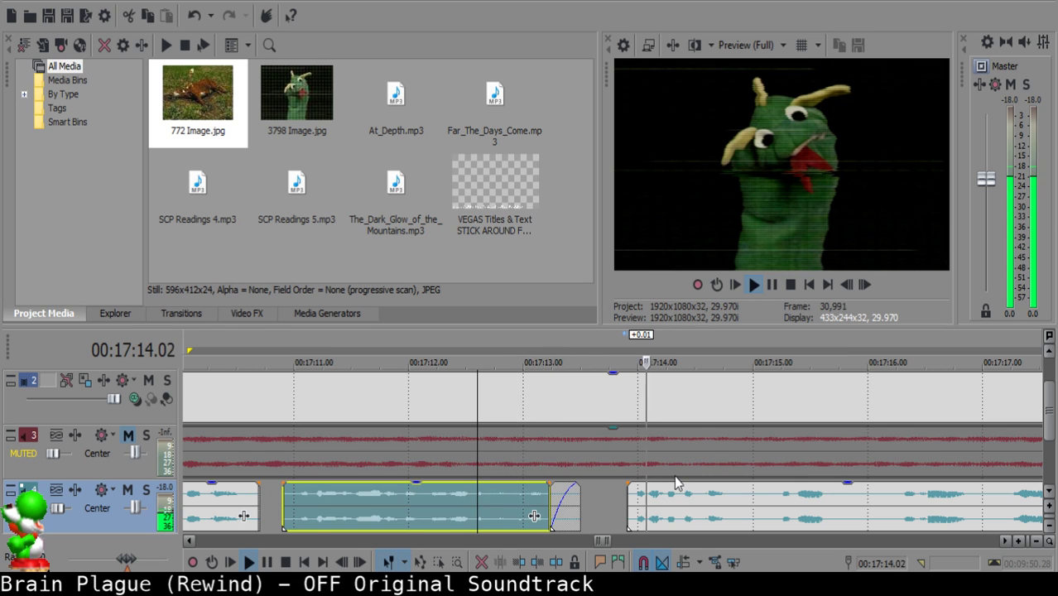
# Split the narration on track 4 at the end of the phrase, at 00:17:14.28.
pyautogui.scroll(-3, 675, 476)
pyautogui.scroll(4, 674, 475)
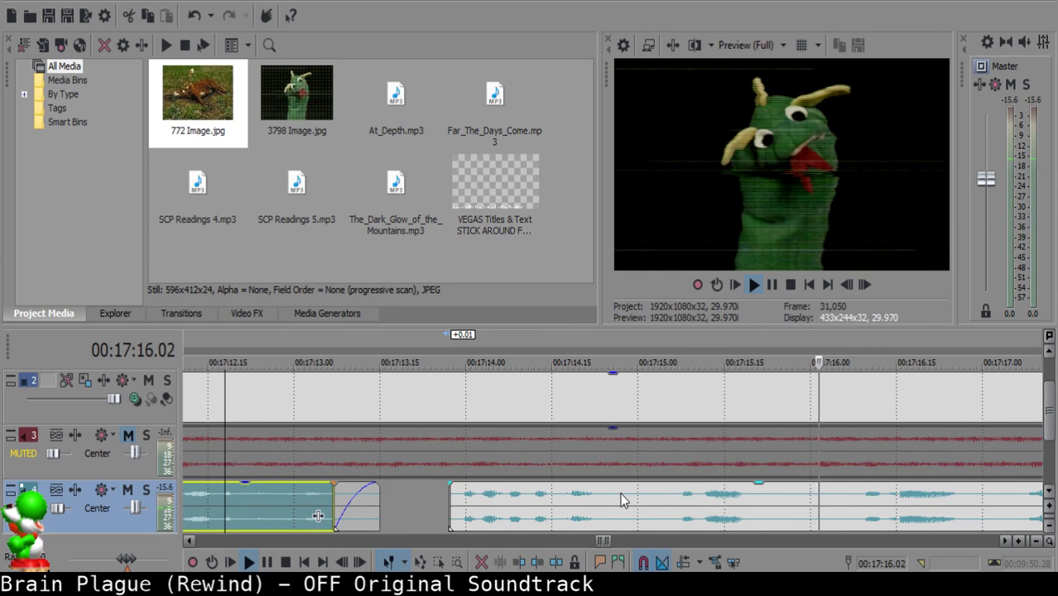
pyautogui.press('space')
pyautogui.click(622, 495)
pyautogui.press('s')
pyautogui.press('space')
pyautogui.press('space')
pyautogui.hotkey('ctrl', 'z')
pyautogui.click(630, 495)
pyautogui.press('s')
pyautogui.press('space')
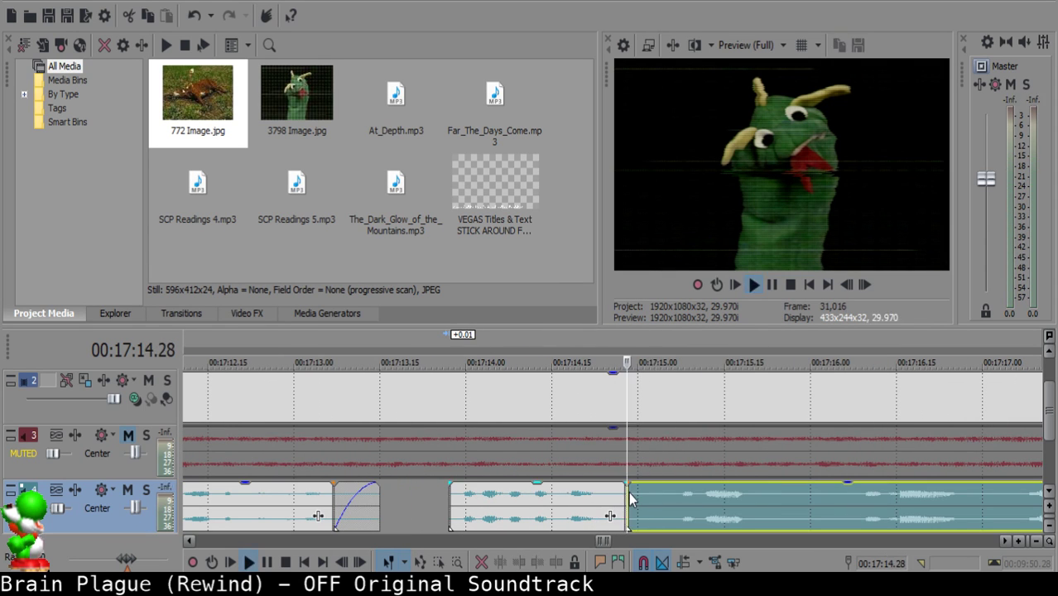
# Delete the short silence after 00:17:14.28, move the following clip 5 frames earlier to close the gap, and replay the join.
pyautogui.press('Return')
pyautogui.press('s')
pyautogui.click(631, 494)
pyautogui.press('Delete')
pyautogui.moveTo(681, 497); pyautogui.dragTo(640, 490)
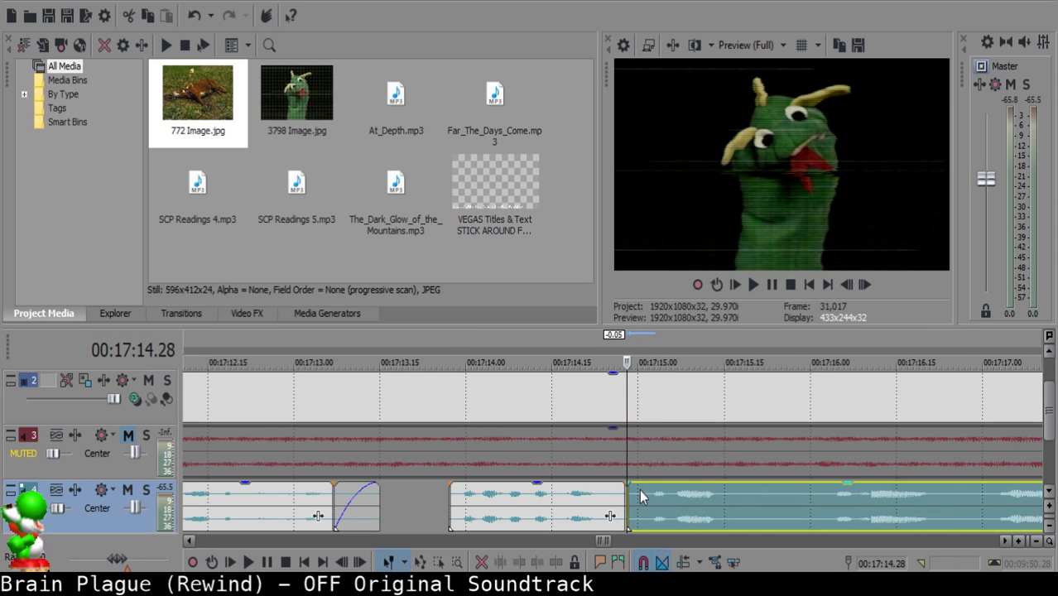
pyautogui.click(561, 496)
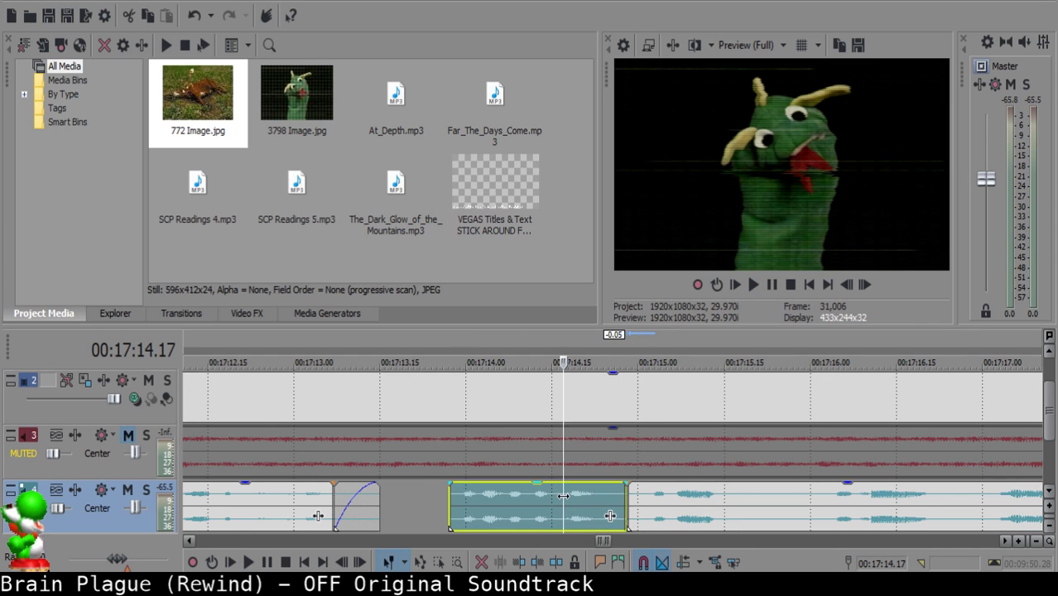
pyautogui.press('space')
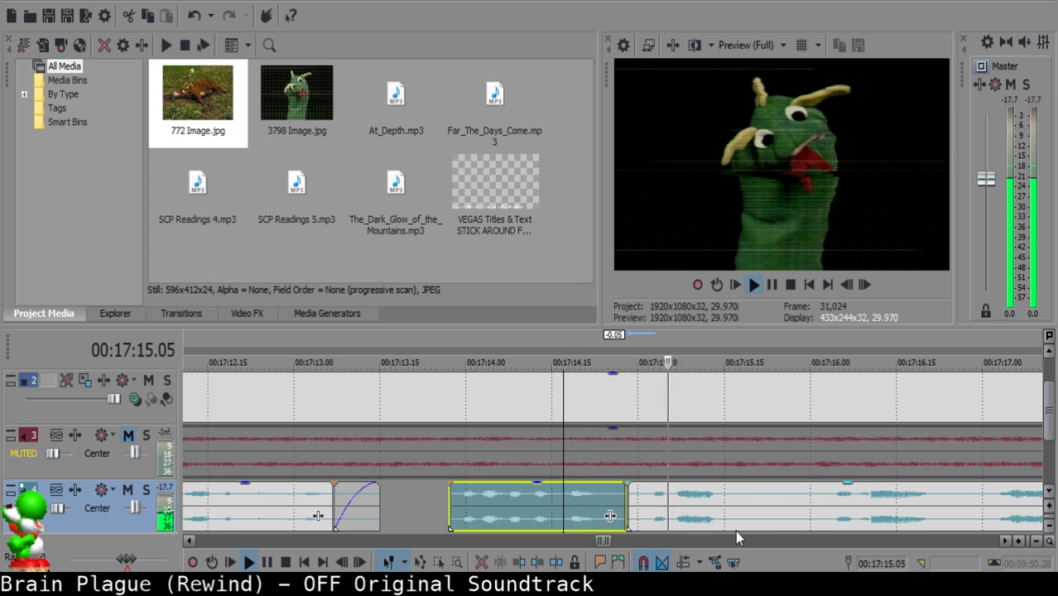
# Split the narration at about 00:17:15.19 and at 00:17:15.27 and delete the segment between the splits.
pyautogui.scroll(-2, 718, 517)
pyautogui.click(620, 491)
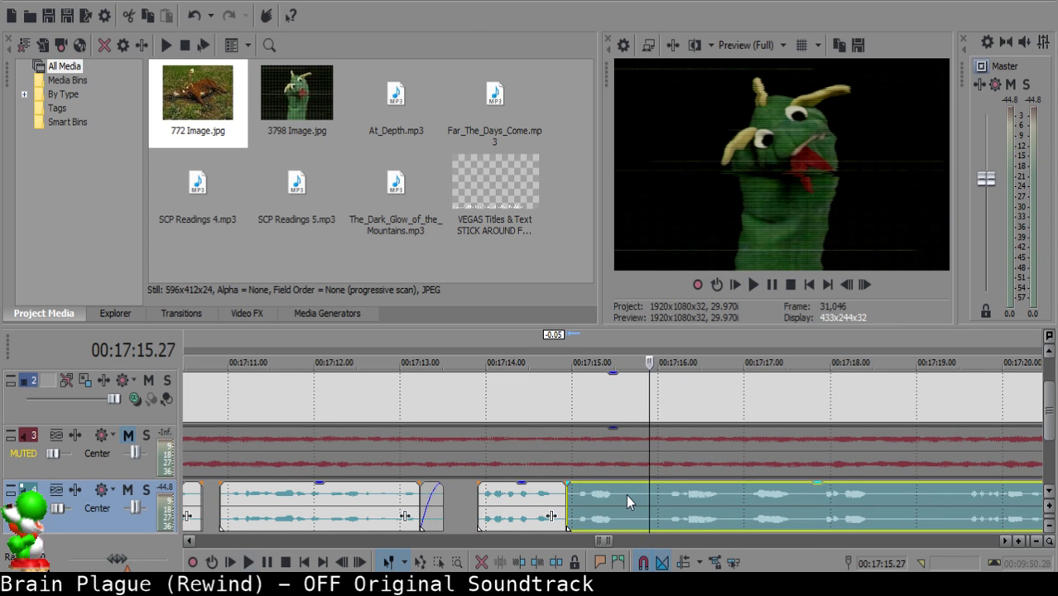
pyautogui.press('space')
pyautogui.press('s')
pyautogui.scroll(2, 627, 501)
pyautogui.press('space')
pyautogui.press('Return')
pyautogui.press('s')
pyautogui.click(615, 499)
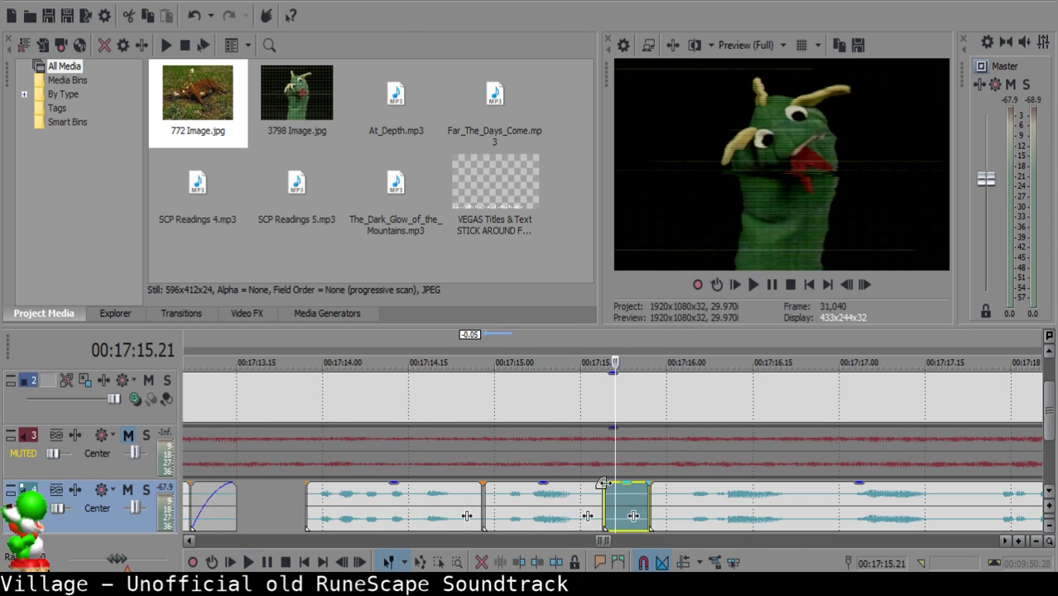
pyautogui.press('Delete')
# Give the clip ending at about 00:17:15.19 a short fade-out and move the clip after the gap 3 frames earlier.
pyautogui.moveTo(603, 483); pyautogui.dragTo(586, 484)
pyautogui.click(507, 513)
pyautogui.press('space')
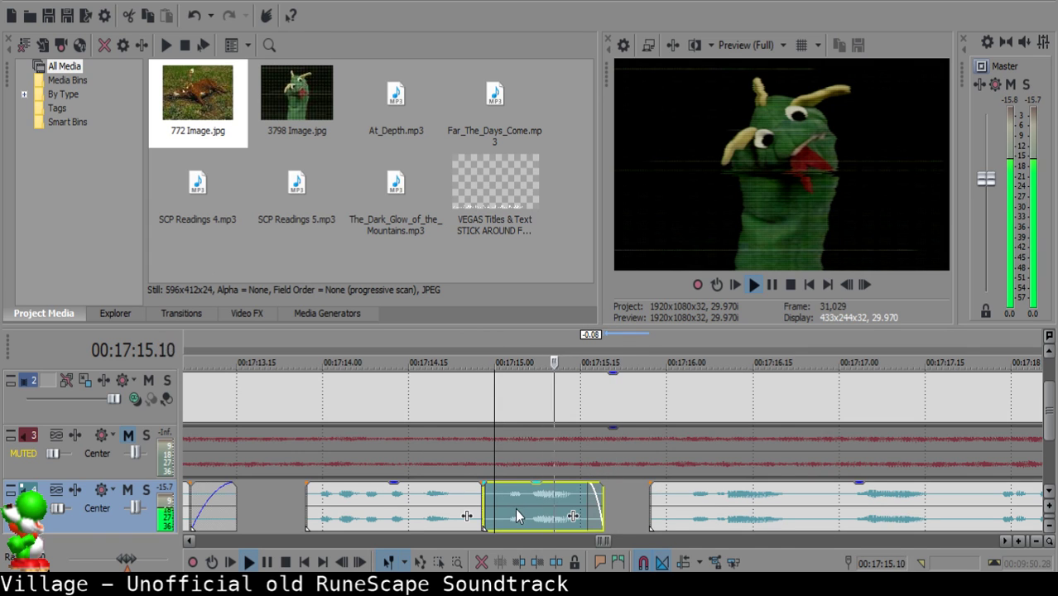
pyautogui.scroll(-2, 520, 508)
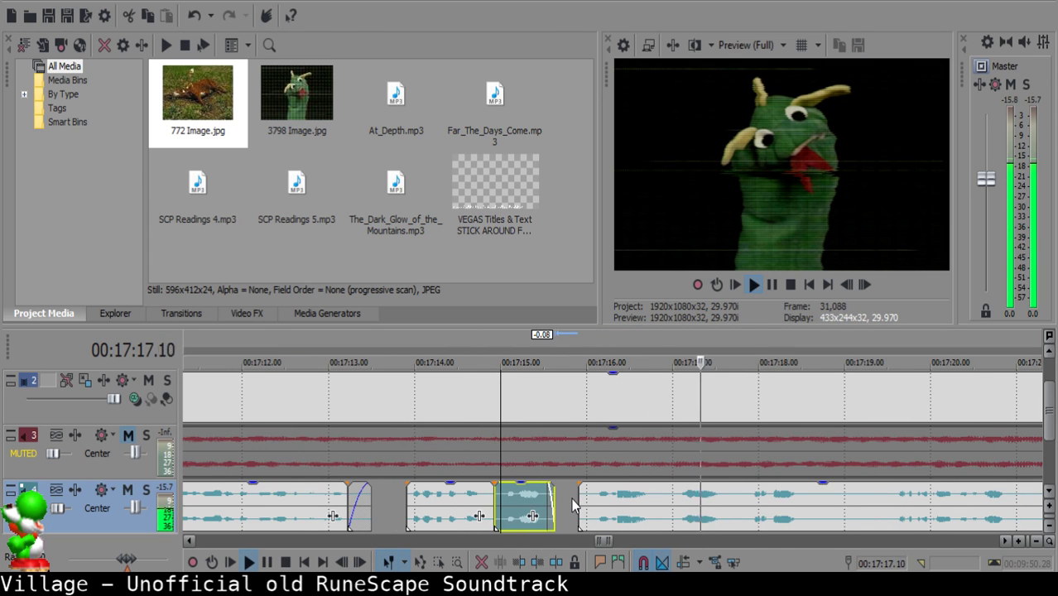
pyautogui.press('space')
pyautogui.click(595, 503)
pyautogui.press('space')
# Cut off the start of the clip after the gap up to about 00:17:15.29 and move the remainder 2 frames earlier.
pyautogui.scroll(2, 581, 497)
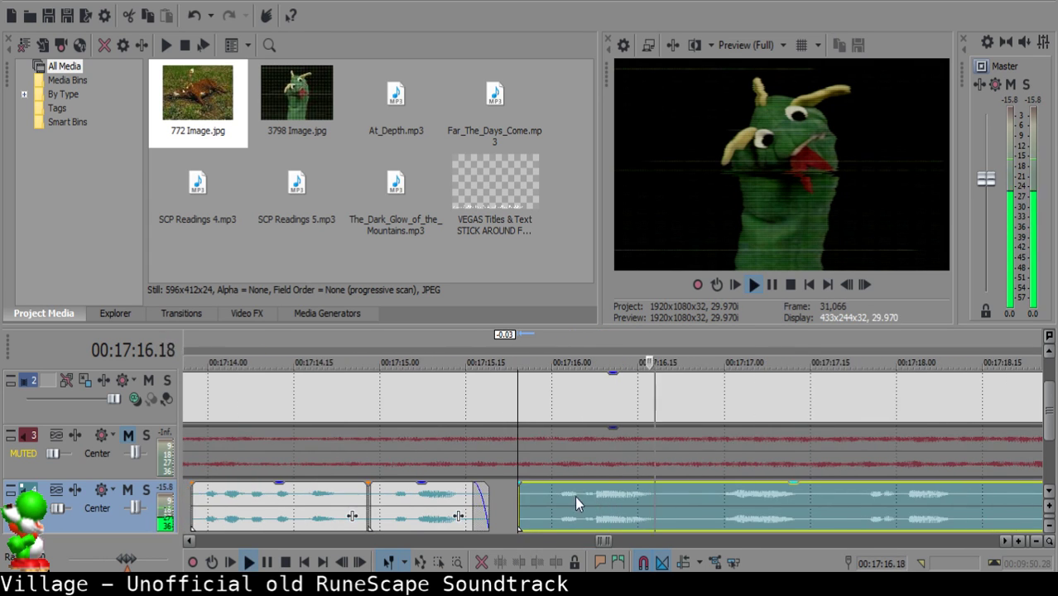
pyautogui.click(546, 494)
pyautogui.press('s')
pyautogui.press('space')
pyautogui.click(531, 497)
pyautogui.click(534, 495)
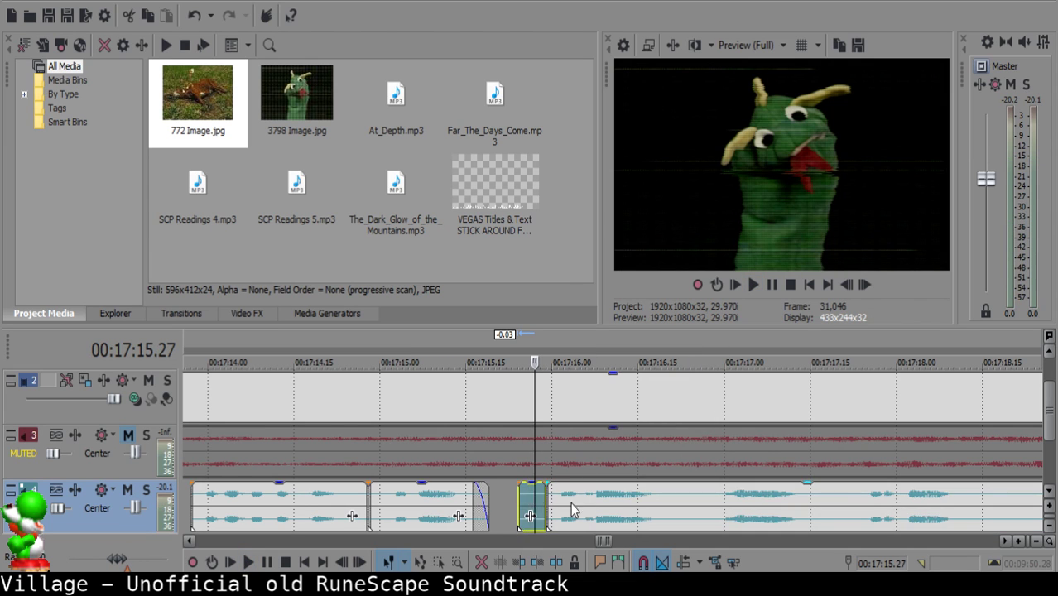
pyautogui.press('Delete')
pyautogui.moveTo(585, 506); pyautogui.dragTo(576, 504)
pyautogui.click(409, 513)
pyautogui.press('space')
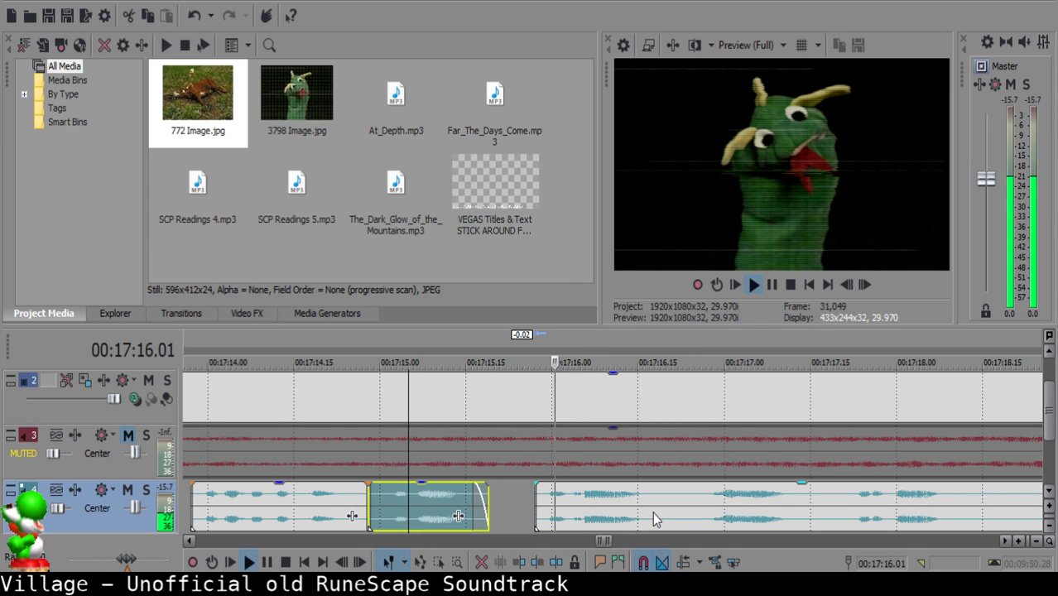
# Split the narration at 00:17:16.20 and 00:17:16.23 and delete the segment between the splits.
pyautogui.click(655, 490)
pyautogui.click(664, 490)
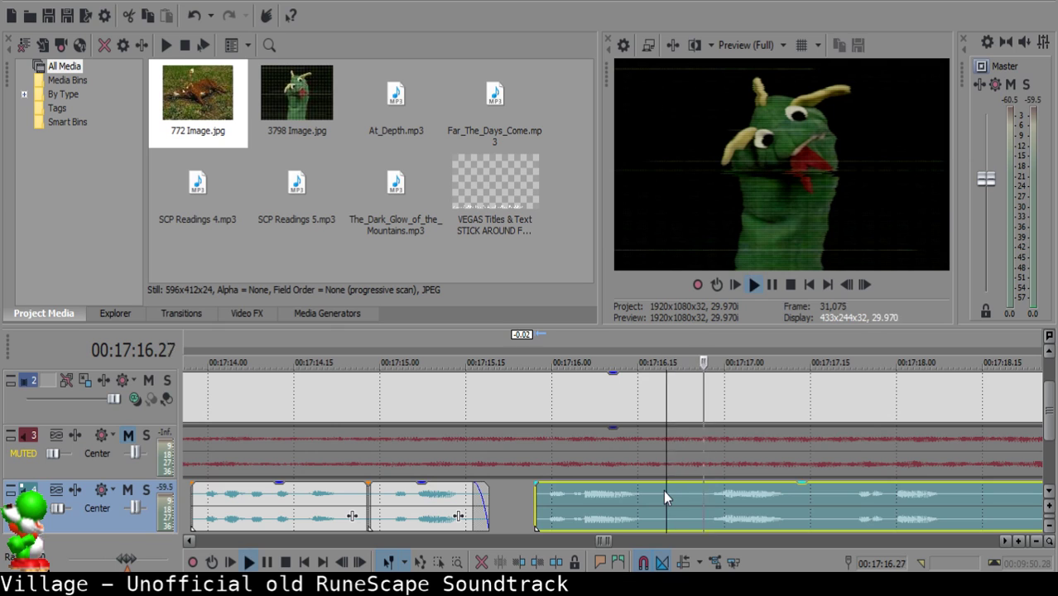
pyautogui.press('s')
pyautogui.press('space')
pyautogui.click(683, 498)
pyautogui.press('s')
pyautogui.press('space')
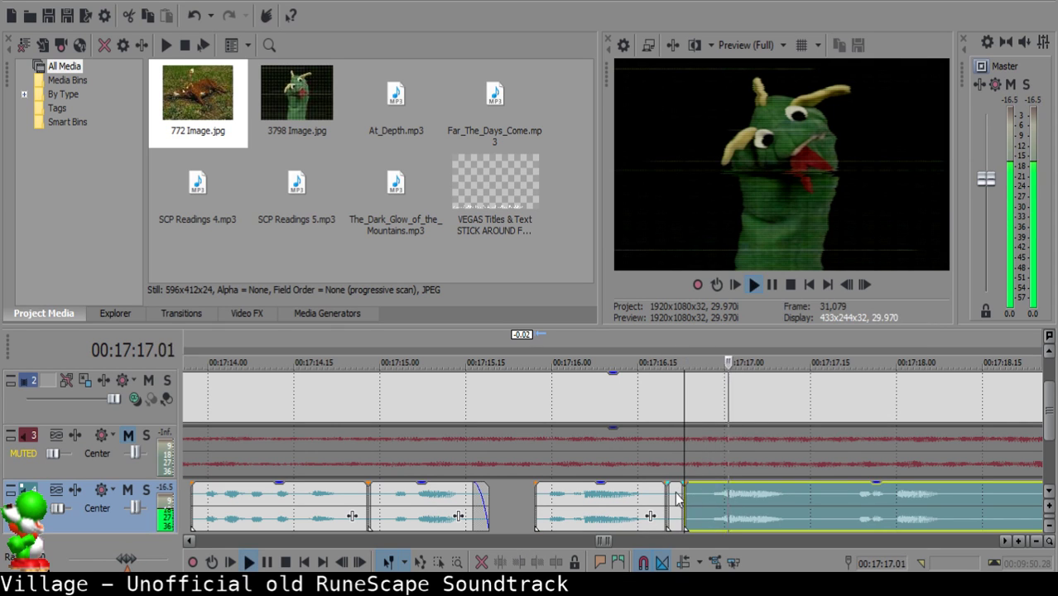
pyautogui.press('space')
pyautogui.click(677, 497)
pyautogui.press('Delete')
# Give the clip ending at 00:17:16.20 a fade-out of about 5 frames and replay the phrase.
pyautogui.click(559, 512)
pyautogui.press('space')
pyautogui.moveTo(666, 484); pyautogui.dragTo(638, 488)
pyautogui.click(524, 502)
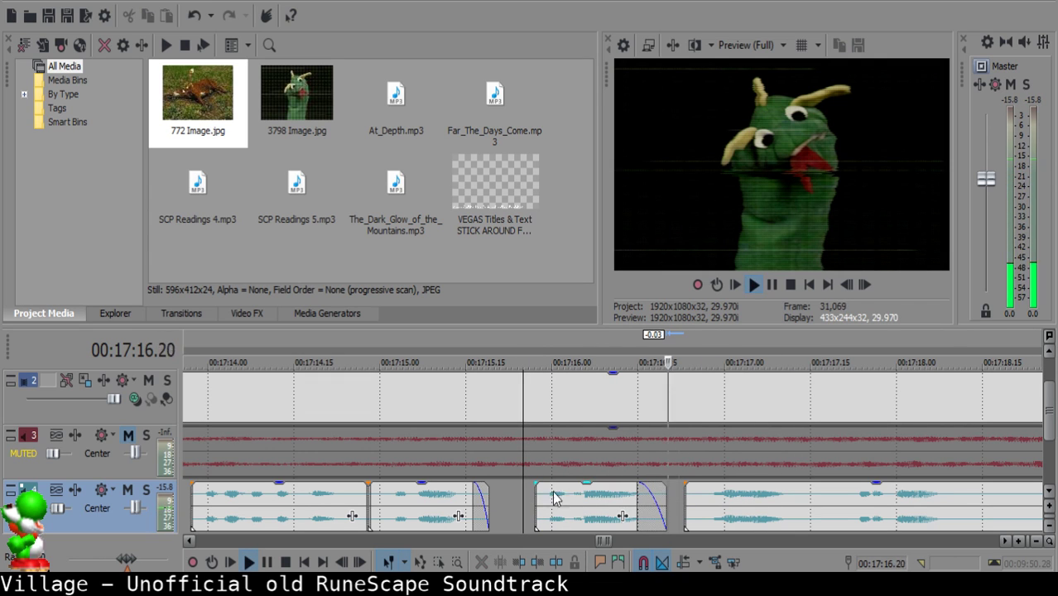
pyautogui.press('Return')
# Move the clip starting at 00:17:16.23 one frame earlier to 00:17:16.22 and replay the transition.
pyautogui.click(686, 488)
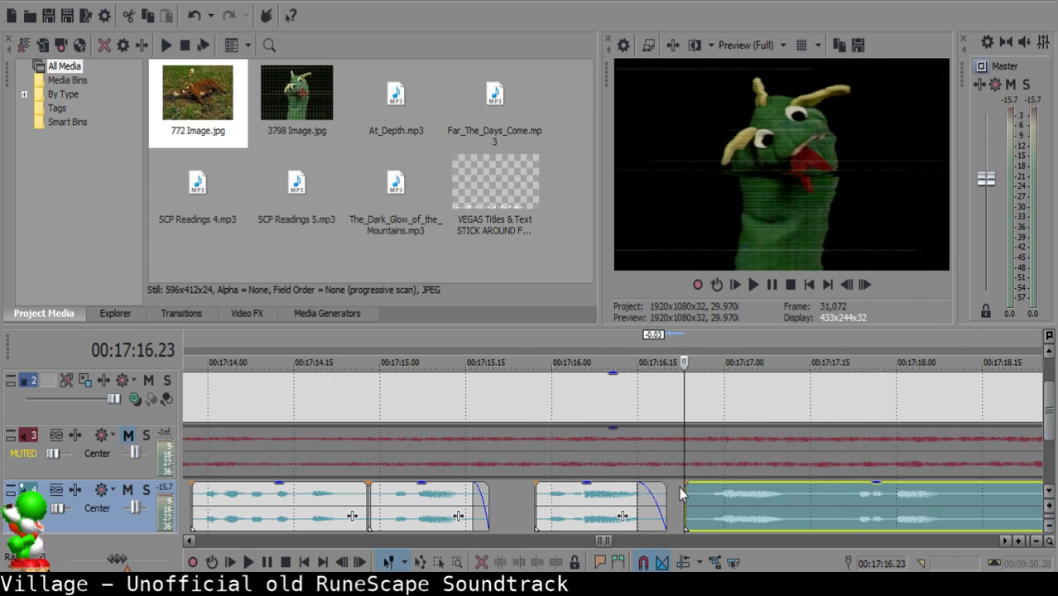
pyautogui.scroll(3, 654, 494)
pyautogui.click(600, 504)
pyautogui.click(591, 502)
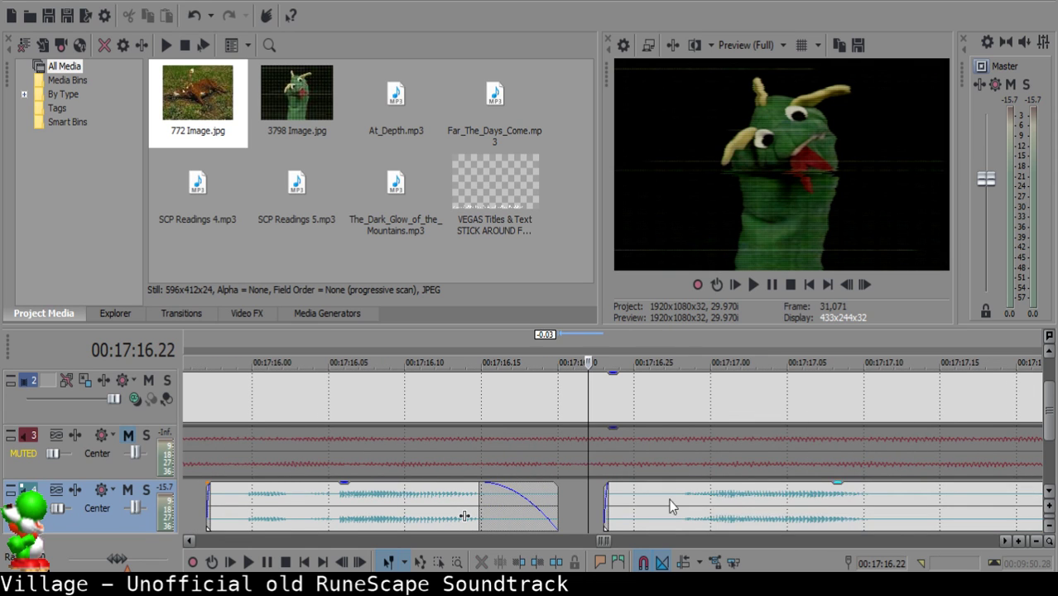
pyautogui.moveTo(671, 502); pyautogui.dragTo(654, 501)
pyautogui.scroll(-3, 653, 501)
pyautogui.click(535, 507)
pyautogui.press('space')
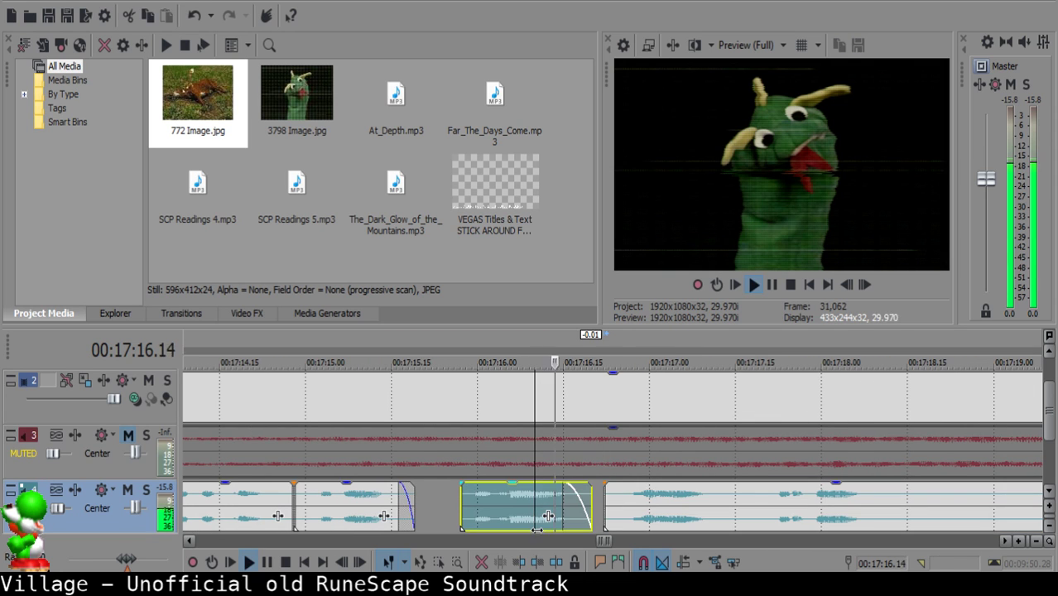
# Split the narration at 00:17:17.13 and about 00:17:17.17 and delete the short segment between the splits.
pyautogui.click(724, 503)
pyautogui.press('s')
pyautogui.press('Return')
pyautogui.press('s')
pyautogui.click(729, 504)
pyautogui.click(726, 503)
pyautogui.scroll(2, 726, 502)
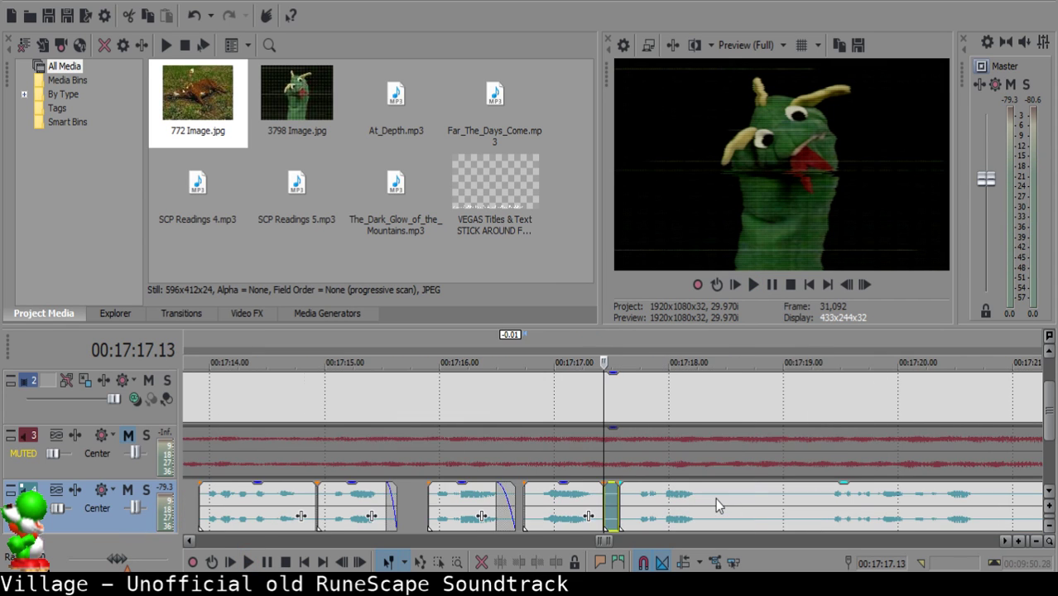
pyautogui.press('Delete')
# Move the following narration clip 4 frames earlier to meet the clip ending at 00:17:17.13 and replay the join.
pyautogui.moveTo(706, 497); pyautogui.dragTo(674, 495)
pyautogui.click(548, 509)
pyautogui.press('space')
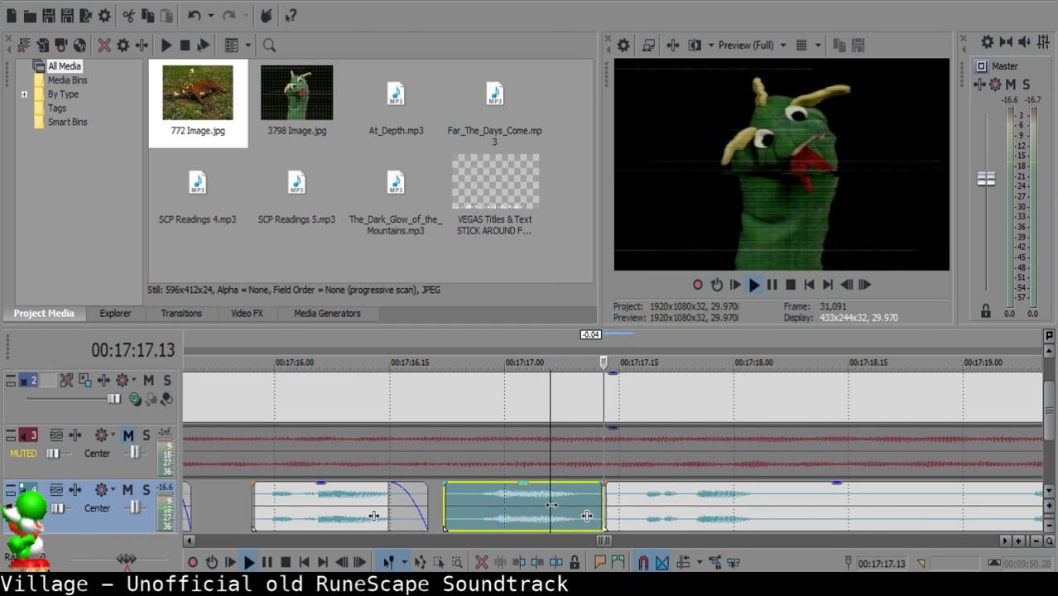
# Split the narration at about 00:17:18.12 and about 00:17:19.04 to isolate the silence between the phrases.
pyautogui.click(630, 492)
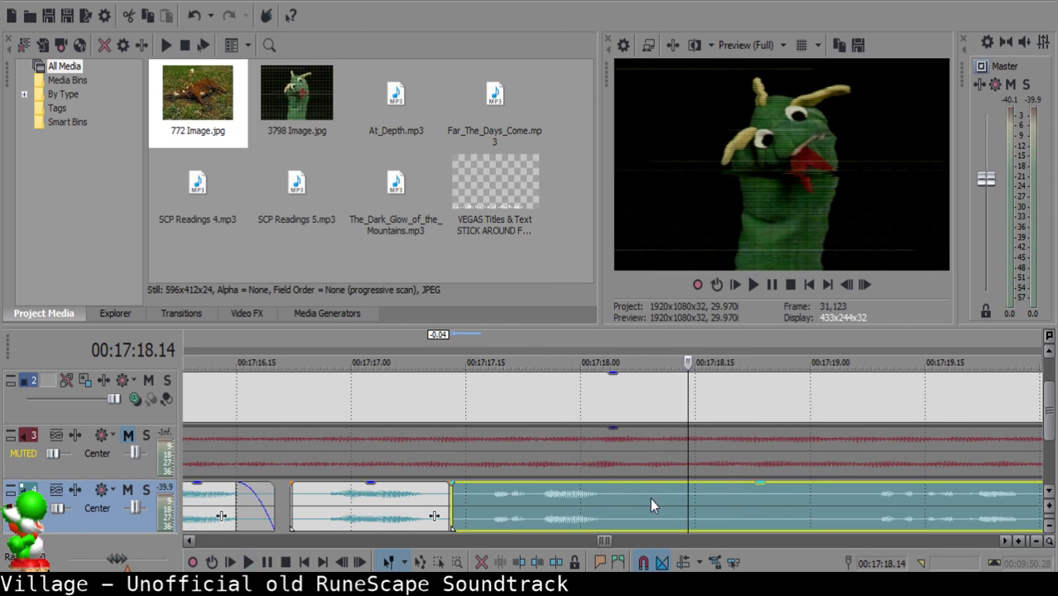
pyautogui.click(651, 497)
pyautogui.click(668, 494)
pyautogui.press('s')
pyautogui.click(833, 505)
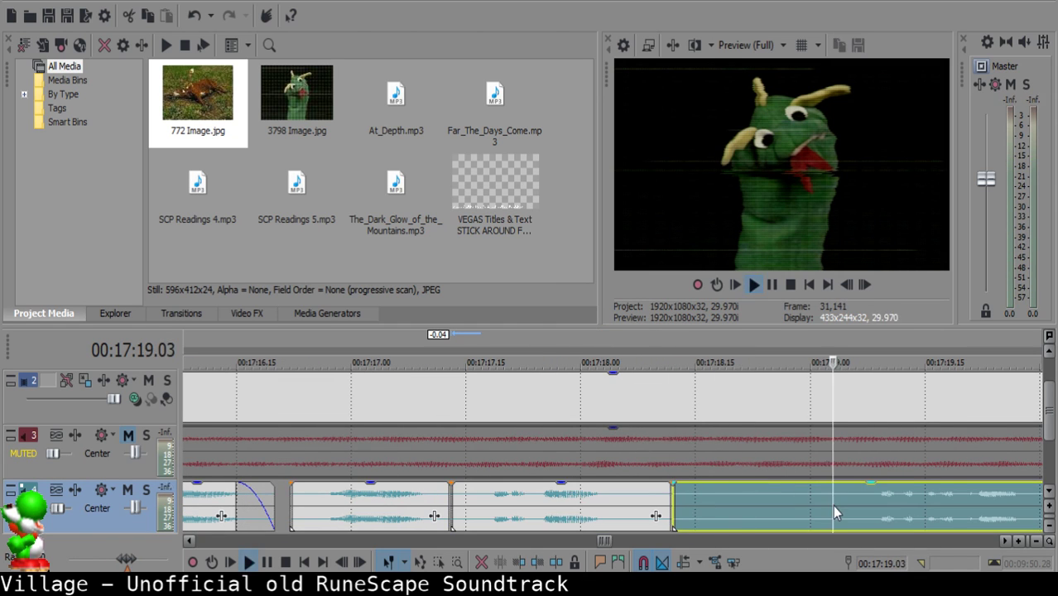
pyautogui.scroll(-4, 832, 505)
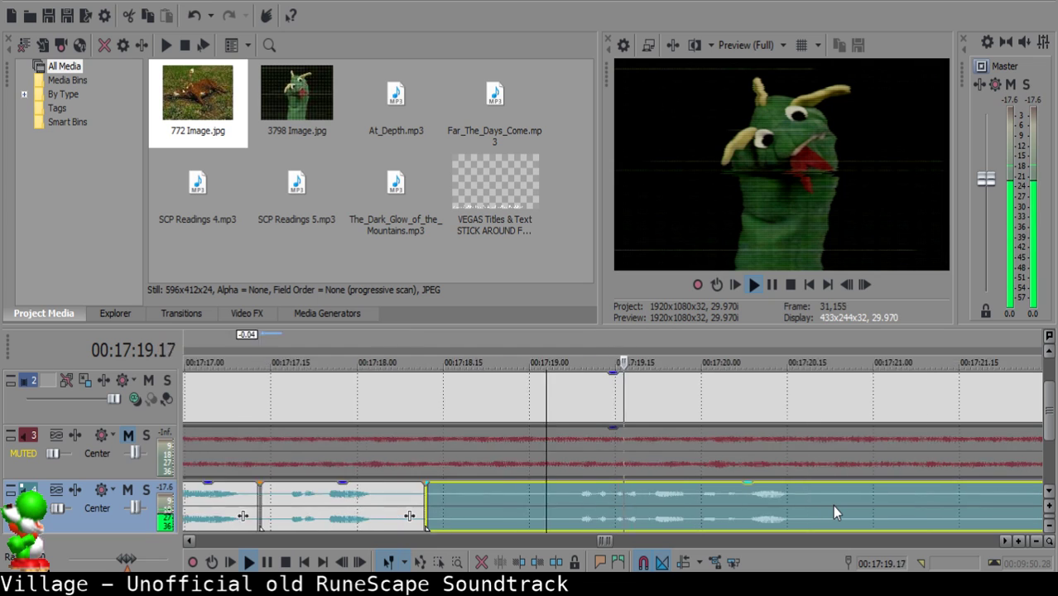
pyautogui.press('Return')
pyautogui.click(538, 489)
pyautogui.press('s')
# Move the clip after the silence earlier to start at about 00:17:18.18 and delete the silent segment it overlaps.
pyautogui.click(494, 494)
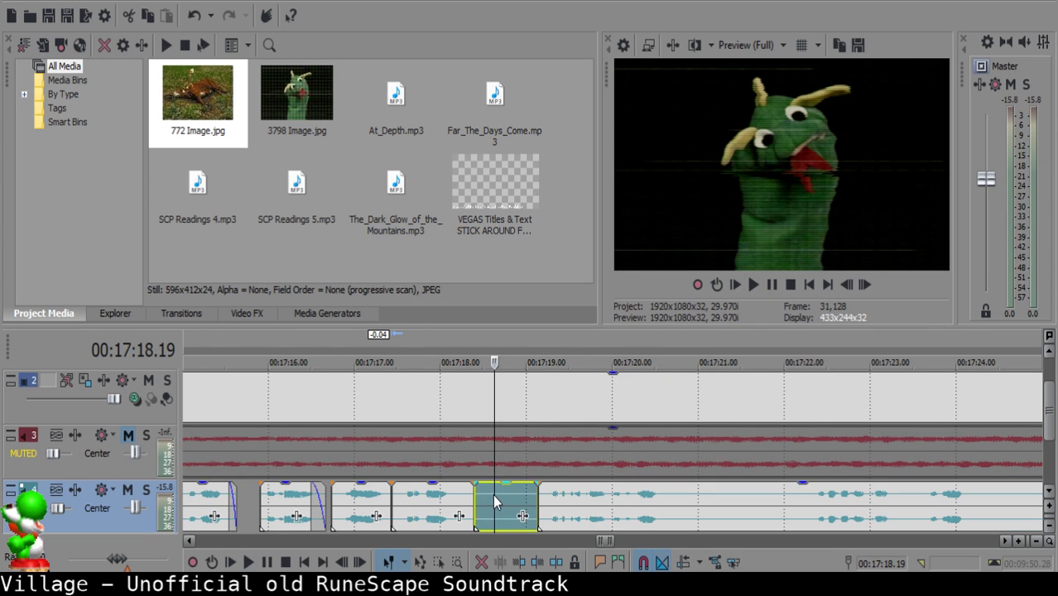
pyautogui.moveTo(573, 502)
pyautogui.mouseDown()
pyautogui.moveTo(498, 495)
pyautogui.moveTo(561, 502)
pyautogui.moveTo(554, 507)
pyautogui.mouseUp()
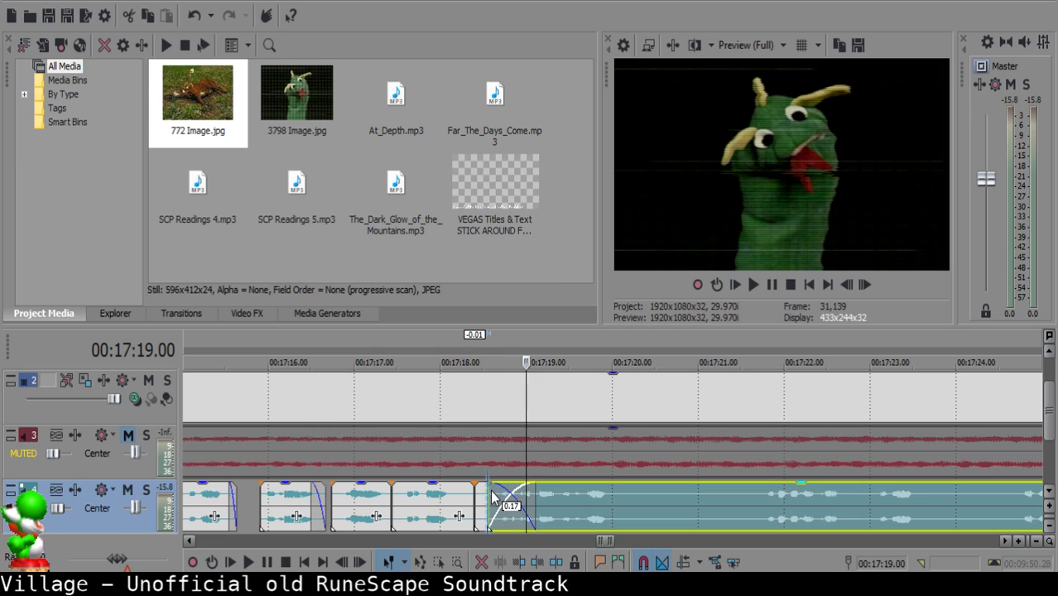
pyautogui.click(492, 493)
pyautogui.click(501, 495)
pyautogui.click(482, 509)
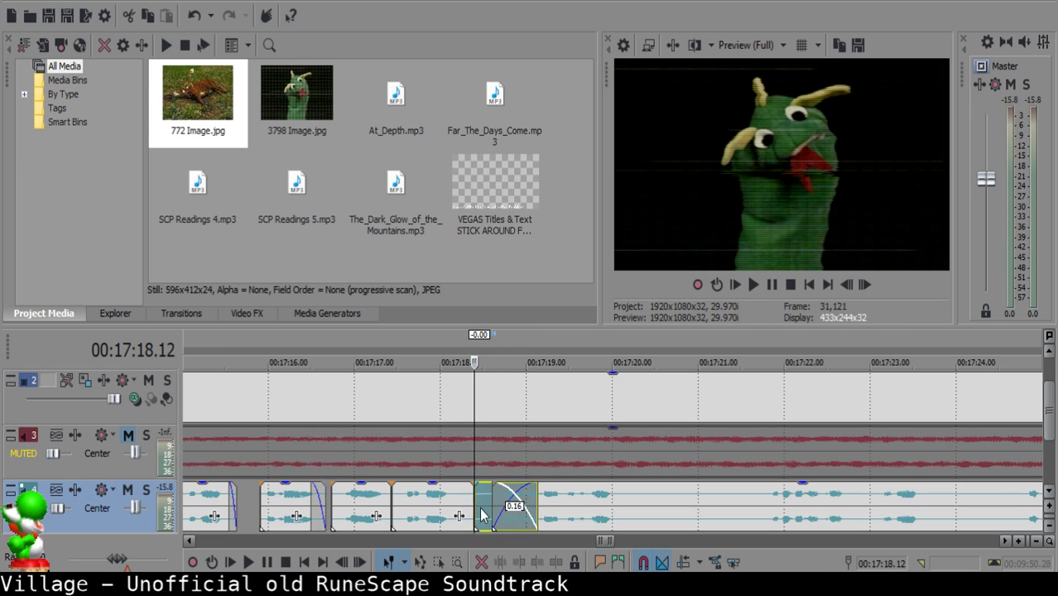
pyautogui.press('Delete')
pyautogui.click(418, 511)
pyautogui.press('space')
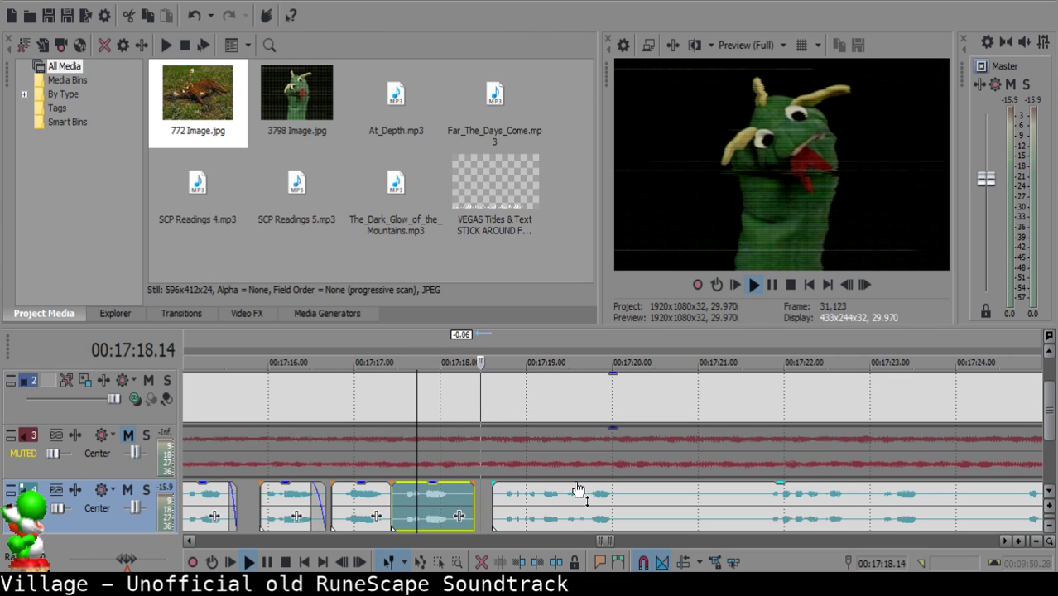
# Split the narration at about 00:17:20.05 and about 00:17:21.24 to isolate the silence between the phrases.
pyautogui.scroll(2, 614, 498)
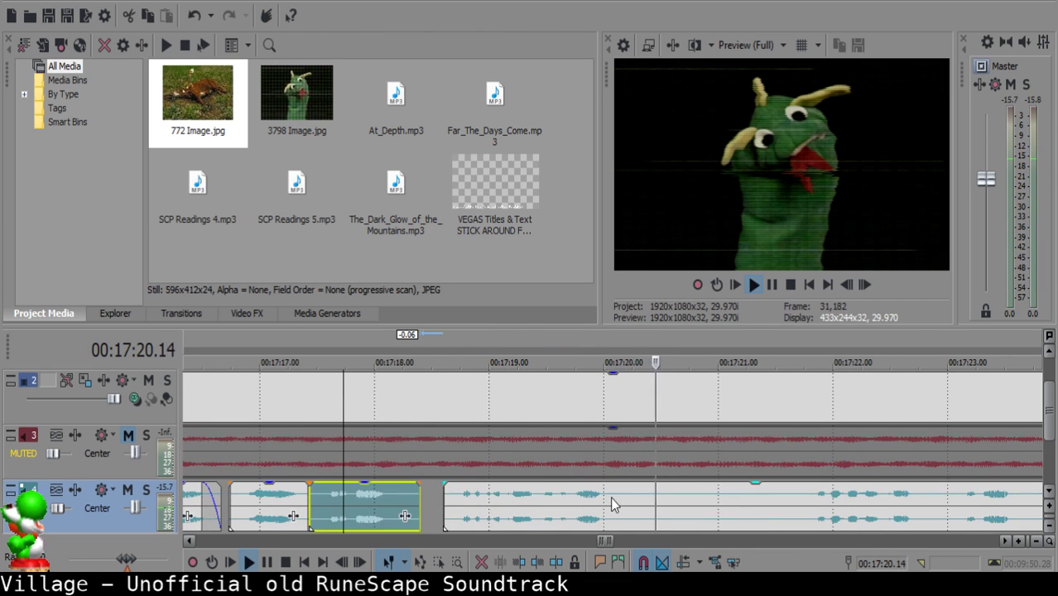
pyautogui.click(620, 499)
pyautogui.press('space')
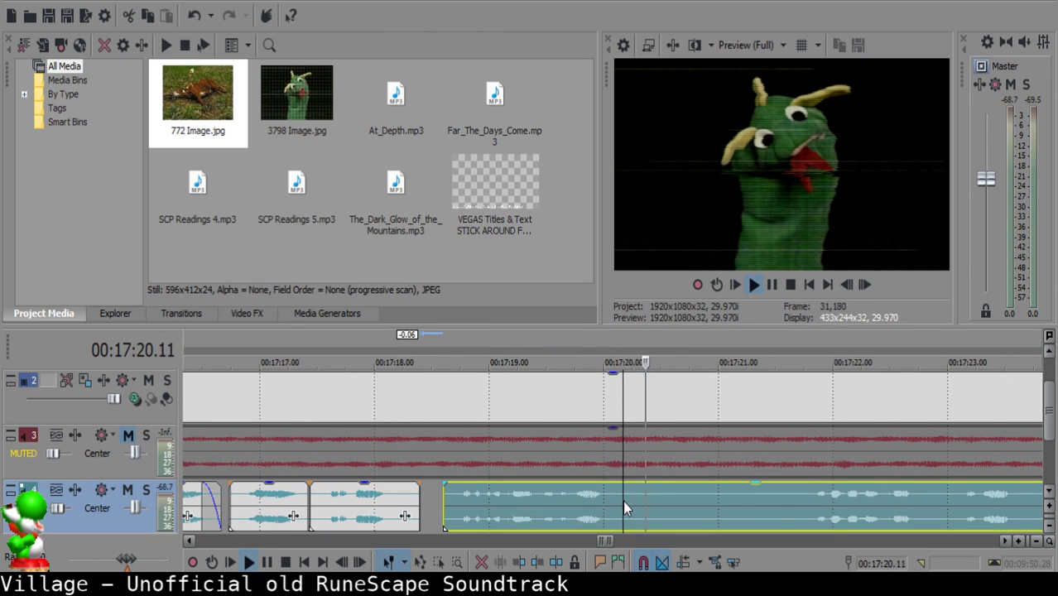
pyautogui.press('s')
pyautogui.press('space')
pyautogui.click(810, 501)
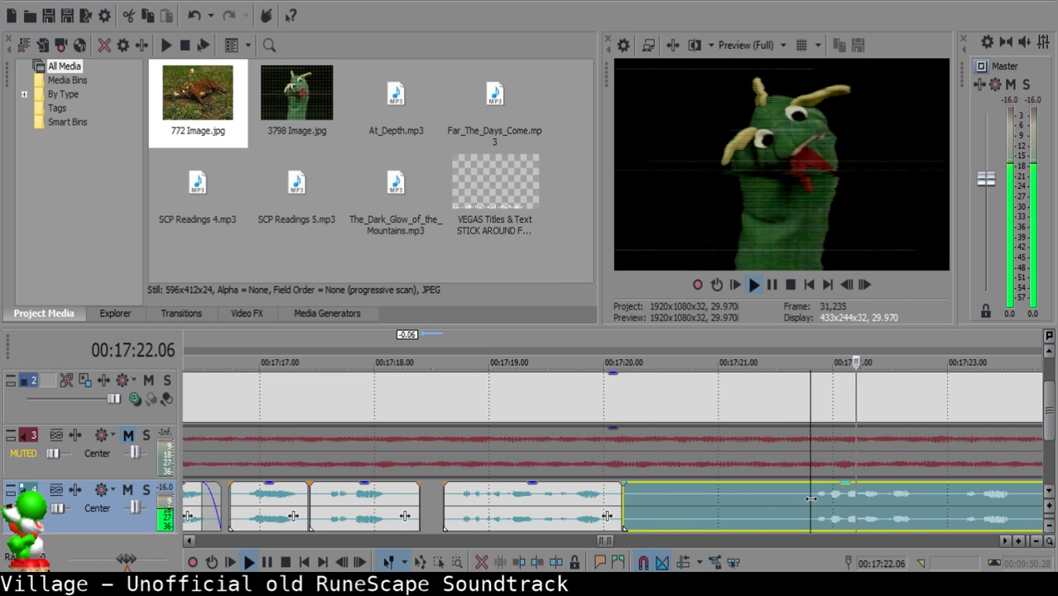
pyautogui.press('space')
pyautogui.press('s')
# Remove the isolated silent segment, move the following clip earlier to start at 00:17:20.17, and replay the transition.
pyautogui.click(668, 494)
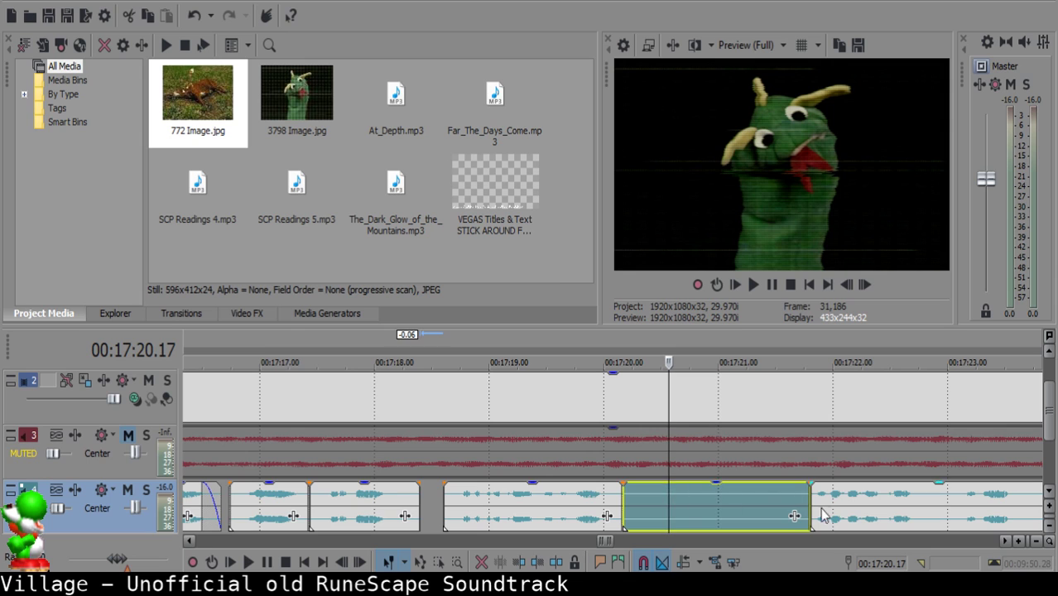
pyautogui.moveTo(820, 508); pyautogui.dragTo(701, 496)
pyautogui.click(553, 497)
pyautogui.press('space')
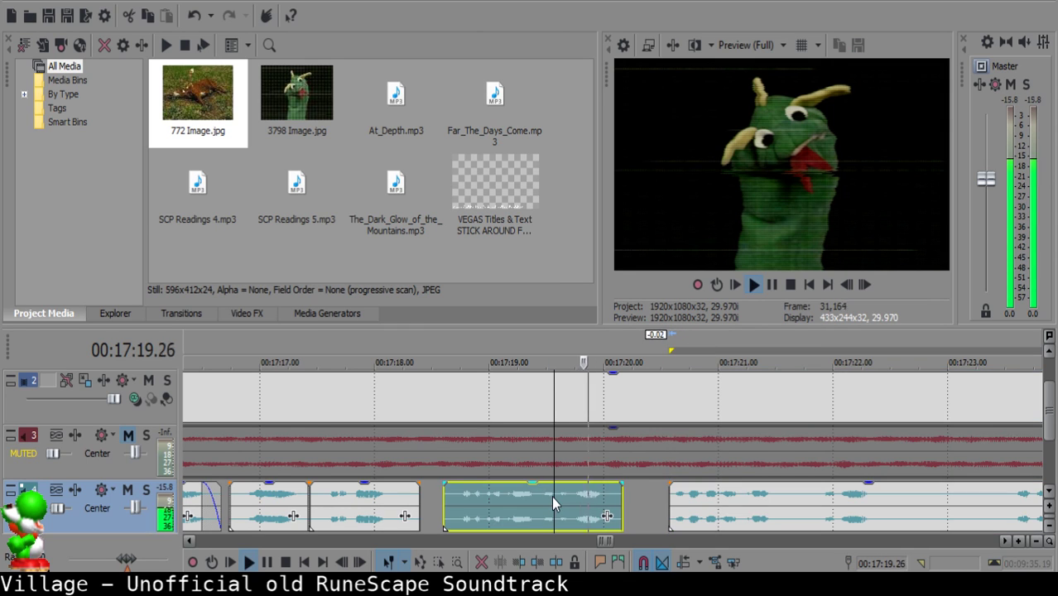
# Move the clip after the gap later to start at 00:17:20.20 and replay the pause.
pyautogui.scroll(-2, 584, 496)
pyautogui.scroll(3, 585, 501)
pyautogui.click(528, 492)
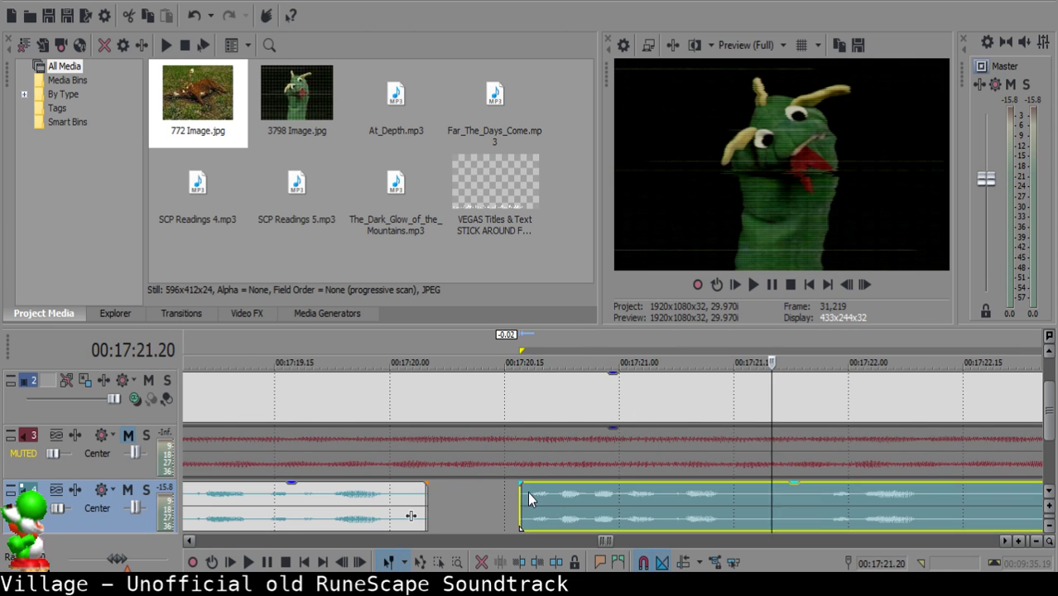
pyautogui.press('space')
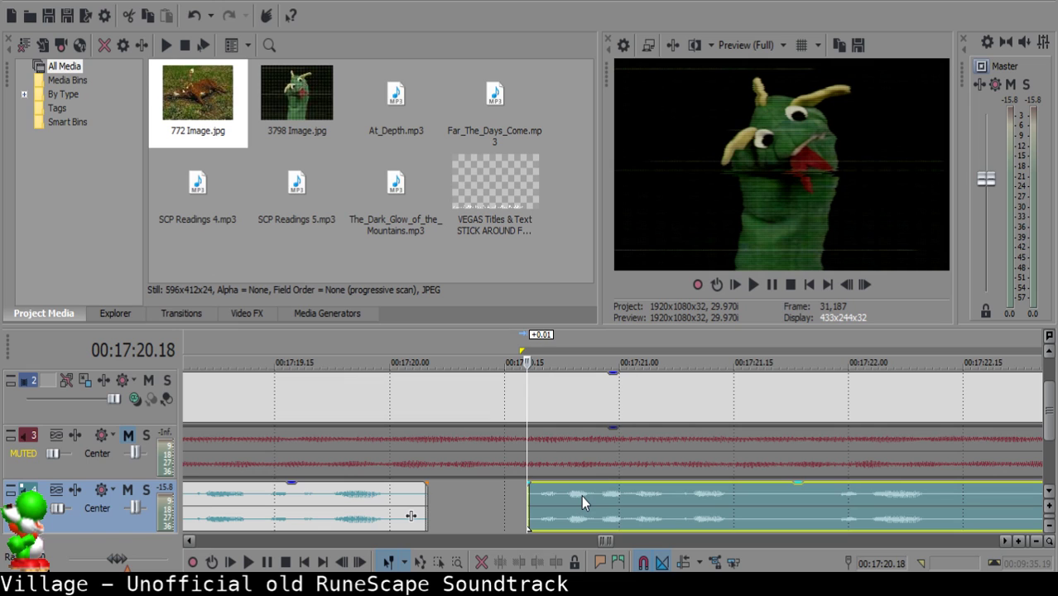
pyautogui.click(542, 494)
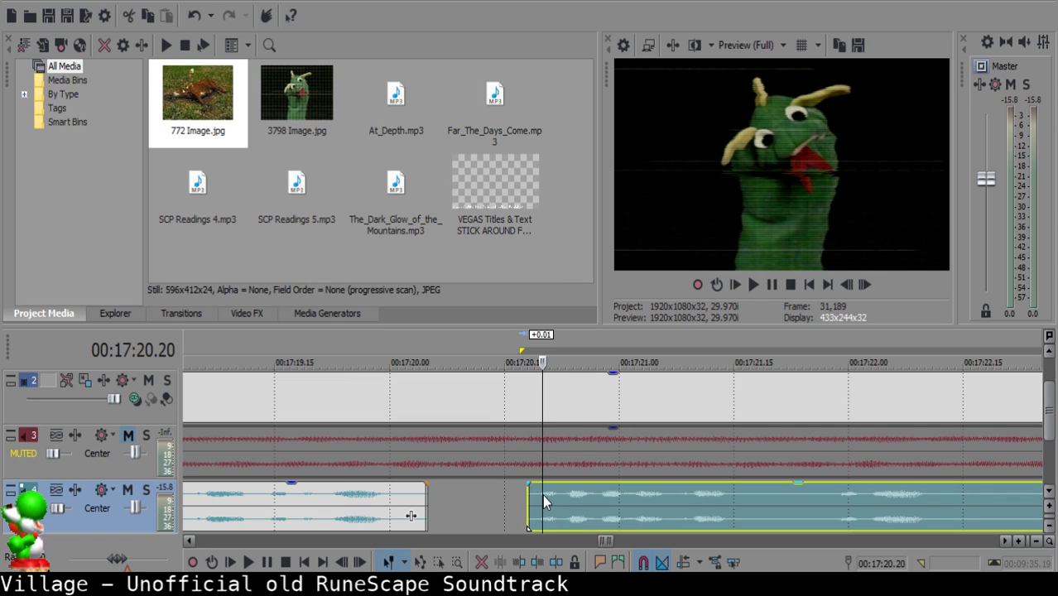
pyautogui.moveTo(594, 504); pyautogui.dragTo(603, 503)
pyautogui.click(287, 496)
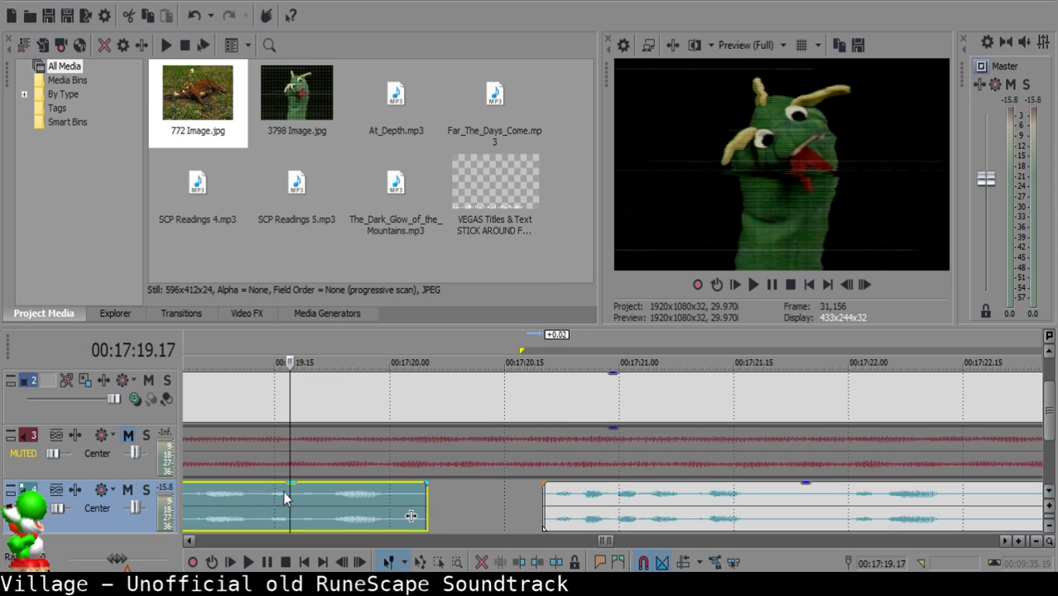
pyautogui.press('space')
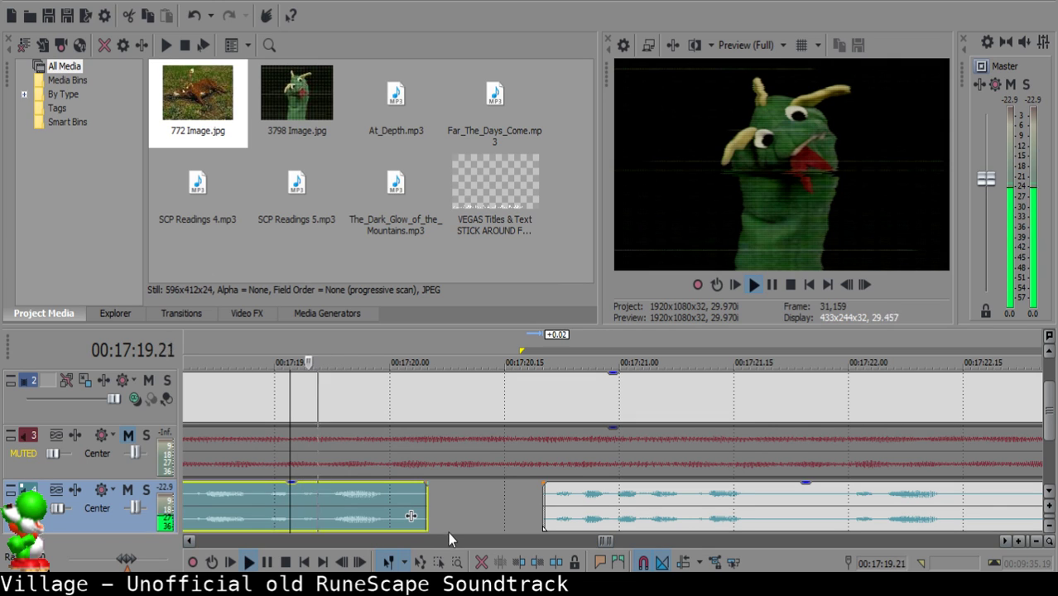
# Split the narration at 00:17:21.21 and about 00:17:21.27 and delete the short segment between the splits.
pyautogui.click(765, 495)
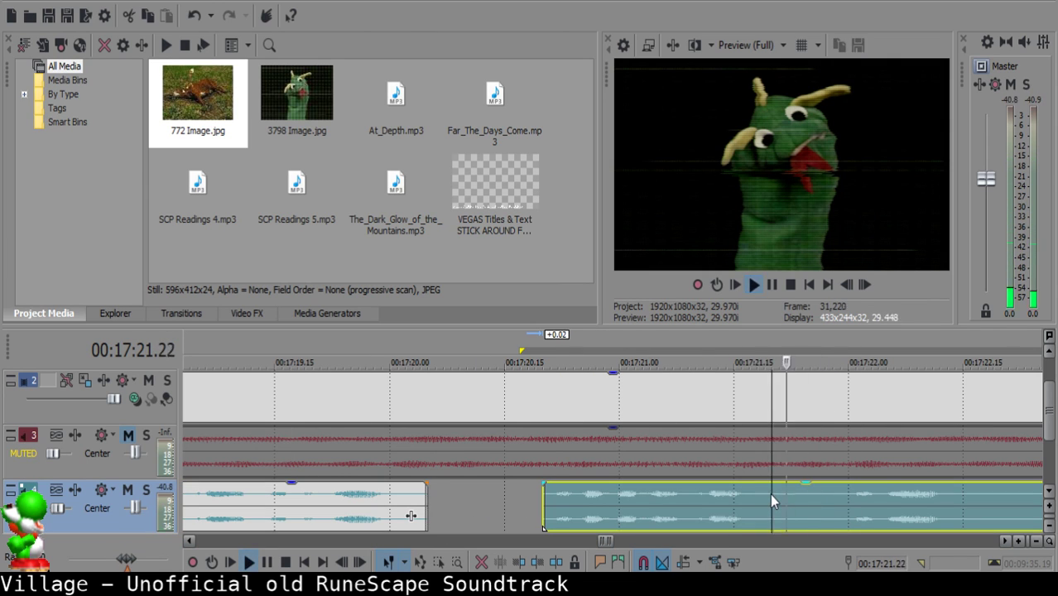
pyautogui.click(776, 494)
pyautogui.press('s')
pyautogui.press('s')
pyautogui.press('space')
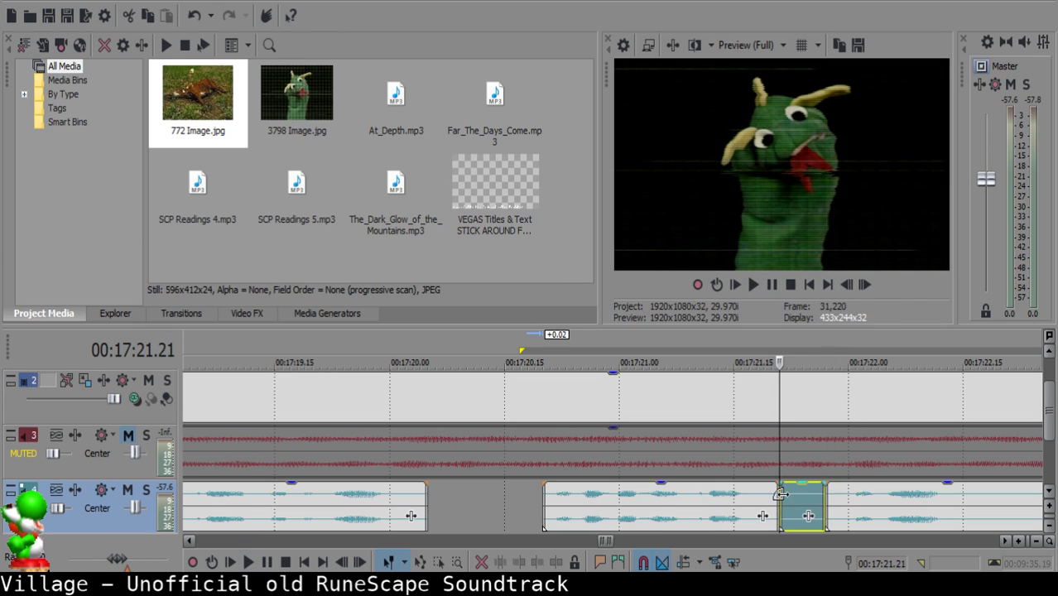
pyautogui.press('Delete')
# Replay the phrase ending at 00:17:21.21 and add a fade-out of about 2 frames to its clip.
pyautogui.click(736, 500)
pyautogui.press('space')
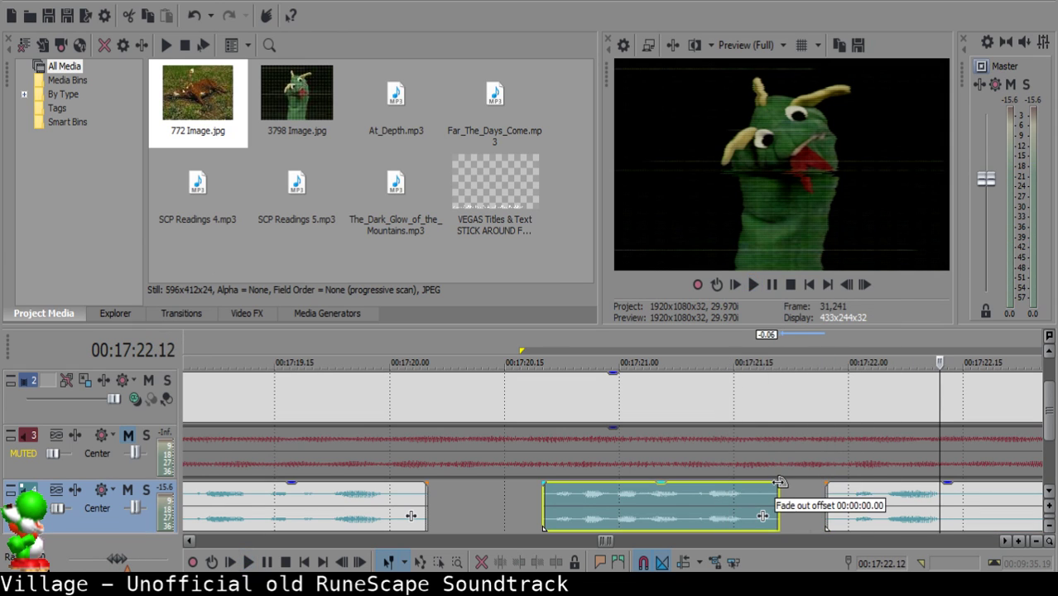
pyautogui.moveTo(777, 485); pyautogui.dragTo(763, 490)
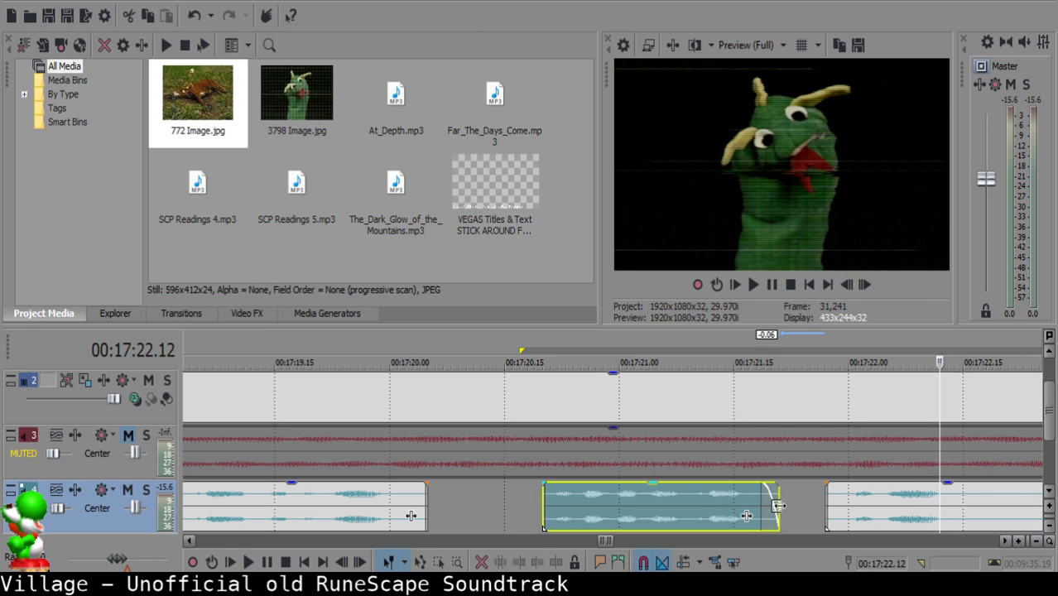
# Move the narration clip after the faded clip 4 frames earlier to start at about 00:17:21.23 and replay the transition.
pyautogui.scroll(-1, 783, 500)
pyautogui.click(811, 498)
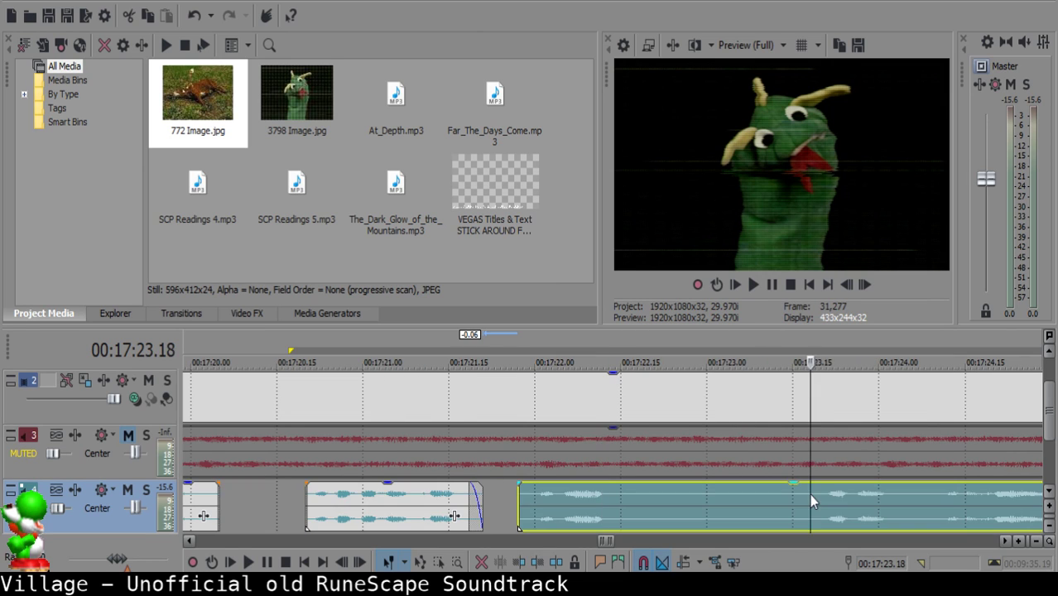
pyautogui.press('space')
pyautogui.press('Return')
pyautogui.click(495, 500)
pyautogui.moveTo(519, 503); pyautogui.dragTo(494, 501)
pyautogui.click(399, 500)
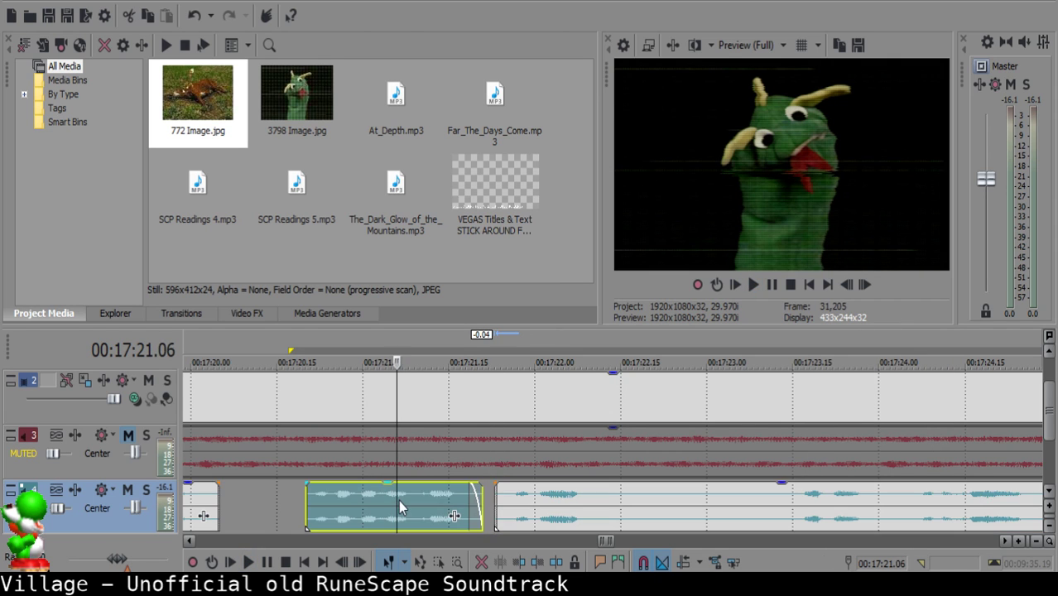
pyautogui.press('space')
pyautogui.hscroll(-1, 496, 510)
pyautogui.press('Return')
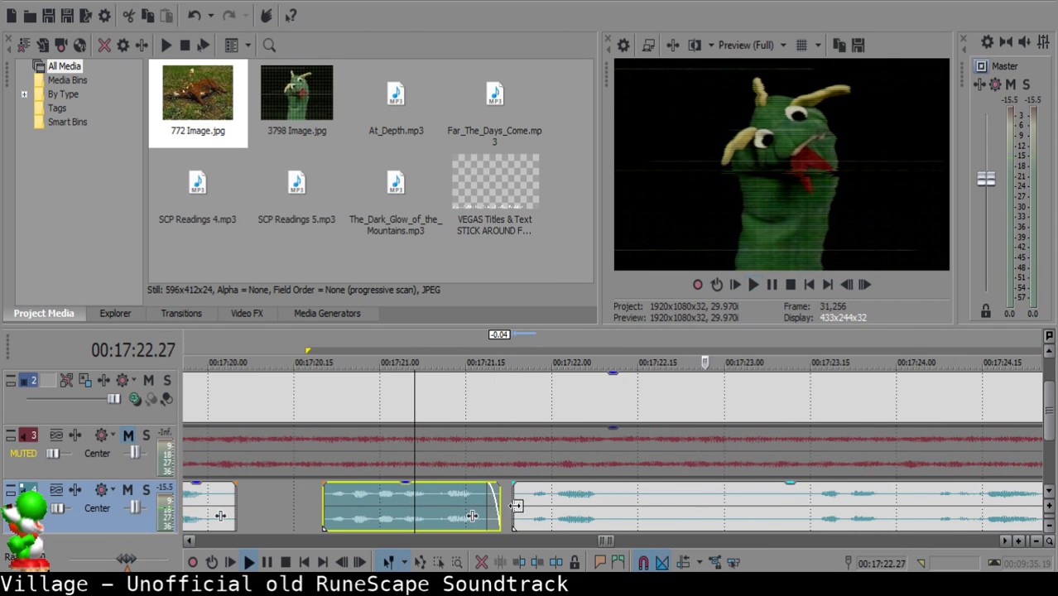
# Lengthen the fade-out of the clip ending at 00:17:21.21 to about 4 frames and replay it.
pyautogui.moveTo(492, 488); pyautogui.dragTo(477, 489)
pyautogui.click(385, 515)
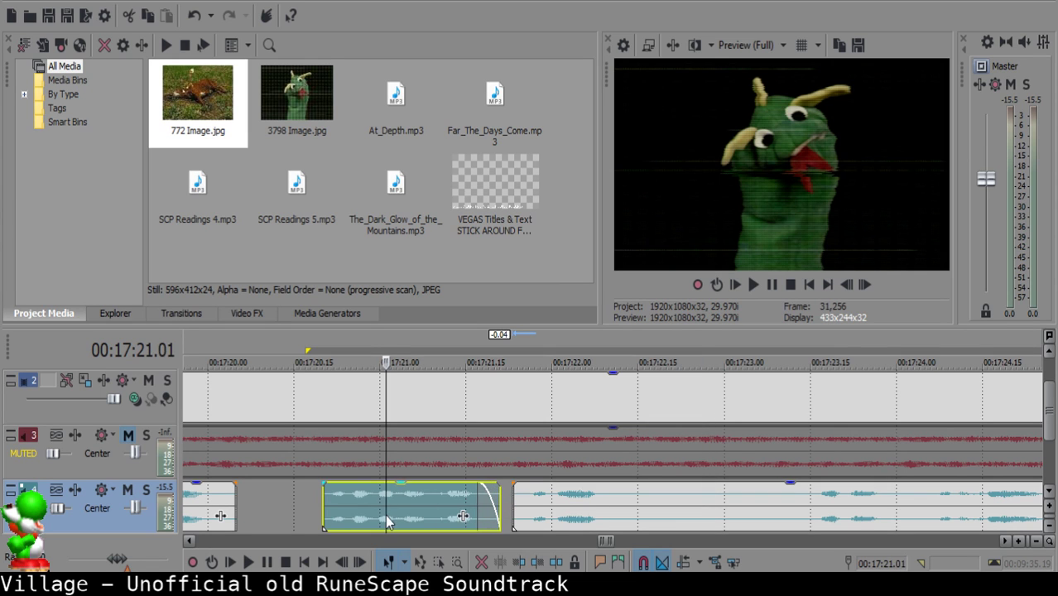
pyautogui.press('space')
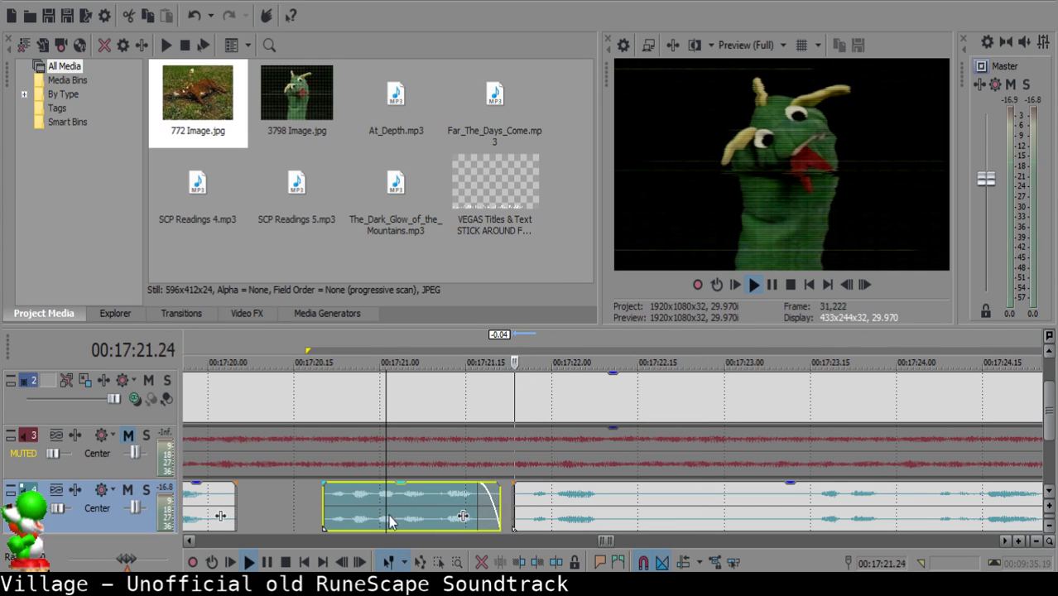
# Split the narration at about 00:17:22.13 and about 00:17:22.19, delete the short segment between the splits, and replay.
pyautogui.click(627, 499)
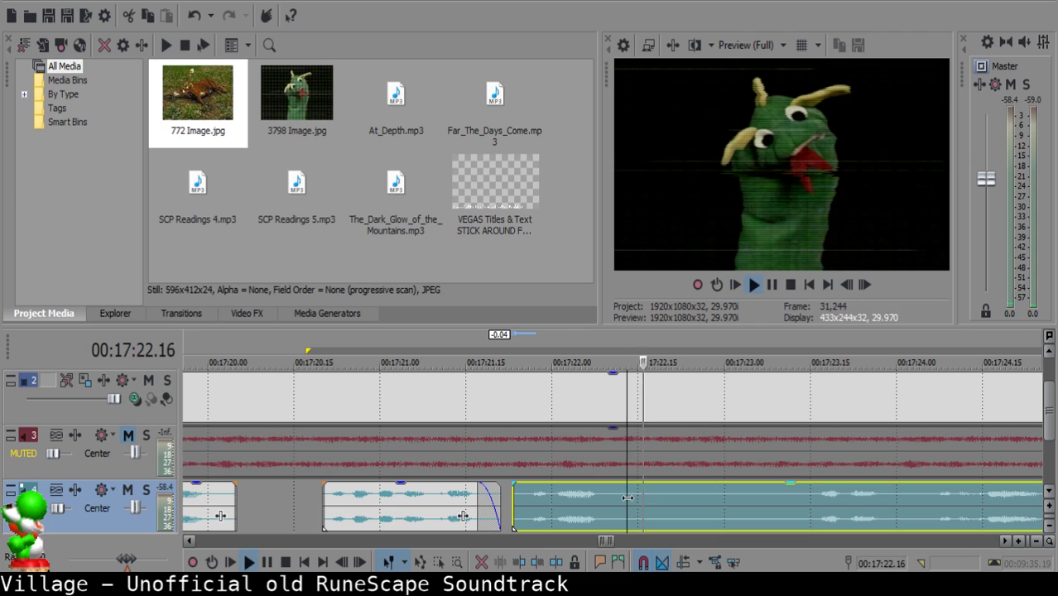
pyautogui.press('s')
pyautogui.press('Return')
pyautogui.press('s')
pyautogui.click(636, 505)
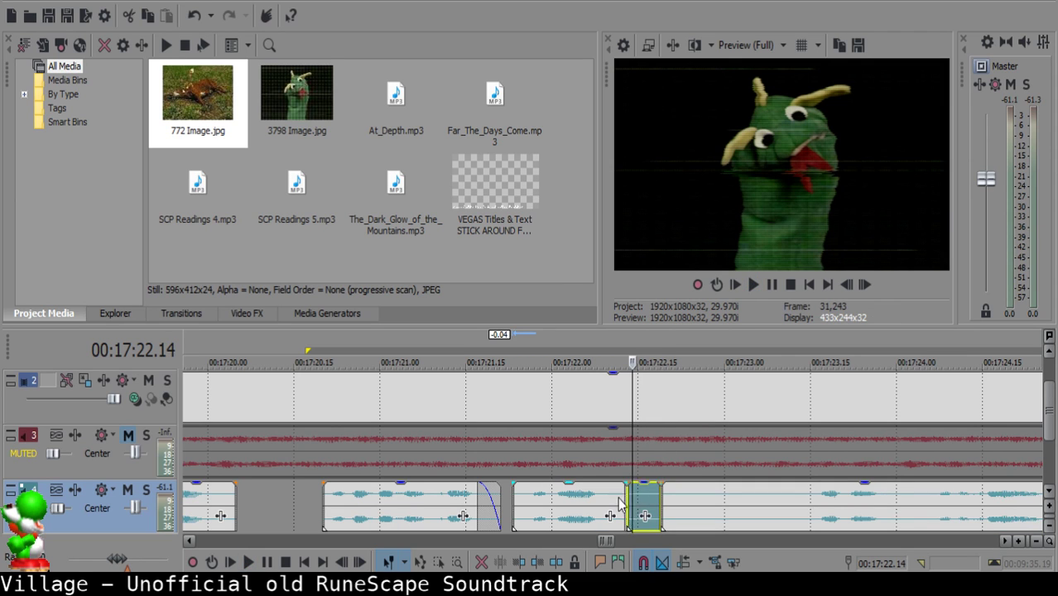
pyautogui.press('Delete')
pyautogui.click(580, 511)
pyautogui.press('space')
# Split off and delete the silence before 00:17:23.13, moving the following clip 24 frames earlier to start at 00:17:22.19.
pyautogui.scroll(-3, 648, 490)
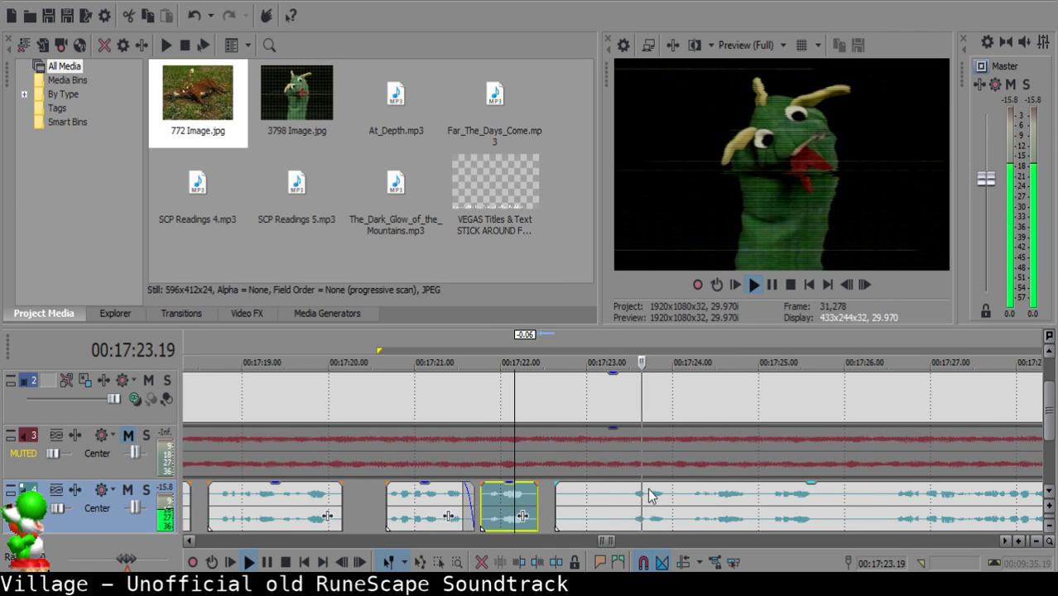
pyautogui.click(623, 494)
pyautogui.press('space')
pyautogui.press('s')
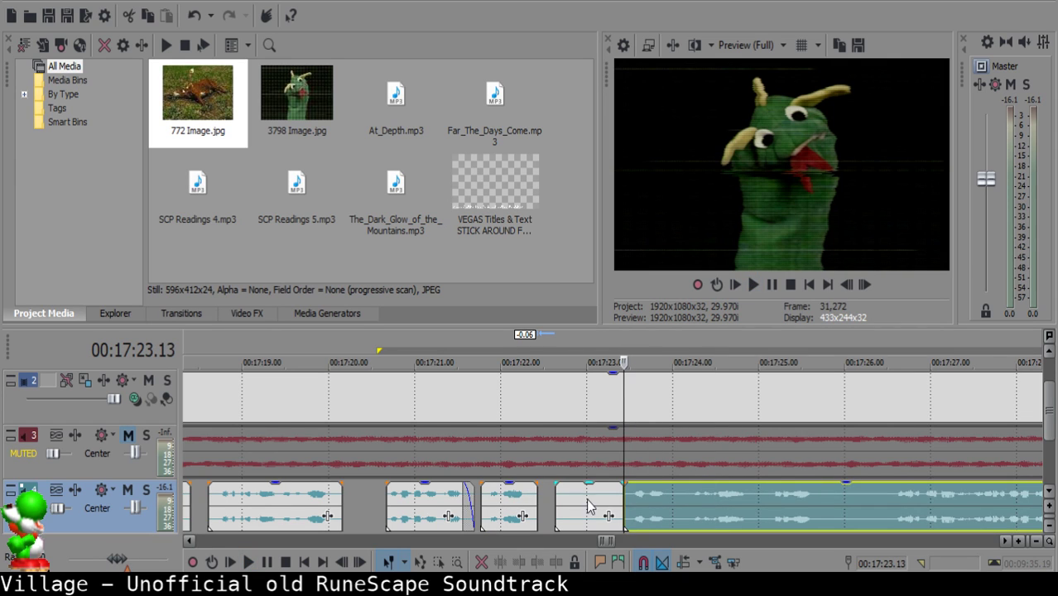
pyautogui.click(560, 507)
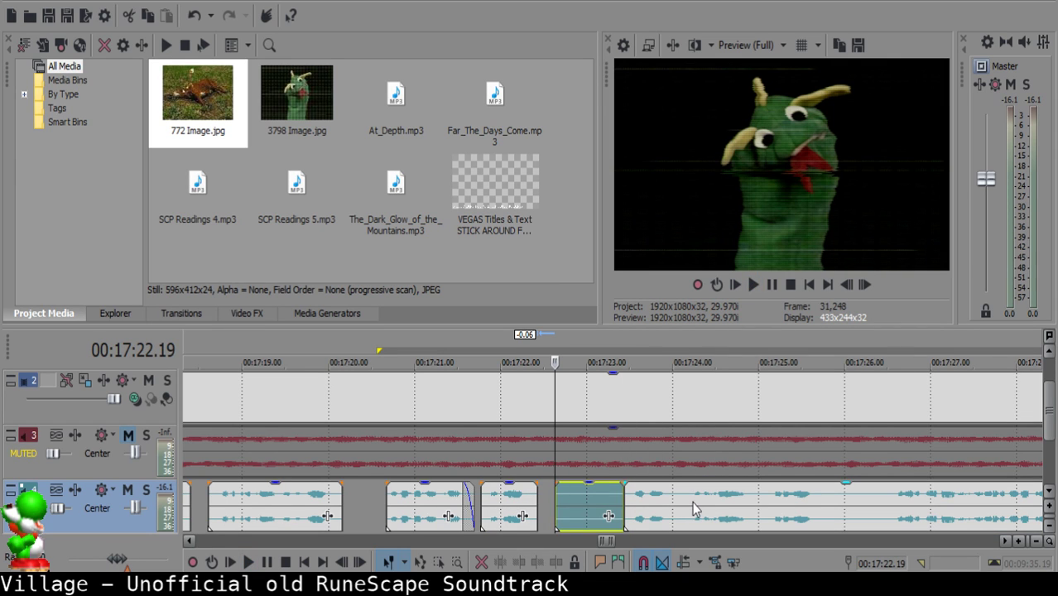
pyautogui.press('Delete')
pyautogui.click(503, 513)
pyautogui.press('space')
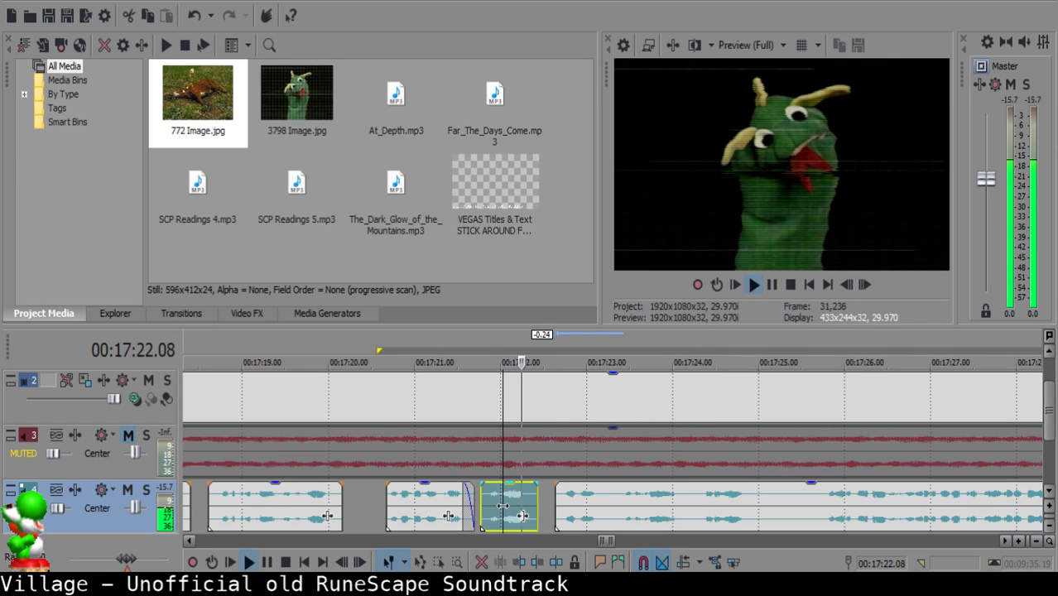
# Move the clip starting at 00:17:22.19 2 frames later to 00:17:22.21 and replay the pause before it.
pyautogui.scroll(3, 518, 507)
pyautogui.press('space')
pyautogui.moveTo(542, 500); pyautogui.dragTo(553, 498)
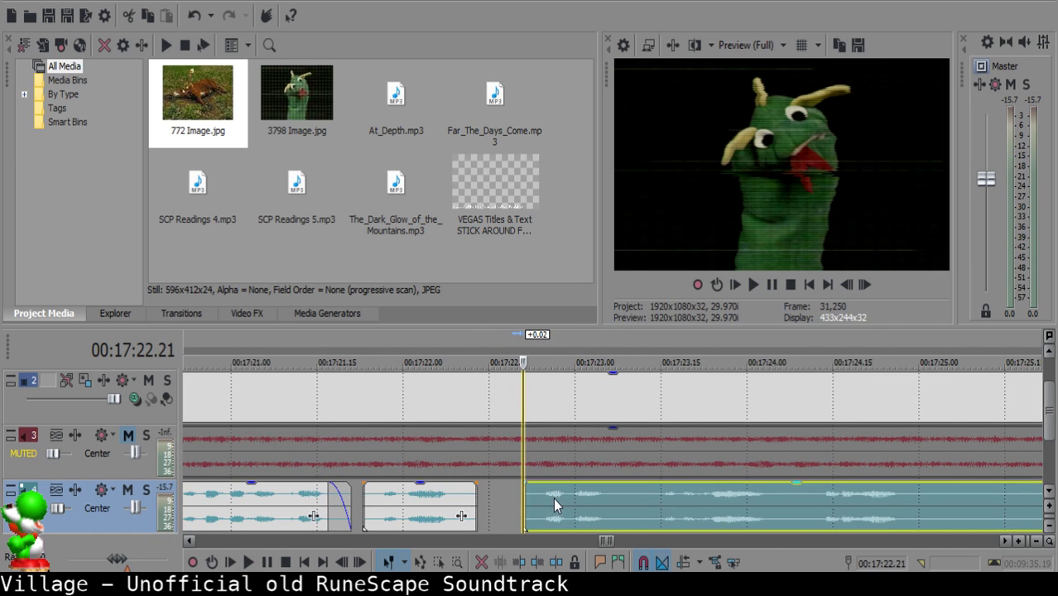
pyautogui.click(394, 507)
pyautogui.press('space')
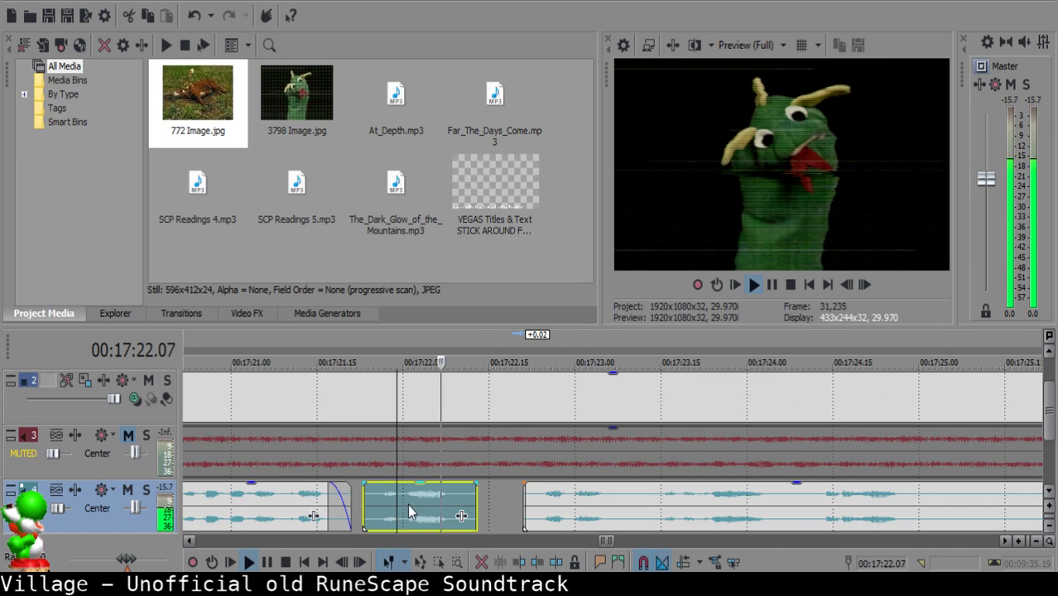
pyautogui.press('space')
# Split the narration at 00:17:23.08 and about 3 frames further on, and delete the short segment between the splits.
pyautogui.click(620, 498)
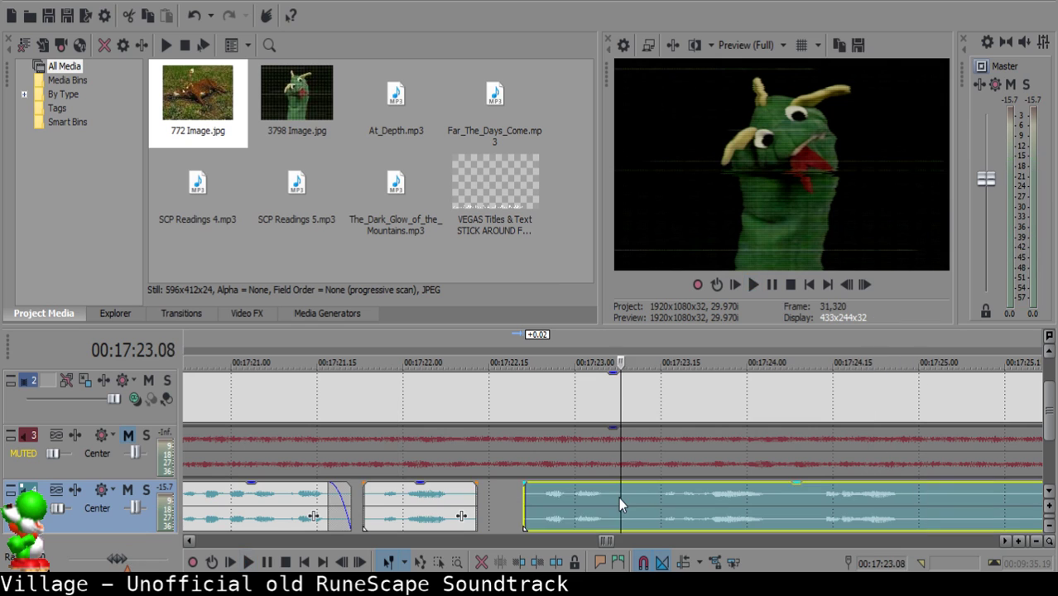
pyautogui.press('s')
pyautogui.press('Right')
pyautogui.press('Right')
pyautogui.press('Right')
pyautogui.press('s')
pyautogui.click(625, 500)
pyautogui.press('Delete')
# Move the following narration clip earlier to meet the clip ending at 00:17:23.08 and replay the join.
pyautogui.moveTo(684, 505); pyautogui.dragTo(645, 501)
pyautogui.click(556, 501)
pyautogui.press('space')
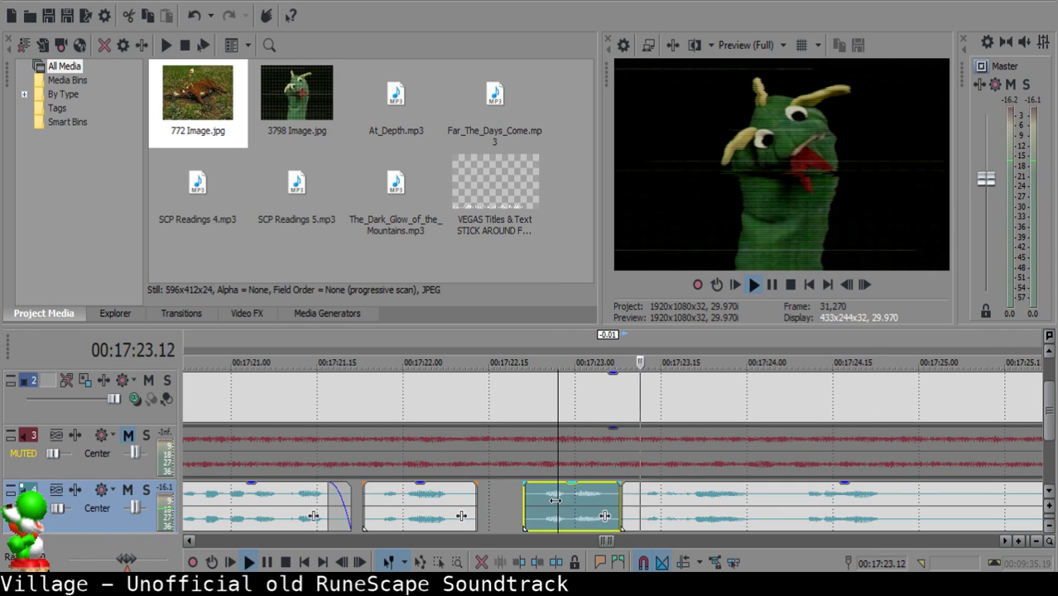
# Split the narration at about 00:17:24.02 and 00:17:24.04 and select the short segment between the splits for removal.
pyautogui.click(642, 502)
pyautogui.press('s')
pyautogui.press('Right')
pyautogui.press('Right')
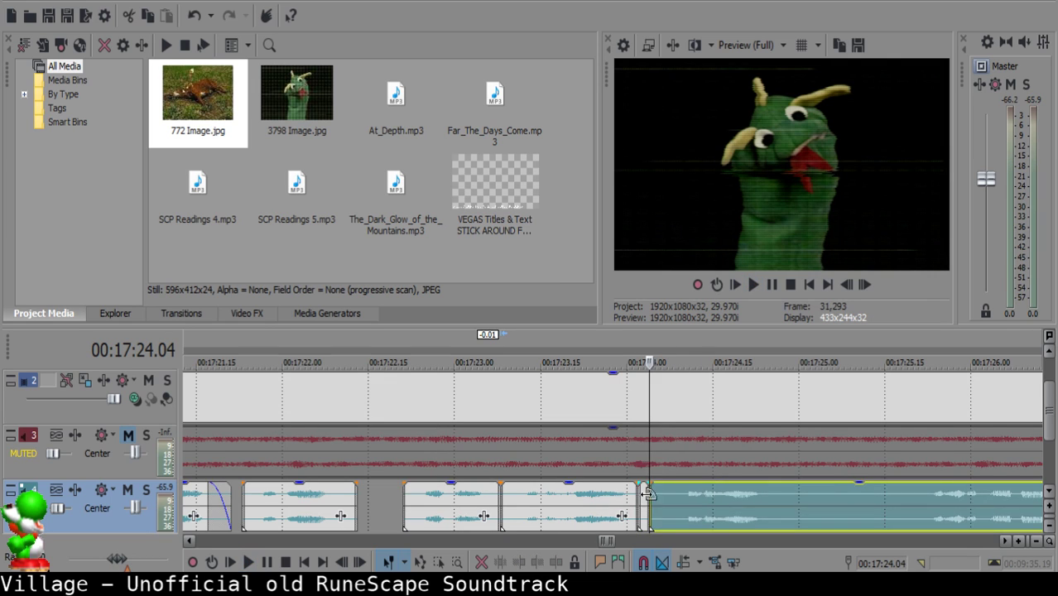
pyautogui.press('s')
pyautogui.click(645, 496)
# Close the short segment's gap by moving the following clip 2 frames earlier to about 00:17:24.02, and replay the join.
pyautogui.moveTo(692, 503); pyautogui.dragTo(677, 503)
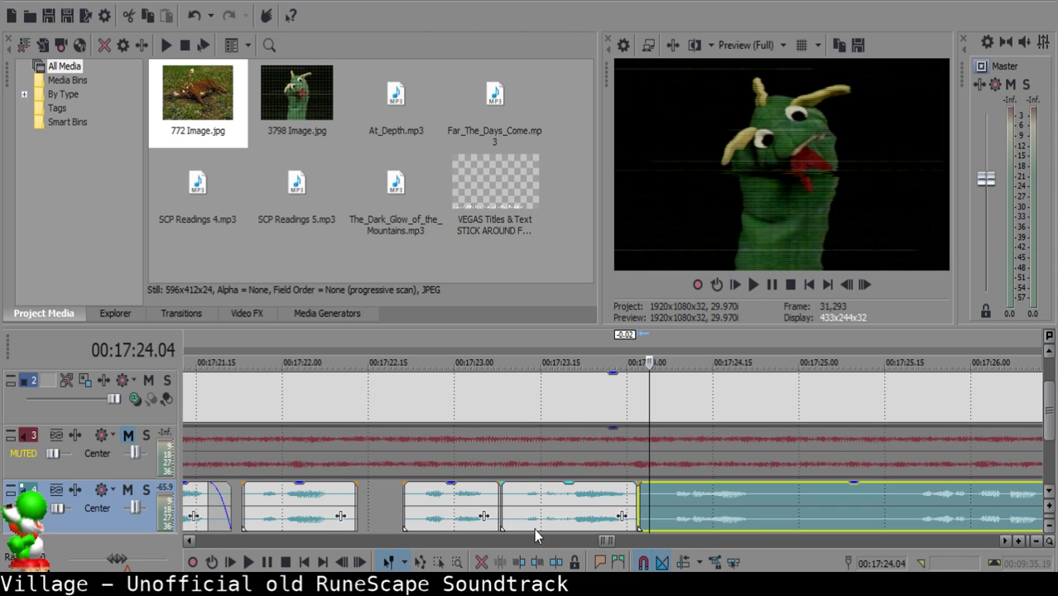
pyautogui.click(542, 497)
pyautogui.press('space')
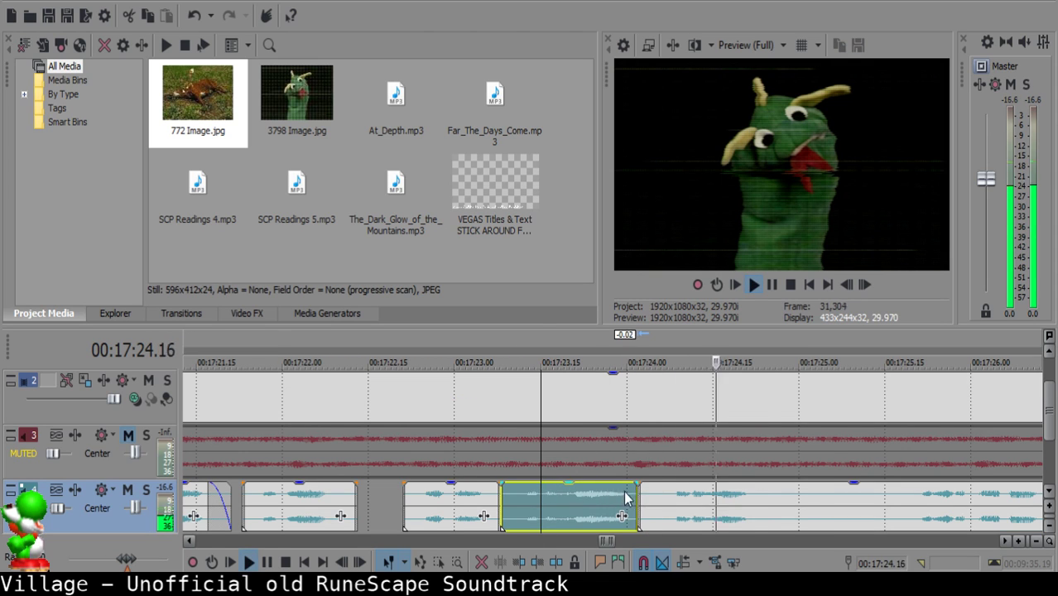
# Split the narration at 00:17:24.28 and 00:17:25.17 to isolate the silence before the next phrase.
pyautogui.click(650, 504)
pyautogui.press('space')
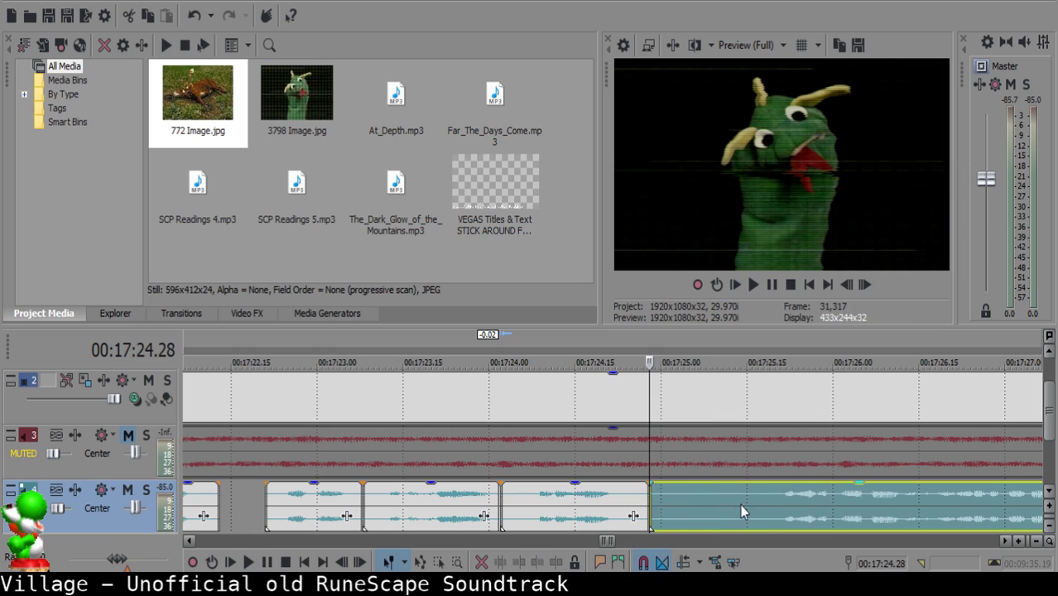
pyautogui.click(766, 508)
pyautogui.scroll(-3, 766, 508)
pyautogui.click(740, 507)
pyautogui.press('space')
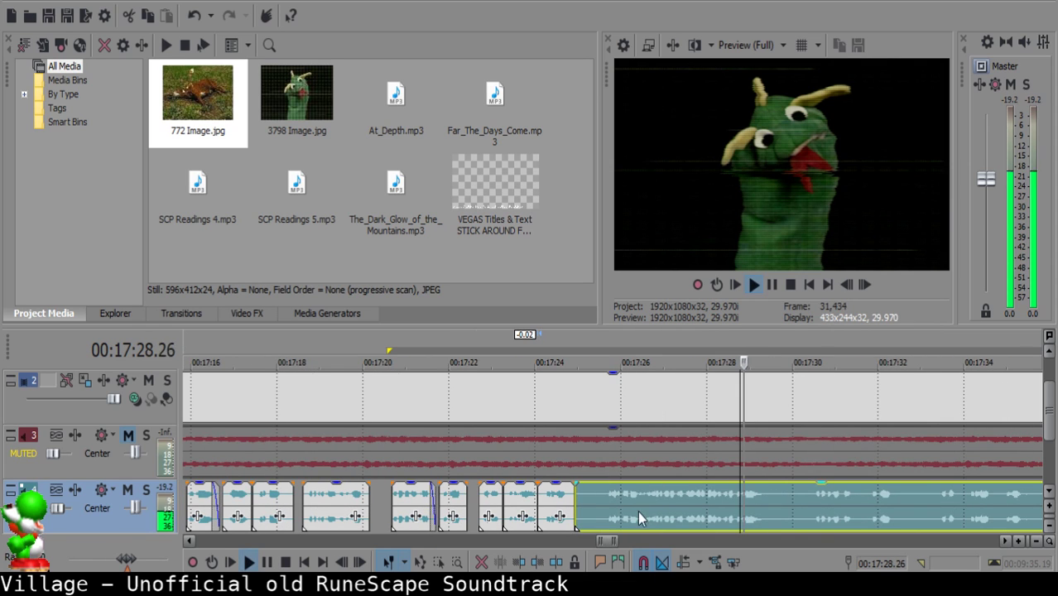
pyautogui.click(601, 499)
pyautogui.press('space')
pyautogui.press('s')
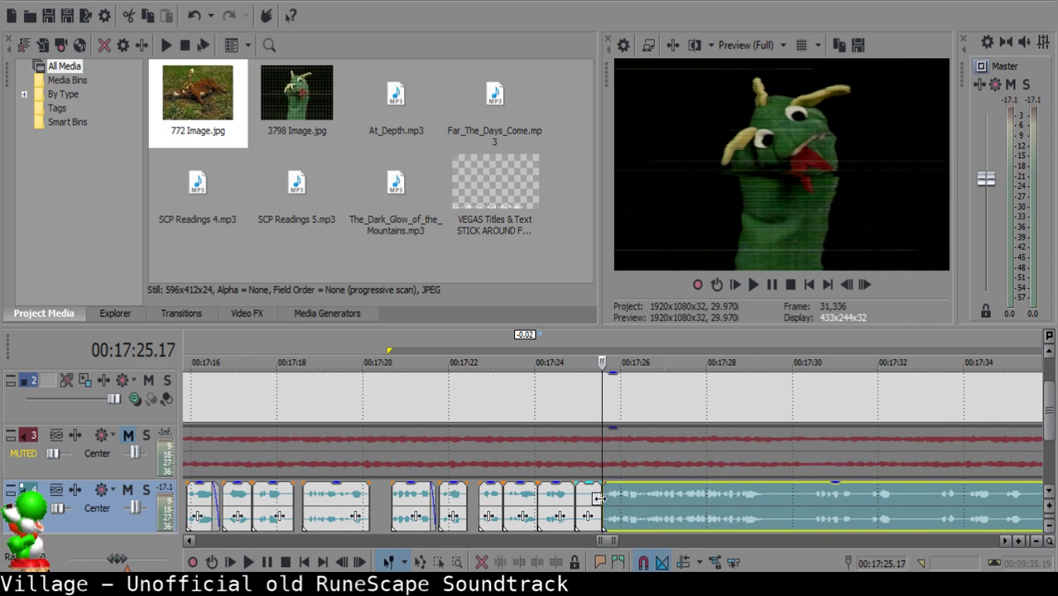
# Delete the isolated silence after 00:17:24.28, move the following clip earlier to about 00:17:25.05, and replay the join.
pyautogui.click(587, 497)
pyautogui.click(585, 492)
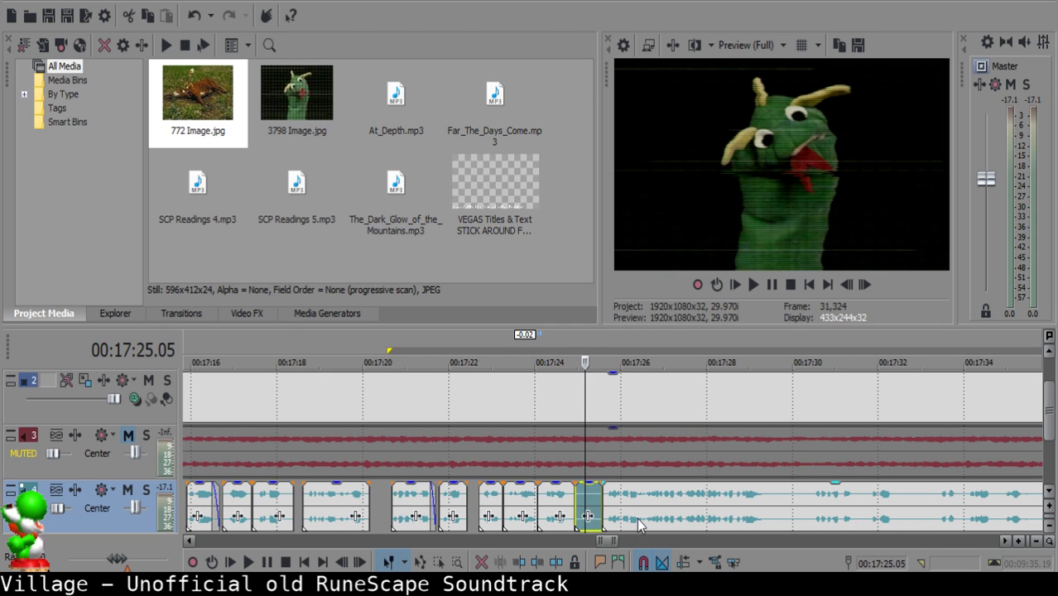
pyautogui.press('Delete')
pyautogui.moveTo(637, 508); pyautogui.dragTo(619, 508)
pyautogui.click(540, 493)
pyautogui.press('space')
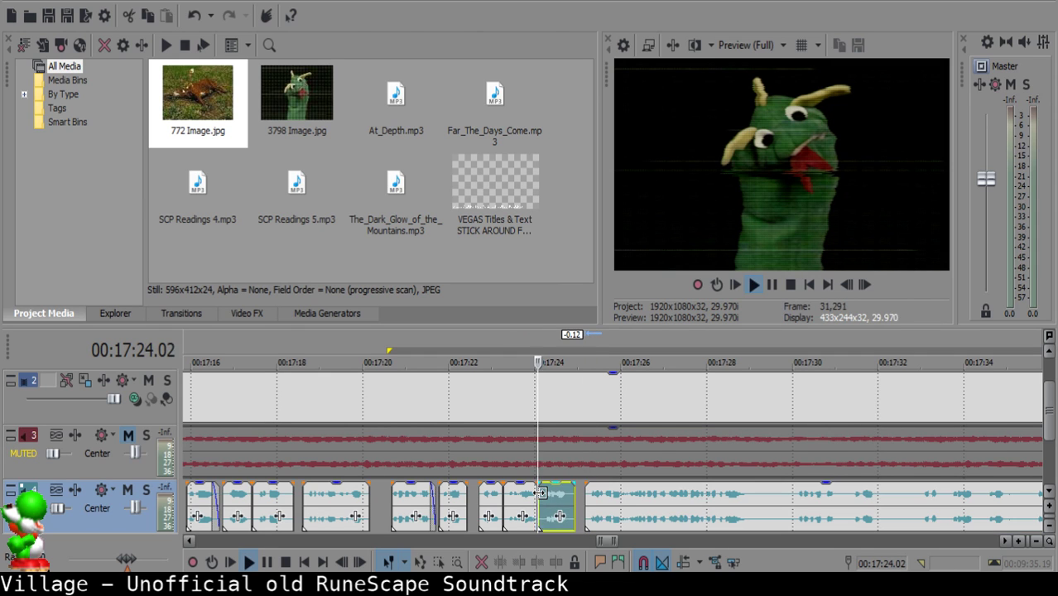
# Nudge the following narration clip 2 frames earlier to about 00:17:25.03 and replay the pause before it.
pyautogui.scroll(5, 540, 494)
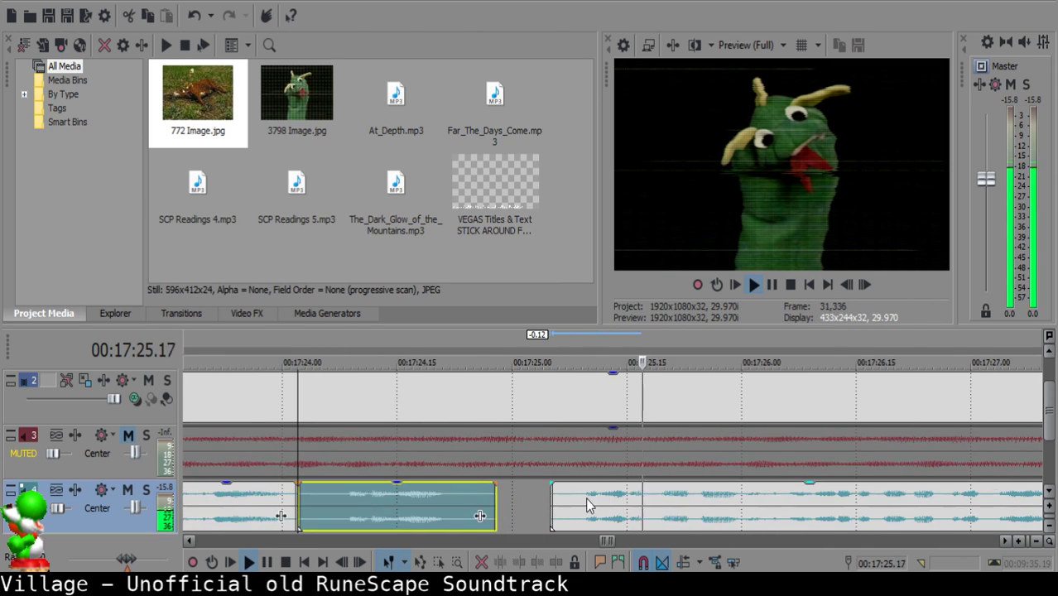
pyautogui.click(544, 498)
pyautogui.moveTo(587, 497); pyautogui.dragTo(577, 498)
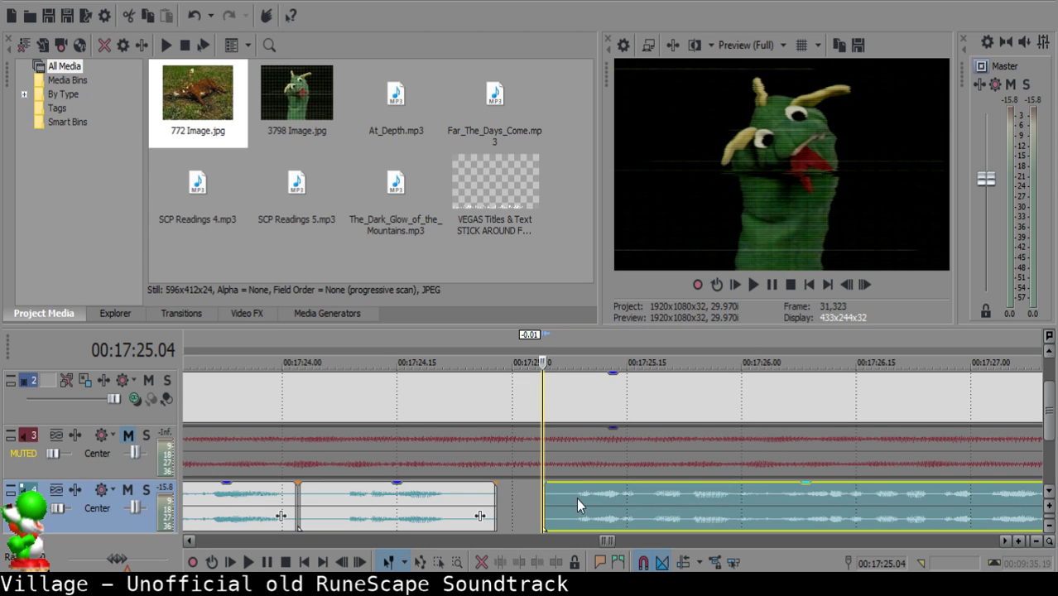
pyautogui.click(378, 505)
pyautogui.click(380, 507)
pyautogui.click(537, 502)
pyautogui.click(542, 501)
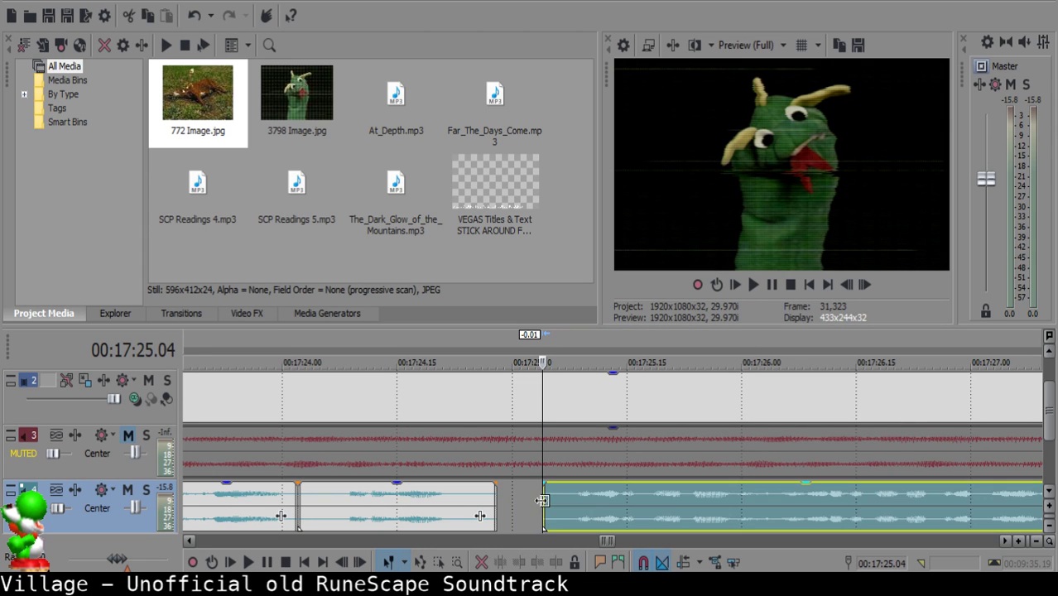
pyautogui.moveTo(542, 501); pyautogui.dragTo(535, 501)
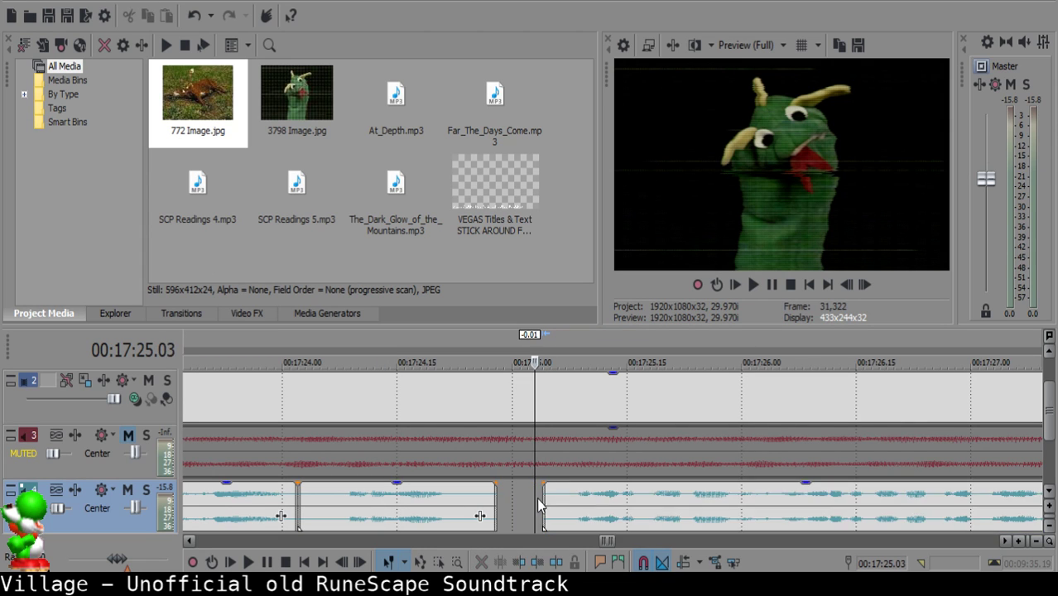
pyautogui.click(356, 509)
pyautogui.press('space')
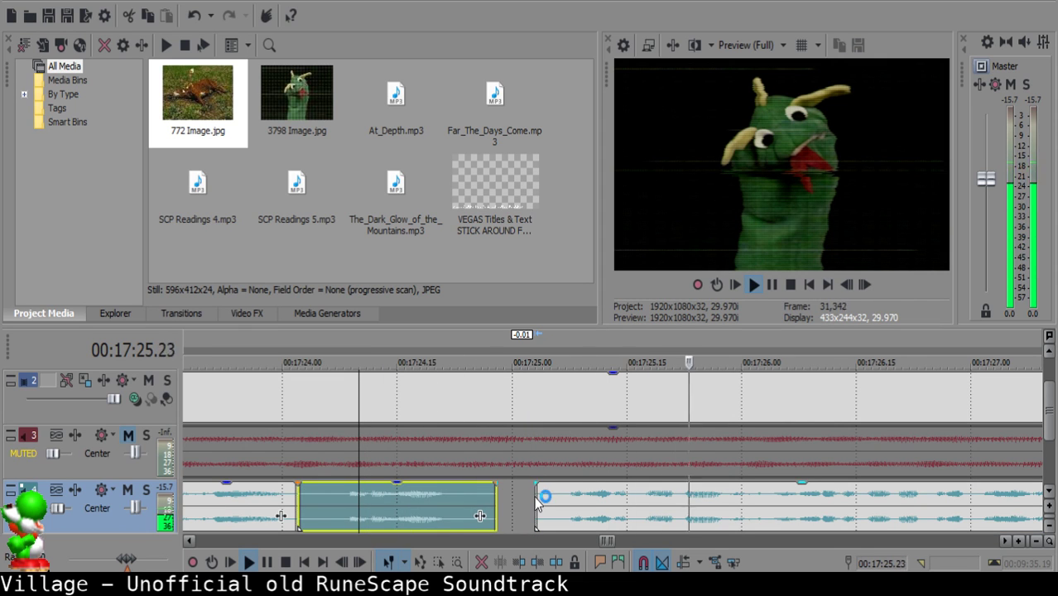
# Split the narration at 00:17:28.29 and 00:17:29.27 to isolate the silence before the next phrase.
pyautogui.scroll(-6, 643, 502)
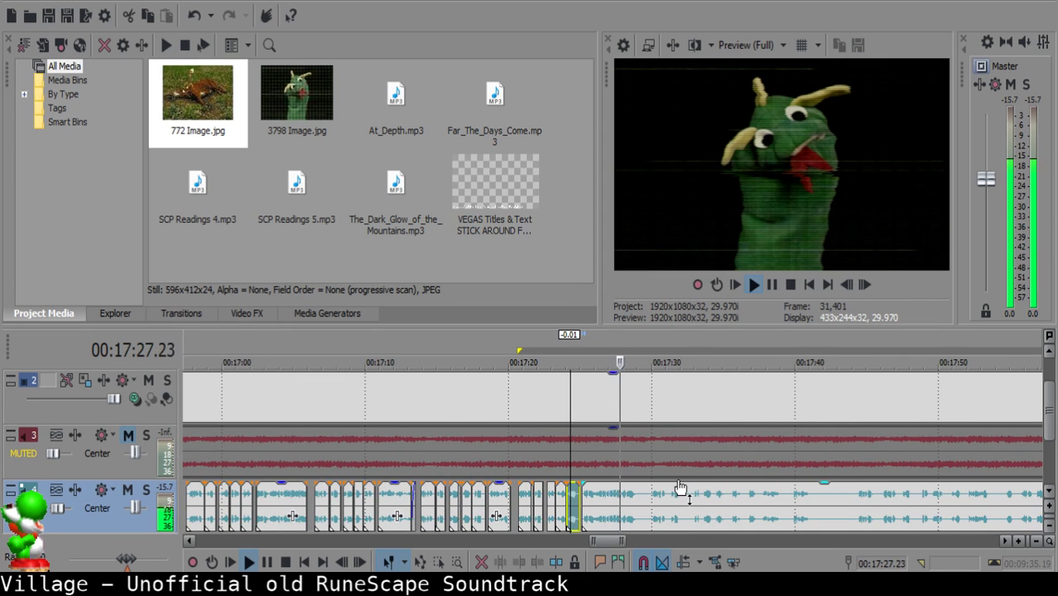
pyautogui.scroll(4, 662, 457)
pyautogui.click(647, 495)
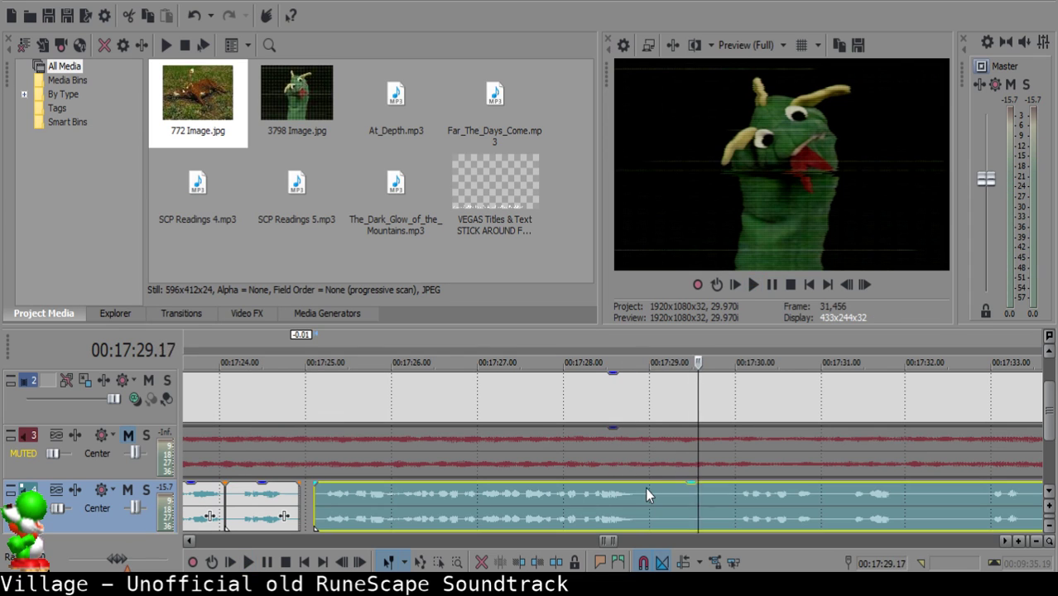
pyautogui.press('space')
pyautogui.press('s')
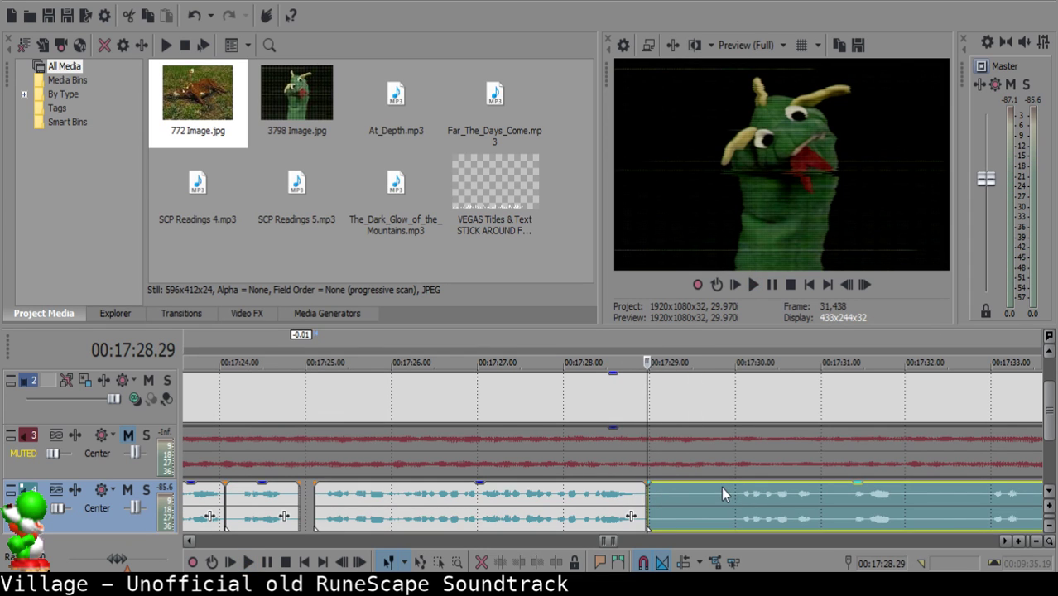
pyautogui.click(721, 487)
pyautogui.press('space')
pyautogui.press('space')
pyautogui.press('s')
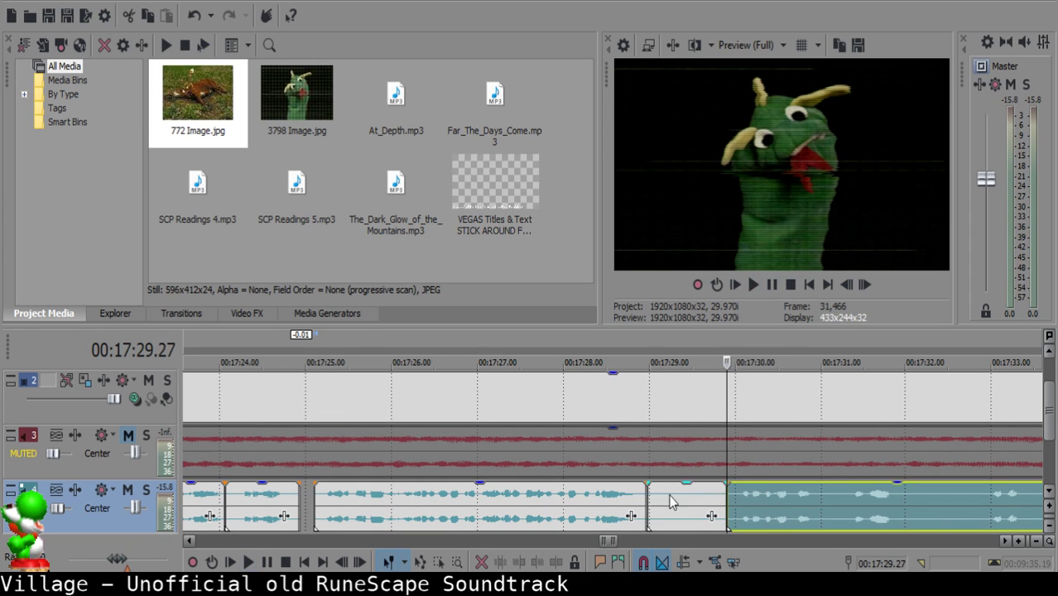
# Delete the silence after 00:17:28.29, move the following clip earlier to 00:17:29.10, and replay the transition.
pyautogui.click(688, 495)
pyautogui.click(670, 499)
pyautogui.click(678, 502)
pyautogui.click(679, 503)
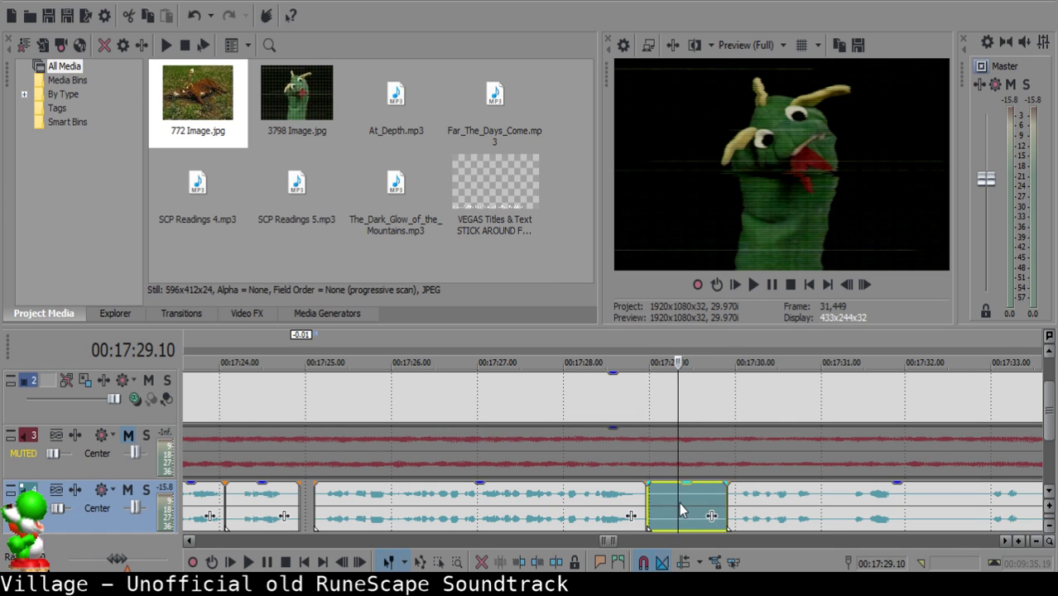
pyautogui.moveTo(679, 502); pyautogui.dragTo(704, 495)
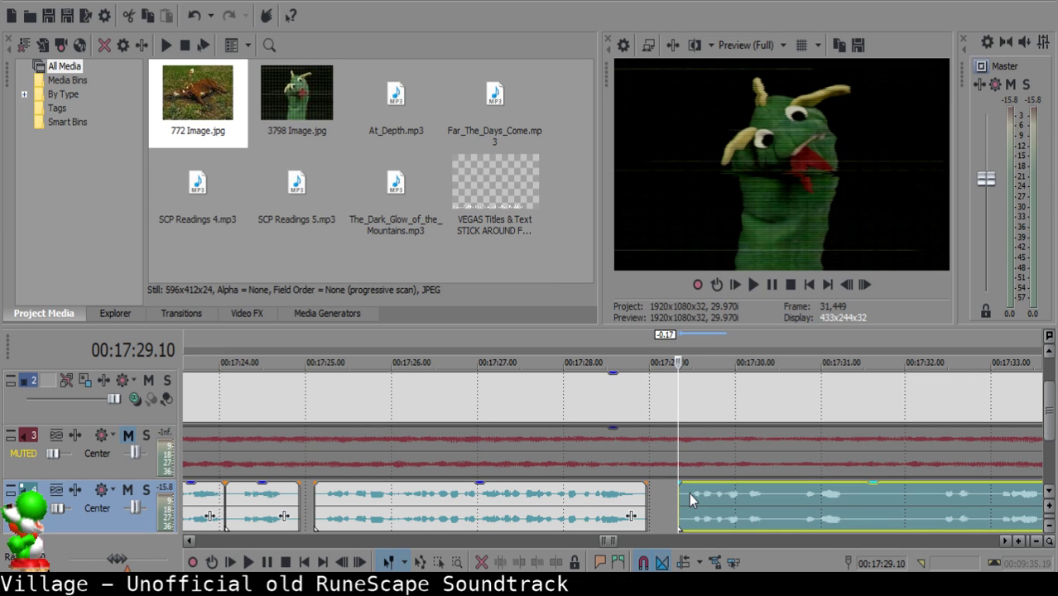
pyautogui.click(578, 513)
pyautogui.press('space')
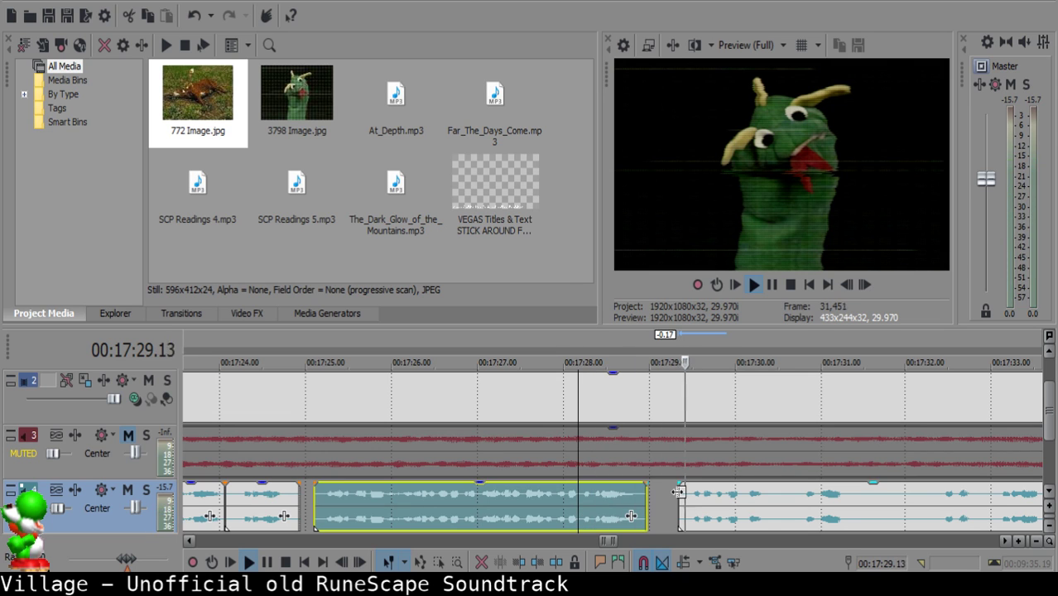
# Split the narration at 00:17:30.15 and about 00:17:30.20 and delete the short segment between the splits.
pyautogui.scroll(-1, 681, 493)
pyautogui.scroll(2, 681, 493)
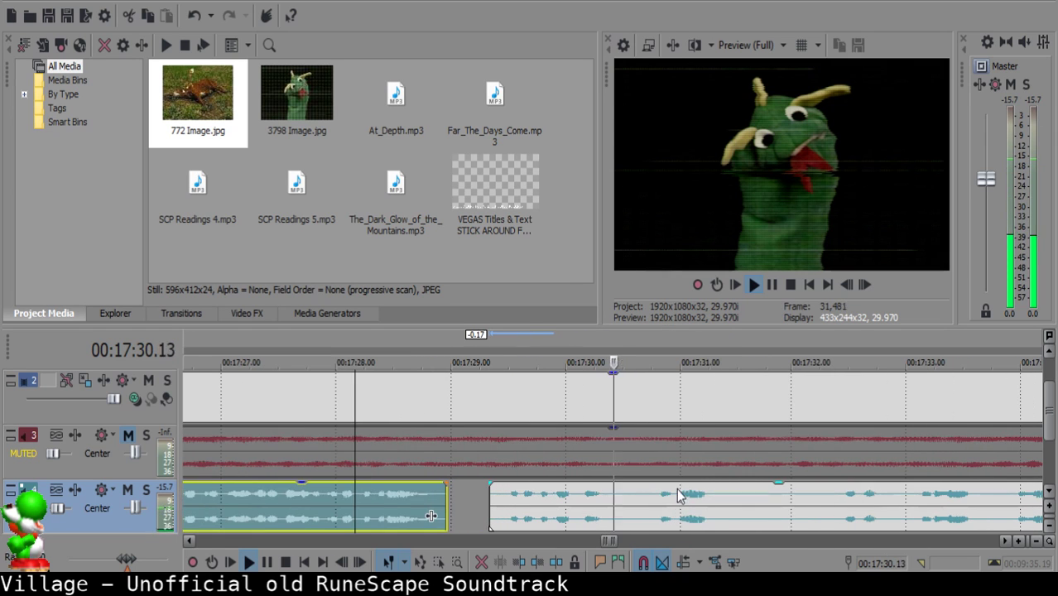
pyautogui.click(616, 495)
pyautogui.click(623, 492)
pyautogui.press('s')
pyautogui.press('space')
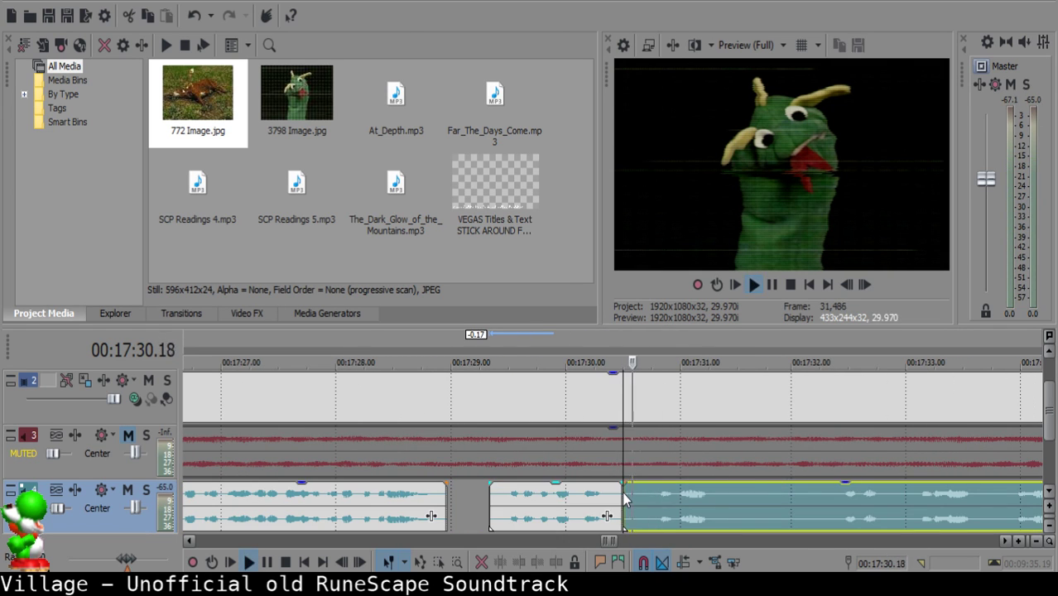
pyautogui.press('space')
pyautogui.press('s')
pyautogui.click(632, 495)
pyautogui.press('Delete')
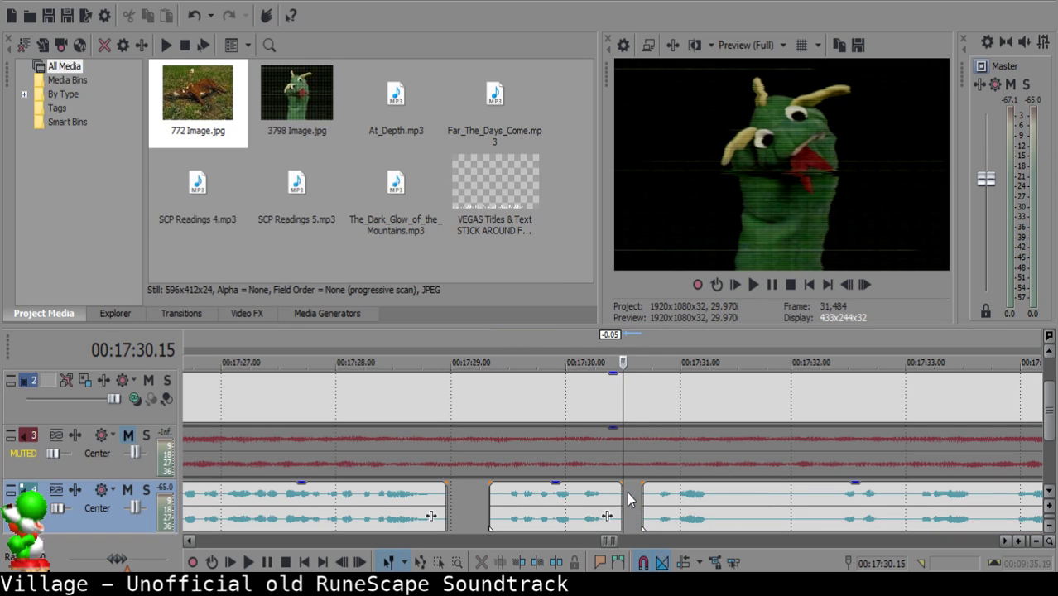
# Move the following narration clip 4 frames earlier to 00:17:30.16 and replay the join.
pyautogui.scroll(3, 649, 508)
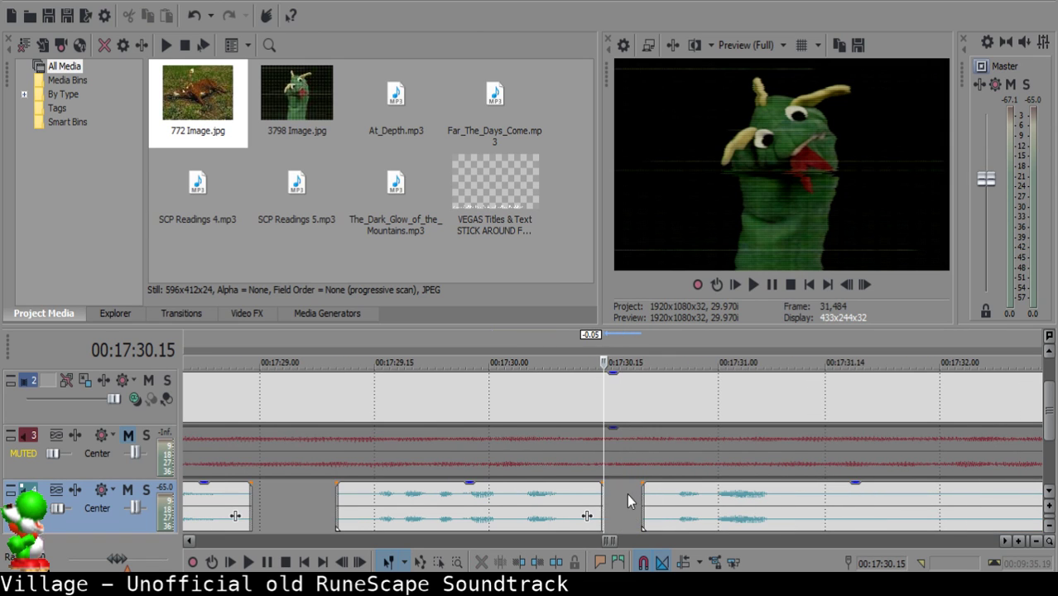
pyautogui.click(611, 494)
pyautogui.moveTo(693, 510); pyautogui.dragTo(658, 510)
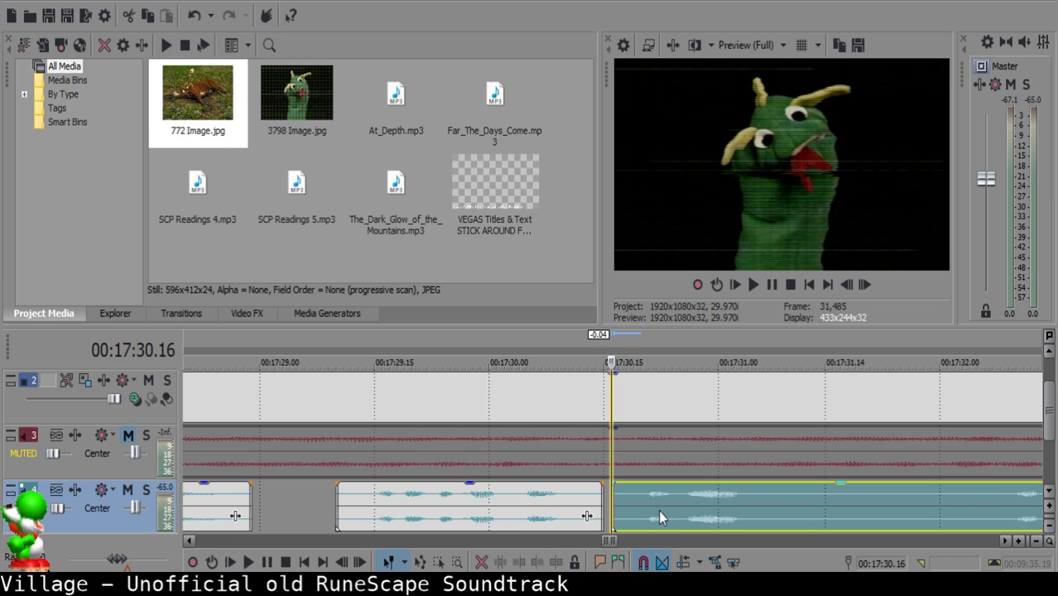
pyautogui.click(503, 509)
pyautogui.press('space')
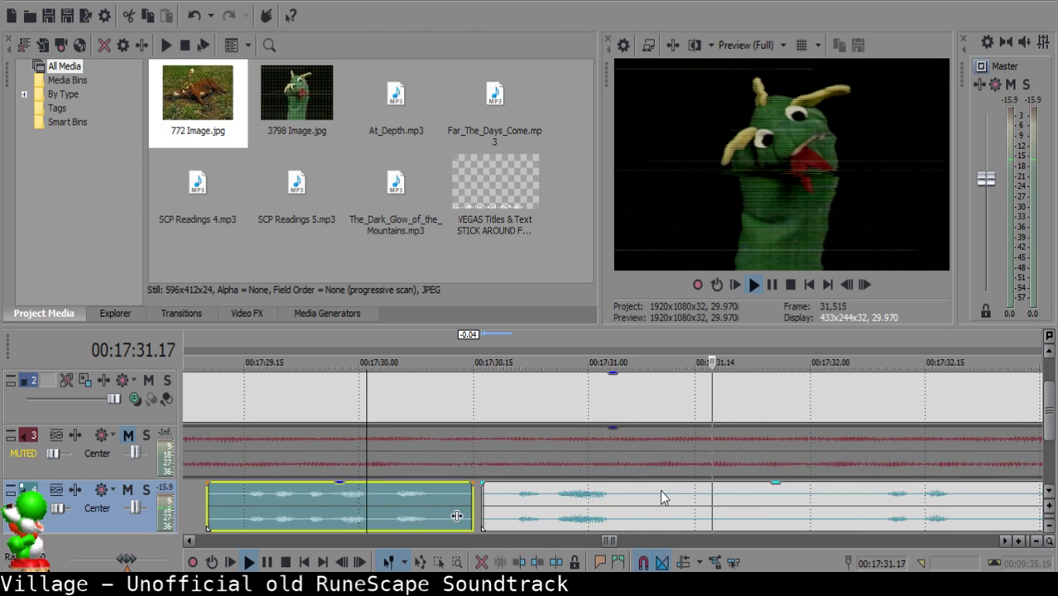
# Split the narration at about 00:17:31.10 and 00:17:32.04 to isolate the silence between the phrases.
pyautogui.click(662, 489)
pyautogui.press('space')
pyautogui.press('s')
pyautogui.scroll(-3, 838, 521)
pyautogui.press('space')
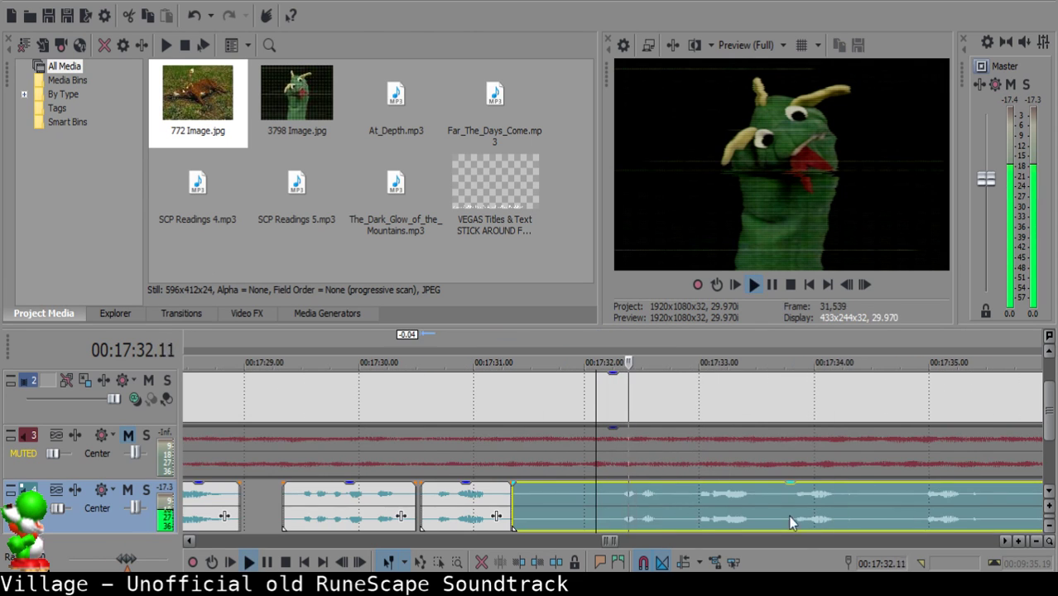
pyautogui.click(601, 496)
pyautogui.press('space')
pyautogui.press('s')
# Delete the silence after 00:17:31.10, move the following clip earlier to about 00:17:31.16, and replay from 00:17:30.16.
pyautogui.click(535, 494)
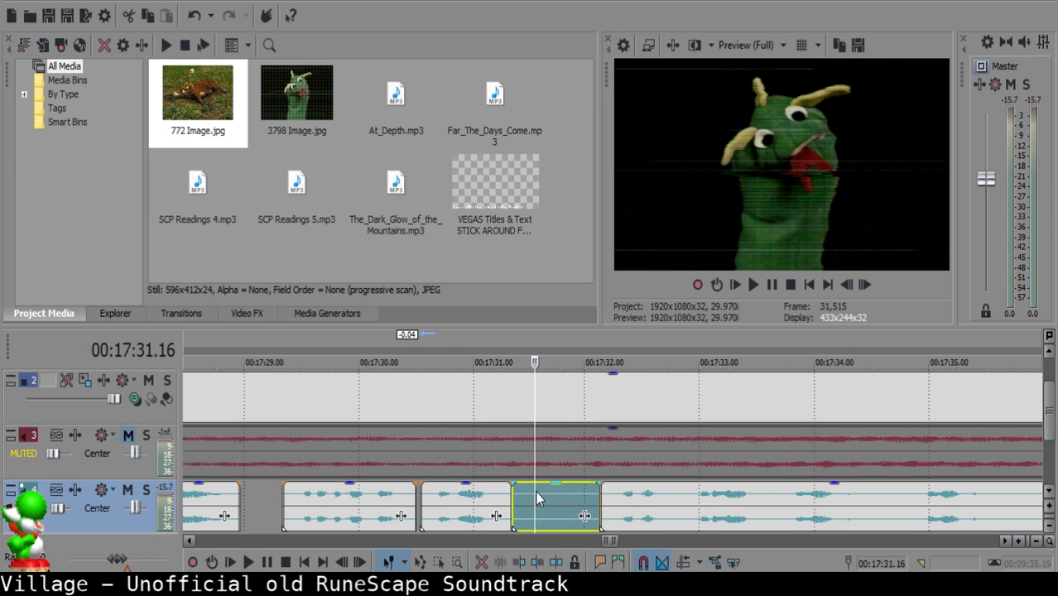
pyautogui.press('Delete')
pyautogui.moveTo(630, 519); pyautogui.dragTo(566, 508)
pyautogui.click(422, 507)
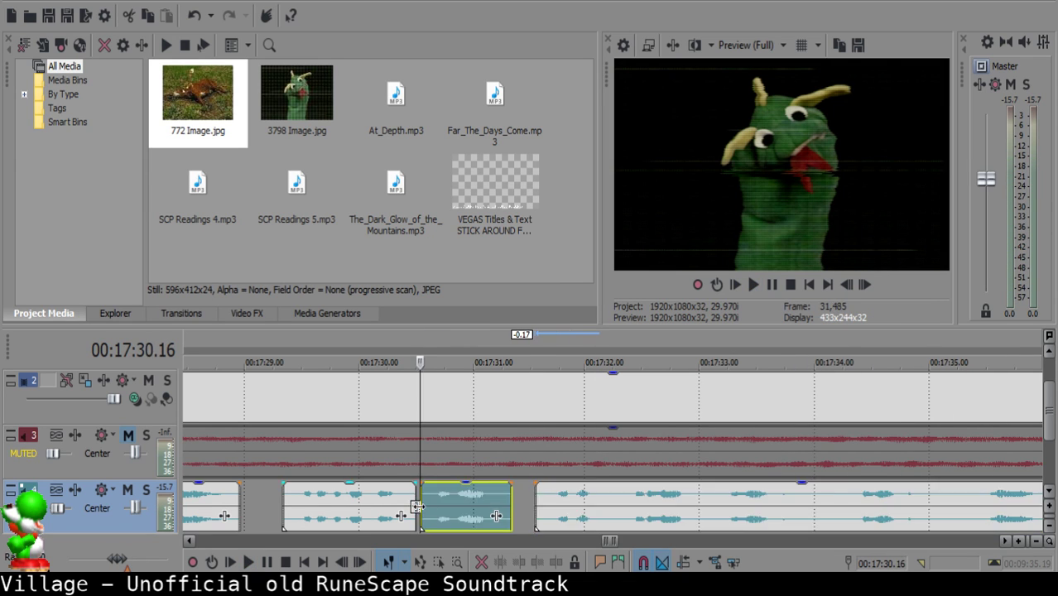
pyautogui.press('space')
# Nudge the following narration clip 1 frame earlier to 00:17:31.15 and replay the pause before it.
pyautogui.scroll(-2, 580, 526)
pyautogui.scroll(3, 612, 526)
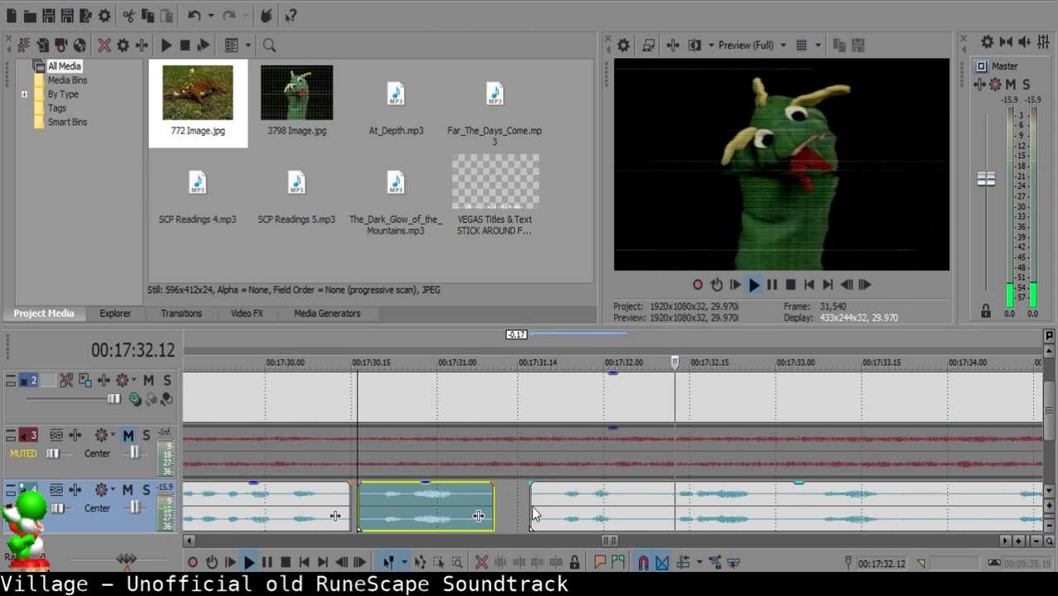
pyautogui.press('Return')
pyautogui.click(524, 496)
pyautogui.moveTo(562, 501); pyautogui.dragTo(556, 493)
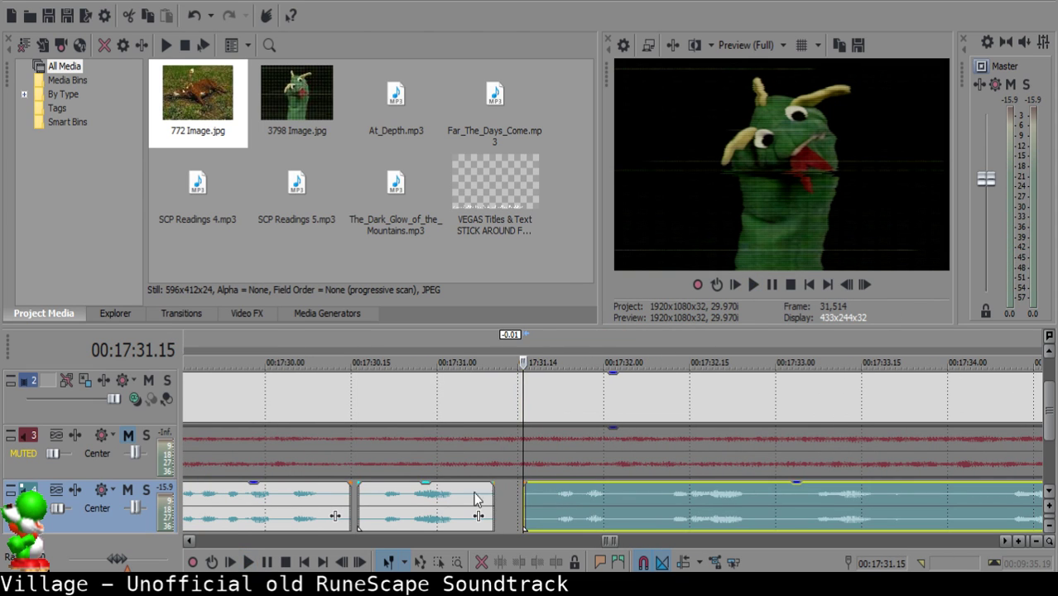
pyautogui.click(412, 492)
pyautogui.press('space')
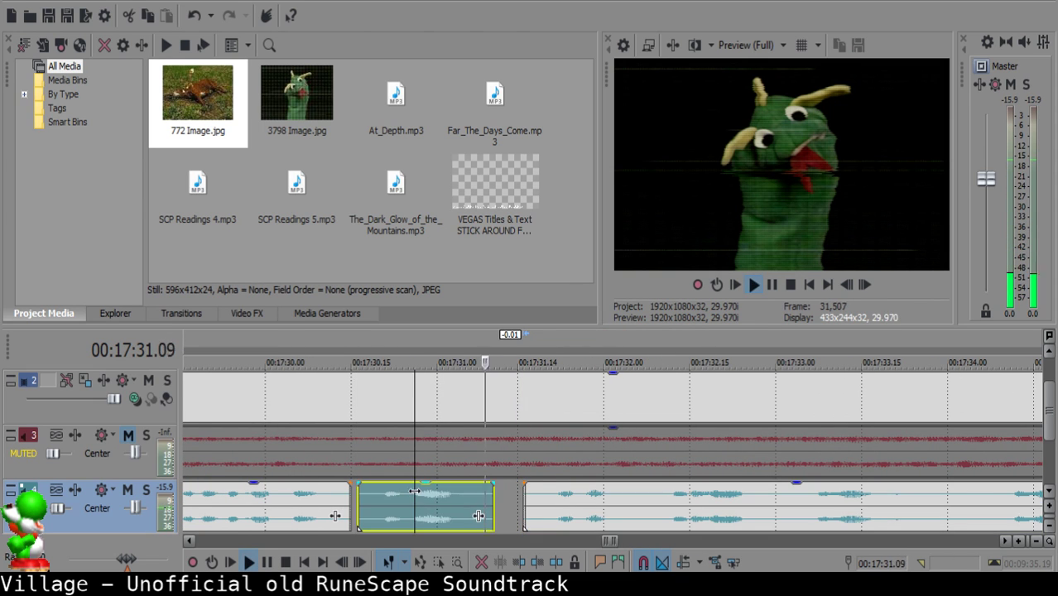
pyautogui.click(625, 503)
pyautogui.press('space')
pyautogui.press('s')
pyautogui.press('Right')
pyautogui.press('Right')
pyautogui.hotkey('ctrl', 'z')
# Split the narration at 00:17:32.05 and 3 frames after it, delete the segment between the splits, and replay the passage.
pyautogui.click(632, 494)
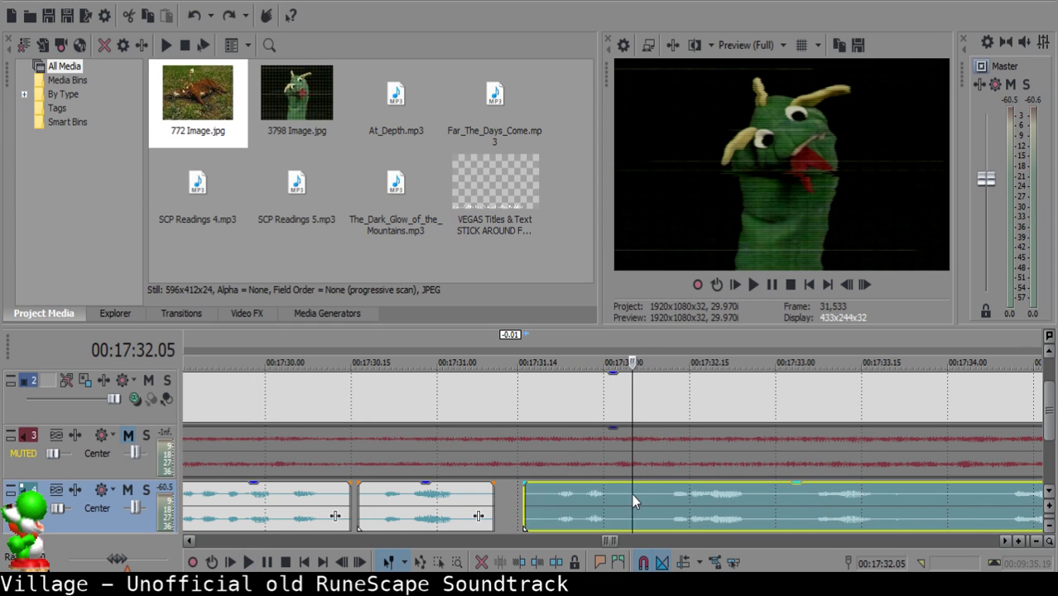
pyautogui.press('s')
pyautogui.press('Right')
pyautogui.press('Right')
pyautogui.press('Right')
pyautogui.press('s')
pyautogui.click(645, 495)
pyautogui.press('Delete')
pyautogui.click(570, 497)
pyautogui.press('space')
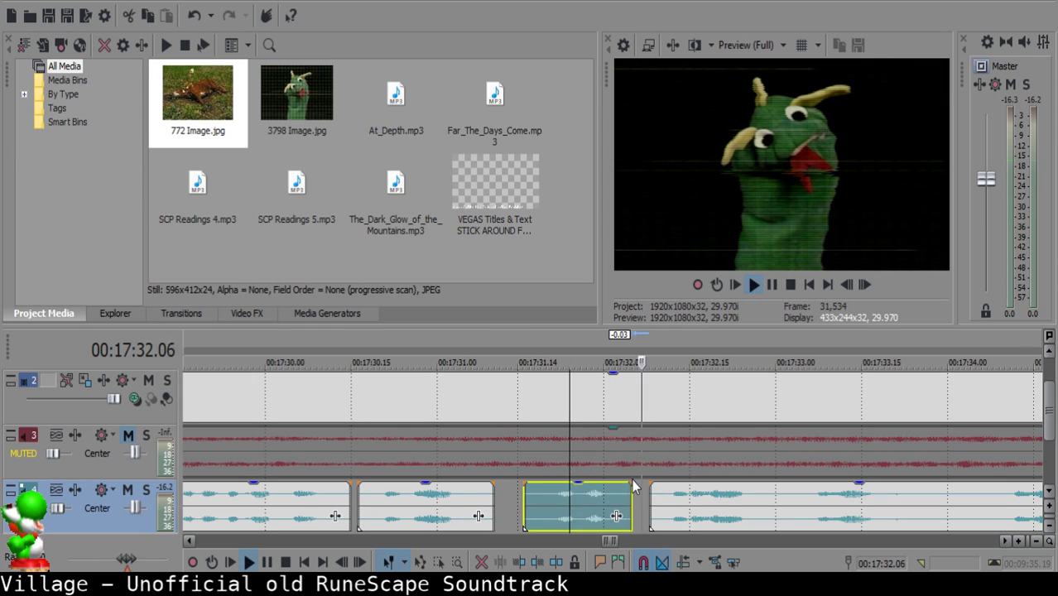
# Close the 3-frame gap at 00:17:32.05 with the following clip, briefly fade out the preceding clip's end, and replay the join.
pyautogui.moveTo(662, 495); pyautogui.dragTo(624, 483)
pyautogui.click(630, 485)
pyautogui.click(534, 506)
pyautogui.press('space')
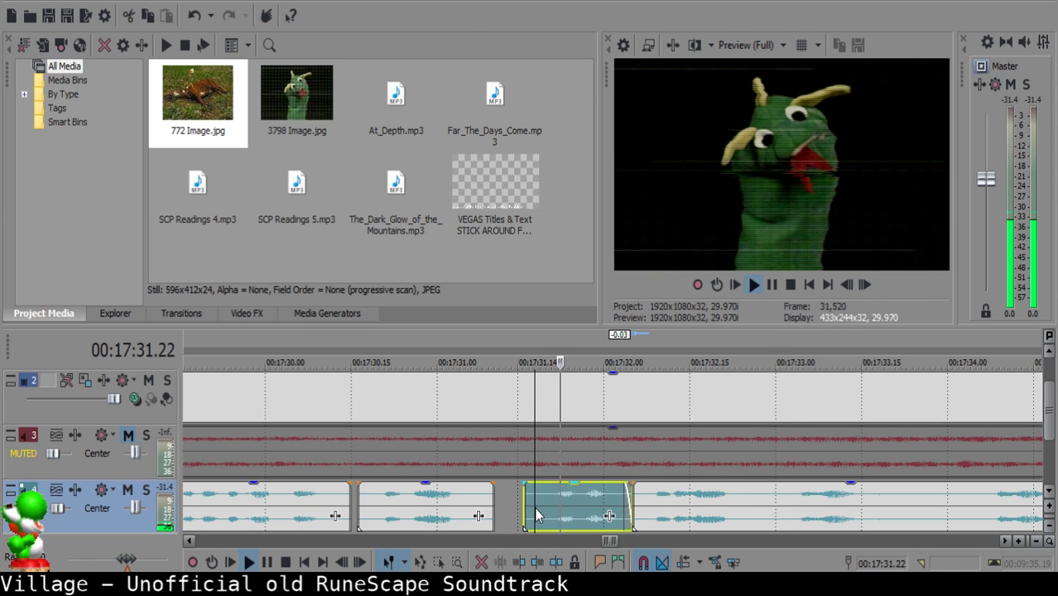
# Audition the upcoming phrases and split the narration at 00:17:32.27 and 00:17:34.05 to isolate the section between them.
pyautogui.press('space')
pyautogui.click(650, 500)
pyautogui.press('s')
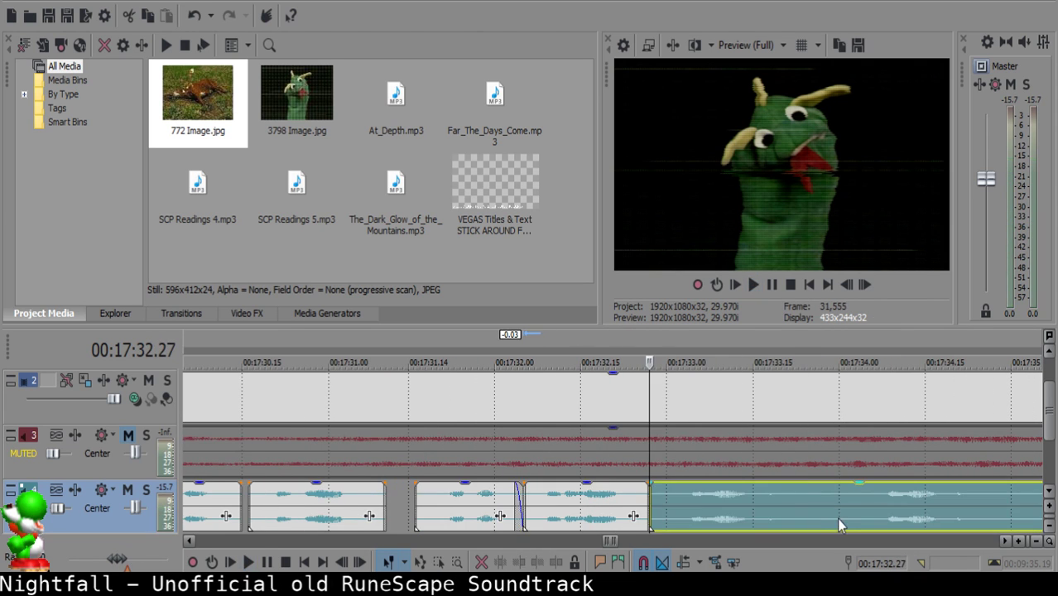
pyautogui.click(854, 507)
pyautogui.press('space')
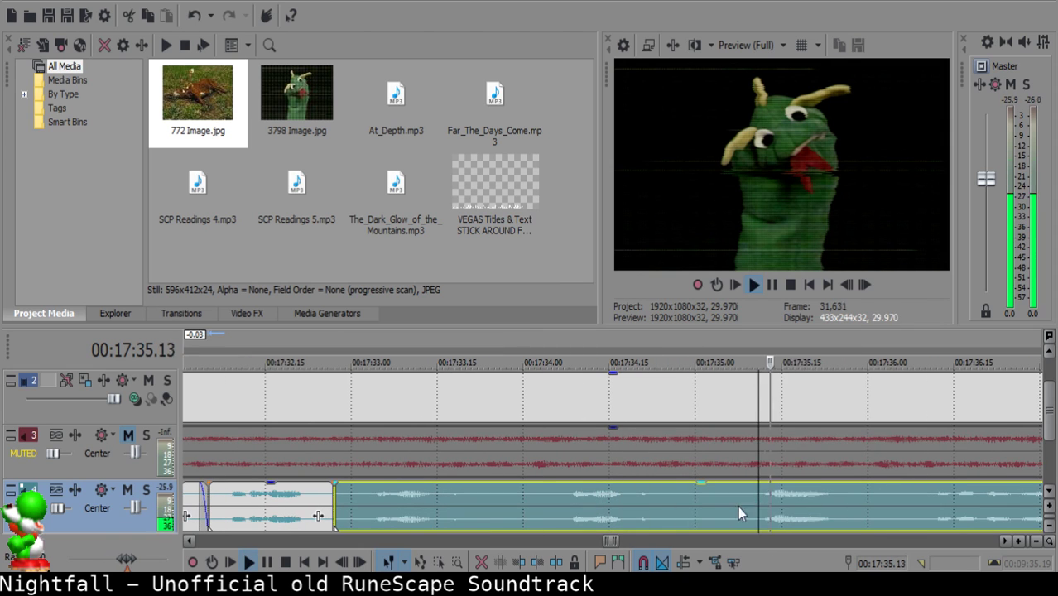
pyautogui.click(559, 496)
pyautogui.click(367, 491)
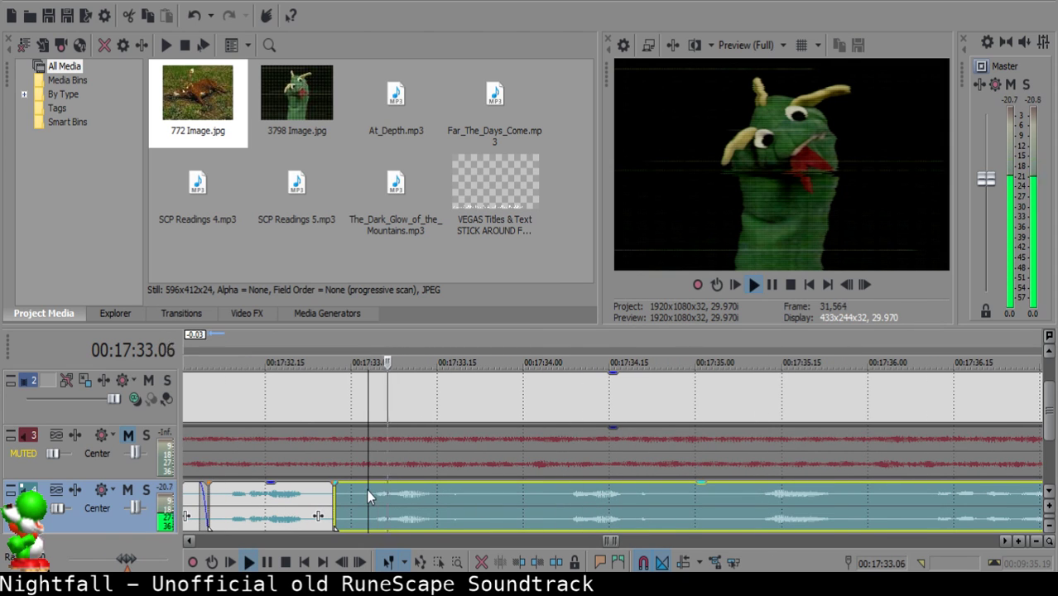
pyautogui.press('space')
pyautogui.click(529, 494)
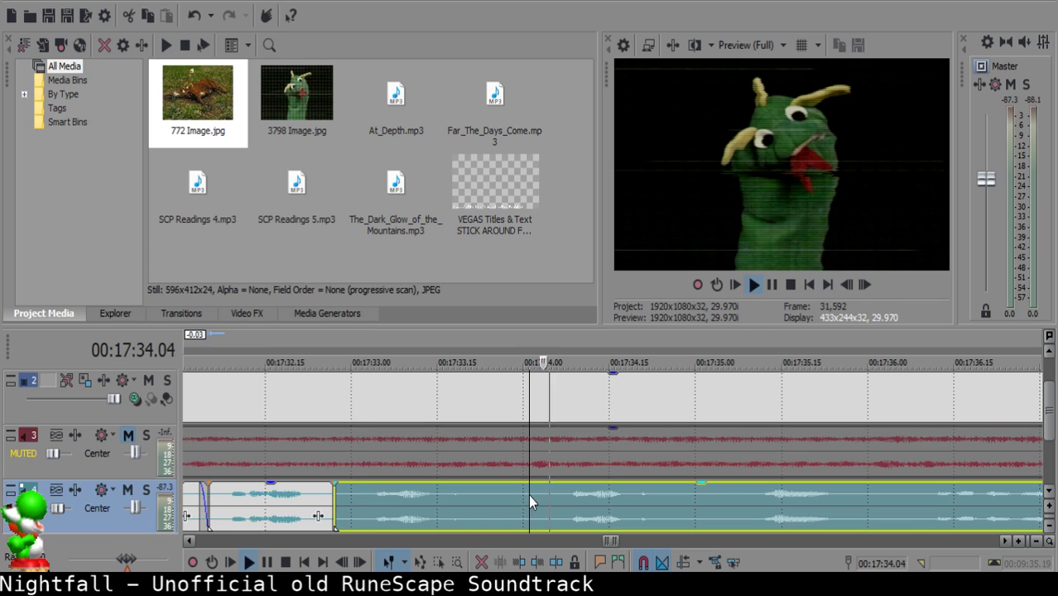
pyautogui.press('space')
pyautogui.click(548, 497)
pyautogui.press('space')
pyautogui.press('s')
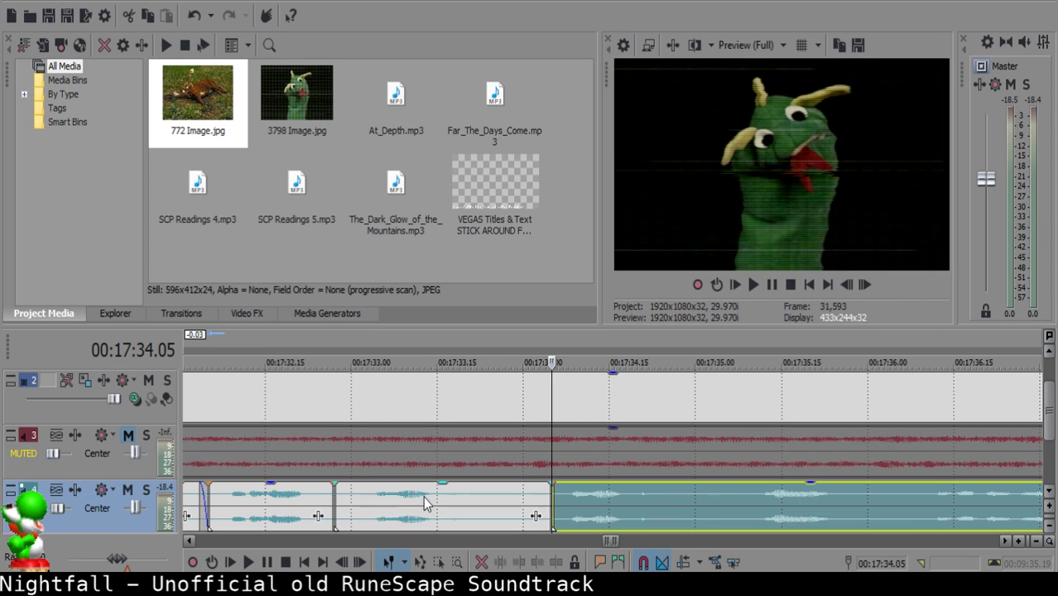
# Delete the narration segment between the splits at 00:17:32.27 and 00:17:34.05.
pyautogui.click(342, 497)
pyautogui.scroll(-2, 556, 517)
pyautogui.press('Delete')
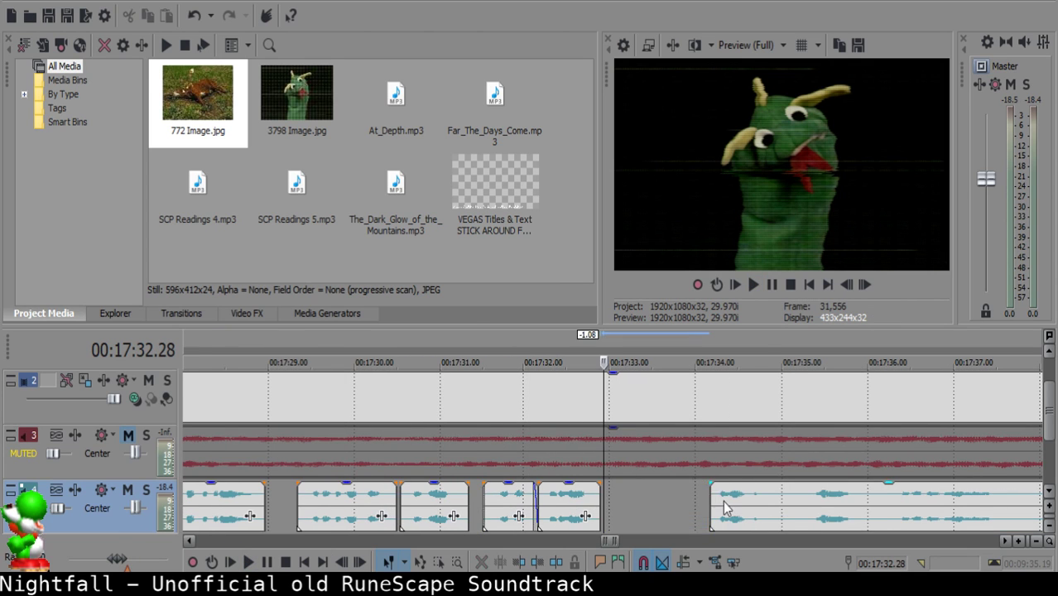
# Move the following narration clip 1 second 7 frames earlier to 00:17:32.28 and replay the join.
pyautogui.moveTo(722, 501); pyautogui.dragTo(613, 492)
pyautogui.click(563, 500)
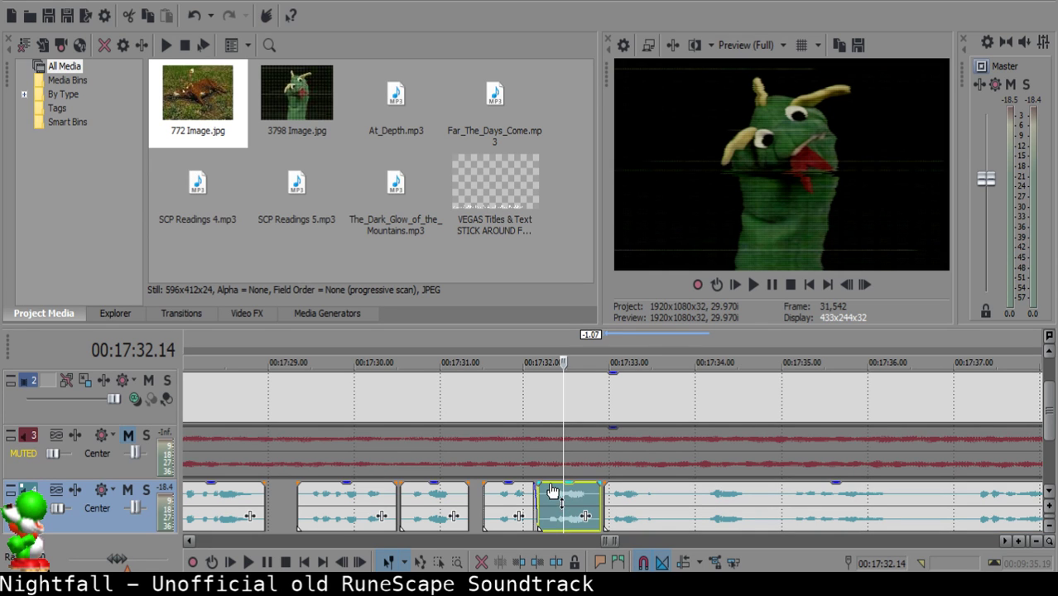
pyautogui.press('space')
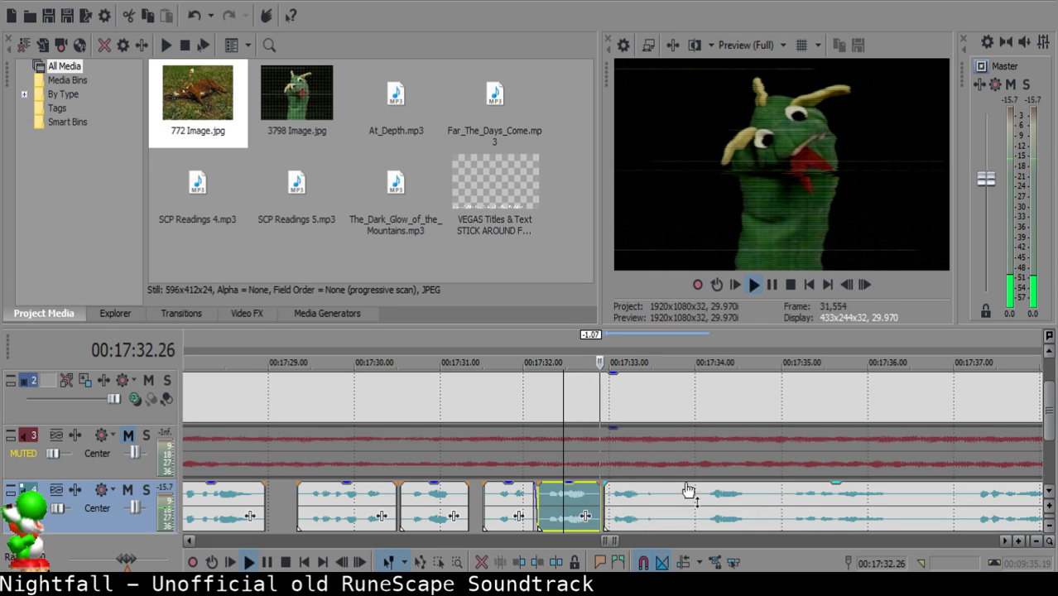
pyautogui.scroll(-4, 689, 492)
pyautogui.scroll(5, 659, 495)
# Split the narration at about 00:17:33.12, fade in the clip after the split over about 6 frames, and replay the passage.
pyautogui.click(600, 494)
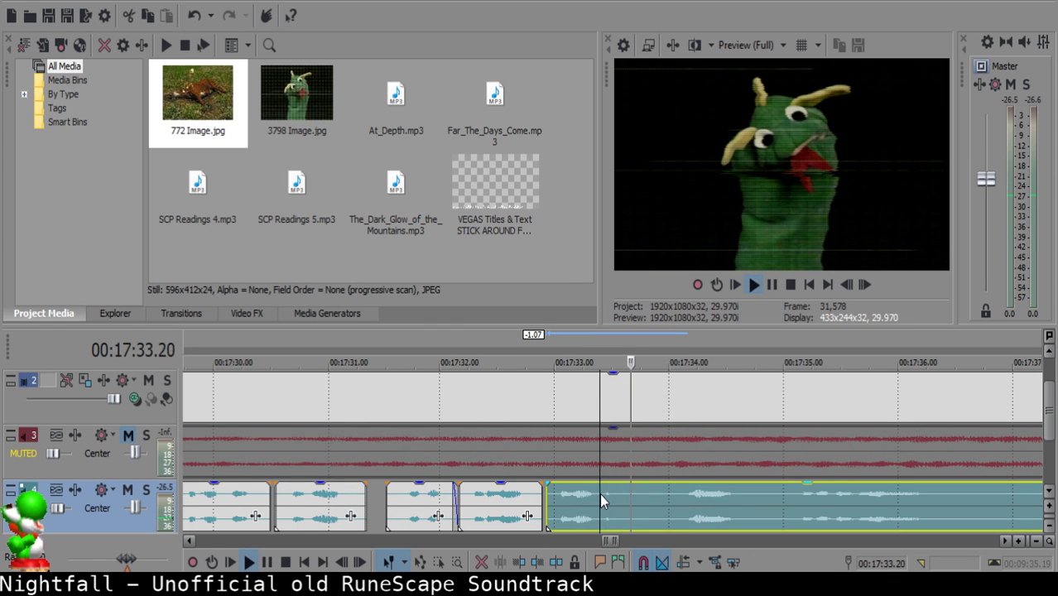
pyautogui.press('space')
pyautogui.press('s')
pyautogui.moveTo(602, 483); pyautogui.dragTo(621, 484)
pyautogui.click(536, 501)
pyautogui.press('space')
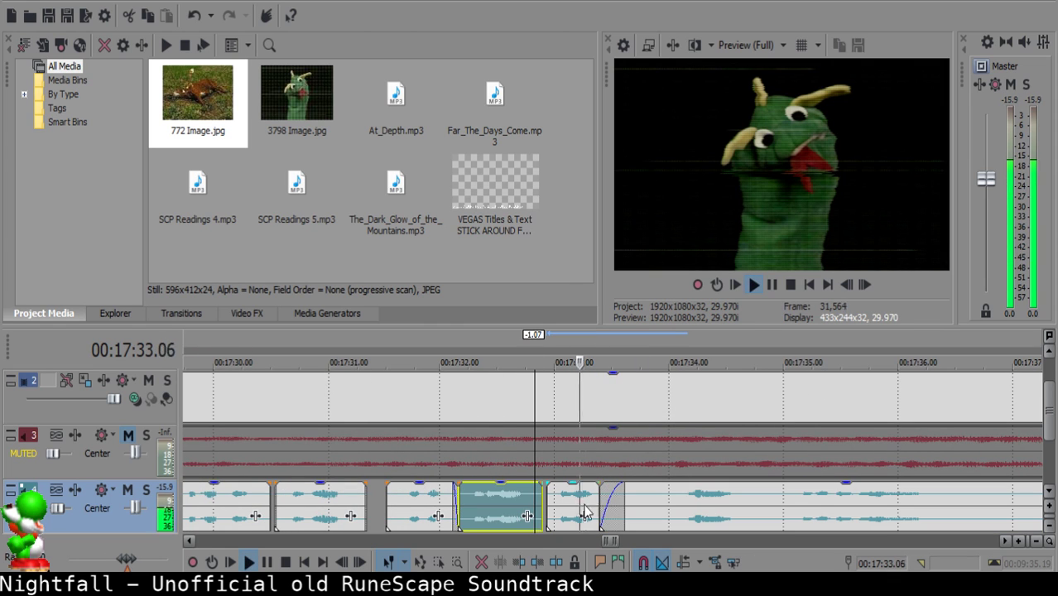
# Split the narration at 00:17:33.23 and 00:17:34.01 and delete the segment between the splits.
pyautogui.click(641, 496)
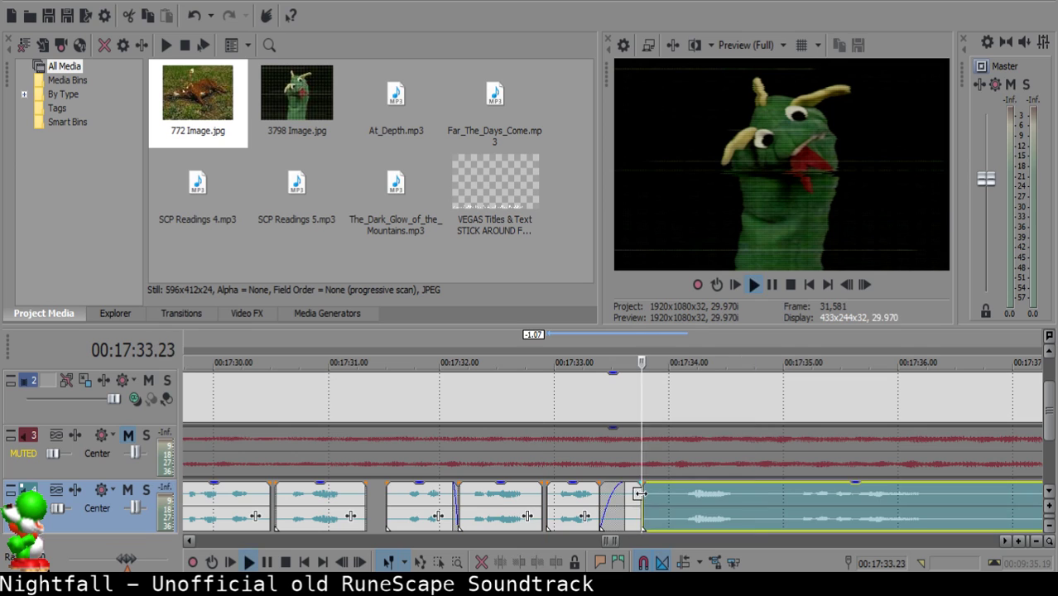
pyautogui.click(673, 494)
pyautogui.press('space')
pyautogui.press('space')
pyautogui.press('space')
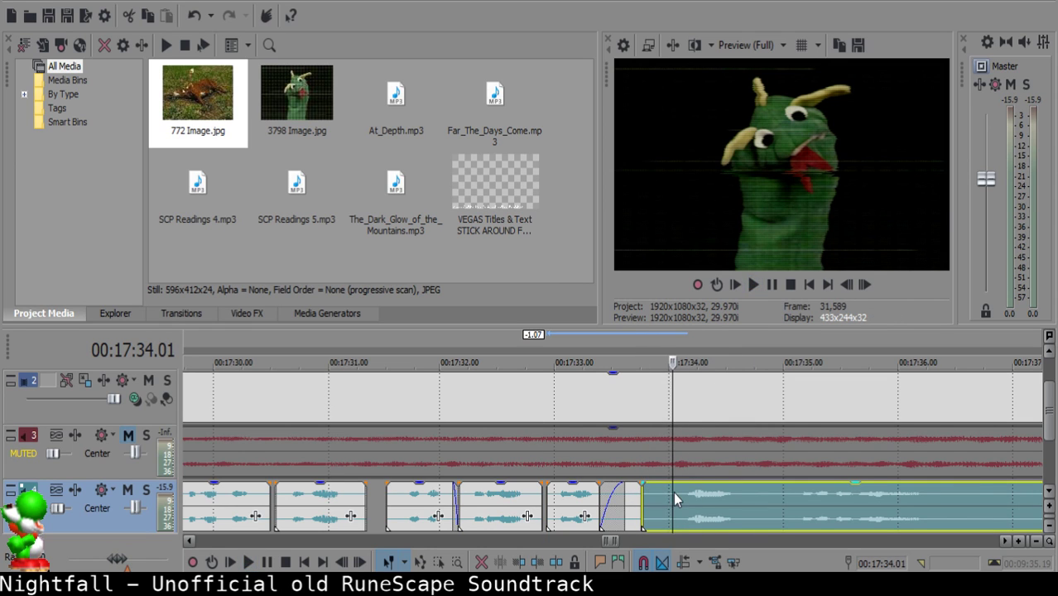
pyautogui.press('s')
pyautogui.click(662, 502)
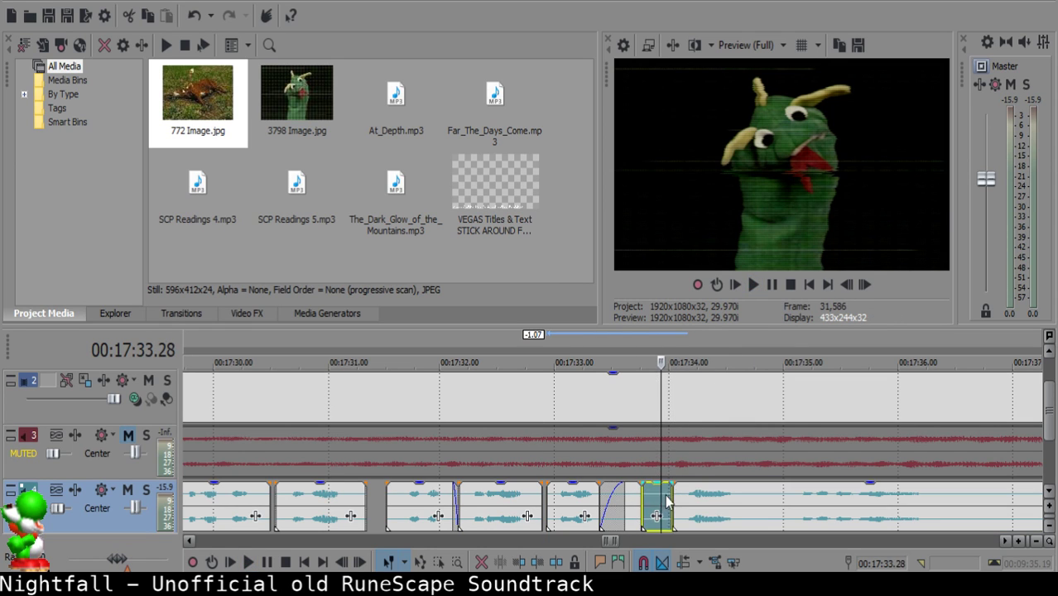
pyautogui.press('Delete')
# Move the following clip one frame earlier to 00:17:34.00 and replay the passage across the gap.
pyautogui.click(672, 501)
pyautogui.scroll(3, 642, 506)
pyautogui.click(637, 503)
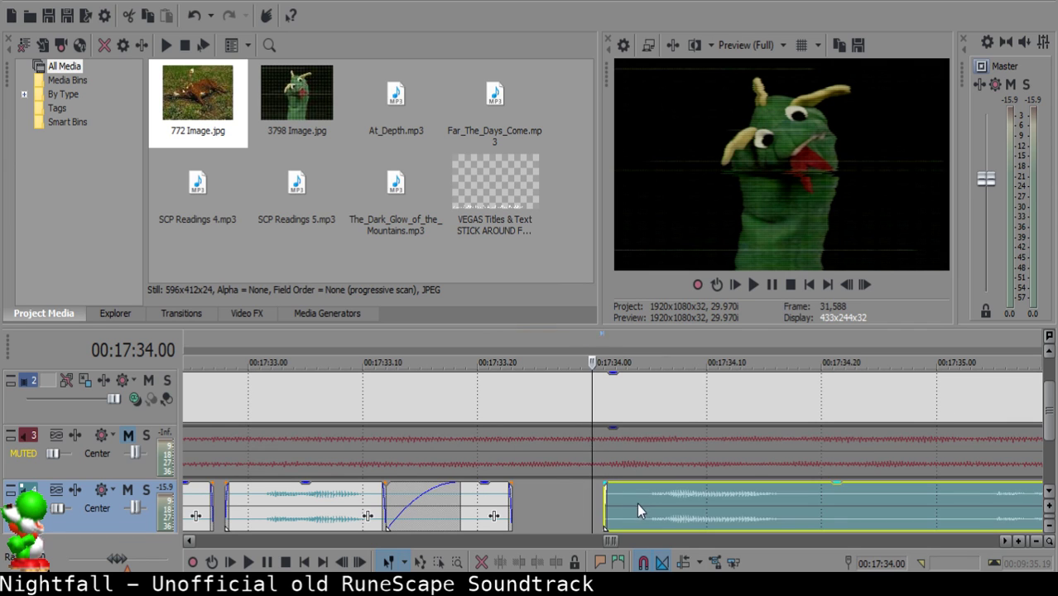
pyautogui.scroll(-5, 626, 501)
pyautogui.click(486, 515)
pyautogui.press('space')
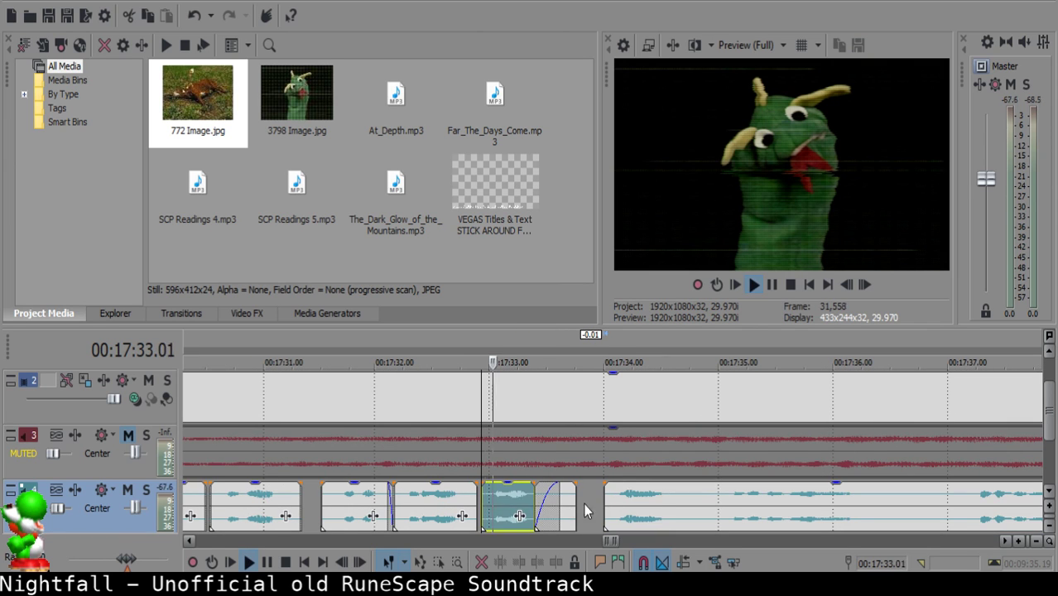
# Locate the end of the phrase that starts after 00:17:34.00 and split the narration at 00:17:34.20.
pyautogui.scroll(5, 629, 507)
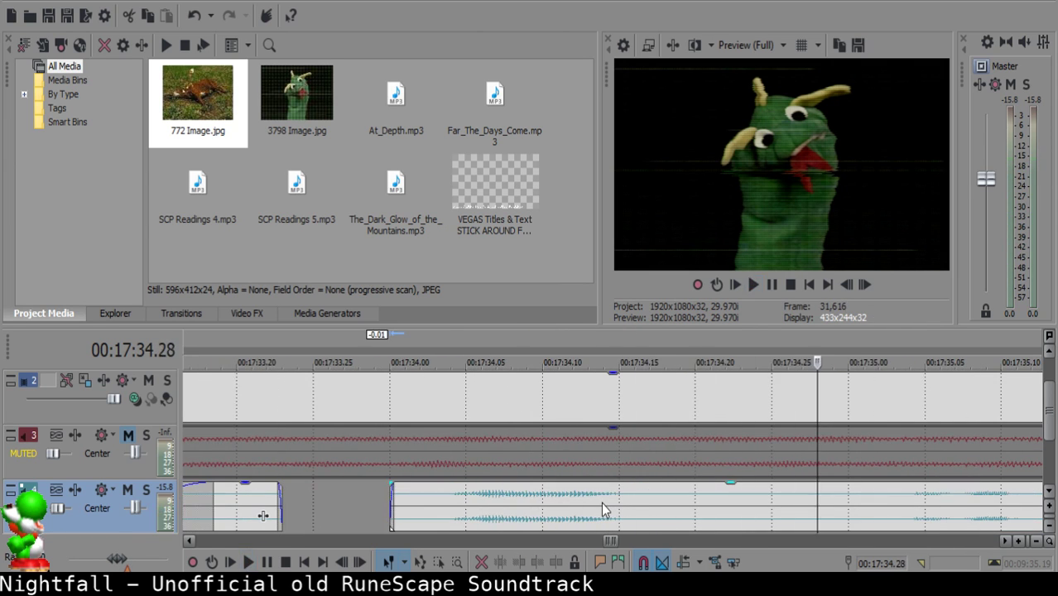
pyautogui.click(602, 505)
pyautogui.press('Return')
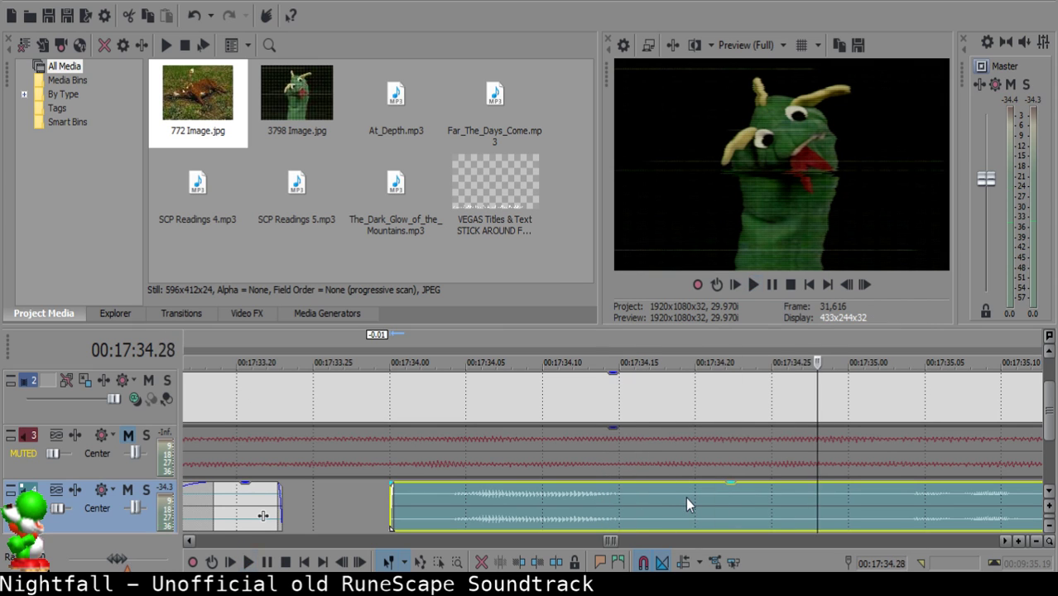
pyautogui.click(688, 498)
pyautogui.press('Return')
pyautogui.press('Return')
pyautogui.click(692, 499)
pyautogui.press('Return')
pyautogui.press('Return')
pyautogui.click(691, 498)
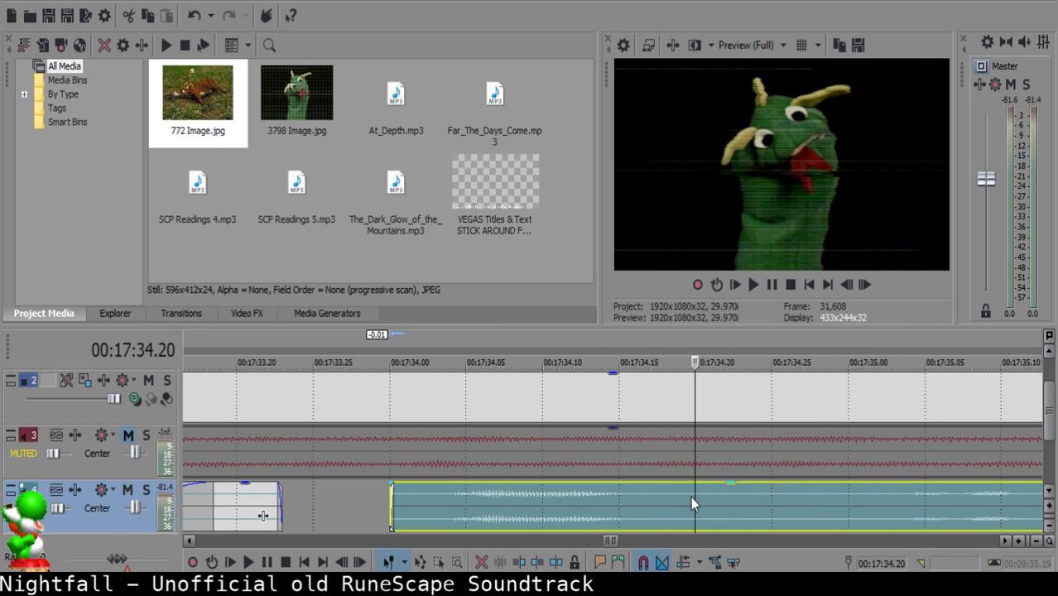
pyautogui.scroll(-5, 687, 494)
pyautogui.scroll(-2, 698, 501)
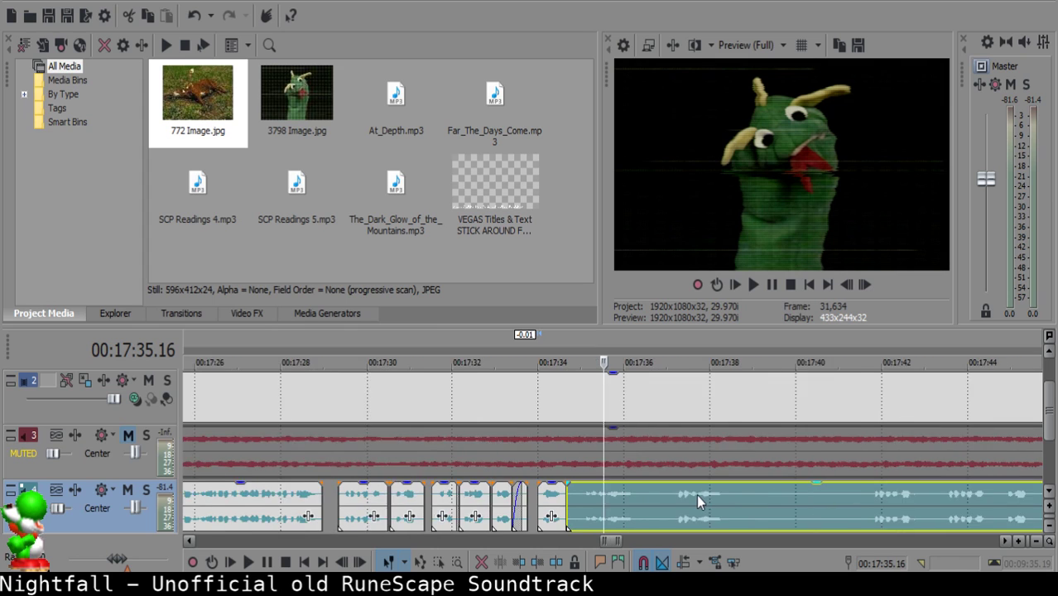
# Audition the next phrase and split the narration at 00:17:37.04, just before the phrase that follows it.
pyautogui.press('space')
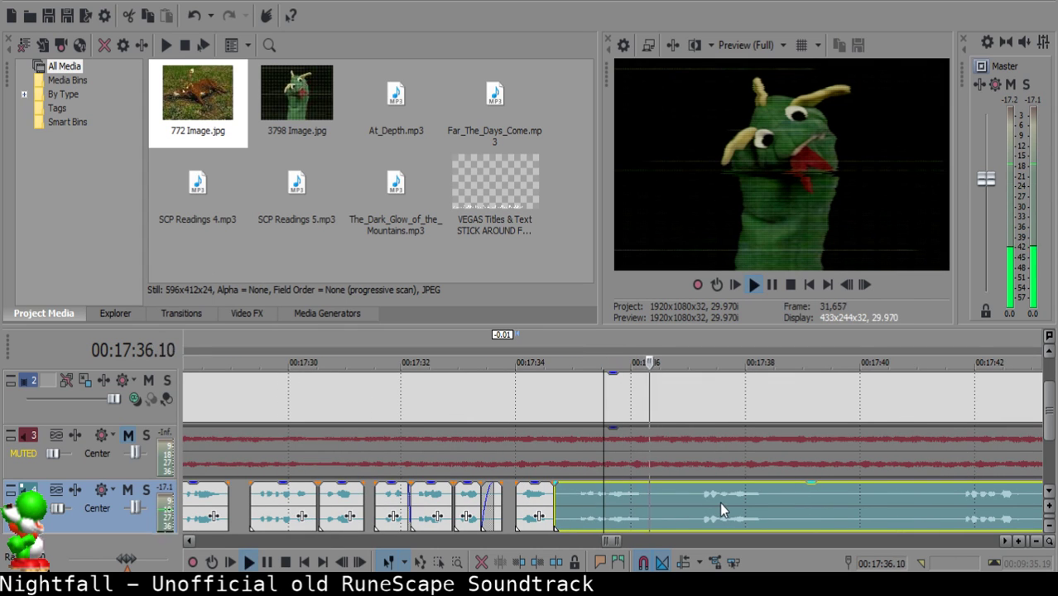
pyautogui.click(719, 502)
pyautogui.click(695, 497)
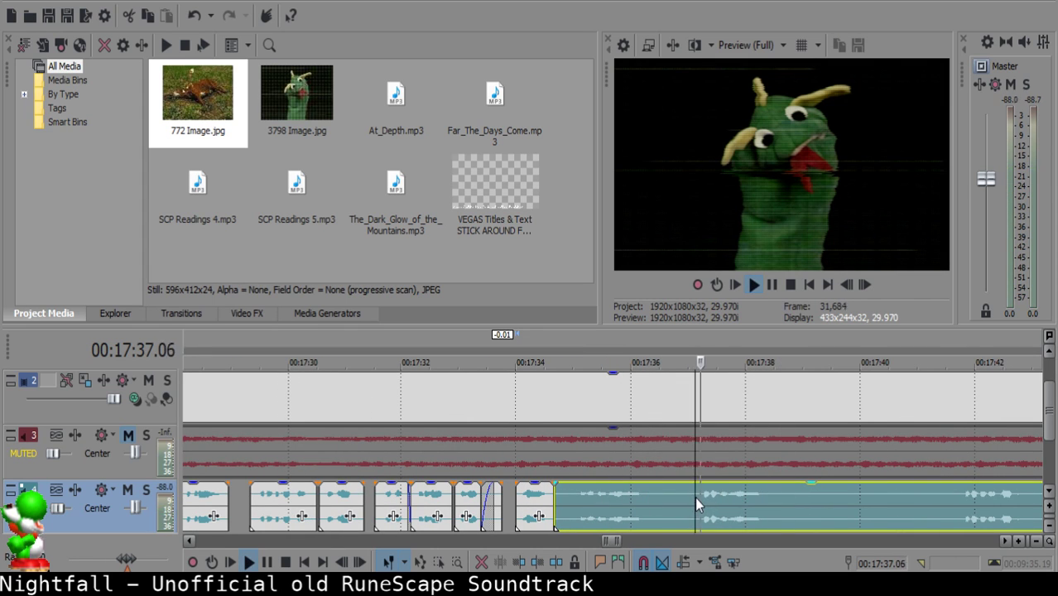
pyautogui.press('space')
pyautogui.press('s')
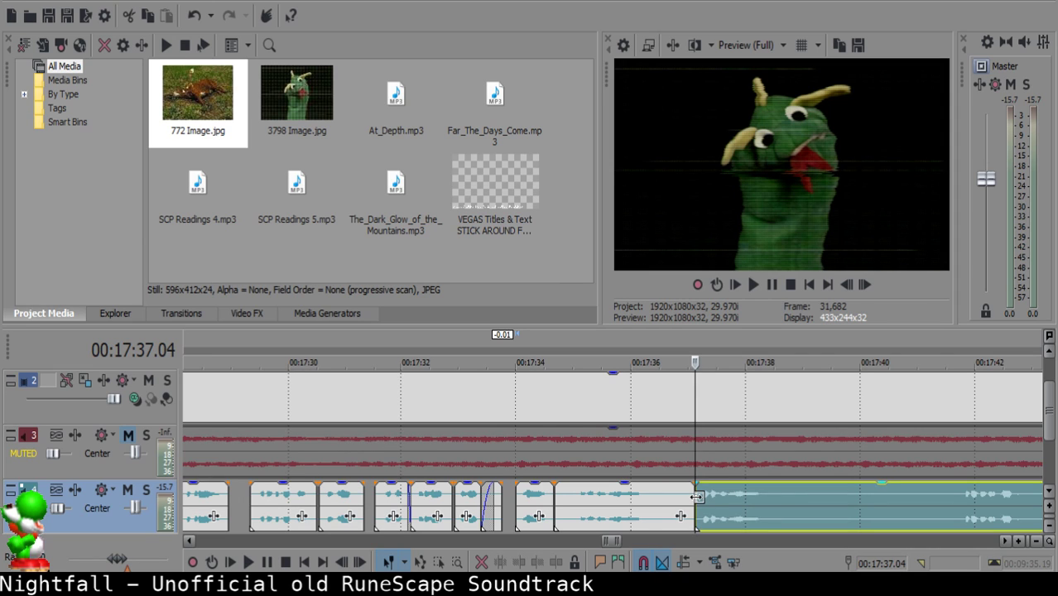
# Delete the segment between 00:17:34.20 and 00:17:37.04, move the following clip earlier to 00:17:34.29, and replay the join.
pyautogui.click(571, 487)
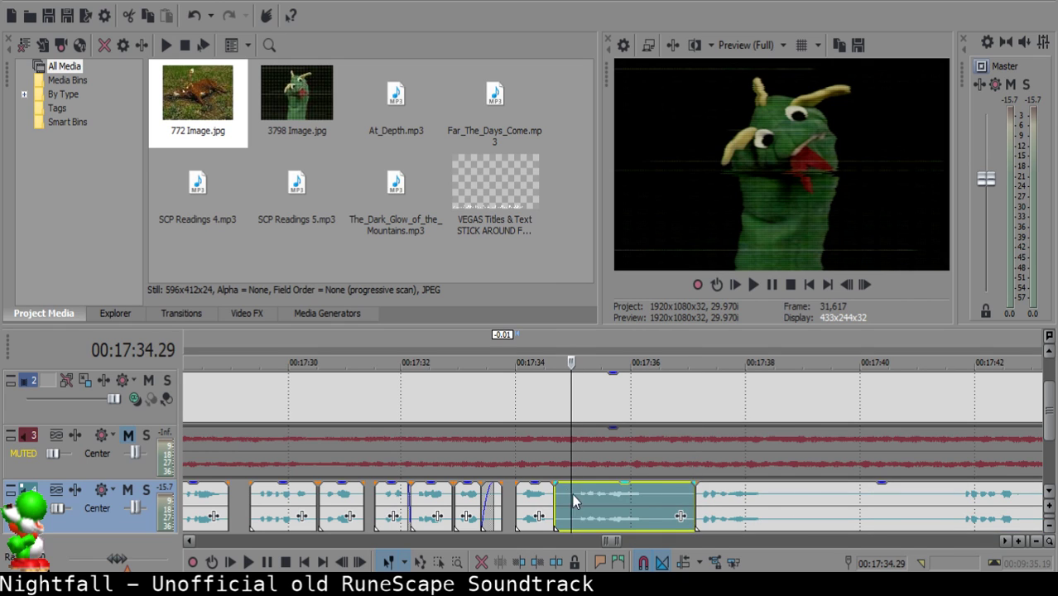
pyautogui.moveTo(823, 515); pyautogui.dragTo(701, 505)
pyautogui.click(515, 508)
pyautogui.press('space')
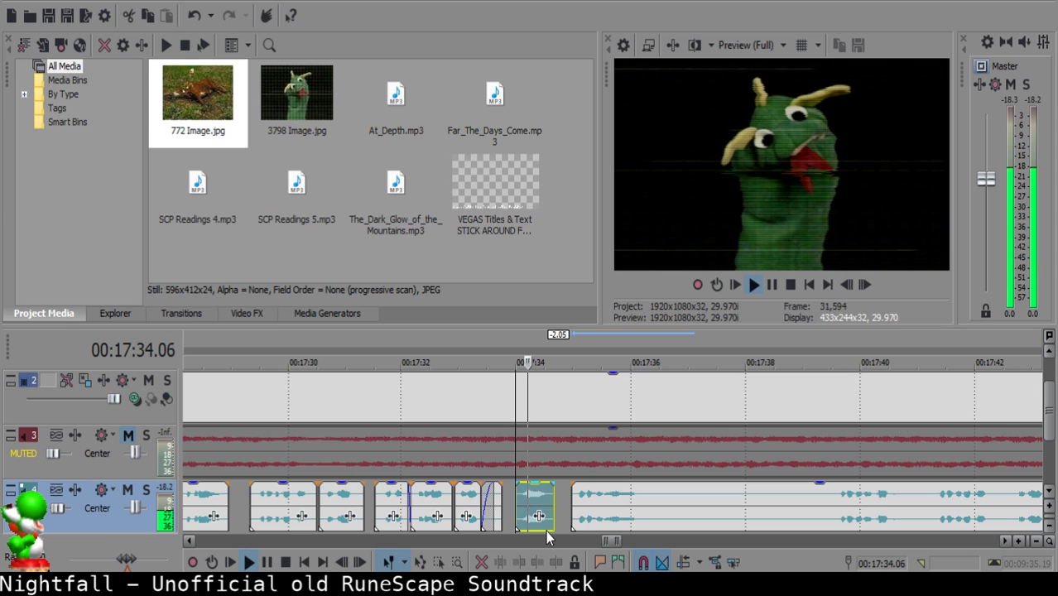
# Move the clip after the gap 3 frames earlier to 00:17:34.26 and replay the passage from the preceding clip.
pyautogui.scroll(5, 497, 523)
pyautogui.click(432, 501)
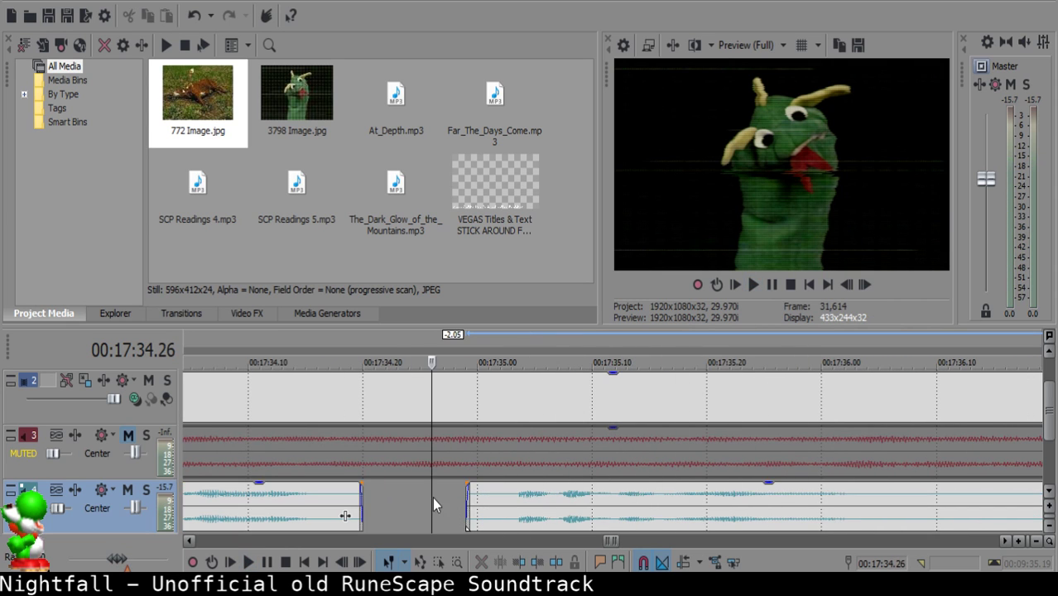
pyautogui.moveTo(513, 503)
pyautogui.mouseDown()
pyautogui.moveTo(477, 504)
pyautogui.moveTo(532, 500)
pyautogui.mouseUp()
pyautogui.scroll(-4, 477, 503)
pyautogui.click(460, 503)
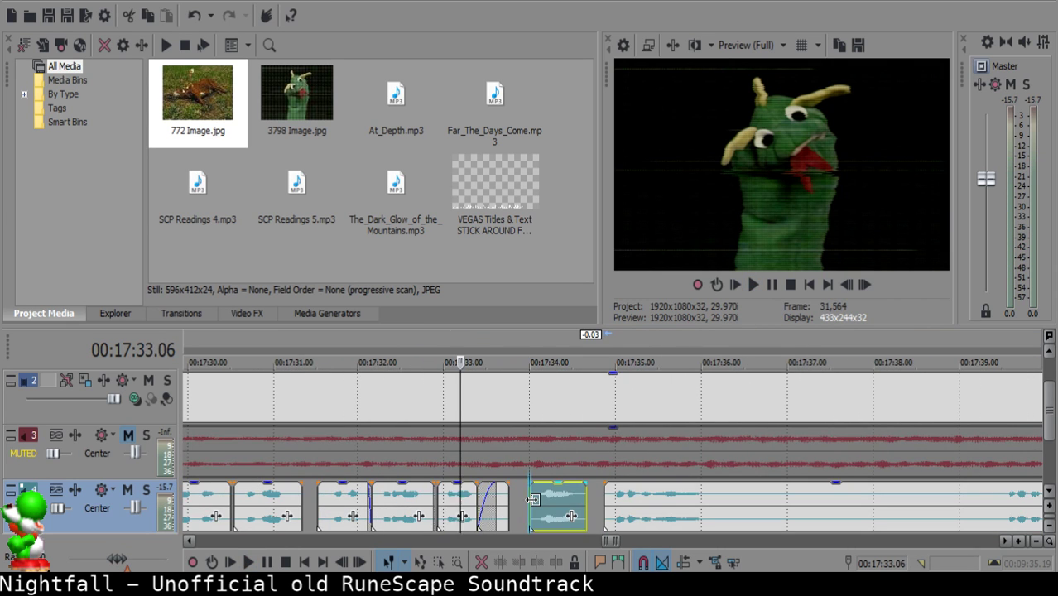
pyautogui.click(533, 499)
pyautogui.press('space')
pyautogui.scroll(-4, 650, 511)
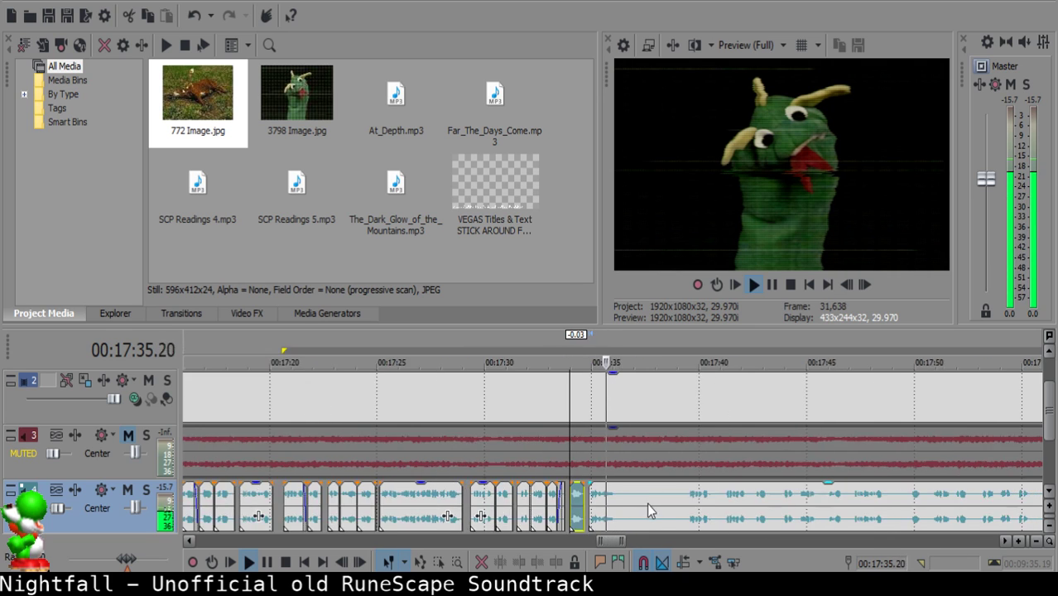
# Stop the replay and shift the clip after the gap one more frame earlier to 00:17:34.25.
pyautogui.scroll(4, 647, 503)
pyautogui.click(641, 500)
pyautogui.press('space')
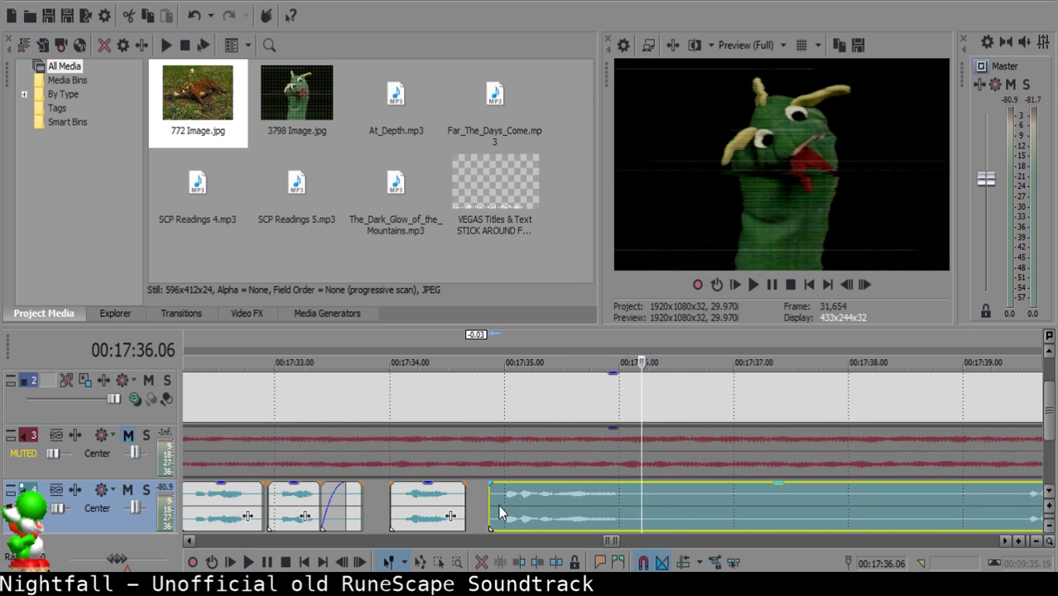
pyautogui.click(498, 504)
pyautogui.scroll(4, 497, 504)
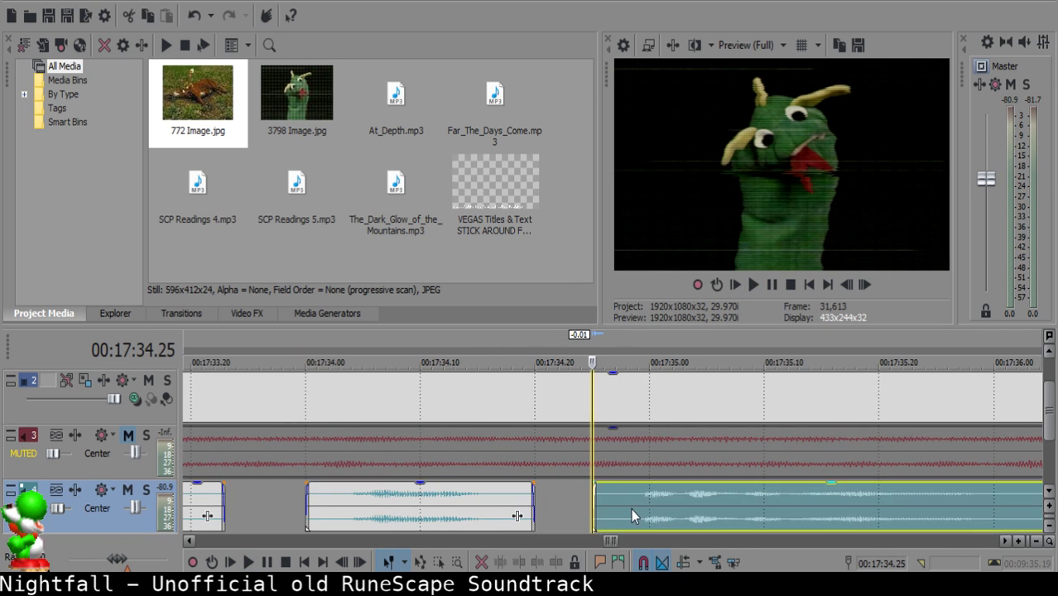
# Play the phrase from 00:17:34.25 and split the narration at its end at 00:17:36.07.
pyautogui.press('space')
pyautogui.scroll(-3, 768, 506)
pyautogui.press('space')
pyautogui.press('s')
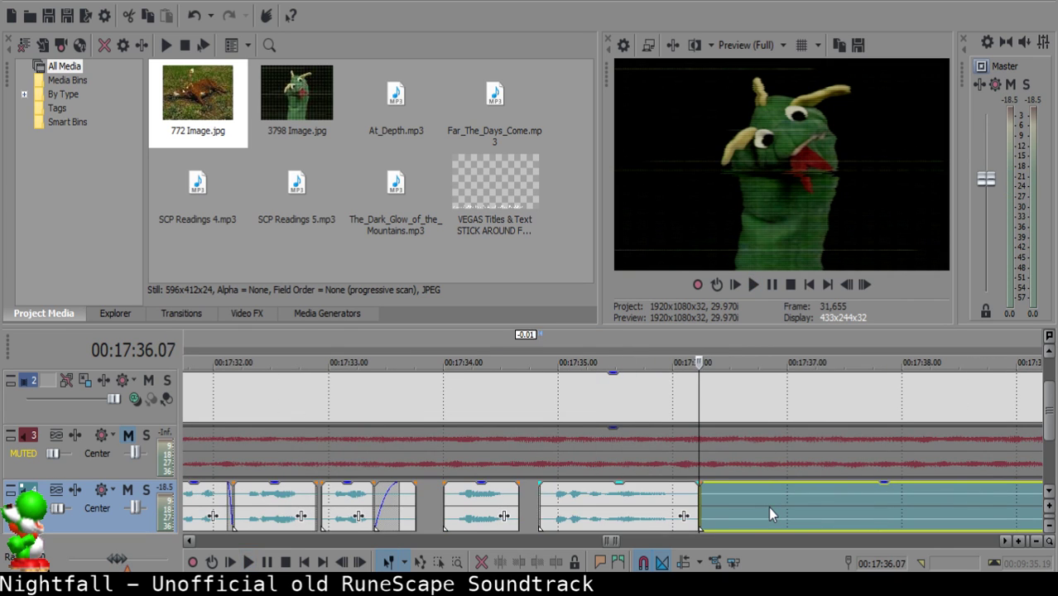
# Audition the section after 00:17:36.07 and split the narration at 00:17:41.04, after its spoken phrase.
pyautogui.press('space')
pyautogui.scroll(-3, 769, 507)
pyautogui.click(772, 506)
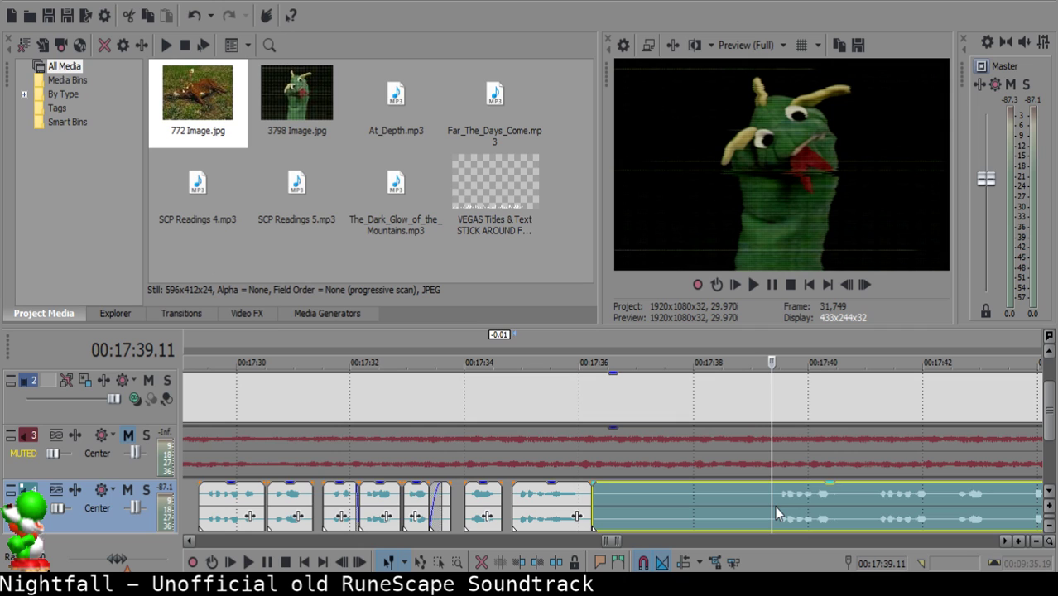
pyautogui.press('space')
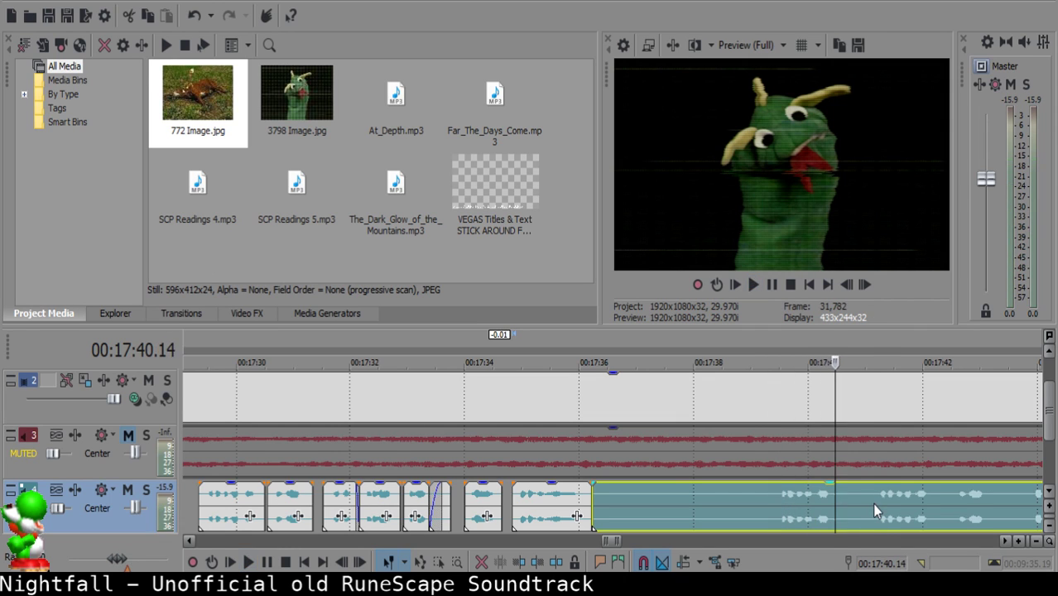
pyautogui.press('space')
pyautogui.press('s')
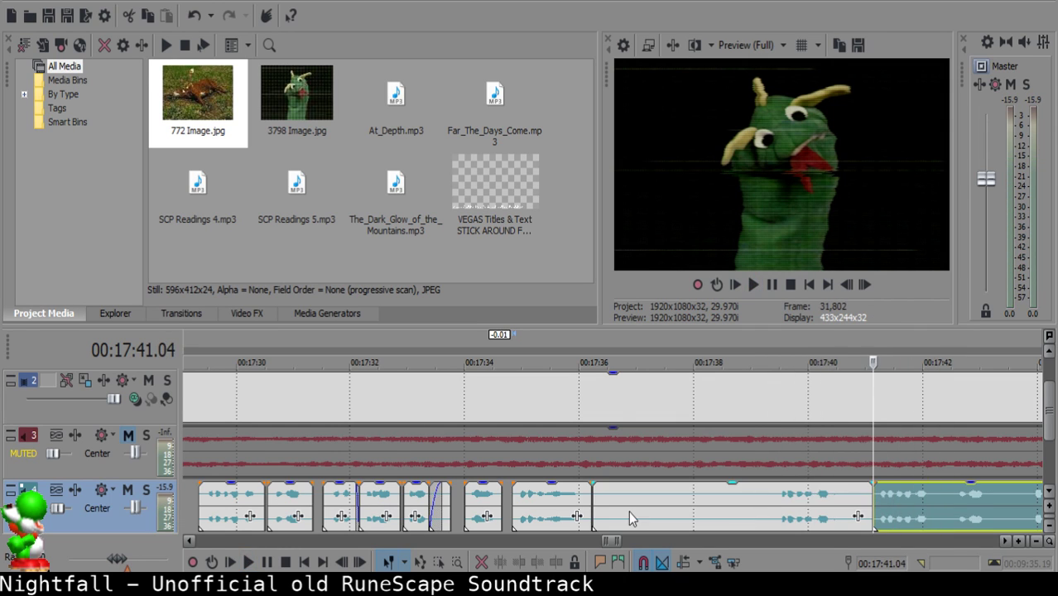
# Delete the segment between 00:17:36.07 and 00:17:41.04, move the following clip to about 00:17:36.22, and replay the join.
pyautogui.click(619, 505)
pyautogui.press('Delete')
pyautogui.moveTo(914, 509); pyautogui.dragTo(667, 496)
pyautogui.click(529, 504)
pyautogui.press('space')
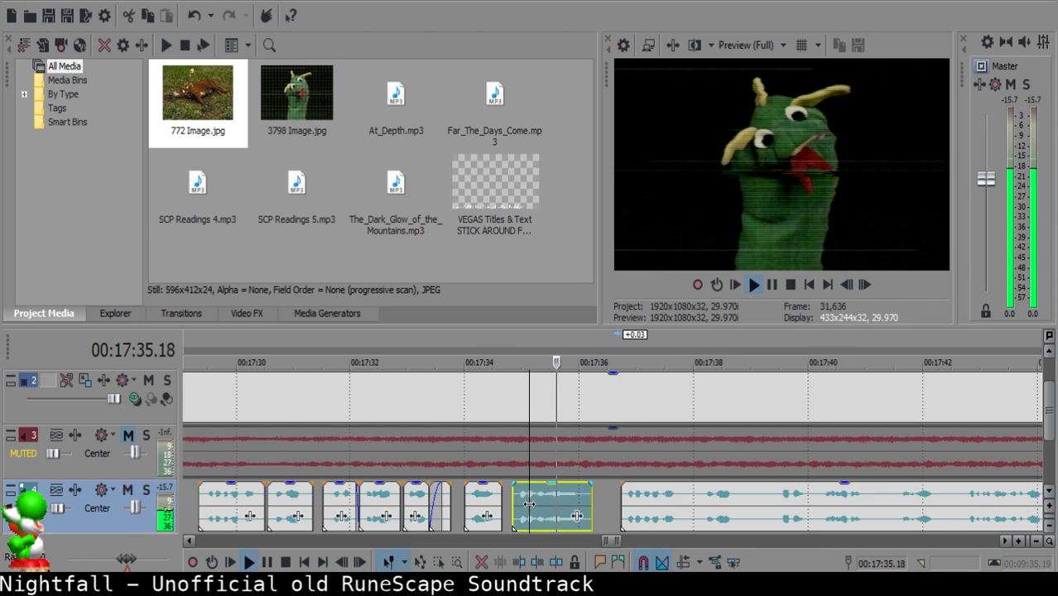
pyautogui.scroll(-4, 553, 505)
pyautogui.scroll(6, 586, 505)
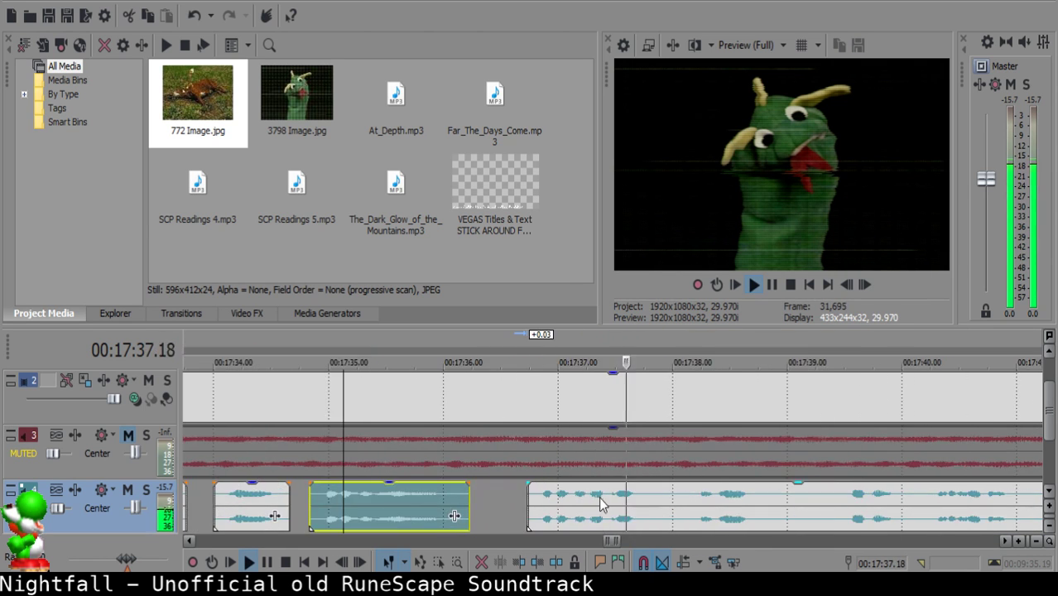
# Split the narration at about 00:17:37.26 and 00:17:38.04 and delete the segment between the splits.
pyautogui.click(651, 497)
pyautogui.click(656, 497)
pyautogui.click(656, 497)
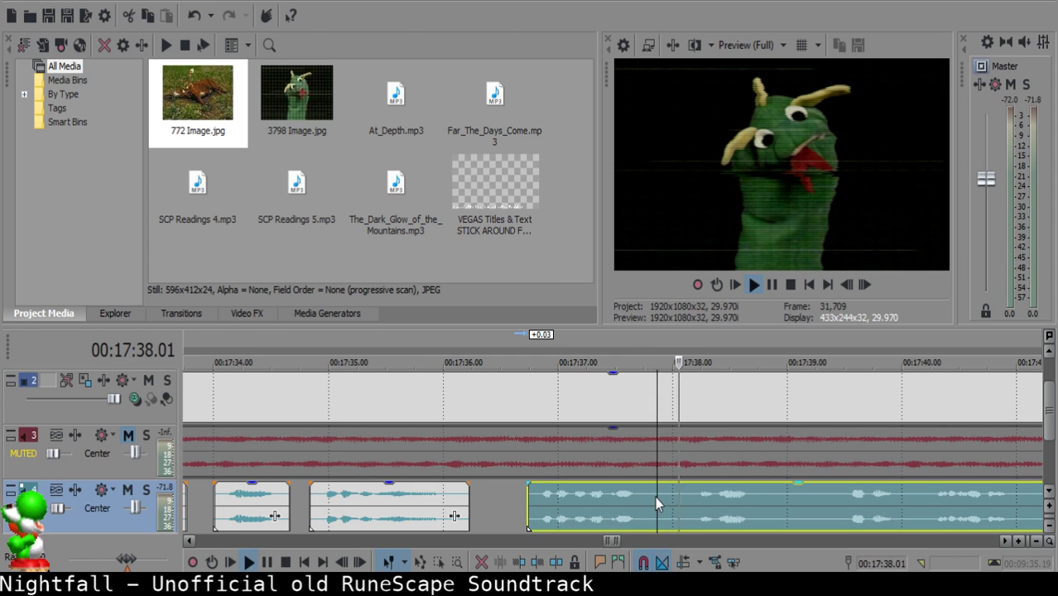
pyautogui.press('space')
pyautogui.press('s')
pyautogui.press('space')
pyautogui.click(686, 496)
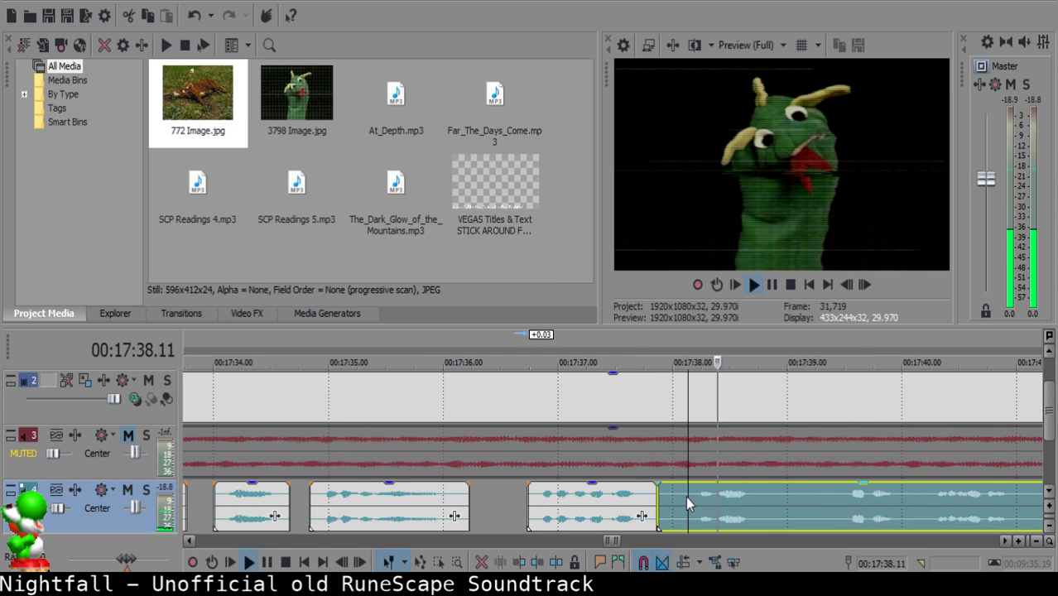
pyautogui.press('space')
pyautogui.press('s')
pyautogui.click(670, 500)
pyautogui.press('Delete')
# Move the following clip 5 frames earlier to 00:17:37.29 and replay the passage across the gap.
pyautogui.moveTo(726, 508); pyautogui.dragTo(706, 499)
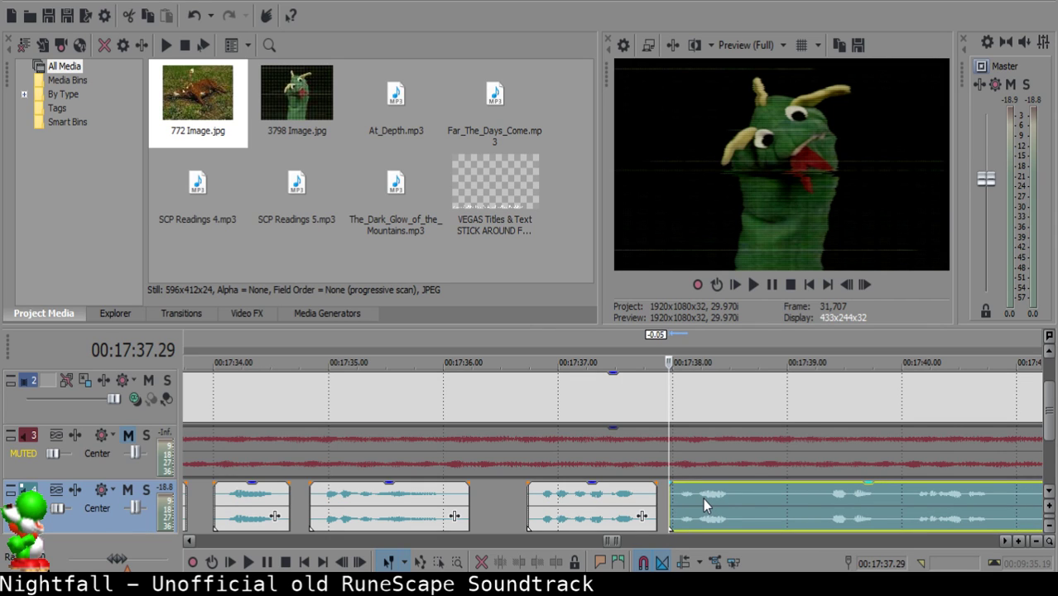
pyautogui.click(601, 496)
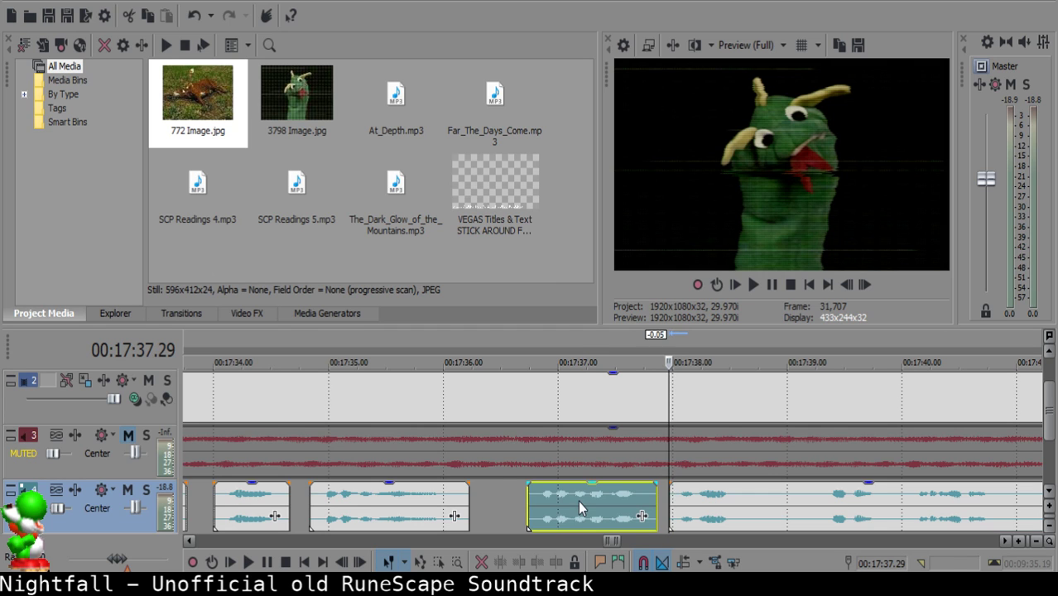
pyautogui.press('space')
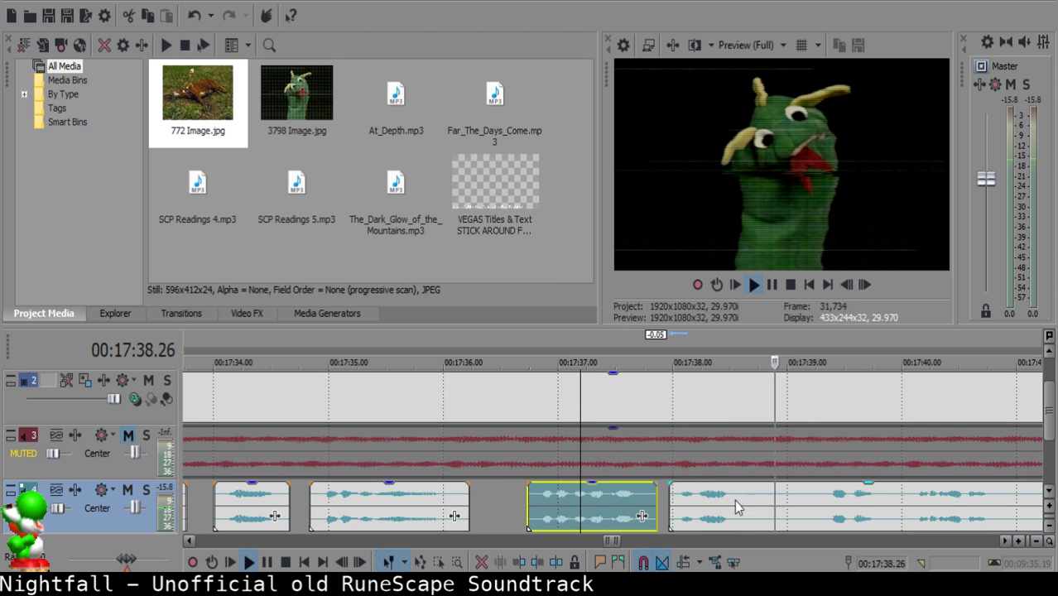
pyautogui.press('space')
# Move the clip after the gap one frame earlier to 00:17:37.28 and replay its opening phrase.
pyautogui.click(669, 495)
pyautogui.scroll(1, 669, 495)
pyautogui.click(592, 496)
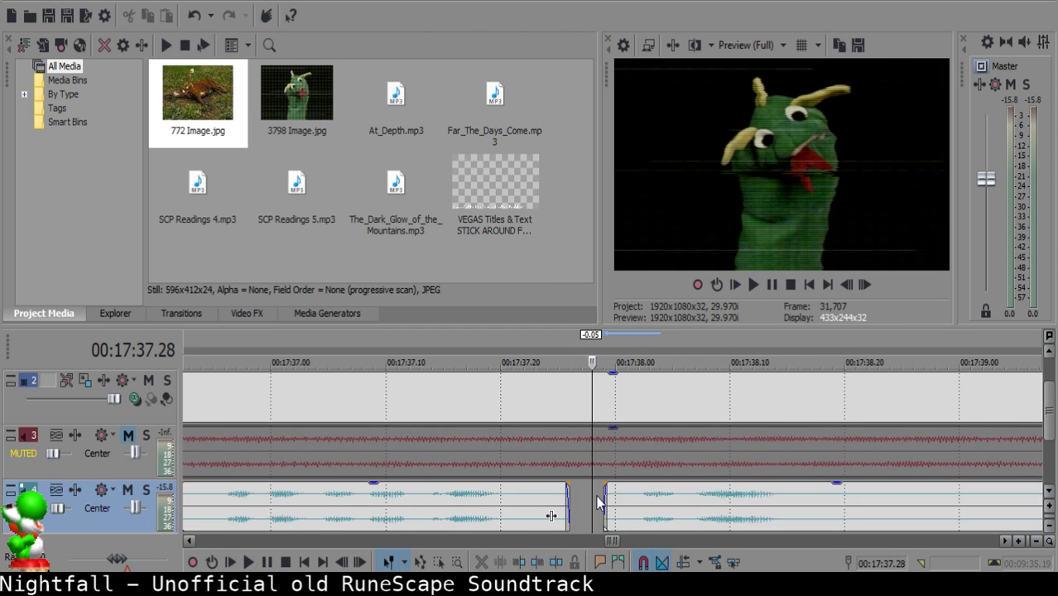
pyautogui.click(632, 508)
pyautogui.scroll(-4, 632, 507)
pyautogui.press('space')
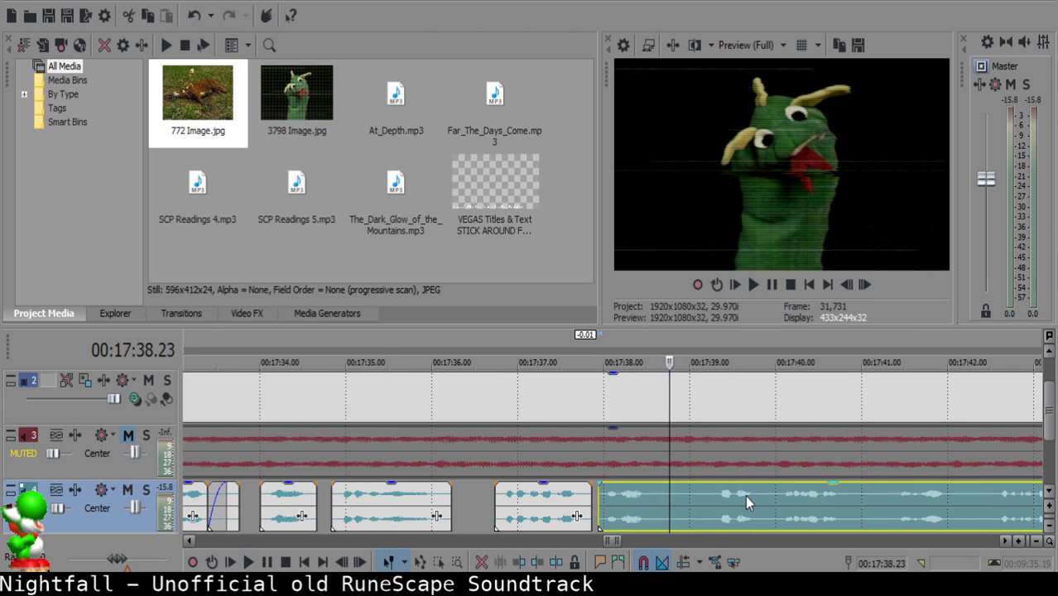
# Split the narration at 00:17:38.23 and about 00:17:39.09 and delete the segment between the splits.
pyautogui.press('s')
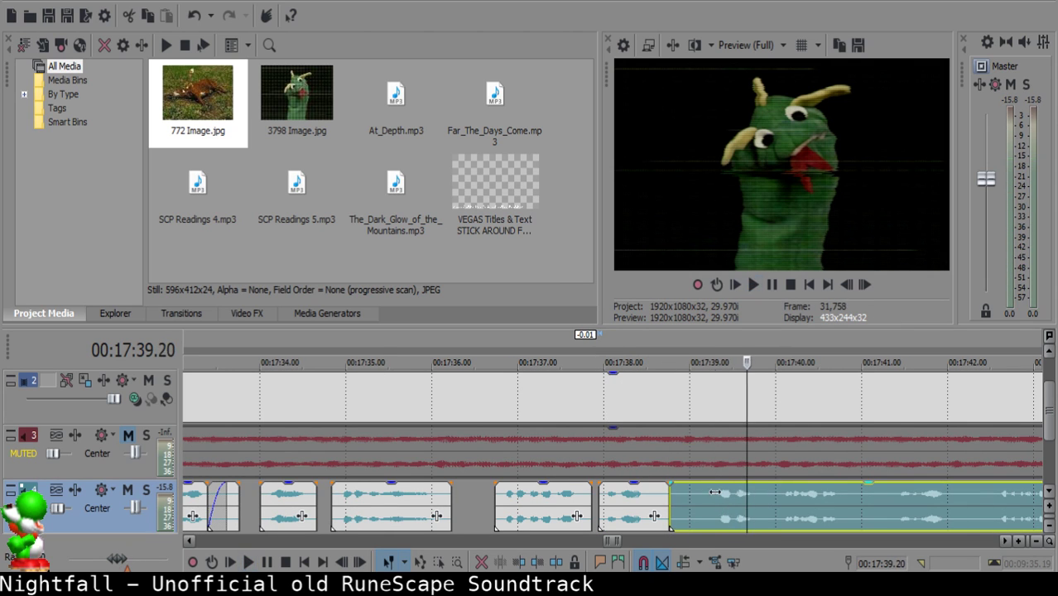
pyautogui.press('space')
pyautogui.click(707, 498)
pyautogui.click(689, 491)
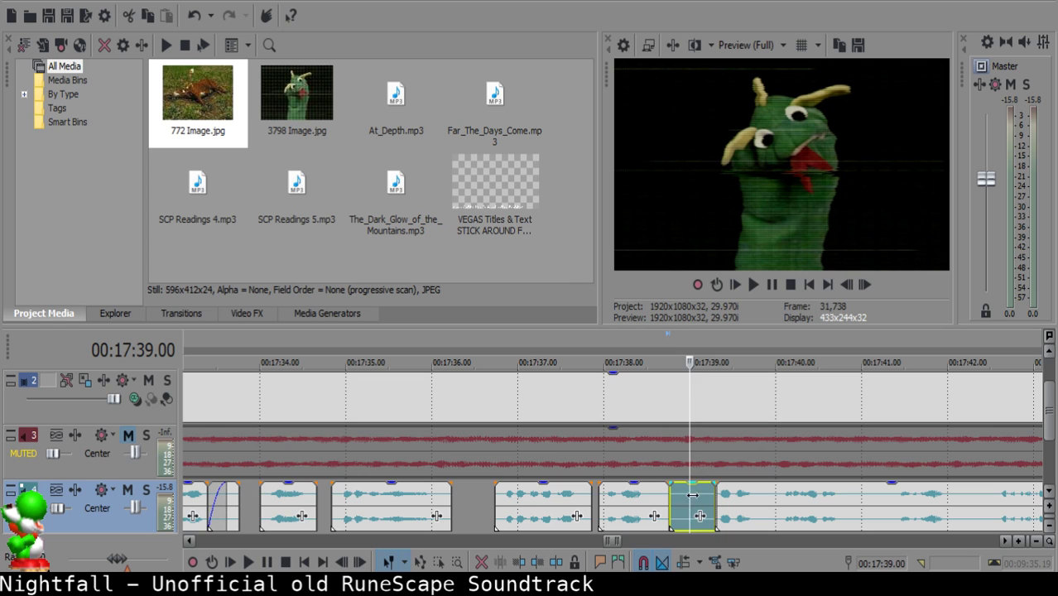
pyautogui.press('Delete')
# Move the following narration clip 9 frames earlier to 00:17:39.00 and replay across the gap.
pyautogui.moveTo(779, 524); pyautogui.dragTo(754, 513)
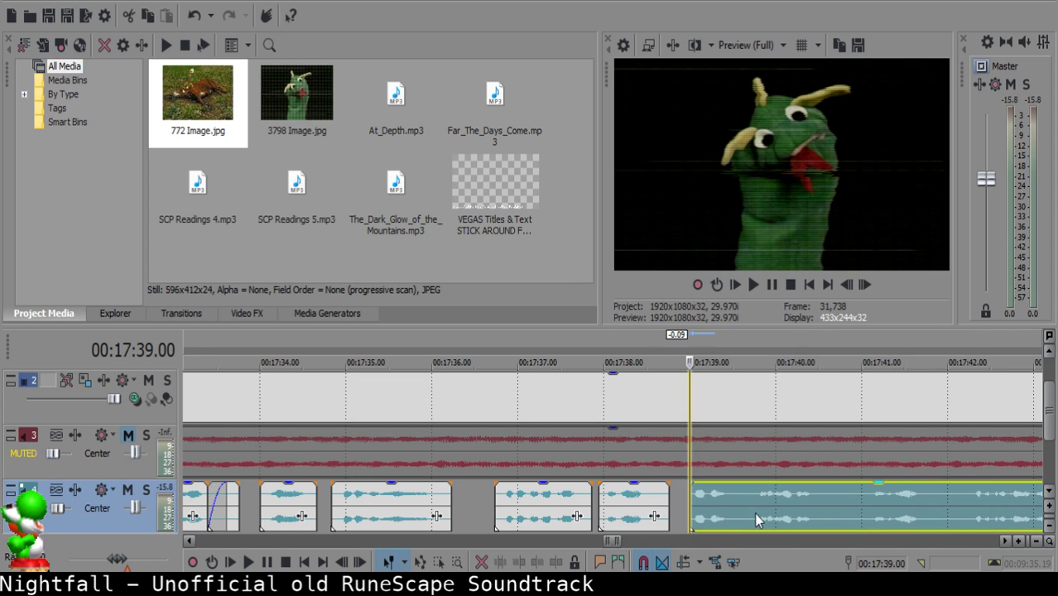
pyautogui.click(613, 507)
pyautogui.press('space')
pyautogui.scroll(4, 658, 503)
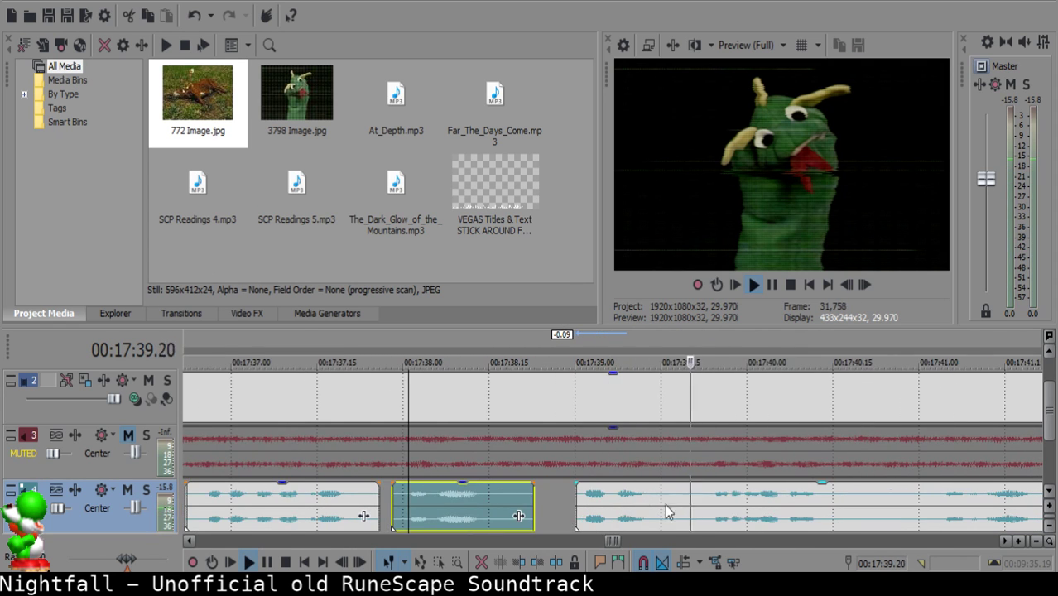
# Split the narration at 00:17:39.16 and about 00:17:39.20 and delete the short segment between the splits.
pyautogui.click(668, 497)
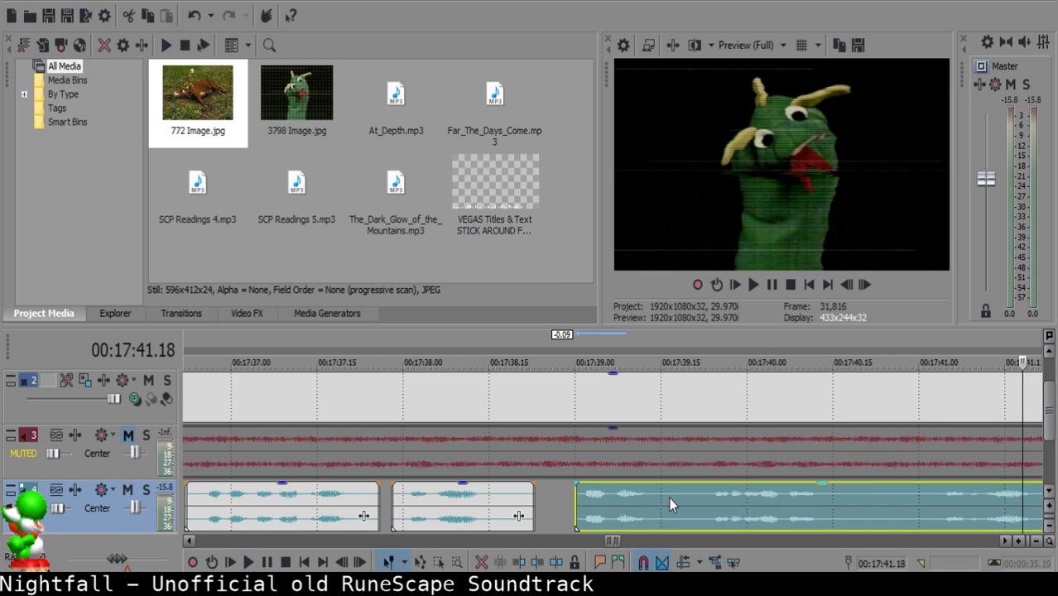
pyautogui.press('s')
pyautogui.press('Return')
pyautogui.press('s')
pyautogui.click(673, 498)
pyautogui.press('Delete')
# Move the following clip 4 frames earlier to 00:17:39.16 and replay the join.
pyautogui.moveTo(709, 501); pyautogui.dragTo(684, 503)
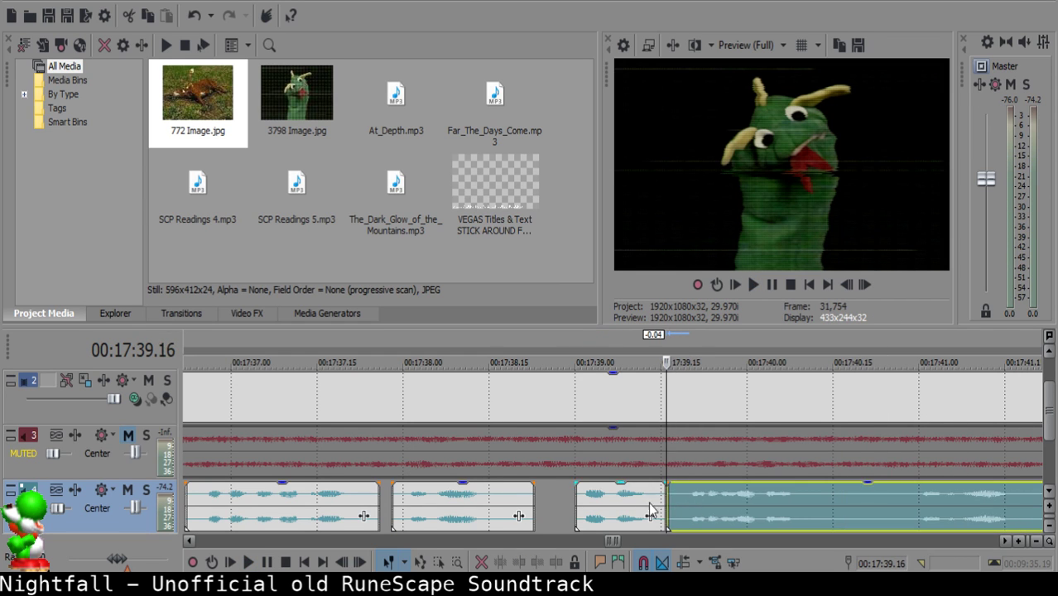
pyautogui.click(615, 507)
pyautogui.press('space')
pyautogui.scroll(-2, 619, 506)
pyautogui.scroll(2, 629, 505)
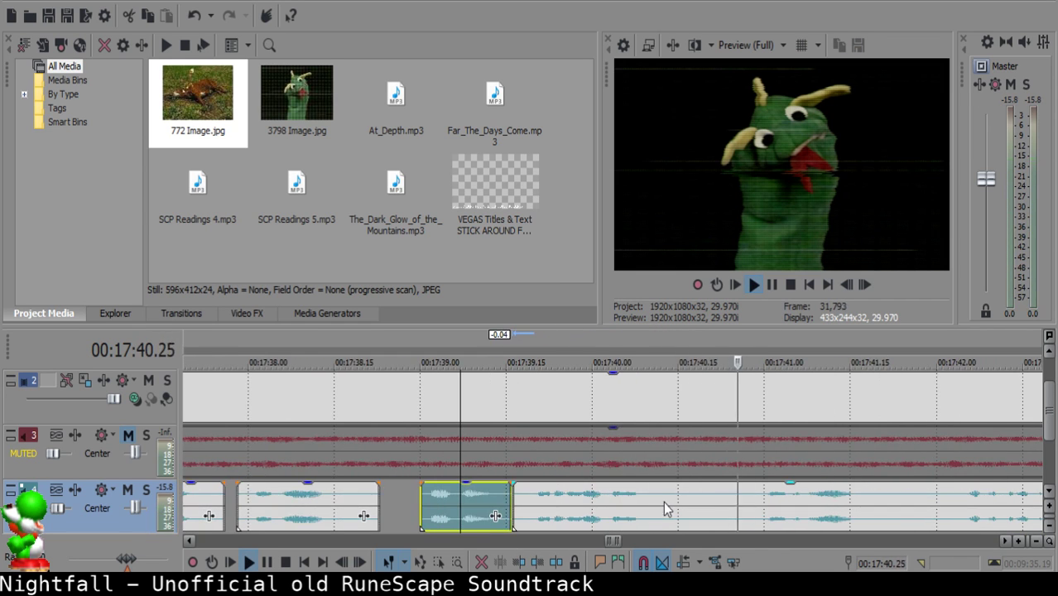
# Split the narration at about 00:17:40.13, after the spoken phrase, and again at 00:17:40.26.
pyautogui.click(669, 503)
pyautogui.press('s')
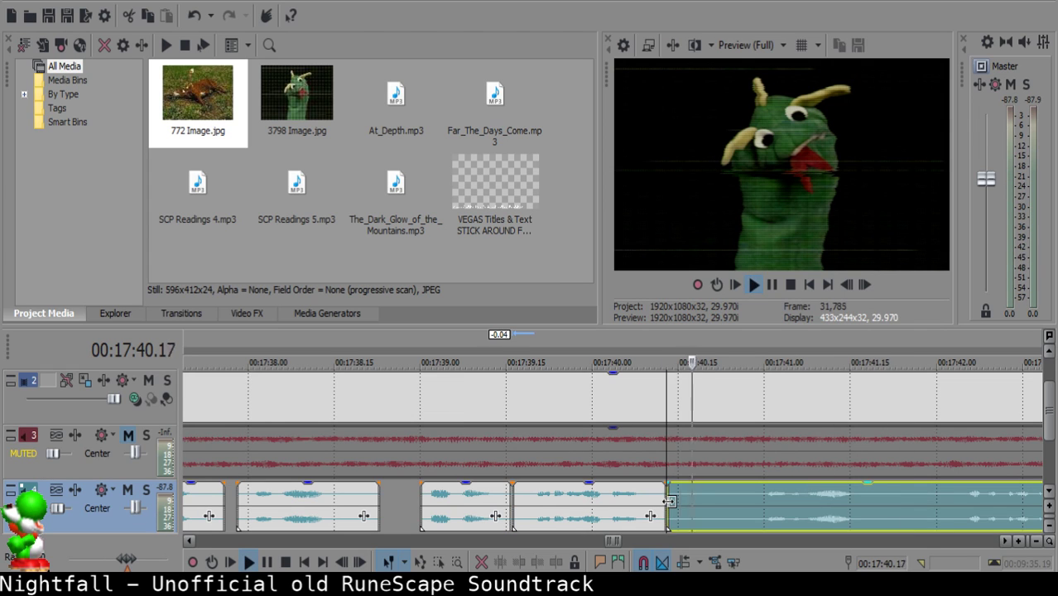
pyautogui.press('Return')
pyautogui.click(740, 497)
pyautogui.press('s')
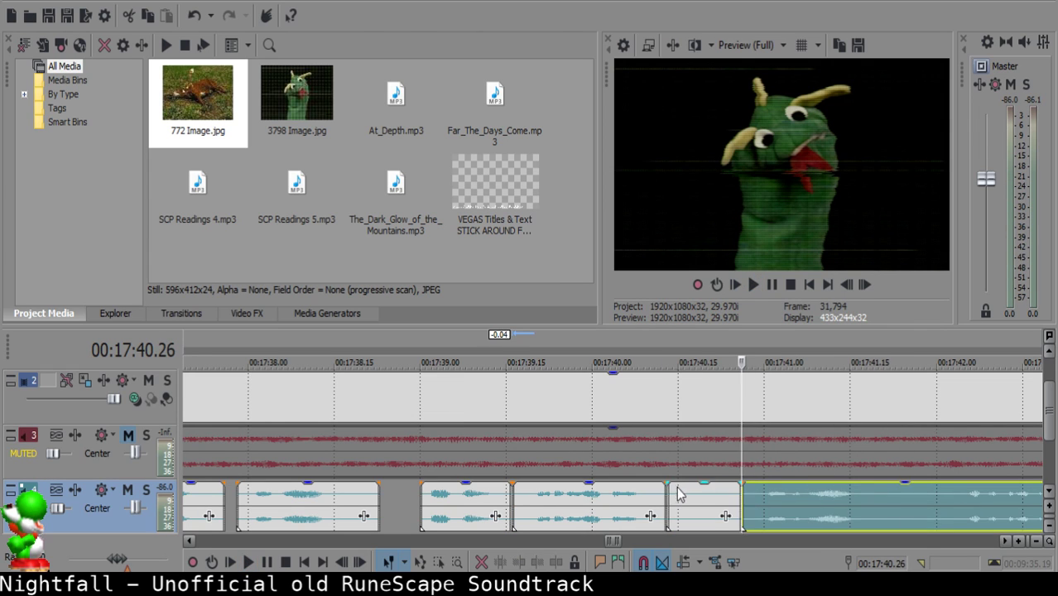
# Delete the segment between 00:17:40.13 and 00:17:40.26 and move the following clip to 00:17:40.15.
pyautogui.click(679, 497)
pyautogui.press('Delete')
pyautogui.moveTo(803, 503); pyautogui.dragTo(749, 489)
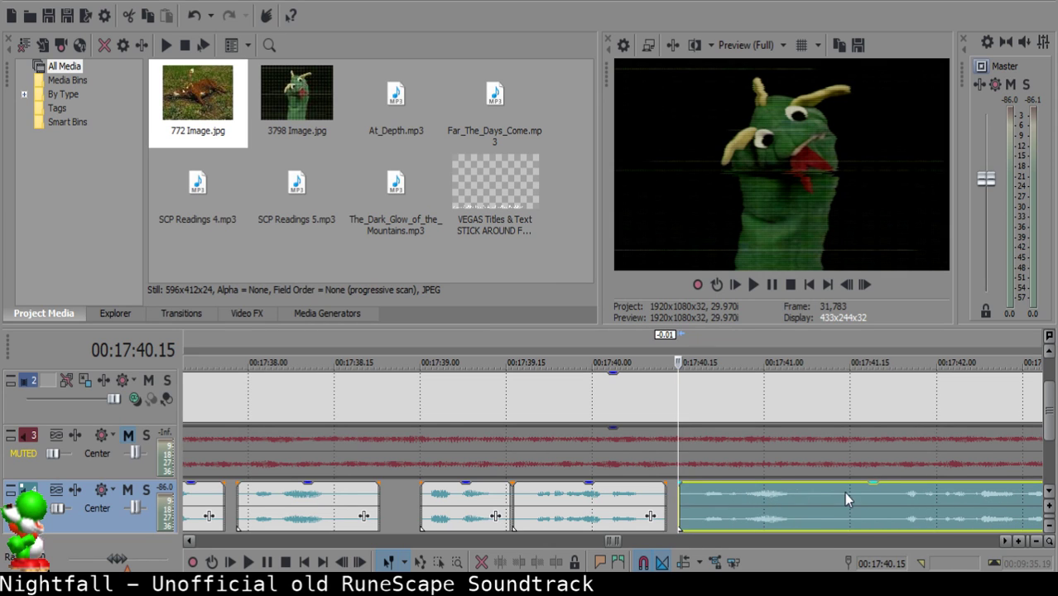
pyautogui.click(545, 527)
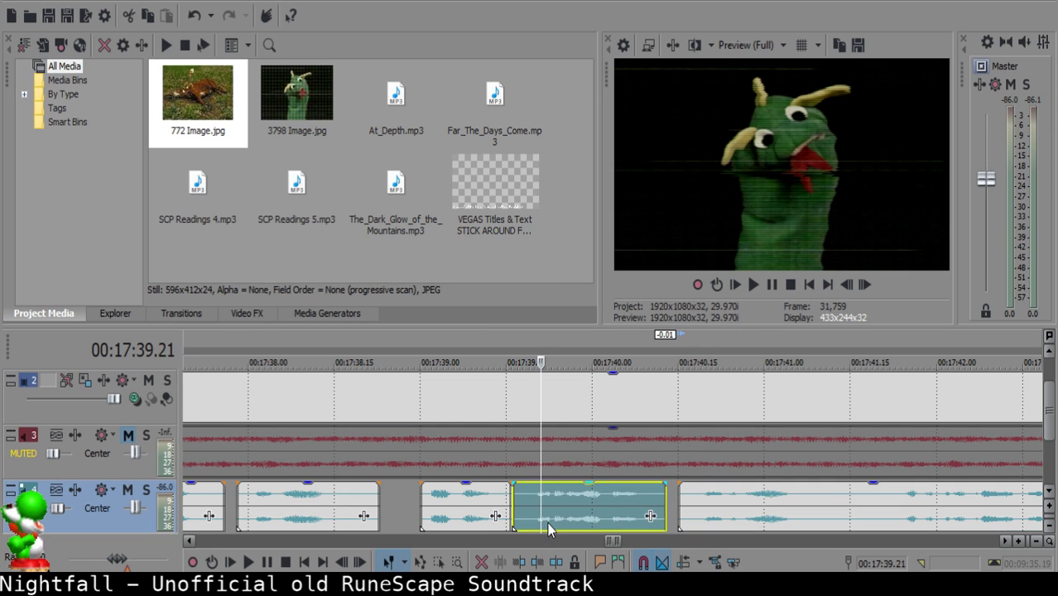
# Trim the ends of the track 3 audio and the track 2 image to match the end of the narration.
pyautogui.scroll(-10, 624, 510)
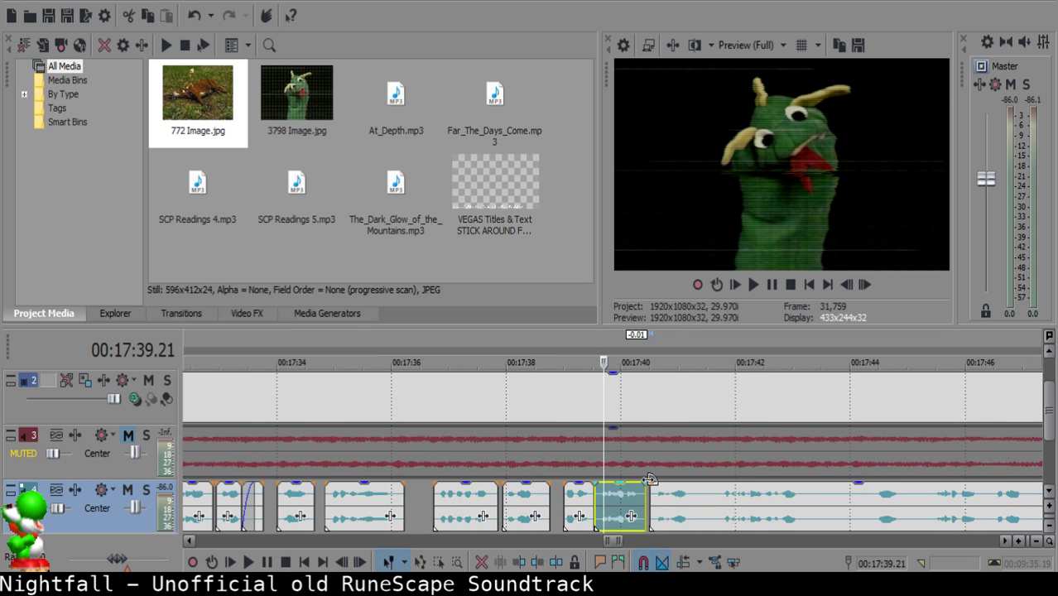
pyautogui.scroll(-10, 647, 472)
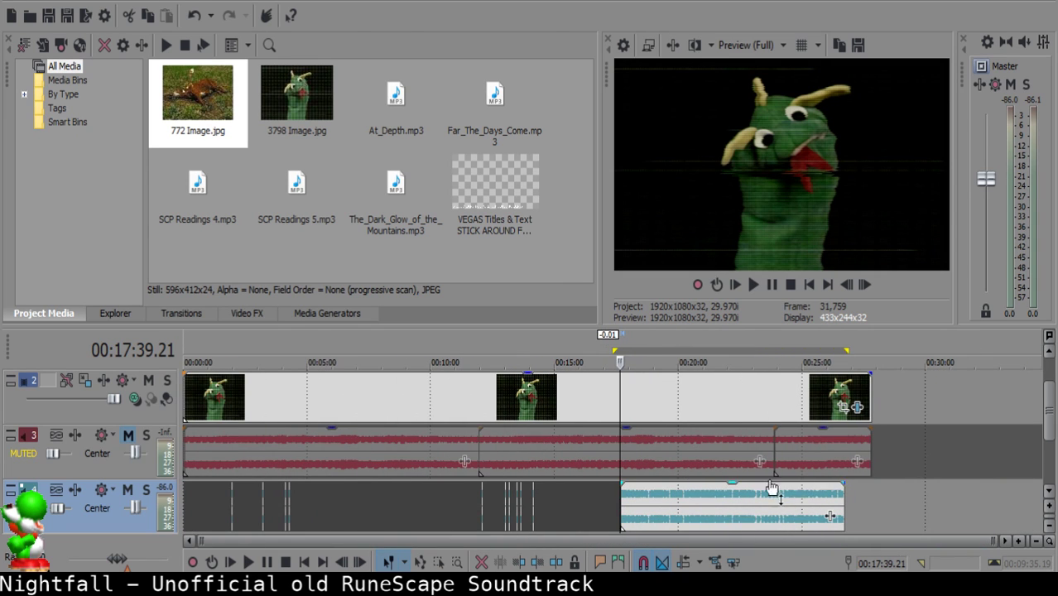
pyautogui.moveTo(870, 445)
pyautogui.mouseDown()
pyautogui.moveTo(849, 446)
pyautogui.moveTo(867, 443)
pyautogui.mouseUp()
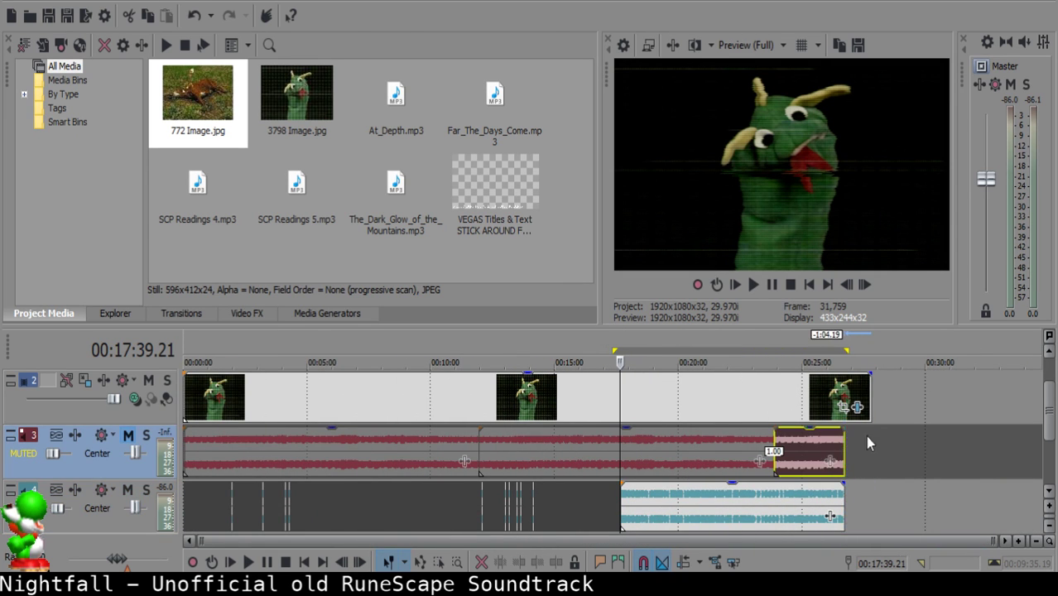
pyautogui.moveTo(870, 408); pyautogui.dragTo(845, 408)
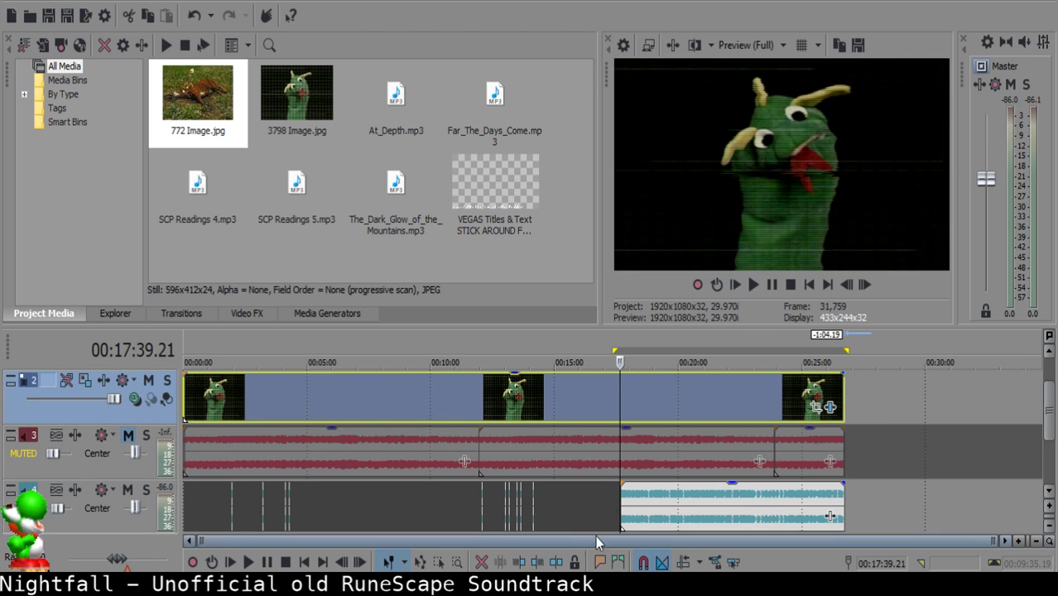
# Audition the narration from about 00:17:40.00 across the join at 00:17:40.15.
pyautogui.click(628, 513)
pyautogui.scroll(15, 657, 501)
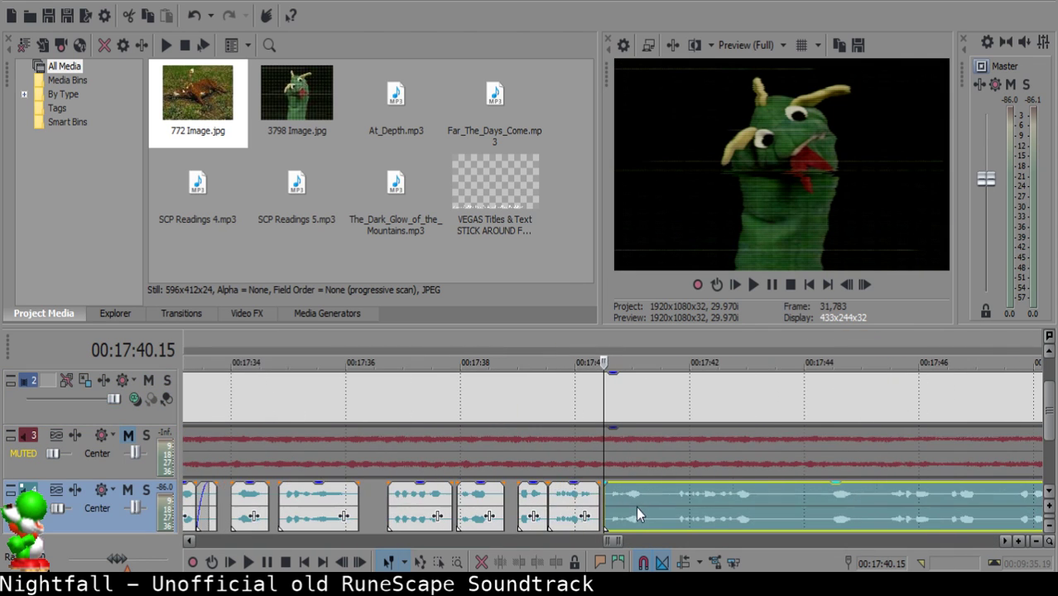
pyautogui.click(555, 501)
pyautogui.click(573, 502)
pyautogui.press('space')
pyautogui.scroll(-5, 613, 501)
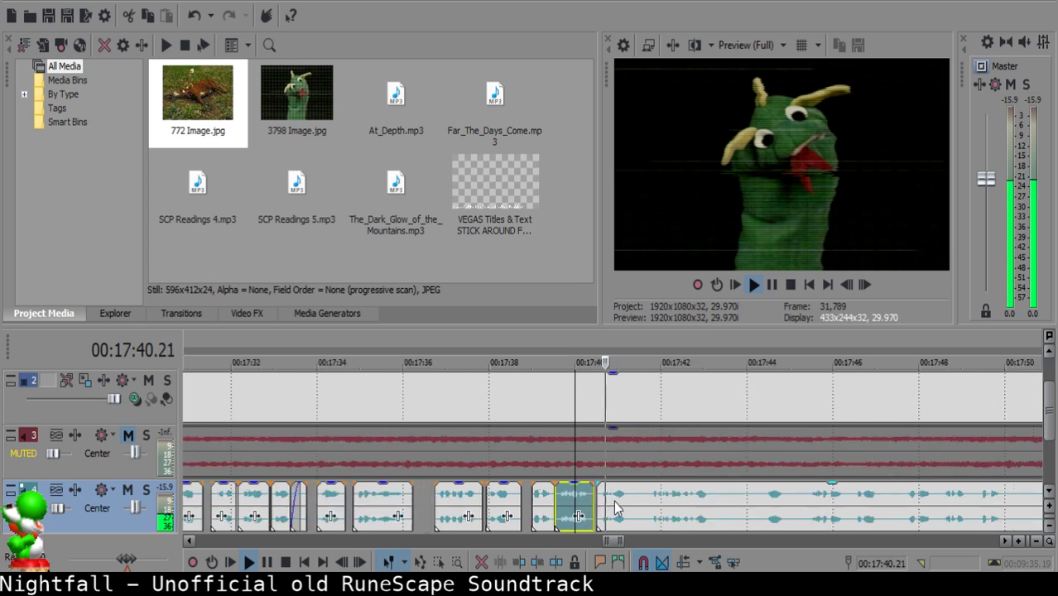
pyautogui.scroll(5, 613, 501)
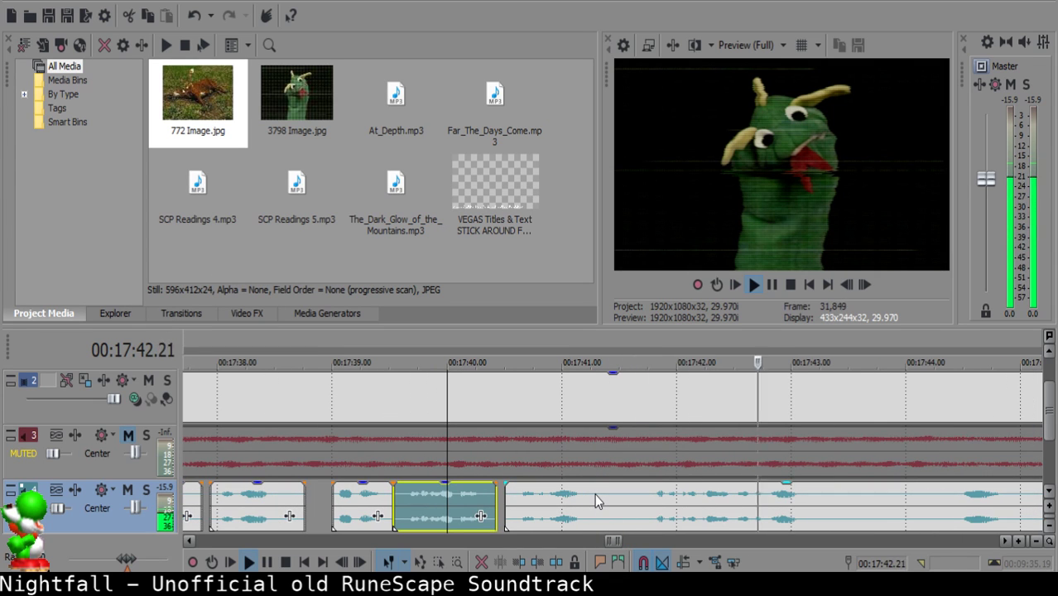
# Split the narration at about 00:17:41.09 and 00:17:41.17 and delete the segment between the splits.
pyautogui.click(595, 494)
pyautogui.press('space')
pyautogui.press('space')
pyautogui.press('space')
pyautogui.press('s')
pyautogui.press('space')
pyautogui.press('Return')
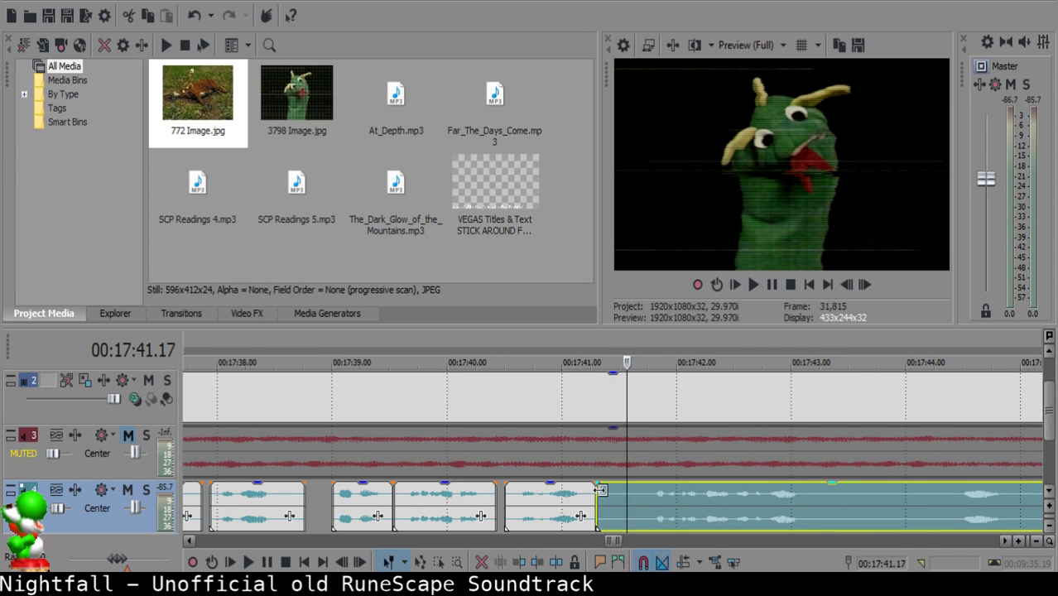
pyautogui.press('s')
pyautogui.click(597, 490)
pyautogui.click(604, 495)
pyautogui.press('Delete')
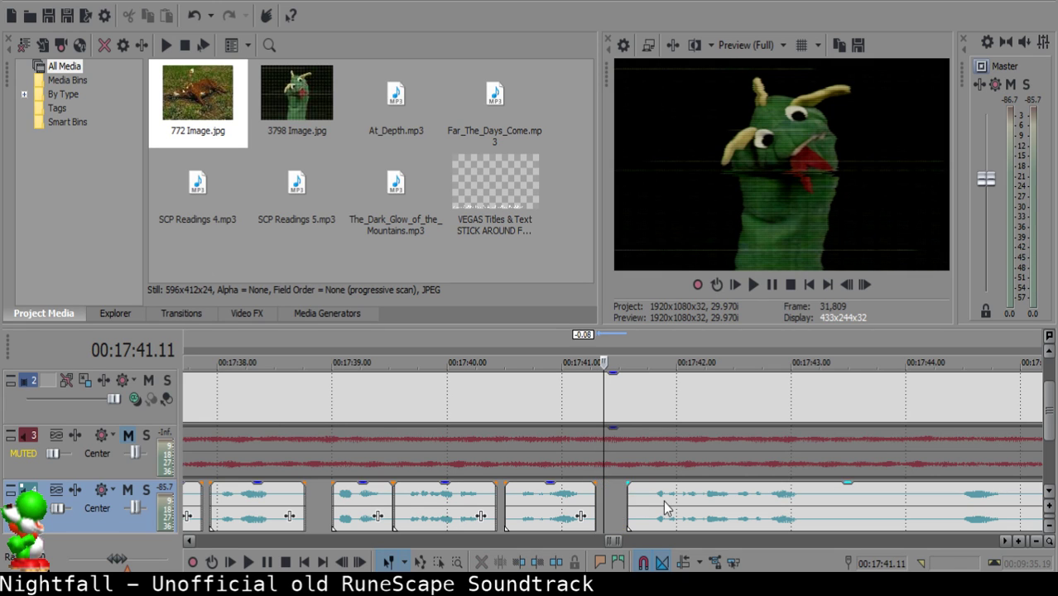
# Move the following clip earlier to about 00:17:41.09, against the preceding clip, and replay the join.
pyautogui.moveTo(665, 500); pyautogui.dragTo(628, 517)
pyautogui.click(553, 520)
pyautogui.press('space')
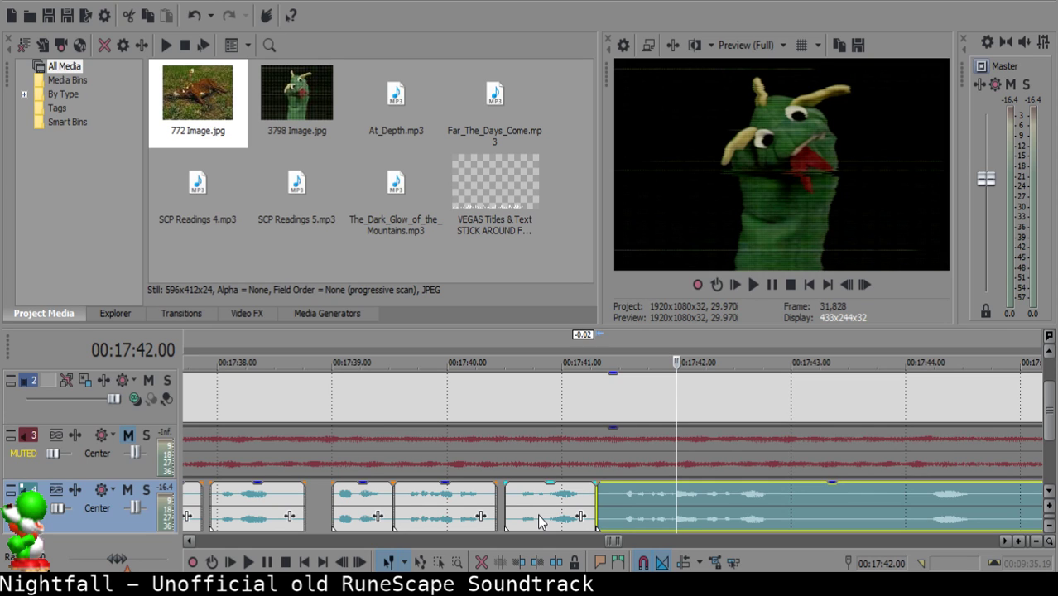
pyautogui.click(513, 517)
pyautogui.press('space')
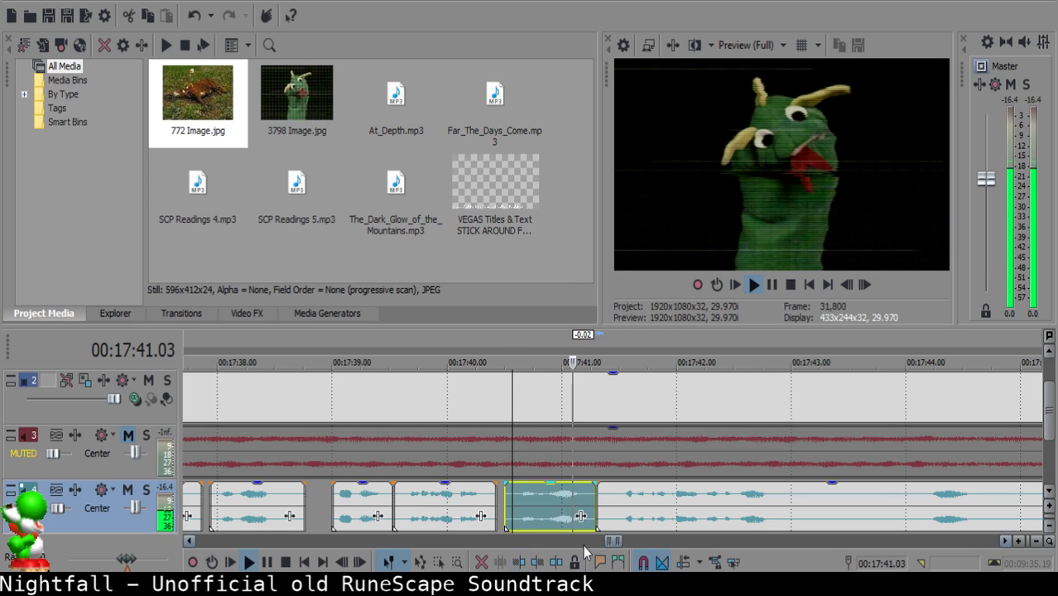
pyautogui.scroll(-1, 584, 508)
pyautogui.scroll(-5, 585, 502)
pyautogui.scroll(6, 594, 502)
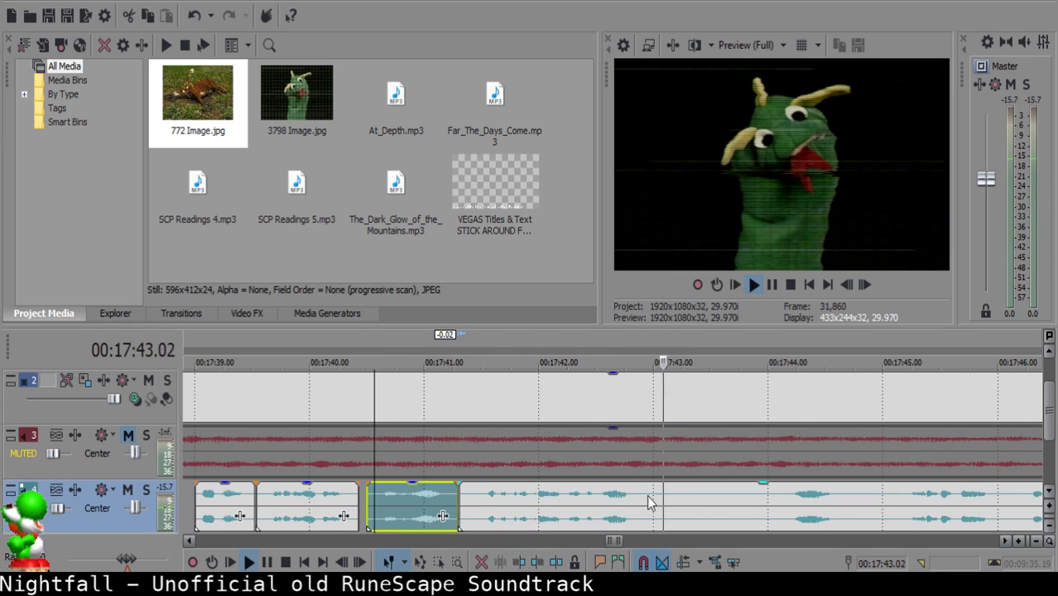
# Audition the narration after 00:17:42.28 and split it at about 00:17:43.00 and at 00:17:45.03.
pyautogui.press('Return')
pyautogui.click(648, 494)
pyautogui.click(646, 493)
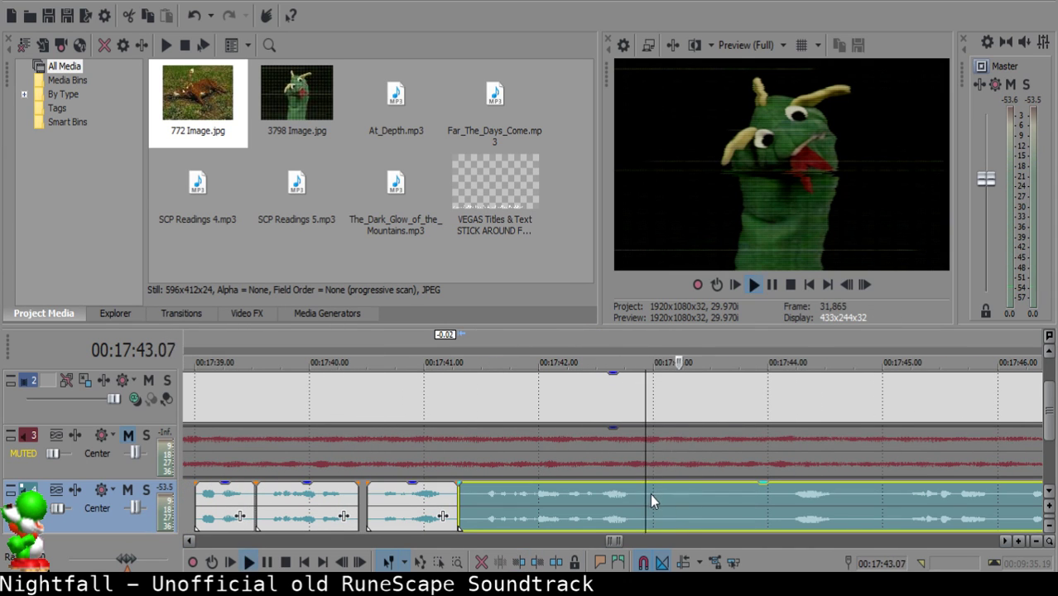
pyautogui.click(650, 493)
pyautogui.press('s')
pyautogui.click(787, 506)
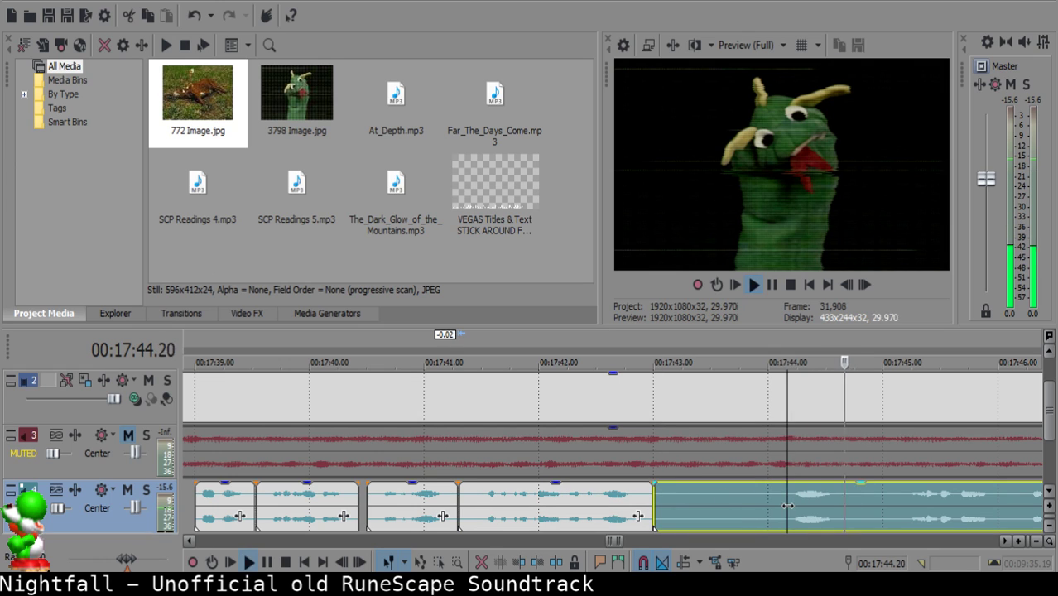
pyautogui.click(787, 506)
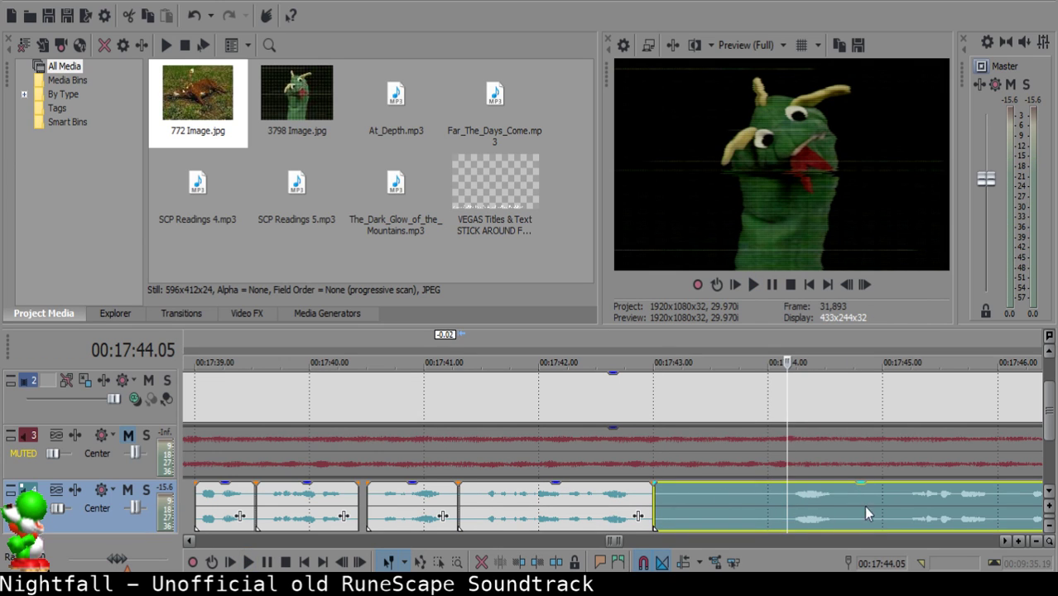
pyautogui.click(893, 506)
pyautogui.click(893, 506)
pyautogui.press('s')
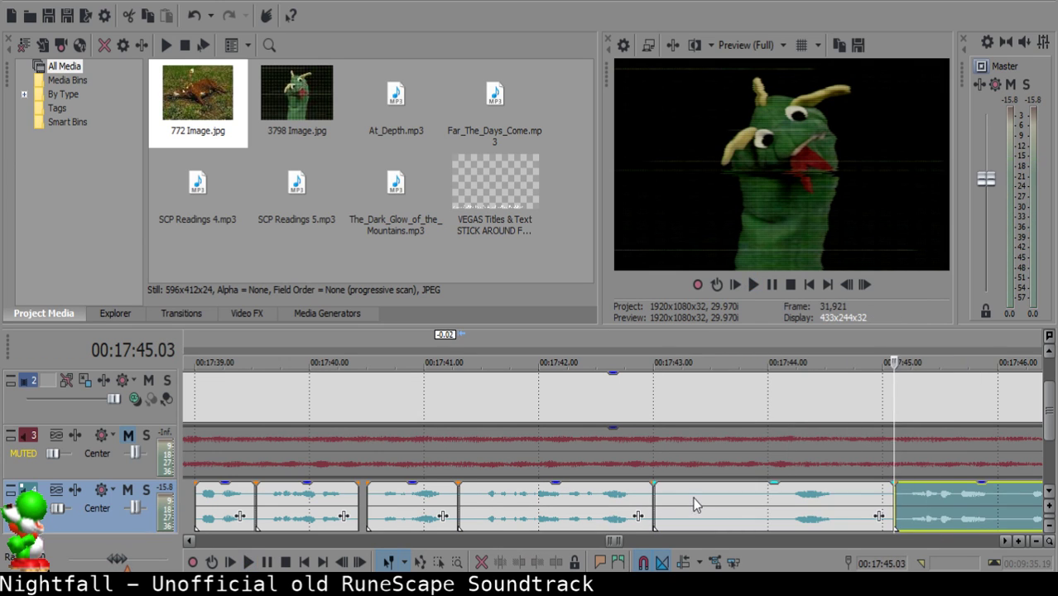
# Delete the segment between 00:17:43.00 and 00:17:45.03, move the following clip to 00:17:43.15, and replay across the pause.
pyautogui.click(708, 498)
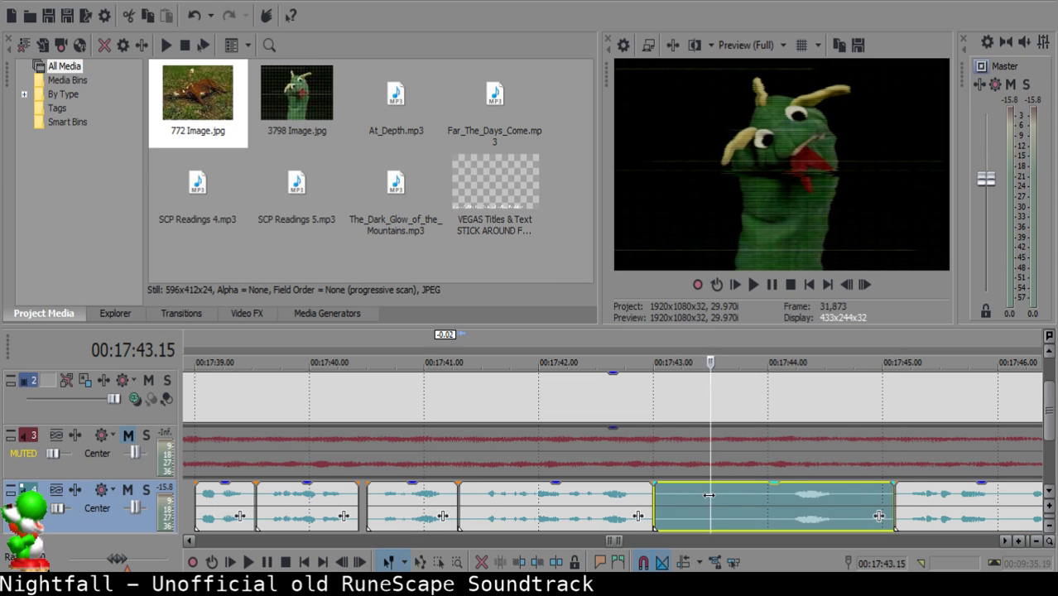
pyautogui.press('Delete')
pyautogui.moveTo(945, 512); pyautogui.dragTo(757, 501)
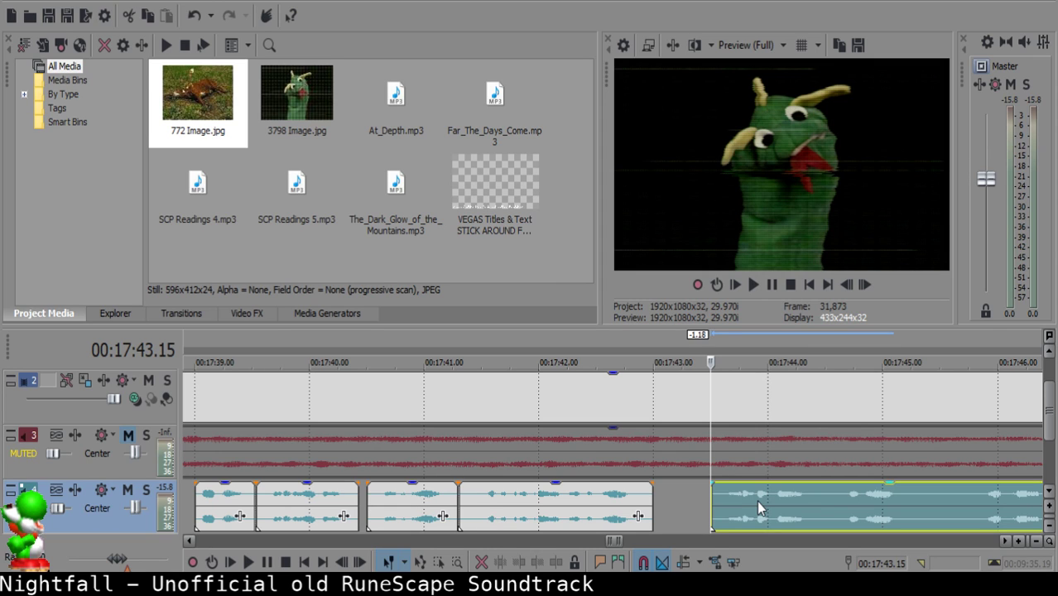
pyautogui.click(585, 509)
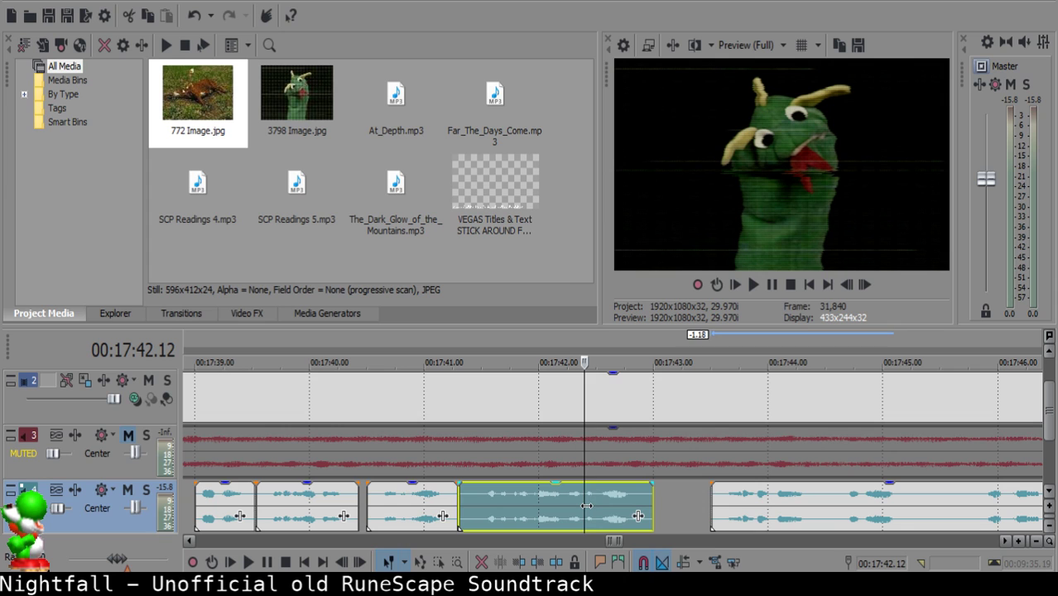
pyautogui.click(497, 501)
pyautogui.press('space')
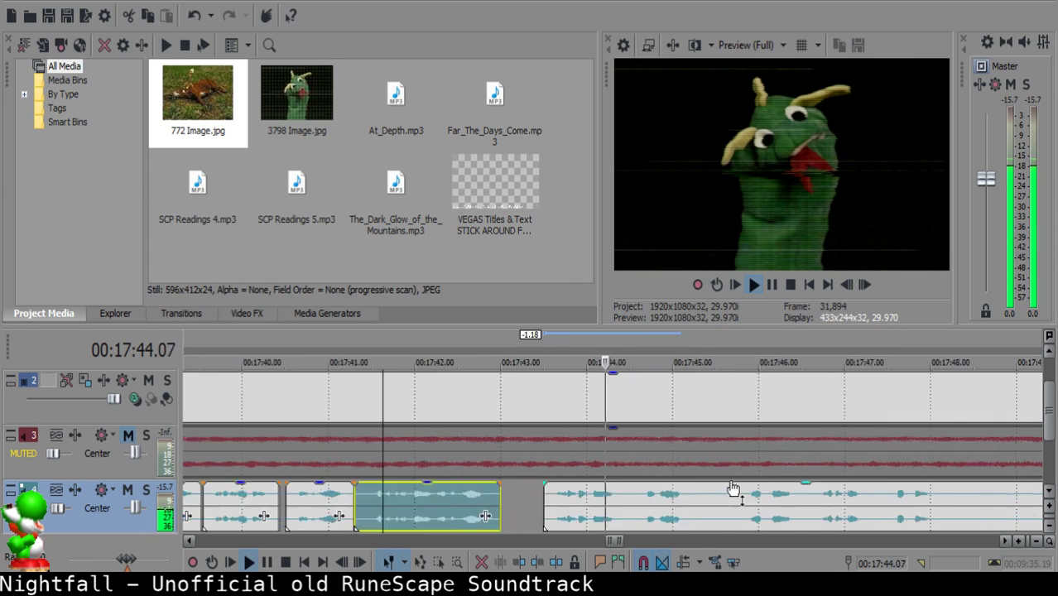
# Split the narration at 00:17:44.12 and 4 frames after it, and delete the segment between the splits.
pyautogui.click(590, 498)
pyautogui.press('space')
pyautogui.press('space')
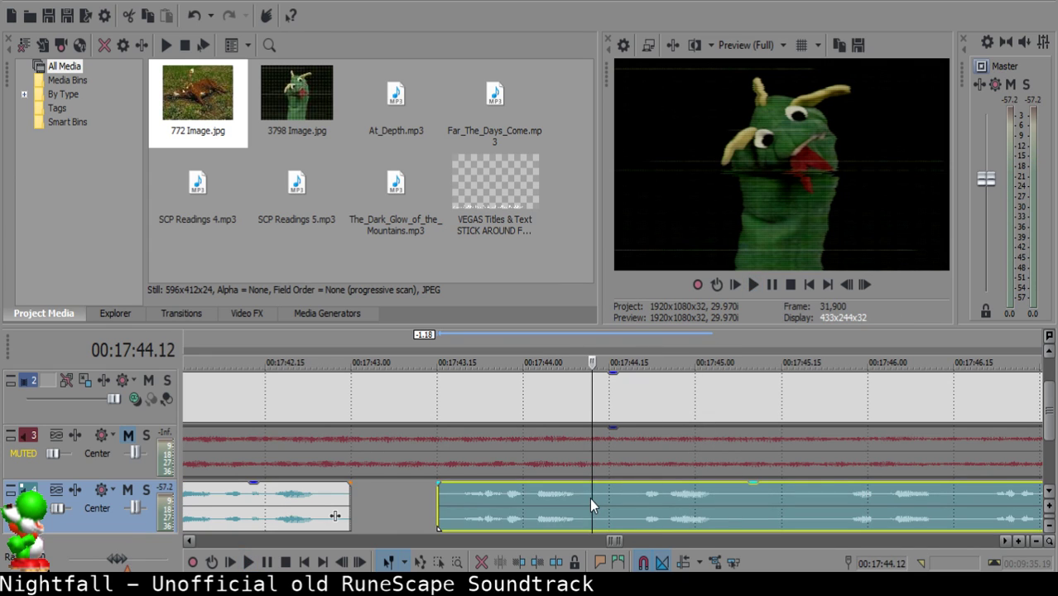
pyautogui.press('s')
pyautogui.press('Right')
pyautogui.press('Right')
pyautogui.press('Right')
pyautogui.press('Right')
pyautogui.press('s')
pyautogui.click(594, 495)
pyautogui.press('Delete')
pyautogui.click(600, 495)
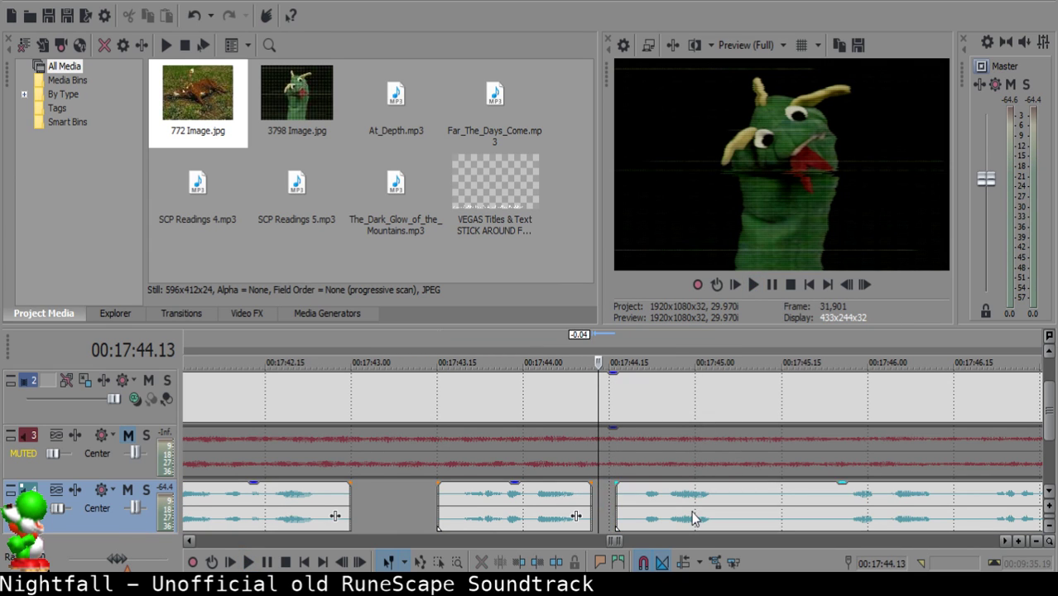
# Move the following narration clip 3 frames earlier to 00:17:44.13 and replay the join.
pyautogui.moveTo(692, 511); pyautogui.dragTo(673, 510)
pyautogui.click(501, 526)
pyautogui.press('space')
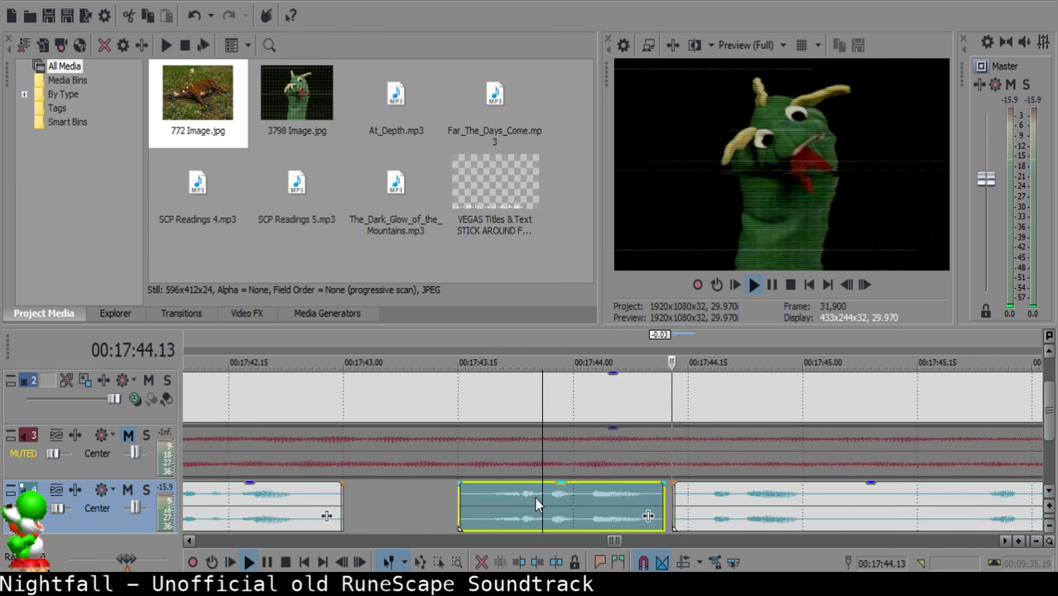
# Audition the narration after 00:17:44.13 and split it at about 00:17:45.06 and 00:17:45.19.
pyautogui.click(621, 491)
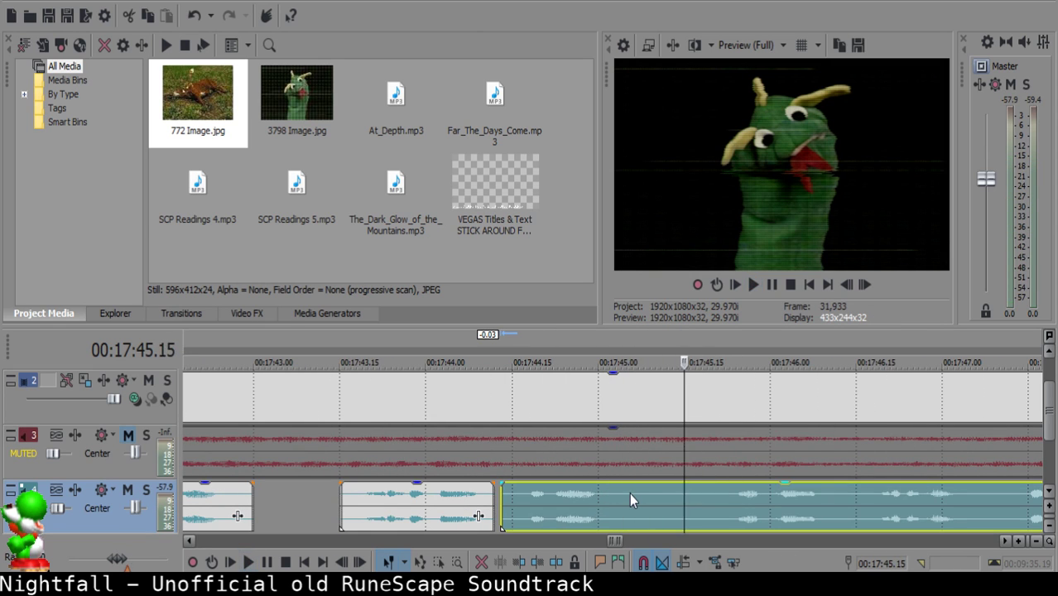
pyautogui.click(630, 493)
pyautogui.press('space')
pyautogui.press('s')
pyautogui.click(705, 500)
pyautogui.press('space')
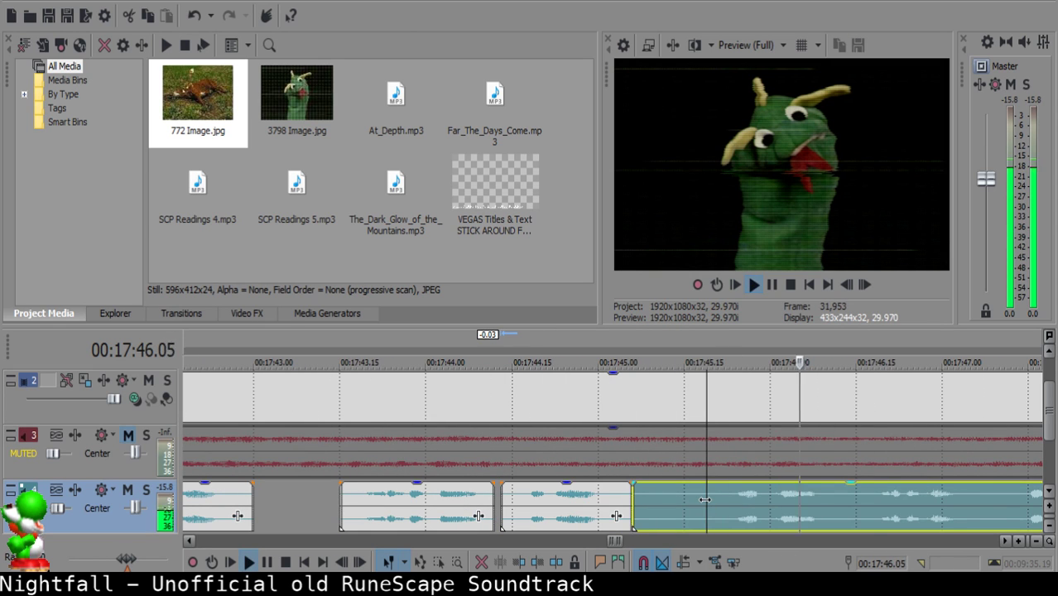
pyautogui.press('space')
pyautogui.press('s')
# Delete the segment between 00:17:45.06 and 00:17:45.19, move the following clip to 00:17:45.12, and replay across the pause.
pyautogui.click(665, 505)
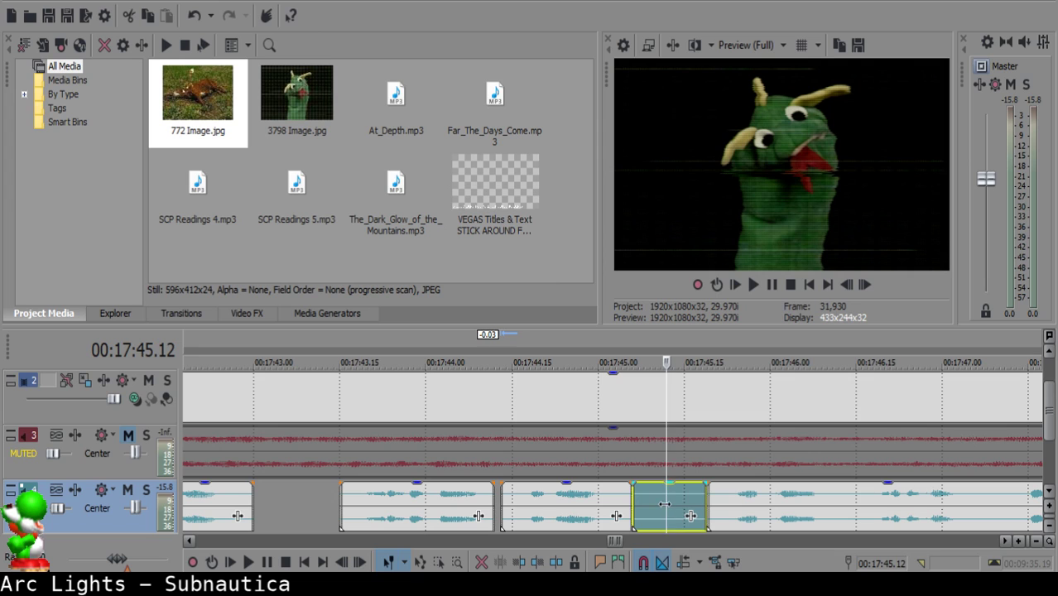
pyautogui.press('Delete')
pyautogui.moveTo(754, 495); pyautogui.dragTo(711, 497)
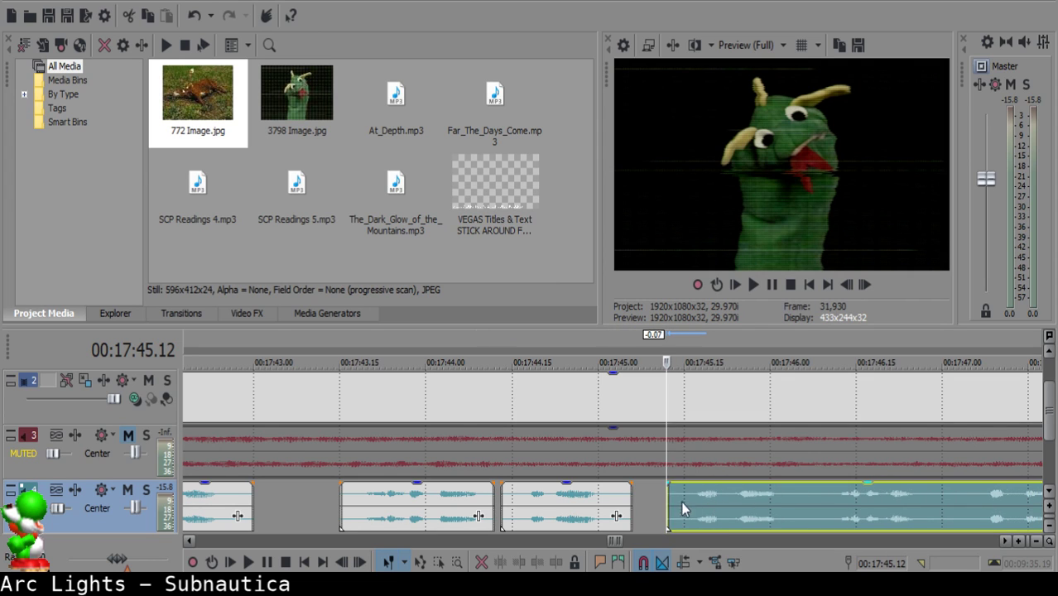
pyautogui.click(532, 507)
pyautogui.press('space')
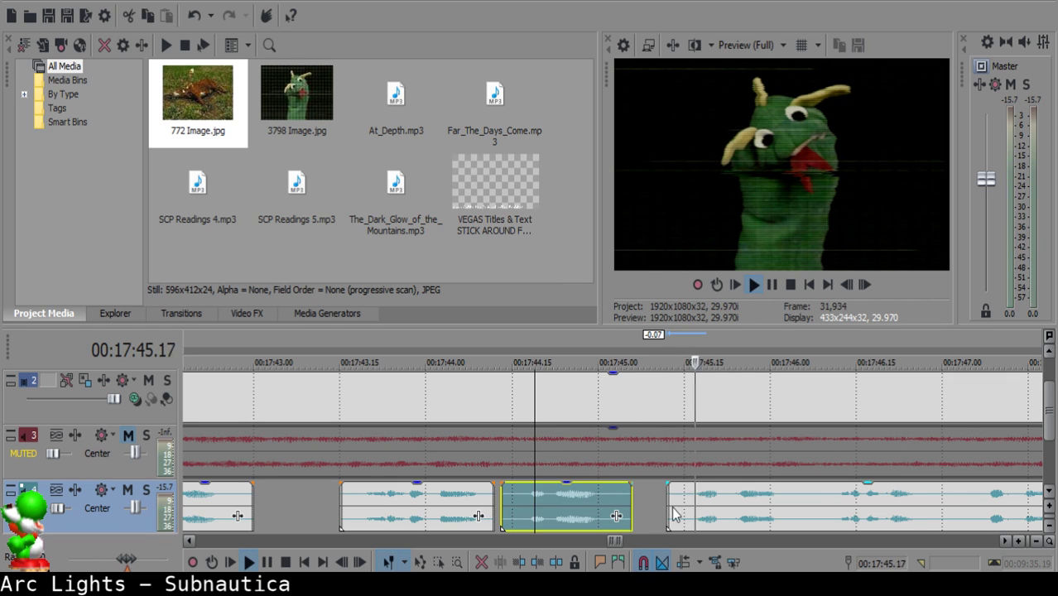
# Split the narration at 00:17:46.05 and 2 frames after it, and delete the sliver between the splits.
pyautogui.click(586, 497)
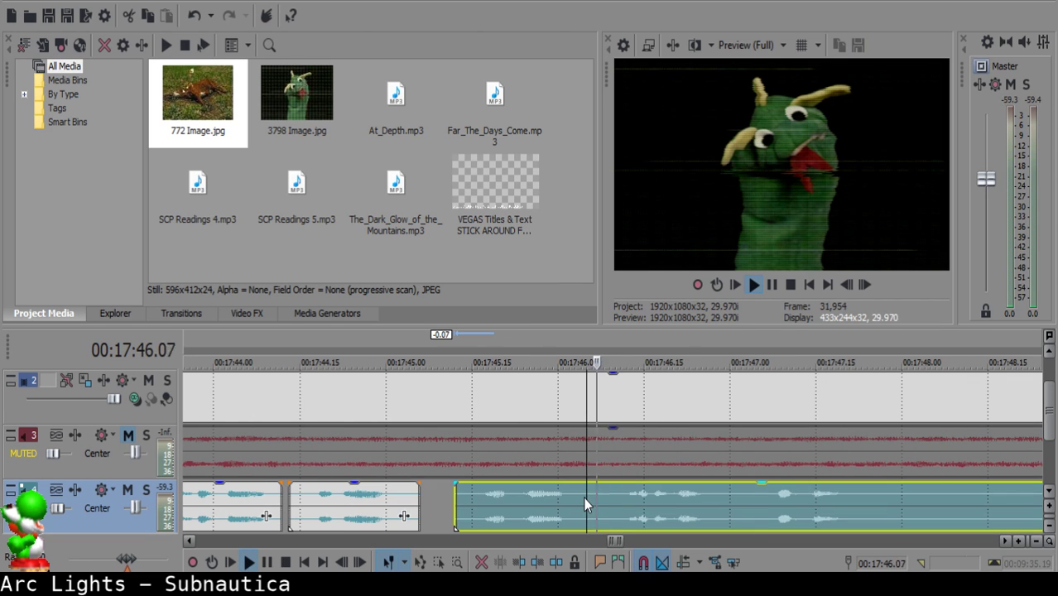
pyautogui.press('space')
pyautogui.press('s')
pyautogui.click(597, 495)
pyautogui.press('s')
pyautogui.click(593, 494)
pyautogui.press('Delete')
# Move the following clip 2 frames earlier to 00:17:46.05, against the preceding clip, and replay the join.
pyautogui.moveTo(613, 502); pyautogui.dragTo(602, 500)
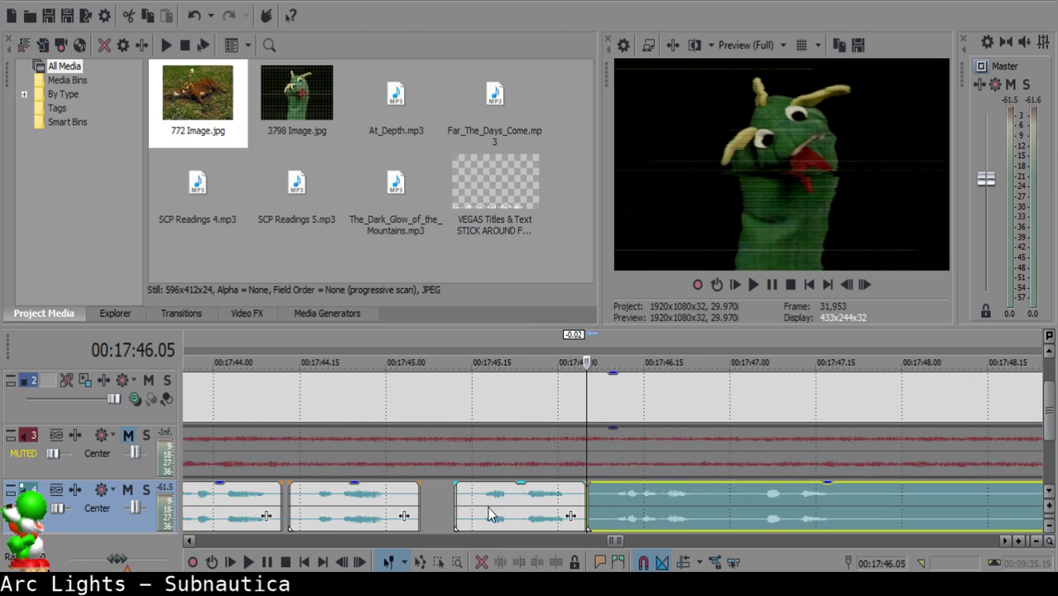
pyautogui.click(489, 505)
pyautogui.press('space')
pyautogui.scroll(1, 571, 499)
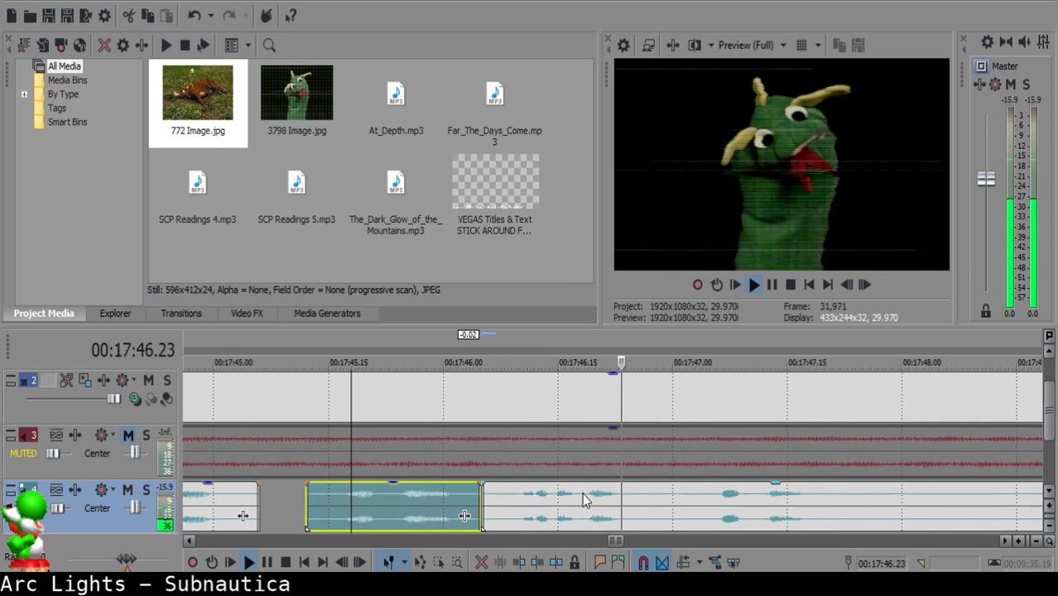
# Cut the narration between 00:17:46.27 and 00:17:46.29, close the gap with the following clip, and replay the join.
pyautogui.press('space')
pyautogui.click(651, 497)
pyautogui.press('s')
pyautogui.click(665, 497)
pyautogui.click(653, 495)
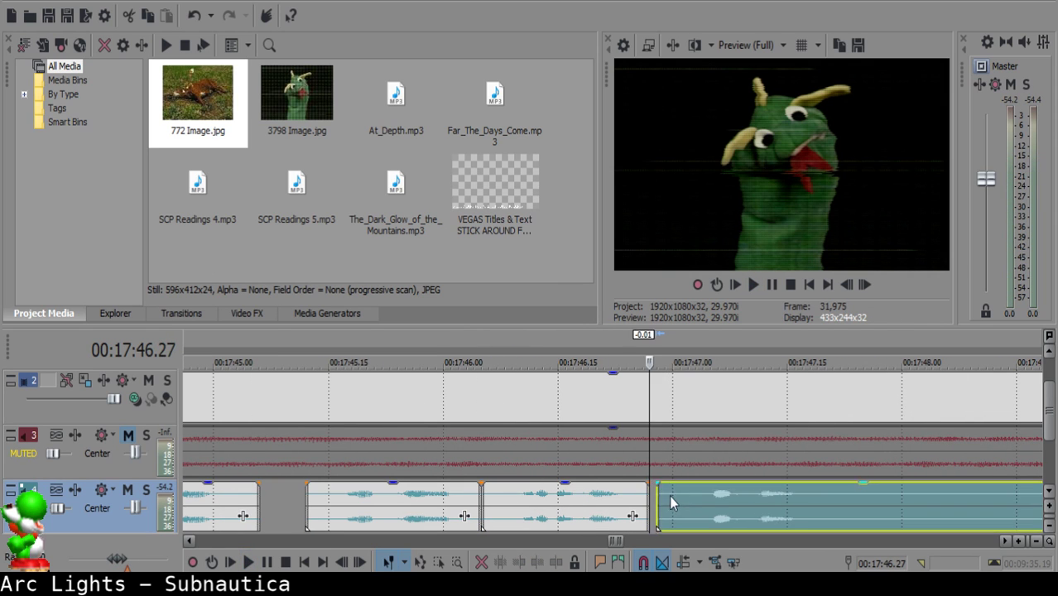
pyautogui.click(549, 497)
pyautogui.press('space')
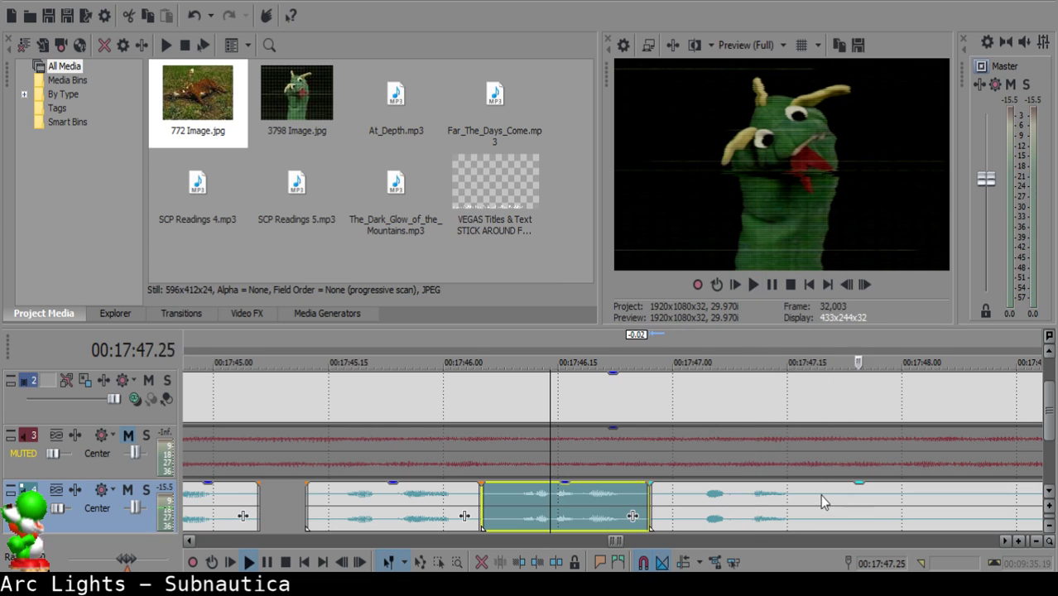
# Audition the narration after 00:17:46.27 and split it at 00:17:47.19 and at about 00:17:48.21.
pyautogui.click(820, 496)
pyautogui.press('space')
pyautogui.press('s')
pyautogui.scroll(-2, 818, 497)
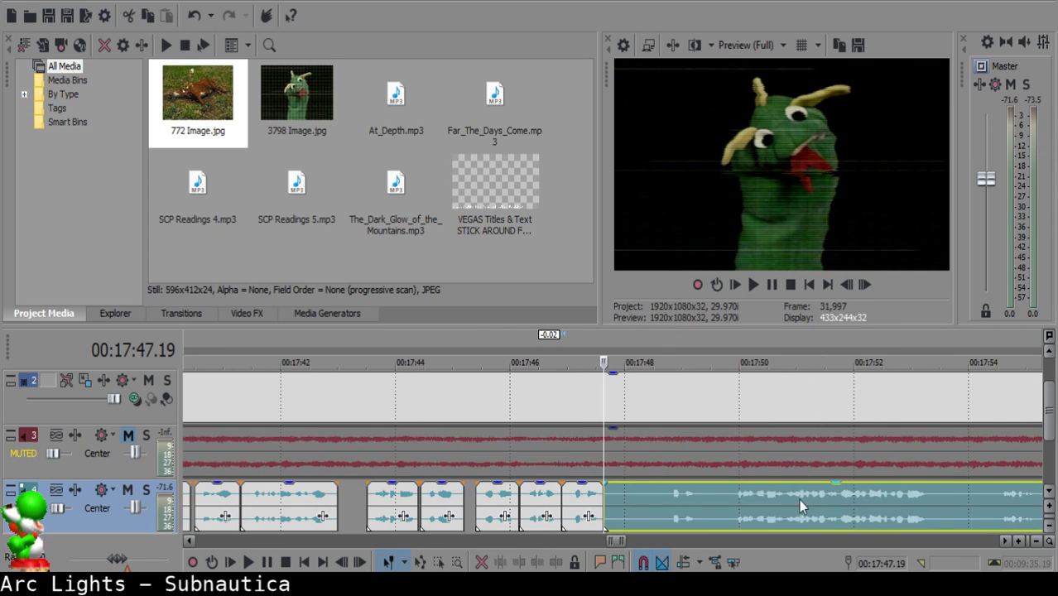
pyautogui.click(665, 493)
pyautogui.press('space')
pyautogui.press('space')
pyautogui.press('s')
# Delete the two narration segments between 00:17:46.27 and 00:17:48.21.
pyautogui.click(621, 504)
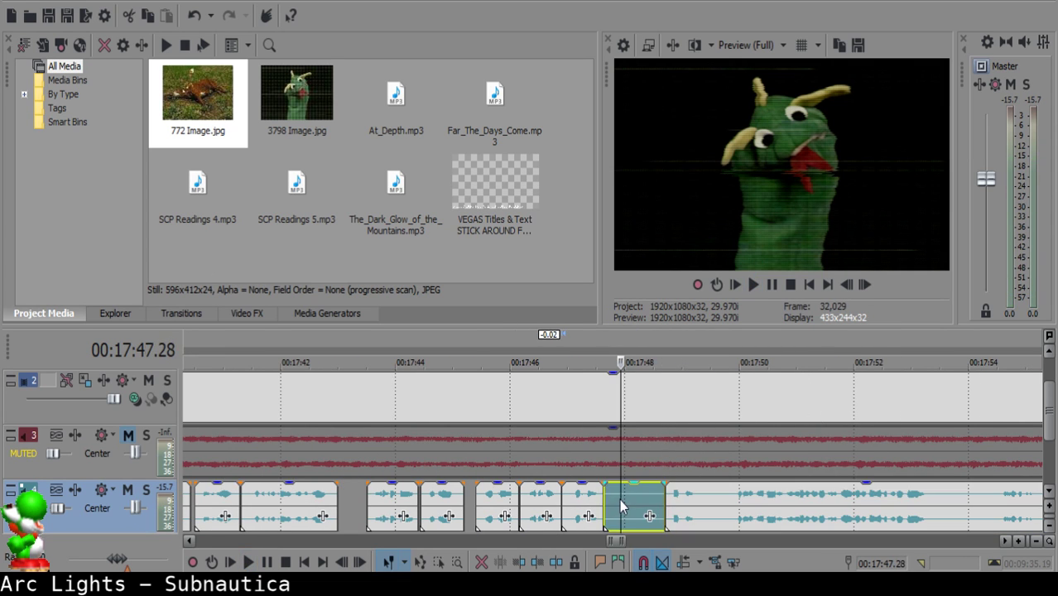
pyautogui.press('Delete')
pyautogui.click(567, 494)
pyautogui.press('Delete')
# Move the following clip earlier to 00:17:46.27, against the preceding clip, and replay the join.
pyautogui.moveTo(701, 508); pyautogui.dragTo(603, 495)
pyautogui.click(539, 497)
pyautogui.press('space')
pyautogui.scroll(2, 534, 498)
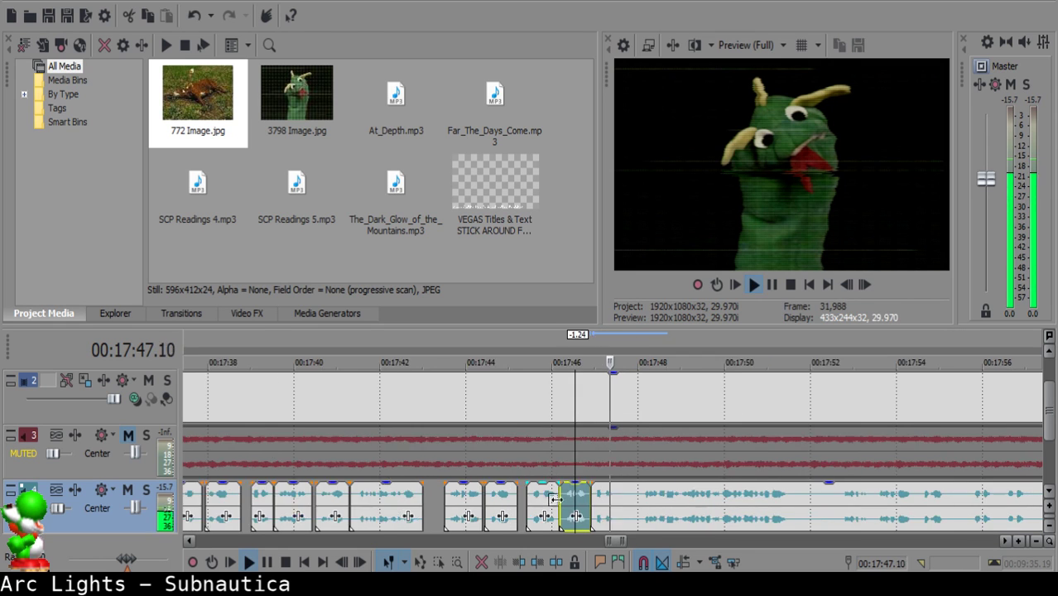
# Move the following clip 2 frames later to 00:17:46.29 and replay across the short pause.
pyautogui.press('space')
pyautogui.click(511, 495)
pyautogui.moveTo(520, 492); pyautogui.dragTo(527, 498)
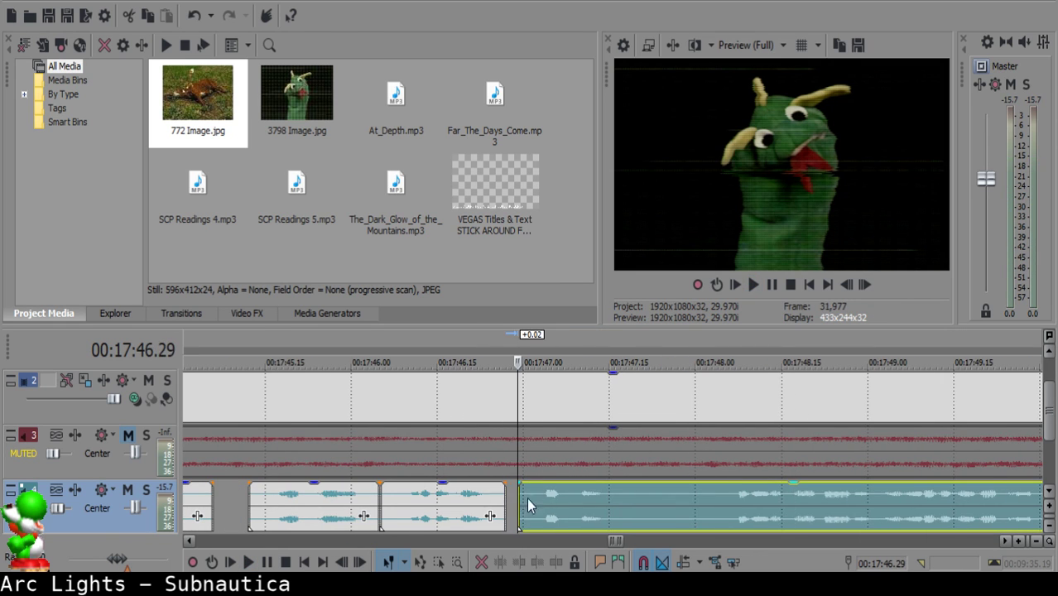
pyautogui.click(438, 508)
pyautogui.press('space')
pyautogui.press('space')
# Replay the narration repeatedly across the short pause just before 00:17:47.00 to check its timing.
pyautogui.click(496, 504)
pyautogui.press('space')
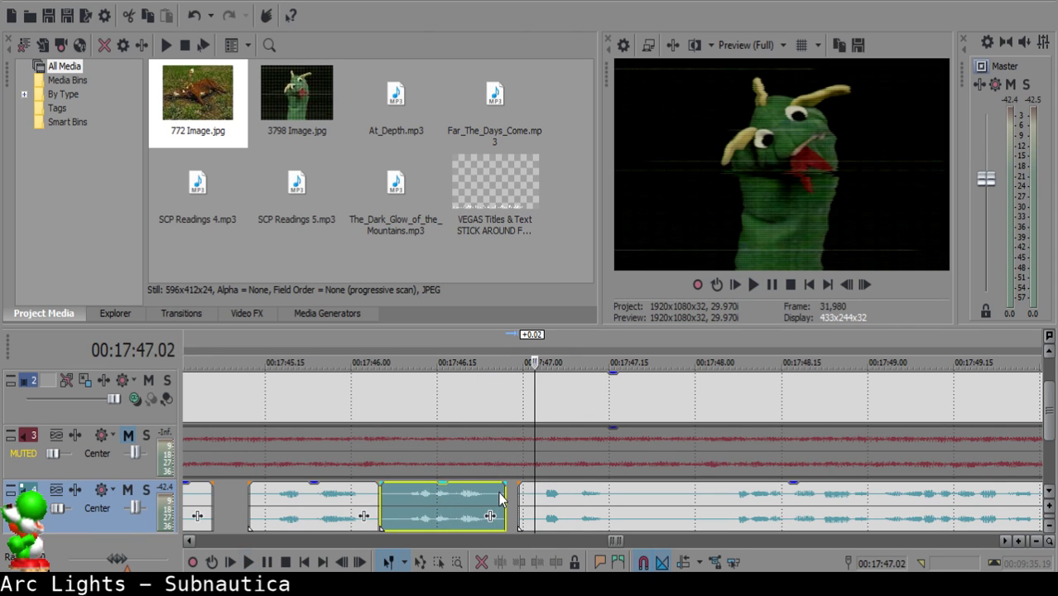
pyautogui.press('space')
pyautogui.click(500, 494)
pyautogui.press('space')
pyautogui.press('space')
pyautogui.click(507, 492)
pyautogui.click(516, 496)
# Extend the end of the clip before the pause by 1 frame to 00:17:46.28 and replay it.
pyautogui.scroll(2, 516, 497)
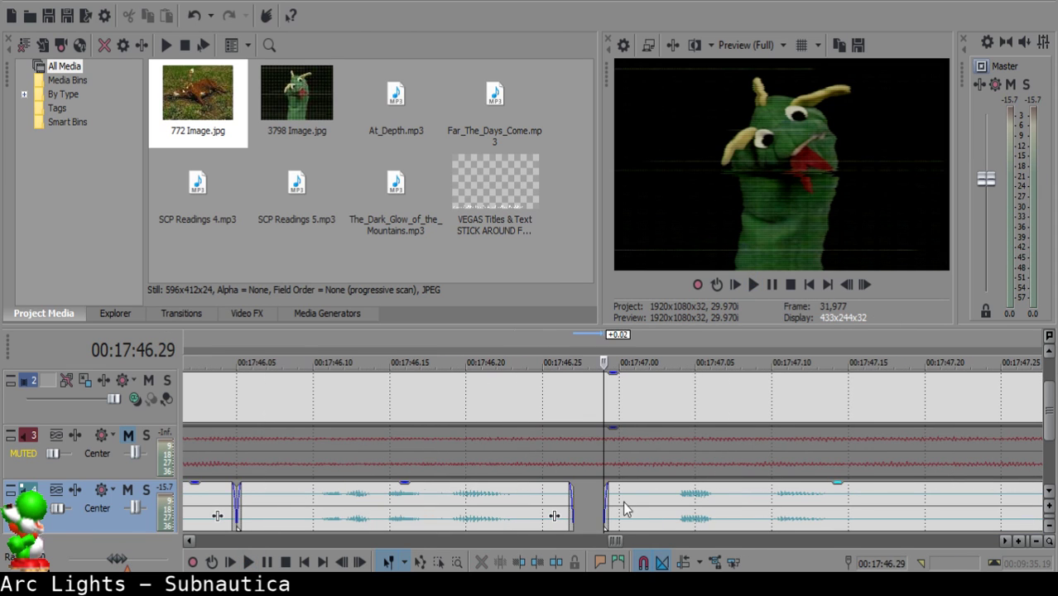
pyautogui.click(590, 494)
pyautogui.moveTo(572, 501); pyautogui.dragTo(587, 502)
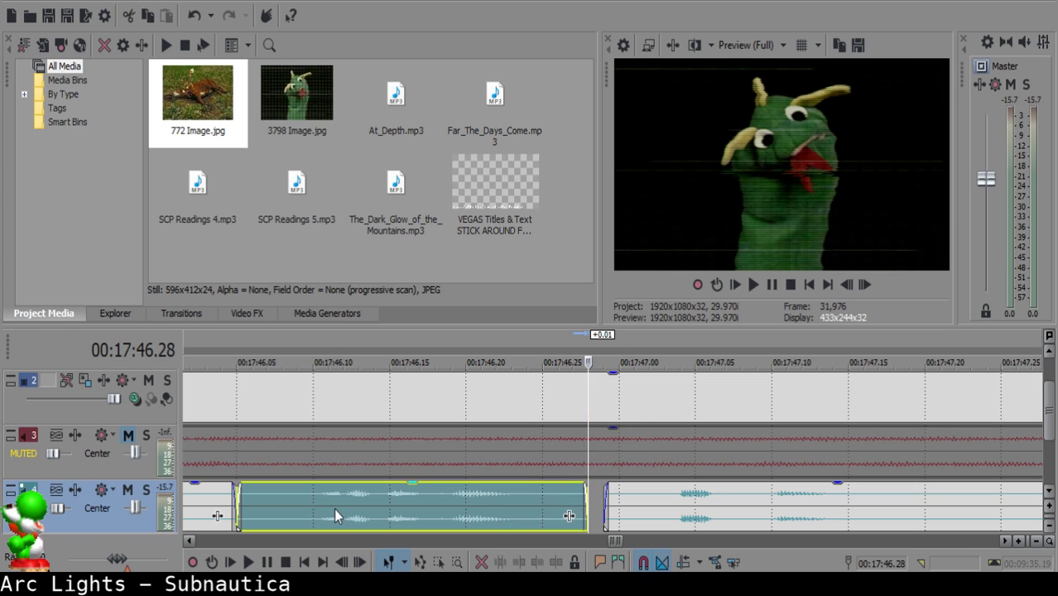
pyautogui.click(334, 508)
pyautogui.press('space')
# Split the narration at 00:17:47.18, audition what follows, and split it again at 00:17:48.02.
pyautogui.scroll(-3, 687, 509)
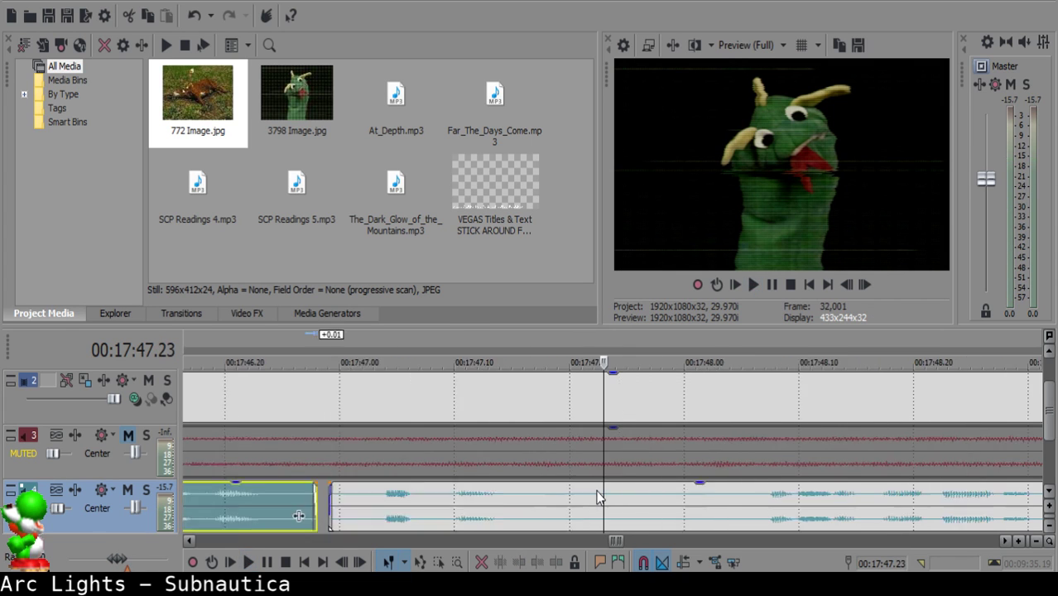
pyautogui.click(572, 496)
pyautogui.press('space')
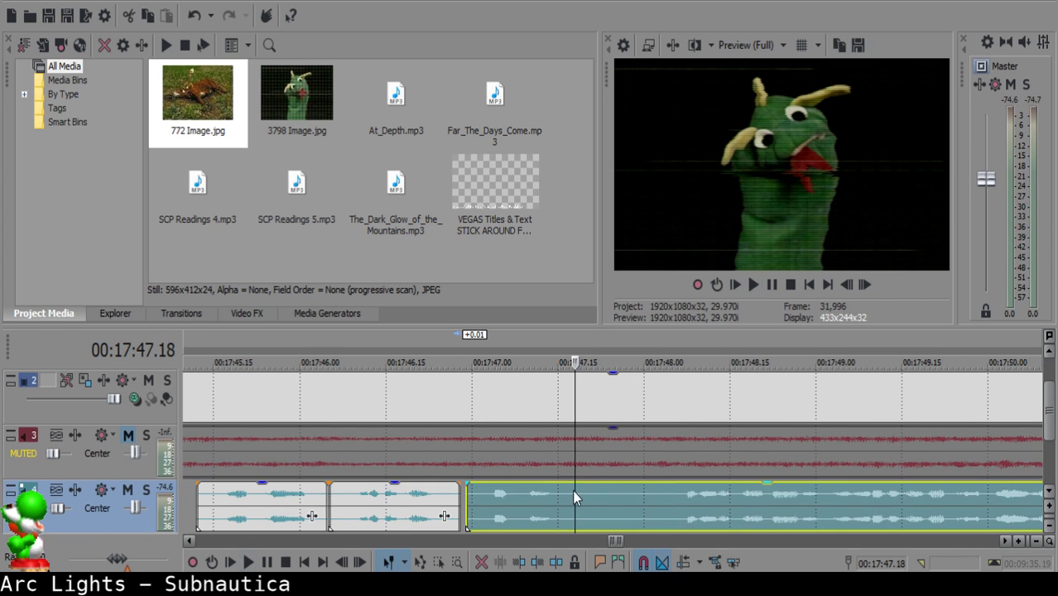
pyautogui.press('s')
pyautogui.click(647, 503)
pyautogui.scroll(-4, 648, 494)
pyautogui.press('space')
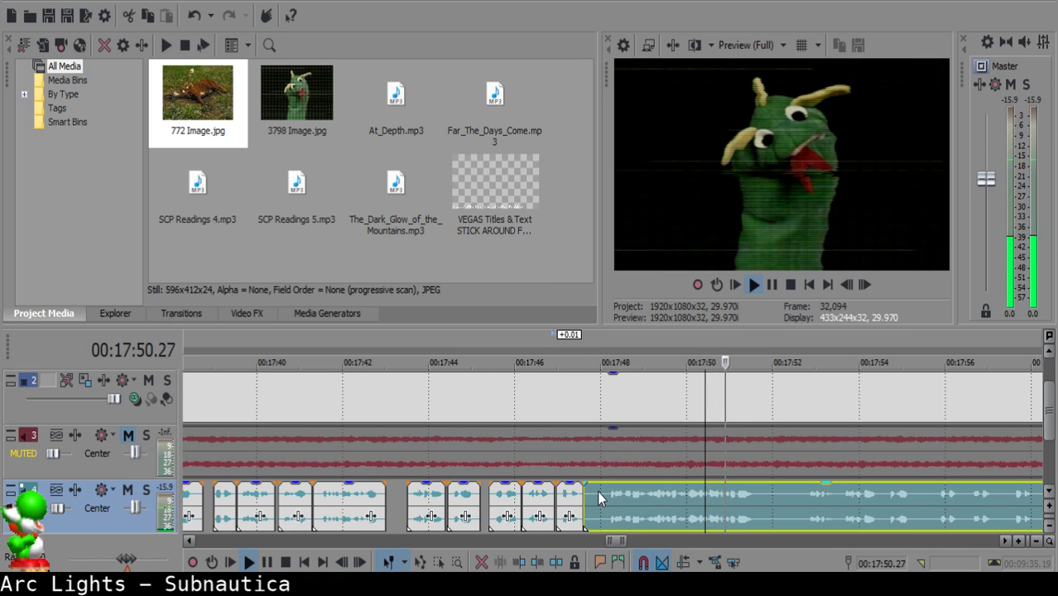
pyautogui.press('space')
pyautogui.press('s')
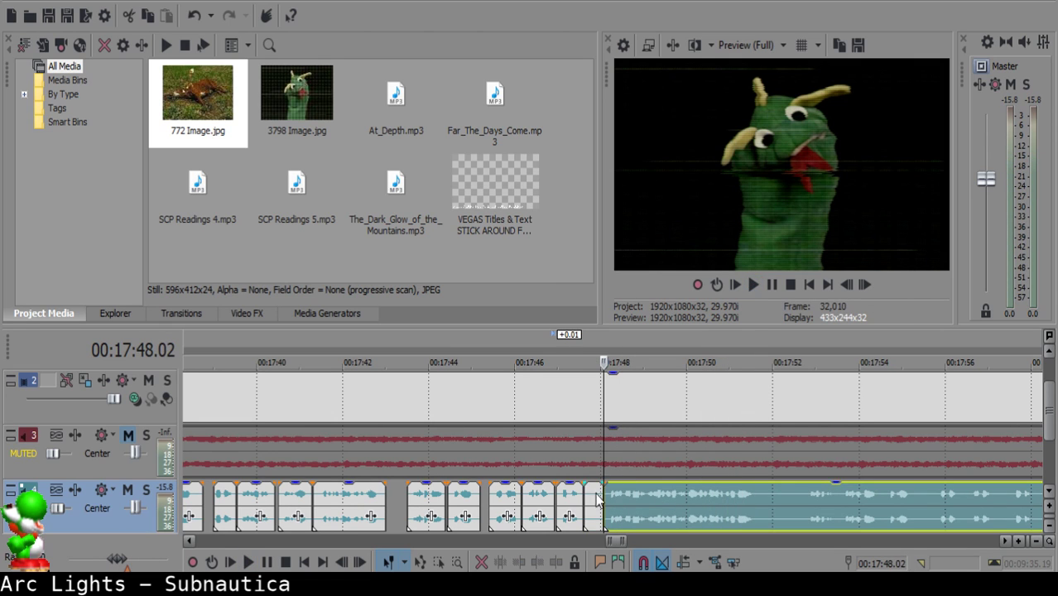
# Delete the segment between 00:17:47.18 and 00:17:48.02, and move the following clip earlier to 00:17:47.24.
pyautogui.click(595, 501)
pyautogui.scroll(2, 606, 490)
pyautogui.press('Delete')
pyautogui.click(640, 506)
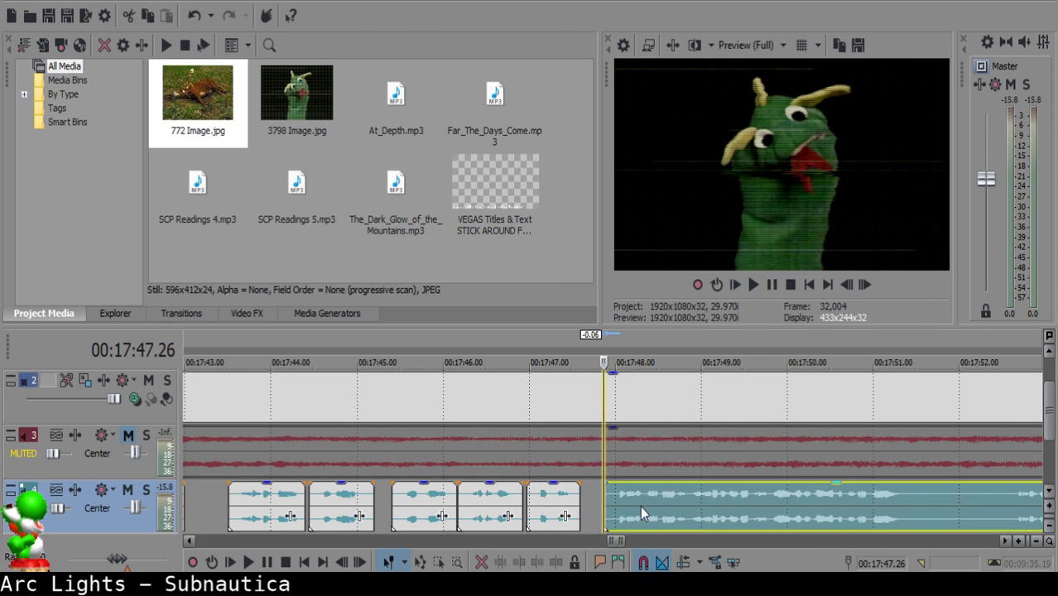
pyautogui.click(597, 502)
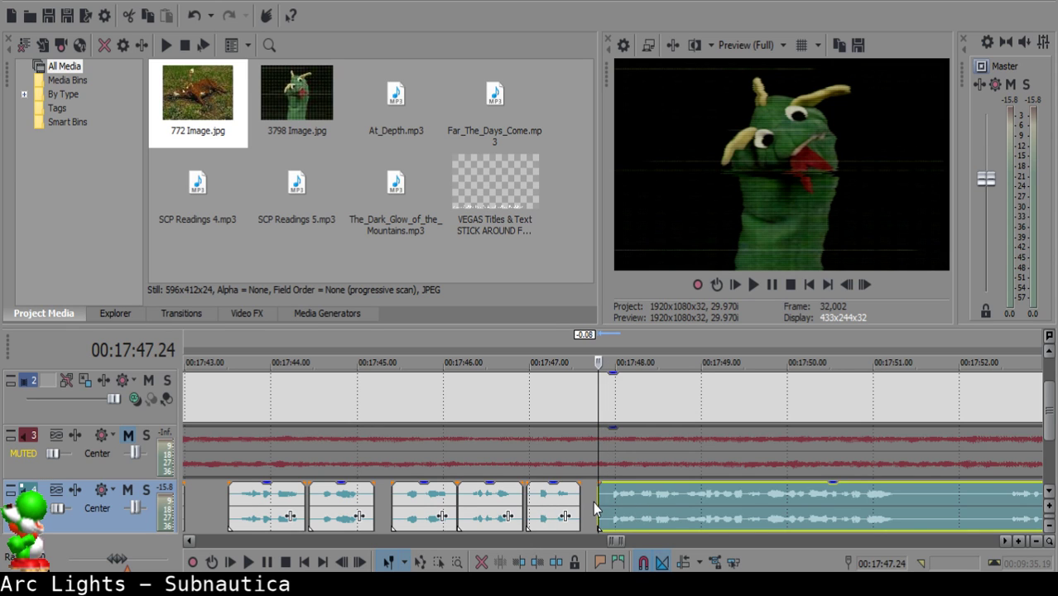
# Nudge the following clip 1 frame earlier to 00:17:47.23 and replay from 00:17:47.02 across the pause.
pyautogui.scroll(4, 591, 501)
pyautogui.click(593, 499)
pyautogui.moveTo(625, 502); pyautogui.dragTo(616, 501)
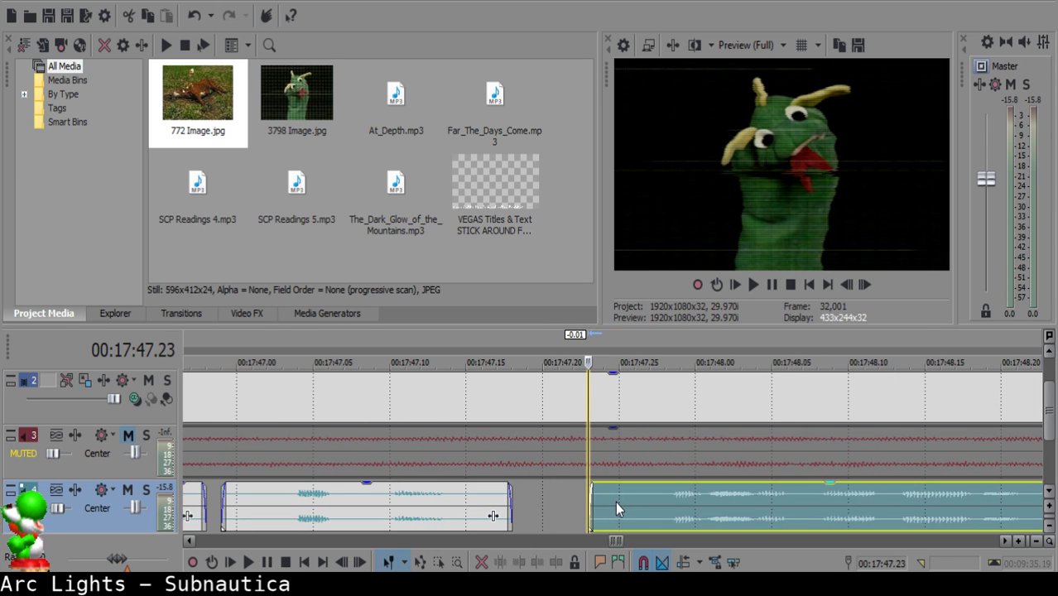
pyautogui.click(329, 511)
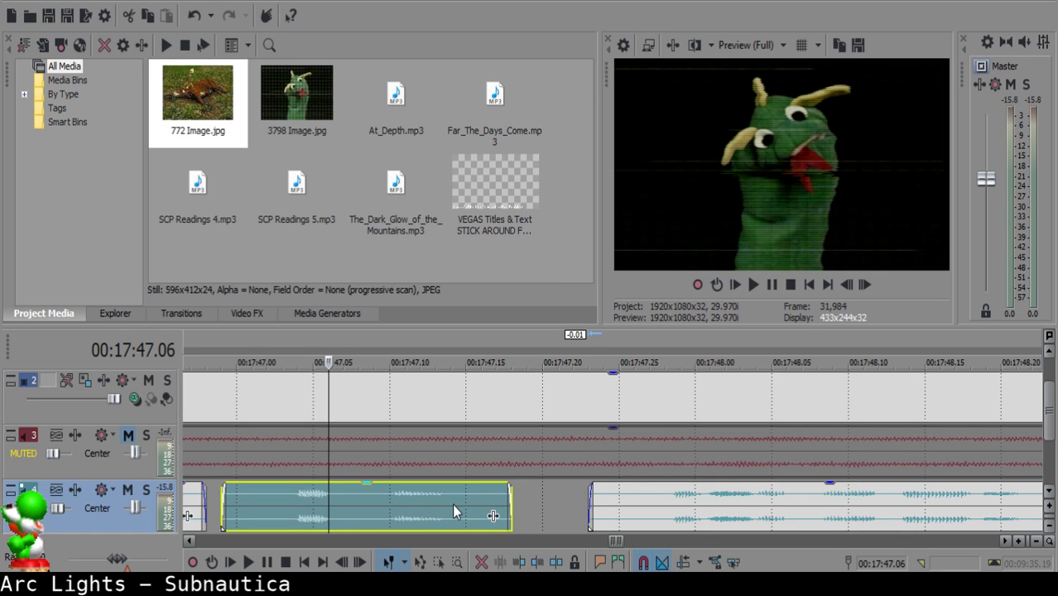
pyautogui.click(274, 489)
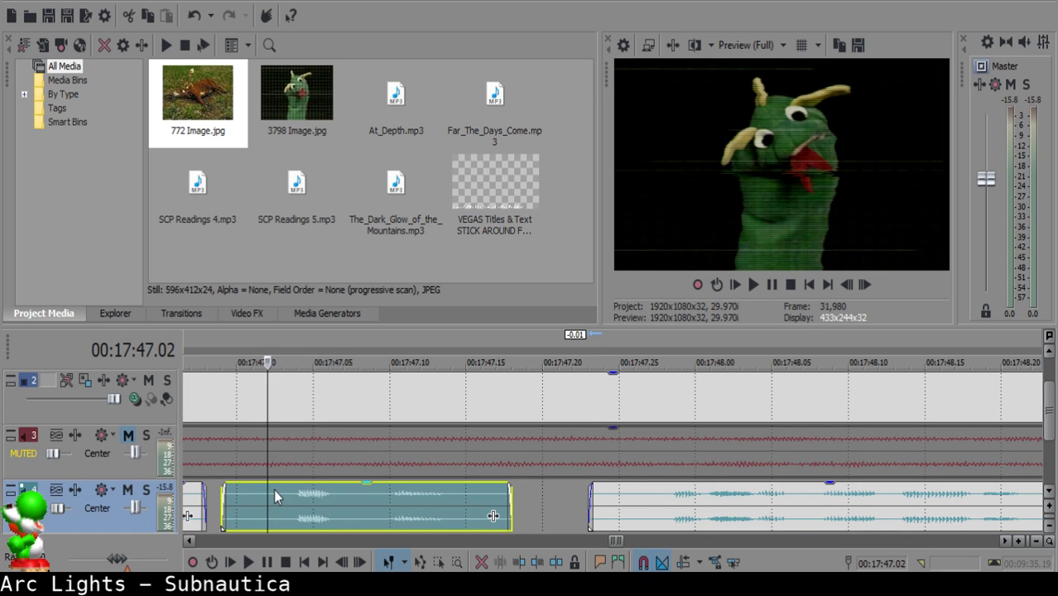
pyautogui.press('space')
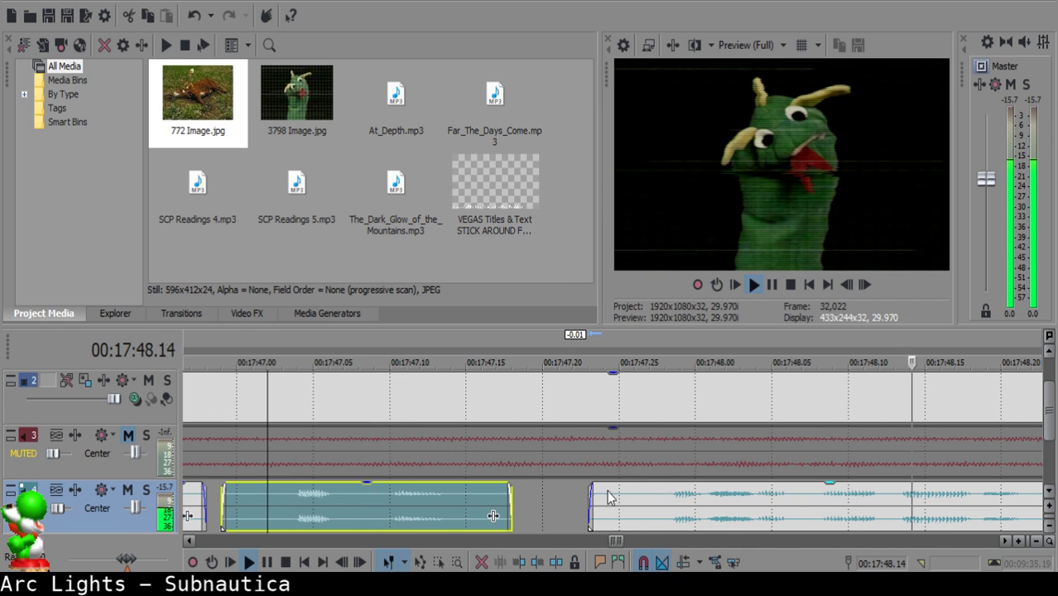
# Audition the narration after 00:17:47.23 and split it at about 00:17:51.09 and at 00:17:53.10.
pyautogui.scroll(-15, 643, 509)
pyautogui.scroll(12, 654, 507)
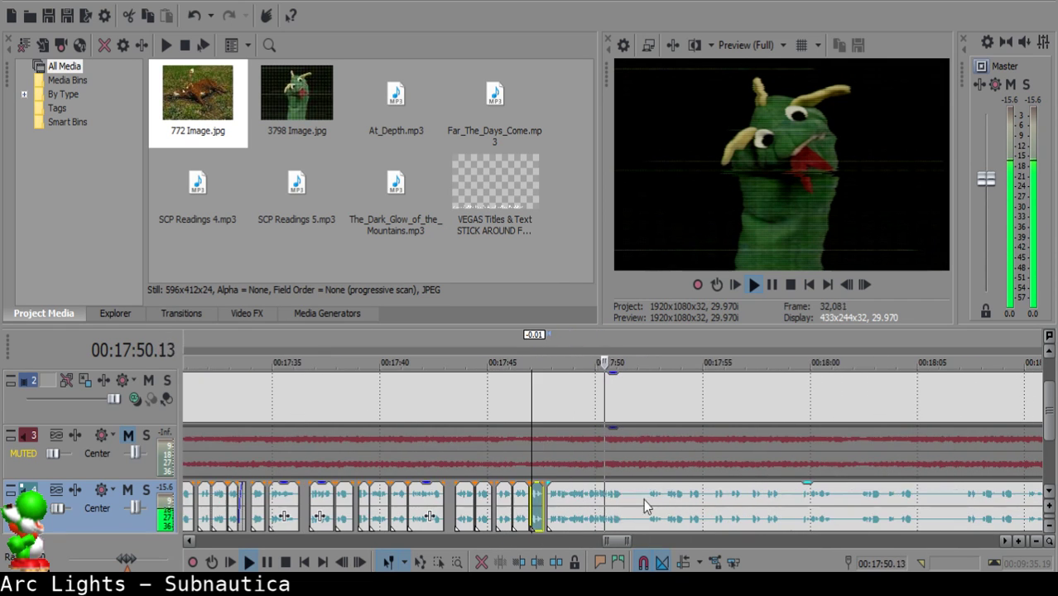
pyautogui.click(625, 497)
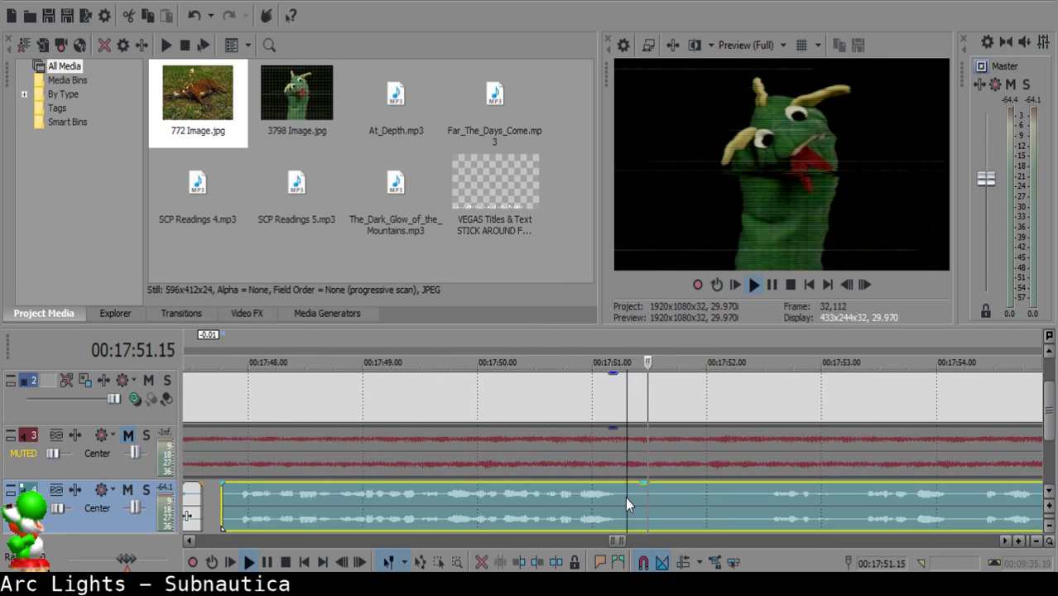
pyautogui.press('s')
pyautogui.scroll(-2, 770, 497)
pyautogui.scroll(2, 770, 497)
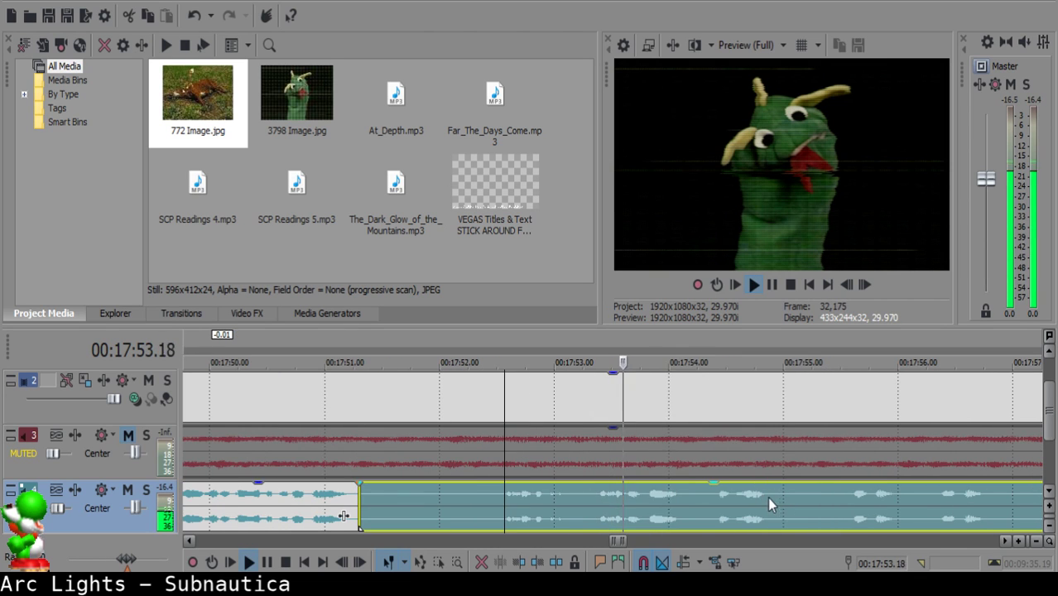
pyautogui.click(591, 495)
pyautogui.press('space')
pyautogui.press('s')
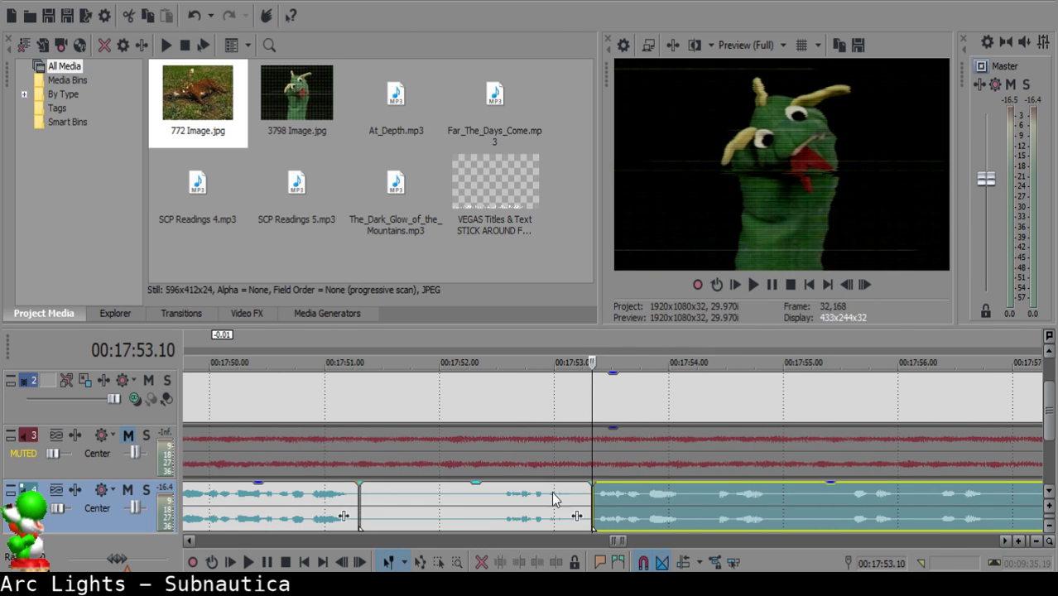
# Delete the segment between 00:17:51.09 and 00:17:53.10, move the following clip to 00:17:51.28, and replay around the pause.
pyautogui.click(431, 503)
pyautogui.press('Delete')
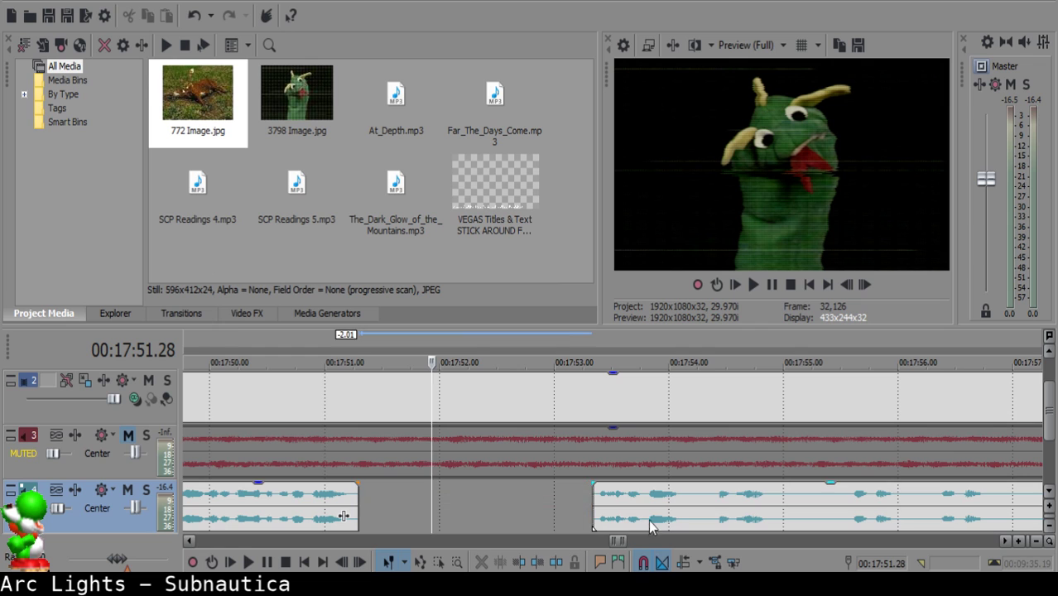
pyautogui.moveTo(644, 507); pyautogui.dragTo(481, 504)
pyautogui.click(264, 510)
pyautogui.press('space')
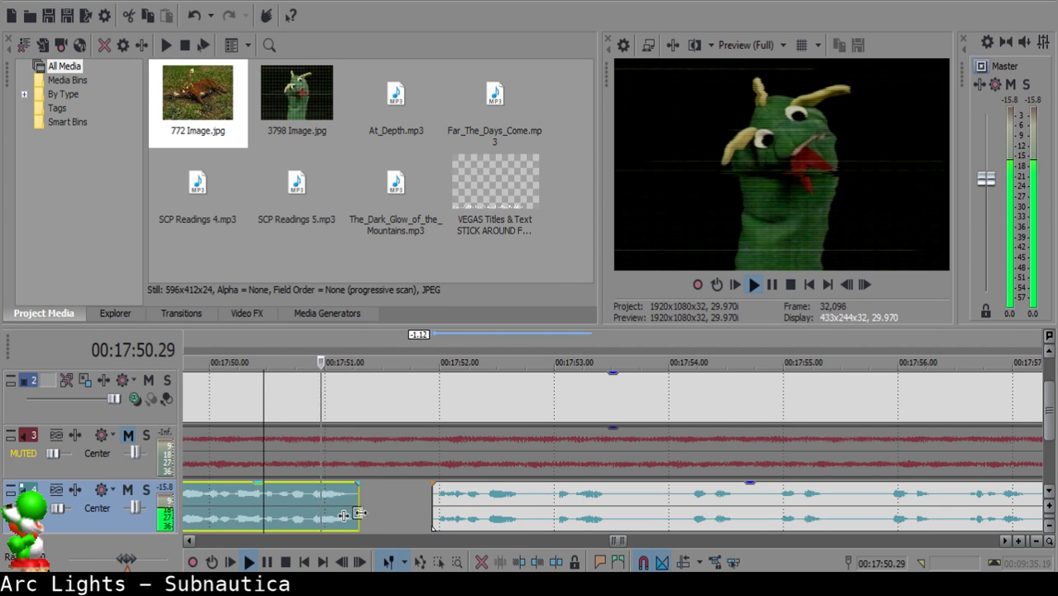
pyautogui.press('space')
pyautogui.click(534, 495)
pyautogui.press('space')
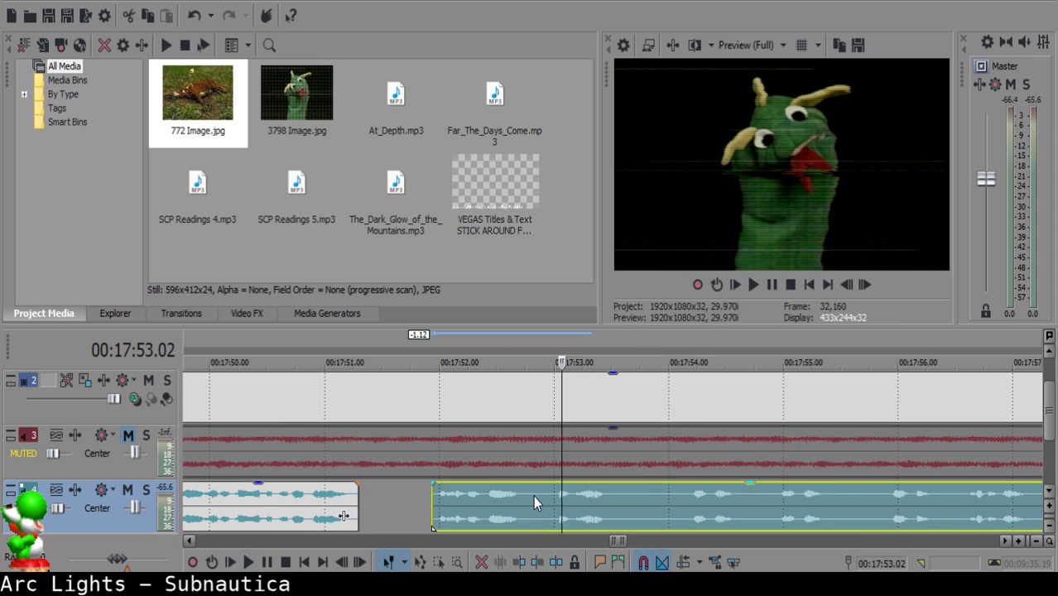
# Audition the track 4 narration and split it at 00:17:52.25 and at about 00:17:52.27.
pyautogui.press('space')
pyautogui.press('s')
pyautogui.press('space')
pyautogui.press('s')
pyautogui.click(532, 492)
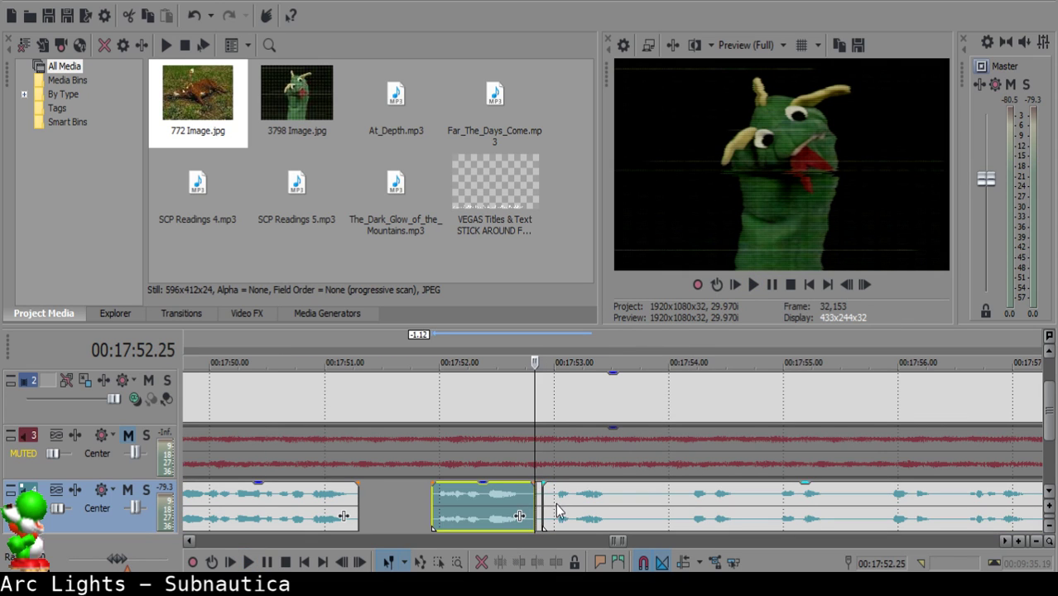
# Delete the sliver between 00:17:52.25 and 00:17:52.27, move the following clip to 00:17:52.25, and replay from 00:17:52.17.
pyautogui.click(541, 496)
pyautogui.press('Delete')
pyautogui.moveTo(558, 496); pyautogui.dragTo(550, 497)
pyautogui.click(505, 502)
pyautogui.press('space')
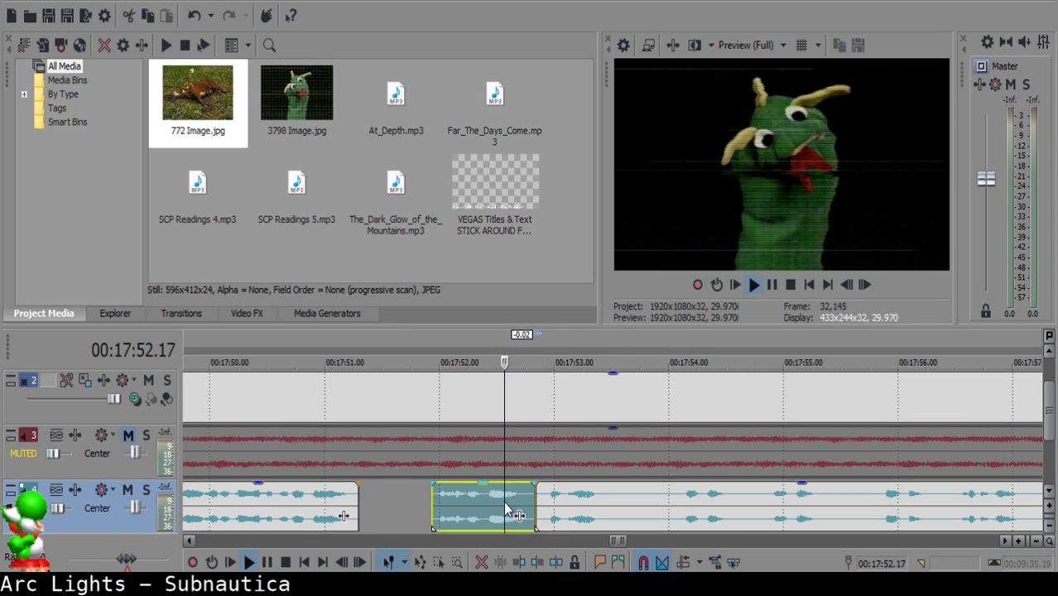
# Audition the narration around 00:17:53.14 and split it at about 00:17:53.17.
pyautogui.press('space')
pyautogui.click(610, 500)
pyautogui.press('space')
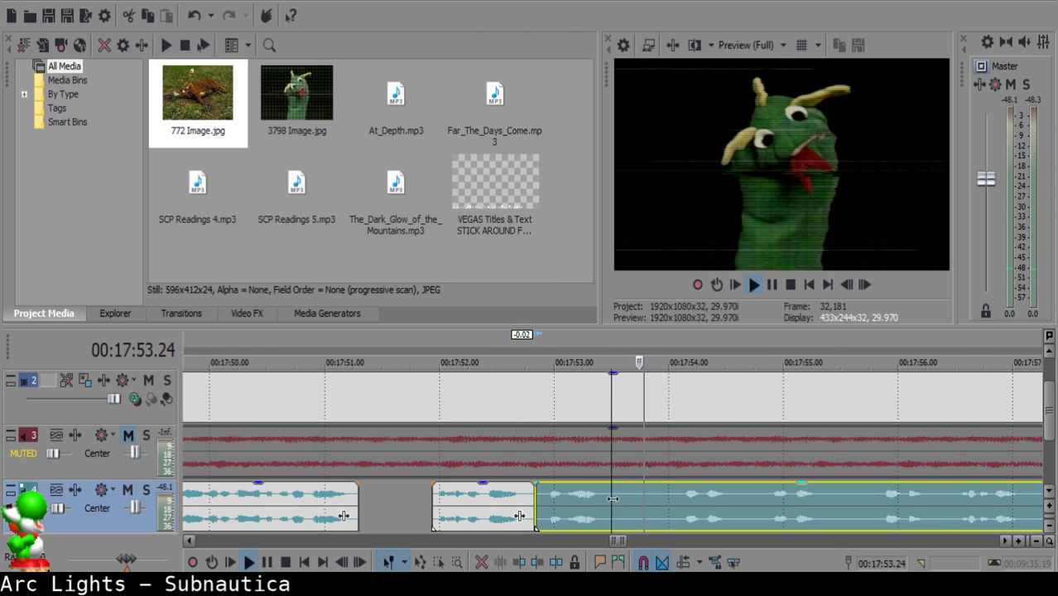
pyautogui.press('space')
pyautogui.click(623, 504)
pyautogui.press('space')
pyautogui.press('space')
pyautogui.click(620, 498)
pyautogui.press('s')
# Audition the narration after 00:17:53.17 and split it at about 00:17:54.24.
pyautogui.click(751, 506)
pyautogui.press('space')
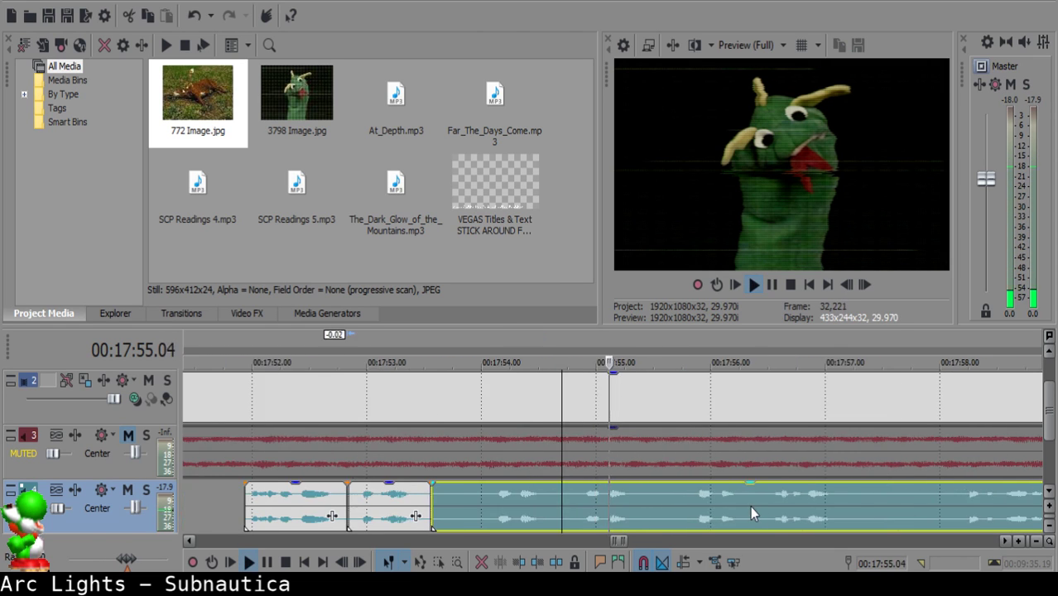
pyautogui.scroll(2, 750, 506)
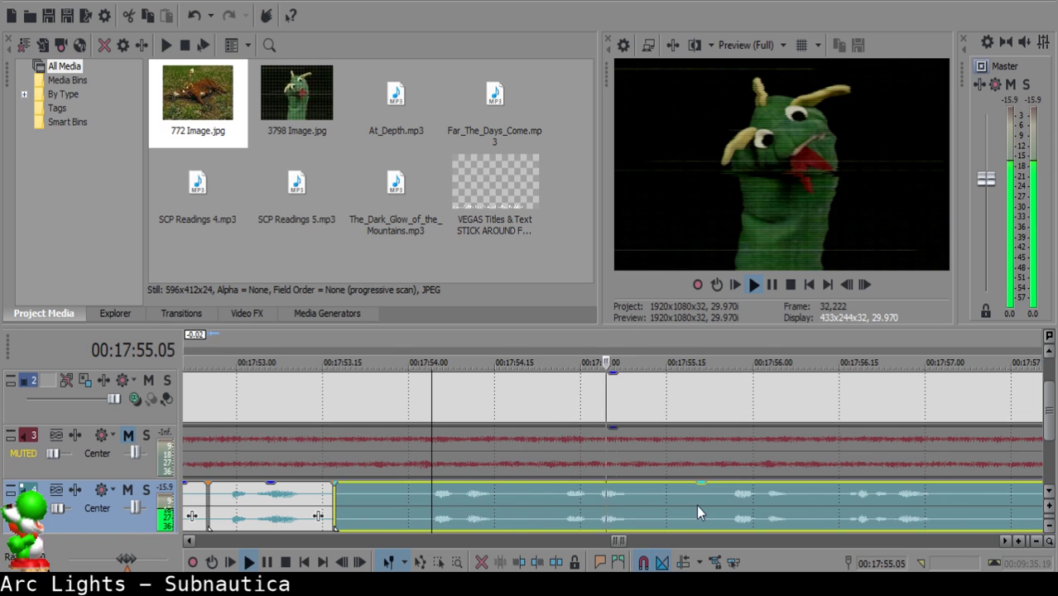
pyautogui.scroll(-3, 696, 507)
pyautogui.scroll(2, 636, 508)
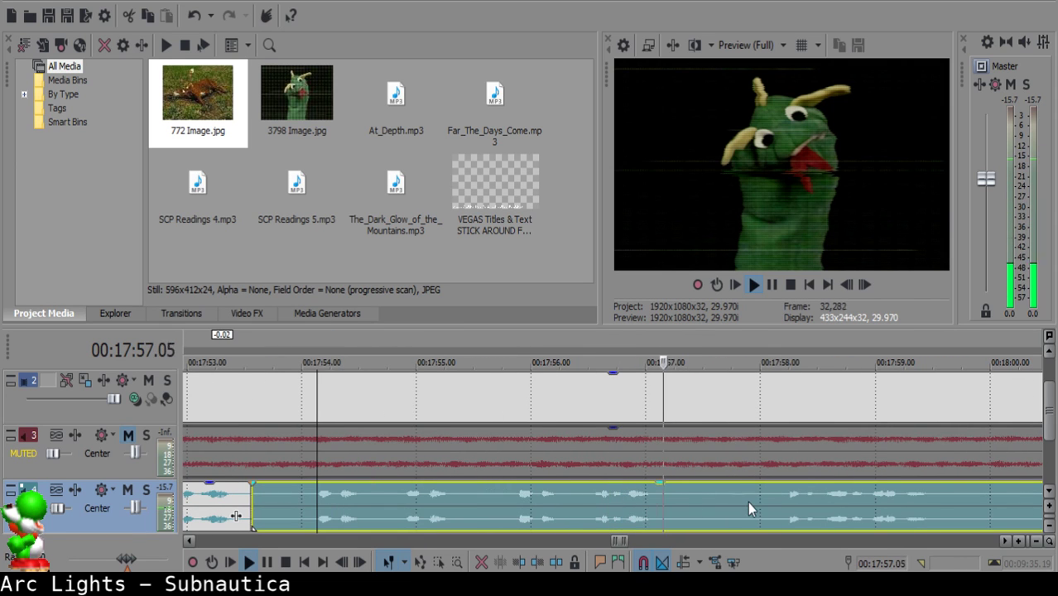
pyautogui.click(391, 507)
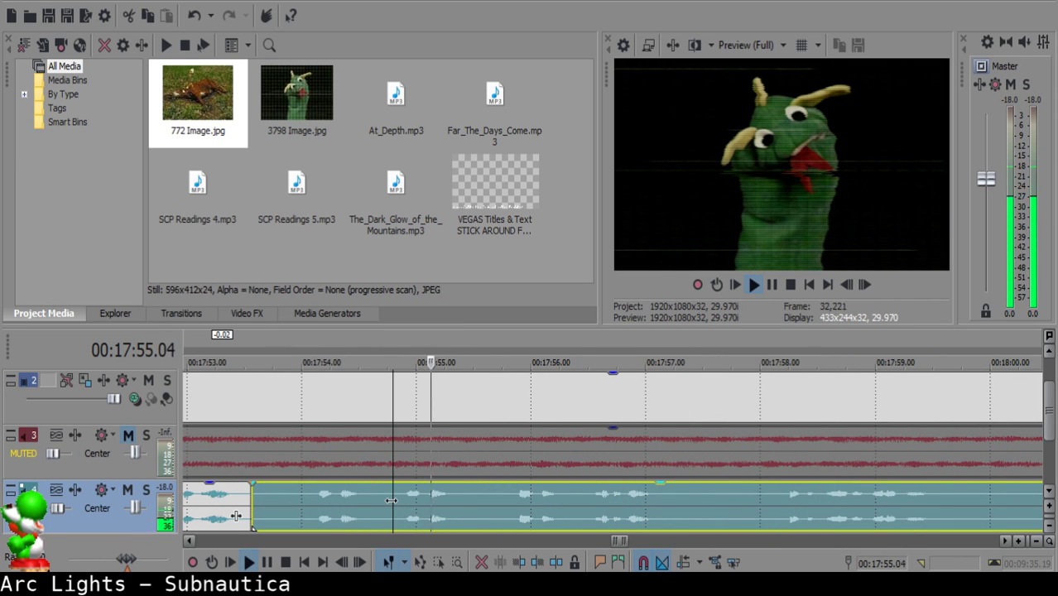
pyautogui.press('space')
pyautogui.press('s')
pyautogui.click(286, 499)
pyautogui.scroll(-1, 287, 500)
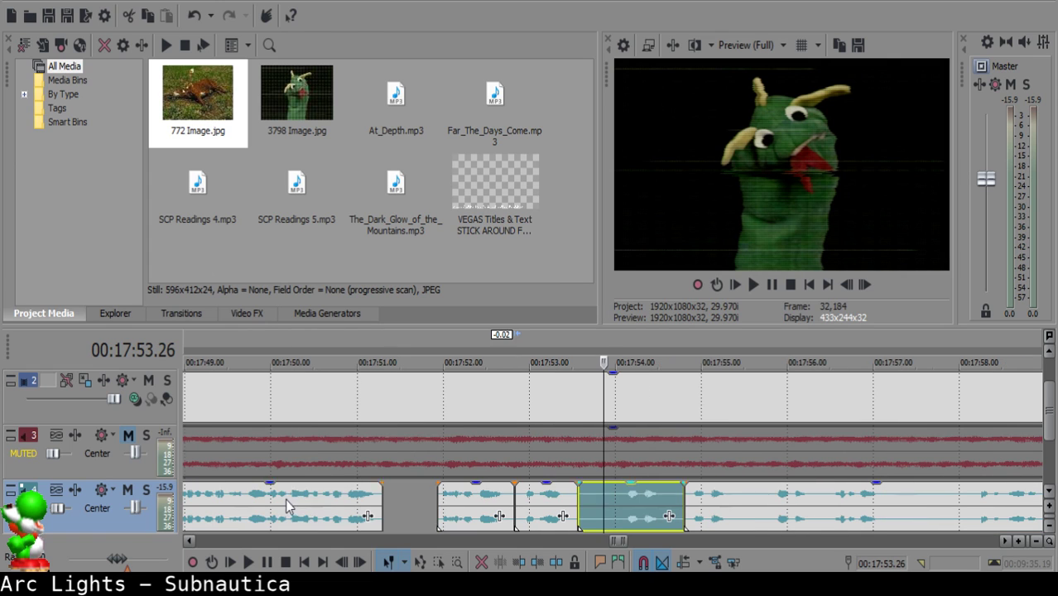
# Delete the segment between 00:17:53.17 and 00:17:54.24, move the following clip to 00:17:53.22, and replay from about 00:17:53.03.
pyautogui.click(592, 496)
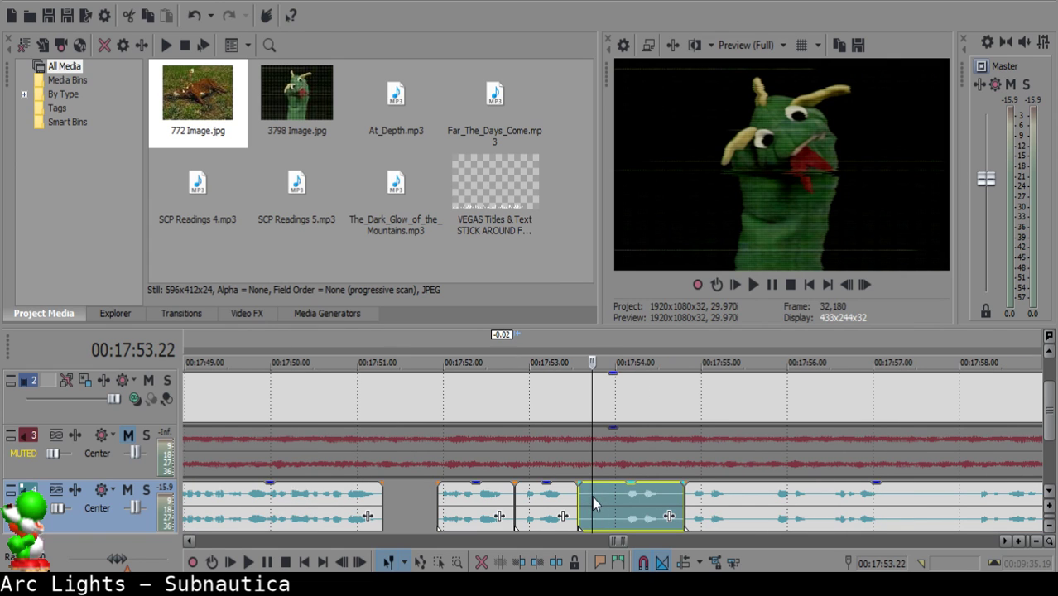
pyautogui.moveTo(723, 507); pyautogui.dragTo(631, 501)
pyautogui.click(538, 505)
pyautogui.press('space')
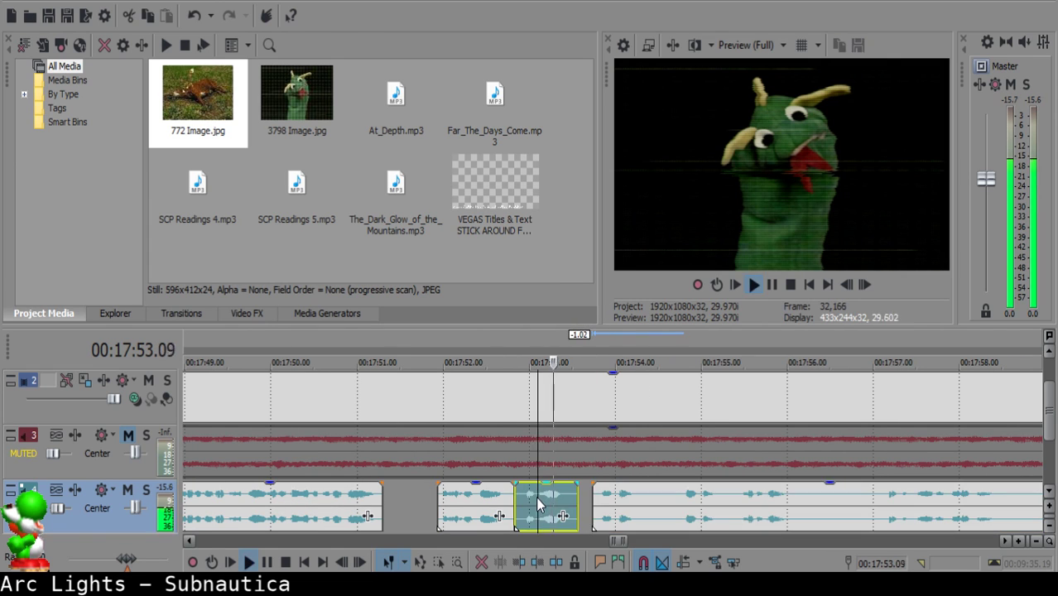
# Lengthen the pause by moving the following clip later to about 00:17:53.26, replaying across the gap after each adjustment.
pyautogui.scroll(-1, 538, 505)
pyautogui.scroll(2, 545, 506)
pyautogui.press('space')
pyautogui.moveTo(556, 495); pyautogui.dragTo(577, 492)
pyautogui.click(420, 512)
pyautogui.press('space')
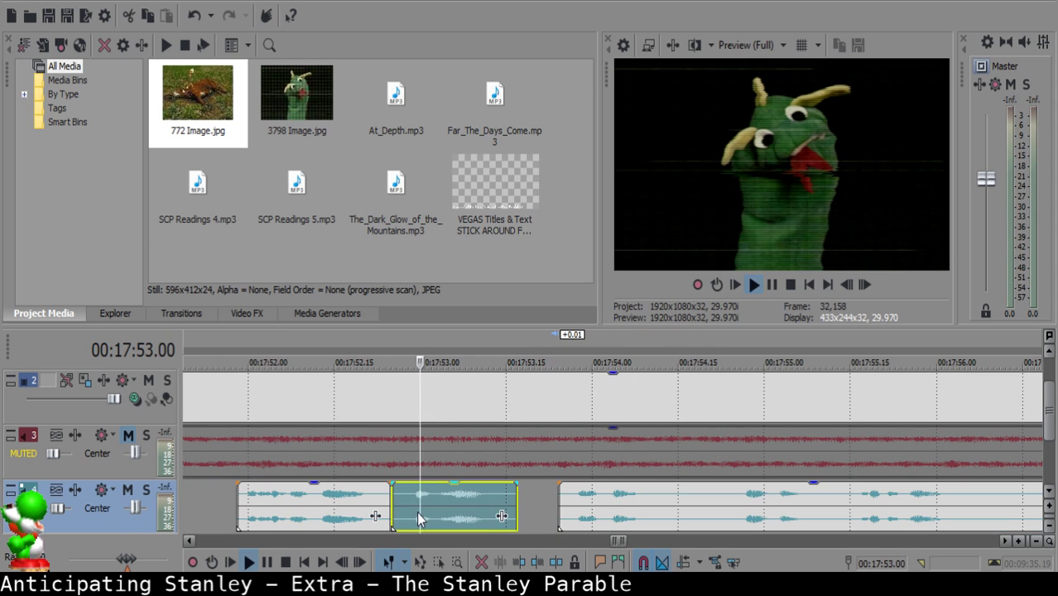
pyautogui.press('space')
pyautogui.click(568, 490)
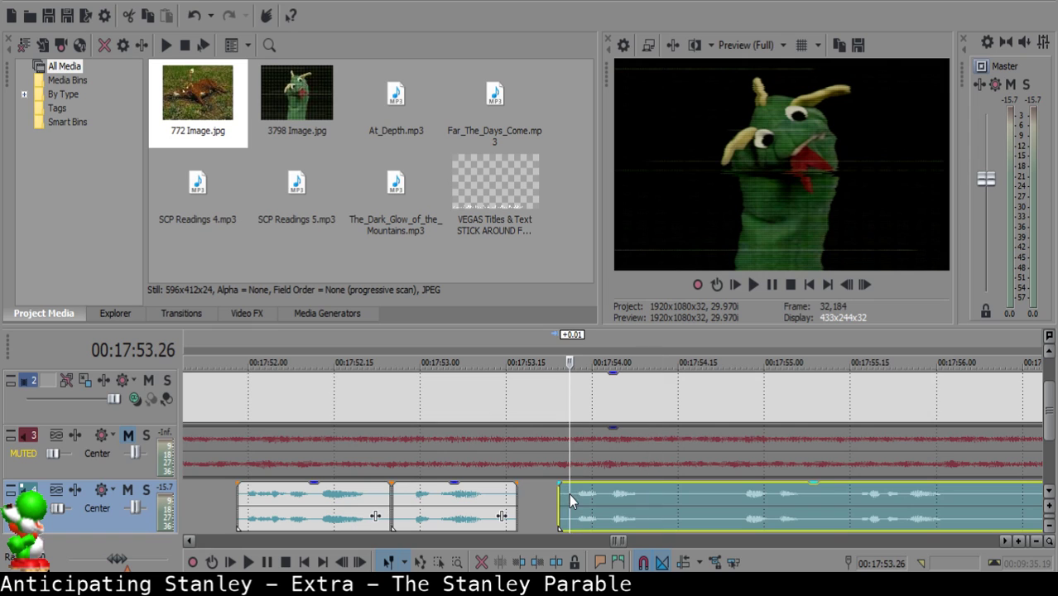
pyautogui.moveTo(569, 493); pyautogui.dragTo(580, 499)
pyautogui.click(425, 501)
pyautogui.press('space')
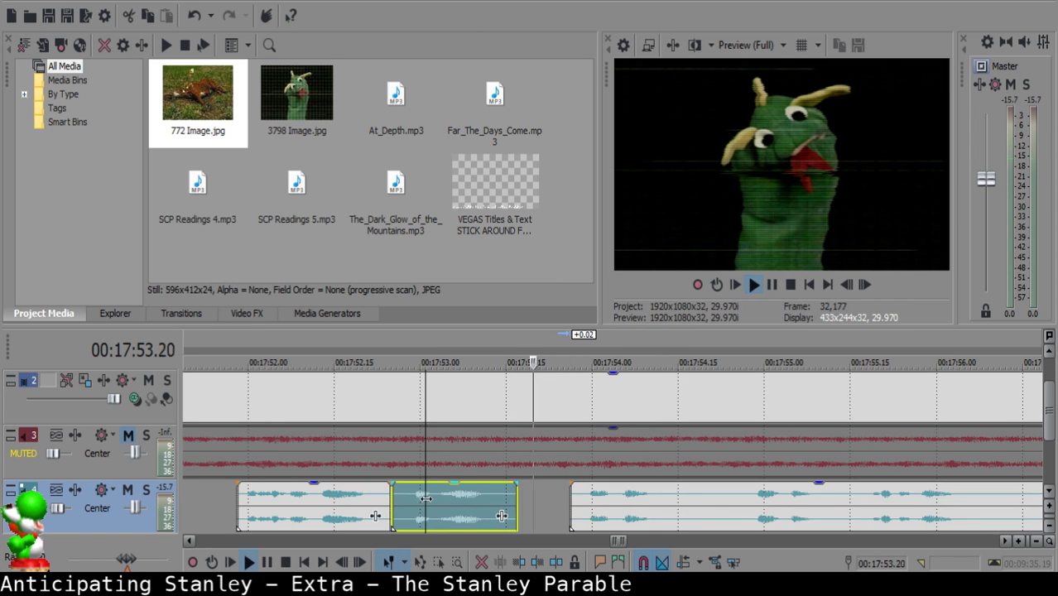
pyautogui.press('space')
# Split the narration at about 00:17:54.15 and, after auditioning the silence, at about 00:17:54.25.
pyautogui.click(677, 494)
pyautogui.press('s')
pyautogui.press('space')
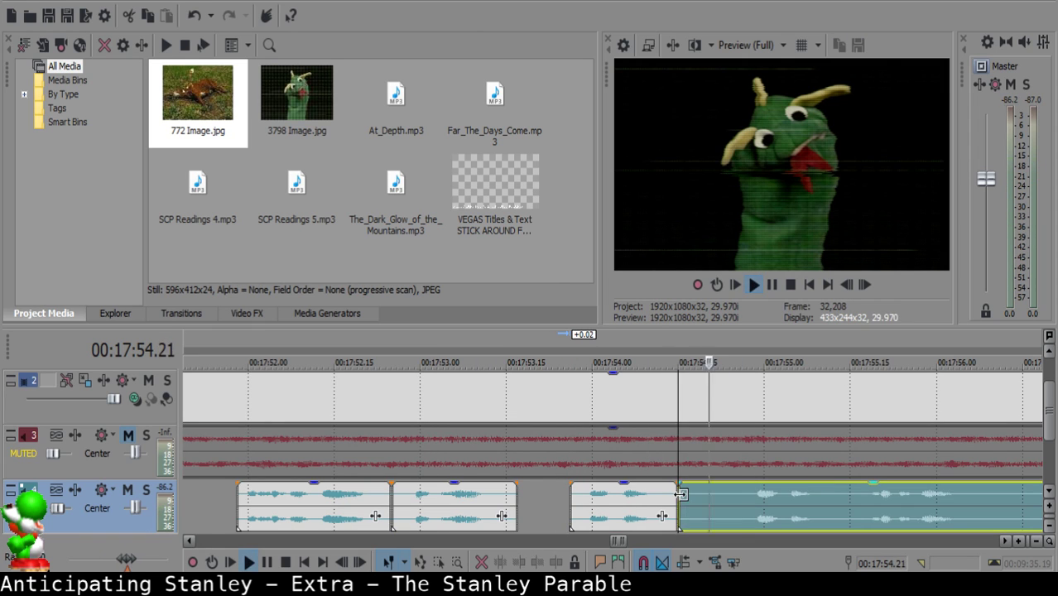
pyautogui.press('space')
pyautogui.press('s')
# Delete the segment between 00:17:54.15 and 00:17:54.25, move the following clip 8 frames earlier to about 00:17:54.17, and replay from about 00:17:54.03.
pyautogui.click(689, 492)
pyautogui.press('Delete')
pyautogui.moveTo(775, 503); pyautogui.dragTo(708, 495)
pyautogui.click(610, 509)
pyautogui.press('space')
pyautogui.scroll(-2, 655, 508)
pyautogui.scroll(3, 655, 508)
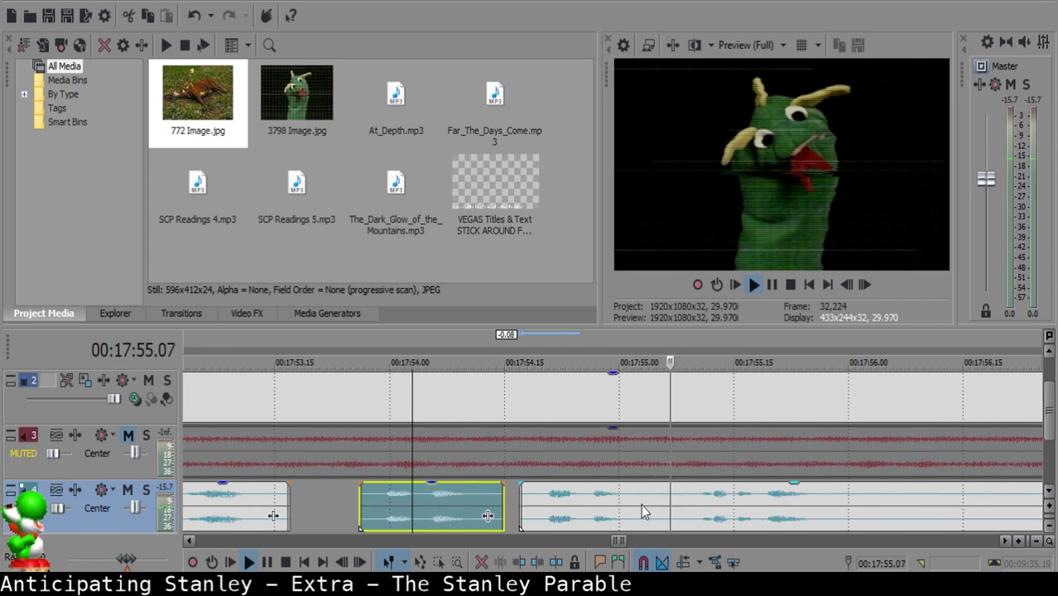
# Cut out the silence between 00:17:55.03 and about 00:17:55.05, move the following clip to 00:17:55.03, and replay from about 00:17:54.06.
pyautogui.click(643, 496)
pyautogui.press('space')
pyautogui.press('s')
pyautogui.press('space')
pyautogui.press('Return')
pyautogui.press('s')
pyautogui.moveTo(705, 497); pyautogui.dragTo(689, 503)
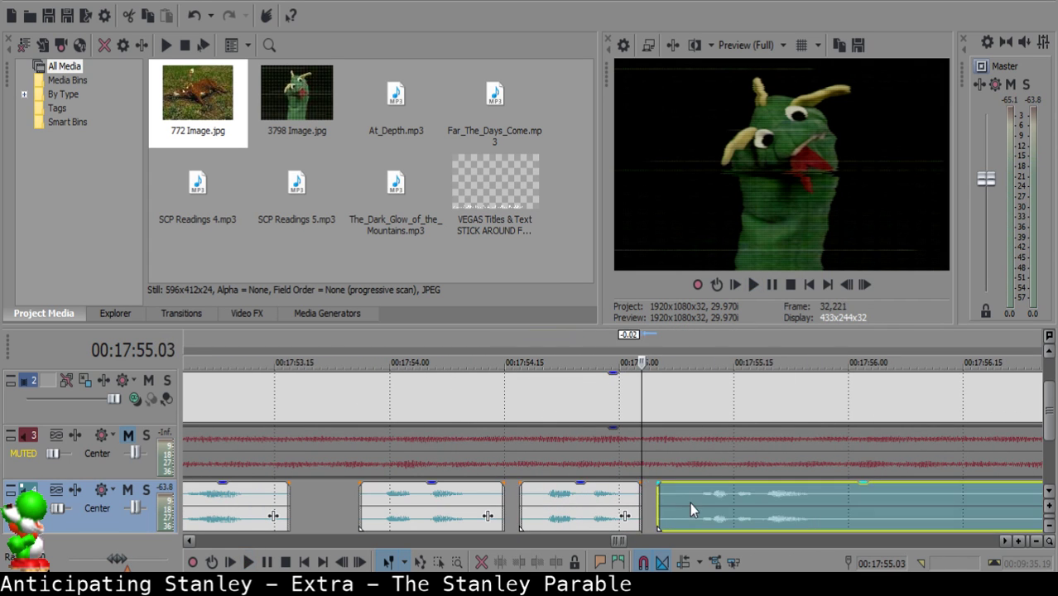
pyautogui.click(431, 497)
pyautogui.press('space')
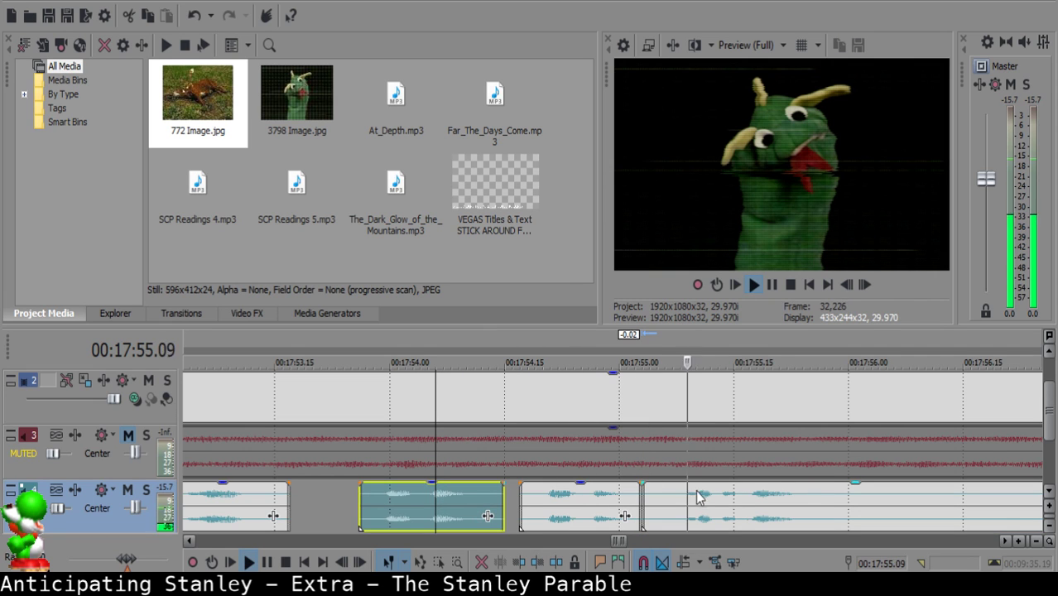
# Audition the narration after 00:17:55.03 and split it at about 00:17:55.28 and at about 00:17:56.26.
pyautogui.click(829, 496)
pyautogui.press('Return')
pyautogui.press('space')
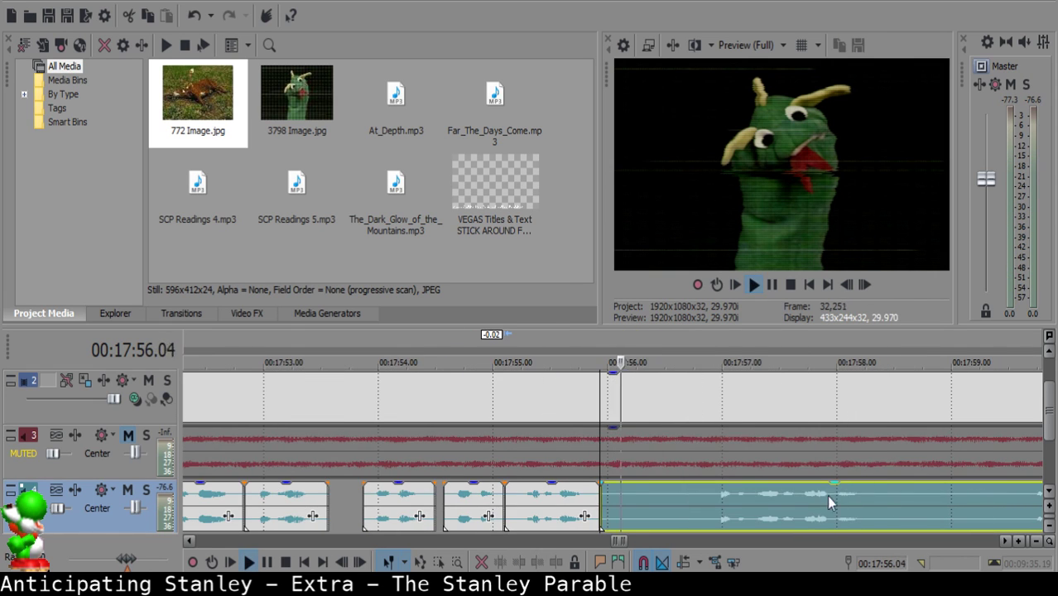
pyautogui.scroll(-4, 766, 500)
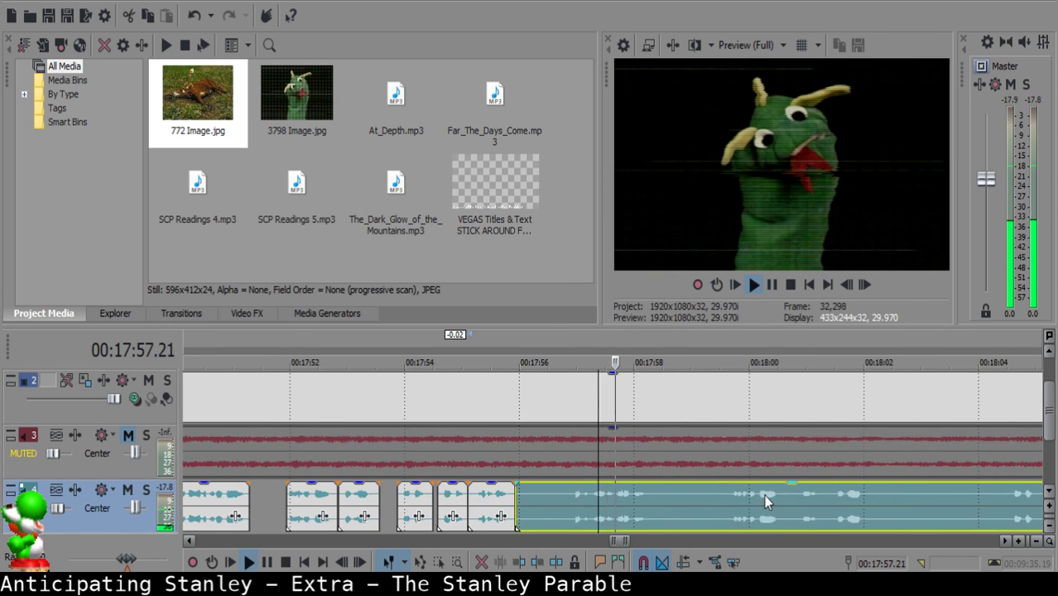
pyautogui.click(531, 488)
pyautogui.press('space')
pyautogui.press('s')
# Delete the segment between 00:17:55.28 and 00:17:56.26, move the following clip to 00:17:56.08, and replay across the pause.
pyautogui.click(477, 496)
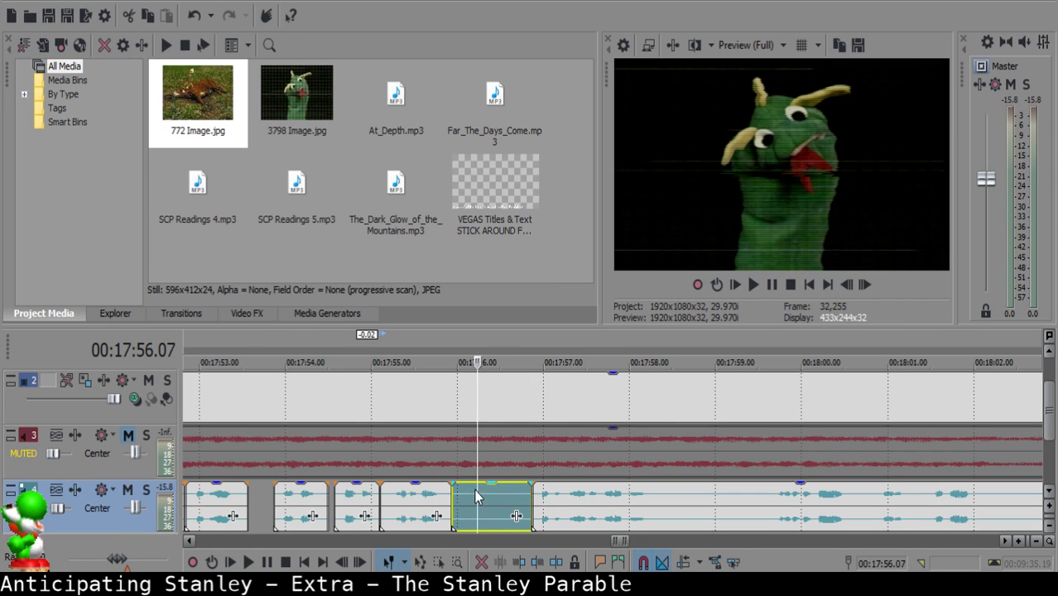
pyautogui.press('Delete')
pyautogui.moveTo(568, 514); pyautogui.dragTo(520, 497)
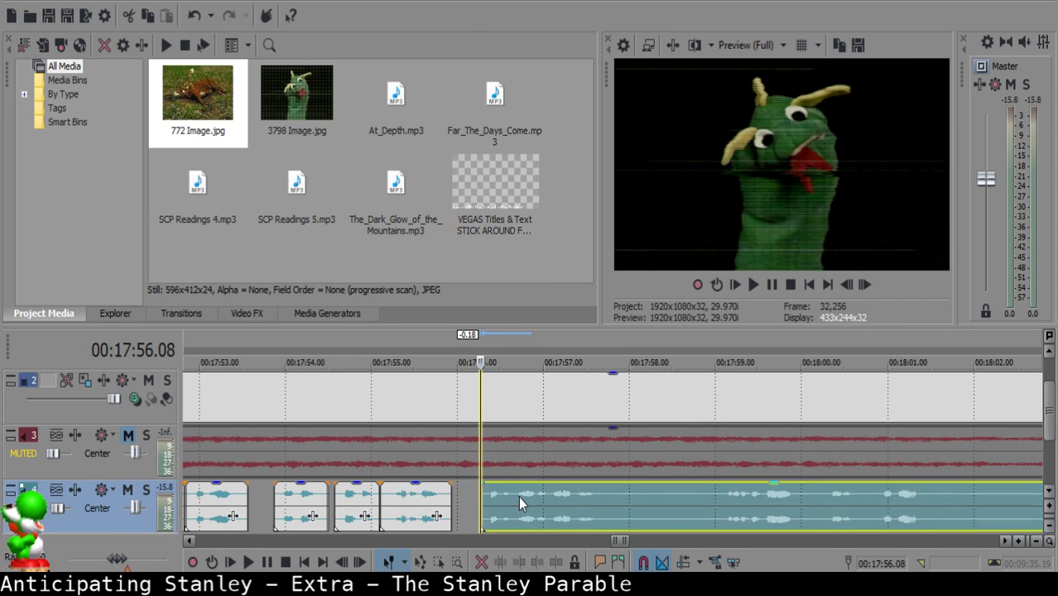
pyautogui.click(416, 495)
pyautogui.press('space')
pyautogui.scroll(-3, 534, 496)
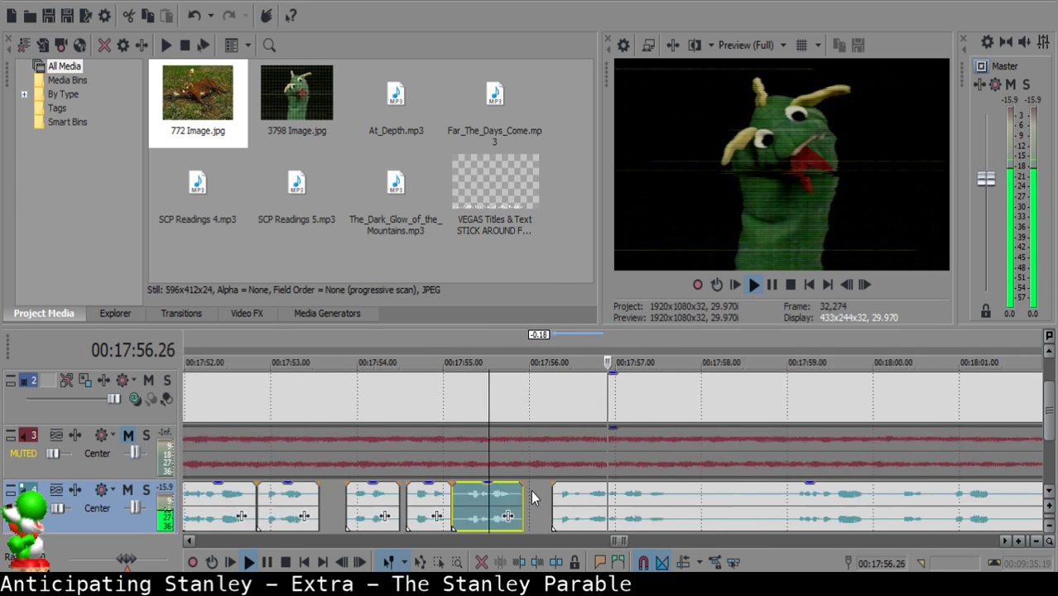
pyautogui.scroll(3, 647, 497)
pyautogui.press('Return')
pyautogui.click(406, 490)
pyautogui.press('space')
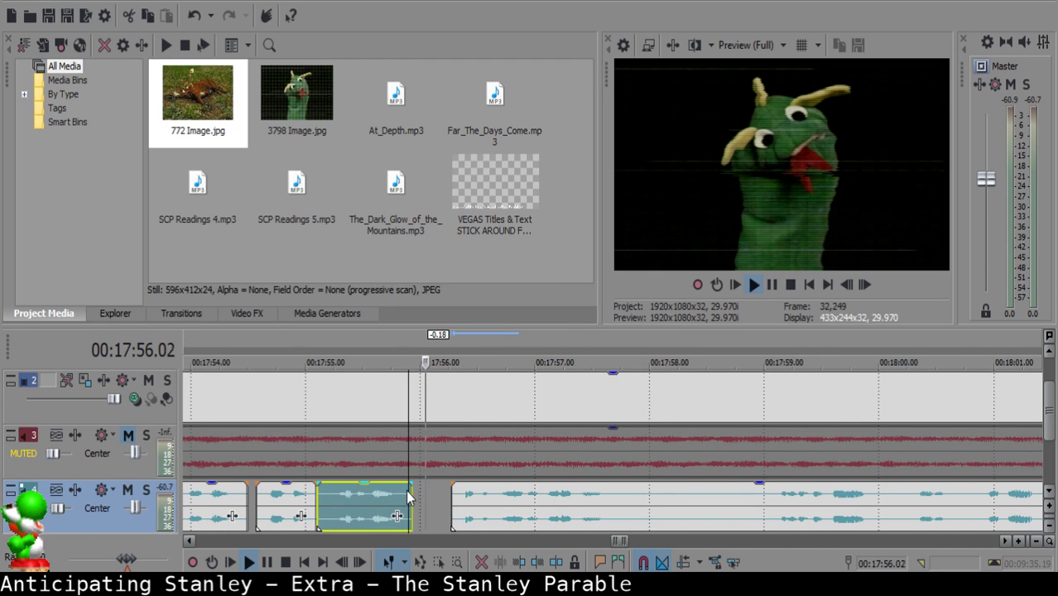
# Audition the narration after 00:17:56.08 and split it at about 00:17:57.25 and at 00:17:59.00.
pyautogui.press('Return')
pyautogui.click(462, 501)
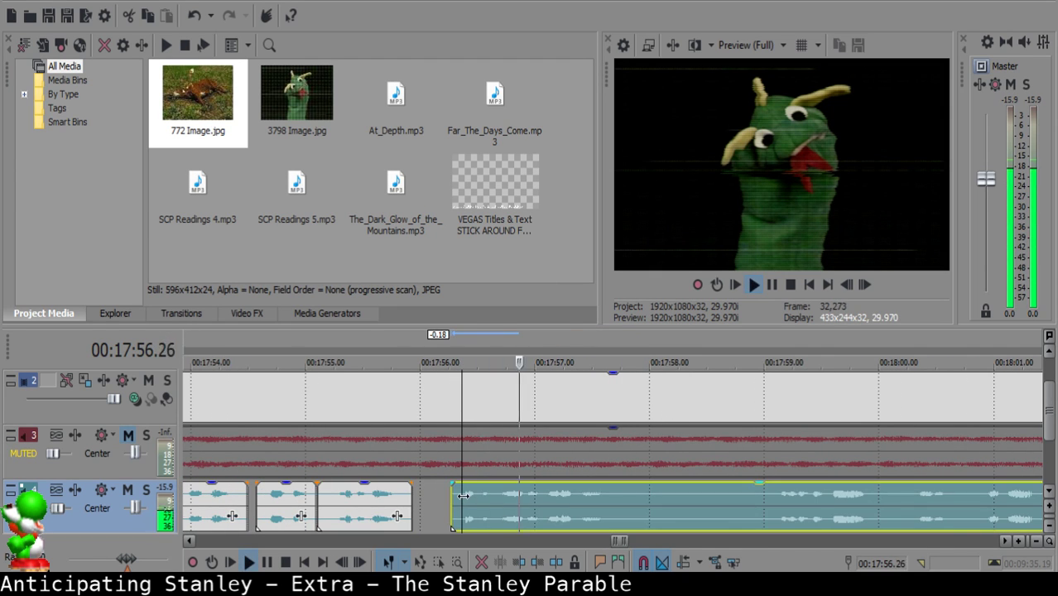
pyautogui.press('s')
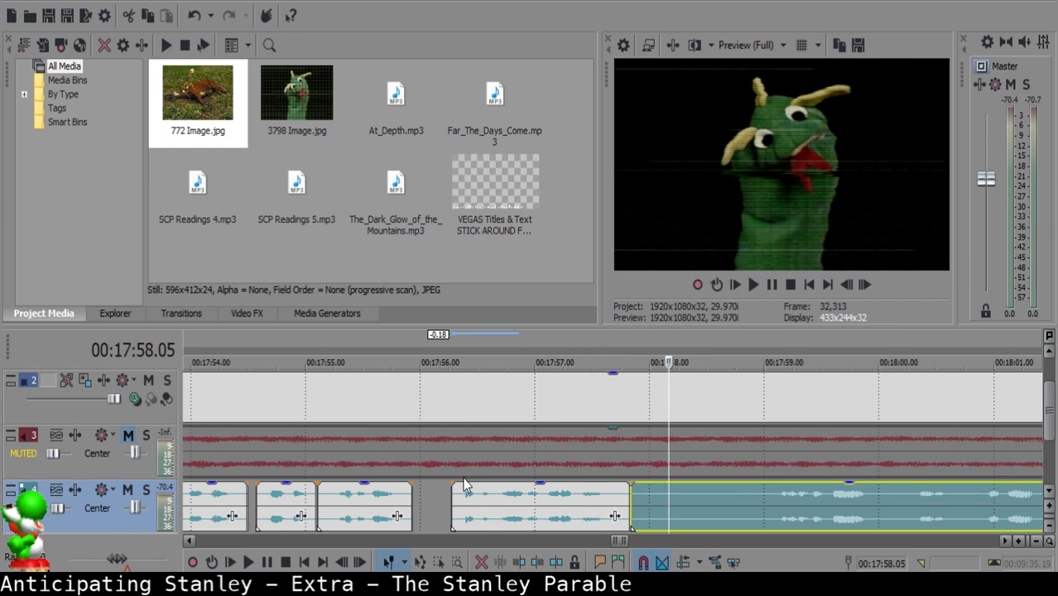
pyautogui.click(763, 506)
pyautogui.press('space')
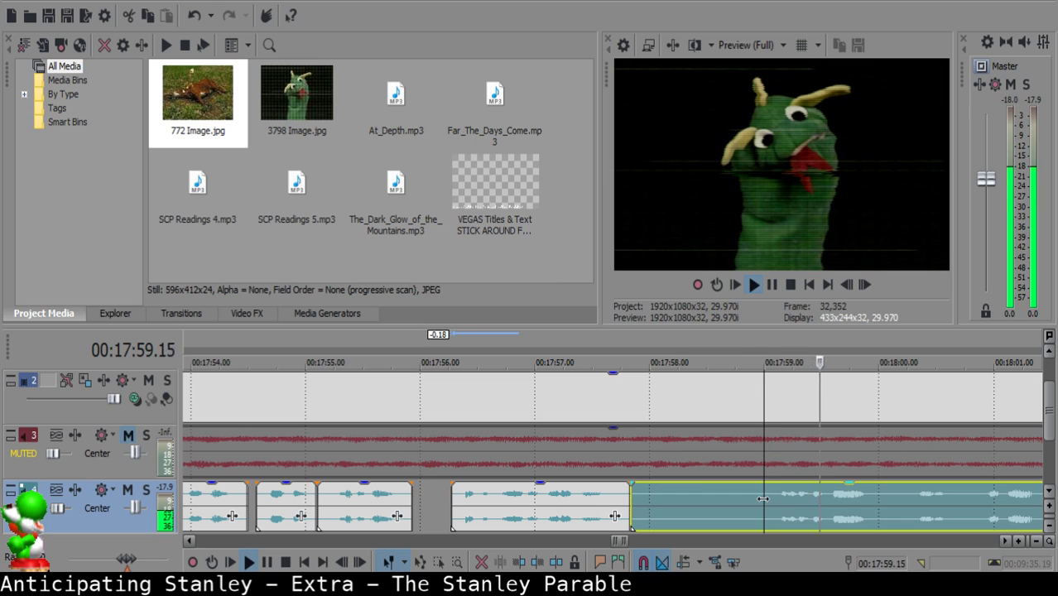
pyautogui.press('space')
pyautogui.press('s')
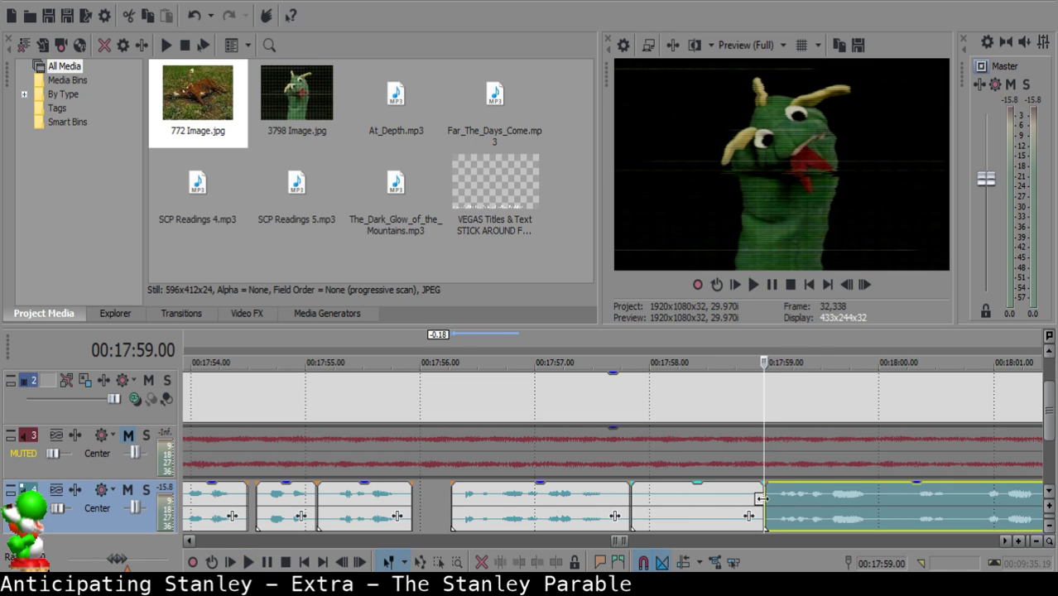
# Delete the segment between 00:17:57.25 and 00:17:59.00, move the following clip to 00:17:58.07, and replay from 00:17:57.04.
pyautogui.click(677, 503)
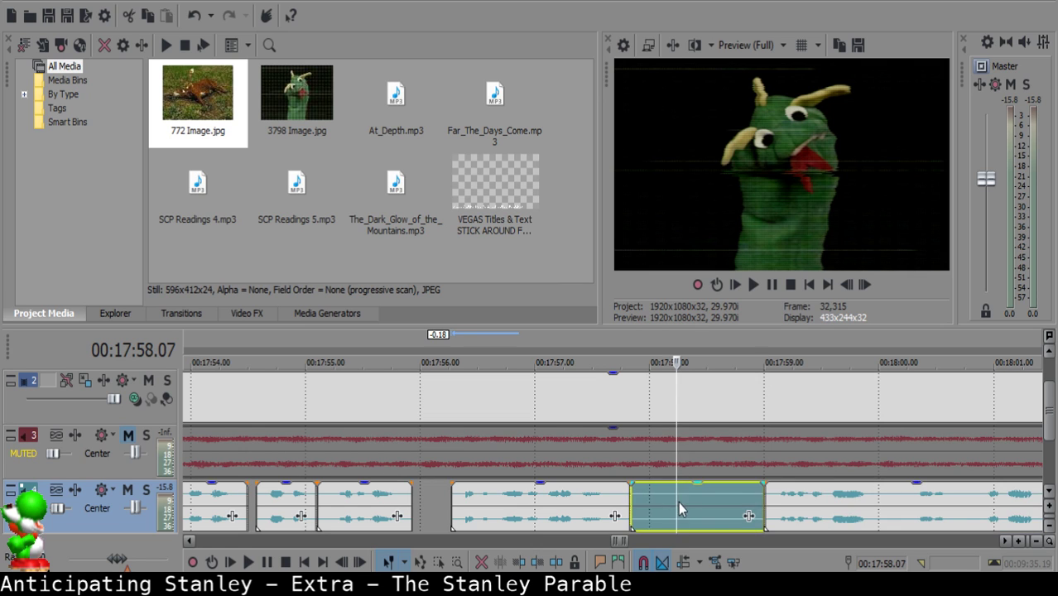
pyautogui.press('Delete')
pyautogui.click(765, 501)
pyautogui.moveTo(764, 501); pyautogui.dragTo(711, 500)
pyautogui.click(551, 518)
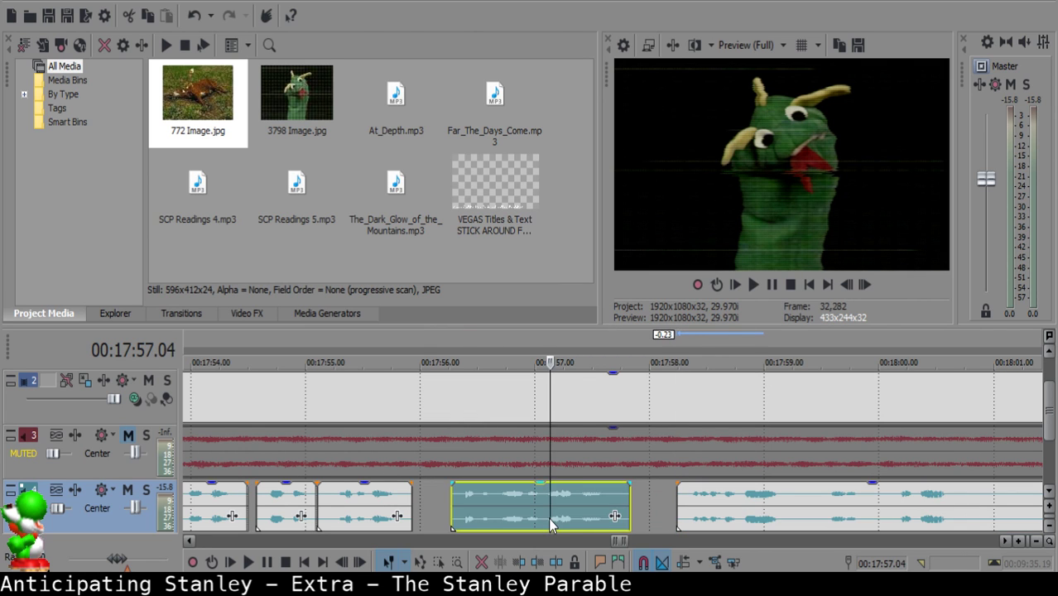
pyautogui.press('space')
pyautogui.scroll(3, 538, 503)
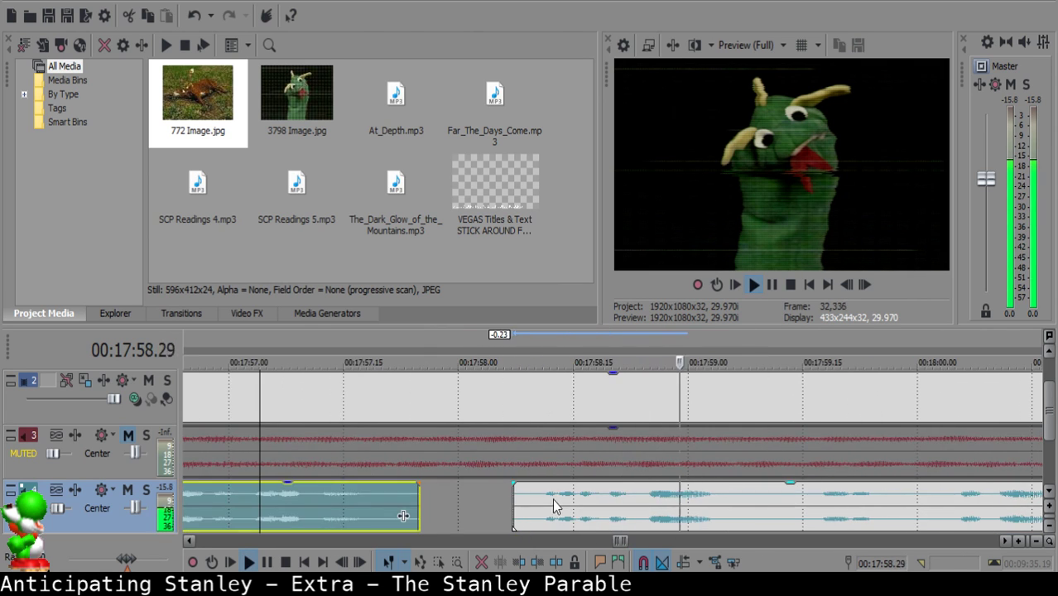
# Move the following clip 4 frames later to 00:17:58.11, replay from 00:17:57.06, and audition on to about 00:17:59.13.
pyautogui.click(538, 503)
pyautogui.moveTo(539, 500); pyautogui.dragTo(590, 499)
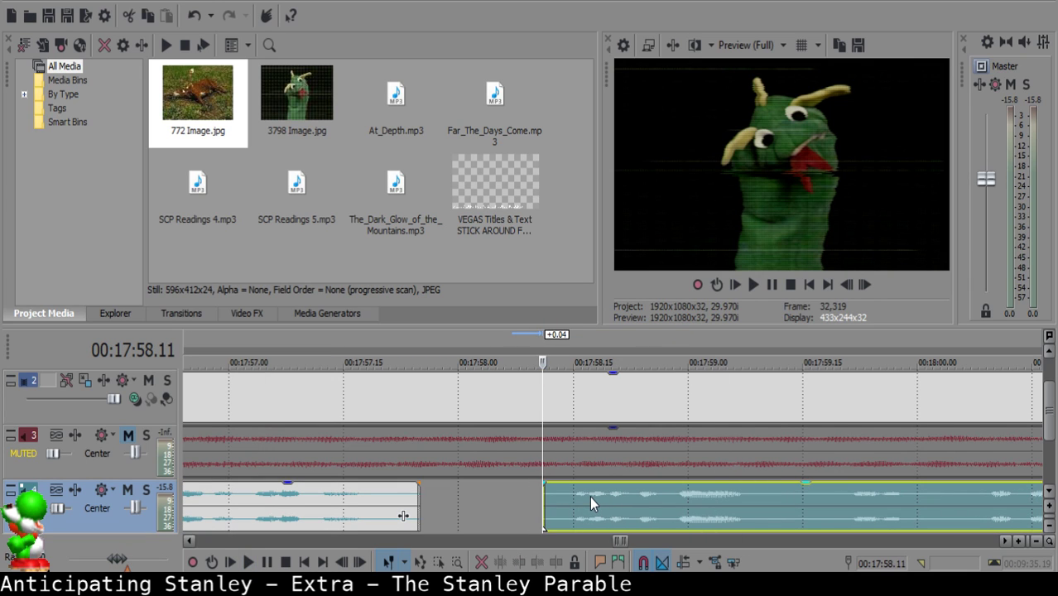
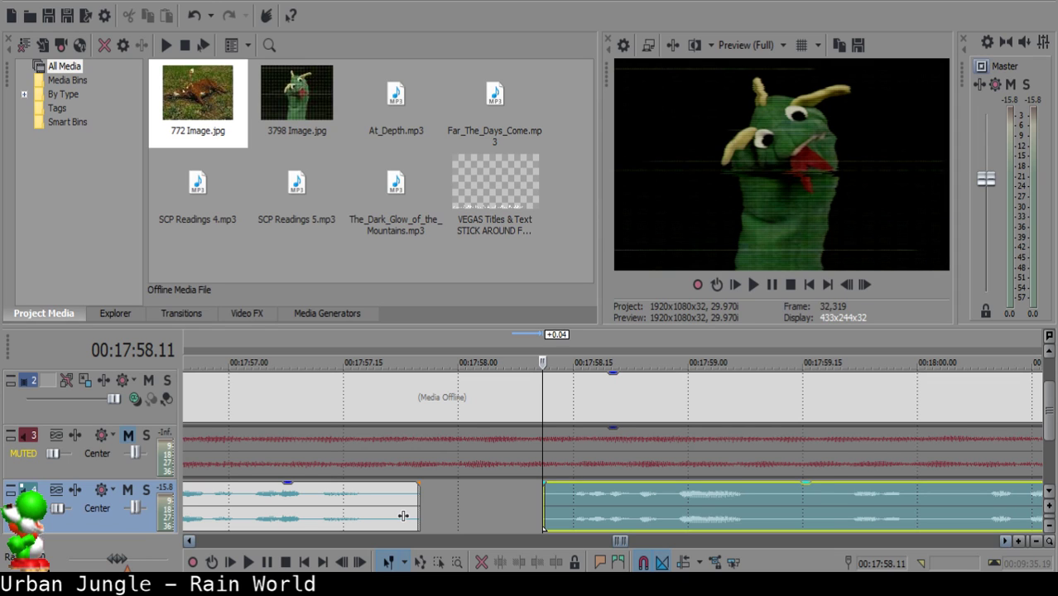
pyautogui.click(273, 510)
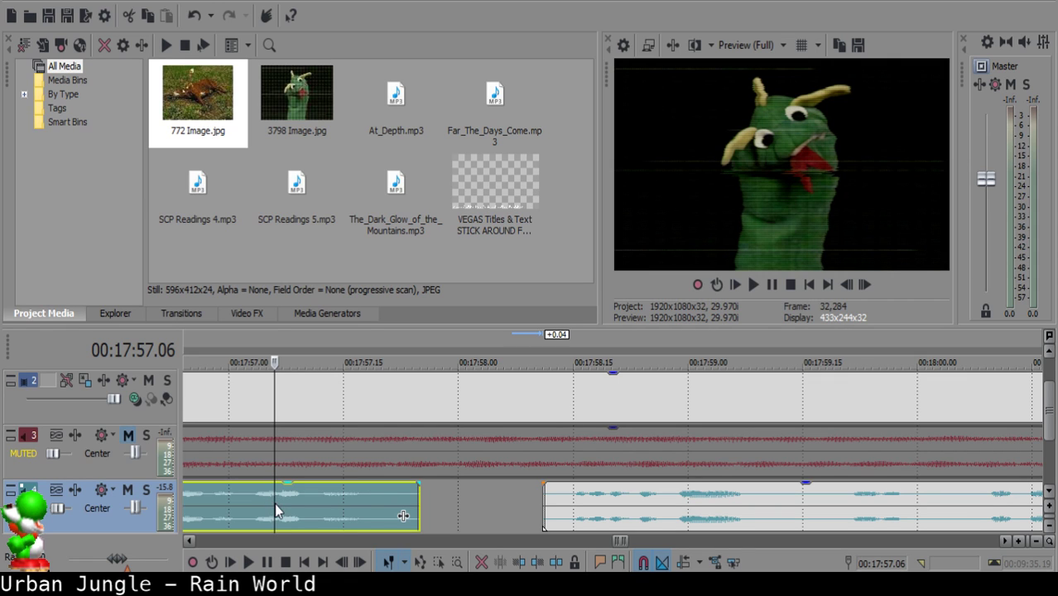
pyautogui.press('space')
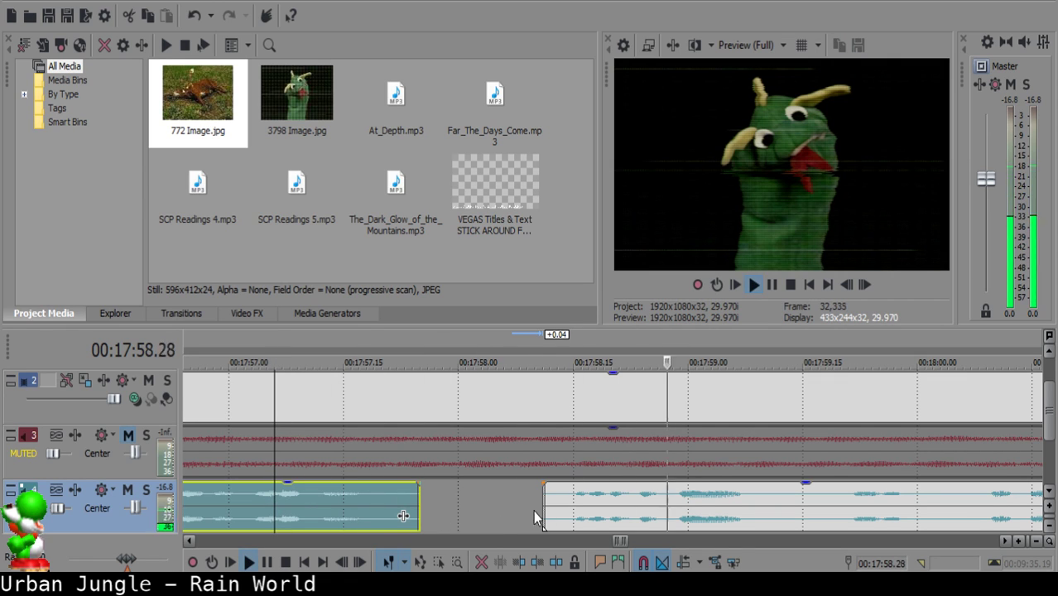
pyautogui.scroll(-3, 533, 513)
pyautogui.scroll(5, 579, 522)
pyautogui.click(571, 513)
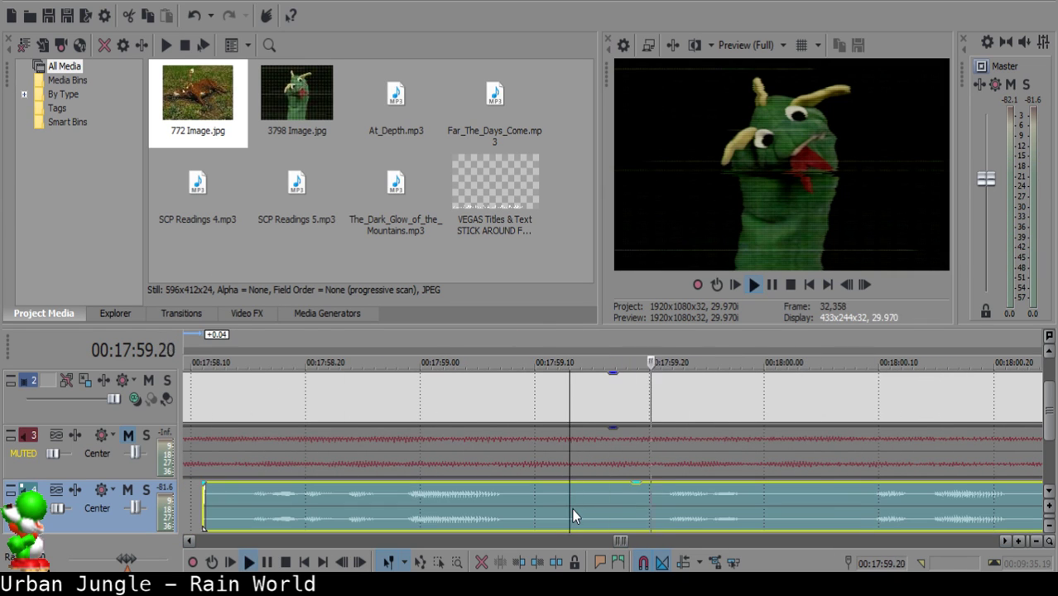
# Split the track 4 narration at about 00:17:59.13, audition onward, and split it again at 00:18:00.08.
pyautogui.press('s')
pyautogui.scroll(-4, 825, 509)
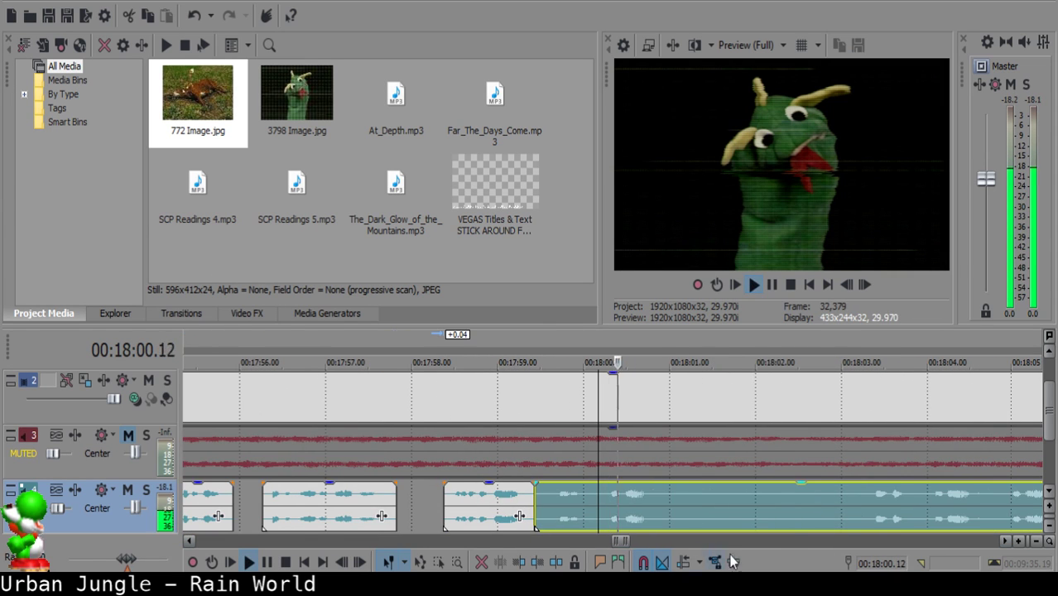
pyautogui.press('space')
pyautogui.click(867, 504)
pyautogui.press('space')
pyautogui.press('space')
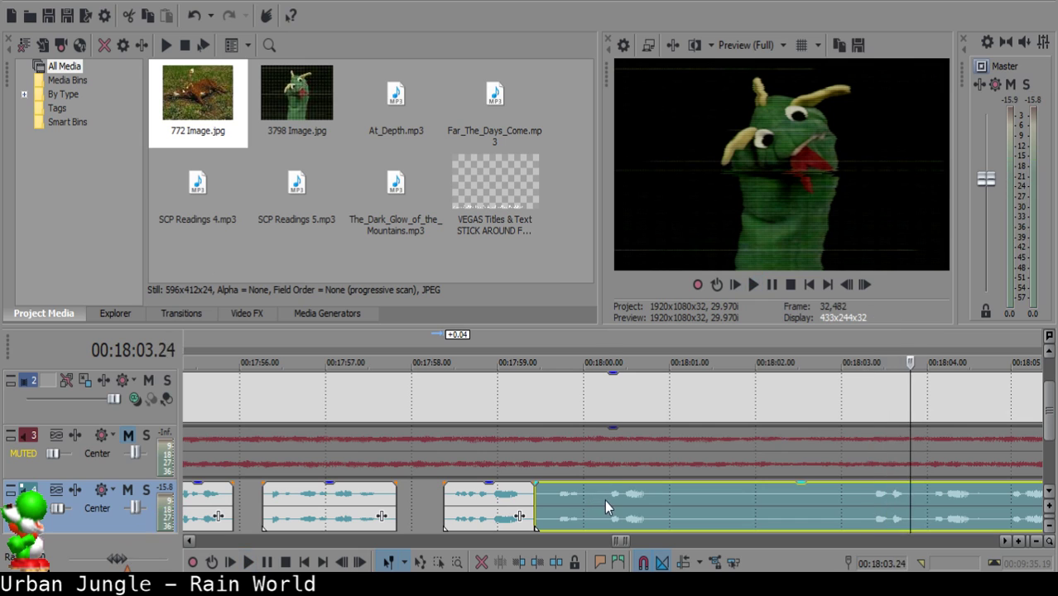
pyautogui.click(604, 500)
pyautogui.press('space')
pyautogui.press('space')
pyautogui.press('s')
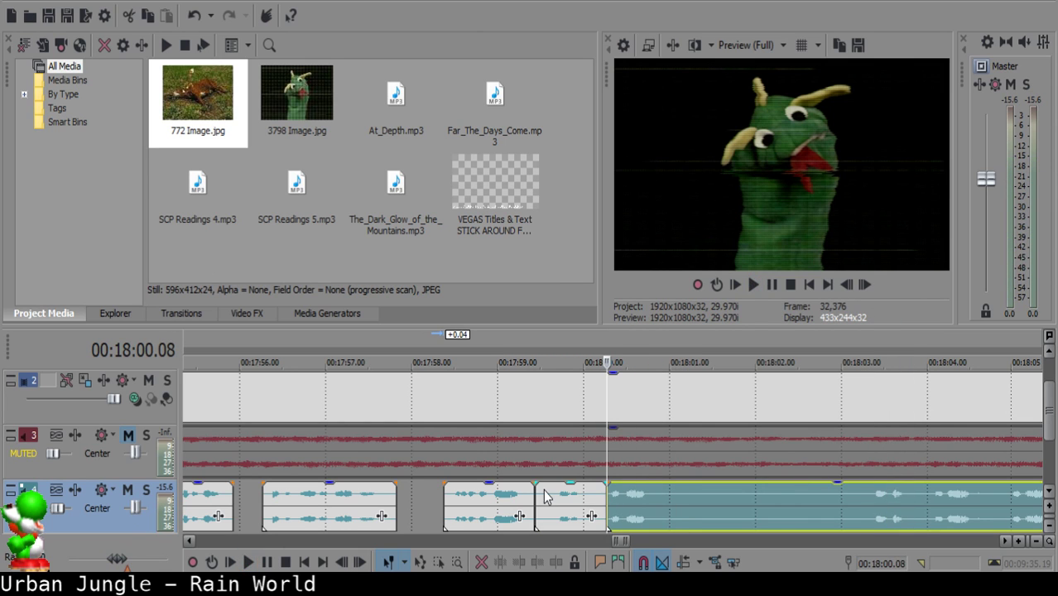
# Delete the segment between 00:17:59.13 and 00:18:00.08, move the following clip to 00:17:59.15, and replay across the pause.
pyautogui.click(537, 495)
pyautogui.click(543, 497)
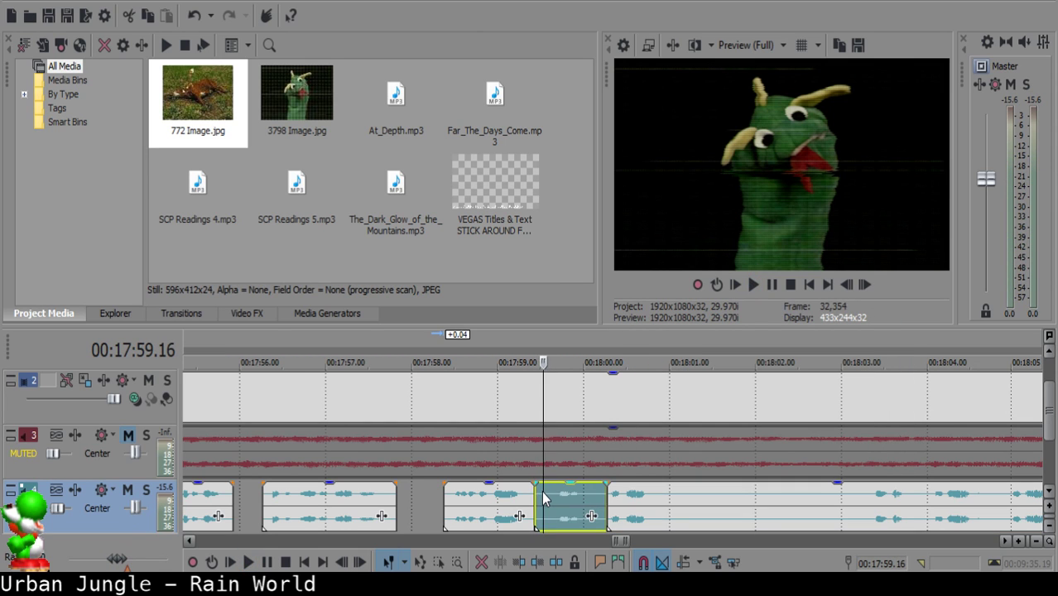
pyautogui.scroll(3, 543, 497)
pyautogui.click(597, 514)
pyautogui.scroll(-3, 608, 516)
pyautogui.press('Delete')
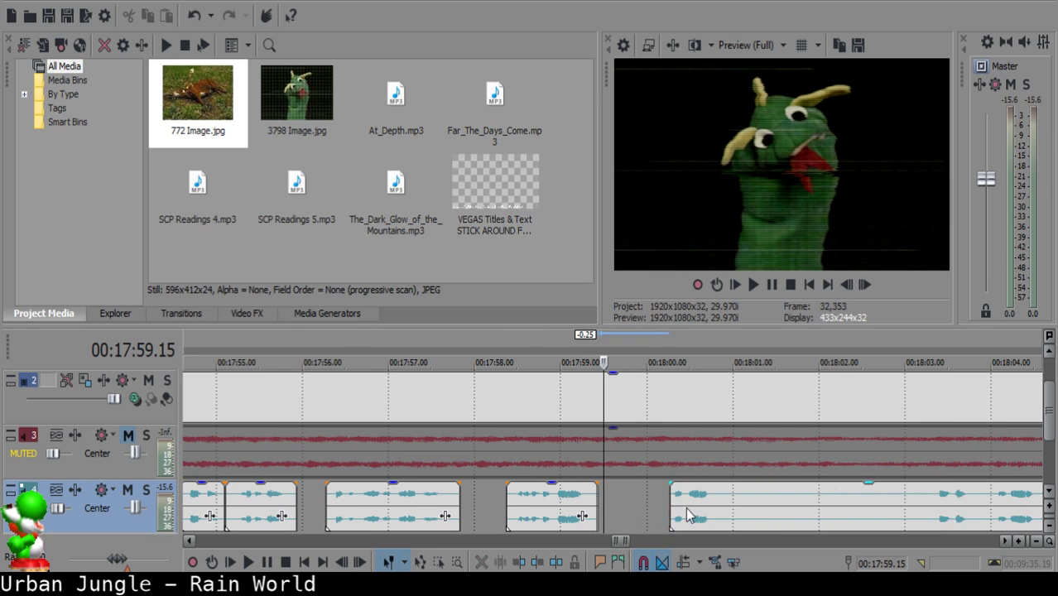
pyautogui.moveTo(687, 515); pyautogui.dragTo(620, 499)
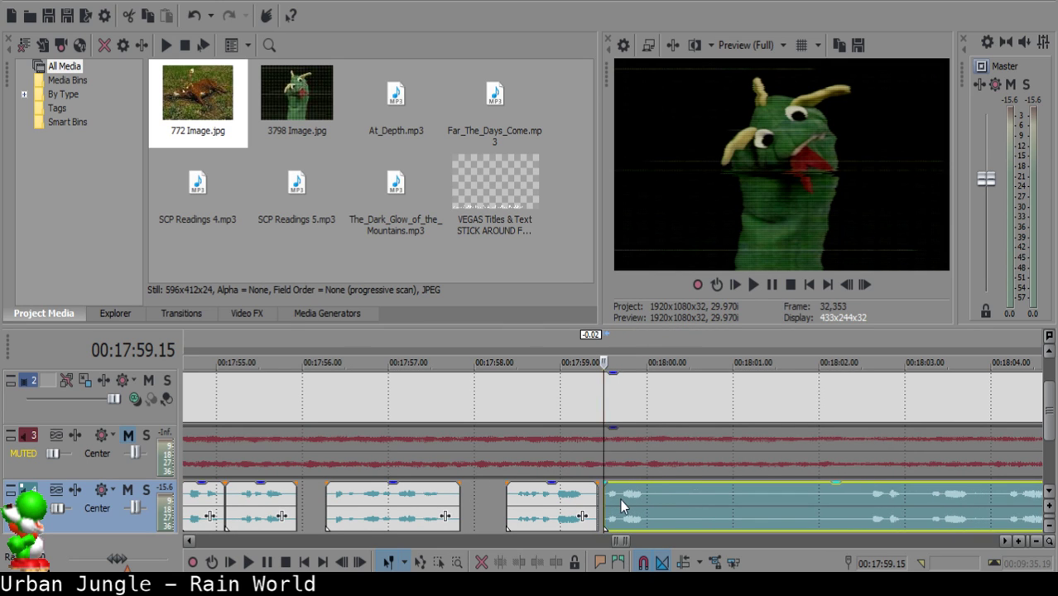
pyautogui.click(537, 513)
pyautogui.press('space')
pyautogui.scroll(-2, 642, 469)
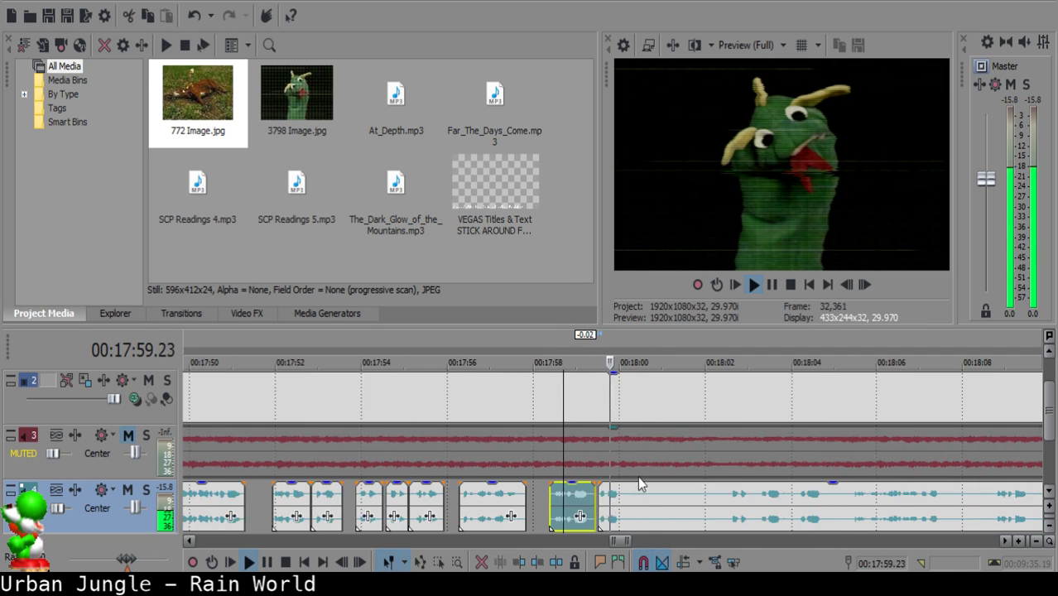
# Cut out the segment from about 00:18:00.04 to 00:18:00.16 and add a short fade-out to the end of the preceding clip.
pyautogui.scroll(4, 634, 485)
pyautogui.click(621, 497)
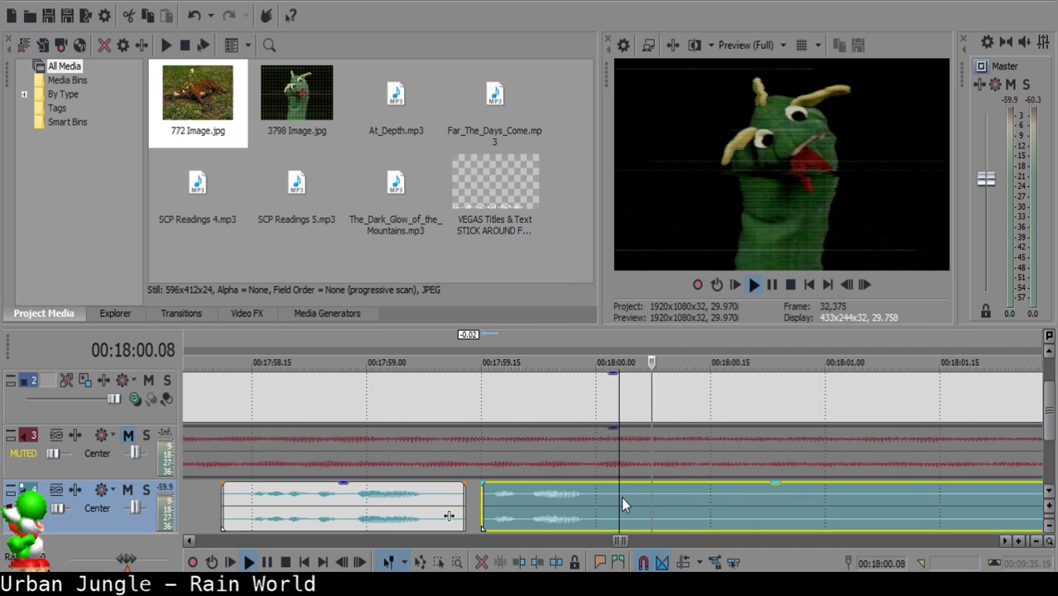
pyautogui.press('space')
pyautogui.click(626, 498)
pyautogui.press('s')
pyautogui.press('space')
pyautogui.press('Return')
pyautogui.press('s')
pyautogui.click(643, 500)
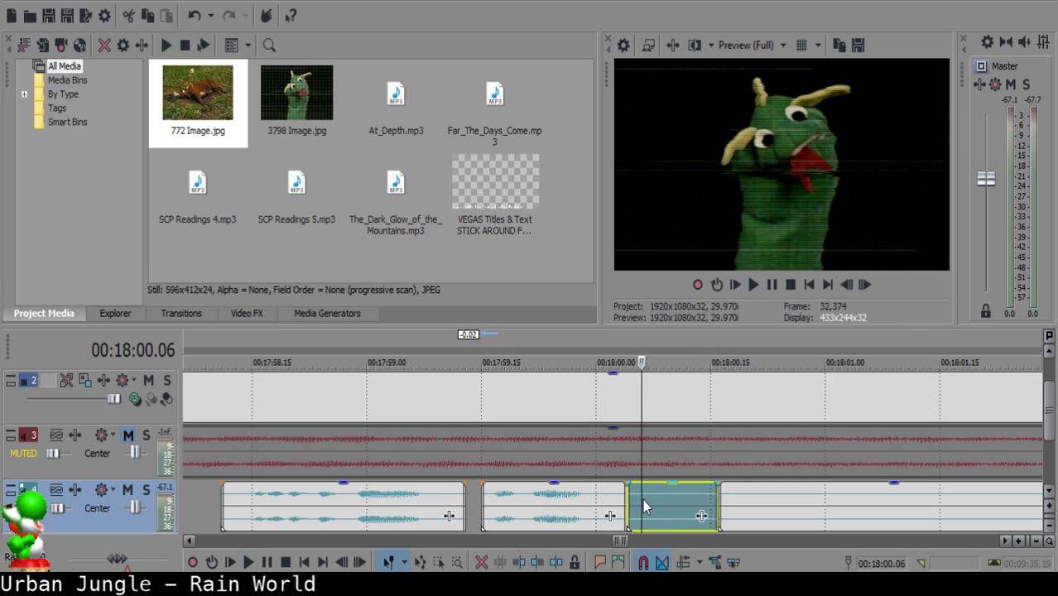
pyautogui.press('Delete')
pyautogui.click(555, 503)
pyautogui.moveTo(626, 484); pyautogui.dragTo(615, 484)
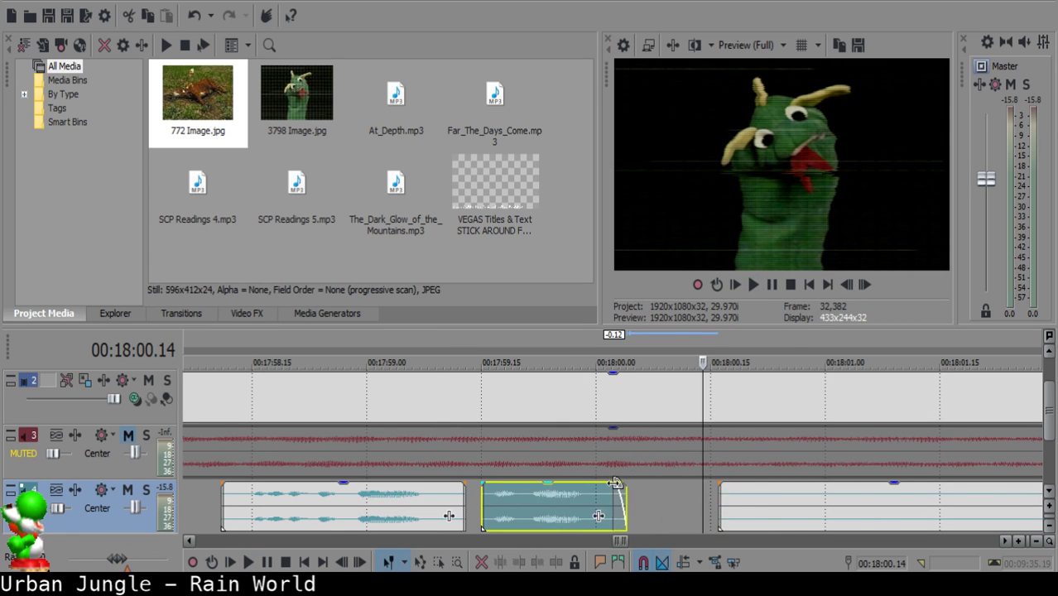
# Audition the following clip, split it at 00:18:02.16, and delete the silence between 00:18:00.16 and the split.
pyautogui.scroll(-4, 719, 505)
pyautogui.click(723, 497)
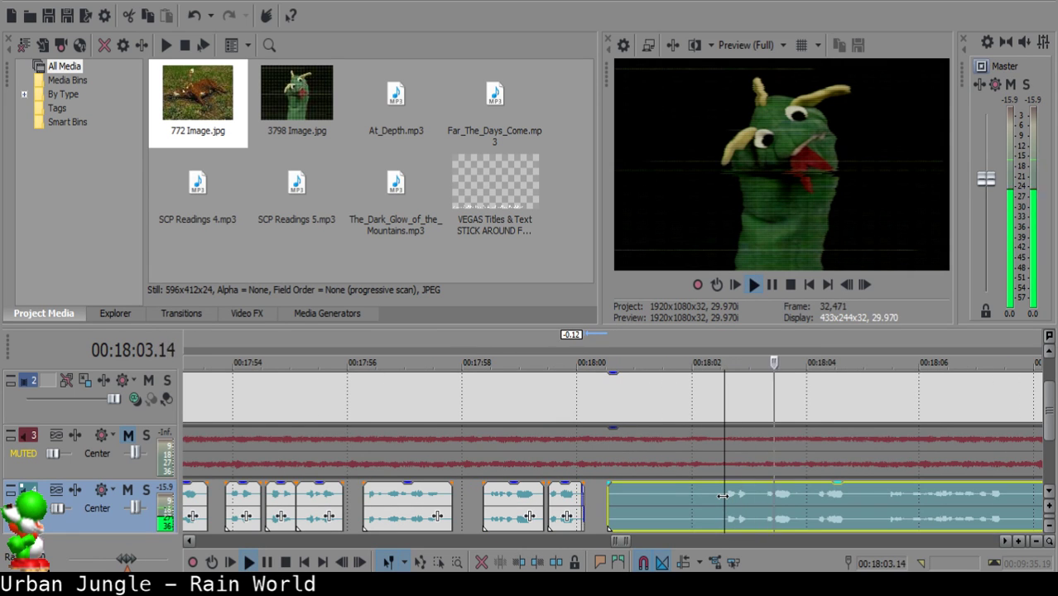
pyautogui.press('space')
pyautogui.press('s')
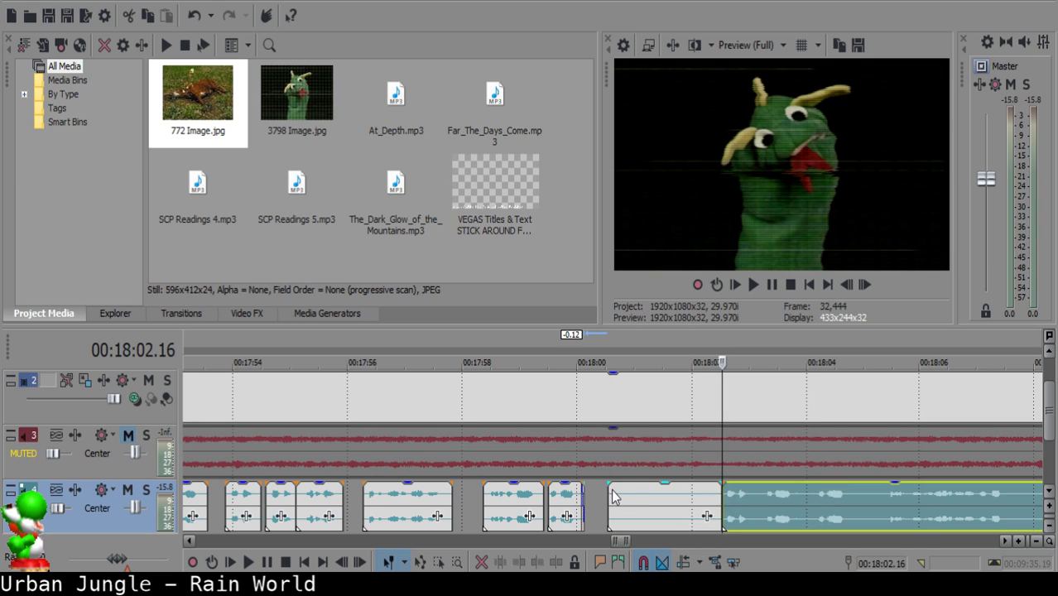
pyautogui.click(613, 495)
pyautogui.press('Delete')
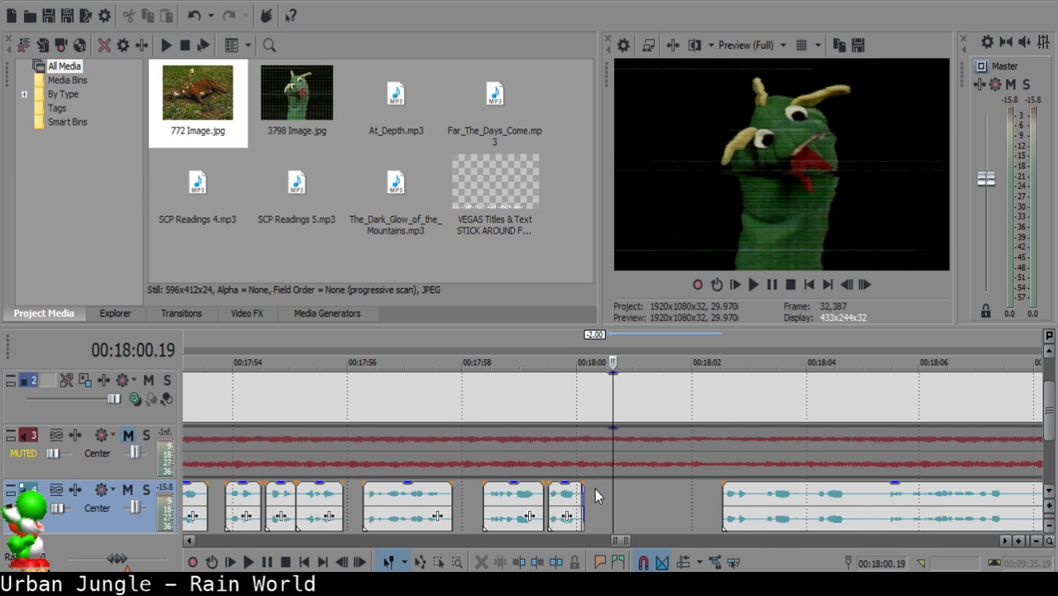
# Move the following clip to 00:18:00.10 and replay across the pause from about 00:17:59.23.
pyautogui.click(595, 489)
pyautogui.moveTo(796, 520); pyautogui.dragTo(672, 508)
pyautogui.doubleClick(672, 509)
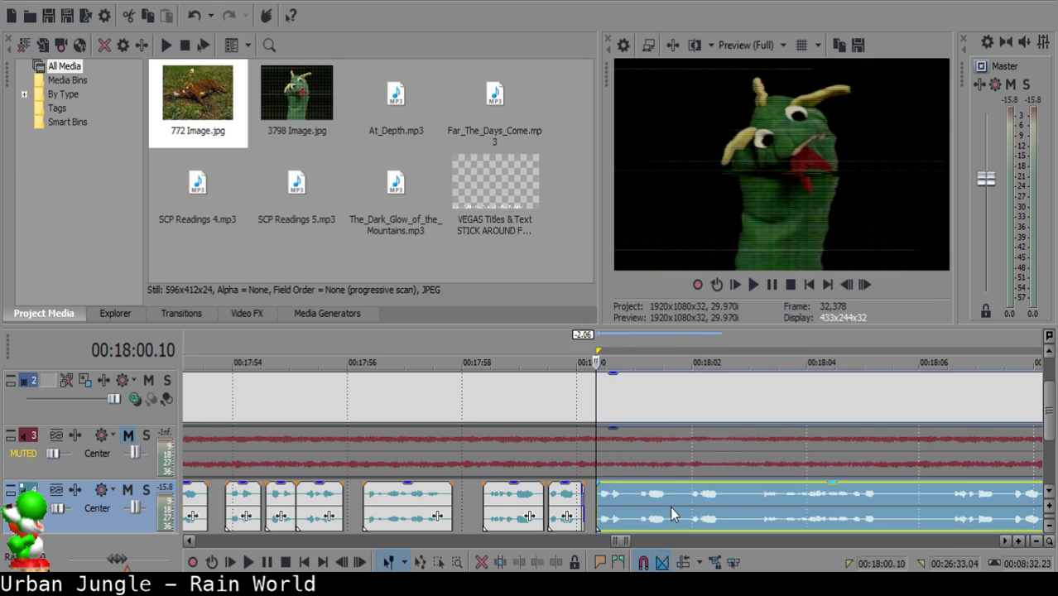
pyautogui.click(563, 506)
pyautogui.press('space')
pyautogui.scroll(-2, 563, 506)
pyautogui.scroll(5, 564, 510)
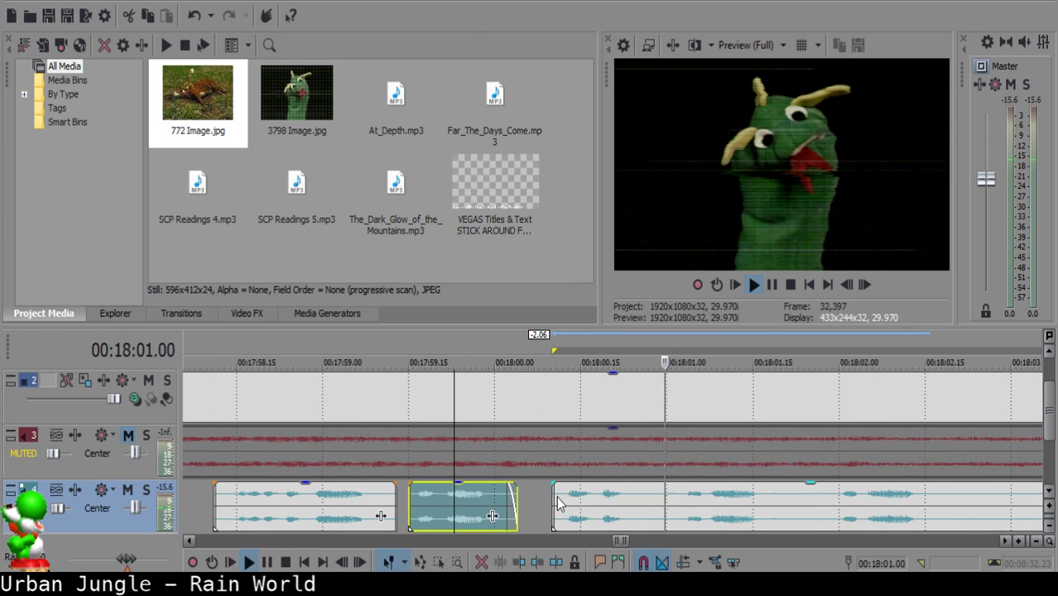
# Trim the clip's start to about 00:18:00.11 with a short fade-in, then audition it and split it at 00:18:00.27.
pyautogui.click(568, 495)
pyautogui.press('Return')
pyautogui.moveTo(564, 487); pyautogui.dragTo(576, 489)
pyautogui.press('space')
pyautogui.press('space')
pyautogui.press('s')
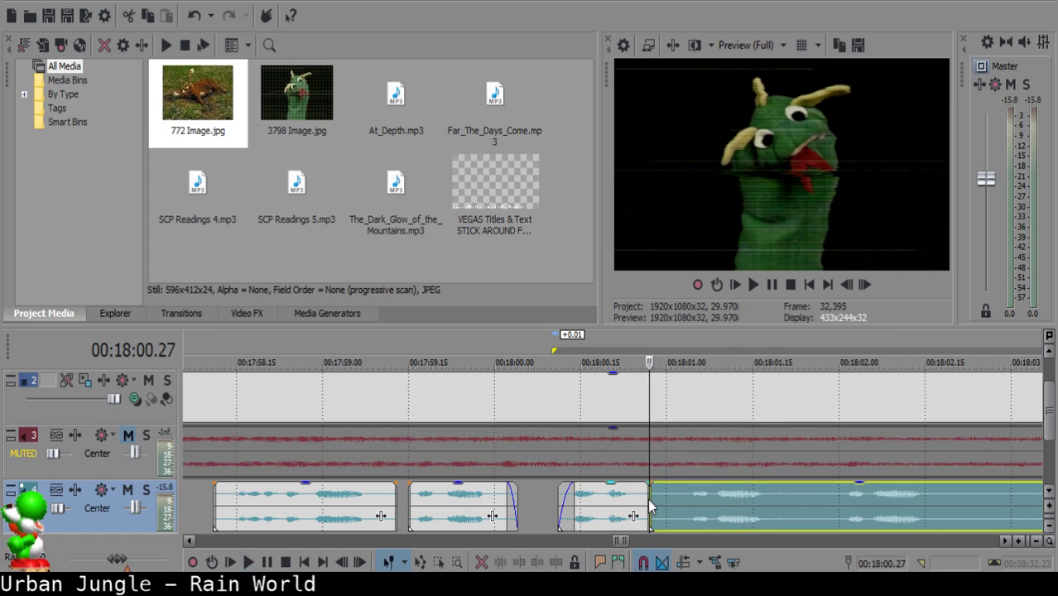
# Split the narration at about 00:18:01.01 and delete the short segment between 00:18:00.27 and that split.
pyautogui.click(671, 498)
pyautogui.press('s')
pyautogui.click(655, 498)
pyautogui.click(661, 497)
pyautogui.press('Delete')
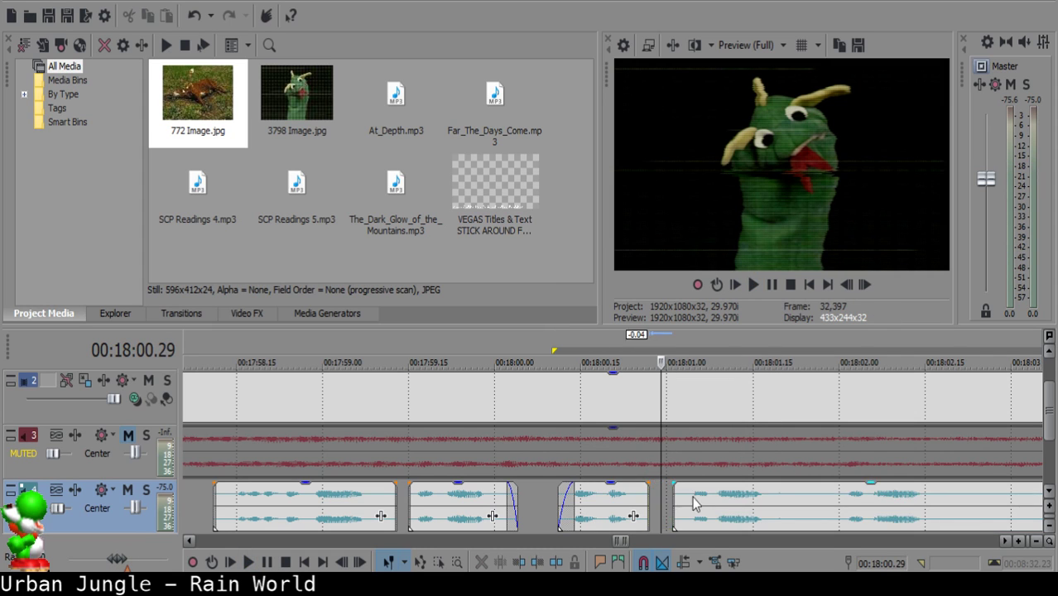
# Move the following clip earlier, start it at about 00:18:00.29 with a short fade-in, and replay from 00:18:00.11.
pyautogui.moveTo(694, 501)
pyautogui.mouseDown()
pyautogui.moveTo(669, 500)
pyautogui.moveTo(694, 503)
pyautogui.moveTo(679, 493)
pyautogui.mouseUp()
pyautogui.click(613, 503)
pyautogui.press('space')
pyautogui.scroll(-2, 791, 497)
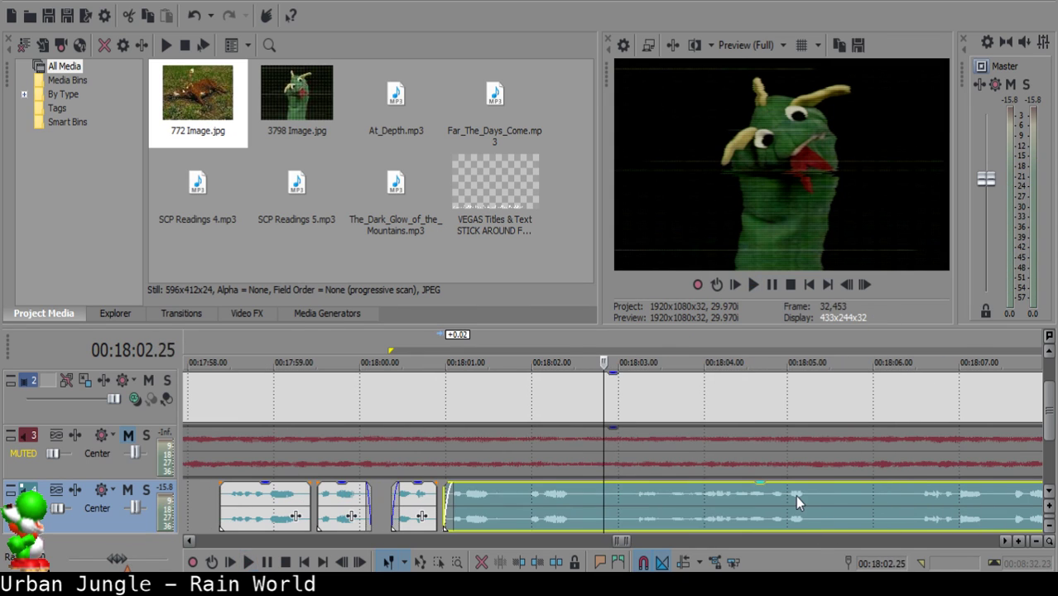
pyautogui.hotkey('alt', 'Tab')
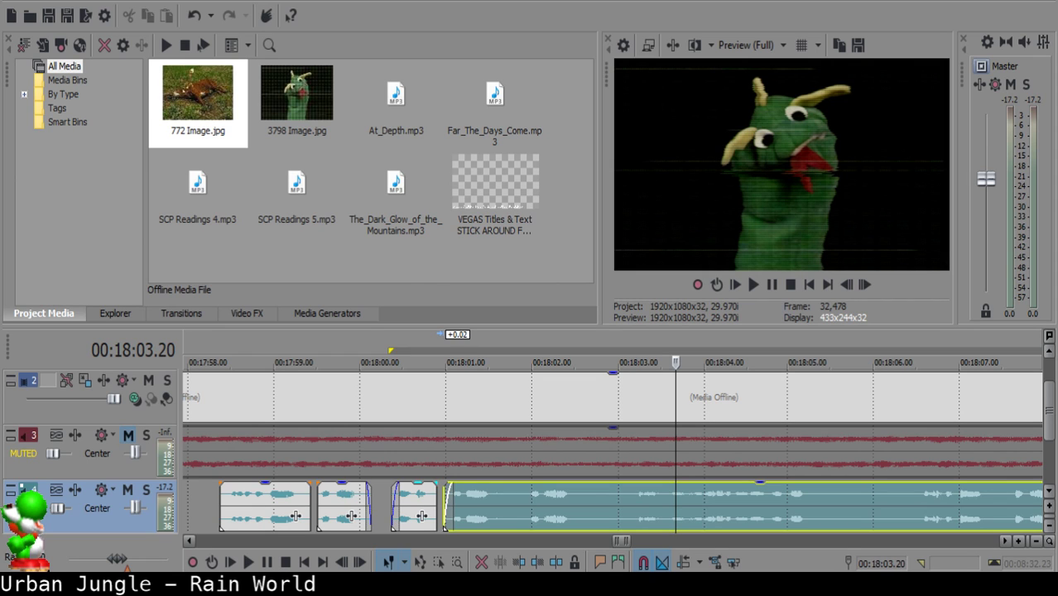
pyautogui.click(391, 505)
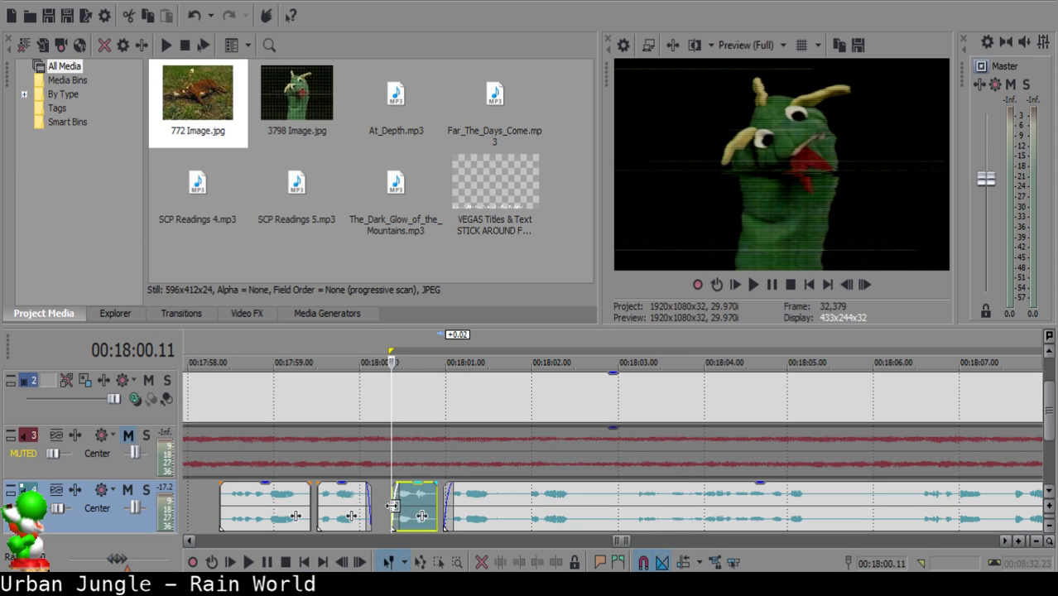
pyautogui.press('space')
pyautogui.scroll(2, 507, 502)
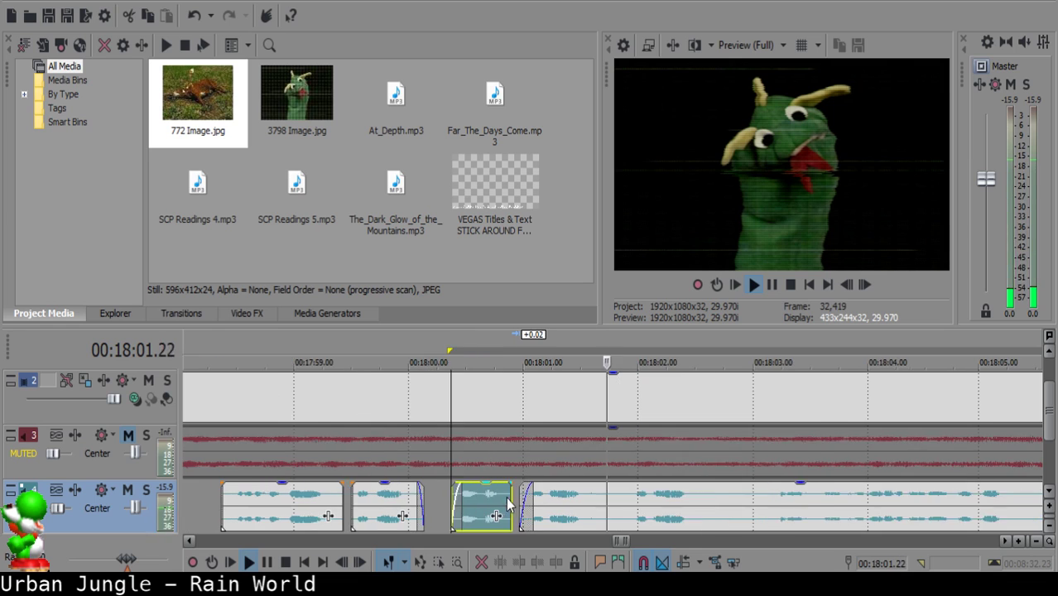
# Cut out the two frames between 00:18:01.22 and 00:18:01.24 and move the following clip to 00:18:01.22.
pyautogui.click(605, 495)
pyautogui.press('space')
pyautogui.press('space')
pyautogui.press('space')
pyautogui.press('s')
pyautogui.press('Right')
pyautogui.press('Right')
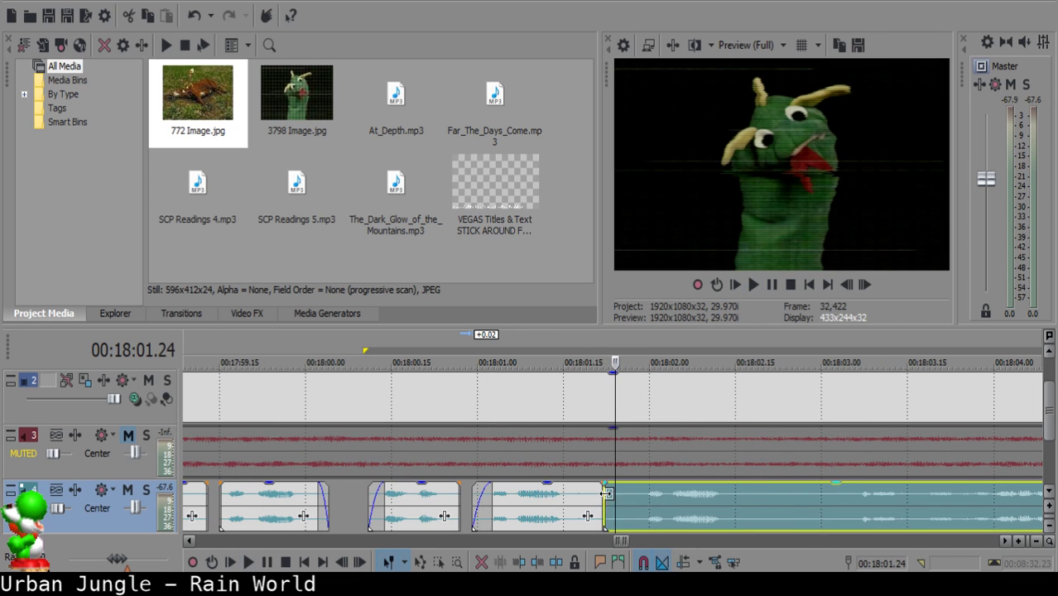
pyautogui.press('s')
pyautogui.click(606, 494)
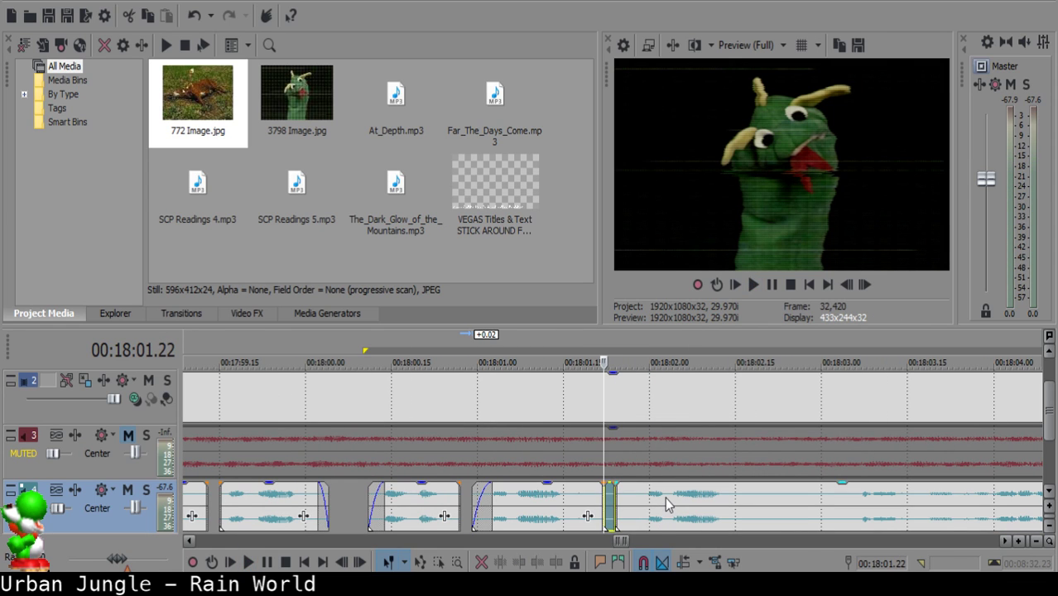
pyautogui.press('Delete')
pyautogui.moveTo(677, 497); pyautogui.dragTo(662, 492)
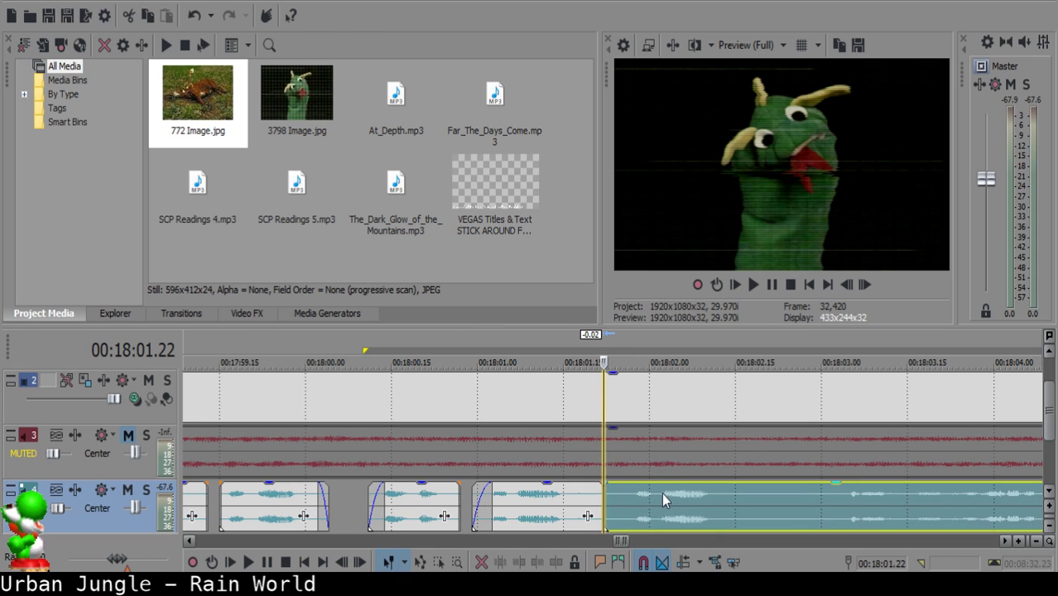
# Split the narration at 00:18:01.17, add a short fade-in to the piece after the split, and replay from 00:18:01.08.
pyautogui.click(572, 501)
pyautogui.press('space')
pyautogui.press('space')
pyautogui.press('s')
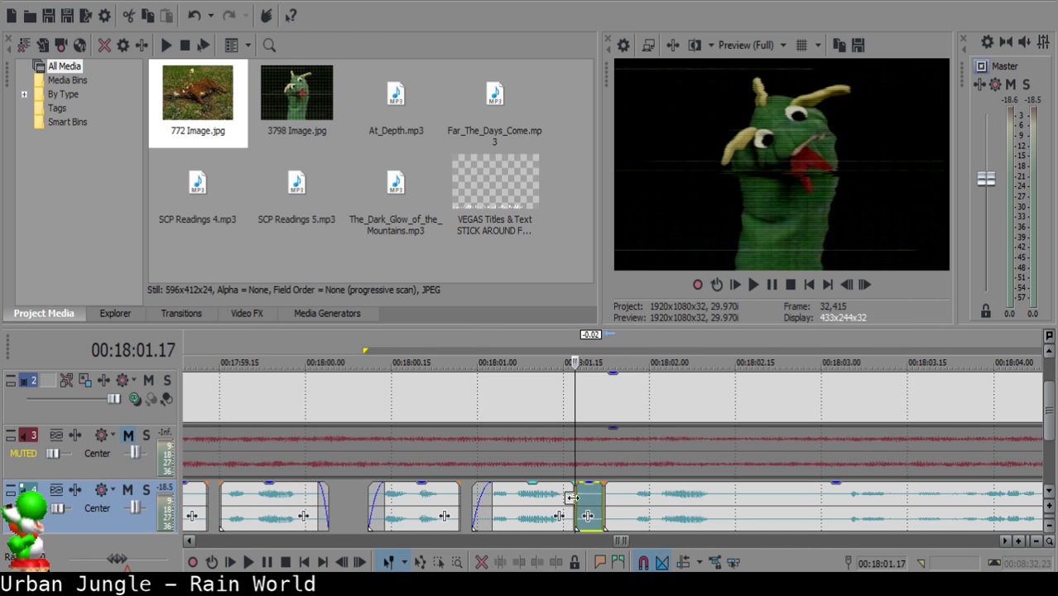
pyautogui.press('space')
pyautogui.press('Return')
pyautogui.moveTo(573, 485); pyautogui.dragTo(590, 485)
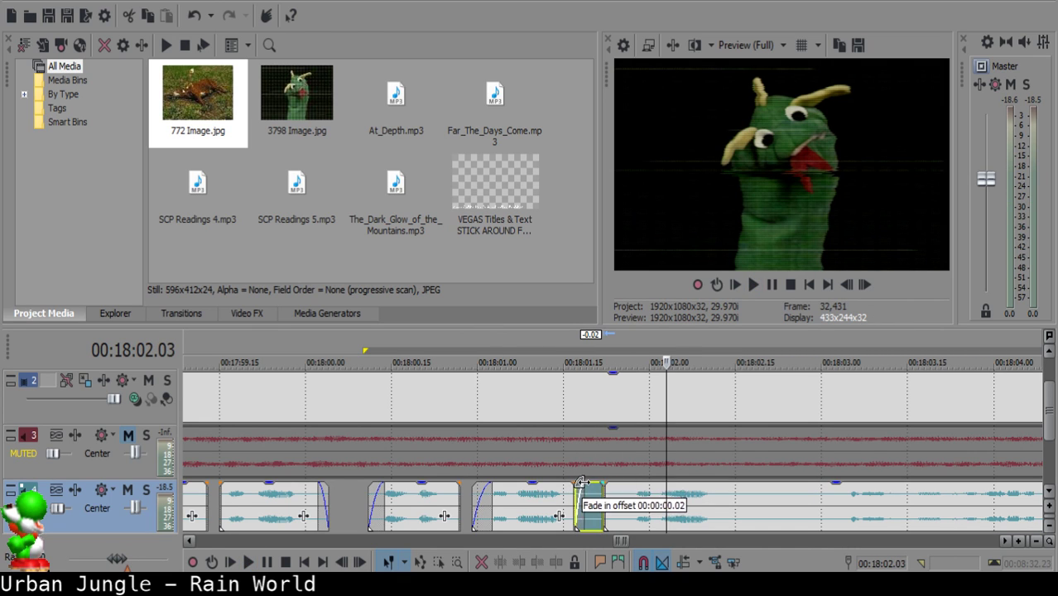
pyautogui.click(523, 518)
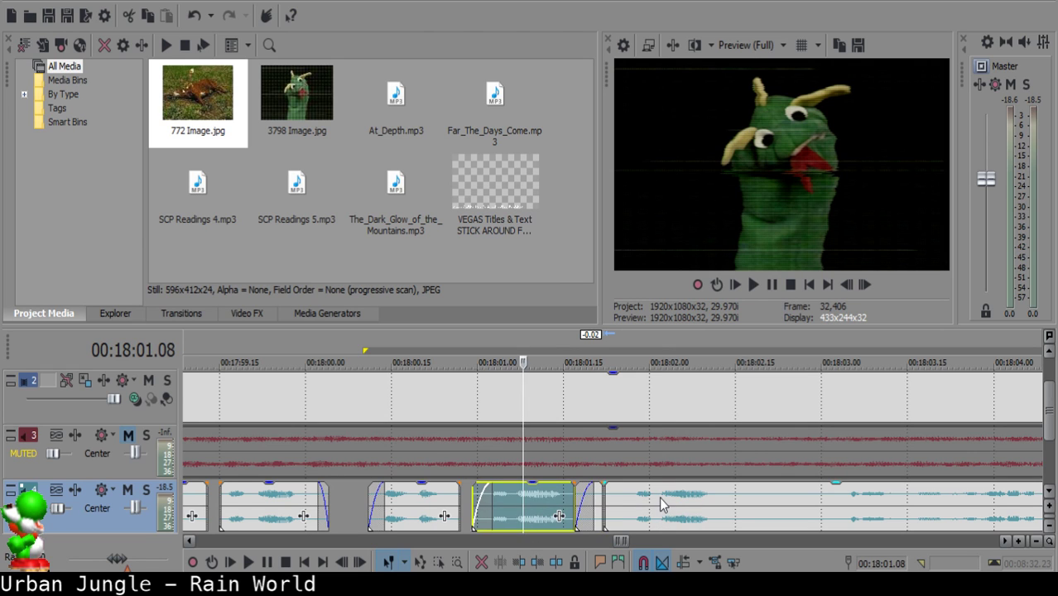
pyautogui.press('space')
# Audition the clip after 00:18:01.22, split it at about 00:18:02.17, and fade out the preceding piece over about 5 frames.
pyautogui.click(728, 503)
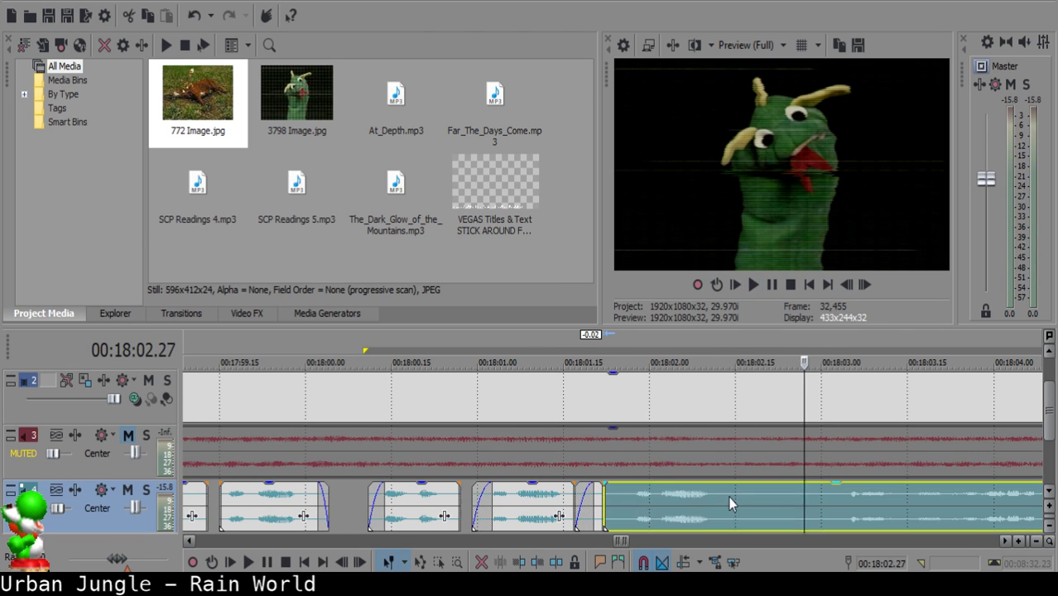
pyautogui.press('space')
pyautogui.press('Return')
pyautogui.click(745, 496)
pyautogui.press('space')
pyautogui.press('Return')
pyautogui.click(744, 496)
pyautogui.press('s')
pyautogui.press('space')
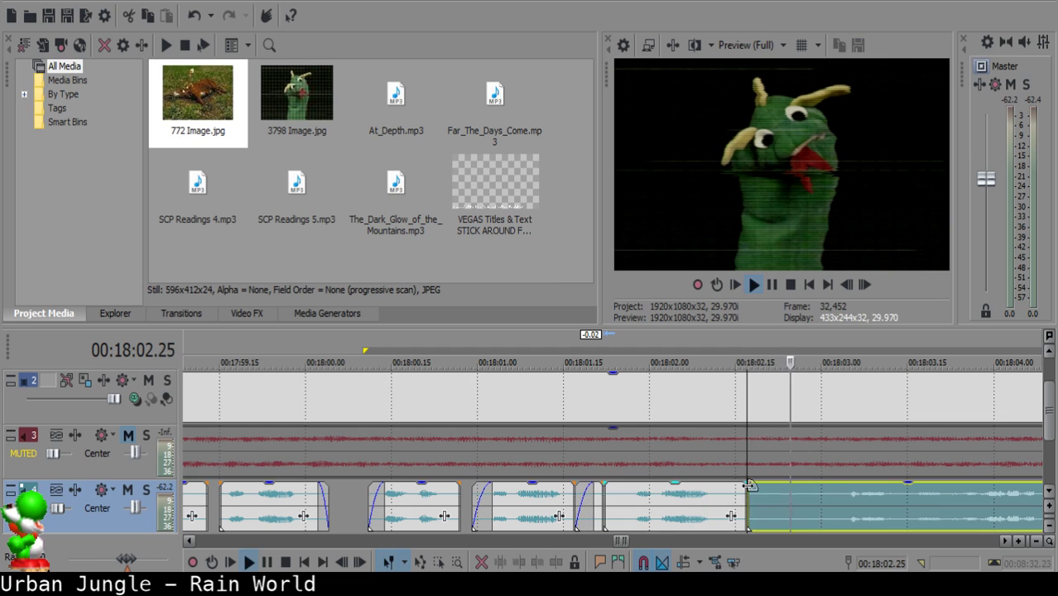
pyautogui.moveTo(748, 486); pyautogui.dragTo(717, 487)
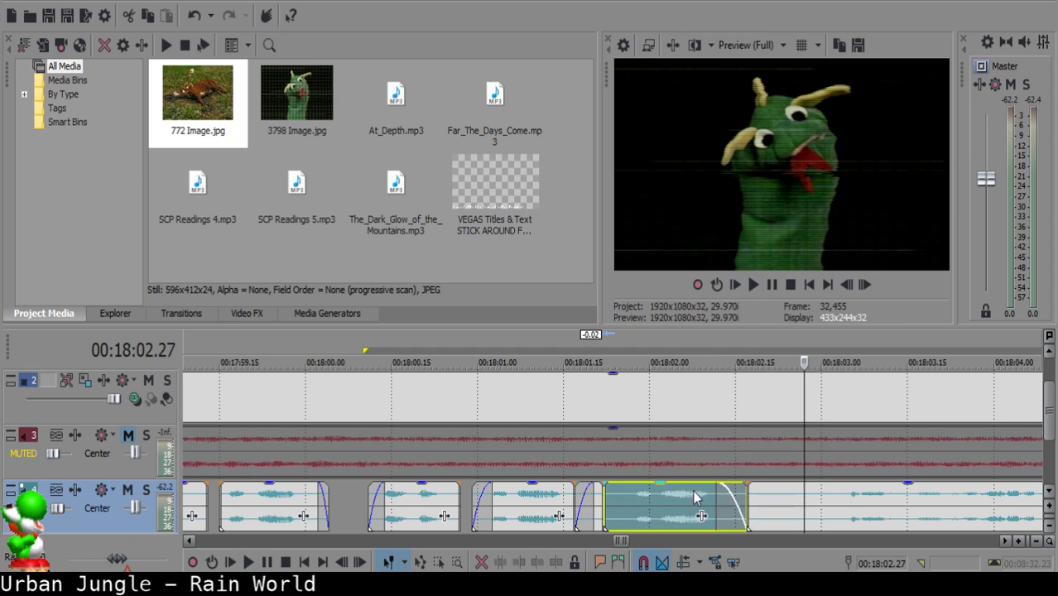
# Split the narration at 00:18:03.00 and delete the segment between 00:18:02.17 and that split.
pyautogui.click(815, 510)
pyautogui.scroll(-2, 815, 510)
pyautogui.click(606, 505)
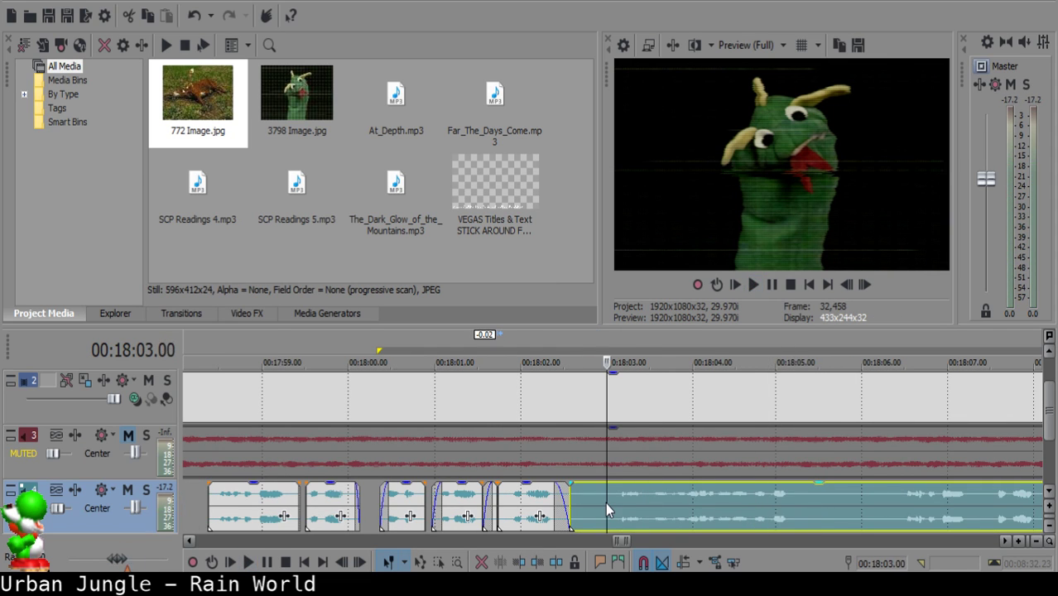
pyautogui.press('space')
pyautogui.press('space')
pyautogui.press('s')
pyautogui.click(599, 493)
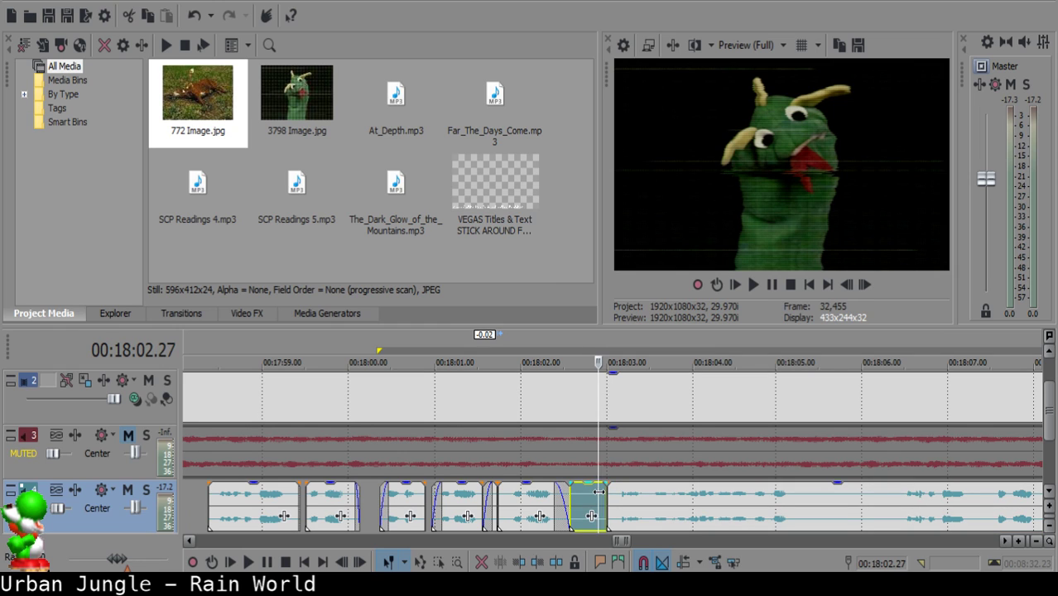
pyautogui.press('Delete')
# Move the following clip to 00:18:02.27, tighten it to about 00:18:02.24, and replay across the pause after each move.
pyautogui.moveTo(648, 498); pyautogui.dragTo(638, 496)
pyautogui.click(509, 515)
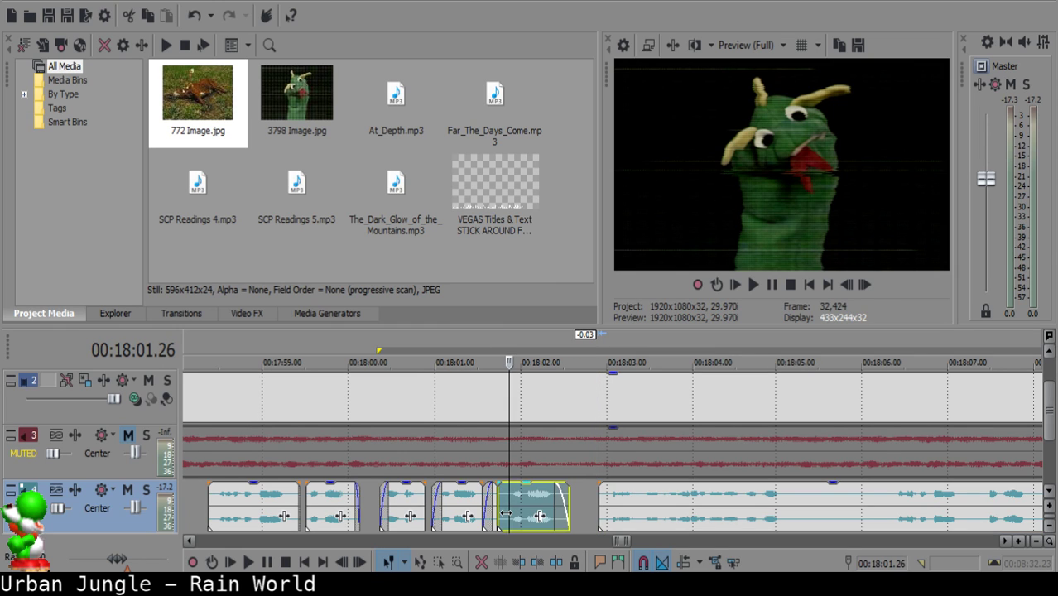
pyautogui.press('space')
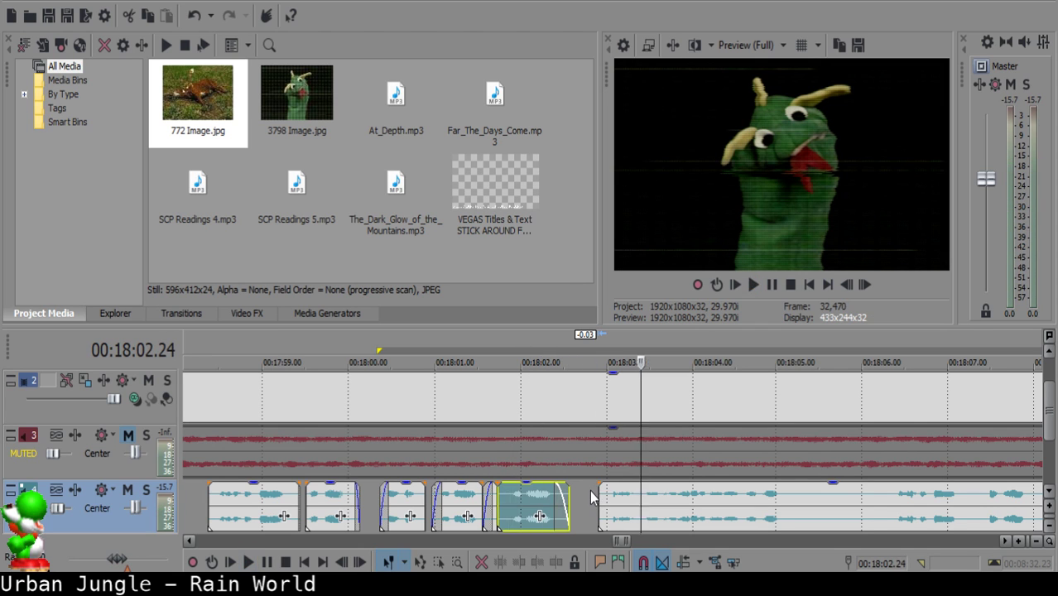
pyautogui.click(591, 493)
pyautogui.moveTo(616, 505); pyautogui.dragTo(607, 505)
pyautogui.click(518, 504)
pyautogui.press('space')
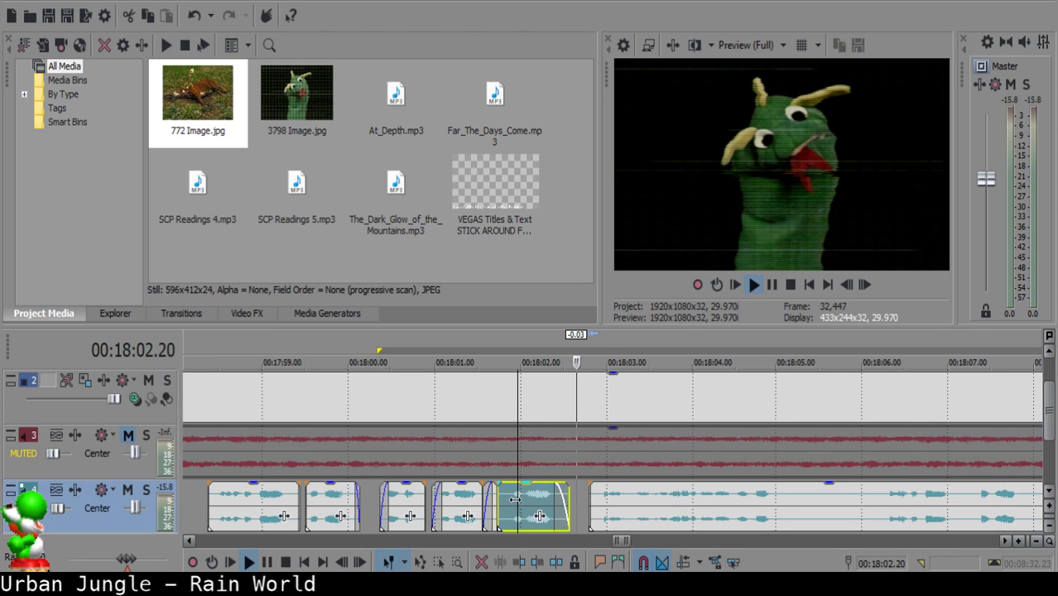
# Audition the narration past 00:18:04 and split it at about 00:18:05.03.
pyautogui.scroll(-6, 618, 504)
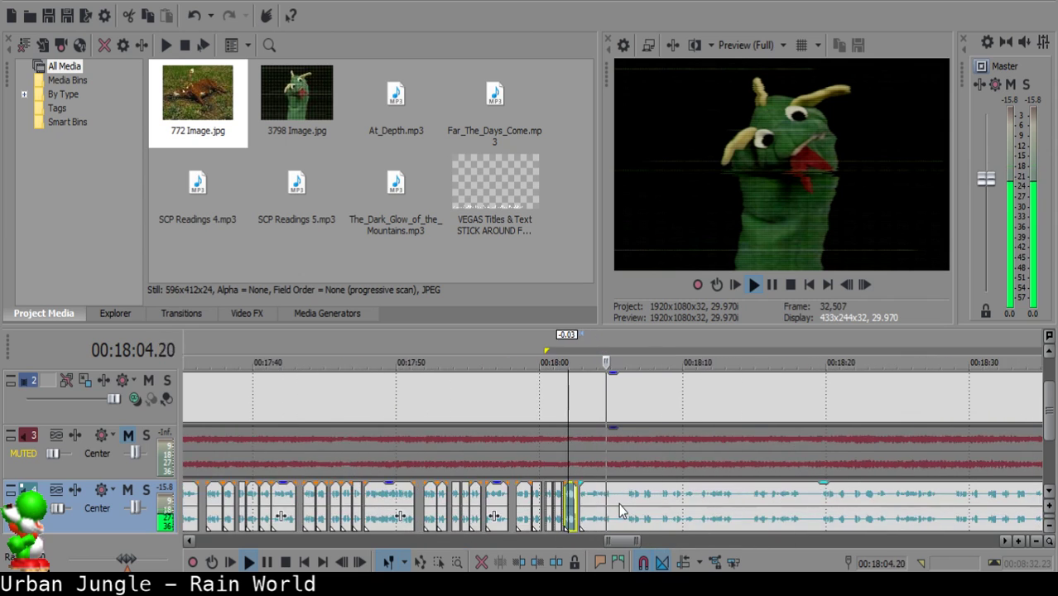
pyautogui.scroll(6, 619, 504)
pyautogui.click(615, 492)
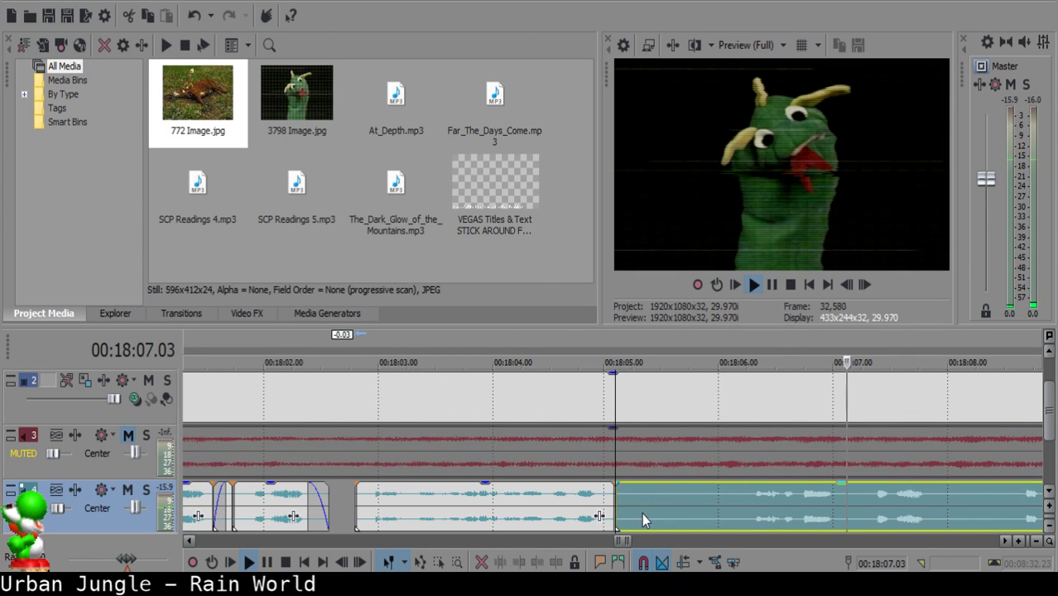
pyautogui.press('Return')
# Split the narration at 00:18:06.05 and delete the silent segment between about 00:18:05.03 and that split.
pyautogui.click(739, 494)
pyautogui.click(738, 494)
pyautogui.press('s')
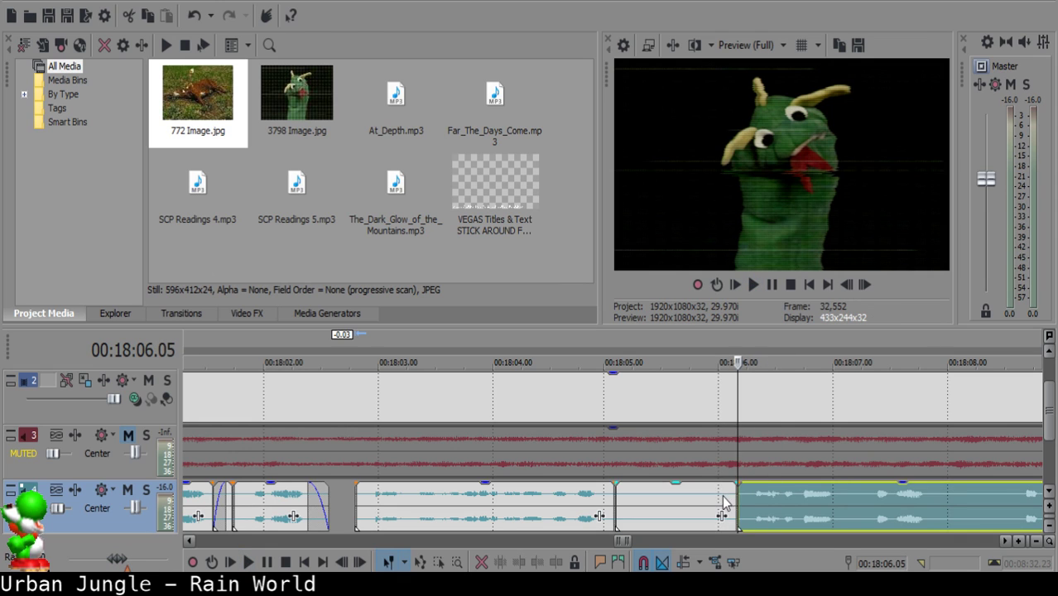
pyautogui.click(709, 494)
pyautogui.click(700, 495)
pyautogui.press('Delete')
# Move the following clip to about 00:18:05.25, tighten it to about 00:18:05.21, and replay across the pause after each move.
pyautogui.moveTo(775, 511); pyautogui.dragTo(714, 502)
pyautogui.click(538, 517)
pyautogui.press('space')
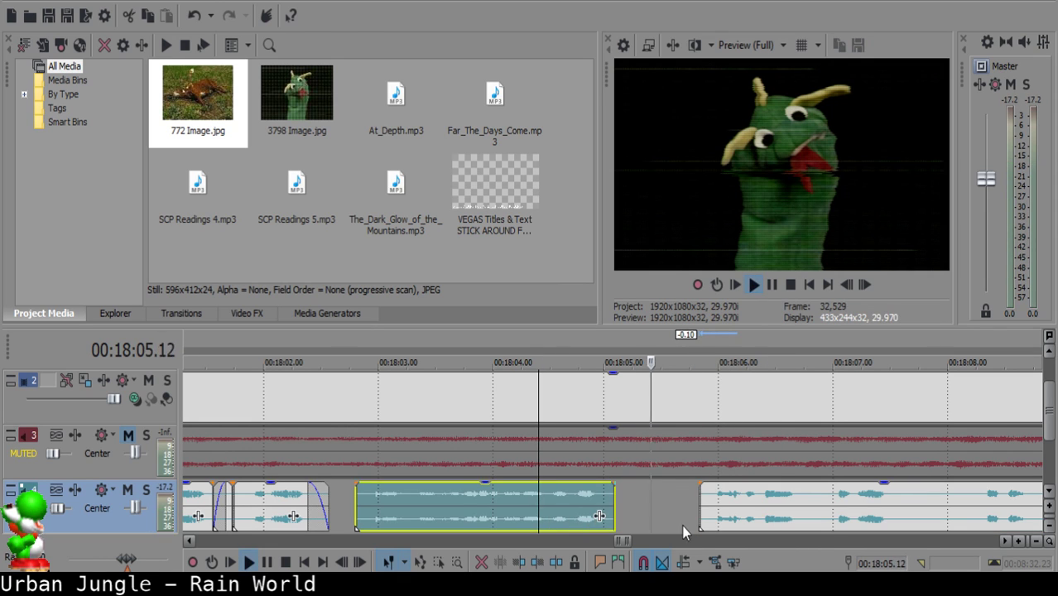
pyautogui.click(689, 505)
pyautogui.click(685, 505)
pyautogui.moveTo(709, 505); pyautogui.dragTo(685, 498)
pyautogui.click(464, 502)
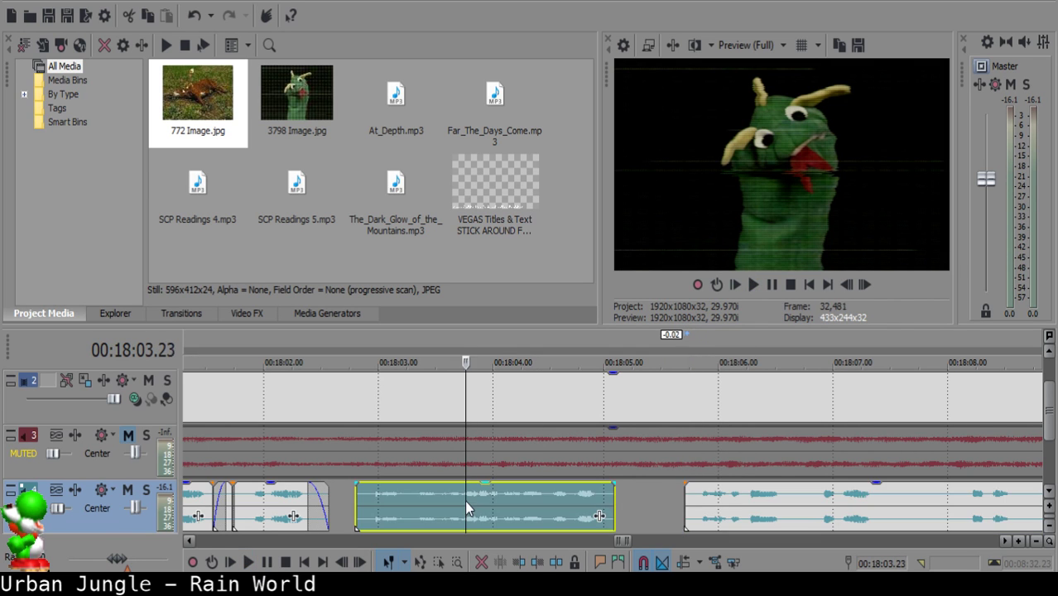
pyautogui.press('space')
# Shift the clip after the pause one frame earlier to about 00:18:05.20 and replay from about 00:18:04.28.
pyautogui.scroll(-15, 633, 517)
pyautogui.scroll(10, 632, 519)
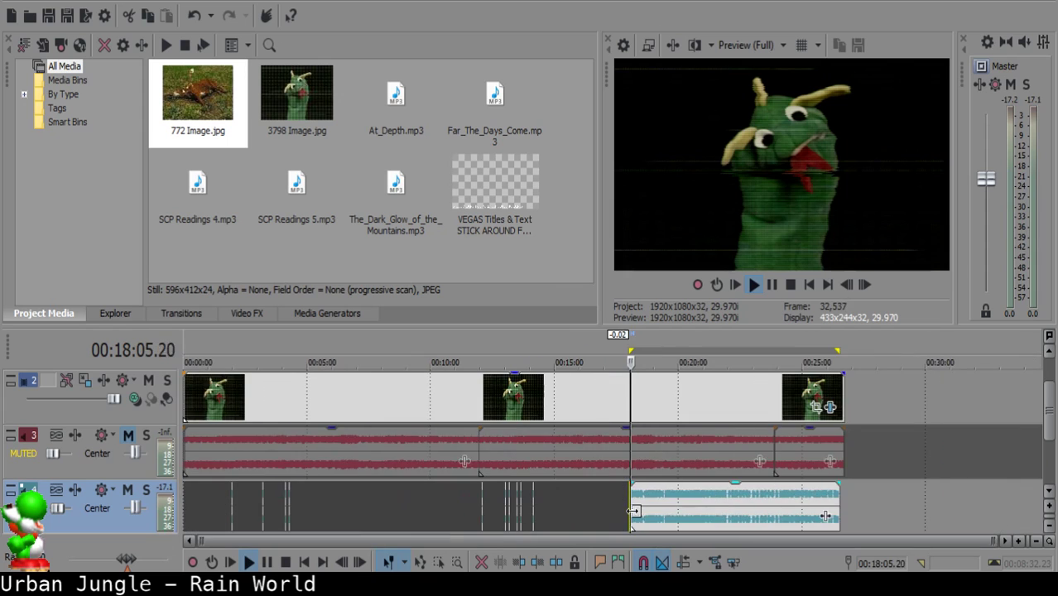
pyautogui.press('space')
pyautogui.scroll(4, 582, 505)
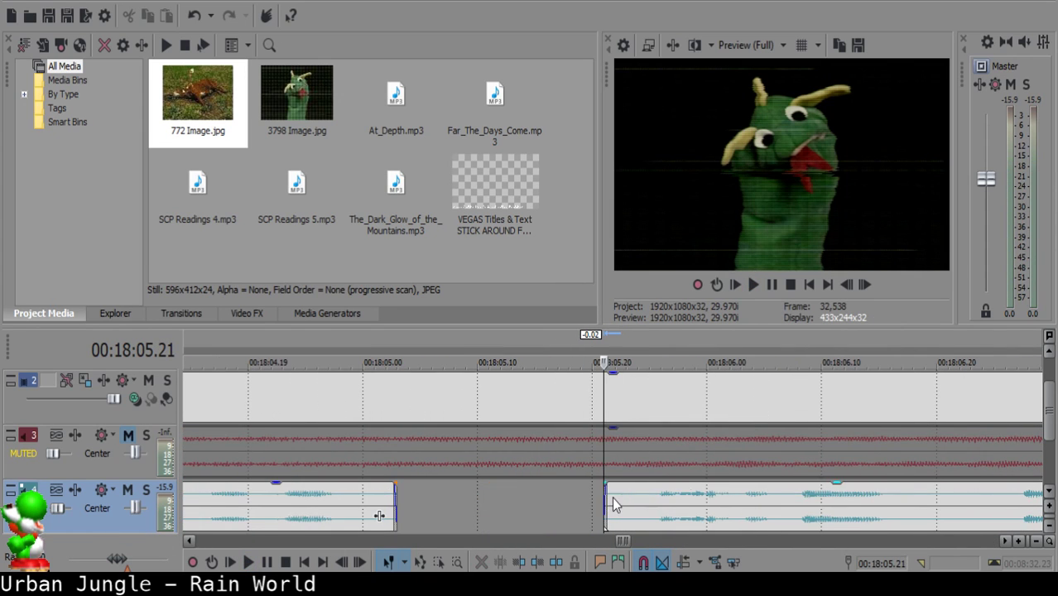
pyautogui.click(593, 501)
pyautogui.moveTo(640, 499); pyautogui.dragTo(628, 499)
pyautogui.click(340, 497)
pyautogui.press('space')
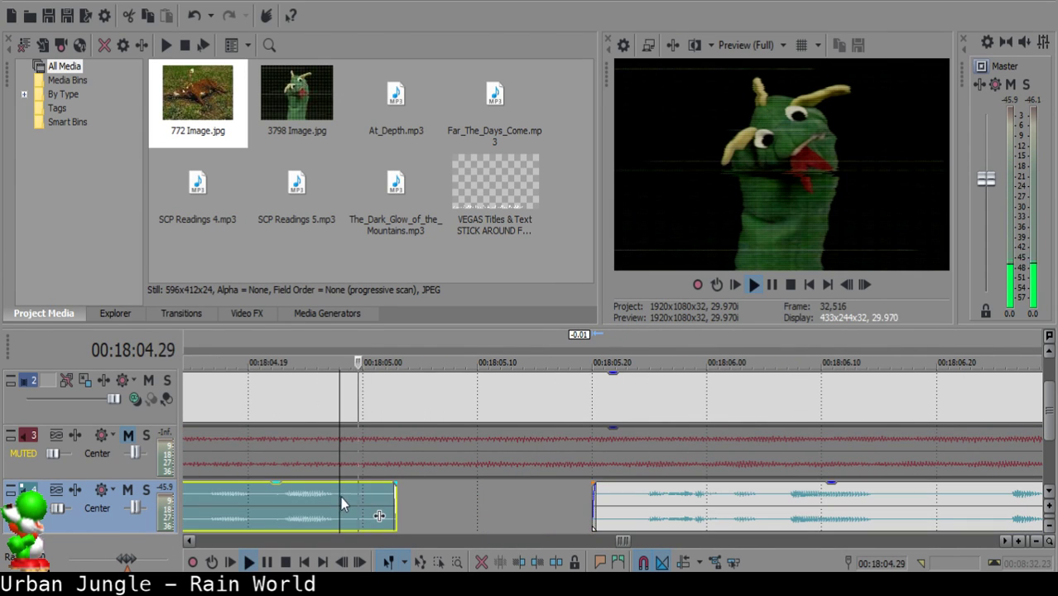
# Split the narration at about 00:18:06.20 and 00:18:06.23 and delete the short piece between the splits.
pyautogui.scroll(-2, 626, 501)
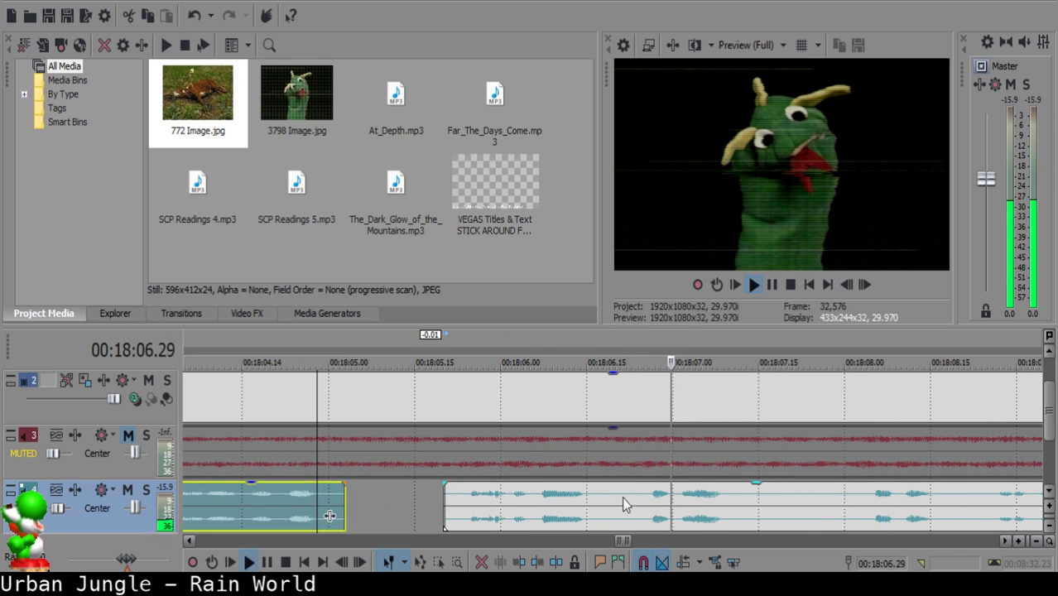
pyautogui.click(616, 495)
pyautogui.press('s')
pyautogui.press('s')
pyautogui.press('space')
pyautogui.click(617, 495)
pyautogui.press('Delete')
# Move the following clip 3 frames earlier to close the gap at about 00:18:06.20 and replay across the join.
pyautogui.moveTo(640, 504); pyautogui.dragTo(619, 503)
pyautogui.click(570, 501)
pyautogui.press('space')
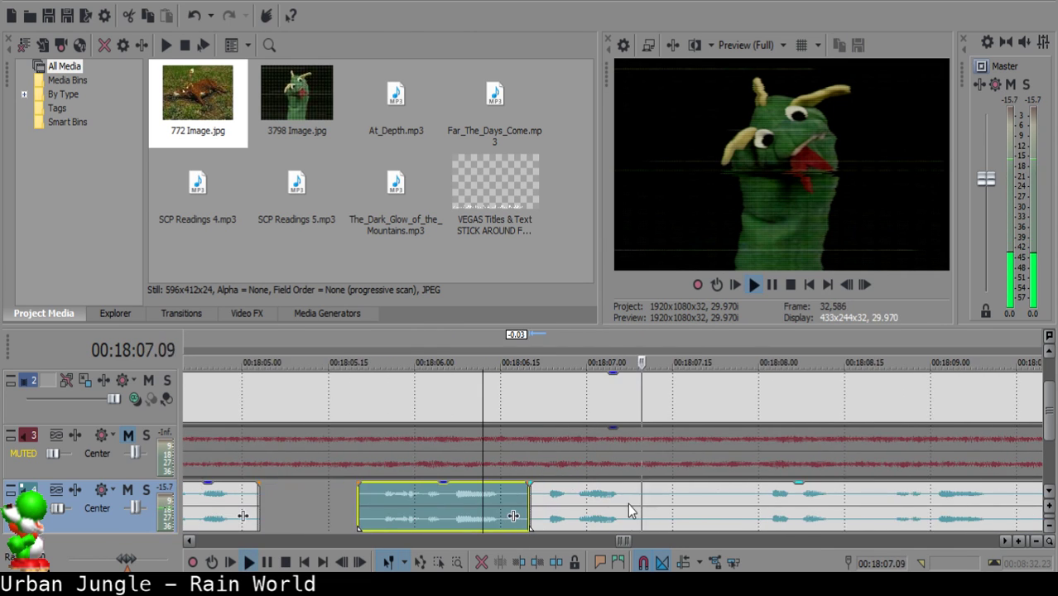
# Split the narration at about 00:18:07.12 and 00:18:08.01 and delete the silent segment between the splits.
pyautogui.click(656, 499)
pyautogui.press('s')
pyautogui.scroll(-2, 671, 498)
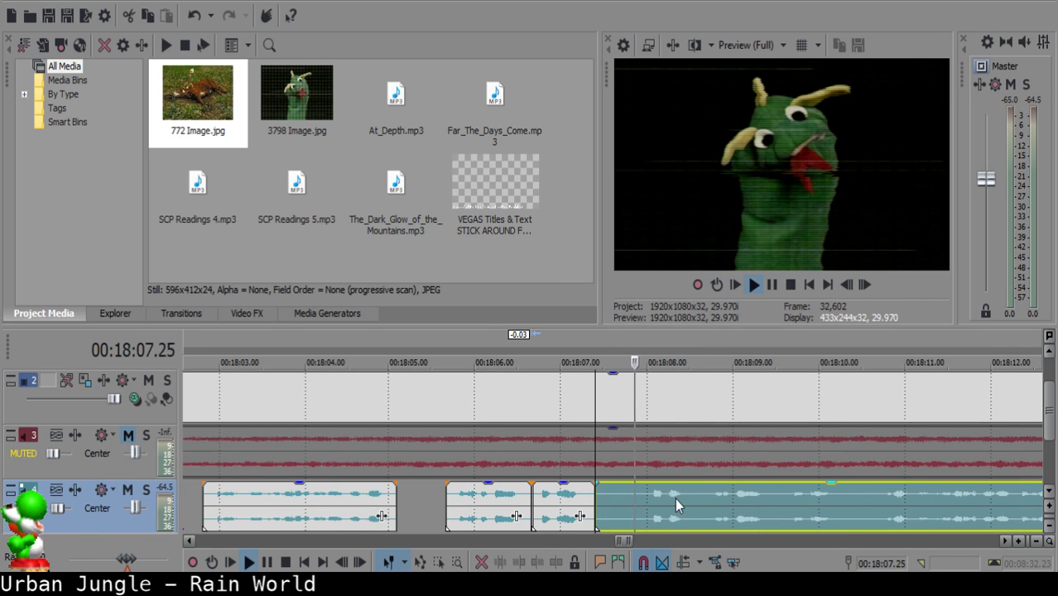
pyautogui.click(648, 501)
pyautogui.press('space')
pyautogui.press('s')
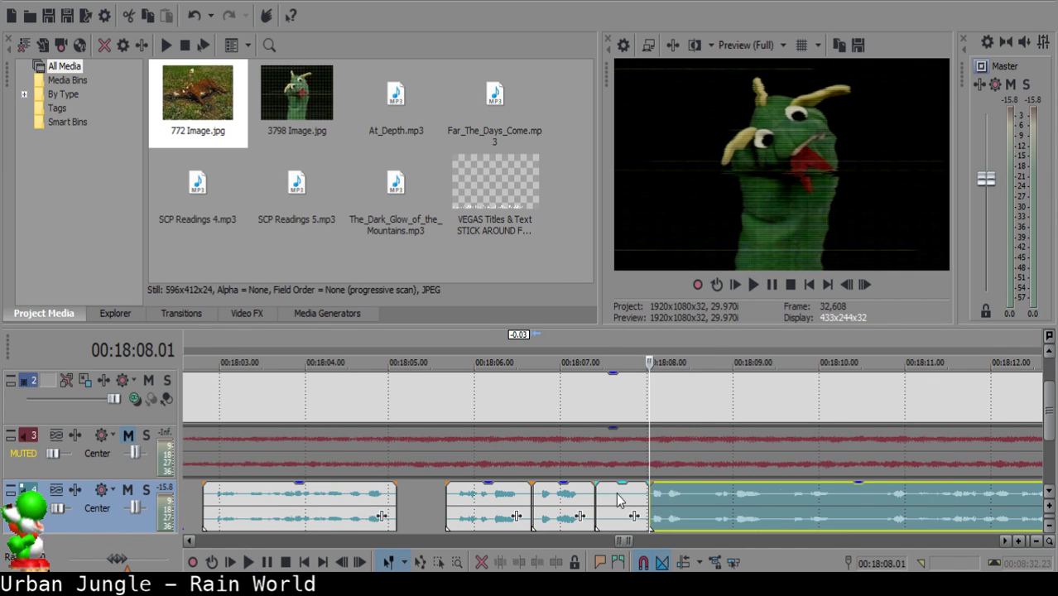
pyautogui.click(613, 496)
pyautogui.click(609, 494)
pyautogui.press('Delete')
# Move the following clip to about 00:18:07.16, push it back to about 00:18:07.19, and replay across the pause.
pyautogui.moveTo(681, 505); pyautogui.dragTo(610, 503)
pyautogui.click(536, 512)
pyautogui.press('space')
pyautogui.scroll(2, 550, 515)
pyautogui.click(592, 504)
pyautogui.press('space')
pyautogui.click(480, 502)
pyautogui.press('space')
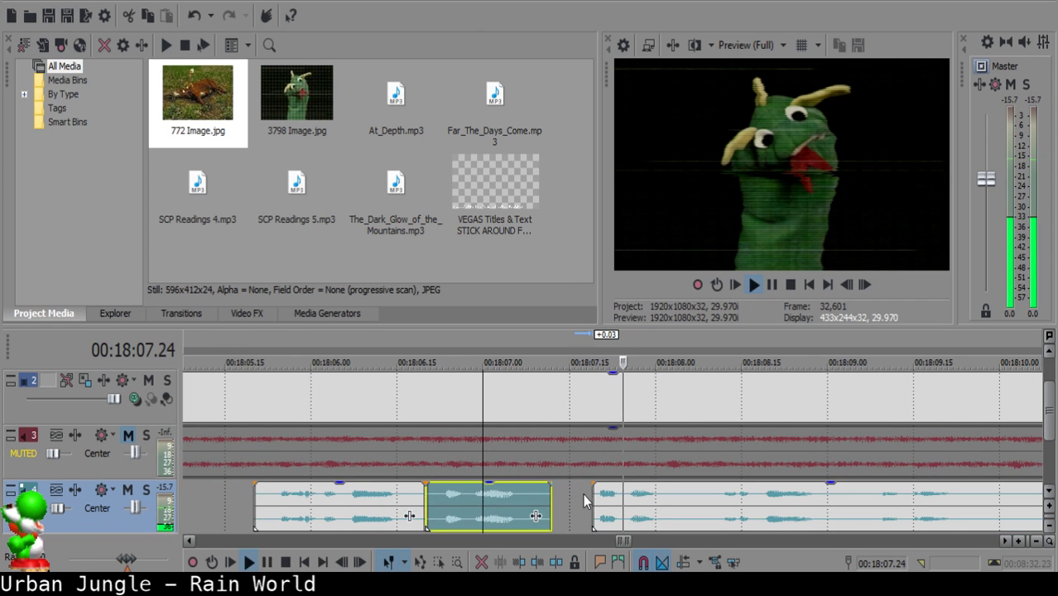
# Nudge the clip after the pause later to about 00:18:07.21 in small shifts, replaying across the gap after each.
pyautogui.click(595, 489)
pyautogui.click(598, 491)
pyautogui.moveTo(608, 494); pyautogui.dragTo(614, 499)
pyautogui.click(520, 502)
pyautogui.press('space')
pyautogui.click(606, 500)
pyautogui.press('space')
pyautogui.click(503, 504)
pyautogui.press('space')
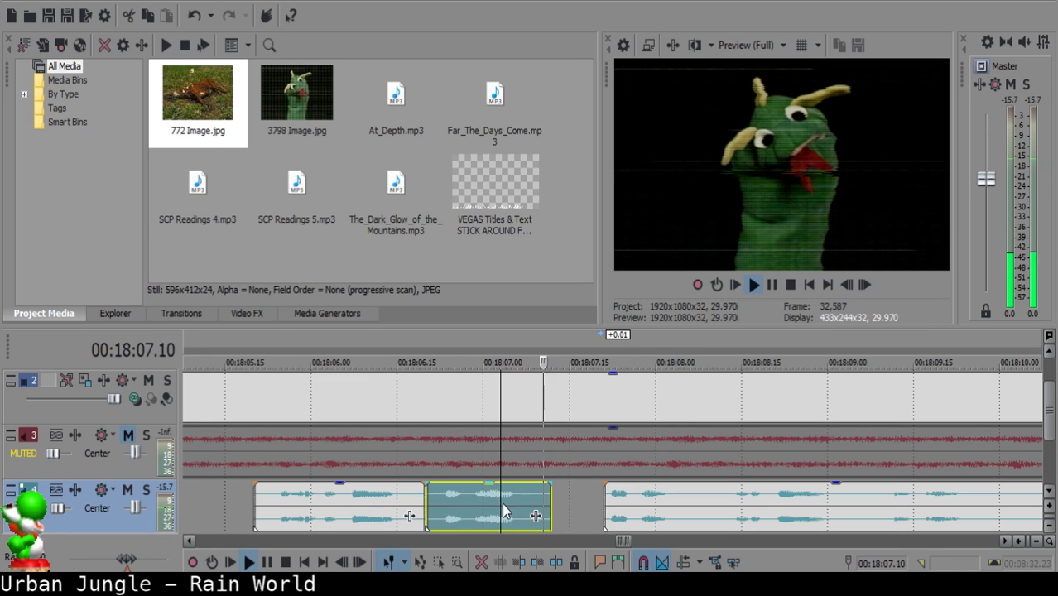
# Split the narration at 00:18:08.05 and about 00:18:08.10 and delete the short piece between the splits.
pyautogui.click(685, 497)
pyautogui.press('s')
pyautogui.press('Return')
pyautogui.press('s')
pyautogui.click(687, 497)
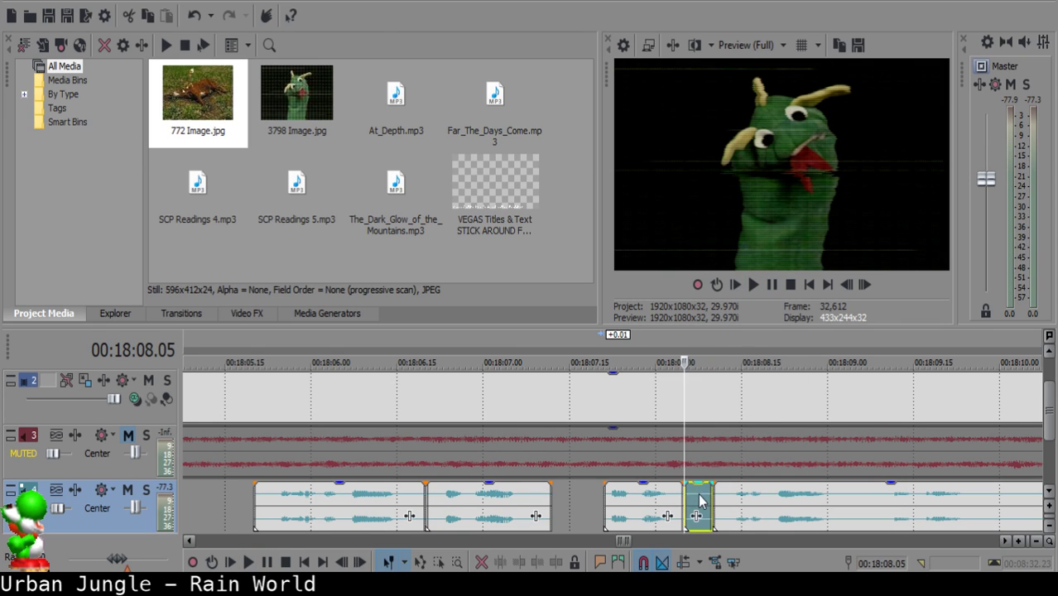
pyautogui.press('Delete')
# Add a fade-in of about 2 frames to the clip starting at about 00:18:08.10 and replay from about 00:18:08.06.
pyautogui.click(701, 498)
pyautogui.press('space')
pyautogui.press('Return')
pyautogui.moveTo(714, 482); pyautogui.dragTo(725, 487)
pyautogui.click(690, 500)
pyautogui.press('space')
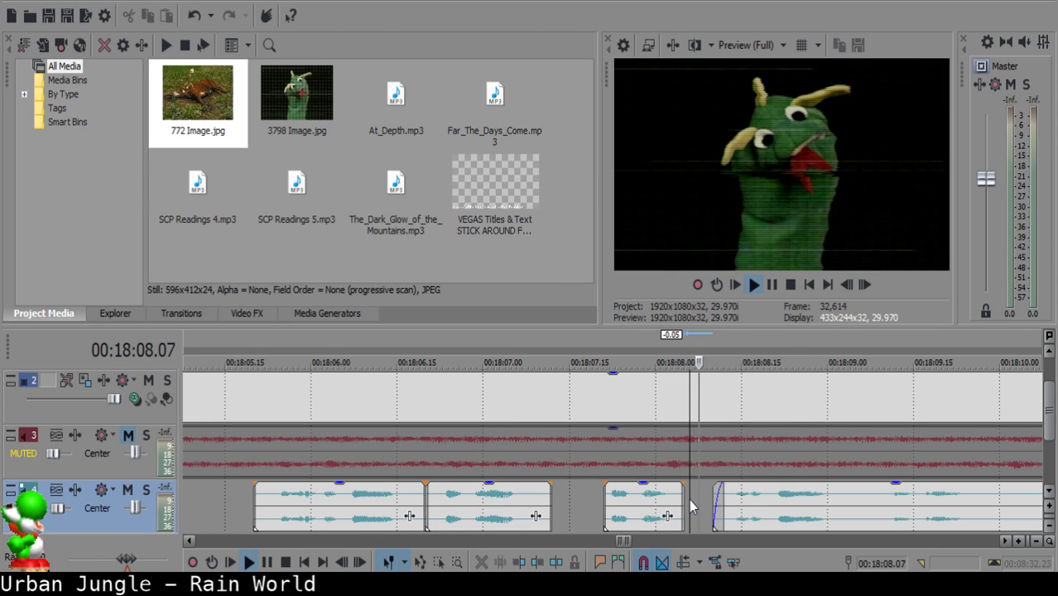
# Move the long voice clip on track 4 to start at 00:18:08.07, just after the preceding short clip.
pyautogui.press('space')
pyautogui.moveTo(781, 509); pyautogui.dragTo(752, 488)
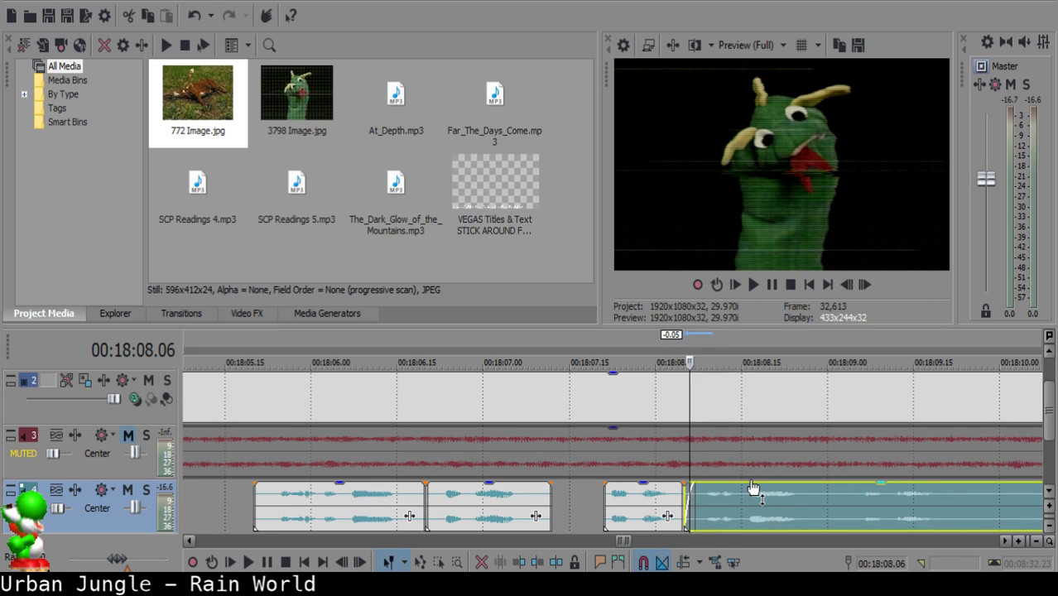
pyautogui.click(642, 500)
pyautogui.press('space')
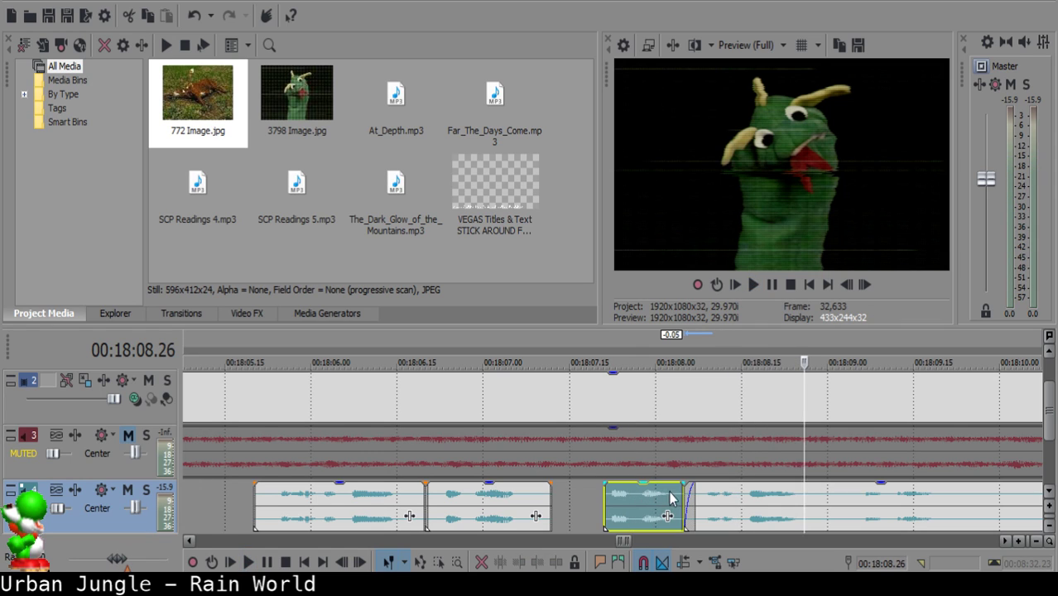
pyautogui.click(692, 497)
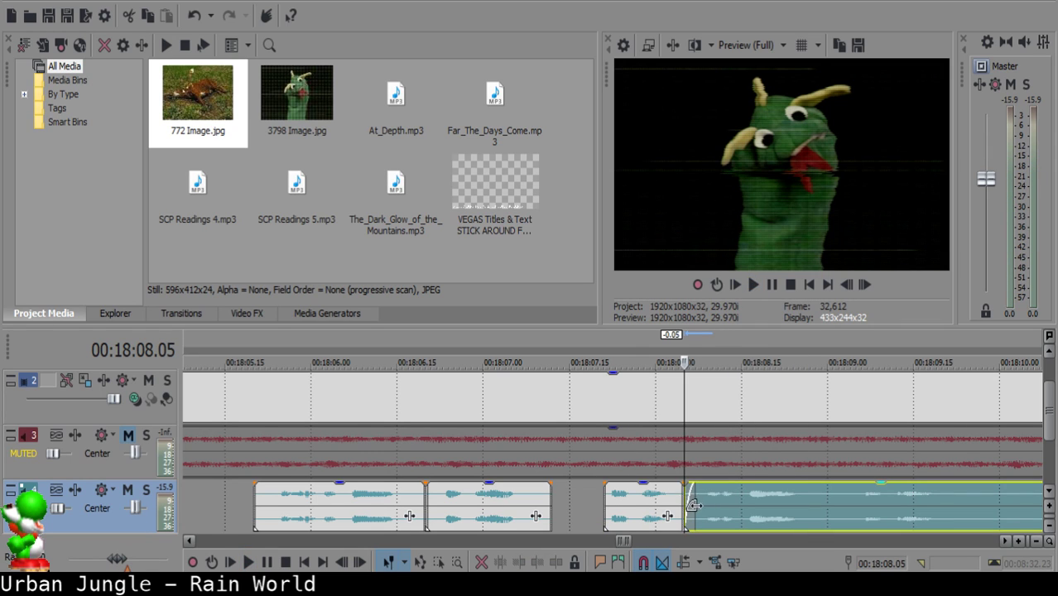
pyautogui.moveTo(694, 504); pyautogui.dragTo(718, 496)
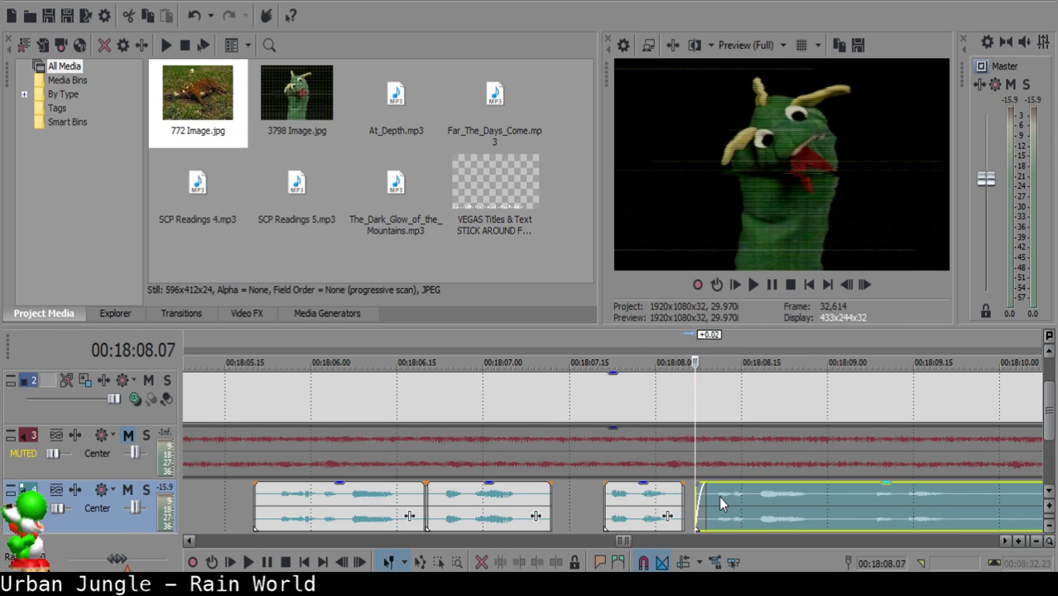
# Play through the spacing before the long voice clip and split that clip at 00:18:09.01.
pyautogui.click(605, 497)
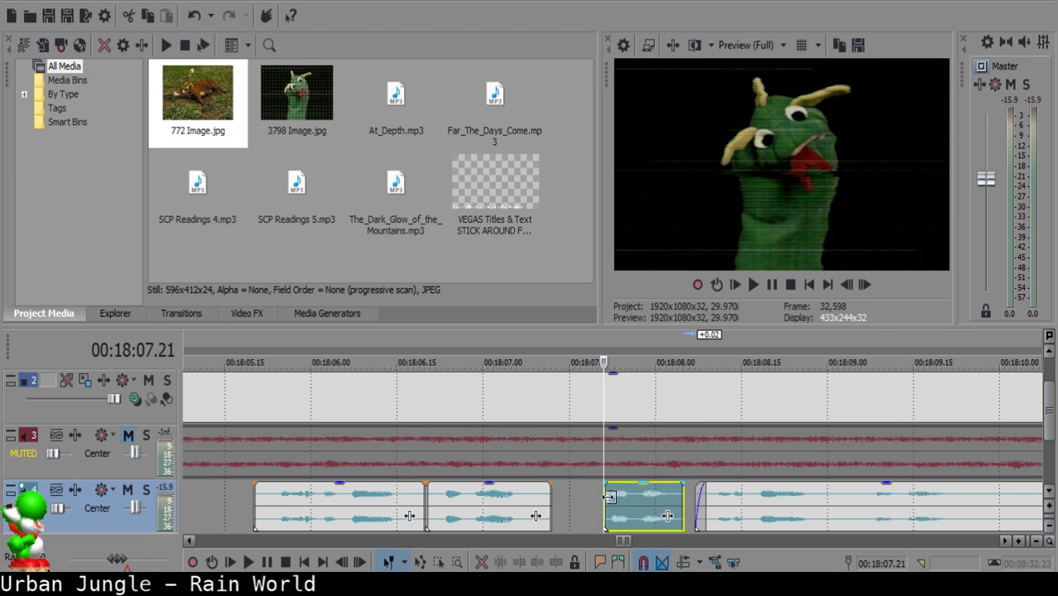
pyautogui.press('space')
pyautogui.scroll(-1, 627, 498)
pyautogui.scroll(3, 627, 499)
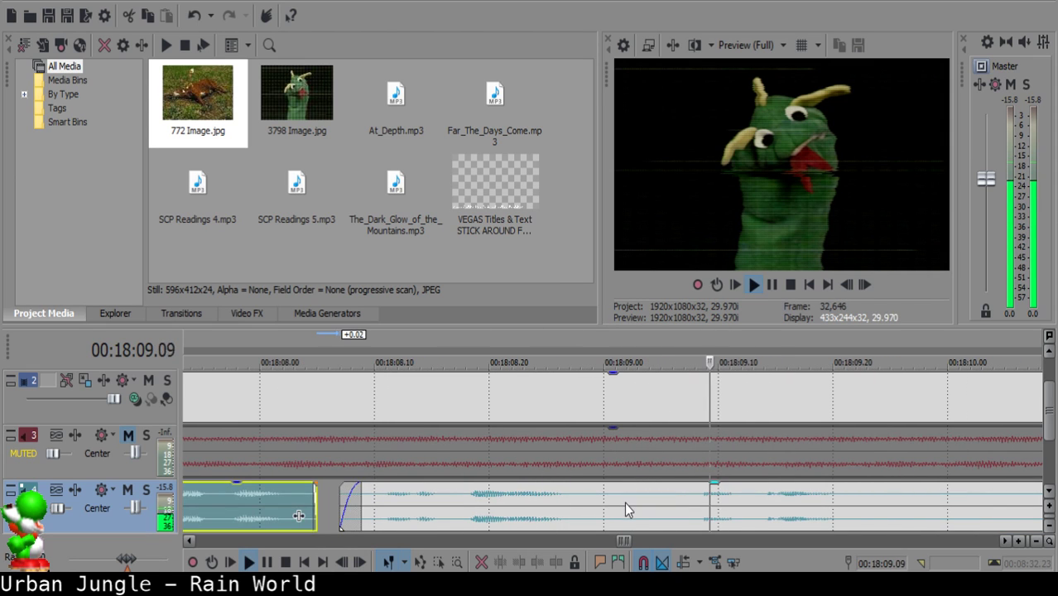
pyautogui.click(615, 502)
pyautogui.press('s')
pyautogui.press('Return')
# Cut the voice audio between 00:18:09.01 and 00:18:09.04 and move the remaining clip back to close the gap.
pyautogui.click(648, 500)
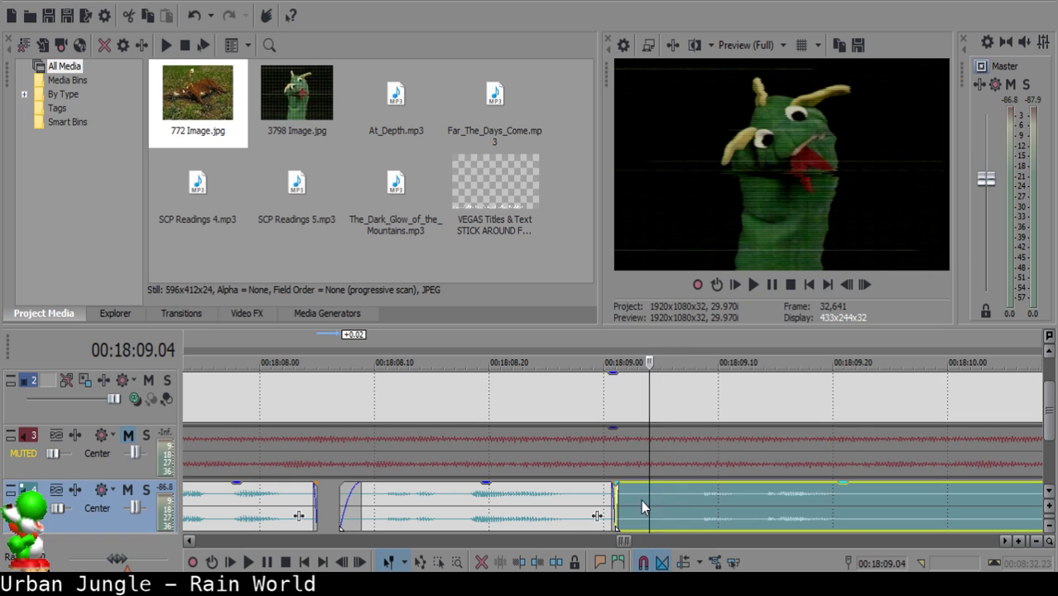
pyautogui.press('s')
pyautogui.click(617, 499)
pyautogui.press('Delete')
pyautogui.moveTo(712, 508); pyautogui.dragTo(680, 502)
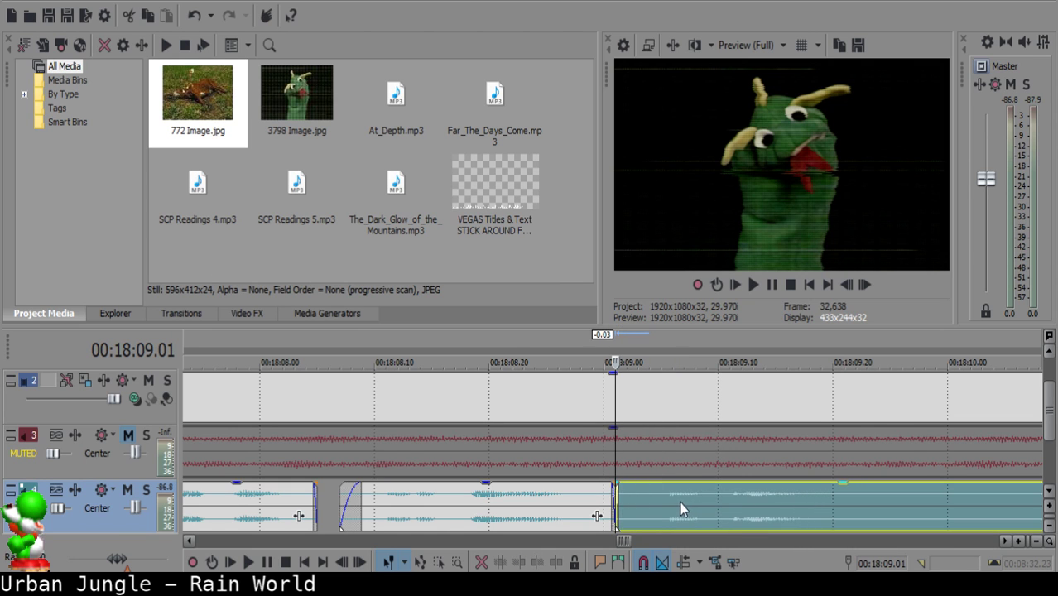
# Play across the new join and split the remaining voice clip at about 00:18:09.22, after the spoken phrase.
pyautogui.click(511, 509)
pyautogui.press('space')
pyautogui.scroll(-3, 654, 501)
pyautogui.scroll(2, 647, 503)
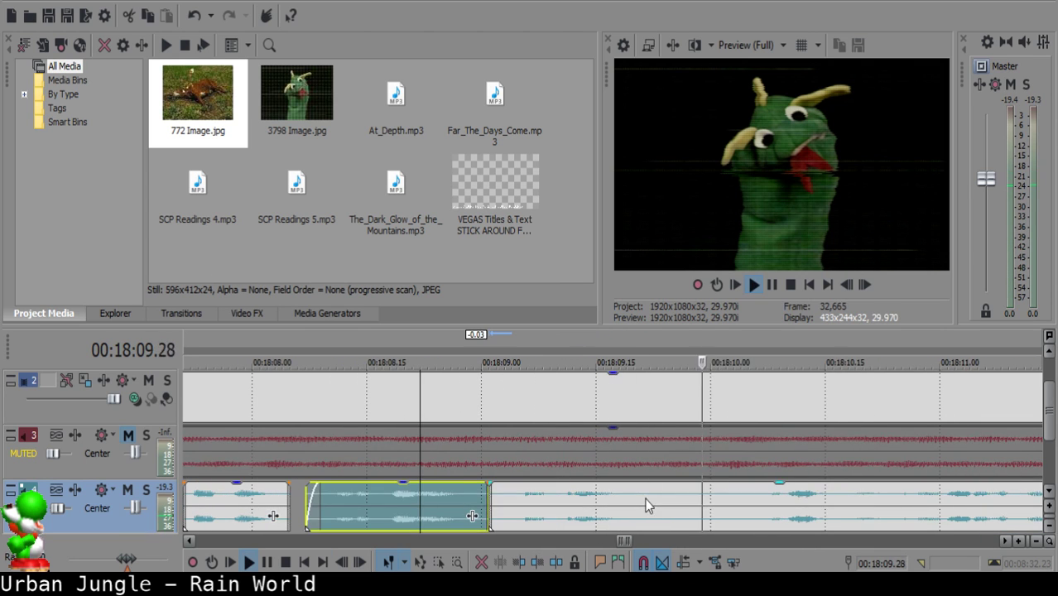
pyautogui.click(652, 499)
pyautogui.press('s')
# Split the voice clip at 00:18:10.05 and delete the short piece before that point.
pyautogui.scroll(-3, 774, 495)
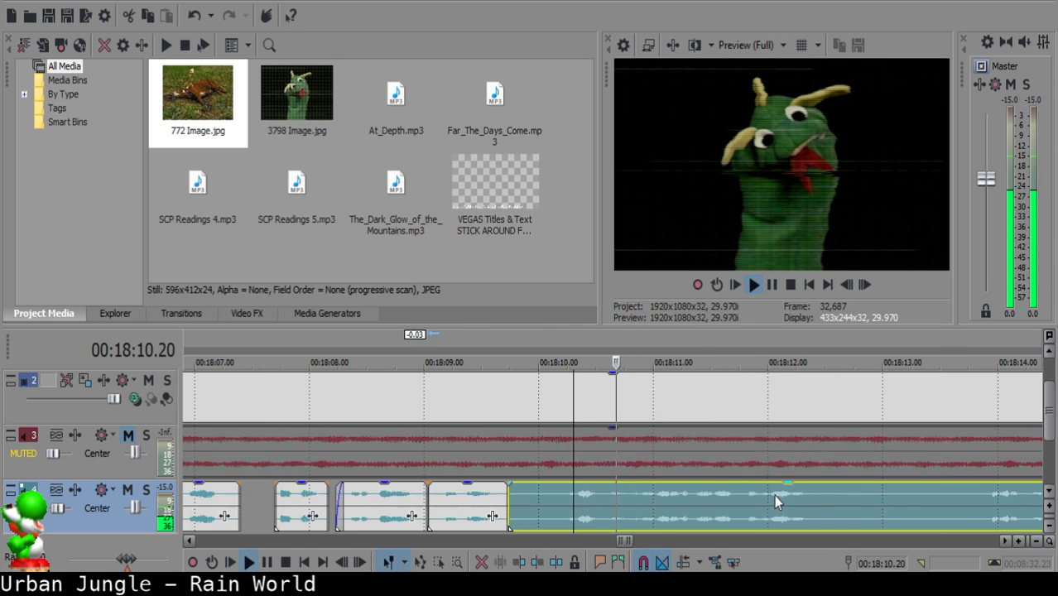
pyautogui.click(545, 498)
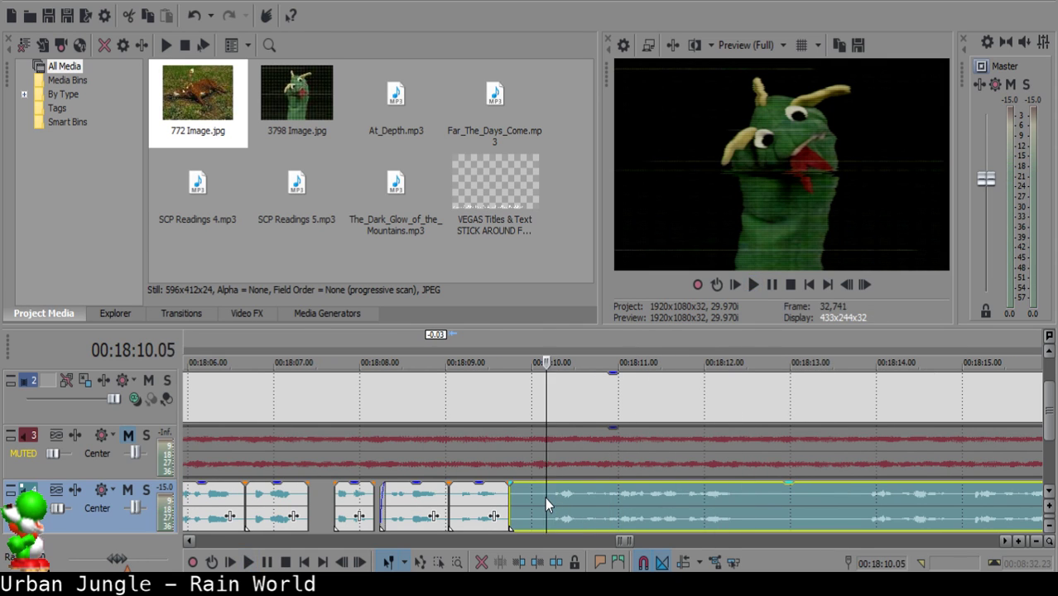
pyautogui.press('space')
pyautogui.press('s')
pyautogui.click(536, 498)
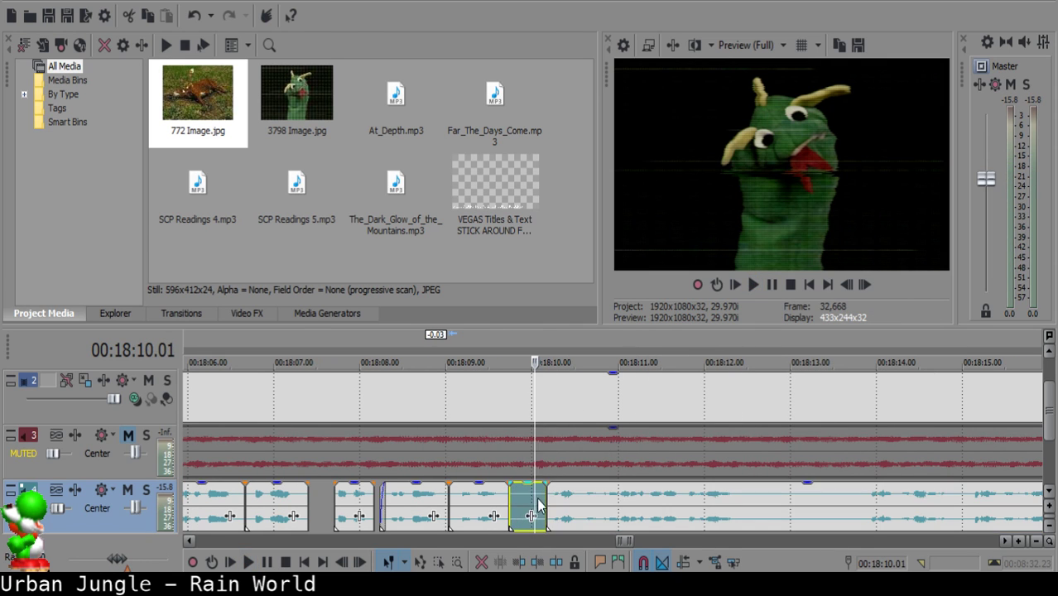
pyautogui.press('Delete')
# Move the remaining long voice clip earlier to start at 00:18:10.00, keeping a short pause before it.
pyautogui.moveTo(592, 514)
pyautogui.mouseDown()
pyautogui.moveTo(566, 515)
pyautogui.moveTo(582, 505)
pyautogui.mouseUp()
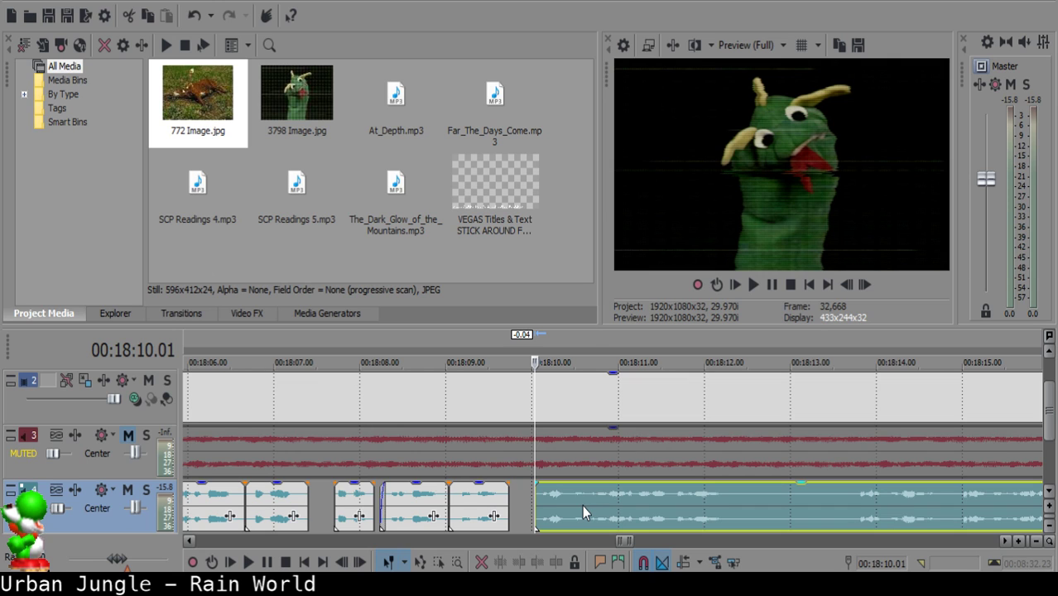
pyautogui.scroll(3, 582, 505)
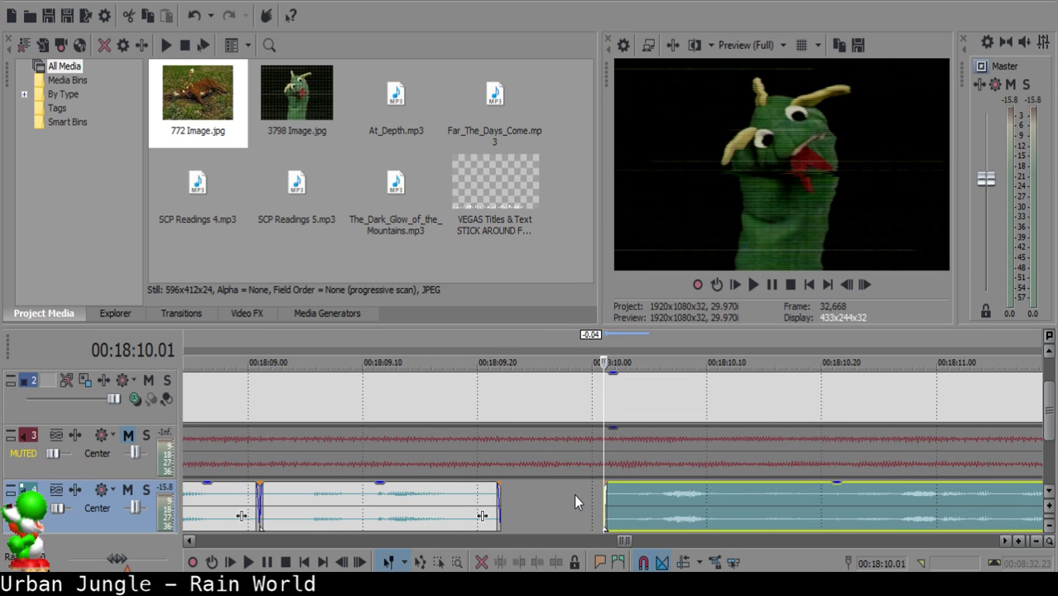
pyautogui.click(592, 496)
pyautogui.moveTo(758, 496); pyautogui.dragTo(746, 502)
# Listen to the next voice passage and split the clip at about 00:18:12.12, in the silence after the phrase.
pyautogui.click(262, 509)
pyautogui.press('space')
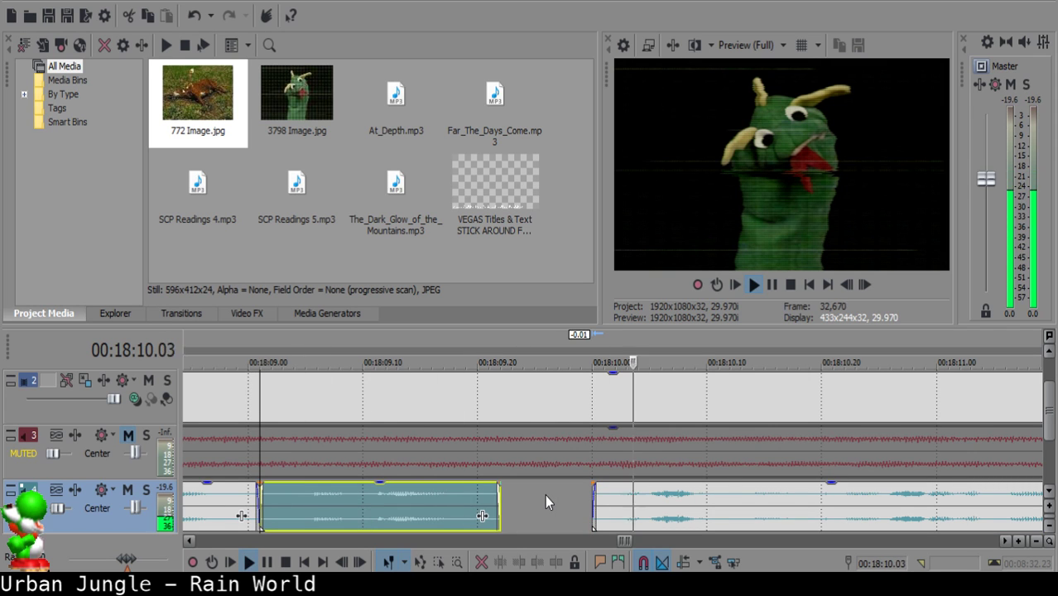
pyautogui.scroll(-3, 607, 515)
pyautogui.scroll(3, 613, 504)
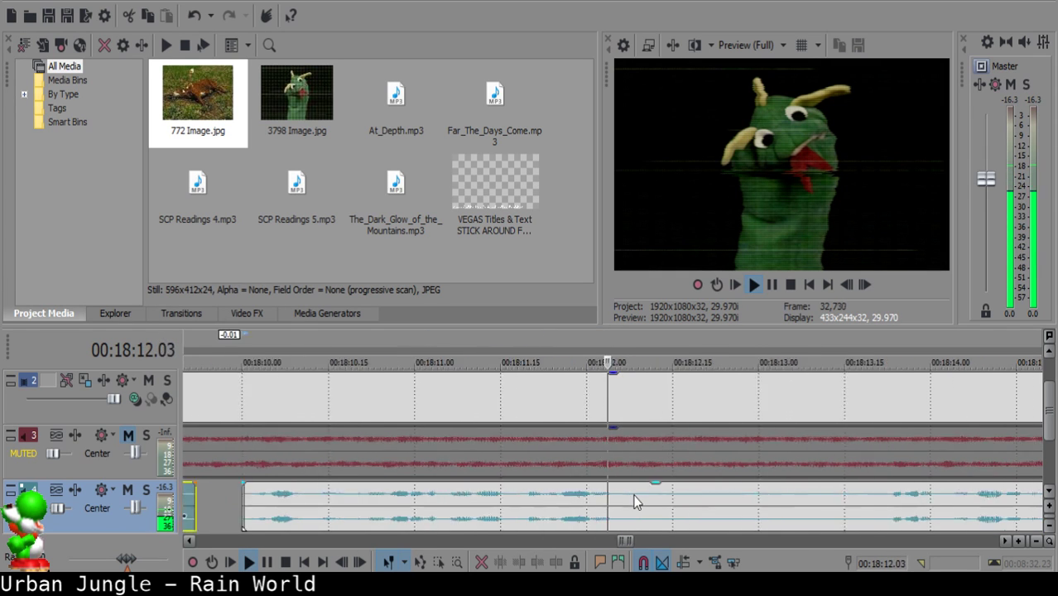
pyautogui.click(678, 501)
# Split the voice clip at about 00:18:14.27 and delete the piece between 00:18:12.12 and that point.
pyautogui.scroll(-4, 686, 501)
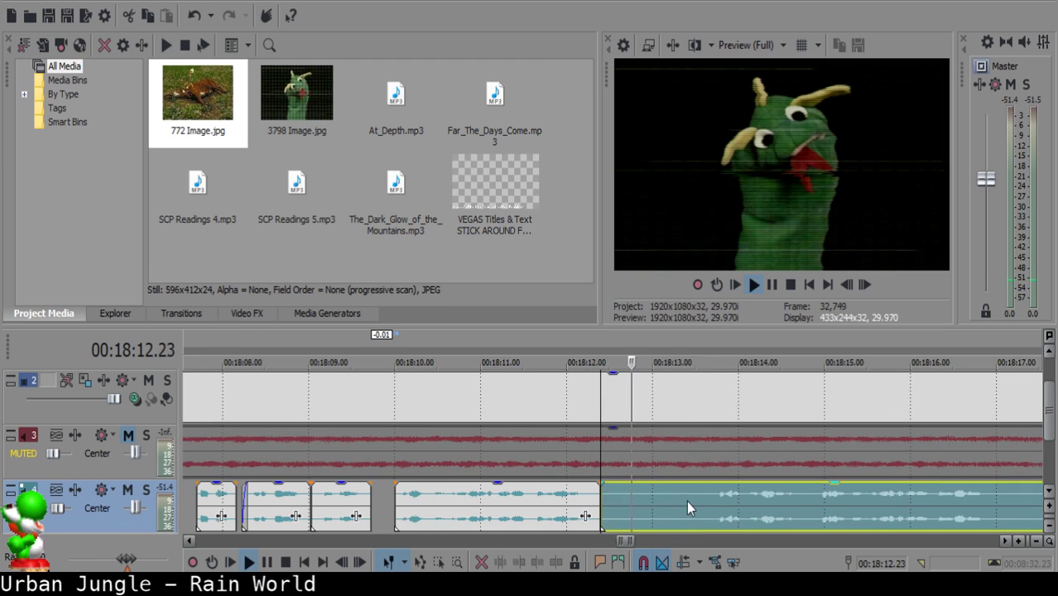
pyautogui.scroll(2, 698, 504)
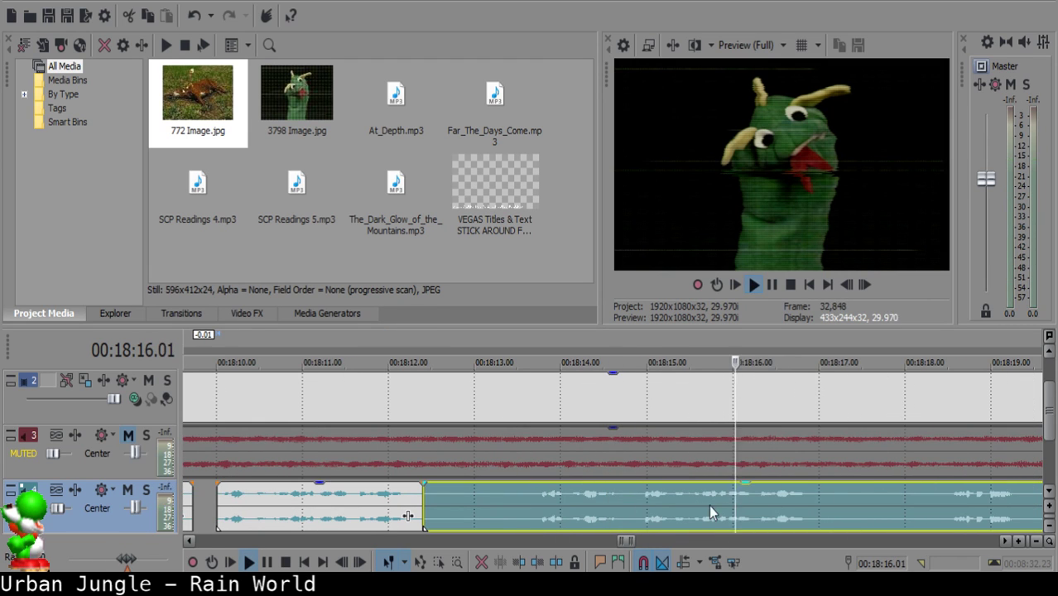
pyautogui.click(642, 498)
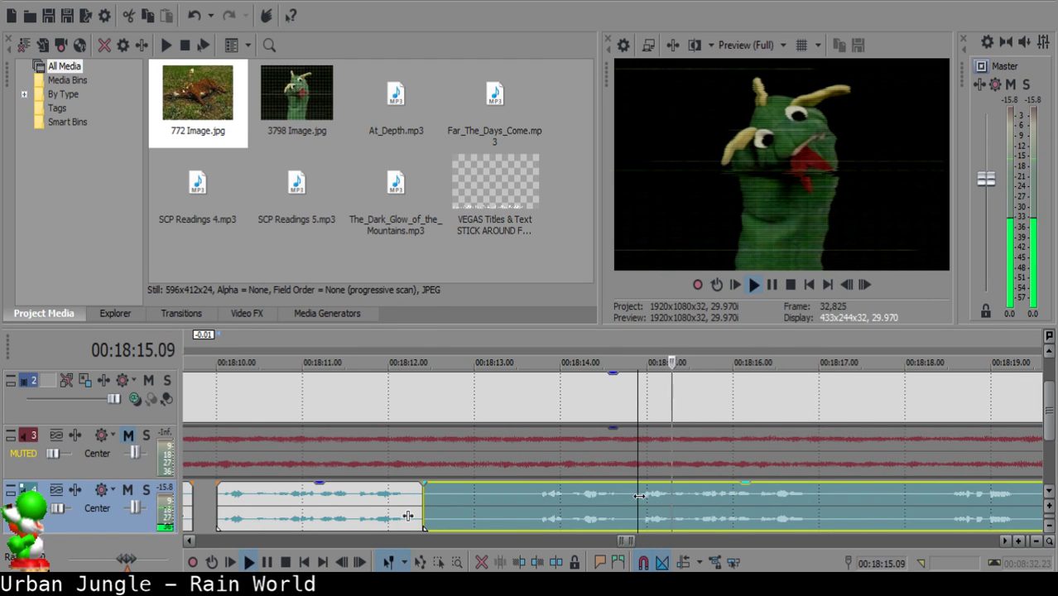
pyautogui.press('s')
pyautogui.click(562, 508)
pyautogui.press('Delete')
# Delete the voice clip starting at 00:18:10.00 and move the remaining long clip back to start there instead.
pyautogui.click(217, 498)
pyautogui.scroll(-3, 217, 498)
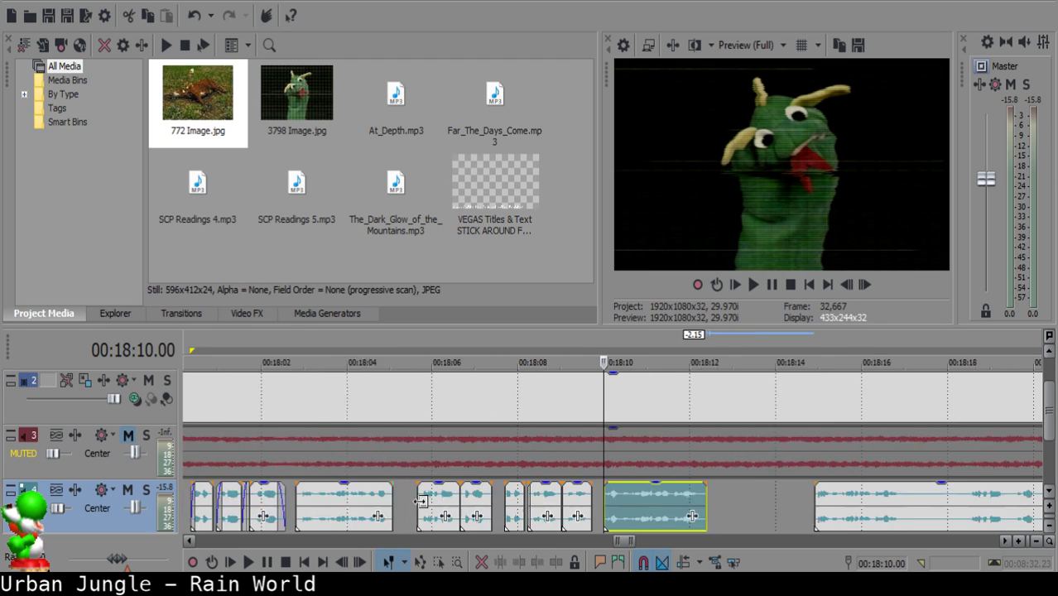
pyautogui.press('Delete')
pyautogui.moveTo(795, 509); pyautogui.dragTo(645, 505)
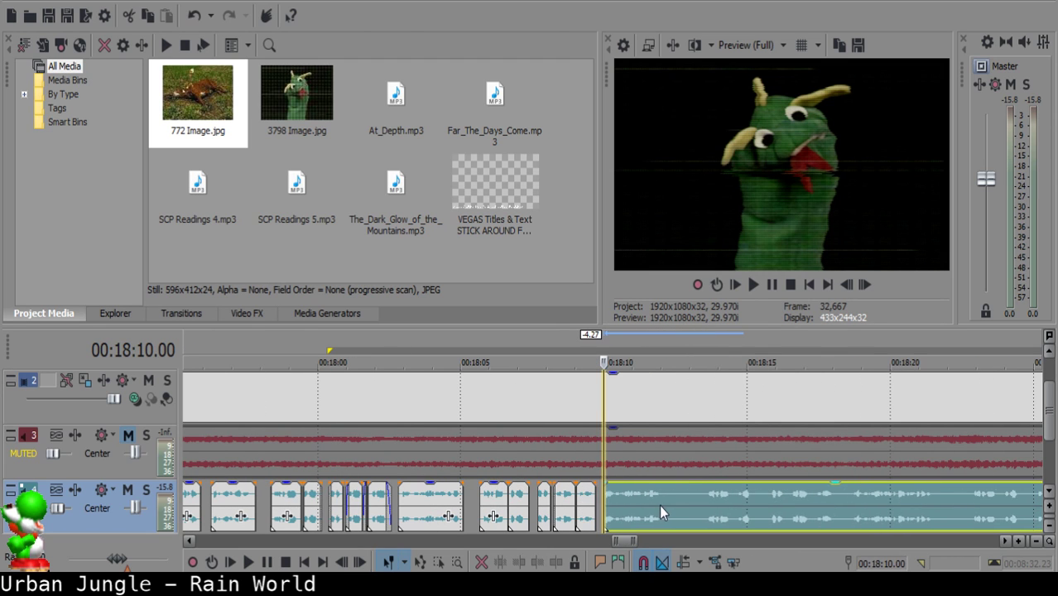
# Play the repositioned voice clip and split it at about 00:18:12.02, at the end of its first phrase.
pyautogui.click(587, 507)
pyautogui.press('space')
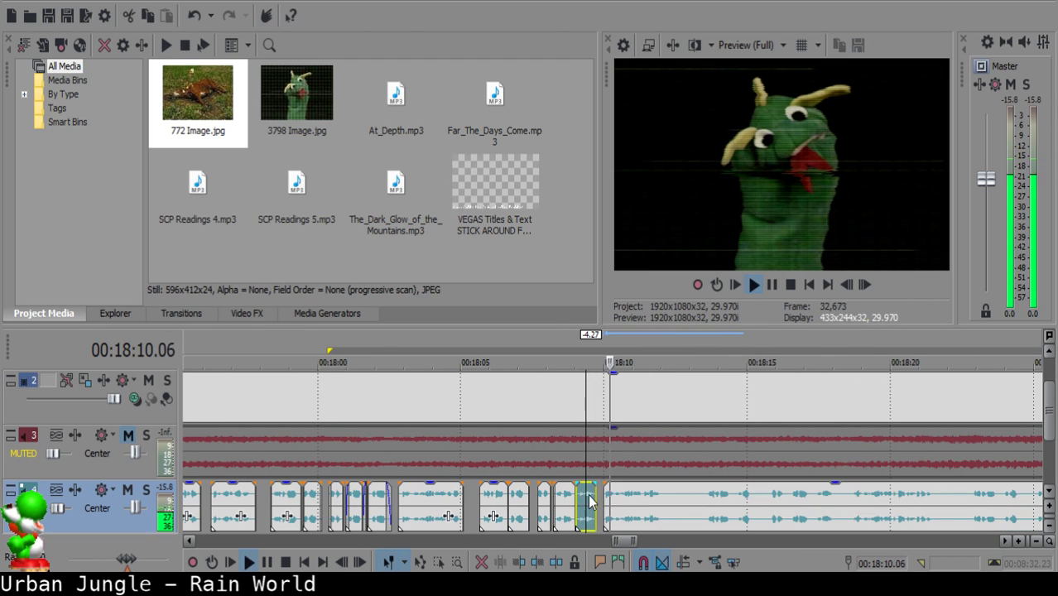
pyautogui.scroll(-8, 629, 472)
pyautogui.scroll(10, 662, 492)
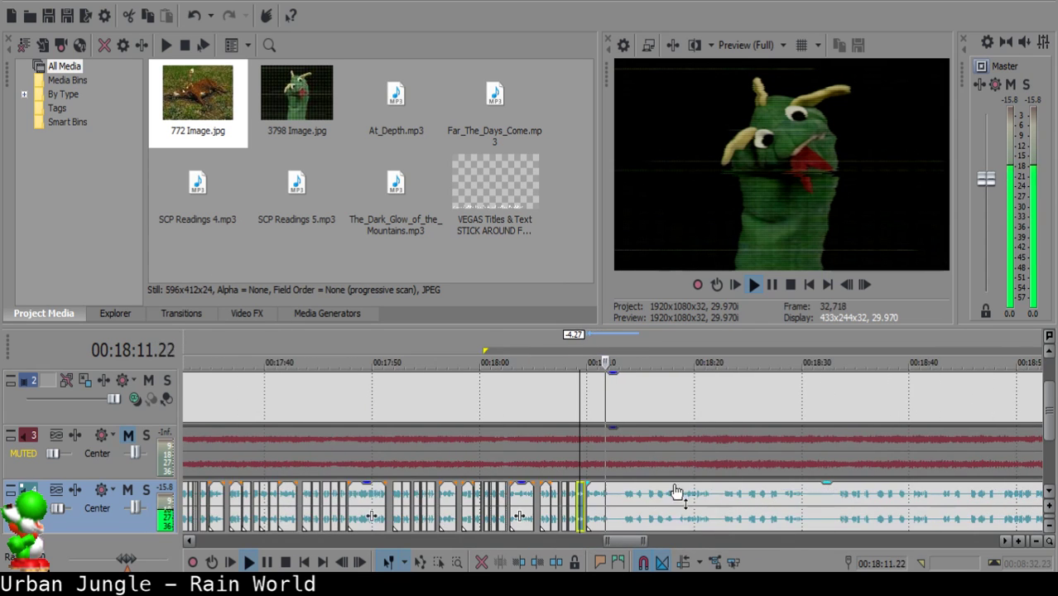
pyautogui.click(601, 494)
pyautogui.click(603, 495)
pyautogui.press('s')
# Cut the silence from 00:18:12.02 to 00:18:13.19 and move the remaining voice clip to start at 00:18:12.13.
pyautogui.press('space')
pyautogui.click(783, 504)
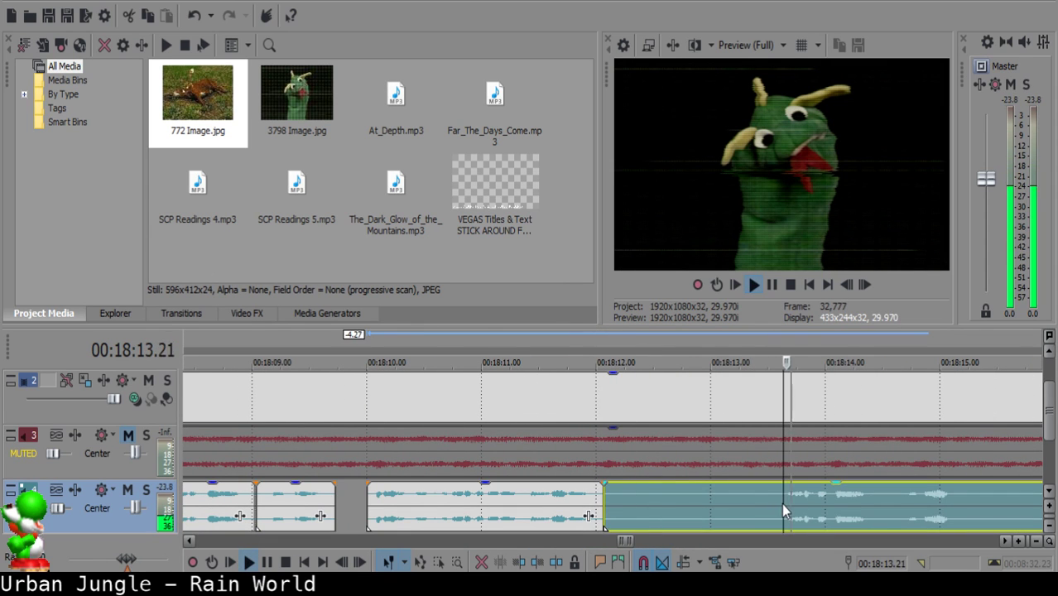
pyautogui.press('space')
pyautogui.press('s')
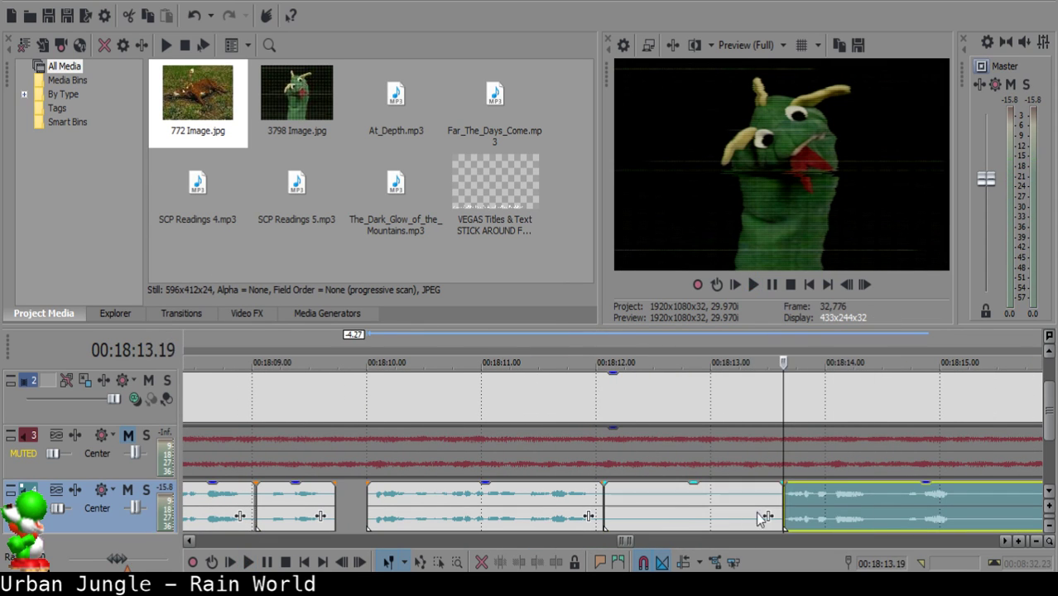
pyautogui.click(646, 497)
pyautogui.press('Delete')
pyautogui.moveTo(851, 501); pyautogui.dragTo(713, 494)
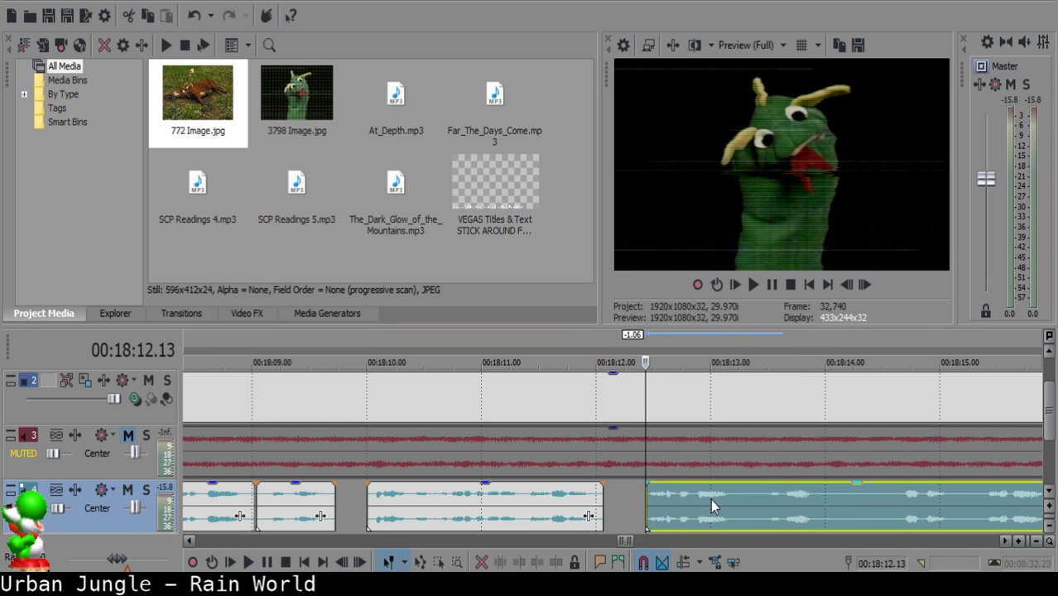
# Play the pause between the two voice clips and shift the later clip to start at 00:18:12.15.
pyautogui.press('space')
pyautogui.press('space')
pyautogui.click(566, 517)
pyautogui.press('space')
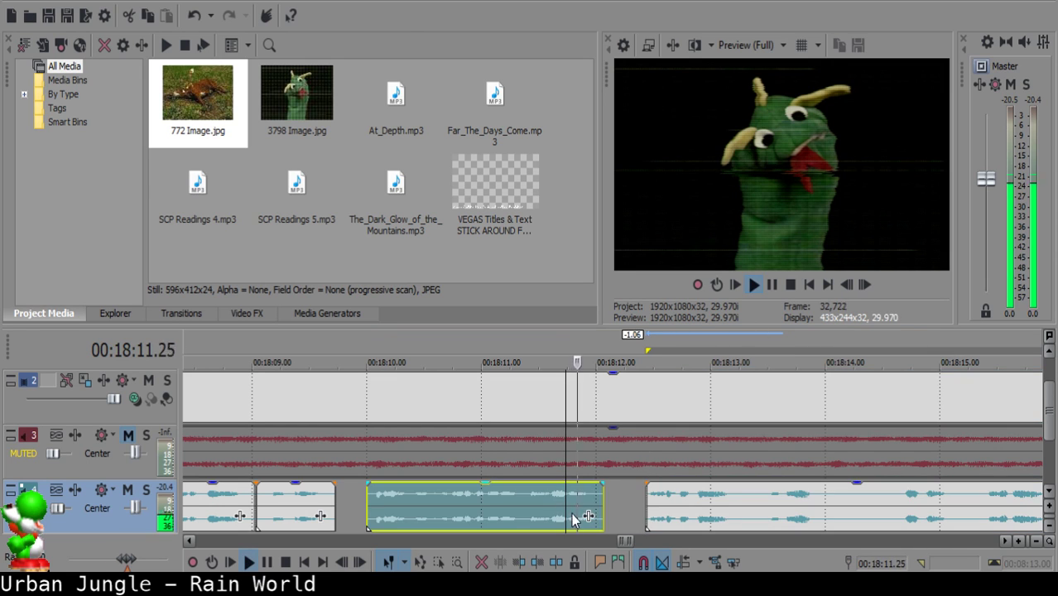
pyautogui.press('space')
pyautogui.click(663, 498)
pyautogui.scroll(2, 663, 498)
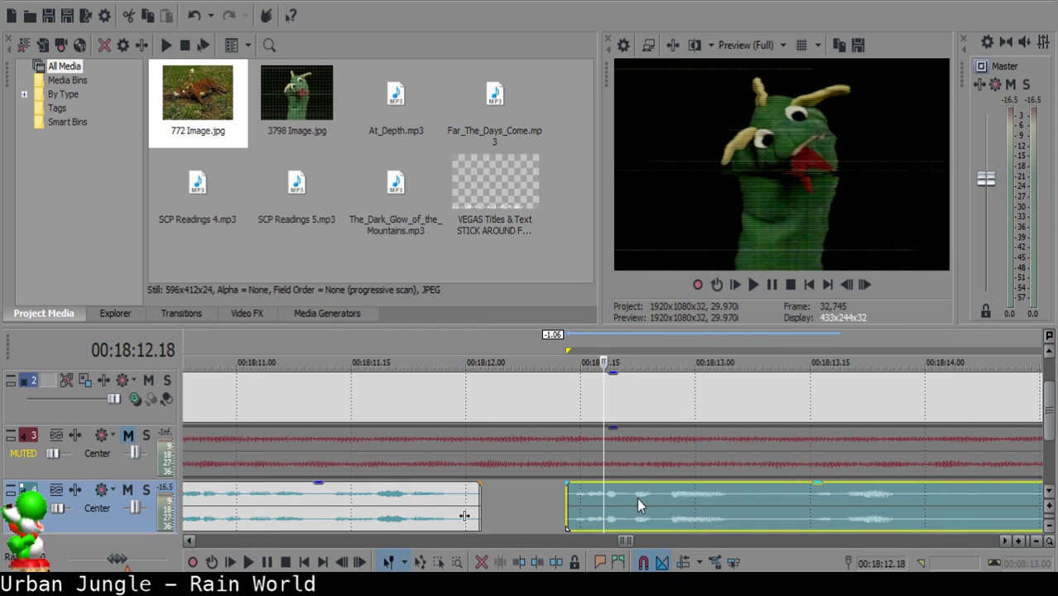
pyautogui.moveTo(580, 491); pyautogui.dragTo(607, 496)
# Play the adjusted voice clip and split it at about 00:18:13.10, after its first phrase.
pyautogui.click(347, 508)
pyautogui.press('space')
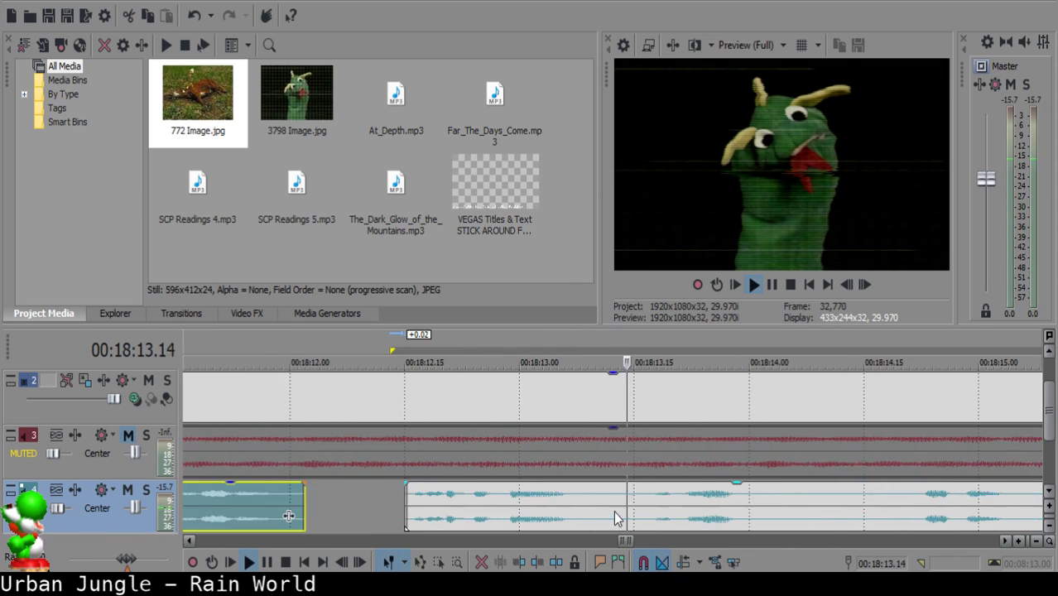
pyautogui.click(596, 493)
pyautogui.press('s')
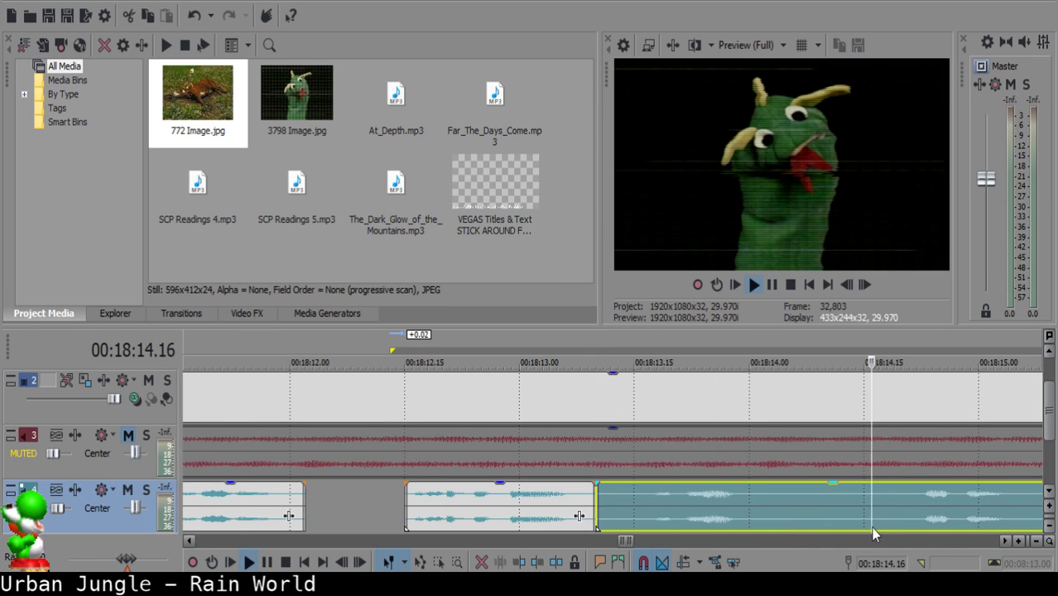
# Split the voice clip again at 00:18:13.15 and delete the short piece between the two cuts.
pyautogui.scroll(-1, 873, 530)
pyautogui.click(396, 503)
pyautogui.click(407, 501)
pyautogui.press('space')
pyautogui.press('s')
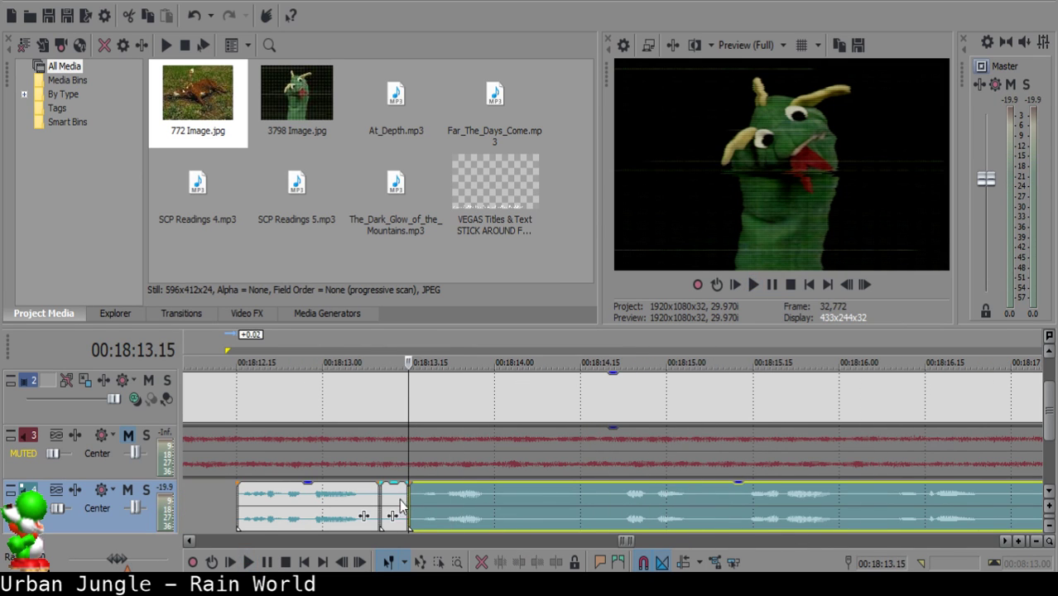
pyautogui.press('space')
pyautogui.click(388, 505)
pyautogui.press('space')
pyautogui.press('Delete')
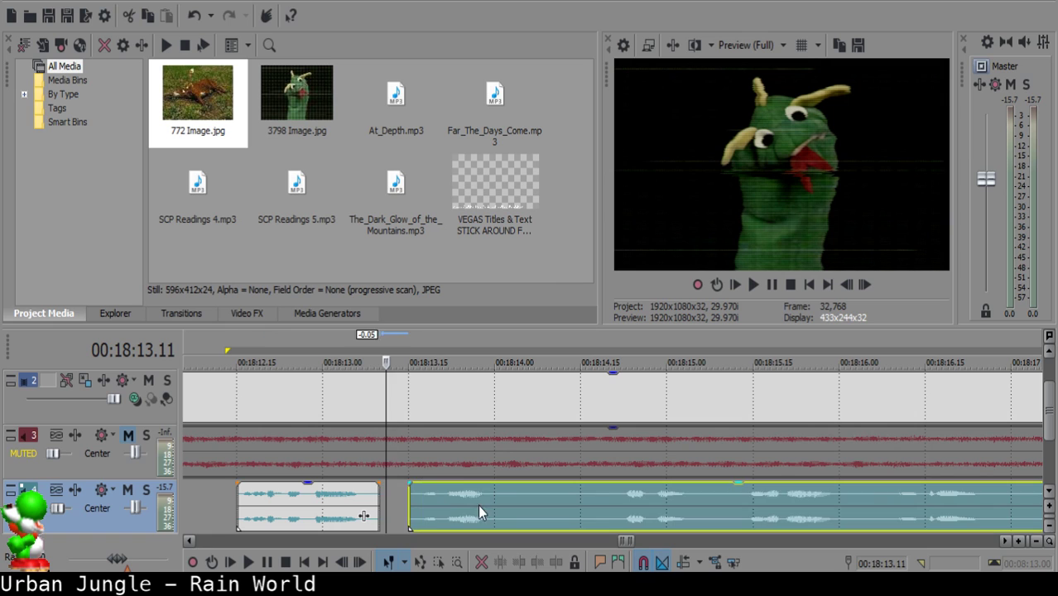
# Move the remaining voice clip to start at about 00:18:13.12 and play across the shortened pause to check it.
pyautogui.moveTo(479, 505); pyautogui.dragTo(457, 496)
pyautogui.click(299, 497)
pyautogui.press('space')
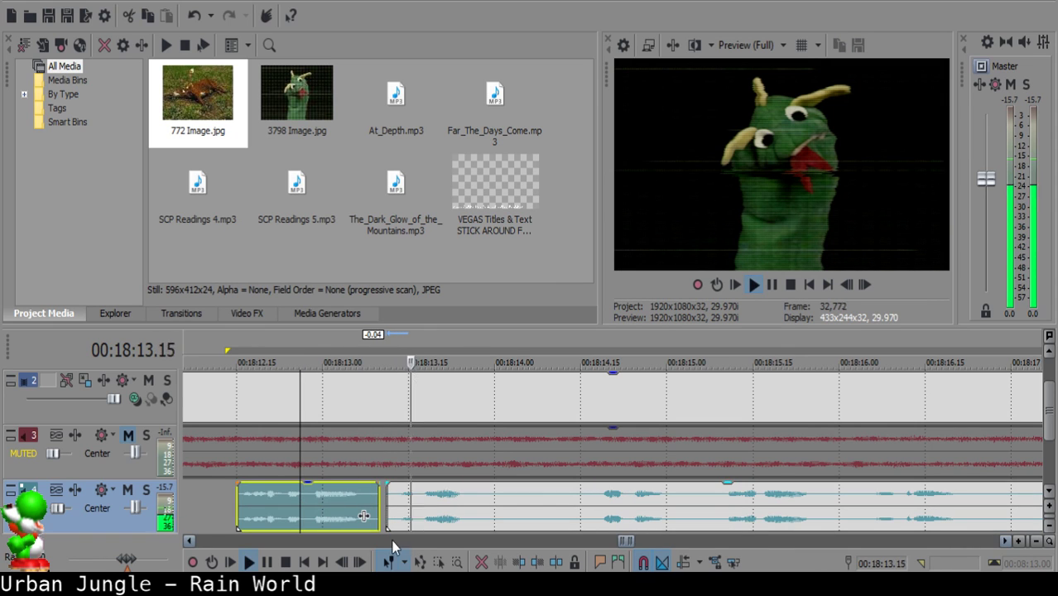
pyautogui.press('space')
pyautogui.click(392, 501)
pyautogui.click(326, 505)
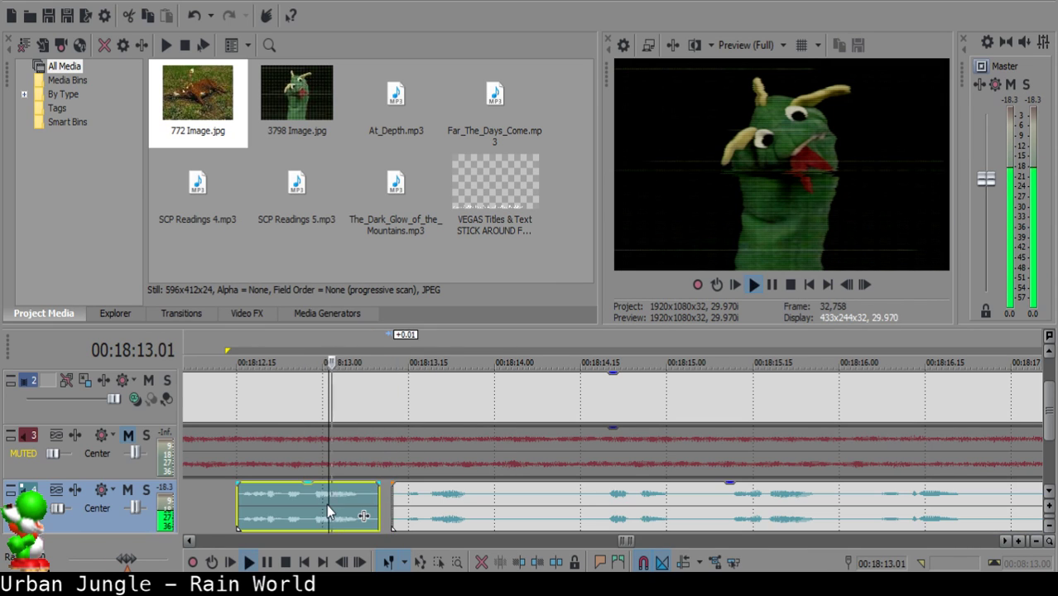
pyautogui.press('space')
pyautogui.click(513, 497)
pyautogui.press('space')
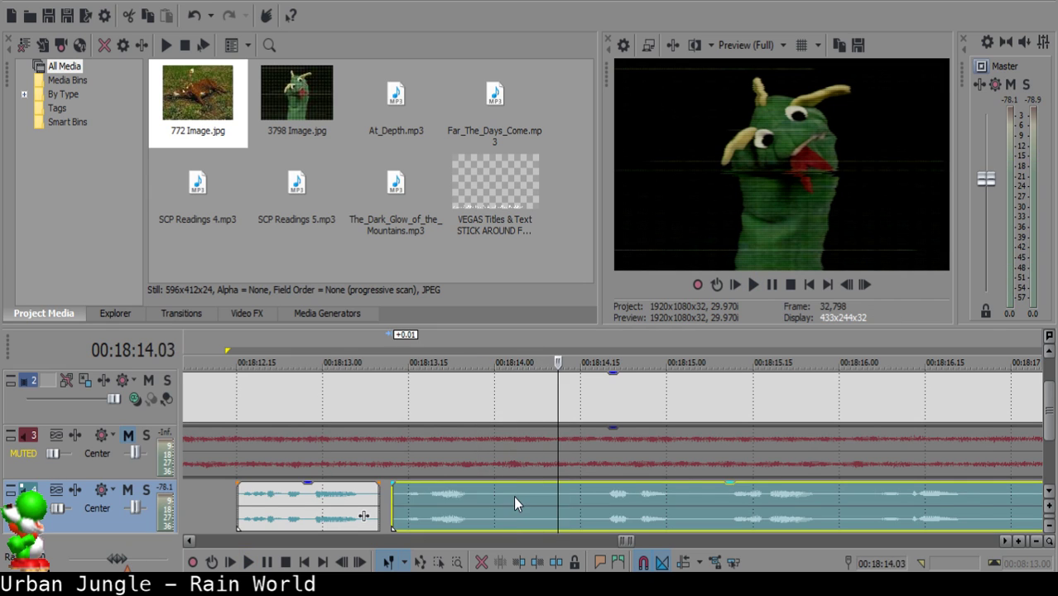
# Play the voice clip on track 4 and split it at about 00:18:14.03 and 00:18:14.16, around the silence.
pyautogui.press('s')
pyautogui.click(600, 500)
pyautogui.press('space')
pyautogui.scroll(-2, 601, 499)
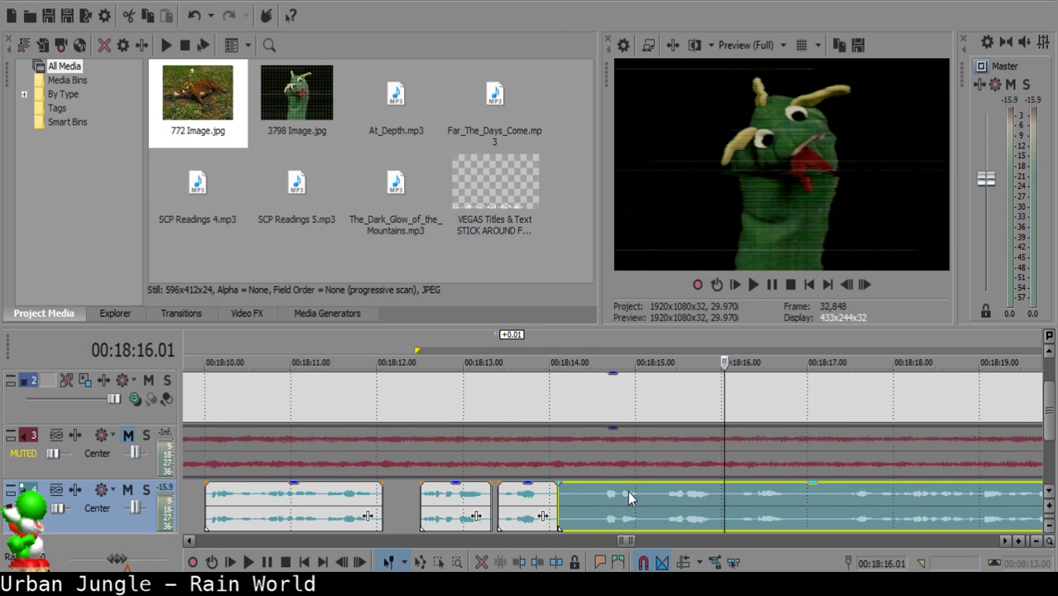
pyautogui.click(650, 493)
pyautogui.click(596, 494)
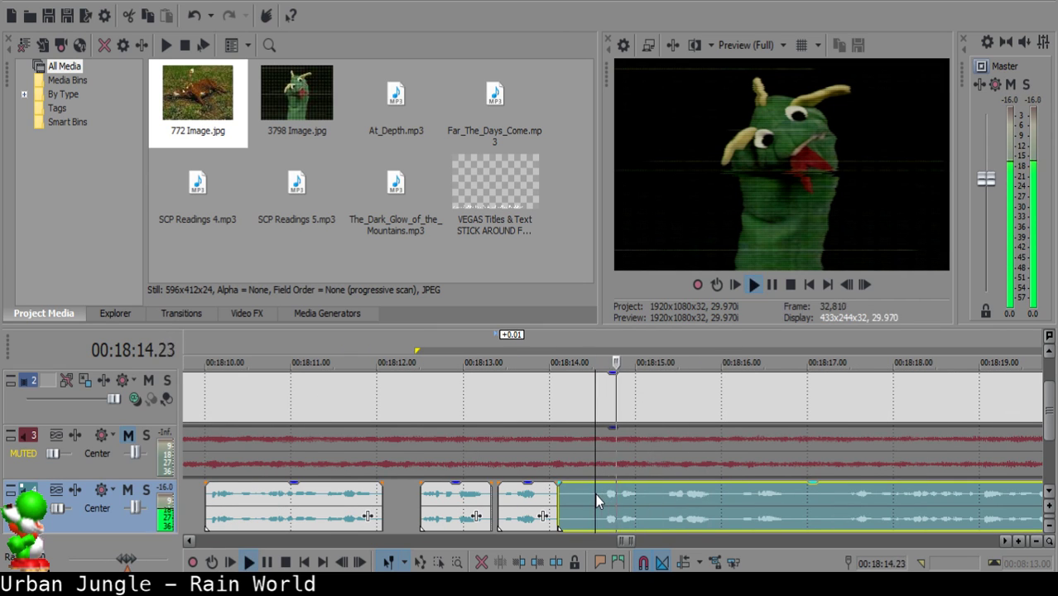
pyautogui.press('space')
pyautogui.press('s')
# Delete the silent piece between the cuts and move the remaining voice clip to start at about 00:18:14.06.
pyautogui.click(568, 494)
pyautogui.click(569, 494)
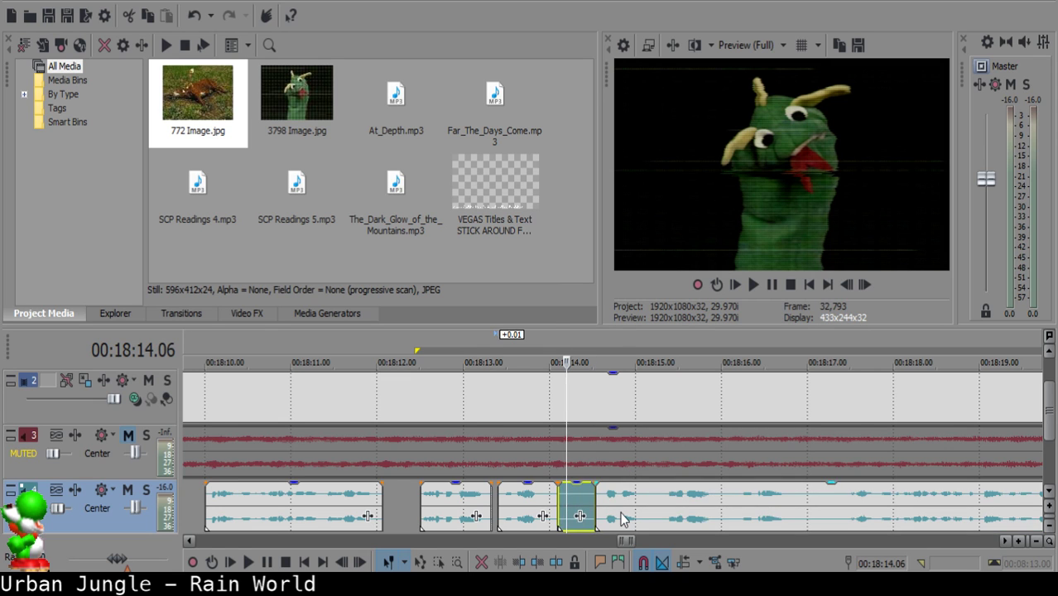
pyautogui.press('Delete')
pyautogui.moveTo(622, 513); pyautogui.dragTo(594, 511)
pyautogui.click(515, 507)
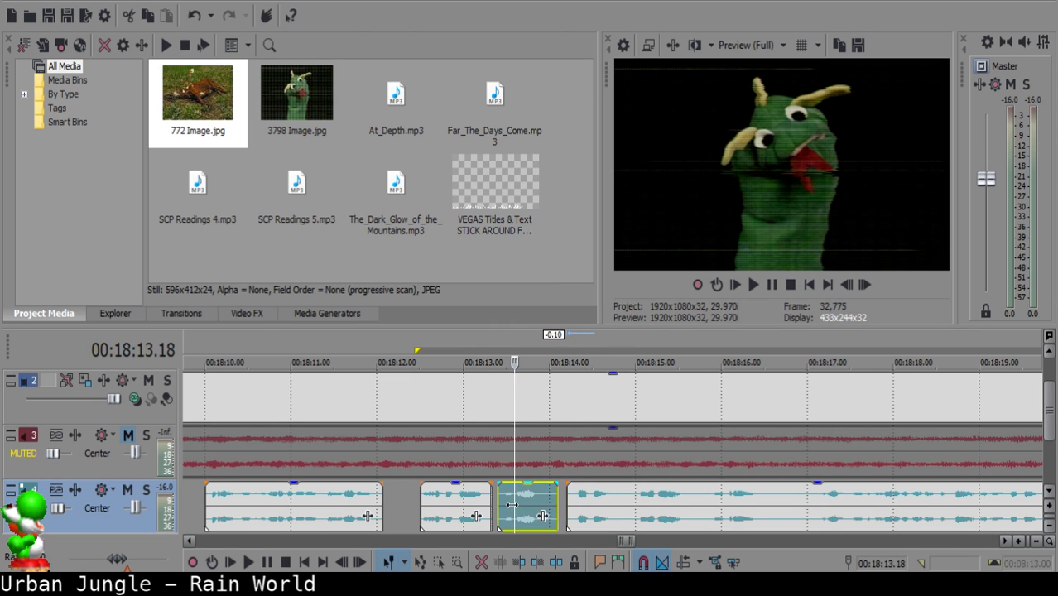
pyautogui.press('space')
# Shift the later voice clip one frame later, to about 00:18:14.07, and play across the pause.
pyautogui.scroll(-2, 546, 512)
pyautogui.moveTo(499, 492); pyautogui.dragTo(532, 504)
pyautogui.click(321, 506)
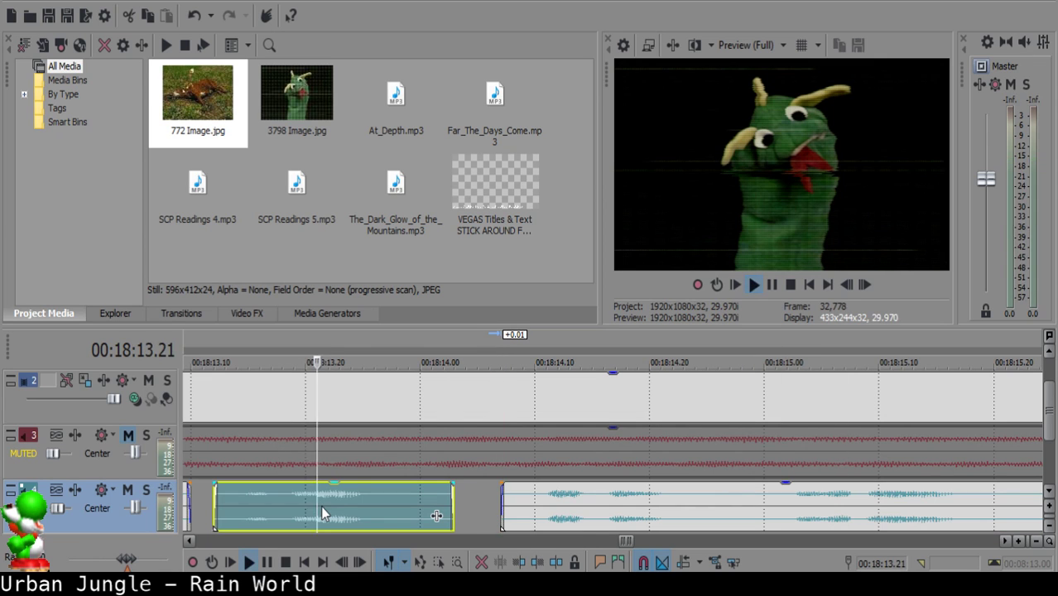
# Split the later voice clip at about 00:18:14.26 and 00:18:14.29, around the short pause.
pyautogui.click(648, 498)
pyautogui.press('s')
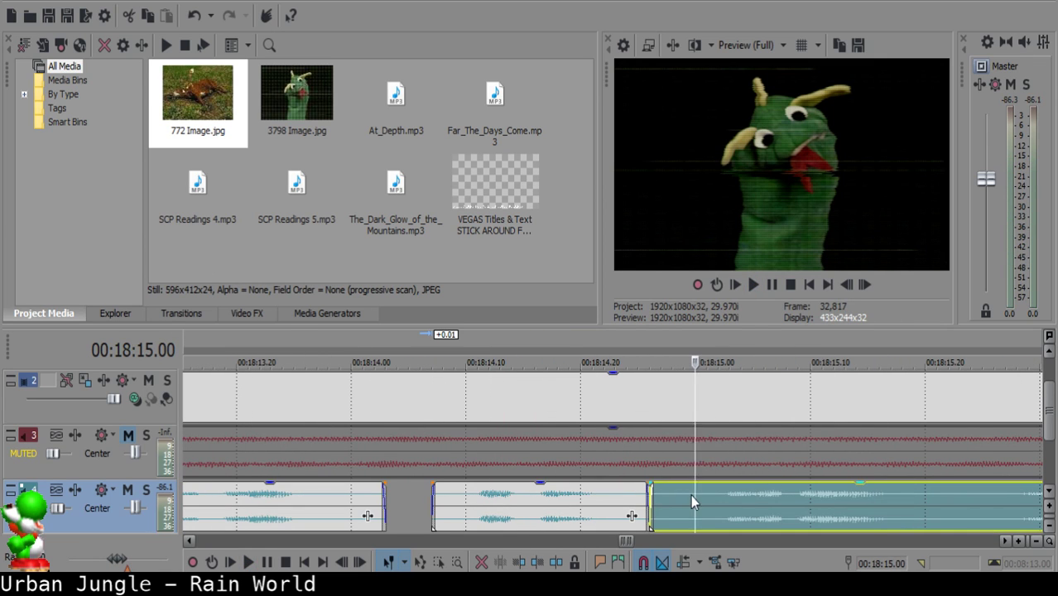
pyautogui.click(684, 495)
pyautogui.press('s')
# Delete the three-frame piece between the cuts and move the remaining clip to start at about 00:18:14.26.
pyautogui.press('space')
pyautogui.click(658, 497)
pyautogui.press('space')
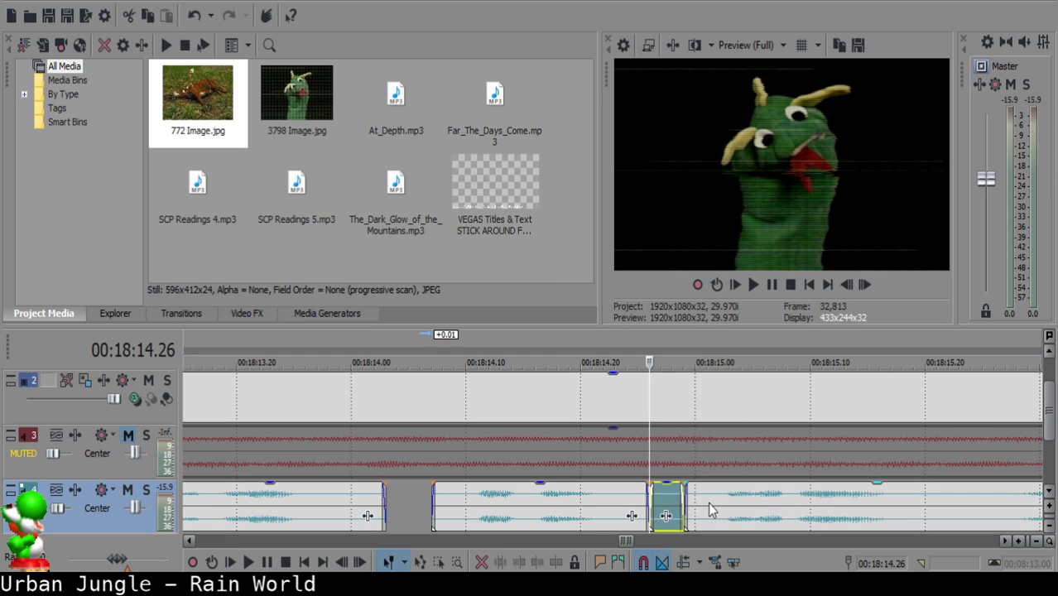
pyautogui.press('Delete')
pyautogui.moveTo(710, 511); pyautogui.dragTo(663, 504)
pyautogui.click(534, 520)
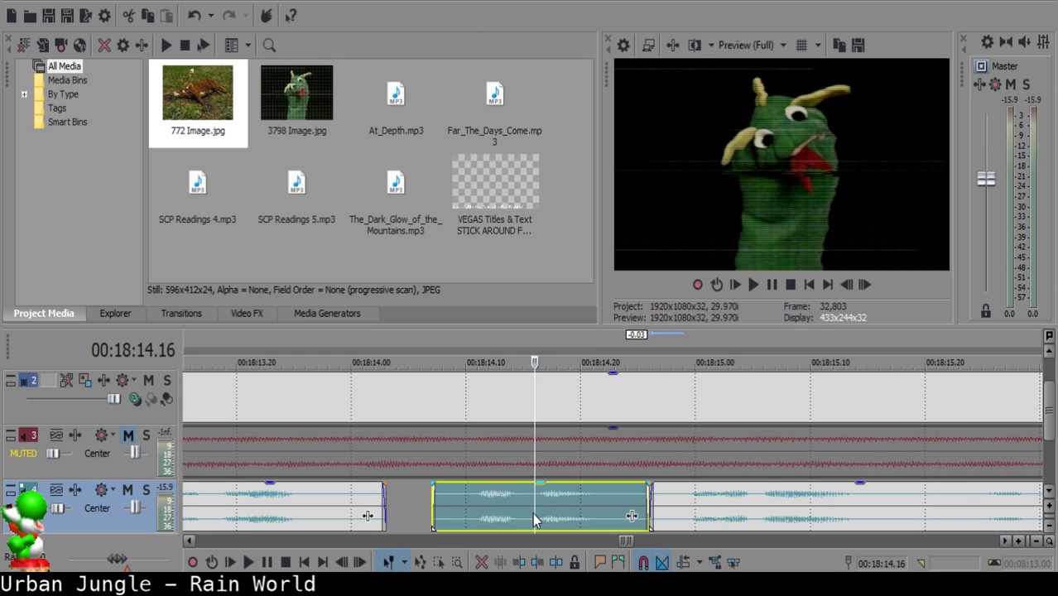
pyautogui.press('space')
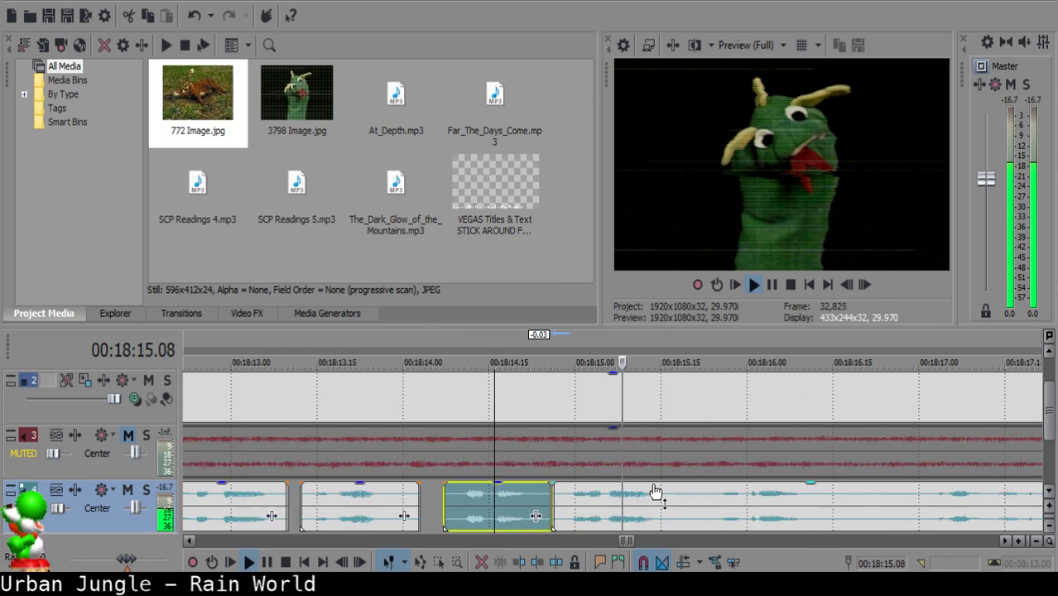
# Split the remaining voice clip at about 00:18:15.18 and 00:18:15.21, after its phrase.
pyautogui.click(698, 503)
pyautogui.press('Return')
pyautogui.click(704, 504)
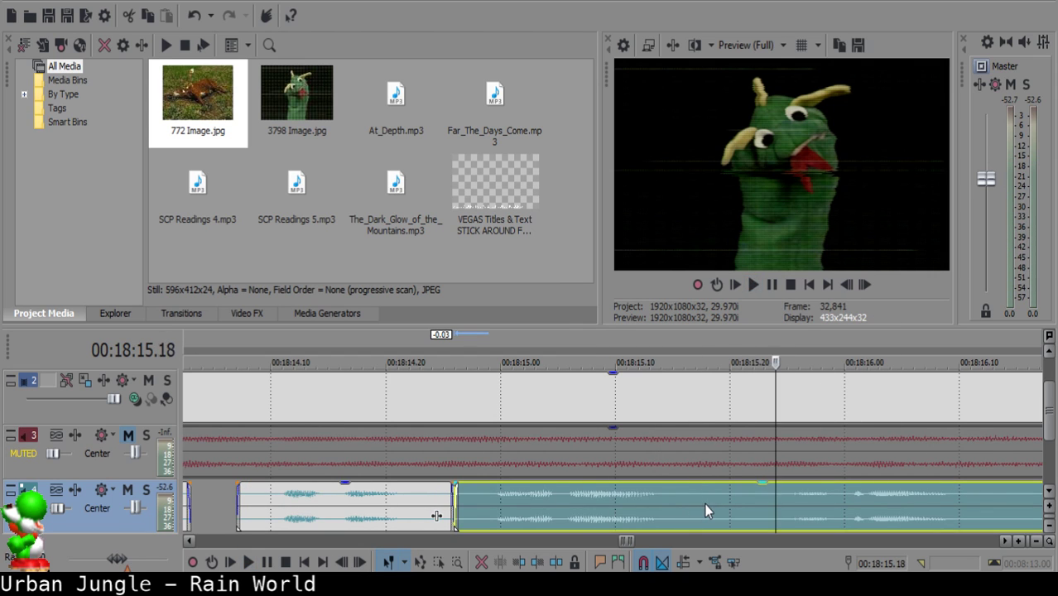
pyautogui.press('s')
pyautogui.click(743, 502)
pyautogui.press('s')
# Remove the short piece after 00:18:15.18, close the gap with the remaining clip and play across the join.
pyautogui.click(710, 503)
pyautogui.moveTo(788, 503); pyautogui.dragTo(753, 493)
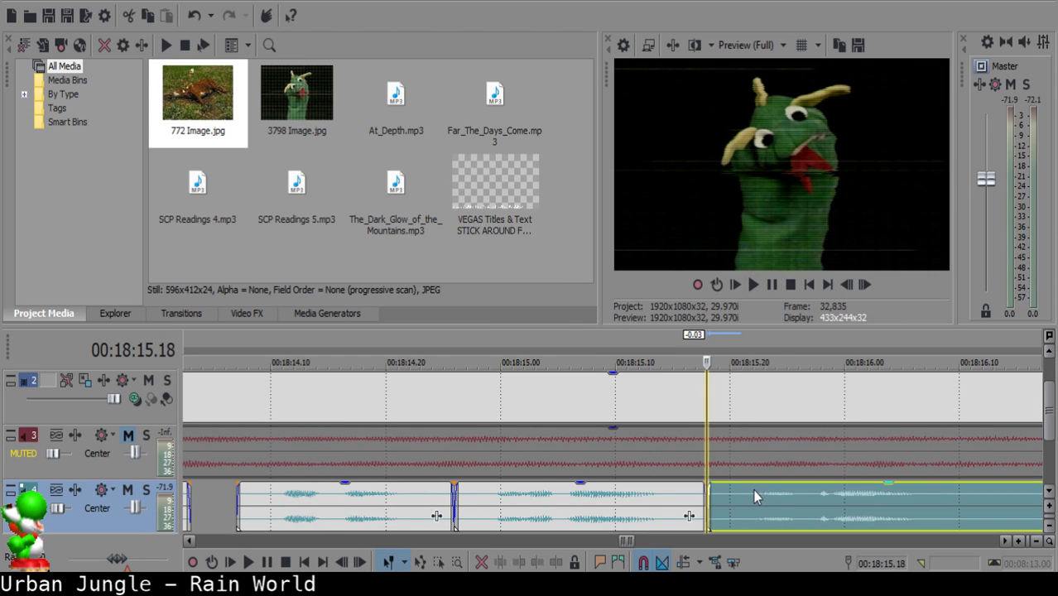
pyautogui.click(634, 506)
pyautogui.press('space')
pyautogui.press('Return')
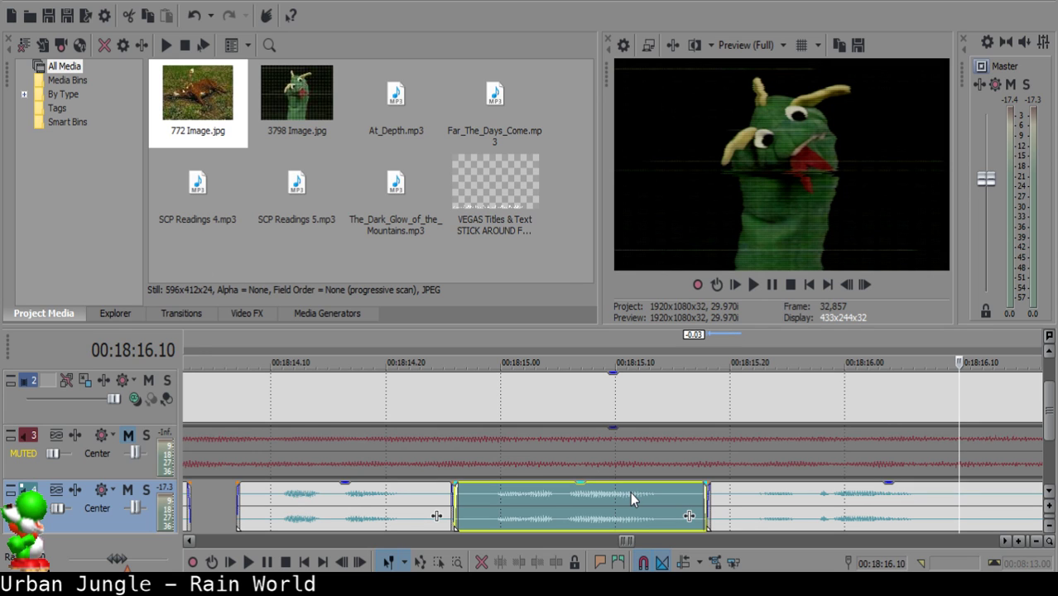
# Play the remaining voice clip and split it at about 00:18:16.10 and 00:18:16.27, around the silence.
pyautogui.scroll(-6, 687, 497)
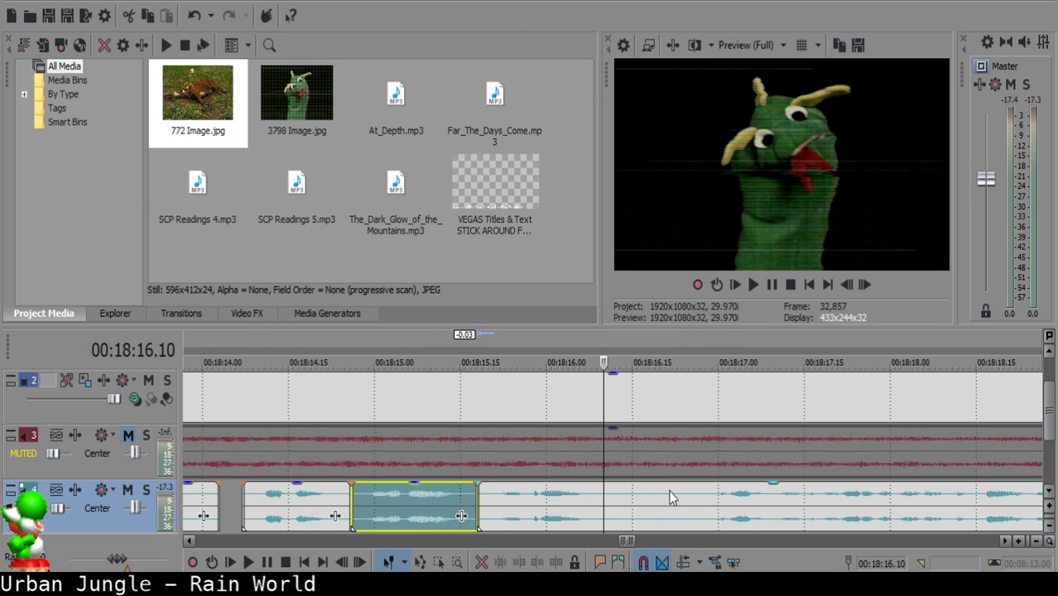
pyautogui.scroll(3, 687, 490)
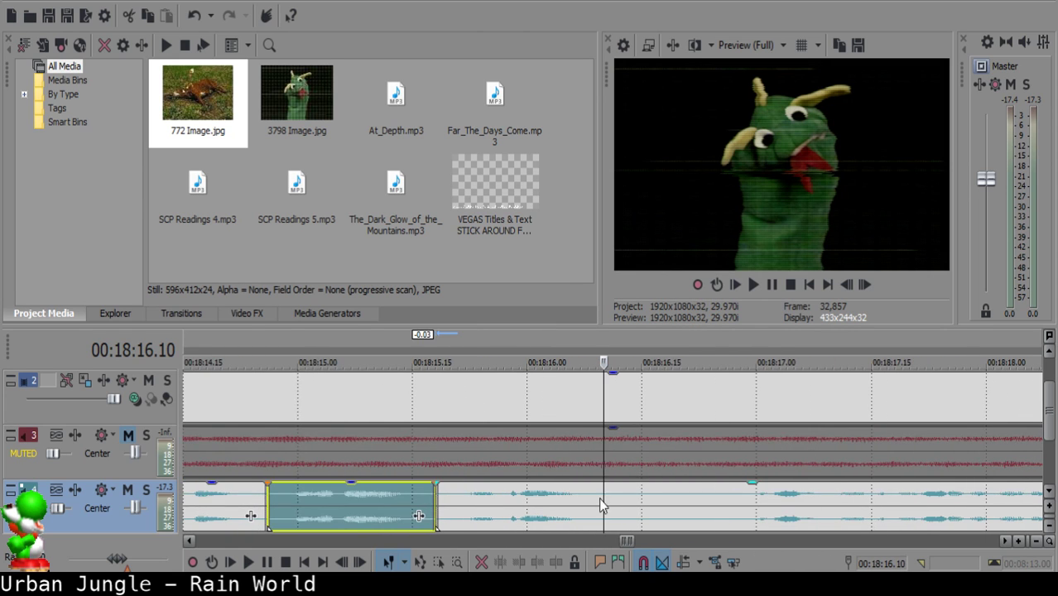
pyautogui.click(602, 500)
pyautogui.press('space')
pyautogui.press('space')
pyautogui.press('space')
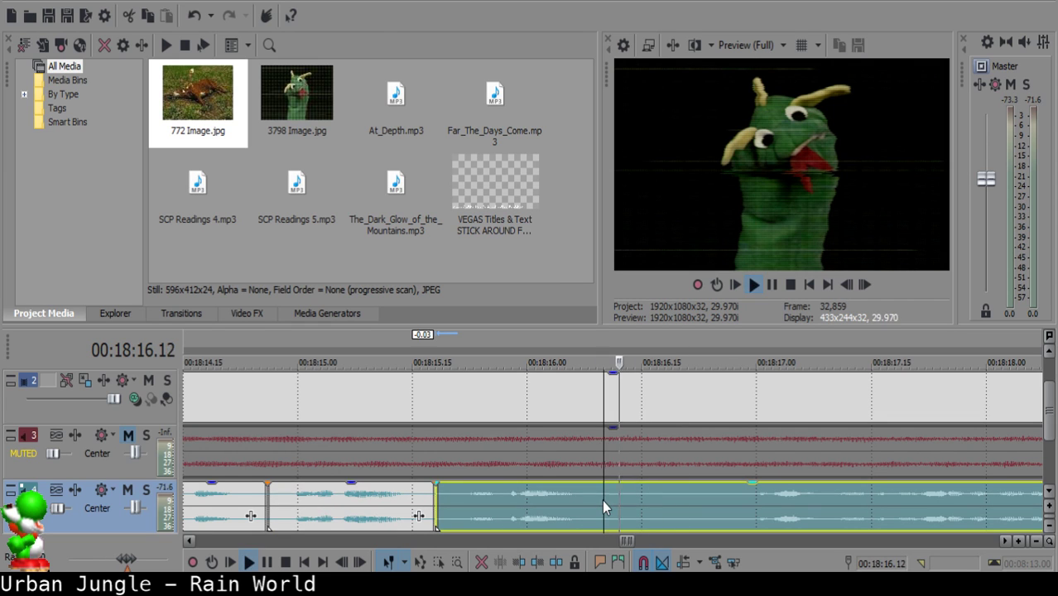
pyautogui.press('space')
pyautogui.press('s')
pyautogui.press('space')
pyautogui.press('Return')
pyautogui.press('s')
# Delete the silent piece between the cuts and add a fade-out of about three frames to the preceding voice clip.
pyautogui.click(670, 499)
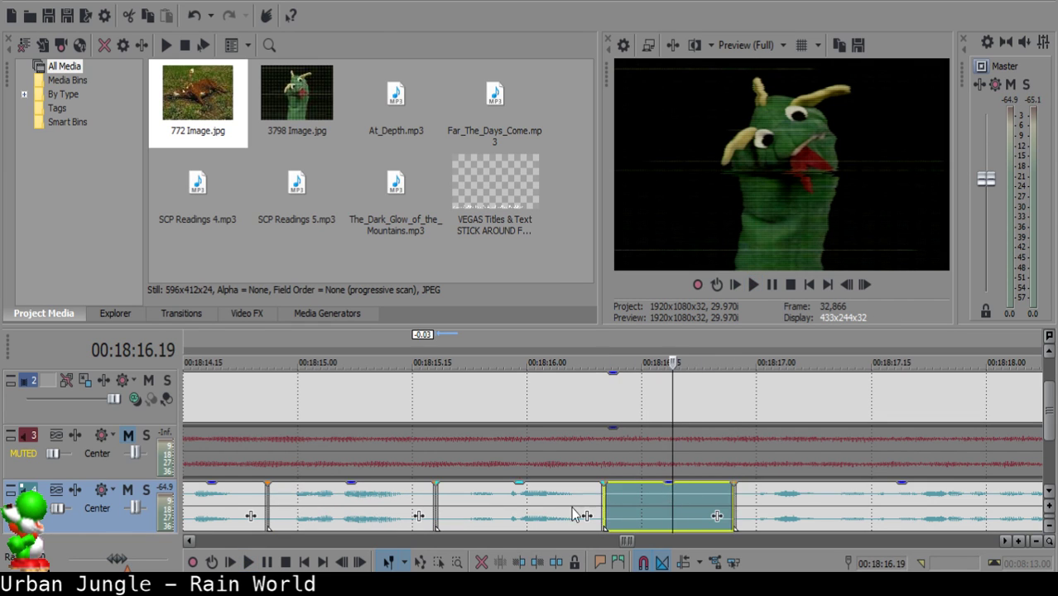
pyautogui.press('Delete')
pyautogui.click(519, 502)
pyautogui.press('space')
pyautogui.moveTo(604, 487); pyautogui.dragTo(580, 489)
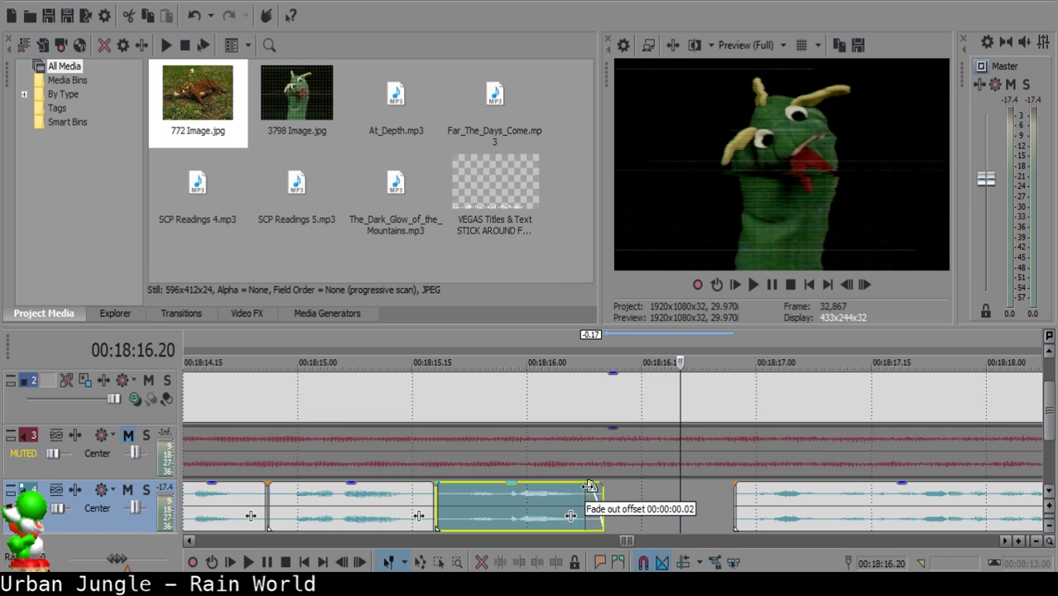
# Move the voice clip after the gap to start at about 00:18:16.20 and play across the pause.
pyautogui.click(774, 515)
pyautogui.scroll(-4, 774, 516)
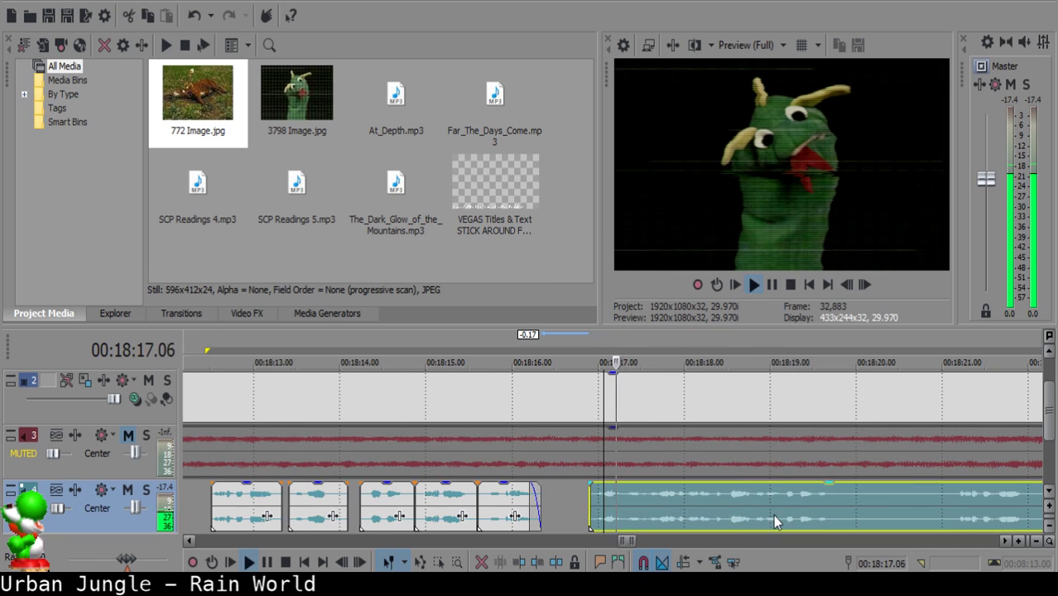
pyautogui.click(571, 491)
pyautogui.moveTo(604, 497); pyautogui.dragTo(584, 497)
pyautogui.click(479, 494)
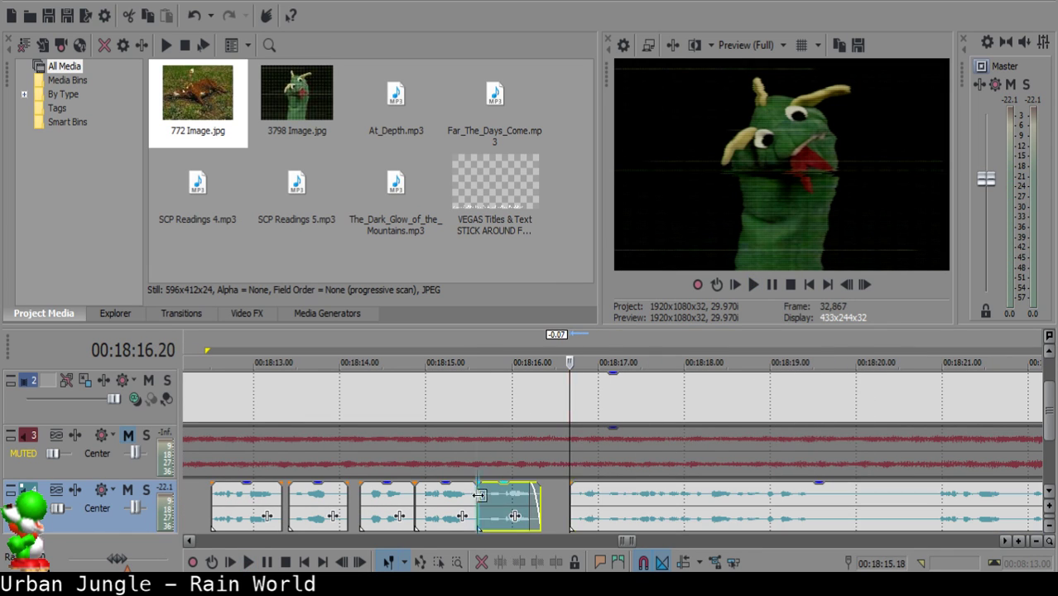
pyautogui.press('space')
# Shift the later voice clip two frames earlier, to about 00:18:16.18, and play the transition again.
pyautogui.click(562, 507)
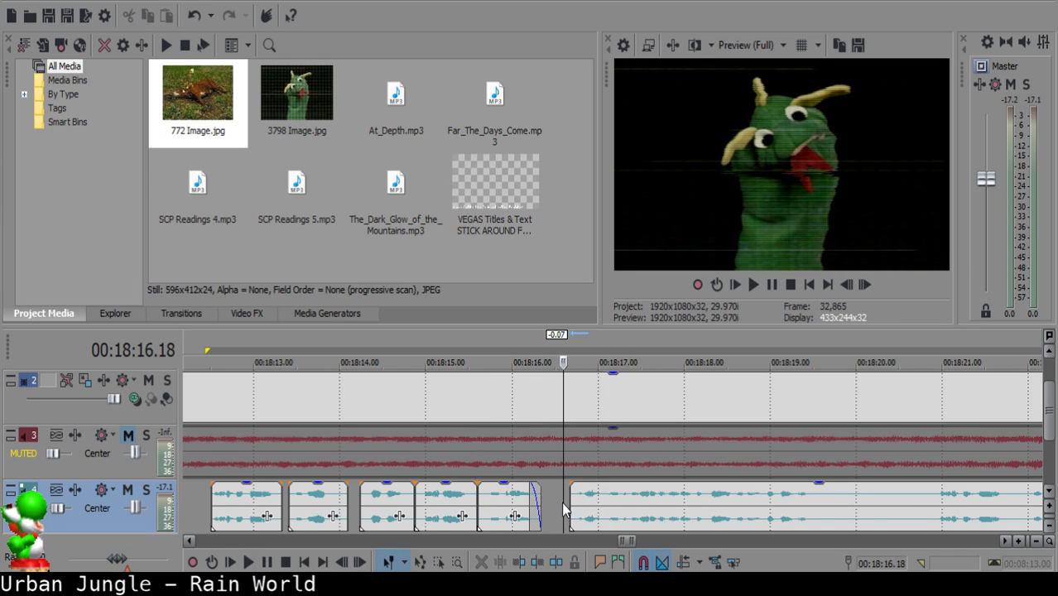
pyautogui.scroll(3, 668, 506)
pyautogui.click(667, 506)
pyautogui.click(531, 506)
pyautogui.press('space')
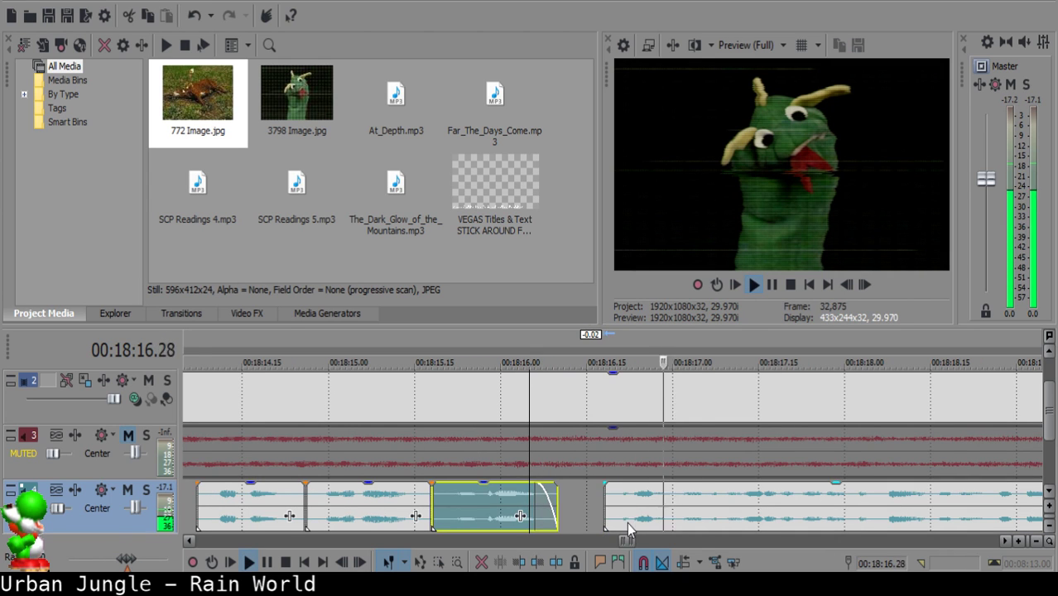
# Listen through the long voice clip and split it at about 00:18:19.17 and 00:18:20.23, around the silence.
pyautogui.scroll(-5, 629, 511)
pyautogui.scroll(-3, 632, 511)
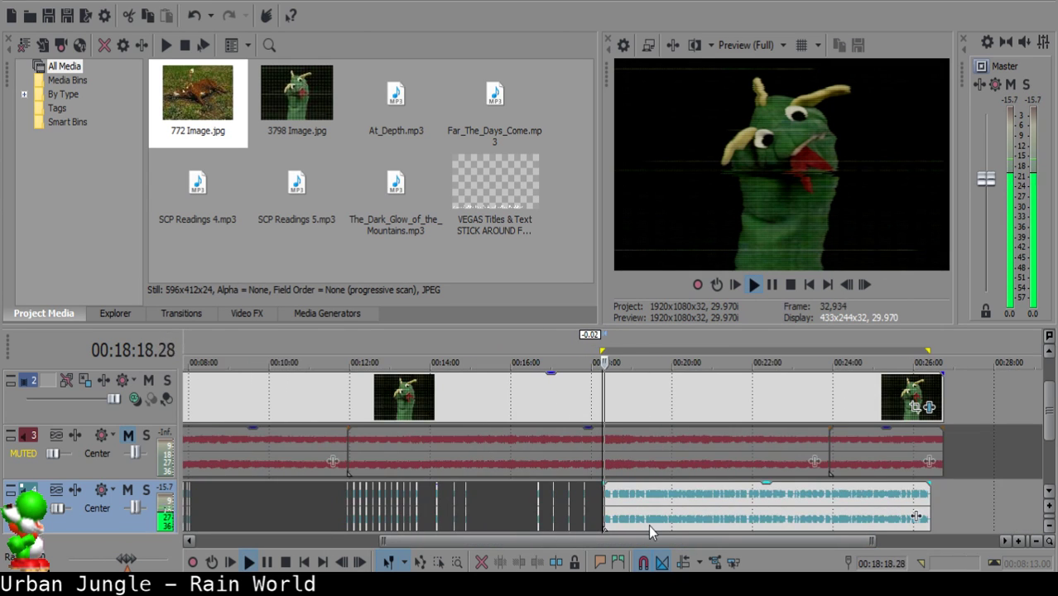
pyautogui.scroll(10, 629, 513)
pyautogui.click(595, 499)
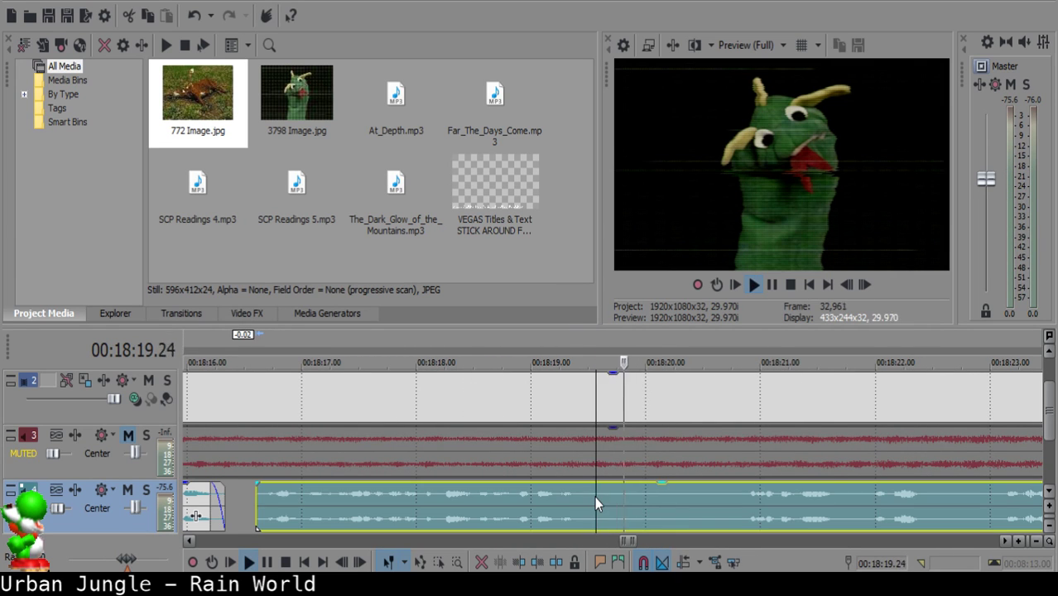
pyautogui.press('space')
pyautogui.press('s')
pyautogui.press('space')
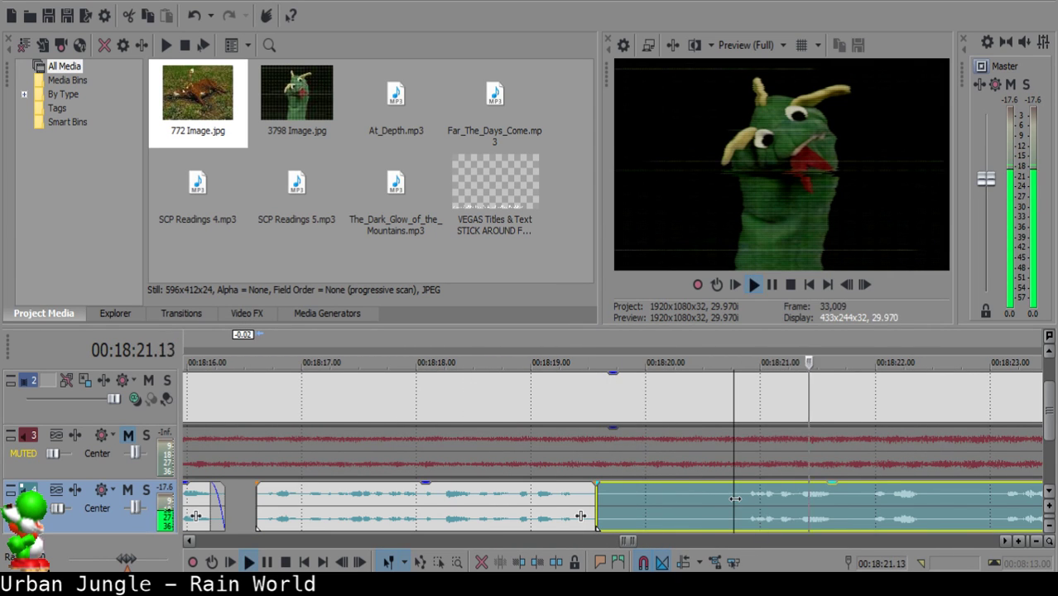
pyautogui.scroll(2, 734, 500)
pyautogui.click(490, 498)
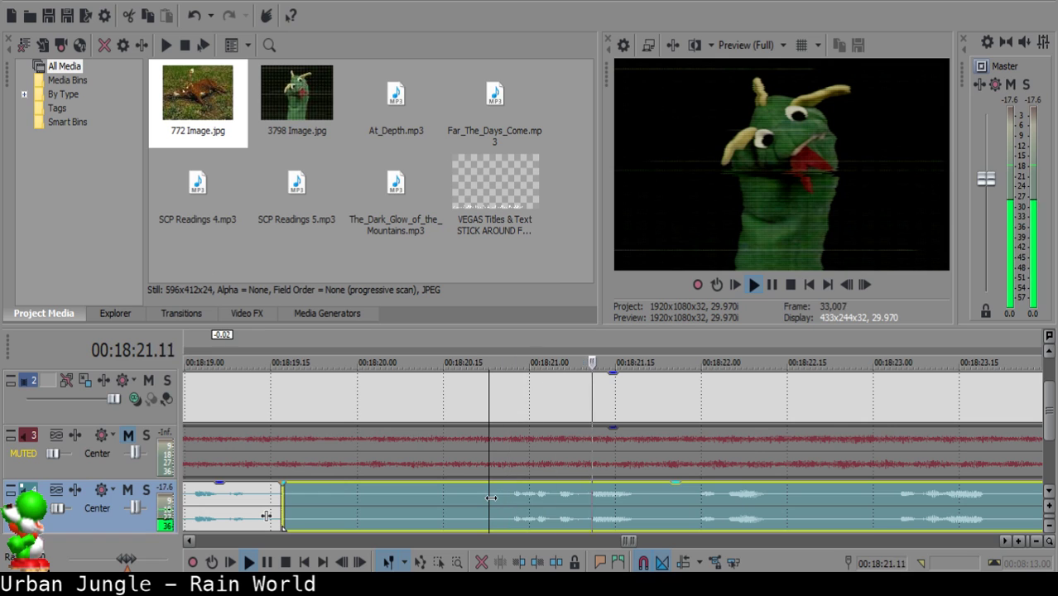
pyautogui.press('space')
pyautogui.press('s')
# Delete the silent piece between the cuts and move the remaining voice clip to start at about 00:18:20.01.
pyautogui.click(362, 494)
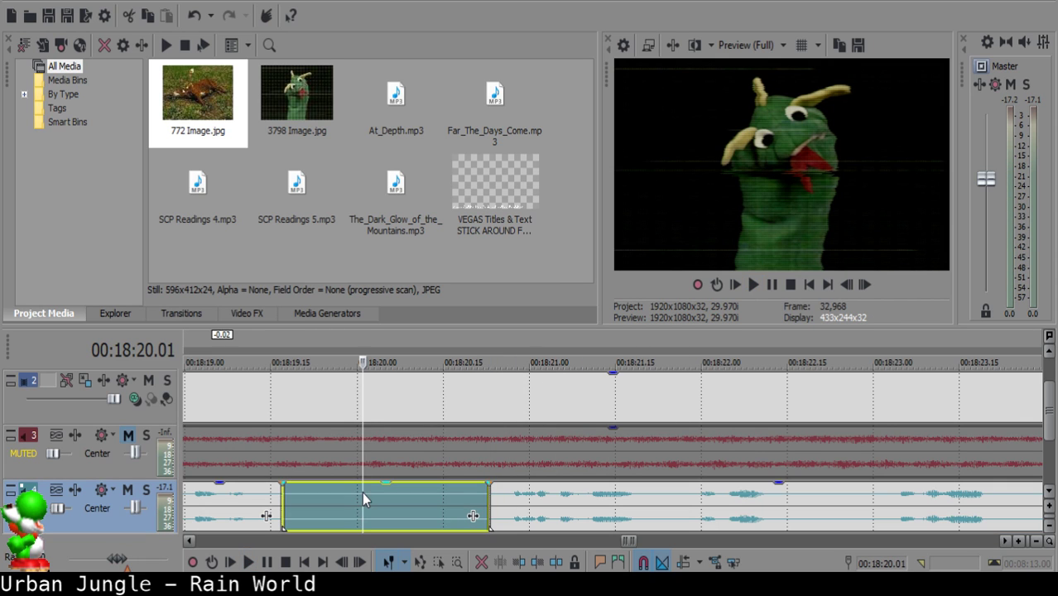
pyautogui.press('Delete')
pyautogui.moveTo(587, 516); pyautogui.dragTo(460, 490)
pyautogui.scroll(-4, 460, 492)
pyautogui.click(544, 506)
pyautogui.click(544, 506)
pyautogui.press('space')
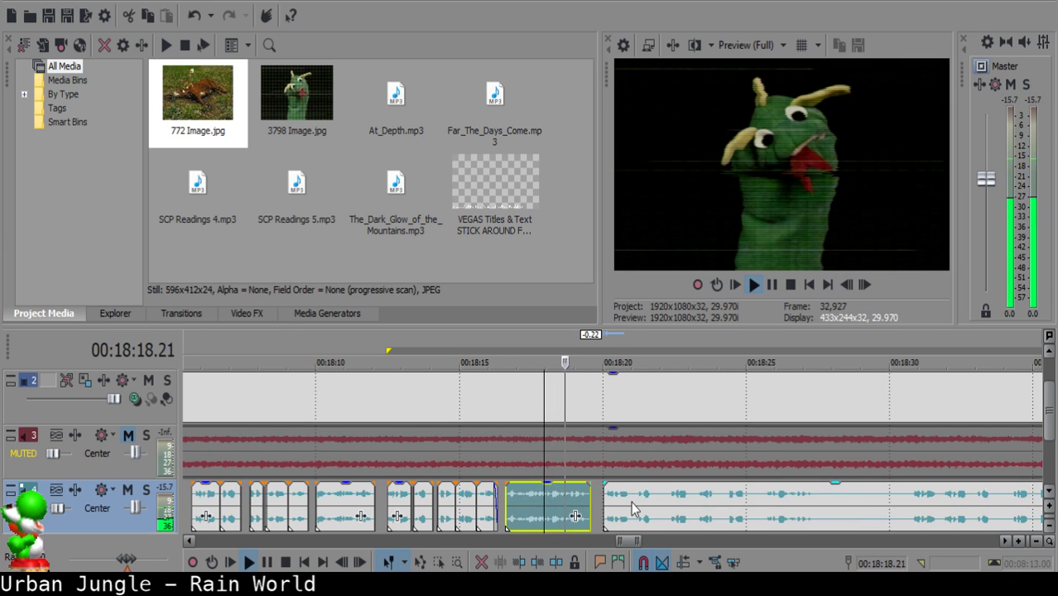
# Play into the last voice clip and split it at about 00:18:21.02 and 00:18:21.04.
pyautogui.scroll(-10, 638, 503)
pyautogui.scroll(8, 640, 496)
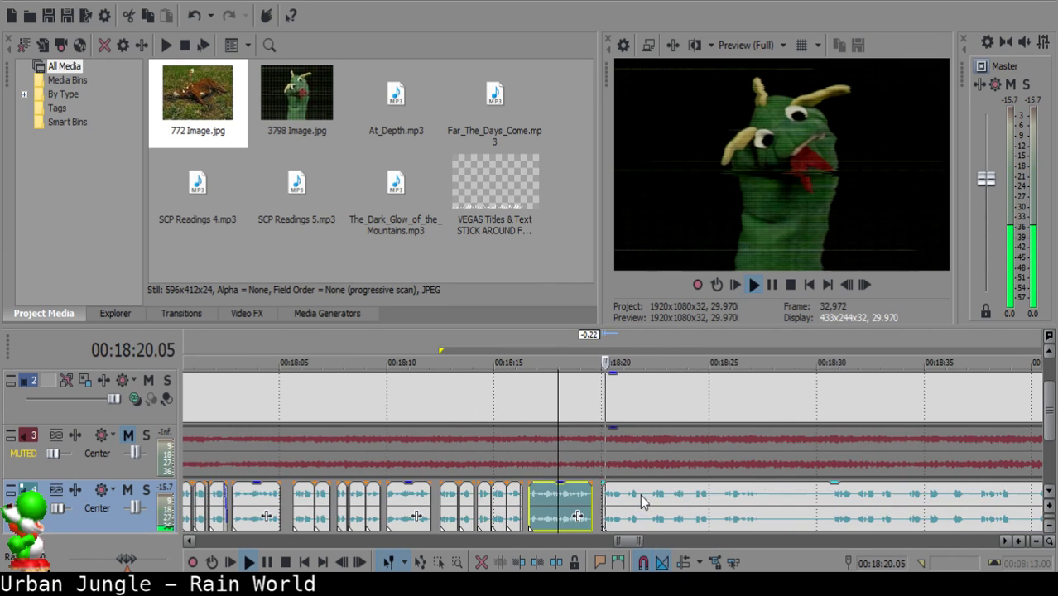
pyautogui.press('space')
pyautogui.click(586, 495)
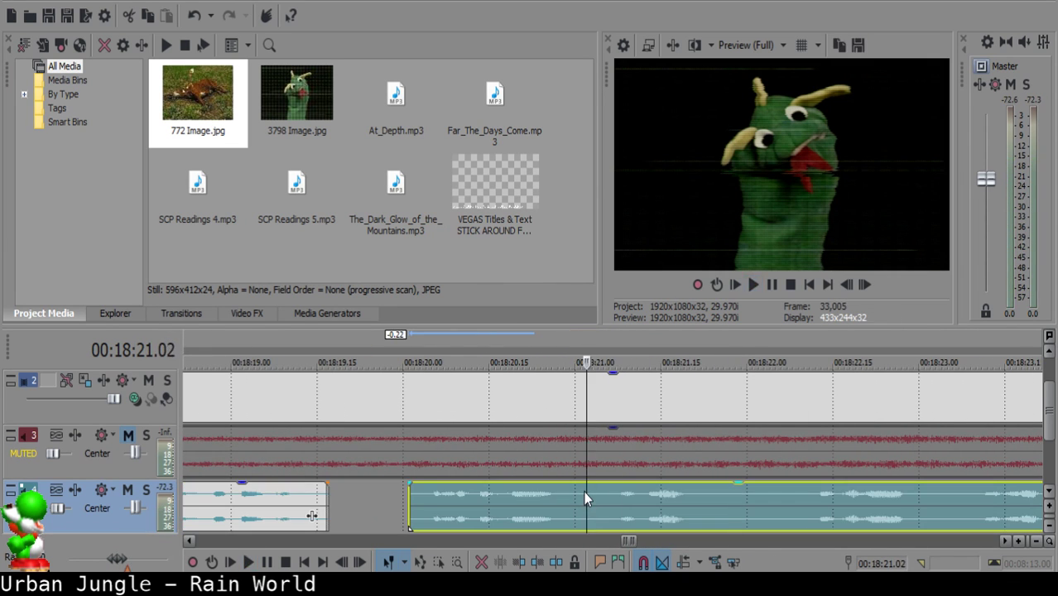
pyautogui.press('s')
pyautogui.click(599, 499)
pyautogui.press('s')
# Remove the two-frame piece between the cuts and close the gap at 00:18:21.02 with the remaining clip.
pyautogui.click(592, 500)
pyautogui.click(612, 501)
pyautogui.click(518, 501)
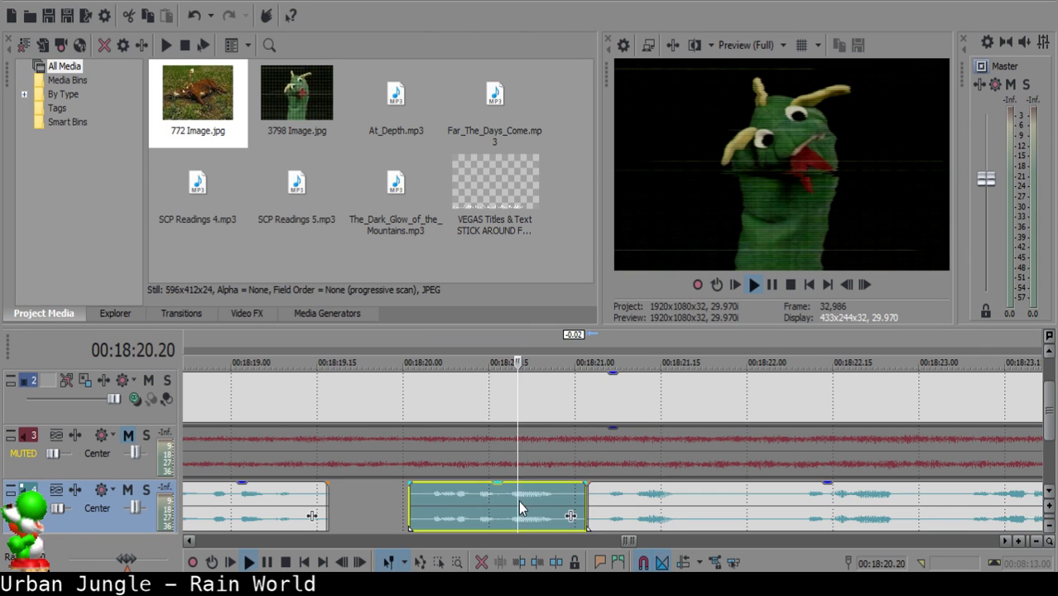
pyautogui.press('space')
# Split the remaining voice clip at about 00:18:21.24 and 00:18:22.05, around the next silence.
pyautogui.scroll(-2, 578, 498)
pyautogui.scroll(2, 579, 498)
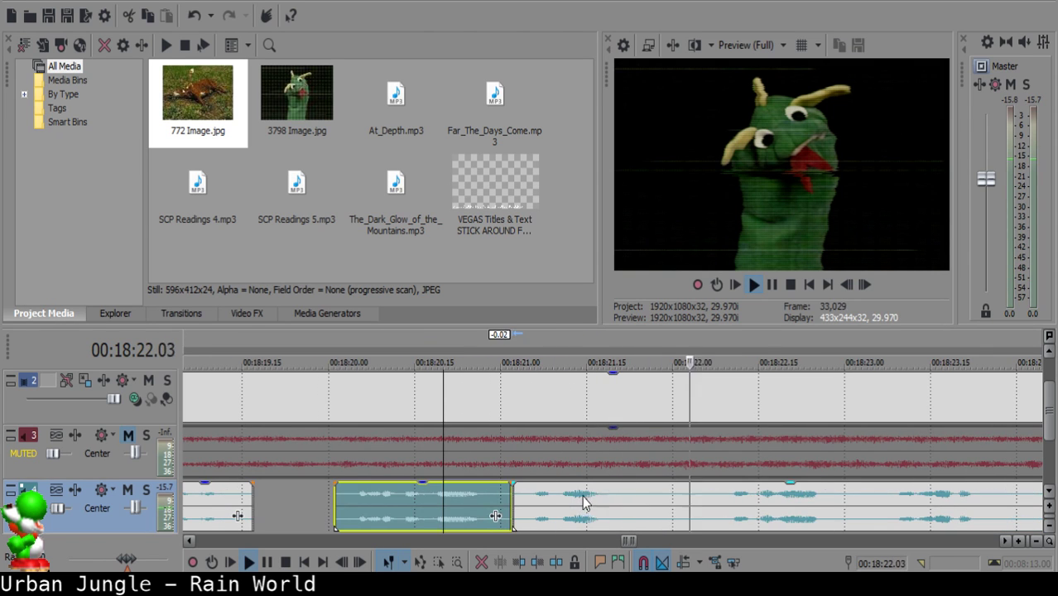
pyautogui.click(634, 503)
pyautogui.press('space')
pyautogui.press('s')
pyautogui.press('Return')
pyautogui.press('s')
# Delete the silent piece between the cuts and move the remaining voice clip to start at about 00:18:21.25.
pyautogui.click(659, 494)
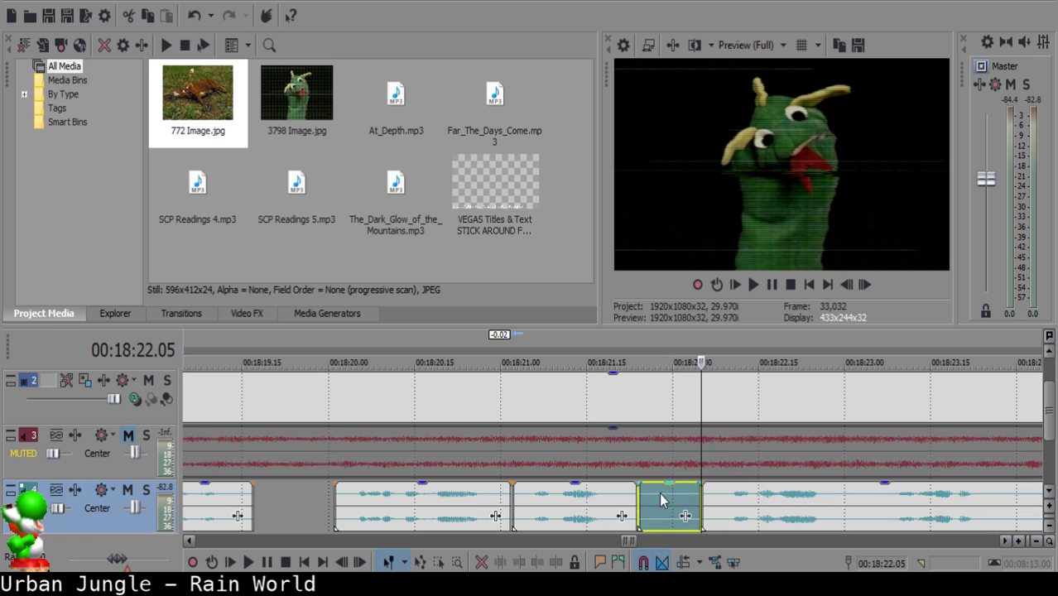
pyautogui.click(644, 494)
pyautogui.press('Delete')
pyautogui.click(734, 495)
pyautogui.moveTo(734, 494); pyautogui.dragTo(681, 500)
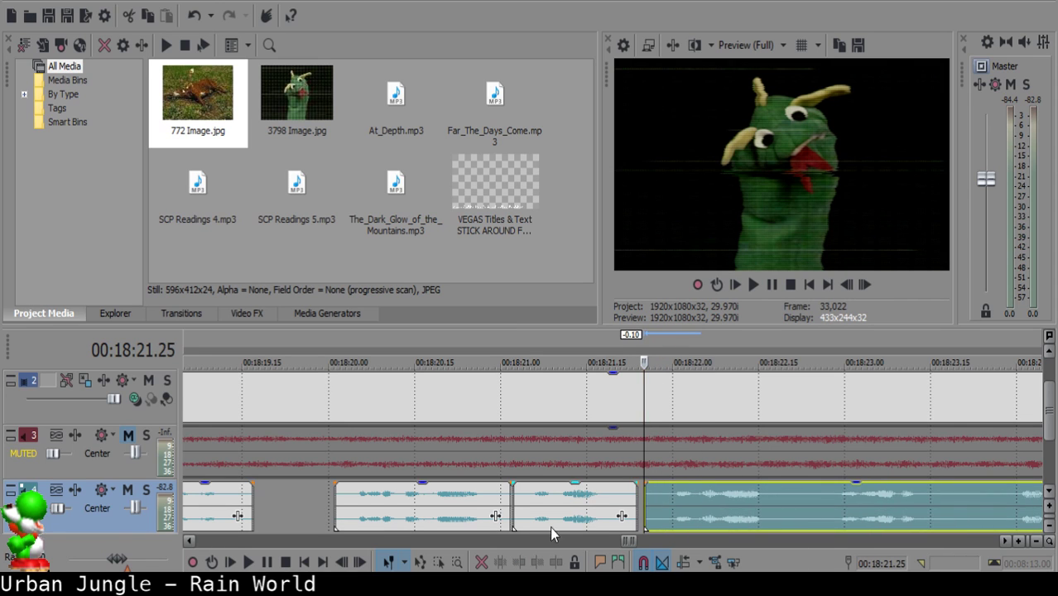
pyautogui.click(525, 505)
pyautogui.press('space')
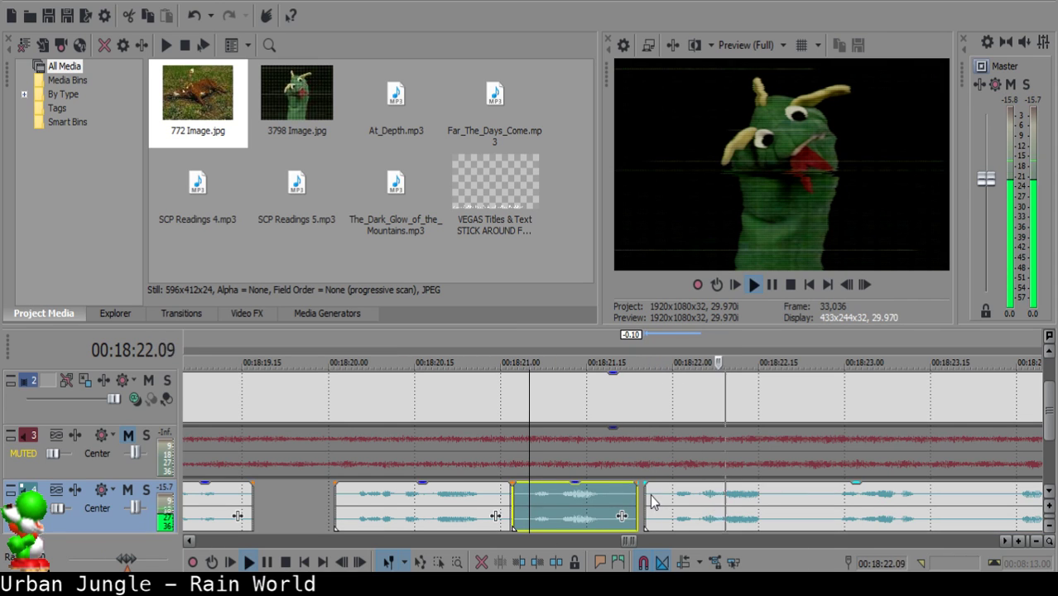
# Shift the last voice clip two frames later, to about 00:18:21.27, and play across the pause.
pyautogui.press('space')
pyautogui.moveTo(656, 495); pyautogui.dragTo(669, 493)
pyautogui.click(553, 506)
pyautogui.press('space')
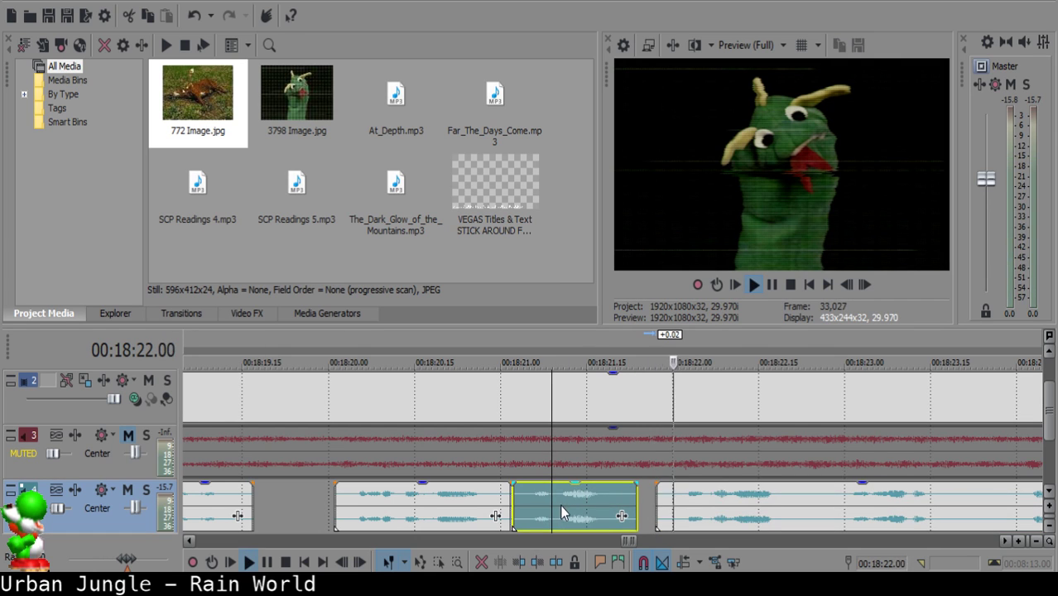
# Split the remaining voice clip at about 00:18:22.21 and again three frames after it, at 00:18:22.24.
pyautogui.click(627, 497)
pyautogui.click(631, 492)
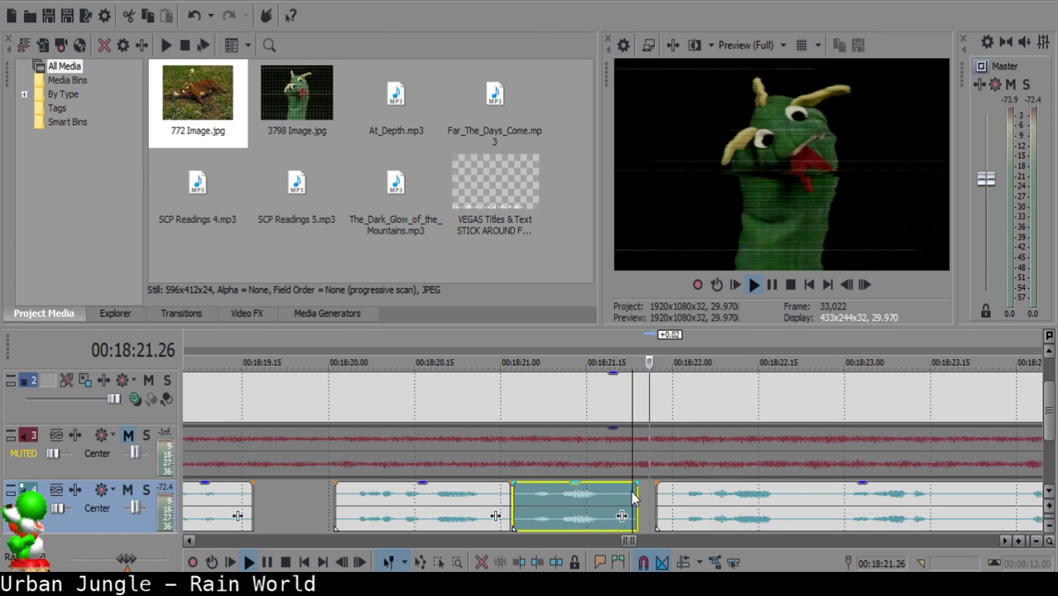
pyautogui.scroll(-1, 630, 492)
pyautogui.scroll(1, 631, 492)
pyautogui.press('space')
pyautogui.click(630, 491)
pyautogui.press('s')
pyautogui.press('Right')
pyautogui.press('Right')
pyautogui.press('Right')
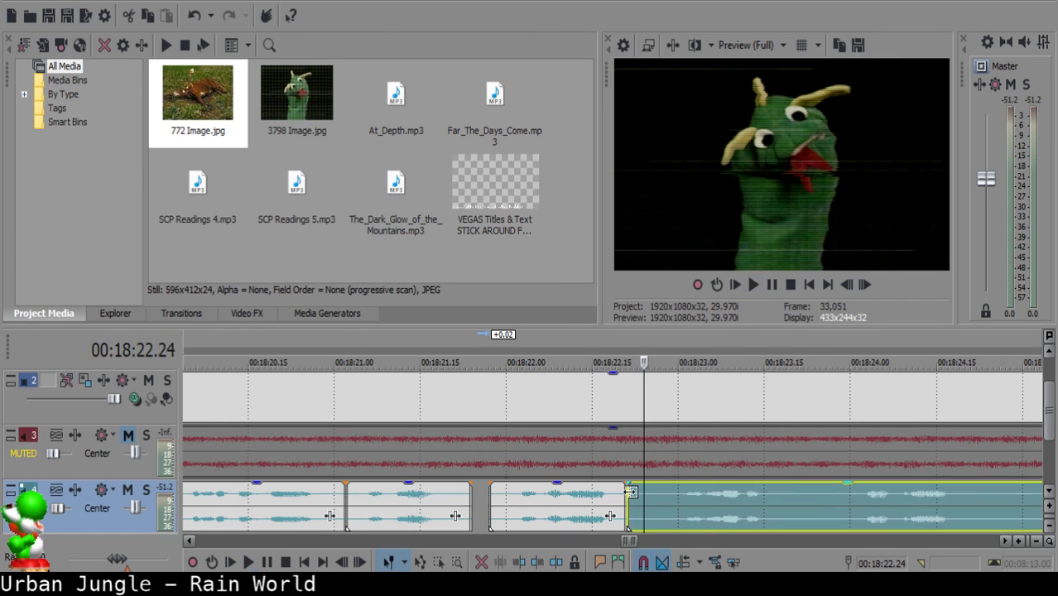
pyautogui.press('s')
# Delete the three-frame piece, move the remaining voice clip to start at 00:18:22.21, and play across the join.
pyautogui.click(634, 492)
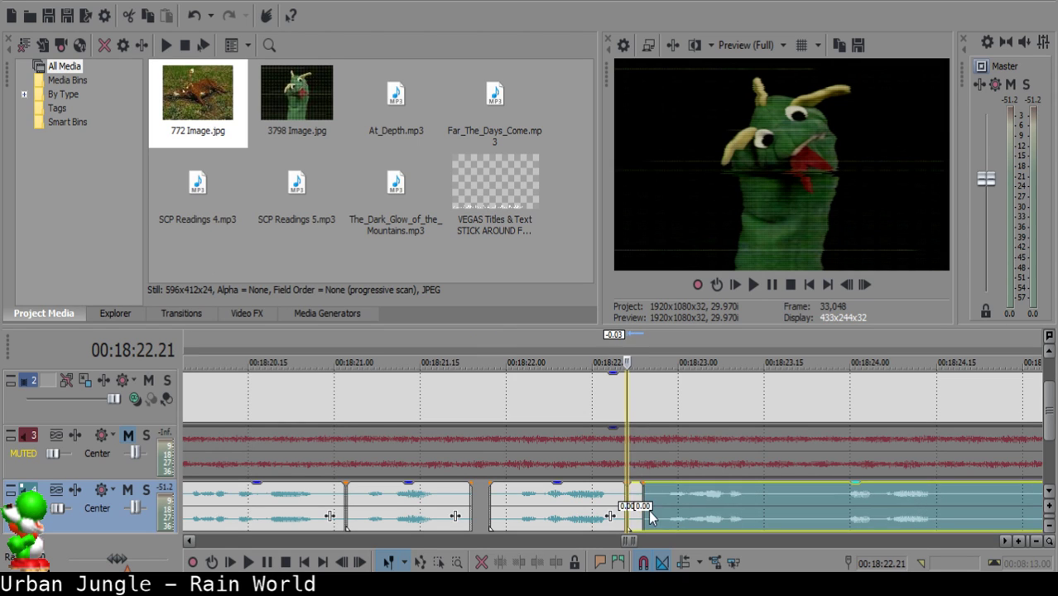
pyautogui.press('Delete')
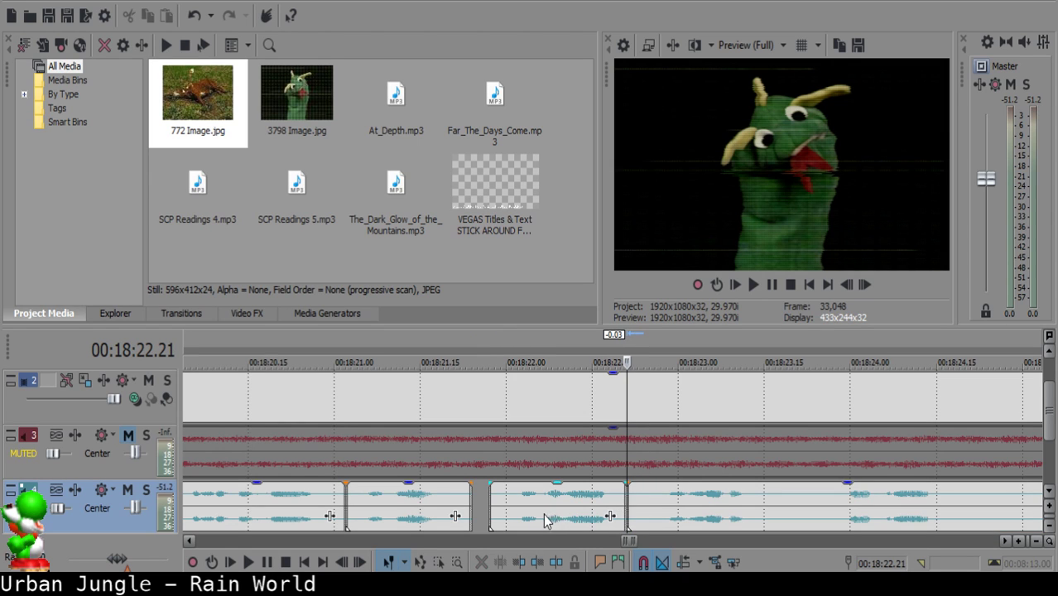
pyautogui.click(542, 516)
pyautogui.press('space')
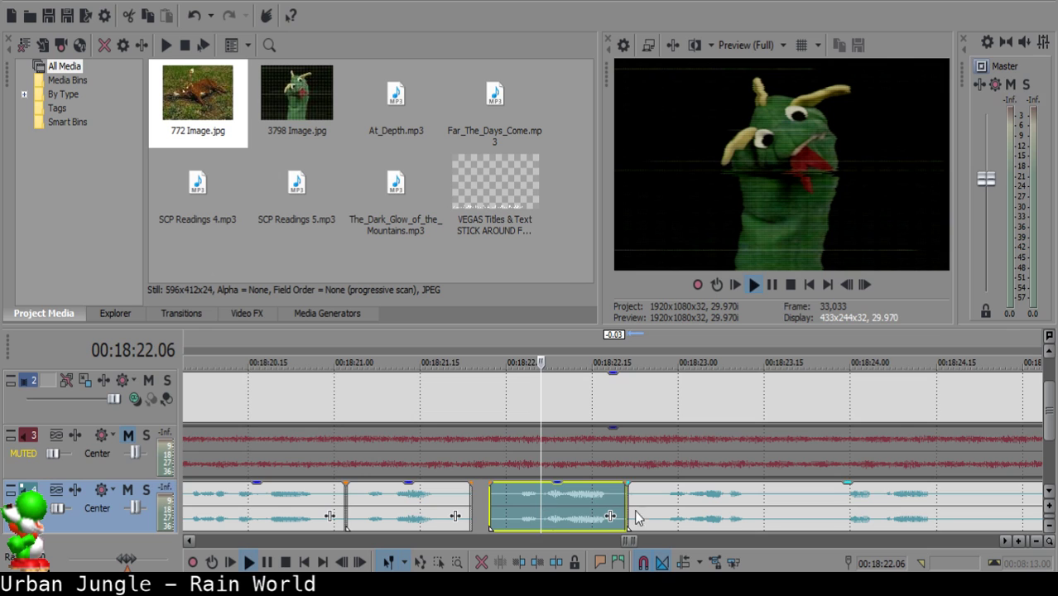
pyautogui.hscroll(3, 546, 519)
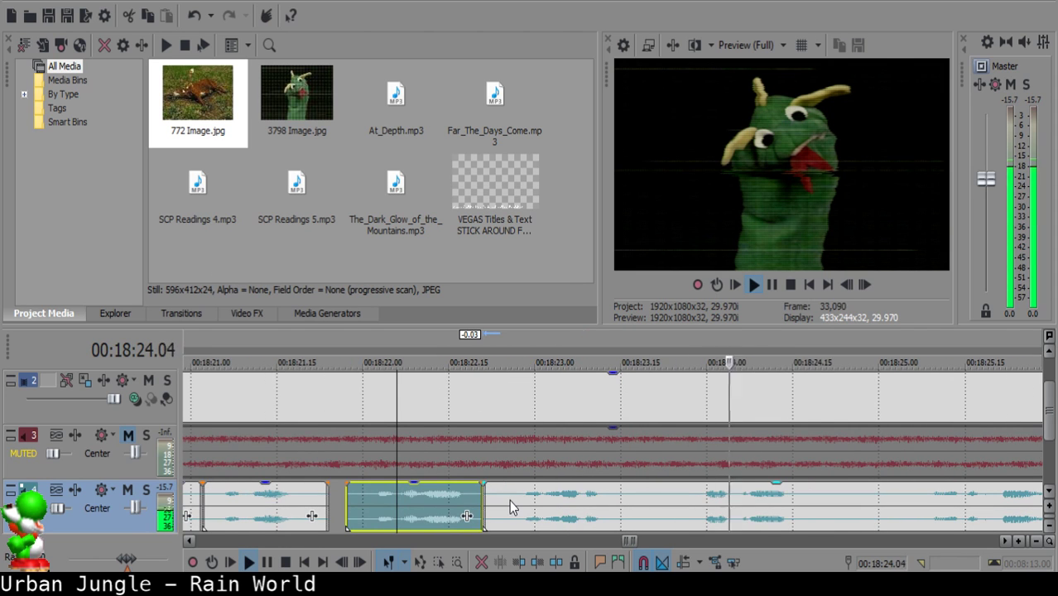
pyautogui.press('Return')
pyautogui.press('Return')
pyautogui.press('Return')
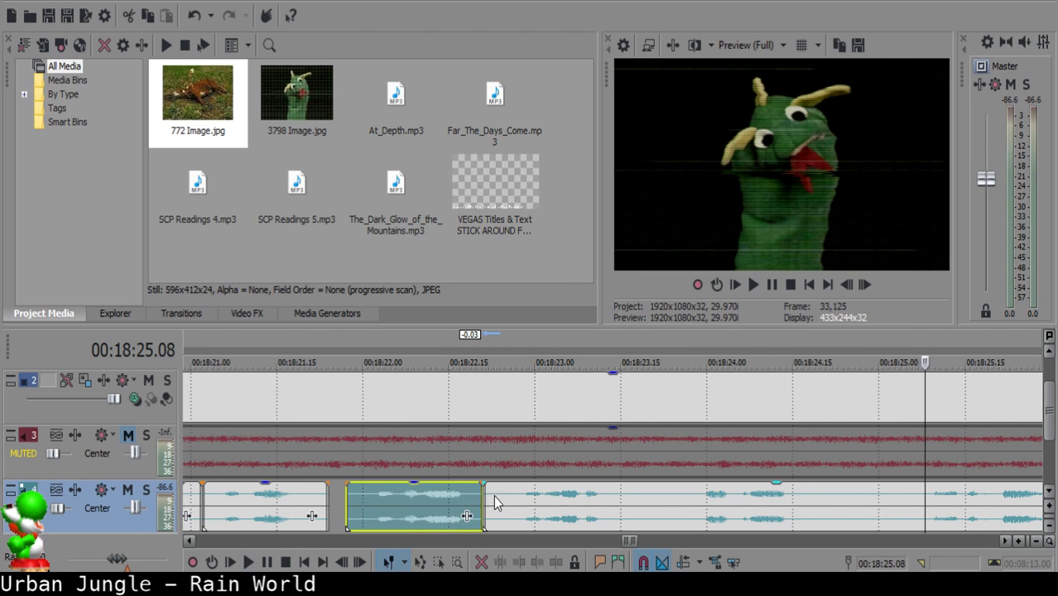
# Cut two frames off the start of the remaining voice clip and close the gap at 00:18:22.21.
pyautogui.click(495, 496)
pyautogui.press('s')
pyautogui.click(488, 496)
pyautogui.press('Delete')
pyautogui.moveTo(515, 495); pyautogui.dragTo(504, 494)
pyautogui.click(404, 497)
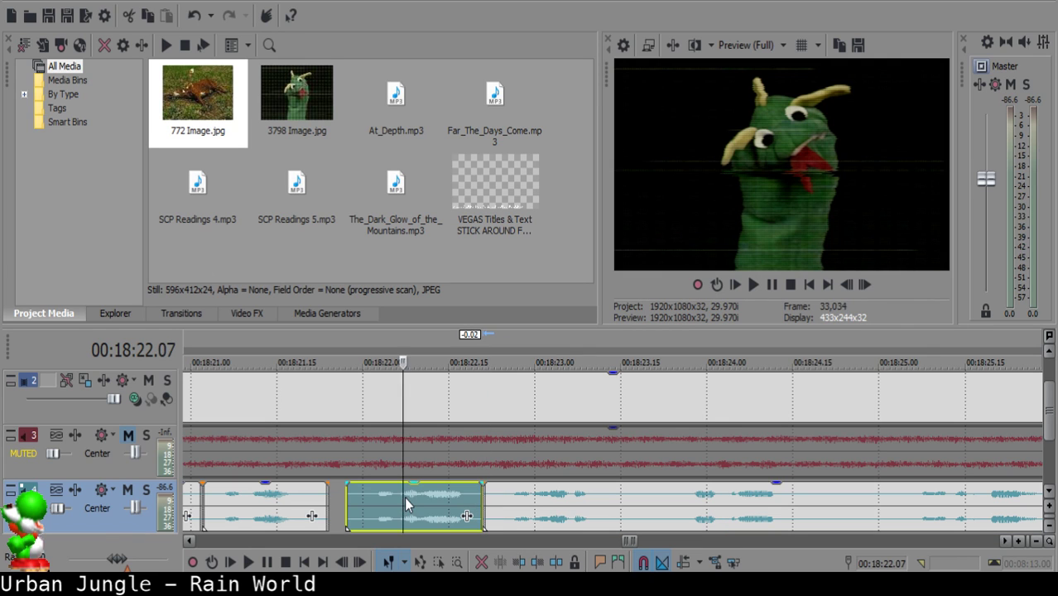
pyautogui.press('space')
# Shift the remaining voice clip one frame later and extend the preceding clip to meet it at 00:18:22.22, playing the join.
pyautogui.click(476, 497)
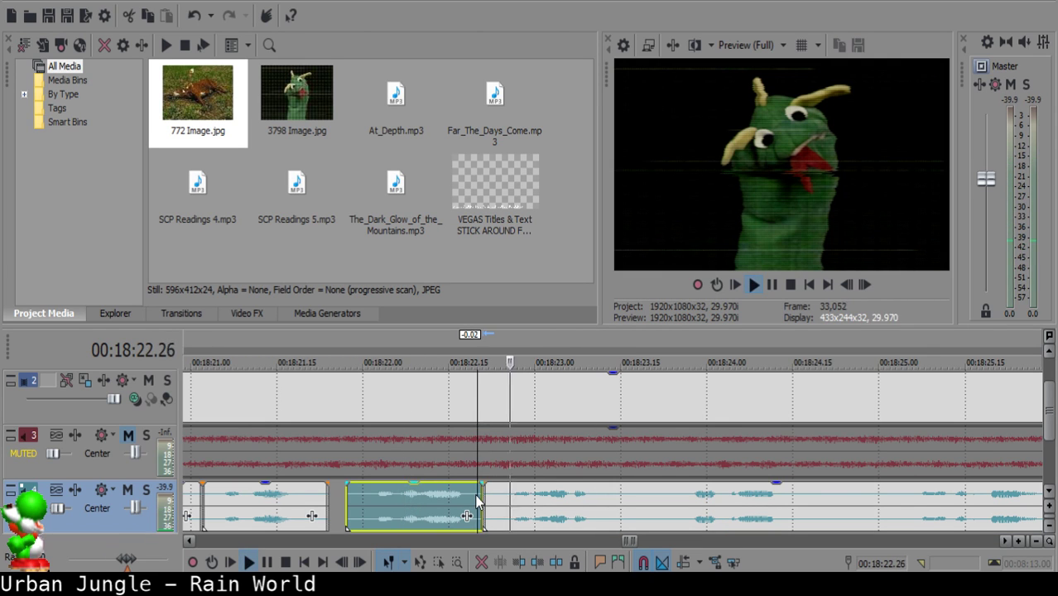
pyautogui.click(493, 493)
pyautogui.click(478, 493)
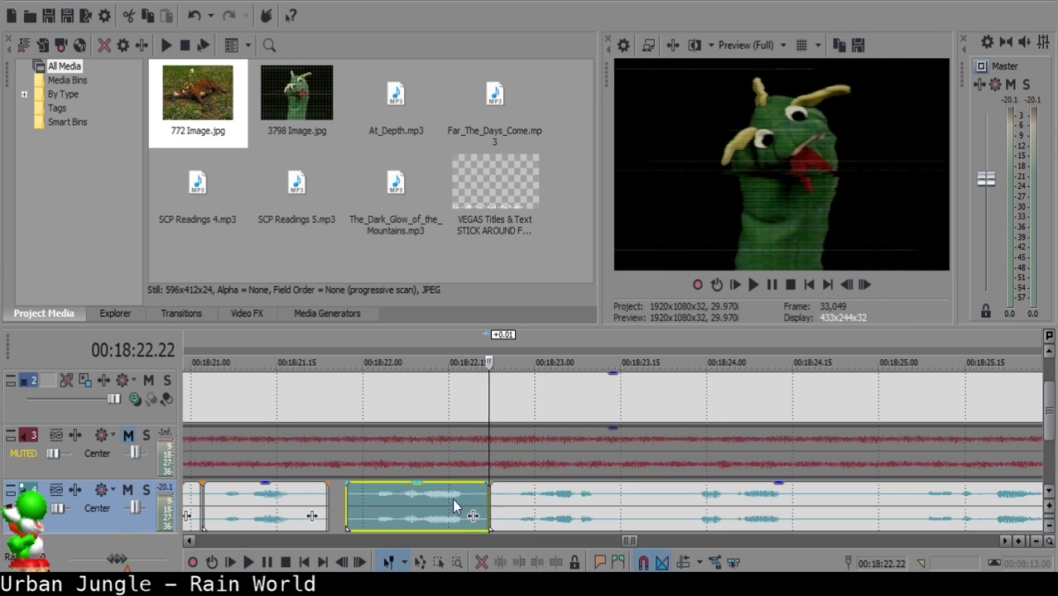
pyautogui.click(412, 505)
pyautogui.press('space')
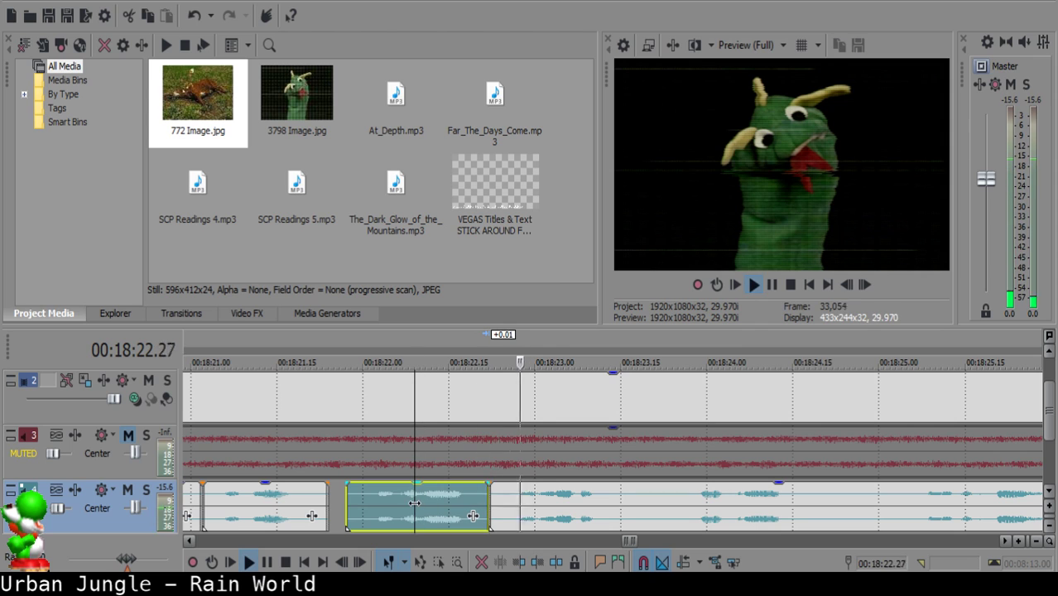
# Trim one frame from the start of the remaining voice clip, close the gap at 00:18:22.22, and play the join.
pyautogui.click(491, 492)
pyautogui.press('Right')
pyautogui.press('s')
pyautogui.click(492, 494)
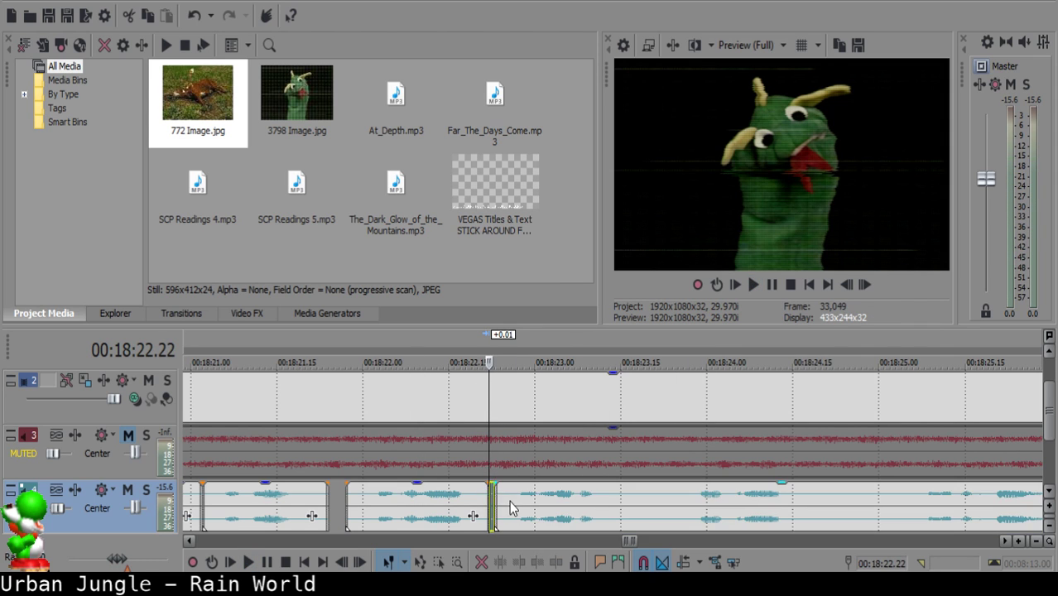
pyautogui.press('Delete')
pyautogui.moveTo(511, 503); pyautogui.dragTo(504, 505)
pyautogui.click(365, 504)
pyautogui.press('space')
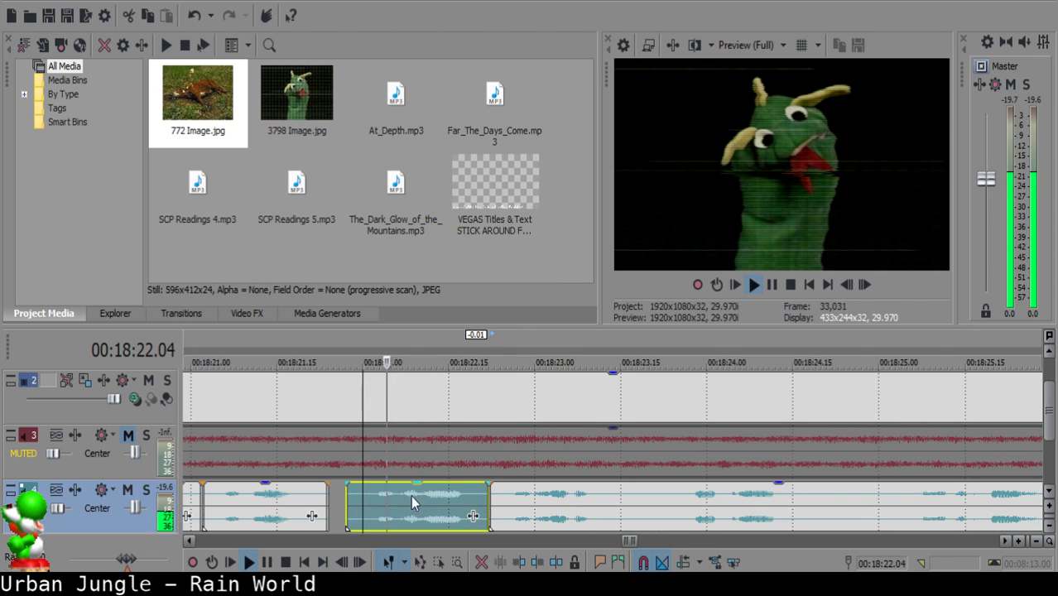
# Split the remaining voice clip at about 00:18:23.13 and 00:18:23.23, around the next silence.
pyautogui.click(608, 494)
pyautogui.press('s')
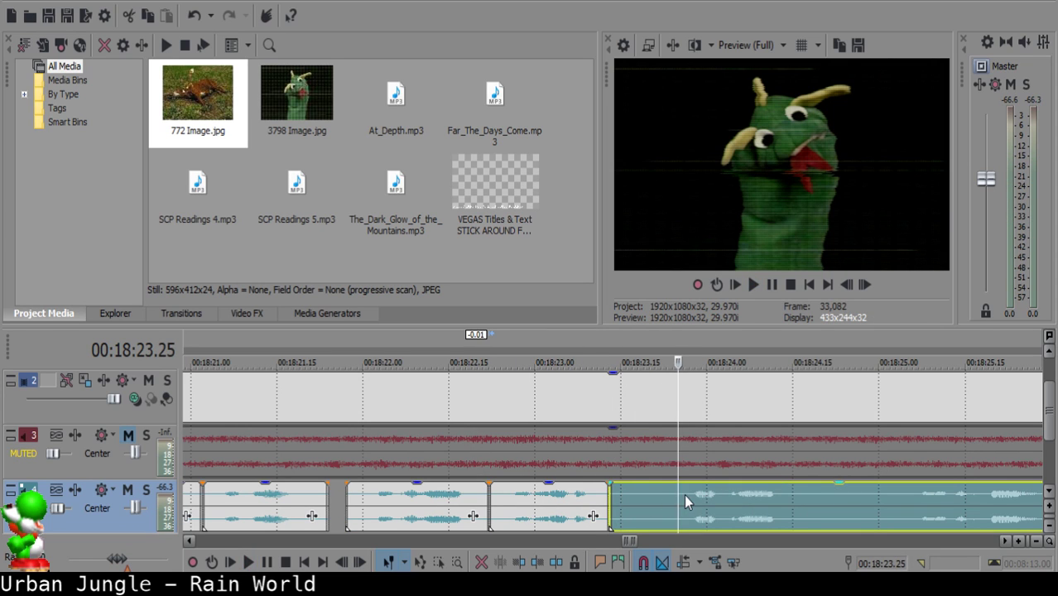
pyautogui.click(685, 496)
pyautogui.click(667, 493)
pyautogui.press('s')
# Delete the silent piece, move the remaining voice clip to start at about 00:18:23.13, and play across the join.
pyautogui.click(649, 493)
pyautogui.moveTo(706, 499); pyautogui.dragTo(638, 494)
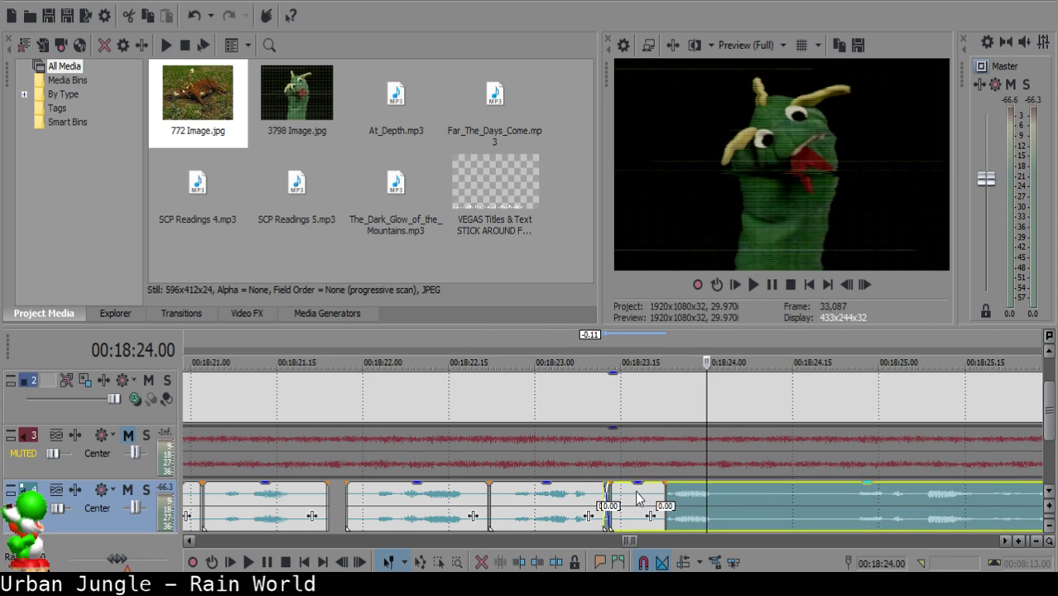
pyautogui.click(645, 507)
pyautogui.press('Delete')
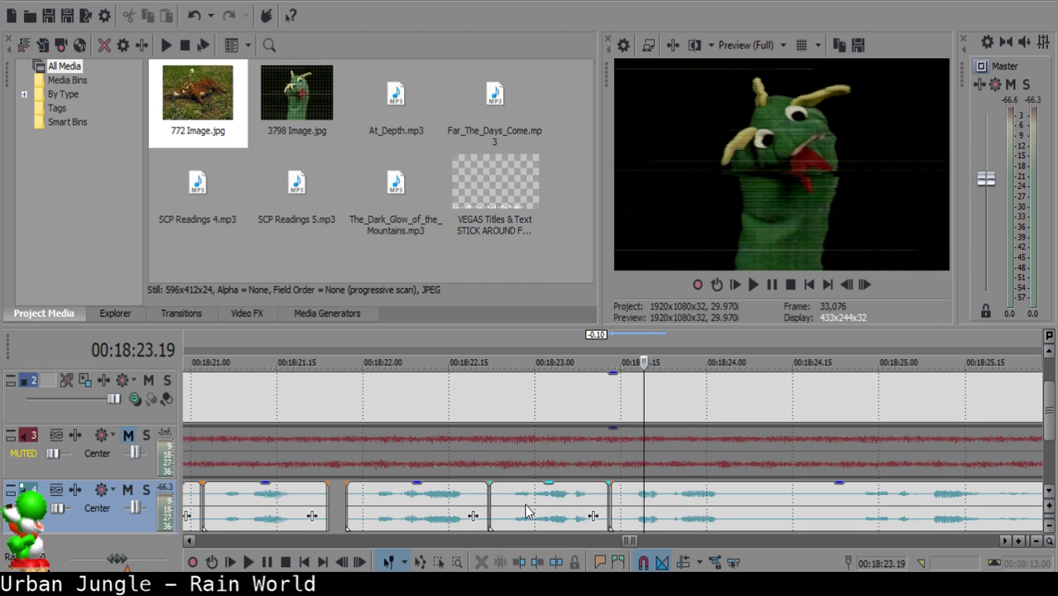
pyautogui.click(525, 507)
pyautogui.press('space')
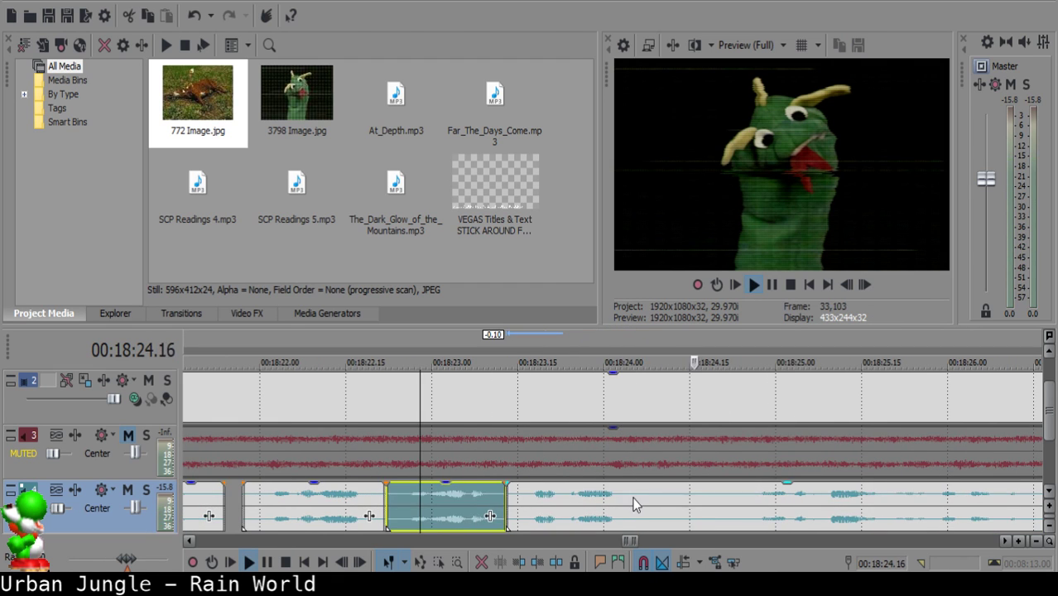
# Split the remaining voice clip at about 00:18:24.06 and 00:18:24.12 and delete the silent piece between the cuts.
pyautogui.click(632, 497)
pyautogui.click(637, 498)
pyautogui.press('space')
pyautogui.press('s')
pyautogui.click(673, 500)
pyautogui.press('s')
pyautogui.click(651, 501)
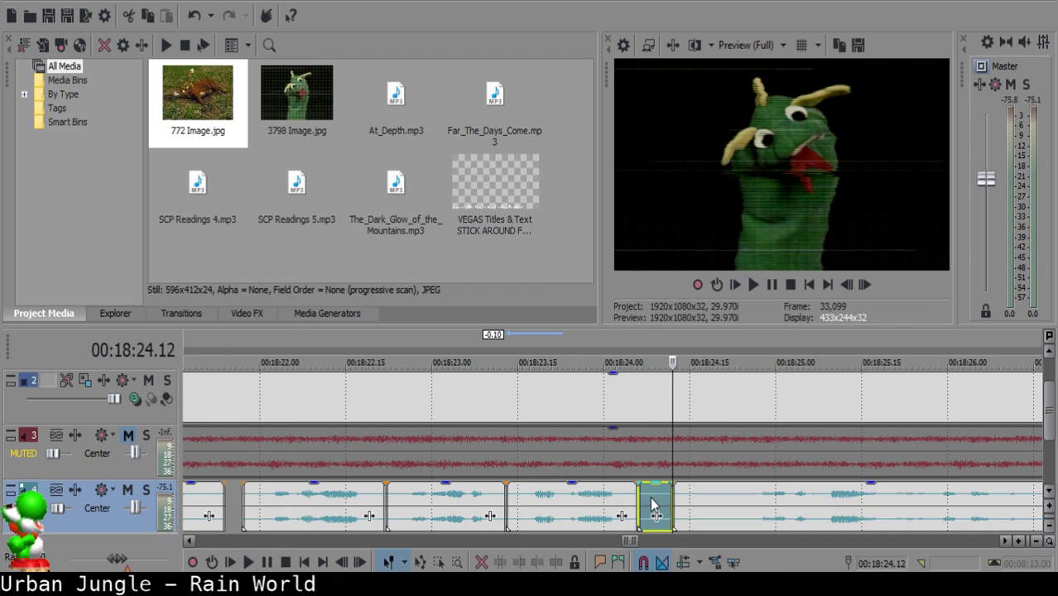
pyautogui.press('Delete')
# Add a fade-out of about two frames to the end of the voice clip before the gap and play it.
pyautogui.click(585, 505)
pyautogui.moveTo(635, 485); pyautogui.dragTo(627, 497)
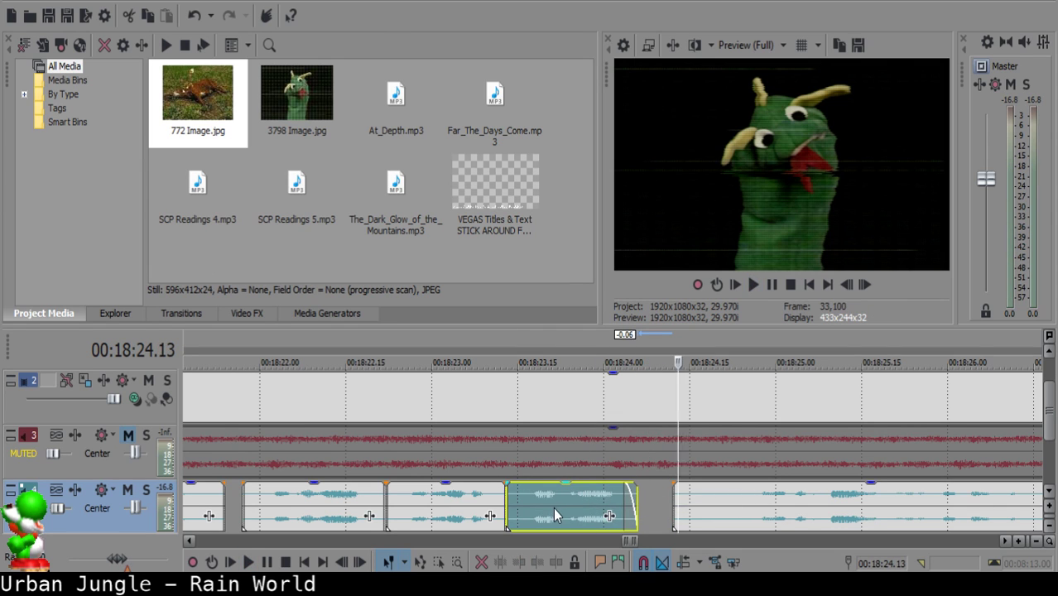
pyautogui.press('space')
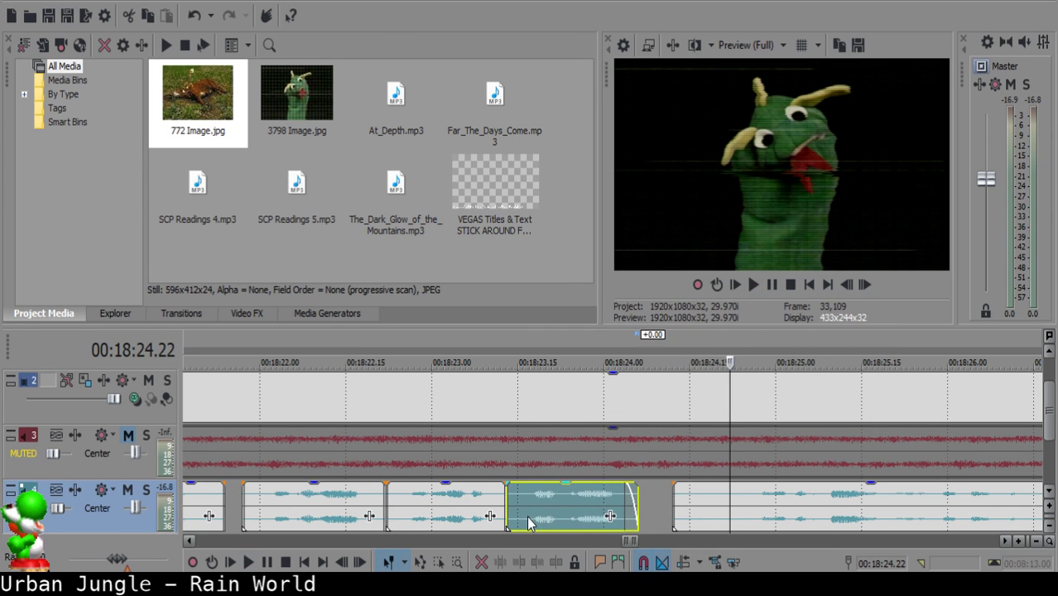
pyautogui.press('space')
# Split the last voice clip at about 00:18:24.22, just before speech starts, and delete the silent piece before the cut.
pyautogui.click(729, 510)
pyautogui.scroll(-5, 729, 509)
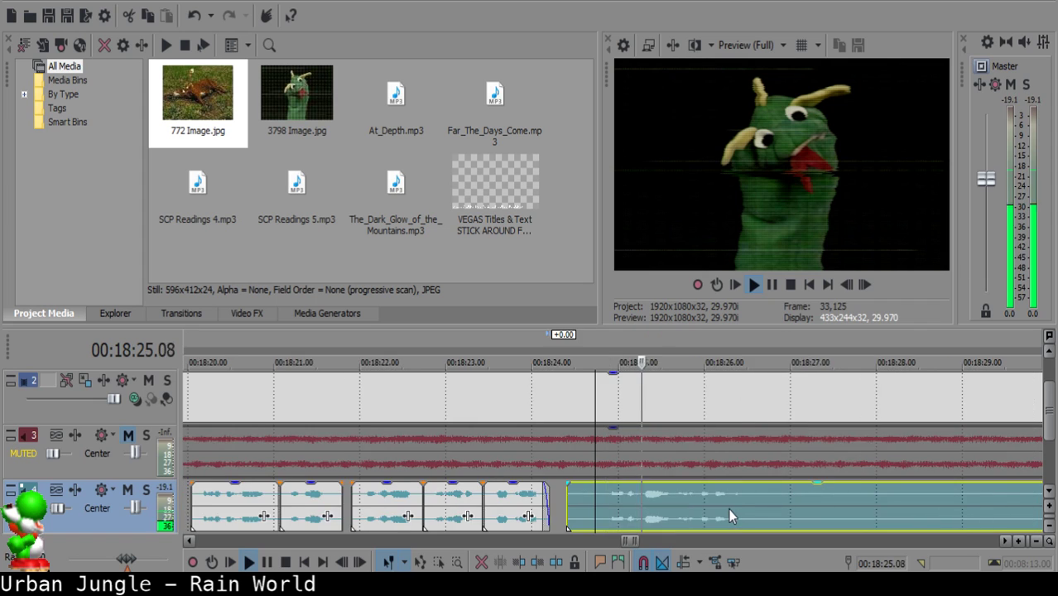
pyautogui.press('space')
pyautogui.press('space')
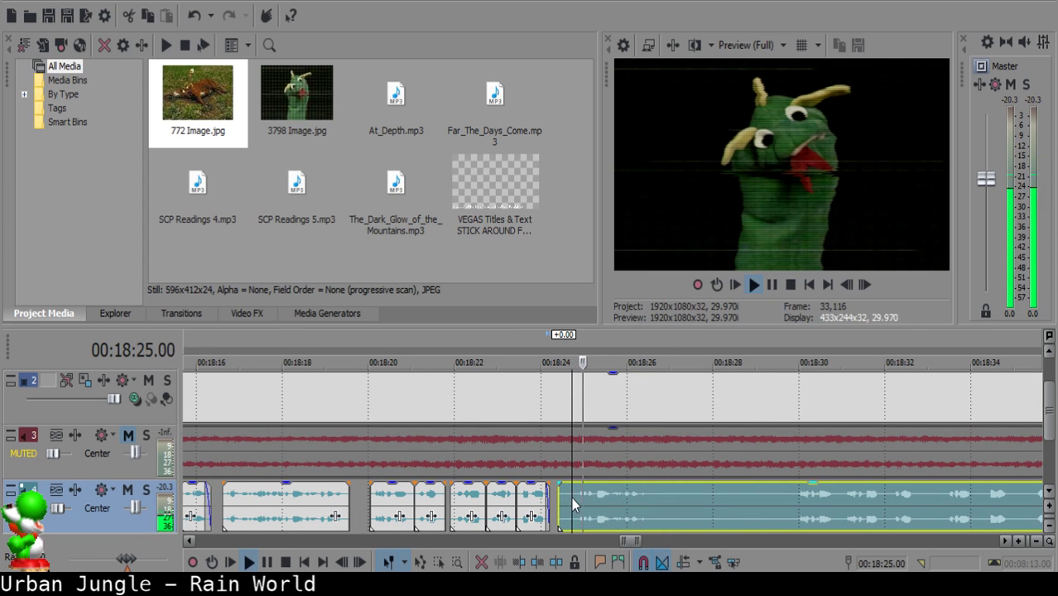
pyautogui.press('space')
pyautogui.press('s')
pyautogui.click(567, 498)
pyautogui.press('Delete')
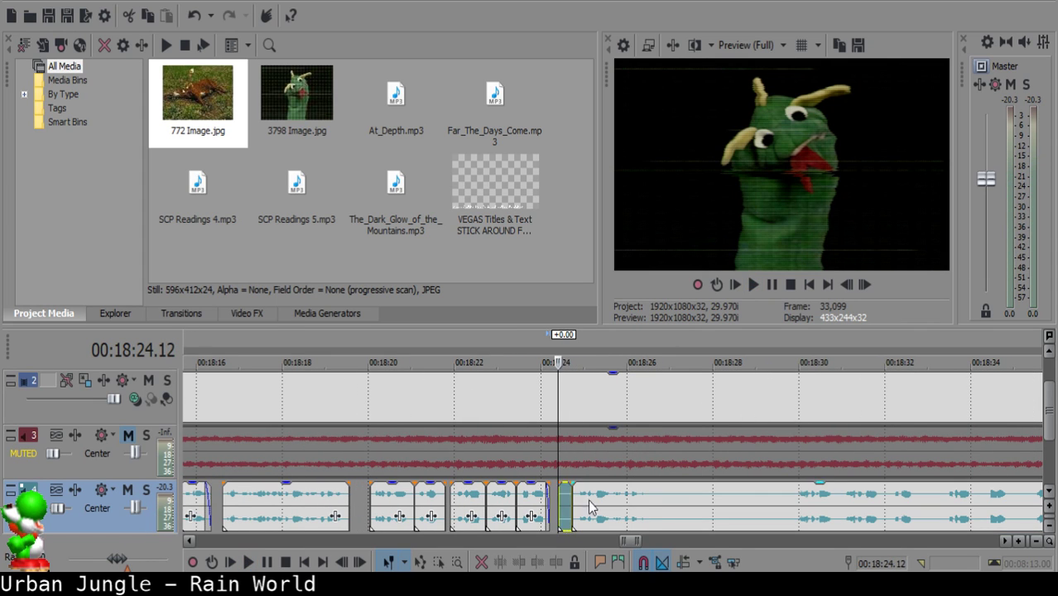
# Move the remaining voice clip ten frames earlier to start at about 00:18:24.12 and play across the pause.
pyautogui.moveTo(635, 503); pyautogui.dragTo(621, 504)
pyautogui.click(525, 502)
pyautogui.press('space')
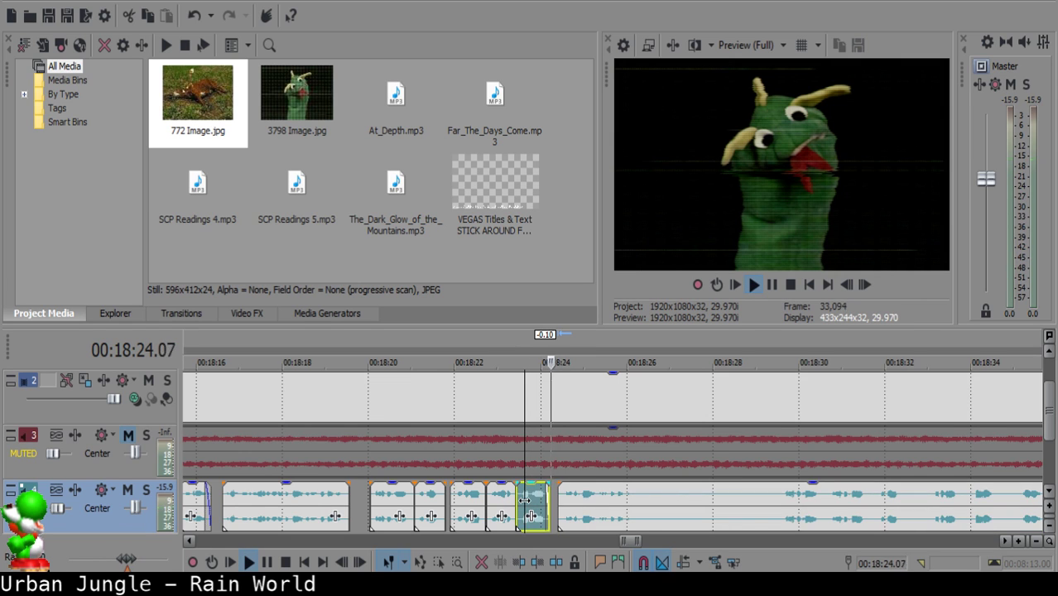
# Shift the last voice clip one frame later, to about 00:18:24.13, and play from the preceding clip.
pyautogui.scroll(8, 514, 500)
pyautogui.moveTo(463, 498); pyautogui.dragTo(478, 499)
pyautogui.scroll(1, 480, 500)
pyautogui.click(468, 499)
pyautogui.click(613, 498)
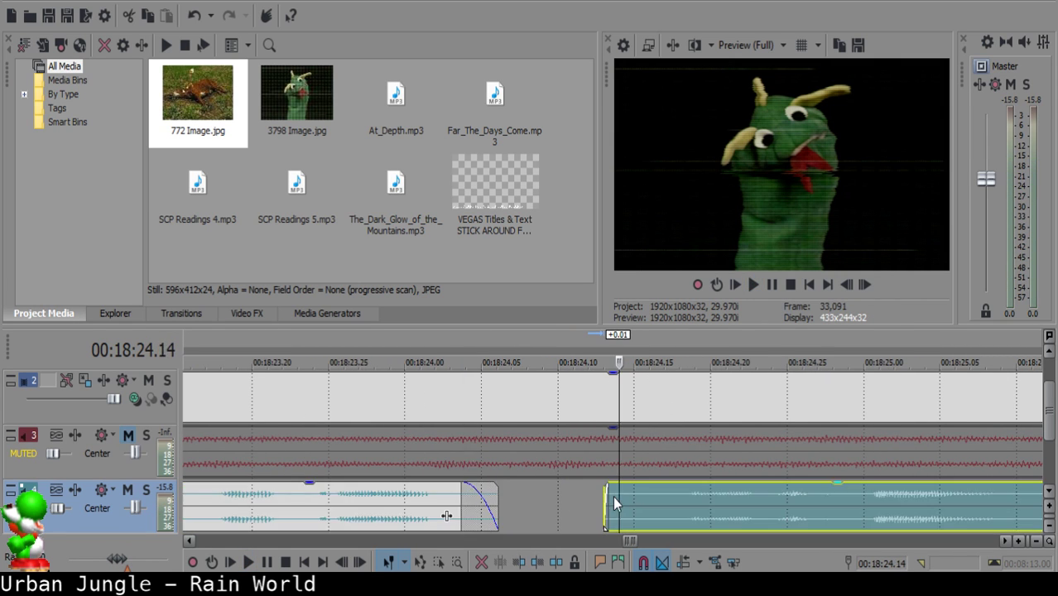
pyautogui.scroll(-3, 646, 496)
pyautogui.click(437, 508)
pyautogui.press('space')
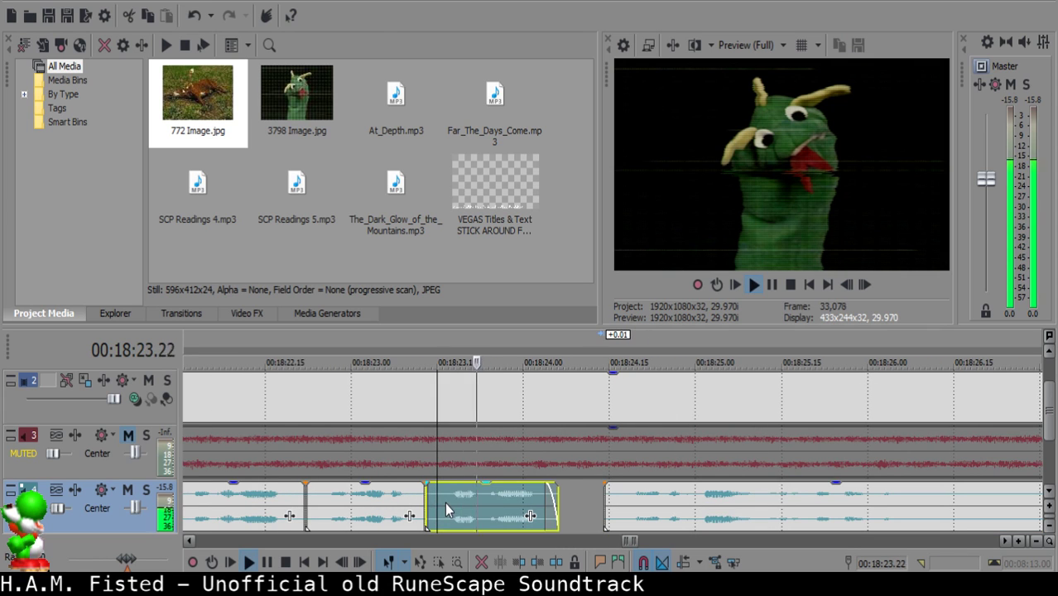
# Lengthen the fade-out on the voice clip before the pause by about one frame and play on through the next clip.
pyautogui.click(520, 501)
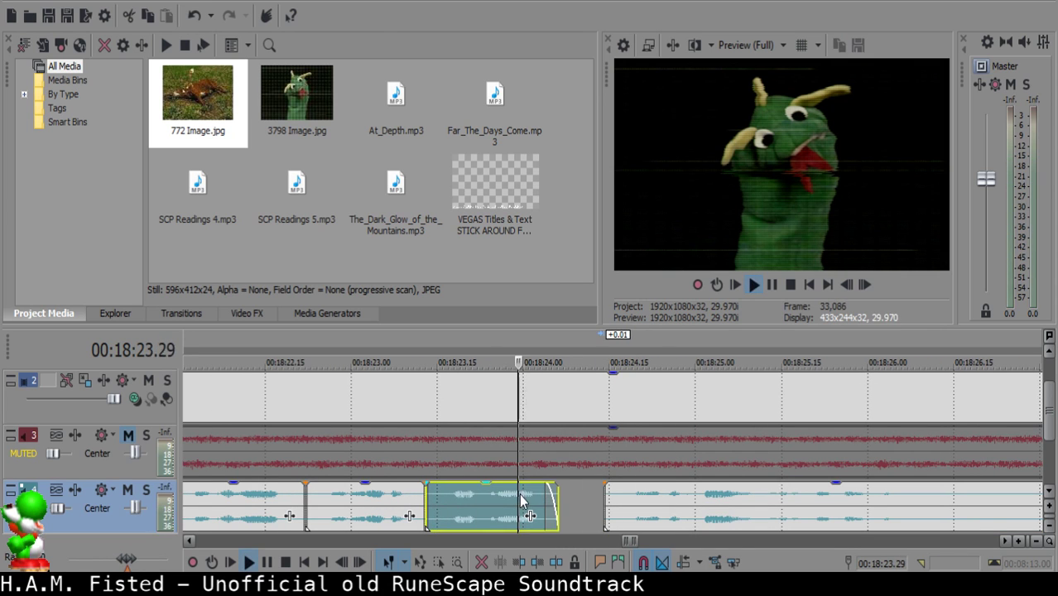
pyautogui.click(424, 501)
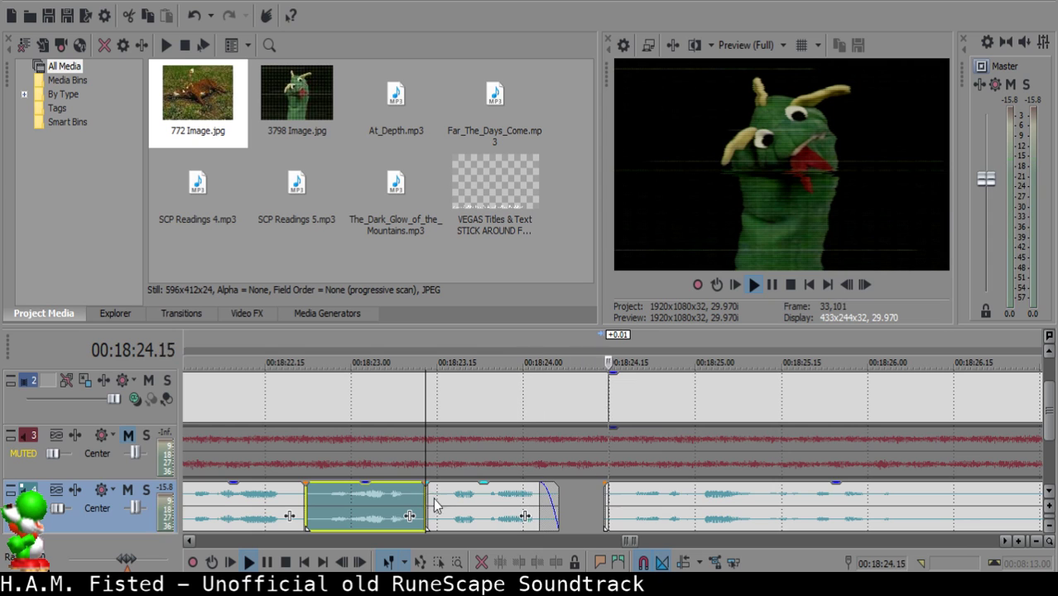
pyautogui.scroll(-4, 598, 517)
pyautogui.scroll(4, 612, 517)
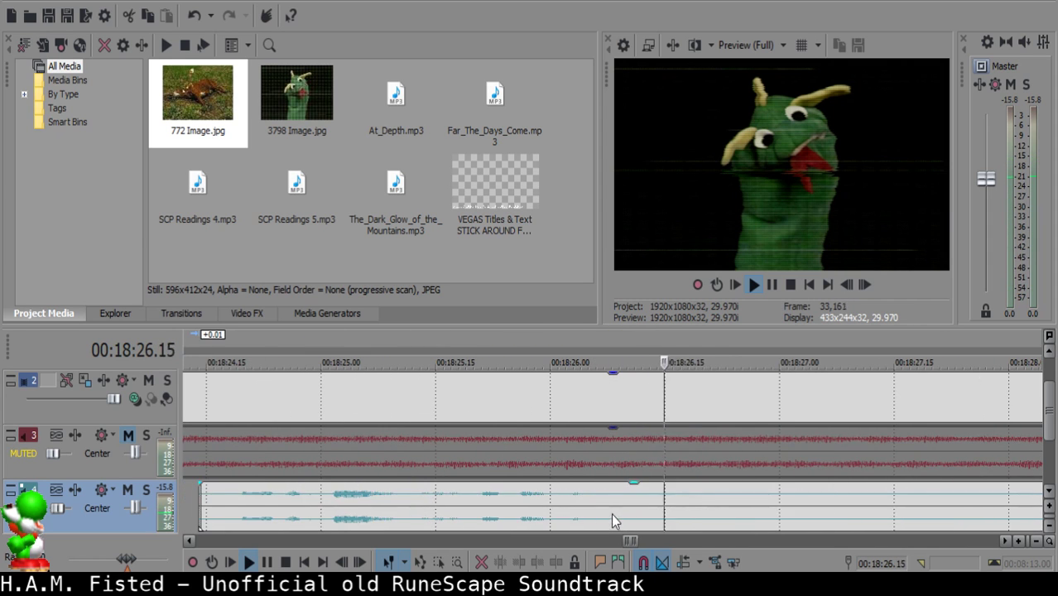
# Split the last voice clip at 00:18:26.10 and about 00:18:26.22, delete the silent piece between, and play the clip's ending.
pyautogui.click(614, 507)
pyautogui.press('space')
pyautogui.click(628, 505)
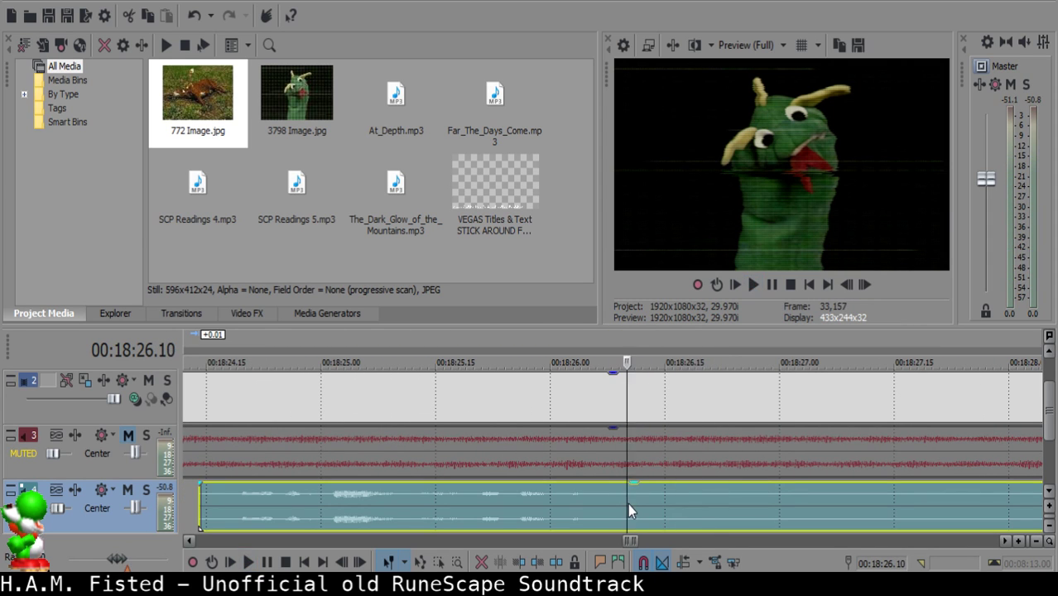
pyautogui.press('s')
pyautogui.click(719, 507)
pyautogui.press('s')
pyautogui.click(681, 507)
pyautogui.press('Delete')
pyautogui.click(436, 510)
pyautogui.press('space')
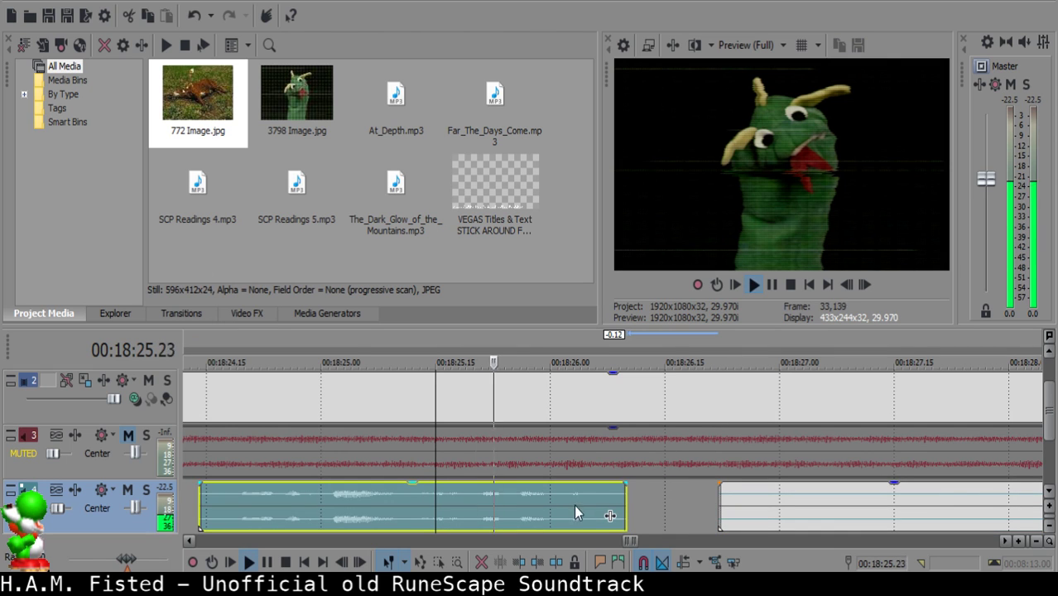
# Split the remaining voice clip at 00:18:29.20, where speech resumes after the long silence.
pyautogui.scroll(-2, 631, 488)
pyautogui.click(845, 498)
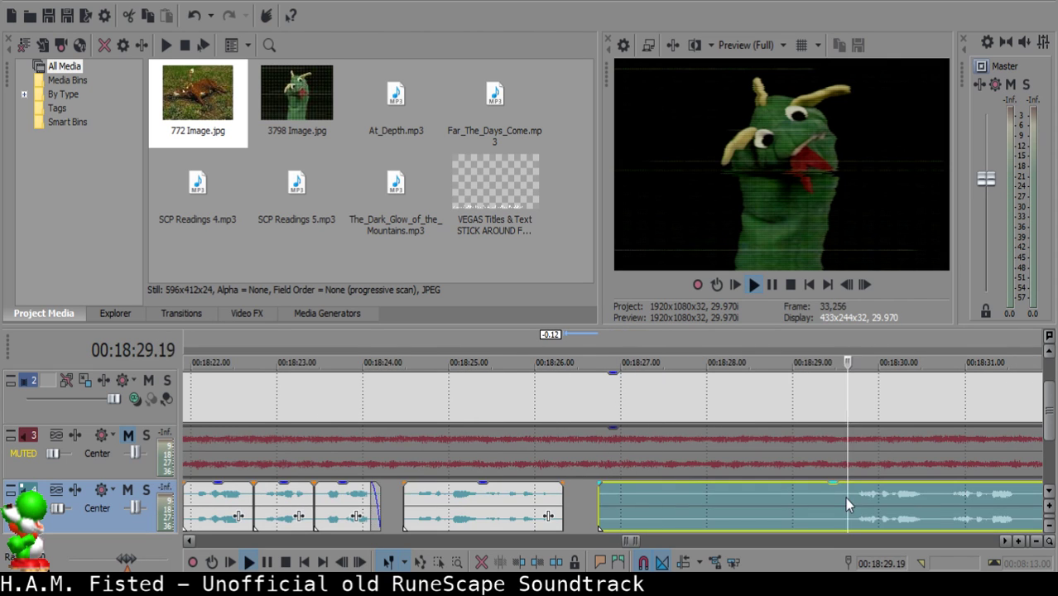
pyautogui.hscroll(3, 808, 497)
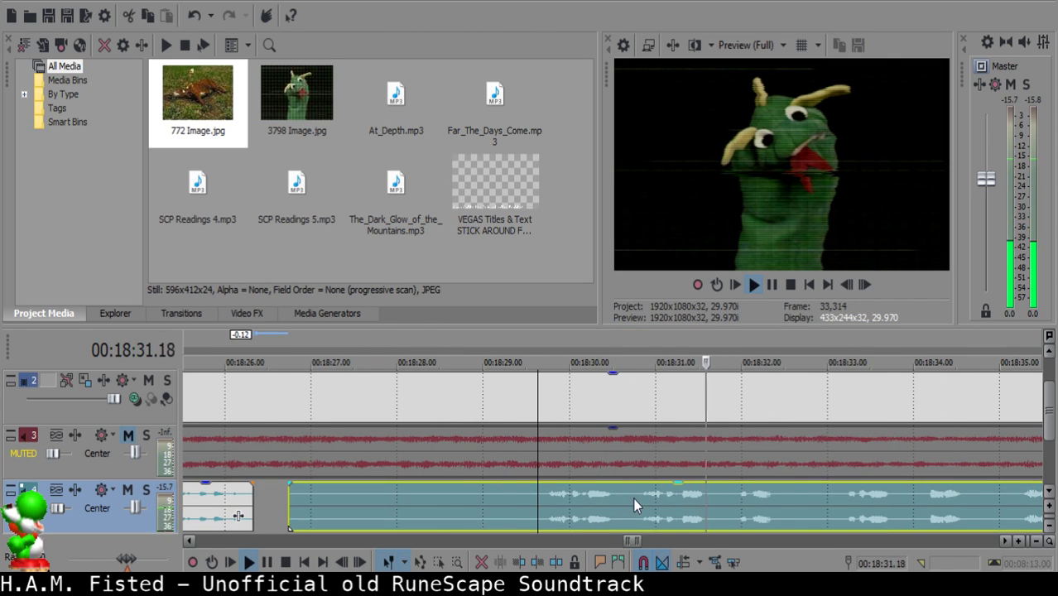
pyautogui.click(539, 497)
pyautogui.press('space')
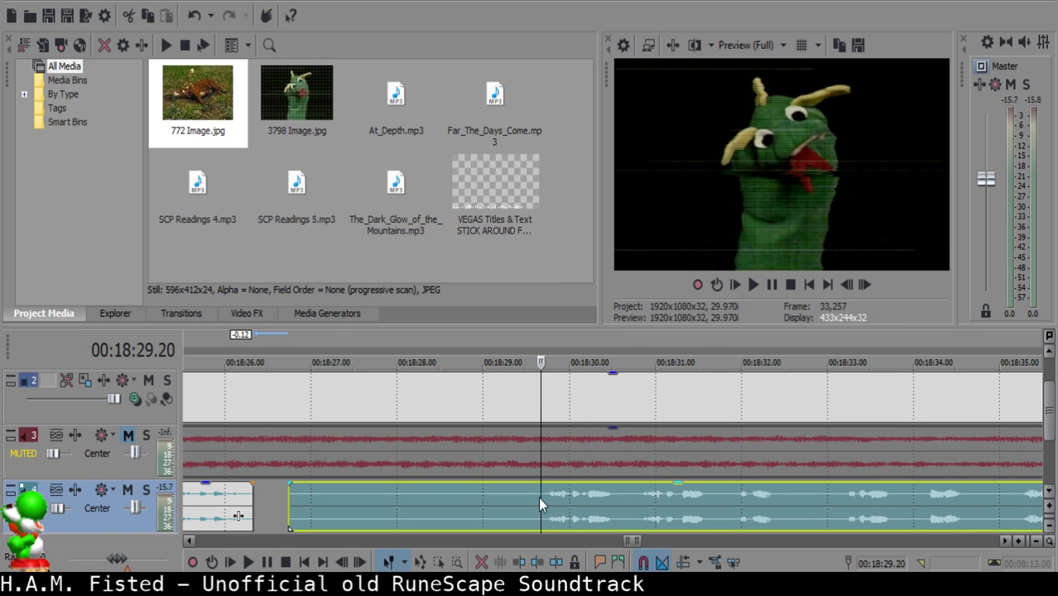
pyautogui.press('s')
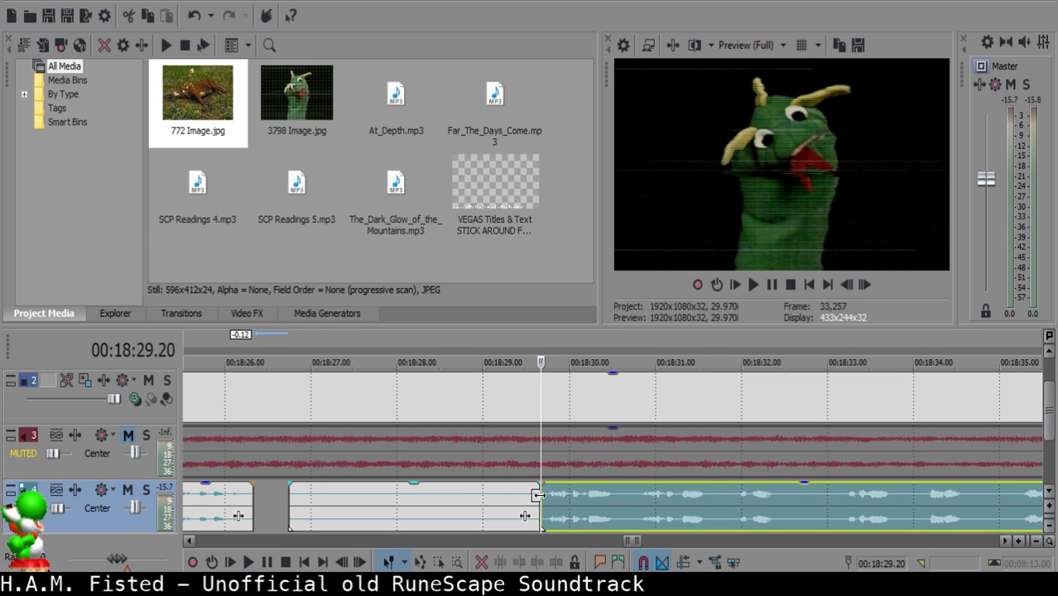
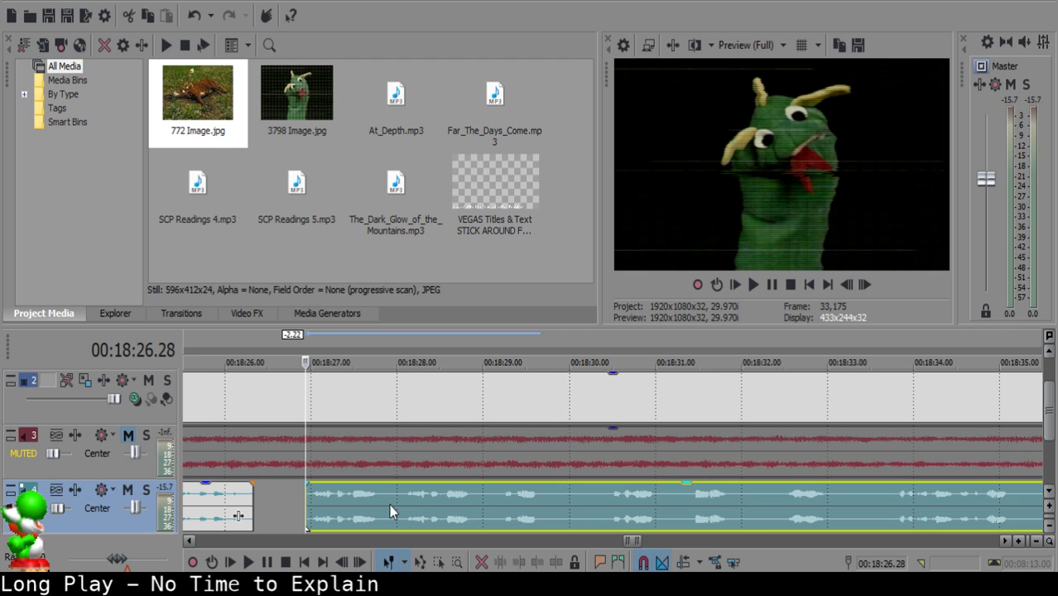
# Shift the last voice clip four frames later, to about 00:18:27.02, and play across the pause before it.
pyautogui.scroll(-2, 367, 495)
pyautogui.click(515, 510)
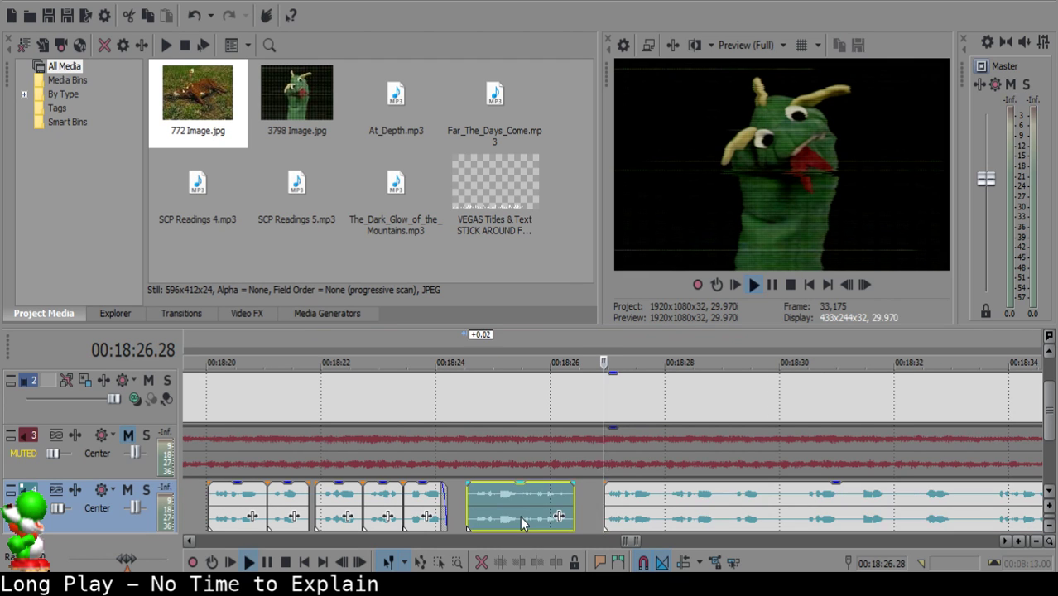
pyautogui.press('space')
pyautogui.scroll(4, 585, 506)
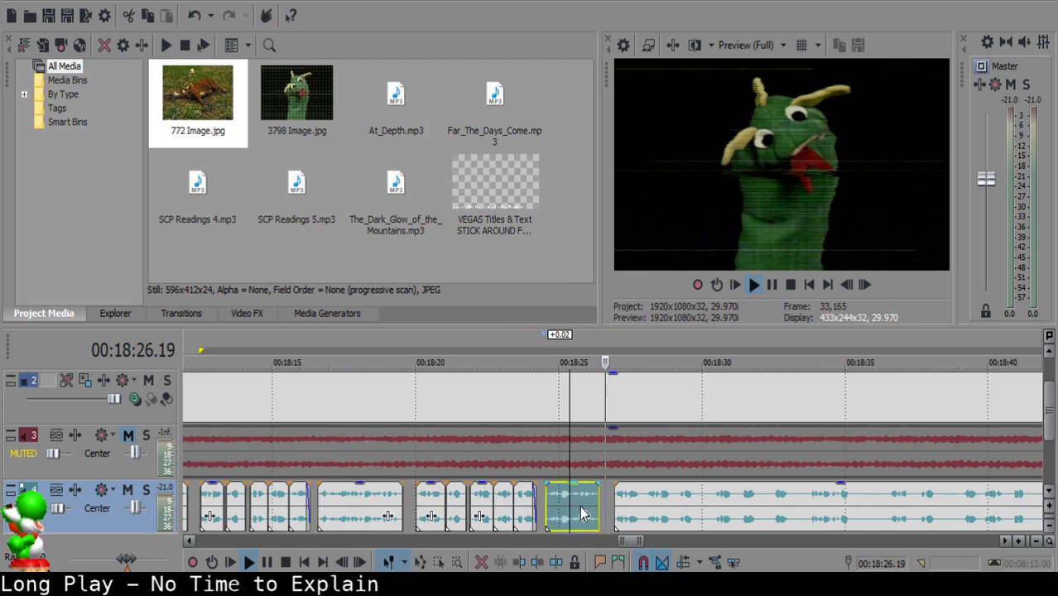
pyautogui.moveTo(631, 506); pyautogui.dragTo(677, 506)
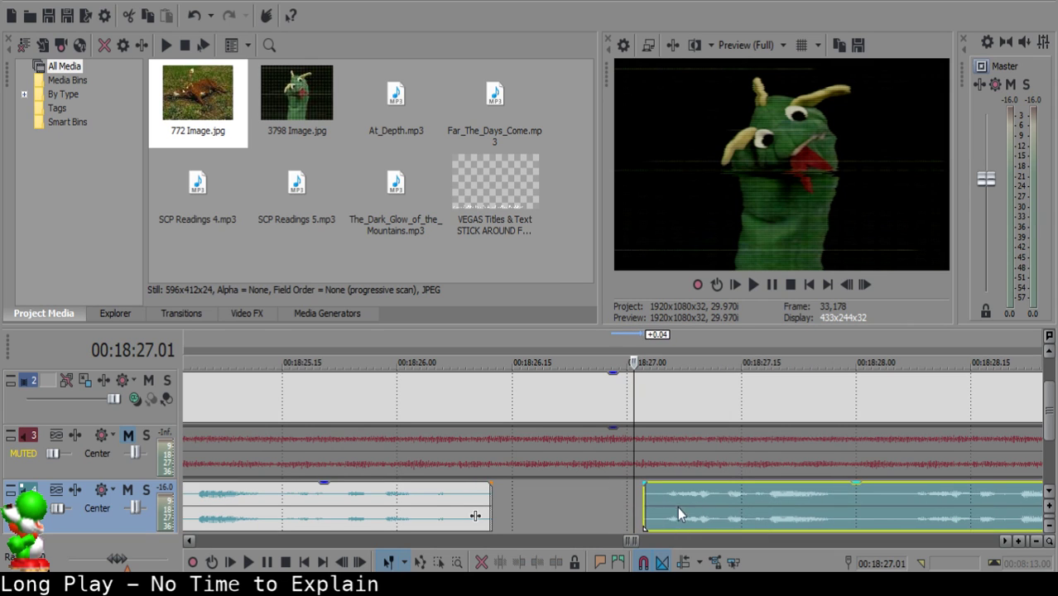
pyautogui.click(381, 502)
pyautogui.press('space')
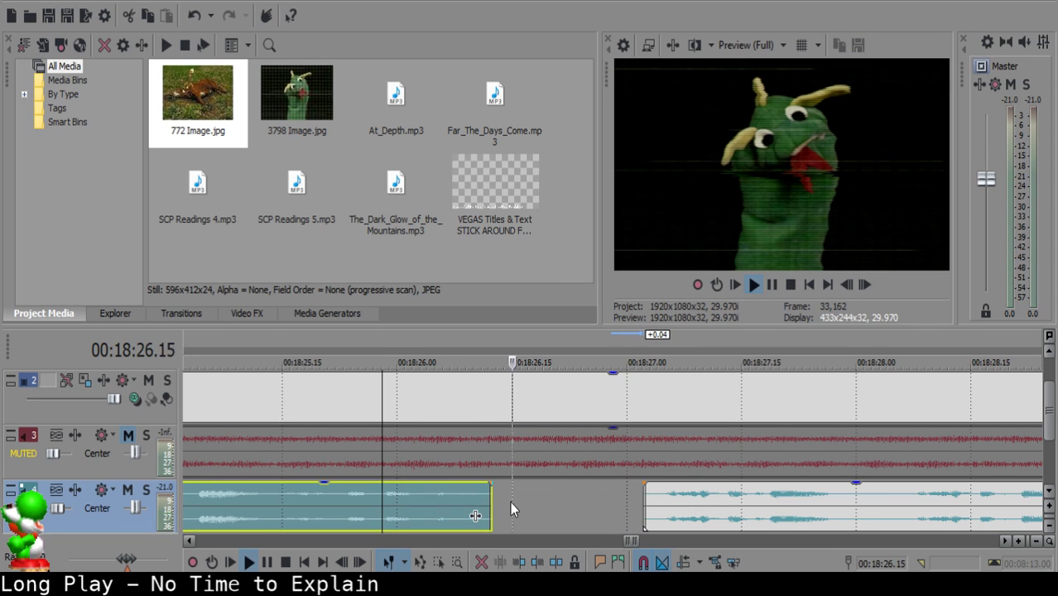
pyautogui.scroll(-1, 666, 512)
pyautogui.scroll(1, 614, 508)
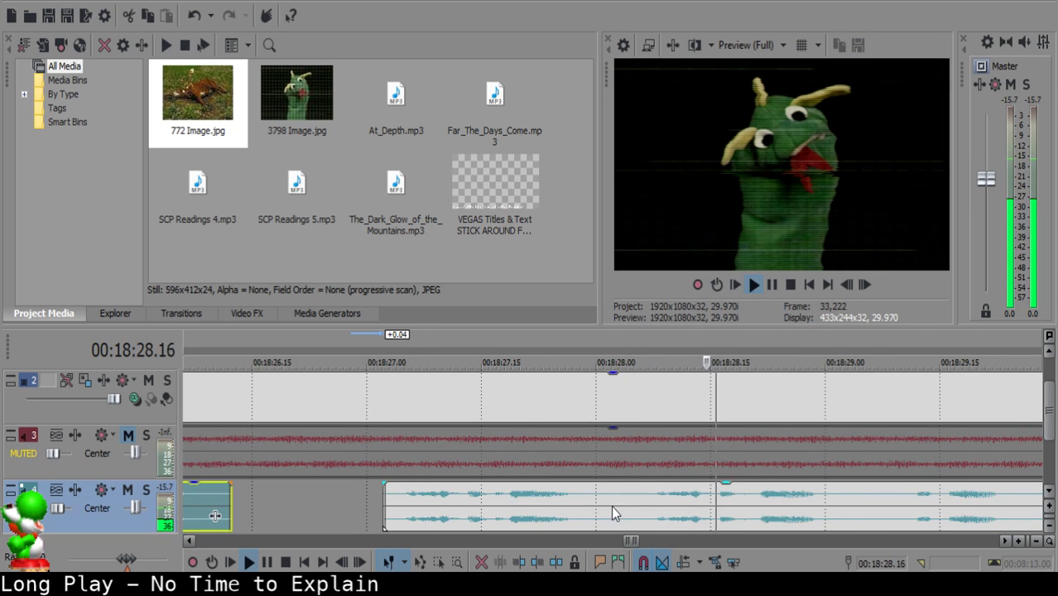
pyautogui.scroll(-1, 595, 507)
pyautogui.press('Return')
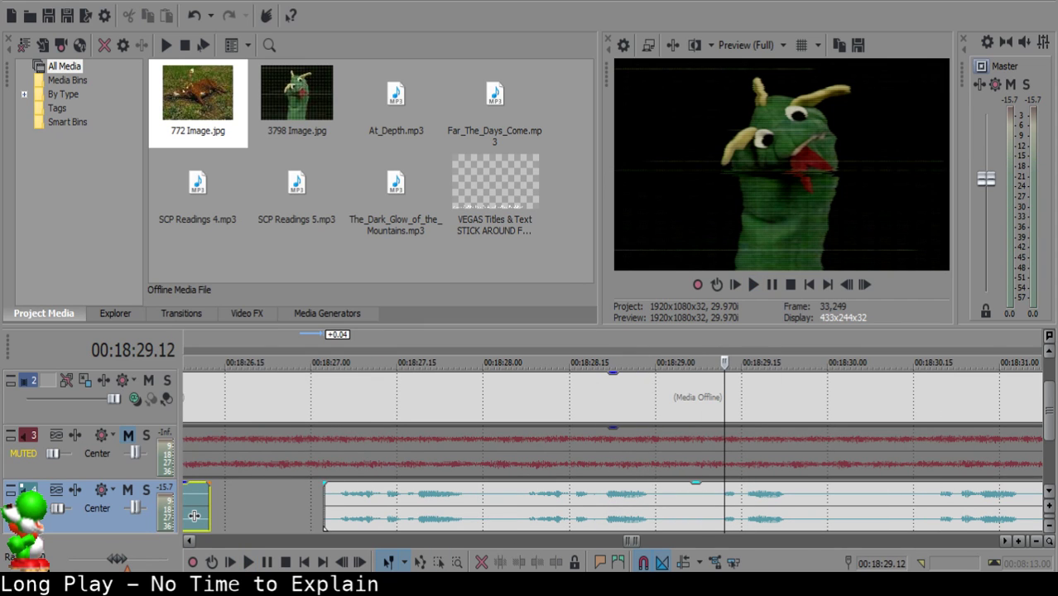
# Split the last voice clip at about 00:18:28.03 and 00:18:29.09 and delete the unwanted take between the cuts.
pyautogui.click(329, 501)
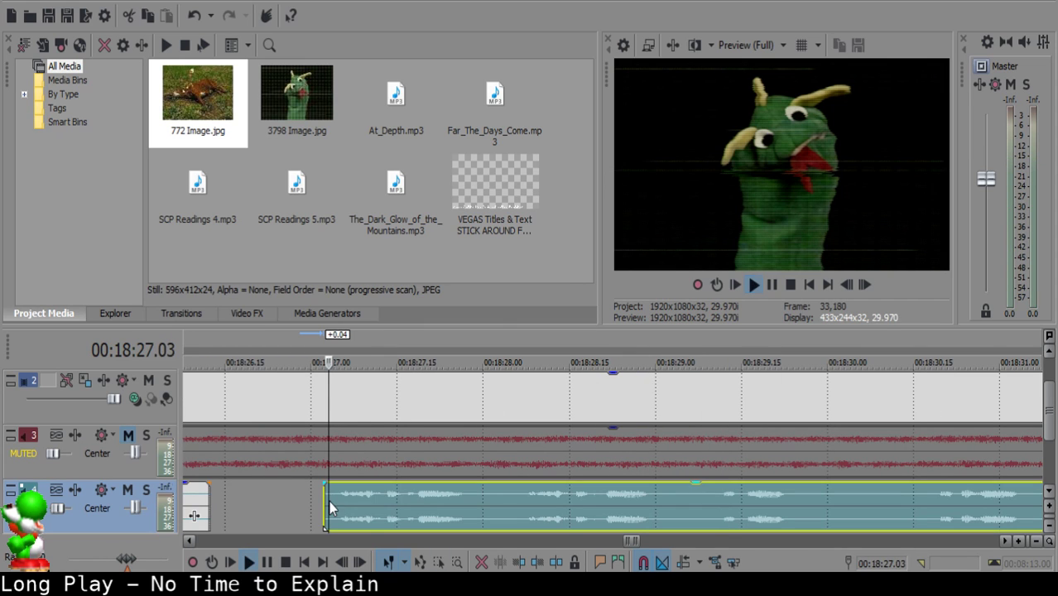
pyautogui.press('space')
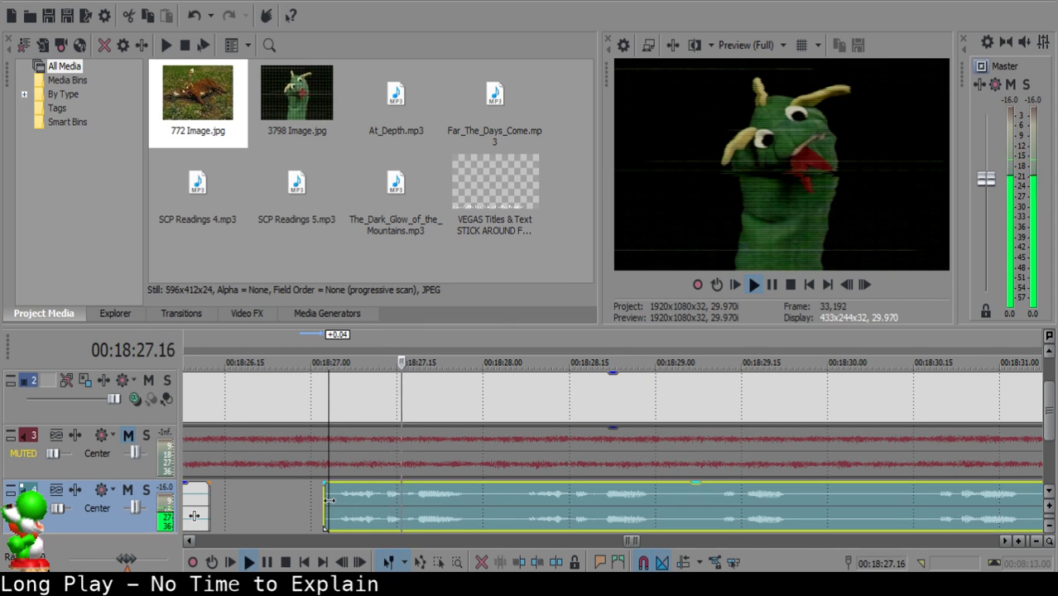
pyautogui.click(501, 498)
pyautogui.press('s')
pyautogui.click(708, 499)
pyautogui.press('space')
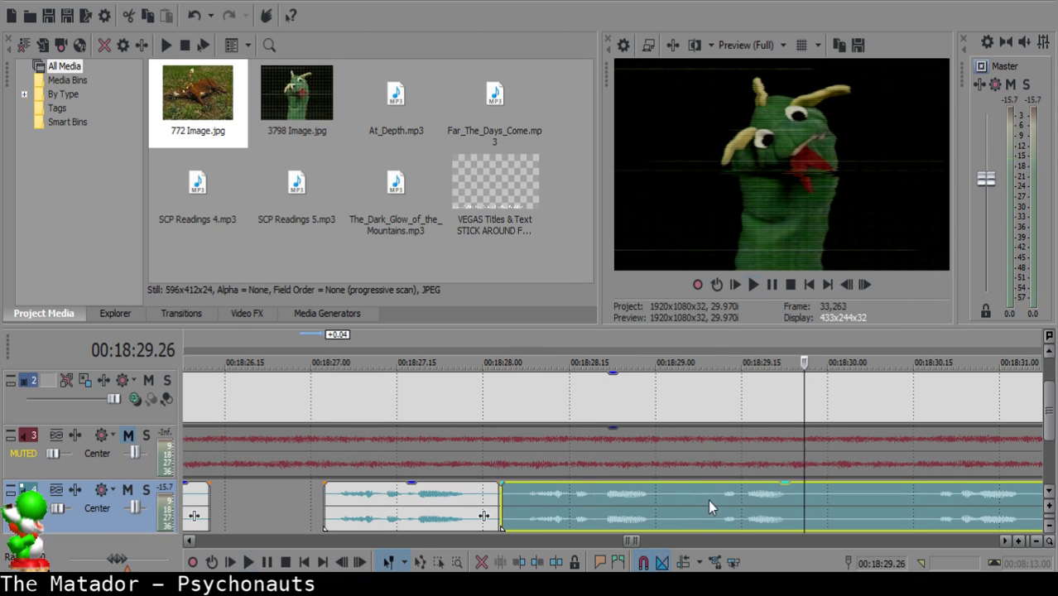
pyautogui.press('s')
pyautogui.click(503, 501)
pyautogui.click(508, 501)
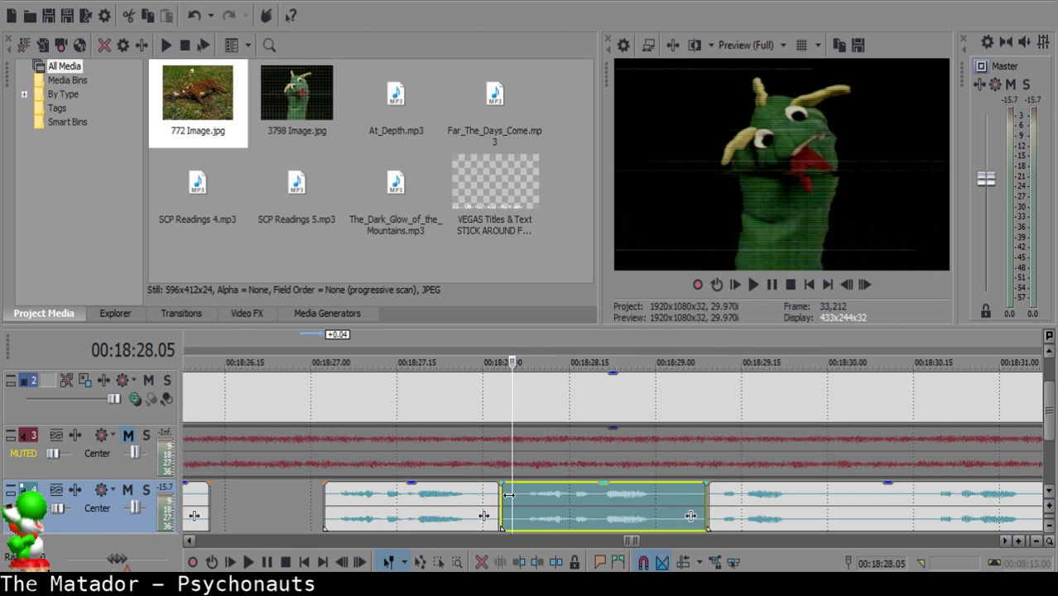
pyautogui.click(501, 505)
pyautogui.click(507, 505)
pyautogui.press('Delete')
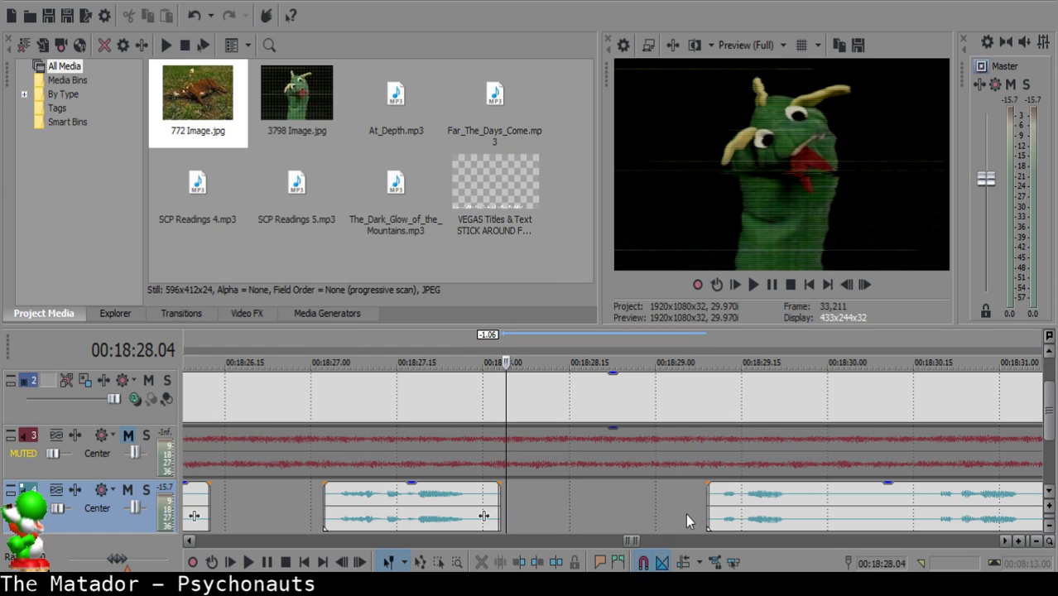
# Shift the last voice clip earlier to about 00:18:28.03, against the preceding clip, and play the transition.
pyautogui.moveTo(753, 524); pyautogui.dragTo(553, 506)
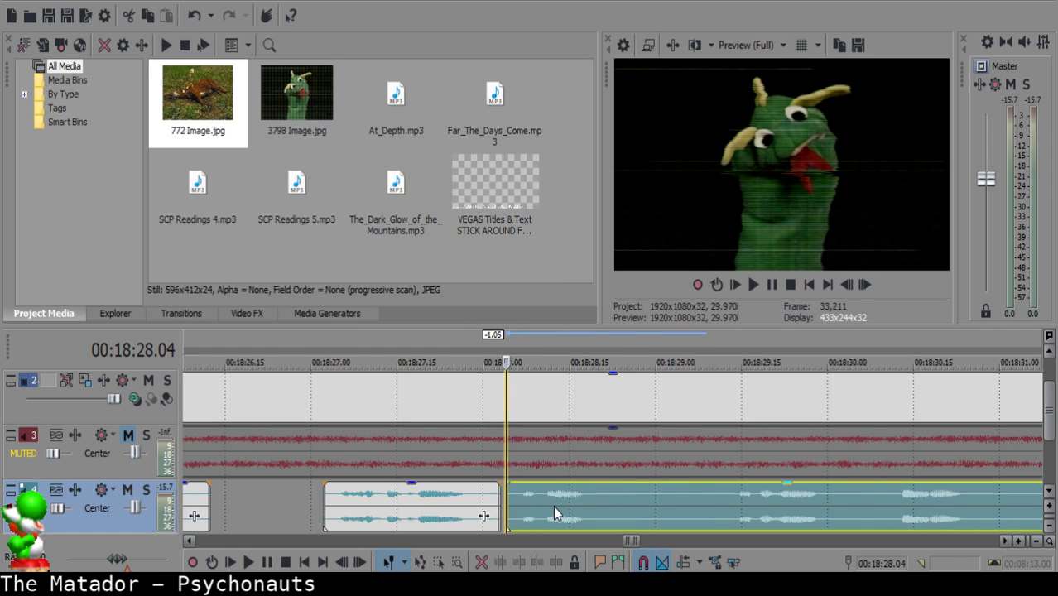
pyautogui.click(367, 511)
pyautogui.click(367, 511)
pyautogui.press('space')
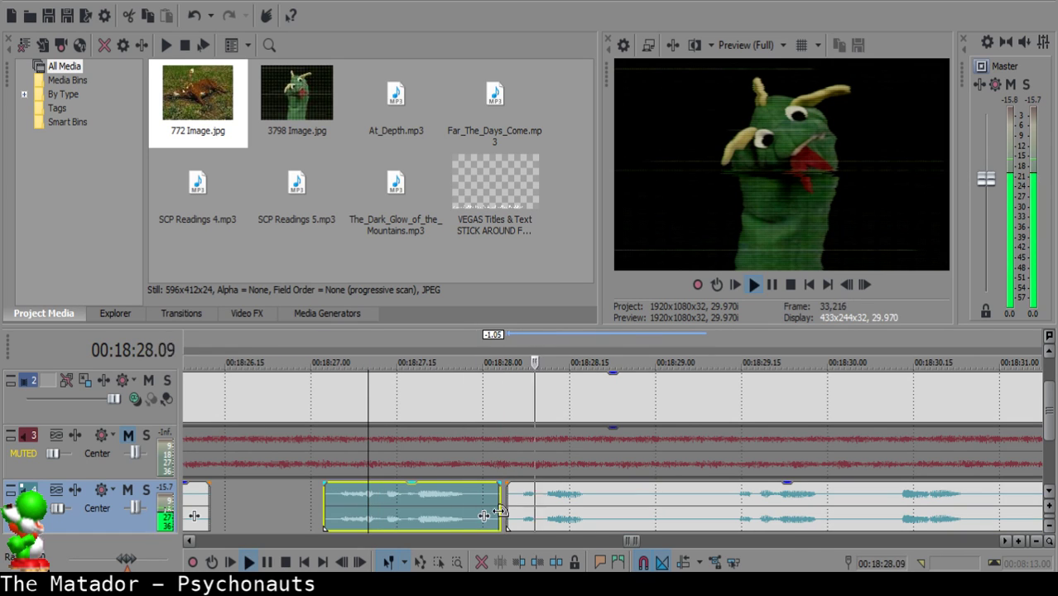
pyautogui.click(521, 509)
pyautogui.click(369, 523)
pyautogui.press('space')
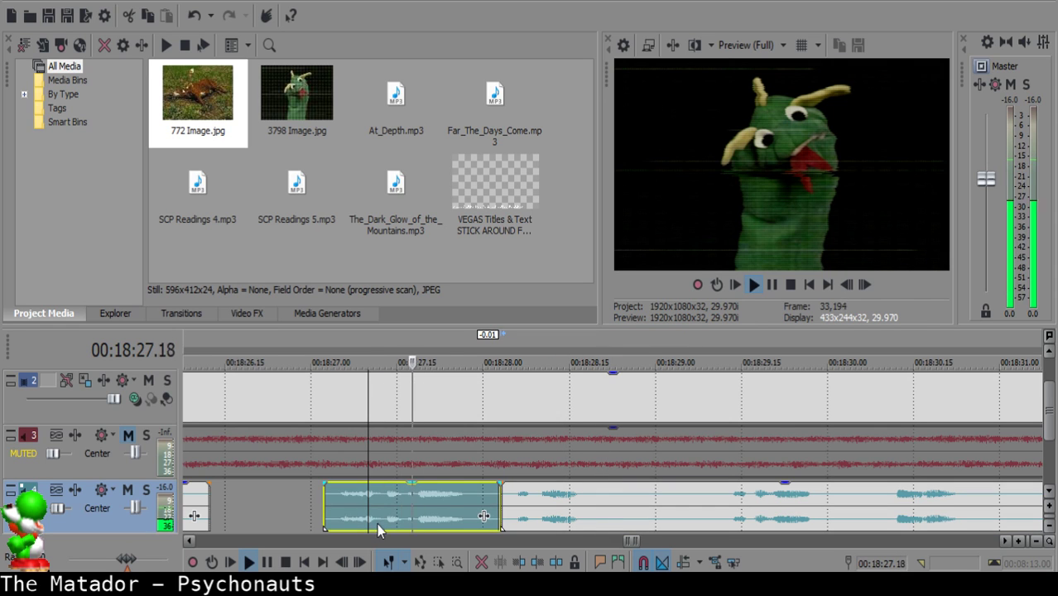
# Split the last voice clip at about 00:18:28.25 and 00:18:29.10 and delete the silent piece between.
pyautogui.click(626, 509)
pyautogui.press('s')
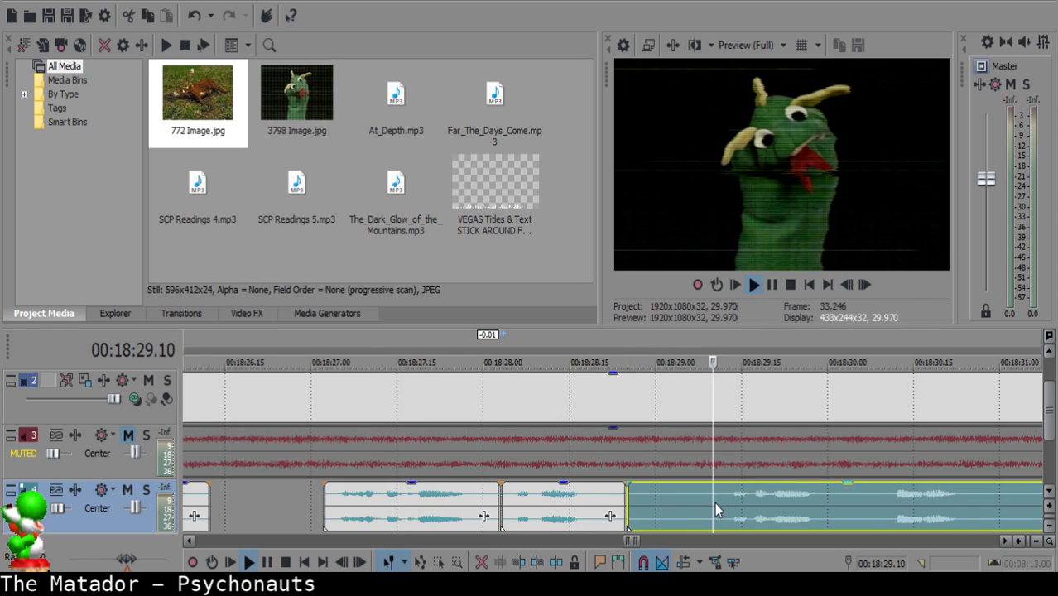
pyautogui.scroll(-3, 714, 503)
pyautogui.scroll(1, 714, 505)
pyautogui.scroll(-1, 714, 505)
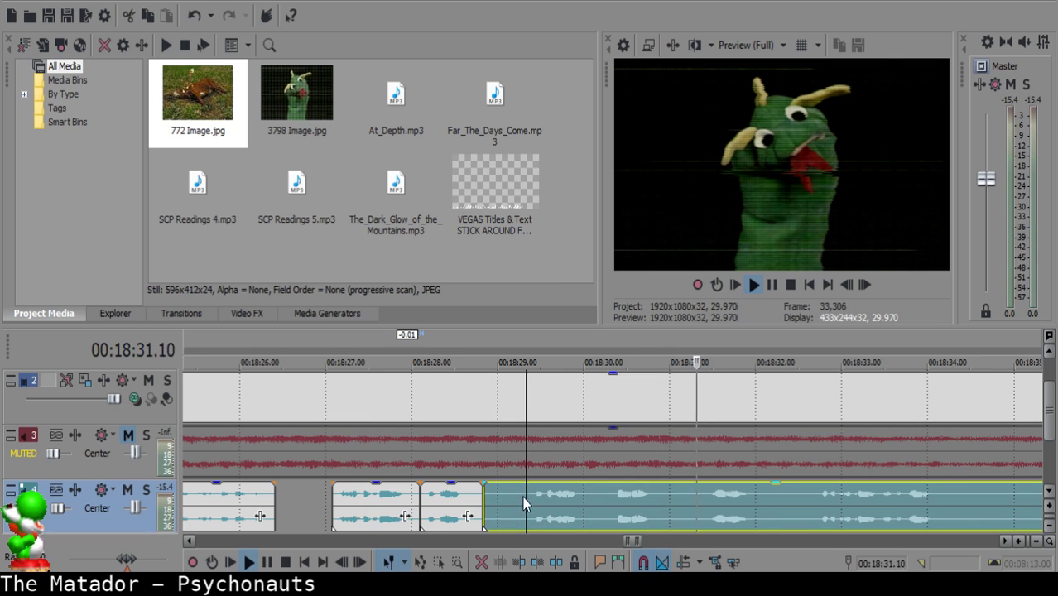
pyautogui.press('space')
pyautogui.press('s')
pyautogui.click(490, 492)
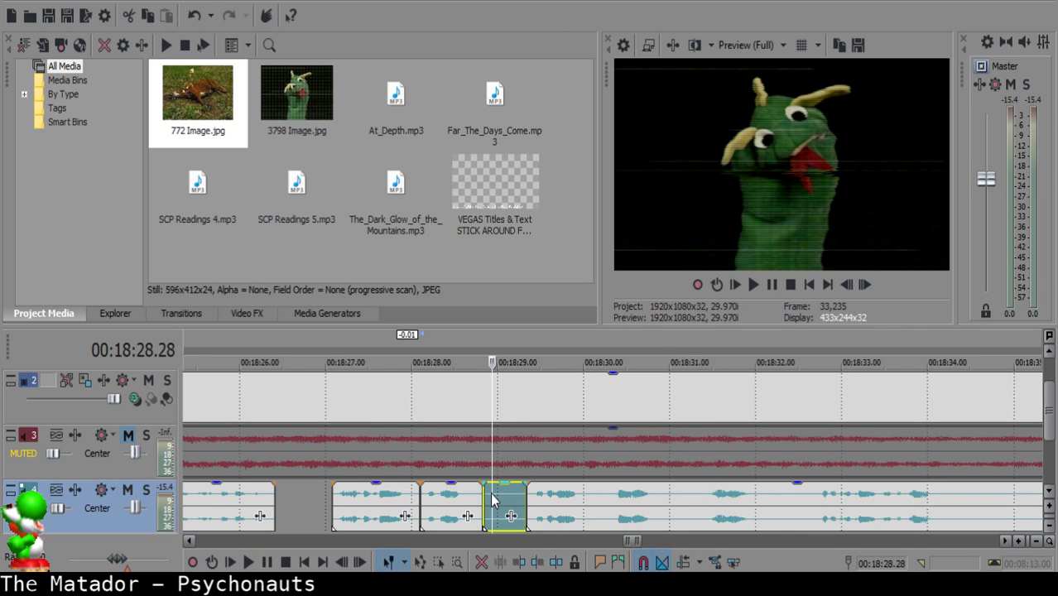
pyautogui.press('Delete')
# Shift the last voice clip earlier to about 00:18:28.29, leaving a short pause, and play from the preceding clip.
pyautogui.moveTo(578, 495); pyautogui.dragTo(542, 492)
pyautogui.click(422, 500)
pyautogui.press('space')
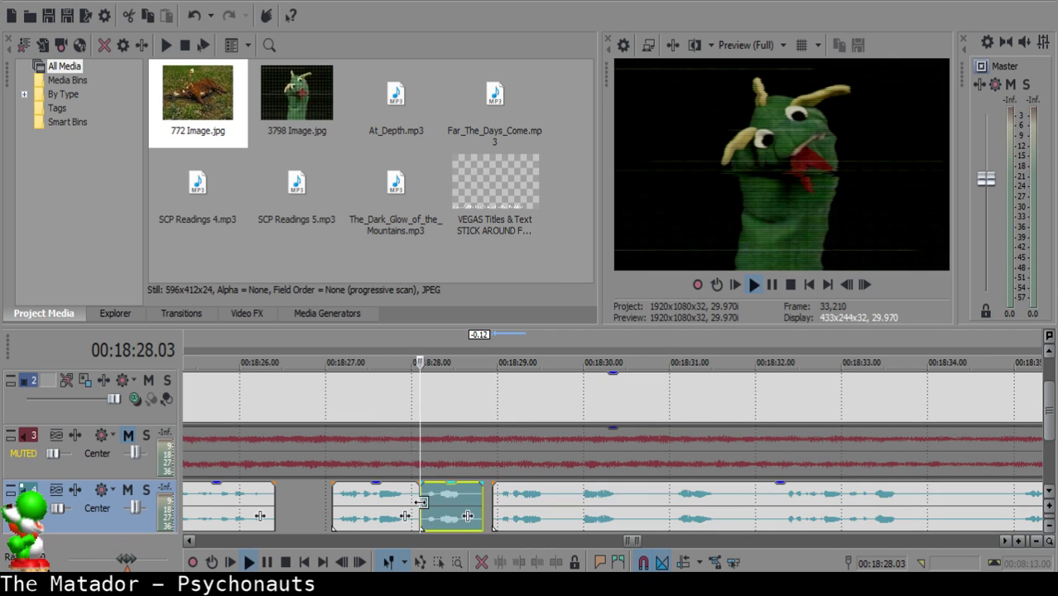
pyautogui.scroll(4, 438, 515)
pyautogui.click(550, 495)
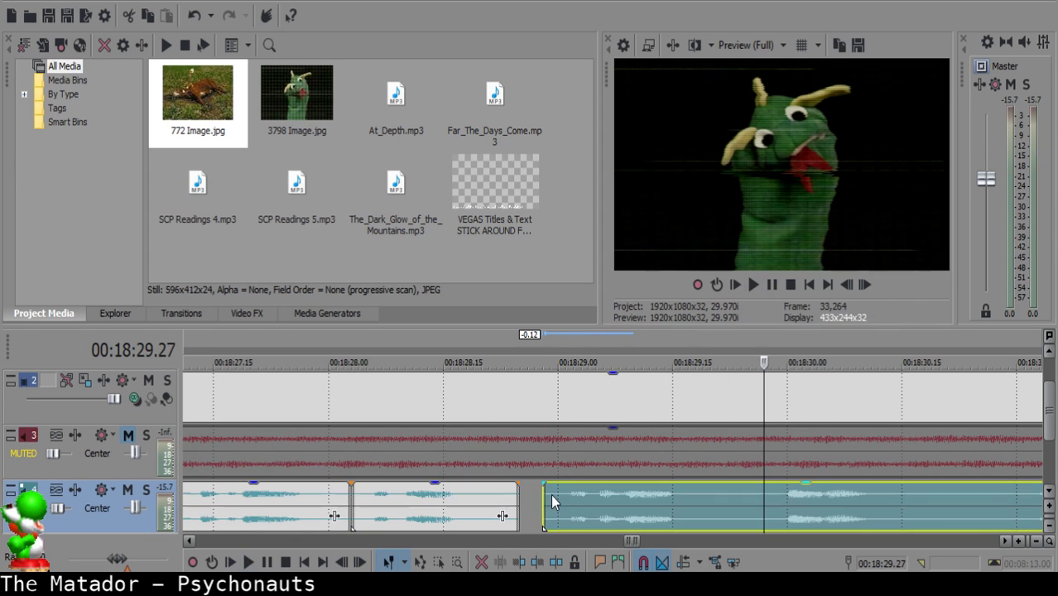
pyautogui.press('space')
pyautogui.click(410, 494)
pyautogui.press('space')
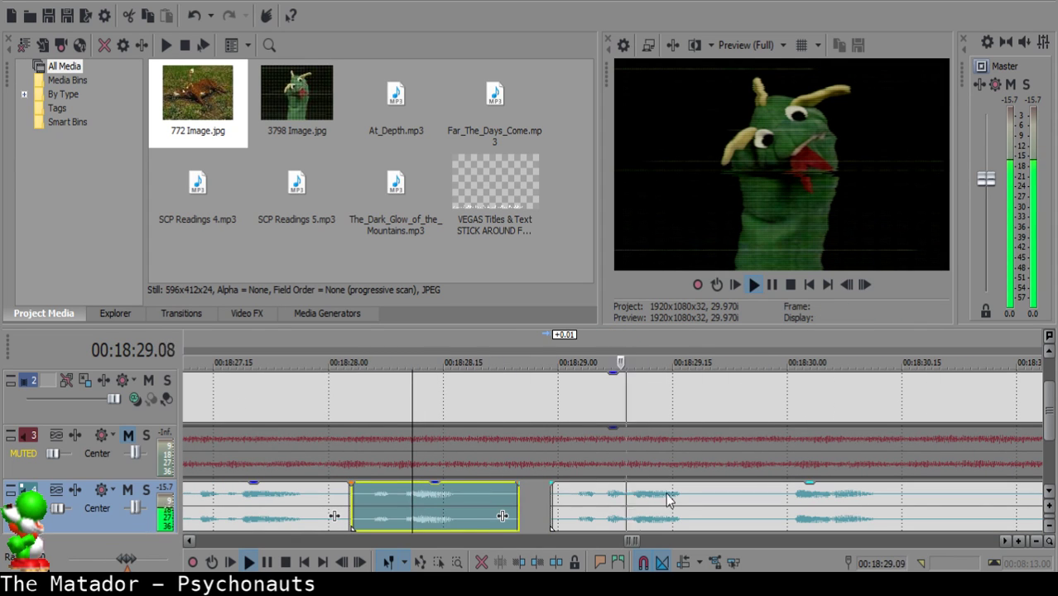
# Split the last voice clip at 00:18:29.21 and about 00:18:29.25 and delete the short silence between.
pyautogui.click(720, 499)
pyautogui.press('space')
pyautogui.press('s')
pyautogui.press('Right')
pyautogui.press('Right')
pyautogui.press('Right')
pyautogui.press('Right')
pyautogui.press('s')
pyautogui.click(723, 501)
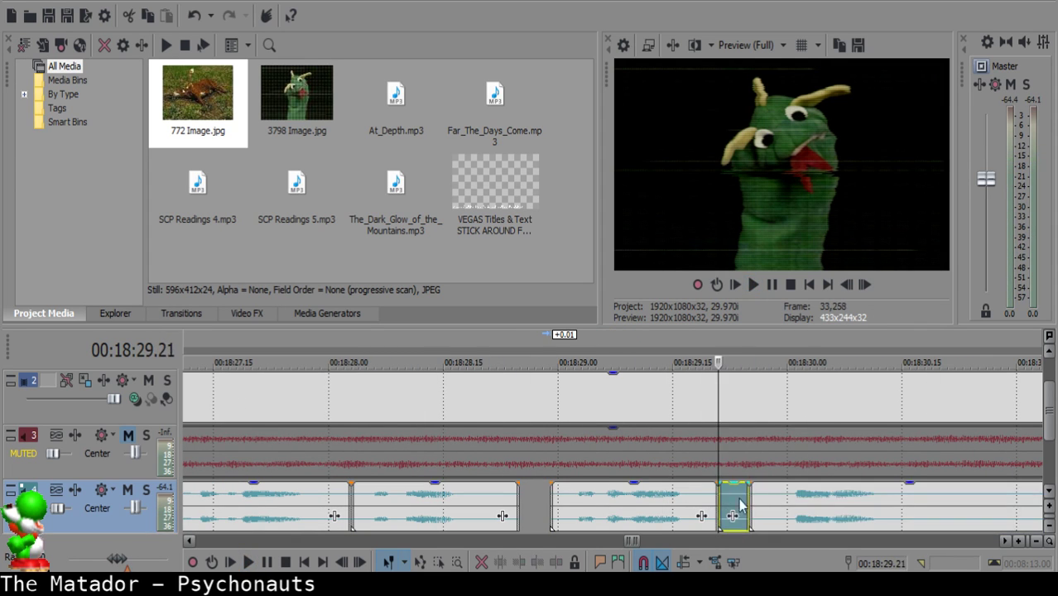
pyautogui.press('Delete')
# Shift the last voice clip four frames earlier to about 00:18:29.21, closing the gap, and play the transition.
pyautogui.click(778, 500)
pyautogui.click(595, 501)
pyautogui.press('space')
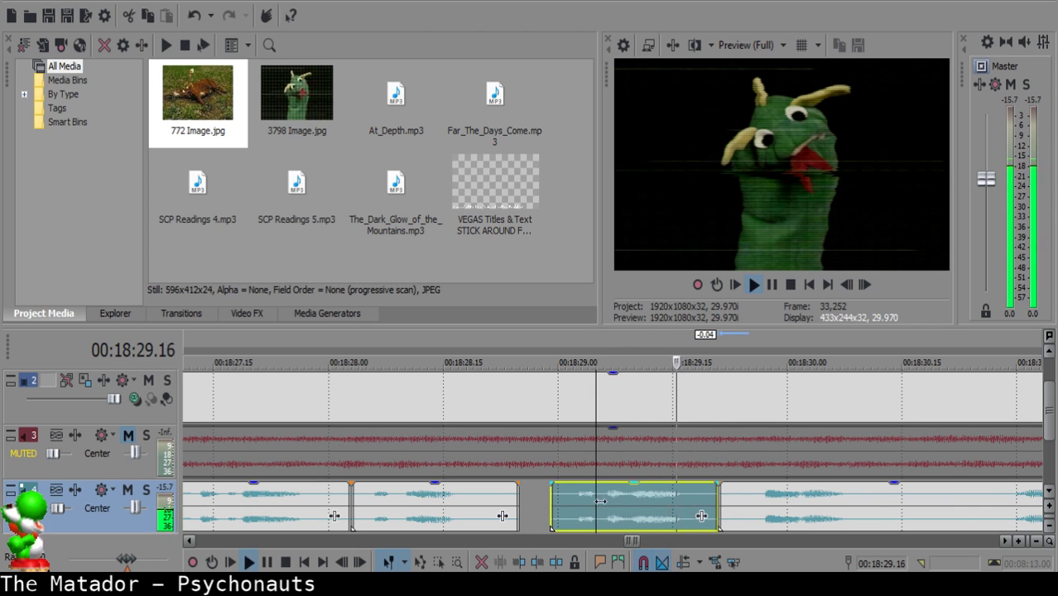
# Split the last voice clip at about 00:18:30.13 and 00:18:30.24 and delete the silent piece between.
pyautogui.scroll(3, 692, 506)
pyautogui.click(672, 503)
pyautogui.press('space')
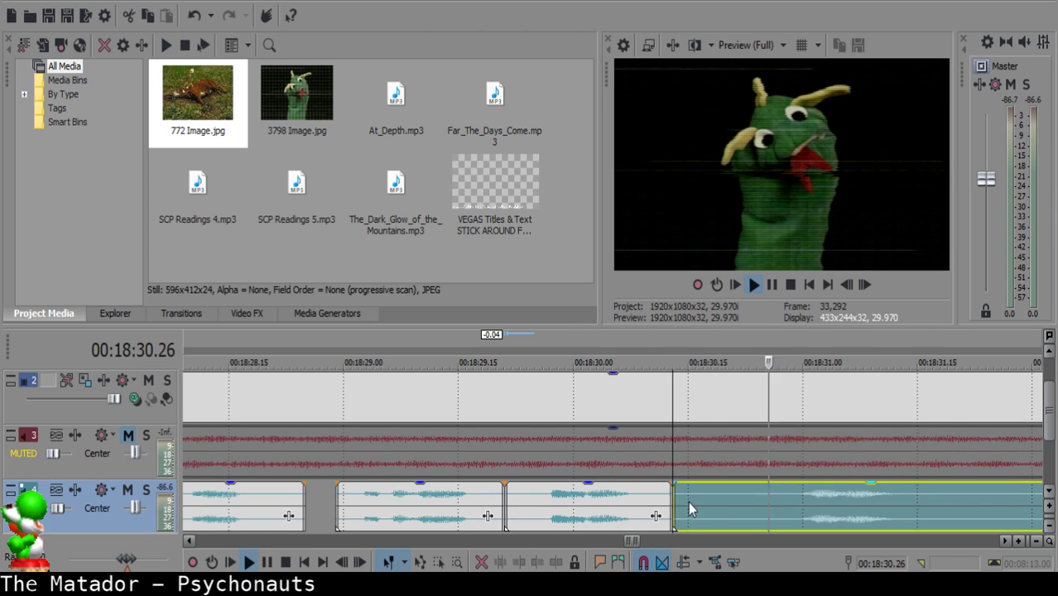
pyautogui.press('Left')
pyautogui.press('Left')
pyautogui.press('s')
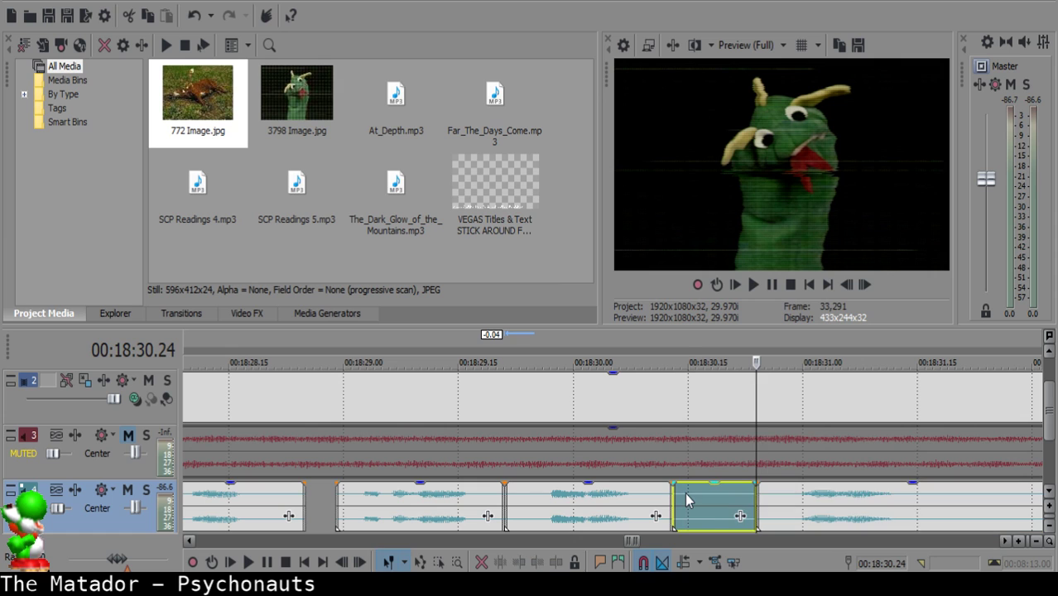
pyautogui.click(685, 493)
pyautogui.press('Delete')
# Shift the last voice clip earlier to about 00:18:30.13, against the preceding clip, and play the transition.
pyautogui.moveTo(797, 506); pyautogui.dragTo(726, 506)
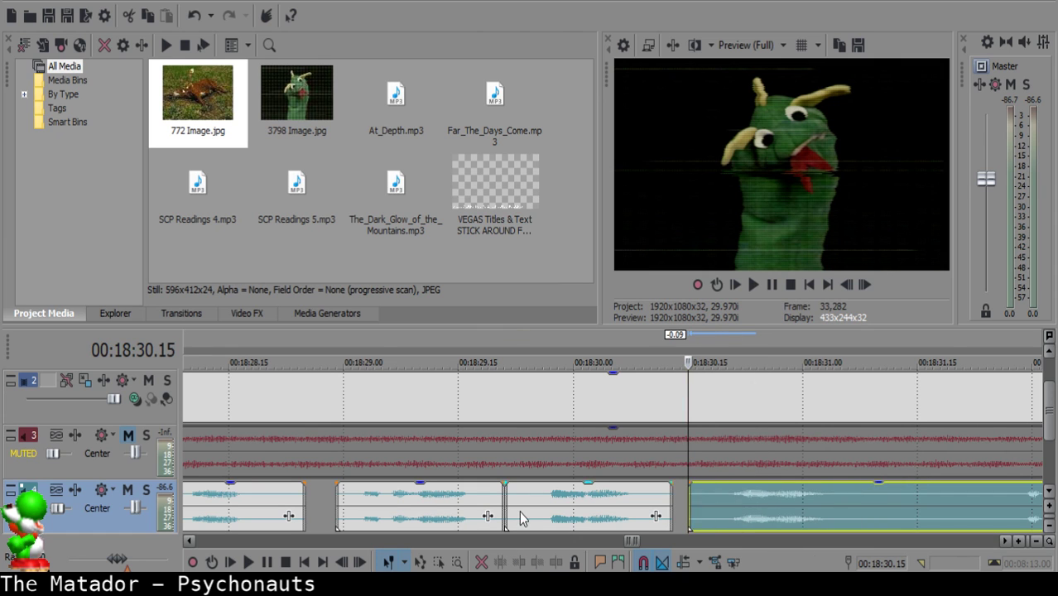
pyautogui.click(520, 511)
pyautogui.press('space')
pyautogui.scroll(-3, 556, 513)
pyautogui.scroll(3, 559, 512)
pyautogui.press('space')
pyautogui.moveTo(554, 506); pyautogui.dragTo(539, 505)
pyautogui.click(343, 502)
pyautogui.press('space')
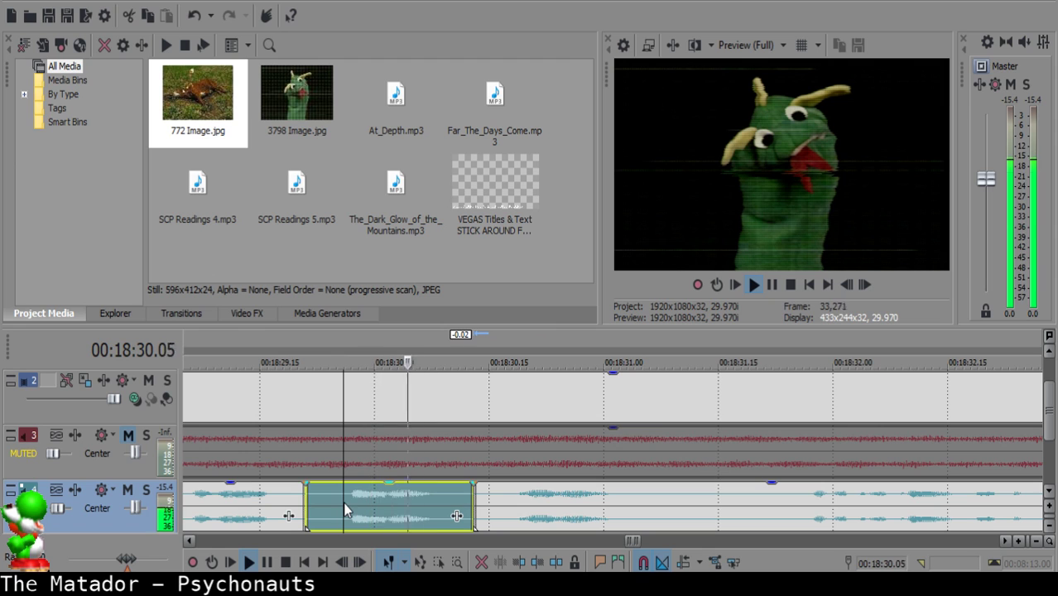
# Split the last voice clip at about 00:18:31.06 and 00:18:31.22 and delete the silent piece between.
pyautogui.press('space')
pyautogui.click(649, 497)
pyautogui.press('space')
pyautogui.press('s')
pyautogui.scroll(-3, 779, 497)
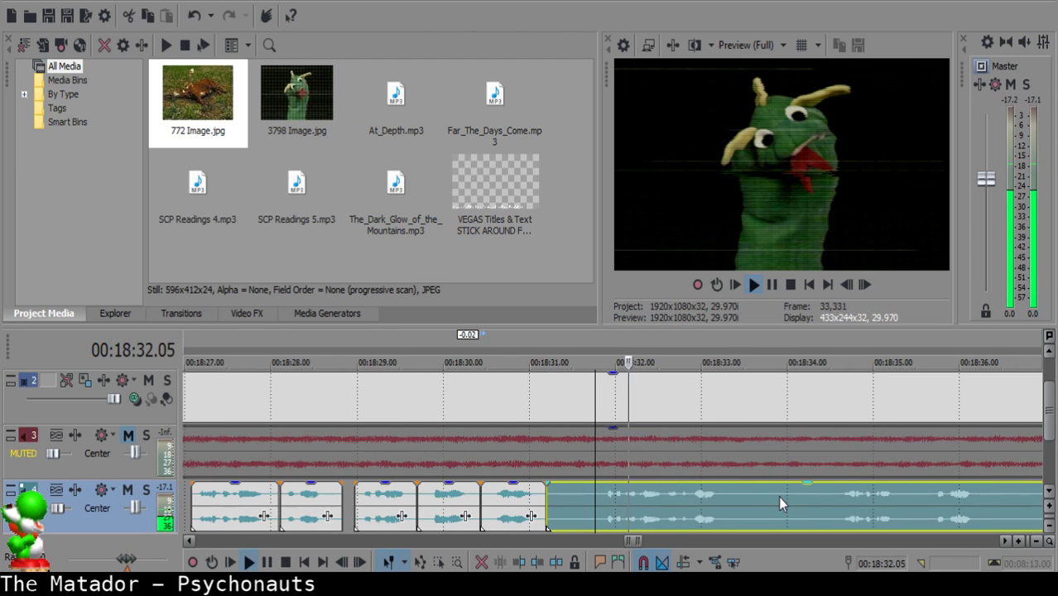
pyautogui.press('space')
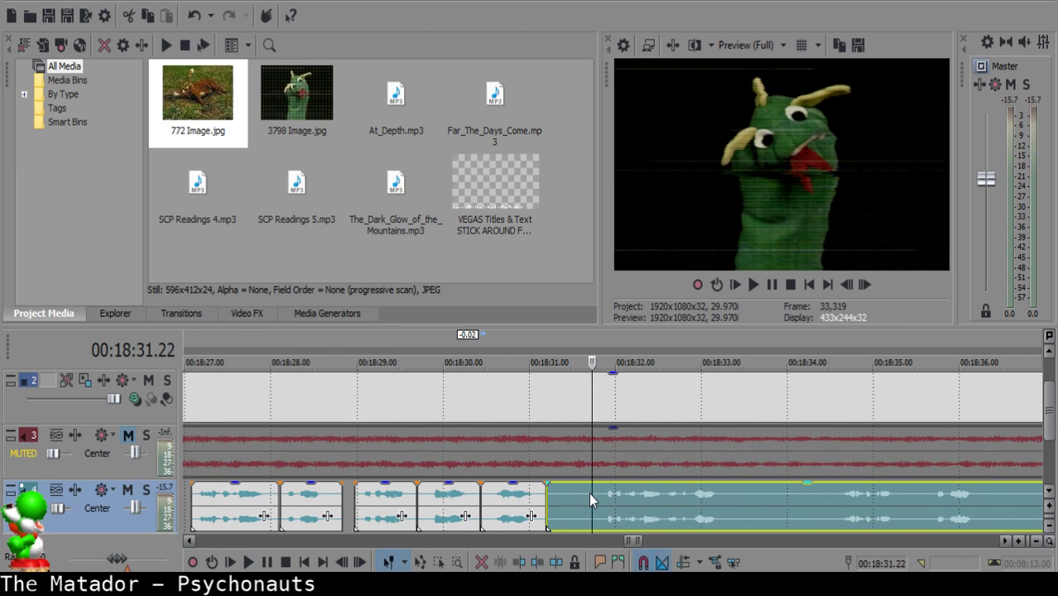
pyautogui.press('s')
pyautogui.click(568, 498)
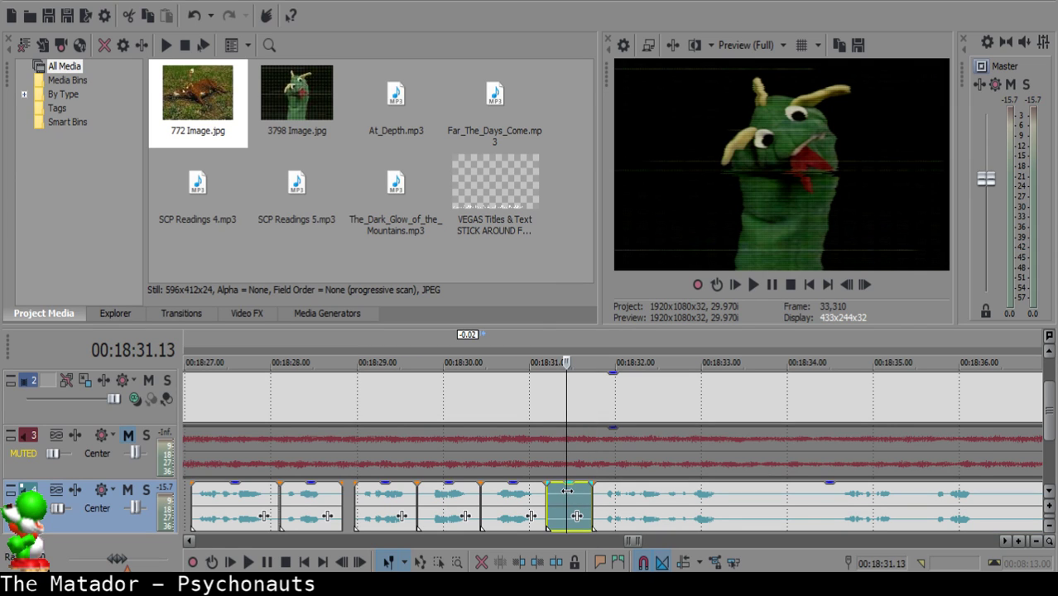
pyautogui.press('Delete')
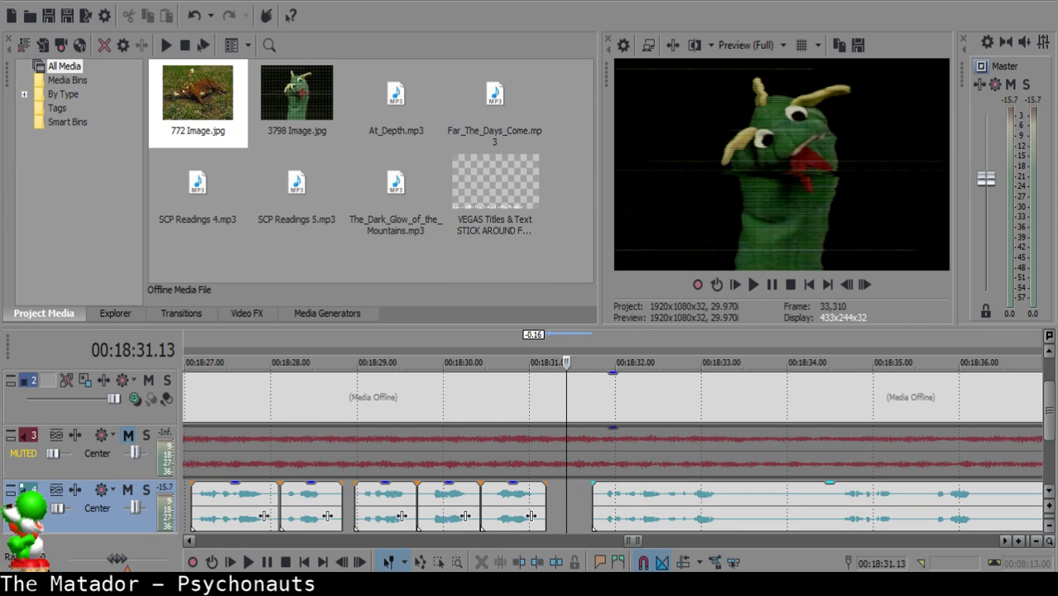
# Shift the last voice clip earlier to about 00:18:31.14, leaving a pause of about eight frames.
pyautogui.click(560, 483)
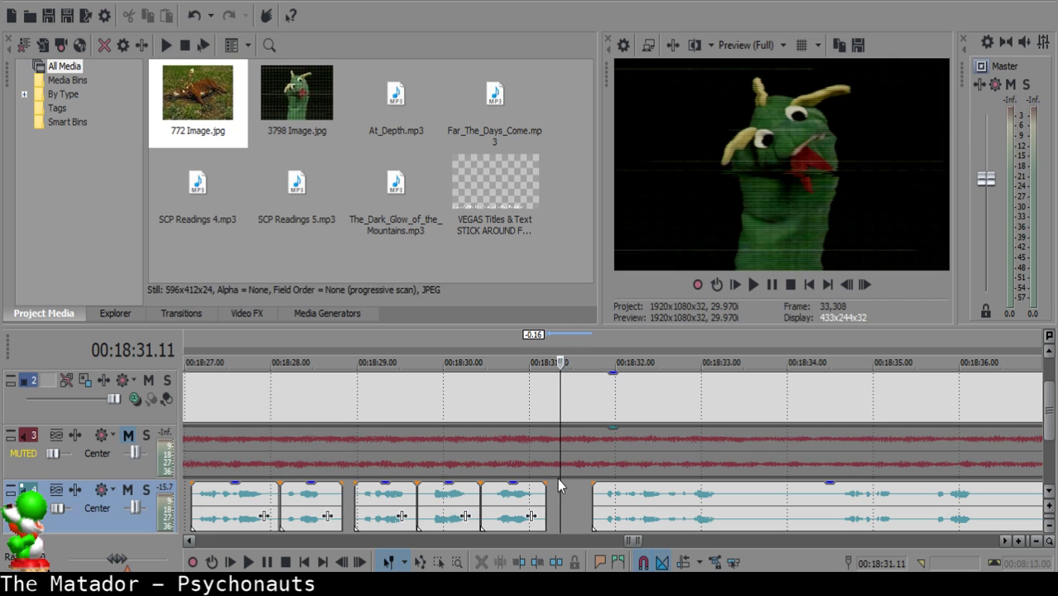
pyautogui.moveTo(605, 506); pyautogui.dragTo(565, 495)
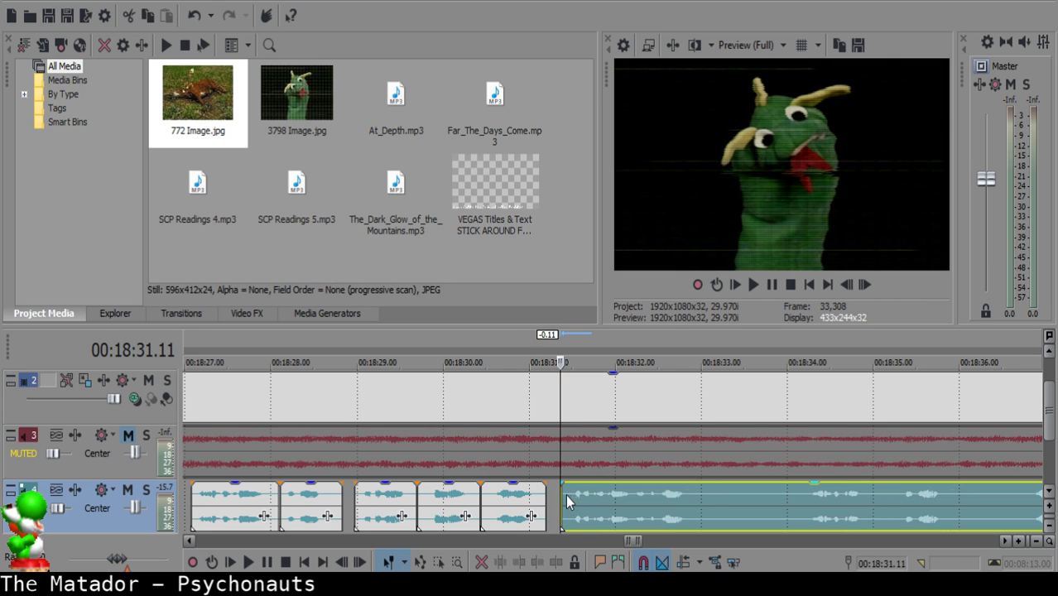
pyautogui.click(495, 501)
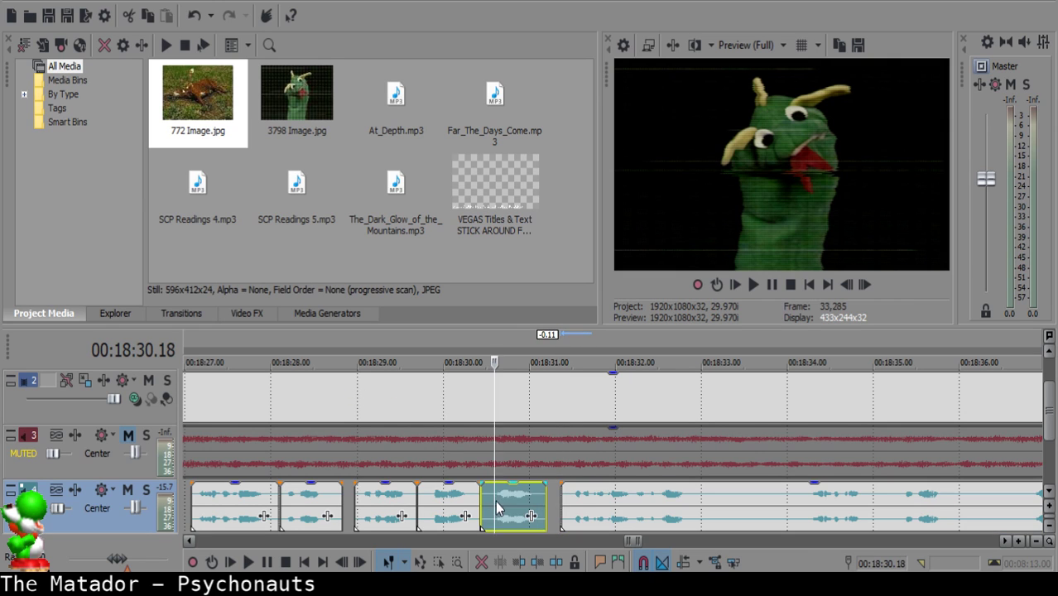
pyautogui.click(581, 504)
pyautogui.moveTo(582, 504); pyautogui.dragTo(581, 492)
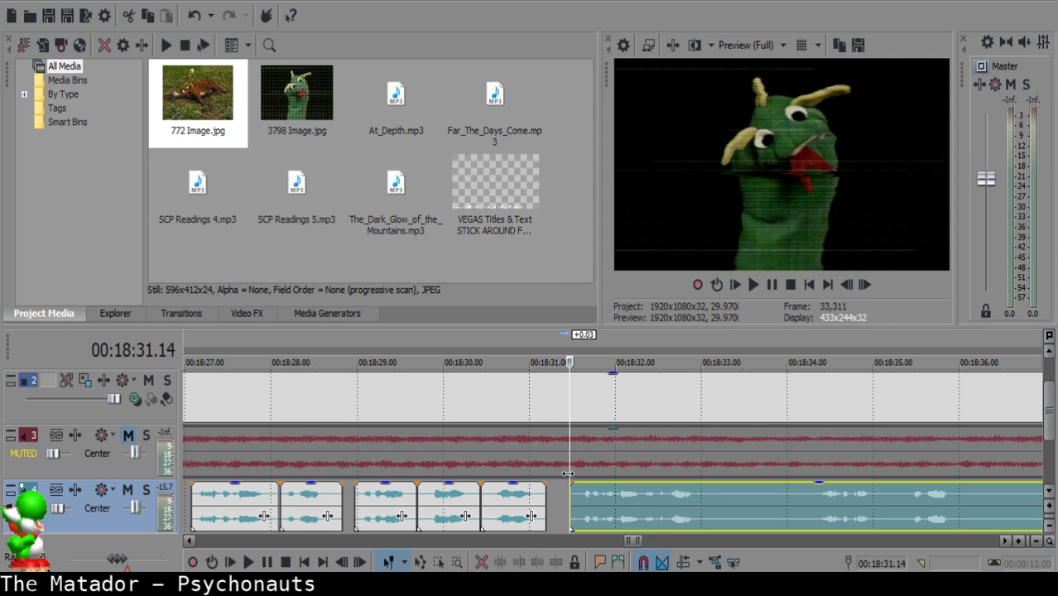
# Play the transition across the pause into the last voice clip on track 4.
pyautogui.click(479, 501)
pyautogui.press('space')
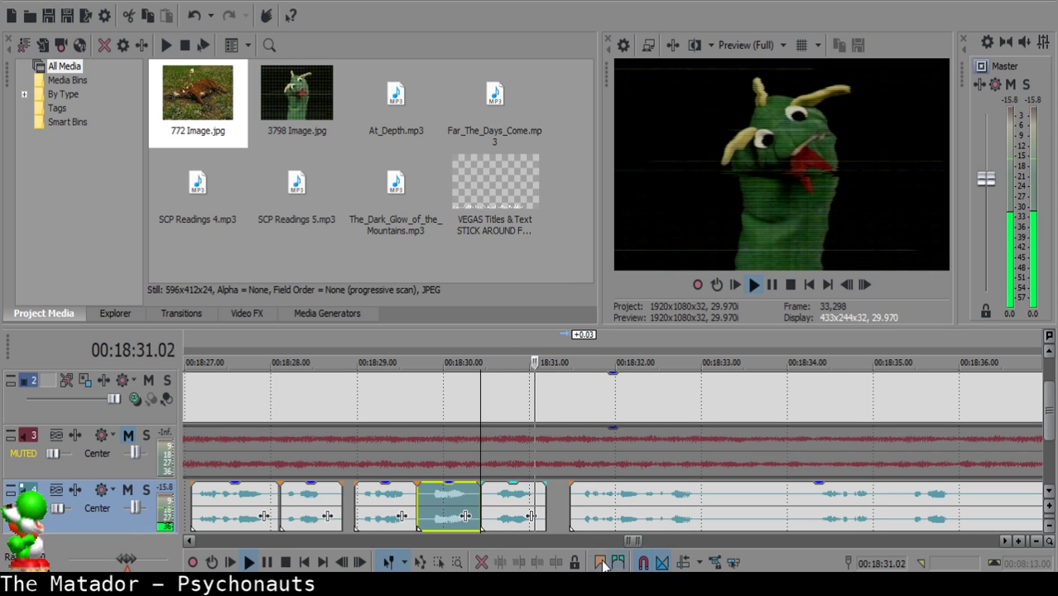
pyautogui.scroll(-3, 563, 535)
pyautogui.scroll(1, 610, 502)
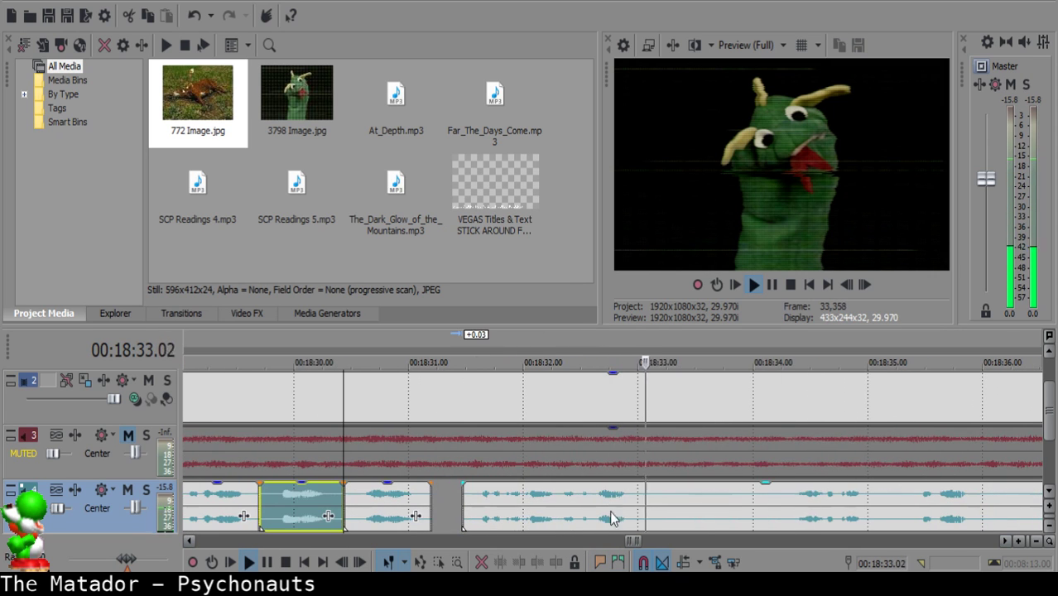
# Split the last voice clip at about 00:18:33.04 and 00:18:34.03 and delete the silent piece between.
pyautogui.click(661, 488)
pyautogui.click(652, 495)
pyautogui.press('space')
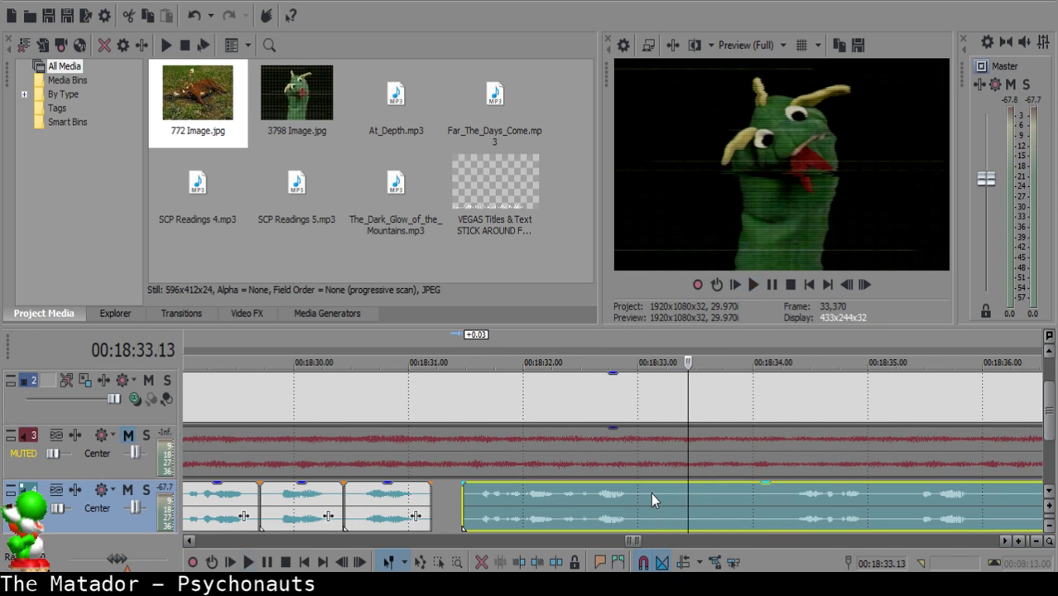
pyautogui.press('s')
pyautogui.scroll(-2, 773, 498)
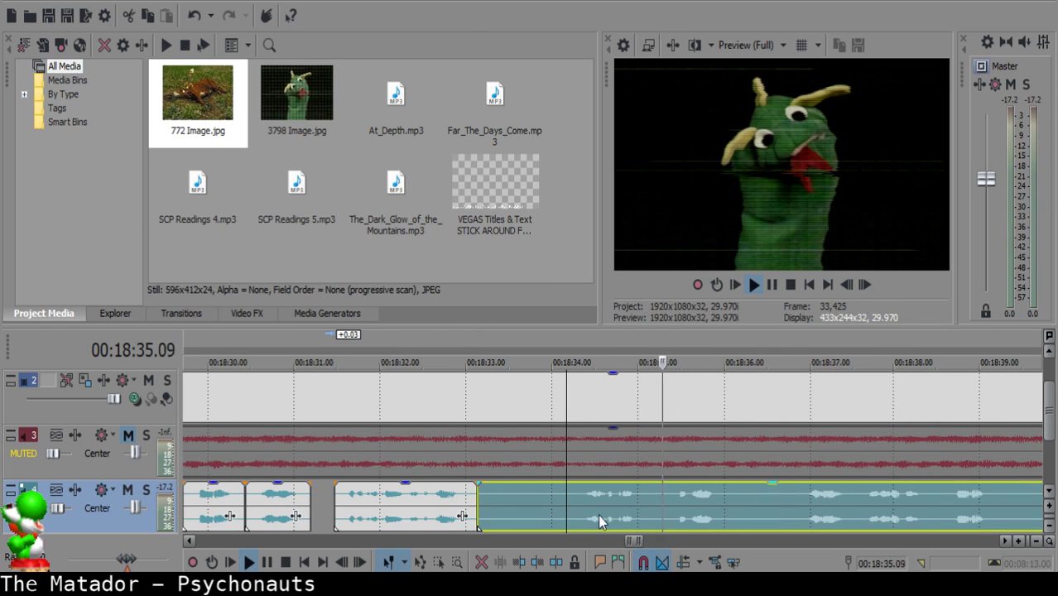
pyautogui.press('Return')
pyautogui.click(560, 491)
pyautogui.press('s')
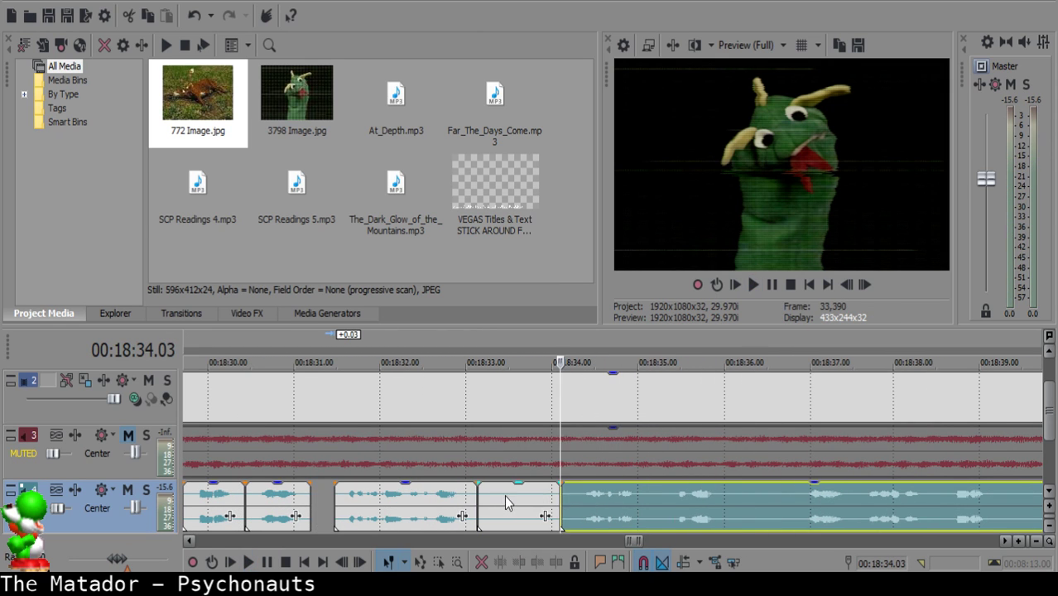
pyautogui.click(505, 496)
pyautogui.click(517, 495)
pyautogui.click(521, 494)
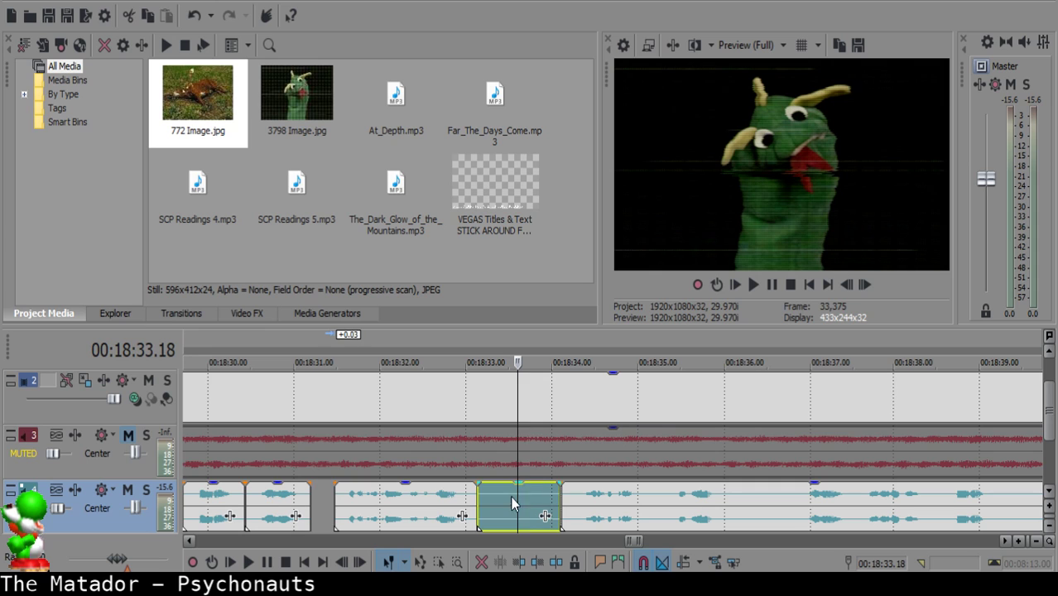
pyautogui.press('Delete')
# Shift the last voice clip earlier to about 00:18:33.15 and add a fade-out of about four frames to the preceding clip's end.
pyautogui.moveTo(601, 499); pyautogui.dragTo(573, 496)
pyautogui.click(395, 510)
pyautogui.press('space')
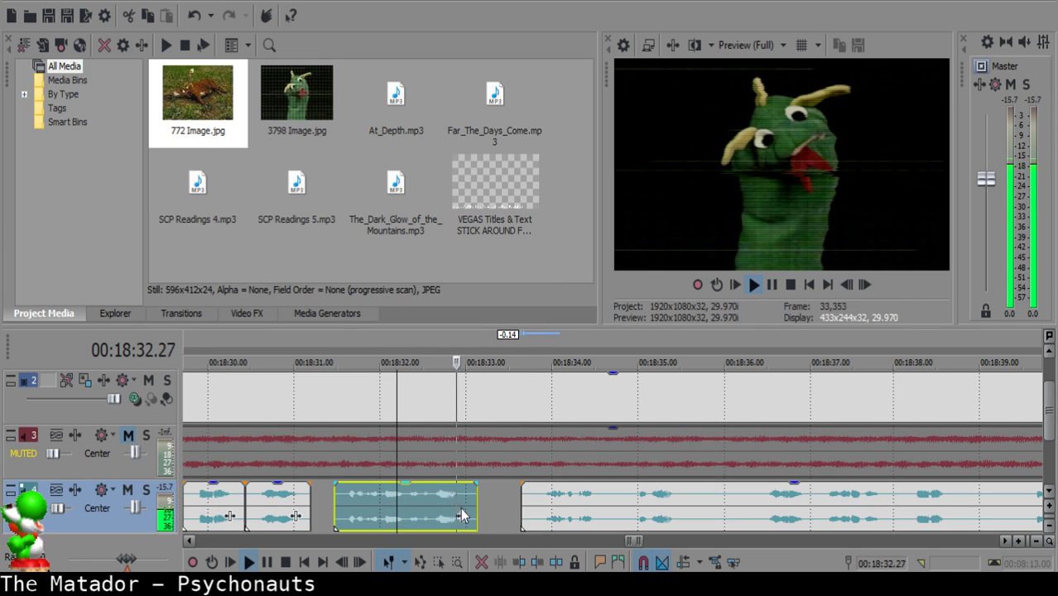
pyautogui.press('space')
pyautogui.click(510, 497)
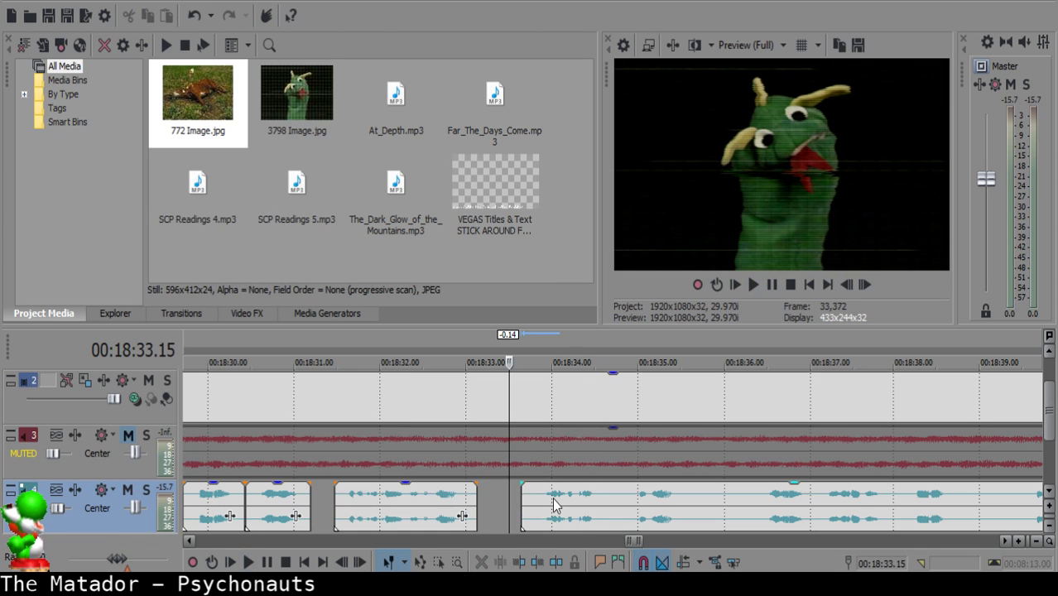
pyautogui.moveTo(552, 498); pyautogui.dragTo(540, 498)
pyautogui.click(403, 505)
pyautogui.press('space')
pyautogui.press('space')
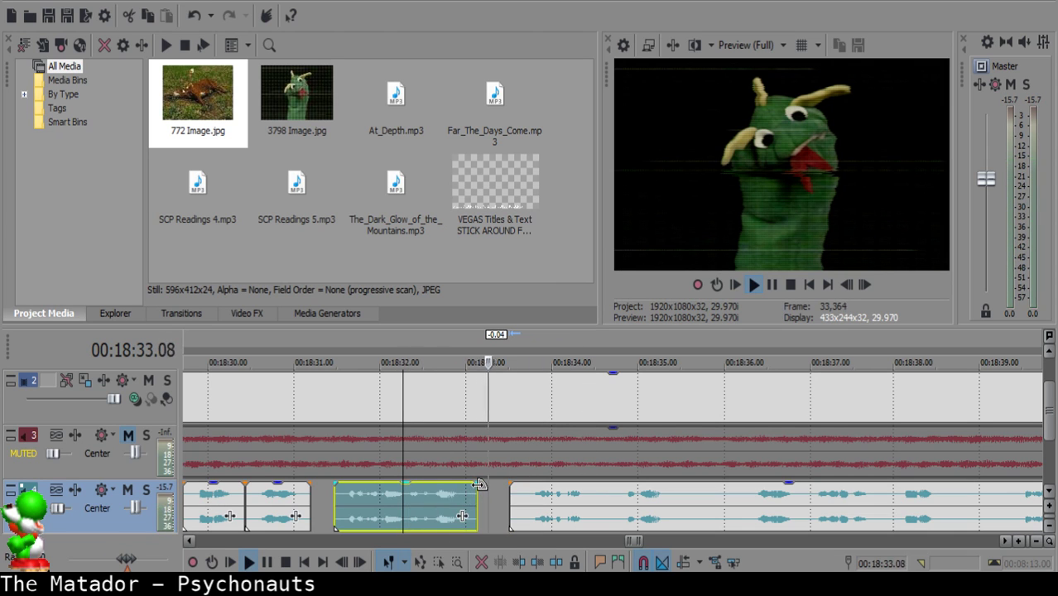
pyautogui.moveTo(476, 484); pyautogui.dragTo(465, 486)
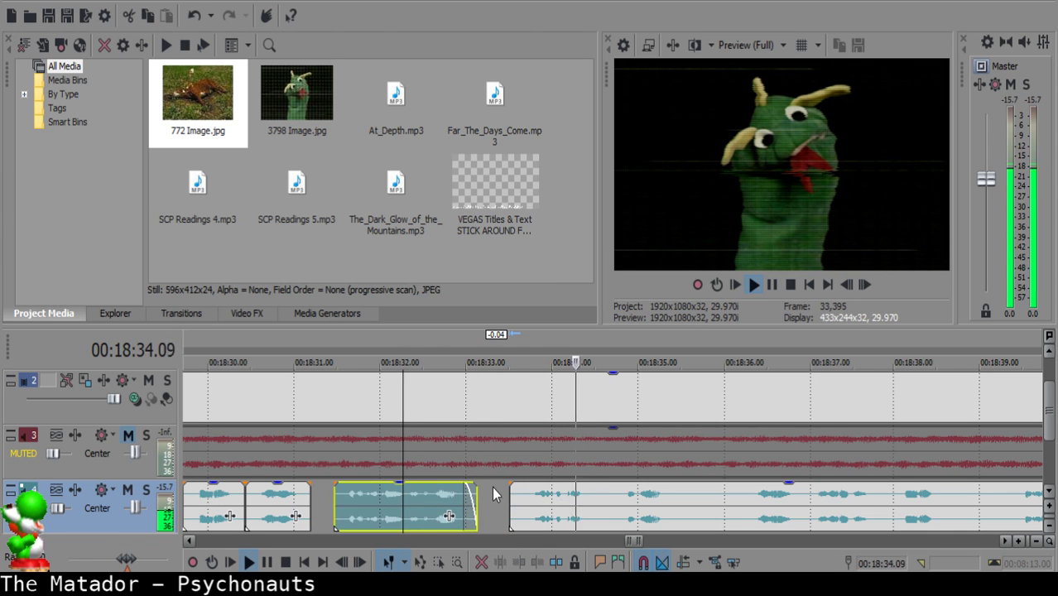
# Split the last voice clip at about 00:18:34.17 and 00:18:34.20 and delete the short piece between.
pyautogui.click(583, 492)
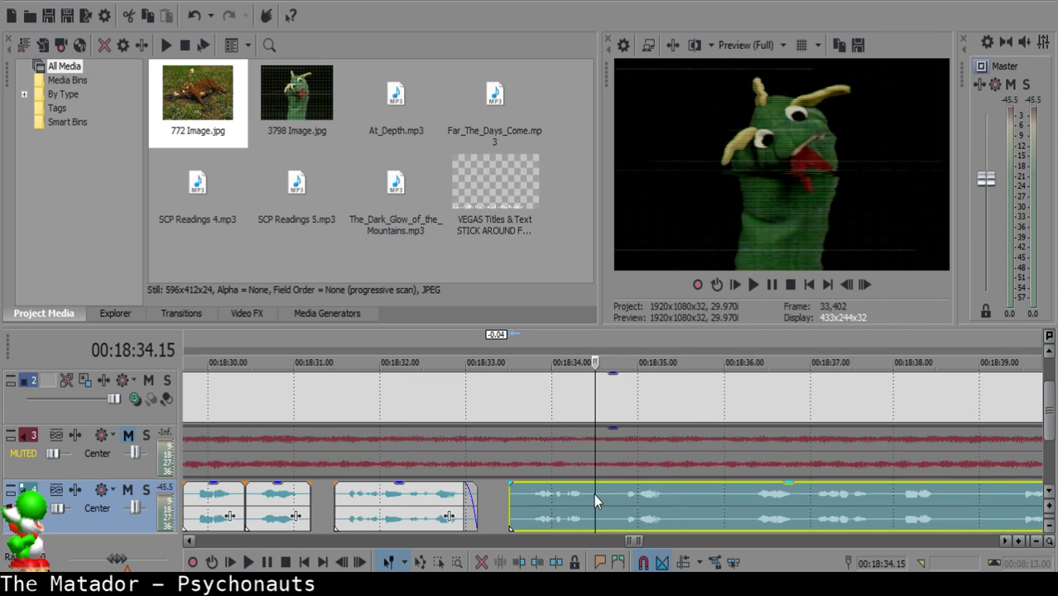
pyautogui.click(599, 493)
pyautogui.press('s')
pyautogui.click(609, 496)
pyautogui.press('s')
pyautogui.click(603, 497)
pyautogui.press('Delete')
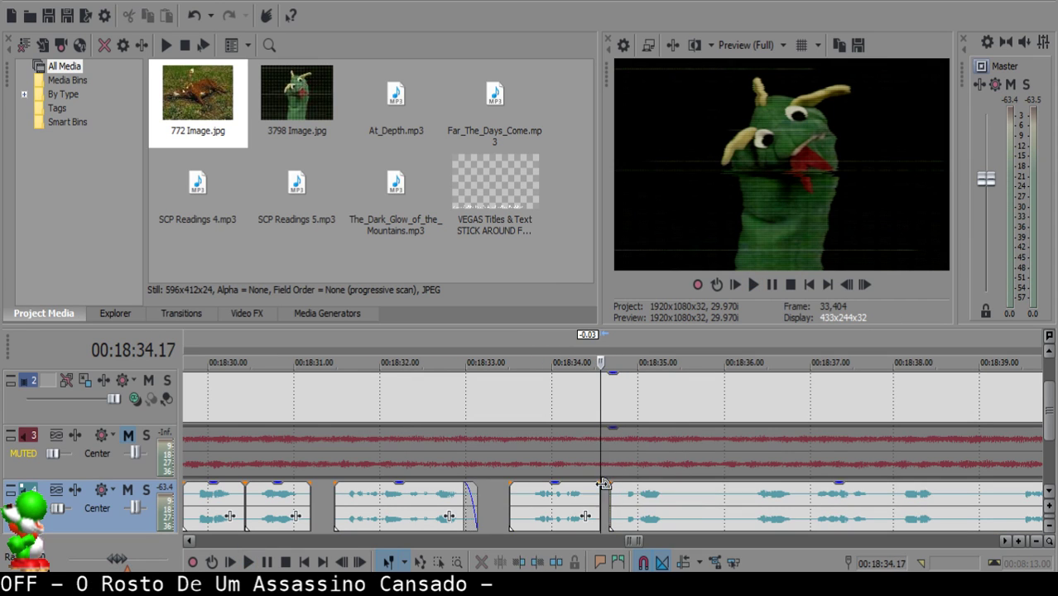
# Fade out the end of the voice clip ending at about 00:18:34.17 and shift the last clip earlier against it.
pyautogui.moveTo(599, 484); pyautogui.dragTo(623, 499)
pyautogui.click(561, 497)
pyautogui.press('space')
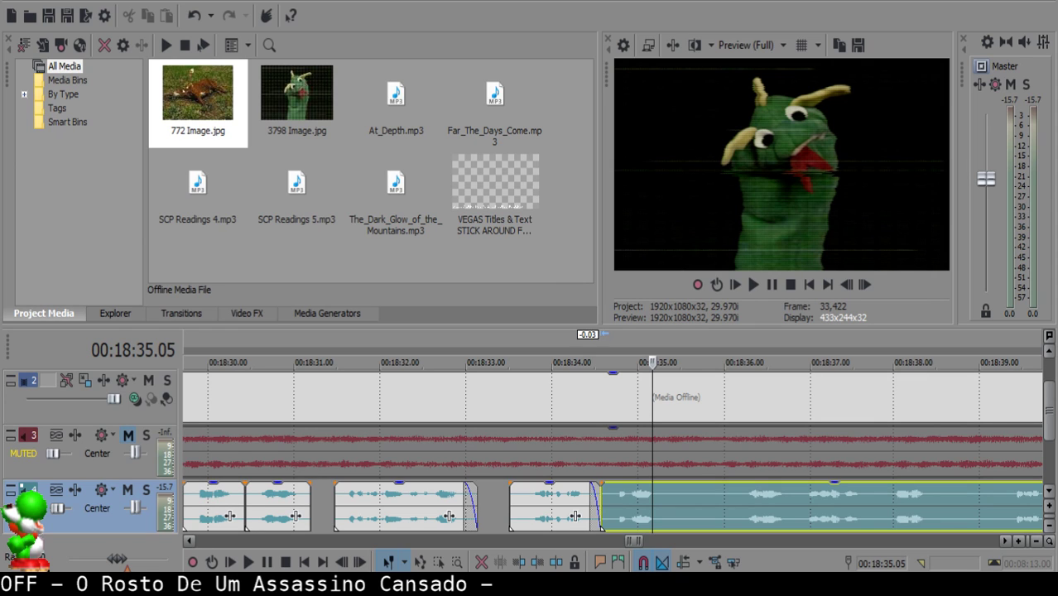
pyautogui.click(525, 518)
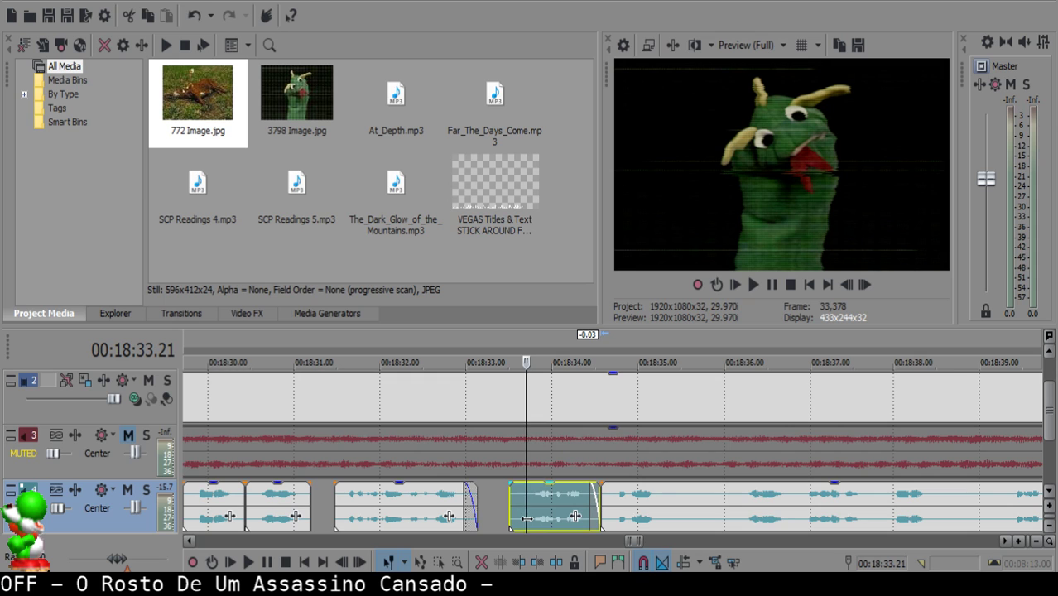
pyautogui.press('space')
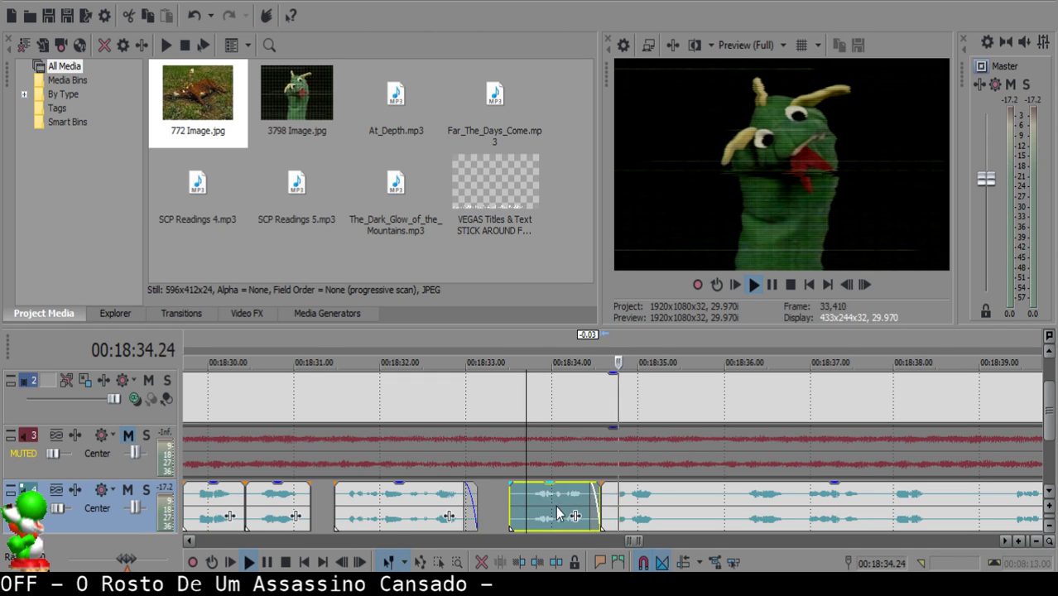
pyautogui.scroll(-2, 556, 506)
pyautogui.scroll(2, 568, 505)
pyautogui.press('space')
# Split the last voice clip at about 00:18:35.12 and 00:18:36.03 and delete the silent piece between.
pyautogui.click(616, 500)
pyautogui.press('space')
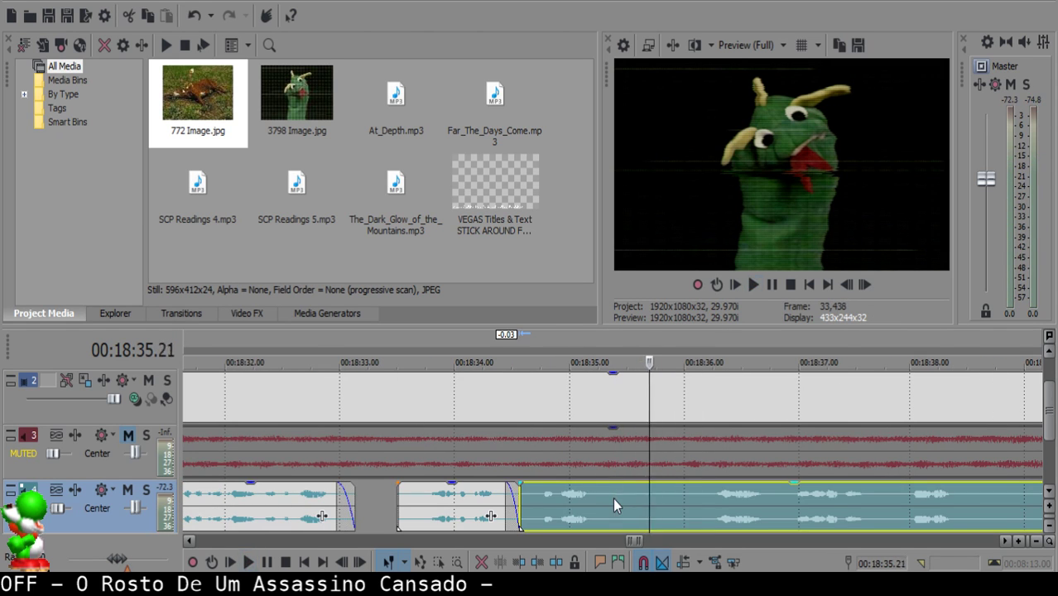
pyautogui.press('space')
pyautogui.press('s')
pyautogui.click(694, 500)
pyautogui.press('space')
pyautogui.press('space')
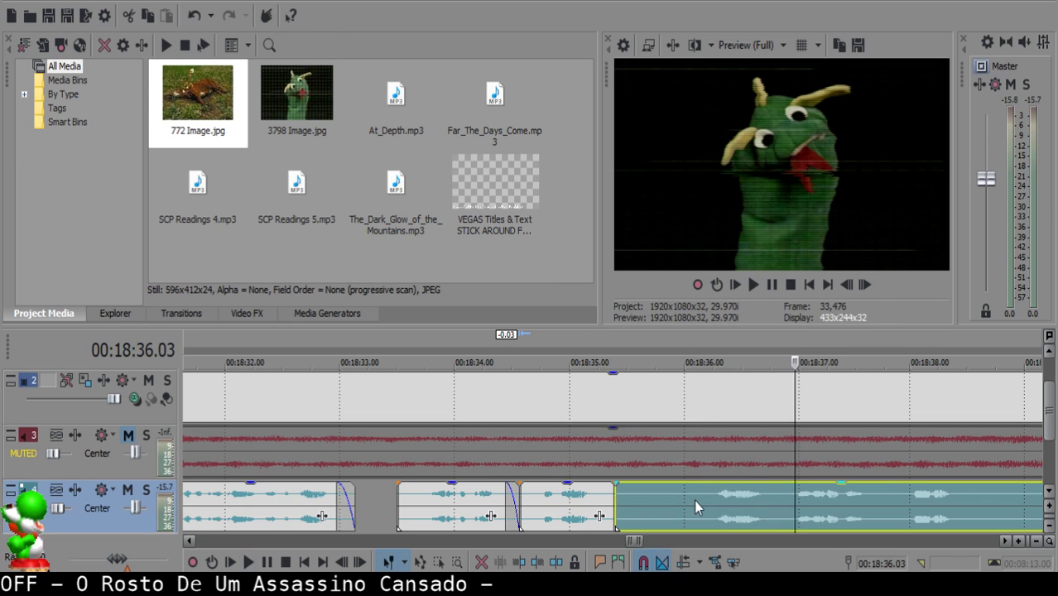
pyautogui.press('s')
pyautogui.click(631, 495)
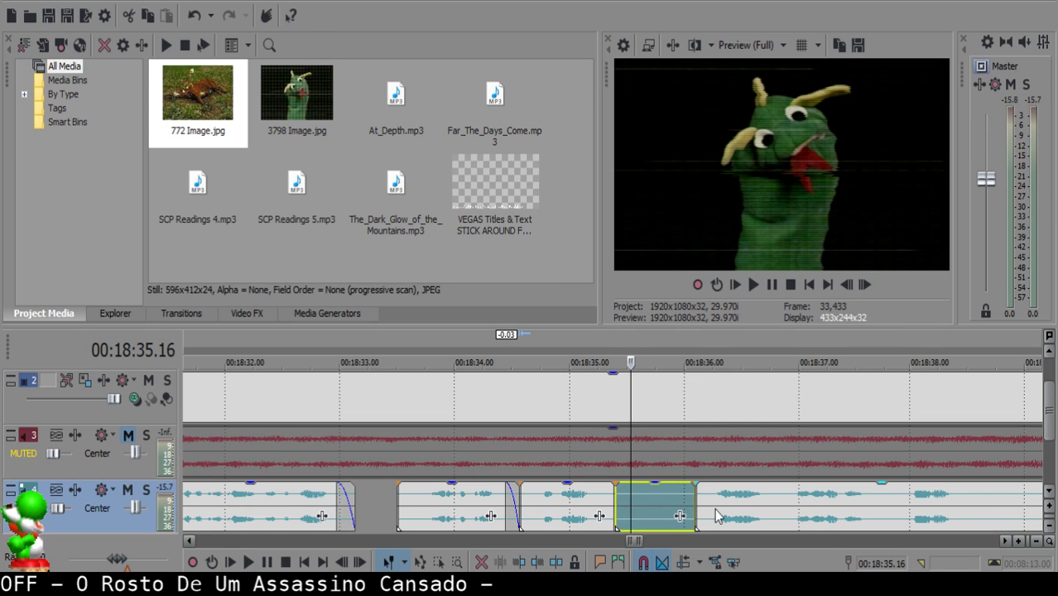
pyautogui.press('Delete')
# Shift the last voice clip earlier to about 00:18:35.16, leaving a pause of about four frames, and play the transition.
pyautogui.moveTo(717, 515); pyautogui.dragTo(661, 501)
pyautogui.click(520, 497)
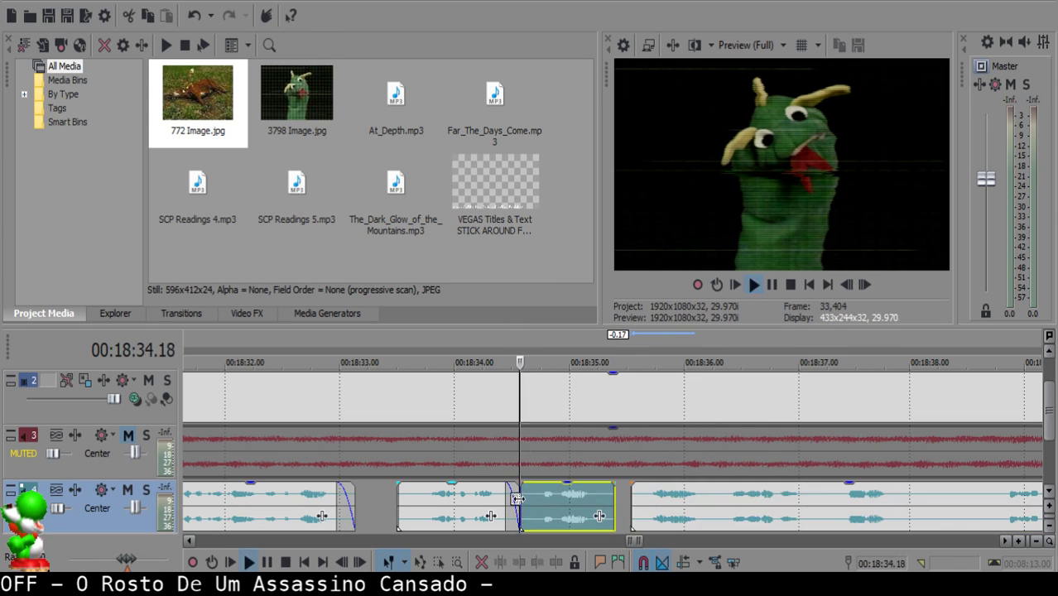
pyautogui.press('space')
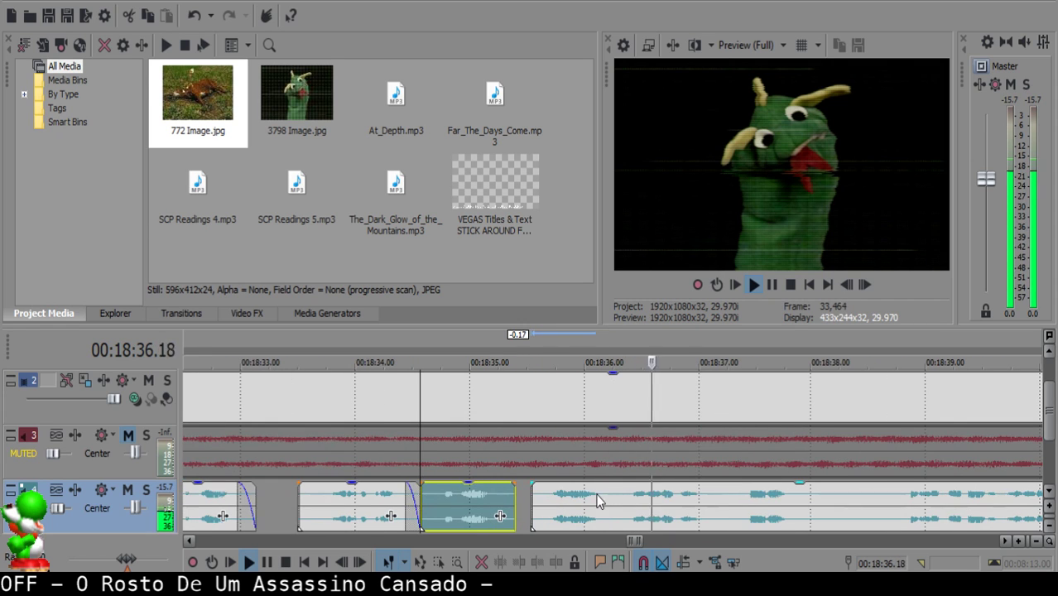
# Split the last voice clip at about 00:18:36.06 and 00:18:36.08 and delete the short piece between.
pyautogui.click(604, 494)
pyautogui.press('space')
pyautogui.press('space')
pyautogui.click(609, 494)
pyautogui.press('s')
pyautogui.click(616, 494)
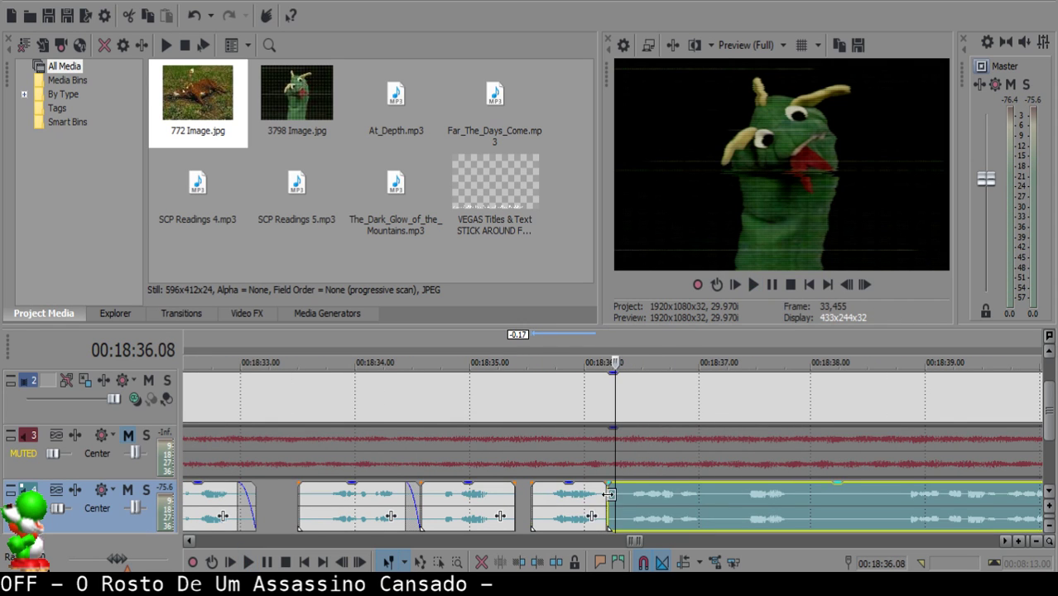
pyautogui.press('s')
pyautogui.click(611, 494)
pyautogui.press('Delete')
# Shift the last voice clip earlier to about 00:18:36.06, against the preceding clip, and play the transition.
pyautogui.moveTo(640, 500); pyautogui.dragTo(631, 501)
pyautogui.click(573, 499)
pyautogui.press('space')
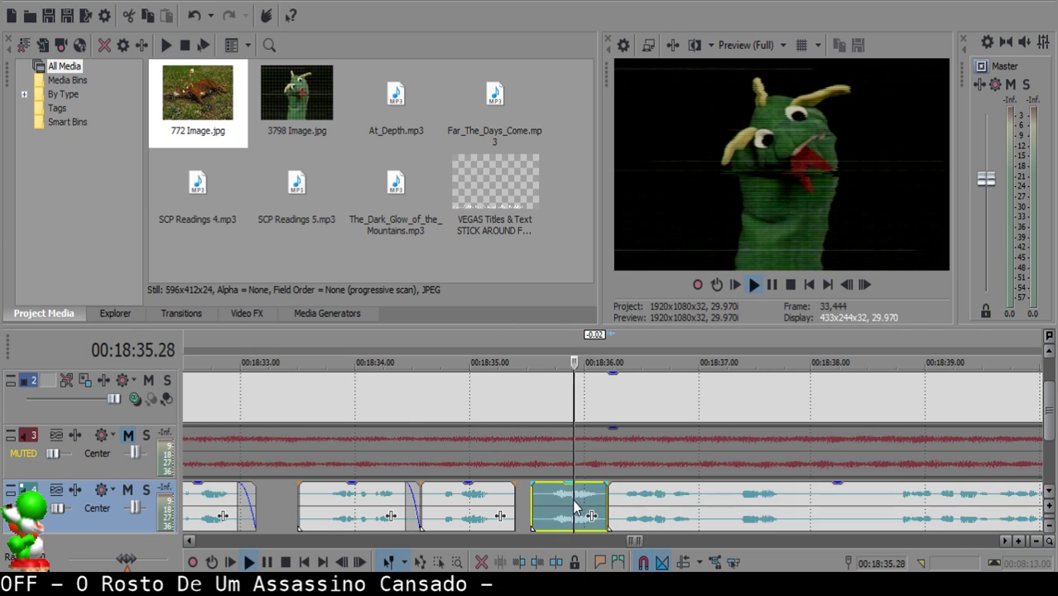
pyautogui.scroll(-1, 577, 500)
pyautogui.scroll(1, 579, 501)
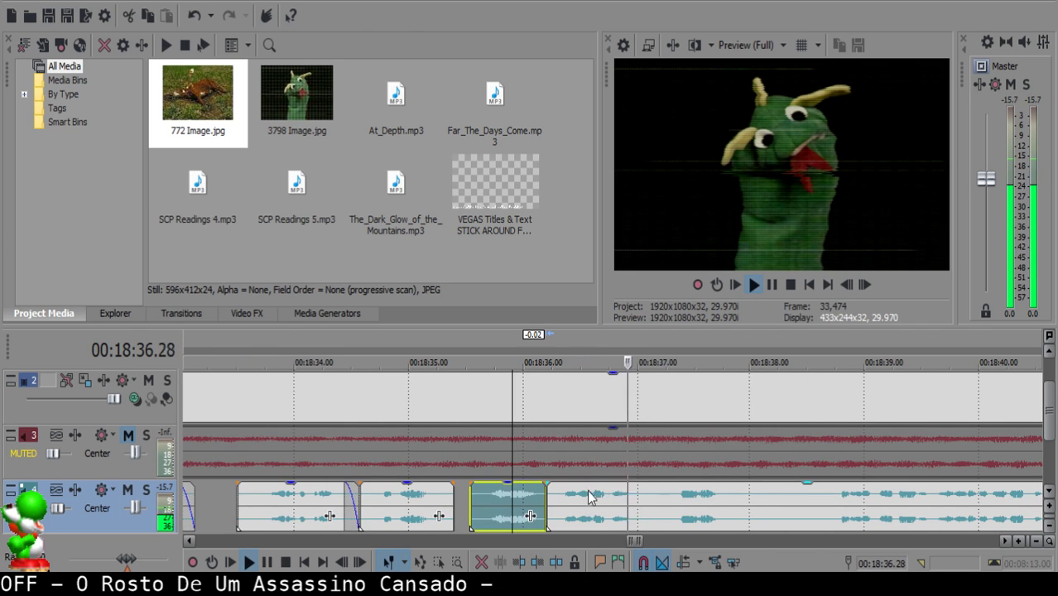
# Cut about four frames from the last voice clip at about 00:18:37.01, close the gap and play the join.
pyautogui.click(639, 499)
pyautogui.press('s')
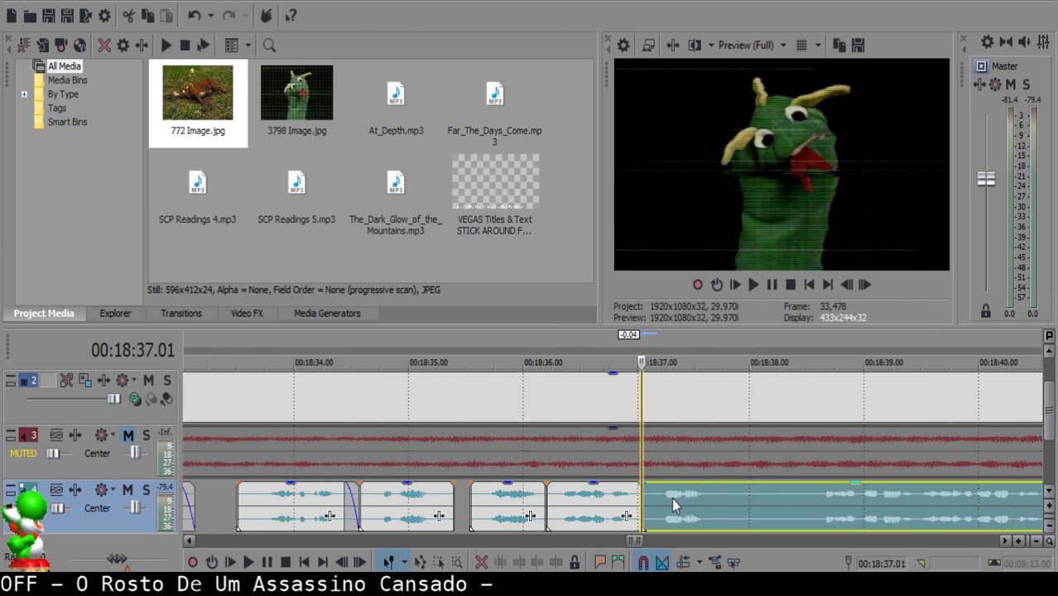
pyautogui.click(589, 500)
pyautogui.hscroll(2, 589, 500)
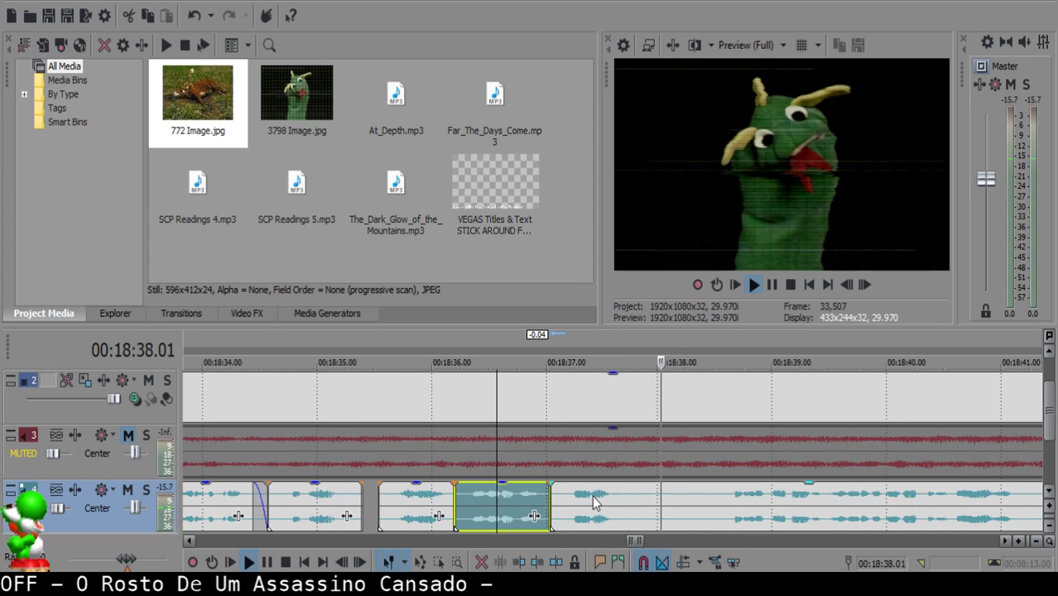
# Split the last voice clip after its first phrase, at about 00:18:37.22.
pyautogui.press('Return')
pyautogui.click(631, 492)
pyautogui.press('s')
# Listen through the last voice clip for the next take, split it at about 00:18:43.16 and check the piece before the split.
pyautogui.press('space')
pyautogui.click(730, 510)
pyautogui.scroll(-1, 732, 510)
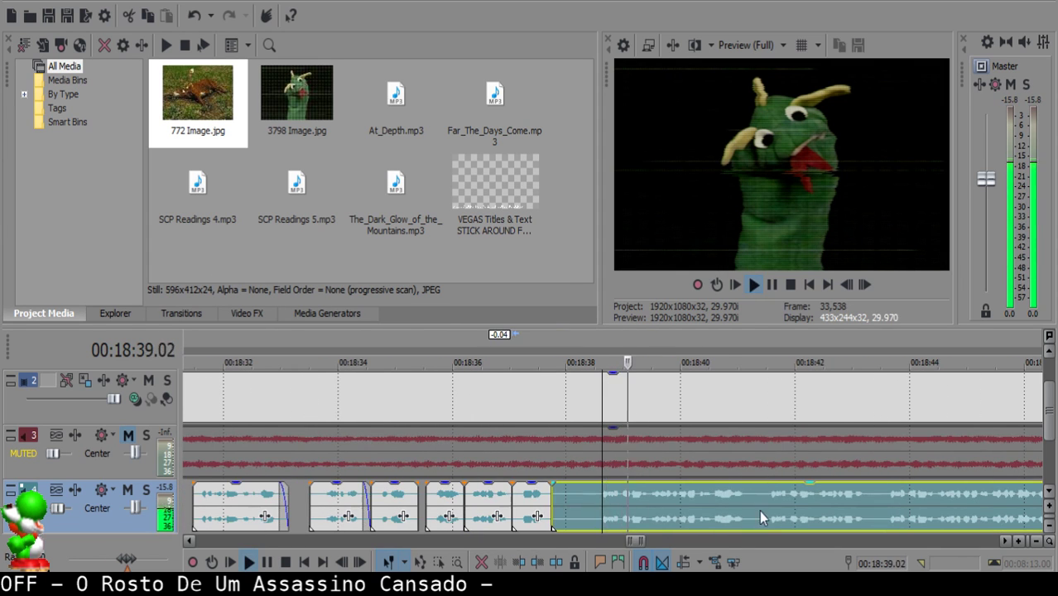
pyautogui.click(719, 507)
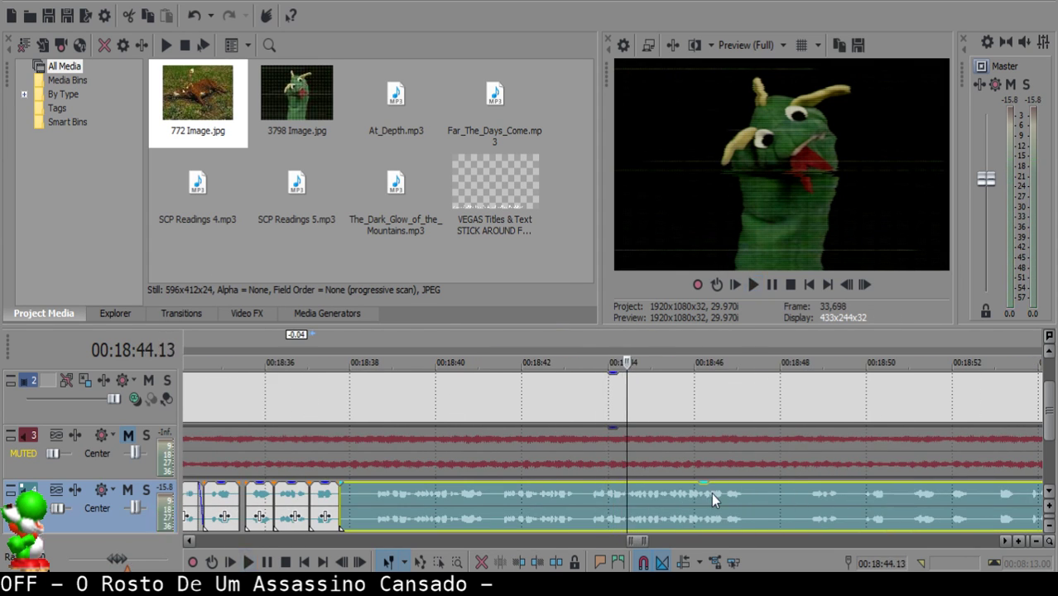
pyautogui.press('Return')
pyautogui.click(587, 492)
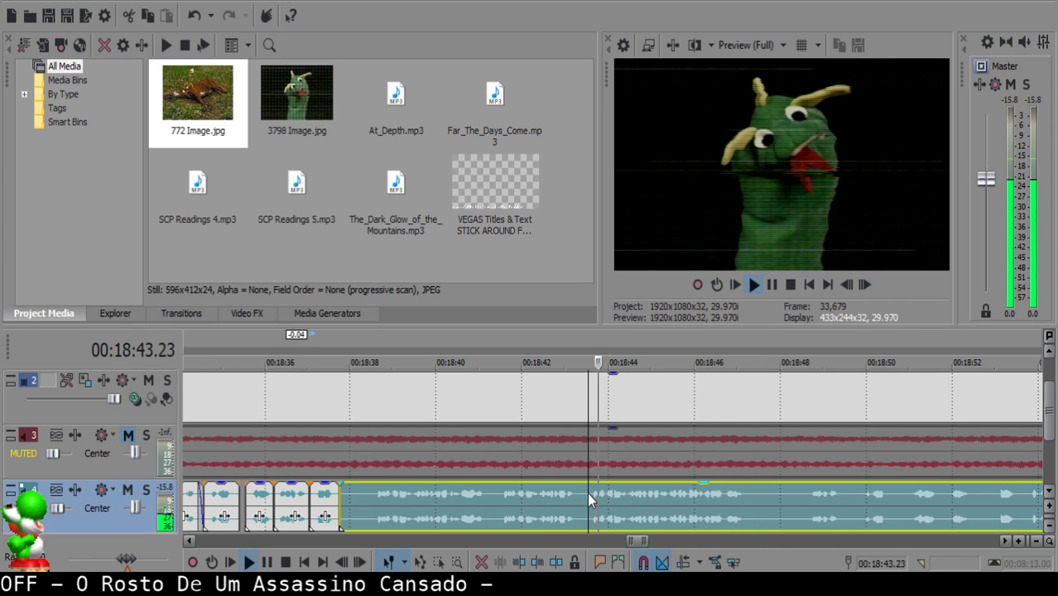
pyautogui.press('s')
pyautogui.click(451, 500)
pyautogui.press('space')
pyautogui.press('Return')
# Delete the unwanted take between the last two splits, shift the last voice clip earlier to 00:18:38.00 and play the transition.
pyautogui.click(348, 497)
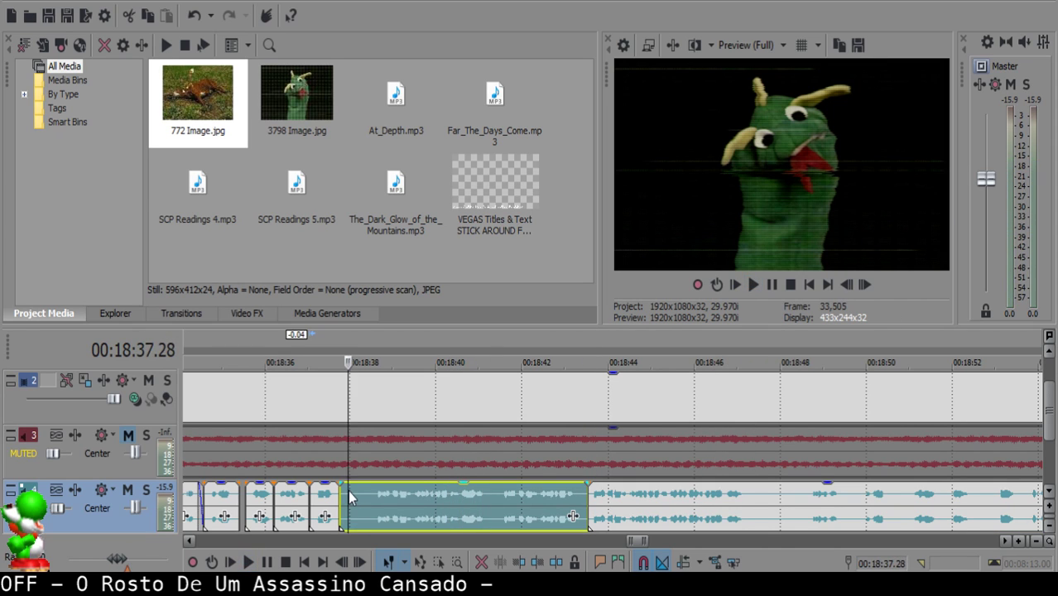
pyautogui.click(350, 495)
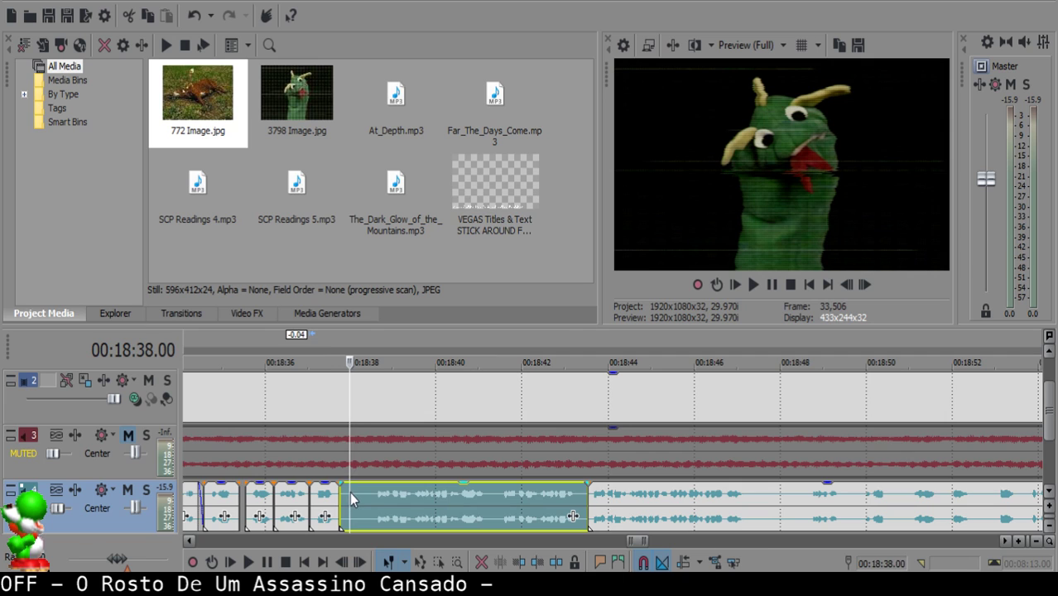
pyautogui.moveTo(686, 496); pyautogui.dragTo(476, 486)
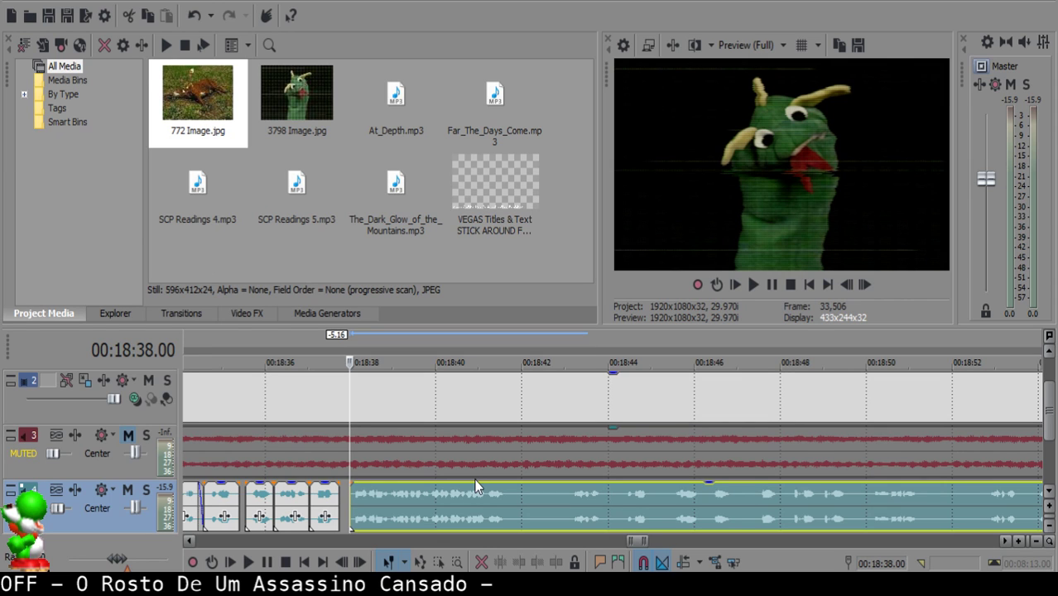
pyautogui.scroll(1, 476, 486)
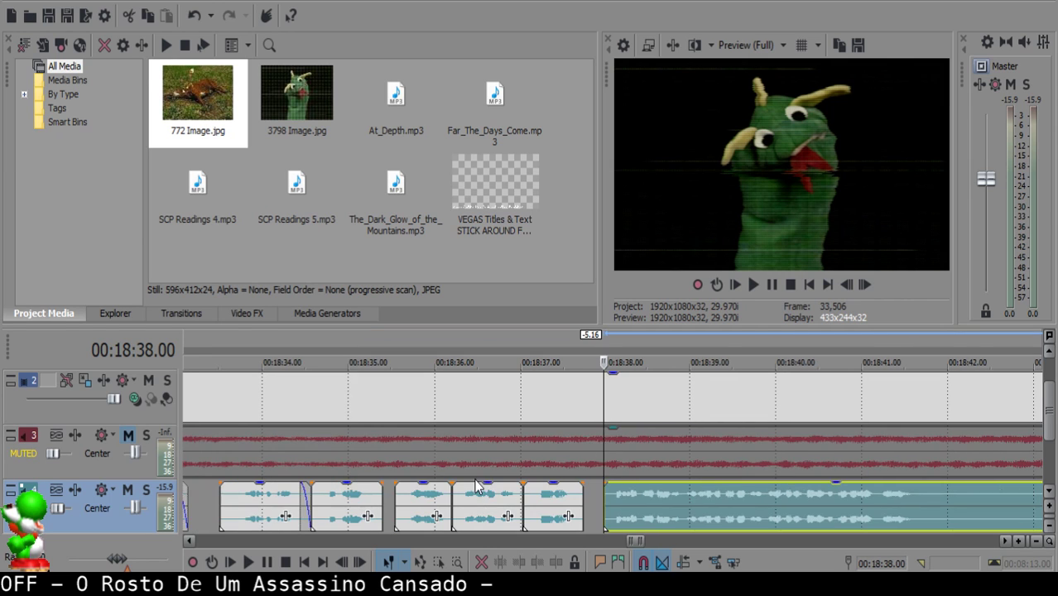
pyautogui.click(532, 490)
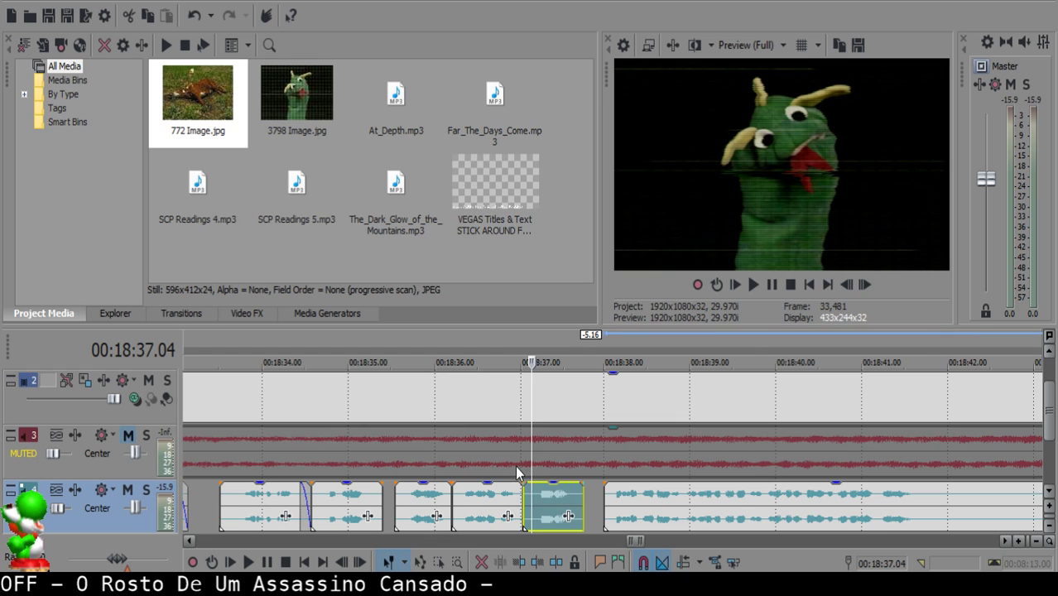
pyautogui.press('space')
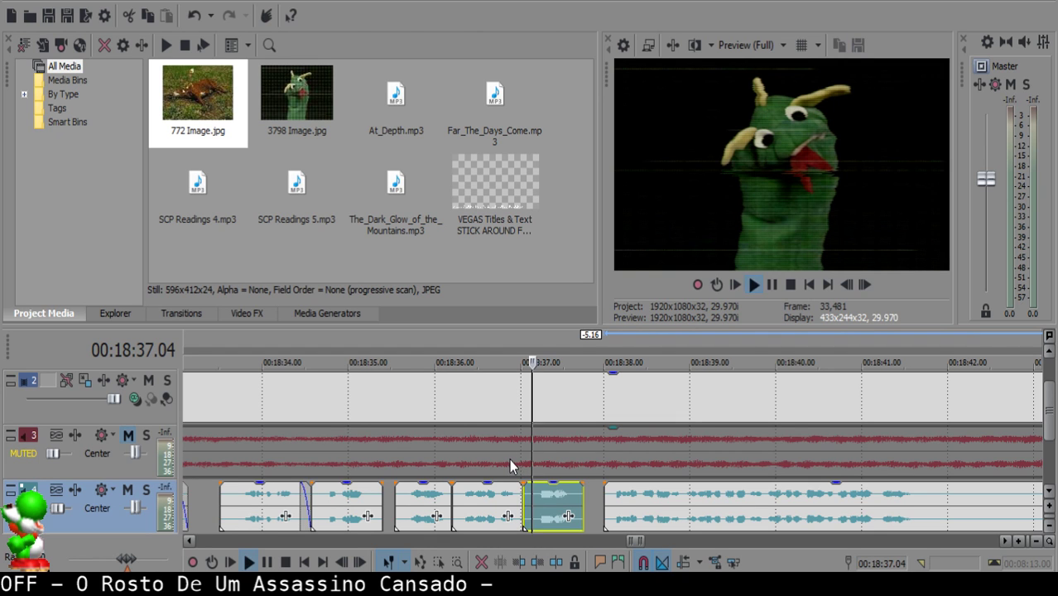
pyautogui.scroll(-10, 622, 509)
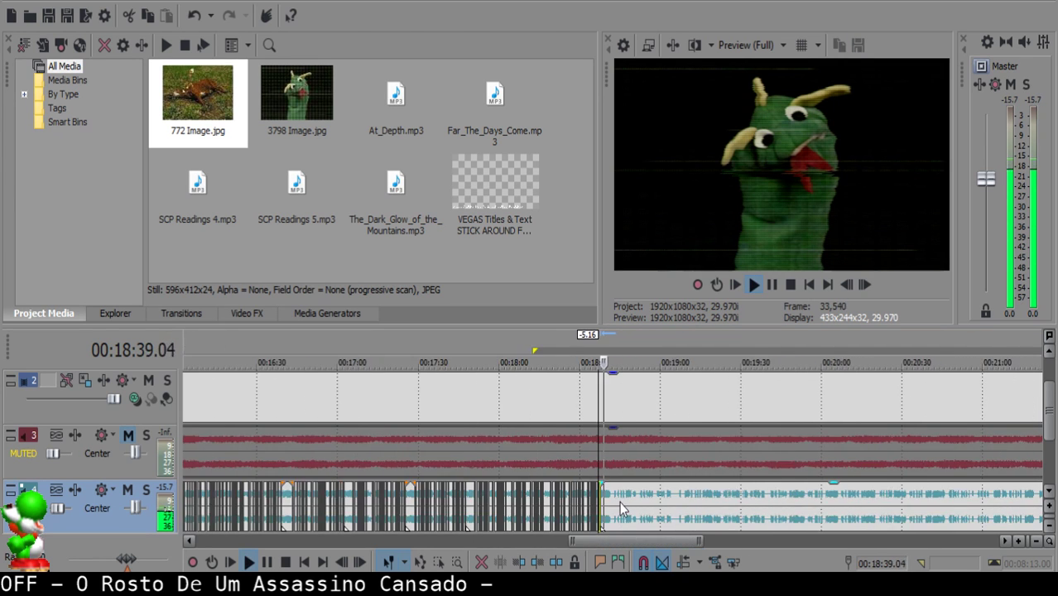
# Cut the silence out of the last voice clip on track 4 between about 00:18:41.19 and 00:18:43.02.
pyautogui.scroll(-5, 624, 508)
pyautogui.scroll(5, 614, 521)
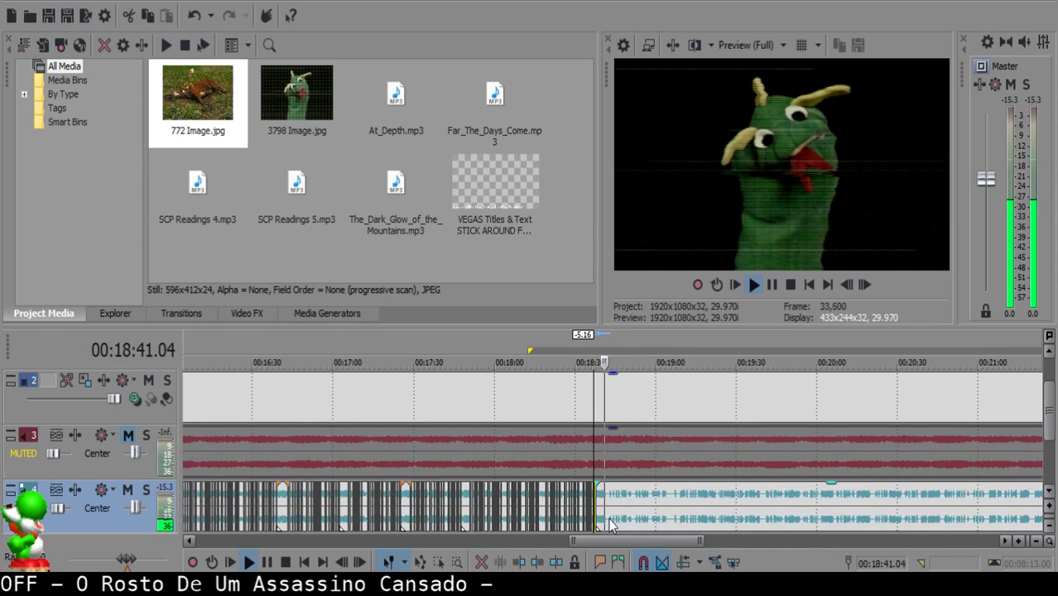
pyautogui.scroll(6, 604, 520)
pyautogui.click(587, 496)
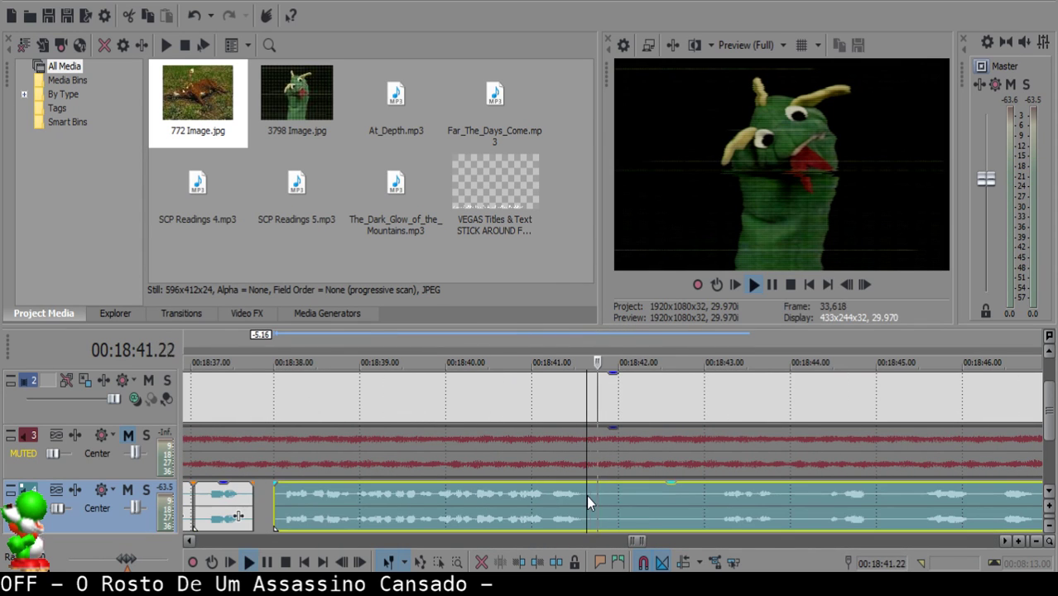
pyautogui.press('s')
pyautogui.click(710, 515)
pyautogui.press('space')
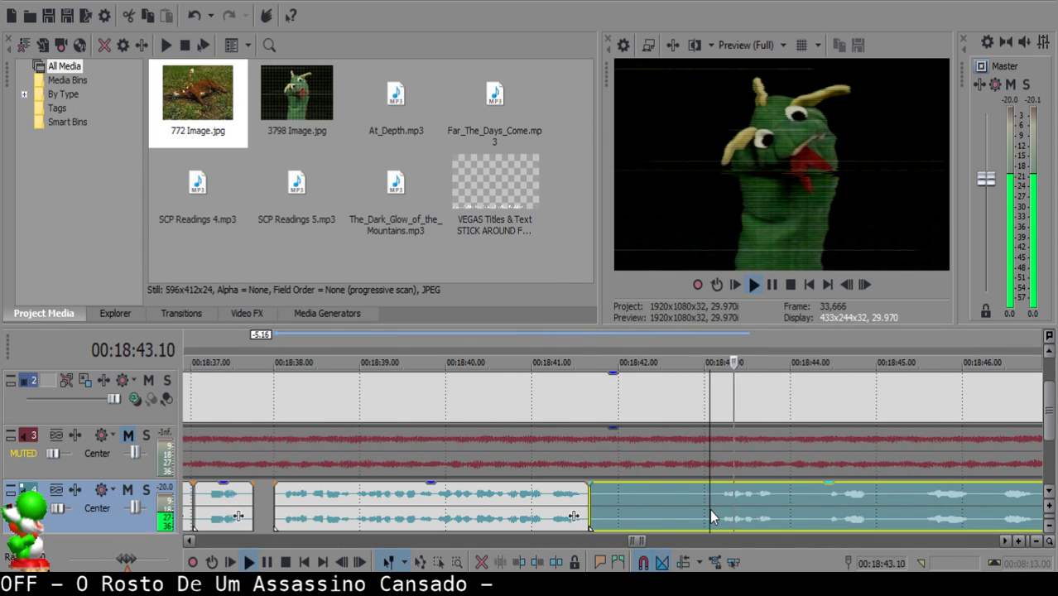
pyautogui.press('space')
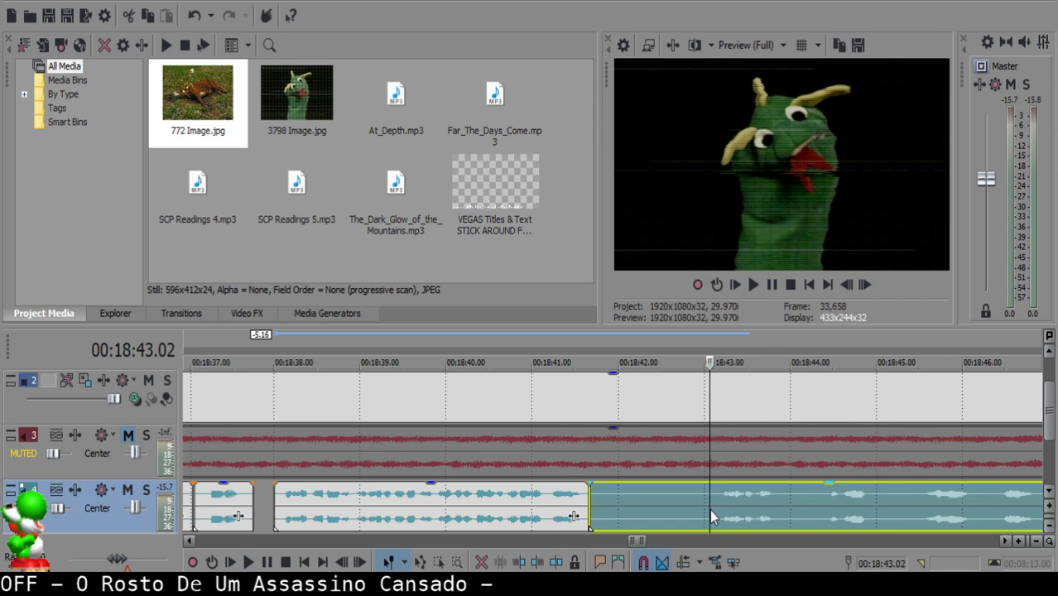
pyautogui.press('s')
pyautogui.click(632, 494)
pyautogui.press('Delete')
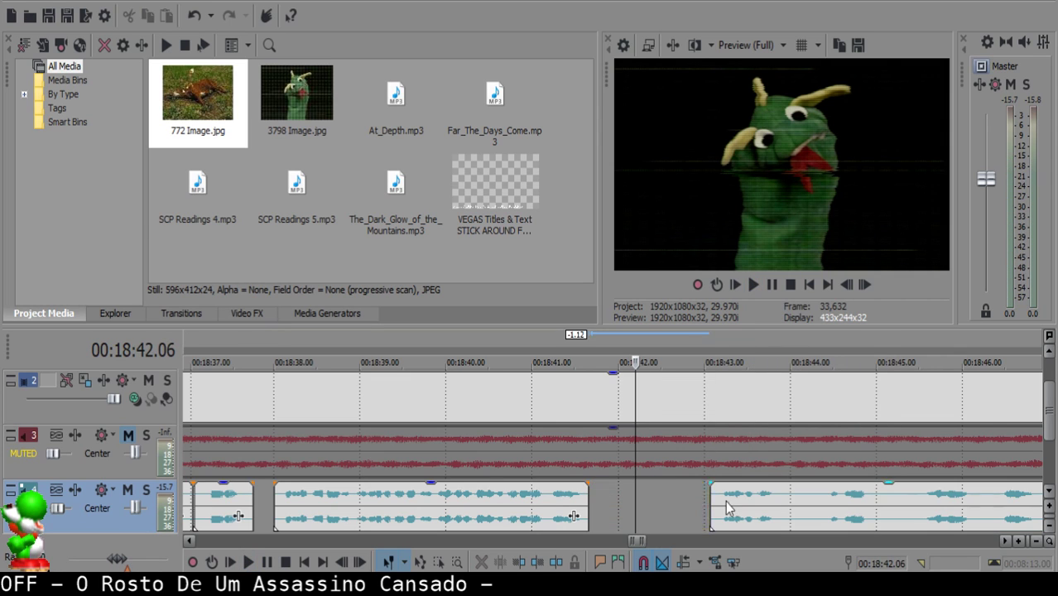
# Shift the last voice clip earlier to 00:18:42.06 and play the transition from the previous clip.
pyautogui.moveTo(719, 501); pyautogui.dragTo(655, 499)
pyautogui.click(462, 502)
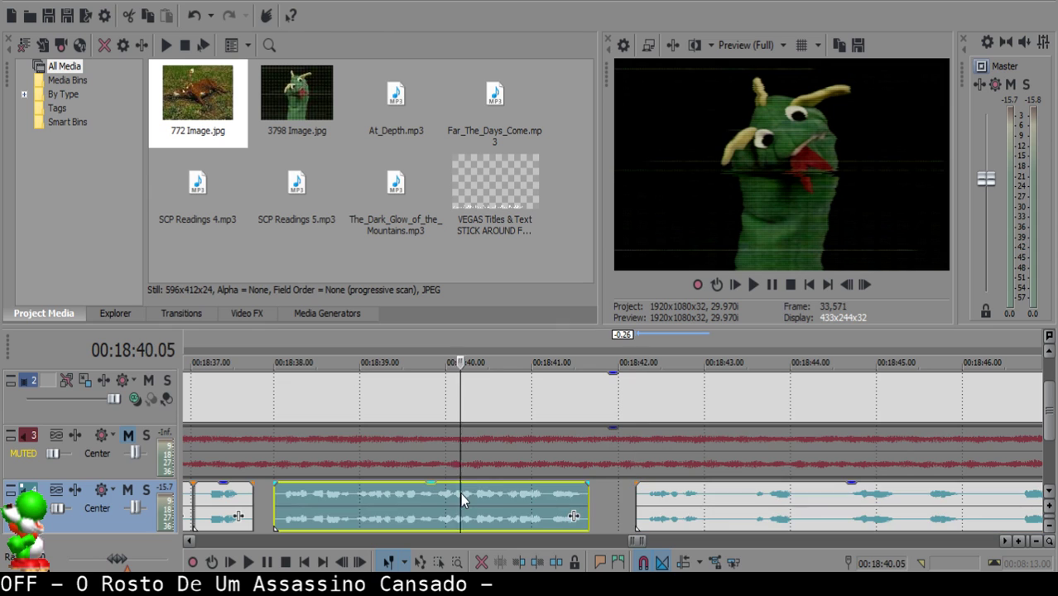
pyautogui.press('space')
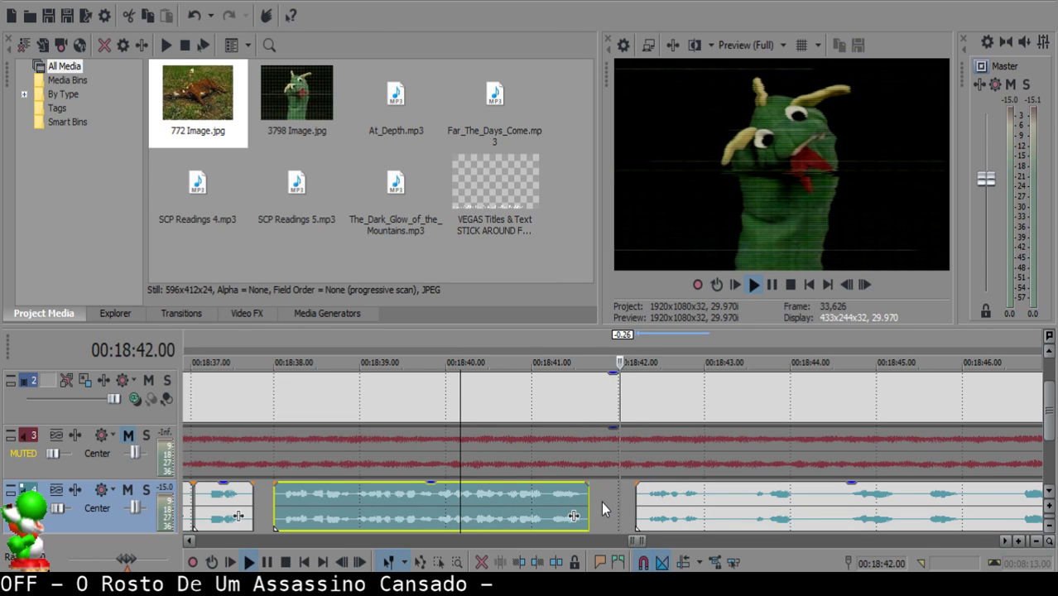
pyautogui.scroll(-1, 679, 500)
pyautogui.scroll(1, 621, 494)
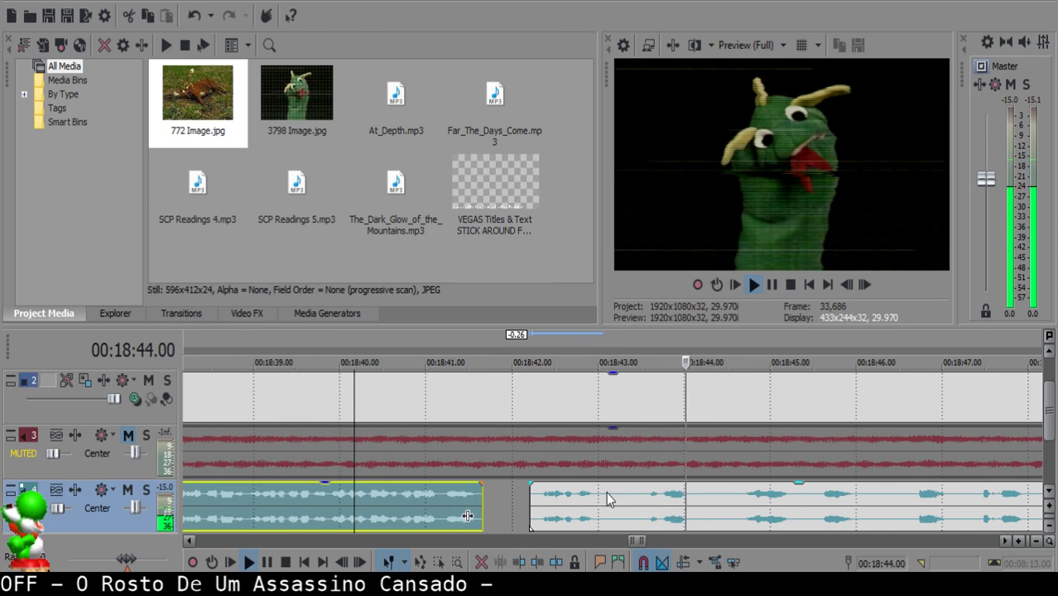
# Cut the last voice clip between about 00:18:43.03 and 00:18:43.14, shift the remainder earlier to 00:18:43.06 and play the join.
pyautogui.click(605, 494)
pyautogui.press('s')
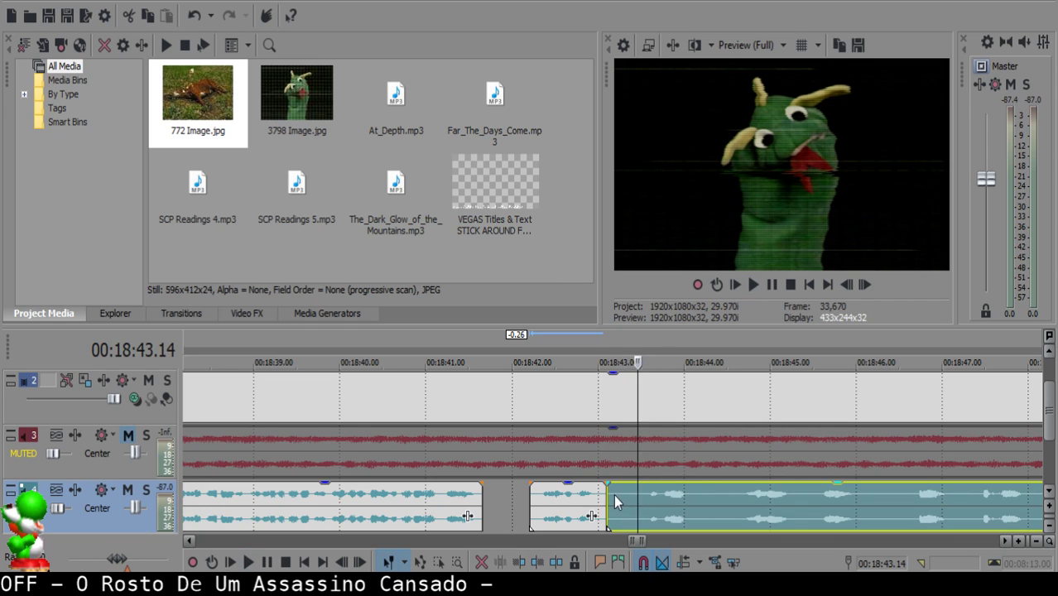
pyautogui.click(614, 496)
pyautogui.press('Delete')
pyautogui.moveTo(678, 497); pyautogui.dragTo(655, 497)
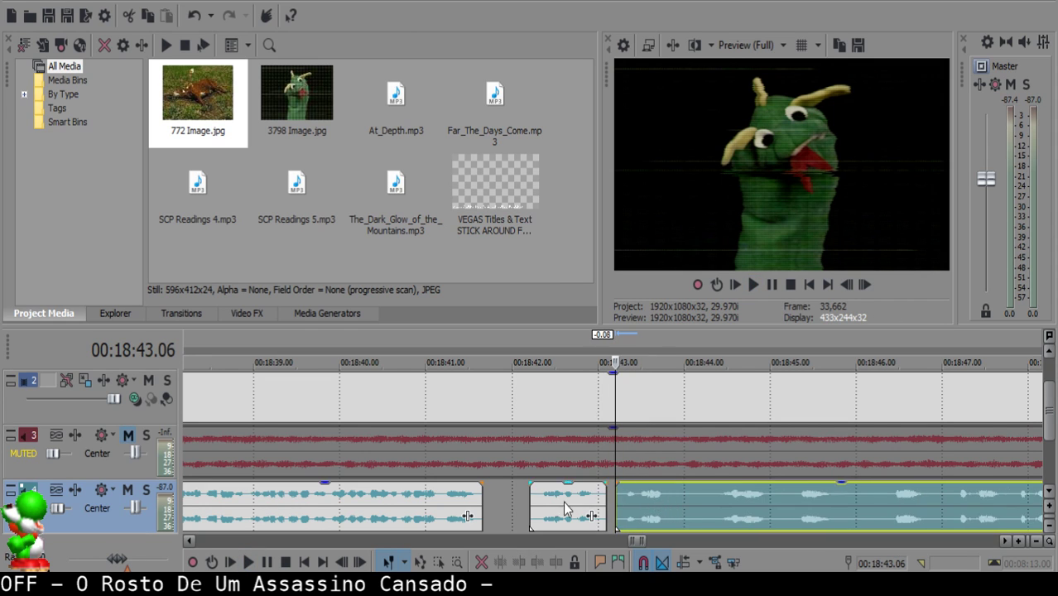
pyautogui.click(550, 500)
pyautogui.press('space')
# Nudge the last voice clip two frames earlier to 00:18:43.04 and play the join.
pyautogui.click(610, 495)
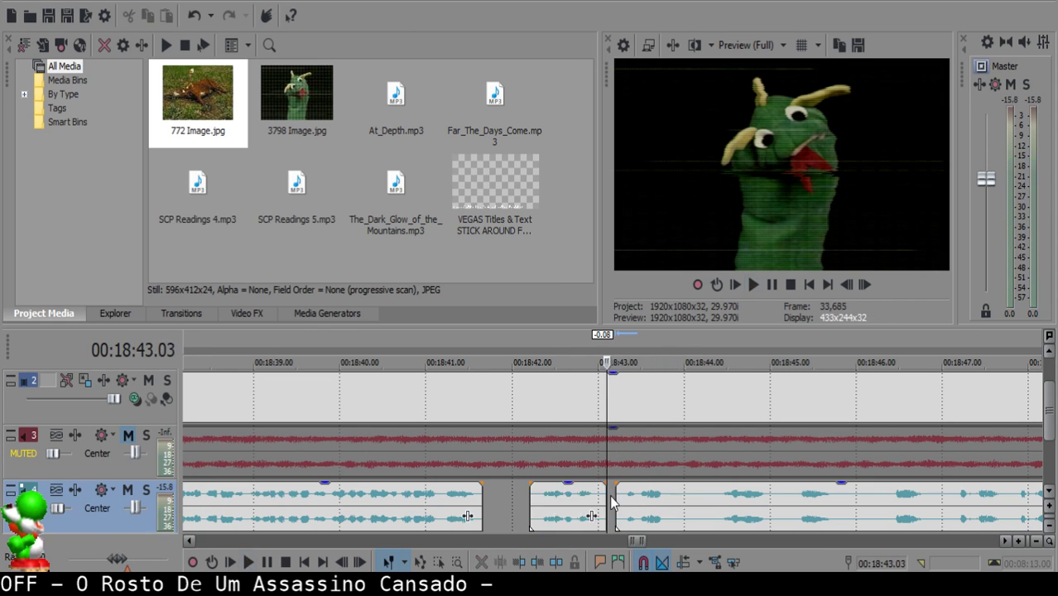
pyautogui.scroll(3, 621, 503)
pyautogui.moveTo(689, 506); pyautogui.dragTo(668, 506)
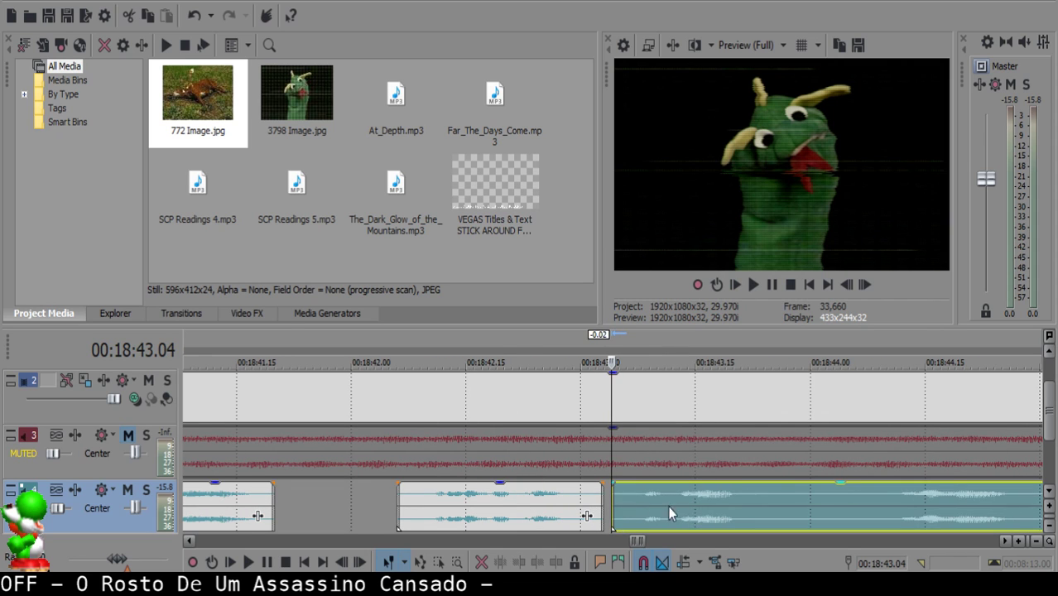
pyautogui.click(506, 511)
pyautogui.press('space')
pyautogui.scroll(-3, 556, 503)
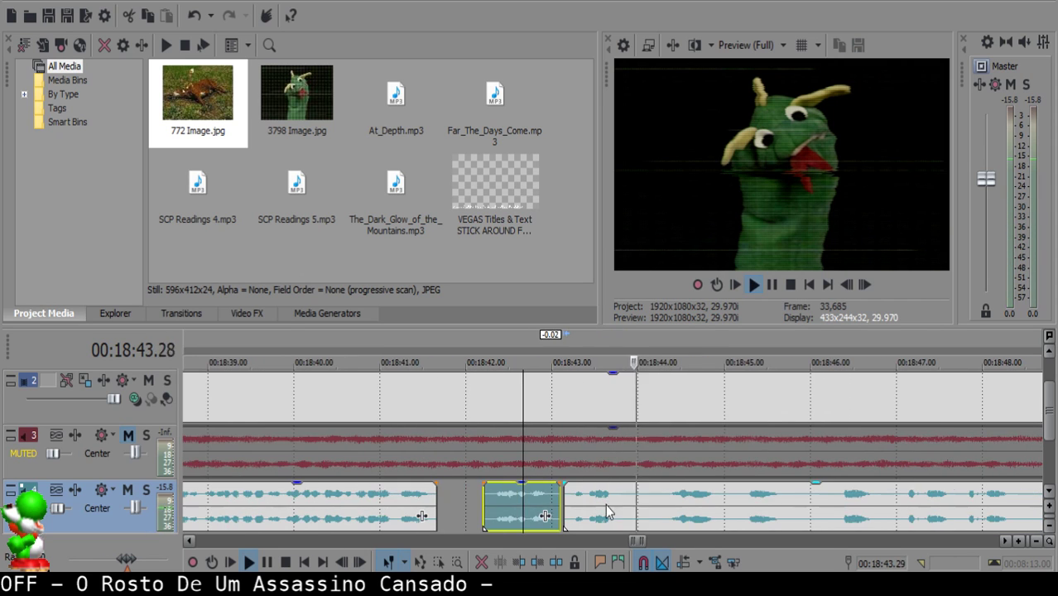
# Split the last voice clip at 00:18:44.00 and listen to what follows.
pyautogui.click(634, 491)
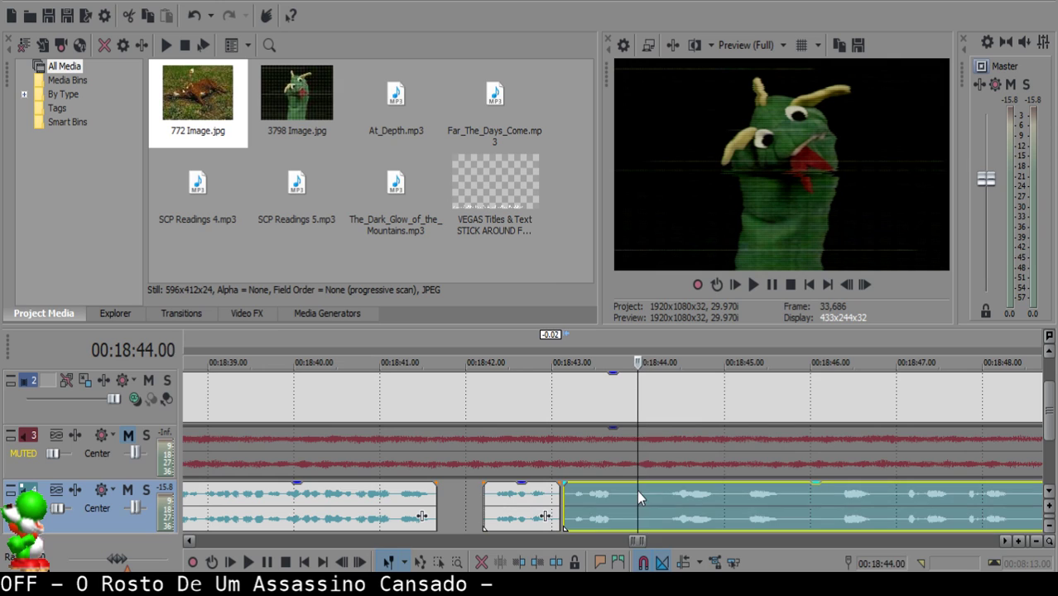
pyautogui.press('space')
pyautogui.press('space')
pyautogui.press('s')
pyautogui.press('space')
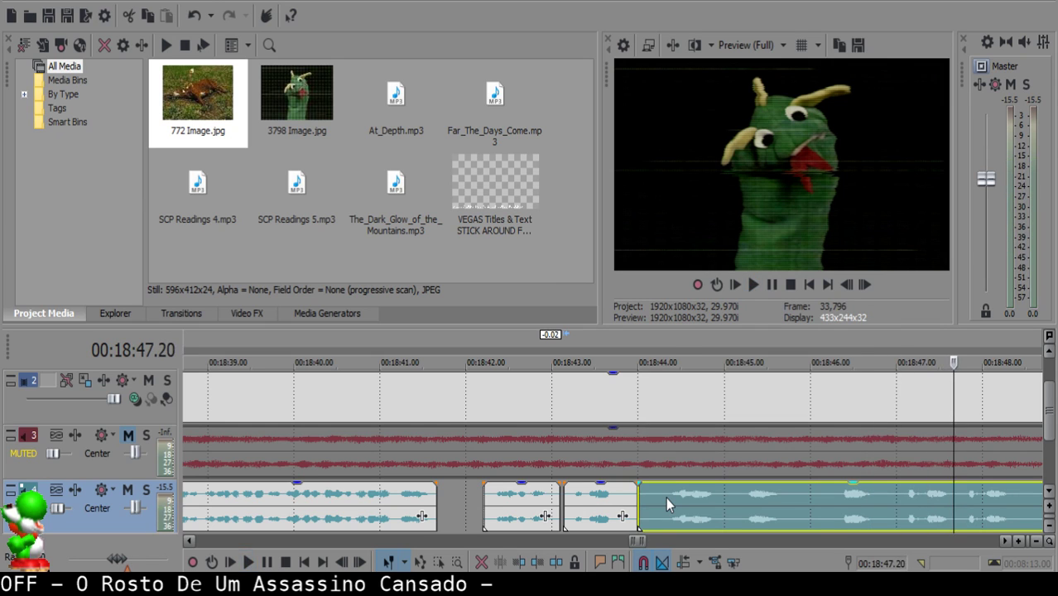
# Cut about nine frames of silence from the last voice clip after 00:18:44.00, shift it earlier to 00:18:44.04 and play the join.
pyautogui.click(666, 498)
pyautogui.press('space')
pyautogui.press('s')
pyautogui.click(651, 500)
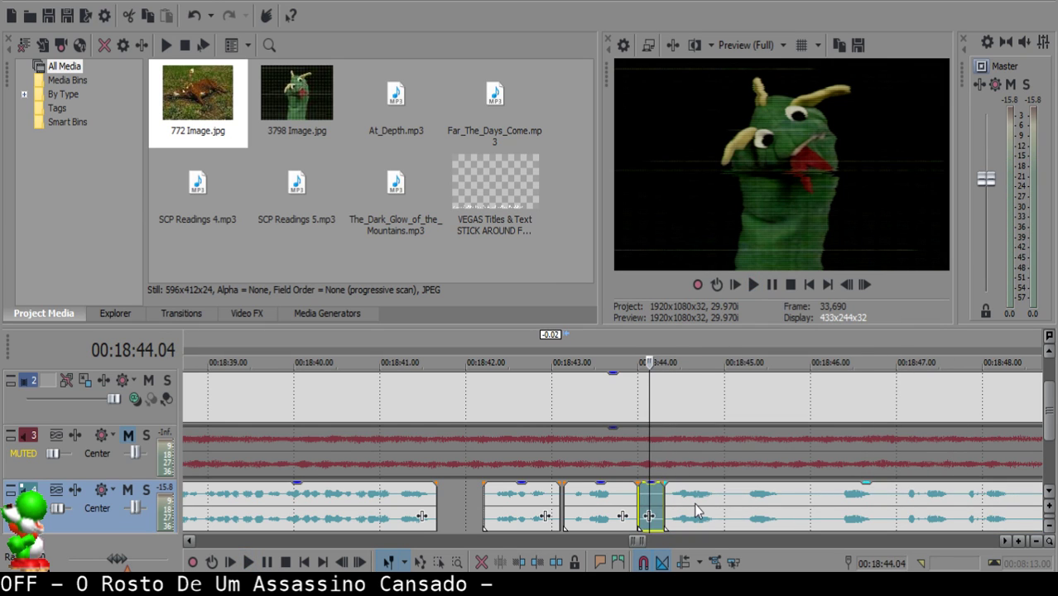
pyautogui.press('Delete')
pyautogui.moveTo(694, 502); pyautogui.dragTo(680, 501)
pyautogui.click(610, 501)
pyautogui.press('space')
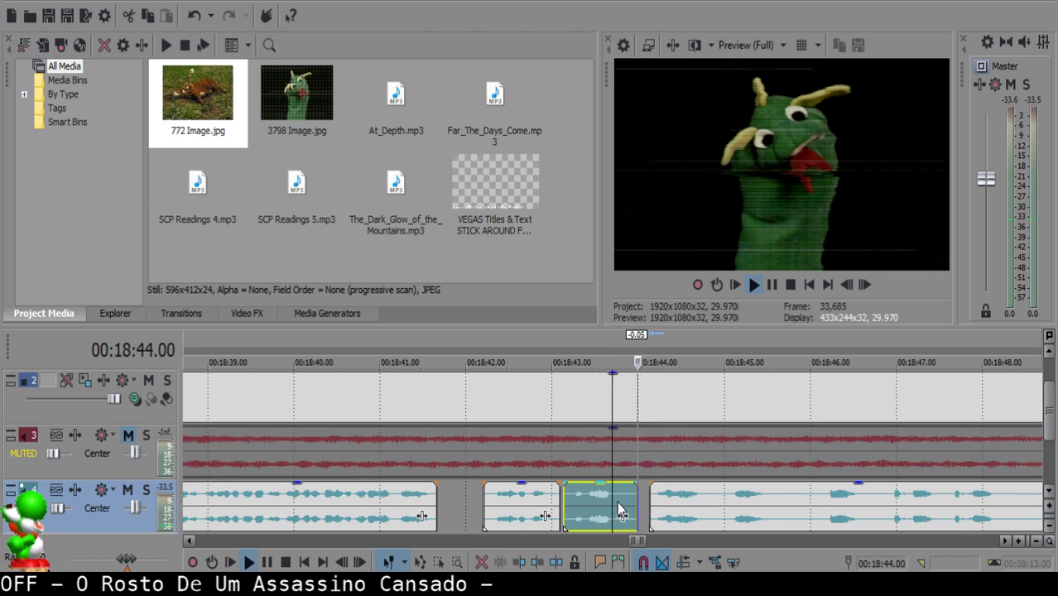
# Split the last voice clip at about 00:18:44.26 and again at 00:18:45.00.
pyautogui.click(632, 492)
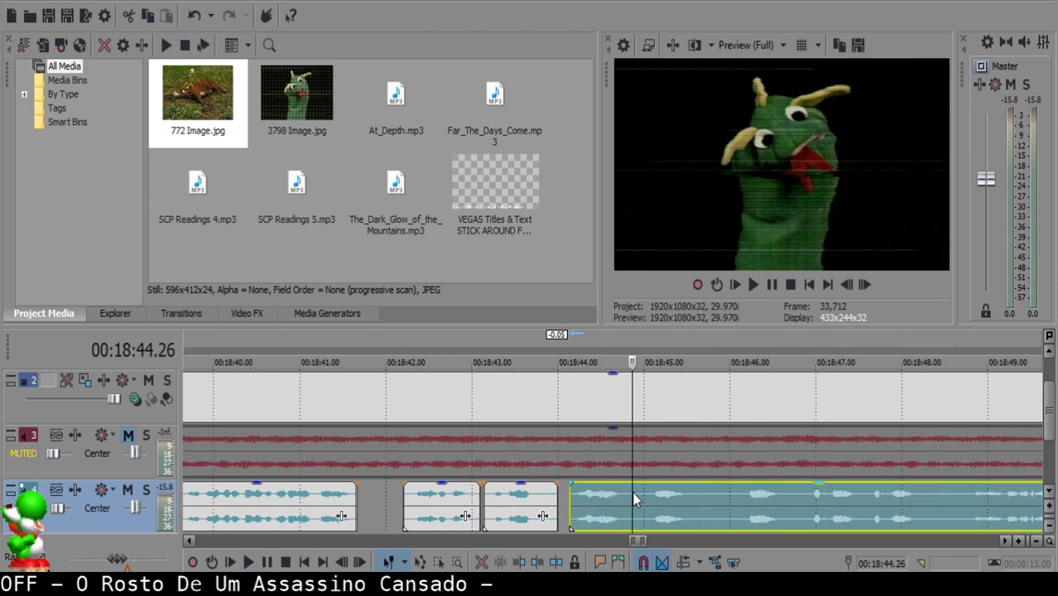
pyautogui.press('s')
pyautogui.press('space')
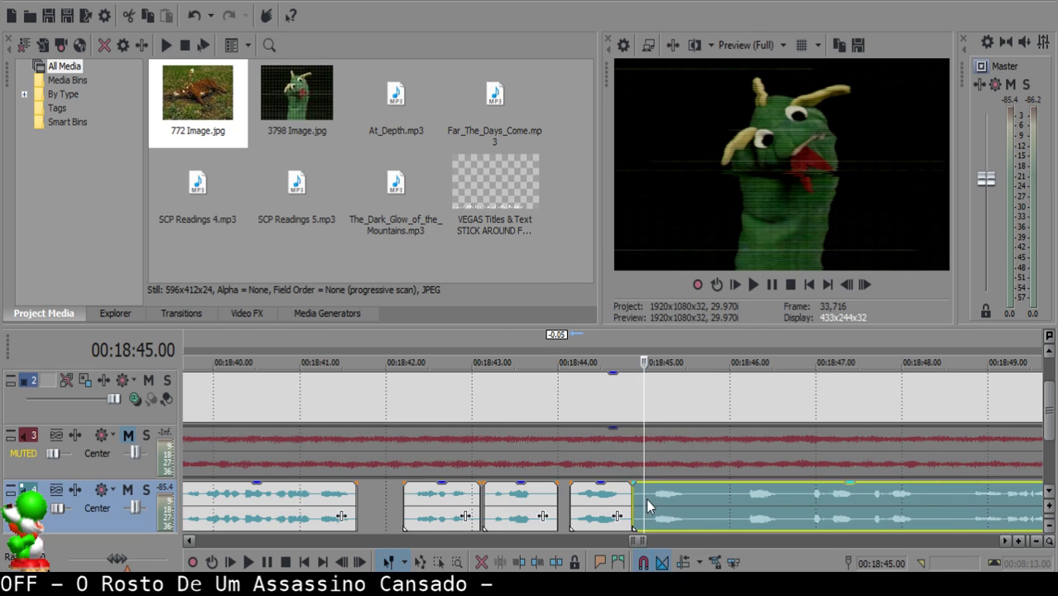
pyautogui.scroll(1, 646, 500)
pyautogui.press('space')
pyautogui.press('space')
pyautogui.press('s')
# Delete the short piece between the last two splits, shift the last voice clip earlier to 00:18:44.26 and play the join.
pyautogui.click(593, 497)
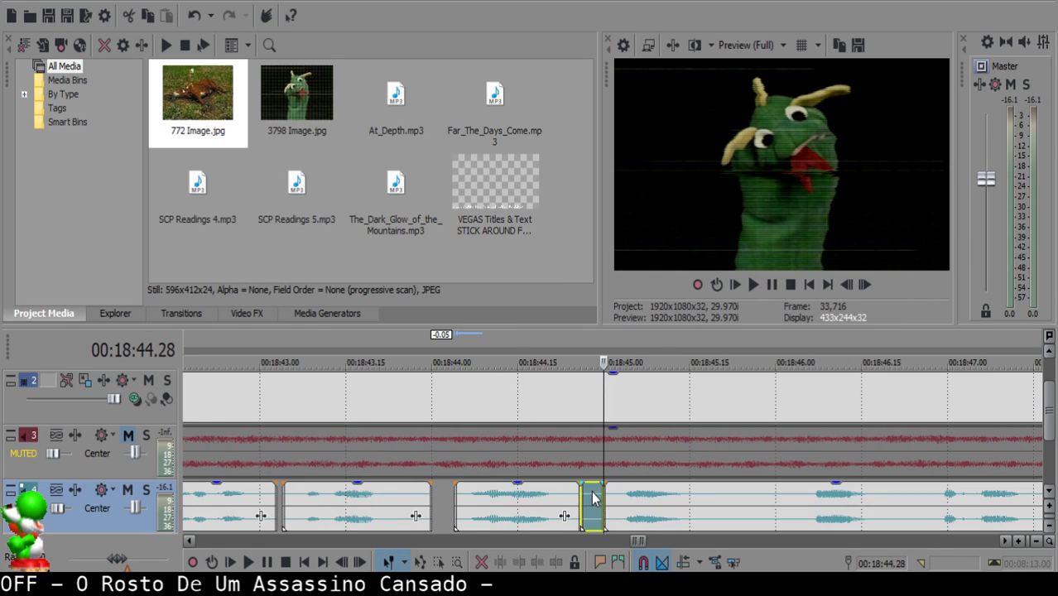
pyautogui.scroll(-2, 593, 497)
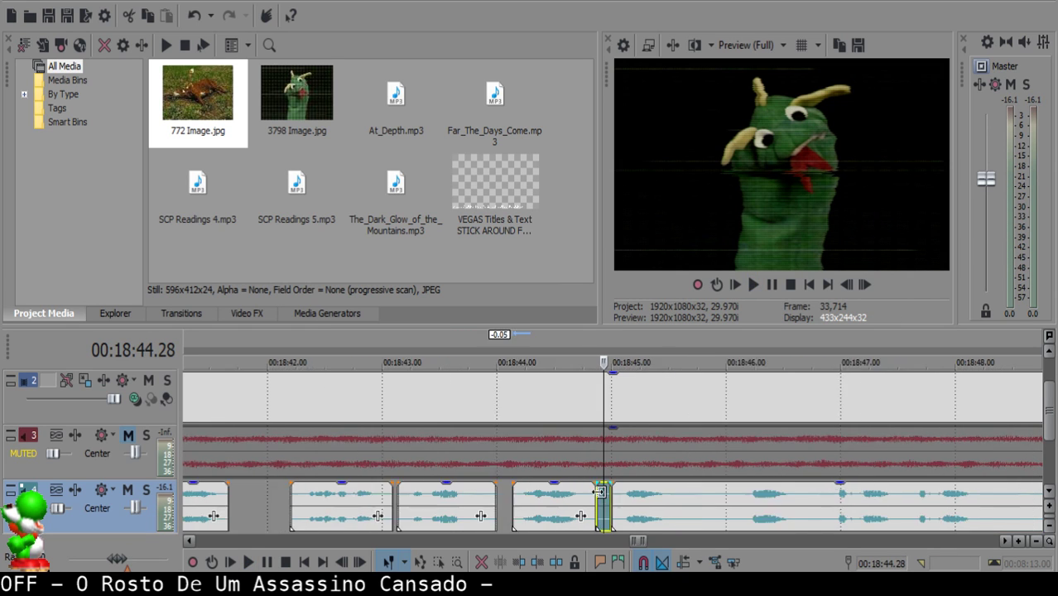
pyautogui.click(623, 494)
pyautogui.click(584, 501)
pyautogui.press('space')
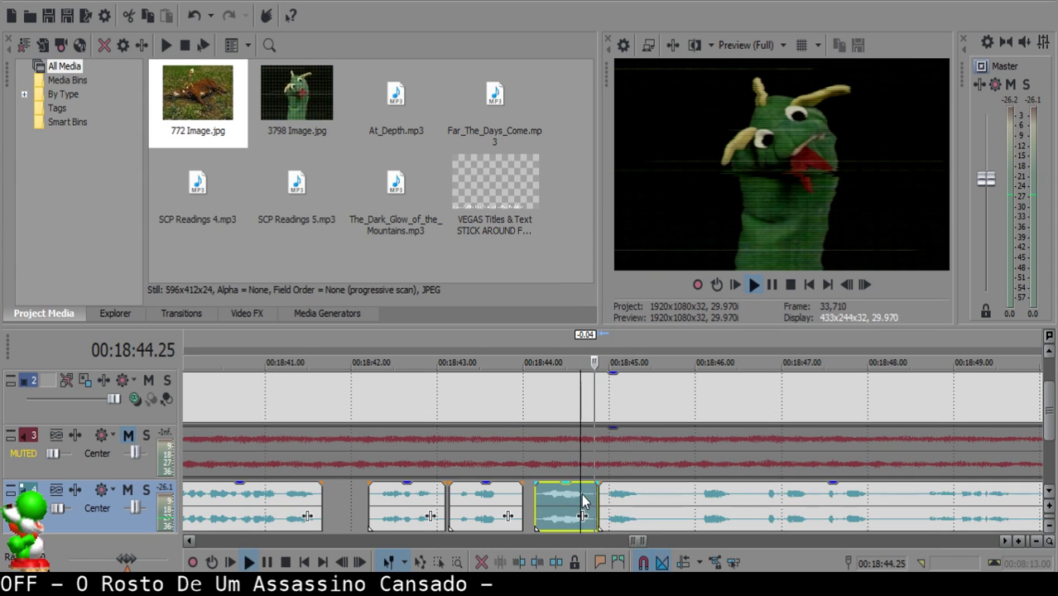
pyautogui.scroll(-2, 645, 503)
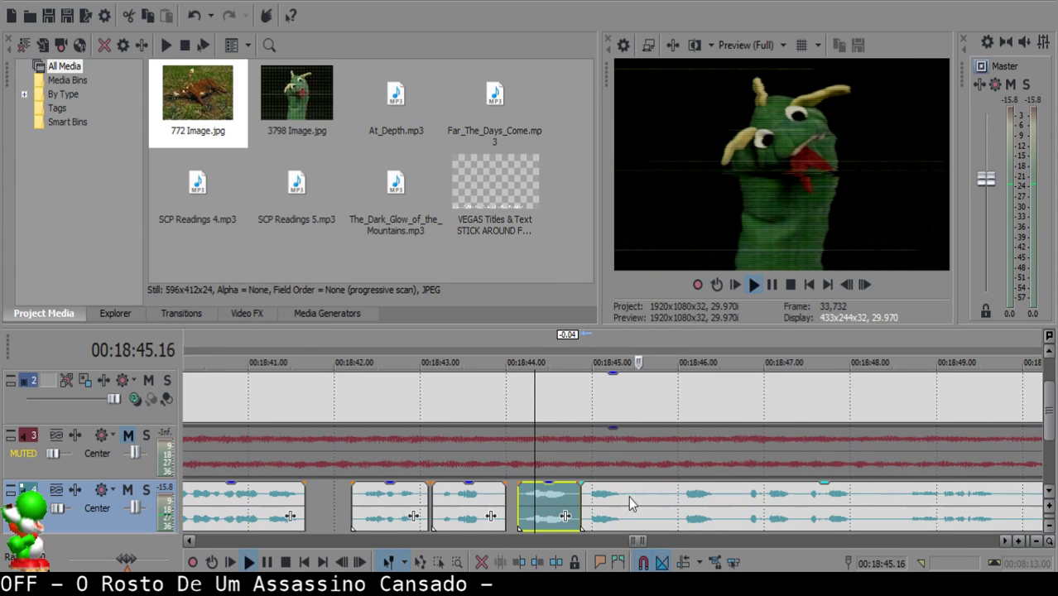
pyautogui.press('space')
# Nudge the last voice clip two frames later to 00:18:44.28 and play the transition.
pyautogui.scroll(4, 596, 497)
pyautogui.click(600, 497)
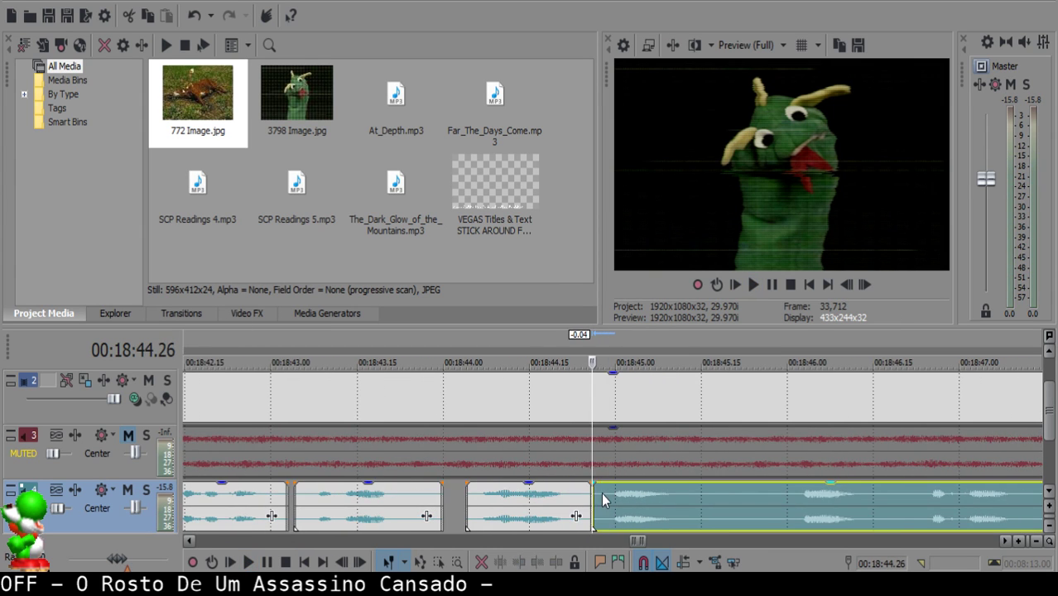
pyautogui.moveTo(601, 492); pyautogui.dragTo(618, 500)
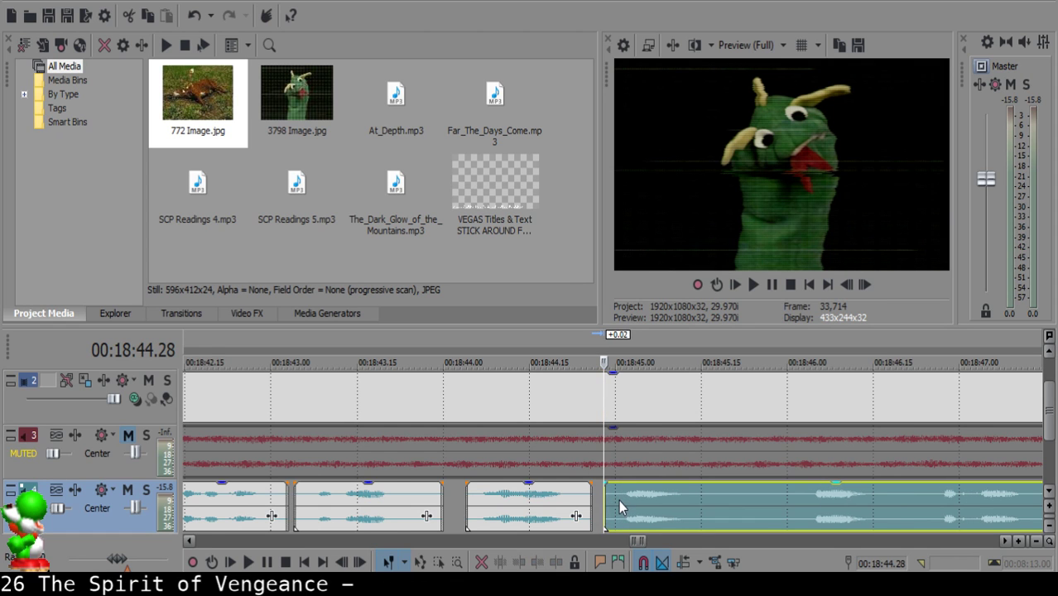
pyautogui.scroll(-4, 618, 498)
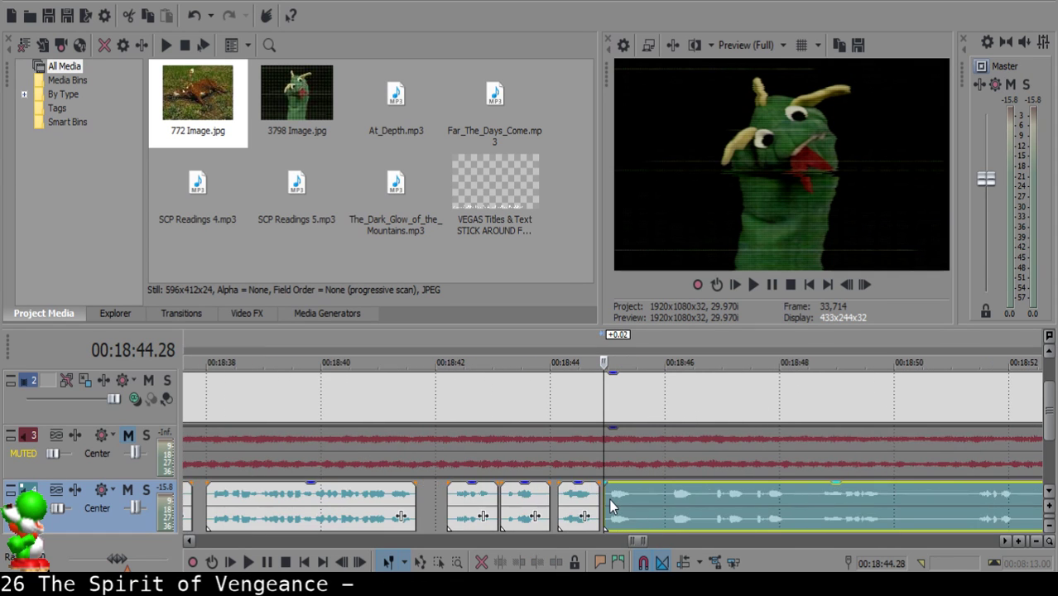
pyautogui.click(575, 498)
pyautogui.press('space')
pyautogui.scroll(2, 618, 499)
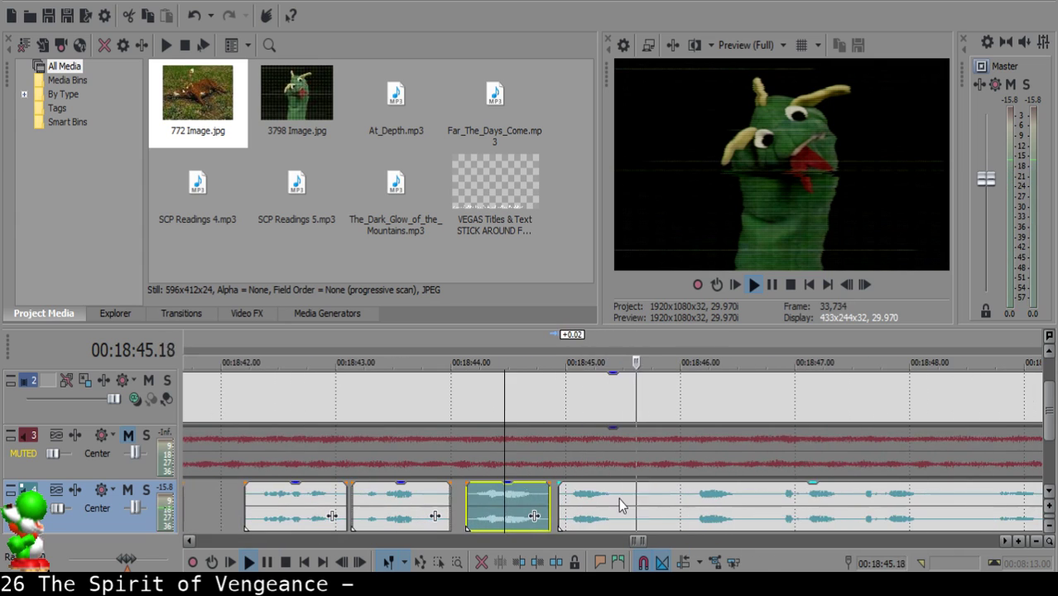
# Cut the last voice clip between about 00:18:45.17 and 00:18:45.21, fade out the end of the preceding piece and play it.
pyautogui.click(621, 499)
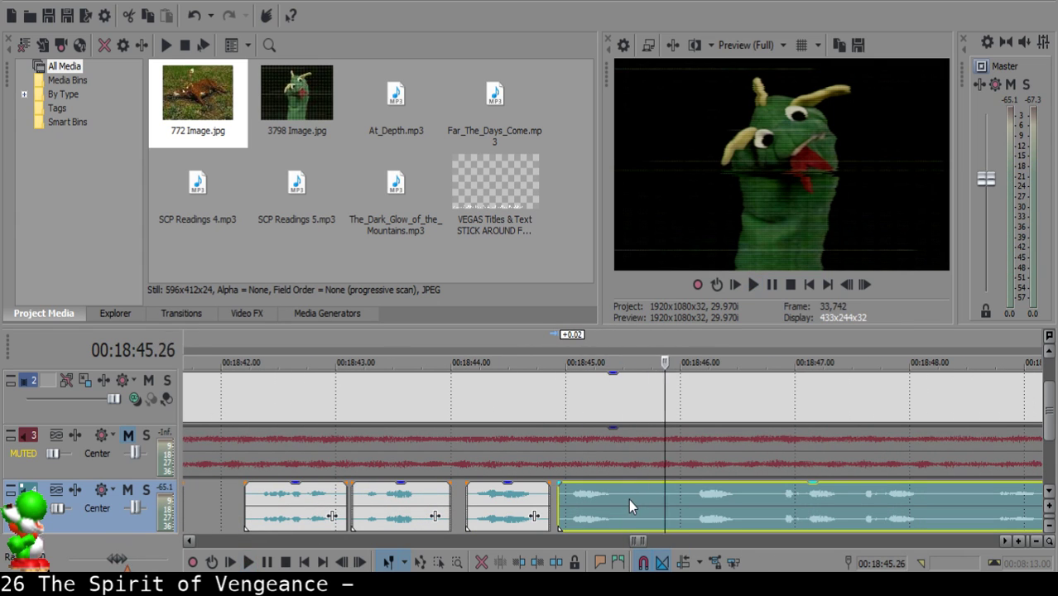
pyautogui.press('space')
pyautogui.press('s')
pyautogui.click(645, 500)
pyautogui.press('s')
pyautogui.click(638, 500)
pyautogui.press('Delete')
pyautogui.moveTo(630, 484); pyautogui.dragTo(624, 484)
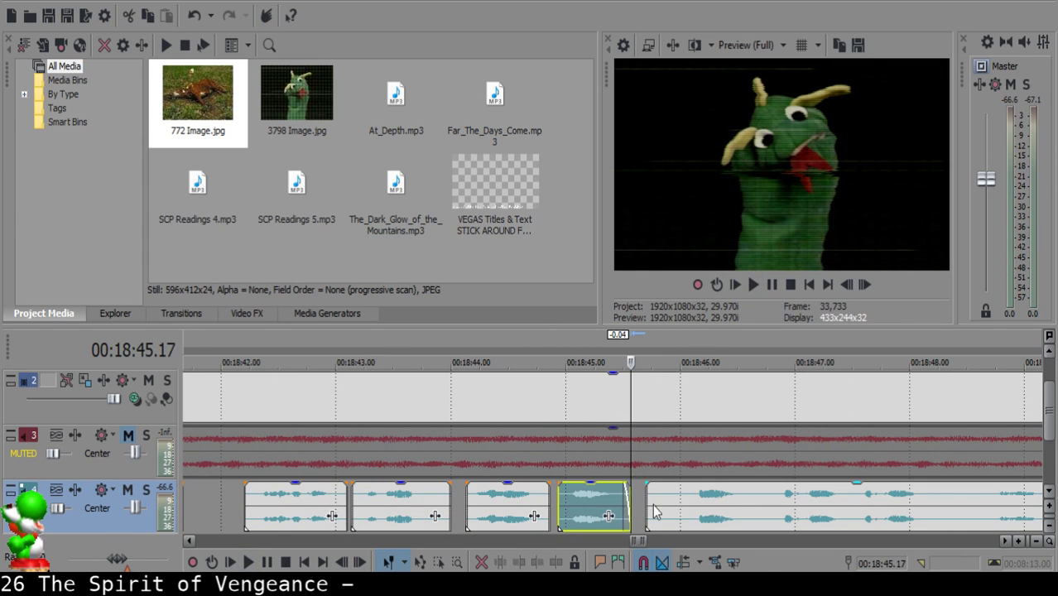
pyautogui.press('space')
pyautogui.click(590, 507)
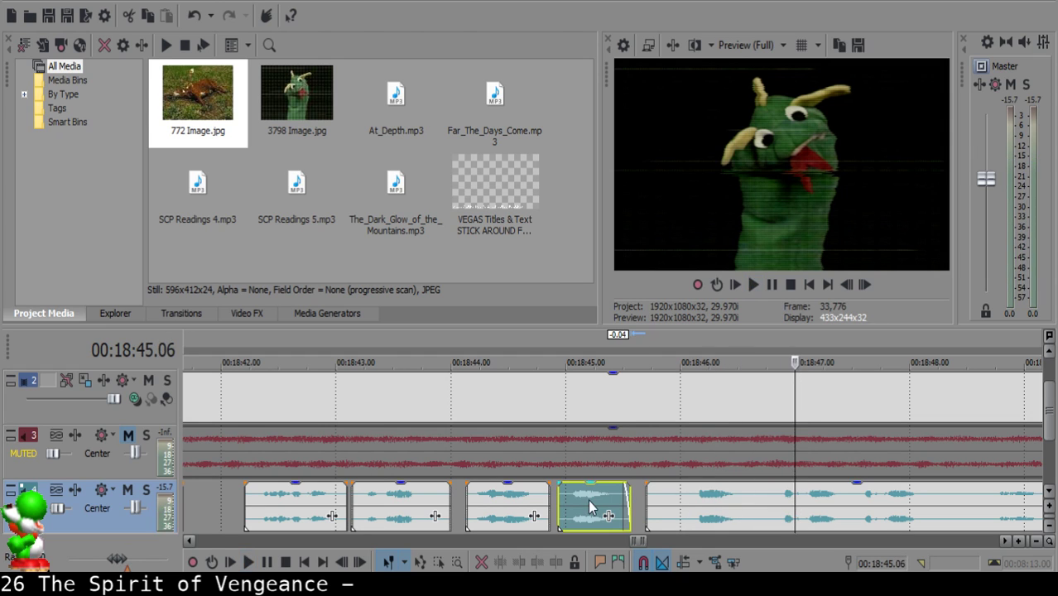
# Split the last voice clip at about 00:18:46.01 and delete the piece before the split.
pyautogui.click(684, 500)
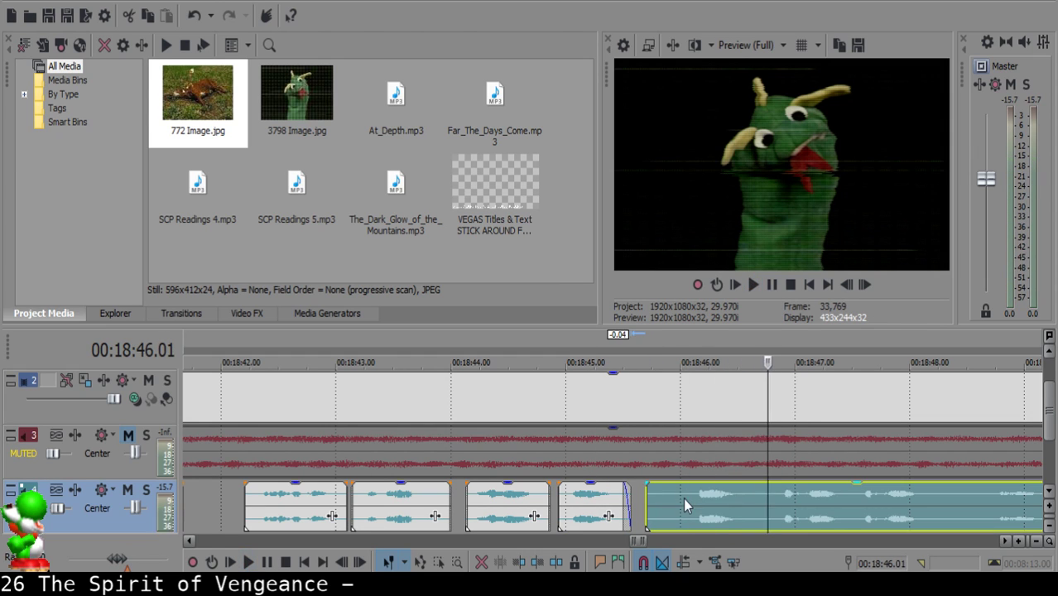
pyautogui.press('space')
pyautogui.press('s')
pyautogui.click(665, 499)
pyautogui.press('Delete')
# Delete the short faded take starting at 00:18:44.28, shift the last voice clip earlier into its place and play the transition.
pyautogui.moveTo(560, 492); pyautogui.dragTo(563, 493)
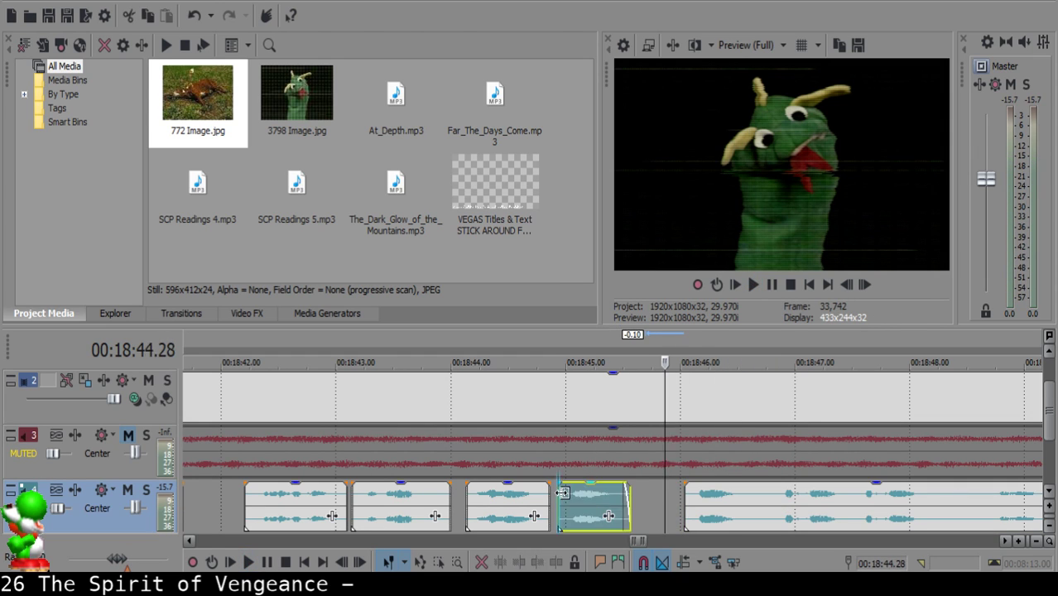
pyautogui.press('space')
pyautogui.press('Delete')
pyautogui.moveTo(743, 512); pyautogui.dragTo(621, 499)
pyautogui.click(480, 499)
pyautogui.press('space')
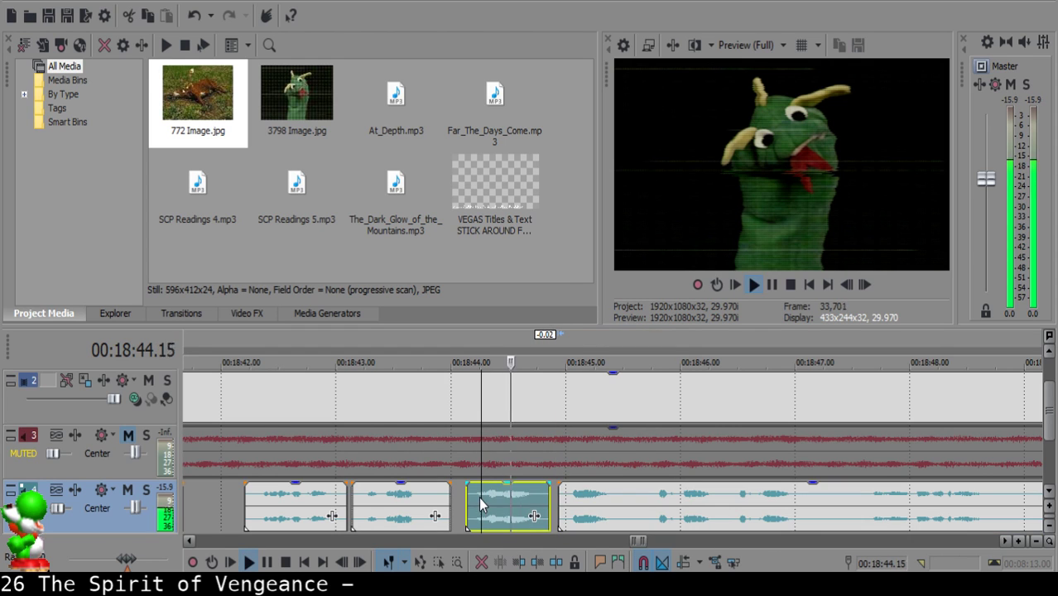
# Split the last voice clip after its first phrase, at about 00:18:45.19, and listen on to about 00:18:46.00.
pyautogui.click(564, 494)
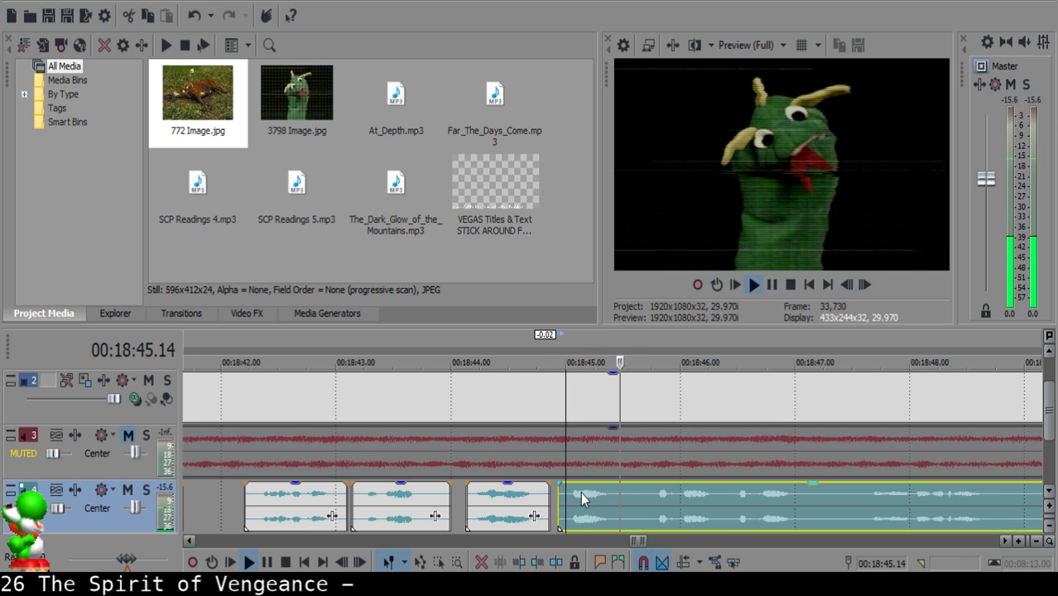
pyautogui.click(637, 498)
pyautogui.press('s')
pyautogui.press('space')
pyautogui.click(683, 499)
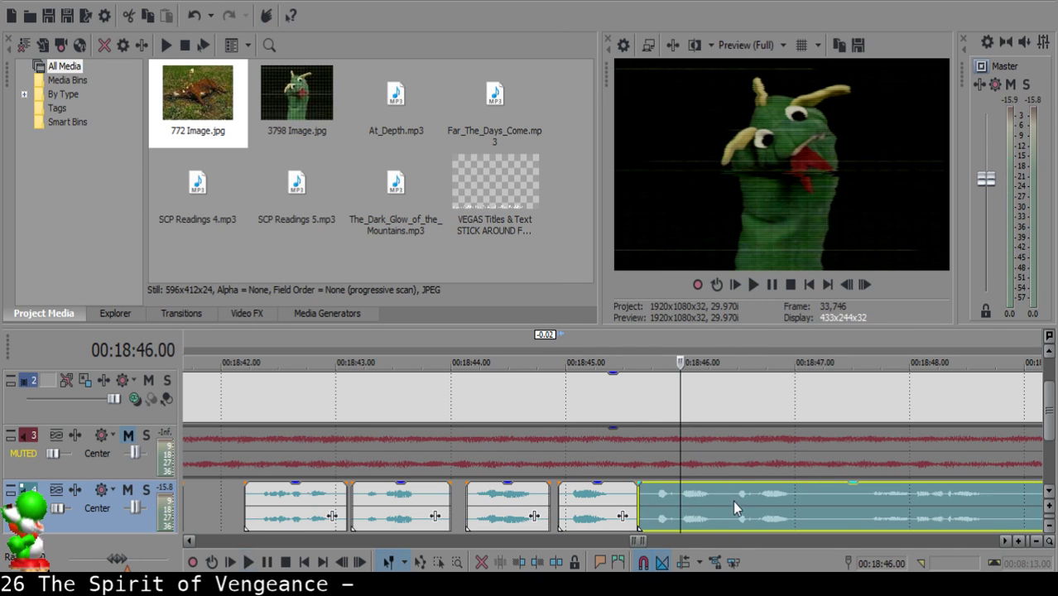
# Split the last voice clip at about 00:18:46.13 and delete the piece before the split.
pyautogui.click(729, 497)
pyautogui.press('space')
pyautogui.press('space')
pyautogui.press('s')
pyautogui.click(711, 498)
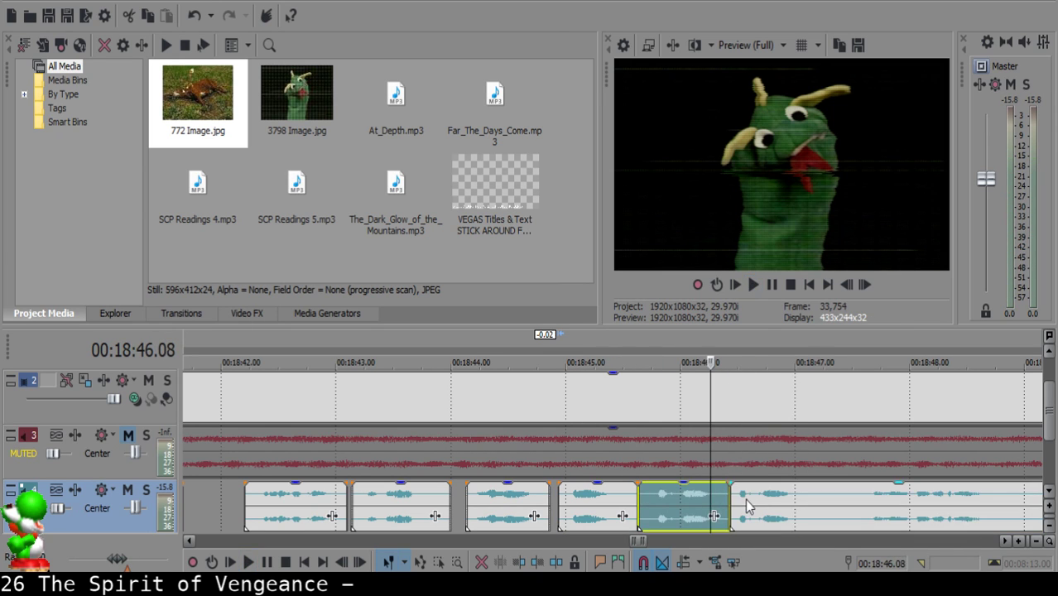
pyautogui.press('Delete')
# Shift the last voice clip 24 frames earlier against the preceding piece at about 00:18:45.19 and play the transition.
pyautogui.click(794, 499)
pyautogui.moveTo(747, 499); pyautogui.dragTo(666, 493)
pyautogui.click(566, 497)
pyautogui.press('space')
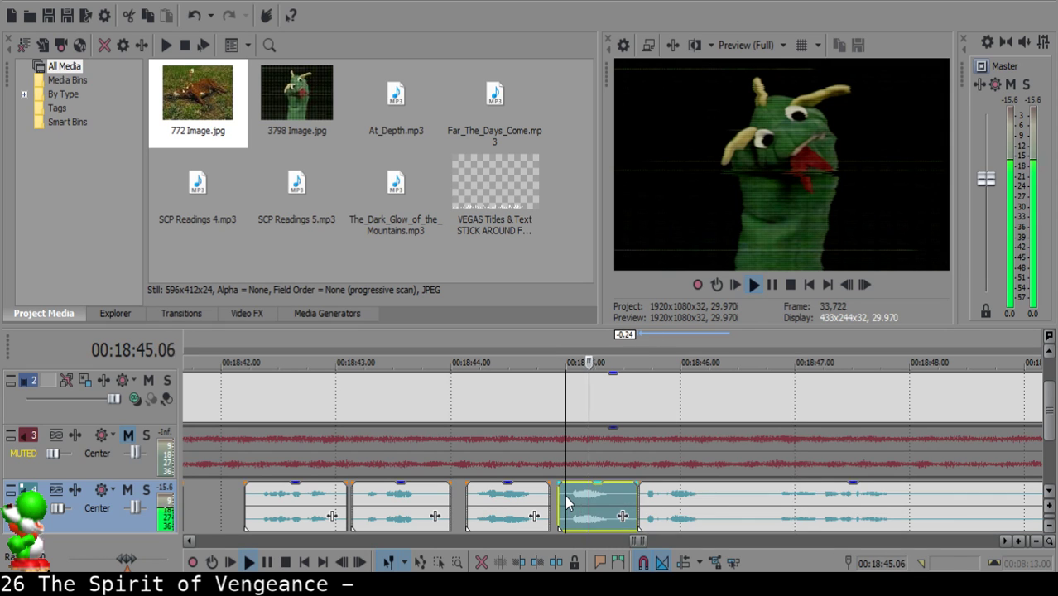
pyautogui.press('space')
# Split the last voice clip after its first phrase, at about 00:18:46.10, and listen on past the cut.
pyautogui.click(634, 496)
pyautogui.press('space')
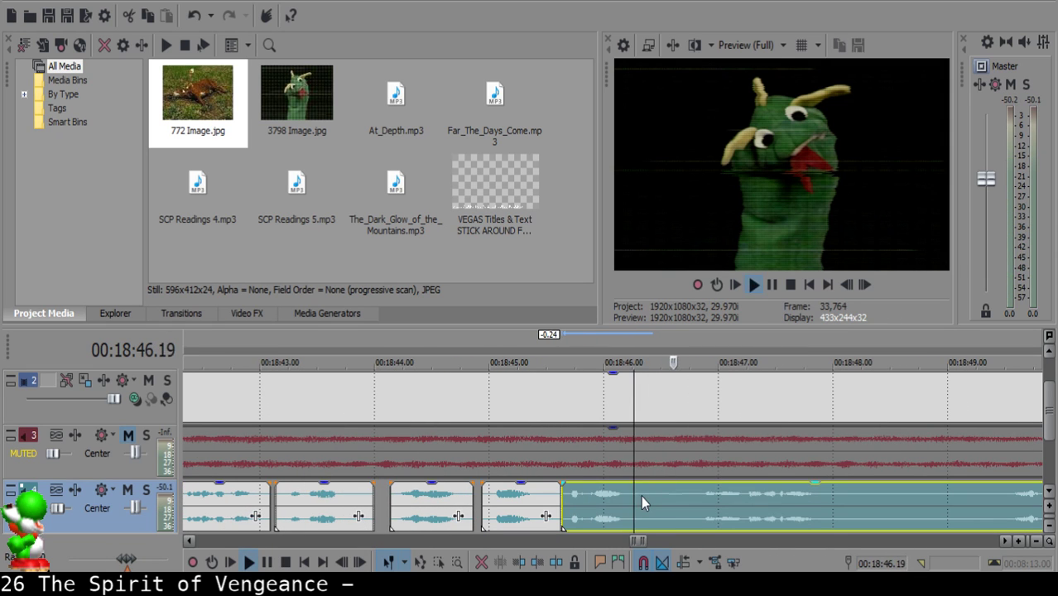
pyautogui.press('space')
pyautogui.click(640, 495)
pyautogui.press('space')
pyautogui.press('space')
pyautogui.press('s')
pyautogui.click(694, 496)
pyautogui.press('space')
pyautogui.scroll(-1, 696, 498)
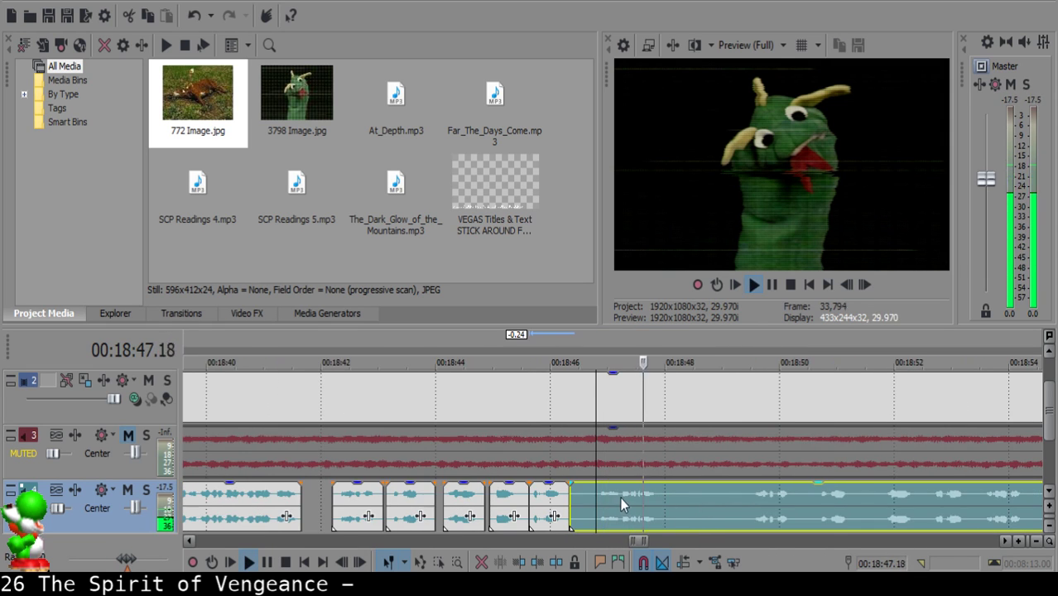
# Split the last voice clip again at about 00:18:46.23 and delete the short piece between the two splits.
pyautogui.click(592, 491)
pyautogui.press('space')
pyautogui.press('s')
pyautogui.press('space')
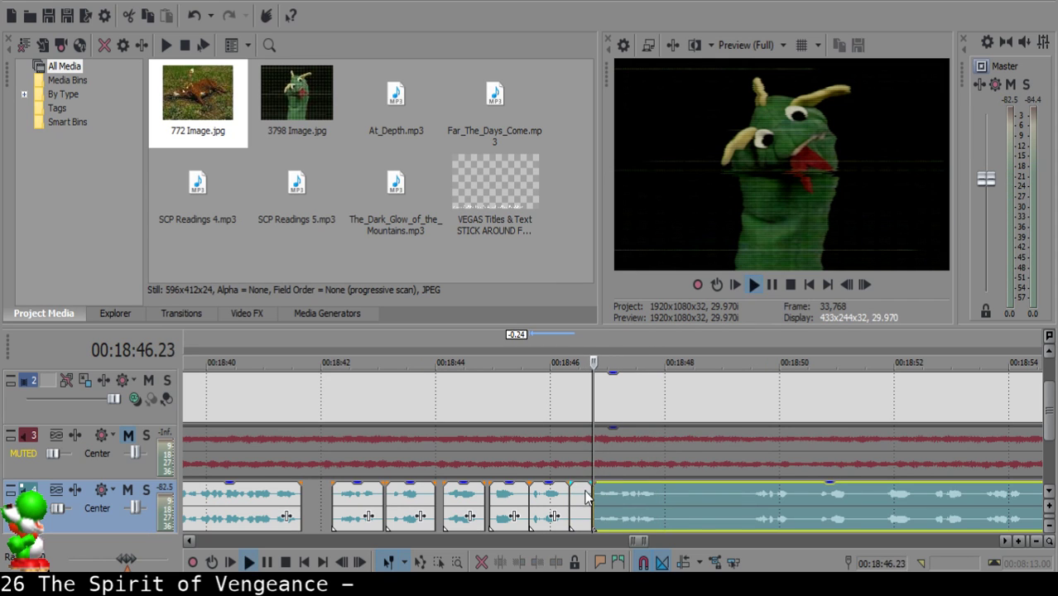
pyautogui.click(584, 494)
pyautogui.press('space')
pyautogui.press('Delete')
# Move the last voice clip about four frames earlier and play the transition from the preceding phrase.
pyautogui.moveTo(626, 497)
pyautogui.mouseDown()
pyautogui.moveTo(607, 496)
pyautogui.moveTo(617, 496)
pyautogui.mouseUp()
pyautogui.click(532, 495)
pyautogui.press('space')
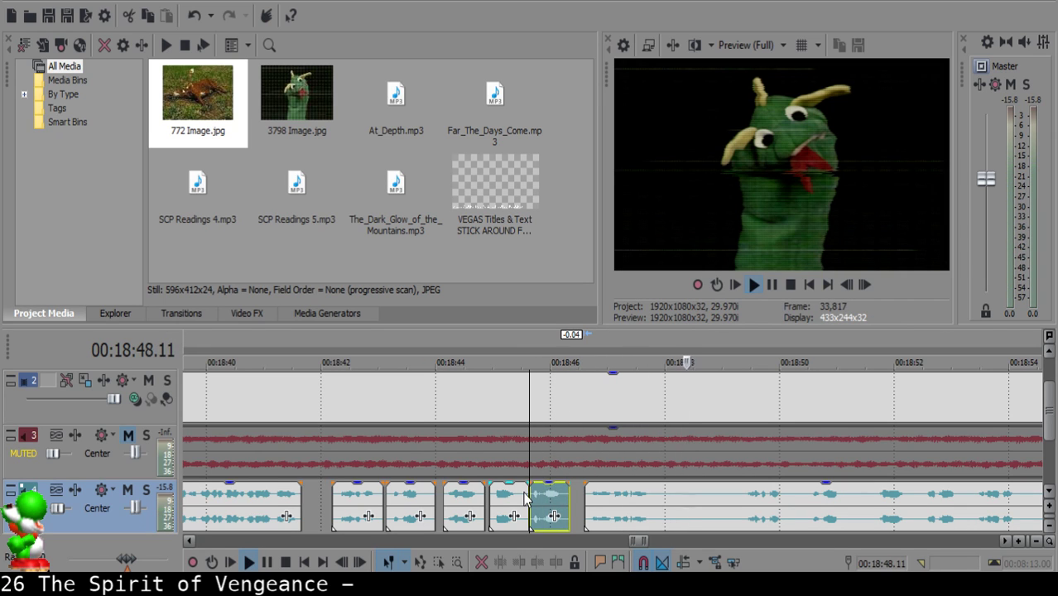
pyautogui.press('Return')
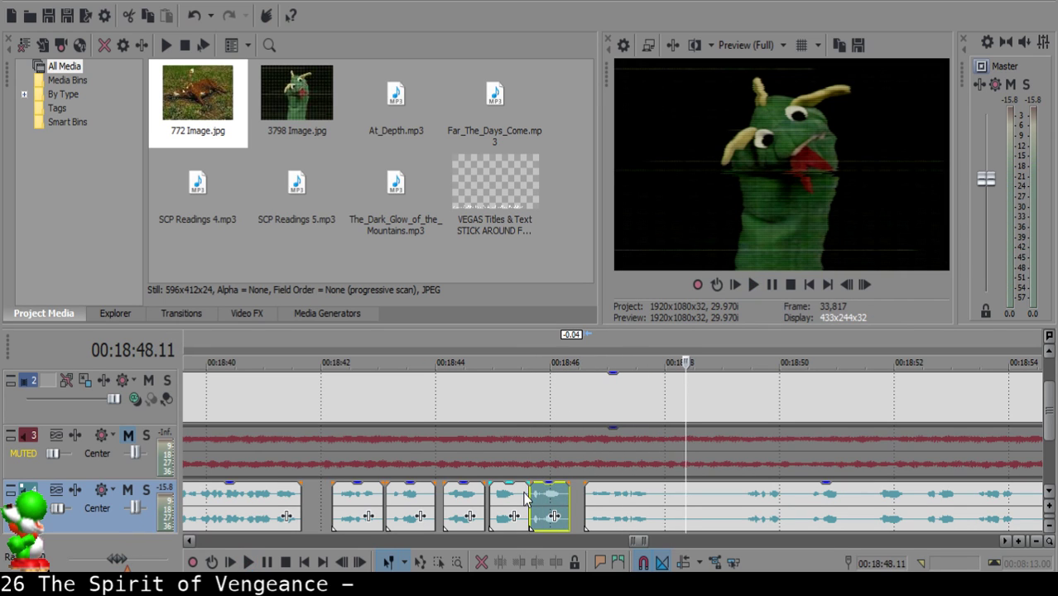
# Move the last voice clip three more frames earlier, to about 00:18:46.15, and play the shortened pause.
pyautogui.click(580, 497)
pyautogui.scroll(4, 588, 499)
pyautogui.moveTo(670, 509); pyautogui.dragTo(647, 506)
pyautogui.click(422, 507)
pyautogui.press('space')
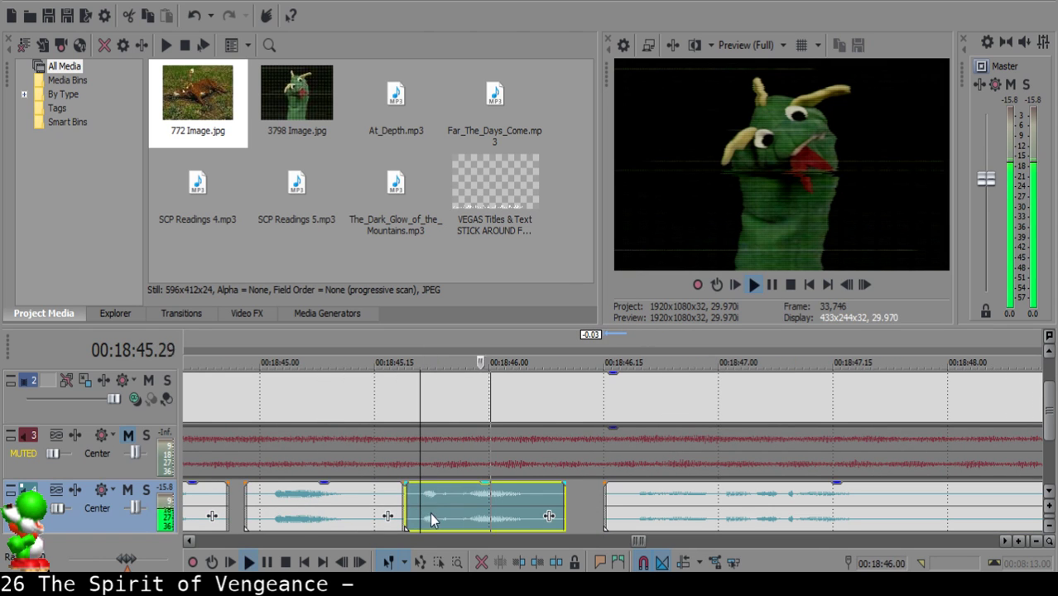
pyautogui.scroll(-5, 588, 498)
pyautogui.scroll(4, 609, 504)
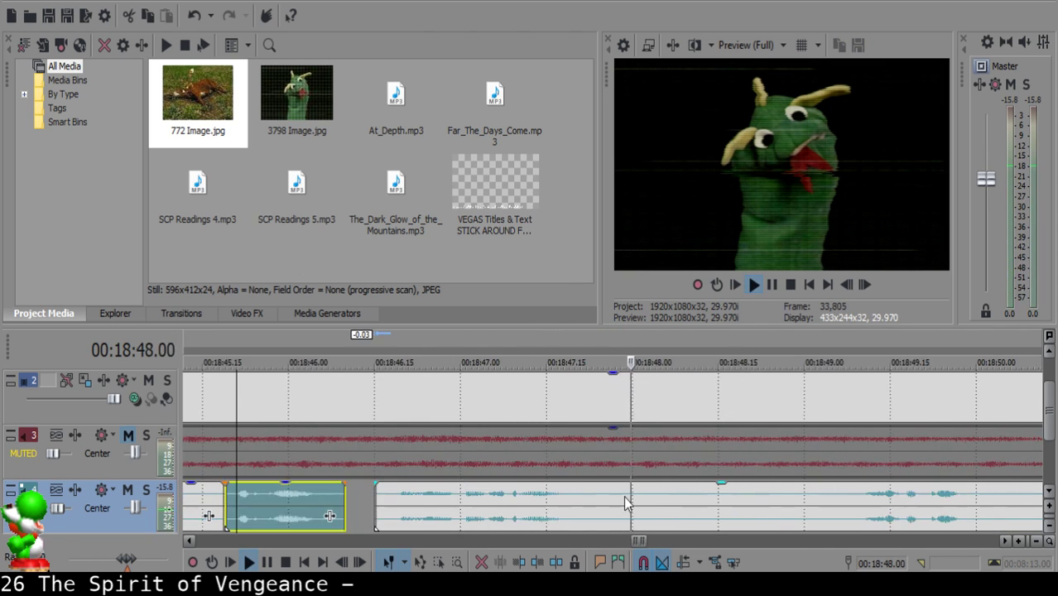
pyautogui.press('Return')
# Split the last voice clip at 00:18:47.26, after its first phrase, and listen on to about 00:18:50.02.
pyautogui.click(611, 501)
pyautogui.click(608, 504)
pyautogui.press('s')
pyautogui.scroll(-8, 624, 494)
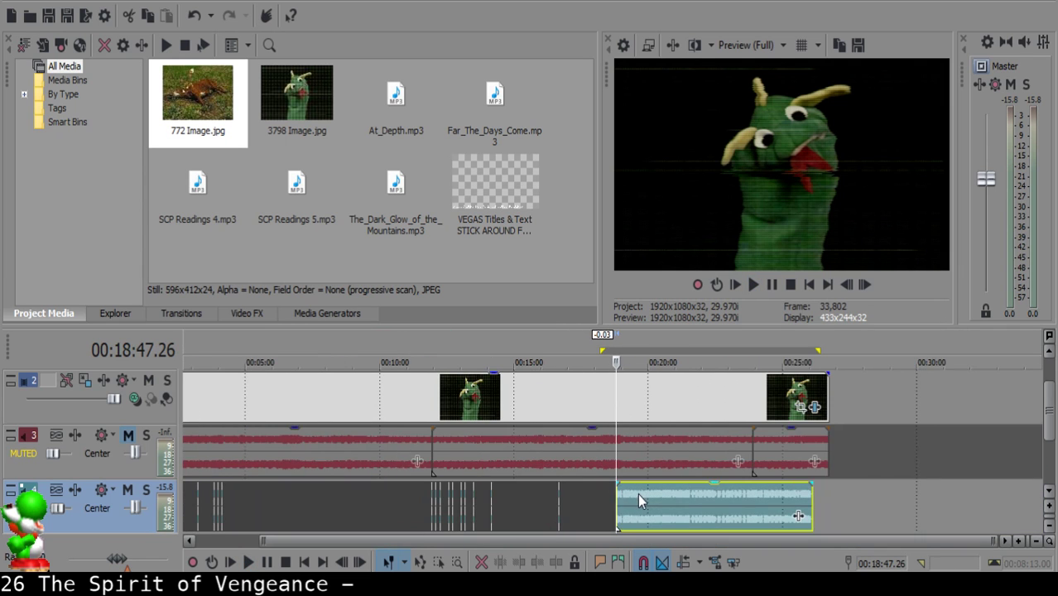
pyautogui.scroll(8, 611, 495)
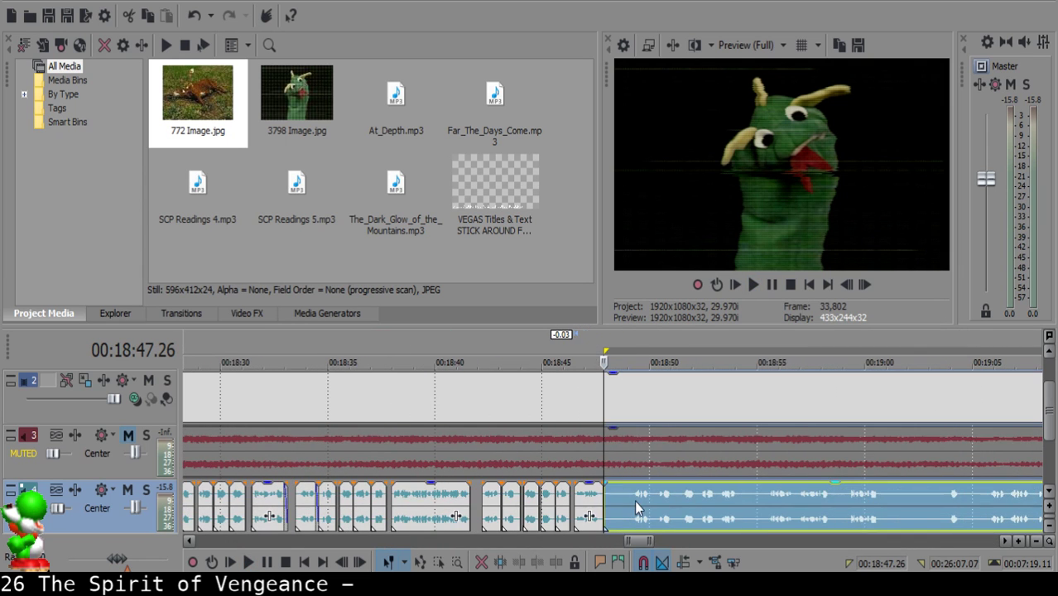
pyautogui.press('space')
pyautogui.scroll(3, 626, 499)
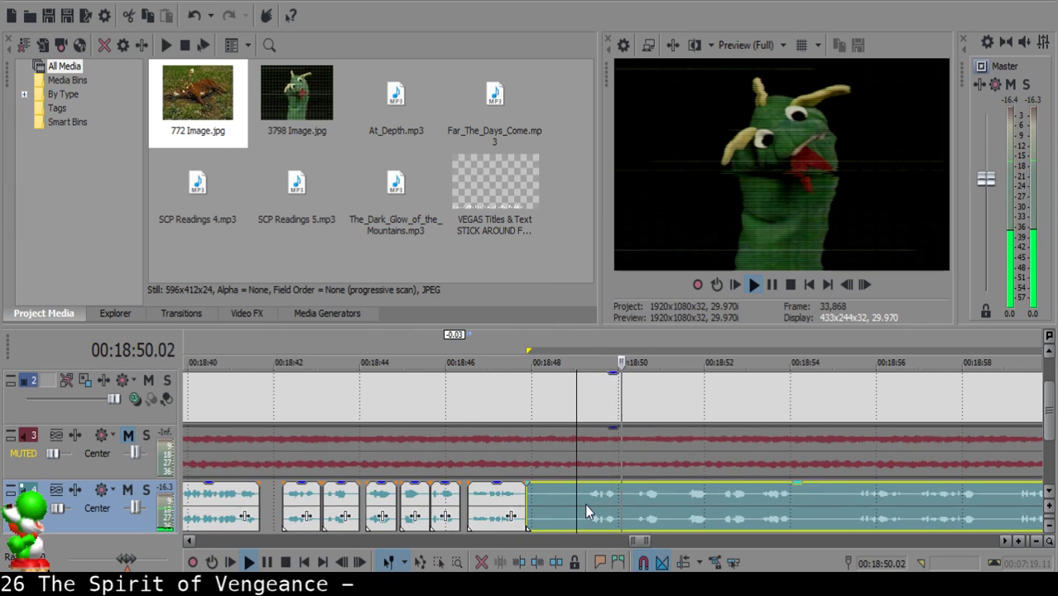
# Split the last voice clip at about 00:18:49.09 and delete the piece between 00:18:47.26 and that split.
pyautogui.click(585, 498)
pyautogui.press('s')
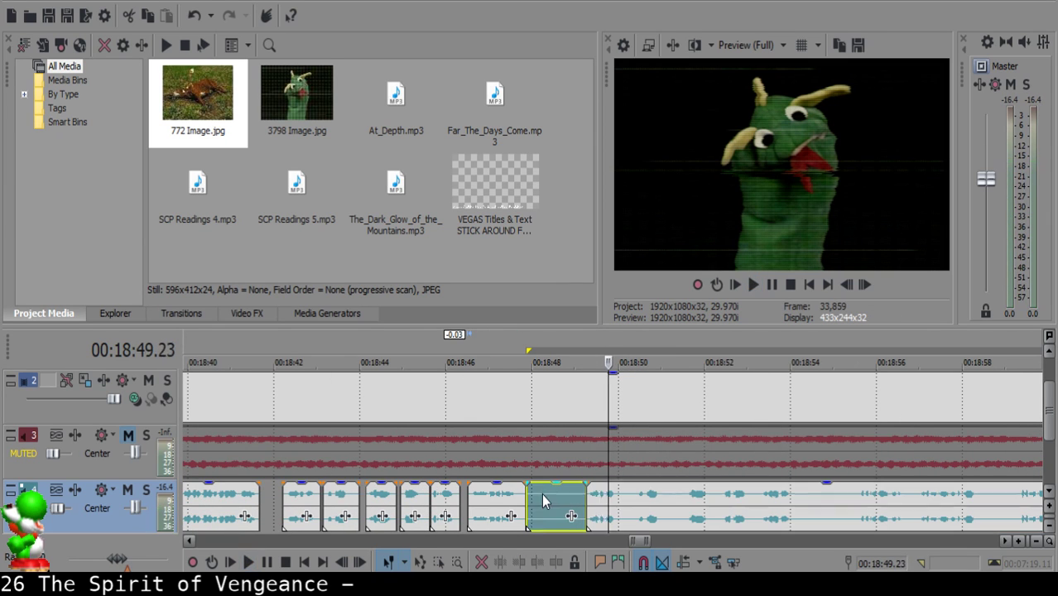
pyautogui.click(585, 502)
pyautogui.press('space')
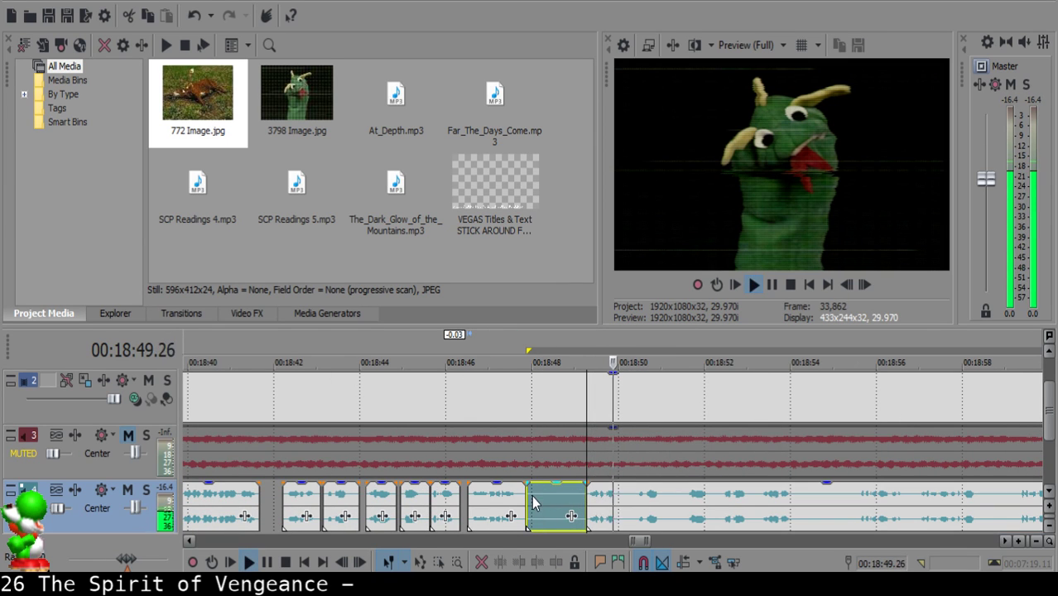
pyautogui.click(543, 499)
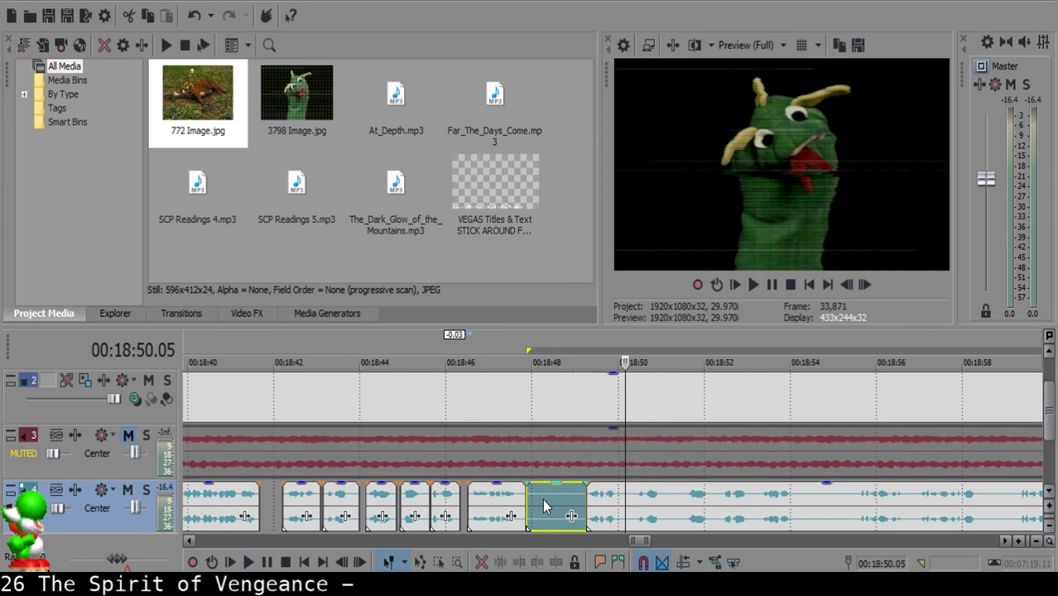
pyautogui.press('space')
pyautogui.press('Delete')
# Shift the last voice clip one second earlier and play the transition from the preceding phrase.
pyautogui.moveTo(644, 507); pyautogui.dragTo(604, 499)
pyautogui.click(489, 499)
pyautogui.press('space')
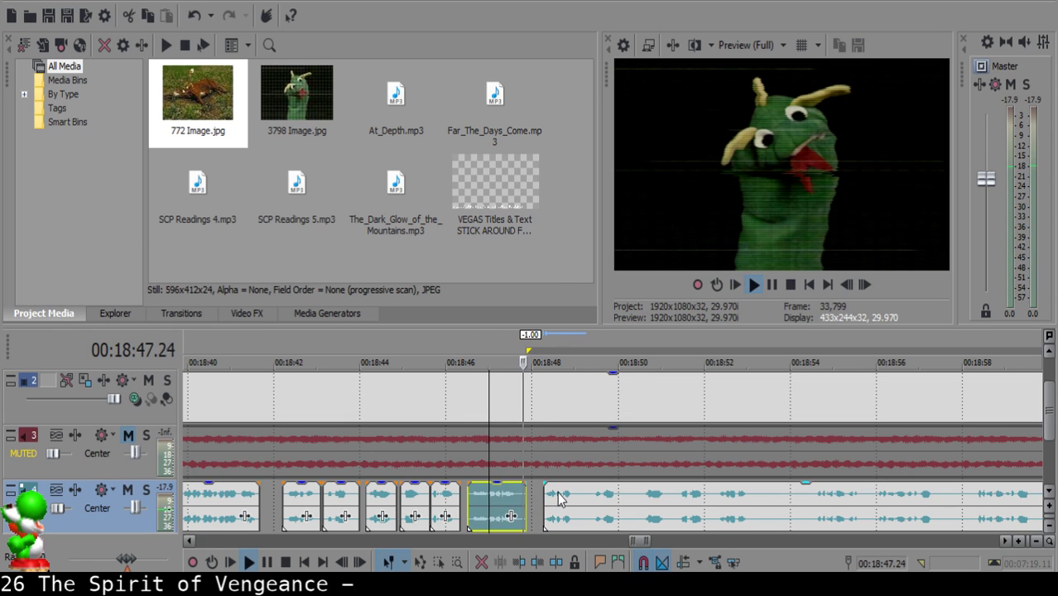
# Nudge the last voice clip one frame later, to 00:18:48.10, and play the pause before it.
pyautogui.scroll(5, 590, 504)
pyautogui.click(644, 500)
pyautogui.press('space')
pyautogui.moveTo(644, 500); pyautogui.dragTo(665, 501)
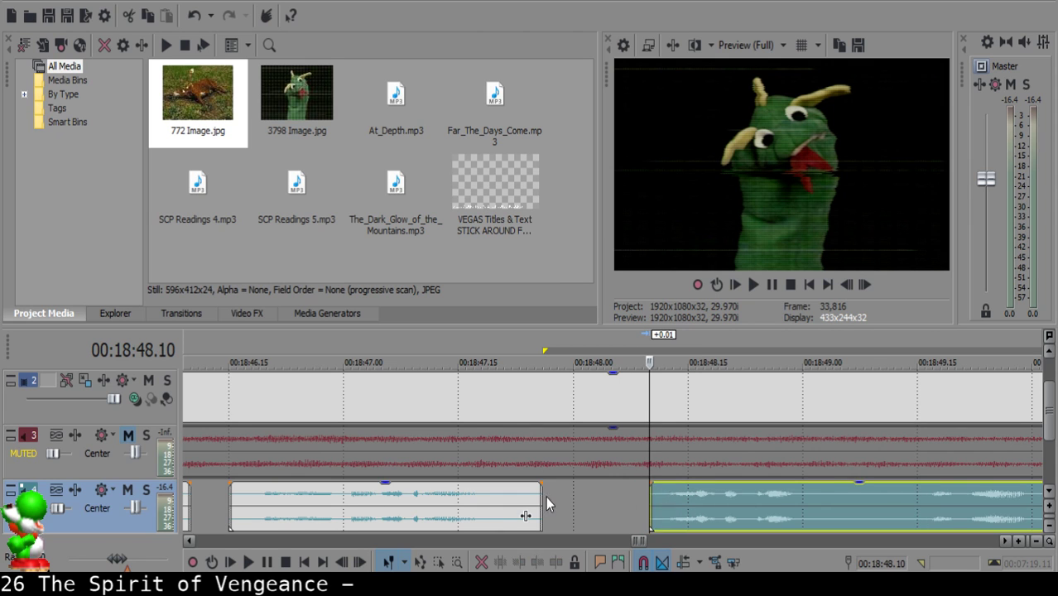
pyautogui.click(322, 501)
pyautogui.press('space')
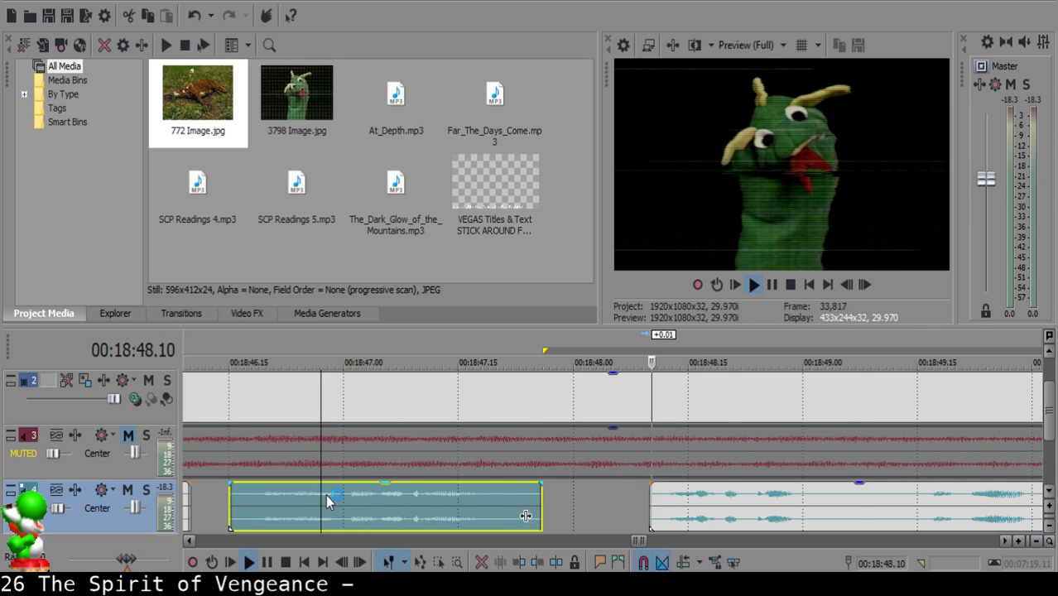
# Split the last voice clip at about 00:18:49.05 and 00:18:49.15 and delete the silence between the splits.
pyautogui.click(610, 502)
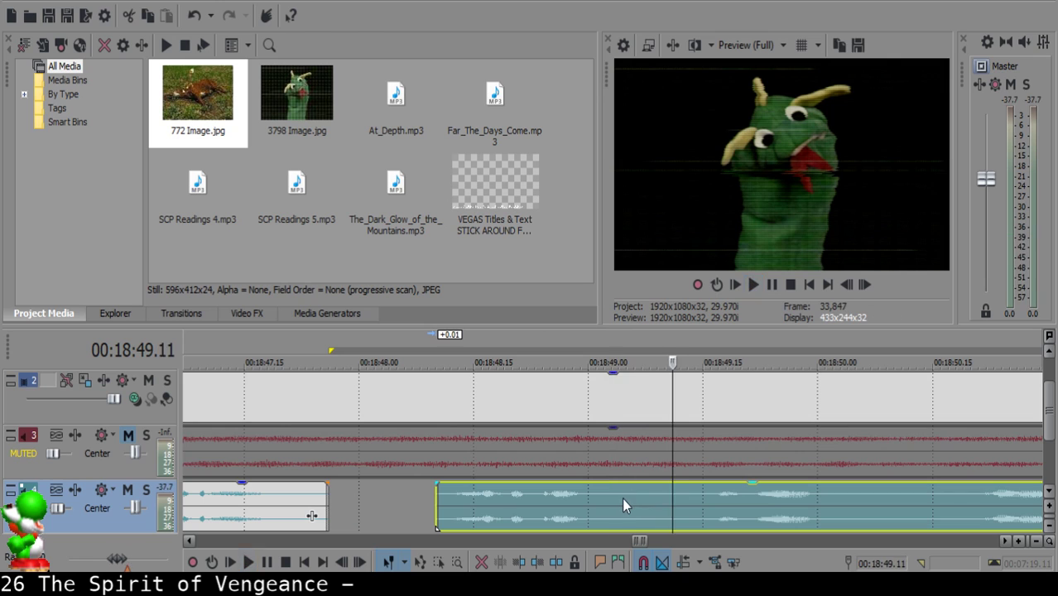
pyautogui.click(626, 498)
pyautogui.press('s')
pyautogui.press('Return')
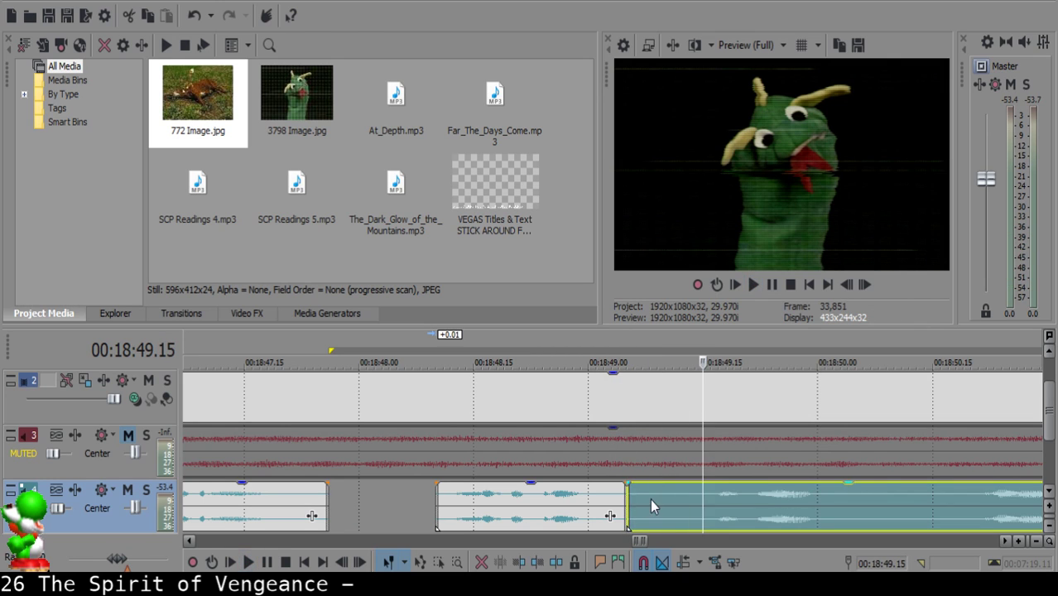
pyautogui.press('s')
pyautogui.click(632, 496)
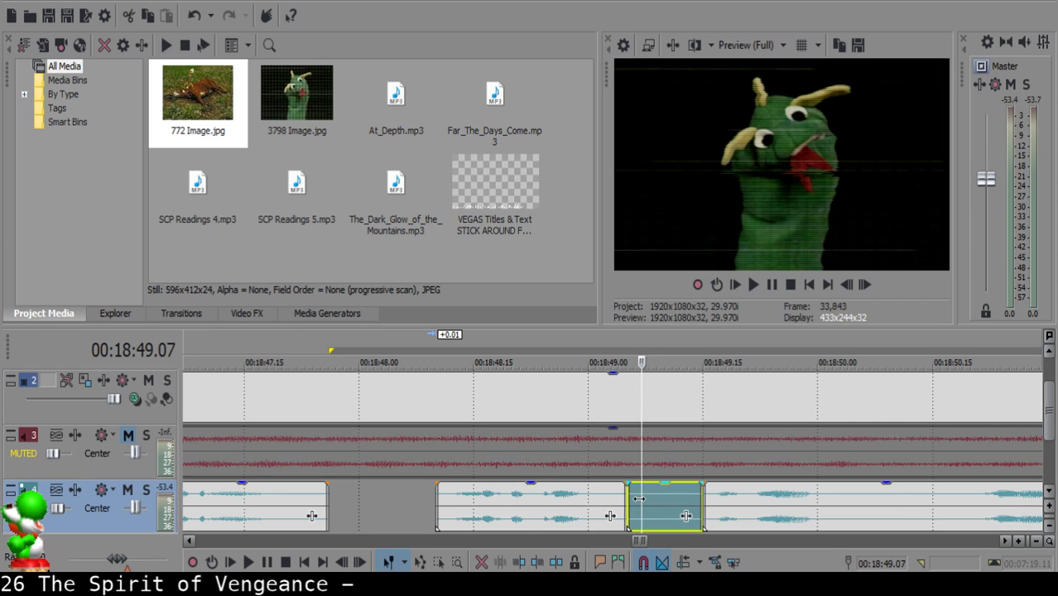
pyautogui.press('Delete')
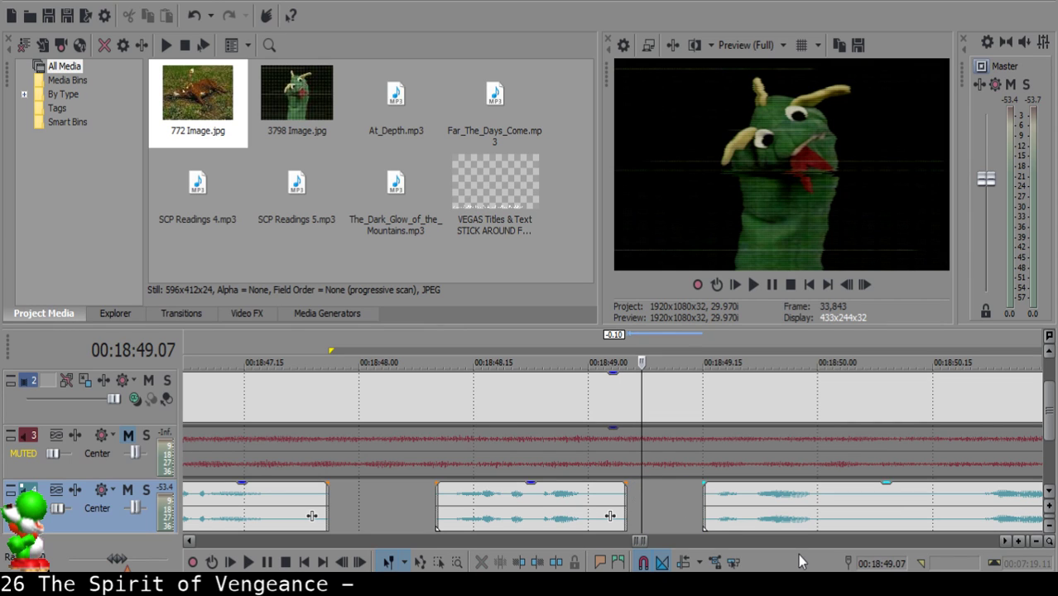
# Shift the last voice clip eight frames earlier, to 00:18:49.07, and play the transition.
pyautogui.moveTo(761, 515); pyautogui.dragTo(694, 501)
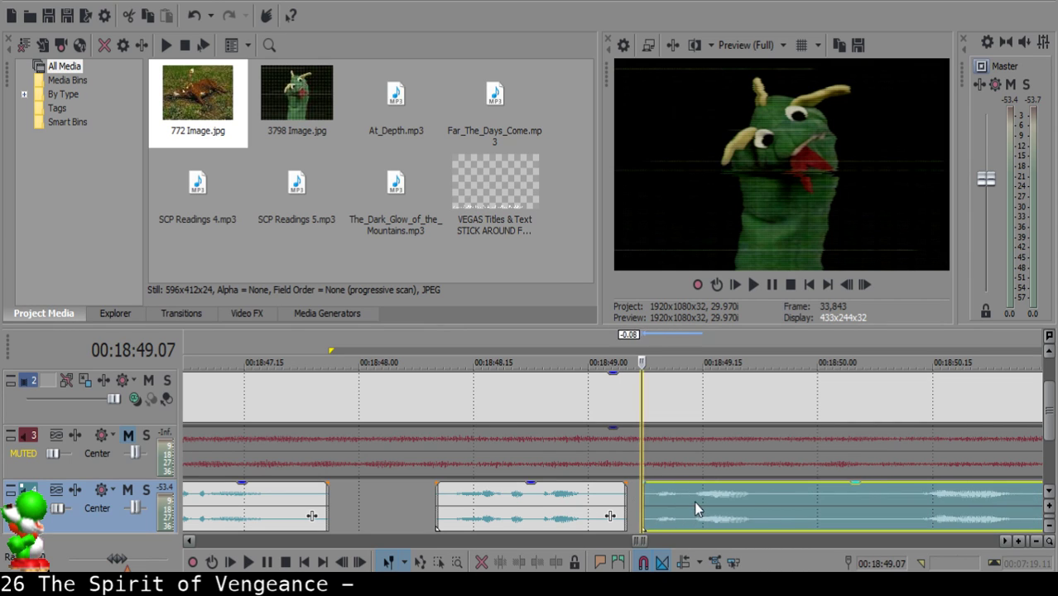
pyautogui.click(481, 501)
pyautogui.press('space')
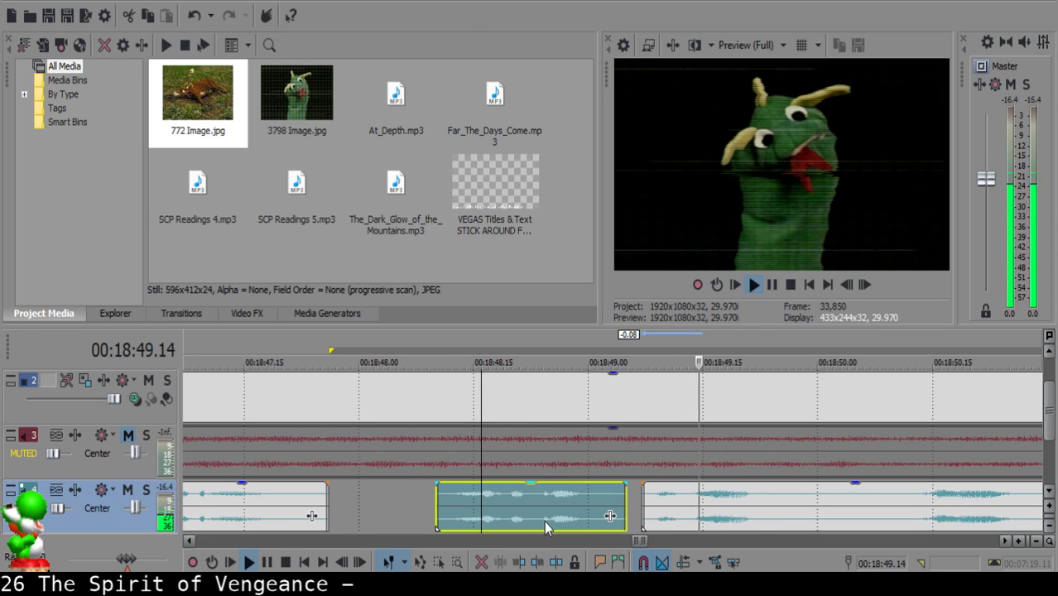
# Fade out the end of the preceding piece and nudge the last voice clip later to 00:18:49.09, checking the transition by playback.
pyautogui.moveTo(609, 484)
pyautogui.mouseDown()
pyautogui.moveTo(602, 493)
pyautogui.moveTo(620, 486)
pyautogui.moveTo(610, 486)
pyautogui.mouseUp()
pyautogui.click(650, 497)
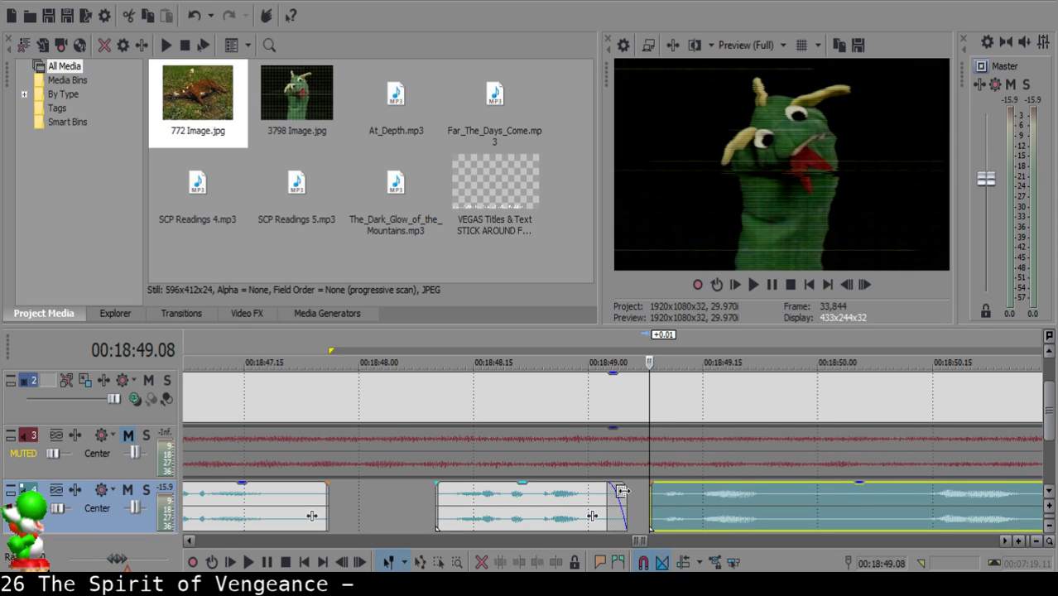
pyautogui.click(459, 497)
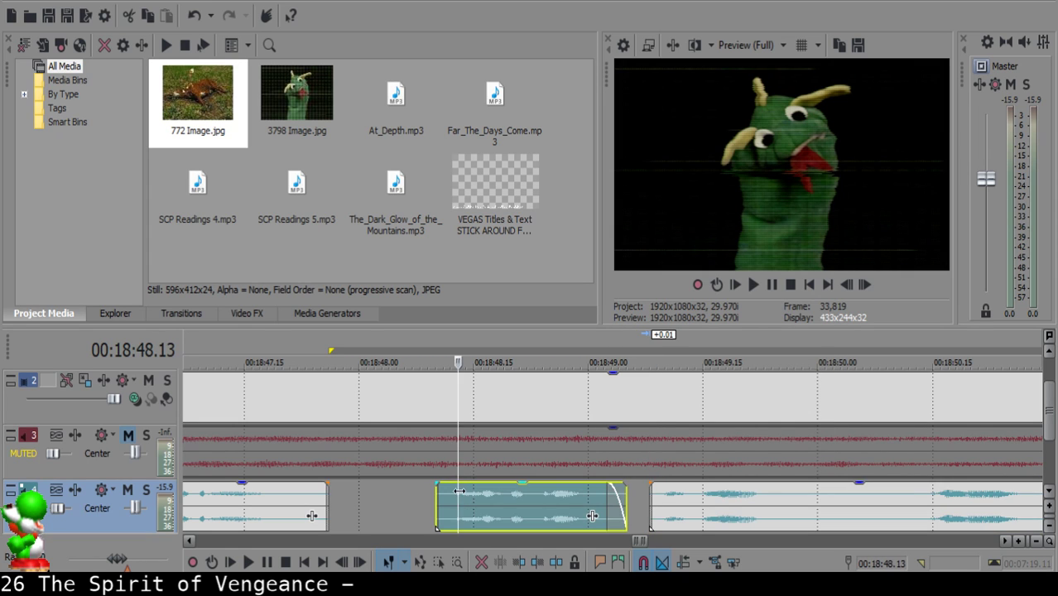
pyautogui.press('space')
pyautogui.scroll(-1, 679, 480)
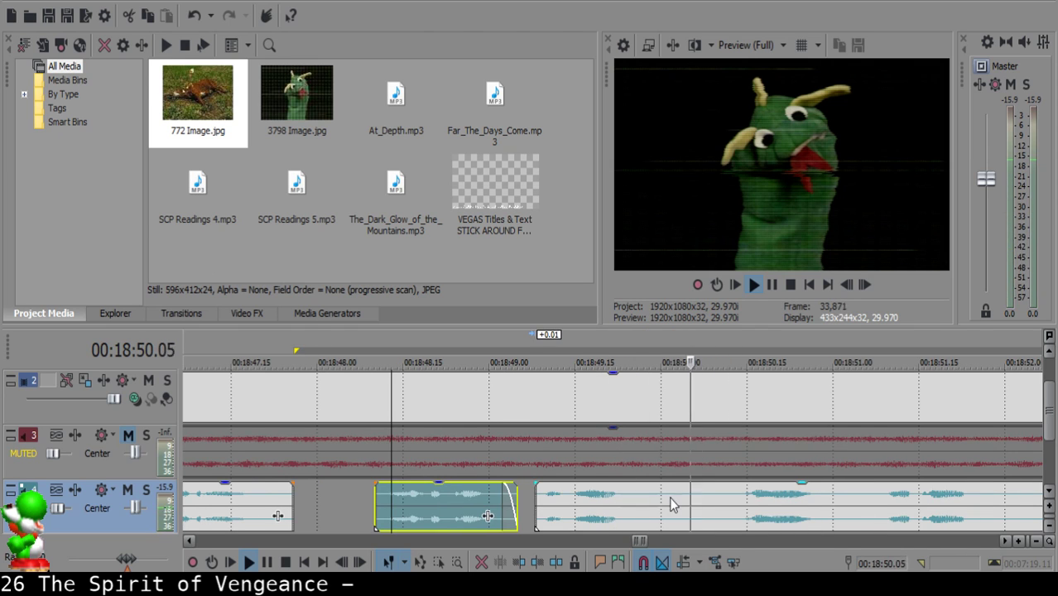
pyautogui.click(553, 499)
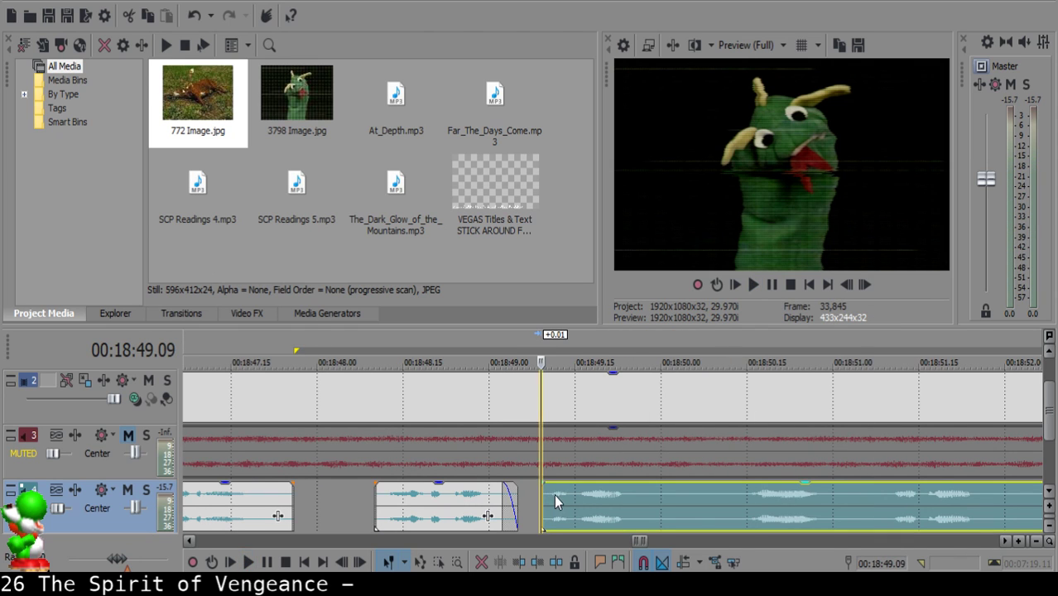
# Split the last voice clip after its first phrase, at 00:18:50.00, and listen on to about 00:18:51.08.
pyautogui.click(658, 500)
pyautogui.press('space')
pyautogui.press('space')
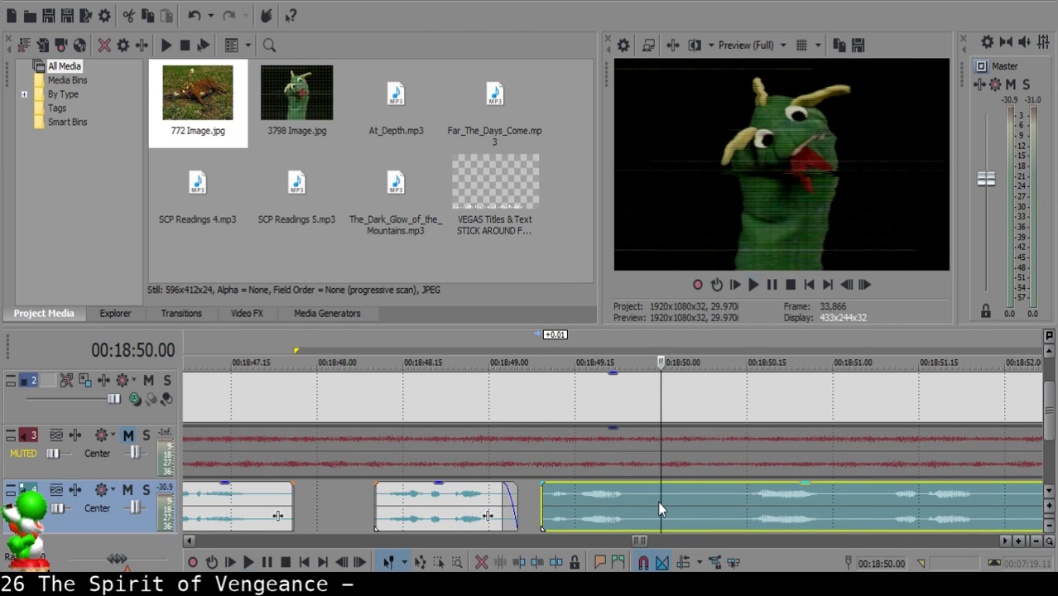
pyautogui.press('s')
pyautogui.press('space')
pyautogui.scroll(-1, 659, 504)
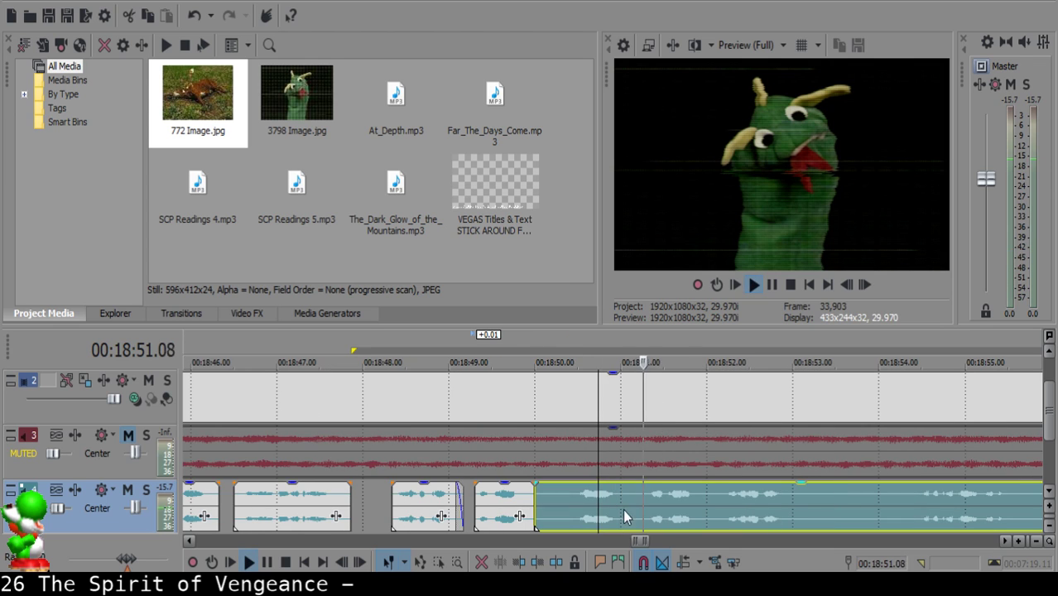
# Split the last voice clip at 00:18:50.12 and delete the short piece before the split.
pyautogui.click(570, 488)
pyautogui.press('space')
pyautogui.press('s')
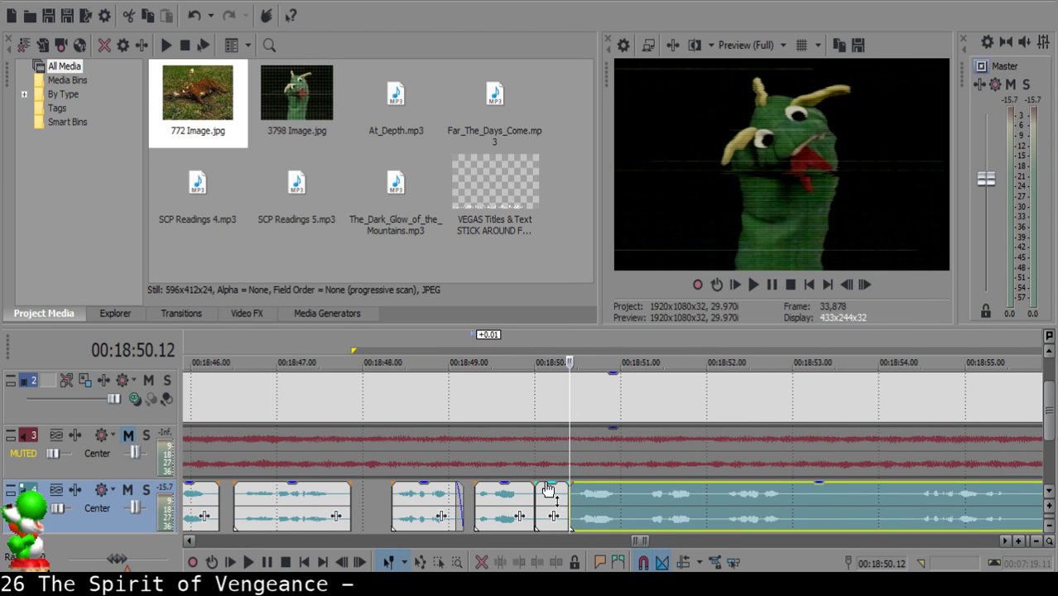
pyautogui.click(550, 507)
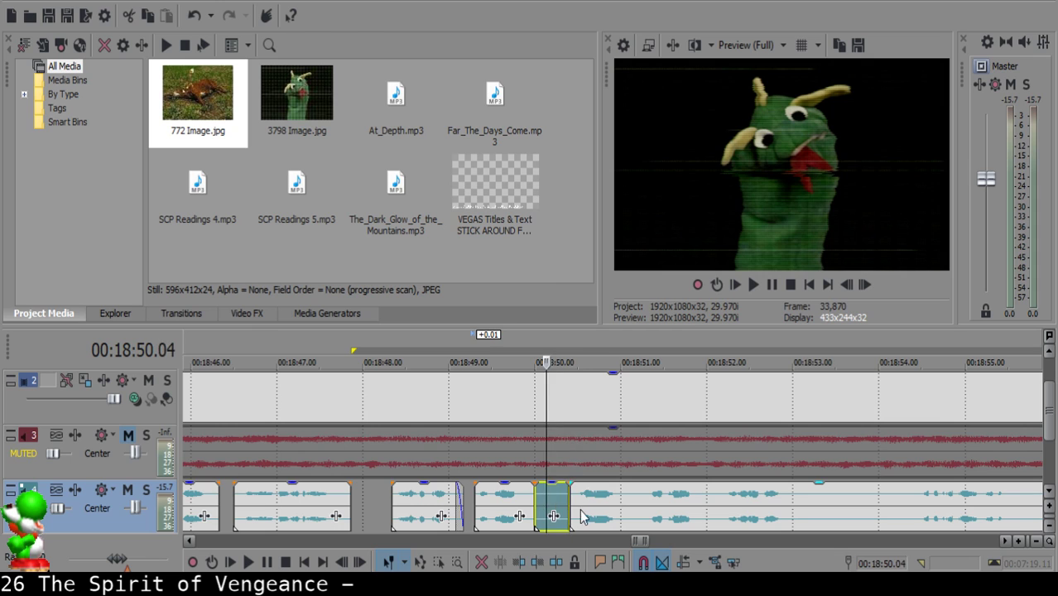
pyautogui.press('Delete')
# Shift the last voice clip eight frames earlier, to about 00:18:50.04, and play the transition.
pyautogui.moveTo(580, 505); pyautogui.dragTo(515, 497)
pyautogui.click(500, 497)
pyautogui.press('space')
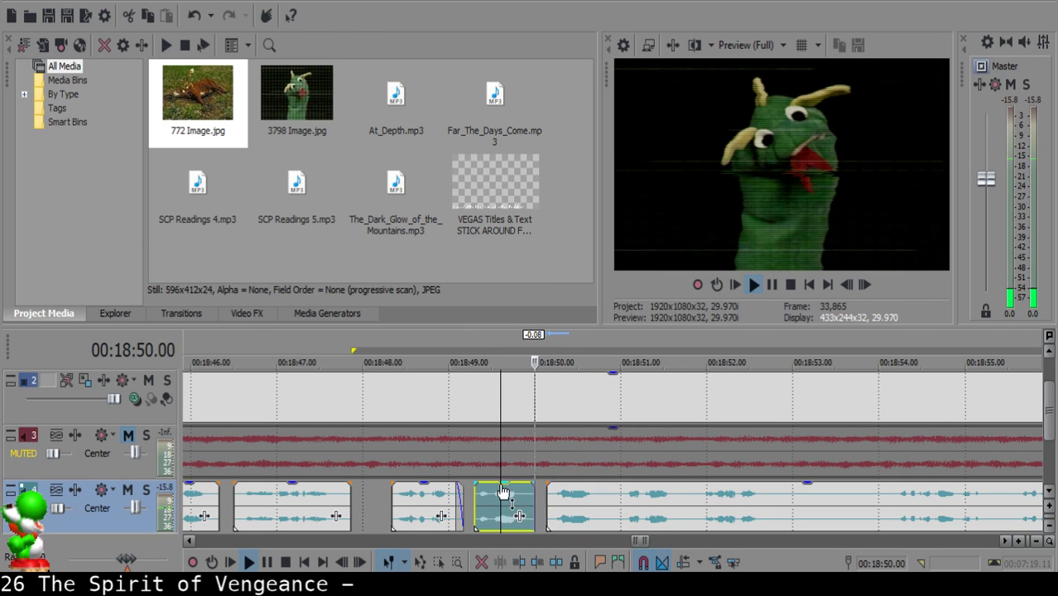
pyautogui.press('space')
# Nudge the last voice clip one frame later, to 00:18:50.05, and play the pause before it.
pyautogui.click(552, 492)
pyautogui.scroll(4, 554, 495)
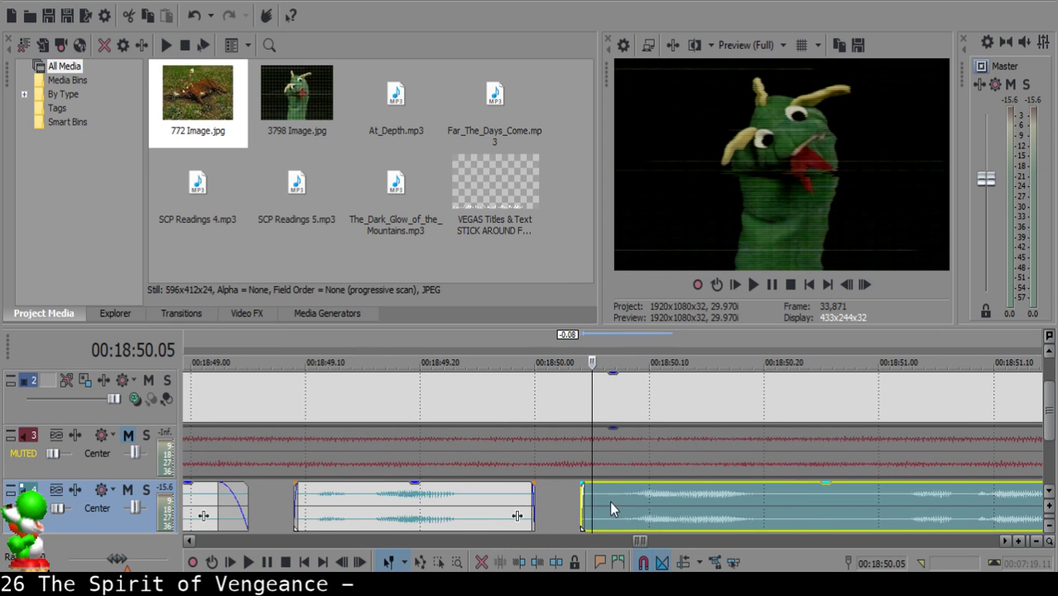
pyautogui.moveTo(609, 501); pyautogui.dragTo(631, 512)
pyautogui.click(406, 495)
pyautogui.press('space')
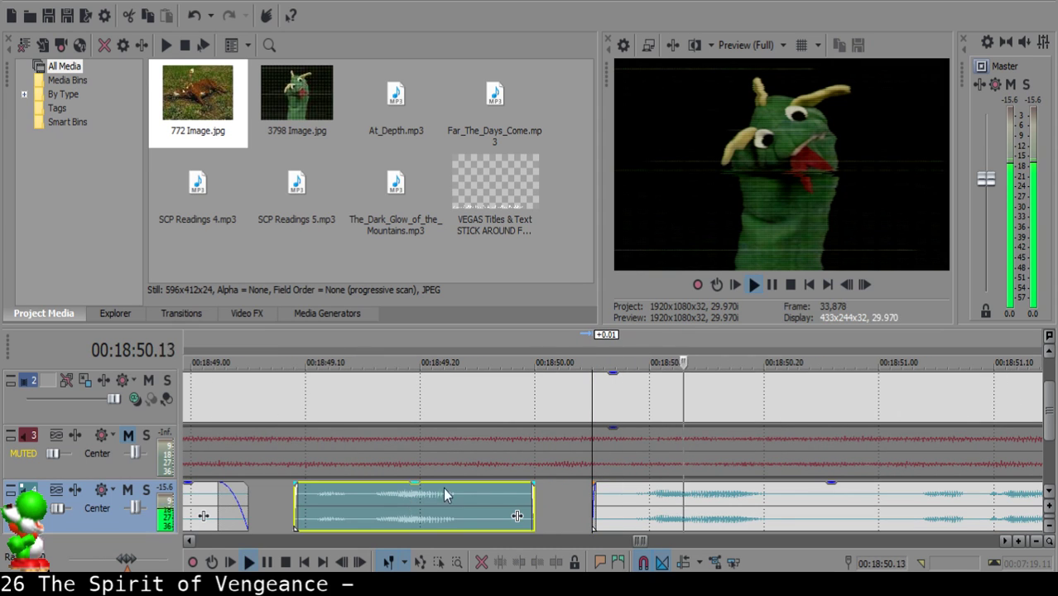
# Nudge the last voice clip one frame later, to about 00:18:50.06, and play the transition into it.
pyautogui.press('space')
pyautogui.click(283, 500)
pyautogui.press('space')
pyautogui.scroll(-4, 435, 507)
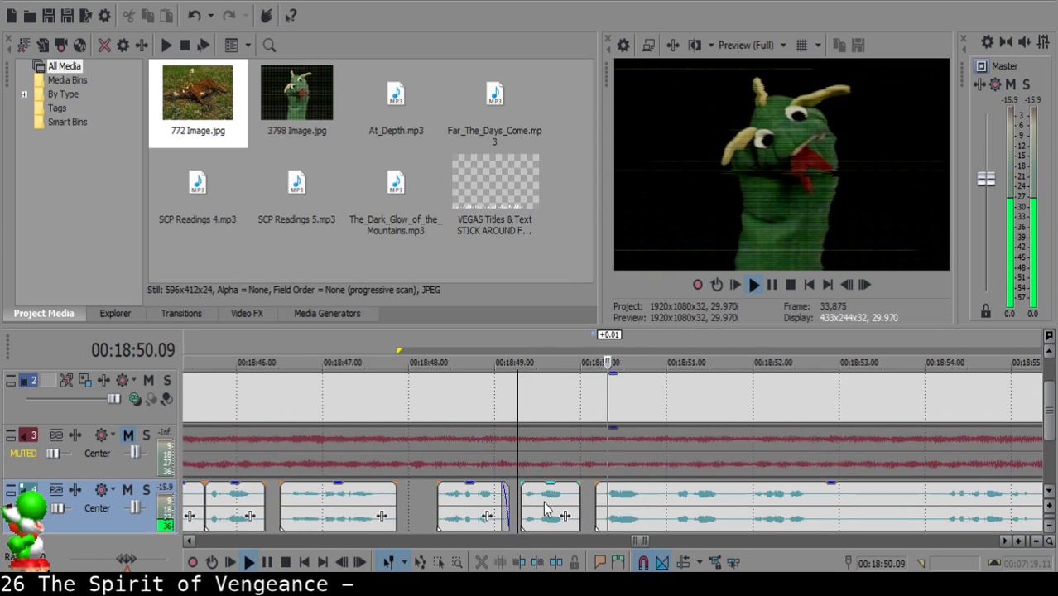
pyautogui.scroll(2, 545, 508)
pyautogui.click(545, 497)
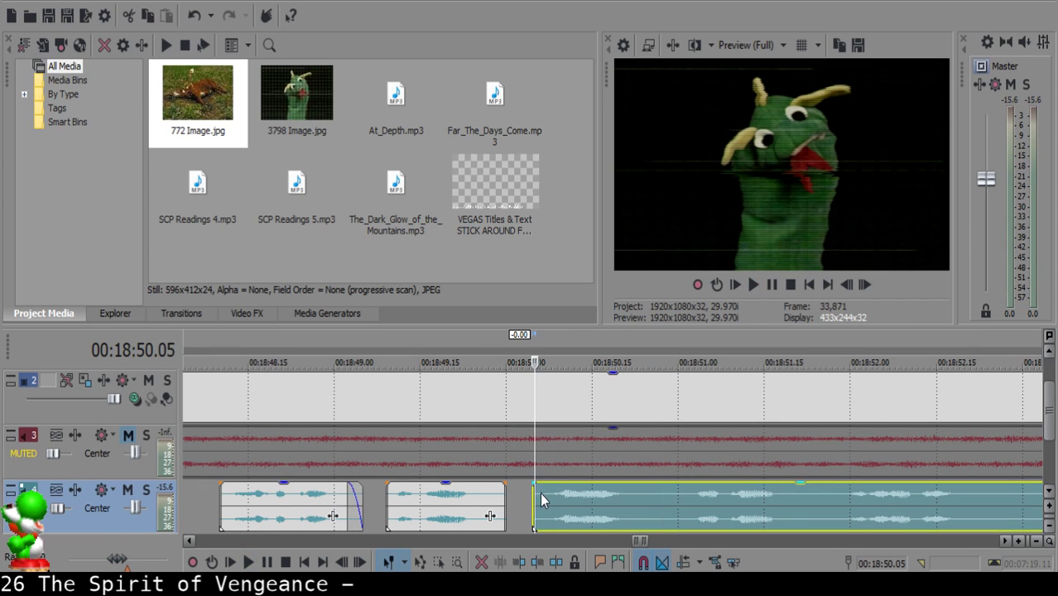
pyautogui.moveTo(540, 497); pyautogui.dragTo(556, 493)
pyautogui.click(438, 494)
pyautogui.press('space')
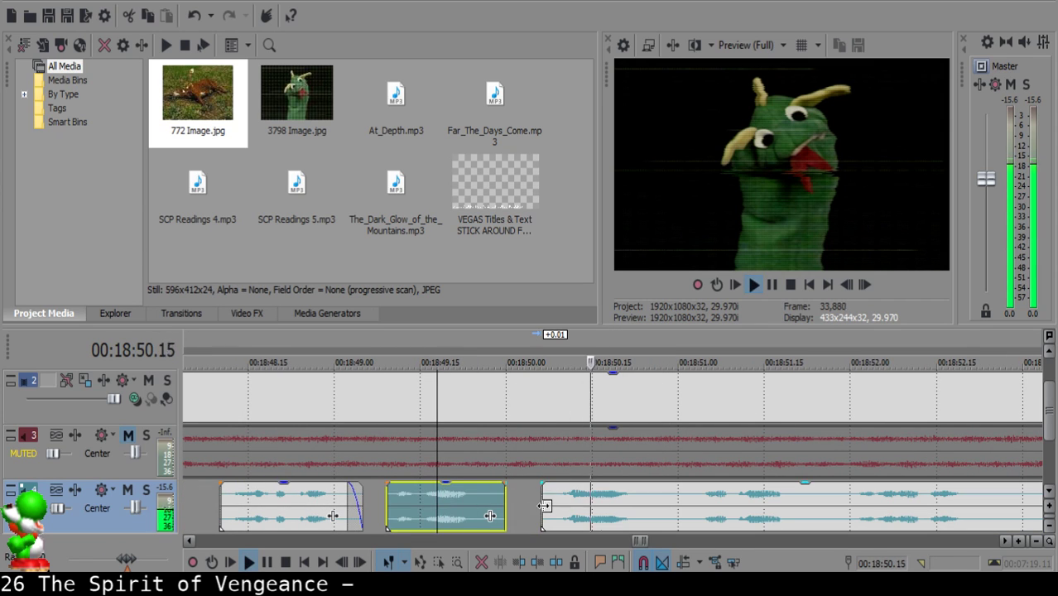
# Nudge the last voice clip another frame later, to about 00:18:50.07, and replay the transition.
pyautogui.click(543, 501)
pyautogui.press('space')
pyautogui.moveTo(547, 507); pyautogui.dragTo(563, 503)
pyautogui.click(443, 506)
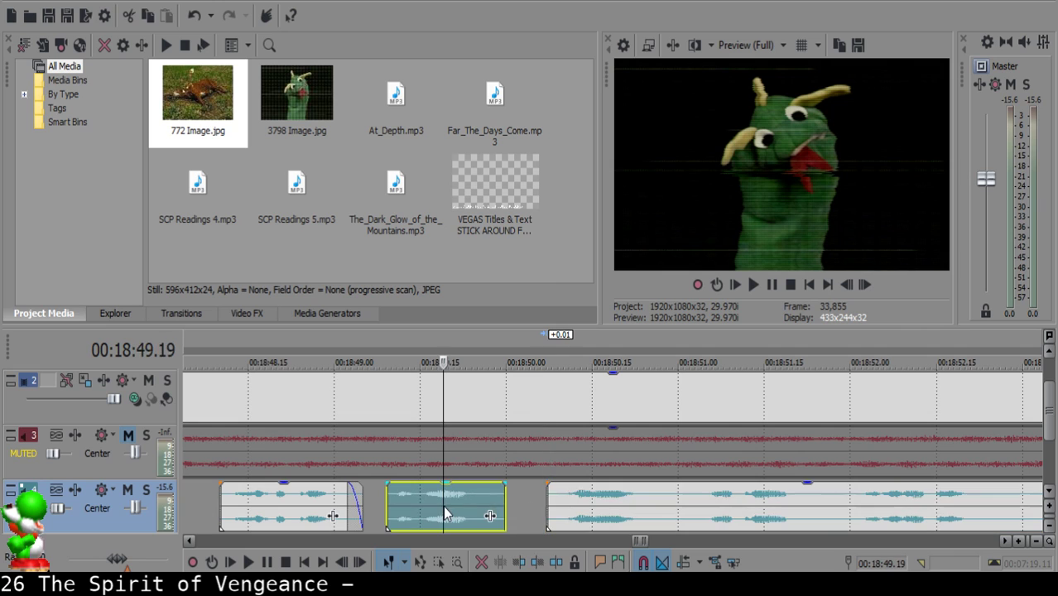
pyautogui.press('space')
# Split the last voice clip at 00:18:50.26 and about 00:18:51.01, and delete the piece between the splits.
pyautogui.click(654, 500)
pyautogui.press('space')
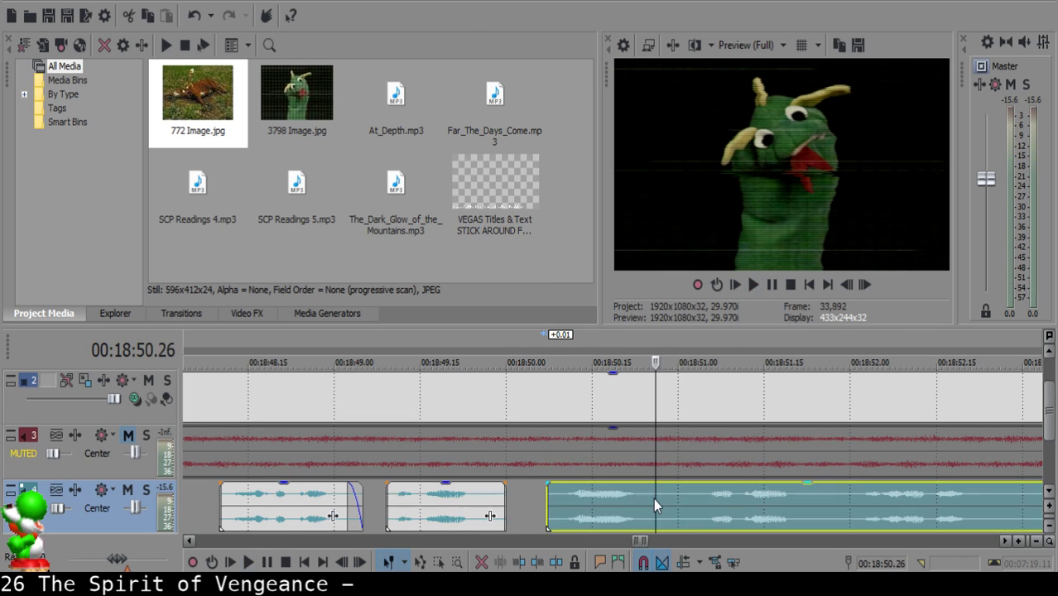
pyautogui.press('s')
pyautogui.click(685, 501)
pyautogui.press('s')
pyautogui.click(669, 507)
pyautogui.press('Delete')
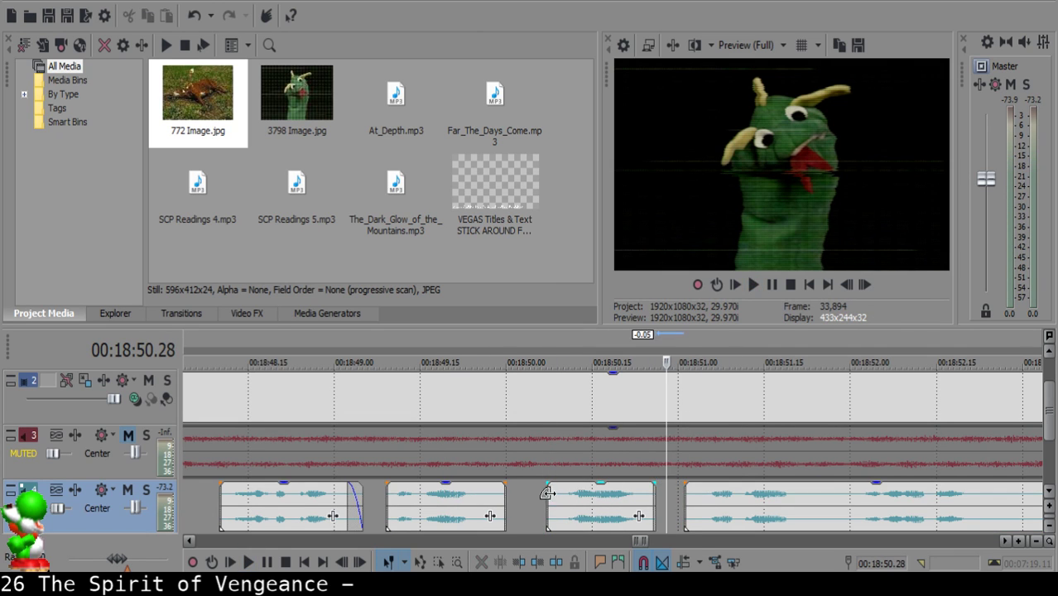
# Shift the short voice clip to about 00:18:50.08, butt the following clip against its end, and play the sequence.
pyautogui.click(553, 495)
pyautogui.moveTo(700, 502); pyautogui.dragTo(681, 498)
pyautogui.click(392, 501)
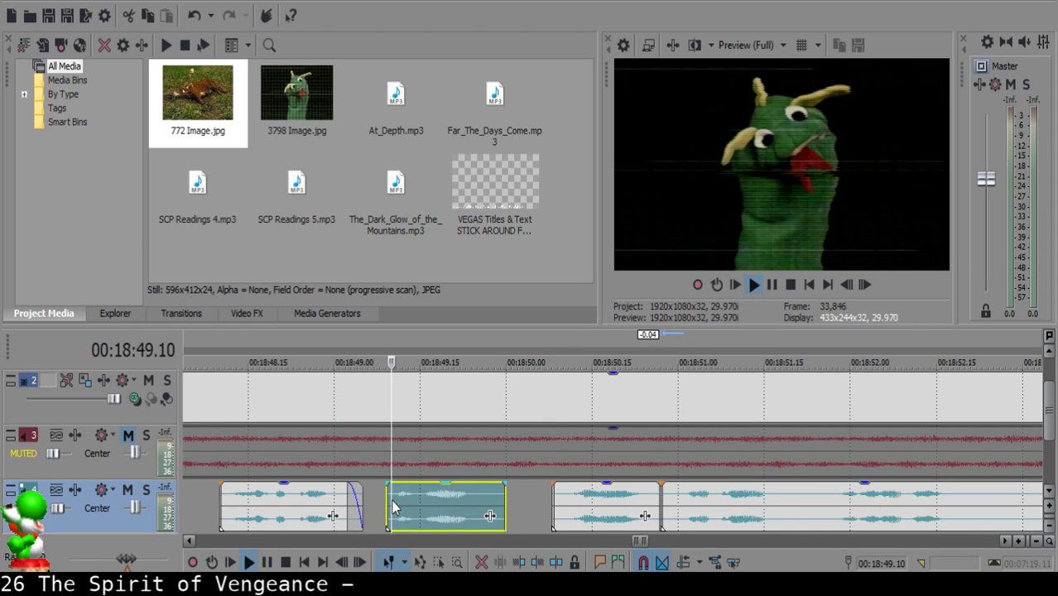
pyautogui.press('space')
pyautogui.scroll(-5, 607, 506)
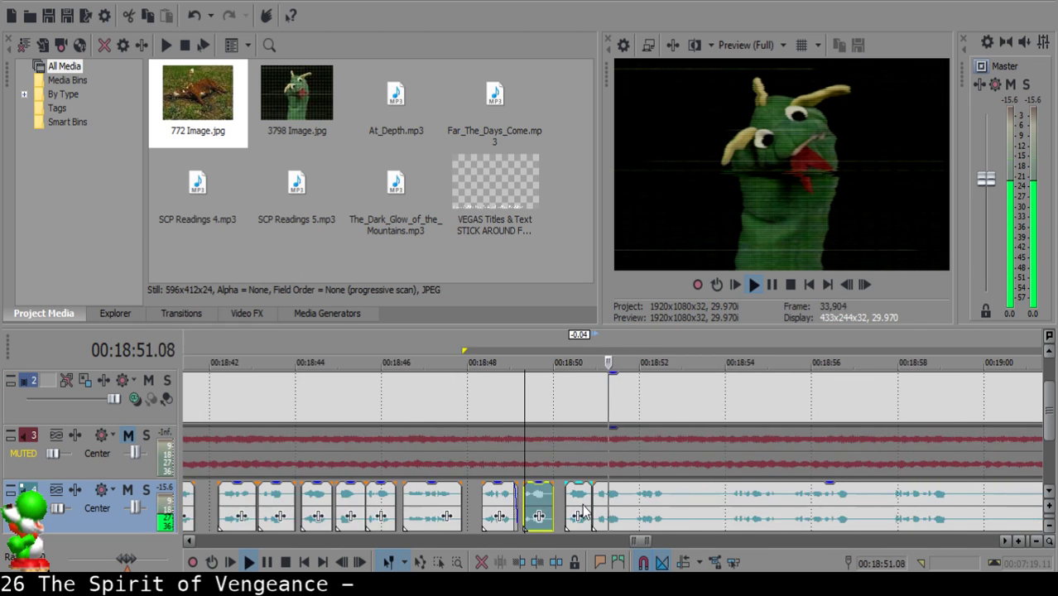
# Split the last voice clip at 00:18:51.20 and about 00:18:51.24, and delete the short piece between the splits.
pyautogui.scroll(6, 617, 499)
pyautogui.click(637, 497)
pyautogui.press('space')
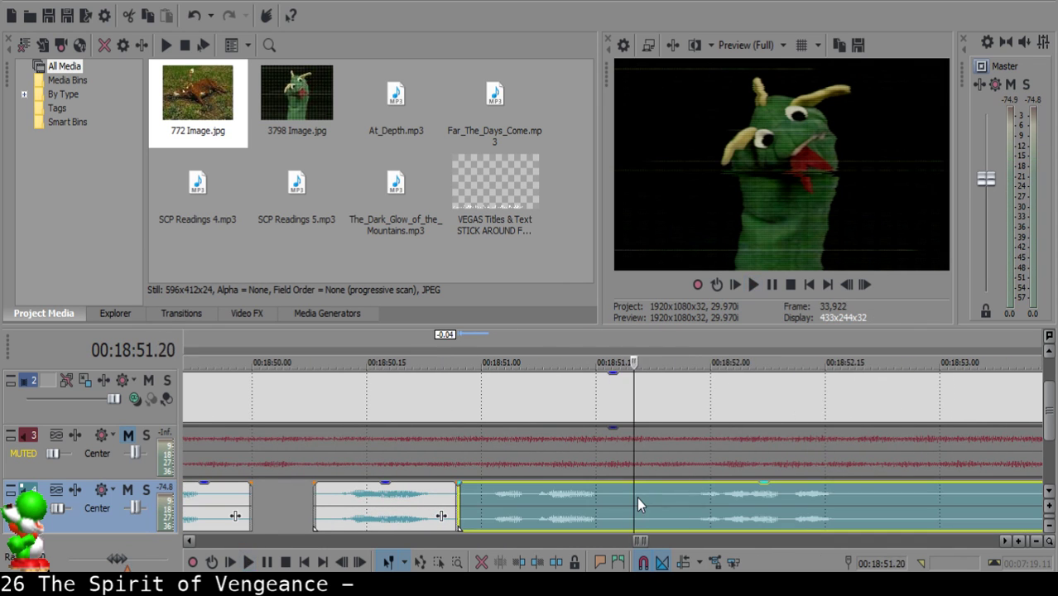
pyautogui.press('s')
pyautogui.click(665, 499)
pyautogui.press('s')
pyautogui.click(643, 499)
pyautogui.press('Delete')
# Move the last voice clip four frames earlier to close the gap at 00:18:51.20, and play through the join.
pyautogui.moveTo(706, 502); pyautogui.dragTo(668, 493)
pyautogui.click(548, 494)
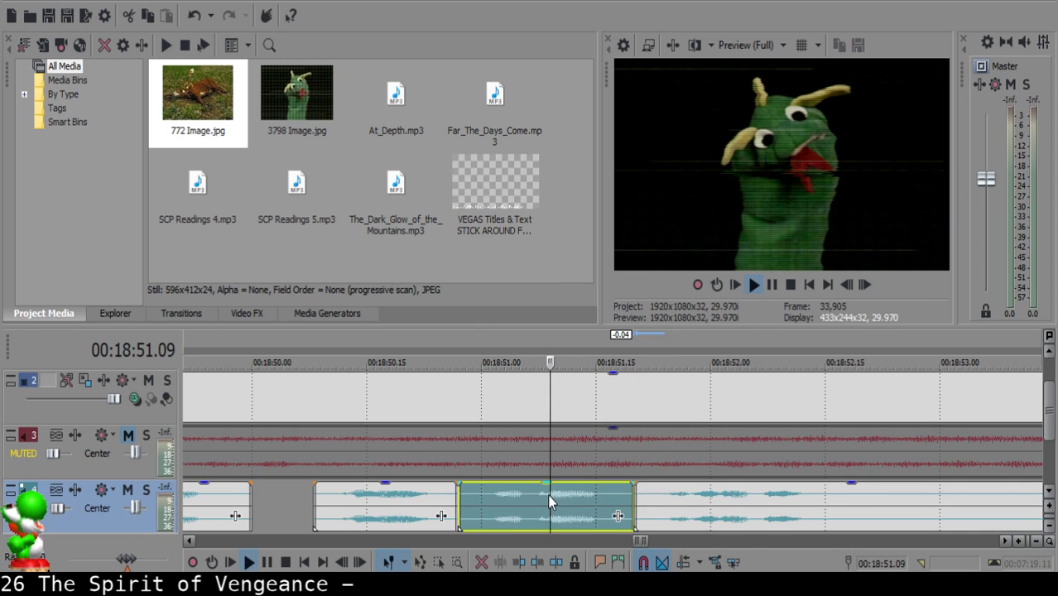
pyautogui.press('space')
pyautogui.scroll(-2, 590, 496)
pyautogui.press('space')
pyautogui.scroll(2, 600, 494)
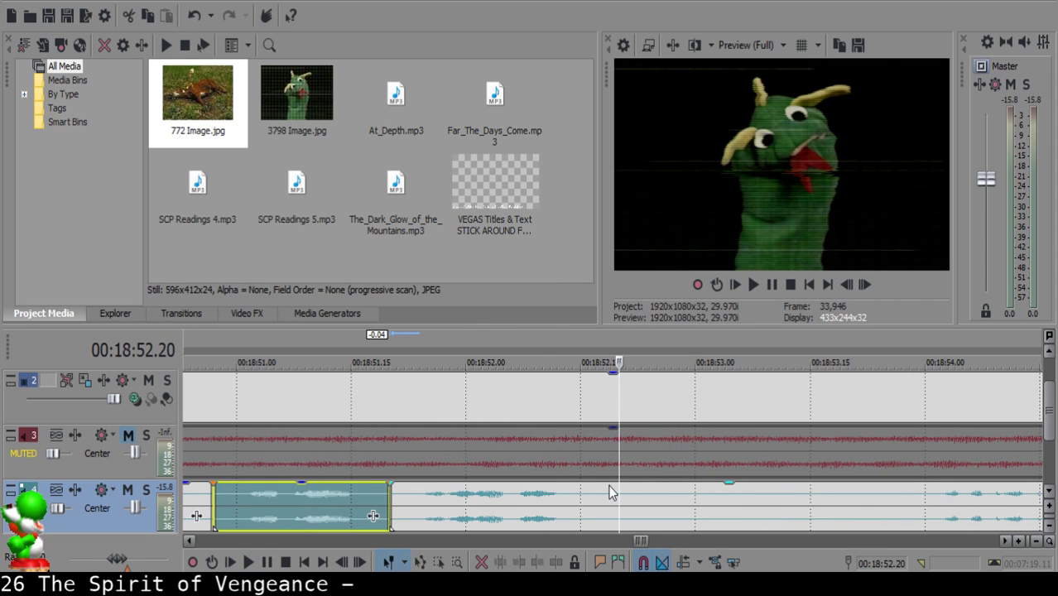
# Split the last voice clip after its phrase, at 00:18:52.15, and listen to the takes that follow.
pyautogui.click(572, 502)
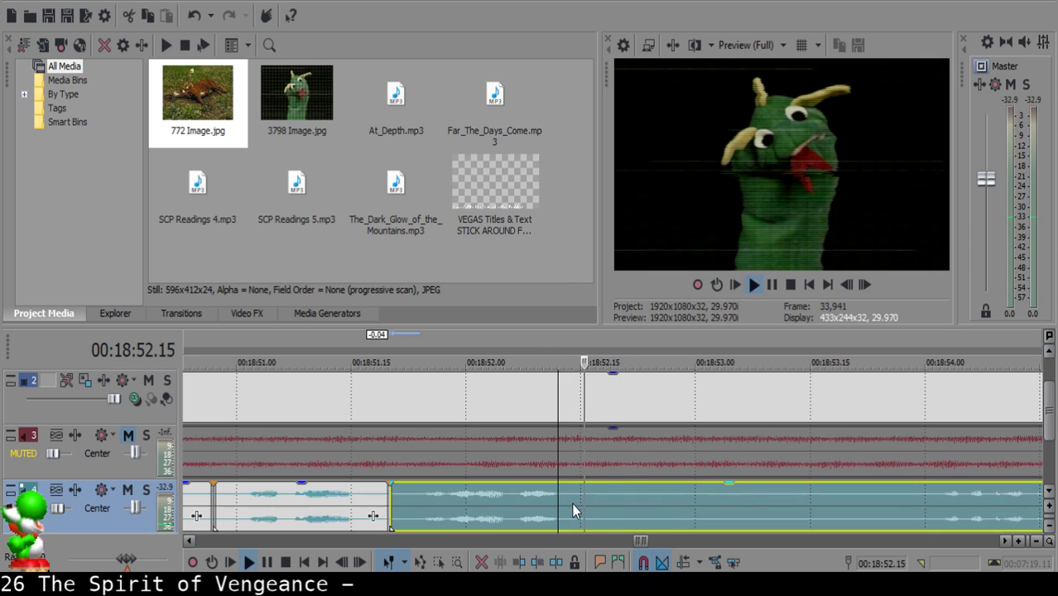
pyautogui.press('s')
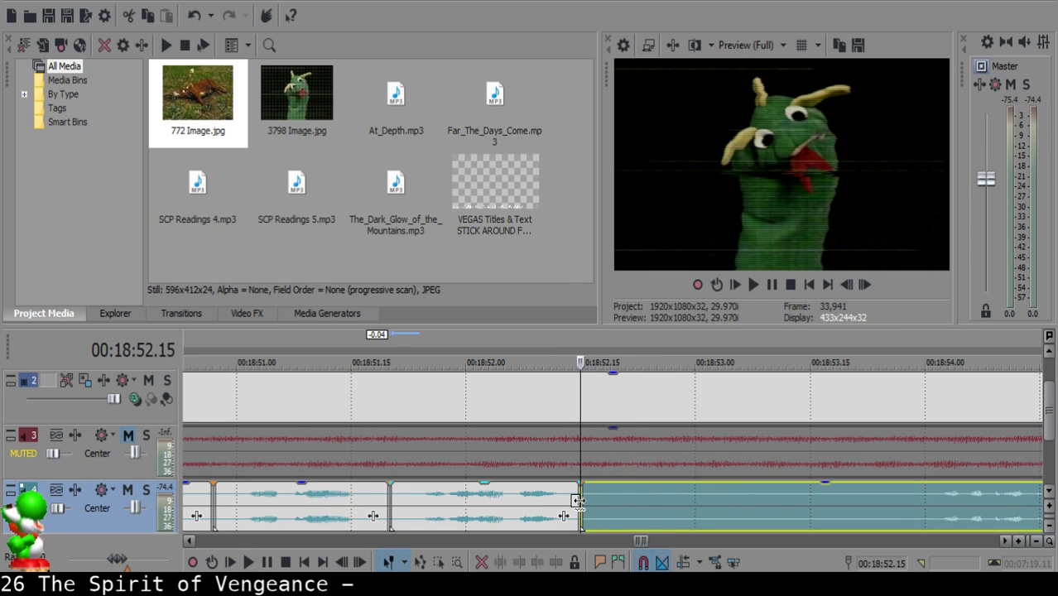
pyautogui.scroll(-3, 620, 506)
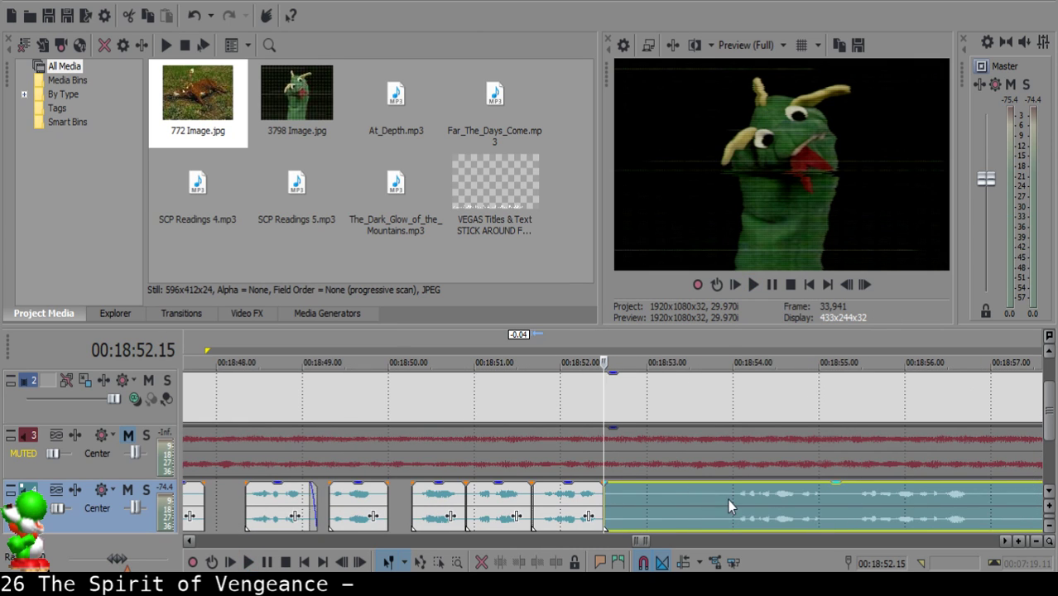
pyautogui.press('space')
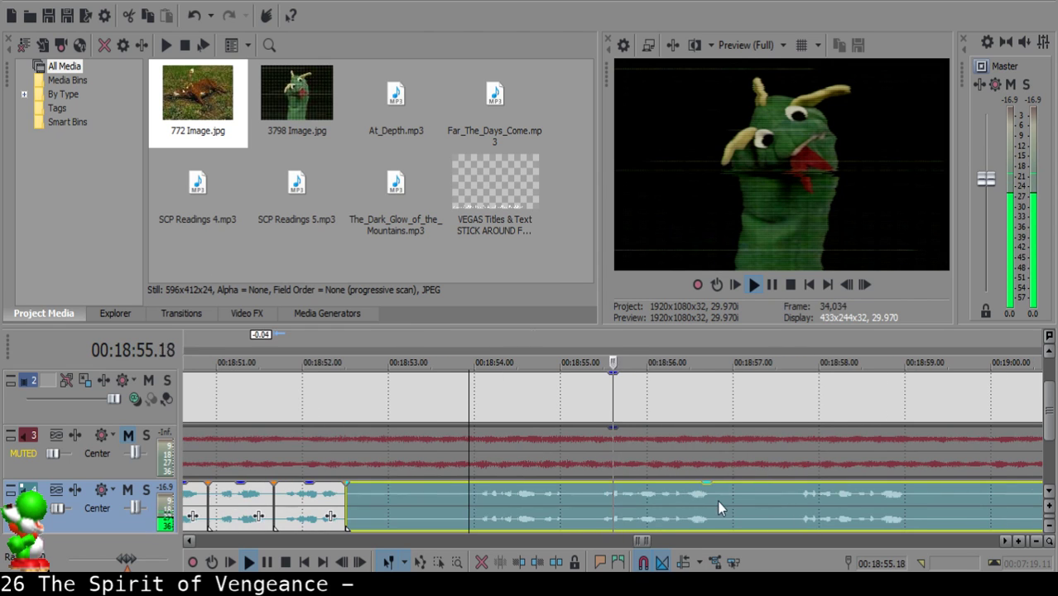
# Split the last voice clip at 00:18:57.21 and delete the unwanted takes between 00:18:52.15 and that split.
pyautogui.click(793, 495)
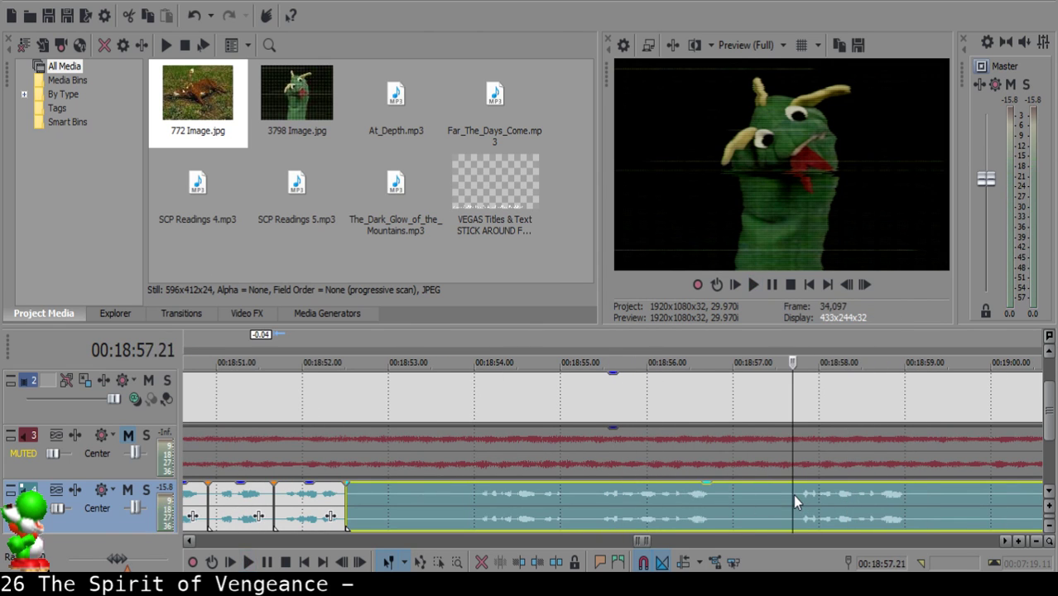
pyautogui.press('space')
pyautogui.press('space')
pyautogui.press('s')
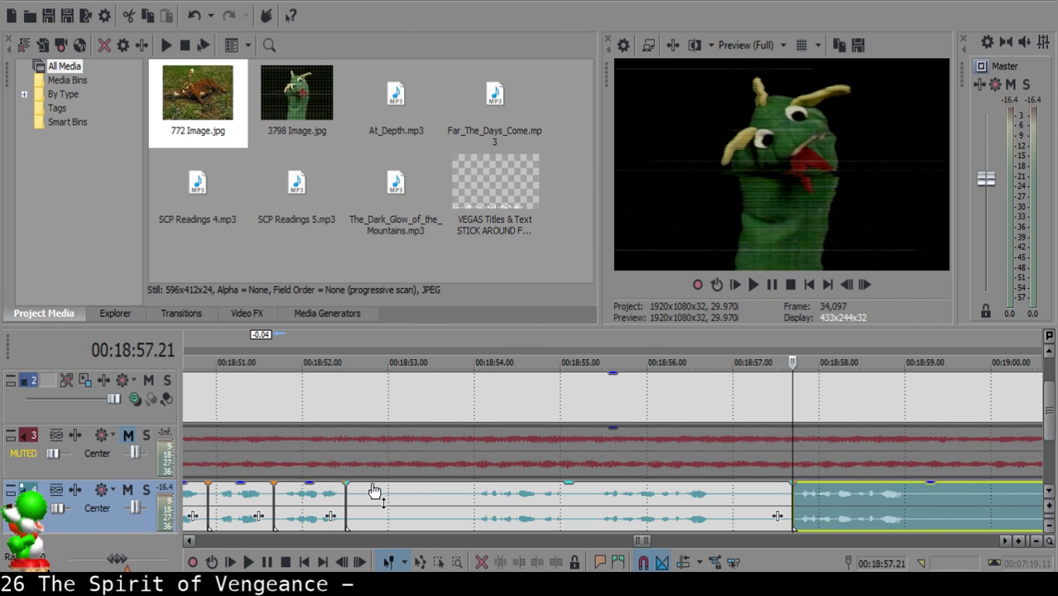
pyautogui.click(374, 502)
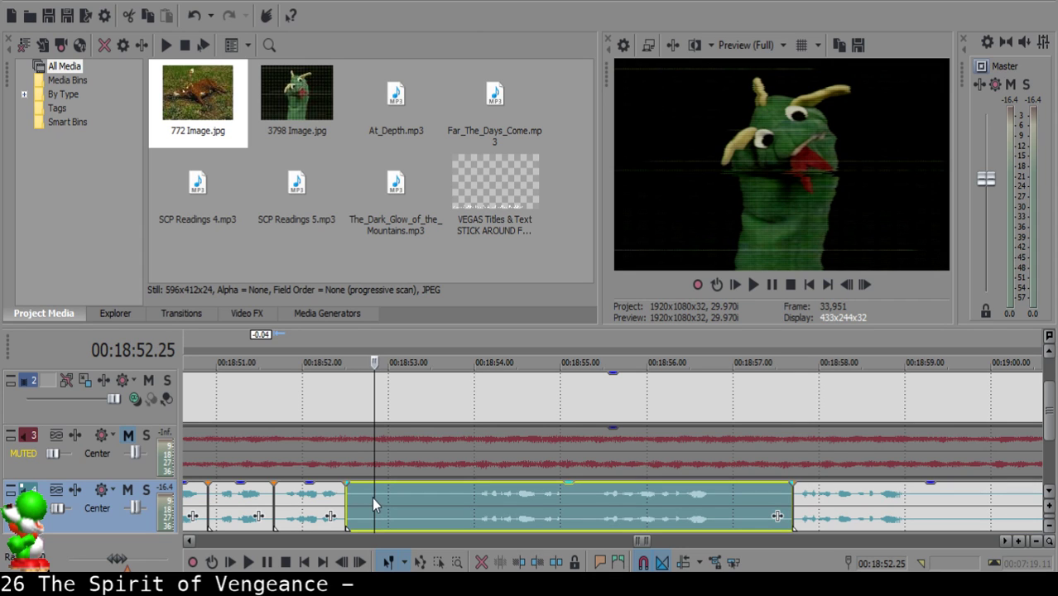
pyautogui.press('Delete')
# Move the last voice clip earlier to start at 00:18:52.24, and play the transition.
pyautogui.moveTo(806, 499); pyautogui.dragTo(382, 500)
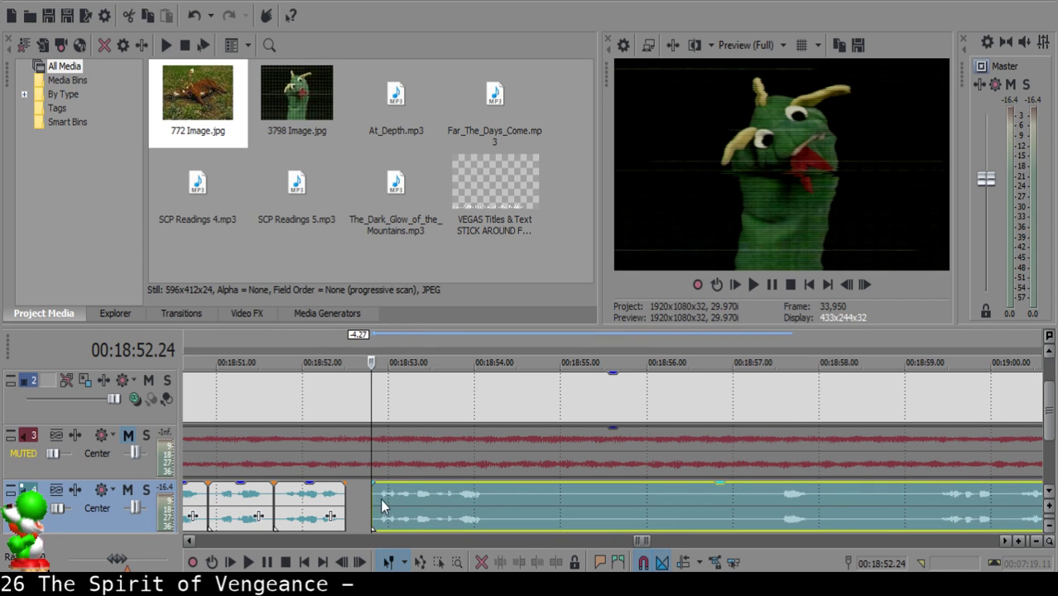
pyautogui.click(330, 500)
pyautogui.press('space')
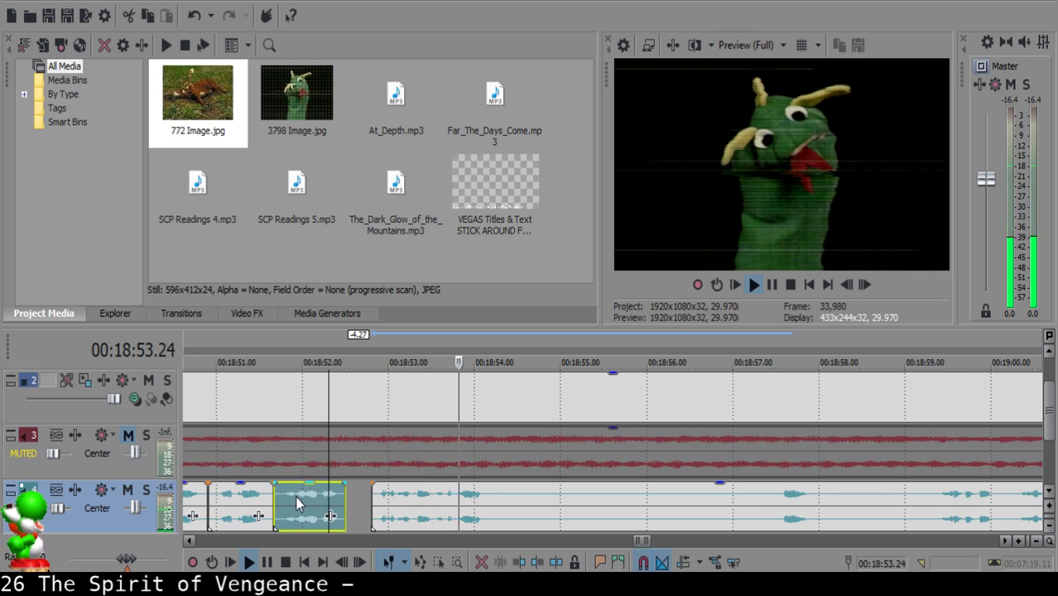
# Split the last voice clip at about 00:18:54.07 and 00:18:54.15, and delete the silence between the splits.
pyautogui.scroll(2, 413, 495)
pyautogui.click(583, 490)
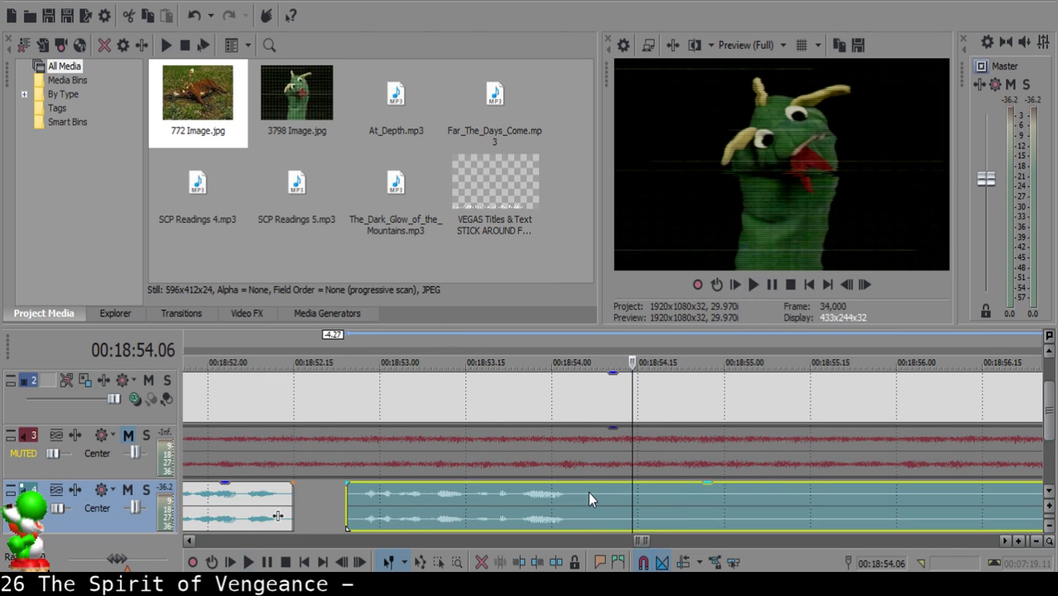
pyautogui.click(592, 493)
pyautogui.press('s')
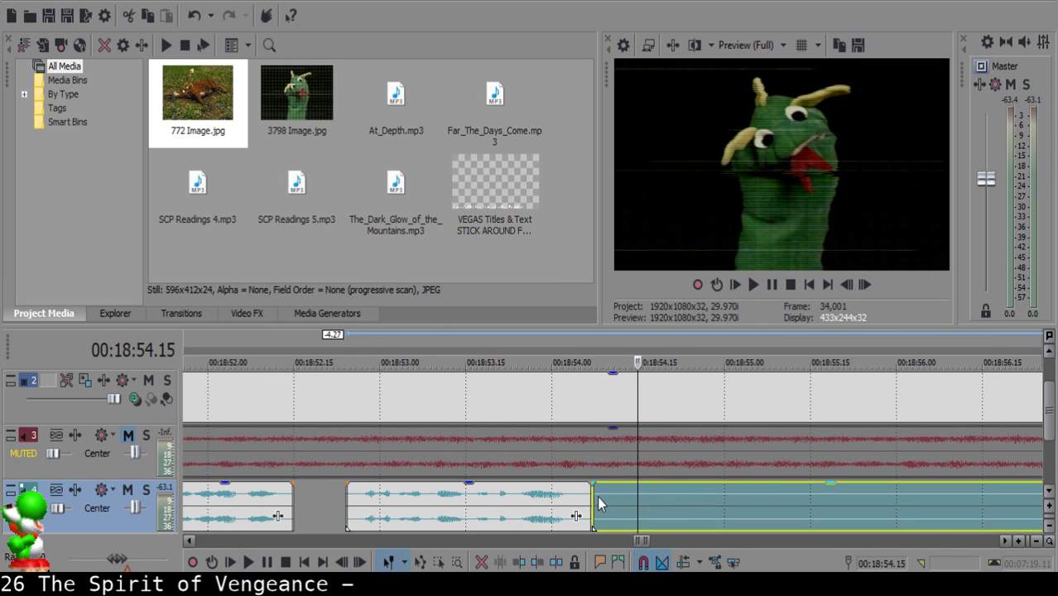
pyautogui.press('s')
pyautogui.click(602, 497)
pyautogui.press('Delete')
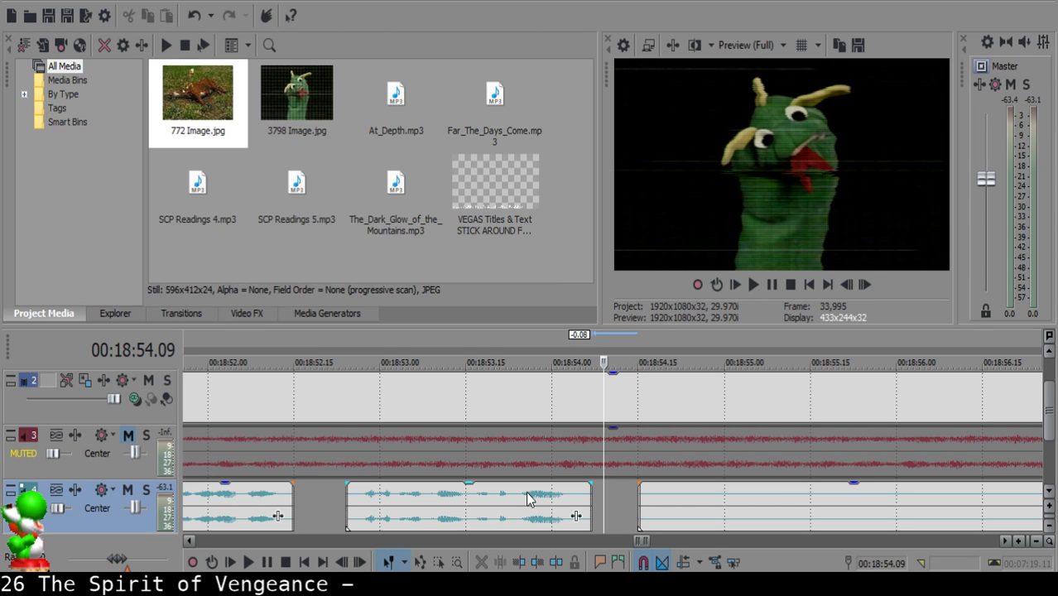
# Listen through the takes in the last voice clip, split it at about 00:19:00.07, and play the speech after the split.
pyautogui.scroll(-2, 956, 436)
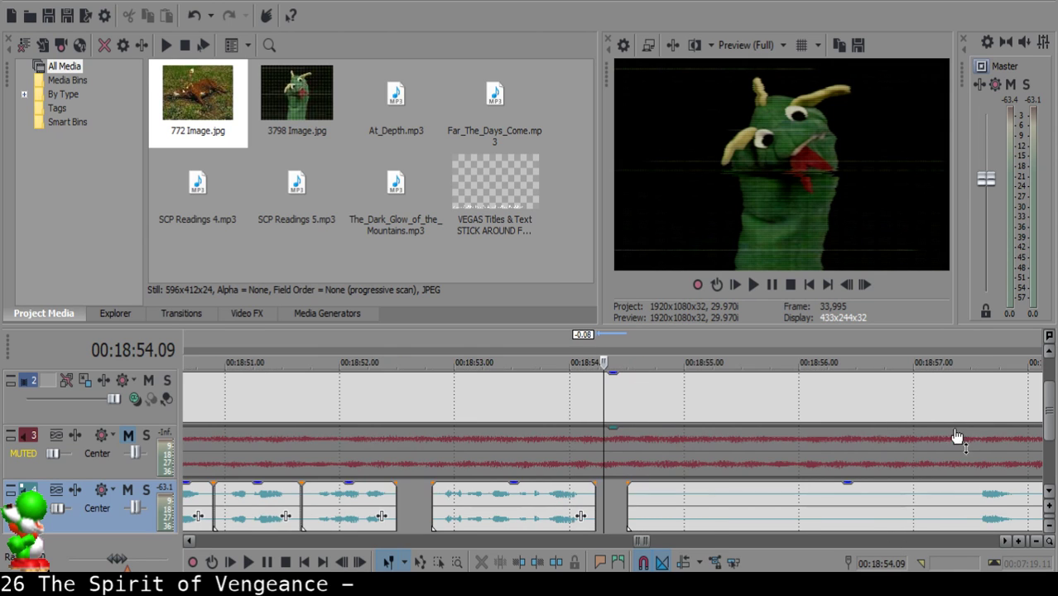
pyautogui.click(966, 500)
pyautogui.scroll(-1, 966, 500)
pyautogui.press('space')
pyautogui.click(753, 506)
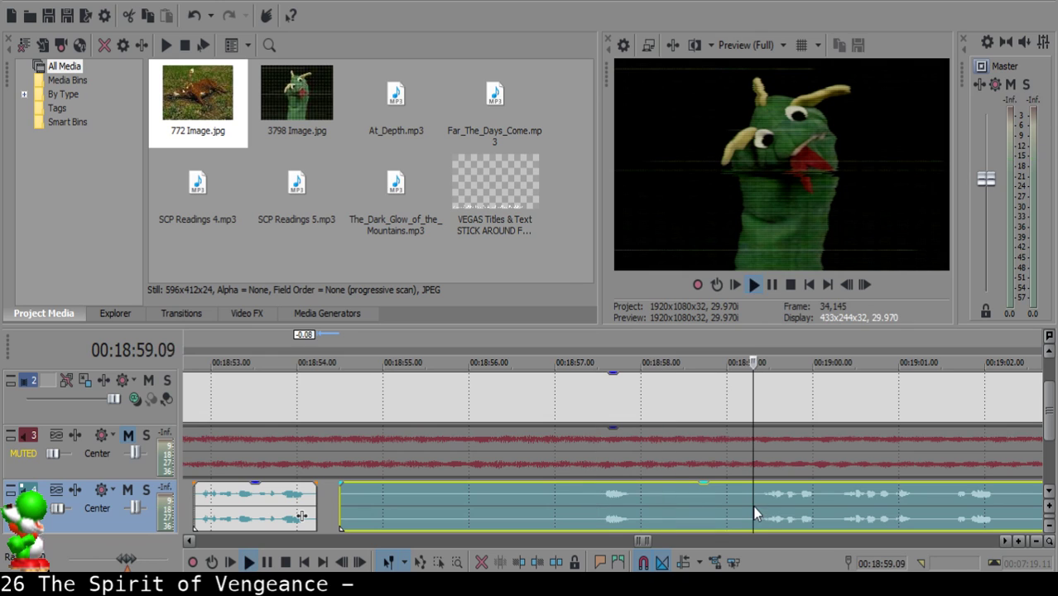
pyautogui.press('Return')
pyautogui.click(833, 503)
pyautogui.press('s')
pyautogui.press('space')
pyautogui.press('space')
# Delete the unwanted voice piece between about 00:18:54.15 and 00:19:00.07.
pyautogui.click(351, 502)
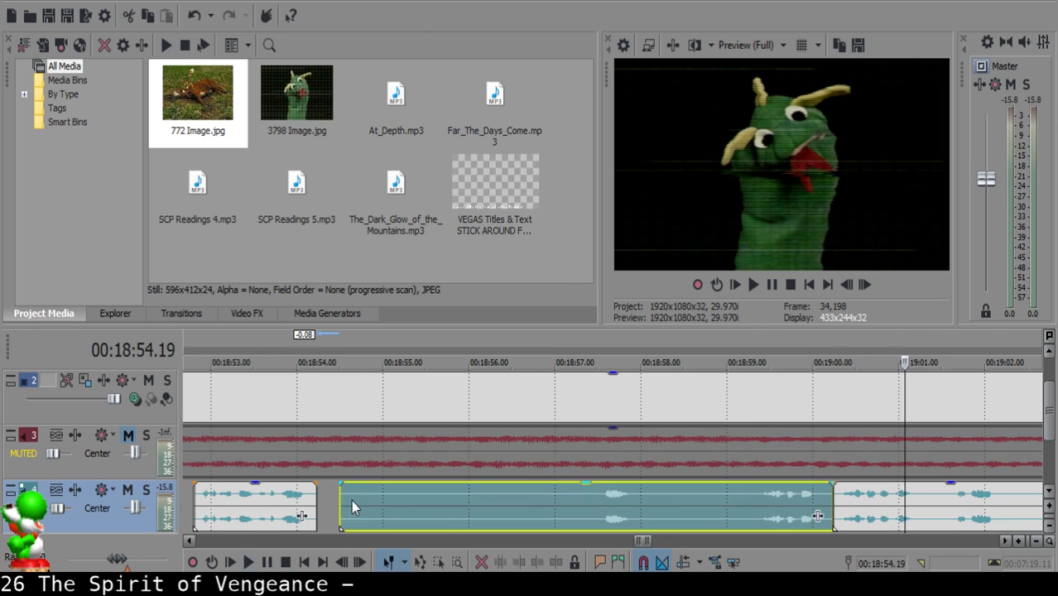
pyautogui.click(360, 504)
pyautogui.click(362, 497)
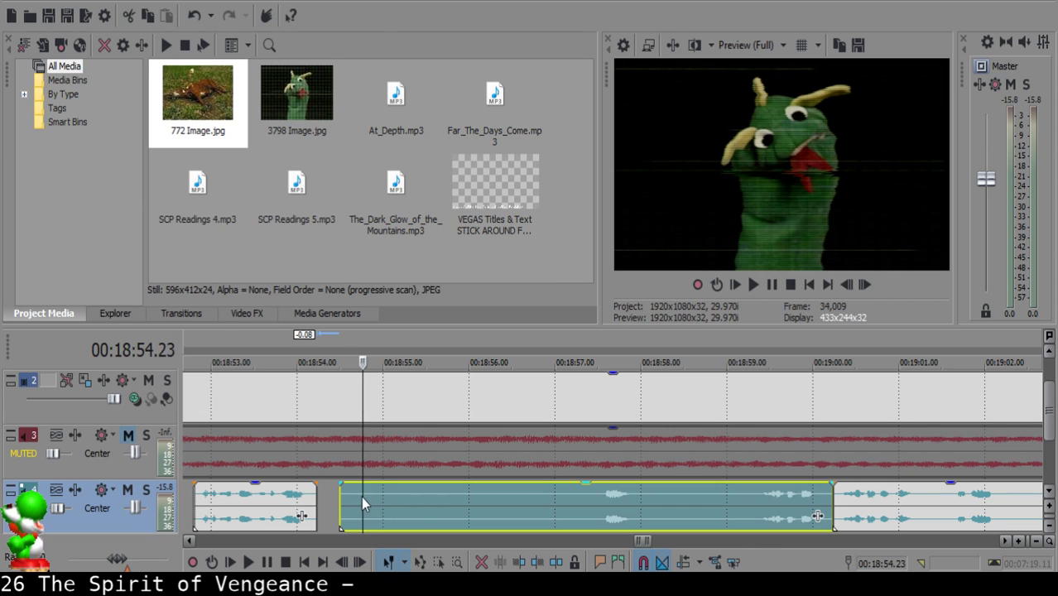
pyautogui.press('Delete')
# Move the last voice clip earlier to start at 00:18:54.23, and play the transition.
pyautogui.moveTo(853, 531); pyautogui.dragTo(387, 490)
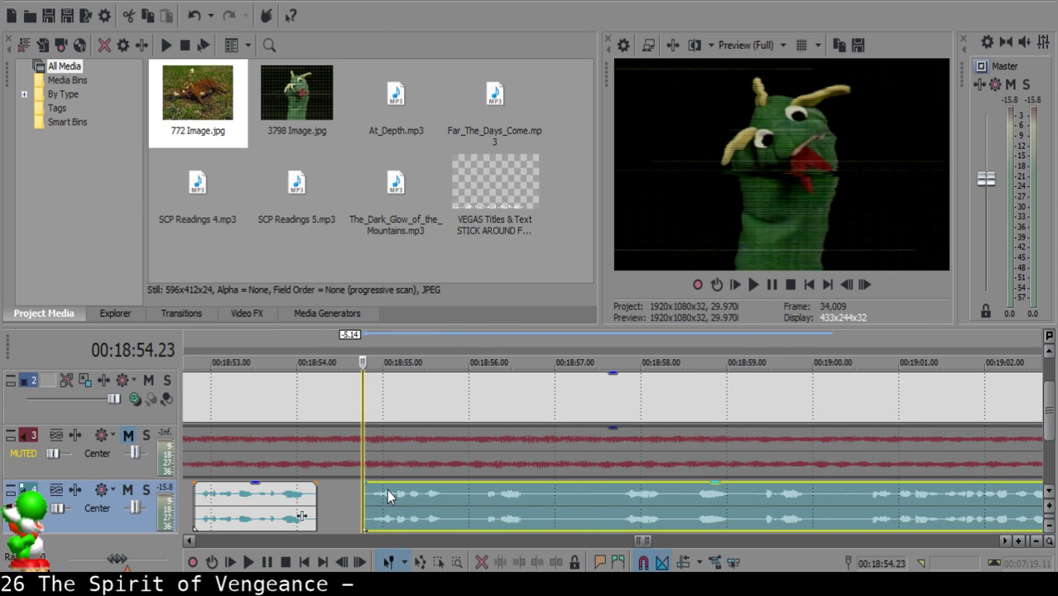
pyautogui.click(236, 506)
pyautogui.press('space')
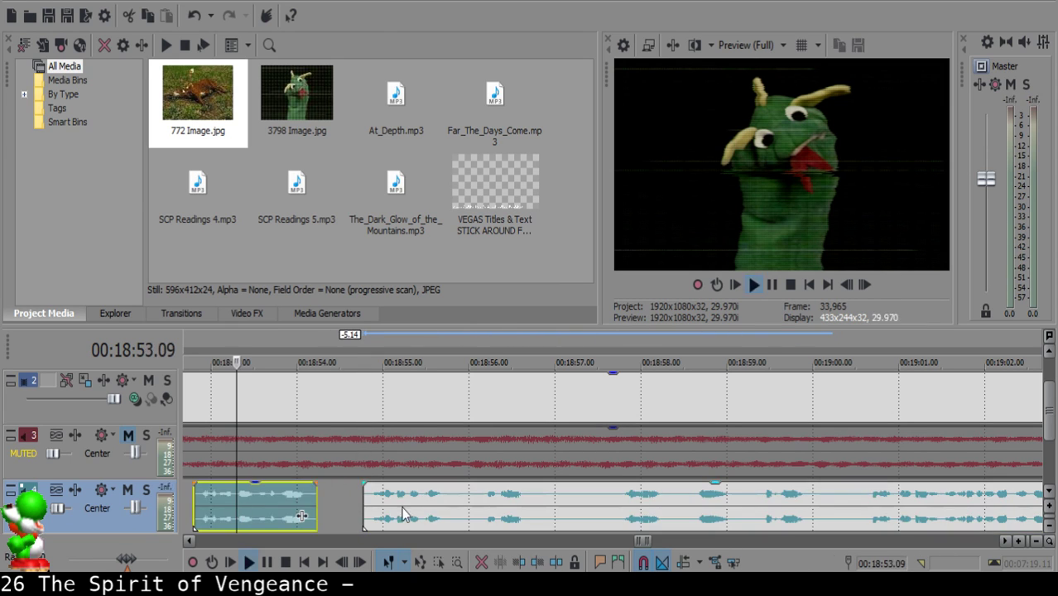
pyautogui.scroll(-10, 604, 500)
pyautogui.scroll(6, 603, 500)
pyautogui.scroll(3, 611, 509)
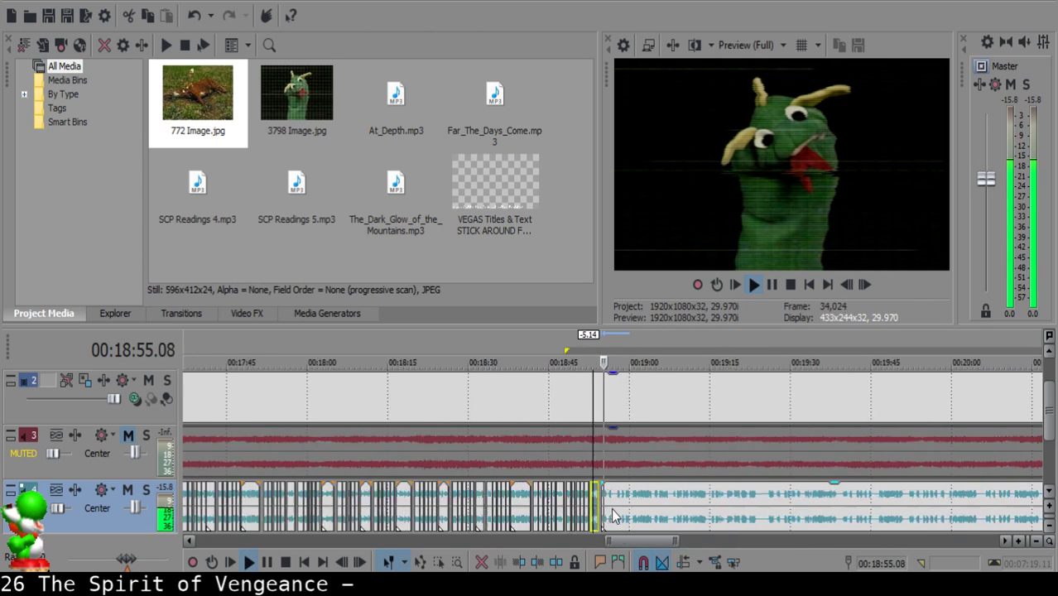
pyautogui.scroll(3, 611, 508)
# Audition the pause after the last voice clip's first phrase and split the clip at 00:18:55.26.
pyautogui.click(597, 505)
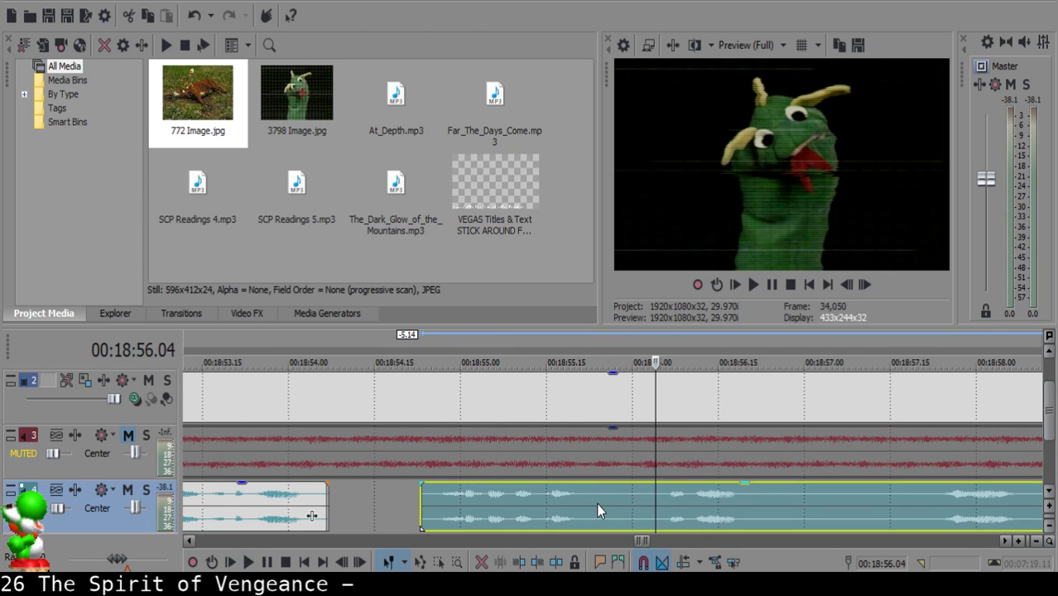
pyautogui.press('space')
pyautogui.press('space')
pyautogui.click(603, 501)
pyautogui.press('space')
pyautogui.press('space')
pyautogui.click(610, 503)
pyautogui.press('space')
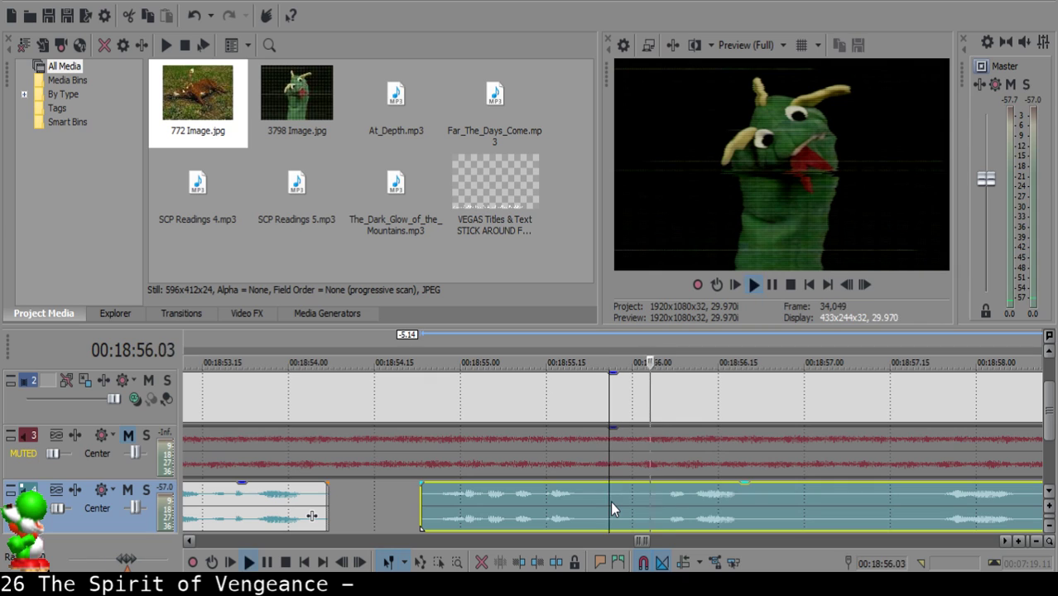
pyautogui.press('space')
pyautogui.press('s')
# Split the last voice clip again at 00:18:56.02 and delete the short piece before that split.
pyautogui.press('space')
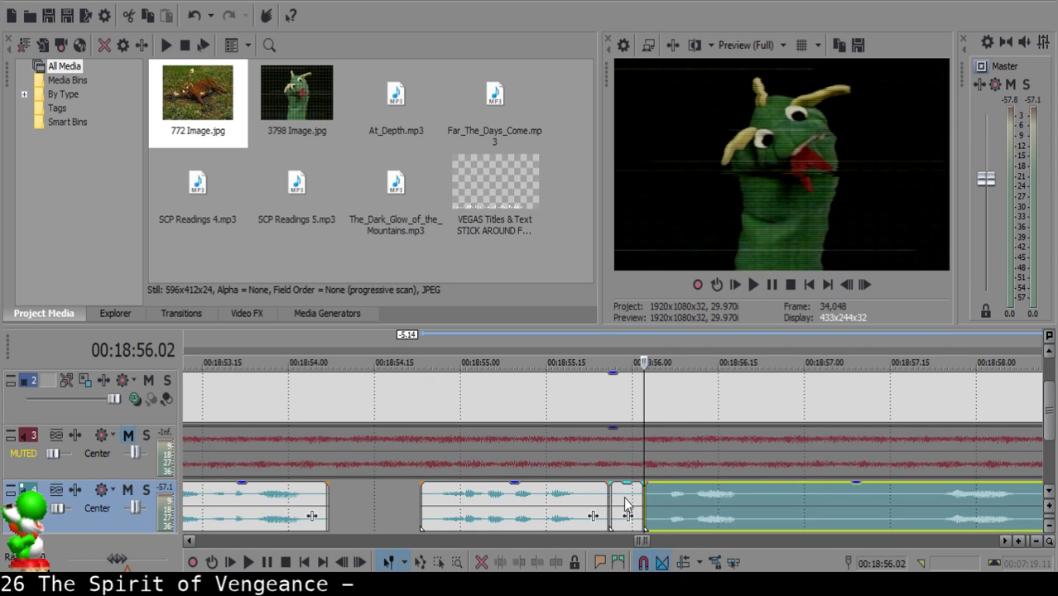
pyautogui.press('s')
pyautogui.click(623, 502)
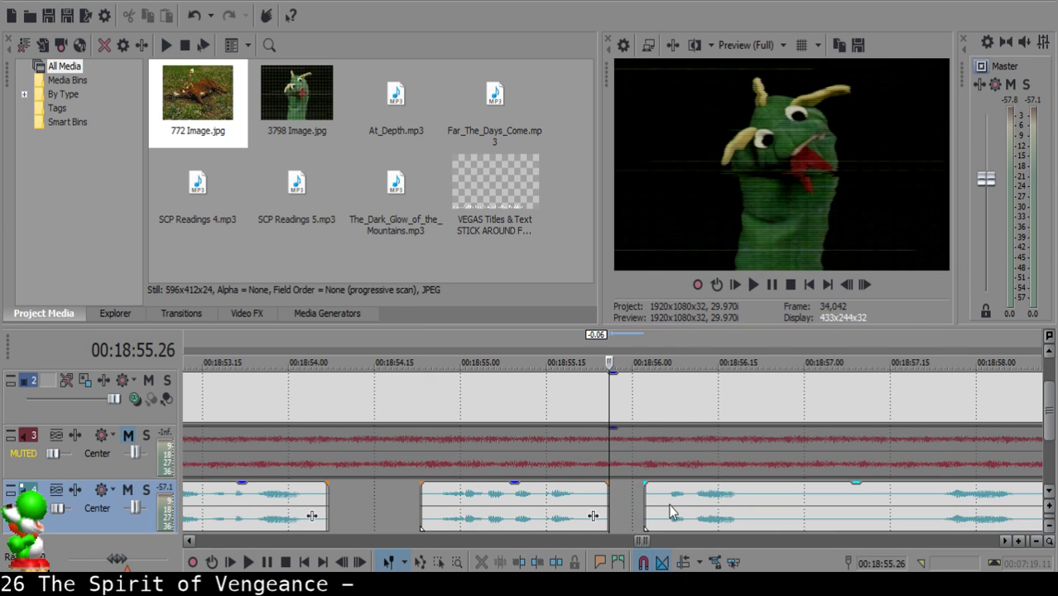
pyautogui.press('Delete')
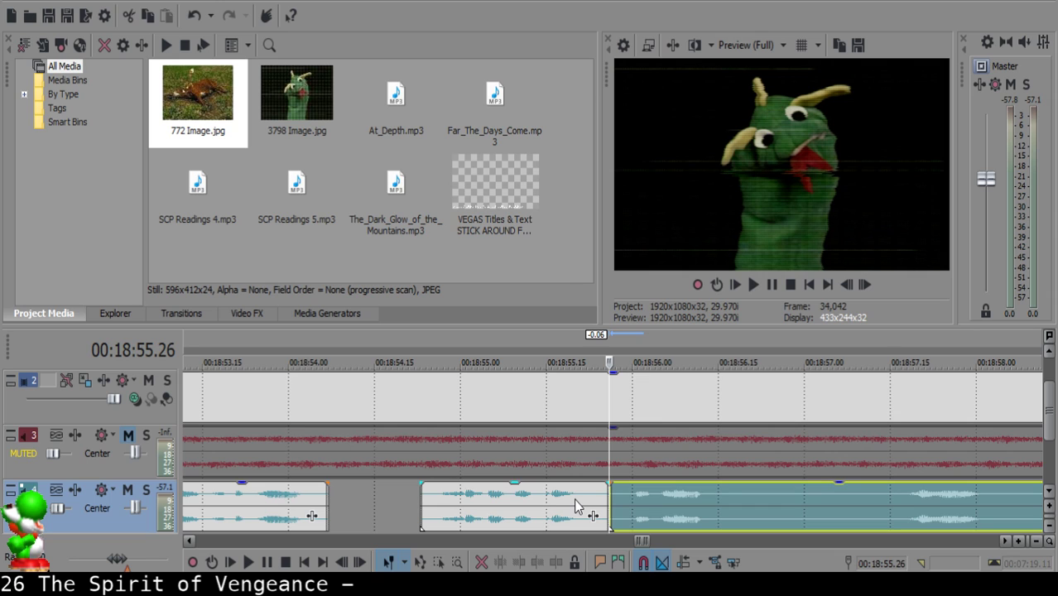
# Shift the last voice clip one frame later to 00:18:55.27, and fade out the end of the clip before it.
pyautogui.click(477, 501)
pyautogui.press('space')
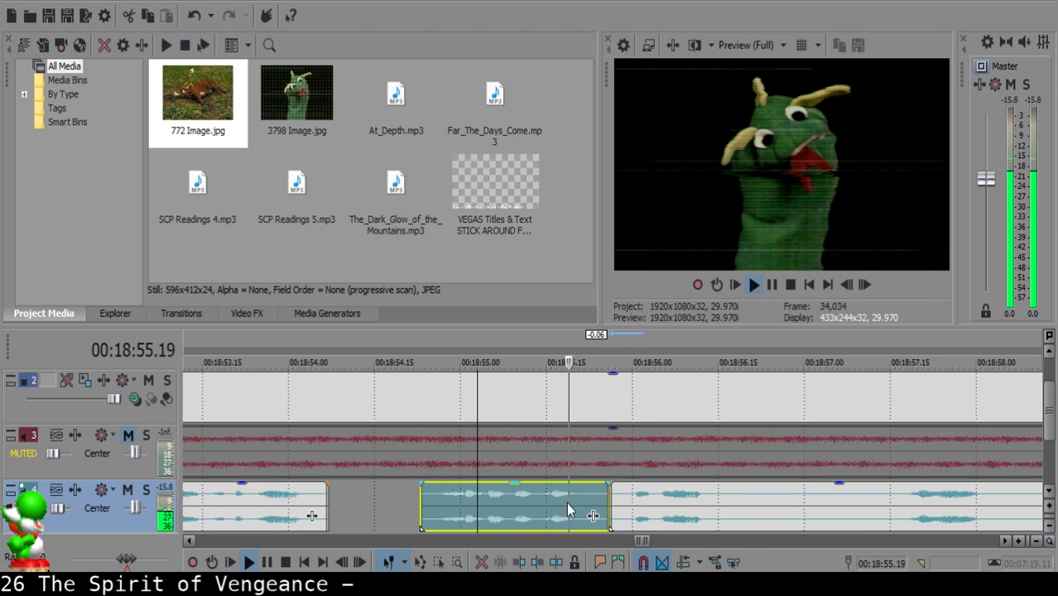
pyautogui.press('Return')
pyautogui.moveTo(617, 497); pyautogui.dragTo(595, 484)
pyautogui.click(517, 504)
pyautogui.press('space')
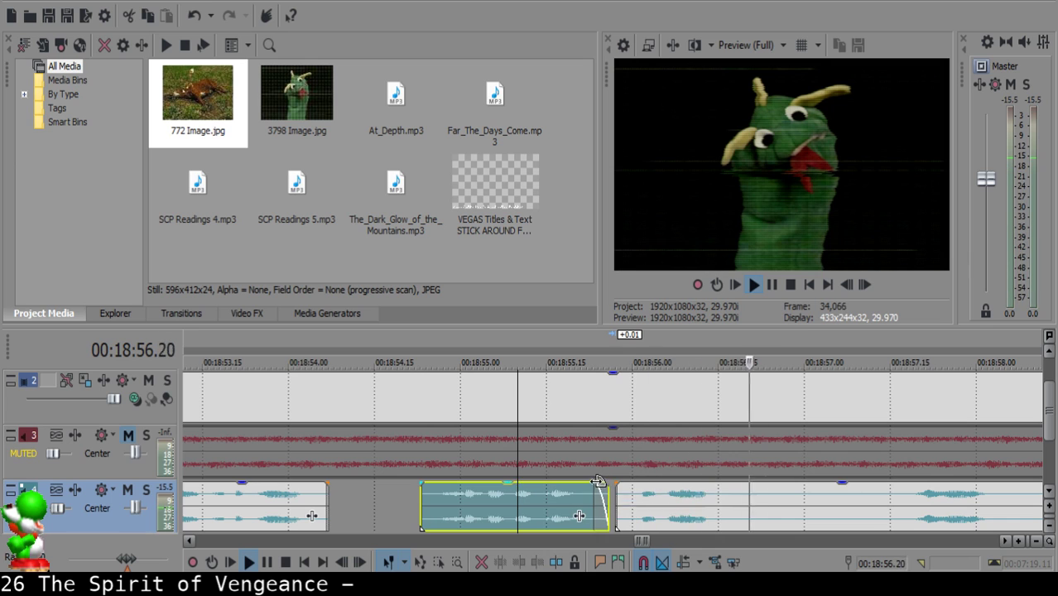
# Audition the pause after the last voice clip's first phrase and split the clip at 00:18:56.19.
pyautogui.click(730, 500)
pyautogui.press('space')
pyautogui.press('Return')
pyautogui.click(737, 499)
pyautogui.press('space')
pyautogui.press('Return')
pyautogui.click(742, 497)
pyautogui.press('space')
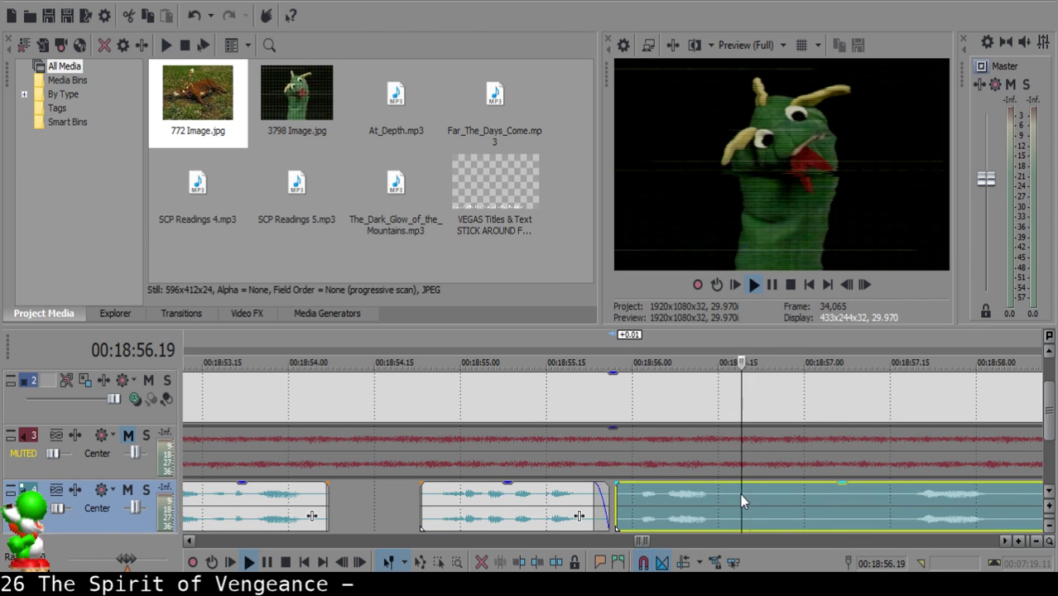
# Split the last voice clip again at about 00:18:57.14 and delete the silent piece before that split.
pyautogui.click(884, 501)
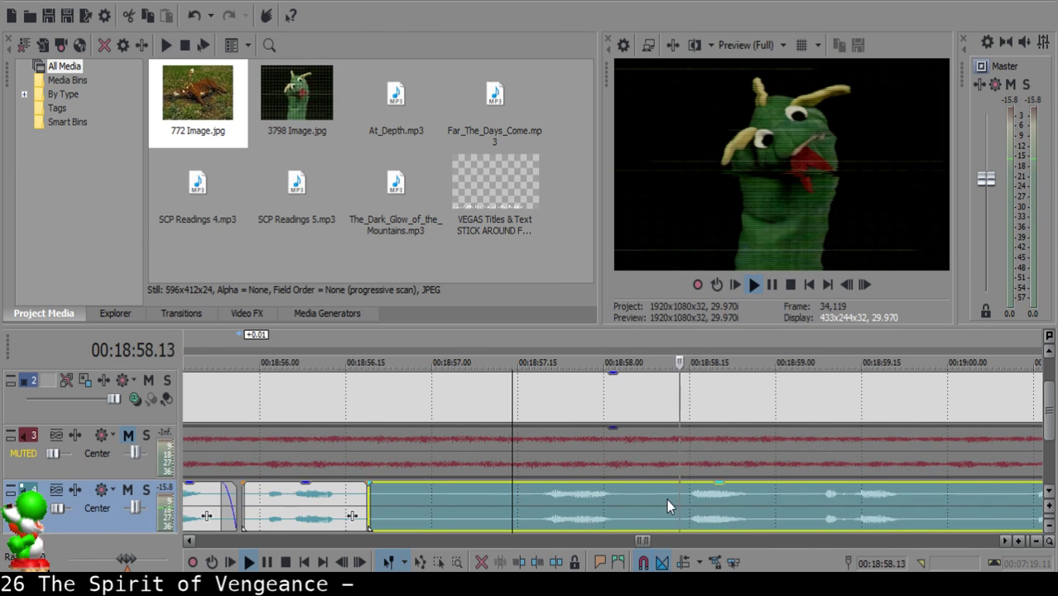
pyautogui.click(511, 494)
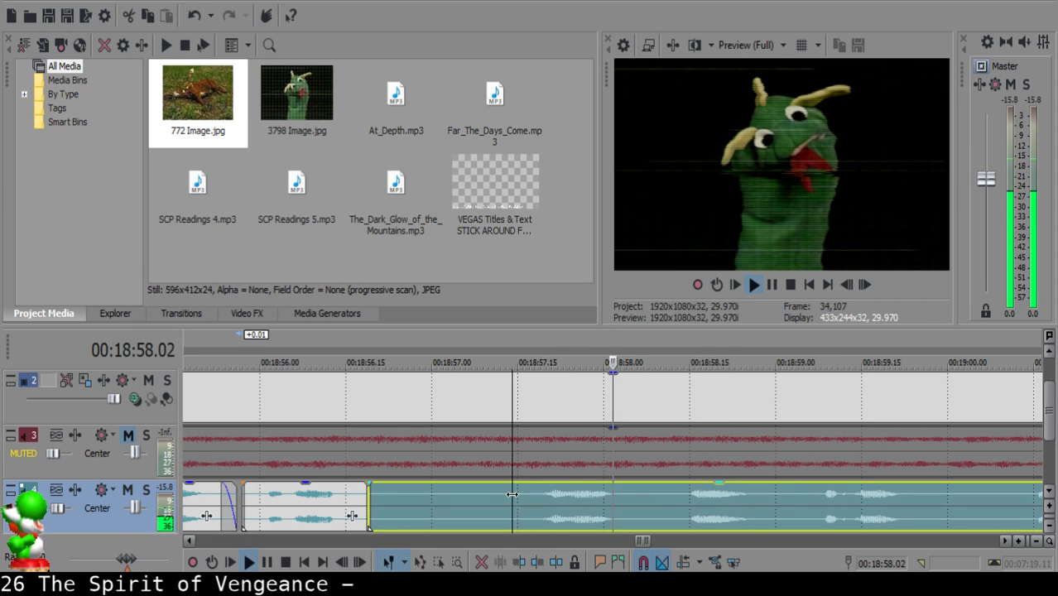
pyautogui.press('space')
pyautogui.press('s')
pyautogui.click(430, 495)
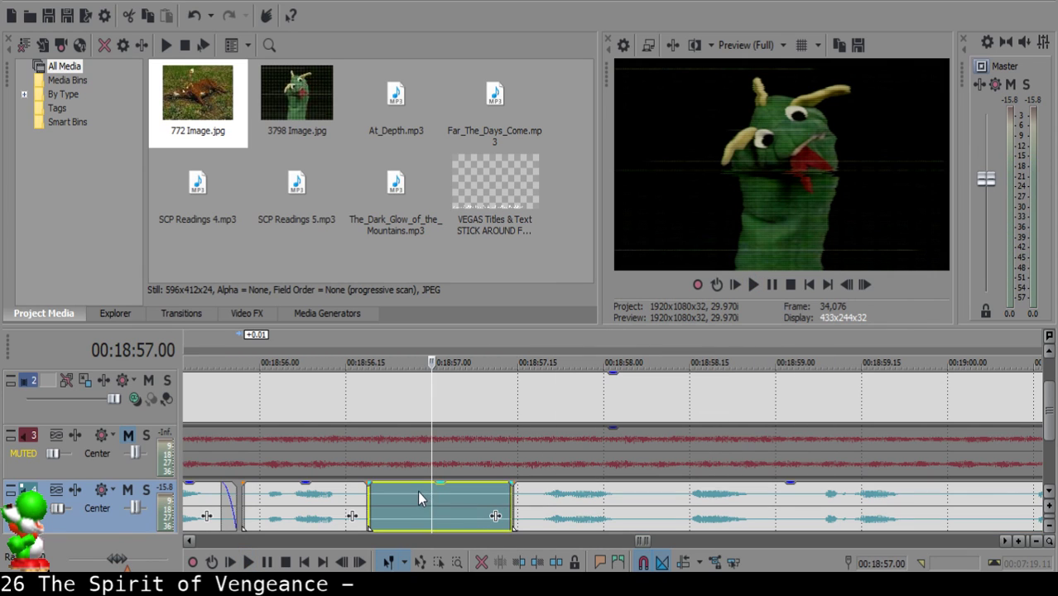
pyautogui.click(418, 491)
pyautogui.press('Delete')
# Move the last voice clip earlier to start at 00:18:56.28, and play the transition from the previous clip.
pyautogui.moveTo(543, 498); pyautogui.dragTo(453, 494)
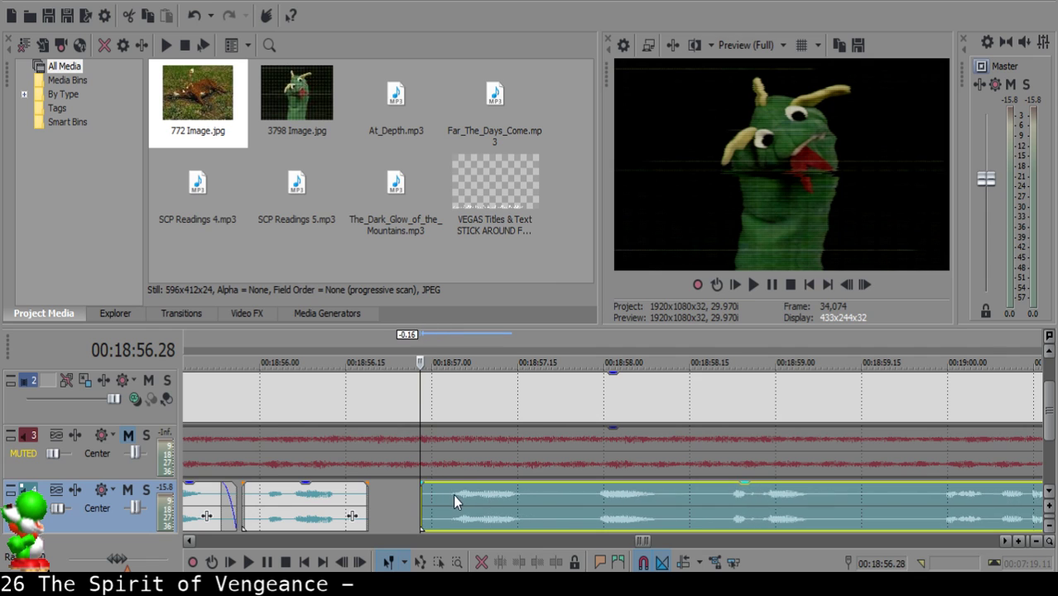
pyautogui.click(278, 500)
pyautogui.press('space')
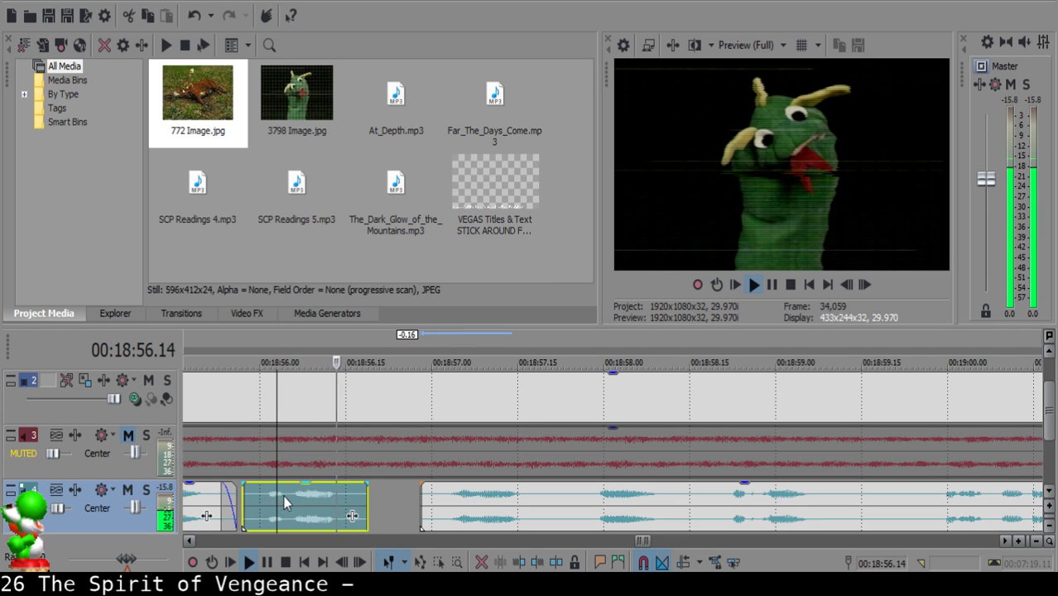
pyautogui.press('space')
# Split the last voice clip at about 00:18:57.20 and 00:18:57.23, and delete the short piece between the splits.
pyautogui.click(546, 499)
pyautogui.press('s')
pyautogui.click(564, 498)
pyautogui.press('s')
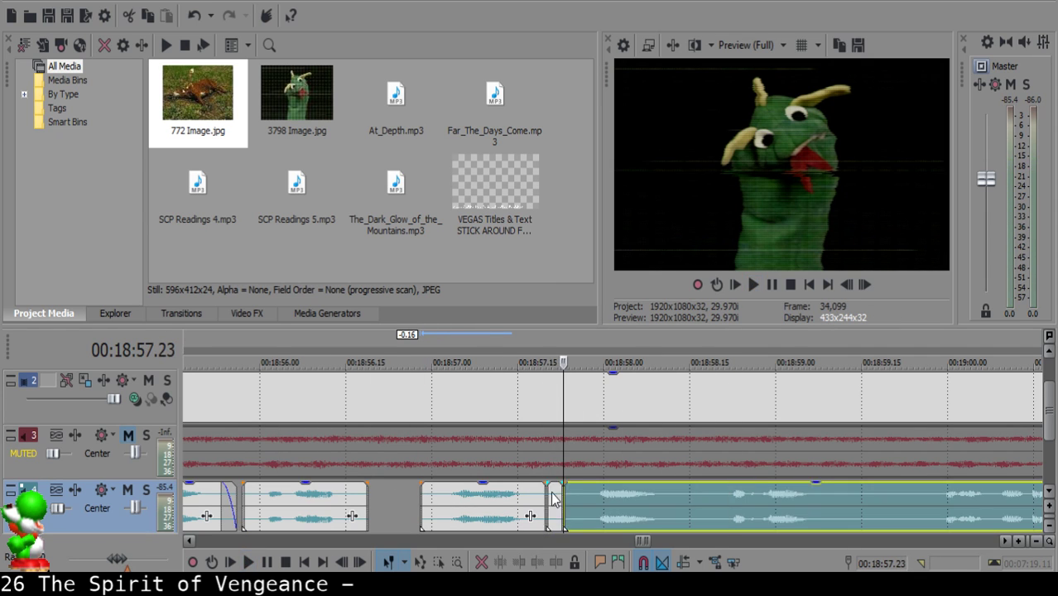
pyautogui.click(552, 493)
pyautogui.press('Delete')
# Close the gap by moving the last voice clip to start at about 00:18:57.20, and play the join.
pyautogui.moveTo(598, 494)
pyautogui.mouseDown()
pyautogui.moveTo(571, 494)
pyautogui.moveTo(604, 507)
pyautogui.mouseUp()
pyautogui.click(495, 498)
pyautogui.press('space')
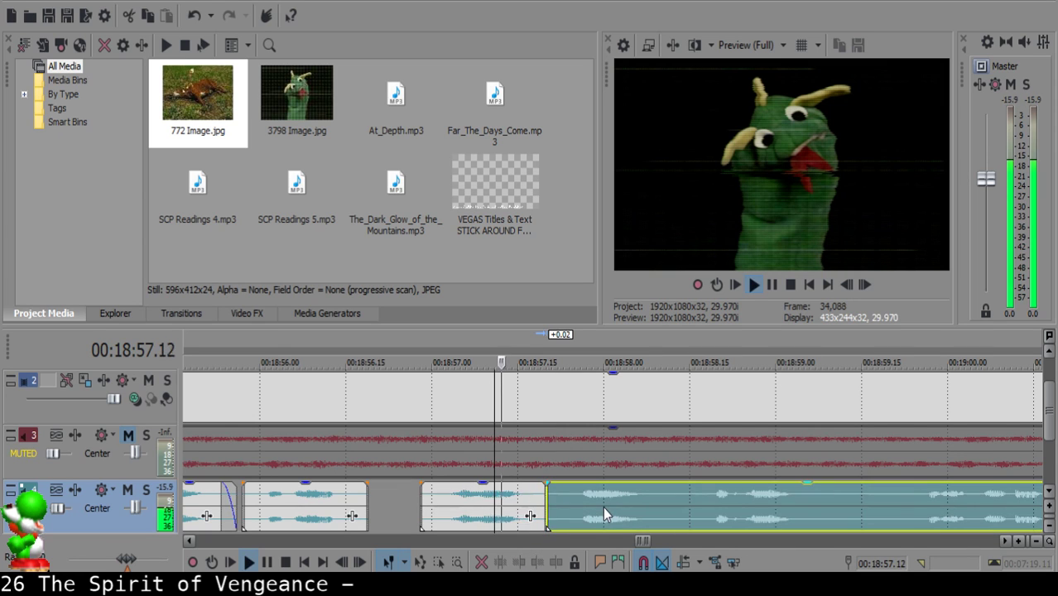
# Split the last voice clip at 00:18:58.12 and about one frame further on, and delete the sliver between the splits.
pyautogui.click(674, 501)
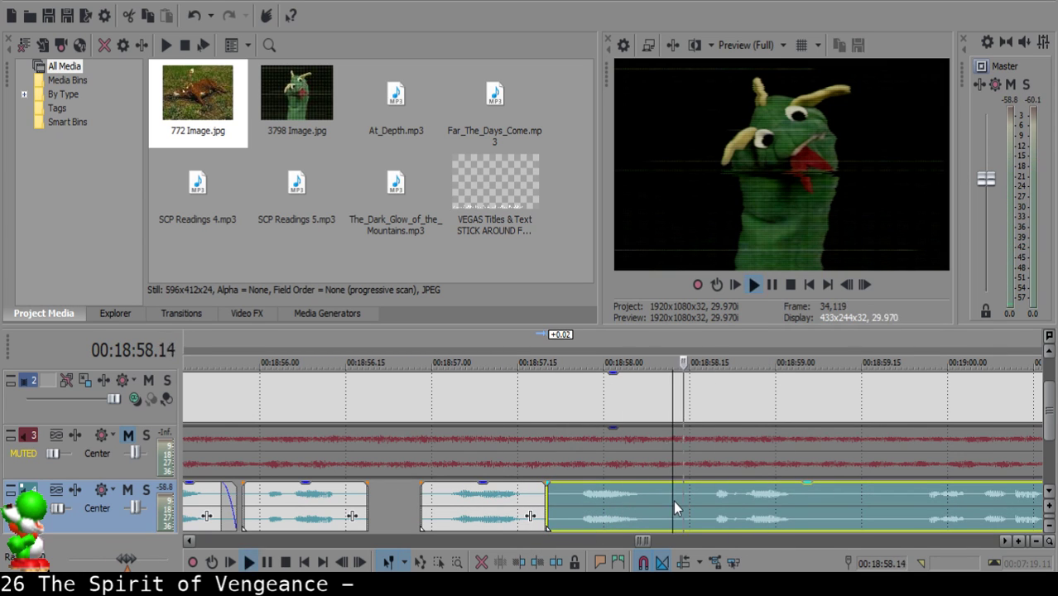
pyautogui.press('space')
pyautogui.press('s')
pyautogui.click(678, 501)
pyautogui.press('s')
pyautogui.click(675, 499)
pyautogui.press('Delete')
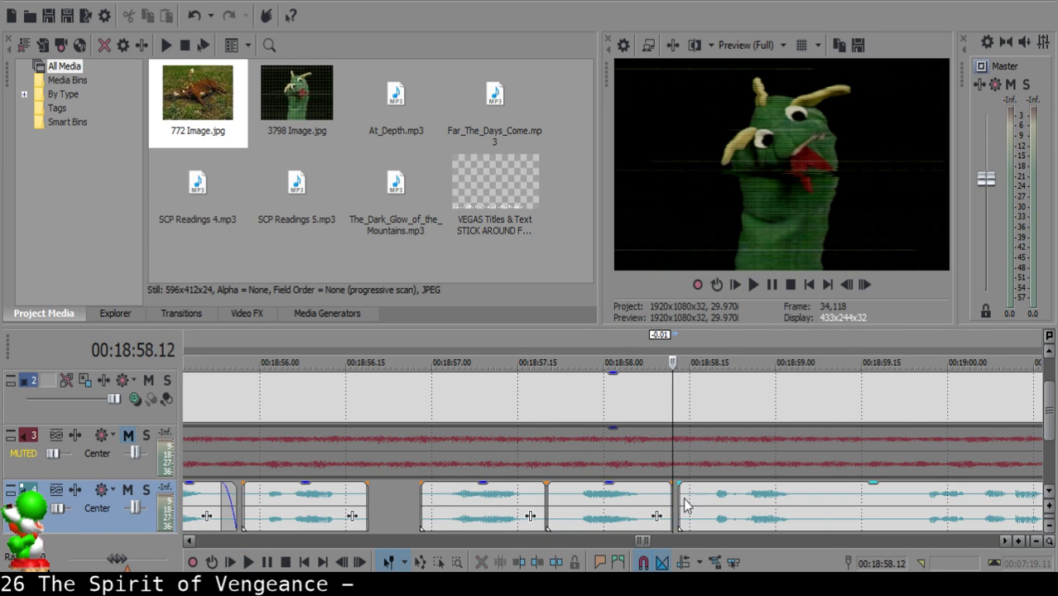
# Move the last voice clip earlier to start at about 00:18:58.12, and play across the join.
pyautogui.click(684, 504)
pyautogui.moveTo(713, 505); pyautogui.dragTo(708, 505)
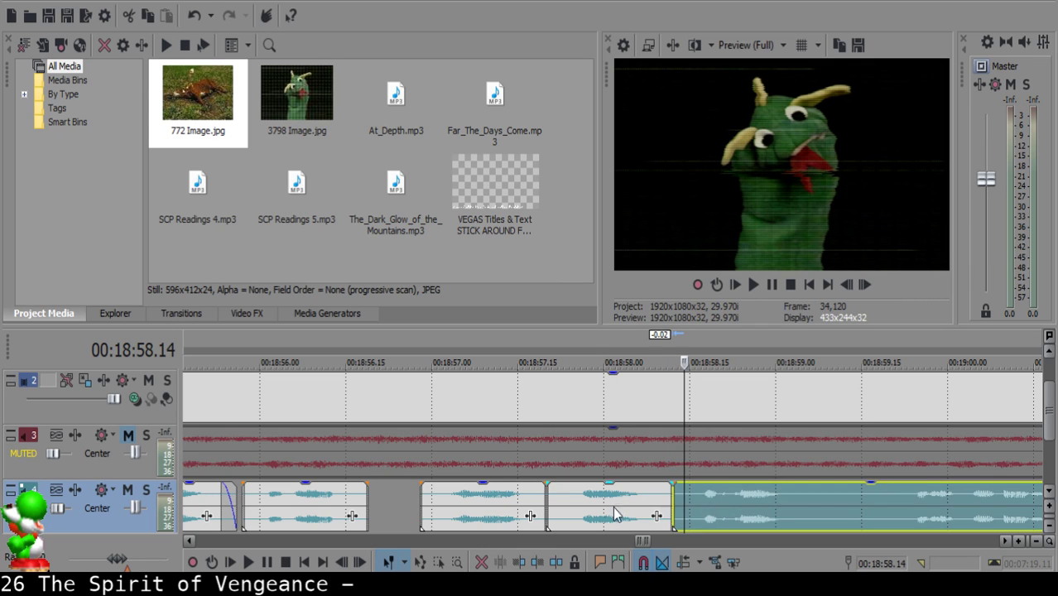
pyautogui.click(593, 499)
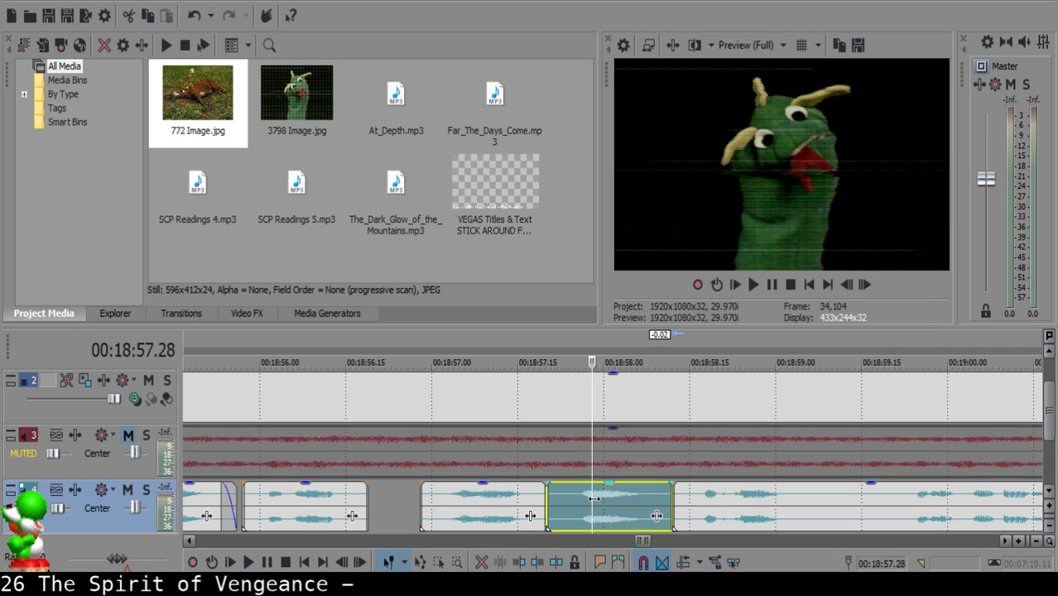
pyautogui.press('space')
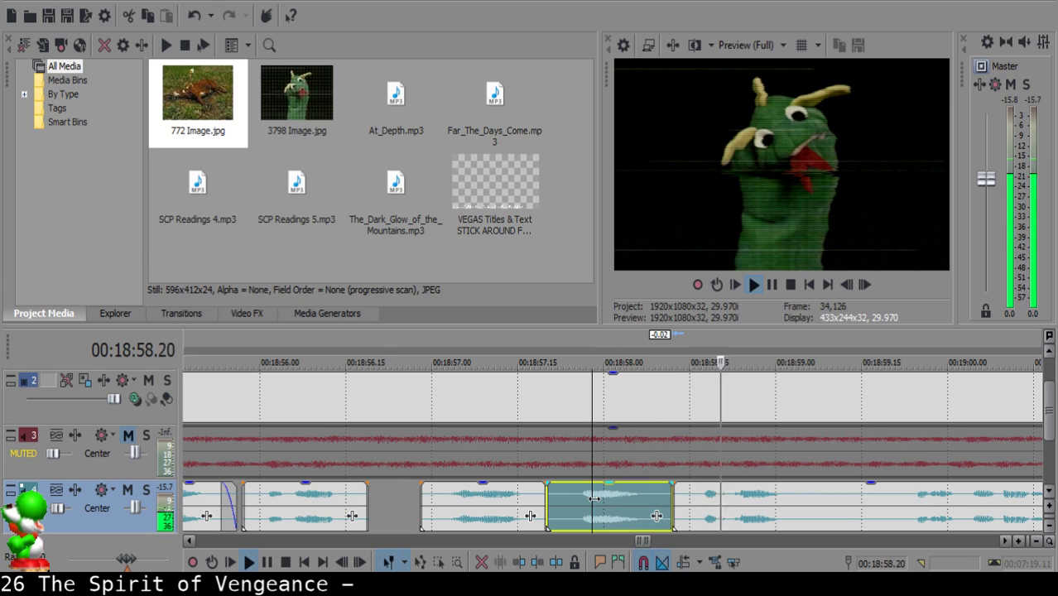
# Audition the end of the next phrase and split the last voice clip at about 00:18:59.04.
pyautogui.click(799, 509)
pyautogui.press('space')
pyautogui.press('space')
pyautogui.press('space')
pyautogui.press('Return')
pyautogui.click(800, 509)
pyautogui.press('s')
pyautogui.press('space')
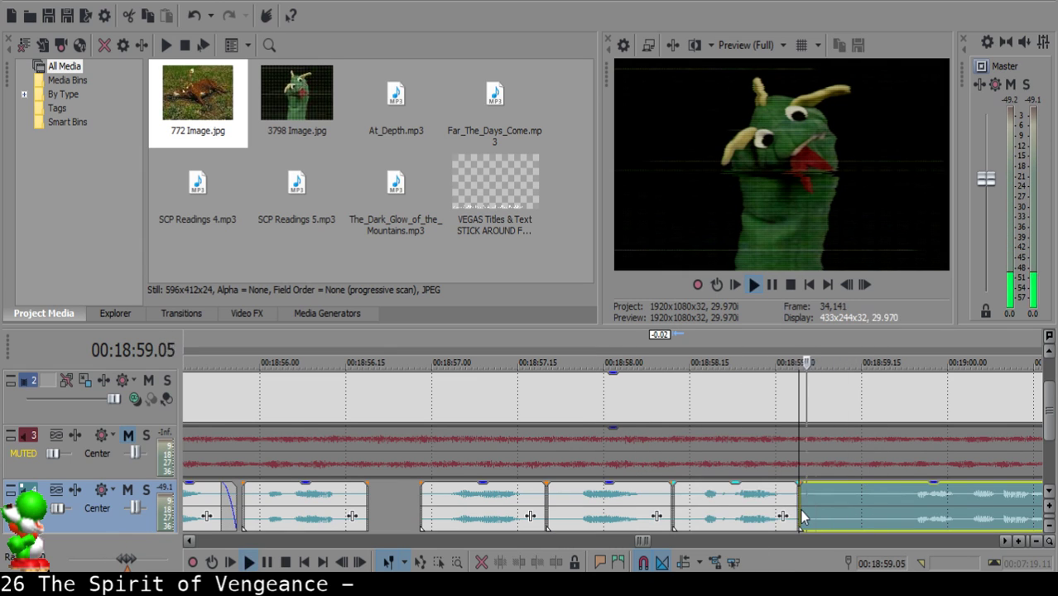
# Delete the silent piece between about 00:18:59.04 and 00:18:59.17, and play the preceding phrase into the gap.
pyautogui.press('Return')
pyautogui.press('s')
pyautogui.click(831, 505)
pyautogui.press('Delete')
pyautogui.click(703, 510)
pyautogui.press('space')
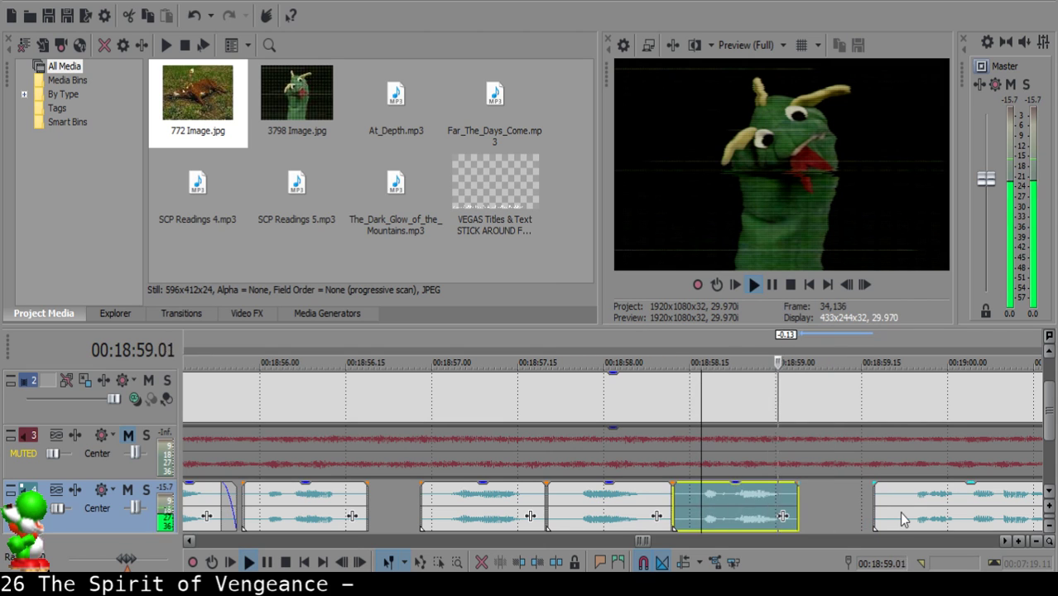
# Audition the last voice clip, split it at 00:18:59.22, and delete the short silent lead-in before the split.
pyautogui.press('Return')
pyautogui.click(879, 507)
pyautogui.press('space')
pyautogui.scroll(-3, 880, 506)
pyautogui.click(756, 499)
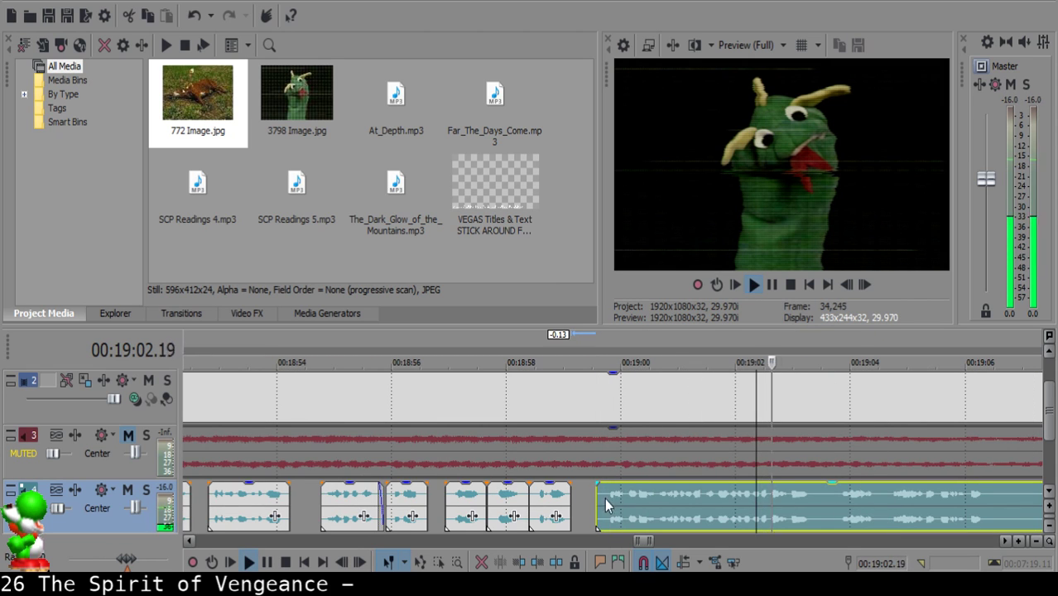
pyautogui.click(604, 496)
pyautogui.press('space')
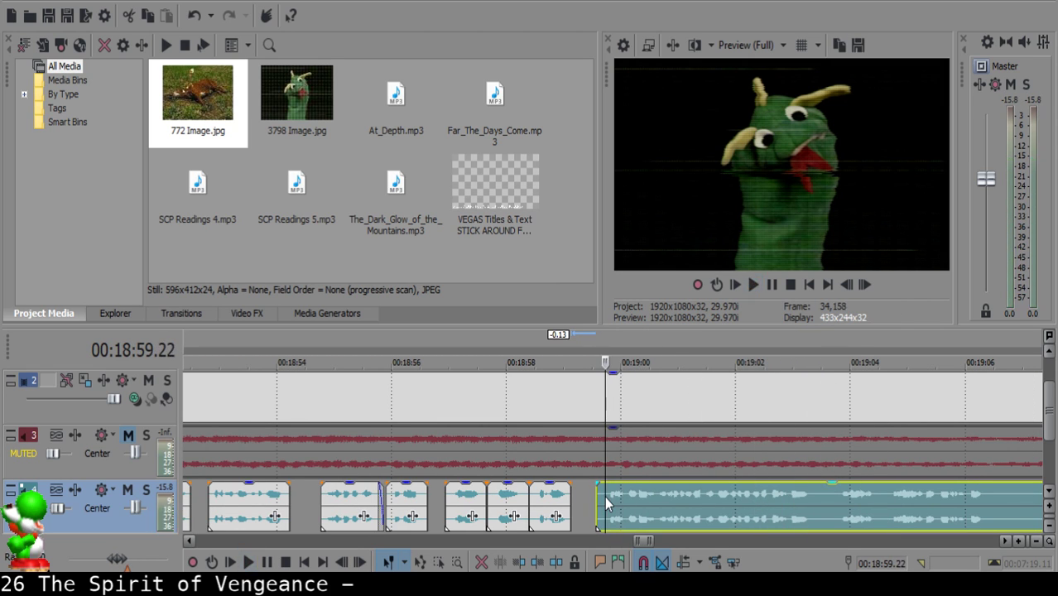
pyautogui.press('s')
pyautogui.click(598, 495)
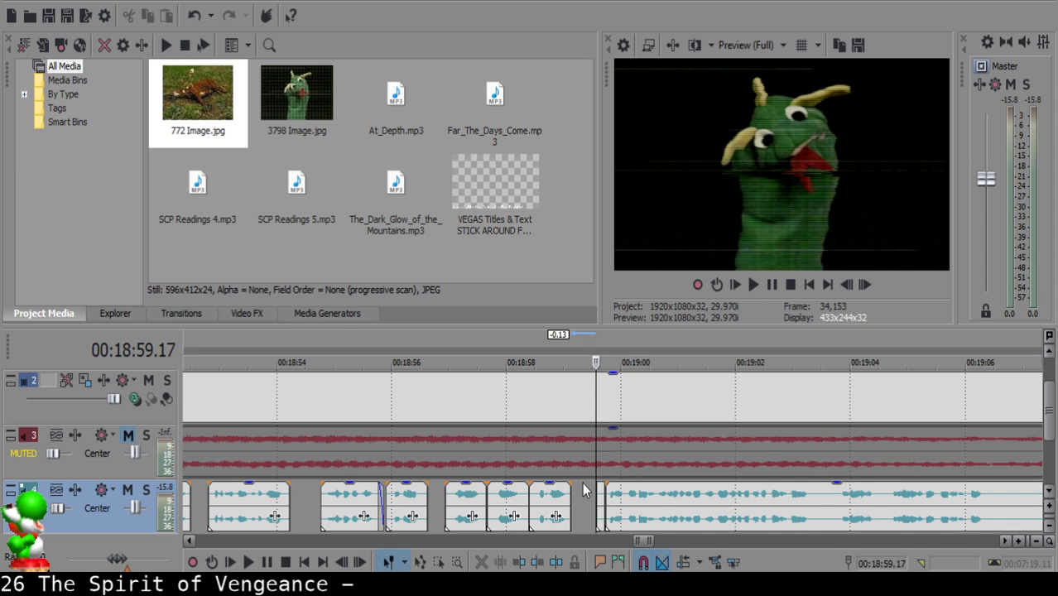
# Move the last voice clip earlier to start at 00:18:59.17, and play the pause before it.
pyautogui.scroll(4, 583, 489)
pyautogui.click(662, 504)
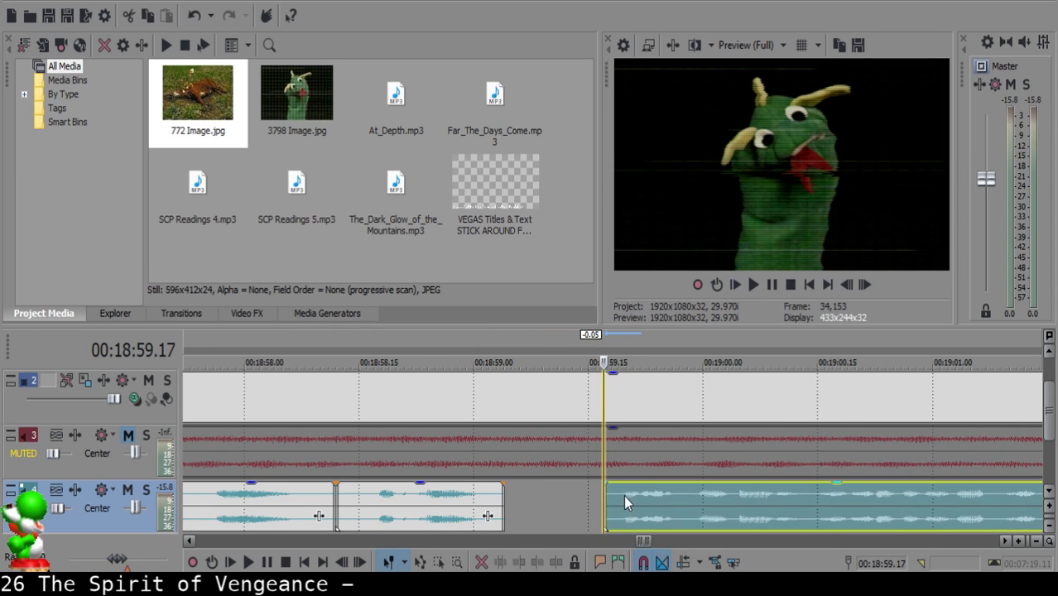
pyautogui.click(374, 522)
pyautogui.press('space')
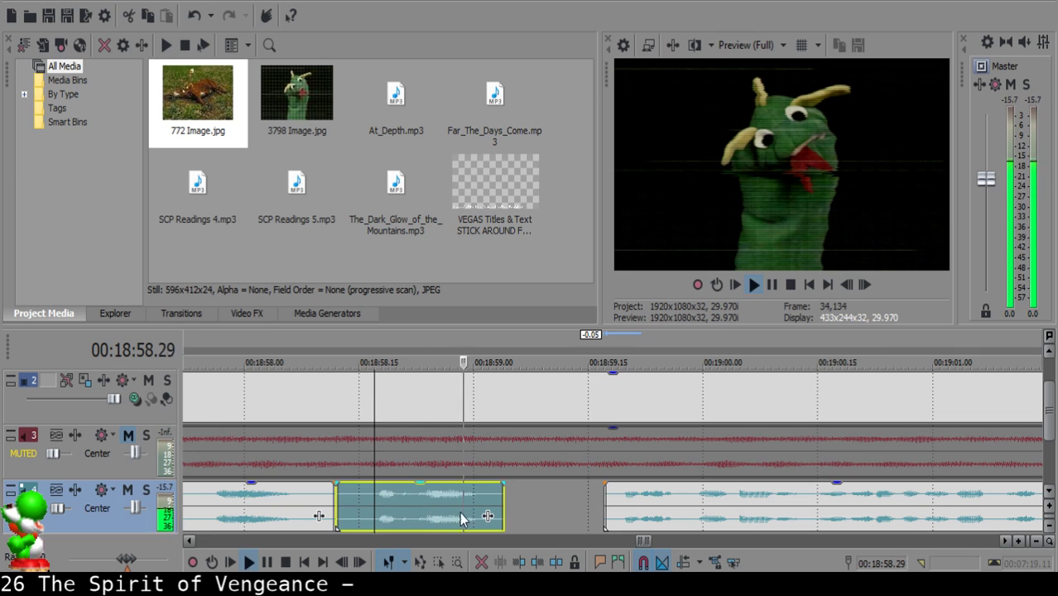
# Tighten the pause further by moving the last voice clip to start at about 00:18:59.15, and replay the transition.
pyautogui.click(595, 510)
pyautogui.moveTo(647, 515); pyautogui.dragTo(613, 496)
pyautogui.click(416, 503)
pyautogui.press('space')
pyautogui.click(377, 501)
pyautogui.press('space')
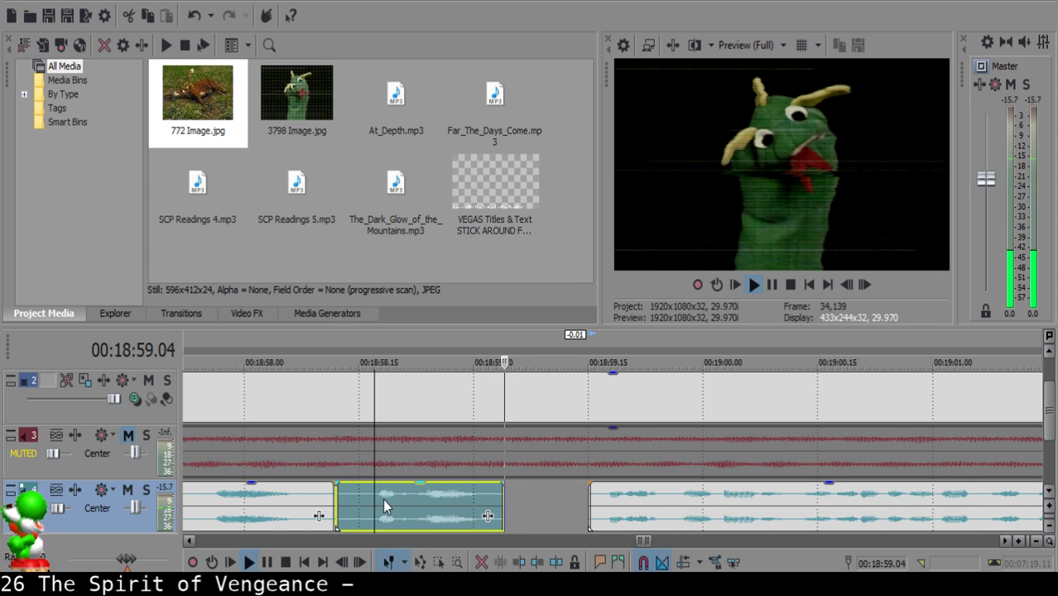
# Split the last voice clip at 00:19:03.05, after its first long phrase.
pyautogui.scroll(-10, 708, 497)
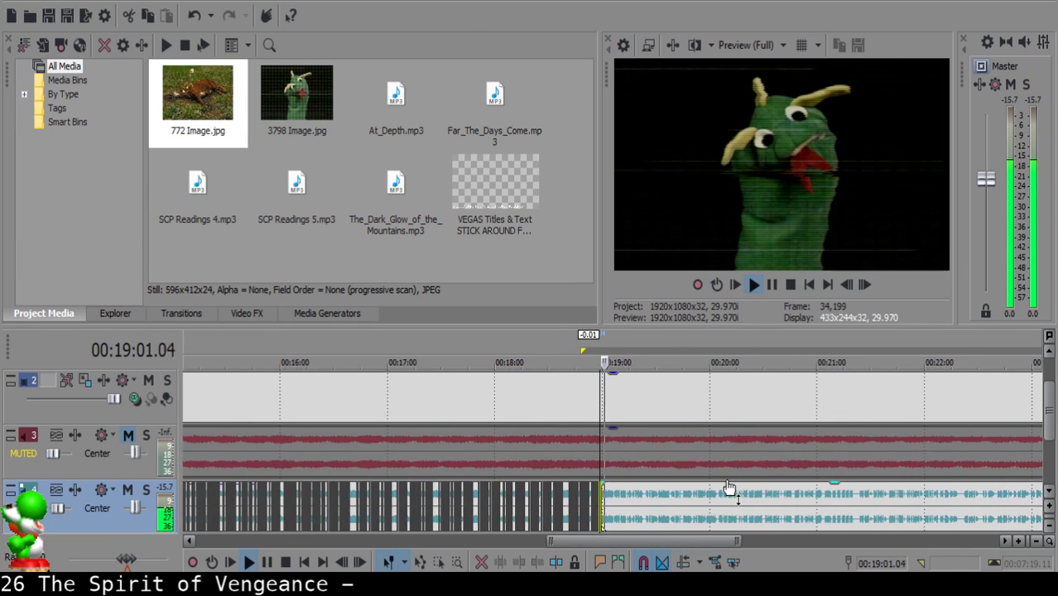
pyautogui.scroll(10, 697, 489)
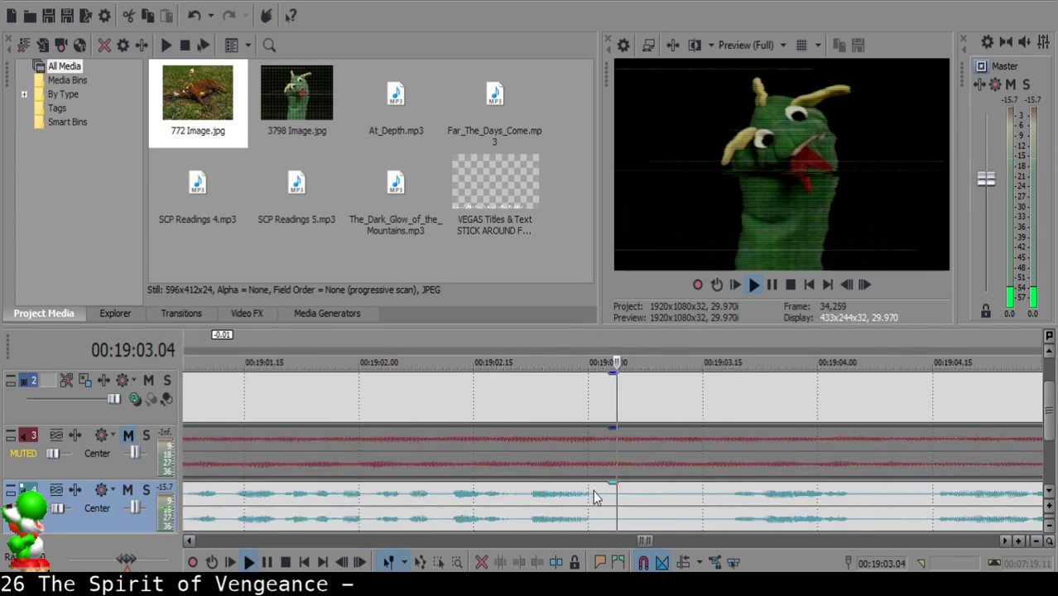
pyautogui.click(613, 509)
pyautogui.press('space')
pyautogui.press('s')
# Audition the next phrase, split the last voice clip at about 00:19:04.11, and delete the unwanted piece before the split.
pyautogui.scroll(-3, 613, 509)
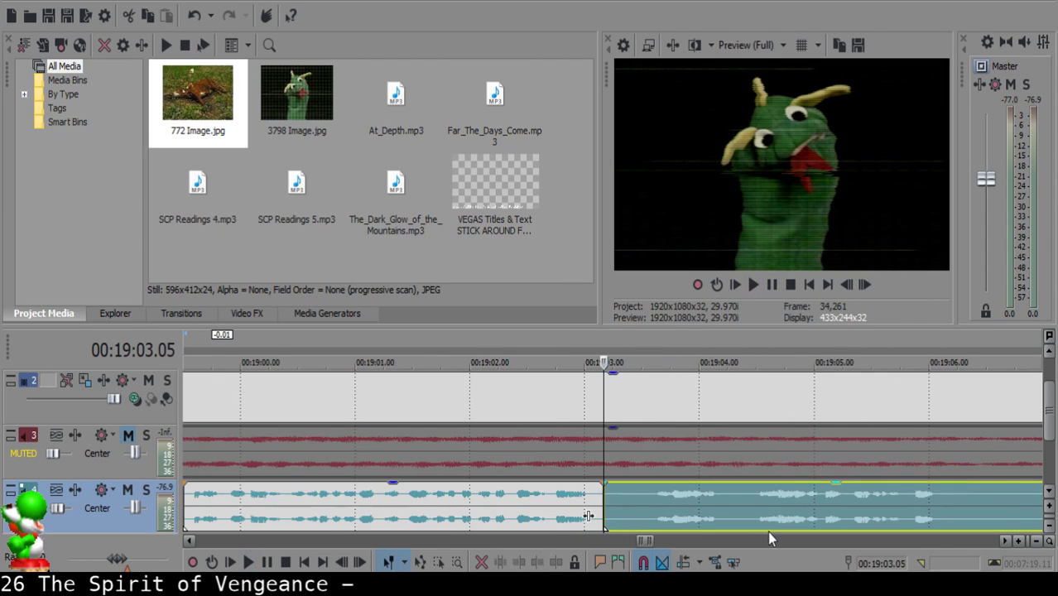
pyautogui.click(883, 507)
pyautogui.press('space')
pyautogui.click(753, 493)
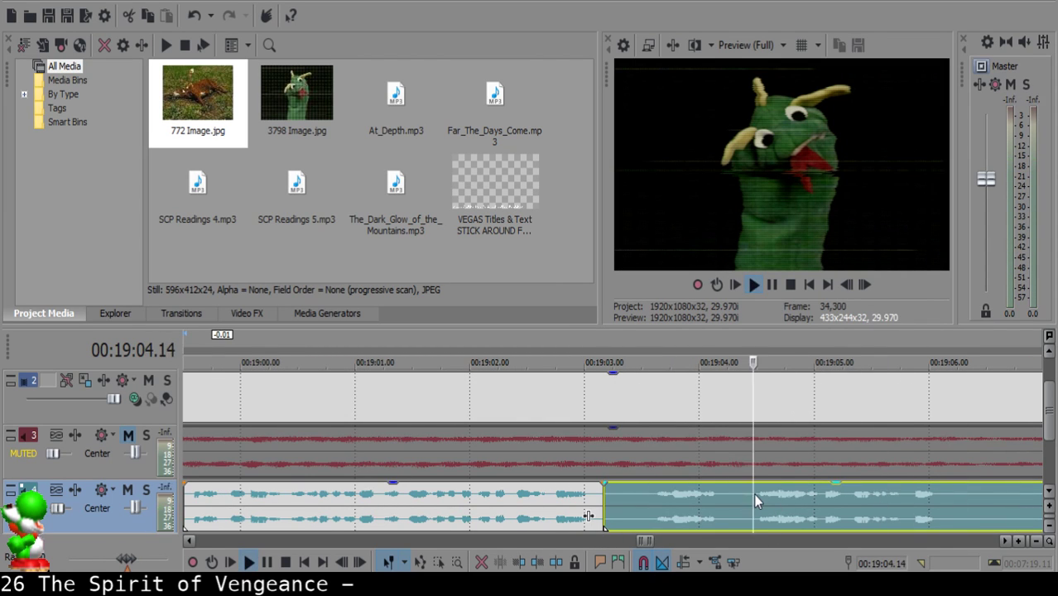
pyautogui.press('space')
pyautogui.press('space')
pyautogui.click(742, 495)
pyautogui.press('space')
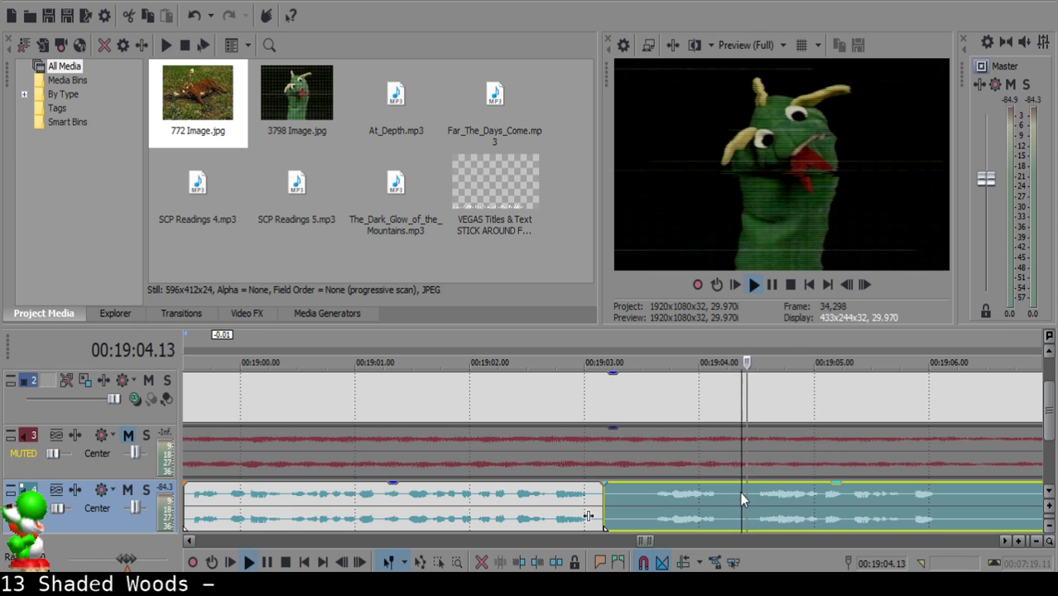
pyautogui.press('space')
pyautogui.press('s')
pyautogui.click(681, 494)
pyautogui.press('Delete')
# Move the last voice clip earlier to start at 00:19:03.05, and play the transition.
pyautogui.moveTo(779, 507); pyautogui.dragTo(634, 493)
pyautogui.click(543, 494)
pyautogui.press('space')
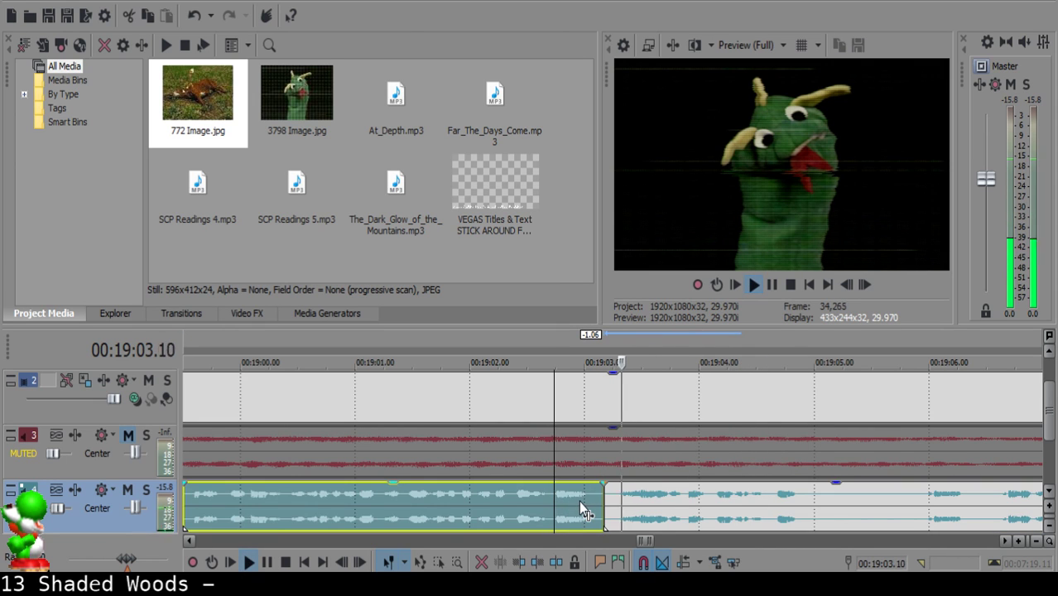
# Split the last voice clip at about 00:19:05.01, in the silence following its first phrase.
pyautogui.scroll(-4, 579, 501)
pyautogui.scroll(4, 701, 503)
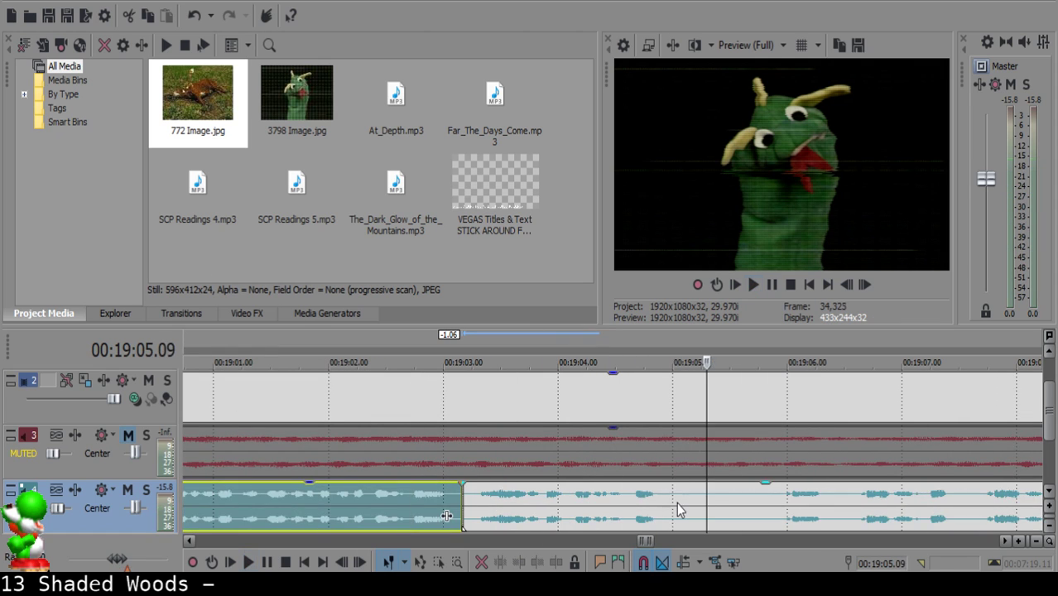
pyautogui.click(677, 503)
pyautogui.press('space')
pyautogui.press('s')
# Play through the following takes of the last voice clip and split it at 00:19:08.29.
pyautogui.click(791, 506)
pyautogui.press('space')
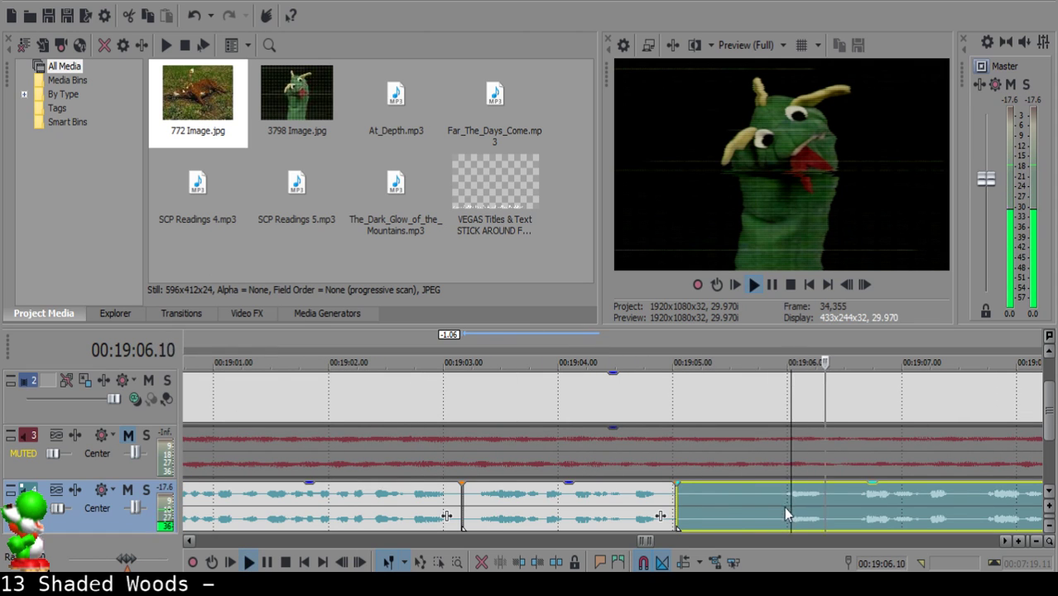
pyautogui.hscroll(3, 779, 507)
pyautogui.click(753, 507)
pyautogui.scroll(-1, 758, 506)
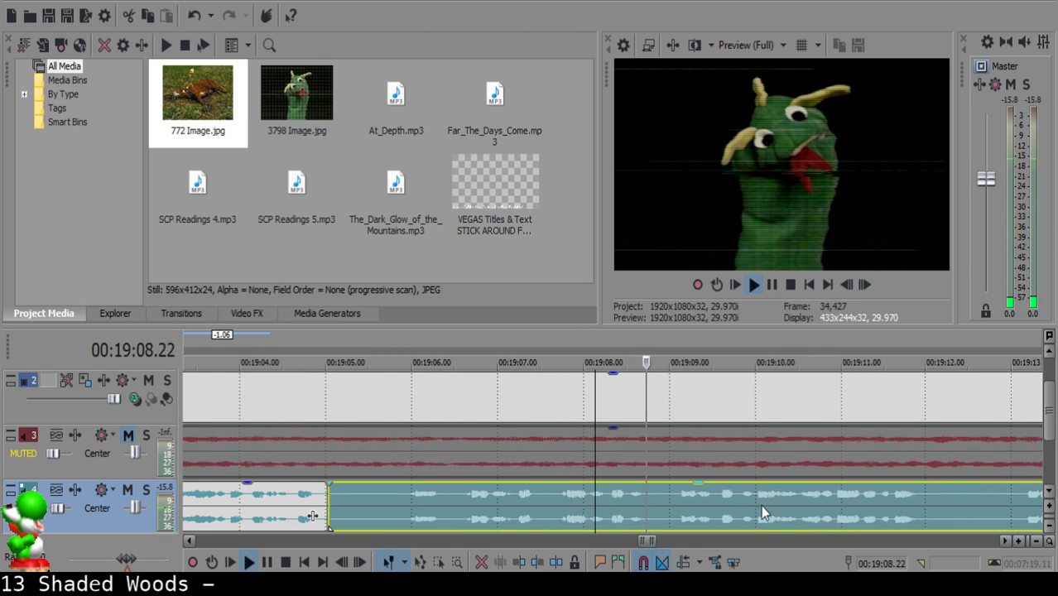
pyautogui.click(859, 517)
pyautogui.hscroll(3, 808, 507)
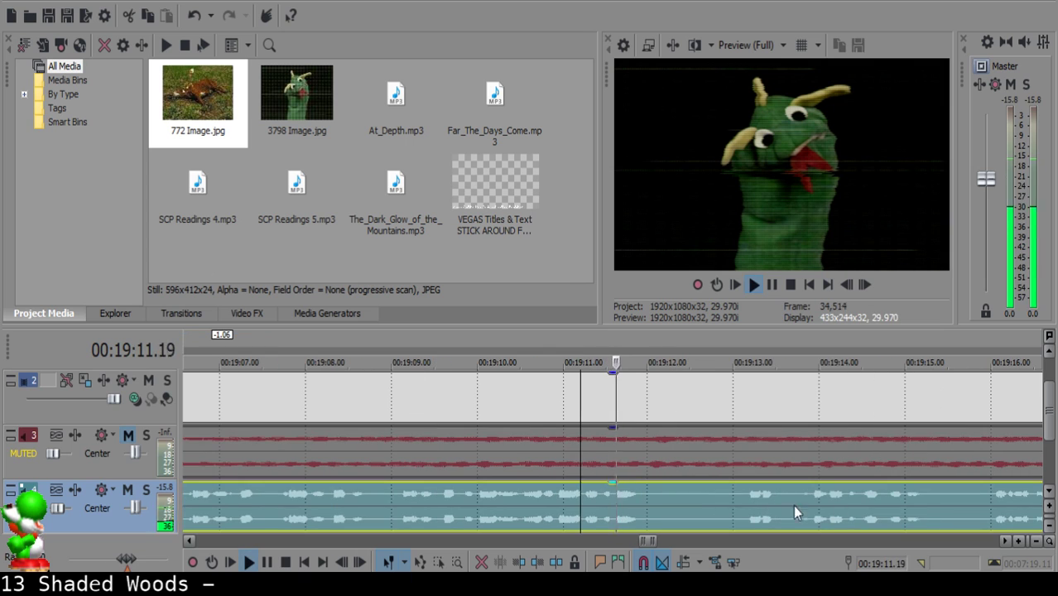
pyautogui.click(389, 506)
pyautogui.press('space')
pyautogui.press('s')
pyautogui.scroll(-2, 390, 508)
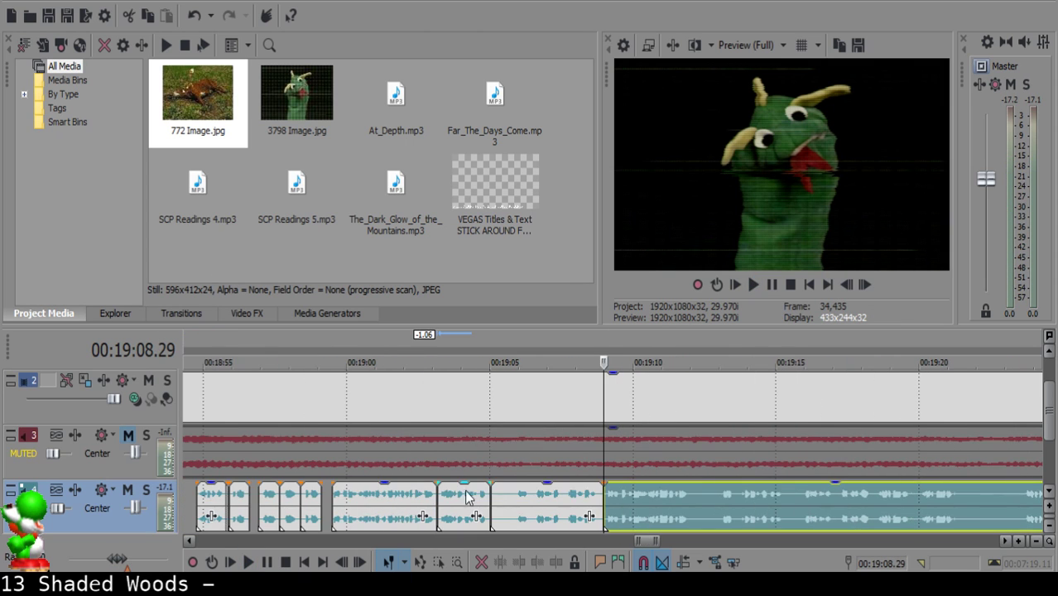
# Delete the unwanted voice piece on track 4 between the splits at about 00:19:05.01 and 00:19:08.29.
pyautogui.click(499, 503)
pyautogui.scroll(1, 500, 502)
pyautogui.scroll(2, 614, 503)
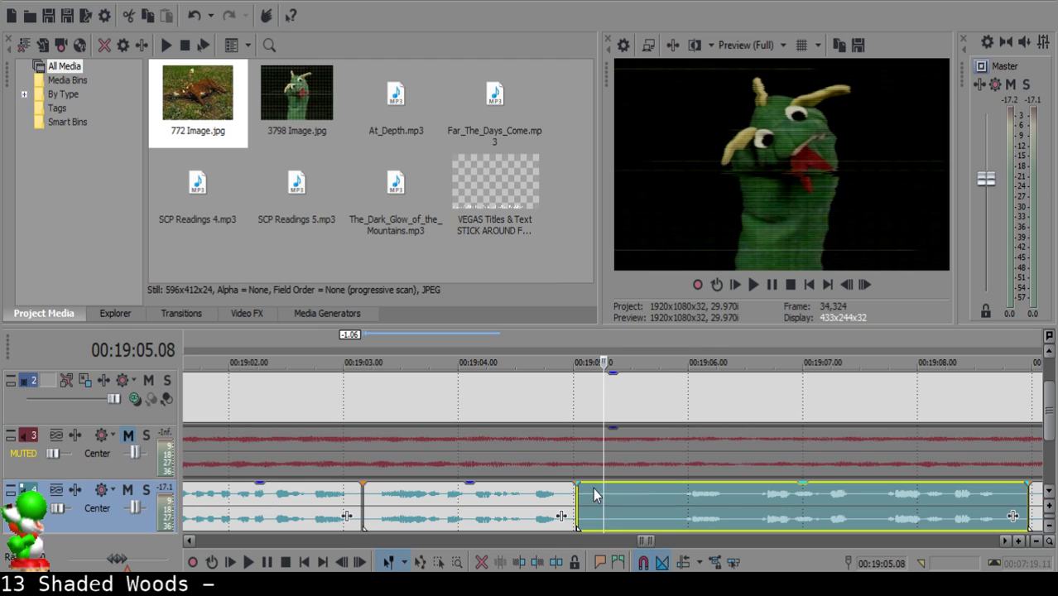
pyautogui.click(597, 489)
pyautogui.scroll(-1, 608, 488)
pyautogui.scroll(-3, 607, 488)
pyautogui.press('Delete')
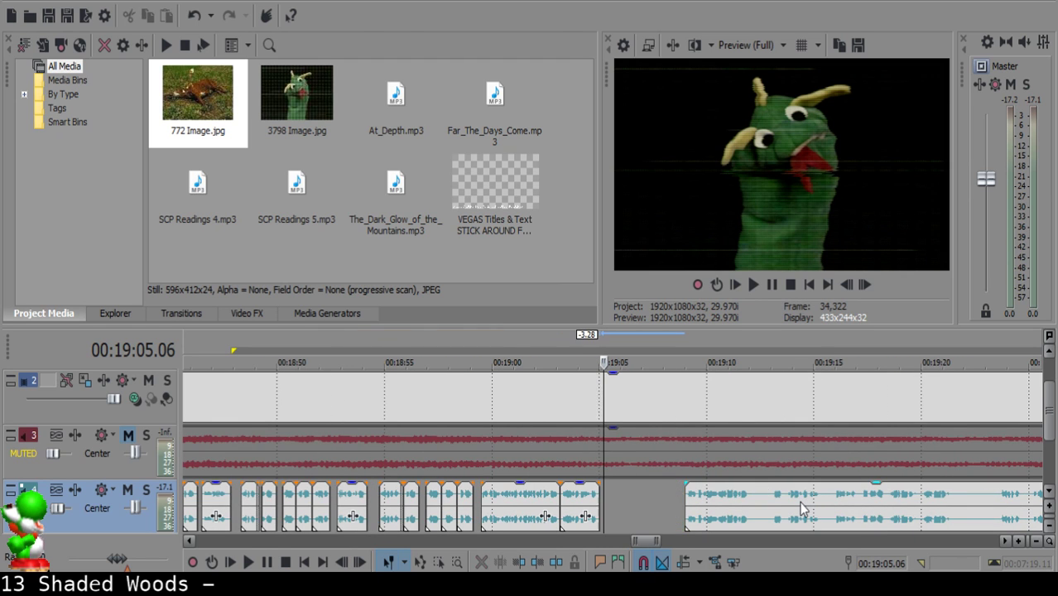
# Move the last voice clip earlier to start at 00:19:05.05, leaving a short pause, and play the transition.
pyautogui.moveTo(796, 503); pyautogui.dragTo(713, 500)
pyautogui.scroll(4, 713, 500)
pyautogui.click(530, 505)
pyautogui.press('space')
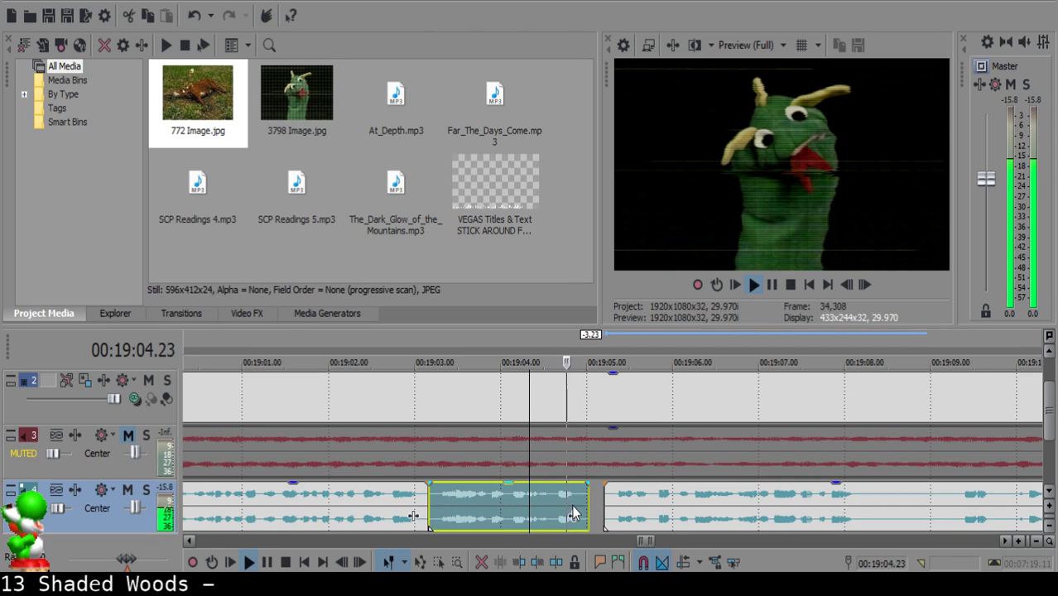
pyautogui.scroll(2, 573, 504)
pyautogui.click(592, 502)
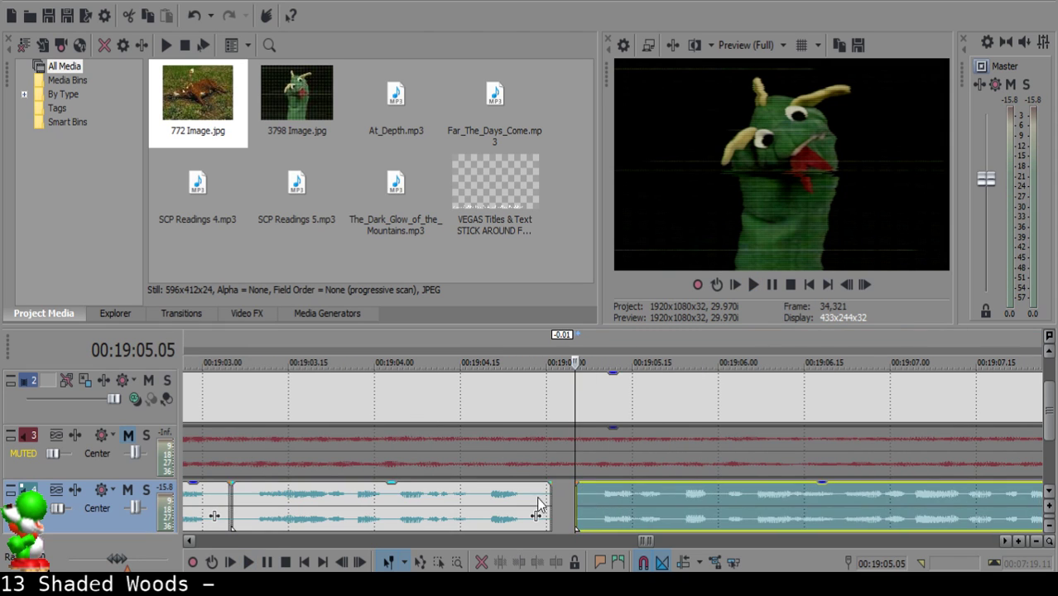
pyautogui.click(388, 498)
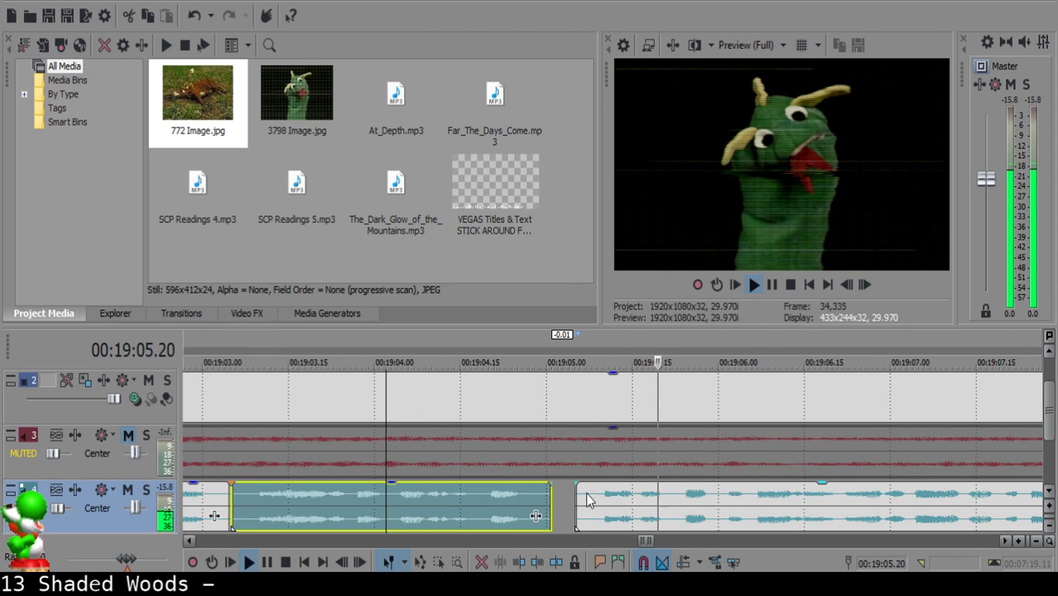
# Nudge the last voice clip earlier to start at 00:19:05.03, and replay the transition.
pyautogui.click(564, 491)
pyautogui.moveTo(597, 500); pyautogui.dragTo(585, 501)
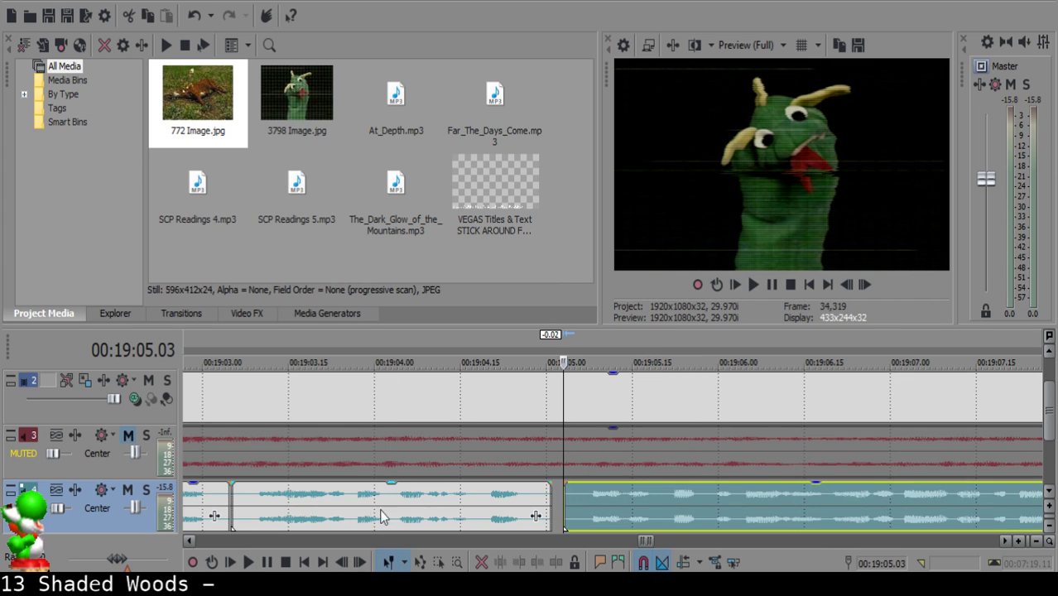
pyautogui.click(370, 505)
pyautogui.press('space')
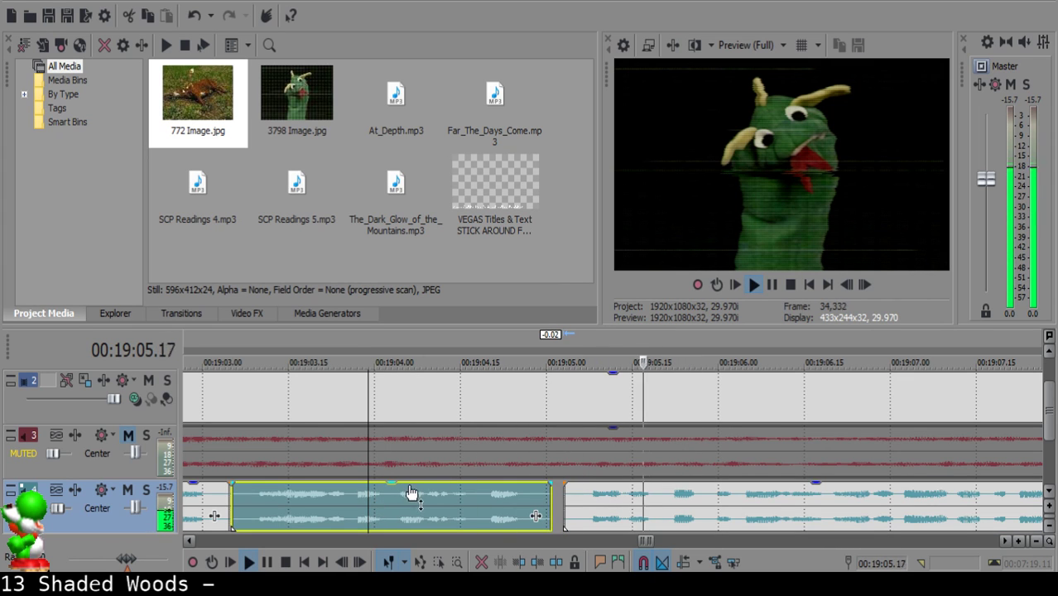
# Split the last voice clip at 00:19:08.03 and 00:19:09.05, and delete the silence between the splits.
pyautogui.click(625, 498)
pyautogui.press('s')
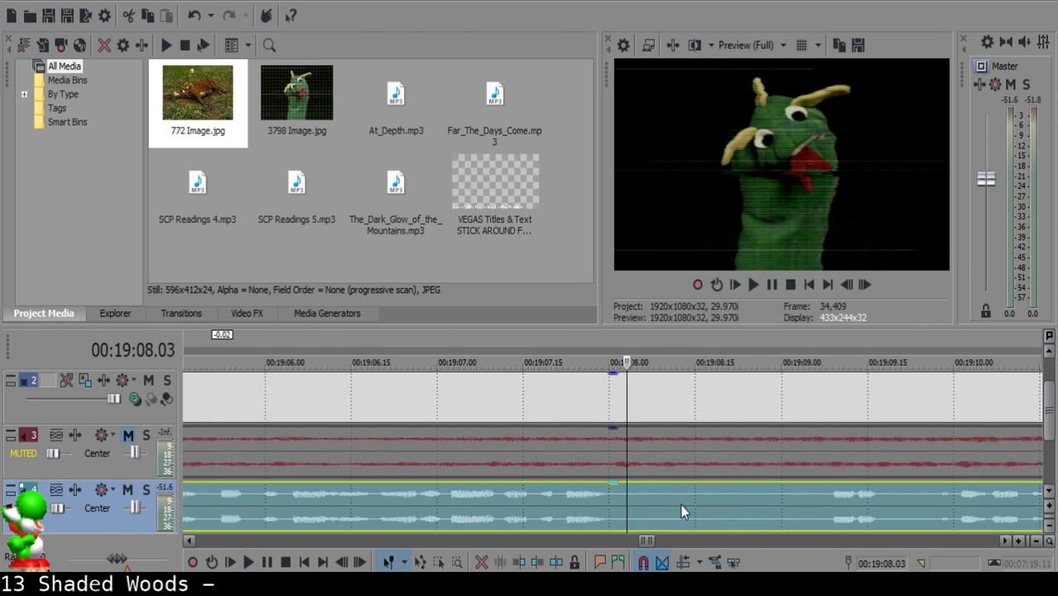
pyautogui.click(863, 522)
pyautogui.scroll(-3, 853, 520)
pyautogui.click(560, 497)
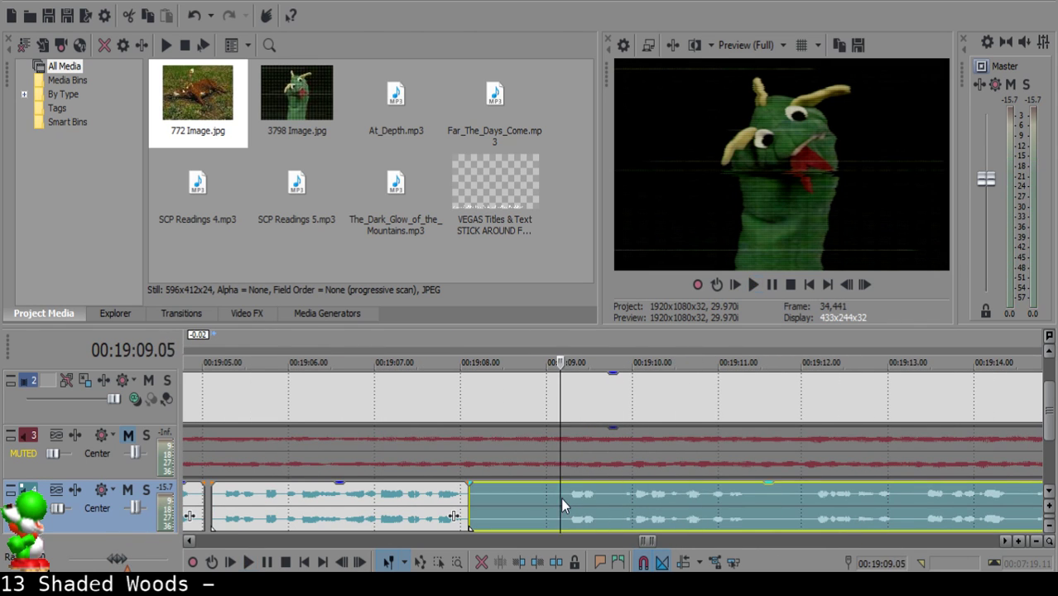
pyautogui.press('space')
pyautogui.press('s')
pyautogui.click(485, 490)
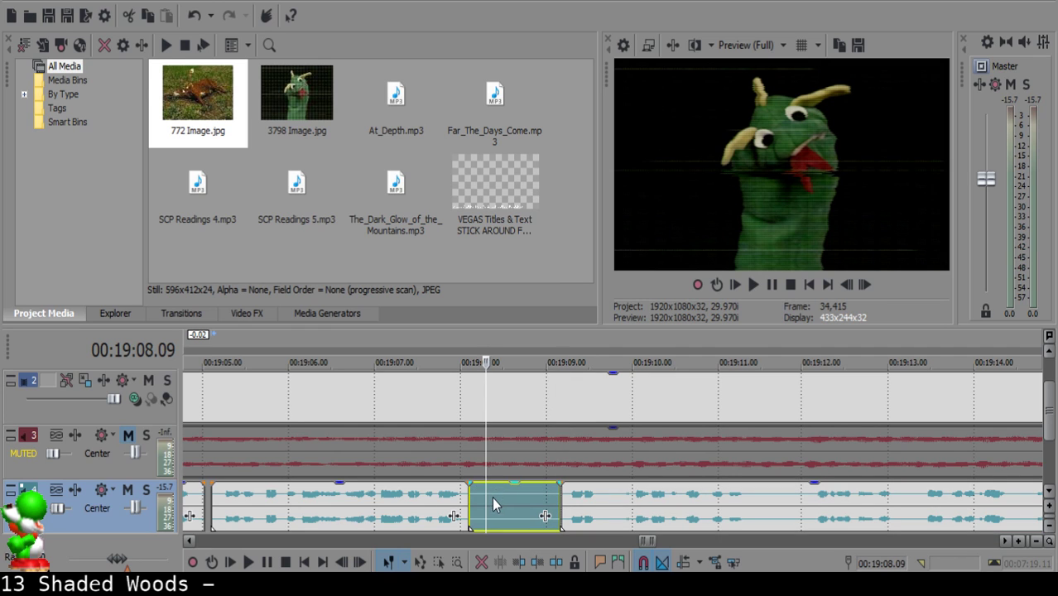
pyautogui.click(491, 498)
pyautogui.press('Delete')
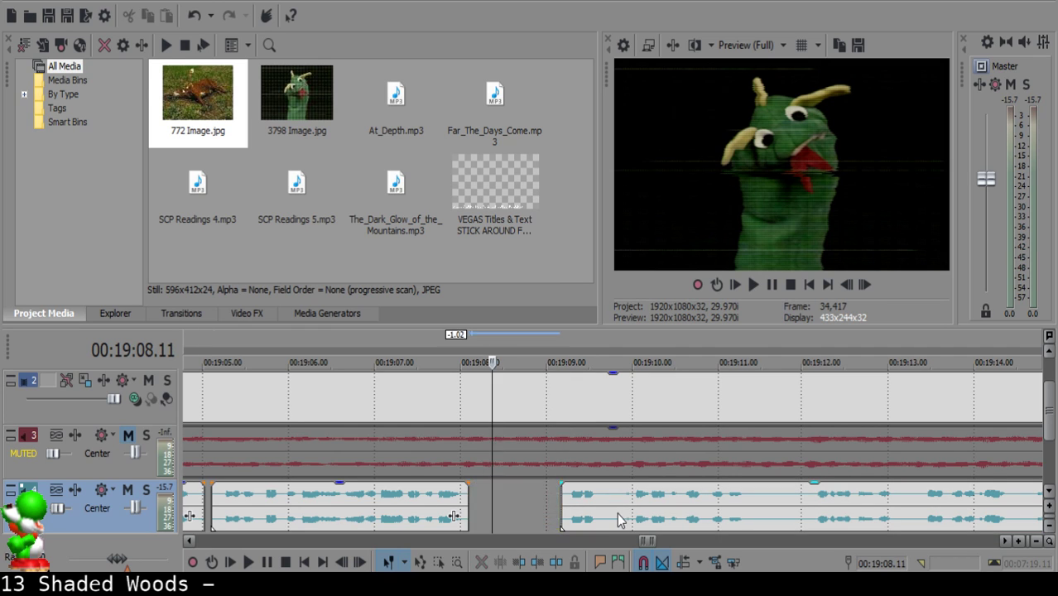
# Move the last voice clip earlier to start at about 00:19:08.11, and play the transition.
pyautogui.moveTo(618, 515); pyautogui.dragTo(539, 519)
pyautogui.click(410, 511)
pyautogui.press('space')
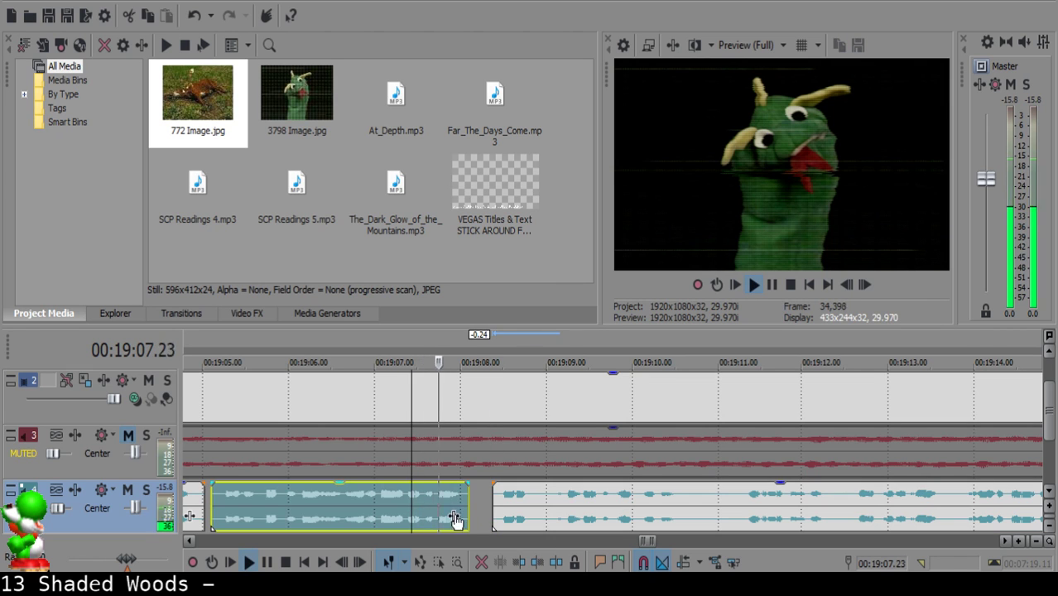
pyautogui.scroll(-2, 508, 512)
pyautogui.scroll(2, 509, 512)
# Nudge the last voice clip later to start at about 00:19:08.14, playing the transition to check the pause.
pyautogui.click(583, 500)
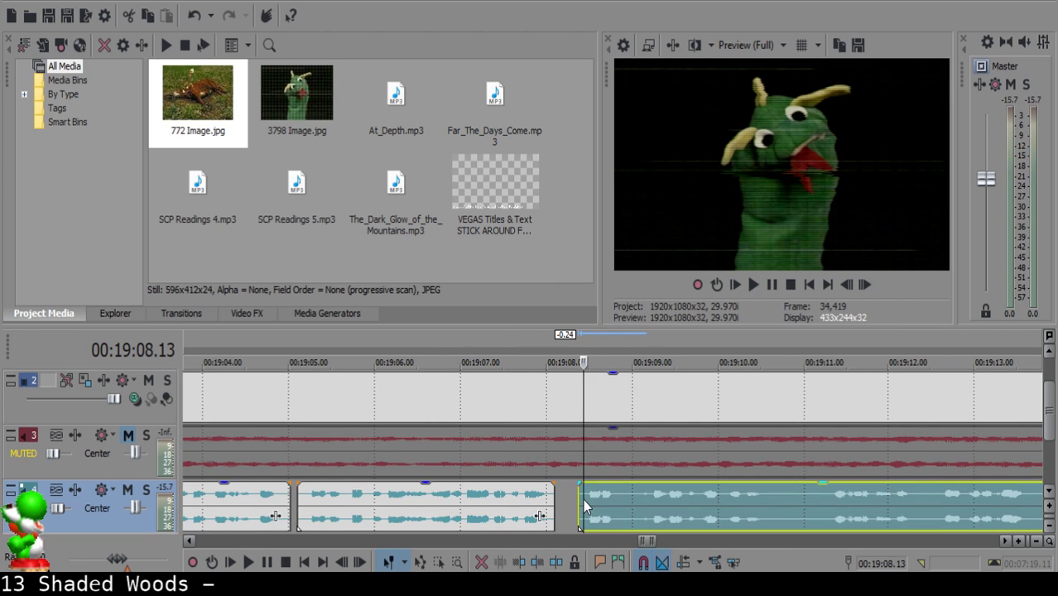
pyautogui.click(486, 504)
pyautogui.press('space')
pyautogui.scroll(-2, 654, 499)
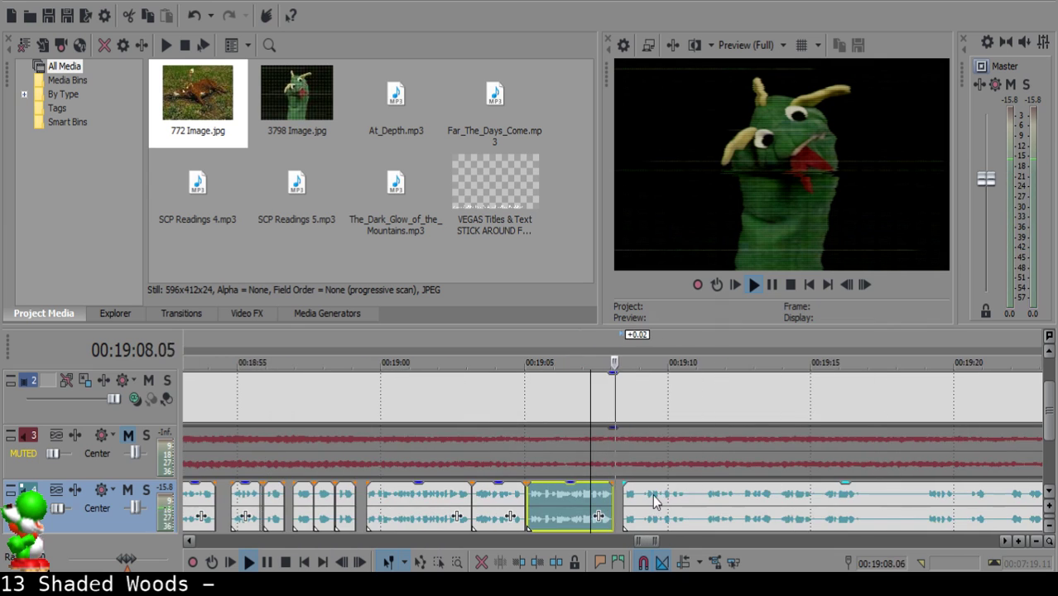
pyautogui.scroll(2, 557, 492)
pyautogui.click(521, 498)
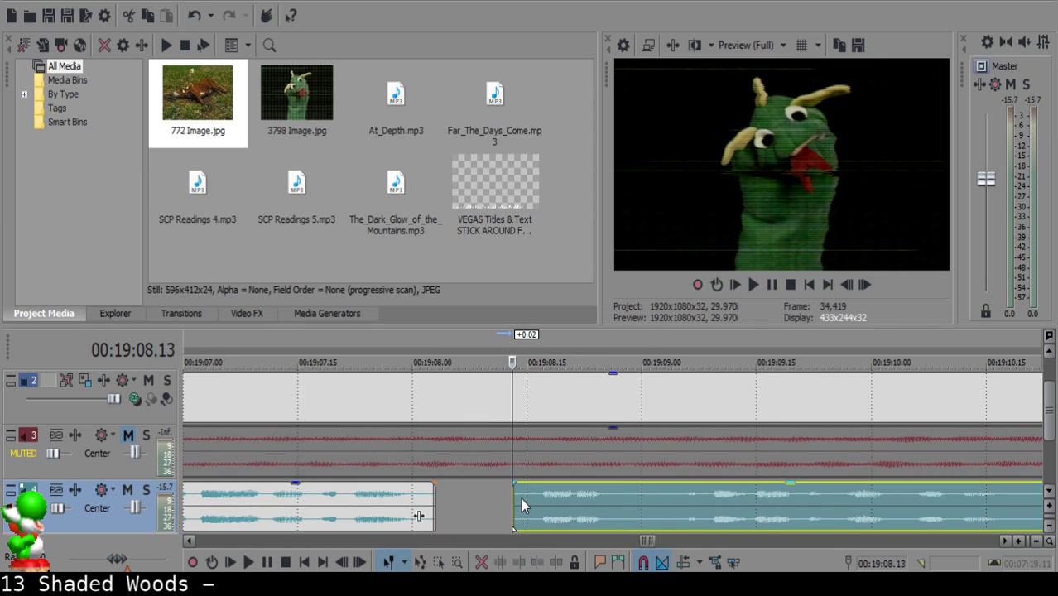
pyautogui.click(236, 516)
pyautogui.press('space')
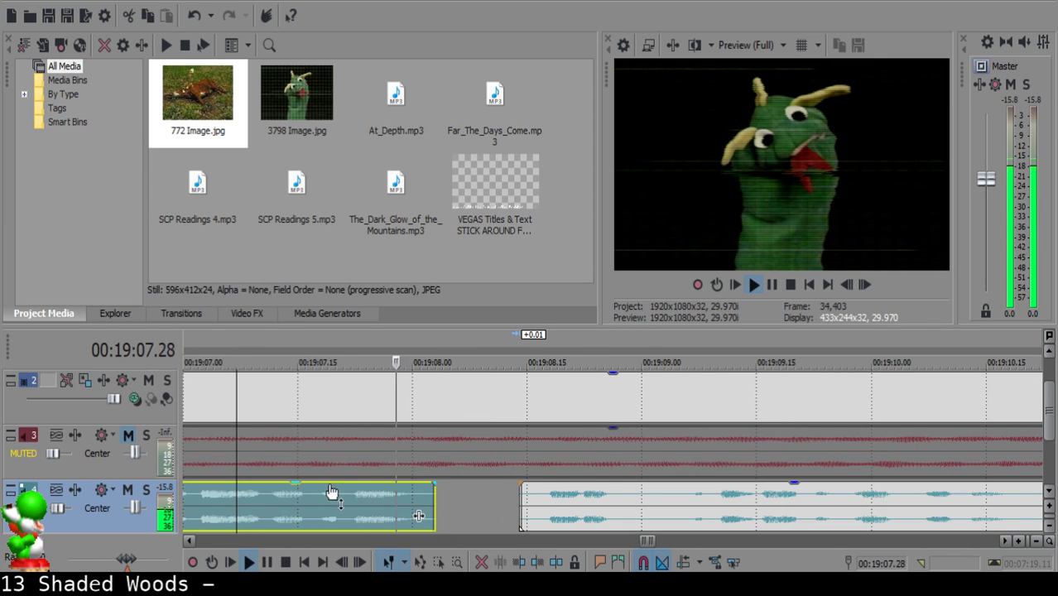
# Split the last voice clip at about 00:19:09.00 and 00:19:09.04, and delete the short piece between the splits.
pyautogui.click(634, 501)
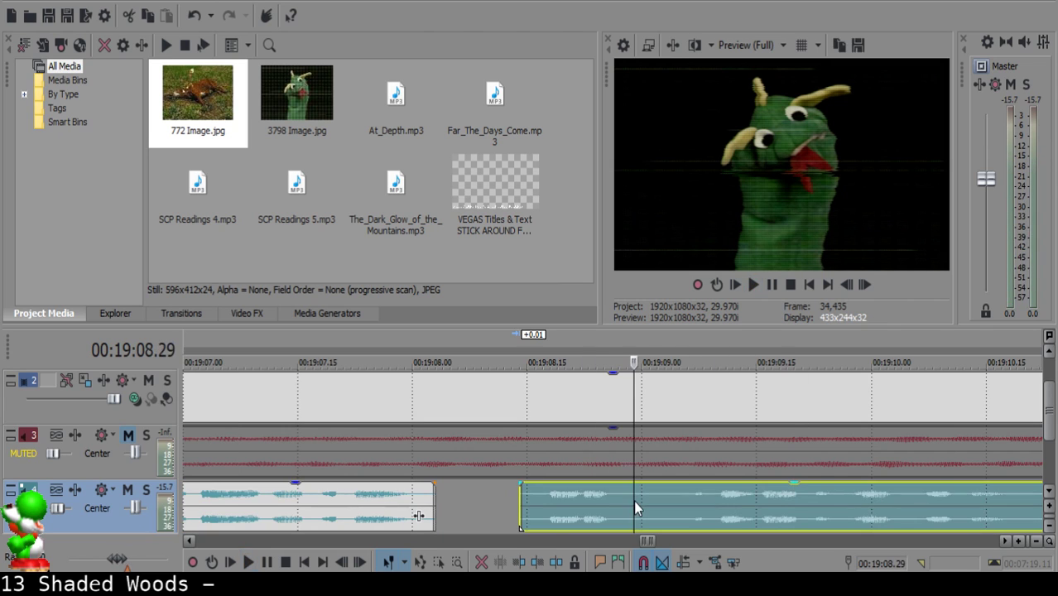
pyautogui.press('space')
pyautogui.click(638, 500)
pyautogui.press('space')
pyautogui.press('space')
pyautogui.press('s')
pyautogui.press('space')
pyautogui.press('Return')
pyautogui.press('s')
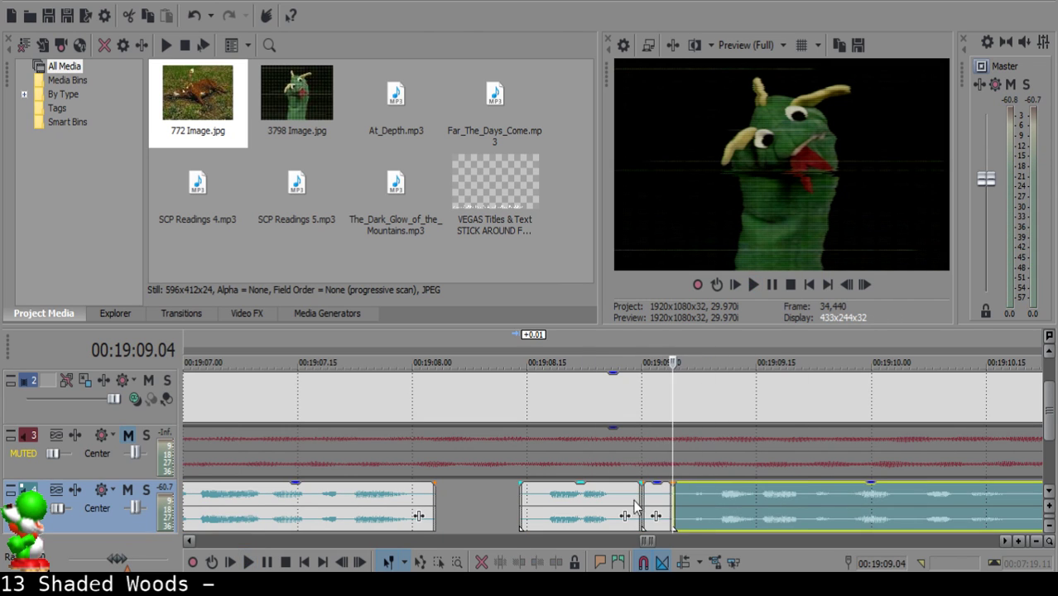
pyautogui.click(650, 502)
pyautogui.press('Delete')
# Move the last voice clip earlier to start at about 00:19:09.01, and play the transition.
pyautogui.click(652, 500)
pyautogui.moveTo(710, 502); pyautogui.dragTo(686, 503)
pyautogui.click(556, 507)
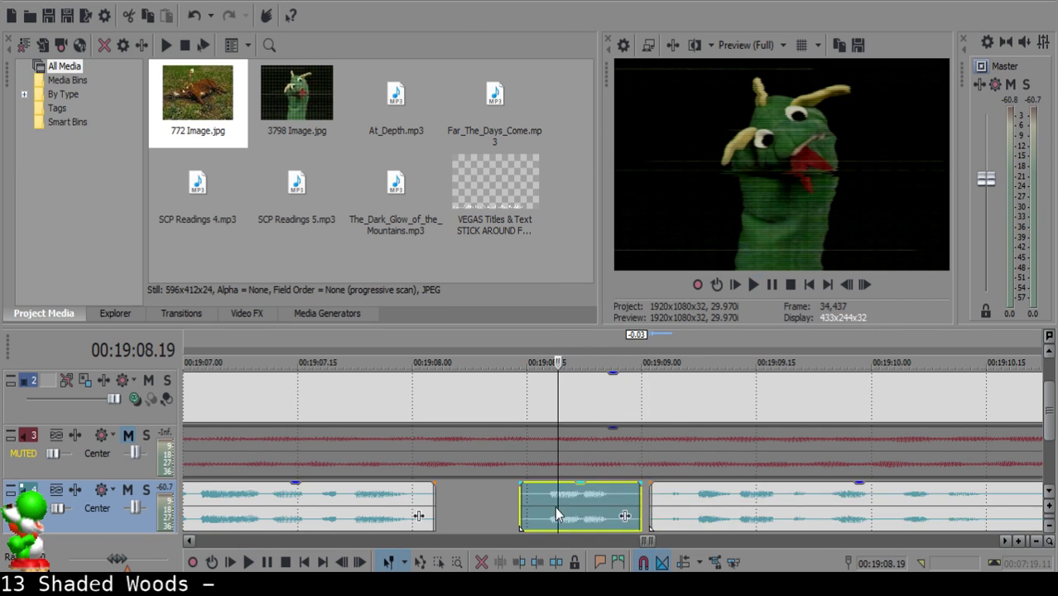
pyautogui.press('space')
pyautogui.scroll(-6, 636, 501)
pyautogui.scroll(5, 641, 507)
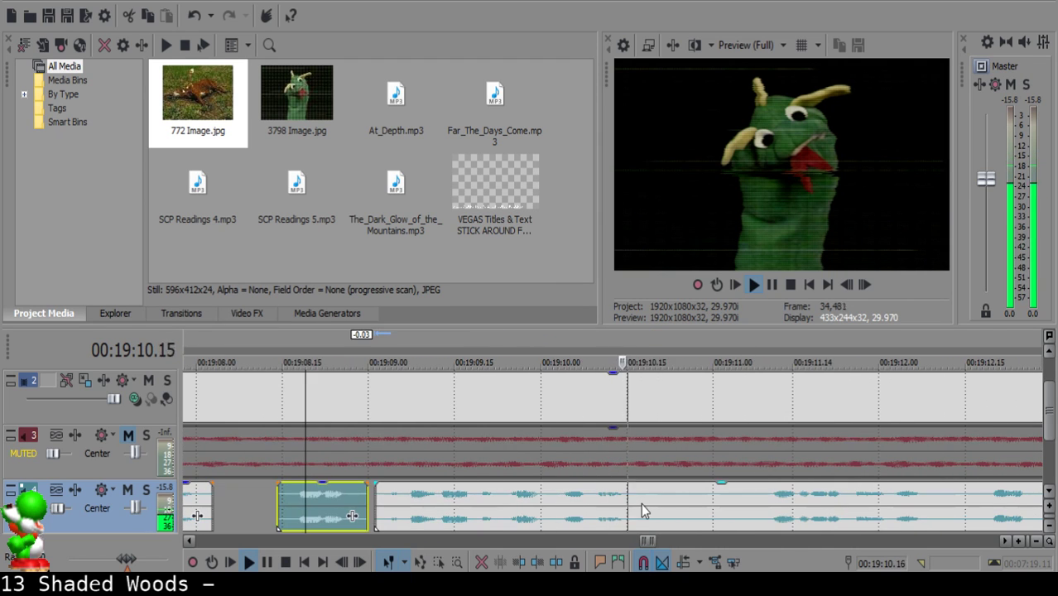
# Split the last voice clip at about 00:19:10.17, following its first phrase, and audition the next phrase.
pyautogui.click(636, 497)
pyautogui.press('s')
pyautogui.click(808, 505)
pyautogui.press('space')
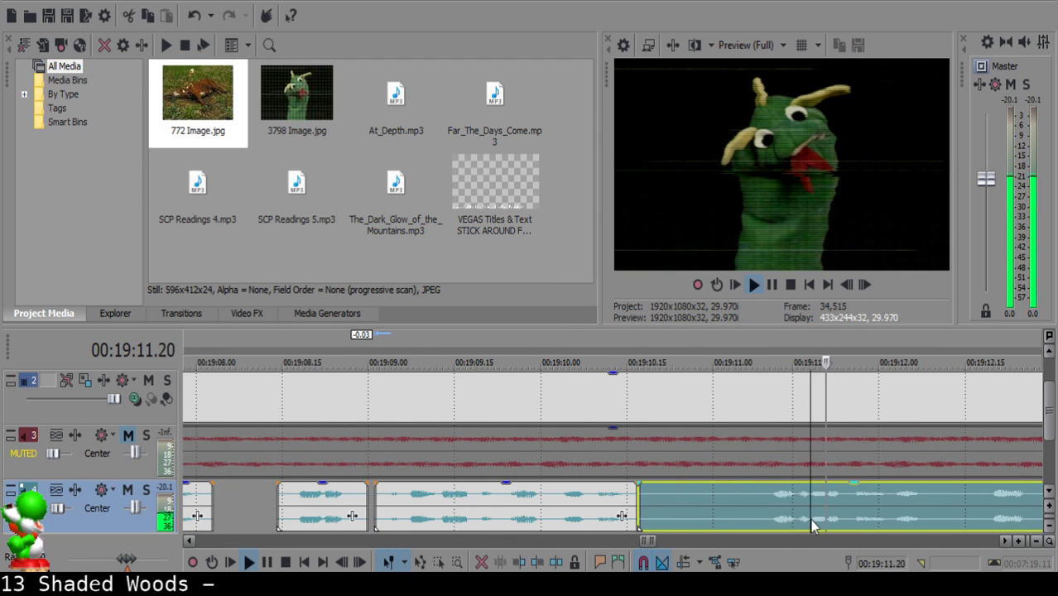
pyautogui.scroll(-2, 810, 519)
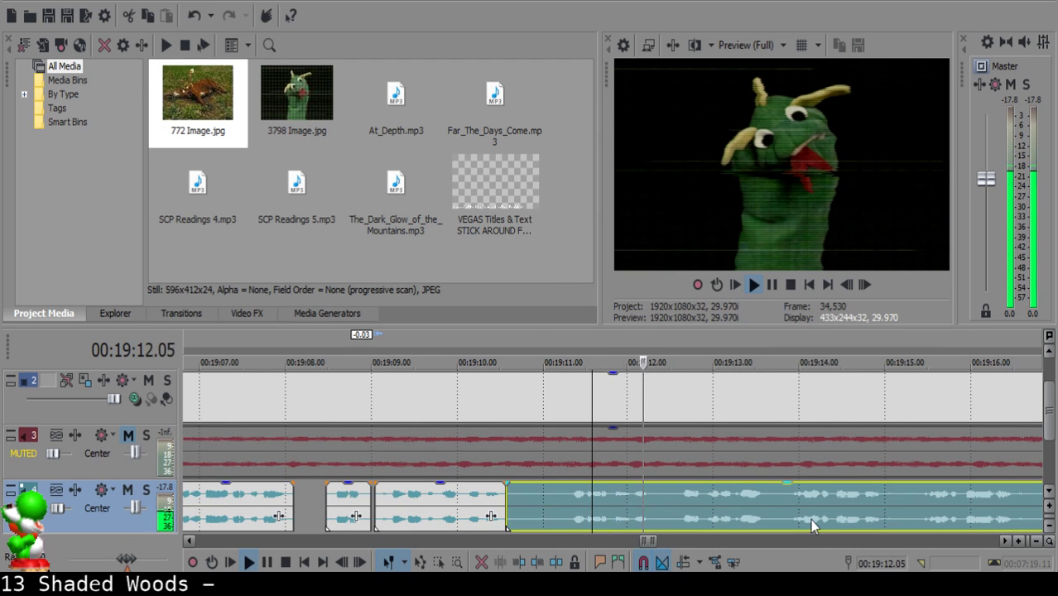
# Split the last voice clip at 00:19:11.06 and delete the silent piece before the split.
pyautogui.press('space')
pyautogui.click(559, 498)
pyautogui.press('space')
pyautogui.press('space')
pyautogui.press('s')
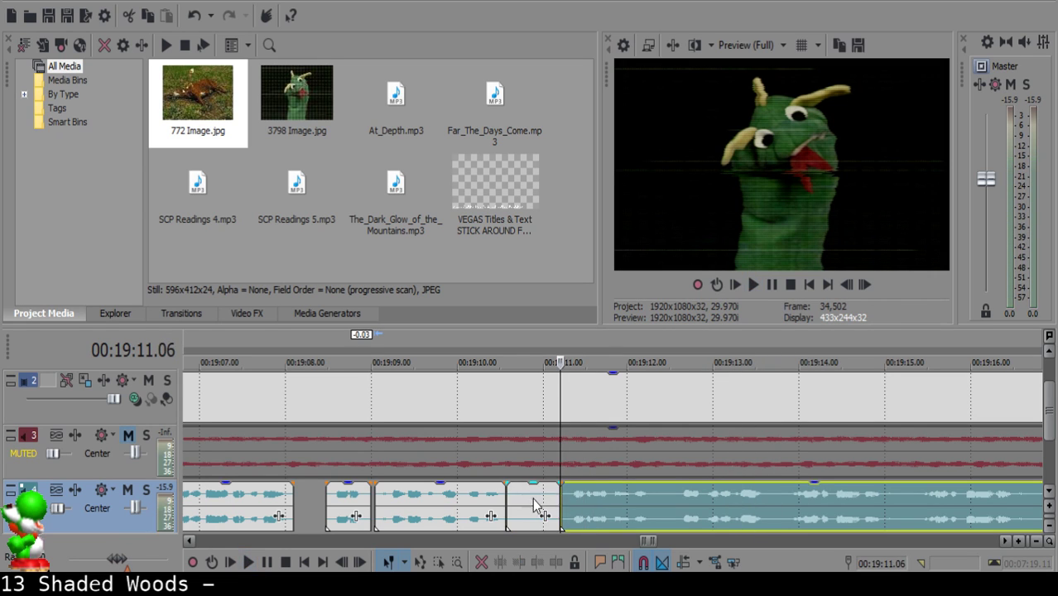
pyautogui.click(514, 501)
pyautogui.press('Delete')
# Move the last voice clip earlier to start at about 00:19:10.17, against the preceding clip, and play the transition.
pyautogui.moveTo(626, 504); pyautogui.dragTo(569, 502)
pyautogui.click(443, 507)
pyautogui.press('space')
pyautogui.scroll(2, 463, 505)
pyautogui.press('space')
pyautogui.click(406, 521)
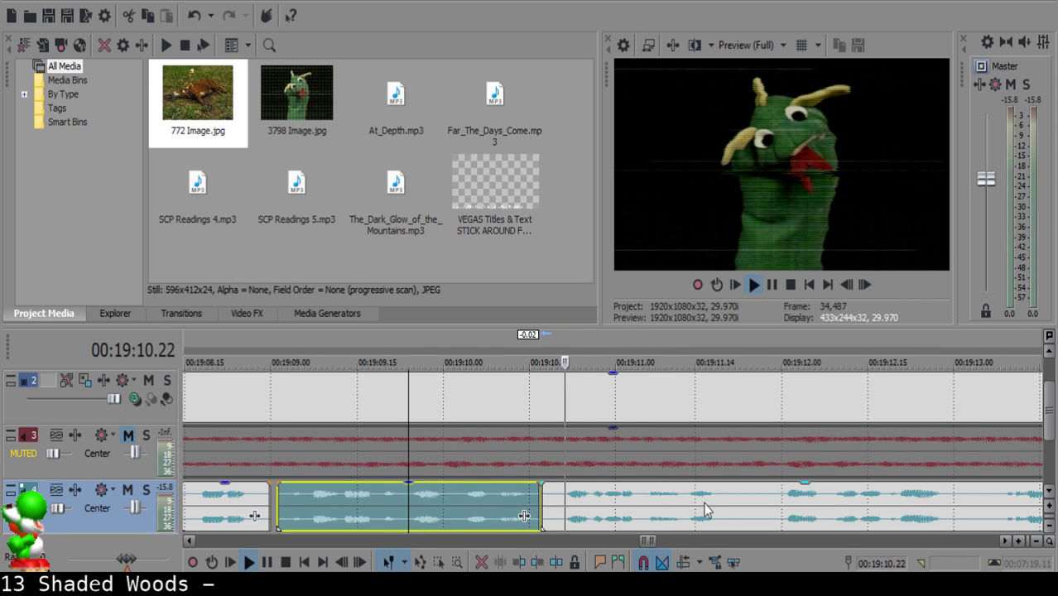
pyautogui.scroll(-2, 704, 509)
pyautogui.scroll(2, 704, 508)
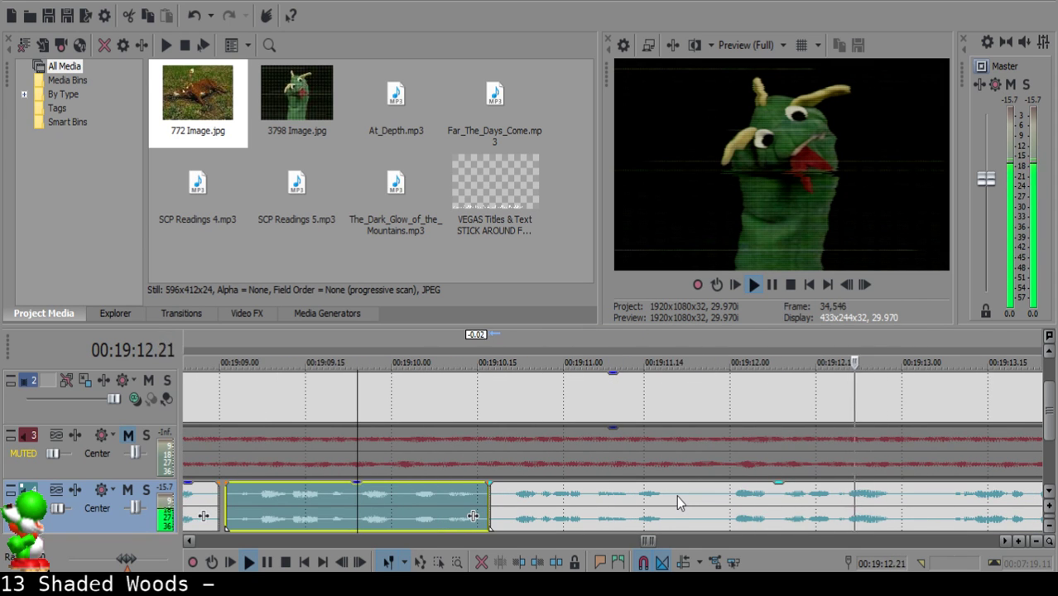
# Split the last voice clip at about 00:19:11.20 and audition the following speech.
pyautogui.click(677, 495)
pyautogui.press('s')
pyautogui.scroll(-2, 677, 496)
pyautogui.click(732, 495)
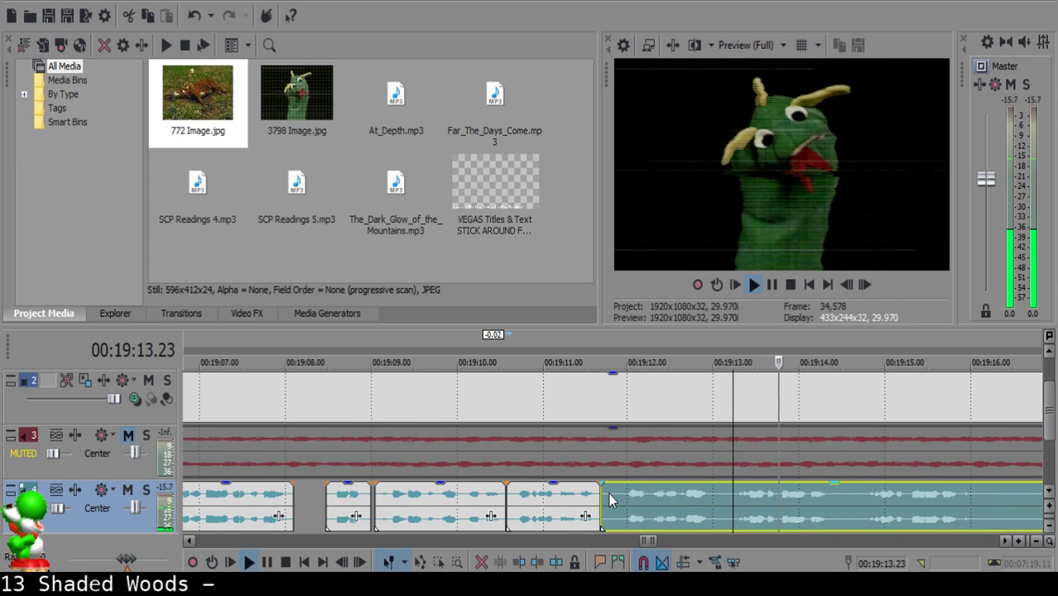
# Split the last voice clip again at about 00:19:11.25 and delete the short piece before the split.
pyautogui.click(610, 493)
pyautogui.press('Return')
pyautogui.click(615, 496)
pyautogui.press('s')
pyautogui.press('Return')
pyautogui.press('Return')
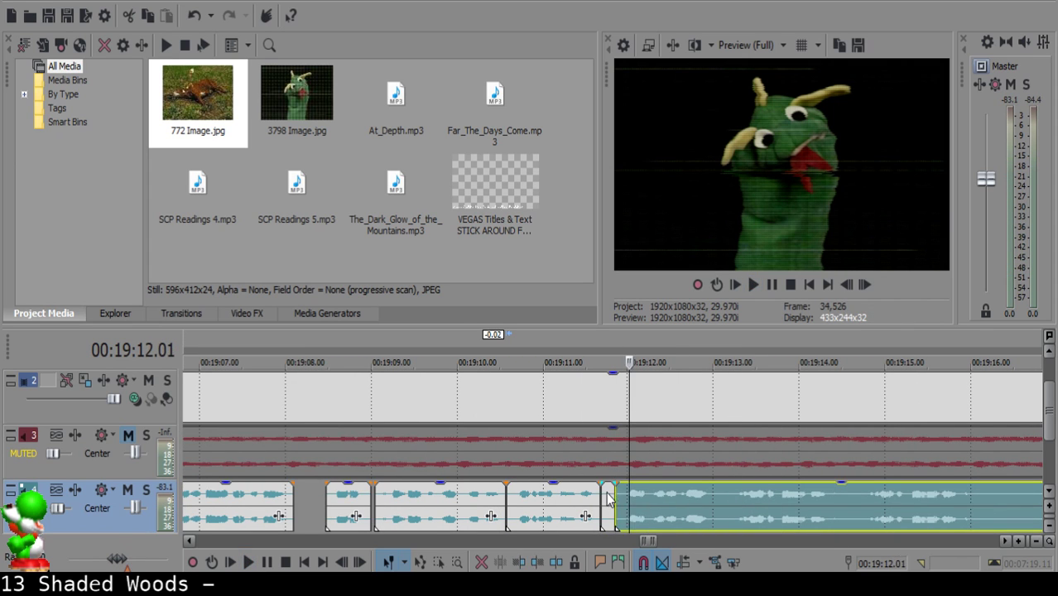
pyautogui.click(607, 500)
pyautogui.press('s')
pyautogui.press('Delete')
# Move the last voice clip earlier to start at about 00:19:11.22, and play the transition.
pyautogui.moveTo(662, 506); pyautogui.dragTo(652, 505)
pyautogui.click(563, 505)
pyautogui.press('space')
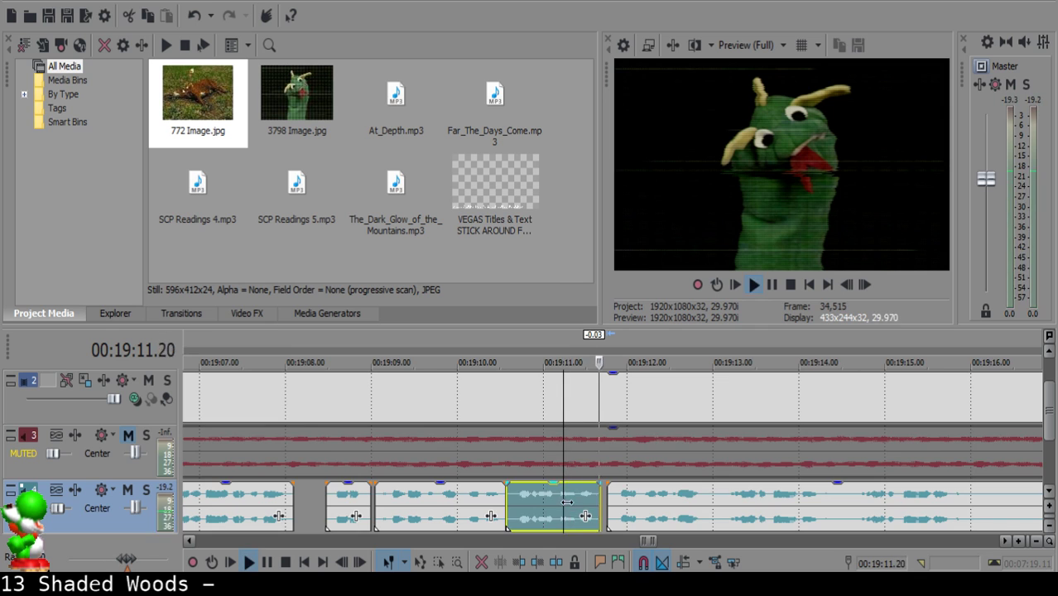
pyautogui.press('space')
# Nudge the last voice clip's start to about 00:19:11.21, close against the preceding clip, and replay the transition.
pyautogui.scroll(3, 615, 501)
pyautogui.click(612, 500)
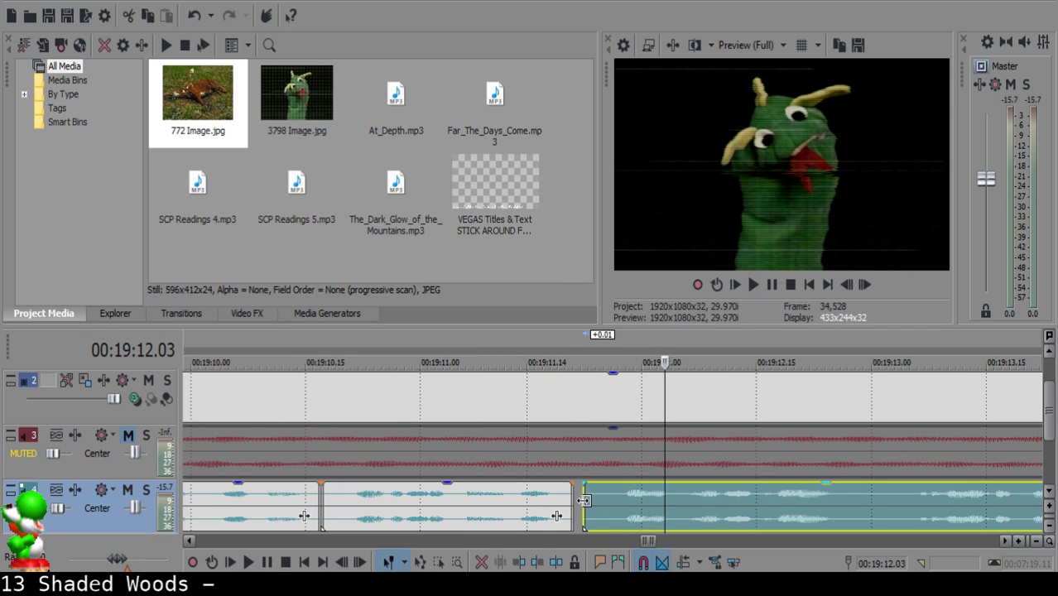
pyautogui.click(488, 513)
pyautogui.press('space')
pyautogui.scroll(-2, 633, 508)
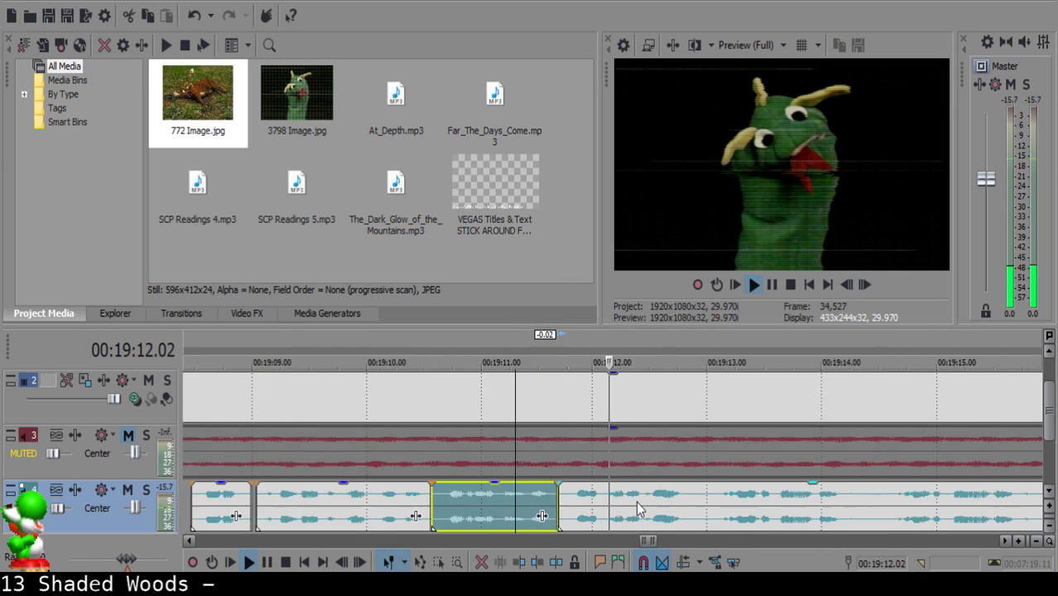
pyautogui.scroll(1, 665, 518)
# Audition the last voice clip repeatedly from about 00:19:12.25 to judge the gap between phrases.
pyautogui.click(655, 497)
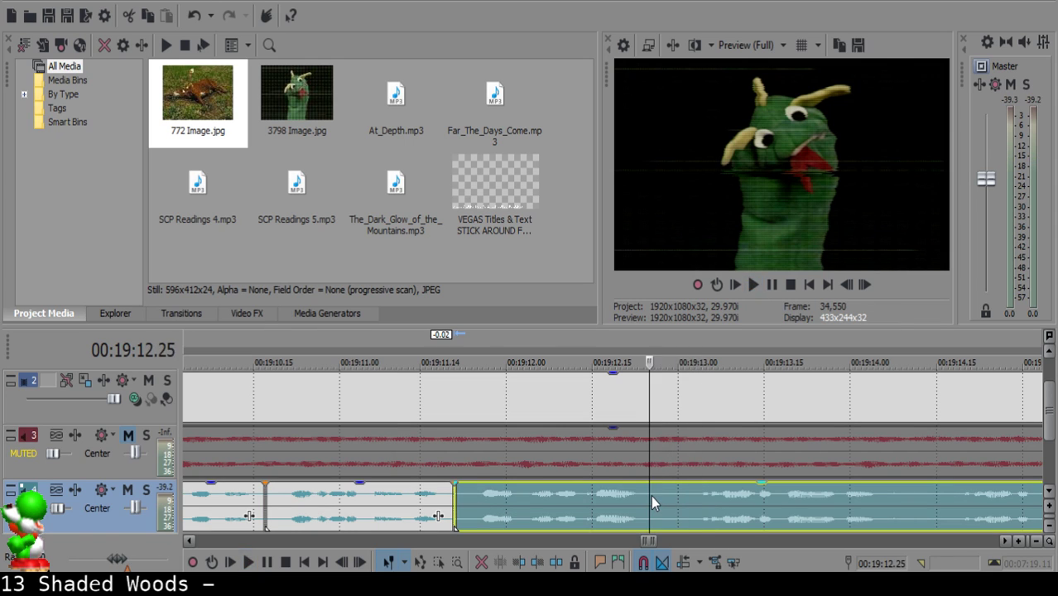
pyautogui.press('space')
pyautogui.click(645, 493)
pyautogui.press('space')
pyautogui.press('space')
pyautogui.press('space')
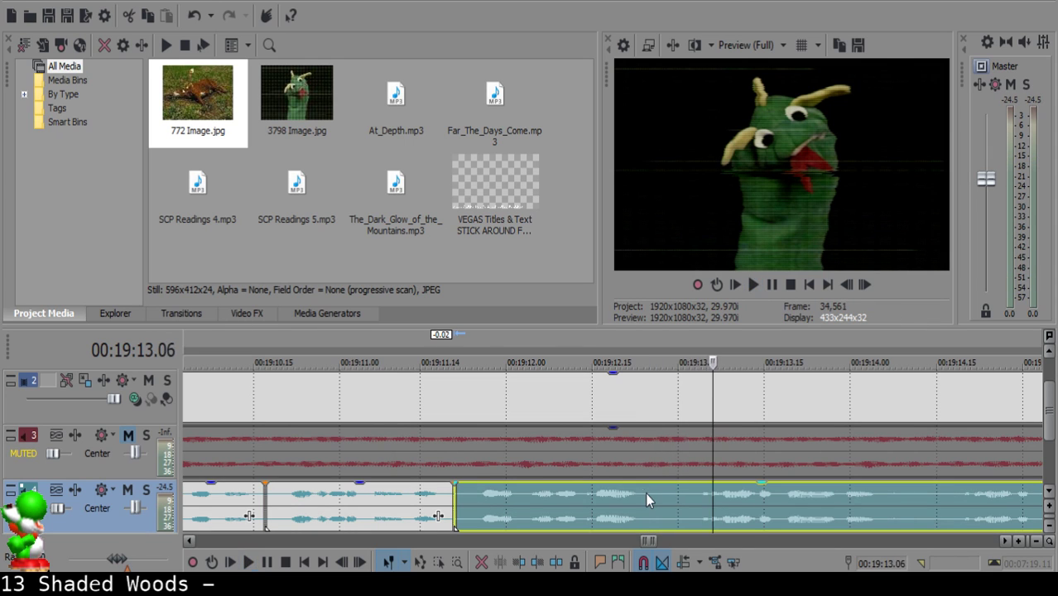
pyautogui.press('space')
# Split the last voice clip at about 00:19:12.25 and 00:19:12.28, and delete the short piece between the splits.
pyautogui.click(649, 493)
pyautogui.press('s')
pyautogui.click(667, 492)
pyautogui.press('s')
pyautogui.click(656, 493)
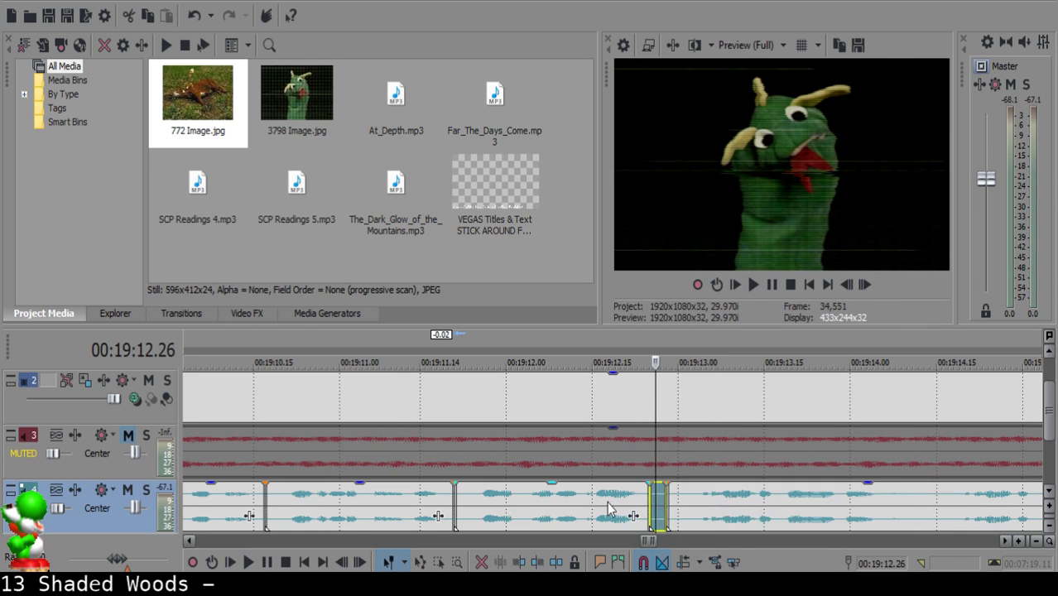
pyautogui.press('Delete')
# Add a short fade-out to the voice clip ending at about 00:19:12.25, and play into the next phrases.
pyautogui.click(605, 501)
pyautogui.press('space')
pyautogui.moveTo(647, 484); pyautogui.dragTo(642, 485)
pyautogui.click(557, 514)
pyautogui.scroll(-1, 687, 509)
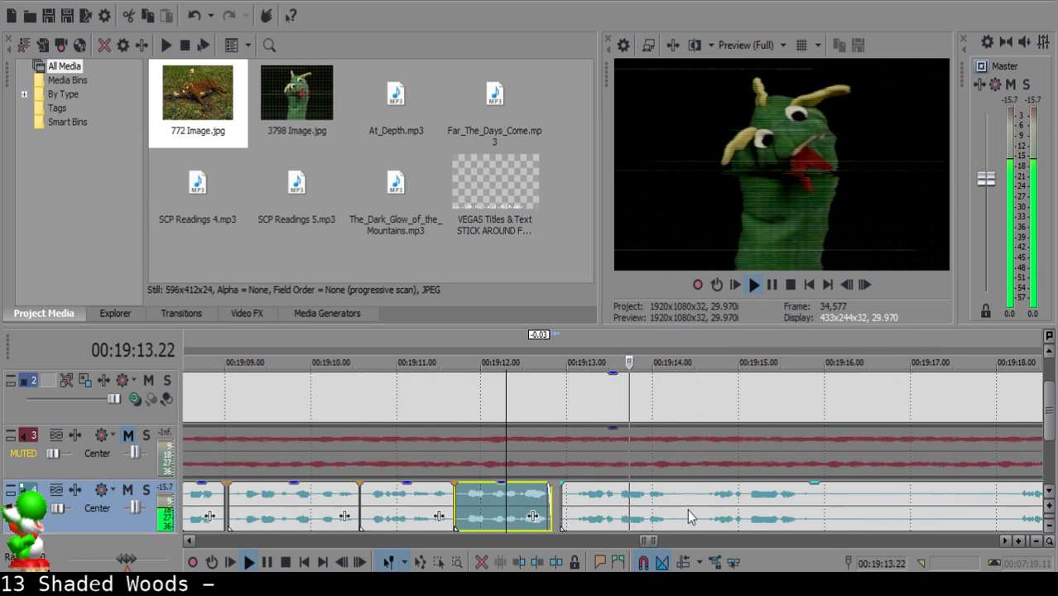
pyautogui.click(698, 503)
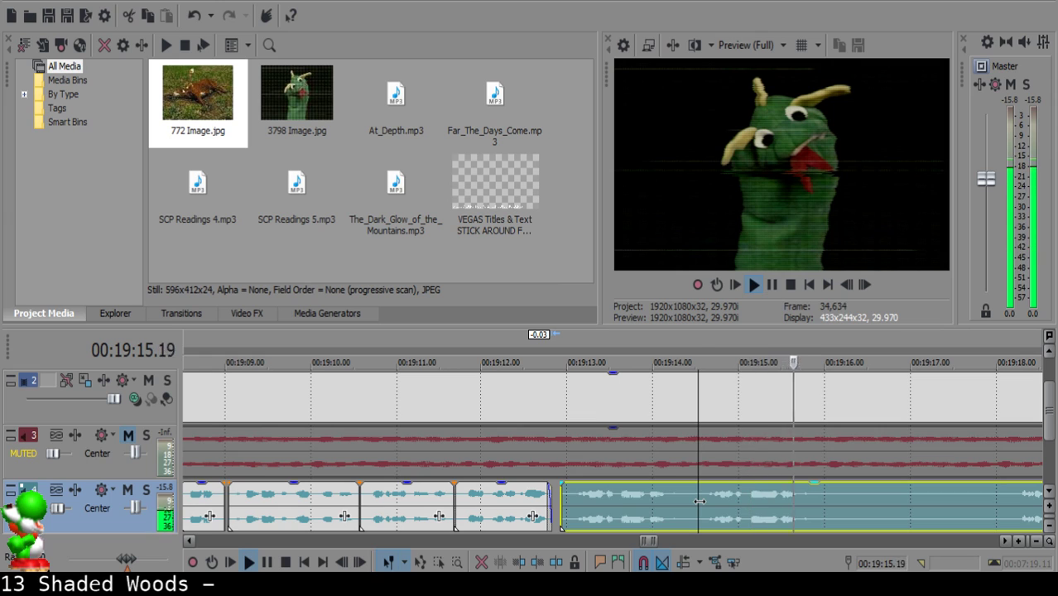
# Cut the section from 00:19:12.28 to about 00:19:14.16 out of the last voice clip and move the remainder to start at 00:19:12.28.
pyautogui.press('space')
pyautogui.press('s')
pyautogui.click(561, 499)
pyautogui.press('Delete')
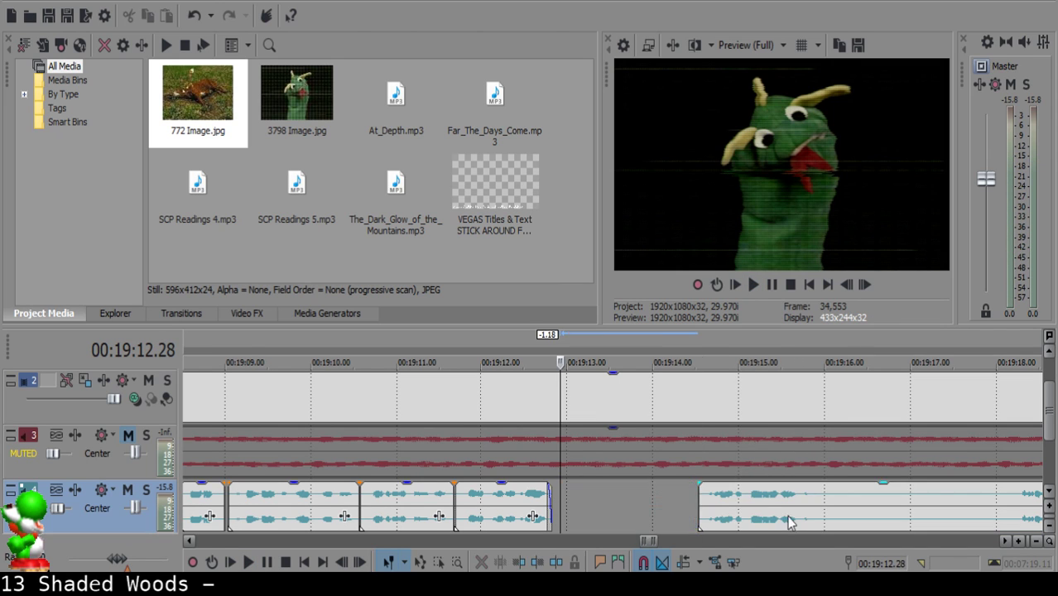
pyautogui.moveTo(743, 510); pyautogui.dragTo(609, 500)
# Play the narration from 00:19:12.11 across the new join to check the pause and where the next phrase ends.
pyautogui.click(511, 508)
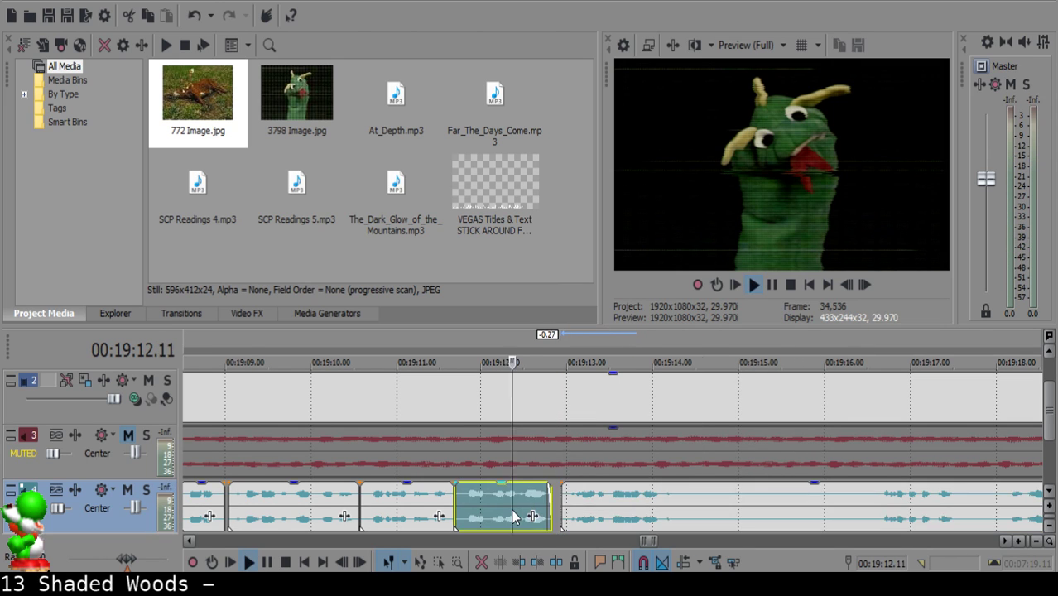
pyautogui.press('space')
pyautogui.scroll(3, 554, 509)
pyautogui.scroll(-3, 554, 508)
pyautogui.scroll(3, 609, 509)
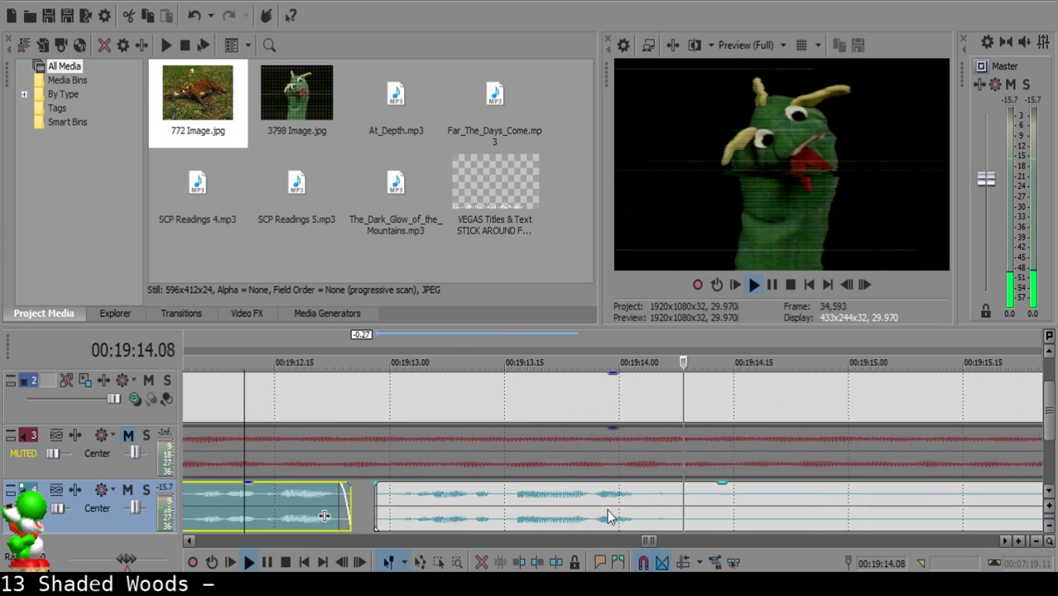
pyautogui.press('Return')
# Split the last voice clip at about 00:19:14.04, right after the phrase, and add a short fade-in to the piece that follows.
pyautogui.click(642, 509)
pyautogui.click(647, 502)
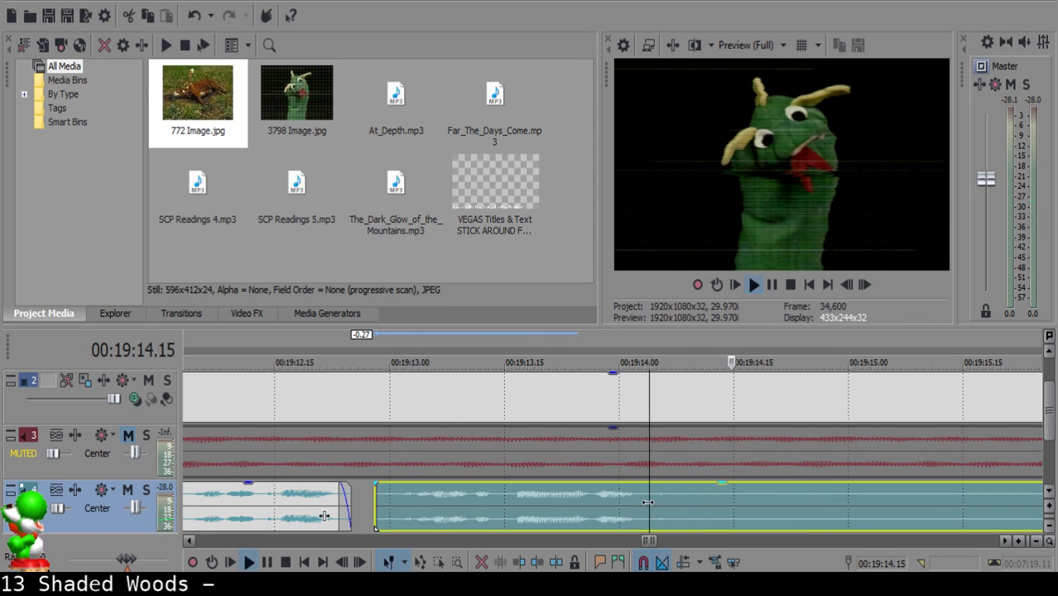
pyautogui.press('s')
pyautogui.moveTo(649, 483); pyautogui.dragTo(678, 483)
# Replay the phrase ending from about 00:19:13.26 and split the faded-in voice clip at 00:19:14.10.
pyautogui.click(588, 500)
pyautogui.press('space')
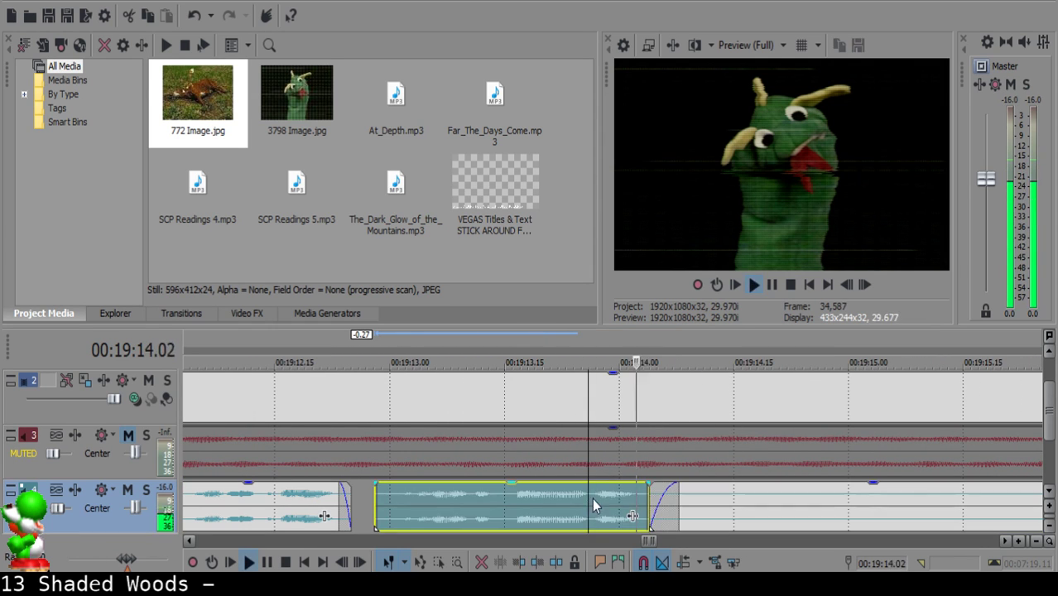
pyautogui.press('space')
pyautogui.click(694, 499)
pyautogui.press('space')
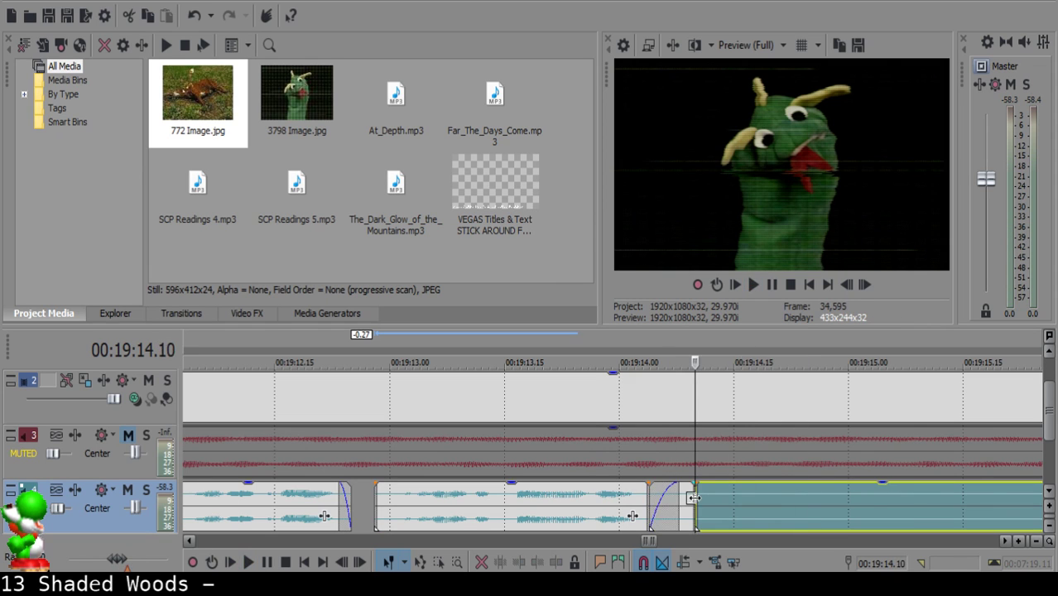
# Split the last voice clip at 00:19:16.17, just before the next phrase, and delete the silent piece from 00:19:14.10 up to it.
pyautogui.scroll(-3, 745, 507)
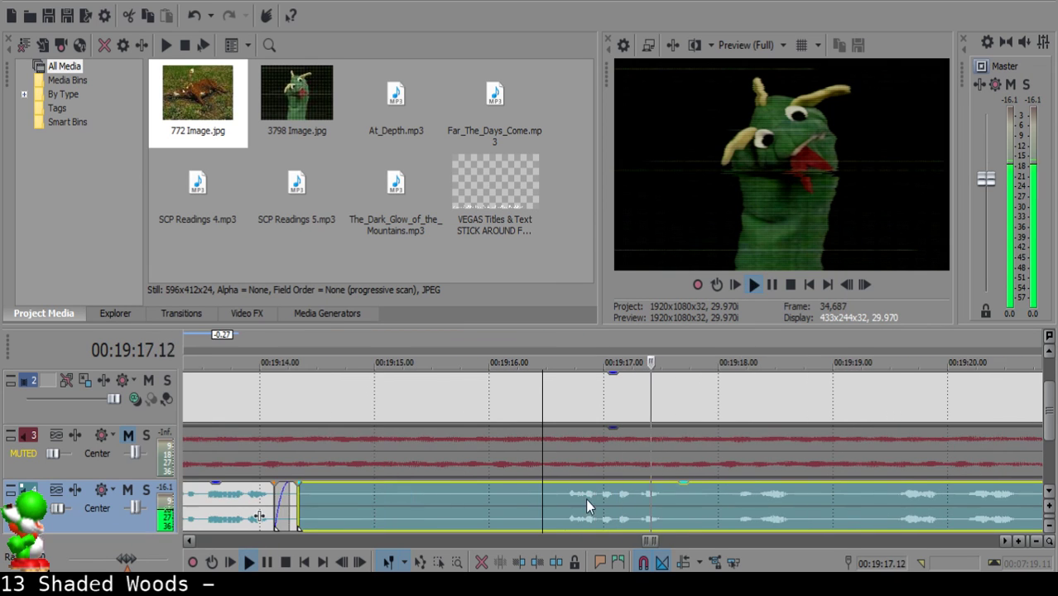
pyautogui.click(554, 495)
pyautogui.press('s')
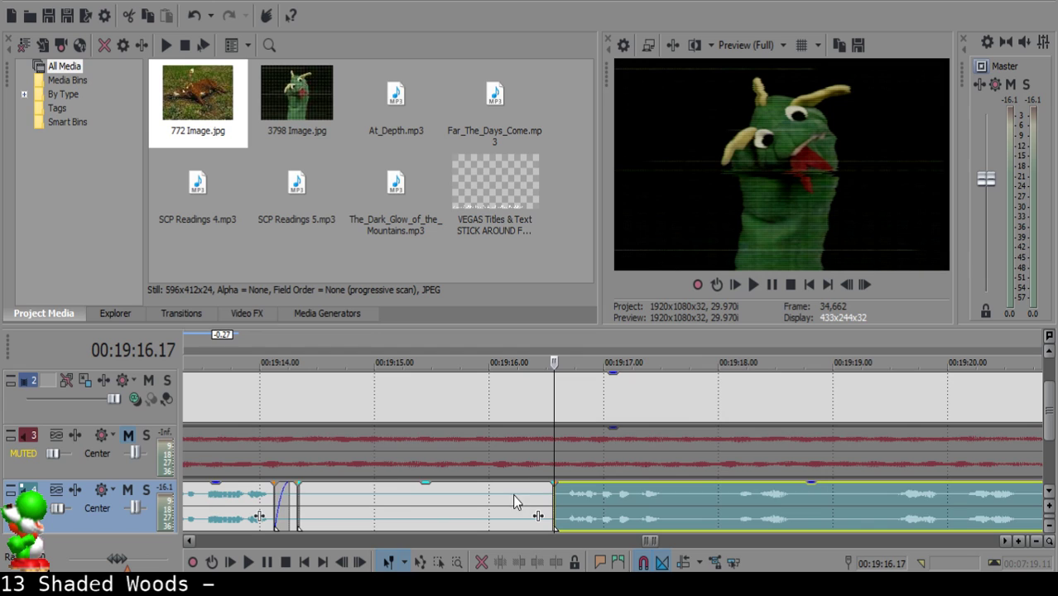
pyautogui.click(354, 494)
pyautogui.press('Delete')
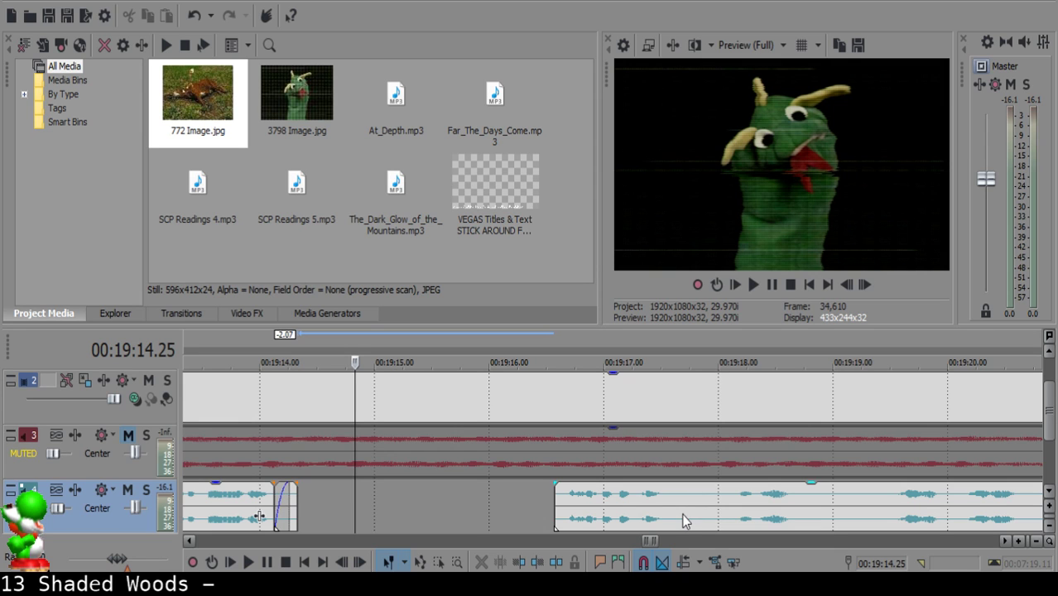
# Move the last voice clip earlier to start at about 00:19:14.25, and select the phrase clip at 00:19:13.15.
pyautogui.moveTo(683, 521); pyautogui.dragTo(487, 520)
pyautogui.scroll(-3, 556, 459)
pyautogui.click(546, 505)
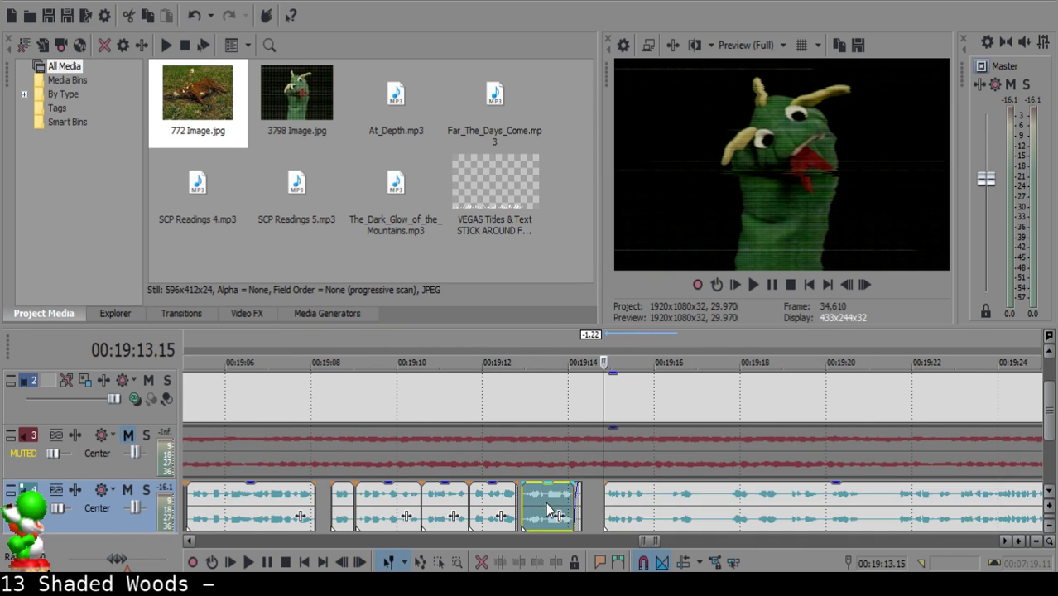
pyautogui.scroll(-5, 801, 505)
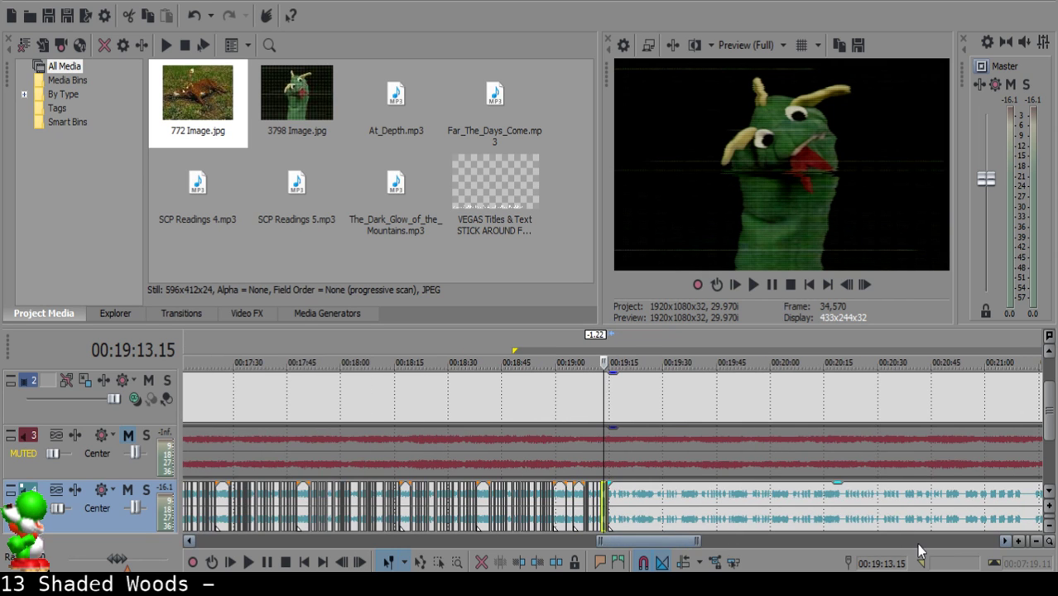
# Move the remaining narration clip on audio track 4 earlier to start at 00:19:14.23 and play back the transition.
pyautogui.press('space')
pyautogui.scroll(5, 675, 462)
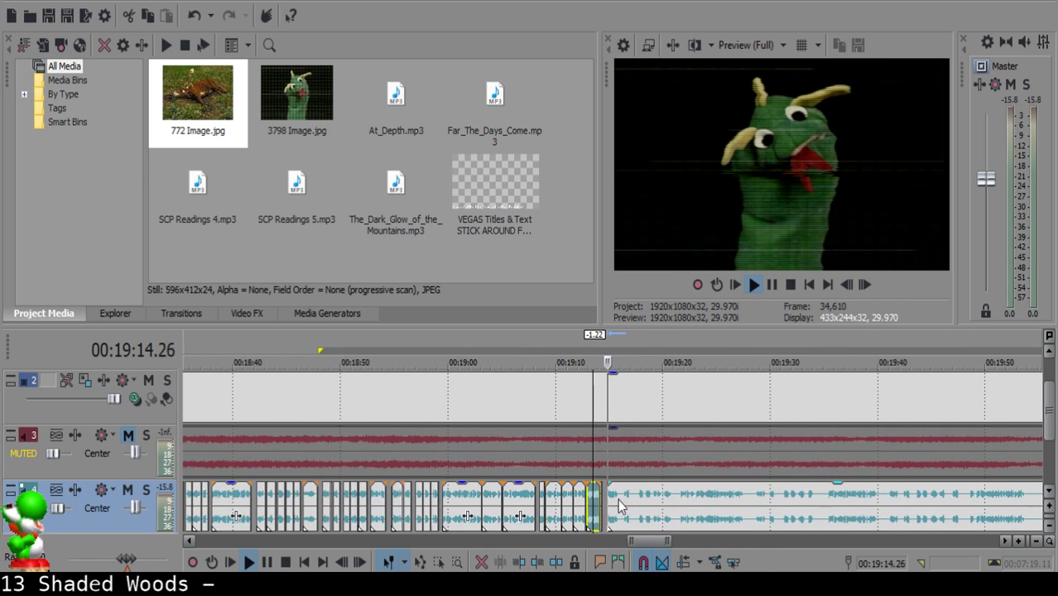
pyautogui.click(593, 506)
pyautogui.scroll(3, 592, 503)
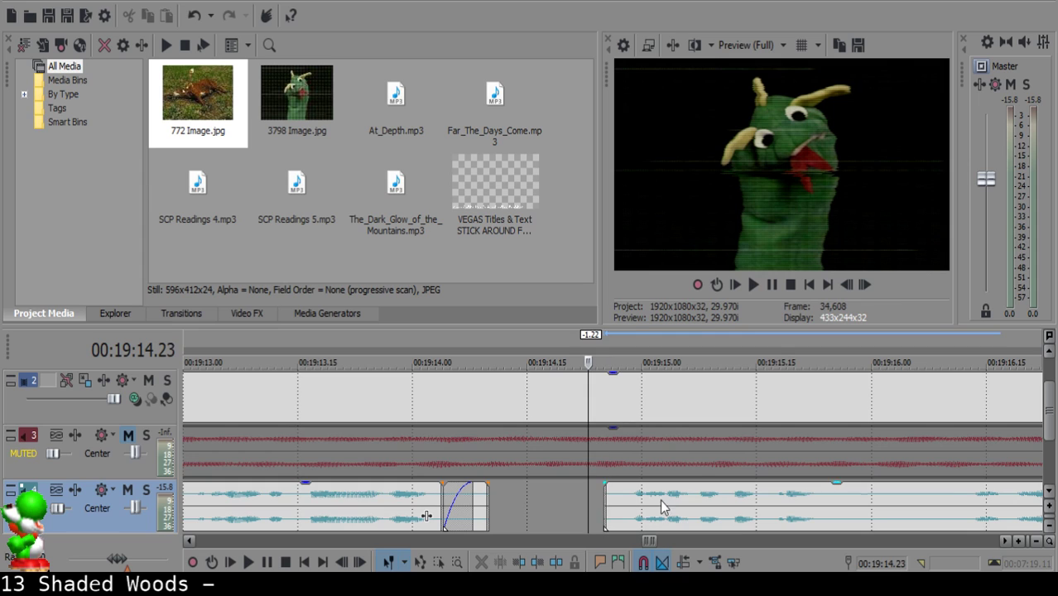
pyautogui.moveTo(661, 501); pyautogui.dragTo(643, 497)
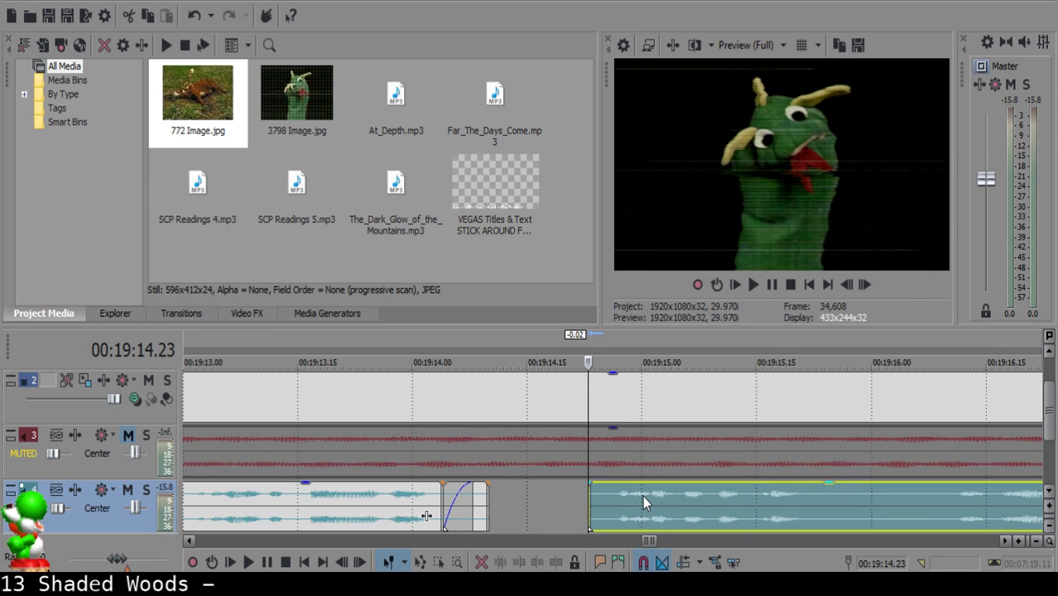
pyautogui.click(444, 505)
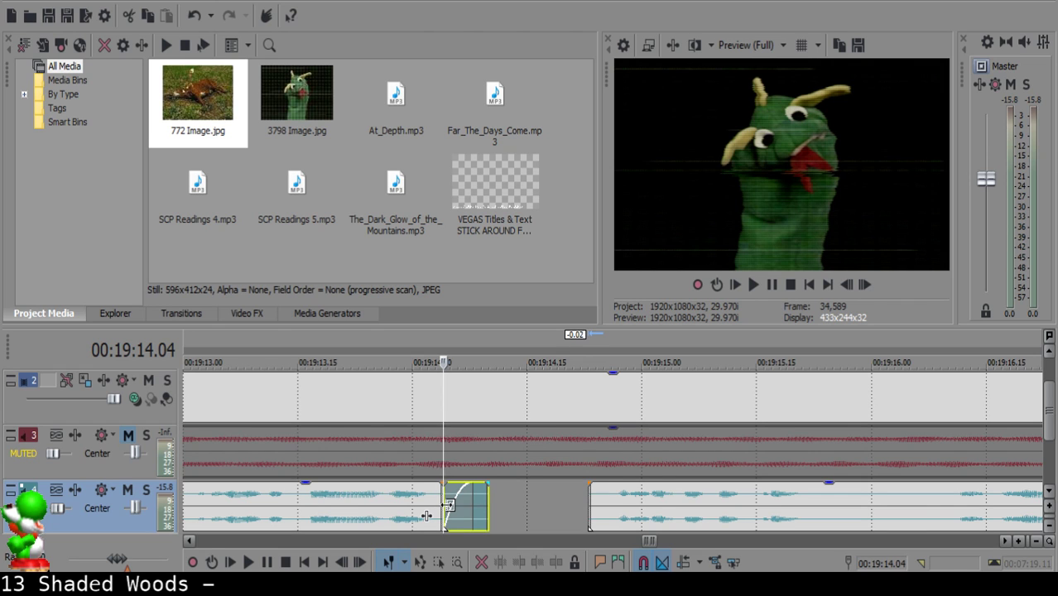
pyautogui.press('space')
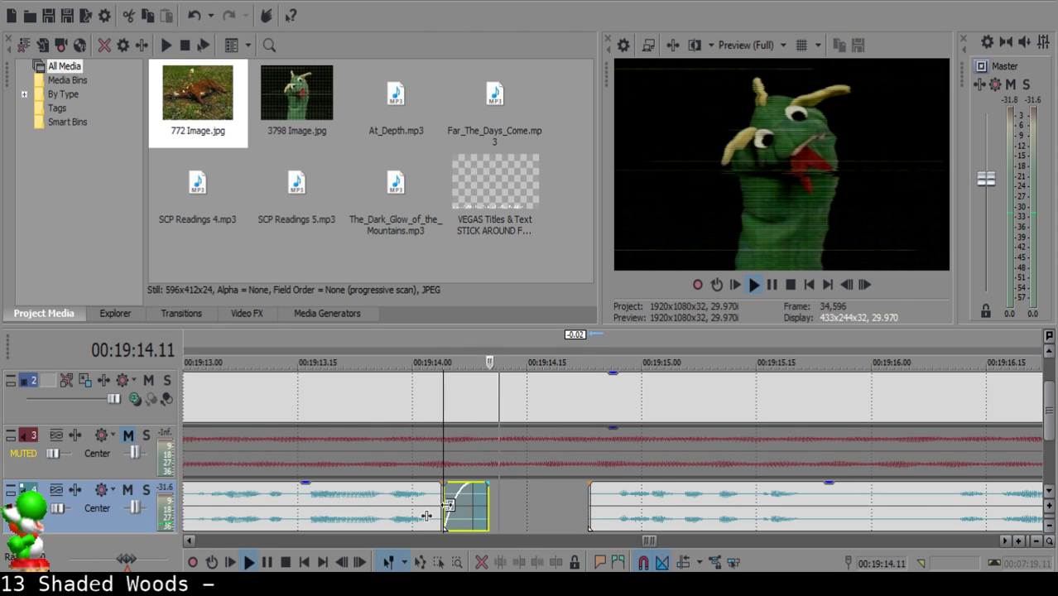
pyautogui.scroll(-3, 571, 505)
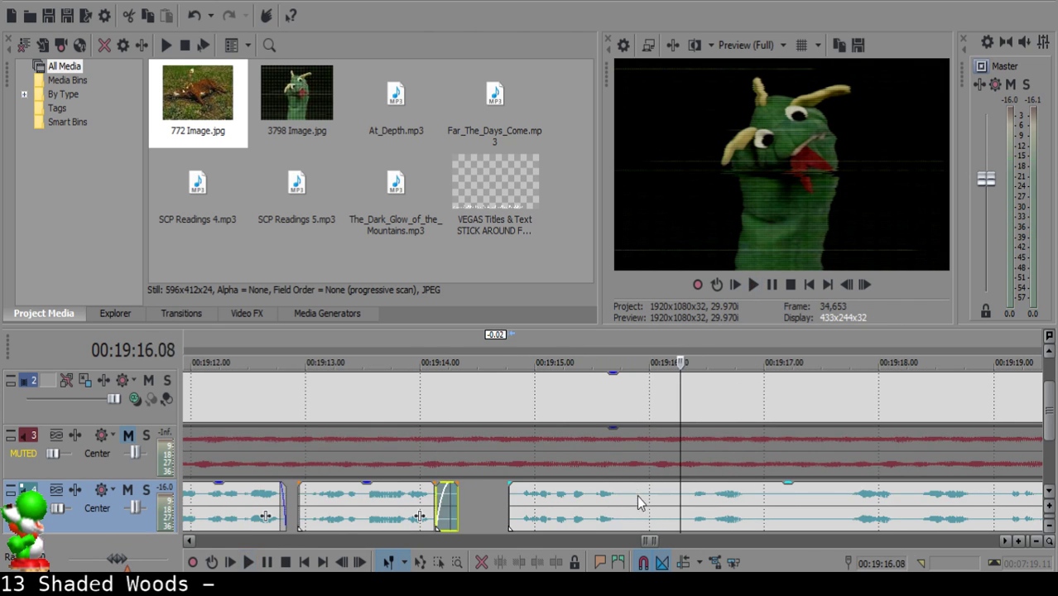
# Split the narration at 00:19:15.26 and again shortly after, delete the short snippet between the cuts, and play back the result.
pyautogui.click(635, 501)
pyautogui.click(633, 501)
pyautogui.click(632, 496)
pyautogui.press('s')
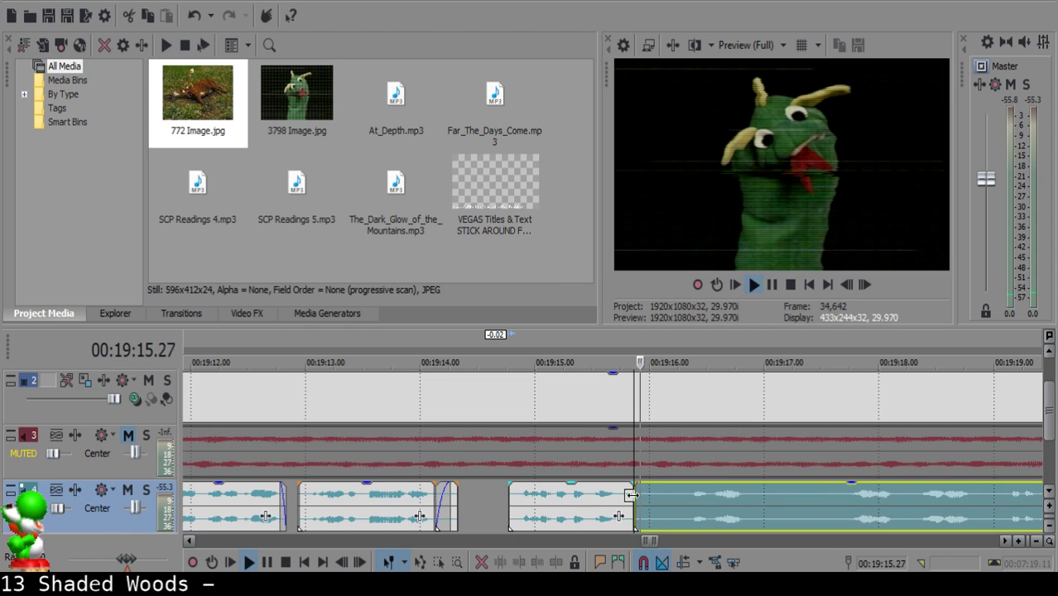
pyautogui.press('s')
pyautogui.click(638, 499)
pyautogui.press('Delete')
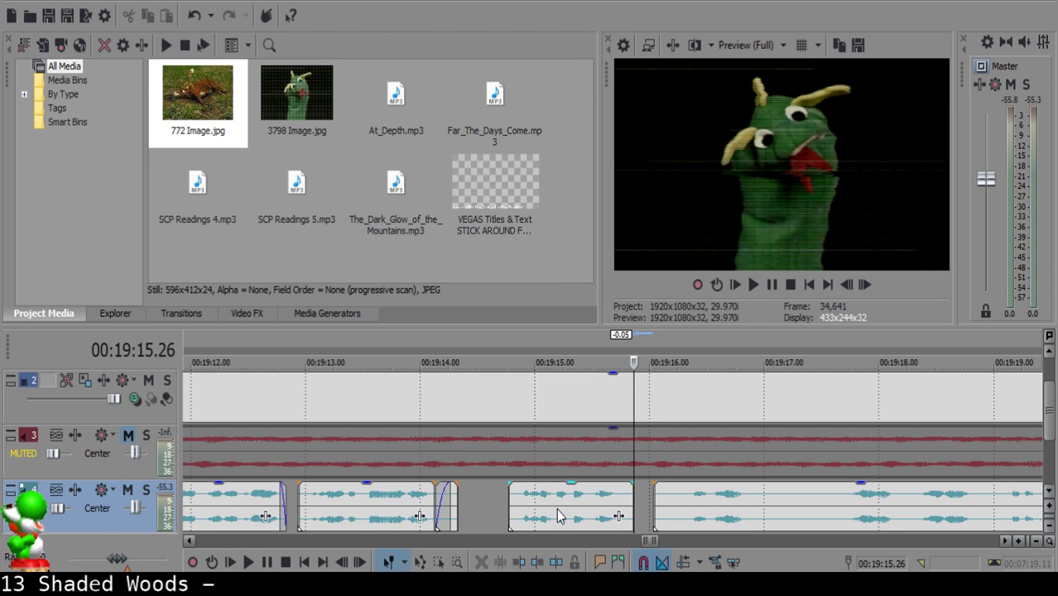
pyautogui.click(556, 508)
pyautogui.press('space')
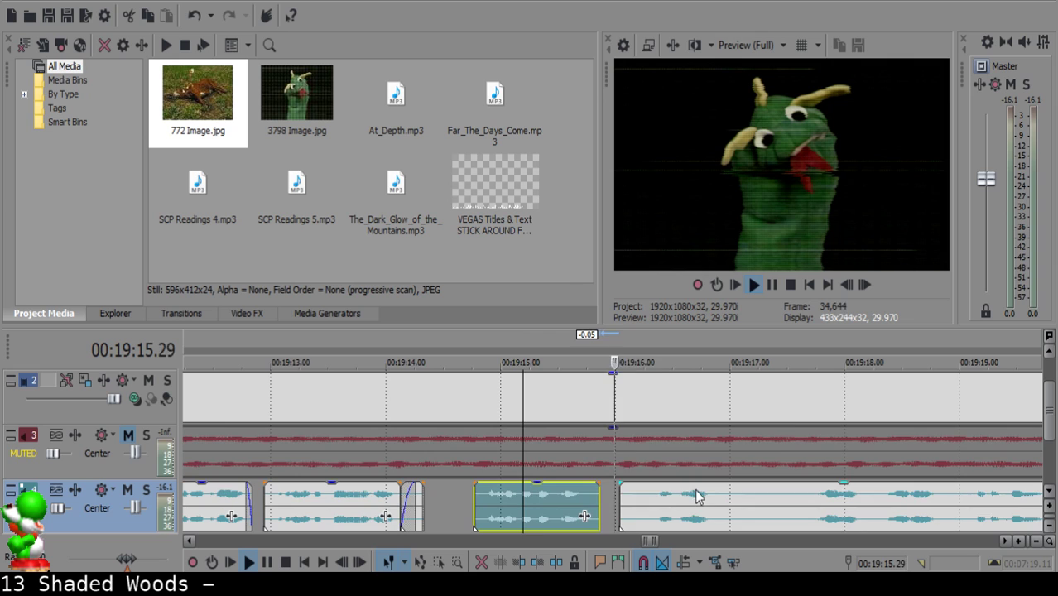
# Add a short fade-out to the clip ending near 00:19:15.26 and move the following narration clip to start at 00:19:15.27.
pyautogui.click(602, 490)
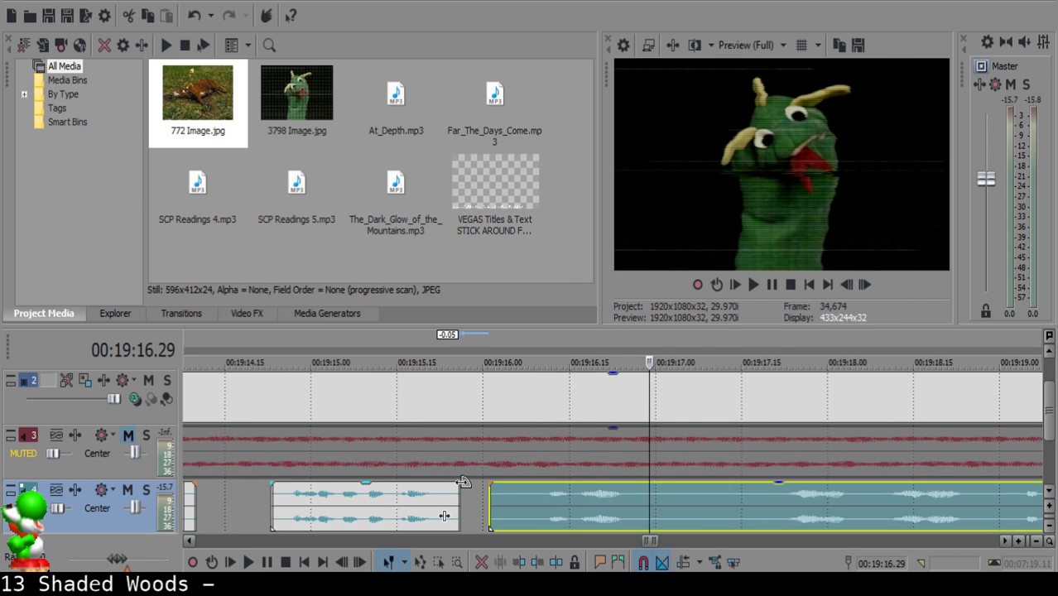
pyautogui.moveTo(462, 483); pyautogui.dragTo(451, 484)
pyautogui.click(413, 503)
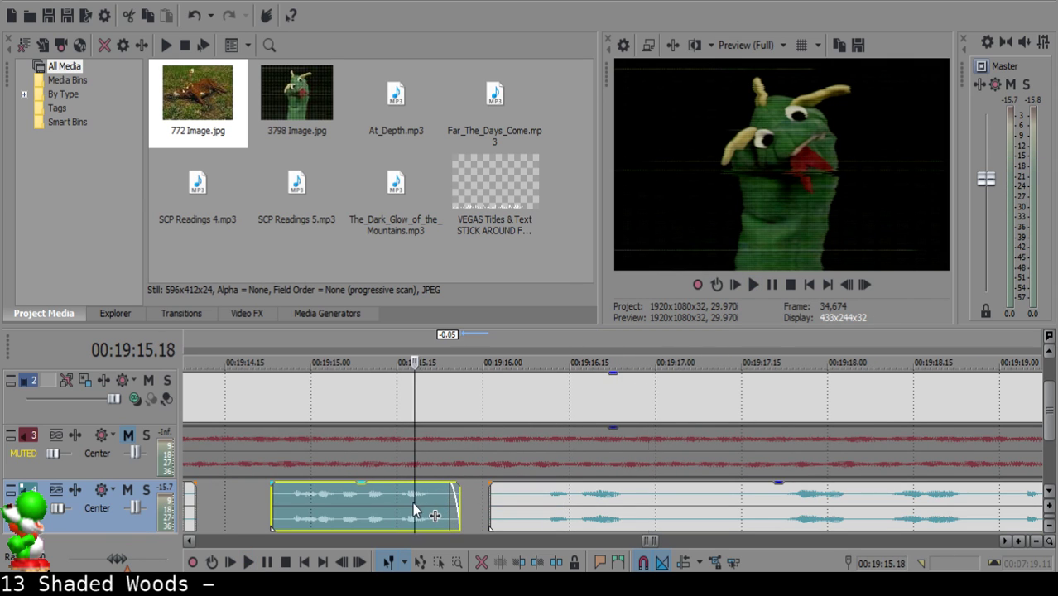
pyautogui.press('space')
pyautogui.press('Return')
pyautogui.click(467, 500)
pyautogui.moveTo(535, 495); pyautogui.dragTo(510, 495)
pyautogui.click(326, 504)
pyautogui.press('space')
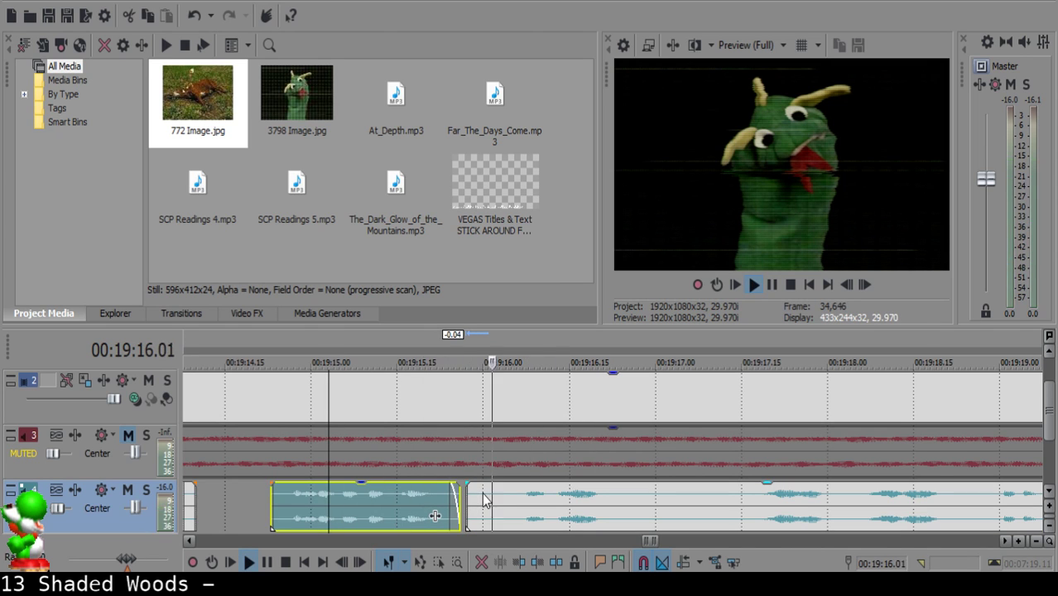
# Split the narration at 00:19:16.02, delete the short silent piece before it, and move the remainder against the faded clip.
pyautogui.click(489, 496)
pyautogui.click(495, 504)
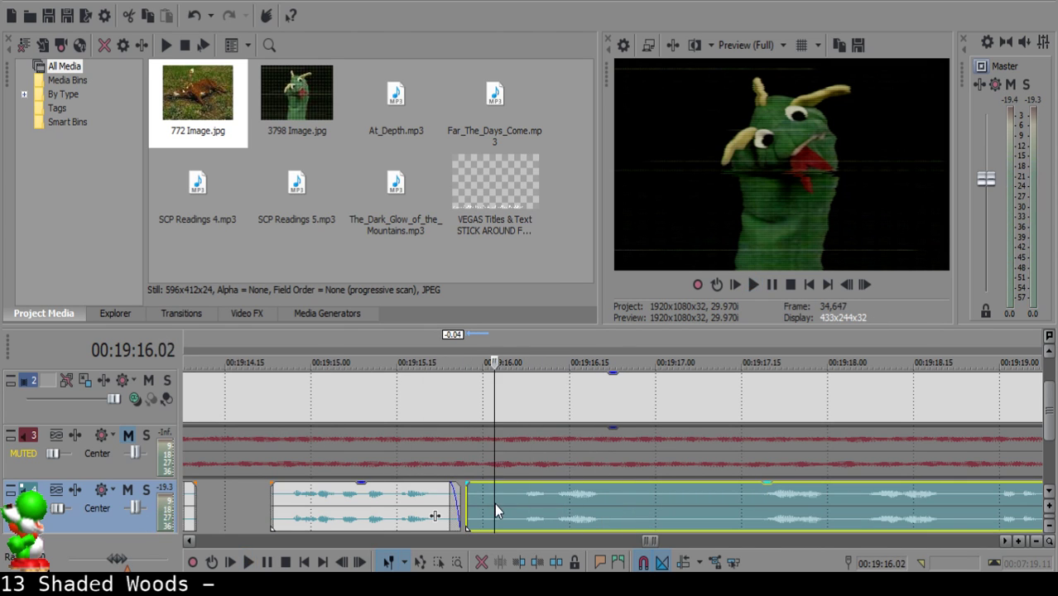
pyautogui.press('s')
pyautogui.press('space')
pyautogui.click(470, 498)
pyautogui.press('space')
pyautogui.press('Delete')
pyautogui.moveTo(508, 501); pyautogui.dragTo(481, 502)
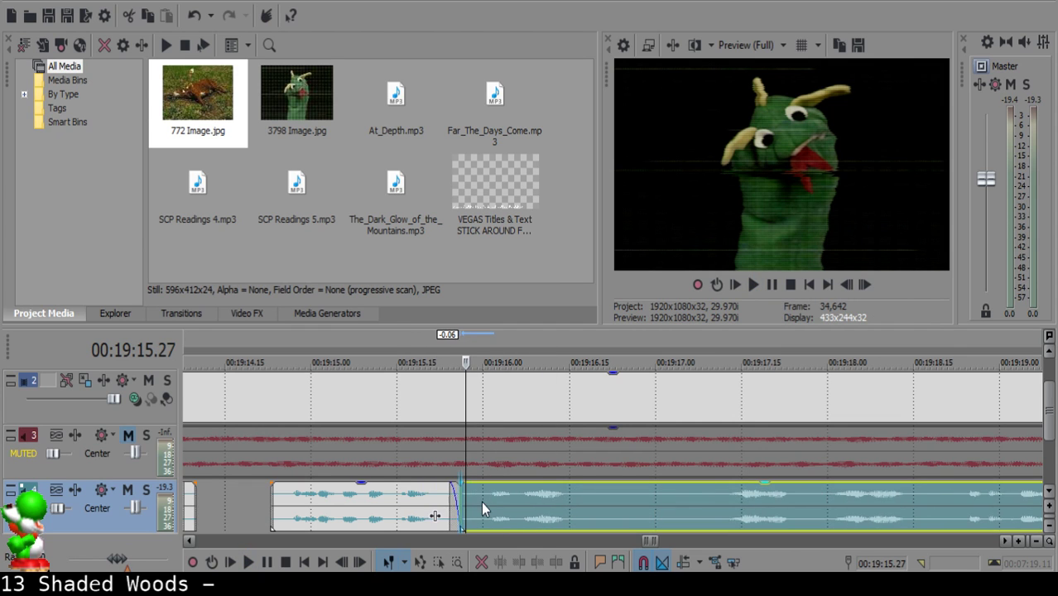
# Play back the join after the faded clip and split the narration at about 00:19:16.21.
pyautogui.click(373, 512)
pyautogui.press('space')
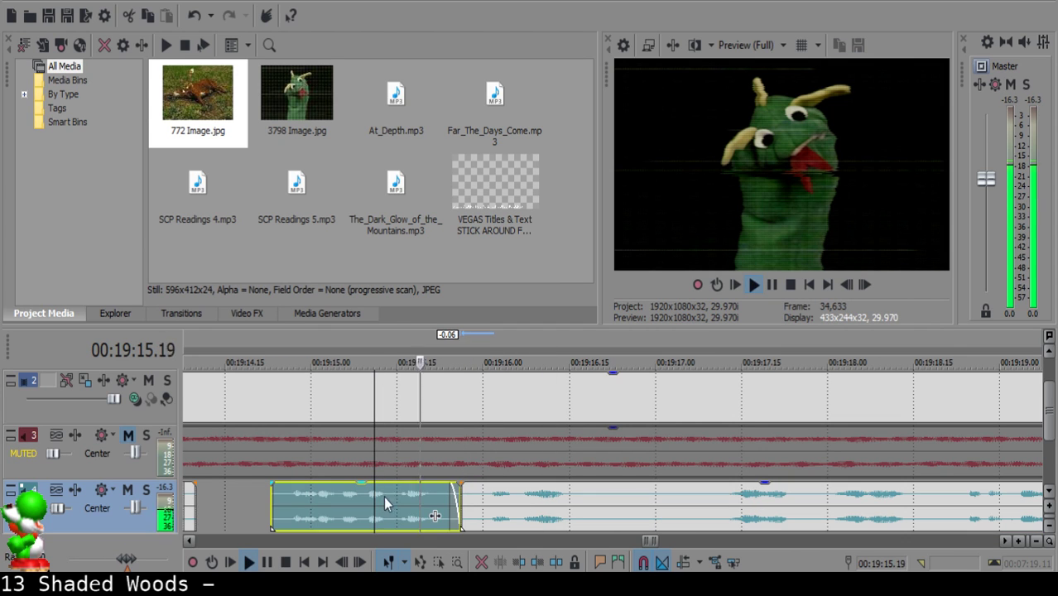
pyautogui.click(601, 494)
pyautogui.press('s')
pyautogui.click(702, 507)
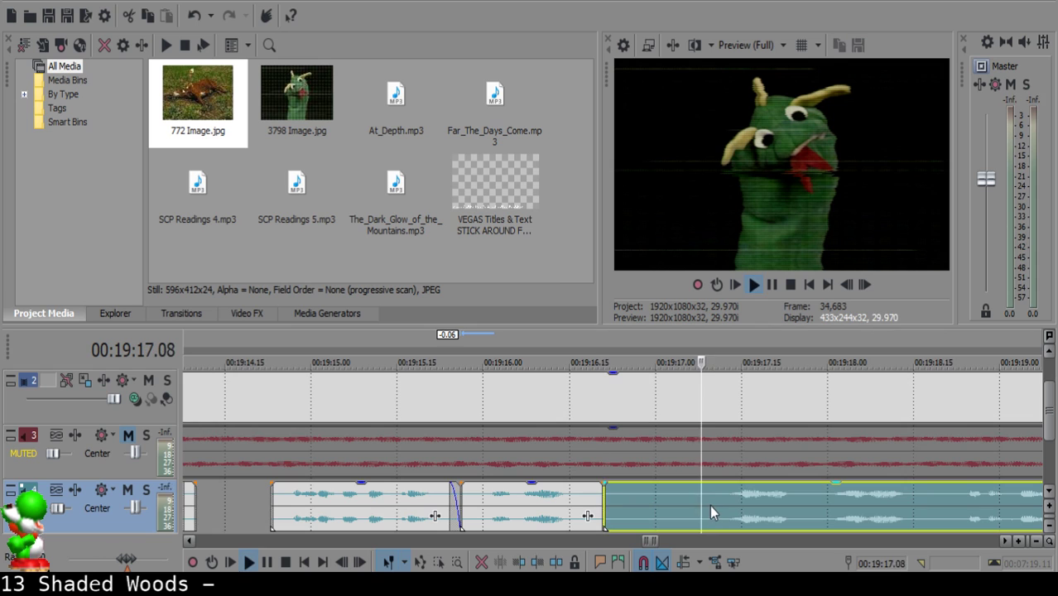
# Cut out the narration up to about 00:19:17.28 and move the remaining clip earlier to start at 00:19:16.27.
pyautogui.click(527, 497)
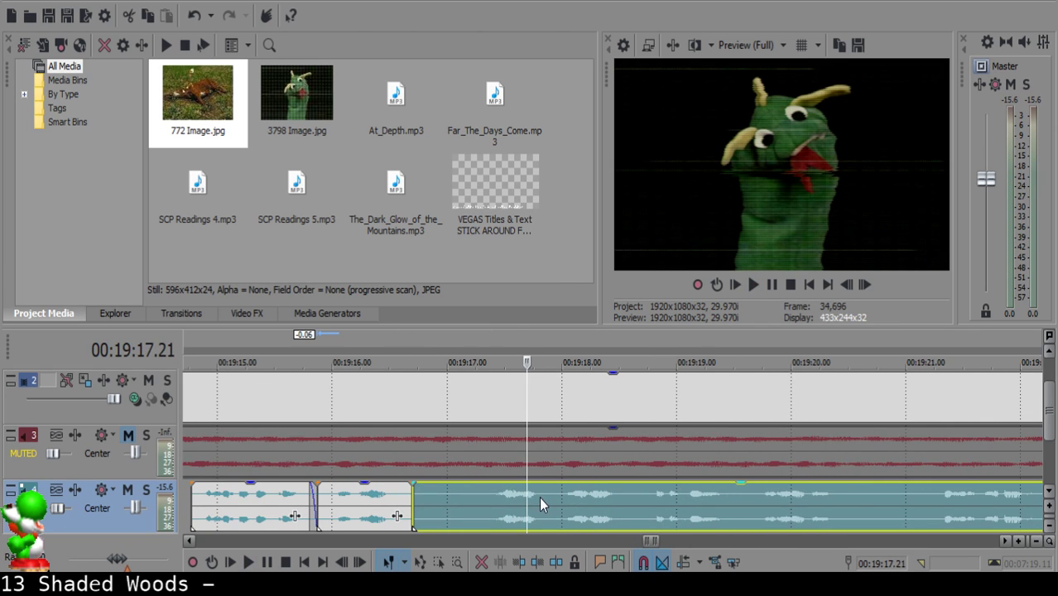
pyautogui.click(540, 498)
pyautogui.click(553, 491)
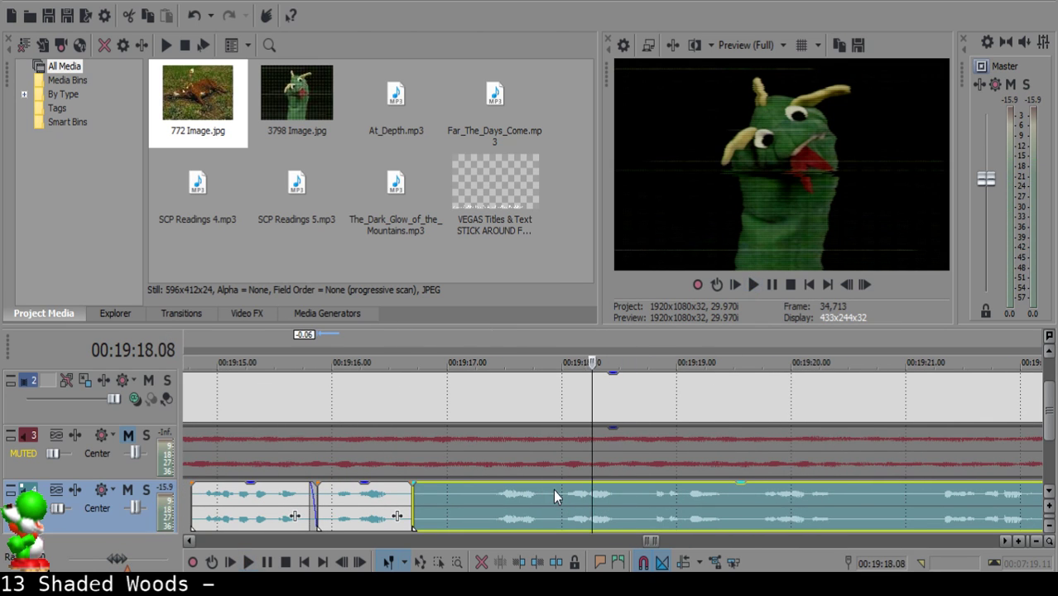
pyautogui.press('space')
pyautogui.press('s')
pyautogui.click(436, 499)
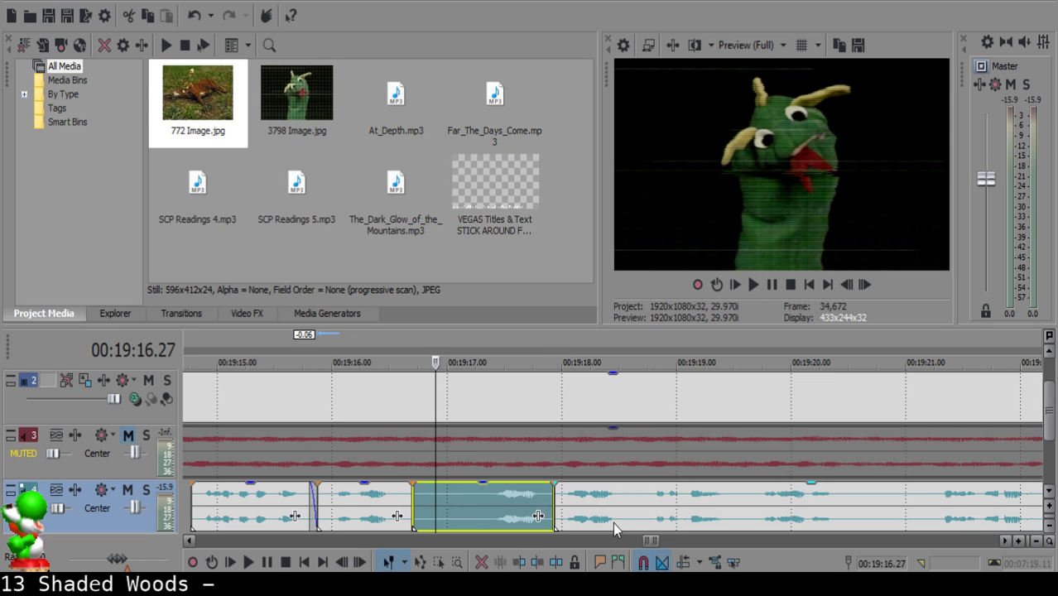
pyautogui.press('Delete')
pyautogui.moveTo(611, 516); pyautogui.dragTo(487, 512)
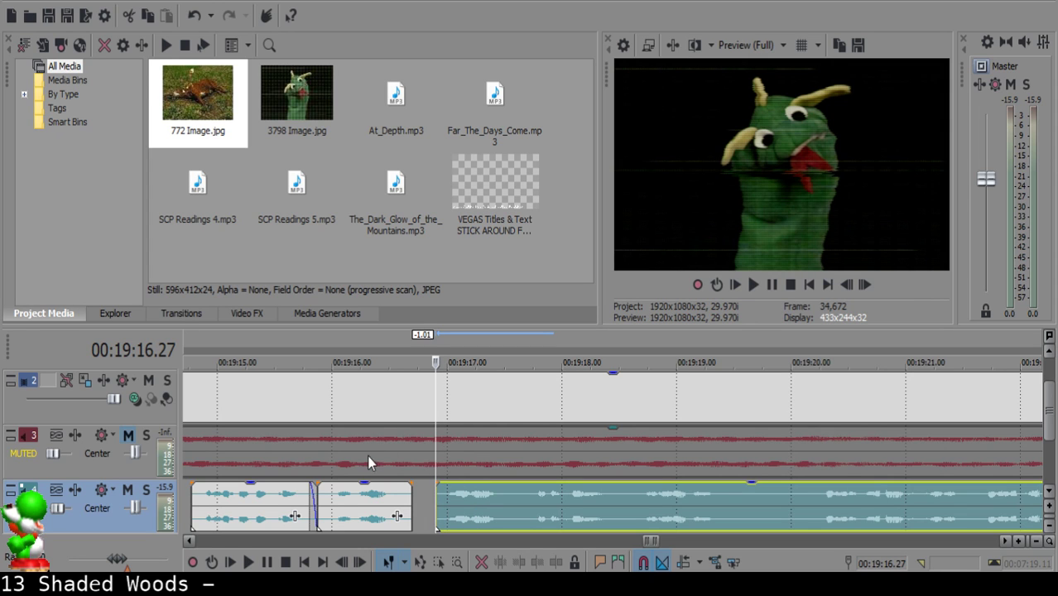
# Nudge the remaining narration clip one frame later to start at about 00:19:16.28 and play back the spacing.
pyautogui.click(328, 507)
pyautogui.press('space')
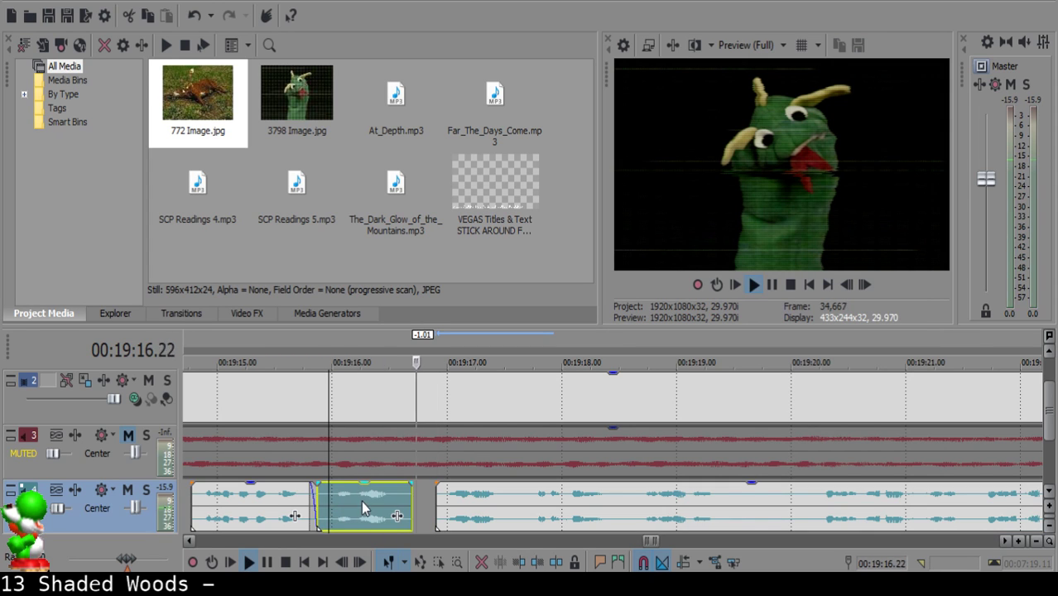
pyautogui.click(437, 497)
pyautogui.scroll(5, 663, 513)
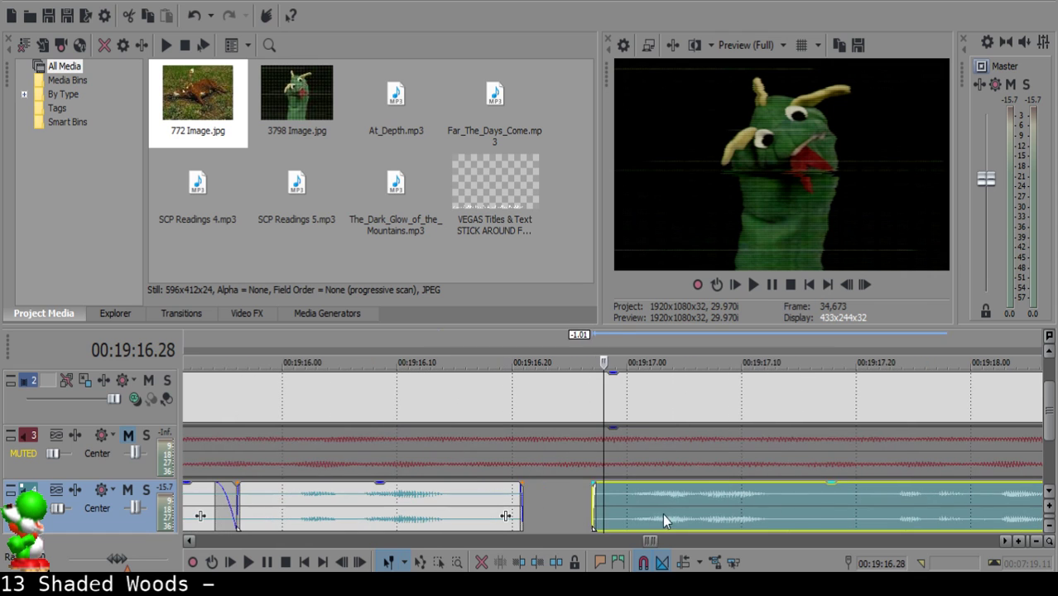
pyautogui.click(352, 518)
pyautogui.press('space')
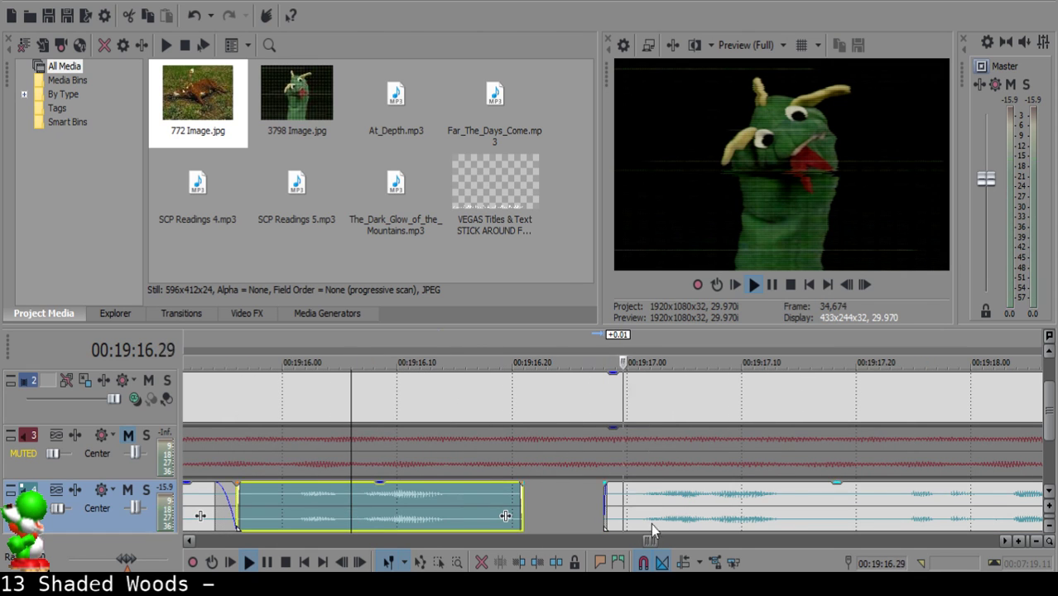
pyautogui.scroll(-2, 660, 517)
pyautogui.scroll(-2, 652, 503)
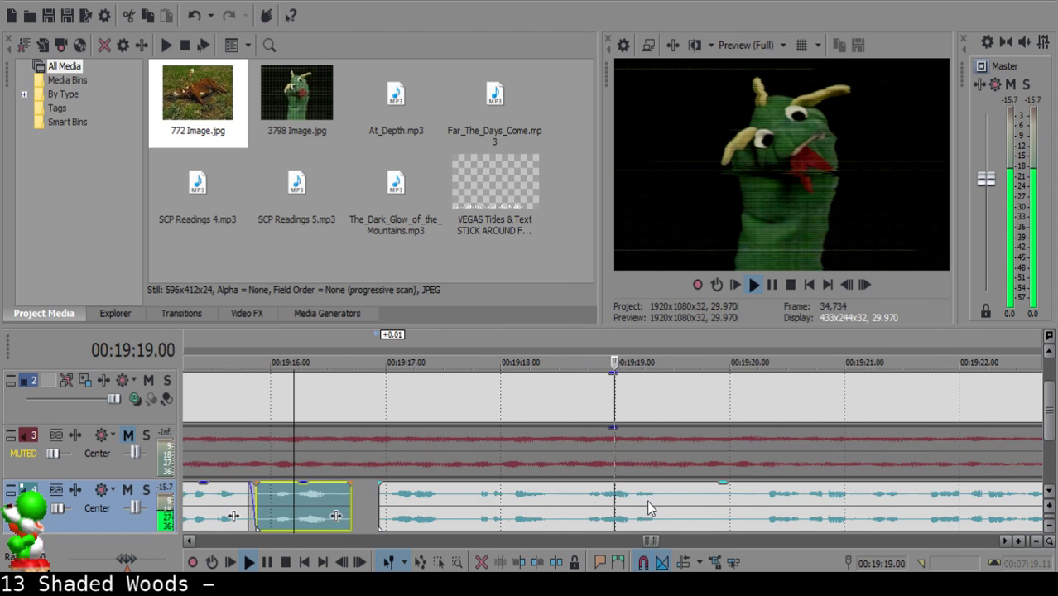
pyautogui.press('space')
# Locate the pause after the first phrase of the remaining clip and split it at about 00:19:17.16.
pyautogui.click(453, 494)
pyautogui.press('space')
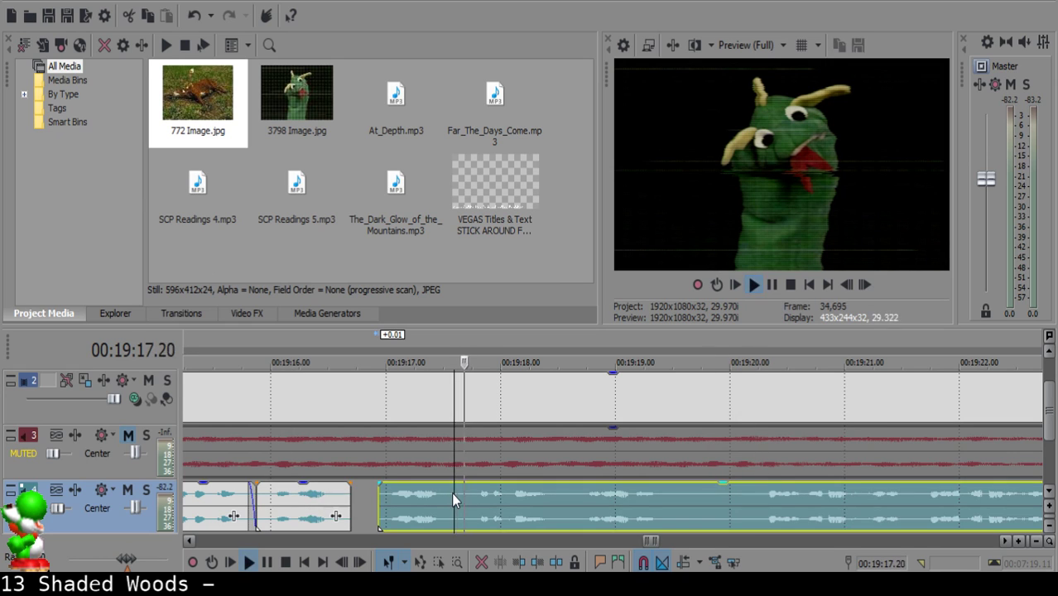
pyautogui.press('space')
pyautogui.click(453, 493)
pyautogui.click(447, 494)
pyautogui.press('s')
pyautogui.press('space')
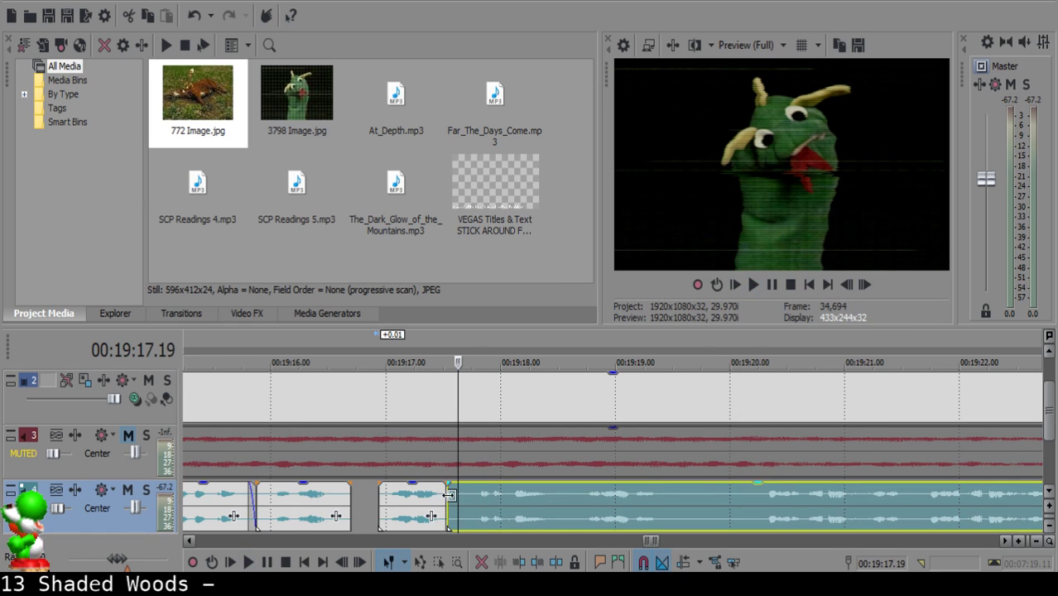
# Split the narration again at about 00:19:17.19, delete the short snippet, and move the remaining clip back to close the gap.
pyautogui.press('space')
pyautogui.click(459, 498)
pyautogui.press('s')
pyautogui.click(455, 495)
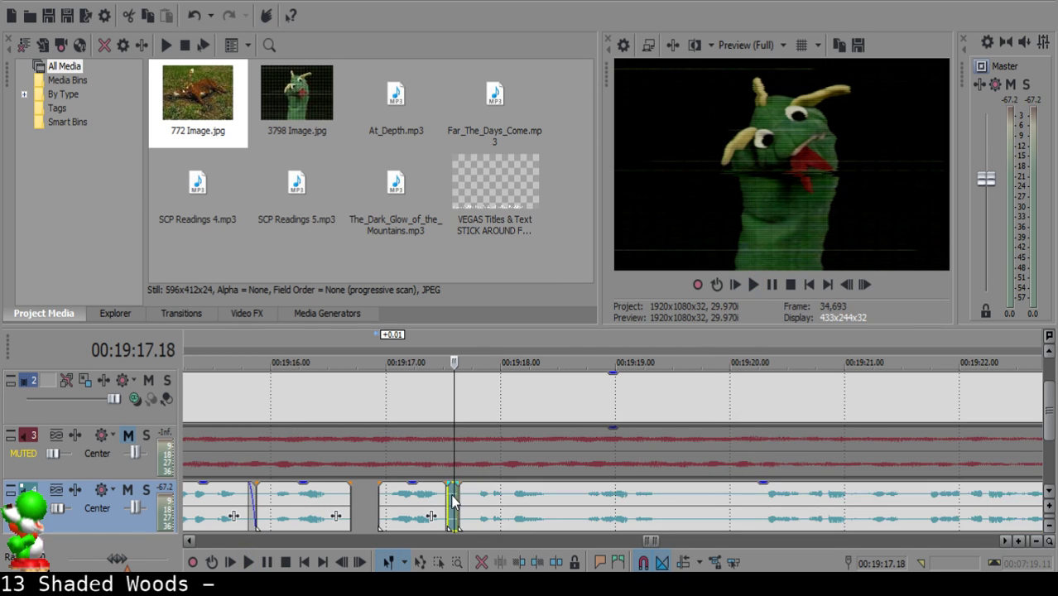
pyautogui.scroll(1, 449, 494)
pyautogui.press('Delete')
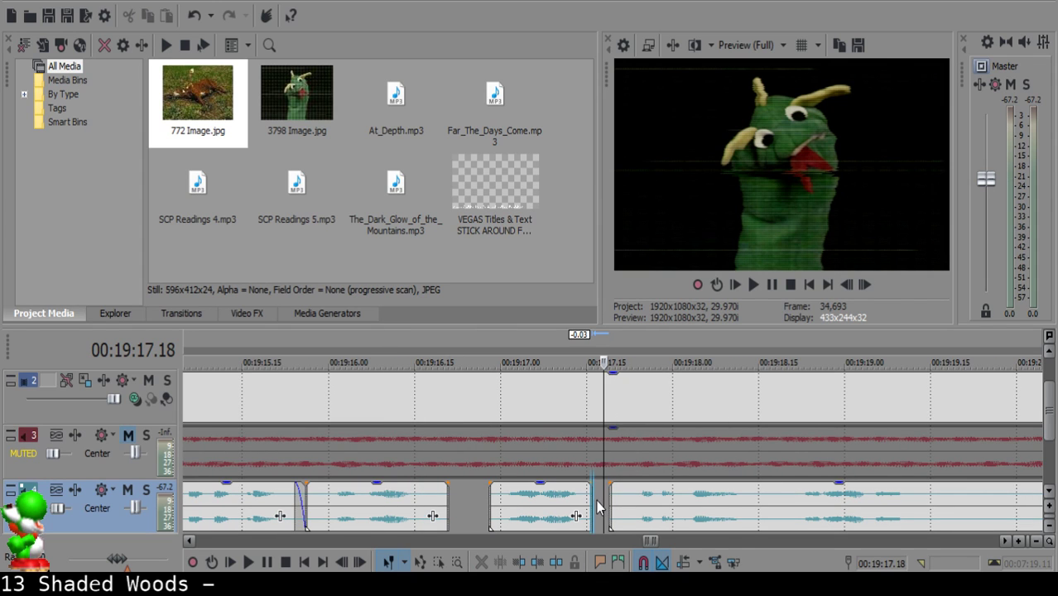
pyautogui.moveTo(597, 501); pyautogui.dragTo(586, 497)
pyautogui.moveTo(657, 506); pyautogui.dragTo(638, 506)
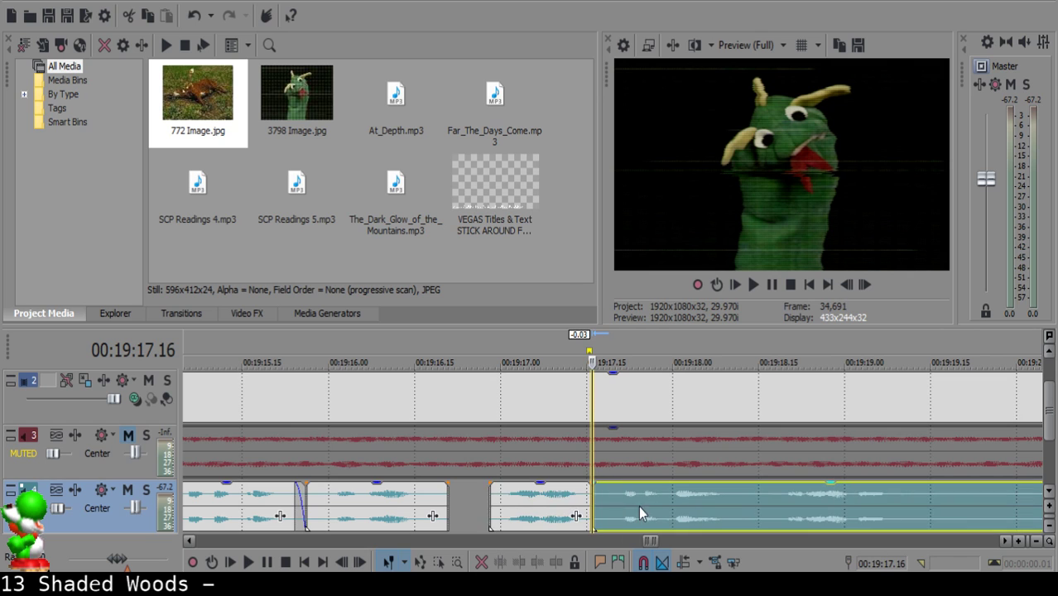
# Play back from 00:19:17.01 across the closed gap and split the remaining narration at about 00:19:18.13.
pyautogui.click(498, 513)
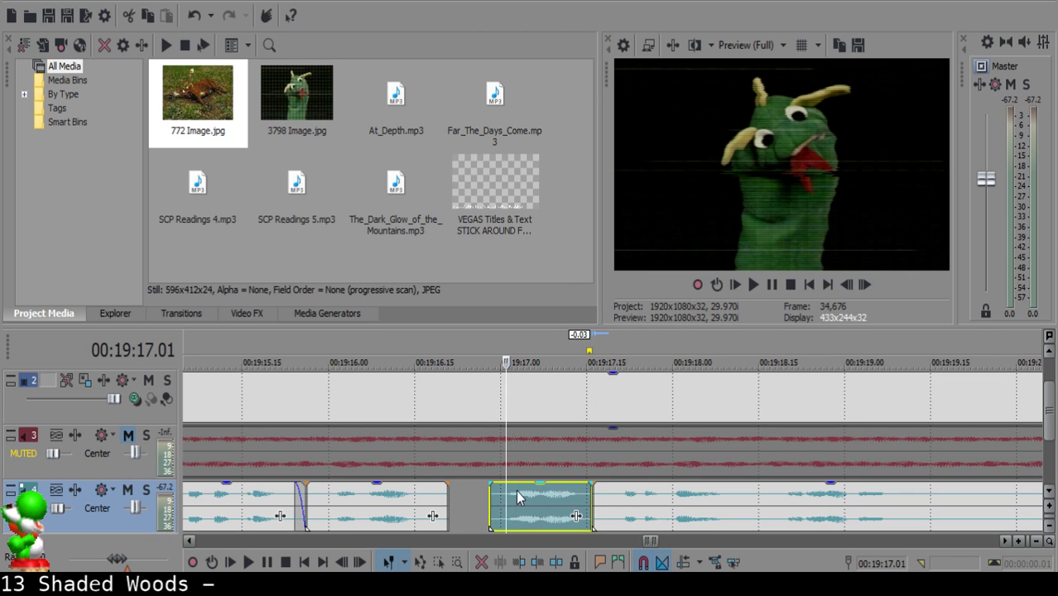
pyautogui.scroll(-2, 517, 490)
pyautogui.press('space')
pyautogui.scroll(-2, 628, 508)
pyautogui.scroll(2, 629, 507)
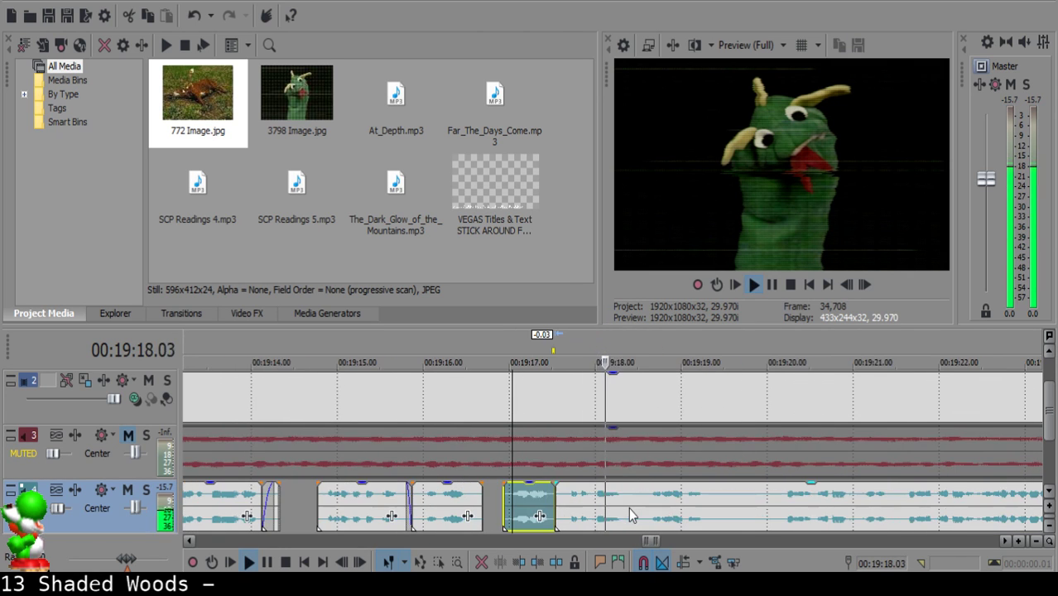
pyautogui.click(632, 494)
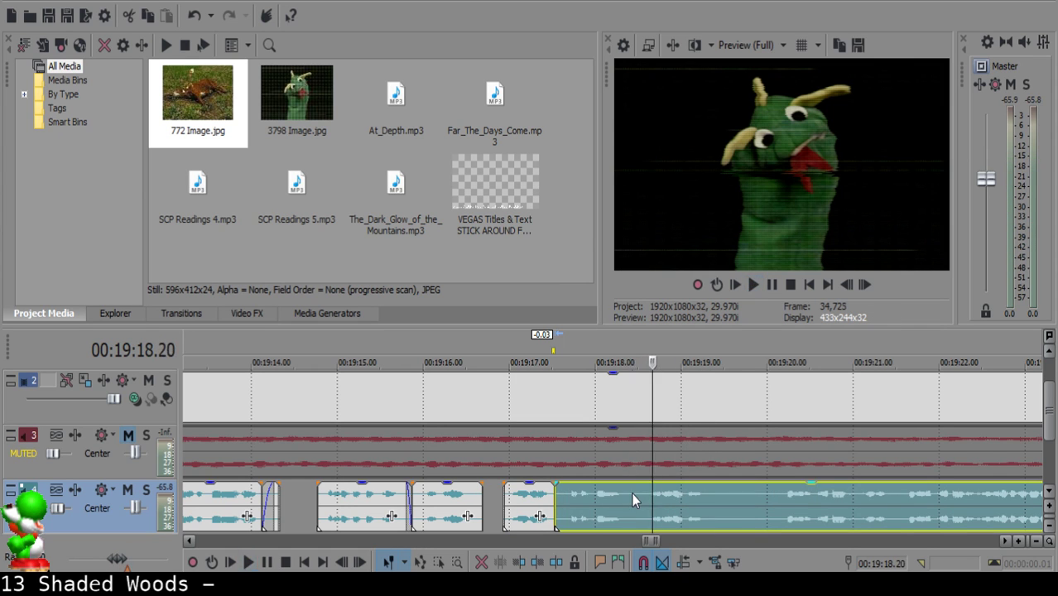
pyautogui.press('space')
pyautogui.press('s')
# Split the narration again just past the 00:19:18.13 cut, delete the tiny snippet, and shift the remaining clip earlier to close the gap.
pyautogui.click(637, 495)
pyautogui.press('s')
pyautogui.click(636, 496)
pyautogui.press('Delete')
pyautogui.moveTo(662, 510); pyautogui.dragTo(677, 504)
# Play back the latest join and move the remaining narration clip one frame earlier to start at 00:19:18.13.
pyautogui.click(610, 505)
pyautogui.press('space')
pyautogui.scroll(2, 650, 504)
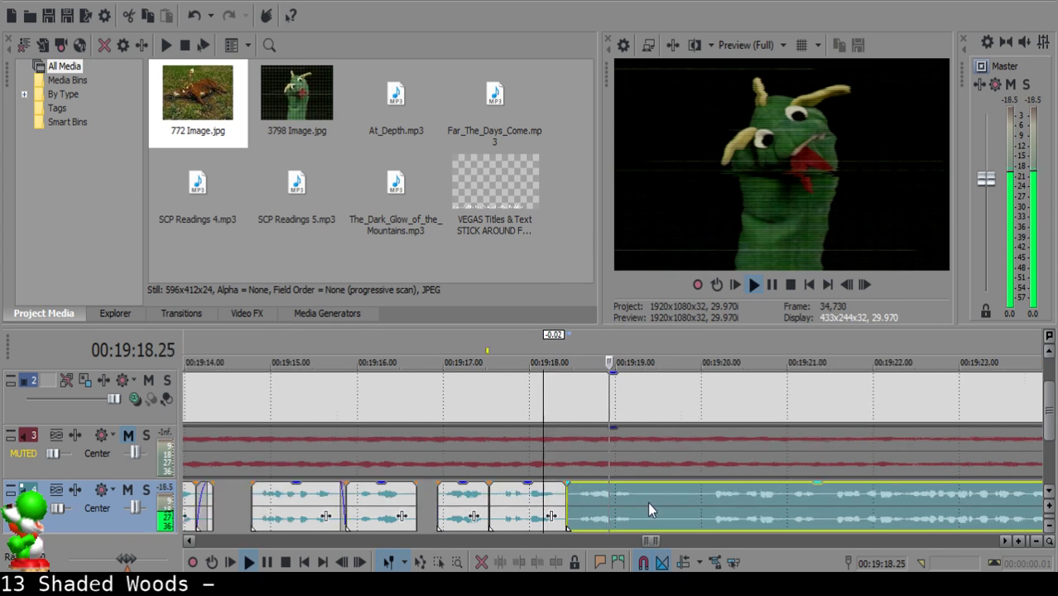
pyautogui.press('space')
pyautogui.click(529, 497)
pyautogui.click(519, 493)
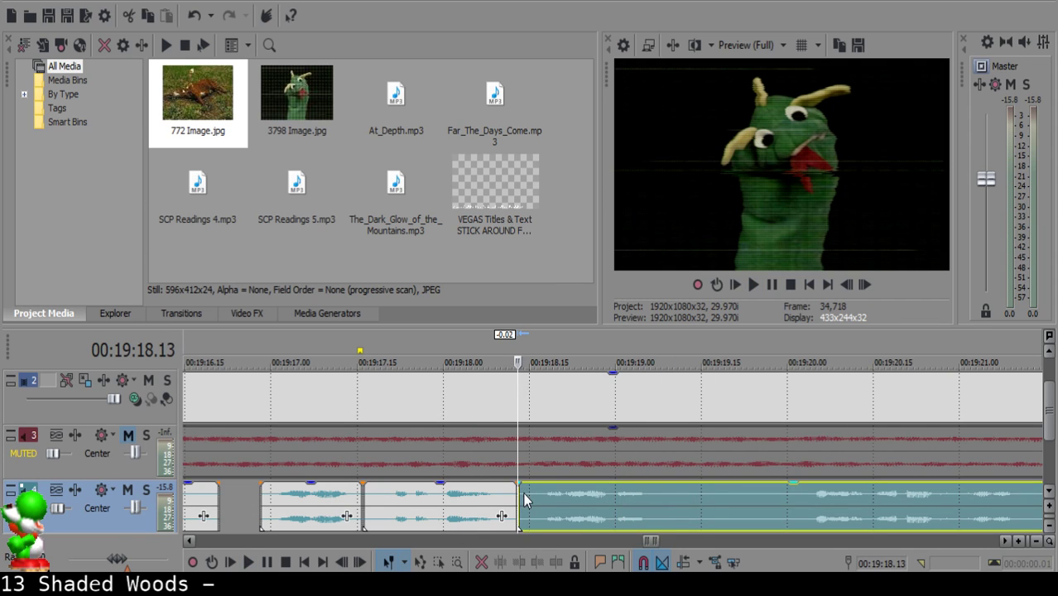
pyautogui.click(442, 502)
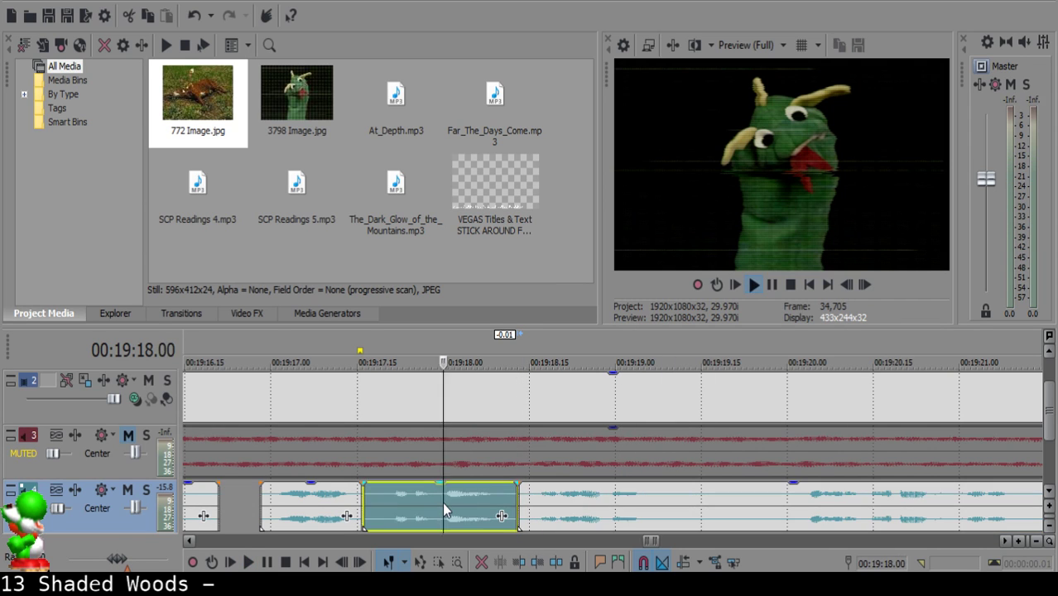
# Play back the remaining narration from 00:19:18.00 and audition further points in the clip to find the next phrase to cut.
pyautogui.press('space')
pyautogui.click(658, 498)
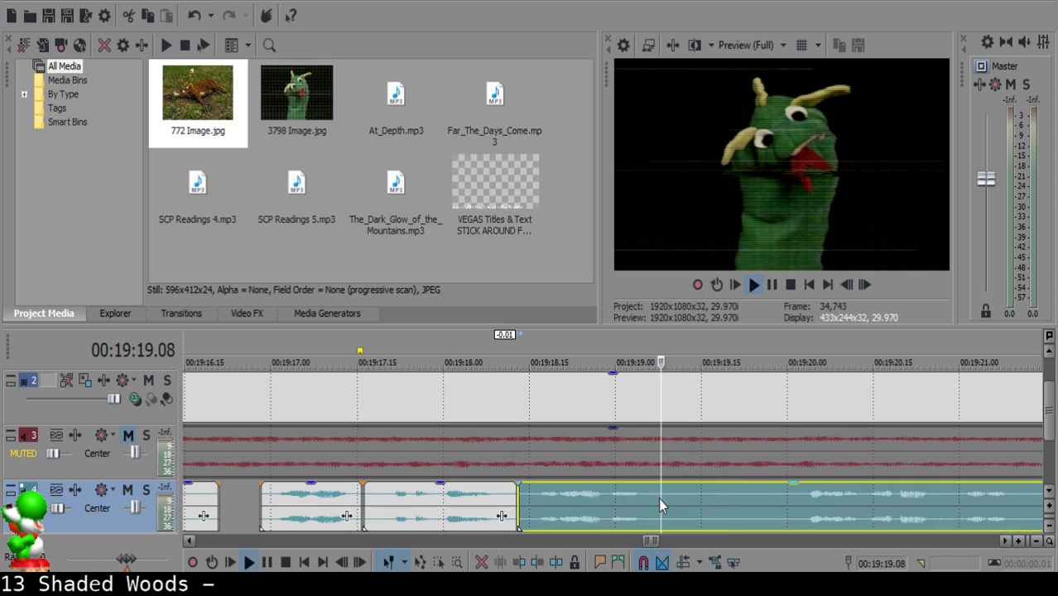
pyautogui.press('space')
pyautogui.scroll(-3, 794, 502)
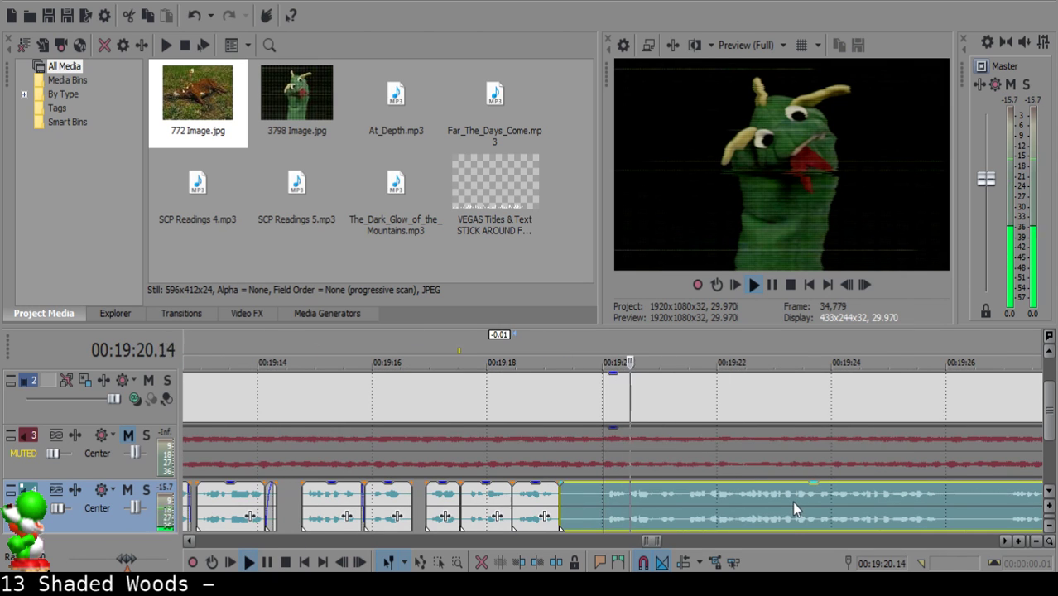
pyautogui.click(887, 519)
pyautogui.scroll(-1, 878, 517)
pyautogui.scroll(1, 795, 511)
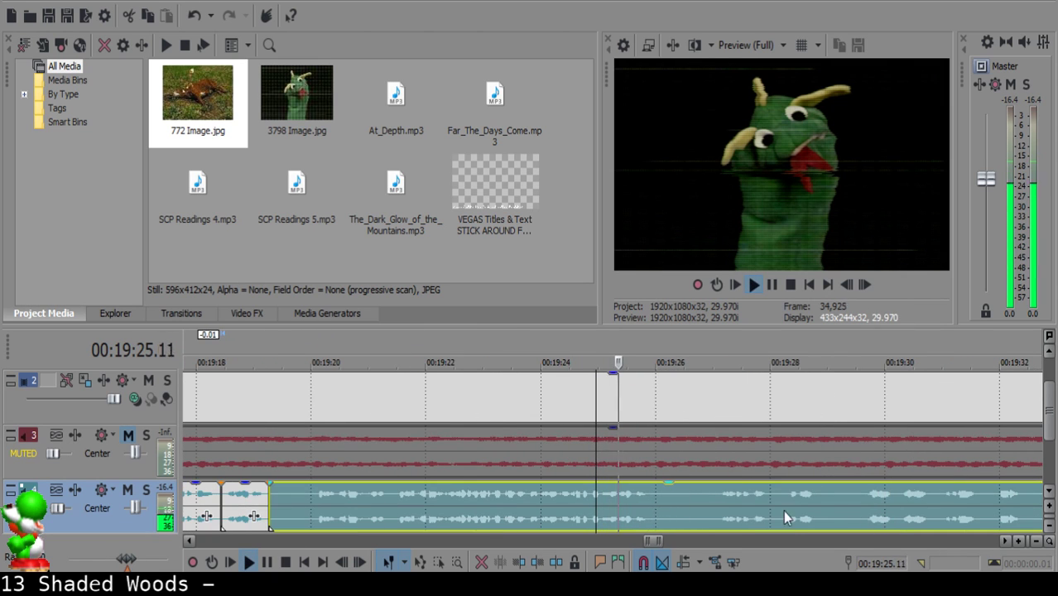
pyautogui.click(719, 500)
# Split the remaining narration at about 00:19:21.13 and delete the unwanted section before the cut.
pyautogui.click(392, 497)
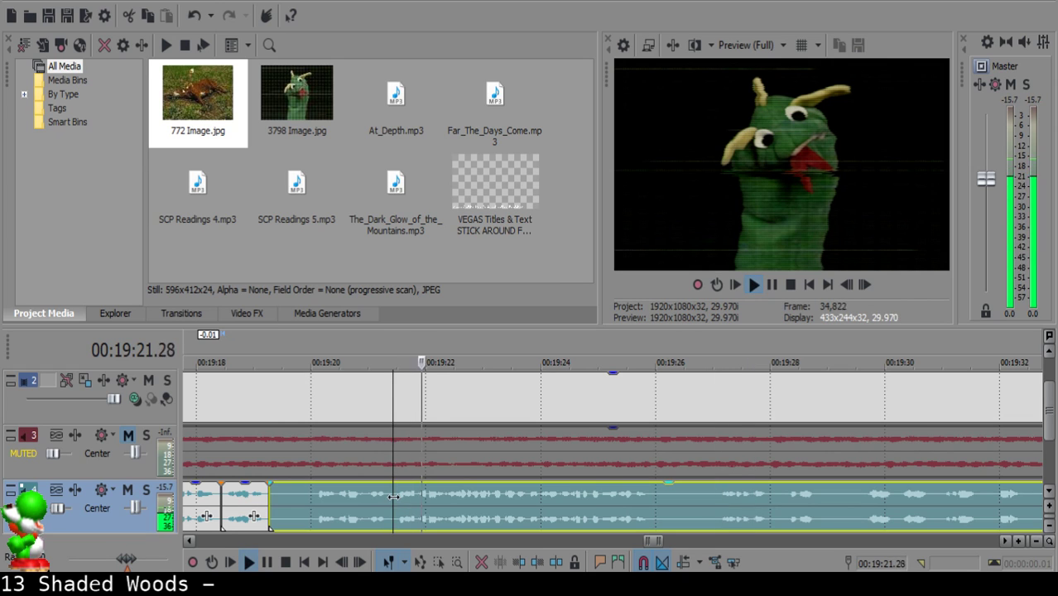
pyautogui.press('space')
pyautogui.press('s')
pyautogui.click(288, 501)
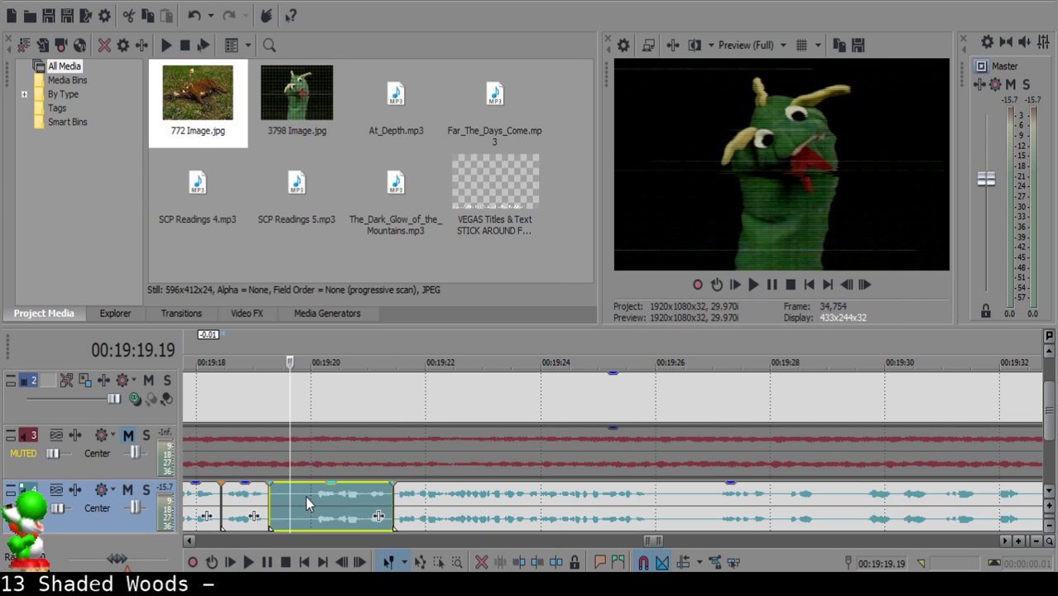
pyautogui.click(292, 492)
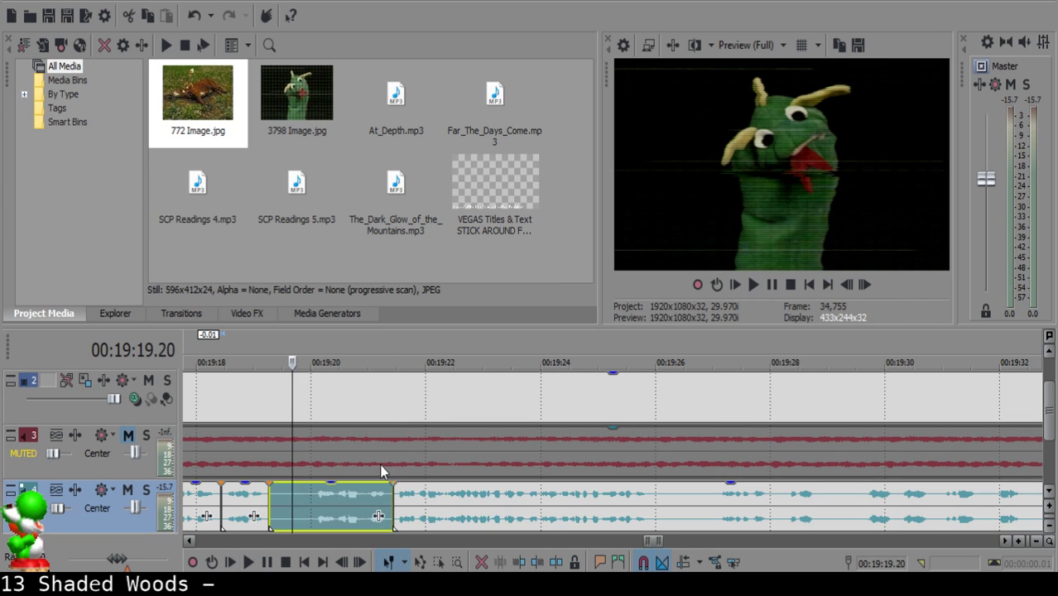
pyautogui.press('Delete')
# Move the remaining narration clip earlier to start at 00:19:19.20 and play back across the gap before it.
pyautogui.scroll(-2, 580, 509)
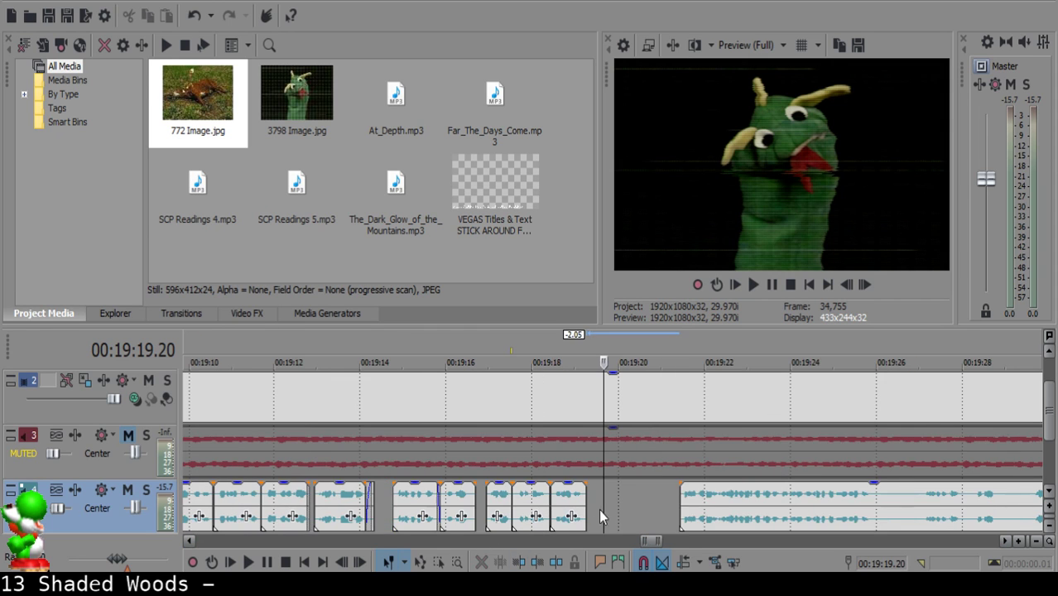
pyautogui.moveTo(712, 502); pyautogui.dragTo(639, 503)
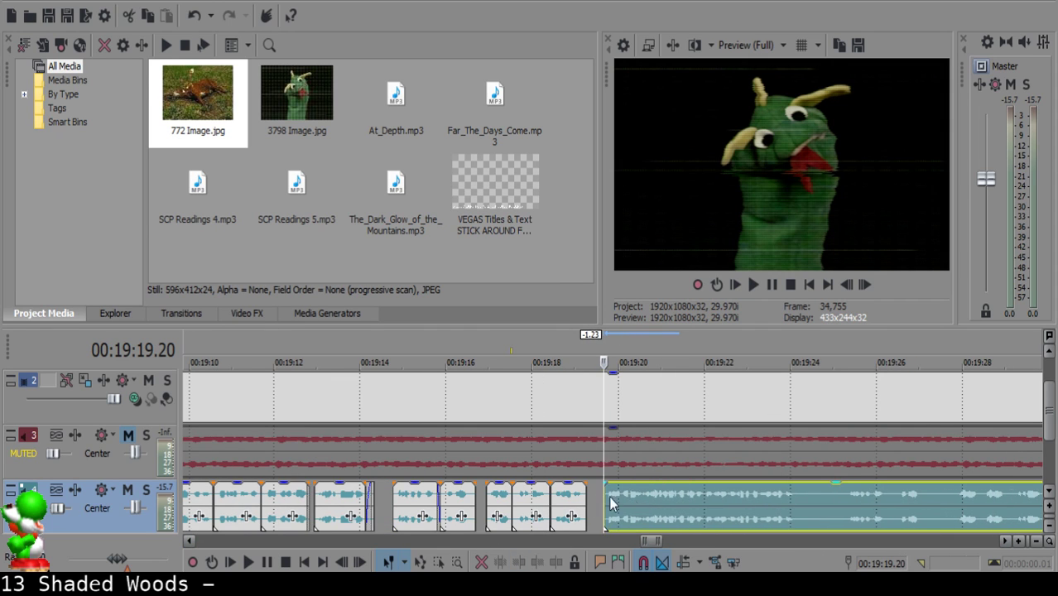
pyautogui.click(562, 509)
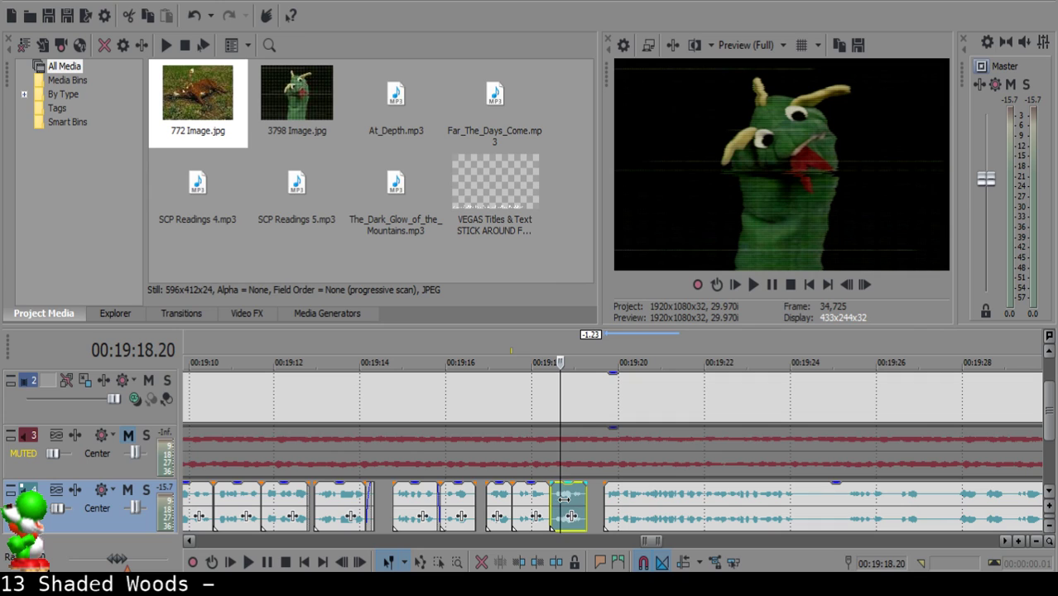
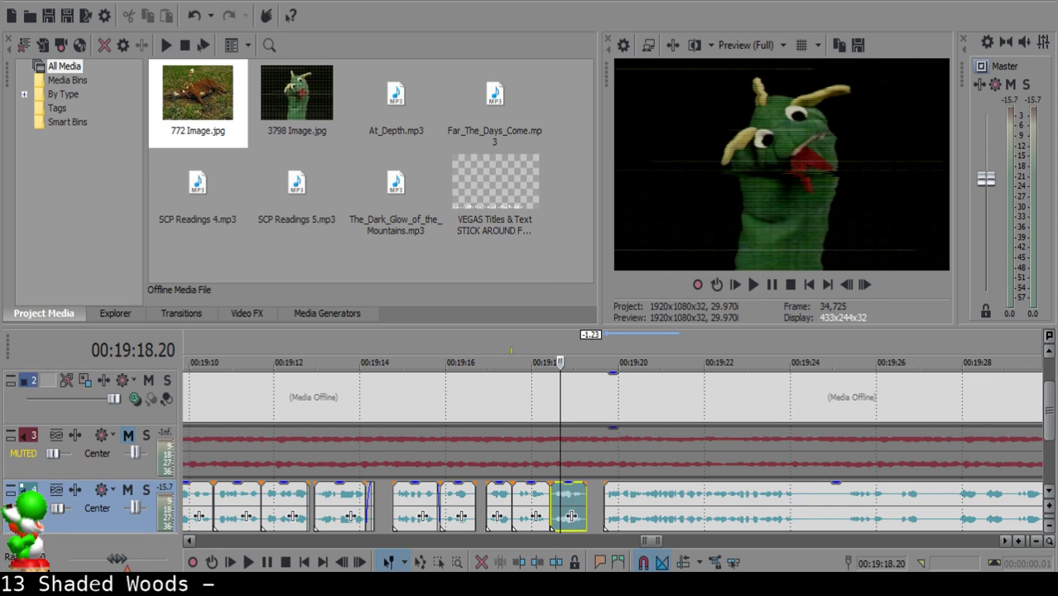
pyautogui.click(566, 504)
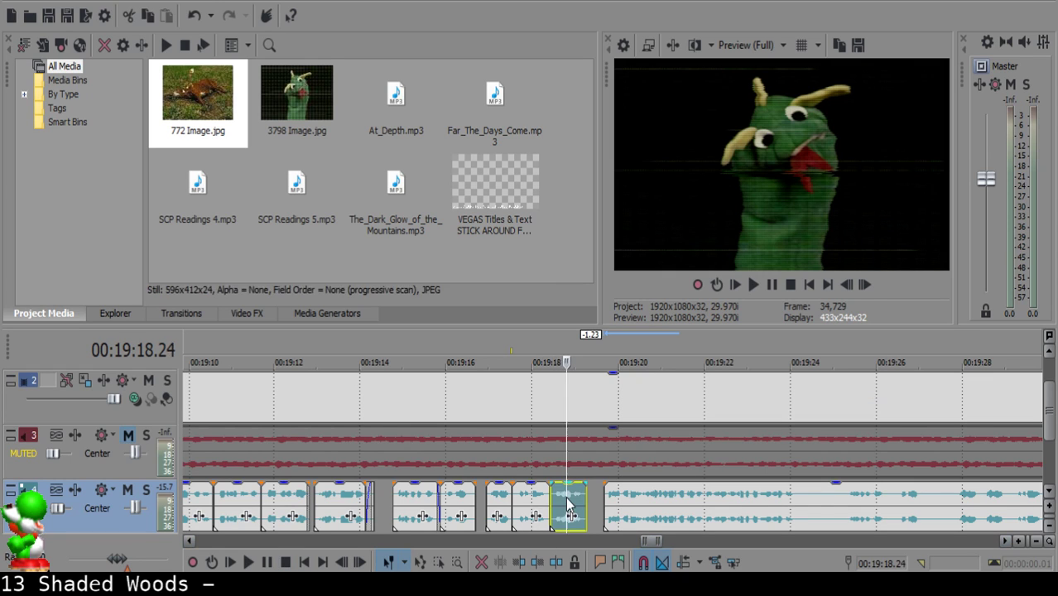
pyautogui.press('space')
pyautogui.scroll(-5, 572, 505)
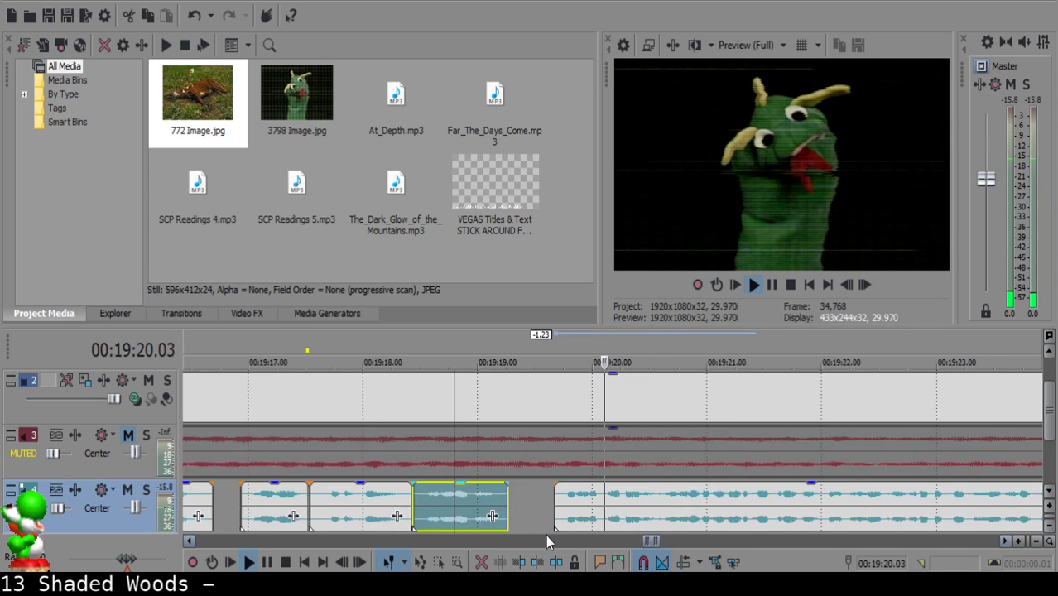
pyautogui.scroll(-15, 623, 502)
pyautogui.scroll(11, 616, 501)
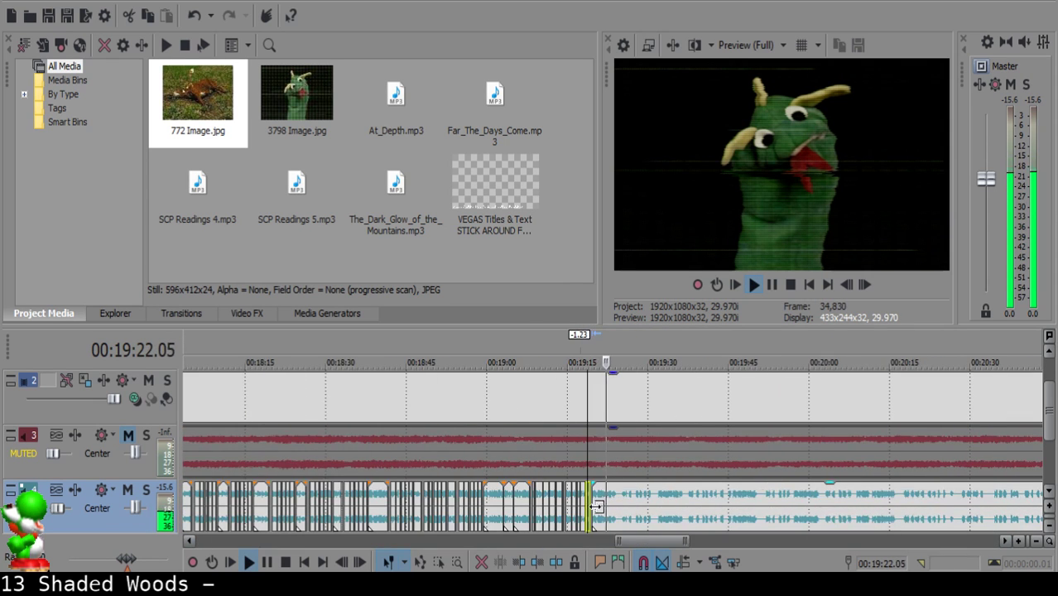
pyautogui.press('space')
# Move the remaining narration clip two frames earlier to start at 00:19:19.18 and play back from 00:19:18.10.
pyautogui.click(588, 494)
pyautogui.scroll(1, 588, 494)
pyautogui.scroll(6, 588, 497)
pyautogui.click(634, 501)
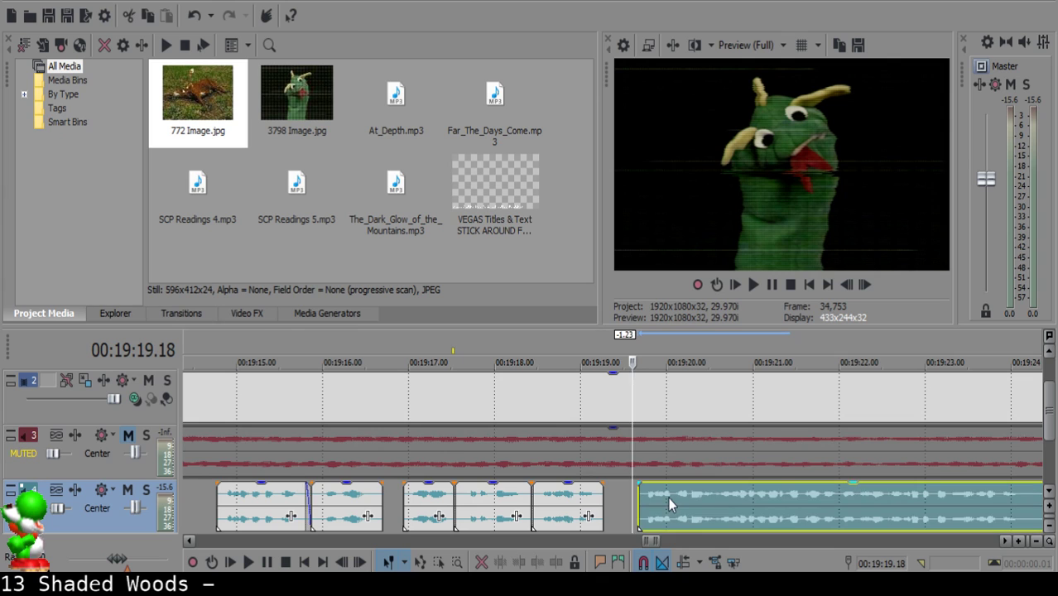
pyautogui.click(522, 520)
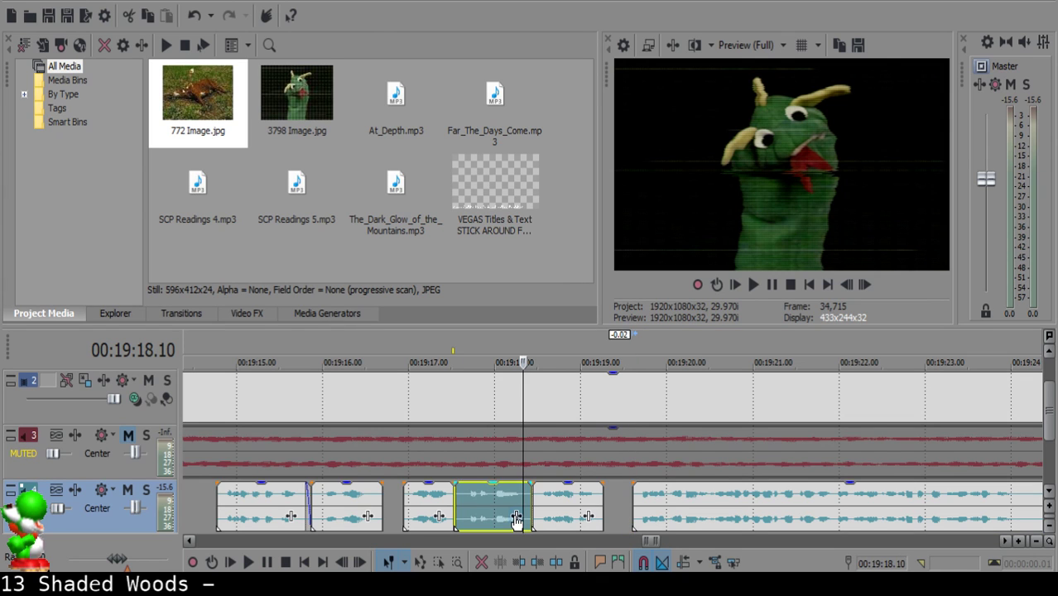
pyautogui.press('space')
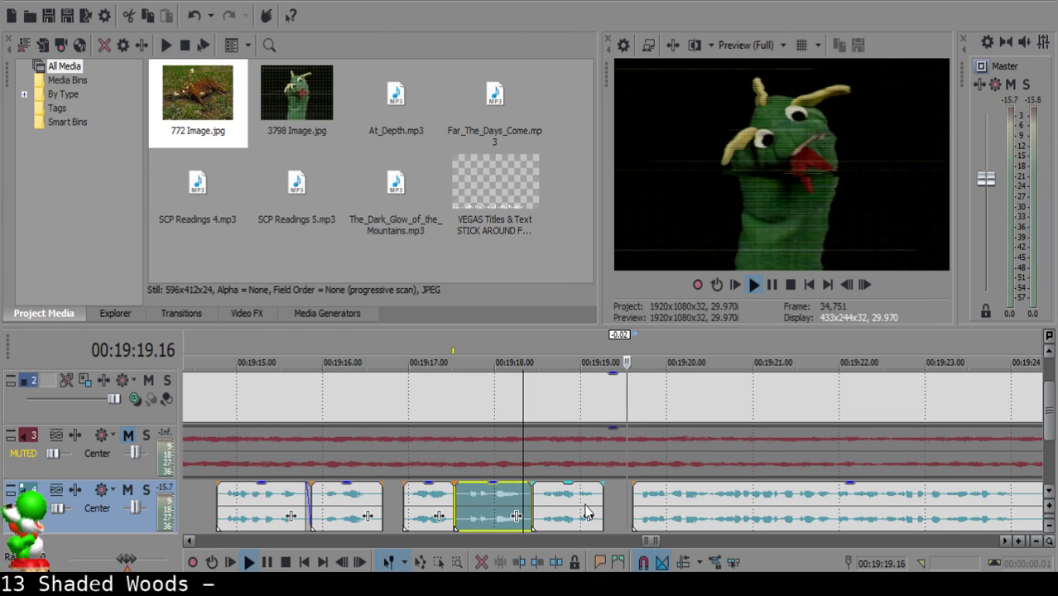
# Split the clip before the gap at 00:19:19.06, delete its short tail, and play back the trimmed ending.
pyautogui.click(597, 492)
pyautogui.press('space')
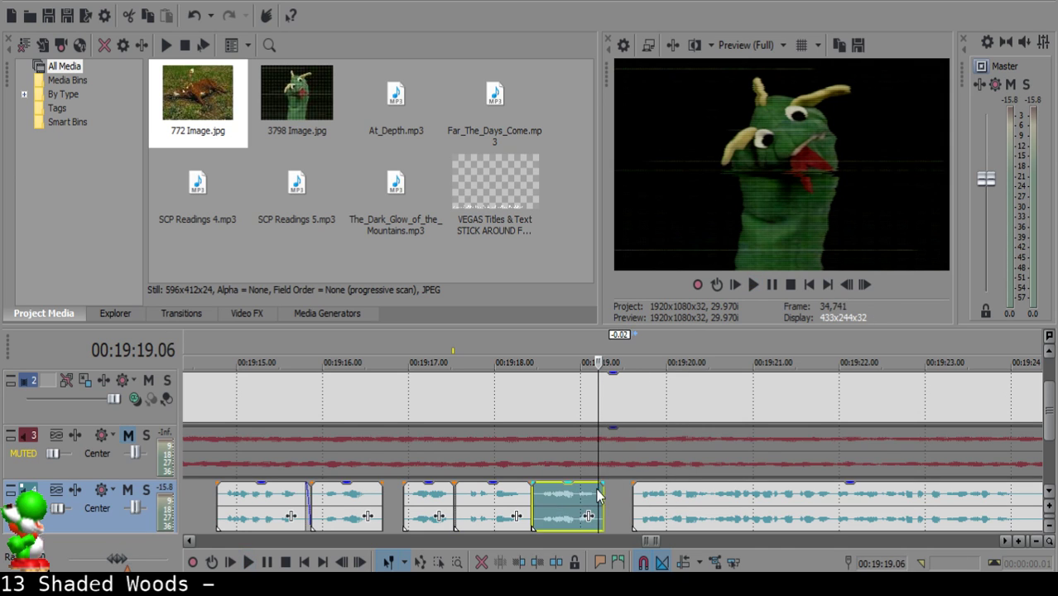
pyautogui.press('s')
pyautogui.press('space')
pyautogui.press('Delete')
pyautogui.click(559, 500)
pyautogui.press('space')
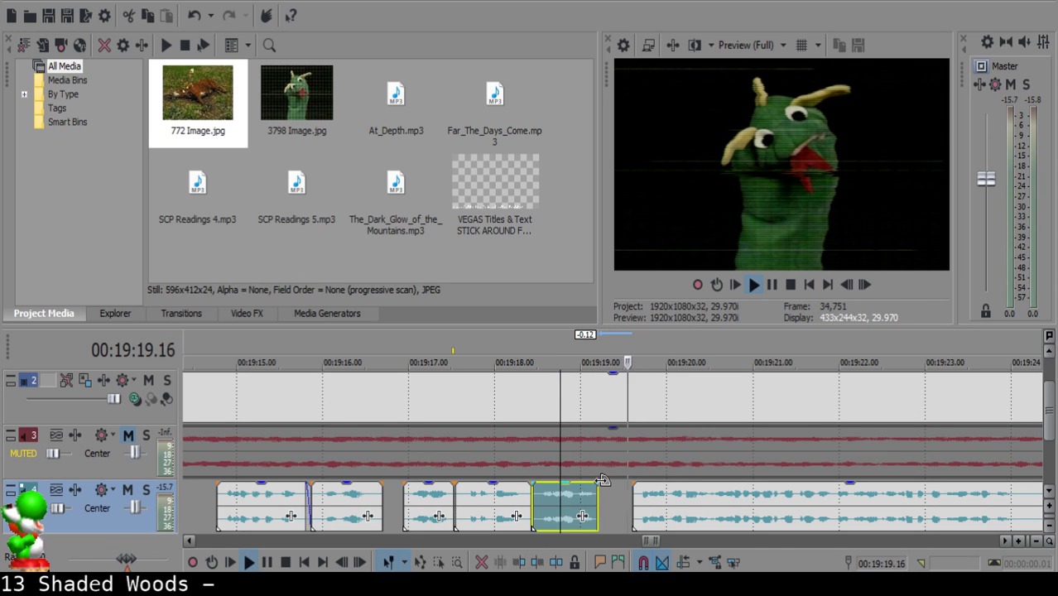
# Move the remaining narration clip one frame earlier to start at 00:19:19.17 and play back from 00:19:18.22.
pyautogui.click(622, 493)
pyautogui.scroll(2, 624, 490)
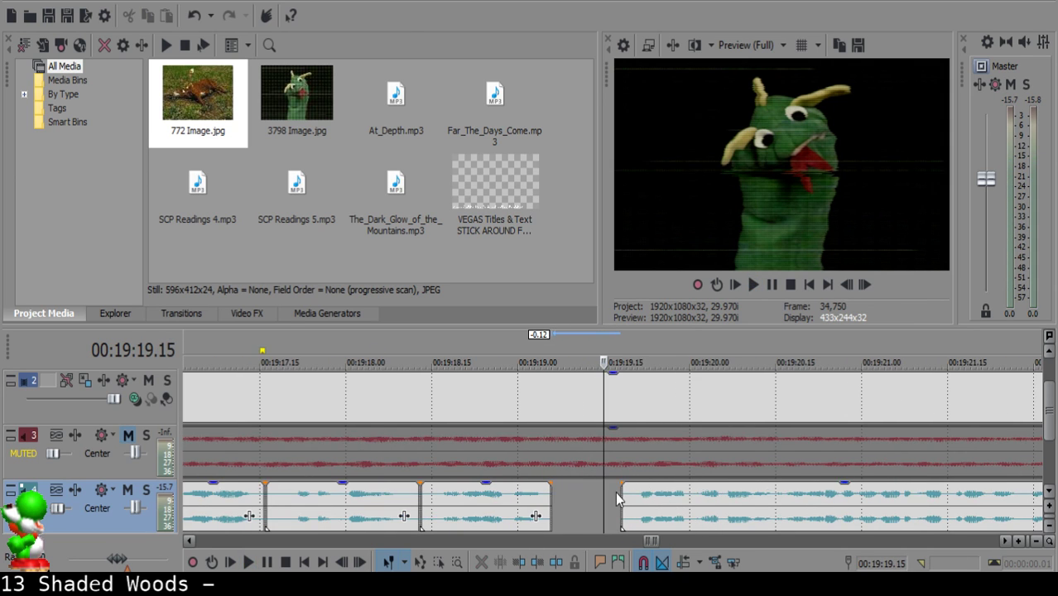
pyautogui.scroll(3, 616, 500)
pyautogui.click(634, 507)
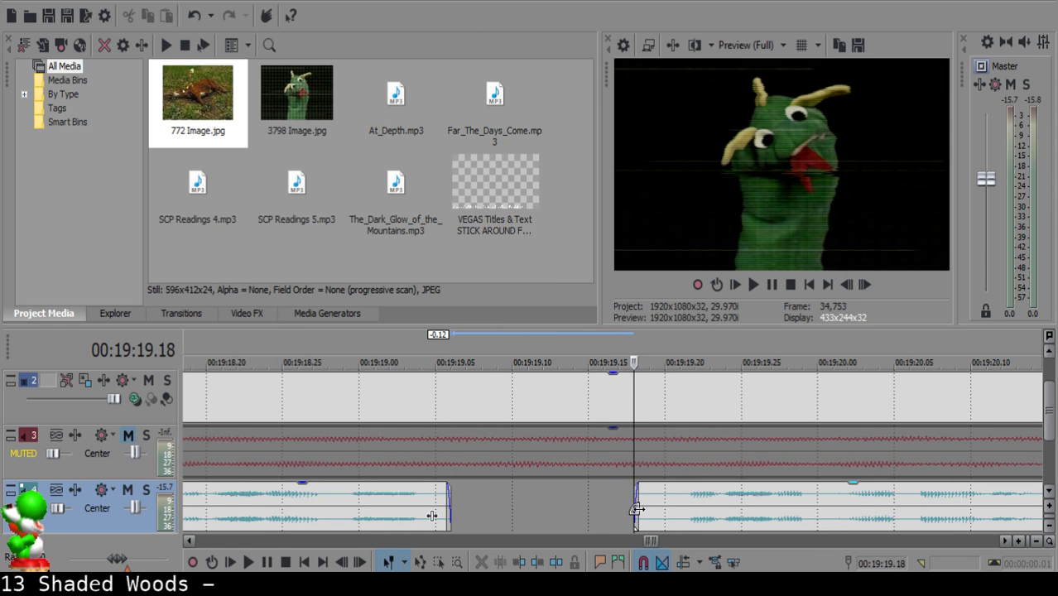
pyautogui.scroll(-5, 669, 514)
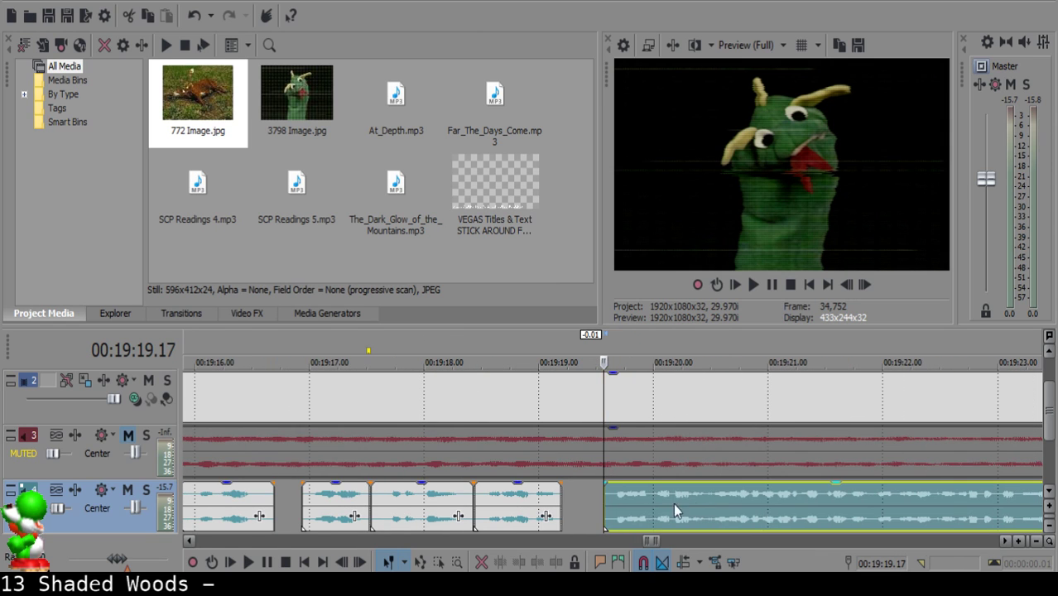
pyautogui.click(497, 508)
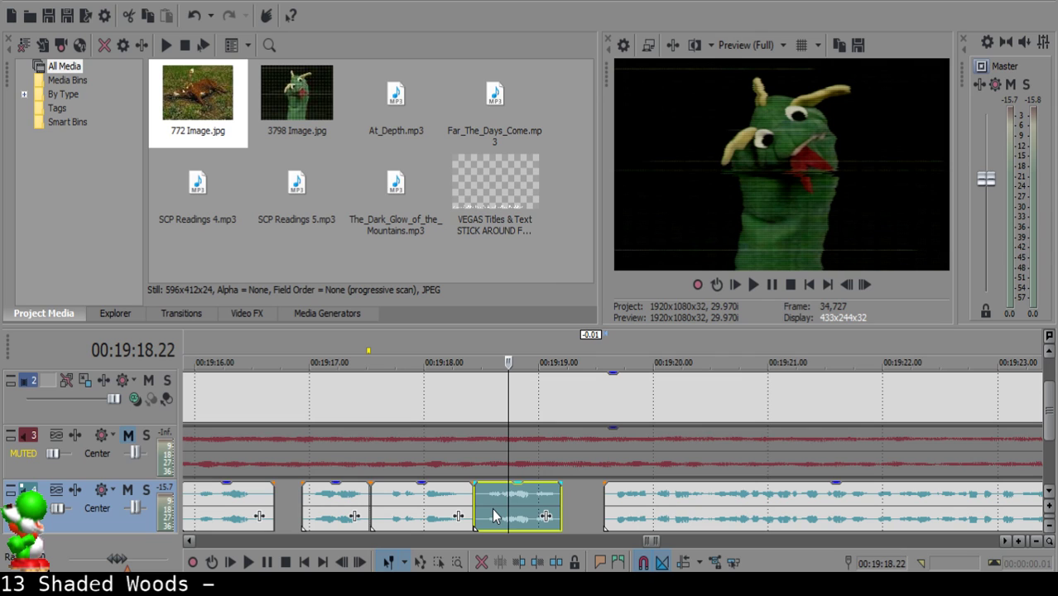
pyautogui.press('space')
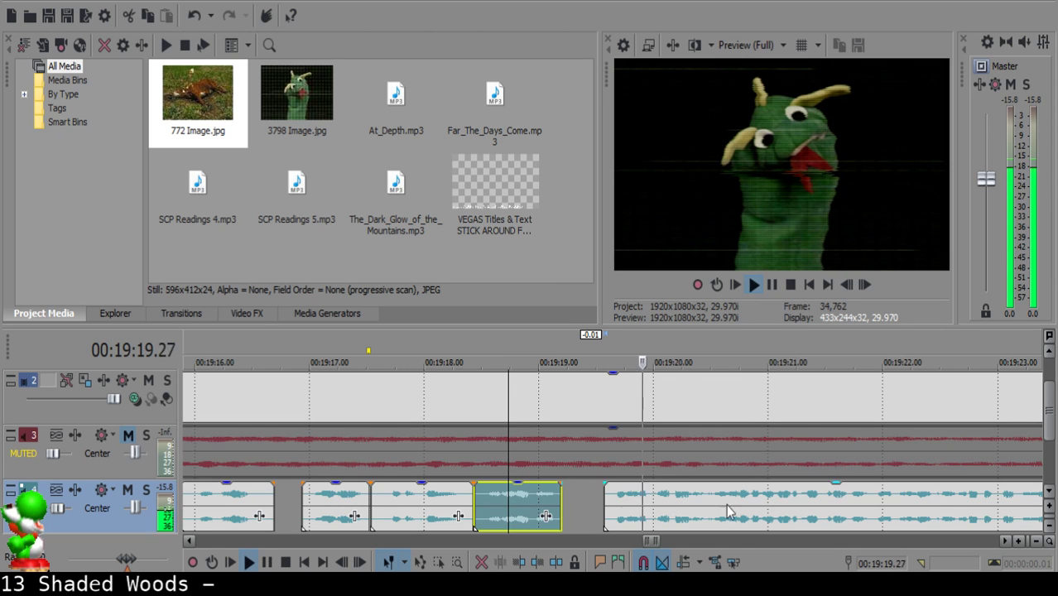
# Move the remaining narration clip two frames earlier to start at 00:19:19.15 and play back from about 00:19:18.11.
pyautogui.click(605, 497)
pyautogui.scroll(4, 600, 497)
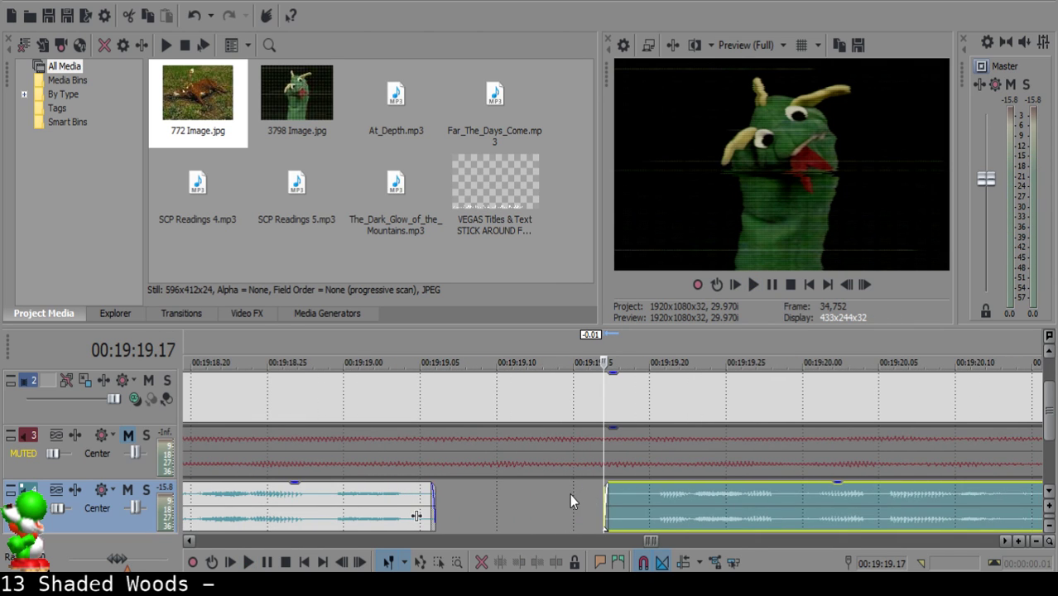
pyautogui.click(570, 494)
pyautogui.moveTo(655, 503); pyautogui.dragTo(632, 502)
pyautogui.scroll(-4, 632, 503)
pyautogui.click(472, 501)
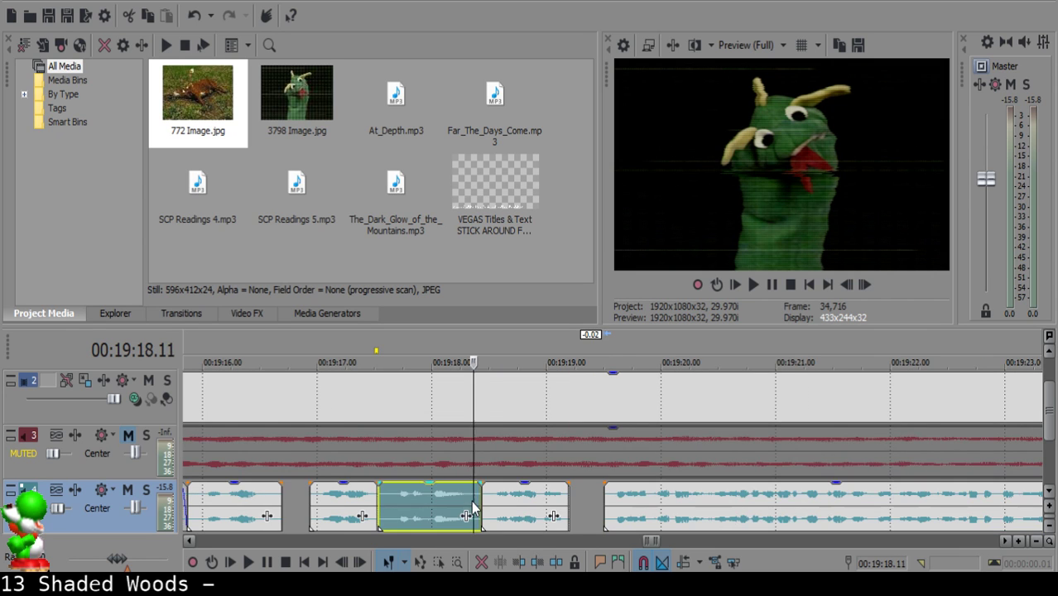
pyautogui.press('space')
pyautogui.click(470, 503)
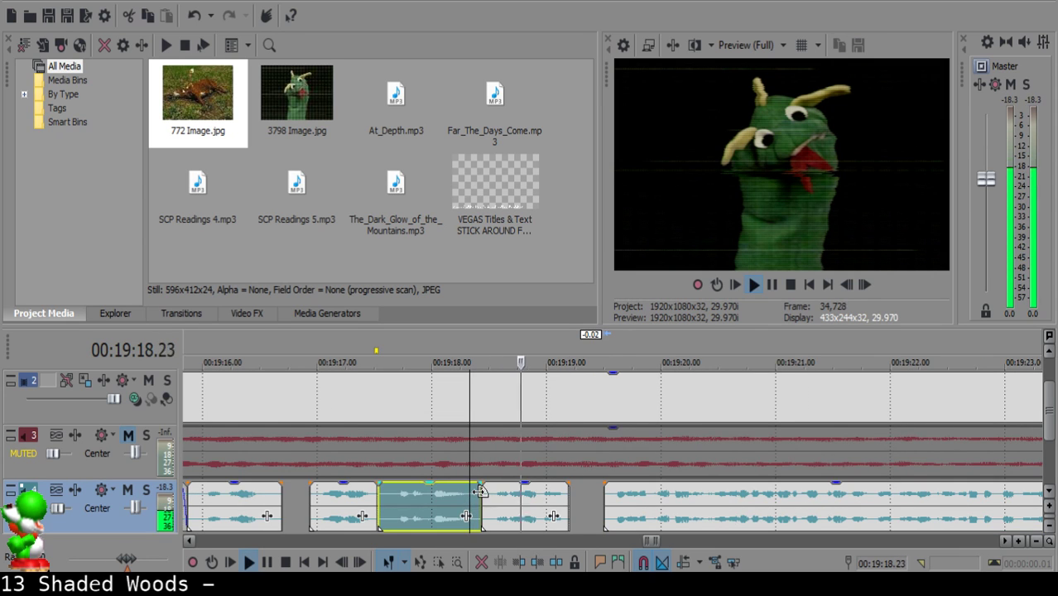
# Add a fade-out of about two frames to the narration clip ending near 00:19:18.13 and play back the transition.
pyautogui.moveTo(479, 482); pyautogui.dragTo(474, 485)
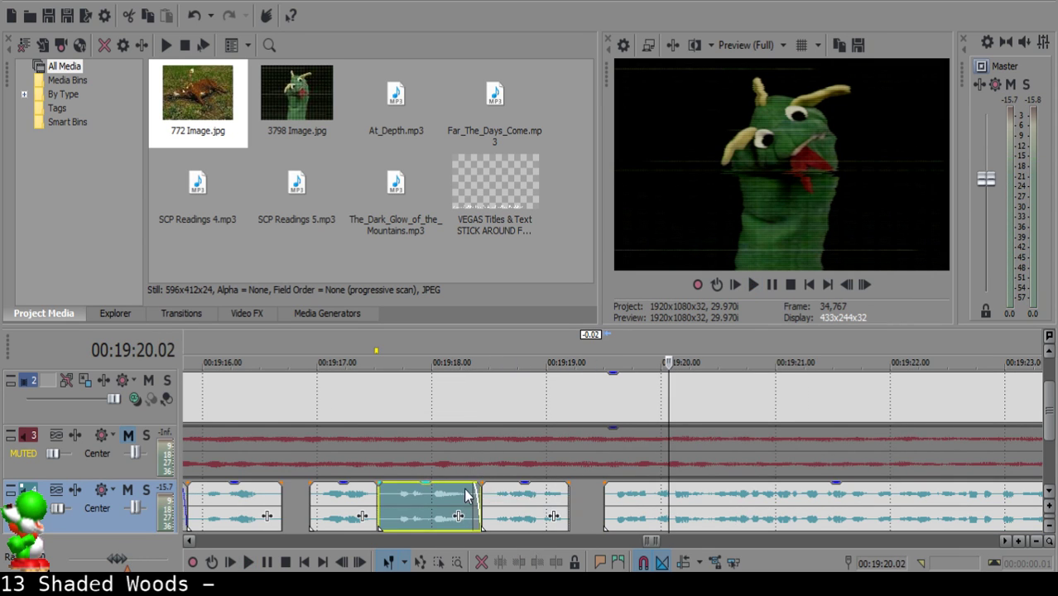
pyautogui.click(428, 507)
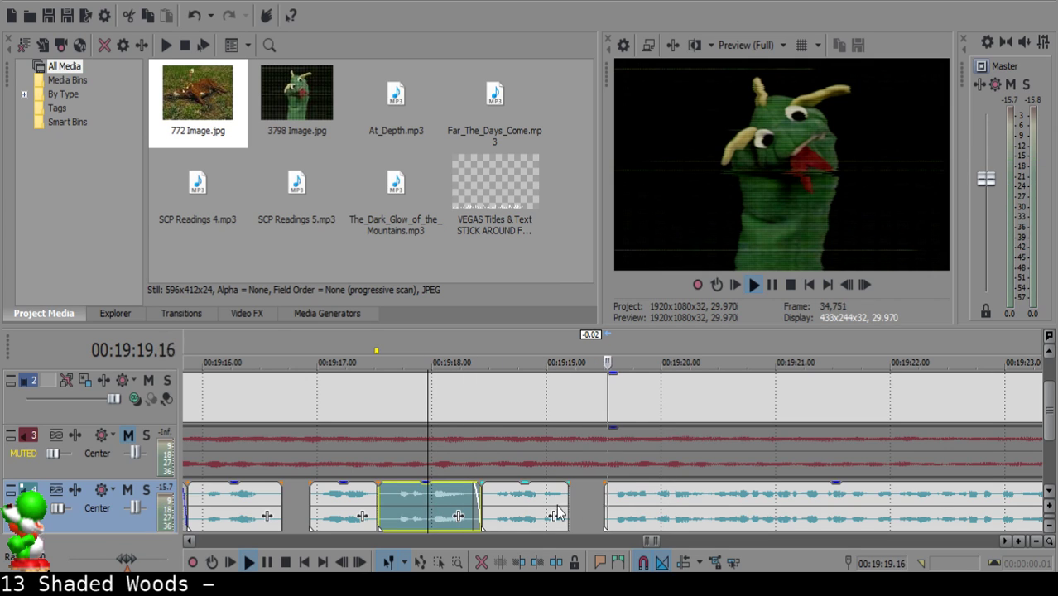
pyautogui.press('Return')
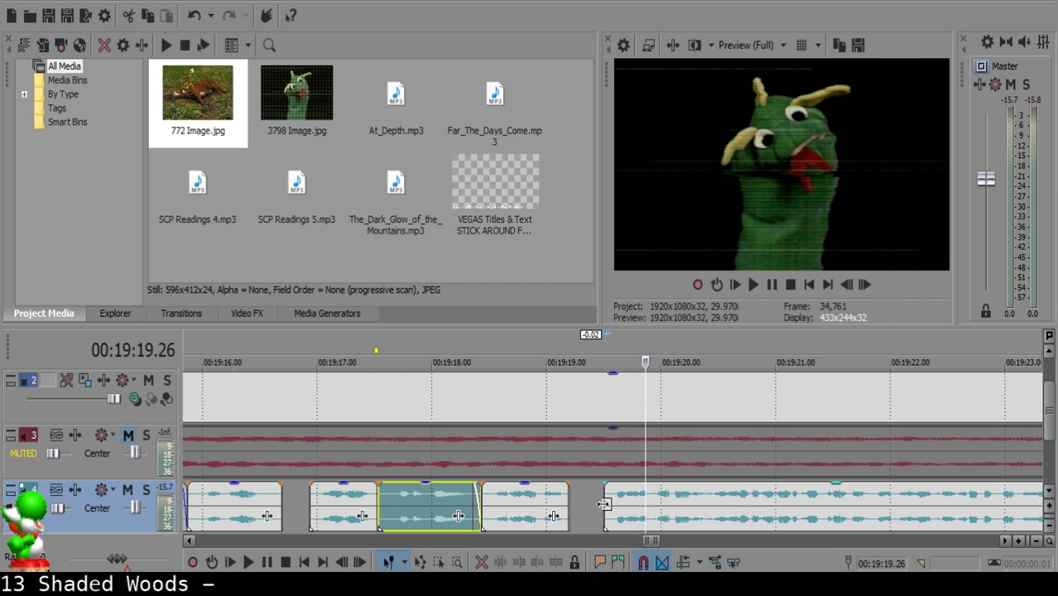
# Move the remaining narration clip one frame earlier to start at 00:19:19.14 and play back from 00:19:18.22 into the following narration.
pyautogui.click(612, 502)
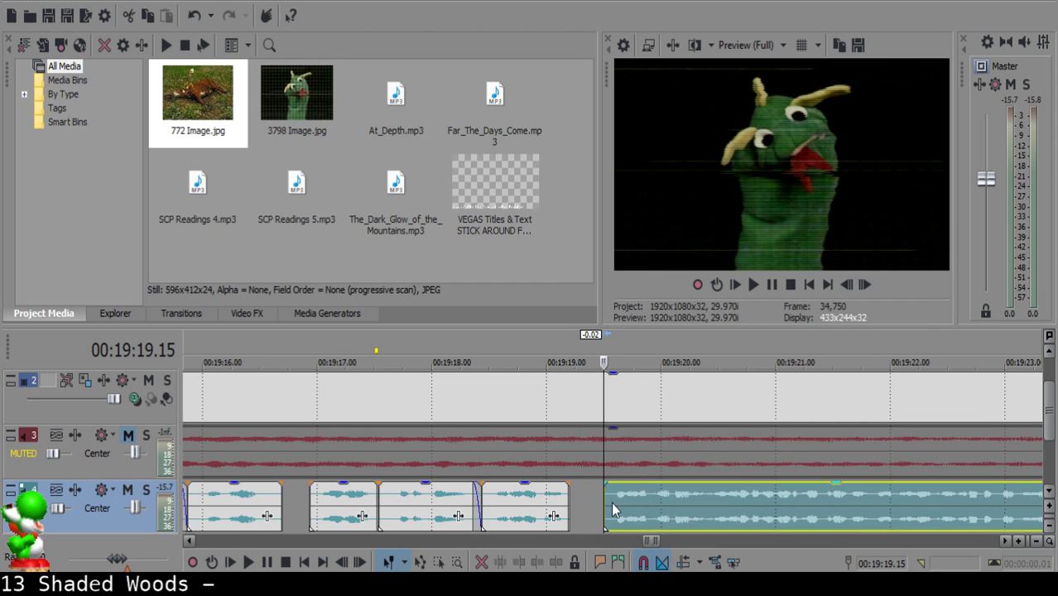
pyautogui.scroll(4, 611, 502)
pyautogui.click(599, 498)
pyautogui.click(587, 500)
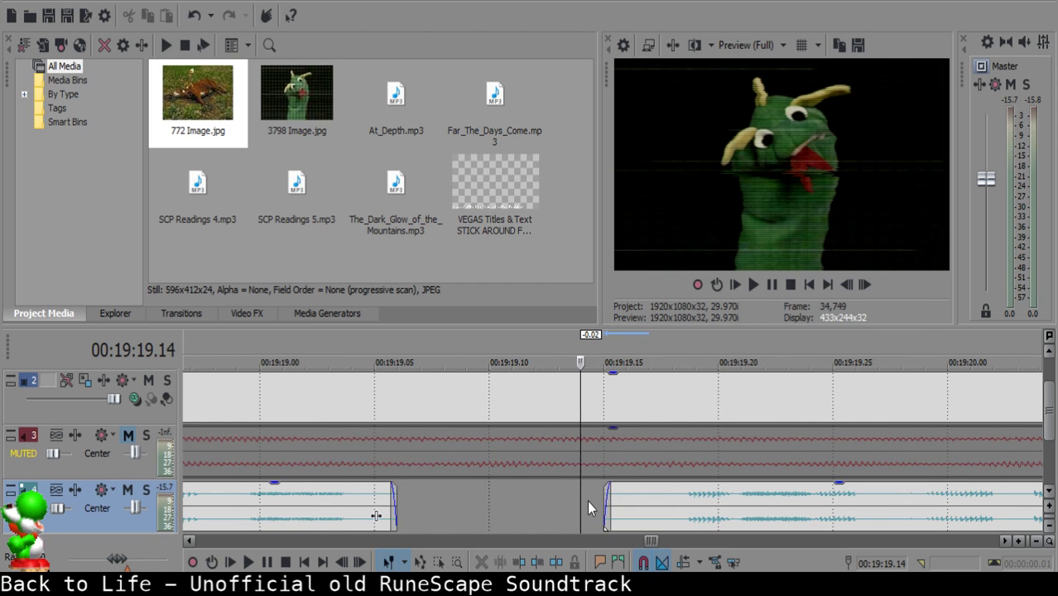
pyautogui.scroll(-4, 587, 500)
pyautogui.click(675, 513)
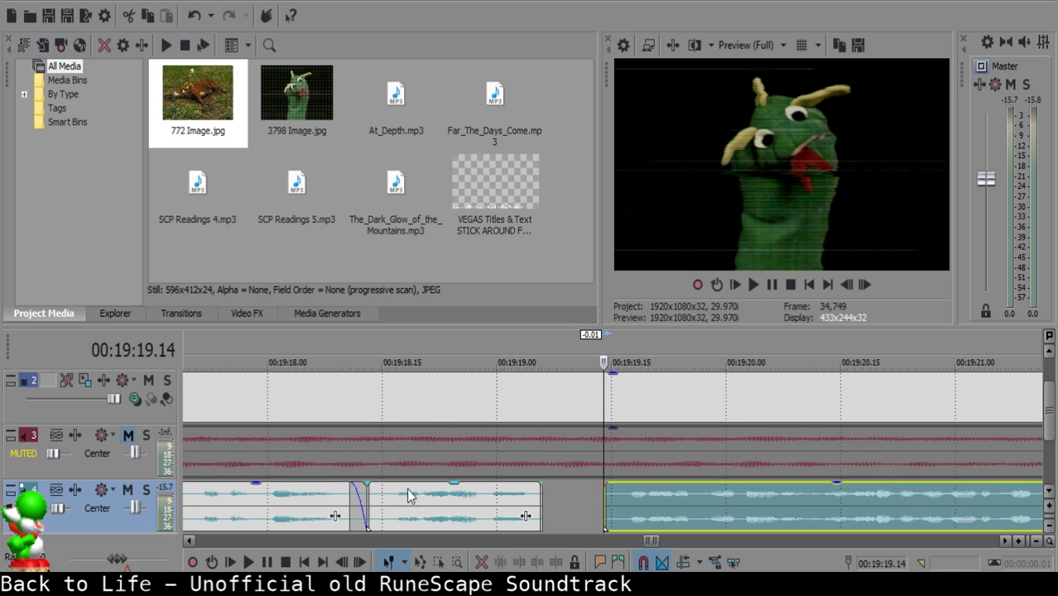
pyautogui.click(432, 501)
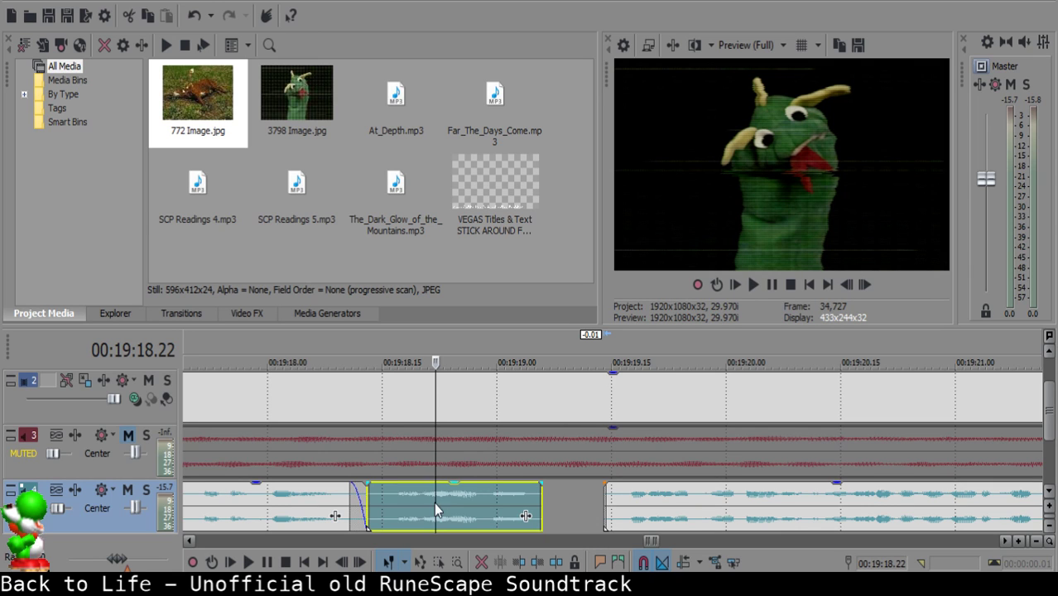
pyautogui.press('space')
pyautogui.scroll(-3, 673, 522)
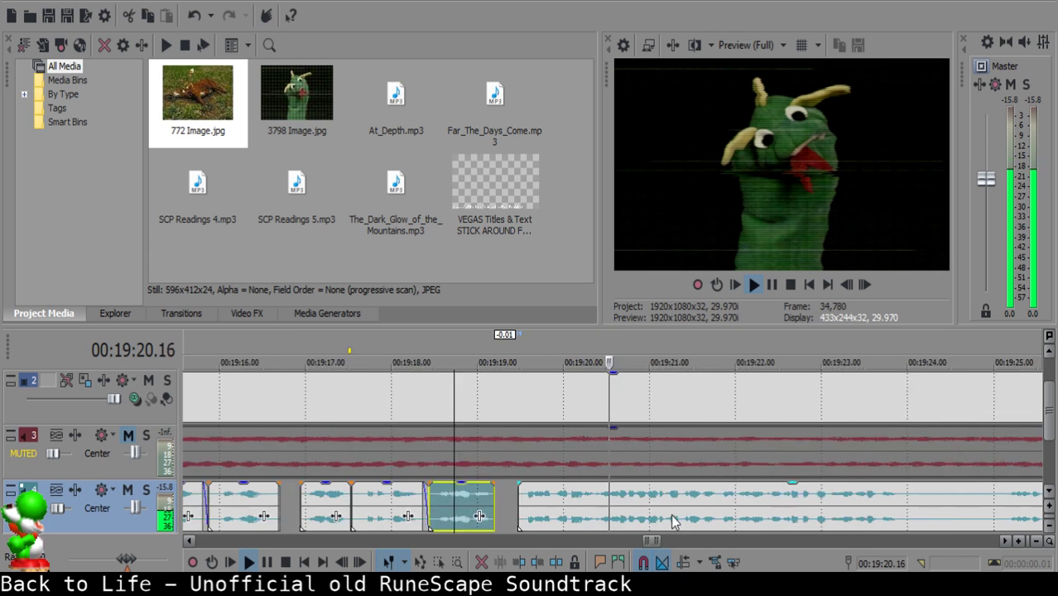
pyautogui.scroll(-5, 672, 522)
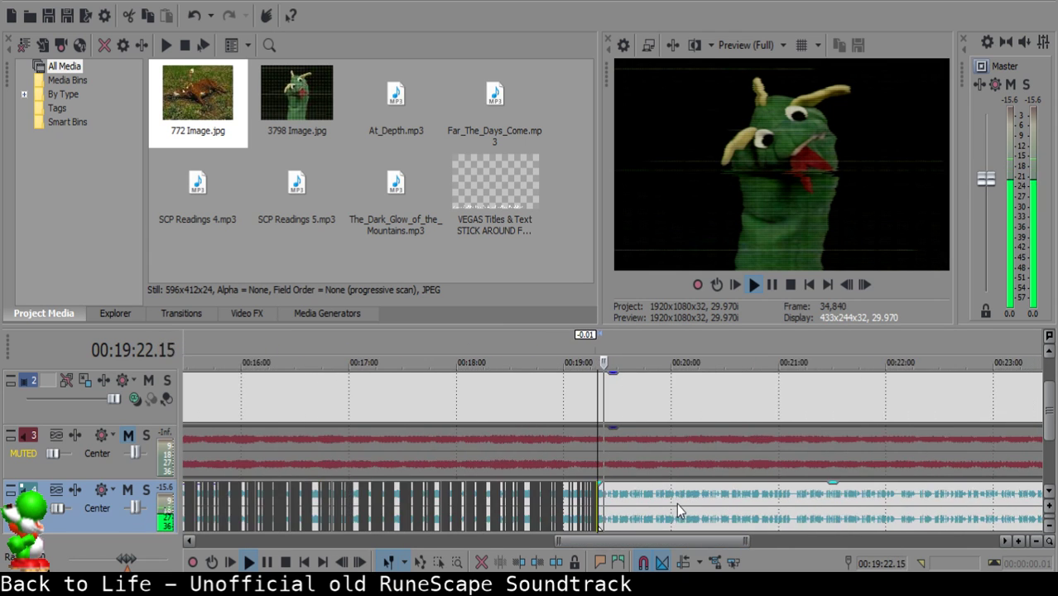
# Locate the end of the phrase near 00:19:24 by playback and split the narration clip at 00:19:24.00.
pyautogui.scroll(8, 677, 504)
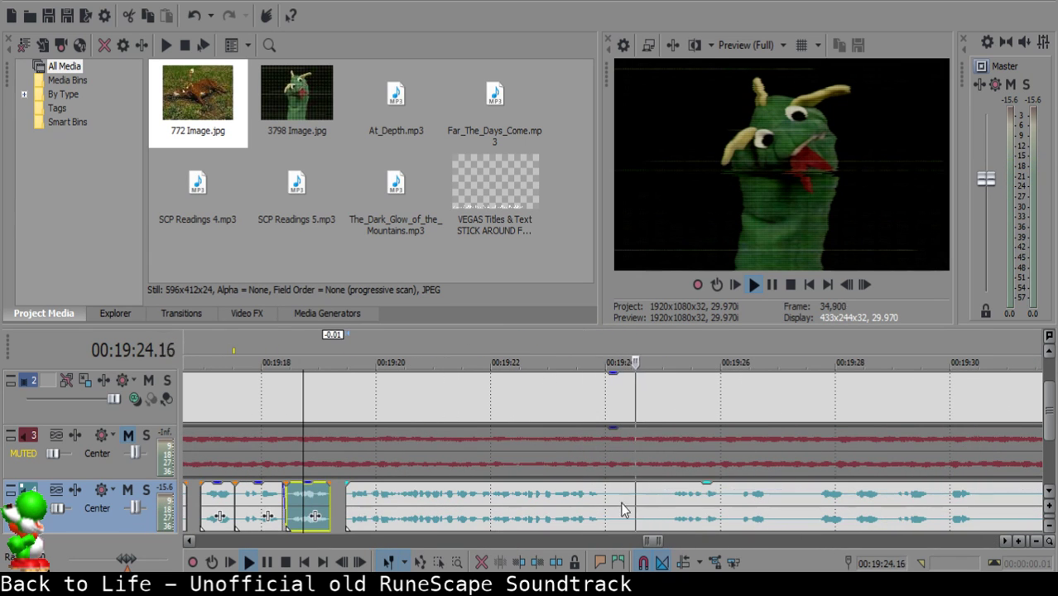
pyautogui.click(607, 493)
pyautogui.press('space')
pyautogui.press('space')
pyautogui.click(603, 491)
pyautogui.press('space')
pyautogui.press('space')
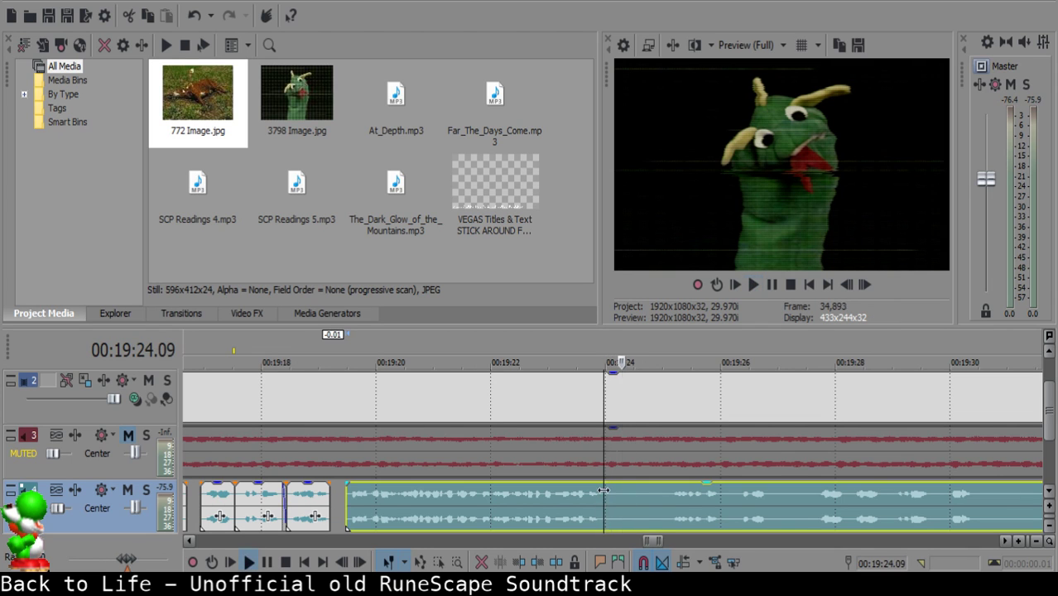
pyautogui.click(606, 502)
pyautogui.scroll(2, 608, 507)
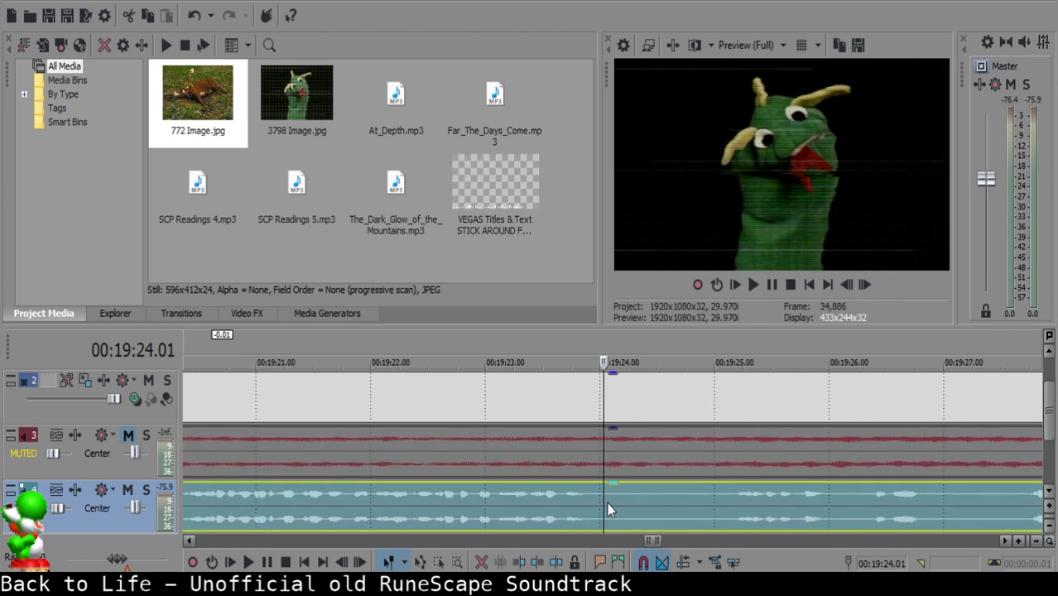
pyautogui.click(594, 501)
pyautogui.scroll(-3, 597, 501)
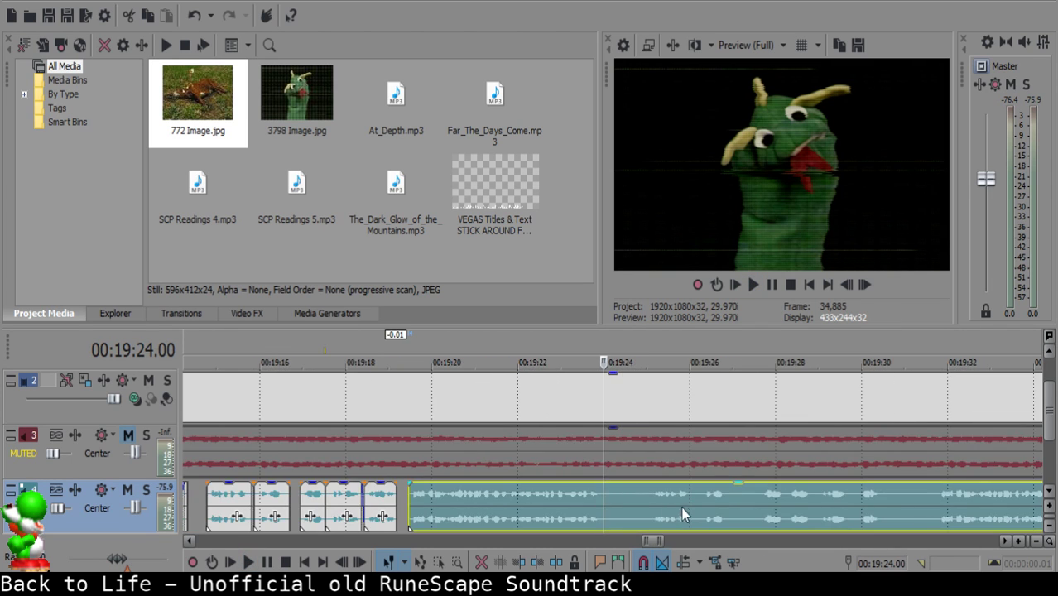
pyautogui.press('s')
# Split the narration again at about 00:19:25.01 and delete the snippet between the two splits.
pyautogui.click(649, 504)
pyautogui.press('space')
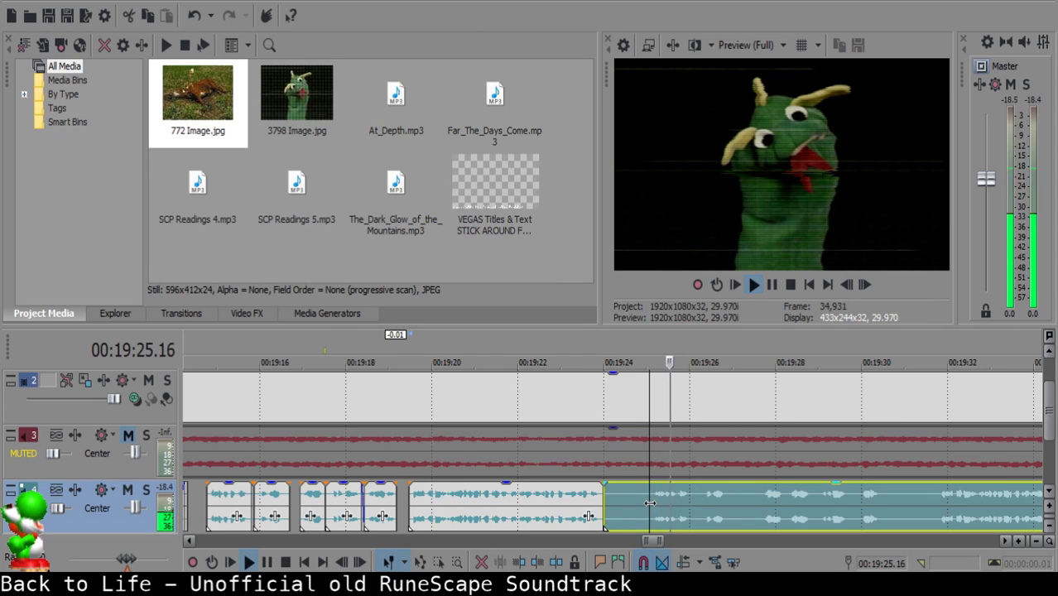
pyautogui.press('space')
pyautogui.press('s')
pyautogui.press('space')
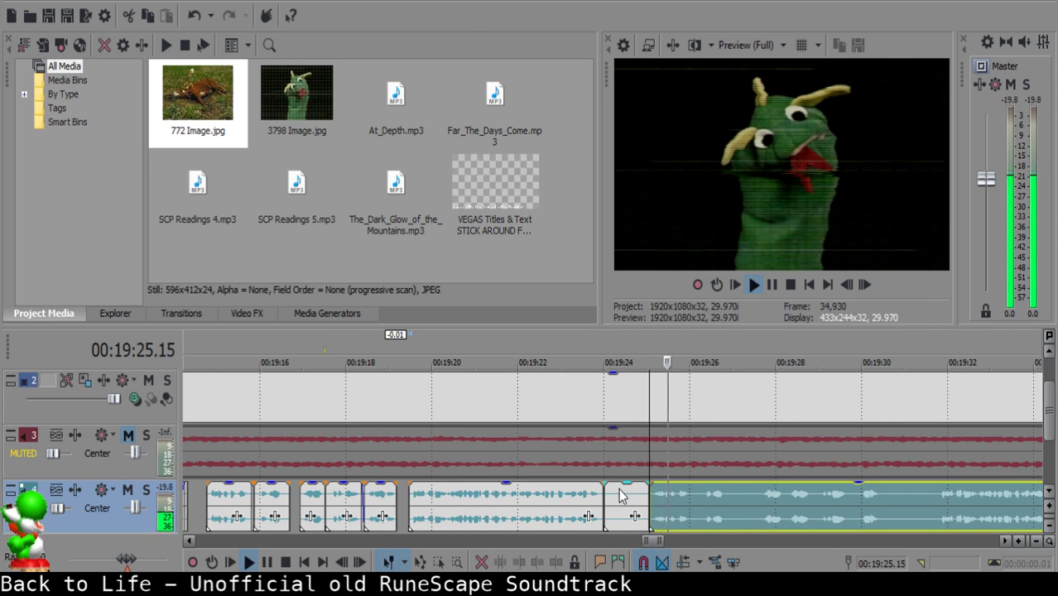
pyautogui.press('space')
pyautogui.click(622, 495)
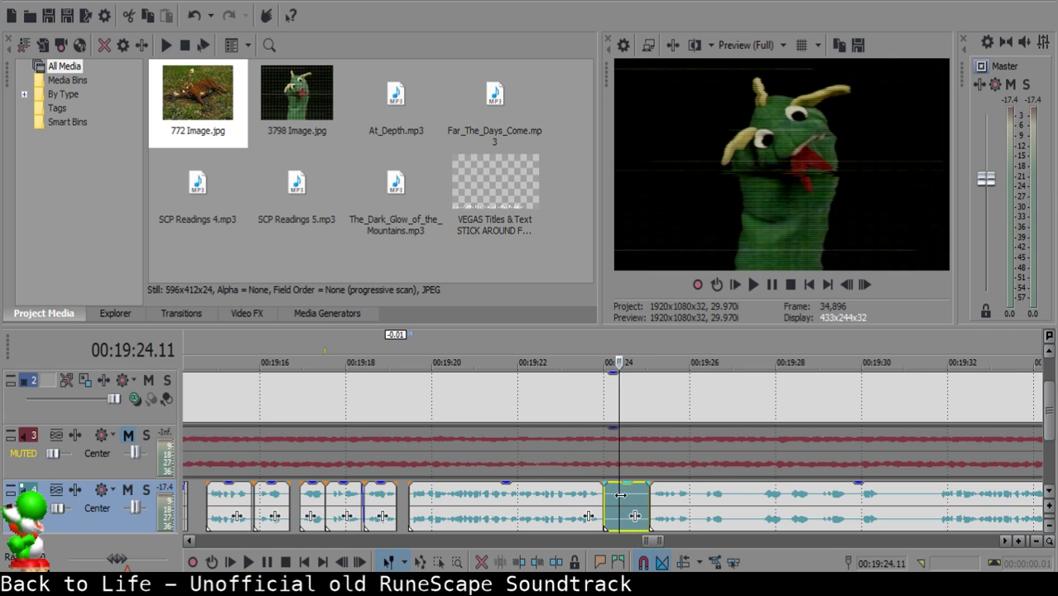
pyautogui.click(619, 495)
pyautogui.press('Delete')
# Move the remaining narration clip 22 frames earlier to start at about 00:19:24.10 and play back from about 00:19:22.25.
pyautogui.moveTo(669, 511); pyautogui.dragTo(639, 502)
pyautogui.click(555, 502)
pyautogui.press('space')
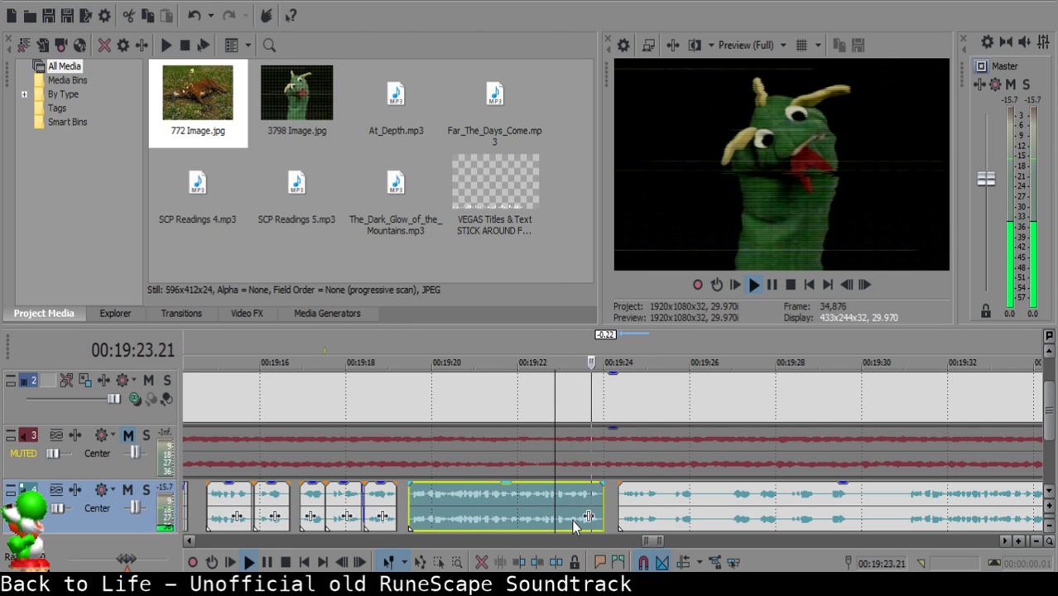
# Move the remaining narration clip two frames later to start at 00:19:24.12 and play back from 00:19:23.06.
pyautogui.scroll(5, 569, 511)
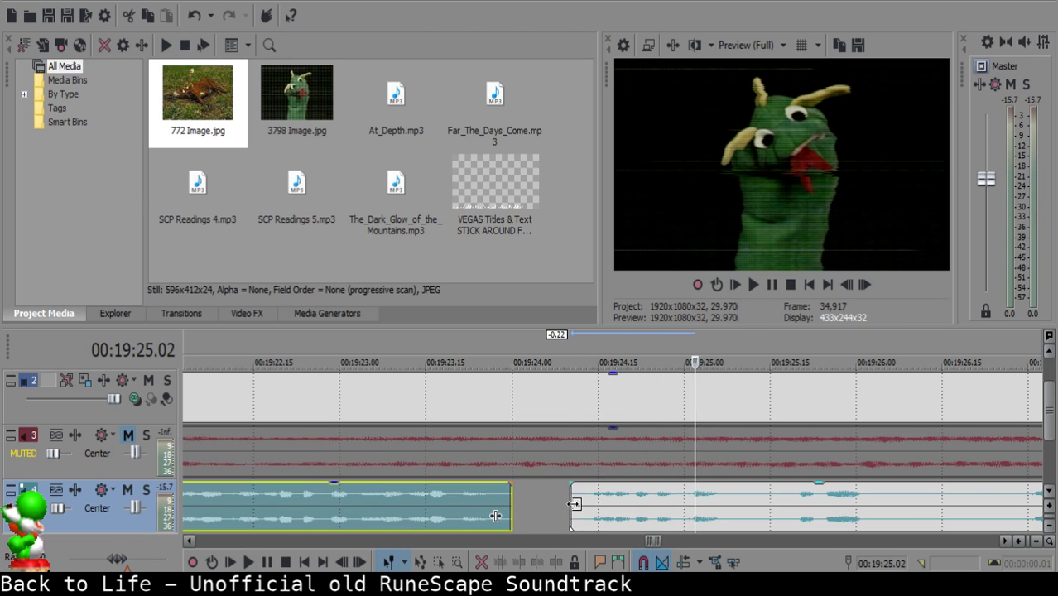
pyautogui.click(576, 499)
pyautogui.click(580, 500)
pyautogui.moveTo(588, 500); pyautogui.dragTo(597, 501)
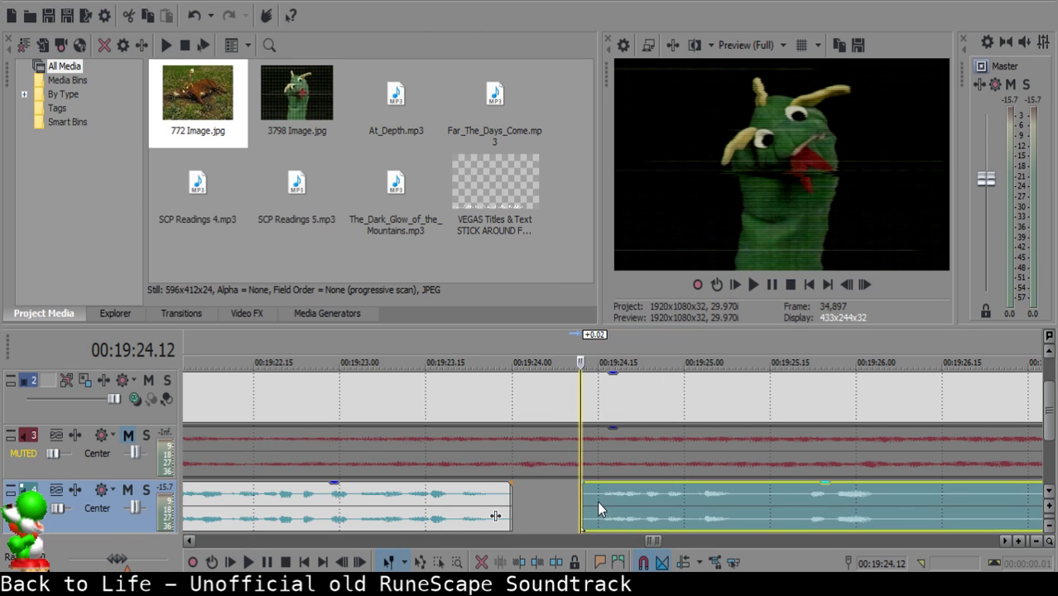
pyautogui.click(392, 494)
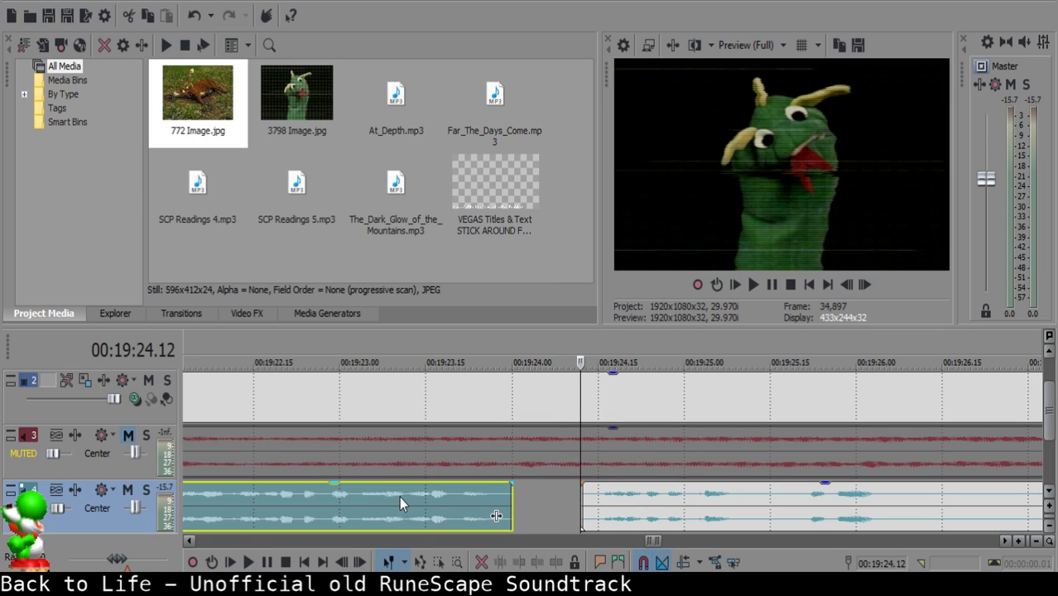
pyautogui.click(374, 497)
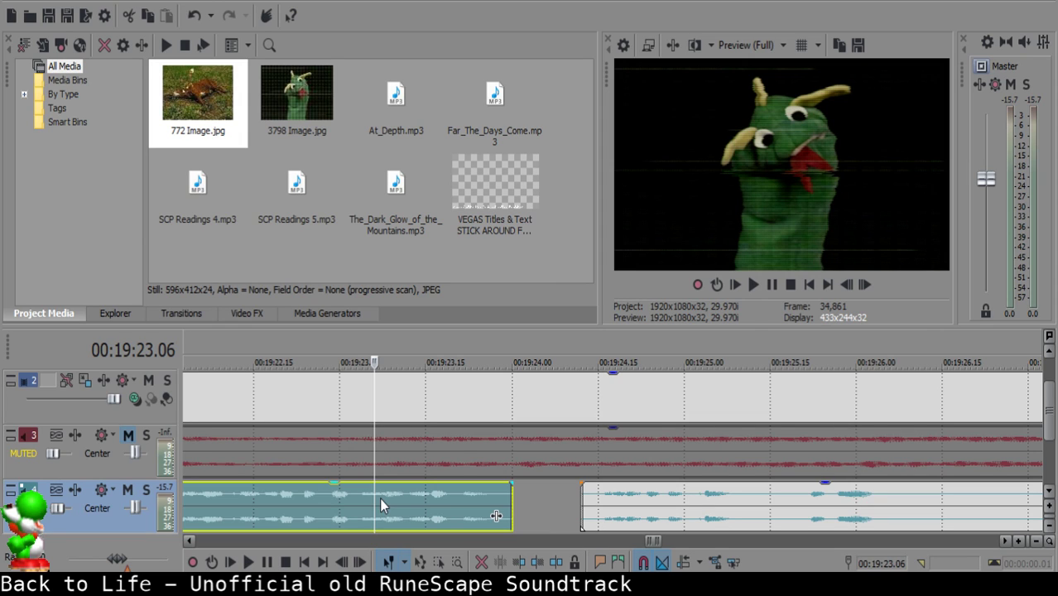
pyautogui.press('space')
# Move the remaining narration clip three frames later to start at 00:19:24.15 and play back from 00:19:23.09.
pyautogui.scroll(1, 660, 494)
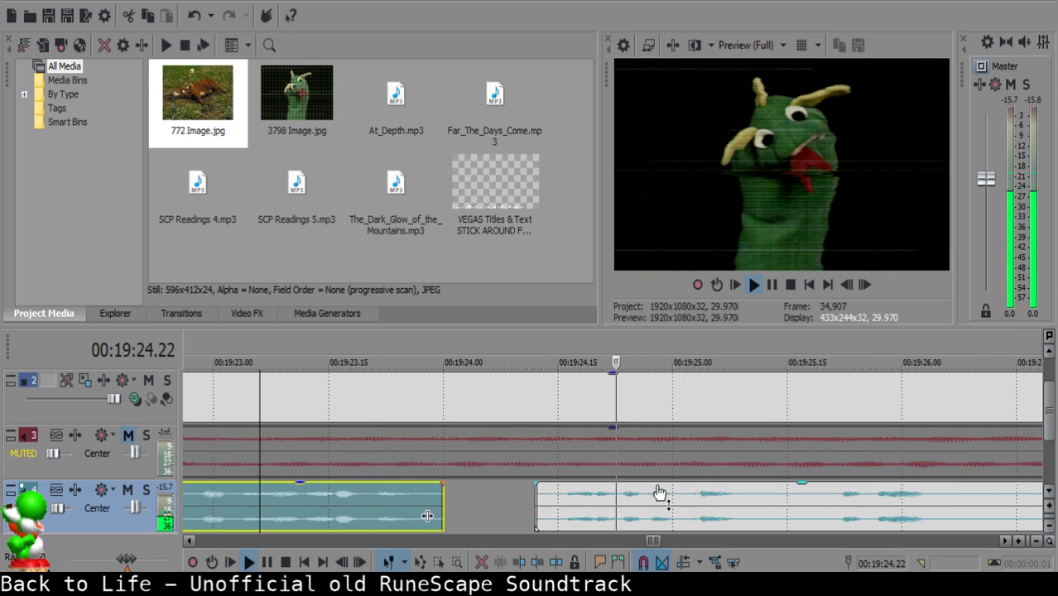
pyautogui.doubleClick(563, 495)
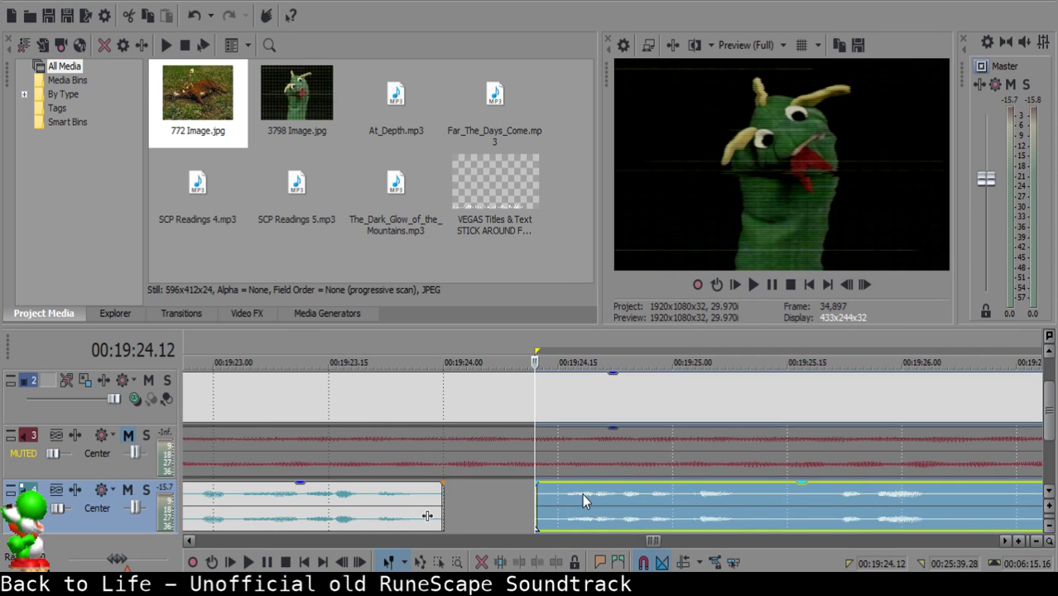
pyautogui.moveTo(582, 499); pyautogui.dragTo(605, 501)
pyautogui.click(283, 519)
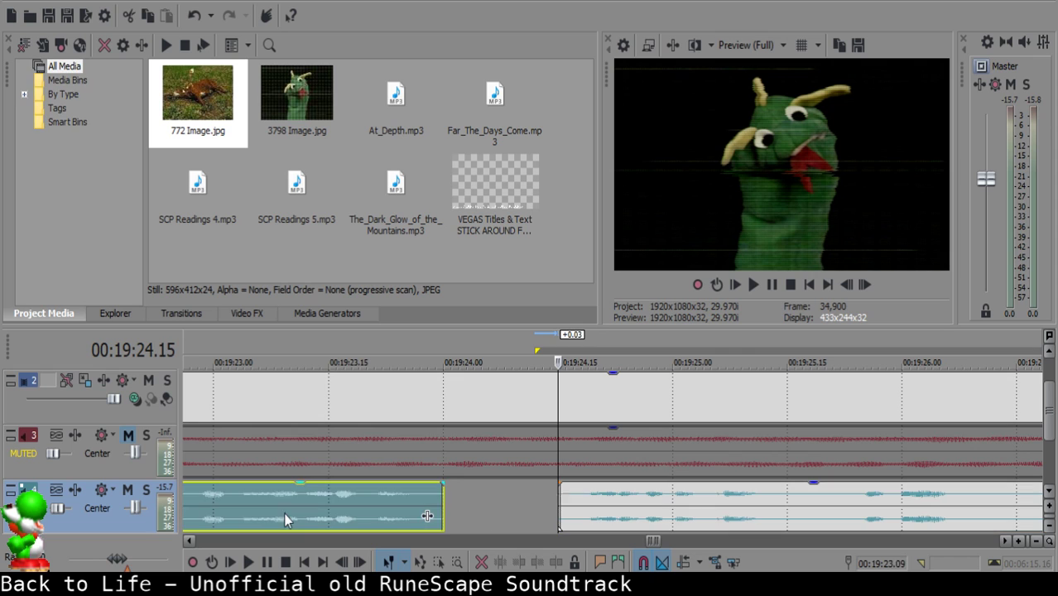
pyautogui.click(284, 519)
pyautogui.press('space')
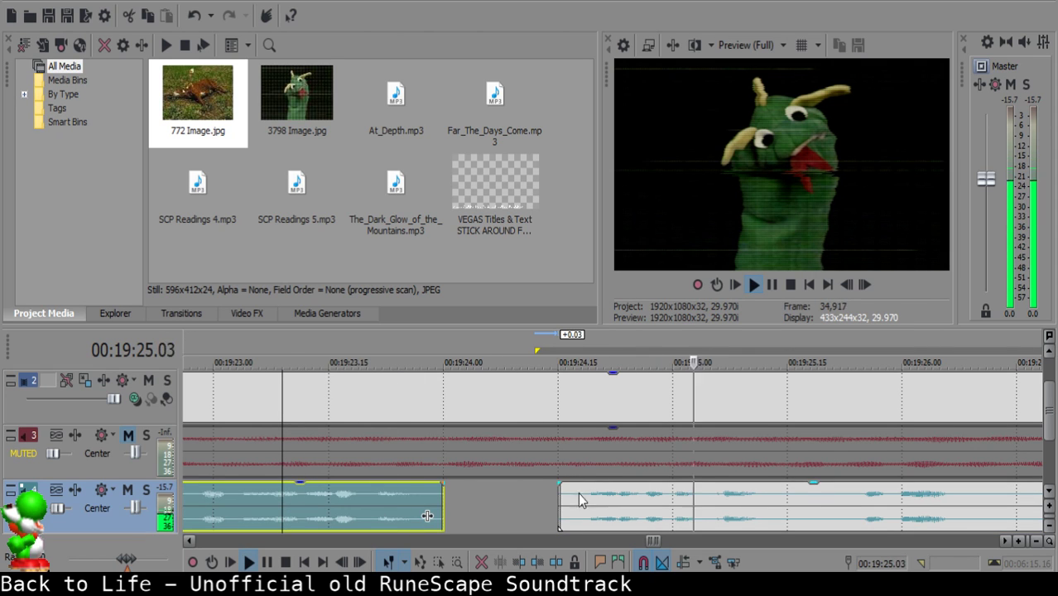
pyautogui.press('Return')
# Cut out the short narration snippet between about 00:19:25.16 and 00:19:25.19.
pyautogui.scroll(-1, 605, 495)
pyautogui.scroll(1, 603, 495)
pyautogui.press('Return')
pyautogui.press('Return')
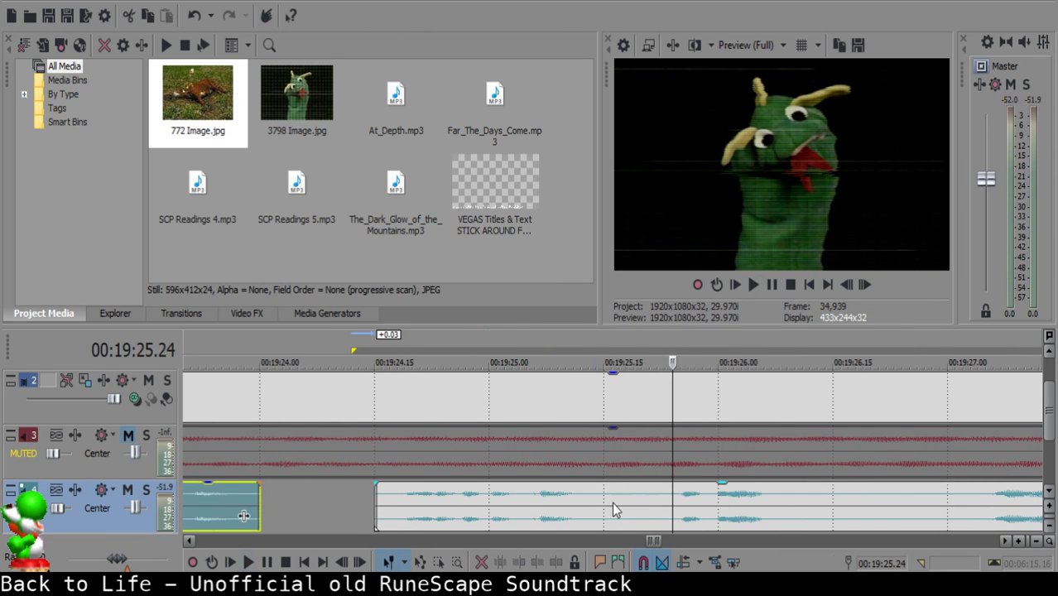
pyautogui.click(614, 503)
pyautogui.press('space')
pyautogui.press('space')
pyautogui.press('s')
pyautogui.click(633, 504)
pyautogui.press('s')
pyautogui.click(620, 506)
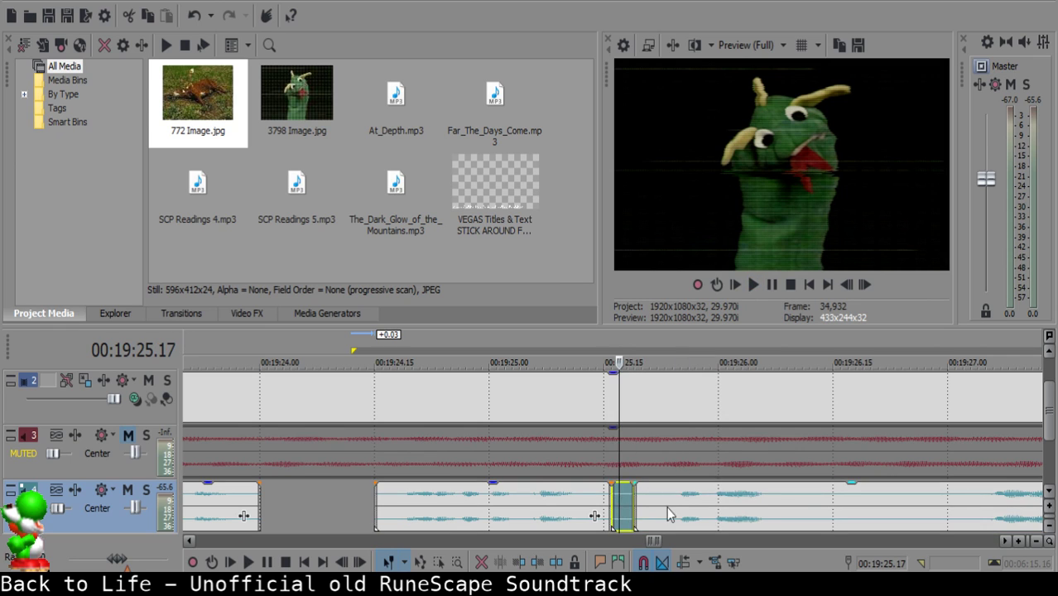
pyautogui.press('Delete')
# Move the remaining narration clip three frames earlier to close the gap at about 00:19:25.16 and play back from 00:19:25.00.
pyautogui.moveTo(673, 509); pyautogui.dragTo(640, 501)
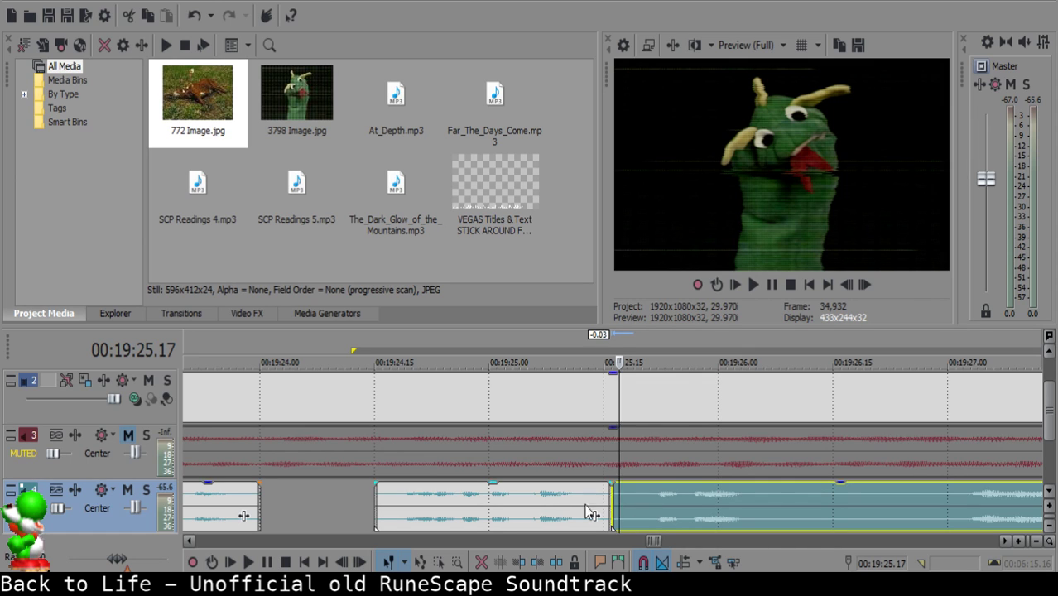
pyautogui.click(487, 504)
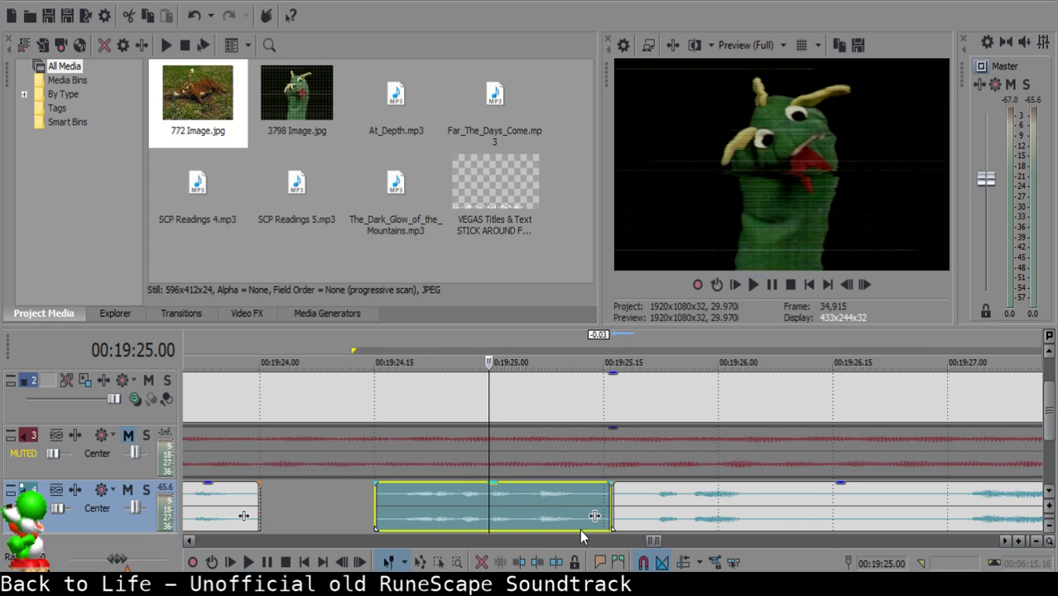
pyautogui.press('space')
# Split the narration at about 00:19:26.08 and 00:19:26.13 and delete the snippet between the splits.
pyautogui.click(769, 503)
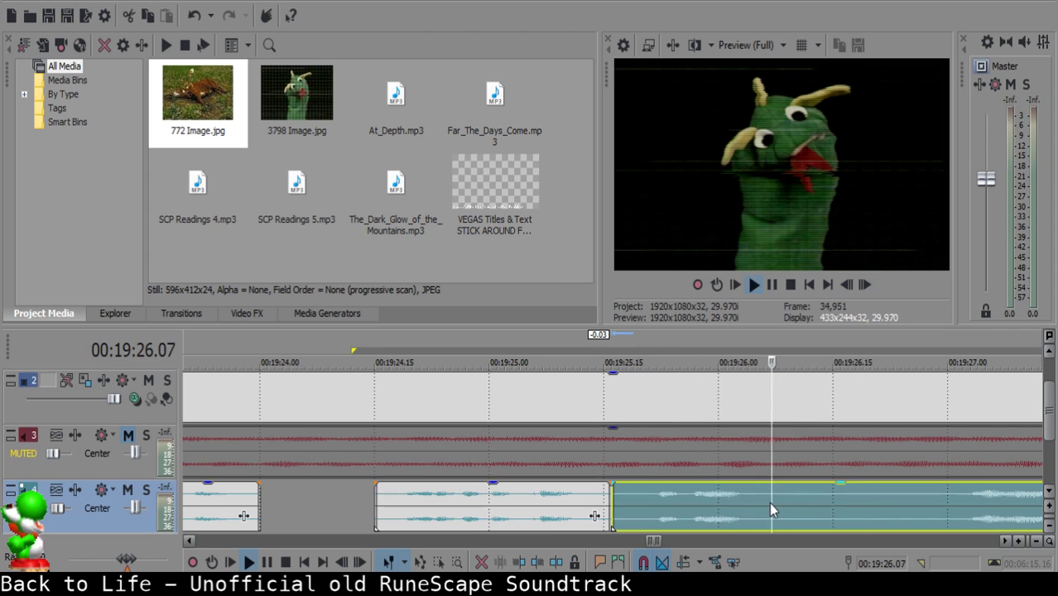
pyautogui.click(780, 499)
pyautogui.press('space')
pyautogui.press('s')
pyautogui.click(818, 498)
pyautogui.press('s')
pyautogui.click(803, 498)
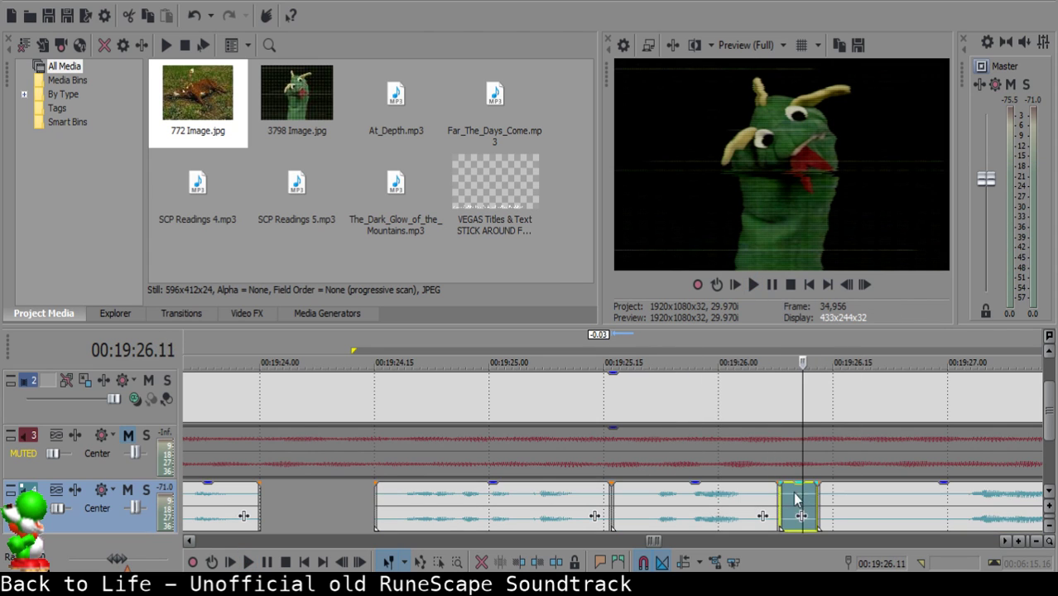
pyautogui.press('Delete')
# Add a fade-out of about three frames to the clip before the gap, trim its end one frame, and play back the join.
pyautogui.moveTo(778, 485); pyautogui.dragTo(774, 507)
pyautogui.click(650, 505)
pyautogui.press('space')
pyautogui.press('Return')
pyautogui.click(535, 513)
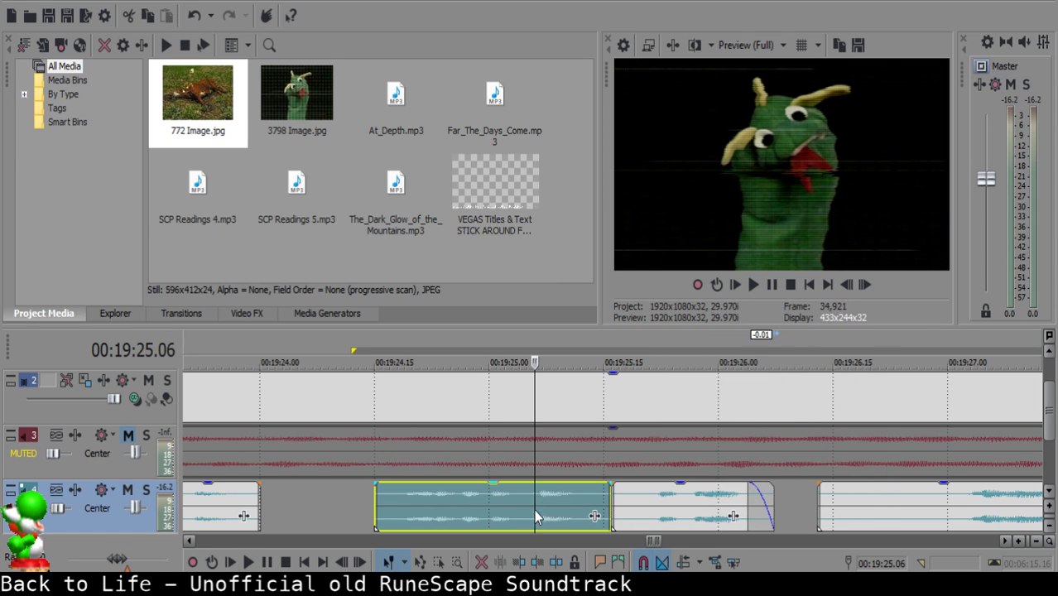
pyautogui.click(598, 505)
pyautogui.press('space')
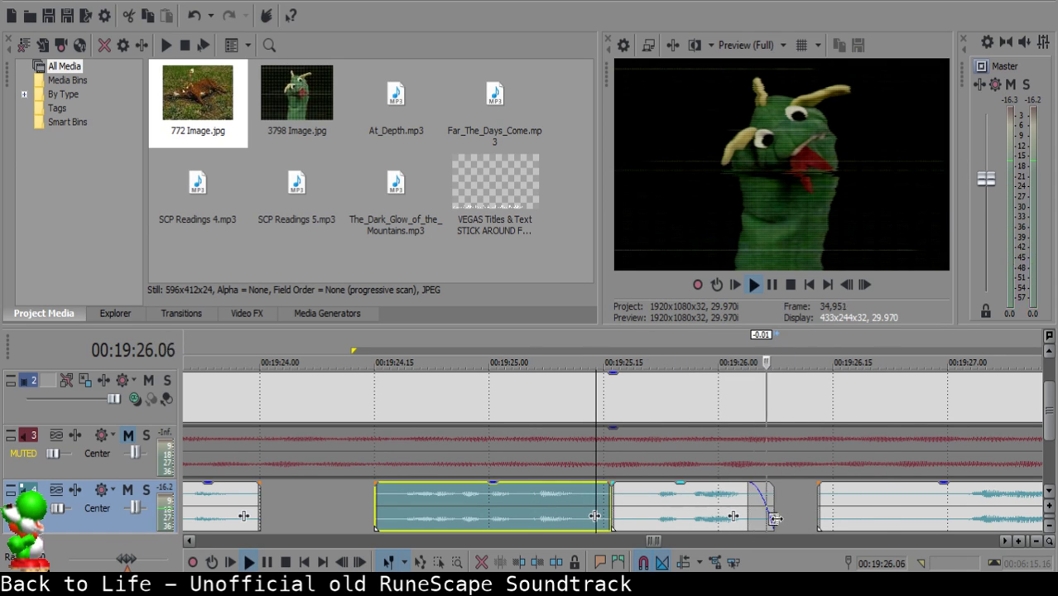
# Extend the faded clip's end by one frame to about 00:19:26.08 and play back from about 00:19:25.22.
pyautogui.moveTo(776, 519); pyautogui.dragTo(783, 518)
pyautogui.click(656, 512)
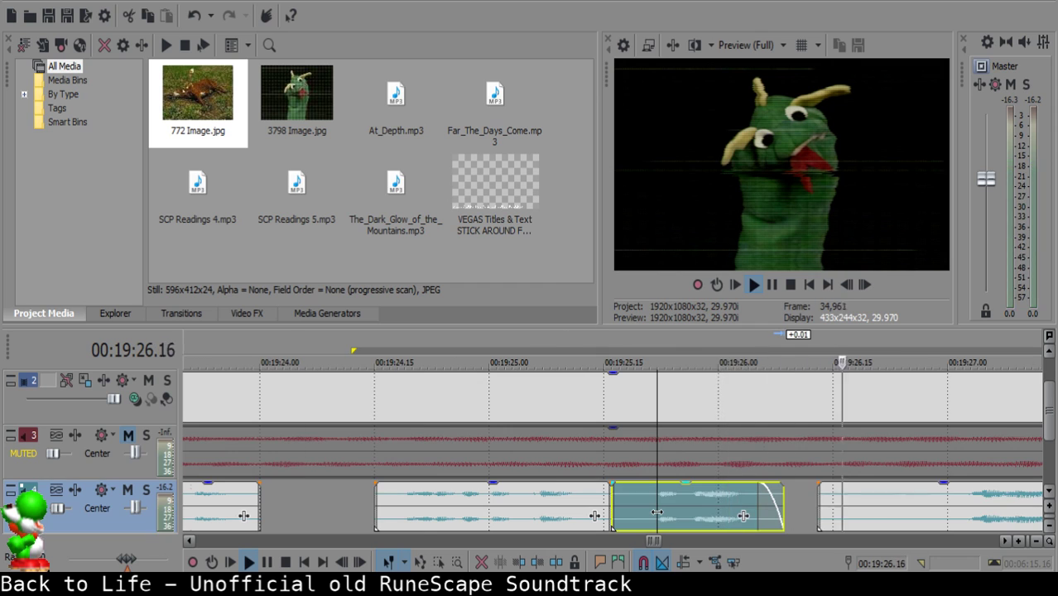
pyautogui.scroll(-3, 657, 512)
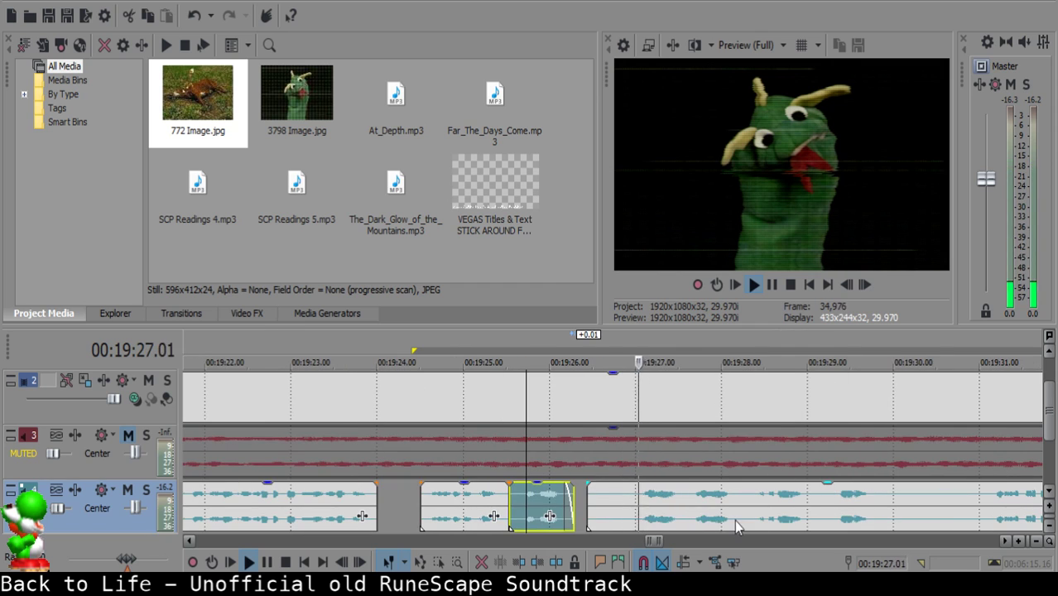
# Split the following narration clip at 00:19:27.18 and cut out its first part, starting at 00:19:26.13.
pyautogui.click(687, 497)
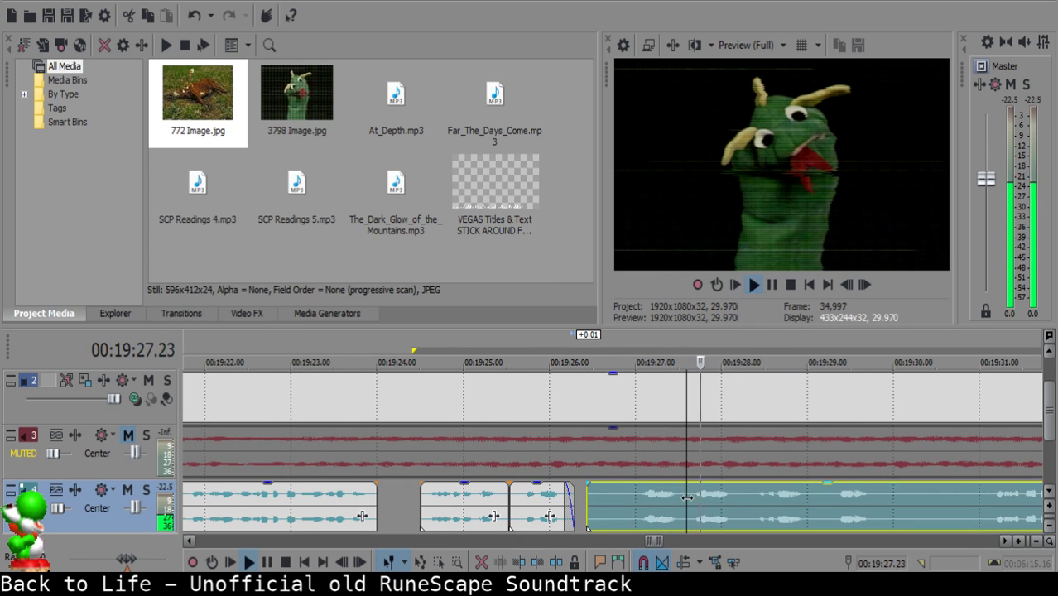
pyautogui.press('space')
pyautogui.press('s')
pyautogui.click(587, 498)
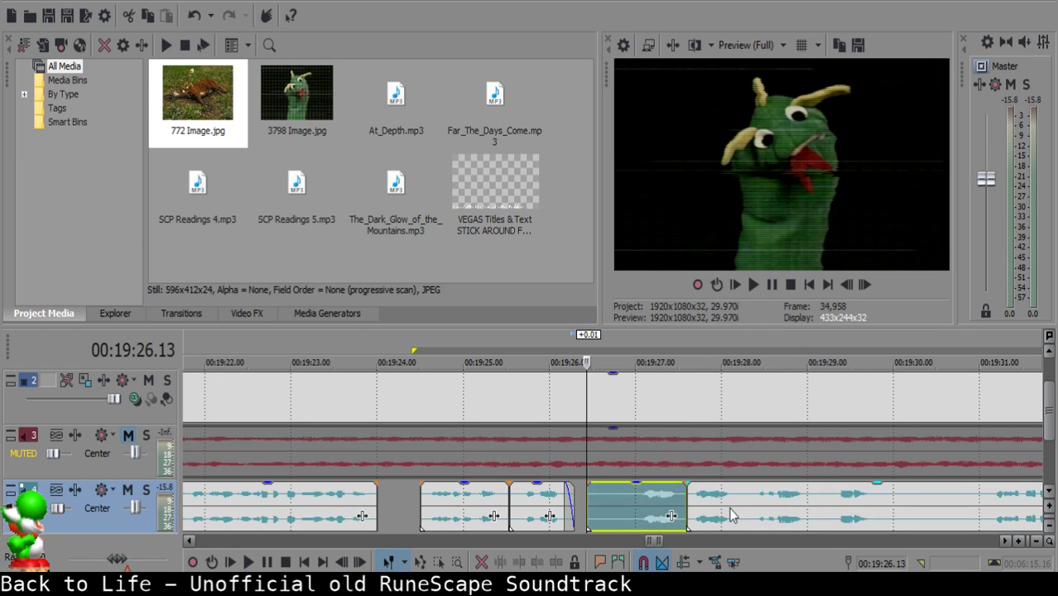
# Move the remaining narration clip earlier to start at 00:19:26.13 and play back from 00:19:25.24.
pyautogui.moveTo(730, 515); pyautogui.dragTo(623, 500)
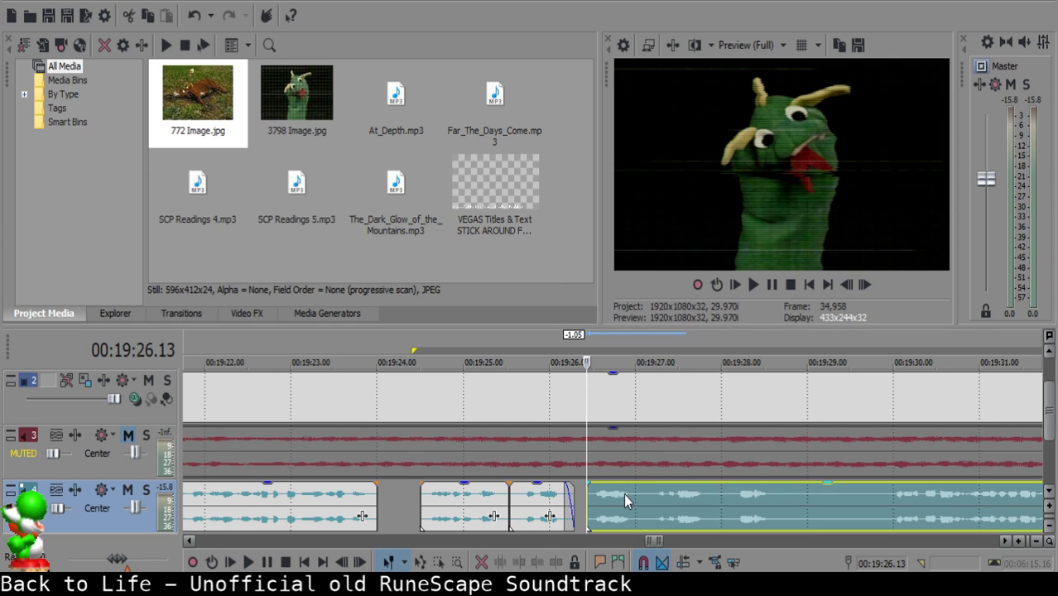
pyautogui.click(535, 507)
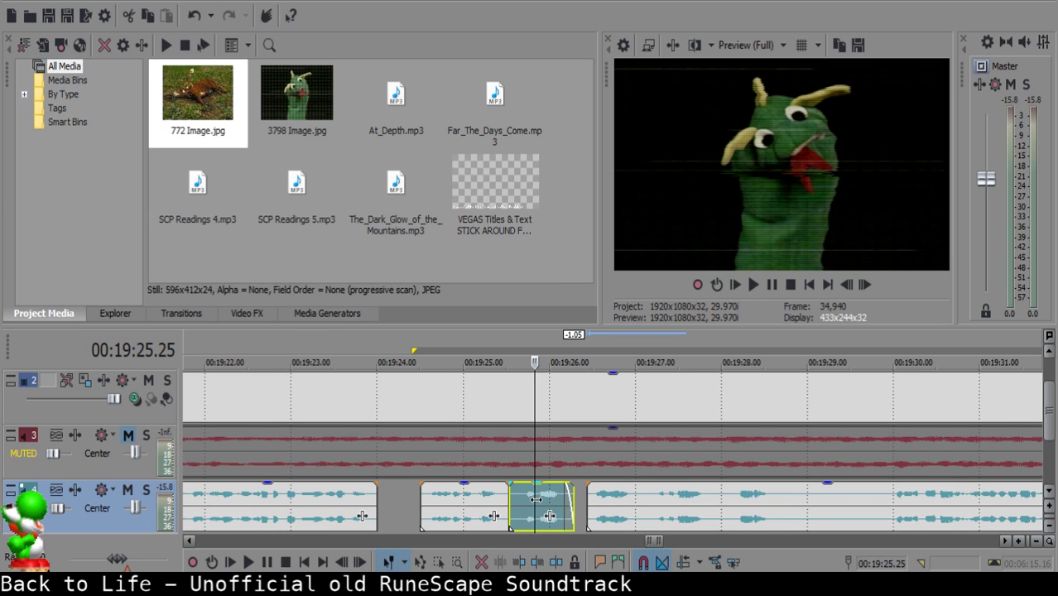
pyautogui.scroll(3, 536, 499)
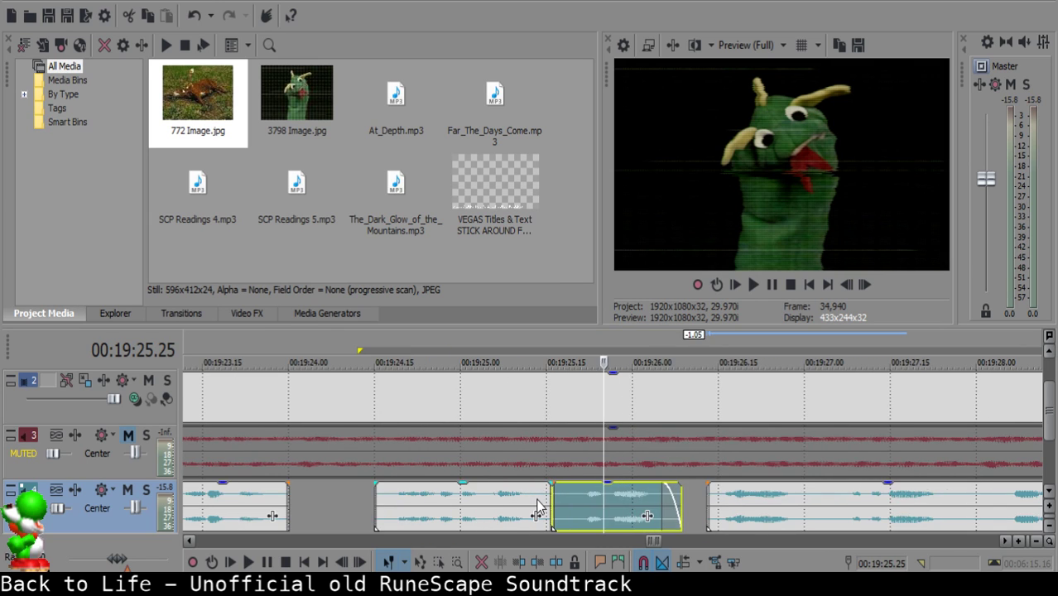
pyautogui.press('Left')
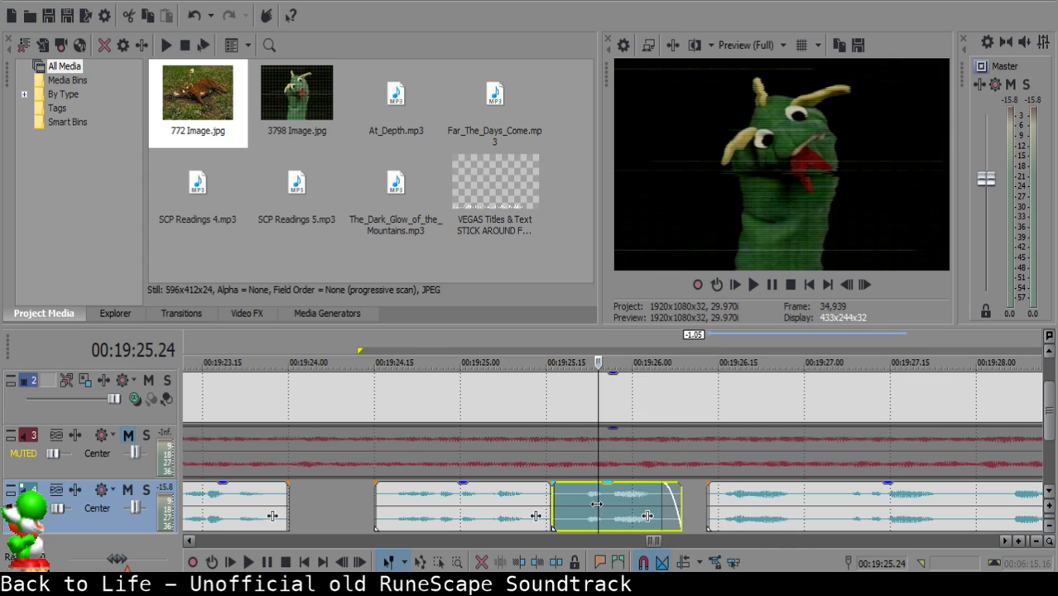
pyautogui.press('space')
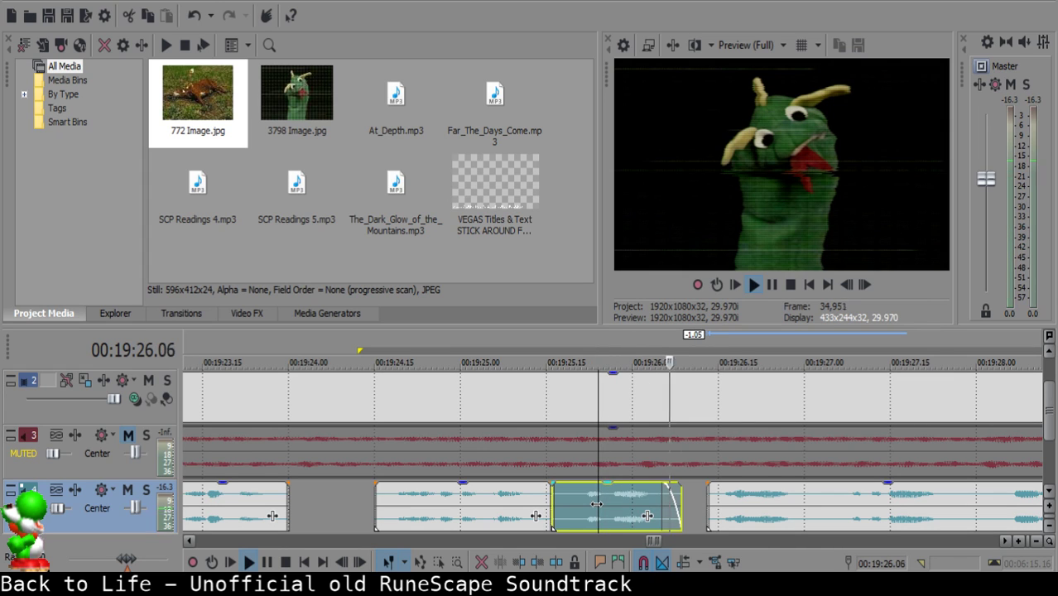
# Move the remaining narration clip one frame later to start at 00:19:26.14 and play back from 00:19:25.16.
pyautogui.click(714, 501)
pyautogui.click(548, 503)
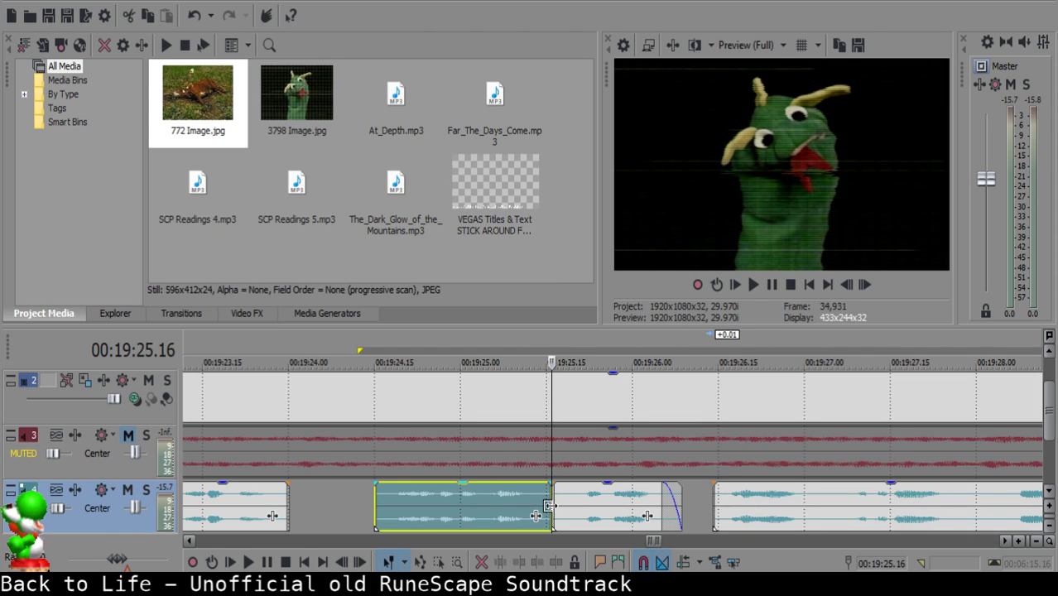
pyautogui.press('space')
pyautogui.click(666, 507)
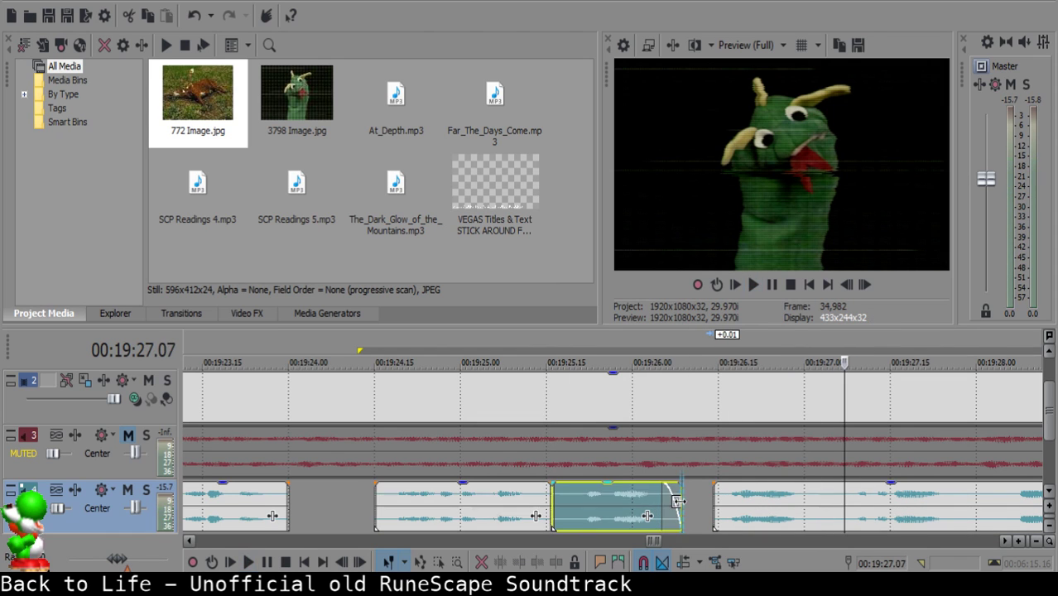
# Move the remaining narration clip one frame later to start at 00:19:26.15 and play back from about 00:19:25.24.
pyautogui.click(587, 510)
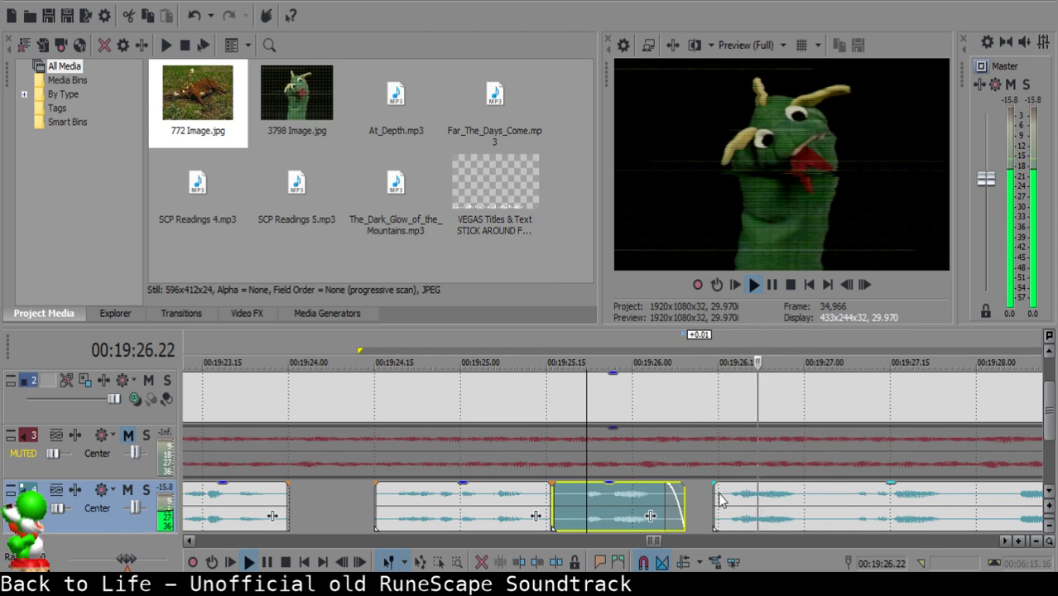
pyautogui.click(720, 502)
pyautogui.click(596, 505)
pyautogui.press('space')
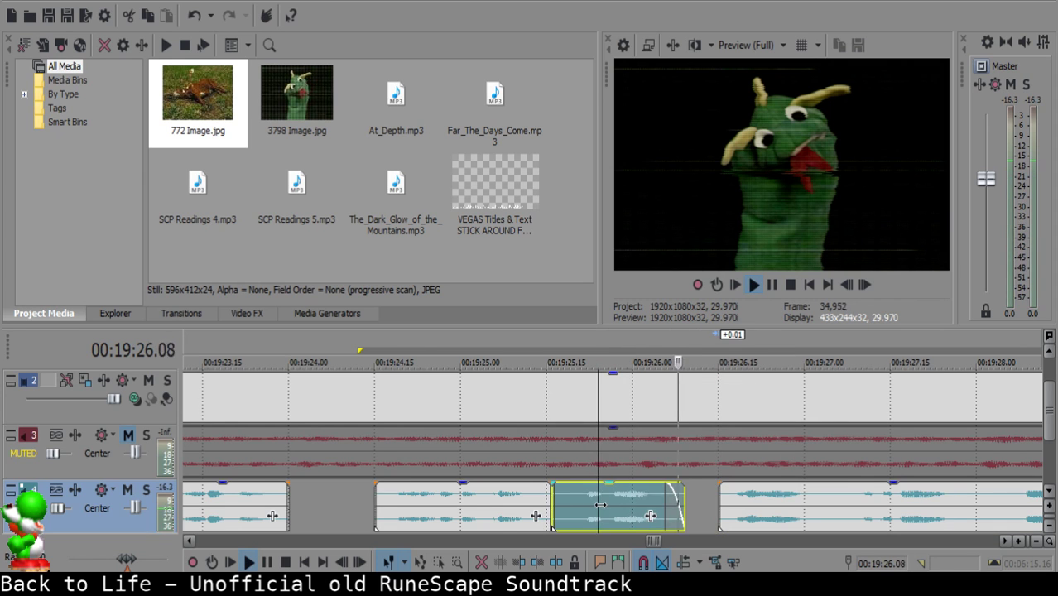
# Split the narration clip at 00:19:27.03 and about 00:19:27.06 and delete the short piece between the cuts.
pyautogui.click(650, 497)
pyautogui.press('s')
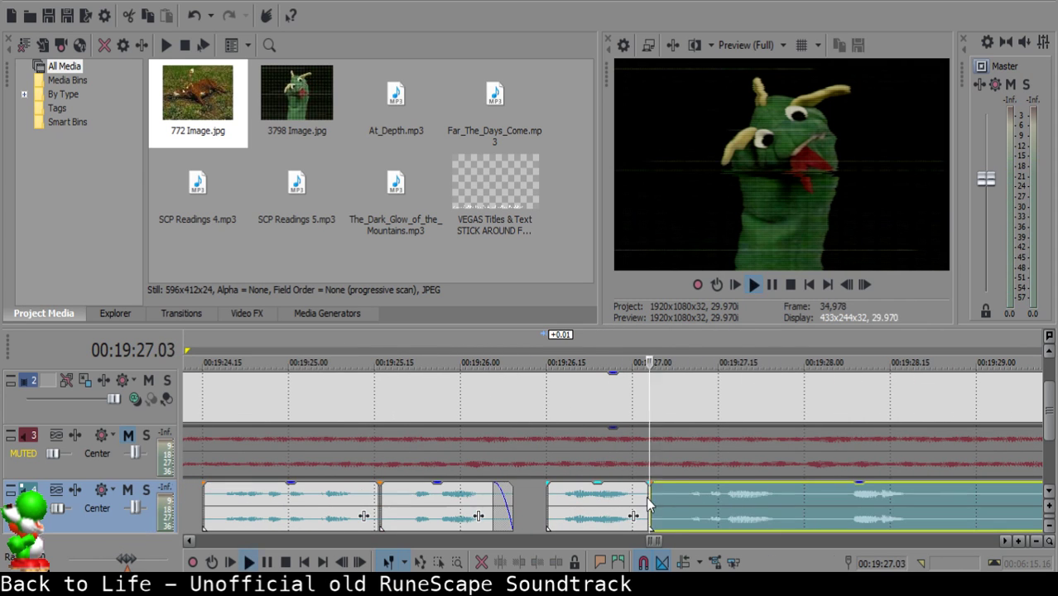
pyautogui.press('Return')
pyautogui.press('s')
pyautogui.hotkey('ctrl', 'z')
pyautogui.click(665, 495)
pyautogui.press('s')
pyautogui.press('space')
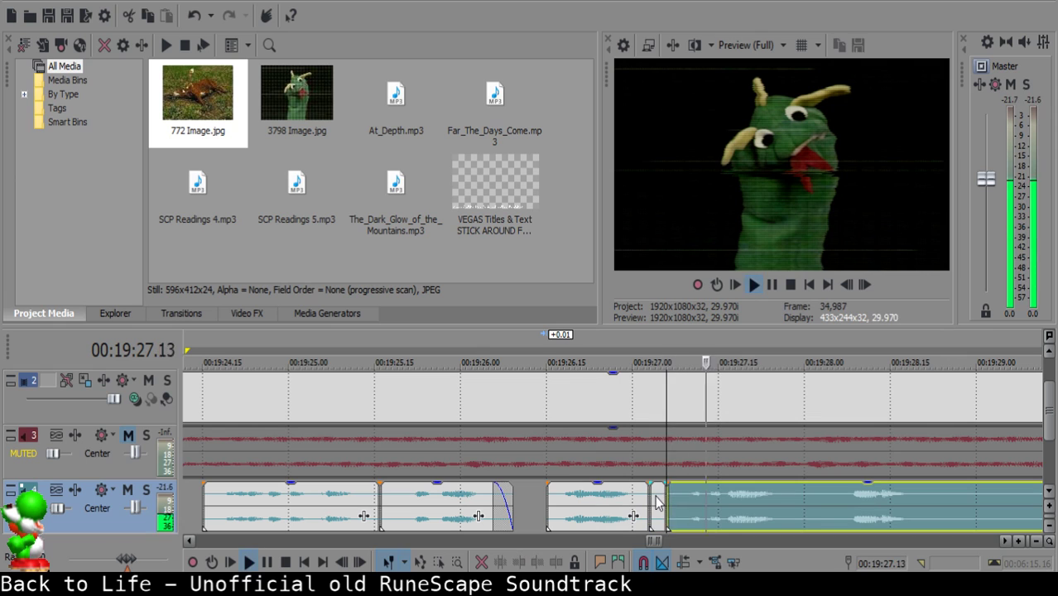
pyautogui.press('Return')
pyautogui.click(657, 499)
pyautogui.press('Delete')
# Move the following narration clip two frames earlier to start at about 00:19:27.04 and play back from 00:19:26.26.
pyautogui.moveTo(694, 496); pyautogui.dragTo(681, 495)
pyautogui.click(610, 508)
pyautogui.press('space')
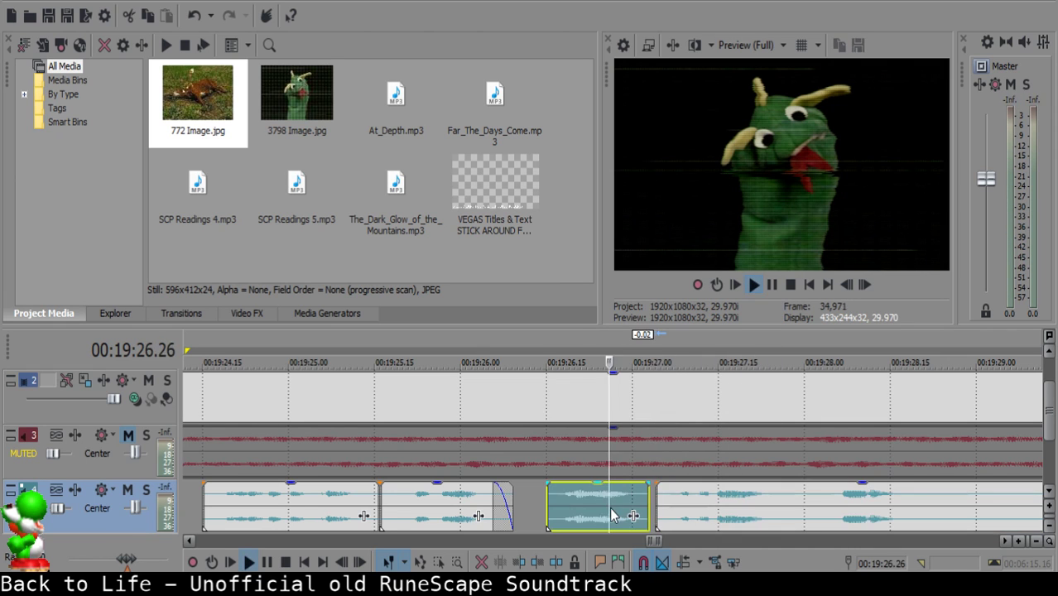
# Split the remaining narration clip at about 00:19:27.27 and at 00:19:28.01 and cut out the pause between the cuts.
pyautogui.scroll(-1, 723, 506)
pyautogui.scroll(2, 723, 506)
pyautogui.click(580, 494)
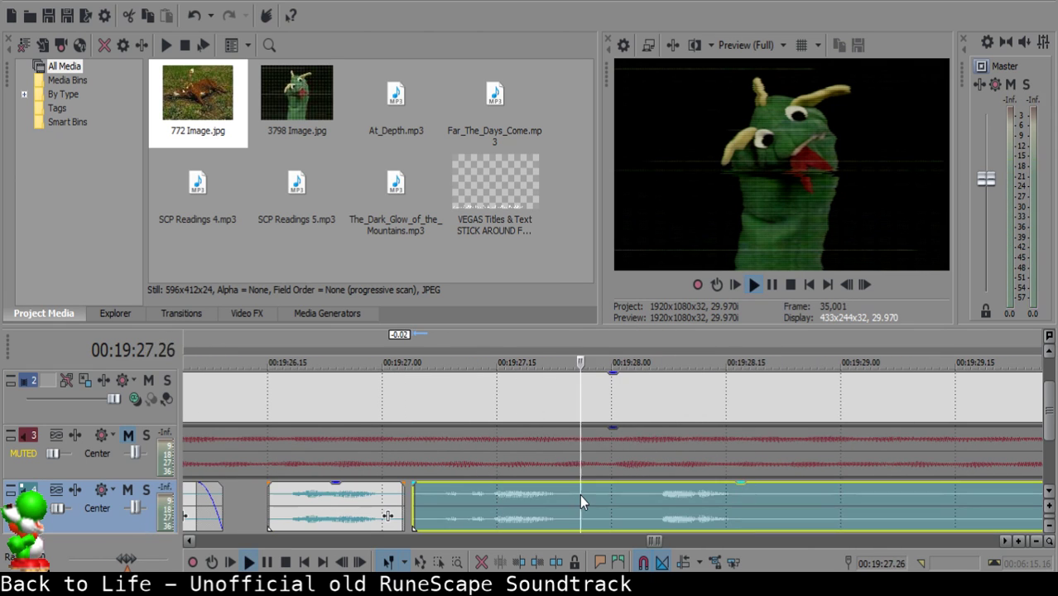
pyautogui.click(586, 492)
pyautogui.press('space')
pyautogui.press('s')
pyautogui.click(617, 497)
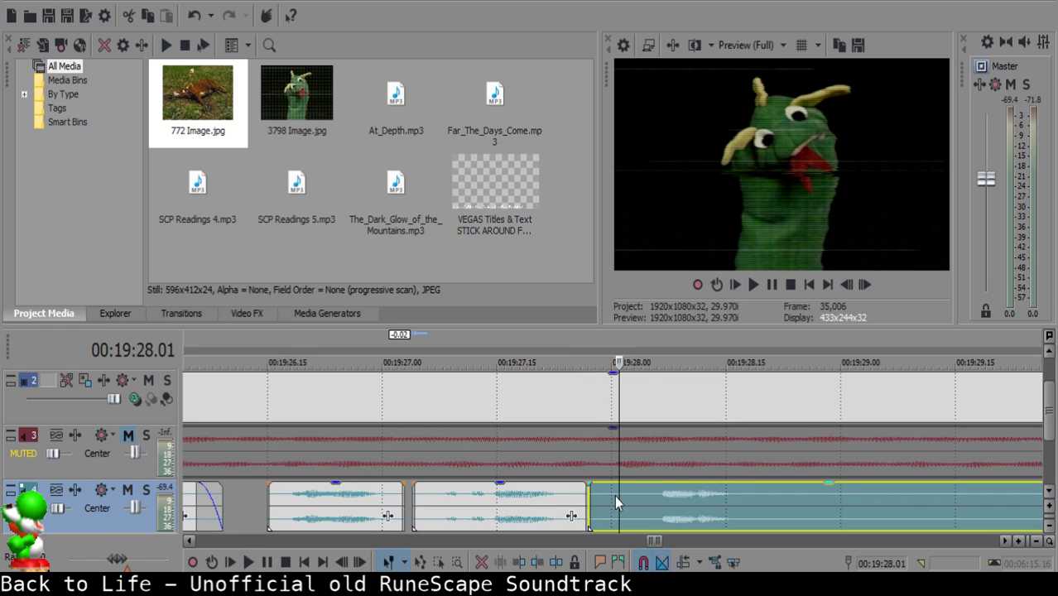
pyautogui.press('s')
pyautogui.click(598, 495)
# Move the remaining narration clip four frames earlier to start at about 00:19:27.27 and play back from about 00:19:27.11.
pyautogui.moveTo(664, 511); pyautogui.dragTo(628, 507)
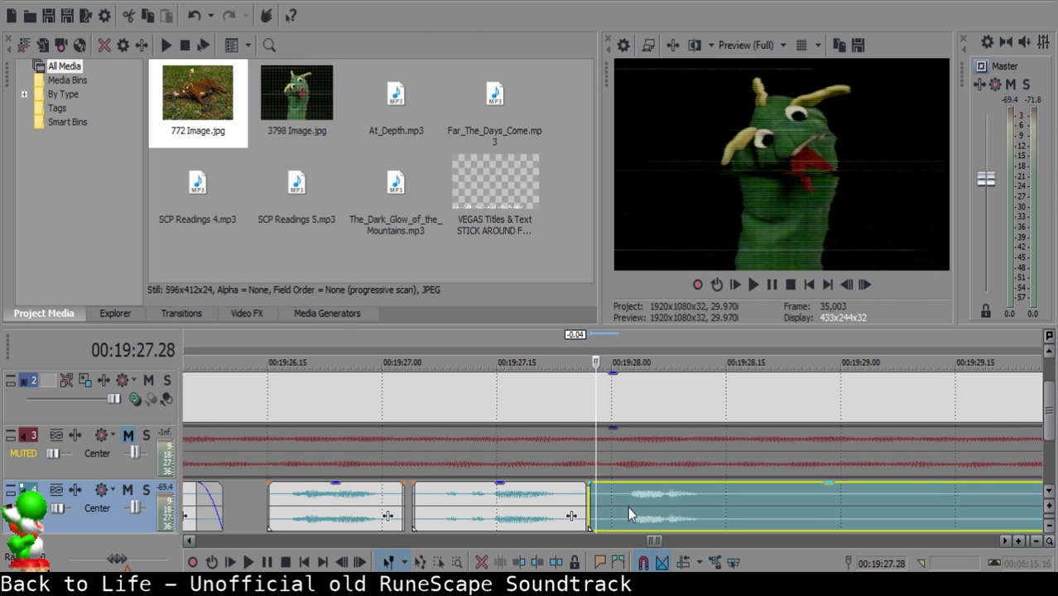
pyautogui.click(463, 508)
pyautogui.press('space')
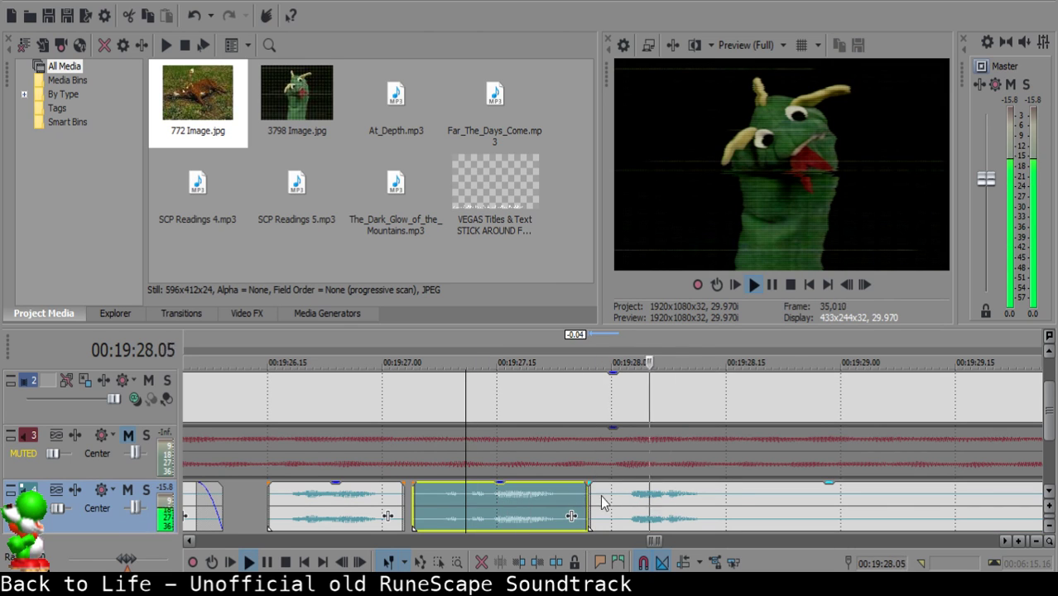
# Split the narration at 00:19:28.17 and about 00:19:29.23 and delete the silent piece between the cuts.
pyautogui.click(739, 501)
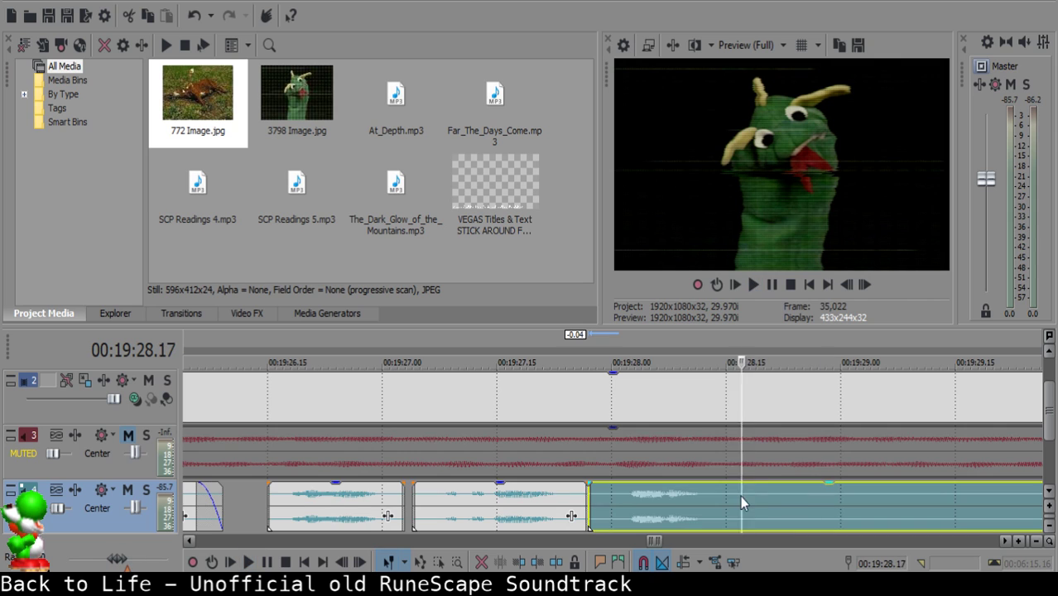
pyautogui.scroll(-5, 780, 490)
pyautogui.click(754, 498)
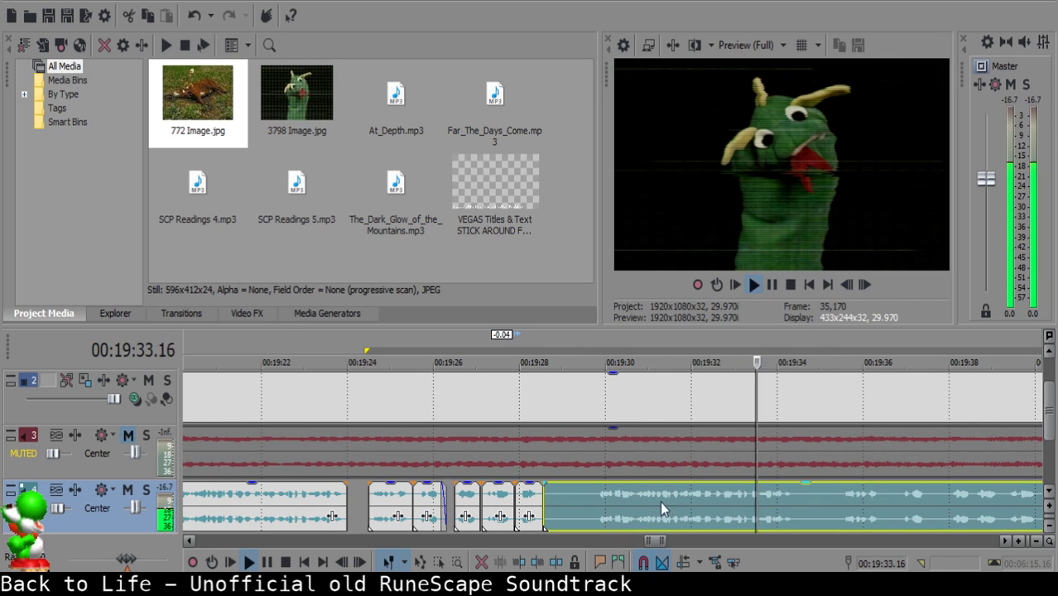
pyautogui.click(595, 498)
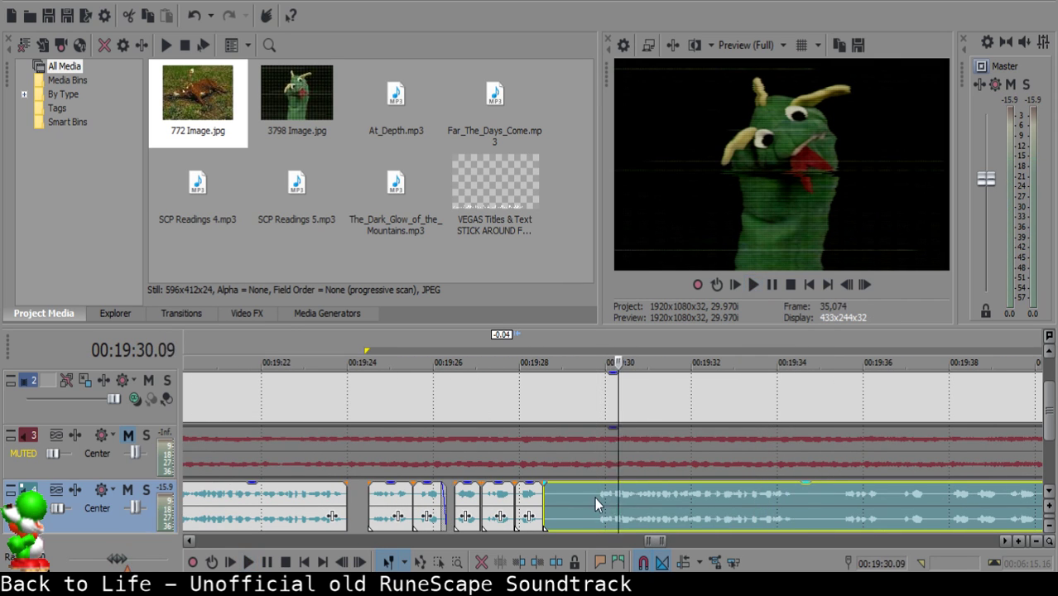
pyautogui.press('space')
pyautogui.press('s')
pyautogui.click(557, 495)
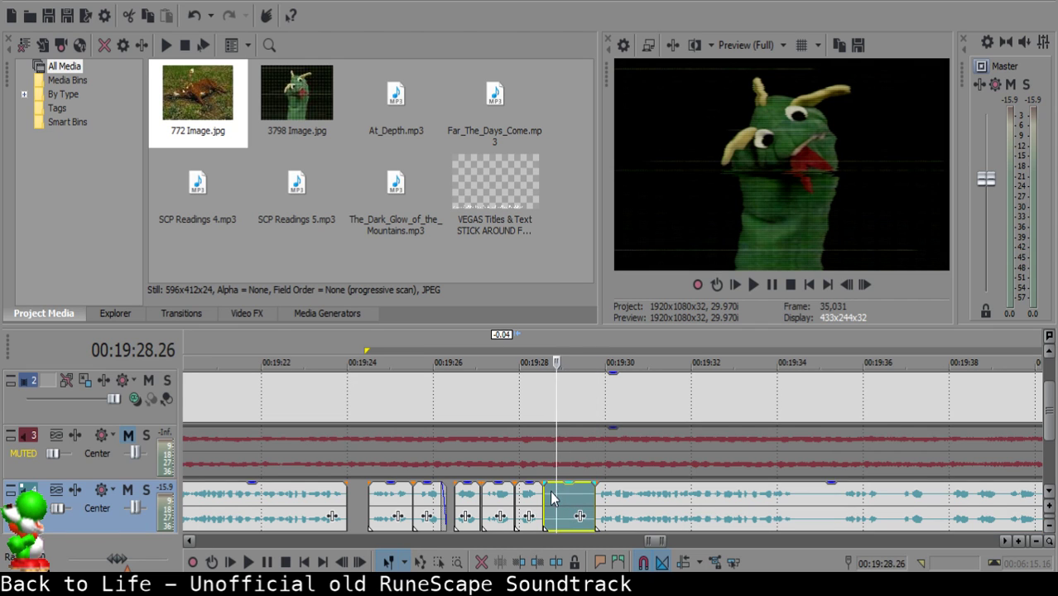
pyautogui.click(550, 493)
pyautogui.click(554, 494)
pyautogui.press('Delete')
# Move the next narration clip earlier to start seven frames after the previous clip's end and play back from about 00:19:28.07.
pyautogui.moveTo(652, 509); pyautogui.dragTo(615, 514)
pyautogui.click(530, 501)
pyautogui.press('space')
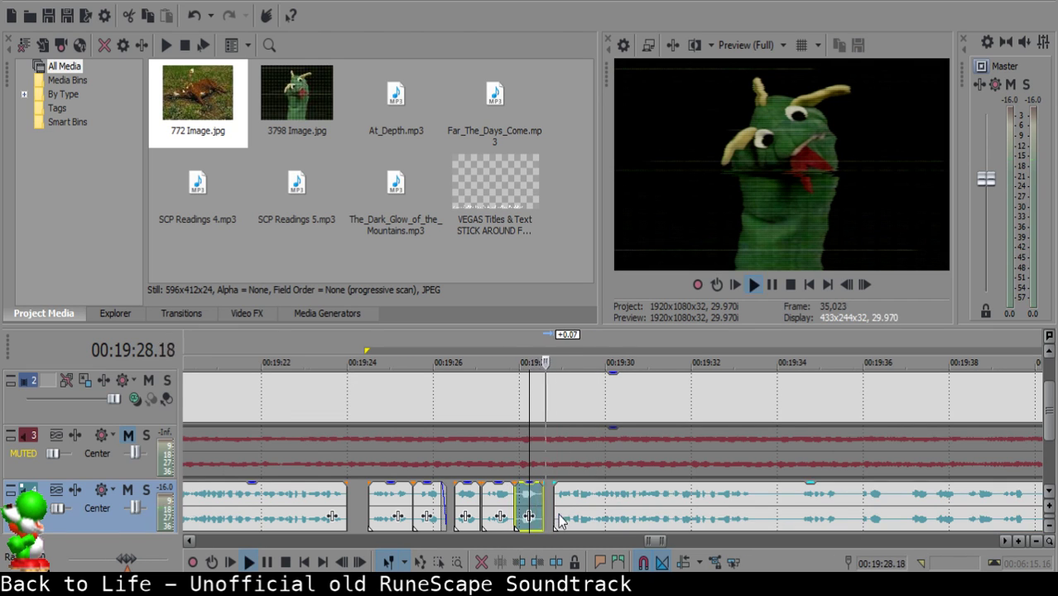
# Split the long narration clip at about 00:19:33.13, at the end of its spoken passage.
pyautogui.scroll(3, 559, 519)
pyautogui.scroll(-10, 623, 511)
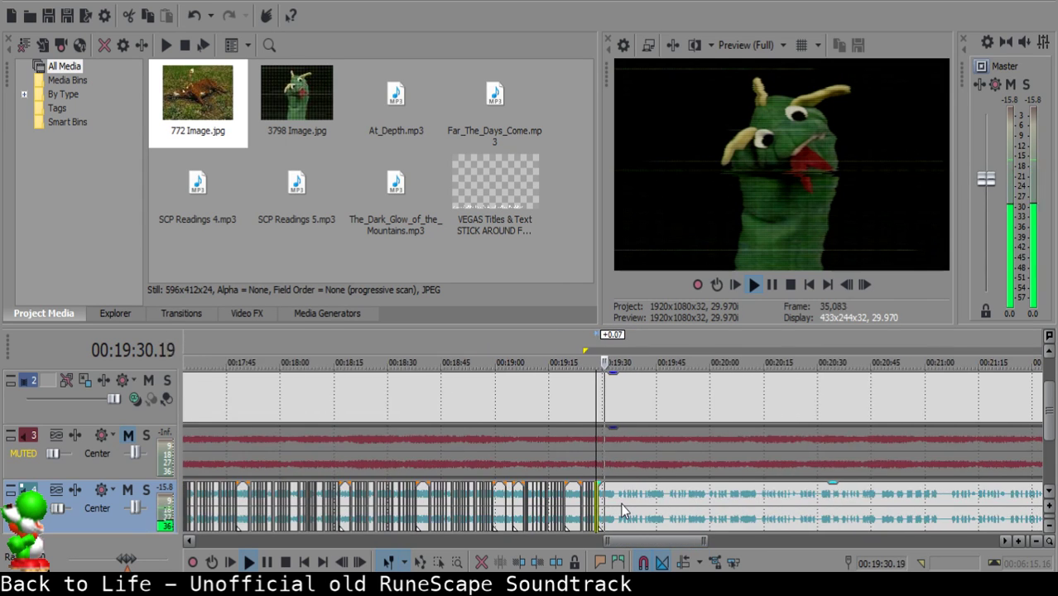
pyautogui.scroll(8, 626, 511)
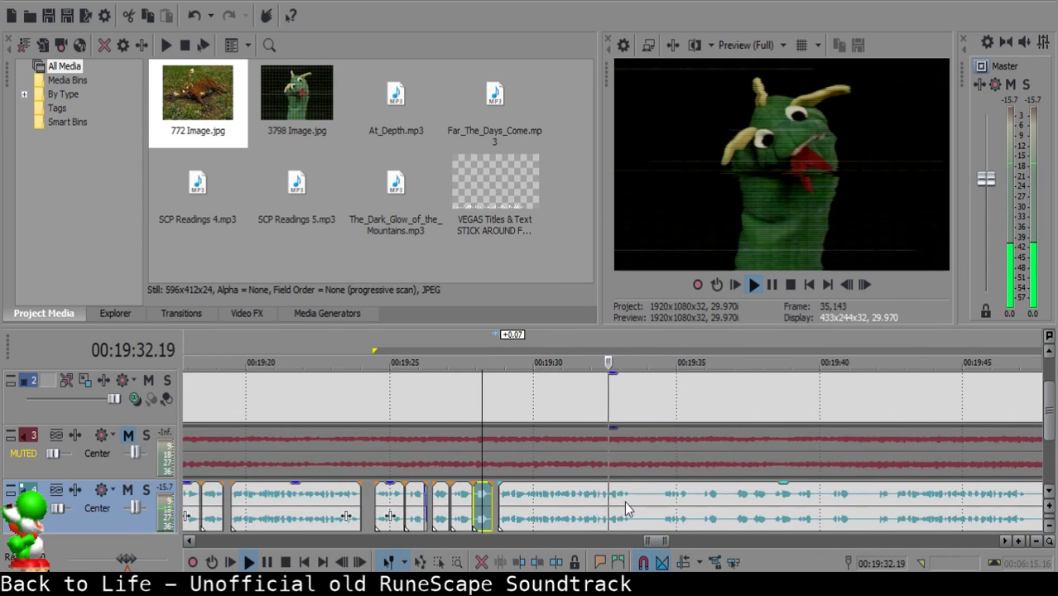
pyautogui.scroll(5, 625, 509)
pyautogui.click(614, 497)
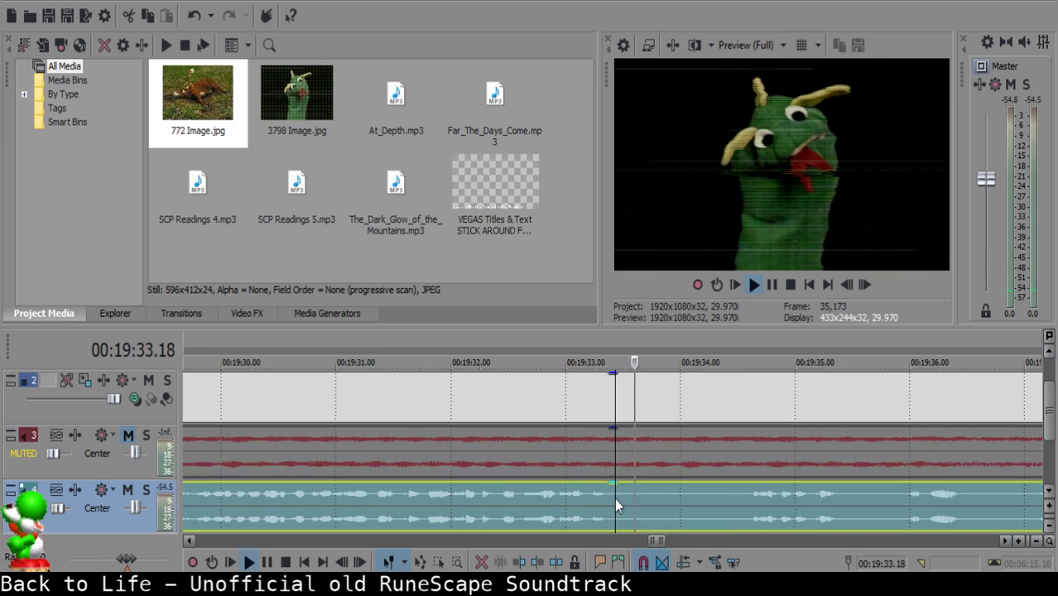
pyautogui.press('s')
# Split the narration again at about 00:19:34.16, just before the next phrase, and delete the silent piece in front of it.
pyautogui.click(764, 507)
pyautogui.scroll(-1, 764, 507)
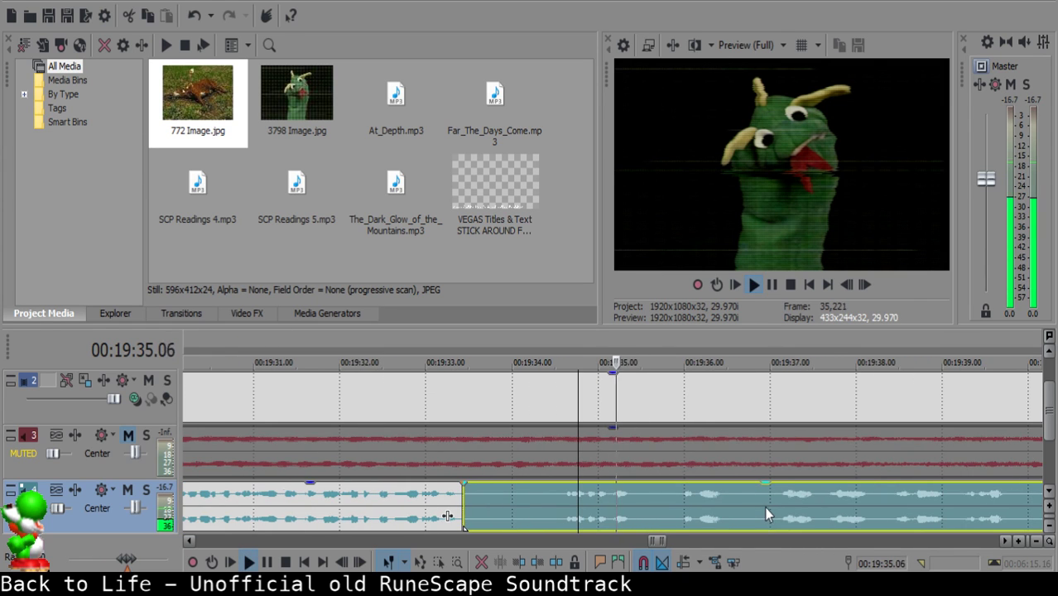
pyautogui.click(560, 501)
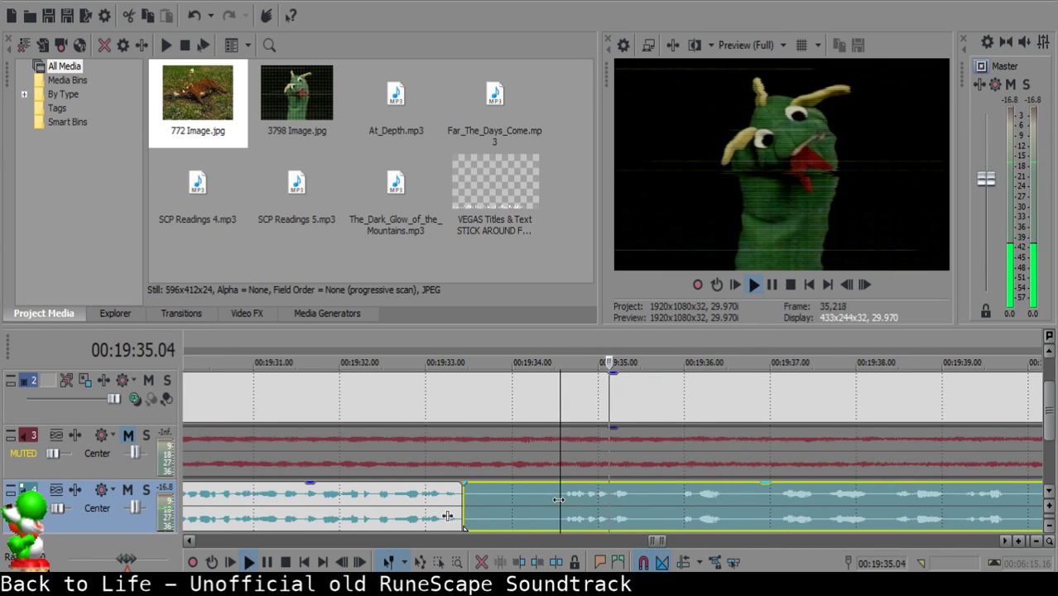
pyautogui.press('space')
pyautogui.press('s')
pyautogui.click(512, 493)
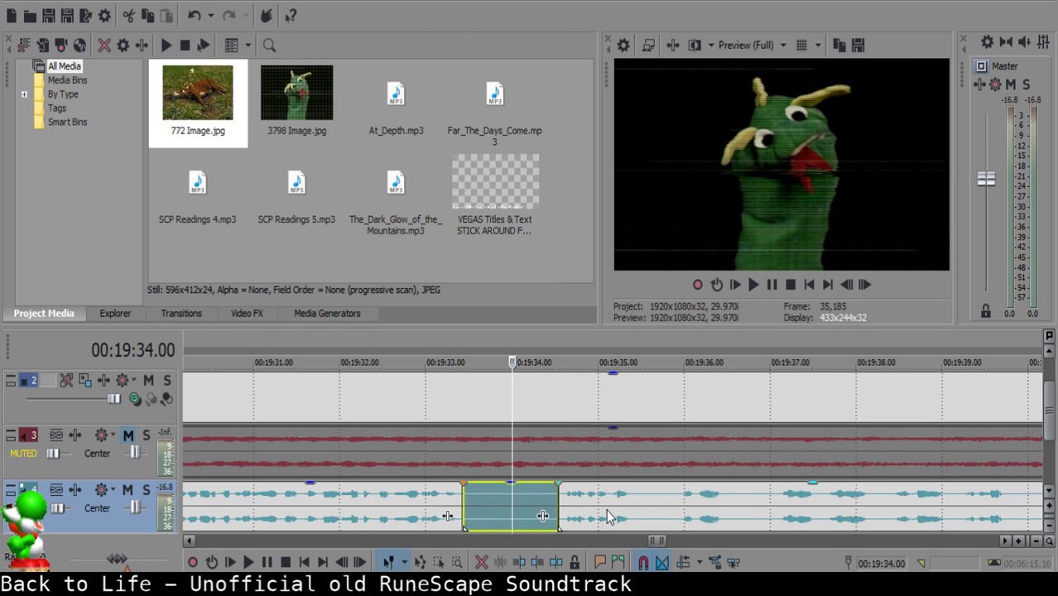
pyautogui.press('Delete')
# Move the following narration clip 16 frames earlier to start at about 00:19:34.00 and play back from about 00:19:32.19.
pyautogui.moveTo(609, 516); pyautogui.dragTo(557, 517)
pyautogui.click(394, 506)
pyautogui.press('space')
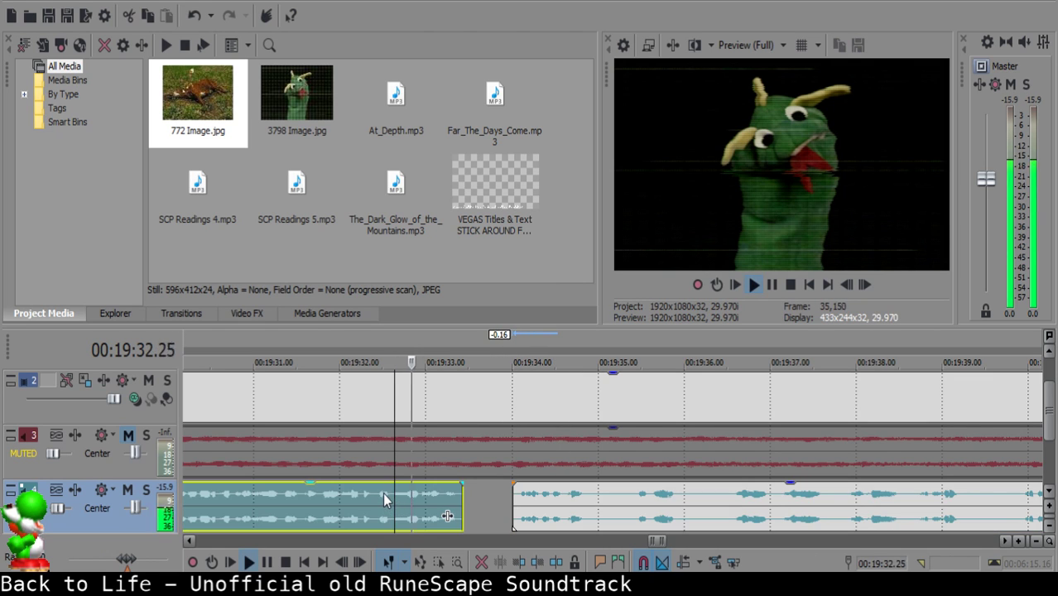
# Play back the moved narration clip repeatedly from around 00:19:35.00 to locate the end of its first phrase.
pyautogui.scroll(-2, 539, 499)
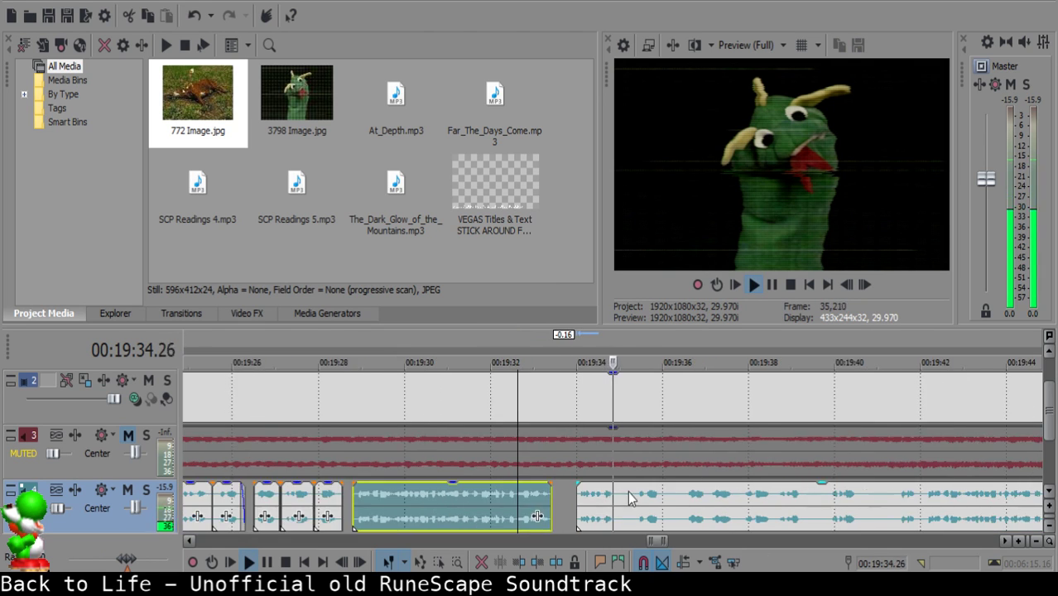
pyautogui.scroll(3, 627, 498)
pyautogui.click(607, 499)
pyautogui.press('Return')
pyautogui.click(607, 495)
pyautogui.press('space')
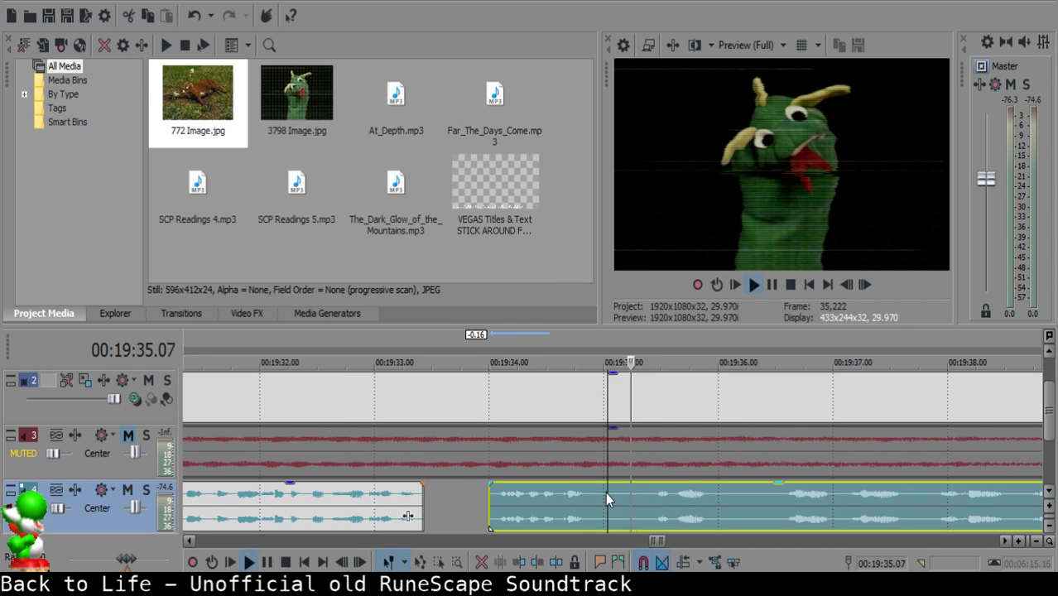
pyautogui.press('space')
pyautogui.click(605, 494)
pyautogui.press('space')
pyautogui.press('space')
pyautogui.click(602, 492)
pyautogui.press('space')
pyautogui.press('space')
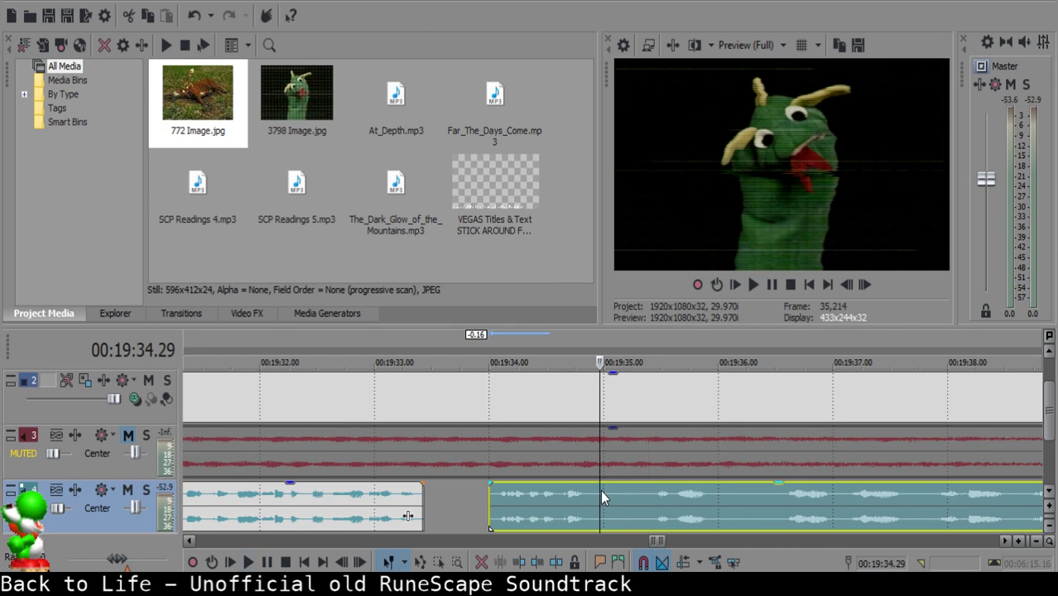
# Split the narration clip at about 00:19:34.29 and 00:19:35.02 and delete the short piece between the cuts.
pyautogui.press('space')
pyautogui.press('space')
pyautogui.press('s')
pyautogui.press('space')
pyautogui.press('s')
pyautogui.press('space')
pyautogui.click(606, 499)
pyautogui.press('Delete')
# Move the following narration clip three frames earlier to start at about 00:19:34.29 and play back from about 00:19:34.20.
pyautogui.click(547, 509)
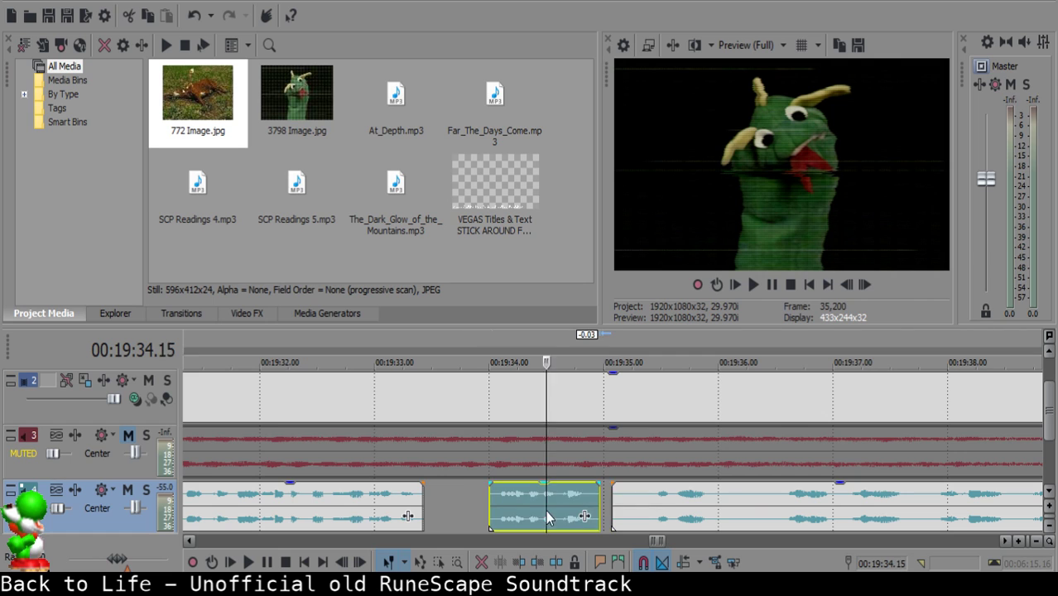
pyautogui.press('space')
pyautogui.press('space')
pyautogui.moveTo(629, 499); pyautogui.dragTo(619, 499)
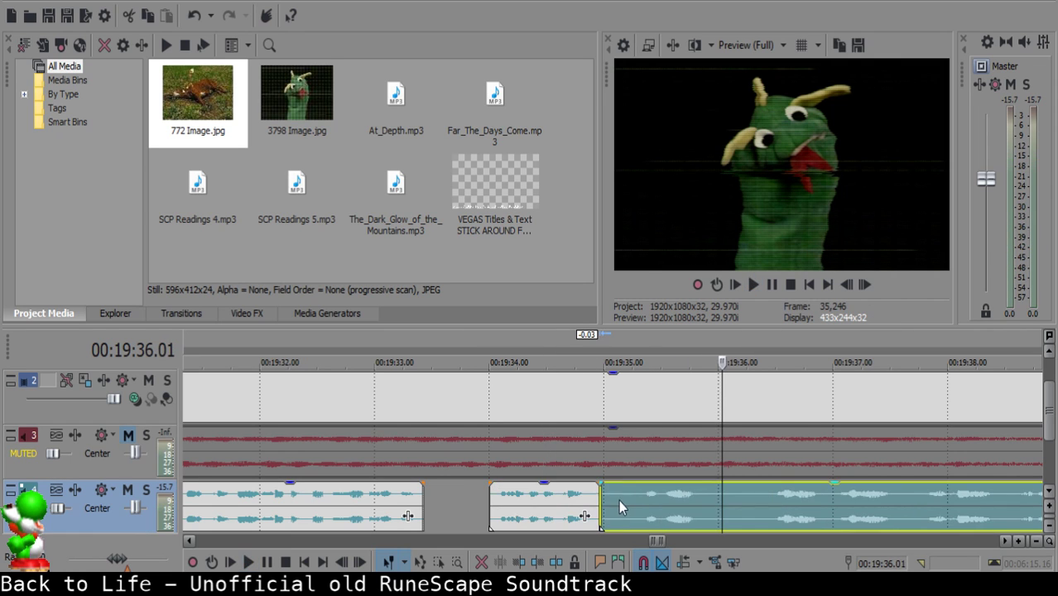
pyautogui.click(565, 500)
pyautogui.press('space')
pyautogui.press('space')
# Split the following narration clip at 00:19:35.04 and delete its short first part.
pyautogui.click(615, 499)
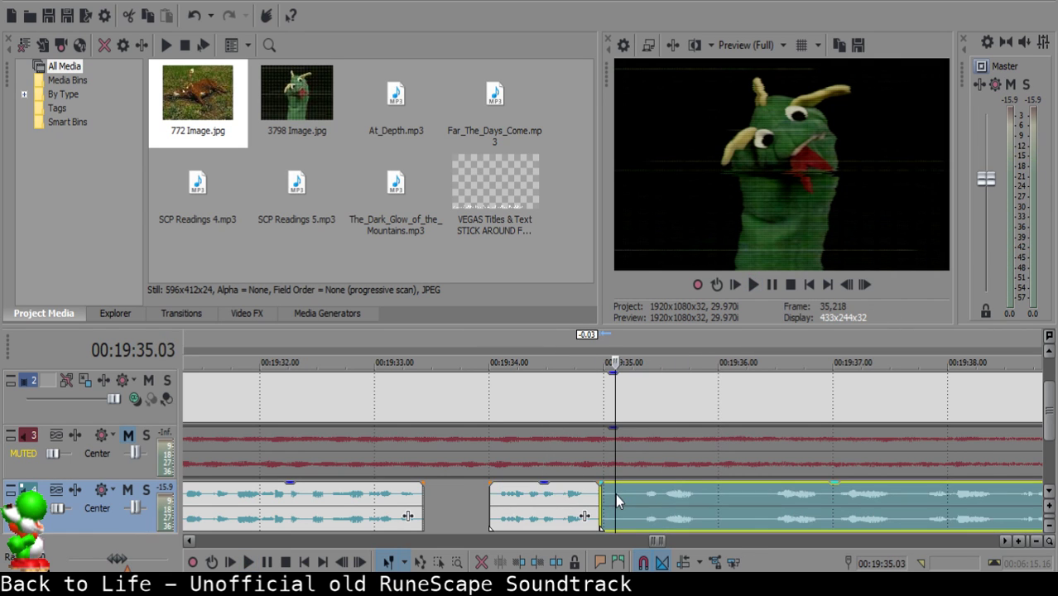
pyautogui.click(617, 493)
pyautogui.press('s')
pyautogui.click(615, 495)
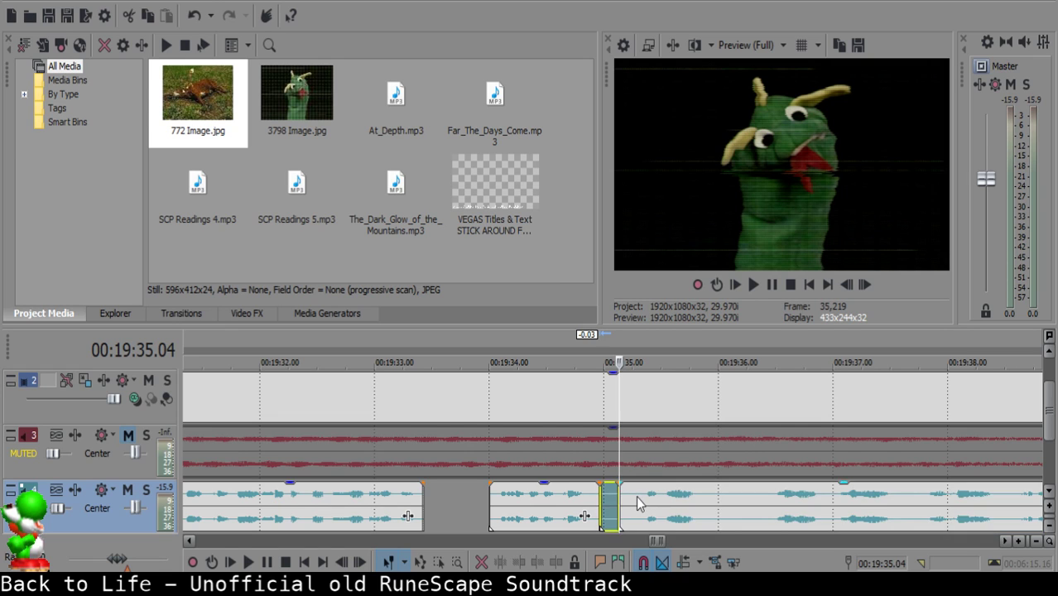
pyautogui.press('Delete')
# Move the remaining narration clip five frames earlier against the previous clip and play back from 00:19:34.20.
pyautogui.moveTo(633, 496); pyautogui.dragTo(618, 497)
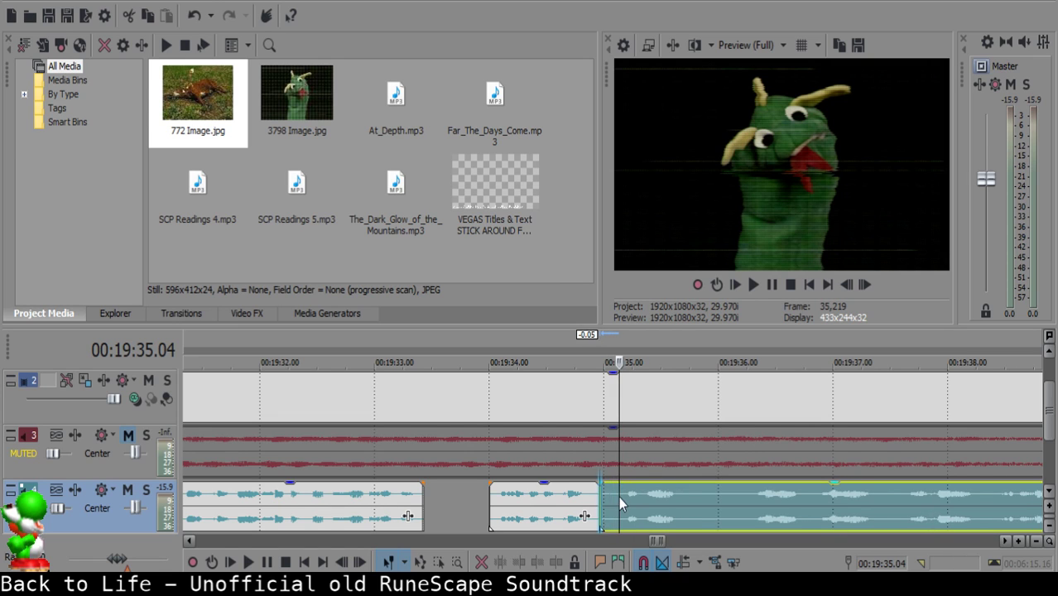
pyautogui.click(565, 511)
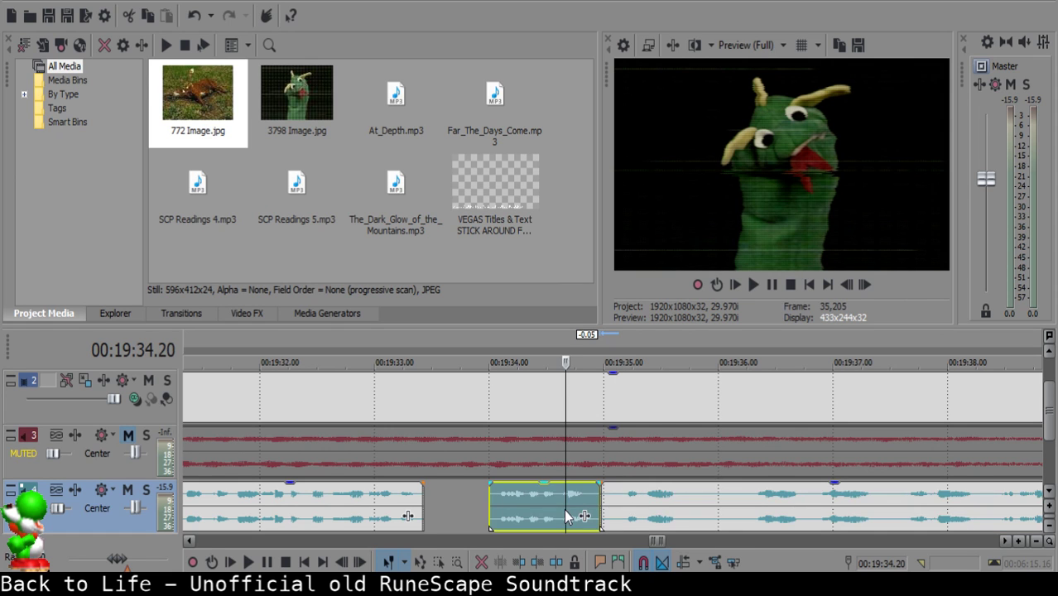
pyautogui.press('space')
# Trim the following clip's start to 00:19:35.00 and close the one-frame gap before it, checking the join from about 00:19:34.14.
pyautogui.scroll(2, 620, 509)
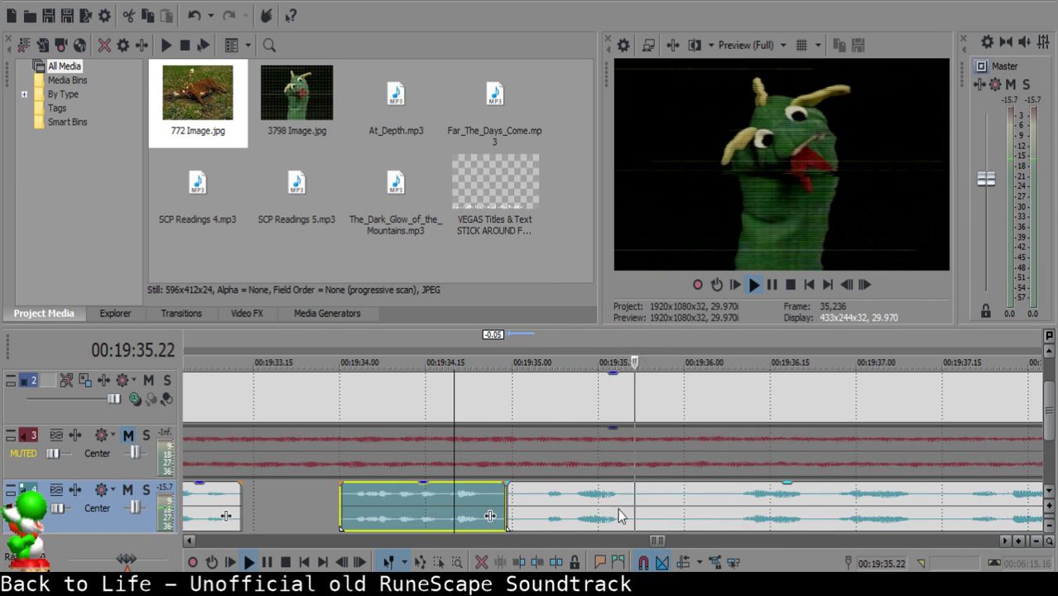
pyautogui.click(517, 498)
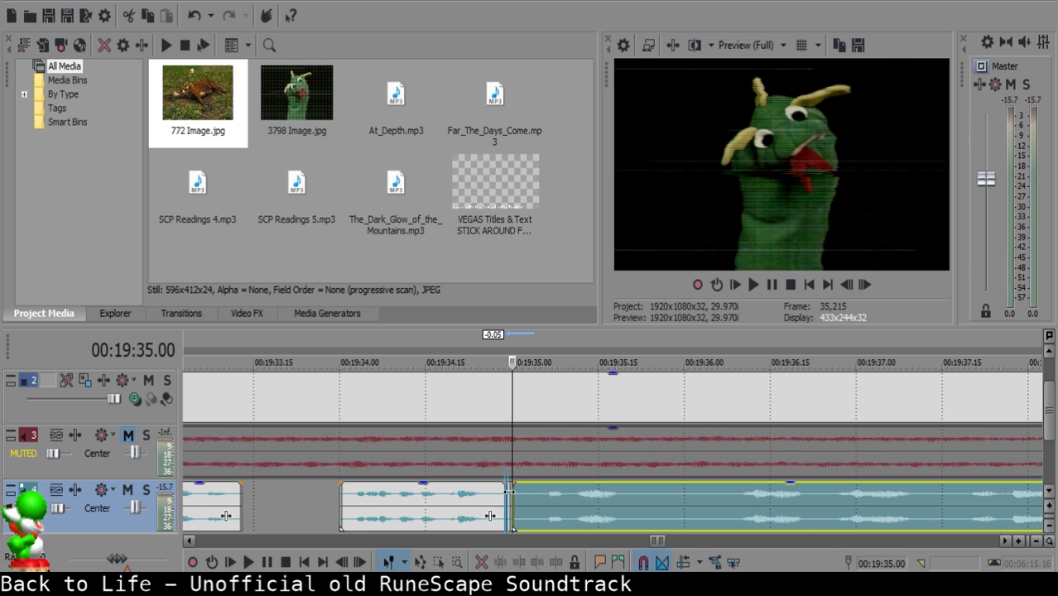
pyautogui.click(423, 518)
pyautogui.press('space')
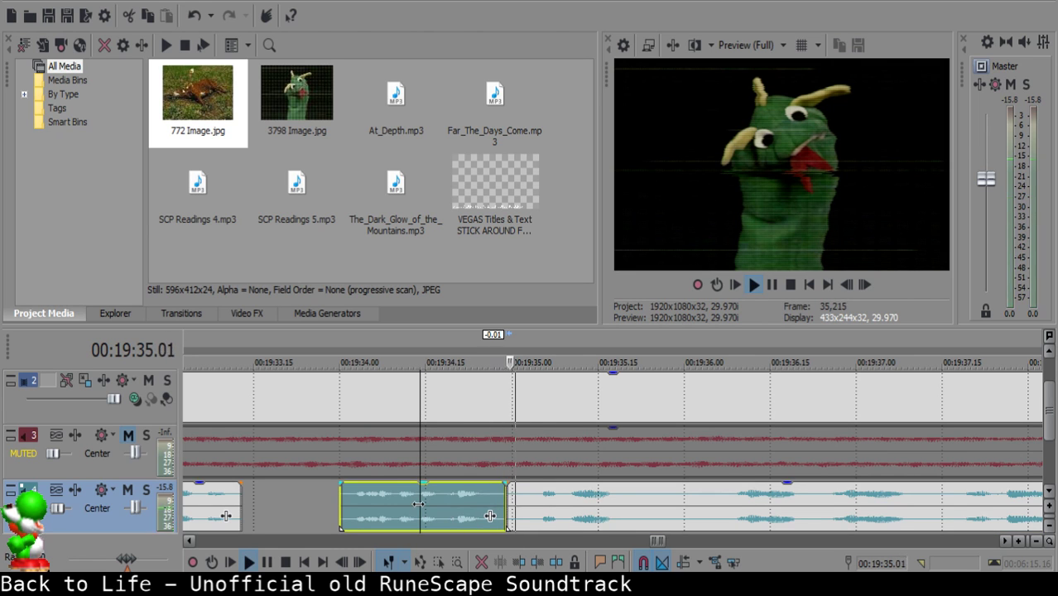
# Split the narration clip at about 00:19:35.25 and again at about 00:19:36.24.
pyautogui.click(657, 501)
pyautogui.press('s')
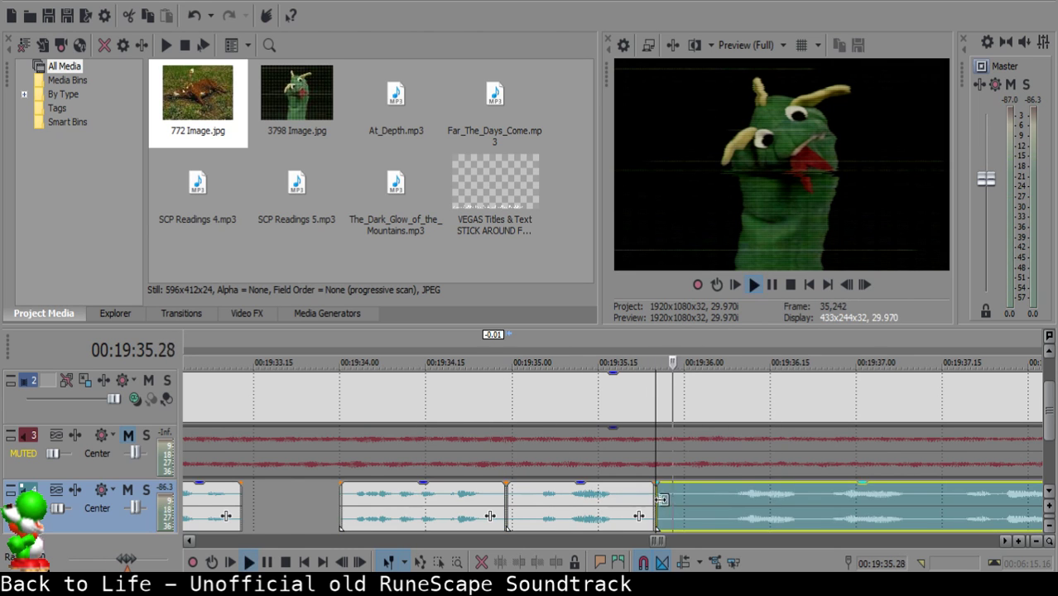
pyautogui.scroll(-1, 687, 501)
pyautogui.scroll(1, 687, 502)
pyautogui.click(650, 498)
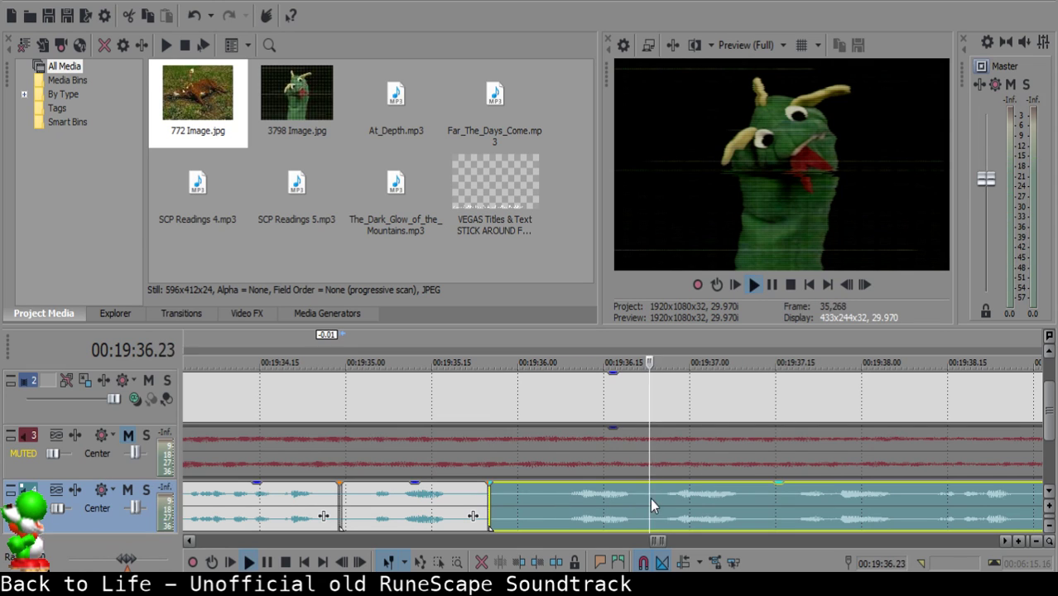
pyautogui.press('space')
pyautogui.press('s')
pyautogui.press('space')
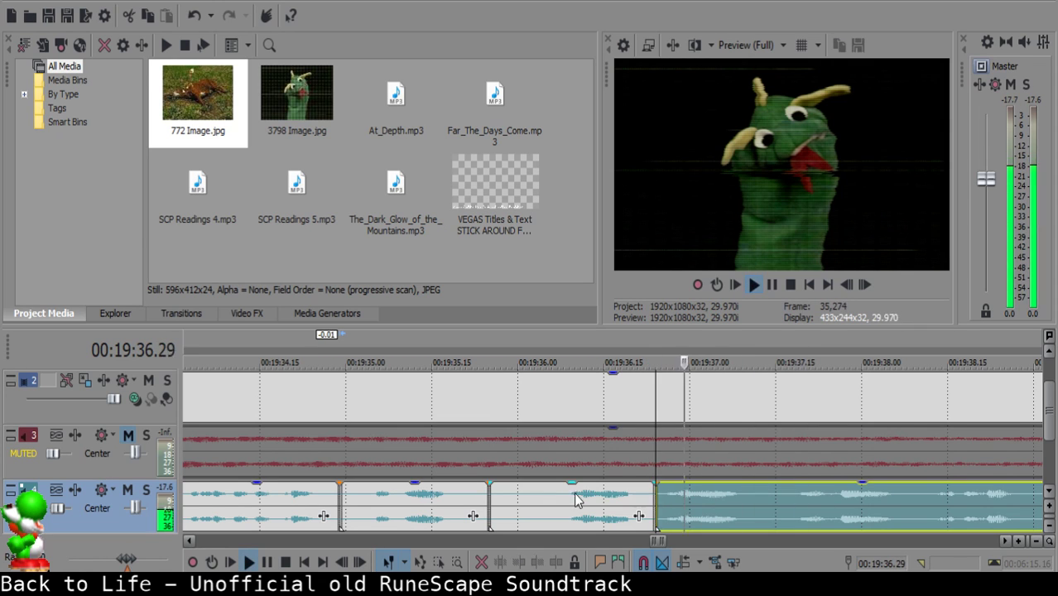
# Delete the section between the splits, move the following clip 23 frames earlier to about 00:19:36.01, and play back from 00:19:35.09.
pyautogui.click(530, 494)
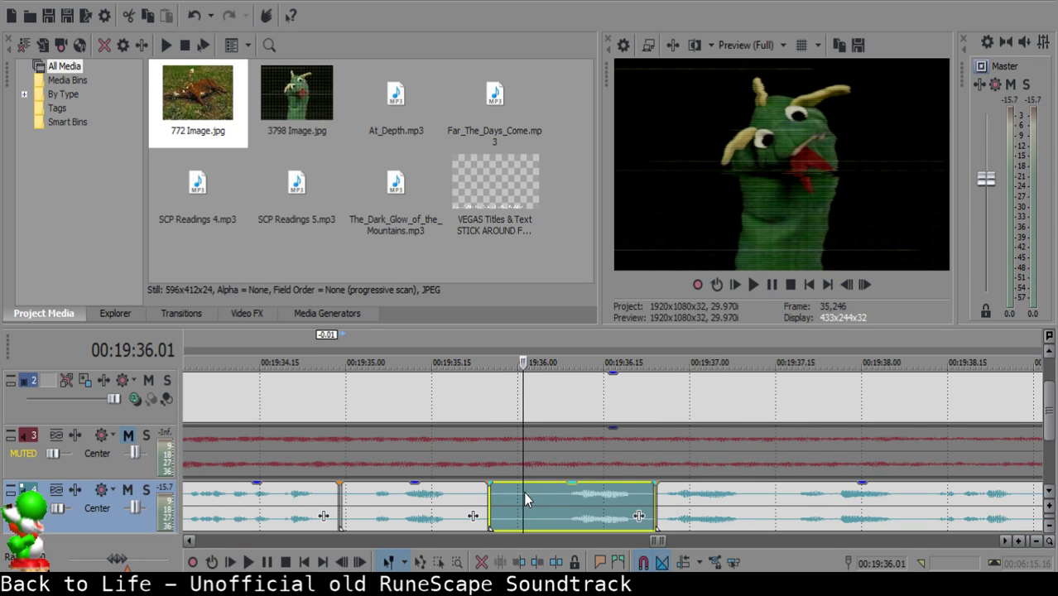
pyautogui.press('Delete')
pyautogui.moveTo(694, 497); pyautogui.dragTo(564, 495)
pyautogui.click(396, 495)
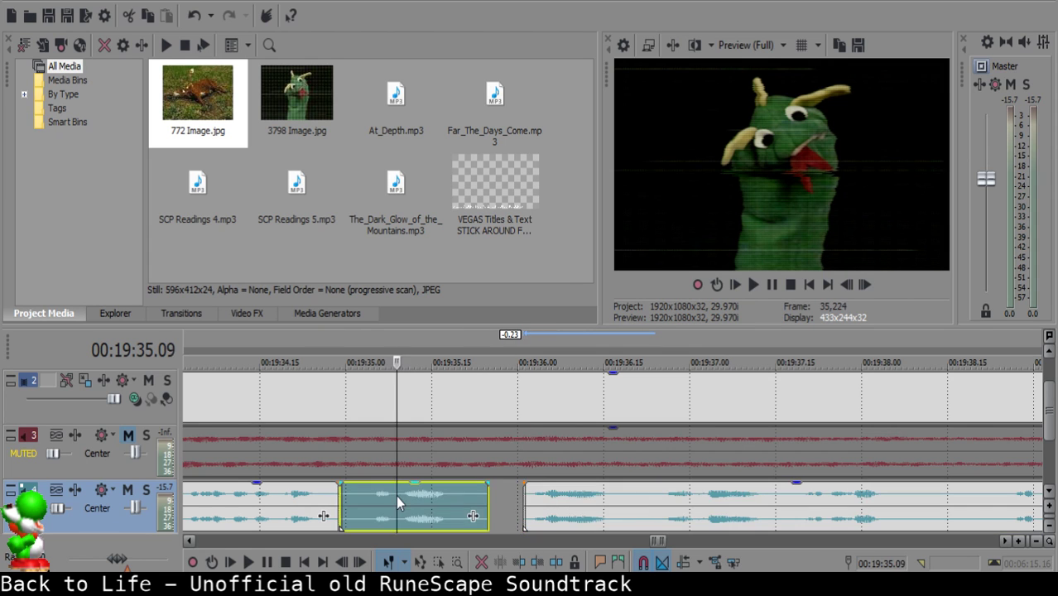
pyautogui.press('space')
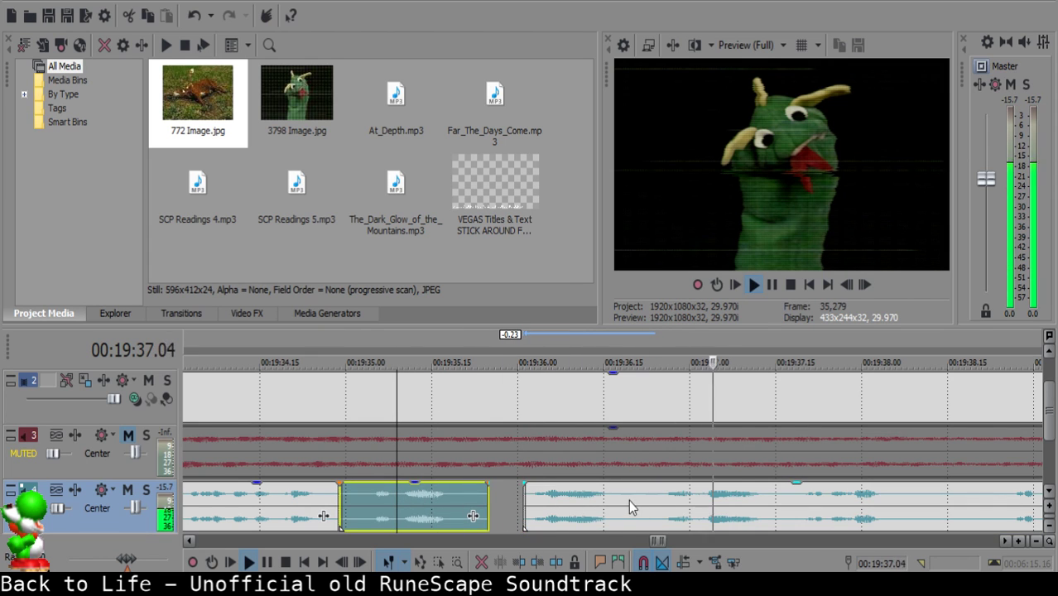
# Move the following narration clip one frame later to start at about 00:19:36.02 and play back from 00:19:35.07.
pyautogui.click(530, 495)
pyautogui.click(383, 507)
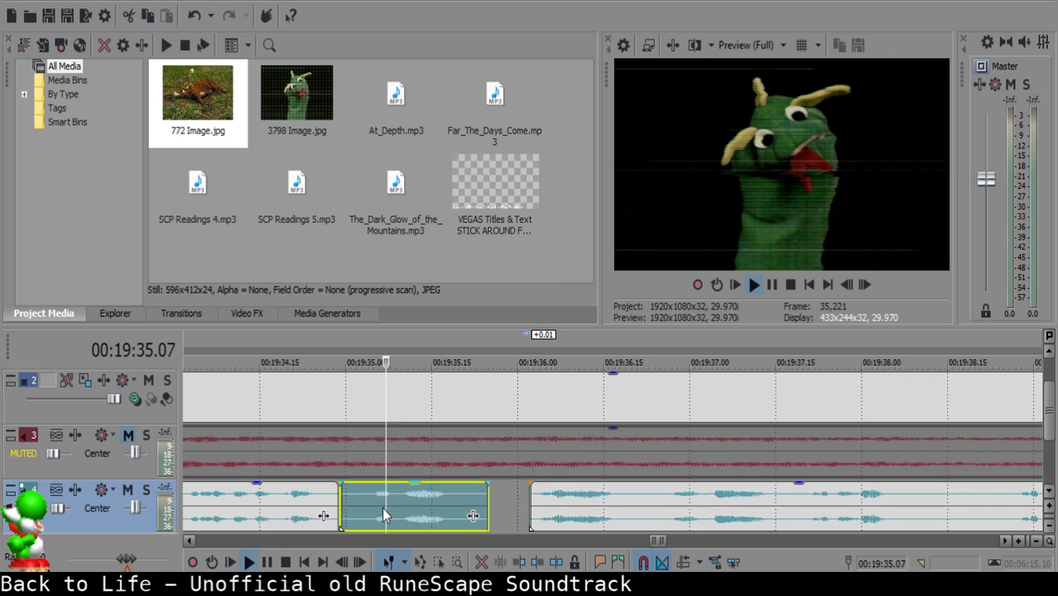
pyautogui.press('space')
# Split the narration clip at 00:19:36.19 and about 00:19:36.22 to isolate a short snippet.
pyautogui.click(624, 494)
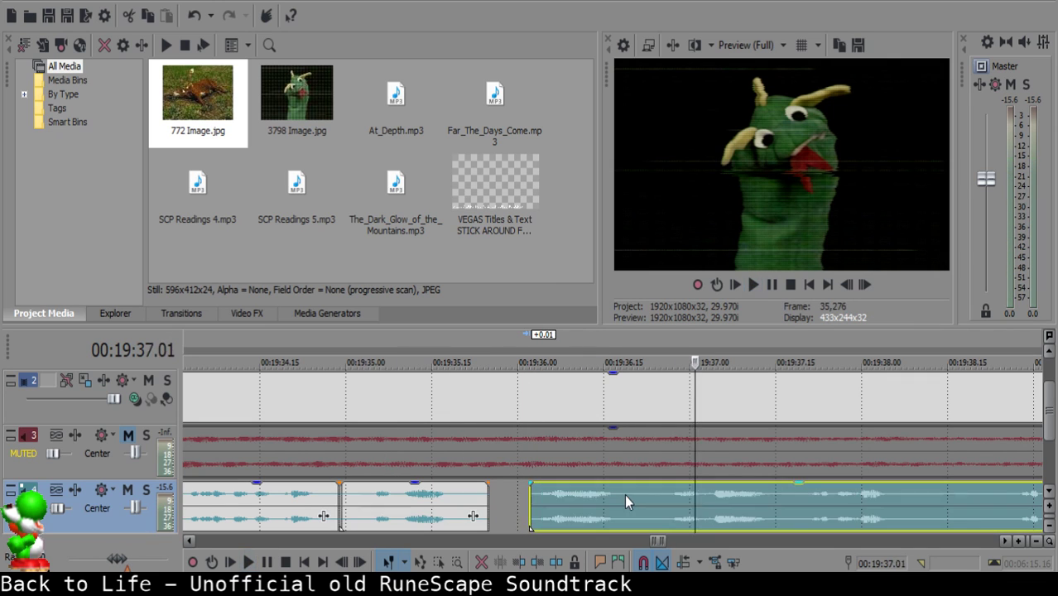
pyautogui.press('space')
pyautogui.press('s')
pyautogui.press('space')
pyautogui.press('Return')
pyautogui.press('s')
# Replace the short snippet at 00:19:36.19 by moving the following clip three frames earlier, and play back the join from about 00:19:36.06.
pyautogui.click(632, 496)
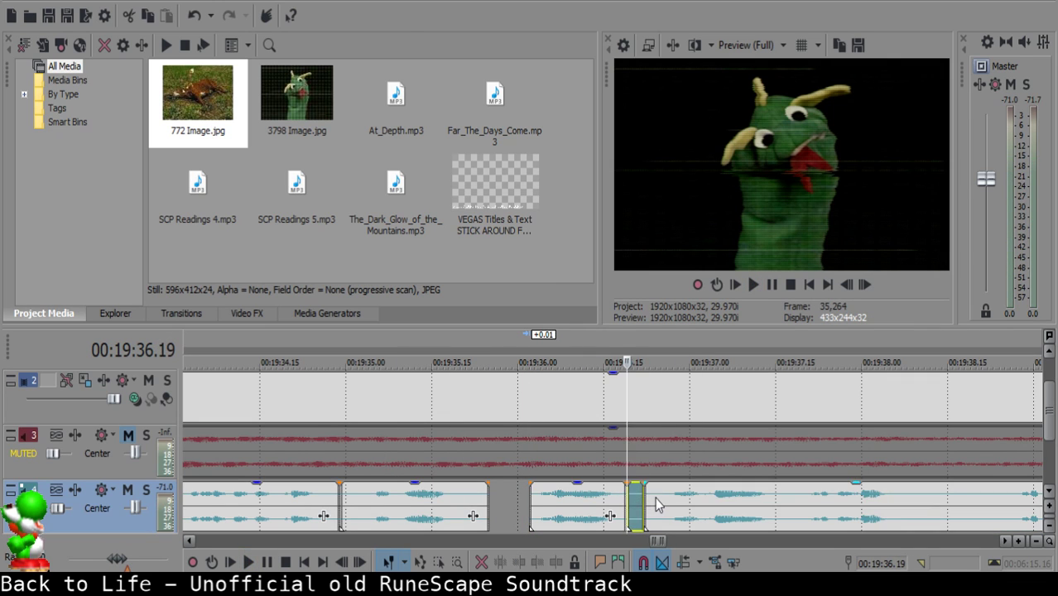
pyautogui.moveTo(655, 498); pyautogui.dragTo(631, 496)
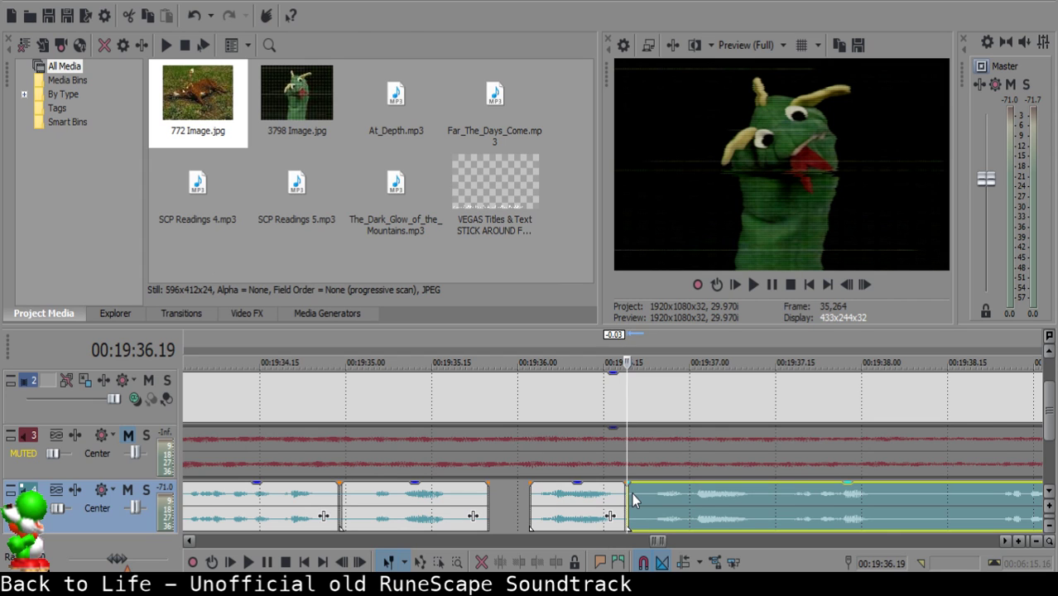
pyautogui.click(551, 509)
pyautogui.press('space')
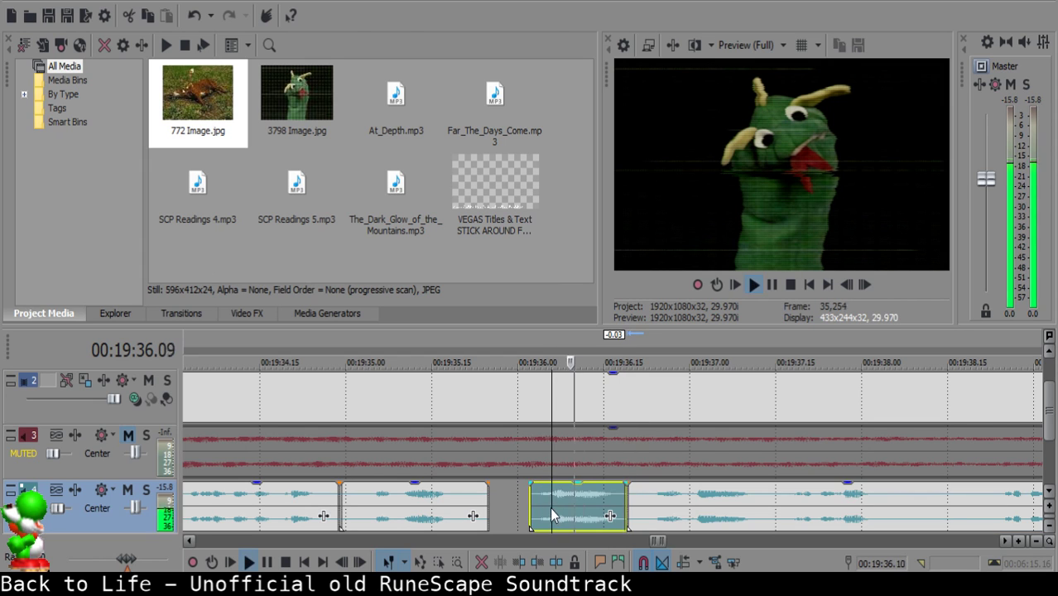
pyautogui.scroll(1, 556, 499)
pyautogui.scroll(-1, 559, 502)
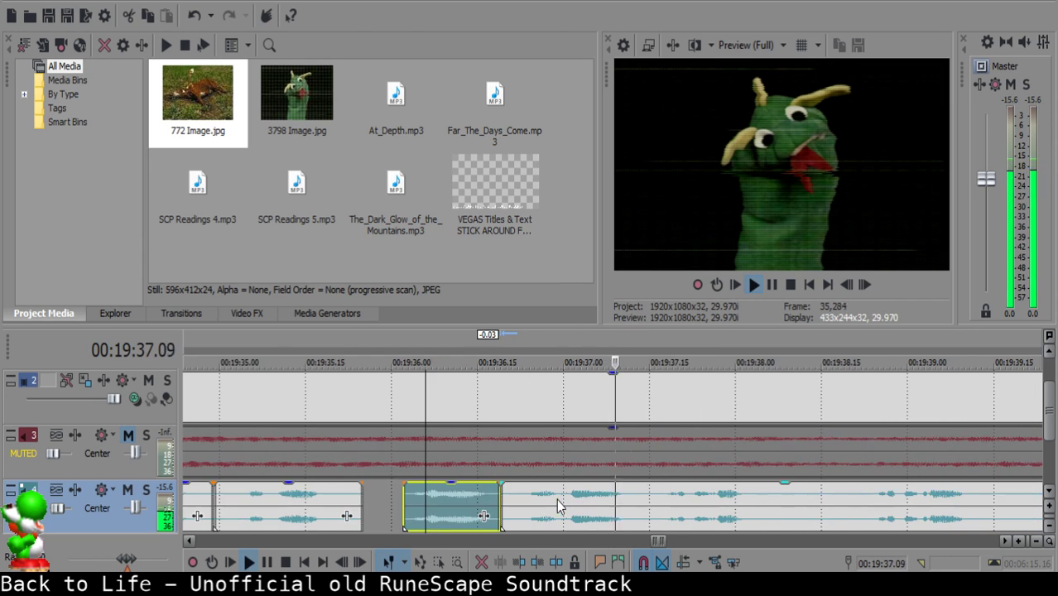
# Split the narration clip at about 00:19:37.13 and again at 00:19:38.23.
pyautogui.click(636, 495)
pyautogui.press('s')
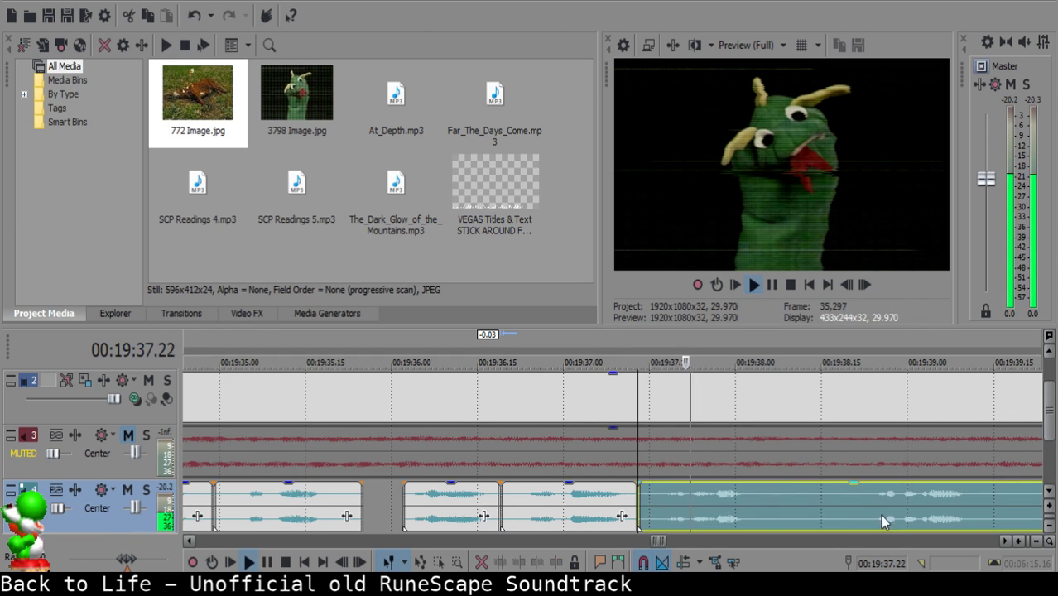
pyautogui.click(866, 502)
pyautogui.press('s')
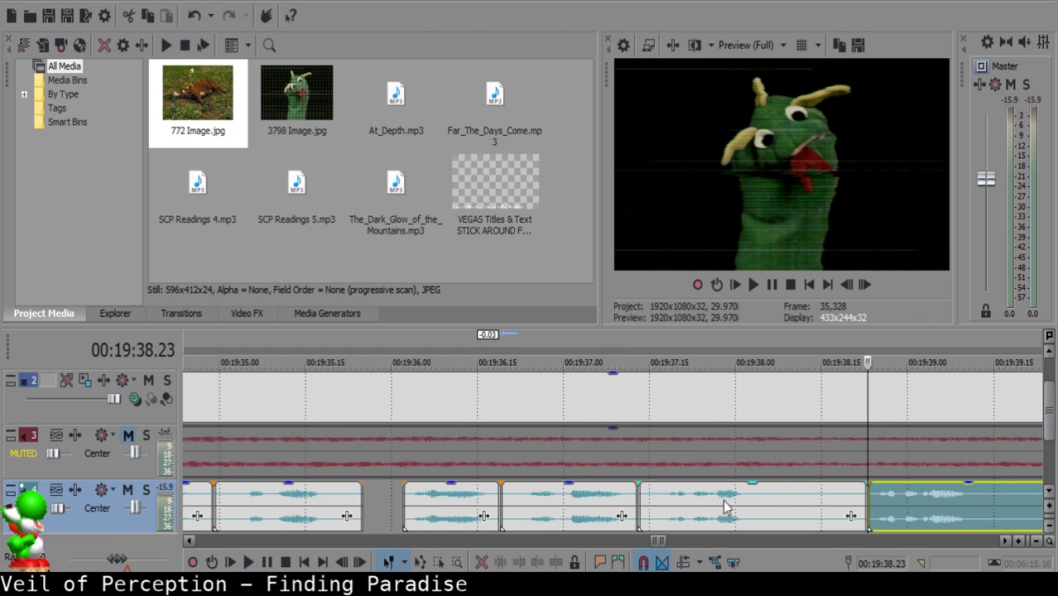
# Delete the section before the 00:19:38.23 split, move the following clip to start at 00:19:37.15, and play back from about 00:19:36.21.
pyautogui.click(651, 496)
pyautogui.press('Delete')
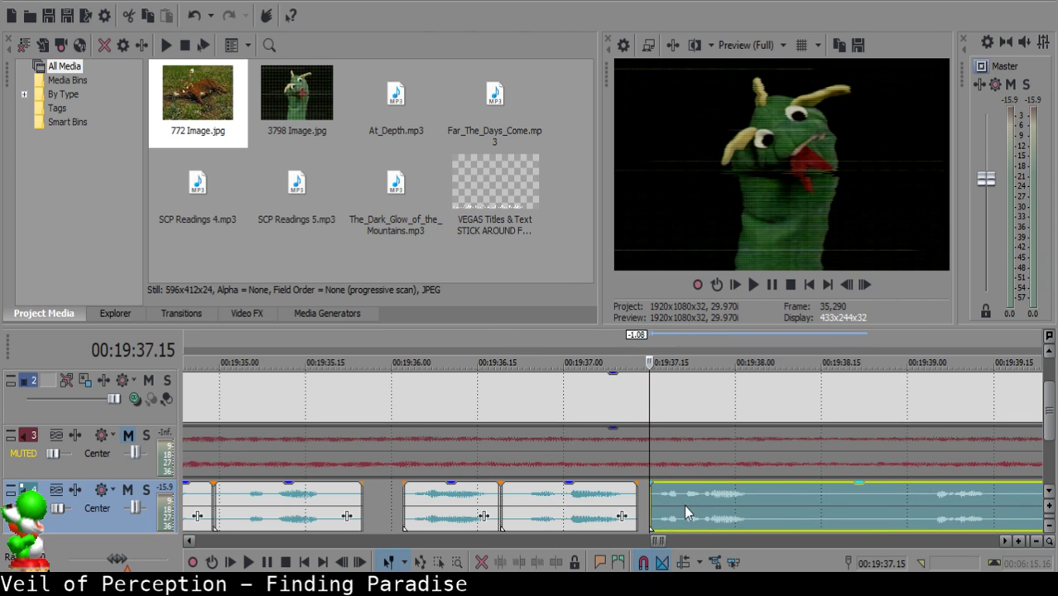
pyautogui.click(513, 504)
pyautogui.press('space')
pyautogui.scroll(-1, 616, 505)
pyautogui.scroll(2, 632, 506)
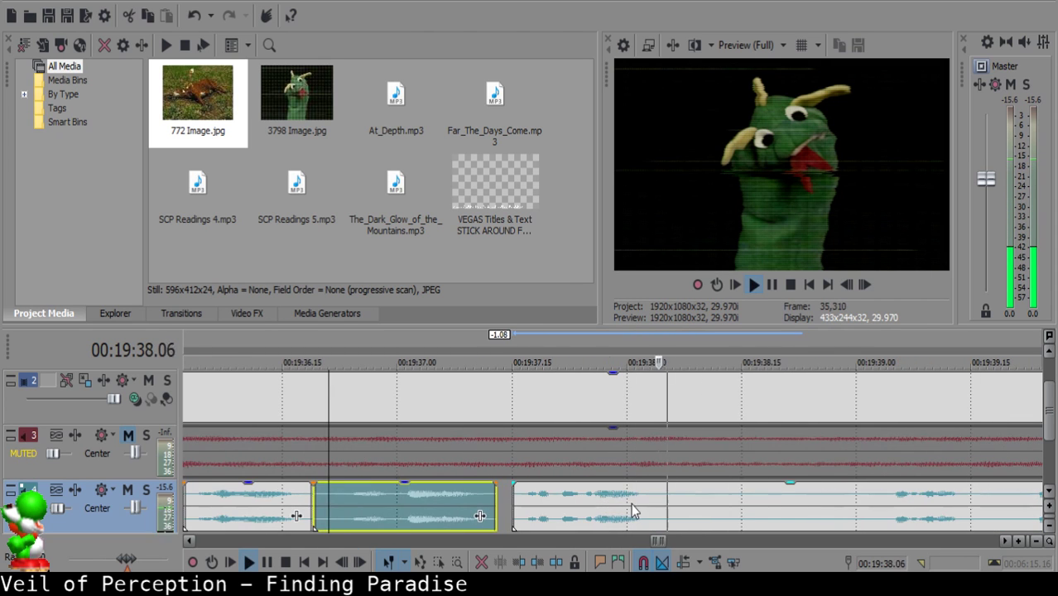
# Split the narration clip after the phrase at about 00:19:38.07 and again at 00:19:39.20.
pyautogui.click(680, 500)
pyautogui.press('s')
pyautogui.click(868, 517)
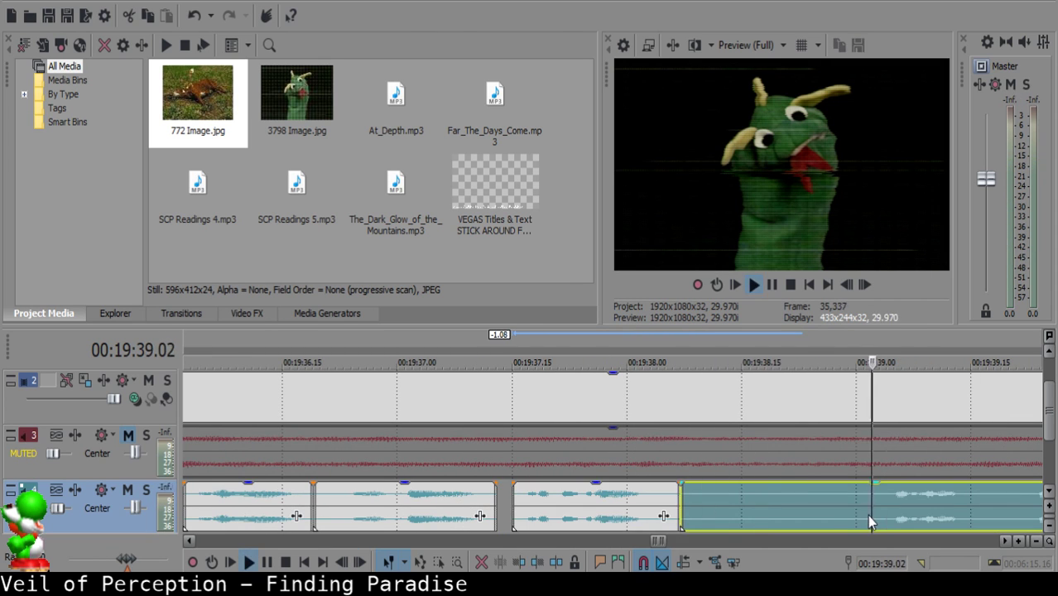
pyautogui.scroll(-4, 829, 513)
pyautogui.click(796, 511)
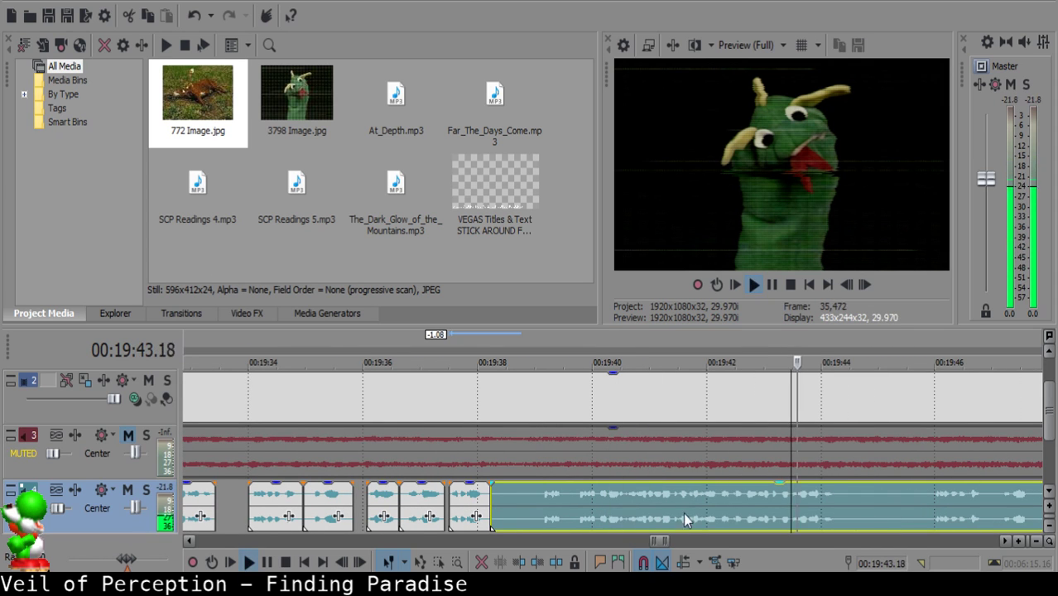
pyautogui.click(572, 495)
pyautogui.press('space')
pyautogui.press('s')
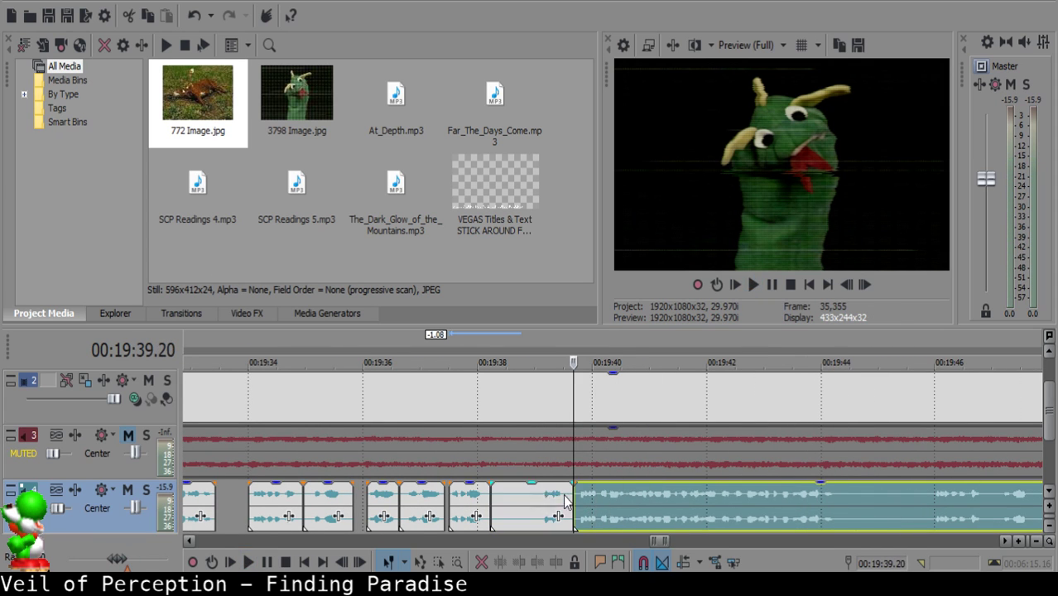
# Delete the section before the 00:19:39.20 split, move the following clip to about 00:19:38.13, and play back from about 00:19:37.24.
pyautogui.click(501, 490)
pyautogui.press('Delete')
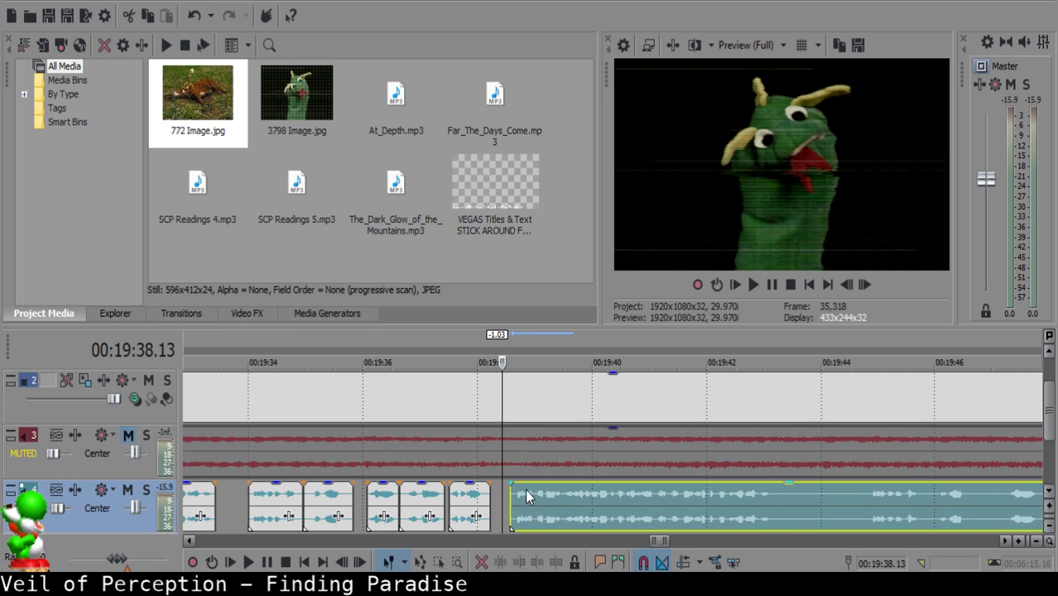
pyautogui.click(467, 488)
pyautogui.press('space')
pyautogui.scroll(1, 571, 493)
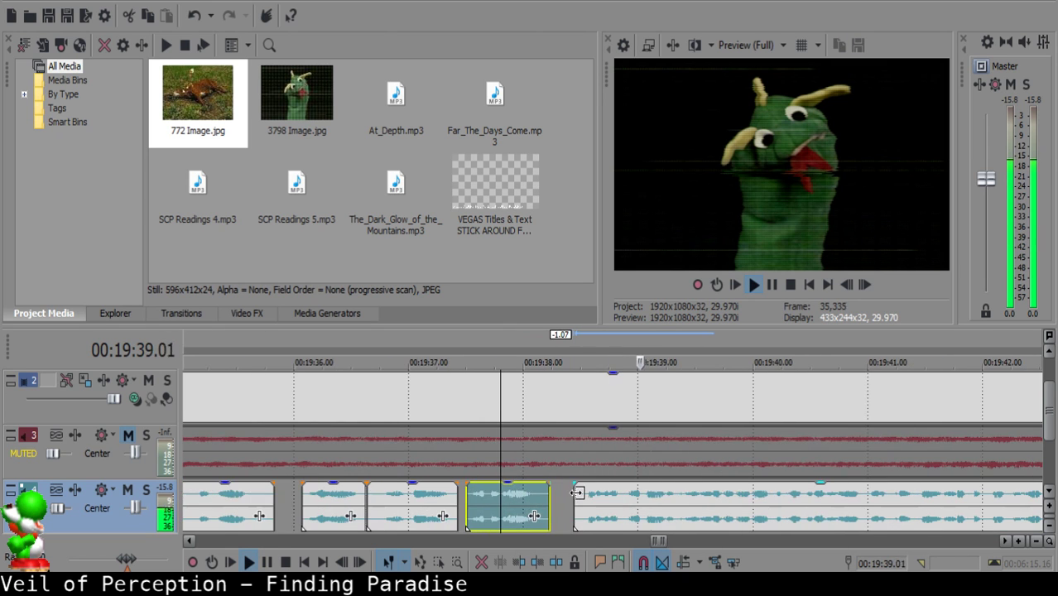
# Cut the section from 00:19:43.01 to 00:19:43.05 out of the narration and play back the phrase ending from about 00:19:42.22.
pyautogui.scroll(-2, 577, 493)
pyautogui.scroll(-4, 577, 492)
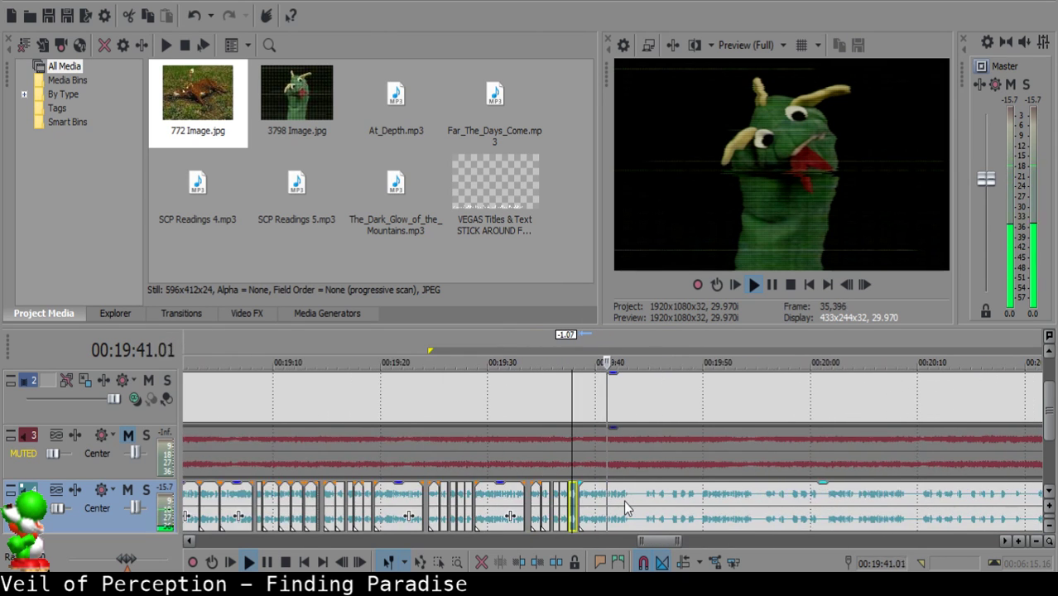
pyautogui.scroll(10, 627, 509)
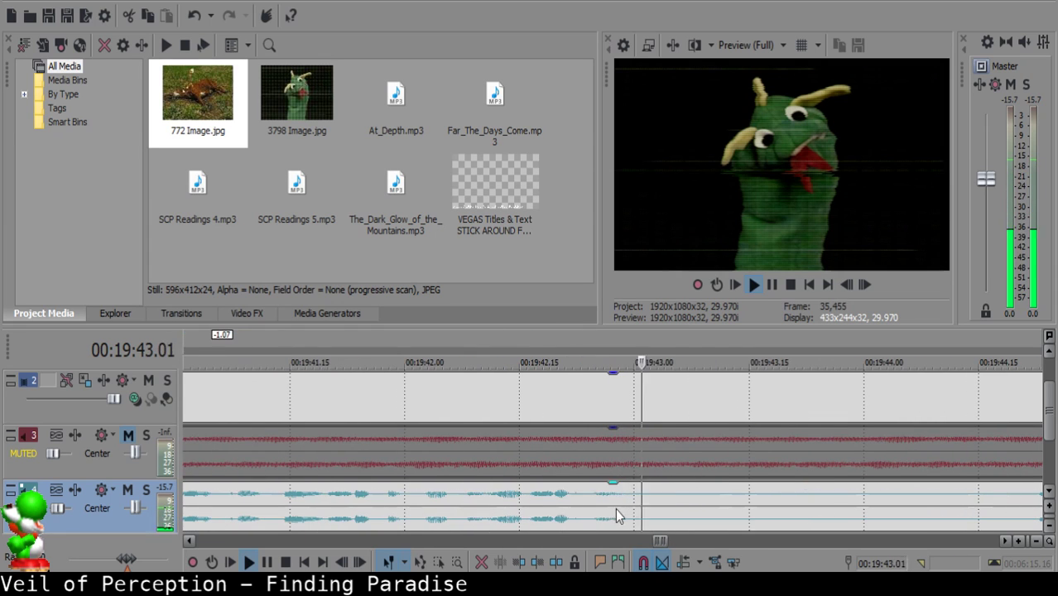
pyautogui.click(644, 503)
pyautogui.press('s')
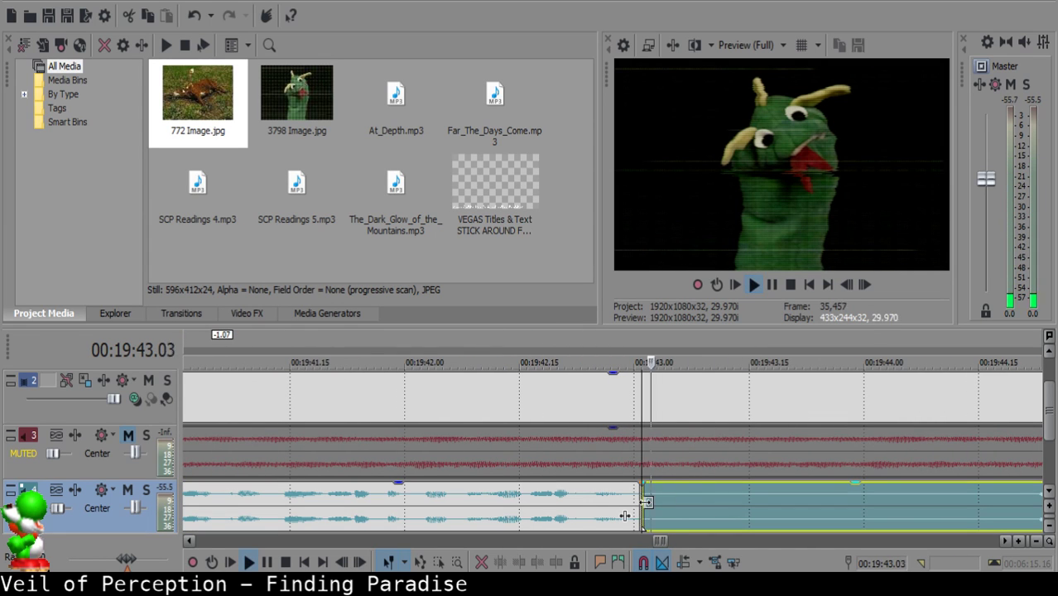
pyautogui.click(673, 502)
pyautogui.press('s')
pyautogui.click(658, 502)
pyautogui.press('Delete')
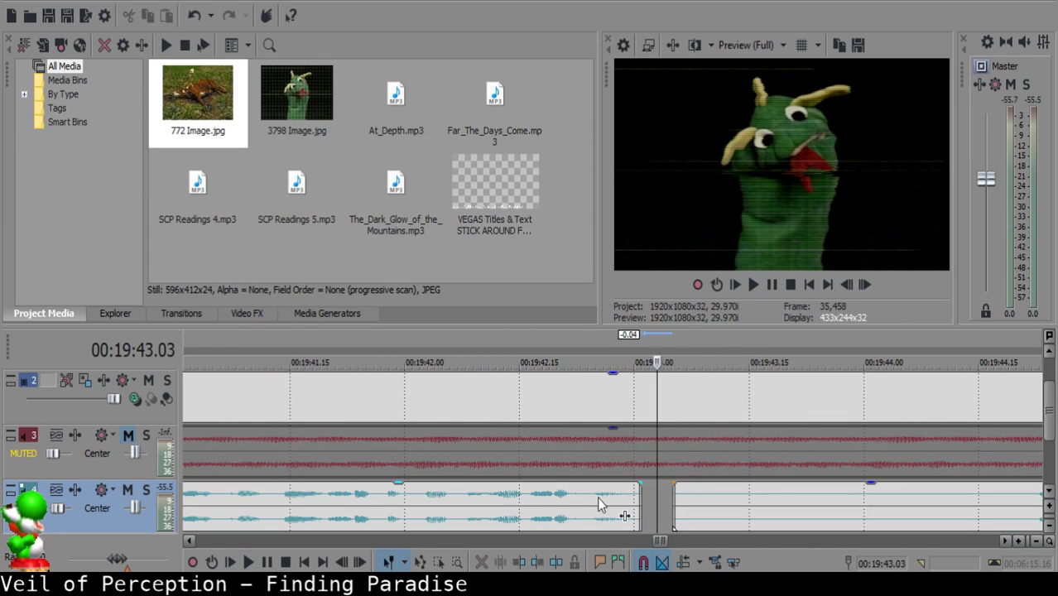
pyautogui.click(573, 501)
pyautogui.press('space')
pyautogui.press('space')
# Split the following narration clip at about 00:19:44.20, delete its silent first part, and move the remainder to start at 00:19:43.15.
pyautogui.click(724, 492)
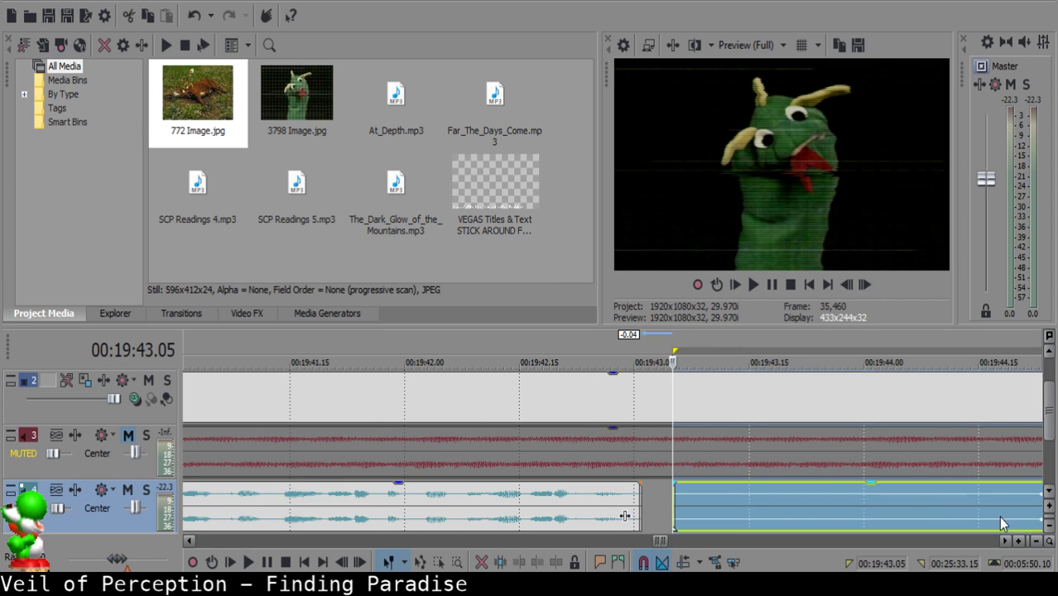
pyautogui.scroll(-3, 999, 516)
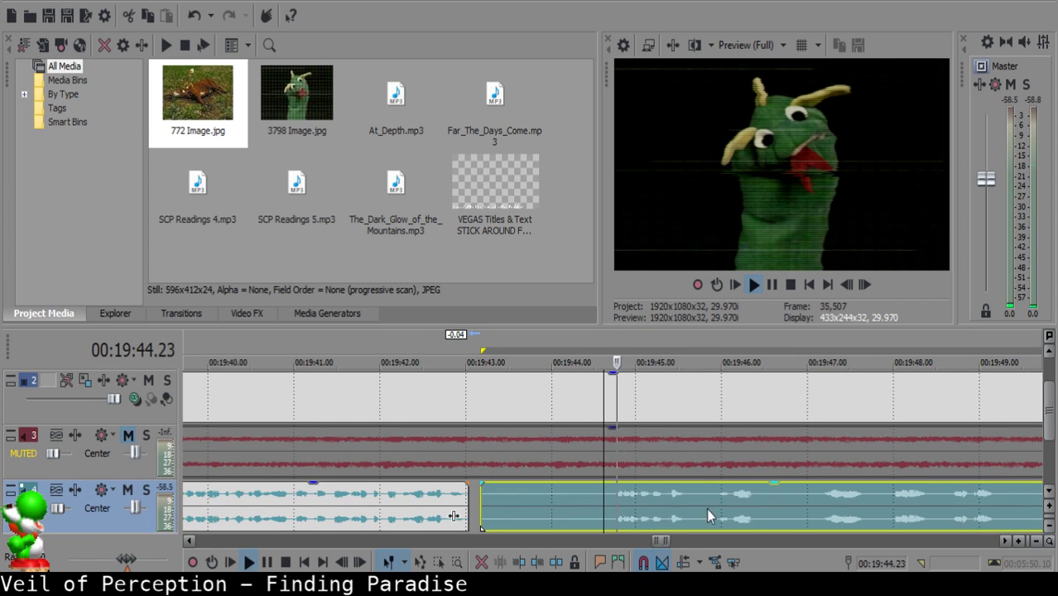
pyautogui.click(607, 497)
pyautogui.press('s')
pyautogui.click(502, 495)
pyautogui.click(505, 495)
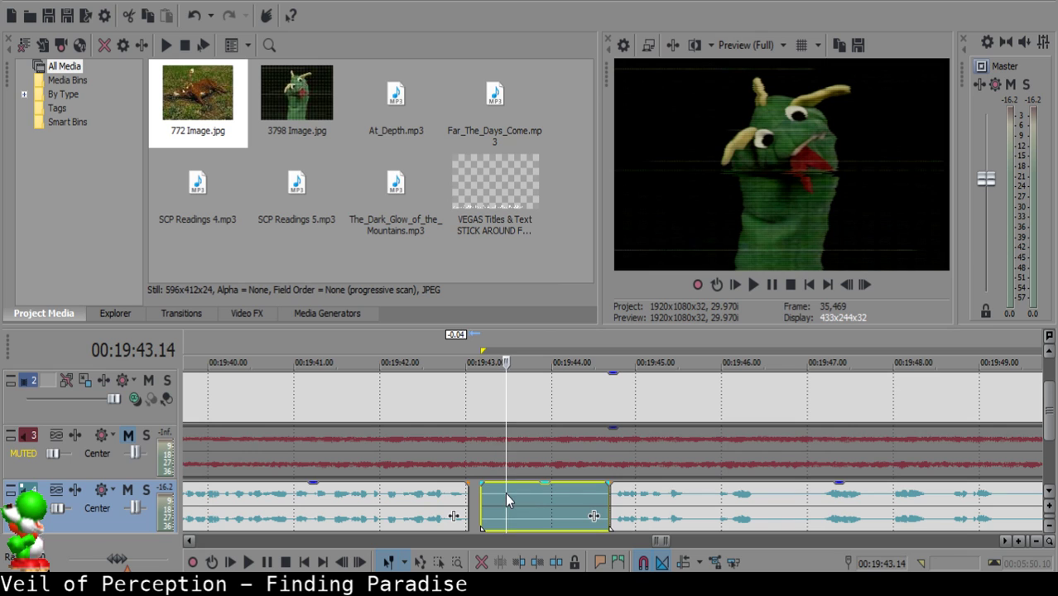
pyautogui.click(509, 494)
pyautogui.press('Delete')
pyautogui.moveTo(634, 515); pyautogui.dragTo(535, 513)
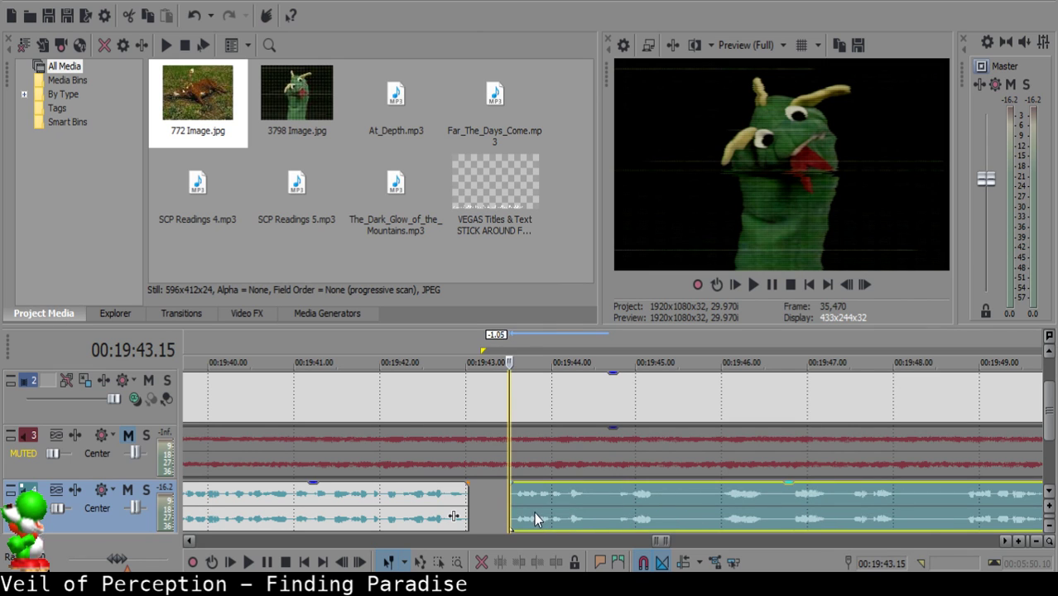
# Move the following narration clip two frames later to start at 00:19:43.17, checking the spacing from about 00:19:41.26.
pyautogui.click(368, 509)
pyautogui.press('space')
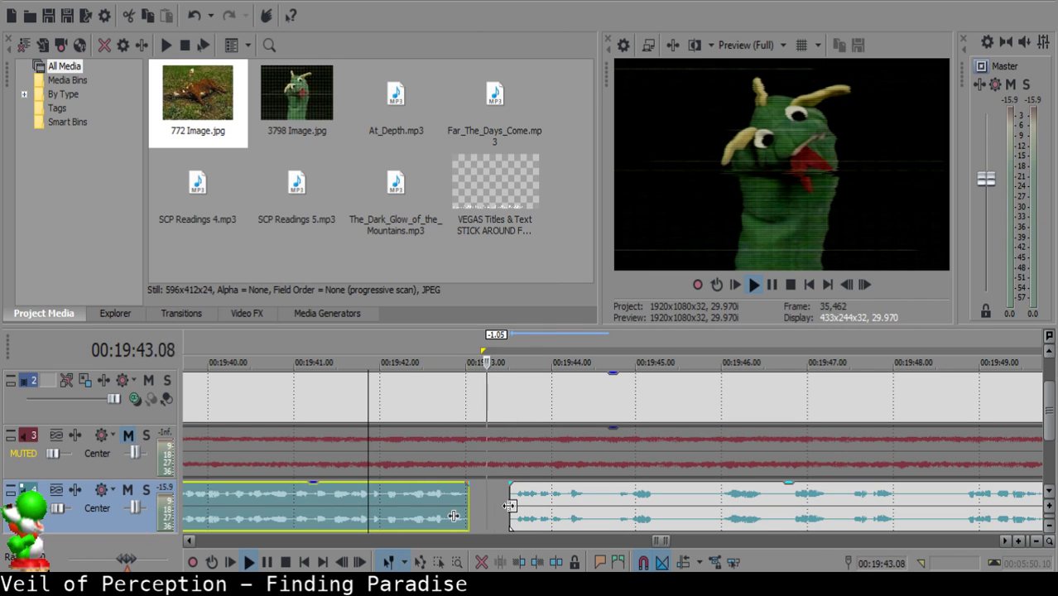
pyautogui.scroll(4, 519, 505)
pyautogui.click(557, 507)
pyautogui.press('space')
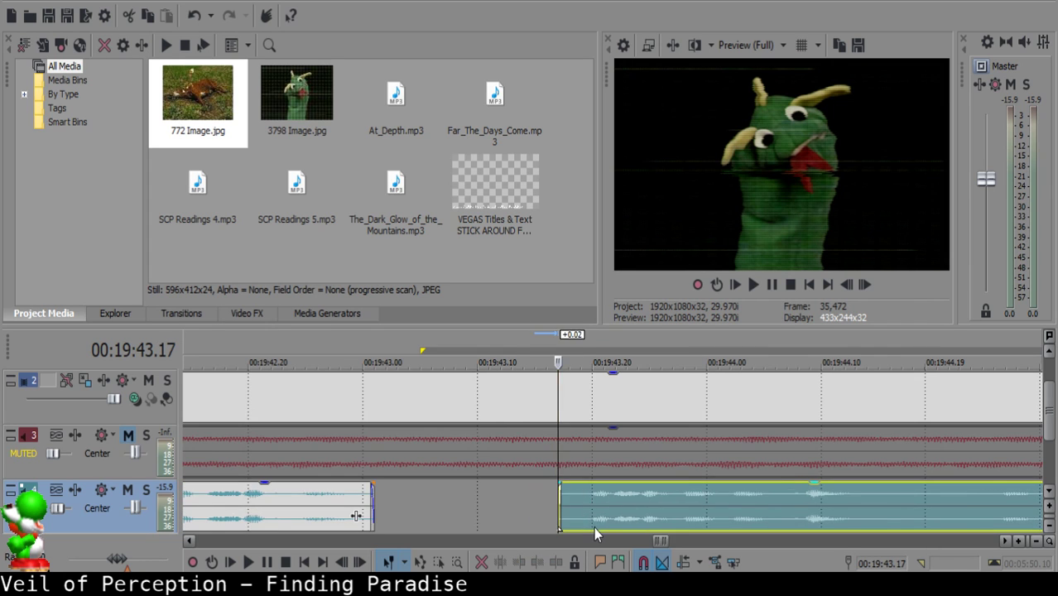
pyautogui.scroll(-5, 594, 526)
pyautogui.click(507, 499)
pyautogui.press('space')
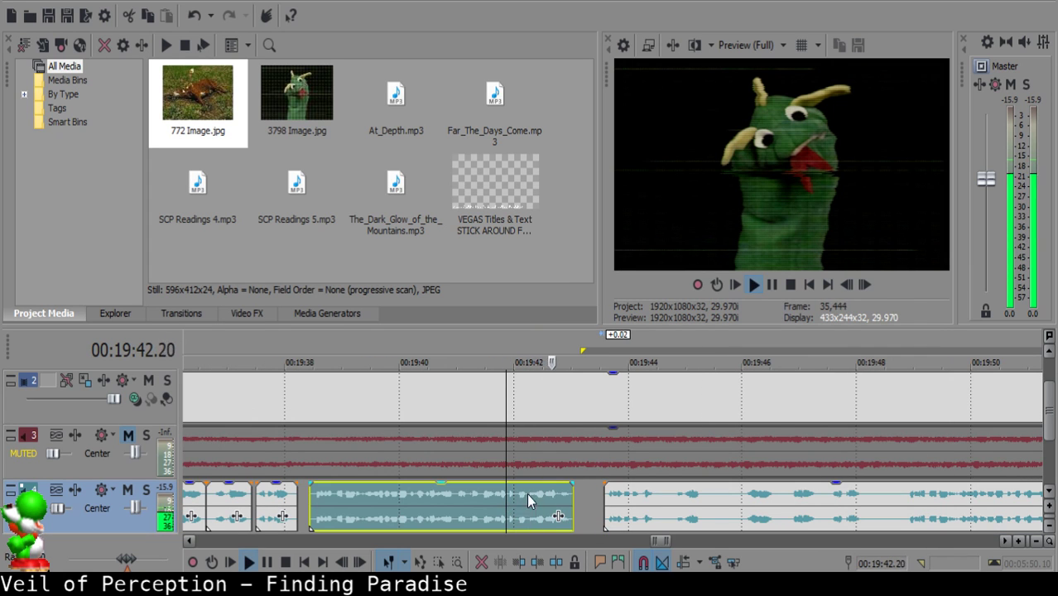
# Split the narration clip in the pause after the phrase at about 00:19:44.17.
pyautogui.scroll(4, 693, 509)
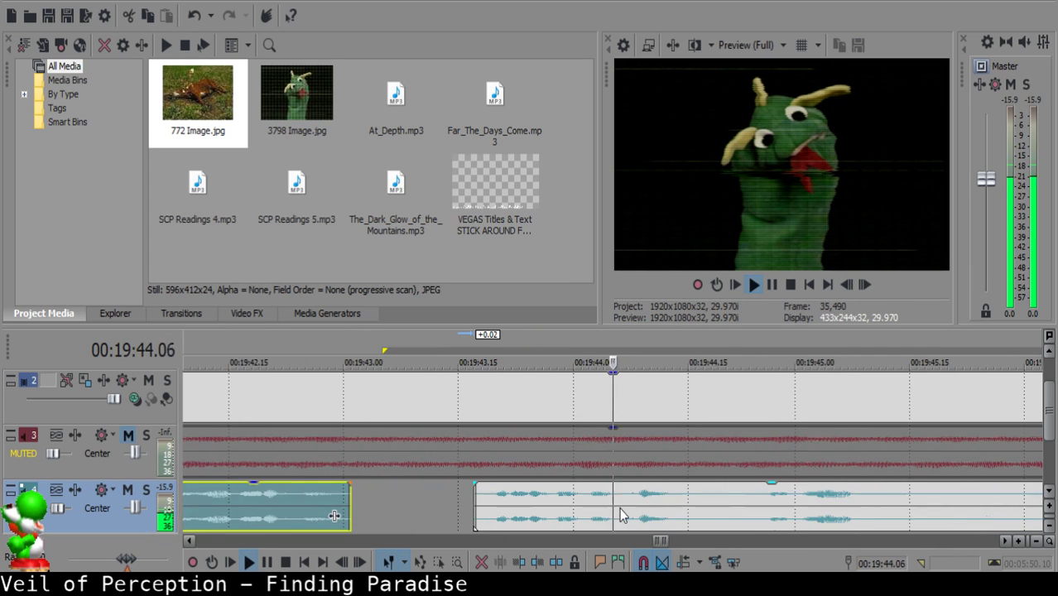
pyautogui.click(692, 502)
pyautogui.click(701, 500)
pyautogui.press('space')
pyautogui.press('s')
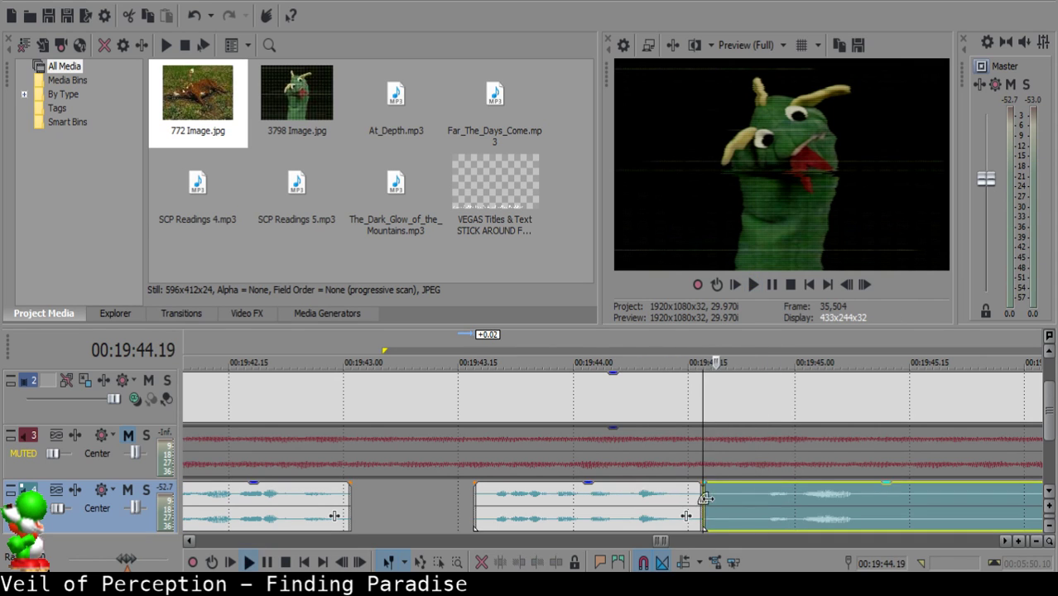
# Move the clip after the split one frame earlier to overlap the previous clip's end, and play back the join from about 00:19:43.25.
pyautogui.press('s')
pyautogui.click(710, 501)
pyautogui.press('Delete')
pyautogui.moveTo(702, 485); pyautogui.dragTo(787, 514)
pyautogui.click(598, 508)
pyautogui.press('space')
pyautogui.press('space')
pyautogui.click(533, 511)
pyautogui.press('space')
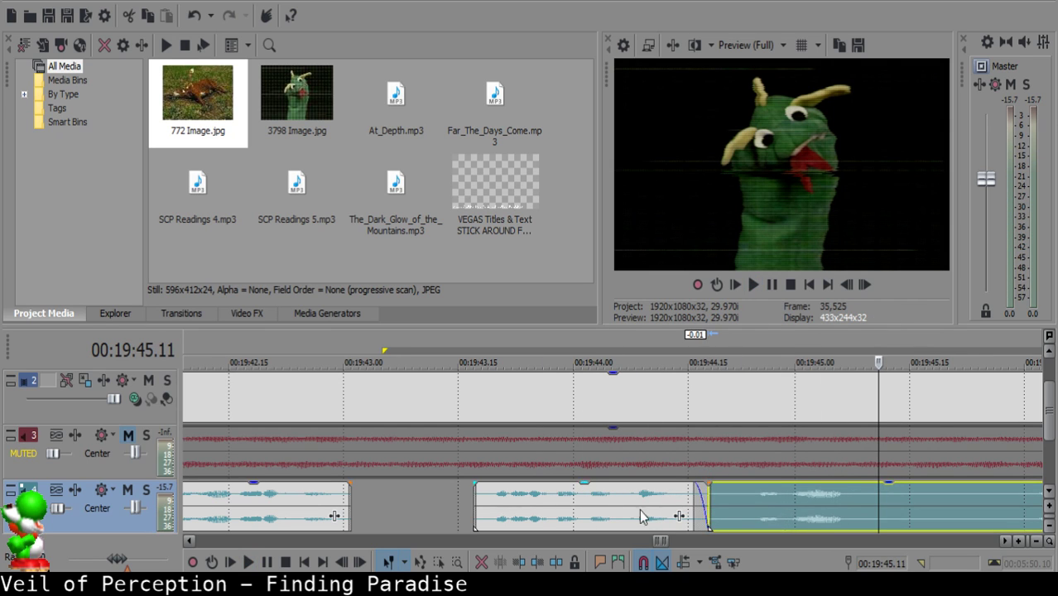
# Play back the narration from 00:19:43.17 through the overlapping join at about 00:19:44.17.
pyautogui.click(550, 512)
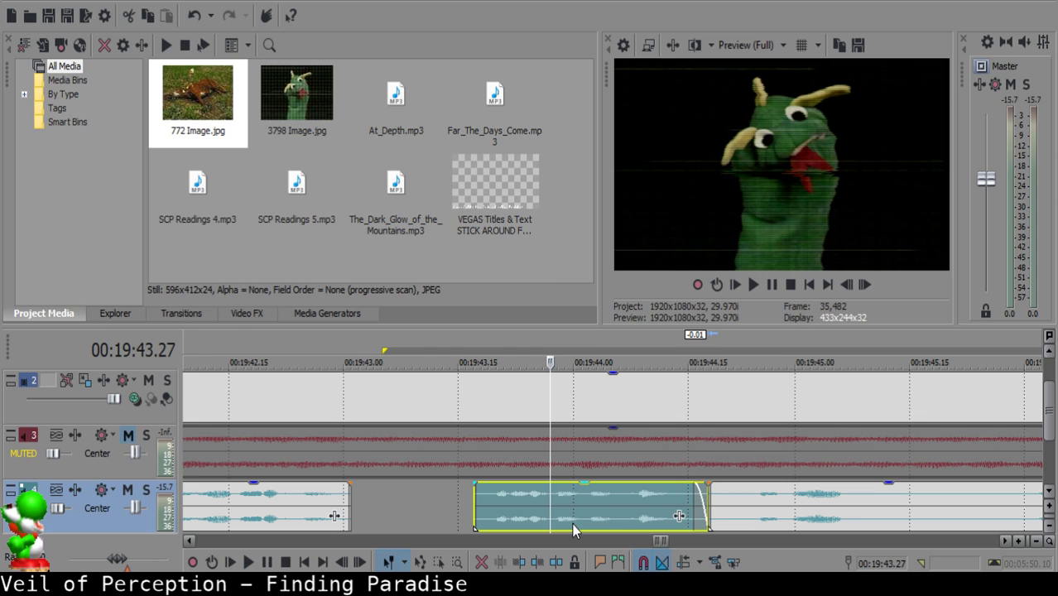
pyautogui.click(473, 489)
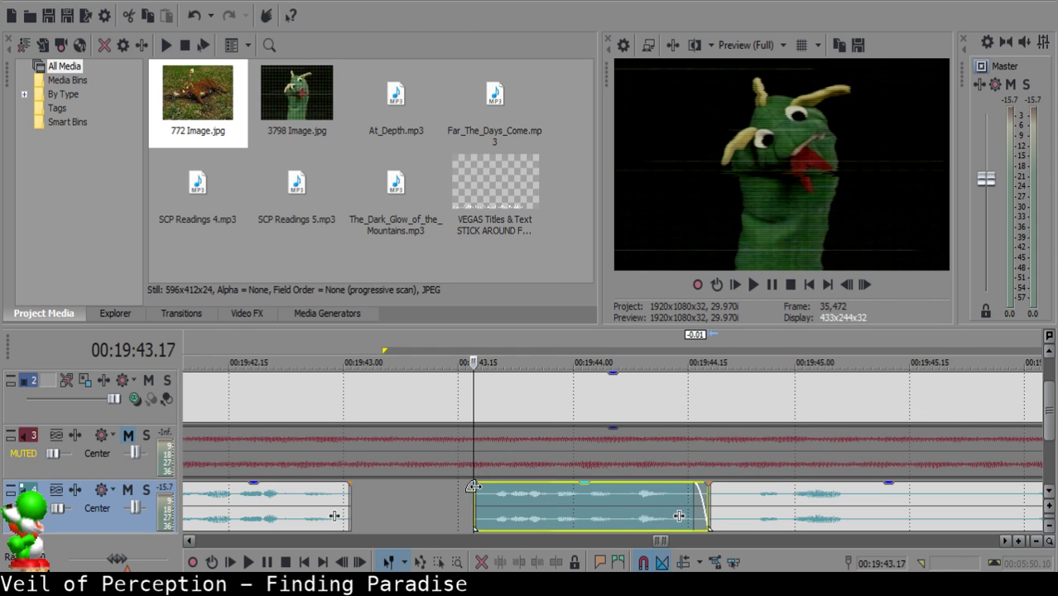
pyautogui.press('space')
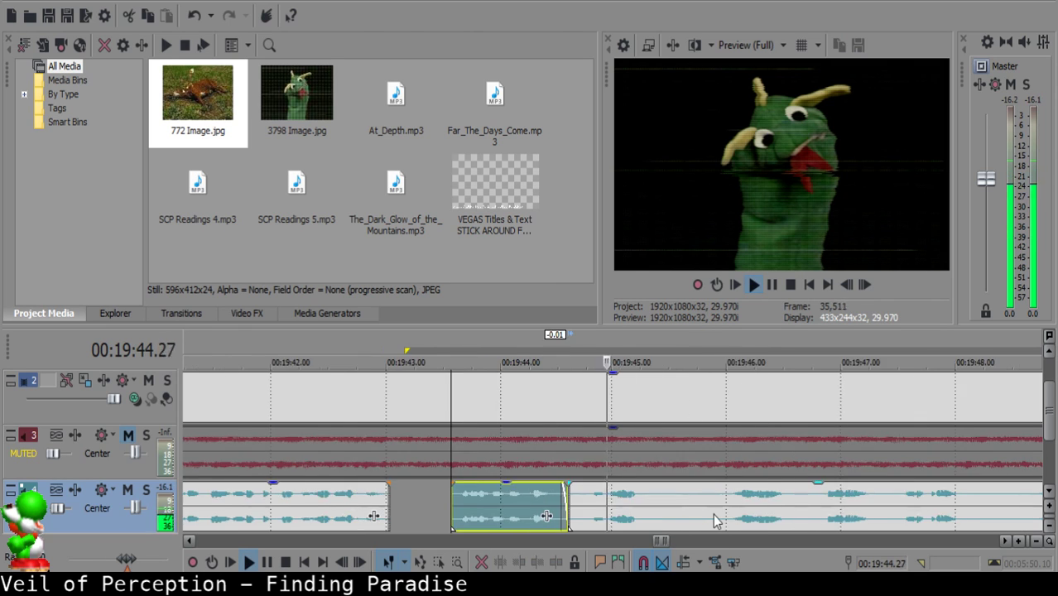
pyautogui.press('Return')
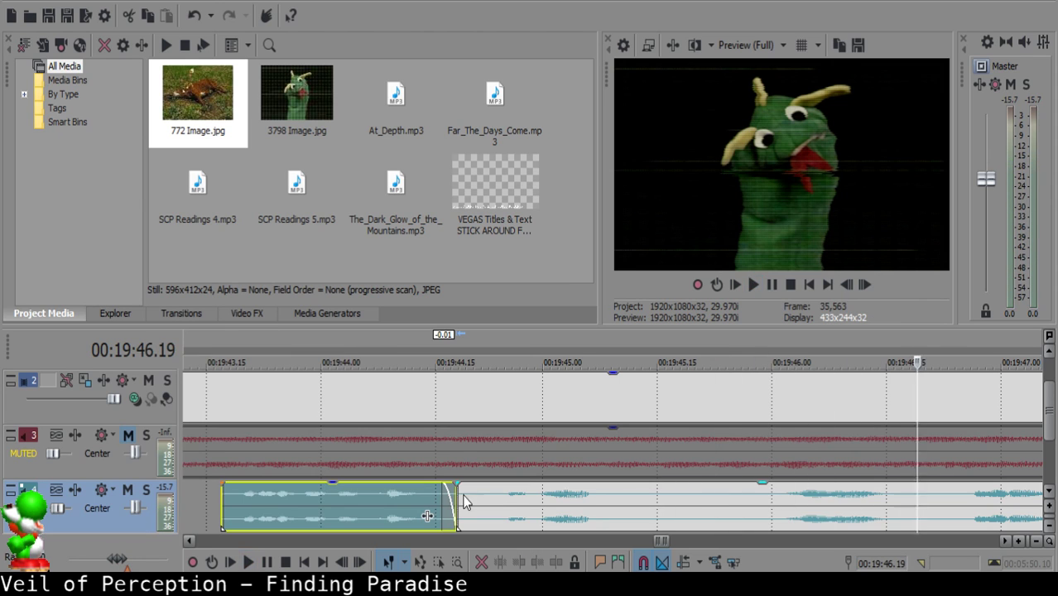
# Split the clip after the overlap at about 00:19:44.19, delete its short first part, move the remainder back over the join, and play back the result.
pyautogui.click(466, 498)
pyautogui.press('s')
pyautogui.click(462, 496)
pyautogui.press('Delete')
pyautogui.click(335, 502)
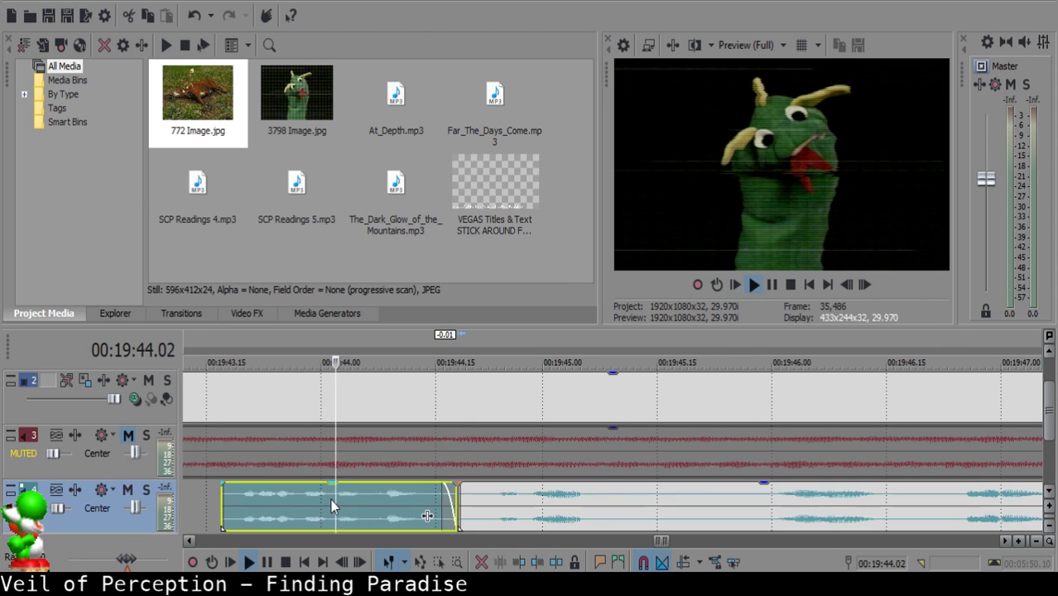
pyautogui.press('space')
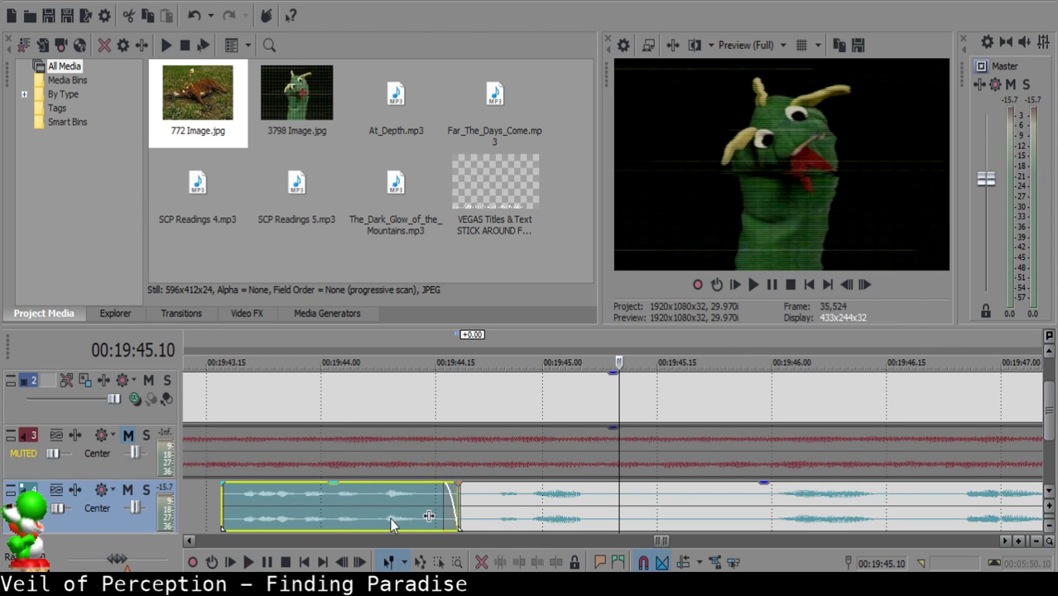
pyautogui.click(306, 515)
pyautogui.press('space')
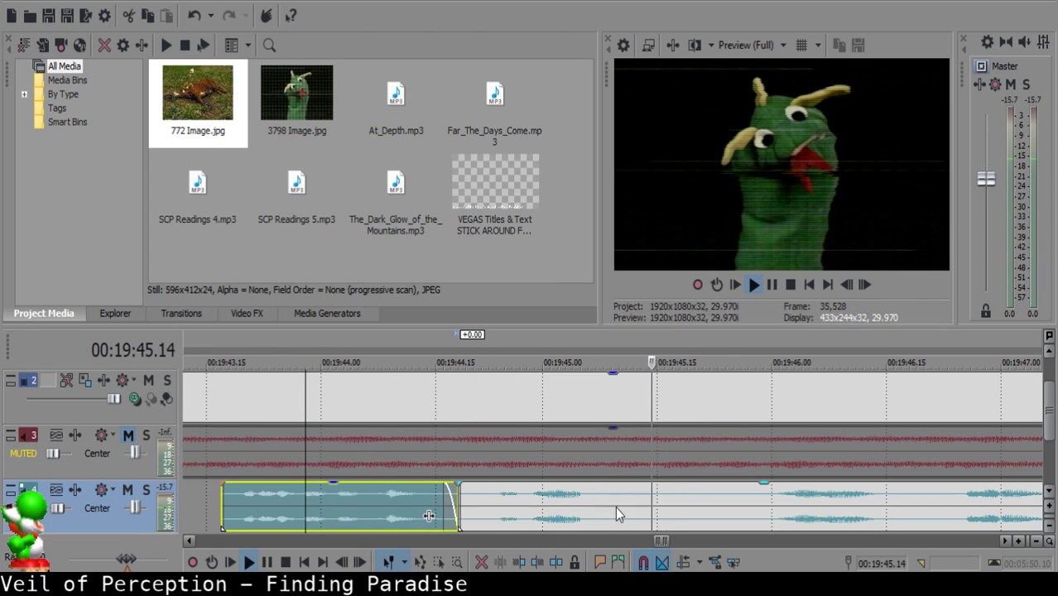
# Split the narration at about 00:19:45.13 and 00:19:45.29, delete the silence between, and move the remainder to start at about 00:19:45.18.
pyautogui.click(642, 501)
pyautogui.press('s')
pyautogui.click(742, 514)
pyautogui.scroll(-1, 742, 514)
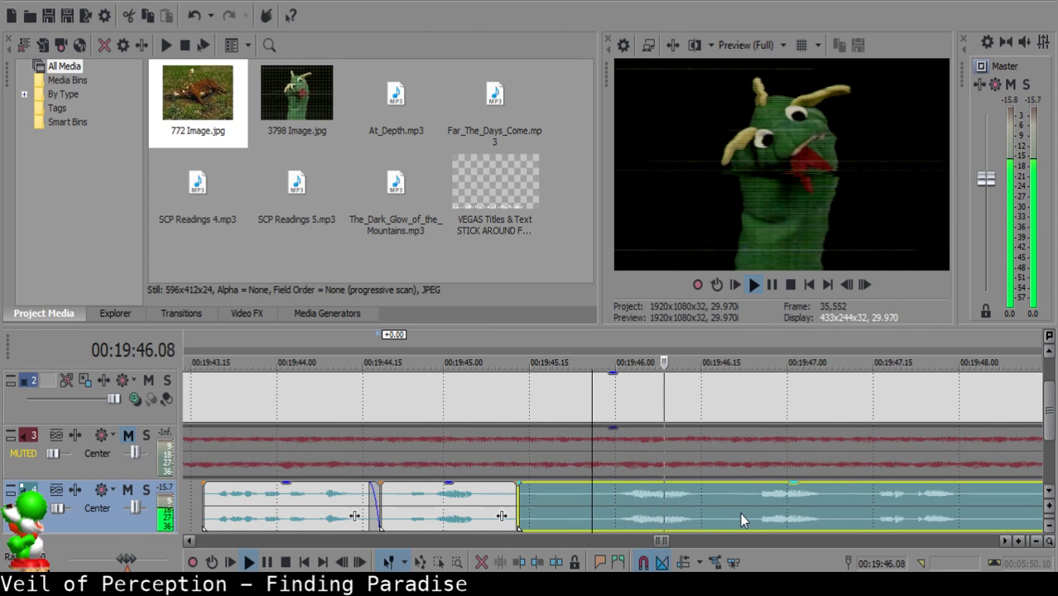
pyautogui.click(607, 498)
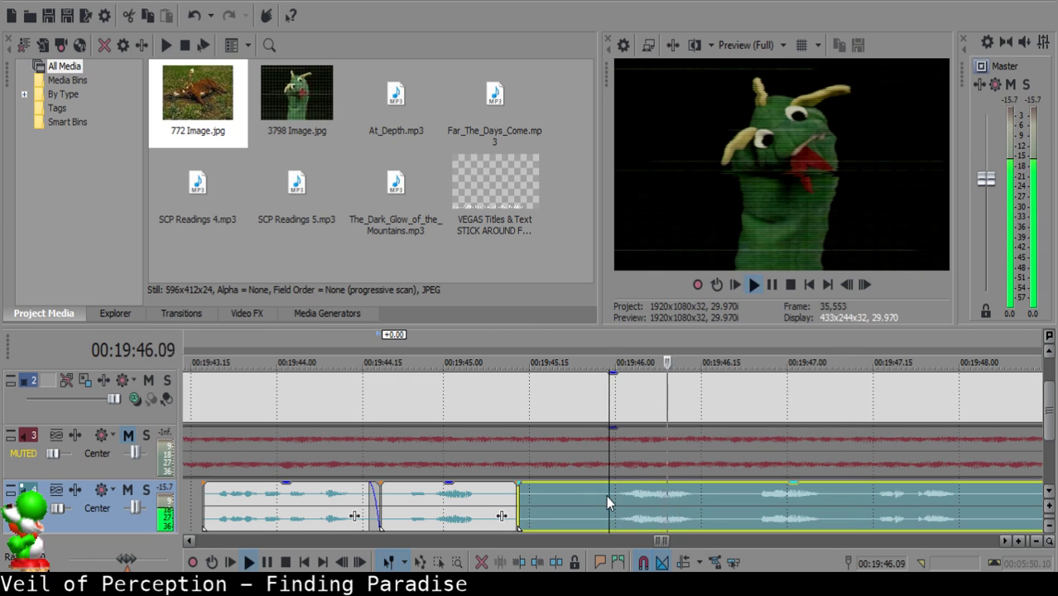
pyautogui.press('space')
pyautogui.press('s')
pyautogui.click(548, 491)
pyautogui.press('Delete')
pyautogui.moveTo(645, 502); pyautogui.dragTo(575, 509)
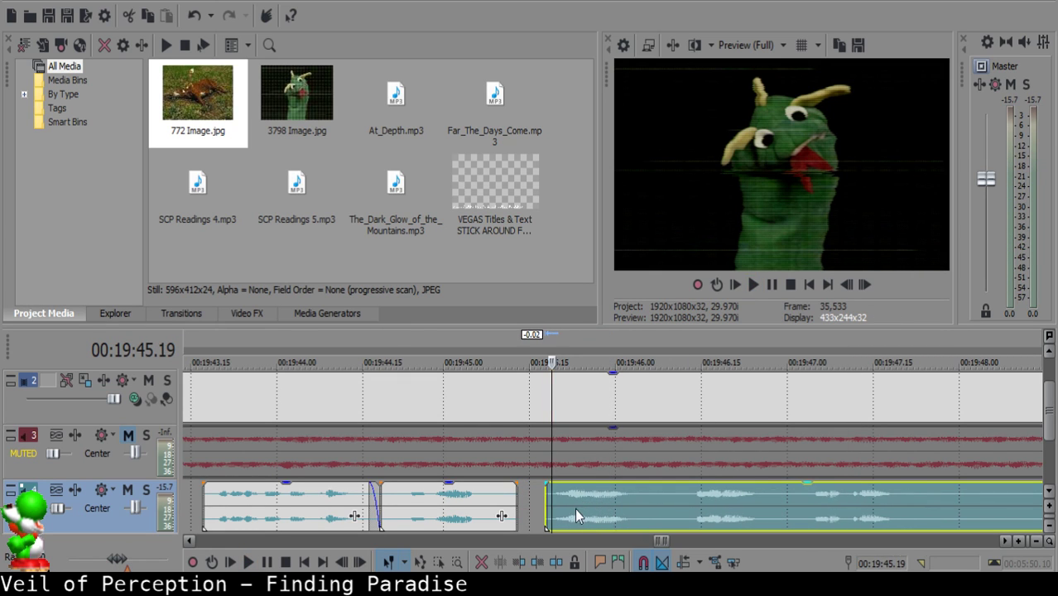
# Move the following narration clip one frame later to start at 00:19:45.19, and play back the spacing from about 00:19:44.29.
pyautogui.click(439, 501)
pyautogui.press('space')
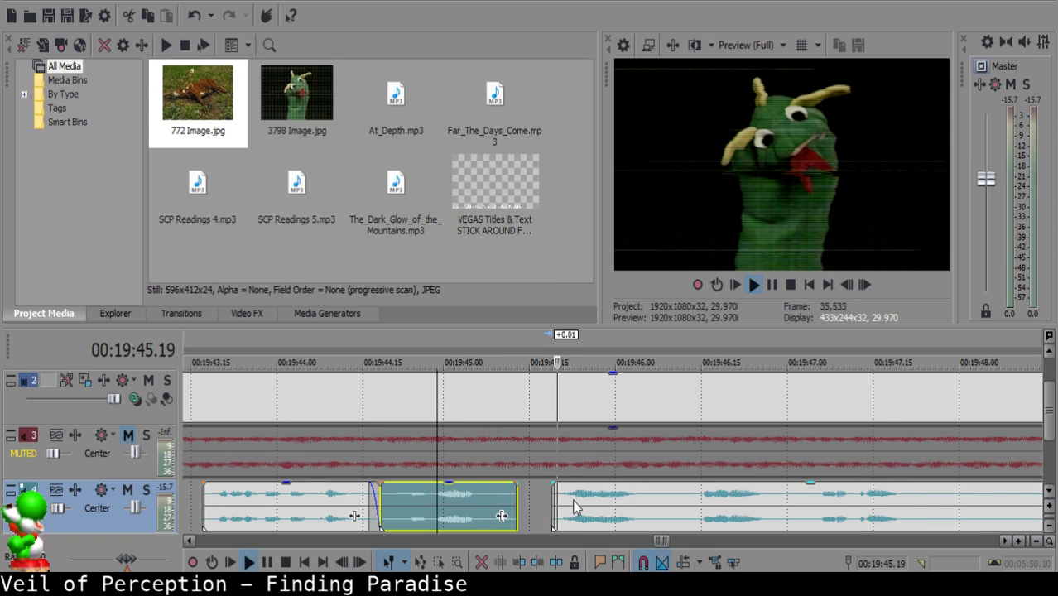
pyautogui.scroll(-2, 633, 514)
# Cut out the pause between 00:19:46.07 and about 00:19:46.11, move the remainder four frames earlier to close the gap, and play back the join.
pyautogui.click(657, 499)
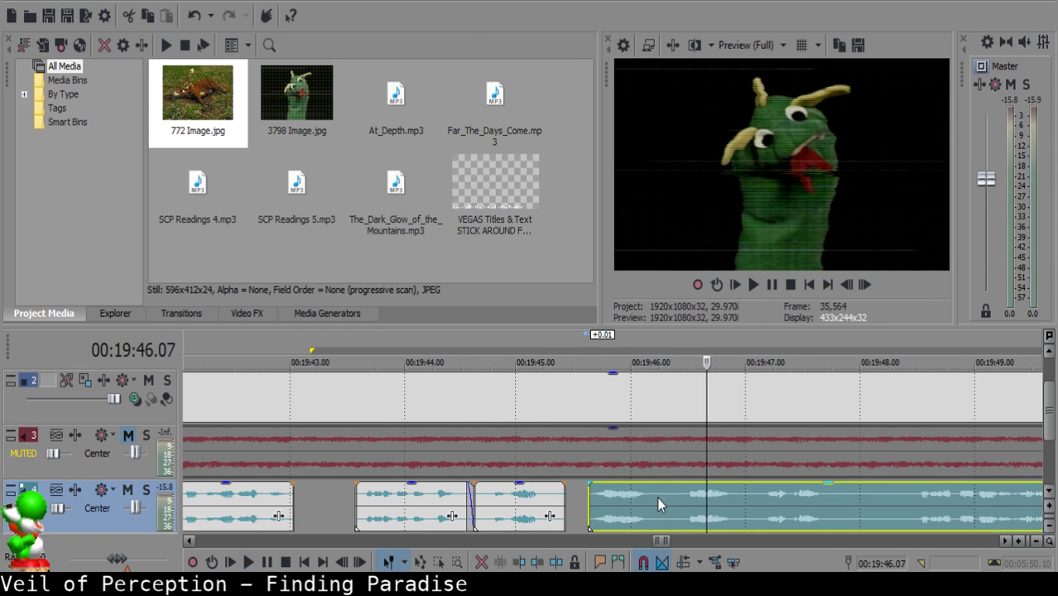
pyautogui.press('s')
pyautogui.press('space')
pyautogui.click(673, 494)
pyautogui.press('s')
pyautogui.click(665, 496)
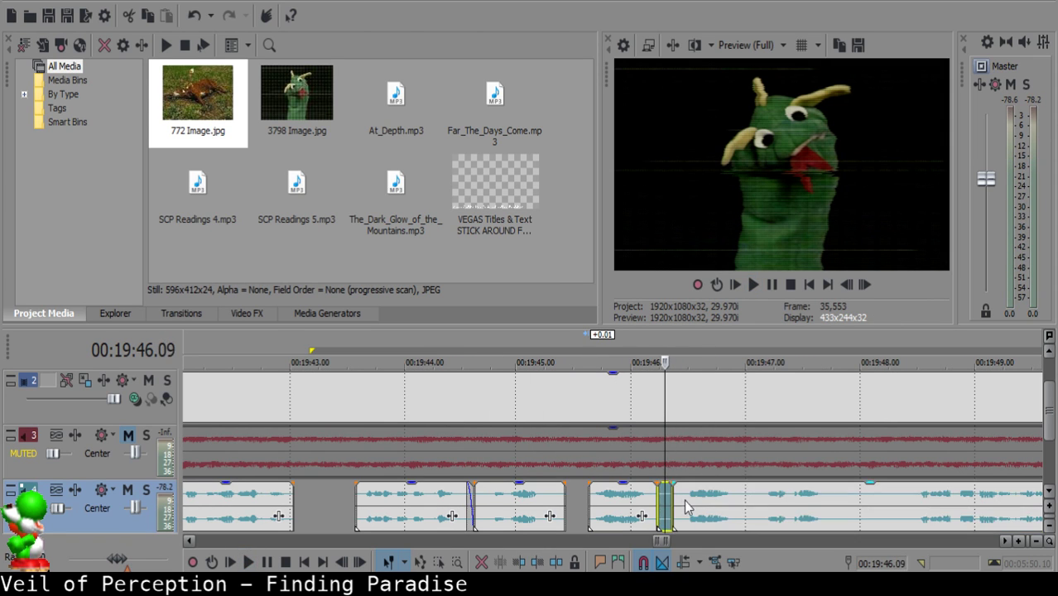
pyautogui.press('Delete')
pyautogui.moveTo(685, 502); pyautogui.dragTo(671, 504)
pyautogui.click(608, 501)
pyautogui.press('space')
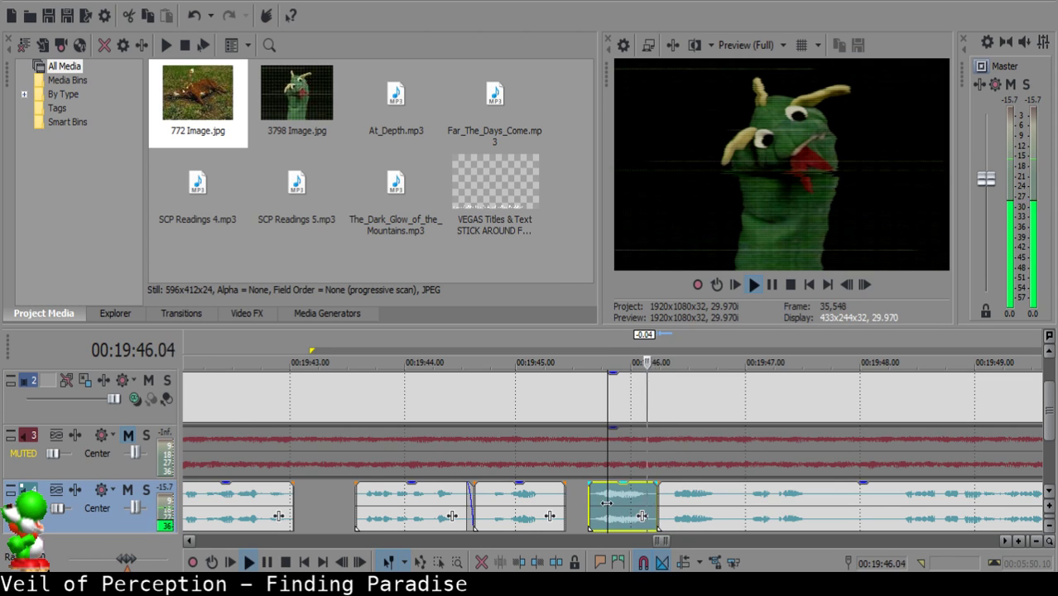
# Cut out the pause between about 00:19:46.25 and 00:19:46.28, close the gap with the remainder, and play back from about 00:19:46.09.
pyautogui.scroll(2, 711, 508)
pyautogui.click(650, 492)
pyautogui.press('s')
pyautogui.press('space')
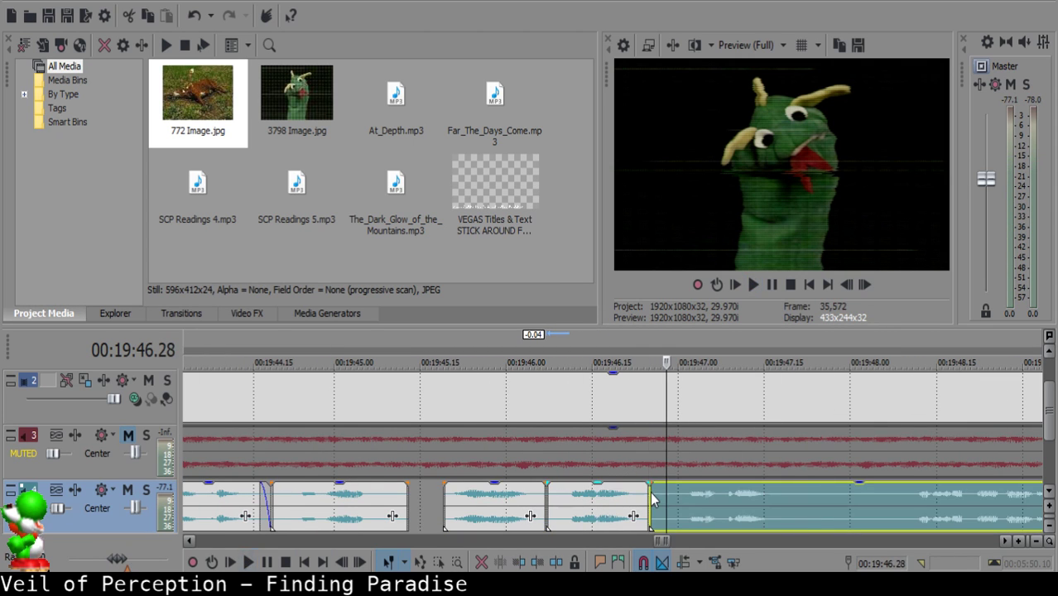
pyautogui.press('s')
pyautogui.click(651, 493)
pyautogui.press('Delete')
pyautogui.moveTo(687, 505)
pyautogui.mouseDown()
pyautogui.moveTo(665, 497)
pyautogui.moveTo(675, 520)
pyautogui.mouseUp()
pyautogui.click(560, 520)
pyautogui.press('space')
pyautogui.scroll(-2, 578, 513)
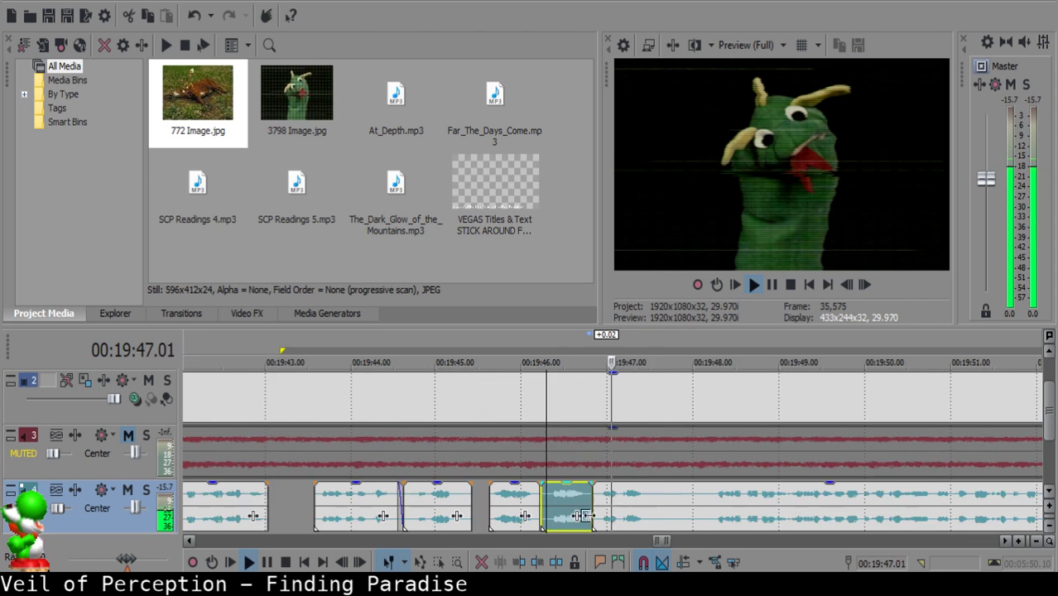
pyautogui.scroll(3, 642, 524)
pyautogui.click(671, 501)
pyautogui.click(651, 495)
pyautogui.press('s')
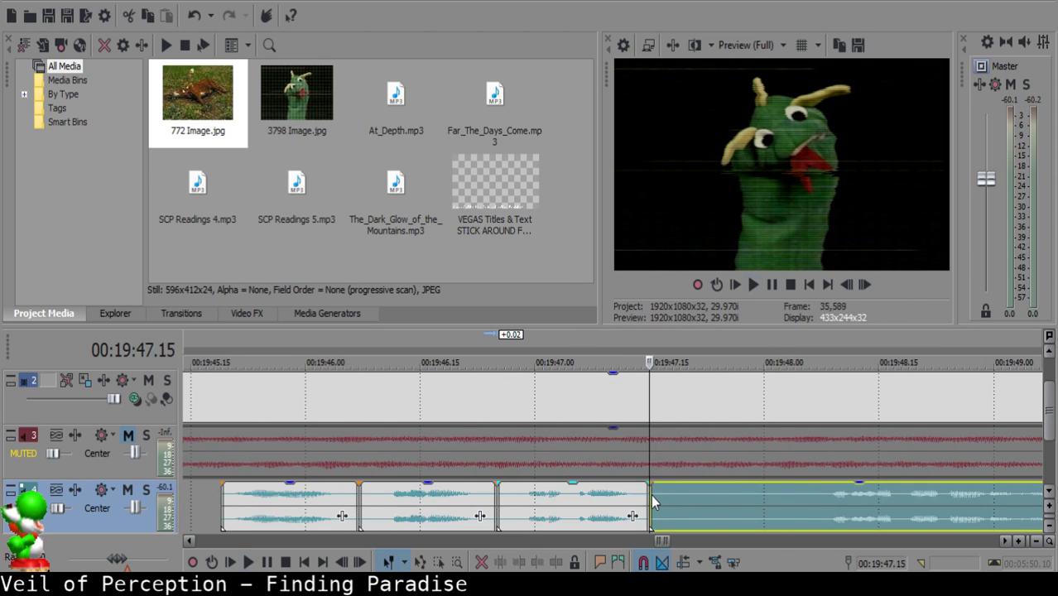
pyautogui.scroll(-3, 651, 495)
pyautogui.press('space')
pyautogui.hotkey('ctrl', 'z')
# Split the narration at about 00:19:47.18 and 00:19:48.05, delete the silence between, and move the remainder ten frames earlier to start at 00:19:47.25.
pyautogui.click(593, 491)
pyautogui.press('s')
pyautogui.press('space')
pyautogui.scroll(-3, 611, 499)
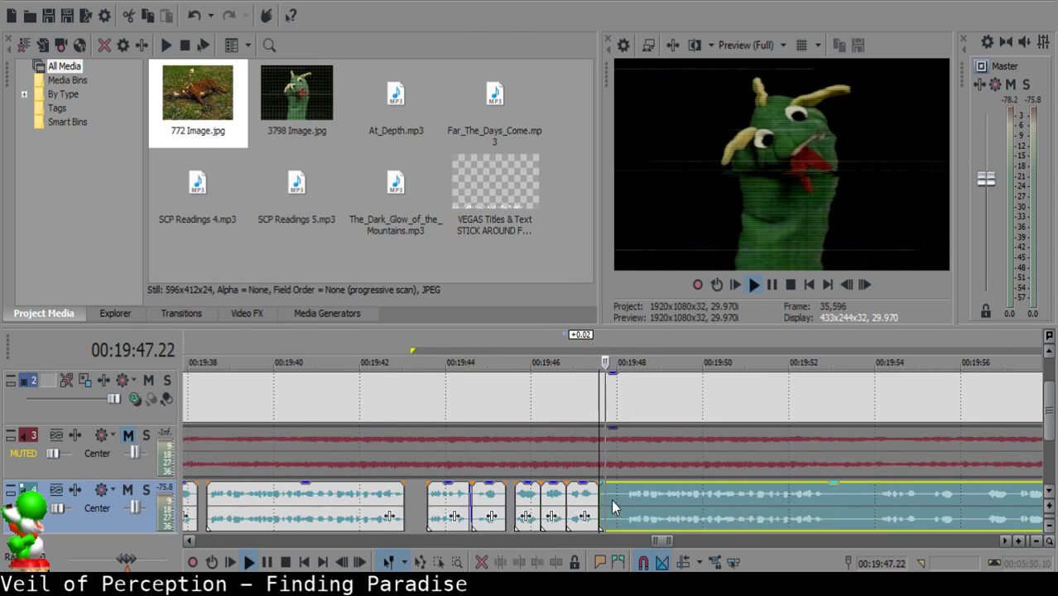
pyautogui.click(730, 492)
pyautogui.click(615, 495)
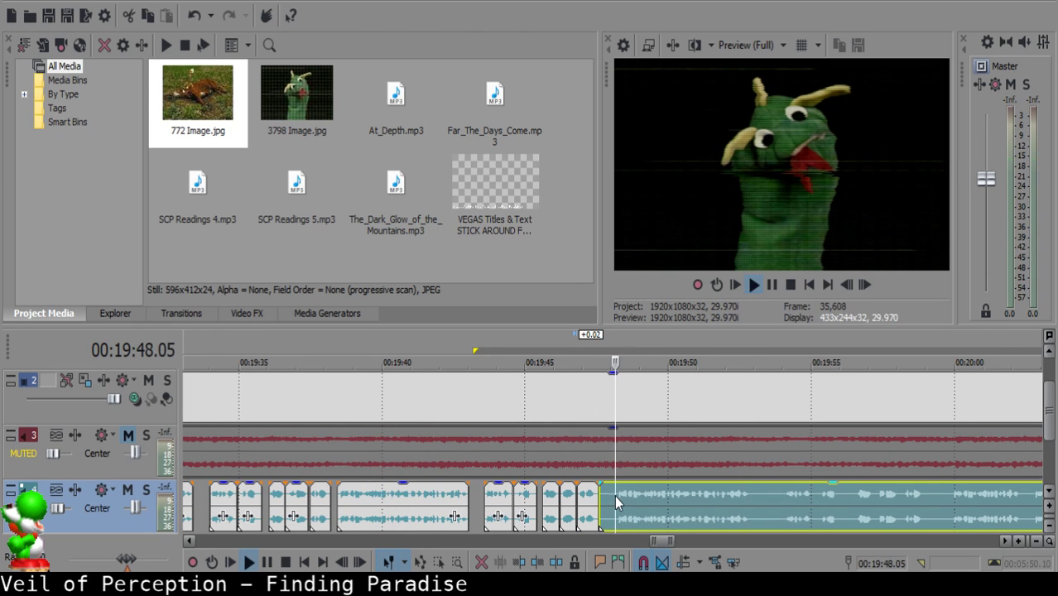
pyautogui.click(614, 495)
pyautogui.press('s')
pyautogui.click(606, 496)
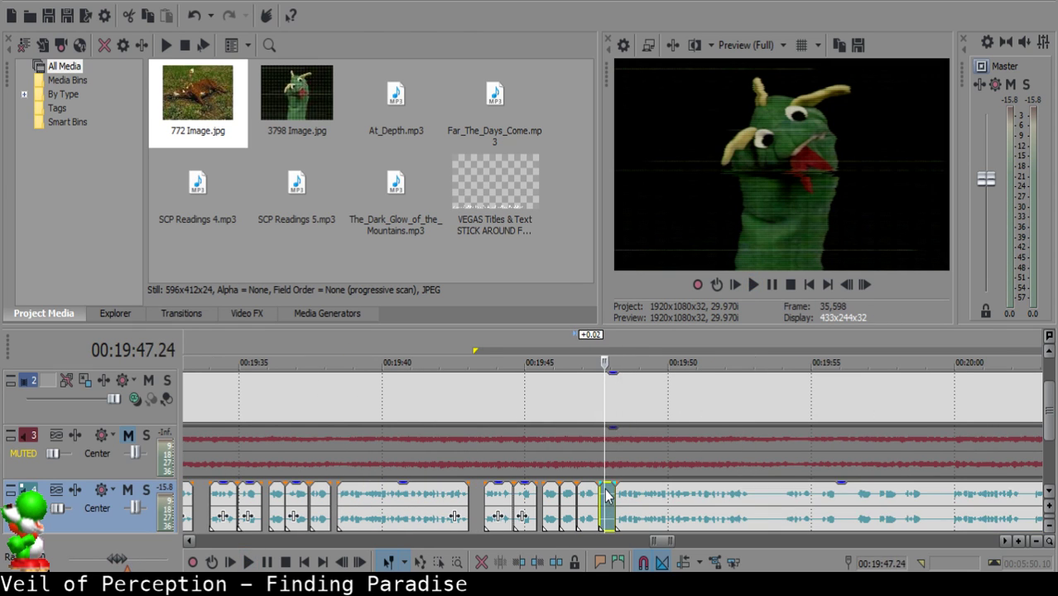
pyautogui.moveTo(640, 491); pyautogui.dragTo(627, 493)
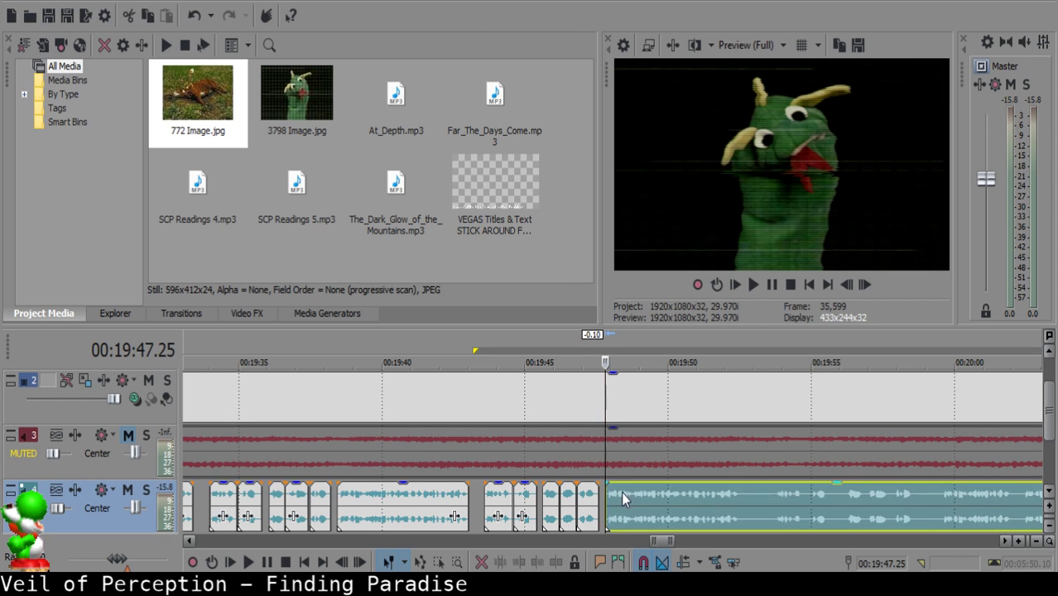
# Play back the narration from about 00:19:46.25 to check the new spacing and find the next pause.
pyautogui.click(584, 492)
pyautogui.press('space')
pyautogui.scroll(3, 600, 507)
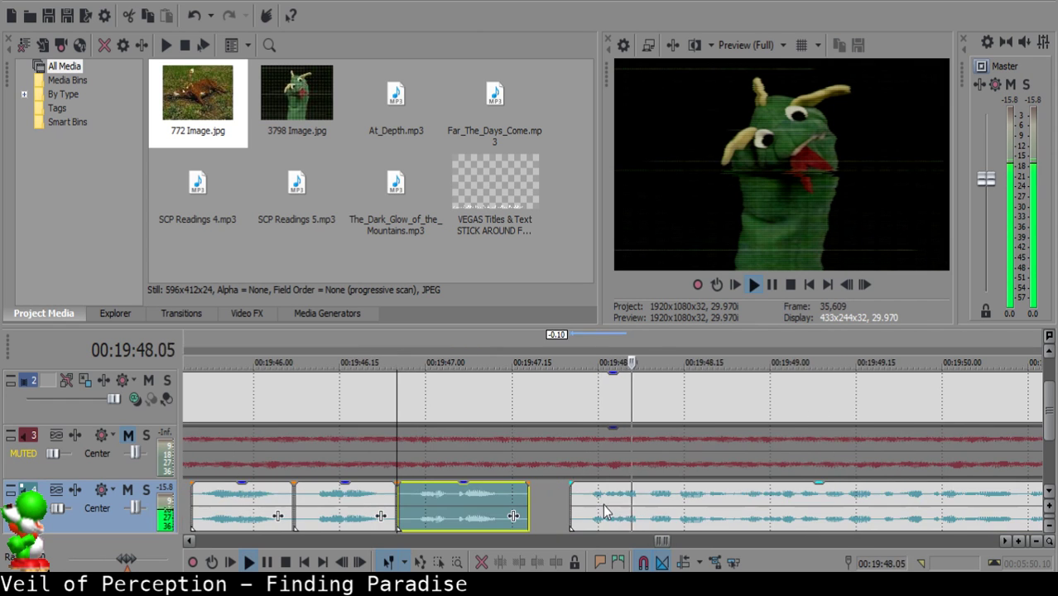
pyautogui.scroll(-8, 588, 504)
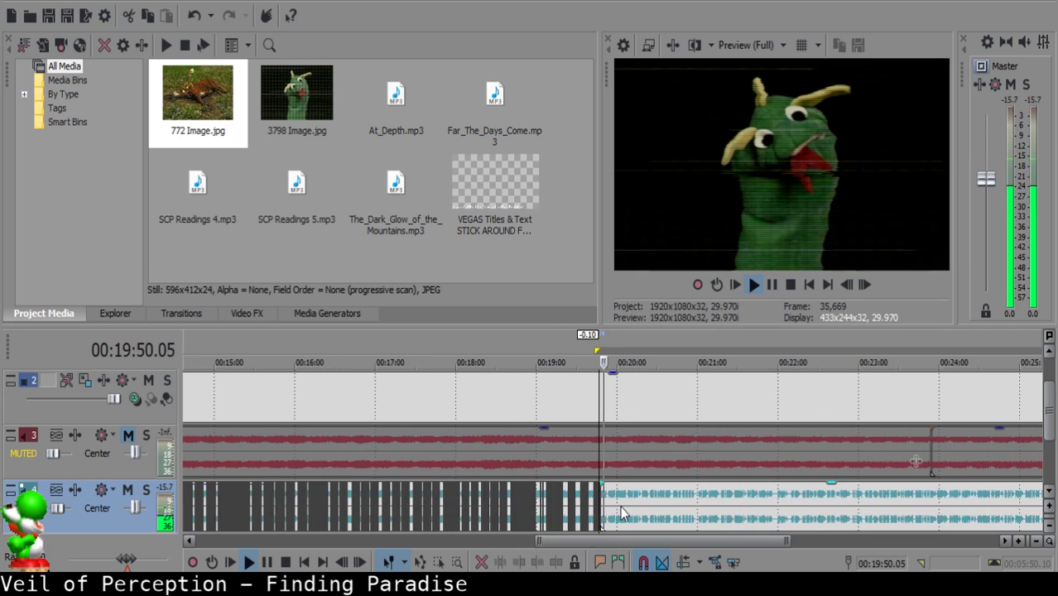
pyautogui.scroll(-3, 619, 512)
pyautogui.scroll(15, 626, 497)
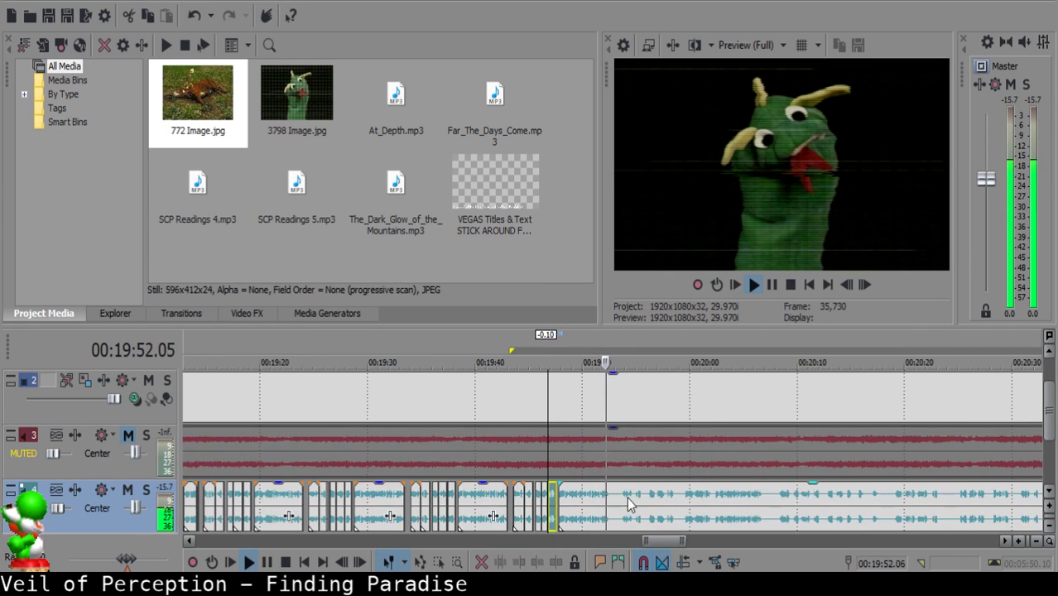
# Split the narration at about 00:19:52.17 and 00:19:53.23, delete the silence between, and move the remainder twelve frames earlier to start at 00:19:53.11.
pyautogui.click(609, 496)
pyautogui.press('s')
pyautogui.click(756, 499)
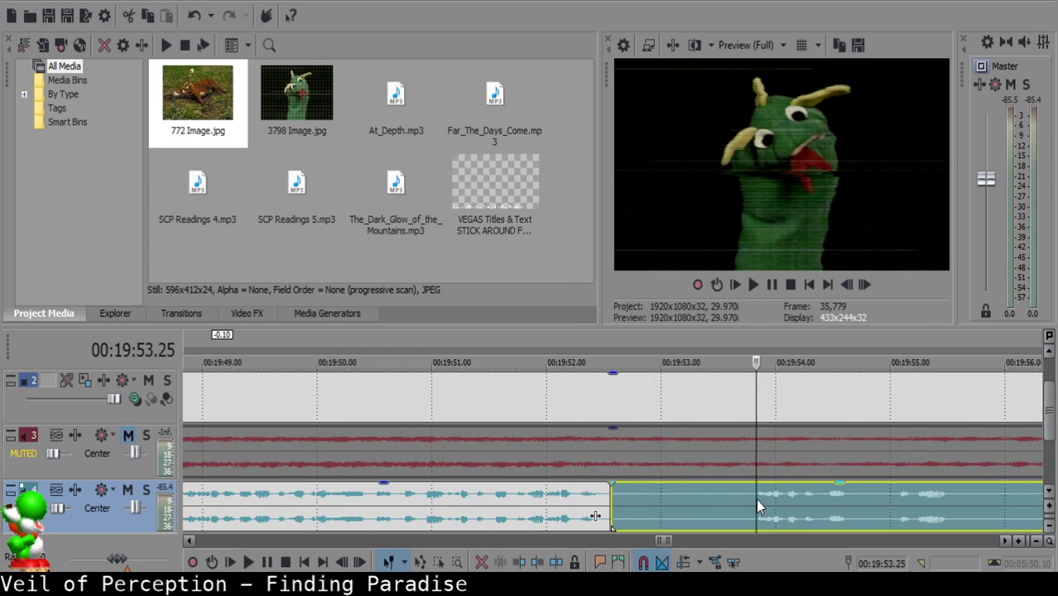
pyautogui.scroll(2, 750, 501)
pyautogui.click(559, 490)
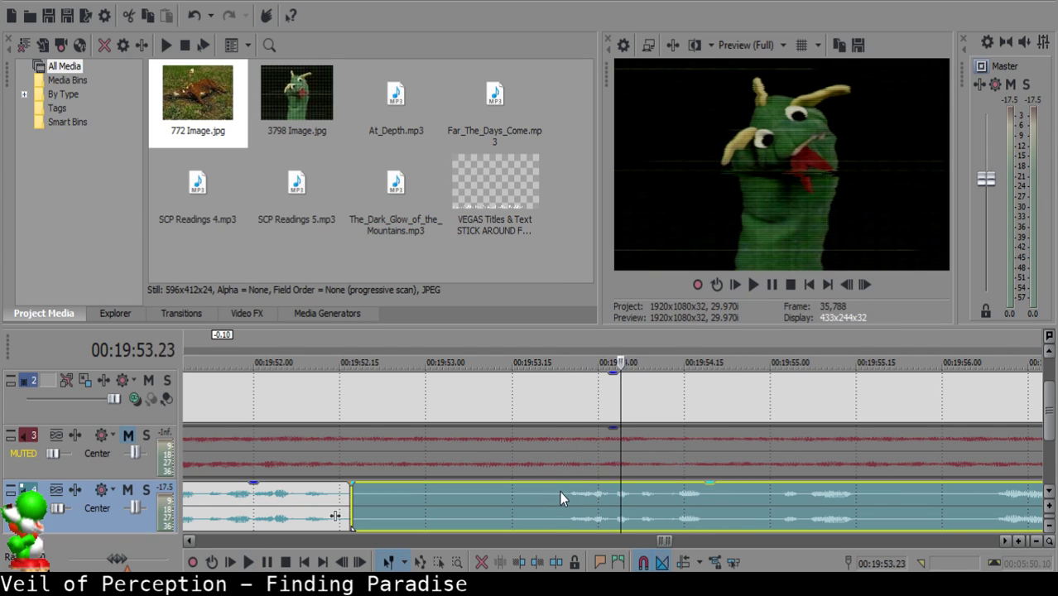
pyautogui.press('s')
pyautogui.click(505, 494)
pyautogui.click(487, 496)
pyautogui.press('Delete')
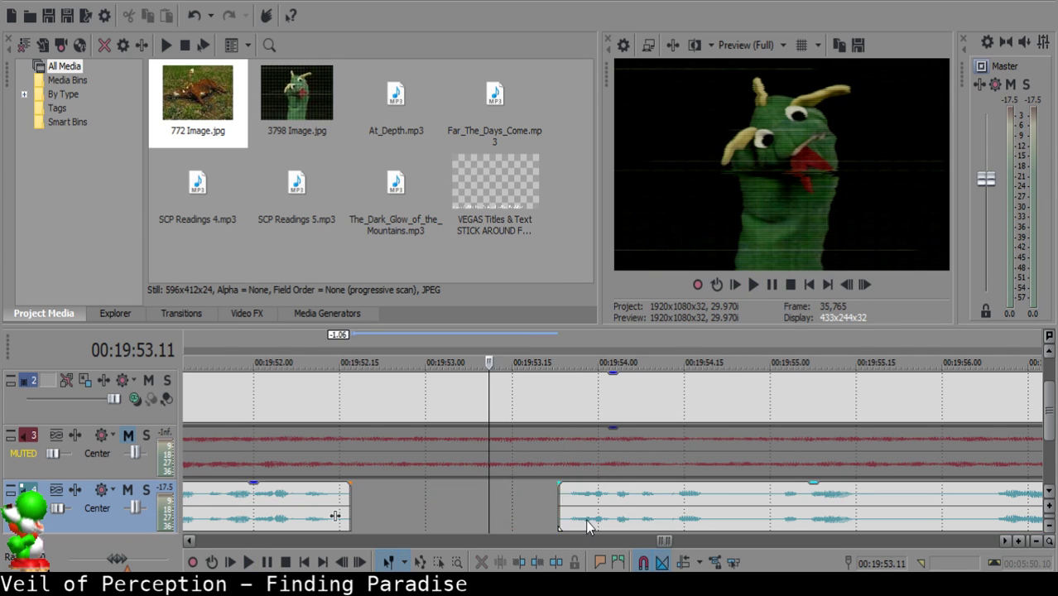
pyautogui.moveTo(583, 515); pyautogui.dragTo(511, 505)
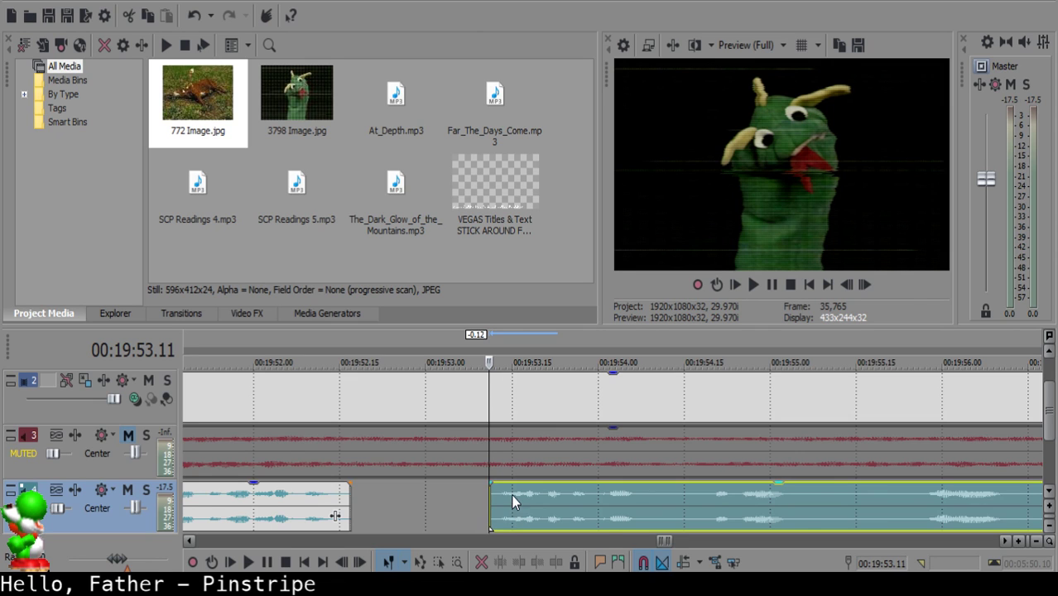
# Check the spacing from 00:19:51.22, and move the following narration clip four frames earlier to start at about 00:19:53.07.
pyautogui.scroll(-5, 511, 493)
pyautogui.click(508, 503)
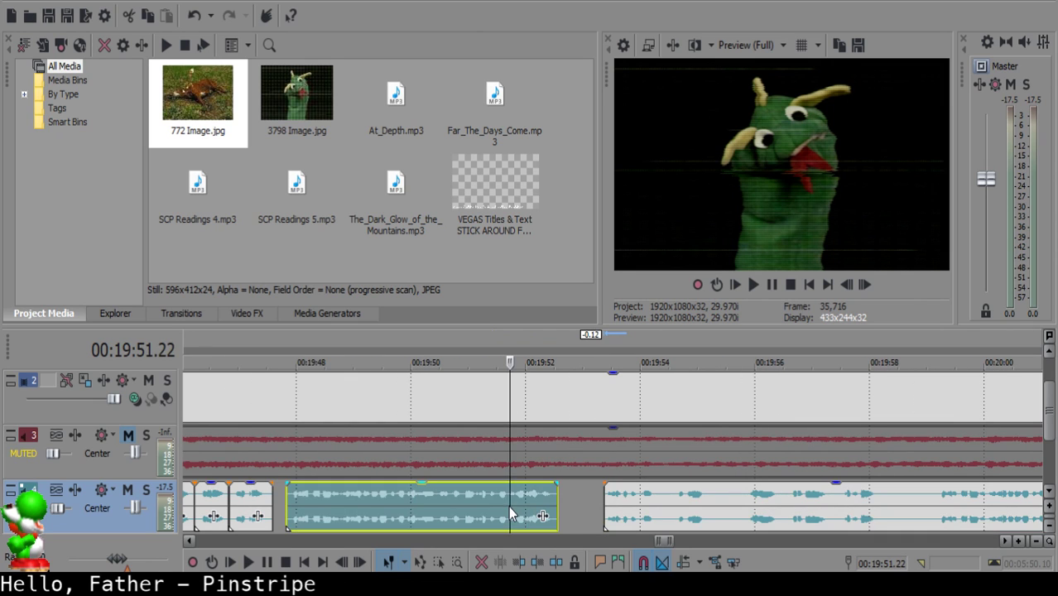
pyautogui.press('space')
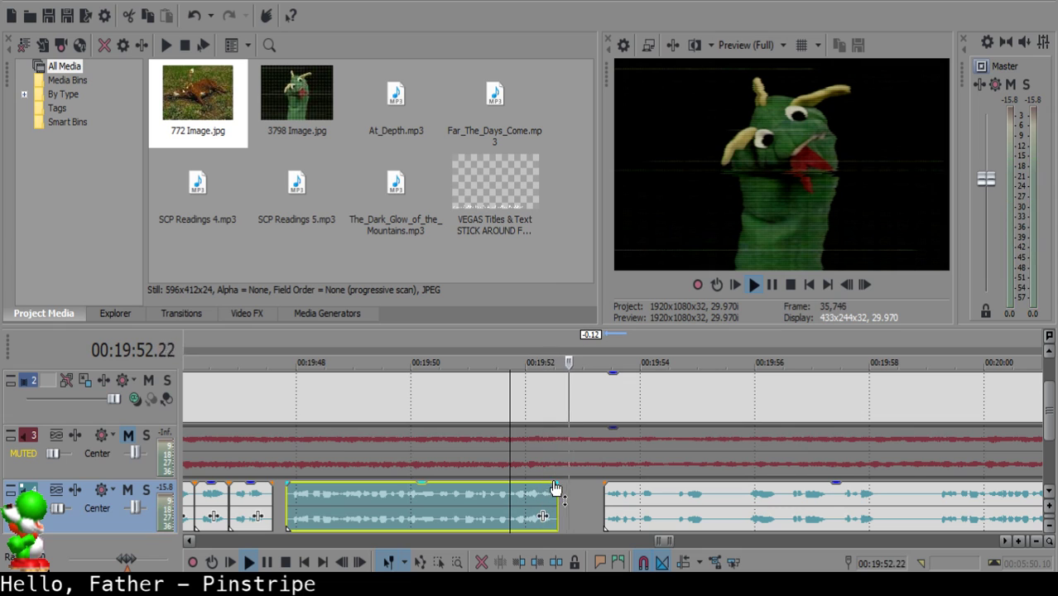
pyautogui.press('space')
pyautogui.click(596, 495)
pyautogui.moveTo(657, 508); pyautogui.dragTo(647, 507)
# Check the spacing again from about 00:19:51.20, and move the following narration clip three frames earlier to start at 00:19:53.04.
pyautogui.click(506, 508)
pyautogui.press('space')
pyautogui.scroll(3, 735, 507)
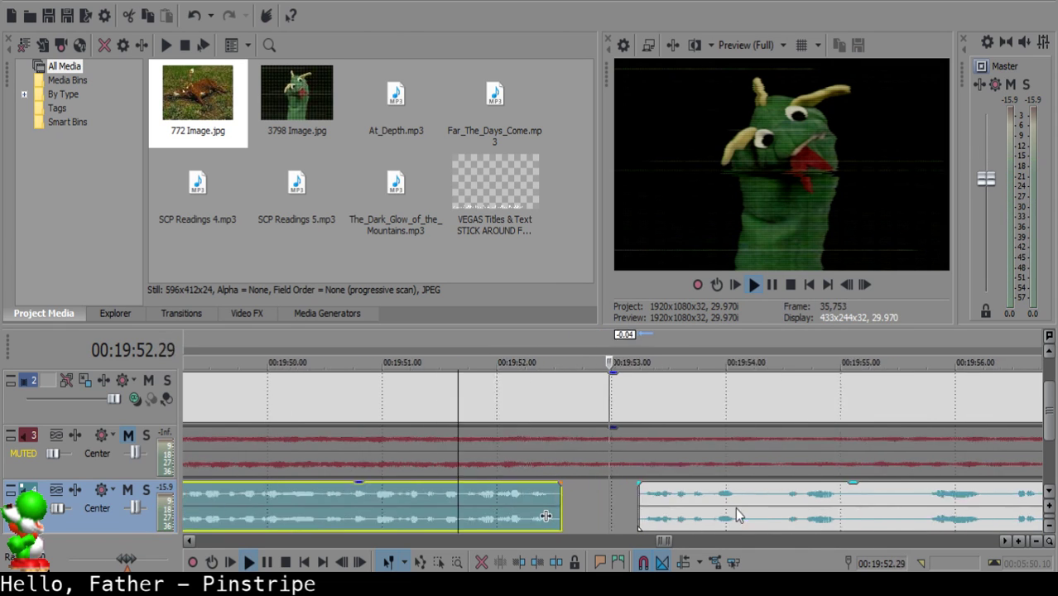
pyautogui.press('space')
pyautogui.click(625, 496)
pyautogui.moveTo(689, 499); pyautogui.dragTo(654, 501)
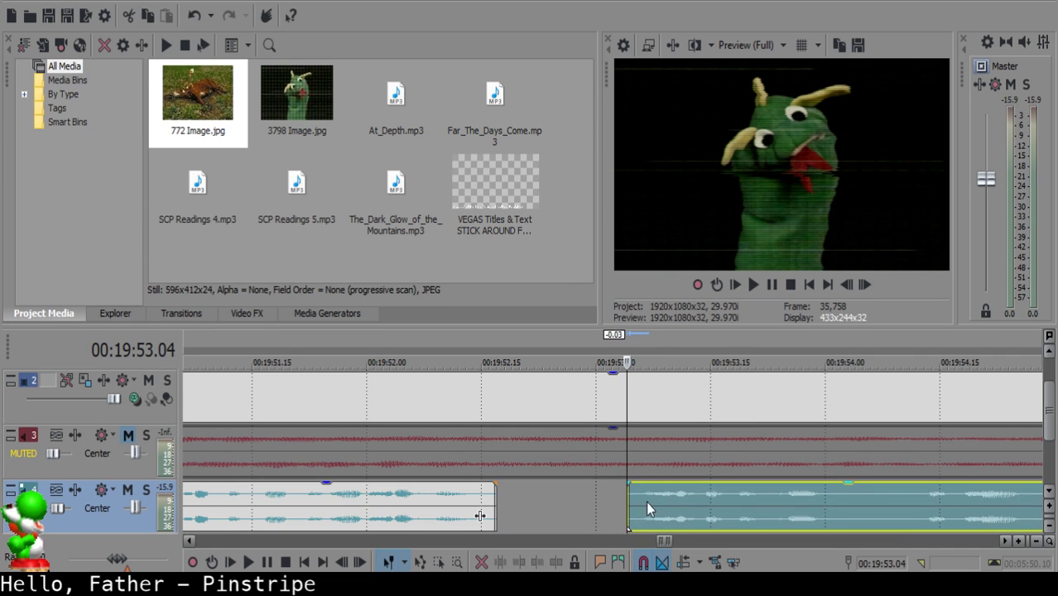
# Play back the narration from about 00:19:52.00 across the tightened gap.
pyautogui.click(361, 526)
pyautogui.press('space')
pyautogui.press('space')
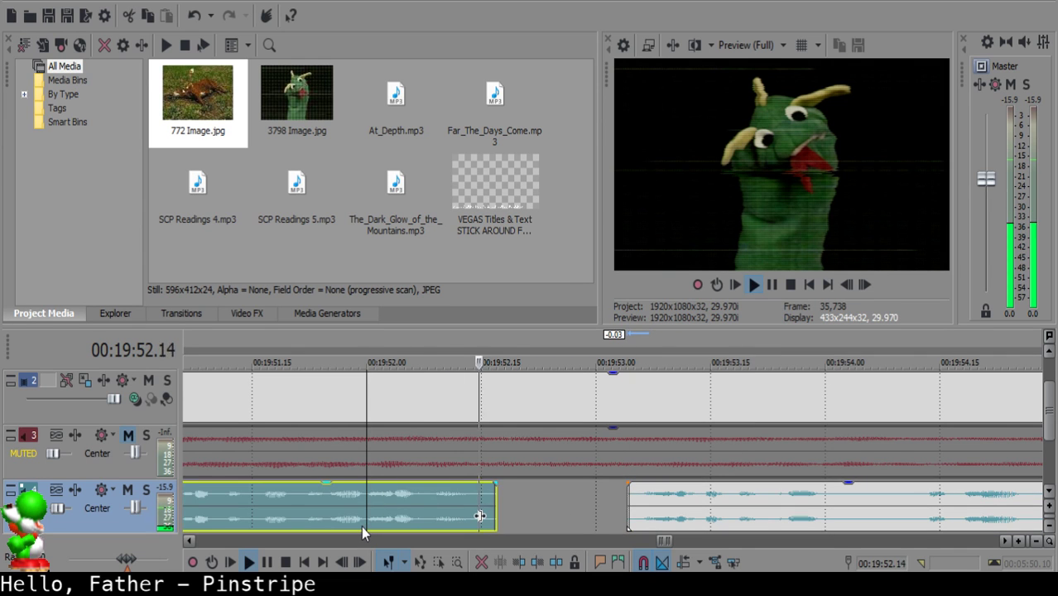
pyautogui.scroll(-3, 663, 528)
pyautogui.scroll(3, 634, 520)
# Split the narration at about 00:19:54.04 and 00:19:54.07, and delete the short snippet between the cuts.
pyautogui.click(607, 503)
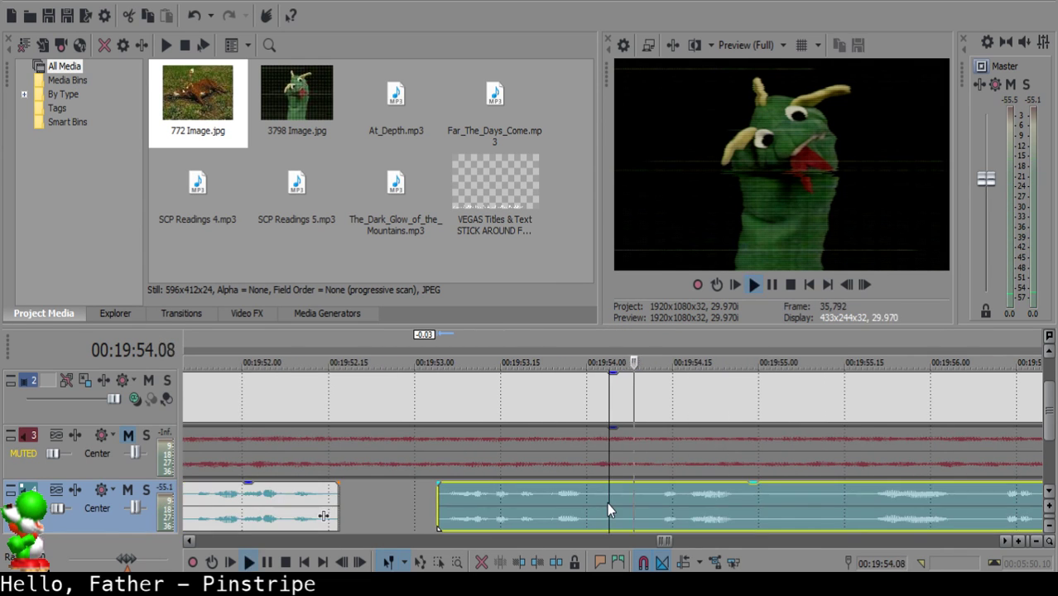
pyautogui.press('space')
pyautogui.press('s')
pyautogui.click(627, 498)
pyautogui.press('s')
pyautogui.click(616, 496)
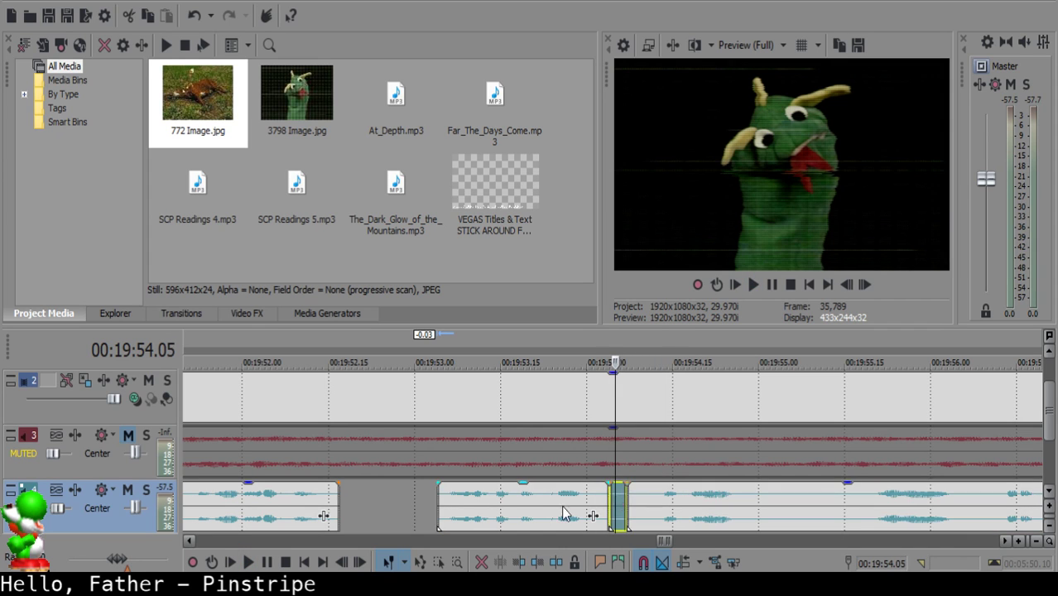
pyautogui.press('Delete')
# Close the gap so the remaining narration starts at about 00:19:54.04, and play back the join.
pyautogui.click(552, 507)
pyautogui.press('space')
pyautogui.moveTo(648, 508)
pyautogui.mouseDown()
pyautogui.moveTo(624, 507)
pyautogui.moveTo(644, 507)
pyautogui.mouseUp()
pyautogui.press('space')
pyautogui.click(473, 510)
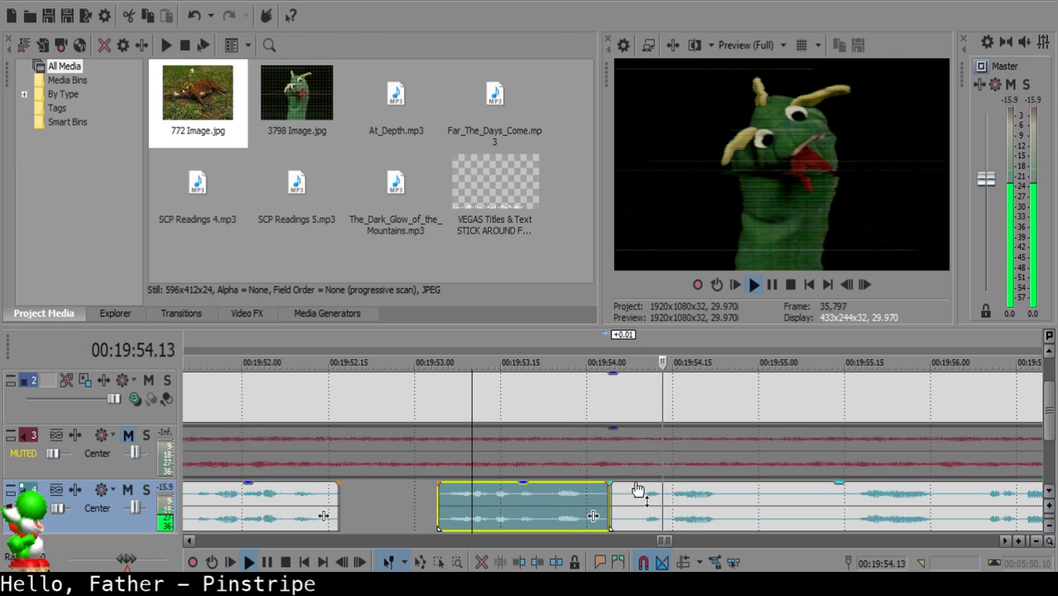
pyautogui.doubleClick(751, 496)
pyautogui.press('space')
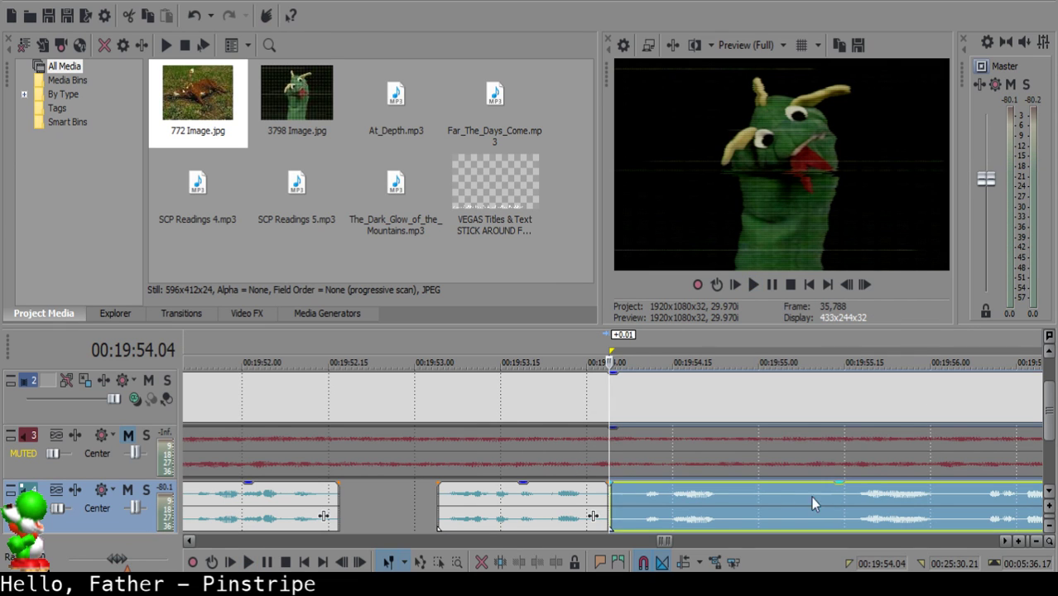
# Split the narration at about 00:19:54.29 and 00:19:55.16, delete the silence between, and move the remainder eleven frames earlier to start at 00:19:55.05.
pyautogui.press('s')
pyautogui.scroll(-2, 848, 507)
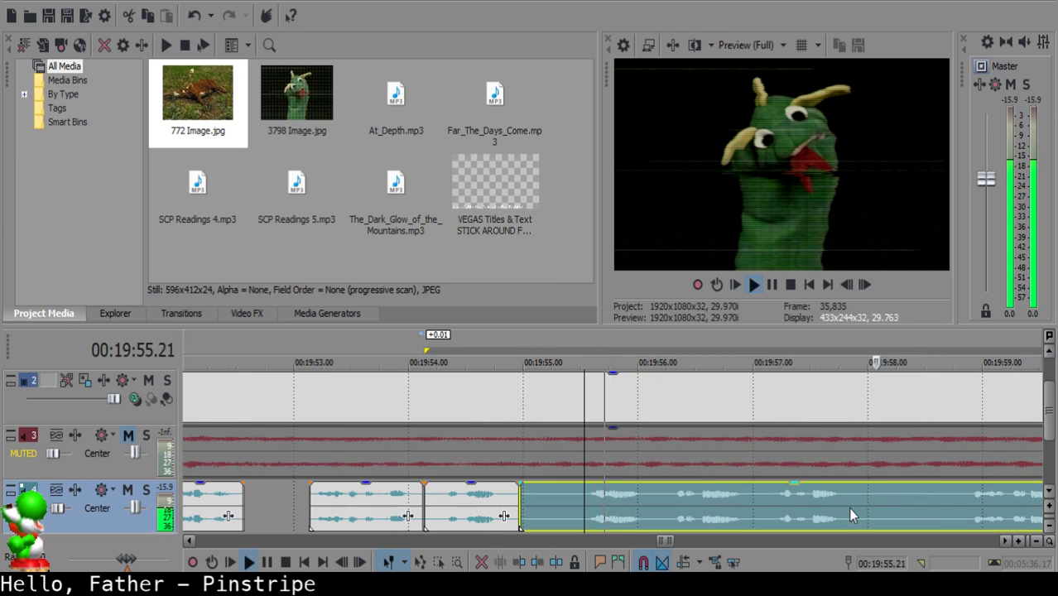
pyautogui.click(583, 499)
pyautogui.press('space')
pyautogui.press('s')
pyautogui.click(538, 501)
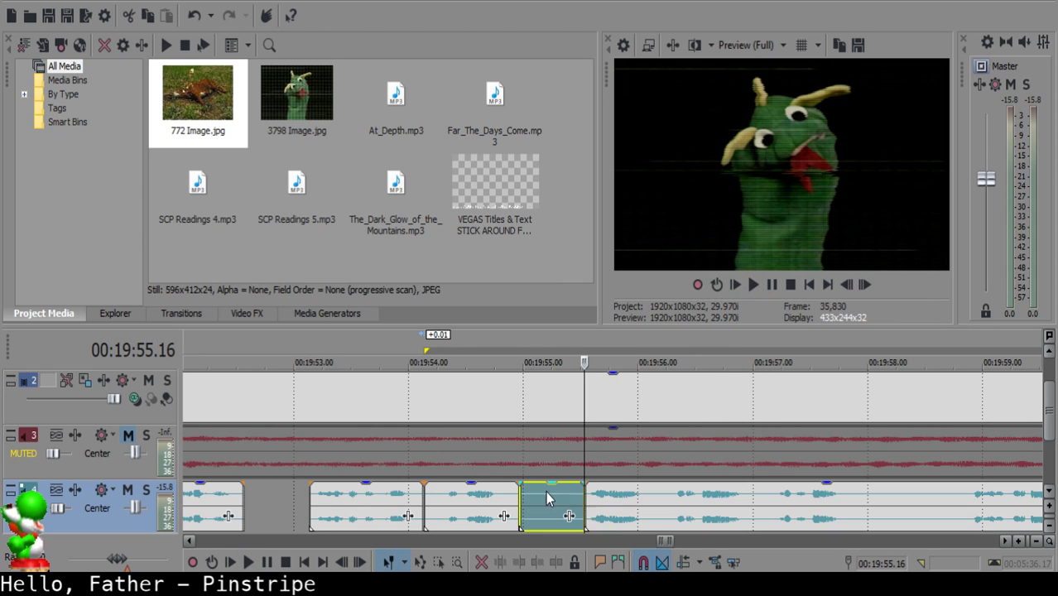
pyautogui.click(540, 494)
pyautogui.press('Delete')
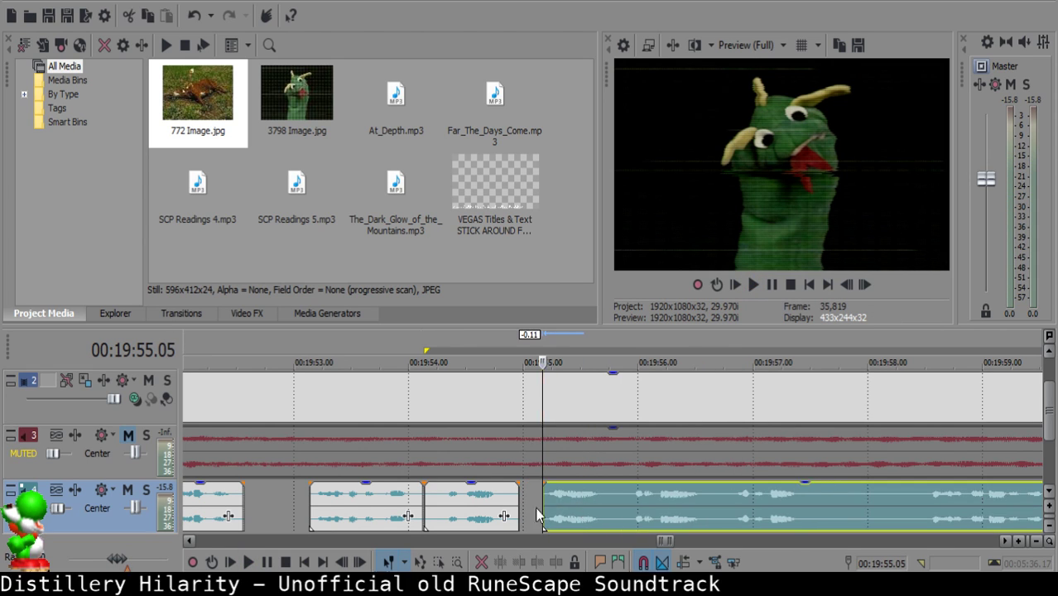
# Check the spacing by playback, and move the following narration clip two frames later to start at about 00:19:55.07.
pyautogui.click(483, 518)
pyautogui.press('space')
pyautogui.scroll(3, 538, 507)
pyautogui.click(551, 505)
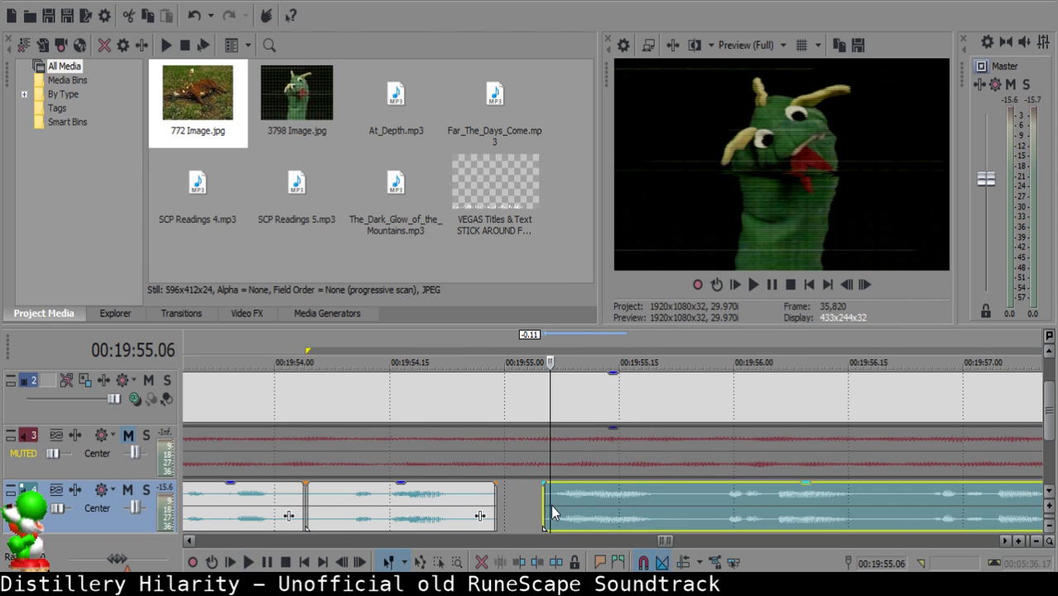
pyautogui.press('space')
pyautogui.moveTo(576, 505); pyautogui.dragTo(580, 501)
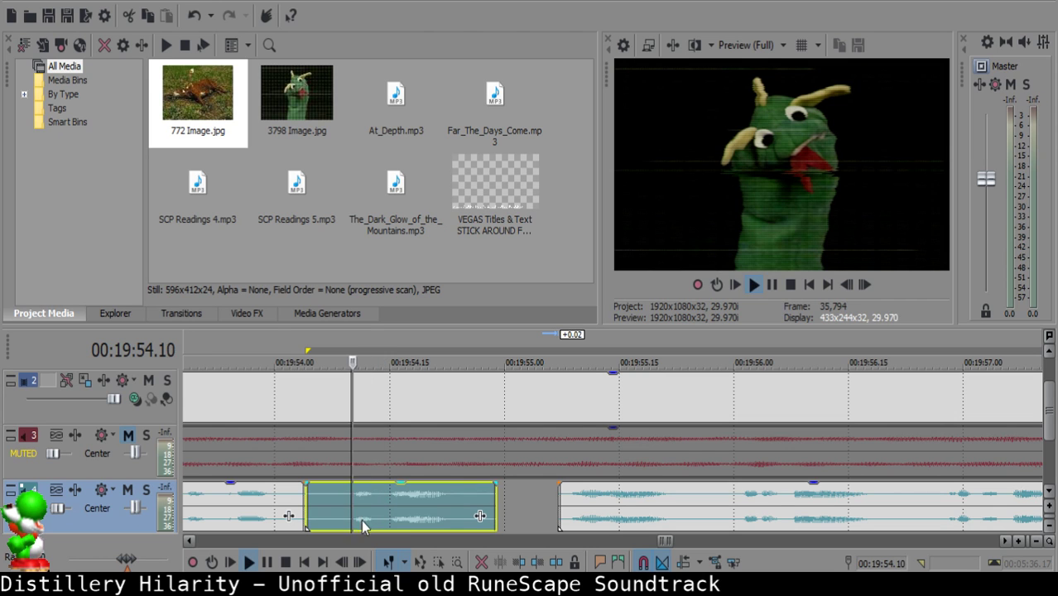
# Check the spacing again from about 00:19:54.10, and move the following narration clip one frame later to start at 00:19:55.08.
pyautogui.press('space')
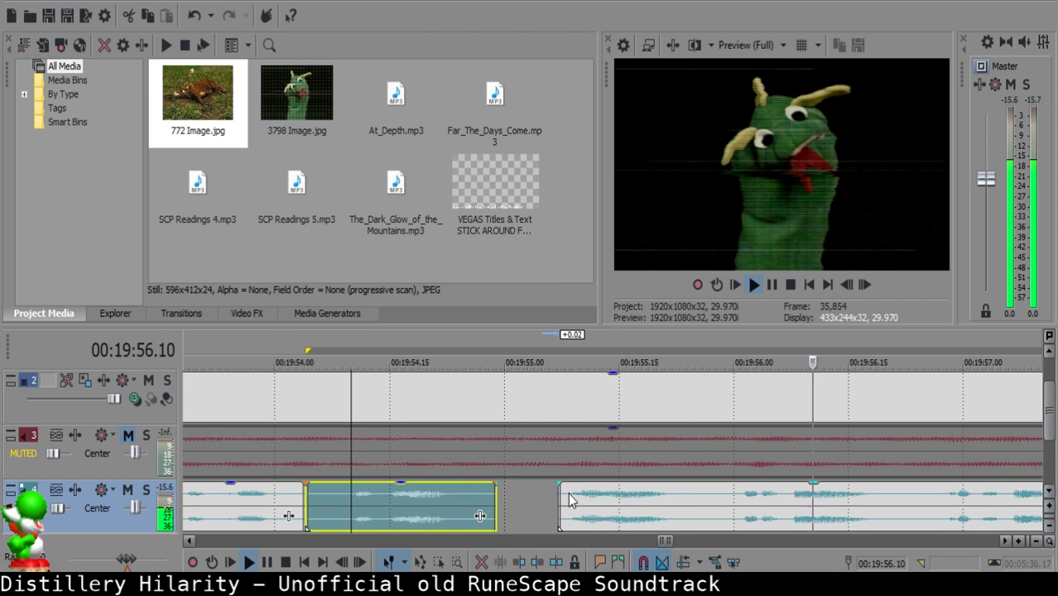
pyautogui.press('space')
pyautogui.moveTo(566, 494); pyautogui.dragTo(581, 495)
pyautogui.press('space')
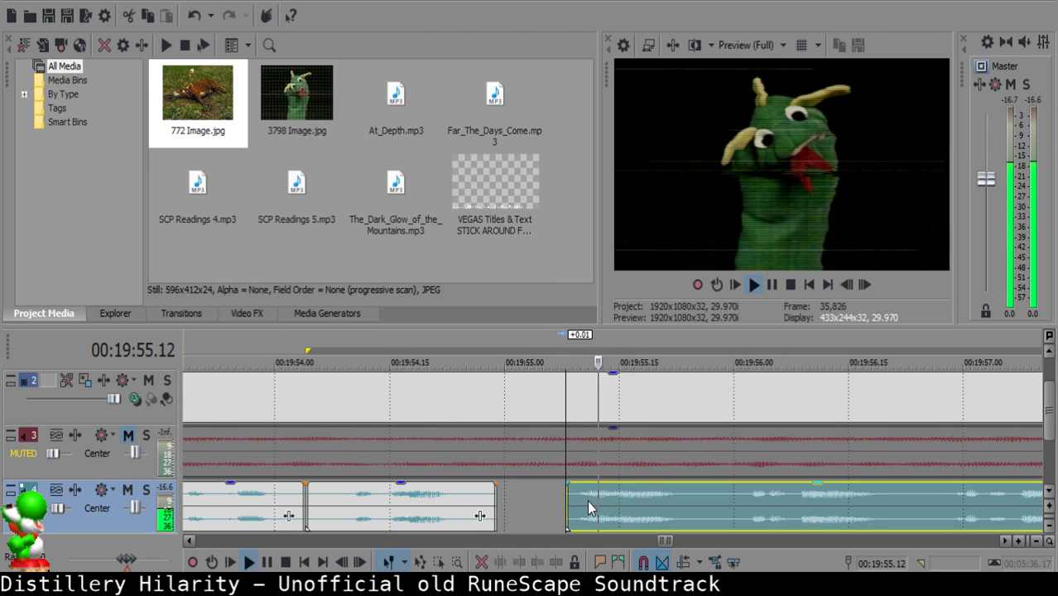
# Cut three frames out of the narration at about 00:19:55.26, close the gap, and play back the join.
pyautogui.click(705, 503)
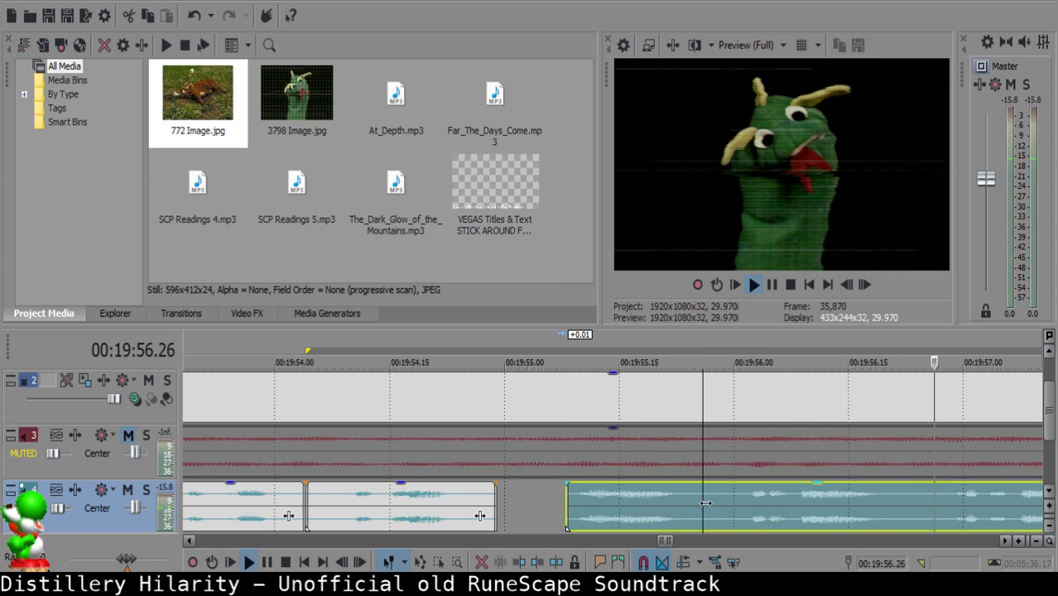
pyautogui.press('space')
pyautogui.press('s')
pyautogui.moveTo(712, 503); pyautogui.dragTo(736, 502)
pyautogui.hotkey('ctrl', 'z')
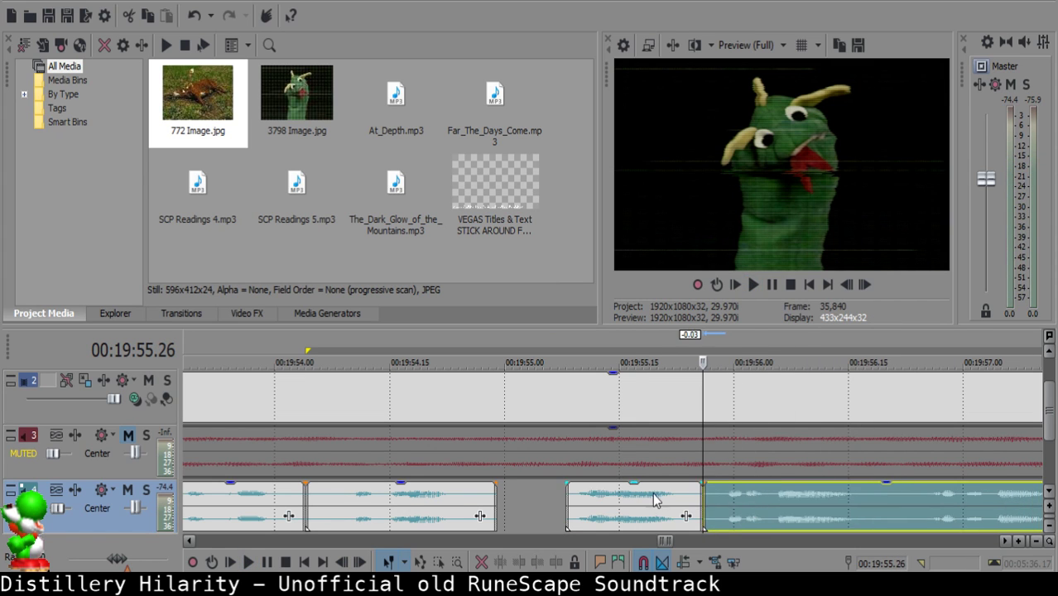
pyautogui.click(636, 490)
pyautogui.press('space')
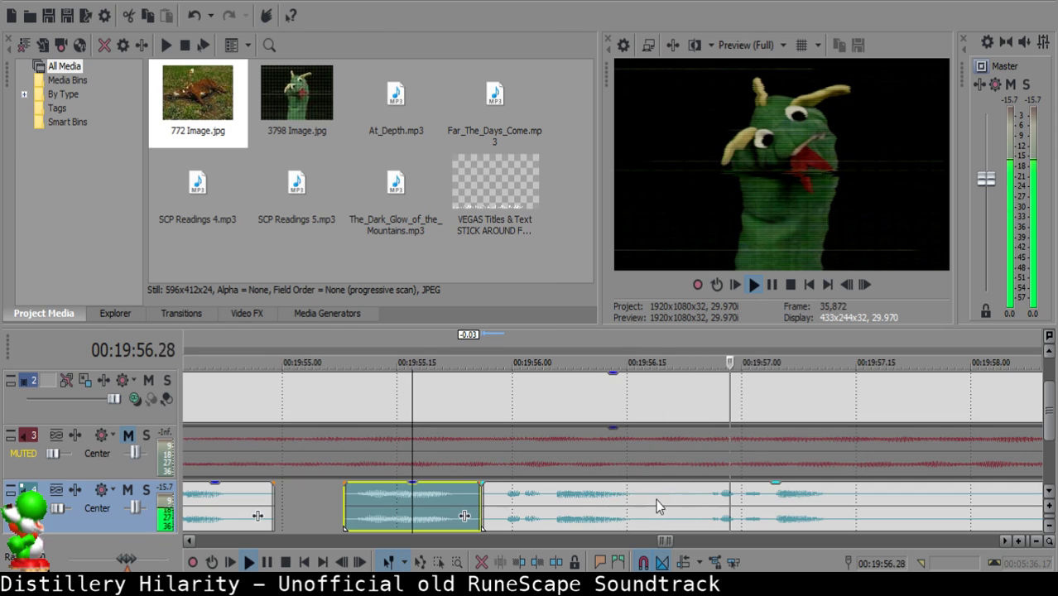
# Split the narration at about 00:19:56.19 and 00:19:56.21, and delete the tiny snippet between the cuts.
pyautogui.click(656, 497)
pyautogui.click(660, 495)
pyautogui.press('s')
pyautogui.click(670, 498)
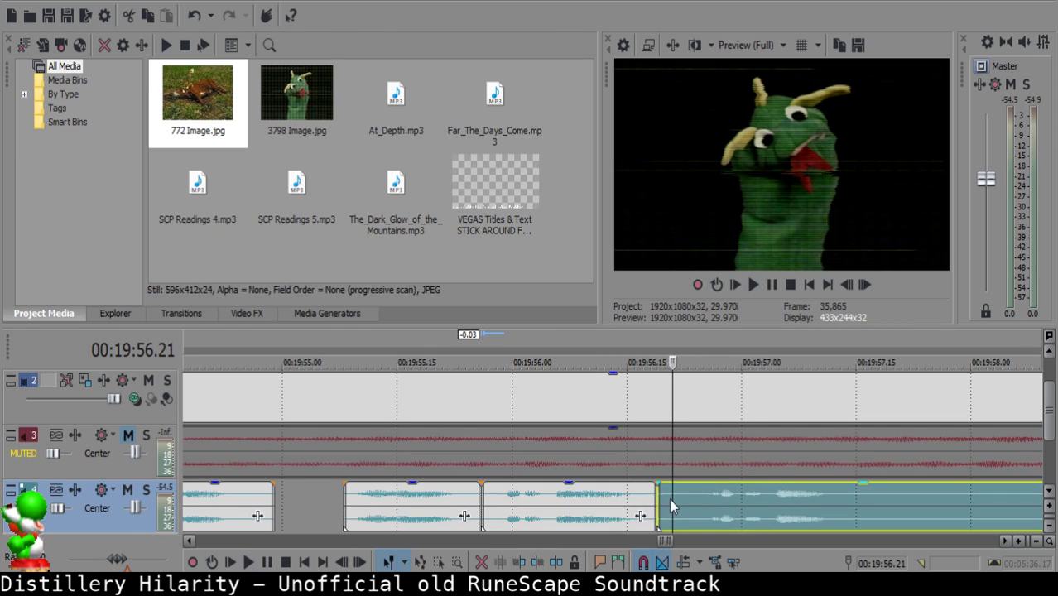
pyautogui.press('s')
pyautogui.press('Delete')
# Move the remaining narration earlier to start at about 00:19:56.19, and play back the join from about 00:19:56.02.
pyautogui.click(506, 501)
pyautogui.press('space')
pyautogui.click(692, 498)
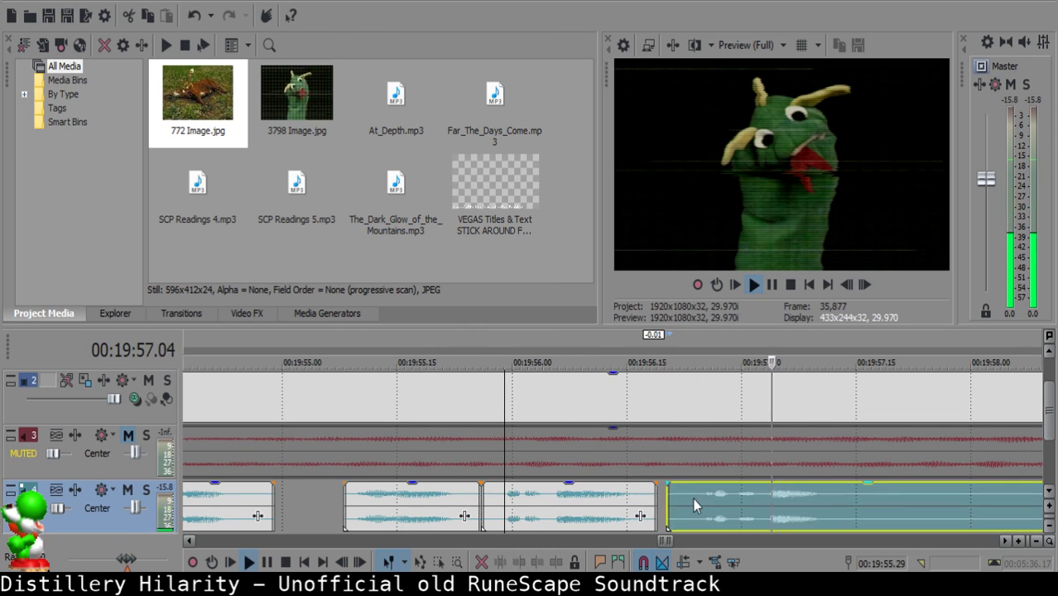
pyautogui.click(529, 502)
pyautogui.scroll(-2, 737, 516)
pyautogui.scroll(2, 736, 512)
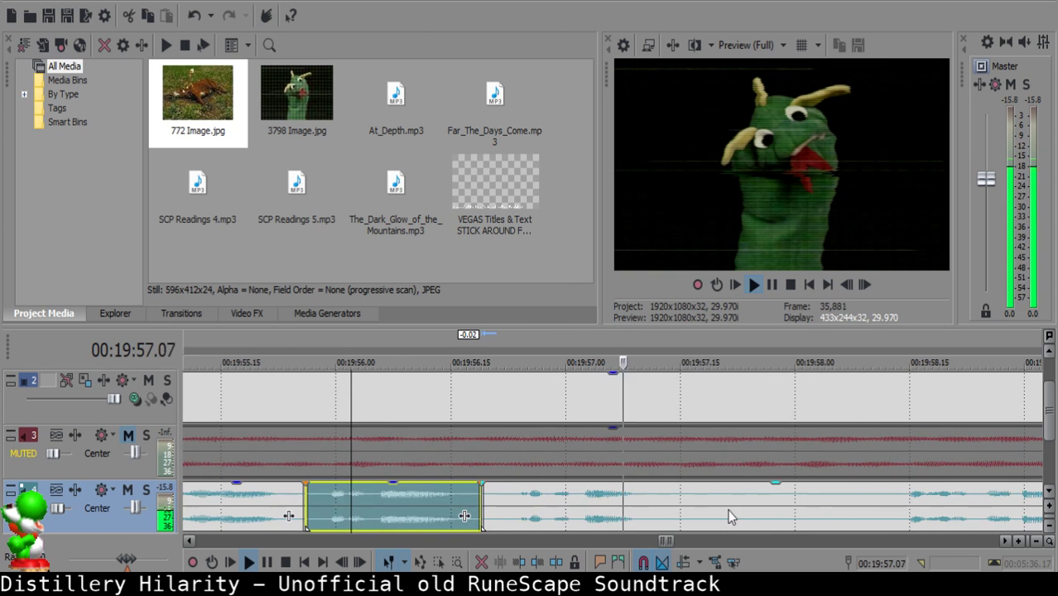
# Split the narration at about 00:19:57.14, and listen ahead to about 00:20:04.27 for the next phrase to keep.
pyautogui.click(670, 503)
pyautogui.press('space')
pyautogui.press('s')
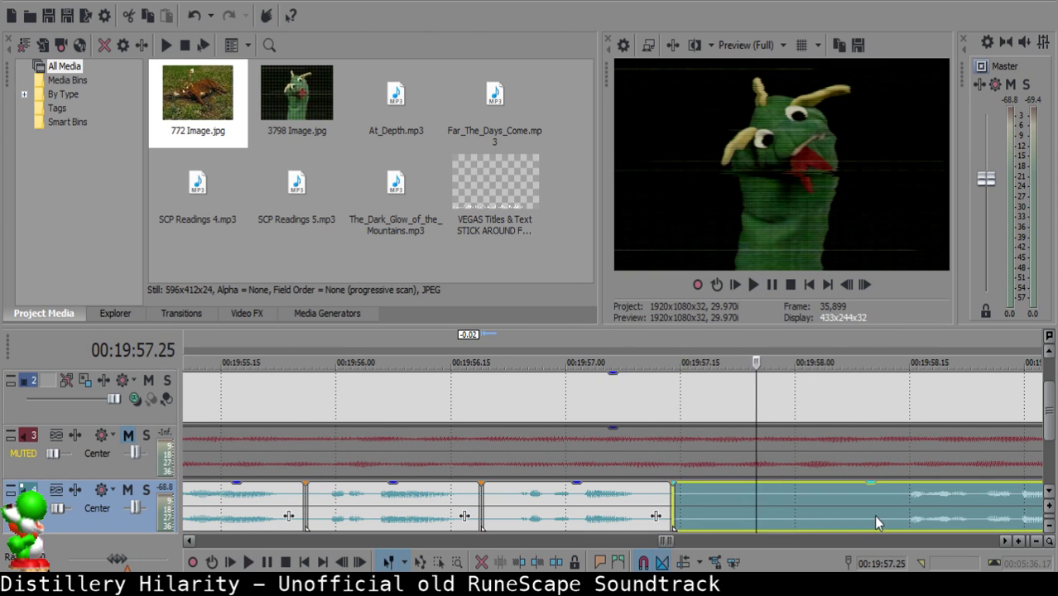
pyautogui.click(873, 515)
pyautogui.scroll(-2, 861, 505)
pyautogui.click(760, 499)
pyautogui.scroll(-3, 778, 503)
pyautogui.click(732, 504)
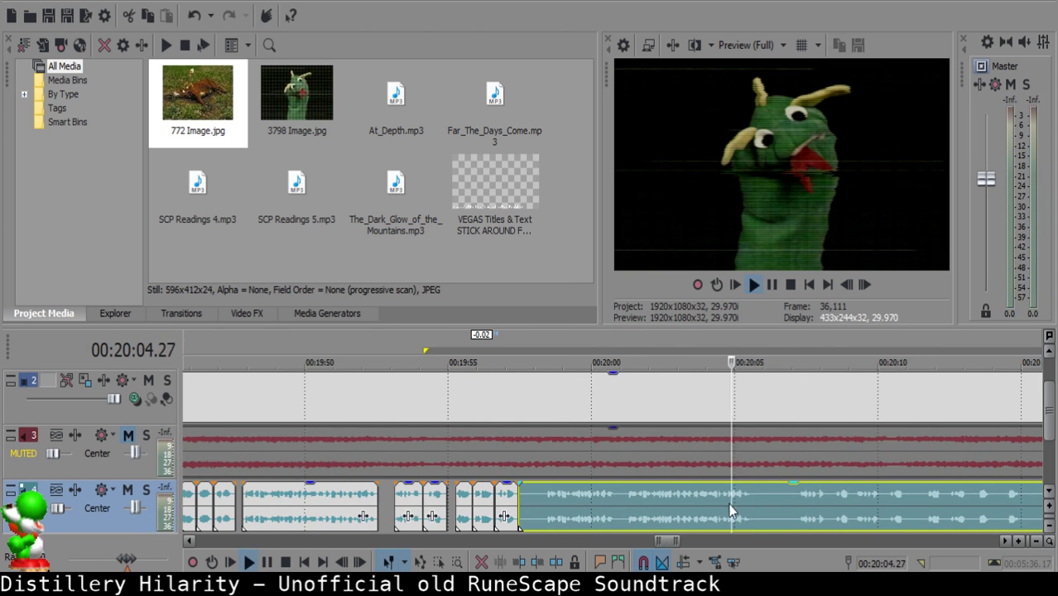
# Split the narration at about 00:20:01.04, and delete the unwanted section between 00:19:57.14 and that cut.
pyautogui.click(624, 497)
pyautogui.press('space')
pyautogui.press('s')
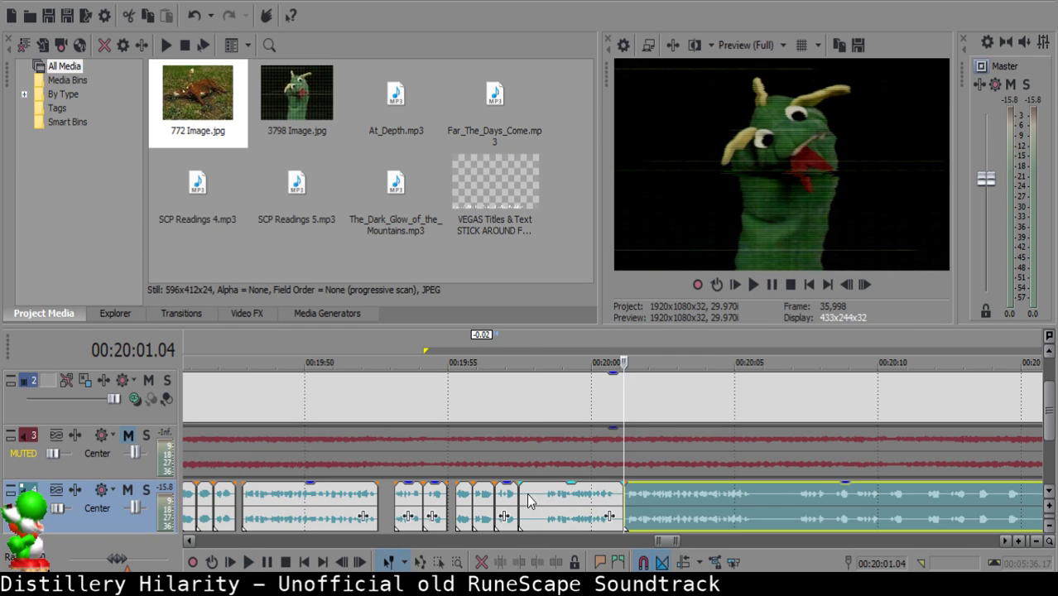
pyautogui.click(527, 494)
pyautogui.scroll(3, 527, 494)
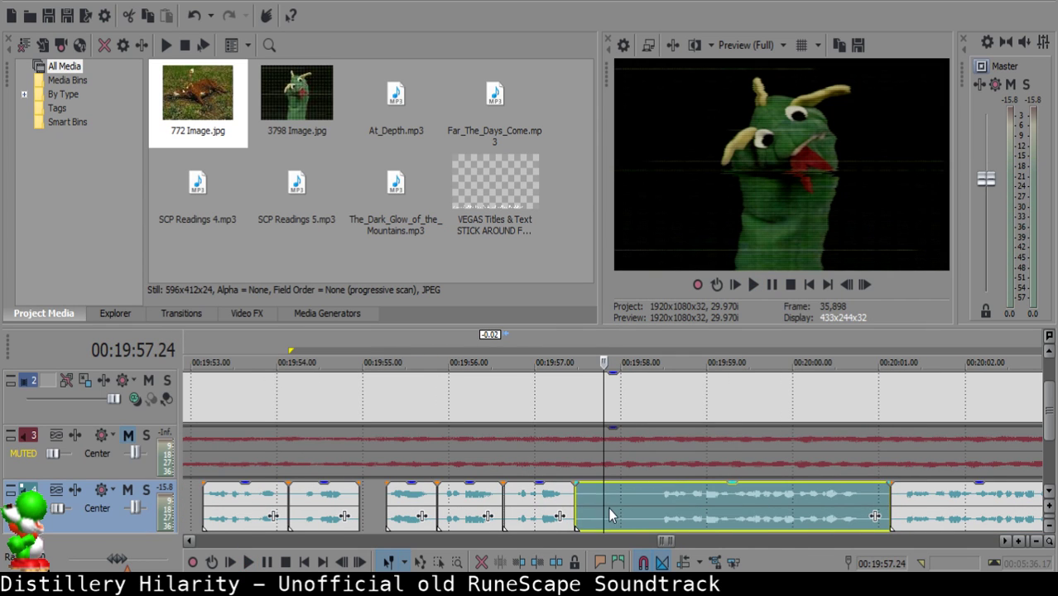
pyautogui.press('Delete')
# Move the remaining narration three seconds and nine frames earlier to start at about 00:19:57.25.
pyautogui.click(557, 502)
pyautogui.press('space')
pyautogui.press('space')
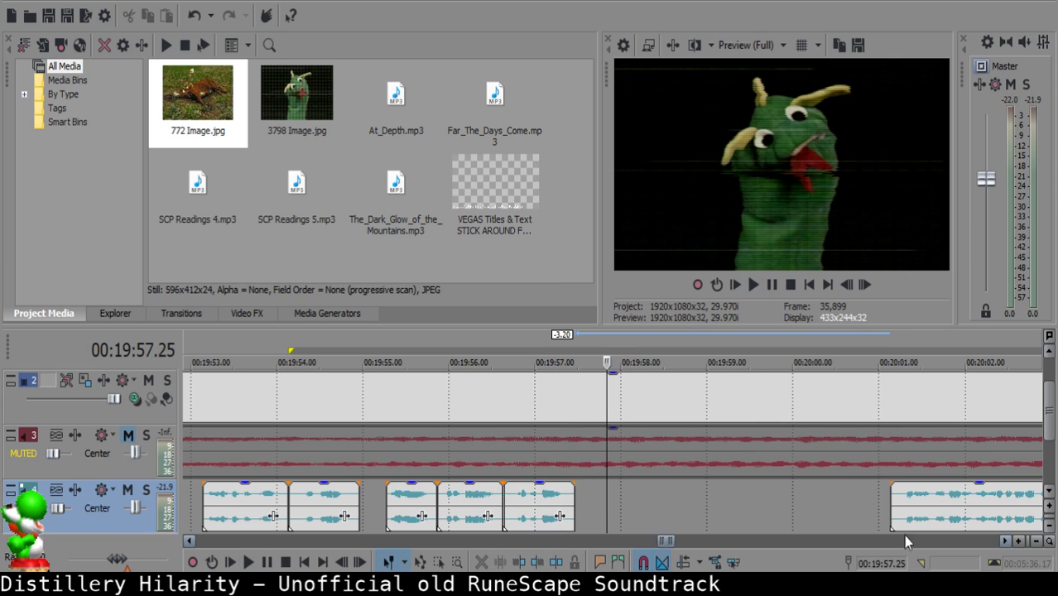
pyautogui.moveTo(944, 505); pyautogui.dragTo(664, 501)
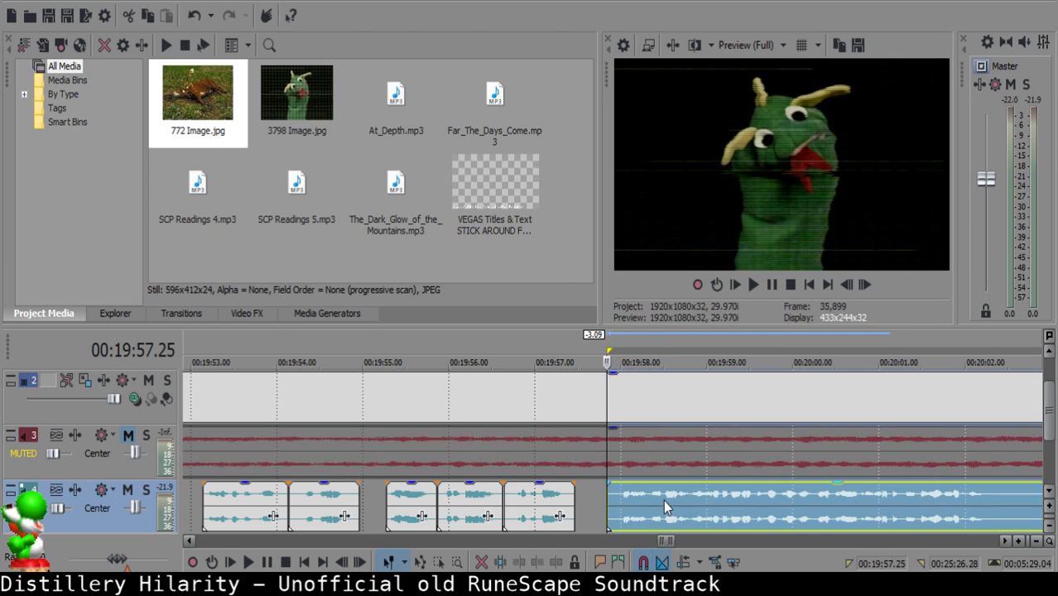
# Check the spacing by playback, and move the following narration clip earlier to start at about 00:19:57.21.
pyautogui.click(546, 496)
pyautogui.press('space')
pyautogui.scroll(3, 568, 490)
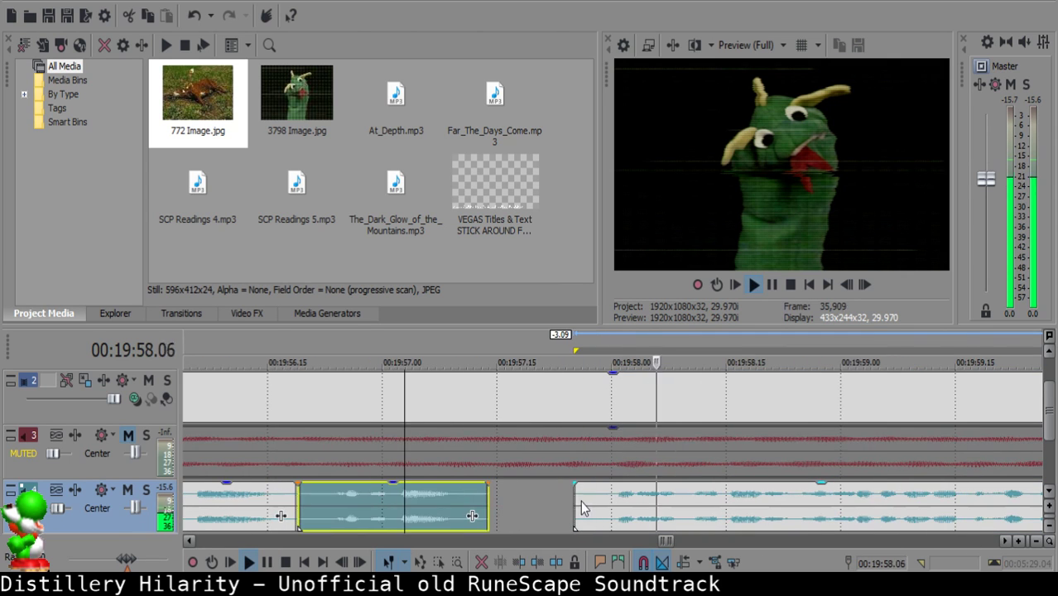
pyautogui.press('Return')
pyautogui.click(542, 488)
pyautogui.moveTo(616, 497); pyautogui.dragTo(563, 518)
# Check the spacing from about 00:19:57.03, and move the following narration clip two frames earlier to start at 00:19:57.19.
pyautogui.click(405, 512)
pyautogui.press('space')
pyautogui.press('Return')
pyautogui.click(528, 497)
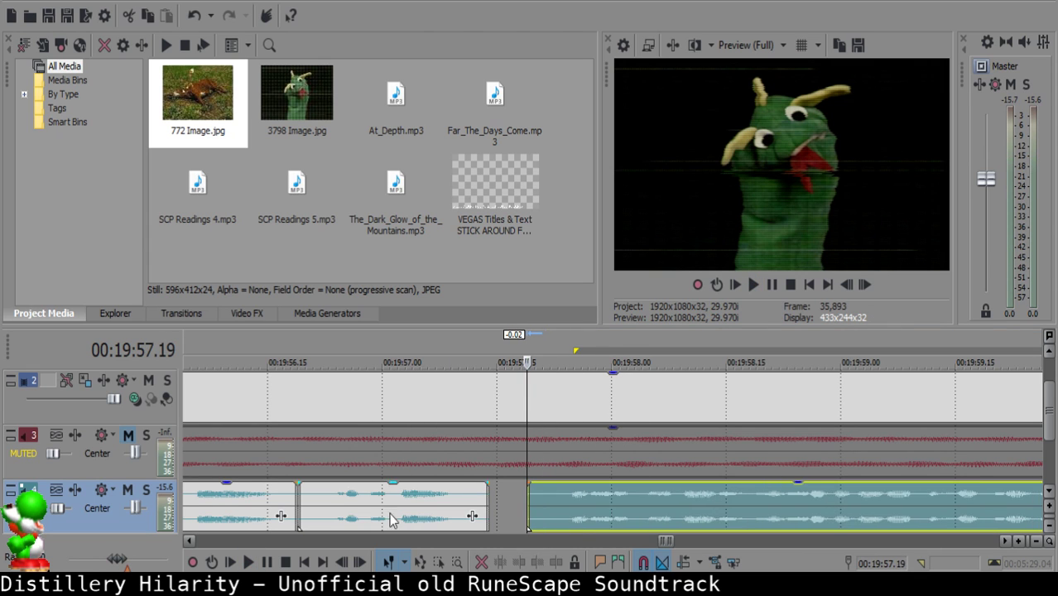
# Play back the narration from about 00:19:56.29 across the tightened gap.
pyautogui.click(374, 509)
pyautogui.press('space')
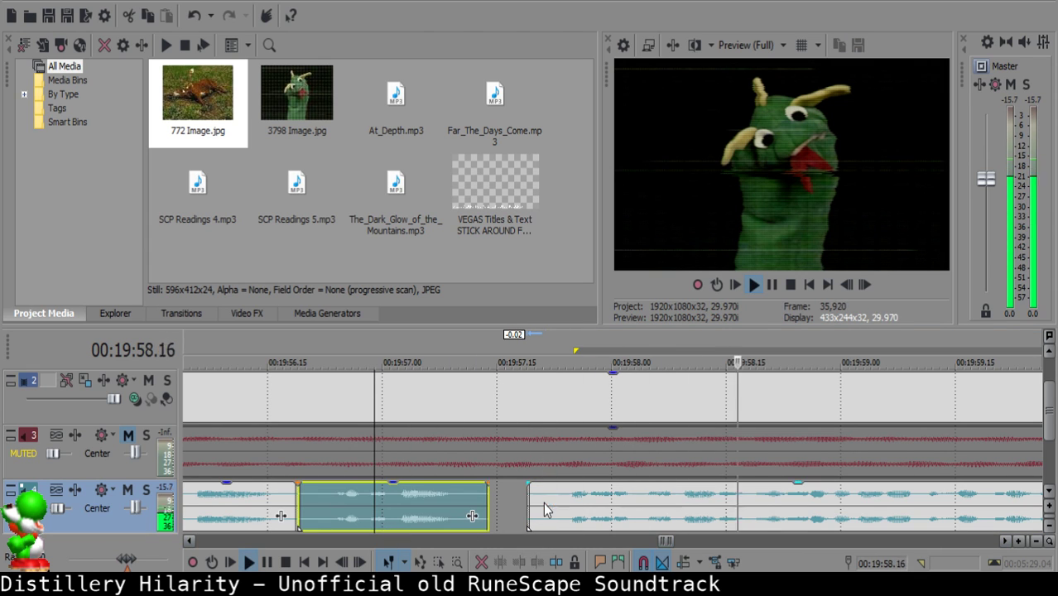
pyautogui.scroll(-6, 543, 509)
pyautogui.scroll(8, 552, 502)
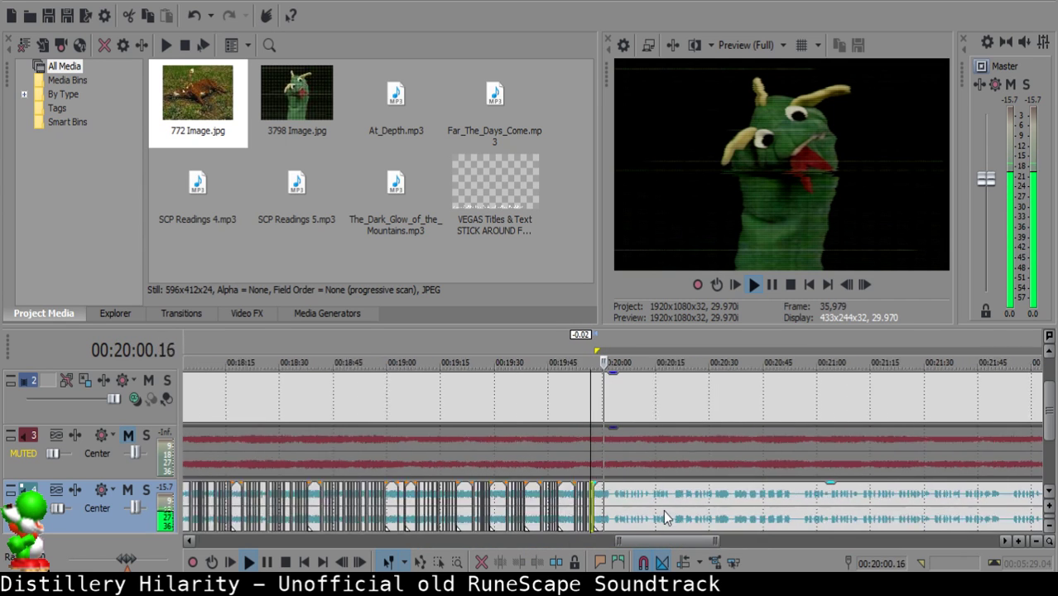
# Split the narration at about 00:20:02.03 and 00:20:05.21, around the unwanted section.
pyautogui.click(620, 497)
pyautogui.press('s')
pyautogui.click(713, 502)
pyautogui.press('space')
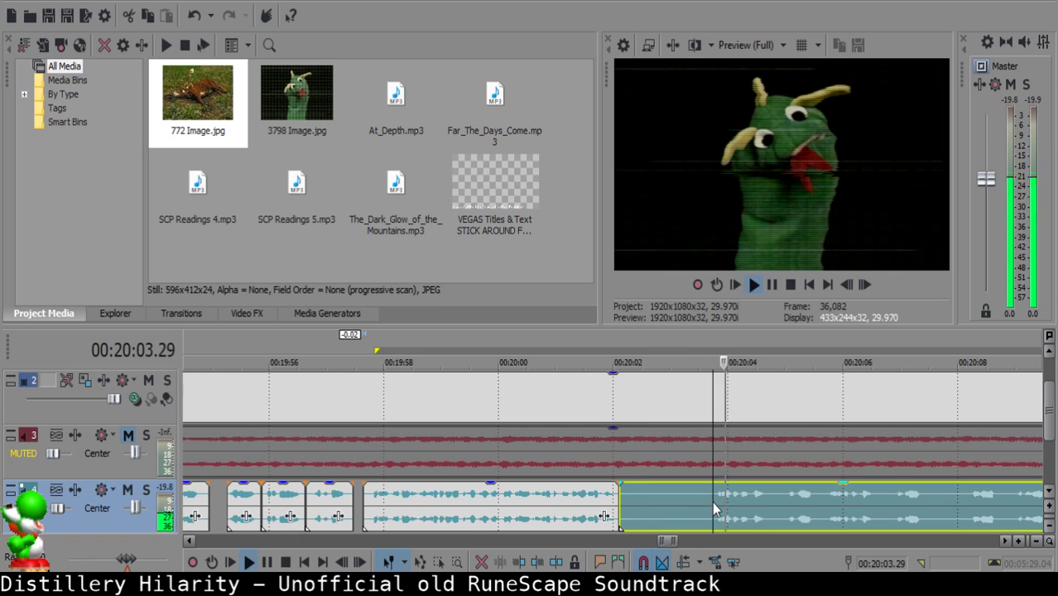
pyautogui.click(847, 498)
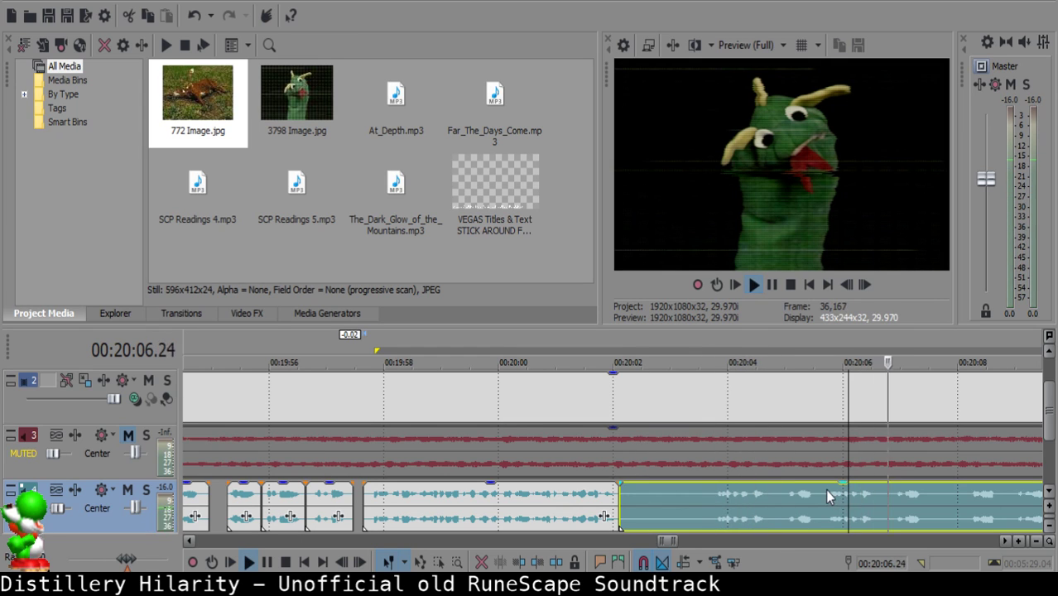
pyautogui.click(825, 490)
pyautogui.press('space')
pyautogui.press('s')
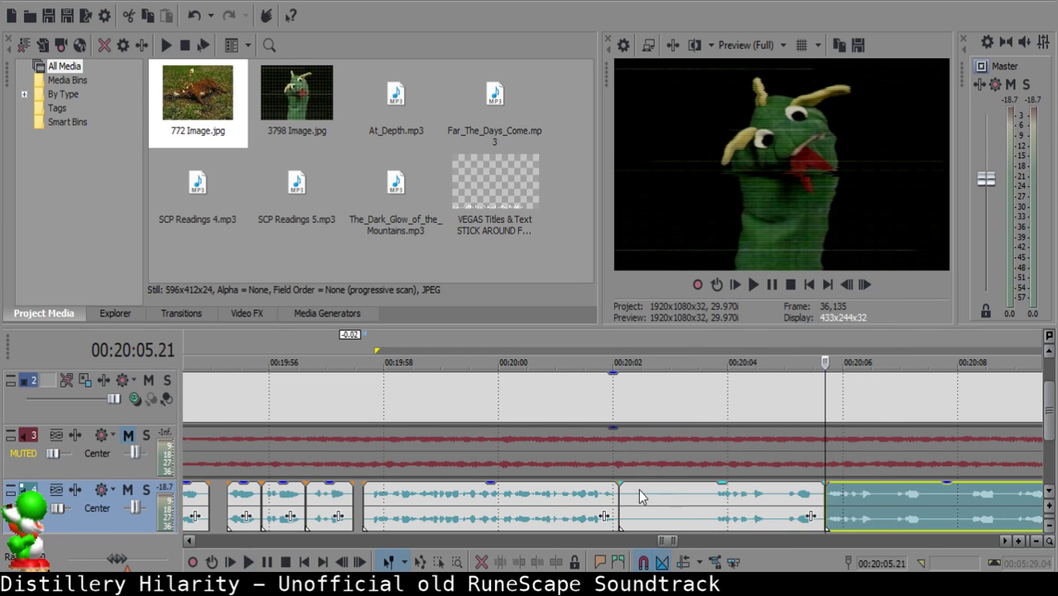
# Delete the section between the two cuts, and move the remainder three seconds and seven frames earlier to start at about 00:20:02.14.
pyautogui.click(638, 497)
pyautogui.press('Delete')
pyautogui.moveTo(828, 507); pyautogui.dragTo(643, 507)
# Check the spacing from about 00:20:01.10, and move the following narration clip two frames later to start at 00:20:02.16.
pyautogui.click(575, 504)
pyautogui.press('space')
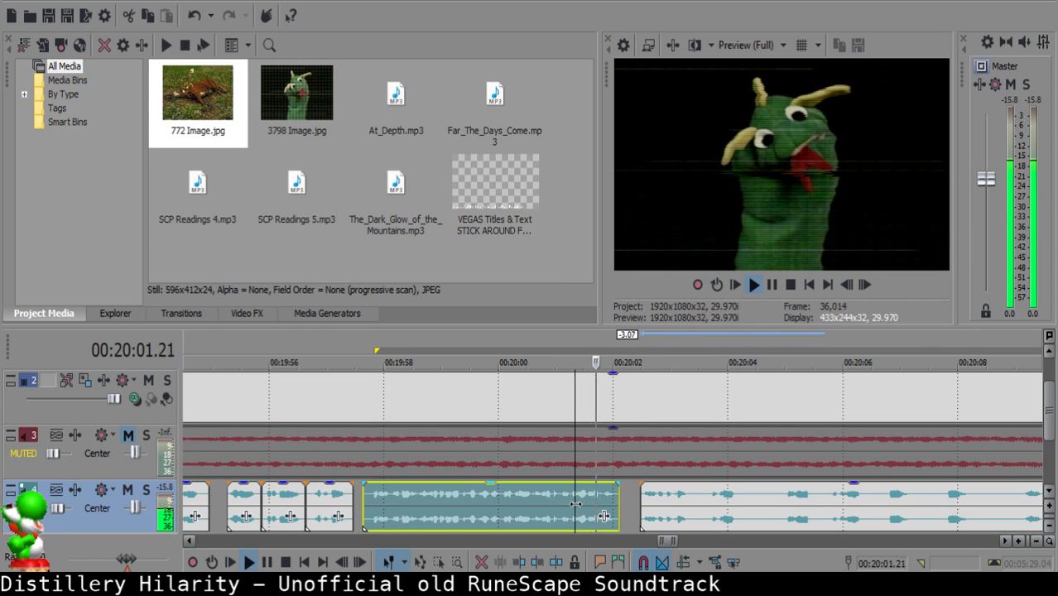
pyautogui.scroll(4, 593, 502)
pyautogui.click(598, 494)
pyautogui.press('space')
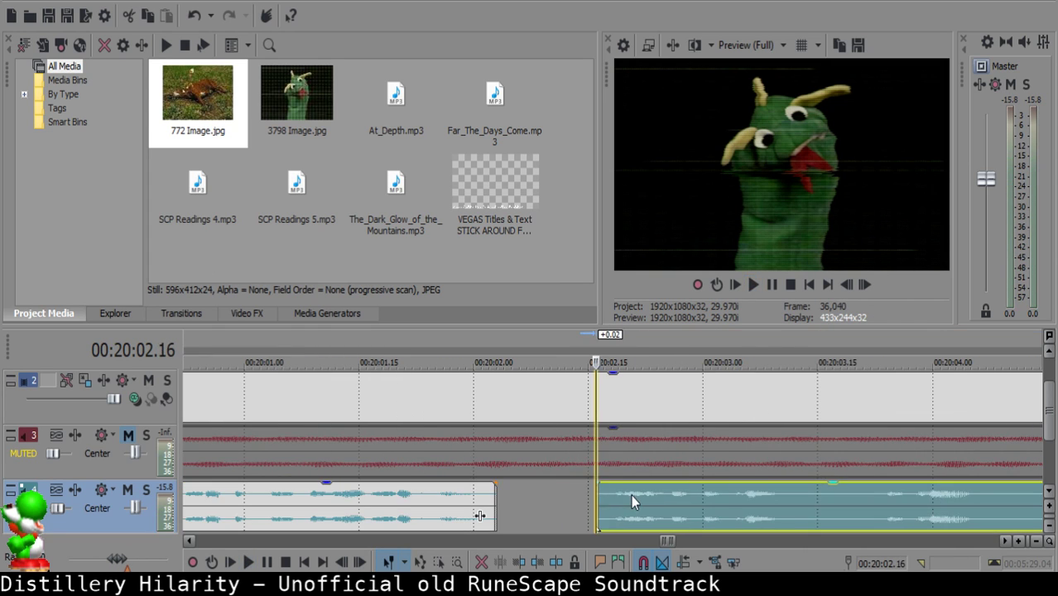
# Check the spacing from about 00:20:01.16, and move the following narration clip two frames later to start at about 00:20:02.18.
pyautogui.click(368, 506)
pyautogui.press('space')
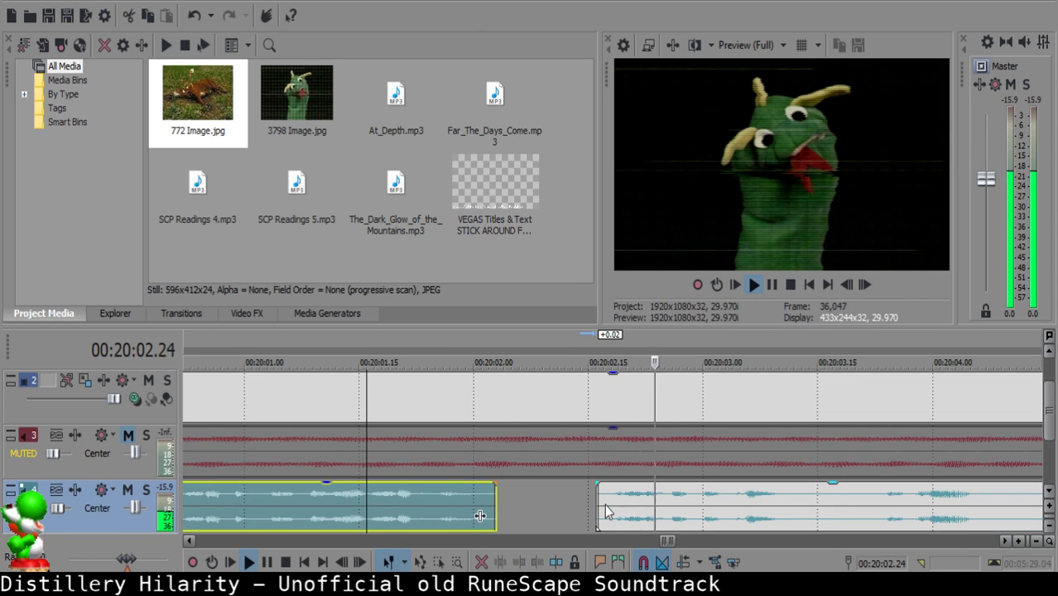
pyautogui.click(612, 503)
pyautogui.press('space')
pyautogui.moveTo(612, 503); pyautogui.dragTo(641, 502)
# Play back the narration from about 00:20:01.16 across the gap, and place the cursor at about 00:20:03.16.
pyautogui.click(368, 503)
pyautogui.press('space')
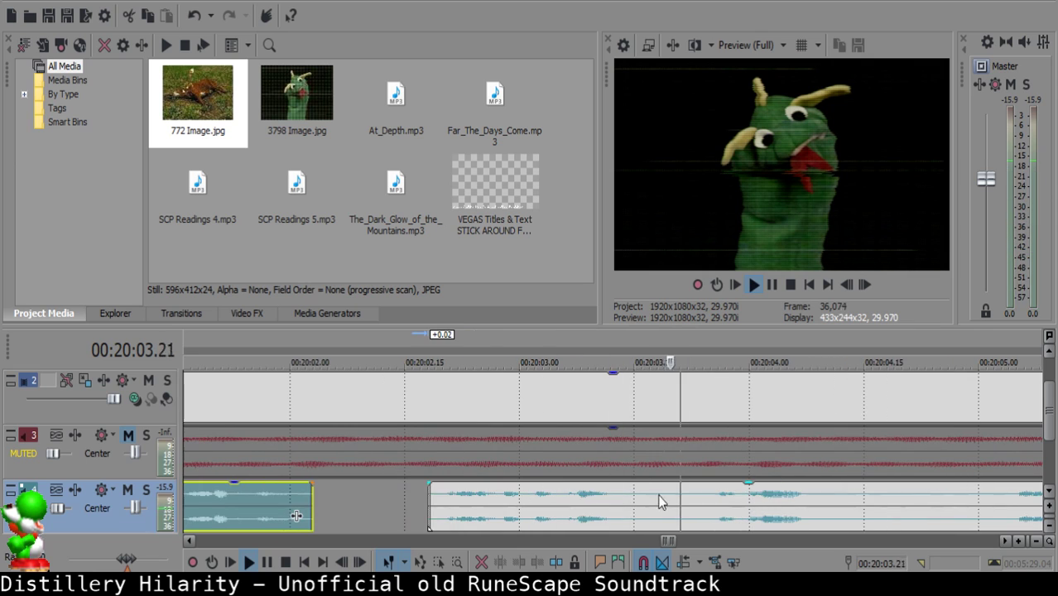
pyautogui.click(630, 501)
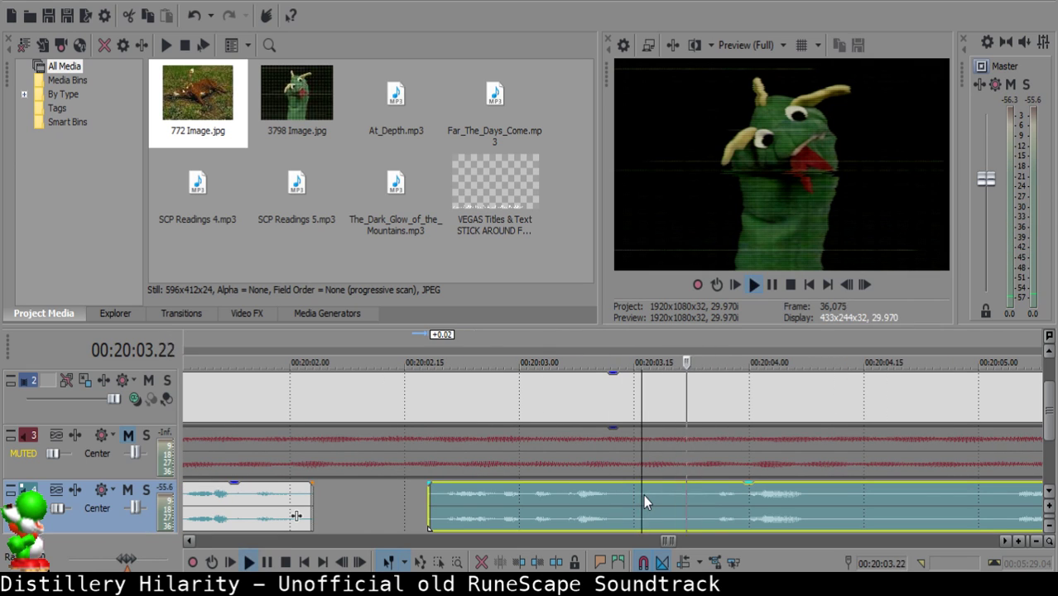
# Split the narration at about 00:20:03.16 and 00:20:03.20, delete the snippet between the cuts, and play back the result.
pyautogui.press('space')
pyautogui.press('s')
pyautogui.click(672, 497)
pyautogui.press('s')
pyautogui.click(649, 497)
pyautogui.press('Delete')
pyautogui.click(557, 516)
pyautogui.press('space')
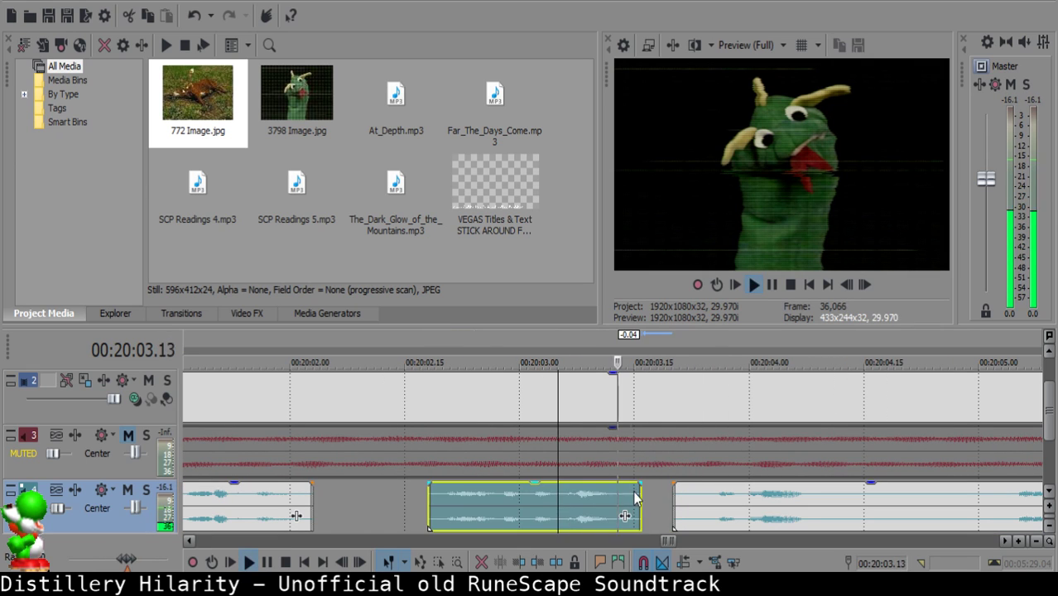
# Move the following narration earlier to start at about 00:20:03.14, overlapping the previous clip by two frames, and play back the join.
pyautogui.press('Return')
pyautogui.moveTo(642, 483); pyautogui.dragTo(703, 509)
pyautogui.click(475, 522)
pyautogui.press('space')
pyautogui.press('space')
pyautogui.click(431, 509)
pyautogui.press('space')
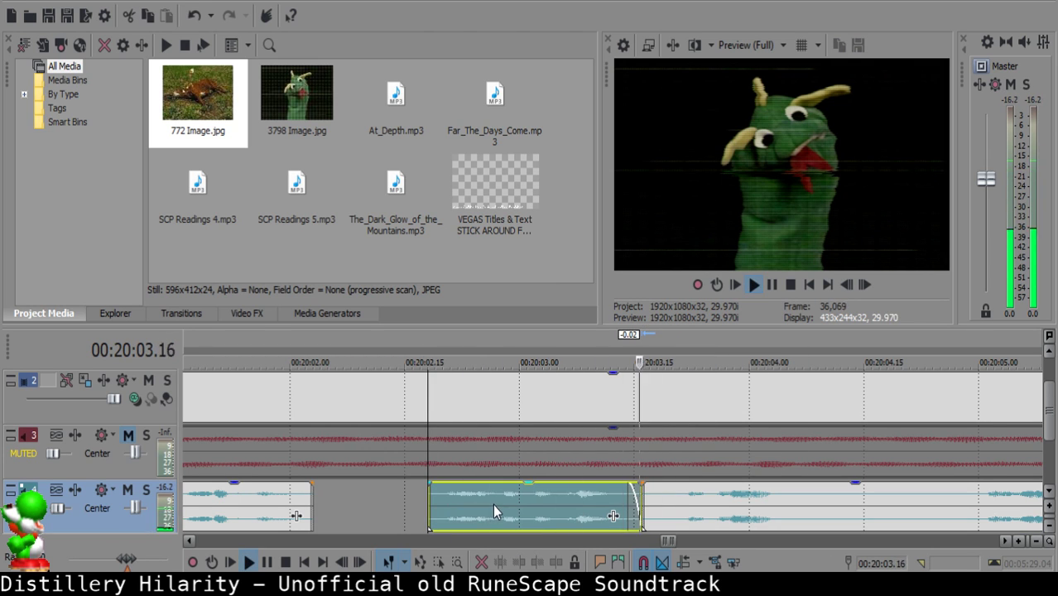
# Split the narration at about 00:20:04.11 and 00:20:04.28, and delete the pause between the two cuts.
pyautogui.scroll(-1, 668, 518)
pyautogui.scroll(2, 698, 504)
pyautogui.click(698, 504)
pyautogui.press('s')
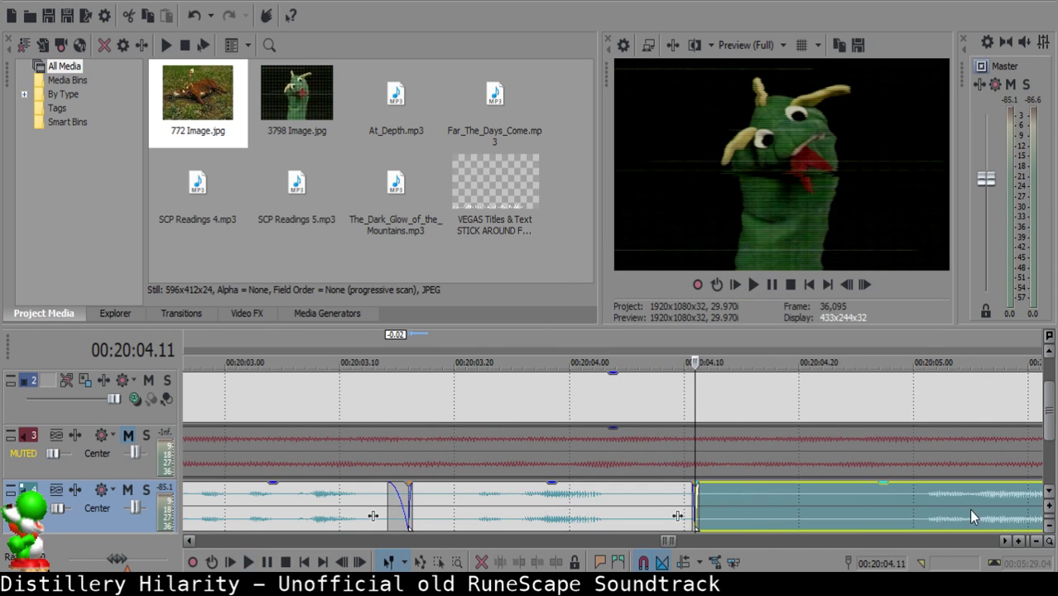
pyautogui.scroll(-3, 916, 509)
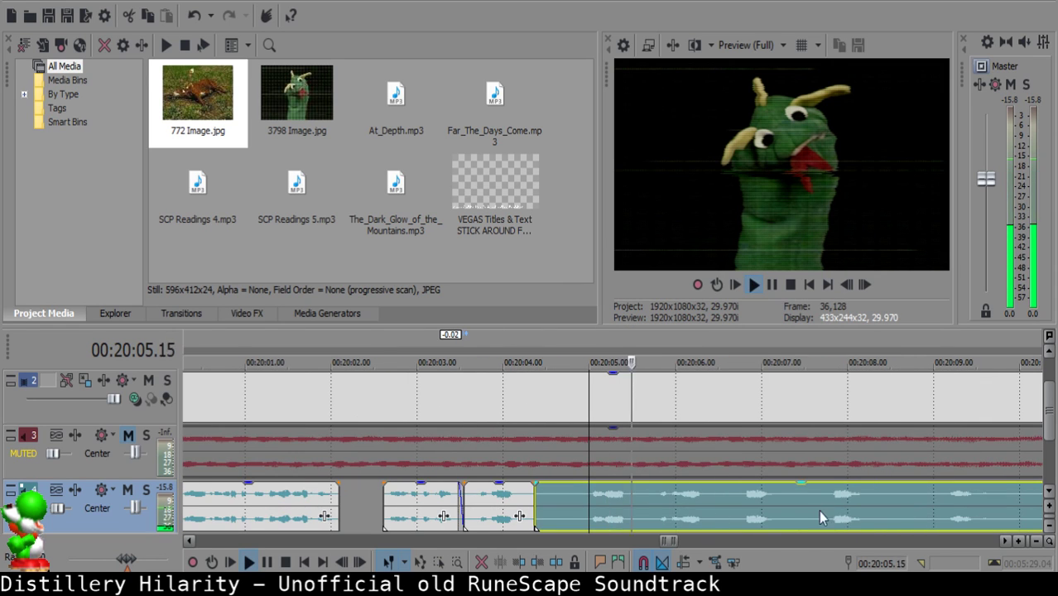
pyautogui.click(582, 494)
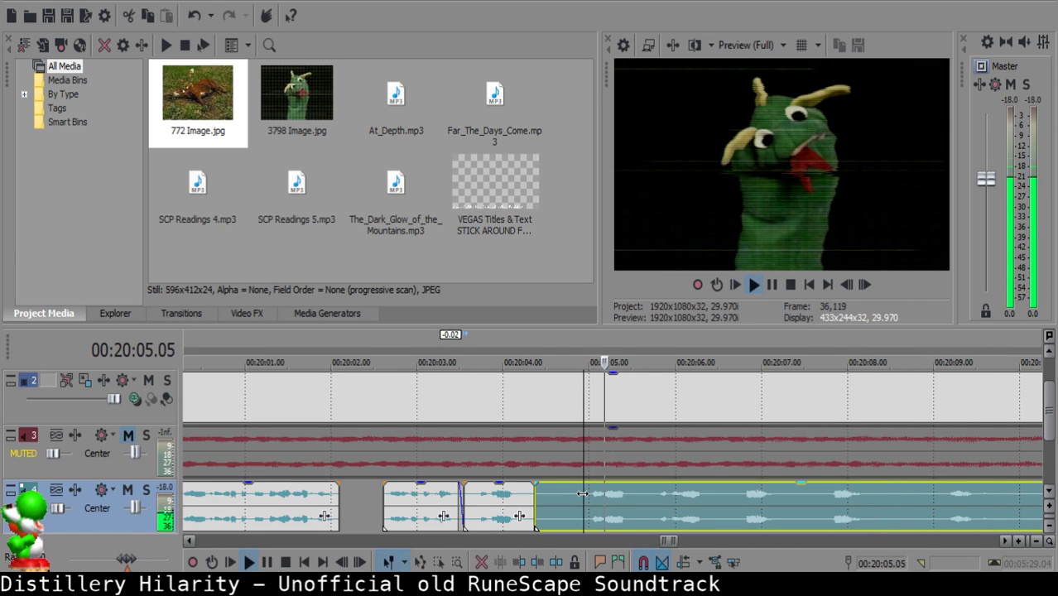
pyautogui.press('space')
pyautogui.press('s')
pyautogui.click(550, 495)
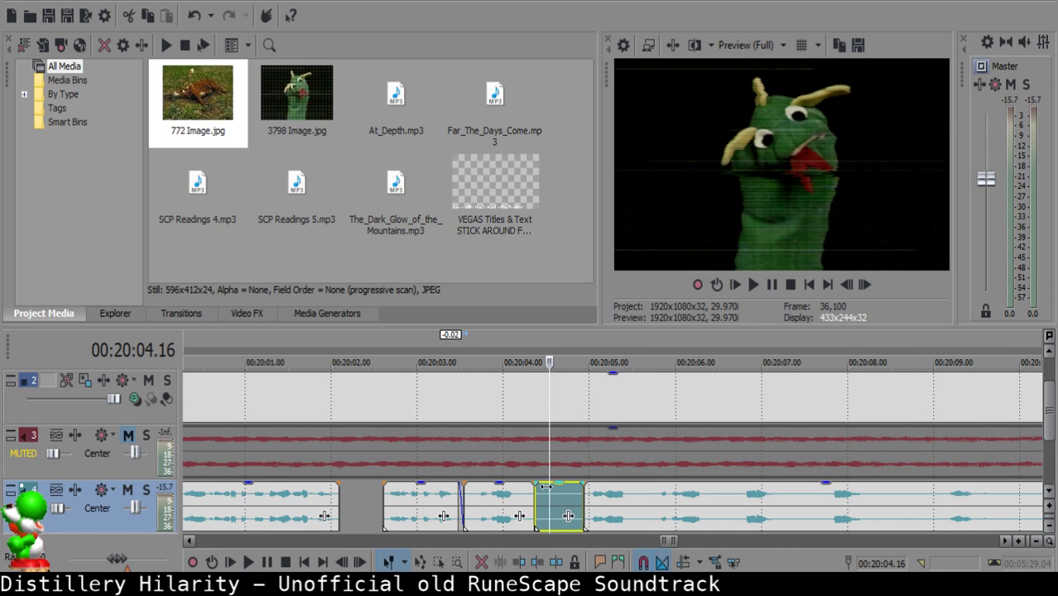
pyautogui.press('Delete')
# Move the remaining narration 12 frames earlier to start at about 00:20:04.16, and play back across the gap.
pyautogui.moveTo(590, 518); pyautogui.dragTo(558, 490)
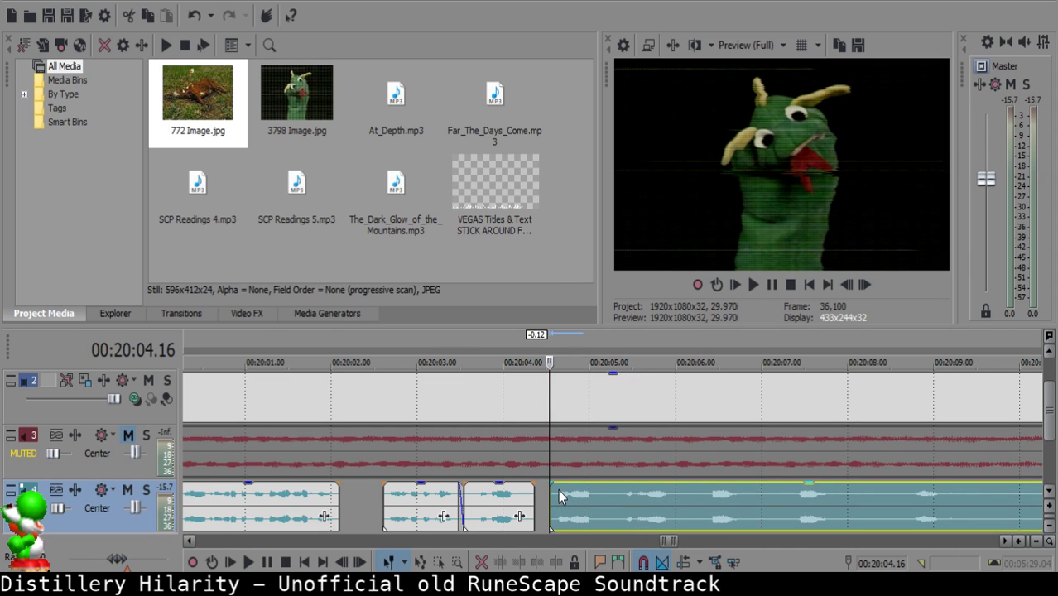
pyautogui.click(478, 507)
pyautogui.press('space')
pyautogui.scroll(-2, 596, 517)
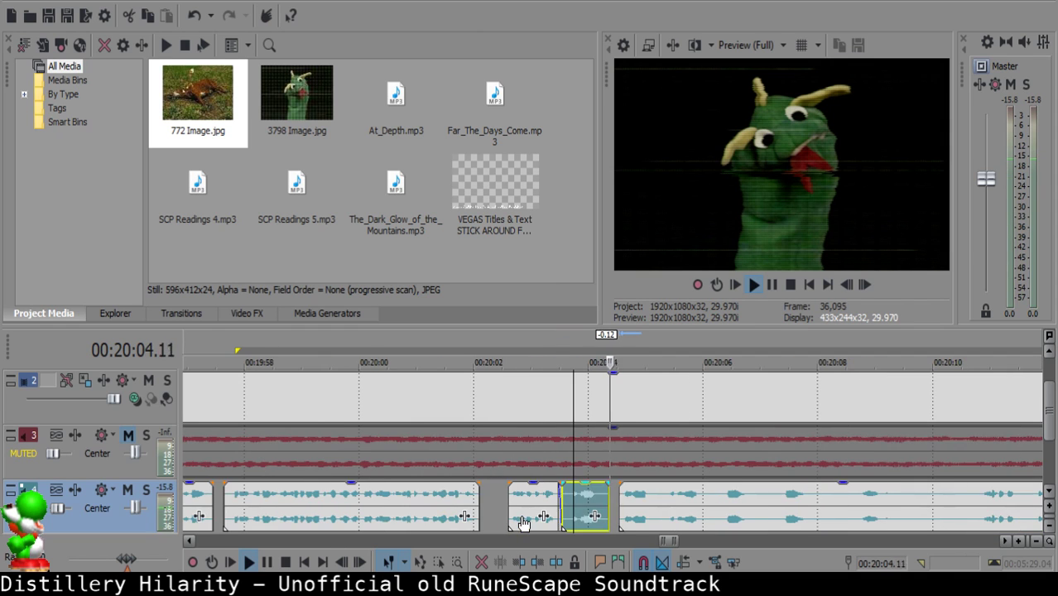
# Move the following narration clip one frame later to start at 00:20:04.17, and check the spacing from about 00:20:03.27.
pyautogui.scroll(3, 596, 517)
pyautogui.click(431, 501)
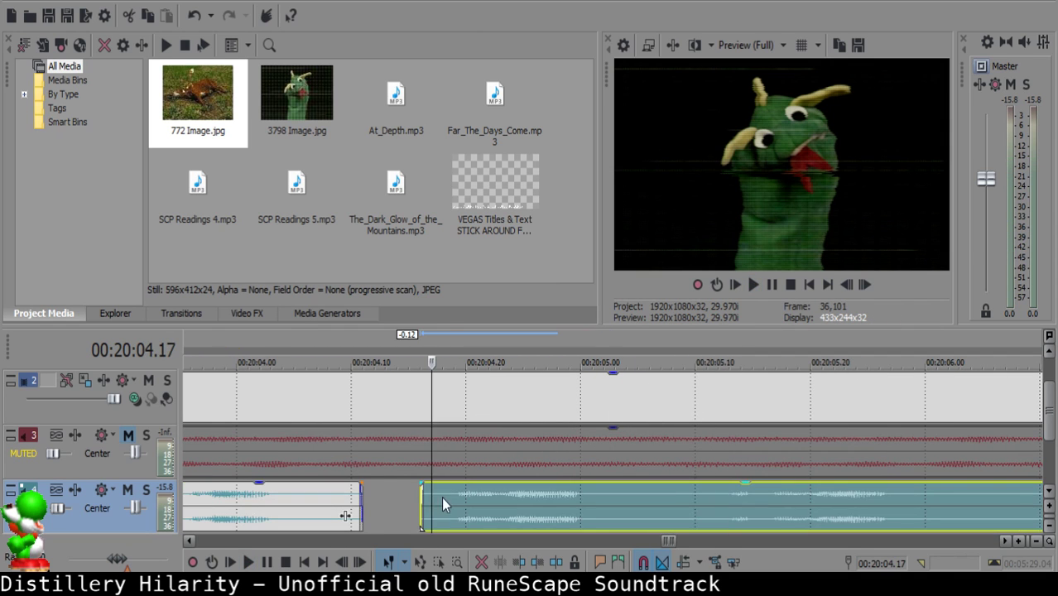
pyautogui.scroll(-3, 461, 500)
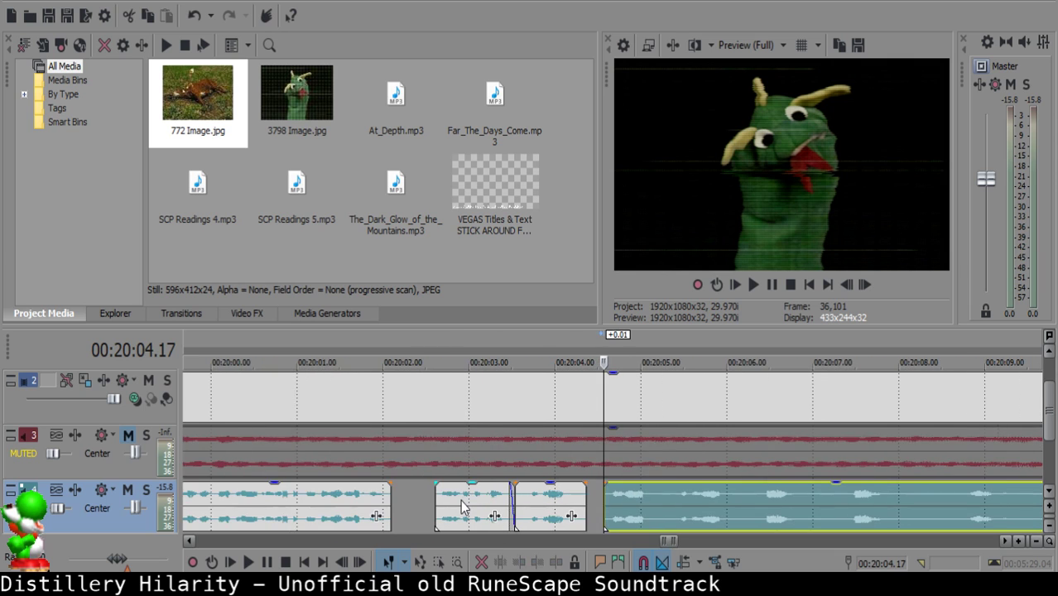
pyautogui.click(547, 518)
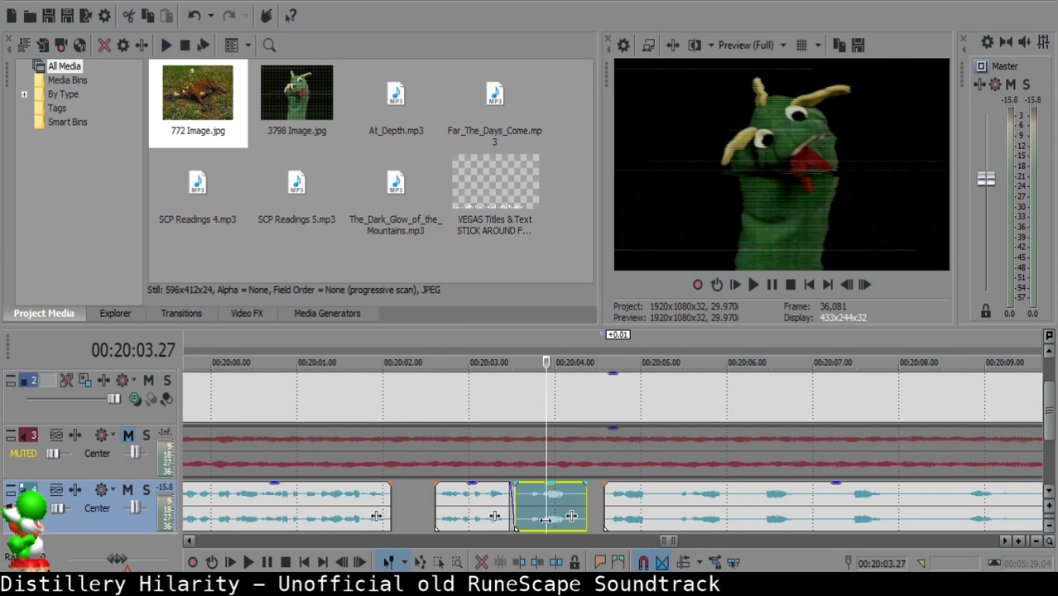
pyautogui.press('space')
pyautogui.scroll(-1, 538, 518)
pyautogui.scroll(1, 606, 518)
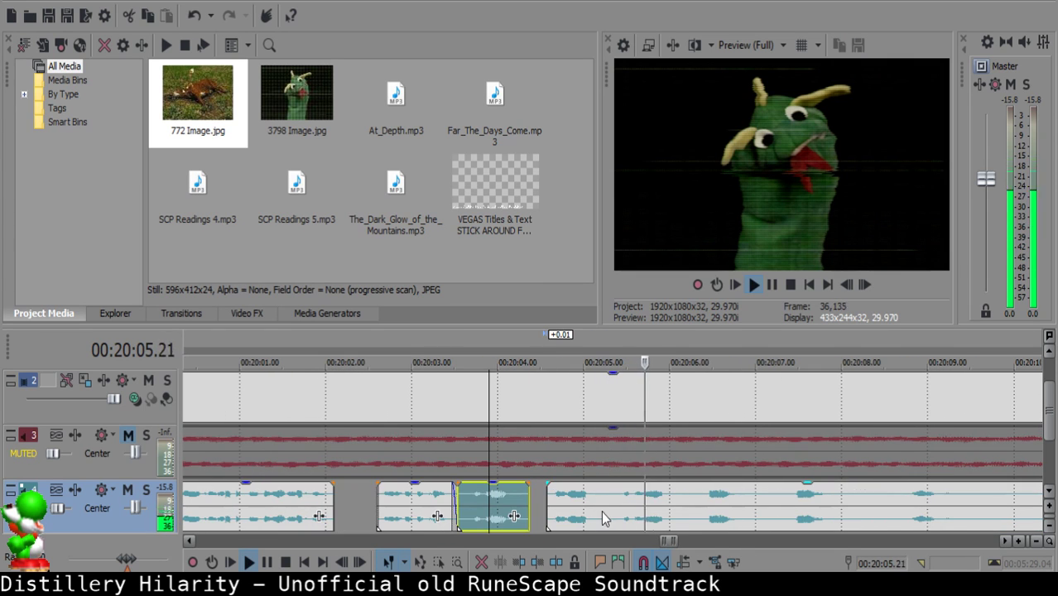
# Cut three frames out of the narration at about 00:20:05.06, close the gap, and play back from about 00:20:04.22.
pyautogui.click(602, 503)
pyautogui.press('s')
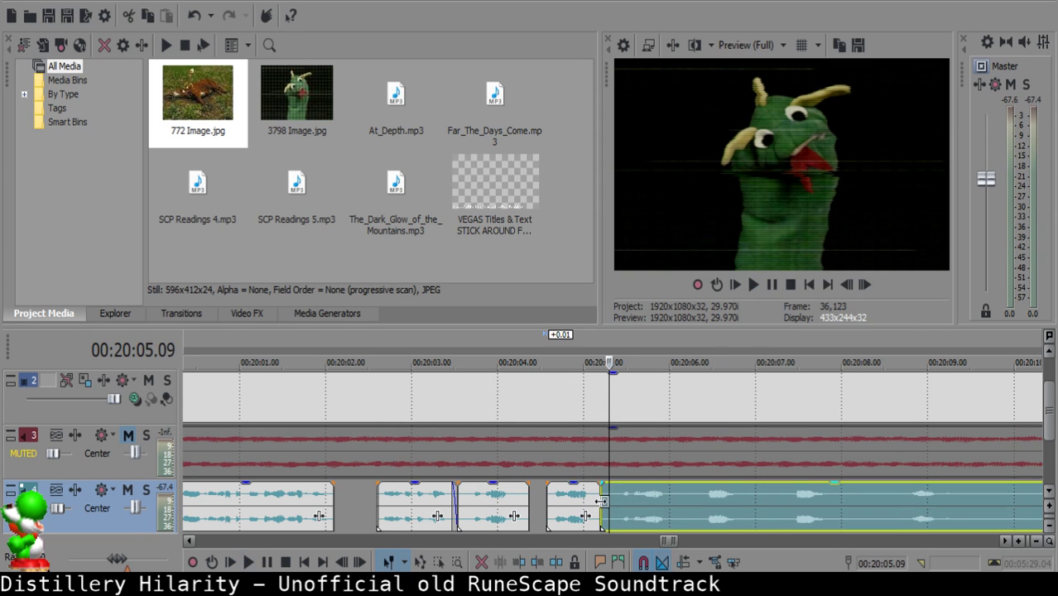
pyautogui.click(560, 498)
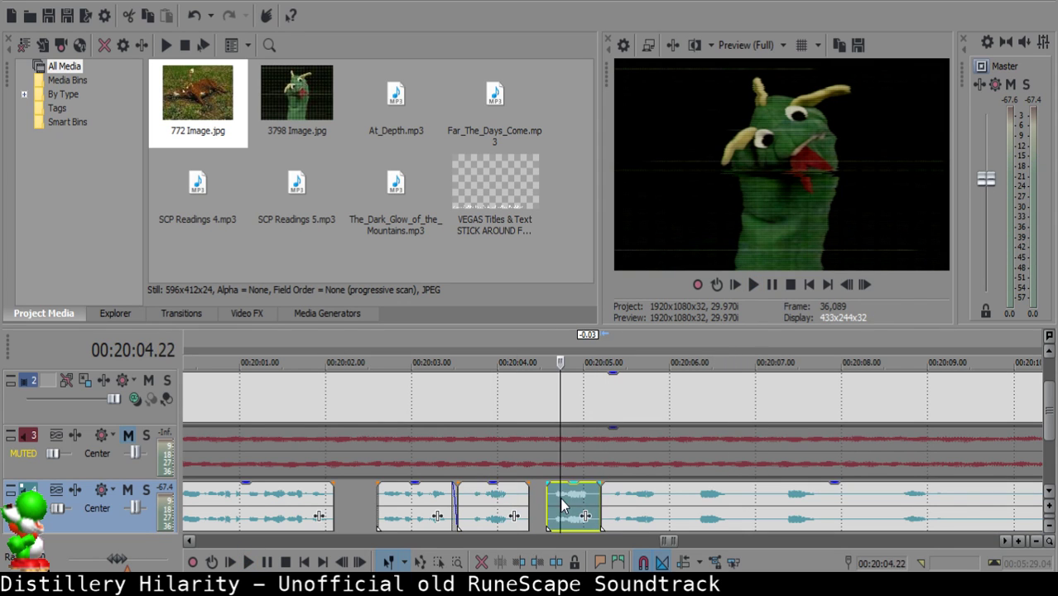
pyautogui.press('space')
pyautogui.scroll(2, 595, 506)
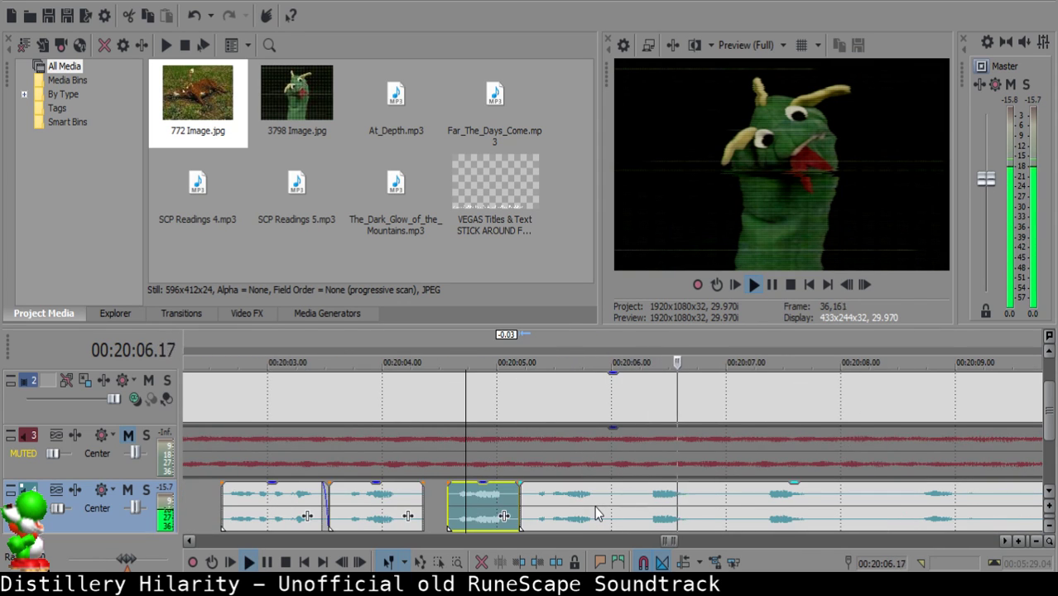
# Split the narration at about 00:20:06.00 and 00:20:06.08, and delete the snippet between the two cuts.
pyautogui.click(604, 497)
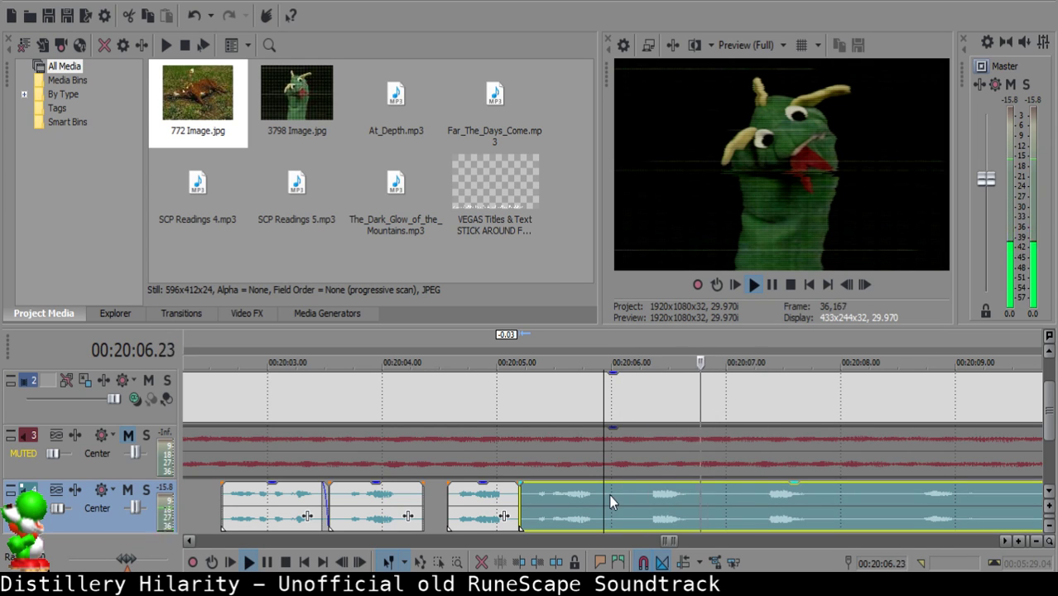
pyautogui.click(611, 497)
pyautogui.press('s')
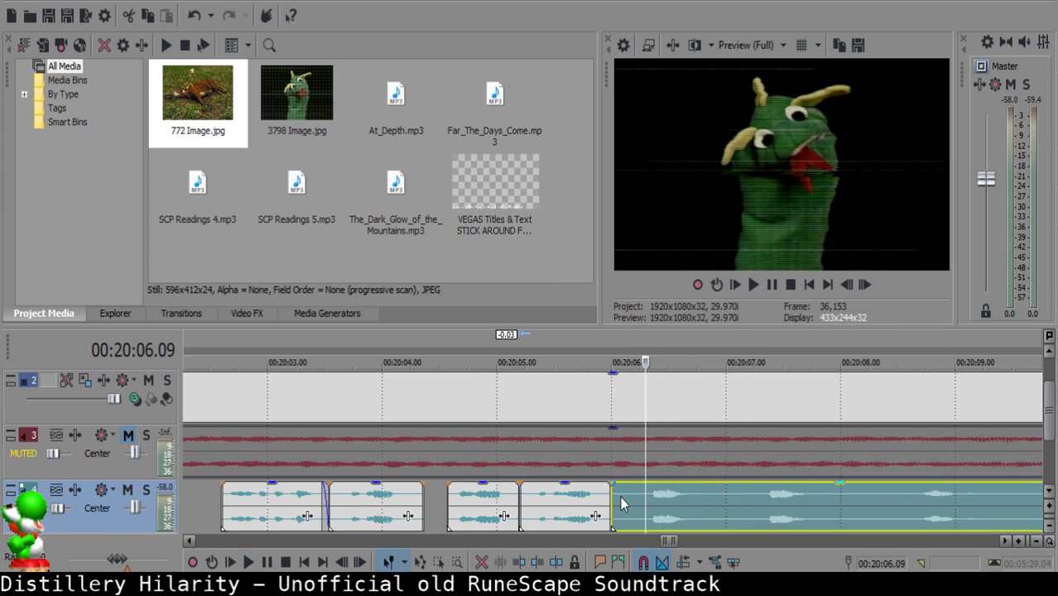
pyautogui.click(642, 494)
pyautogui.press('s')
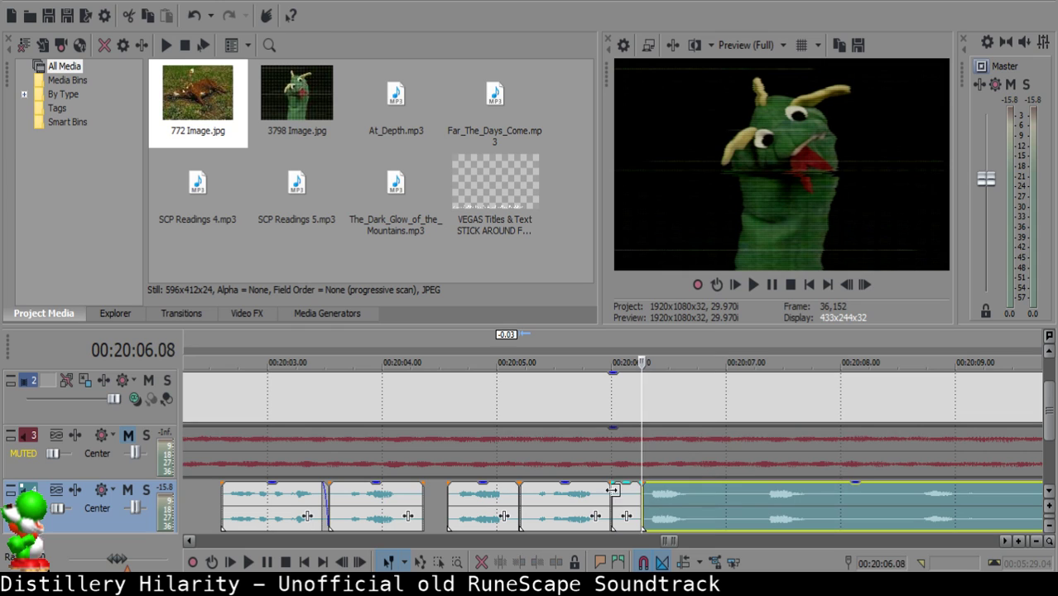
pyautogui.click(619, 507)
pyautogui.press('Delete')
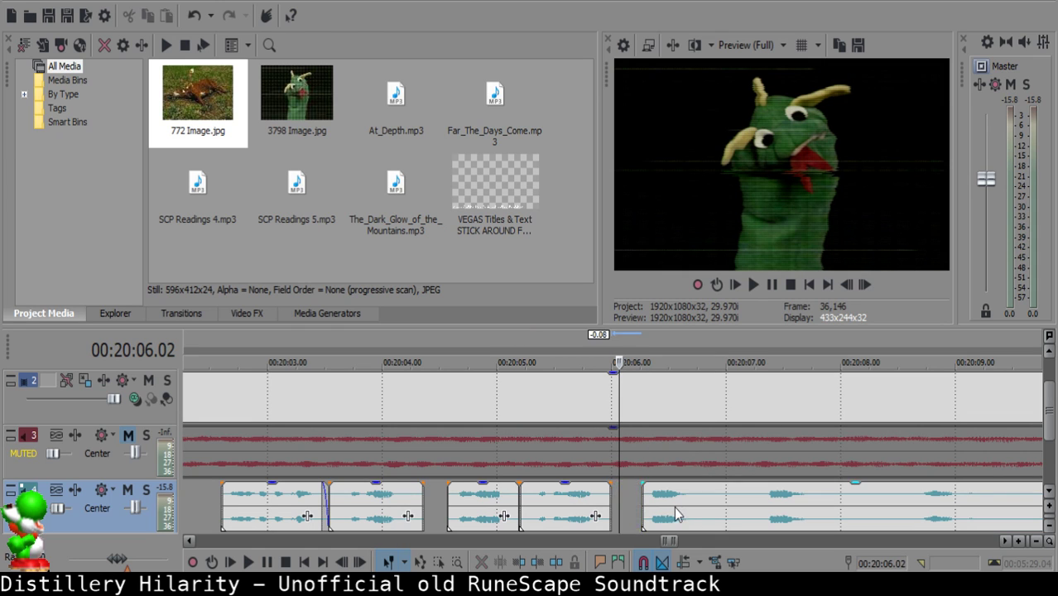
# Move the remaining narration six frames earlier to start at about 00:20:06.02, and play back the phrase before the gap.
pyautogui.moveTo(674, 507); pyautogui.dragTo(656, 503)
pyautogui.click(540, 510)
pyautogui.press('space')
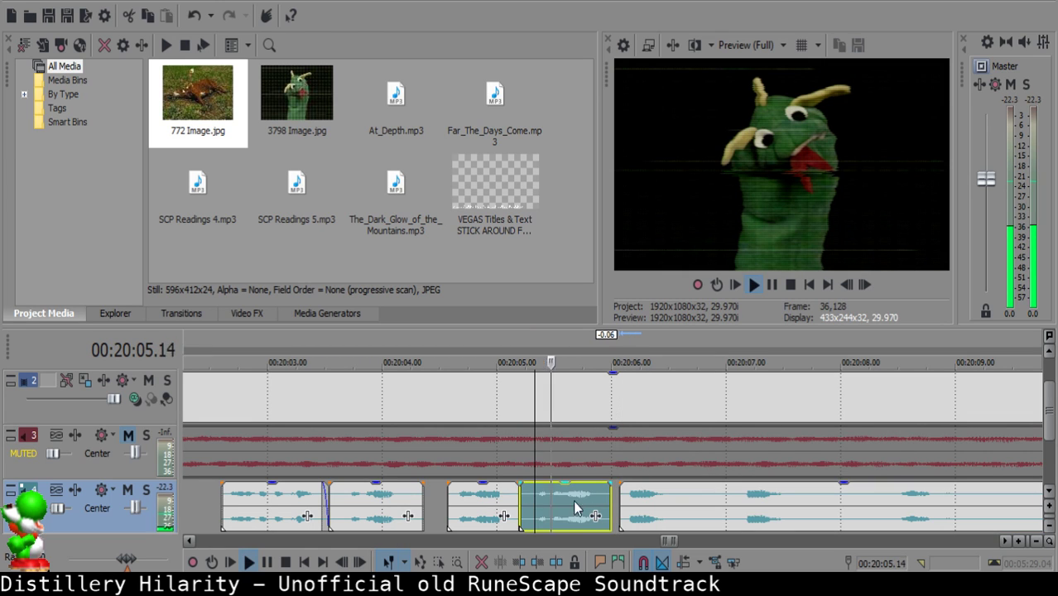
# Move the following narration clip two frames later to start at 00:20:06.04, and check the spacing from the preceding phrase.
pyautogui.click(625, 497)
pyautogui.click(626, 494)
pyautogui.scroll(1, 629, 495)
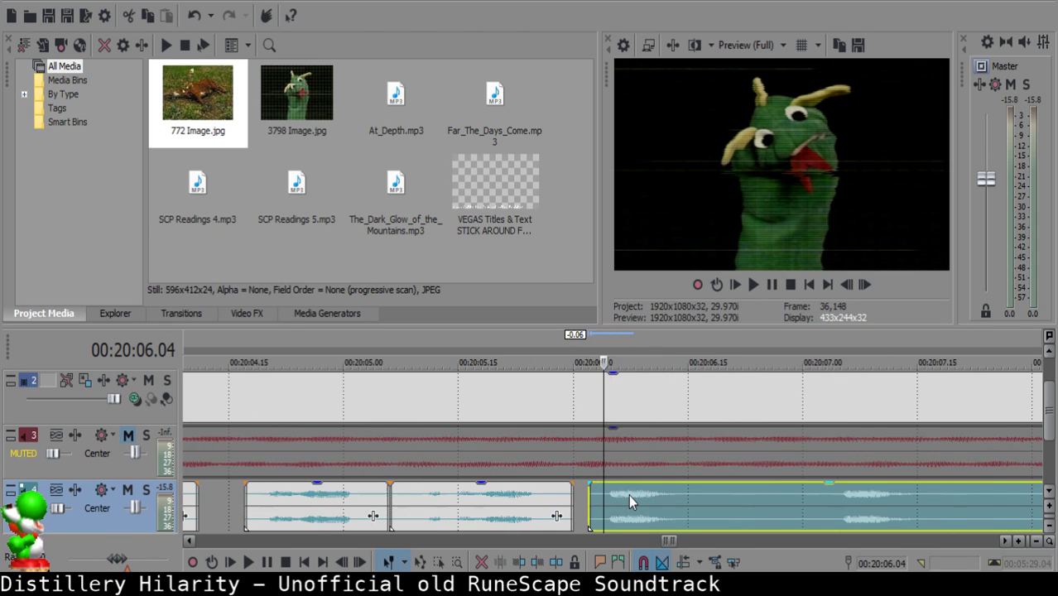
pyautogui.moveTo(628, 494); pyautogui.dragTo(643, 498)
pyautogui.click(411, 503)
pyautogui.press('space')
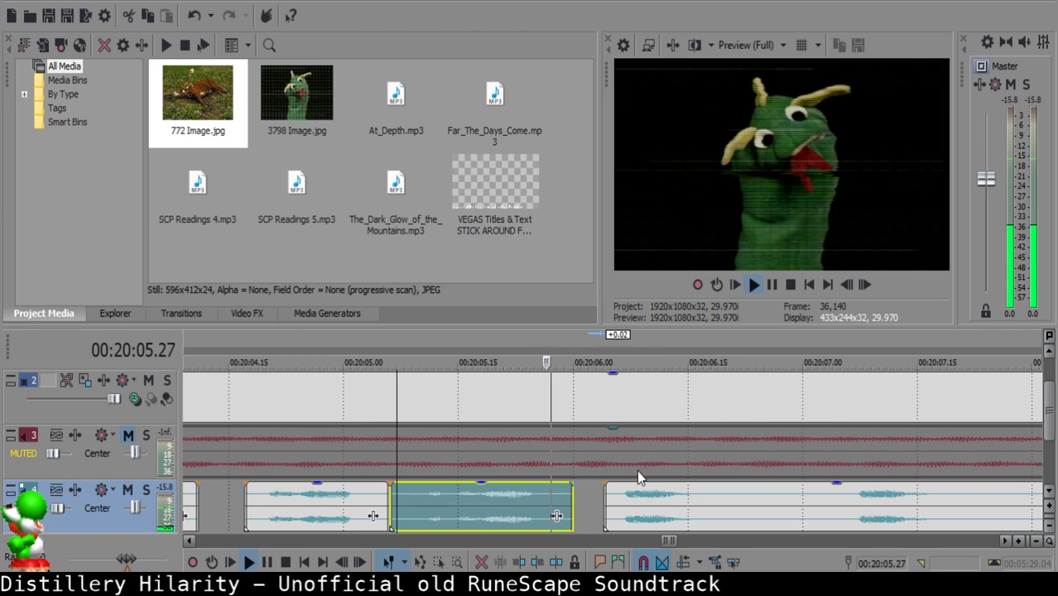
# Move the following narration clip one frame later to about 00:20:06.05, check the spacing, and give its start a fade-in of about one frame.
pyautogui.click(613, 500)
pyautogui.click(611, 497)
pyautogui.click(426, 513)
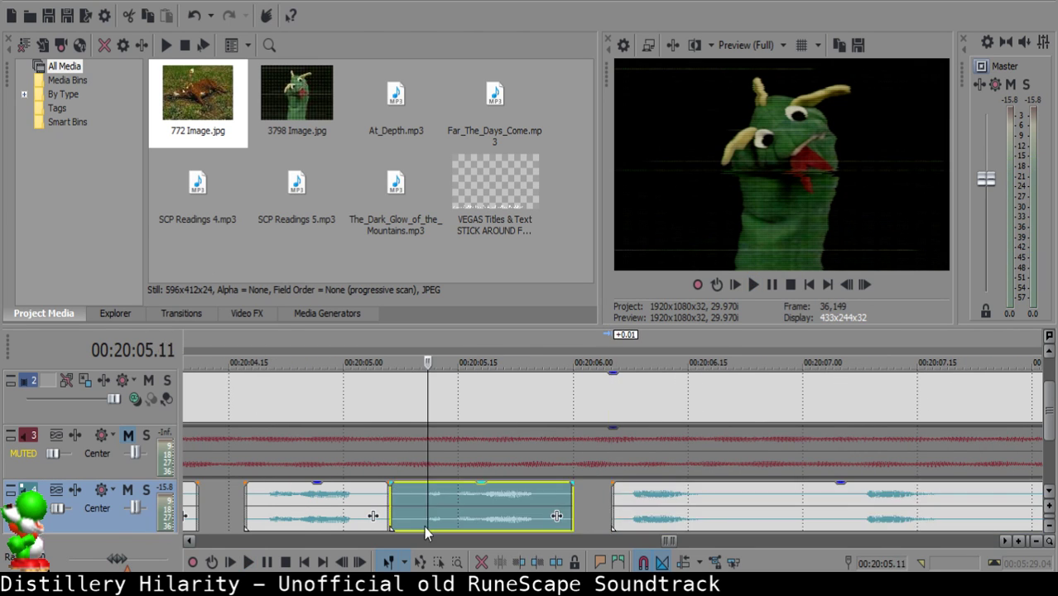
pyautogui.press('space')
pyautogui.moveTo(605, 489); pyautogui.dragTo(611, 489)
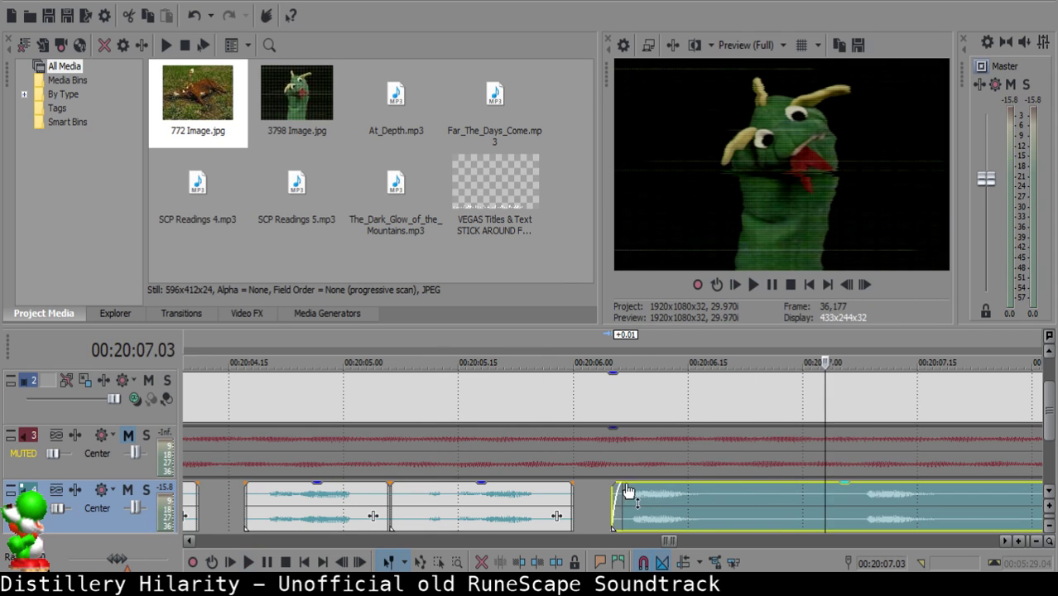
pyautogui.click(719, 495)
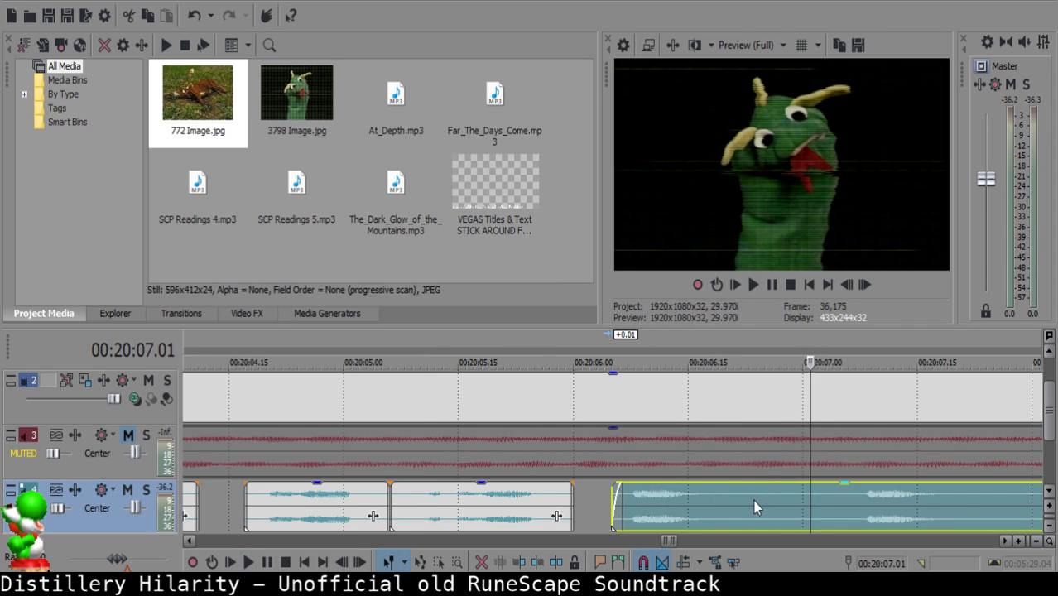
# Split the narration at about 00:20:06.24 and 00:20:08.15, and delete the section between the two cuts.
pyautogui.click(756, 496)
pyautogui.press('space')
pyautogui.press('s')
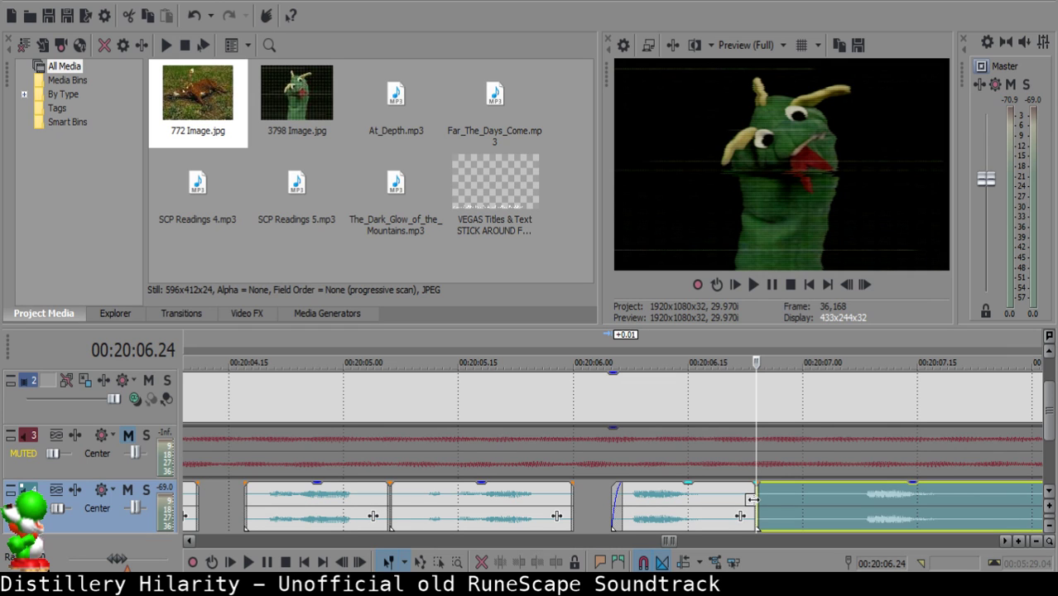
pyautogui.scroll(-5, 878, 504)
pyautogui.press('space')
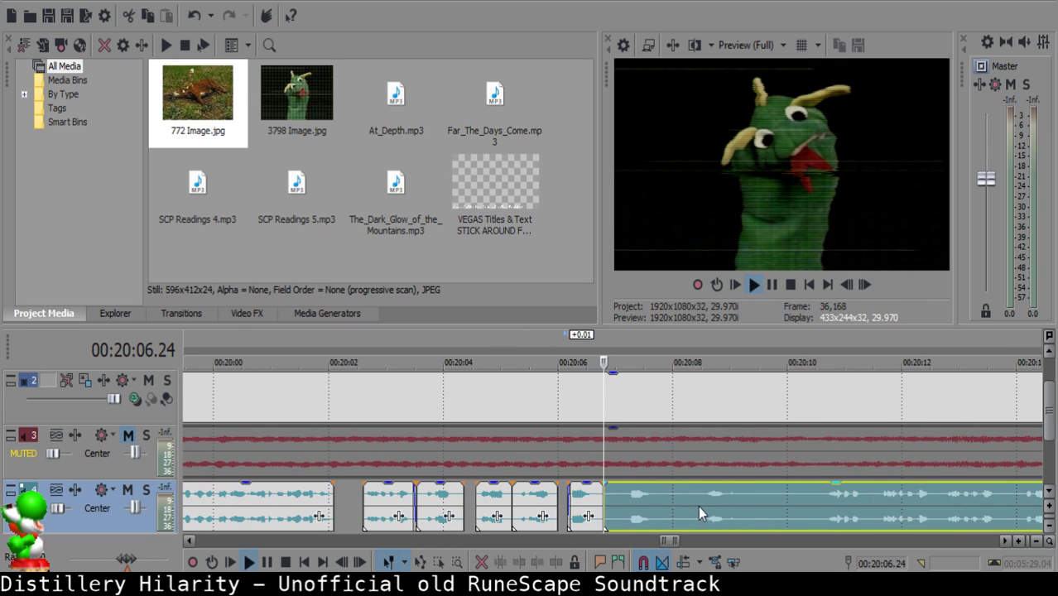
pyautogui.press('space')
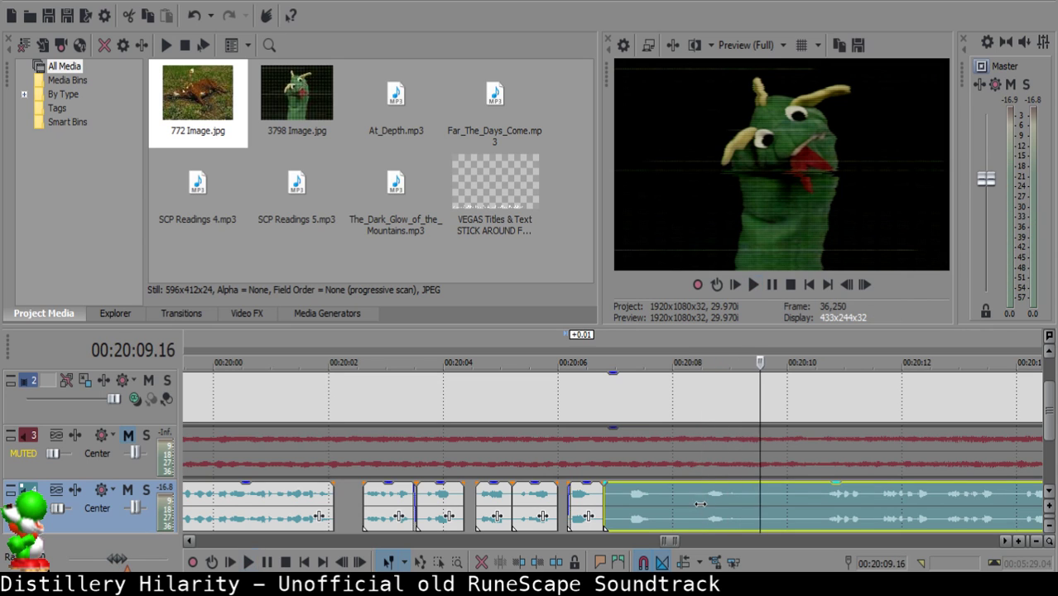
pyautogui.click(701, 504)
pyautogui.press('s')
pyautogui.click(630, 496)
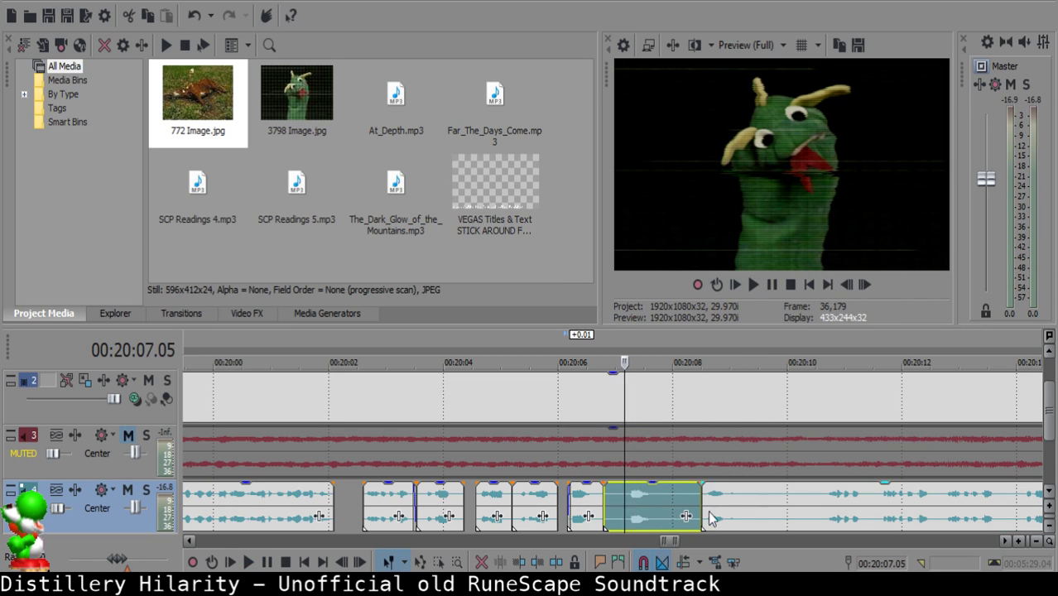
pyautogui.press('Delete')
# Move the remaining narration one second and ten frames earlier to start at 00:20:07.05, and play back from about 00:20:06.00.
pyautogui.moveTo(708, 511); pyautogui.dragTo(652, 508)
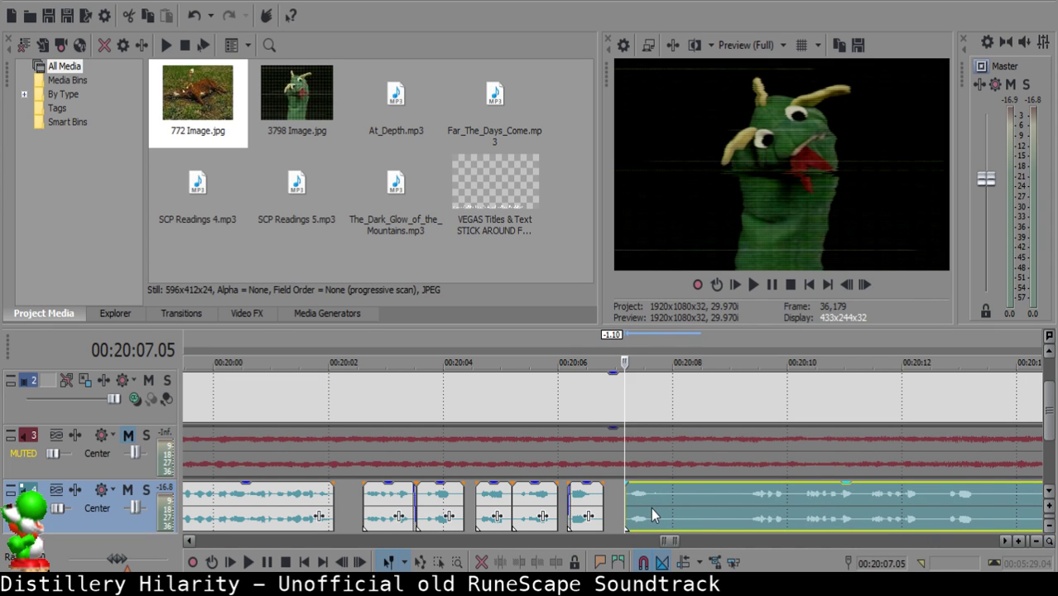
pyautogui.scroll(-10, 651, 507)
pyautogui.scroll(10, 647, 494)
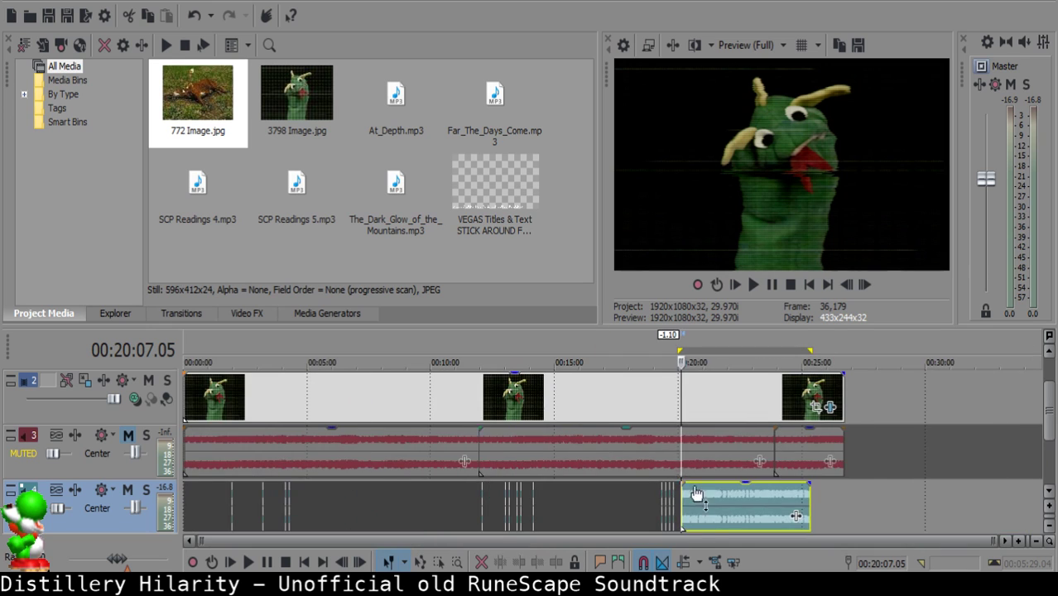
pyautogui.click(550, 498)
pyautogui.press('space')
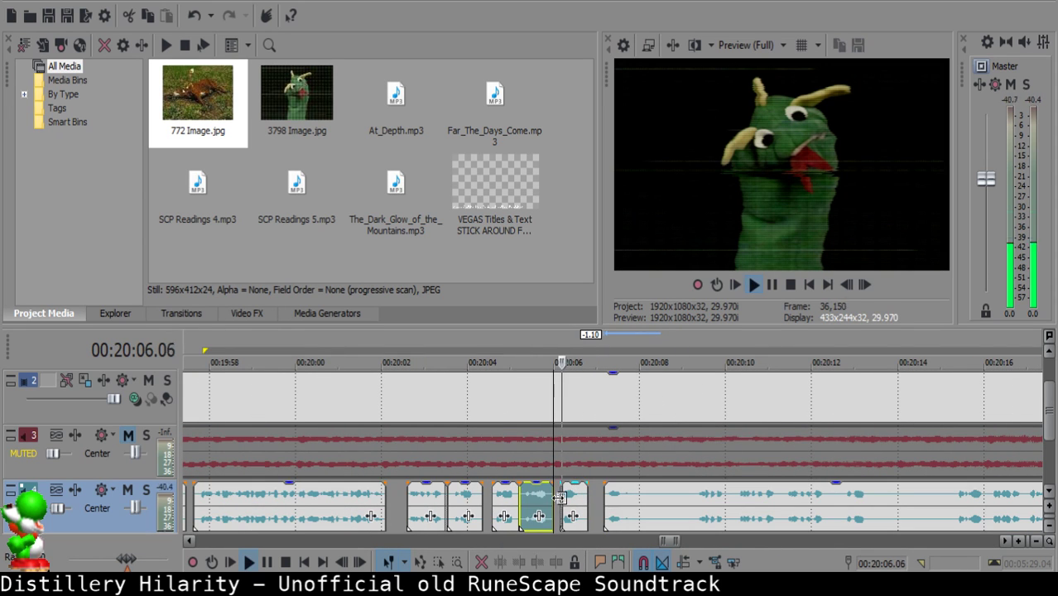
# Check the spacing before the clip at 00:20:07.05 by playing back the narration from about 00:20:06.05.
pyautogui.scroll(4, 556, 499)
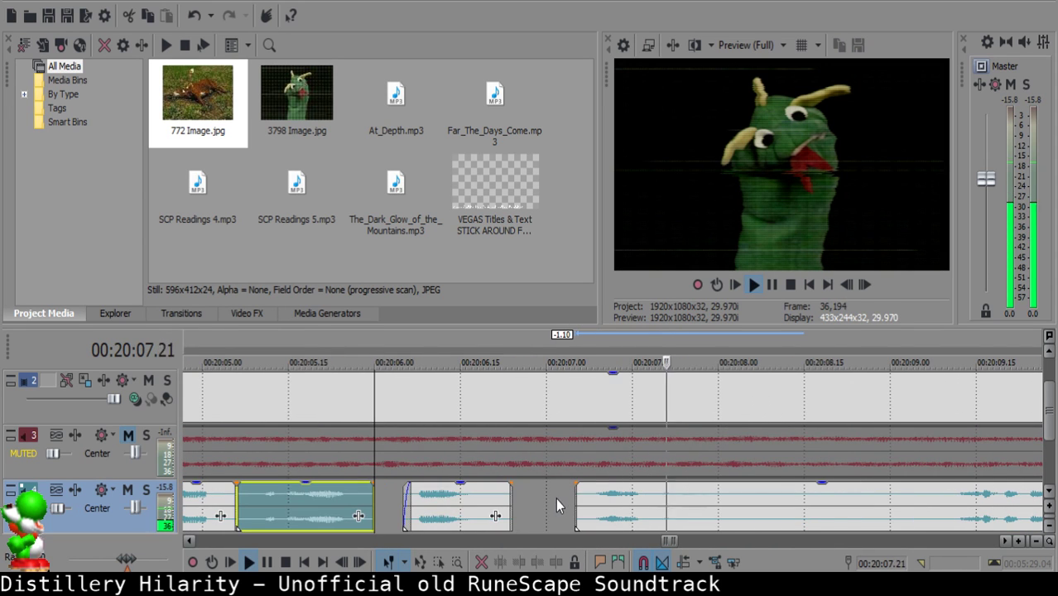
pyautogui.click(500, 498)
pyautogui.click(507, 498)
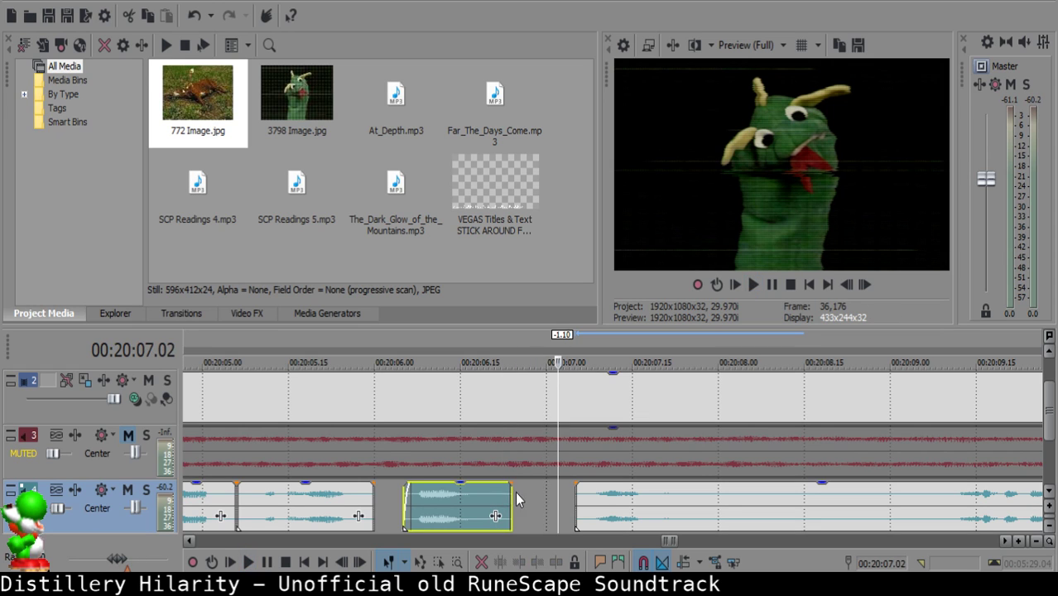
pyautogui.click(406, 500)
pyautogui.press('space')
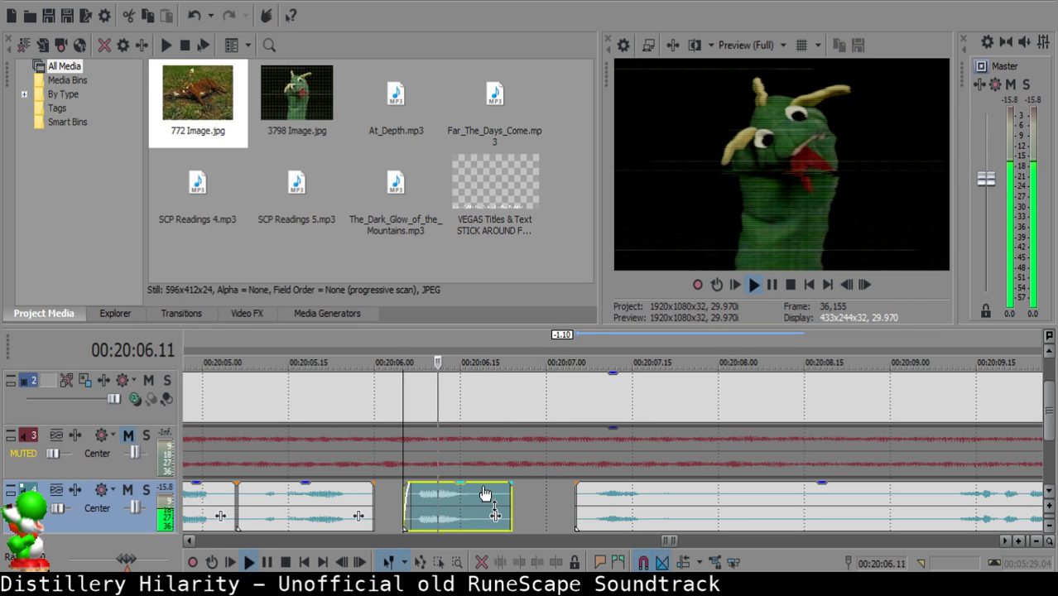
# Move the narration clip at about 00:20:07.05 one frame earlier to start at 00:20:07.04.
pyautogui.press('space')
pyautogui.click(569, 503)
pyautogui.click(620, 505)
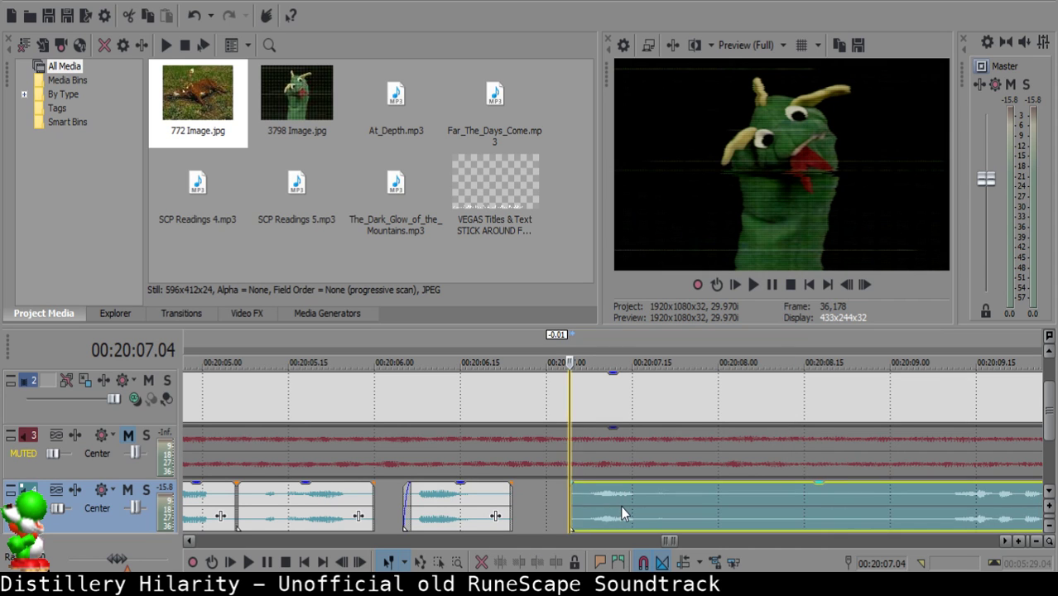
# Play through the narration and split it at about 00:20:08.03 and at 00:20:11.10, before the next phrase to keep.
pyautogui.press('space')
pyautogui.press('s')
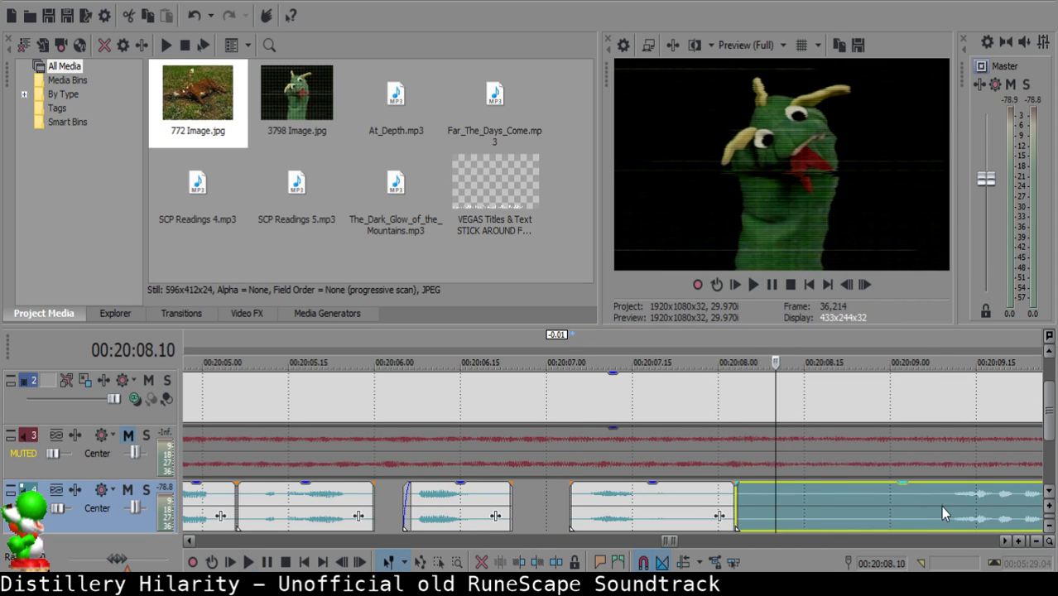
pyautogui.click(940, 506)
pyautogui.scroll(-3, 934, 505)
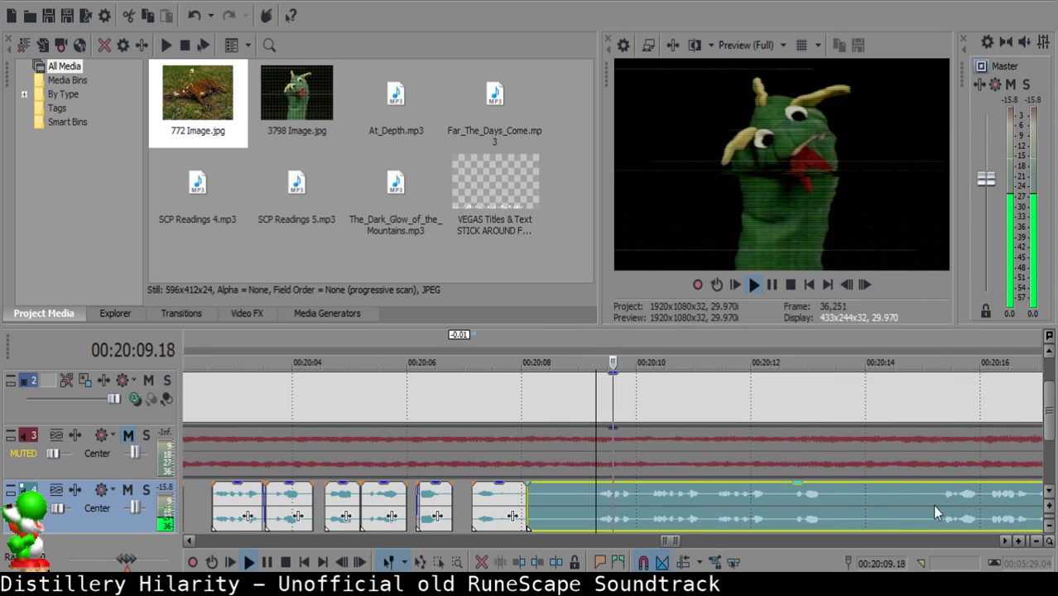
pyautogui.click(708, 499)
pyautogui.press('space')
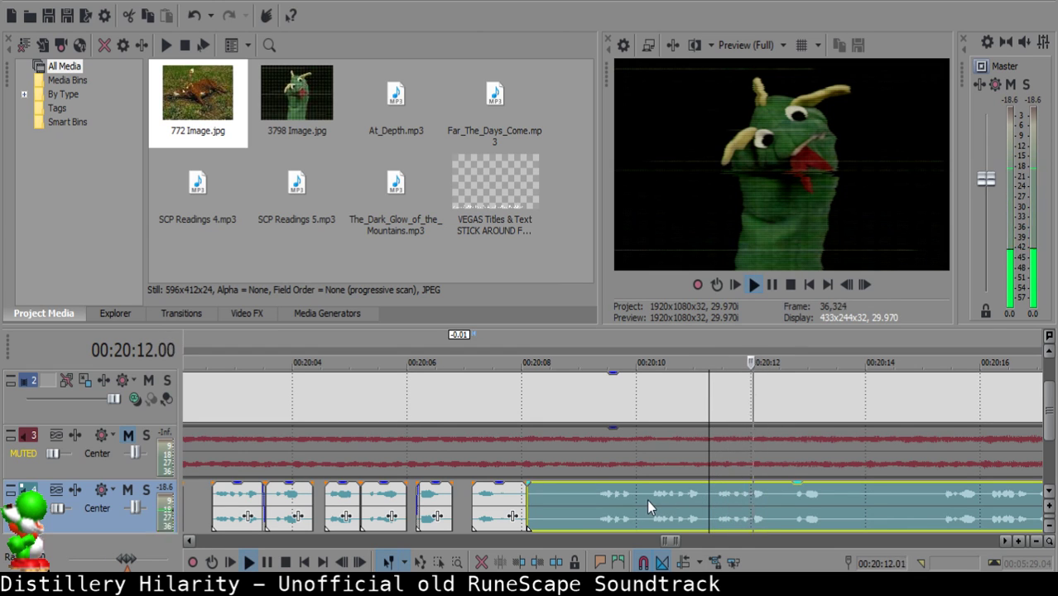
pyautogui.click(647, 499)
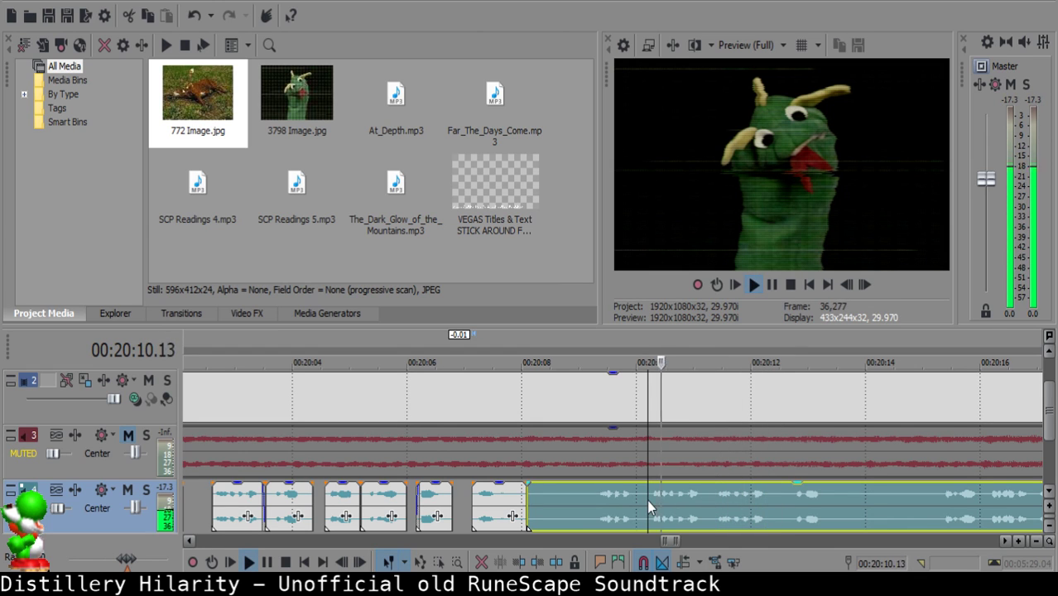
pyautogui.click(712, 500)
pyautogui.press('space')
pyautogui.press('s')
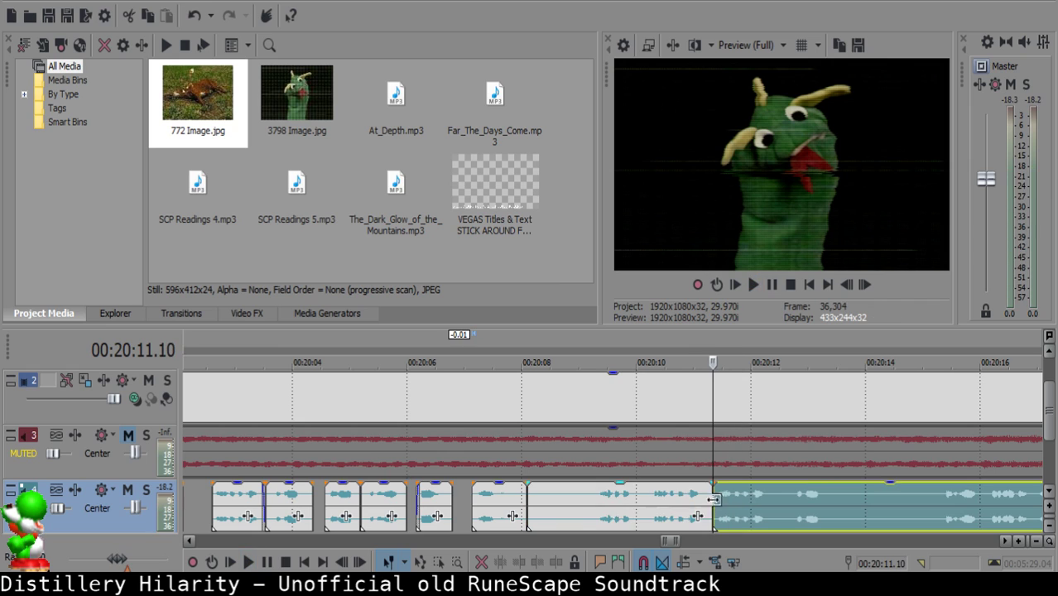
# Delete the section between the two cuts and move the remaining narration earlier to start at about 00:20:08.20.
pyautogui.click(570, 495)
pyautogui.click(559, 493)
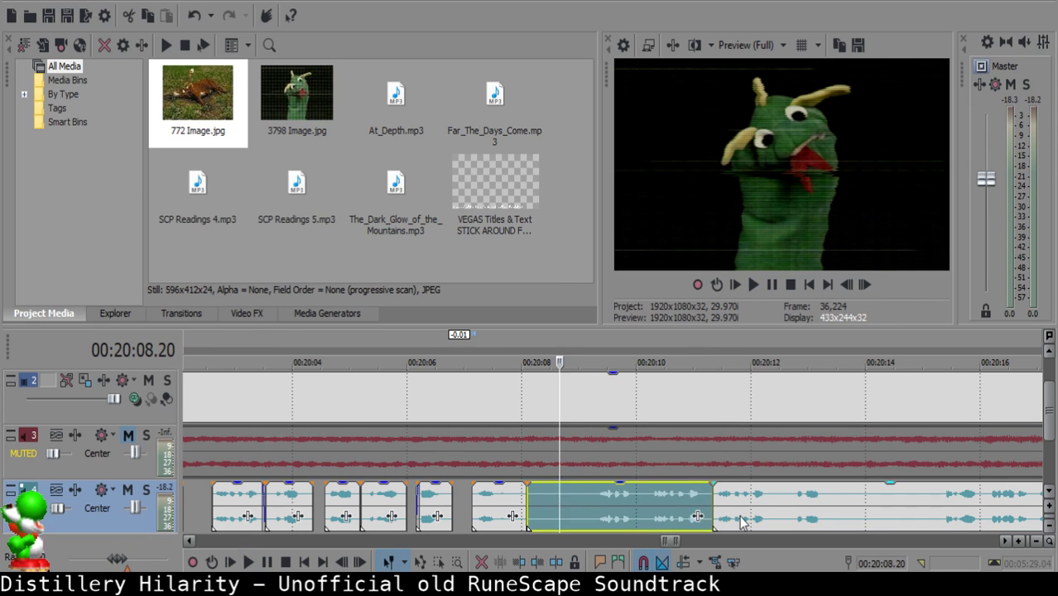
pyautogui.press('Delete')
pyautogui.moveTo(741, 518); pyautogui.dragTo(589, 500)
# Check the spacing before the clip at 00:20:08.20 by playing back the narration from about 00:20:07.08.
pyautogui.click(478, 505)
pyautogui.press('space')
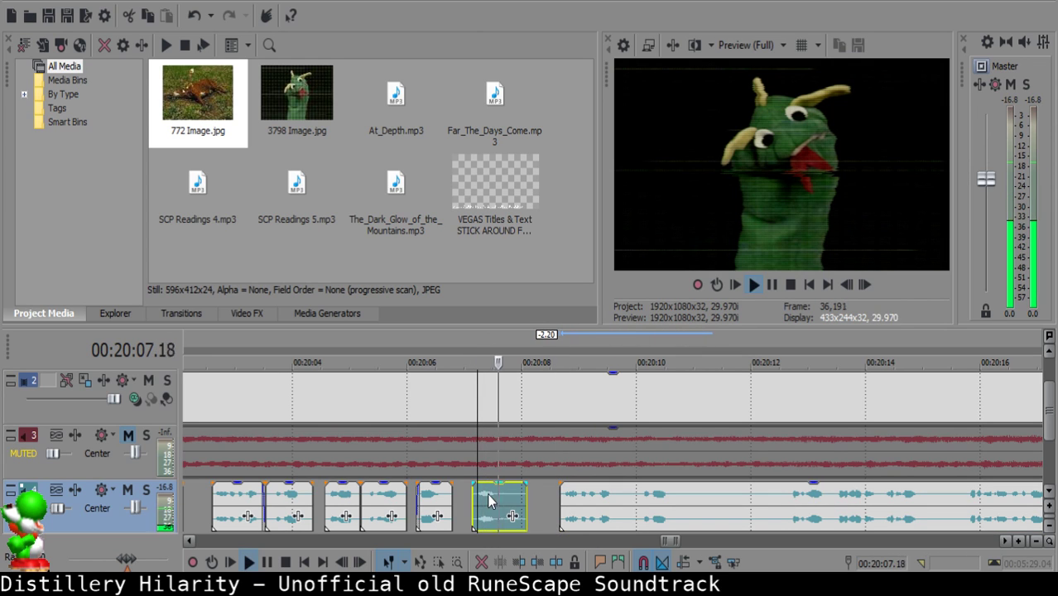
pyautogui.press('Return')
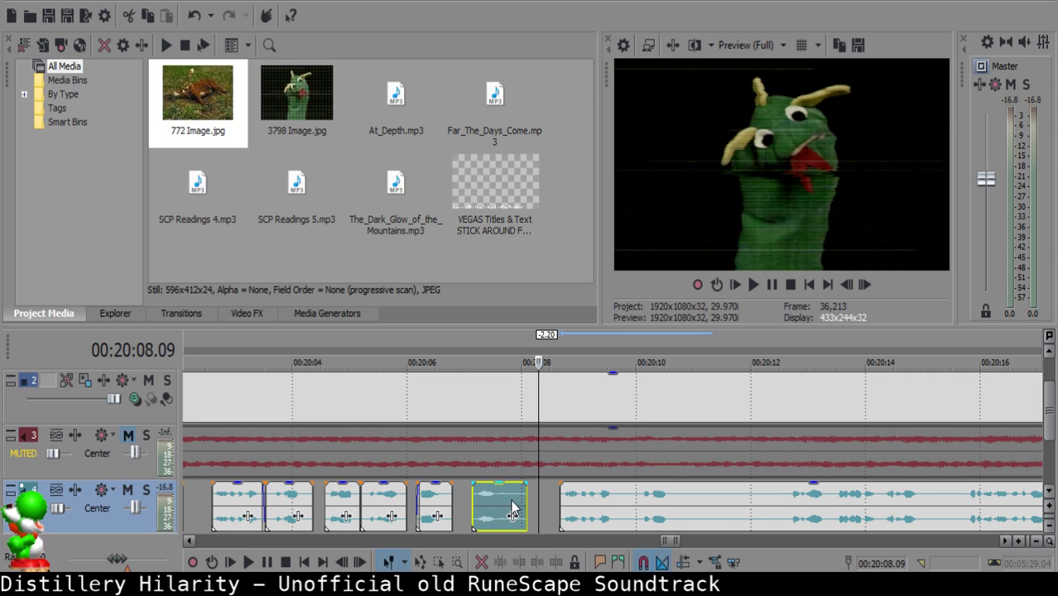
pyautogui.click(487, 497)
pyautogui.press('space')
pyautogui.scroll(-5, 595, 506)
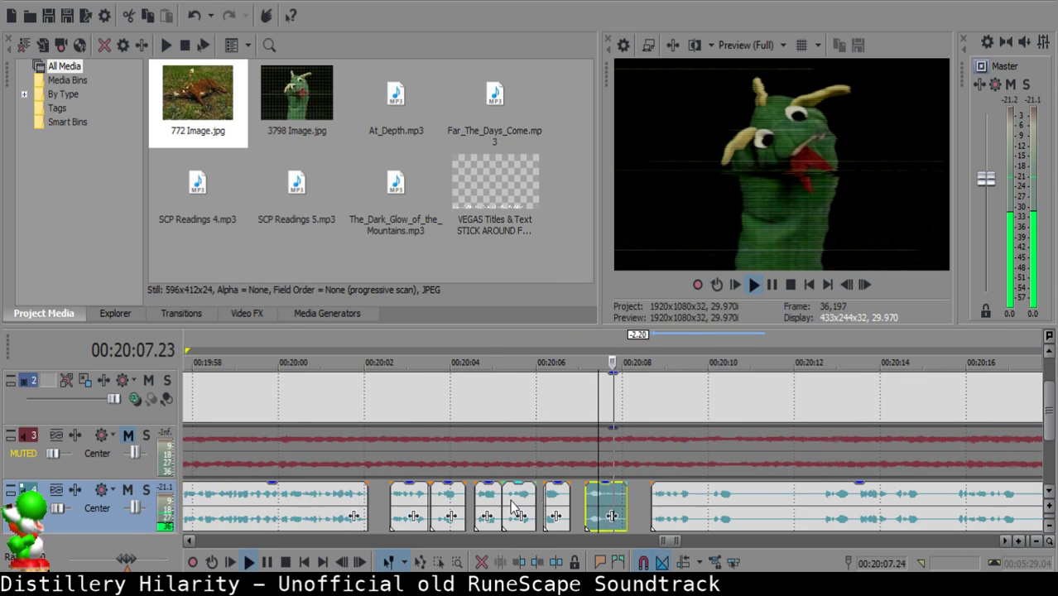
# Trim about two frames off the start of the following narration clip so that it begins at about 00:20:08.22.
pyautogui.scroll(5, 594, 506)
pyautogui.click(597, 493)
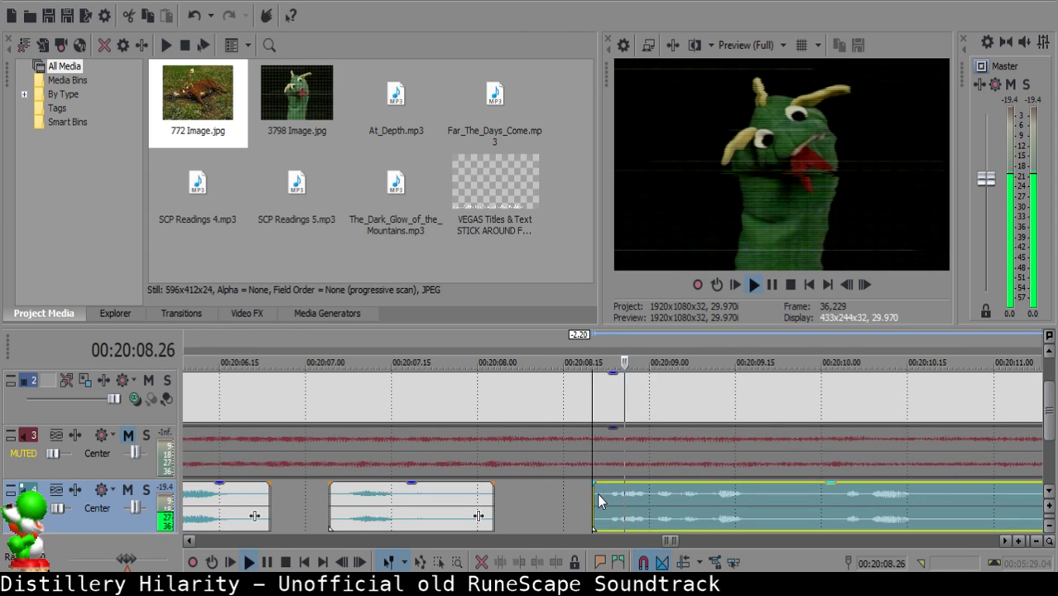
pyautogui.press('space')
pyautogui.press('s')
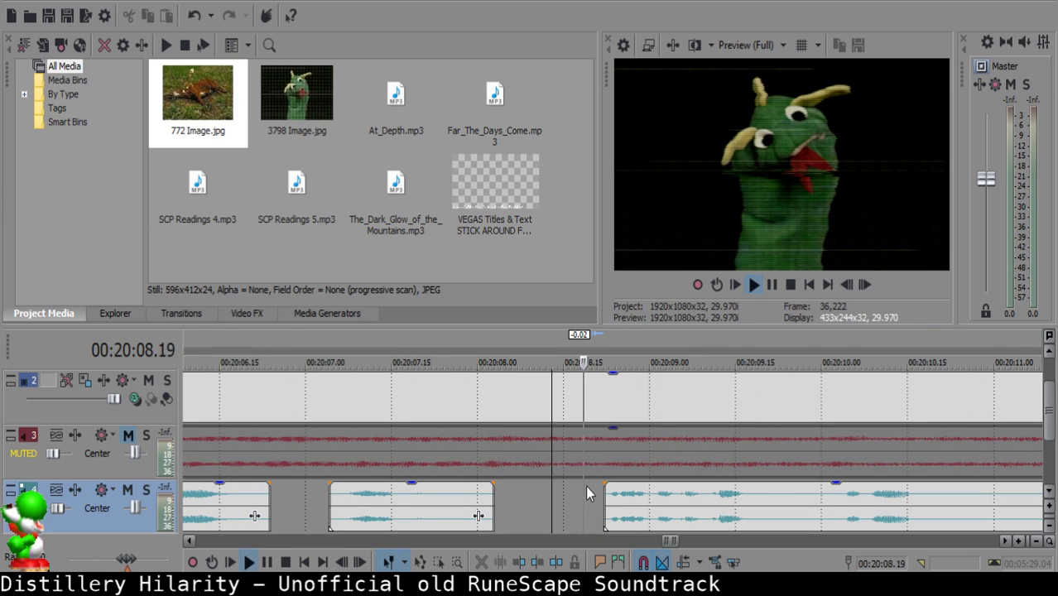
# Cut out about six frames of narration from 00:20:09.21 and move the remaining narration six frames earlier to close the gap.
pyautogui.click(770, 496)
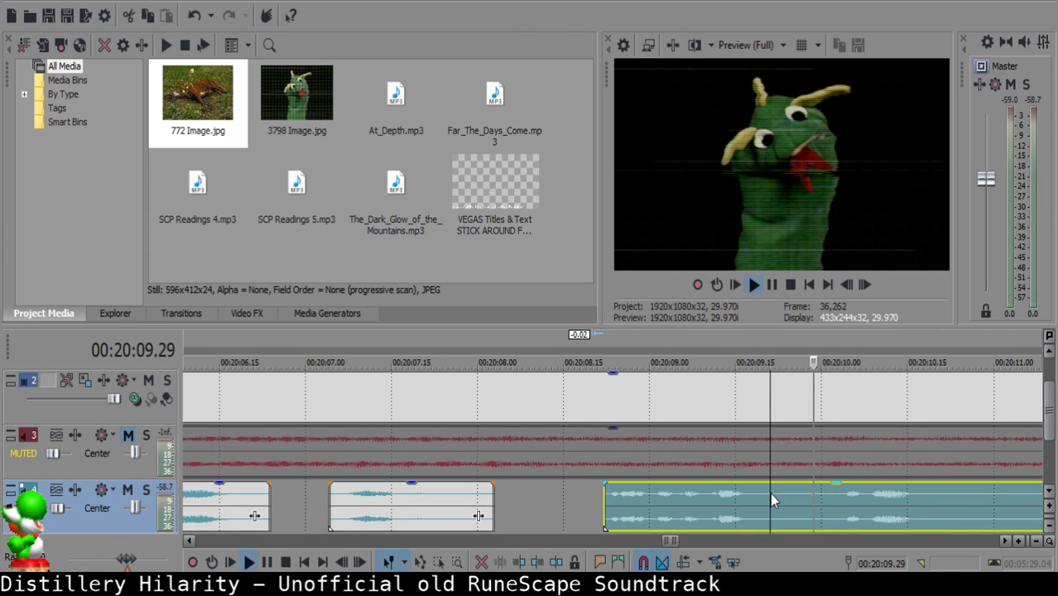
pyautogui.press('space')
pyautogui.press('s')
pyautogui.press('space')
pyautogui.press('Return')
pyautogui.press('s')
pyautogui.click(782, 496)
pyautogui.press('Delete')
pyautogui.moveTo(839, 498); pyautogui.dragTo(816, 500)
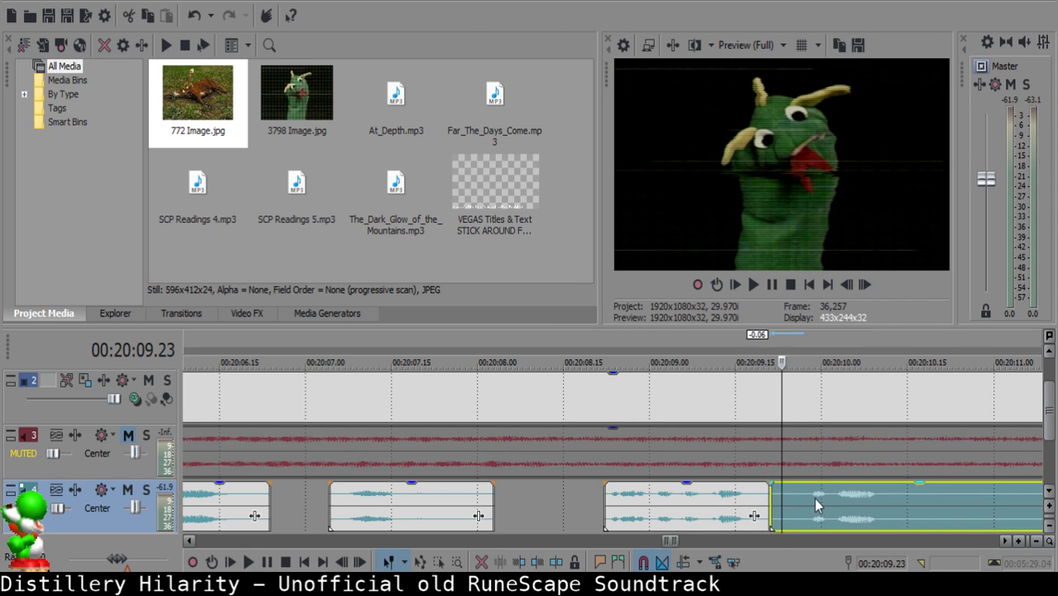
# Play back the join at about 00:20:09.21 and give the end of the preceding clip a fade-out of about three frames.
pyautogui.click(691, 509)
pyautogui.press('space')
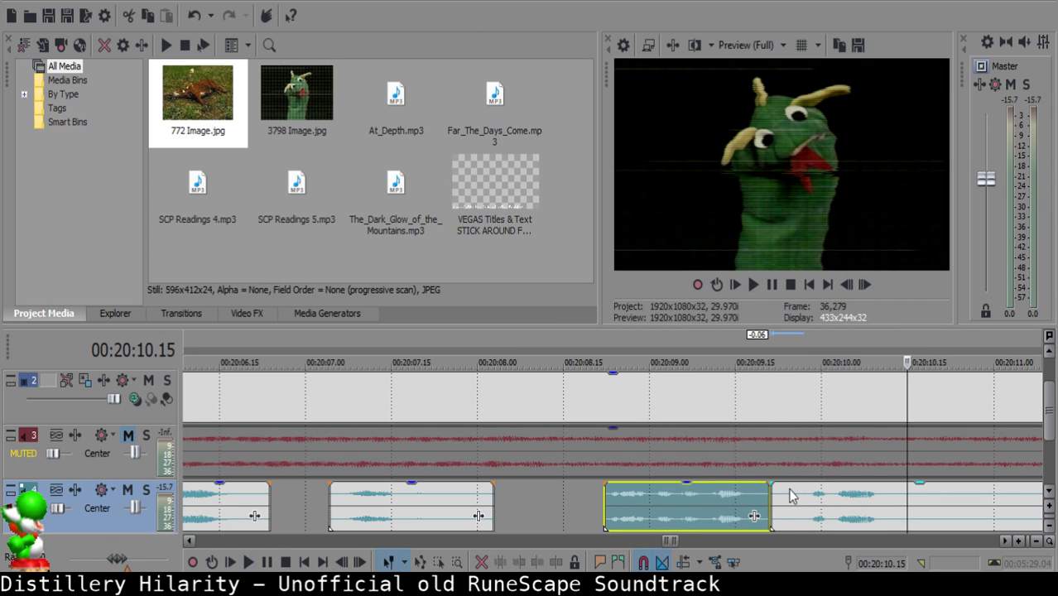
pyautogui.moveTo(771, 482); pyautogui.dragTo(759, 490)
pyautogui.press('space')
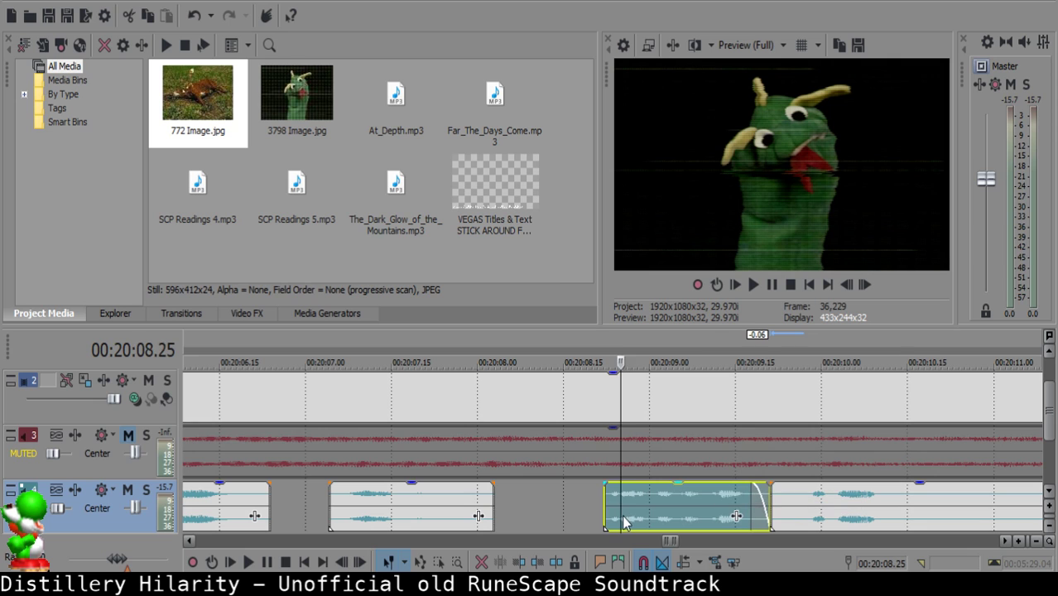
# Split the narration at 00:20:10.16 after the phrase and at 00:20:12.12 before the following phrase.
pyautogui.scroll(-3, 763, 497)
pyautogui.scroll(2, 692, 513)
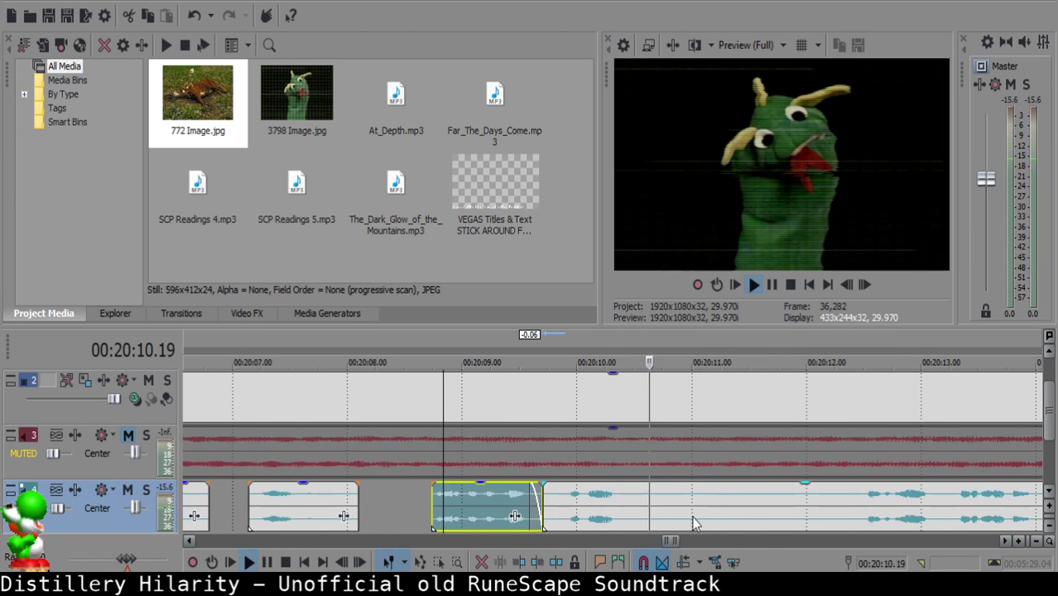
pyautogui.click(636, 505)
pyautogui.press('space')
pyautogui.press('s')
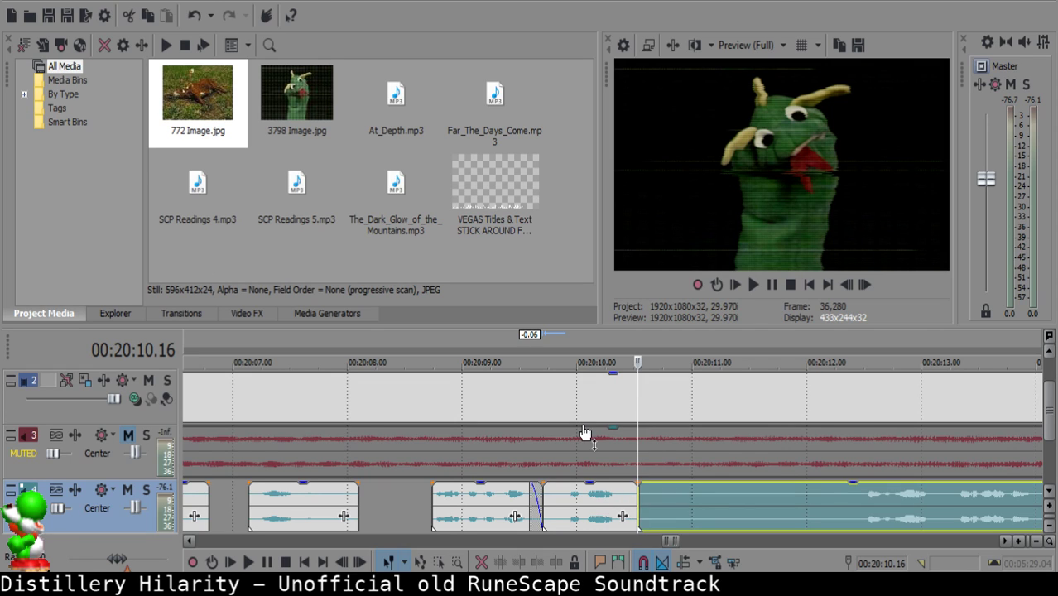
pyautogui.click(872, 497)
pyautogui.press('space')
pyautogui.scroll(-1, 828, 505)
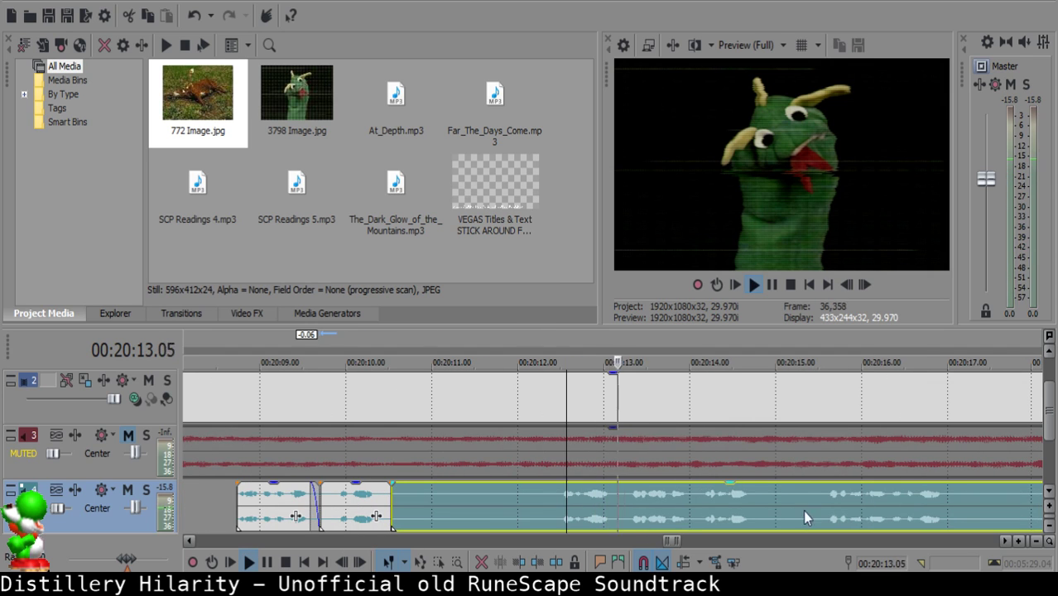
pyautogui.click(552, 496)
pyautogui.press('space')
pyautogui.press('s')
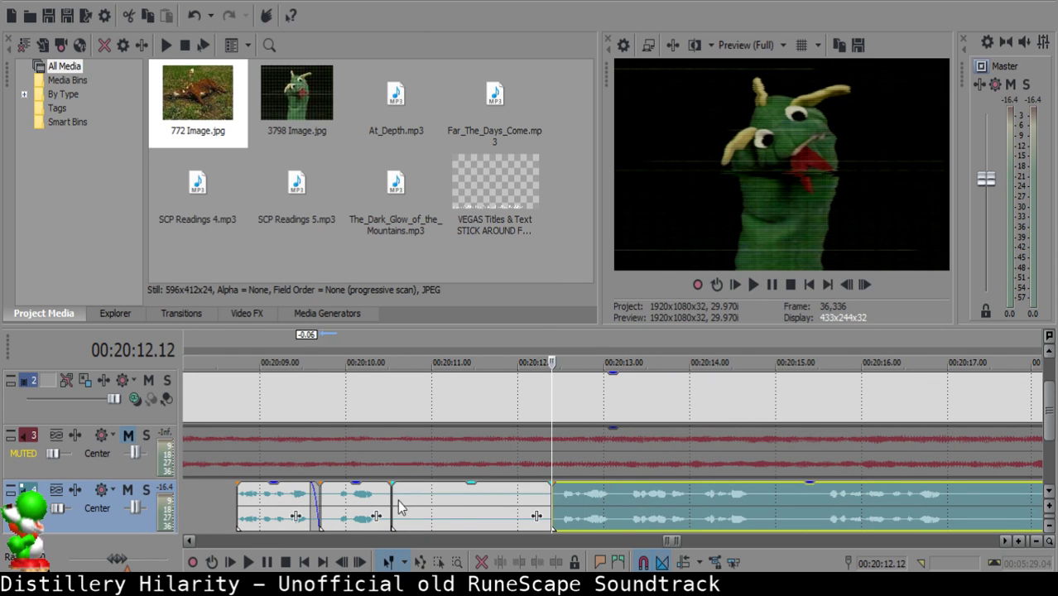
# Delete the silent section between the cuts and move the remaining narration earlier to start at about 00:20:10.21, playing back the transition.
pyautogui.click(406, 499)
pyautogui.press('Delete')
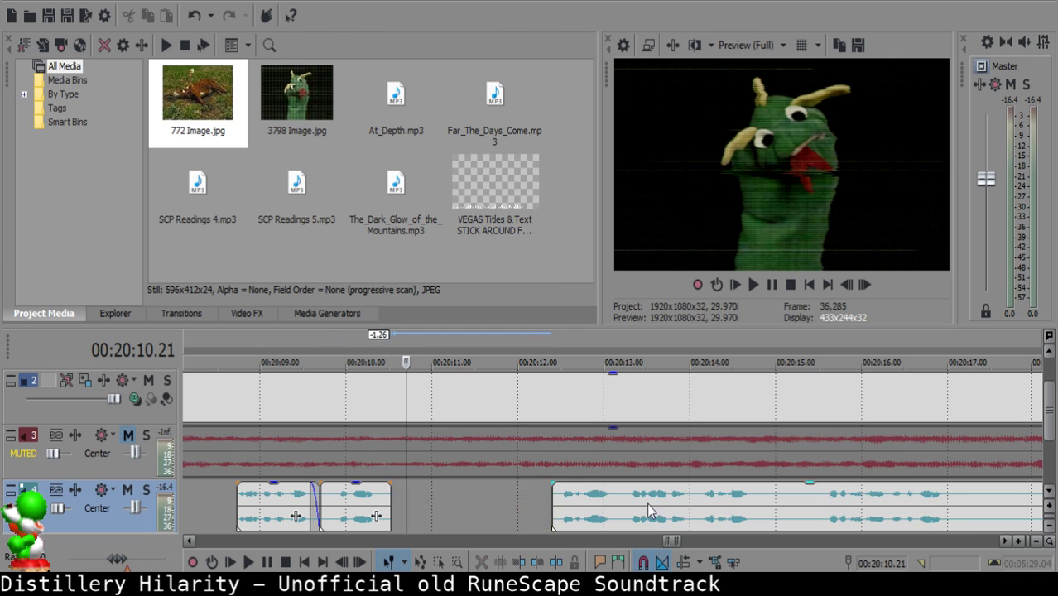
pyautogui.moveTo(644, 505); pyautogui.dragTo(503, 504)
pyautogui.click(335, 501)
pyautogui.press('space')
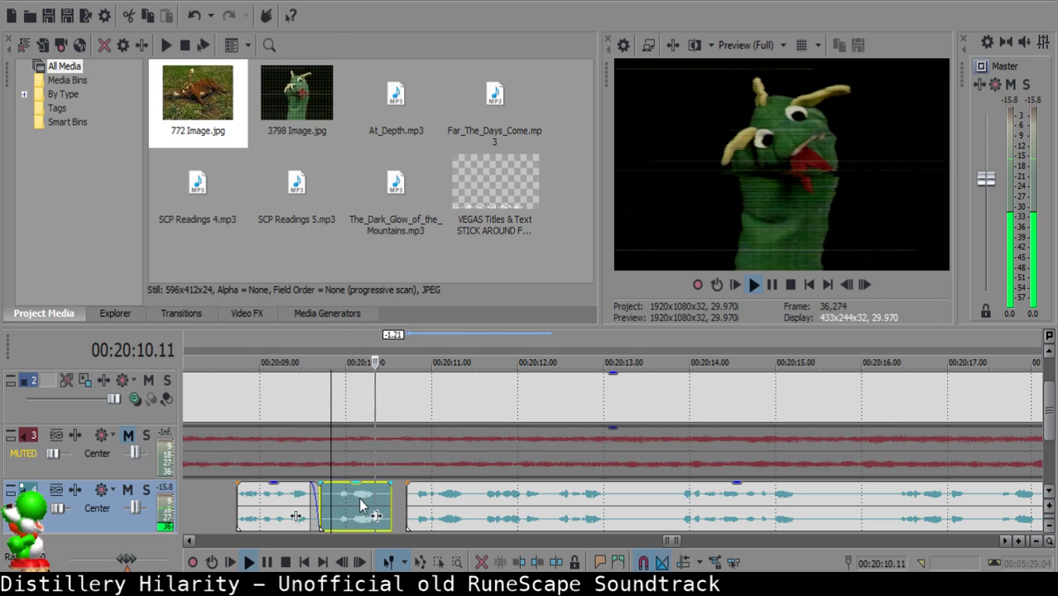
# Cut about two frames out of the narration at 00:20:11.13, close the gap, and play back the join.
pyautogui.scroll(-1, 359, 497)
pyautogui.scroll(3, 398, 495)
pyautogui.click(669, 497)
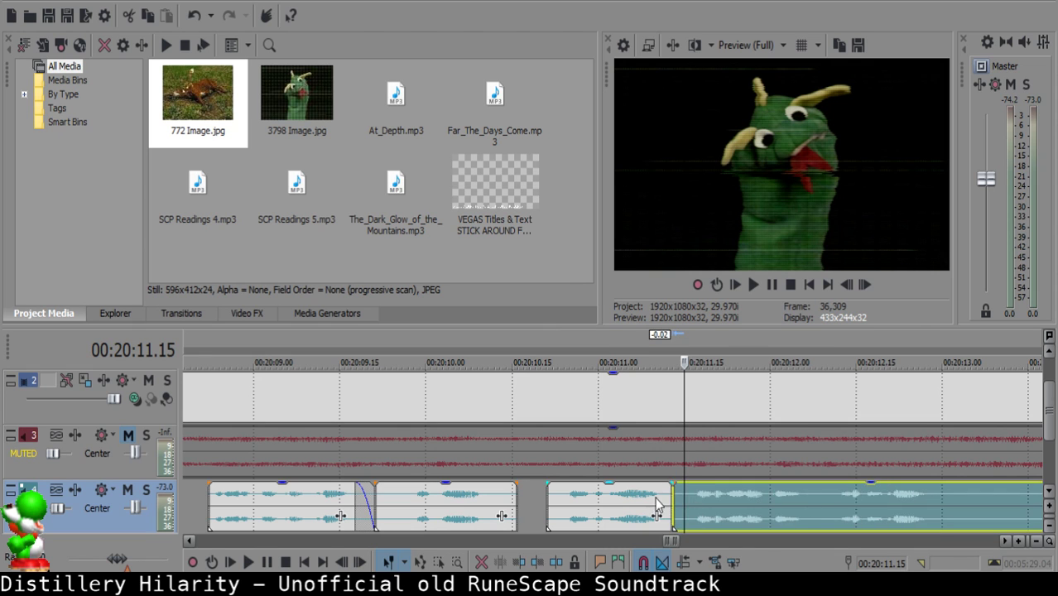
pyautogui.click(610, 504)
pyautogui.press('space')
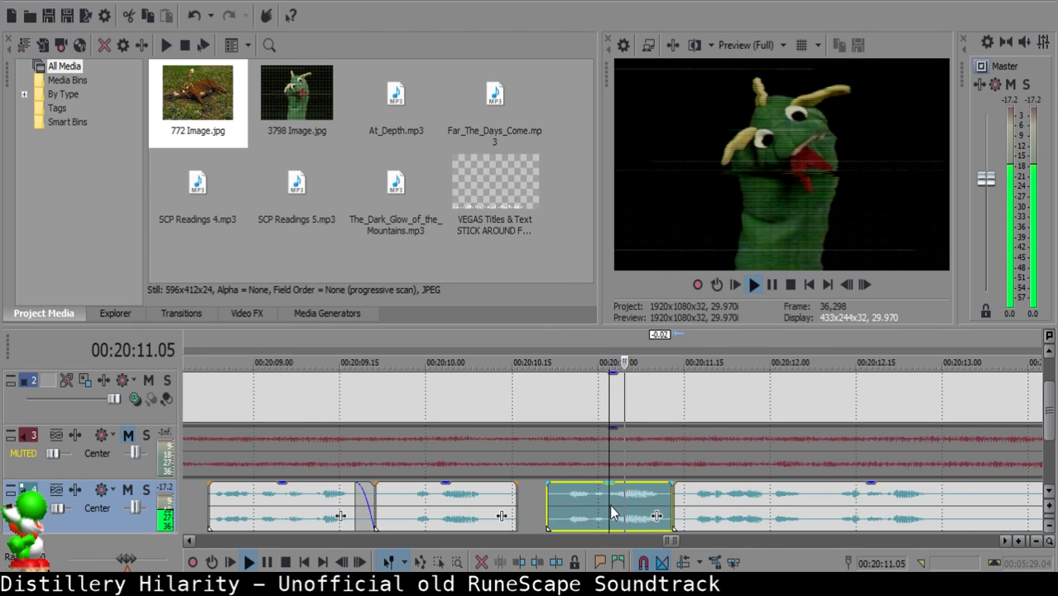
# Cut about one frame out of the narration at 00:20:12.08, close the gap, and play back the join.
pyautogui.click(659, 497)
pyautogui.press('s')
pyautogui.press('Right')
pyautogui.press('Right')
pyautogui.press('Left')
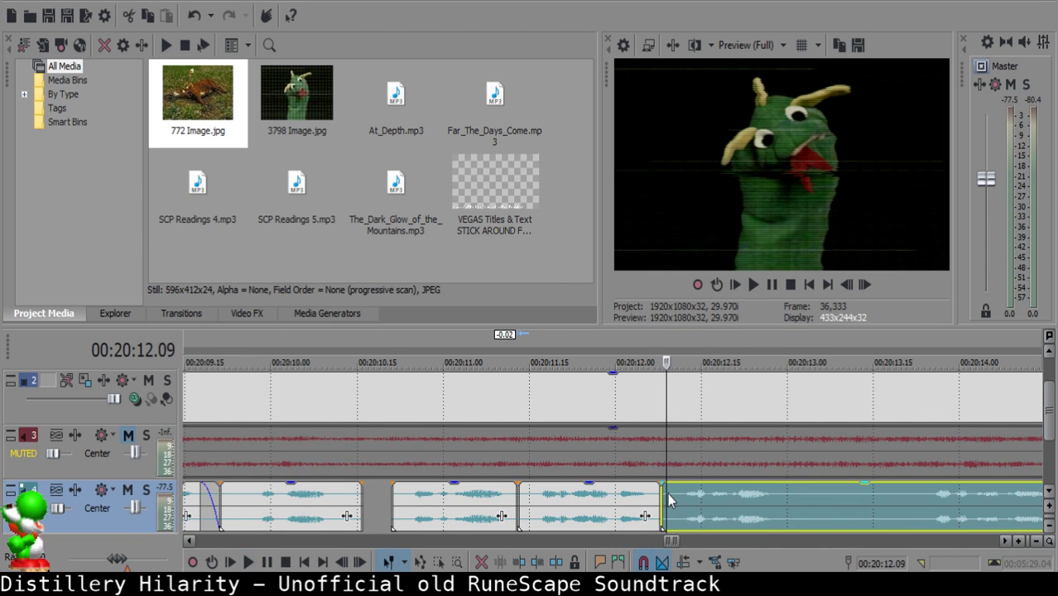
pyautogui.press('s')
pyautogui.click(665, 494)
pyautogui.click(673, 497)
pyautogui.click(583, 491)
pyautogui.press('space')
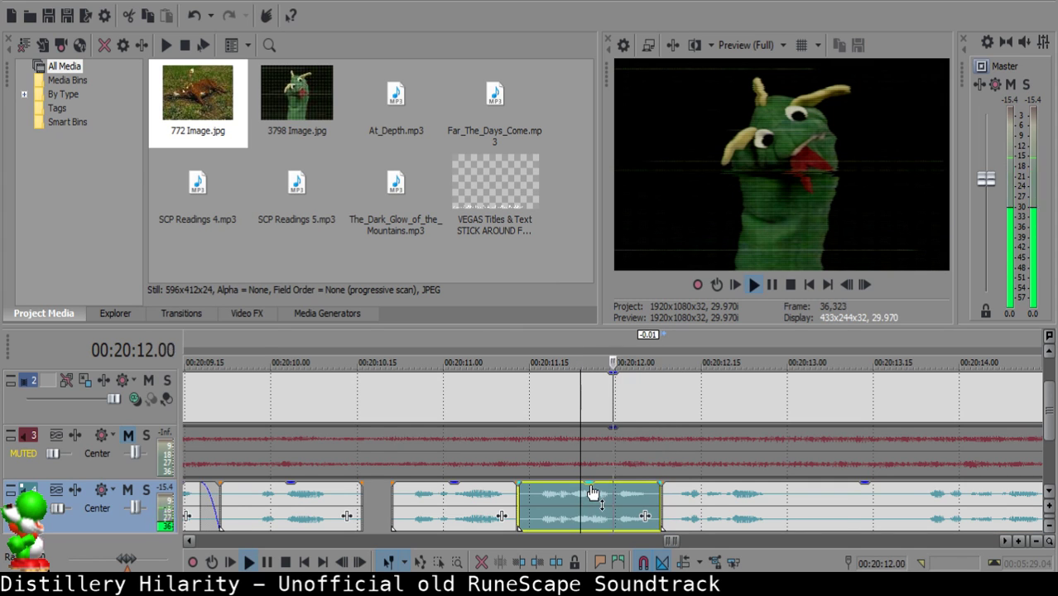
# Split the narration at about 00:20:13.01 after the phrase and at about 00:20:13.21 before the next one.
pyautogui.scroll(-2, 639, 496)
pyautogui.click(661, 494)
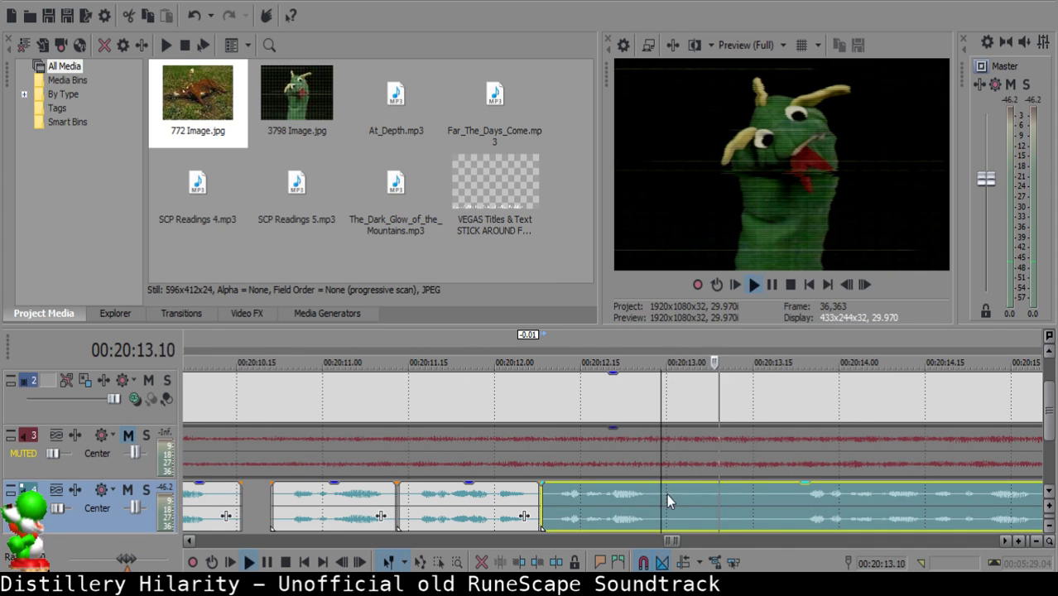
pyautogui.click(666, 494)
pyautogui.click(670, 496)
pyautogui.press('s')
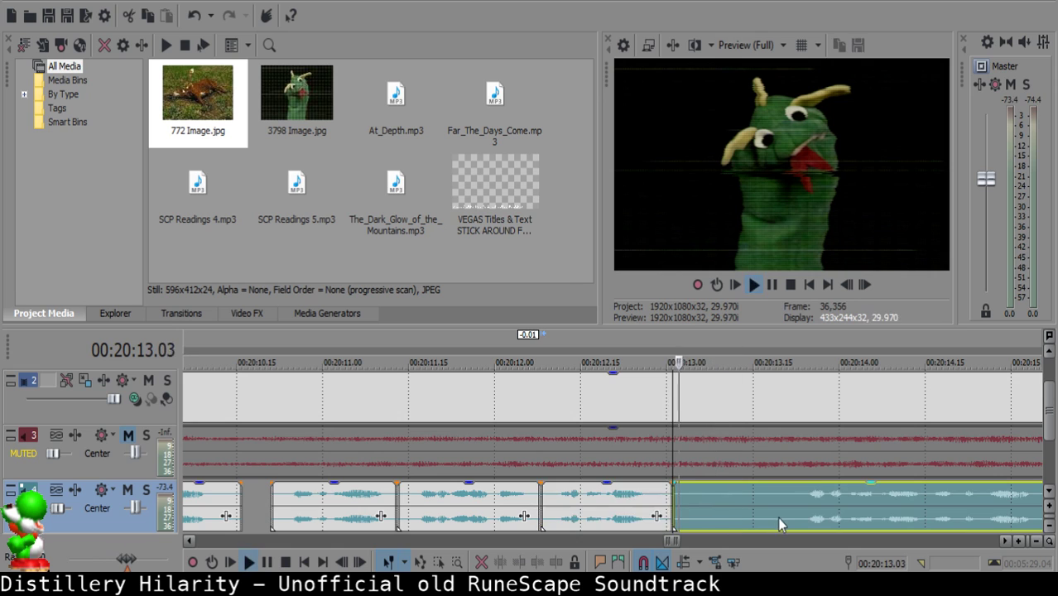
pyautogui.click(785, 518)
pyautogui.scroll(-3, 784, 517)
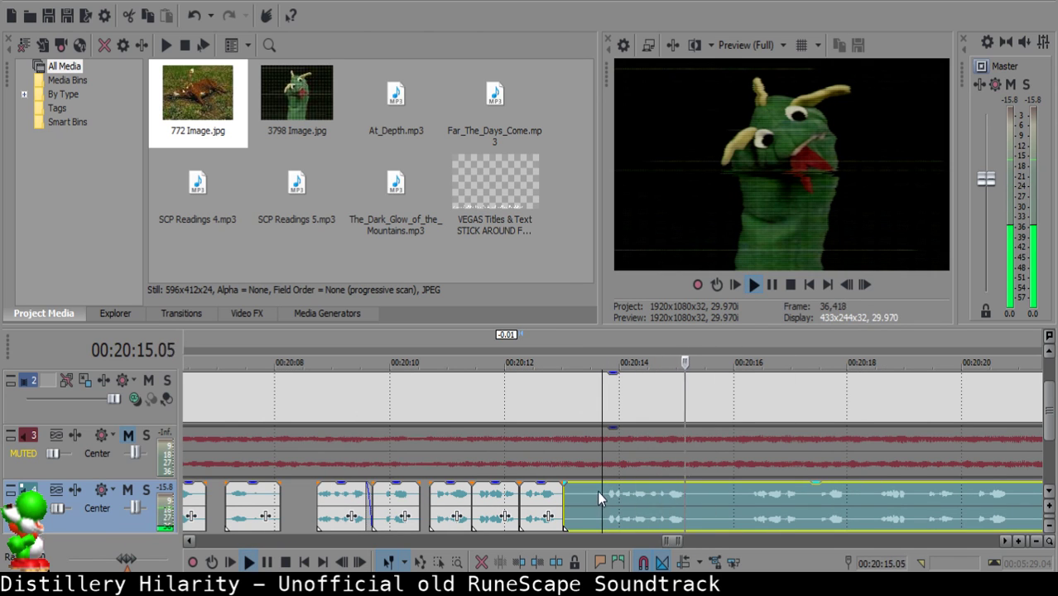
pyautogui.press('space')
pyautogui.press('s')
pyautogui.press('space')
# Delete the pause between the cuts and move the remaining narration 14 frames earlier to start at 00:20:13.07, playing back the transition.
pyautogui.click(577, 497)
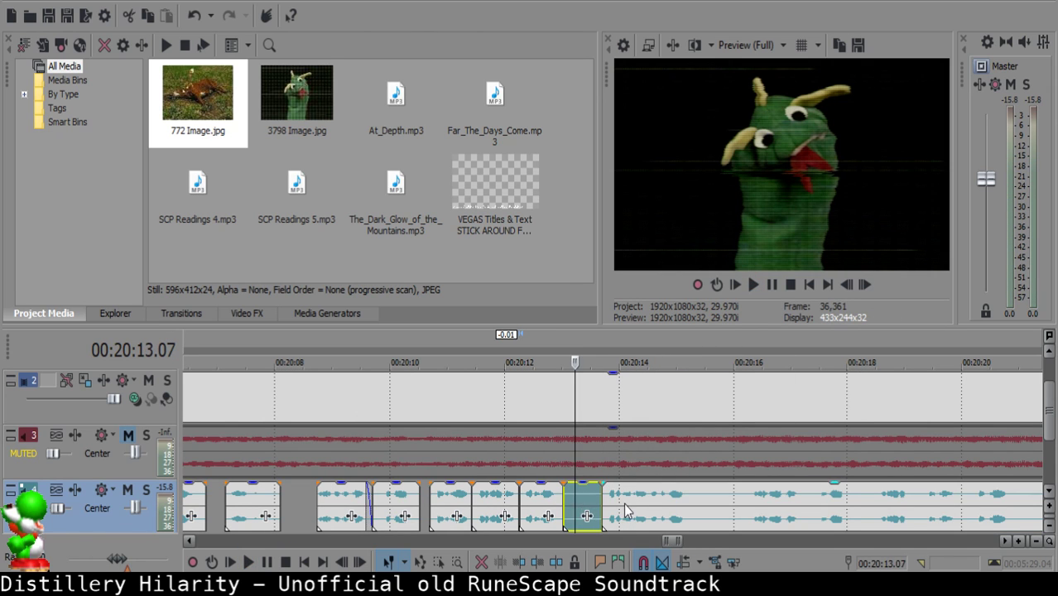
pyautogui.press('Delete')
pyautogui.moveTo(653, 499); pyautogui.dragTo(628, 493)
pyautogui.click(535, 500)
pyautogui.press('space')
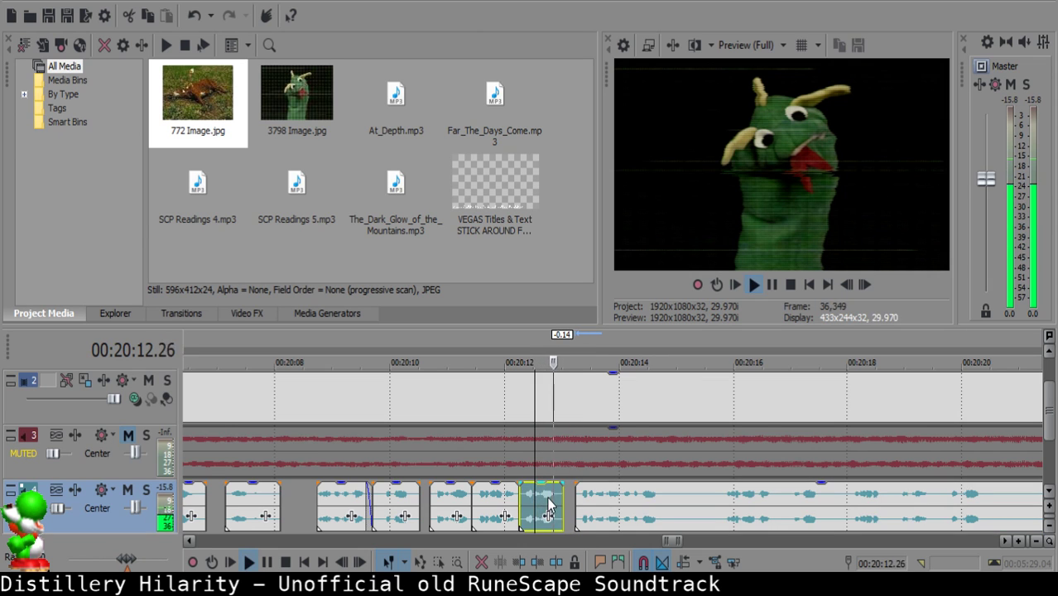
# Move the narration clip at 00:20:13.07 one frame later to about 00:20:13.08 and play back the spacing before it.
pyautogui.scroll(1, 585, 514)
pyautogui.press('space')
pyautogui.click(563, 495)
pyautogui.scroll(3, 571, 495)
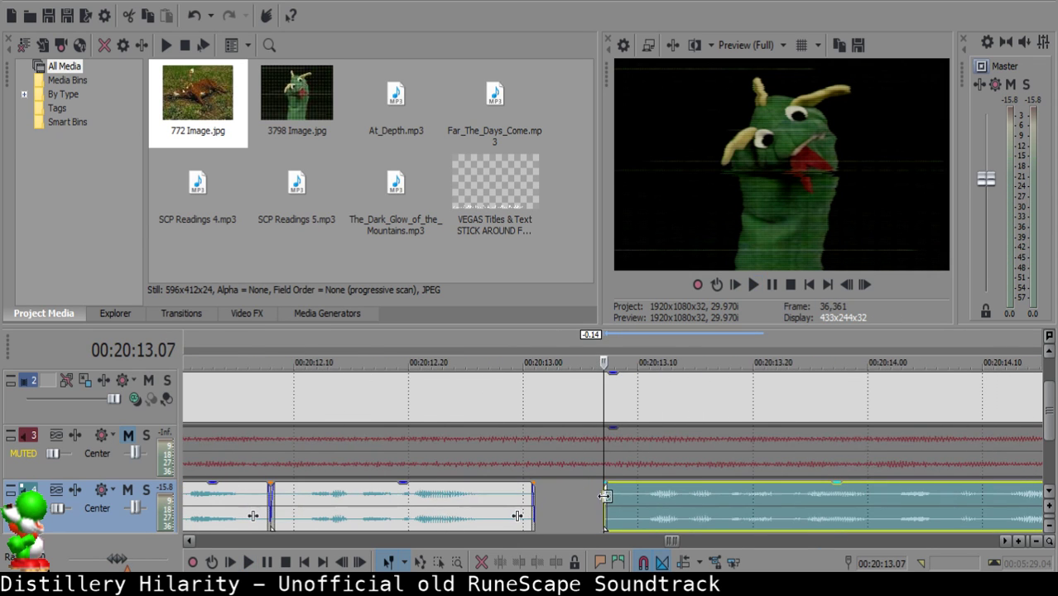
pyautogui.moveTo(605, 495); pyautogui.dragTo(617, 497)
pyautogui.click(457, 502)
pyautogui.press('space')
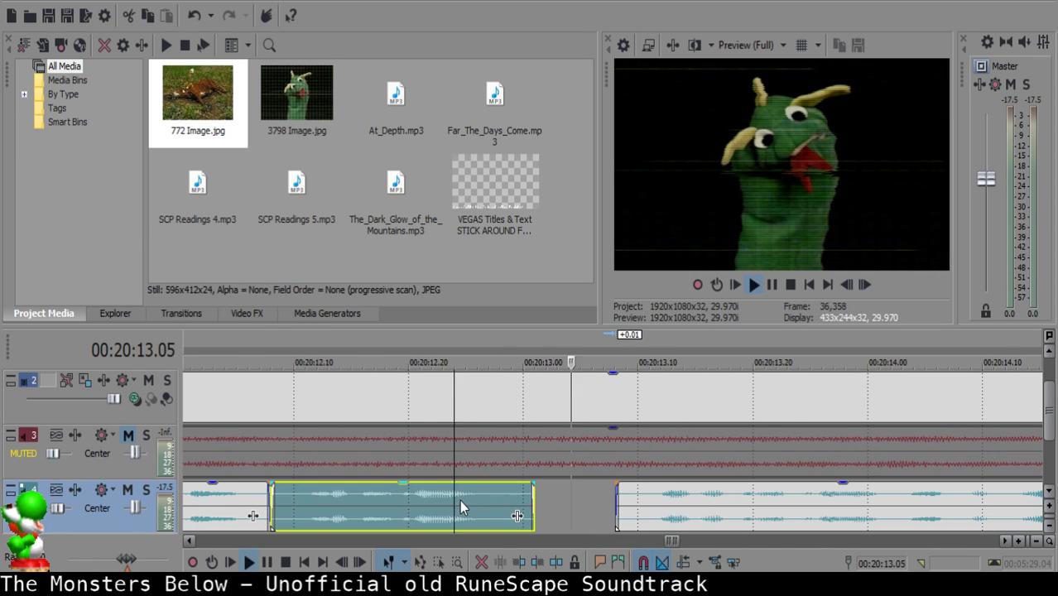
# Split the narration at about 00:20:14.28 after the phrase and play on from about 00:20:15.23 to hear the next phrase.
pyautogui.scroll(-5, 724, 499)
pyautogui.scroll(3, 648, 501)
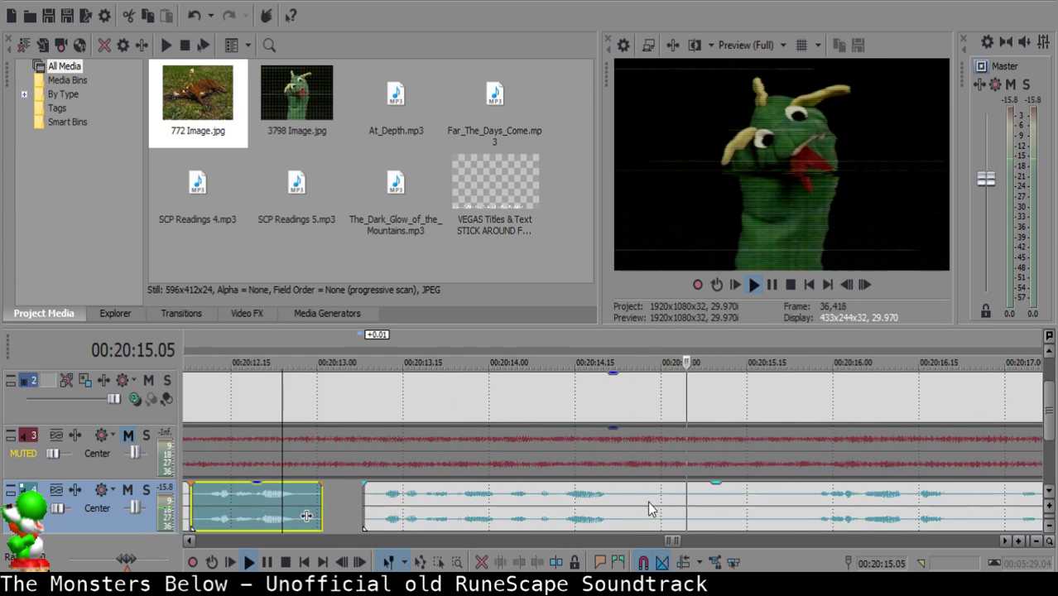
pyautogui.click(647, 501)
pyautogui.press('s')
pyautogui.click(794, 514)
pyautogui.scroll(-3, 795, 512)
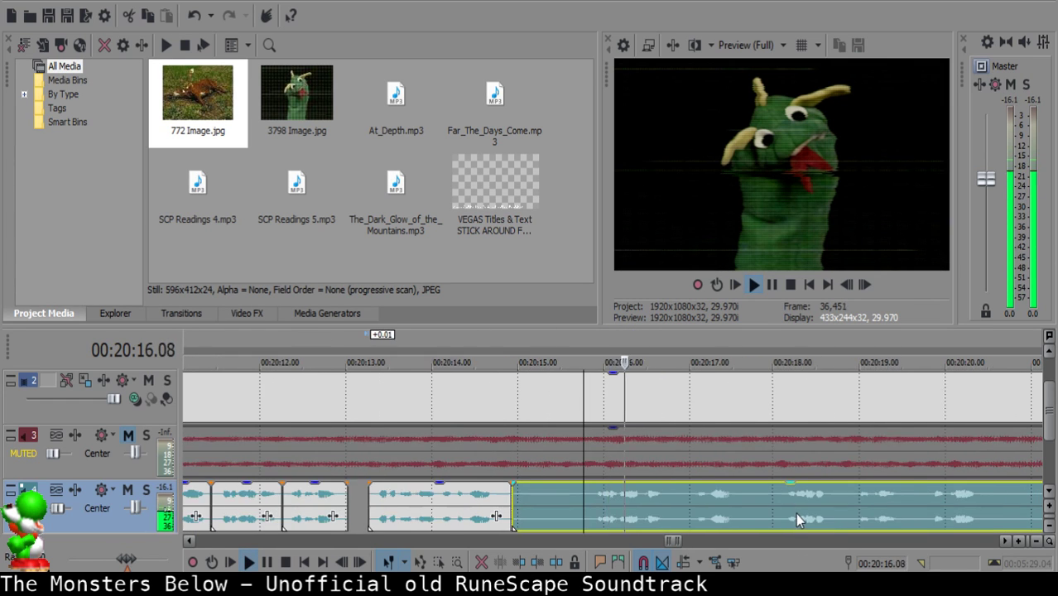
# Split the narration just before the next phrase at about 00:20:15.23.
pyautogui.scroll(1, 712, 507)
pyautogui.press('space')
pyautogui.press('s')
# Delete the pause between the cuts, move the remaining narration 6 frames earlier to about 00:20:15.17, and play back the transition.
pyautogui.click(478, 495)
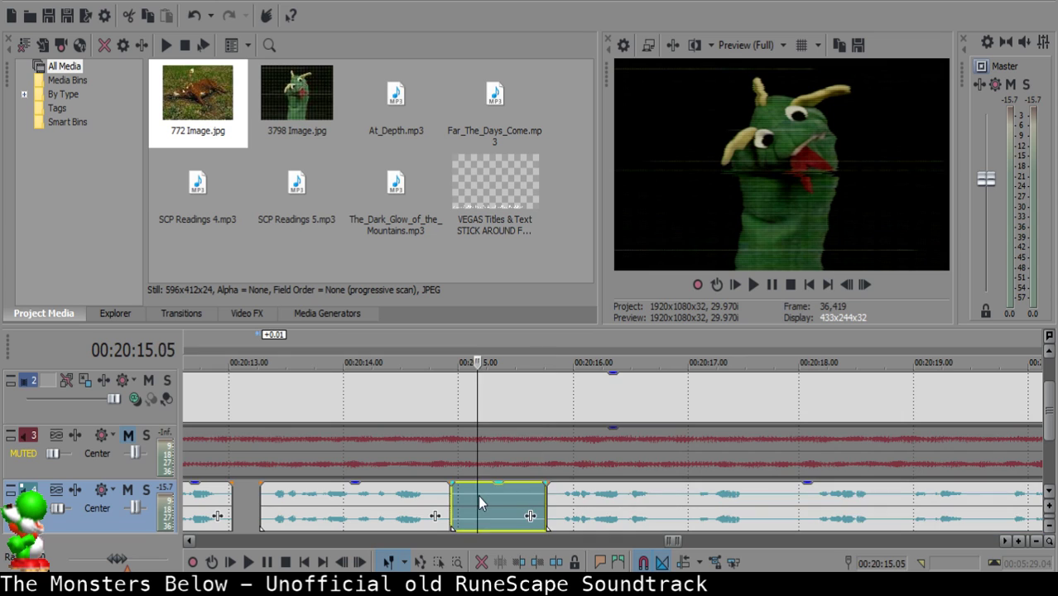
pyautogui.click(504, 498)
pyautogui.click(523, 501)
pyautogui.press('Delete')
pyautogui.moveTo(567, 512); pyautogui.dragTo(543, 504)
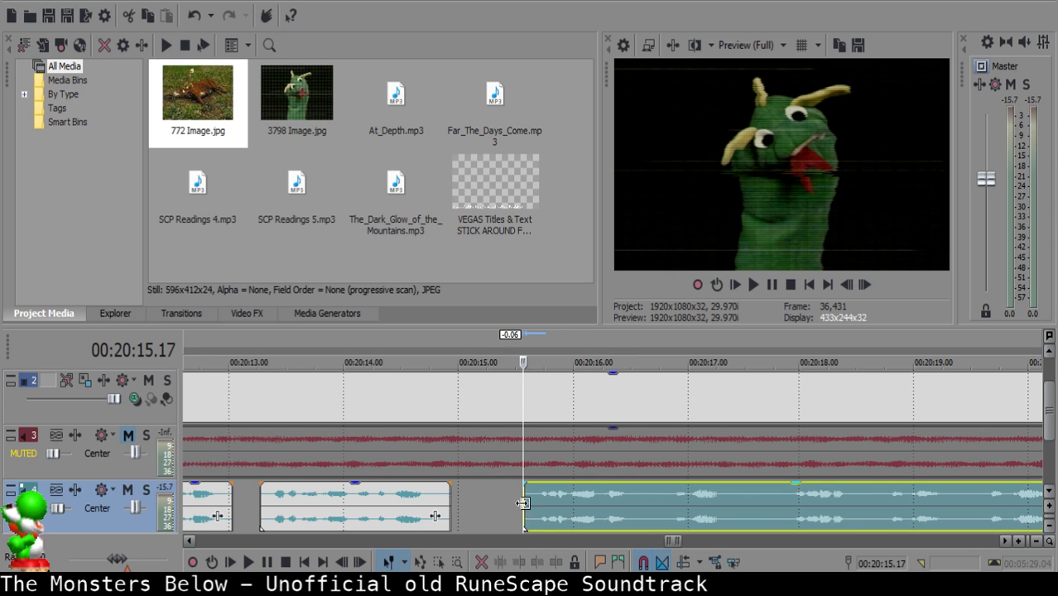
pyautogui.scroll(-8, 524, 503)
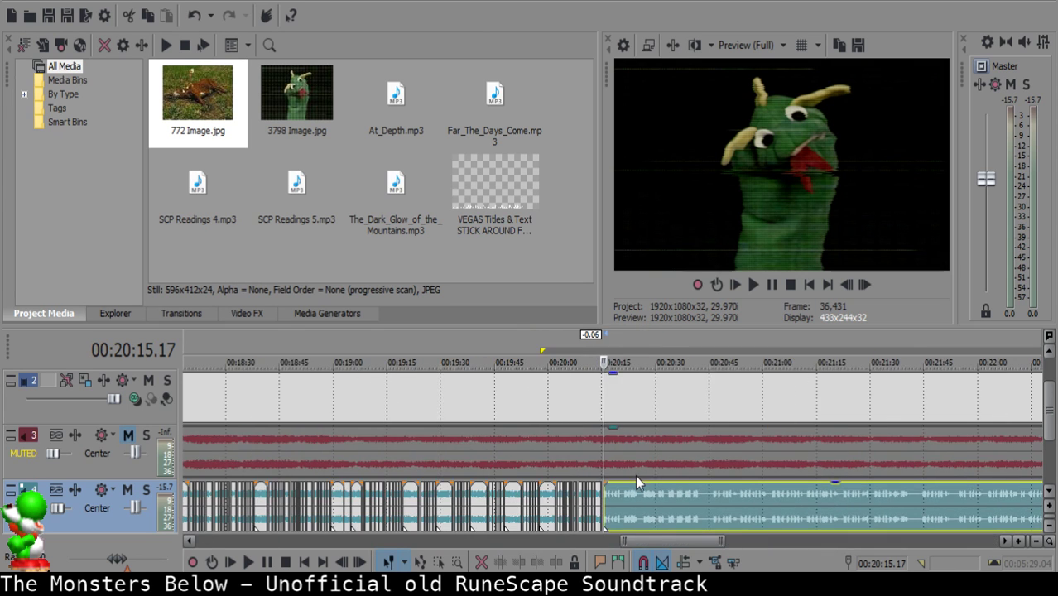
pyautogui.scroll(4, 634, 480)
pyautogui.click(576, 507)
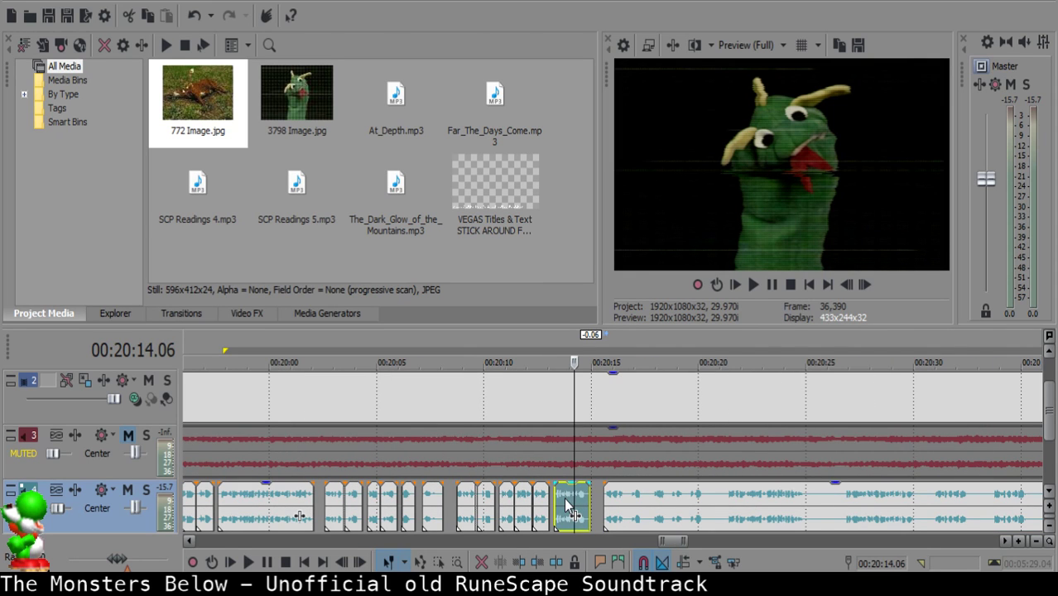
pyautogui.press('space')
pyautogui.scroll(3, 614, 497)
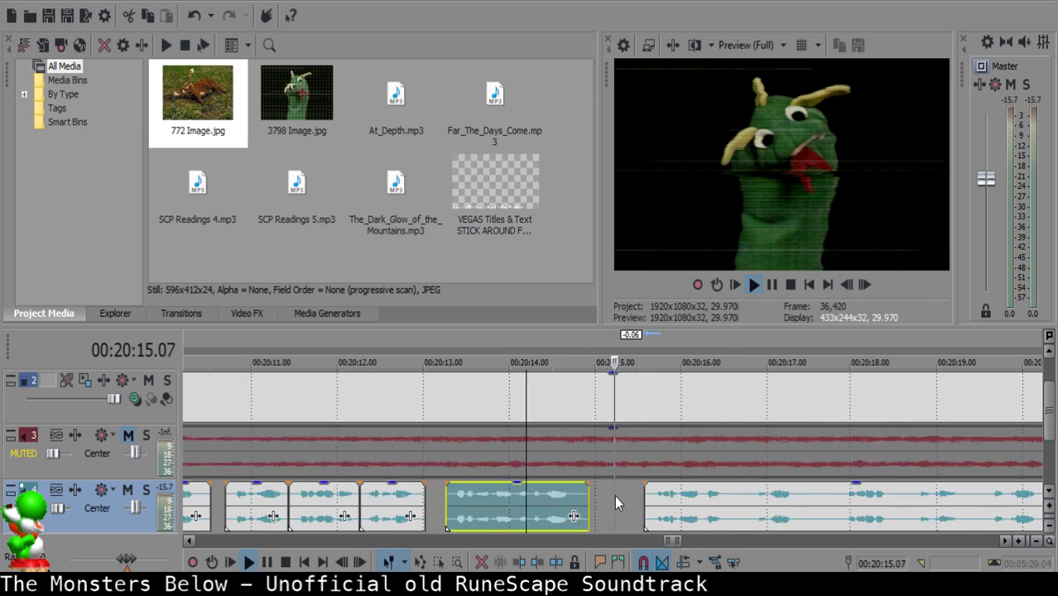
pyautogui.scroll(2, 619, 506)
# Cut out the narration snippet between about 00:20:16.19 and 00:20:16.23, close the gap, and play back the join.
pyautogui.click(626, 499)
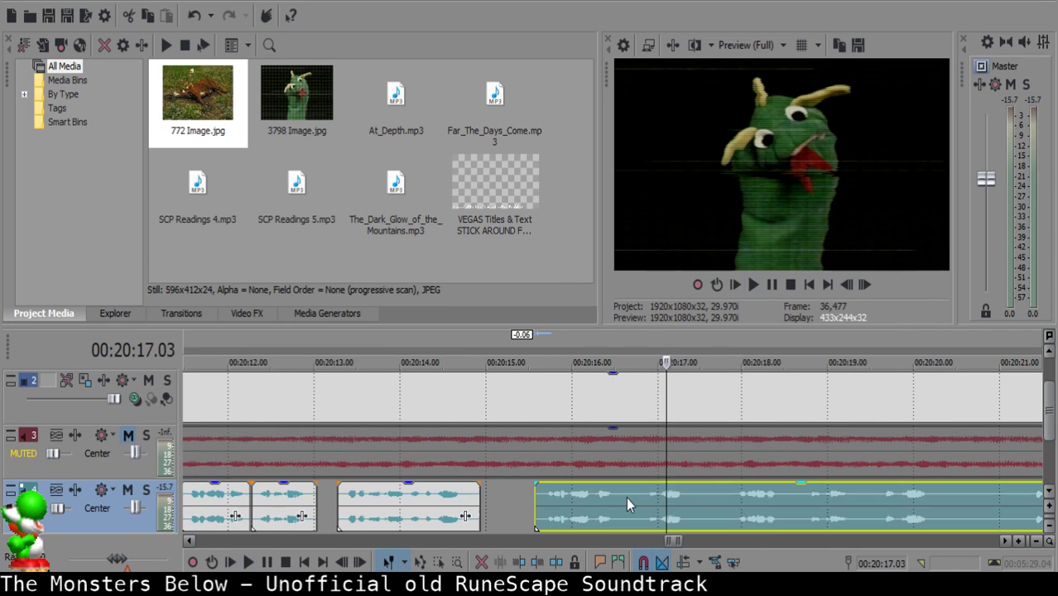
pyautogui.press('space')
pyautogui.press('s')
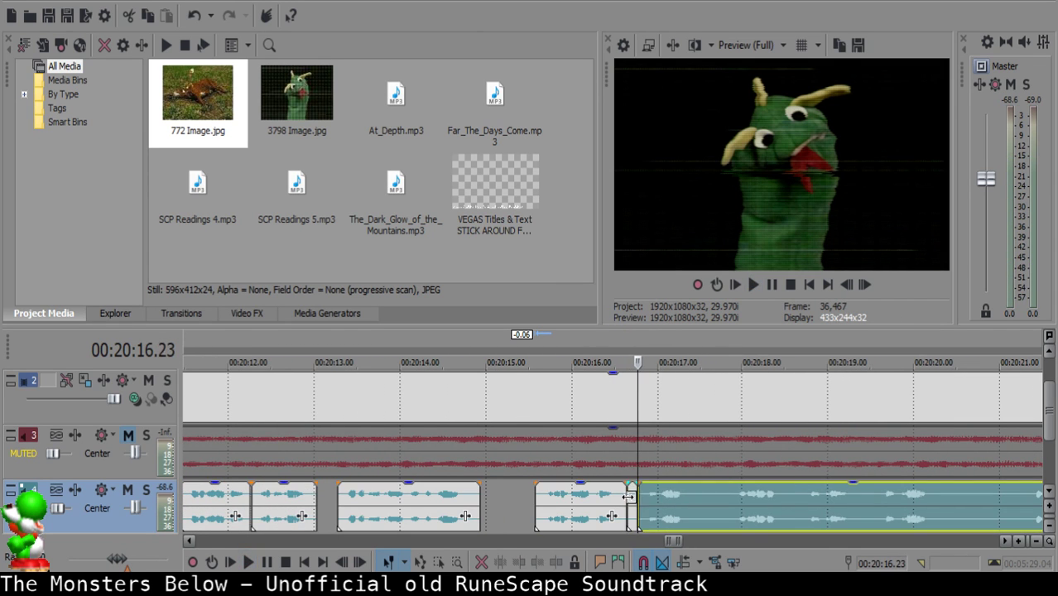
pyautogui.click(568, 509)
pyautogui.press('space')
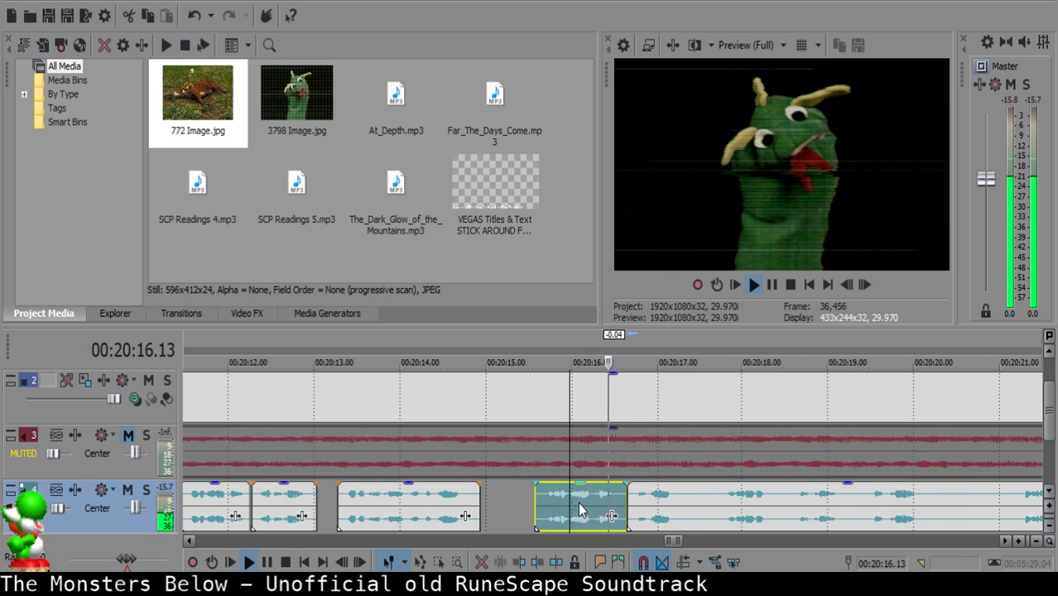
# Split the narration after the phrase at about 00:20:17.11 and play on to hear the next phrase.
pyautogui.scroll(2, 662, 502)
pyautogui.click(728, 497)
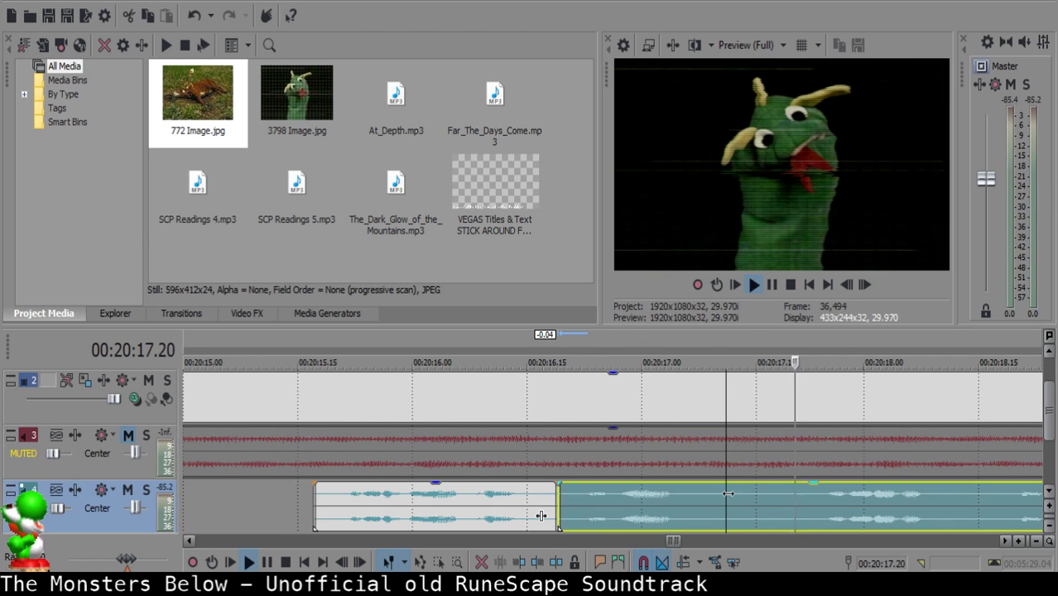
pyautogui.press('space')
pyautogui.press('s')
pyautogui.scroll(-3, 824, 502)
pyautogui.press('space')
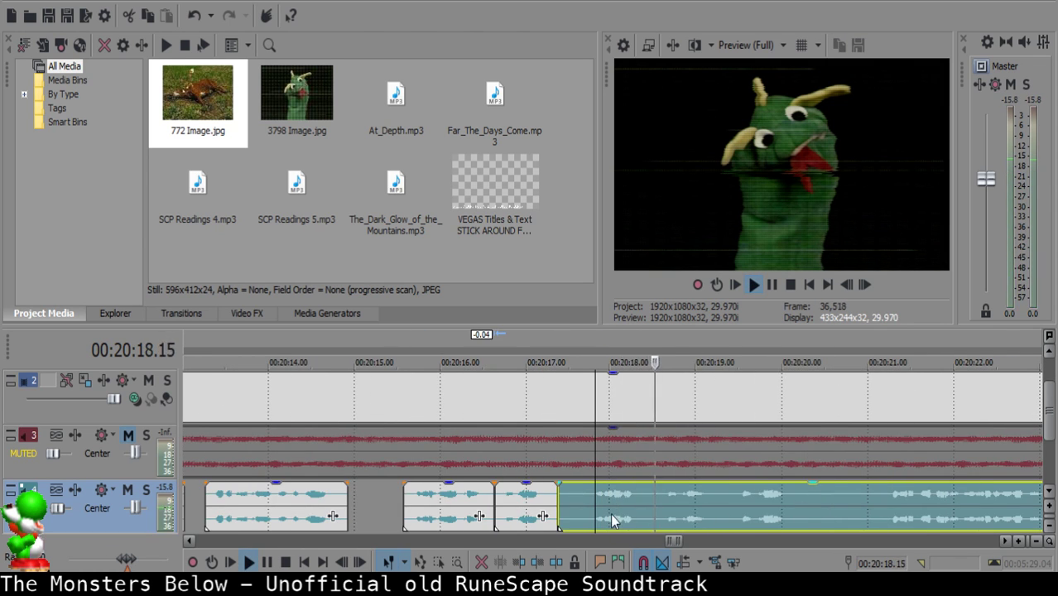
# Split the narration at about 00:20:17.21 before the next phrase and delete the pause preceding it.
pyautogui.click(588, 498)
pyautogui.click(588, 496)
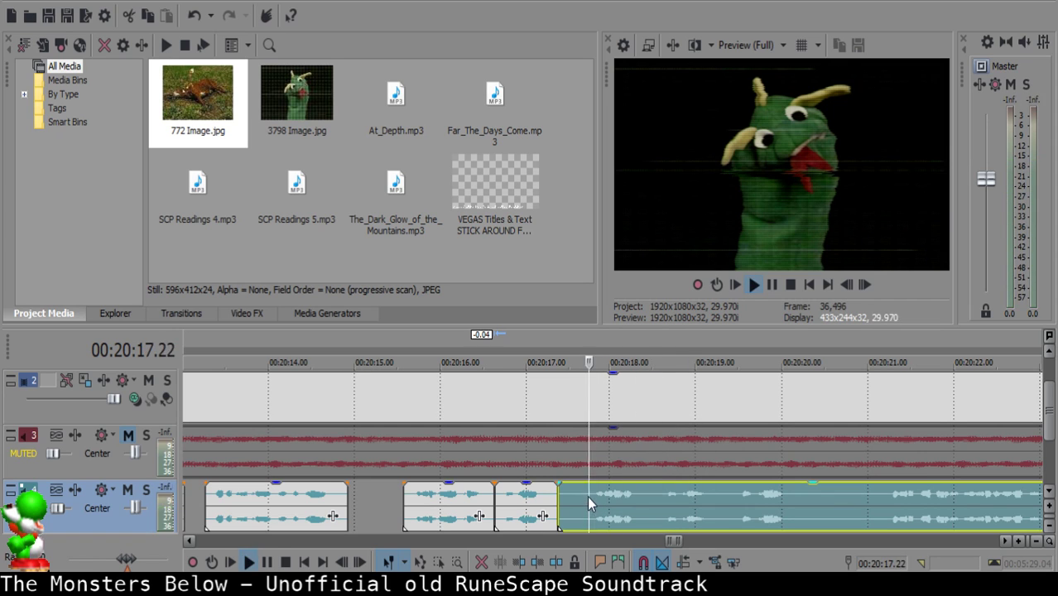
pyautogui.click(586, 496)
pyautogui.press('space')
pyautogui.press('s')
pyautogui.click(578, 494)
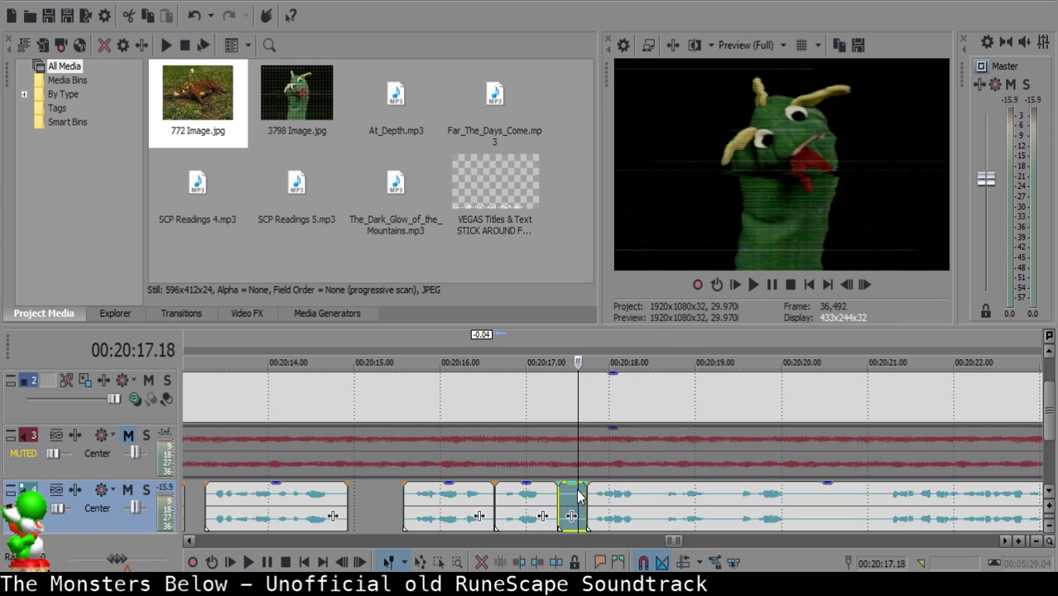
pyautogui.press('Delete')
# Move the remaining narration 5 frames earlier to about 00:20:17.16 and play back the spacing.
pyautogui.moveTo(600, 498); pyautogui.dragTo(589, 499)
pyautogui.click(511, 506)
pyautogui.press('space')
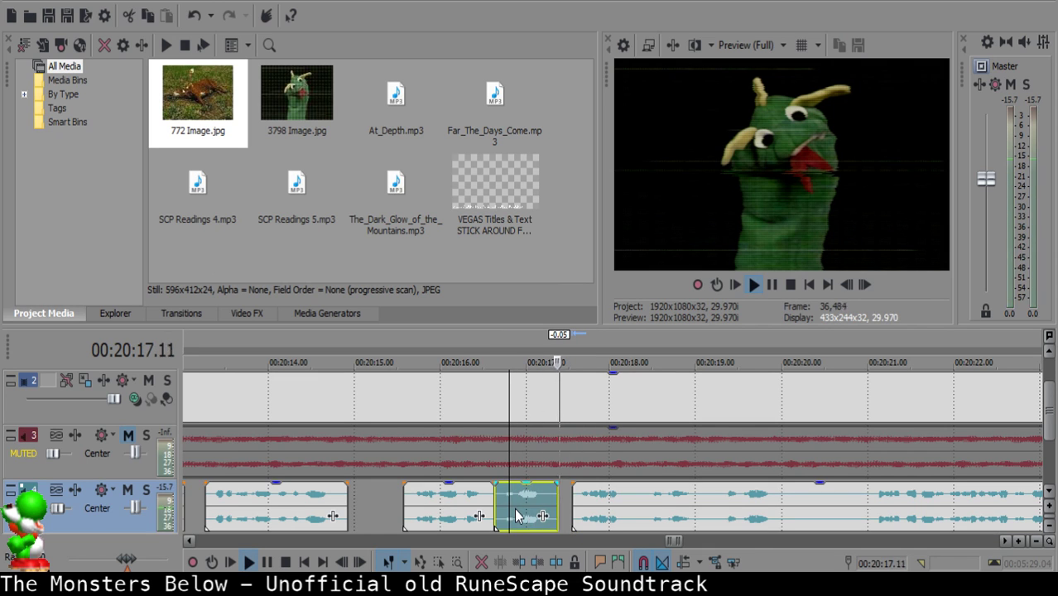
# Split the narration after the phrase at about 00:20:18.07.
pyautogui.click(629, 500)
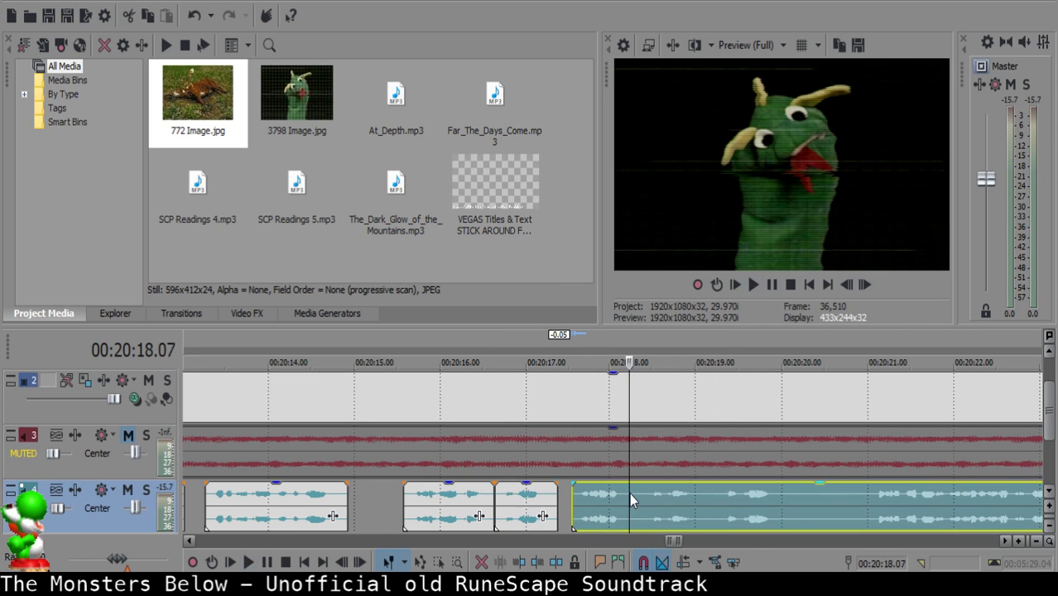
pyautogui.press('space')
pyautogui.press('space')
pyautogui.press('s')
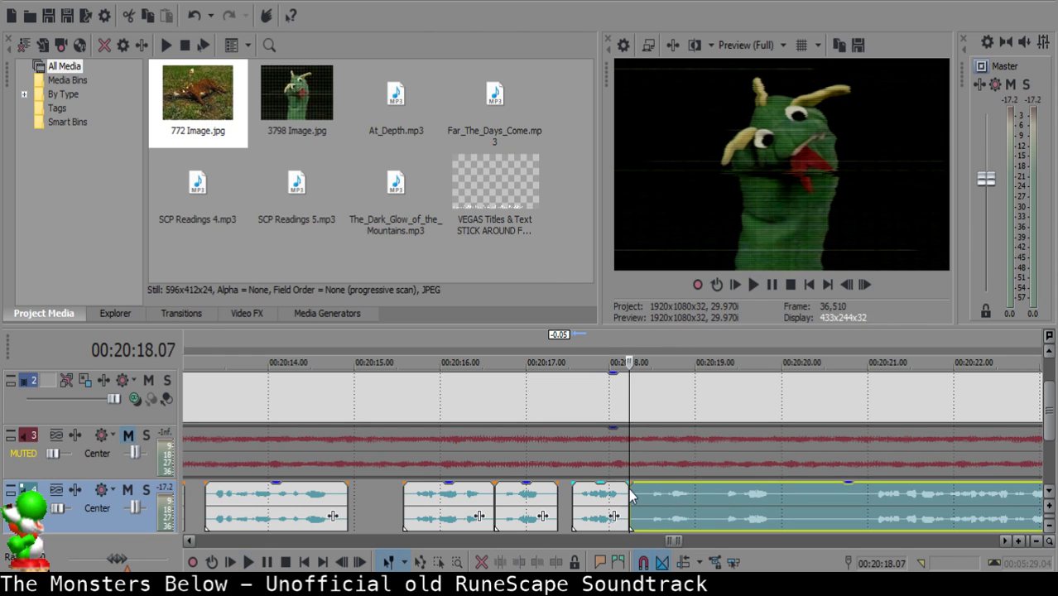
# Cut out the 4-frame snippet following the split at 00:20:18.07, close the gap, and play back the join.
pyautogui.press('space')
pyautogui.press('Return')
pyautogui.press('s')
pyautogui.click(634, 498)
pyautogui.press('Delete')
pyautogui.click(660, 499)
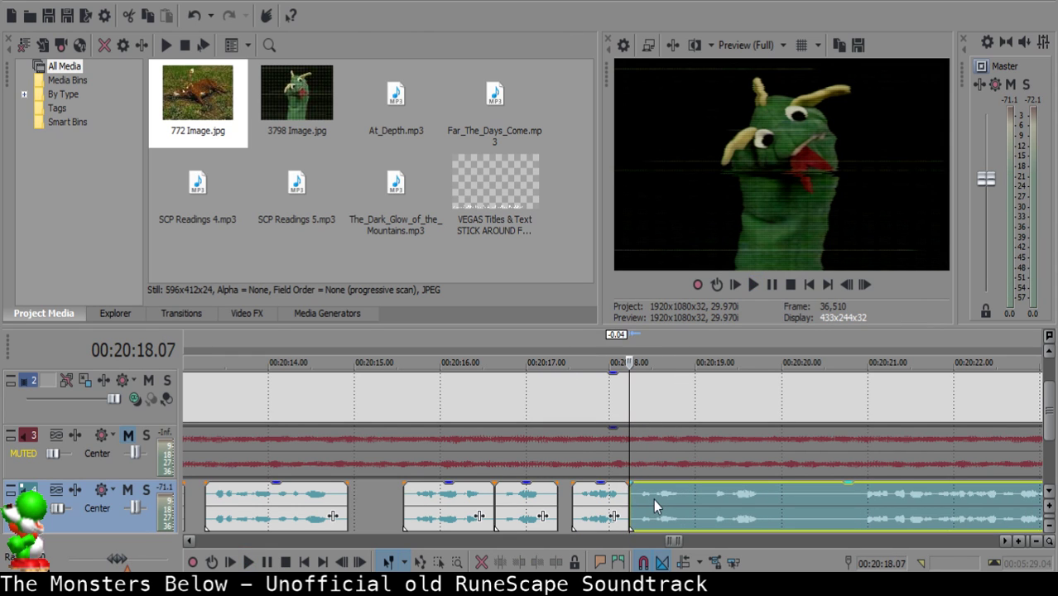
pyautogui.click(592, 505)
pyautogui.scroll(-2, 592, 505)
pyautogui.press('space')
pyautogui.scroll(3, 613, 498)
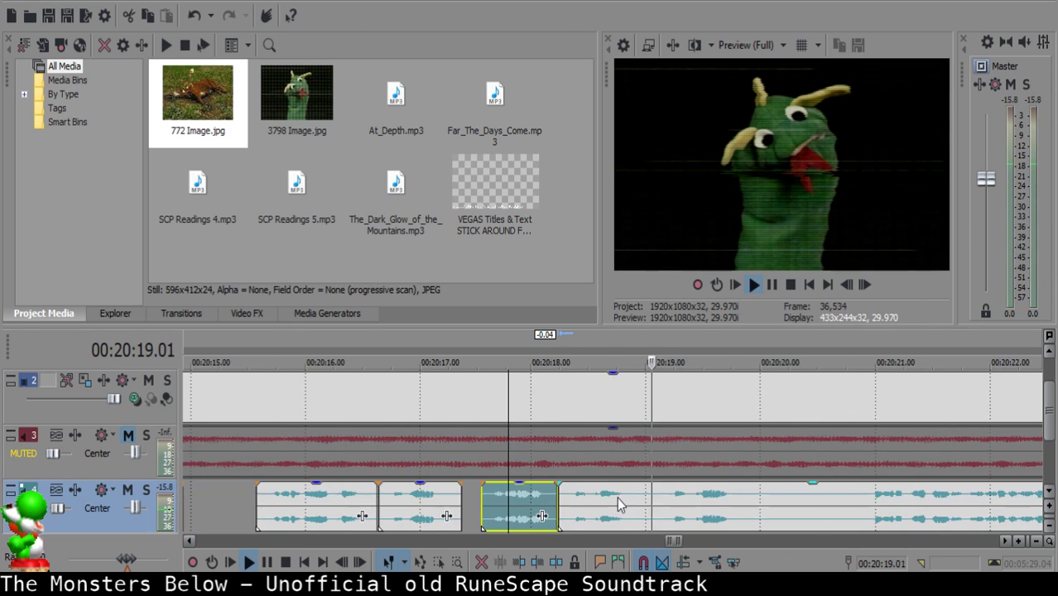
pyautogui.press('space')
# Move the remaining narration one frame later to about 00:20:18.08 and play back the transition into it.
pyautogui.click(567, 497)
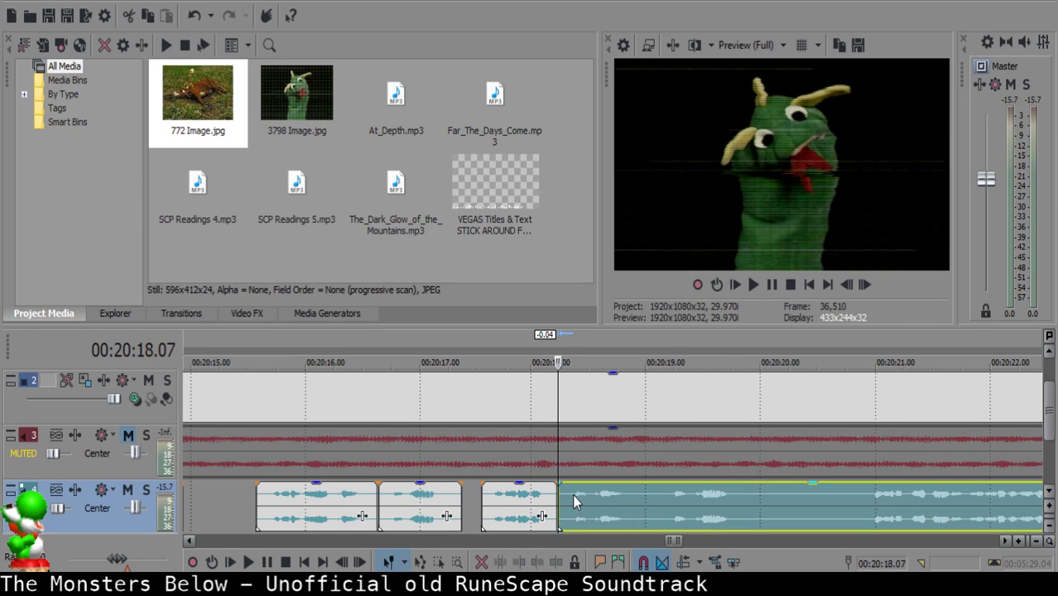
pyautogui.scroll(3, 607, 501)
pyautogui.moveTo(627, 502); pyautogui.dragTo(639, 503)
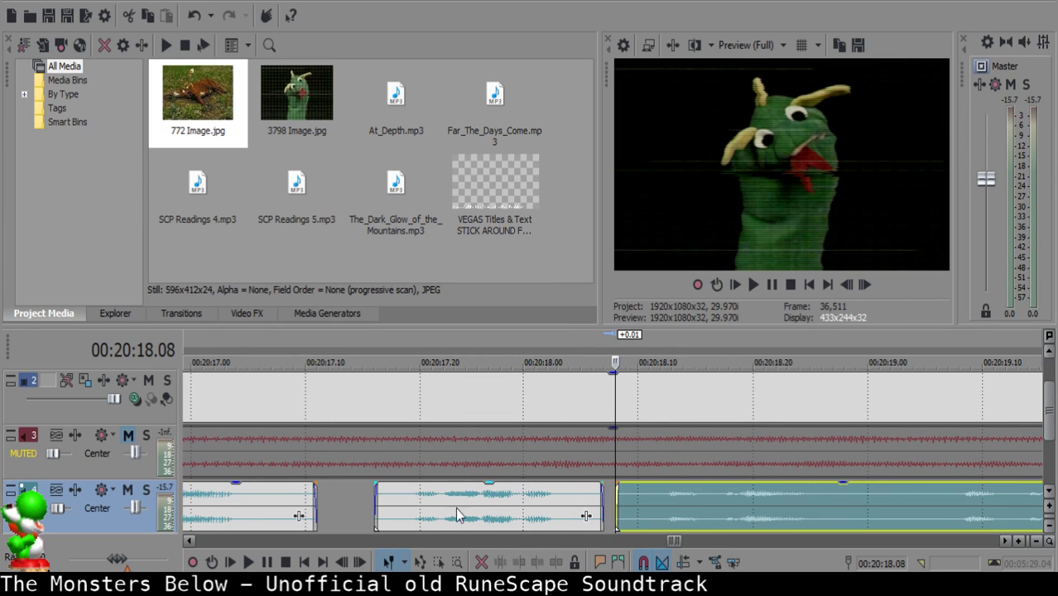
pyautogui.click(434, 507)
pyautogui.press('space')
pyautogui.scroll(-3, 435, 506)
pyautogui.scroll(1, 677, 505)
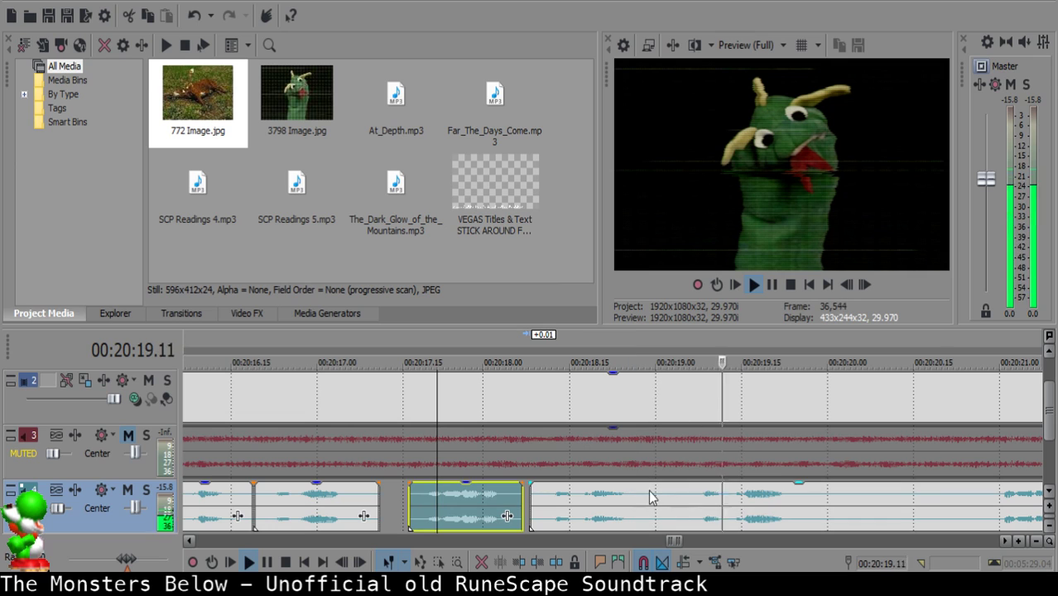
# Split the narration at about 00:20:18.29 and 00:20:19.03, and delete the short pause between the cuts.
pyautogui.click(648, 490)
pyautogui.press('s')
pyautogui.press('s')
pyautogui.click(662, 498)
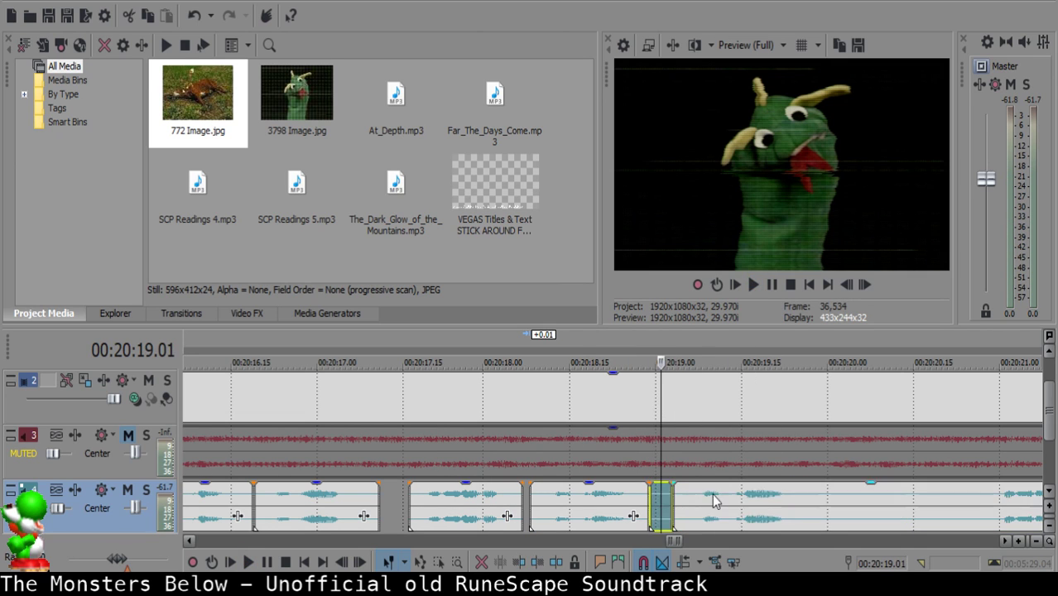
pyautogui.press('Delete')
# Move the remaining narration earlier against the preceding clip at about 00:20:18.29 and play back the join.
pyautogui.moveTo(712, 496); pyautogui.dragTo(696, 512)
pyautogui.click(581, 503)
pyautogui.press('space')
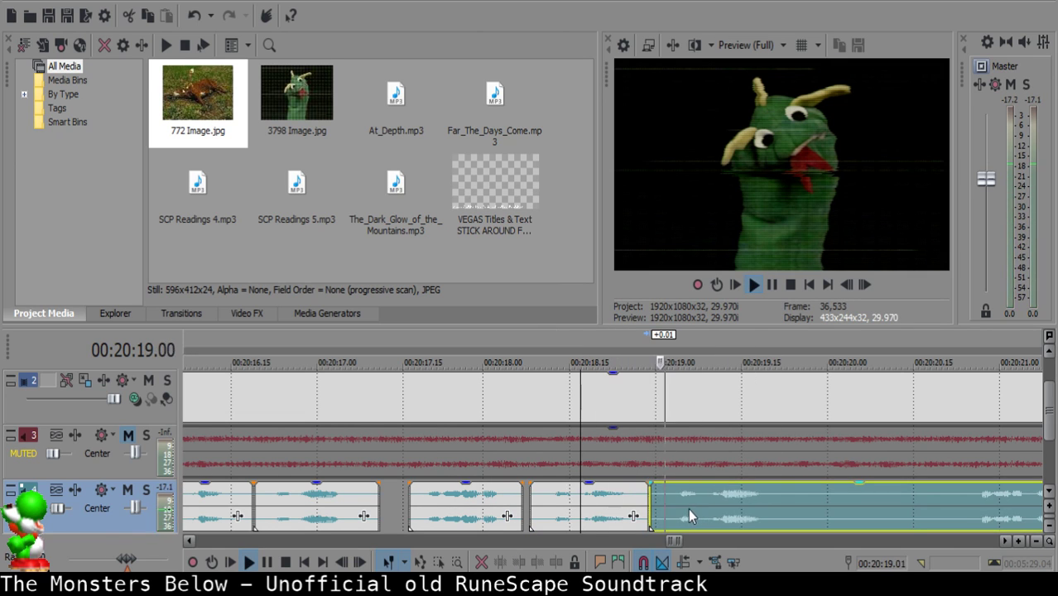
pyautogui.click(540, 496)
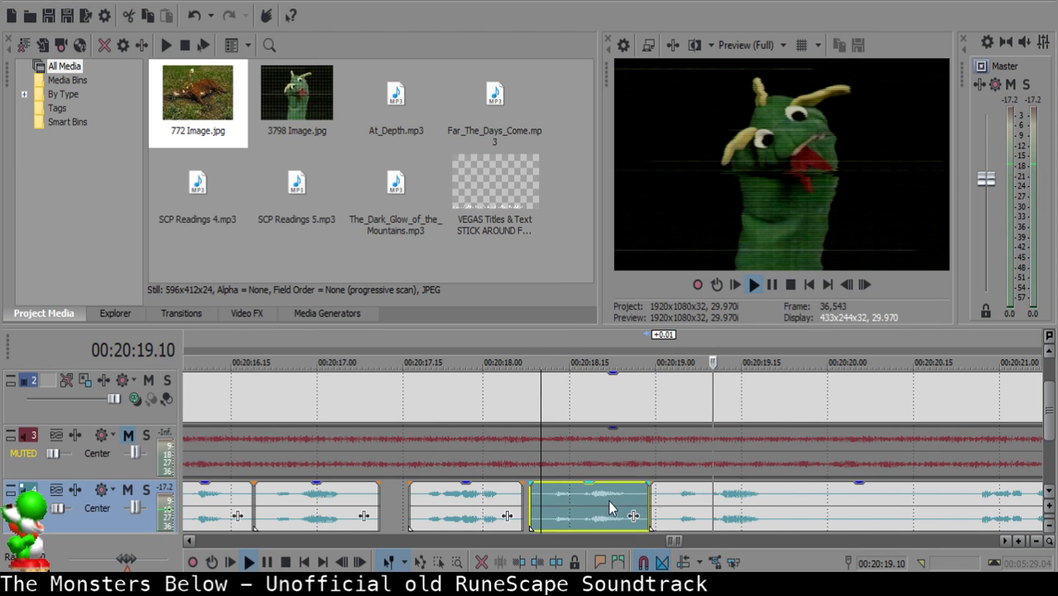
pyautogui.scroll(-2, 600, 500)
# Split the narration at about 00:20:19.09, add a fade-in of about 4 frames to the following clip, and play back the join.
pyautogui.click(586, 493)
pyautogui.press('space')
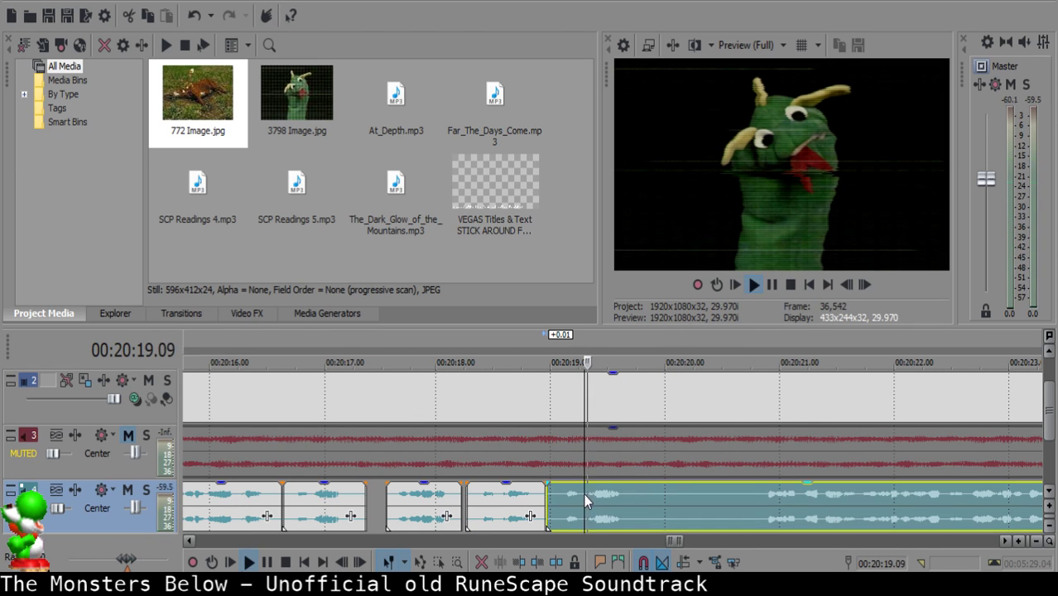
pyautogui.press('s')
pyautogui.moveTo(584, 481); pyautogui.dragTo(598, 481)
pyautogui.click(548, 501)
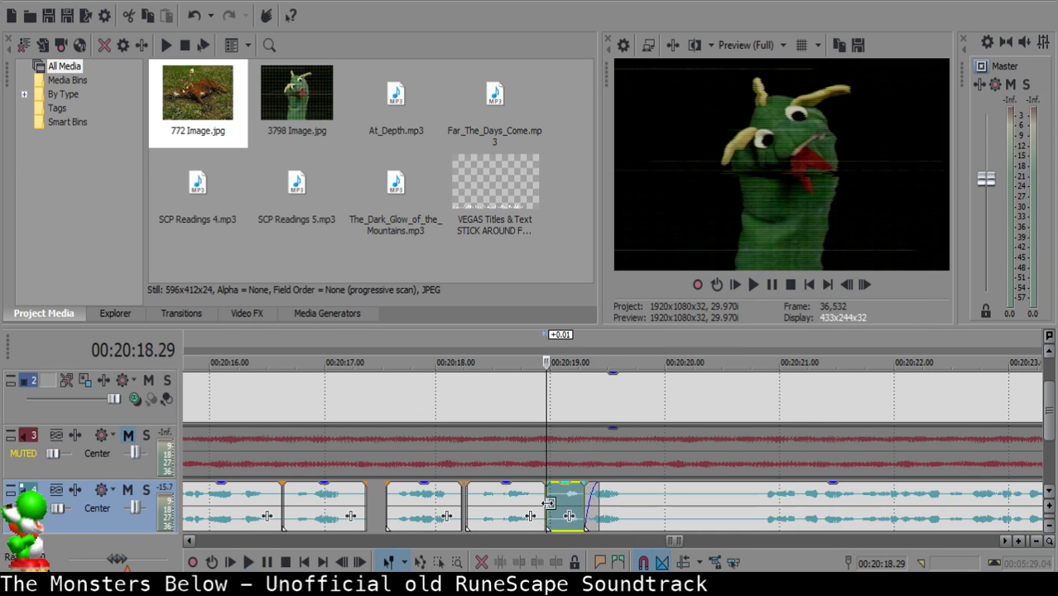
pyautogui.press('space')
# Split the narration after the phrase at about 00:20:19.23 and play ahead to hear the following narration.
pyautogui.click(636, 504)
pyautogui.press('space')
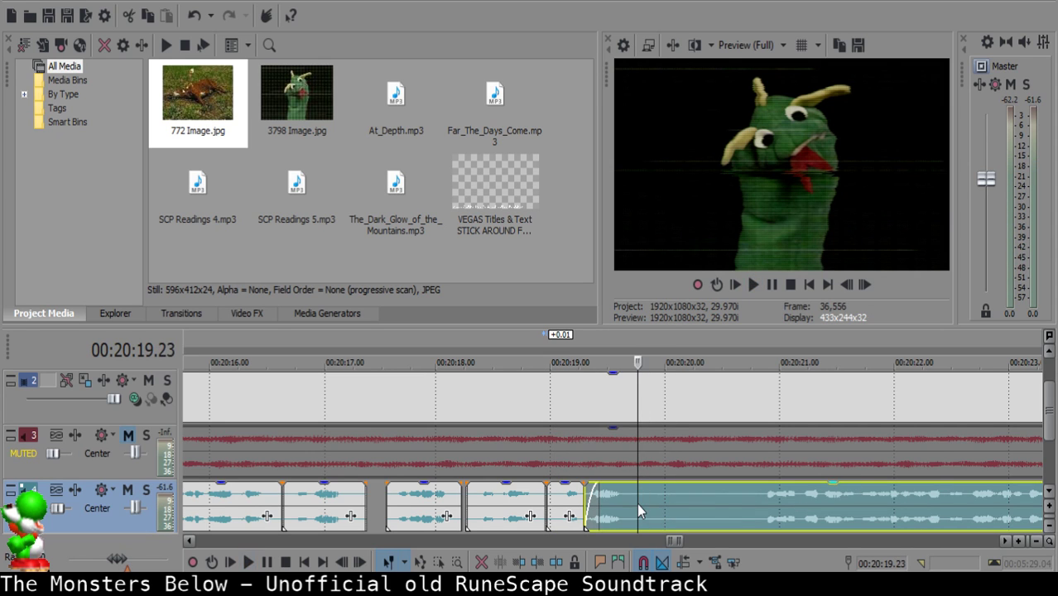
pyautogui.press('s')
pyautogui.click(756, 503)
pyautogui.press('space')
pyautogui.scroll(-2, 757, 503)
pyautogui.scroll(-1, 756, 502)
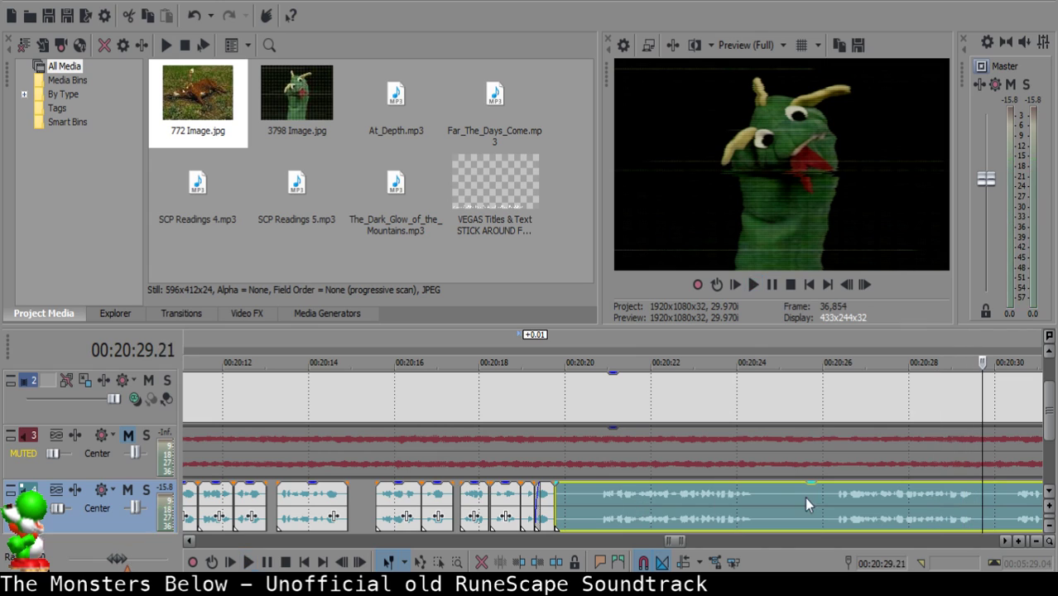
pyautogui.click(828, 494)
pyautogui.press('space')
# Cut out the pause from 00:20:19.23 to 00:20:20.23, move the remaining narration 24 frames earlier to about 00:20:19.29, and play back the spacing.
pyautogui.click(600, 494)
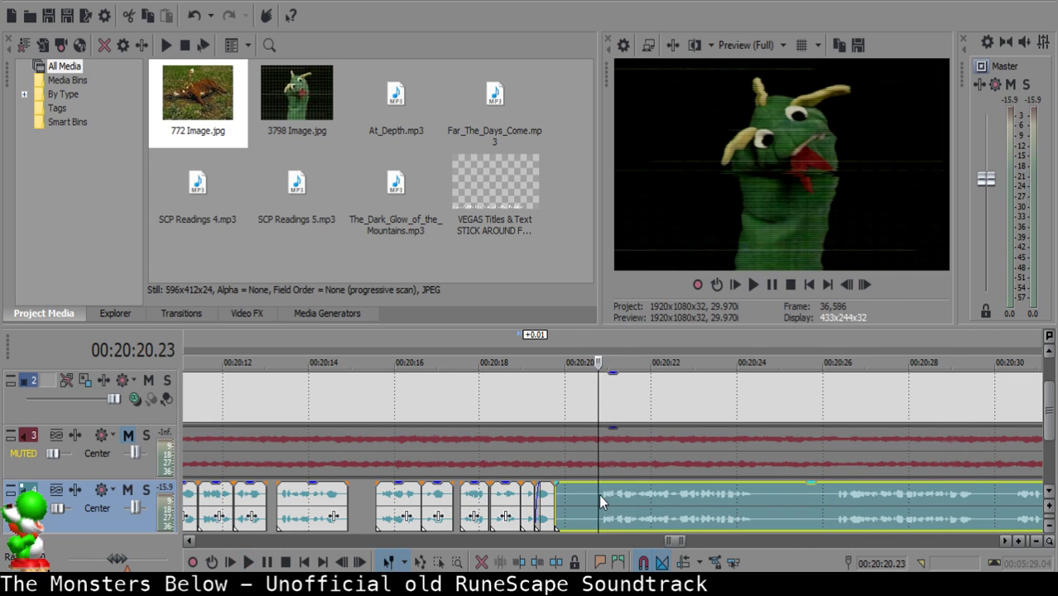
pyautogui.press('s')
pyautogui.click(564, 495)
pyautogui.press('Delete')
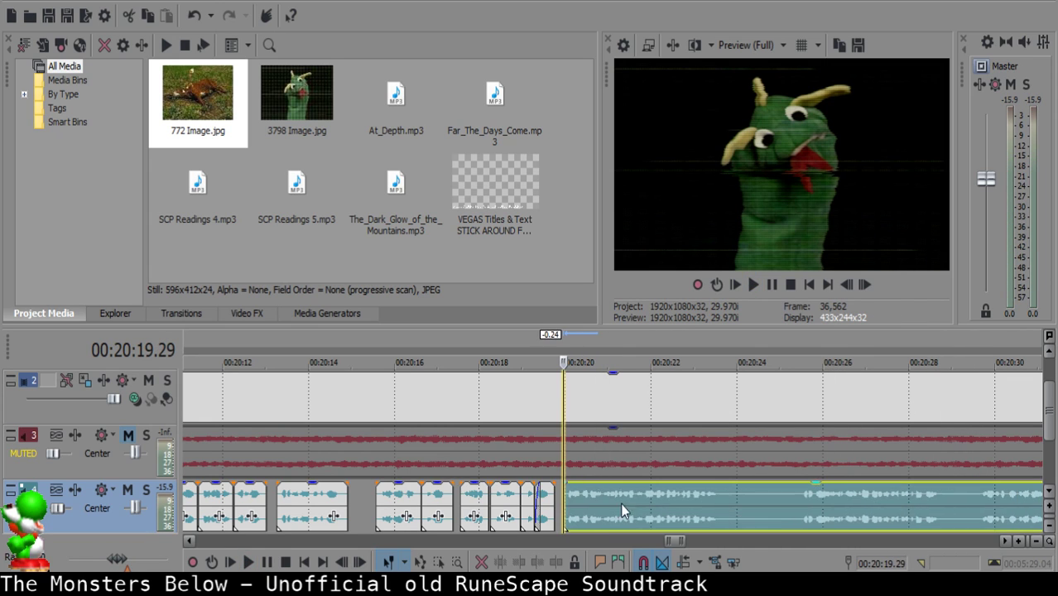
pyautogui.click(614, 506)
pyautogui.click(553, 498)
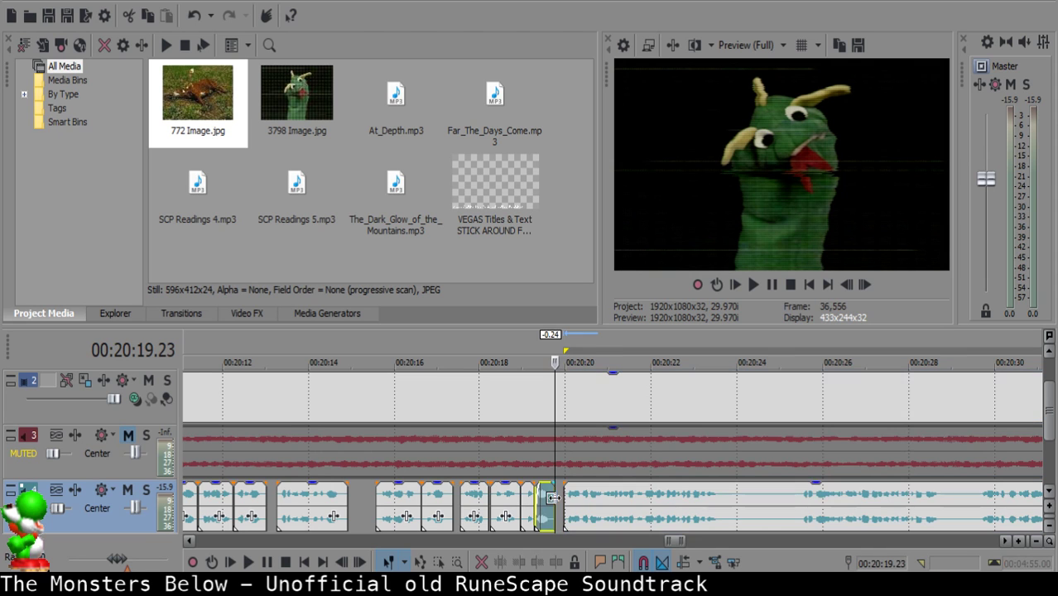
pyautogui.press('space')
pyautogui.scroll(3, 574, 519)
pyautogui.press('Return')
pyautogui.click(416, 515)
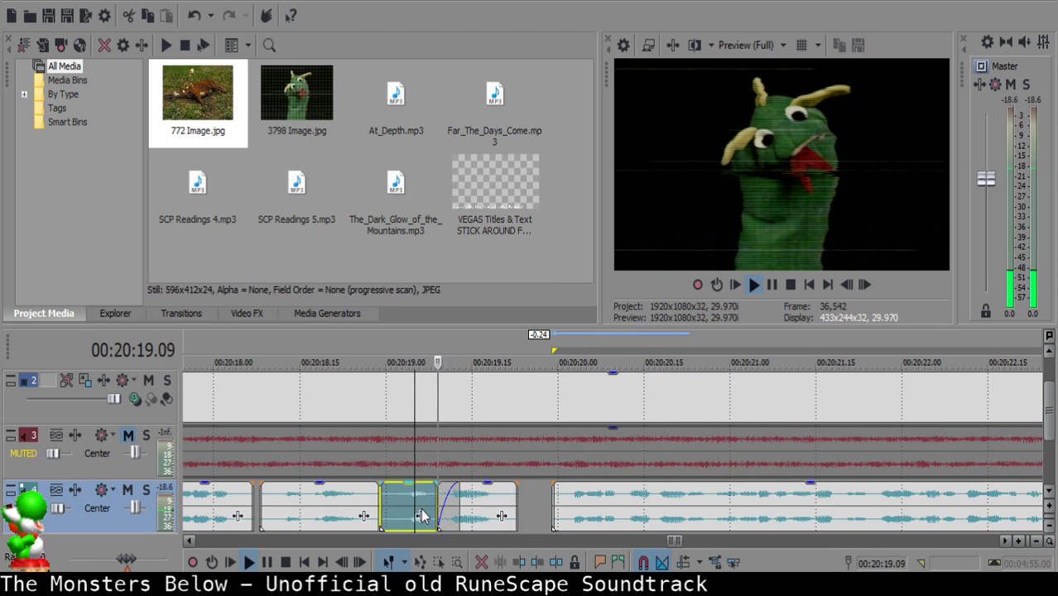
# Move the remaining narration 2 frames later to about 00:20:20.01 and play back from about 00:20:18.29 through the transition.
pyautogui.click(574, 497)
pyautogui.moveTo(573, 491); pyautogui.dragTo(552, 505)
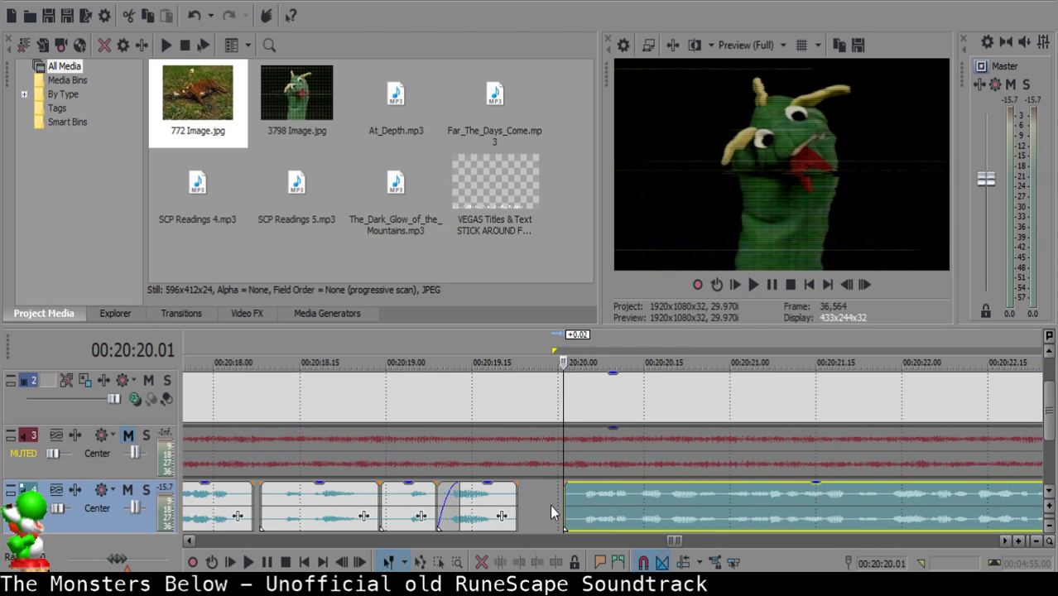
pyautogui.click(383, 489)
pyautogui.press('space')
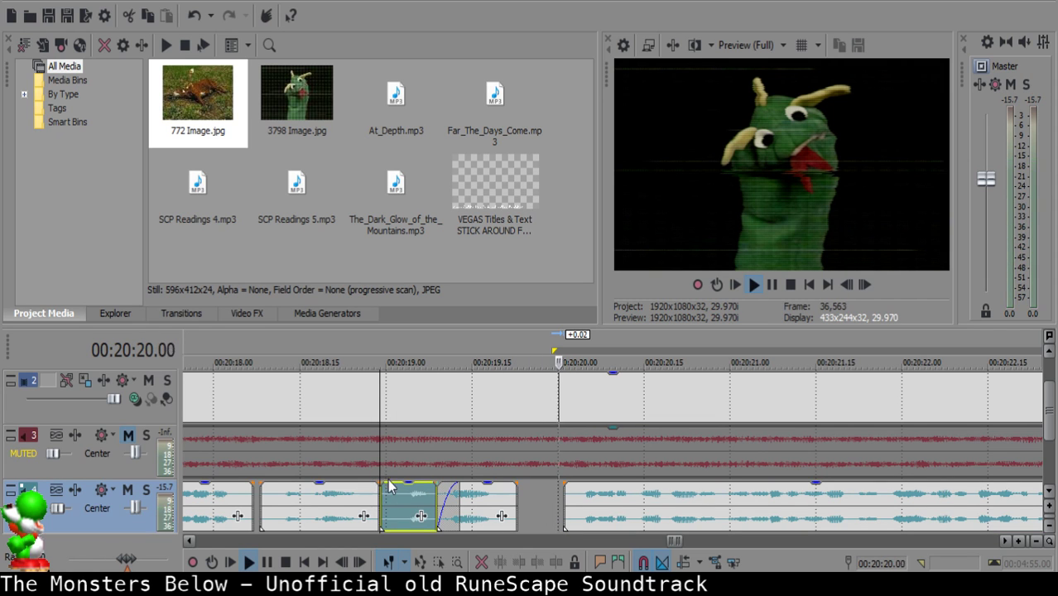
pyautogui.scroll(-10, 530, 488)
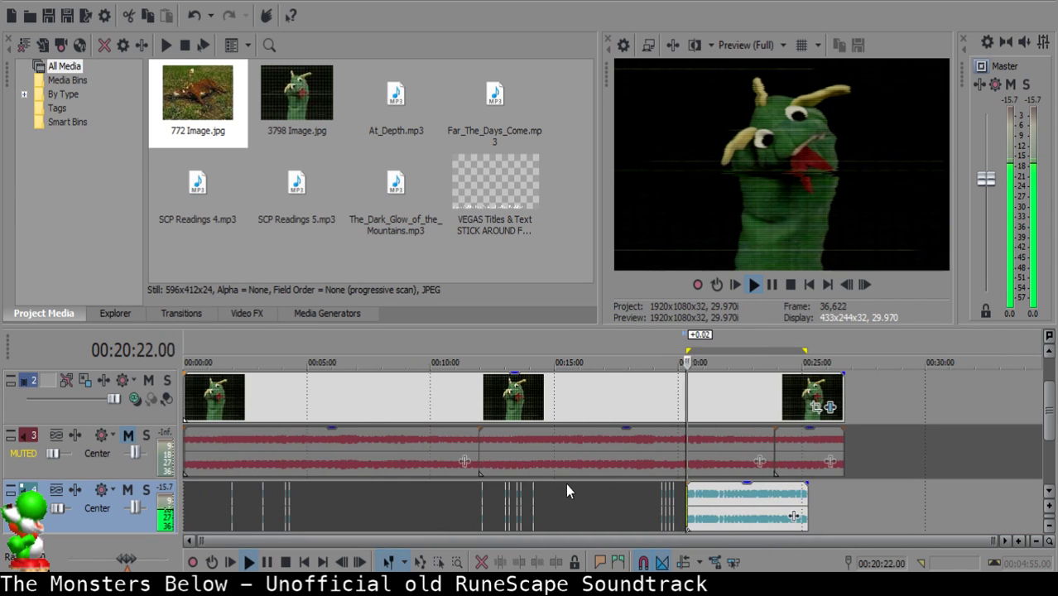
pyautogui.scroll(10, 698, 500)
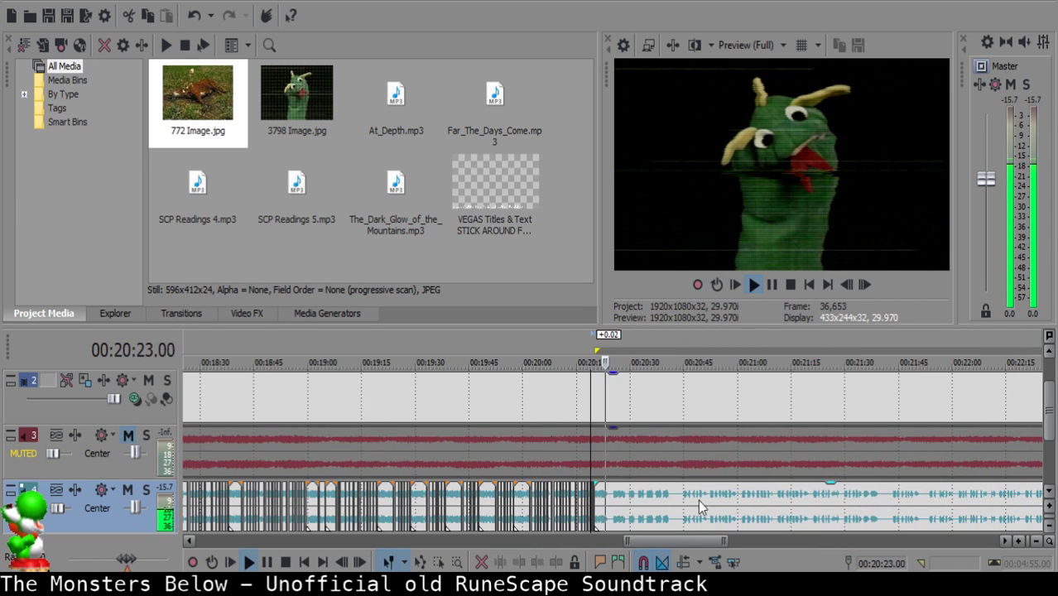
# Split the narration after the phrase at about 00:20:23.20 and play ahead to hear the following narration.
pyautogui.click(612, 497)
pyautogui.press('space')
pyautogui.press('space')
pyautogui.press('s')
pyautogui.scroll(-1, 952, 508)
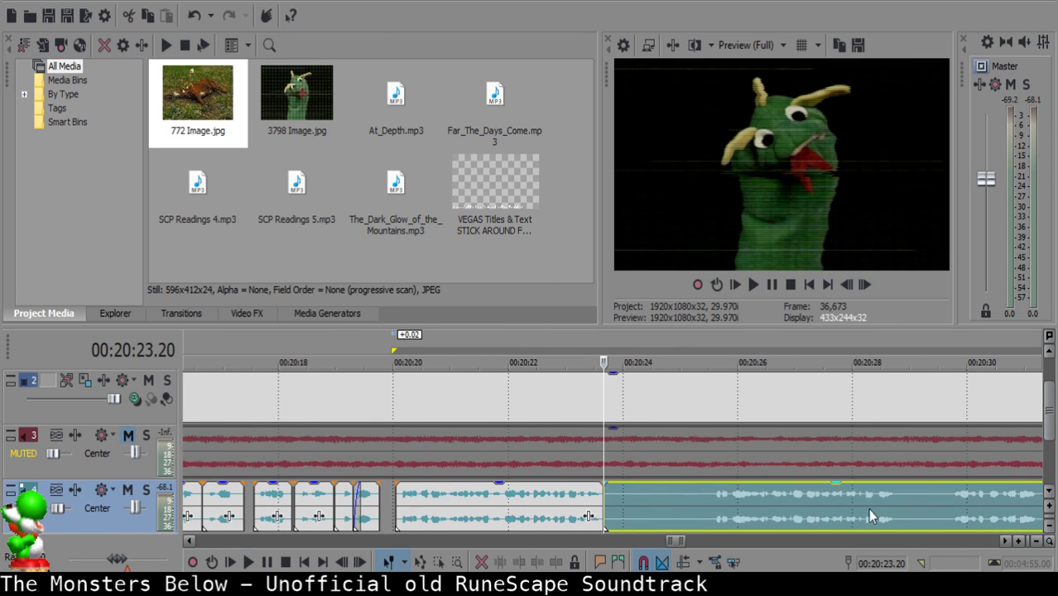
pyautogui.click(854, 507)
pyautogui.press('space')
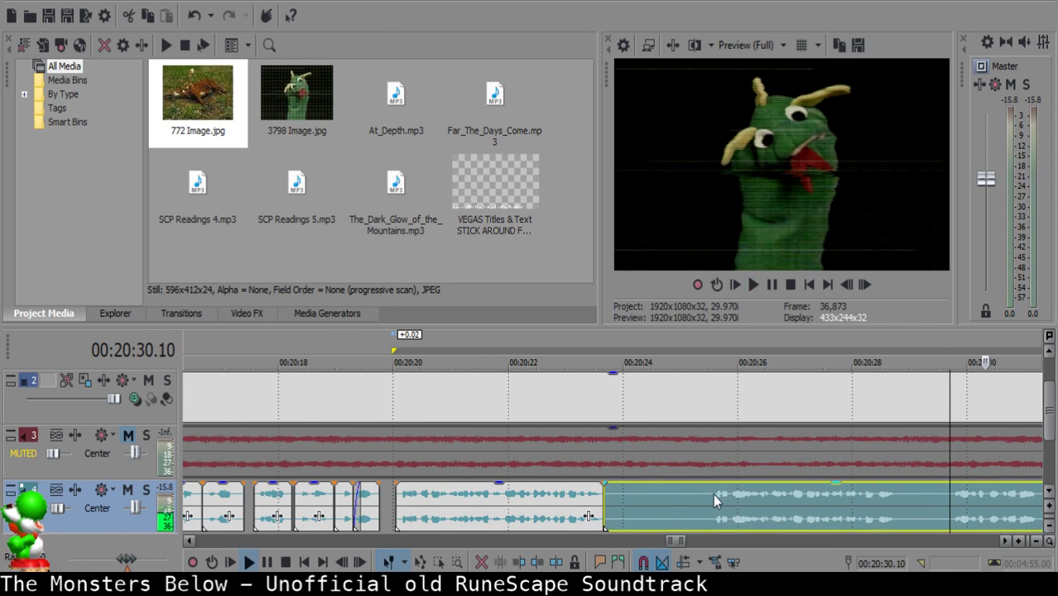
# Cut out the pause from 00:20:23.20 to about 00:20:25.15 and move the remaining narration 1 second 22 frames earlier to 00:20:23.23.
pyautogui.press('space')
pyautogui.click(710, 497)
pyautogui.press('s')
pyautogui.click(610, 497)
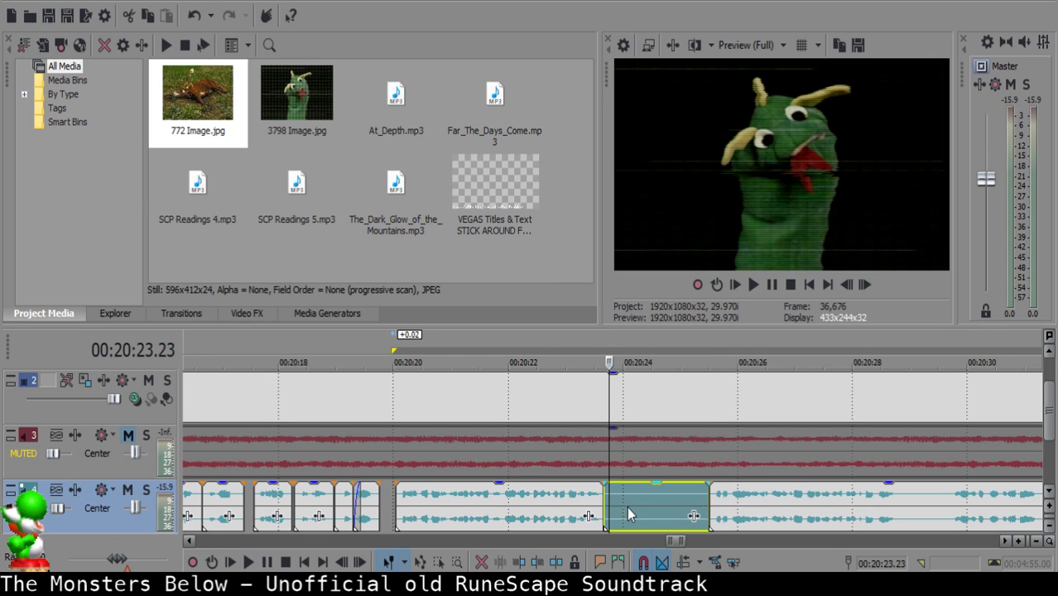
pyautogui.press('Delete')
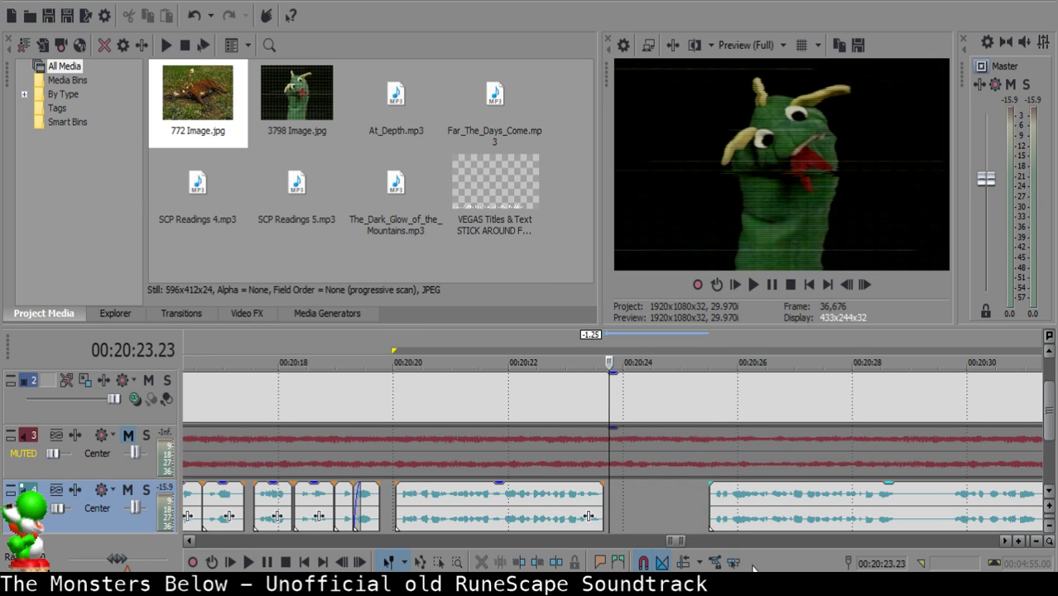
pyautogui.moveTo(732, 527); pyautogui.dragTo(617, 518)
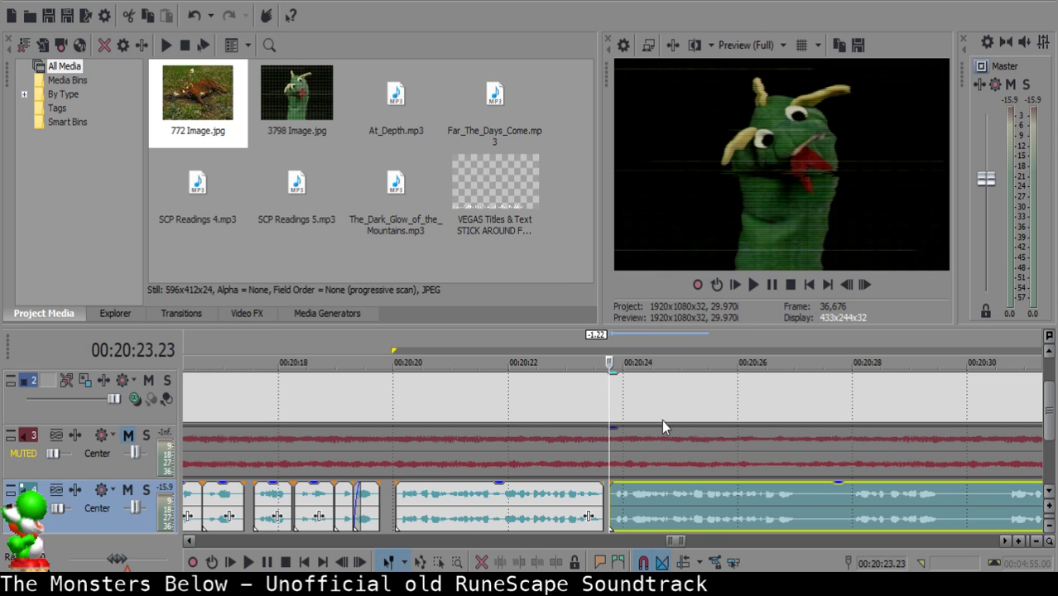
# Move the remaining narration 3 frames later to 00:20:23.26 and play back from 00:20:22.26 through the transition.
pyautogui.click(572, 504)
pyautogui.scroll(-5, 687, 502)
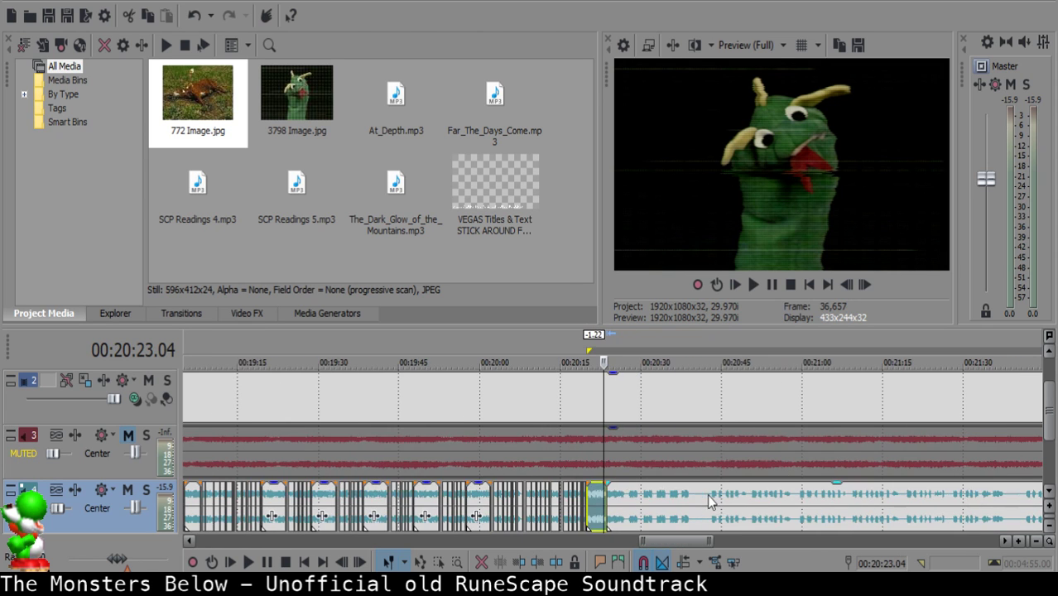
pyautogui.scroll(4, 709, 498)
pyautogui.click(606, 490)
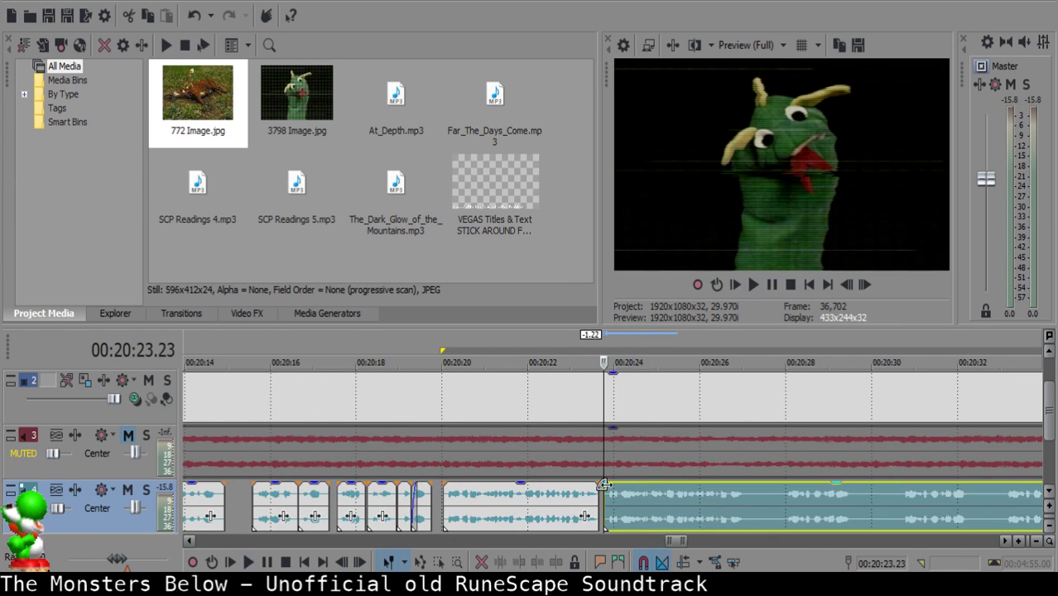
pyautogui.scroll(4, 616, 499)
pyautogui.click(618, 499)
pyautogui.click(627, 498)
pyautogui.moveTo(627, 498); pyautogui.dragTo(626, 469)
pyautogui.scroll(-3, 675, 488)
pyautogui.scroll(-4, 638, 496)
pyautogui.scroll(-2, 633, 493)
pyautogui.scroll(4, 559, 492)
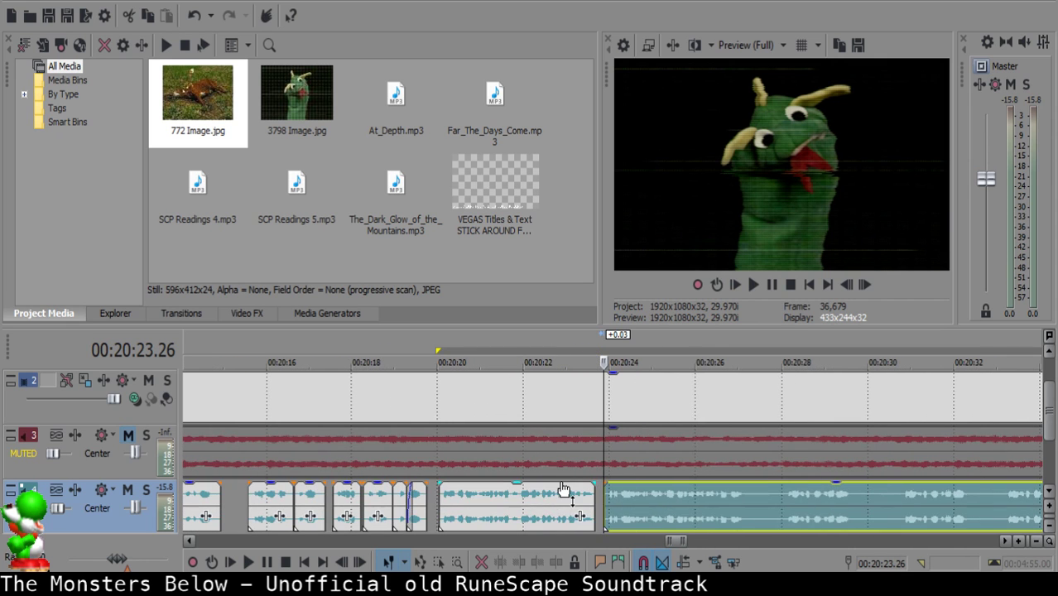
pyautogui.click(561, 505)
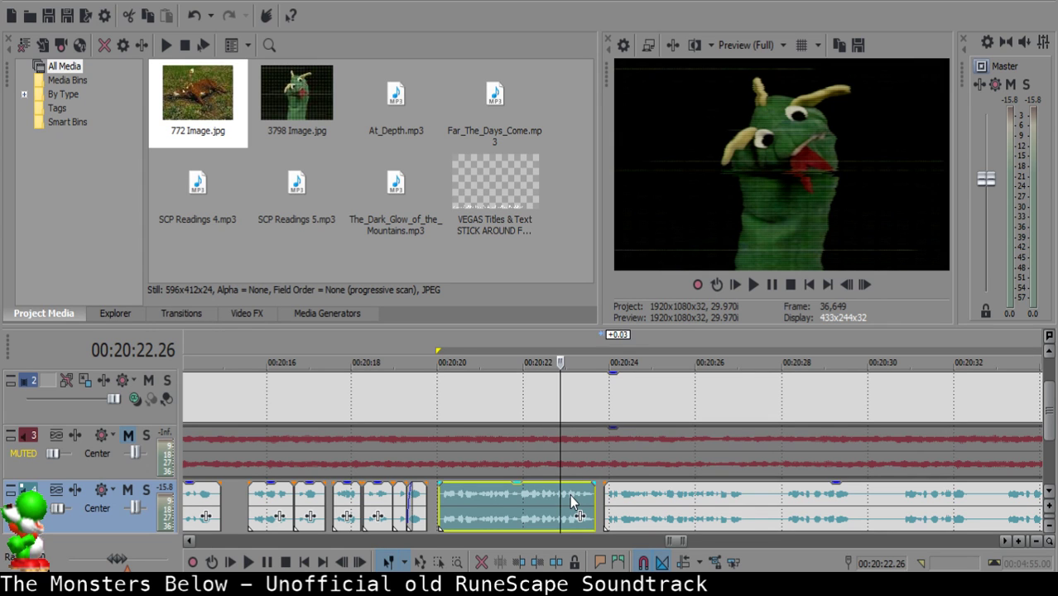
pyautogui.press('space')
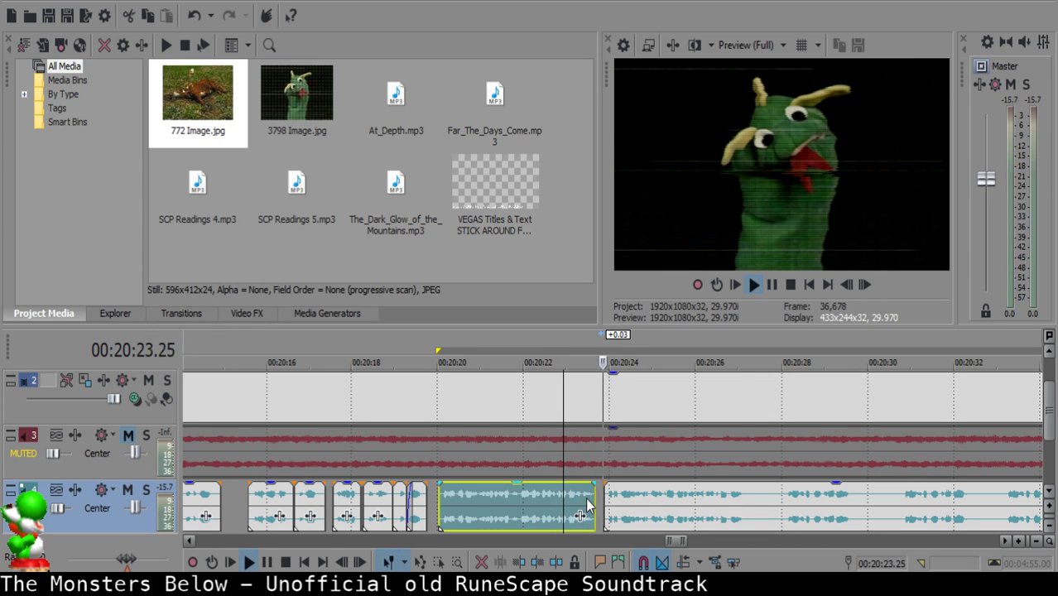
# Move the remaining narration another 2 frames later to about 00:20:23.28 and play back the spacing from about 00:20:23.00.
pyautogui.scroll(-2, 588, 497)
pyautogui.scroll(6, 587, 498)
pyautogui.press('Return')
pyautogui.click(487, 497)
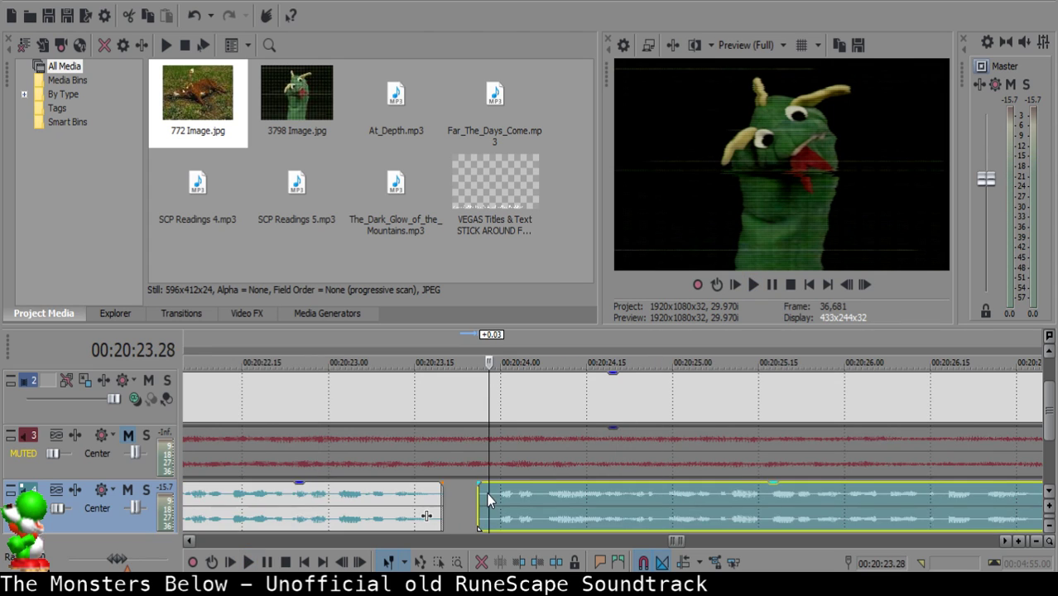
pyautogui.scroll(1, 492, 497)
pyautogui.moveTo(616, 508); pyautogui.dragTo(631, 505)
pyautogui.click(387, 508)
pyautogui.press('space')
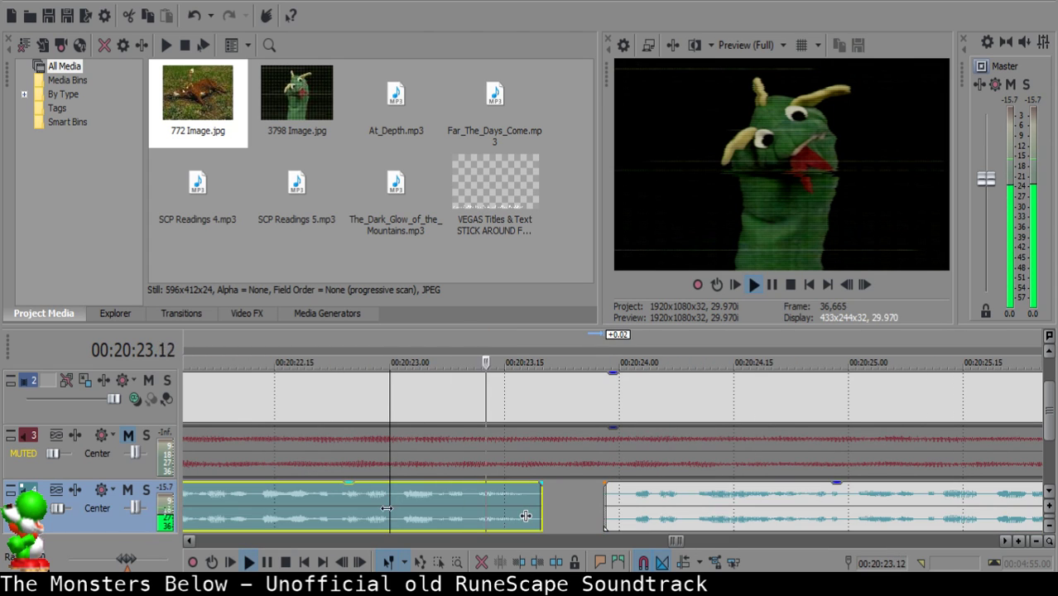
# Play the narration onward past 00:20:25 to locate the next pause.
pyautogui.scroll(-3, 624, 507)
pyautogui.scroll(-2, 624, 503)
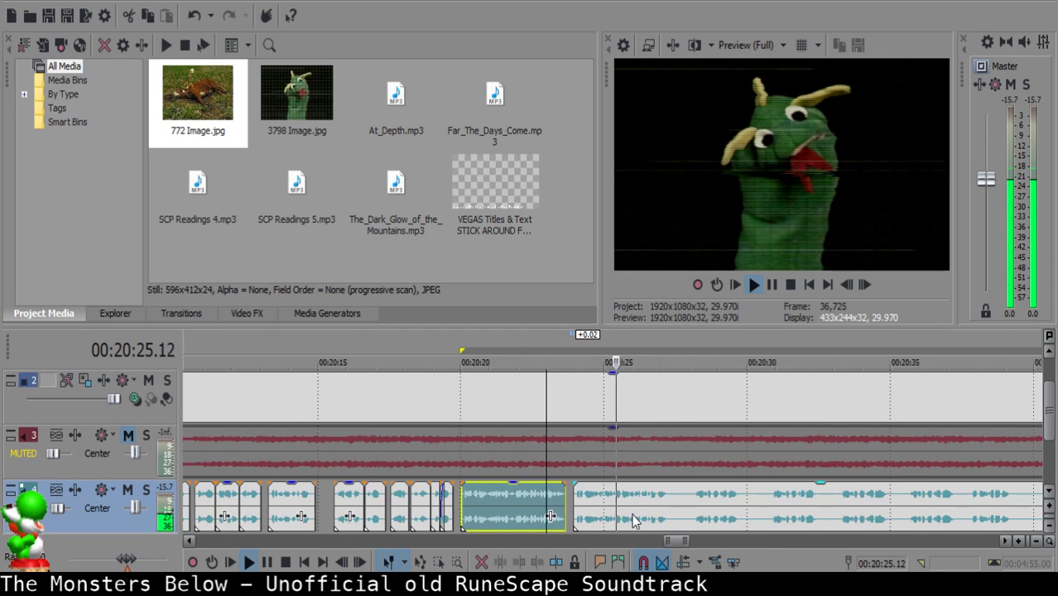
pyautogui.click(648, 518)
pyautogui.scroll(4, 654, 510)
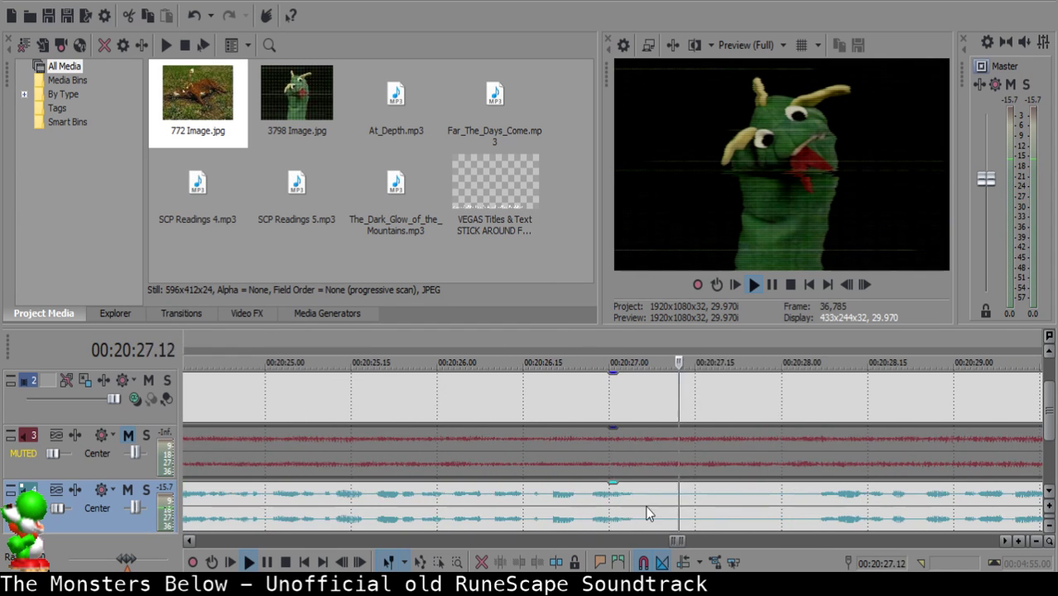
# Split the narration on audio track 4 at about 00:20:27 and again at about 00:20:35, before the phrase there.
pyautogui.press('s')
pyautogui.scroll(-3, 796, 496)
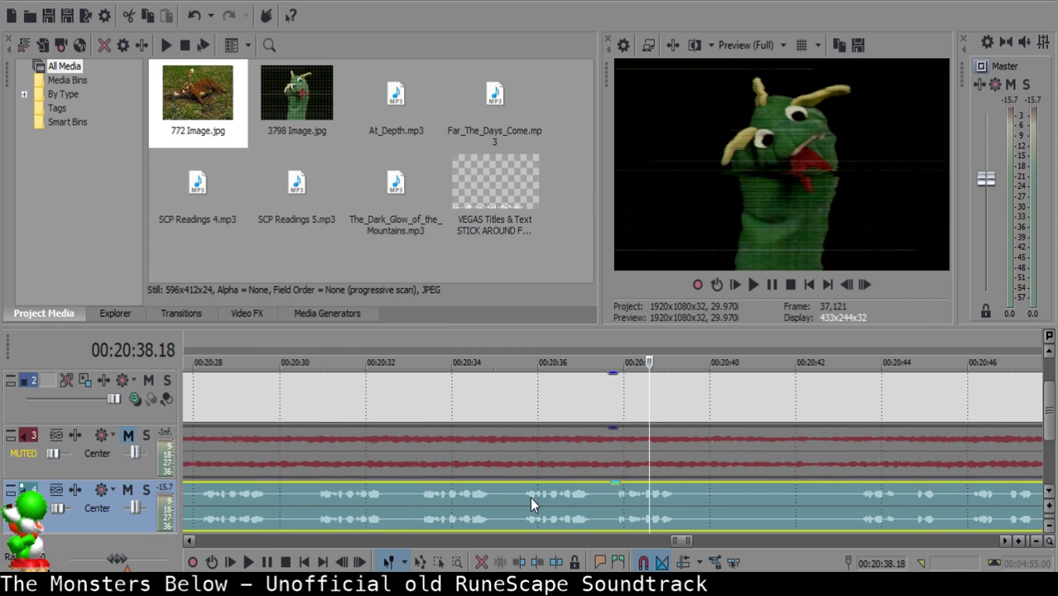
pyautogui.click(529, 496)
pyautogui.click(521, 496)
pyautogui.click(521, 496)
pyautogui.click(520, 495)
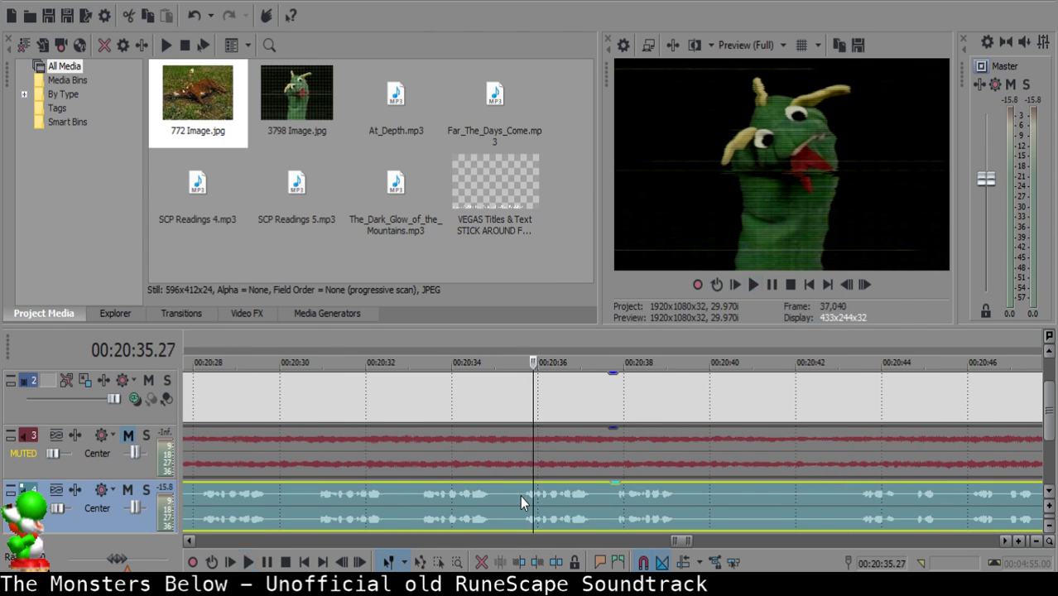
pyautogui.press('s')
pyautogui.scroll(-5, 778, 532)
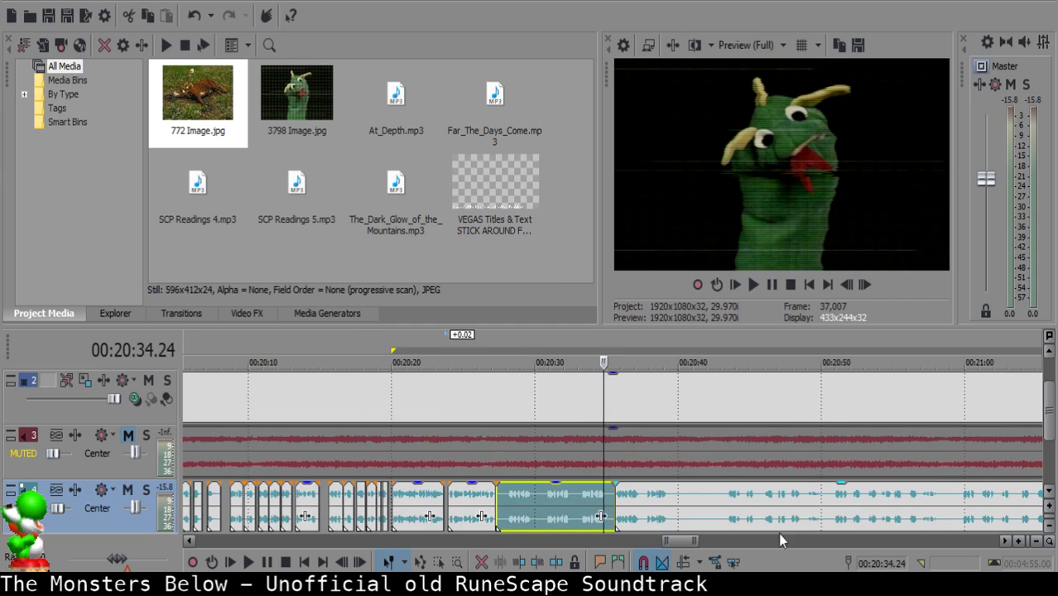
# Play and delete the narration piece between about 00:20:27 and 00:20:35, and move the following clip back to close the gap.
pyautogui.click(543, 499)
pyautogui.scroll(2, 580, 505)
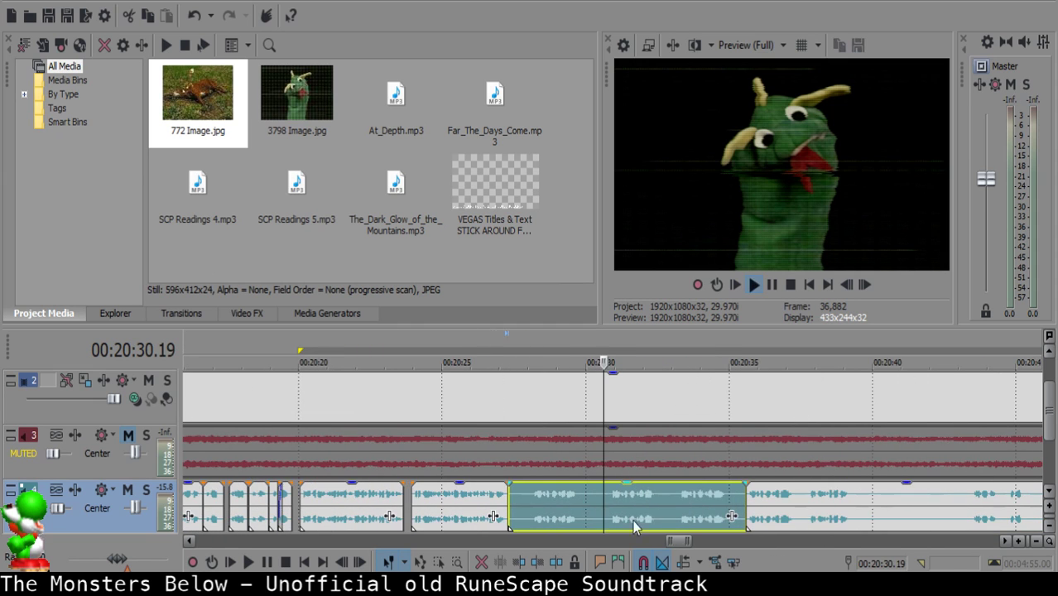
pyautogui.press('space')
pyautogui.press('Return')
pyautogui.click(693, 498)
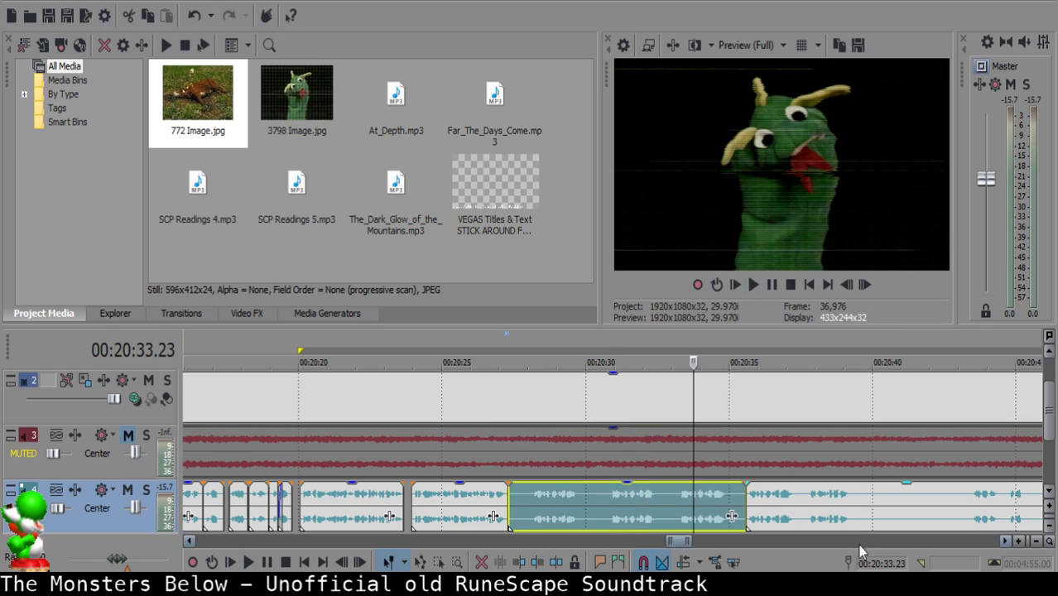
pyautogui.press('Delete')
pyautogui.moveTo(837, 512); pyautogui.dragTo(598, 509)
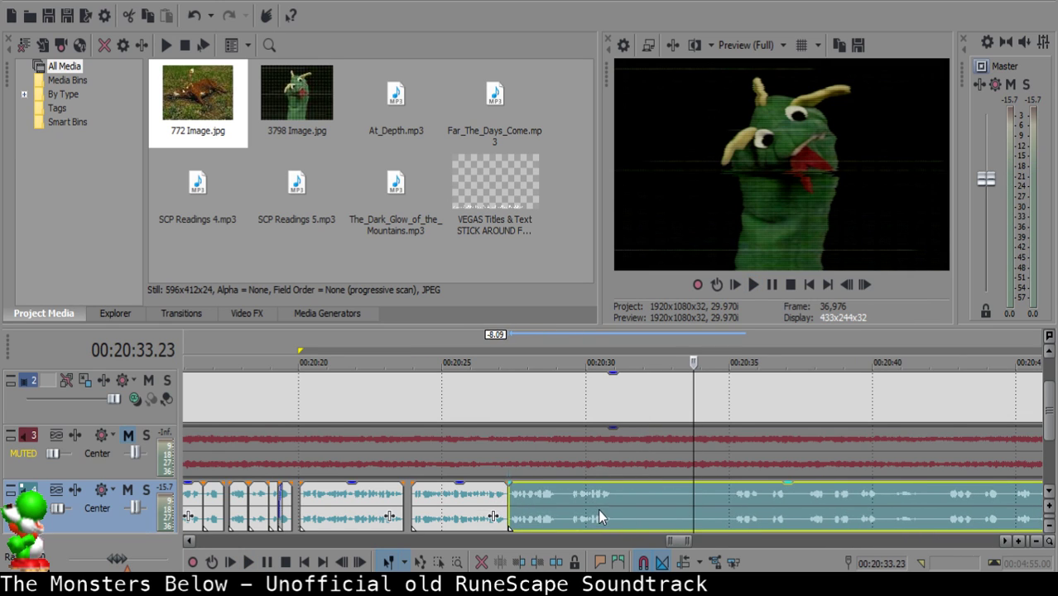
# Play across the new join and split the narration after its first phrase, at about 00:20:29.00.
pyautogui.click(463, 503)
pyautogui.click(481, 498)
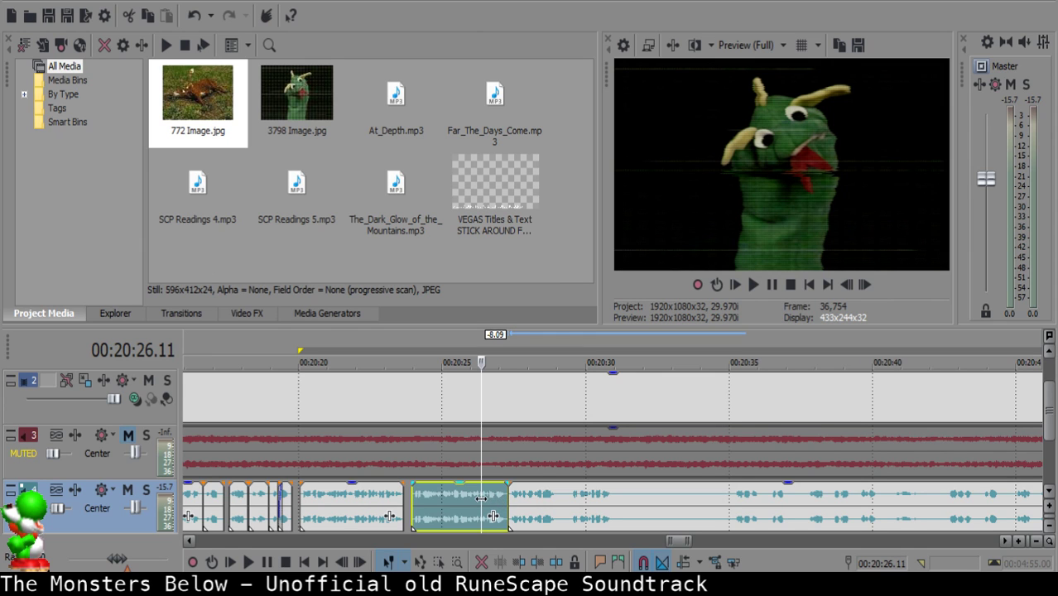
pyautogui.press('space')
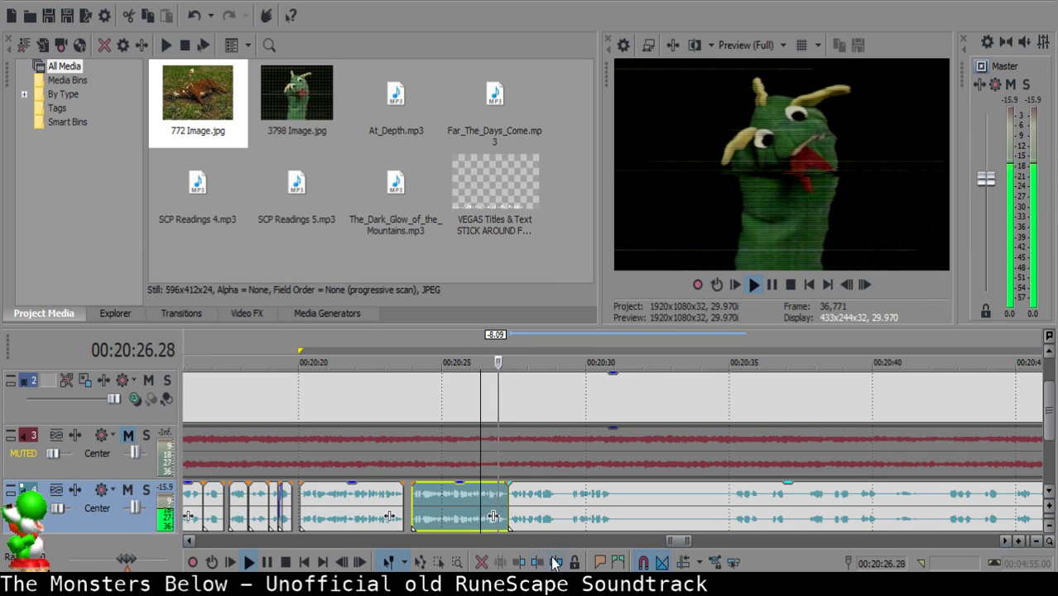
pyautogui.scroll(-2, 572, 523)
pyautogui.scroll(6, 653, 522)
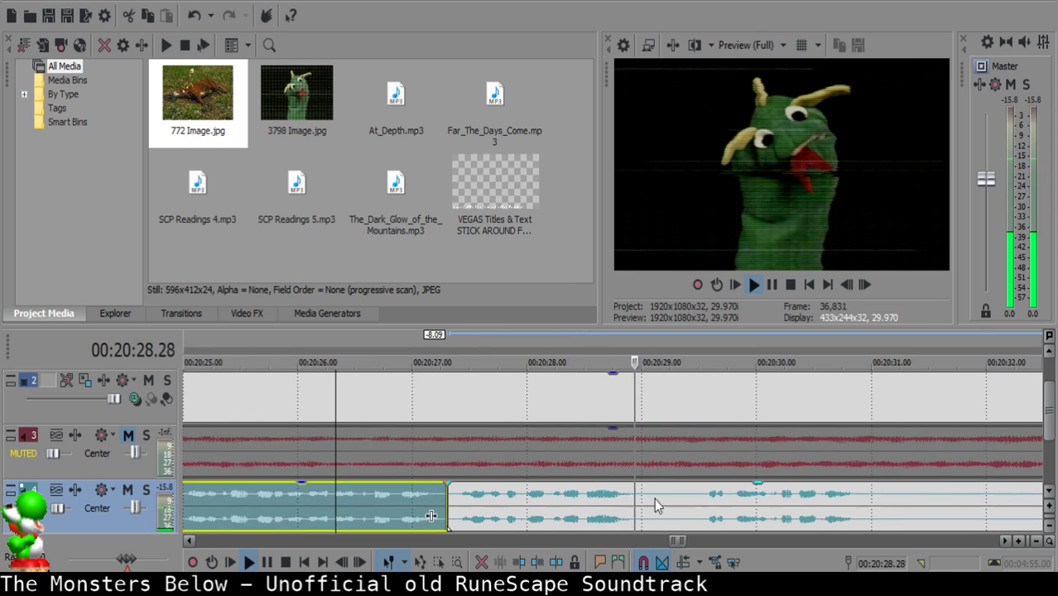
pyautogui.click(639, 497)
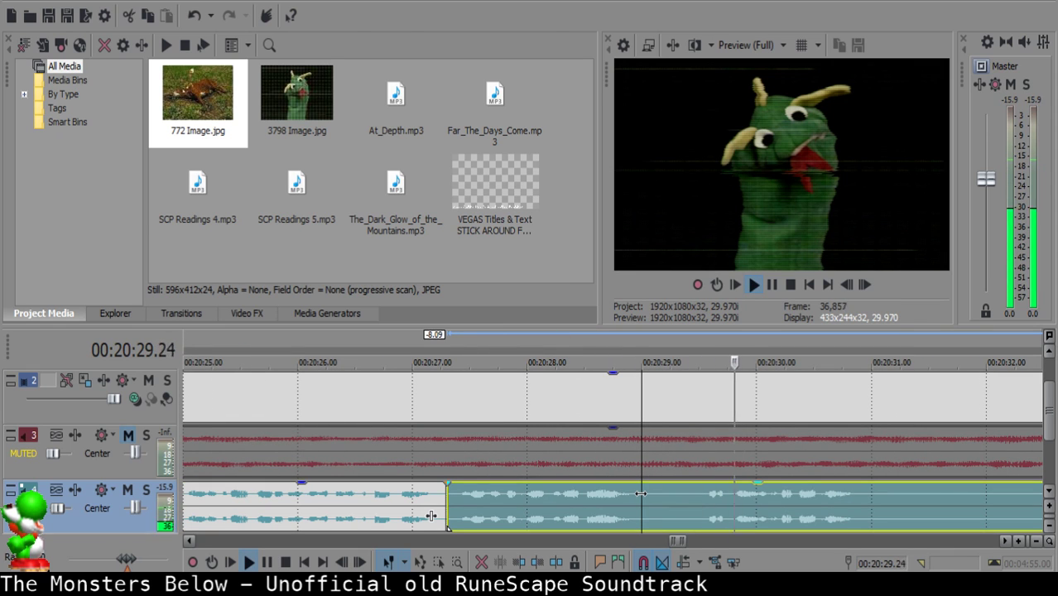
pyautogui.press('space')
pyautogui.press('s')
pyautogui.press('space')
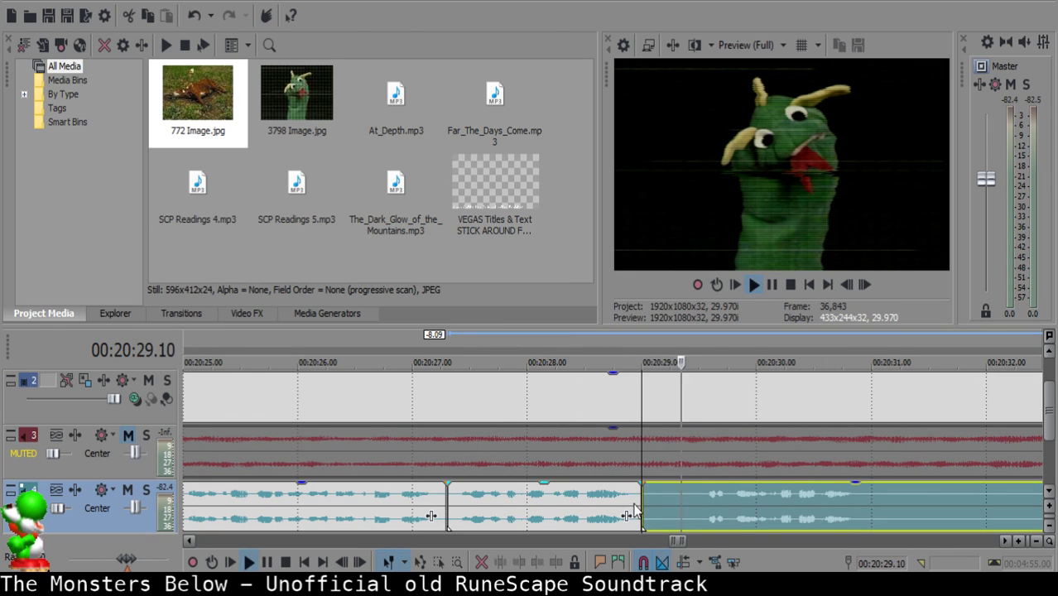
# Split the narration at 00:20:29.10 and delete the short pause before that cut.
pyautogui.press('Return')
pyautogui.press('s')
pyautogui.click(680, 497)
pyautogui.press('Delete')
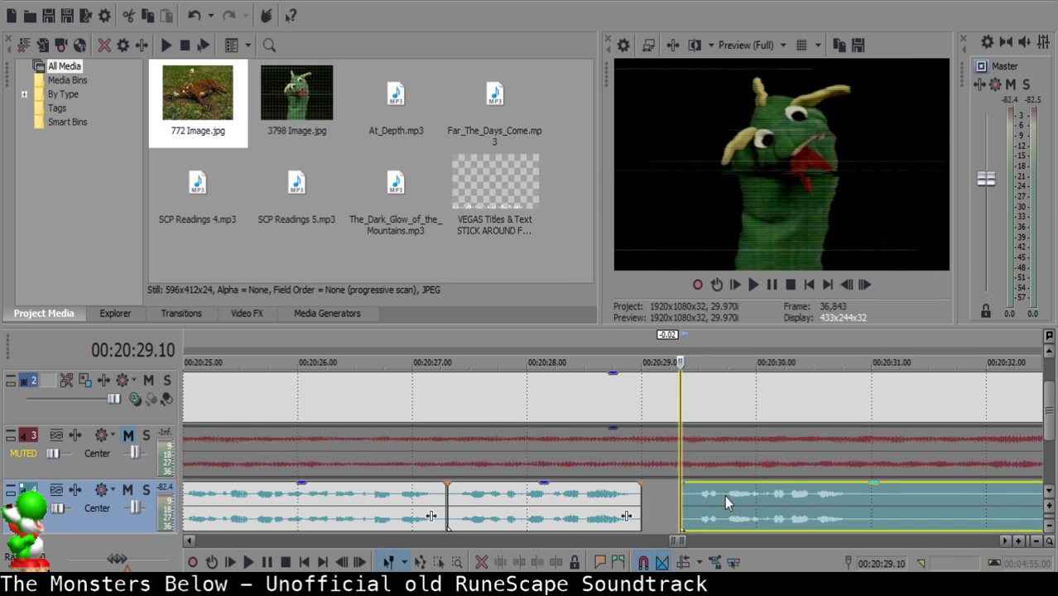
# Move the clip after the removed pause about three frames earlier and play across the narrowed gap.
pyautogui.click(573, 497)
pyautogui.press('space')
pyautogui.scroll(-3, 587, 501)
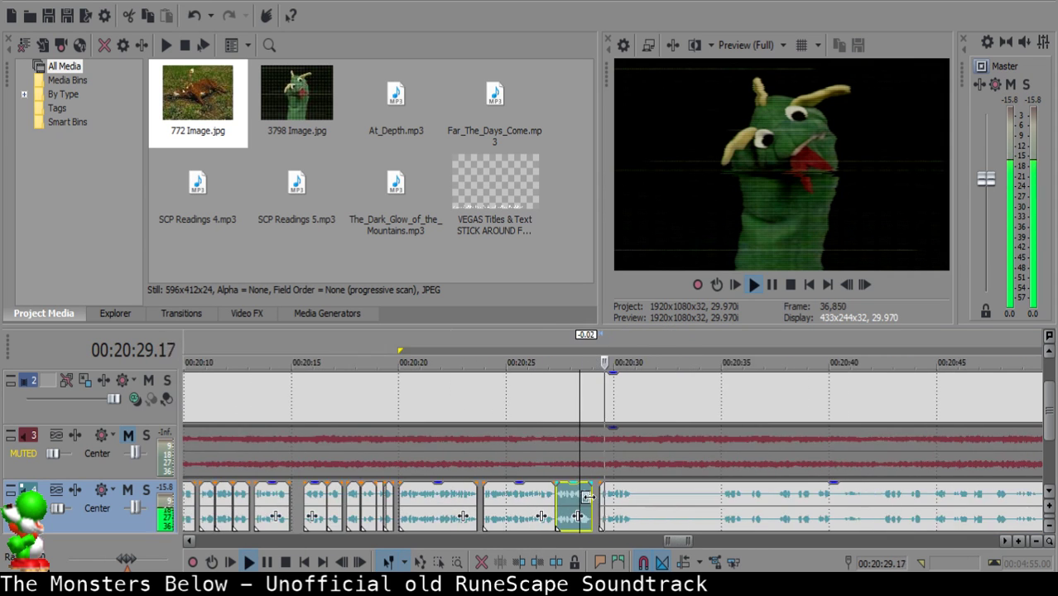
pyautogui.scroll(3, 580, 501)
pyautogui.press('Return')
pyautogui.click(535, 499)
pyautogui.moveTo(594, 504); pyautogui.dragTo(581, 504)
pyautogui.click(428, 499)
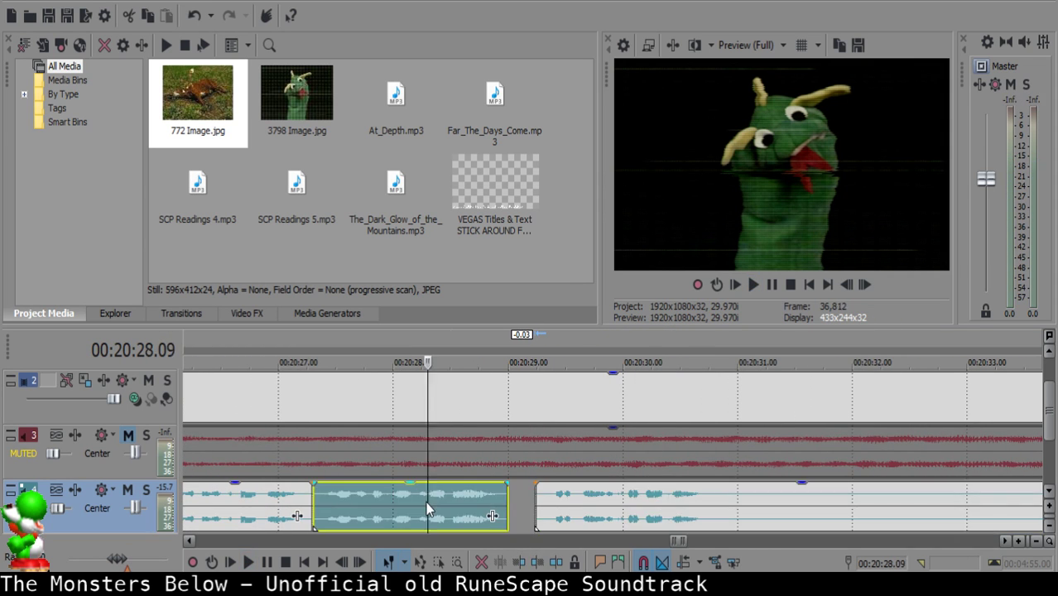
pyautogui.press('space')
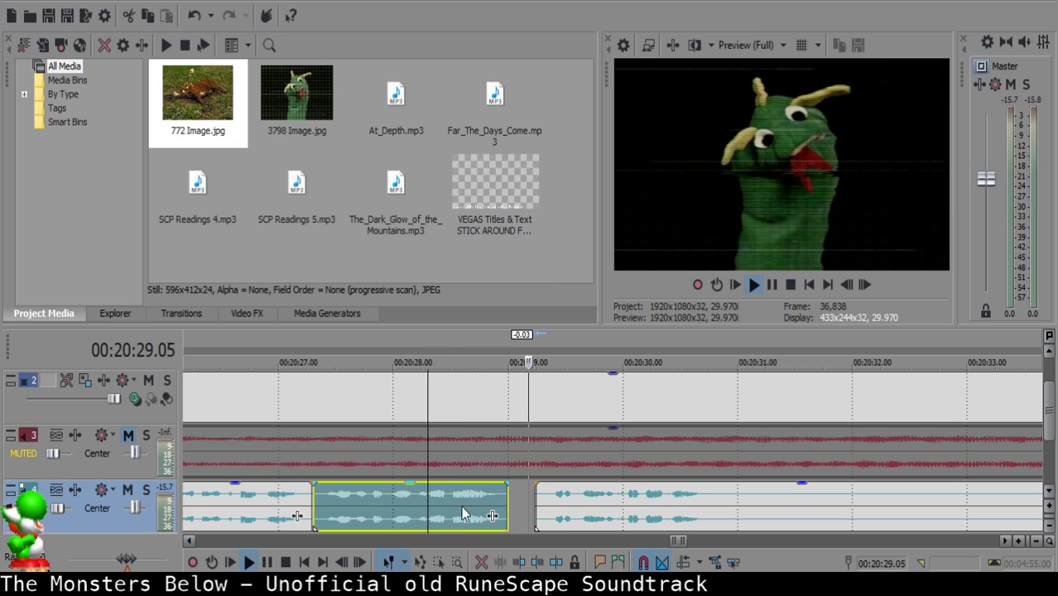
# Play the phrase after the gap and split the narration at its end, at 00:20:30.25.
pyautogui.scroll(2, 698, 498)
pyautogui.click(691, 501)
pyautogui.press('space')
pyautogui.click(688, 495)
pyautogui.press('s')
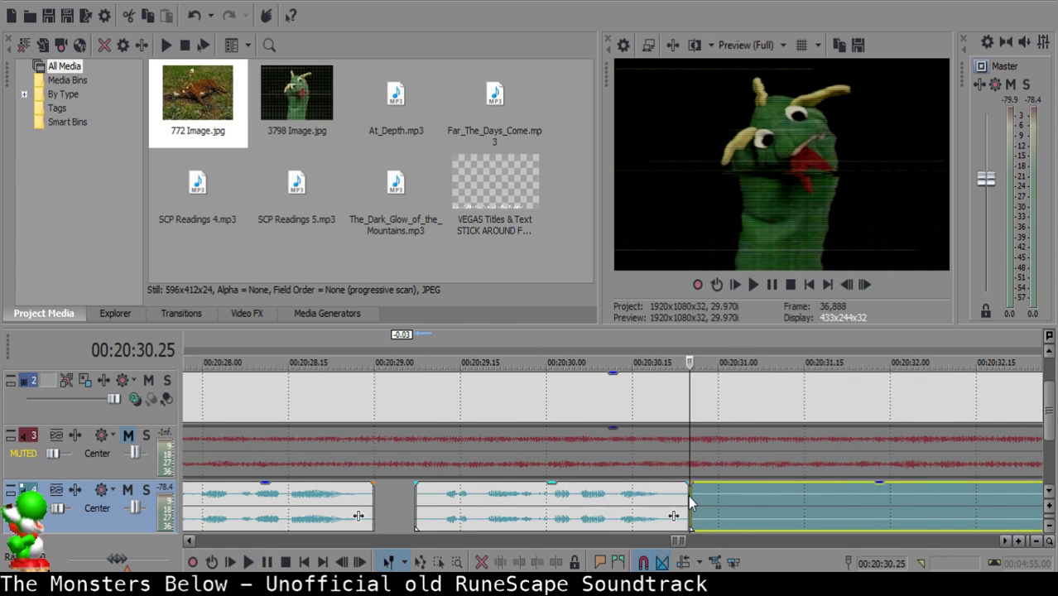
# Find the start of the next spoken phrase and split the narration just before it, at 00:20:34.29.
pyautogui.scroll(-2, 809, 504)
pyautogui.scroll(-3, 838, 499)
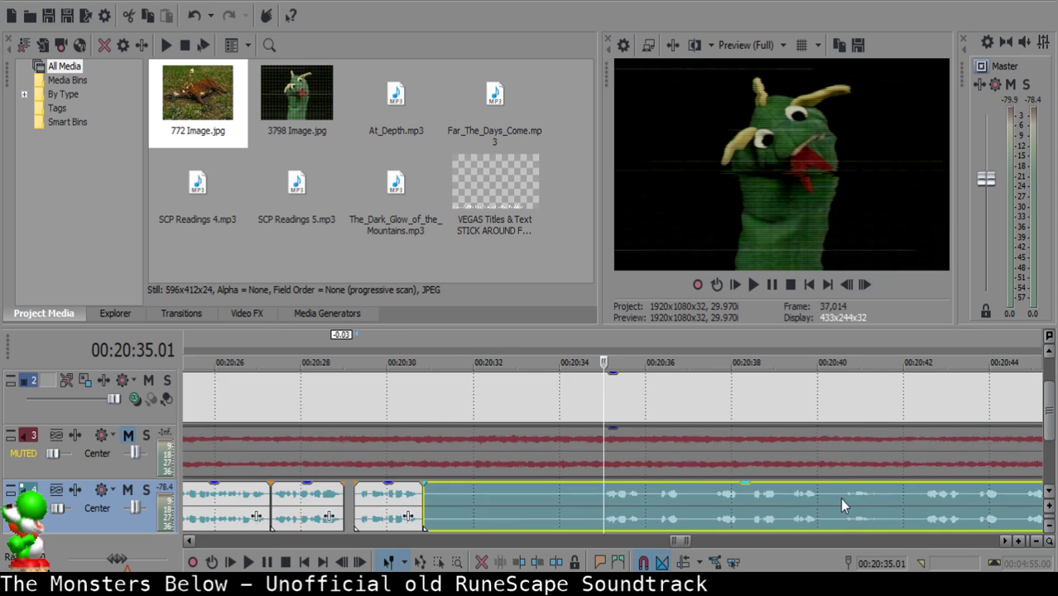
pyautogui.scroll(4, 728, 515)
pyautogui.press('space')
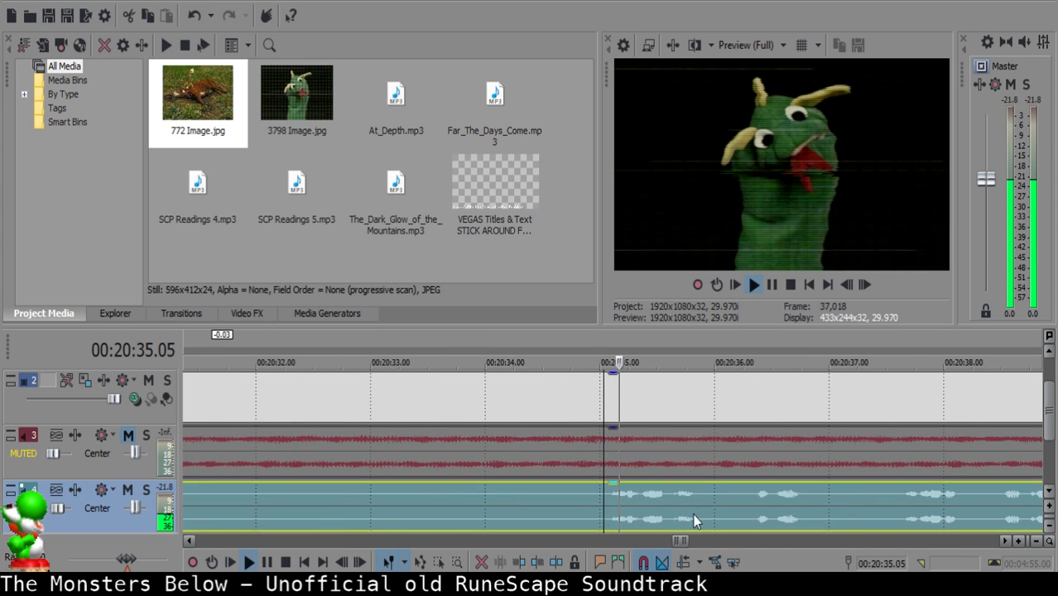
pyautogui.click(597, 498)
pyautogui.press('space')
pyautogui.click(597, 497)
pyautogui.press('s')
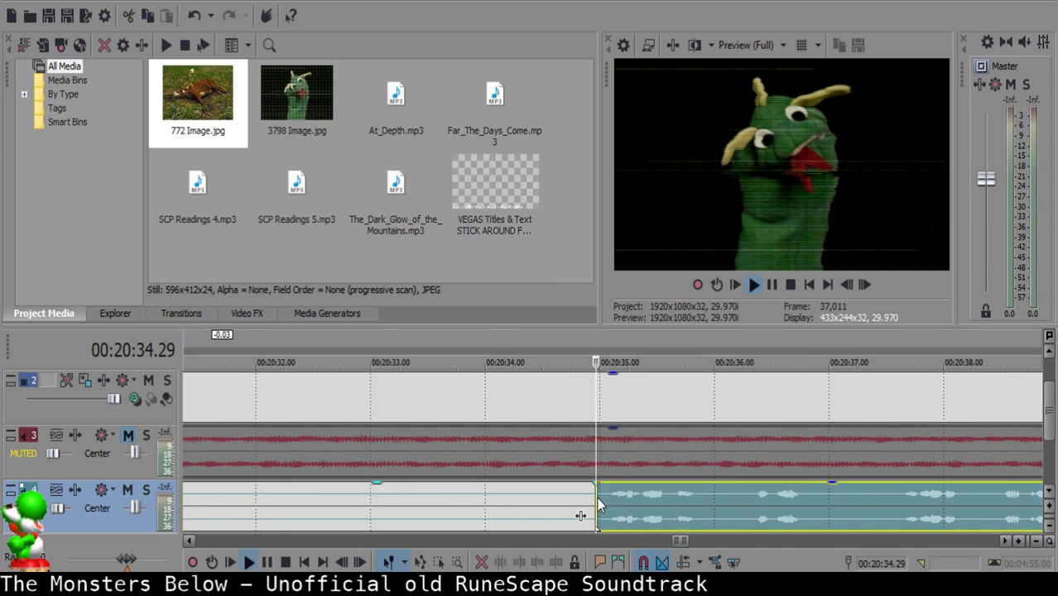
# Delete the silent piece between the two cuts and move the following clip back to start at about 00:20:31.13.
pyautogui.scroll(-3, 596, 498)
pyautogui.click(400, 493)
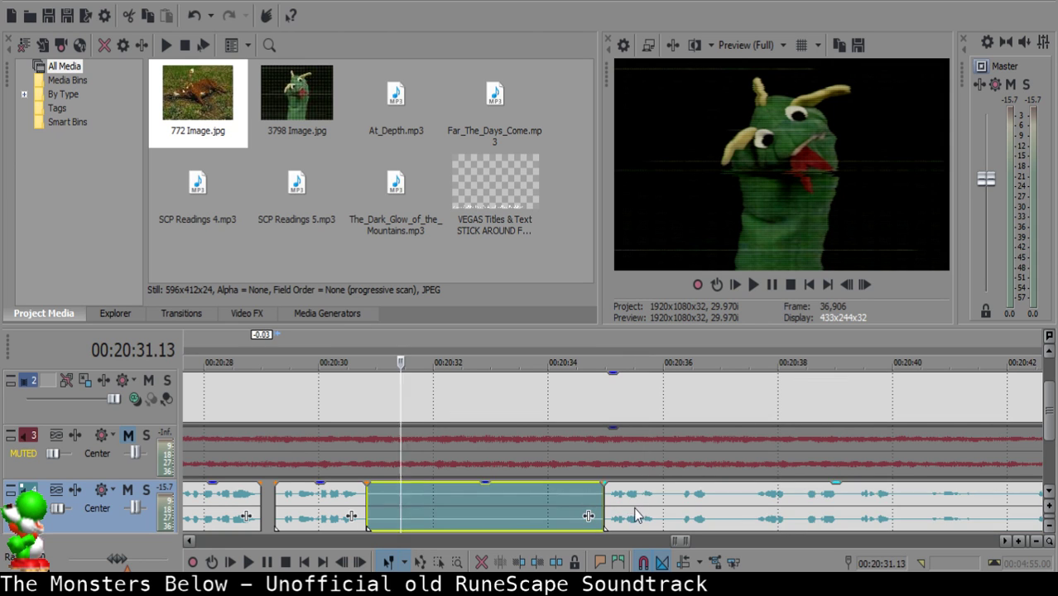
pyautogui.press('Delete')
pyautogui.moveTo(633, 507); pyautogui.dragTo(421, 493)
# Play across the new gap and shift the clip after it one frame later.
pyautogui.click(329, 512)
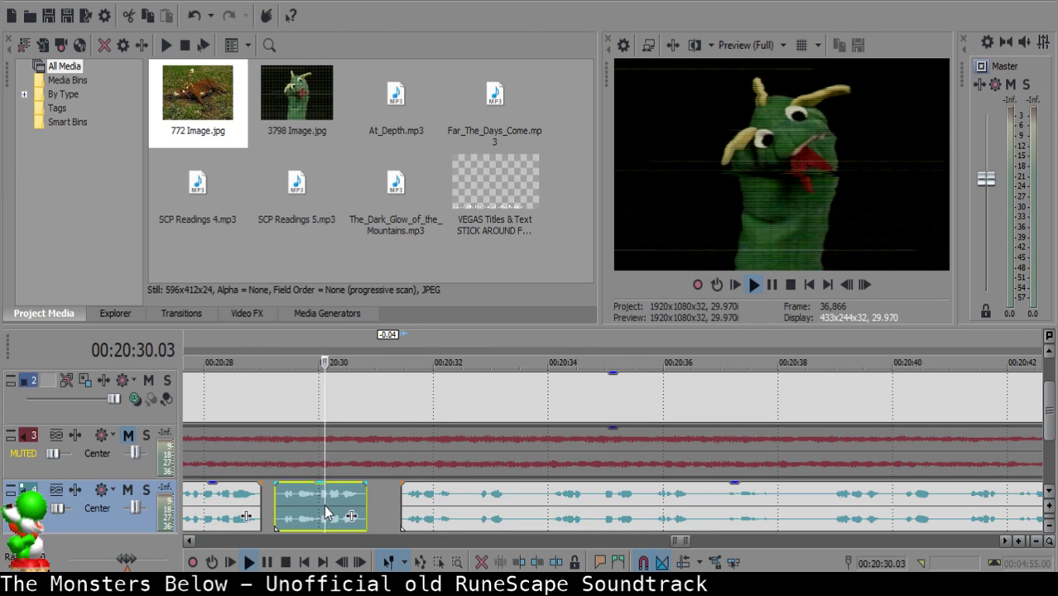
pyautogui.press('space')
pyautogui.scroll(3, 331, 513)
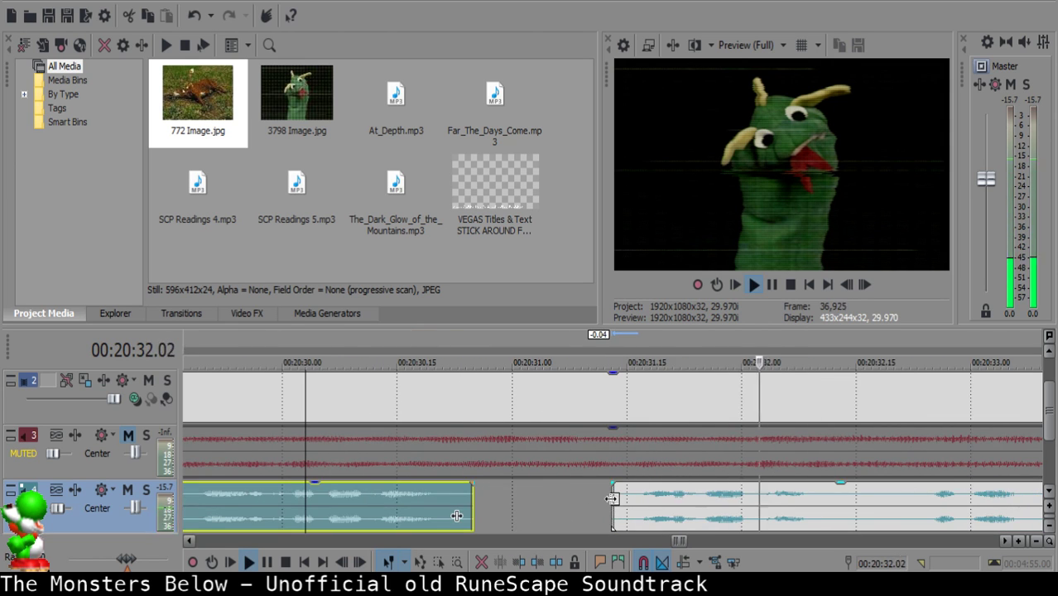
pyautogui.moveTo(616, 497); pyautogui.dragTo(630, 503)
pyautogui.click(358, 503)
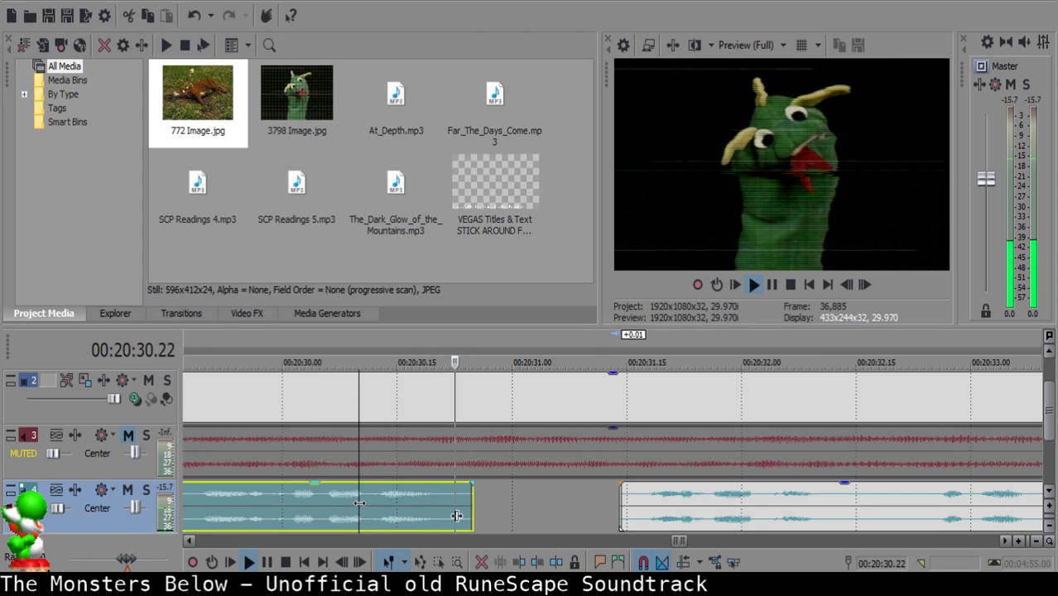
# Split the narration at about 00:20:32.15 and 00:20:32.17, and delete the sliver between the cuts.
pyautogui.scroll(-2, 605, 495)
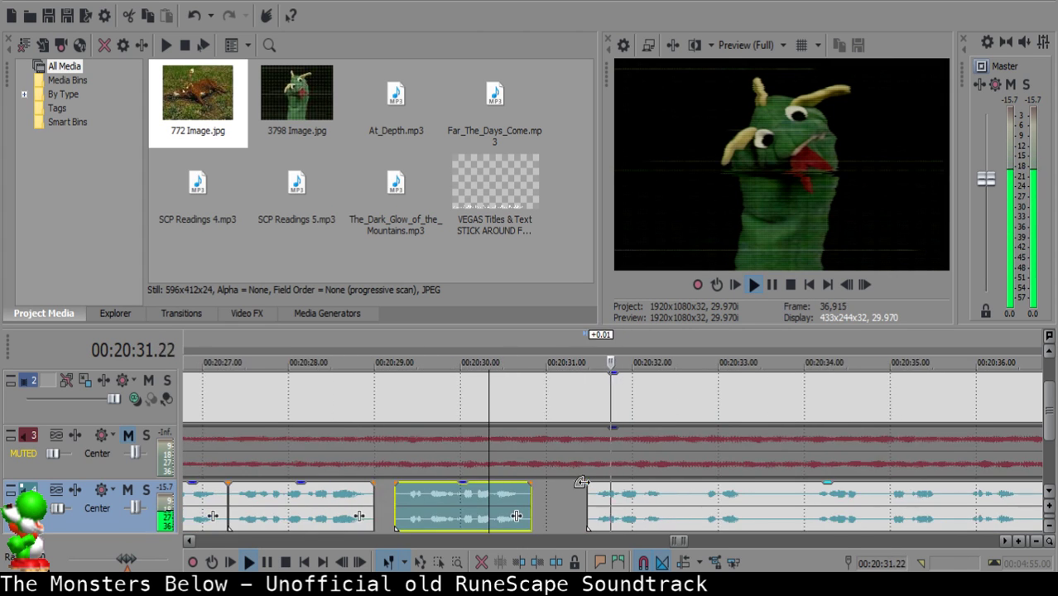
pyautogui.click(656, 499)
pyautogui.press('s')
pyautogui.click(666, 499)
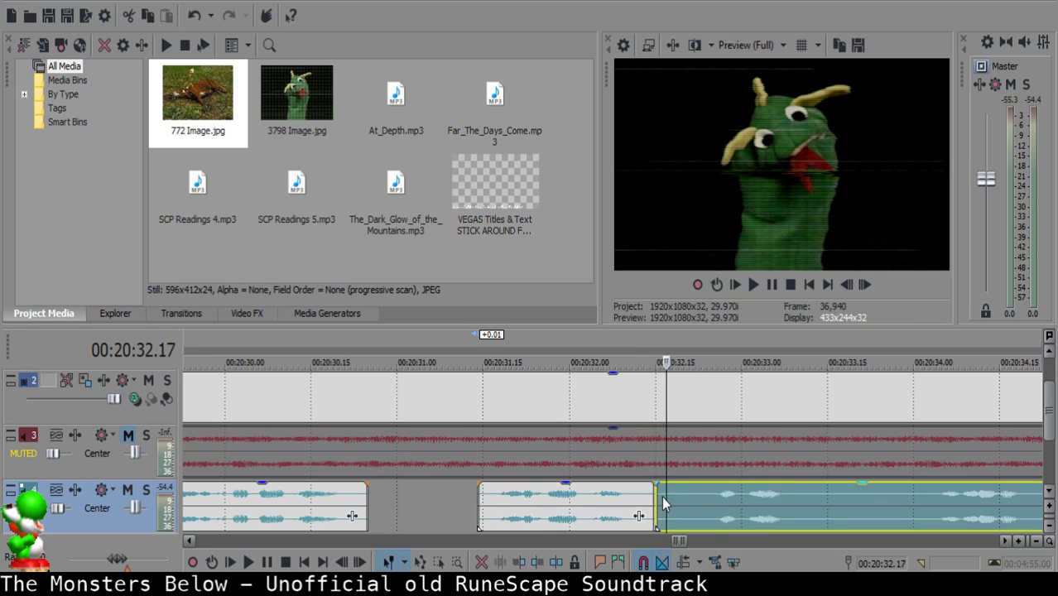
pyautogui.press('s')
pyautogui.click(664, 497)
pyautogui.press('Delete')
# Add a short fade-out to the clip ending at 00:20:32.15 and move the next clip back against it.
pyautogui.click(558, 507)
pyautogui.press('space')
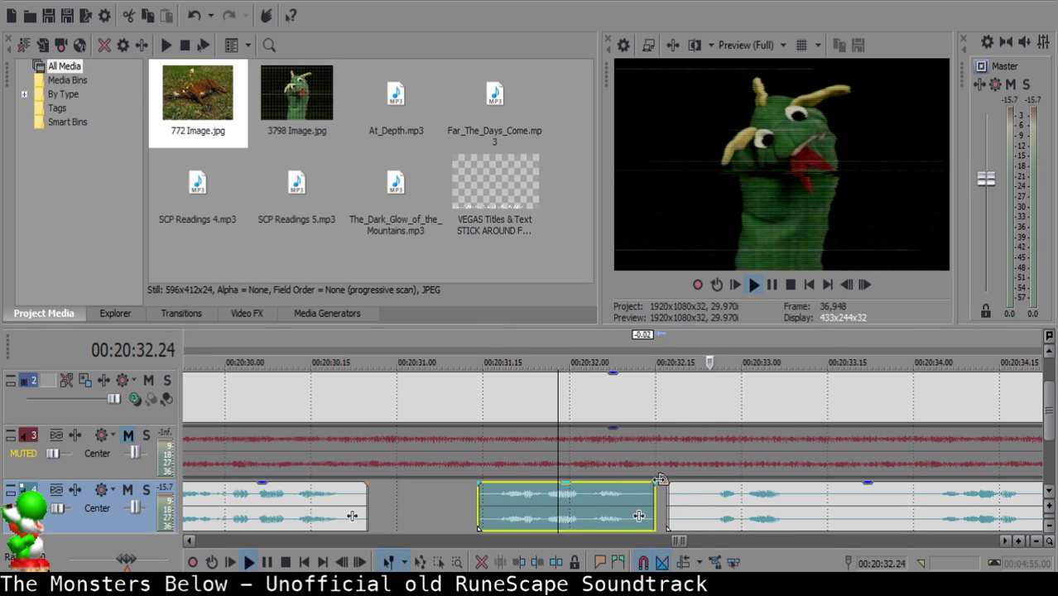
pyautogui.click(561, 506)
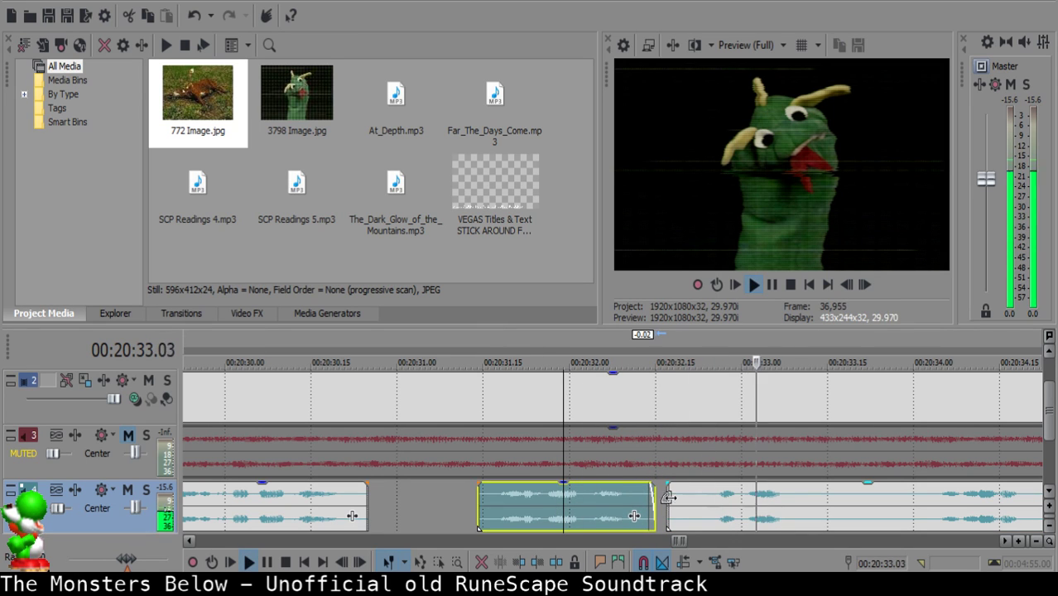
pyautogui.press('Return')
pyautogui.moveTo(676, 505); pyautogui.dragTo(671, 501)
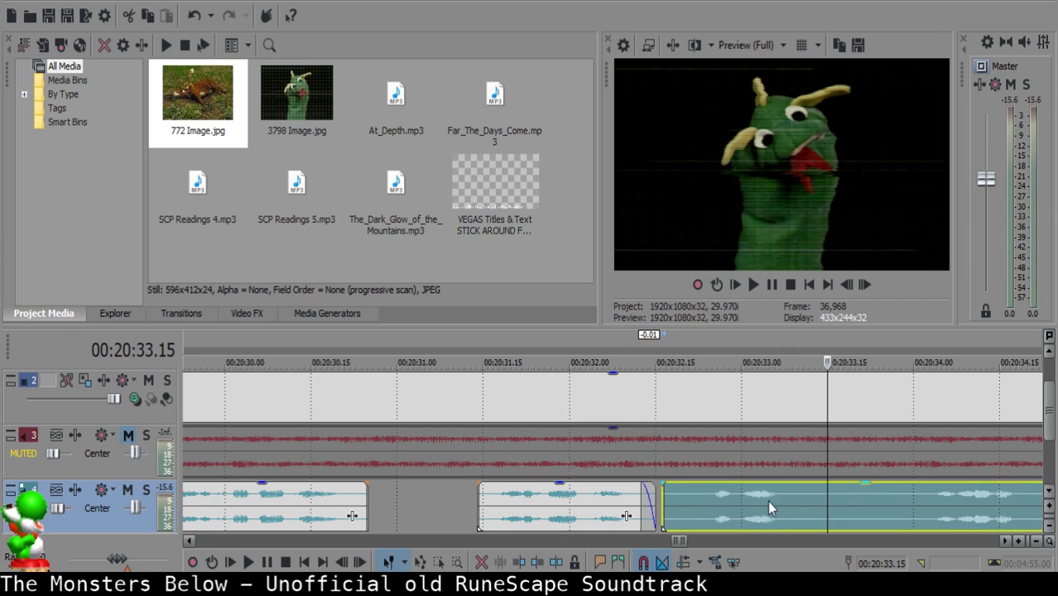
# Play the join, trim about three frames off the start of the second clip at 00:20:32.18, and close the gap.
pyautogui.click(500, 517)
pyautogui.press('space')
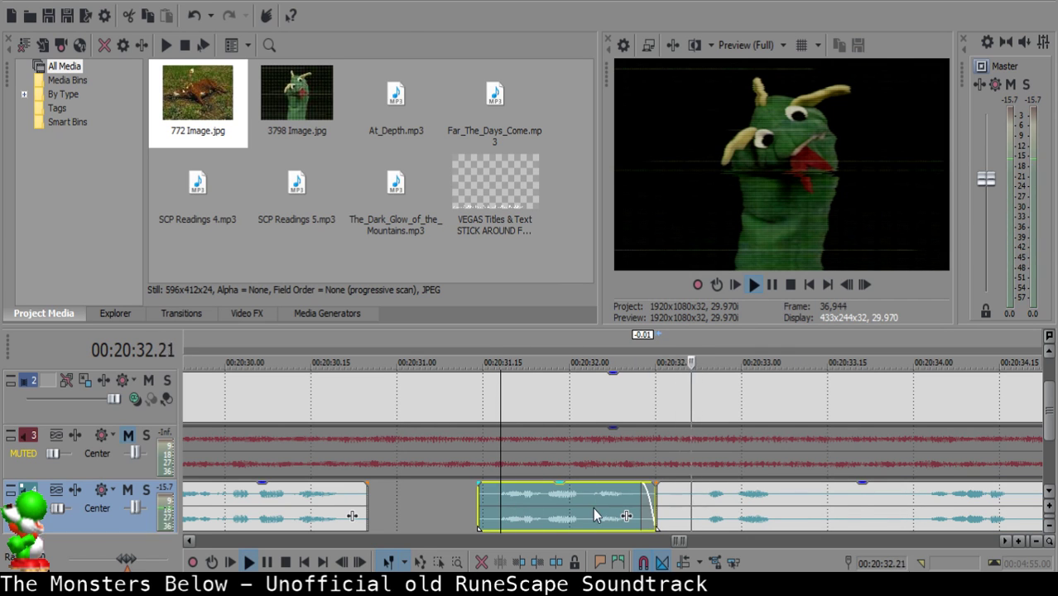
pyautogui.scroll(2, 579, 507)
pyautogui.click(511, 499)
pyautogui.press('space')
pyautogui.press('s')
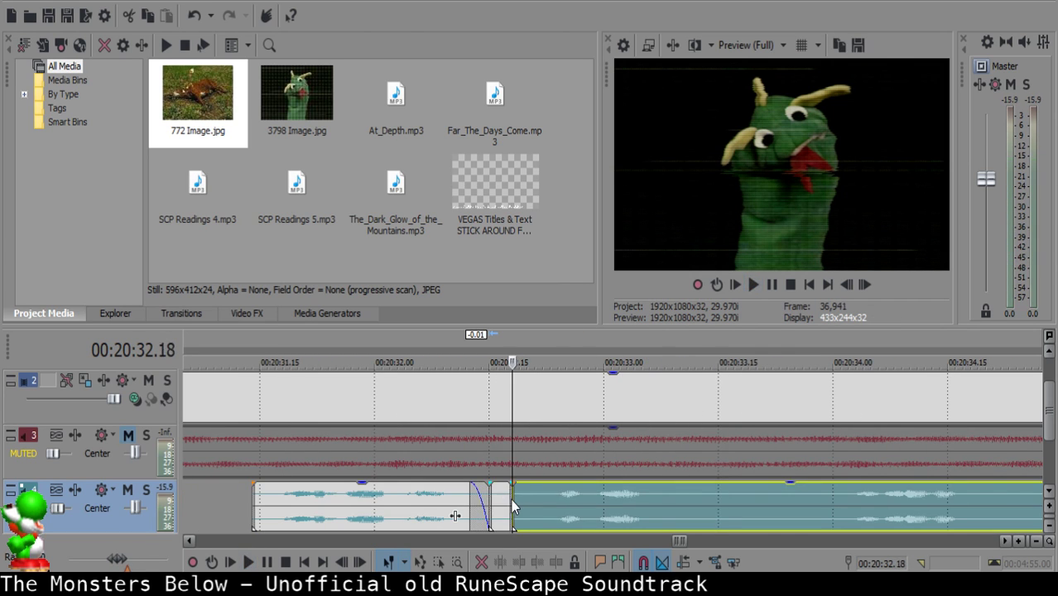
pyautogui.click(504, 503)
pyautogui.moveTo(543, 508); pyautogui.dragTo(521, 497)
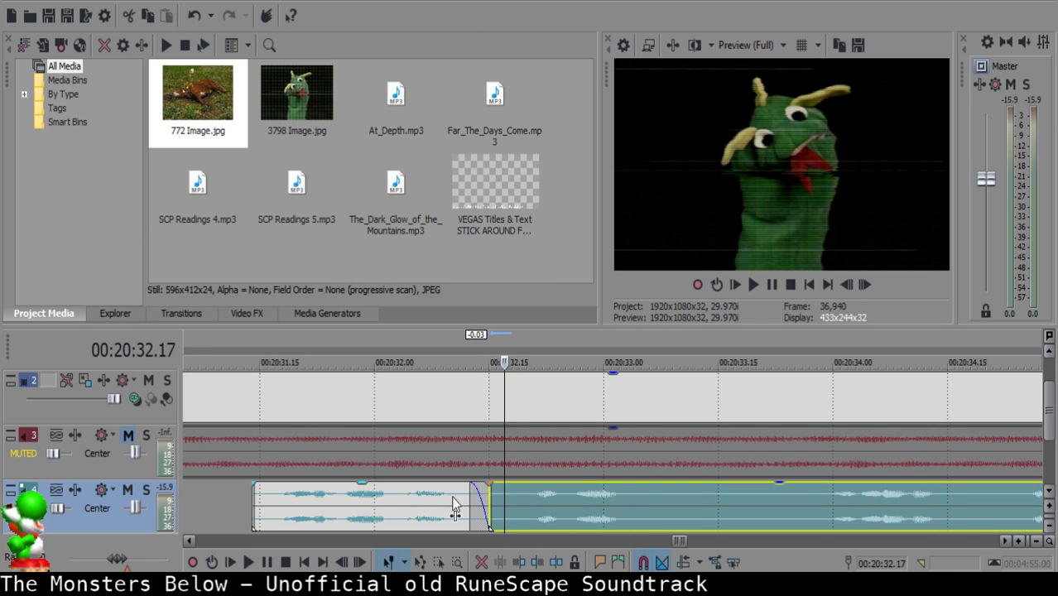
# Play across the join and lengthen the first clip's fade-out to about four frames.
pyautogui.click(312, 495)
pyautogui.press('space')
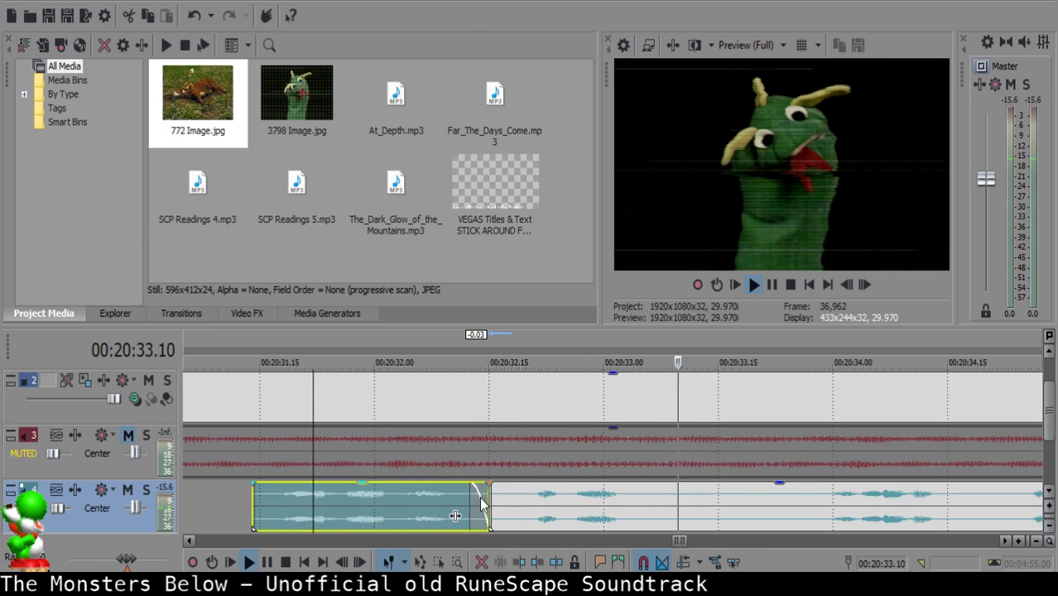
pyautogui.press('Return')
pyautogui.moveTo(471, 490); pyautogui.dragTo(460, 488)
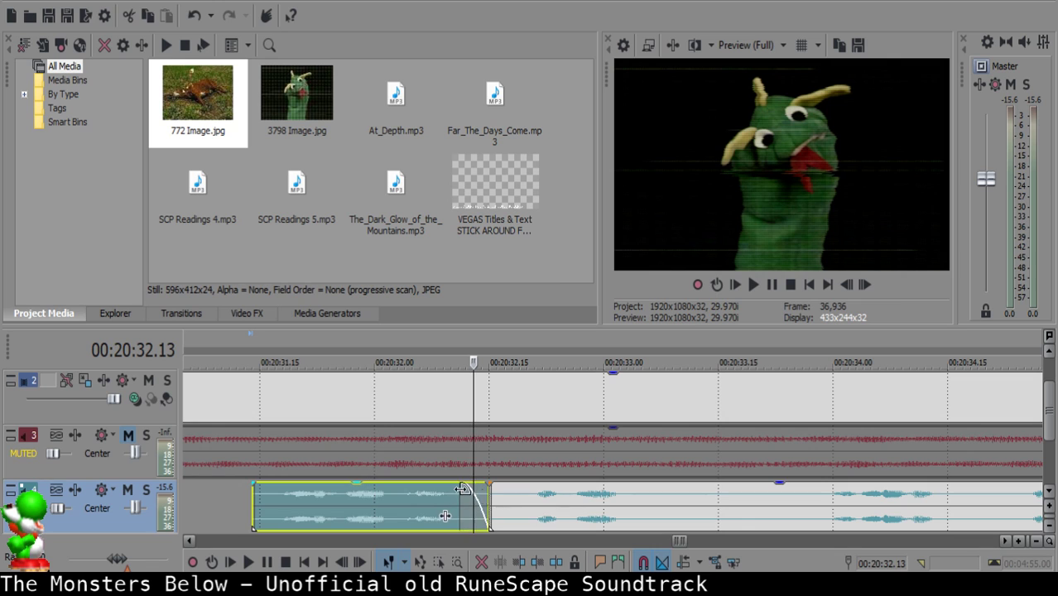
# Play the phrase after the fade-out and split the narration at its end, at about 00:20:33.06.
pyautogui.click(534, 504)
pyautogui.press('space')
pyautogui.click(653, 503)
pyautogui.press('space')
pyautogui.press('space')
pyautogui.press('s')
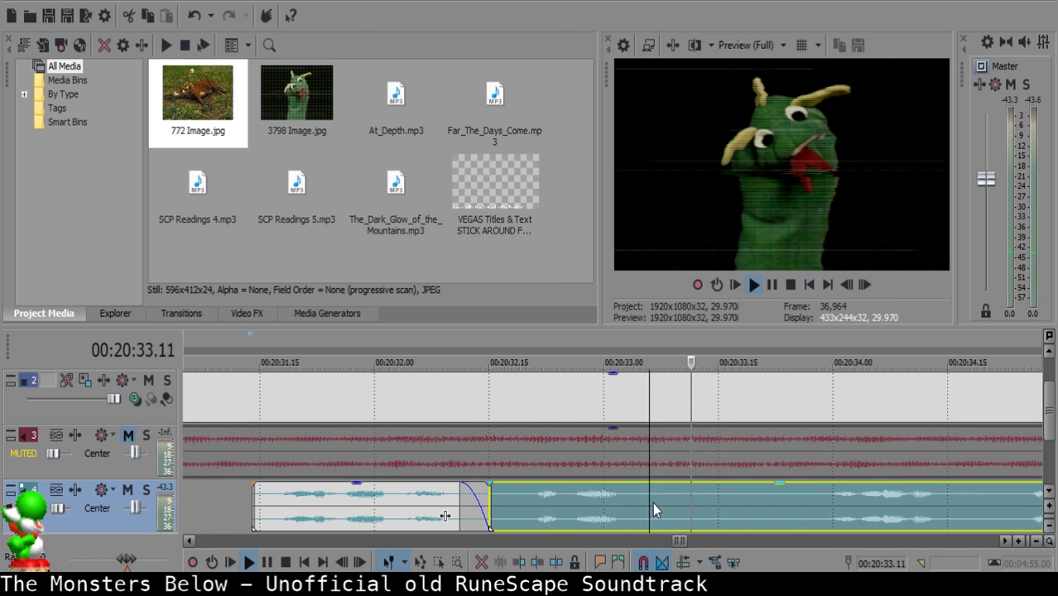
# Split the narration at about 00:20:33.14, delete the pause before that cut, and play from the preceding fade-out.
pyautogui.click(712, 503)
pyautogui.press('s')
pyautogui.click(687, 507)
pyautogui.press('Delete')
pyautogui.click(482, 509)
pyautogui.press('space')
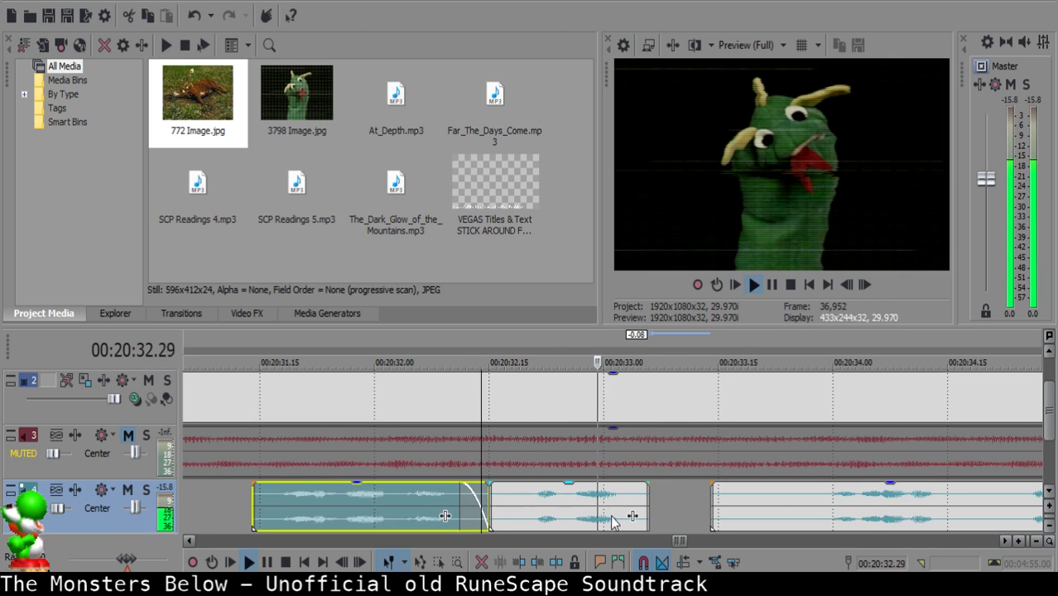
# Extend the end of the clip ending at 00:20:33.06 by about one frame with a short fade-out, and play across the preceding join.
pyautogui.press('Return')
pyautogui.moveTo(650, 505); pyautogui.dragTo(650, 485)
pyautogui.click(549, 509)
pyautogui.press('space')
pyautogui.press('Return')
pyautogui.click(497, 508)
pyautogui.press('space')
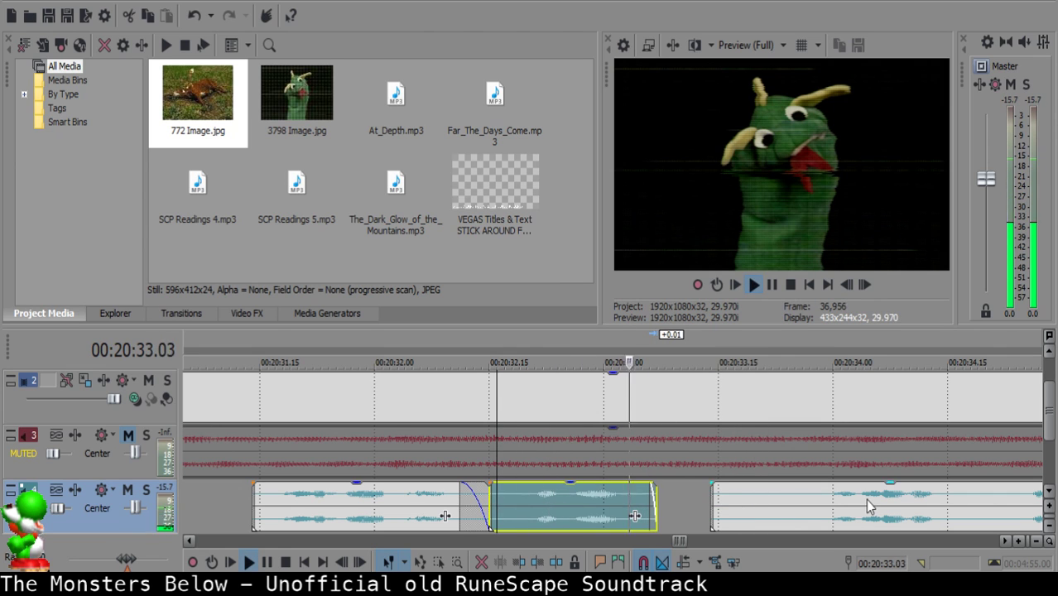
pyautogui.press('Return')
pyautogui.click(487, 506)
pyautogui.press('space')
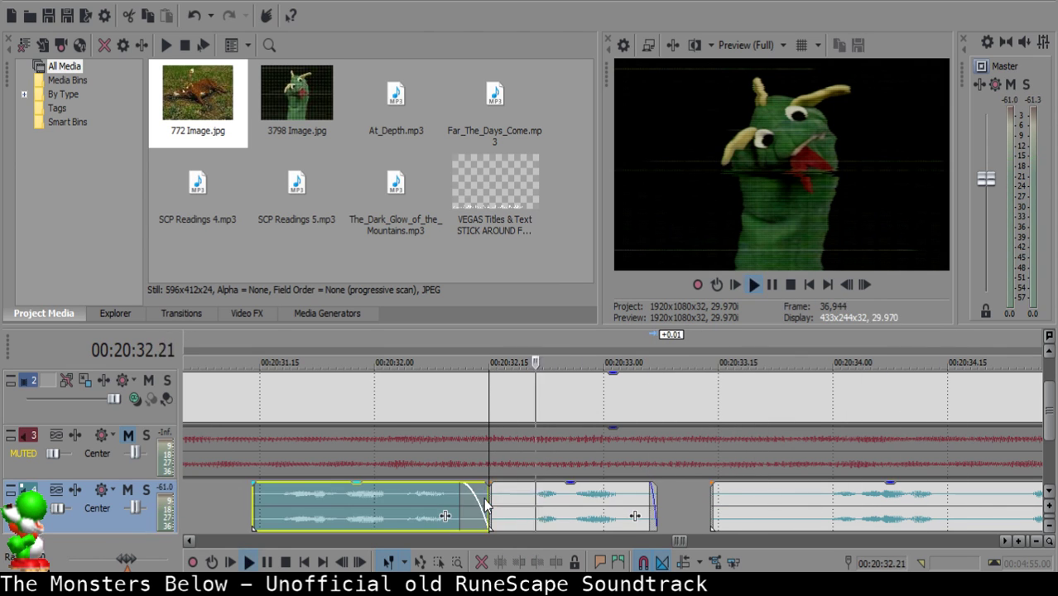
# Play on, split the narration just before the next phrase at about 00:20:33.28, and delete the pause before the cut.
pyautogui.scroll(-2, 696, 510)
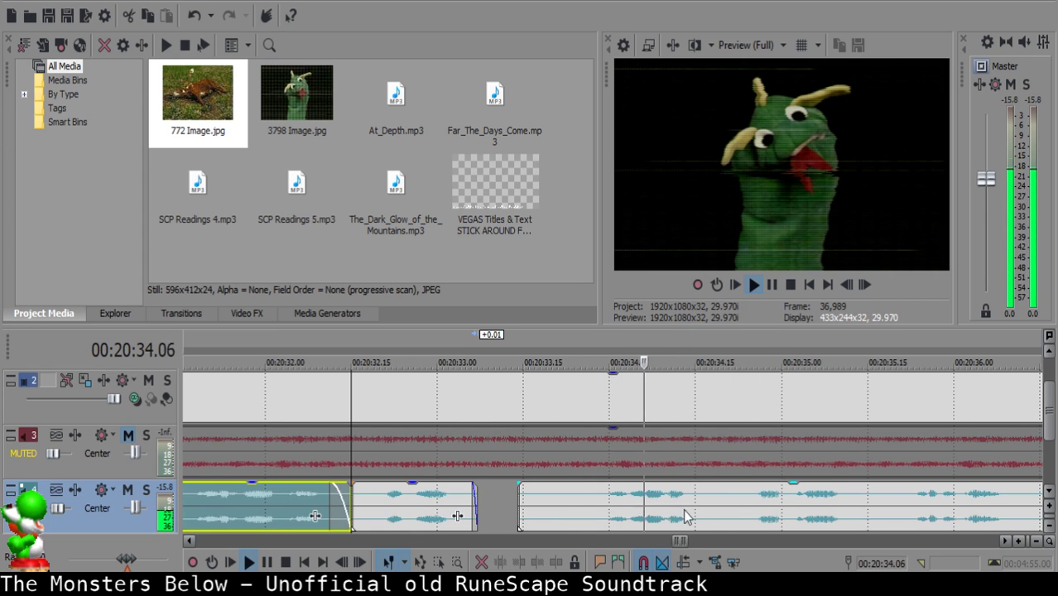
pyautogui.click(598, 501)
pyautogui.press('space')
pyautogui.press('s')
pyautogui.click(581, 499)
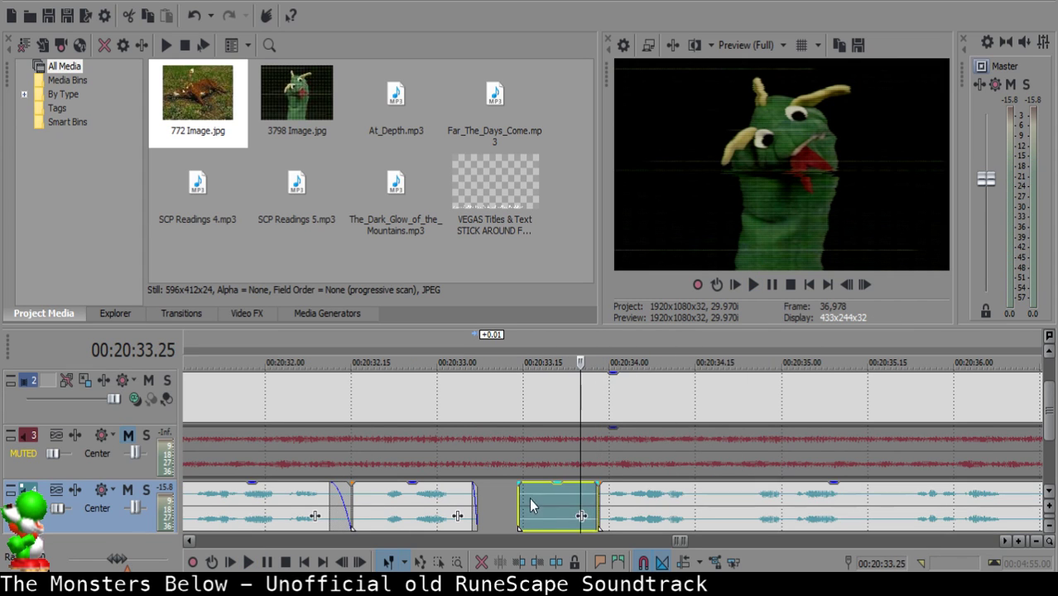
pyautogui.press('Delete')
# Move the remaining narration back 17 frames to start at about 00:20:33.11, and play from the preceding clip.
pyautogui.click(500, 492)
pyautogui.moveTo(694, 525); pyautogui.dragTo(584, 500)
pyautogui.click(422, 500)
pyautogui.press('space')
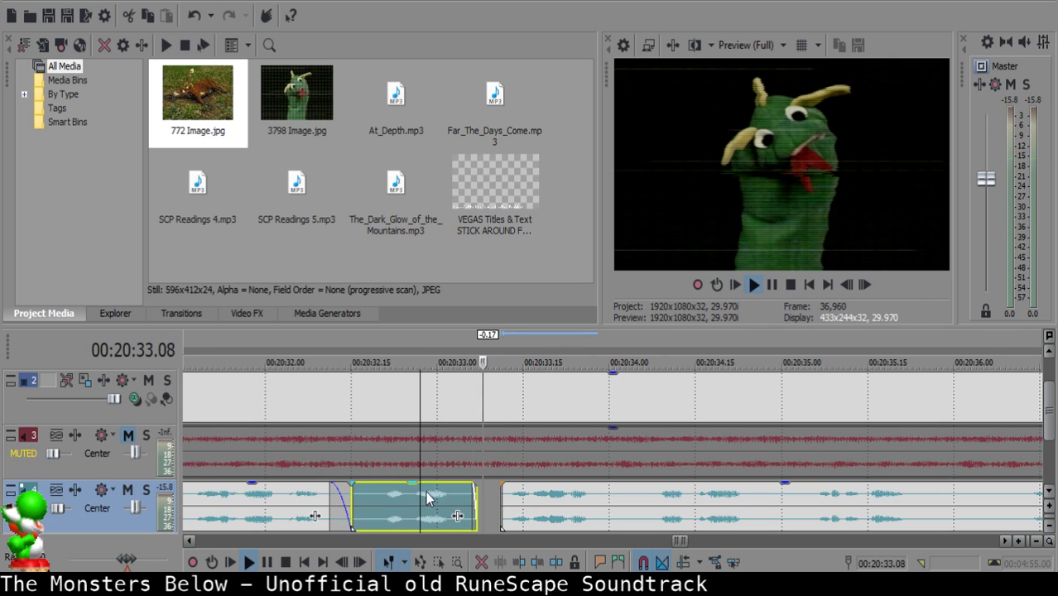
# Shift the remaining narration to start at about 00:20:33.13, lengthen the preceding clip's end by about one frame, and play the gap.
pyautogui.click(513, 499)
pyautogui.click(478, 493)
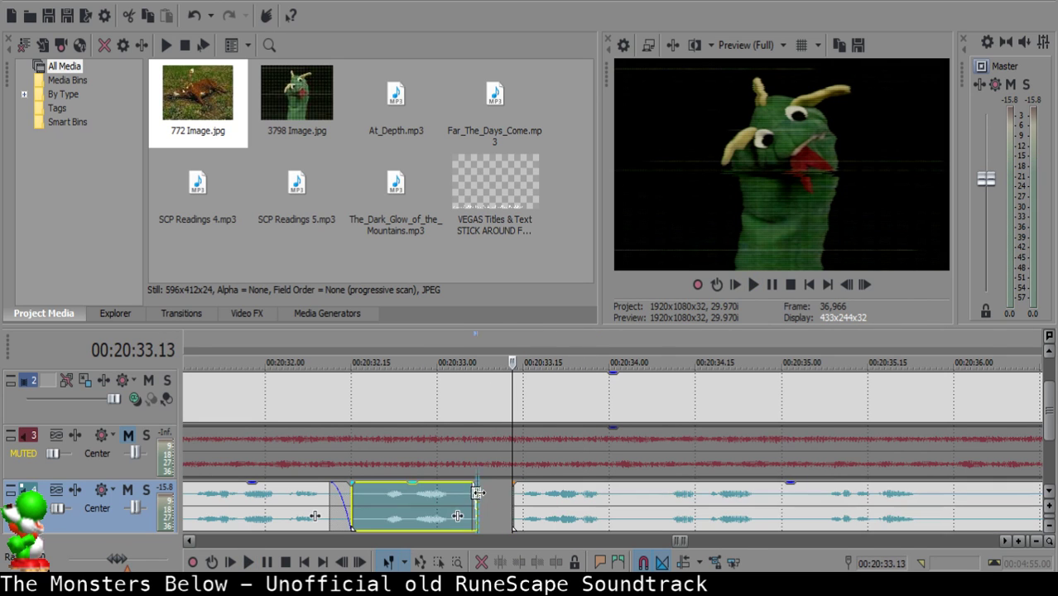
pyautogui.click(388, 503)
pyautogui.press('space')
pyautogui.moveTo(480, 506); pyautogui.dragTo(476, 508)
pyautogui.press('space')
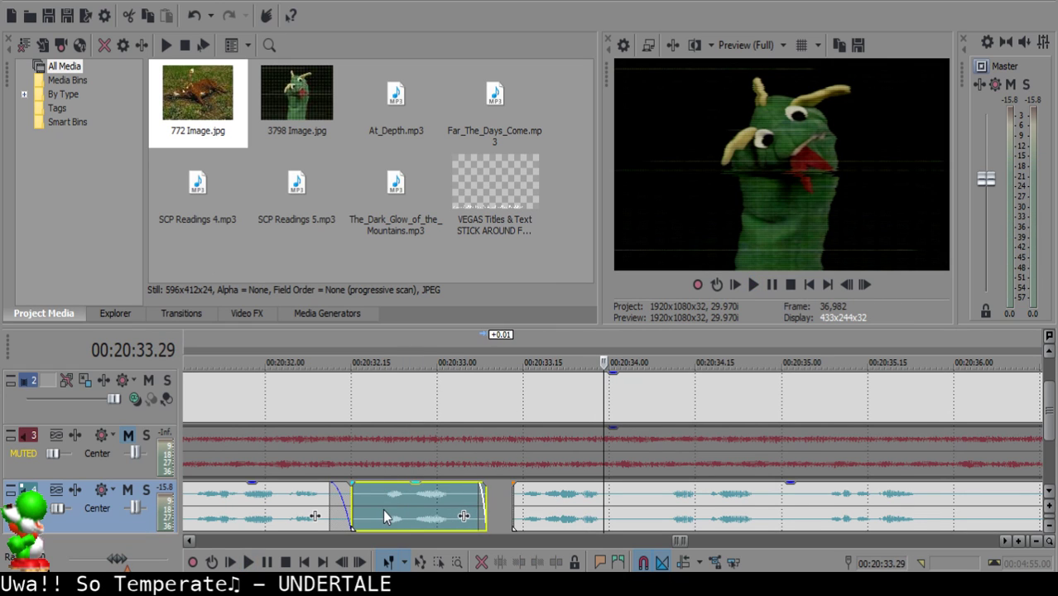
# Replay the phrase, move the remaining narration two frames forward to start at about 00:20:33.15, and play across the gap.
pyautogui.click(382, 508)
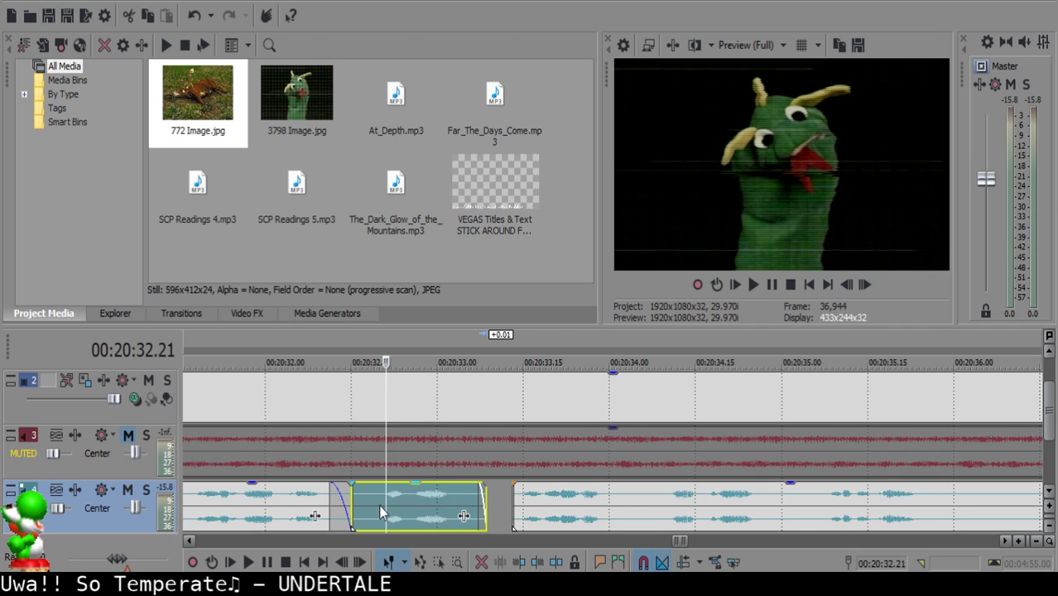
pyautogui.click(341, 493)
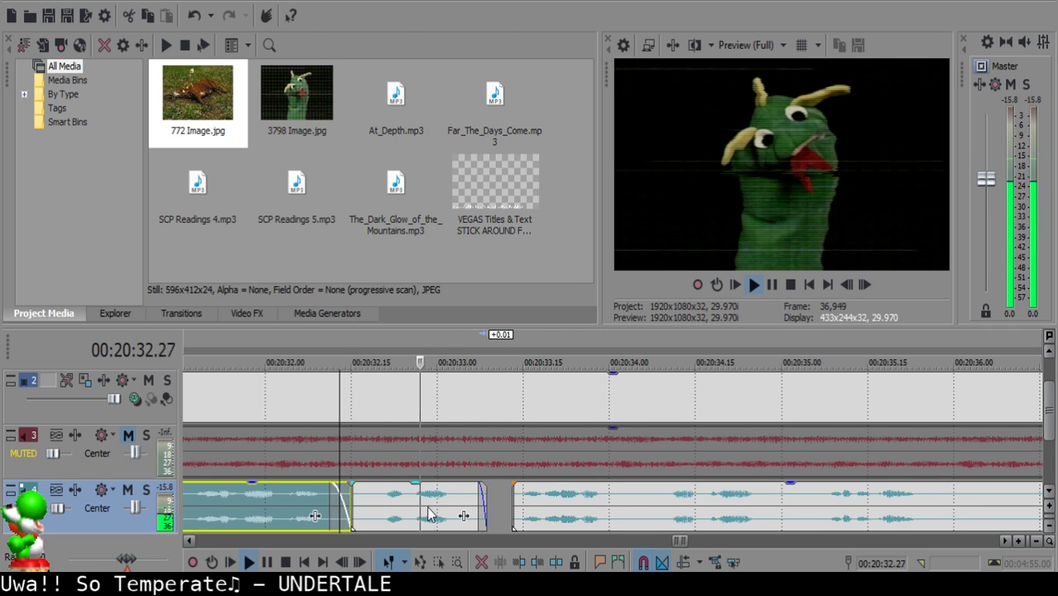
pyautogui.click(522, 497)
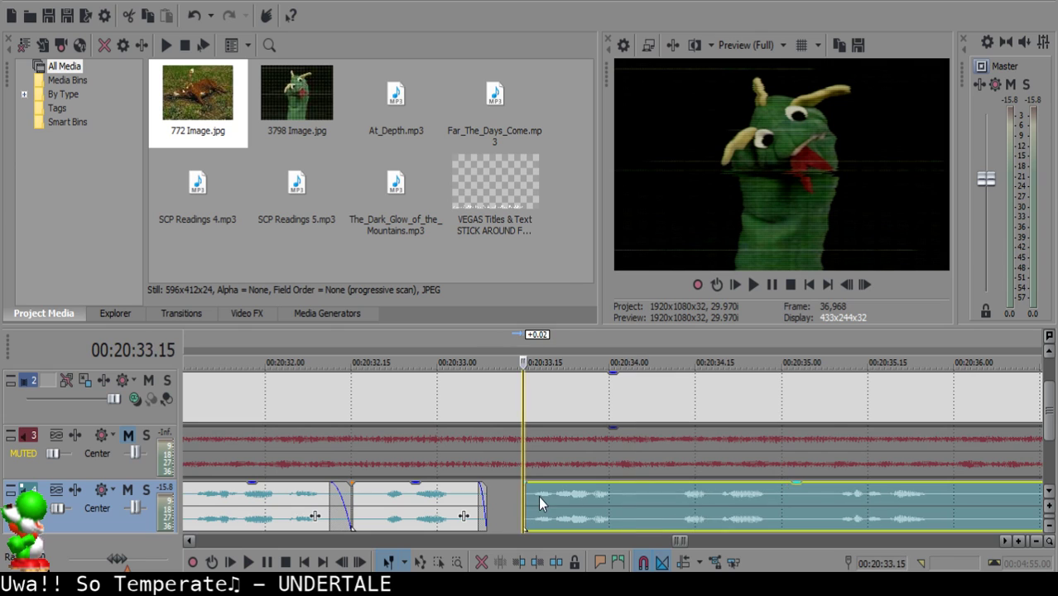
pyautogui.click(388, 504)
pyautogui.press('space')
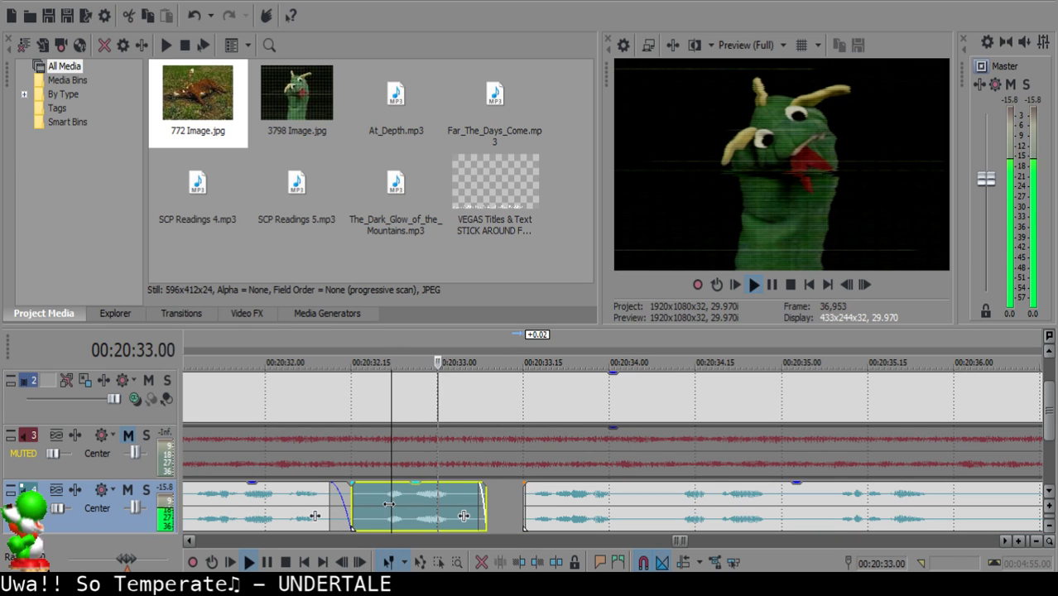
# Split the narration at about 00:20:34.04 and 00:20:34.09, and delete the pause between the cuts.
pyautogui.click(632, 497)
pyautogui.press('space')
pyautogui.press('s')
pyautogui.press('space')
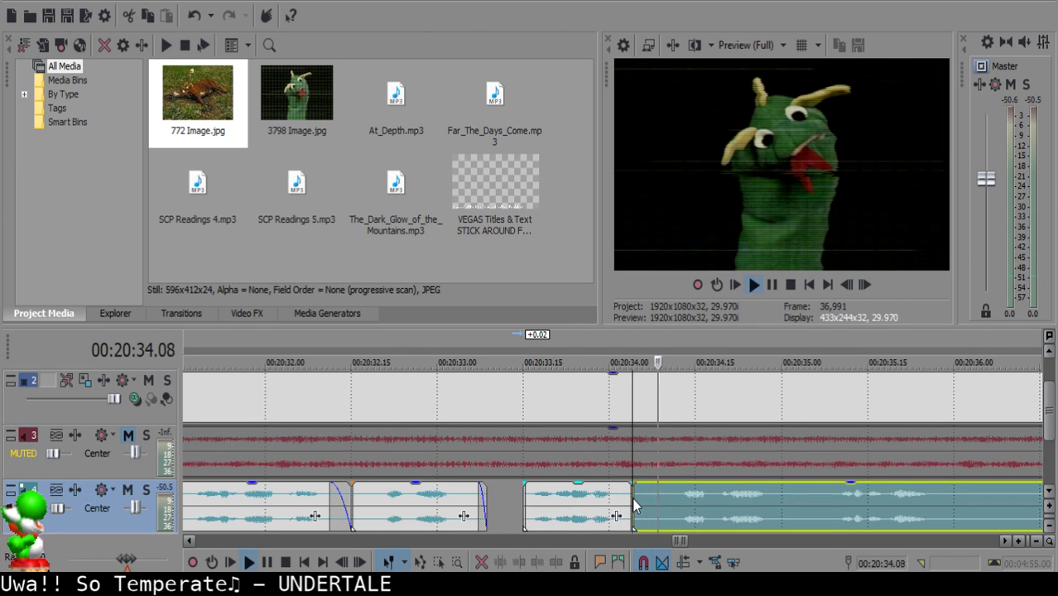
pyautogui.press('Return')
pyautogui.press('s')
pyautogui.click(639, 501)
pyautogui.press('Delete')
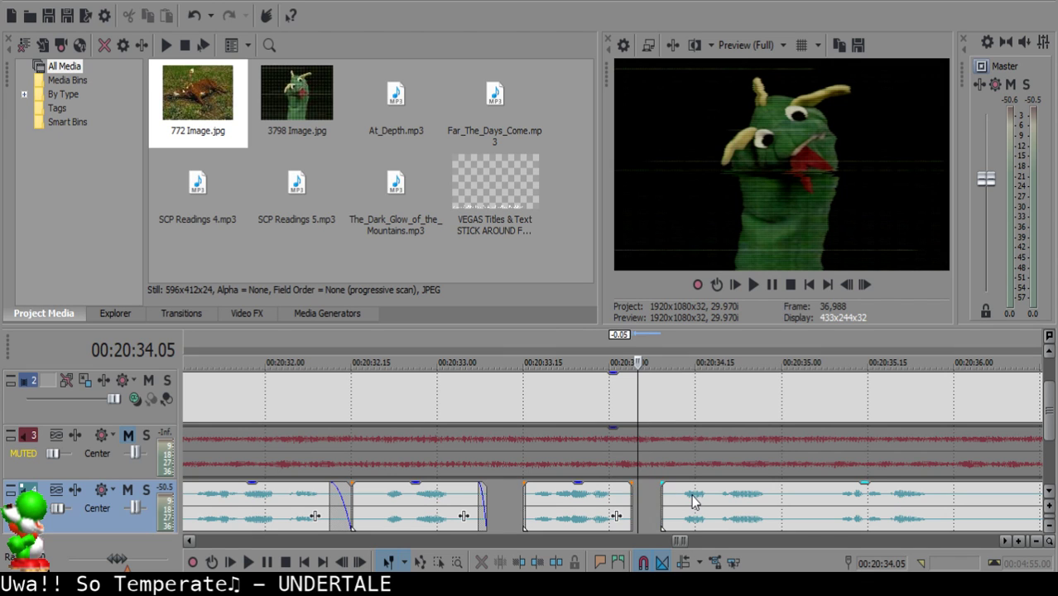
# Move the remaining narration back four frames to start at about 00:20:34.05, and play across the join.
pyautogui.moveTo(694, 501); pyautogui.dragTo(671, 488)
pyautogui.click(568, 513)
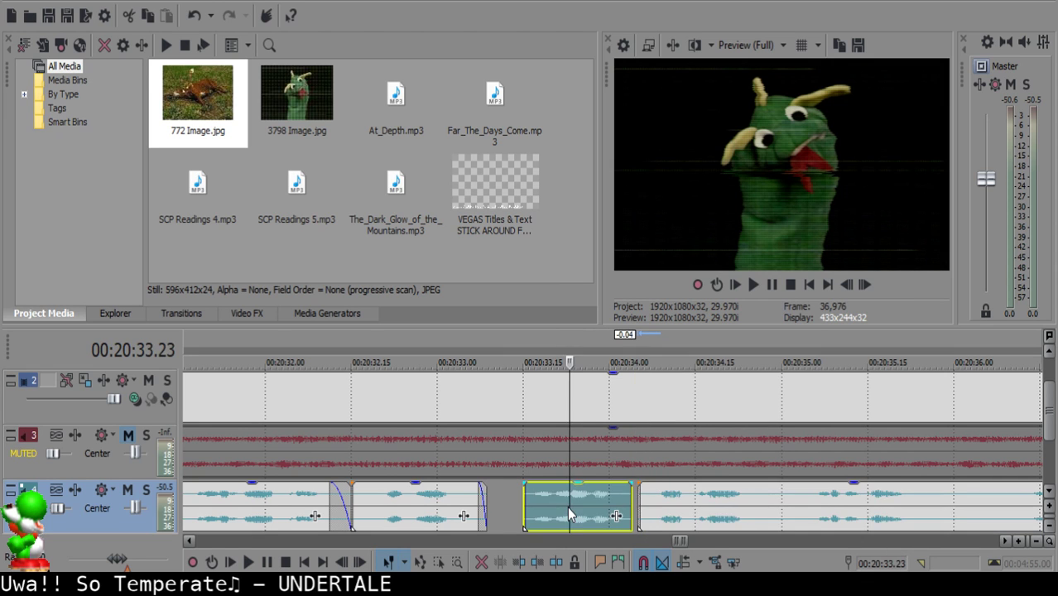
pyautogui.press('space')
# Split the narration at about 00:20:34.29 and 00:20:35.02, and delete the pause between the cuts.
pyautogui.click(636, 499)
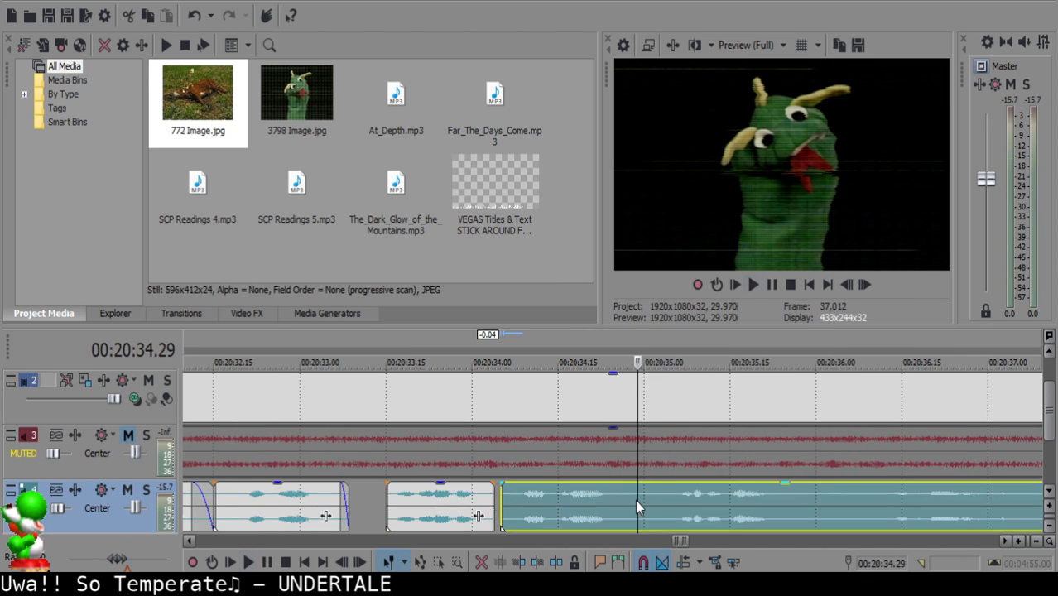
pyautogui.press('Return')
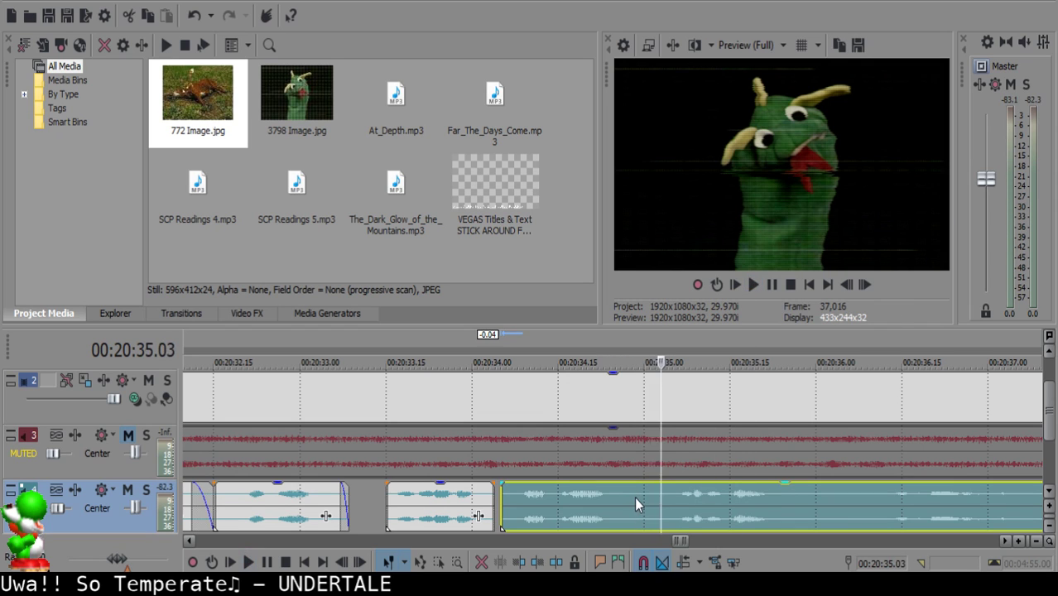
pyautogui.click(636, 499)
pyautogui.press('s')
pyautogui.click(647, 499)
pyautogui.click(655, 494)
pyautogui.press('space')
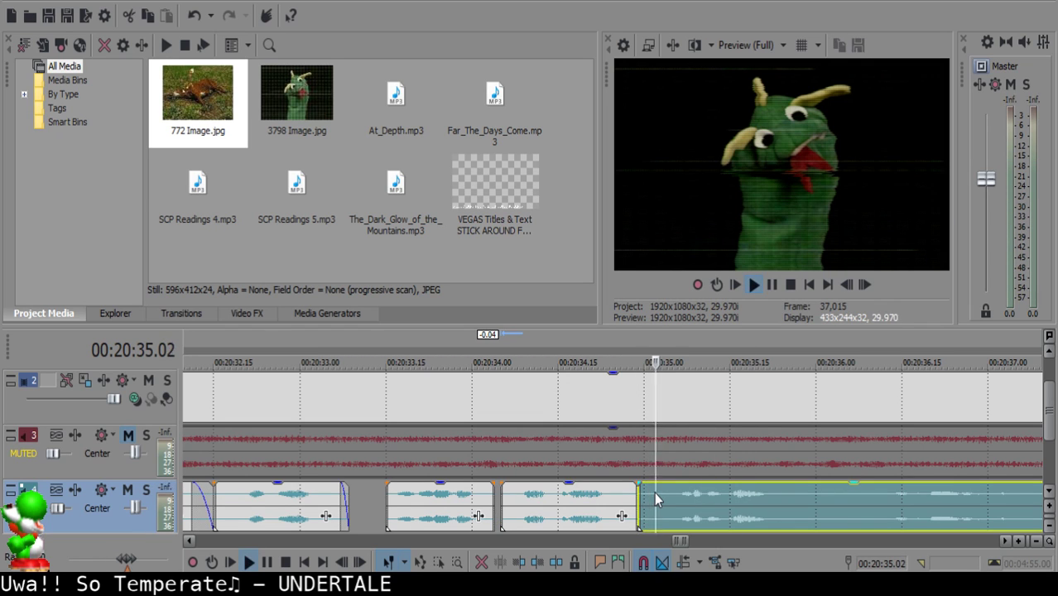
pyautogui.press('space')
pyautogui.press('s')
pyautogui.press('Delete')
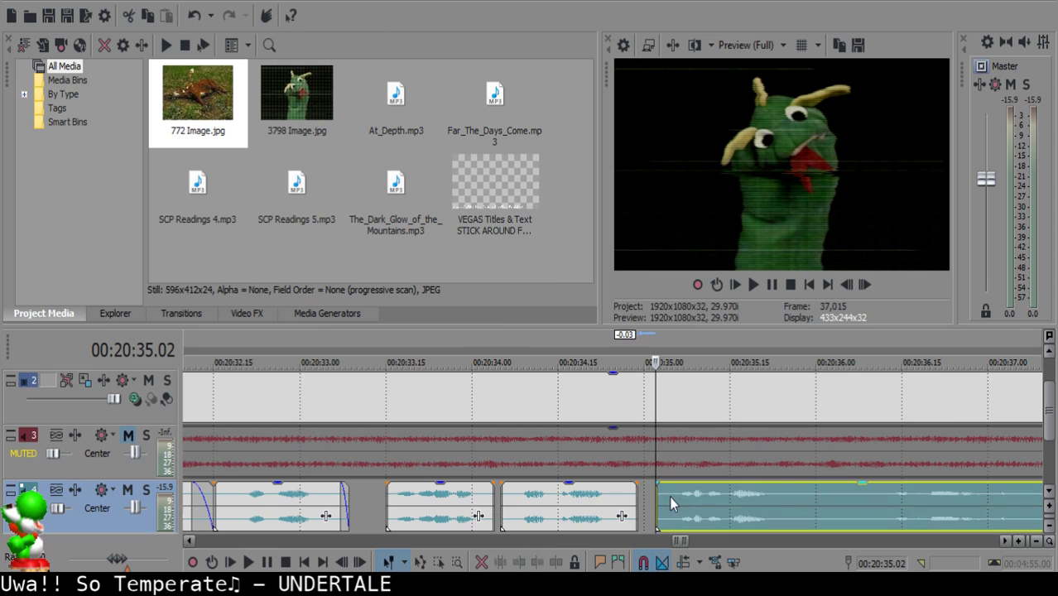
# Move the remaining narration back three frames against the clip ending at 00:20:34.29, and play across the join.
pyautogui.click(558, 509)
pyautogui.press('space')
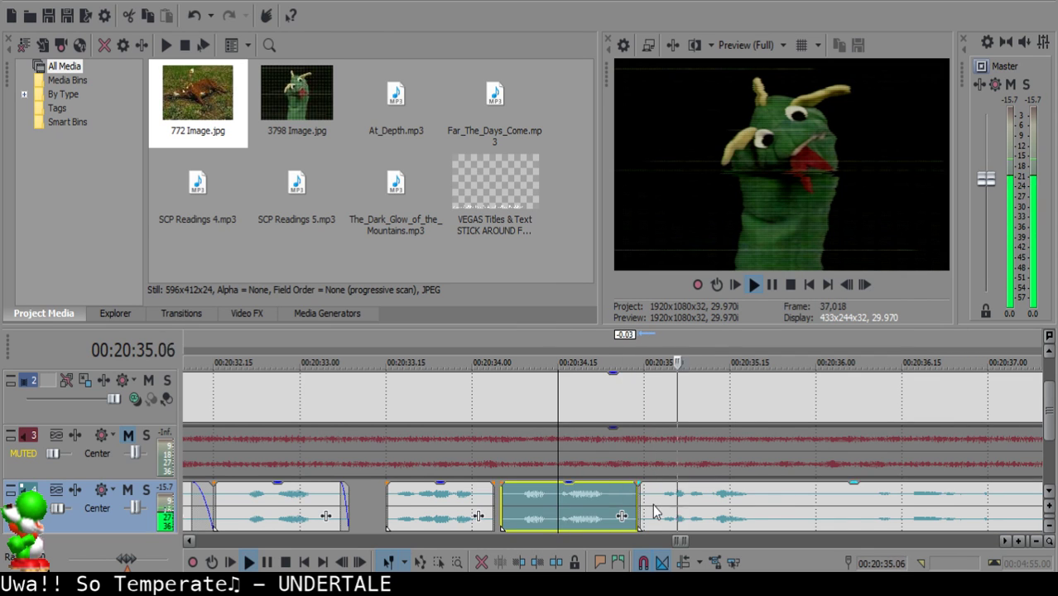
pyautogui.scroll(-2, 636, 501)
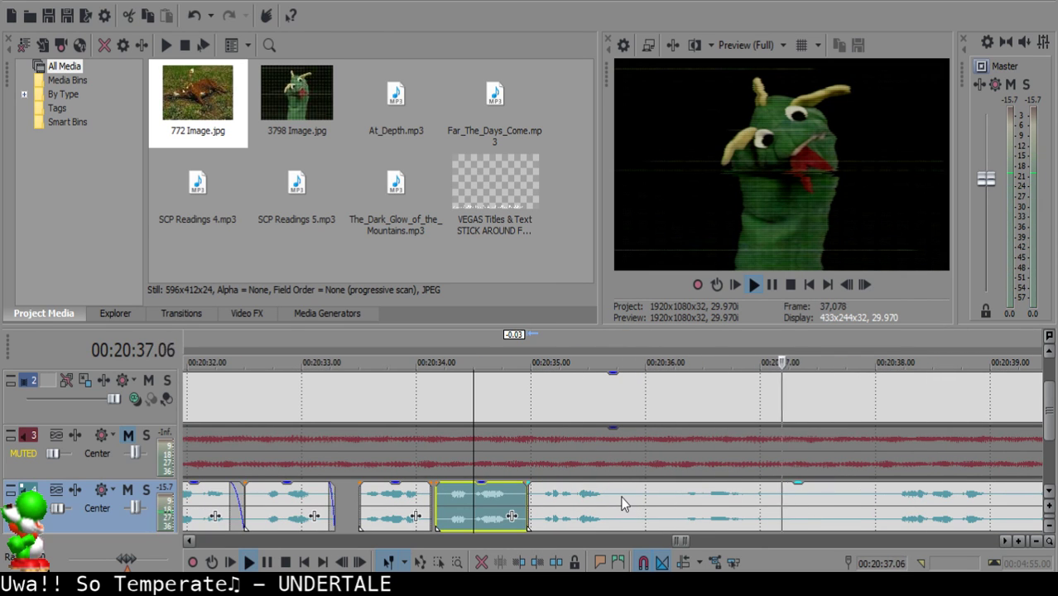
pyautogui.press('space')
# Split the narration at about 00:20:35.24 and 00:20:36.01, and delete the pause between the cuts.
pyautogui.click(623, 498)
pyautogui.press('s')
pyautogui.press('space')
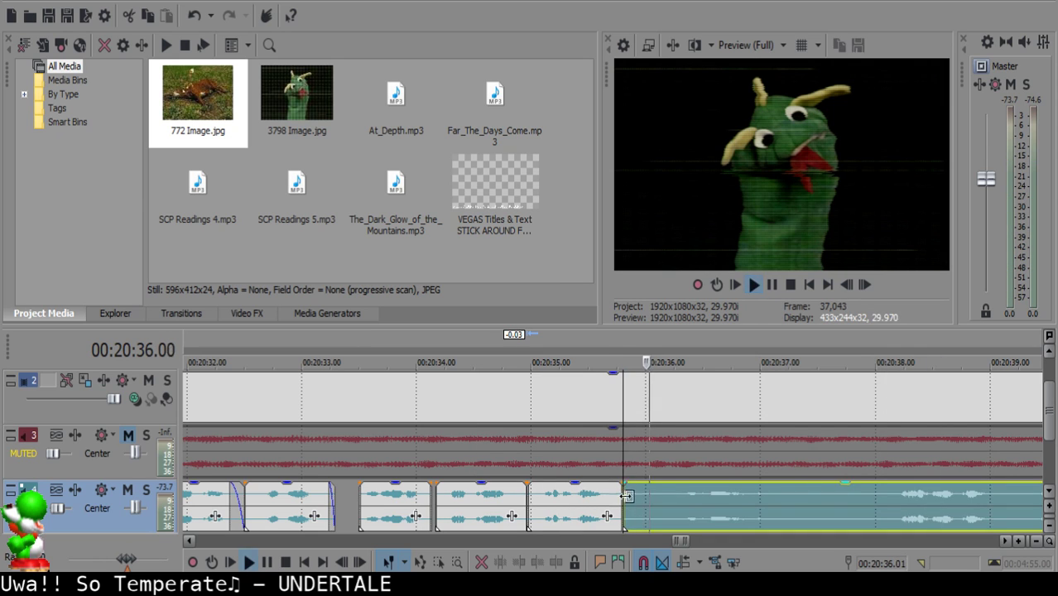
pyautogui.press('Return')
pyautogui.press('s')
pyautogui.click(648, 489)
pyautogui.press('Delete')
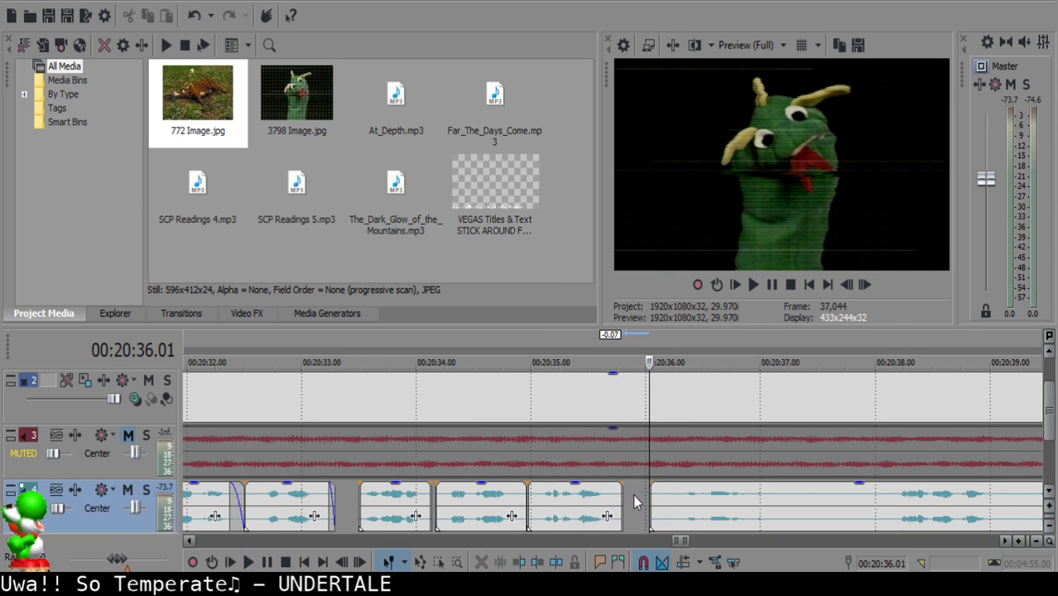
# Move the remaining narration back four frames to start at about 00:20:35.27, and play from the preceding phrase.
pyautogui.click(634, 498)
pyautogui.moveTo(673, 499); pyautogui.dragTo(657, 495)
pyautogui.click(573, 505)
pyautogui.press('space')
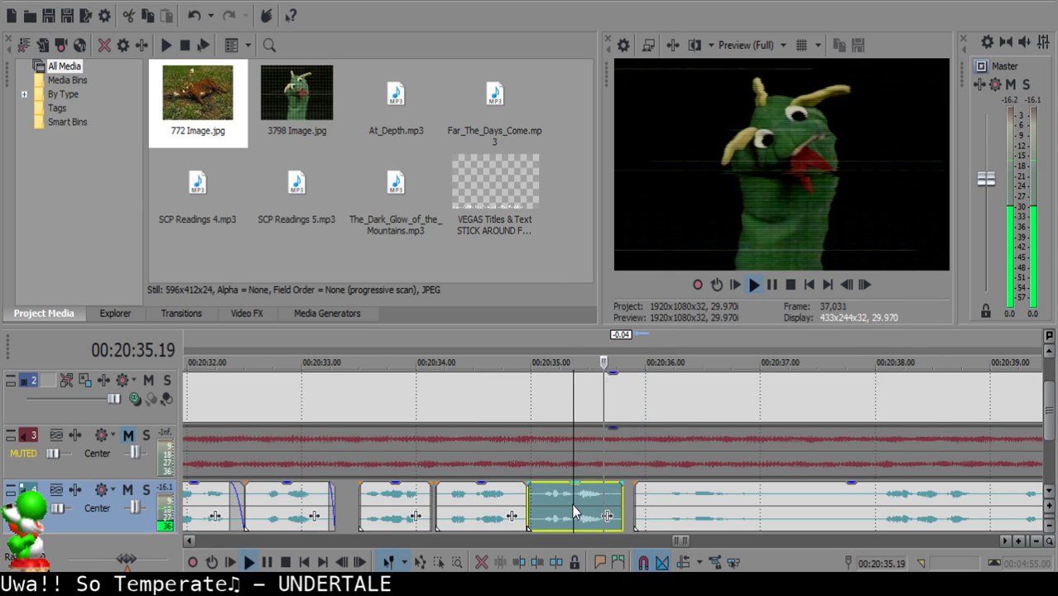
pyautogui.press('Return')
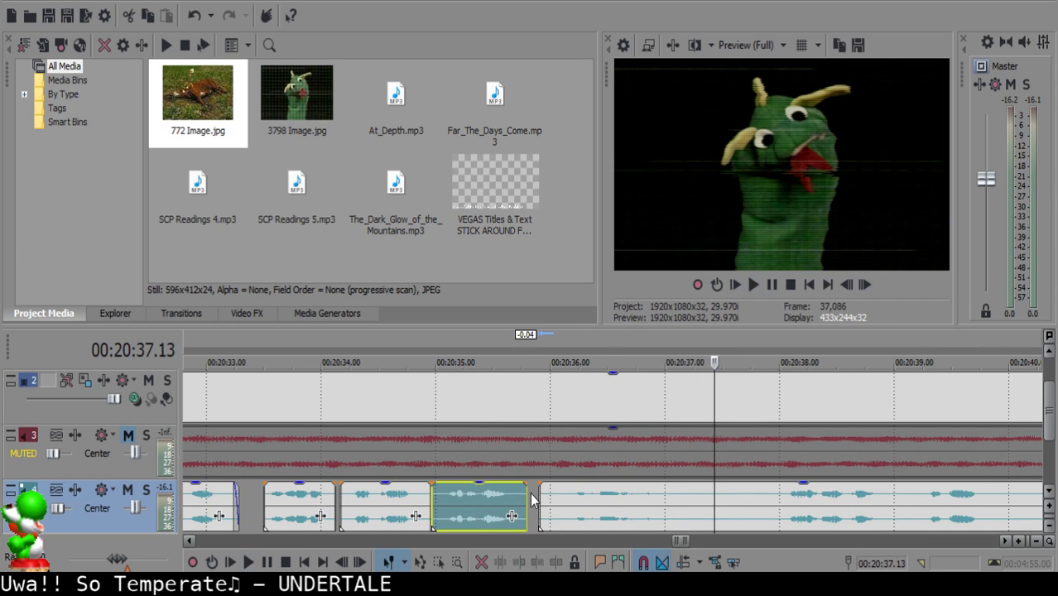
# Nudge the remaining narration back one frame to start at about 00:20:35.26, and play across the gap.
pyautogui.click(531, 499)
pyautogui.click(541, 499)
pyautogui.scroll(3, 541, 498)
pyautogui.click(590, 489)
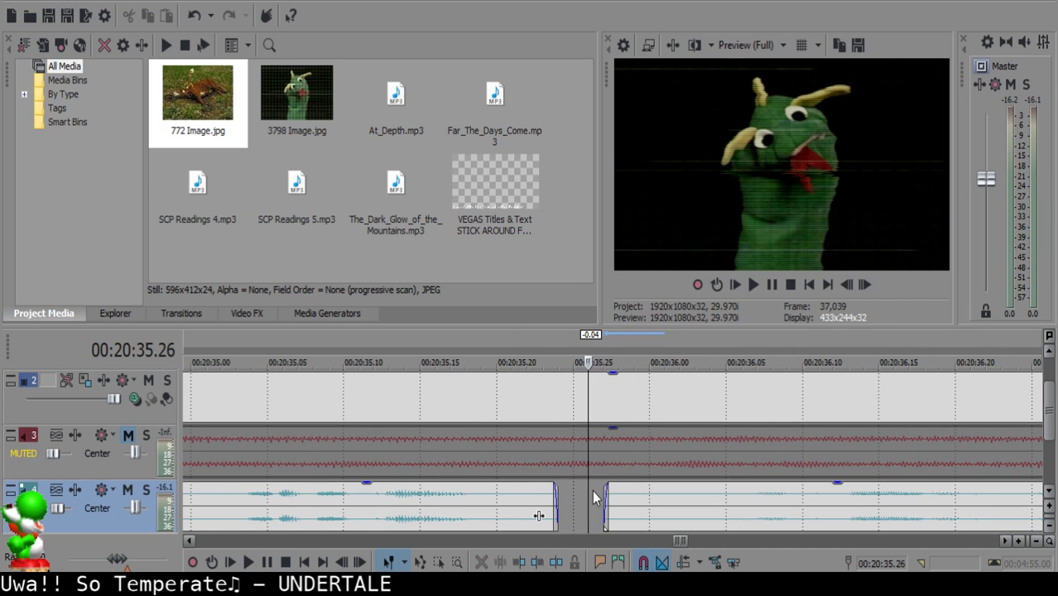
pyautogui.scroll(-1, 625, 499)
pyautogui.moveTo(688, 504); pyautogui.dragTo(680, 502)
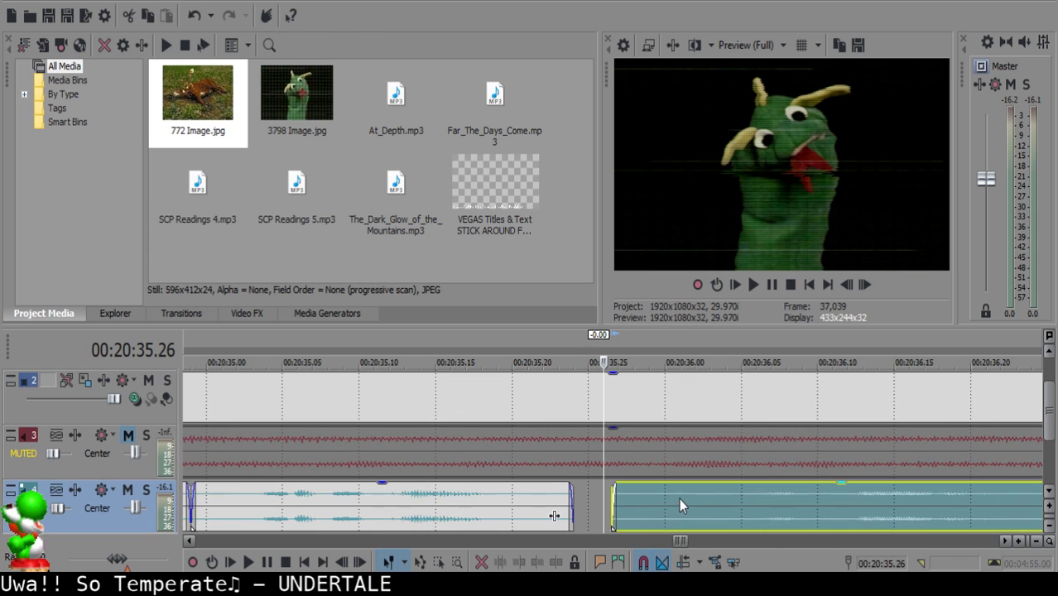
pyautogui.scroll(1, 361, 509)
pyautogui.click(385, 507)
pyautogui.press('space')
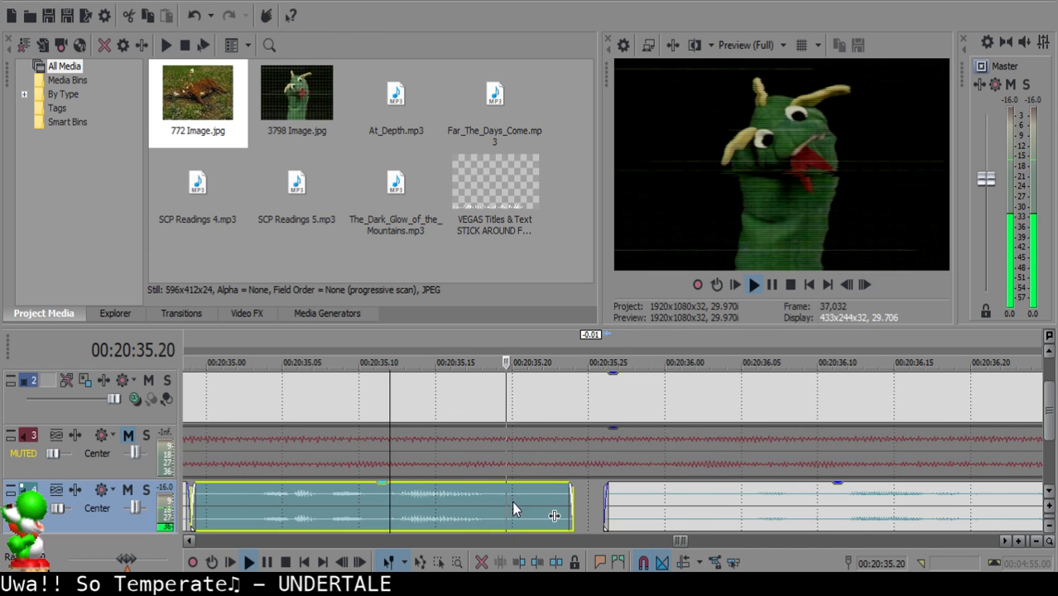
# Split the narration at about 00:20:36.28 and 00:20:37.05, and delete the pause between the cuts.
pyautogui.scroll(-4, 579, 506)
pyautogui.scroll(2, 653, 493)
pyautogui.click(650, 495)
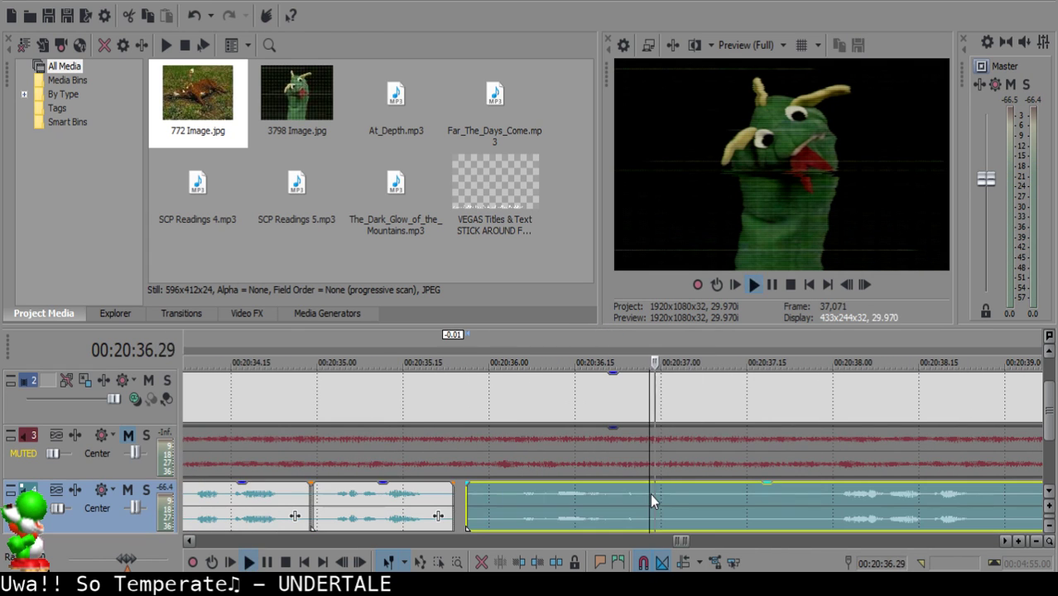
pyautogui.press('space')
pyautogui.press('s')
pyautogui.click(689, 495)
pyautogui.press('s')
pyautogui.click(660, 489)
pyautogui.press('Delete')
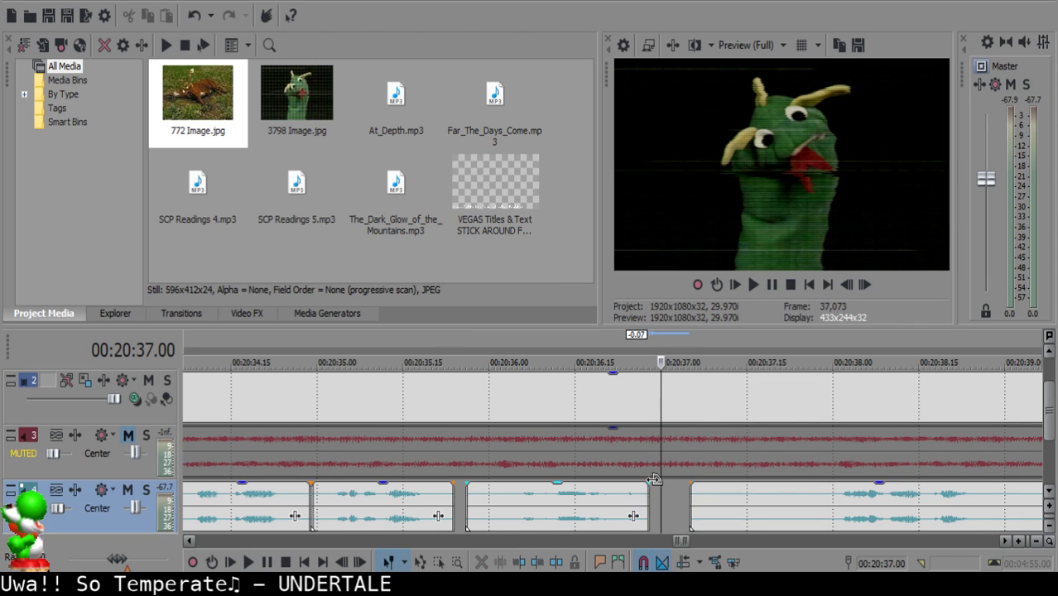
# Give the clip ending at 00:20:36.28 a fade-out of about six frames, and play its ending.
pyautogui.moveTo(648, 485); pyautogui.dragTo(623, 497)
pyautogui.click(574, 501)
pyautogui.press('space')
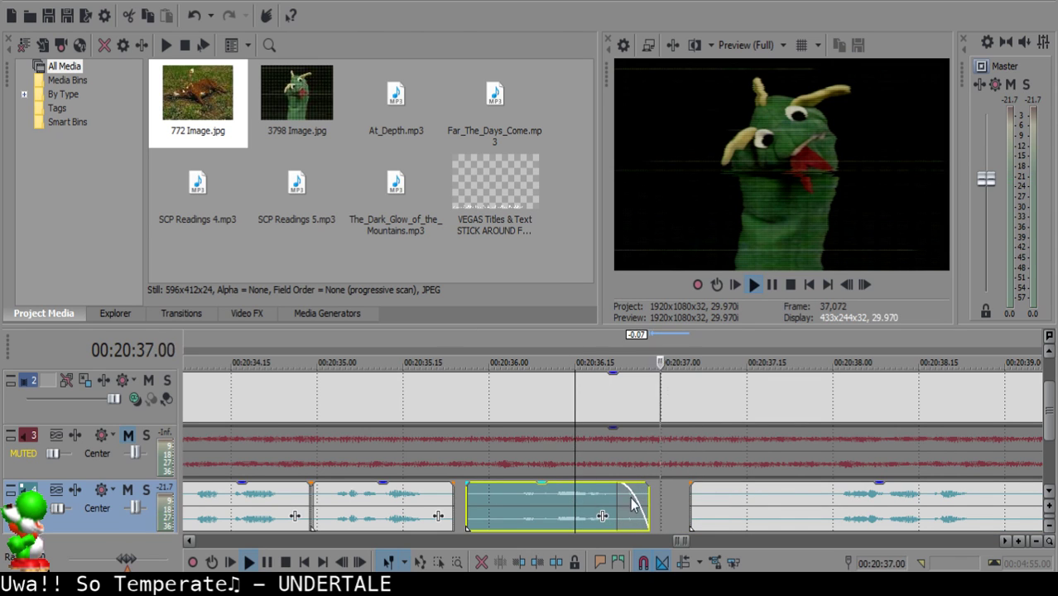
# Split the narration just before the next phrase at about 00:20:37.27, and delete the segment before the cut.
pyautogui.scroll(-2, 755, 511)
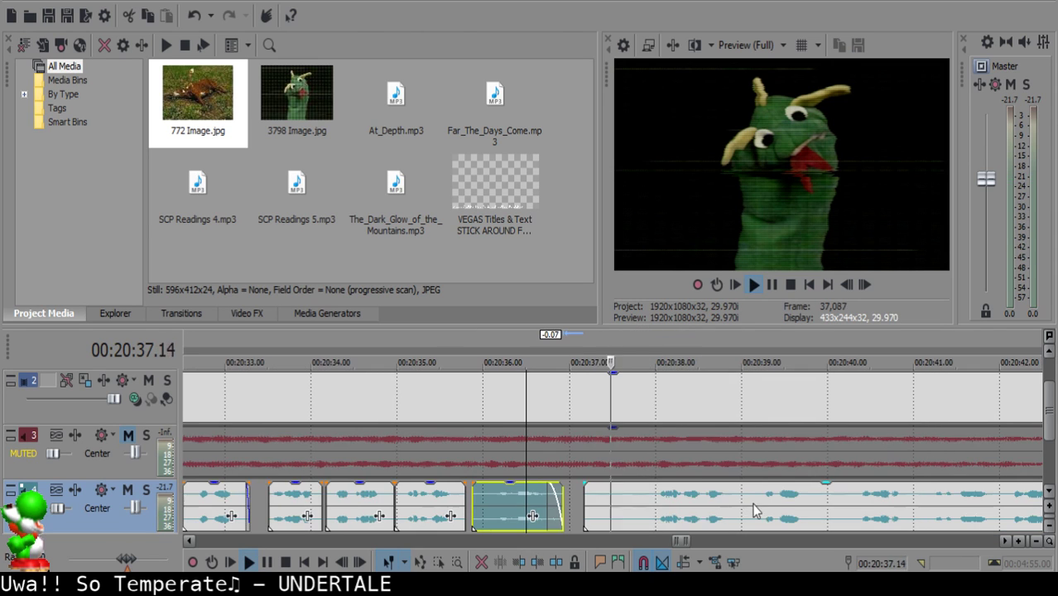
pyautogui.click(647, 493)
pyautogui.press('space')
pyautogui.press('s')
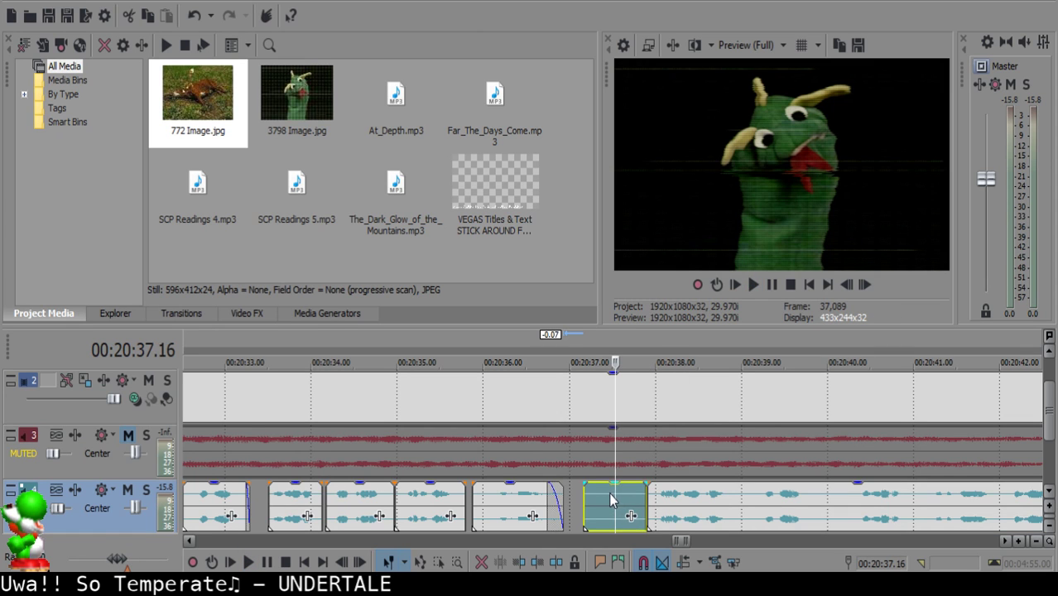
pyautogui.click(610, 494)
pyautogui.press('Delete')
# Move the remaining narration back 13 frames to start at about 00:20:37.14, and play from the clip with the fade-out.
pyautogui.moveTo(704, 496); pyautogui.dragTo(665, 496)
pyautogui.doubleClick(662, 496)
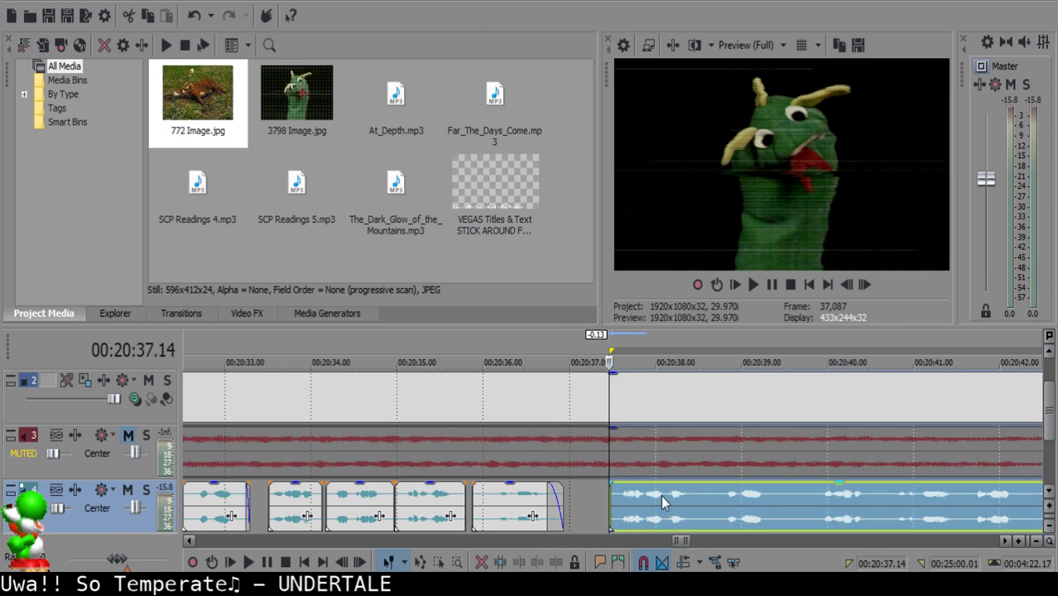
pyautogui.click(523, 499)
pyautogui.press('space')
pyautogui.scroll(-5, 525, 492)
pyautogui.scroll(6, 659, 497)
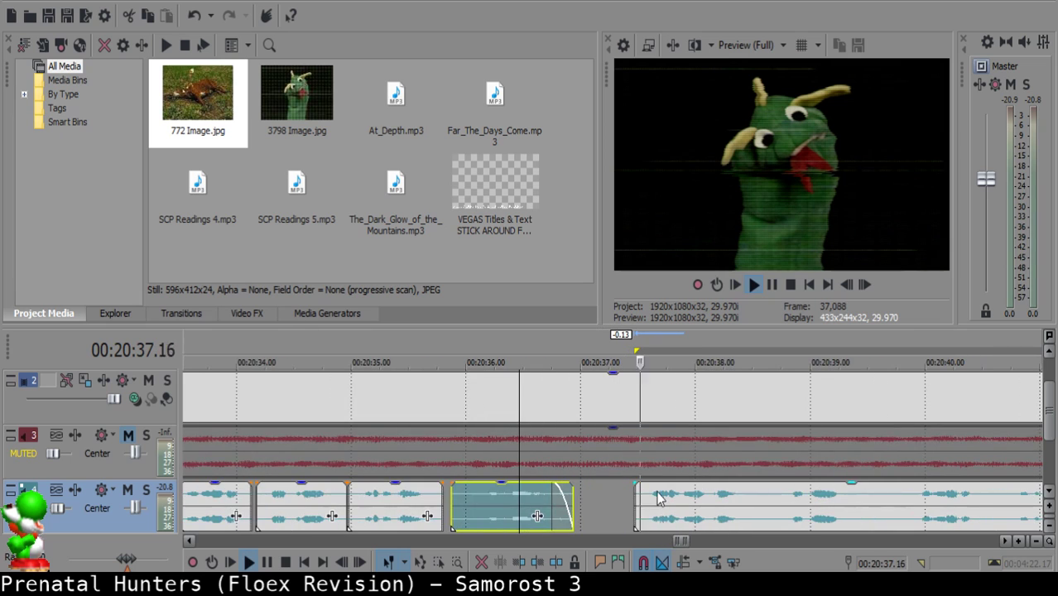
# Move the remaining narration one frame later to start at about 00:20:37.15, and play from the preceding clip with the fade-out.
pyautogui.press('Return')
pyautogui.click(636, 497)
pyautogui.click(641, 490)
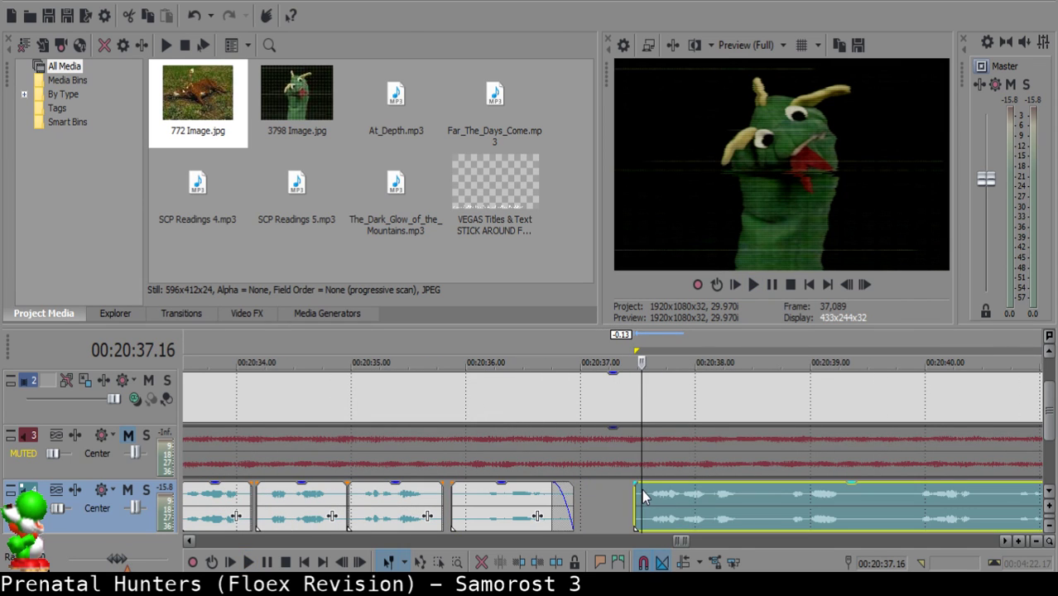
pyautogui.scroll(2, 638, 496)
pyautogui.click(629, 500)
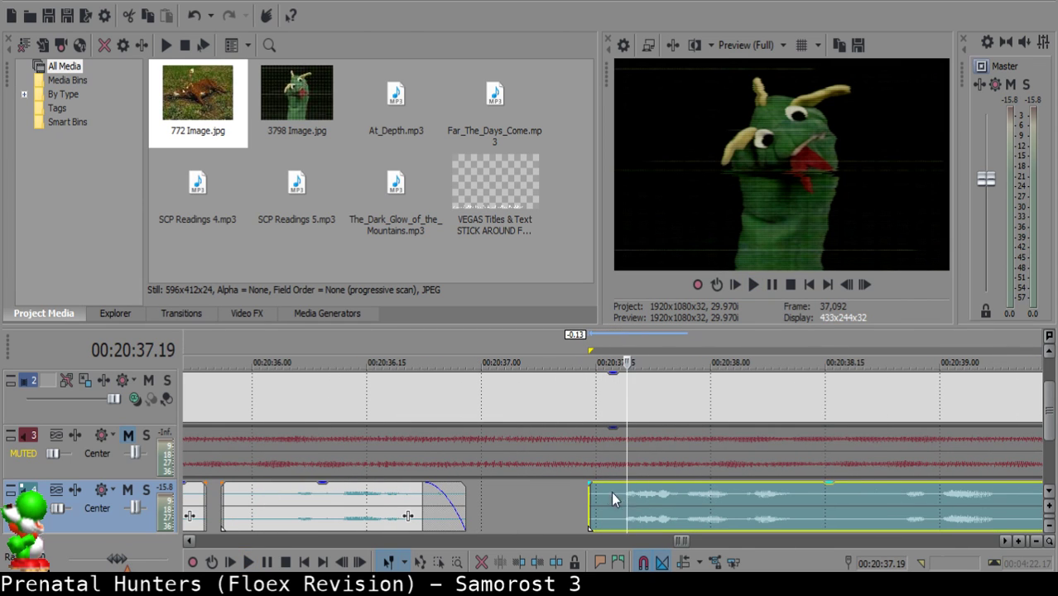
pyautogui.click(597, 489)
pyautogui.moveTo(611, 491); pyautogui.dragTo(620, 493)
pyautogui.scroll(-4, 621, 491)
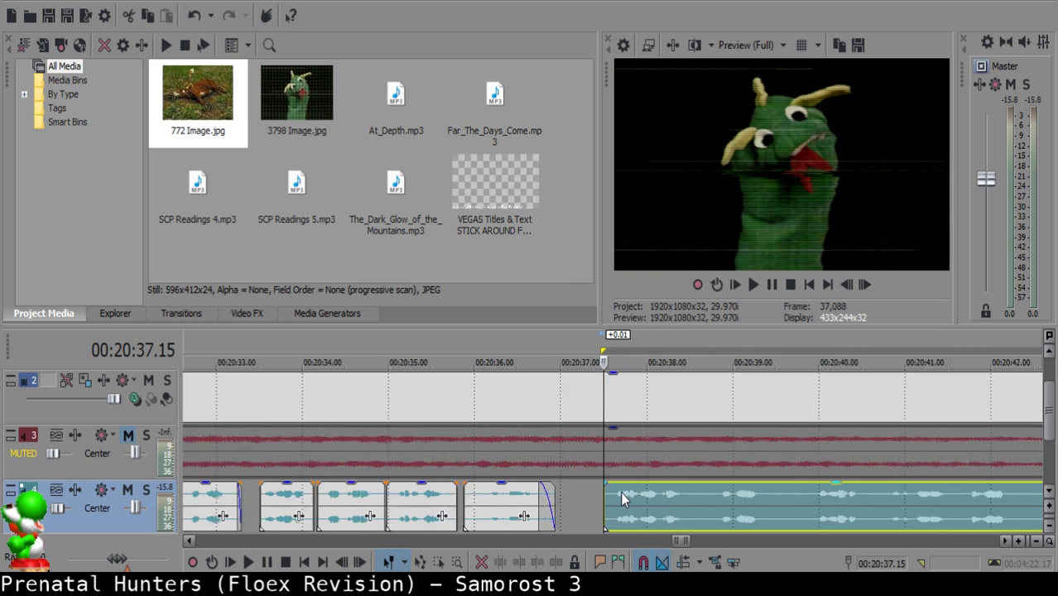
pyautogui.click(522, 502)
pyautogui.press('space')
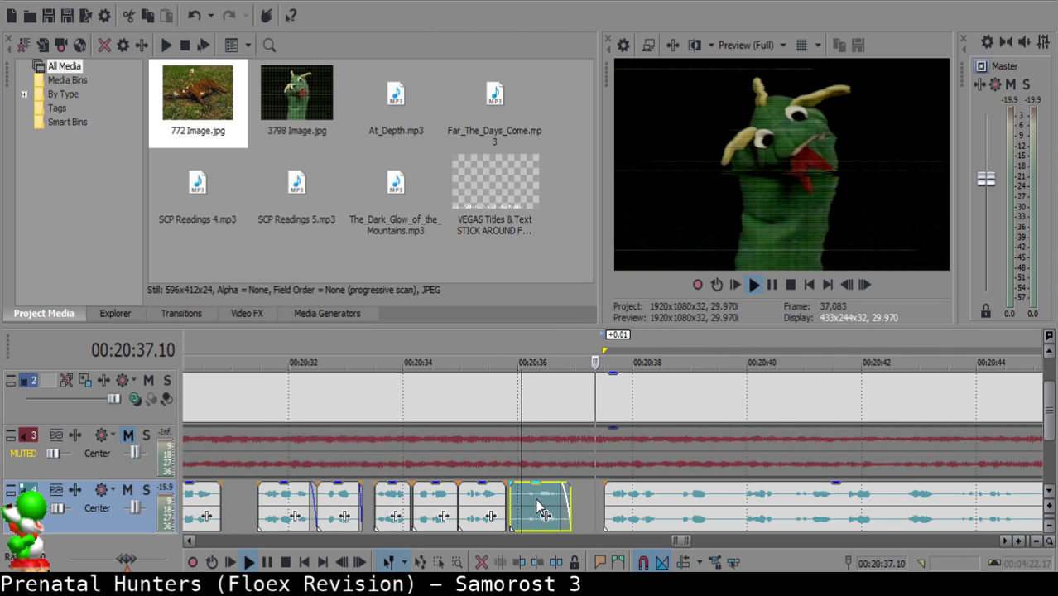
pyautogui.scroll(-5, 539, 500)
pyautogui.scroll(5, 607, 513)
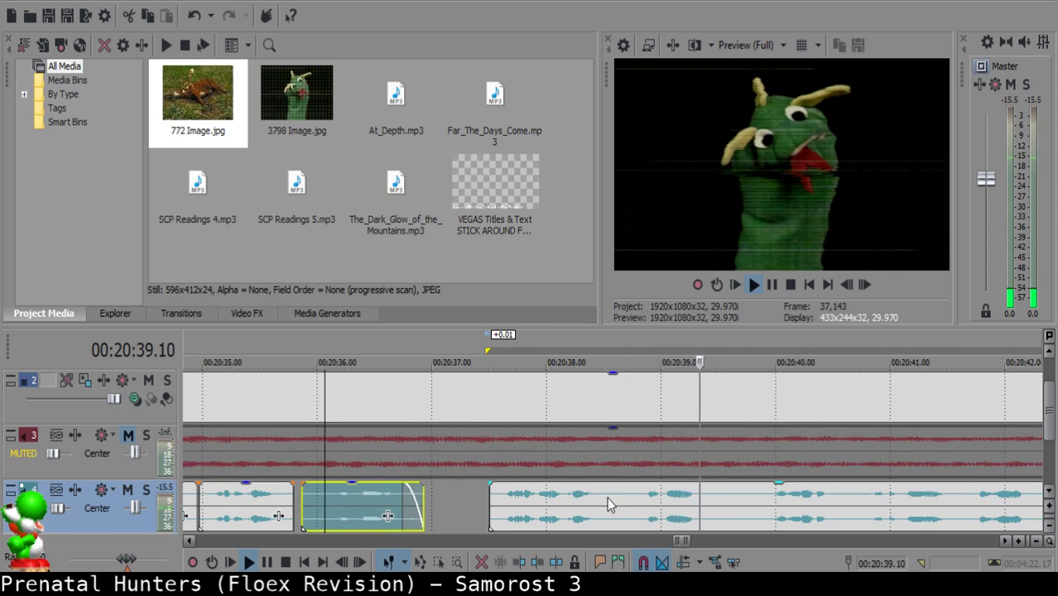
# Split the narration at about 00:20:38.19 and 00:20:38.25, and delete the pause between the cuts.
pyautogui.click(608, 495)
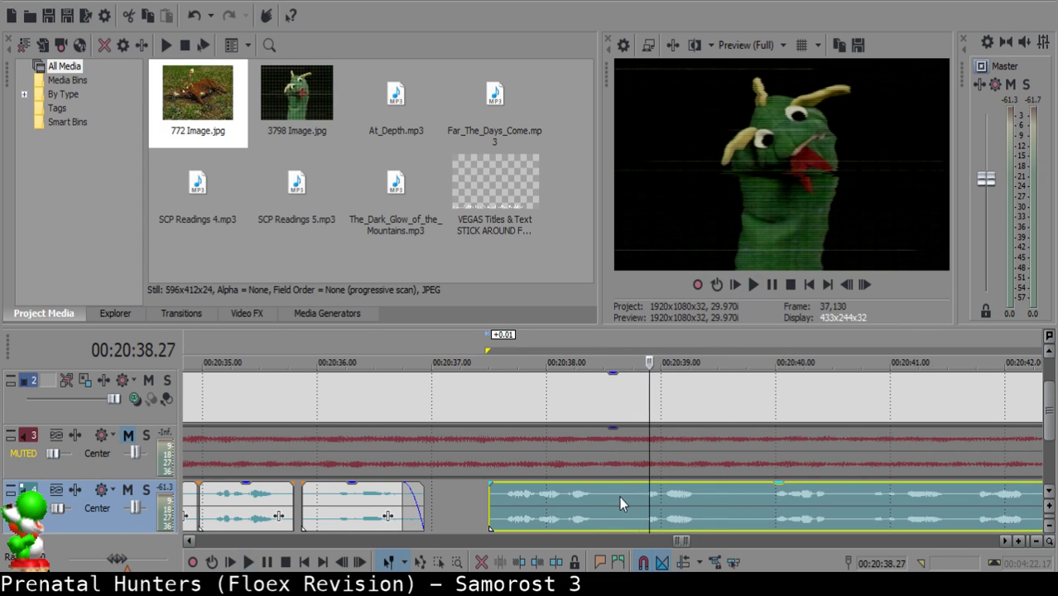
pyautogui.click(619, 497)
pyautogui.press('s')
pyautogui.press('Return')
pyautogui.press('s')
pyautogui.click(627, 498)
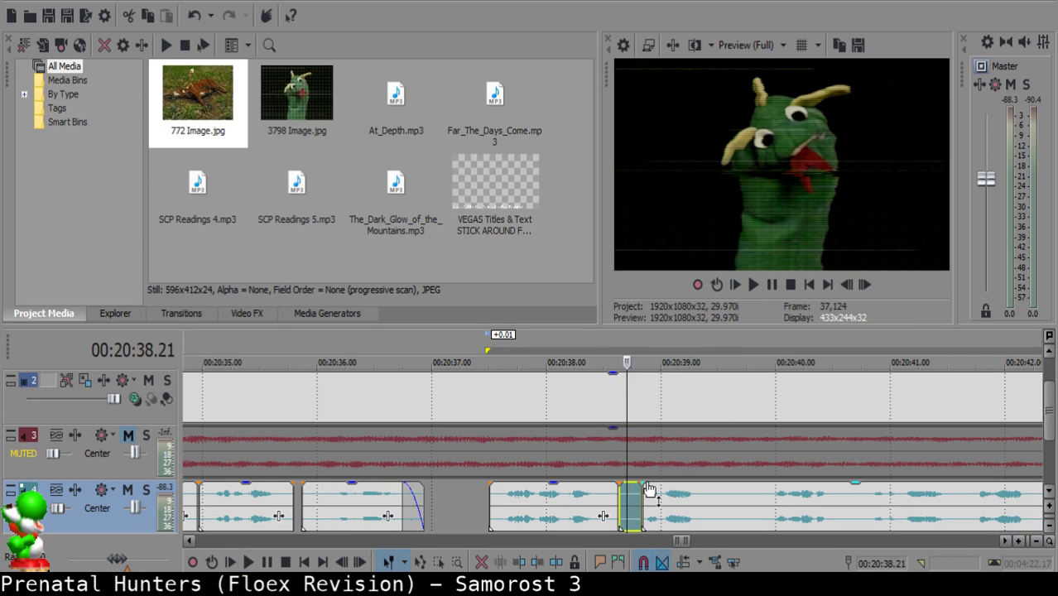
pyautogui.press('Delete')
pyautogui.press('space')
# Fade in the remaining narration over about two frames, and give the clip ending at 00:20:38.19 a fade-out of about five frames.
pyautogui.moveTo(643, 482); pyautogui.dragTo(646, 481)
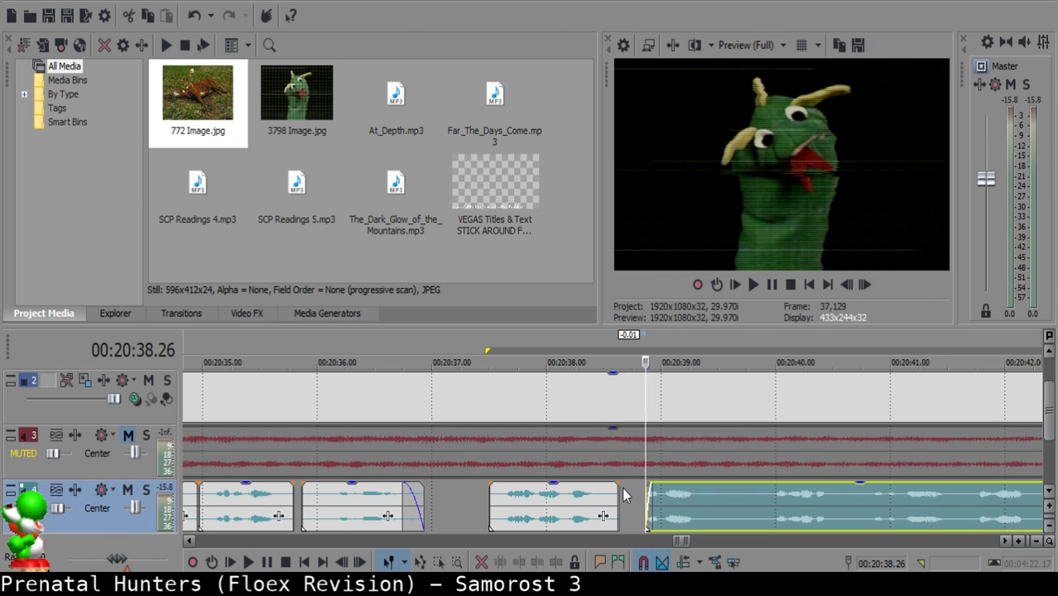
pyautogui.click(514, 506)
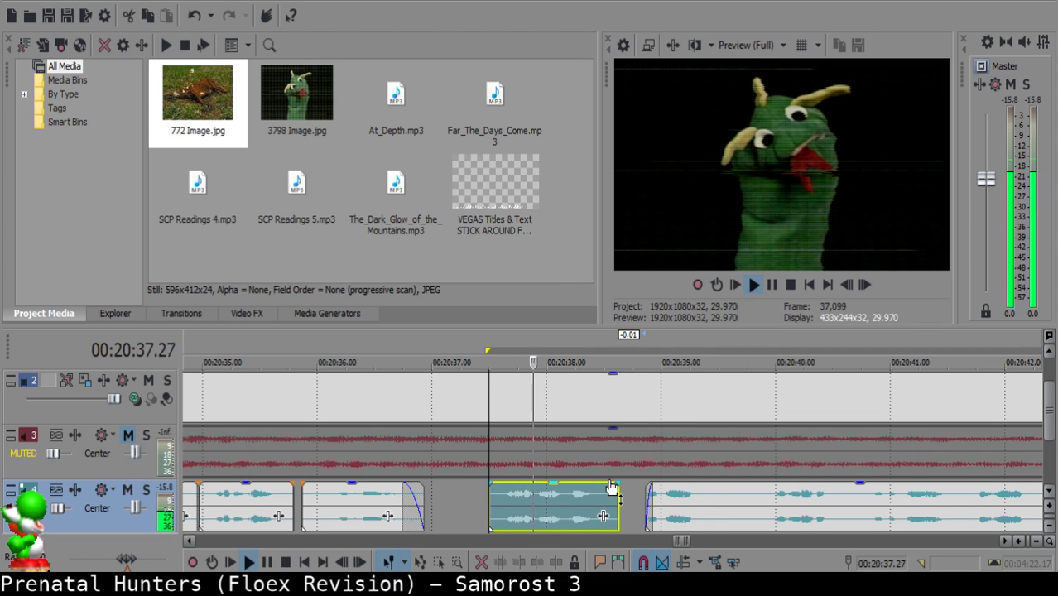
pyautogui.click(524, 502)
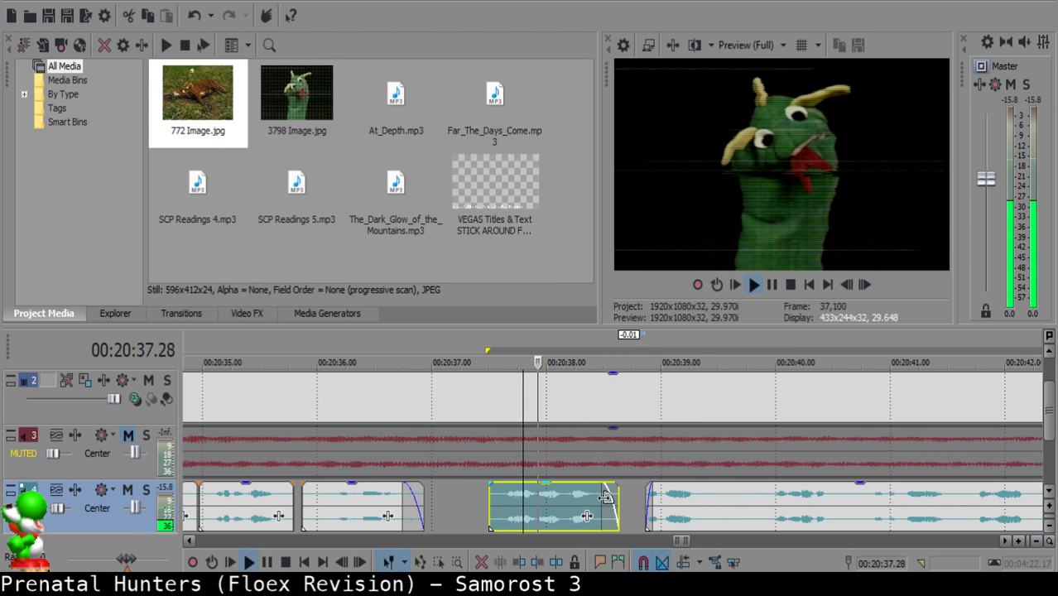
pyautogui.press('space')
# Move the remaining narration back five frames to start at about 00:20:38.21, and play across the join.
pyautogui.click(627, 494)
pyautogui.moveTo(706, 494); pyautogui.dragTo(686, 493)
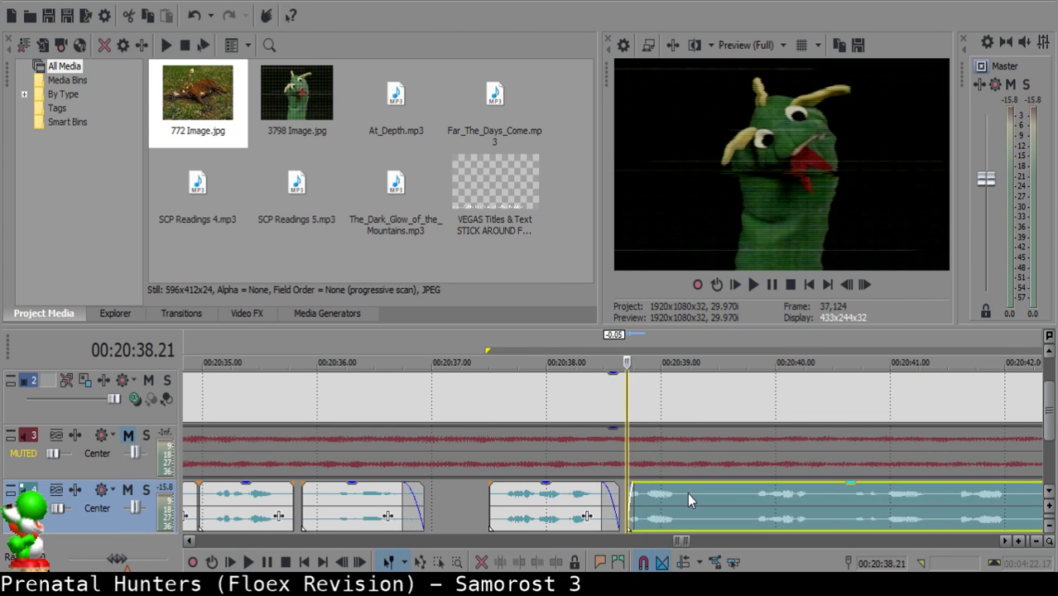
pyautogui.click(521, 509)
pyautogui.press('space')
pyautogui.scroll(-2, 613, 515)
pyautogui.scroll(2, 631, 512)
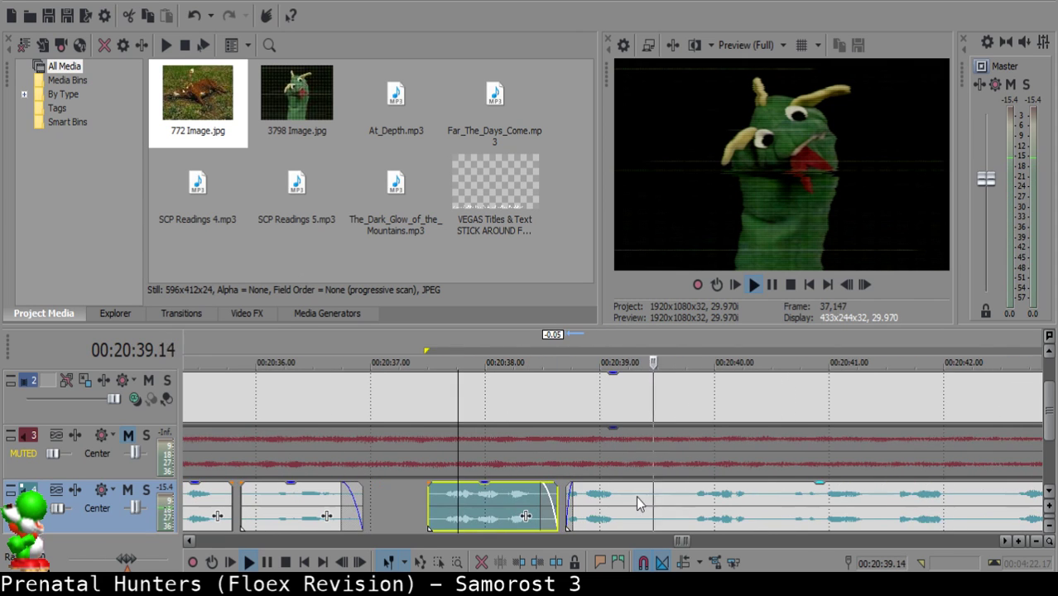
# Split the narration at about 00:20:39.10 and 00:20:39.24, audition the part between the cuts, and delete it.
pyautogui.click(637, 500)
pyautogui.press('space')
pyautogui.press('s')
pyautogui.press('space')
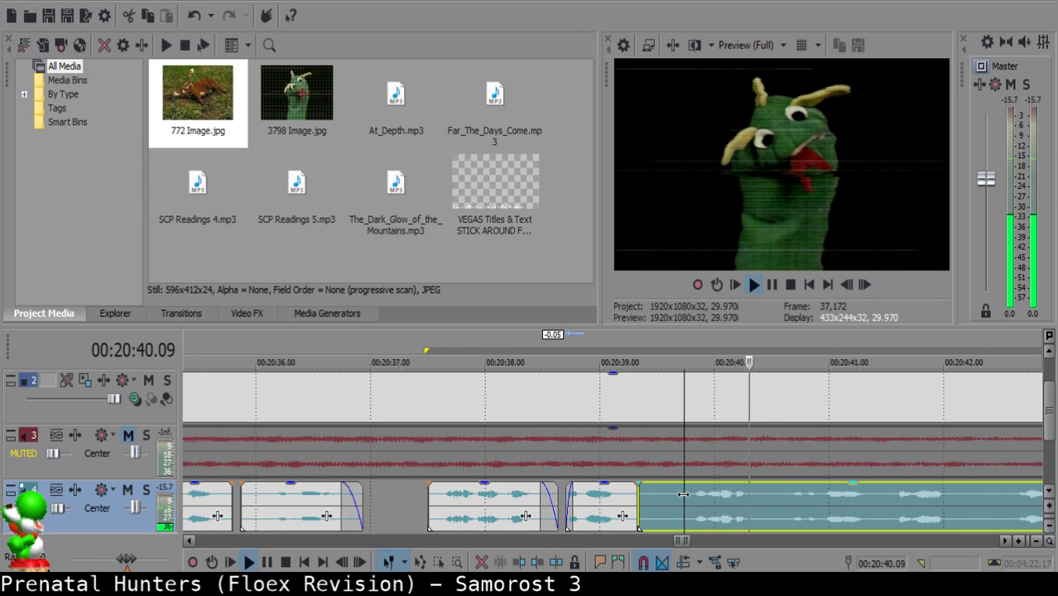
pyautogui.press('space')
pyautogui.click(691, 495)
pyautogui.press('space')
pyautogui.press('space')
pyautogui.press('s')
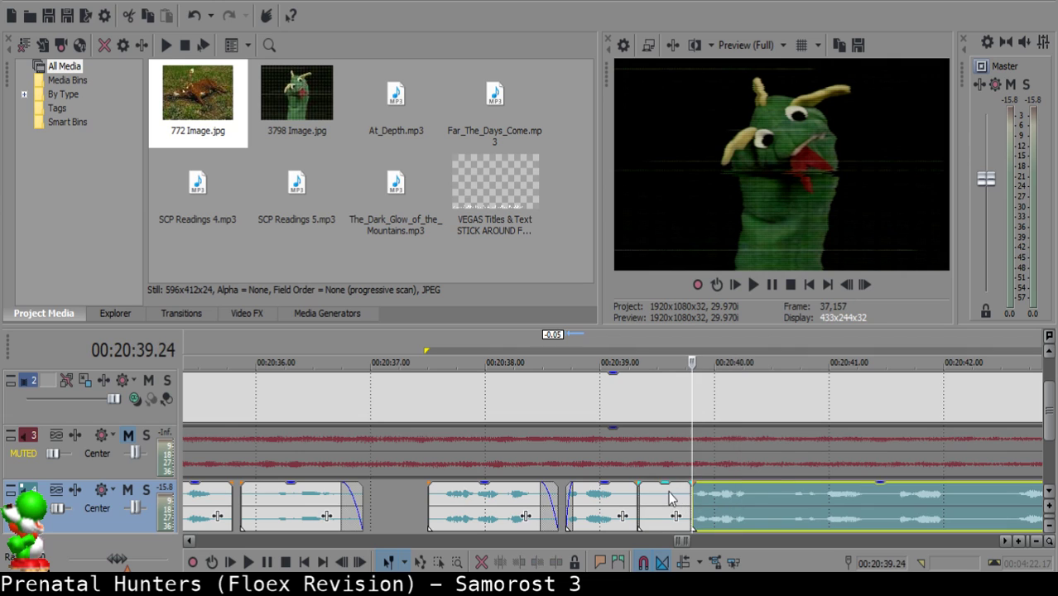
pyautogui.click(661, 492)
pyautogui.press('Delete')
# Move the remaining narration back eight frames to start at about 00:20:39.16, and play from the preceding short clip.
pyautogui.moveTo(723, 503); pyautogui.dragTo(694, 503)
pyautogui.moveTo(599, 501); pyautogui.dragTo(593, 500)
pyautogui.press('space')
pyautogui.scroll(1, 592, 500)
pyautogui.press('Return')
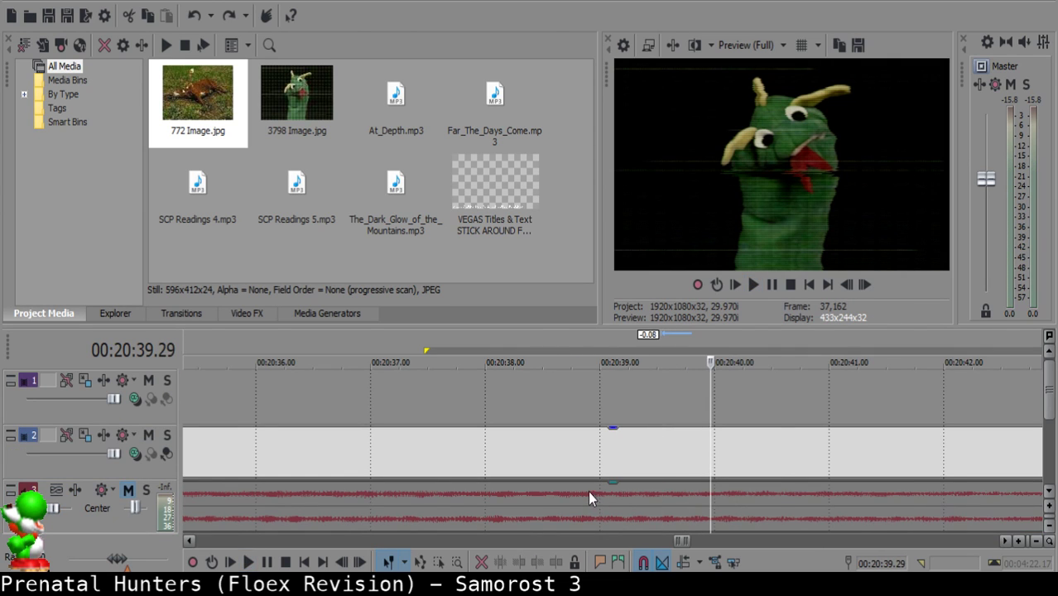
pyautogui.scroll(-1, 588, 491)
pyautogui.scroll(-1, 1054, 418)
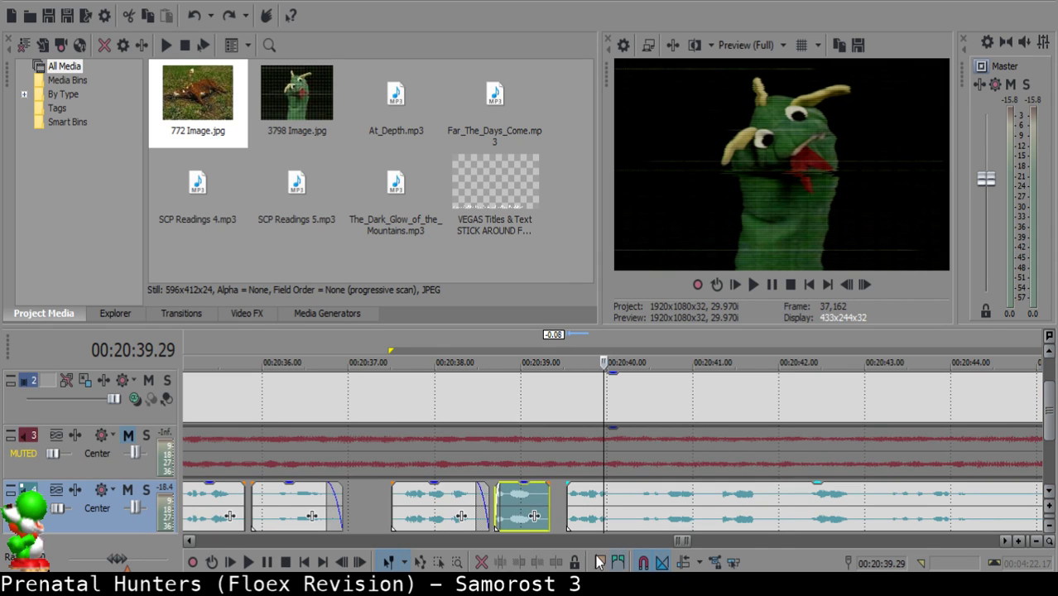
pyautogui.press('space')
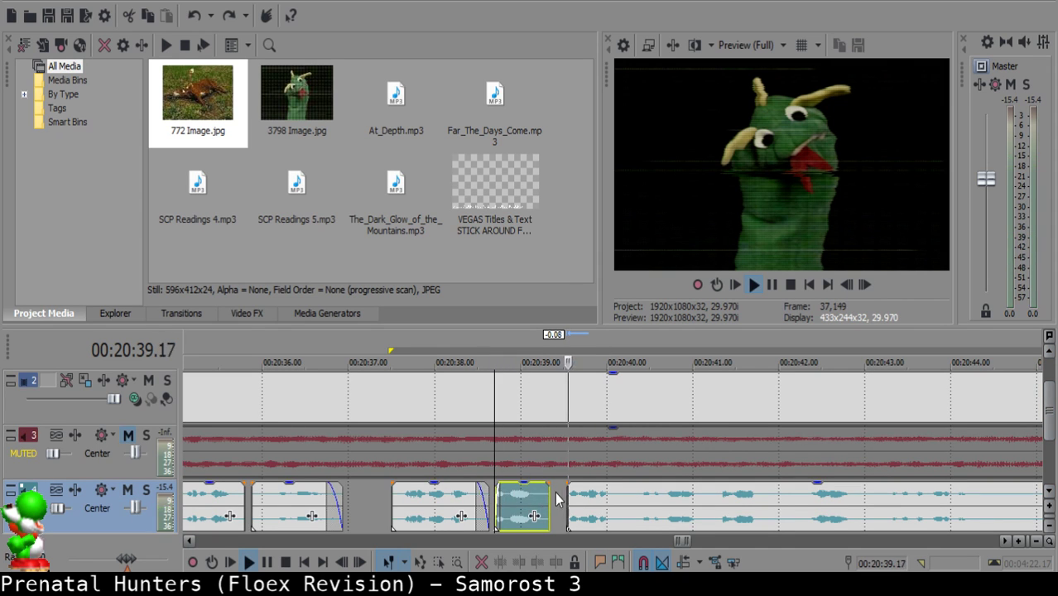
# Give the narration starting at about 00:20:39.16 a fade-in of about two frames, and play across the join.
pyautogui.scroll(1, 570, 501)
pyautogui.press('Return')
pyautogui.moveTo(539, 493); pyautogui.dragTo(548, 486)
pyautogui.click(535, 493)
pyautogui.press('space')
pyautogui.press('Return')
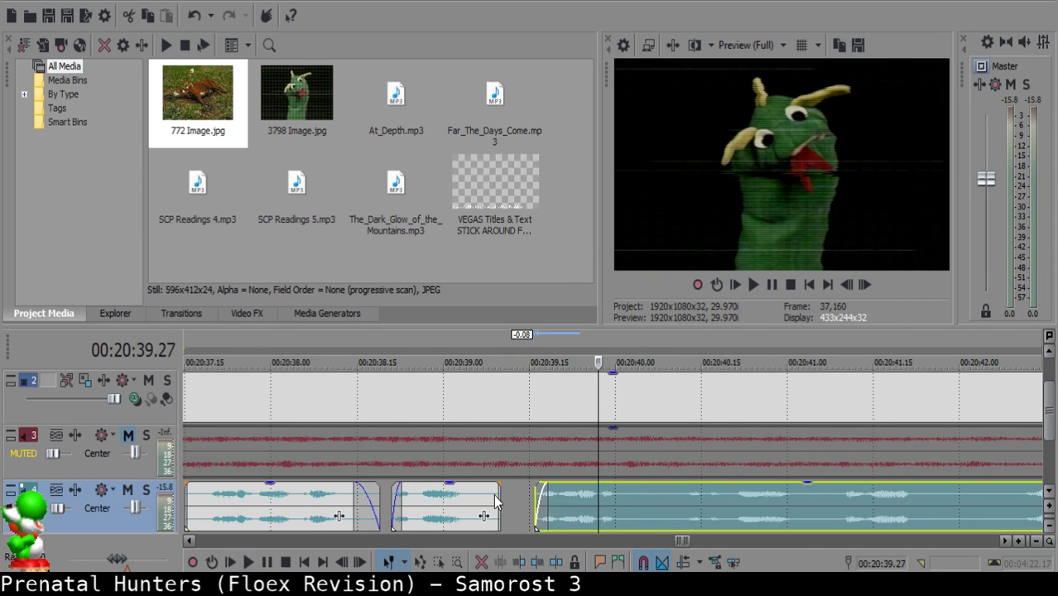
pyautogui.click(380, 512)
pyautogui.press('space')
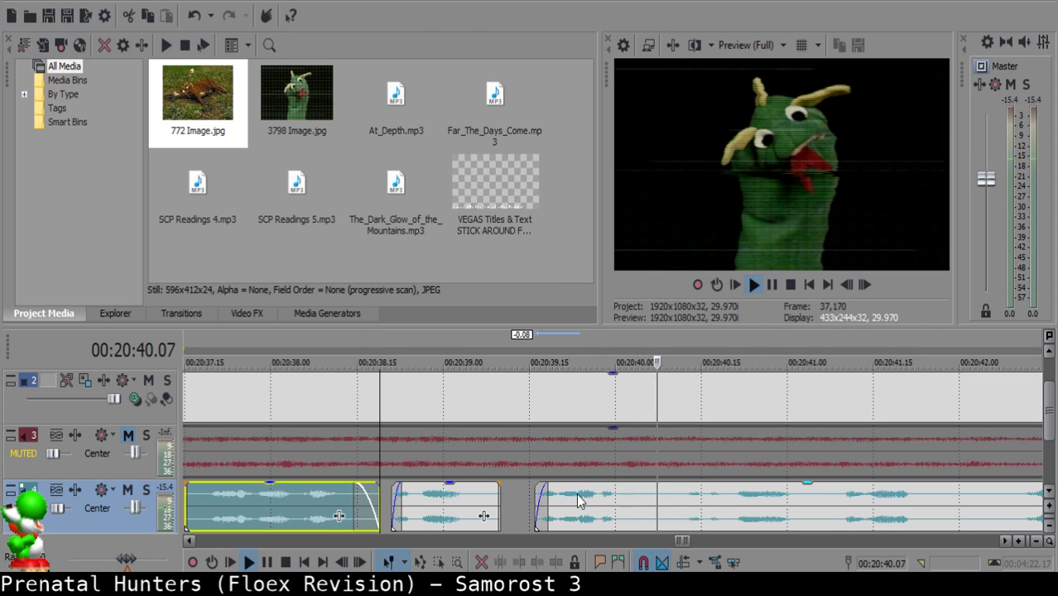
pyautogui.press('space')
# Move the remaining narration one frame later to start at about 00:20:39.17, and play from the end of the earlier clip.
pyautogui.click(540, 497)
pyautogui.click(379, 507)
pyautogui.press('space')
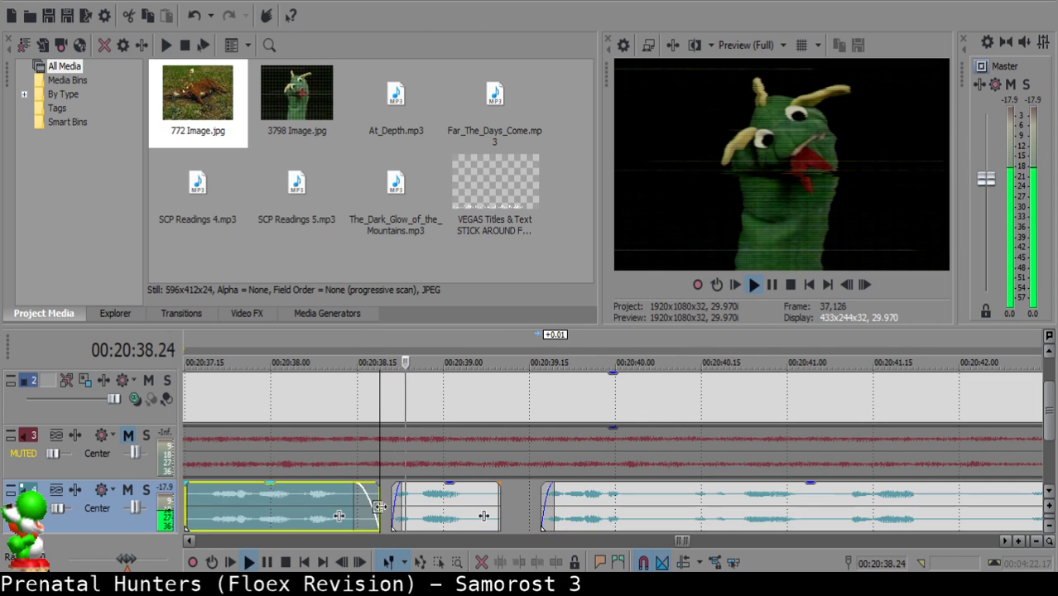
pyautogui.press('Return')
# Fade out the clip ending at about 00:20:39.10 over about four frames, and move the following narration one frame later to 00:20:39.18.
pyautogui.click(501, 478)
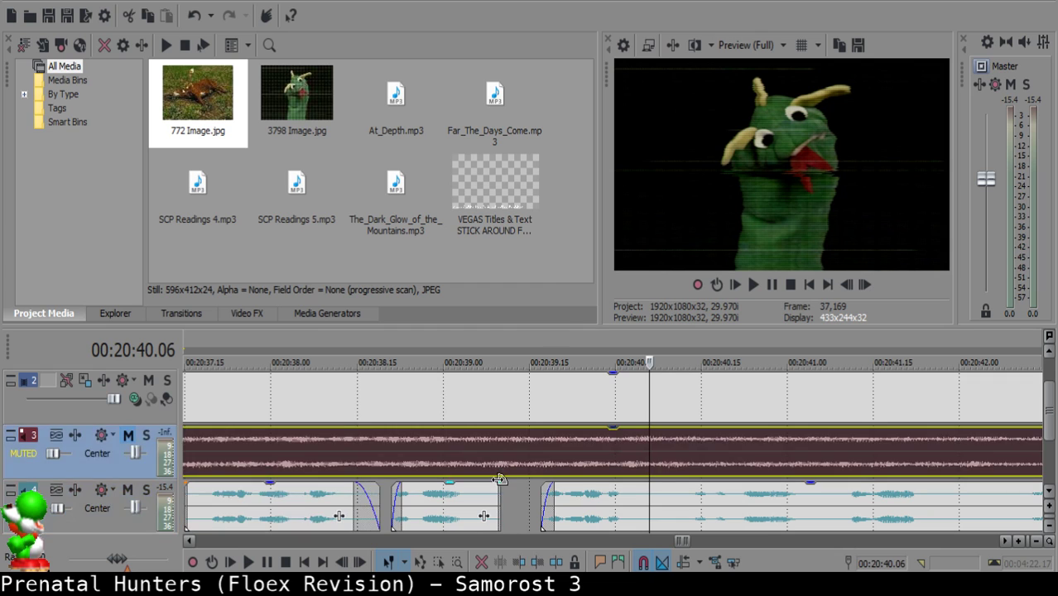
pyautogui.moveTo(500, 484); pyautogui.dragTo(481, 486)
pyautogui.moveTo(547, 499); pyautogui.dragTo(548, 500)
pyautogui.click(547, 497)
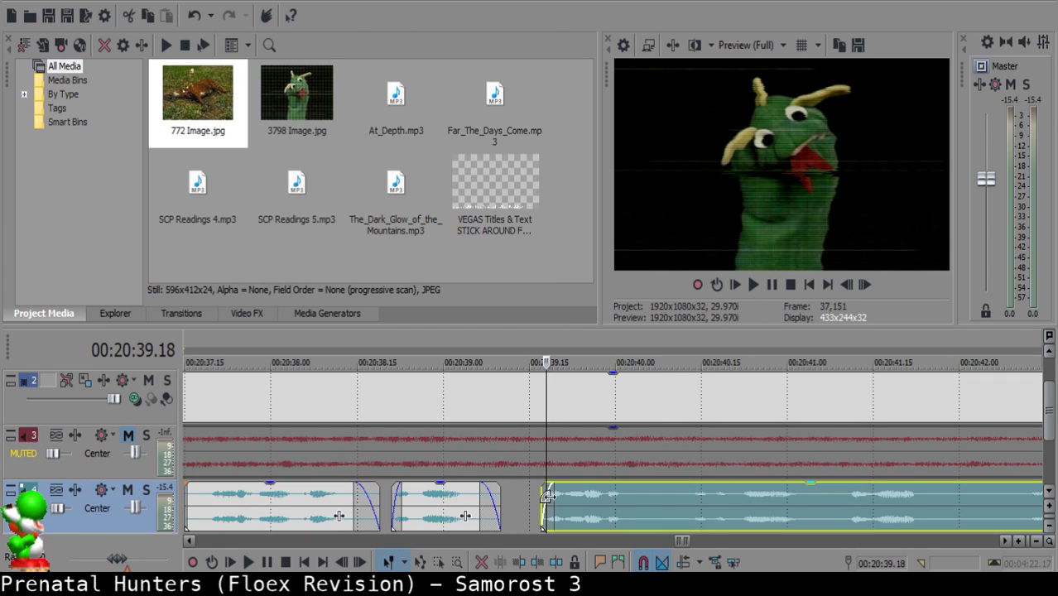
pyautogui.click(423, 501)
pyautogui.press('space')
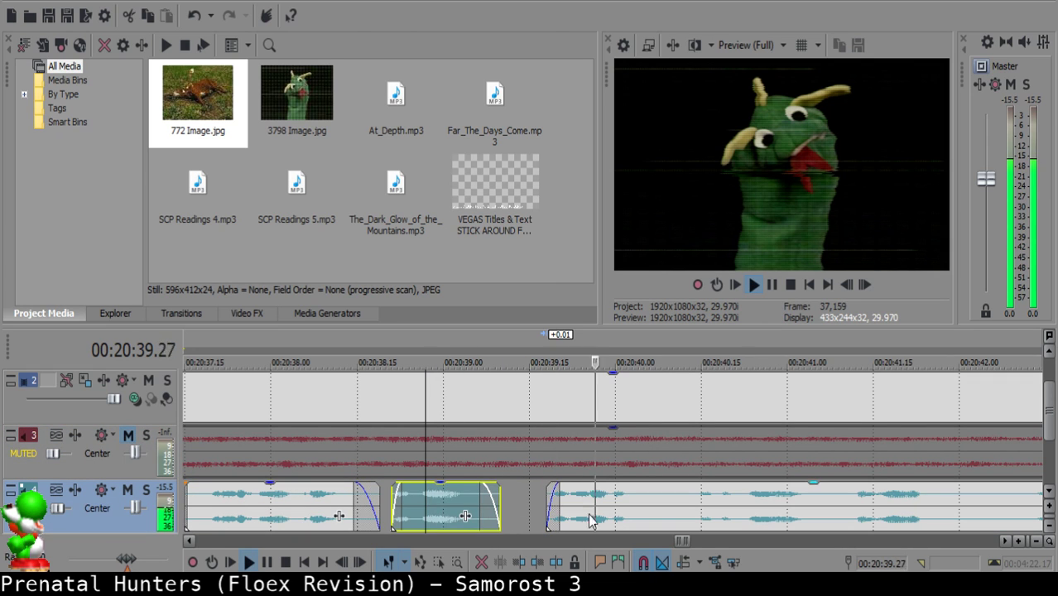
pyautogui.press('space')
# Split the narration at about 00:20:40.07, cut a four-frame pause after it and close the gap, and play across the join.
pyautogui.click(652, 497)
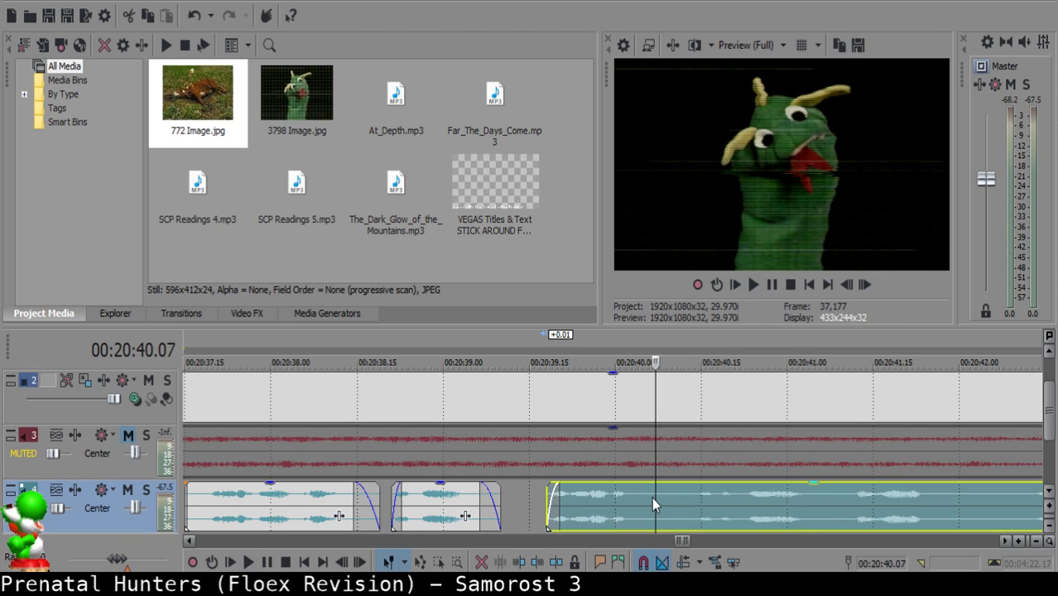
pyautogui.press('s')
pyautogui.click(660, 497)
pyautogui.click(565, 509)
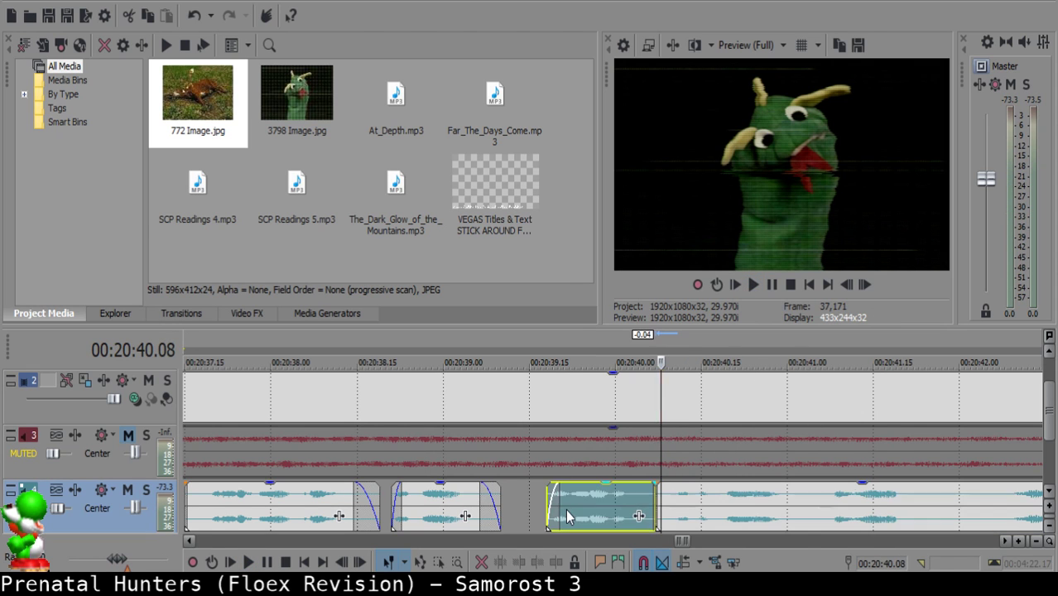
pyautogui.press('space')
pyautogui.scroll(-2, 566, 507)
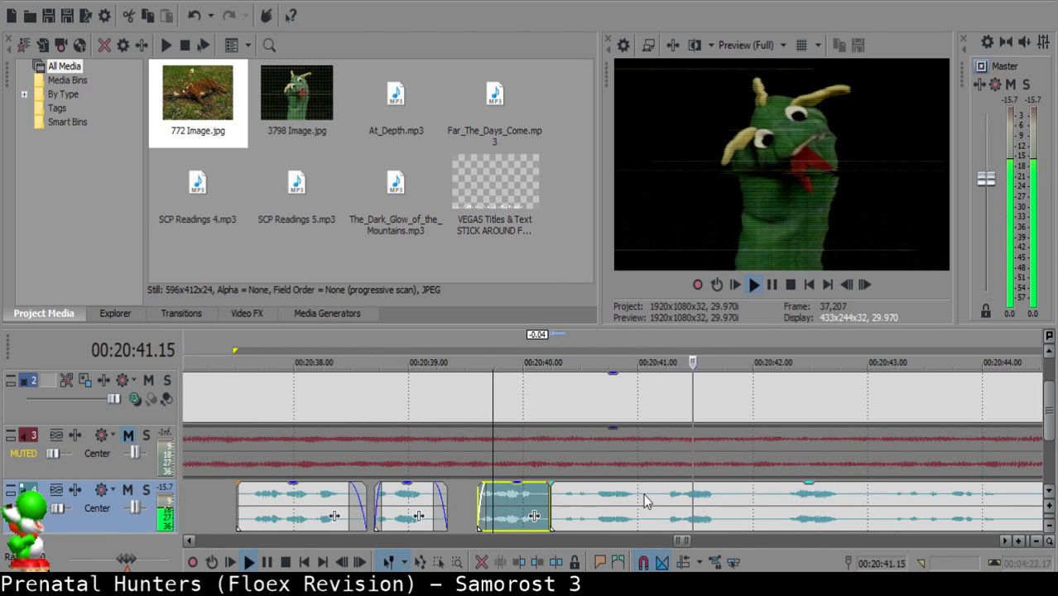
# Split the narration at about 00:20:41.02 and 00:20:41.04, and delete the sliver between the cuts.
pyautogui.click(640, 498)
pyautogui.press('space')
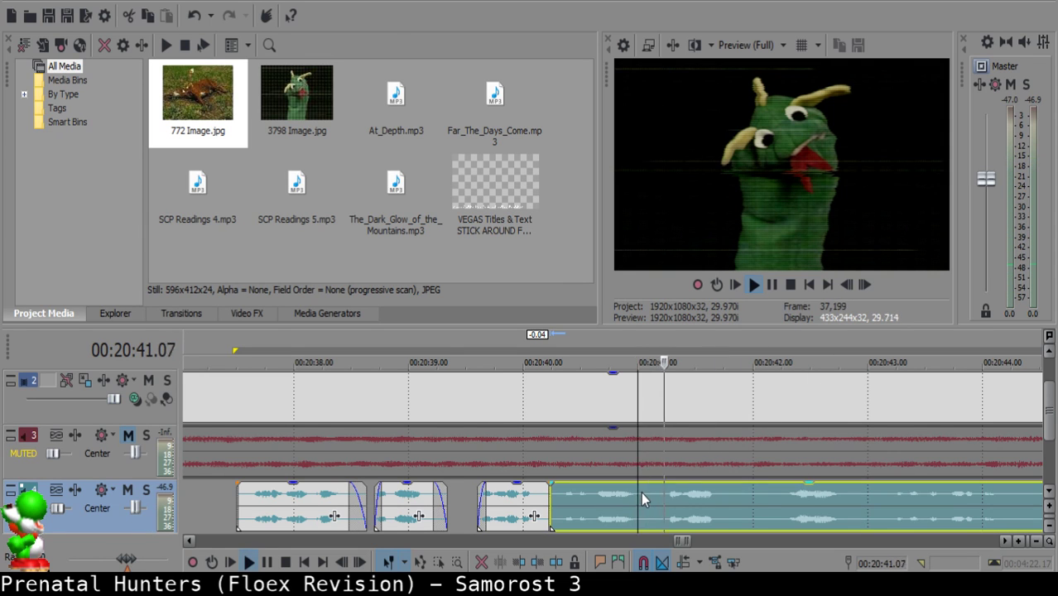
pyautogui.press('space')
pyautogui.click(646, 494)
pyautogui.press('s')
pyautogui.click(653, 494)
pyautogui.press('s')
pyautogui.click(651, 495)
pyautogui.press('Delete')
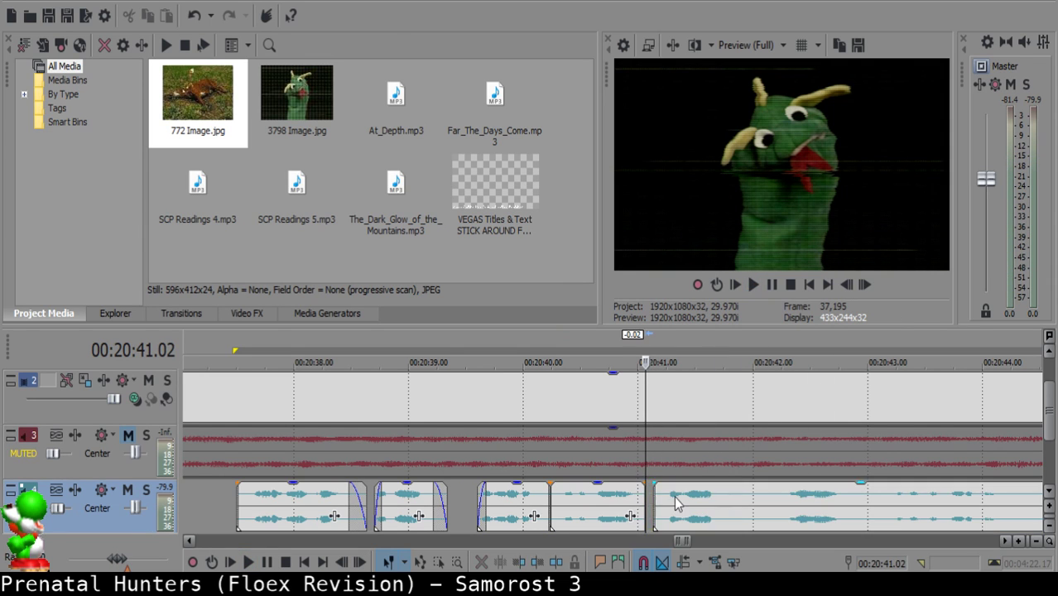
# Move the remaining narration back two frames to close the gap at 00:20:41.02, and play across the join.
pyautogui.moveTo(676, 501); pyautogui.dragTo(666, 501)
pyautogui.click(589, 501)
pyautogui.press('space')
pyautogui.scroll(-1, 589, 502)
pyautogui.scroll(2, 589, 503)
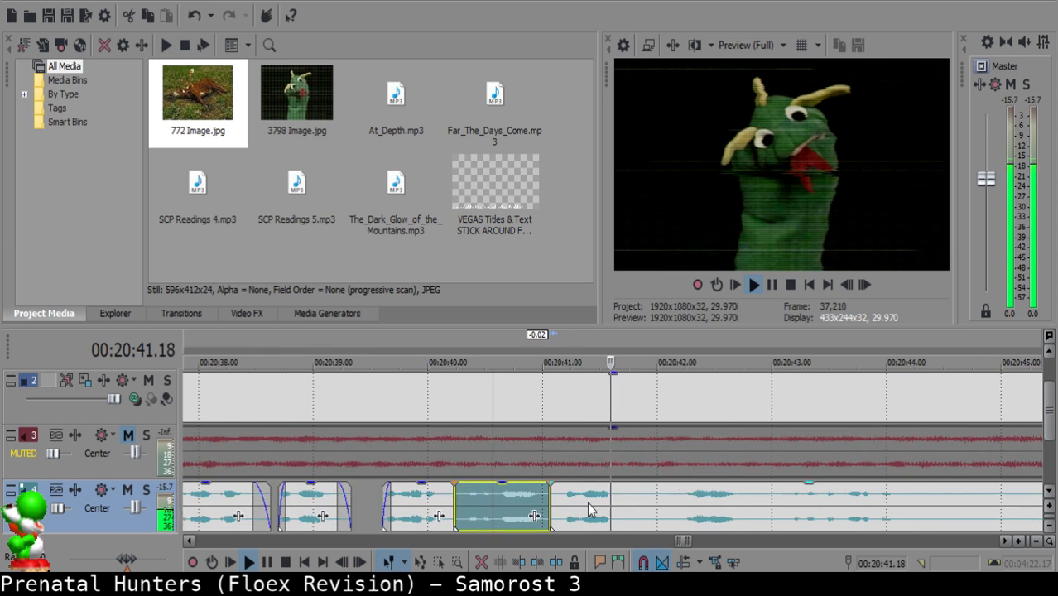
# Split the narration at about 00:20:41.24 and 00:20:42.02, delete the pause between the cuts, and play the next phrase.
pyautogui.click(634, 499)
pyautogui.press('s')
pyautogui.press('Return')
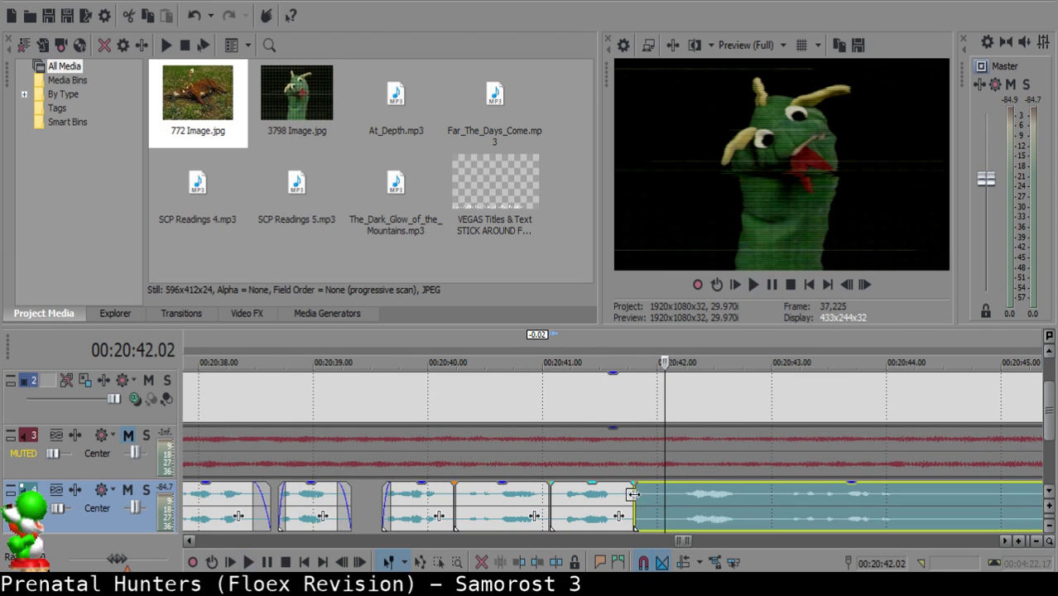
pyautogui.press('s')
pyautogui.click(642, 496)
pyautogui.press('Delete')
pyautogui.click(666, 496)
pyautogui.press('space')
pyautogui.scroll(-1, 666, 497)
pyautogui.scroll(1, 666, 497)
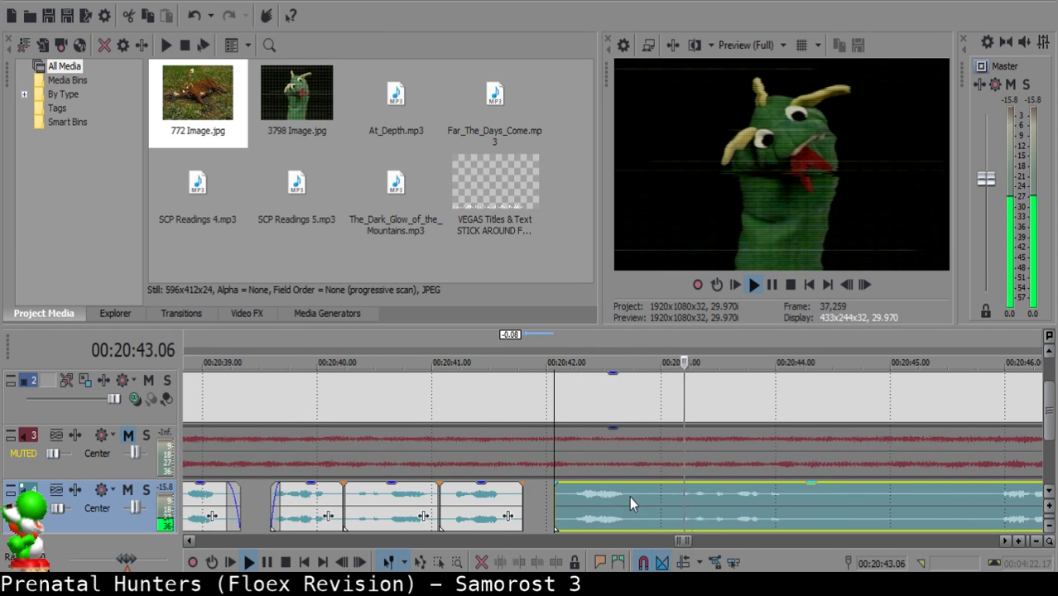
# Split the narration at about 00:20:42.24 and 00:20:43.00, and delete the pause between the cuts.
pyautogui.press('space')
pyautogui.click(638, 497)
pyautogui.press('s')
pyautogui.press('Return')
pyautogui.press('s')
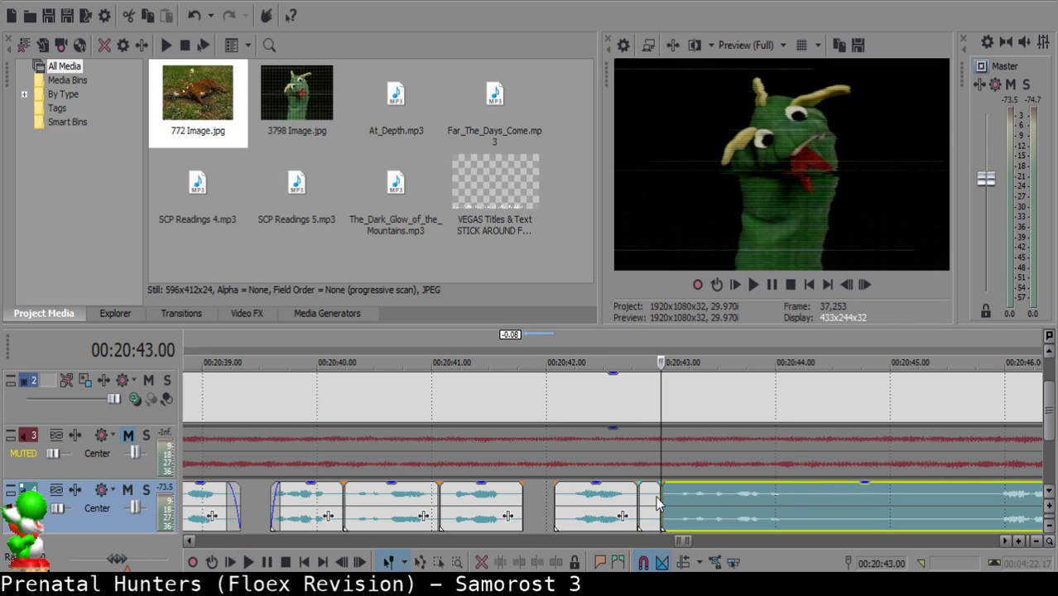
pyautogui.click(656, 497)
pyautogui.press('Delete')
# Move the remaining narration two frames later to start at about 00:20:43.02, and play from the preceding clip.
pyautogui.click(669, 492)
pyautogui.moveTo(668, 493); pyautogui.dragTo(683, 495)
pyautogui.click(571, 499)
pyautogui.press('space')
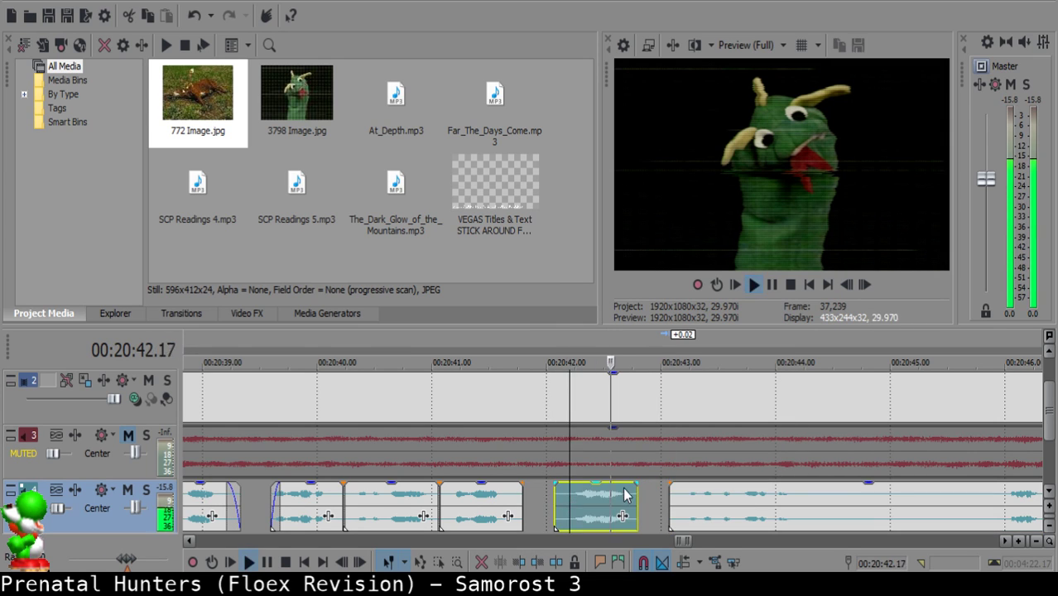
# Play the end of the clip finishing at about 00:20:42.24 and continue into the following narration.
pyautogui.click(630, 494)
pyautogui.press('Return')
pyautogui.click(632, 494)
pyautogui.press('space')
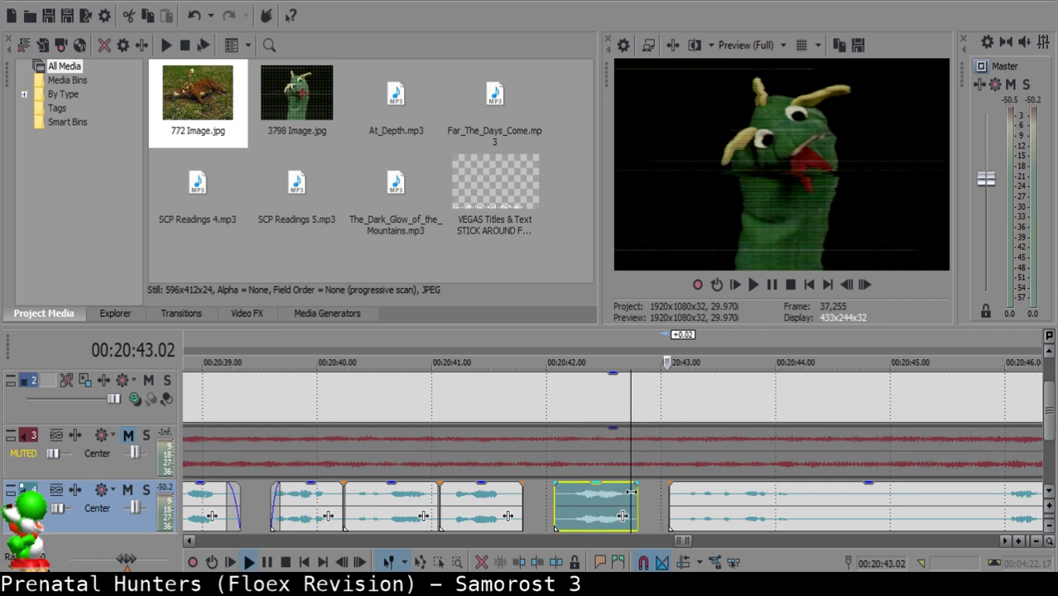
pyautogui.press('space')
pyautogui.press('space')
pyautogui.press('Return')
pyautogui.press('space')
pyautogui.scroll(-2, 632, 497)
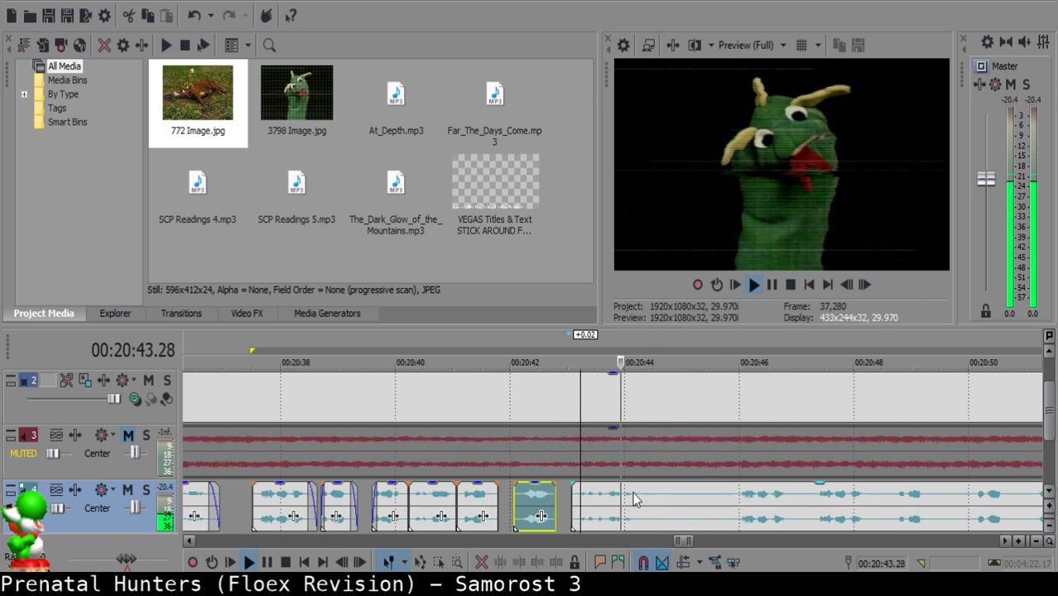
# Split the narration on audio track 4 at about 00:20:44.07, where the phrase ends.
pyautogui.scroll(3, 632, 497)
pyautogui.click(632, 497)
pyautogui.press('space')
pyautogui.press('space')
pyautogui.press('s')
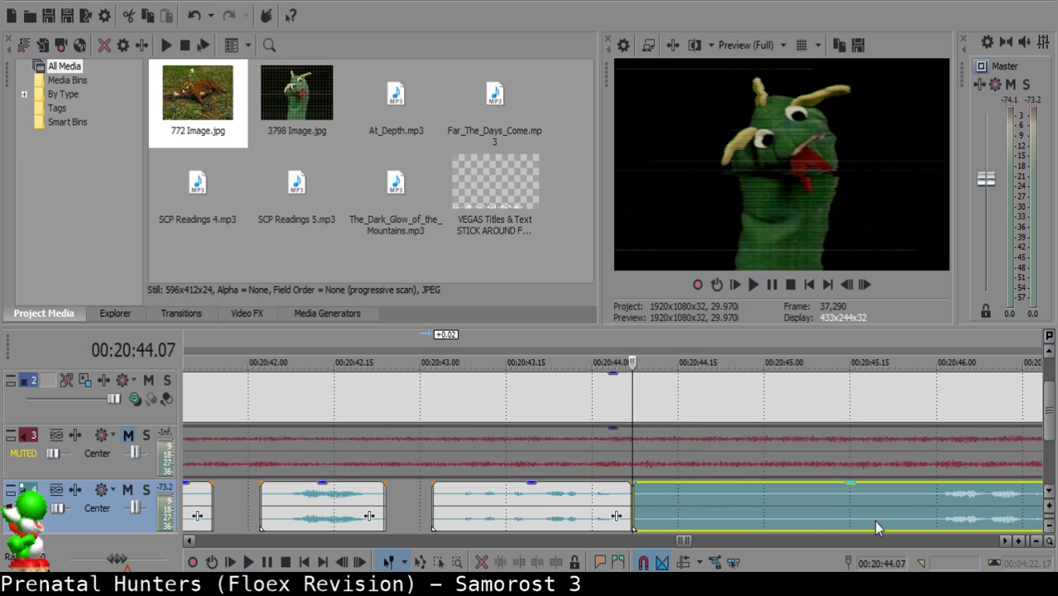
# Play the following takes to find the start of the wanted one, and split the narration at about 00:20:47.09.
pyautogui.scroll(-3, 914, 507)
pyautogui.click(688, 496)
pyautogui.press('space')
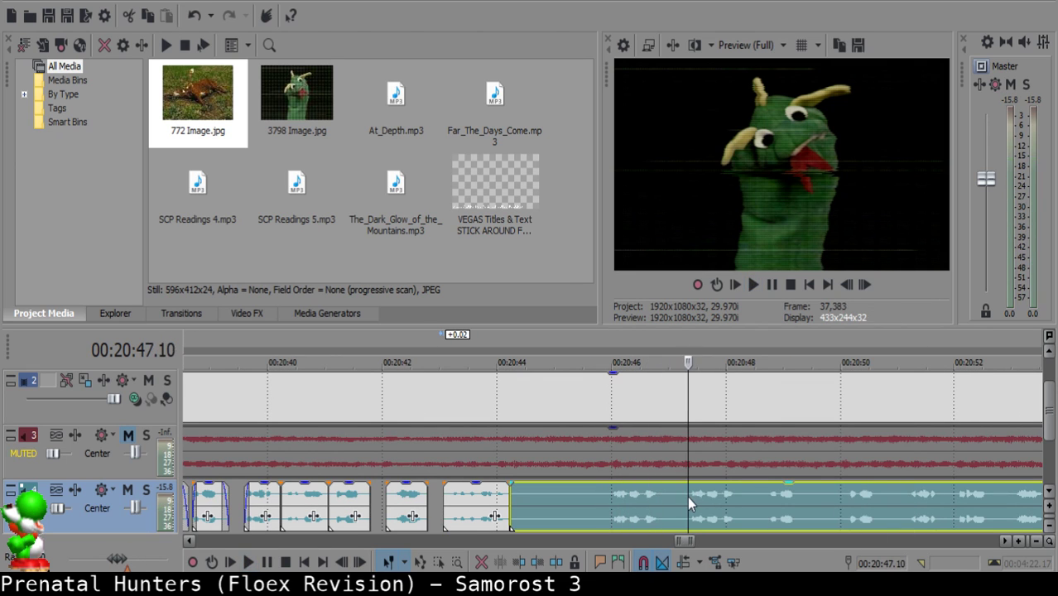
pyautogui.press('space')
pyautogui.press('space')
pyautogui.press('space')
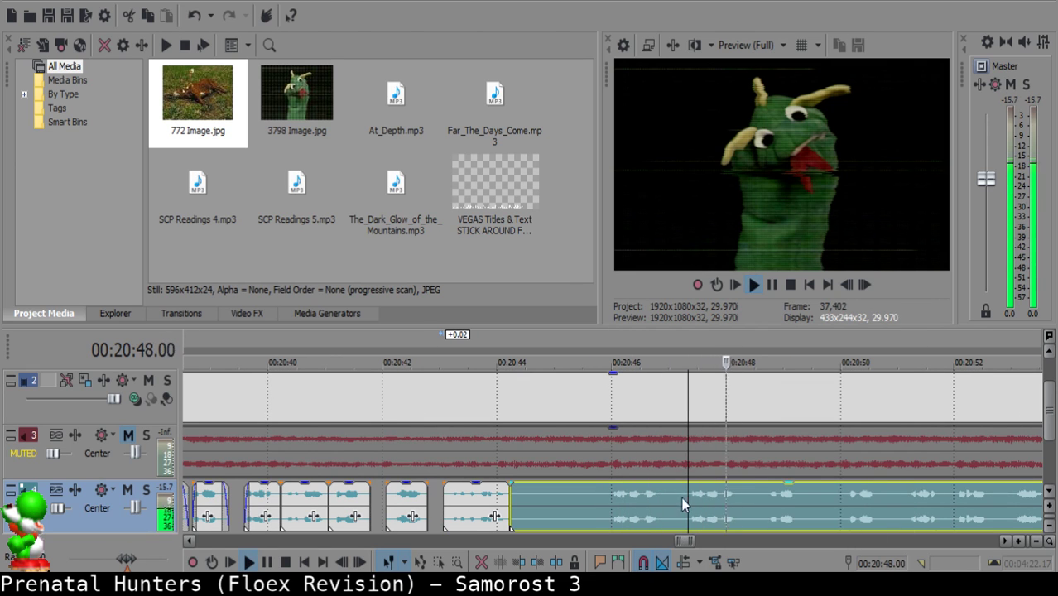
pyautogui.click(617, 498)
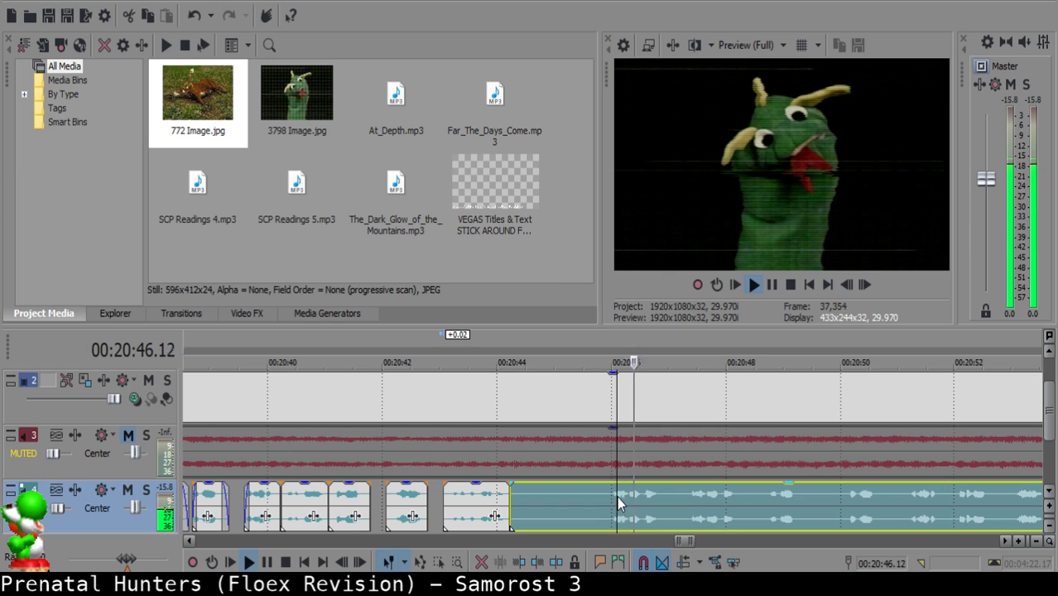
pyautogui.click(688, 511)
pyautogui.click(684, 501)
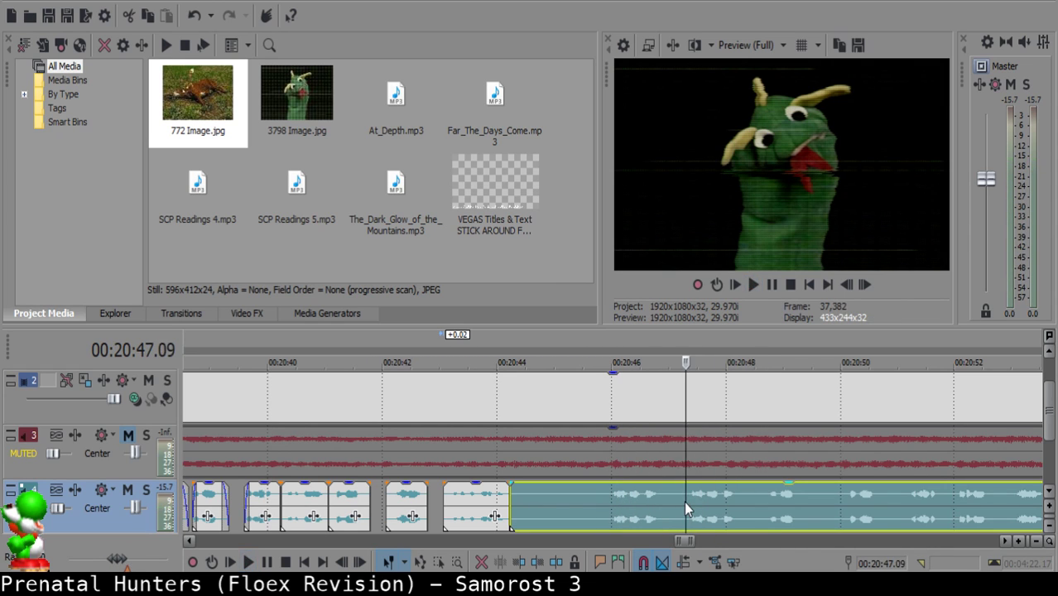
pyautogui.press('space')
pyautogui.press('s')
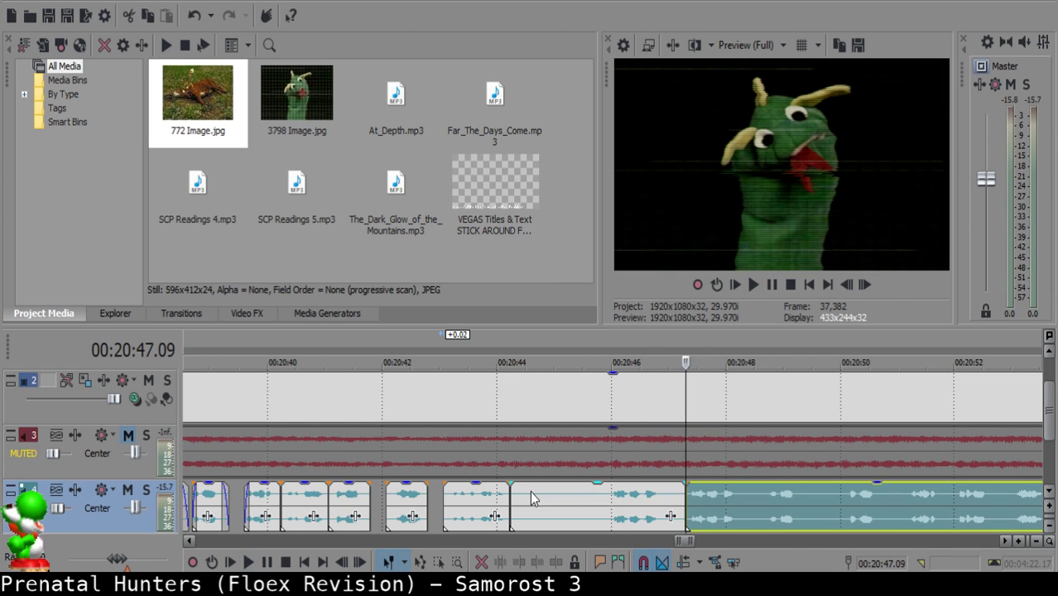
# Delete the unwanted take between the two cuts and move the remaining narration earlier to start at about 00:20:44.14.
pyautogui.click(522, 492)
pyautogui.press('Delete')
pyautogui.moveTo(731, 505); pyautogui.dragTo(564, 496)
pyautogui.hotkey('alt', 'Tab')
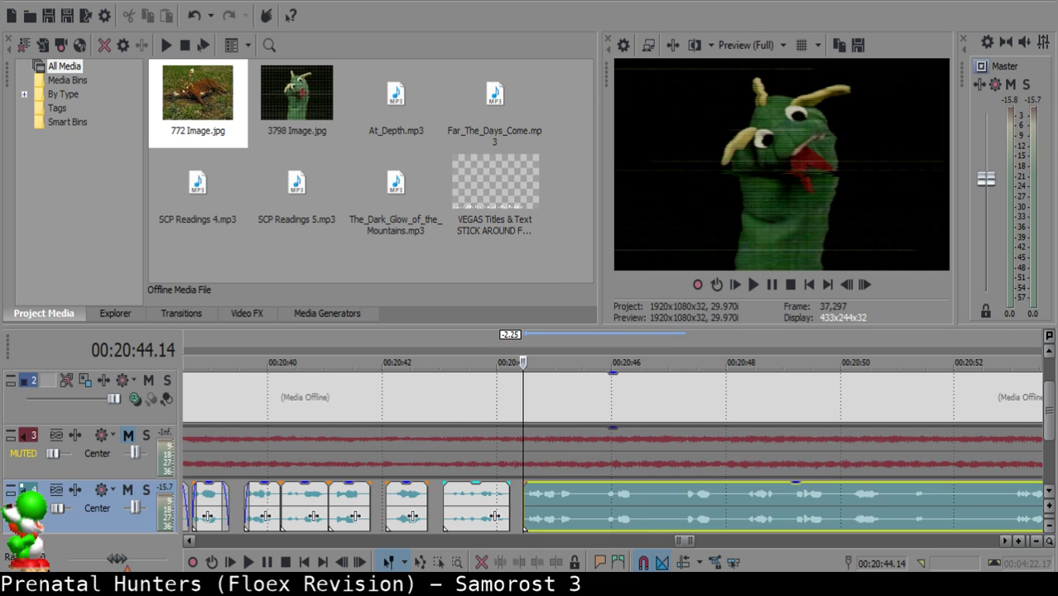
# Play the join from the preceding clip and move the remaining narration three frames later to start at about 00:20:44.17.
pyautogui.click(466, 514)
pyautogui.press('space')
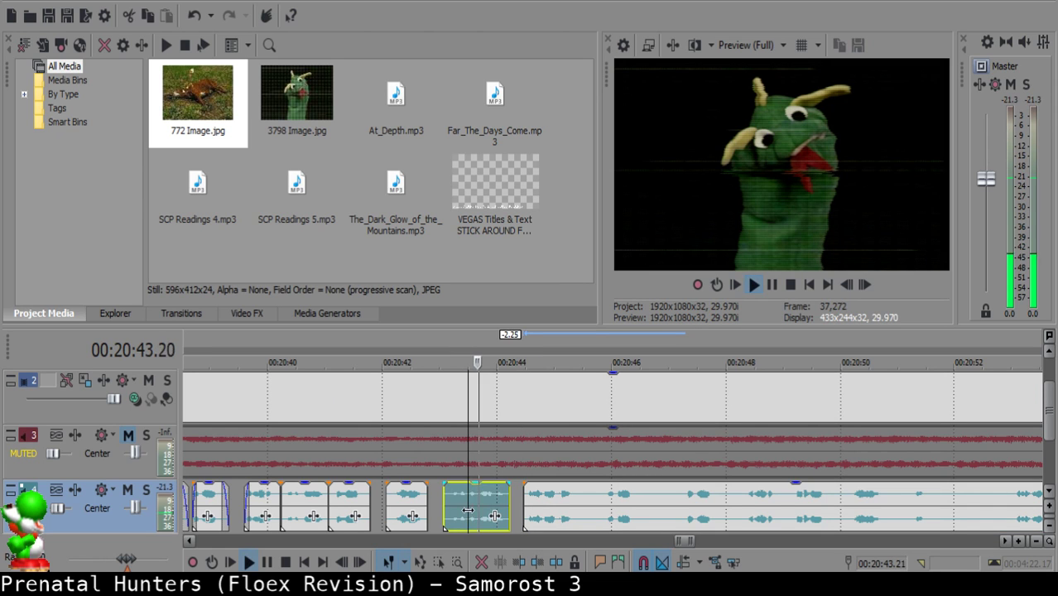
pyautogui.scroll(2, 552, 519)
pyautogui.scroll(1, 553, 516)
pyautogui.press('space')
pyautogui.click(598, 499)
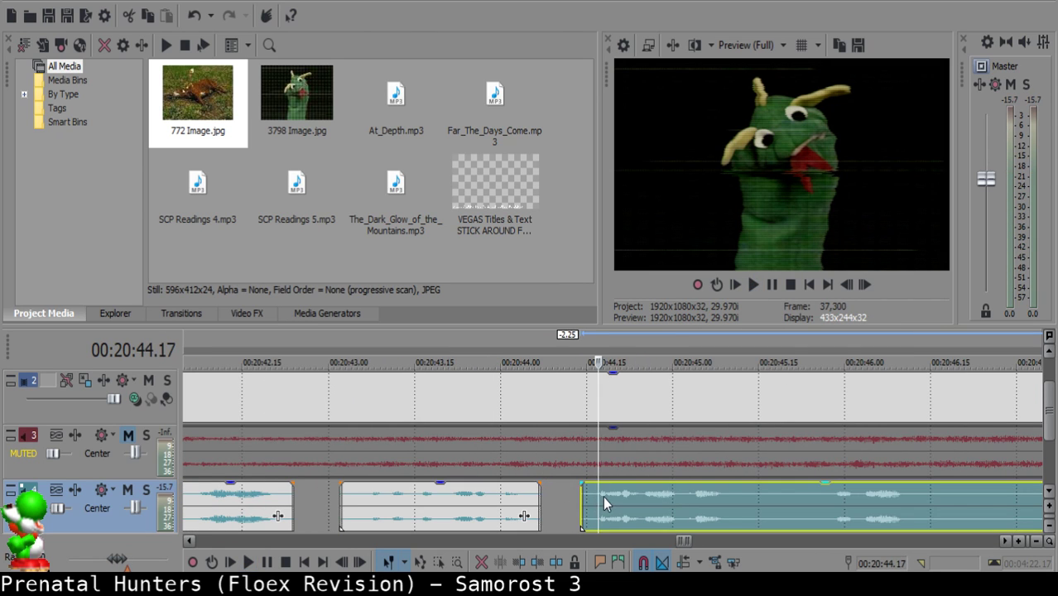
pyautogui.moveTo(603, 496); pyautogui.dragTo(619, 496)
# Play the join again and move the remaining narration six frames later to start at about 00:20:44.23.
pyautogui.click(409, 506)
pyautogui.press('space')
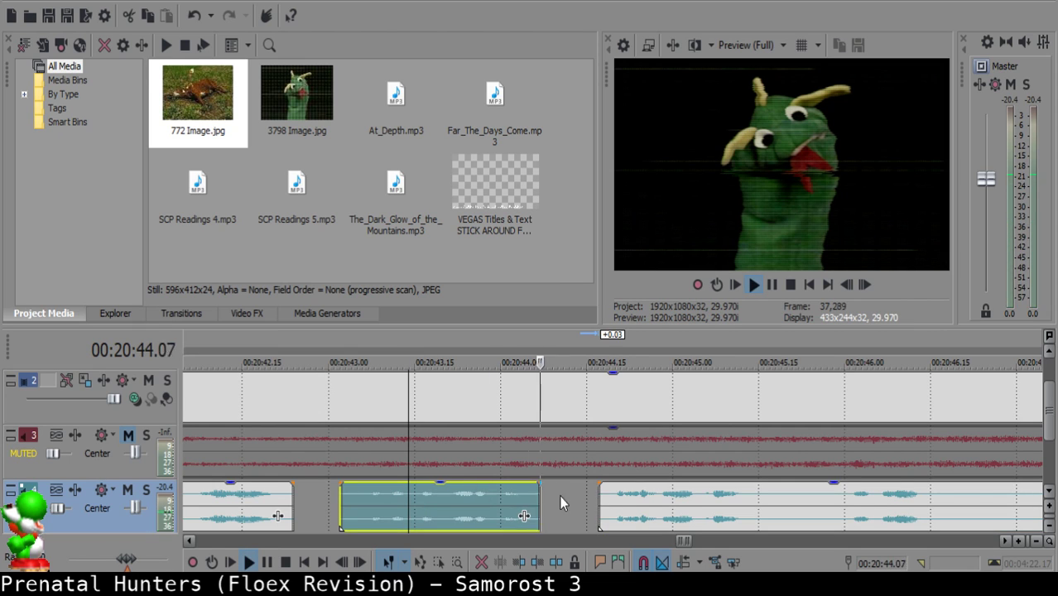
pyautogui.click(615, 501)
pyautogui.press('space')
pyautogui.moveTo(643, 500); pyautogui.dragTo(679, 501)
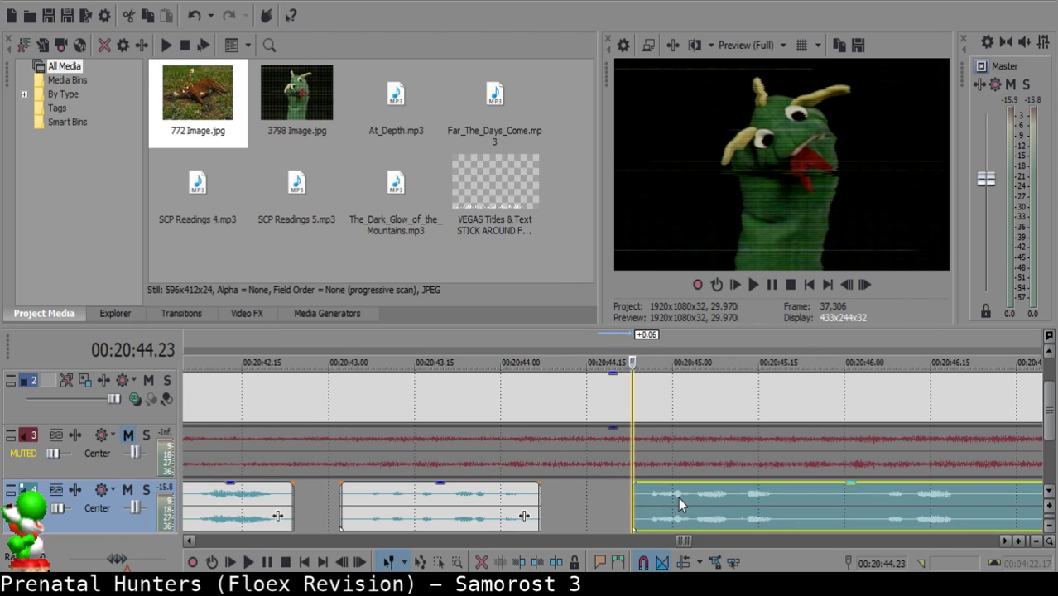
# Play from the preceding clip through the new spacing, and split the narration at about 00:20:45.24.
pyautogui.click(393, 499)
pyautogui.press('space')
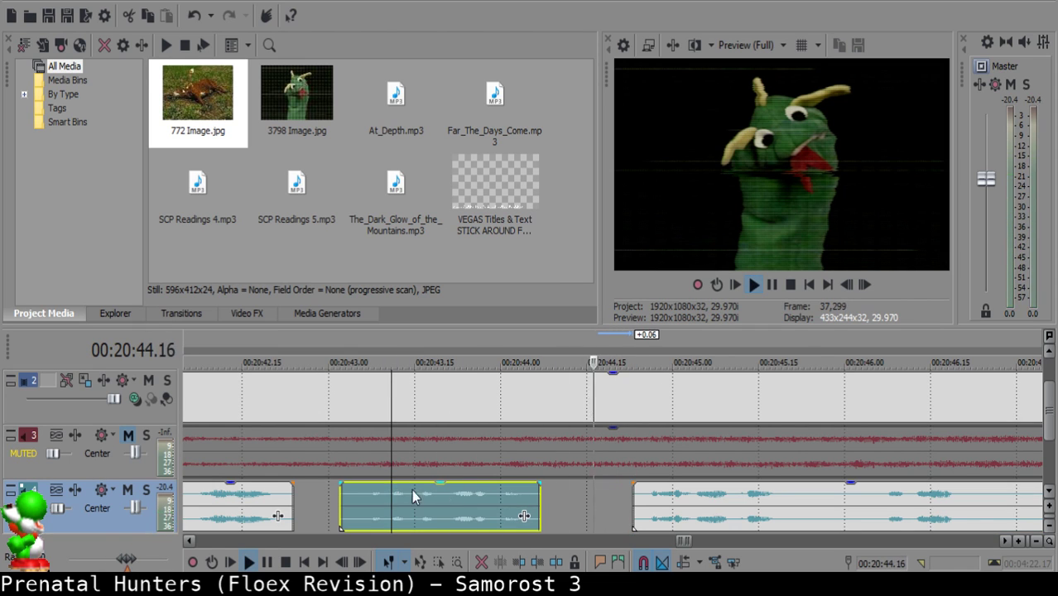
pyautogui.scroll(-2, 468, 490)
pyautogui.scroll(3, 530, 491)
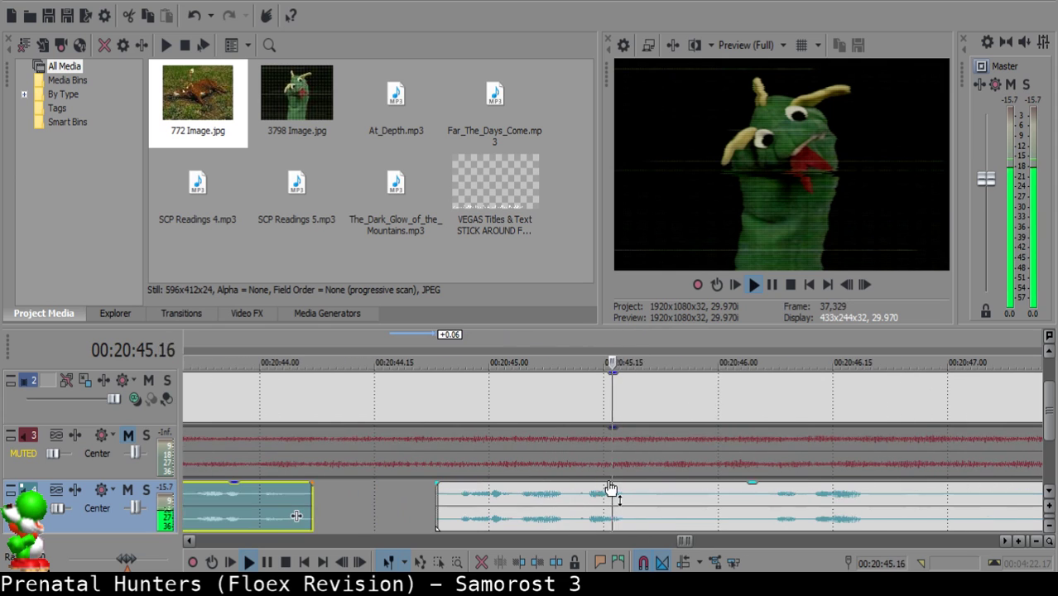
pyautogui.click(675, 501)
pyautogui.scroll(-2, 675, 500)
# Split the narration at about 00:20:47.13 and delete the take between that cut and the one at 00:20:45.24.
pyautogui.click(739, 506)
pyautogui.press('space')
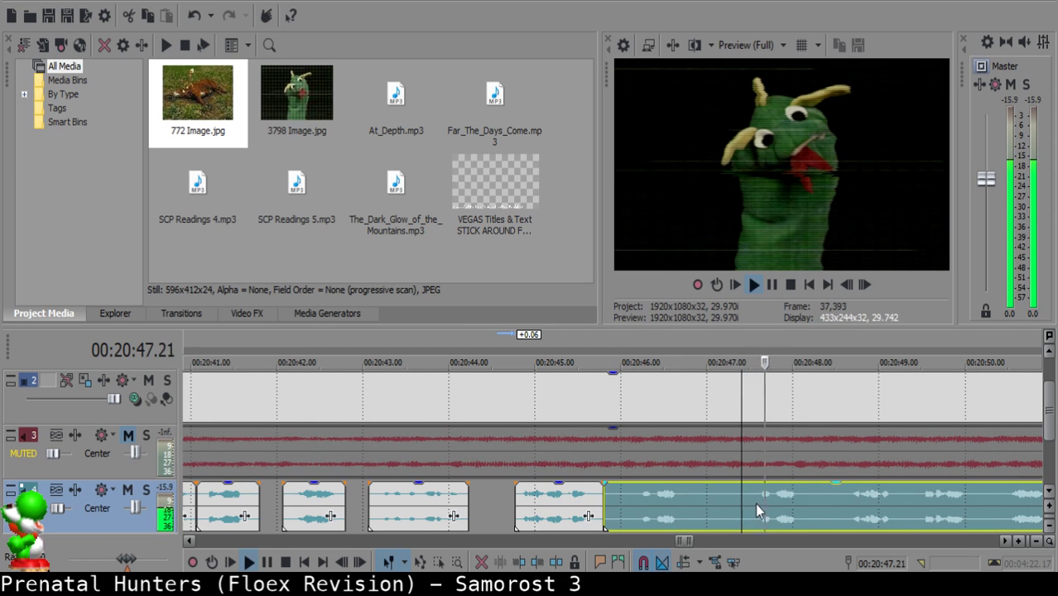
pyautogui.press('space')
pyautogui.press('s')
pyautogui.press('space')
pyautogui.press('Return')
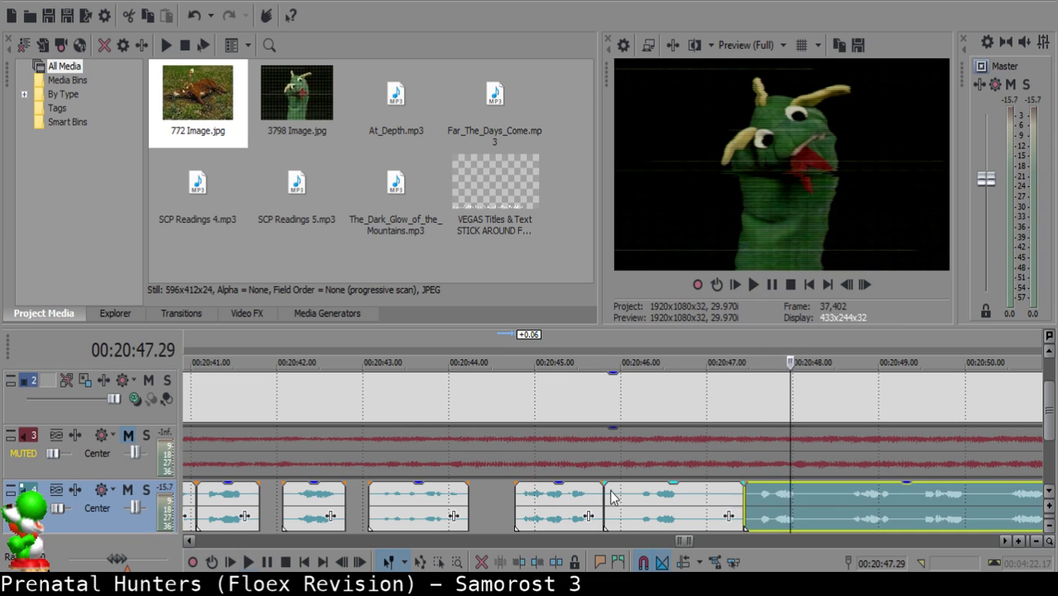
pyautogui.click(610, 496)
pyautogui.press('Delete')
# Move the remaining narration earlier to start at about 00:20:45.26 and play the join from the preceding clip.
pyautogui.moveTo(790, 499); pyautogui.dragTo(613, 507)
pyautogui.click(545, 498)
pyautogui.press('space')
pyautogui.scroll(-2, 582, 511)
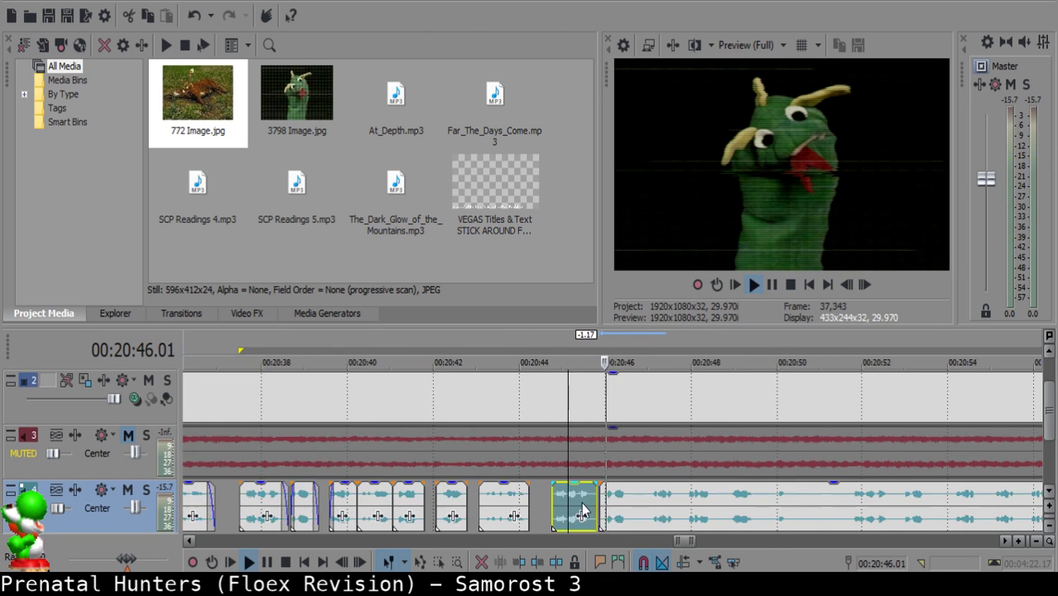
# Move the remaining narration two frames earlier to start at about 00:20:45.24, and replay the join.
pyautogui.scroll(1, 583, 511)
pyautogui.press('space')
pyautogui.click(481, 499)
pyautogui.press('space')
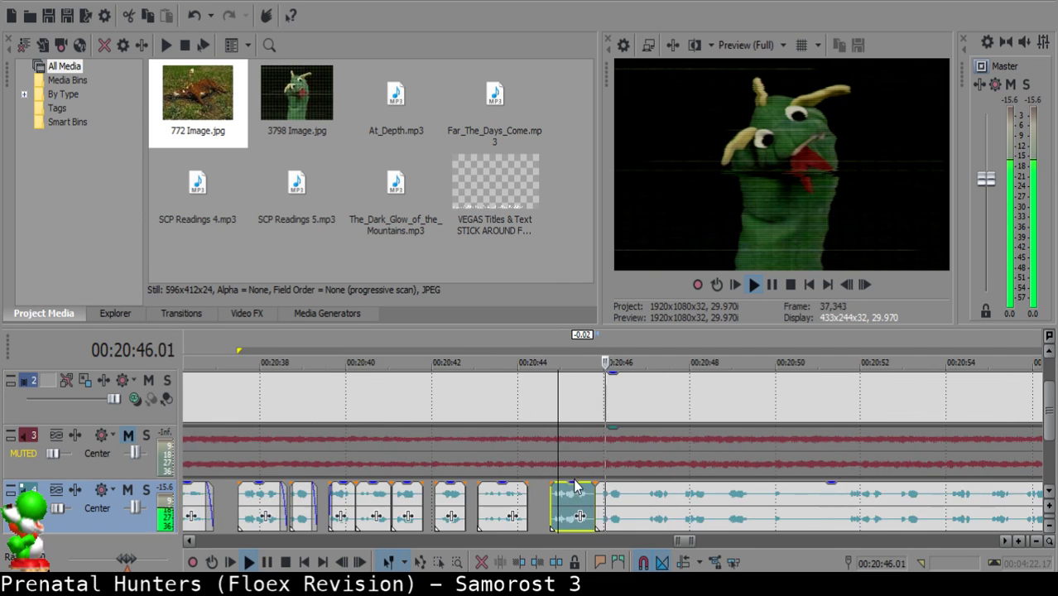
# Try splitting the narration at about 00:20:47.04, and undo the split.
pyautogui.scroll(2, 571, 493)
pyautogui.click(654, 494)
pyautogui.scroll(1, 654, 494)
pyautogui.press('space')
pyautogui.press('s')
pyautogui.click(741, 510)
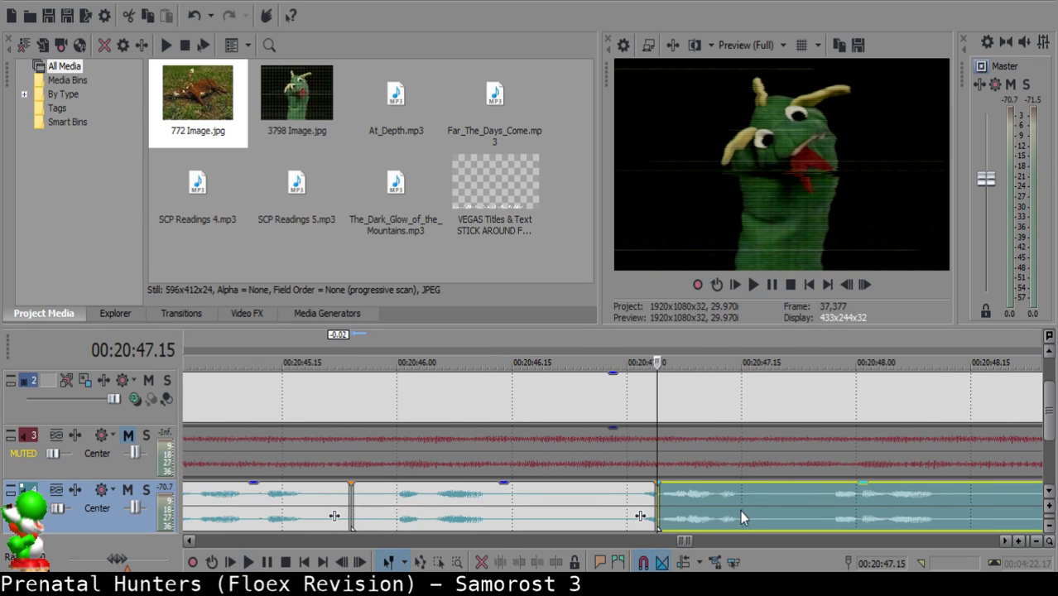
pyautogui.click(577, 511)
pyautogui.hotkey('ctrl', 'z')
# Split the narration at about 00:20:46.16, after the end of the phrase.
pyautogui.click(518, 506)
pyautogui.press('space')
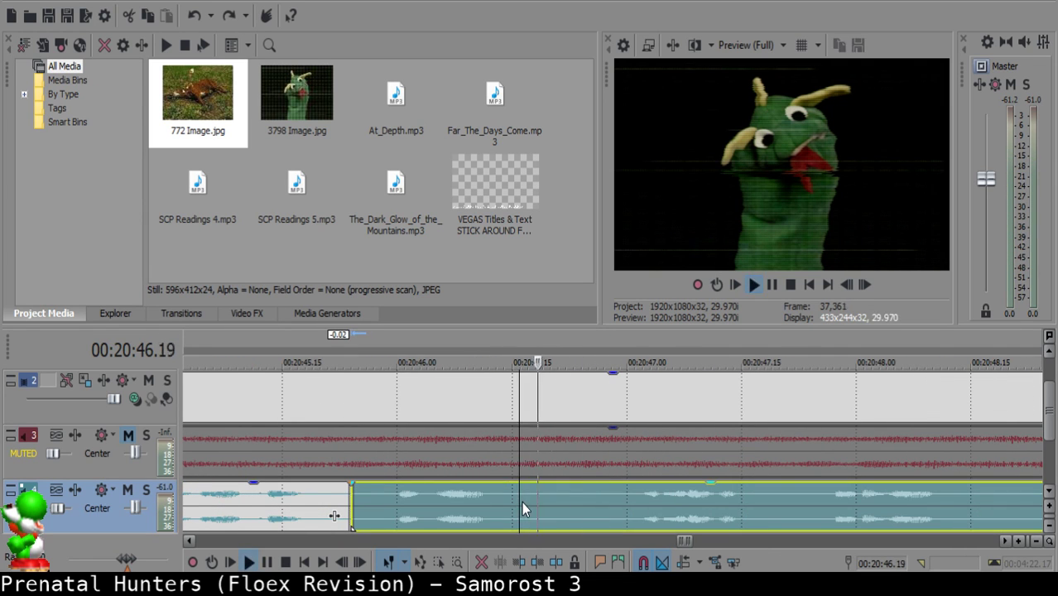
pyautogui.press('s')
pyautogui.scroll(-2, 641, 511)
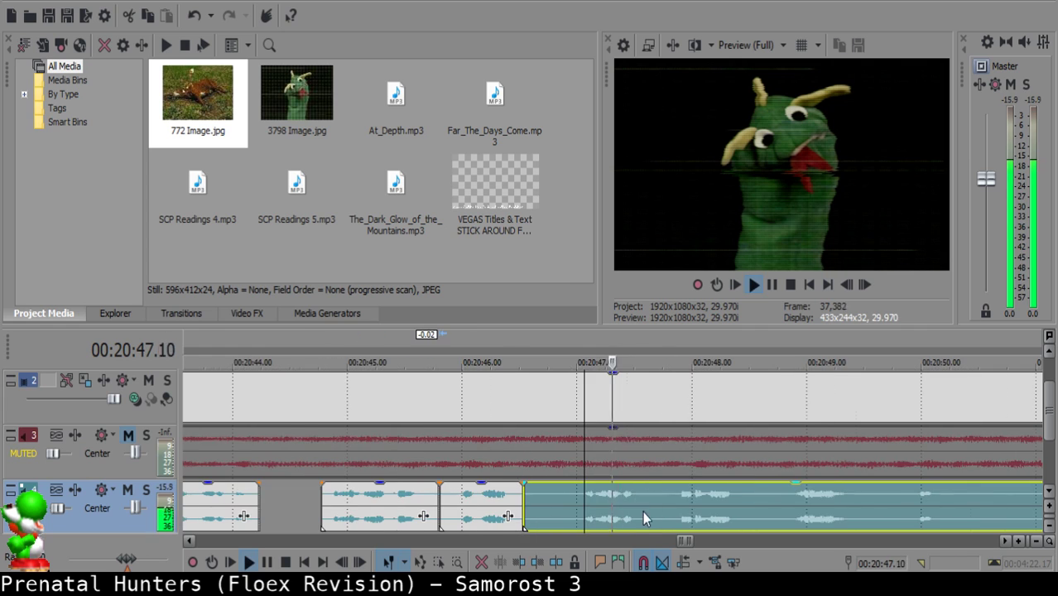
# Split the narration at about 00:20:47.00 and delete the pause between that cut and the one at 00:20:46.16.
pyautogui.click(577, 491)
pyautogui.press('space')
pyautogui.press('s')
pyautogui.click(559, 497)
pyautogui.click(547, 494)
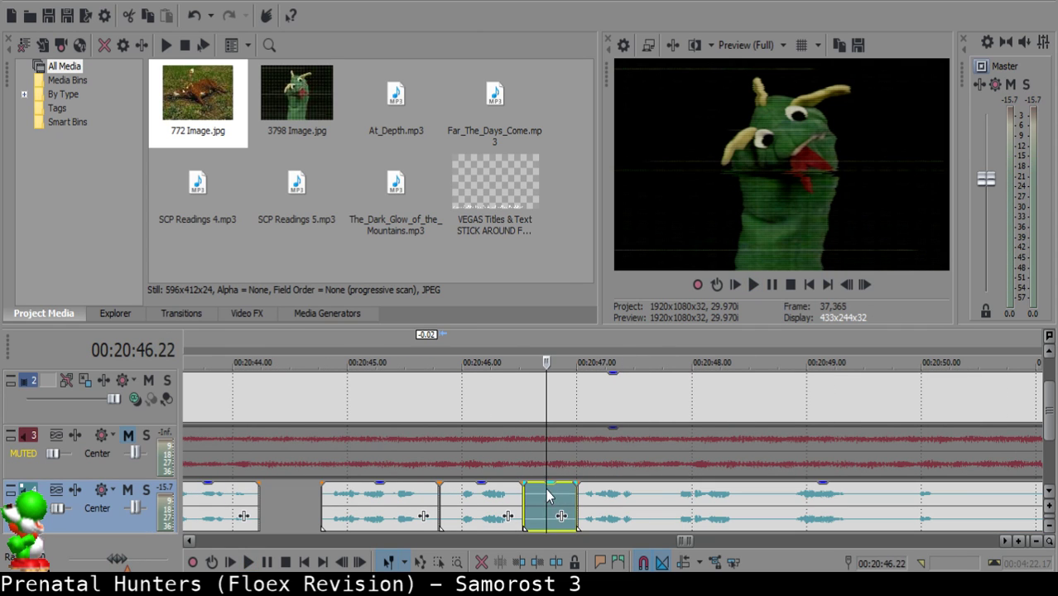
pyautogui.press('Delete')
# Move the remaining narration to start at about 00:20:46.24 and play the join from the preceding clip.
pyautogui.moveTo(605, 493); pyautogui.dragTo(647, 498)
pyautogui.click(469, 502)
pyautogui.press('space')
pyautogui.scroll(2, 612, 509)
pyautogui.press('space')
pyautogui.click(432, 500)
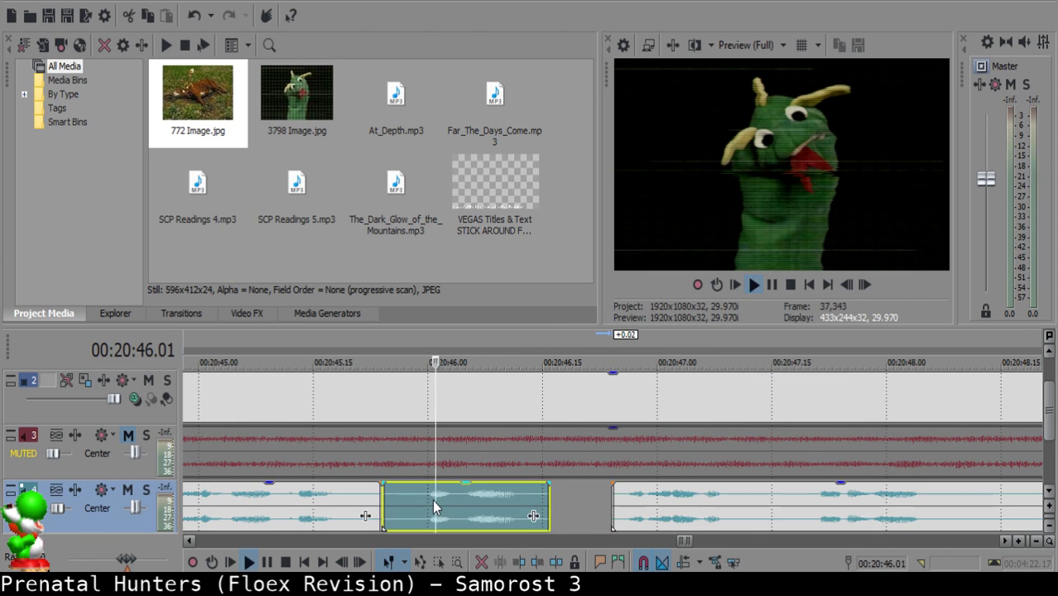
# Add a short fade-out to the clip ending at about 00:20:46.16, and move the following narration one frame later.
pyautogui.press('space')
pyautogui.press('Return')
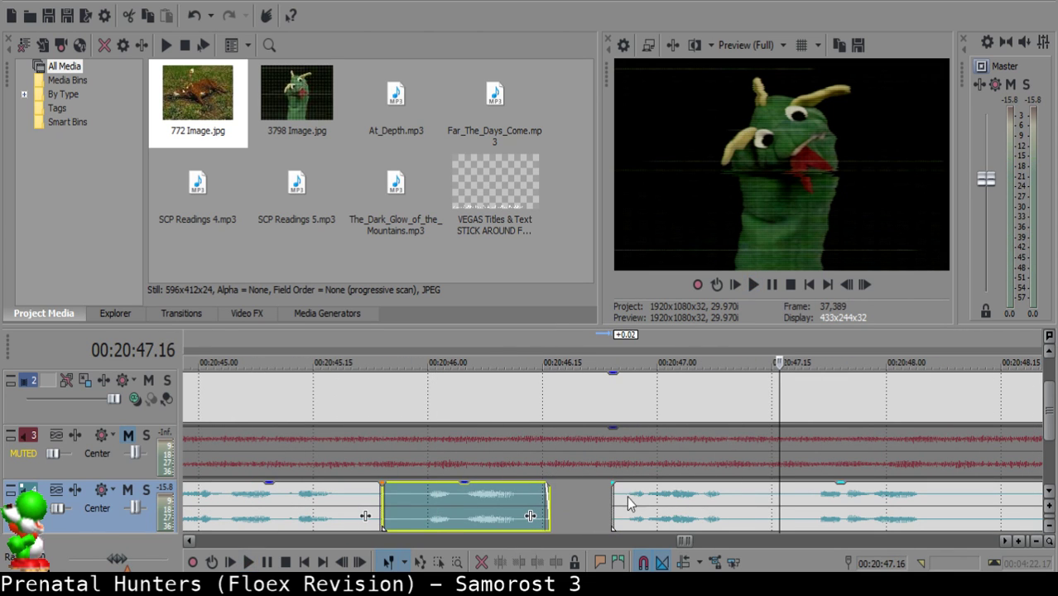
pyautogui.moveTo(619, 490); pyautogui.dragTo(638, 495)
pyautogui.click(413, 497)
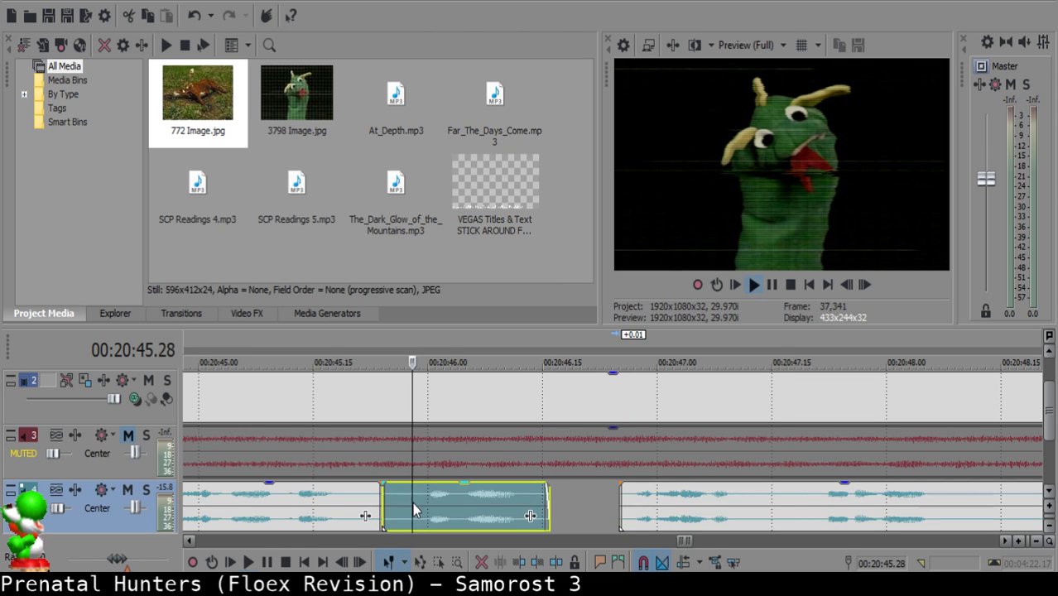
pyautogui.press('space')
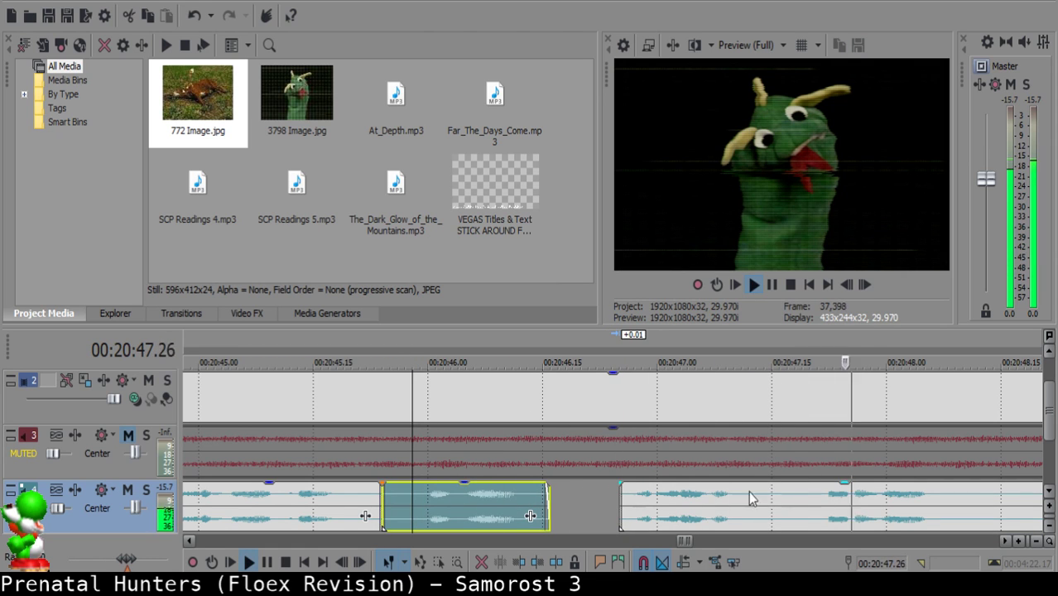
# Split the narration at about 00:20:47.15, cut two frames after the split, close the gap, and play the join.
pyautogui.click(771, 493)
pyautogui.press('s')
pyautogui.scroll(-1, 746, 494)
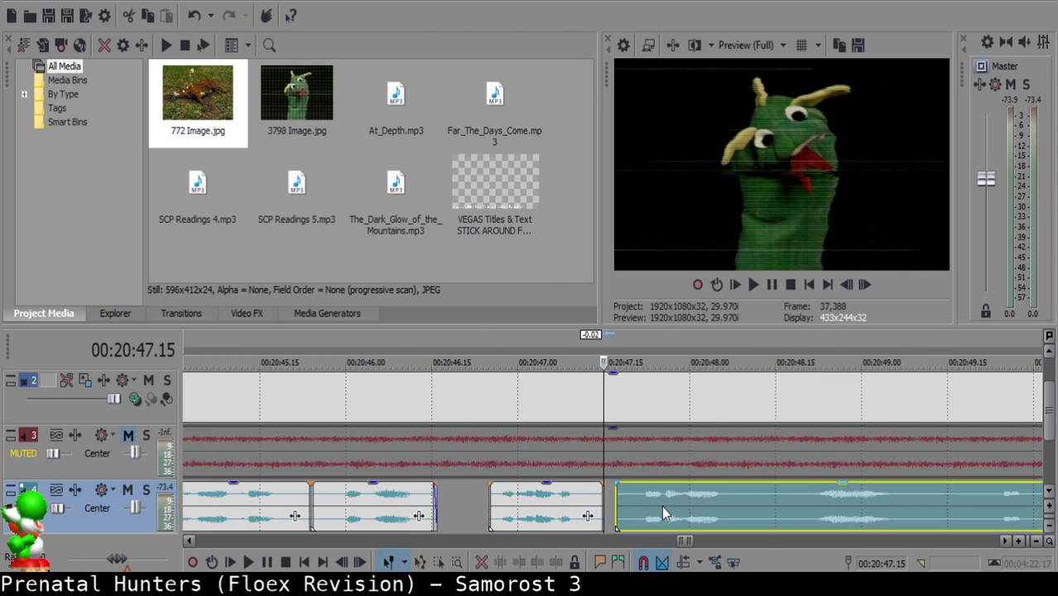
pyautogui.click(540, 501)
pyautogui.press('space')
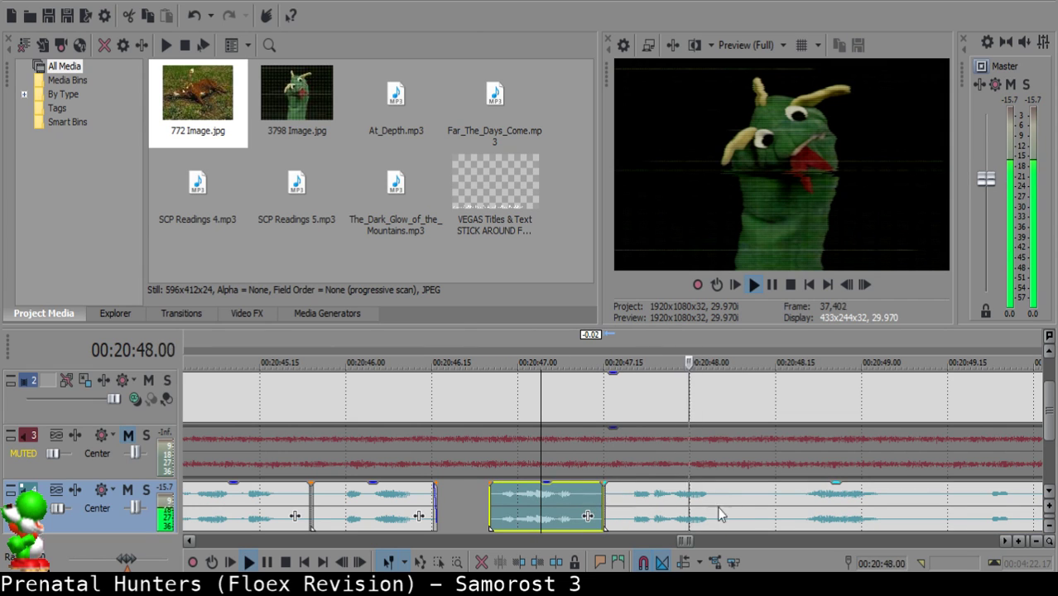
# Split the narration at about 00:20:48.09 and 00:20:48.14, and delete the pause between the cuts.
pyautogui.click(740, 502)
pyautogui.press('s')
pyautogui.press('space')
pyautogui.press('s')
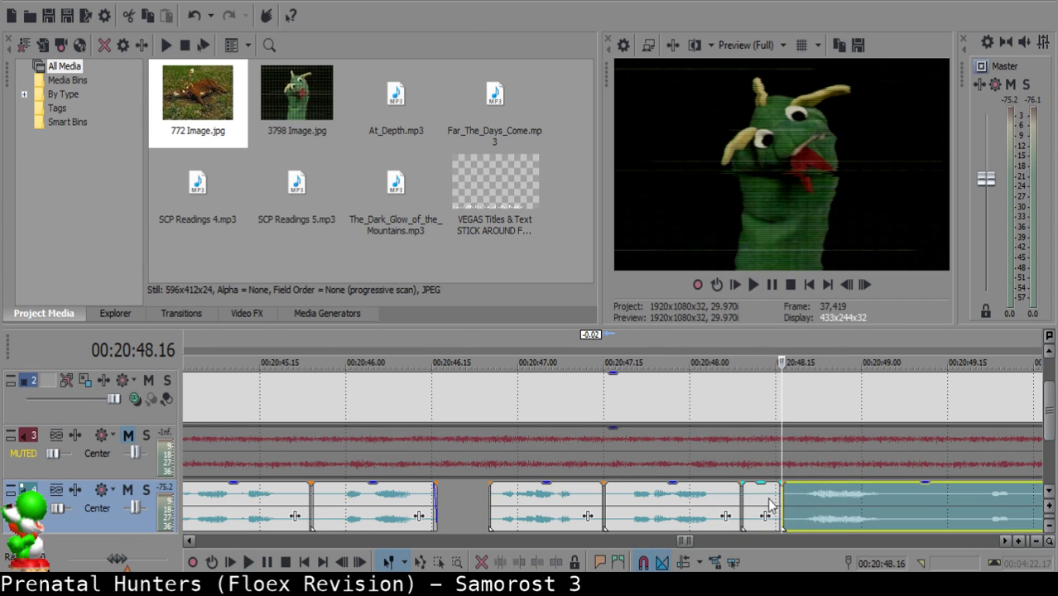
pyautogui.hotkey('ctrl', 'z')
pyautogui.click(769, 498)
pyautogui.press('s')
pyautogui.click(747, 499)
pyautogui.press('Delete')
# Move the remaining narration four frames earlier to start at about 00:20:48.10, and play the join.
pyautogui.moveTo(791, 498); pyautogui.dragTo(767, 498)
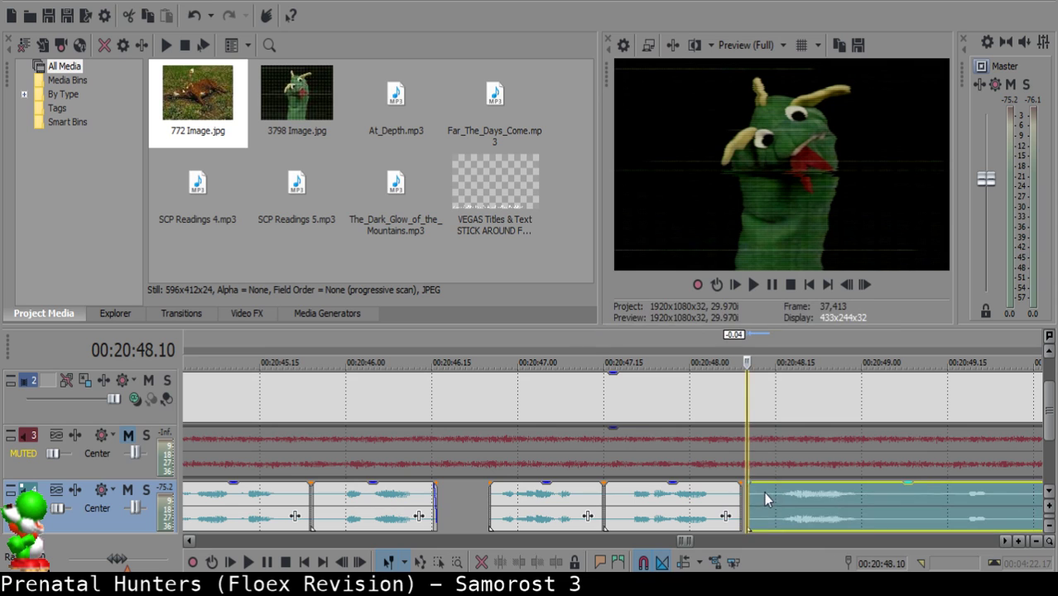
pyautogui.click(645, 515)
pyautogui.press('space')
pyautogui.scroll(-1, 650, 515)
pyautogui.scroll(2, 653, 514)
pyautogui.press('space')
# Move the remaining narration one frame earlier to start at about 00:20:48.09, and play from the preceding clip.
pyautogui.moveTo(641, 503); pyautogui.dragTo(635, 502)
pyautogui.click(394, 502)
pyautogui.press('space')
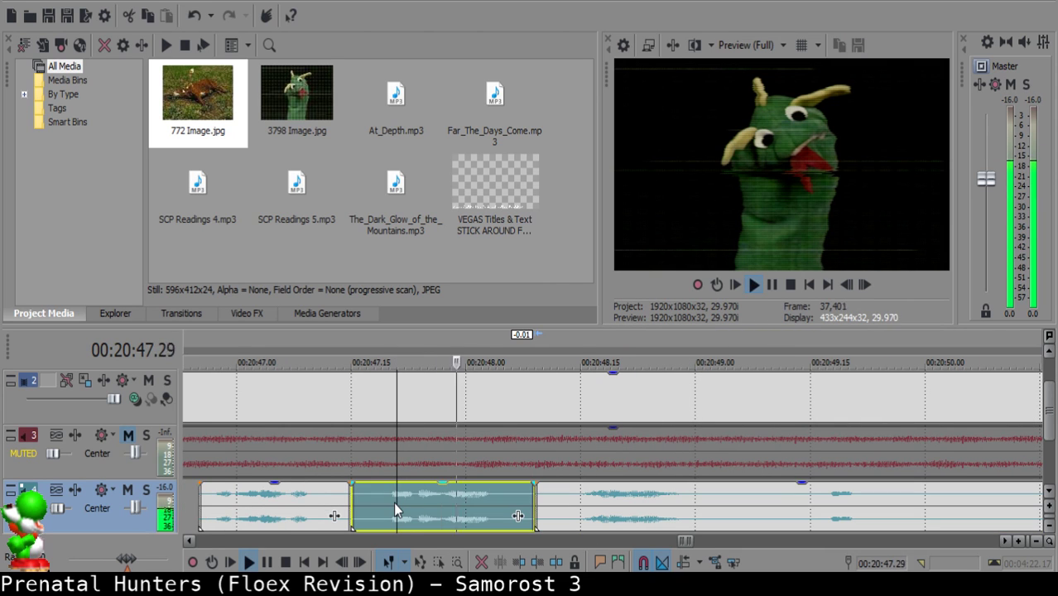
# Split the narration at about 00:20:49.03, after the end of the phrase.
pyautogui.click(719, 502)
pyautogui.press('space')
pyautogui.press('space')
pyautogui.click(719, 497)
pyautogui.press('s')
pyautogui.scroll(-1, 718, 497)
# Split the narration at about 00:20:49.09 and delete the short piece between that cut and the one at 00:20:49.03.
pyautogui.press('space')
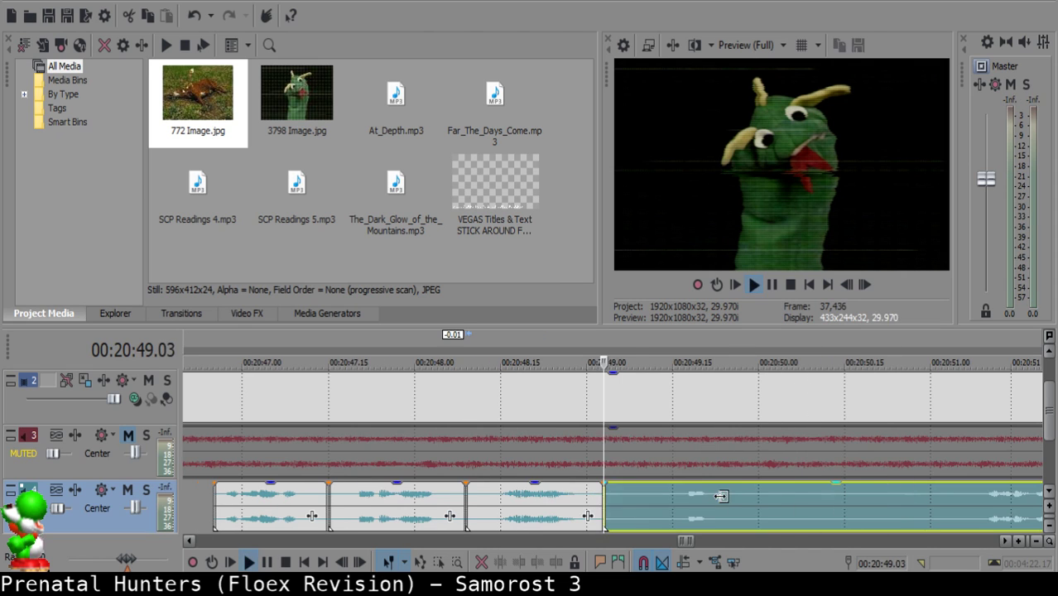
pyautogui.press('space')
pyautogui.press('space')
pyautogui.press('s')
pyautogui.scroll(-2, 646, 497)
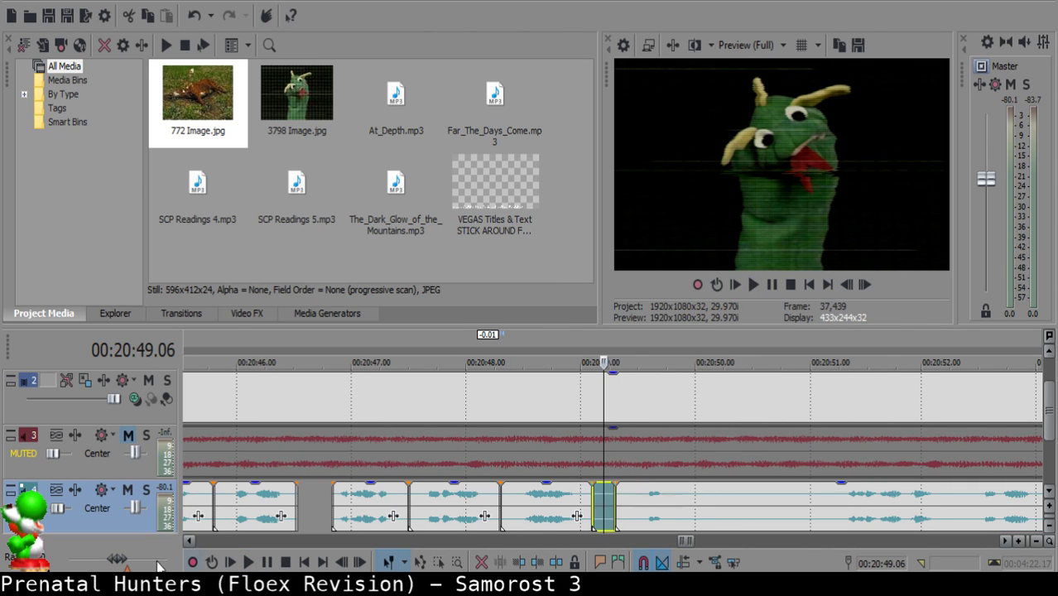
pyautogui.press('Delete')
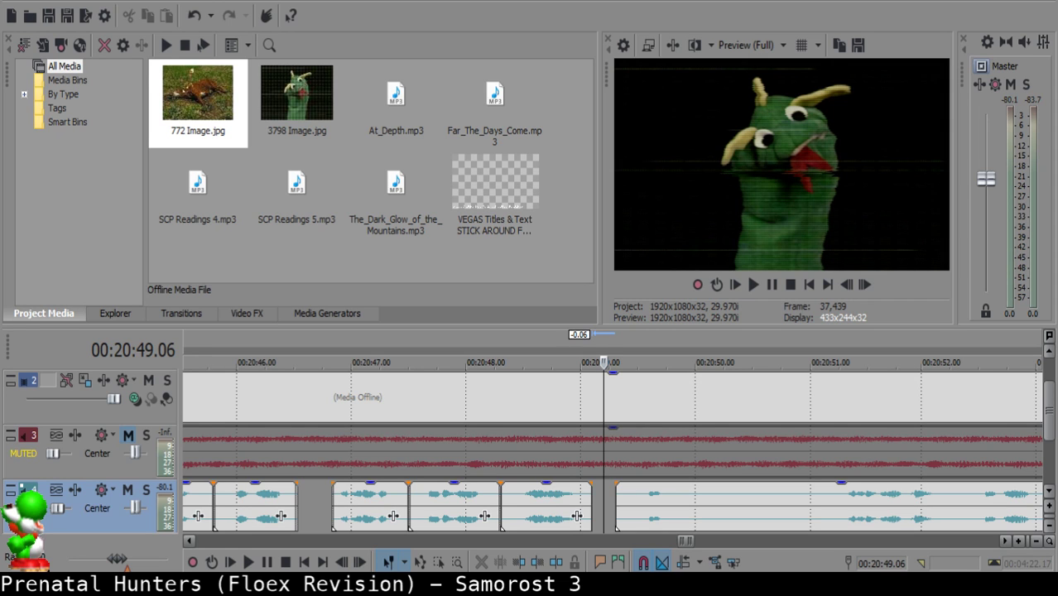
# Play the clip ending at about 00:20:49.03 and continue into the following narration.
pyautogui.click(538, 504)
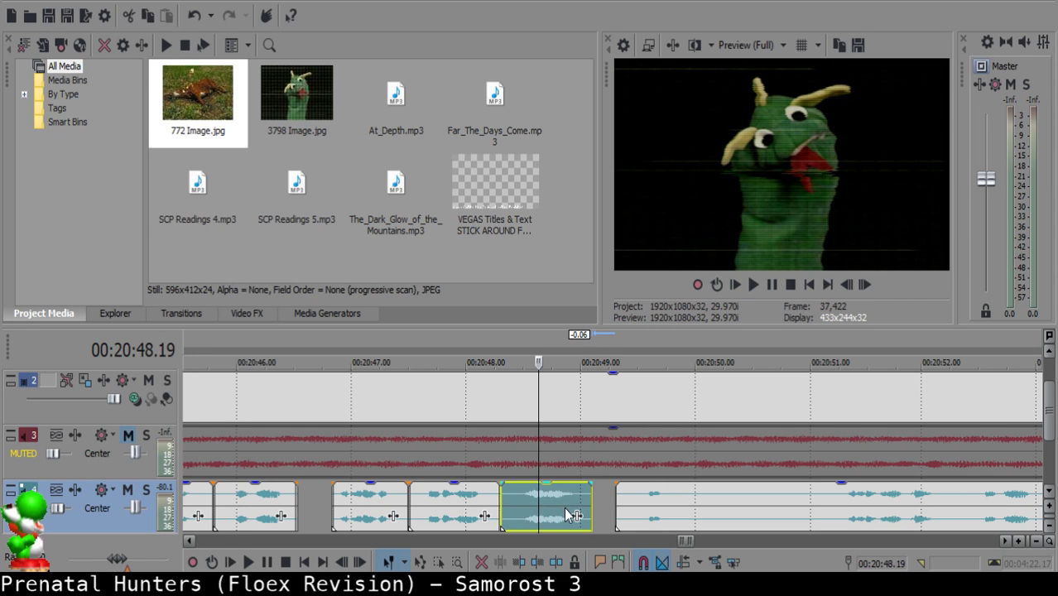
pyautogui.press('space')
pyautogui.scroll(2, 608, 501)
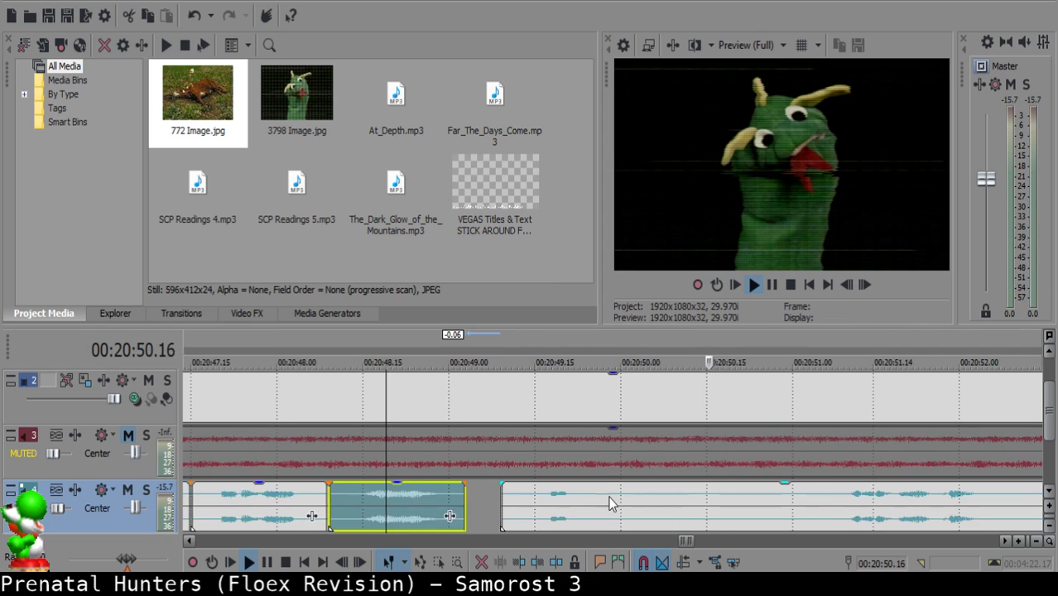
# Split the narration at about 00:20:50.01, in the pause after the short phrase.
pyautogui.click(609, 504)
pyautogui.press('Return')
pyautogui.click(626, 500)
pyautogui.press('space')
pyautogui.press('Return')
pyautogui.click(626, 500)
pyautogui.press('s')
pyautogui.press('space')
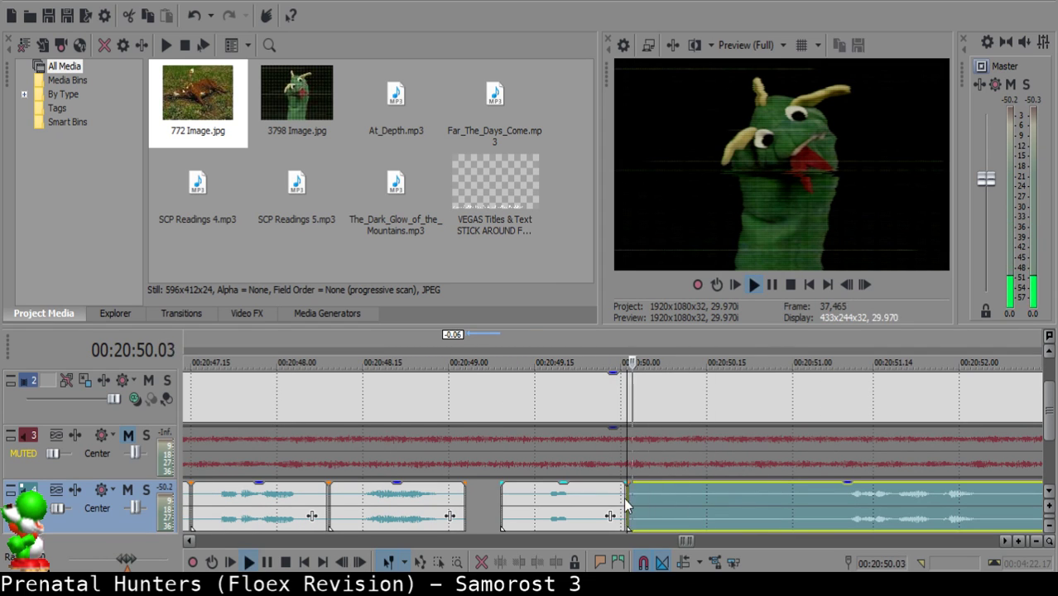
# Split the narration at about 00:20:50.08, delete the piece back to the 00:20:50.01 cut, and play the preceding clip.
pyautogui.press('Return')
pyautogui.press('s')
pyautogui.click(646, 501)
pyautogui.press('Delete')
pyautogui.click(543, 499)
pyautogui.press('space')
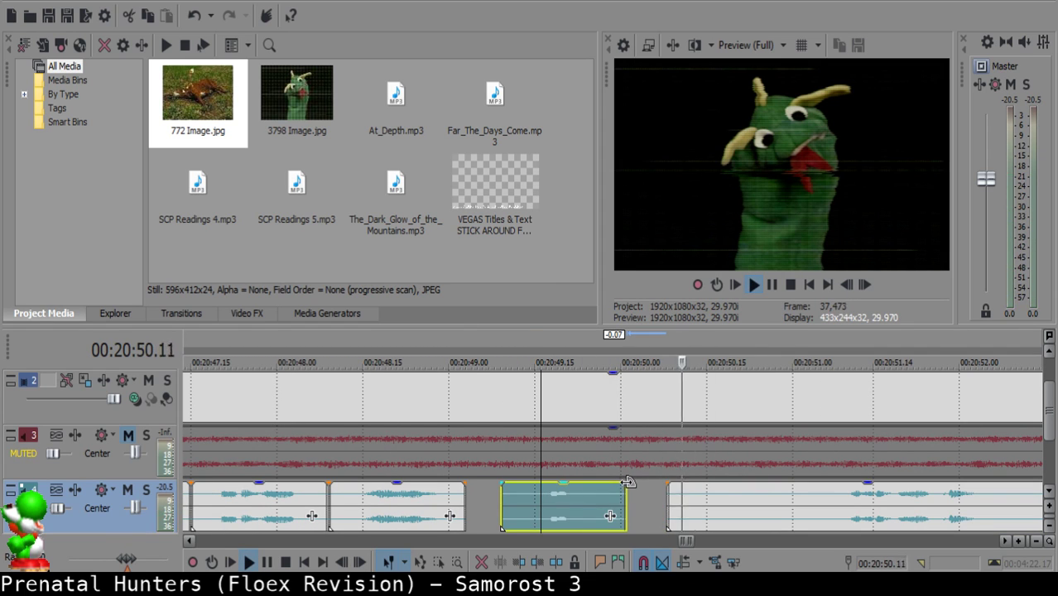
# Add a short fade-out to the clip ending at about 00:20:50.01 and extend its end by one frame.
pyautogui.click(475, 509)
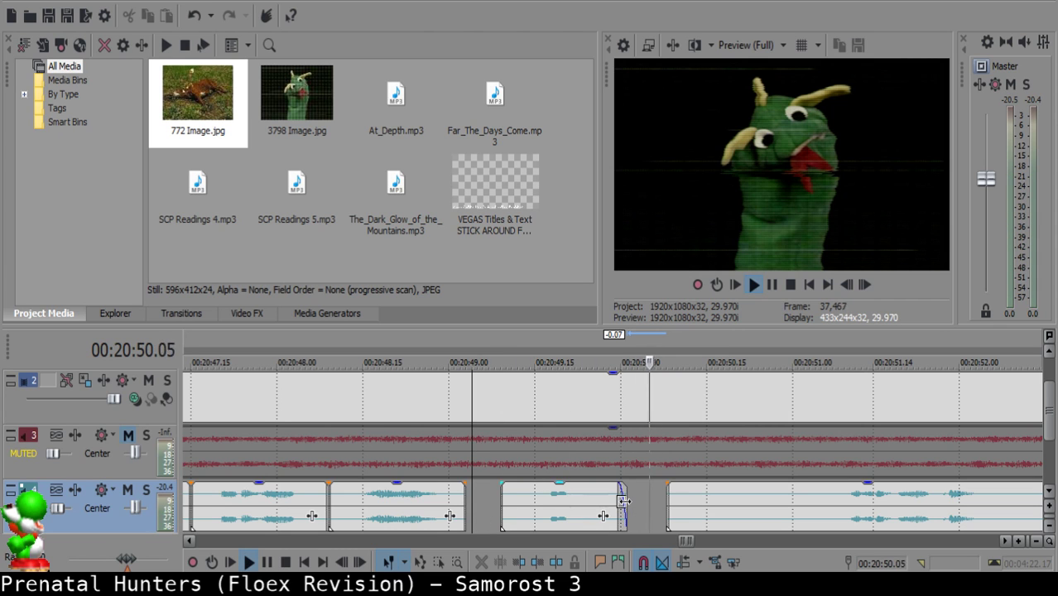
pyautogui.moveTo(623, 501); pyautogui.dragTo(629, 500)
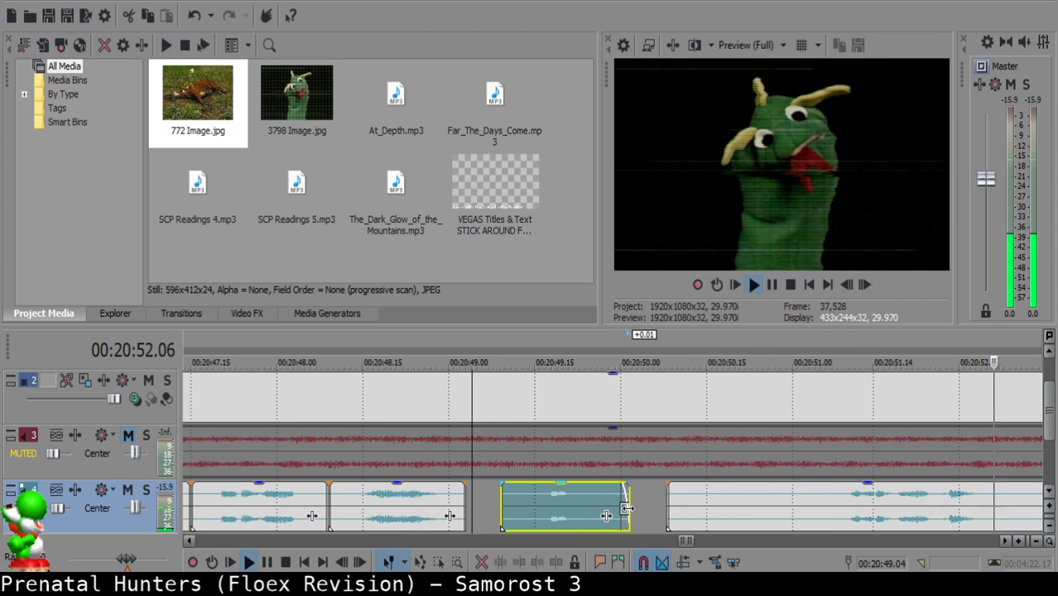
pyautogui.click(532, 509)
# Split the remaining narration at about 00:20:51.06, before the next phrase, and delete the silent piece in front of it.
pyautogui.click(805, 509)
pyautogui.scroll(-3, 799, 509)
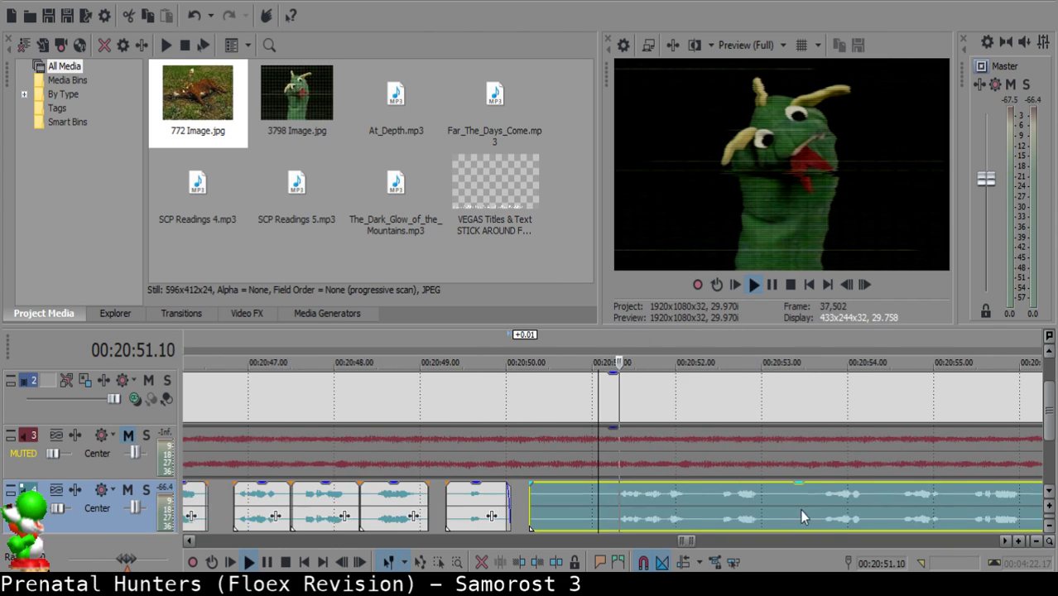
pyautogui.click(609, 492)
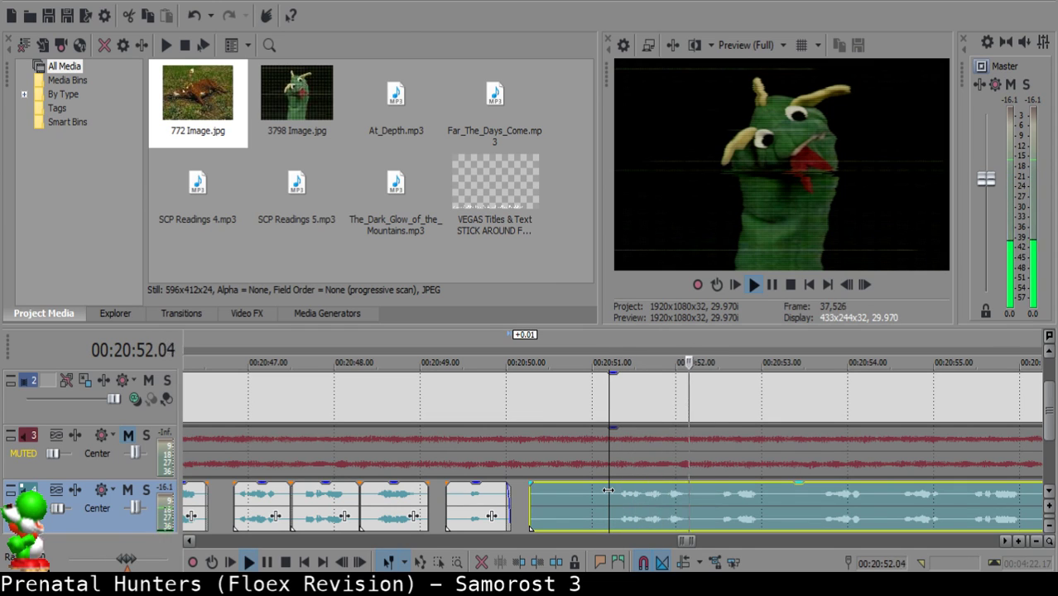
pyautogui.press('space')
pyautogui.press('s')
pyautogui.click(563, 491)
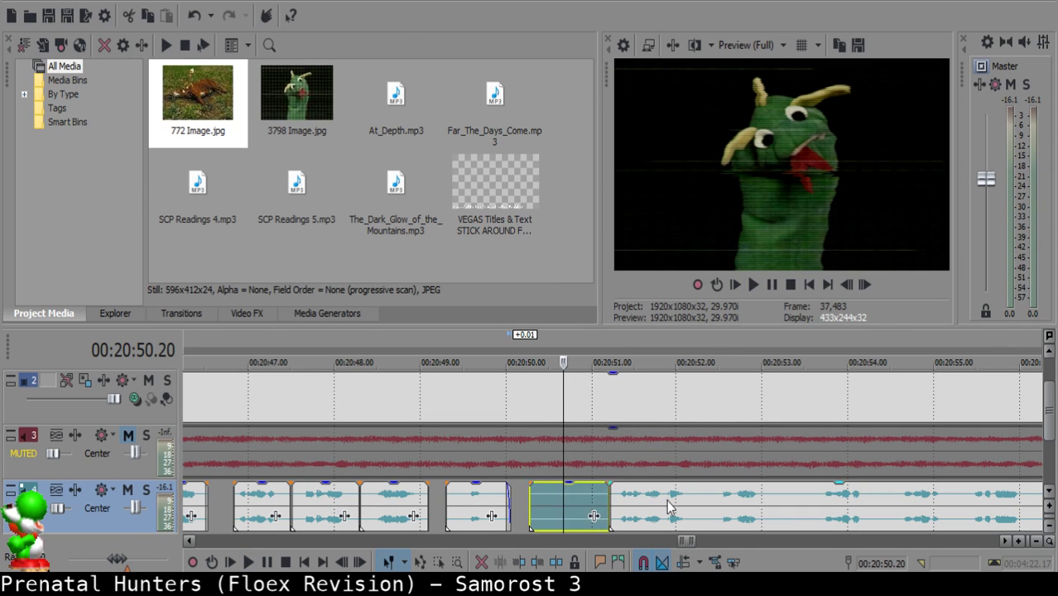
pyautogui.press('Delete')
# Move the remaining narration 16 frames earlier to start at 00:20:50.20, and play from just before the preceding clip.
pyautogui.moveTo(682, 499); pyautogui.dragTo(642, 492)
pyautogui.doubleClick(642, 492)
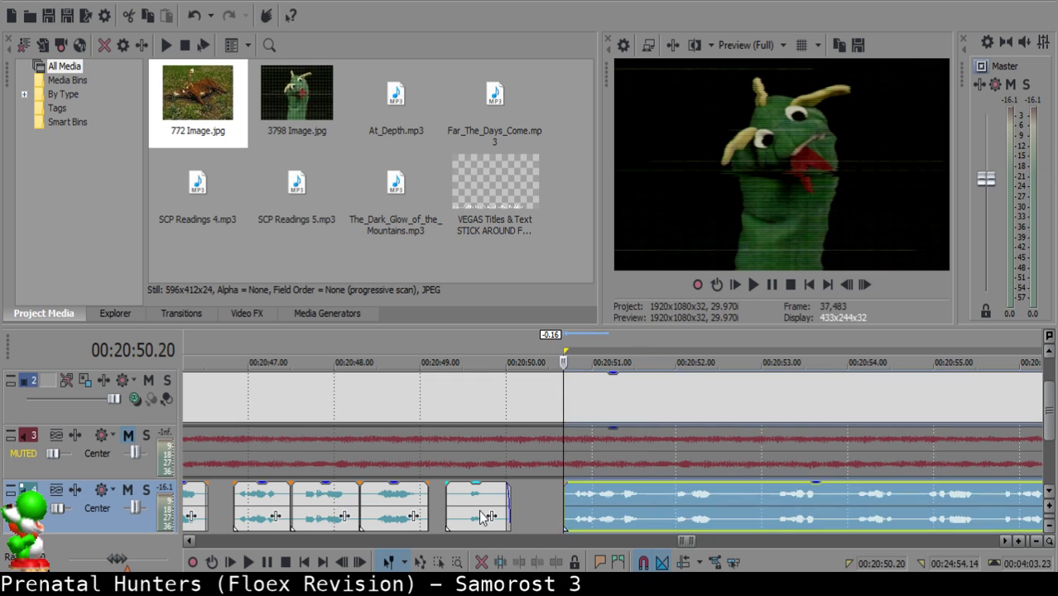
pyautogui.click(441, 512)
pyautogui.press('space')
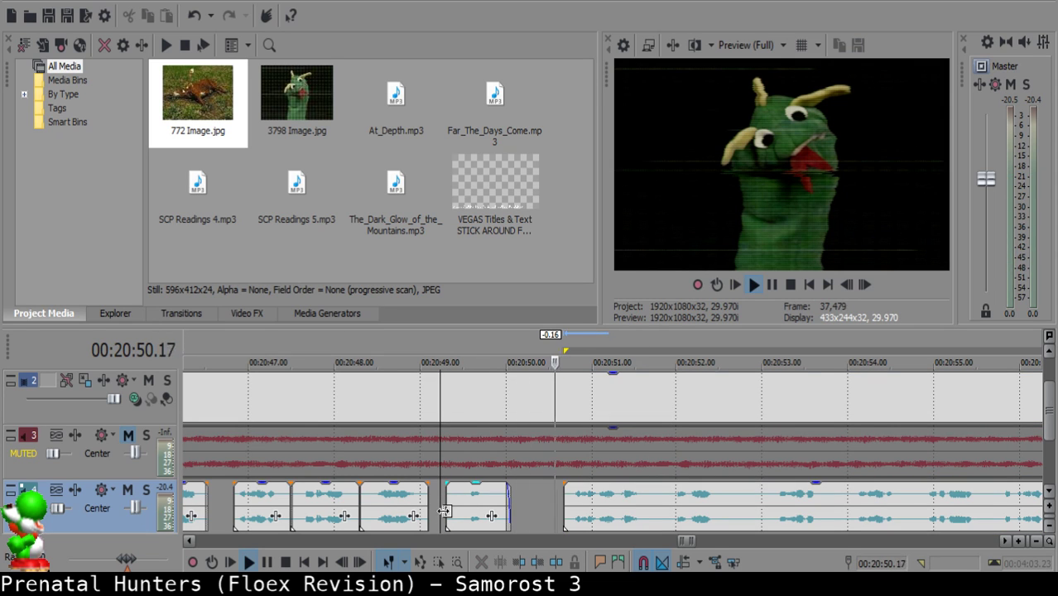
# Move the remaining narration four frames earlier to start at about 00:20:50.16, and play from the preceding clip.
pyautogui.press('space')
pyautogui.click(553, 496)
pyautogui.click(632, 503)
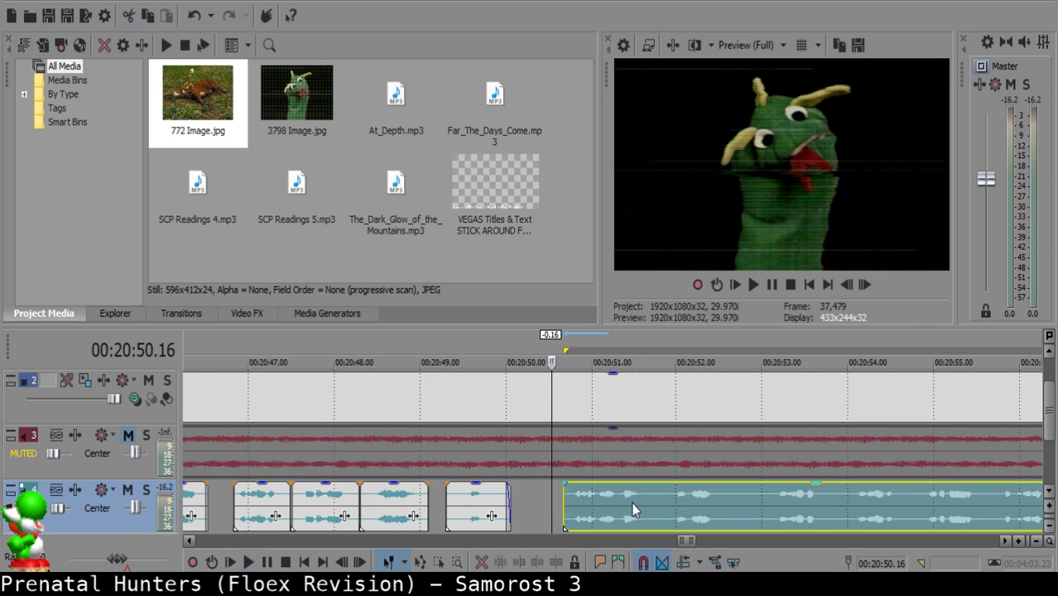
pyautogui.moveTo(632, 502); pyautogui.dragTo(616, 502)
pyautogui.click(458, 500)
pyautogui.press('space')
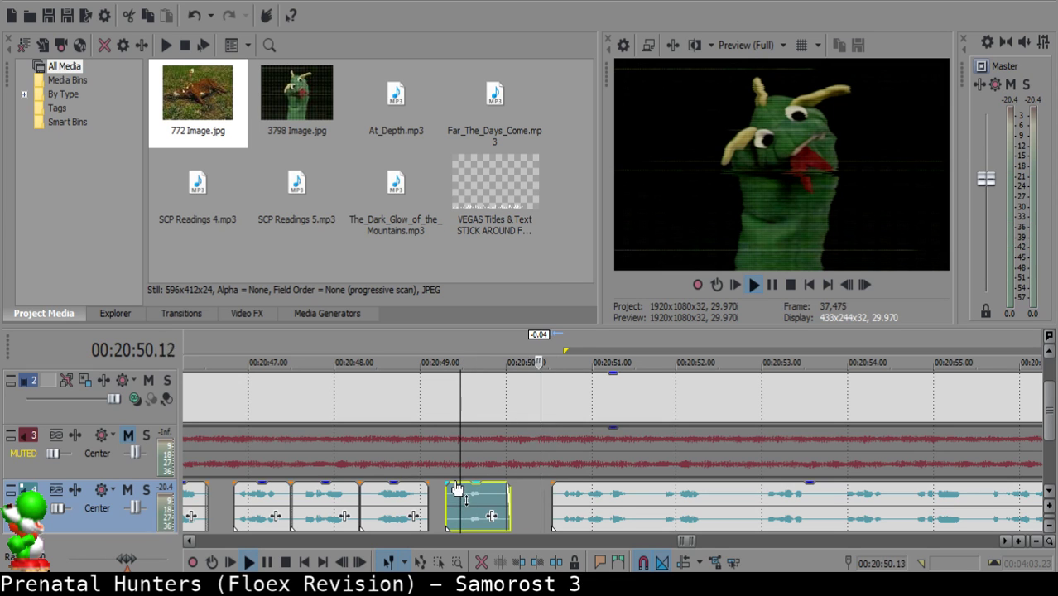
# Split the narration at about 00:20:51.19, after the phrase, and shift the following part one frame earlier.
pyautogui.scroll(1, 542, 483)
pyautogui.scroll(-1, 596, 473)
pyautogui.click(615, 499)
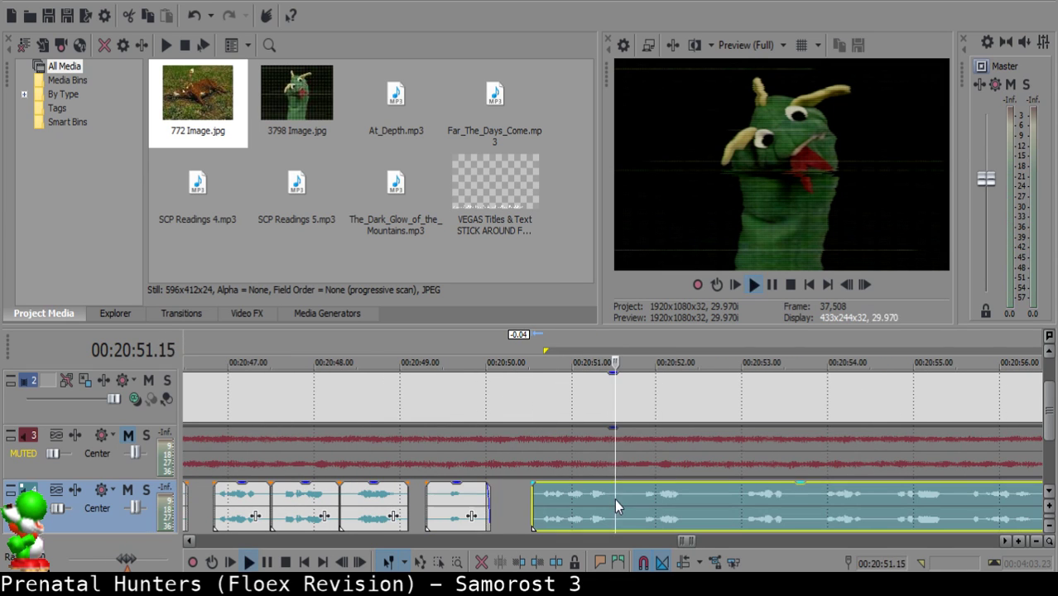
pyautogui.press('Return')
pyautogui.click(621, 495)
pyautogui.click(621, 496)
pyautogui.click(626, 494)
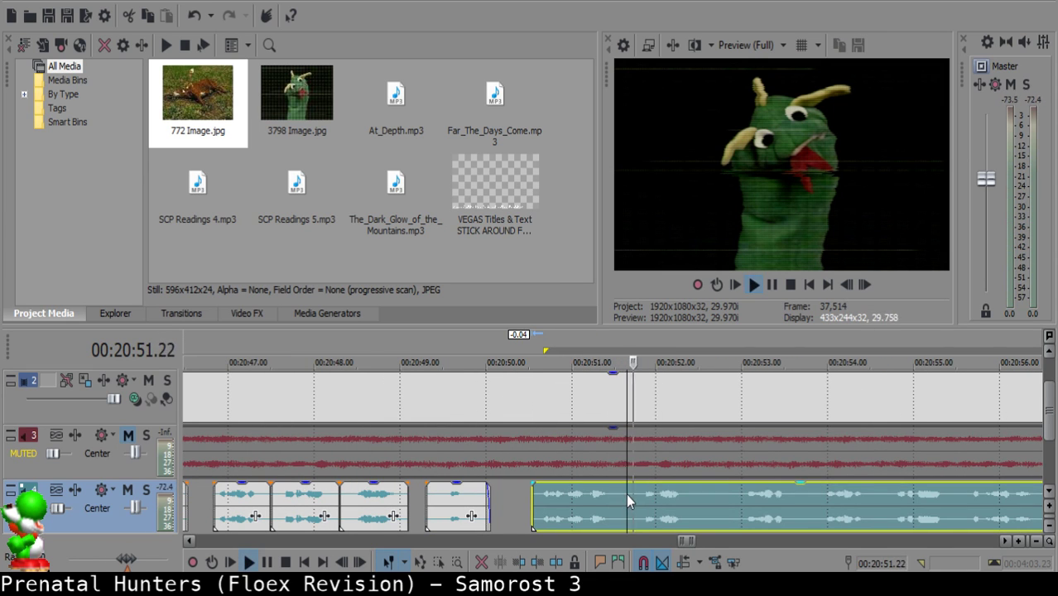
pyautogui.click(627, 494)
pyautogui.press('s')
pyautogui.scroll(4, 629, 499)
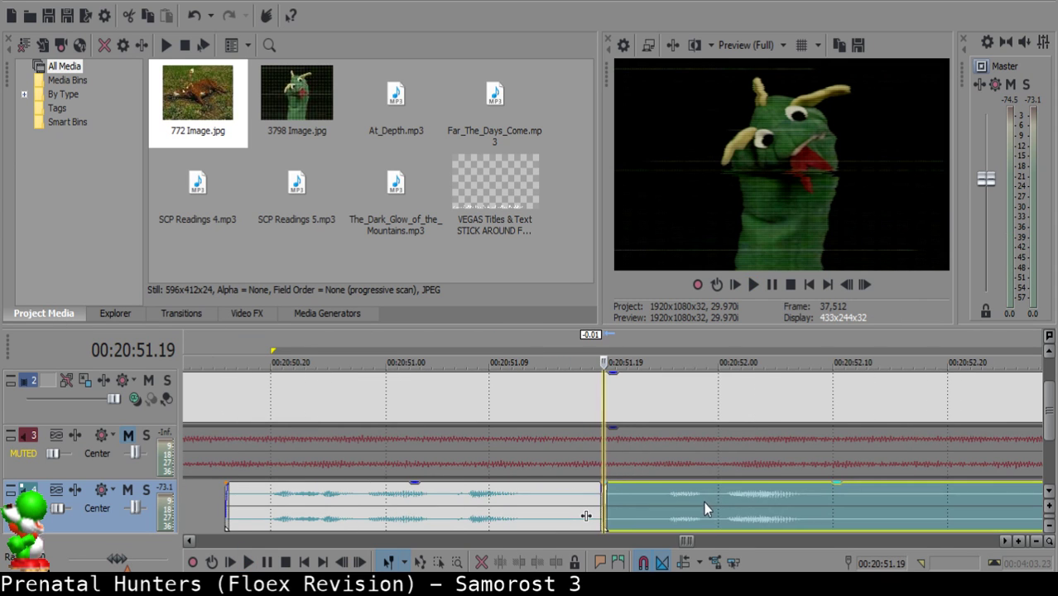
# Play across the cut at about 00:20:51.19 and split the narration at about 00:20:52.14.
pyautogui.click(463, 505)
pyautogui.scroll(-2, 488, 490)
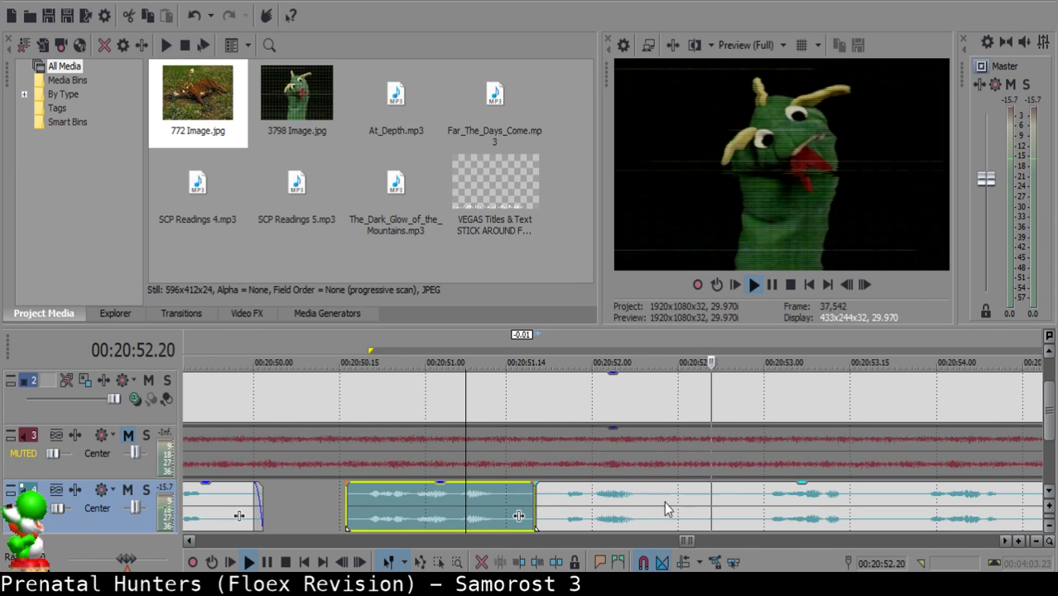
pyautogui.click(672, 506)
pyautogui.press('s')
pyautogui.scroll(-2, 673, 502)
# Play on through the narration after the latest cut and split it at 00:20:53.26.
pyautogui.click(630, 503)
pyautogui.click(663, 502)
pyautogui.press('space')
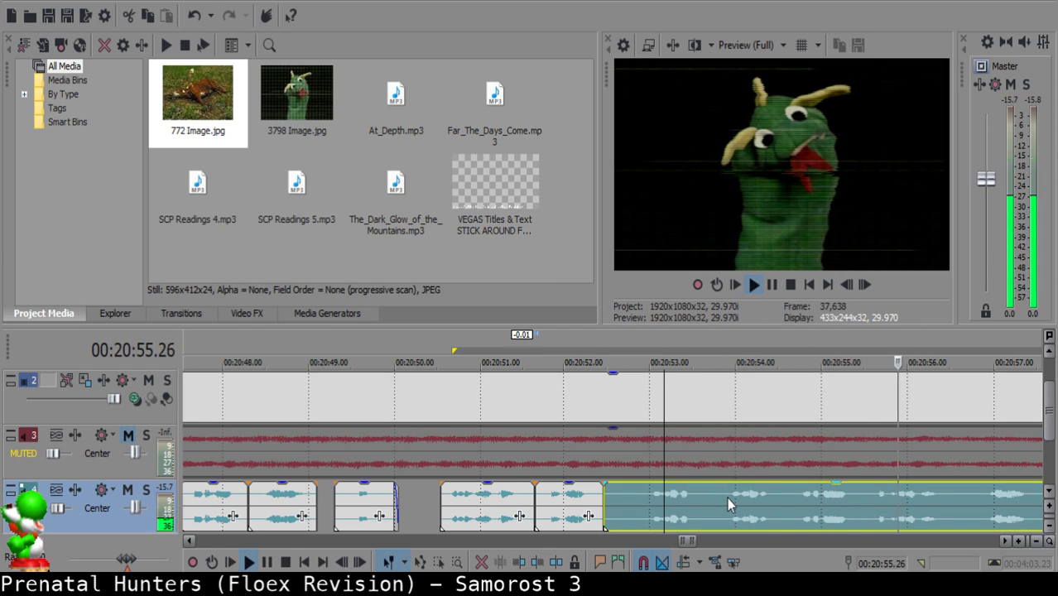
pyautogui.click(725, 494)
pyautogui.press('space')
pyautogui.press('s')
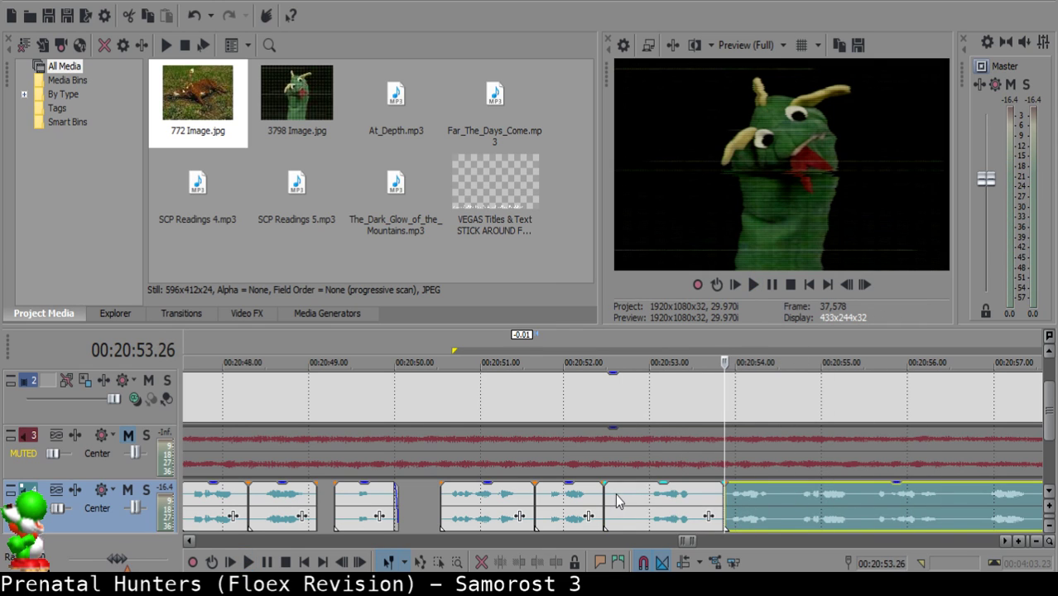
# Delete the take between about 00:20:52.14 and 00:20:53.26, with the cursor placed at 00:20:52.19.
pyautogui.click(616, 494)
pyautogui.press('Right')
pyautogui.press('Right')
pyautogui.press('Left')
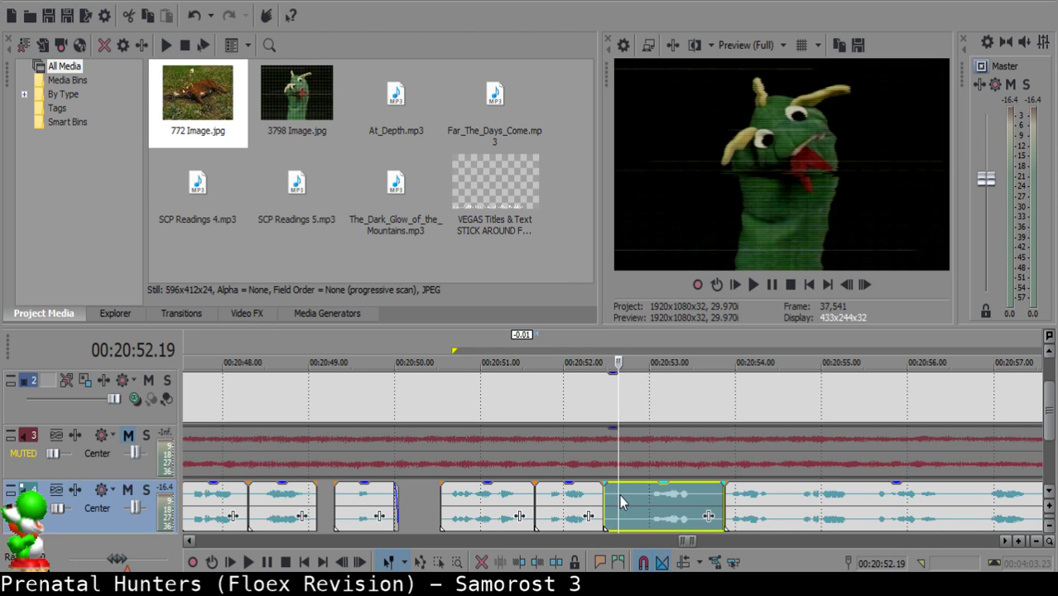
pyautogui.press('Delete')
# Move the remaining narration 1 second 7 frames earlier to start at 00:20:52.19, and play from the preceding clip.
pyautogui.click(778, 512)
pyautogui.moveTo(778, 513); pyautogui.dragTo(672, 490)
pyautogui.click(543, 513)
pyautogui.press('space')
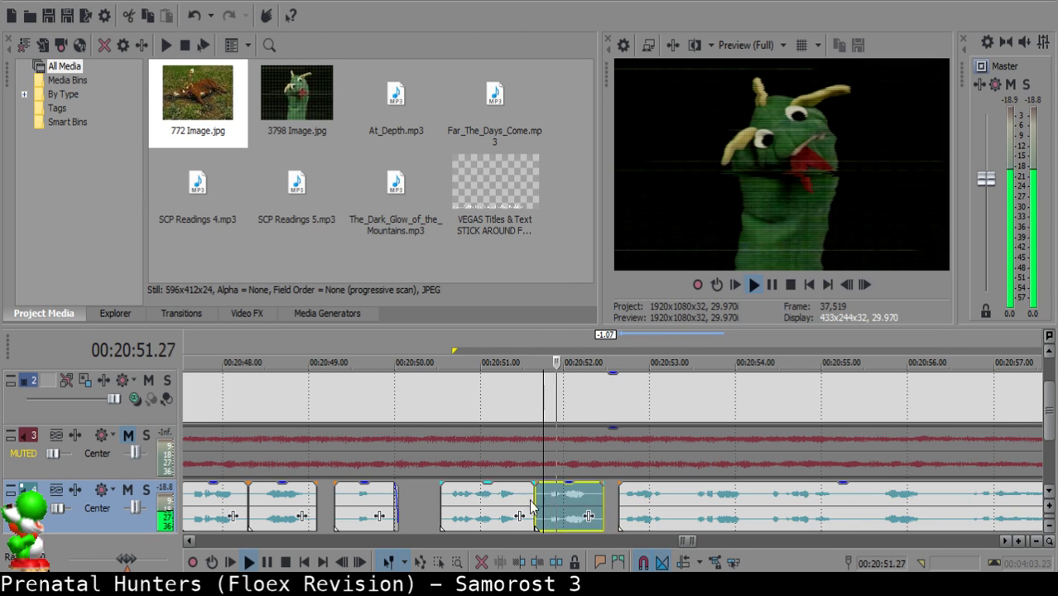
# Move the remaining narration one frame later to start at 00:20:52.20, and play from the preceding clip.
pyautogui.scroll(-1, 512, 490)
pyautogui.scroll(4, 514, 493)
pyautogui.click(549, 497)
pyautogui.press('space')
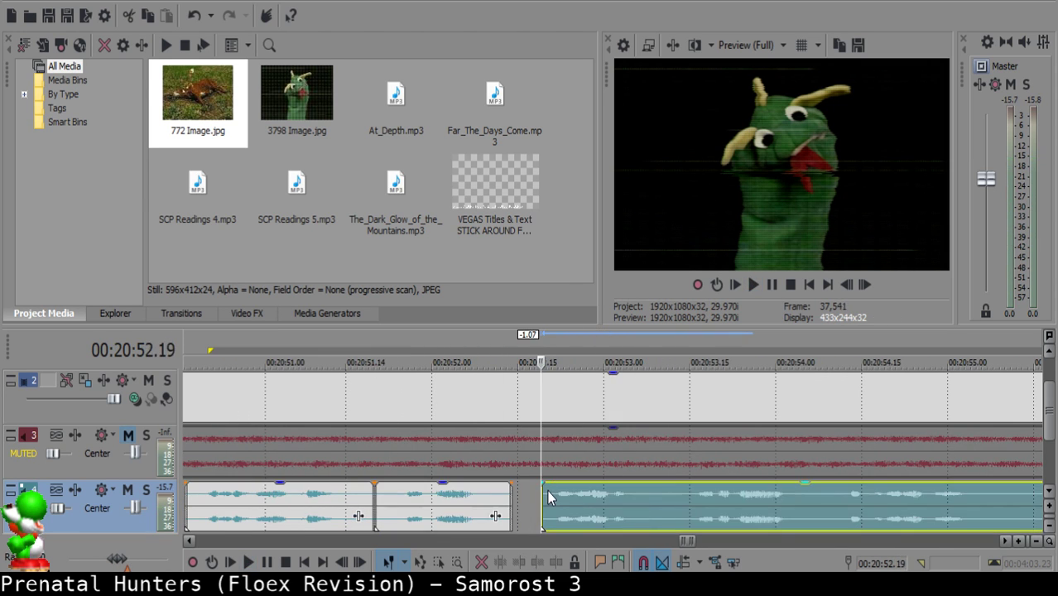
pyautogui.click(563, 498)
pyautogui.moveTo(557, 497); pyautogui.dragTo(562, 496)
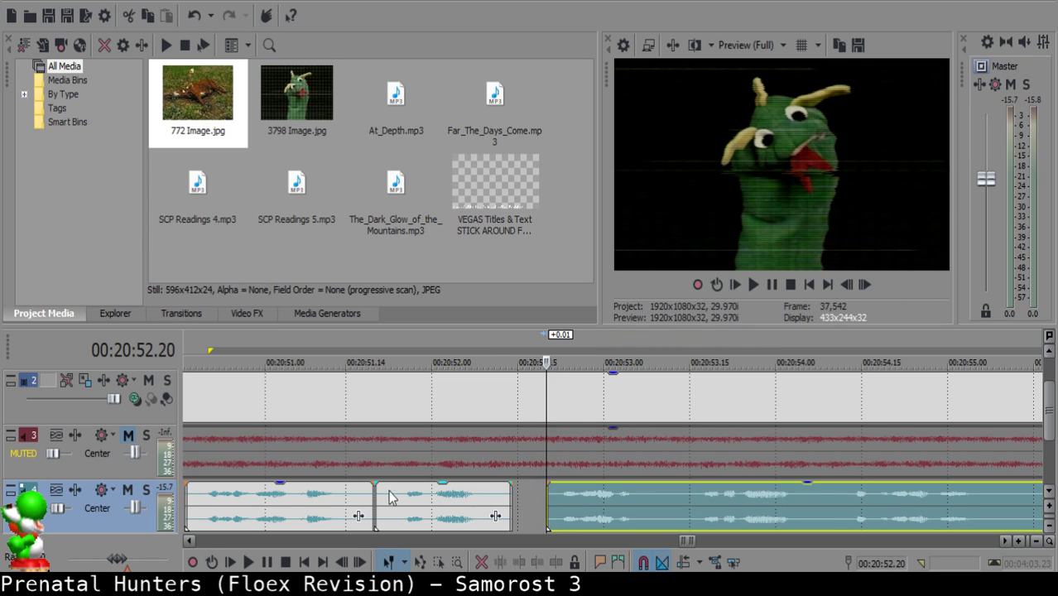
pyautogui.click(390, 497)
pyautogui.press('space')
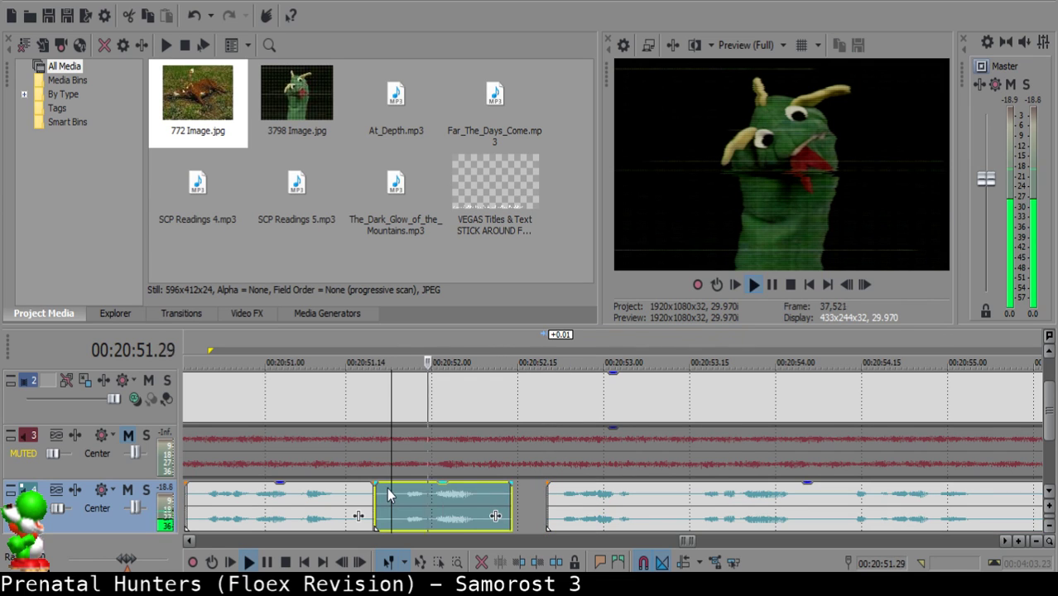
# Split the narration at about 00:20:53.09 and 00:20:53.12 and delete the short piece between the cuts.
pyautogui.click(656, 491)
pyautogui.press('space')
pyautogui.press('s')
pyautogui.click(673, 491)
pyautogui.press('s')
pyautogui.click(662, 491)
pyautogui.press('Delete')
# Move the remaining narration three frames earlier to start at about 00:20:53.09, and play through the join.
pyautogui.moveTo(711, 493); pyautogui.dragTo(691, 498)
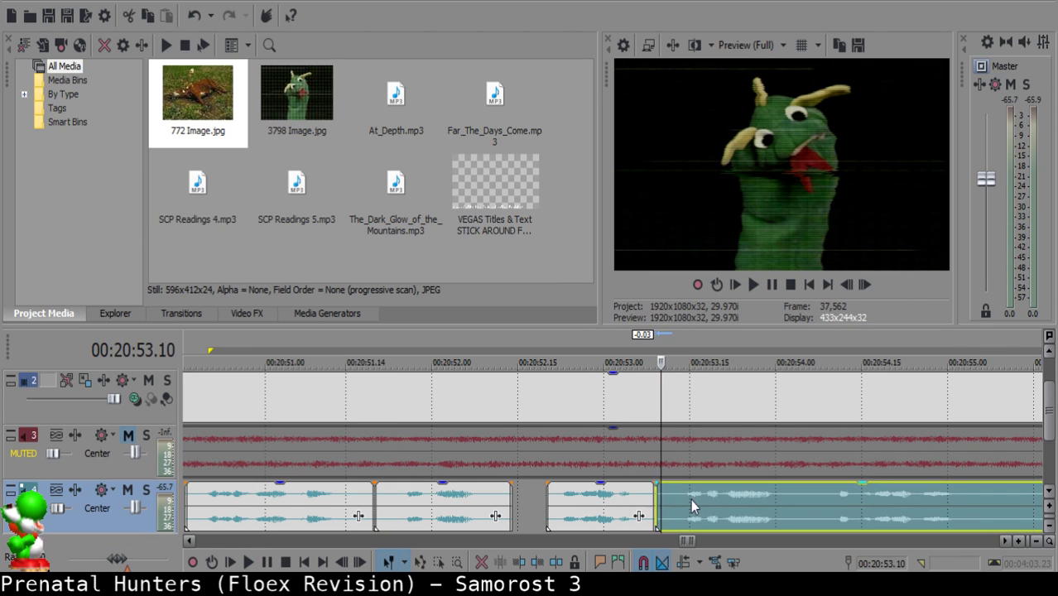
pyautogui.click(519, 520)
pyautogui.press('space')
pyautogui.scroll(-1, 580, 508)
pyautogui.scroll(1, 582, 510)
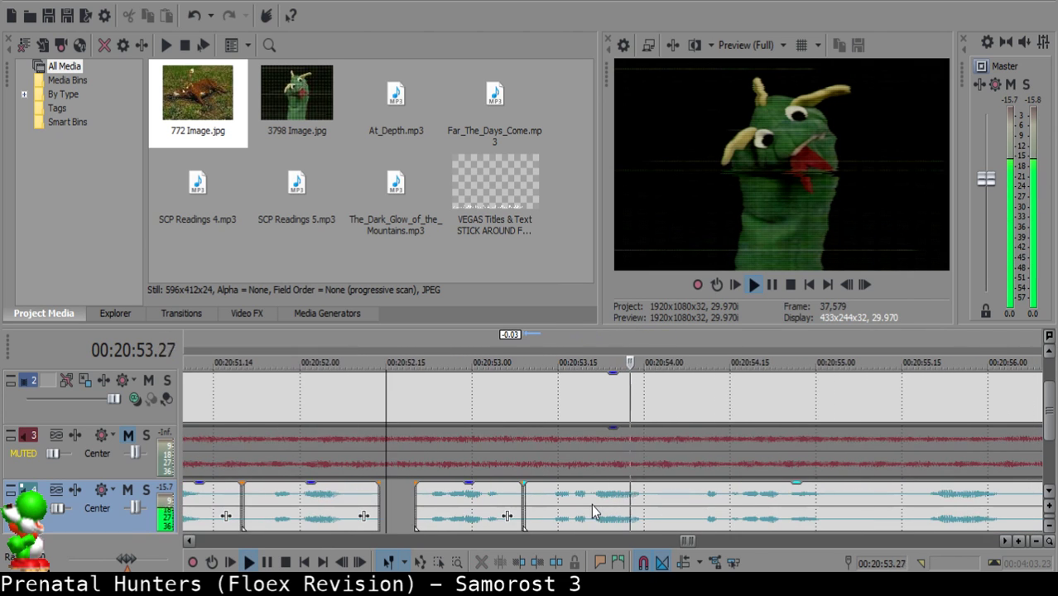
# Split the narration at about 00:20:54.04 and 00:20:54.05, remove the one-frame piece, and close the gap.
pyautogui.click(667, 501)
pyautogui.press('space')
pyautogui.press('s')
pyautogui.click(673, 501)
pyautogui.press('s')
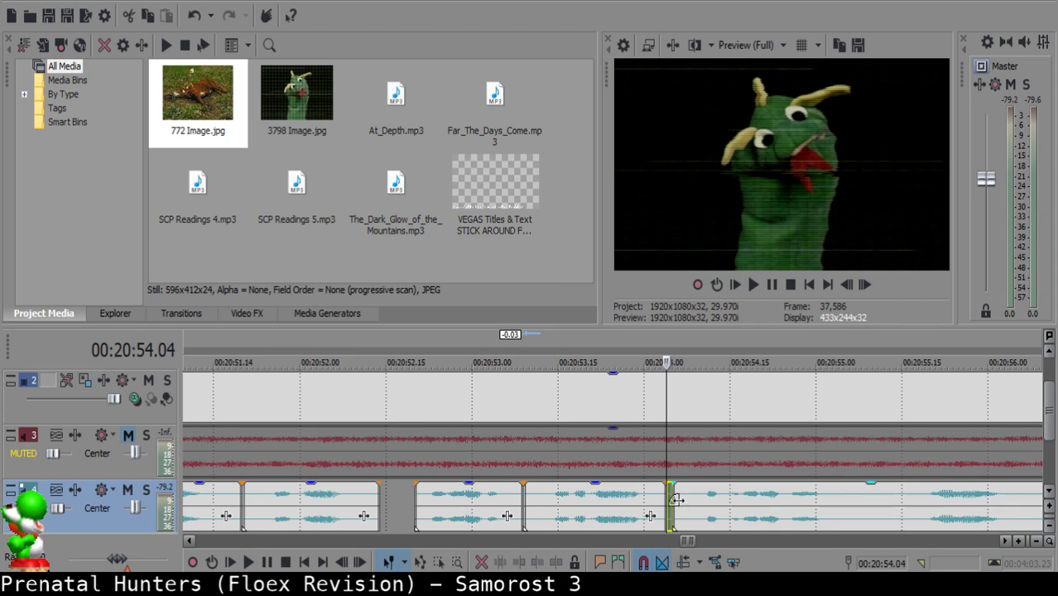
# Play across the join at about 00:20:54.04 and split the narration at 00:20:55.07, after the phrase.
pyautogui.click(580, 500)
pyautogui.press('space')
pyautogui.scroll(-1, 654, 502)
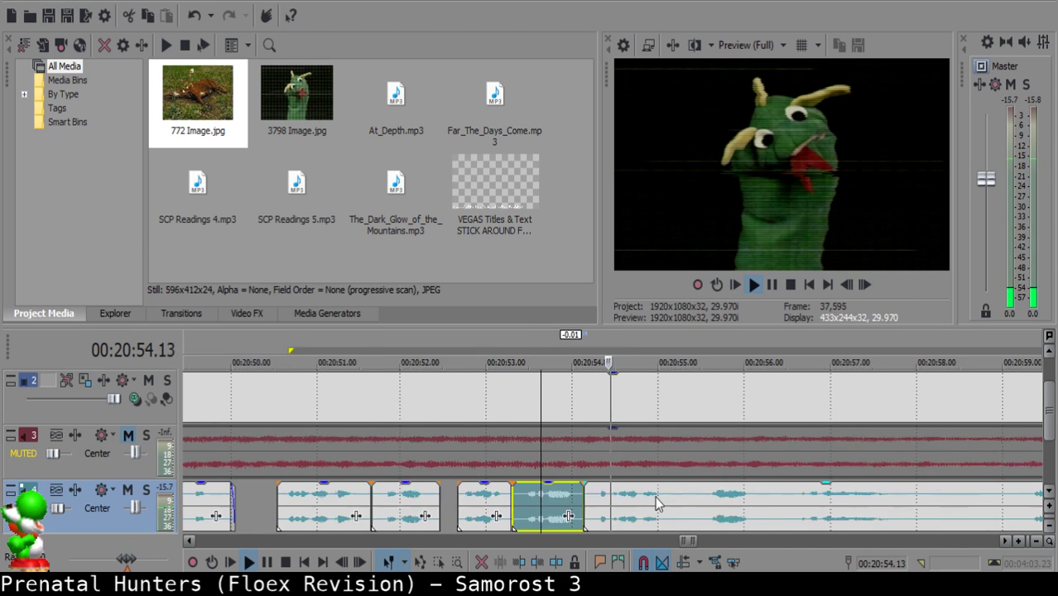
pyautogui.scroll(1, 630, 502)
pyautogui.click(723, 500)
pyautogui.press('space')
pyautogui.press('s')
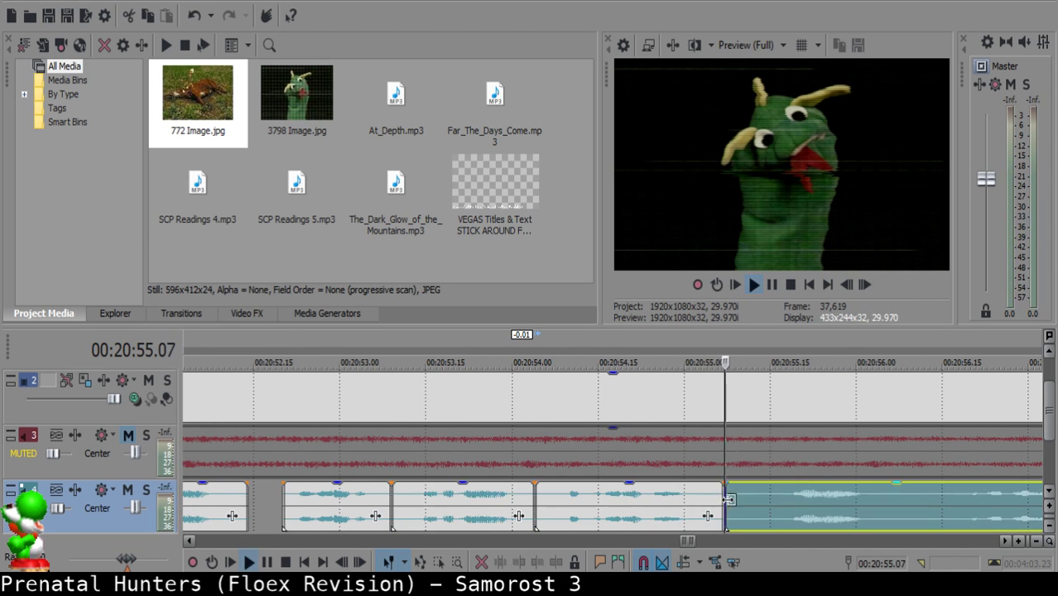
# Split the narration at about 00:20:55.15, delete the piece back to 00:20:55.07, and resume playback.
pyautogui.click(762, 502)
pyautogui.press('Right')
pyautogui.press('s')
pyautogui.click(753, 502)
pyautogui.press('Delete')
pyautogui.press('space')
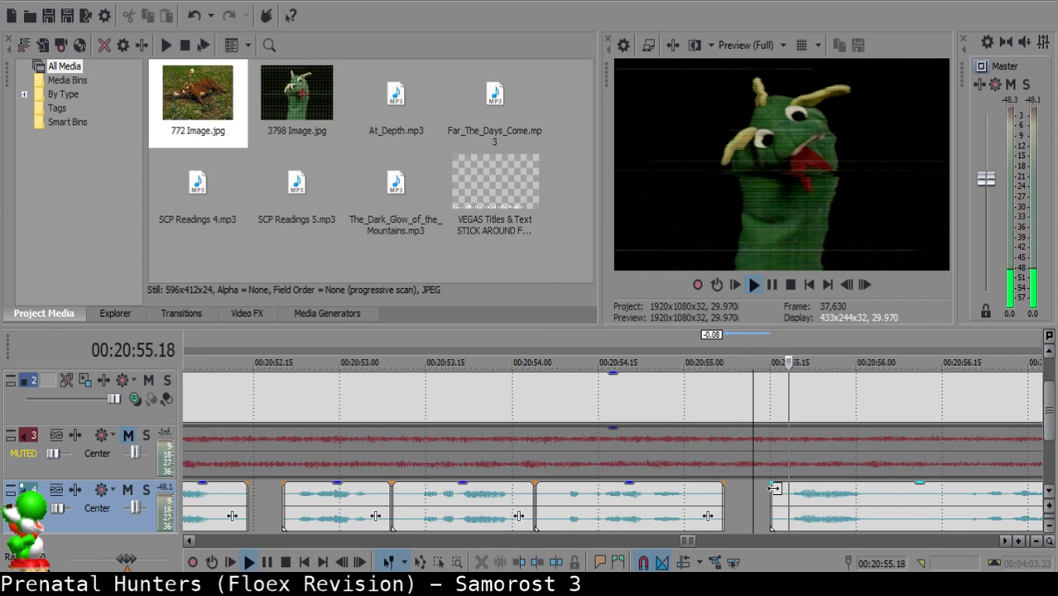
# Move the remaining narration two frames later to start at about 00:20:55.17, and play from the preceding clip.
pyautogui.click(781, 490)
pyautogui.press('space')
pyautogui.moveTo(781, 490); pyautogui.dragTo(805, 493)
pyautogui.click(571, 506)
pyautogui.press('space')
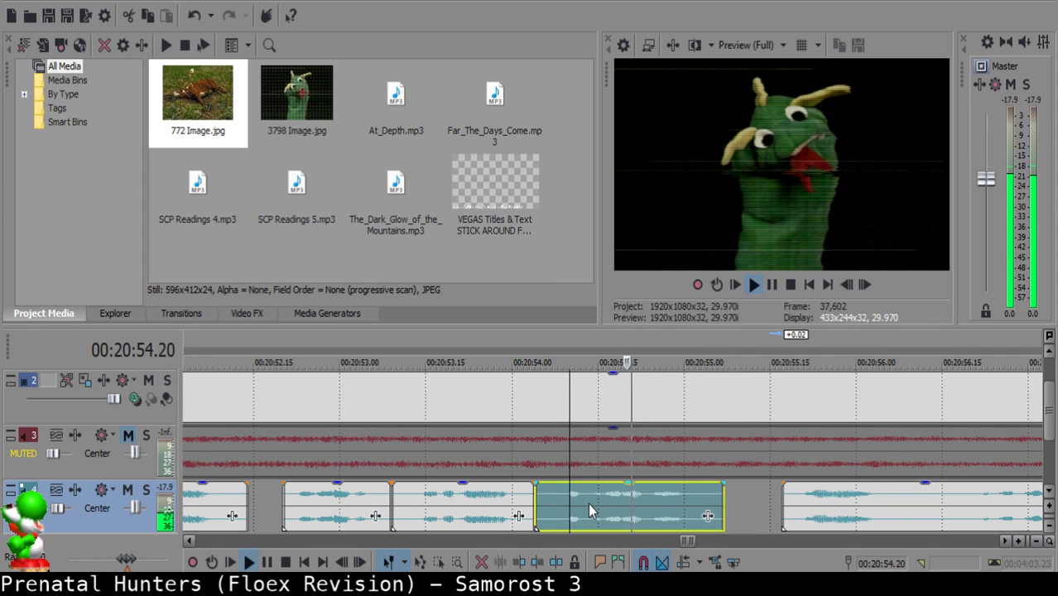
pyautogui.scroll(-2, 717, 495)
pyautogui.scroll(1, 623, 501)
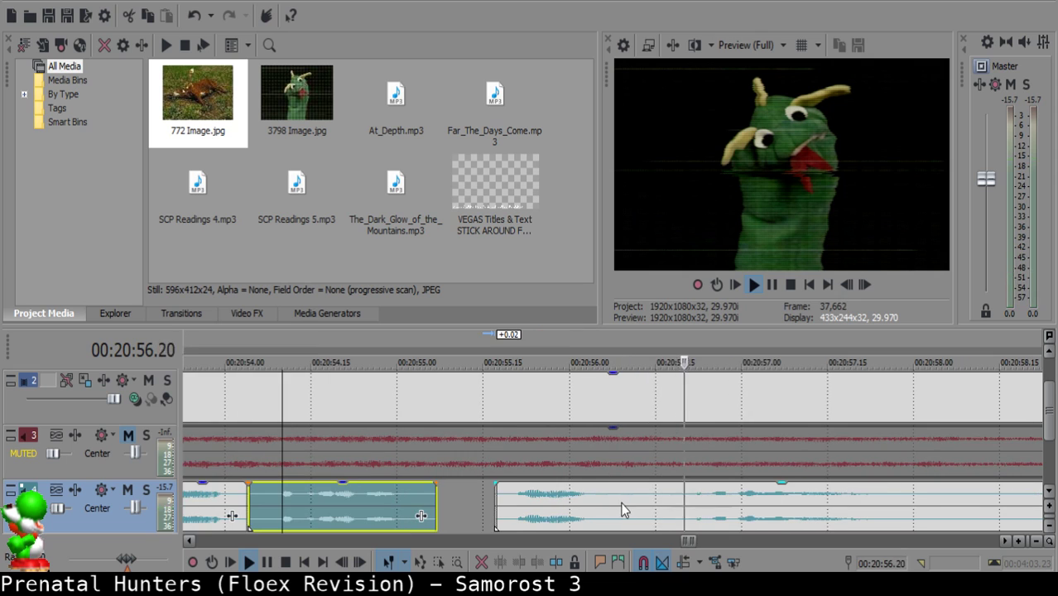
pyautogui.scroll(-2, 609, 496)
# Split the narration at about 00:20:56.12, trim two frames from the start of the following part, and close the gap.
pyautogui.click(515, 496)
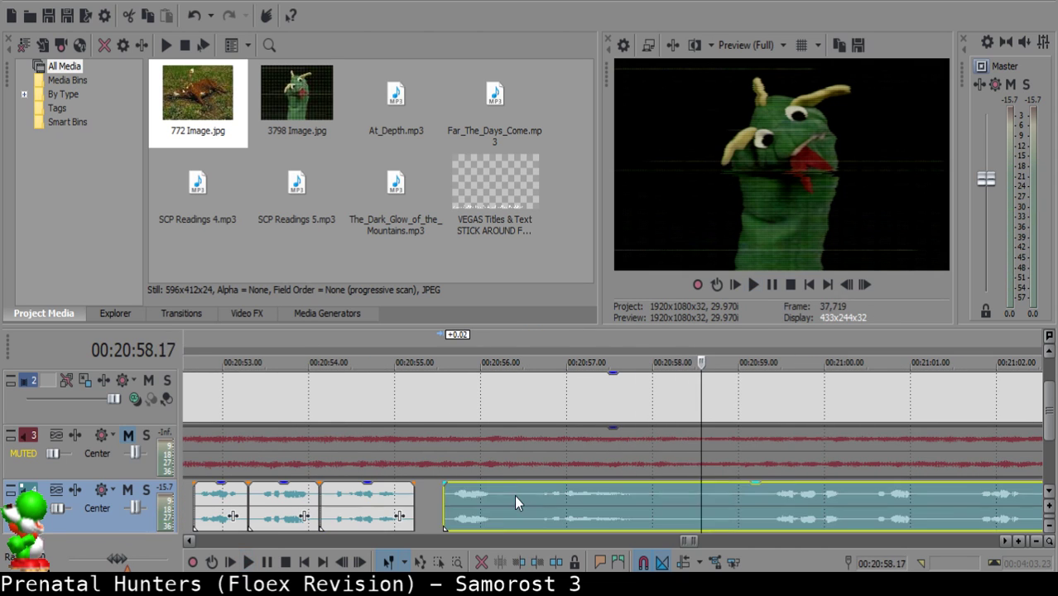
pyautogui.press('space')
pyautogui.press('s')
pyautogui.moveTo(516, 498); pyautogui.dragTo(520, 499)
pyautogui.click(531, 501)
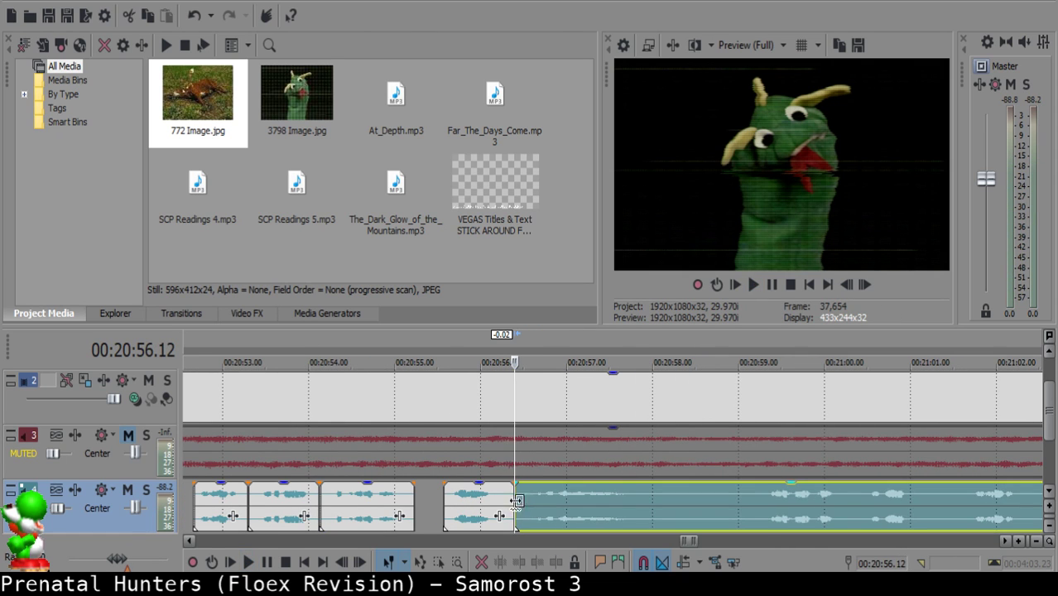
# Play the clip ending at about 00:20:56.12 into the following phrase, and place the cursor at 00:20:58.00.
pyautogui.click(474, 501)
pyautogui.scroll(-3, 527, 483)
pyautogui.scroll(-6, 520, 469)
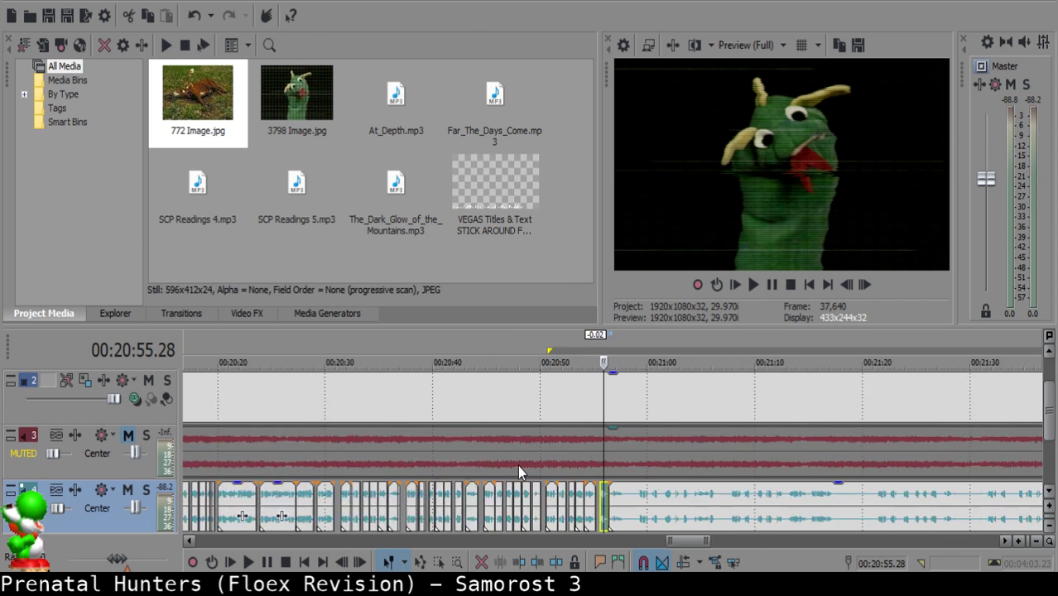
pyautogui.press('space')
pyautogui.scroll(3, 794, 510)
pyautogui.scroll(8, 794, 507)
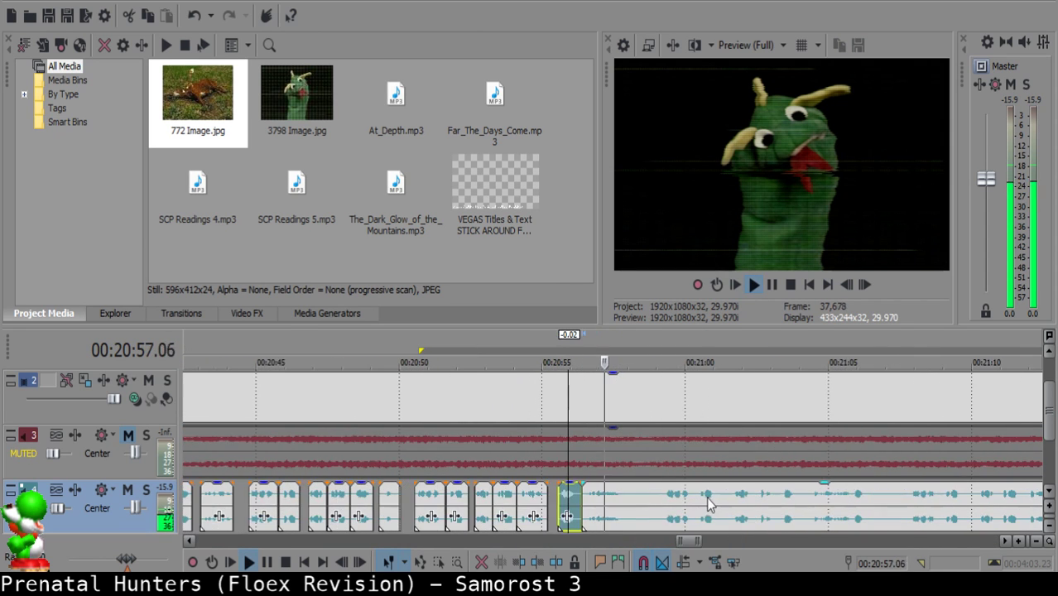
pyautogui.click(644, 495)
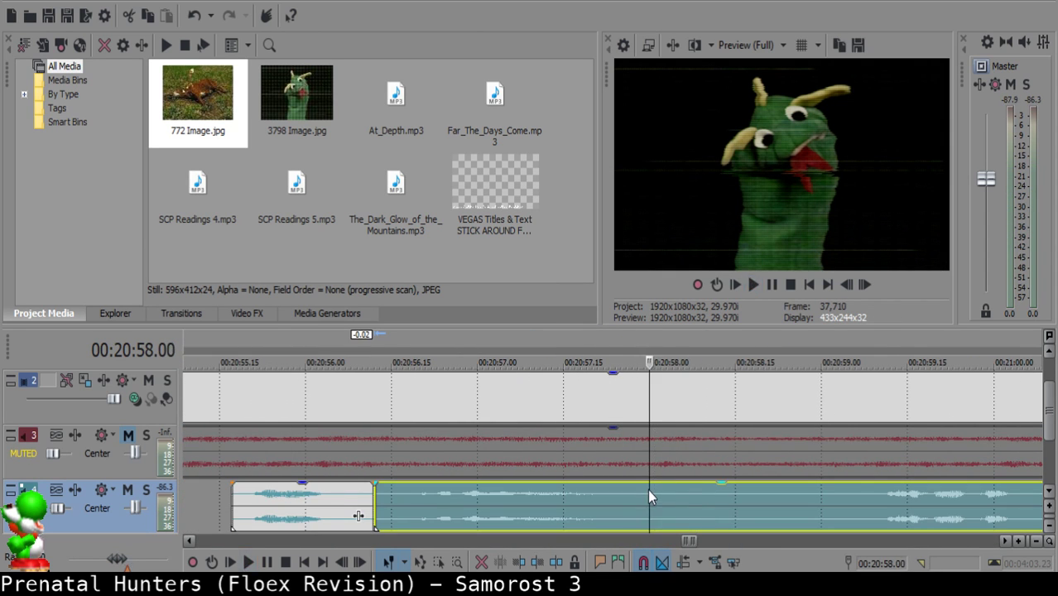
# Split the narration at 00:20:58.00 and about 00:20:59.08, and delete the pause between the two cuts.
pyautogui.press('s')
pyautogui.scroll(-2, 883, 489)
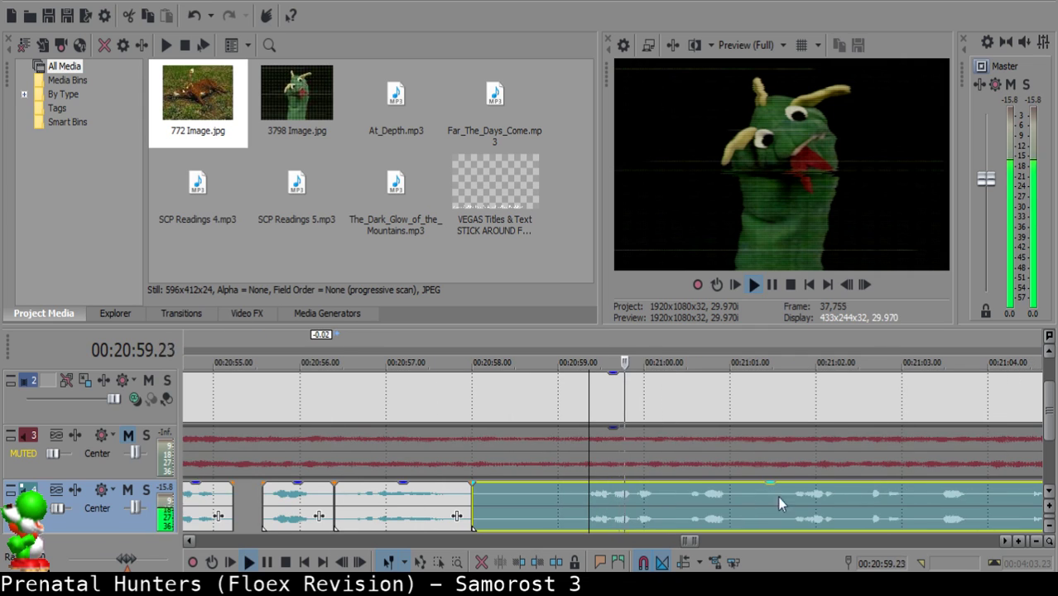
pyautogui.click(580, 490)
pyautogui.press('space')
pyautogui.press('s')
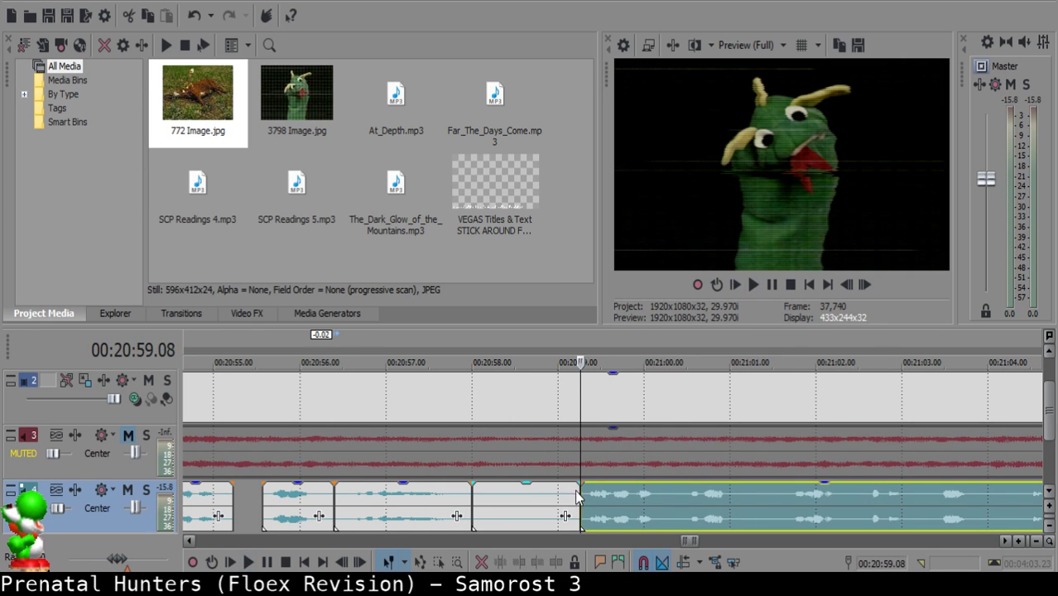
pyautogui.click(551, 495)
pyautogui.click(535, 493)
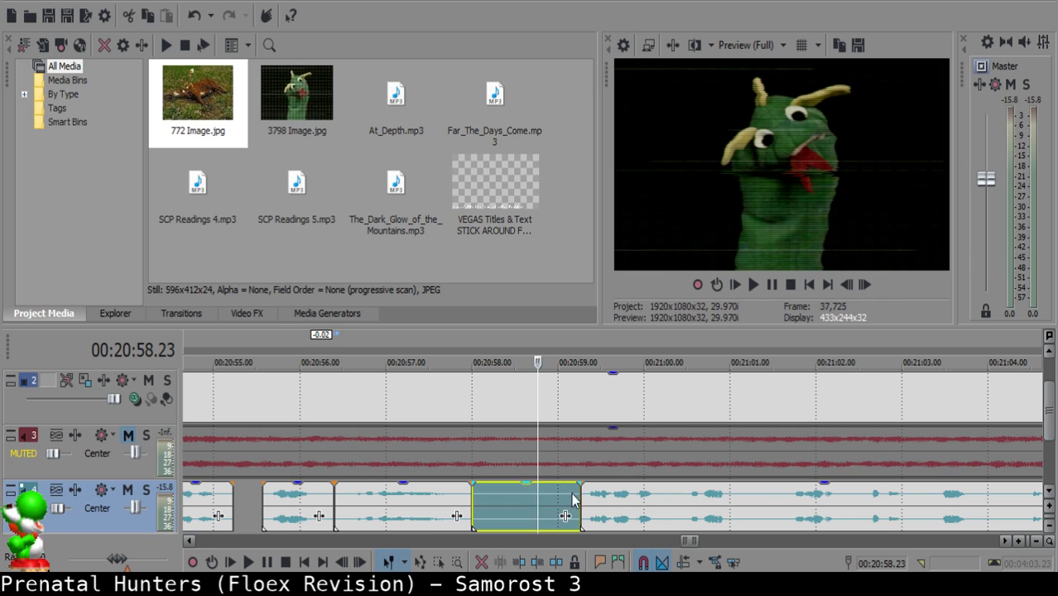
pyautogui.press('Delete')
# Move the remaining narration 15 frames earlier to start at about 00:20:58.23, and play across the gap from the preceding clip.
pyautogui.moveTo(617, 494); pyautogui.dragTo(592, 492)
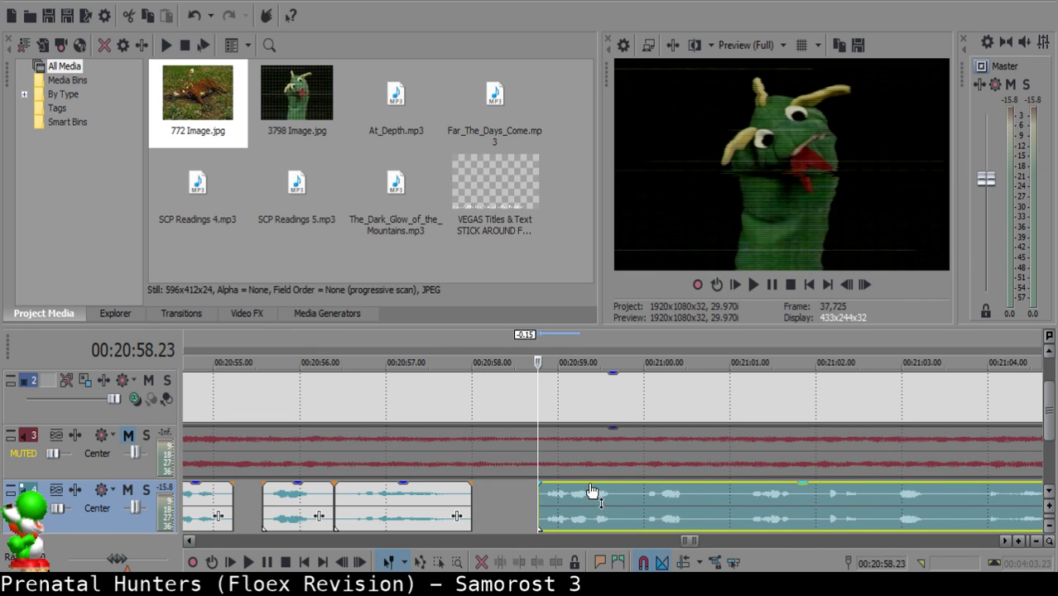
pyautogui.click(396, 497)
pyautogui.press('space')
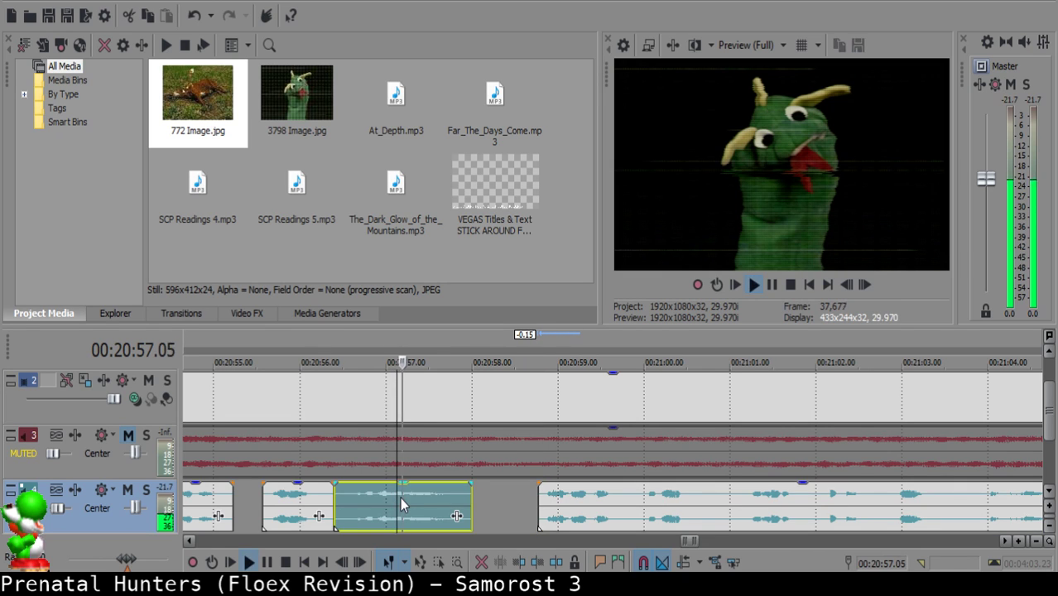
pyautogui.scroll(1, 401, 499)
pyautogui.press('Return')
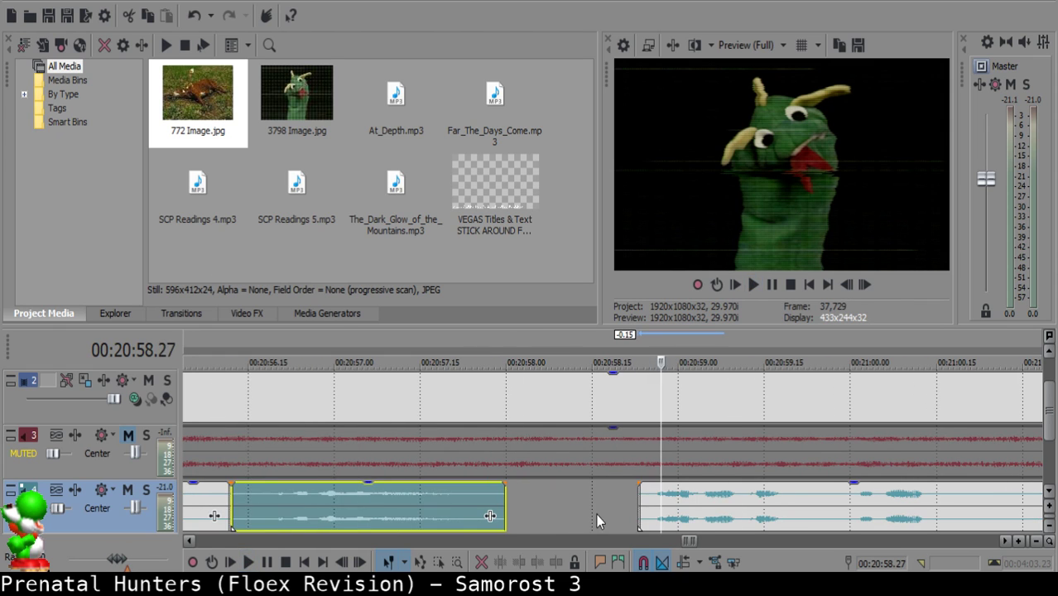
# Move the remaining narration eight frames earlier to start at about 00:20:58.15, and replay from about 00:20:56.22.
pyautogui.click(593, 512)
pyautogui.moveTo(693, 511); pyautogui.dragTo(648, 507)
pyautogui.click(288, 513)
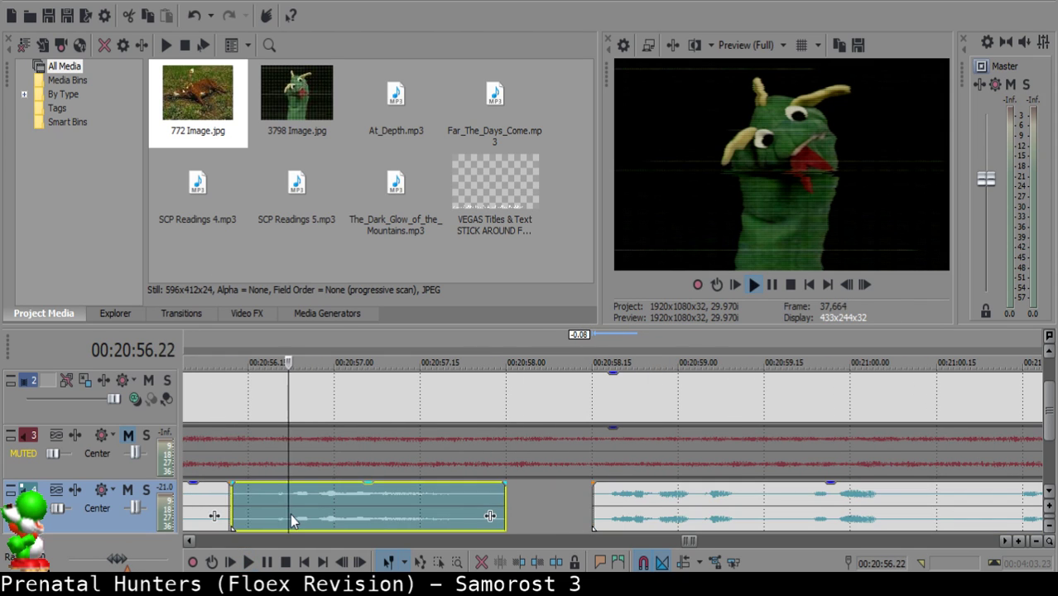
pyautogui.press('space')
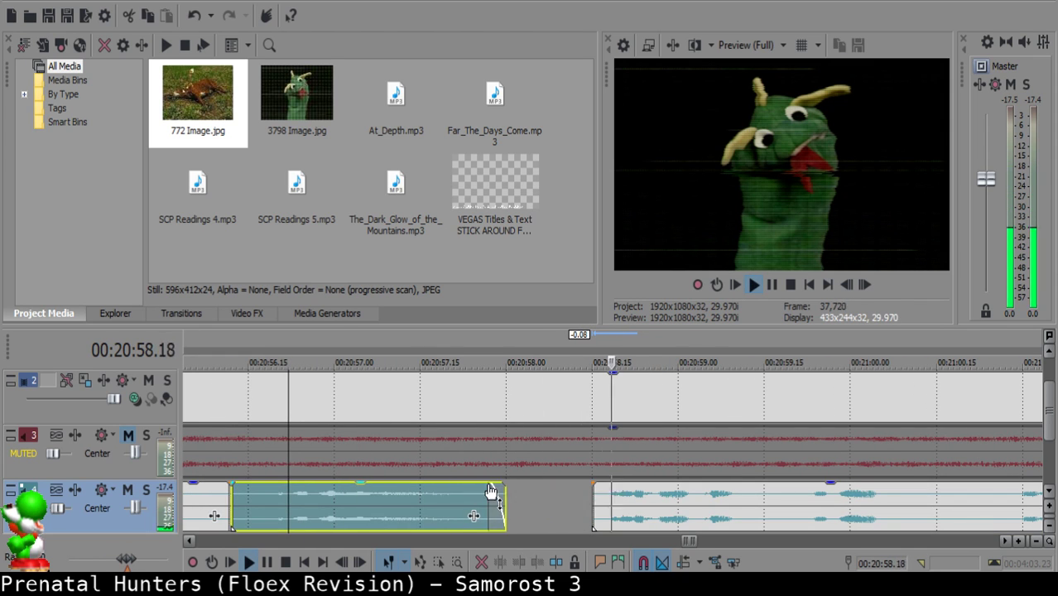
# Add a fade-out of about three frames to the clip ending at 00:20:58.00, and start the following narration at about 00:20:58.13.
pyautogui.moveTo(504, 485); pyautogui.dragTo(489, 486)
pyautogui.click(583, 494)
pyautogui.press('space')
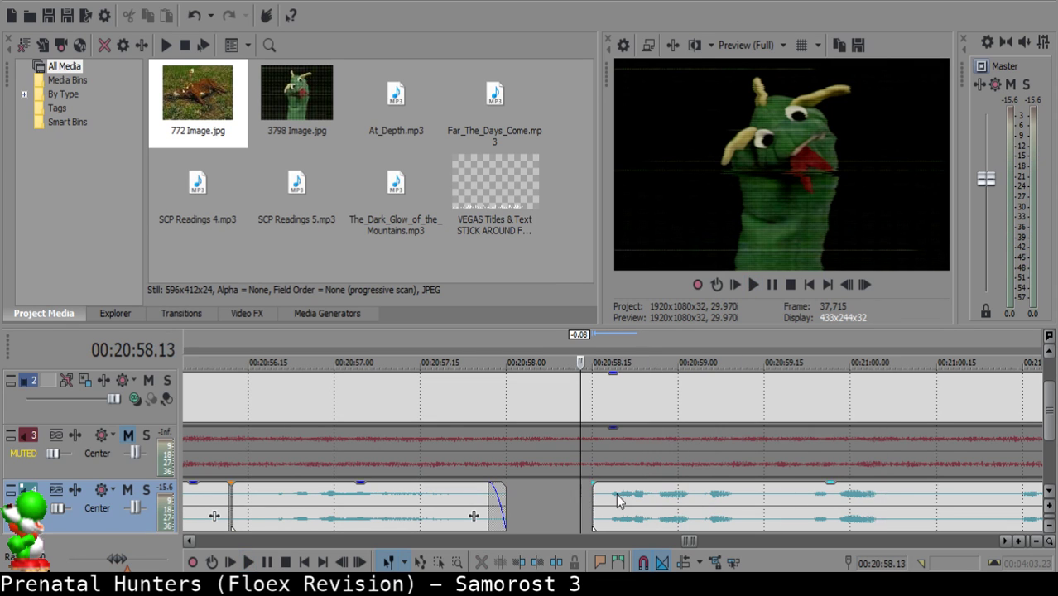
pyautogui.moveTo(617, 498); pyautogui.dragTo(605, 498)
pyautogui.click(448, 495)
pyautogui.press('space')
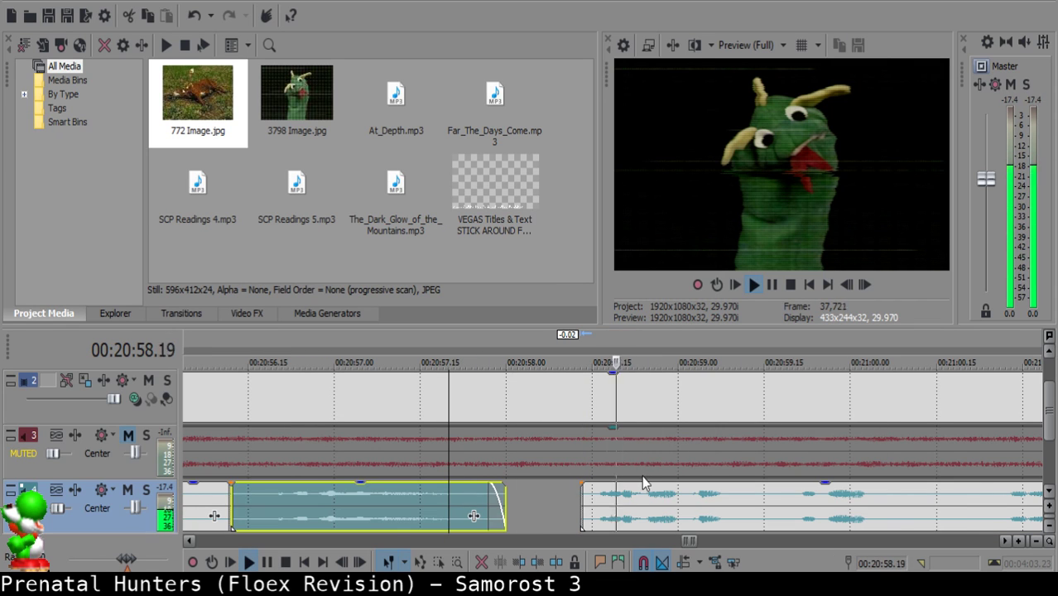
# Cut the two frames of narration from about 00:20:59.13 to 00:20:59.15, close the gap, and play across the join.
pyautogui.scroll(-3, 644, 485)
pyautogui.scroll(3, 648, 494)
pyautogui.press('s')
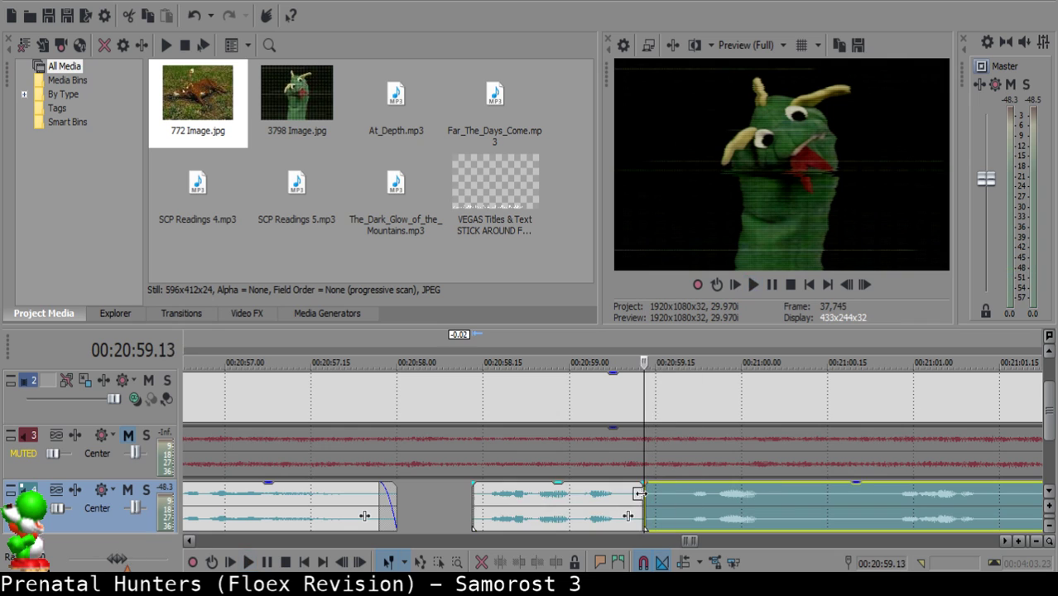
pyautogui.click(656, 496)
pyautogui.press('s')
pyautogui.click(647, 496)
pyautogui.press('Delete')
pyautogui.click(592, 496)
pyautogui.moveTo(663, 502); pyautogui.dragTo(653, 504)
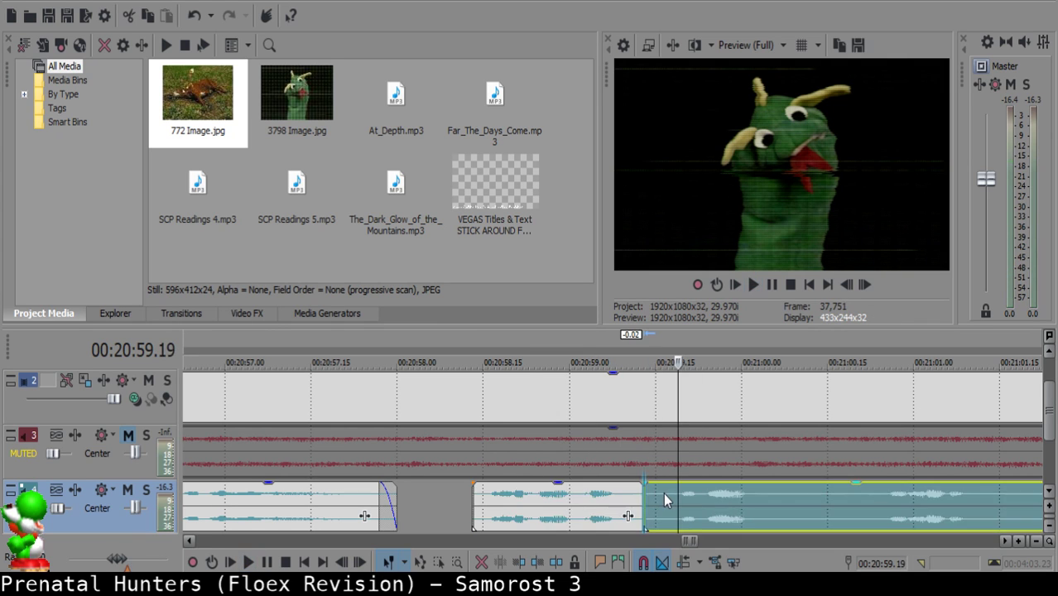
pyautogui.click(526, 518)
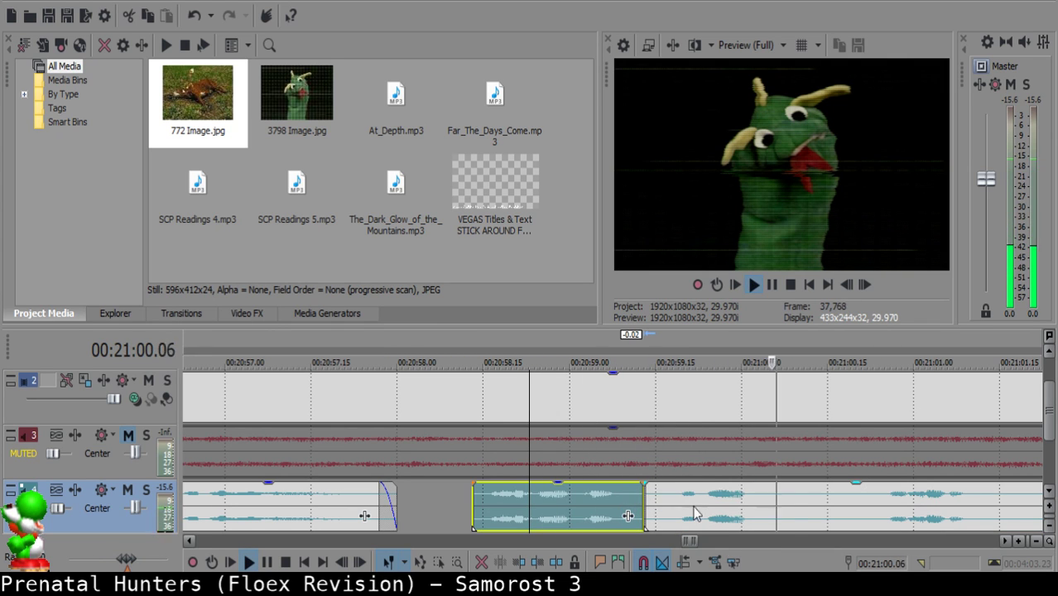
# Split the narration at about 00:21:00.09 and 00:21:00.21, and delete the piece between the cuts.
pyautogui.click(791, 509)
pyautogui.press('s')
pyautogui.scroll(-1, 791, 509)
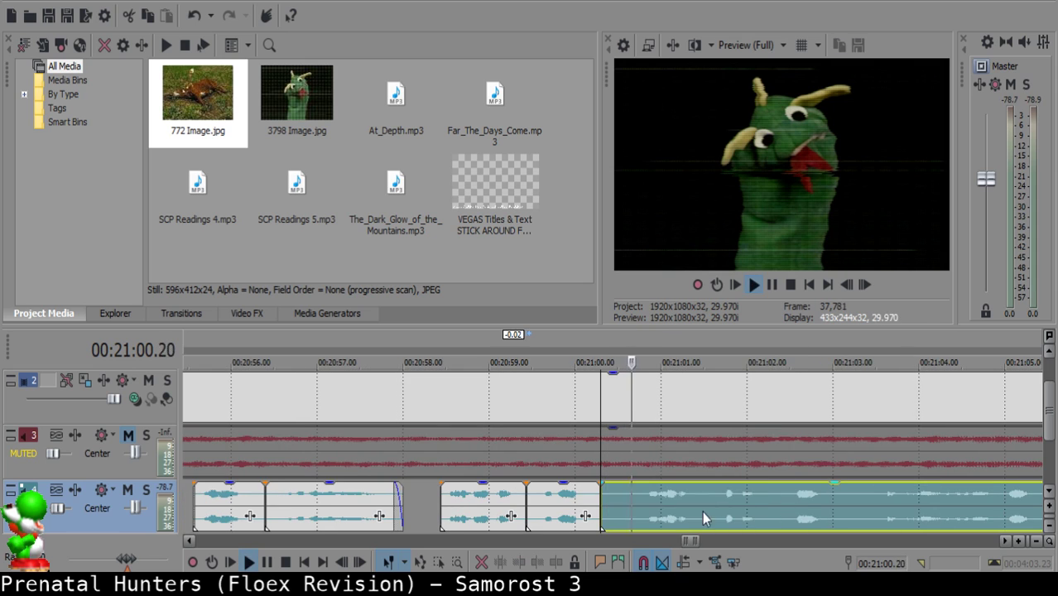
pyautogui.click(633, 495)
pyautogui.press('s')
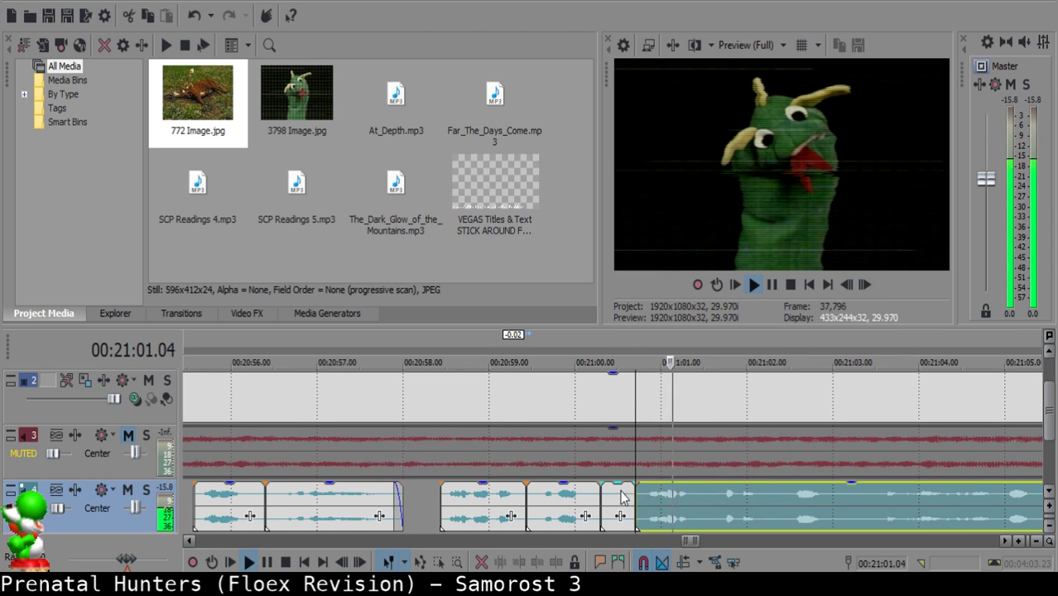
pyautogui.click(617, 495)
pyautogui.press('space')
pyautogui.press('Delete')
# Move the remaining narration seven frames earlier to start at about 00:21:00.14, and play from the preceding clip.
pyautogui.moveTo(681, 494); pyautogui.dragTo(660, 492)
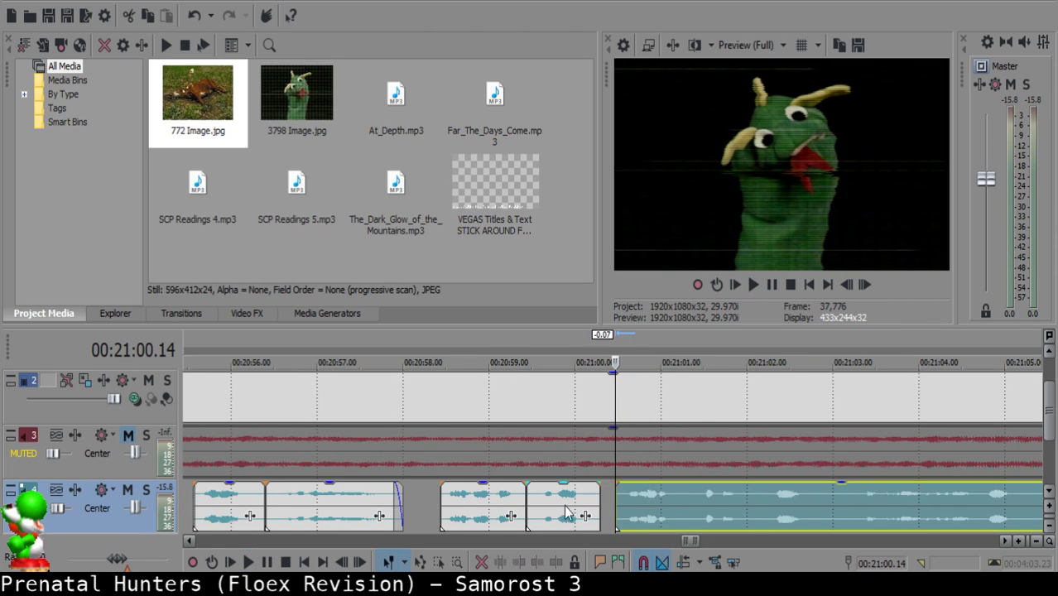
pyautogui.click(564, 506)
pyautogui.press('space')
pyautogui.scroll(-1, 573, 508)
pyautogui.scroll(3, 571, 506)
pyautogui.click(553, 495)
pyautogui.press('space')
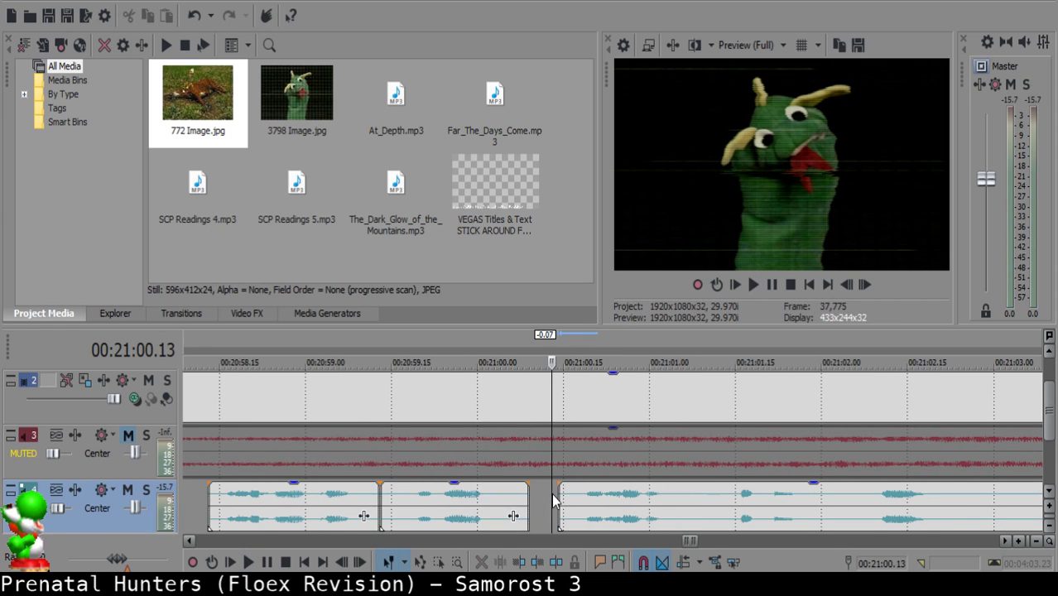
# Move the remaining narration one frame earlier to start at about 00:21:00.13, and replay from about 00:20:59.27.
pyautogui.scroll(2, 572, 505)
pyautogui.click(632, 513)
pyautogui.click(419, 507)
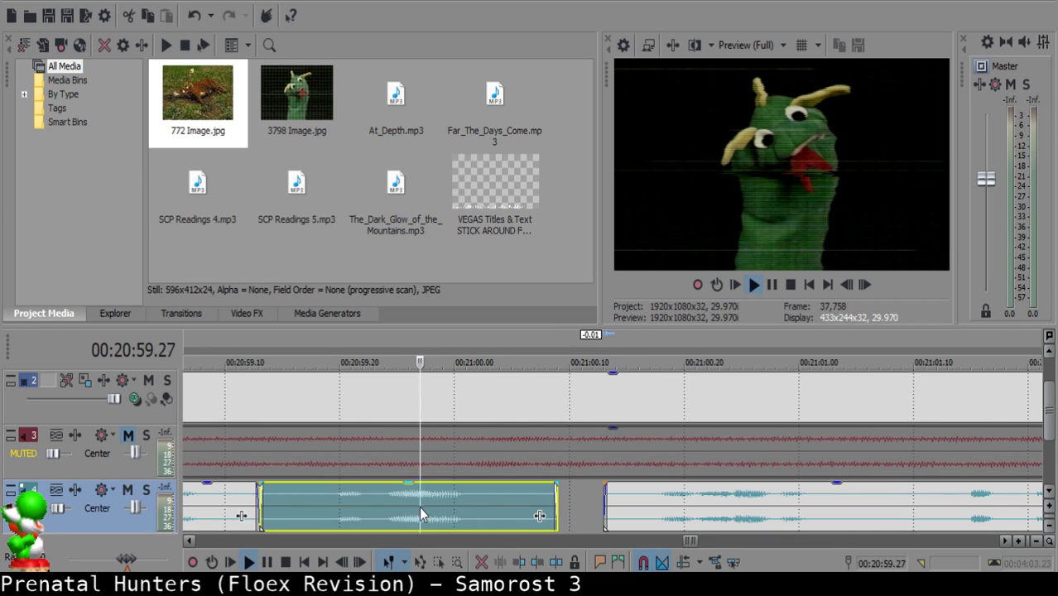
pyautogui.press('space')
# Split the narration at about 00:21:01.05 and 00:21:01.09, delete the piece between, and close the gap.
pyautogui.scroll(-3, 771, 492)
pyautogui.scroll(2, 771, 492)
pyautogui.click(673, 495)
pyautogui.press('s')
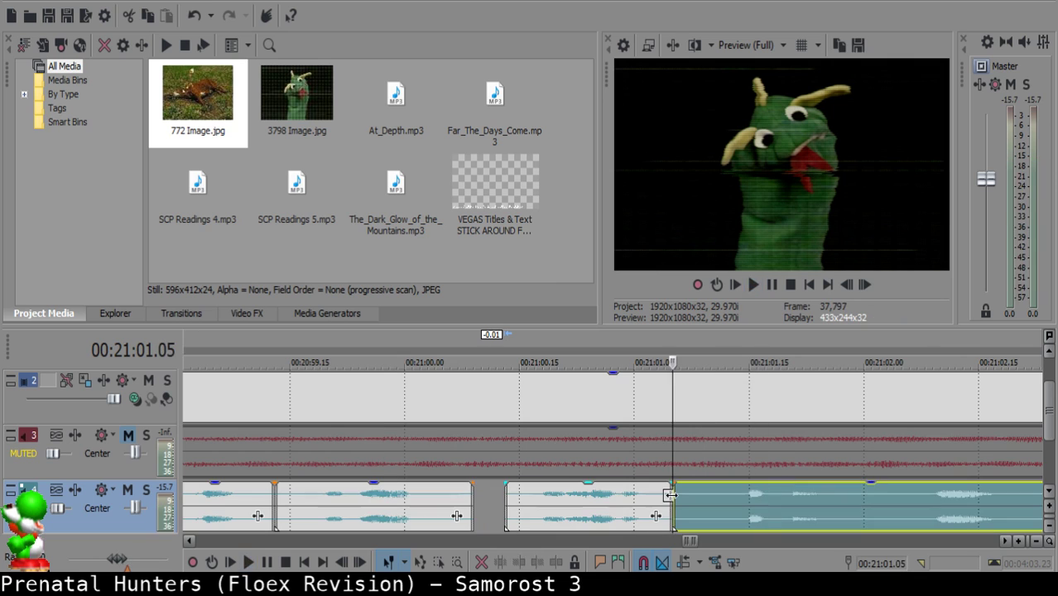
pyautogui.press('space')
pyautogui.click(703, 497)
pyautogui.press('s')
pyautogui.click(681, 501)
pyautogui.press('Delete')
pyautogui.moveTo(760, 502); pyautogui.dragTo(729, 495)
# Play across the join, and move the remaining narration one frame later to start at about 00:21:01.06.
pyautogui.click(593, 509)
pyautogui.press('space')
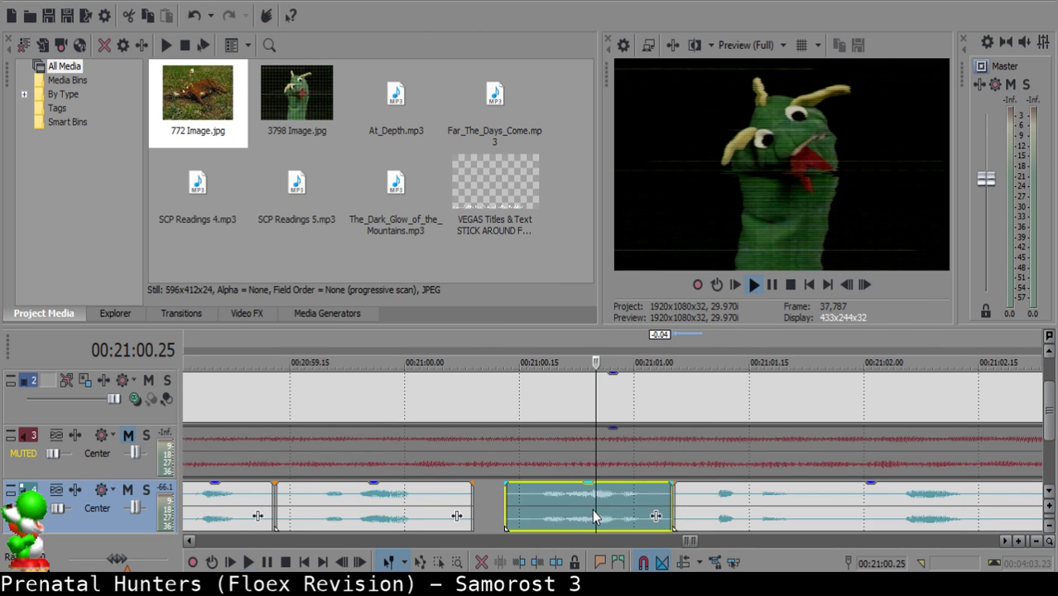
pyautogui.press('space')
pyautogui.click(534, 496)
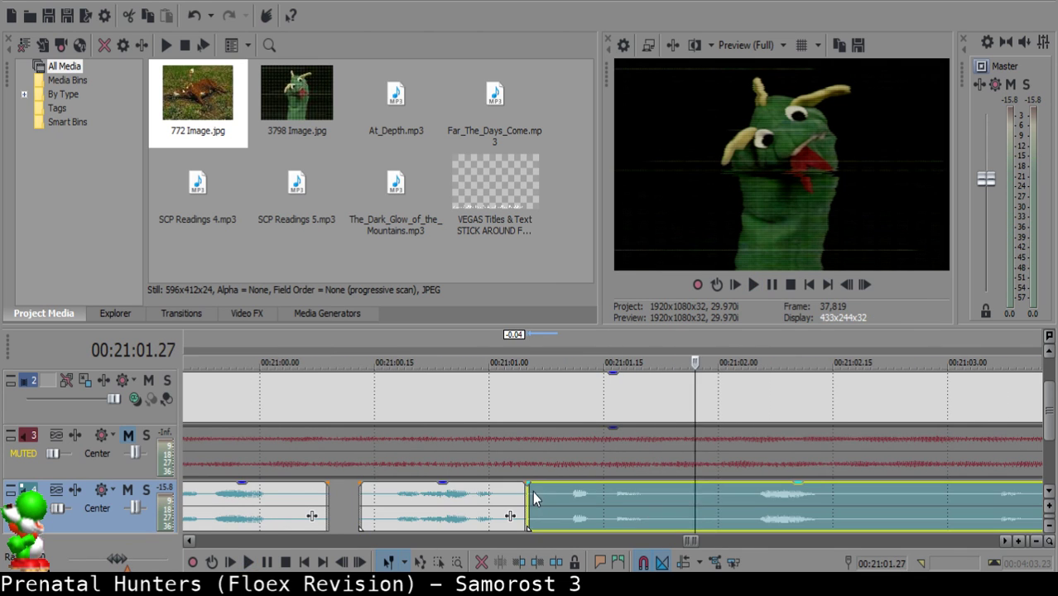
pyautogui.click(357, 507)
pyautogui.press('space')
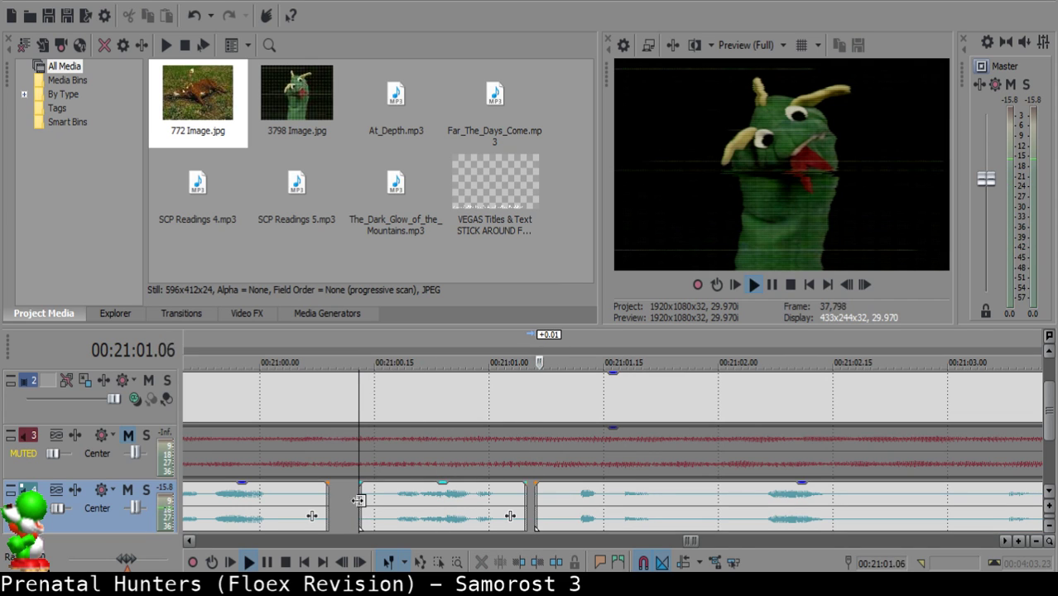
pyautogui.press('space')
# Split the narration at about 00:21:01.27 and 00:21:02.01, remove the four frames between, and close the gap.
pyautogui.click(695, 505)
pyautogui.press('s')
pyautogui.press('space')
pyautogui.press('space')
pyautogui.press('s')
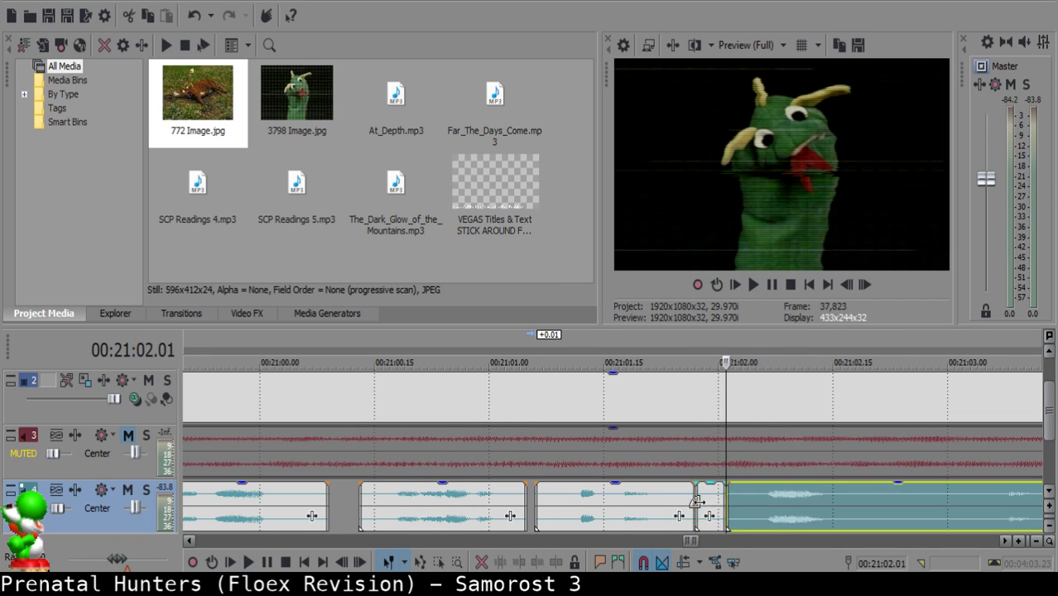
pyautogui.click(699, 501)
pyautogui.moveTo(768, 504); pyautogui.dragTo(754, 504)
pyautogui.press('space')
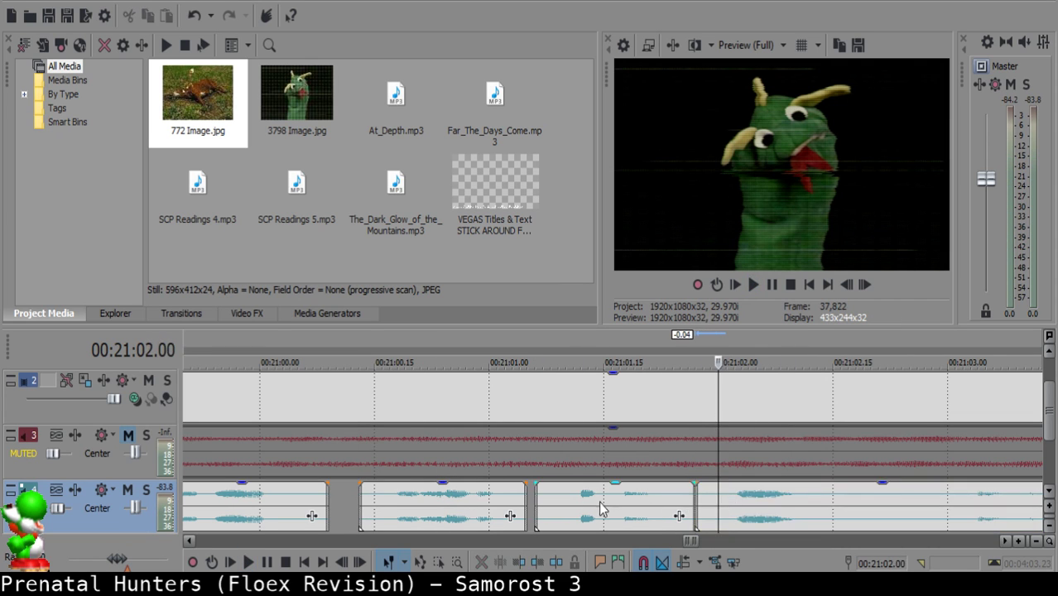
# Play on past the join at about 00:21:01.27, and split the narration at about 00:21:02.18.
pyautogui.click(594, 498)
pyautogui.scroll(-3, 617, 507)
pyautogui.scroll(3, 617, 507)
pyautogui.click(680, 496)
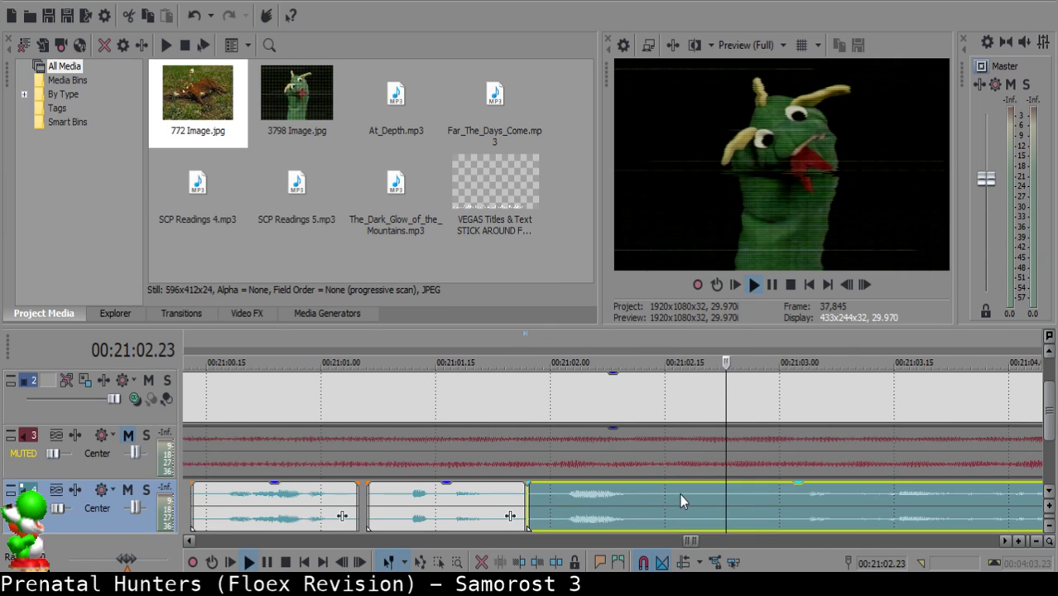
pyautogui.press('space')
pyautogui.press('Left')
pyautogui.press('Left')
pyautogui.press('Left')
pyautogui.press('Left')
pyautogui.press('Left')
pyautogui.press('Left')
pyautogui.press('Left')
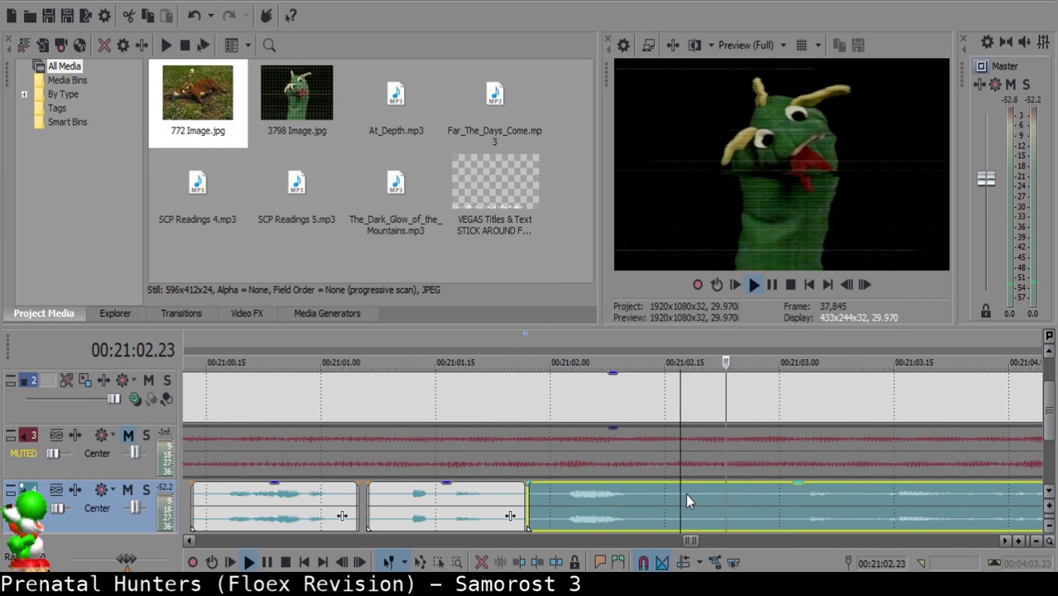
pyautogui.press('s')
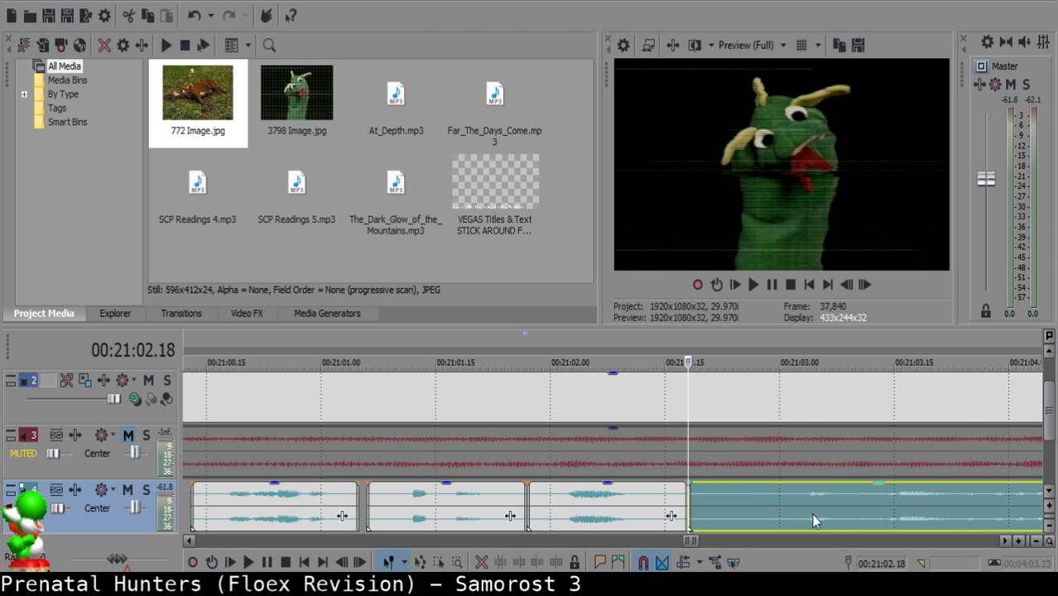
# Play the following narration, split it at about 00:21:02.29, and delete the piece back to 00:21:02.18.
pyautogui.scroll(-5, 807, 510)
pyautogui.press('space')
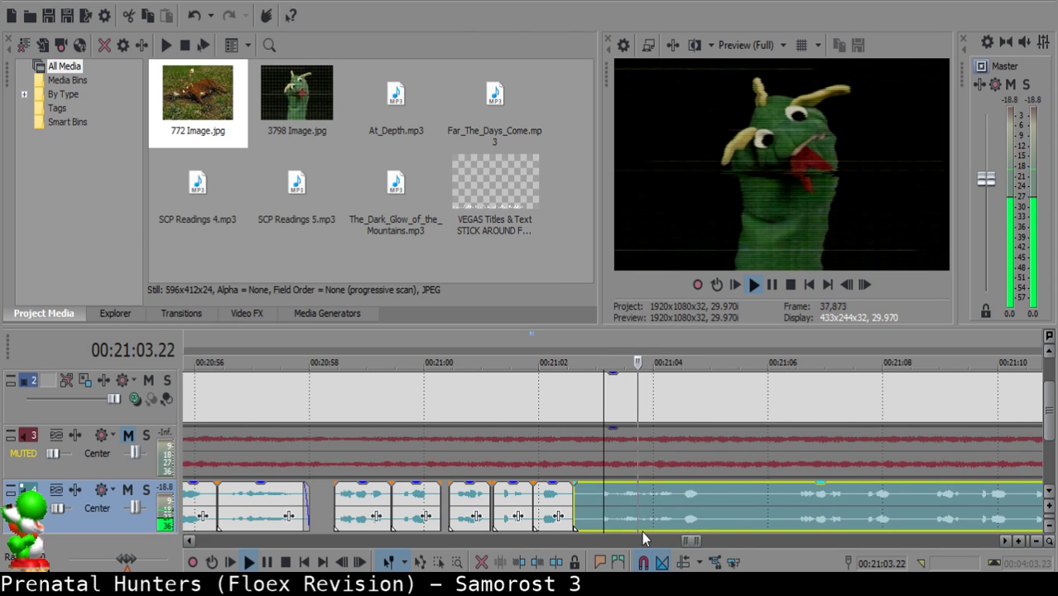
pyautogui.click(593, 495)
pyautogui.press('space')
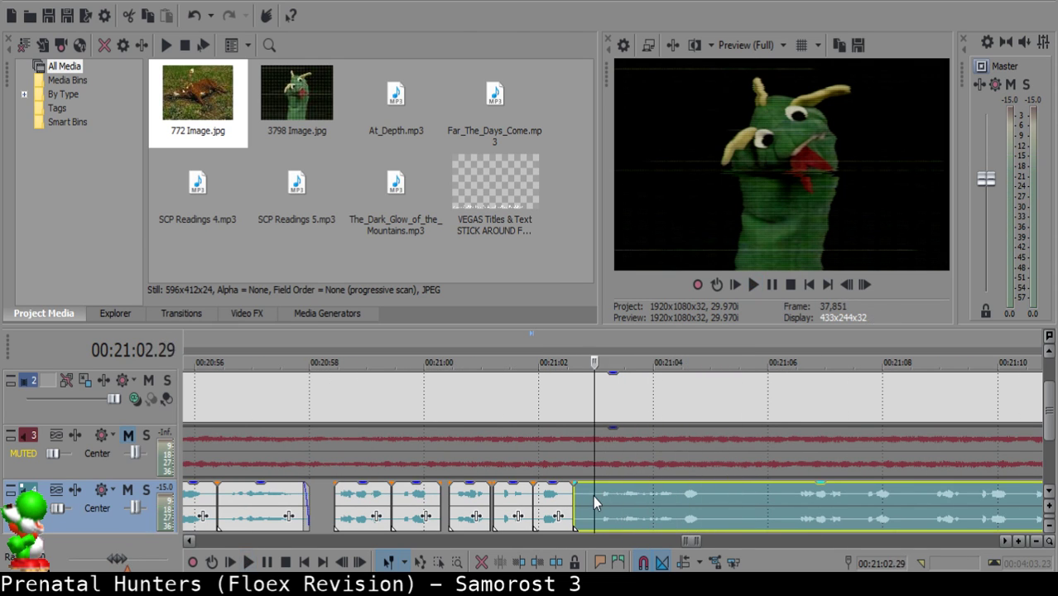
pyautogui.press('space')
pyautogui.press('space')
pyautogui.press('s')
pyautogui.click(588, 493)
pyautogui.press('Delete')
# Move the remaining narration three frames earlier to start at about 00:21:02.26, and play on from the clip before last.
pyautogui.moveTo(609, 494); pyautogui.dragTo(604, 492)
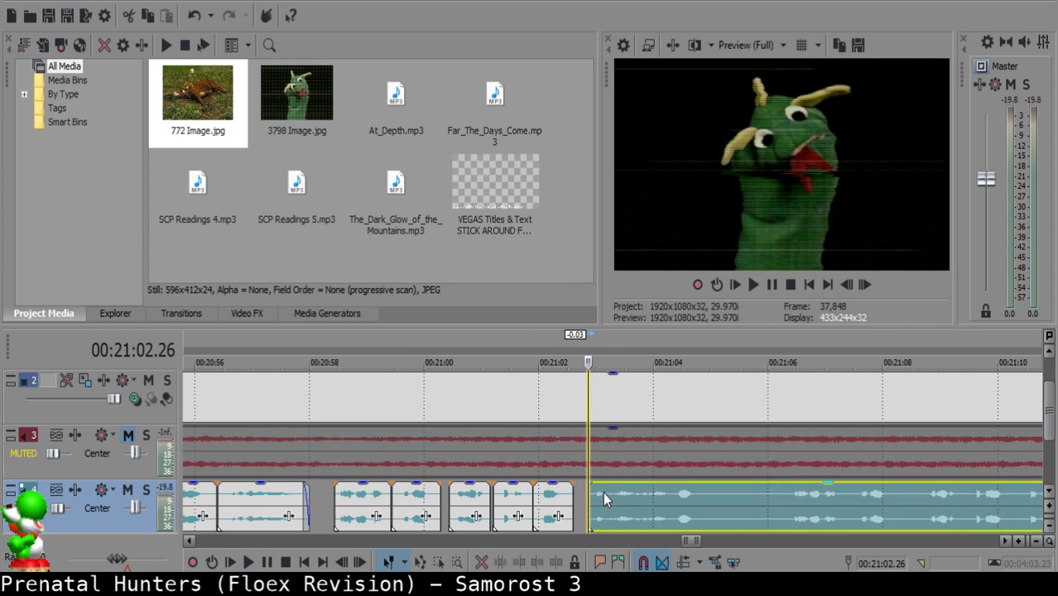
pyautogui.click(514, 497)
pyautogui.press('space')
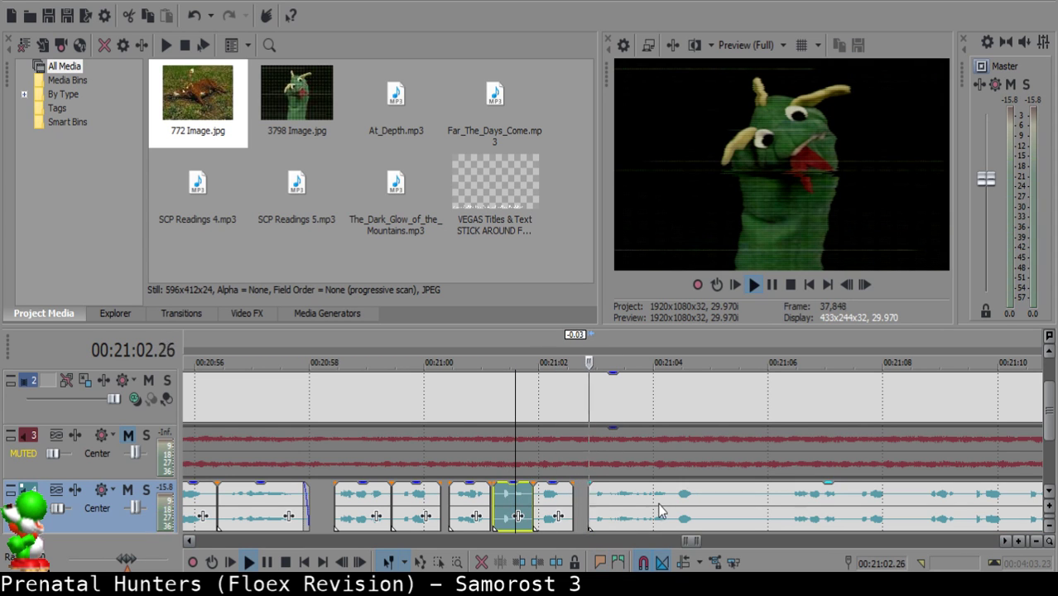
pyautogui.scroll(4, 660, 509)
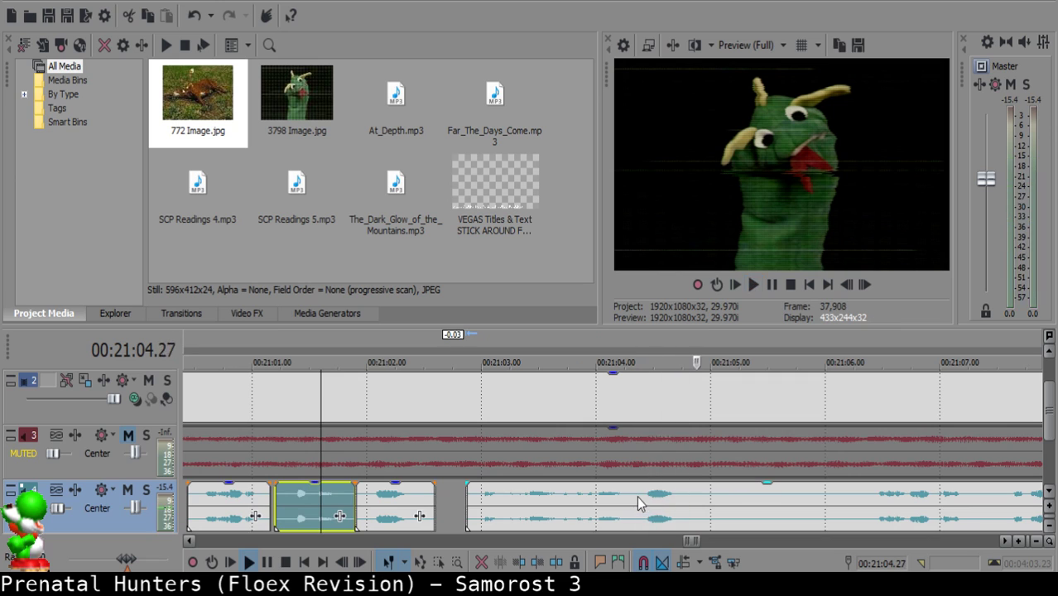
# Replay the end of the phrase, and cut the narration between about 00:21:04.22 and 00:21:05.00.
pyautogui.click(637, 496)
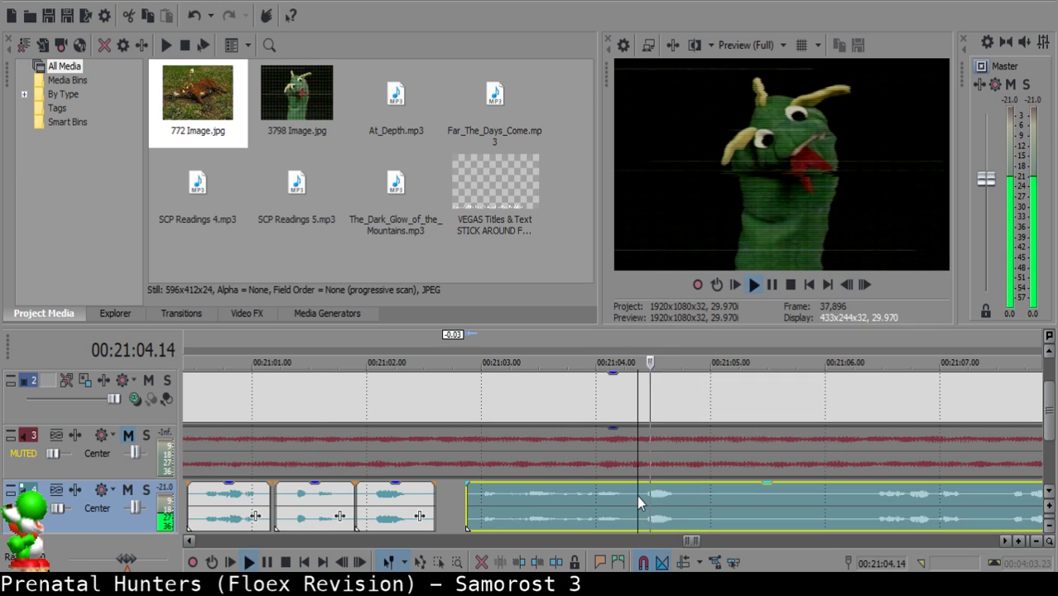
pyautogui.press('space')
pyautogui.press('s')
pyautogui.press('space')
pyautogui.press('s')
pyautogui.press('space')
pyautogui.click(692, 493)
pyautogui.press('Delete')
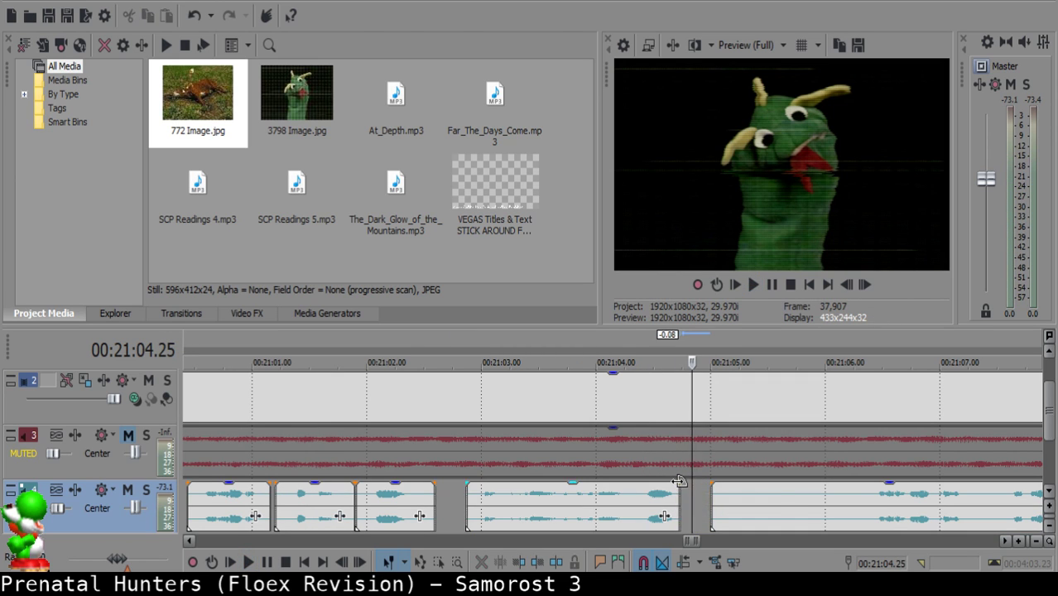
# Add a fade-out of about ten frames to the clip ending at about 00:21:04.22, and play it back.
pyautogui.moveTo(679, 481); pyautogui.dragTo(636, 484)
pyautogui.click(584, 520)
pyautogui.press('space')
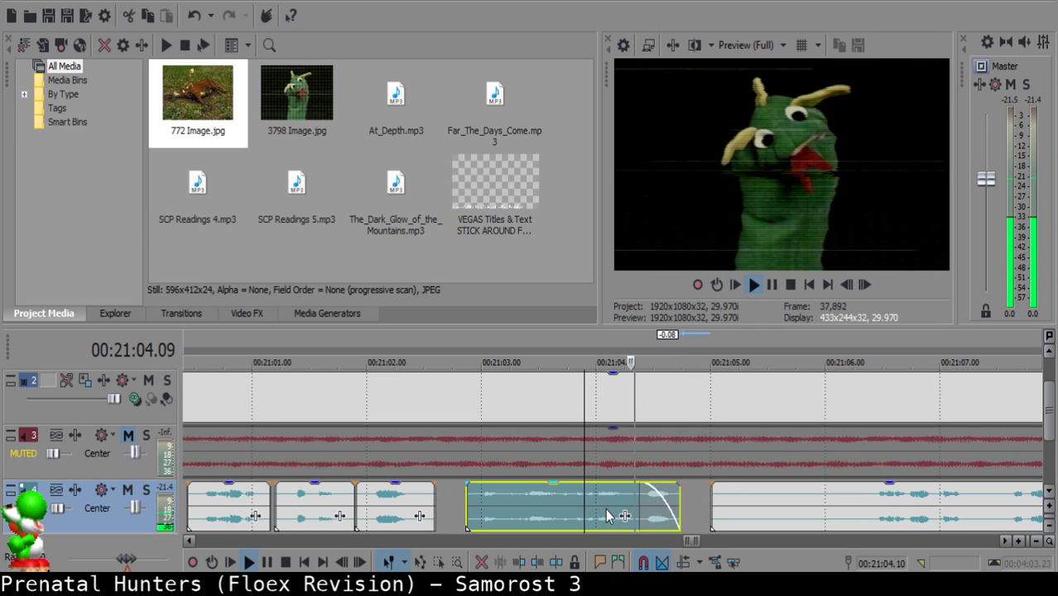
# Extend the faded clip's end by one frame to about 00:21:04.23, and play it back.
pyautogui.press('Return')
pyautogui.moveTo(677, 503); pyautogui.dragTo(681, 502)
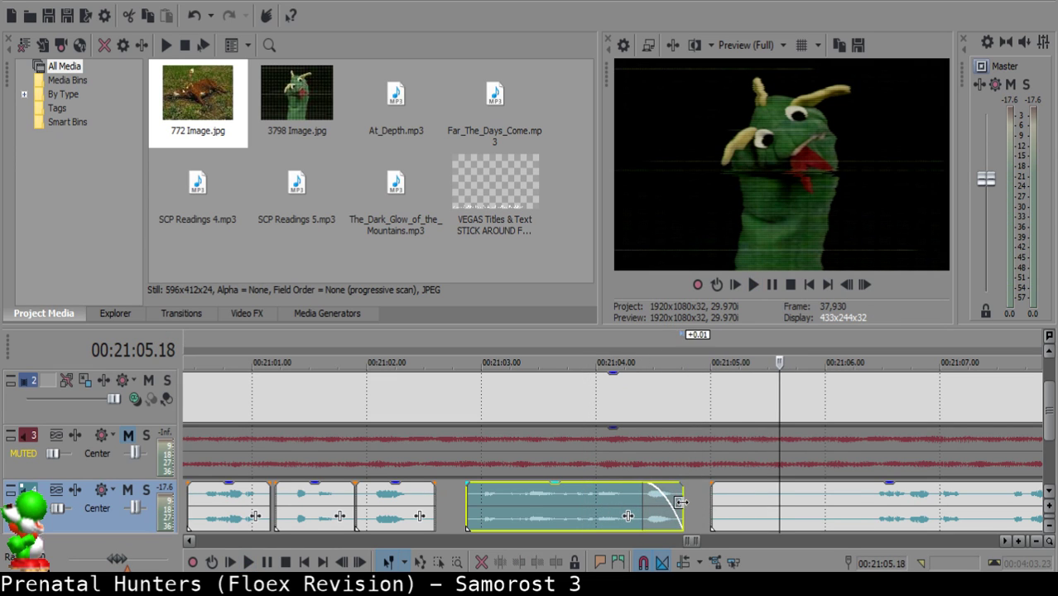
pyautogui.click(578, 503)
pyautogui.press('space')
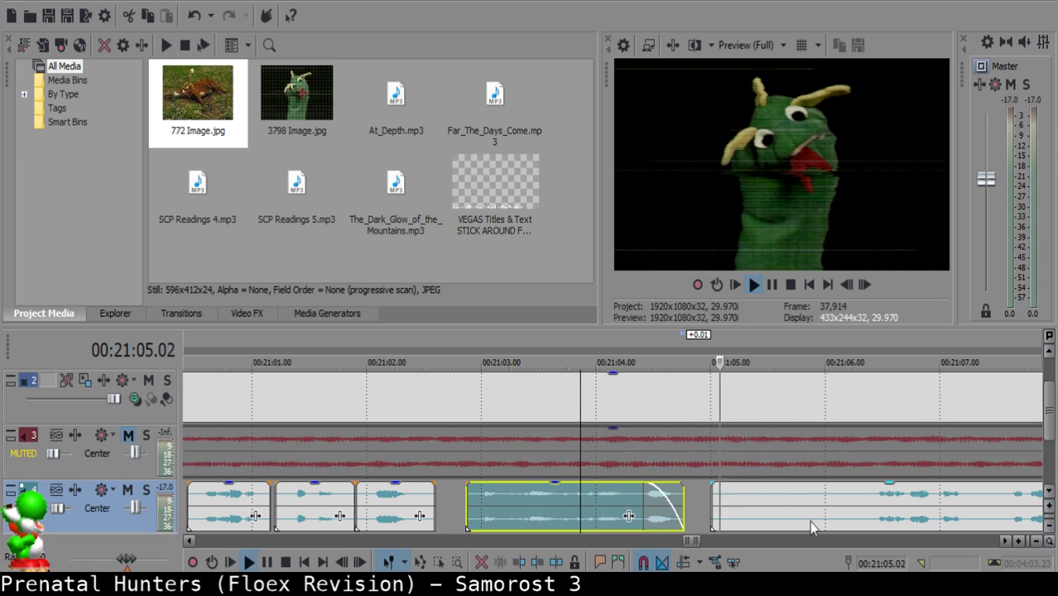
# Play the following narration, split it at about 00:21:06.11, and delete the piece back to 00:21:05.00.
pyautogui.click(842, 508)
pyautogui.scroll(-1, 841, 508)
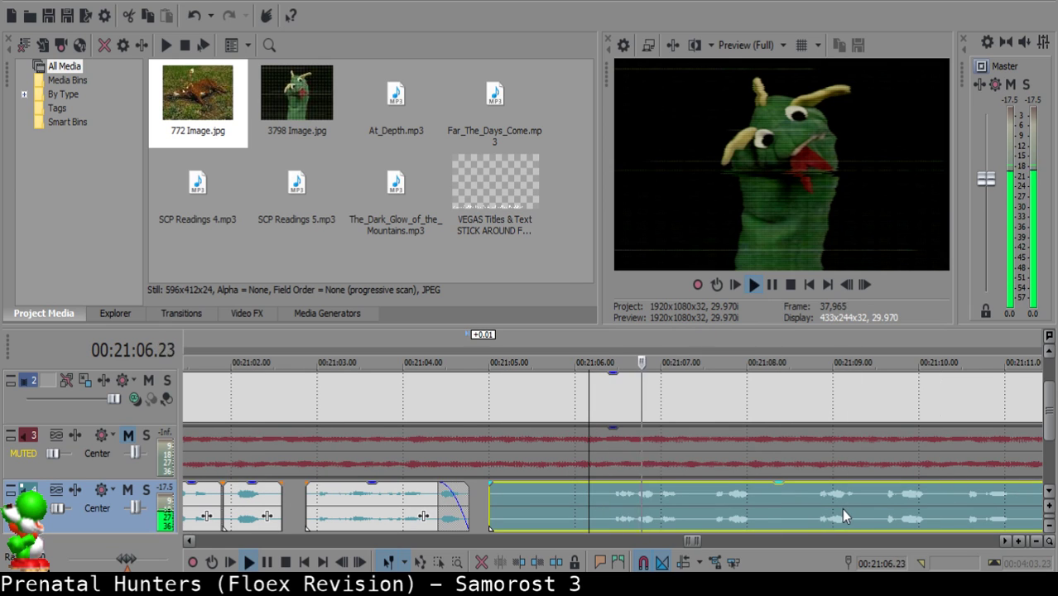
pyautogui.click(606, 494)
pyautogui.press('space')
pyautogui.press('s')
pyautogui.click(548, 495)
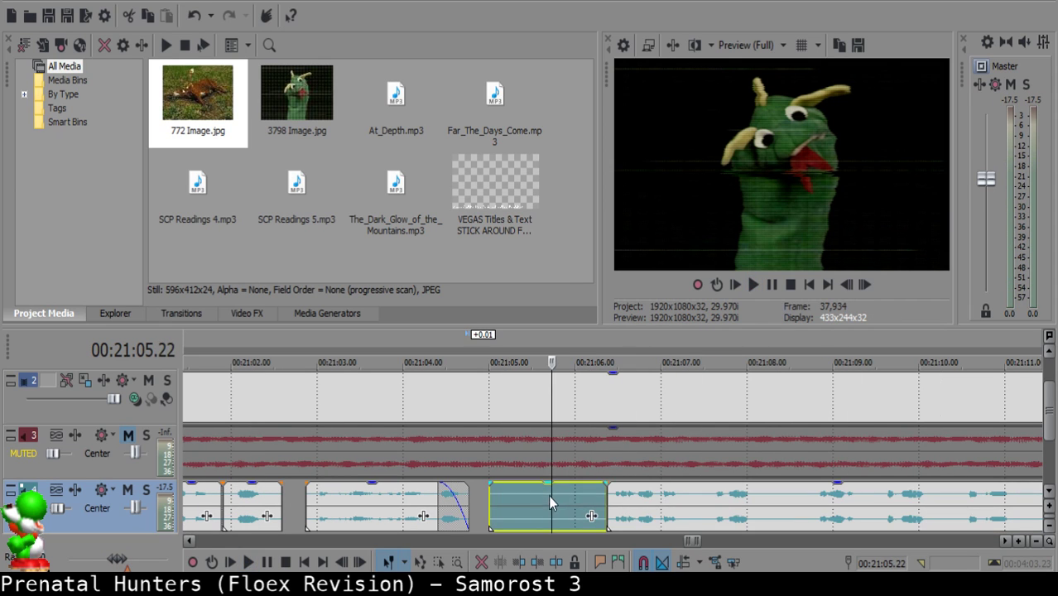
pyautogui.click(535, 492)
pyautogui.press('Delete')
# Move the remaining narration 25 frames earlier to start at about 00:21:05.16, and play from the previous clip.
pyautogui.moveTo(651, 504); pyautogui.dragTo(579, 494)
pyautogui.doubleClick(578, 493)
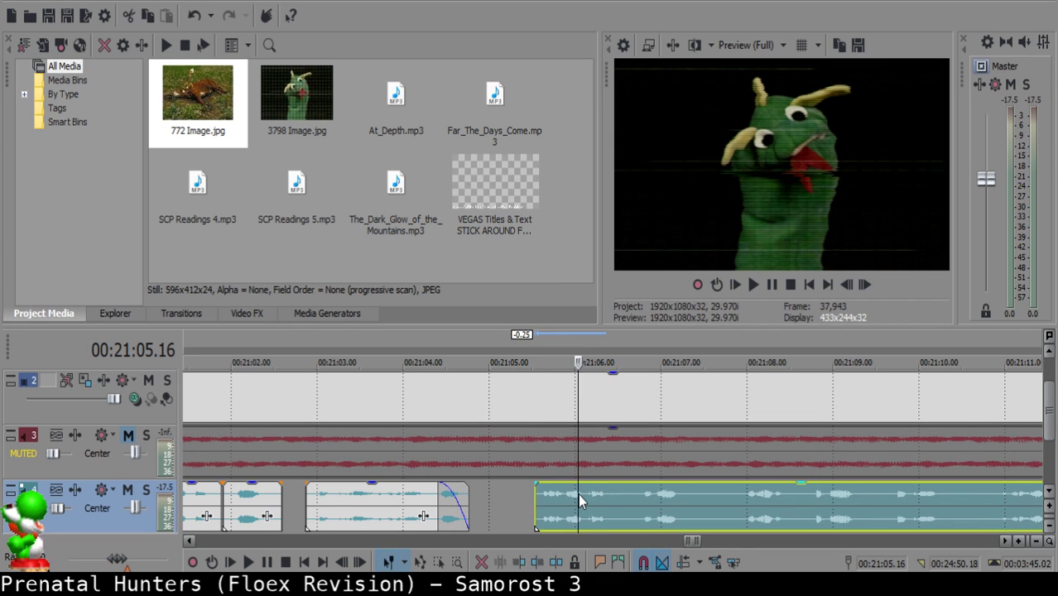
pyautogui.click(389, 504)
pyautogui.press('space')
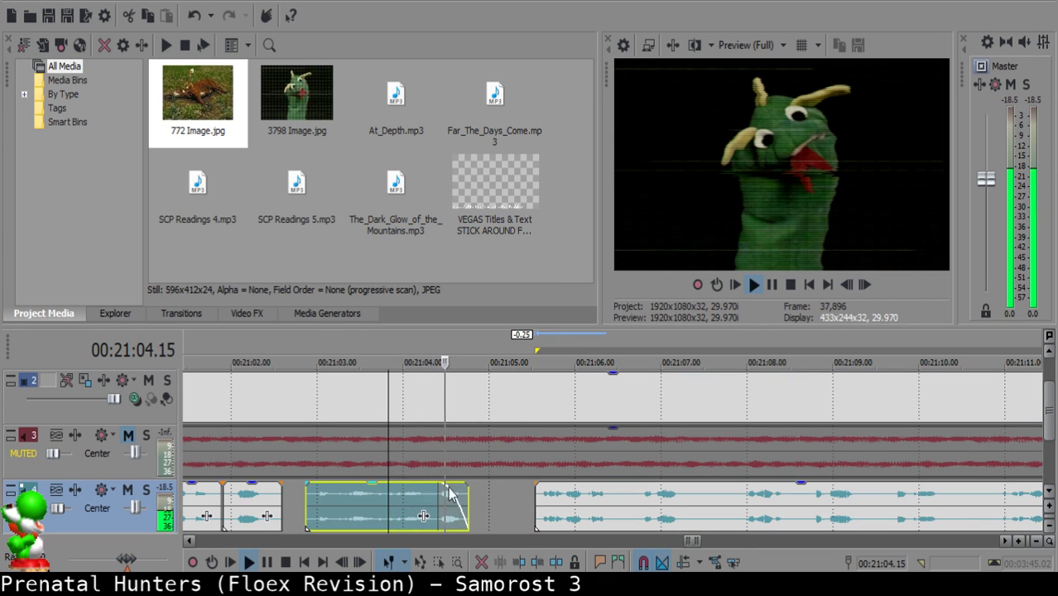
pyautogui.scroll(1, 571, 498)
pyautogui.press('Return')
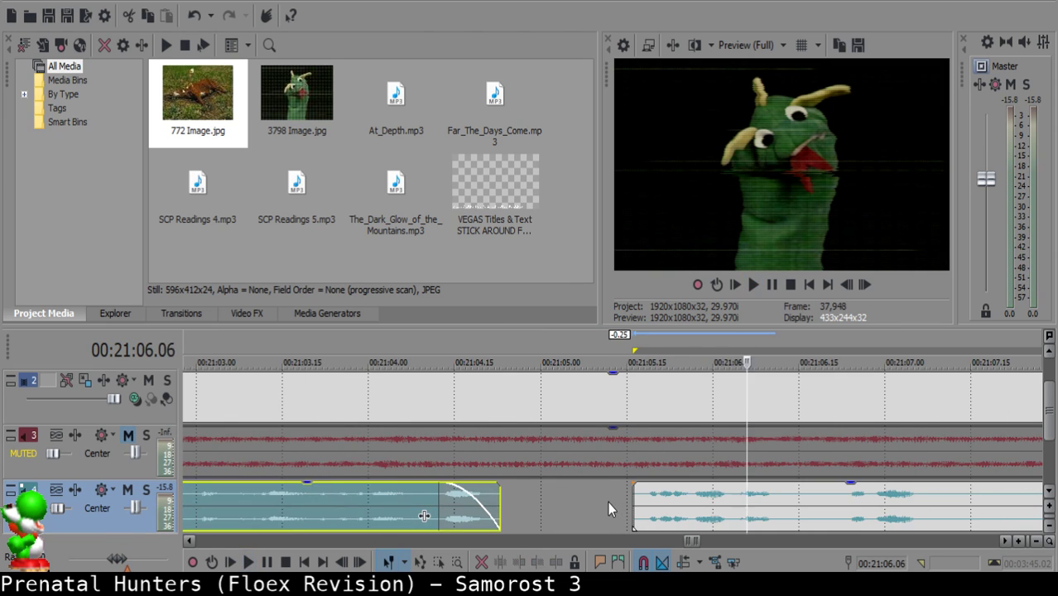
# Move the remaining narration four frames earlier to start at about 00:21:05.12, and replay the end of the previous clip.
pyautogui.click(608, 503)
pyautogui.moveTo(695, 508); pyautogui.dragTo(670, 514)
pyautogui.click(352, 494)
pyautogui.press('space')
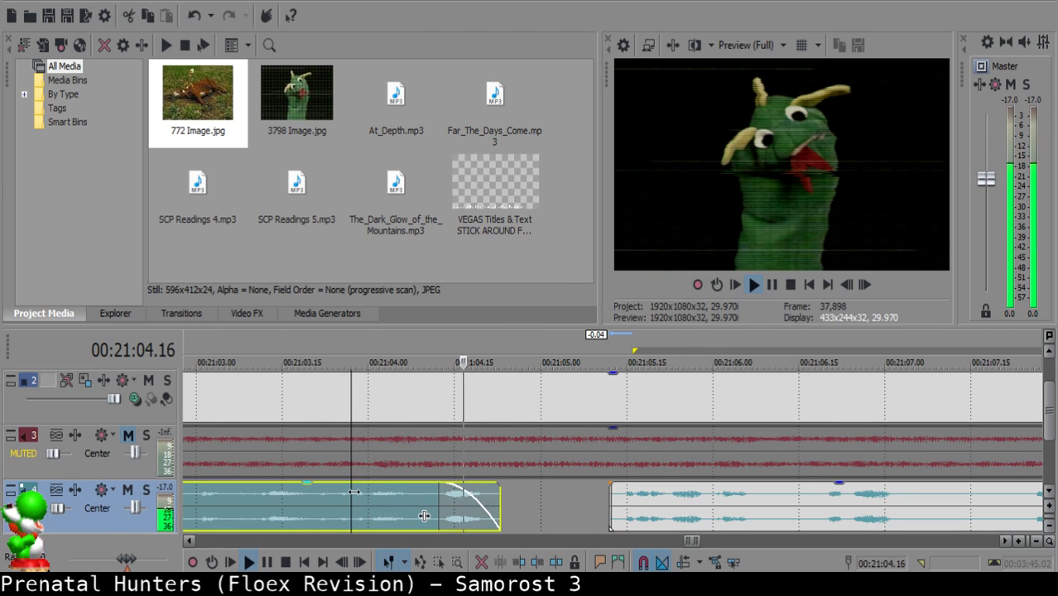
pyautogui.press('Return')
# Move the remaining narration two more frames earlier to start at about 00:21:05.10, and play it.
pyautogui.click(603, 501)
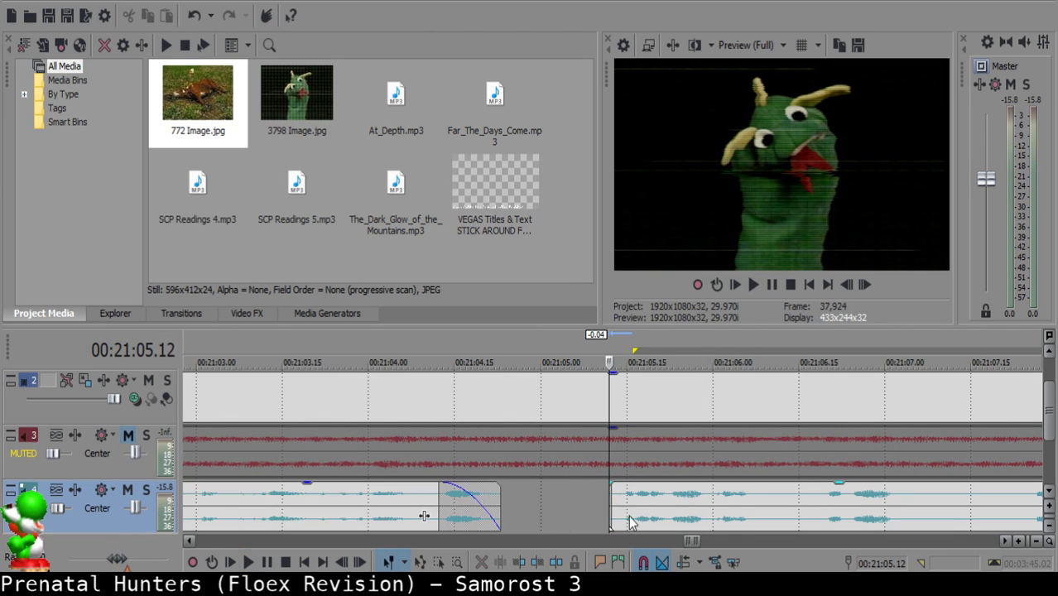
pyautogui.scroll(1, 655, 520)
pyautogui.scroll(1, 655, 520)
pyautogui.click(582, 502)
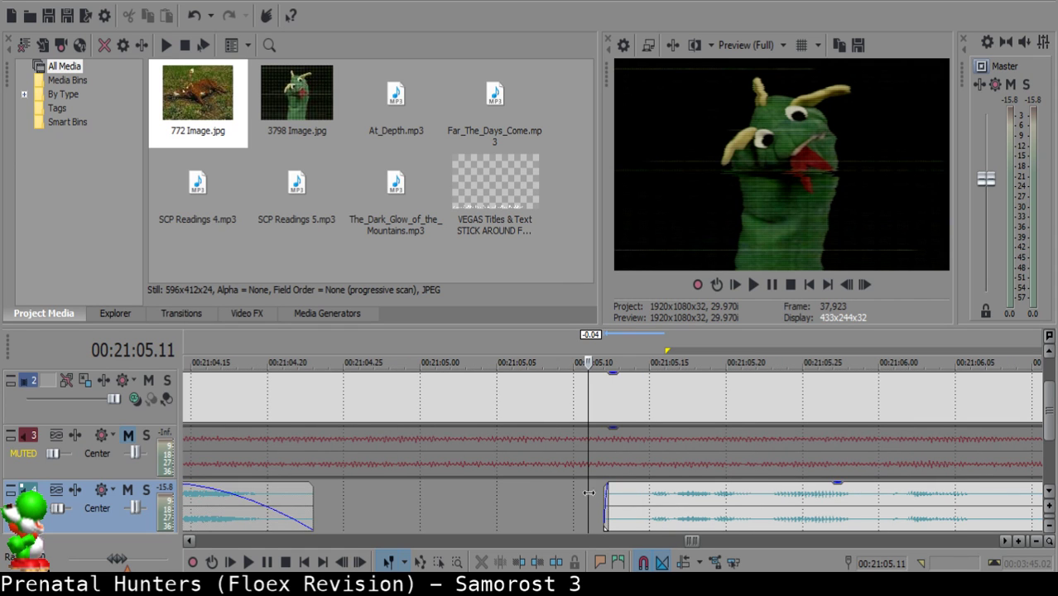
pyautogui.click(653, 502)
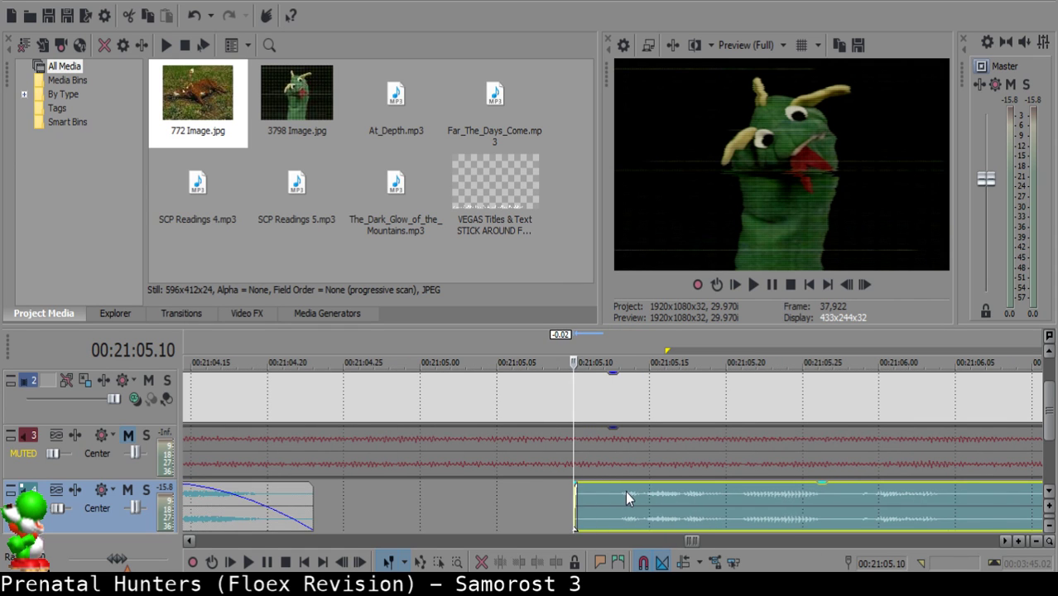
pyautogui.scroll(-6, 625, 491)
pyautogui.press('space')
pyautogui.scroll(4, 654, 497)
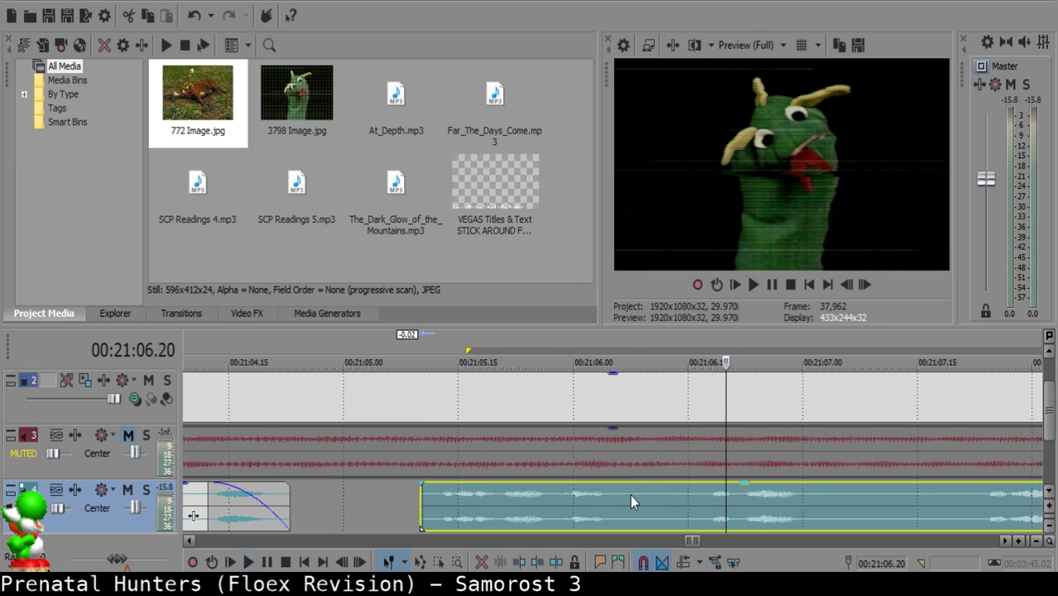
# Split the narration at about 00:21:06.14, trim the first piece's end to 00:21:06.10 with a fade-out of about three frames, and play it back.
pyautogui.click(630, 496)
pyautogui.click(646, 493)
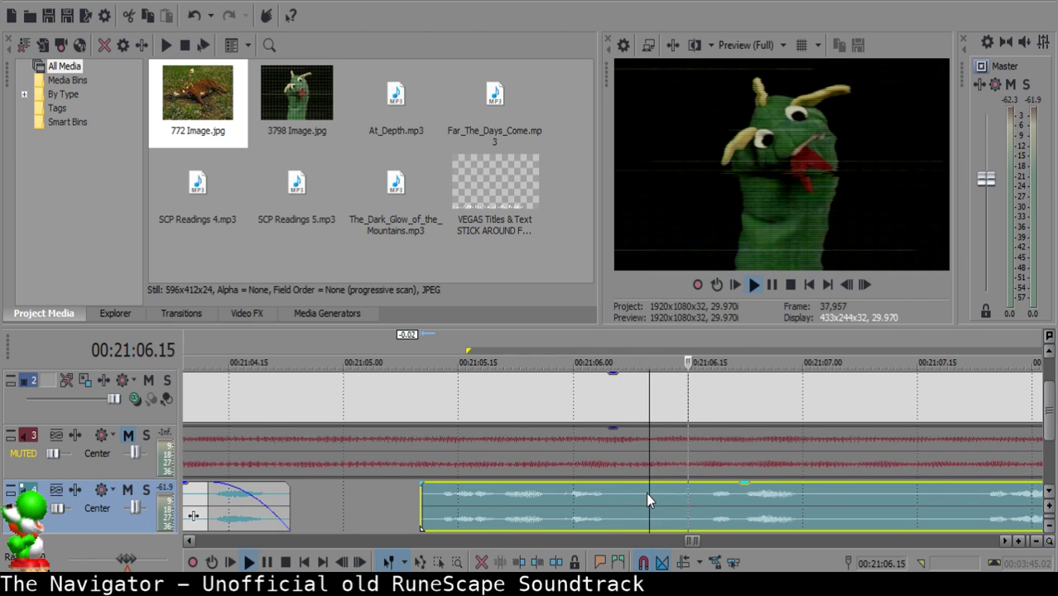
pyautogui.press('s')
pyautogui.moveTo(650, 499); pyautogui.dragTo(627, 483)
pyautogui.click(535, 501)
pyautogui.press('space')
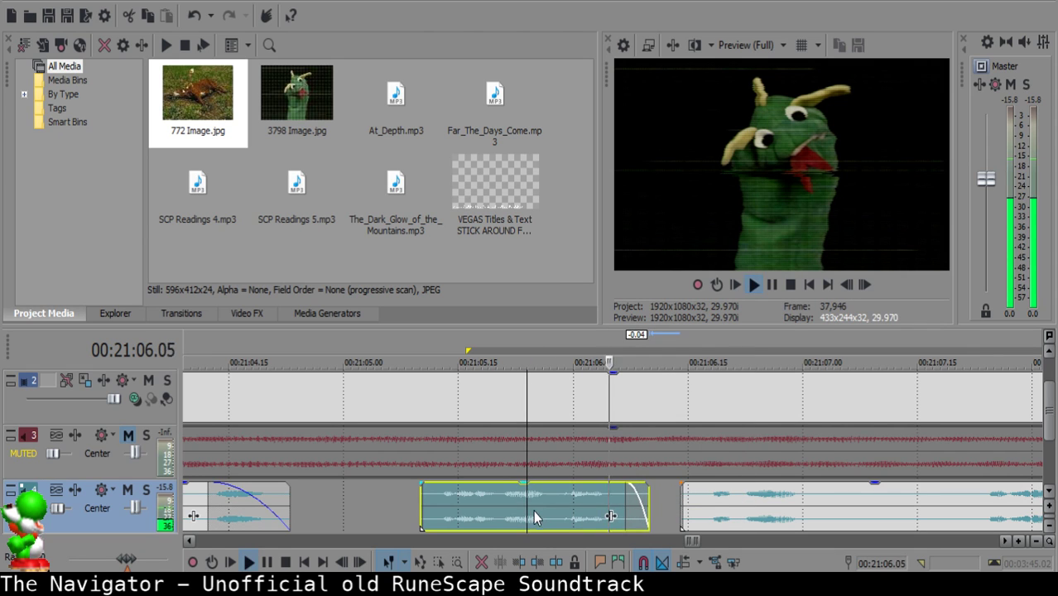
pyautogui.press('space')
# Move the following narration three frames earlier to start at about 00:21:06.11, and play across the join.
pyautogui.click(665, 508)
pyautogui.moveTo(757, 523); pyautogui.dragTo(734, 524)
pyautogui.click(490, 518)
pyautogui.press('space')
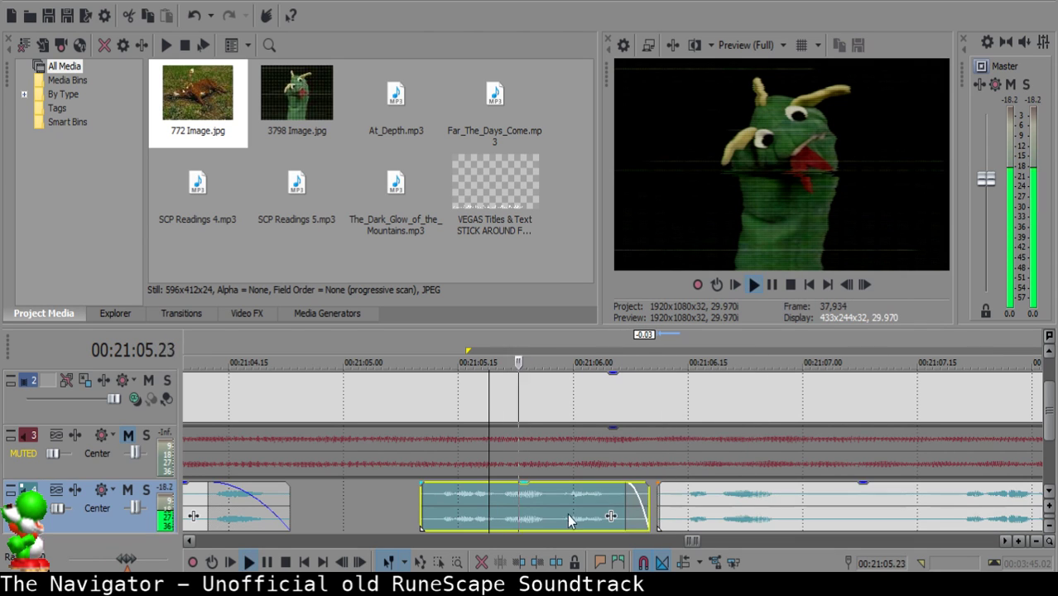
pyautogui.click(661, 509)
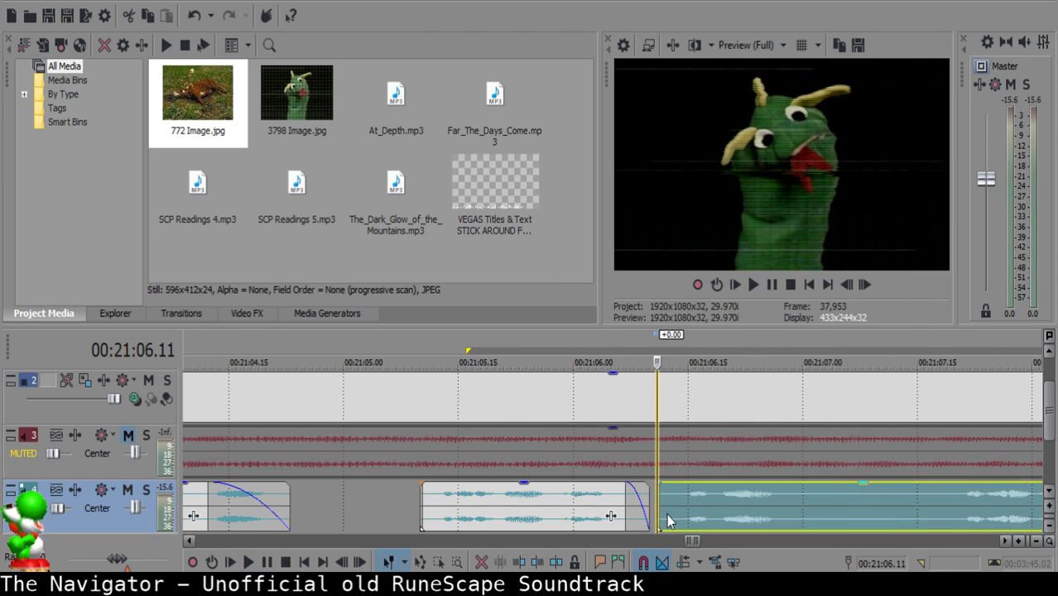
pyautogui.click(503, 515)
pyautogui.press('space')
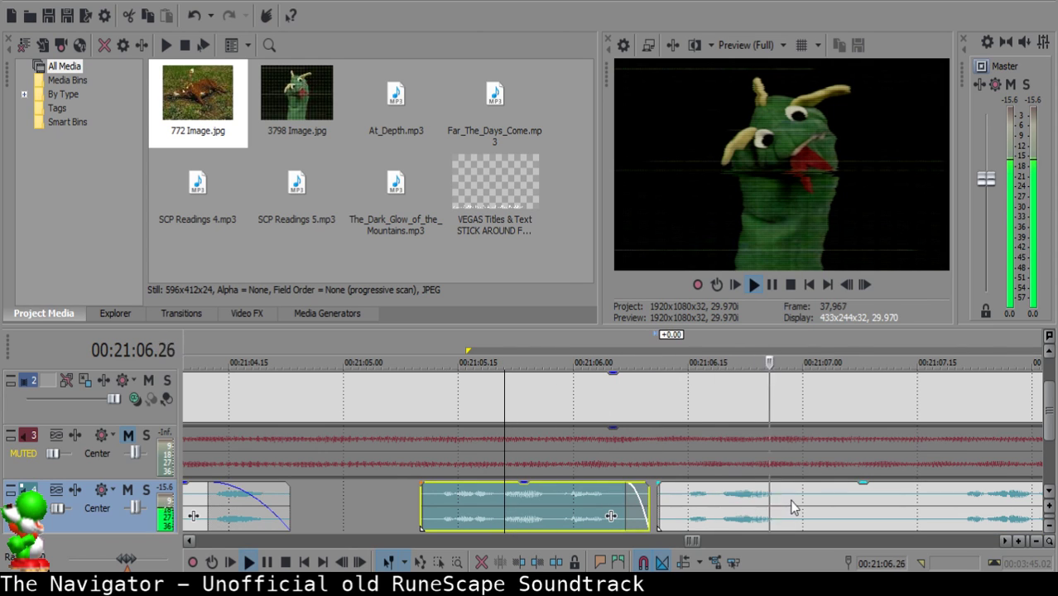
# Play the next phrase and split the narration in the pause after it at about 00:21:07.01.
pyautogui.click(813, 494)
pyautogui.press('space')
pyautogui.press('space')
pyautogui.click(933, 519)
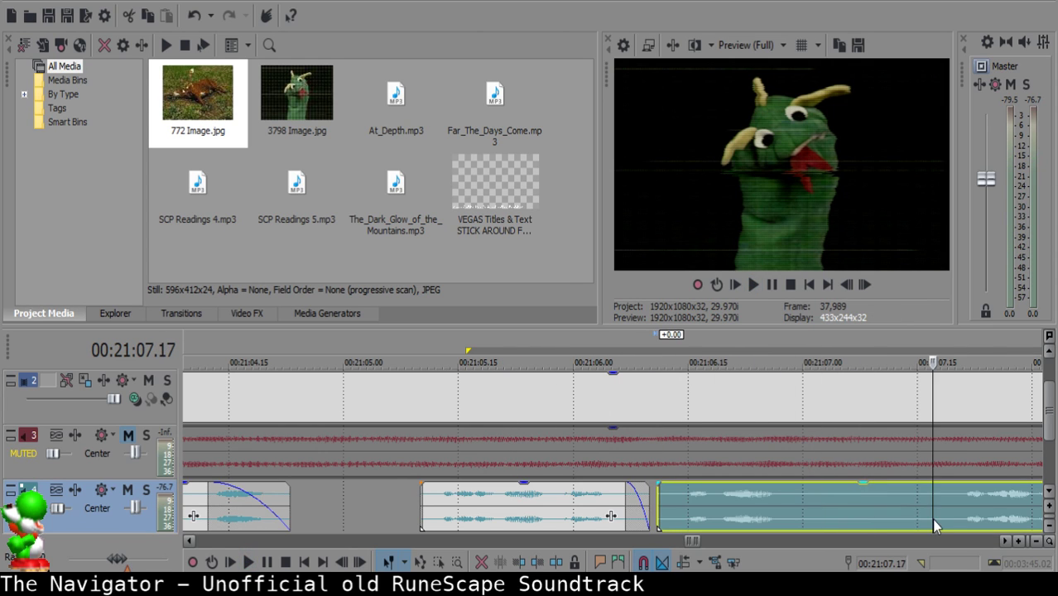
pyautogui.click(809, 508)
pyautogui.press('space')
pyautogui.press('s')
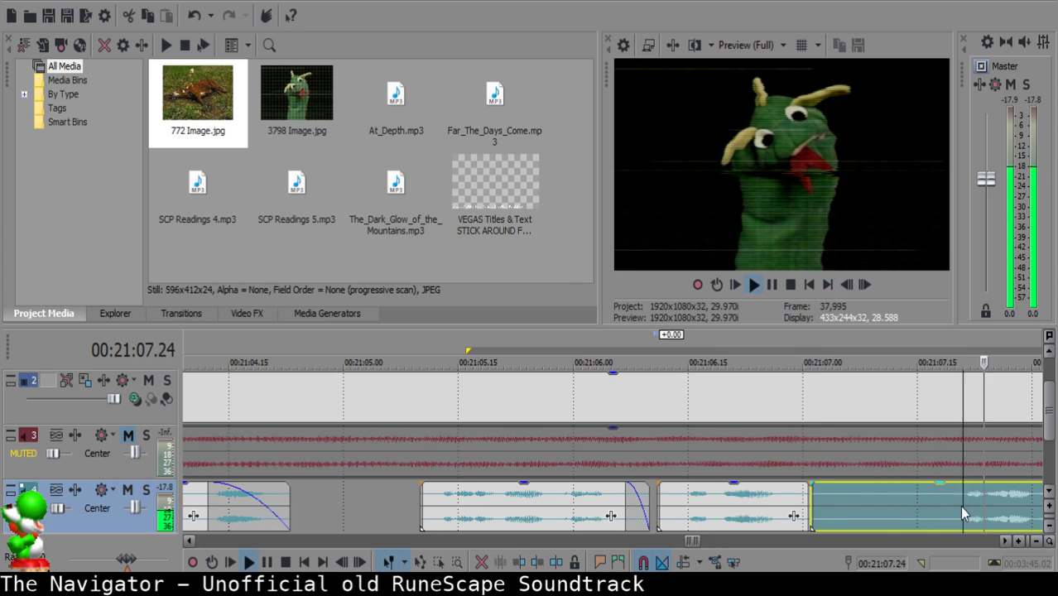
# Split the narration again at about 00:21:07.19, just before speech resumes, and delete the piece back to 00:21:07.01.
pyautogui.scroll(-3, 694, 539)
pyautogui.click(576, 494)
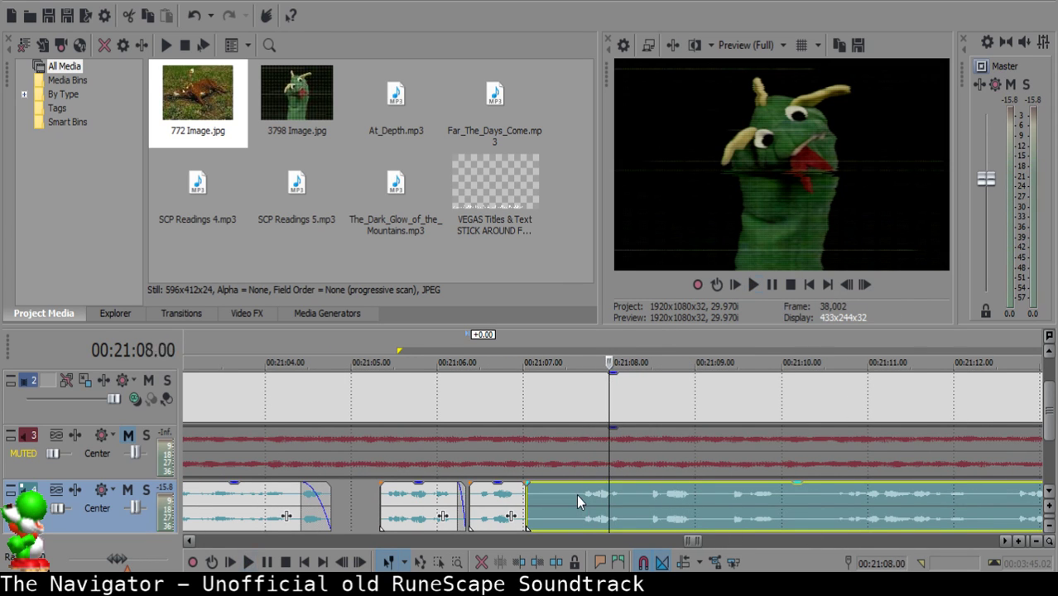
pyautogui.press('space')
pyautogui.press('s')
pyautogui.click(541, 495)
pyautogui.press('Delete')
# Move the remaining narration 13 frames earlier to start at about 00:21:07.06, and play from the previous clip.
pyautogui.moveTo(623, 505); pyautogui.dragTo(585, 495)
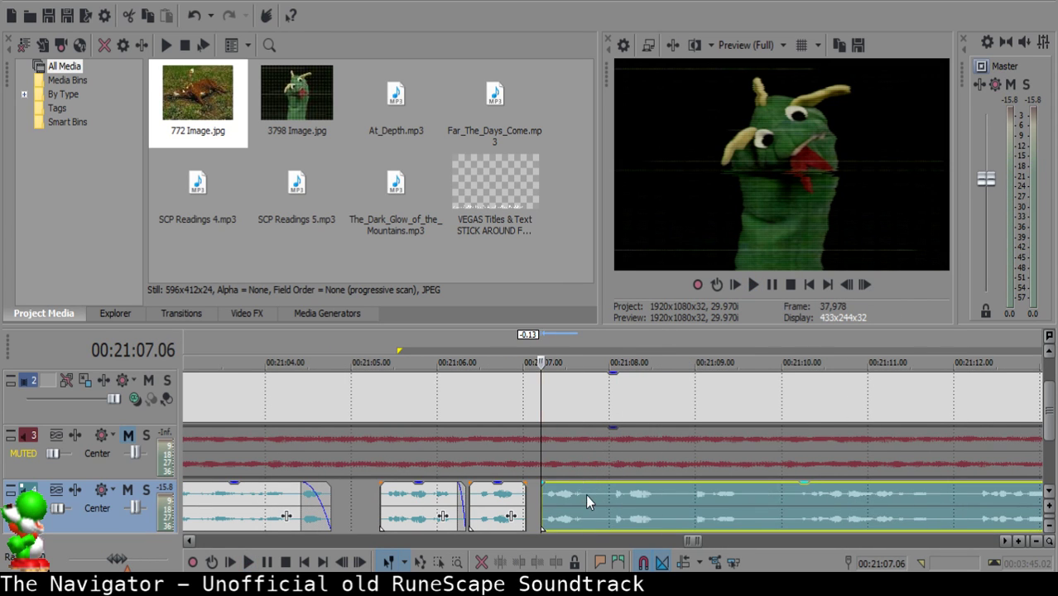
pyautogui.click(476, 489)
pyautogui.press('space')
pyautogui.scroll(3, 571, 501)
pyautogui.press('space')
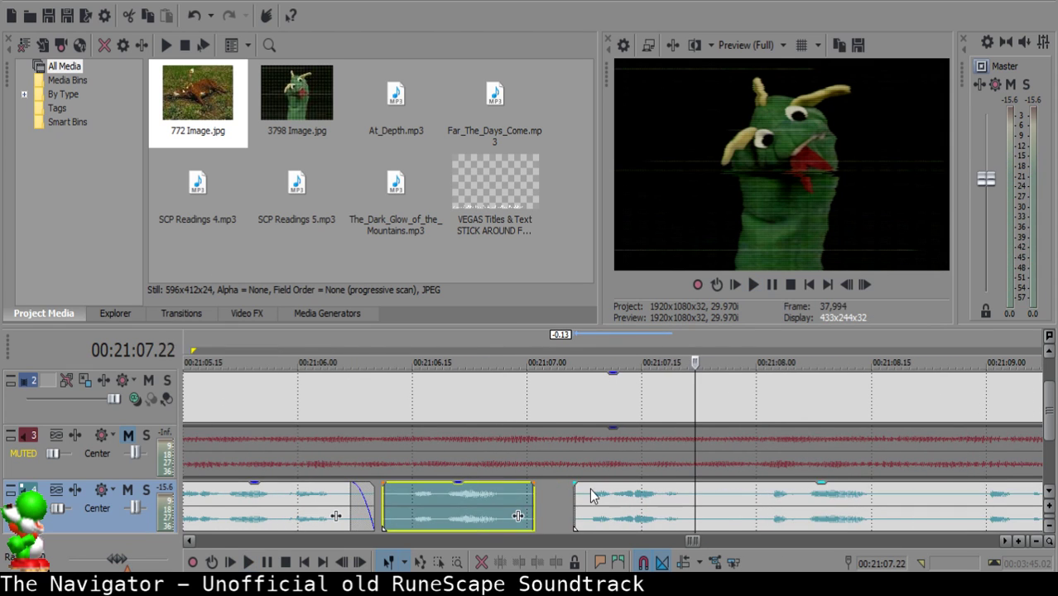
# Move the remaining narration two frames later to start at about 00:21:07.08, and replay from the previous clip.
pyautogui.click(592, 495)
pyautogui.moveTo(593, 495); pyautogui.dragTo(656, 507)
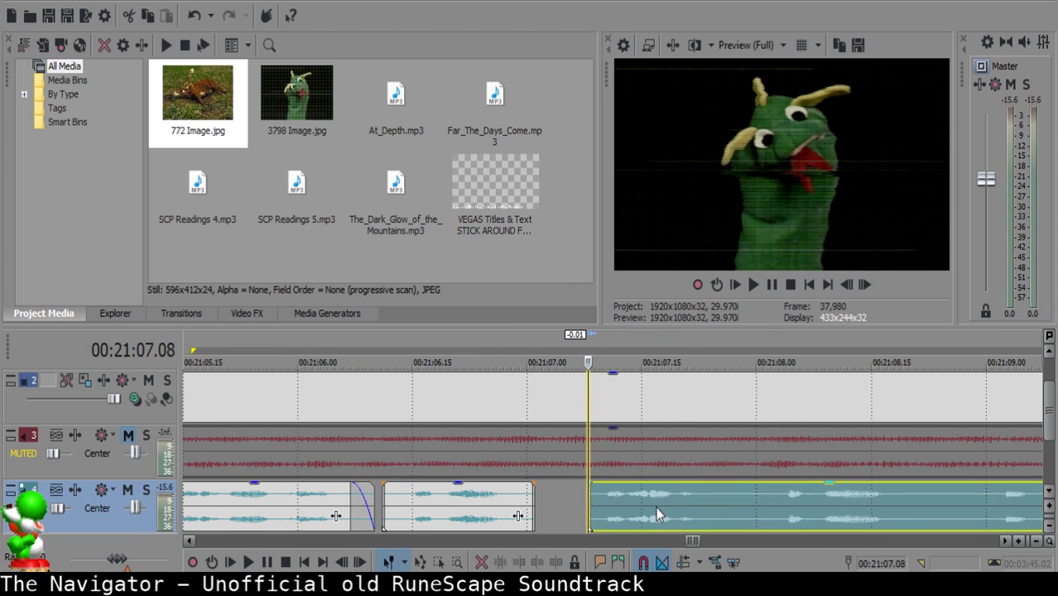
pyautogui.click(391, 478)
pyautogui.click(391, 486)
pyautogui.press('space')
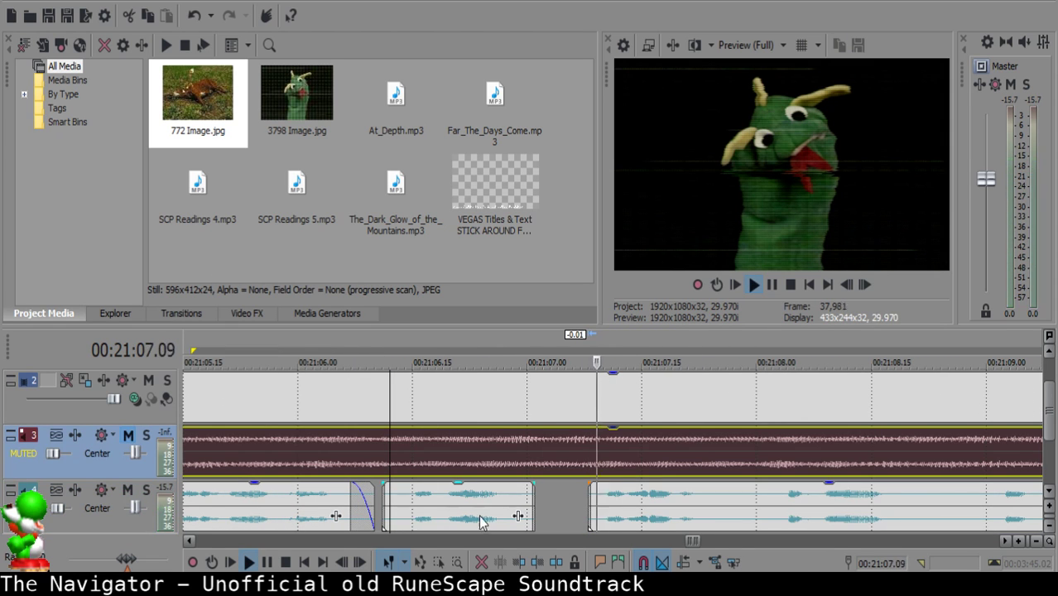
# Split the narration at about 00:21:07.26 and 00:21:08.00, and delete the short piece between the cuts.
pyautogui.click(728, 506)
pyautogui.press('space')
pyautogui.press('s')
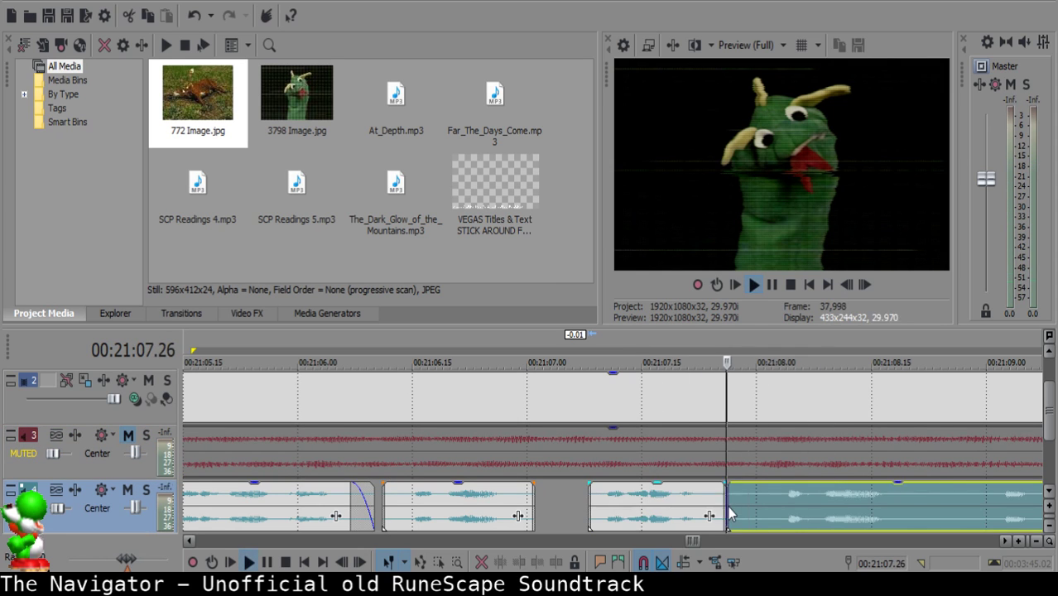
pyautogui.click(757, 505)
pyautogui.press('s')
pyautogui.click(734, 502)
pyautogui.press('Delete')
# Move the remaining narration three frames earlier to start at about 00:21:07.27, and play across the join.
pyautogui.click(671, 503)
pyautogui.press('space')
pyautogui.moveTo(782, 507); pyautogui.dragTo(759, 502)
pyautogui.click(589, 512)
pyautogui.press('space')
pyautogui.press('space')
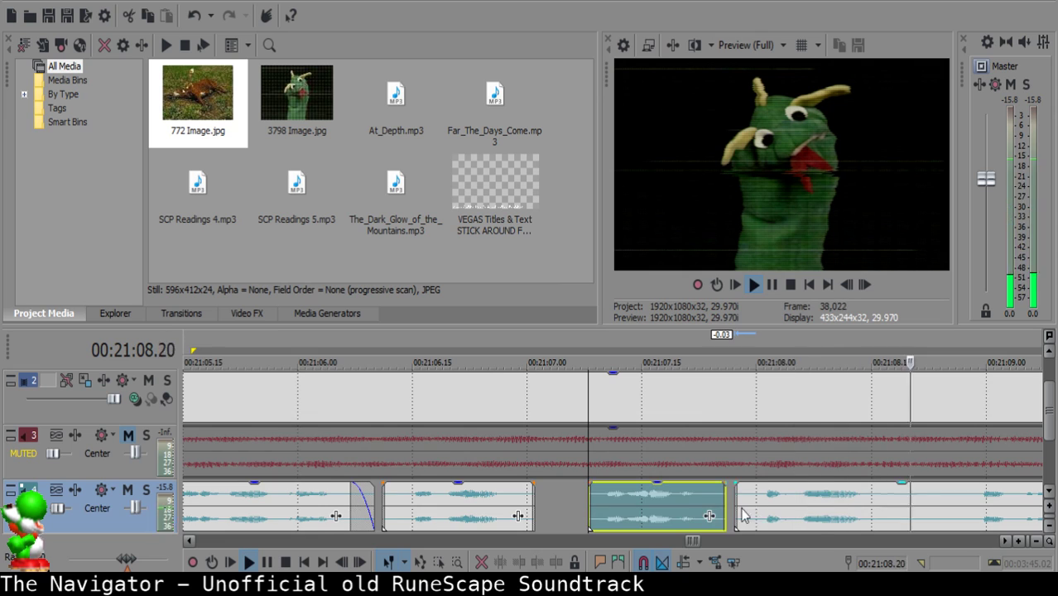
pyautogui.press('space')
# Split the narration after the phrase at about 00:21:08.16, and play from the cut.
pyautogui.click(545, 509)
pyautogui.press('space')
pyautogui.press('space')
pyautogui.press('s')
pyautogui.press('space')
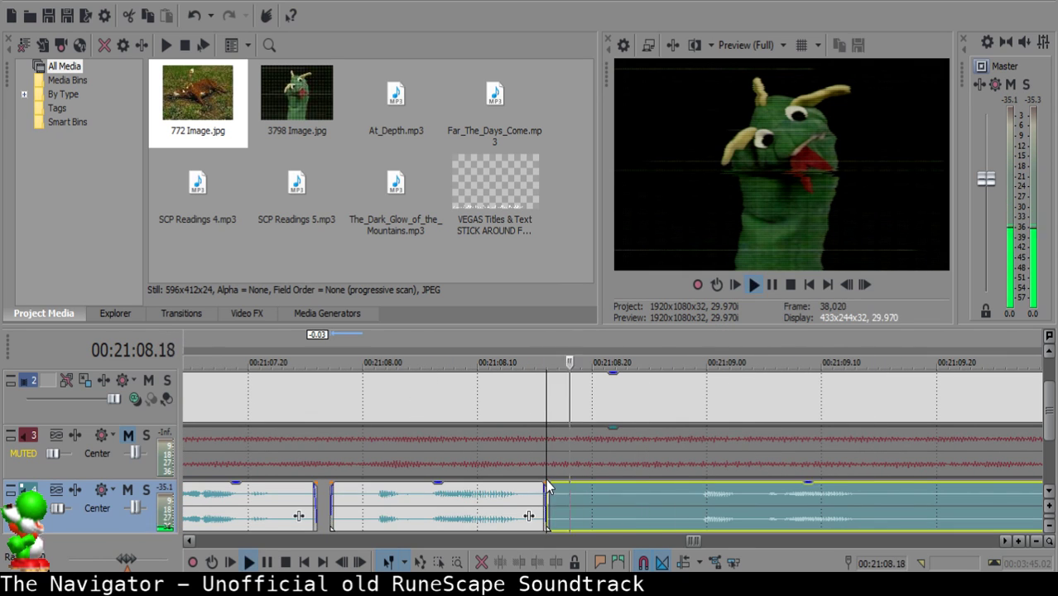
# Add a fade-in of about five frames to the clip starting at about 00:21:08.16, and play it back.
pyautogui.press('Return')
pyautogui.click(469, 493)
pyautogui.moveTo(548, 483); pyautogui.dragTo(595, 489)
pyautogui.press('space')
pyautogui.press('Return')
pyautogui.click(446, 502)
# Split the narration at about 00:21:08.24 and 00:21:08.26, and delete the sliver between the cuts.
pyautogui.click(633, 496)
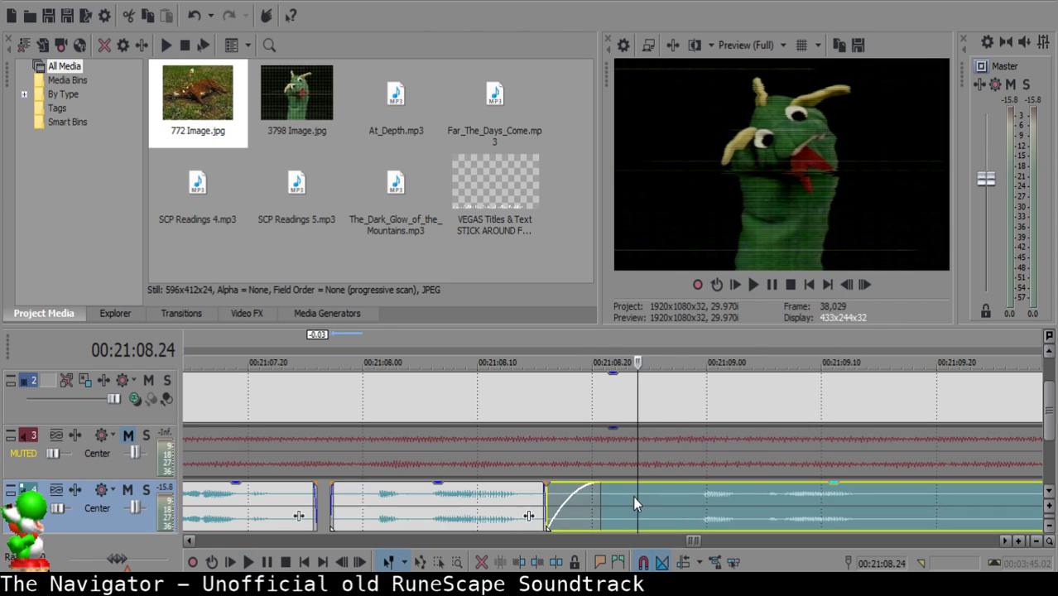
pyautogui.press('space')
pyautogui.press('s')
pyautogui.press('space')
pyautogui.press('Return')
pyautogui.press('s')
pyautogui.click(641, 495)
pyautogui.press('Delete')
# Move the remaining narration two frames earlier to start at about 00:21:08.24, and play from the earlier clips.
pyautogui.moveTo(713, 502); pyautogui.dragTo(689, 503)
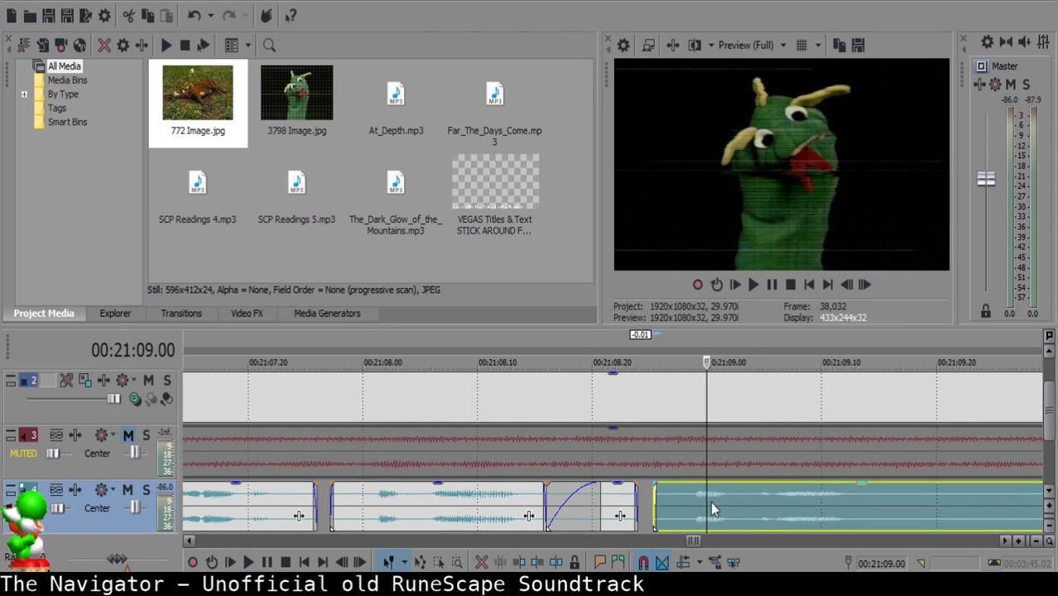
pyautogui.click(252, 505)
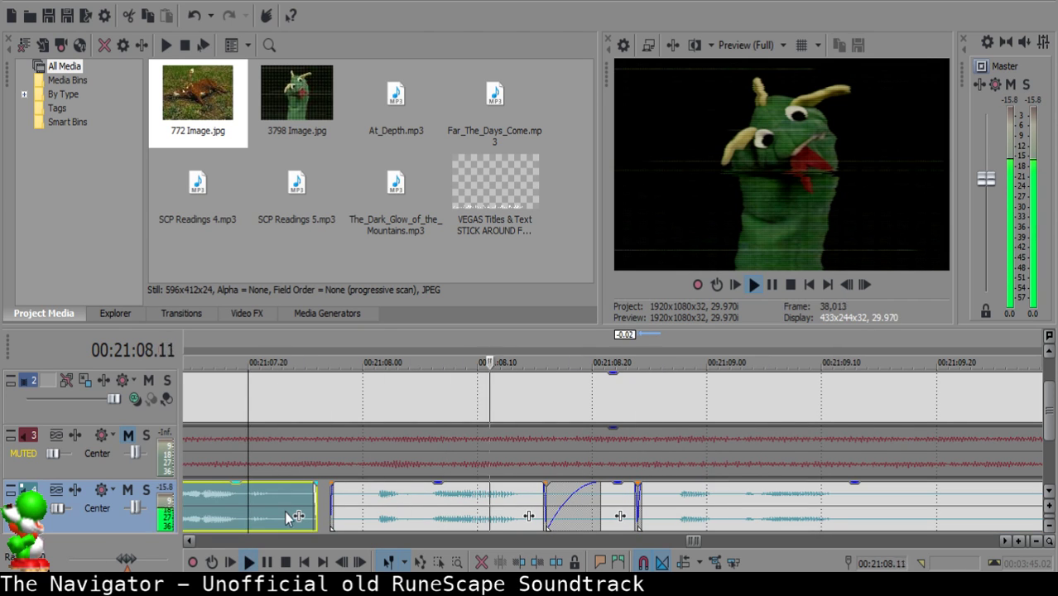
pyautogui.click(305, 505)
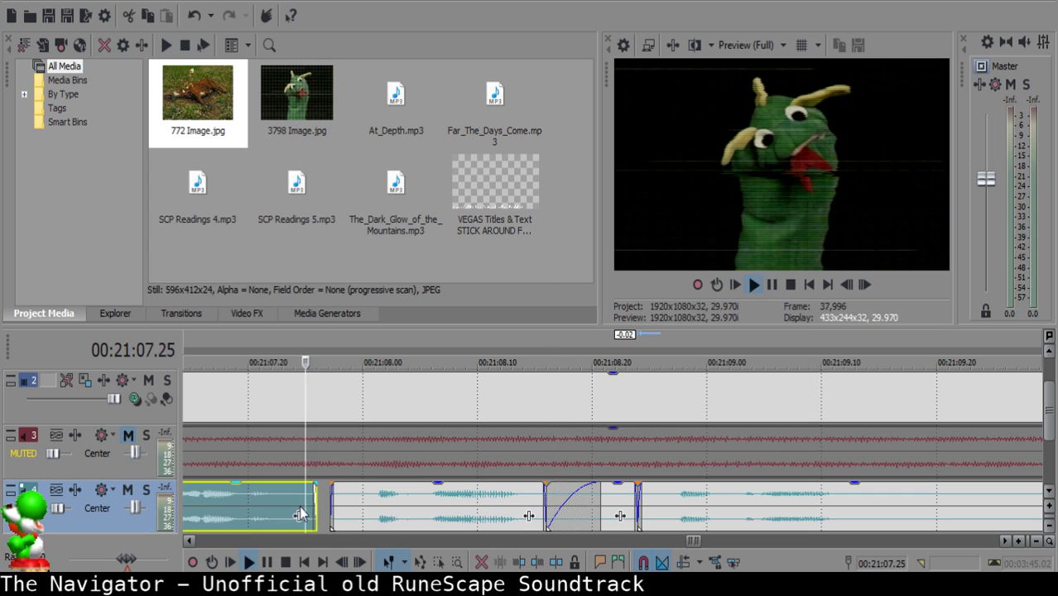
pyautogui.click(205, 500)
pyautogui.scroll(-2, 414, 497)
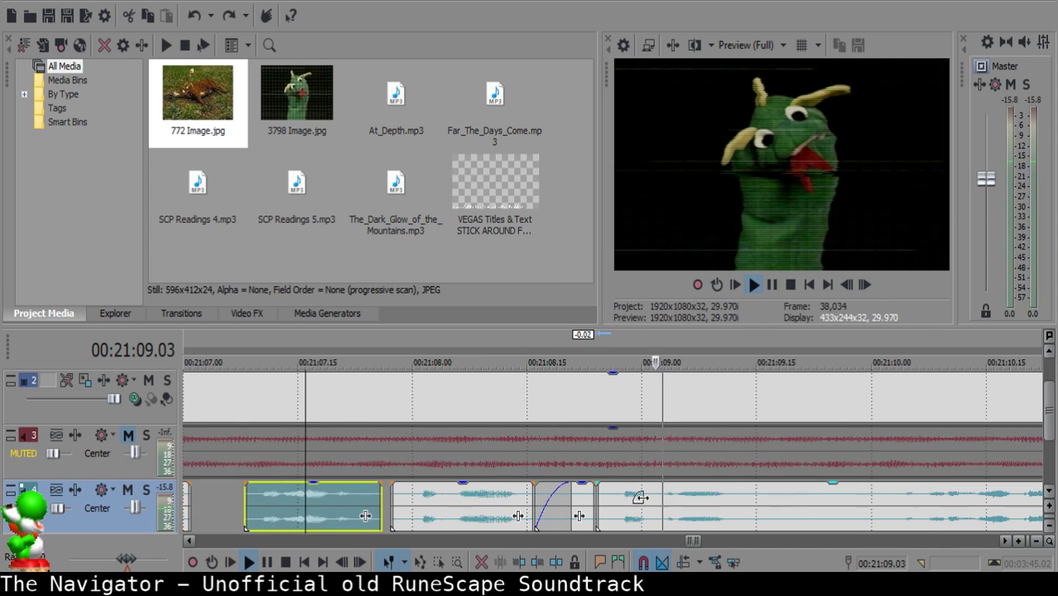
# Cut the narration between about 00:21:08.24 and 00:21:08.26, and move the rest two frames earlier to close the gap.
pyautogui.click(610, 495)
pyautogui.press('space')
pyautogui.press('s')
pyautogui.click(605, 490)
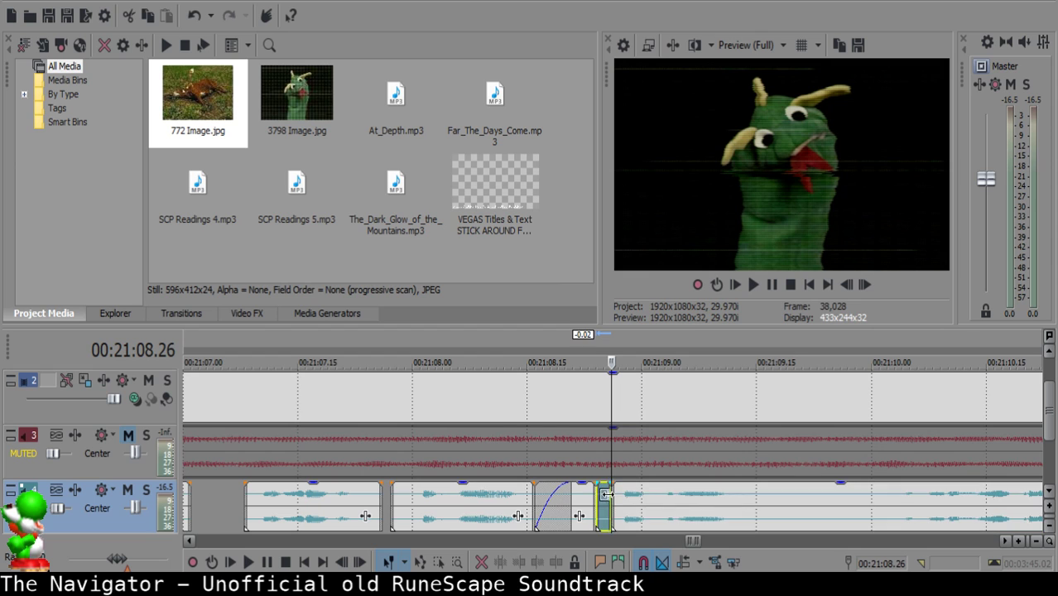
pyautogui.press('Delete')
pyautogui.moveTo(648, 501); pyautogui.dragTo(629, 504)
# Split the narration at about 00:21:09.14 and 00:21:12.01, and delete the piece between the cuts.
pyautogui.click(477, 504)
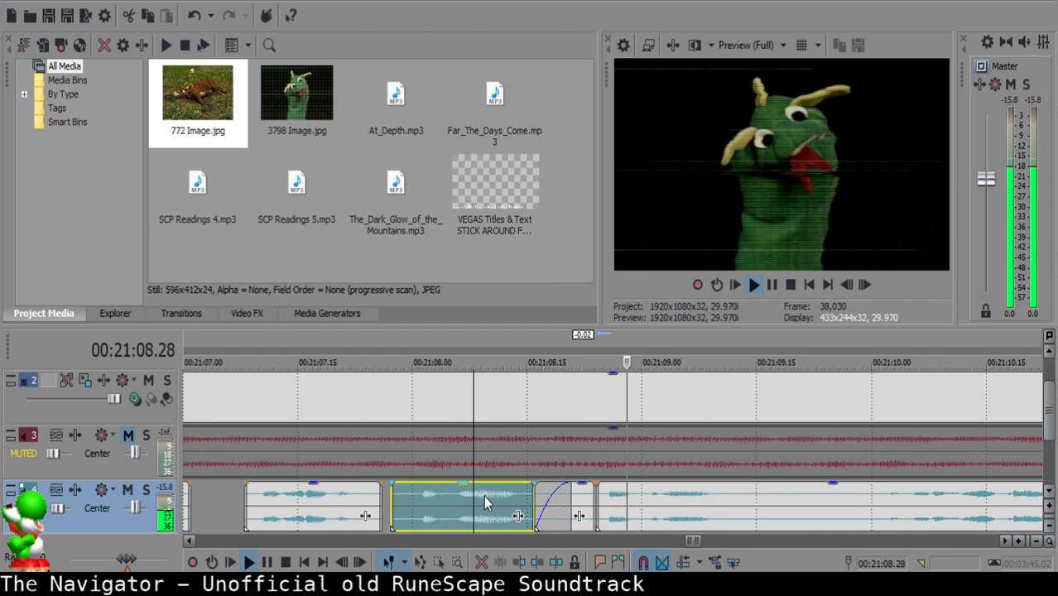
pyautogui.scroll(2, 619, 507)
pyautogui.click(665, 501)
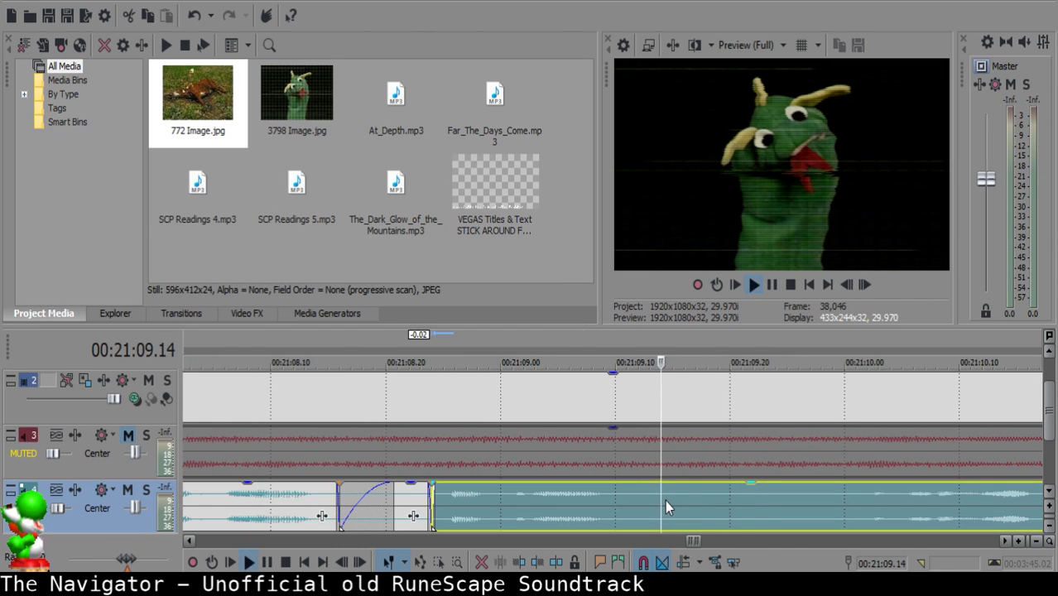
pyautogui.press('s')
pyautogui.press('space')
pyautogui.scroll(-2, 830, 500)
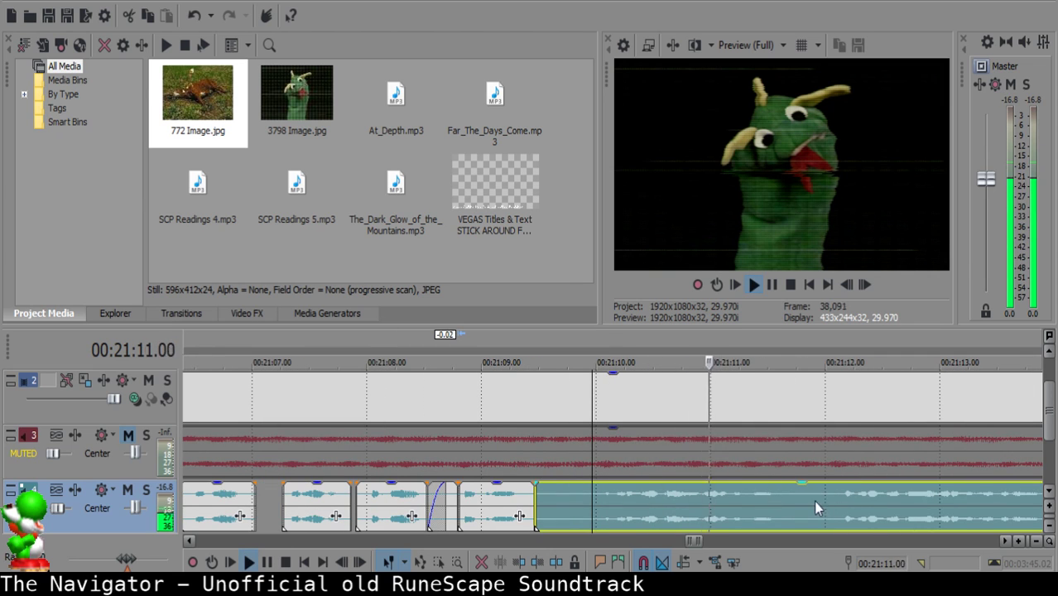
pyautogui.scroll(-1, 834, 501)
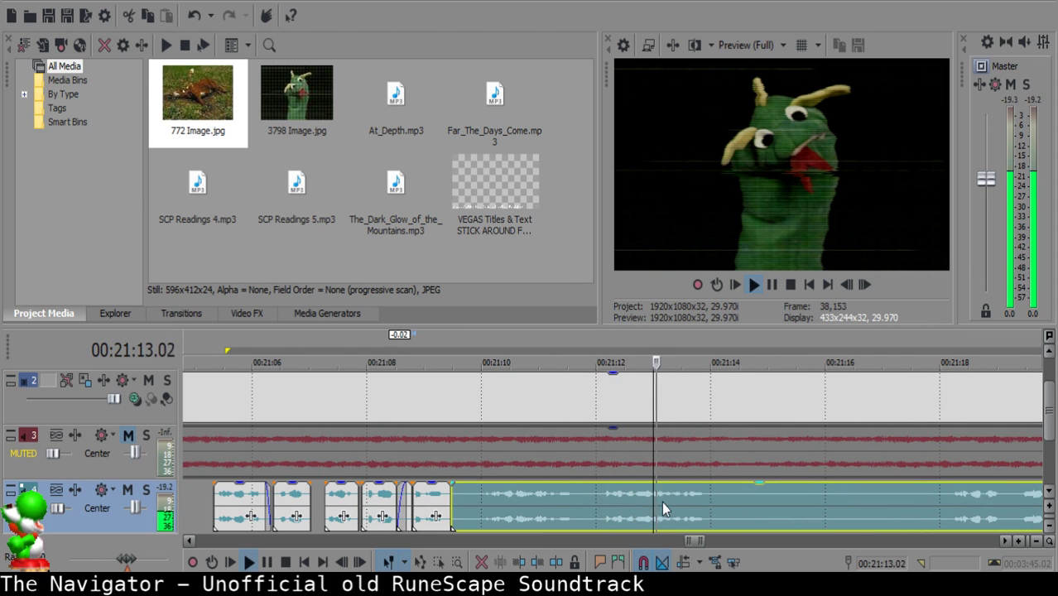
pyautogui.click(596, 499)
pyautogui.press('space')
pyautogui.press('s')
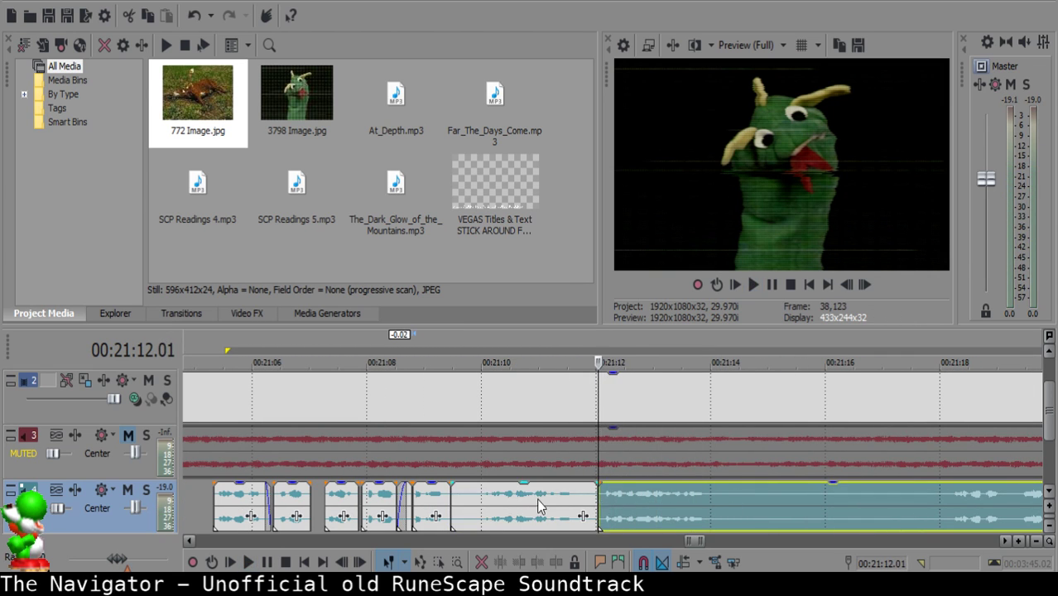
pyautogui.click(470, 496)
pyautogui.press('Delete')
# Move the remaining narration earlier to start at about 00:21:09.23, leaving a short pause after the preceding clip.
pyautogui.moveTo(668, 502); pyautogui.dragTo(544, 500)
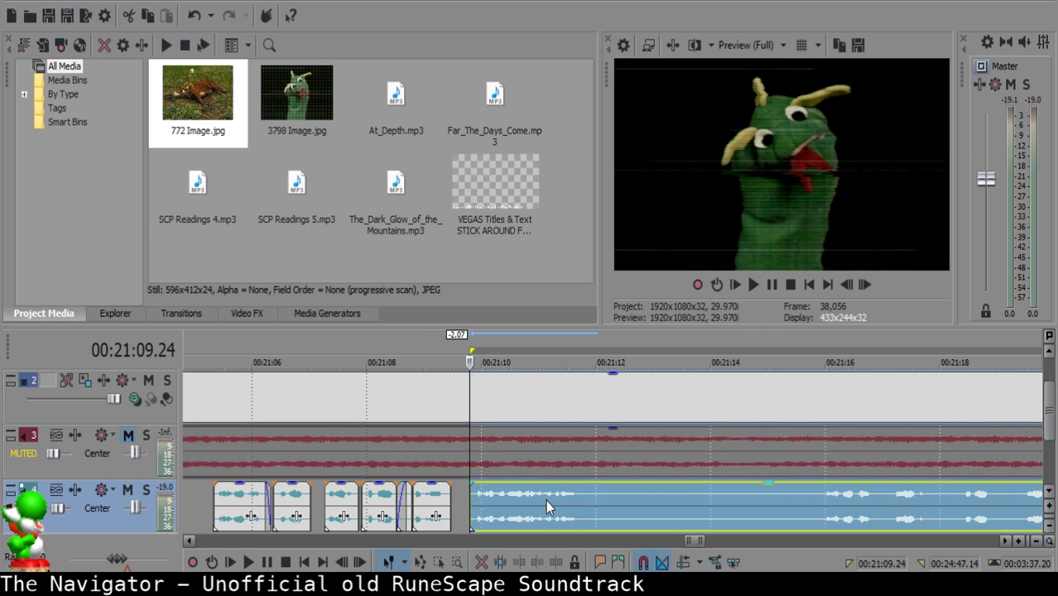
pyautogui.click(462, 499)
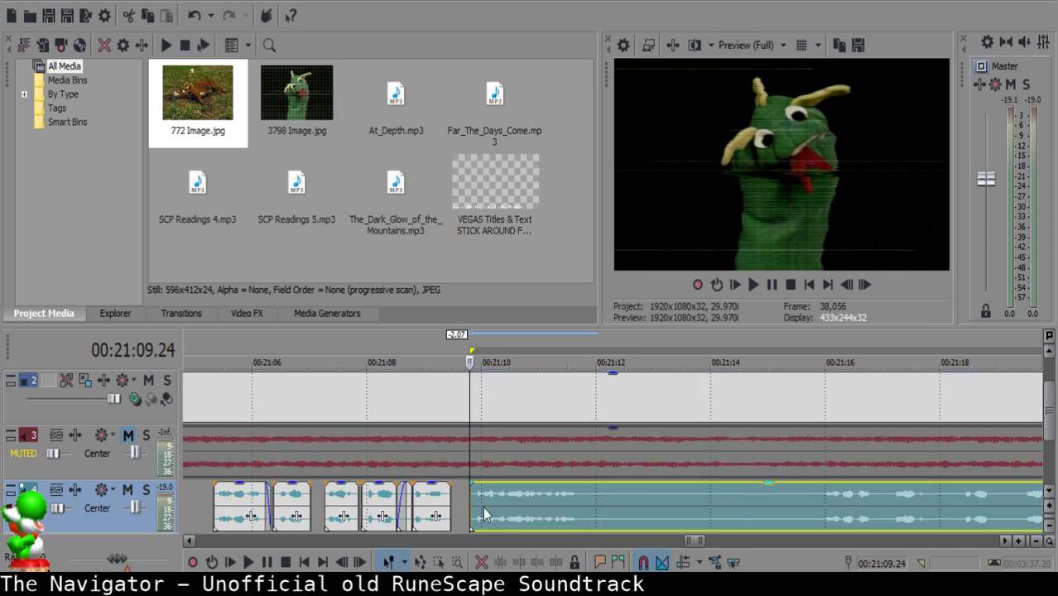
pyautogui.scroll(4, 489, 509)
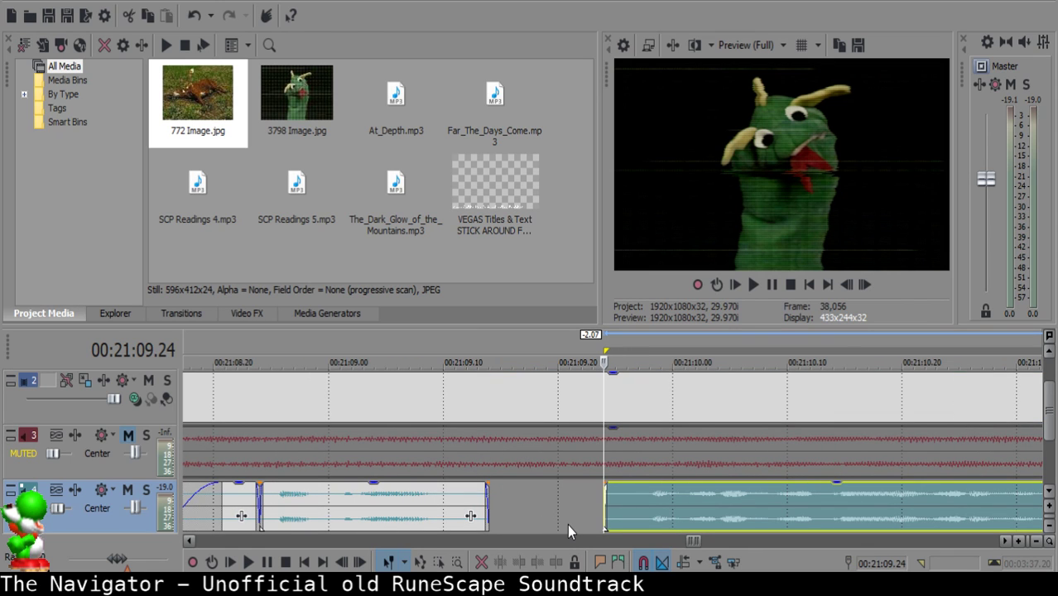
pyautogui.click(598, 507)
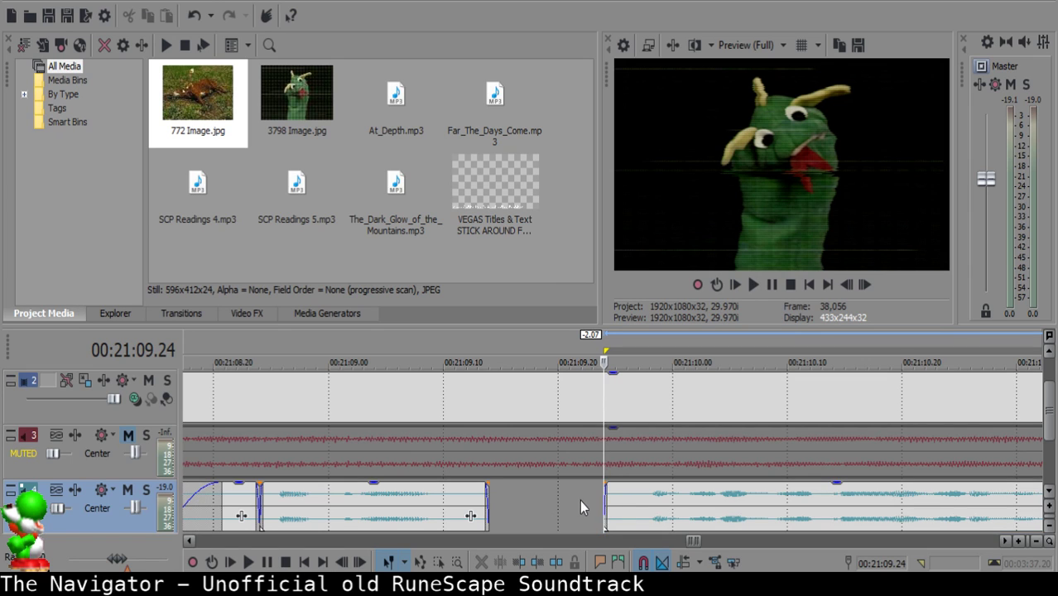
pyautogui.press('Left')
pyautogui.moveTo(685, 505); pyautogui.dragTo(676, 513)
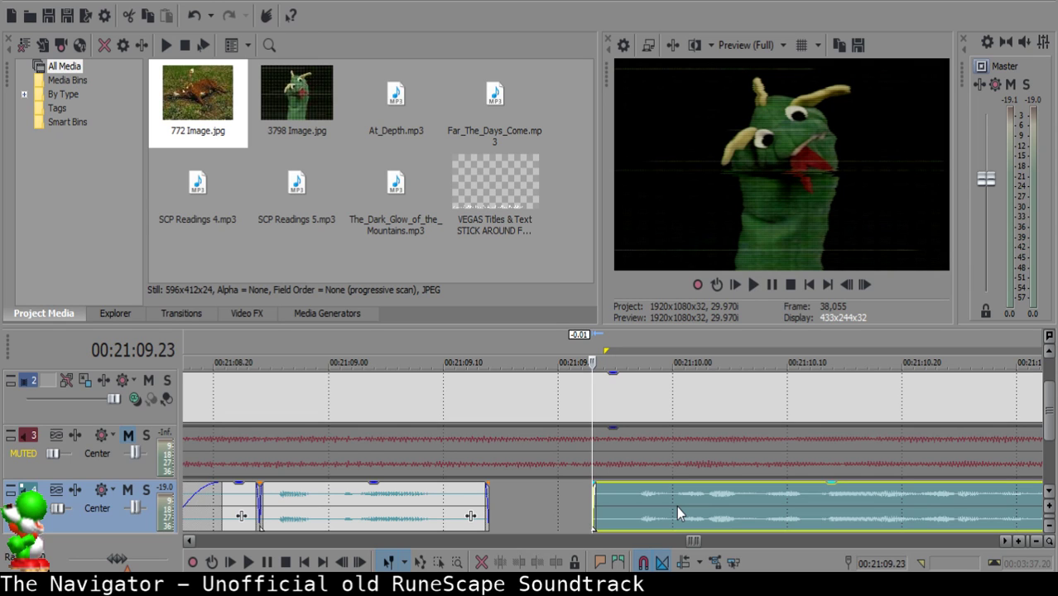
# Play back the pause, move the remaining narration two frames earlier to about 00:21:09.21, and listen again.
pyautogui.click(306, 506)
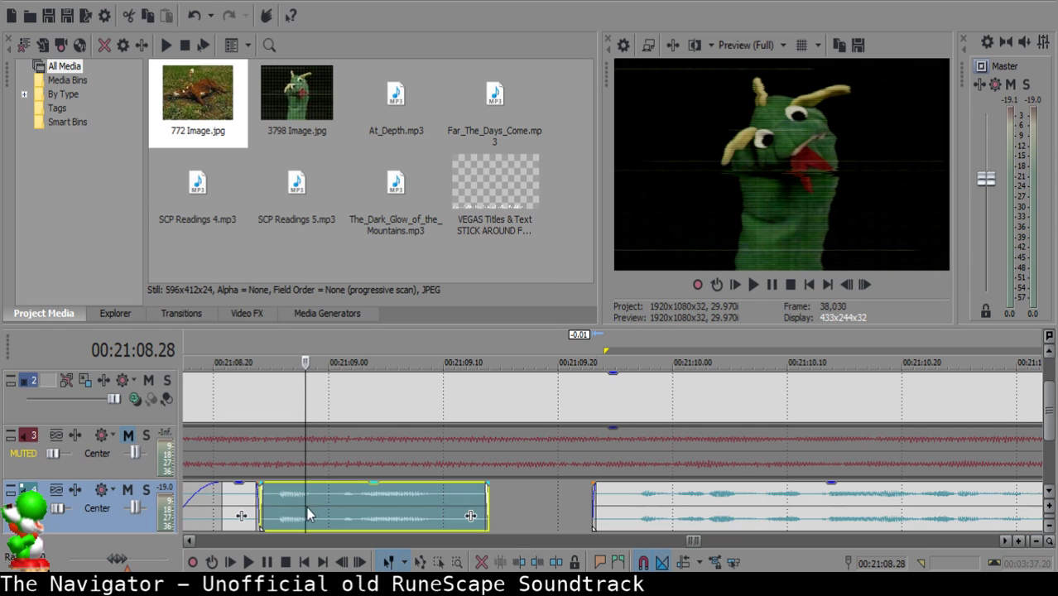
pyautogui.press('space')
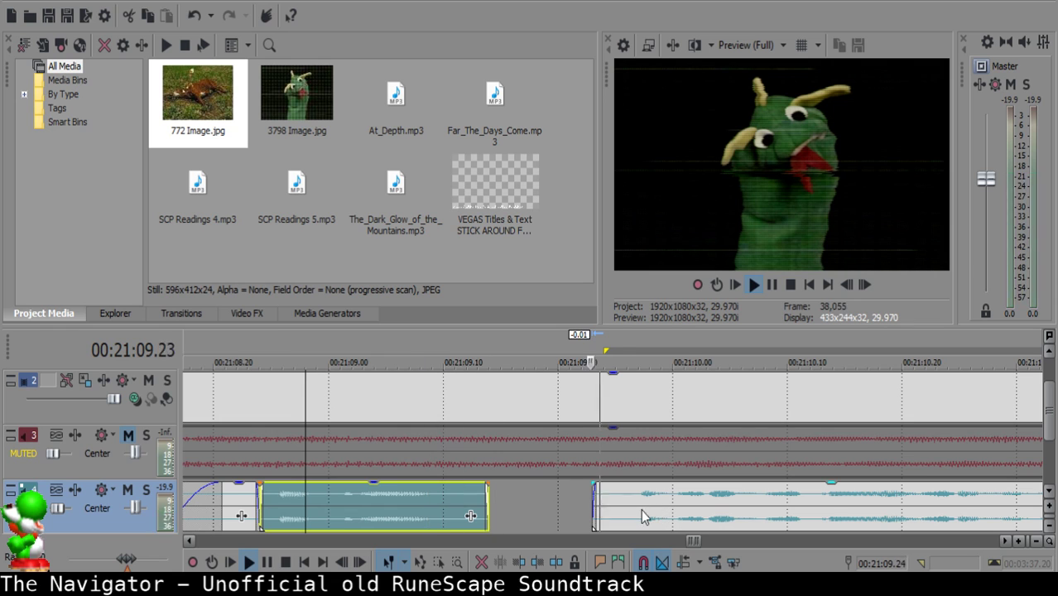
pyautogui.press('space')
pyautogui.click(569, 502)
pyautogui.moveTo(649, 503); pyautogui.dragTo(620, 497)
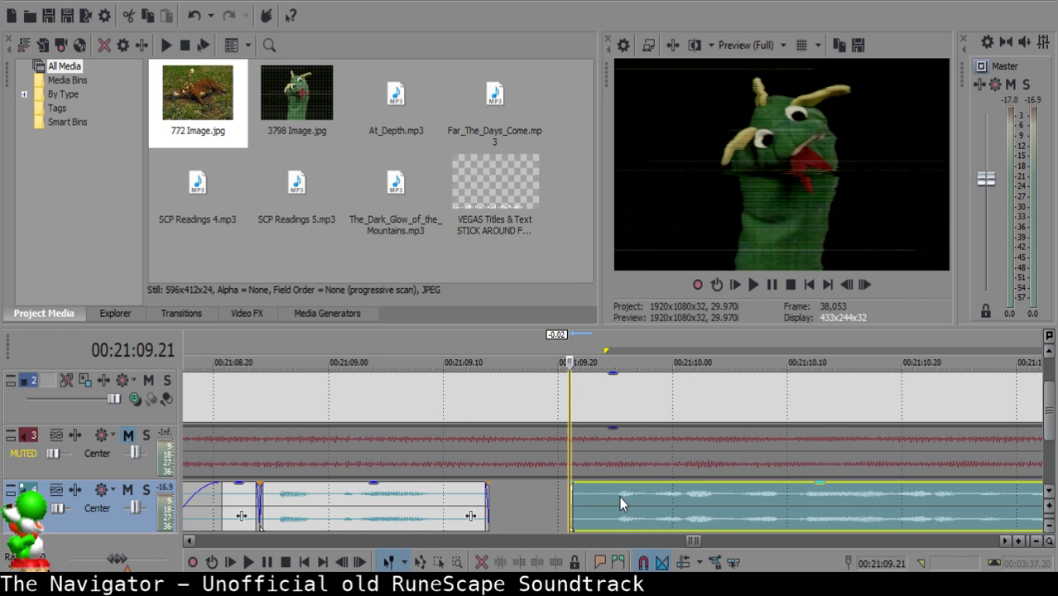
pyautogui.click(300, 503)
pyautogui.press('space')
pyautogui.scroll(-3, 694, 505)
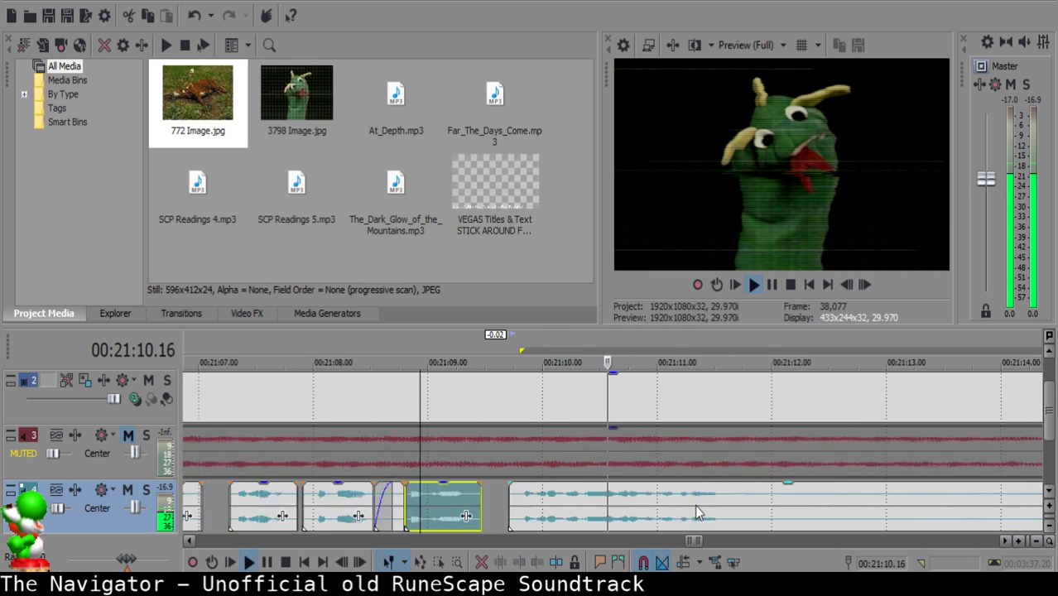
# Split the narration at about 00:21:11.20 and 00:21:11.25, and delete the sliver between the cuts.
pyautogui.scroll(-4, 695, 505)
pyautogui.scroll(5, 588, 498)
pyautogui.click(593, 498)
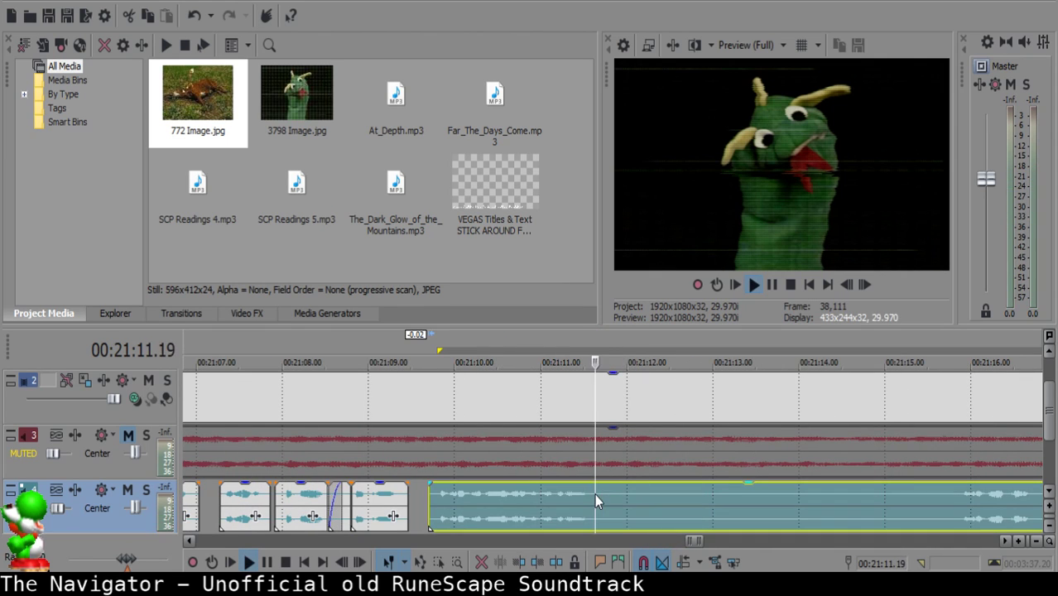
pyautogui.click(587, 494)
pyautogui.click(587, 492)
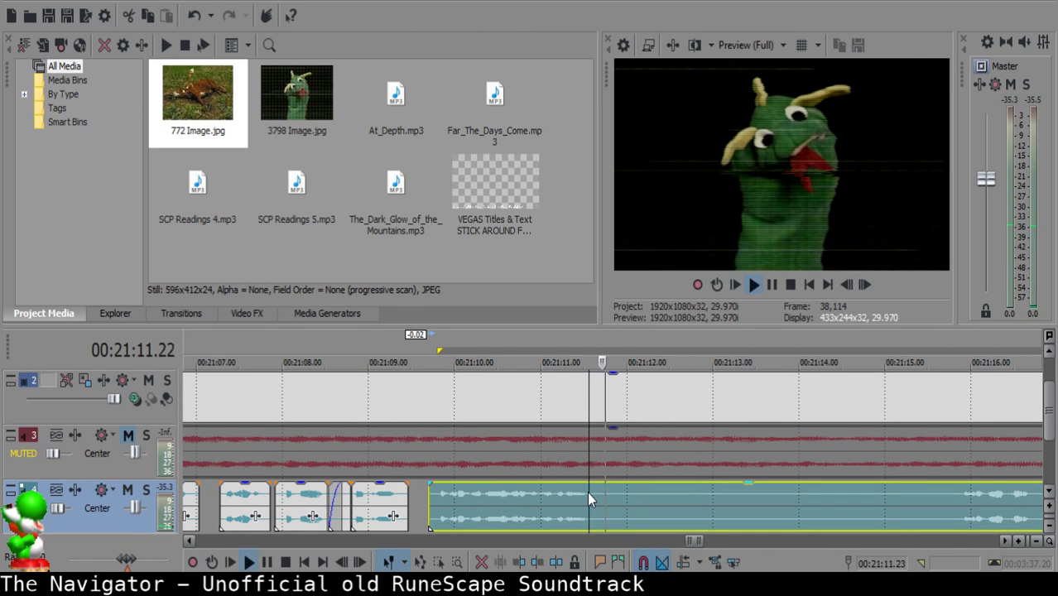
pyautogui.click(599, 493)
pyautogui.press('space')
pyautogui.press('s')
pyautogui.click(614, 493)
pyautogui.press('s')
pyautogui.click(599, 484)
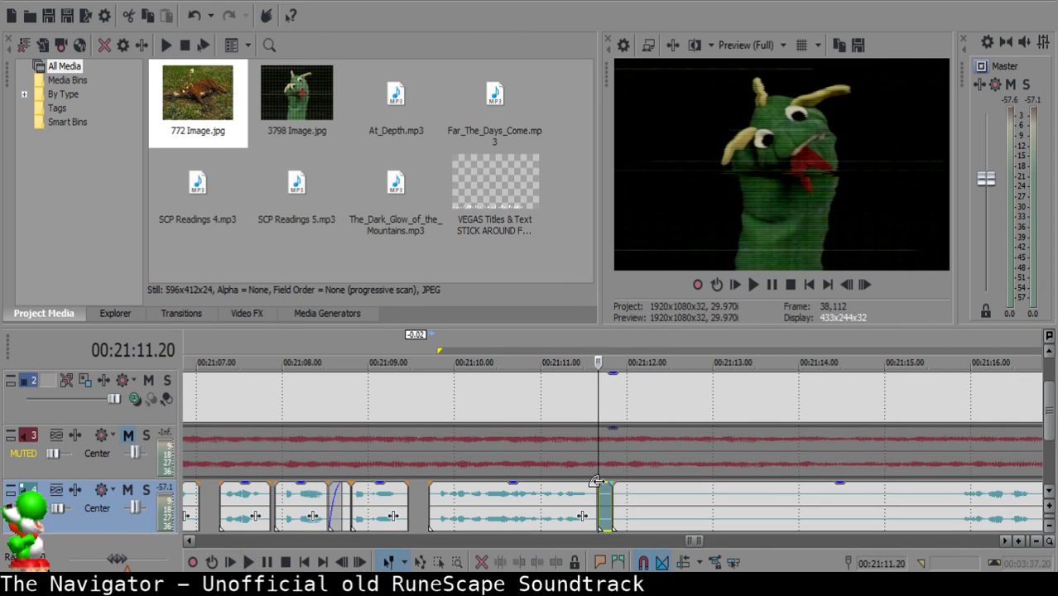
pyautogui.press('Delete')
# Add a short fade-out to the end of the clip ending at about 00:21:11.20, and play it back.
pyautogui.moveTo(597, 482); pyautogui.dragTo(589, 482)
pyautogui.click(541, 513)
pyautogui.press('space')
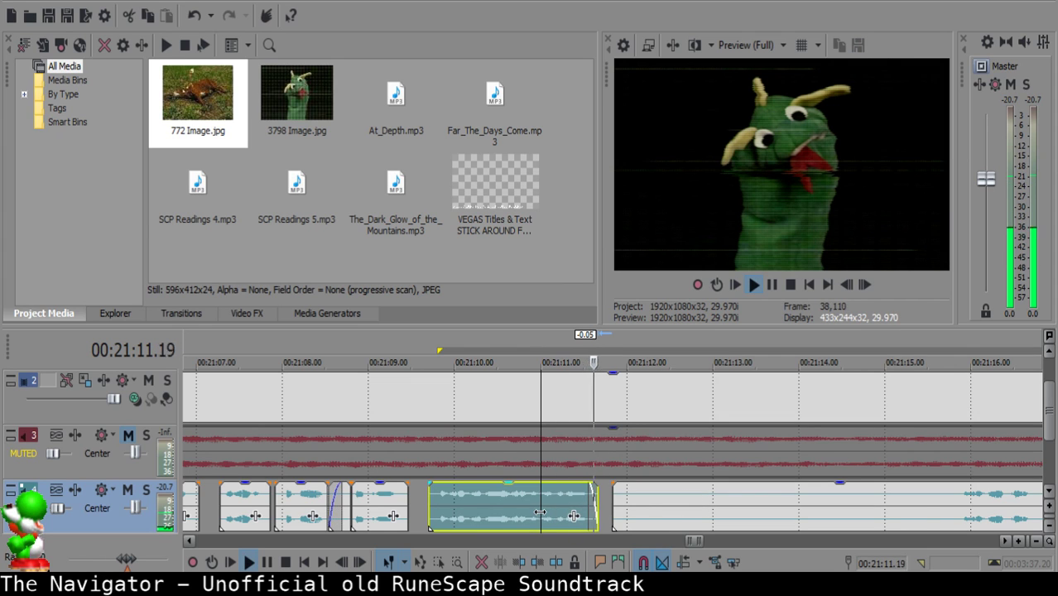
pyautogui.scroll(-3, 647, 511)
pyautogui.press('space')
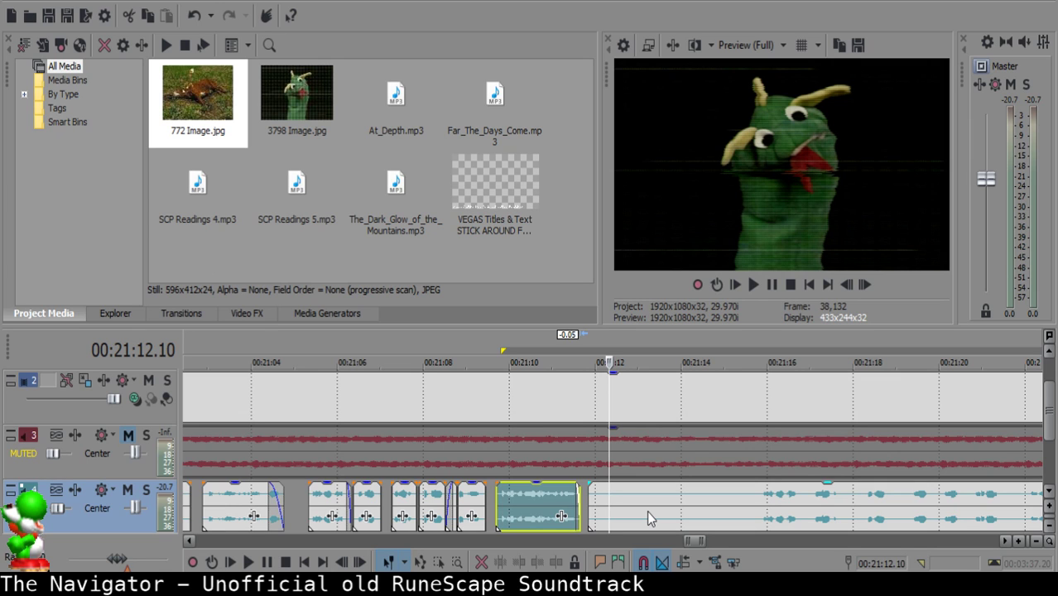
# Cut the narration's silence up to about 00:21:15.22, and move the rest to start at about 00:21:12.03.
pyautogui.click(759, 503)
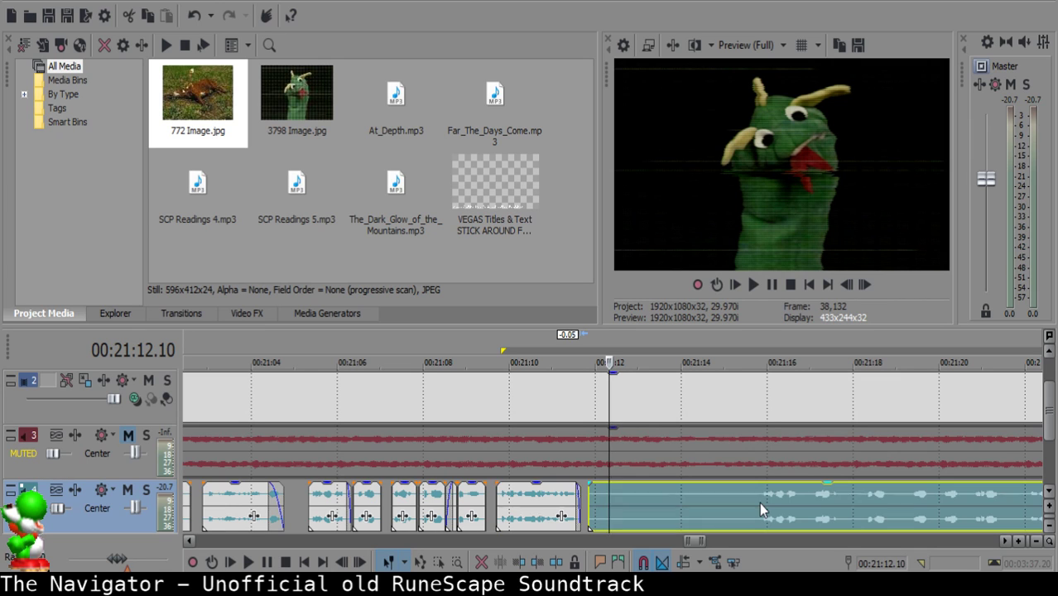
pyautogui.press('space')
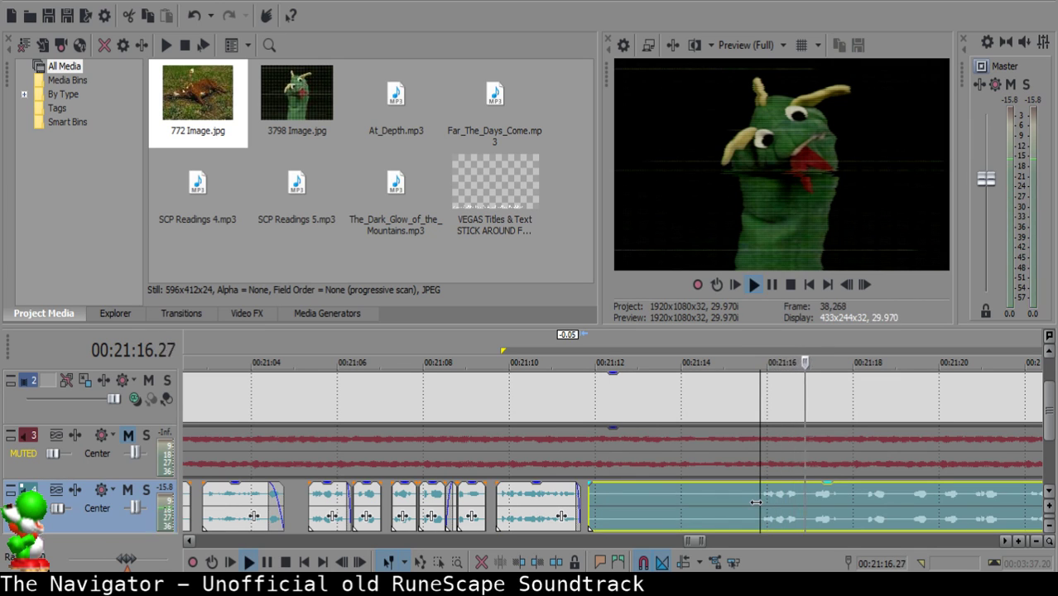
pyautogui.click(756, 502)
pyautogui.press('s')
pyautogui.click(598, 495)
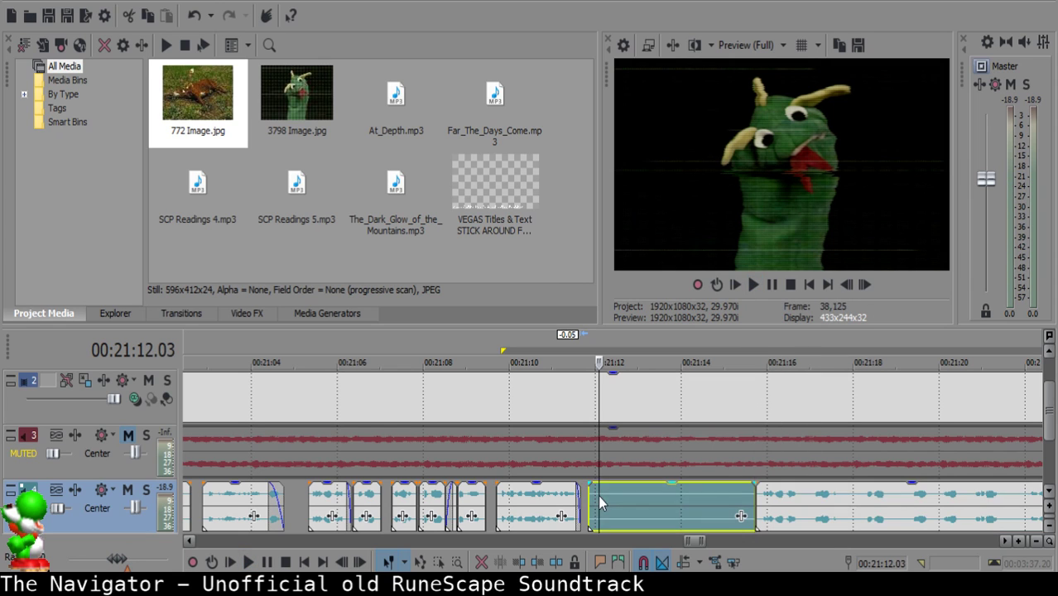
pyautogui.press('Delete')
pyautogui.moveTo(866, 504); pyautogui.dragTo(709, 502)
# Trim the ends of the track 3 music and the track 2 image to match the end of the narration.
pyautogui.scroll(-10, 720, 502)
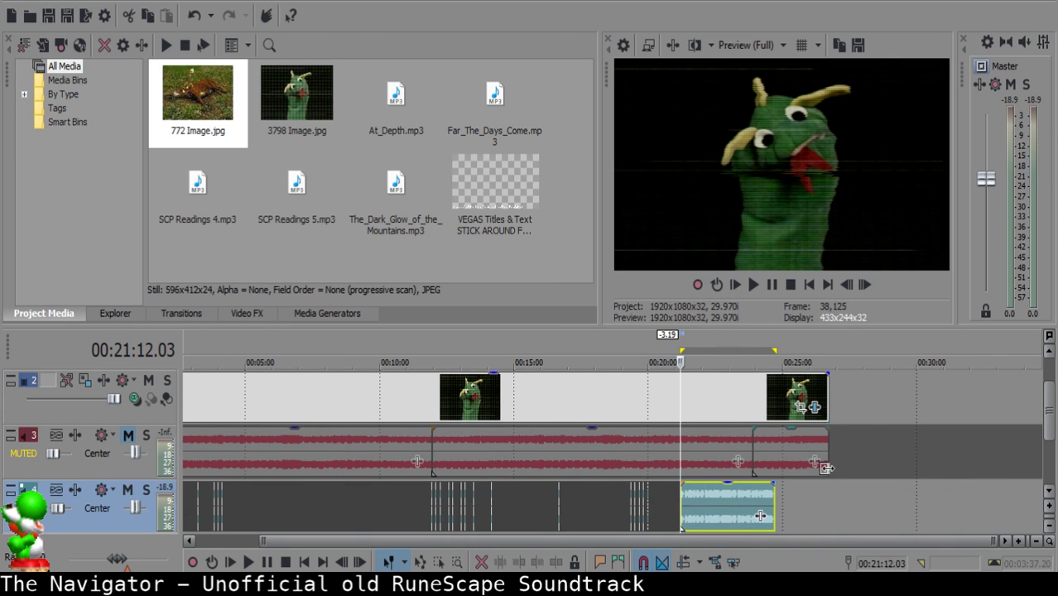
pyautogui.moveTo(825, 468); pyautogui.dragTo(774, 480)
pyautogui.moveTo(820, 412); pyautogui.dragTo(775, 411)
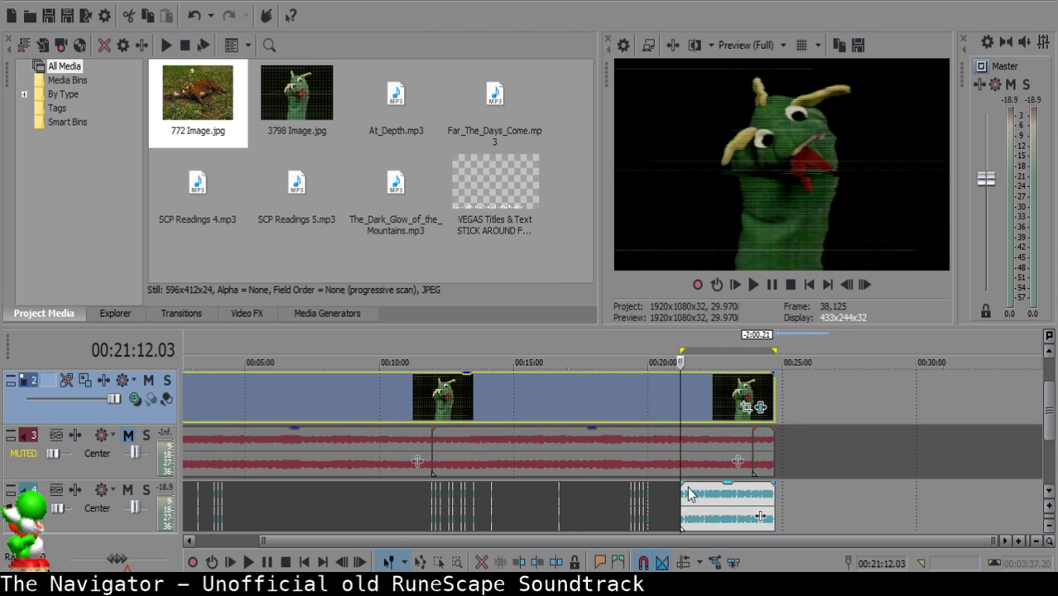
# Examine the track 3 music before the join near its end, around 00:23:30 to 00:23:54.
pyautogui.click(686, 500)
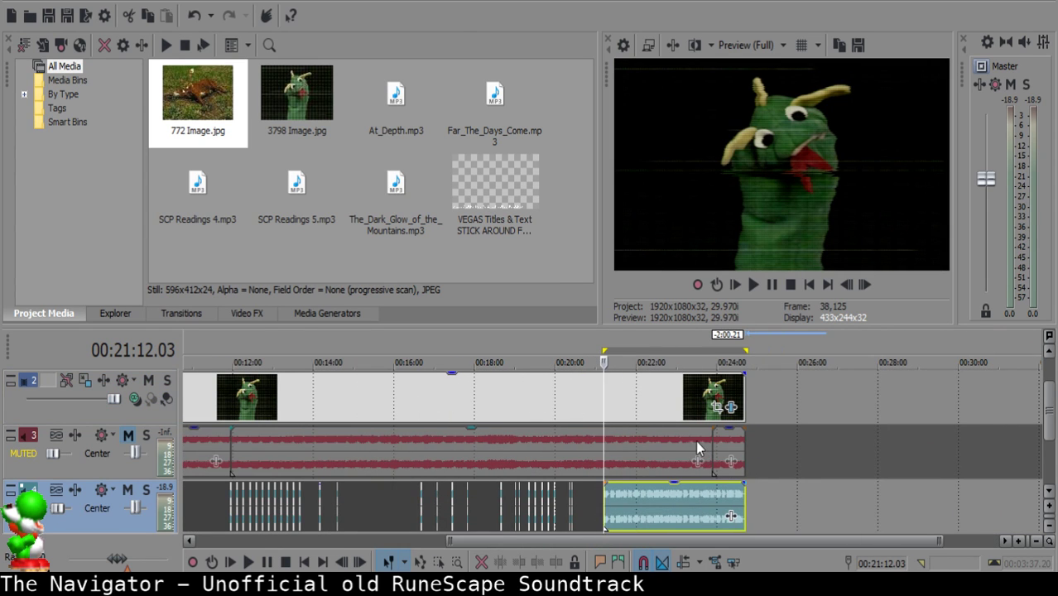
pyautogui.click(700, 452)
pyautogui.scroll(5, 699, 447)
pyautogui.click(624, 441)
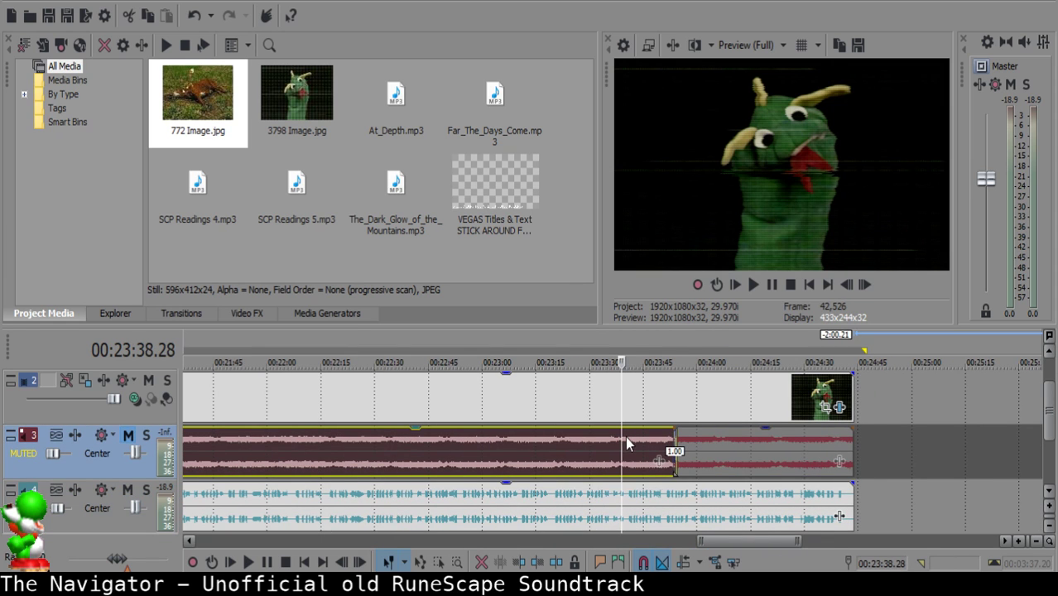
pyautogui.click(609, 439)
pyautogui.click(600, 442)
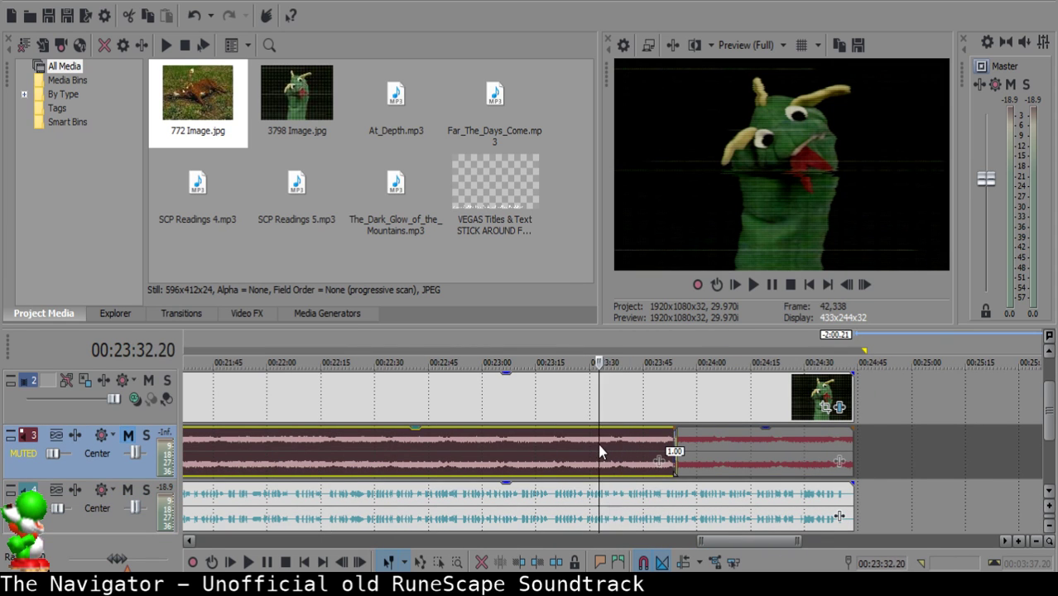
pyautogui.click(592, 444)
pyautogui.scroll(-5, 599, 446)
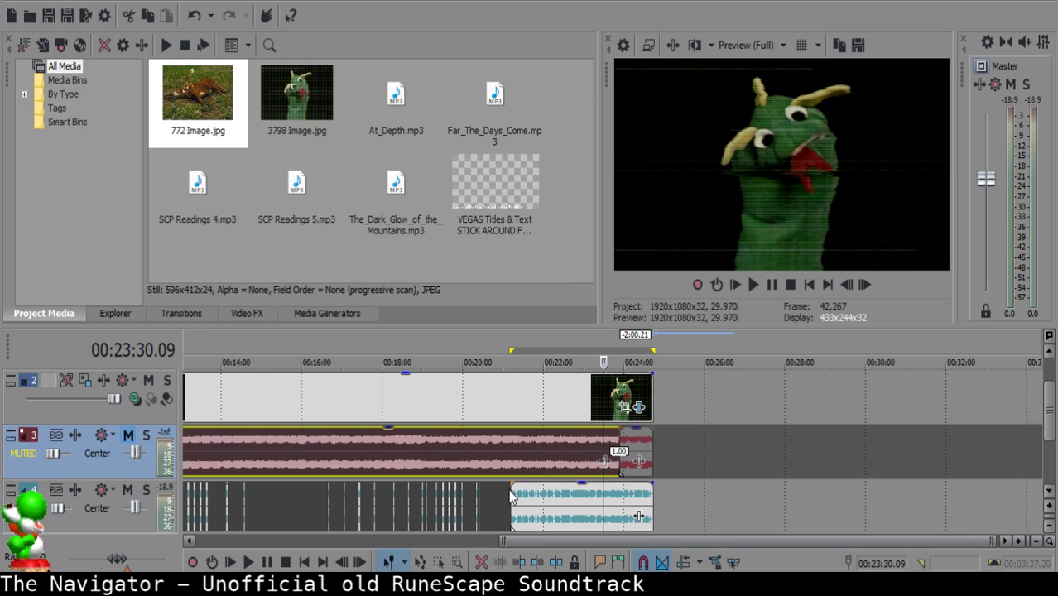
# Play back the narration from about 00:21:11 across the pause into the clip starting at 00:21:12.03.
pyautogui.click(511, 495)
pyautogui.scroll(8, 527, 499)
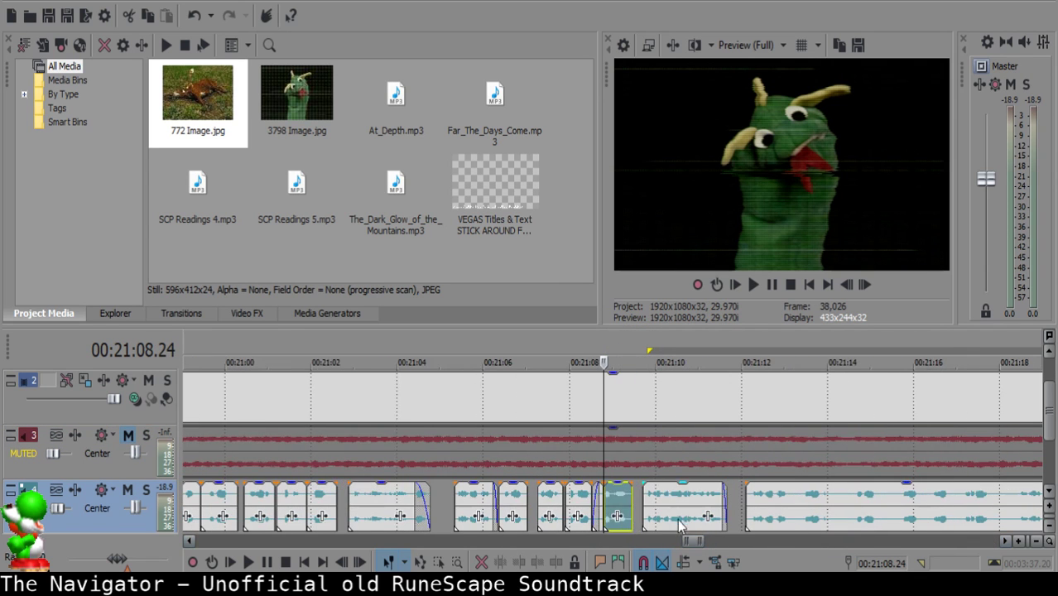
pyautogui.click(698, 515)
pyautogui.press('space')
pyautogui.scroll(3, 663, 510)
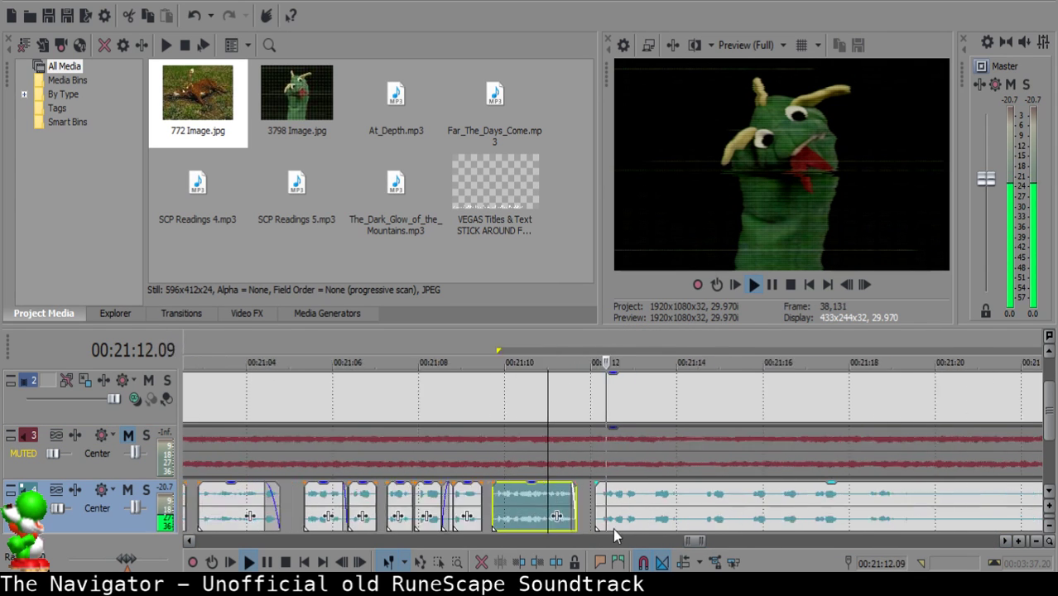
pyautogui.click(582, 493)
pyautogui.press('space')
# Trim one frame off the start of the narration clip so it begins at about 00:21:12.04, and play it.
pyautogui.scroll(4, 651, 498)
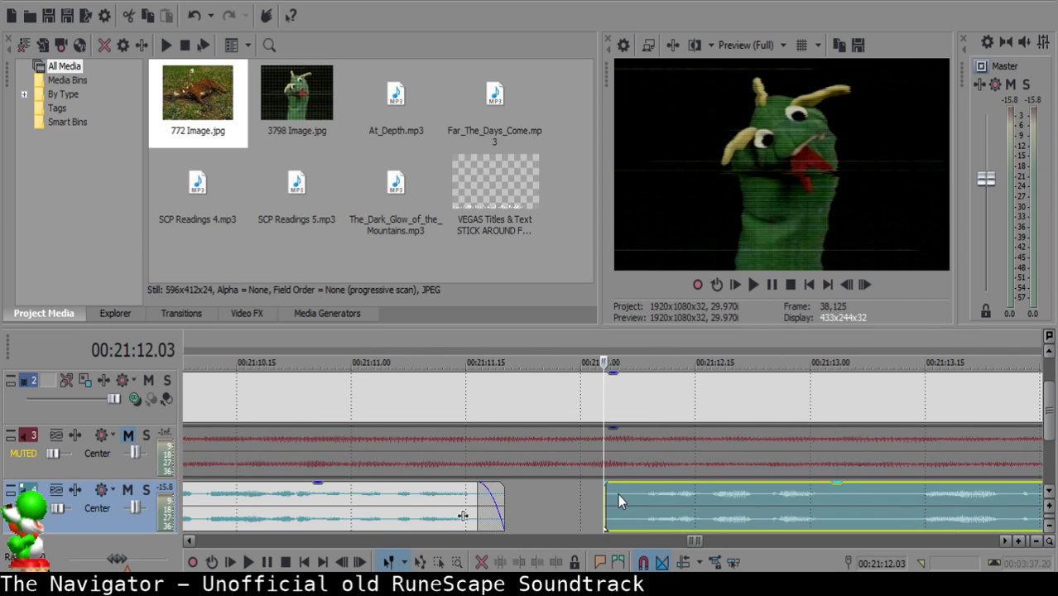
pyautogui.click(617, 495)
pyautogui.scroll(3, 622, 493)
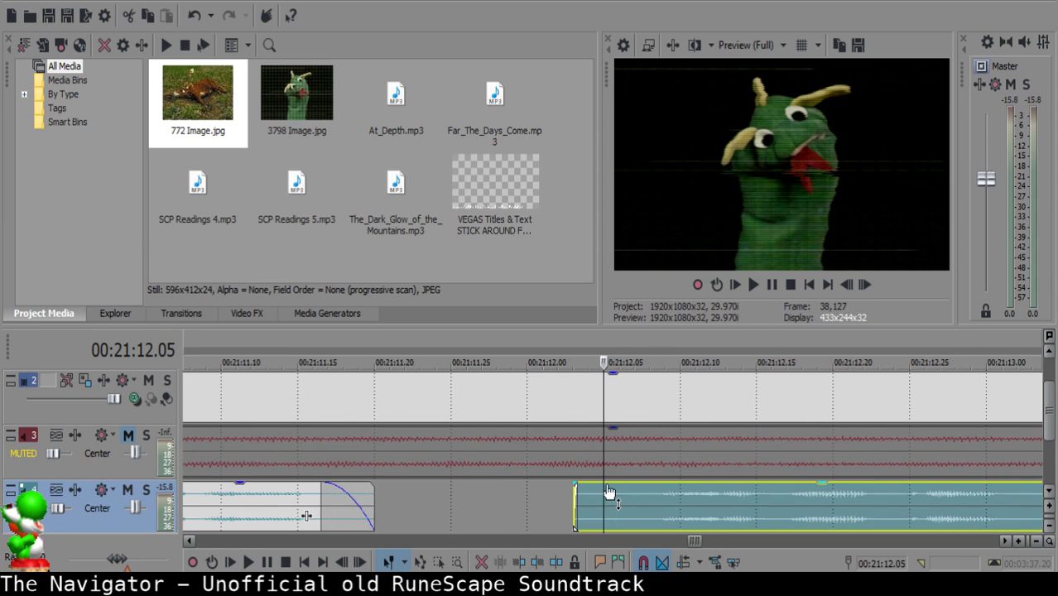
pyautogui.click(596, 491)
pyautogui.hotkey('alt', '[')
pyautogui.press('space')
pyautogui.scroll(-10, 743, 494)
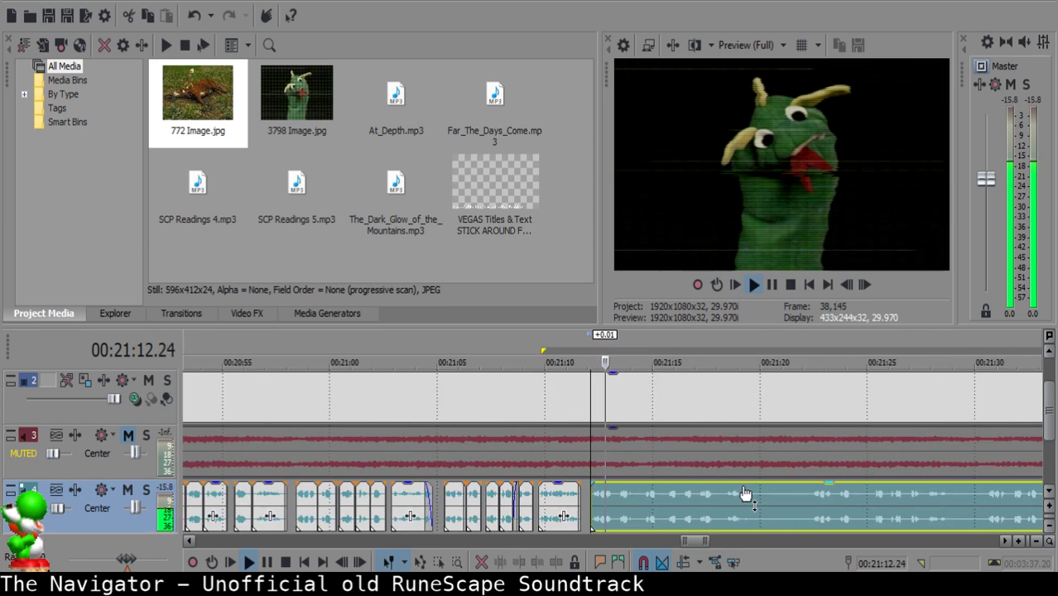
pyautogui.scroll(5, 623, 499)
# Cut the narration between about 00:21:13.07 and 00:21:13.10, close the three-frame gap, and play back the join.
pyautogui.click(605, 495)
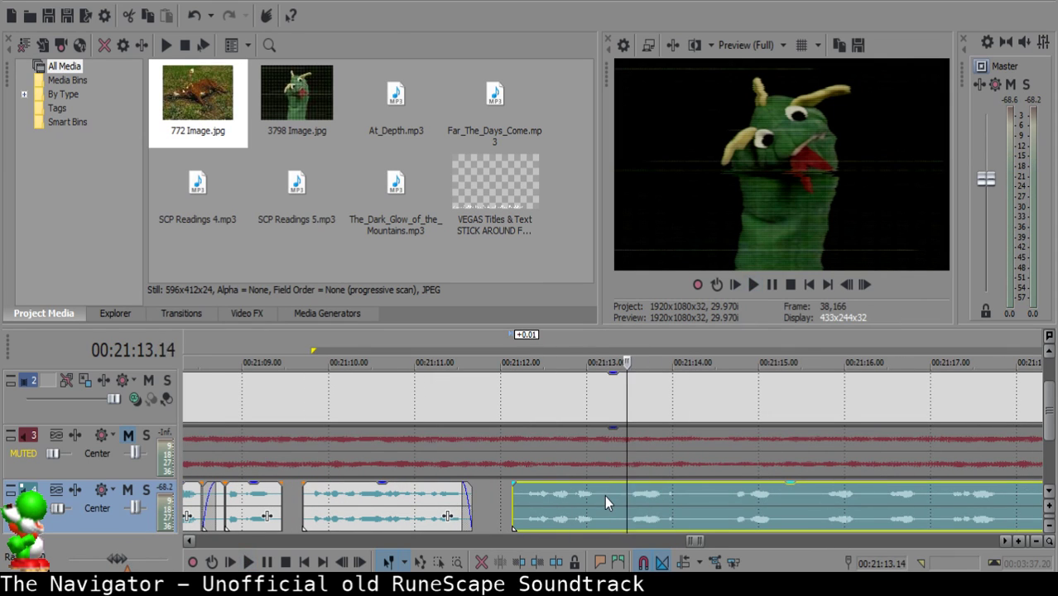
pyautogui.press('s')
pyautogui.click(615, 500)
pyautogui.press('s')
pyautogui.click(610, 501)
pyautogui.press('Delete')
pyautogui.click(573, 495)
pyautogui.press('space')
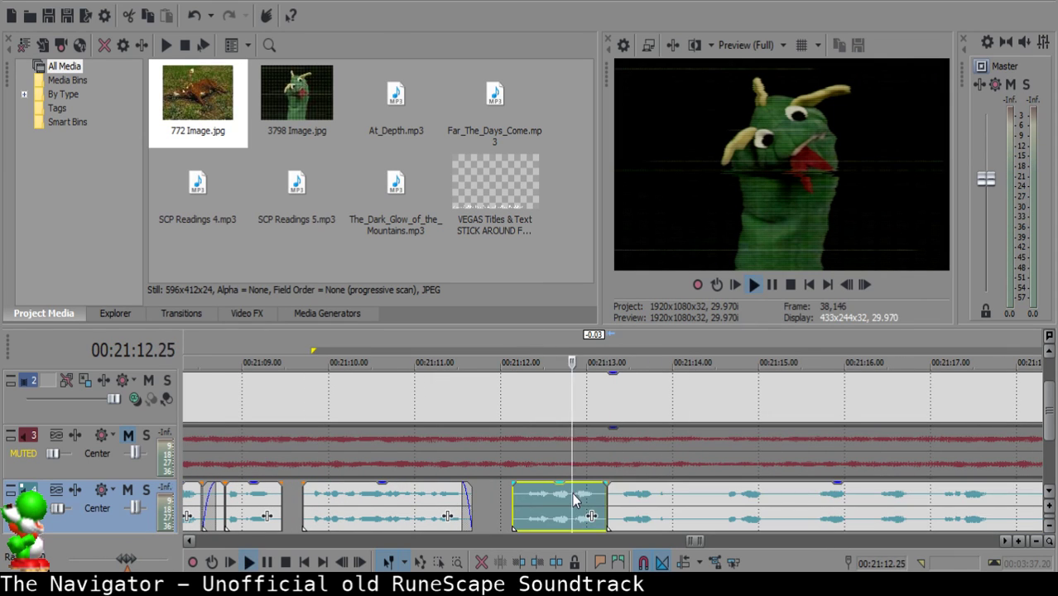
# Split the narration at about 00:21:13.24, add a fade-in of about six frames to the section after the cut, and play it.
pyautogui.click(655, 496)
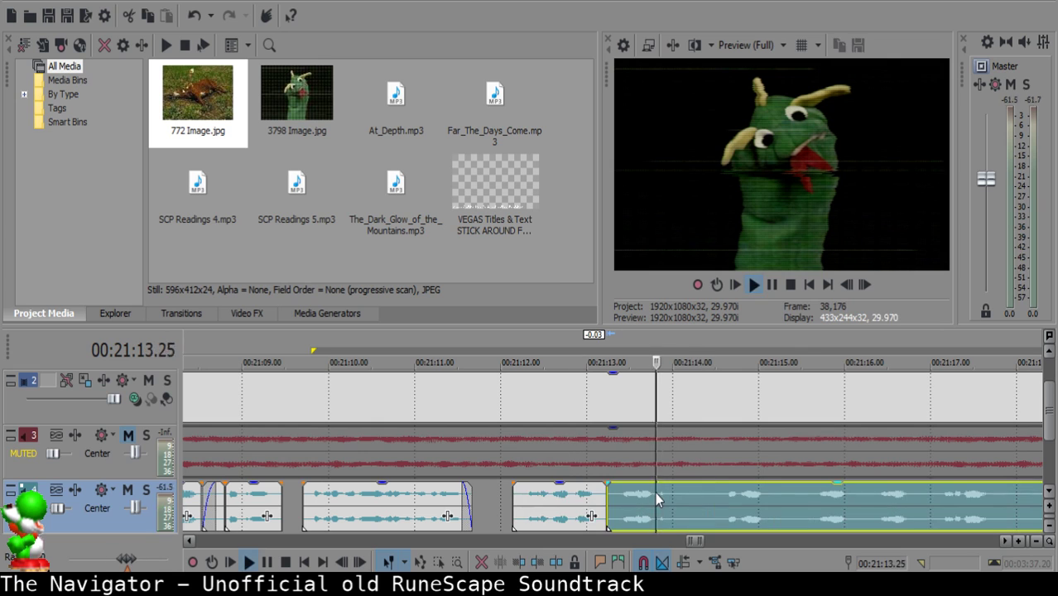
pyautogui.press('space')
pyautogui.press('s')
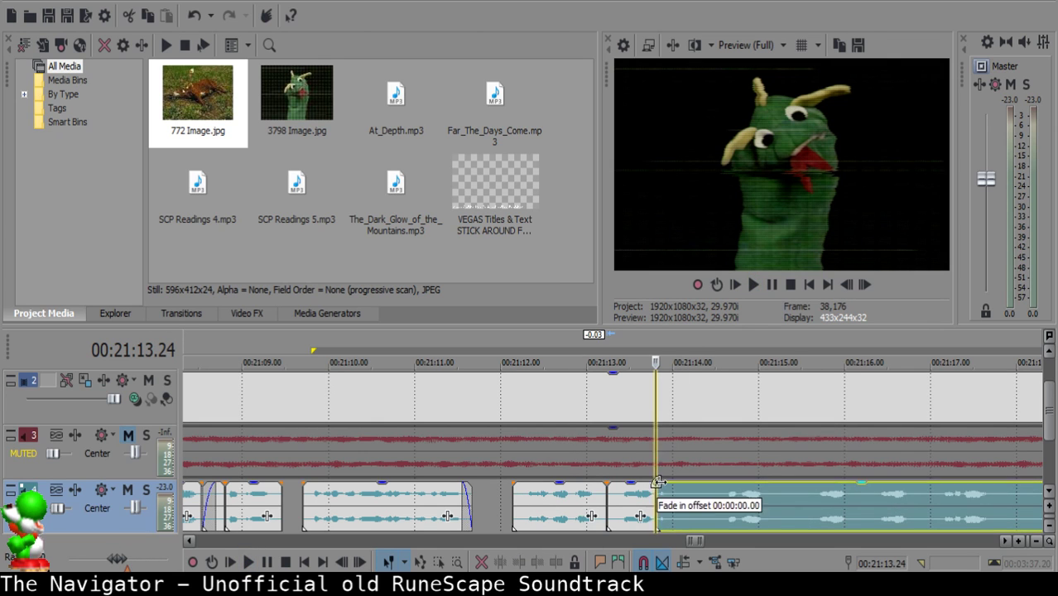
pyautogui.moveTo(658, 482); pyautogui.dragTo(677, 482)
pyautogui.click(587, 509)
pyautogui.press('space')
pyautogui.scroll(2, 589, 515)
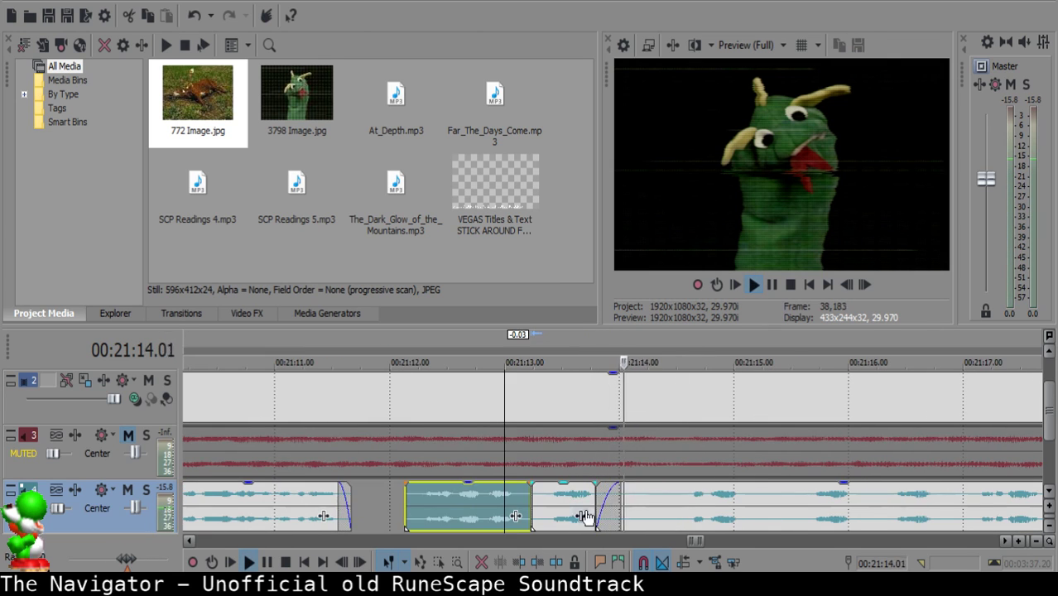
# Play back the short stretch of narration across the join at about 00:21:13.07.
pyautogui.press('space')
pyautogui.click(531, 495)
pyautogui.press('space')
pyautogui.press('space')
pyautogui.click(528, 495)
pyautogui.press('space')
pyautogui.press('space')
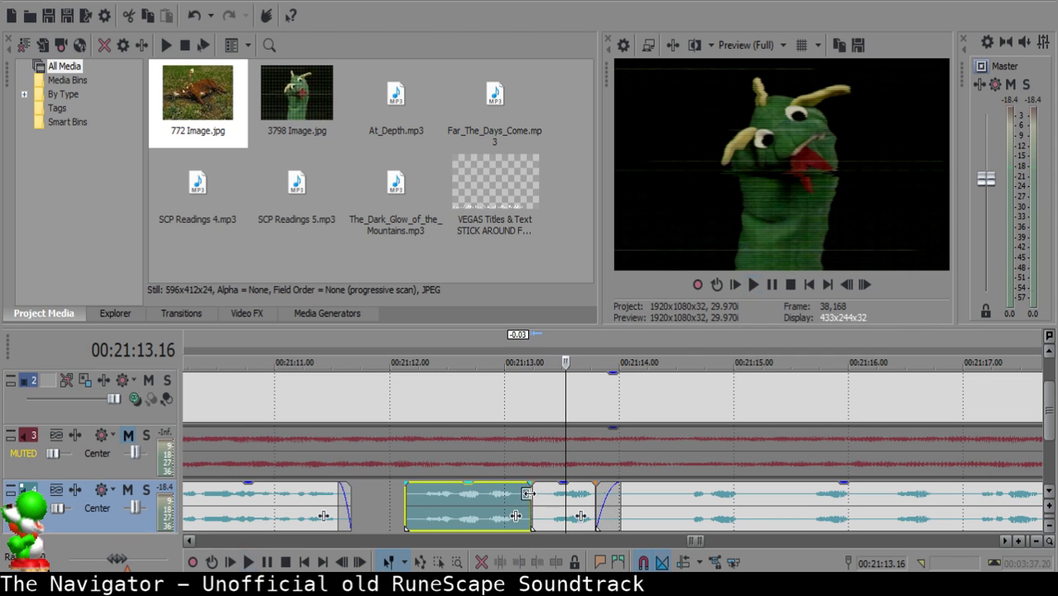
# Try to trim the starts of the last two narration clips to about 00:21:13.08, and undo the trim.
pyautogui.click(539, 493)
pyautogui.click(543, 493)
pyautogui.keyDown('ctrl'); pyautogui.click(605, 499); pyautogui.keyUp('ctrl')
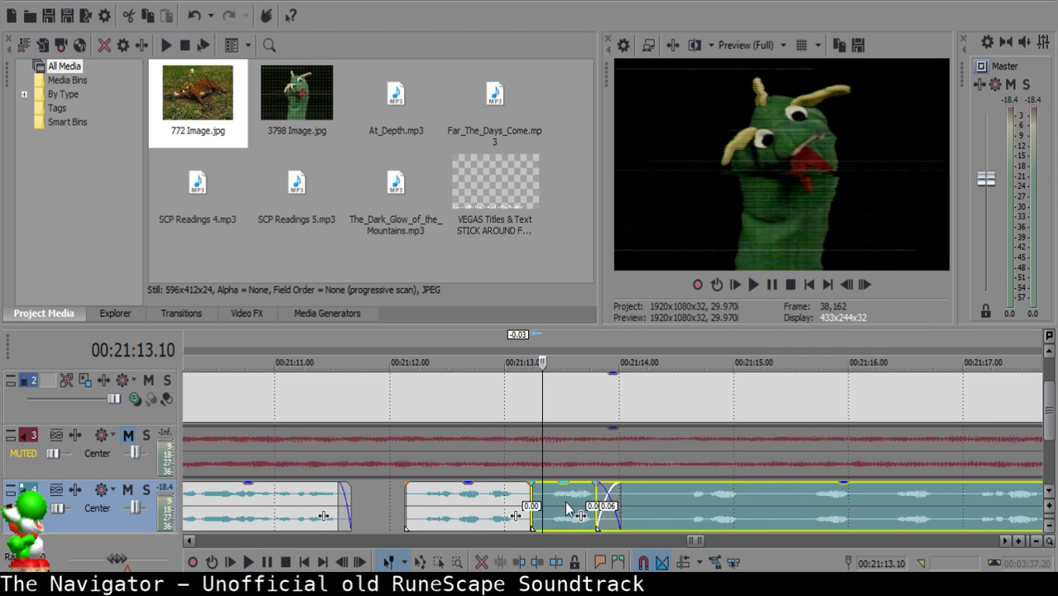
pyautogui.click(533, 496)
pyautogui.scroll(2, 643, 494)
pyautogui.click(619, 499)
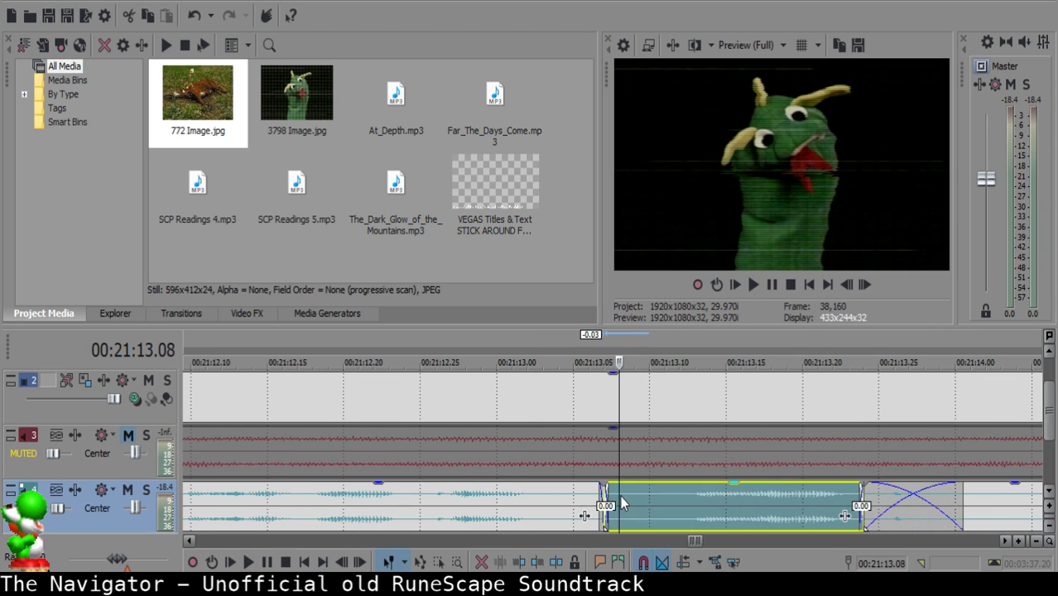
pyautogui.scroll(-2, 679, 498)
pyautogui.keyDown('ctrl'); pyautogui.click(718, 507); pyautogui.keyUp('ctrl')
pyautogui.hotkey('alt', '[')
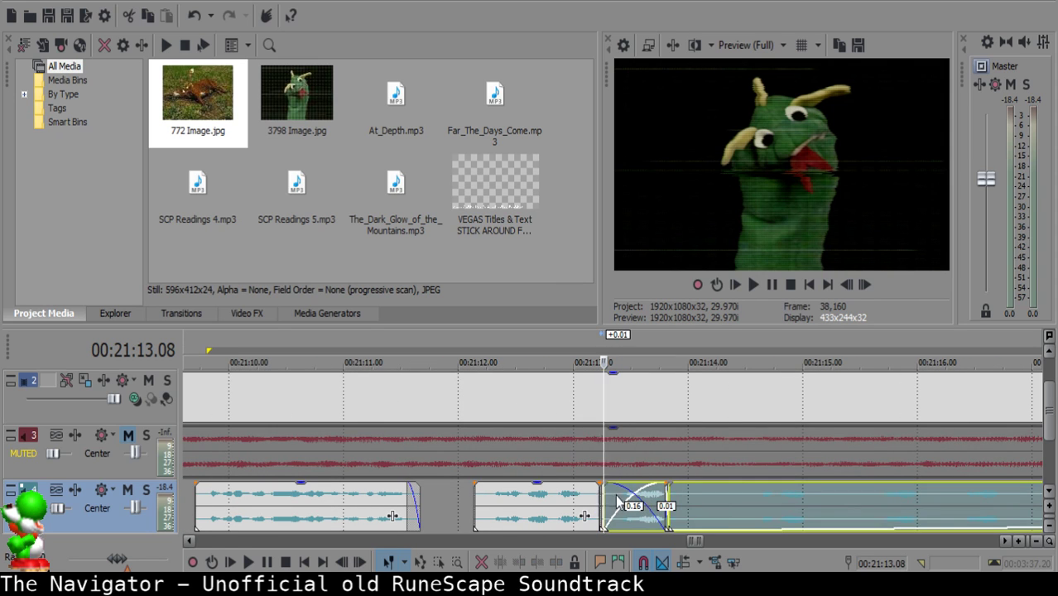
pyautogui.click(595, 498)
pyautogui.hotkey('ctrl', 'z')
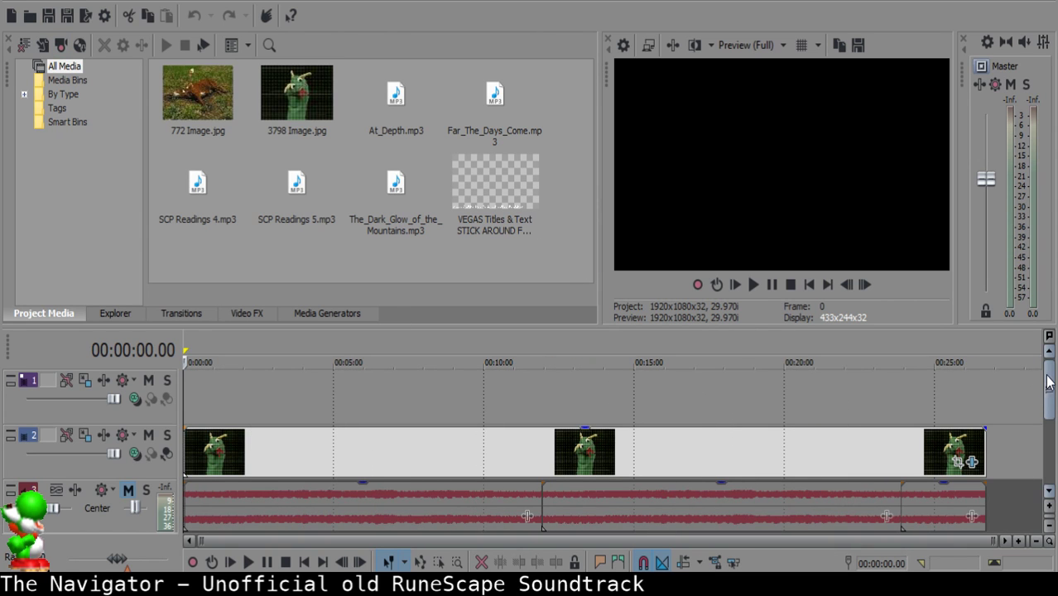
# Locate the last narration clip on track 4 and play back the passage around its start, from about 00:21:11.
pyautogui.moveTo(1047, 375); pyautogui.dragTo(1046, 397)
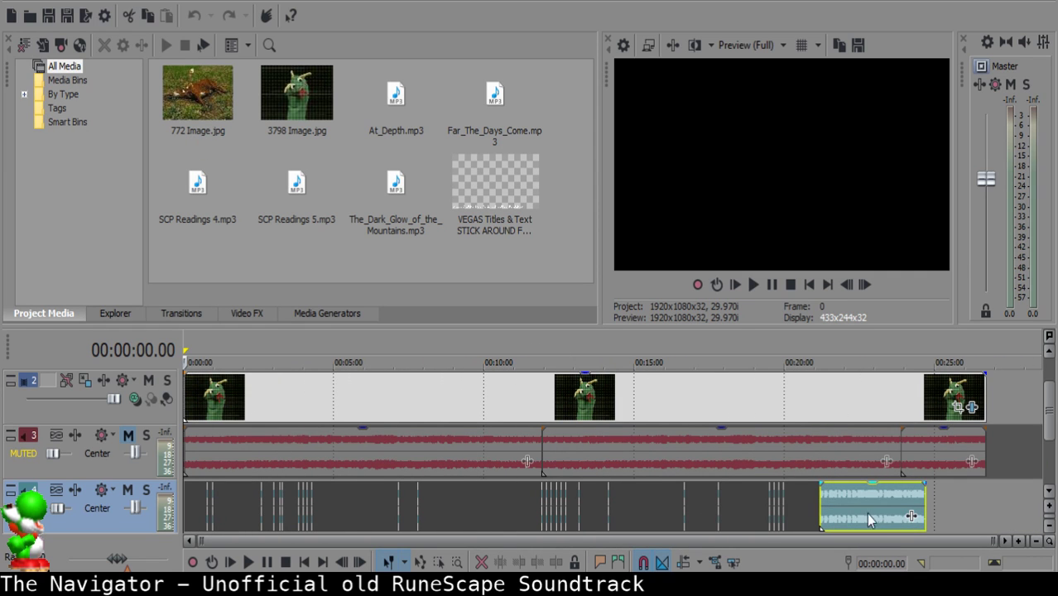
pyautogui.click(824, 502)
pyautogui.press('space')
pyautogui.scroll(10, 816, 502)
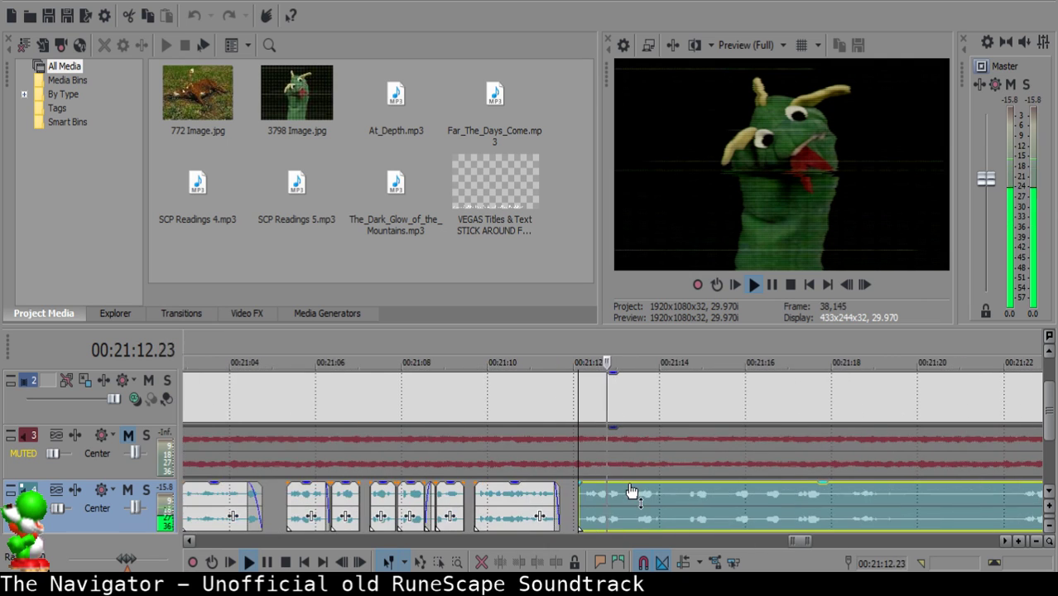
pyautogui.scroll(-4, 575, 501)
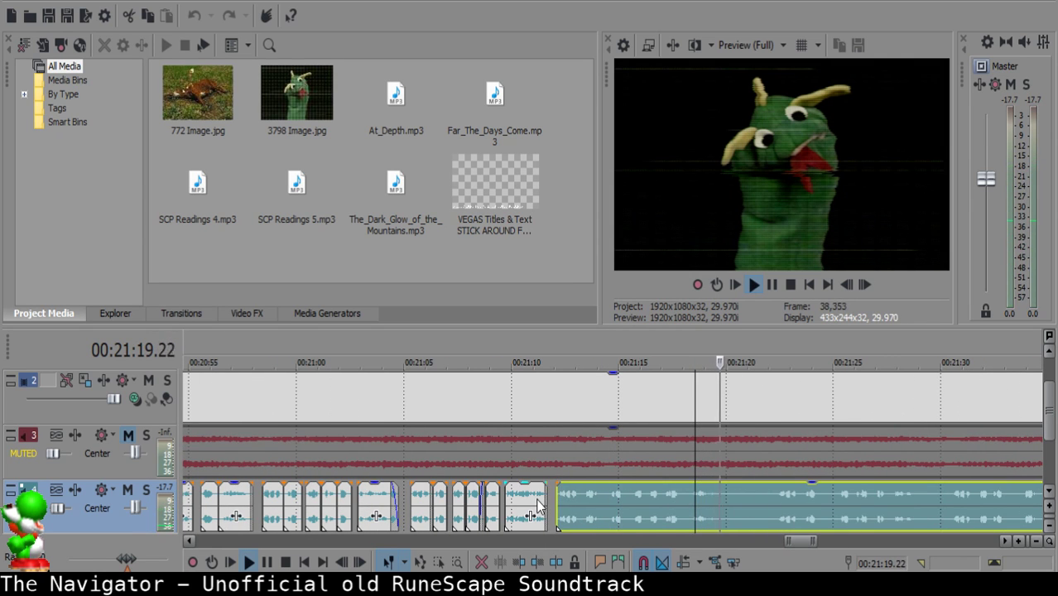
pyautogui.click(534, 496)
pyautogui.scroll(6, 634, 484)
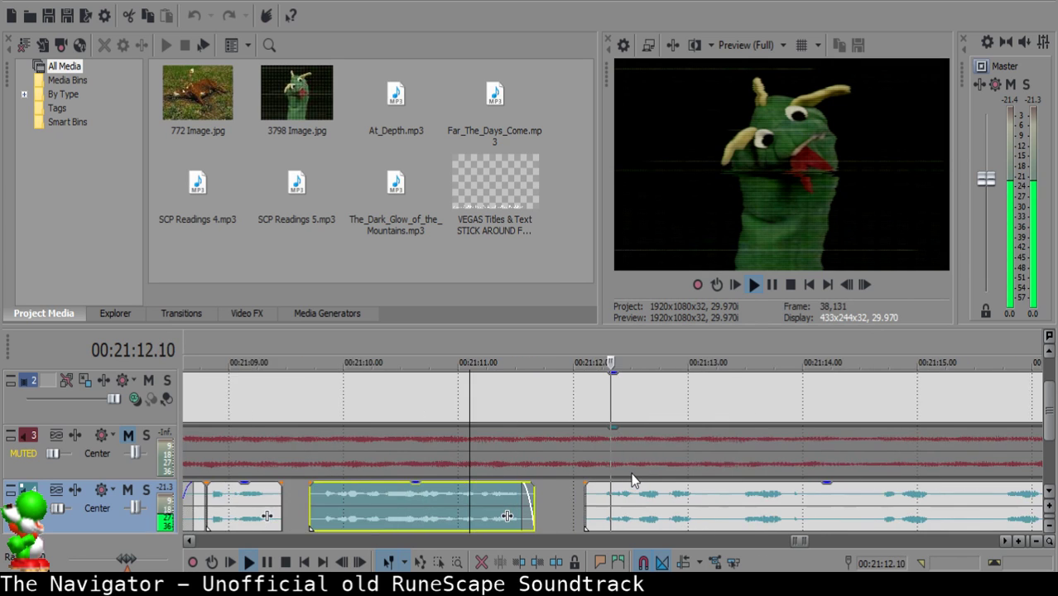
pyautogui.scroll(-3, 630, 478)
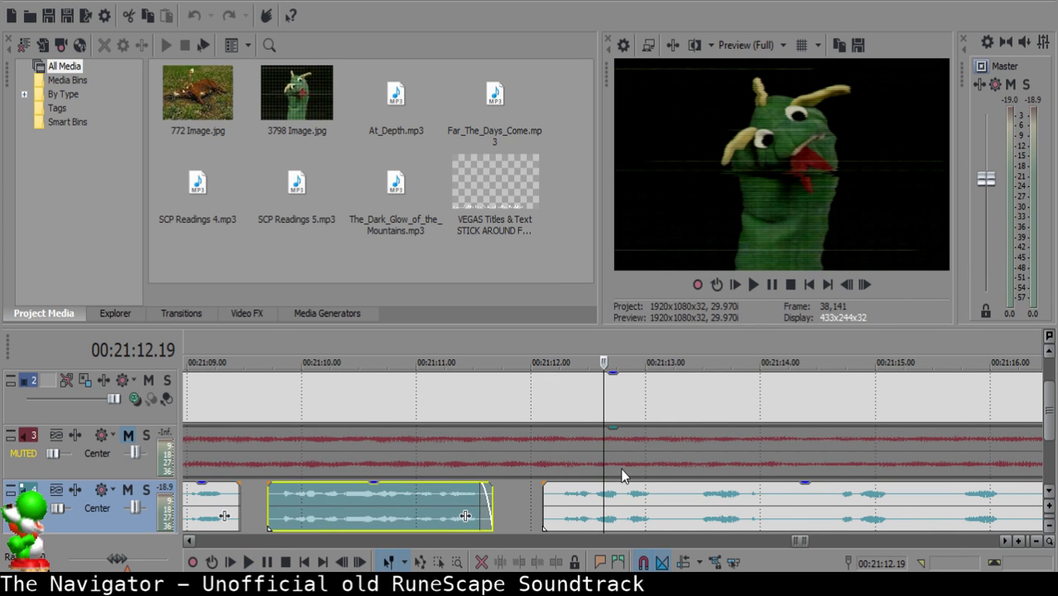
# Split the last narration clip at about 00:21:13.05 and 00:21:13.11, and delete the section between the cuts.
pyautogui.press('space')
pyautogui.scroll(3, 617, 493)
pyautogui.click(601, 501)
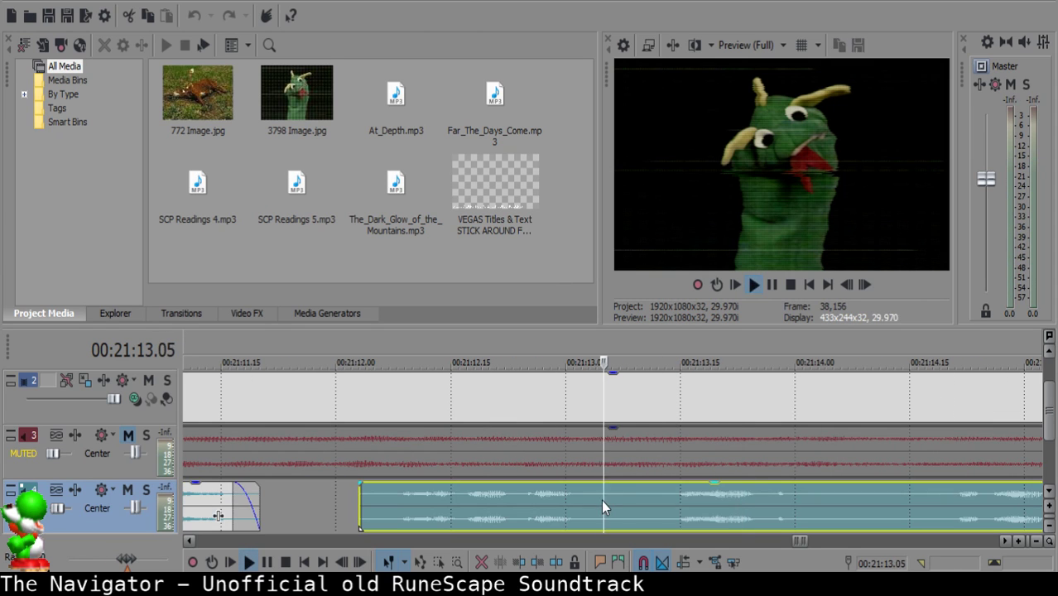
pyautogui.click(606, 497)
pyautogui.press('space')
pyautogui.press('s')
pyautogui.press('space')
pyautogui.press('s')
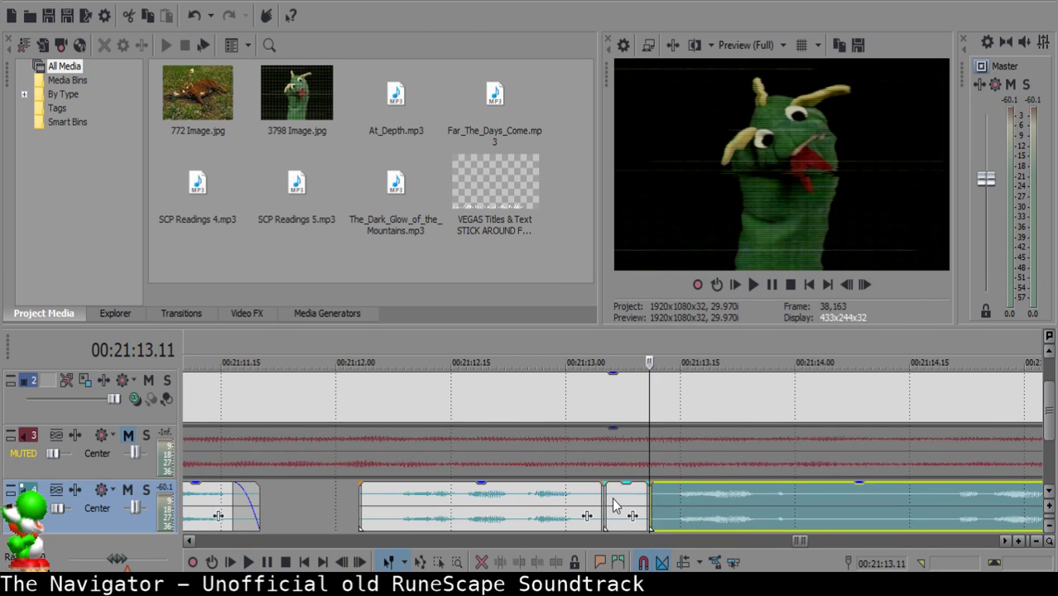
pyautogui.click(613, 500)
pyautogui.press('Delete')
# Extend the end of the narration clip before the gap to about 00:21:13.06 and play it.
pyautogui.click(531, 506)
pyautogui.press('space')
pyautogui.press('space')
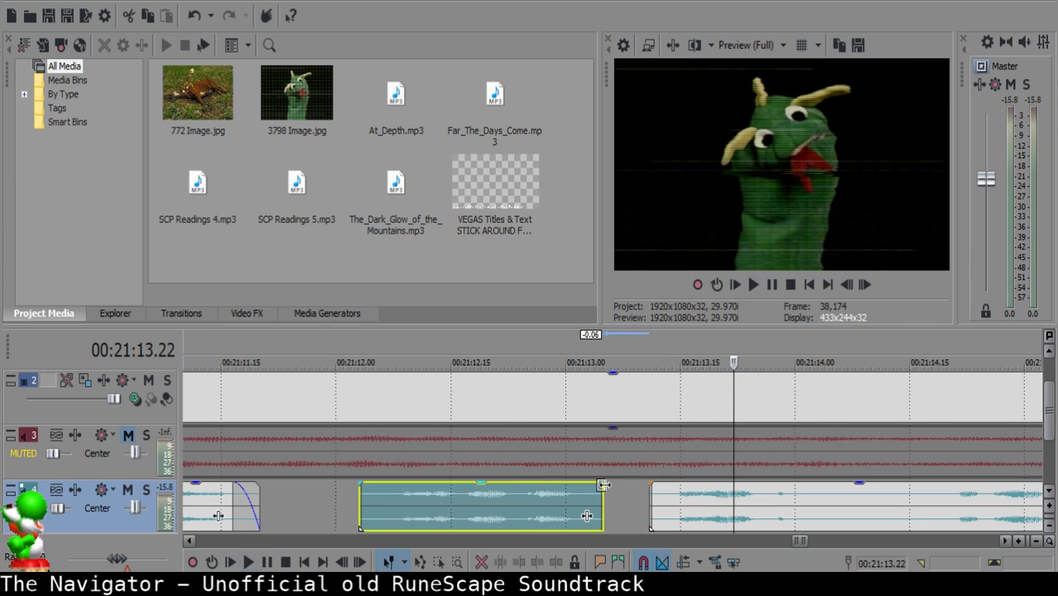
pyautogui.moveTo(605, 497); pyautogui.dragTo(602, 496)
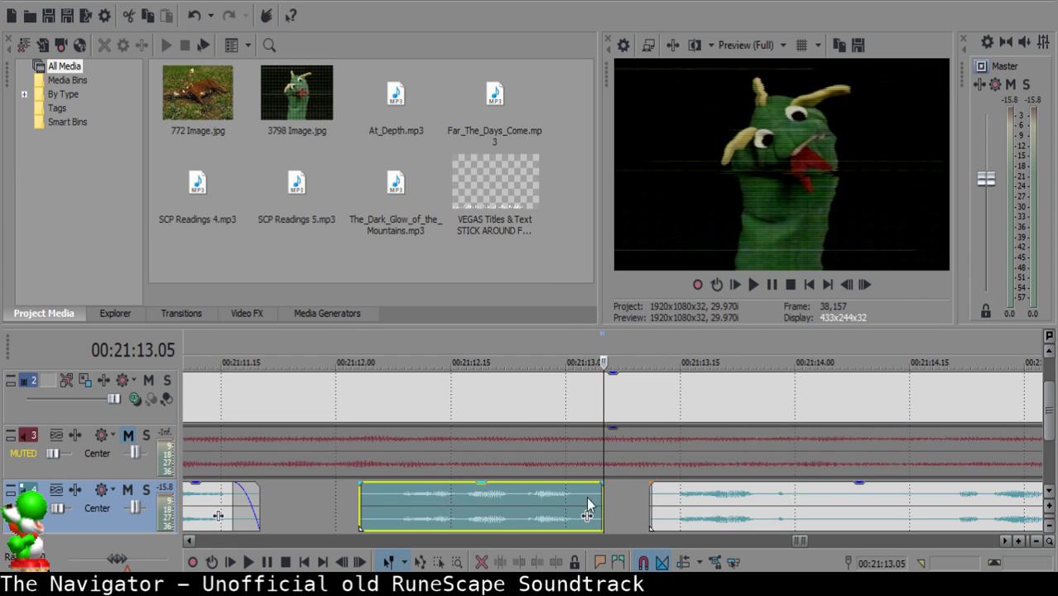
pyautogui.press('pageup')
pyautogui.click(611, 495)
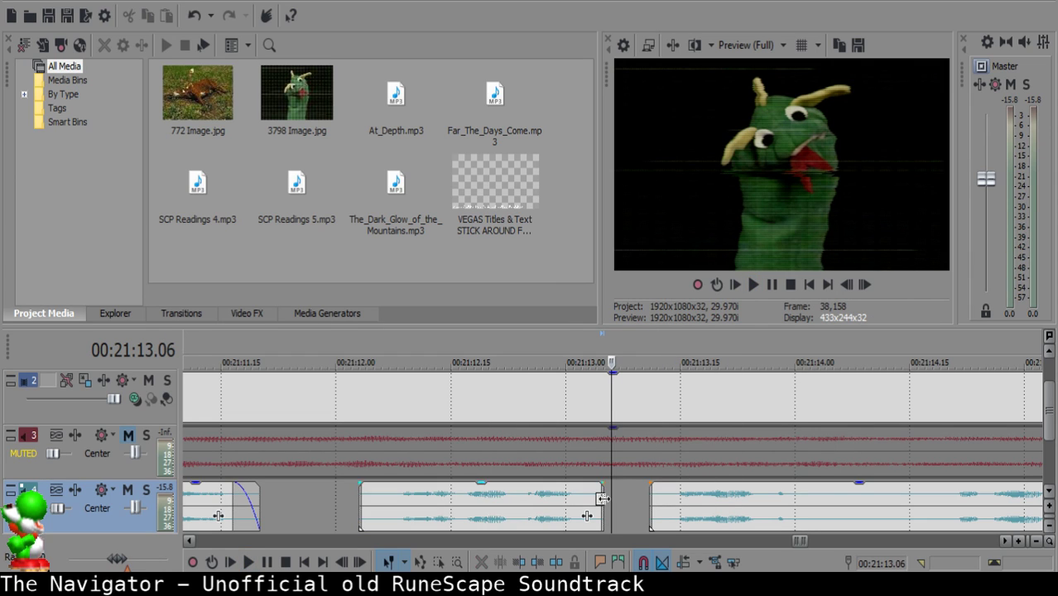
pyautogui.moveTo(602, 497); pyautogui.dragTo(611, 497)
pyautogui.click(465, 507)
pyautogui.press('space')
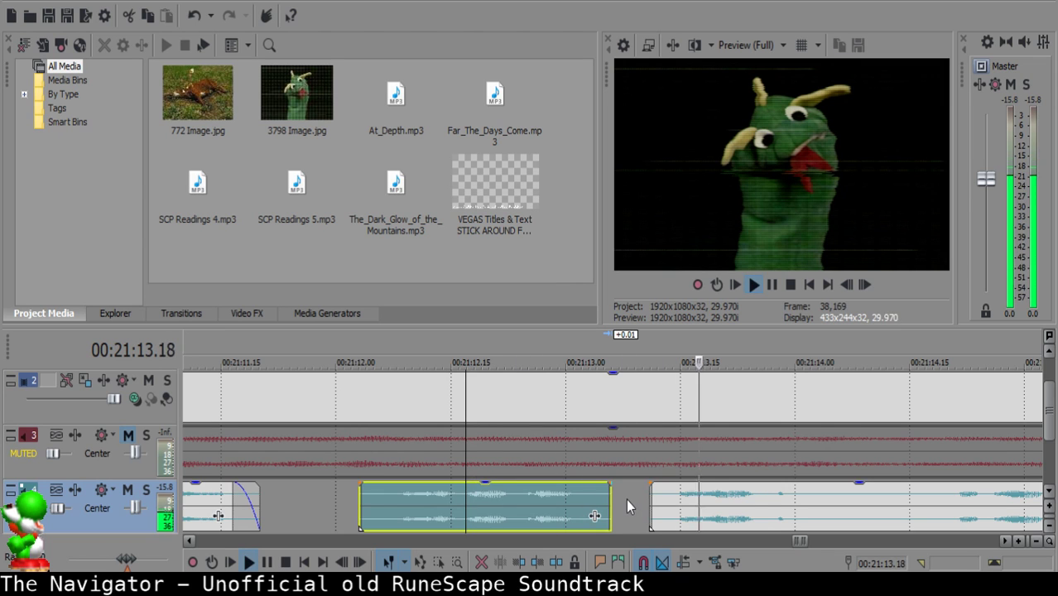
pyautogui.press('space')
# Move the narration clip after the gap four frames earlier to about 00:21:13.07 and play back the transition.
pyautogui.click(620, 495)
pyautogui.moveTo(671, 512); pyautogui.dragTo(641, 500)
pyautogui.click(460, 507)
pyautogui.press('space')
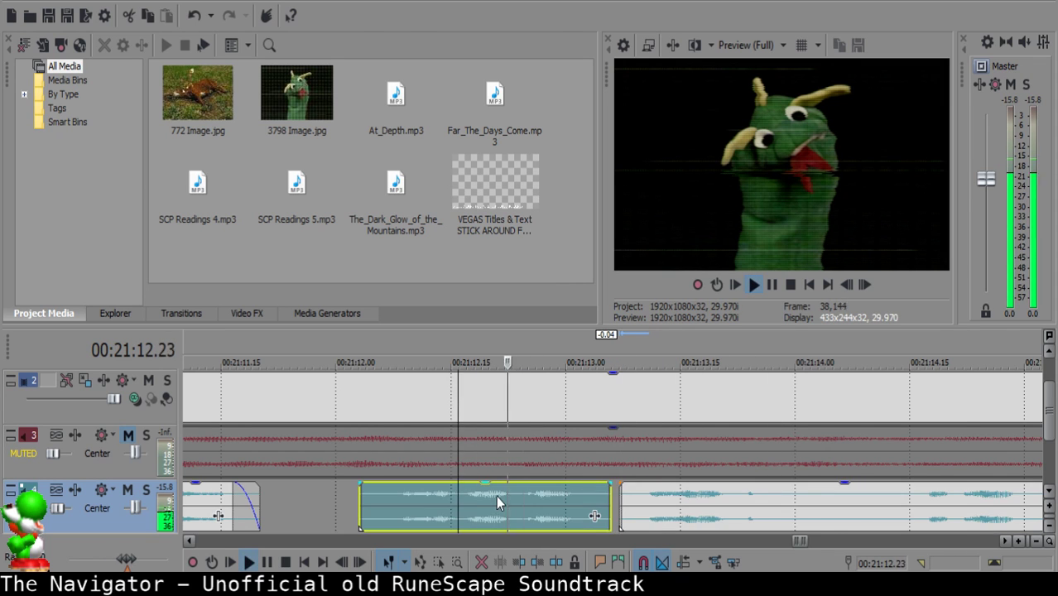
pyautogui.scroll(-2, 844, 518)
pyautogui.scroll(3, 779, 509)
# Split the narration at about 00:21:13.23 and give the section after the cut a fade-in of about four frames.
pyautogui.click(741, 497)
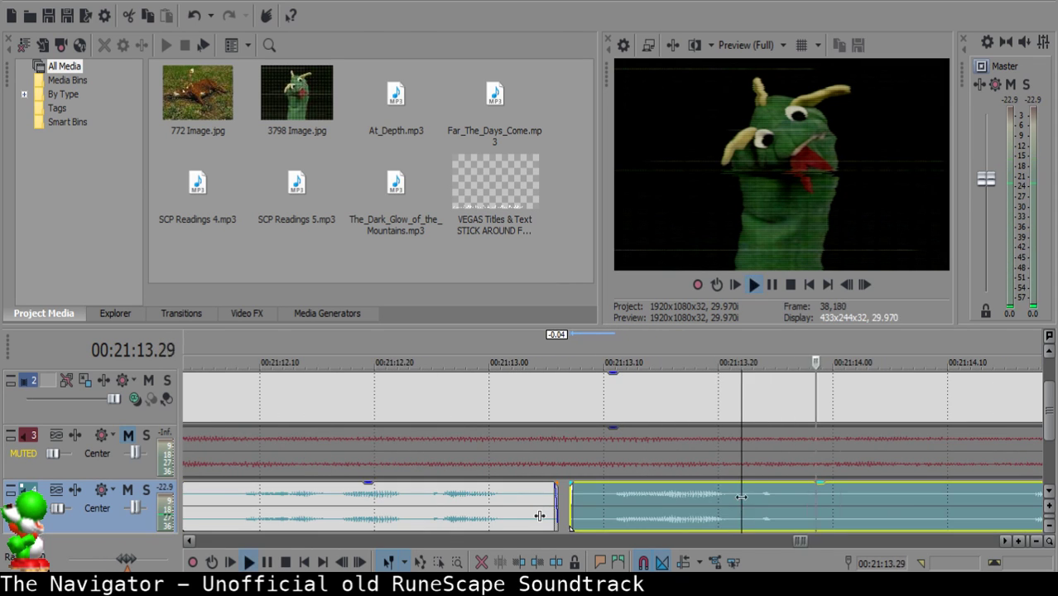
pyautogui.click(746, 495)
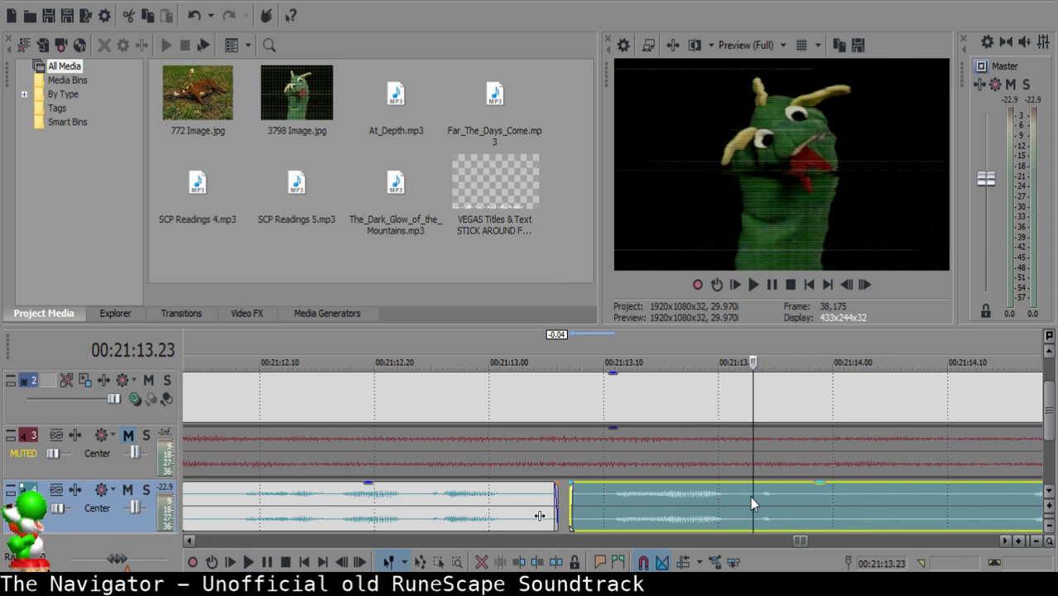
pyautogui.press('s')
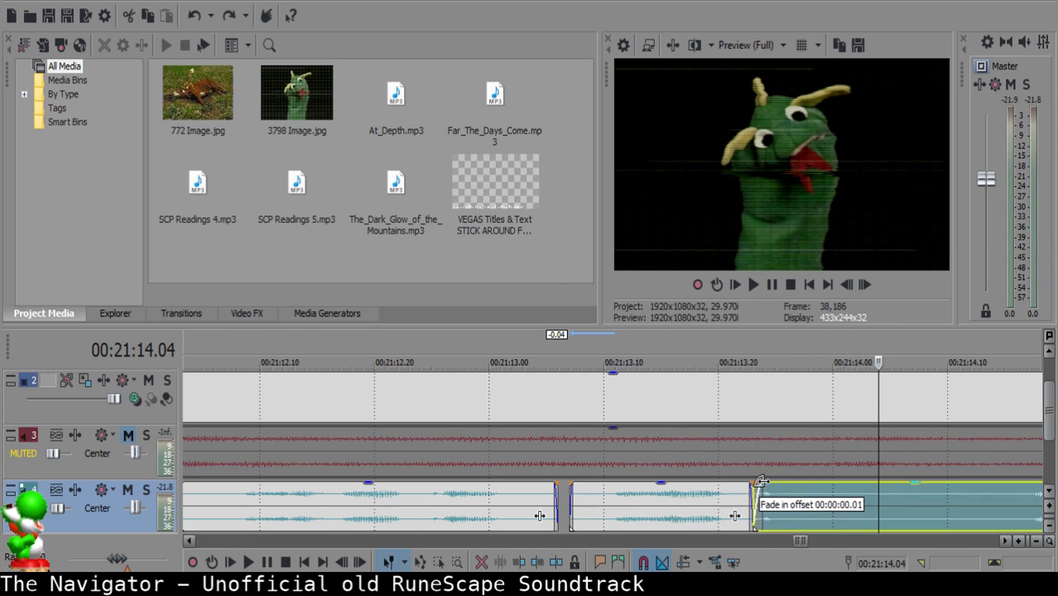
pyautogui.moveTo(756, 485); pyautogui.dragTo(783, 485)
pyautogui.click(627, 511)
pyautogui.press('space')
pyautogui.scroll(-2, 643, 502)
pyautogui.press('Return')
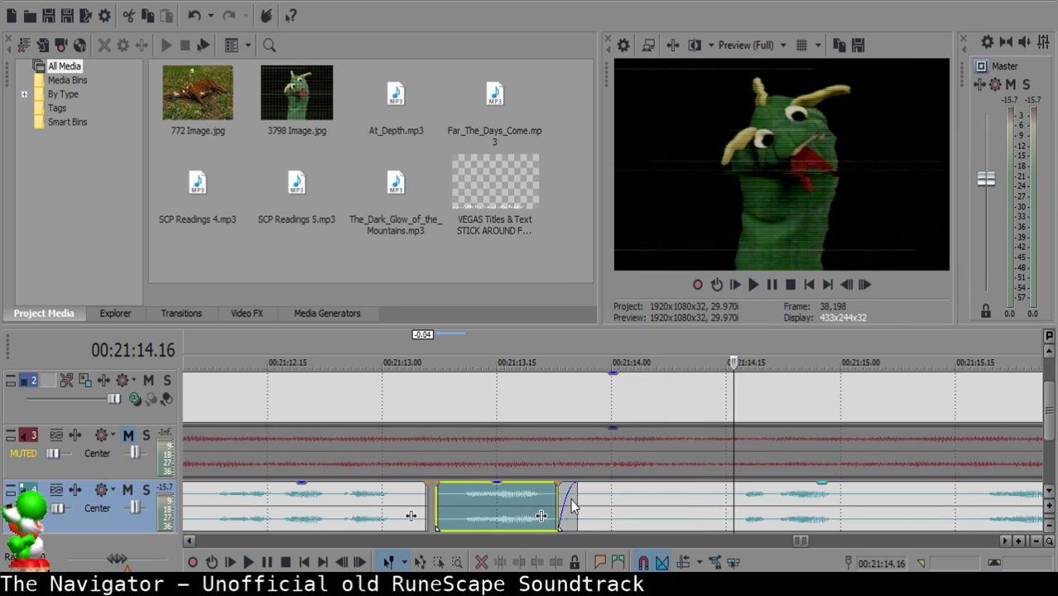
pyautogui.moveTo(578, 501); pyautogui.dragTo(587, 501)
# Split the narration at about 00:21:13.29 and 00:21:14.16, and delete the section between the cuts.
pyautogui.click(602, 502)
pyautogui.press('space')
pyautogui.press('space')
pyautogui.press('s')
pyautogui.click(718, 509)
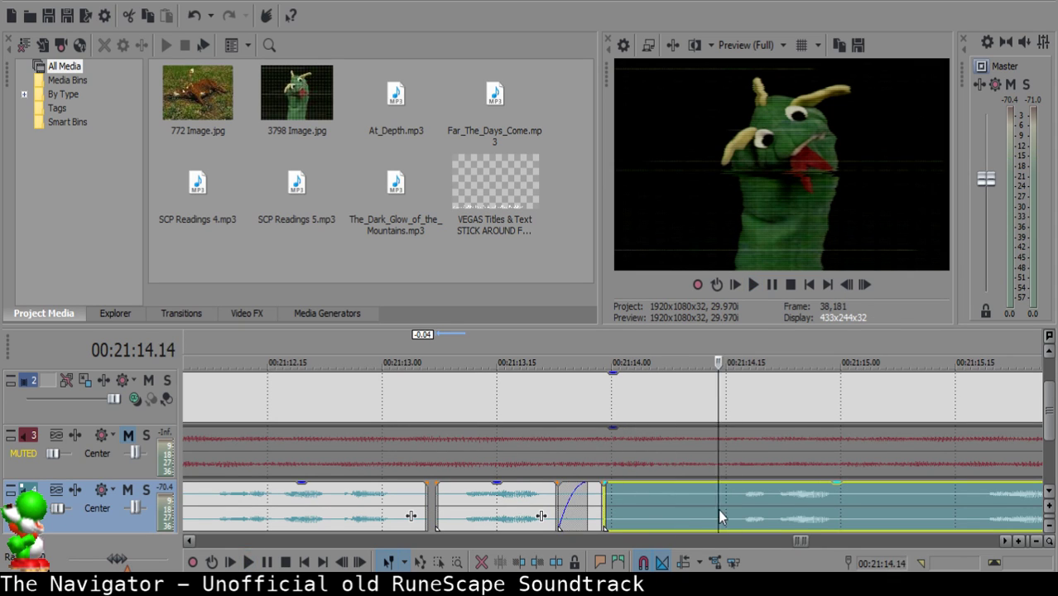
pyautogui.press('space')
pyautogui.press('space')
pyautogui.click(736, 505)
pyautogui.press('space')
pyautogui.press('s')
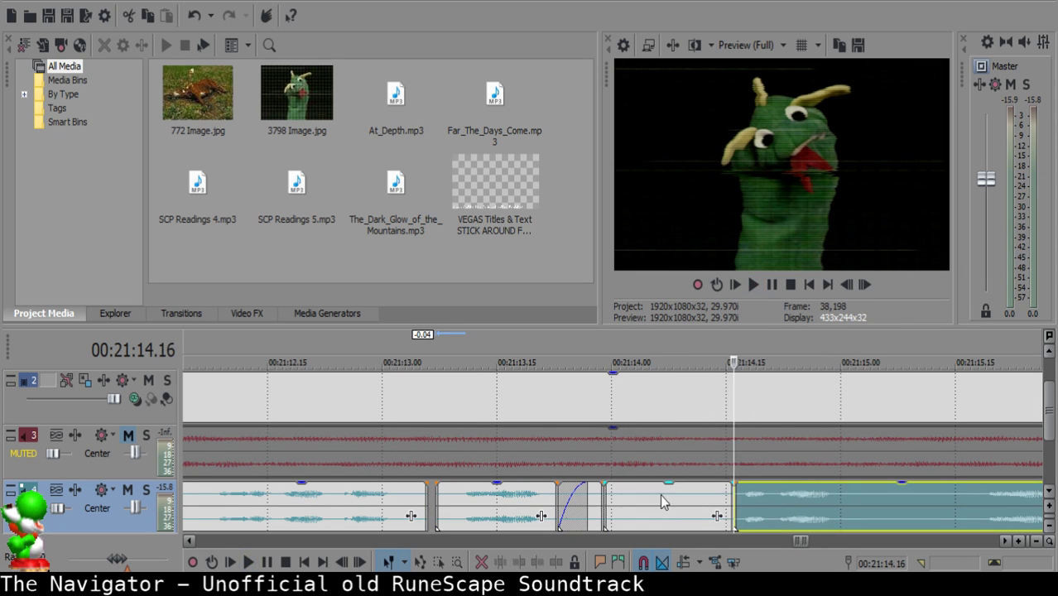
pyautogui.click(660, 495)
pyautogui.press('Delete')
# Move the remaining narration clip ten frames earlier to about 00:21:14.06 and play back across the gap.
pyautogui.moveTo(834, 509); pyautogui.dragTo(762, 501)
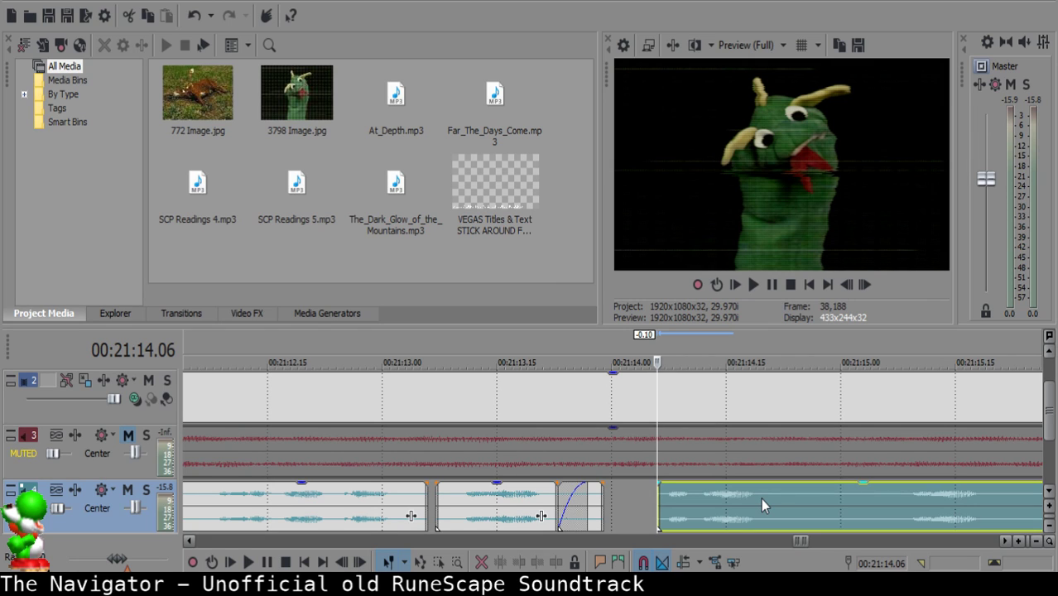
pyautogui.click(411, 513)
pyautogui.click(442, 513)
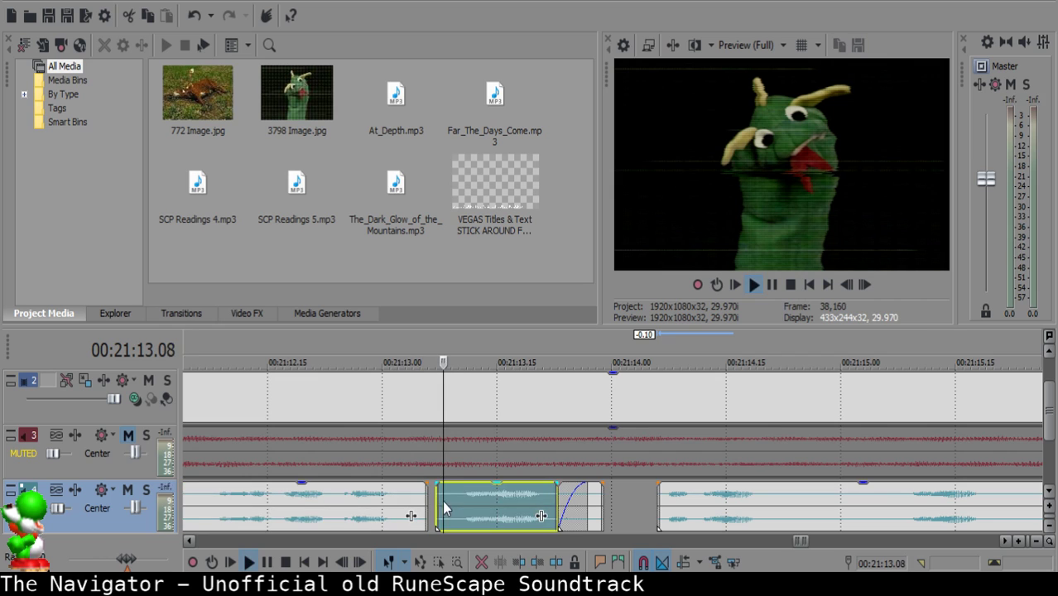
pyautogui.press('space')
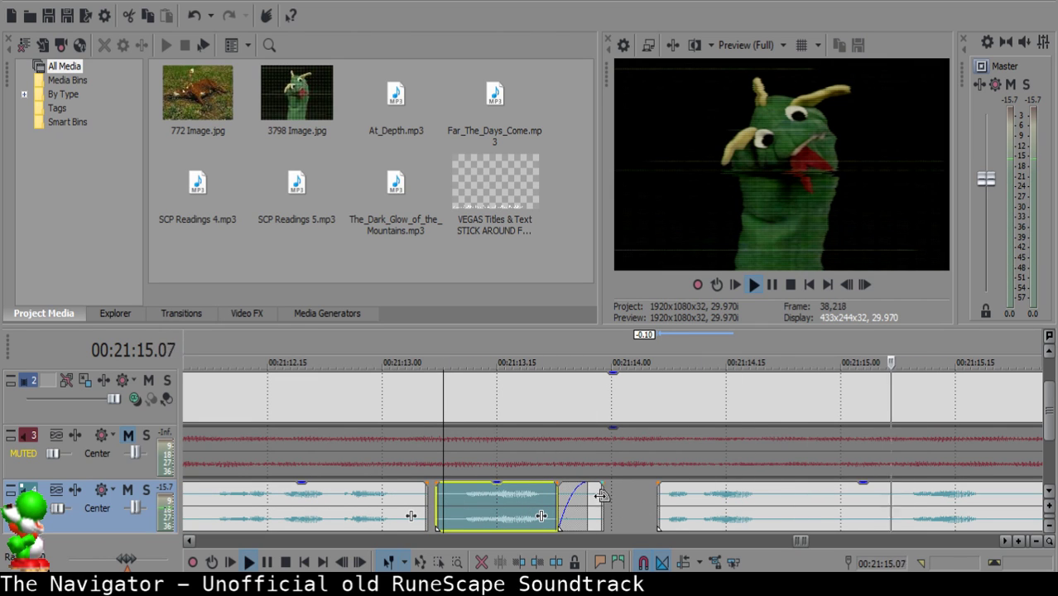
# Lengthen the fade-in of the short narration clip so it reaches the clip's end at about 00:21:13.29, and play it.
pyautogui.press('Return')
pyautogui.moveTo(587, 499); pyautogui.dragTo(607, 499)
pyautogui.click(508, 508)
pyautogui.press('space')
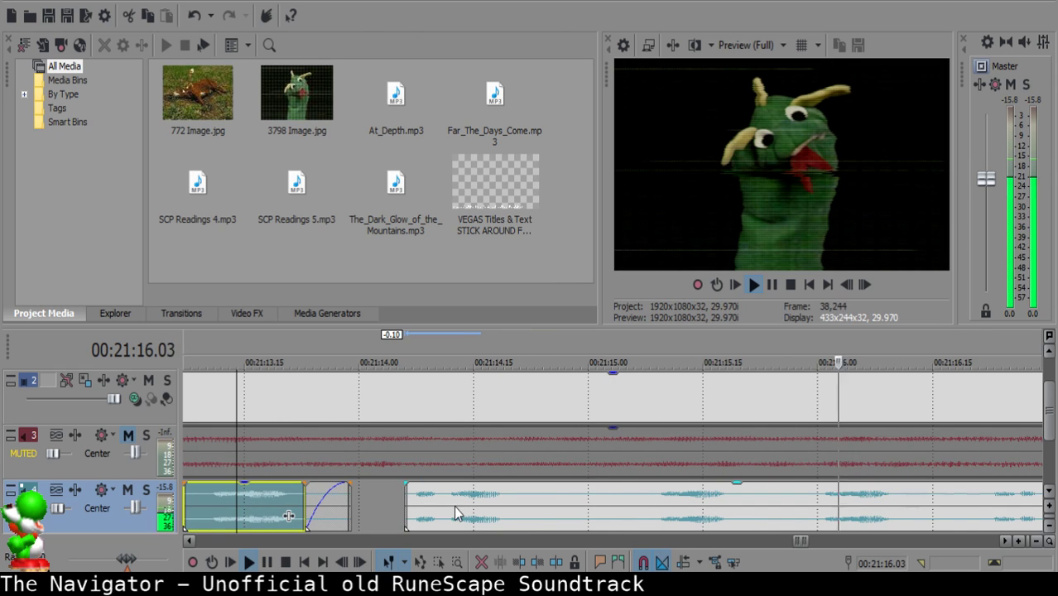
# Move the last narration clip five frames earlier to about 00:21:14.01 and play from about 00:21:12.24.
pyautogui.press('Return')
pyautogui.click(366, 501)
pyautogui.scroll(-1, 454, 494)
pyautogui.moveTo(684, 510); pyautogui.dragTo(654, 498)
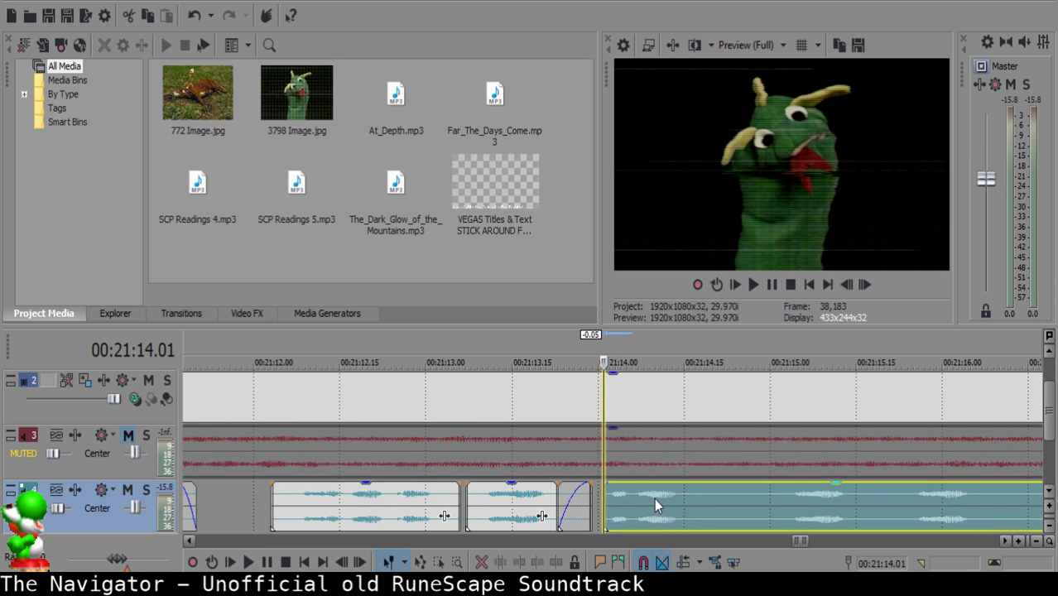
pyautogui.click(393, 504)
pyautogui.press('space')
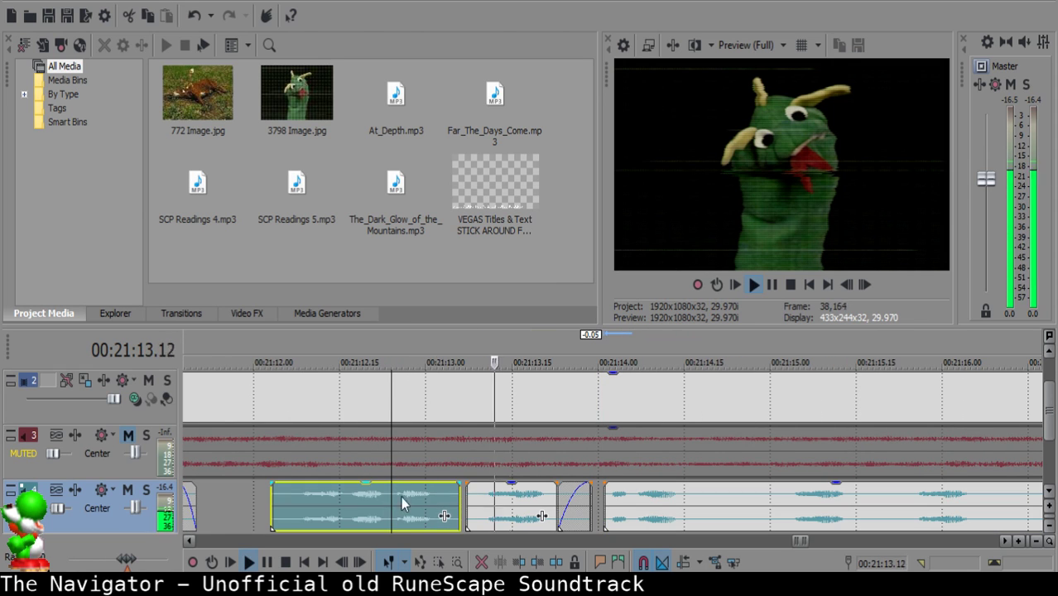
# Delete the two short narration clips between about 00:21:13.07 and 00:21:13.29, and move the last clip to about 00:21:13.08.
pyautogui.click(519, 497)
pyautogui.press('Delete')
pyautogui.press('Delete')
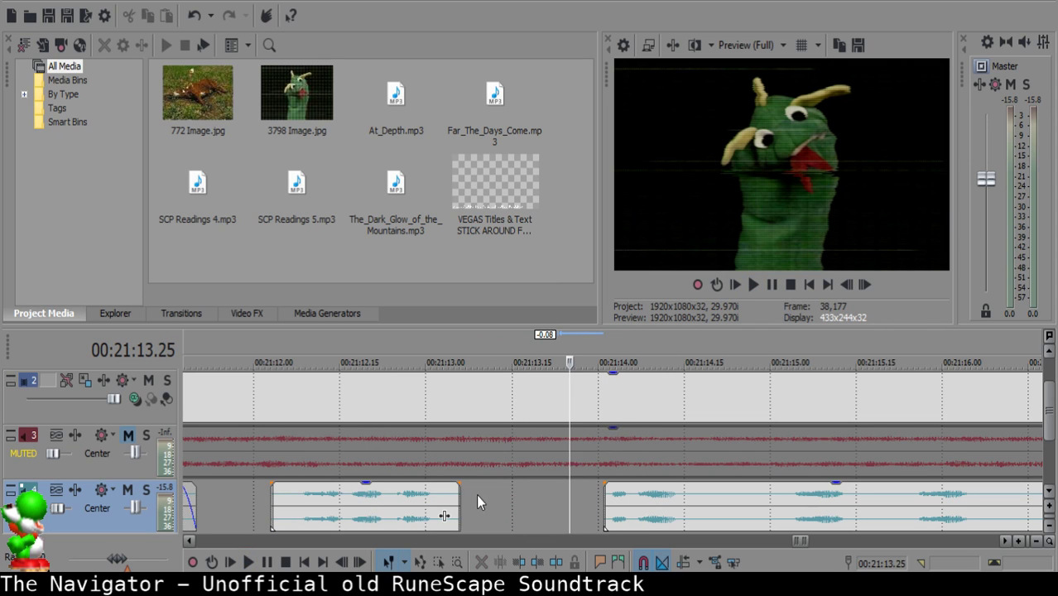
pyautogui.click(474, 496)
pyautogui.moveTo(753, 515); pyautogui.dragTo(618, 518)
pyautogui.click(380, 506)
pyautogui.press('space')
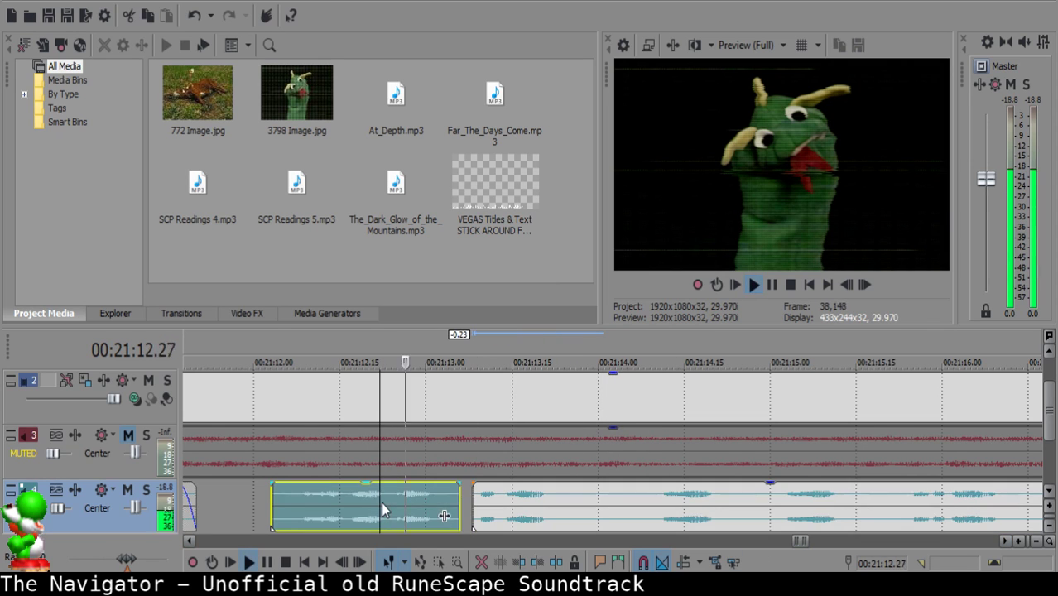
# Move the last narration clip two frames later to about 00:21:13.10 and play from about 00:21:12.24.
pyautogui.press('space')
pyautogui.click(484, 499)
pyautogui.moveTo(483, 499); pyautogui.dragTo(493, 500)
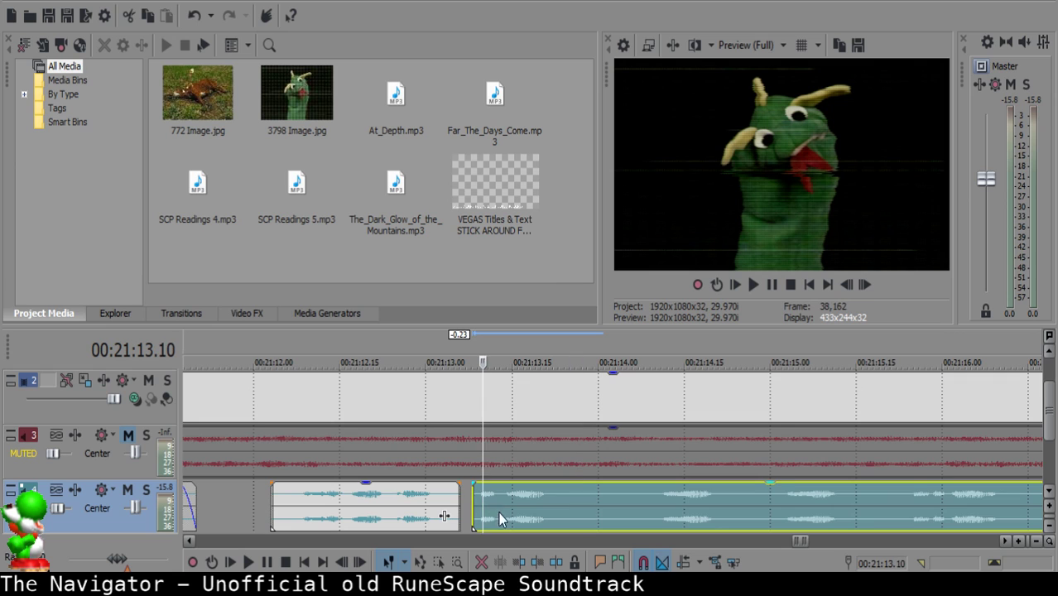
pyautogui.click(390, 501)
pyautogui.press('space')
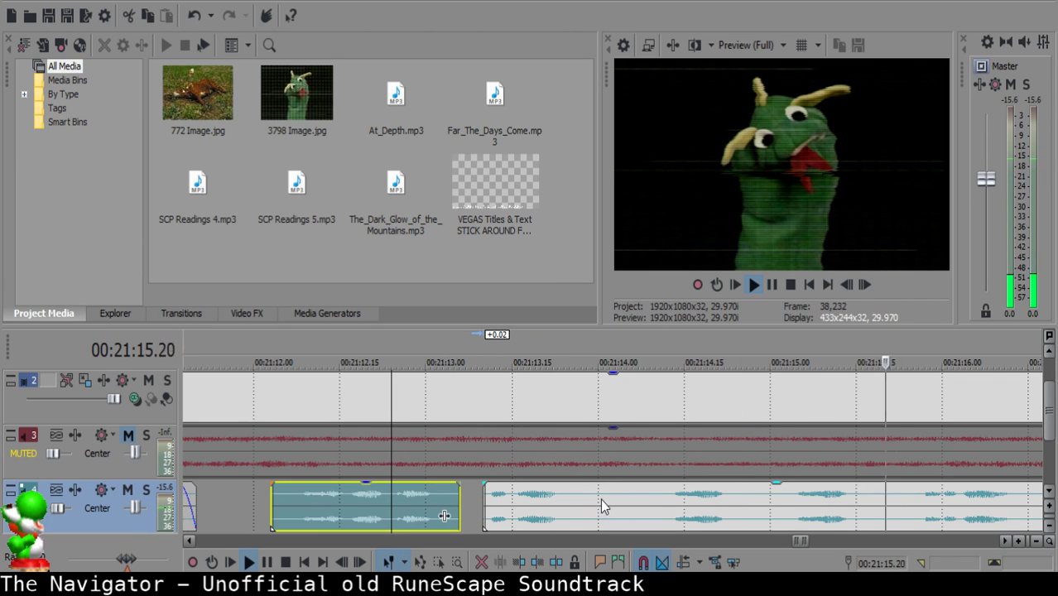
# Split the narration at about 00:21:14.00 and 00:21:14.07, and delete the short piece in between.
pyautogui.scroll(-2, 598, 500)
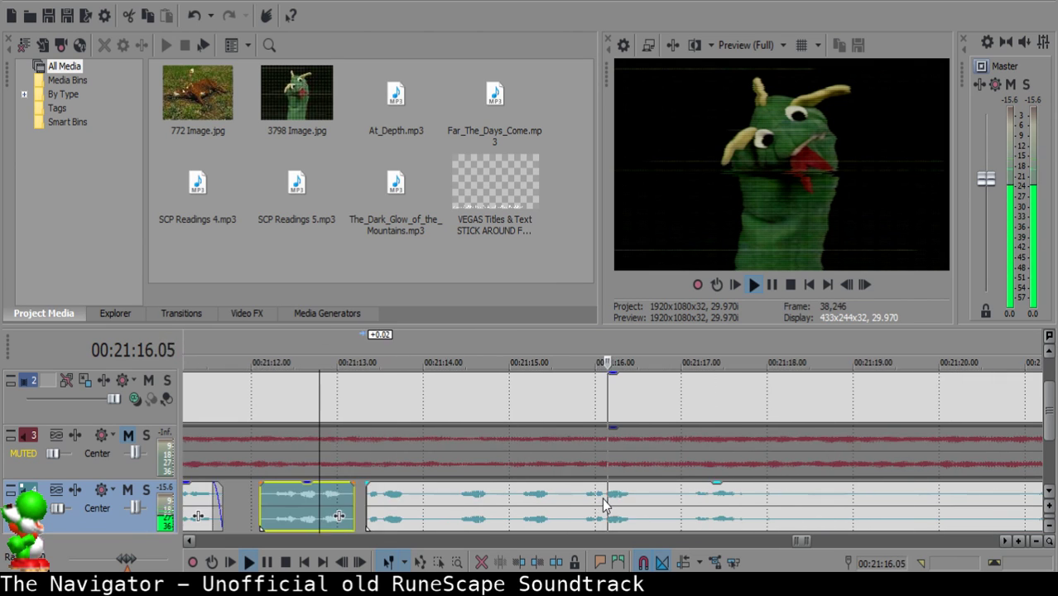
pyautogui.click(423, 495)
pyautogui.press('space')
pyautogui.press('s')
pyautogui.click(443, 500)
pyautogui.scroll(2, 444, 500)
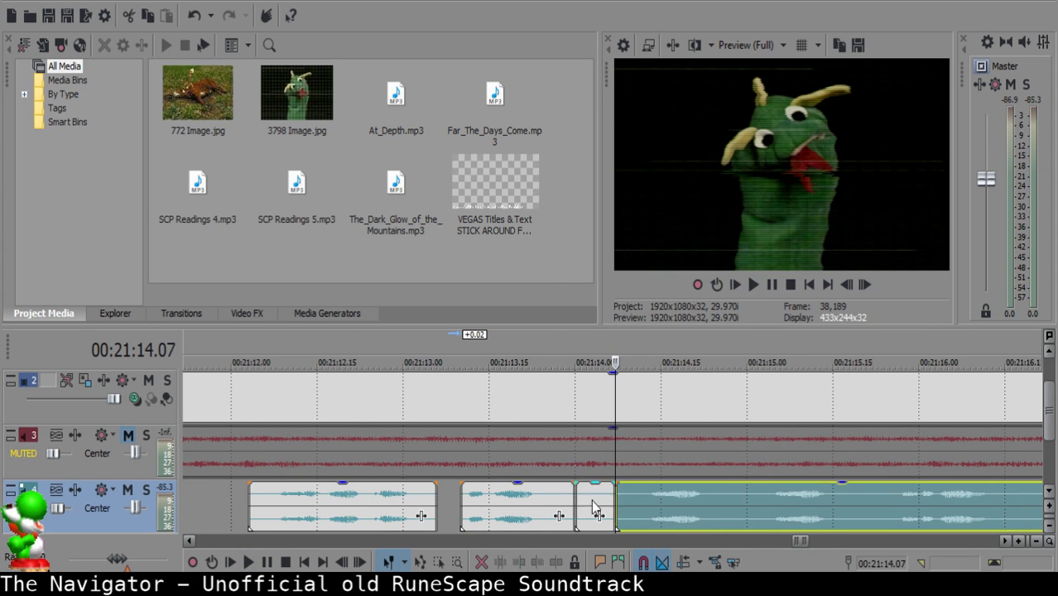
pyautogui.click(591, 500)
pyautogui.press('Delete')
# Move the last narration clip earlier to about 00:21:14.00 and play the join from about 00:21:13.12.
pyautogui.moveTo(665, 495); pyautogui.dragTo(598, 502)
pyautogui.click(504, 510)
pyautogui.press('space')
pyautogui.click(471, 502)
pyautogui.press('space')
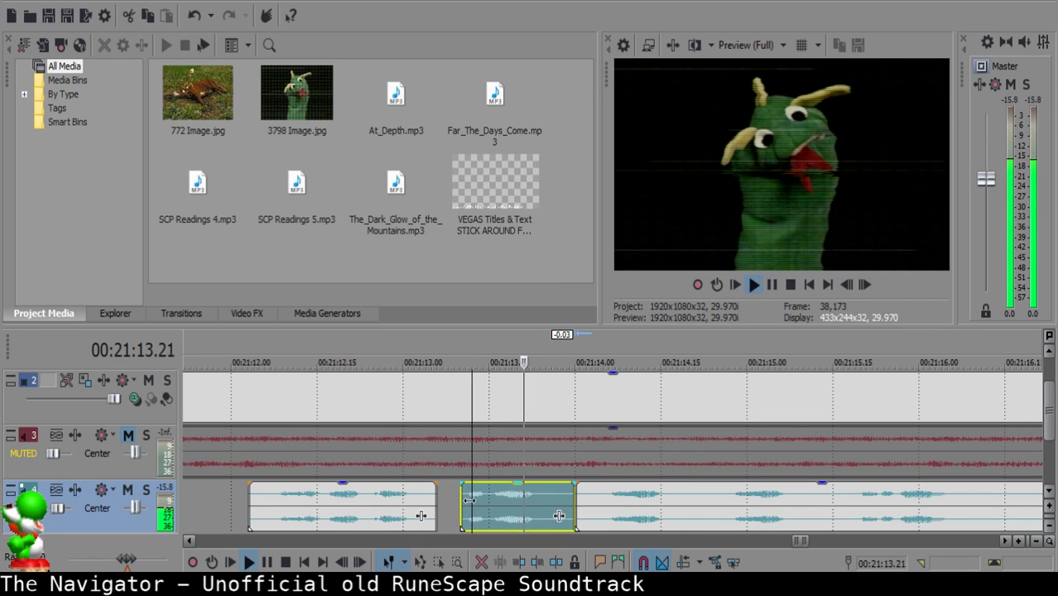
# Split the narration at about 00:21:14.20 and move the last clip one frame later to about 00:21:14.21.
pyautogui.scroll(-2, 574, 505)
pyautogui.click(649, 495)
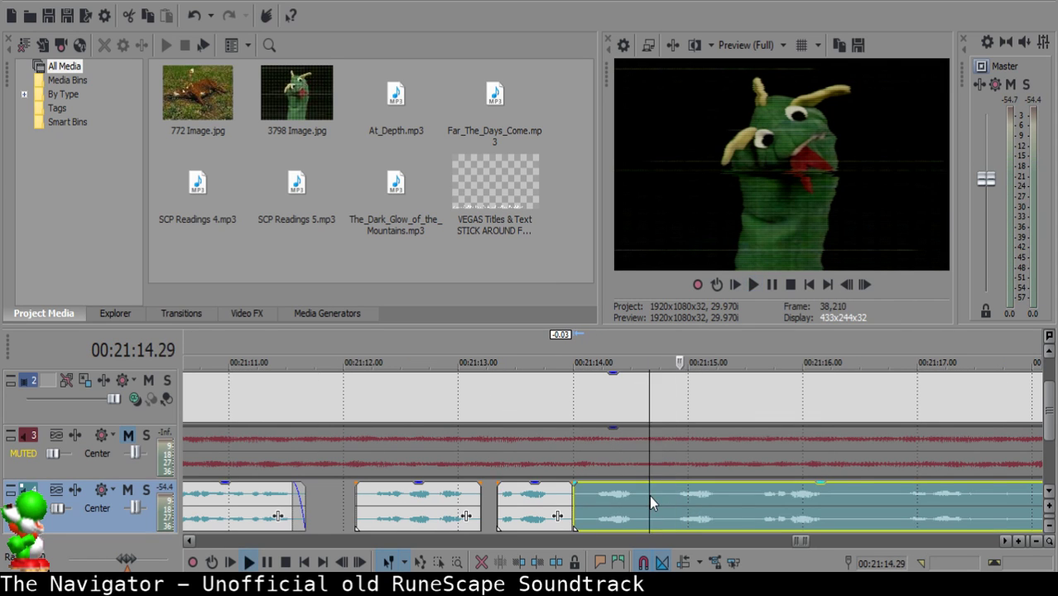
pyautogui.press('s')
pyautogui.click(592, 502)
pyautogui.press('space')
pyautogui.scroll(-3, 600, 501)
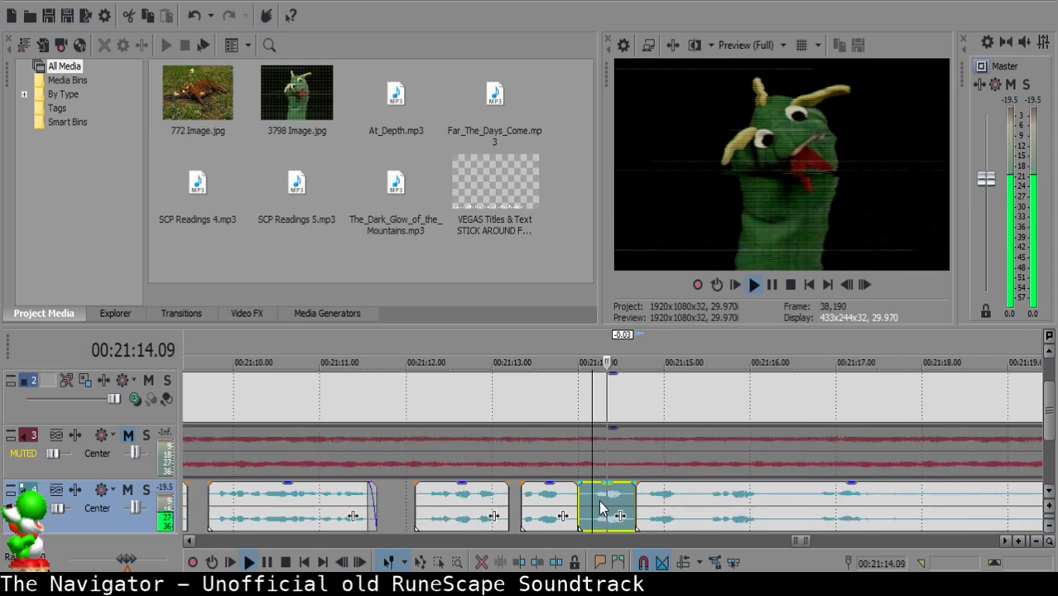
pyautogui.scroll(6, 605, 503)
pyautogui.press('space')
pyautogui.click(524, 507)
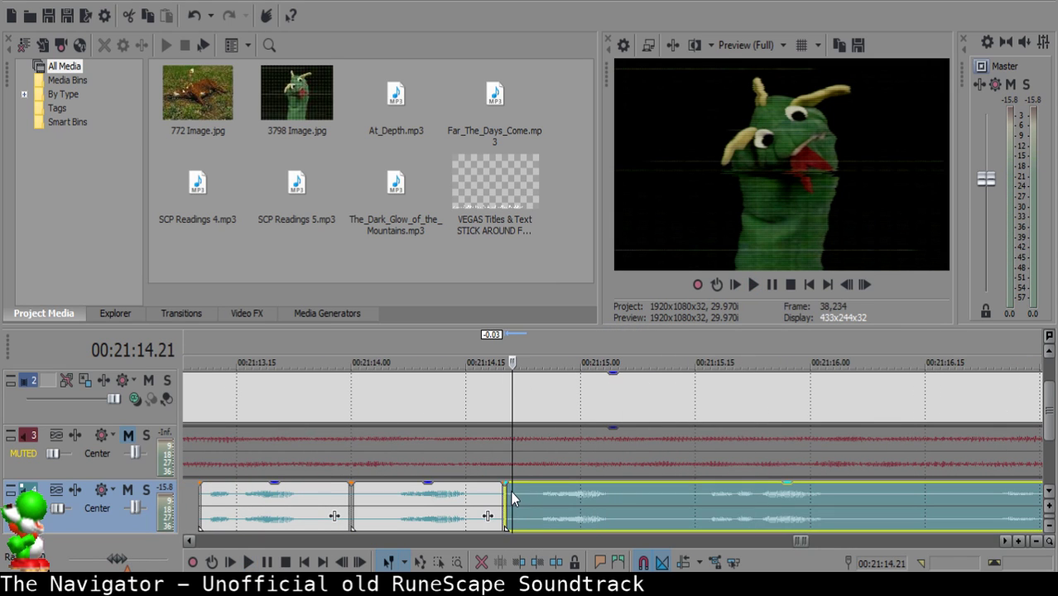
pyautogui.press('space')
pyautogui.click(668, 498)
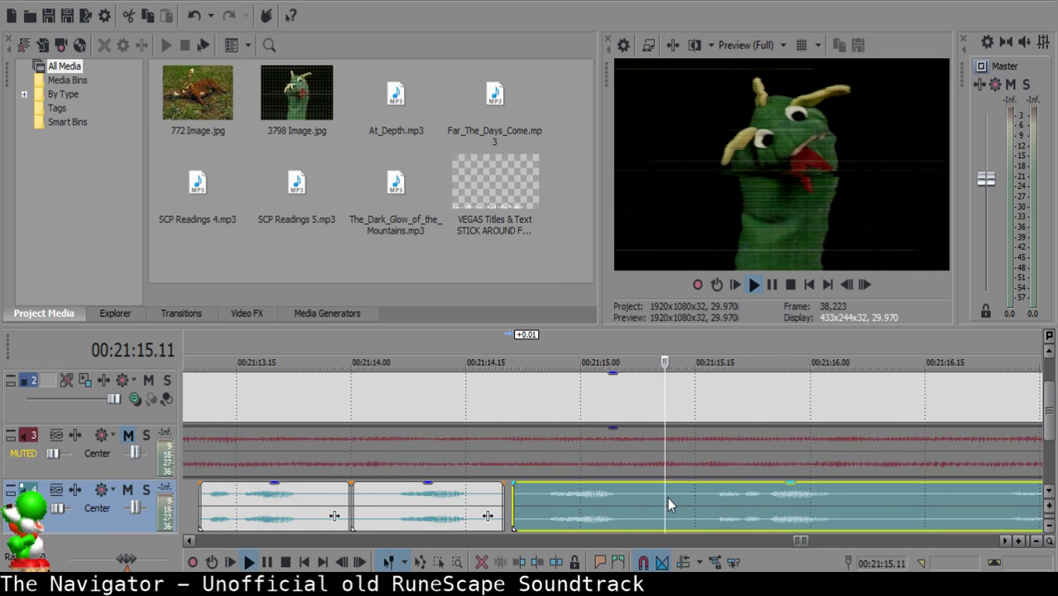
# Cut three frames of narration after about 00:21:15.11, close the gap, and fade out the preceding clip over about four frames.
pyautogui.press('space')
pyautogui.press('s')
pyautogui.press('Right')
pyautogui.press('Right')
pyautogui.press('Right')
pyautogui.press('s')
pyautogui.click(673, 494)
pyautogui.press('Delete')
pyautogui.moveTo(721, 498); pyautogui.dragTo(636, 486)
pyautogui.click(527, 500)
pyautogui.press('space')
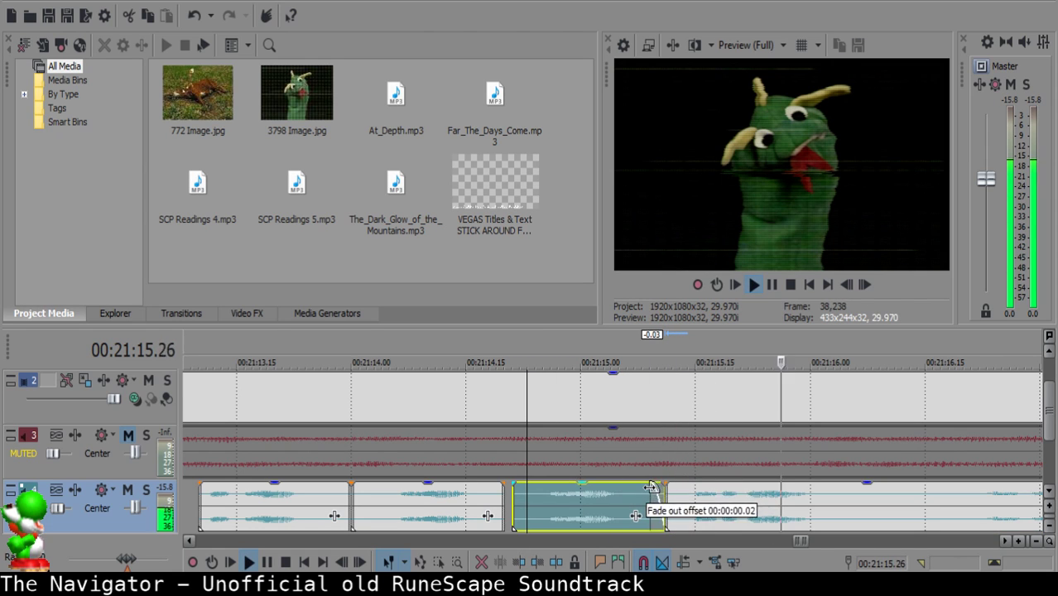
# Split the narration at about 00:21:16.03 and 00:21:16.19, and delete the piece in between.
pyautogui.click(836, 497)
pyautogui.click(829, 494)
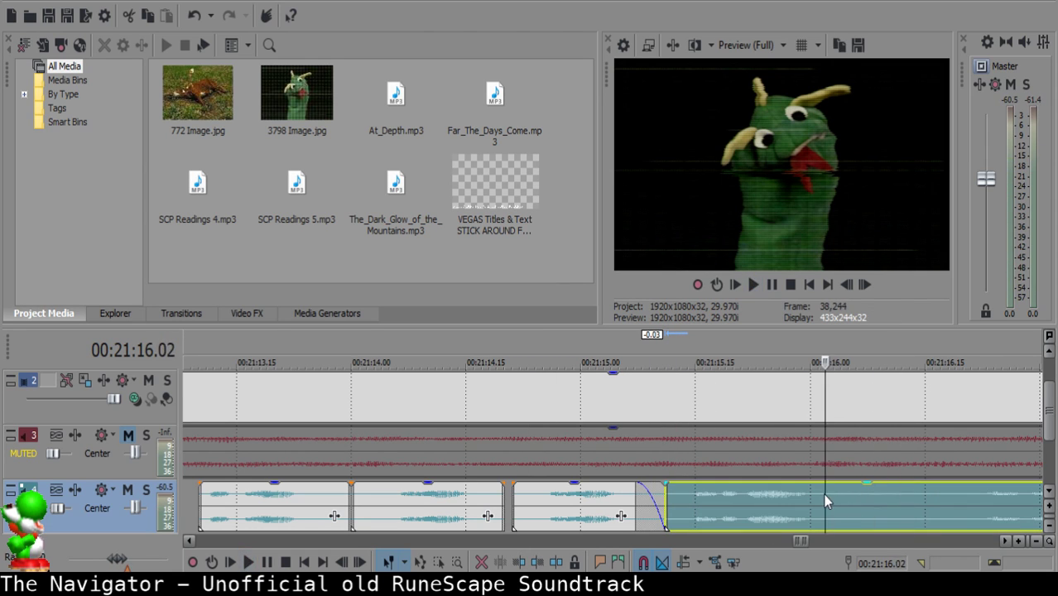
pyautogui.press('space')
pyautogui.press('space')
pyautogui.scroll(-2, 829, 493)
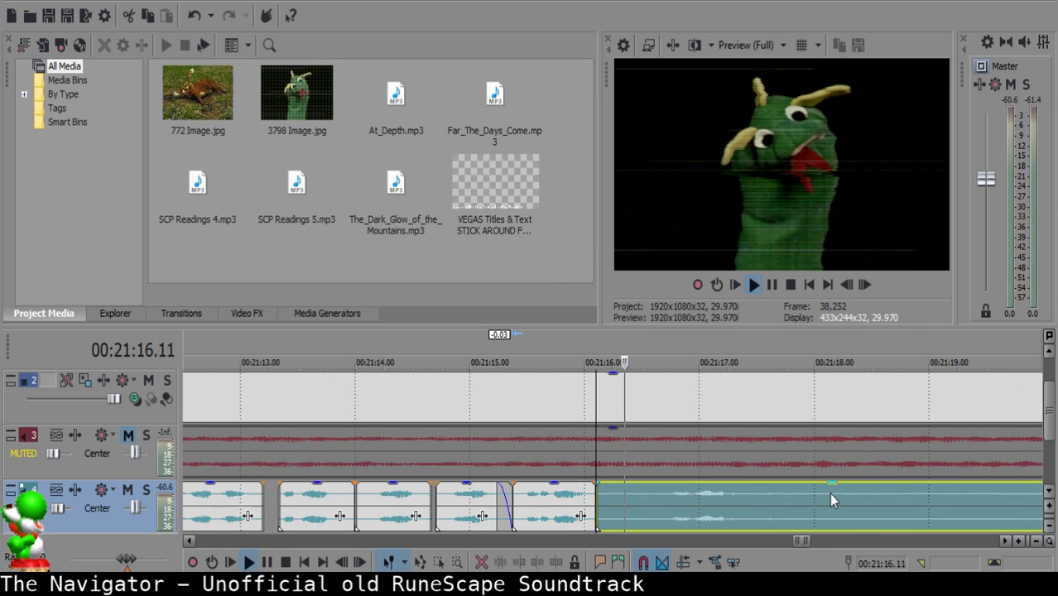
pyautogui.click(656, 500)
pyautogui.press('space')
pyautogui.press('s')
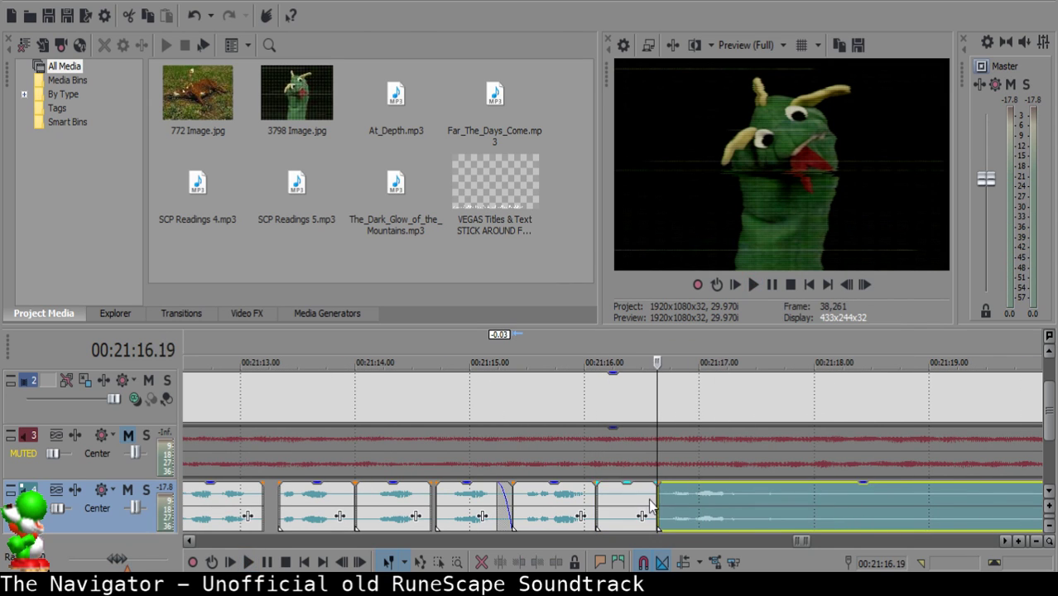
pyautogui.click(638, 497)
pyautogui.press('Delete')
# Move the last narration clip five frames earlier to about 00:21:16.14 and play across the gap.
pyautogui.moveTo(701, 498); pyautogui.dragTo(679, 501)
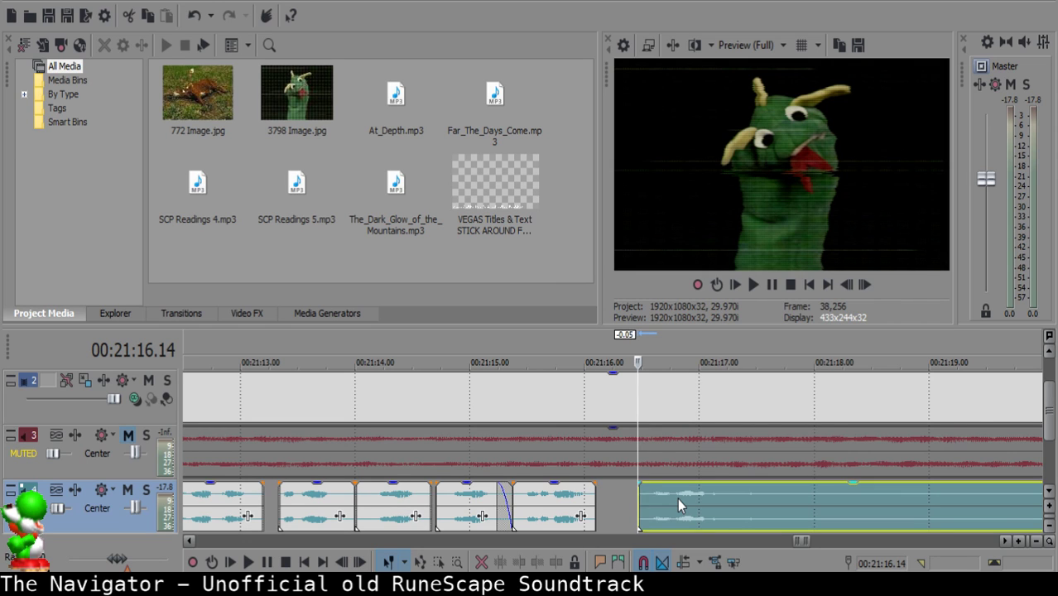
pyautogui.click(550, 497)
pyautogui.press('space')
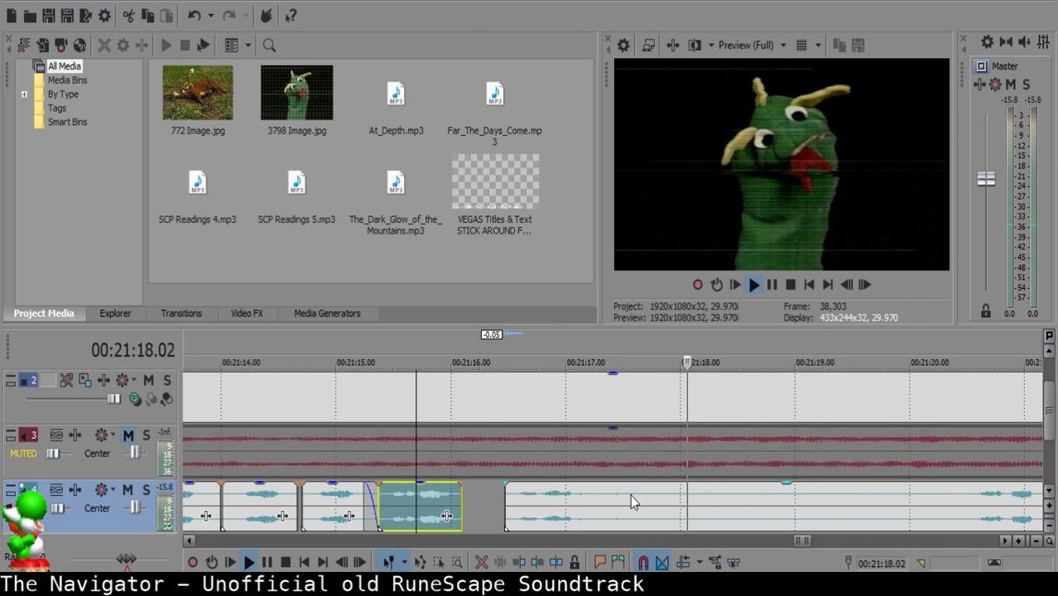
# Listen to the narration past about 00:21:17.20 and split it at about 00:21:17.25.
pyautogui.click(633, 494)
pyautogui.click(648, 494)
pyautogui.press('space')
pyautogui.press('space')
pyautogui.click(659, 492)
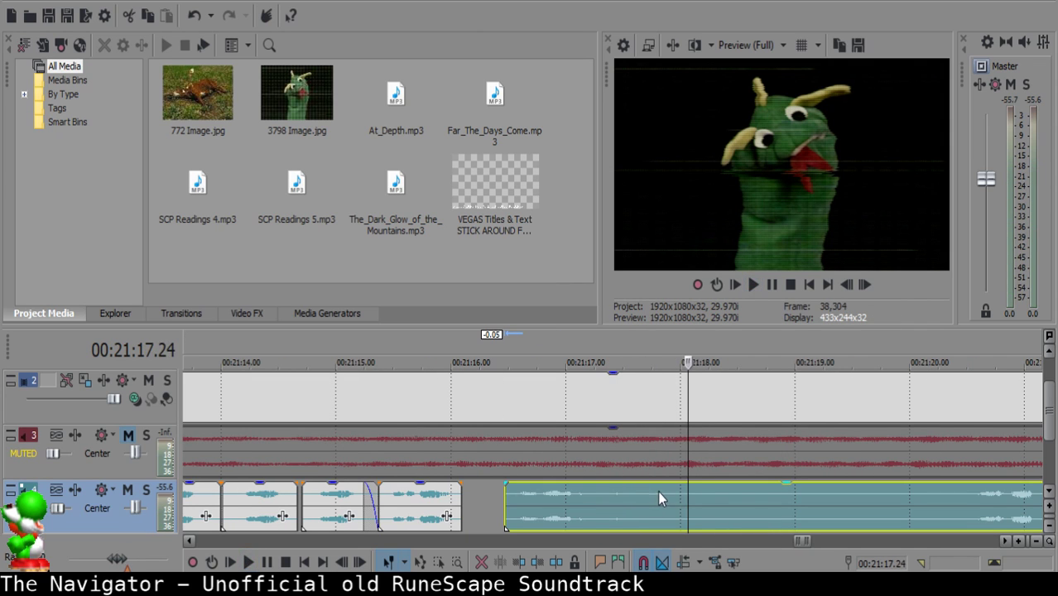
pyautogui.press('space')
pyautogui.press('space')
pyautogui.click(660, 490)
pyautogui.press('s')
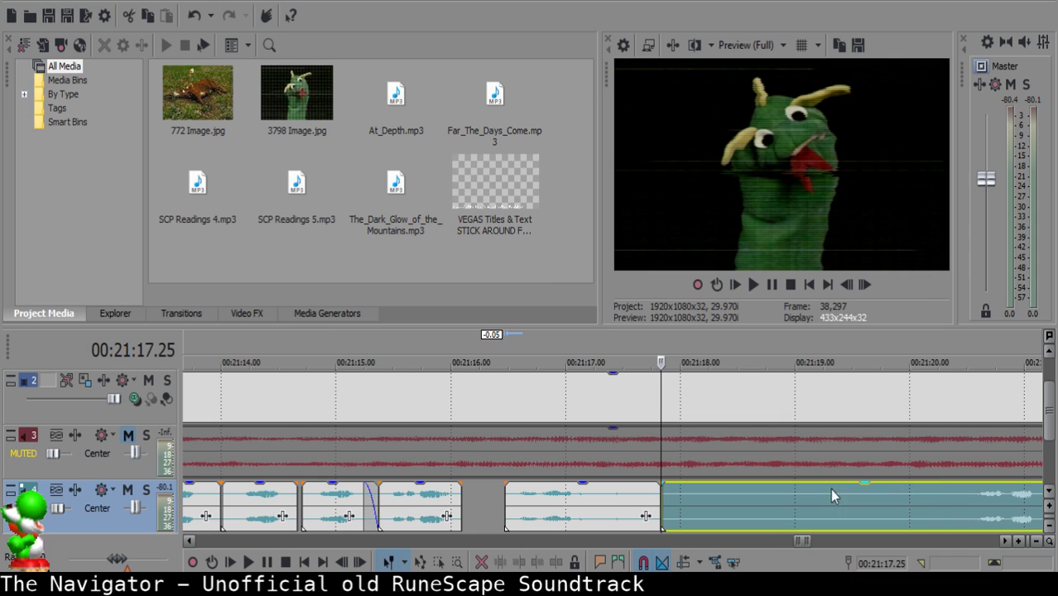
# Delete the narration between about 00:21:17.25 and 00:21:20.14, and move the last clip to about 00:21:18.04.
pyautogui.click(956, 495)
pyautogui.press('space')
pyautogui.scroll(-1, 957, 495)
pyautogui.press('Return')
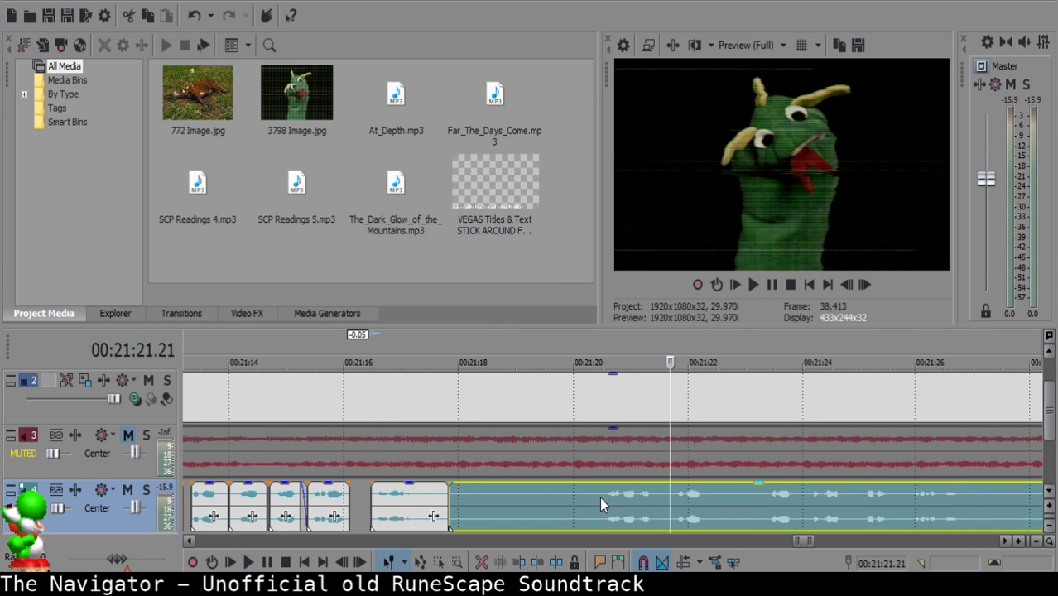
pyautogui.click(598, 496)
pyautogui.press('space')
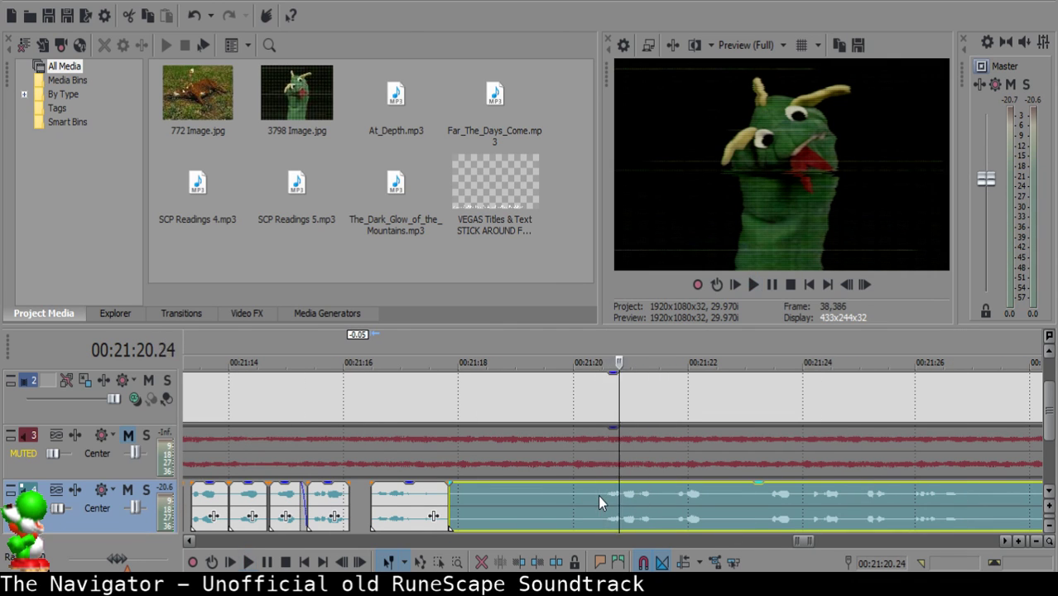
pyautogui.press('space')
pyautogui.press('s')
pyautogui.click(467, 492)
pyautogui.press('Delete')
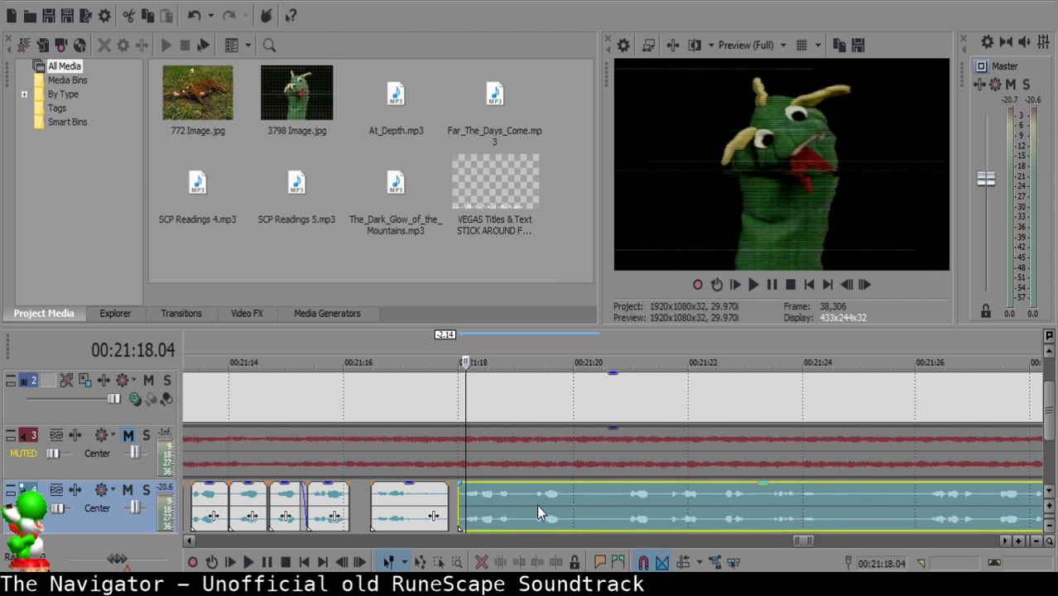
# Move the last narration clip three frames later to about 00:21:18.07 and play from about 00:21:17.10.
pyautogui.click(405, 507)
pyautogui.press('space')
pyautogui.scroll(4, 497, 510)
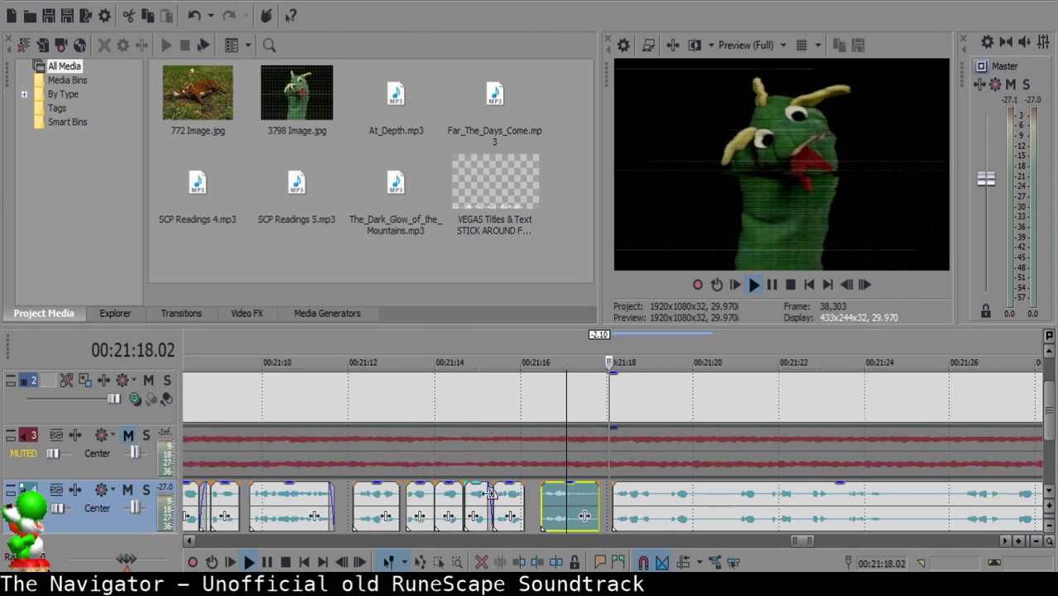
pyautogui.press('Return')
pyautogui.click(570, 495)
pyautogui.moveTo(568, 492); pyautogui.dragTo(612, 497)
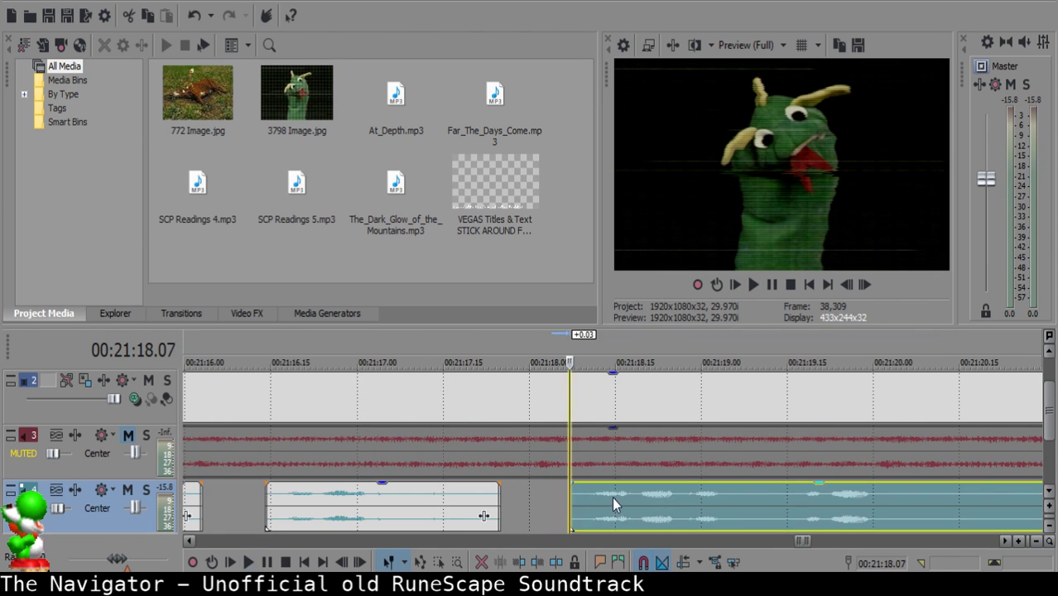
pyautogui.click(413, 503)
pyautogui.press('space')
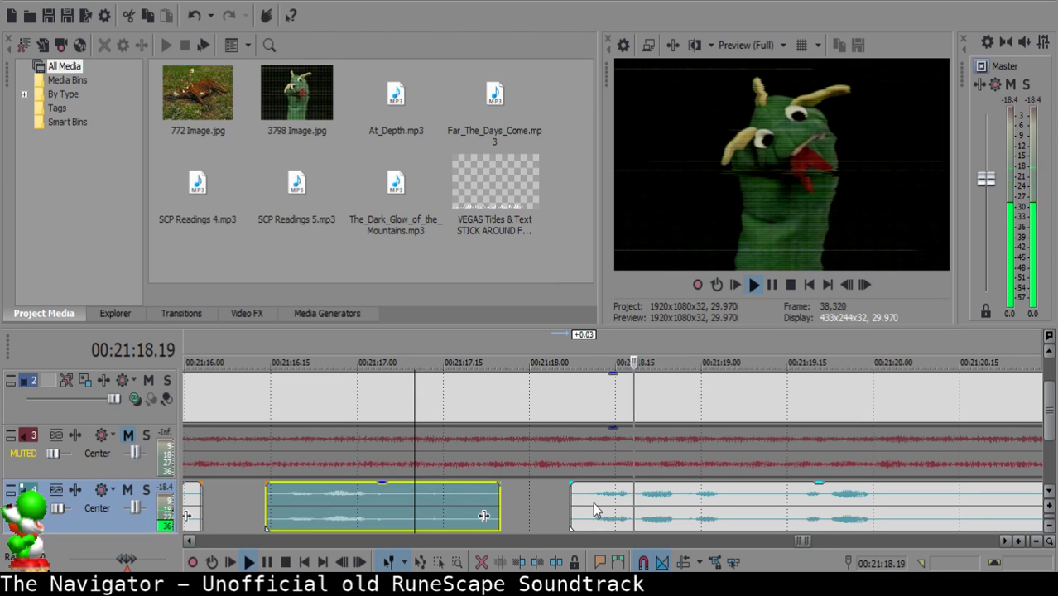
# Split the narration at about 00:21:19.09, fade out the first piece over about one frame, and close the gap after it.
pyautogui.press('Return')
pyautogui.click(747, 497)
pyautogui.click(751, 494)
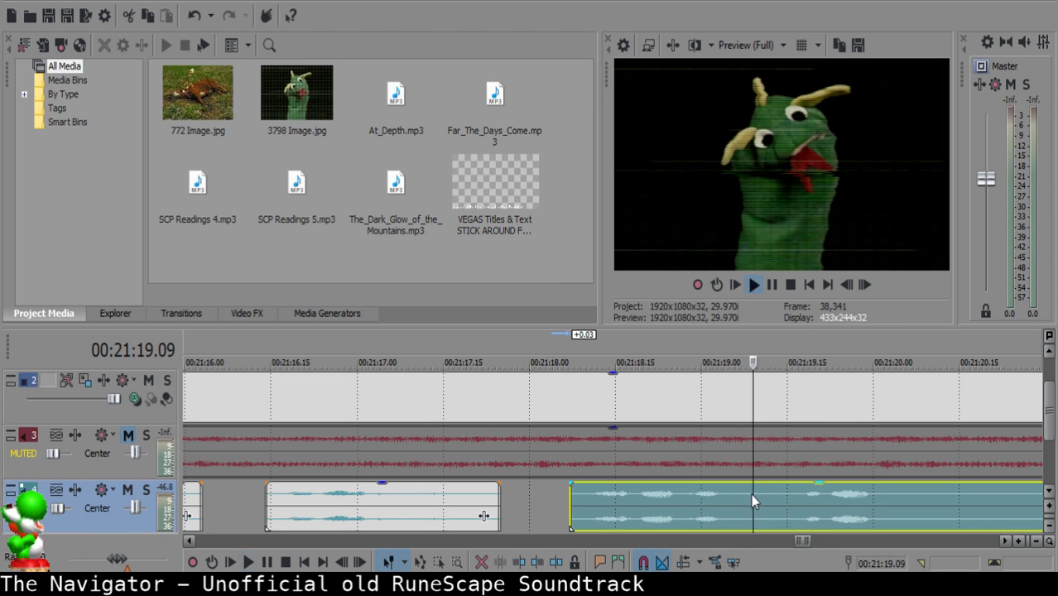
pyautogui.press('s')
pyautogui.press('space')
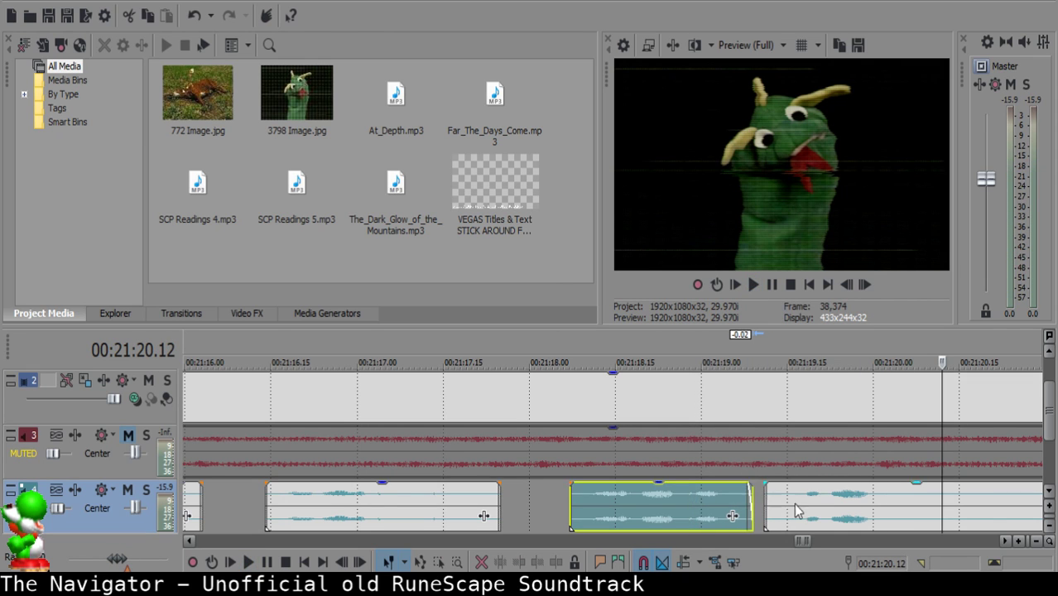
pyautogui.moveTo(793, 504); pyautogui.dragTo(781, 504)
pyautogui.click(645, 502)
pyautogui.press('space')
pyautogui.scroll(-1, 660, 502)
pyautogui.scroll(-1, 660, 502)
pyautogui.scroll(2, 660, 502)
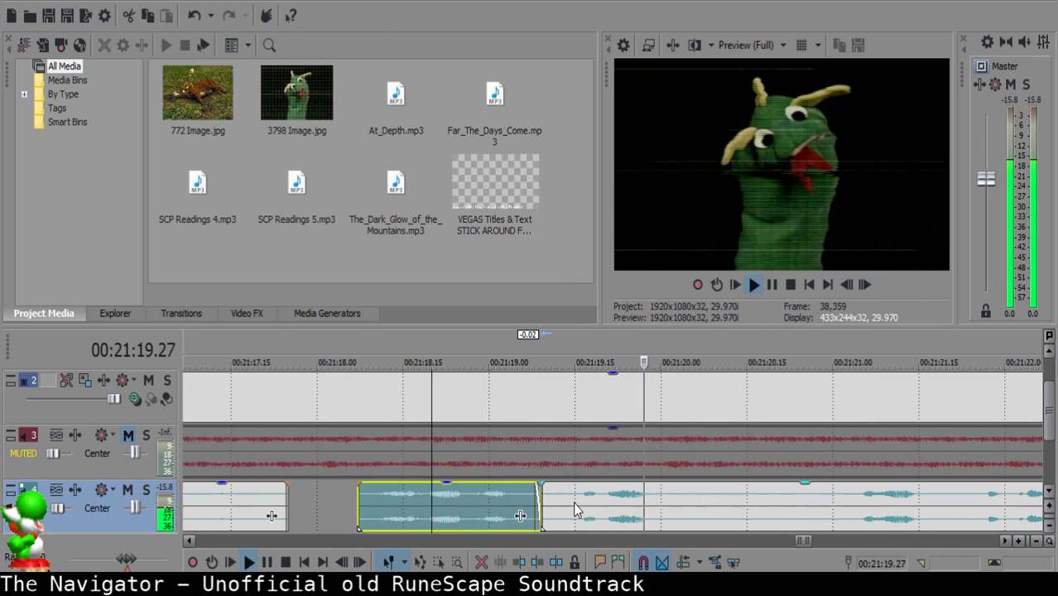
# Trim two frames of narration after about 00:21:19.09, close the gap, and play from about 00:21:18.20.
pyautogui.click(552, 497)
pyautogui.press('space')
pyautogui.press('s')
pyautogui.press('Delete')
pyautogui.click(562, 498)
pyautogui.click(432, 517)
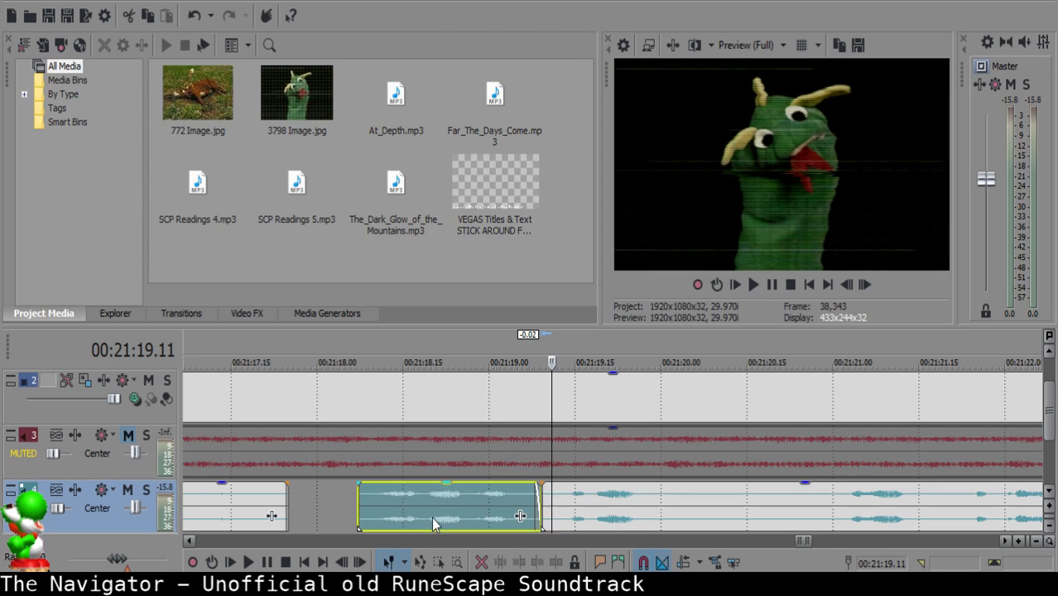
pyautogui.press('space')
# Split the narration at about 00:21:20.01 and 00:21:20.05, and delete the short piece in between.
pyautogui.click(660, 501)
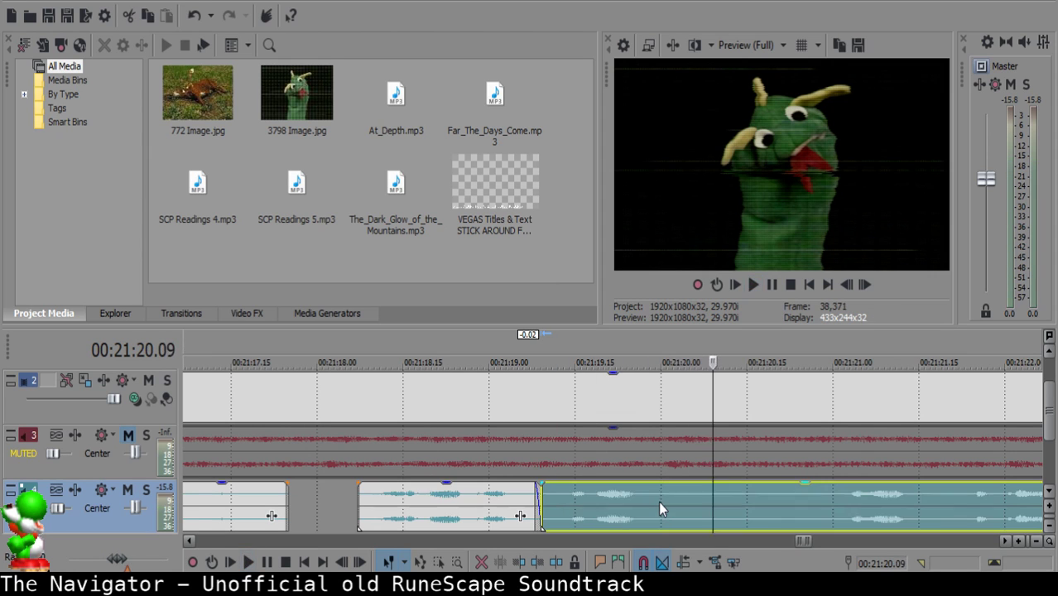
pyautogui.press('space')
pyautogui.press('s')
pyautogui.press('space')
pyautogui.press('s')
pyautogui.click(682, 501)
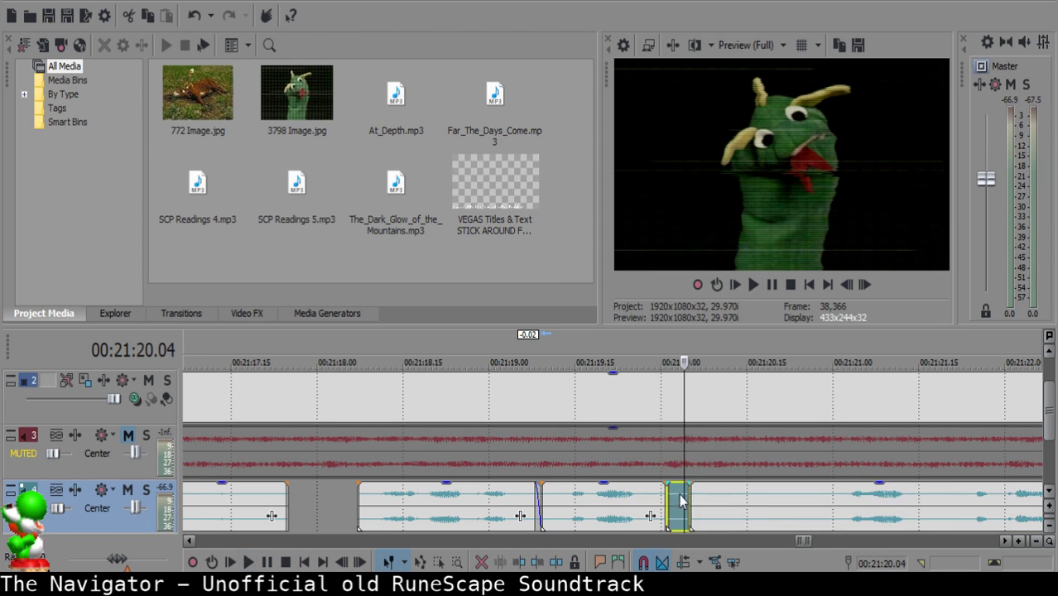
pyautogui.press('Delete')
# Add a fade-out starting at about 00:21:19.26 to the clip ending at about 00:21:20.01, checking it by playback.
pyautogui.moveTo(665, 483); pyautogui.dragTo(653, 483)
pyautogui.click(536, 515)
pyautogui.press('space')
pyautogui.press('space')
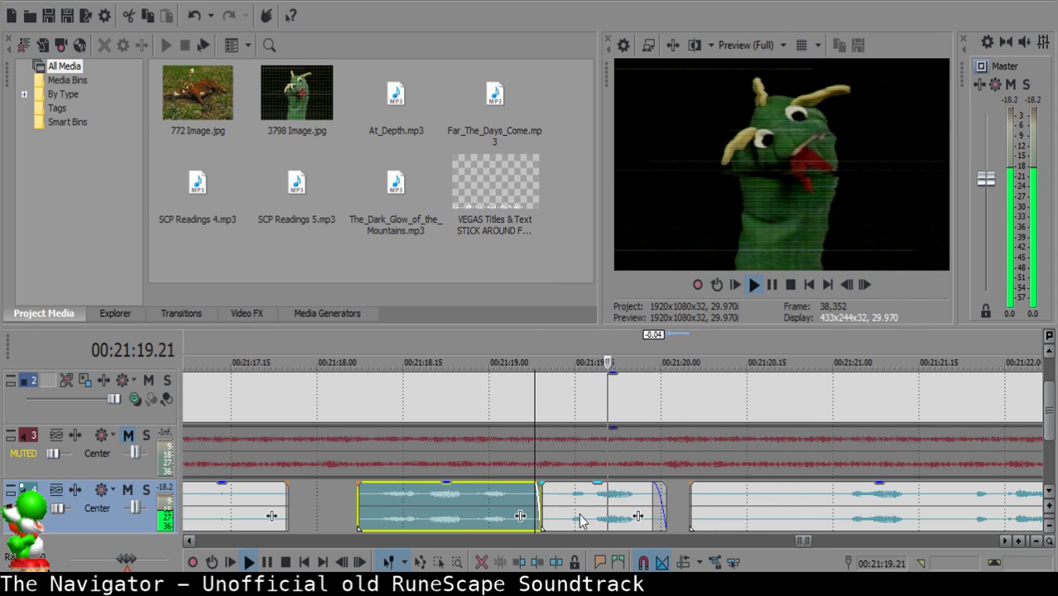
pyautogui.click(657, 506)
pyautogui.click(547, 507)
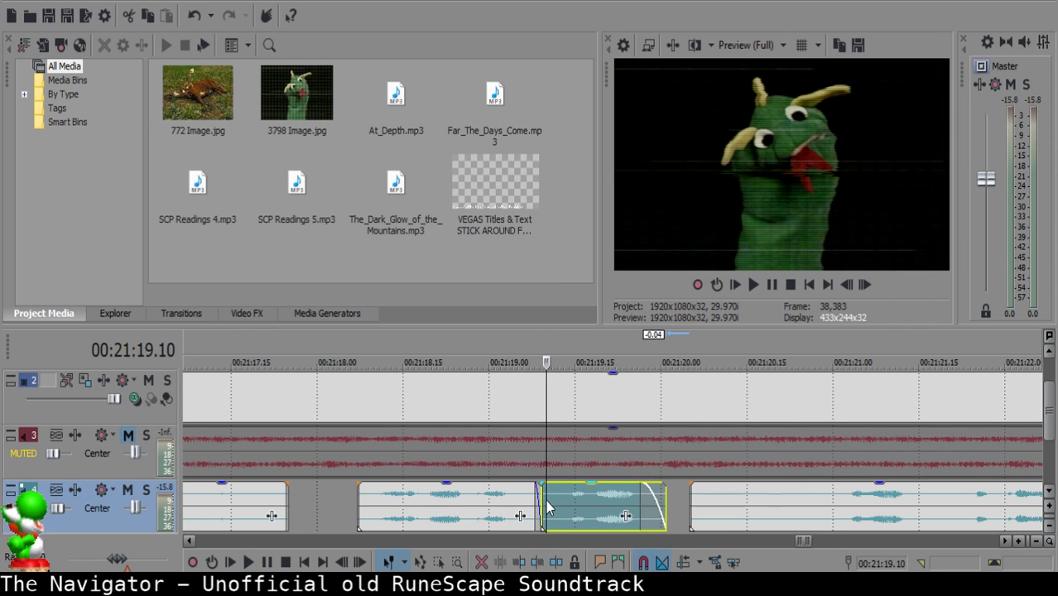
# Delete the narration between about 00:21:20.05 and 00:21:21.01, move the last clip to about 00:21:20.07, and play from about 00:21:19.19.
pyautogui.click(836, 499)
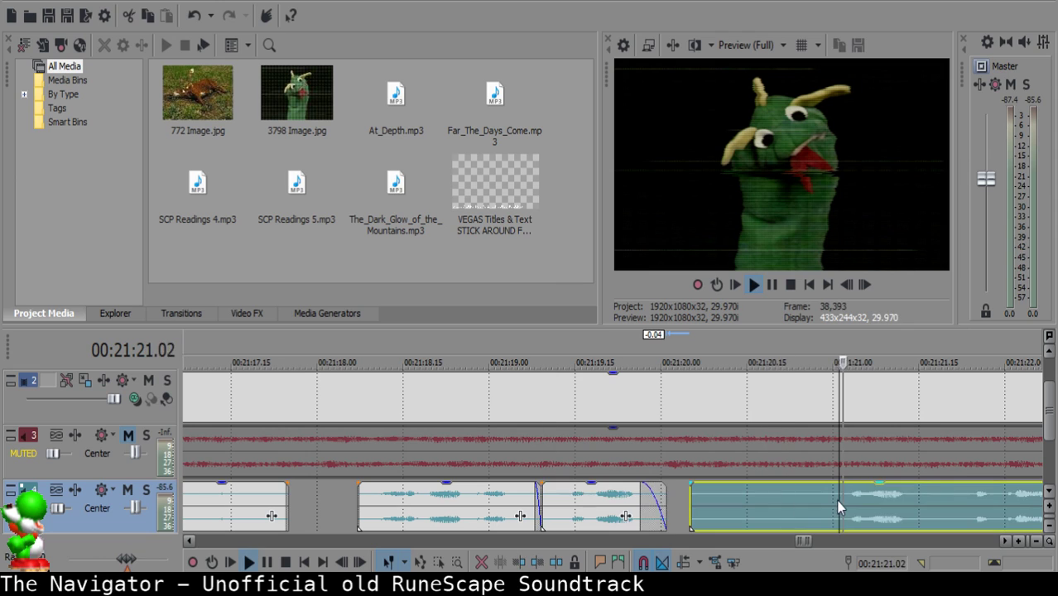
pyautogui.press('s')
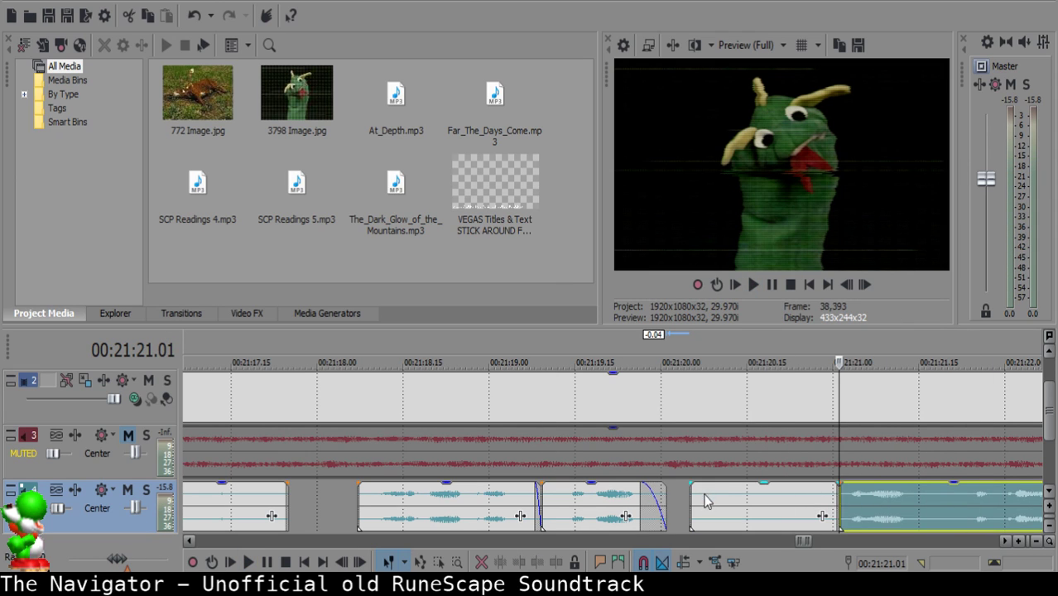
pyautogui.click(705, 495)
pyautogui.press('Delete')
pyautogui.moveTo(864, 495); pyautogui.dragTo(755, 493)
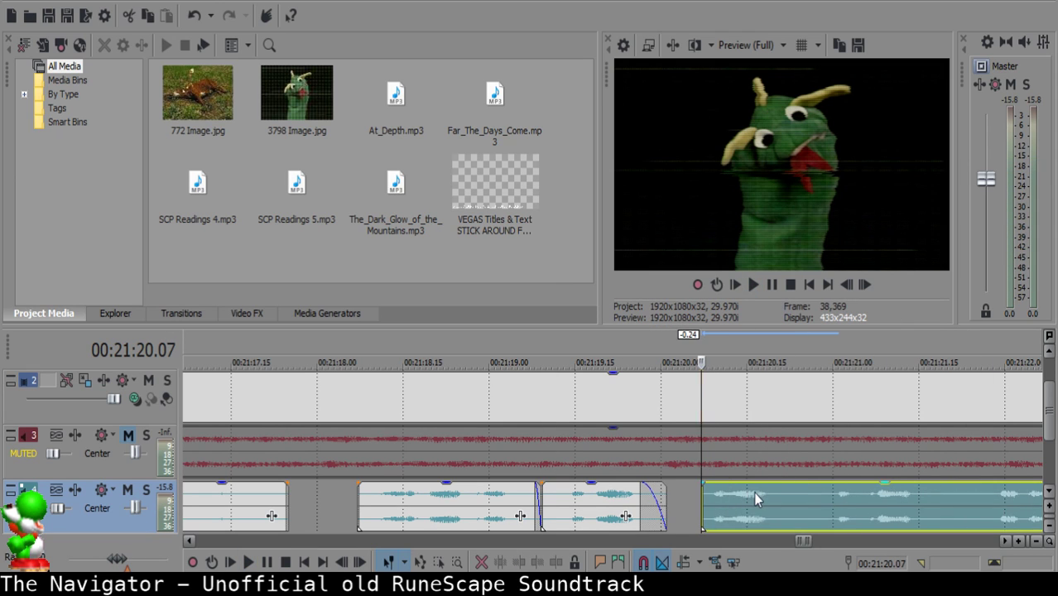
pyautogui.click(598, 506)
pyautogui.press('space')
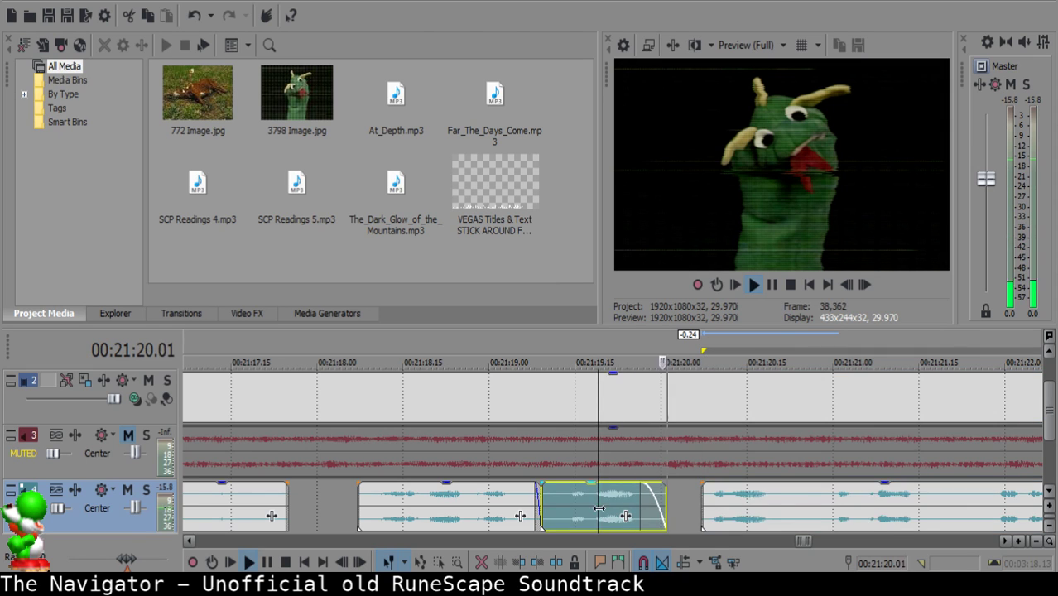
# Shift the last narration clip to about 00:21:20.08, extend the preceding clip's end by one frame, and play across the pause.
pyautogui.scroll(2, 603, 509)
pyautogui.click(575, 498)
pyautogui.press('space')
pyautogui.moveTo(575, 498); pyautogui.dragTo(595, 495)
pyautogui.click(423, 494)
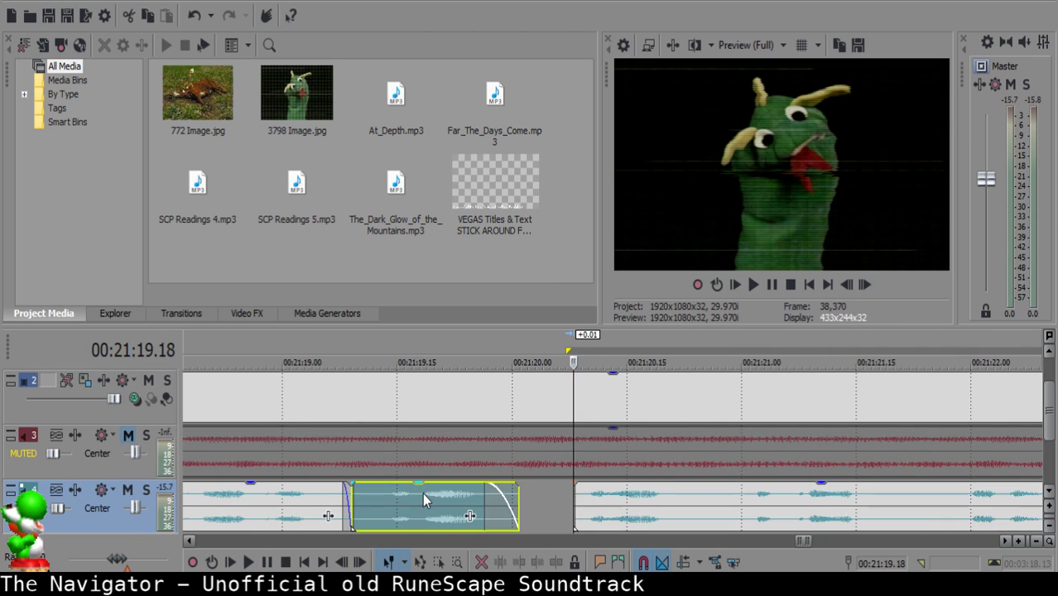
pyautogui.moveTo(514, 505); pyautogui.dragTo(524, 505)
pyautogui.press('space')
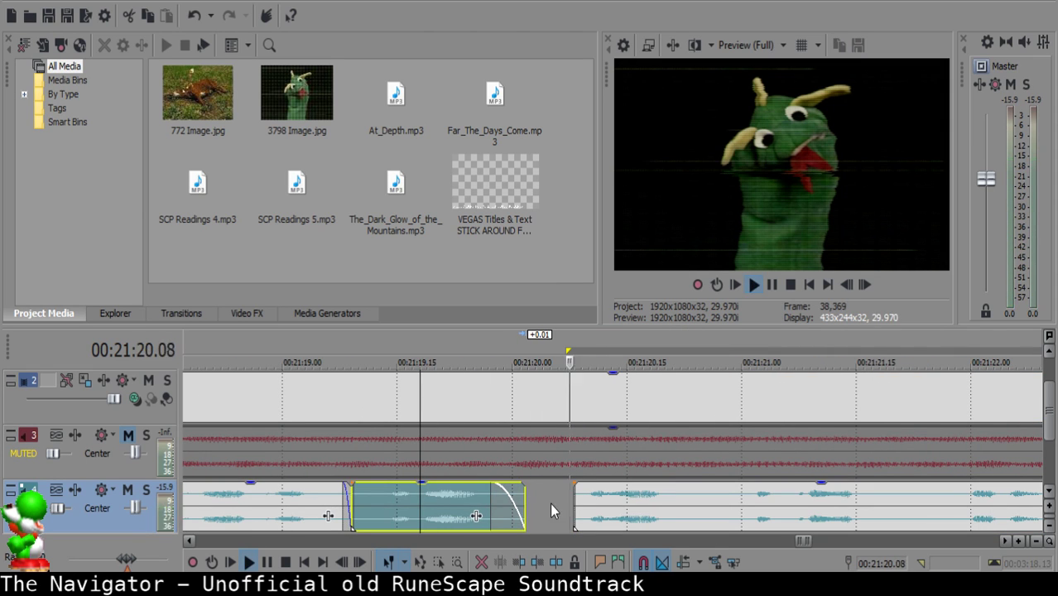
# Split the narration at about 00:21:20.25 and 00:21:20.27, and delete the short piece in between.
pyautogui.click(673, 496)
pyautogui.press('space')
pyautogui.press('space')
pyautogui.click(695, 493)
pyautogui.press('space')
pyautogui.press('space')
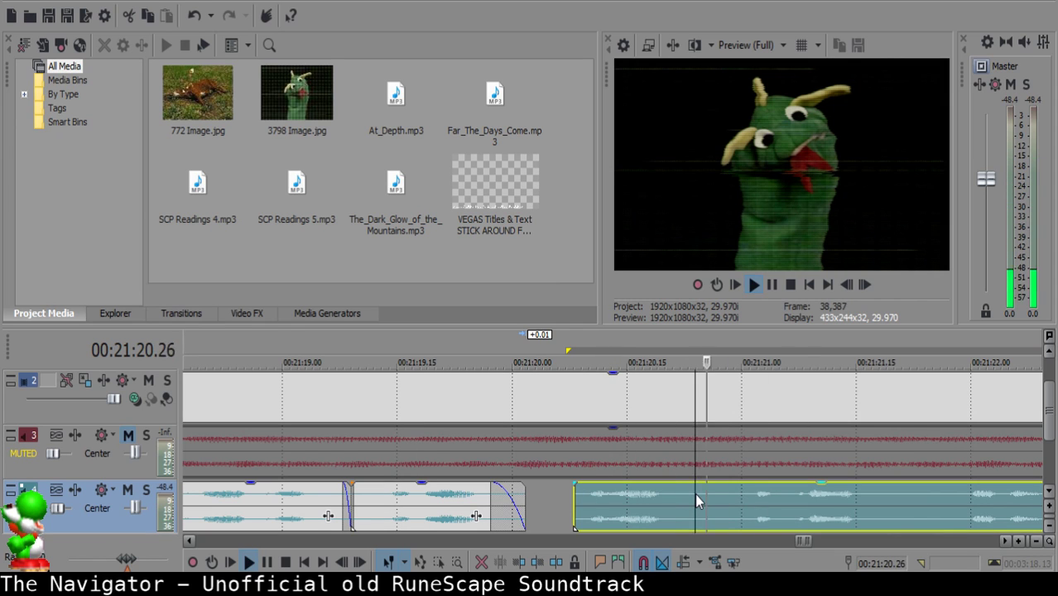
pyautogui.press('space')
pyautogui.click(703, 495)
pyautogui.press('s')
pyautogui.click(717, 497)
pyautogui.press('s')
pyautogui.click(710, 497)
pyautogui.press('Delete')
# Close the gap by moving the last narration clip to about 00:21:20.25, and play from about 00:21:20.16.
pyautogui.moveTo(763, 499); pyautogui.dragTo(747, 498)
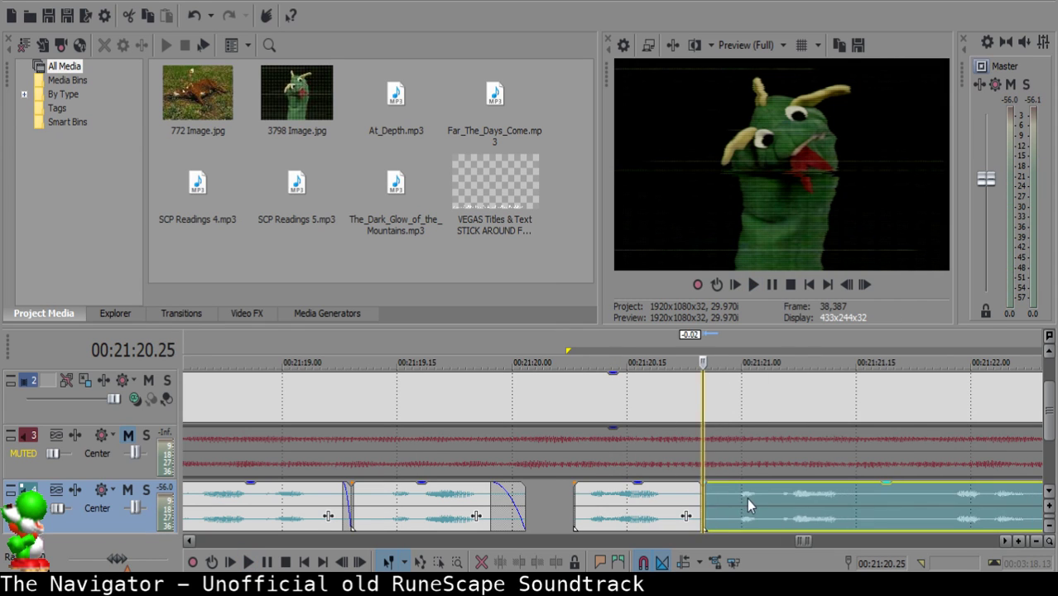
pyautogui.click(632, 495)
pyautogui.press('space')
pyautogui.hscroll(2, 631, 494)
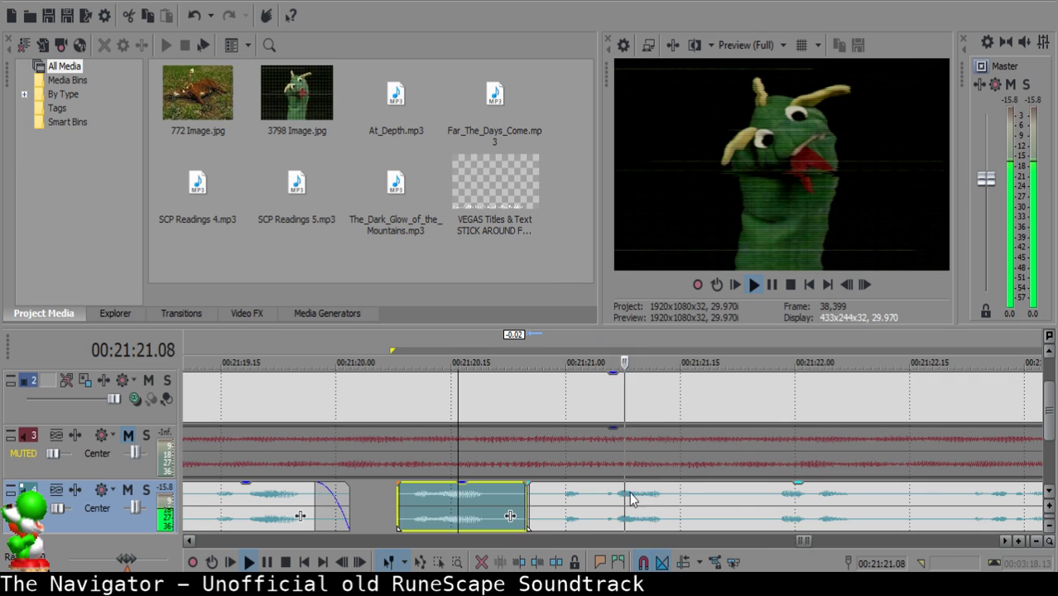
# Split the narration at about 00:21:21.18 and 00:21:21.24, and delete the piece in between.
pyautogui.click(702, 503)
pyautogui.press('space')
pyautogui.press('s')
pyautogui.click(750, 498)
pyautogui.press('s')
pyautogui.click(706, 499)
pyautogui.press('Delete')
# Move the last narration clip five frames earlier to about 00:21:21.19, and play from about 00:21:20.27.
pyautogui.moveTo(782, 511); pyautogui.dragTo(782, 510)
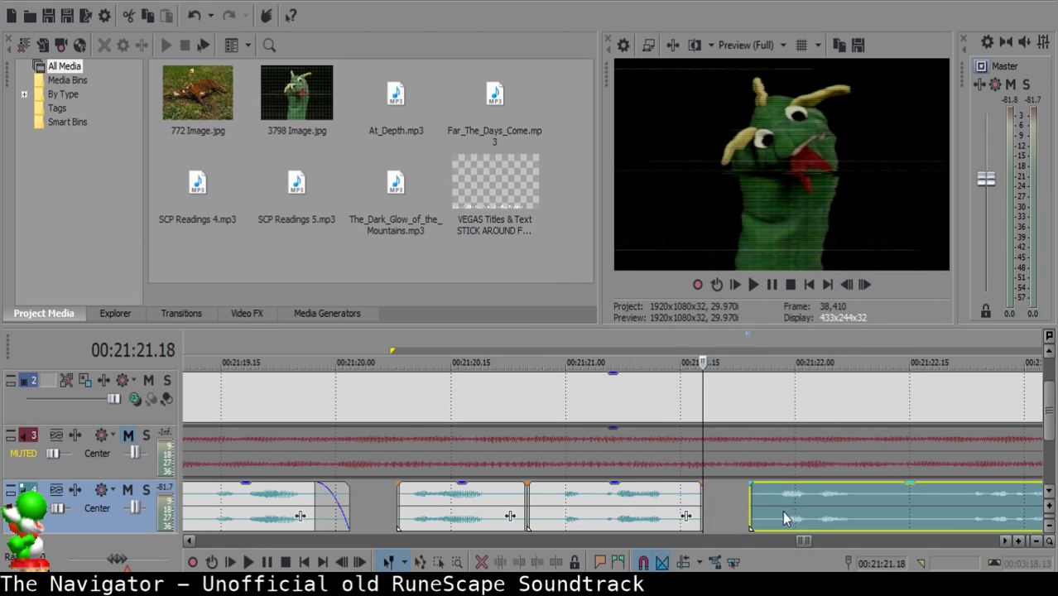
pyautogui.click(545, 507)
pyautogui.press('space')
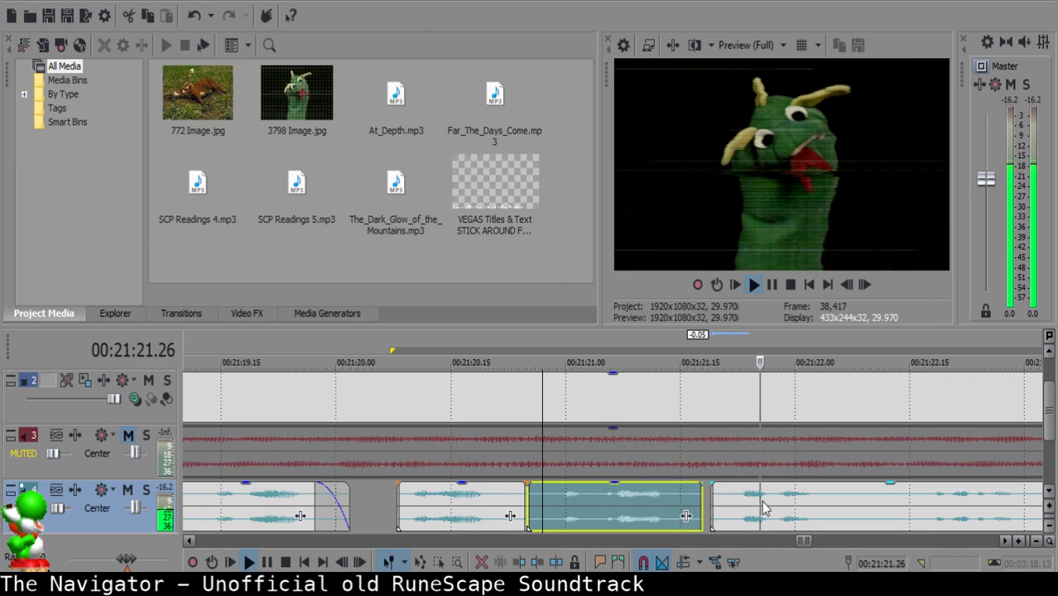
# Split the narration at about 00:21:22.08, start the following clip at about 00:21:22.12, and play from about 00:21:21.26.
pyautogui.scroll(-2, 838, 501)
pyautogui.click(534, 494)
pyautogui.press('space')
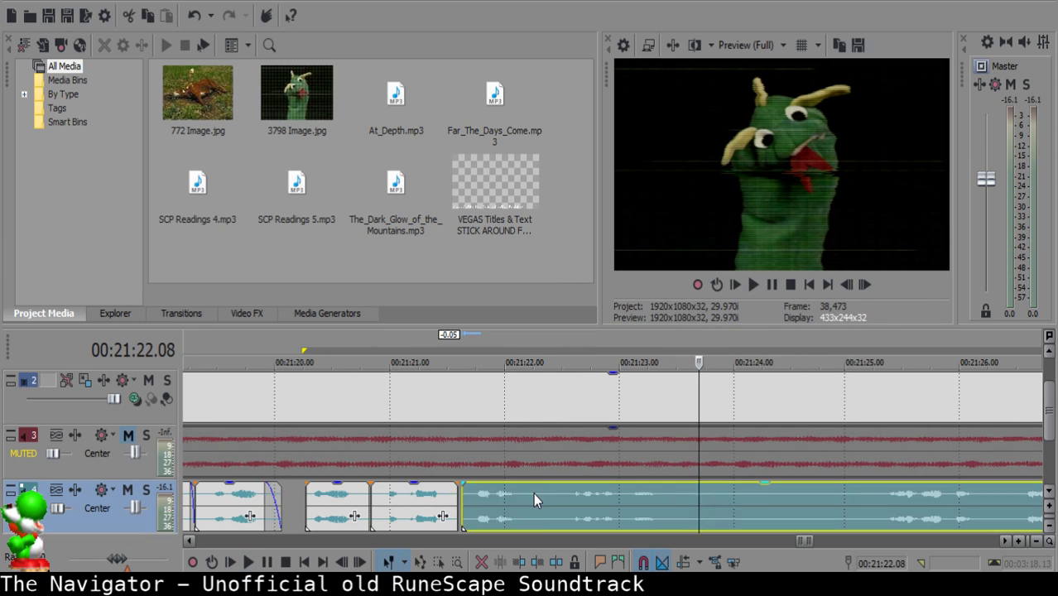
pyautogui.press('s')
pyautogui.click(541, 493)
pyautogui.moveTo(539, 493); pyautogui.dragTo(550, 494)
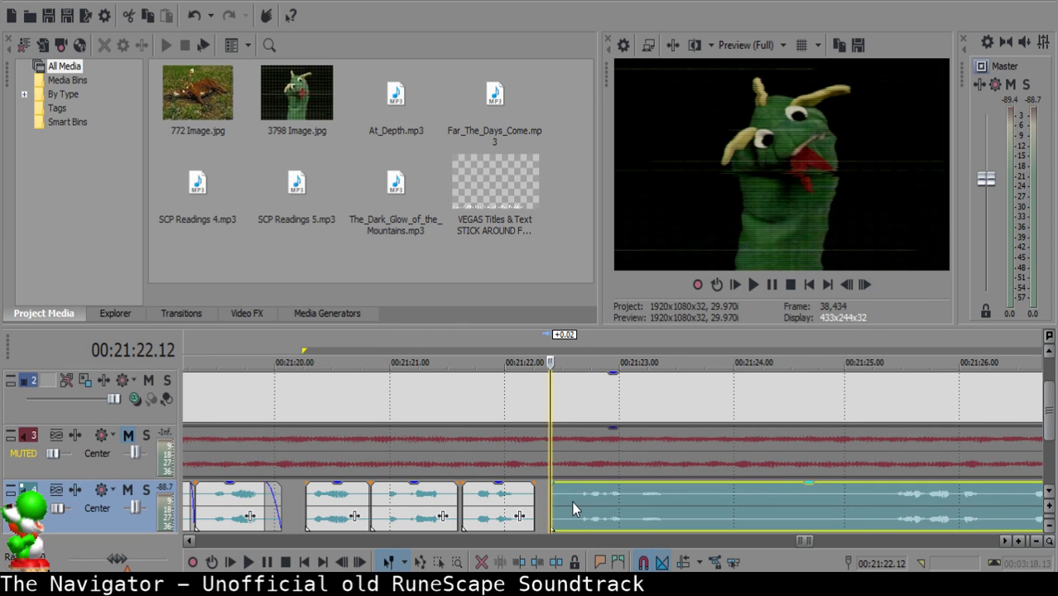
pyautogui.click(486, 504)
pyautogui.press('space')
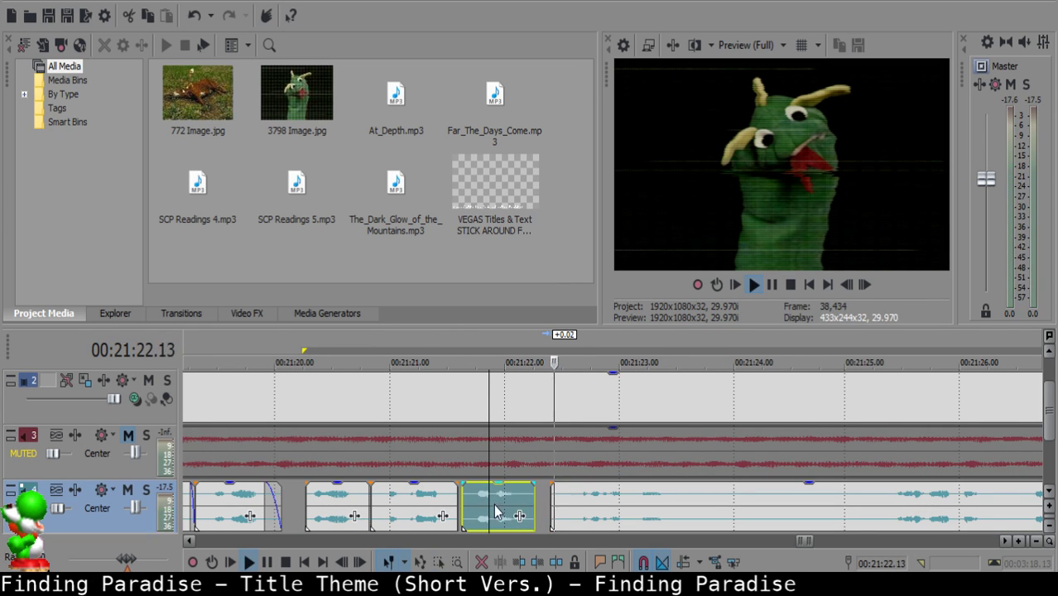
# Split the narration at about 00:21:23.20 and 00:21:23.25, and delete the short piece in between.
pyautogui.click(676, 496)
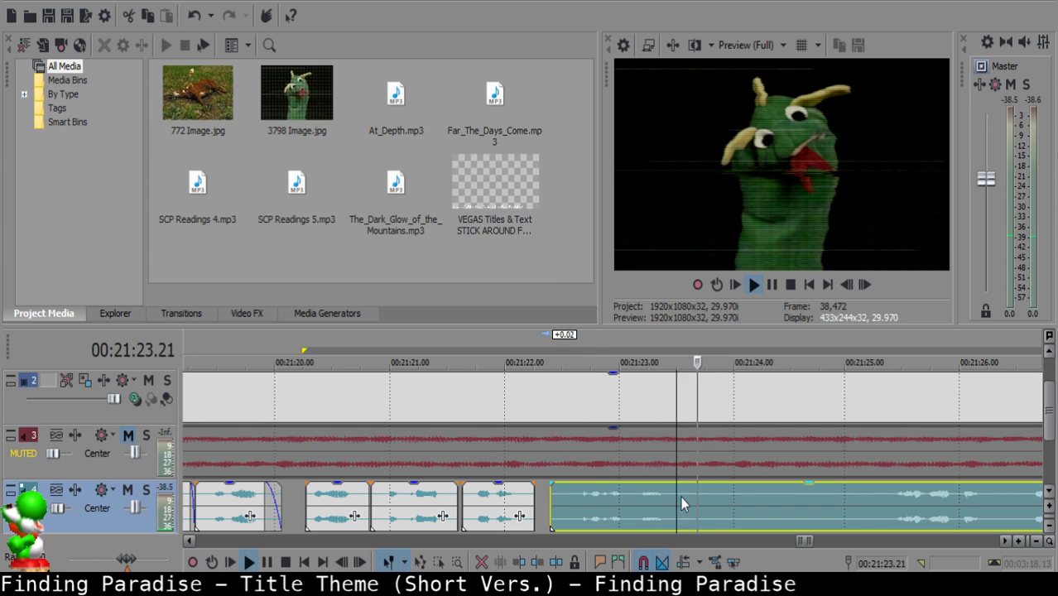
pyautogui.press('space')
pyautogui.click(696, 495)
pyautogui.press('s')
pyautogui.press('space')
pyautogui.press('space')
pyautogui.press('s')
pyautogui.click(702, 495)
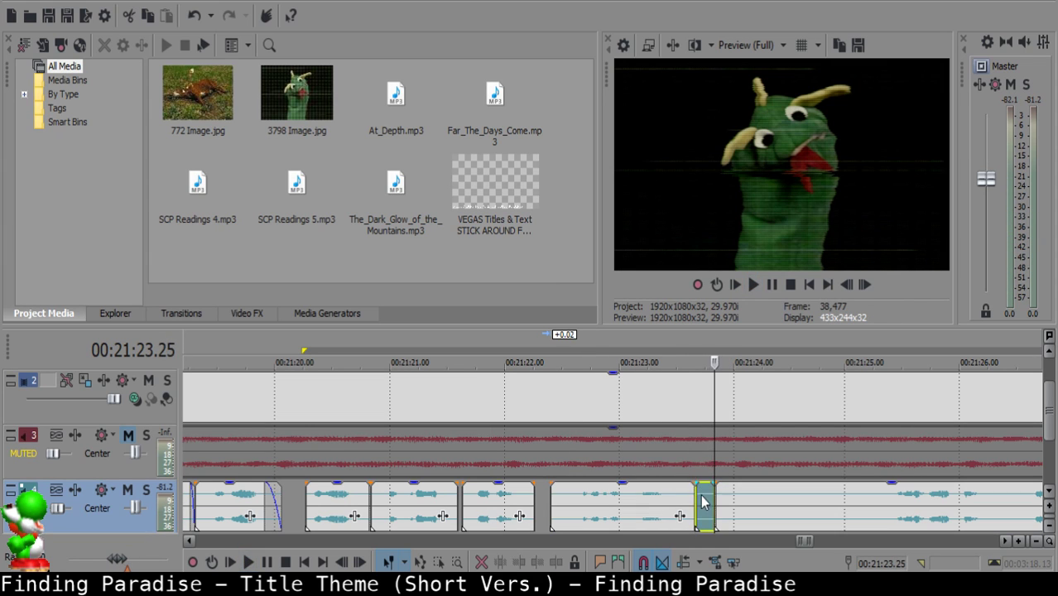
# Add a fade-out starting at about 00:21:23.13 to the clip ending at about 00:21:23.20, checking it by playback from about 00:21:22.21.
pyautogui.moveTo(696, 480); pyautogui.dragTo(672, 490)
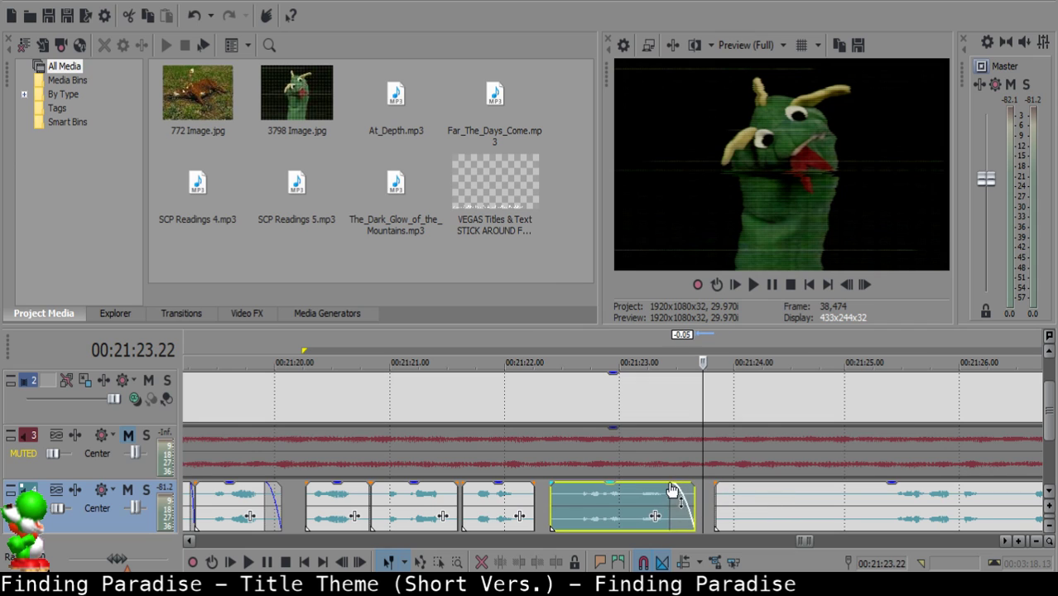
pyautogui.click(583, 502)
pyautogui.press('space')
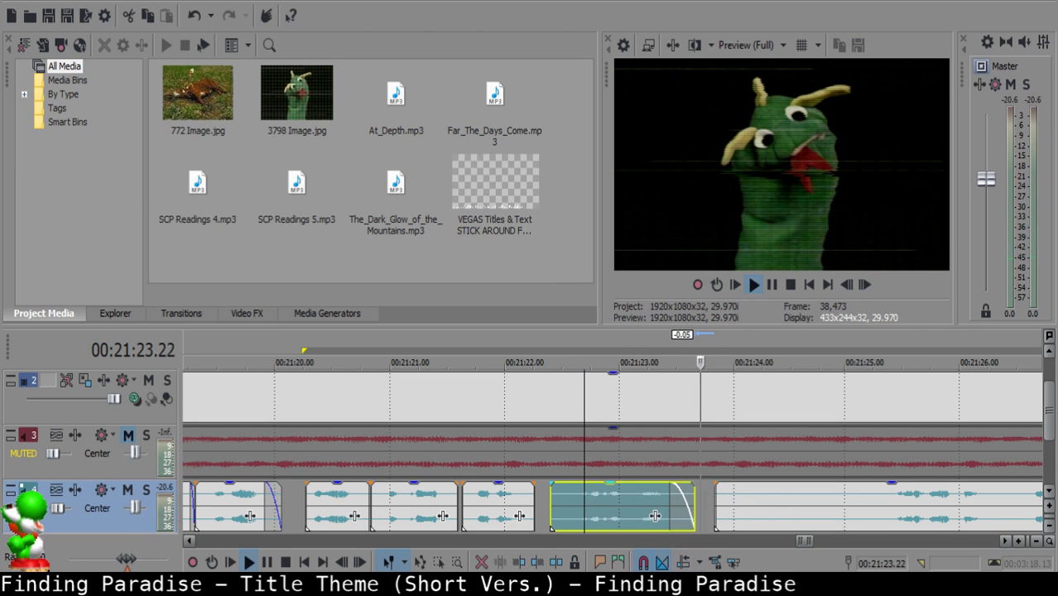
pyautogui.click(882, 492)
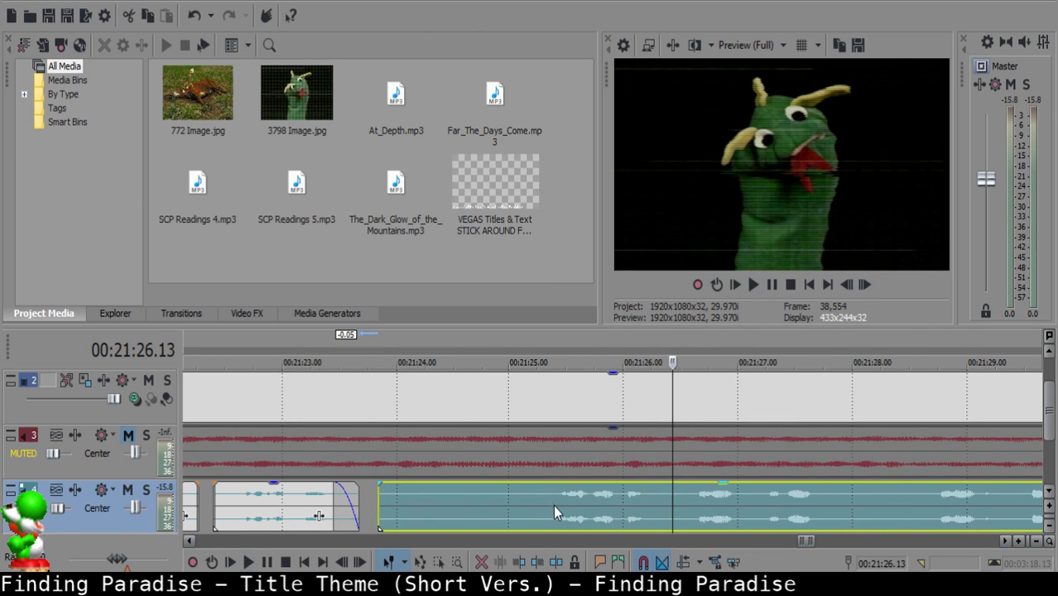
# Split the track 4 narration just before its first phrase, delete the silent lead-in, and move the remainder back to about 00:21:24.04.
pyautogui.click(547, 493)
pyautogui.press('s')
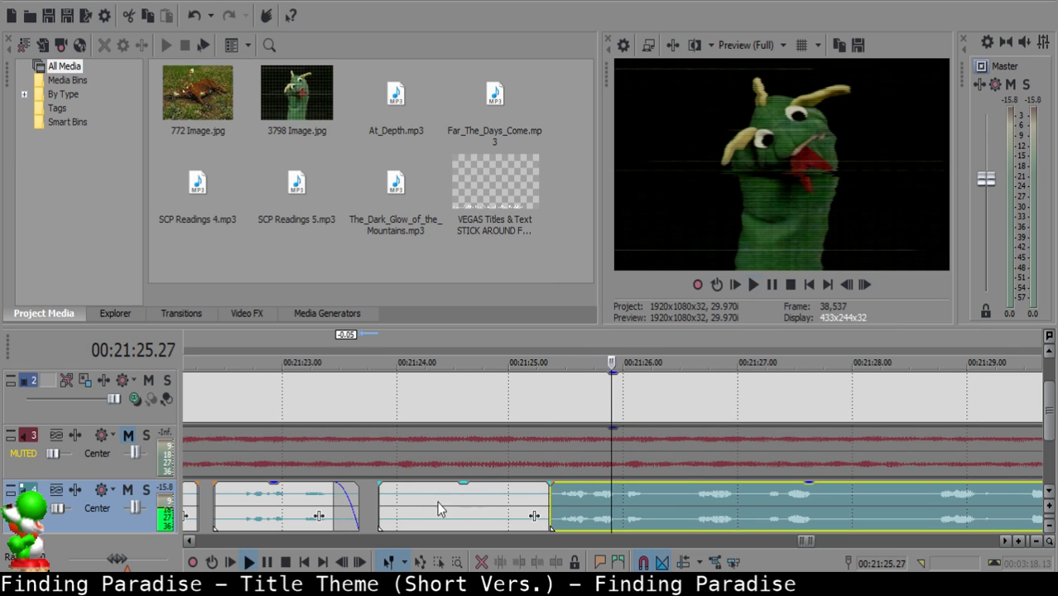
pyautogui.click(413, 494)
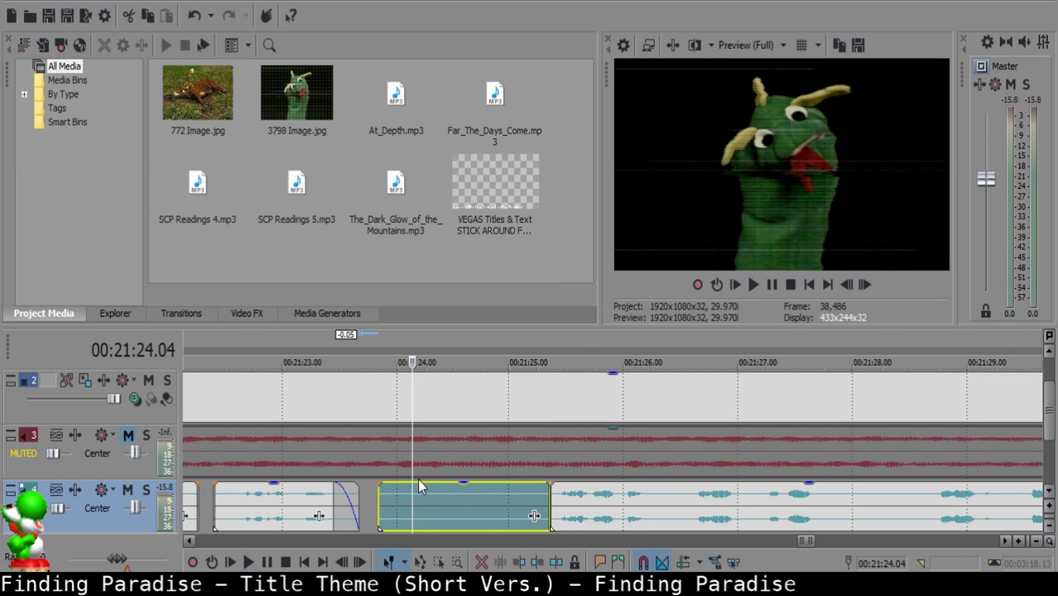
pyautogui.press('Delete')
pyautogui.moveTo(593, 503); pyautogui.dragTo(457, 508)
# Play back the join with the preceding clip and nudge the remaining narration one frame later.
pyautogui.click(285, 502)
pyautogui.press('space')
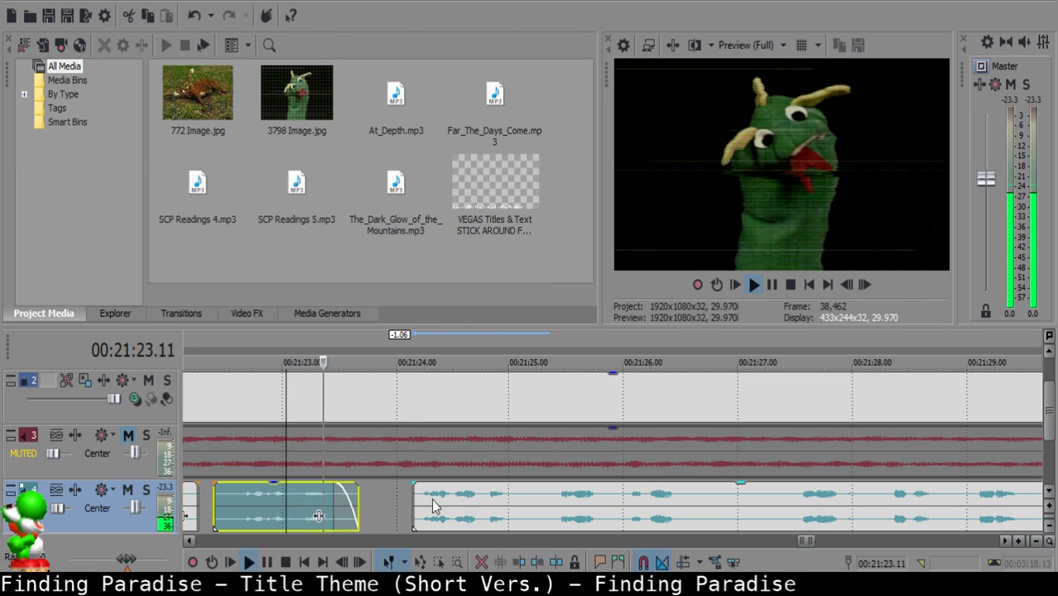
pyautogui.scroll(-2, 499, 527)
pyautogui.scroll(2, 500, 526)
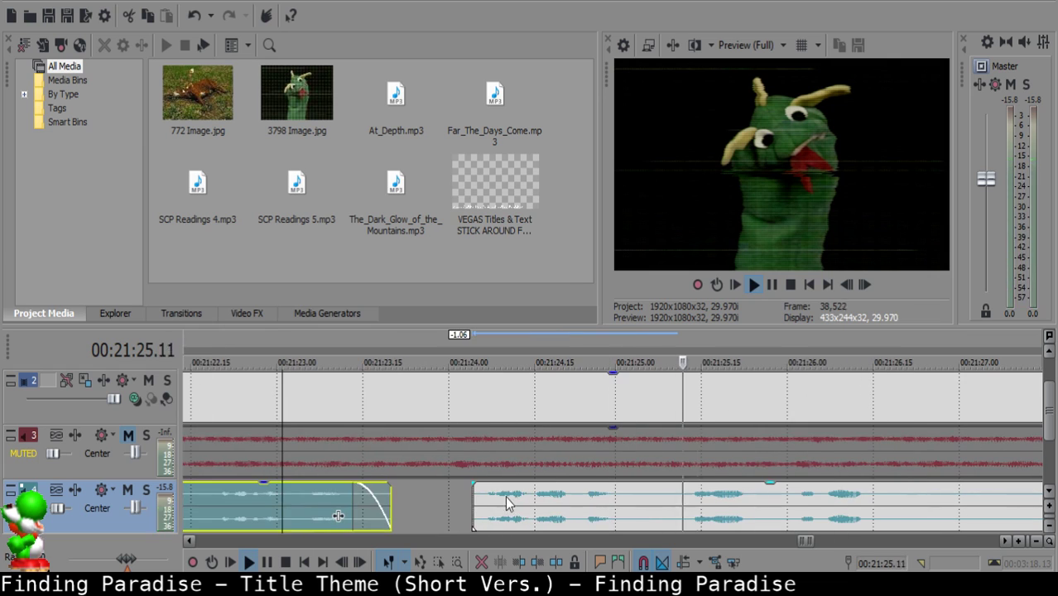
pyautogui.click(499, 502)
pyautogui.press('space')
# Listen for the end of the phrase and split the narration at about 00:21:25.06.
pyautogui.click(634, 497)
pyautogui.press('space')
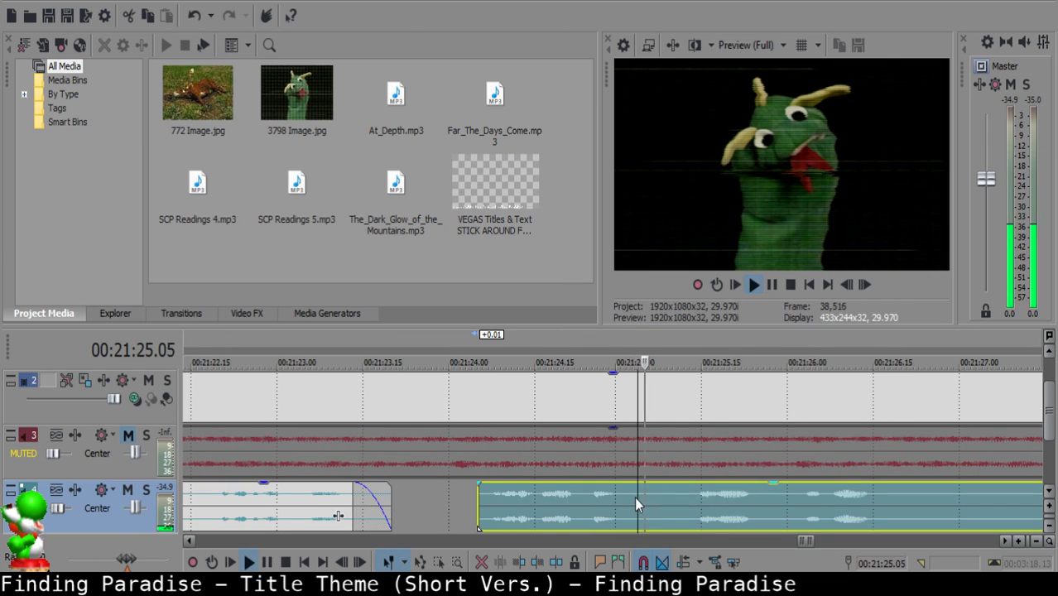
pyautogui.click(651, 497)
pyautogui.press('space')
pyautogui.press('space')
pyautogui.press('space')
pyautogui.press('s')
pyautogui.press('space')
# Split the narration before the next phrase at about 00:21:26.02 and delete the section between the two cuts.
pyautogui.click(792, 506)
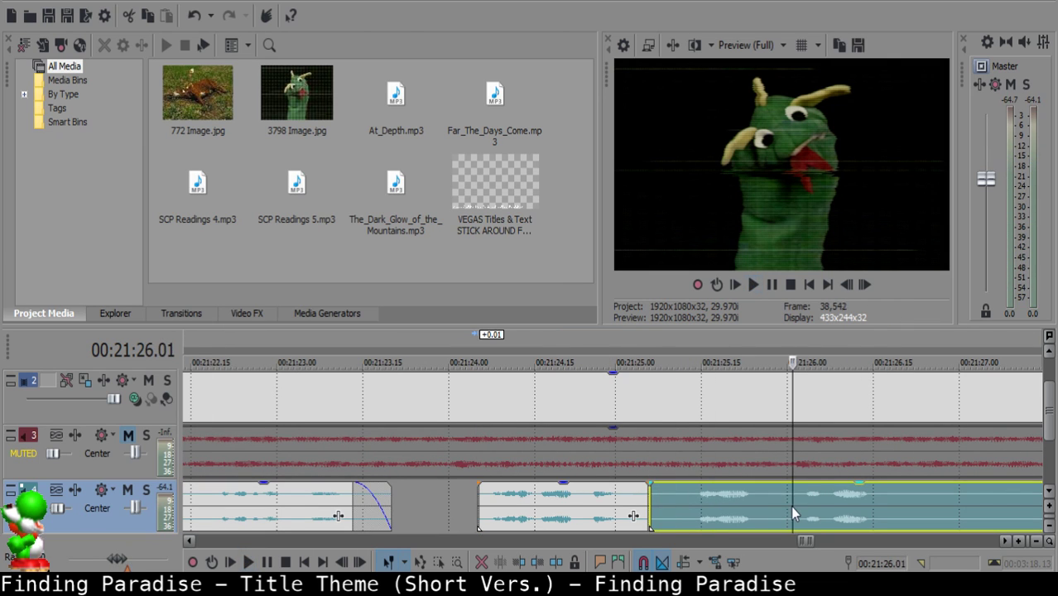
pyautogui.press('space')
pyautogui.press('Return')
pyautogui.click(797, 501)
pyautogui.press('space')
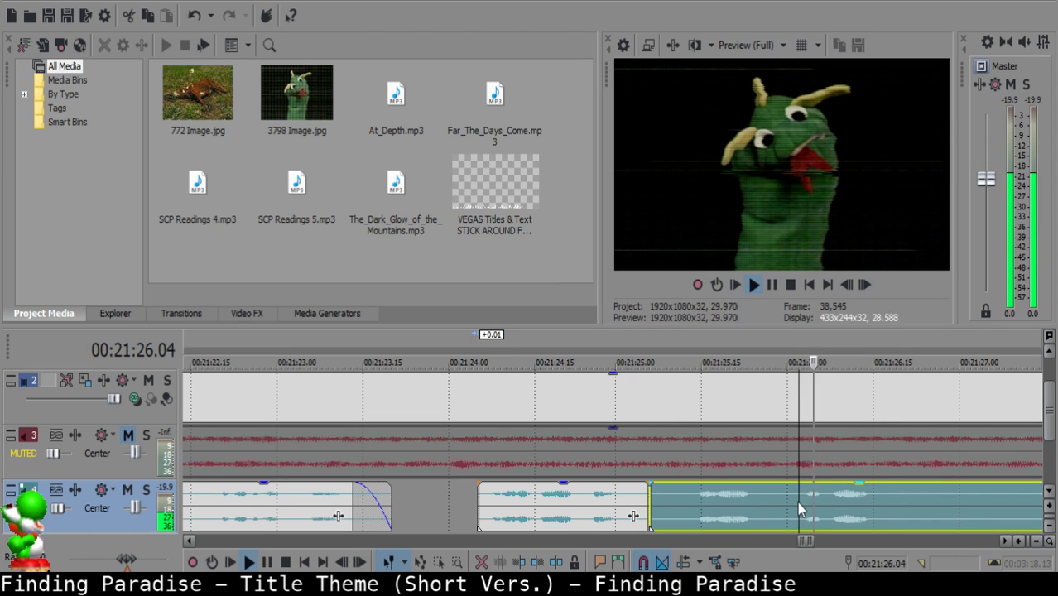
pyautogui.press('space')
pyautogui.press('s')
pyautogui.click(764, 501)
pyautogui.press('Delete')
# Add a fade-out of about 3 frames to the trimmed clip and move the remaining narration back to 00:21:25.09.
pyautogui.click(581, 500)
pyautogui.press('space')
pyautogui.moveTo(650, 484); pyautogui.dragTo(641, 481)
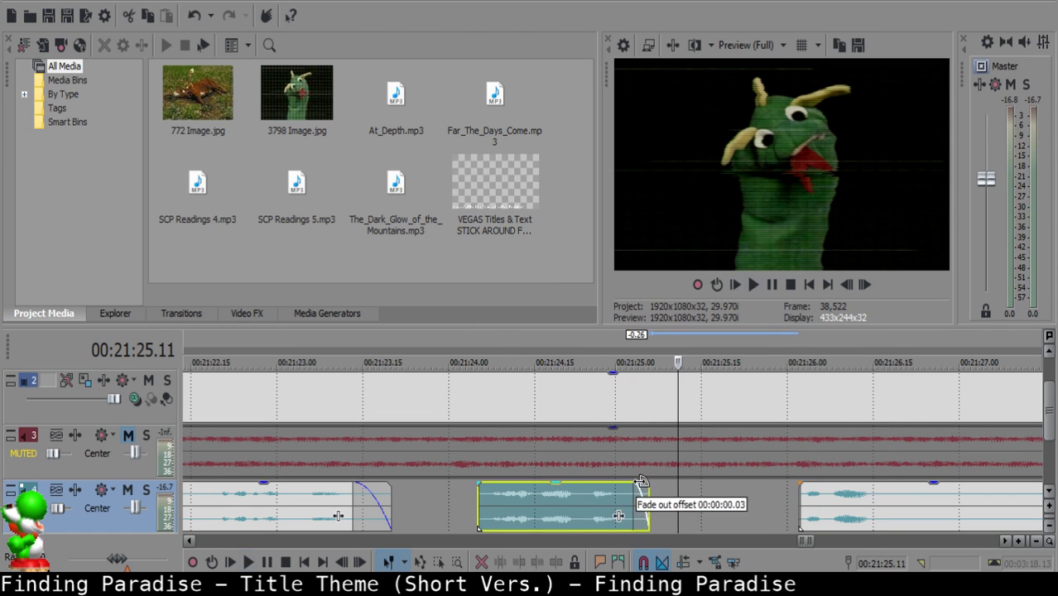
pyautogui.click(663, 493)
pyautogui.moveTo(872, 504); pyautogui.dragTo(752, 499)
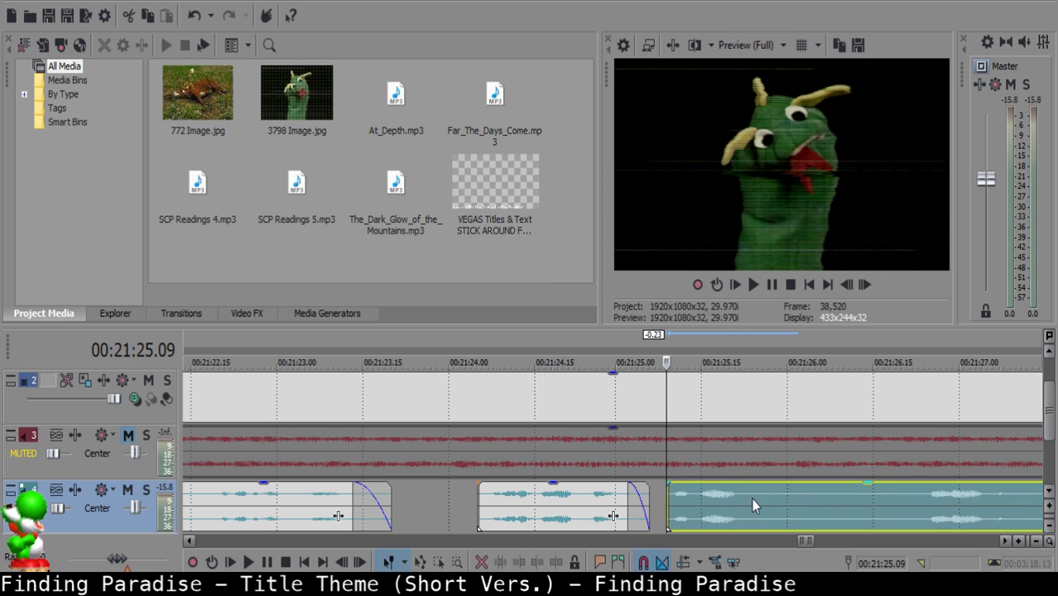
# Play back the join after the faded clip and shift the remaining narration one frame later.
pyautogui.click(502, 500)
pyautogui.scroll(-2, 584, 507)
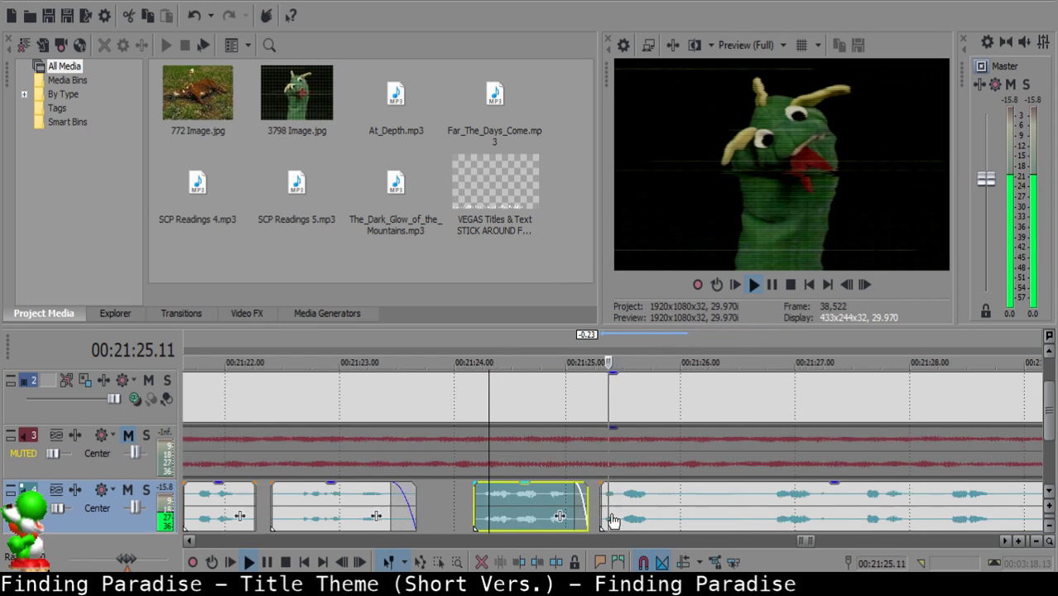
pyautogui.click(596, 497)
pyautogui.scroll(3, 600, 497)
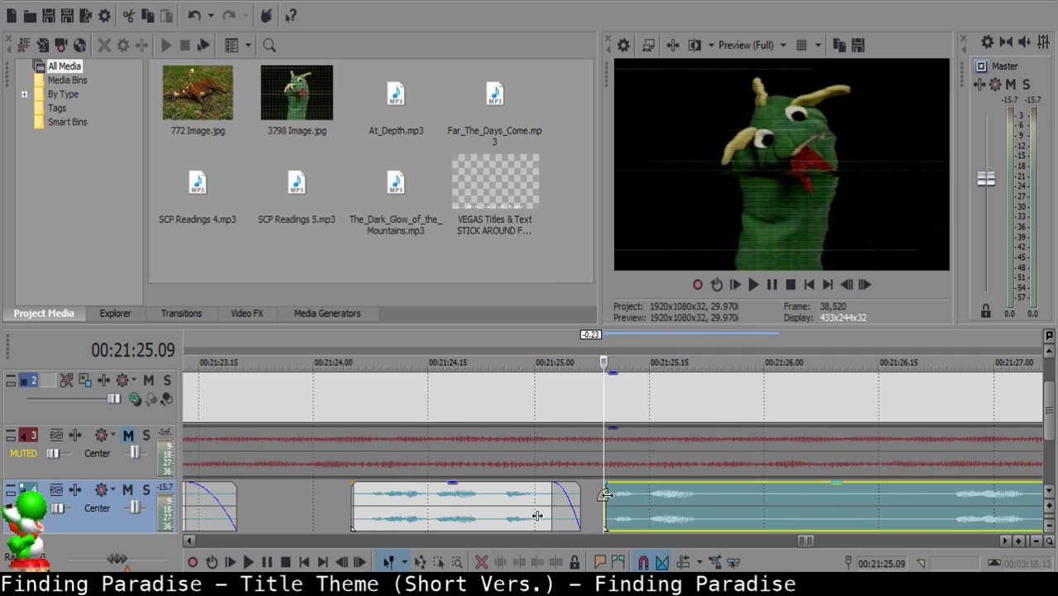
pyautogui.scroll(2, 605, 495)
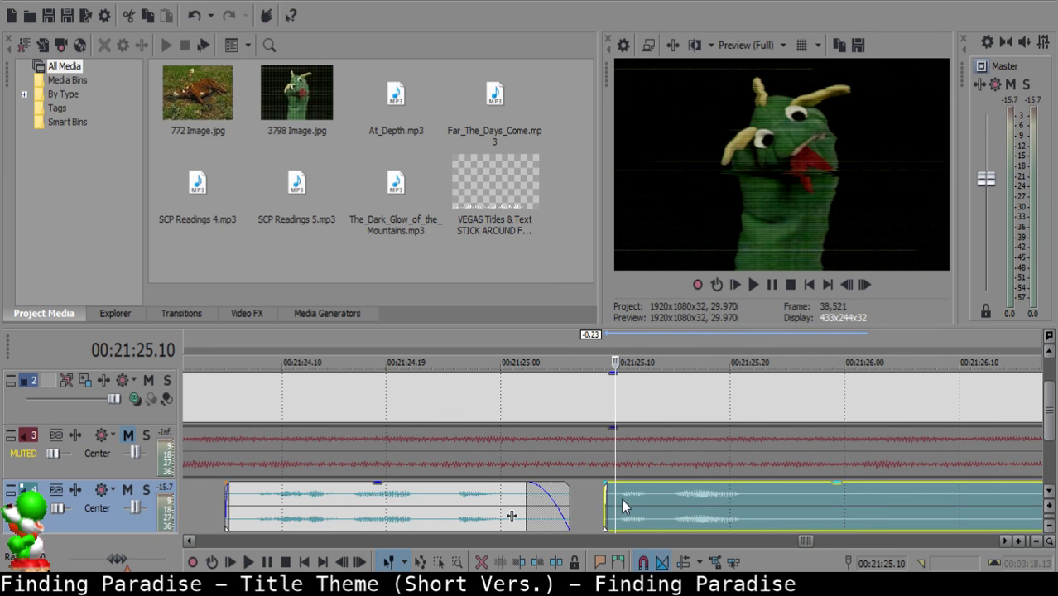
pyautogui.scroll(-3, 634, 501)
# Listen to the adjusted passage and split the narration after the short phrase at 00:21:25.28.
pyautogui.click(503, 498)
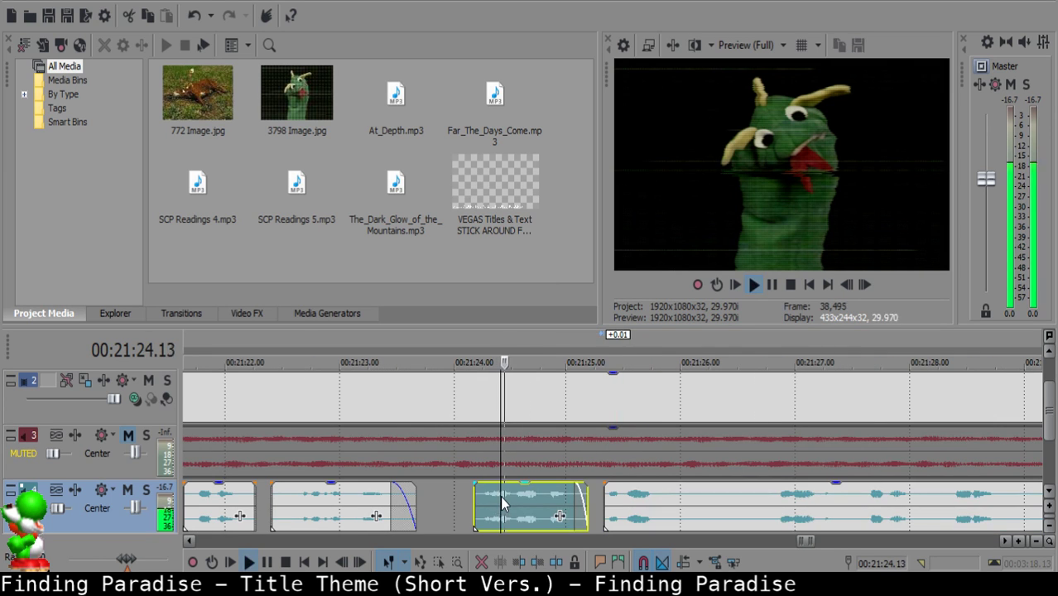
pyautogui.press('space')
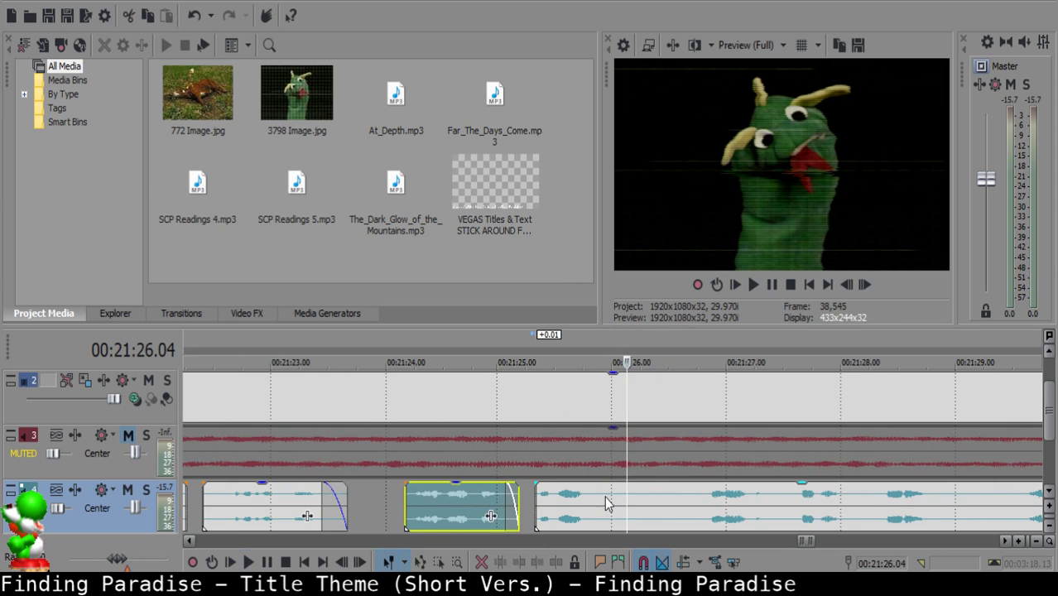
pyautogui.click(600, 495)
pyautogui.scroll(-3, 603, 495)
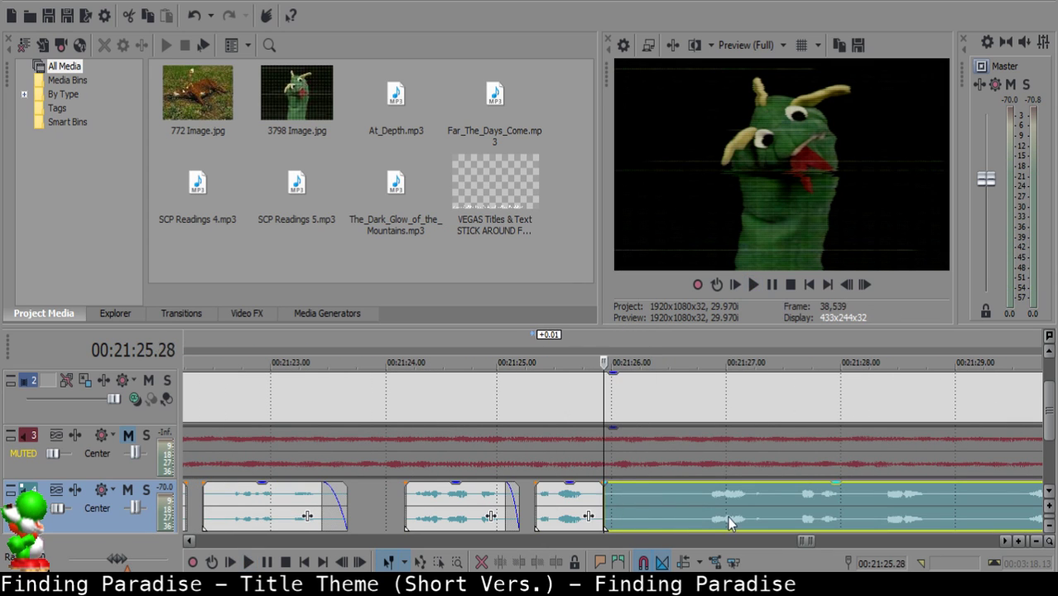
# Split the narration at about 00:21:26.24, delete the silence before it, and move the remainder back to 00:21:26.04.
pyautogui.click(583, 507)
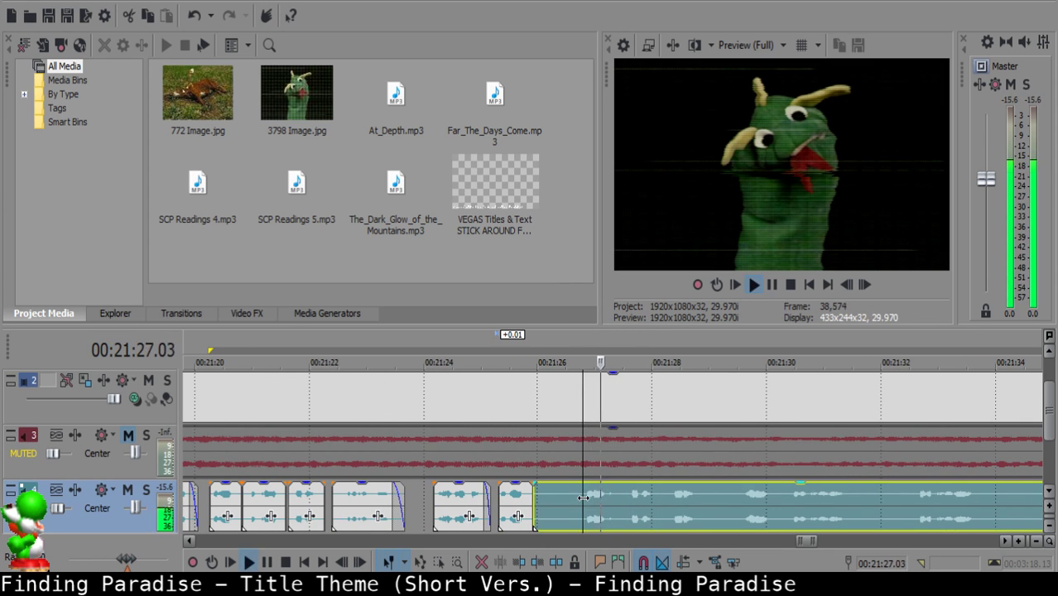
pyautogui.press('space')
pyautogui.press('s')
pyautogui.click(544, 495)
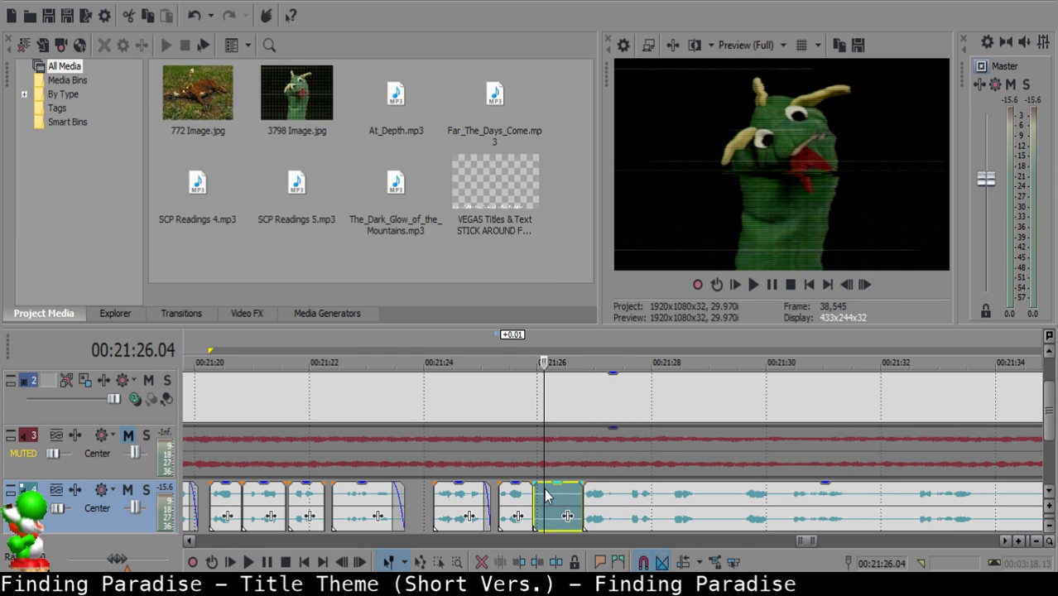
pyautogui.press('Delete')
pyautogui.moveTo(650, 505); pyautogui.dragTo(619, 500)
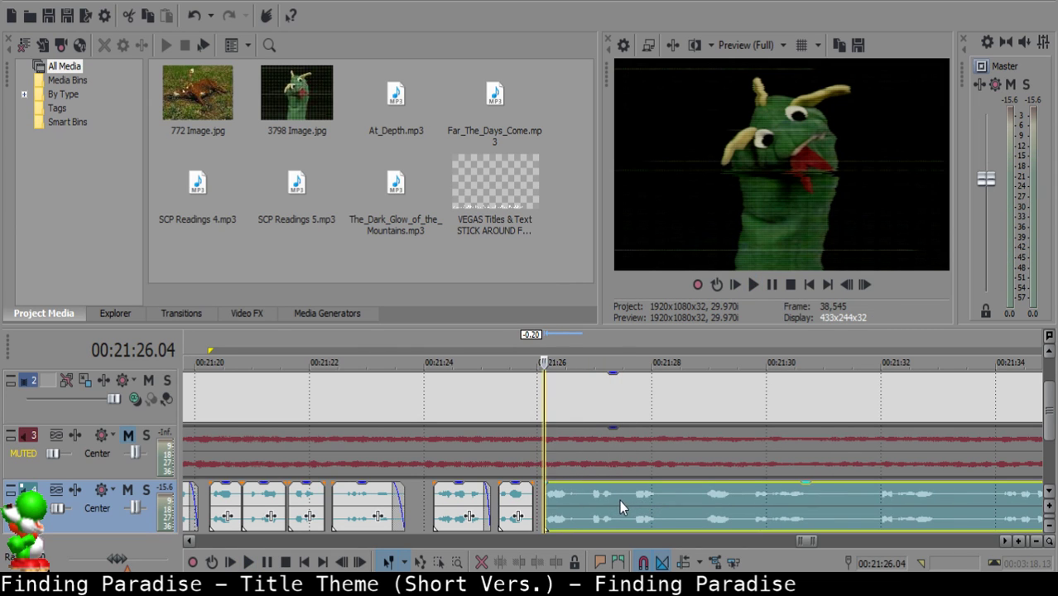
# Play back the new gap and nudge the remaining narration to start at 00:21:26.05.
pyautogui.click(506, 499)
pyautogui.press('space')
pyautogui.scroll(3, 664, 507)
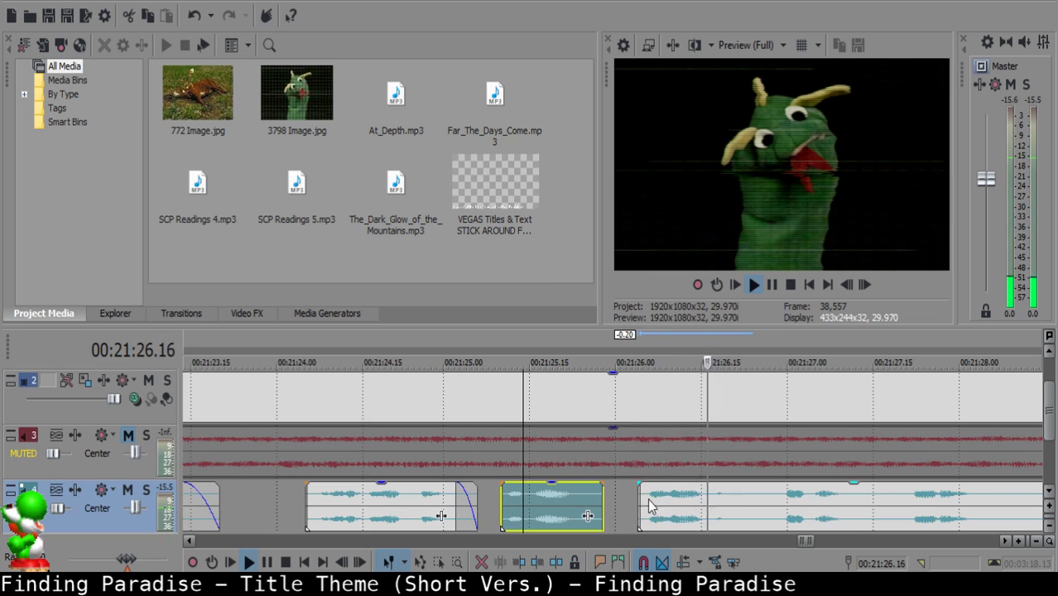
pyautogui.click(656, 499)
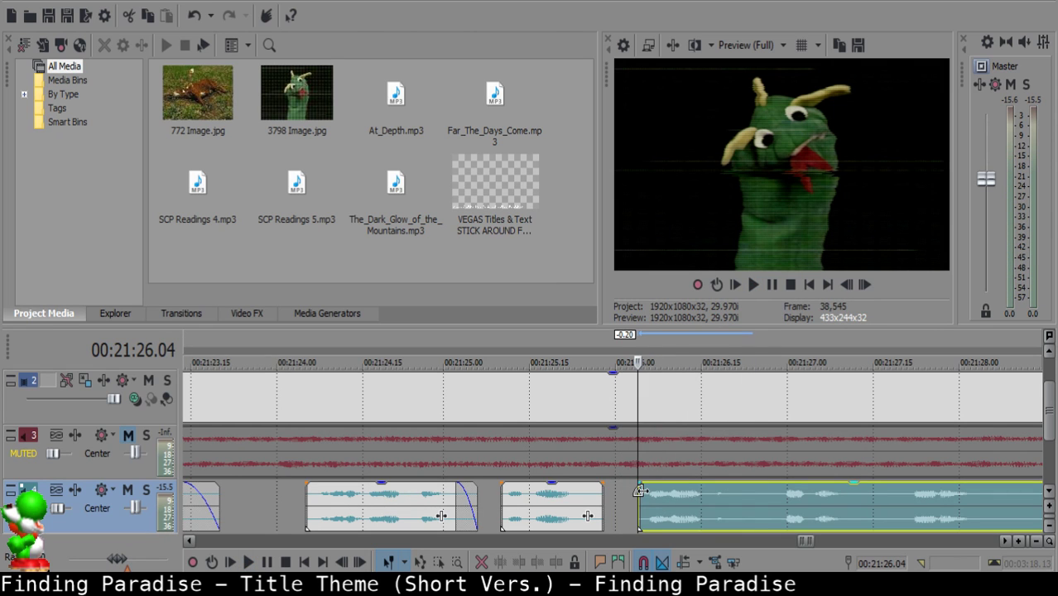
pyautogui.scroll(2, 649, 495)
pyautogui.click(618, 495)
pyautogui.scroll(-2, 634, 494)
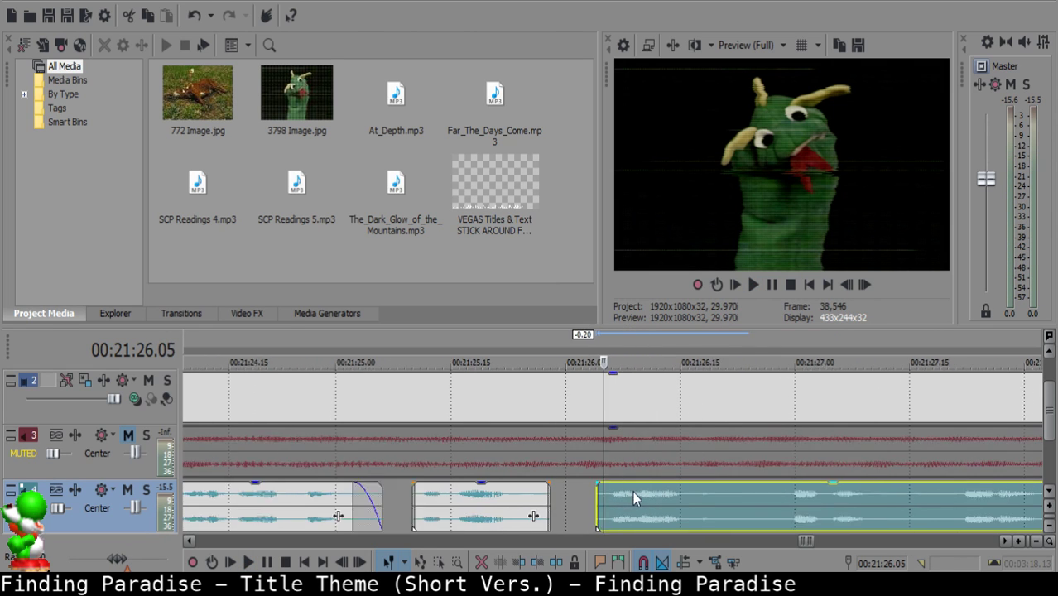
pyautogui.moveTo(643, 497)
pyautogui.mouseDown()
pyautogui.moveTo(656, 498)
pyautogui.moveTo(646, 495)
pyautogui.mouseUp()
# Listen to the next phrase and split the narration after it at 00:21:26.23.
pyautogui.click(484, 509)
pyautogui.press('space')
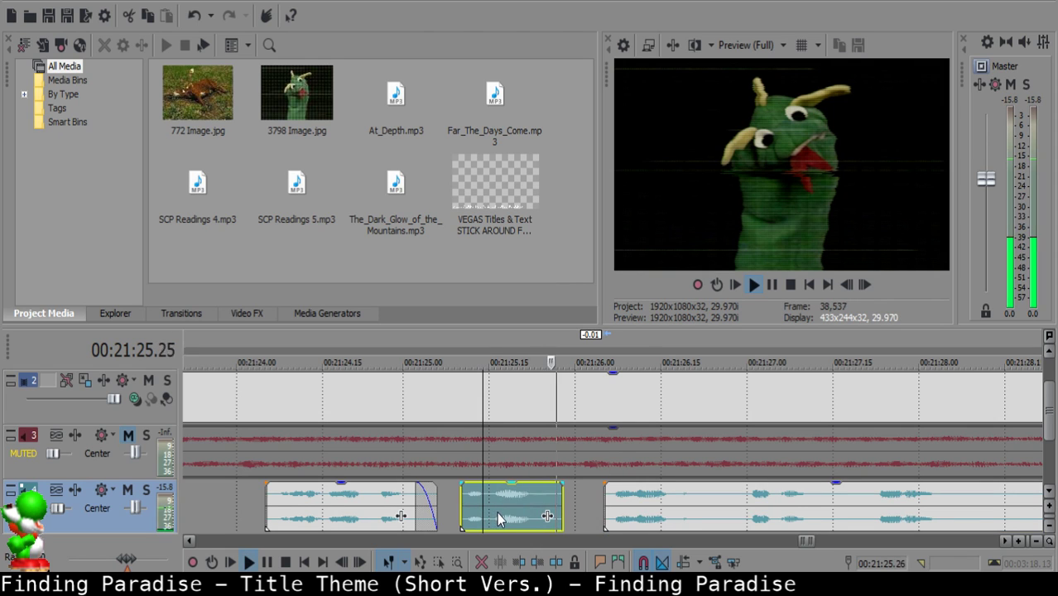
pyautogui.click(704, 500)
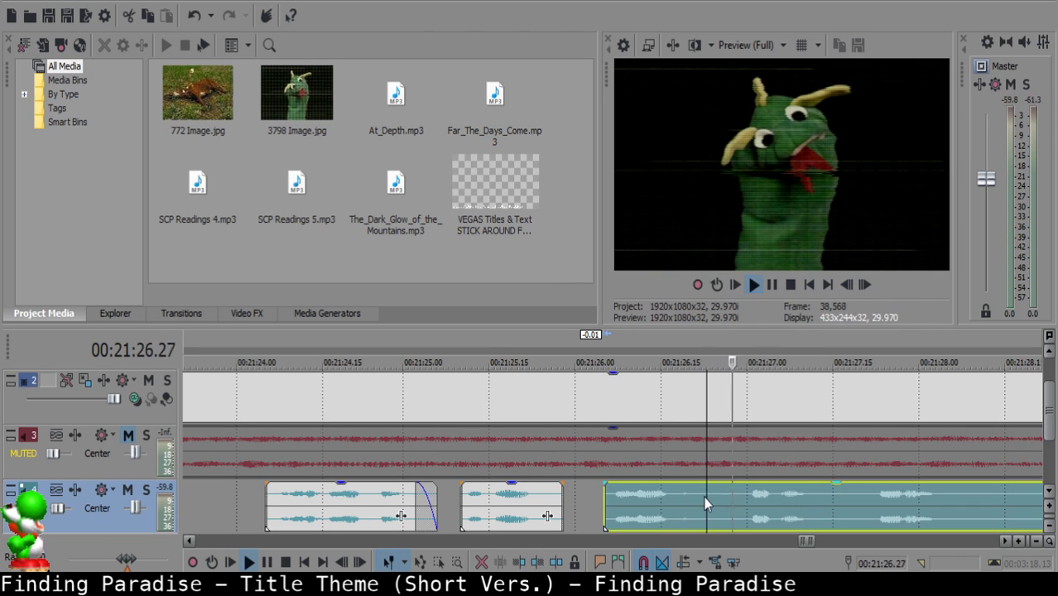
pyautogui.press('s')
# Review the following phrase and place a cut in the narration at about 00:21:27.11.
pyautogui.click(641, 506)
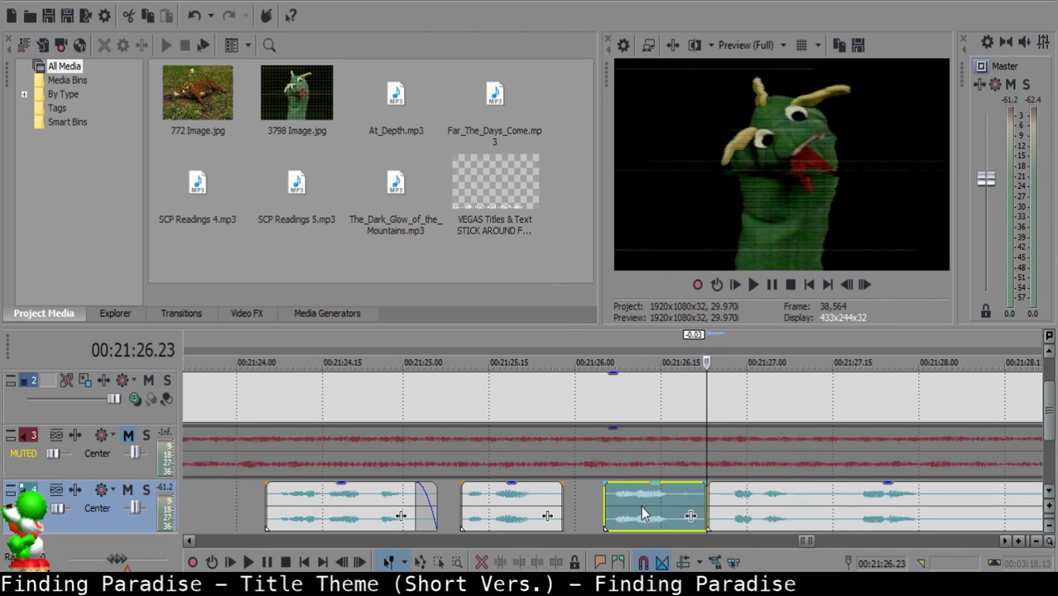
pyautogui.hscroll(2, 650, 507)
pyautogui.press('space')
pyautogui.click(666, 501)
pyautogui.press('s')
pyautogui.press('space')
pyautogui.press('space')
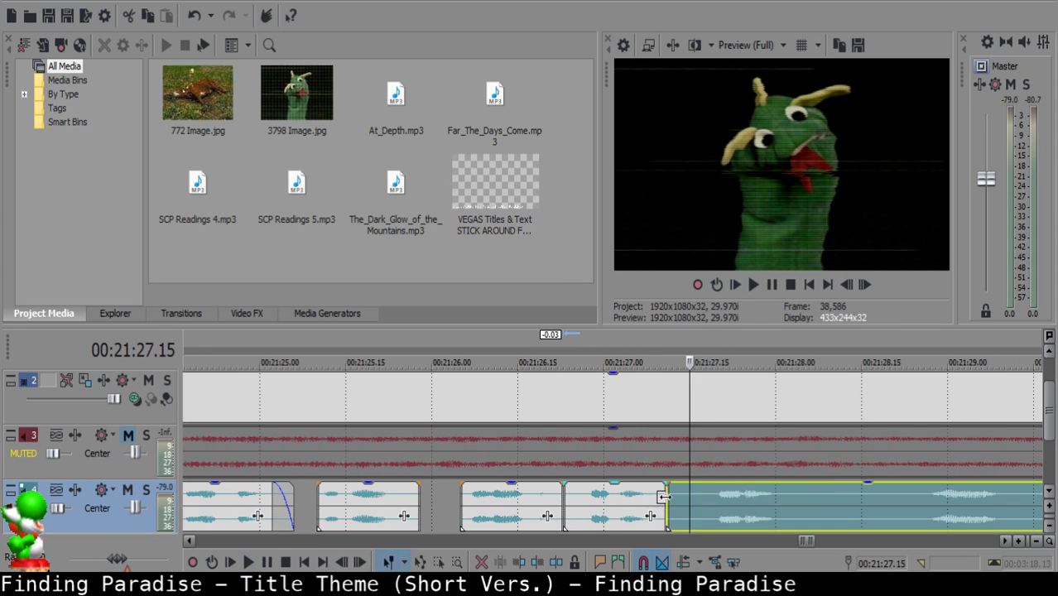
pyautogui.press('s')
pyautogui.click(672, 497)
pyautogui.click(708, 502)
# Play the clip before the last cut and split the narration after the following phrase at about 00:21:27.29.
pyautogui.click(599, 500)
pyautogui.press('space')
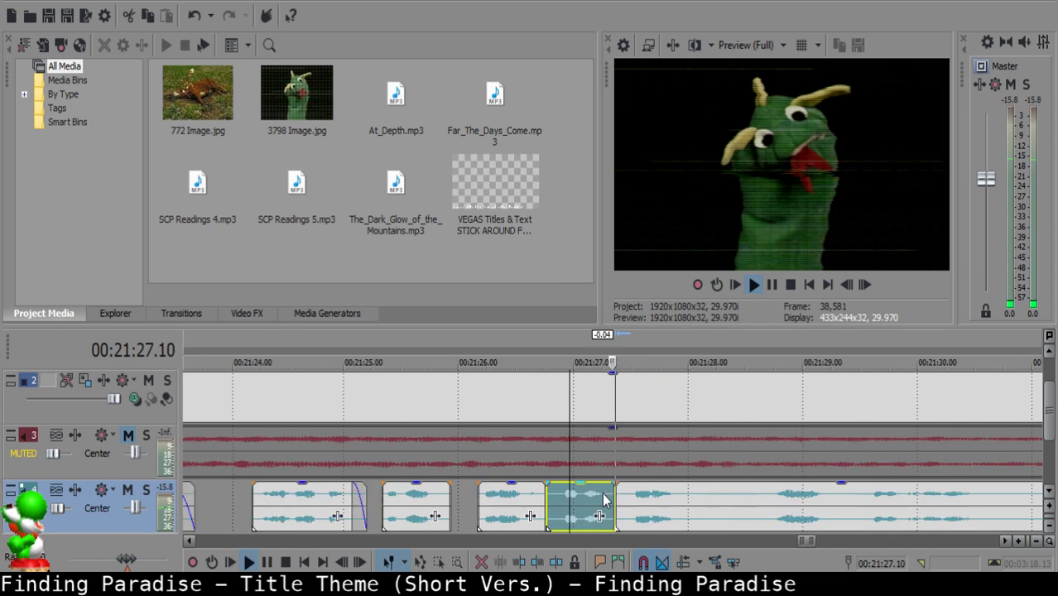
pyautogui.click(655, 501)
pyautogui.press('s')
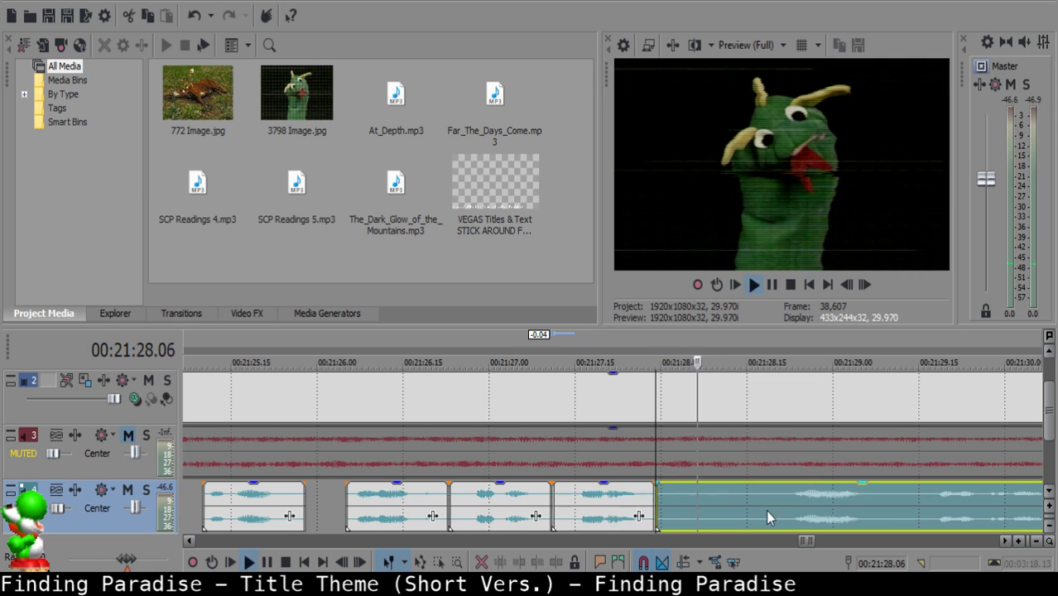
# Split the narration at about 00:21:28.21, delete the silence before it, and move the remainder closer to the preceding clip.
pyautogui.click(768, 510)
pyautogui.scroll(-2, 770, 508)
pyautogui.press('space')
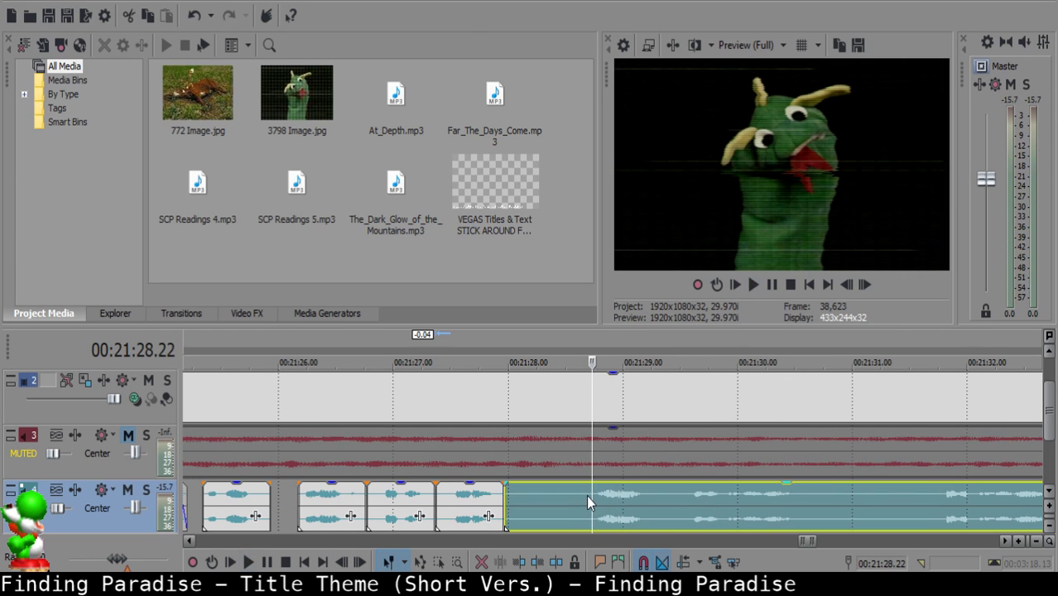
pyautogui.press('space')
pyautogui.press('s')
pyautogui.click(541, 500)
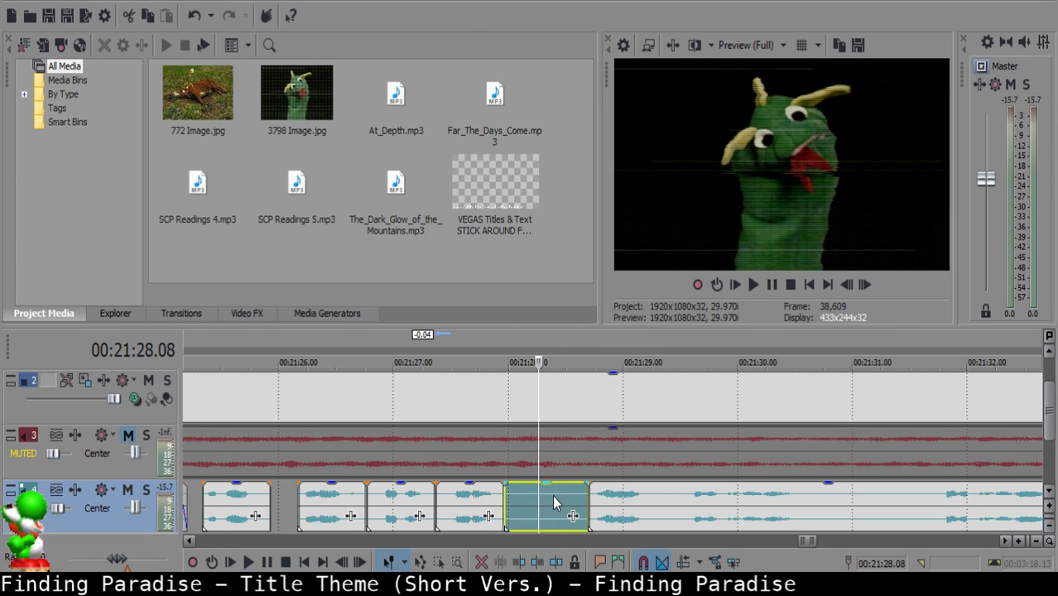
pyautogui.press('Delete')
pyautogui.moveTo(631, 512); pyautogui.dragTo(574, 496)
# Play back the shortened gap and fine-tune the remaining narration to start at 00:21:28.11.
pyautogui.click(474, 514)
pyautogui.press('space')
pyautogui.click(546, 497)
pyautogui.click(424, 503)
pyautogui.press('space')
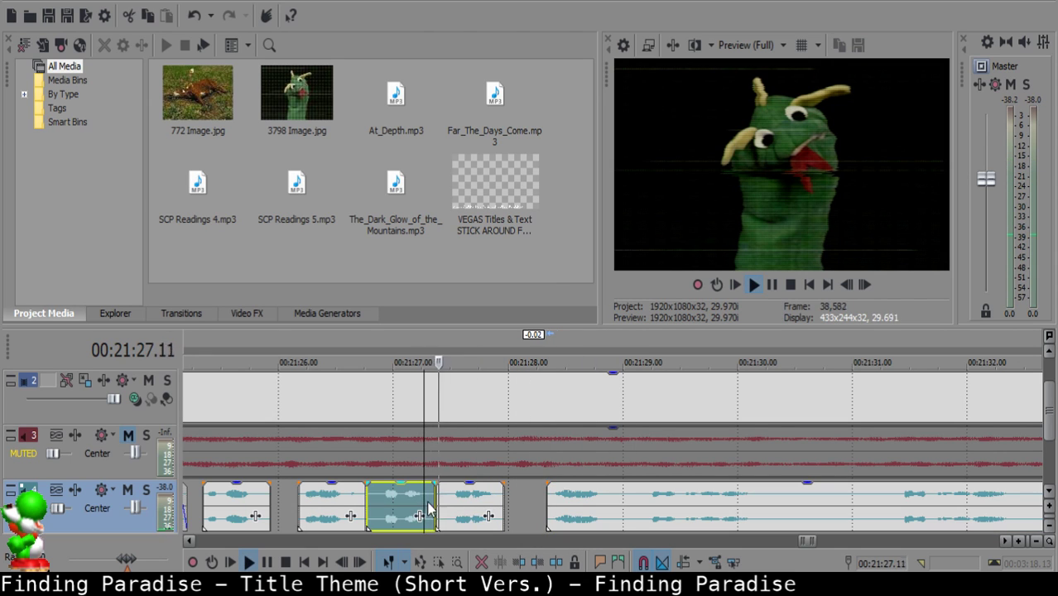
pyautogui.press('space')
pyautogui.click(550, 495)
pyautogui.scroll(3, 550, 494)
pyautogui.moveTo(615, 496); pyautogui.dragTo(634, 500)
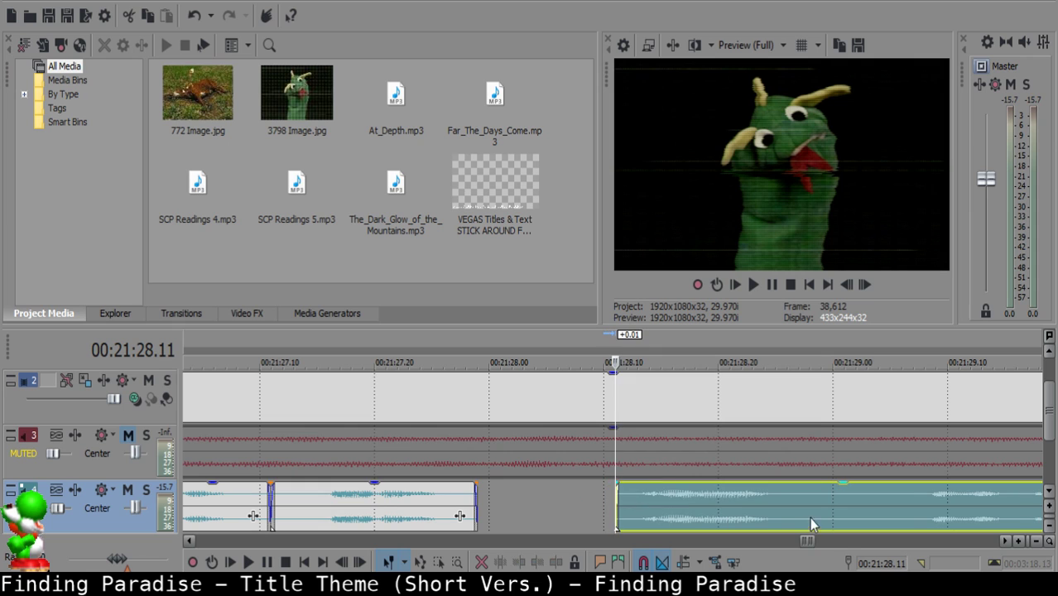
# Split the narration at 00:21:28.29 and about 00:21:31.11, delete the piece between, and move the remainder back to 00:21:29.04.
pyautogui.click(822, 509)
pyautogui.scroll(-5, 822, 510)
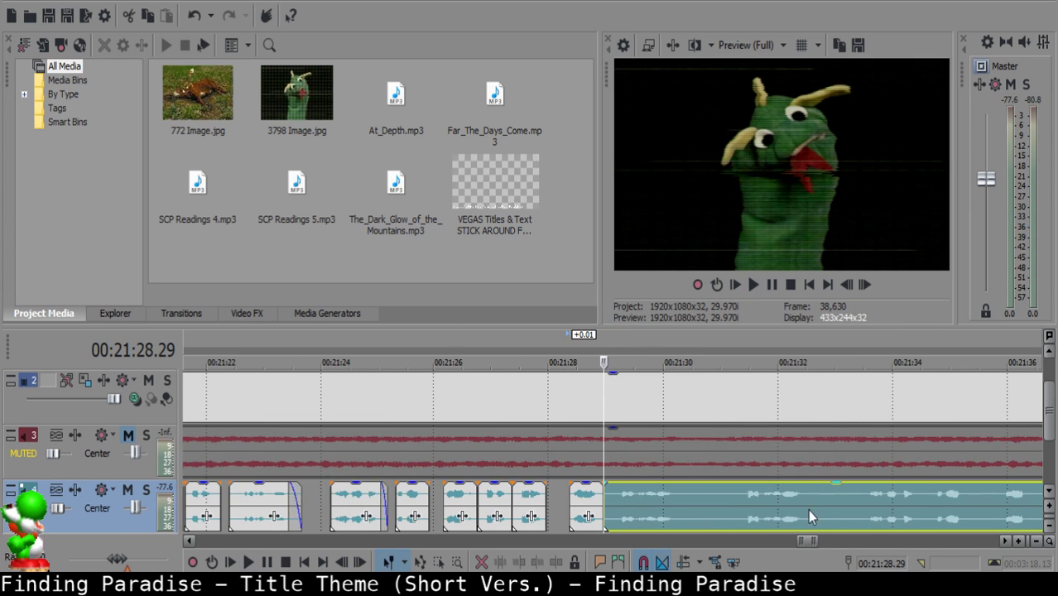
pyautogui.click(740, 499)
pyautogui.press('s')
pyautogui.click(614, 500)
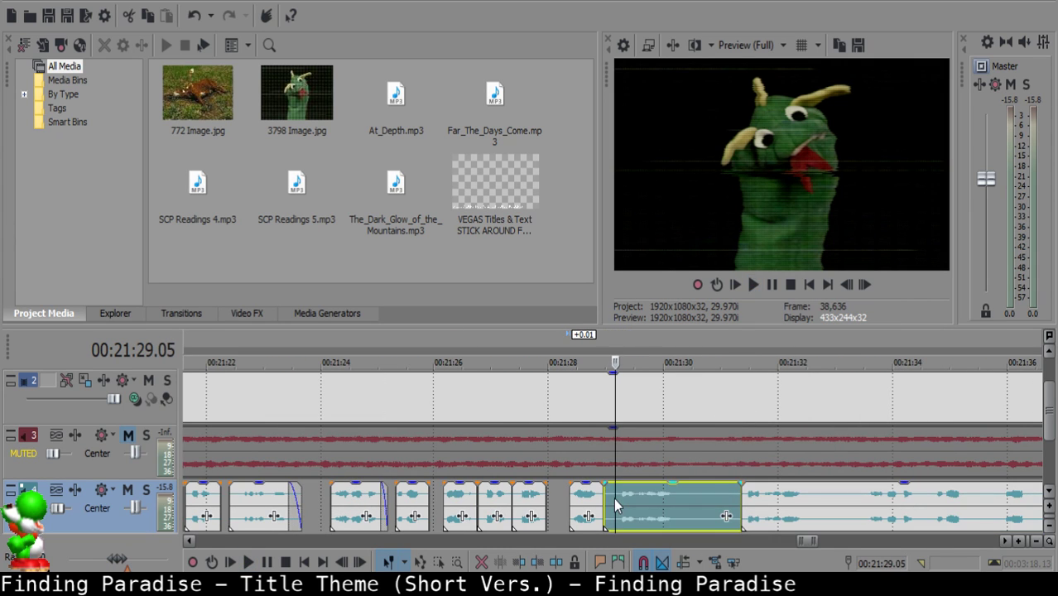
pyautogui.moveTo(632, 505)
pyautogui.mouseDown()
pyautogui.moveTo(786, 509)
pyautogui.moveTo(680, 504)
pyautogui.moveTo(627, 520)
pyautogui.mouseUp()
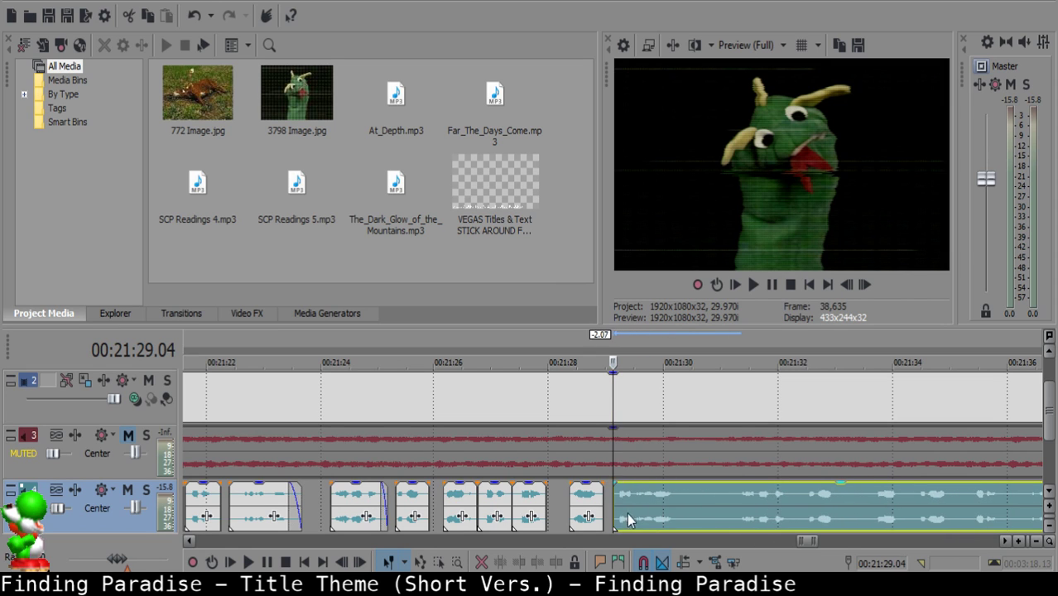
# Play the narration from the short clip before the last cut and split it after the next phrase at about 00:21:30.11.
pyautogui.click(582, 515)
pyautogui.press('space')
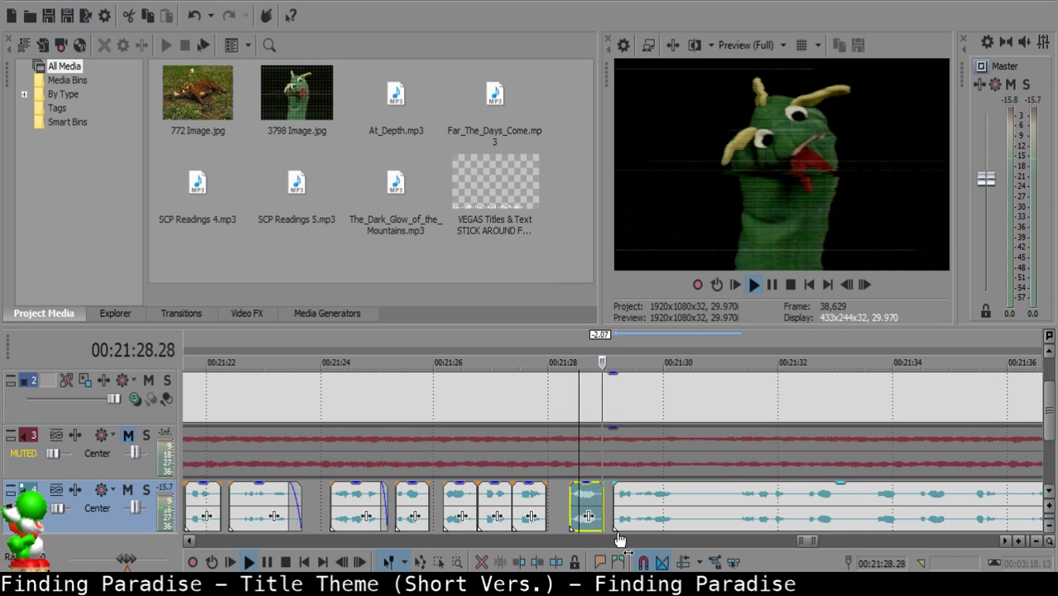
pyautogui.scroll(3, 684, 496)
pyautogui.click(634, 495)
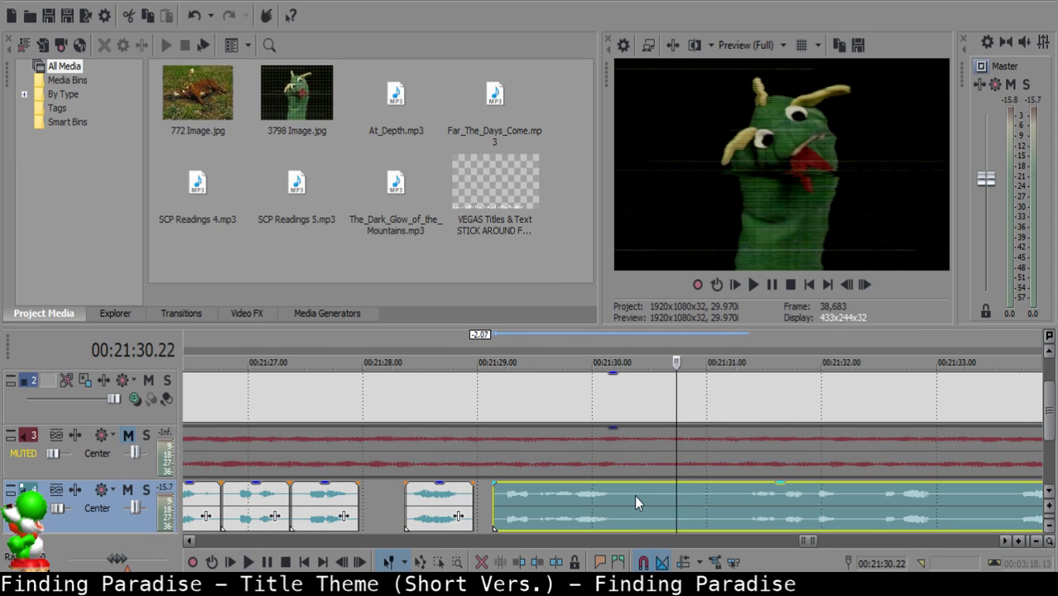
pyautogui.press('s')
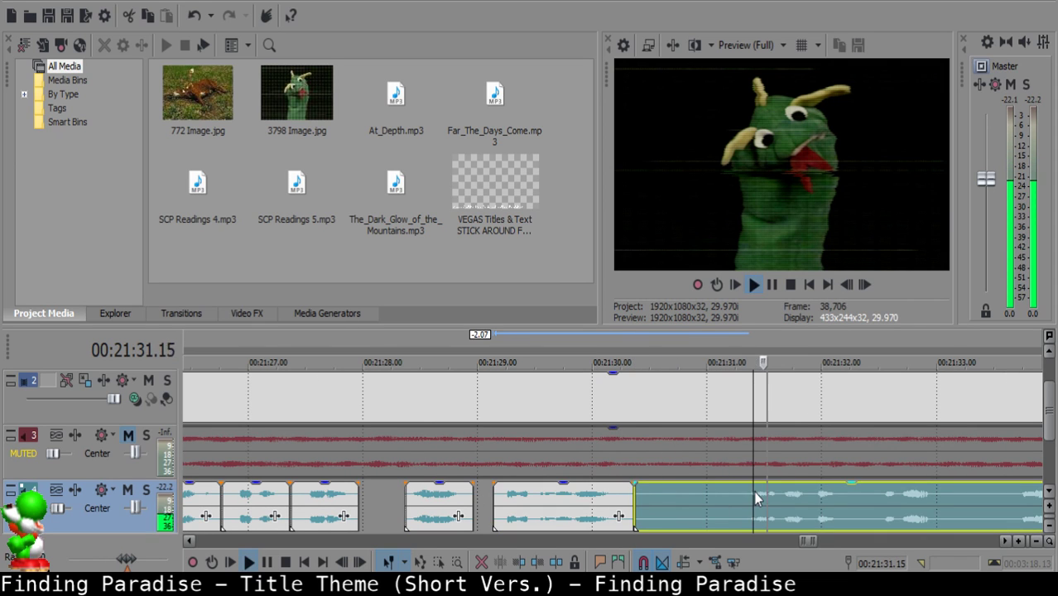
# Split the narration at 00:21:31.07, delete the silence before it, and move the remainder closer to the preceding clip.
pyautogui.press('space')
pyautogui.click(733, 488)
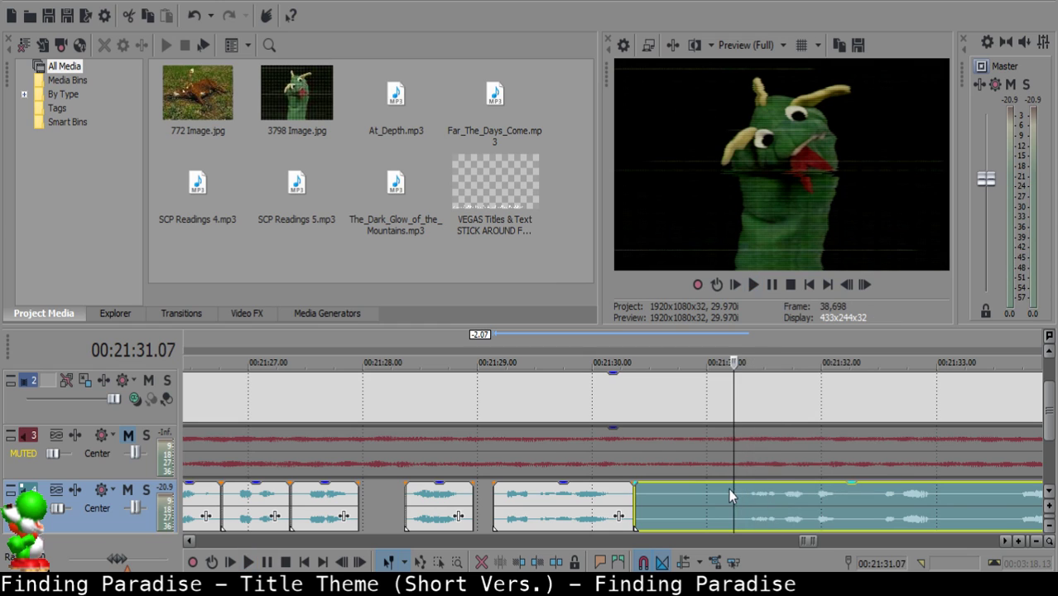
pyautogui.press('s')
pyautogui.click(660, 489)
pyautogui.press('Delete')
pyautogui.moveTo(817, 527); pyautogui.dragTo(704, 492)
# Play back the shortened gap and shift the remaining narration to start at 00:21:30.24.
pyautogui.click(560, 523)
pyautogui.press('space')
pyautogui.press('space')
pyautogui.click(675, 497)
pyautogui.click(582, 515)
pyautogui.press('space')
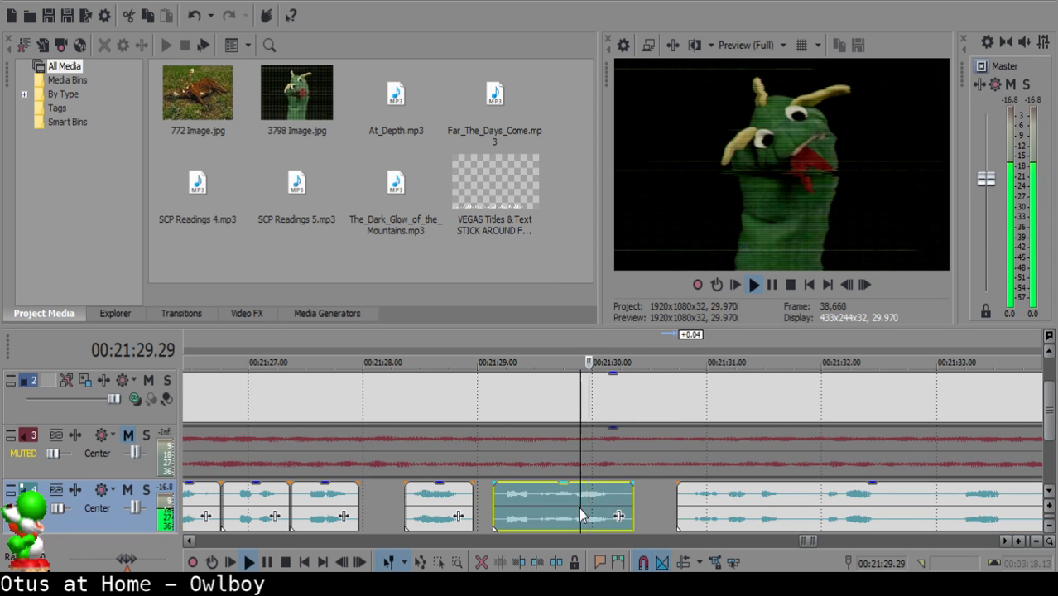
pyautogui.press('space')
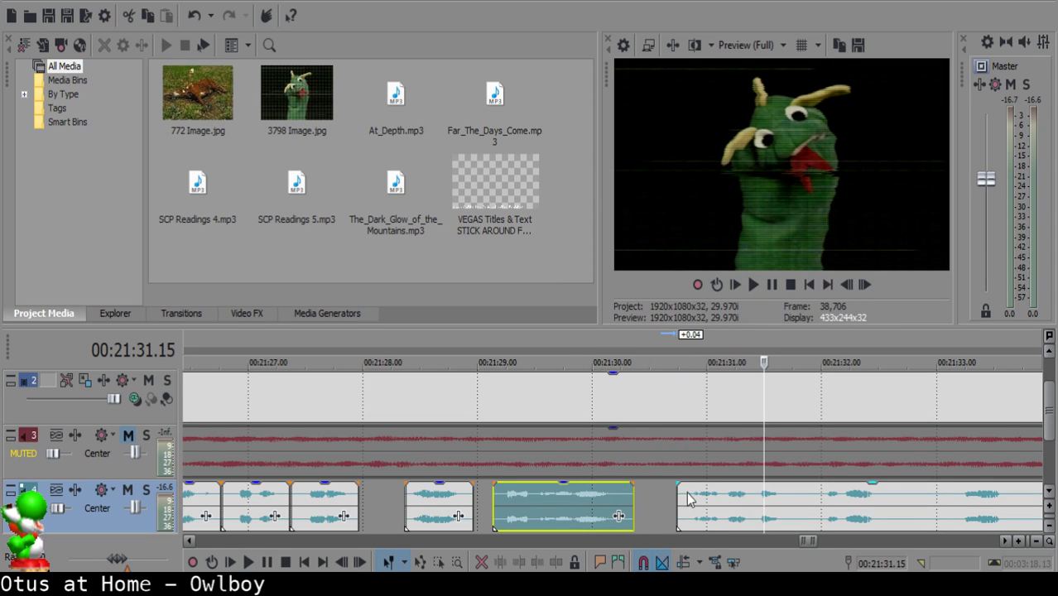
pyautogui.click(682, 495)
pyautogui.moveTo(683, 495); pyautogui.dragTo(695, 495)
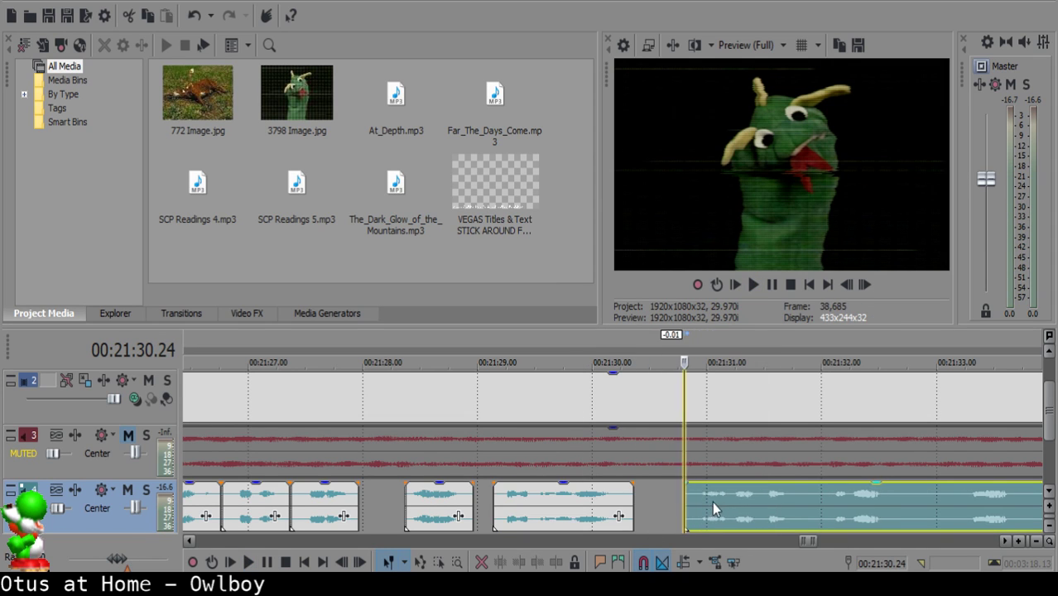
# Replay the transition and fine-tune the remaining narration to start at about 00:21:30.26.
pyautogui.click(505, 504)
pyautogui.press('space')
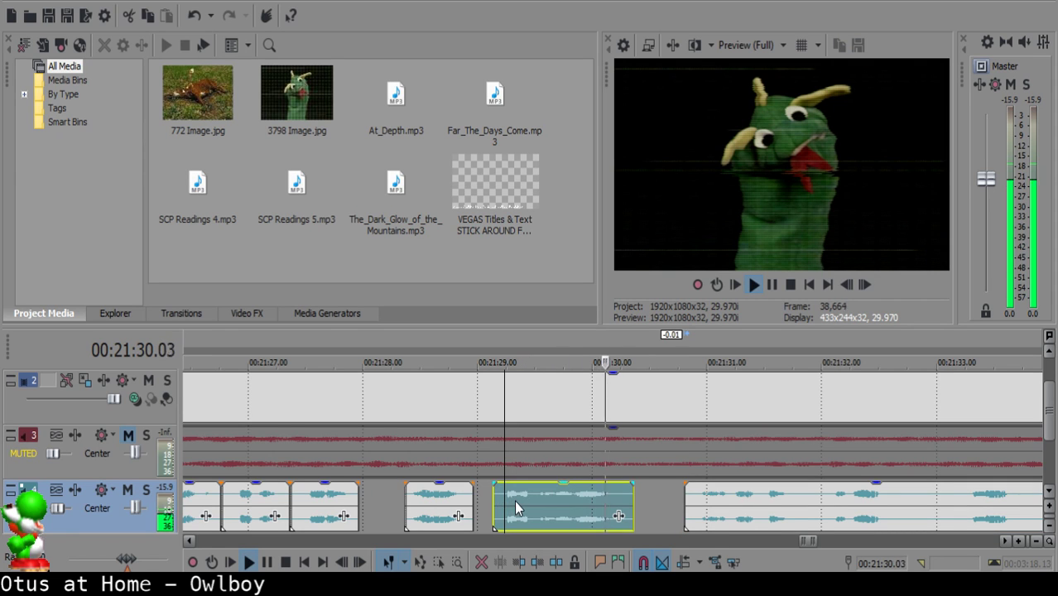
pyautogui.scroll(-1, 667, 508)
pyautogui.scroll(2, 666, 508)
pyautogui.press('space')
pyautogui.click(528, 504)
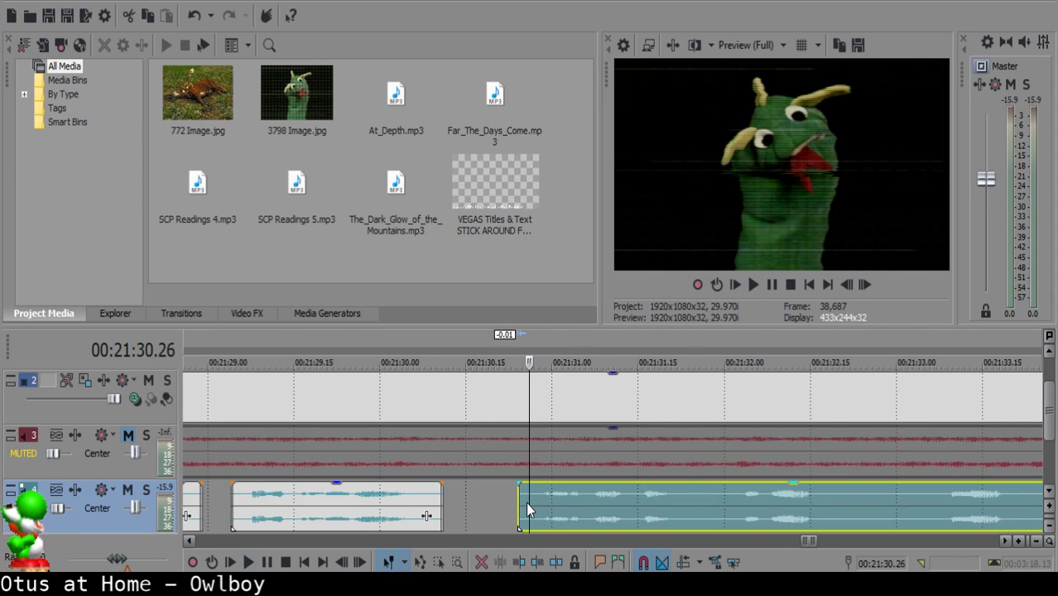
pyautogui.moveTo(526, 502); pyautogui.dragTo(537, 502)
pyautogui.click(395, 502)
pyautogui.press('space')
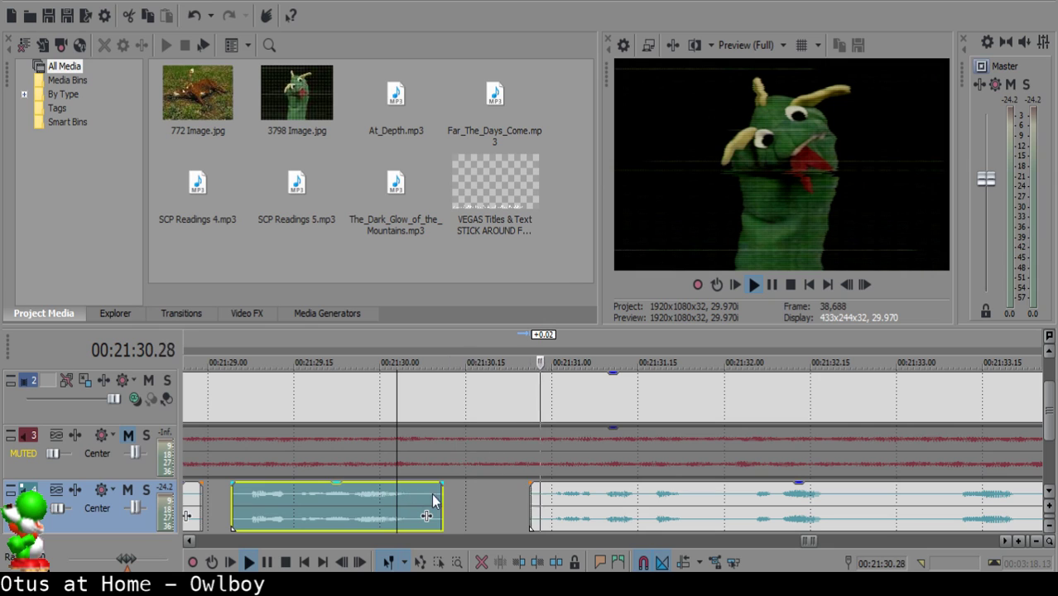
# Split the narration at 00:21:31.27 and about 00:21:32.00, and delete the piece between.
pyautogui.click(697, 499)
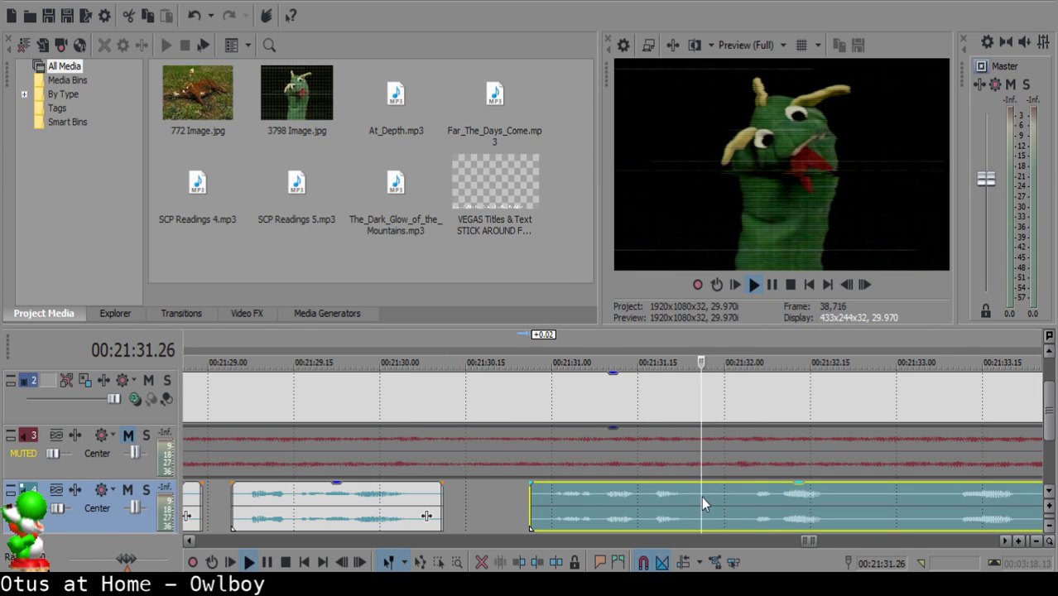
pyautogui.click(708, 496)
pyautogui.press('space')
pyautogui.press('s')
pyautogui.click(724, 496)
pyautogui.press('s')
pyautogui.click(709, 496)
pyautogui.press('Delete')
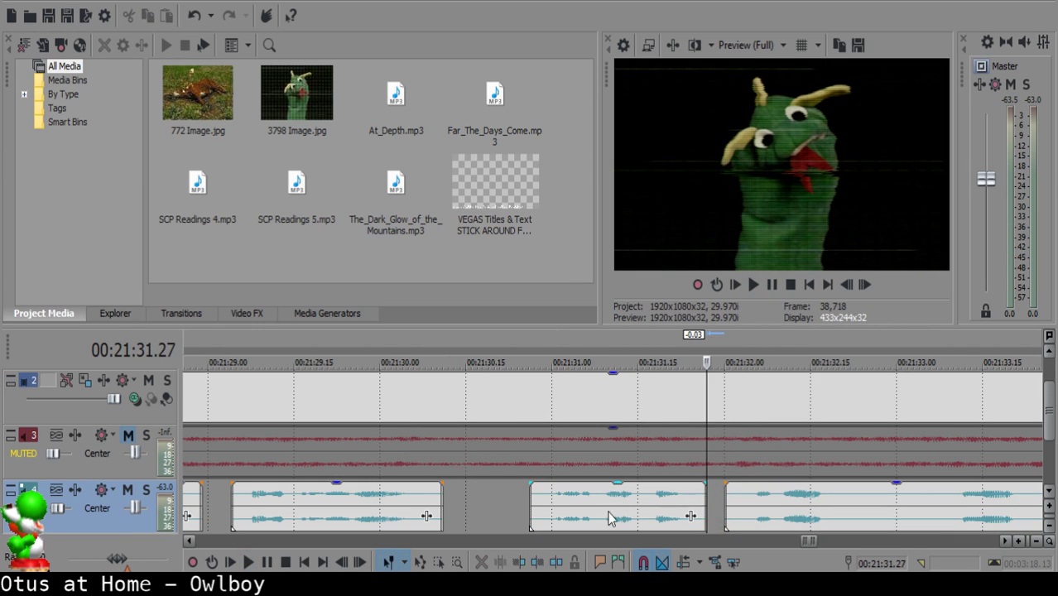
# Play the phrase ending at 00:21:31.27 and add a fade-out of about one frame to its end.
pyautogui.click(610, 512)
pyautogui.press('space')
pyautogui.press('space')
pyautogui.moveTo(706, 483); pyautogui.dragTo(698, 484)
# Play across the gap after the faded clip and move the remaining narration back to about 00:21:31.28.
pyautogui.click(473, 514)
pyautogui.press('space')
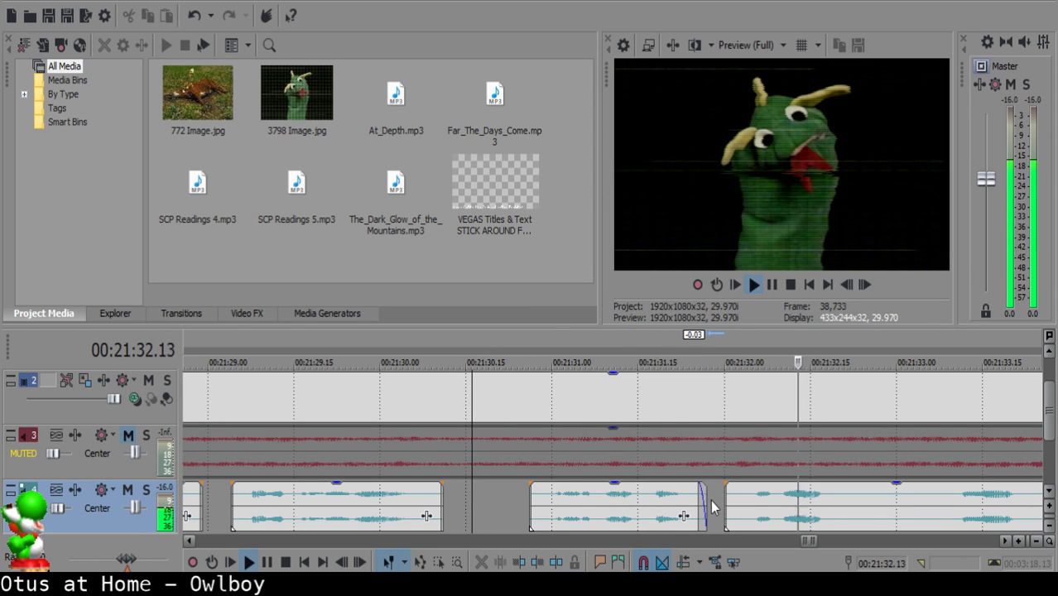
pyautogui.click(714, 502)
pyautogui.press('space')
pyautogui.moveTo(761, 502); pyautogui.dragTo(752, 502)
# Split the narration at about 00:21:32.23 and 00:21:33.04 around the silence, and delete the piece between.
pyautogui.click(655, 502)
pyautogui.press('space')
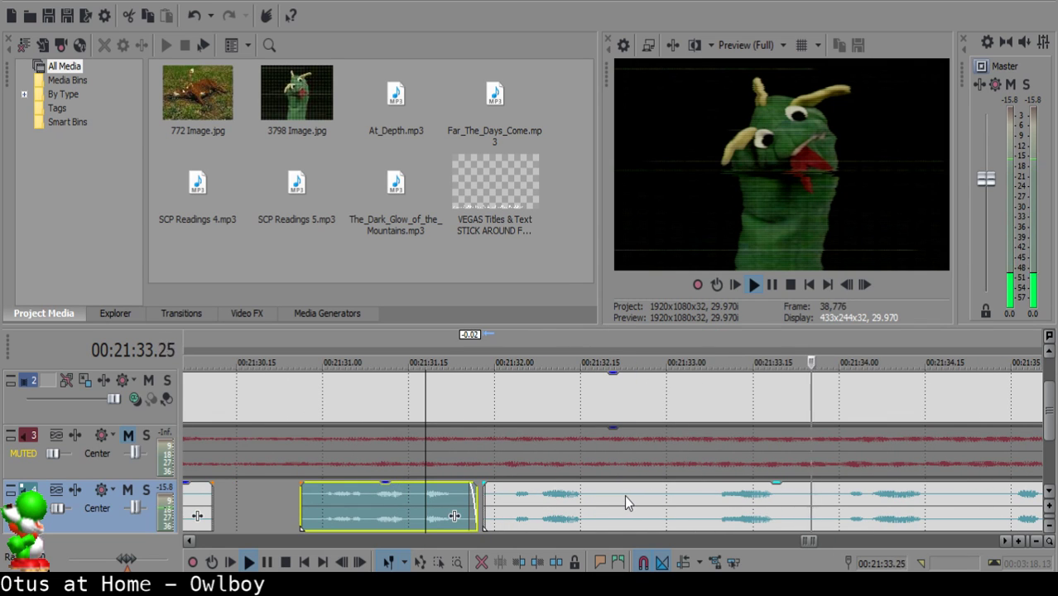
pyautogui.click(625, 496)
pyautogui.press('s')
pyautogui.click(690, 498)
pyautogui.press('s')
pyautogui.click(672, 497)
pyautogui.press('space')
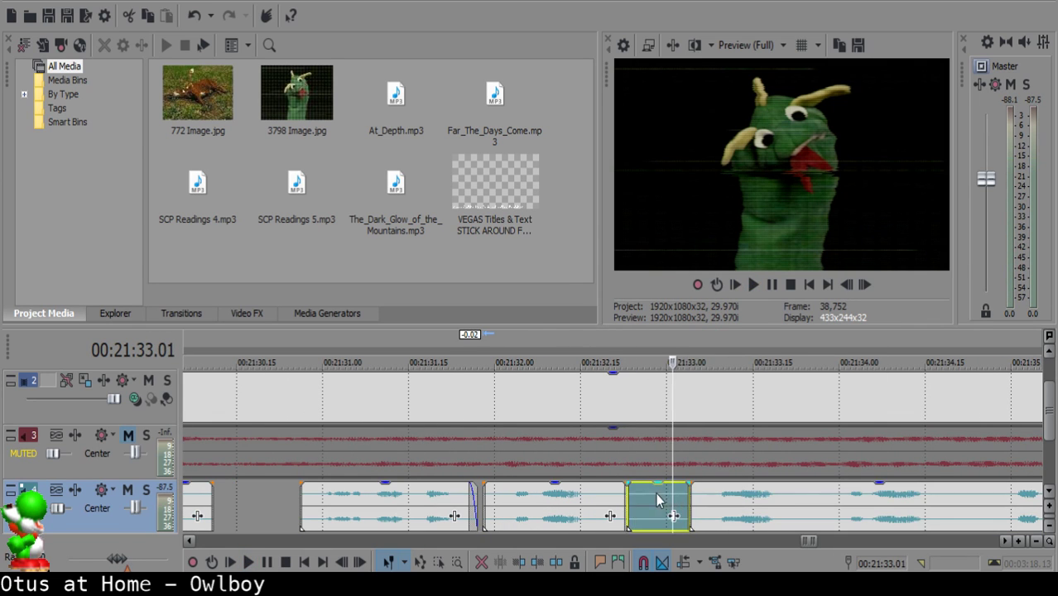
pyautogui.click(650, 492)
pyautogui.press('Delete')
# Move the remaining narration closer to the preceding phrase, check the spacing by playback, and fine-tune its start to about 00:21:32.26.
pyautogui.moveTo(768, 510); pyautogui.dragTo(728, 510)
pyautogui.click(513, 505)
pyautogui.press('space')
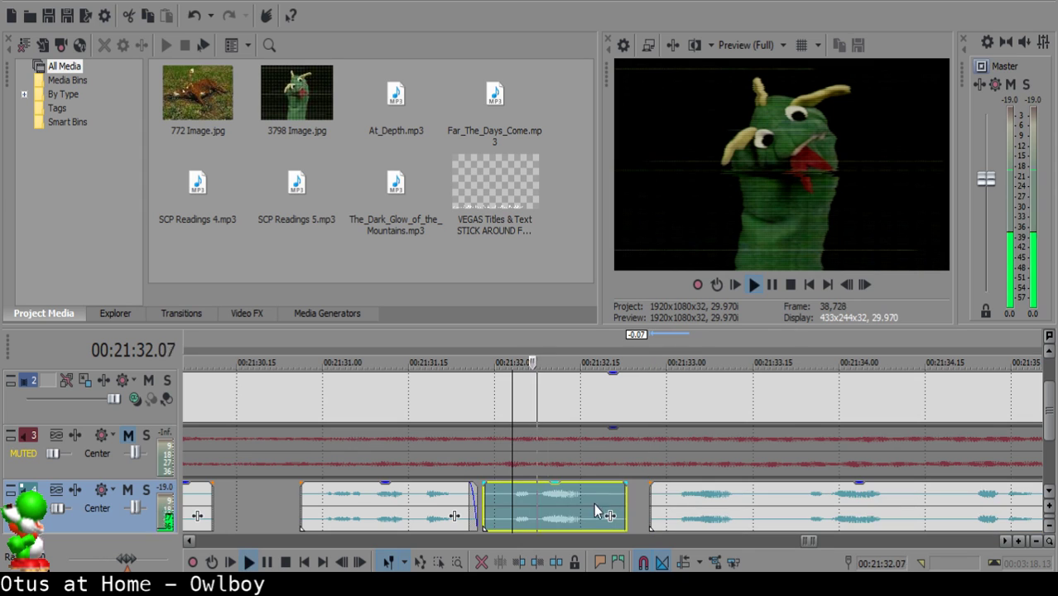
pyautogui.press('space')
pyautogui.click(644, 501)
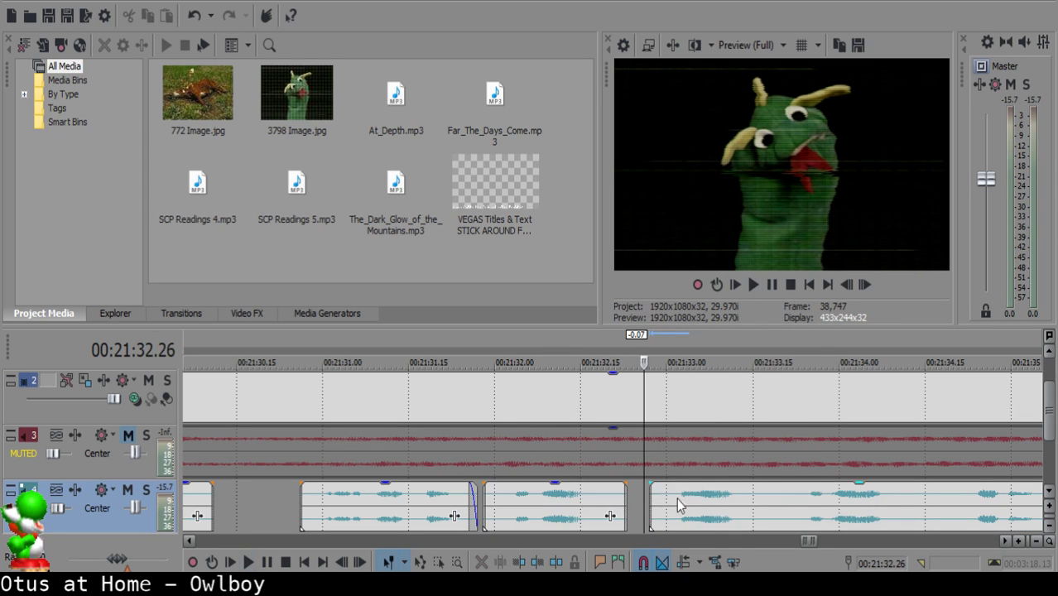
pyautogui.moveTo(677, 505); pyautogui.dragTo(670, 505)
pyautogui.click(518, 506)
pyautogui.press('space')
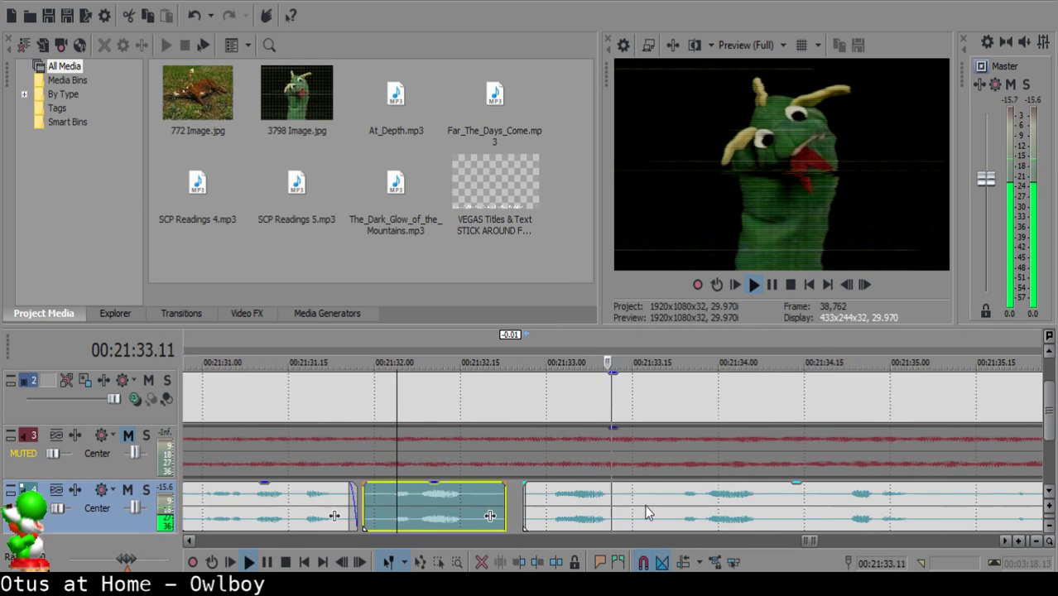
# Split the narration at about 00:21:33.17 and 00:21:33.20, and delete the short piece between.
pyautogui.click(644, 496)
pyautogui.press('space')
pyautogui.press('s')
pyautogui.click(661, 495)
pyautogui.press('s')
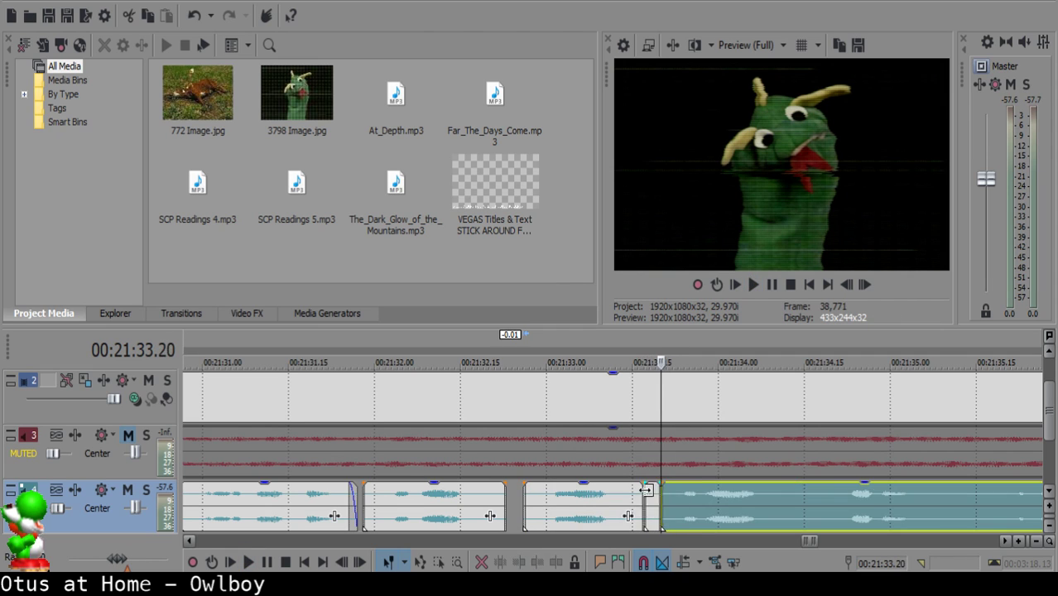
pyautogui.click(648, 491)
pyautogui.press('Delete')
# Close the gap with the remaining narration, play the transition, and adjust its start to about 00:21:33.18.
pyautogui.moveTo(677, 501); pyautogui.dragTo(657, 501)
pyautogui.click(587, 503)
pyautogui.press('space')
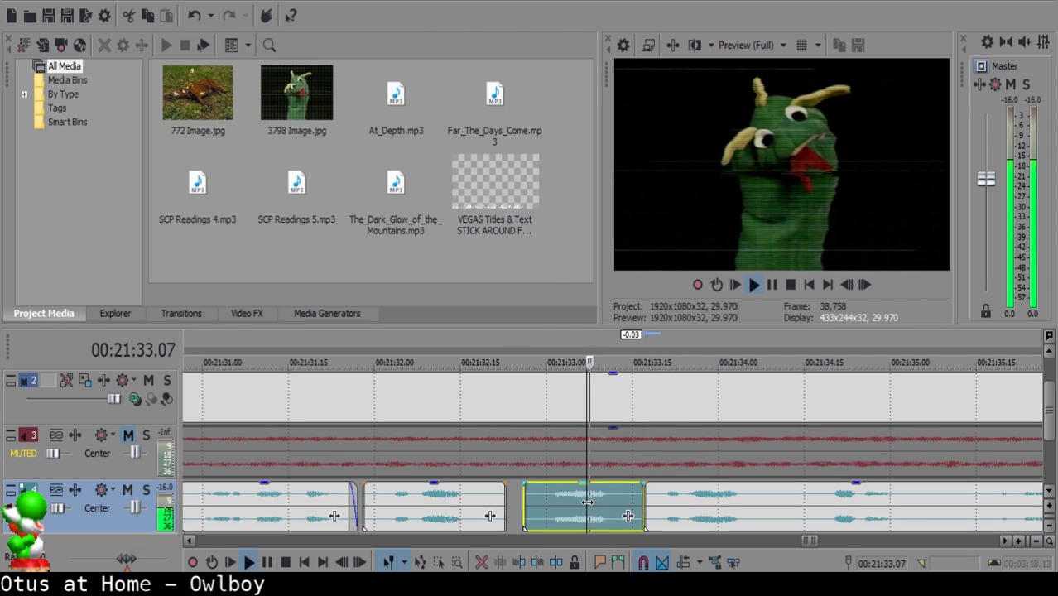
pyautogui.press('space')
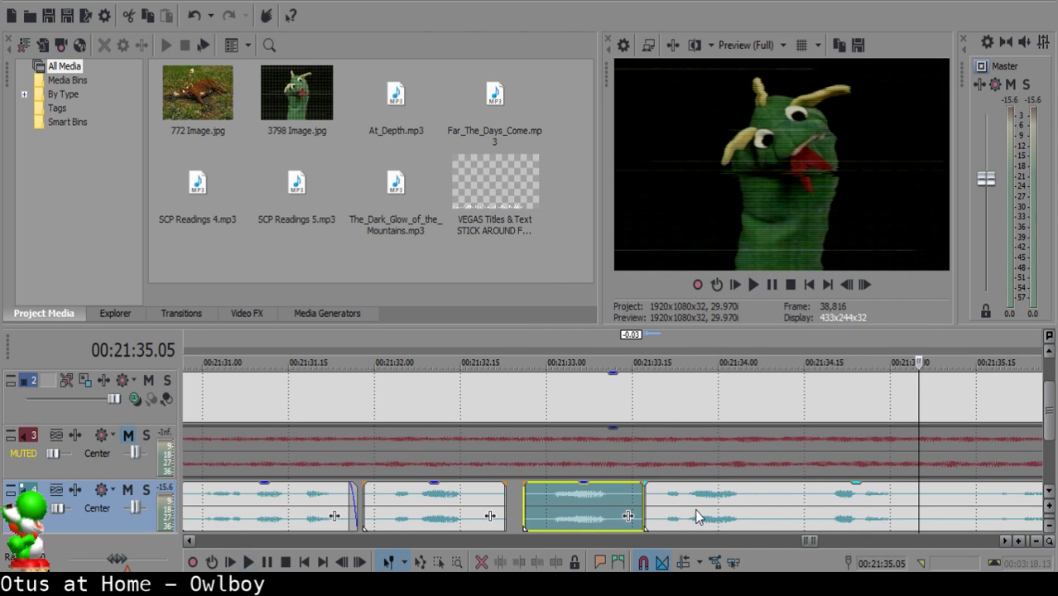
pyautogui.click(654, 499)
pyautogui.click(587, 501)
pyautogui.press('space')
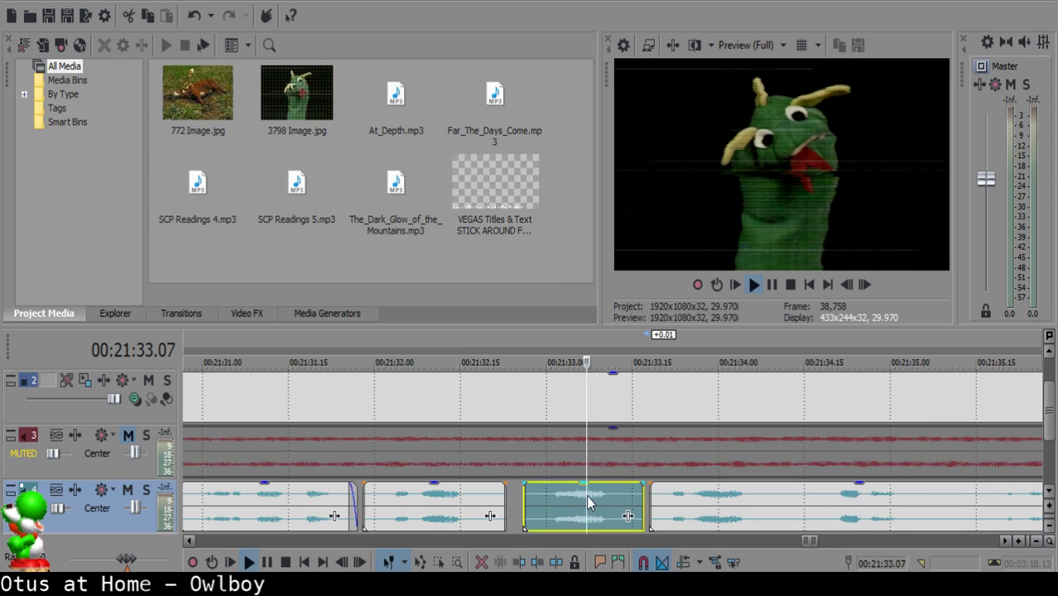
# Split the narration at 00:21:34.11 and a few frames further on, delete the sliver between, and move the remainder back to 00:21:34.11.
pyautogui.press('space')
pyautogui.click(781, 493)
pyautogui.press('s')
pyautogui.press('space')
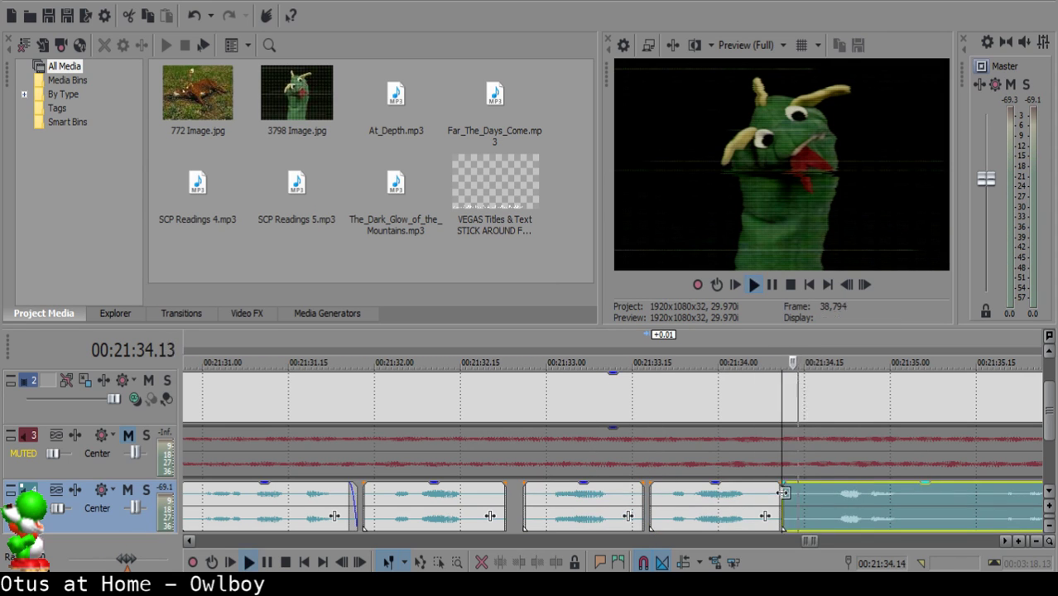
pyautogui.press('space')
pyautogui.press('s')
pyautogui.click(786, 492)
pyautogui.press('Delete')
pyautogui.moveTo(831, 495); pyautogui.dragTo(808, 495)
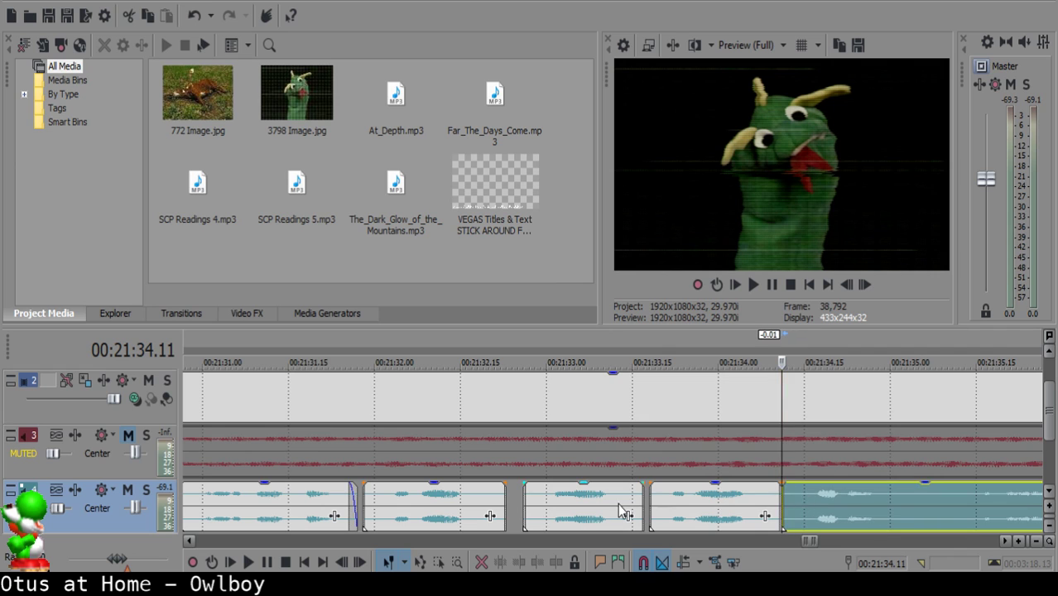
# Play the joined phrases, split the narration at 00:21:35.00 and about 00:21:35.13, and delete the piece between.
pyautogui.click(578, 508)
pyautogui.press('space')
pyautogui.scroll(2, 673, 521)
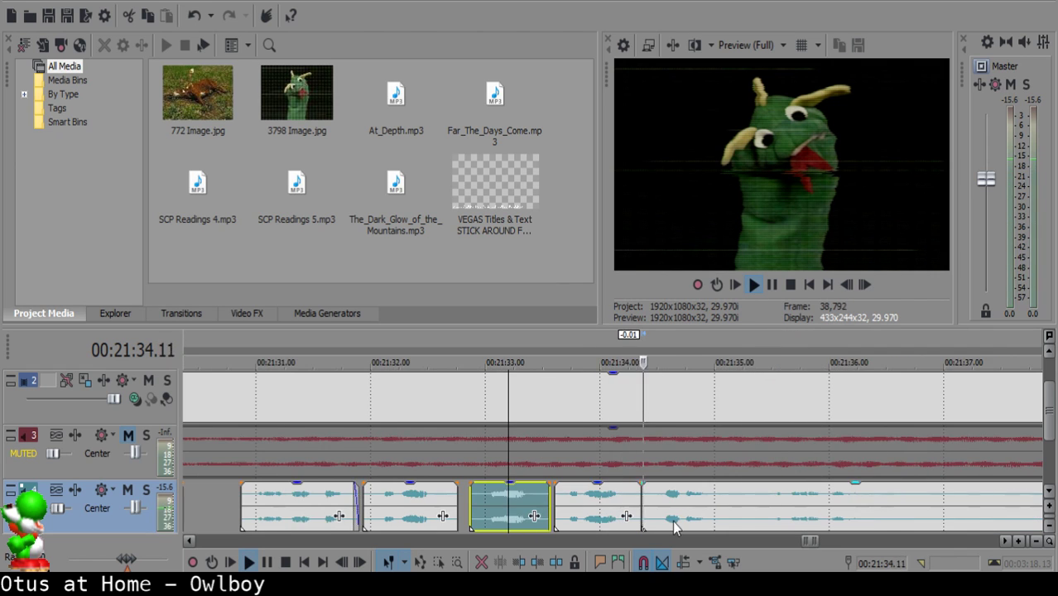
pyautogui.click(663, 499)
pyautogui.press('s')
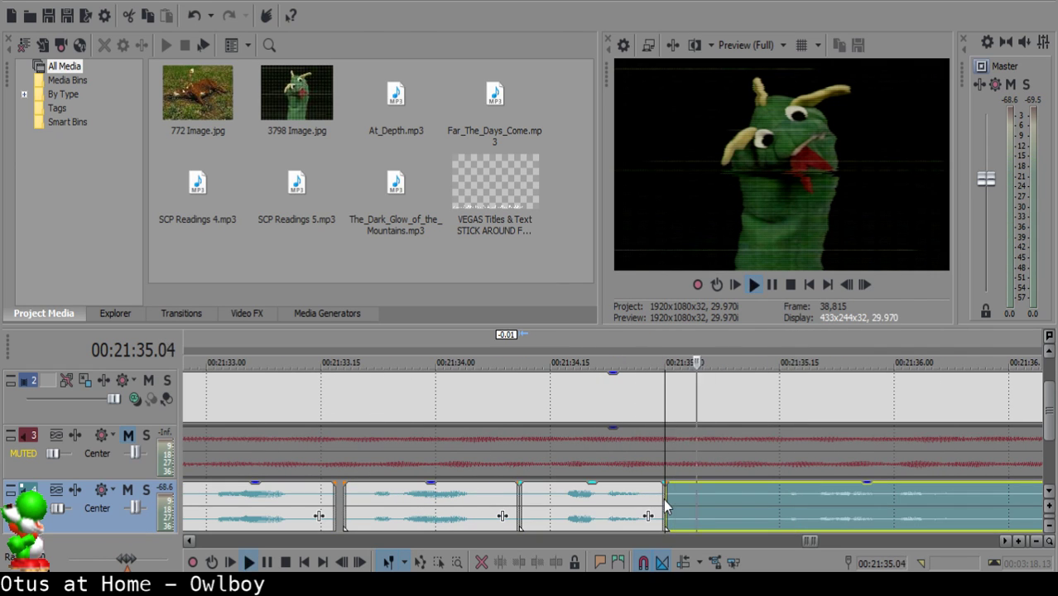
pyautogui.press('space')
pyautogui.press('s')
pyautogui.click(716, 499)
pyautogui.press('Delete')
# Play back the new gap and move the remaining narration back to start at 00:21:35.10.
pyautogui.click(550, 524)
pyautogui.press('space')
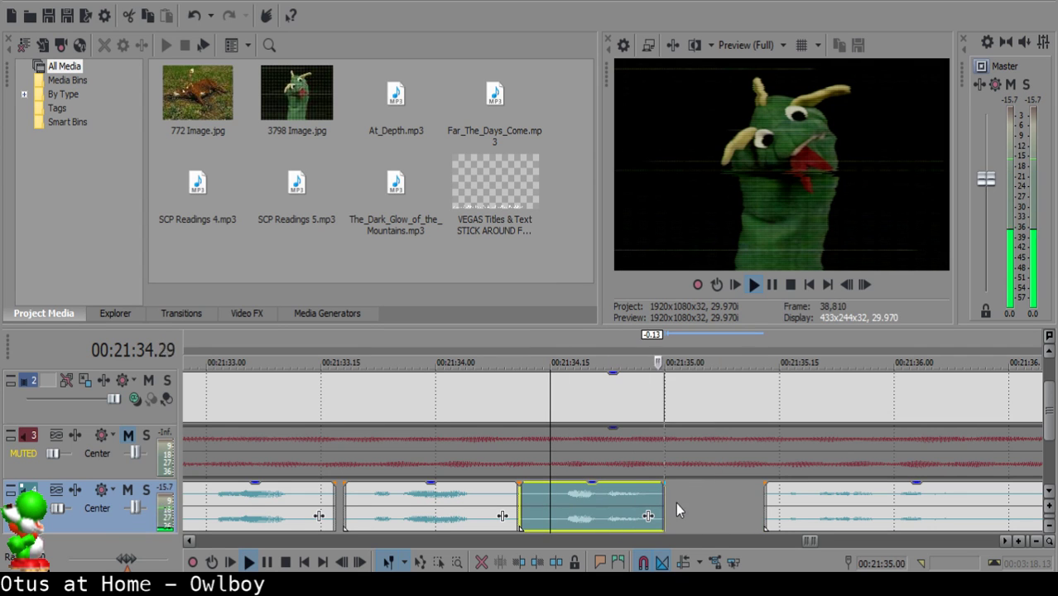
pyautogui.moveTo(851, 516); pyautogui.dragTo(829, 515)
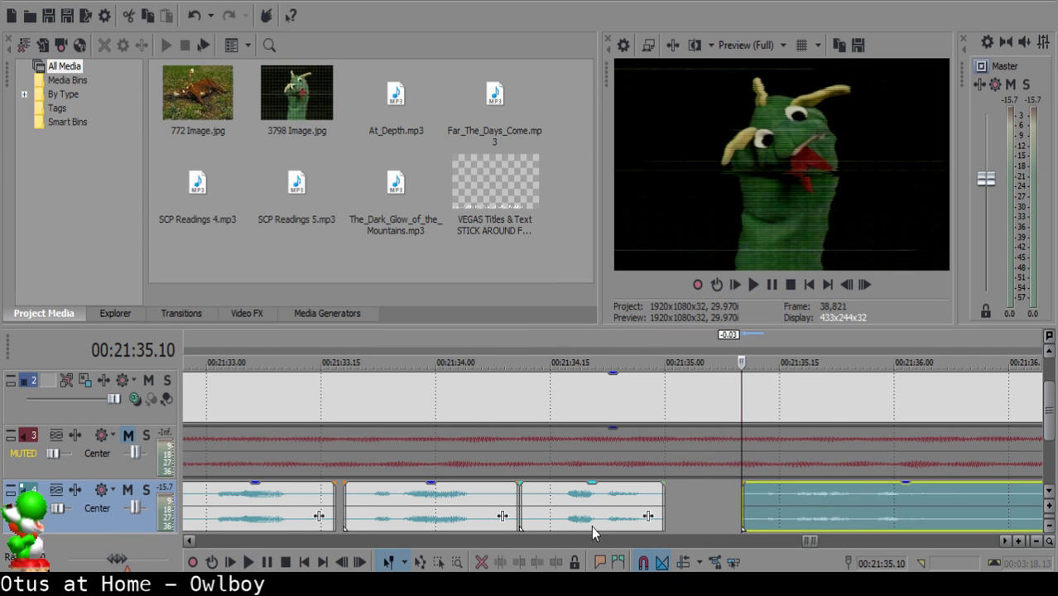
pyautogui.click(579, 507)
pyautogui.press('space')
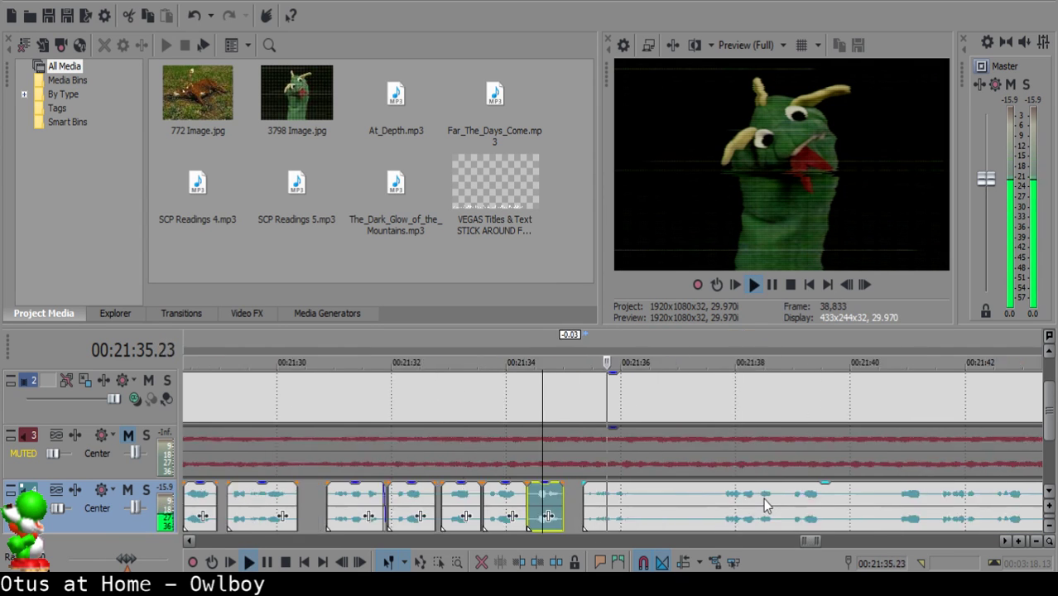
# Split the narration at about 00:21:36.12 and 00:21:36.25, and delete the silence between.
pyautogui.click(645, 501)
pyautogui.click(658, 499)
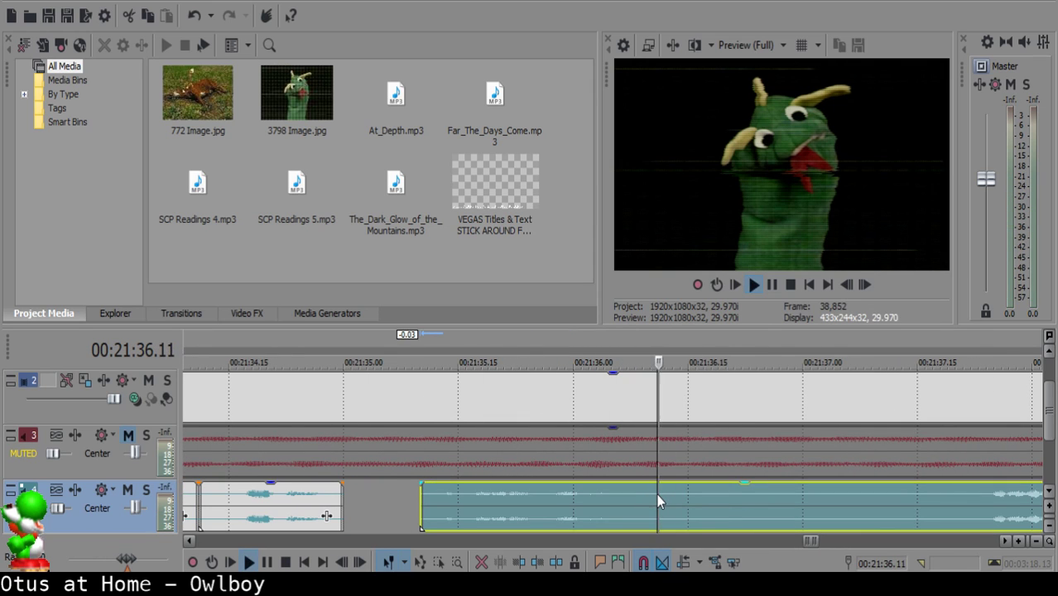
pyautogui.press('s')
pyautogui.press('s')
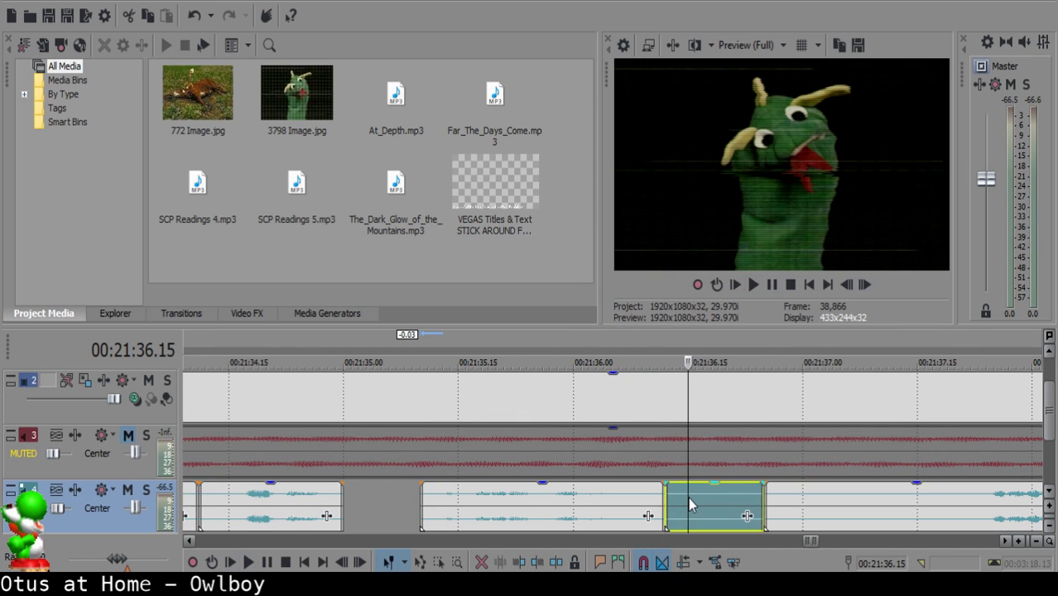
pyautogui.press('Delete')
# Play the quiet phrase and the narration after it, and split the narration just before the next phrase at 00:21:37.23.
pyautogui.click(431, 505)
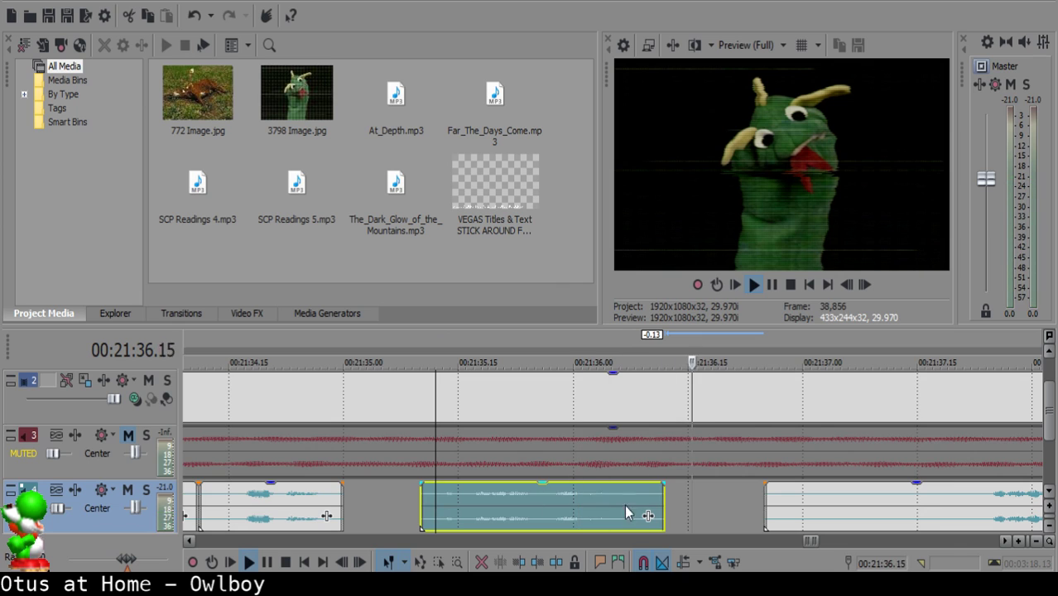
pyautogui.press('Return')
pyautogui.scroll(-3, 666, 506)
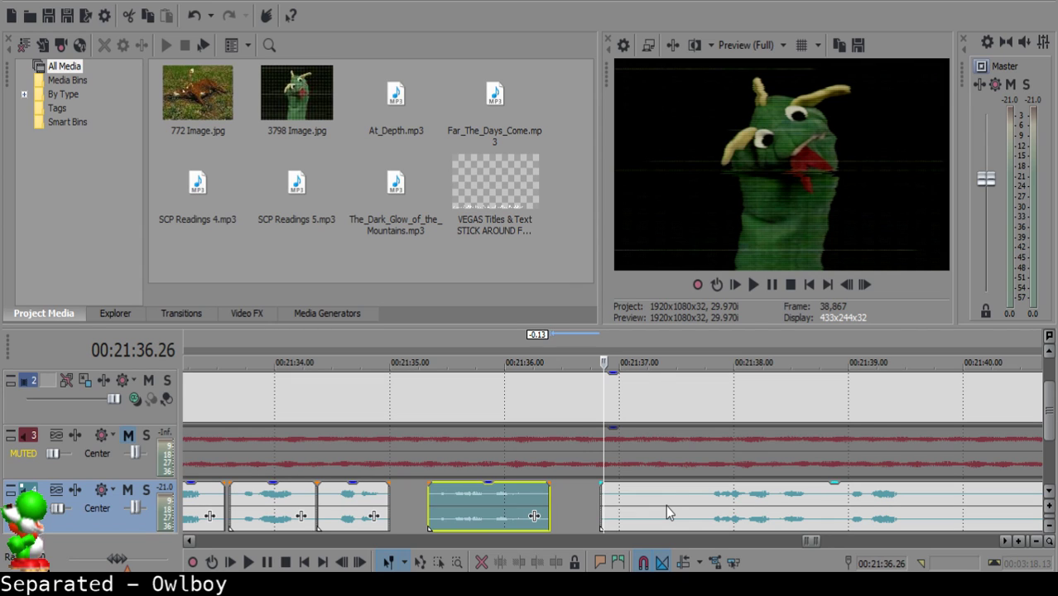
pyautogui.press('space')
pyautogui.click(706, 506)
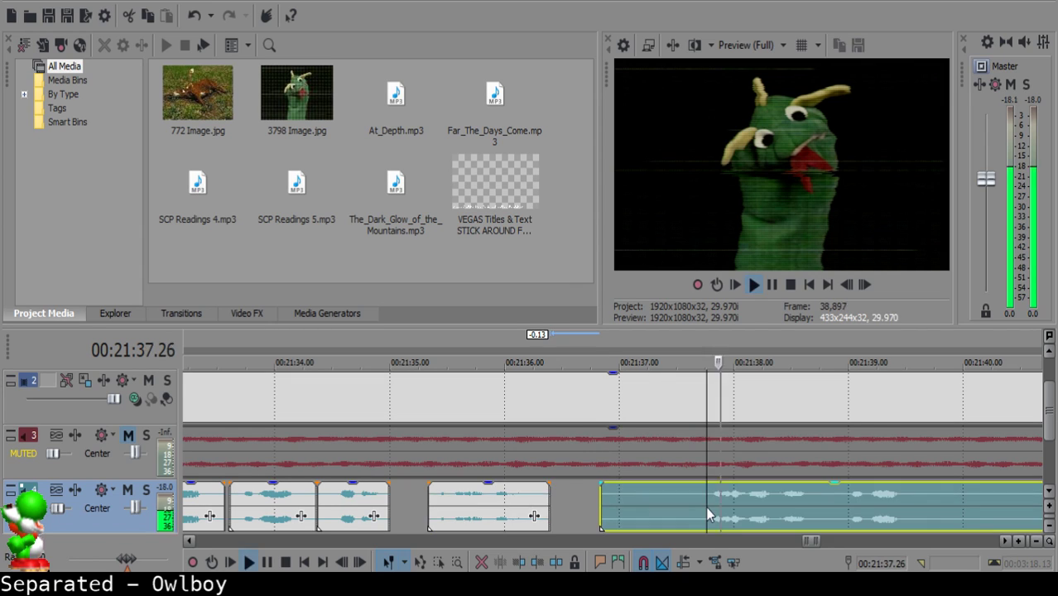
pyautogui.press('space')
pyautogui.press('s')
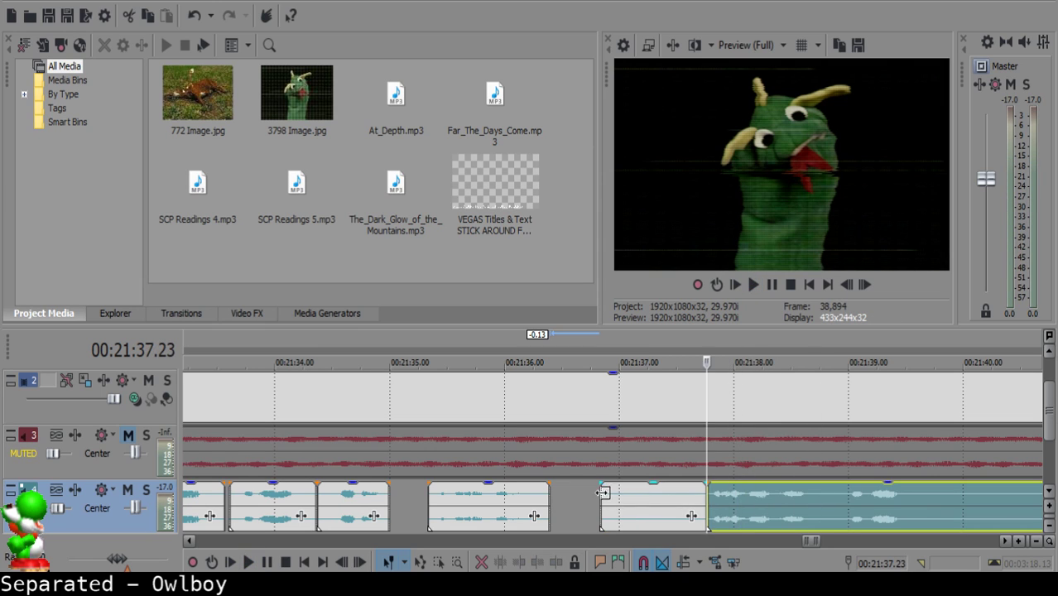
# Delete the silent piece before 00:21:37.23 and move the remaining narration back to start at 00:21:36.28.
pyautogui.click(607, 496)
pyautogui.press('Delete')
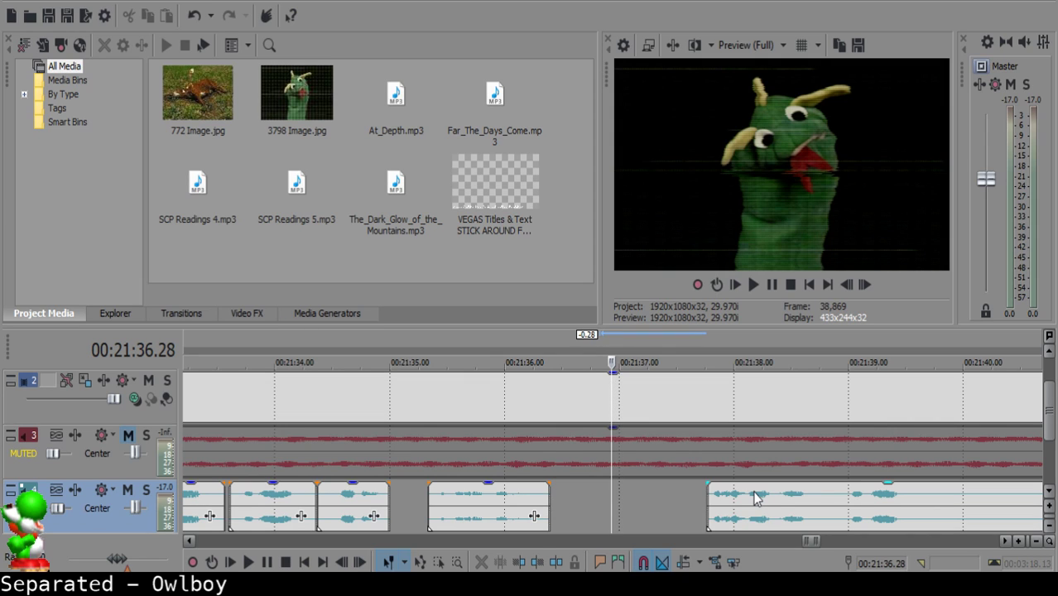
pyautogui.moveTo(755, 498); pyautogui.dragTo(660, 498)
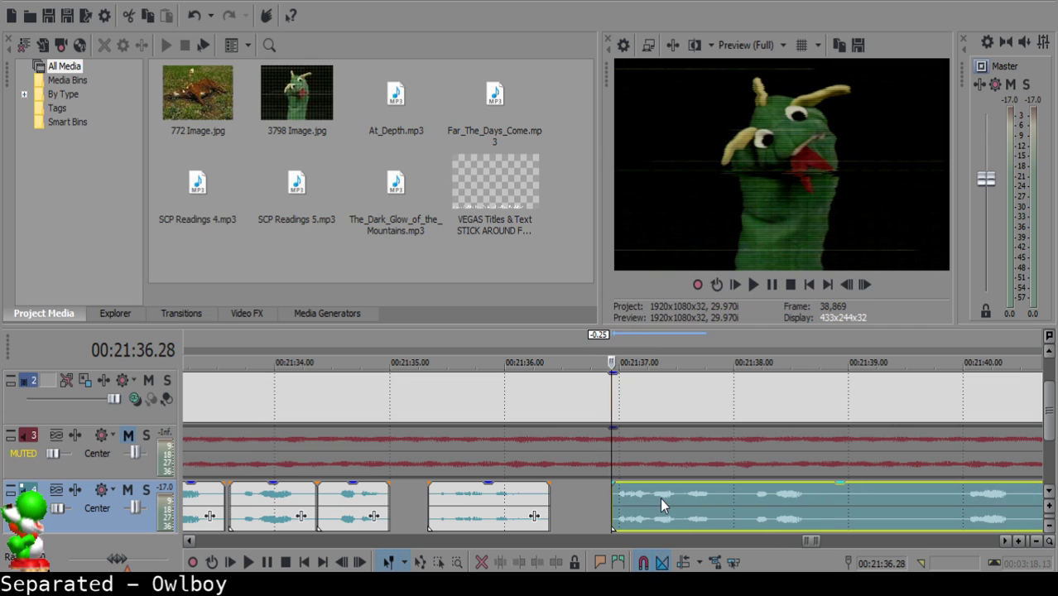
# Play back the new gap and move the remaining narration two frames forward to start at 00:21:37.00.
pyautogui.click(502, 520)
pyautogui.press('space')
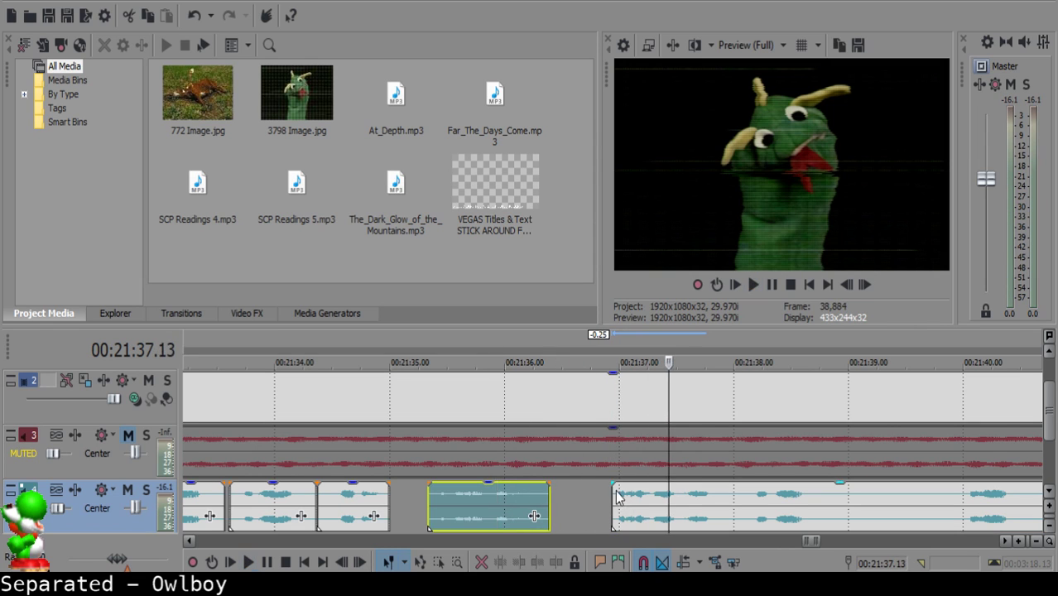
pyautogui.click(616, 492)
pyautogui.moveTo(619, 489); pyautogui.dragTo(628, 491)
# Play the quiet phrase before the gap, extend its end by about two frames, and replay it.
pyautogui.click(498, 506)
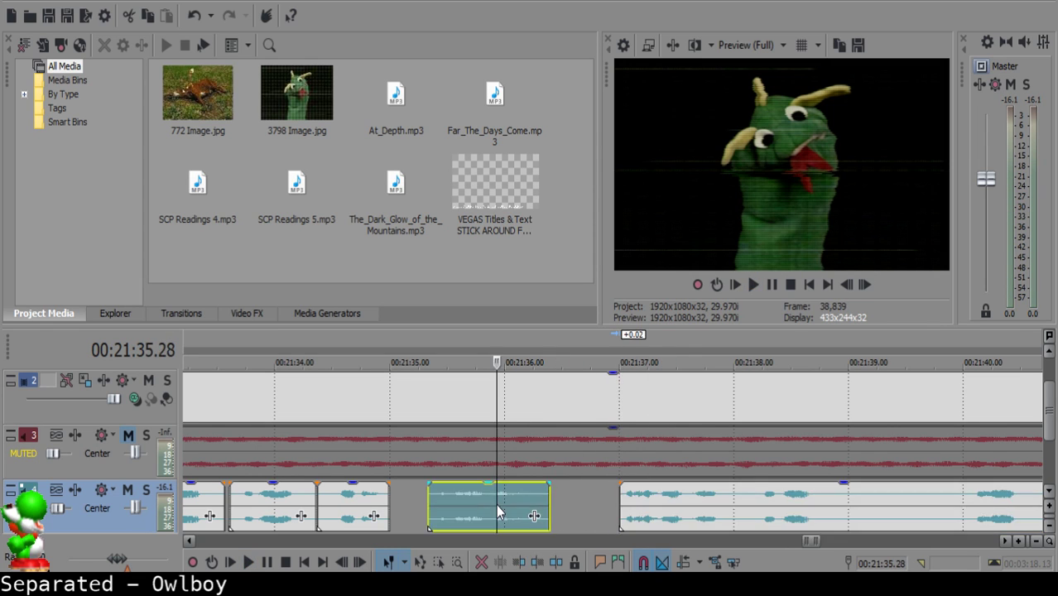
pyautogui.press('space')
pyautogui.click(544, 495)
pyautogui.click(544, 495)
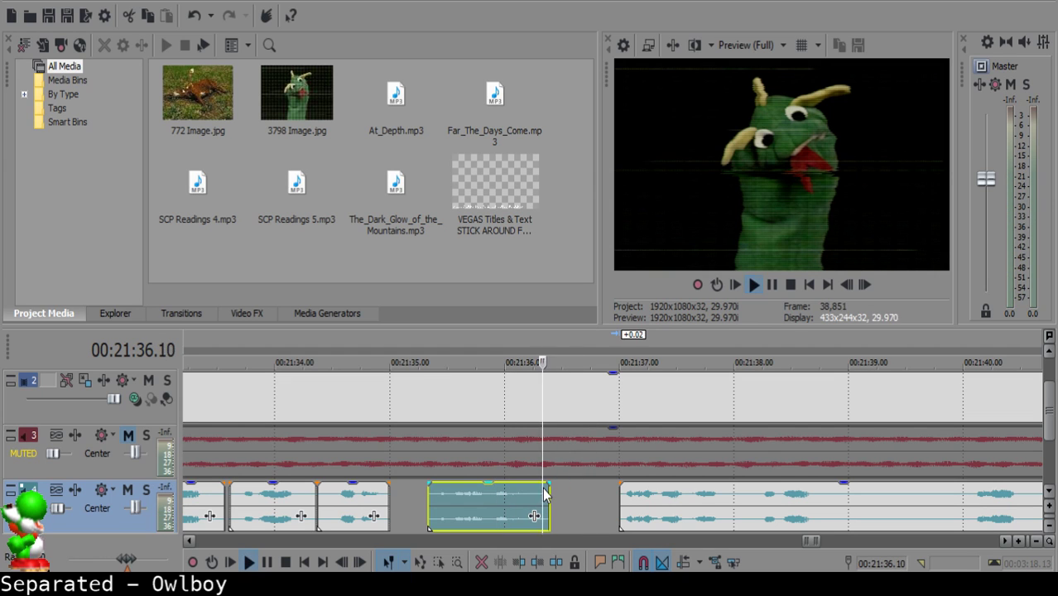
pyautogui.moveTo(548, 490); pyautogui.dragTo(556, 493)
pyautogui.click(489, 496)
pyautogui.press('space')
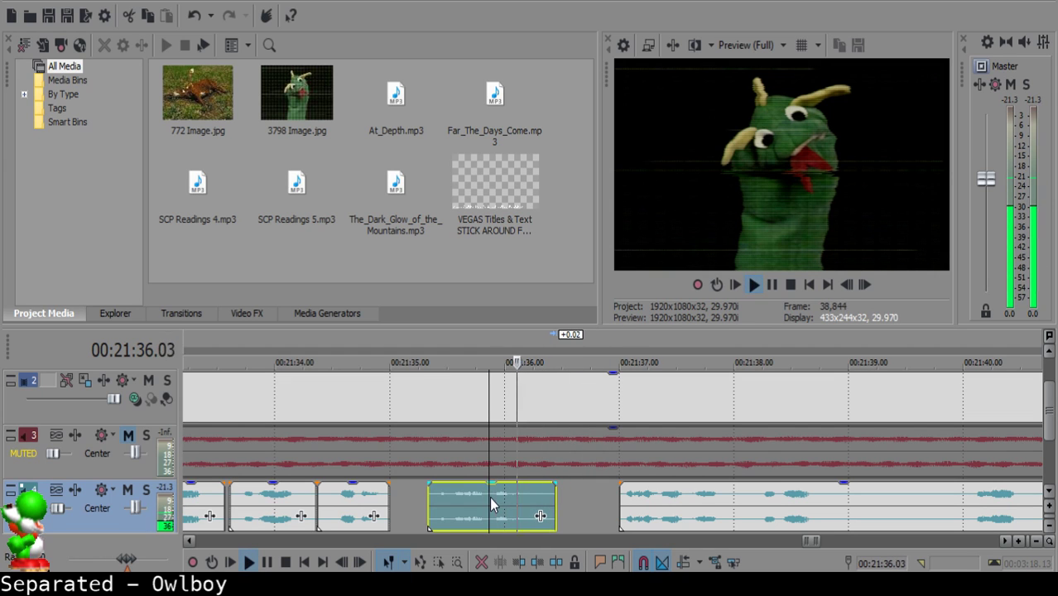
pyautogui.click(625, 502)
pyautogui.press('space')
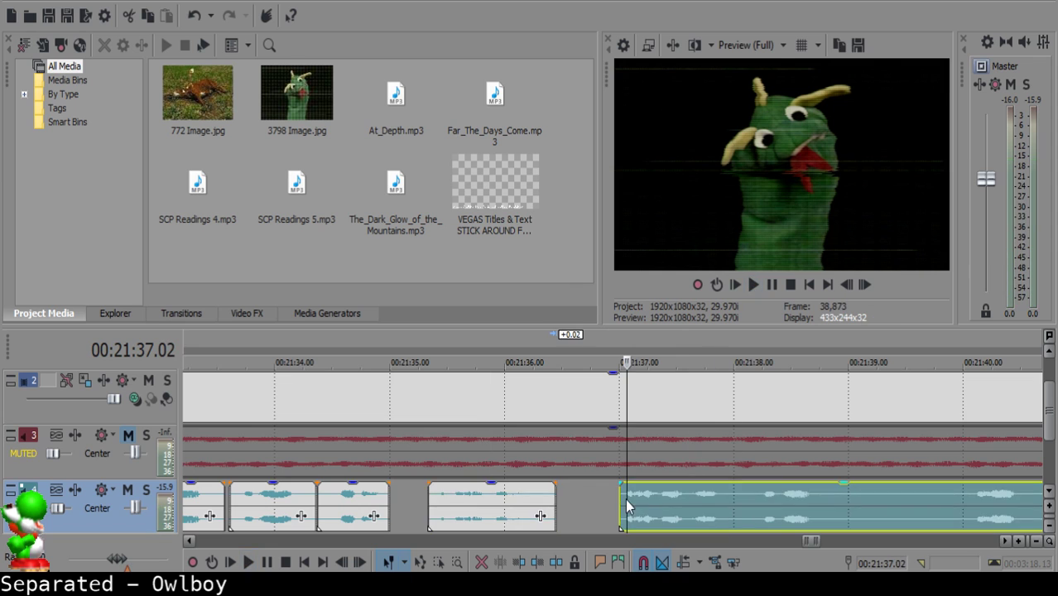
# Play the phrase starting at 00:21:37.00 and split the narration after it at about 00:21:38.05.
pyautogui.scroll(3, 624, 502)
pyautogui.scroll(-15, 662, 490)
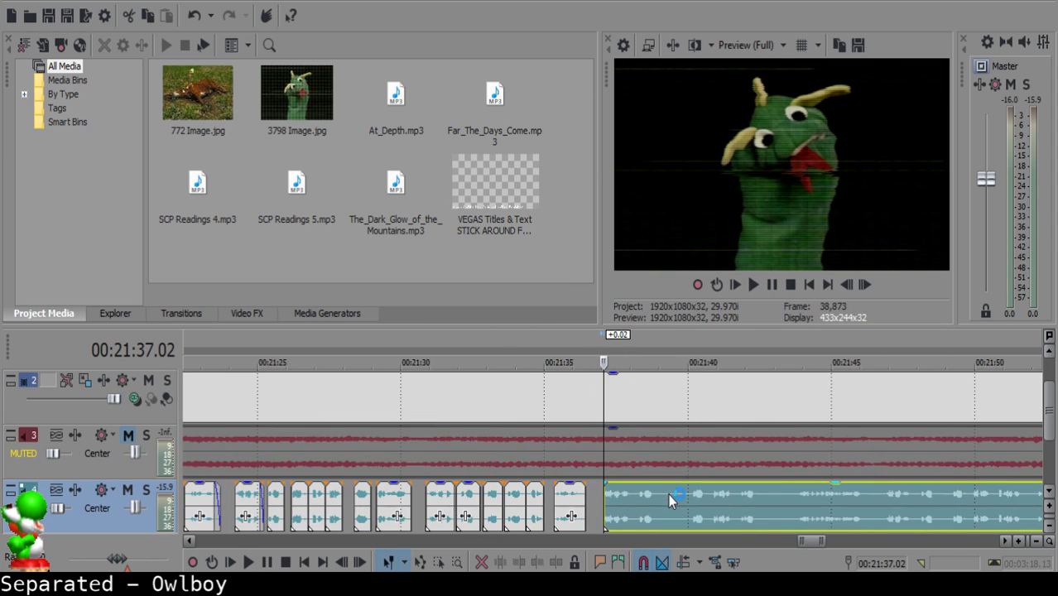
pyautogui.press('space')
pyautogui.scroll(12, 825, 501)
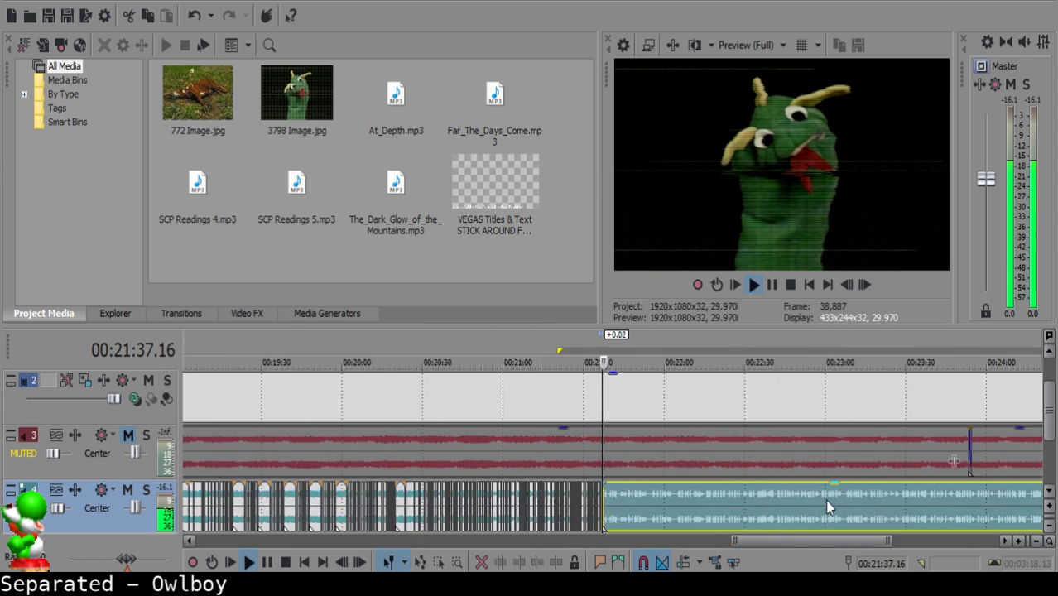
pyautogui.click(608, 494)
pyautogui.press('space')
pyautogui.press('space')
pyautogui.scroll(1, 609, 492)
pyautogui.press('Return')
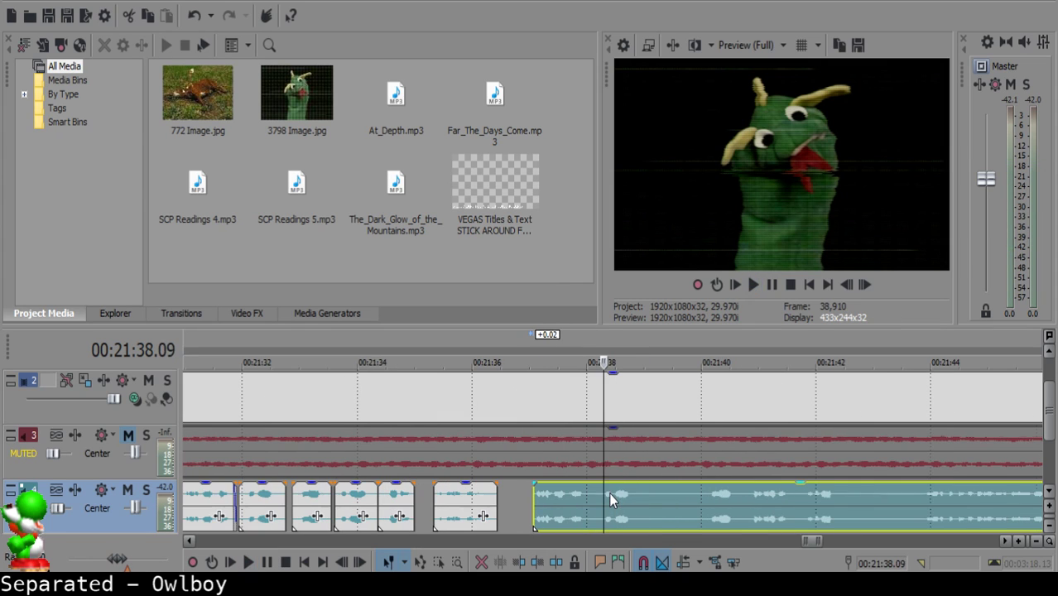
pyautogui.click(608, 493)
pyautogui.click(595, 495)
pyautogui.press('space')
pyautogui.press('space')
pyautogui.scroll(3, 595, 496)
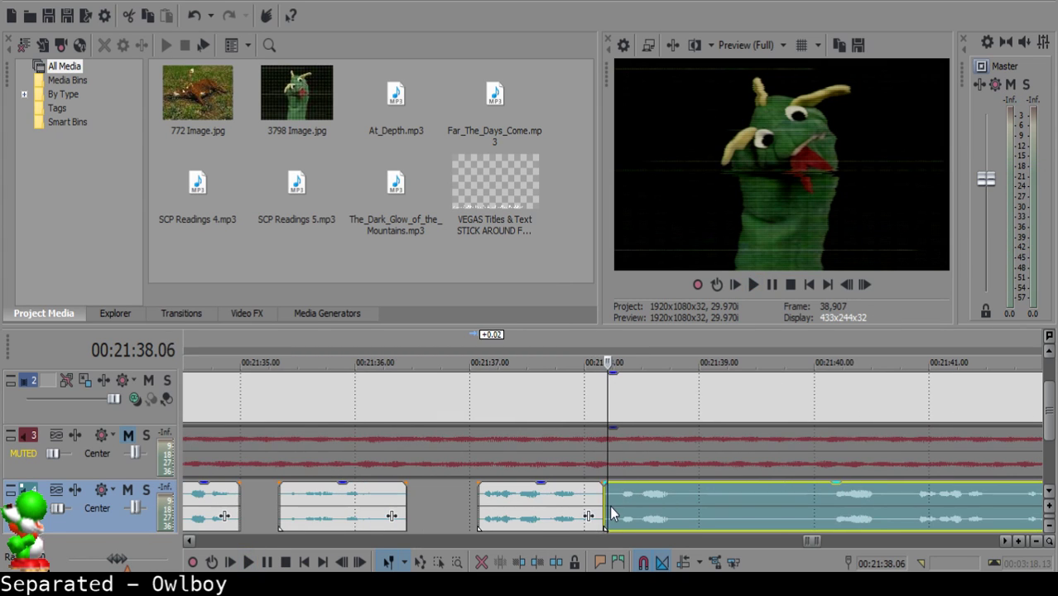
# Split the narration at 00:21:38.07 and delete the short piece before the split.
pyautogui.click(608, 494)
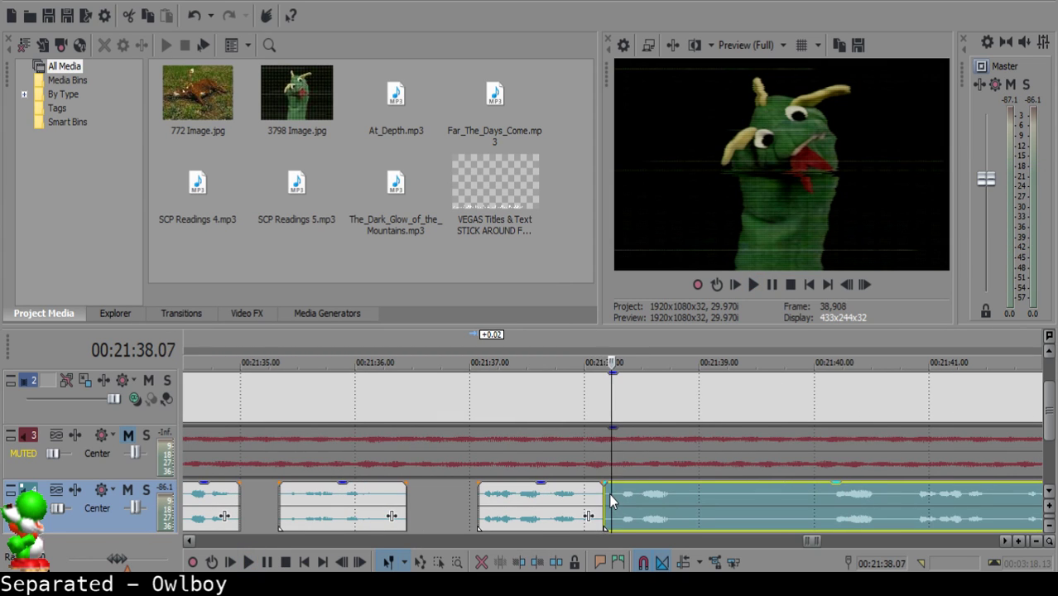
pyautogui.press('s')
pyautogui.click(608, 494)
pyautogui.press('Delete')
# Move the remaining narration back two frames, fade out the end of the phrase before it, and play the join.
pyautogui.moveTo(633, 497); pyautogui.dragTo(599, 503)
pyautogui.click(578, 509)
pyautogui.press('space')
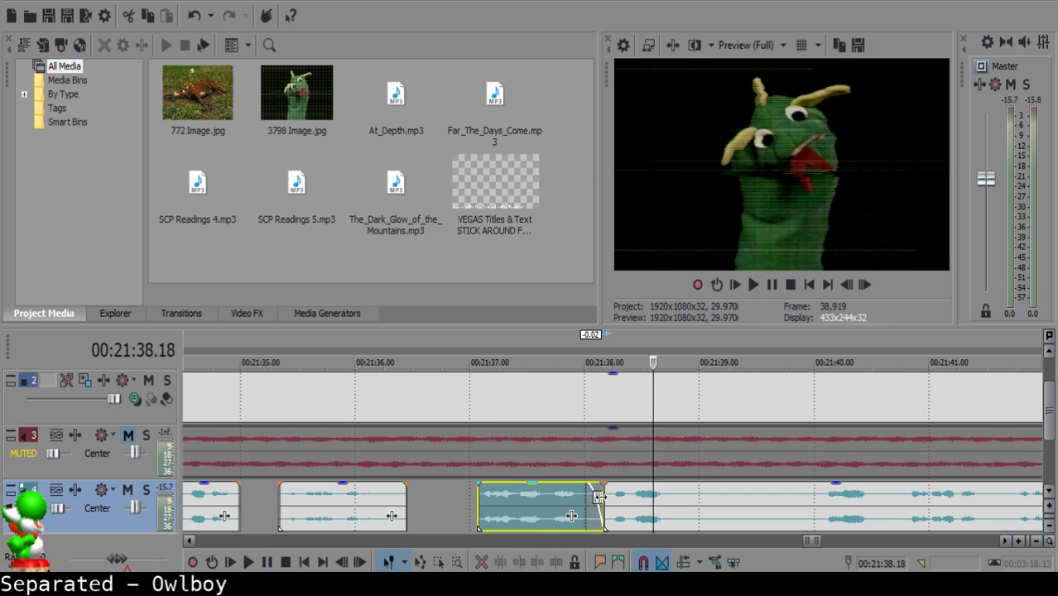
pyautogui.press('space')
pyautogui.scroll(2, 600, 501)
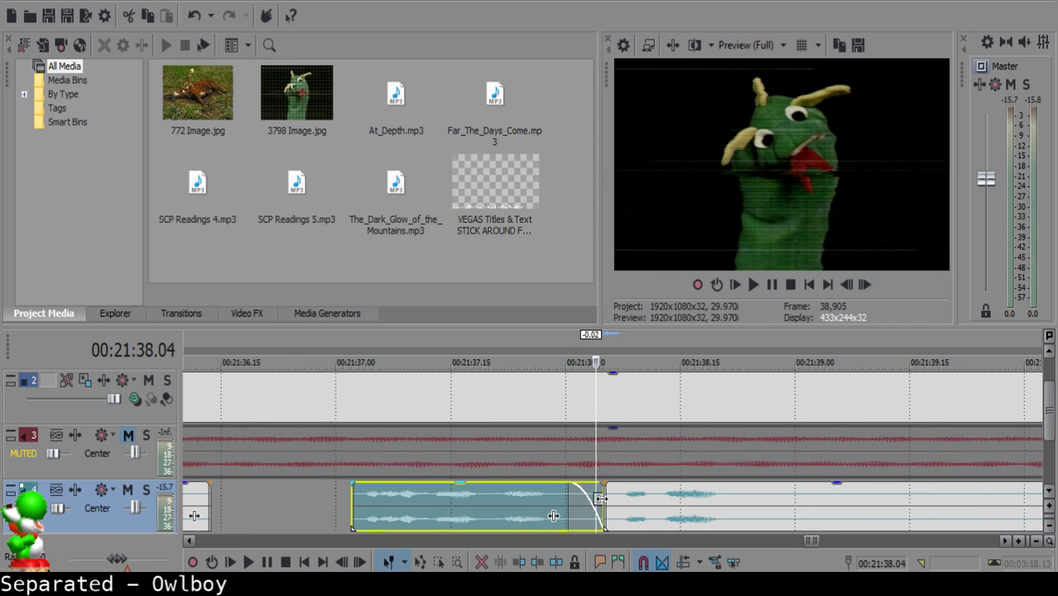
# Trim the faded phrase's end by one frame, move the remaining narration back against it, and replay the join.
pyautogui.moveTo(598, 506); pyautogui.dragTo(588, 506)
pyautogui.press('space')
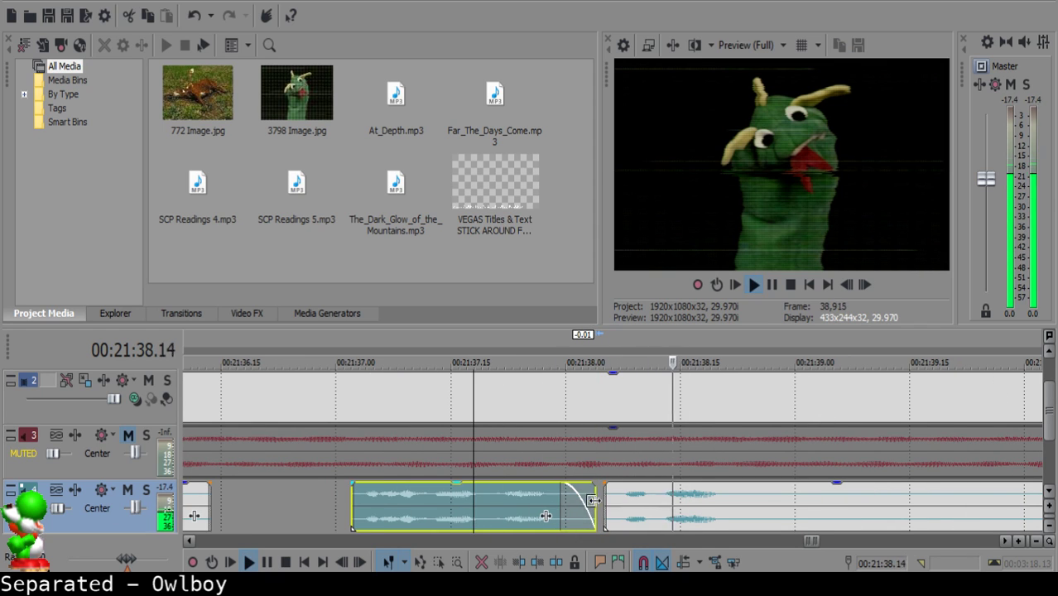
pyautogui.click(626, 502)
pyautogui.click(549, 497)
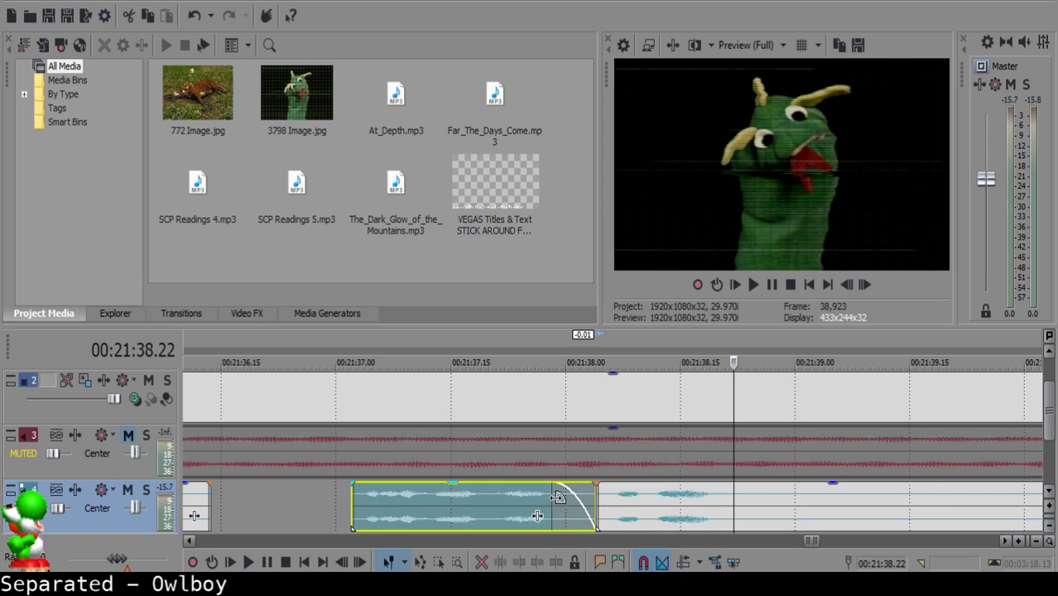
pyautogui.click(488, 509)
pyautogui.press('space')
pyautogui.press('Return')
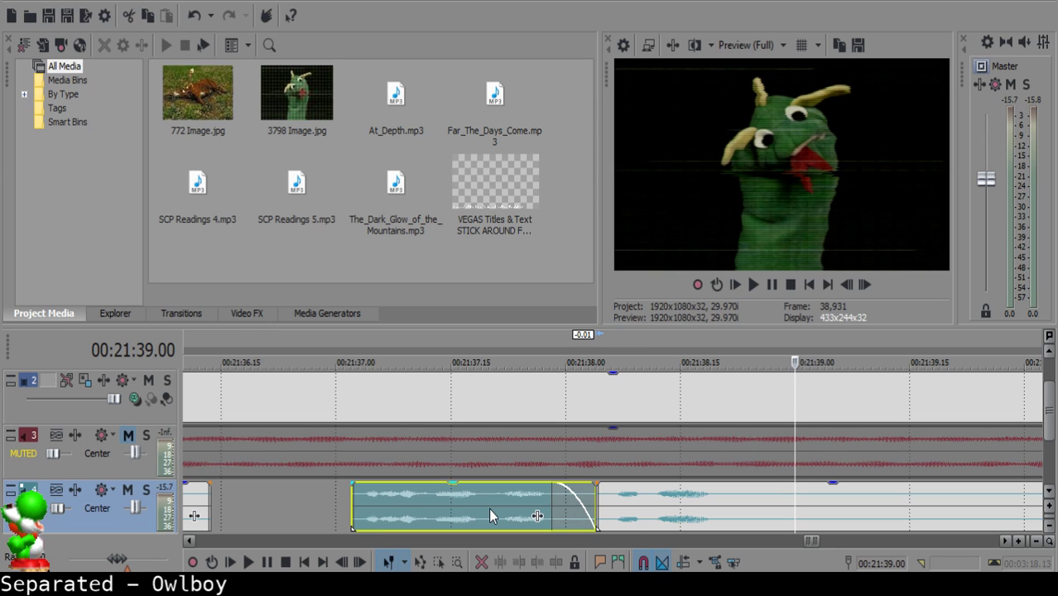
# Split the narration at 00:21:38.24 and 00:21:40.00, and delete the silence between.
pyautogui.click(751, 513)
pyautogui.press('s')
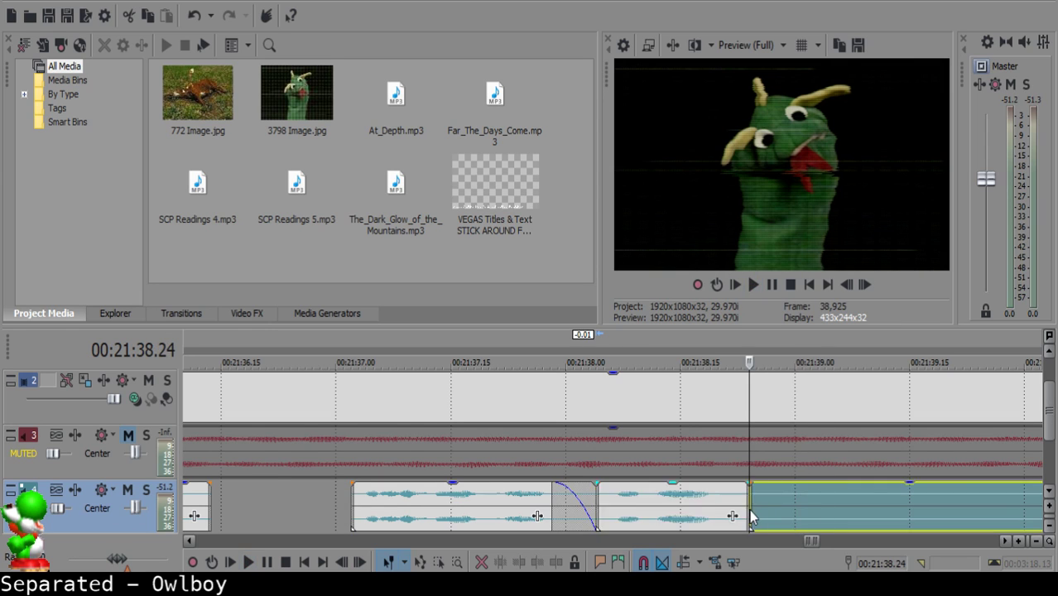
pyautogui.scroll(-5, 728, 509)
pyautogui.click(671, 494)
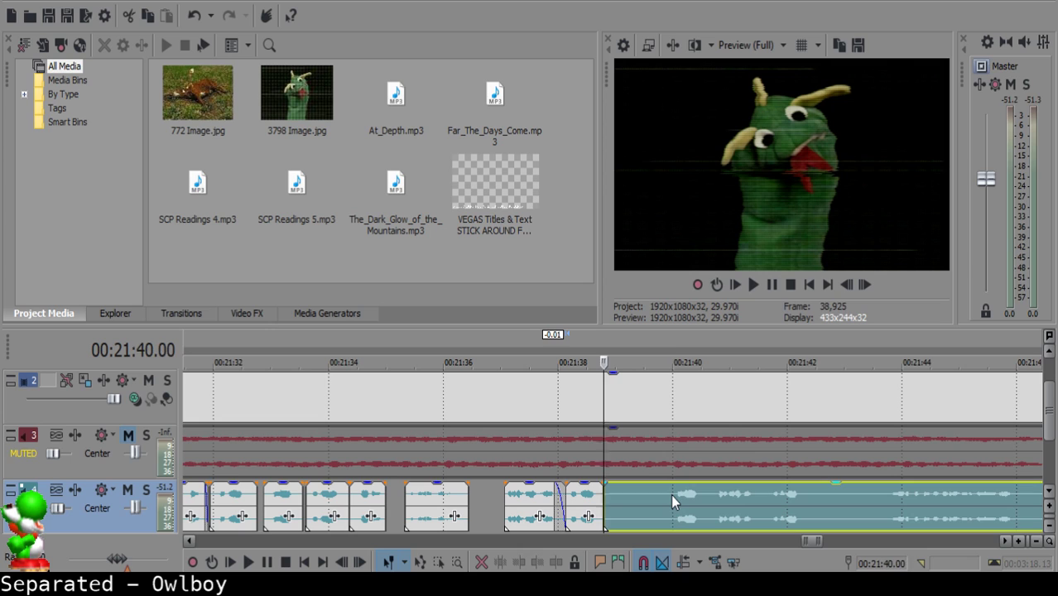
pyautogui.click(617, 499)
pyautogui.press('Delete')
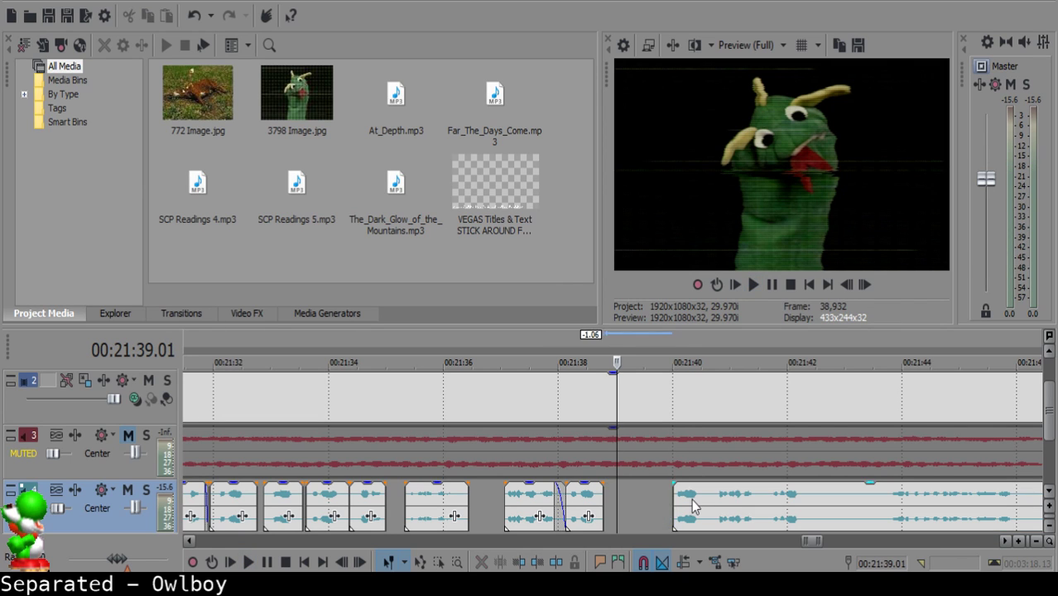
# Move the remaining narration back to start at 00:21:39.01 and play the new gap.
pyautogui.moveTo(694, 507); pyautogui.dragTo(638, 490)
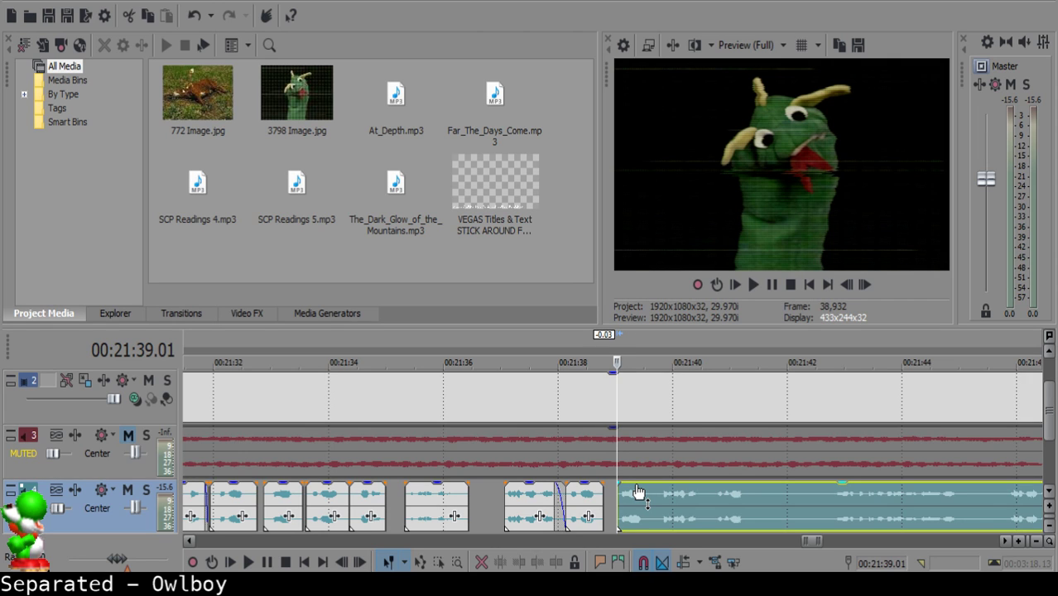
pyautogui.click(584, 502)
pyautogui.press('space')
pyautogui.scroll(3, 587, 501)
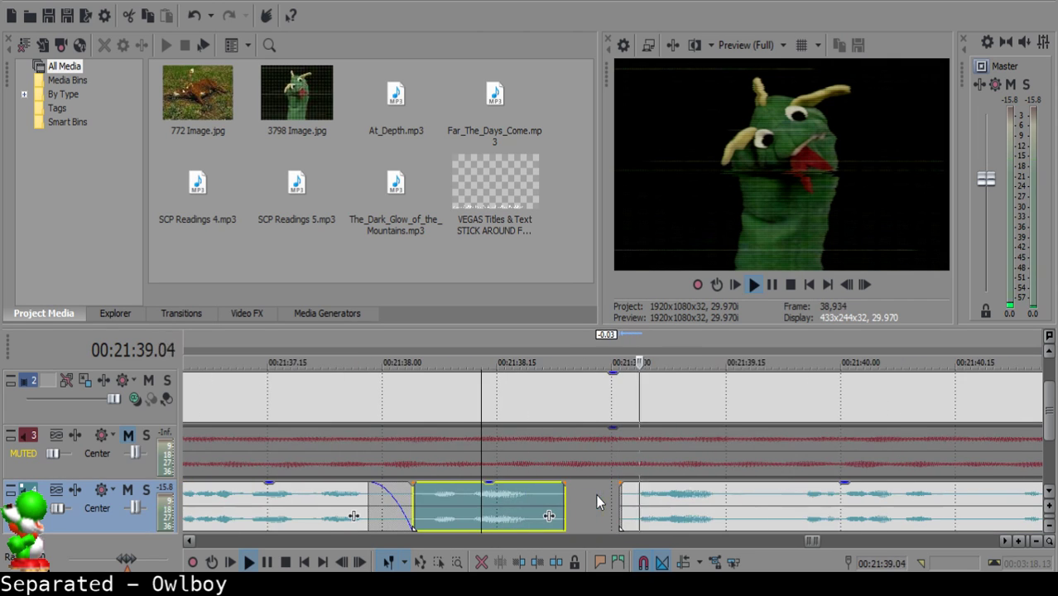
pyautogui.click(744, 513)
pyautogui.press('Return')
# Play around the end of the next phrase, split the narration at 00:21:39.18 and three frames further, and delete the piece between.
pyautogui.click(743, 510)
pyautogui.press('space')
pyautogui.click(747, 504)
pyautogui.press('space')
pyautogui.press('space')
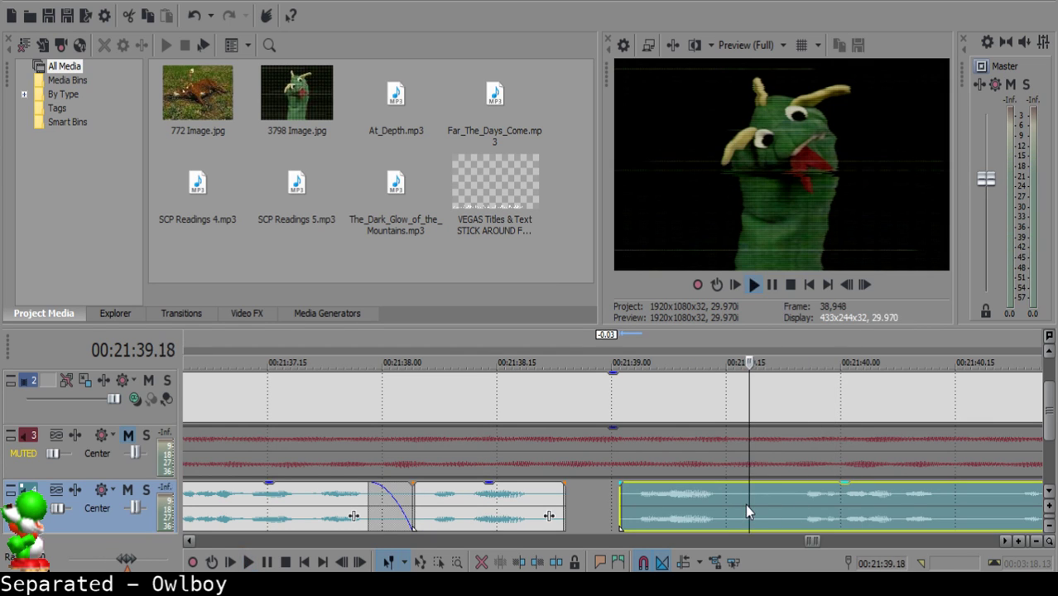
pyautogui.press('Return')
pyautogui.click(747, 503)
pyautogui.press('s')
pyautogui.press('Right')
pyautogui.press('Right')
pyautogui.press('Right')
pyautogui.press('s')
pyautogui.click(755, 494)
pyautogui.press('Delete')
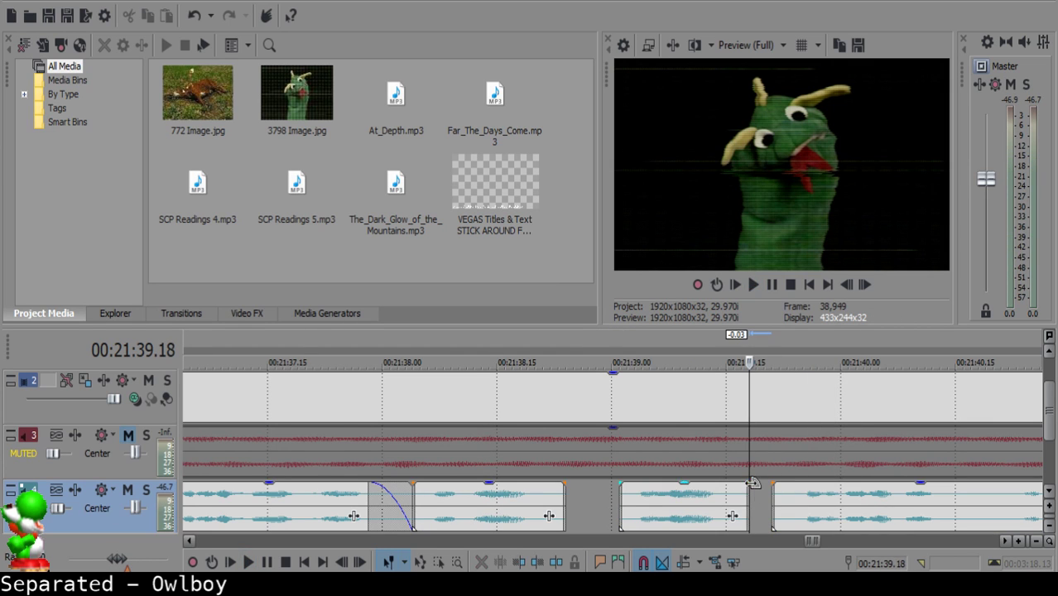
# Add a fade-out of about three frames to the phrase ending at 00:21:39.18 and play it.
pyautogui.moveTo(752, 483); pyautogui.dragTo(730, 496)
pyautogui.click(645, 515)
pyautogui.press('space')
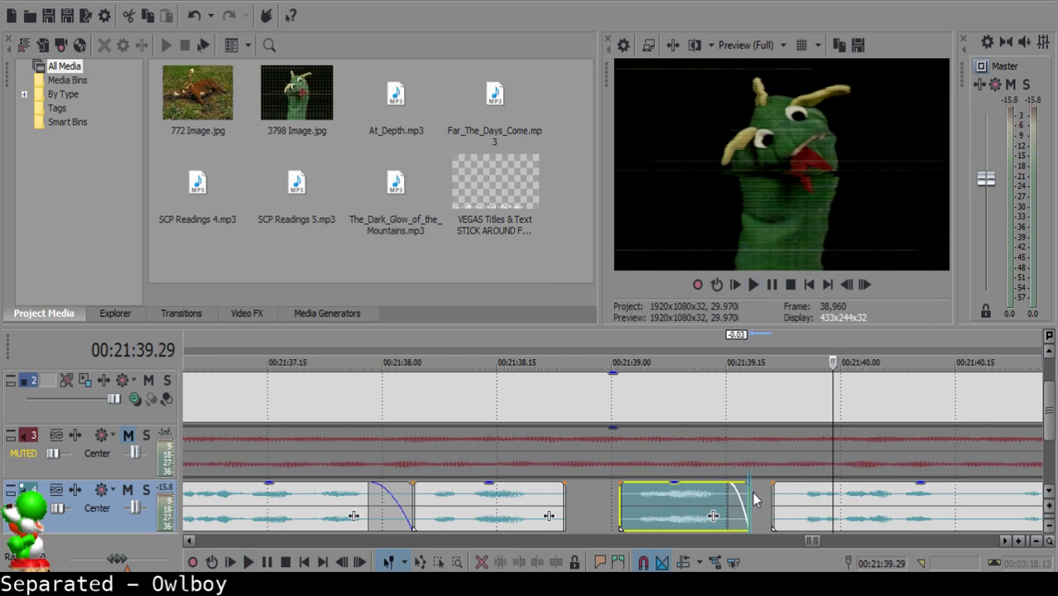
pyautogui.press('space')
# Move the remaining narration back three frames against the faded phrase and play the join.
pyautogui.moveTo(805, 497); pyautogui.dragTo(782, 493)
pyautogui.click(604, 506)
pyautogui.press('space')
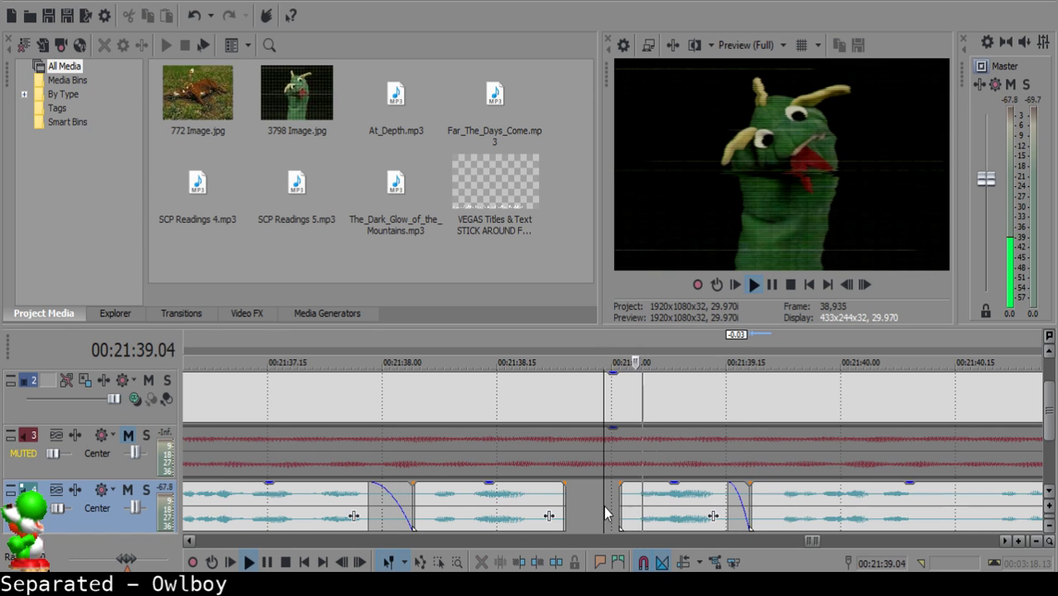
pyautogui.press('space')
# Split the narration at about 00:21:40.13 and three frames further, and delete the piece between.
pyautogui.click(676, 500)
pyautogui.press('s')
pyautogui.press('Right')
pyautogui.press('Right')
pyautogui.press('Right')
pyautogui.press('s')
pyautogui.click(676, 499)
pyautogui.click(694, 493)
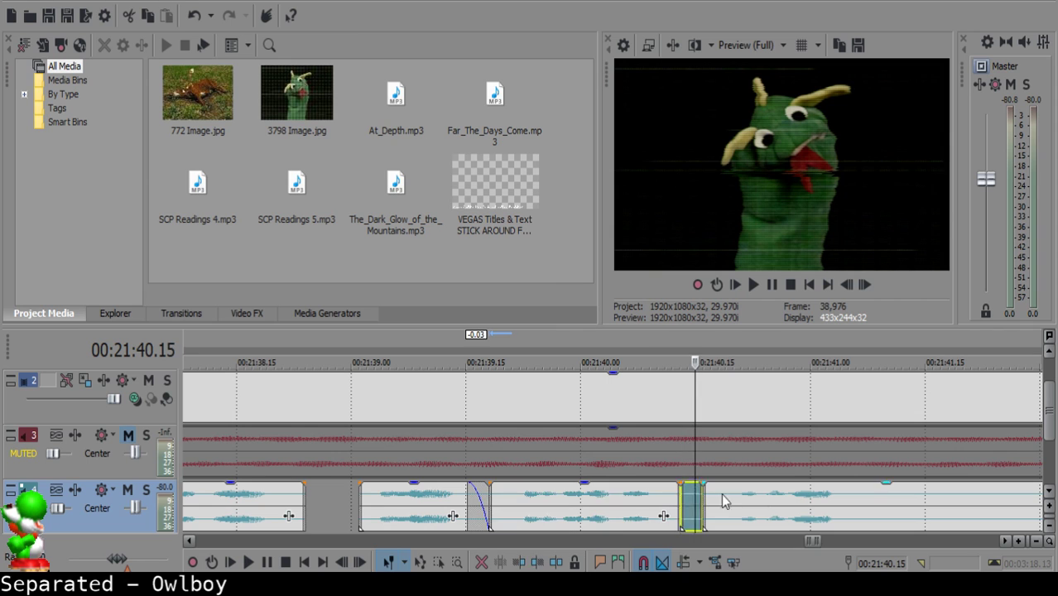
pyautogui.press('Delete')
# Move the remaining narration back three frames to close the gap and play the joined phrases.
pyautogui.moveTo(760, 498); pyautogui.dragTo(738, 494)
pyautogui.click(612, 493)
pyautogui.press('space')
pyautogui.scroll(-1, 617, 494)
pyautogui.scroll(1, 617, 494)
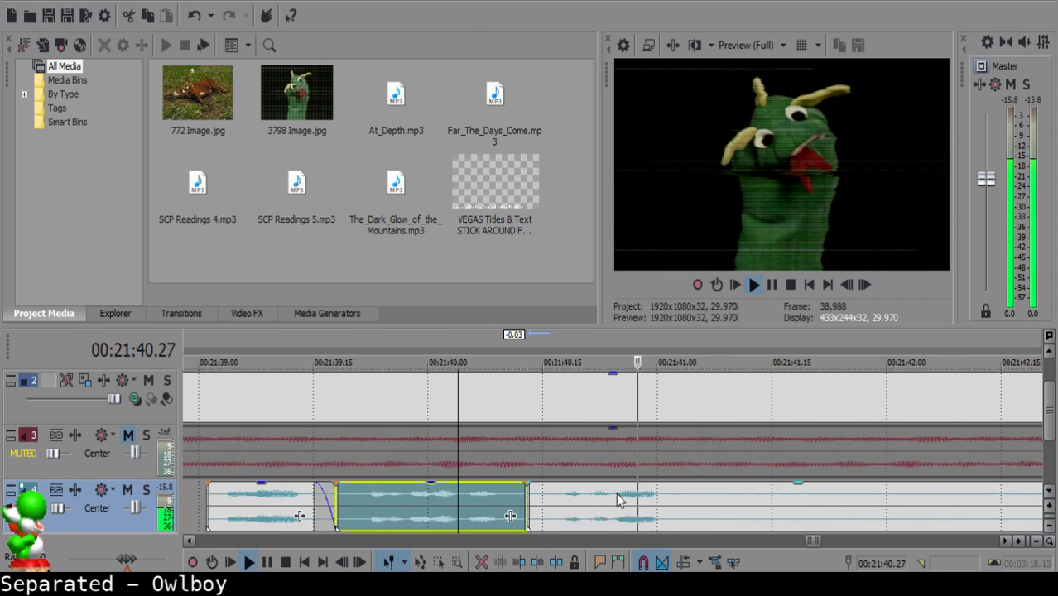
pyautogui.press('space')
# Split one frame off the start of the remaining narration, delete it, close the gap, and play the result.
pyautogui.click(535, 492)
pyautogui.press('s')
pyautogui.click(532, 490)
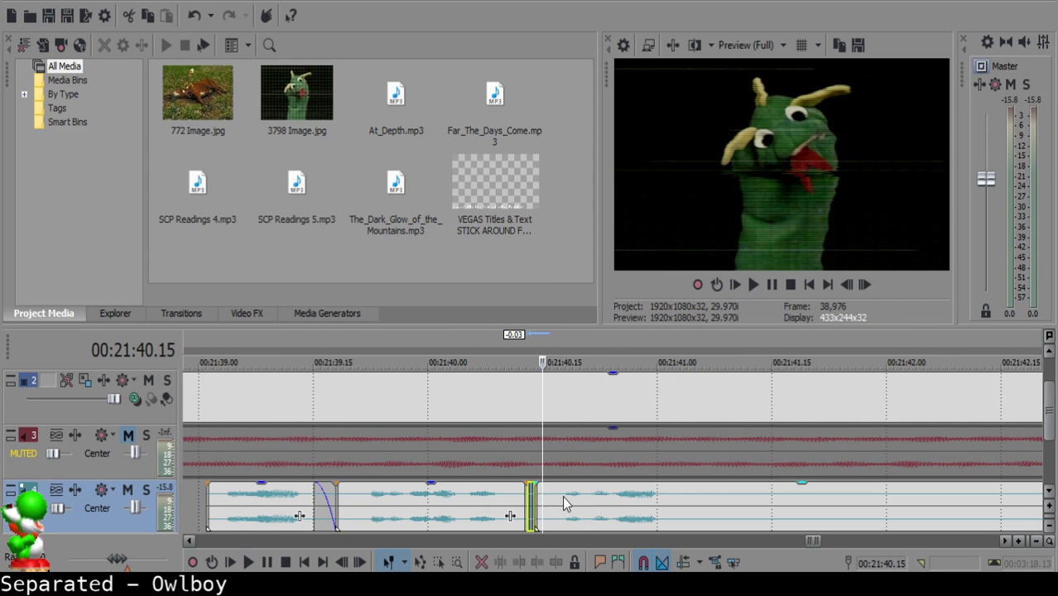
pyautogui.press('Delete')
pyautogui.click(411, 523)
pyautogui.press('space')
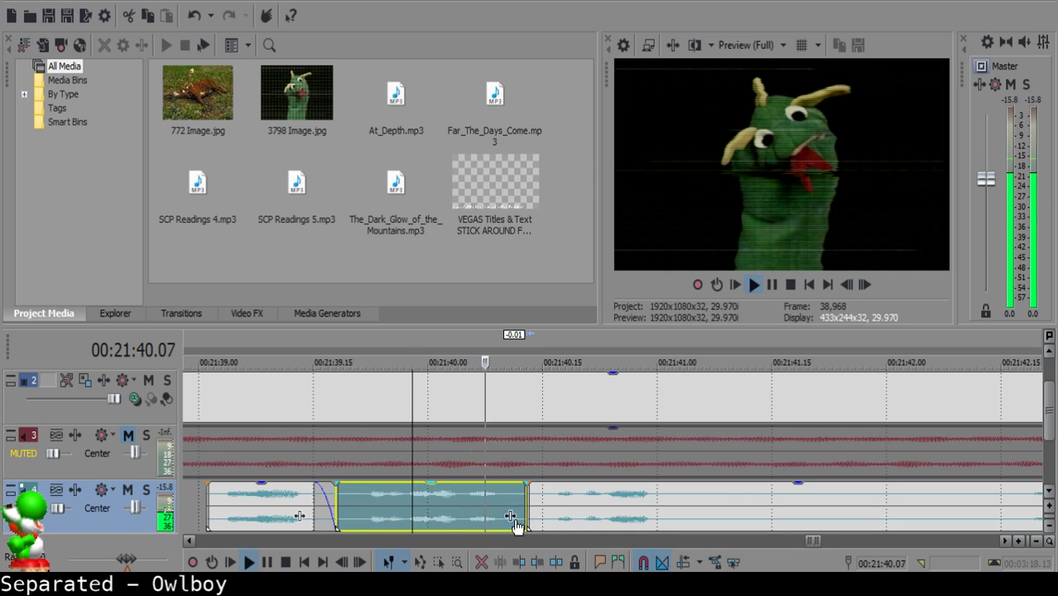
pyautogui.click(678, 493)
pyautogui.press('space')
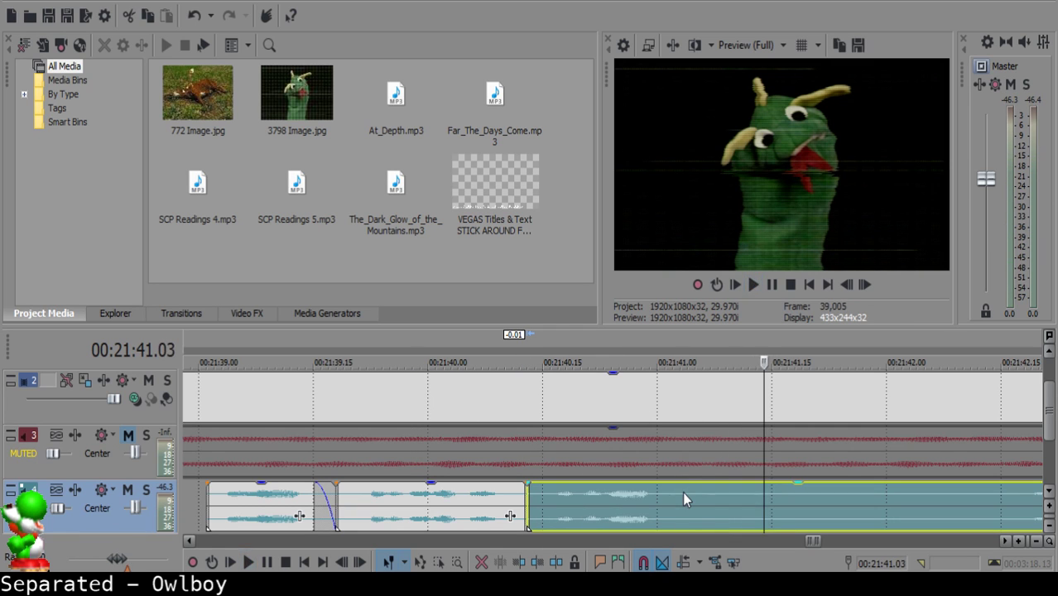
# Play the end of the phrase and split the narration after it at 00:21:41.04.
pyautogui.press('space')
pyautogui.press('space')
pyautogui.click(685, 490)
pyautogui.press('space')
pyautogui.press('space')
pyautogui.press('space')
pyautogui.press('space')
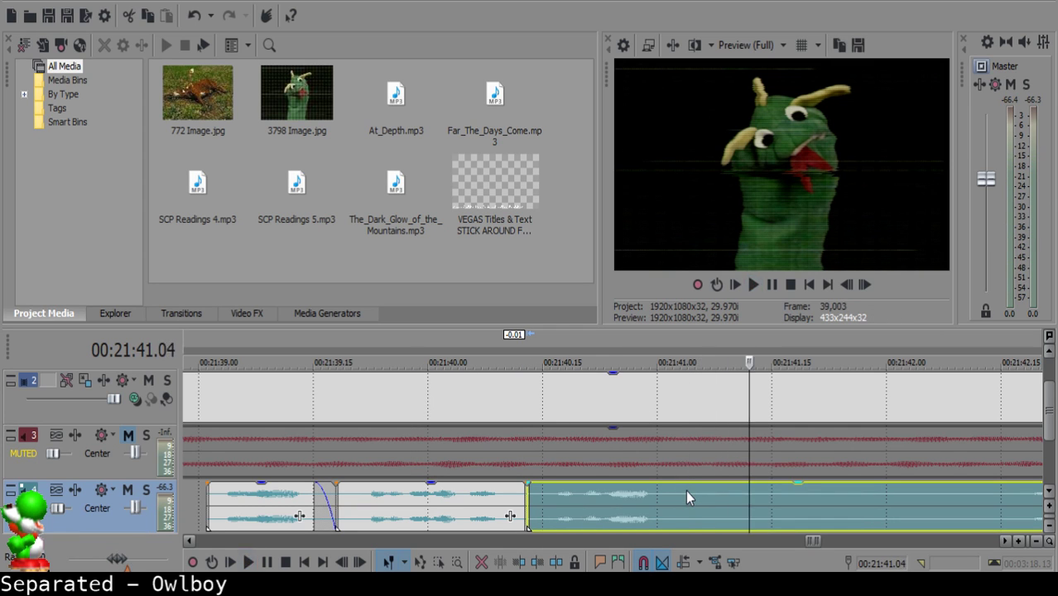
pyautogui.scroll(-4, 686, 490)
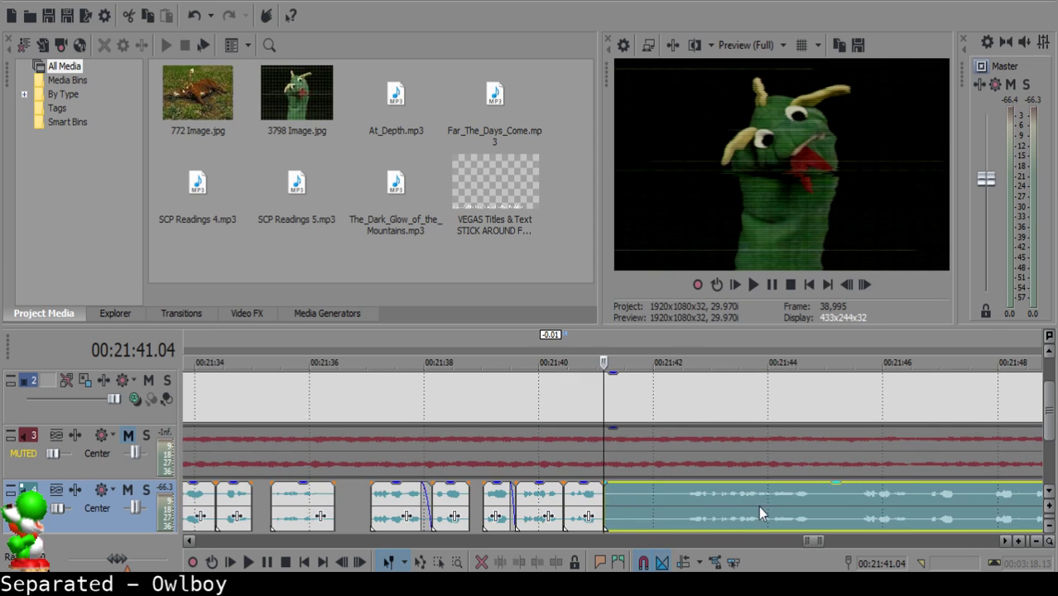
# Split the narration just before the next phrase, delete the silence after 00:21:41.04, and move the remainder back to start at 00:21:41.13.
pyautogui.click(679, 493)
pyautogui.press('space')
pyautogui.press('s')
pyautogui.click(620, 491)
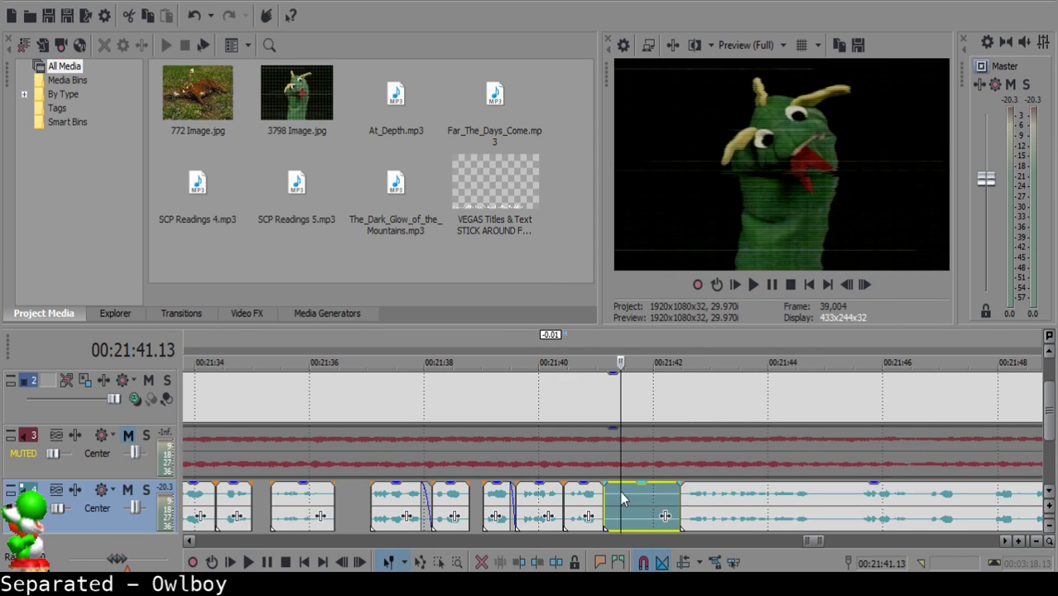
pyautogui.press('Delete')
pyautogui.moveTo(736, 505); pyautogui.dragTo(627, 505)
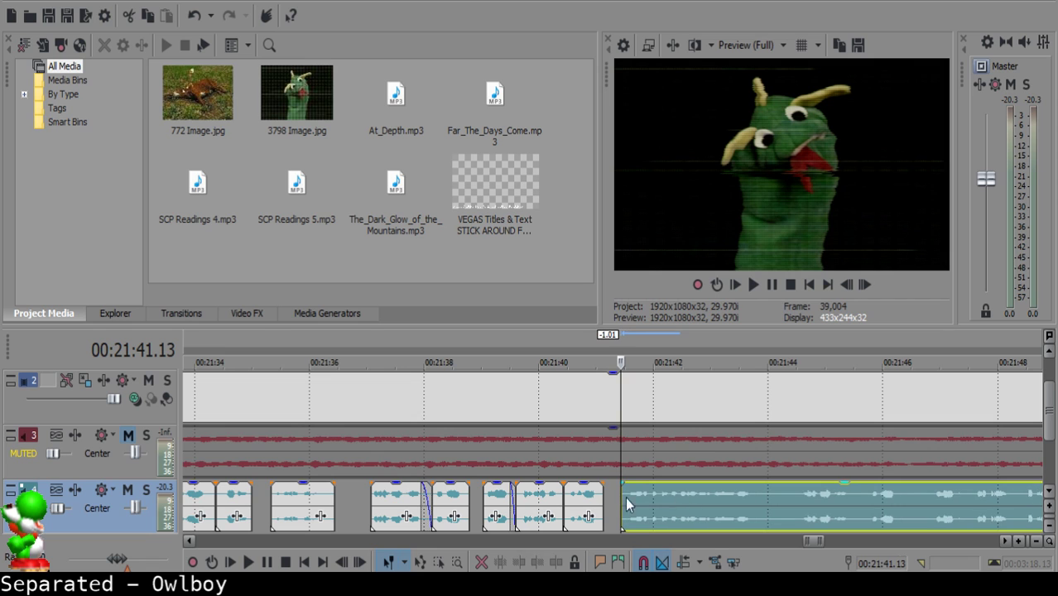
# Play on from the last short phrase and split the narration right after the phrase that ends before 00:21:44.
pyautogui.click(582, 499)
pyautogui.press('space')
pyautogui.scroll(2, 603, 501)
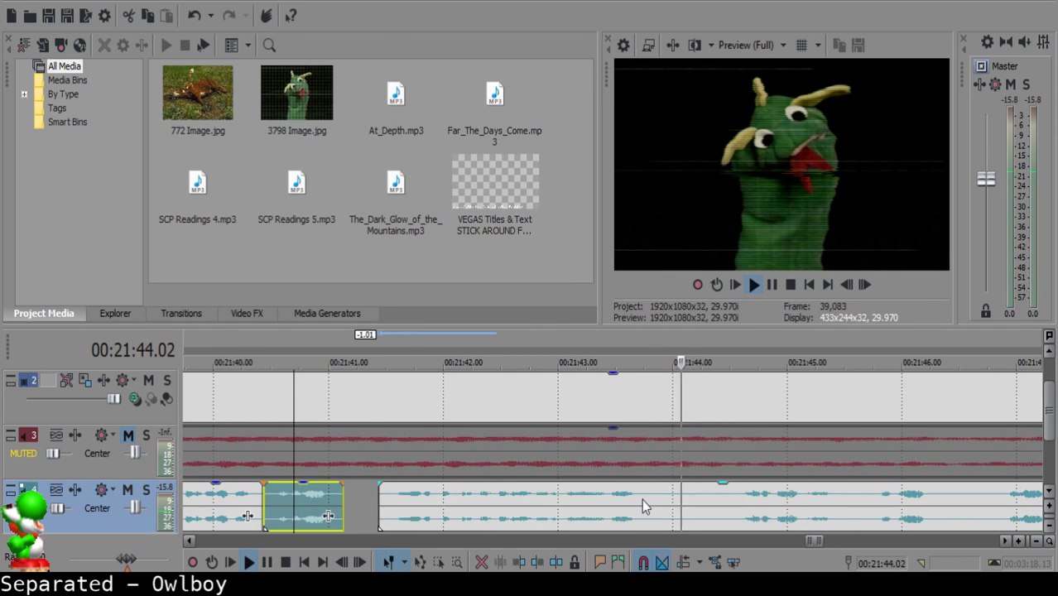
pyautogui.click(642, 500)
pyautogui.press('s')
# Split the narration just before the next phrase, delete the silence, and move the remainder back eight frames to start at 00:21:44.08.
pyautogui.click(731, 499)
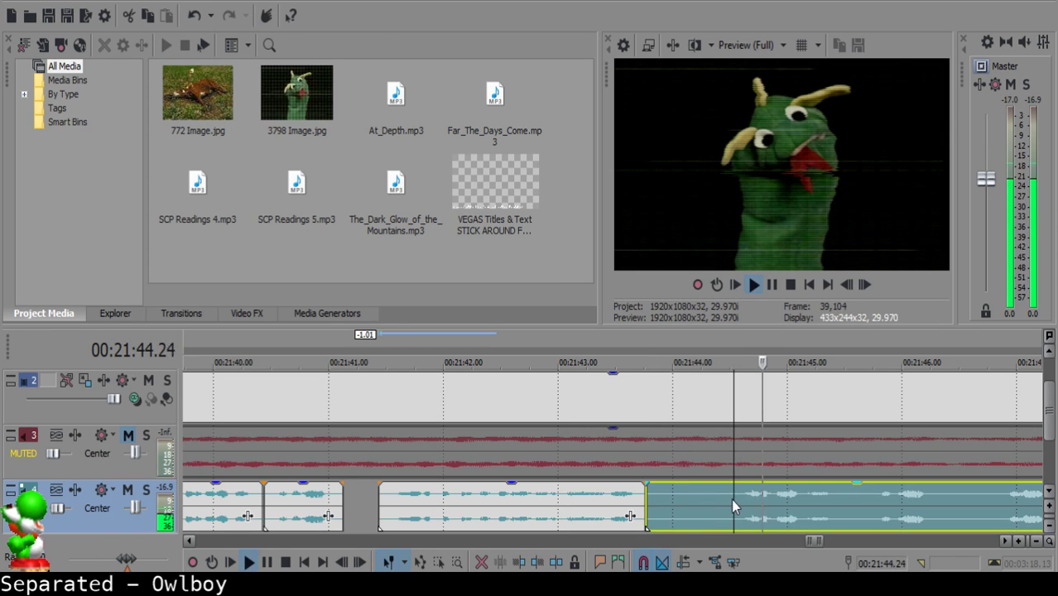
pyautogui.press('space')
pyautogui.press('s')
pyautogui.click(704, 507)
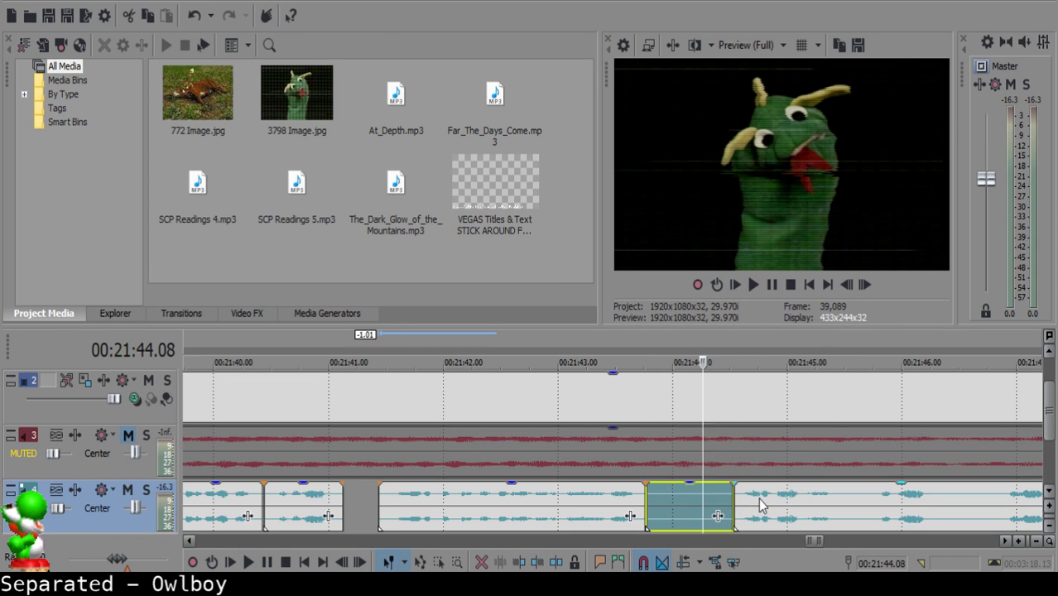
pyautogui.press('Delete')
pyautogui.moveTo(762, 505); pyautogui.dragTo(726, 491)
# Play across the new gap and split the narration on both sides of the short pause between about 00:21:45.09 and 00:21:45.12.
pyautogui.click(602, 502)
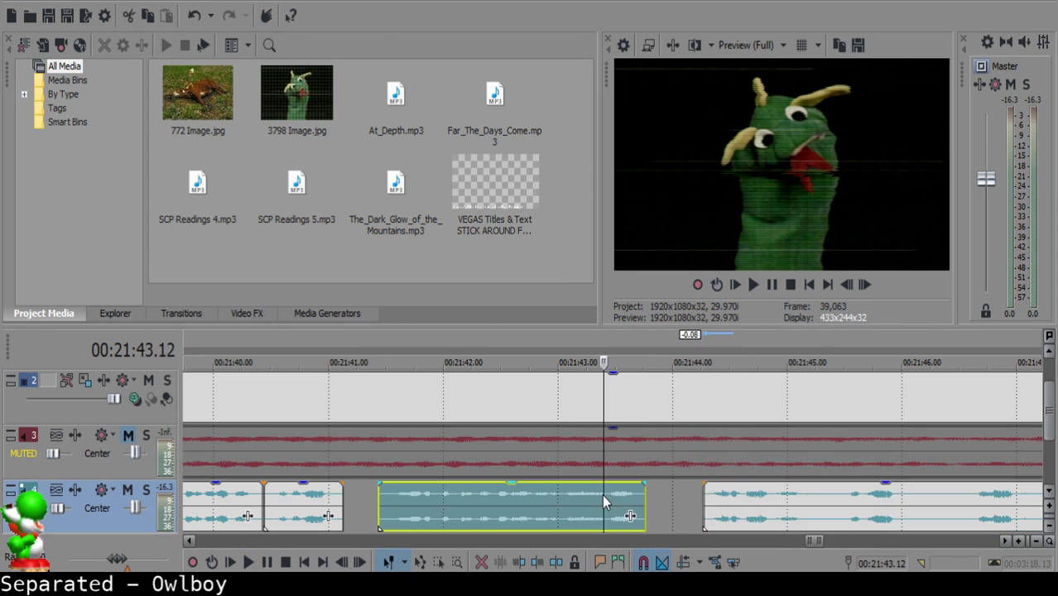
pyautogui.press('space')
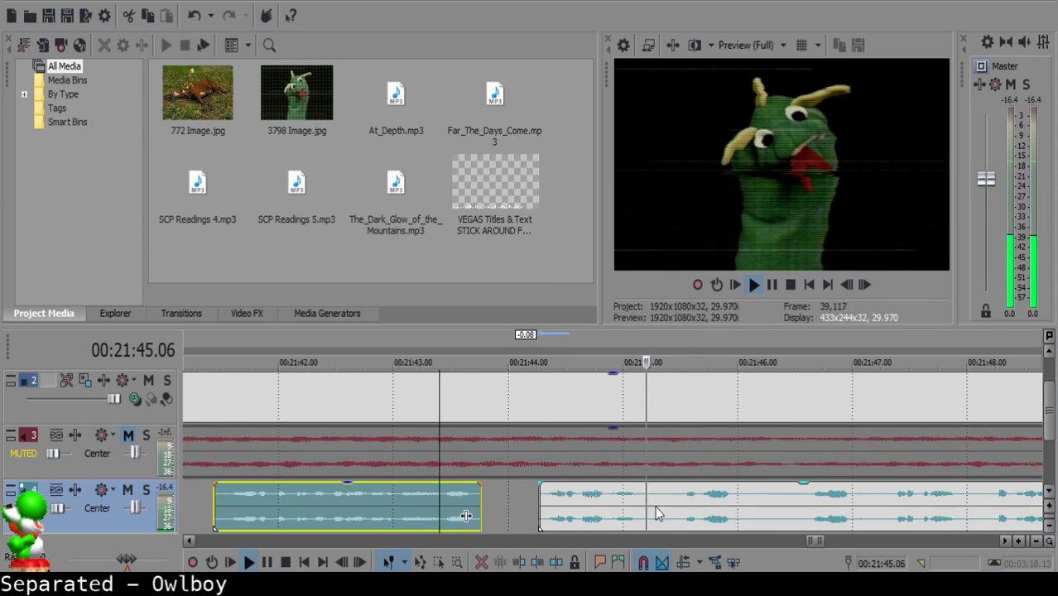
pyautogui.click(651, 493)
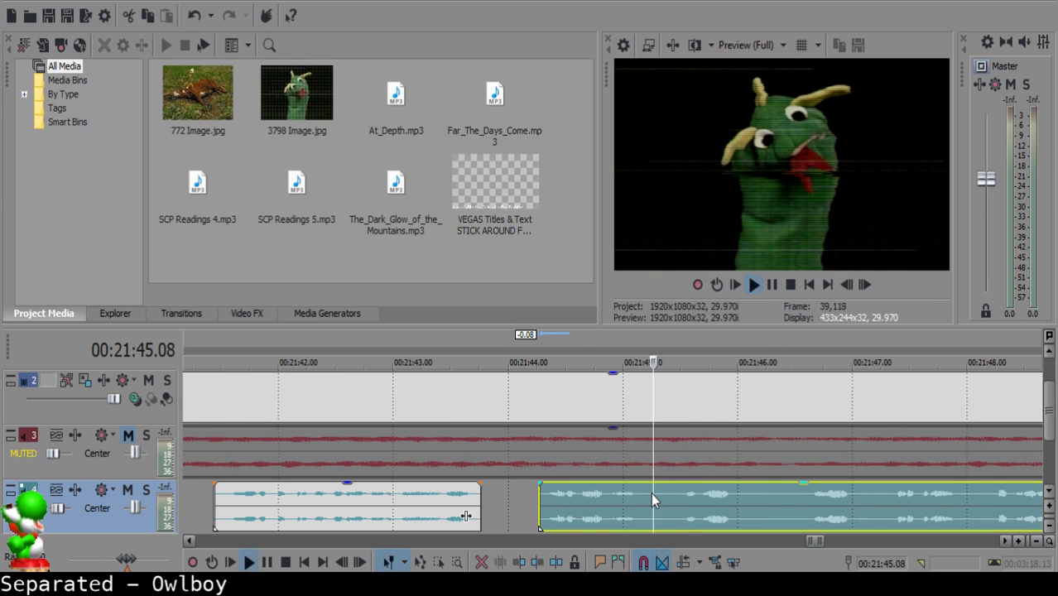
pyautogui.click(656, 492)
pyautogui.press('s')
pyautogui.press('Return')
pyautogui.press('s')
# Delete the short pause before 00:21:45.12, move the remaining narration back three frames to close the gap, and play the join.
pyautogui.click(665, 498)
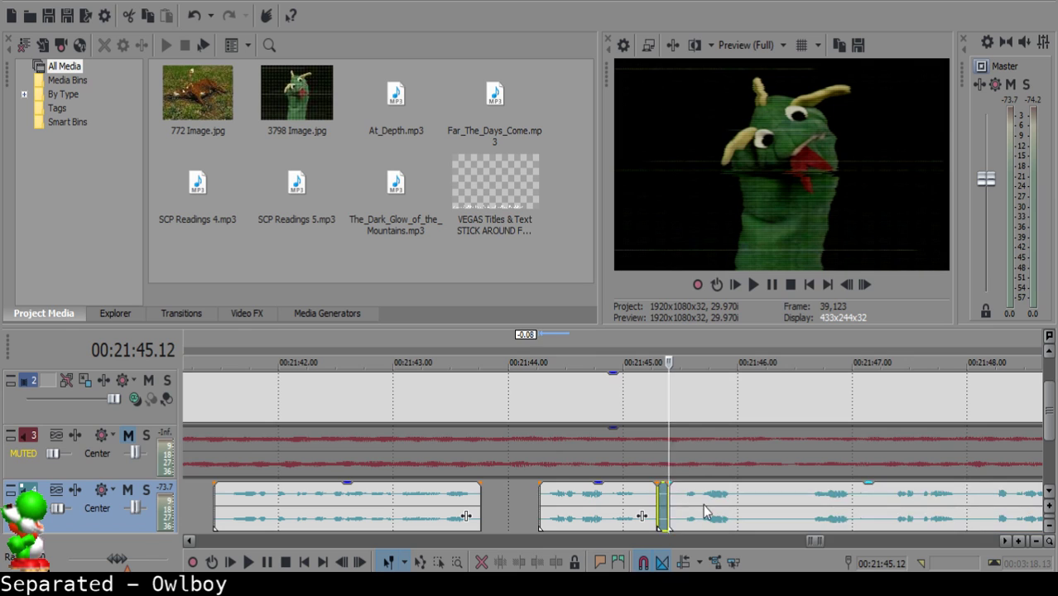
pyautogui.press('Delete')
pyautogui.moveTo(702, 502); pyautogui.dragTo(689, 501)
pyautogui.click(625, 502)
pyautogui.press('space')
pyautogui.scroll(-1, 625, 502)
pyautogui.scroll(2, 613, 503)
pyautogui.press('Return')
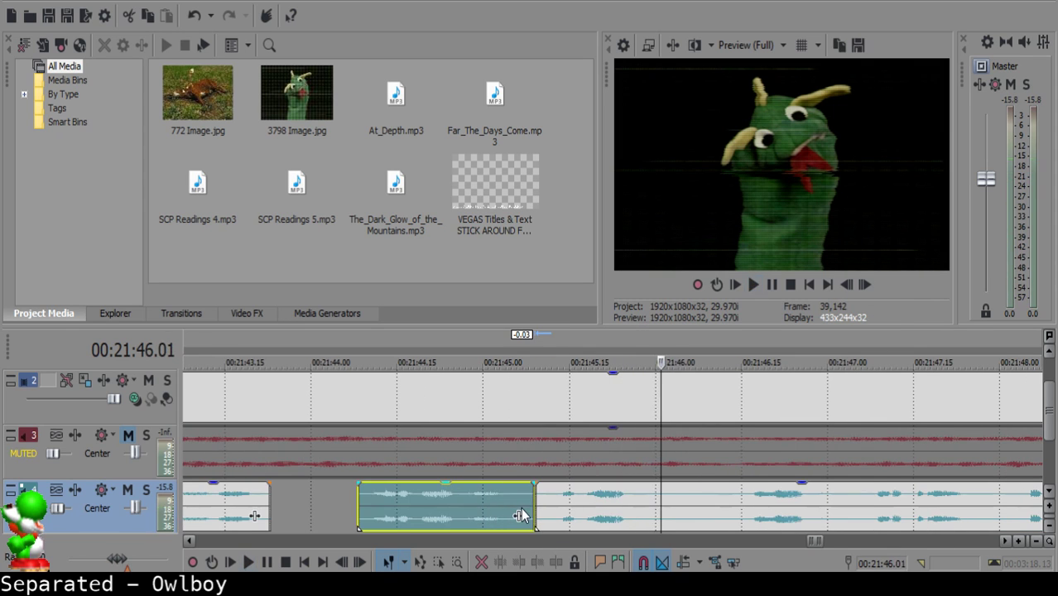
# Add a very short fade-out to the end of the phrase before the new join and play it back.
pyautogui.click(521, 508)
pyautogui.press('space')
pyautogui.press('Return')
pyautogui.moveTo(534, 484); pyautogui.dragTo(530, 484)
pyautogui.click(432, 501)
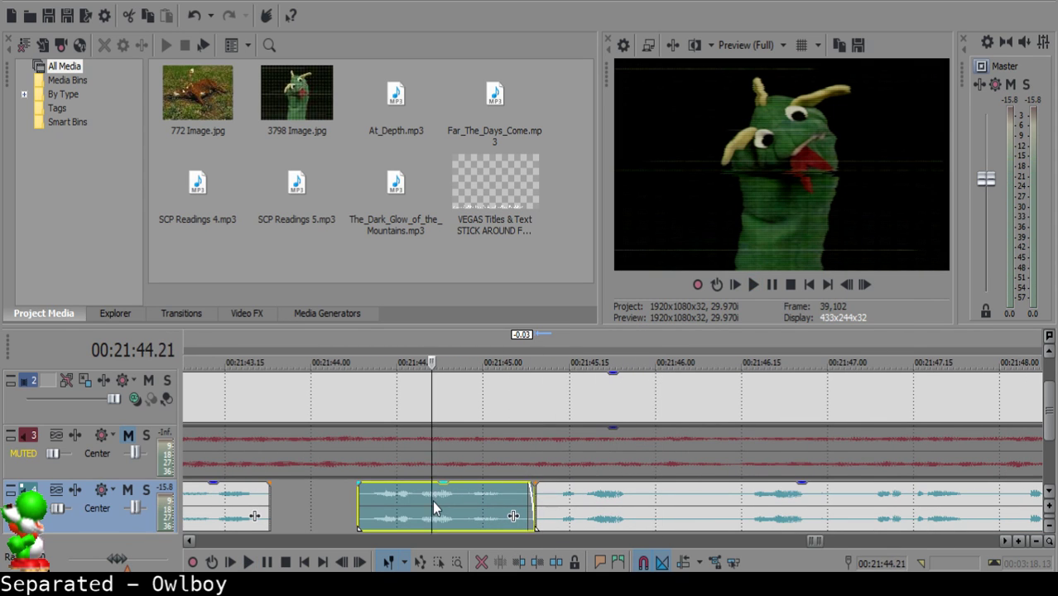
pyautogui.press('space')
# Split the remaining narration after its first phrase at 00:21:46.00 and play on into the next phrase.
pyautogui.click(655, 502)
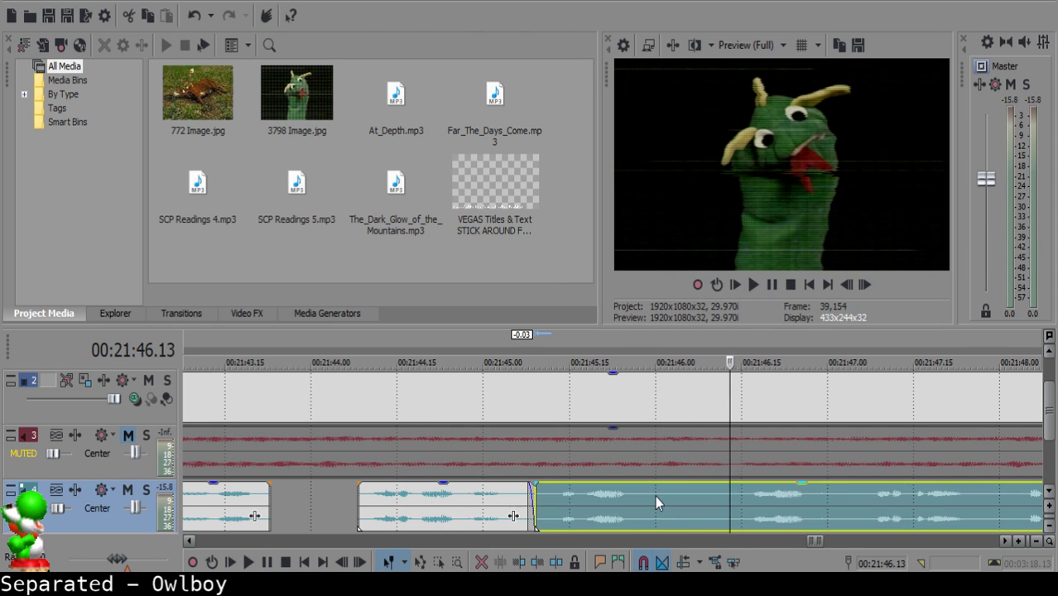
pyautogui.press('space')
pyautogui.press('space')
pyautogui.press('s')
pyautogui.press('space')
pyautogui.press('Return')
pyautogui.click(752, 503)
pyautogui.press('space')
pyautogui.scroll(-1, 746, 507)
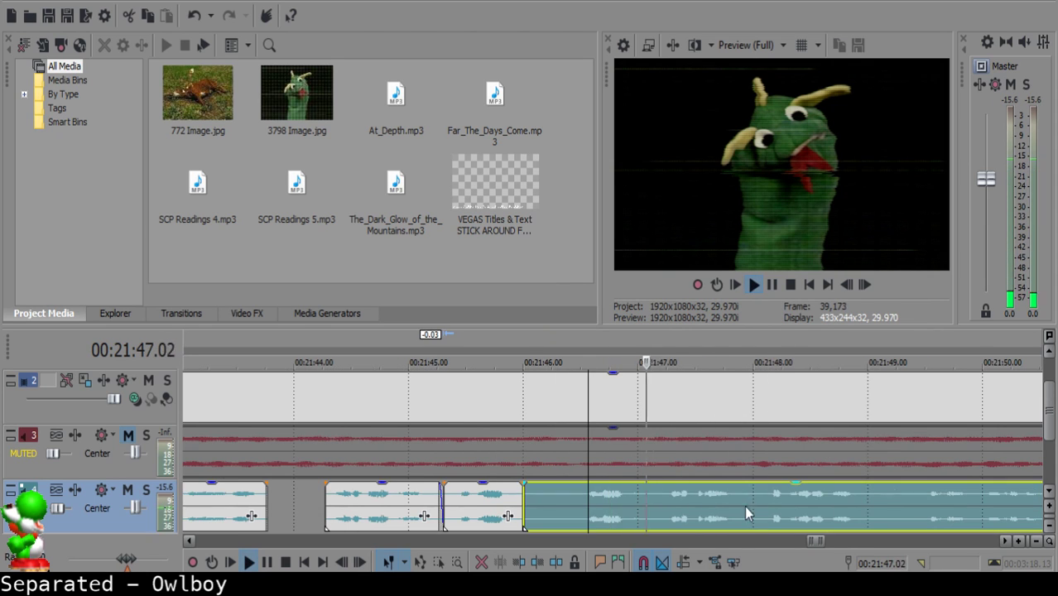
# Cut out the silence between 00:21:46.00 and 00:21:46.14 and move the remaining narration back nine frames to start at 00:21:46.05.
pyautogui.click(575, 496)
pyautogui.press('space')
pyautogui.press('s')
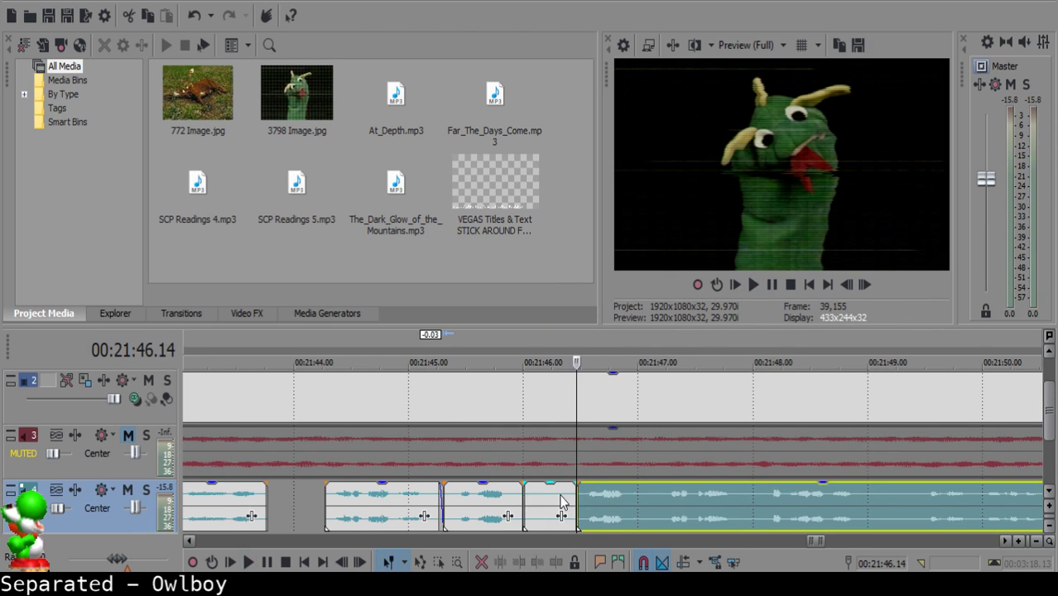
pyautogui.click(540, 487)
pyautogui.press('Delete')
pyautogui.moveTo(580, 500); pyautogui.dragTo(556, 497)
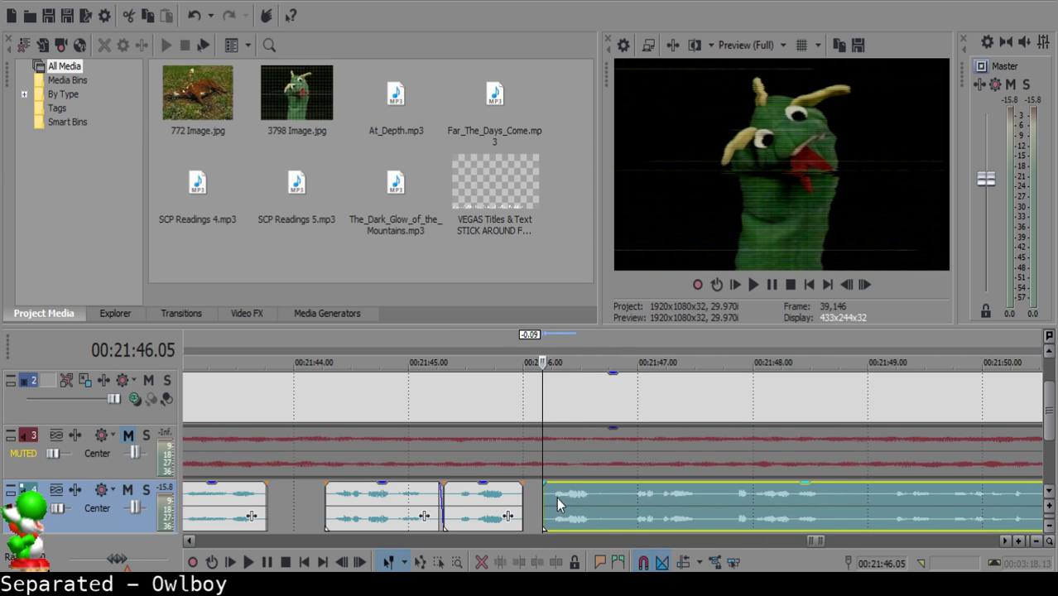
# Move the remaining narration one frame later to widen the gap after 00:21:46.00 and play the spacing.
pyautogui.click(470, 500)
pyautogui.click(553, 502)
pyautogui.scroll(3, 568, 501)
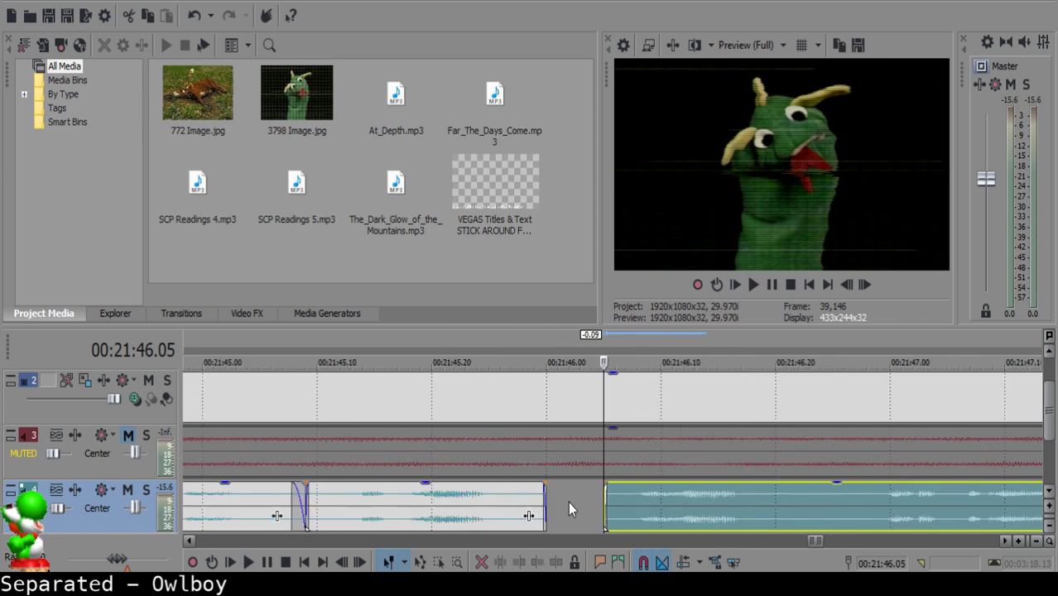
pyautogui.scroll(1, 568, 502)
pyautogui.moveTo(617, 503); pyautogui.dragTo(639, 505)
pyautogui.click(389, 516)
pyautogui.press('space')
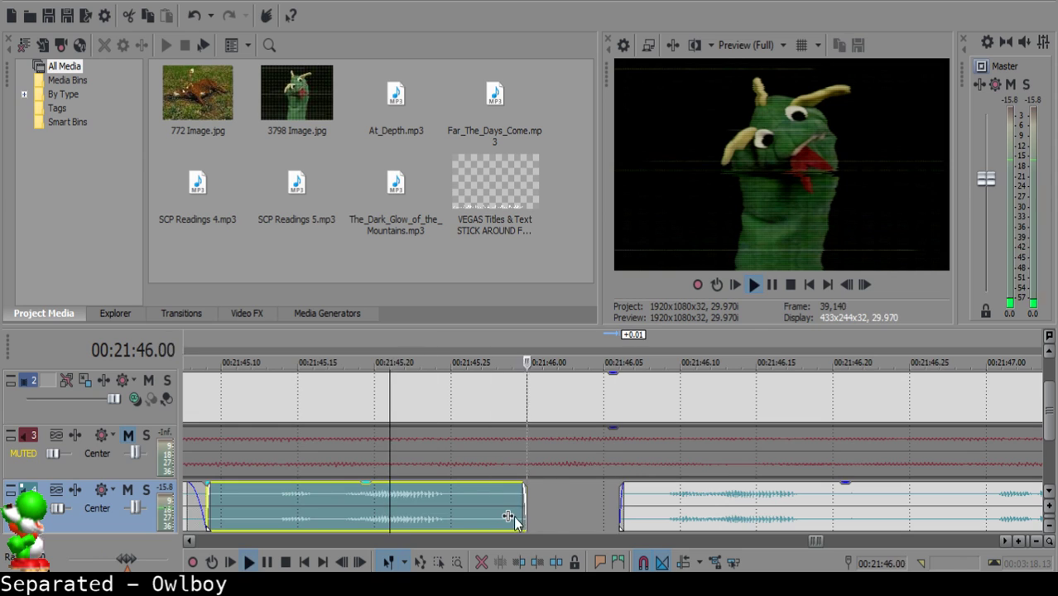
# Split the narration after the phrase at 00:21:46.25, remove two frames from the remainder's start, close the gap, and play it.
pyautogui.scroll(-3, 514, 516)
pyautogui.click(664, 507)
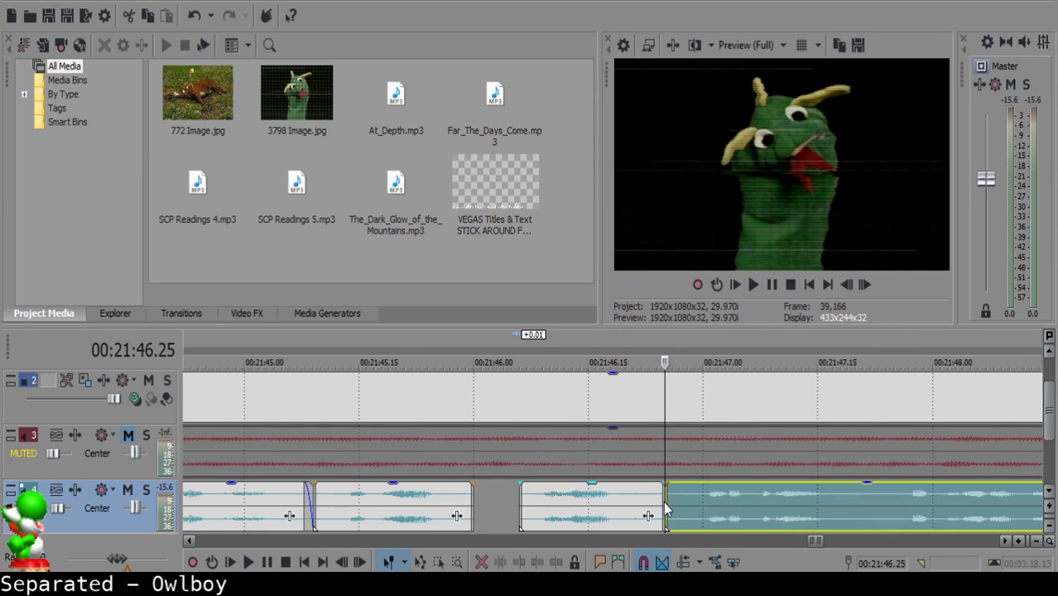
pyautogui.moveTo(667, 503); pyautogui.dragTo(707, 508)
pyautogui.click(559, 503)
pyautogui.press('space')
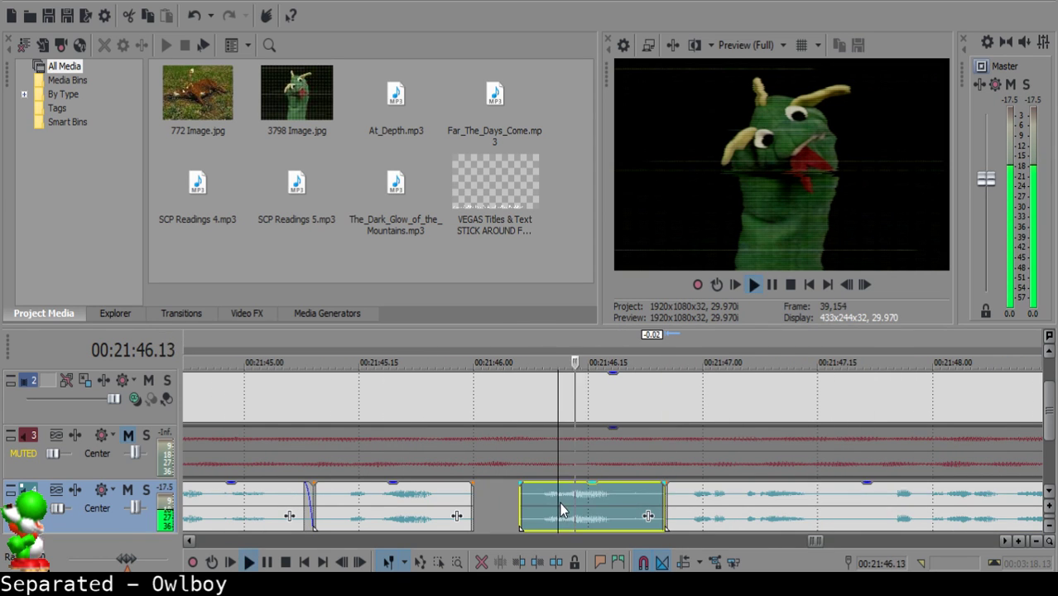
# Play the next phrase and cut out the pause after it, between about 00:21:47.15 and 00:21:47.19.
pyautogui.scroll(-2, 563, 501)
pyautogui.click(658, 496)
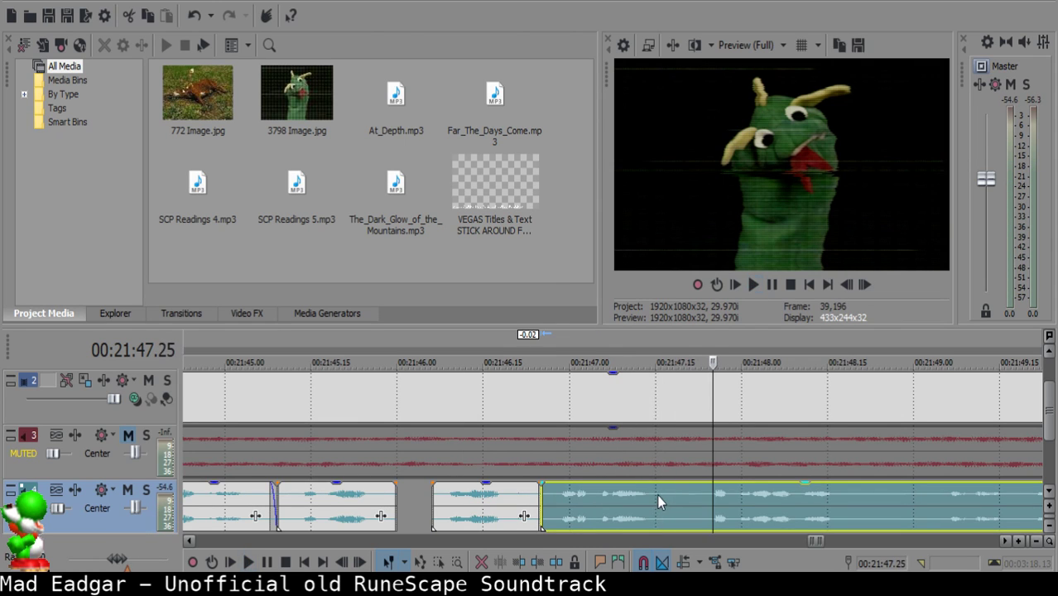
pyautogui.click(656, 492)
pyautogui.press('space')
pyautogui.press('space')
pyautogui.press('s')
pyautogui.click(679, 497)
pyautogui.press('s')
pyautogui.click(668, 499)
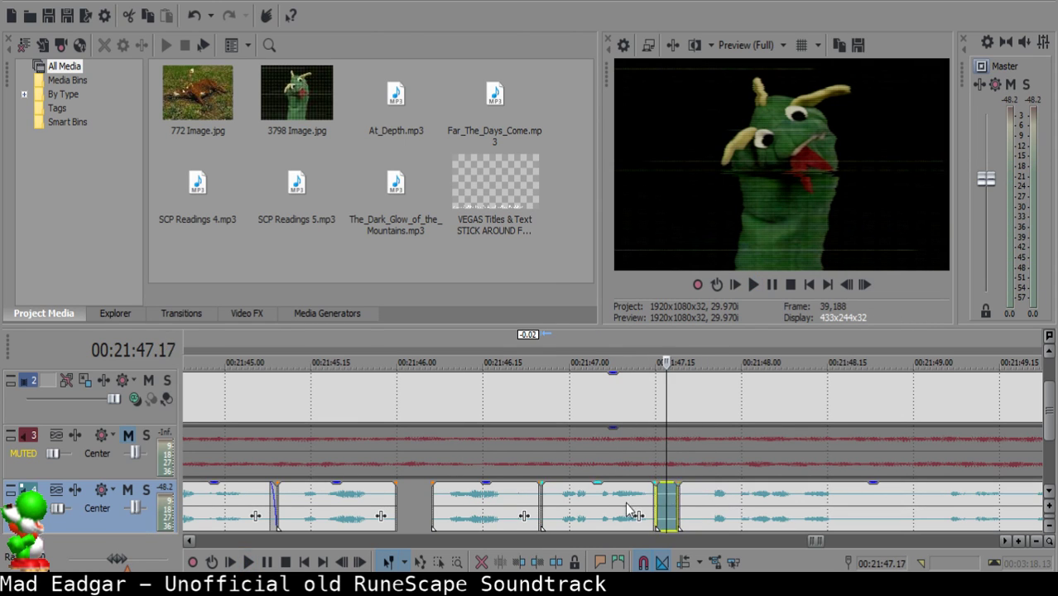
pyautogui.press('Delete')
# Extend the end of the phrase before the gap by one frame, give it a short fade-out, and play it.
pyautogui.click(627, 511)
pyautogui.press('space')
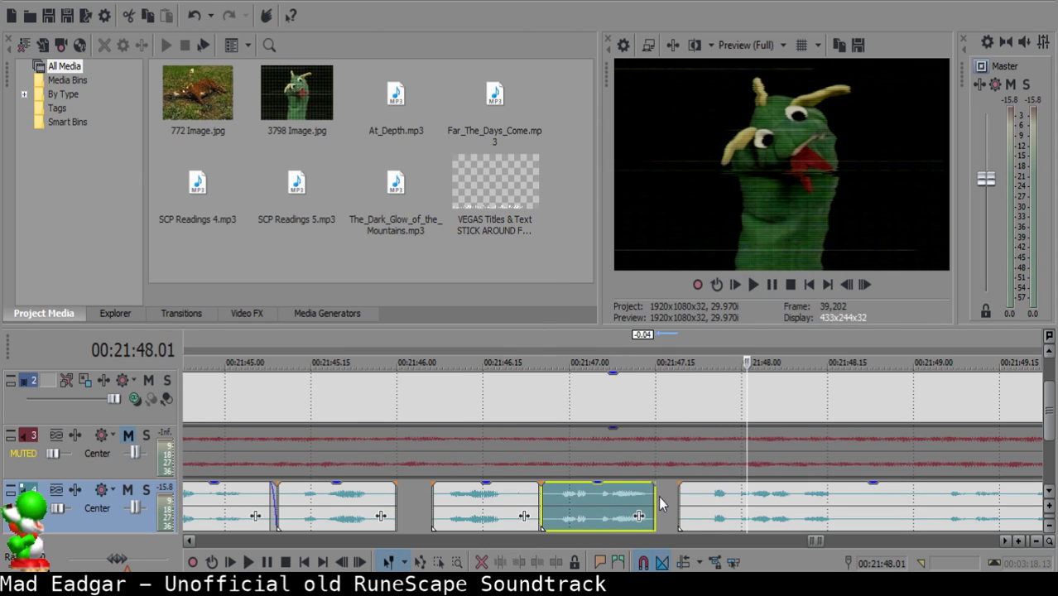
pyautogui.moveTo(662, 484); pyautogui.dragTo(653, 485)
pyautogui.click(583, 507)
pyautogui.press('space')
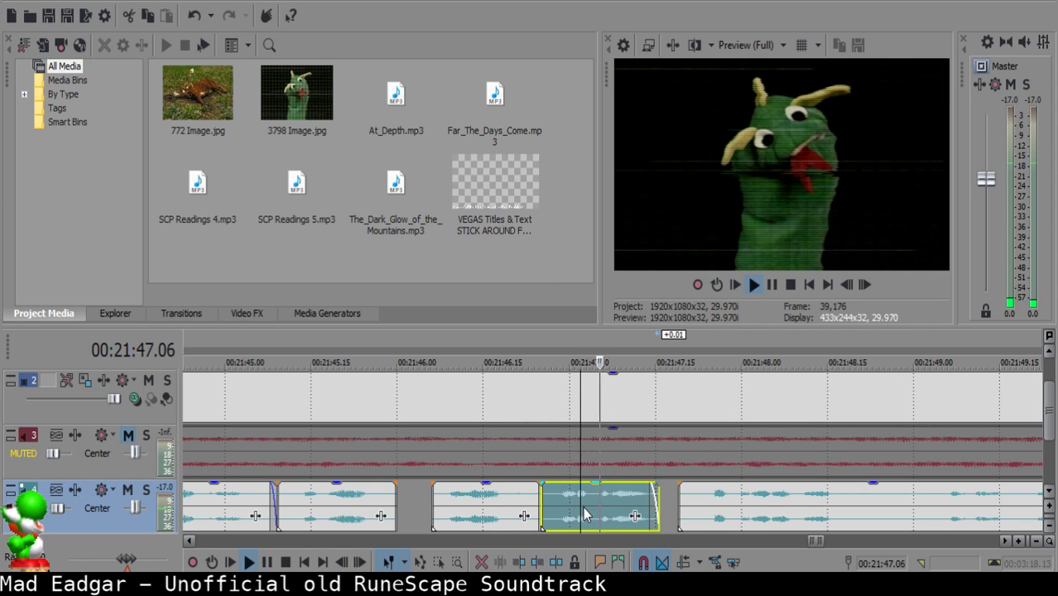
pyautogui.press('space')
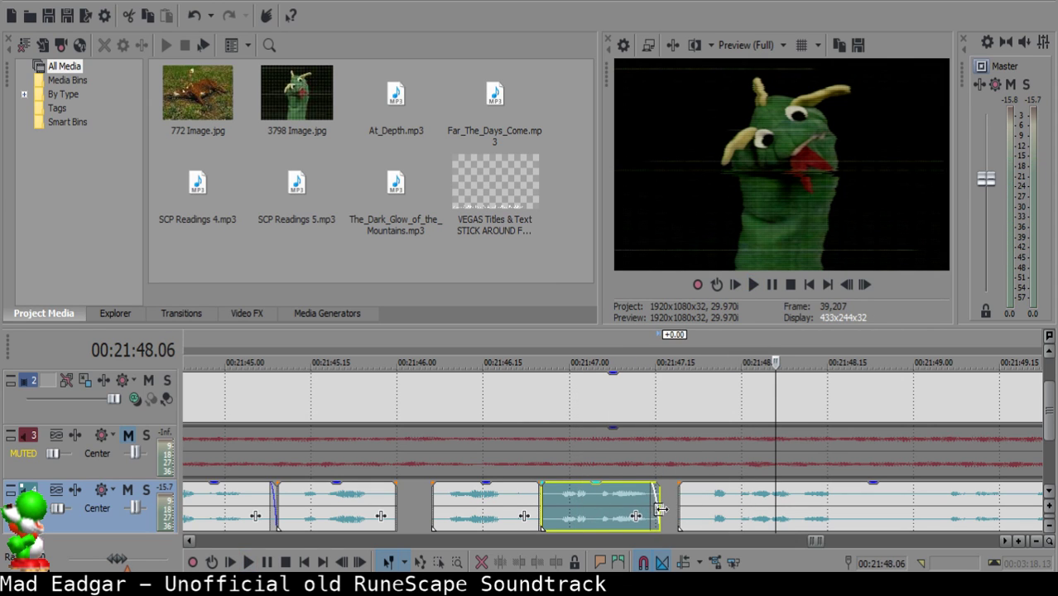
# Replay the faded phrase, move the remaining narration back three frames to close the gap, and play the join.
pyautogui.click(579, 510)
pyautogui.press('space')
pyautogui.press('space')
pyautogui.moveTo(684, 504); pyautogui.dragTo(680, 503)
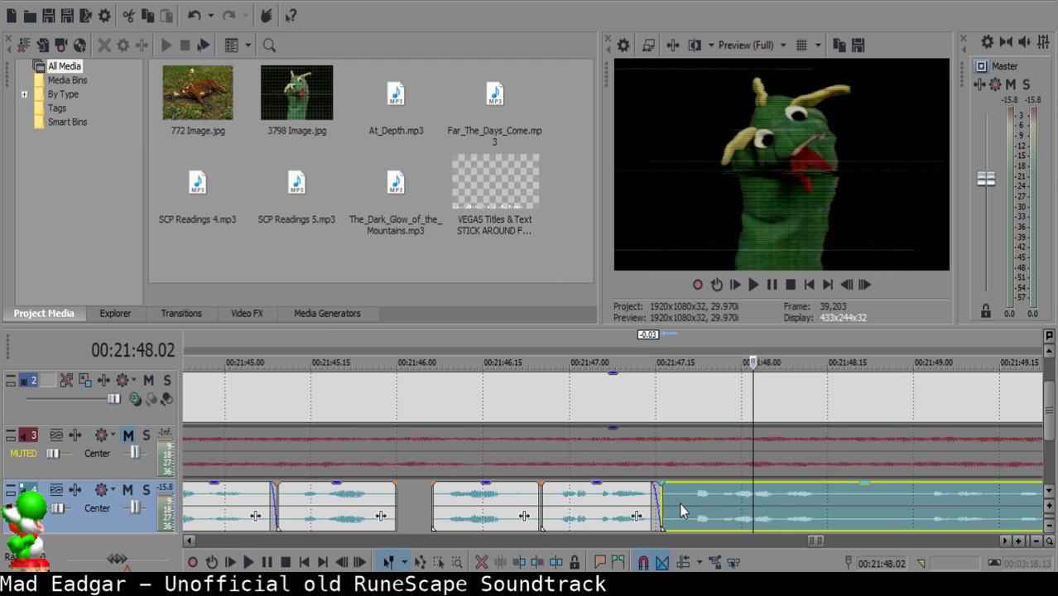
pyautogui.click(607, 504)
pyautogui.press('space')
# Split the remaining narration right after its first phrase, at about 00:21:48.16.
pyautogui.scroll(-2, 621, 504)
pyautogui.scroll(2, 636, 505)
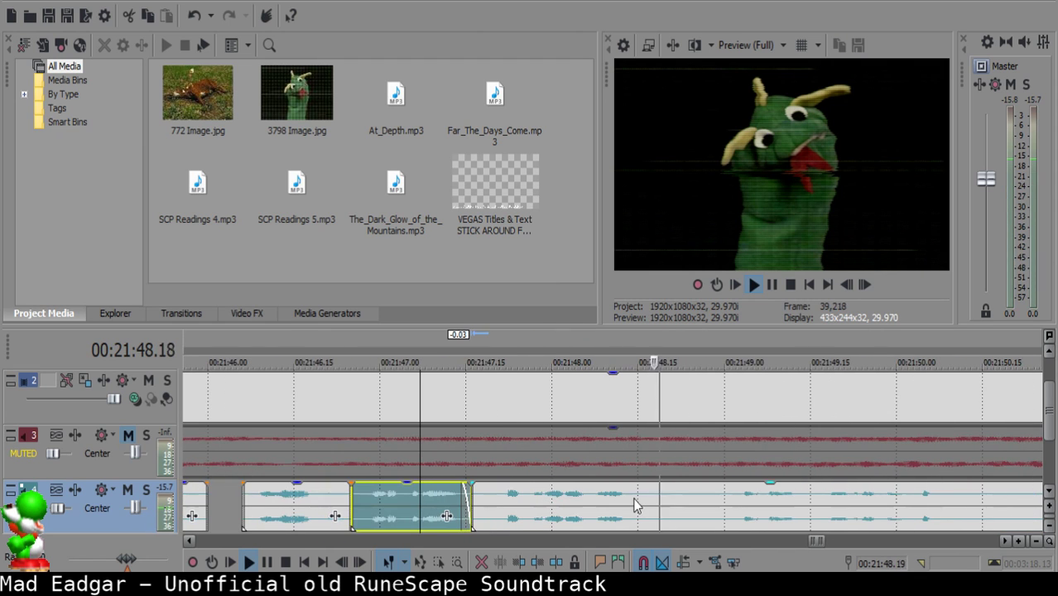
pyautogui.click(642, 497)
pyautogui.scroll(-3, 643, 497)
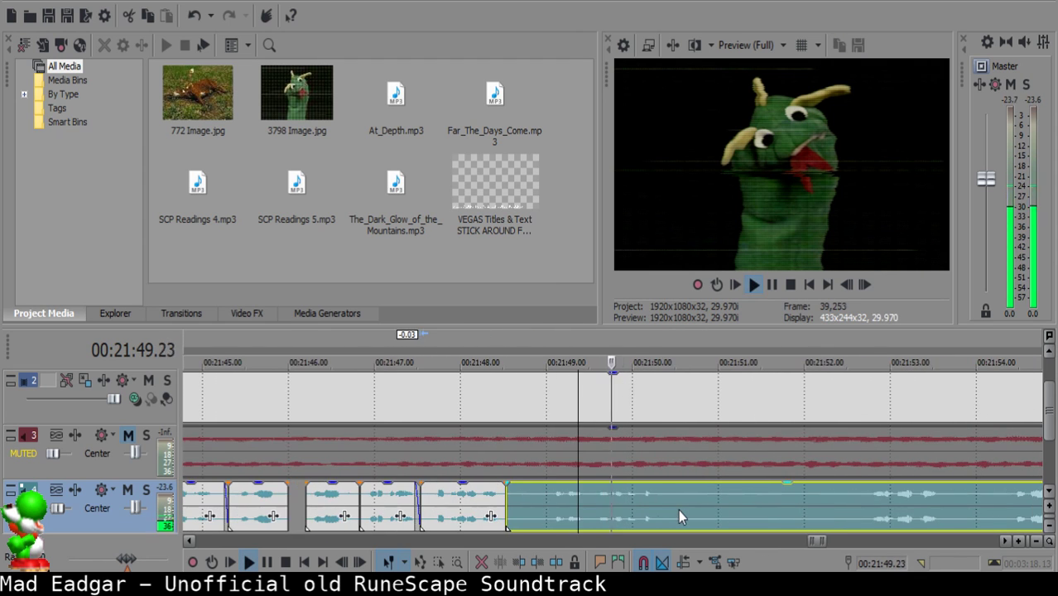
# Split the narration before the next phrase at 00:21:48.28 and delete the silence in front of it.
pyautogui.click(541, 498)
pyautogui.press('space')
pyautogui.press('s')
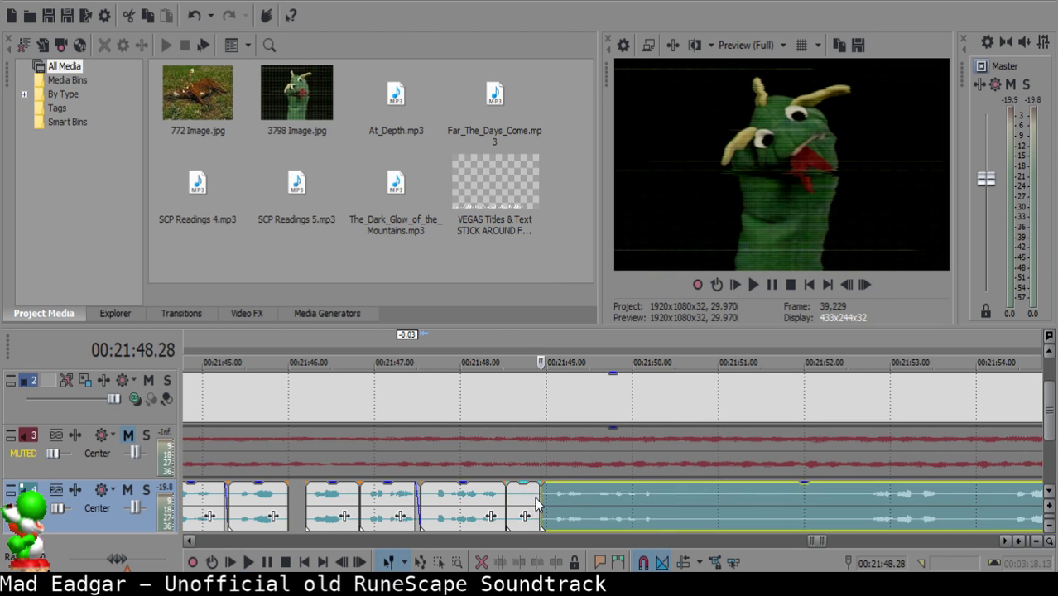
pyautogui.click(534, 499)
pyautogui.press('Delete')
# Play across the gap, move the remaining narration back two frames to start at 00:21:48.26, and play the phrase again.
pyautogui.click(480, 504)
pyautogui.press('space')
pyautogui.scroll(2, 542, 507)
pyautogui.press('Return')
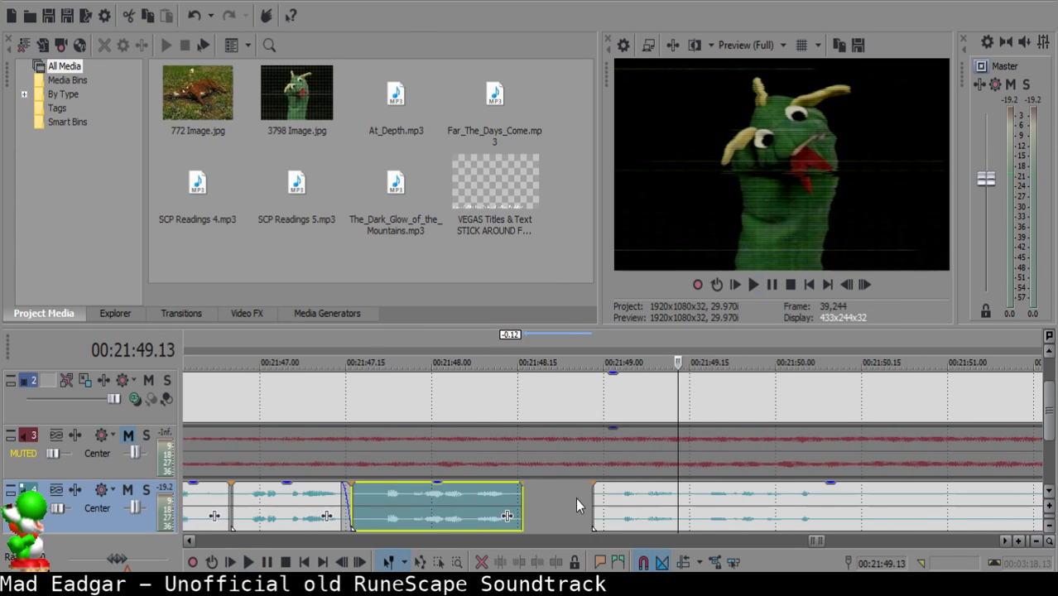
pyautogui.click(579, 501)
pyautogui.moveTo(637, 501); pyautogui.dragTo(627, 501)
pyautogui.click(381, 509)
pyautogui.press('space')
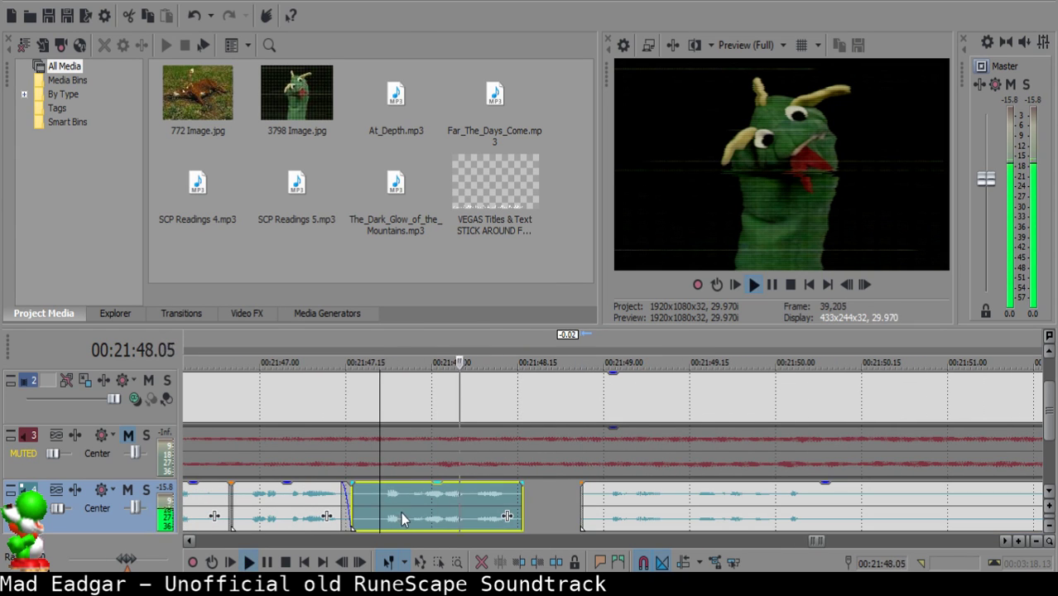
# Play the phrase starting at 00:21:48.26 and split the narration after it at 00:21:50.00.
pyautogui.scroll(-3, 649, 510)
pyautogui.click(587, 497)
pyautogui.press('space')
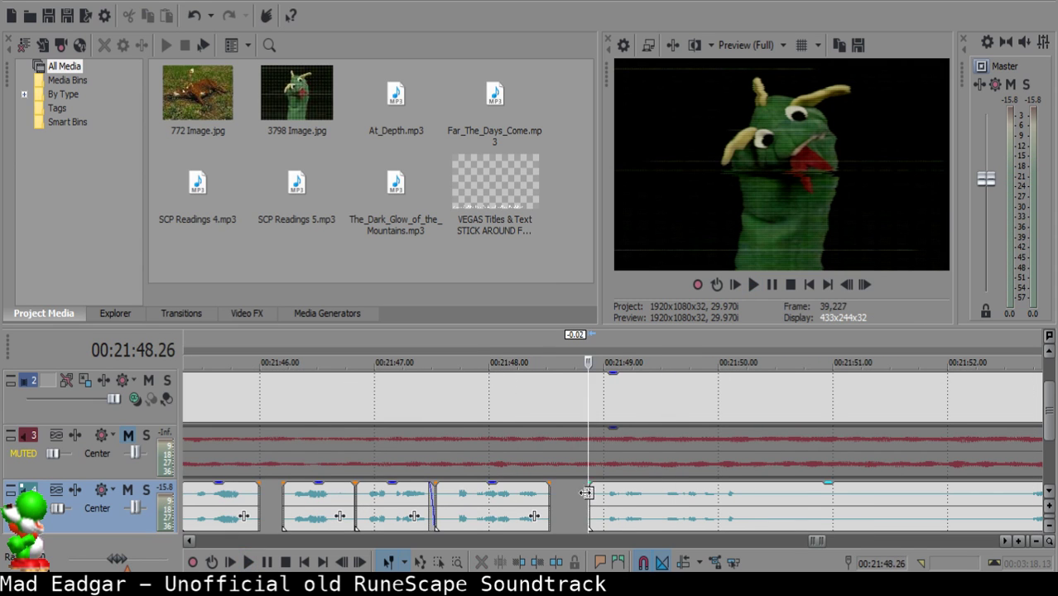
pyautogui.click(588, 490)
pyautogui.press('space')
pyautogui.scroll(2, 662, 501)
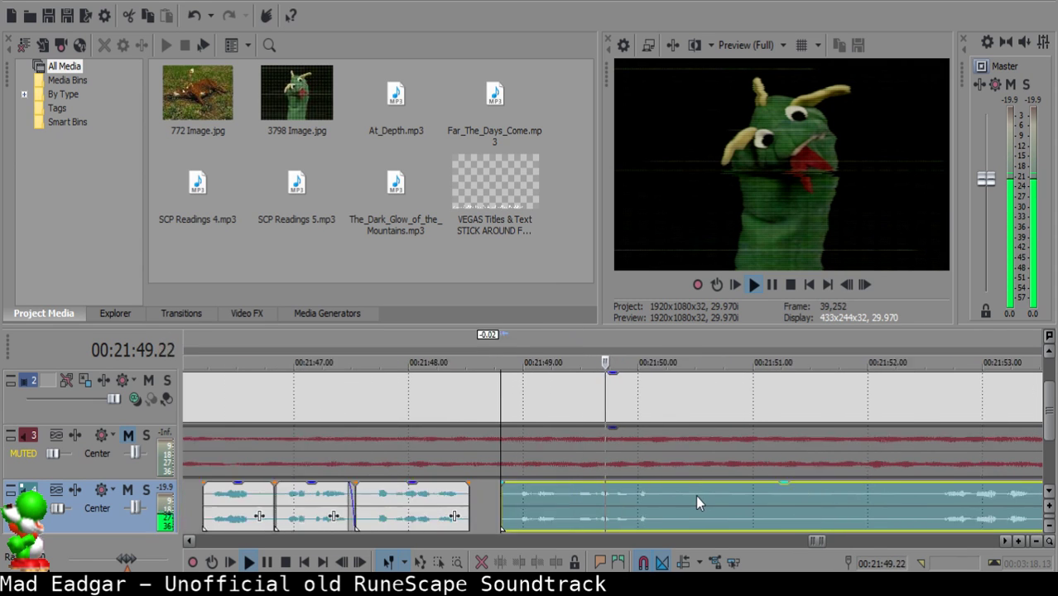
pyautogui.click(654, 492)
pyautogui.press('space')
pyautogui.press('s')
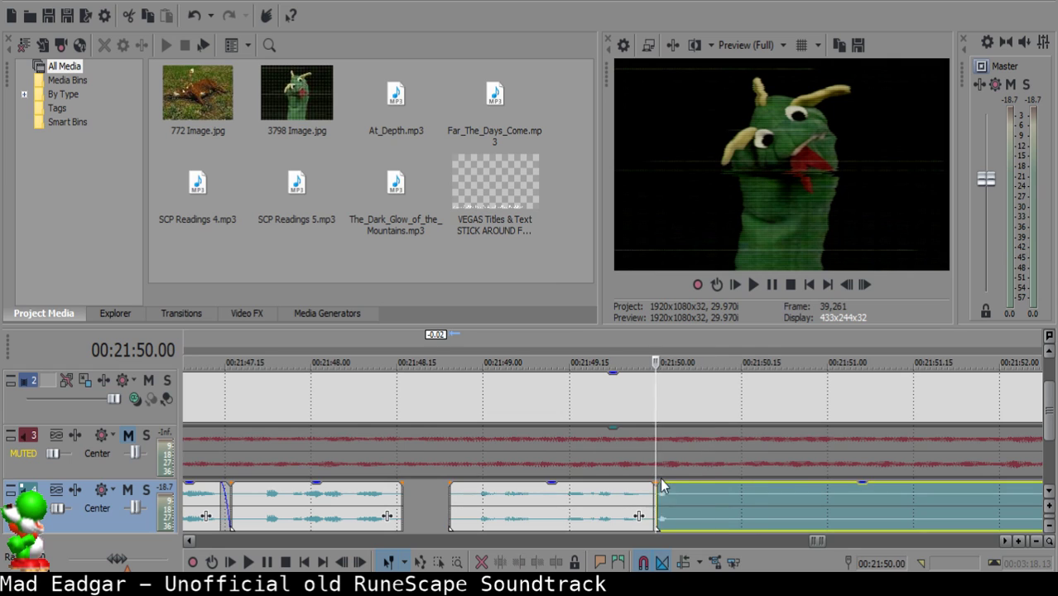
# Add a fade-in of about six frames to the narration after 00:21:50.00 and split that section at about 00:21:50.10.
pyautogui.moveTo(662, 490); pyautogui.dragTo(690, 489)
pyautogui.click(579, 510)
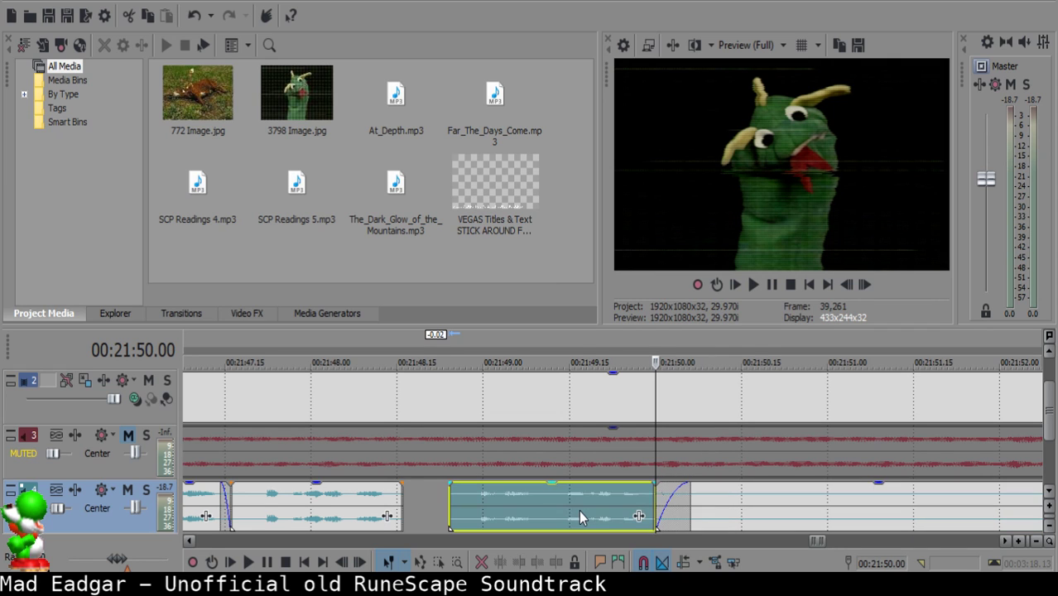
pyautogui.press('space')
pyautogui.click(713, 500)
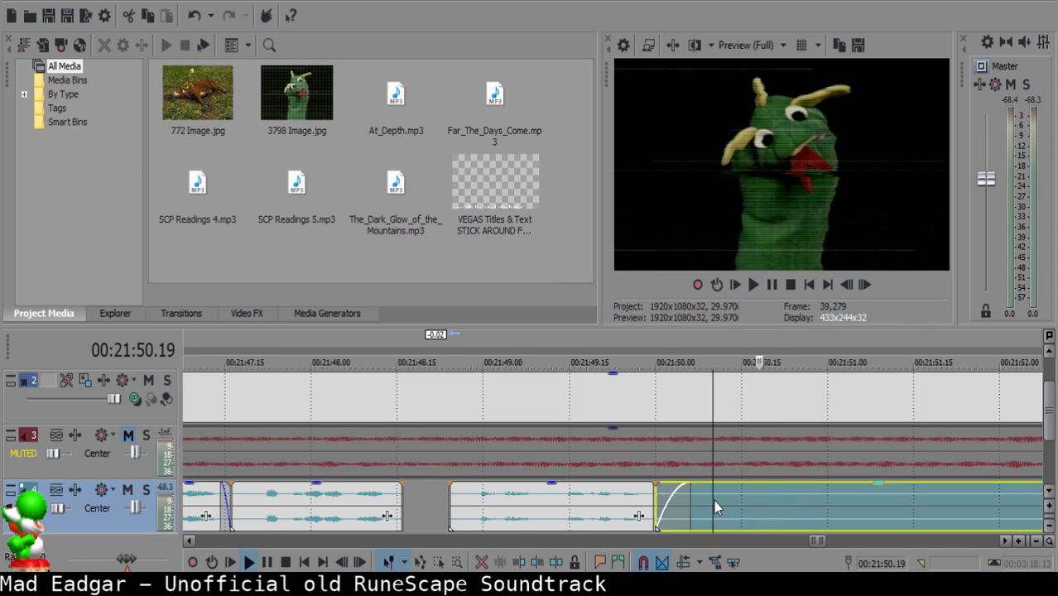
pyautogui.press('space')
pyautogui.press('s')
# Play the phrase at 00:21:48.26, then split the narration before the next phrase at 00:21:52.18 and delete the silence in front of it.
pyautogui.click(455, 505)
pyautogui.press('space')
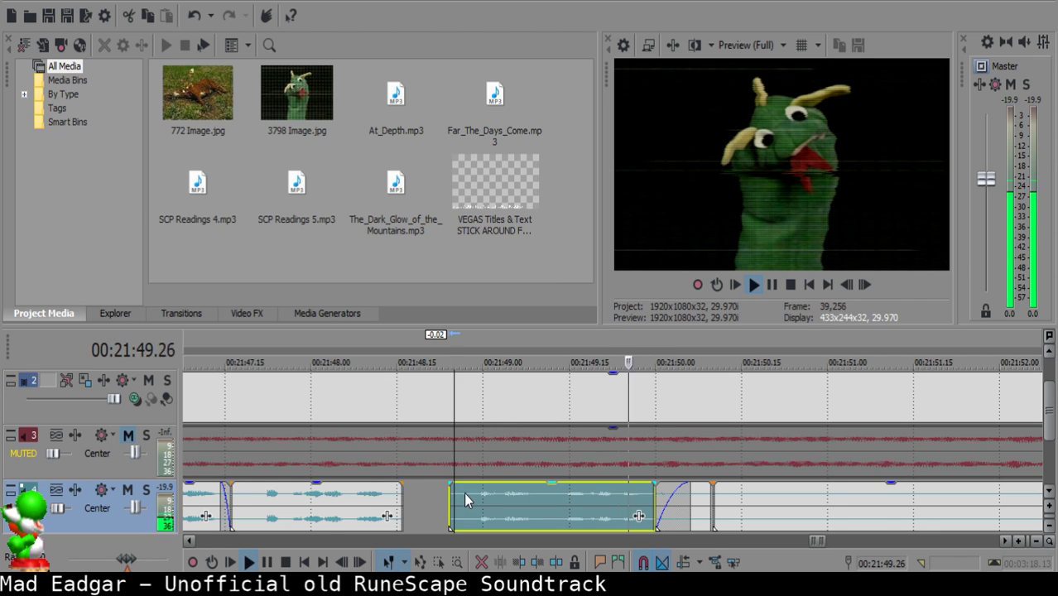
pyautogui.scroll(-1, 465, 498)
pyautogui.click(820, 505)
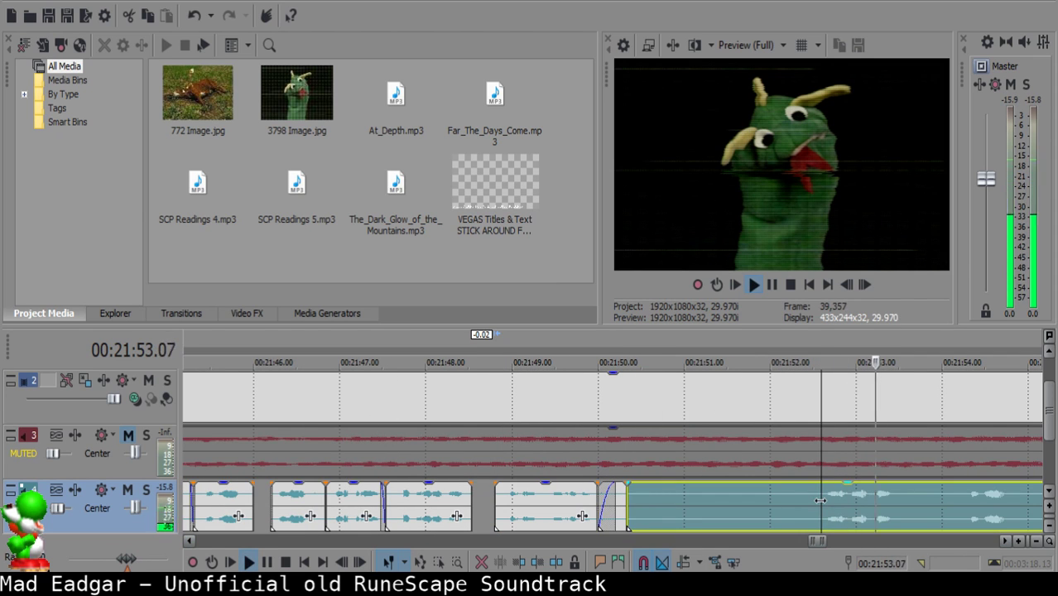
pyautogui.press('space')
pyautogui.press('s')
pyautogui.click(666, 499)
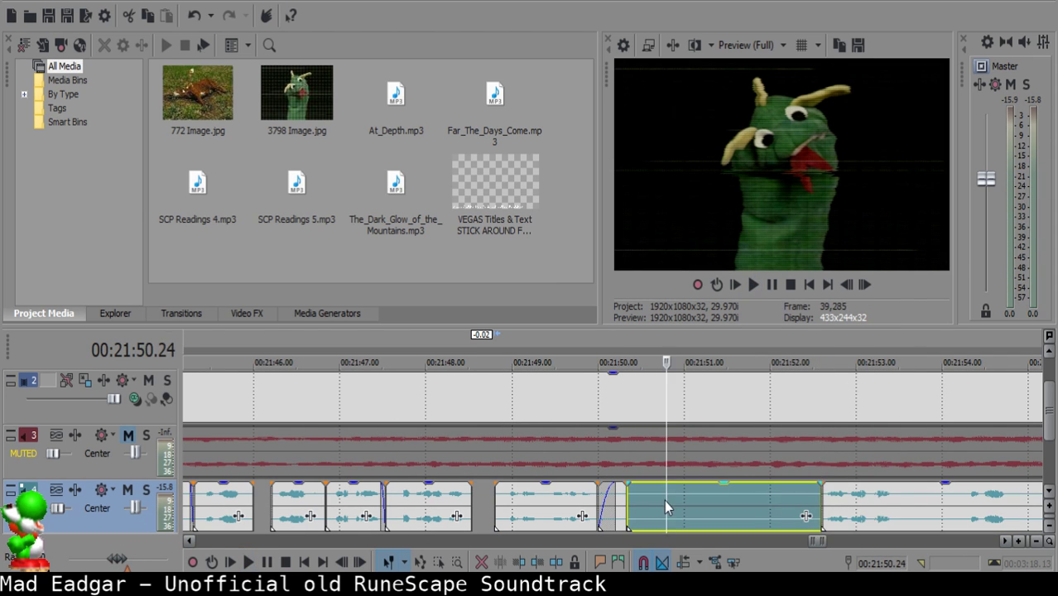
pyautogui.press('Delete')
# Move the remaining narration back to start at 00:21:50.24 and play across the gap.
pyautogui.moveTo(873, 503); pyautogui.dragTo(722, 496)
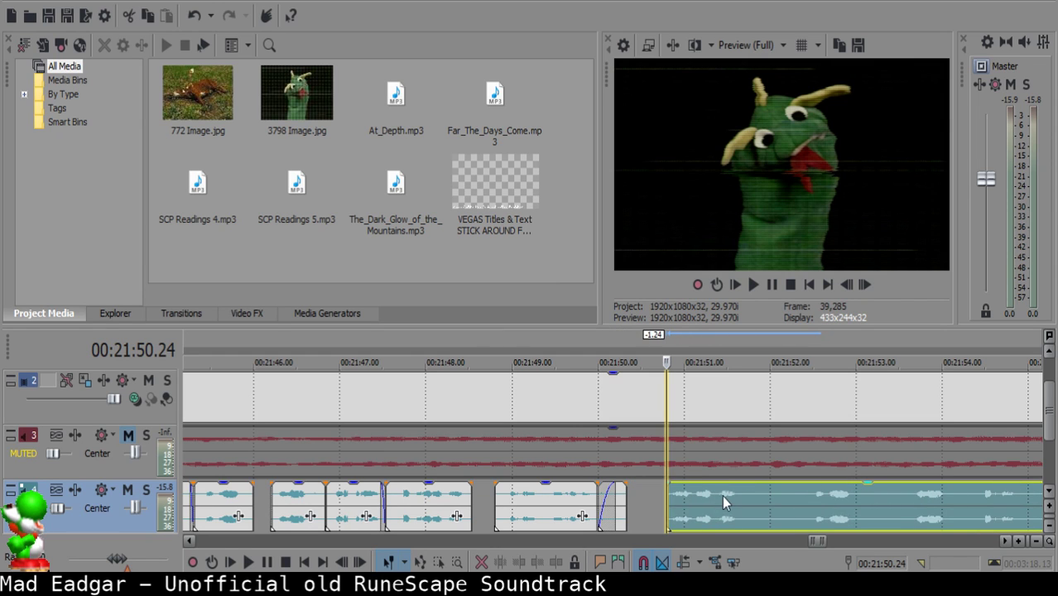
pyautogui.doubleClick(682, 523)
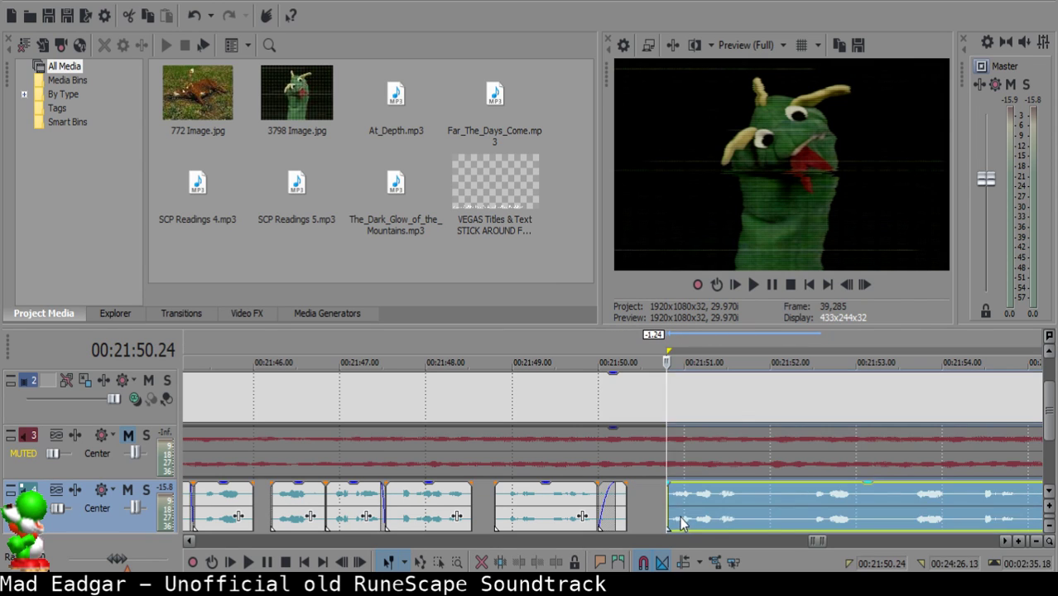
pyautogui.click(595, 515)
pyautogui.press('space')
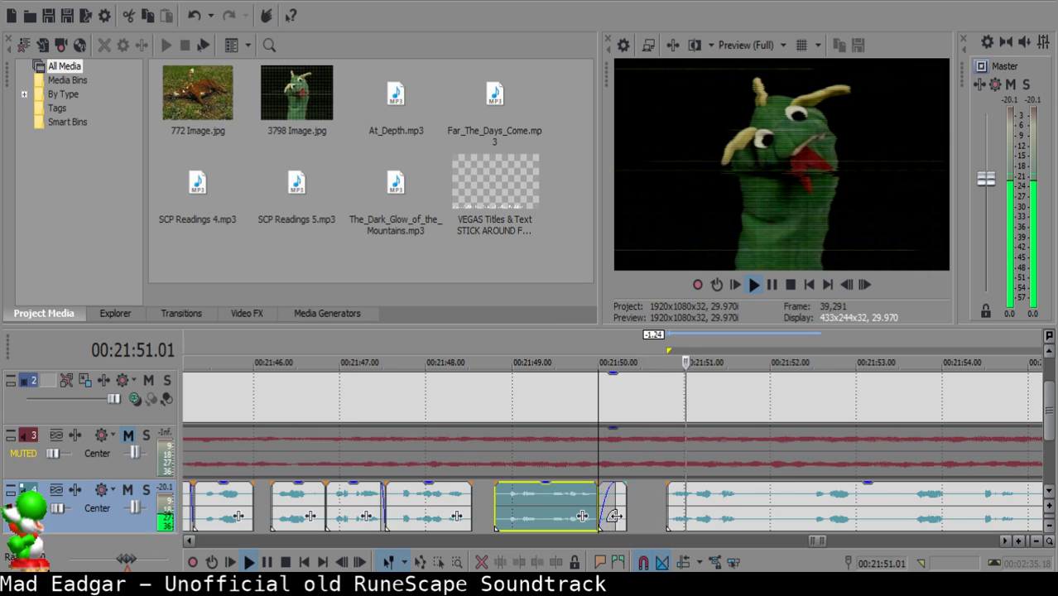
# Move the remaining narration one more frame back to start at 00:21:50.23 and play from there.
pyautogui.scroll(2, 559, 502)
pyautogui.press('Return')
pyautogui.click(523, 501)
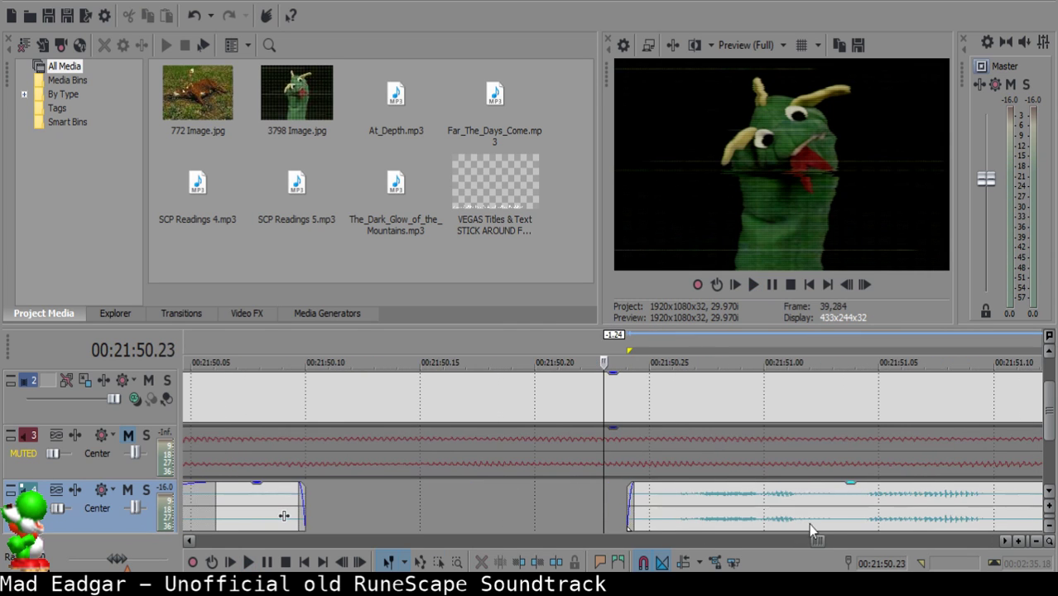
pyautogui.click(796, 498)
pyautogui.press('space')
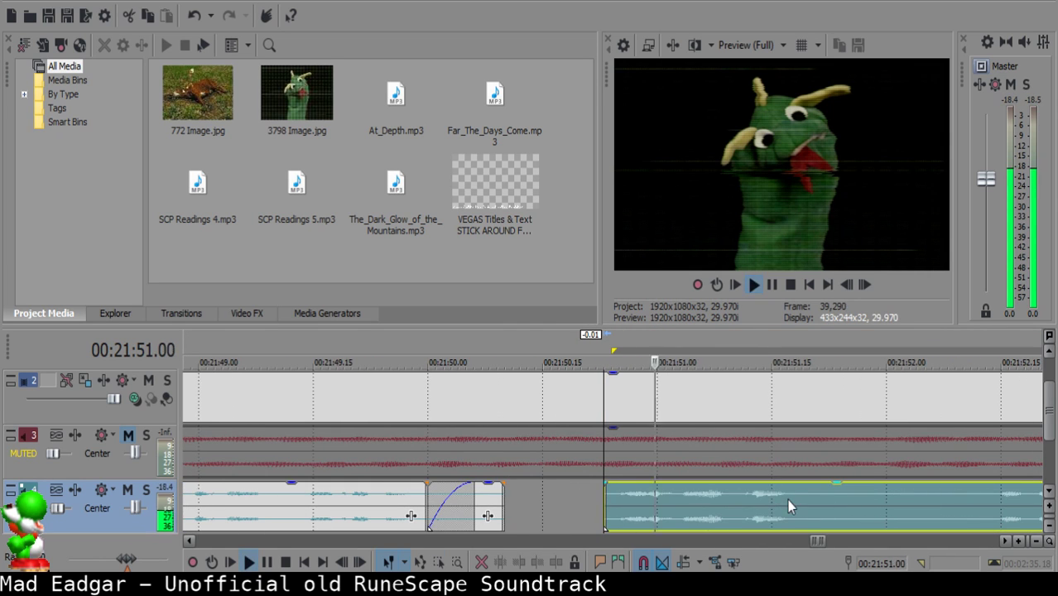
# Split the narration after the phrase at about 00:21:51.22 and before the next one at about 00:21:52.13, and delete the silence between.
pyautogui.click(825, 497)
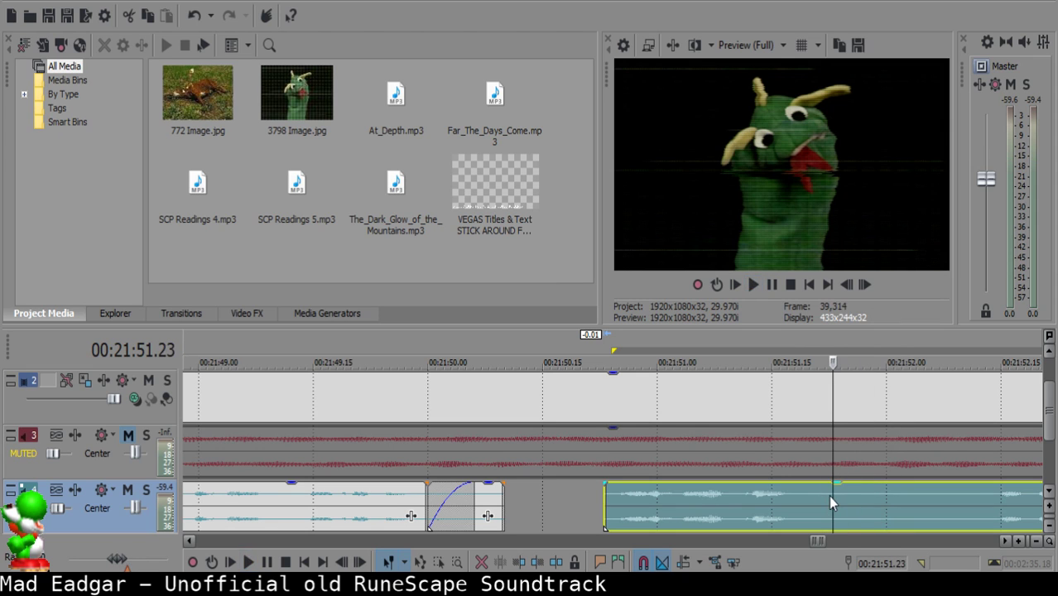
pyautogui.press('s')
pyautogui.scroll(-3, 824, 493)
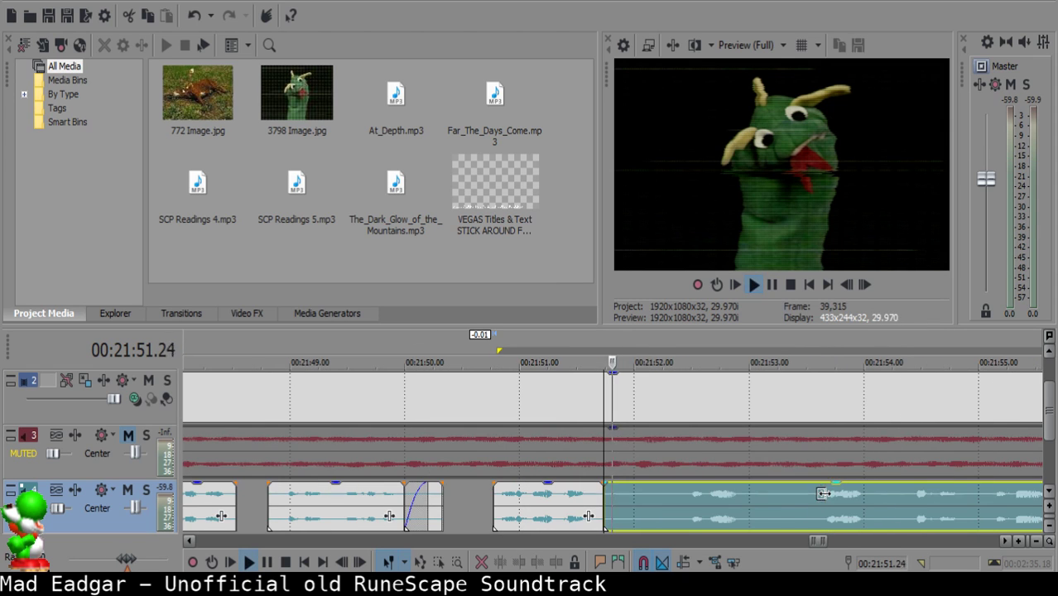
pyautogui.click(684, 497)
pyautogui.press('space')
pyautogui.press('s')
pyautogui.click(653, 498)
pyautogui.press('Delete')
# Play the end of the phrase starting at 00:21:50.23 and add a fade-out of about one frame to it.
pyautogui.click(552, 499)
pyautogui.press('space')
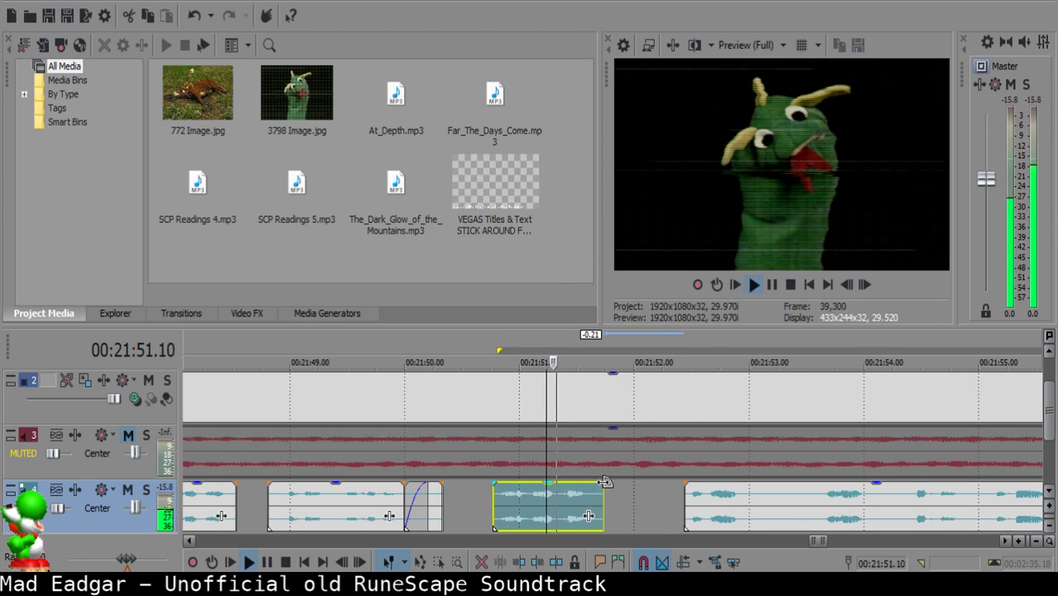
pyautogui.press('Return')
pyautogui.moveTo(604, 485); pyautogui.dragTo(599, 486)
# Move the remaining narration 18 frames back to start at 00:21:51.25 and play from the preceding phrase.
pyautogui.click(614, 495)
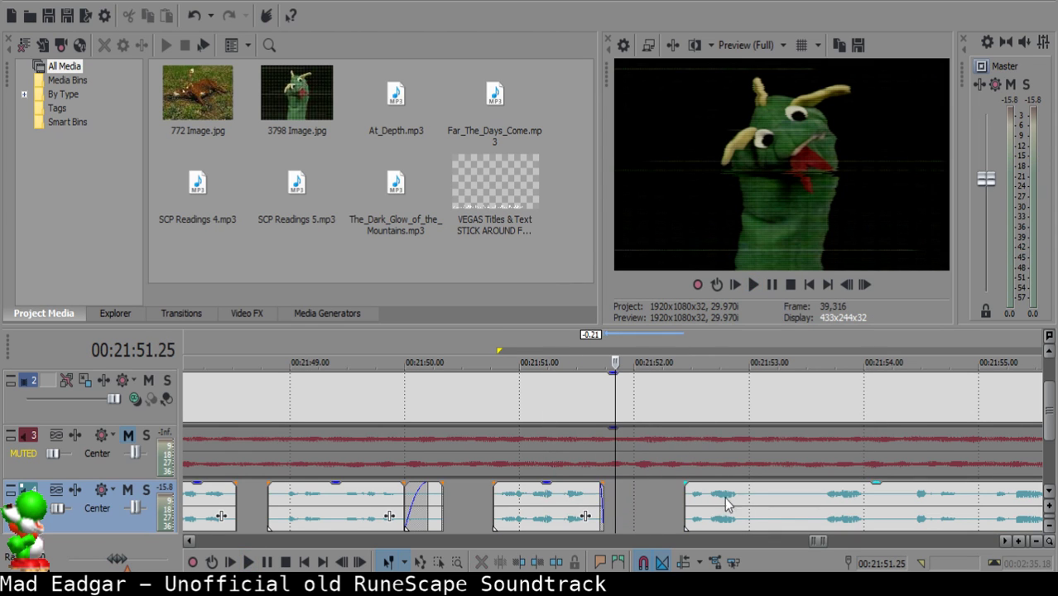
pyautogui.moveTo(745, 499); pyautogui.dragTo(676, 495)
pyautogui.click(493, 505)
pyautogui.press('space')
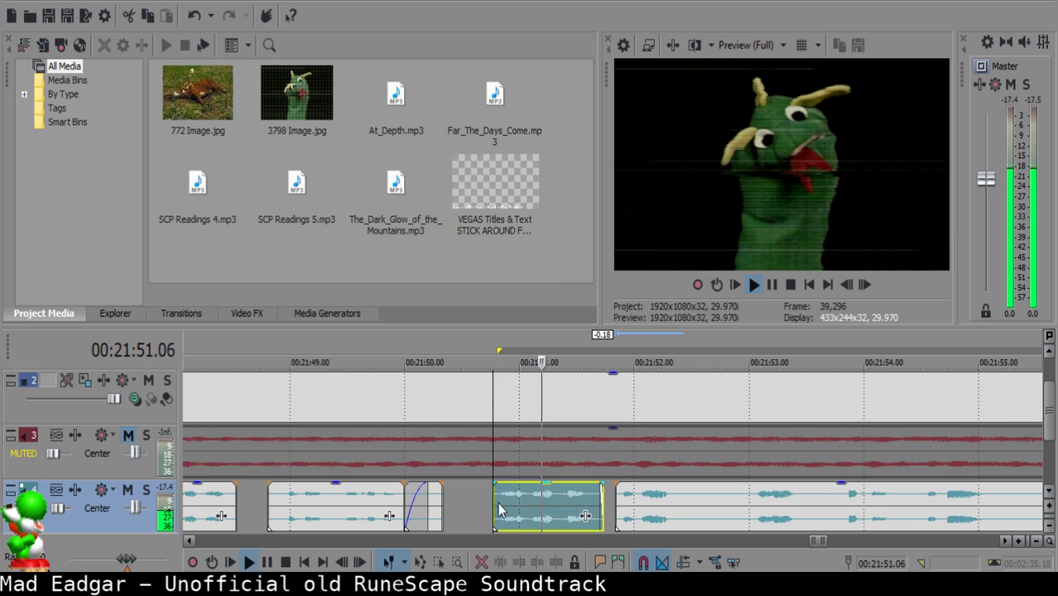
# Split the narration at 00:21:52.14 and 00:21:52.28 and delete the silent section between the cuts.
pyautogui.click(622, 495)
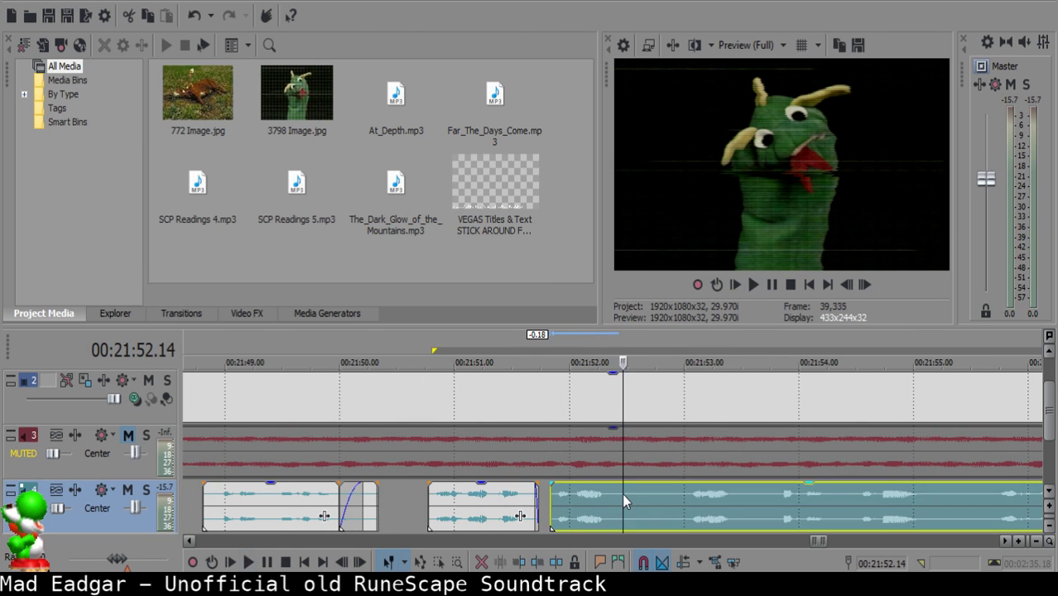
pyautogui.press('space')
pyautogui.press('s')
pyautogui.click(677, 500)
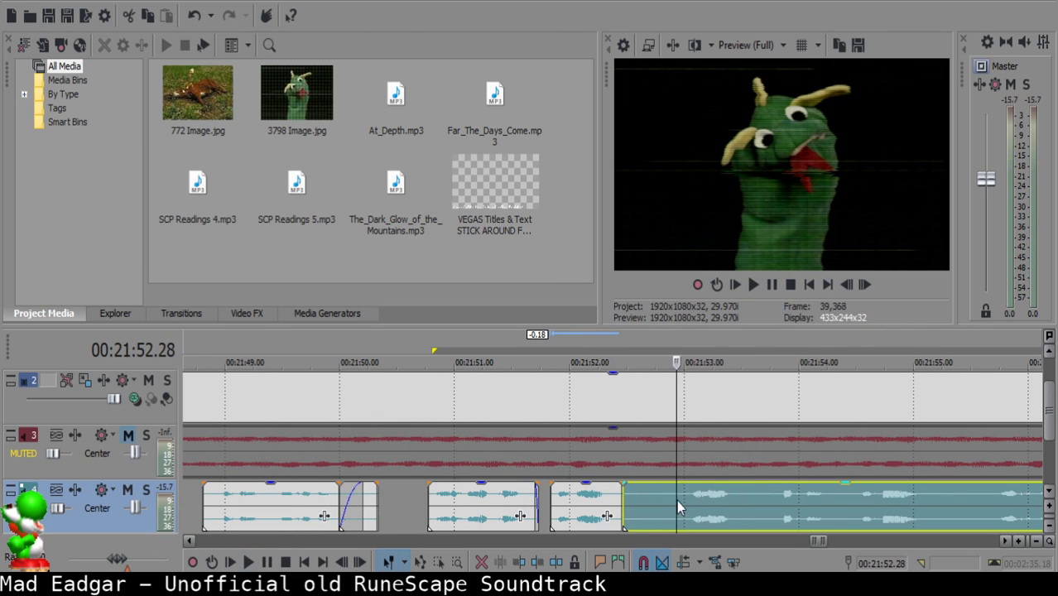
pyautogui.press('s')
pyautogui.click(639, 499)
pyautogui.click(648, 498)
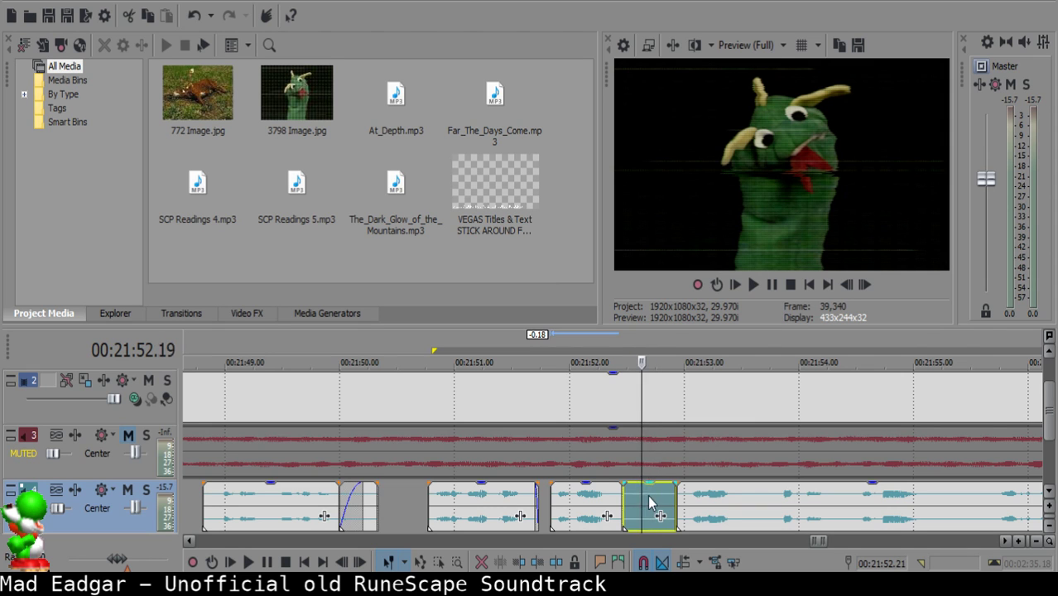
pyautogui.press('Delete')
# Move the remaining narration to start at about 00:21:52.21 and play across the gap.
pyautogui.moveTo(694, 499)
pyautogui.mouseDown()
pyautogui.moveTo(660, 503)
pyautogui.moveTo(679, 507)
pyautogui.mouseUp()
pyautogui.click(570, 513)
pyautogui.press('space')
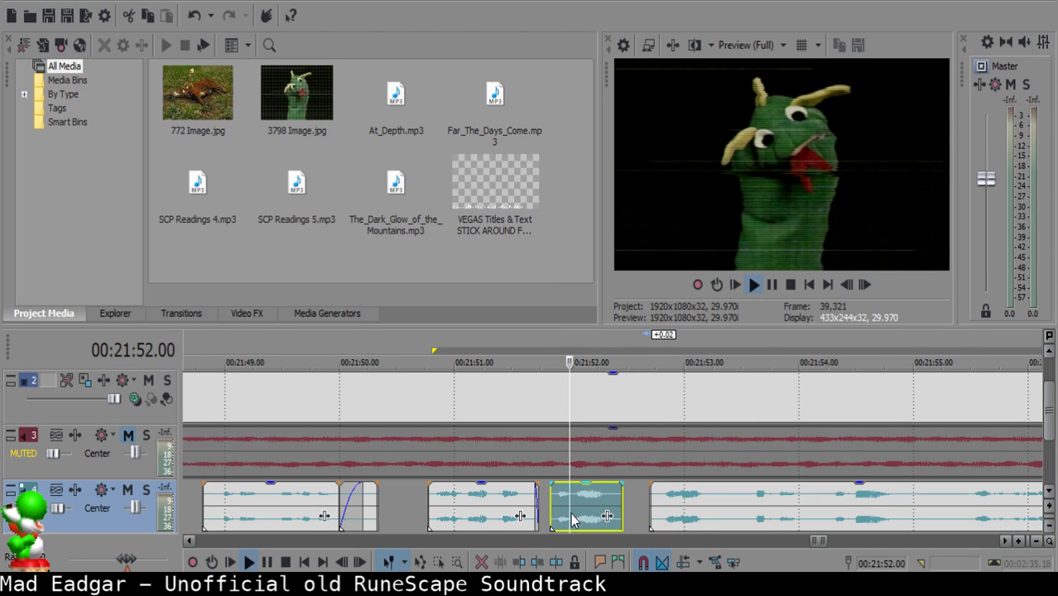
pyautogui.scroll(-2, 588, 511)
pyautogui.scroll(3, 589, 511)
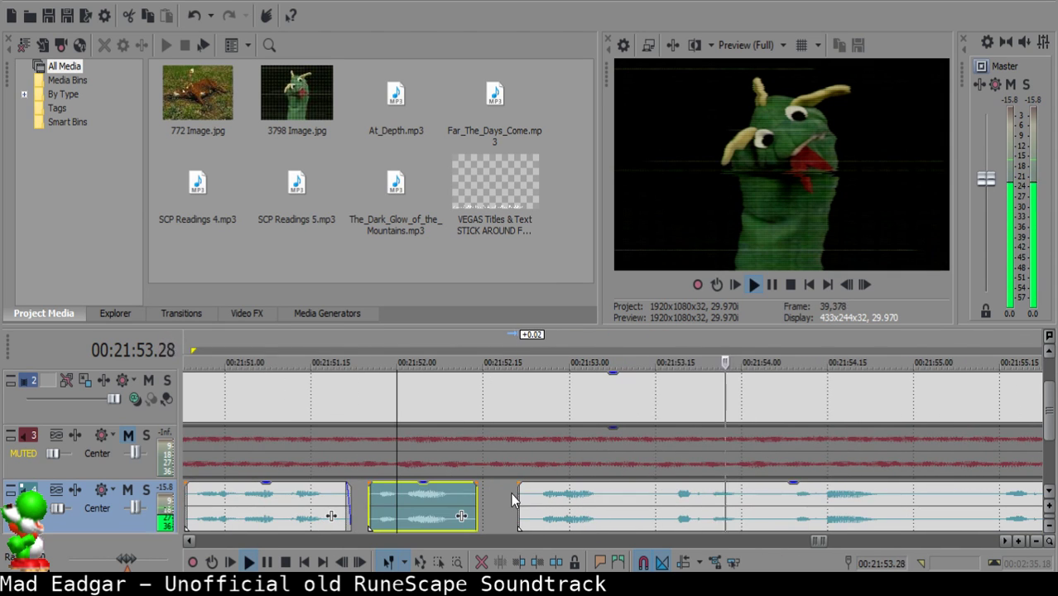
pyautogui.click(508, 497)
# Split the narration at 00:21:53.09 and about 00:21:53.11 and delete the short piece between the cuts.
pyautogui.click(613, 505)
pyautogui.press('space')
pyautogui.press('space')
pyautogui.click(621, 504)
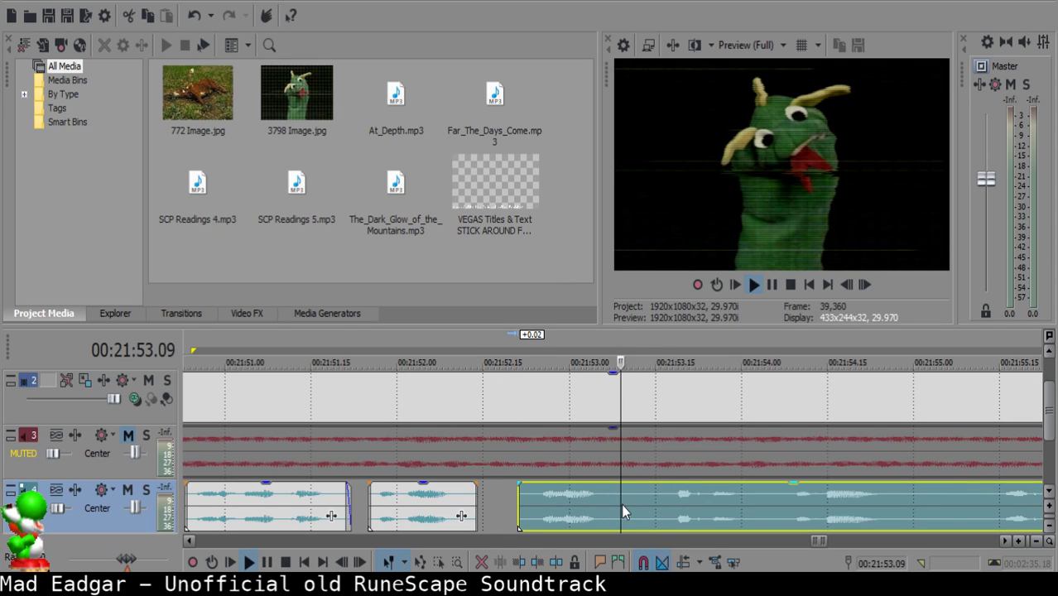
pyautogui.press('space')
pyautogui.press('space')
pyautogui.press('s')
pyautogui.click(633, 504)
pyautogui.press('s')
pyautogui.click(622, 503)
pyautogui.press('Delete')
# Extend the phrase's end by one frame to about 00:21:53.10, give it a fade-out of about two frames, and play it.
pyautogui.click(563, 517)
pyautogui.press('space')
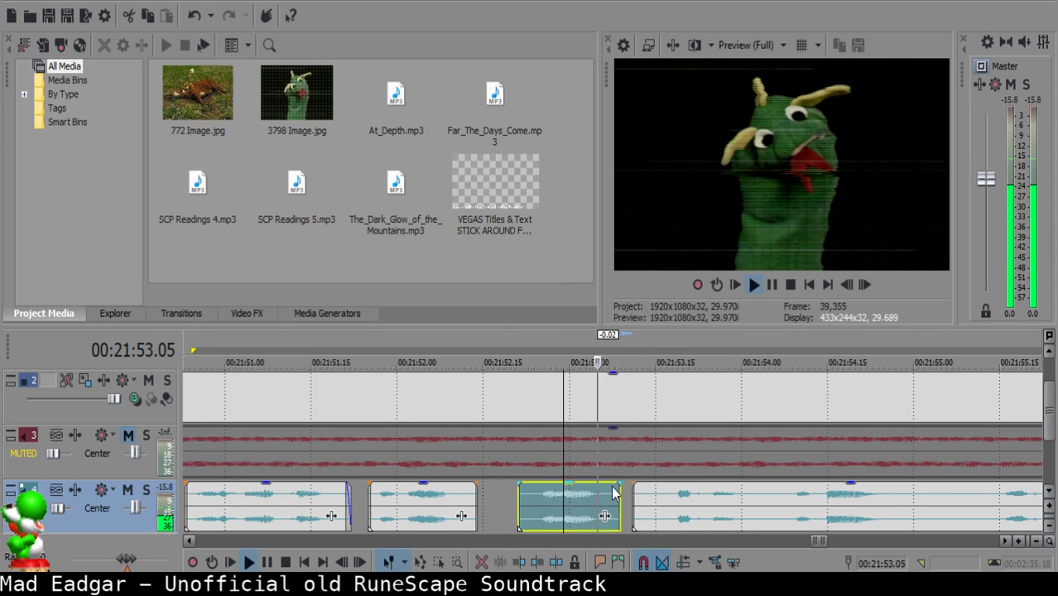
pyautogui.moveTo(620, 484); pyautogui.dragTo(613, 496)
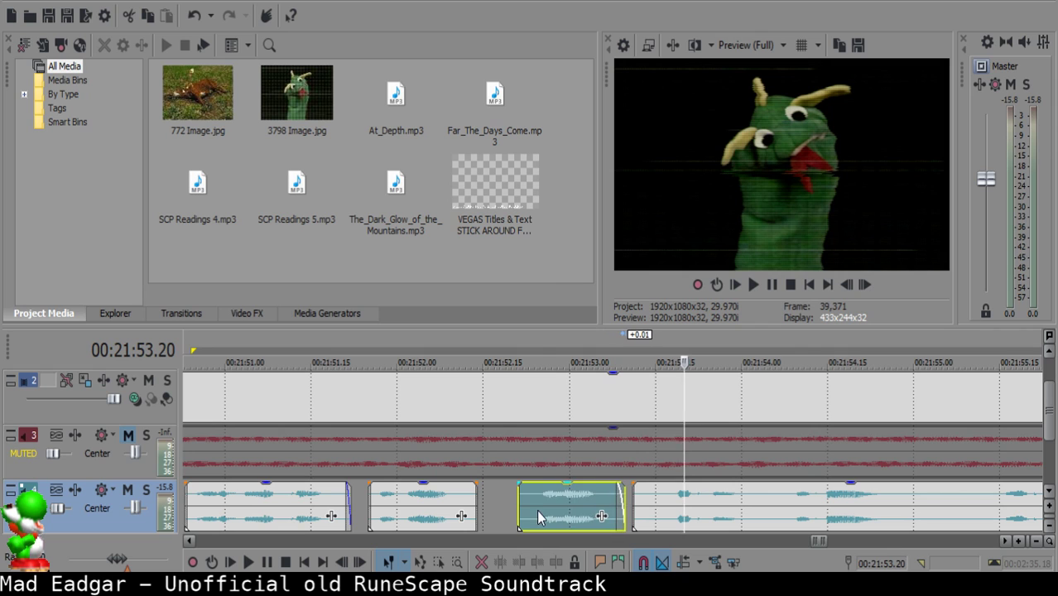
pyautogui.click(538, 517)
pyautogui.press('space')
# Move the remaining narration one frame back against the phrase ending at about 00:21:53.10 and play across the join.
pyautogui.click(657, 501)
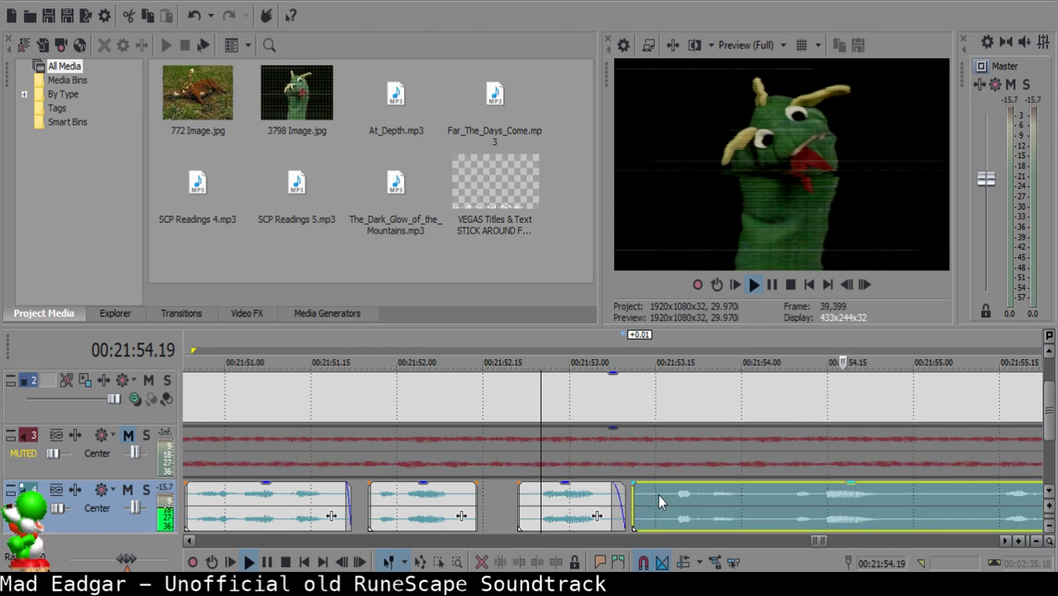
pyautogui.press('space')
pyautogui.moveTo(659, 497); pyautogui.dragTo(652, 496)
pyautogui.click(568, 507)
pyautogui.press('space')
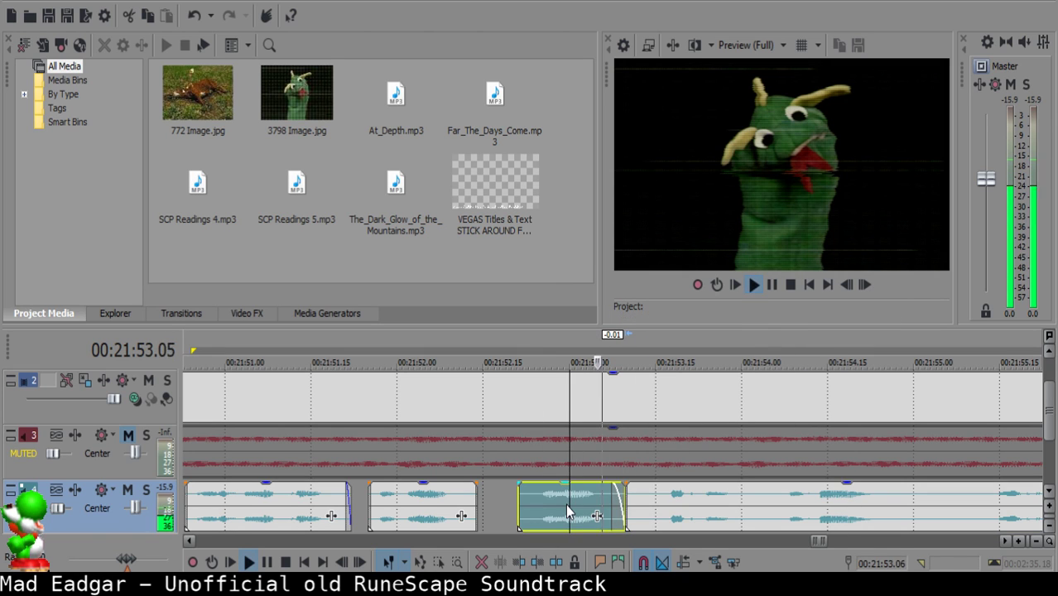
# Split the narration at about 00:21:54.01 and 00:21:54.02 and select the thin sliver between the cuts for removal.
pyautogui.press('space')
pyautogui.click(750, 499)
pyautogui.press('s')
pyautogui.click(752, 494)
pyautogui.press('s')
pyautogui.click(751, 498)
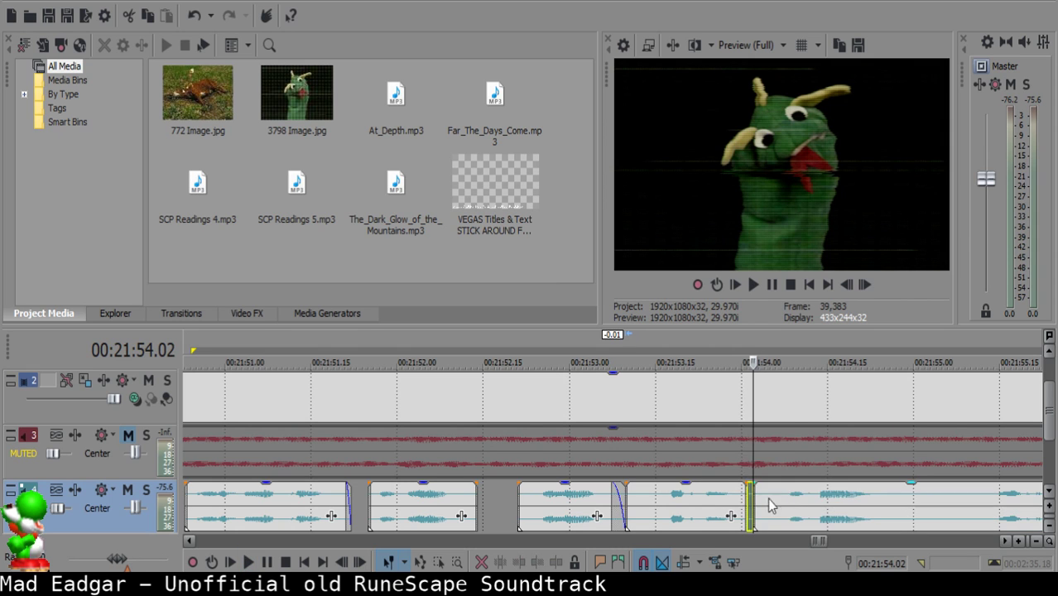
# Move the remaining narration one frame back to close the gap at about 00:21:54.01 and play across the join.
pyautogui.click(794, 506)
pyautogui.click(686, 508)
pyautogui.press('space')
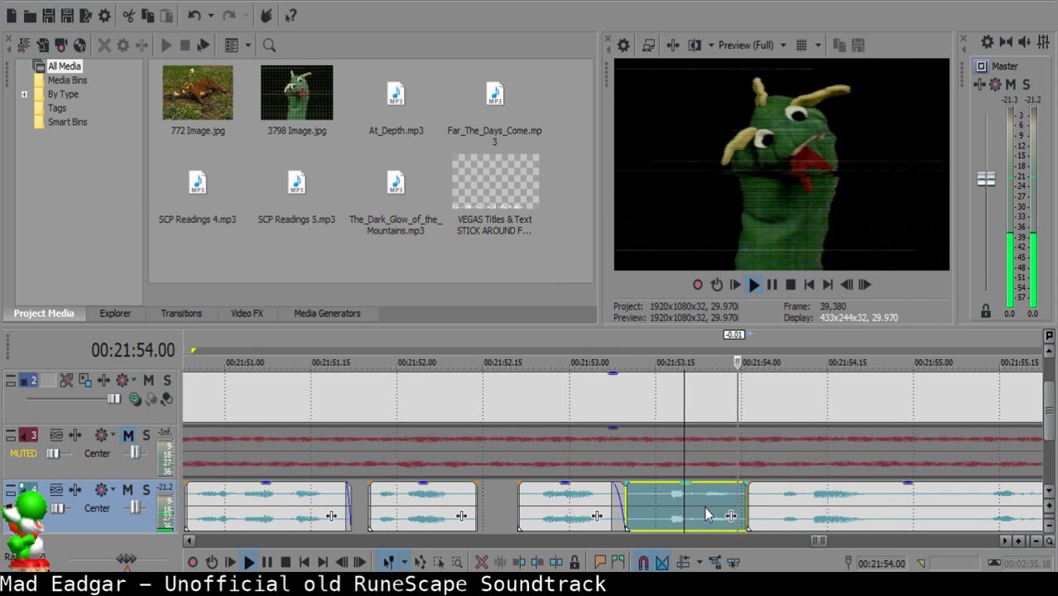
pyautogui.hscroll(3, 705, 507)
pyautogui.press('space')
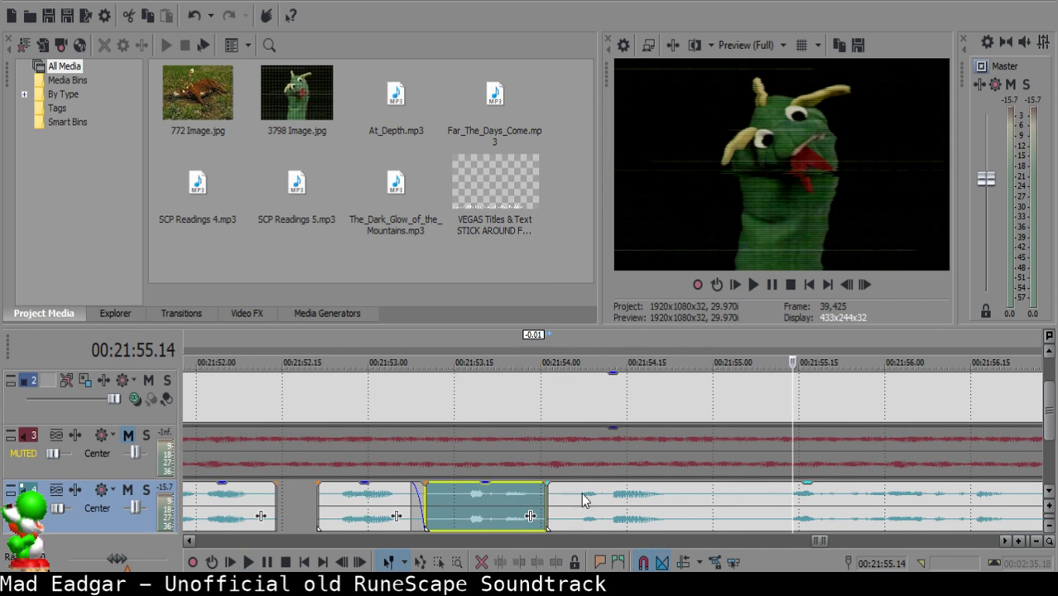
# Split the narration after the phrase at about 00:21:54.27 and again at about 00:21:55.03, and delete the silence between.
pyautogui.click(678, 498)
pyautogui.press('space')
pyautogui.click(695, 496)
pyautogui.press('s')
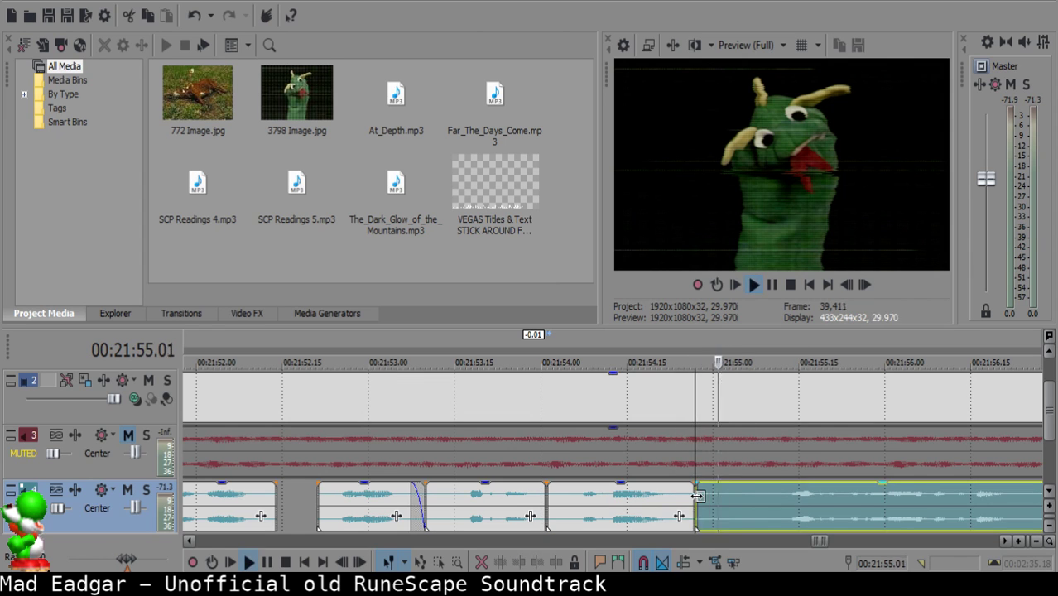
pyautogui.press('space')
pyautogui.press('s')
pyautogui.click(717, 490)
pyautogui.press('Delete')
# Reposition the remaining narration after the gap to start at 00:21:55.00, playing across the gap to check the spacing.
pyautogui.moveTo(778, 504); pyautogui.dragTo(749, 492)
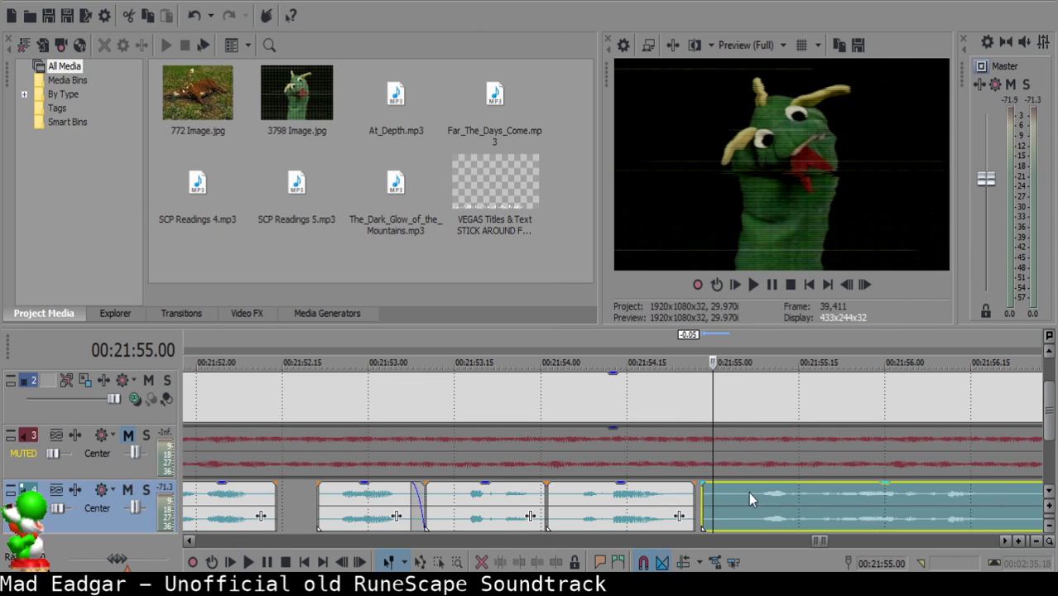
pyautogui.click(606, 500)
pyautogui.press('space')
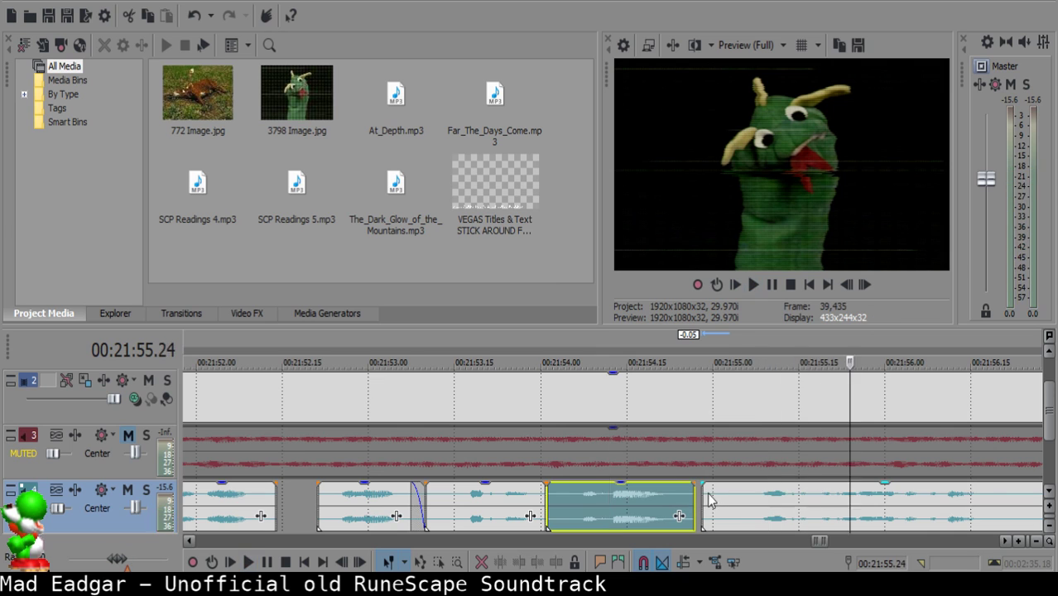
pyautogui.click(709, 497)
pyautogui.click(716, 497)
pyautogui.moveTo(713, 497); pyautogui.dragTo(733, 499)
pyautogui.click(610, 501)
pyautogui.press('space')
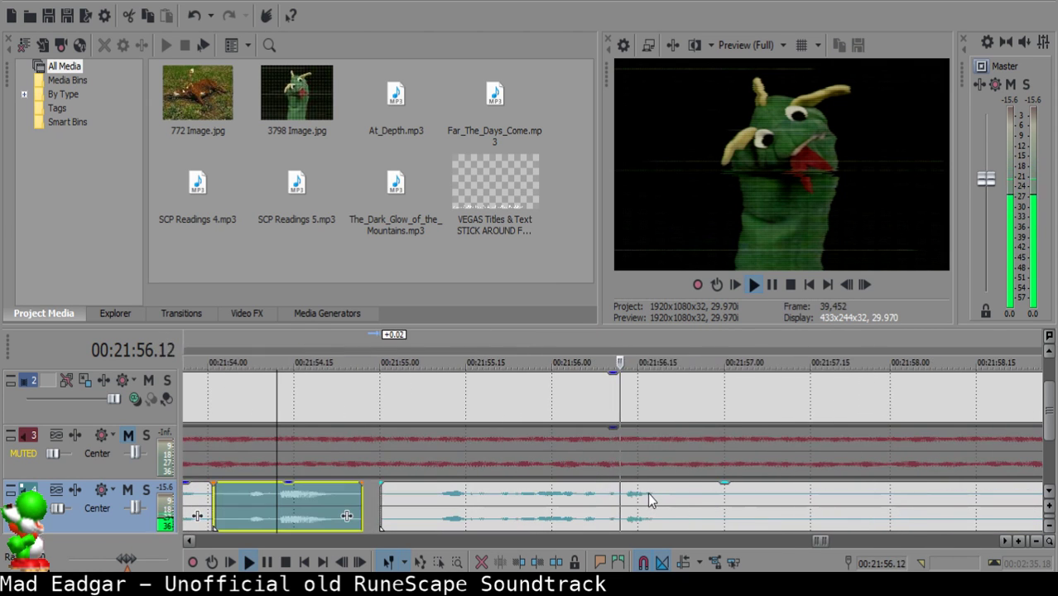
# Split the narration at about 00:21:56.29 and 00:21:57.16 and delete the silent section between the cuts.
pyautogui.click(714, 499)
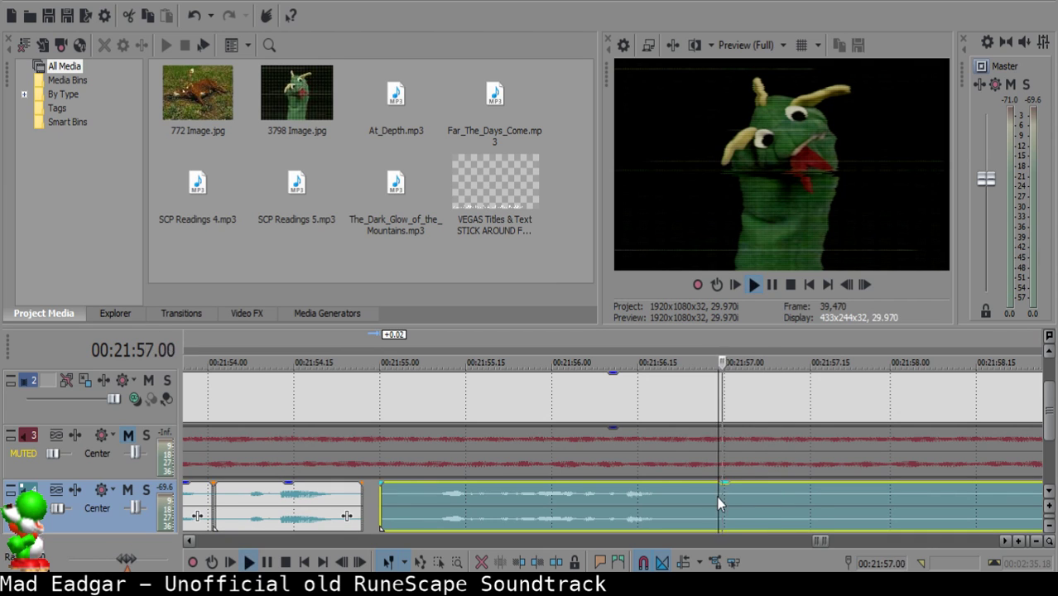
pyautogui.press('space')
pyautogui.press('s')
pyautogui.click(815, 508)
pyautogui.press('s')
pyautogui.click(775, 502)
pyautogui.press('Delete')
# Add a six-frame fade-out to the phrase ending at about 00:21:56.29 and play its end.
pyautogui.moveTo(718, 484); pyautogui.dragTo(690, 484)
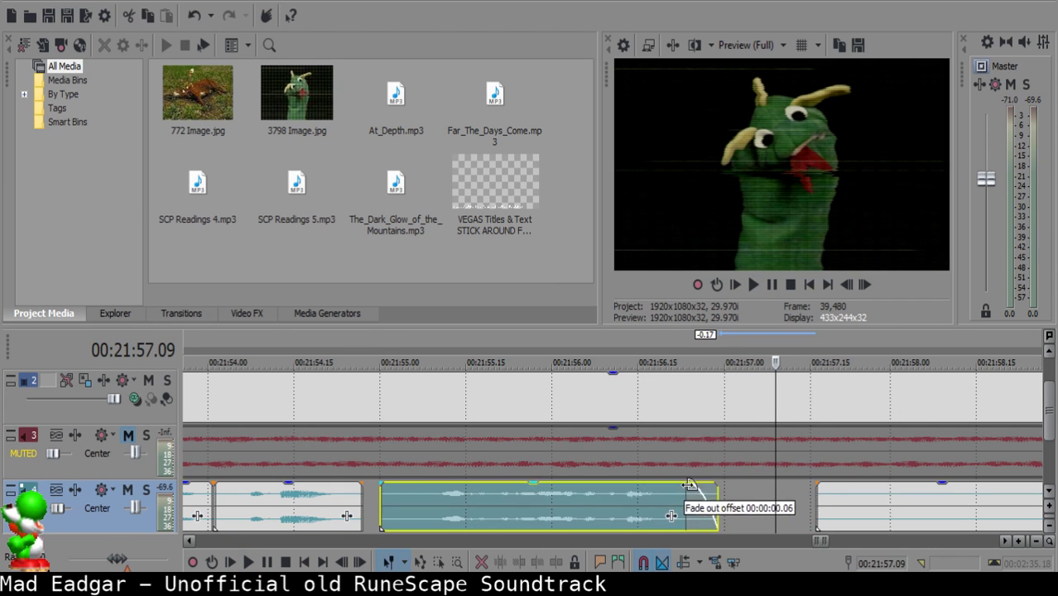
pyautogui.click(574, 505)
pyautogui.press('space')
pyautogui.scroll(-4, 863, 497)
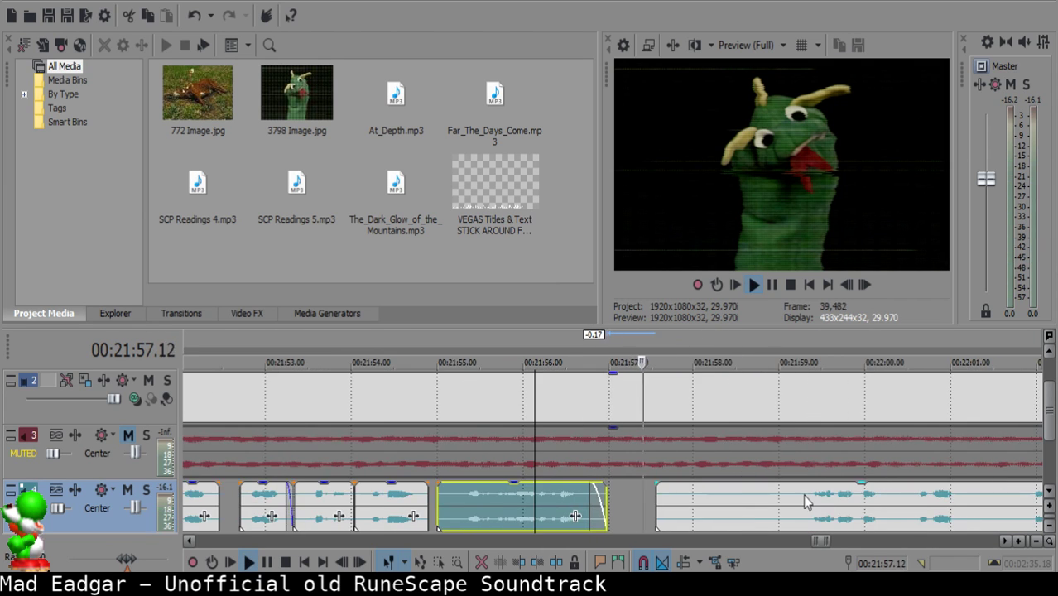
pyautogui.click(802, 495)
pyautogui.press('Return')
pyautogui.press('s')
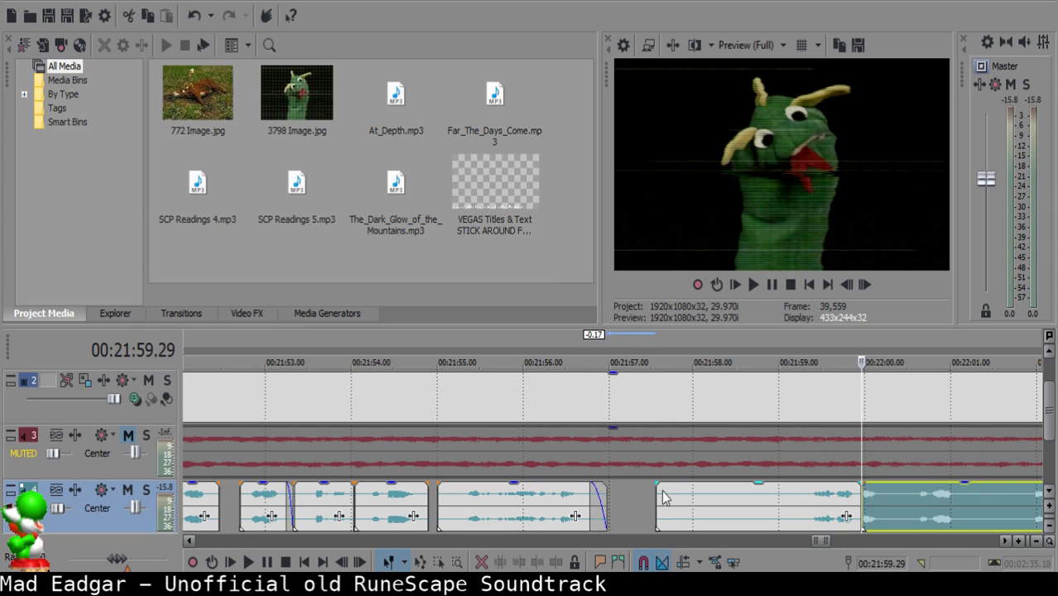
# Split the narration at about 00:21:59.09 and delete the silent section before the cut.
pyautogui.click(660, 490)
pyautogui.click(807, 497)
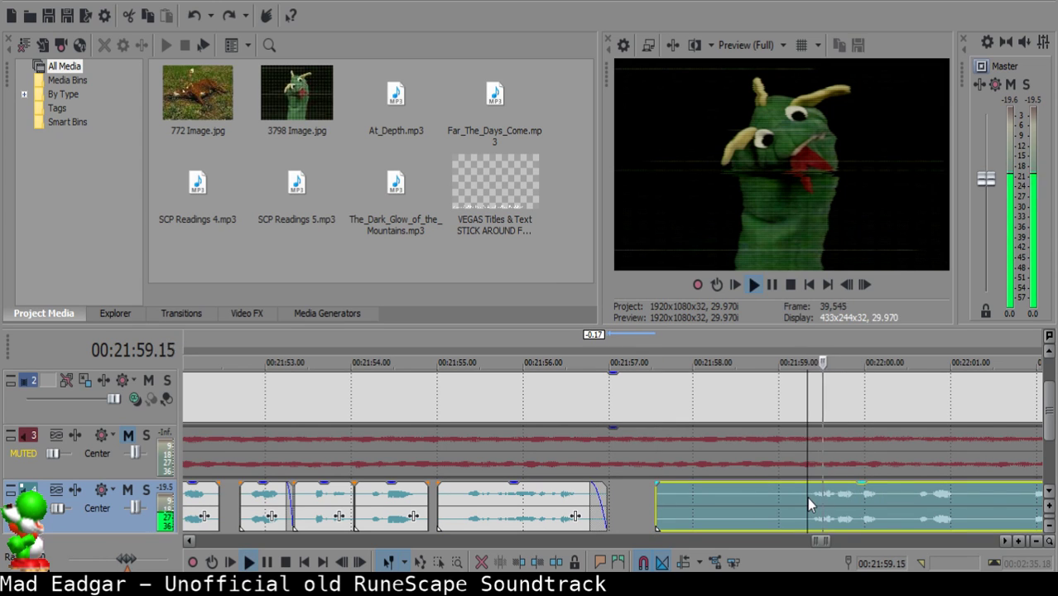
pyautogui.press('s')
pyautogui.click(664, 493)
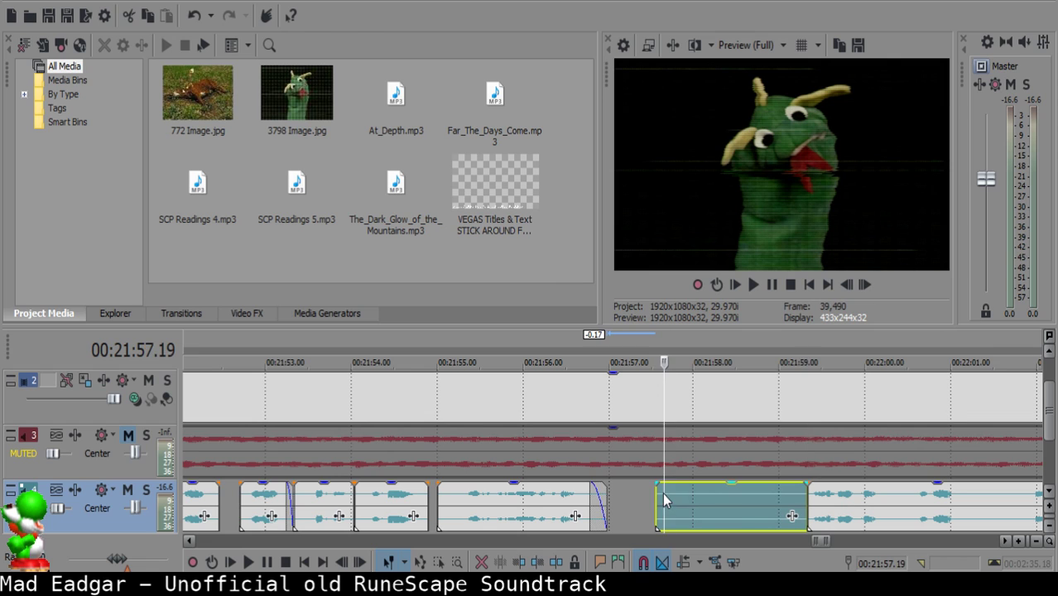
pyautogui.press('Delete')
# Move the remaining narration earlier to start at 00:21:57.19 and play across the gap.
pyautogui.moveTo(907, 514); pyautogui.dragTo(763, 496)
pyautogui.click(551, 509)
pyautogui.press('space')
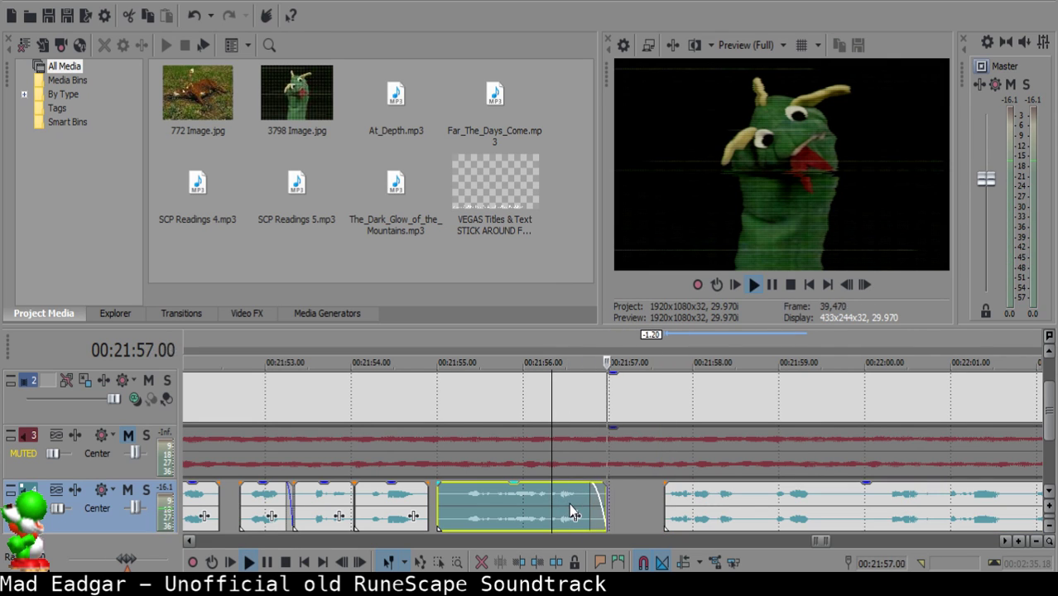
pyautogui.scroll(2, 592, 505)
pyautogui.press('Return')
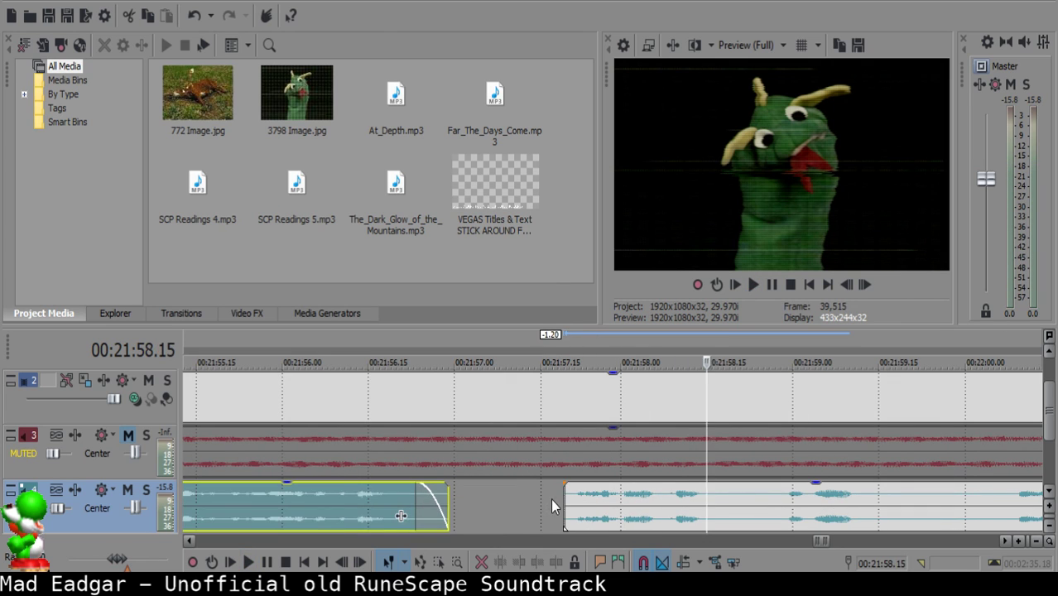
# Nudge the narration after the gap earlier in small steps to start at 00:21:57.15, playing it to check the spacing.
pyautogui.click(552, 499)
pyautogui.moveTo(606, 504); pyautogui.dragTo(588, 503)
pyautogui.click(343, 498)
pyautogui.press('space')
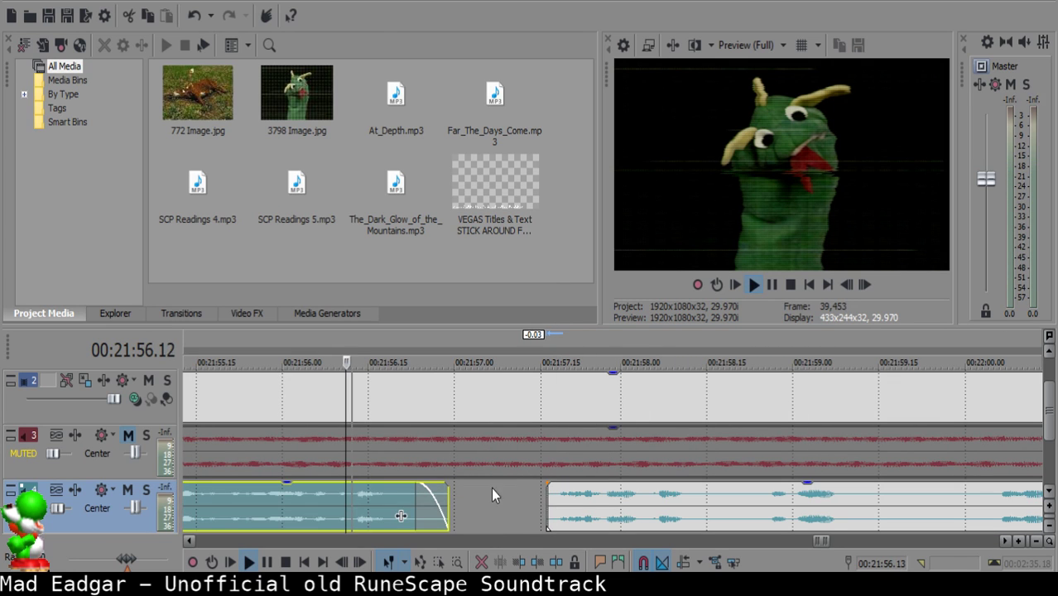
pyautogui.click(544, 505)
pyautogui.press('space')
pyautogui.scroll(3, 580, 509)
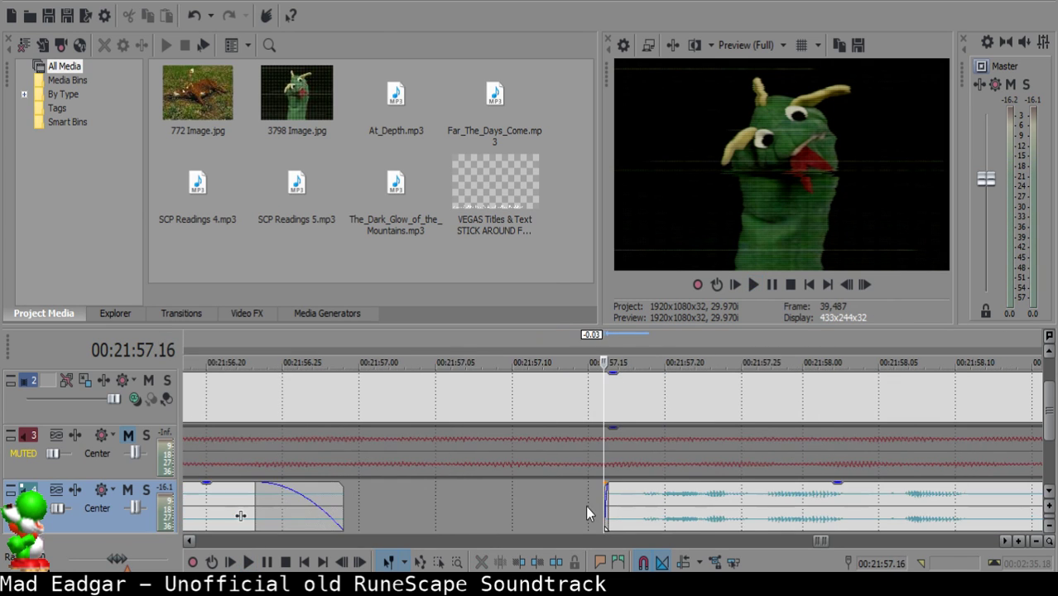
pyautogui.moveTo(610, 504); pyautogui.dragTo(590, 504)
pyautogui.scroll(-3, 654, 502)
pyautogui.press('space')
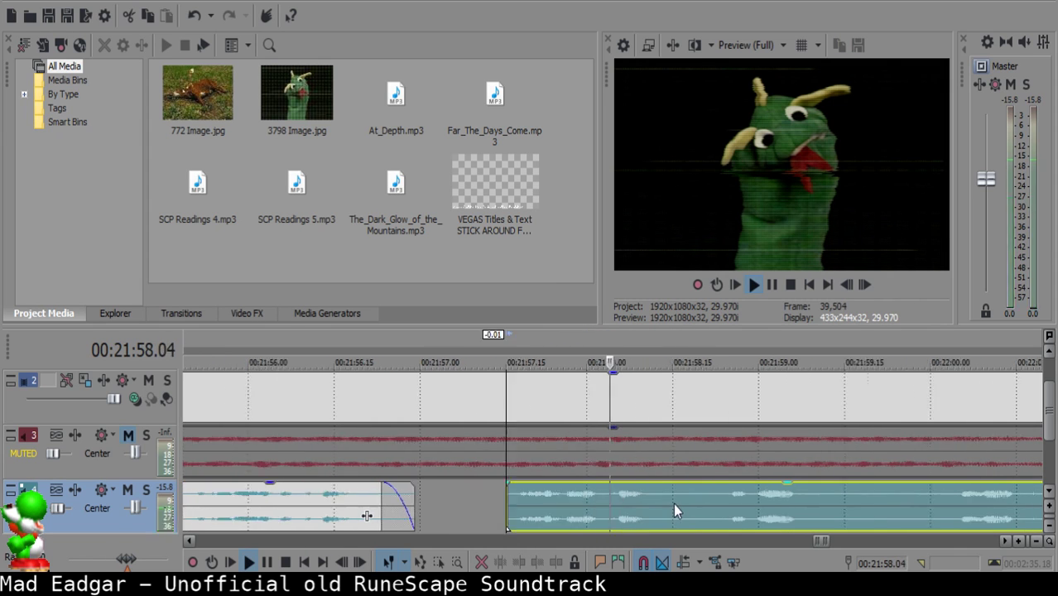
# Split the narration at about 00:21:58.15 and 00:21:58.21, delete the silence between the cuts and play the phrase before it.
pyautogui.click(678, 499)
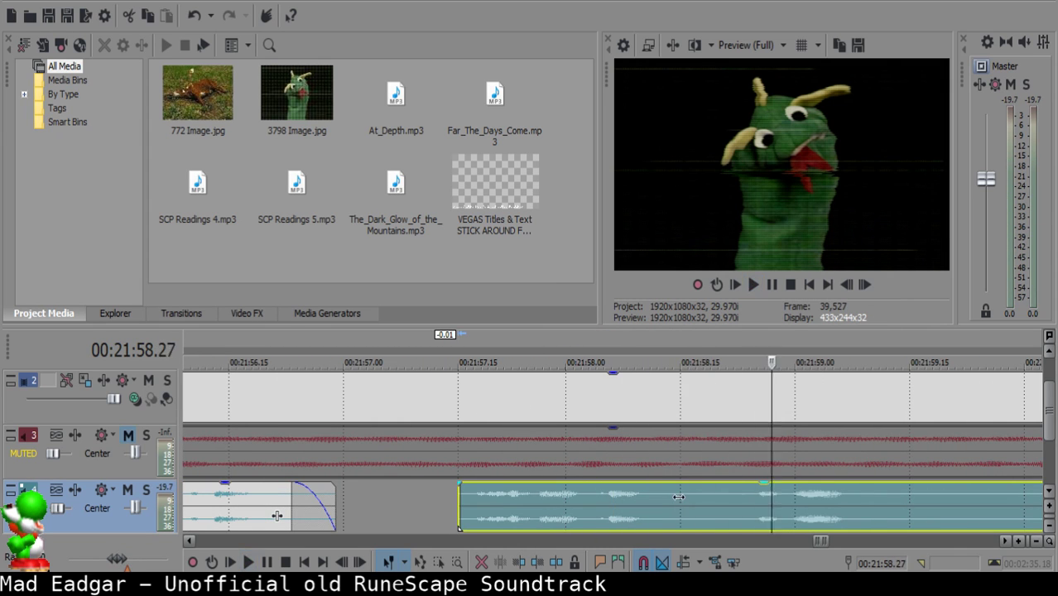
pyautogui.press('s')
pyautogui.press('Return')
pyautogui.press('s')
pyautogui.click(691, 500)
pyautogui.press('Delete')
pyautogui.click(595, 513)
pyautogui.press('space')
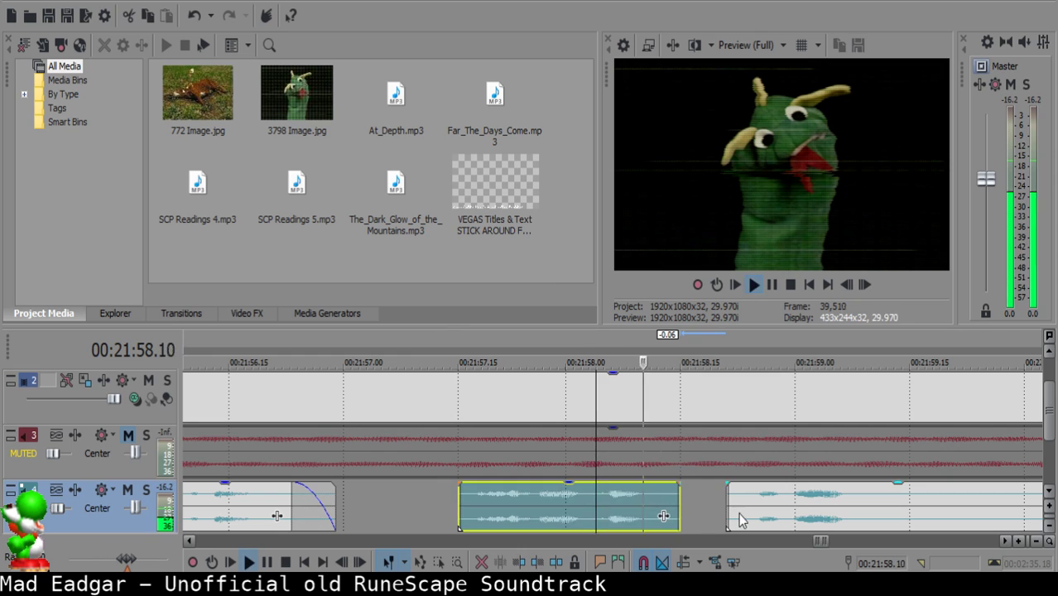
# Move the remaining narration six frames earlier against the phrase ending at about 00:21:58.15 and play across the join.
pyautogui.press('space')
pyautogui.moveTo(744, 513); pyautogui.dragTo(706, 511)
pyautogui.click(525, 523)
pyautogui.press('space')
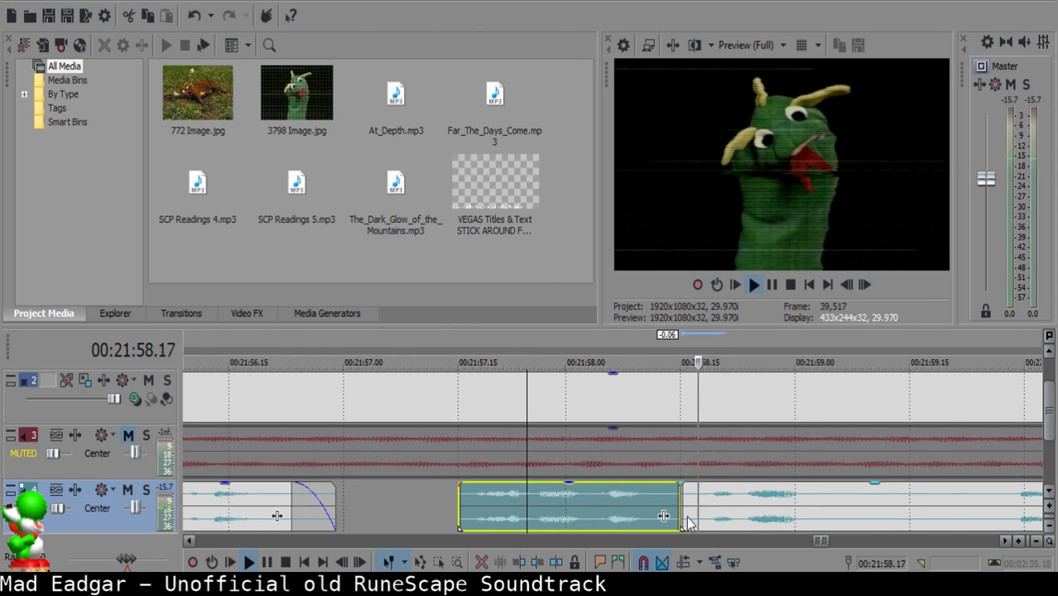
pyautogui.click(661, 496)
# Split the narration at 00:21:59.06 and 00:21:59.26 and delete the silent section between the cuts.
pyautogui.click(668, 498)
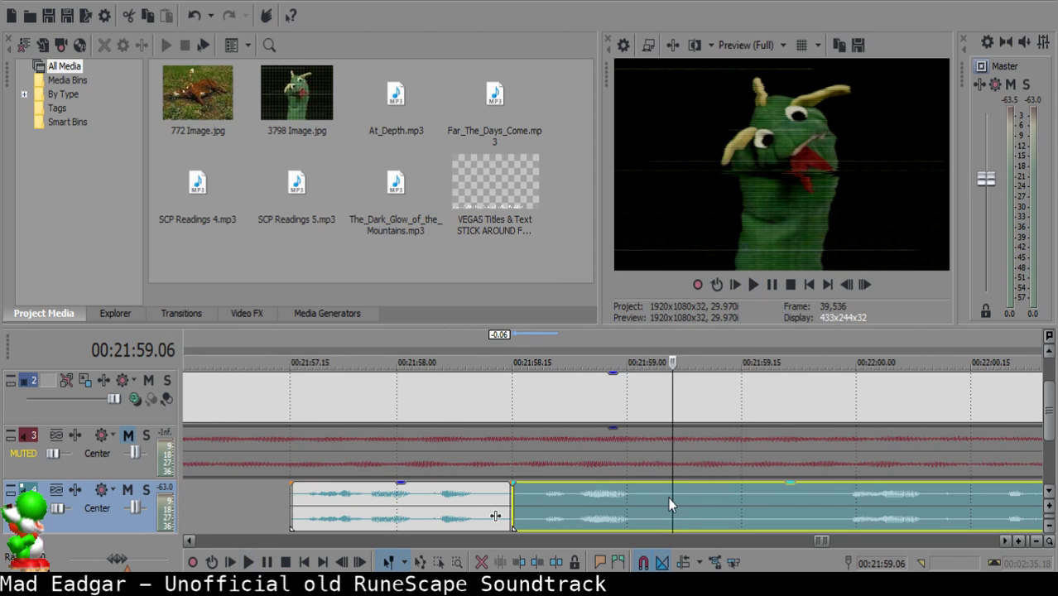
pyautogui.press('s')
pyautogui.click(710, 498)
pyautogui.press('space')
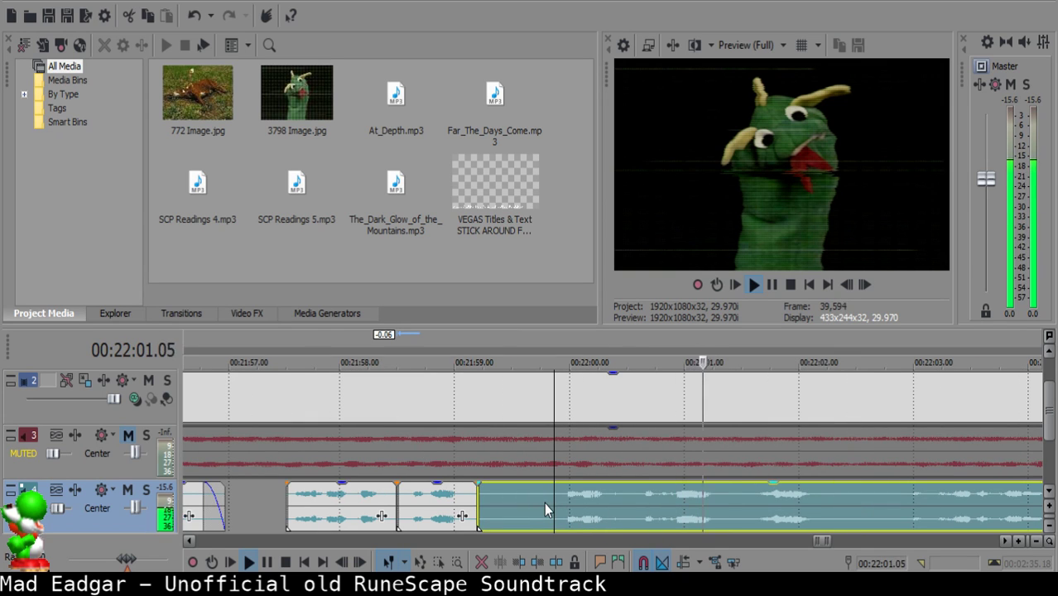
pyautogui.press('space')
pyautogui.press('s')
pyautogui.click(497, 499)
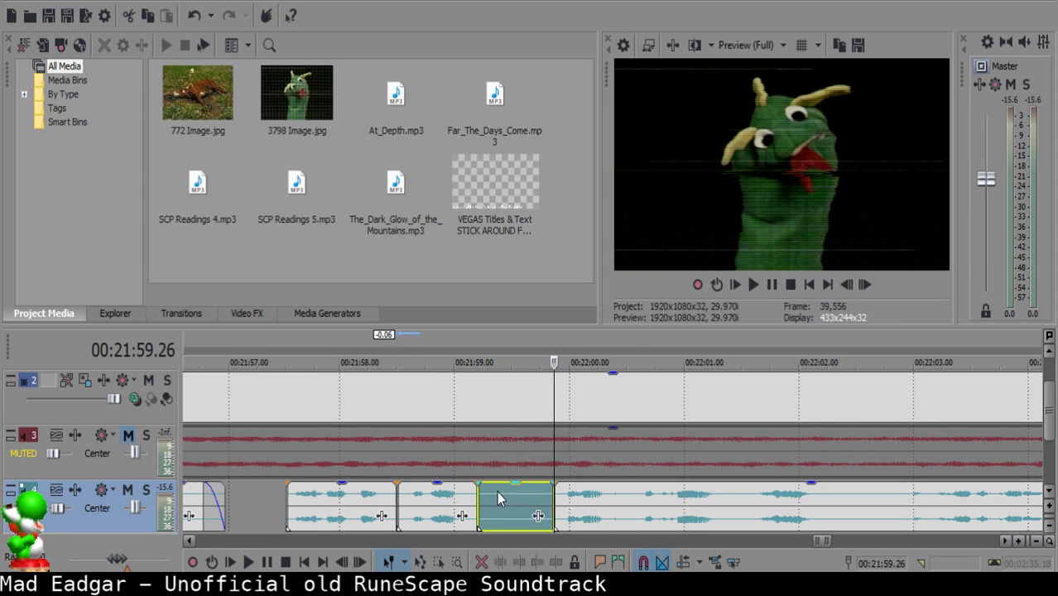
pyautogui.press('Delete')
# Move the remaining narration fifteen frames earlier to start at 00:21:59.11 and play across the gap.
pyautogui.moveTo(585, 511); pyautogui.dragTo(532, 499)
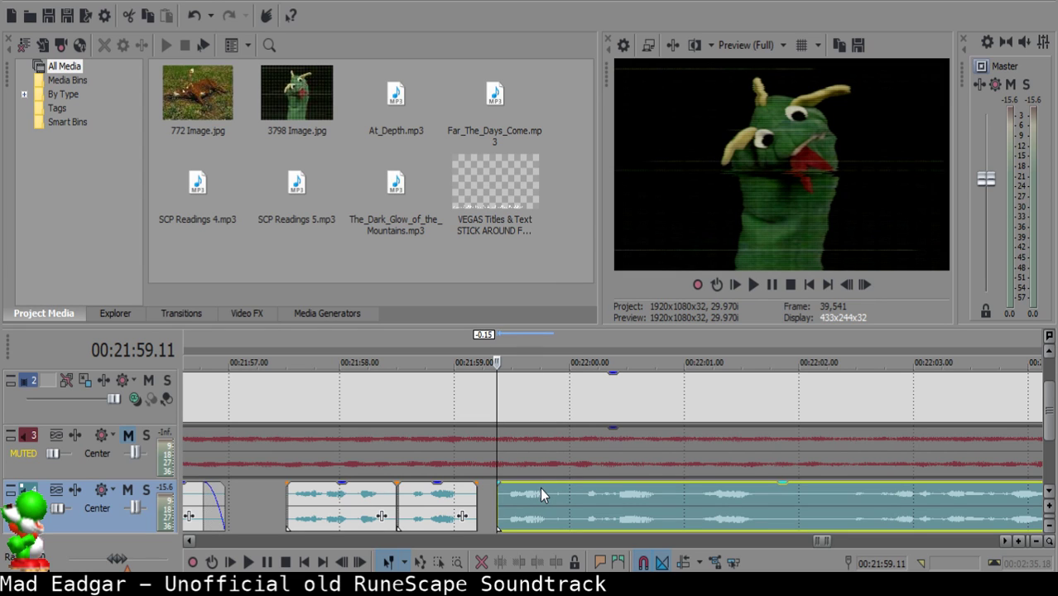
pyautogui.click(452, 507)
pyautogui.press('space')
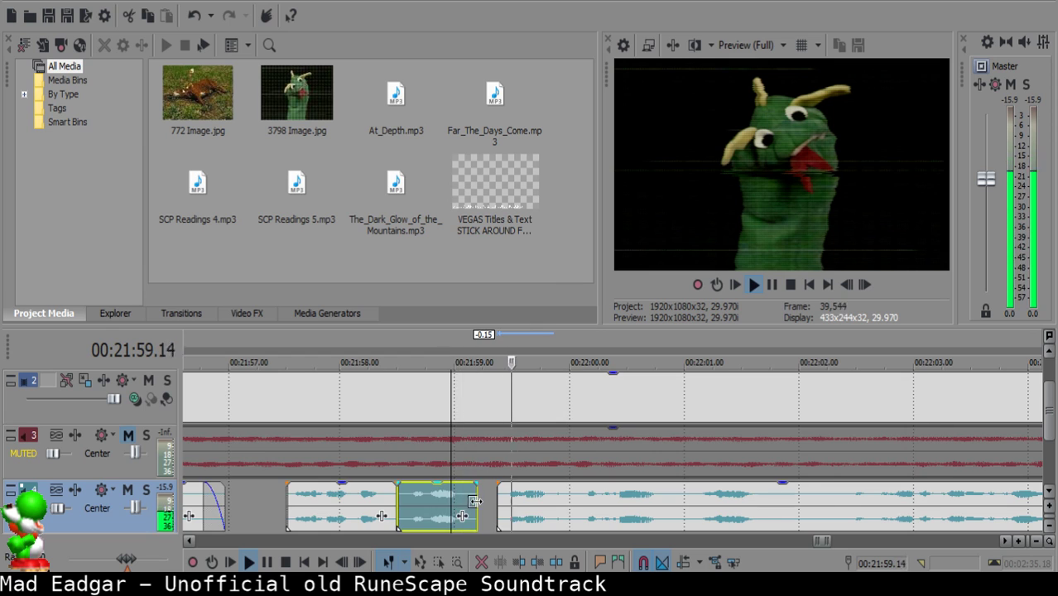
pyautogui.scroll(2, 504, 507)
pyautogui.click(352, 496)
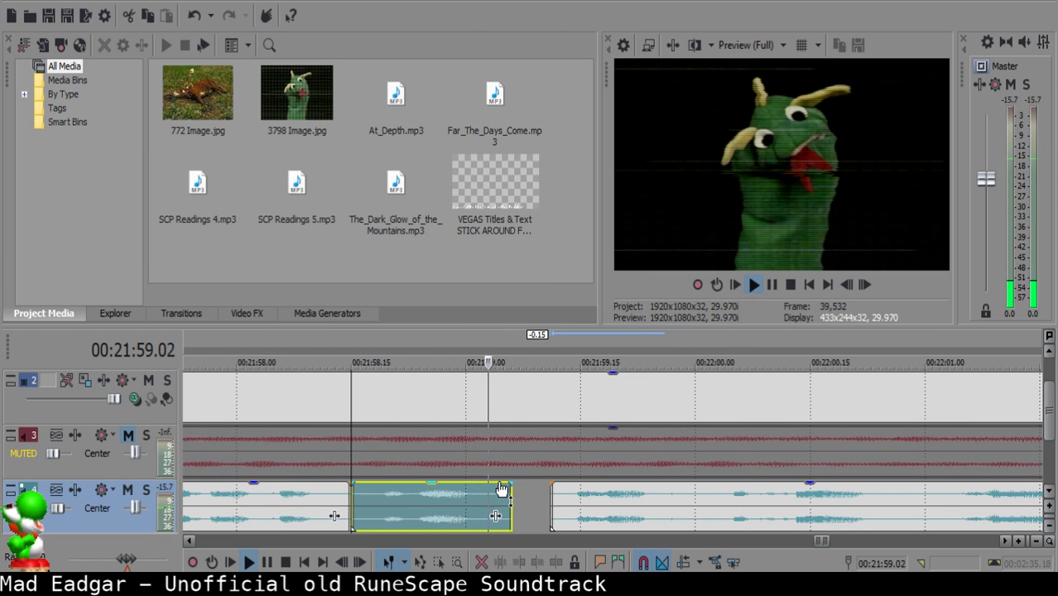
# Split the narration at 00:22:00.00 and close the following part up by two frames, playing across the cut.
pyautogui.click(694, 504)
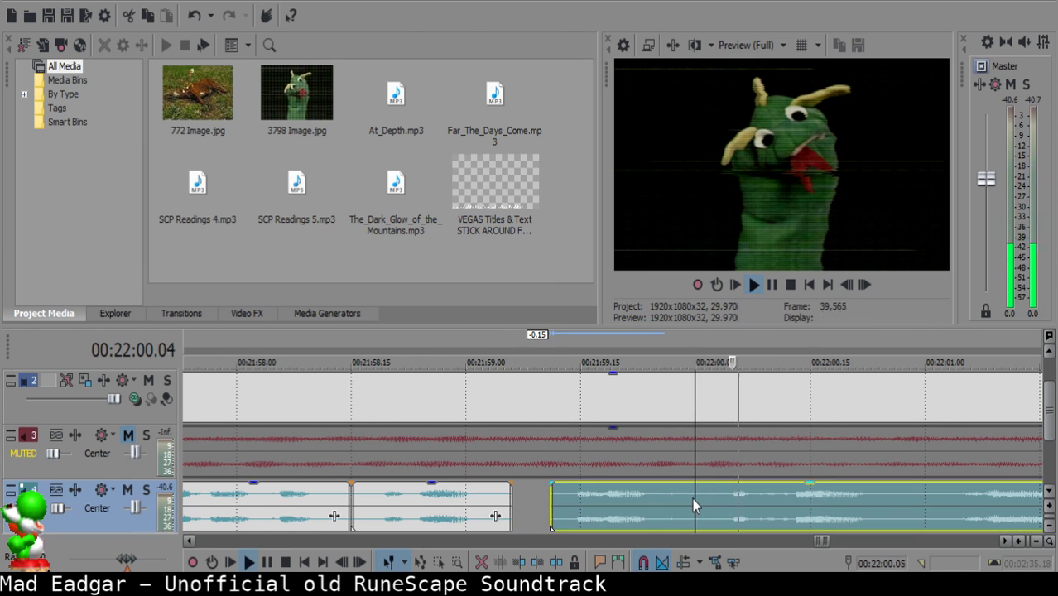
pyautogui.press('space')
pyautogui.press('s')
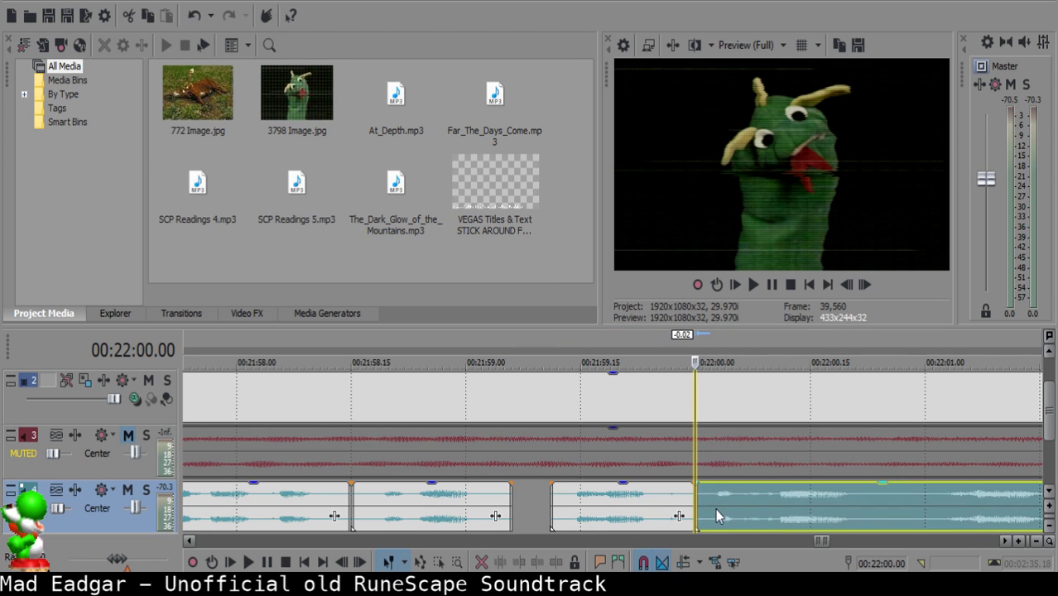
pyautogui.click(578, 522)
pyautogui.press('space')
pyautogui.scroll(-2, 636, 505)
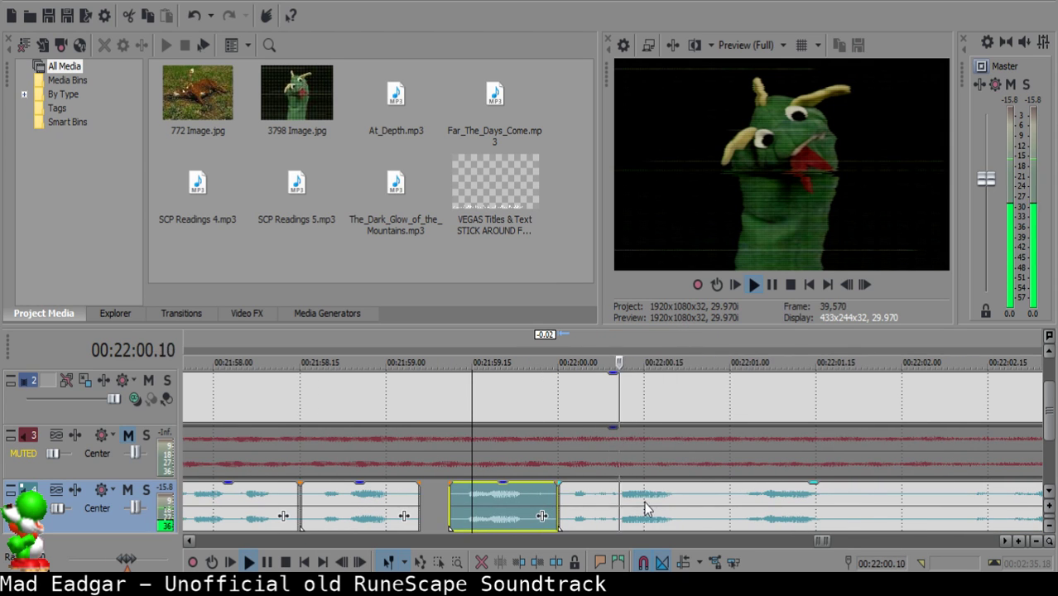
# Split the narration after the phrase at about 00:22:00.27 and play its end.
pyautogui.click(699, 502)
pyautogui.press('space')
pyautogui.click(714, 502)
pyautogui.press('s')
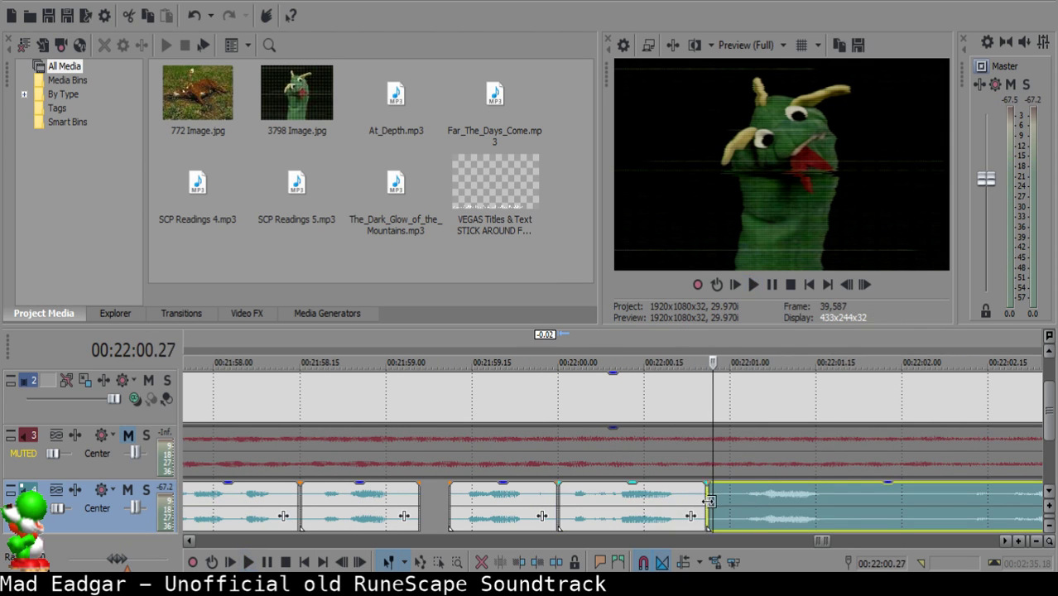
pyautogui.click(628, 507)
pyautogui.press('space')
# Add a fade-out of about two frames to the phrase ending near 00:22:00.27 and play across the cut.
pyautogui.scroll(1, 638, 515)
pyautogui.press('Return')
pyautogui.moveTo(557, 484); pyautogui.dragTo(543, 488)
pyautogui.click(473, 500)
pyautogui.press('space')
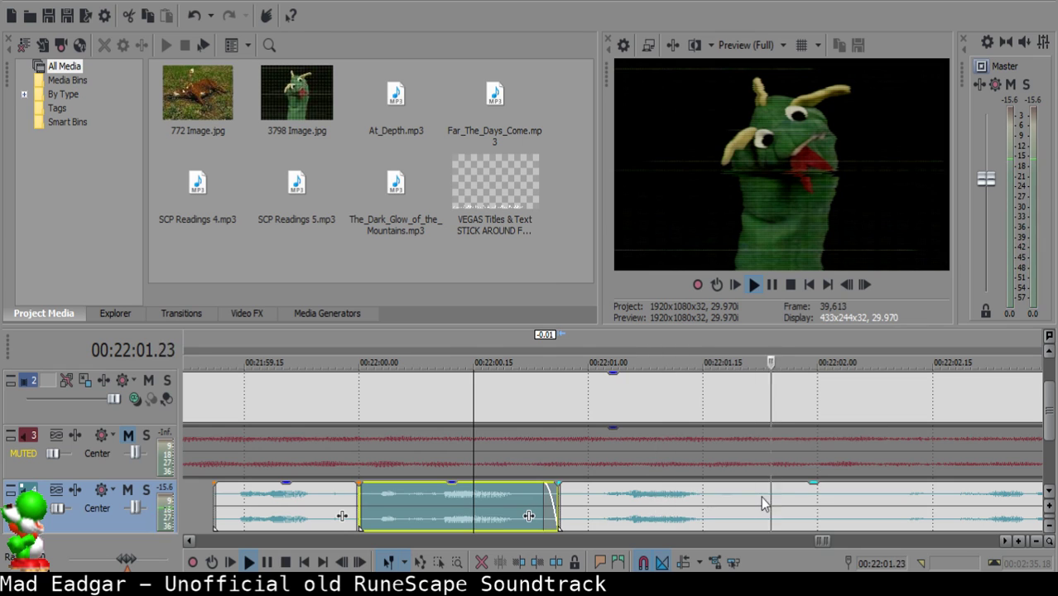
# Split the narration after the phrase at about 00:22:01.19 and listen to the part that follows.
pyautogui.click(734, 497)
pyautogui.press('s')
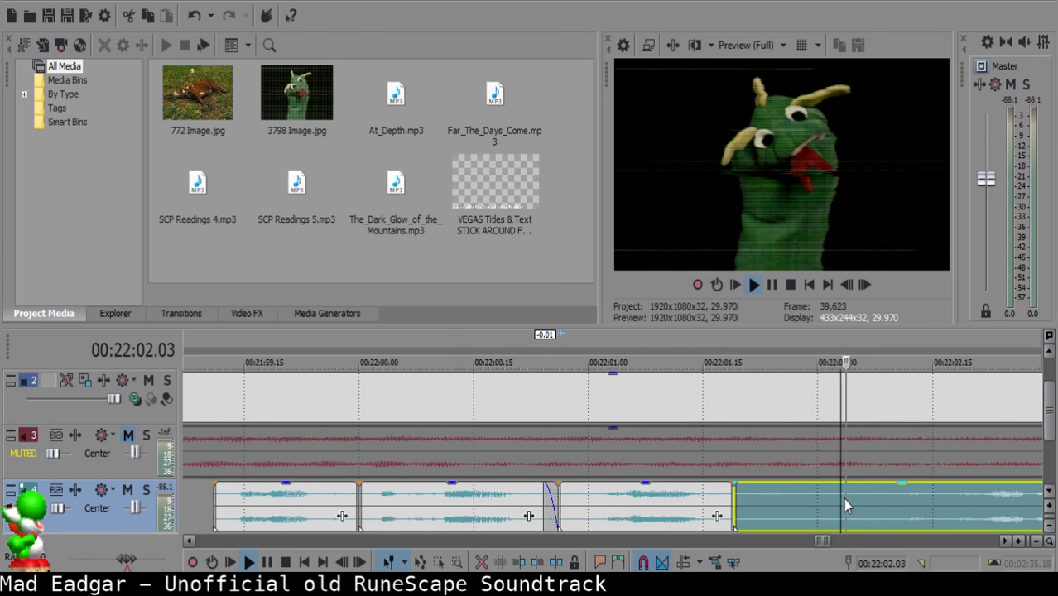
pyautogui.scroll(-4, 698, 500)
pyautogui.click(844, 505)
pyautogui.scroll(-2, 844, 506)
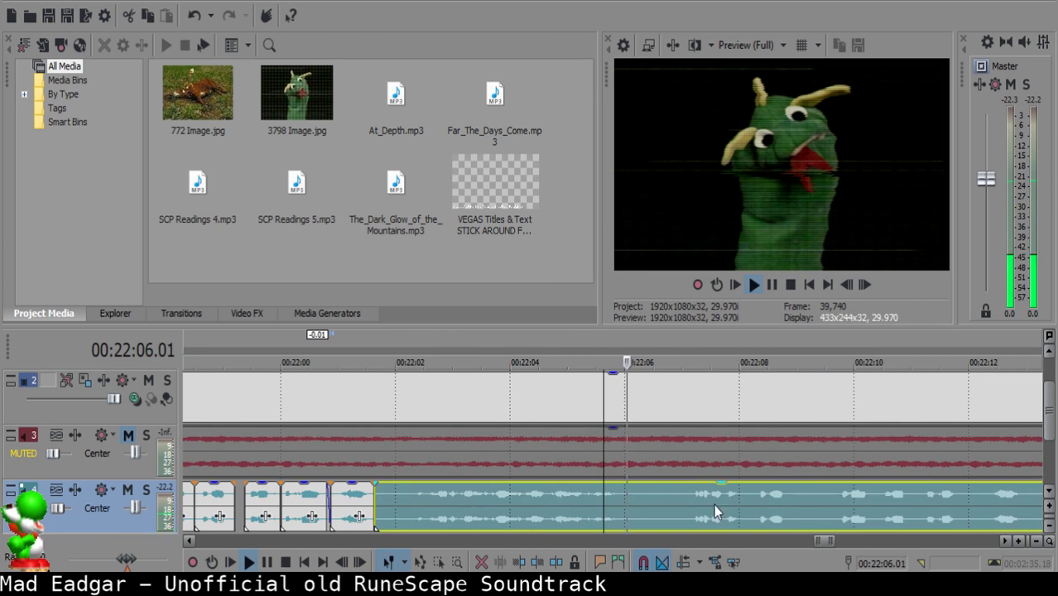
pyautogui.click(690, 505)
# Split the narration at 00:22:02.04 and delete the silent section before the cut.
pyautogui.click(404, 495)
pyautogui.press('space')
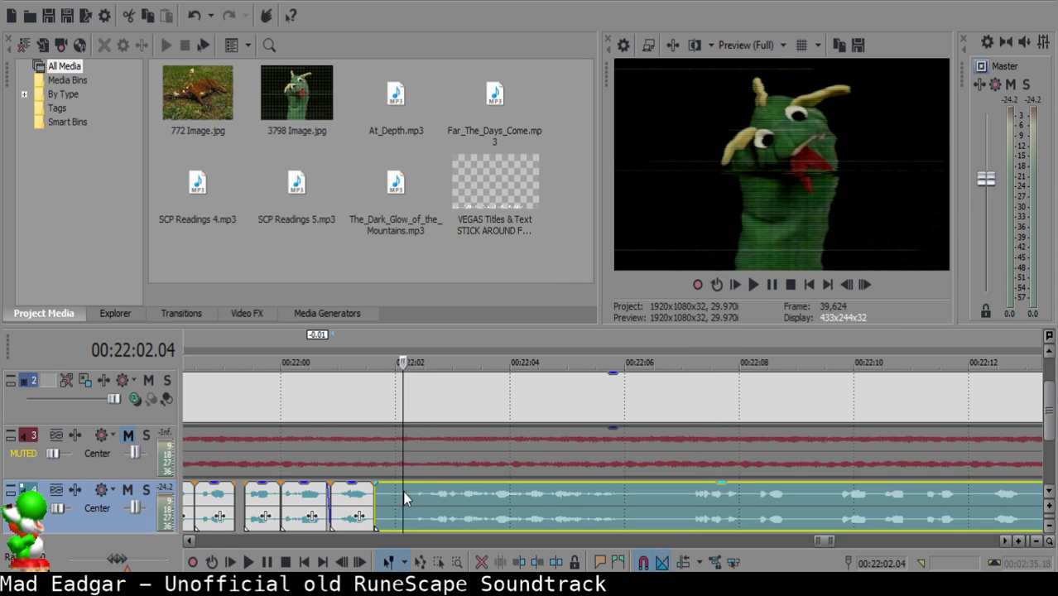
pyautogui.press('s')
pyautogui.click(395, 504)
pyautogui.scroll(1, 395, 504)
pyautogui.press('Delete')
# Move the remaining narration four frames earlier to start at 00:22:02.00 and play the phrases before it.
pyautogui.moveTo(646, 502); pyautogui.dragTo(634, 496)
pyautogui.click(495, 495)
pyautogui.press('space')
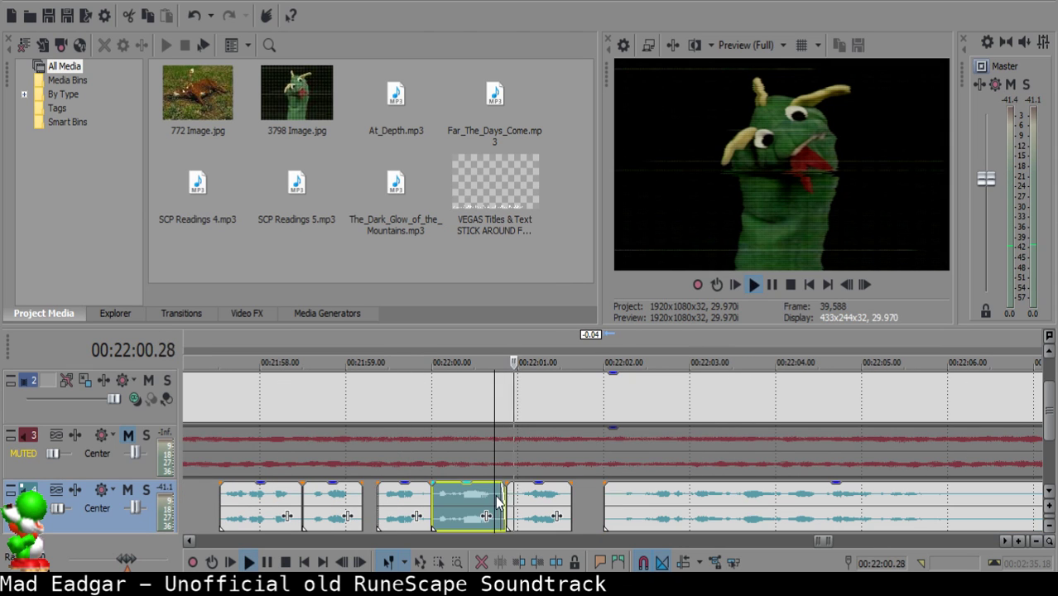
pyautogui.press('space')
# Nudge the narration after the gap two frames earlier to start at 00:22:01.28 and play across the gap.
pyautogui.click(599, 500)
pyautogui.click(650, 497)
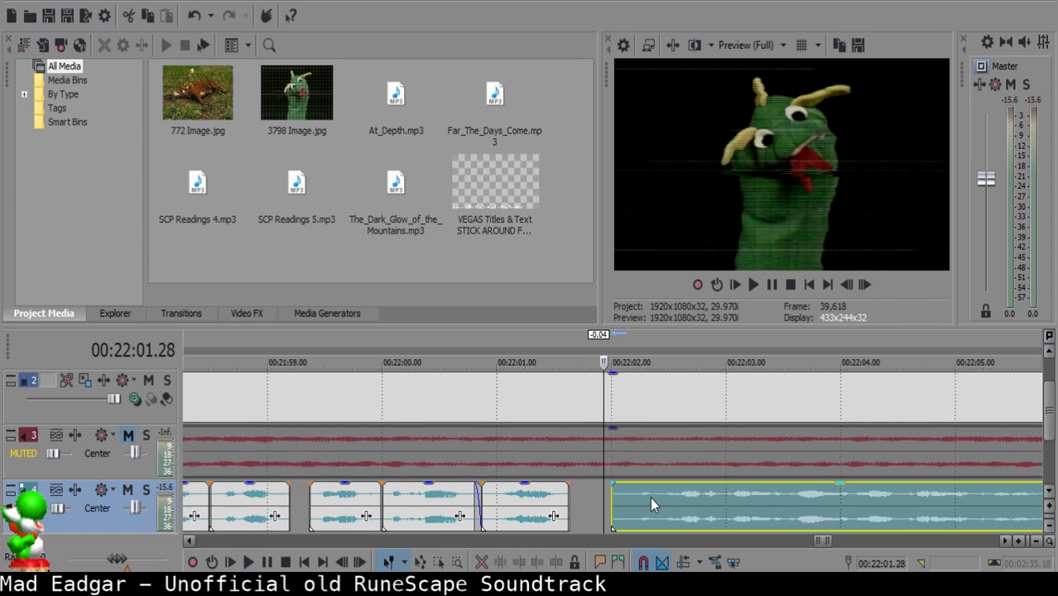
pyautogui.scroll(1, 615, 504)
pyautogui.click(506, 506)
pyautogui.press('space')
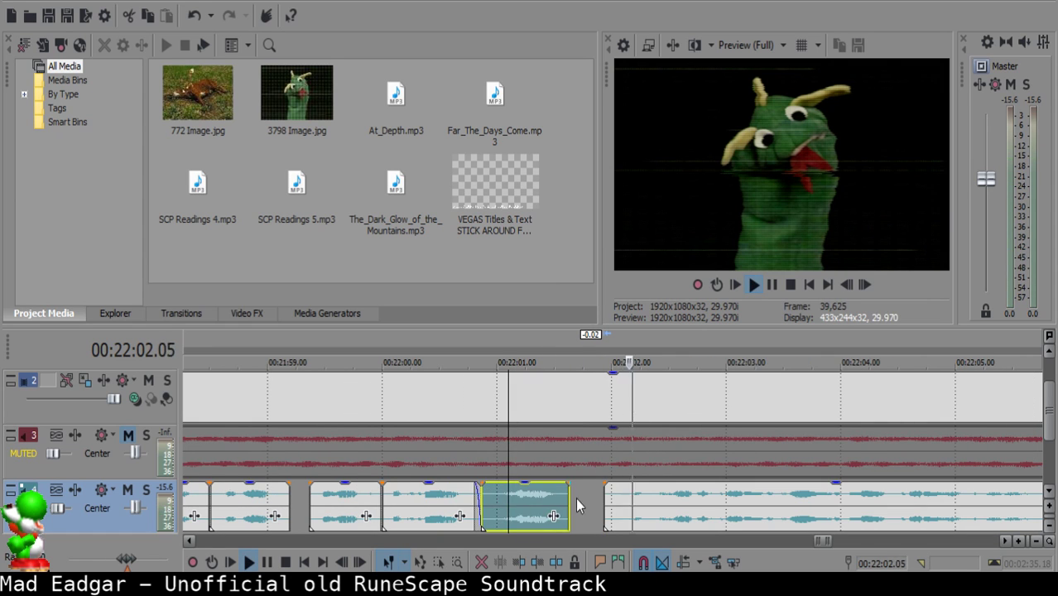
# Shift the narration after the gap another two frames earlier to about 00:22:01.26 and play the preceding phrase.
pyautogui.press('space')
pyautogui.click(596, 498)
pyautogui.moveTo(626, 502); pyautogui.dragTo(618, 501)
pyautogui.click(492, 495)
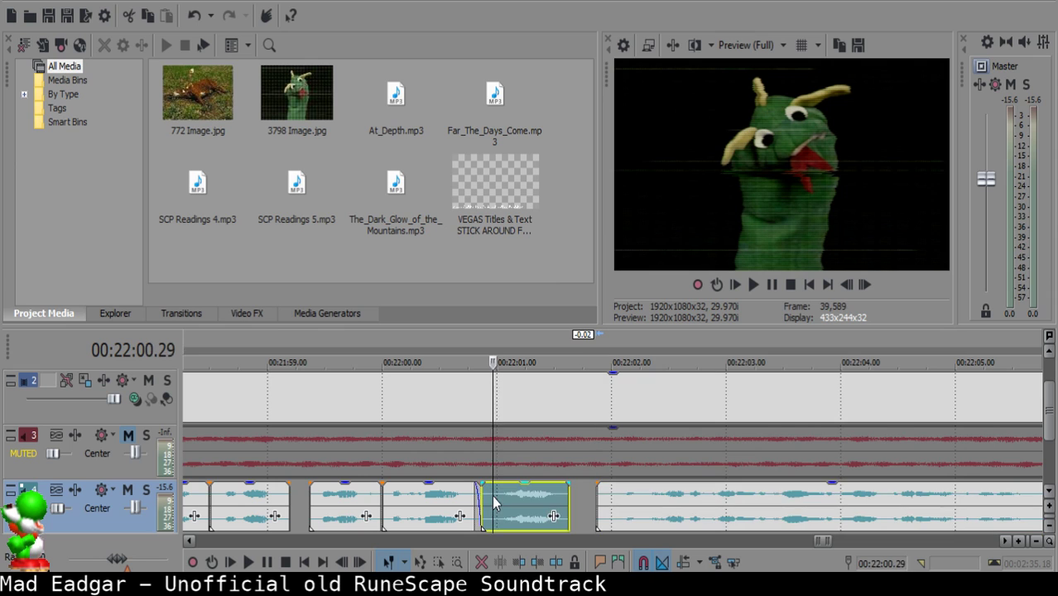
pyautogui.press('space')
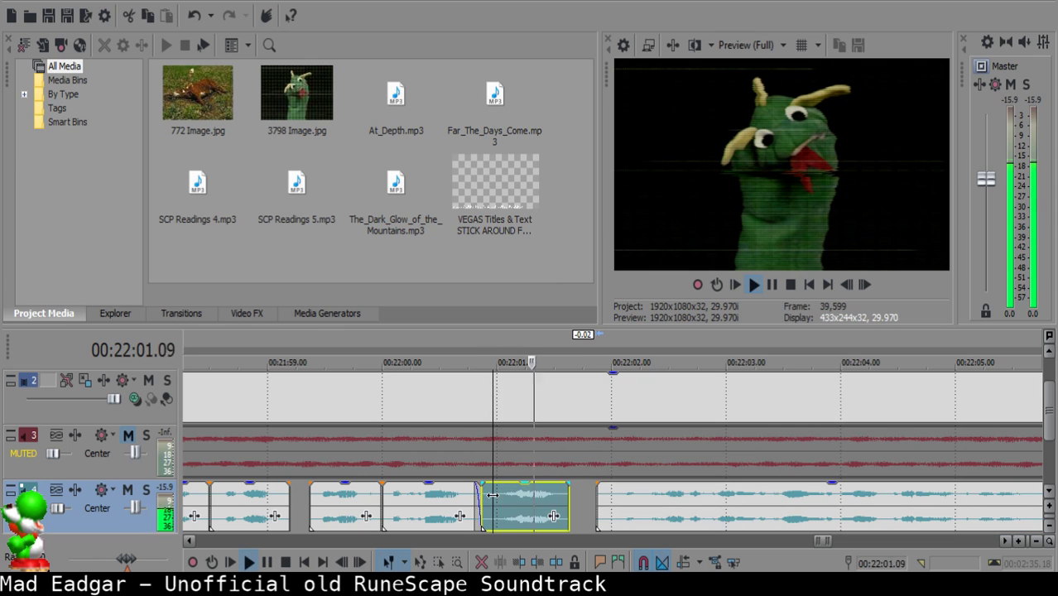
# Move the remaining narration one frame earlier, add a three-frame fade-out to the phrase before the gap, and play across it.
pyautogui.press('space')
pyautogui.click(593, 495)
pyautogui.moveTo(622, 503); pyautogui.dragTo(557, 483)
pyautogui.click(512, 502)
pyautogui.press('space')
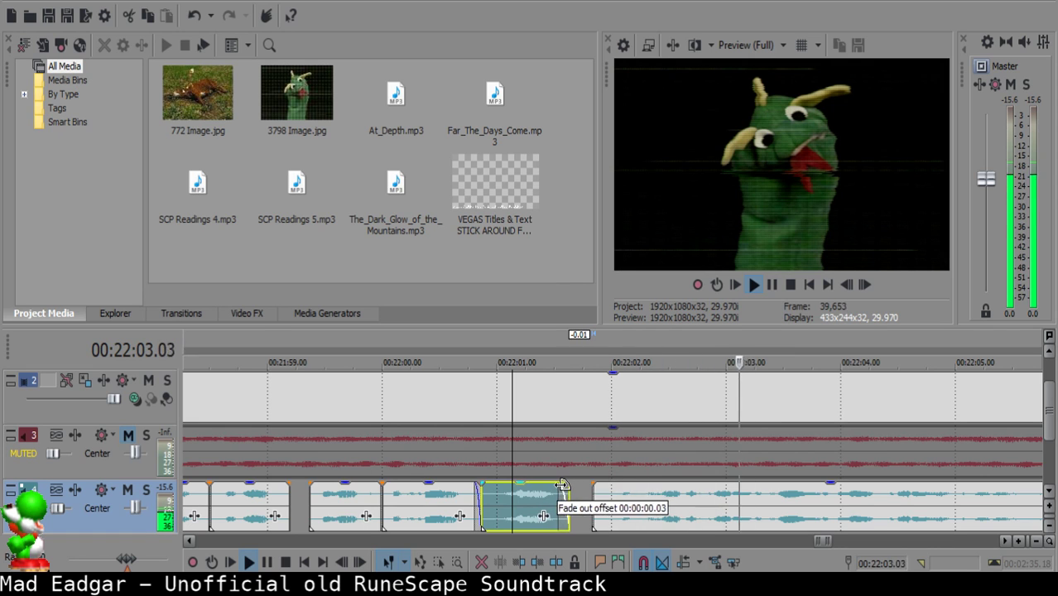
# Nudge the remaining narration one more frame earlier to start at 00:22:01.24 and play across the gap.
pyautogui.press('space')
pyautogui.scroll(3, 631, 511)
pyautogui.moveTo(631, 506); pyautogui.dragTo(635, 499)
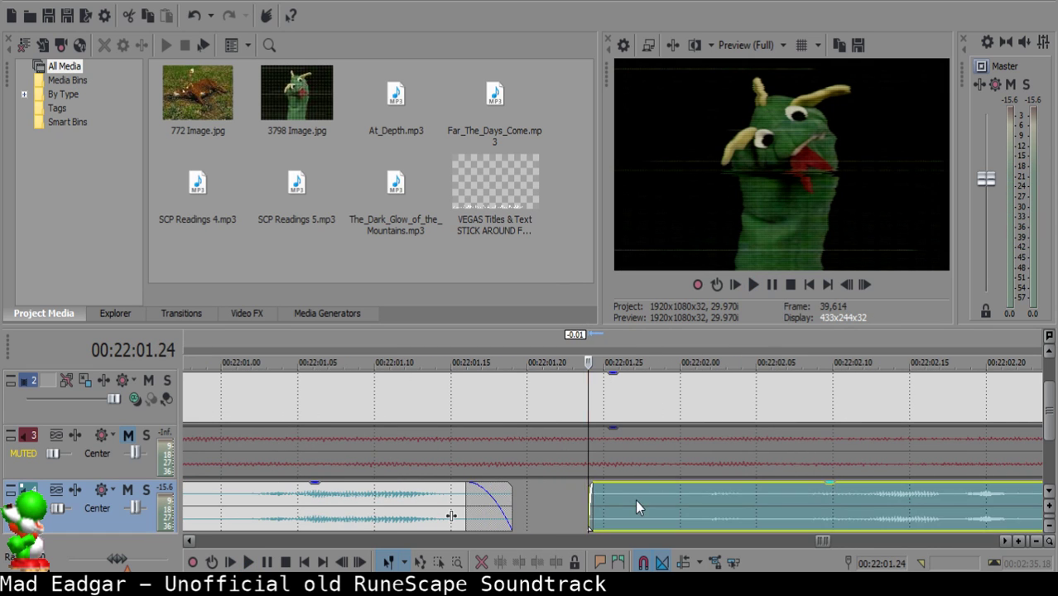
pyautogui.click(294, 500)
pyautogui.press('space')
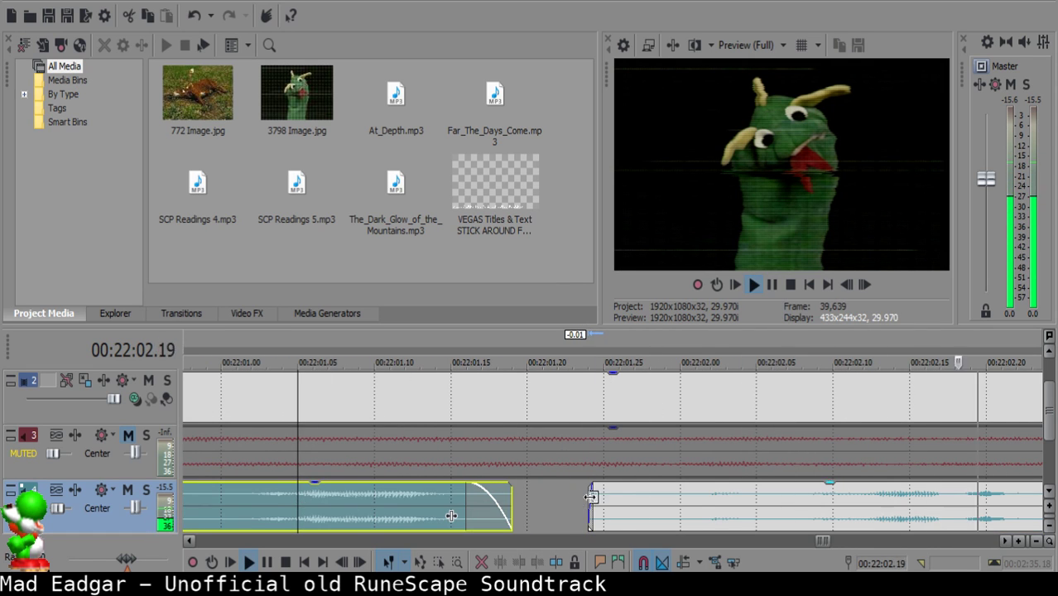
# Play the narration repeatedly around 00:22:05.15 to 00:22:06 to find where the phrase ends.
pyautogui.scroll(-10, 574, 497)
pyautogui.scroll(4, 806, 489)
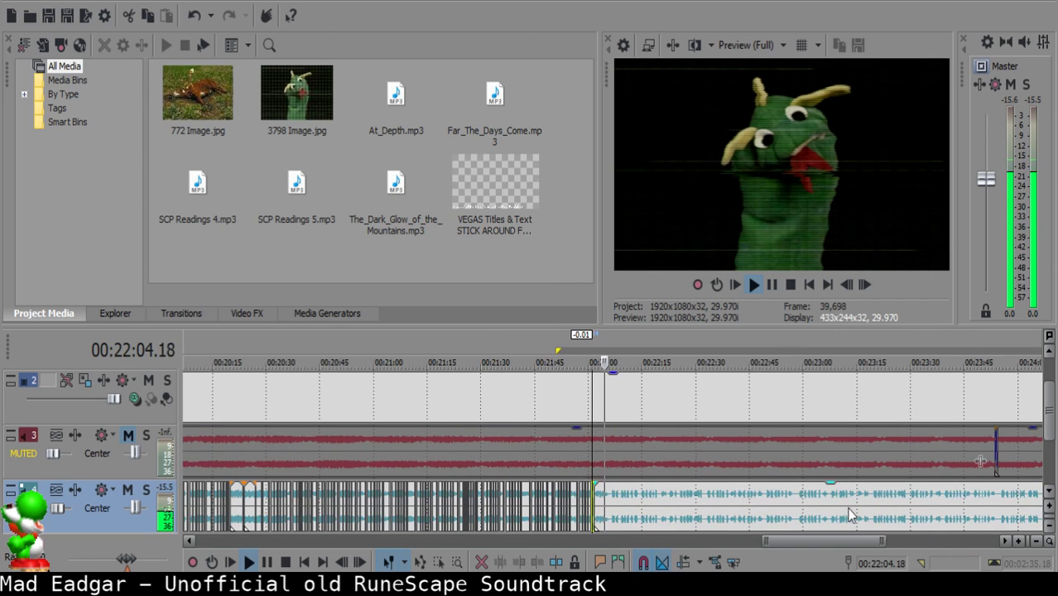
pyautogui.scroll(3, 751, 503)
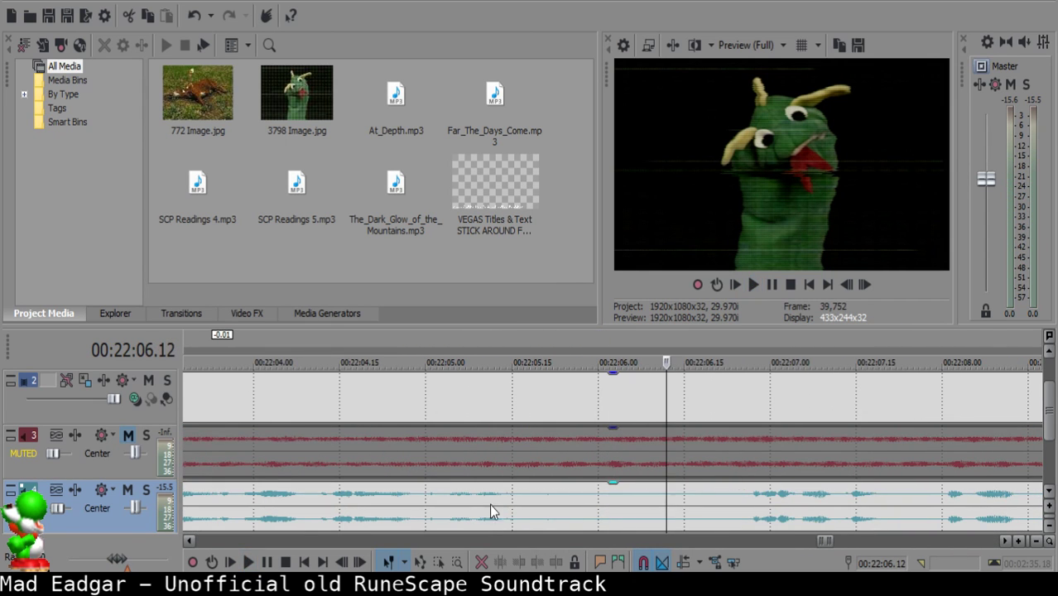
pyautogui.click(525, 506)
pyautogui.press('space')
pyautogui.click(529, 503)
pyautogui.press('space')
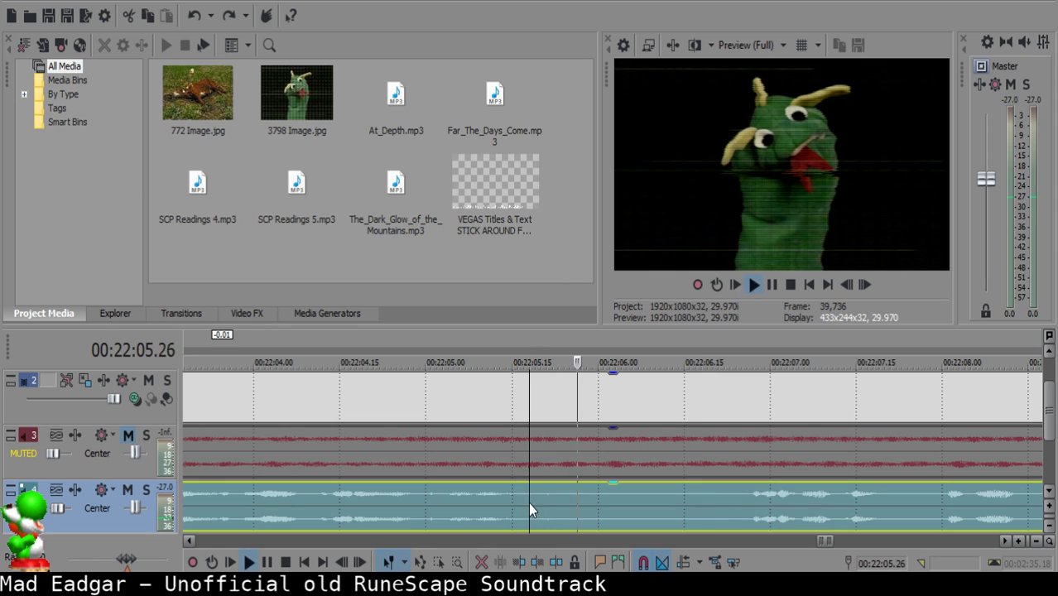
pyautogui.press('space')
pyautogui.click(541, 499)
pyautogui.press('space')
pyautogui.press('space')
pyautogui.click(564, 500)
pyautogui.press('space')
pyautogui.press('space')
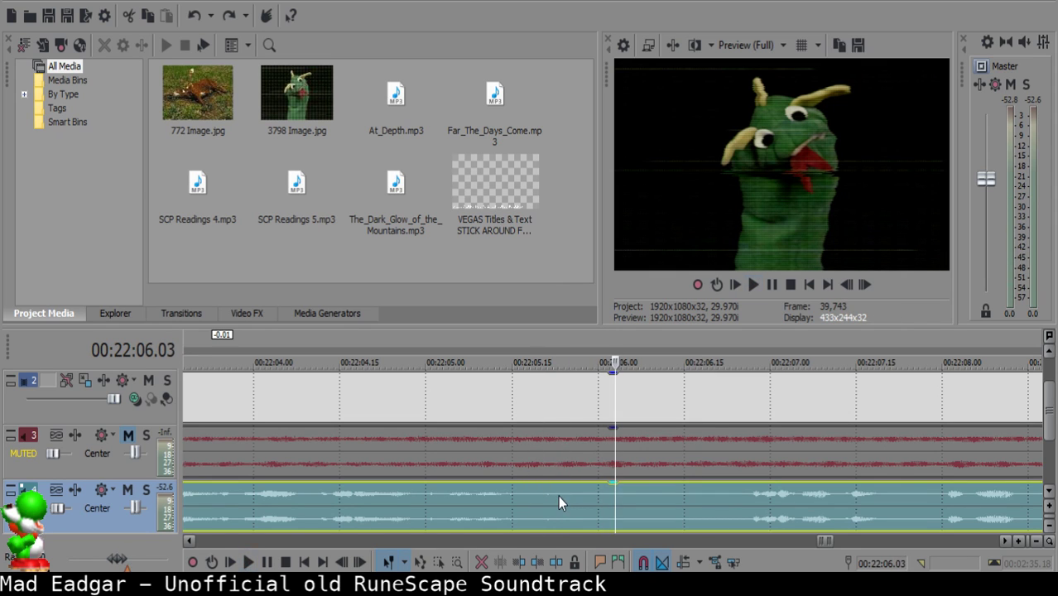
pyautogui.press('space')
pyautogui.press('space')
# Cut eight frames of silence after about 00:22:05.24 and fade out the preceding phrase's end over about five frames.
pyautogui.click(563, 498)
pyautogui.press('s')
pyautogui.press('space')
pyautogui.press('space')
pyautogui.moveTo(569, 502); pyautogui.dragTo(527, 487)
pyautogui.press('space')
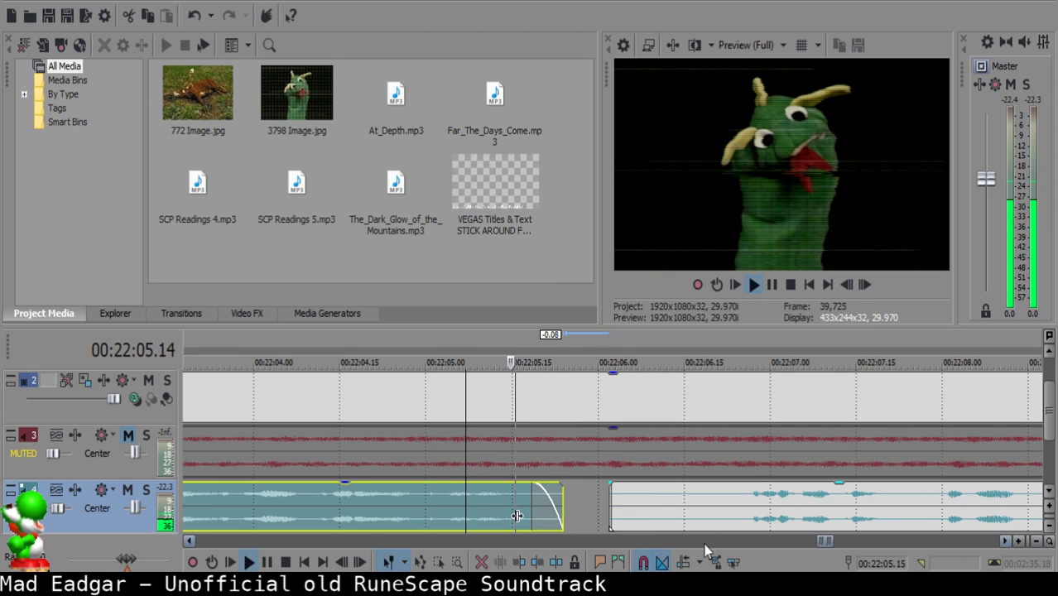
# Cut out the silence before about 00:22:06.23, move the remaining narration 15 frames earlier to 00:22:06.08, and play across the gap.
pyautogui.click(717, 510)
pyautogui.scroll(-2, 659, 512)
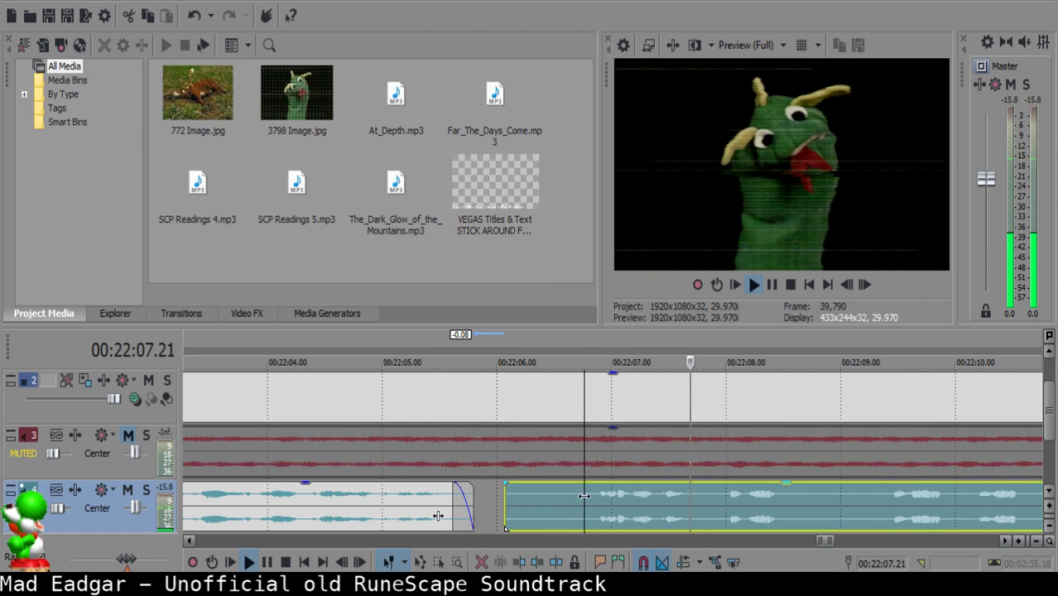
pyautogui.press('space')
pyautogui.press('s')
pyautogui.press('space')
pyautogui.press('Return')
pyautogui.click(525, 488)
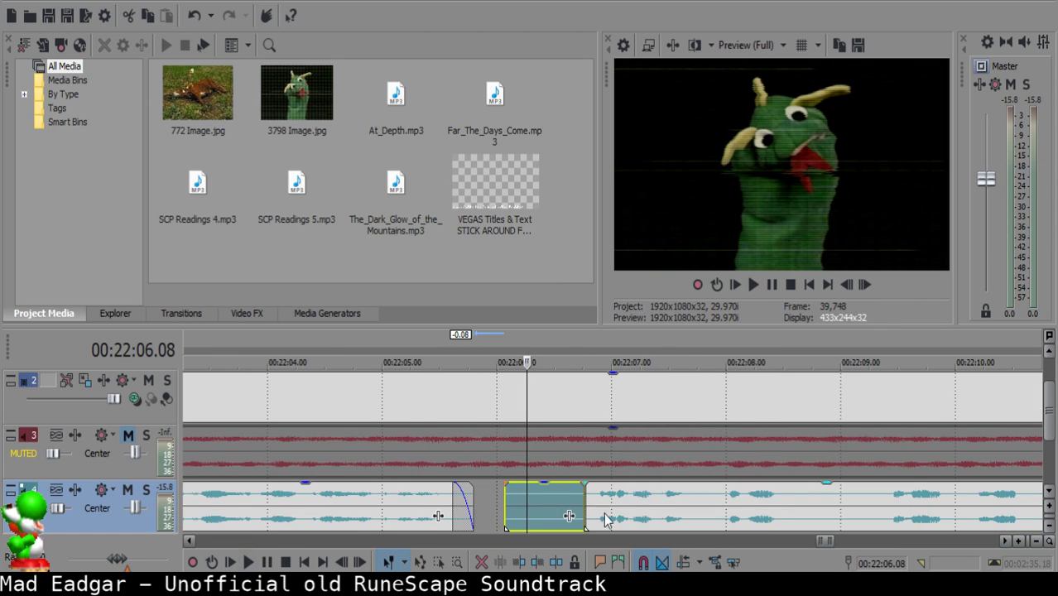
pyautogui.press('Delete')
pyautogui.moveTo(612, 515); pyautogui.dragTo(555, 501)
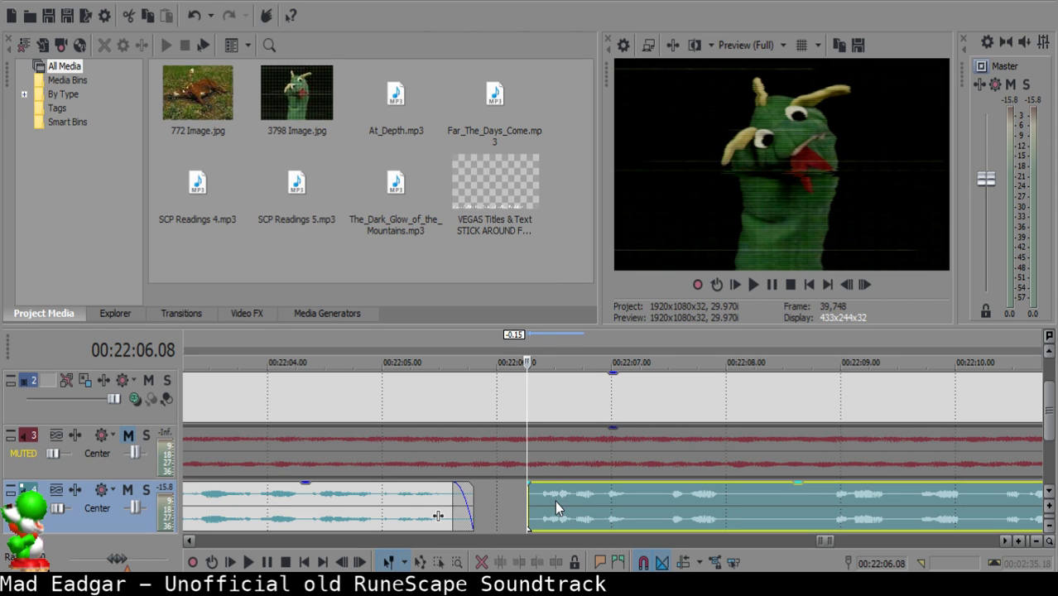
pyautogui.click(359, 512)
pyautogui.press('space')
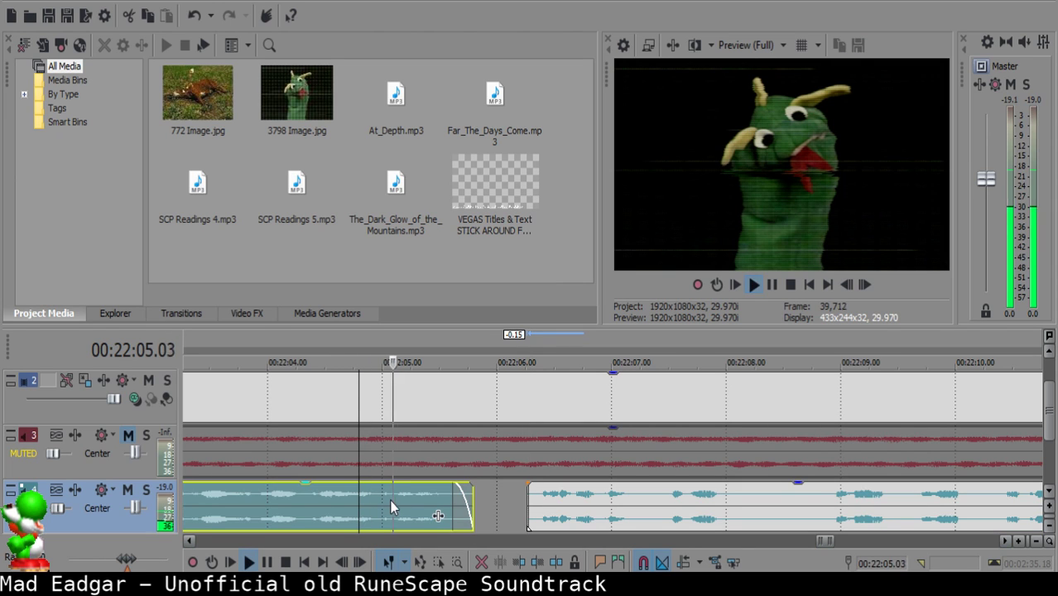
# Cut three frames of silence after 00:22:07.08 and move the remaining narration three frames earlier to close the gap.
pyautogui.click(611, 497)
pyautogui.press('space')
pyautogui.press('s')
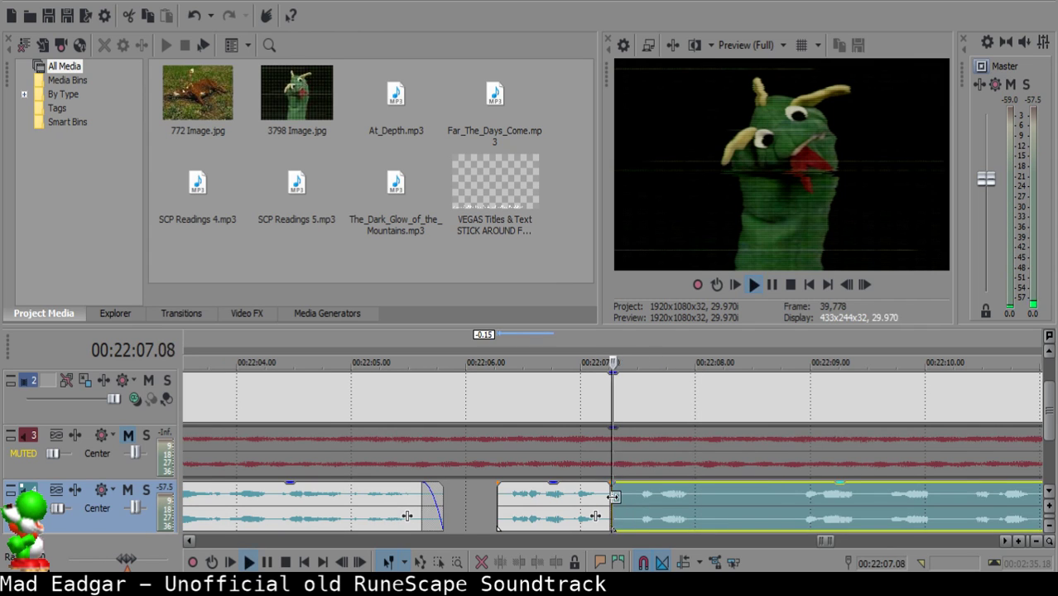
pyautogui.click(625, 497)
pyautogui.press('s')
pyautogui.click(619, 496)
pyautogui.click(632, 497)
pyautogui.click(572, 496)
pyautogui.press('space')
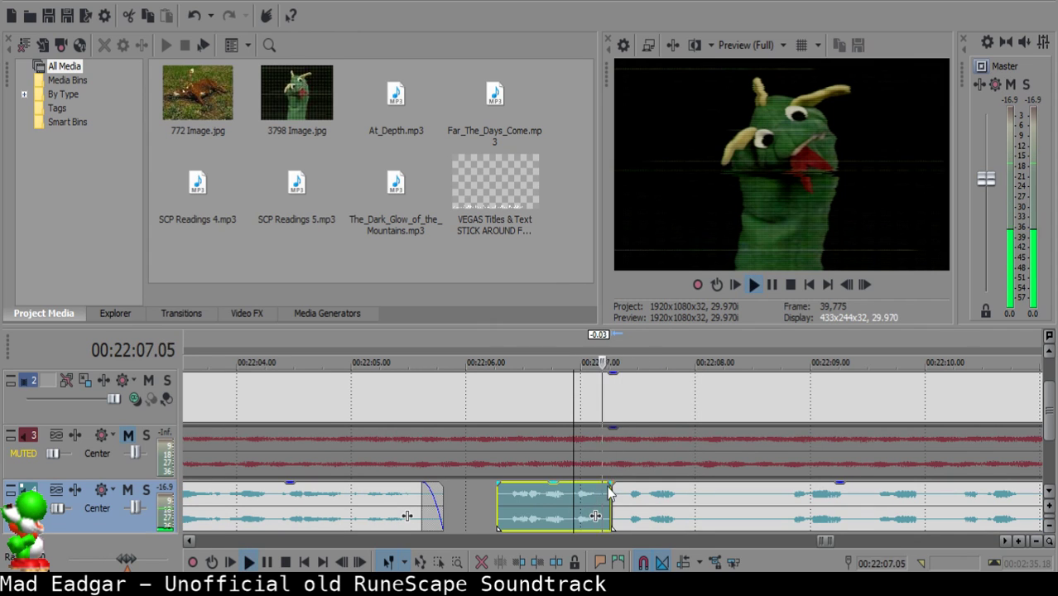
# Add a fade-out of about two frames to the phrase ending at about 00:22:07.08 and play it.
pyautogui.moveTo(612, 484); pyautogui.dragTo(605, 485)
pyautogui.click(512, 507)
pyautogui.scroll(-2, 523, 507)
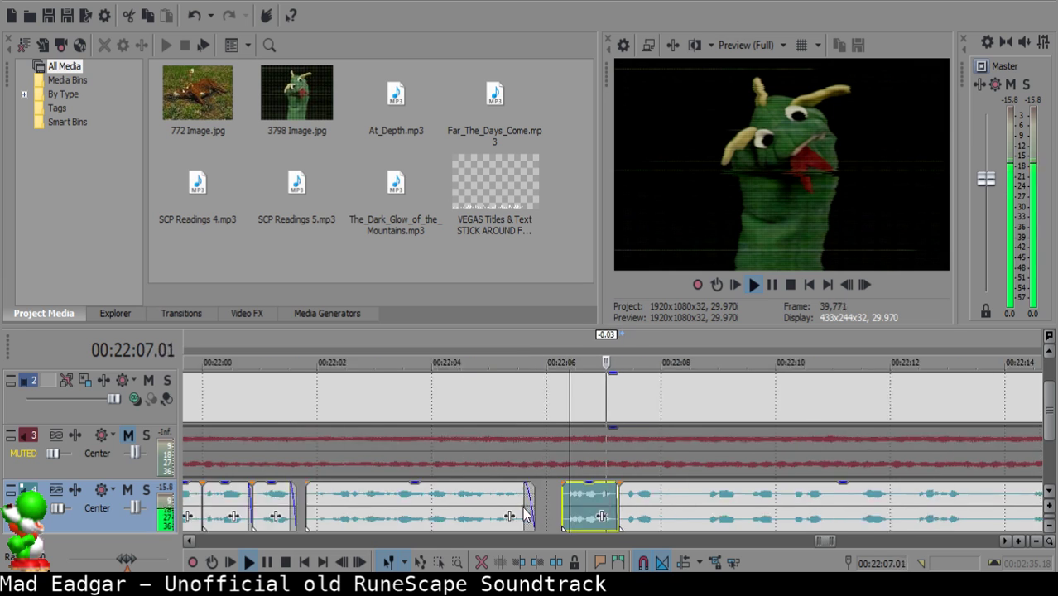
pyautogui.scroll(2, 530, 509)
pyautogui.press('space')
# Cut out the silence between 00:22:08.01 and about 00:22:08.22, move the remaining narration 16 frames earlier, and play across the gap.
pyautogui.click(667, 495)
pyautogui.press('s')
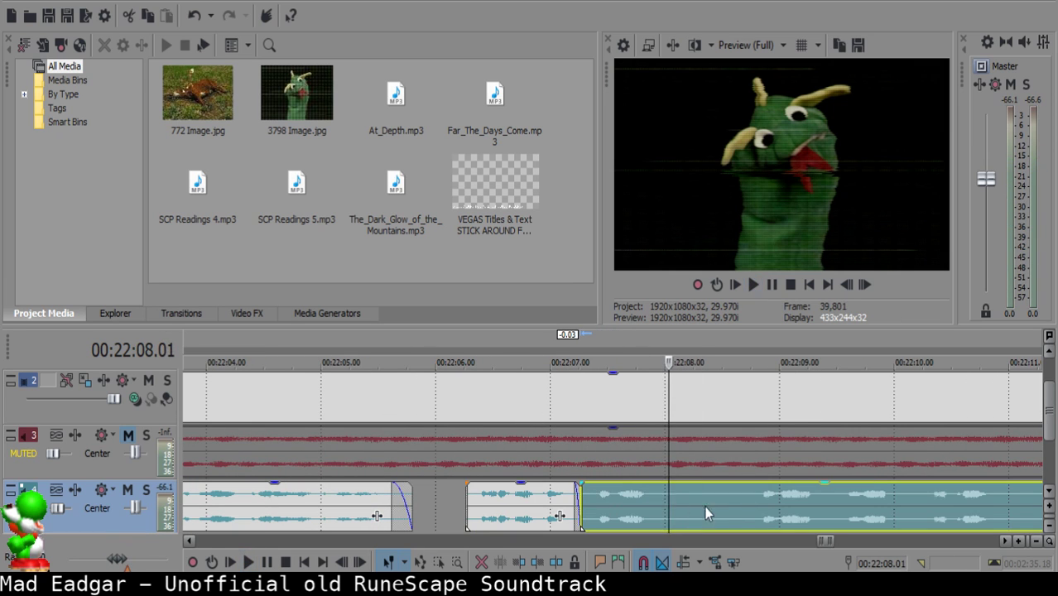
pyautogui.click(766, 520)
pyautogui.press('space')
pyautogui.press('space')
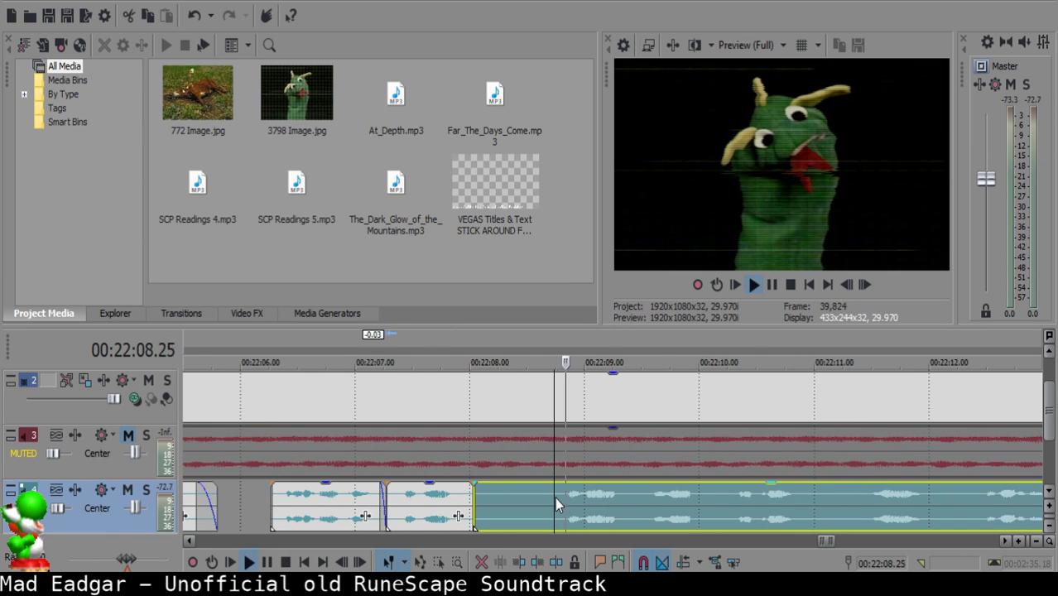
pyautogui.click(555, 497)
pyautogui.press('s')
pyautogui.click(494, 505)
pyautogui.press('Delete')
pyautogui.moveTo(585, 500); pyautogui.dragTo(517, 492)
pyautogui.click(408, 498)
pyautogui.press('space')
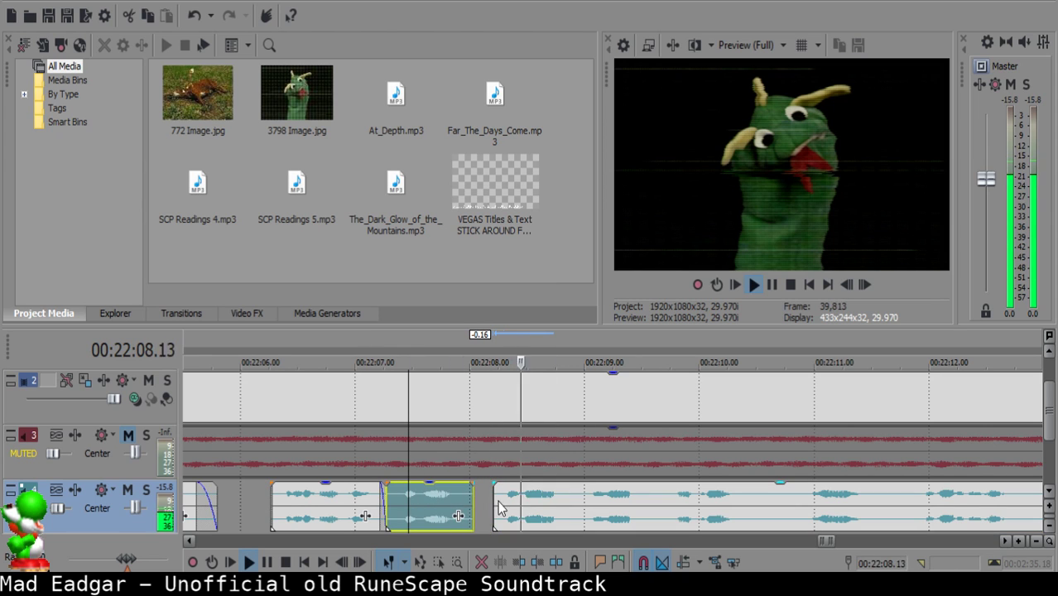
# Cut two frames after about 00:22:08.26, closing the gap, and fade out the preceding phrase's end over about three frames.
pyautogui.click(570, 494)
pyautogui.press('space')
pyautogui.press('s')
pyautogui.click(577, 492)
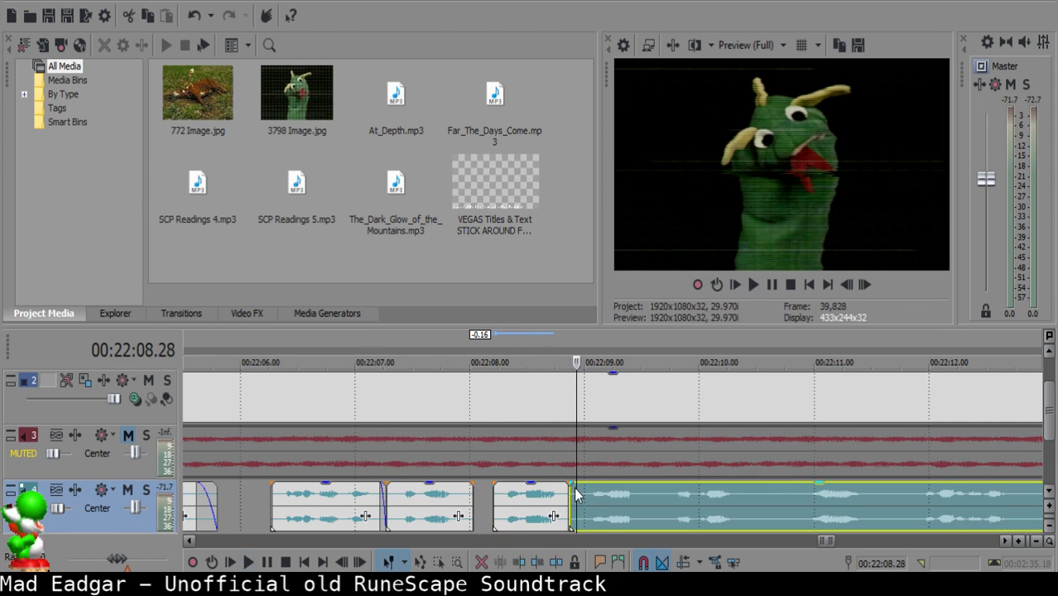
pyautogui.press('s')
pyautogui.click(574, 495)
pyautogui.press('Delete')
pyautogui.moveTo(604, 495); pyautogui.dragTo(560, 483)
# Play the short phrases around 00:22:08 to check their spacing and the new fade-out.
pyautogui.click(534, 511)
pyautogui.press('space')
pyautogui.press('space')
pyautogui.click(501, 510)
pyautogui.press('space')
pyautogui.scroll(-2, 592, 511)
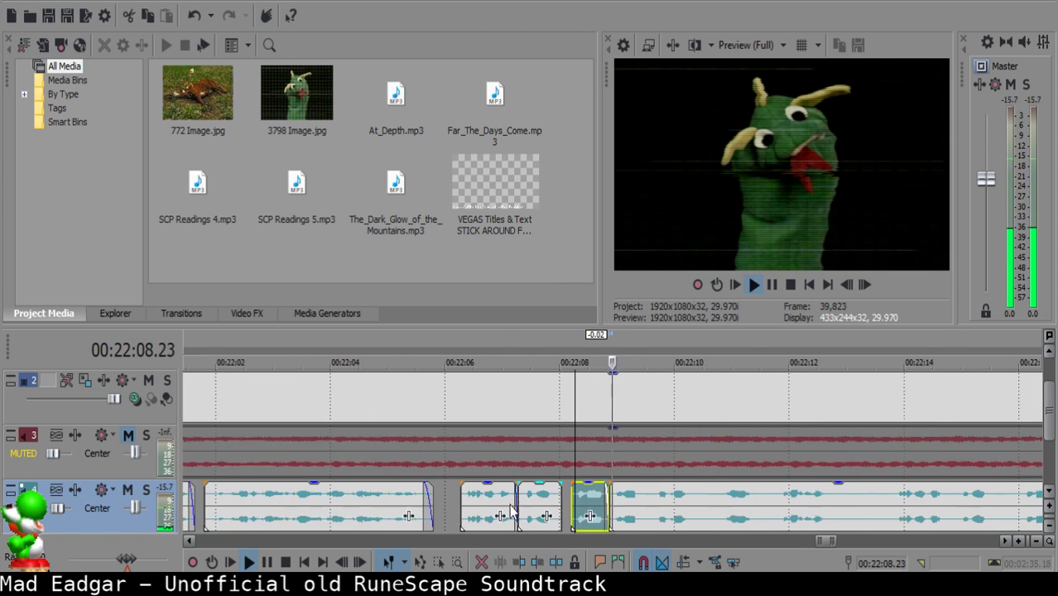
pyautogui.scroll(3, 593, 511)
pyautogui.click(432, 507)
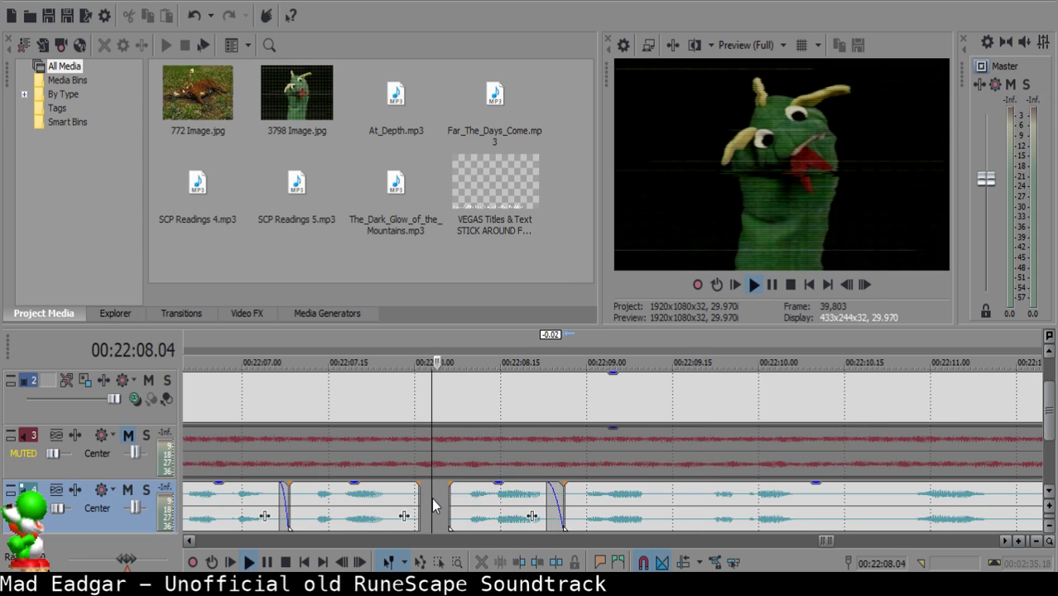
# Cut three frames of silence after 00:22:09.15, move the remaining narration three frames earlier to close the gap, and play across the cut.
pyautogui.click(673, 502)
pyautogui.press('s')
pyautogui.press('Right')
pyautogui.press('Right')
pyautogui.press('Right')
pyautogui.press('s')
pyautogui.click(676, 499)
pyautogui.press('Delete')
pyautogui.moveTo(717, 503); pyautogui.dragTo(695, 504)
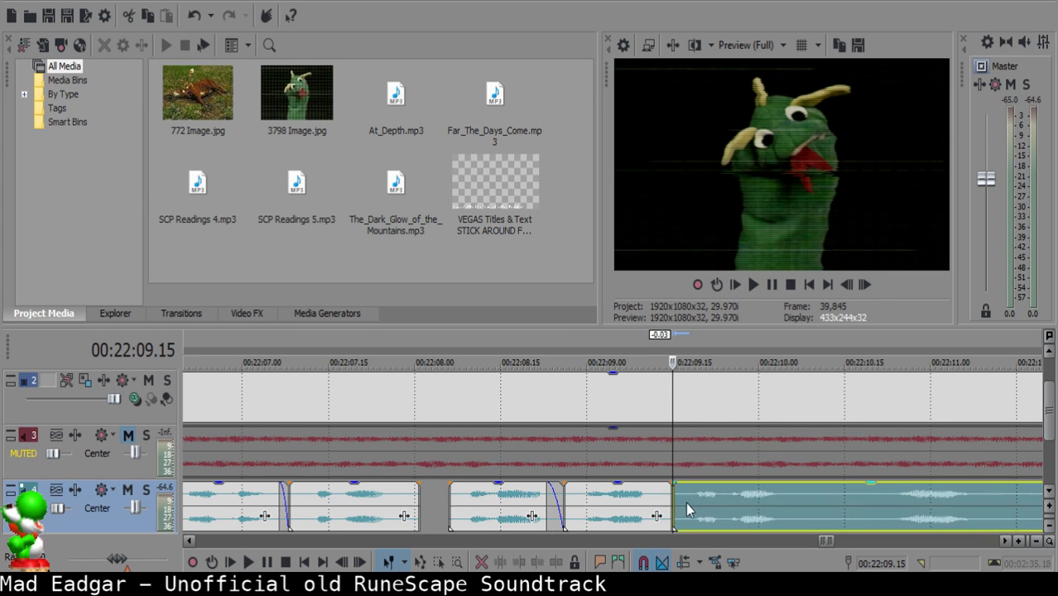
pyautogui.click(565, 502)
pyautogui.press('space')
pyautogui.scroll(-2, 605, 496)
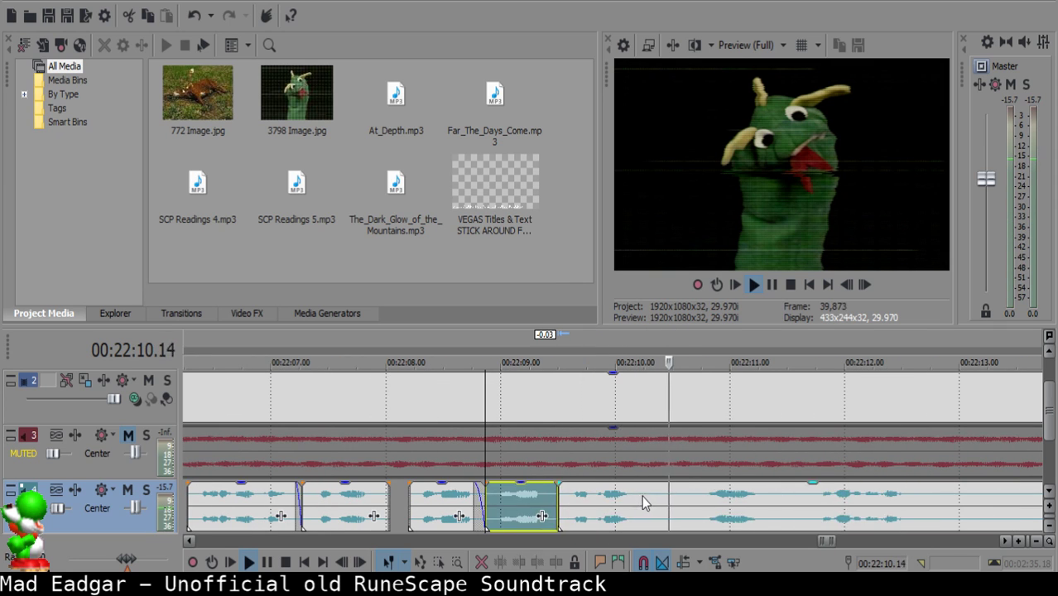
# Cut out the silence between about 00:22:10.08 and 00:22:10.23, move the remaining narration five frames earlier, and play across the gap.
pyautogui.click(646, 496)
pyautogui.press('s')
pyautogui.hscroll(3, 705, 504)
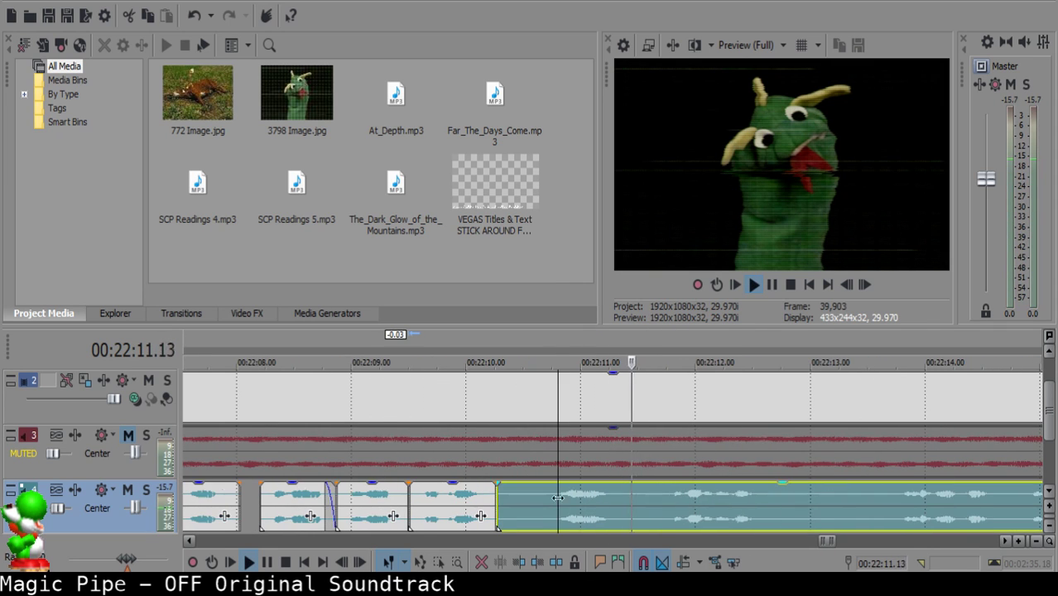
pyautogui.press('space')
pyautogui.click(554, 492)
pyautogui.press('space')
pyautogui.press('space')
pyautogui.press('s')
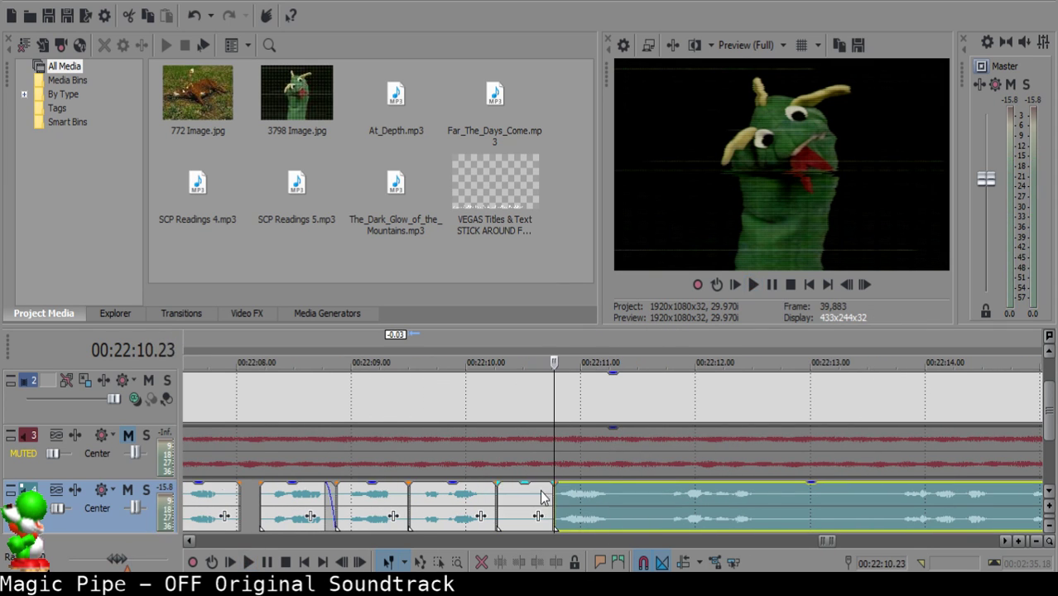
pyautogui.click(535, 492)
pyautogui.press('Delete')
pyautogui.moveTo(567, 499); pyautogui.dragTo(551, 498)
pyautogui.click(453, 500)
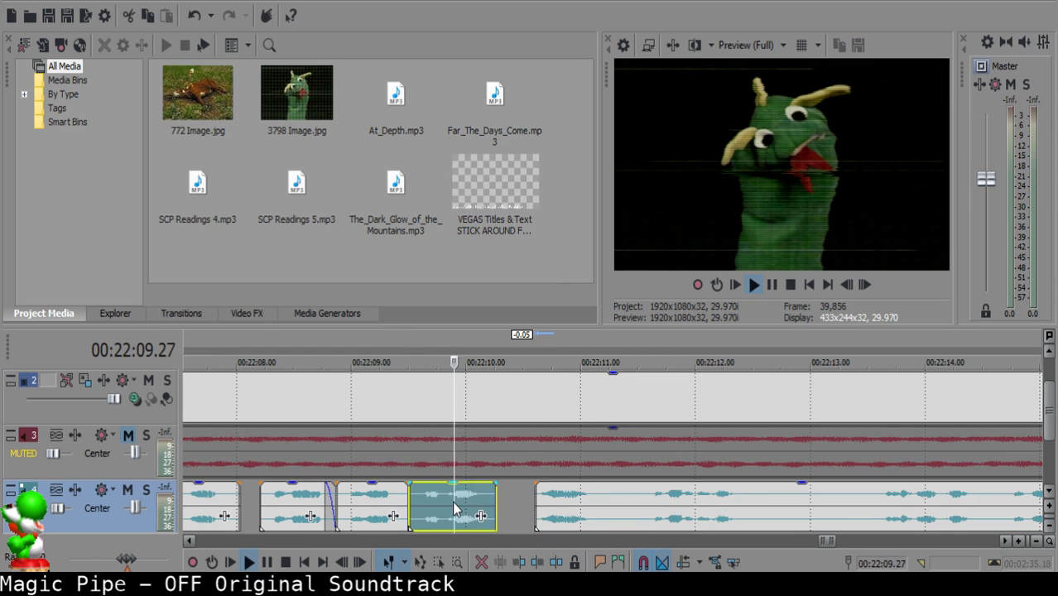
pyautogui.press('space')
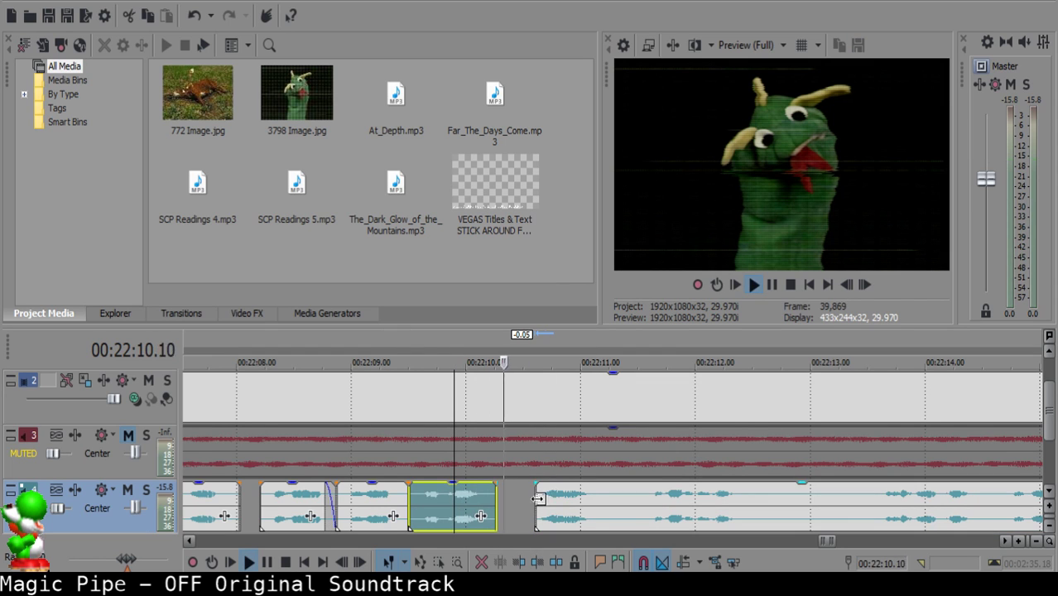
# Delete the short piece between 00:22:11.06 and about 00:22:11.10, close the gap, and play across the cut.
pyautogui.click(605, 489)
pyautogui.press('s')
pyautogui.click(604, 488)
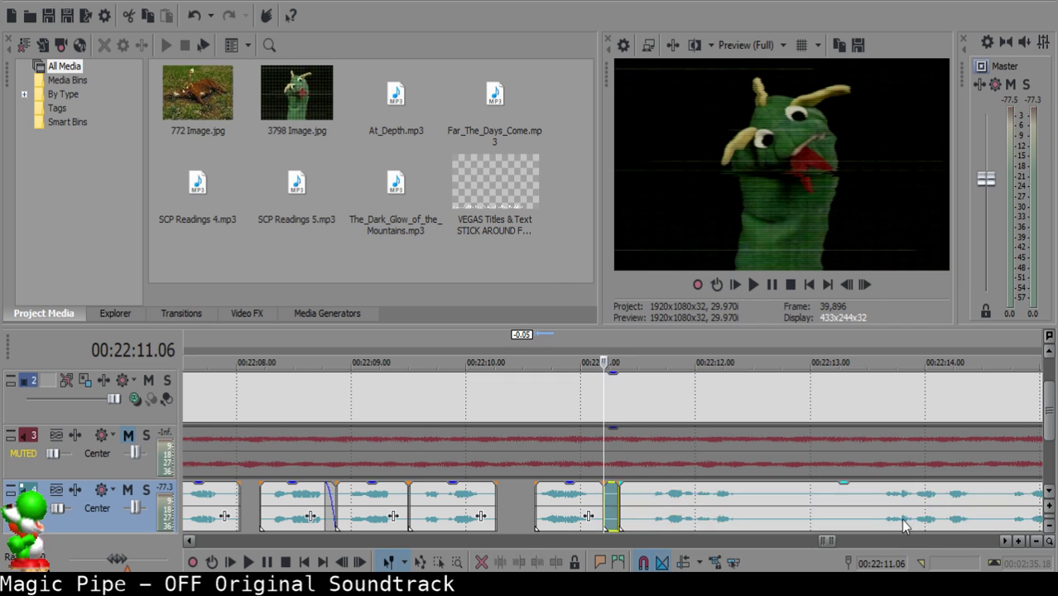
pyautogui.click(854, 504)
pyautogui.press('space')
pyautogui.press('space')
pyautogui.click(612, 498)
pyautogui.press('Delete')
pyautogui.moveTo(642, 497)
pyautogui.mouseDown()
pyautogui.moveTo(622, 498)
pyautogui.moveTo(644, 497)
pyautogui.mouseUp()
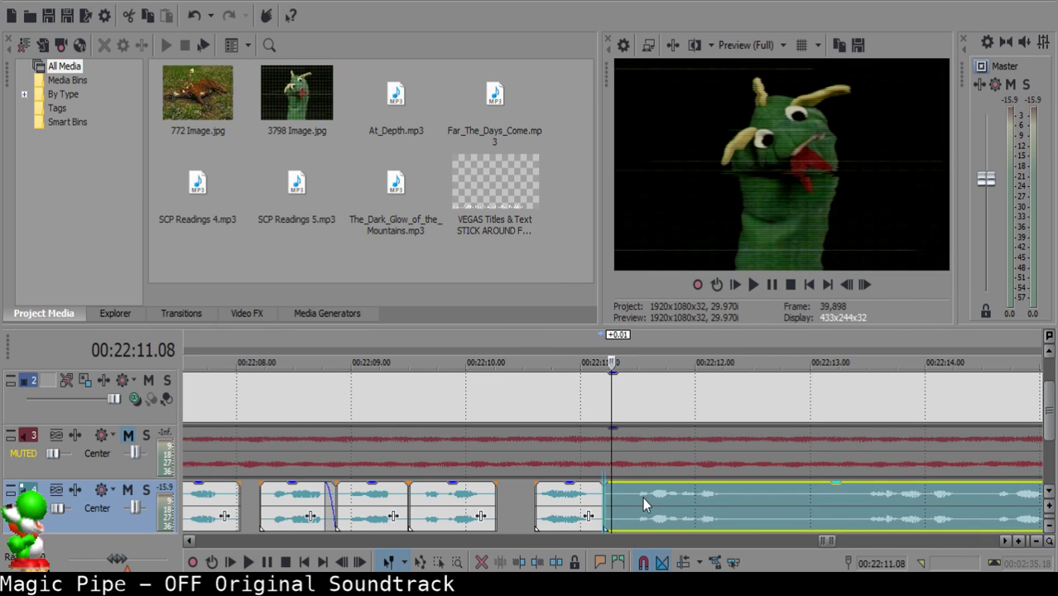
pyautogui.click(561, 501)
pyautogui.press('space')
pyautogui.scroll(-2, 664, 493)
pyautogui.scroll(1, 664, 494)
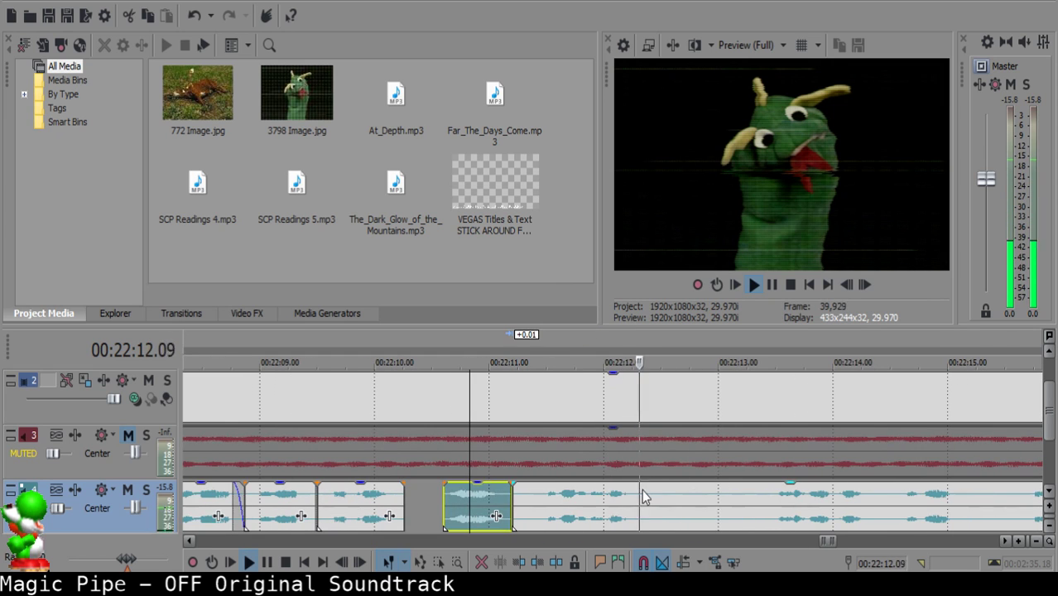
# Find the phrase end by ear and cut five frames of silence after 00:22:12.14.
pyautogui.press('space')
pyautogui.click(654, 493)
pyautogui.press('space')
pyautogui.press('space')
pyautogui.click(659, 494)
pyautogui.press('space')
pyautogui.press('space')
pyautogui.press('s')
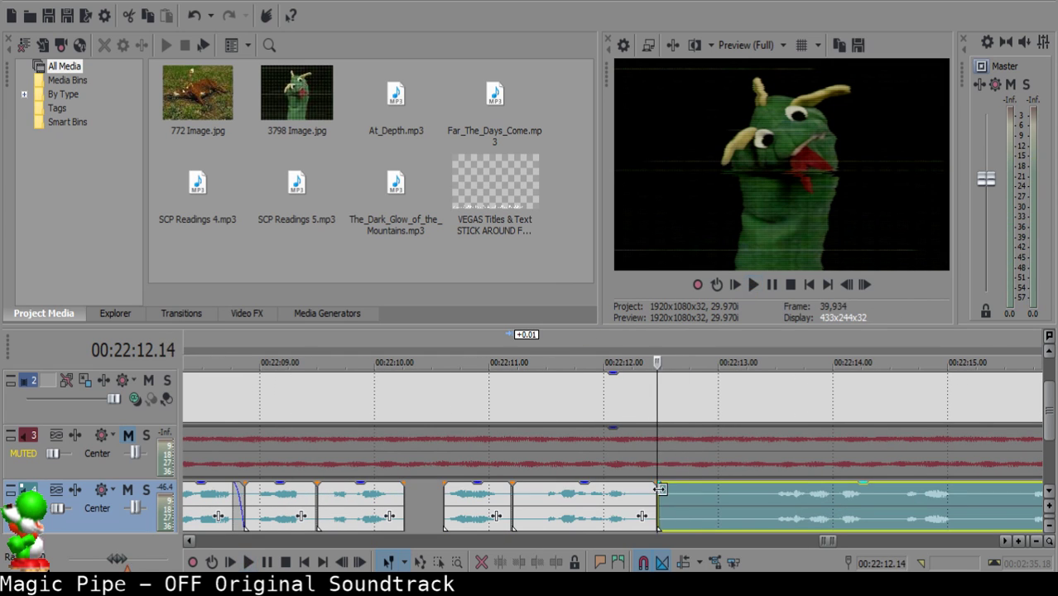
pyautogui.click(676, 490)
pyautogui.press('s')
pyautogui.click(663, 488)
pyautogui.press('Delete')
# Add a fade-out of about five frames to the phrase ending at 00:22:12.14 and play it.
pyautogui.moveTo(656, 480); pyautogui.dragTo(638, 485)
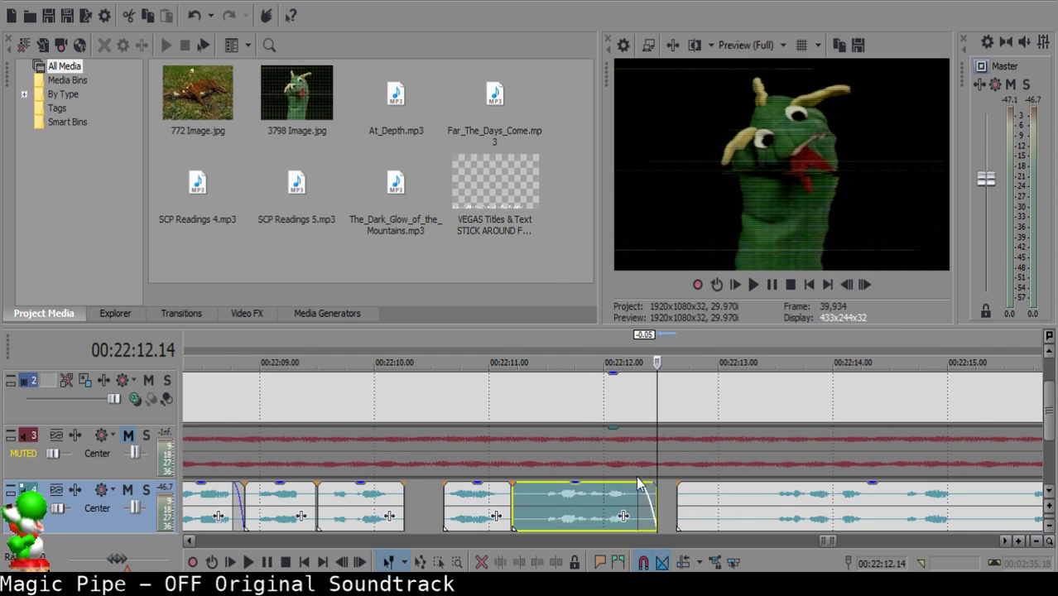
pyautogui.click(572, 496)
pyautogui.press('space')
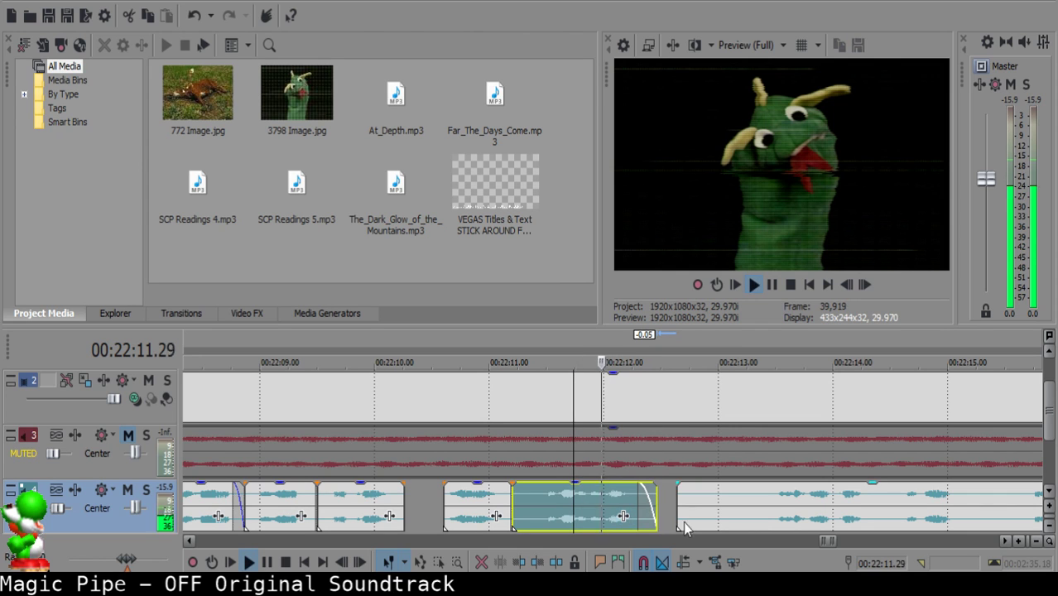
# Cut out the silence before about 00:22:13.10, move the remaining narration nine frames earlier to 00:22:13.01, and play the preceding phrase.
pyautogui.click(760, 504)
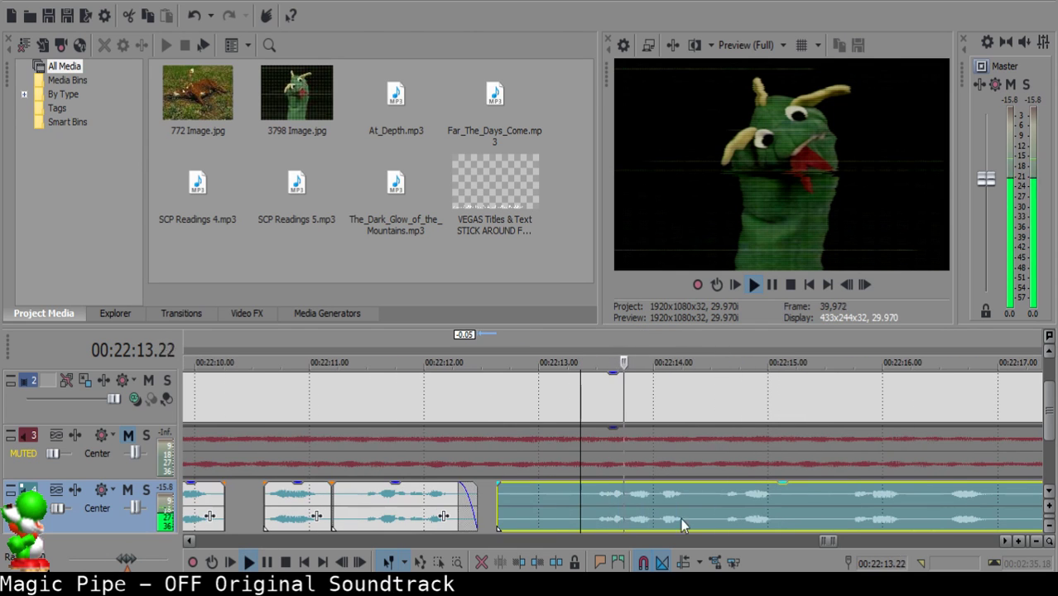
pyautogui.press('space')
pyautogui.press('s')
pyautogui.click(542, 494)
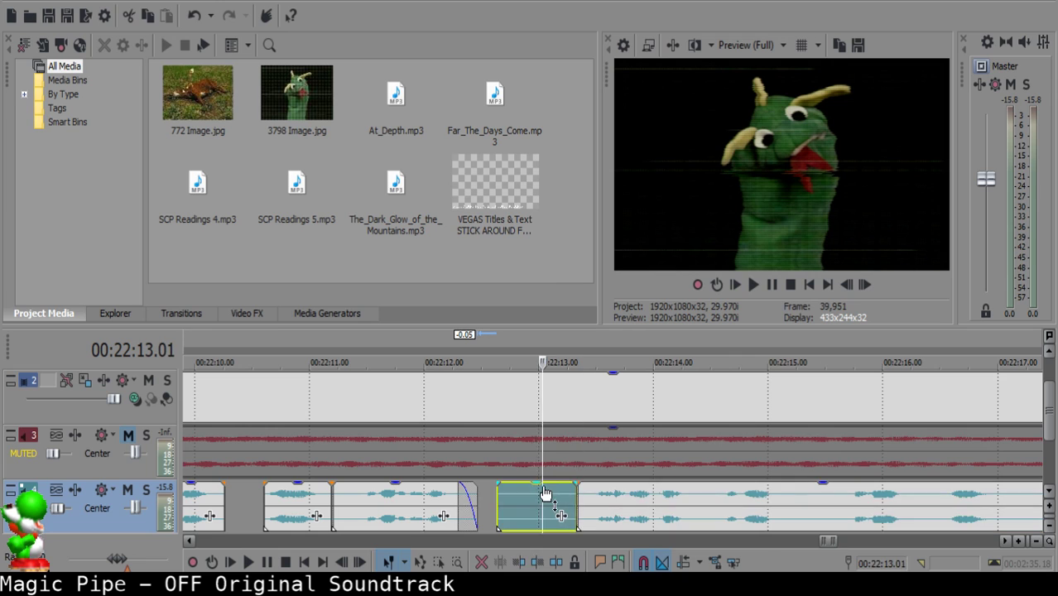
pyautogui.press('Delete')
pyautogui.moveTo(607, 498); pyautogui.dragTo(578, 497)
pyautogui.click(411, 505)
pyautogui.press('space')
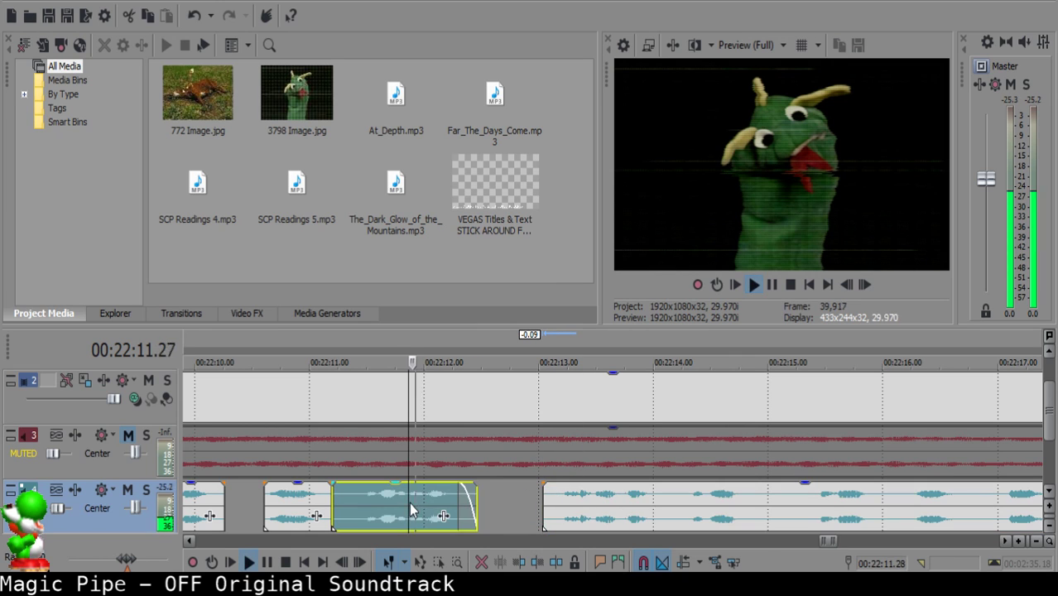
pyautogui.press('space')
# Nudge the remaining narration two frames earlier to start at 00:22:12.29 and play across the gap.
pyautogui.click(535, 501)
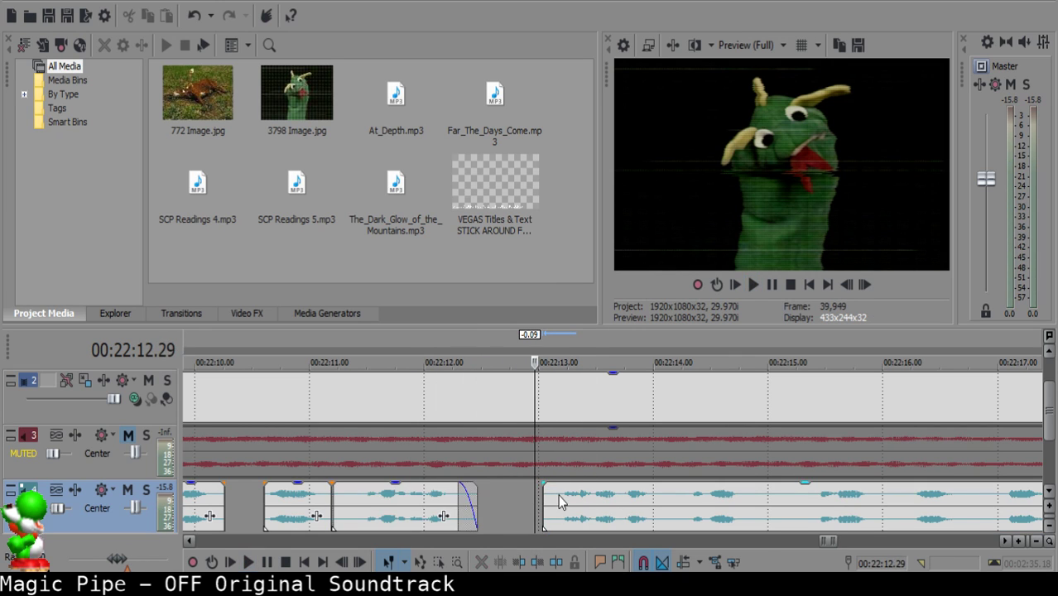
pyautogui.moveTo(558, 495); pyautogui.dragTo(550, 495)
pyautogui.click(394, 503)
pyautogui.press('space')
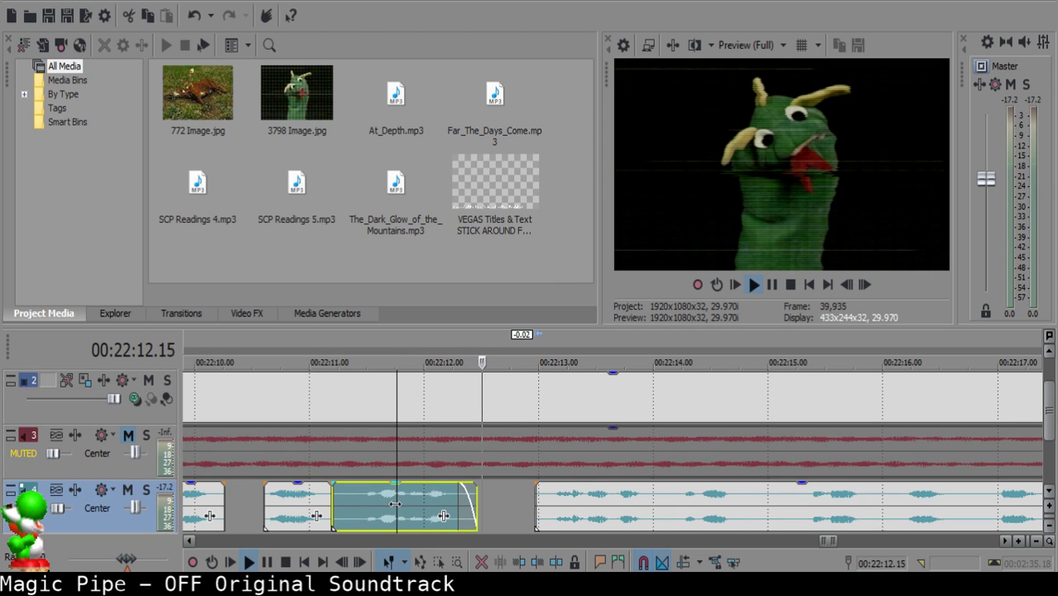
# Find the phrase end by ear and cut three frames of silence from the track 4 narration after 00:22:14.01.
pyautogui.scroll(2, 616, 501)
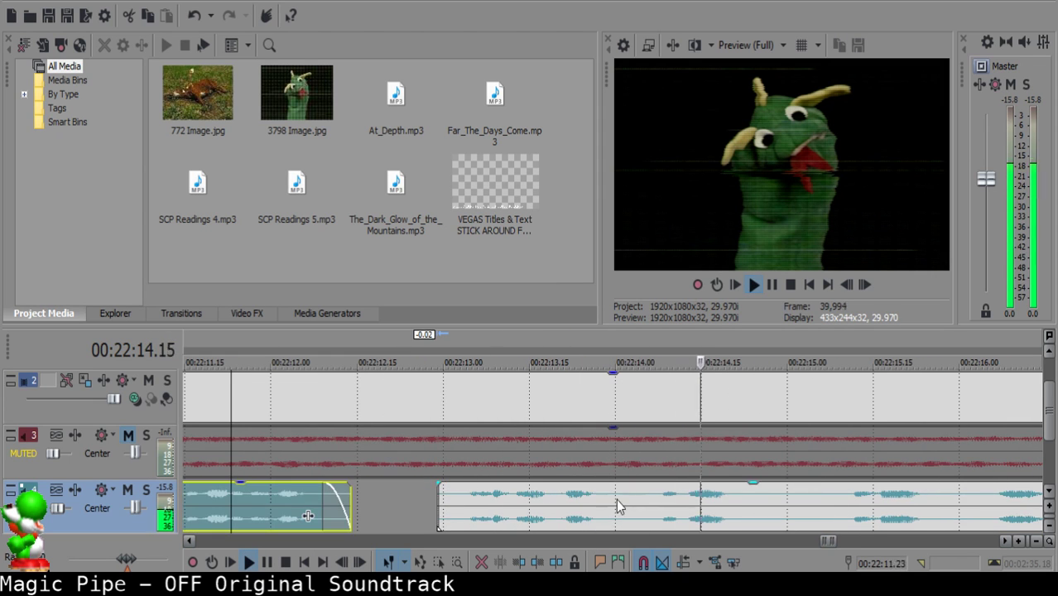
pyautogui.click(617, 501)
pyautogui.click(620, 496)
pyautogui.press('space')
pyautogui.press('s')
pyautogui.press('Right')
pyautogui.press('Right')
pyautogui.press('Right')
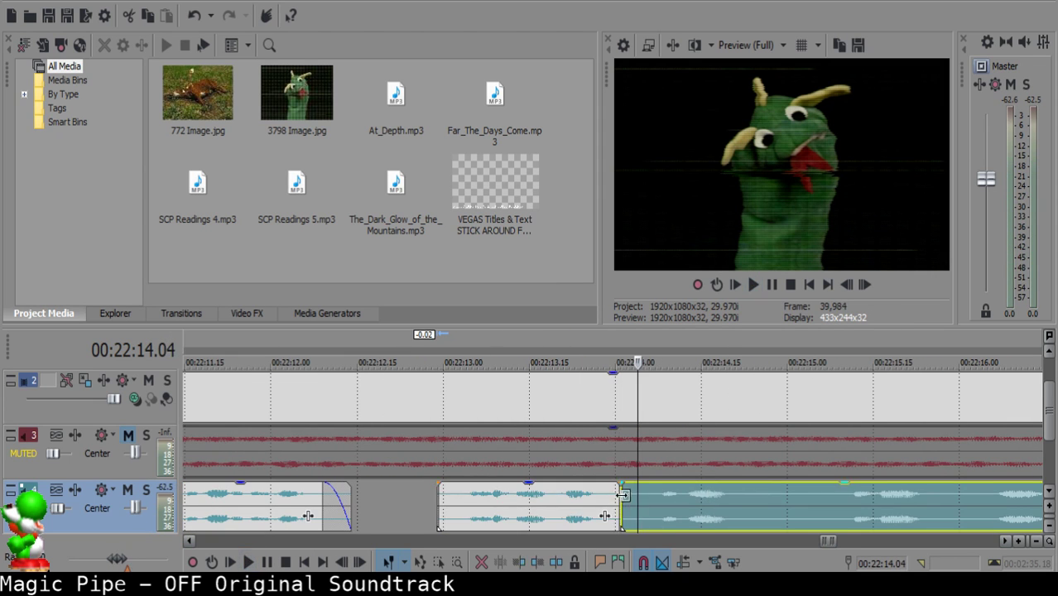
pyautogui.press('s')
pyautogui.click(622, 498)
pyautogui.press('Delete')
# Add a fade-out of about three frames to the phrase ending at 00:22:14.01.
pyautogui.click(541, 500)
pyautogui.press('space')
pyautogui.moveTo(620, 484); pyautogui.dragTo(606, 487)
pyautogui.press('Return')
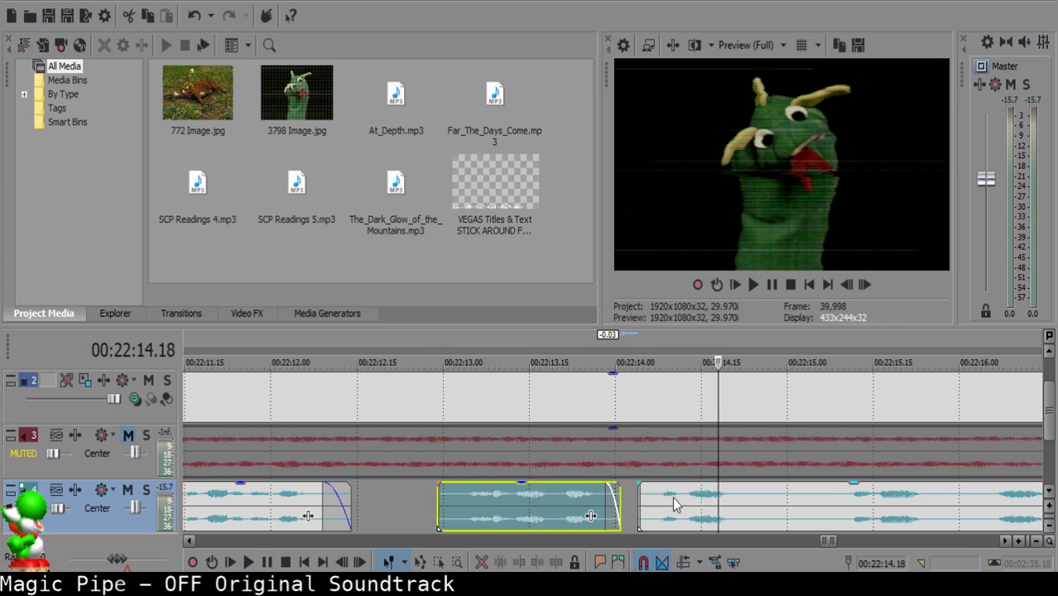
# Move the remaining narration three frames earlier to 00:22:14.01 and play across the join.
pyautogui.moveTo(674, 499); pyautogui.dragTo(655, 498)
pyautogui.click(535, 504)
pyautogui.press('space')
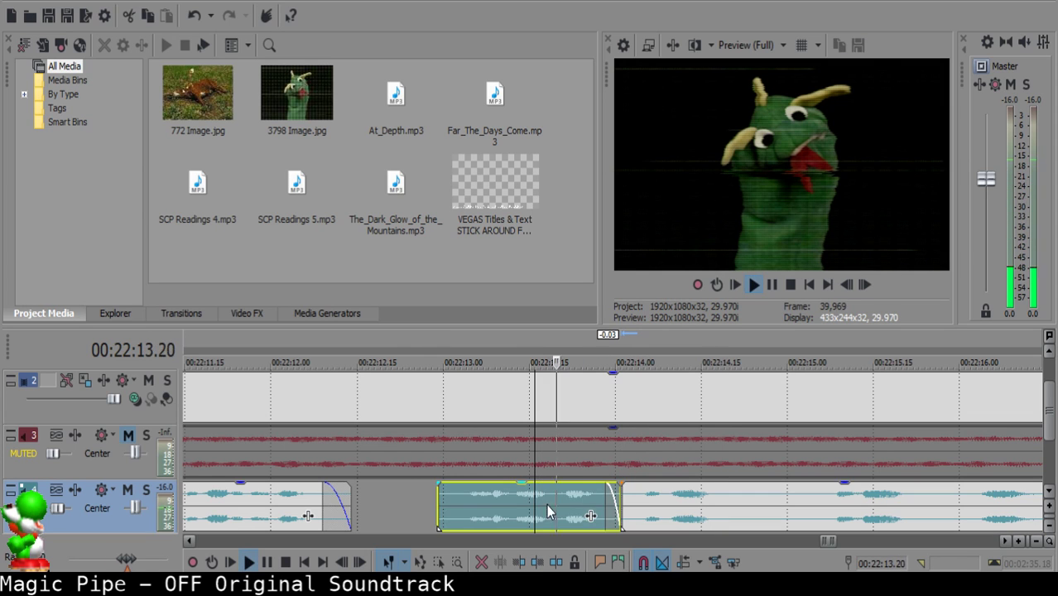
# Find the end of the phrase starting at 00:22:14.01 by ear and split the narration at about 00:22:14.21.
pyautogui.click(726, 499)
pyautogui.press('space')
pyautogui.click(730, 495)
pyautogui.press('space')
pyautogui.press('space')
pyautogui.click(734, 495)
pyautogui.press('space')
pyautogui.press('space')
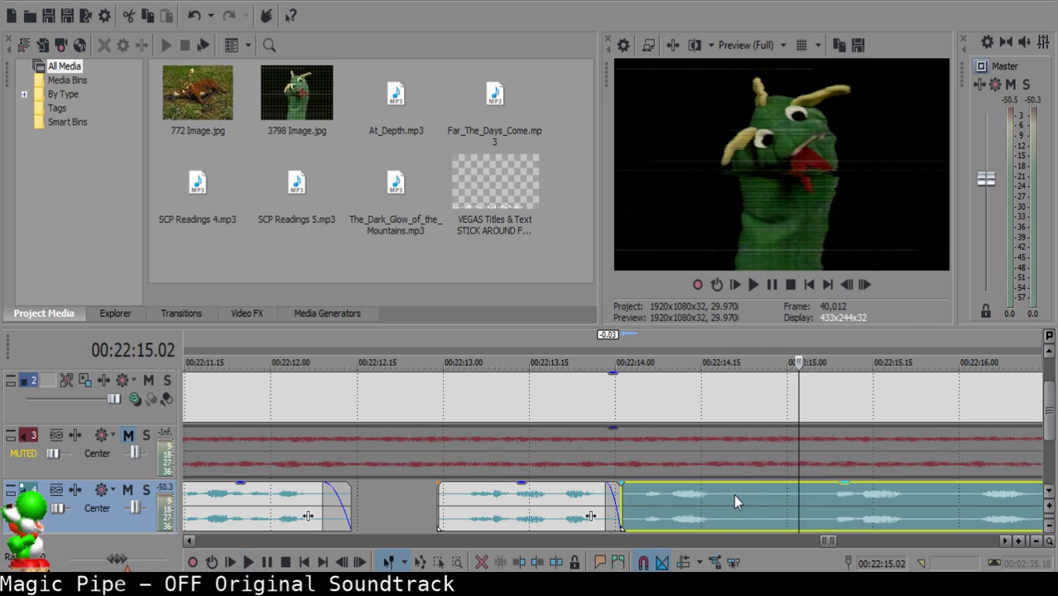
pyautogui.press('space')
pyautogui.press('space')
pyautogui.press('space')
pyautogui.press('s')
# Cut out the silence from 00:22:14.21 to about 00:22:15.04 and move the remaining narration seven frames earlier to 00:22:14.27.
pyautogui.press('space')
pyautogui.scroll(-1, 734, 496)
pyautogui.scroll(-2, 734, 495)
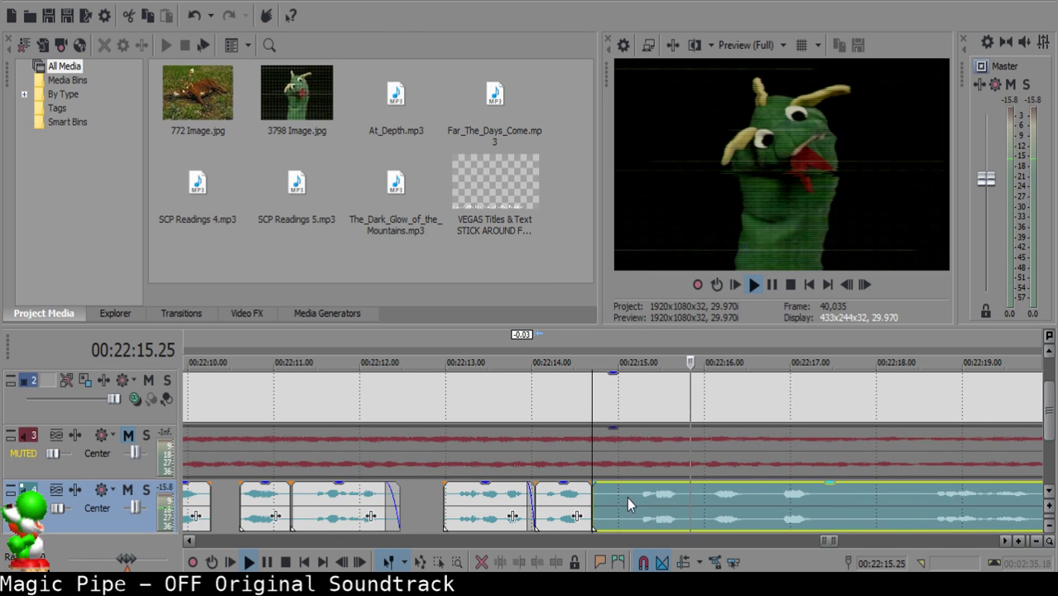
pyautogui.click(630, 499)
pyautogui.press('s')
pyautogui.click(609, 497)
pyautogui.press('Delete')
pyautogui.moveTo(656, 503); pyautogui.dragTo(637, 507)
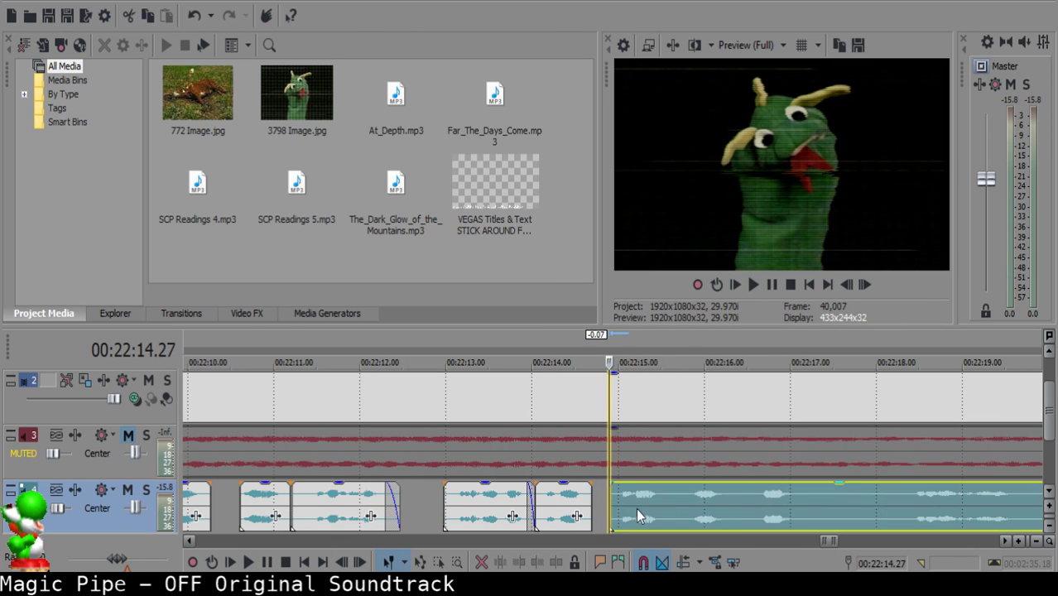
# Add a fade-out of about two frames to the phrase ending at 00:22:14.21 and shift the remaining narration two frames later to 00:22:14.29.
pyautogui.click(512, 508)
pyautogui.press('space')
pyautogui.scroll(-1, 571, 509)
pyautogui.scroll(3, 625, 498)
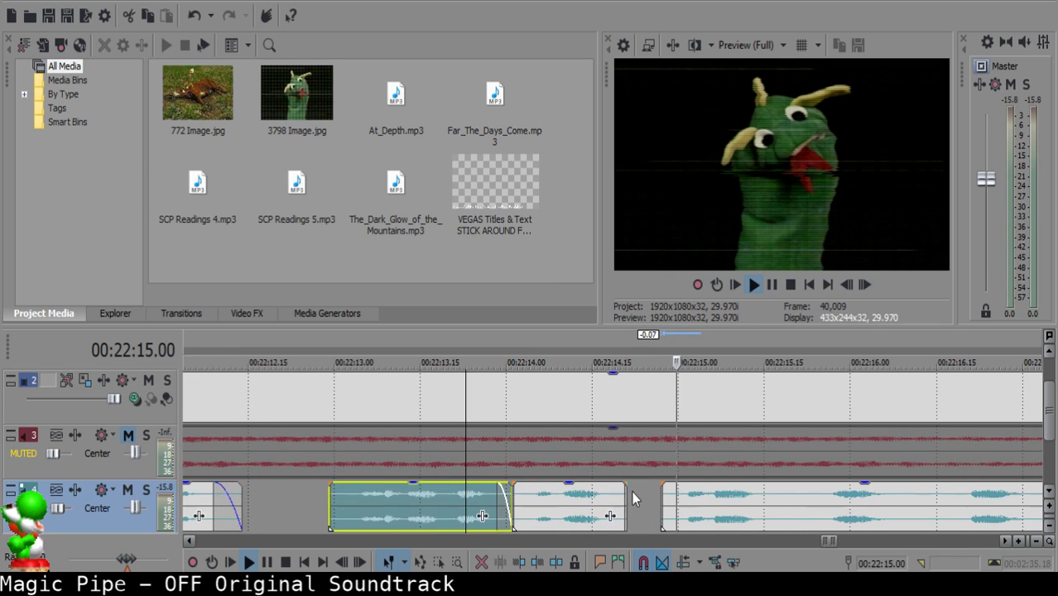
pyautogui.press('Return')
pyautogui.moveTo(627, 484); pyautogui.dragTo(692, 497)
pyautogui.click(563, 504)
pyautogui.press('space')
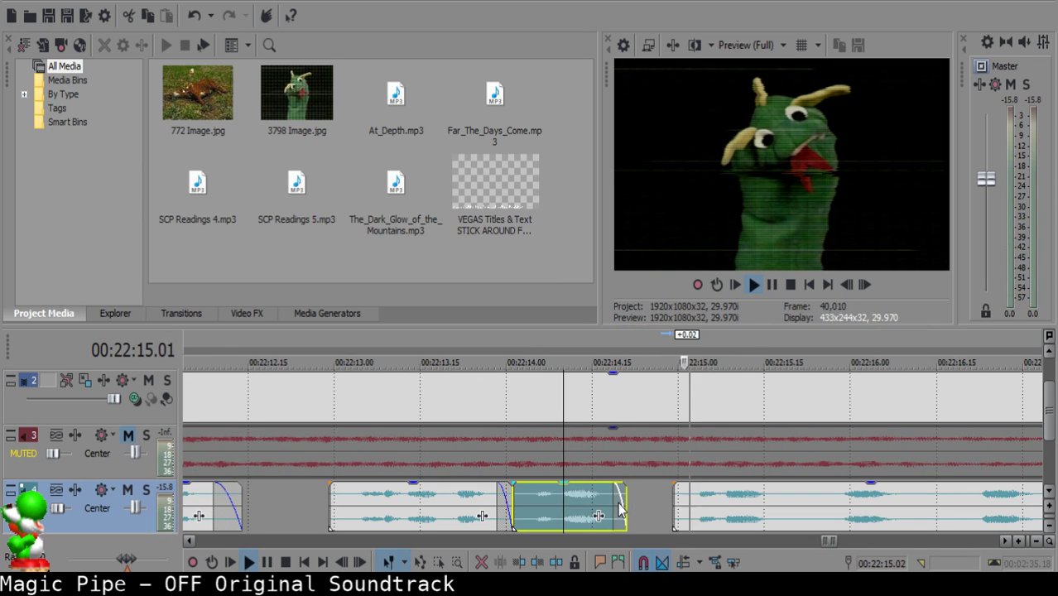
# Shift the remaining narration one frame later to 00:22:15.00 and lengthen the preceding phrase's fade-out to about three frames.
pyautogui.press('space')
pyautogui.click(680, 500)
pyautogui.moveTo(680, 499); pyautogui.dragTo(686, 497)
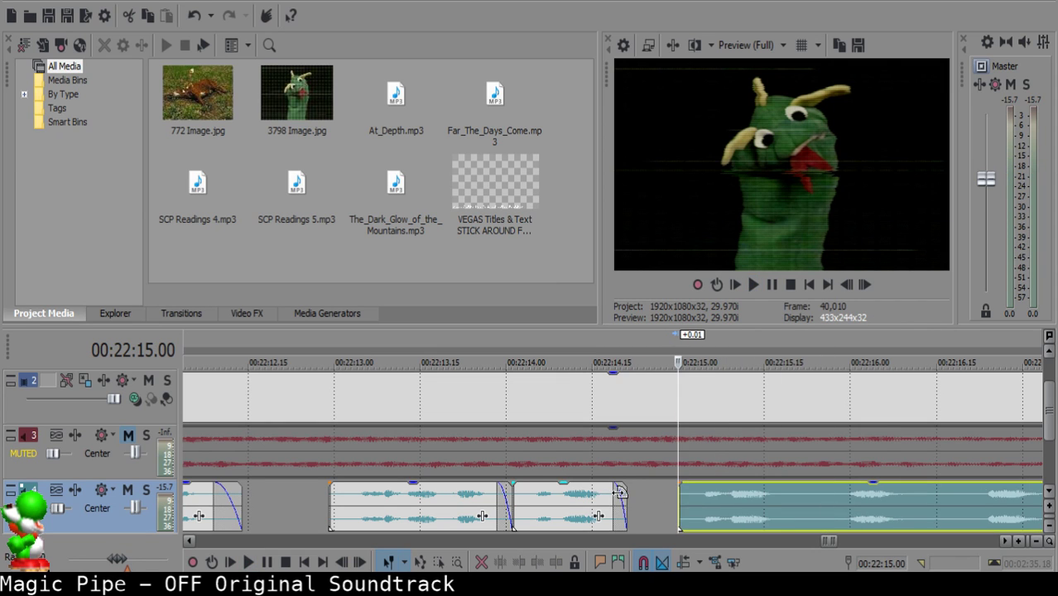
pyautogui.moveTo(620, 492); pyautogui.dragTo(614, 494)
pyautogui.click(535, 500)
pyautogui.press('space')
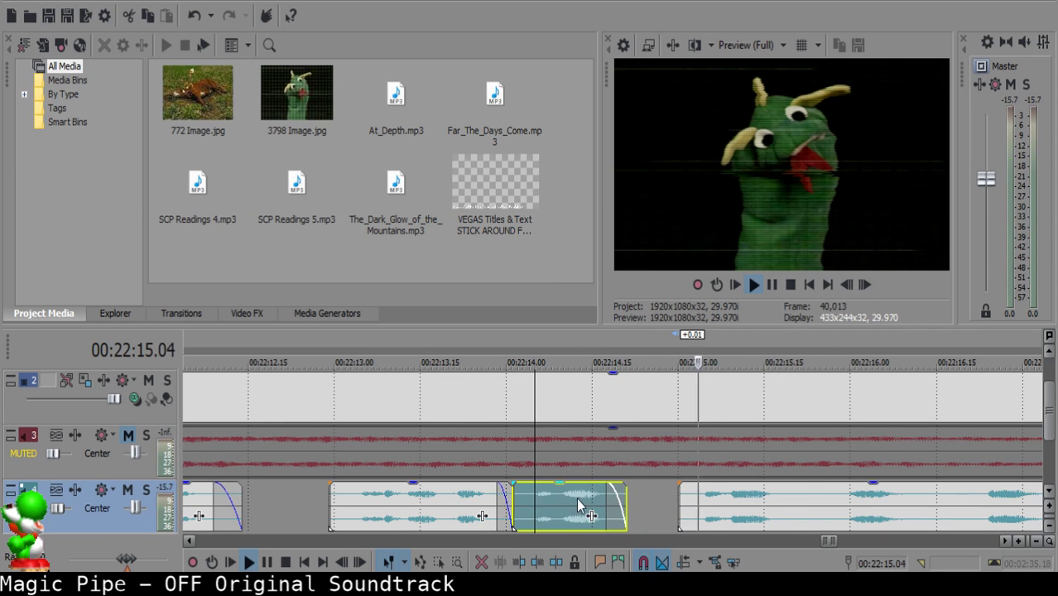
# Find the end of the phrase starting at 00:22:15.00 and cut about two frames of silence after 00:22:15.22.
pyautogui.press('space')
pyautogui.click(643, 491)
pyautogui.press('space')
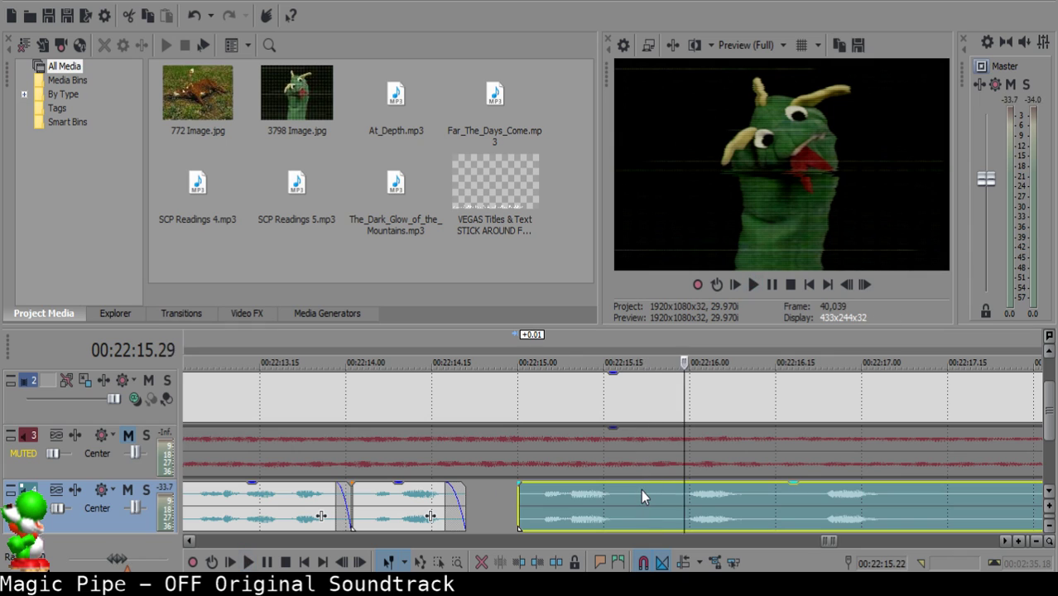
pyautogui.press('space')
pyautogui.press('s')
pyautogui.click(657, 495)
pyautogui.press('s')
pyautogui.click(650, 495)
pyautogui.press('Delete')
# Nudge the remaining narration earlier one frame at a time to start at 00:22:15.22, playing the preceding phrase to check the spacing.
pyautogui.click(662, 497)
pyautogui.click(570, 497)
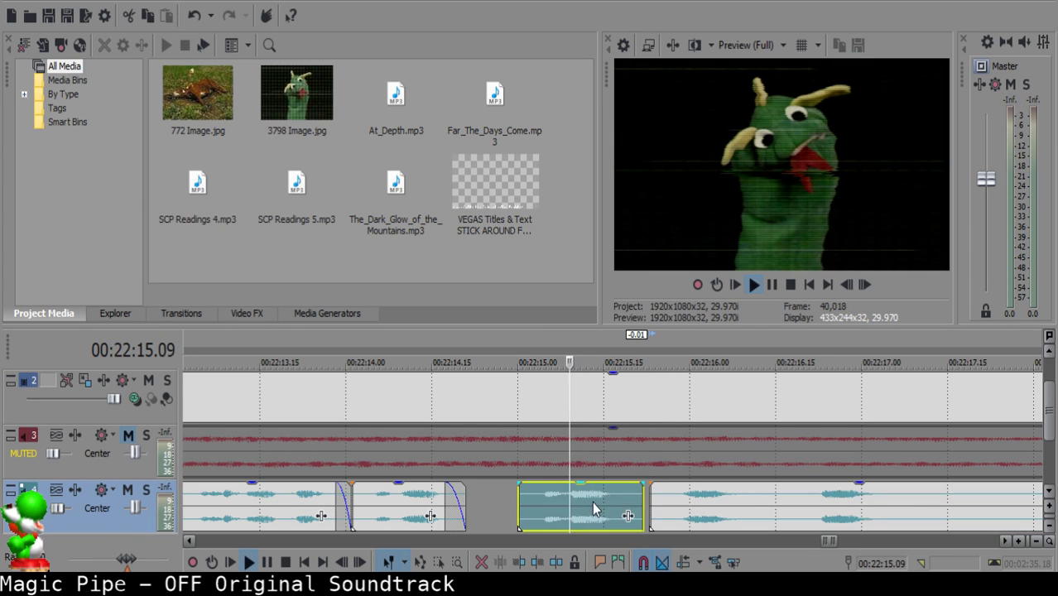
pyautogui.press('space')
pyautogui.press('space')
pyautogui.moveTo(662, 497); pyautogui.dragTo(654, 497)
pyautogui.click(548, 503)
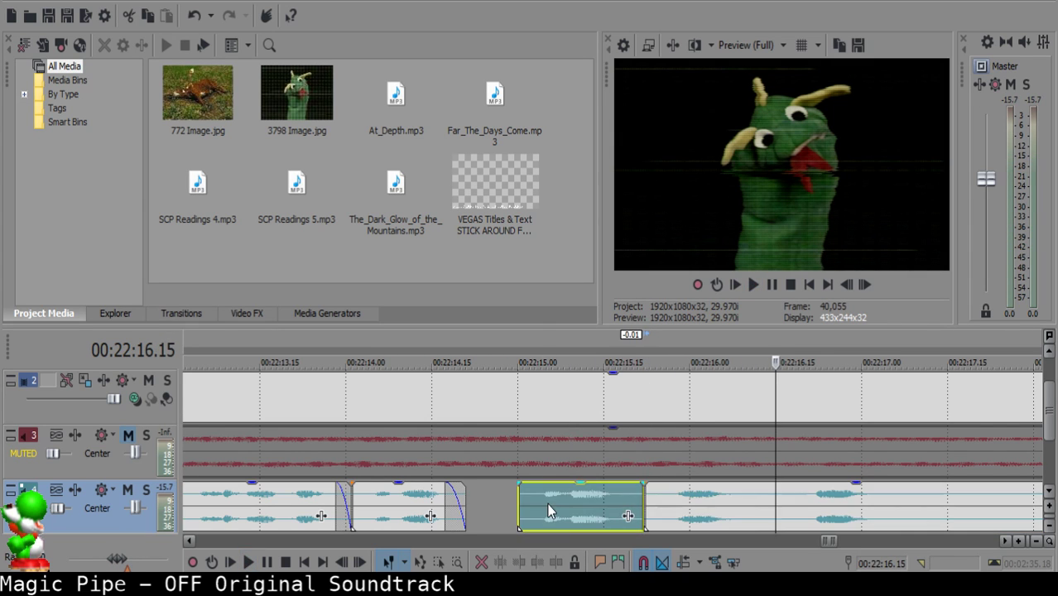
pyautogui.press('space')
pyautogui.press('space')
pyautogui.press('space')
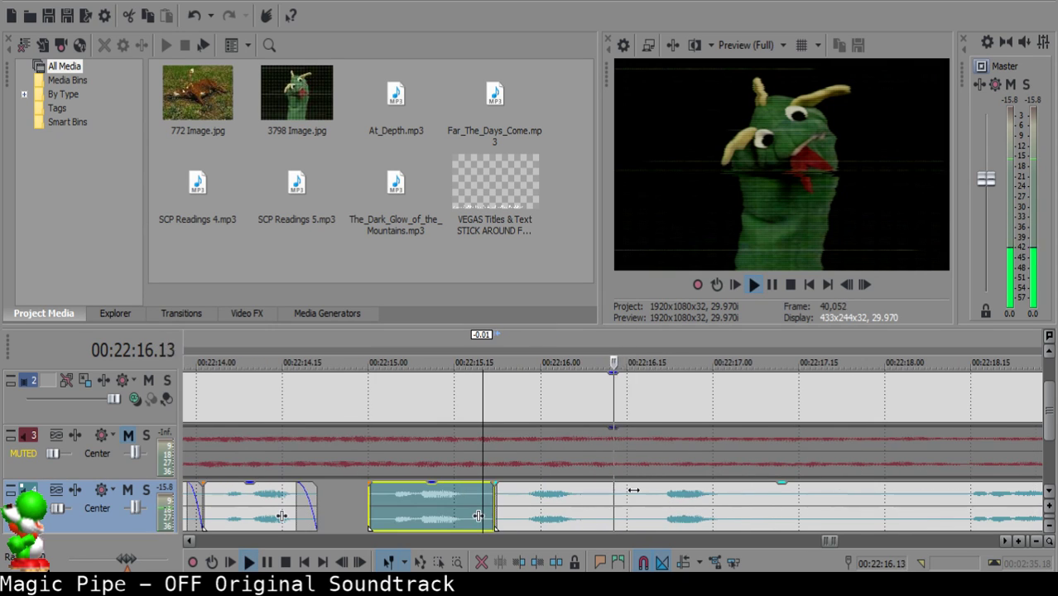
# Cut about two frames of silence after 00:22:16.15 and move the remaining narration two frames earlier to close the gap.
pyautogui.click(621, 490)
pyautogui.scroll(-2, 621, 491)
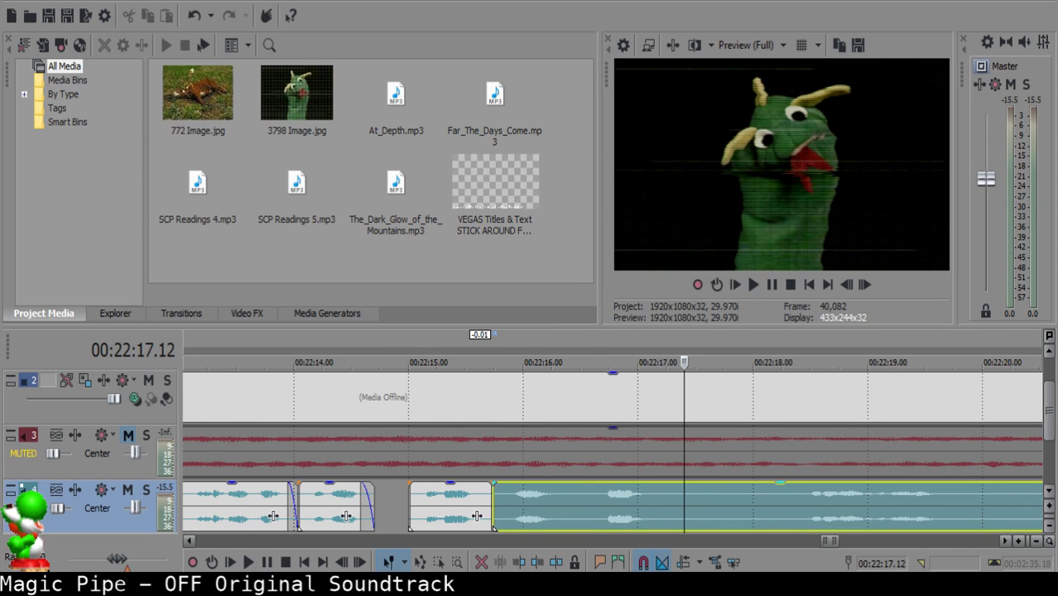
pyautogui.click(564, 495)
pyautogui.press('space')
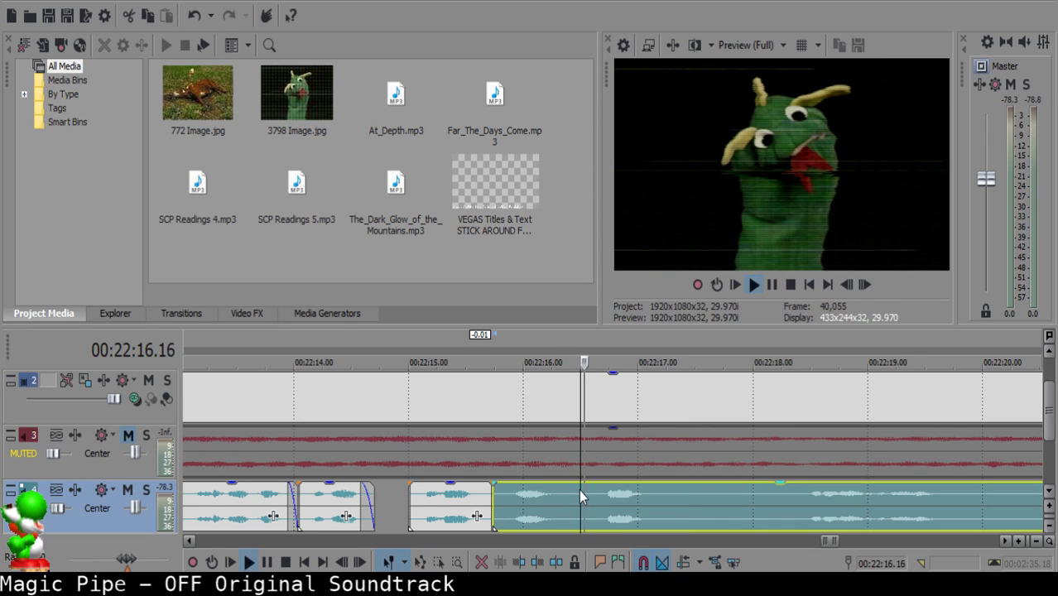
pyautogui.press('space')
pyautogui.press('s')
pyautogui.click(587, 491)
pyautogui.press('s')
pyautogui.click(585, 494)
pyautogui.press('Delete')
pyautogui.moveTo(600, 495); pyautogui.dragTo(591, 495)
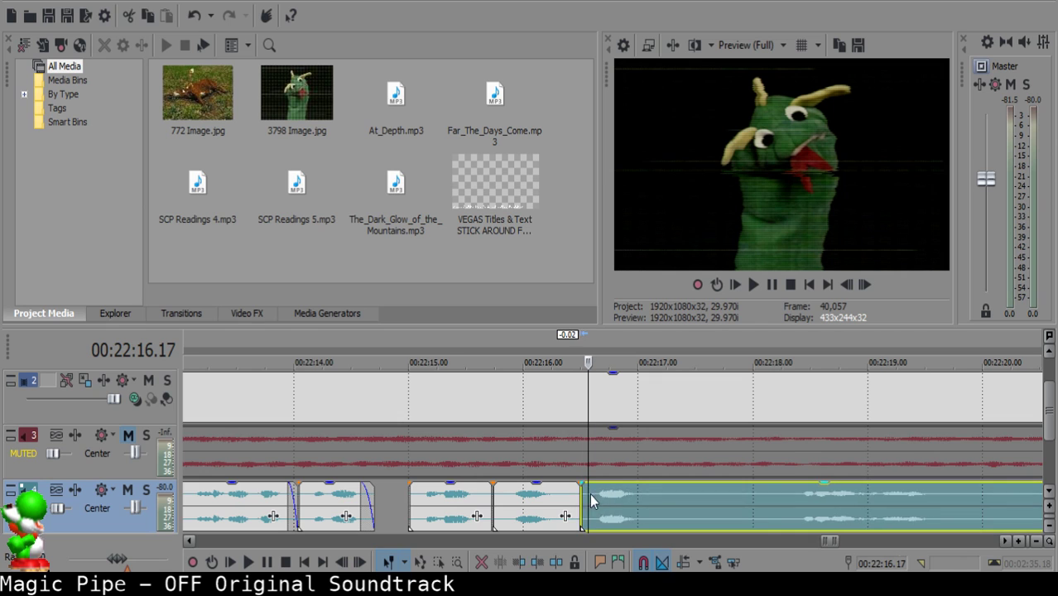
# Play the joined phrases from about 00:22:15.13 and split the narration at 00:22:17.07.
pyautogui.click(455, 492)
pyautogui.press('space')
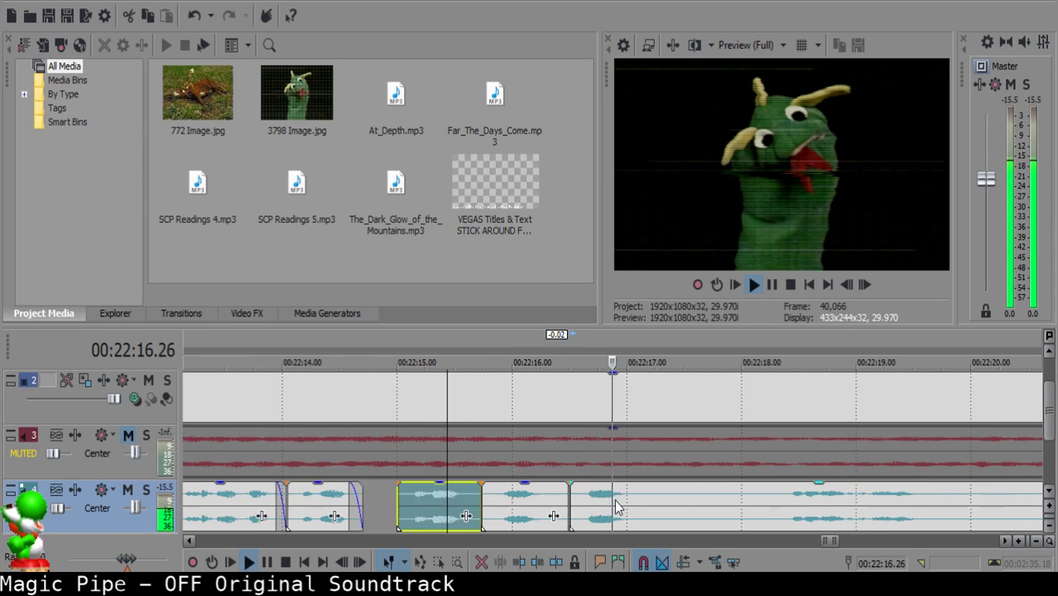
pyautogui.scroll(2, 629, 497)
pyautogui.click(644, 492)
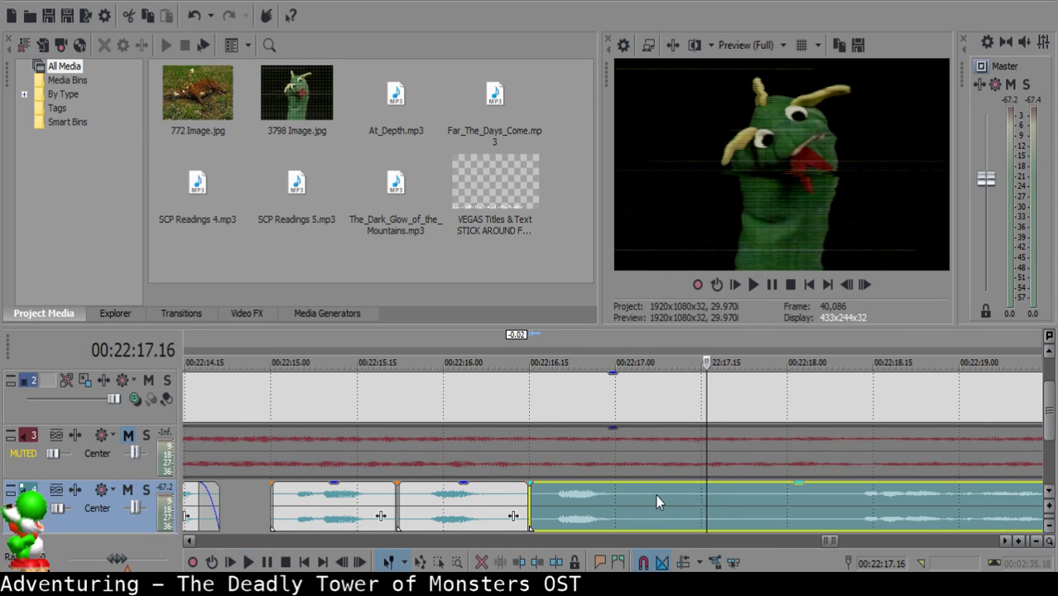
pyautogui.click(657, 502)
pyautogui.press('space')
pyautogui.press('s')
# Cut out the silence from 00:22:17.07 to 00:22:18.08 and move the remaining narration 19 frames earlier to 00:22:17.19.
pyautogui.click(830, 491)
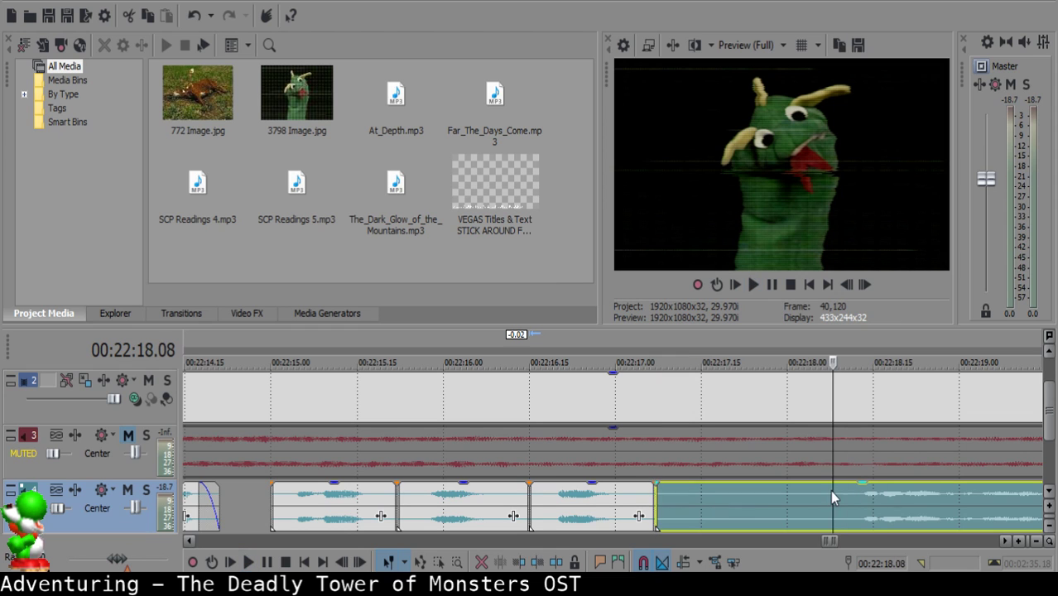
pyautogui.press('s')
pyautogui.click(726, 503)
pyautogui.press('Delete')
pyautogui.moveTo(953, 501); pyautogui.dragTo(851, 501)
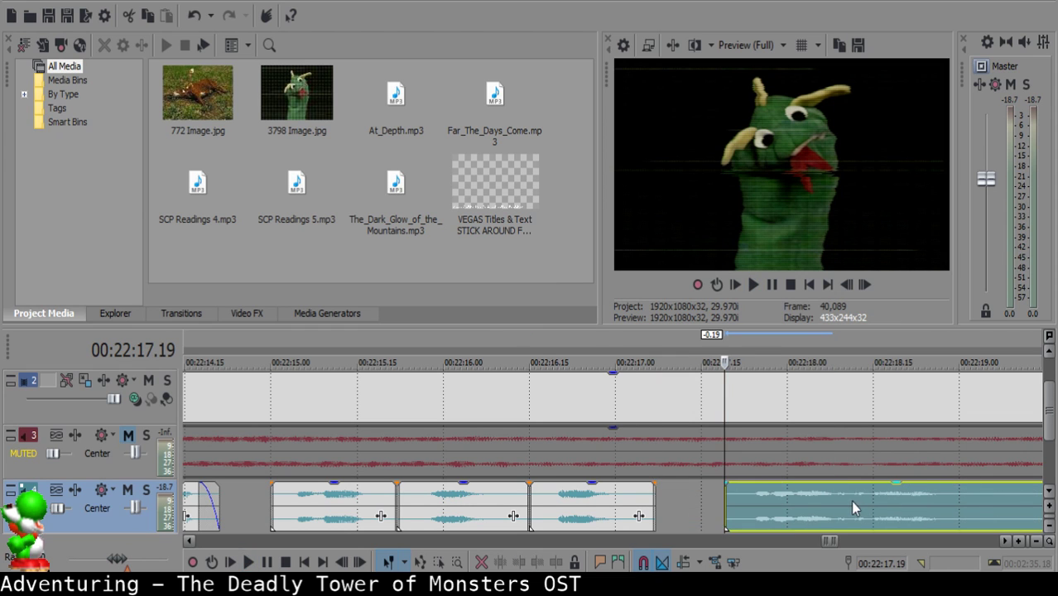
# Play across the gap and nudge the remaining narration two frames earlier to start at 00:22:17.17.
pyautogui.click(539, 505)
pyautogui.press('space')
pyautogui.scroll(-1, 654, 513)
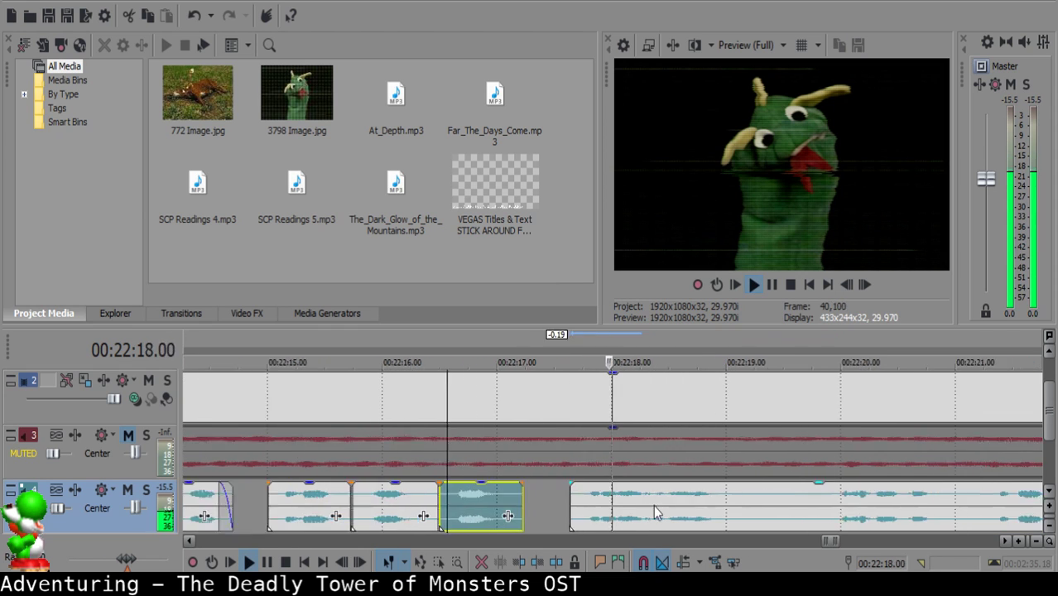
pyautogui.scroll(1, 655, 514)
pyautogui.click(553, 494)
pyautogui.press('space')
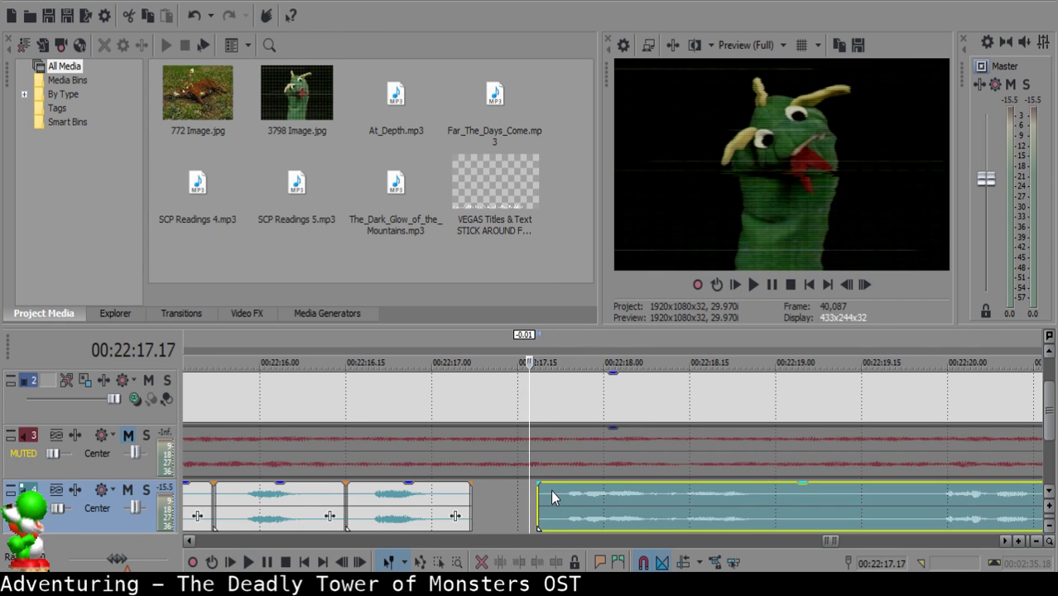
pyautogui.moveTo(553, 497); pyautogui.dragTo(547, 489)
pyautogui.click(400, 494)
pyautogui.press('space')
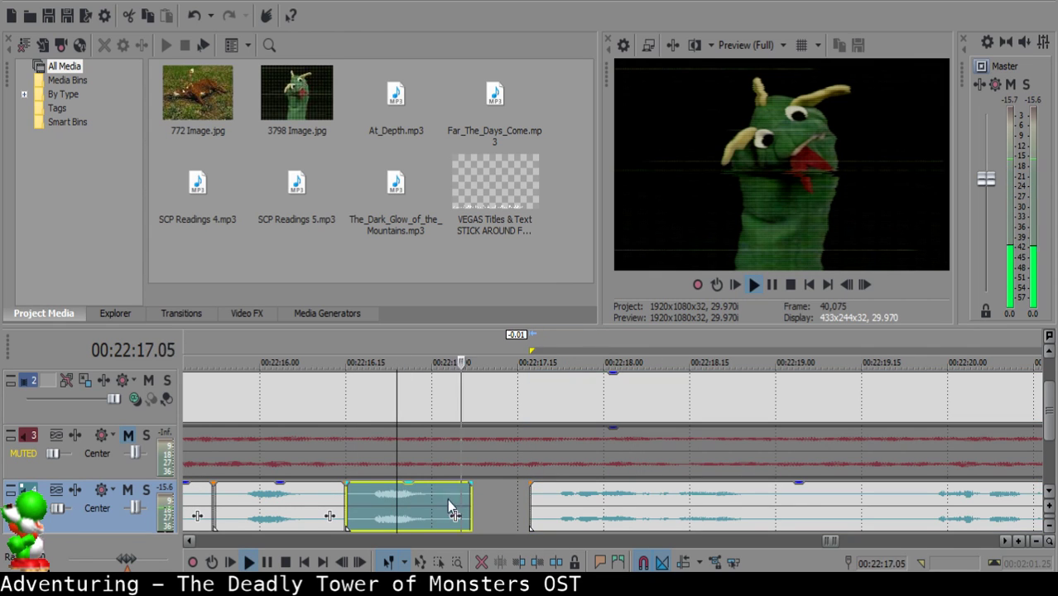
# Find the end of the phrase starting at 00:22:17.17 by ear and split the narration at about 00:22:19.02.
pyautogui.scroll(-1, 598, 510)
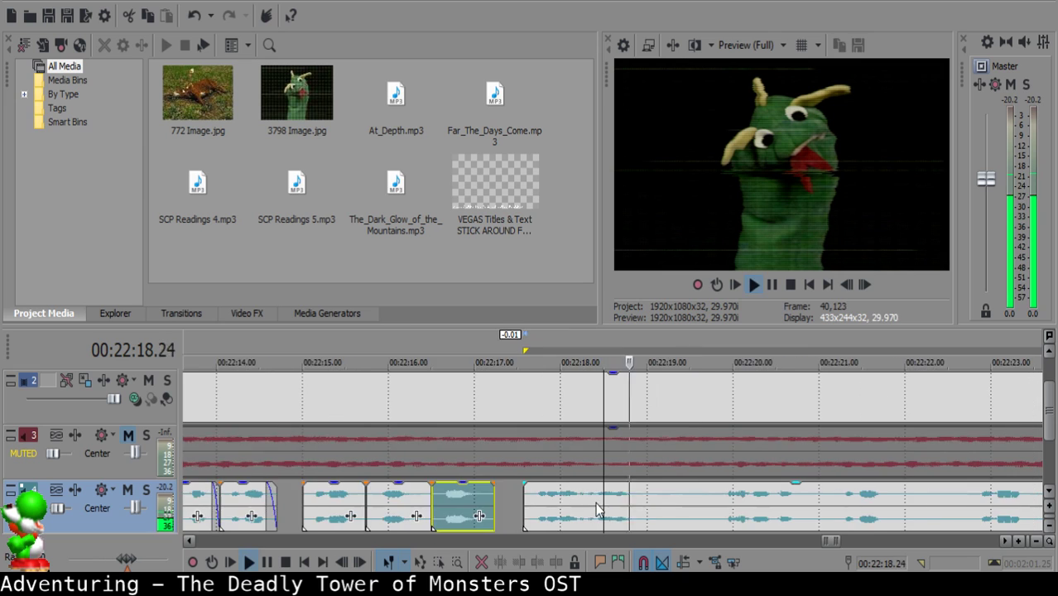
pyautogui.scroll(2, 598, 507)
pyautogui.click(642, 498)
pyautogui.press('space')
pyautogui.press('s')
# Cut out the silence from 00:22:19.02 to about 00:22:19.23 and move the remaining narration 12 frames earlier to 00:22:19.11.
pyautogui.click(758, 509)
pyautogui.press('space')
pyautogui.scroll(-1, 757, 509)
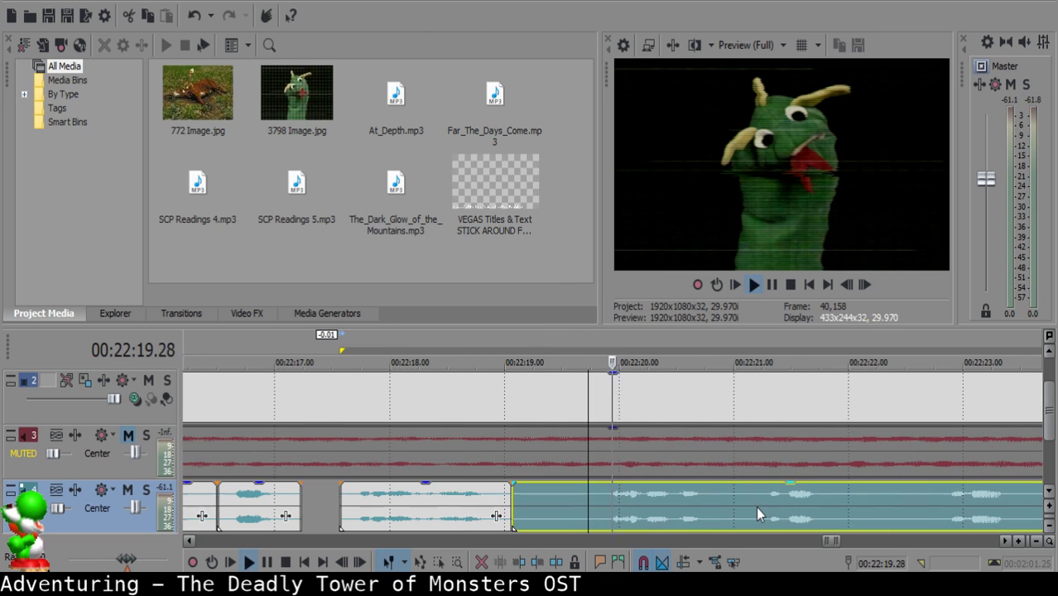
pyautogui.click(591, 494)
pyautogui.press('s')
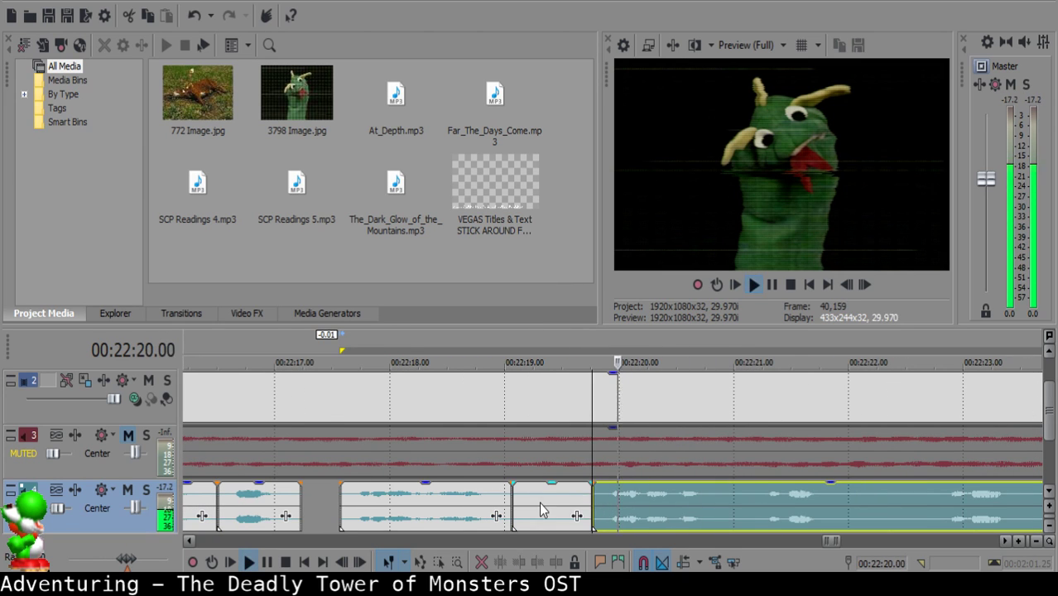
pyautogui.click(547, 504)
pyautogui.press('Delete')
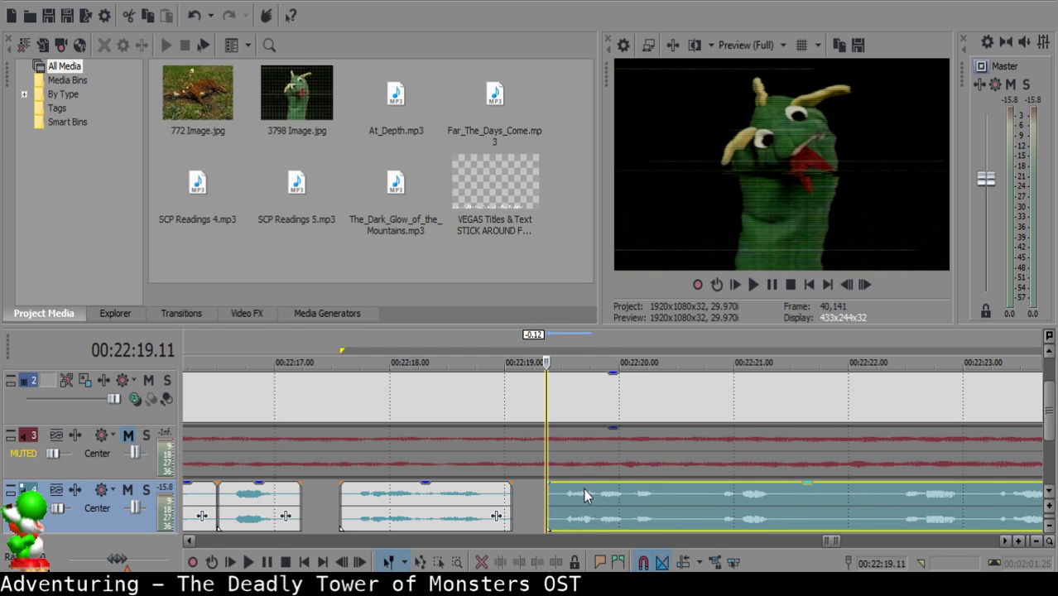
# Shift the remaining narration three frames later to 00:22:19.14 and fade out the preceding phrase over about four frames.
pyautogui.press('space')
pyautogui.click(453, 502)
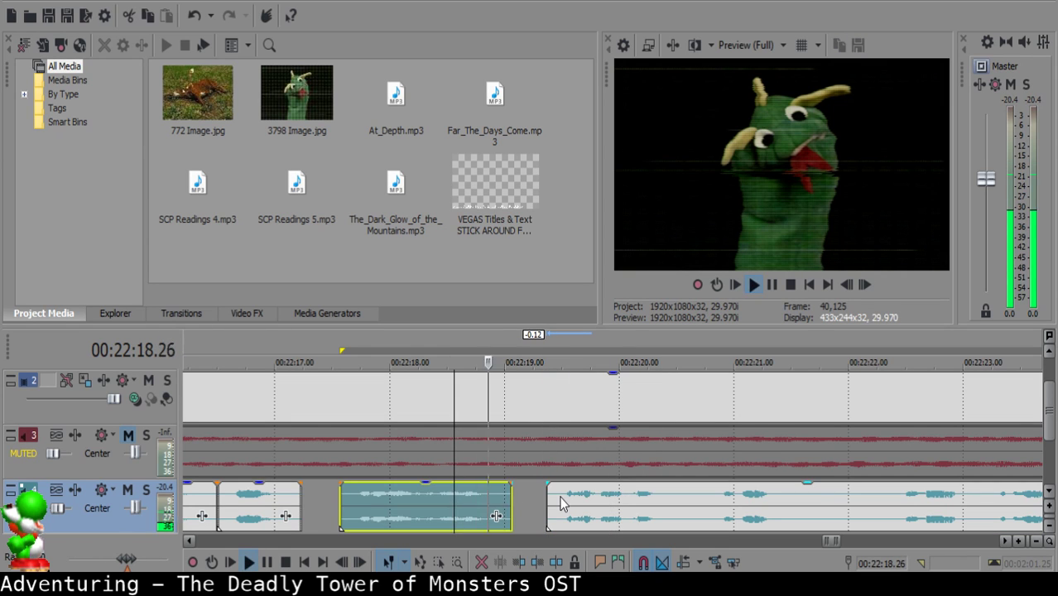
pyautogui.moveTo(555, 499); pyautogui.dragTo(584, 495)
pyautogui.click(377, 509)
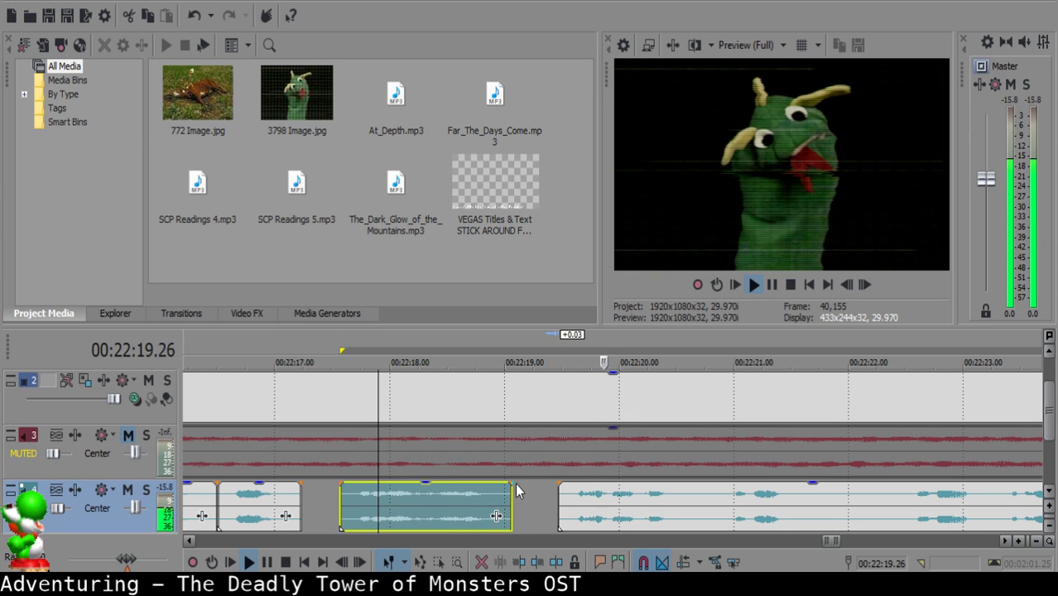
pyautogui.moveTo(510, 482); pyautogui.dragTo(499, 482)
# Find the end of the phrase starting at 00:22:19.14 by ear and split the narration at 00:22:20.17.
pyautogui.click(684, 499)
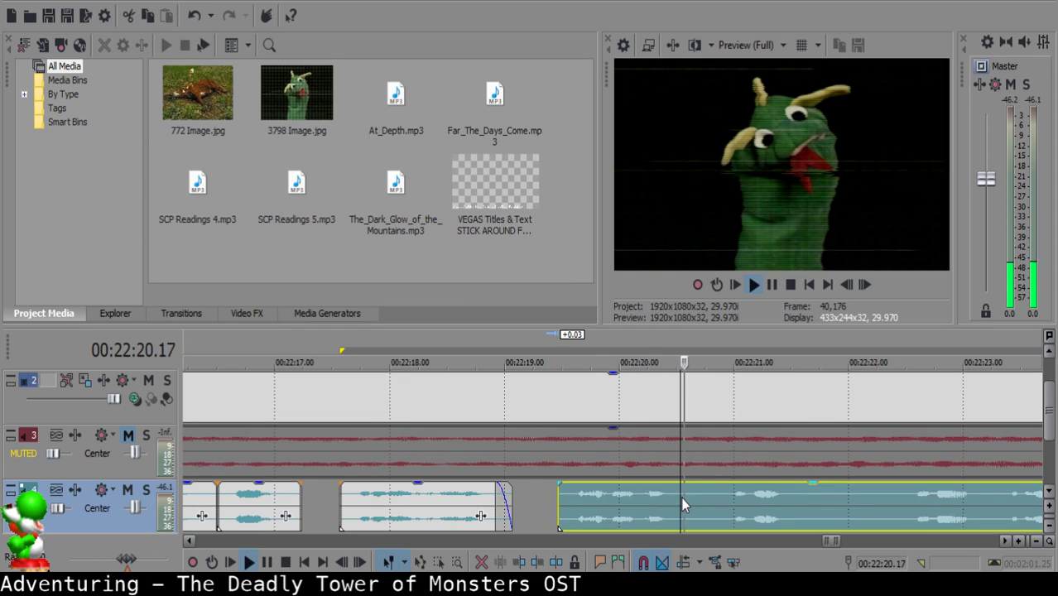
pyautogui.click(686, 495)
pyautogui.press('Return')
pyautogui.press('Return')
pyautogui.click(686, 494)
pyautogui.click(683, 495)
pyautogui.press('Return')
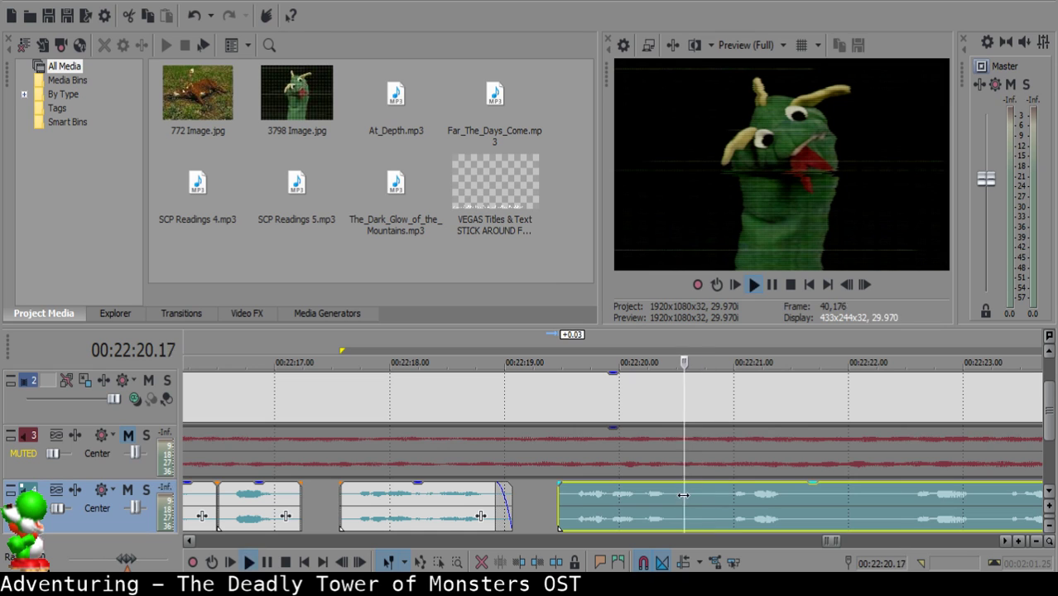
pyautogui.press('Return')
pyautogui.click(684, 496)
pyautogui.press('s')
# Cut out the silence from 00:22:20.17 to about 00:22:20.26.
pyautogui.press('Return')
pyautogui.press('Return')
pyautogui.press('s')
pyautogui.click(691, 495)
pyautogui.press('Delete')
# Move the remaining narration seven frames earlier to about 00:22:20.19 and play from the preceding phrase.
pyautogui.click(627, 501)
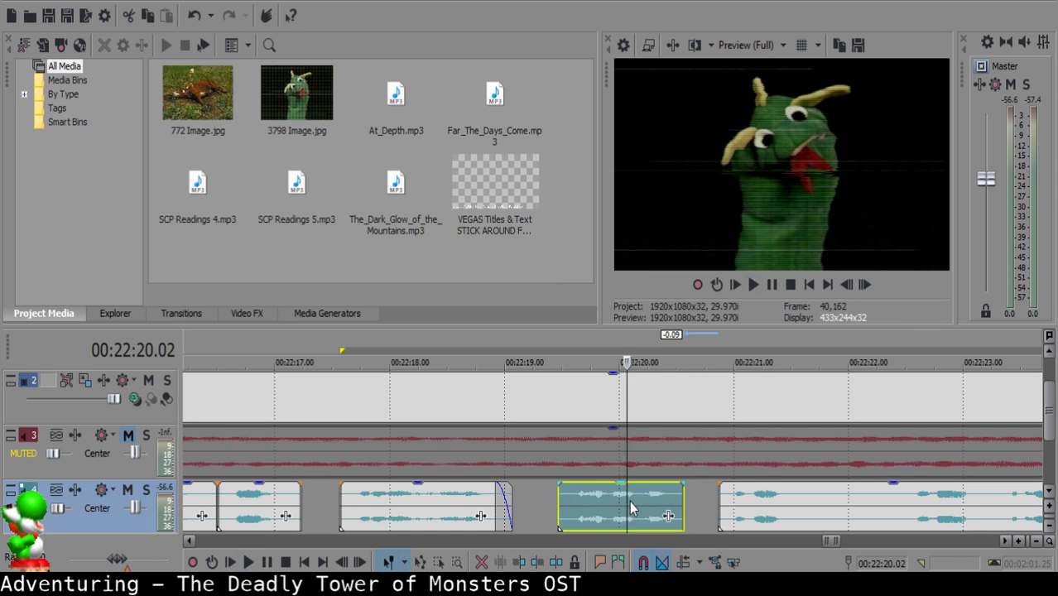
pyautogui.press('Return')
pyautogui.moveTo(758, 500); pyautogui.dragTo(732, 499)
pyautogui.press('Return')
pyautogui.click(609, 499)
pyautogui.press('Return')
pyautogui.scroll(-2, 608, 498)
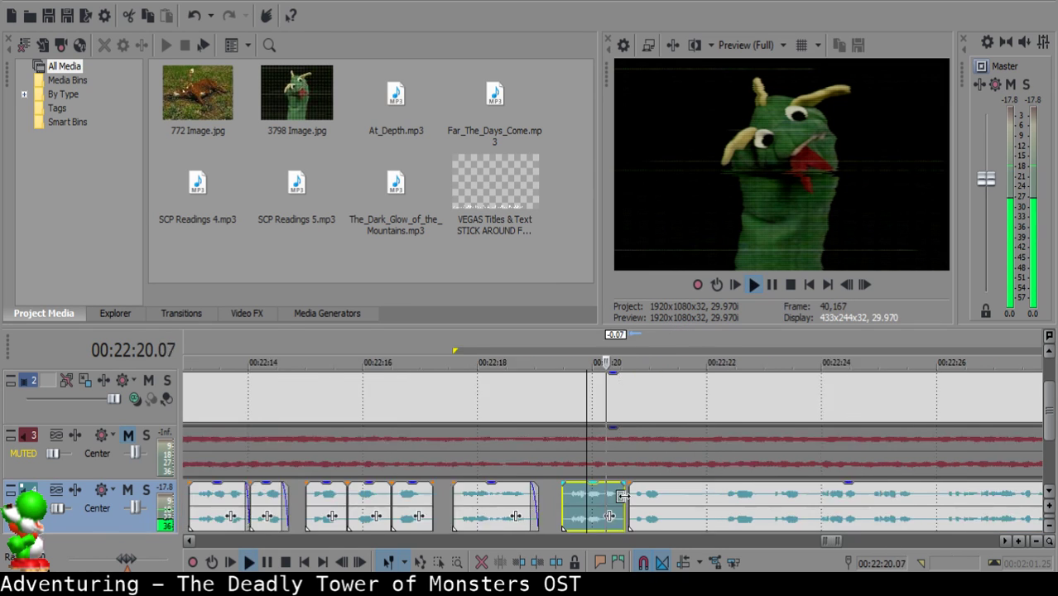
# Find the end of the phrase starting at 00:22:20.19 by ear and split the narration at about 00:22:21.10.
pyautogui.scroll(2, 625, 498)
pyautogui.click(621, 507)
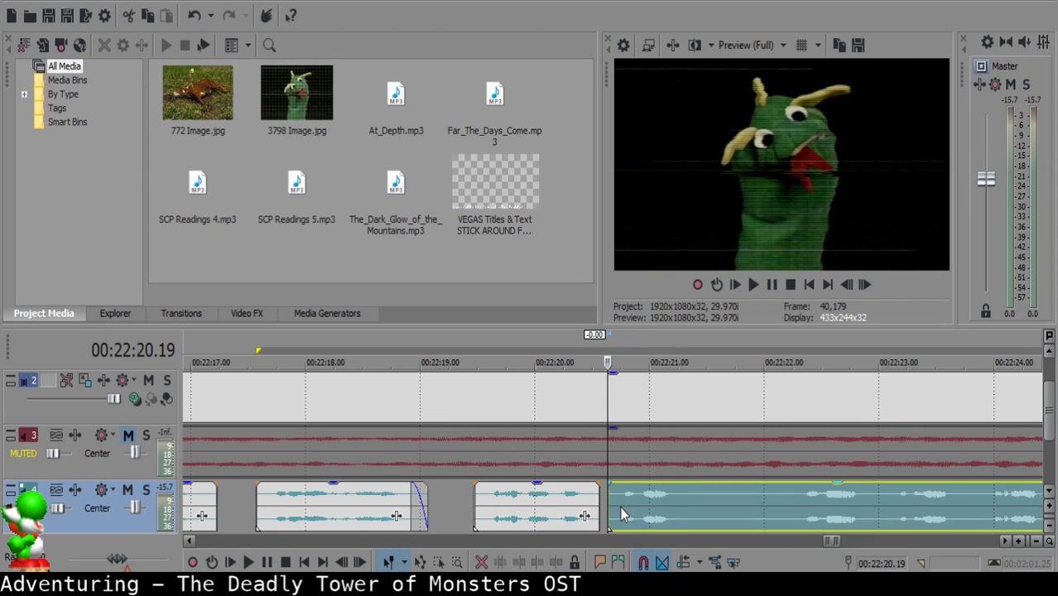
pyautogui.click(536, 506)
pyautogui.scroll(-3, 535, 506)
pyautogui.scroll(3, 620, 497)
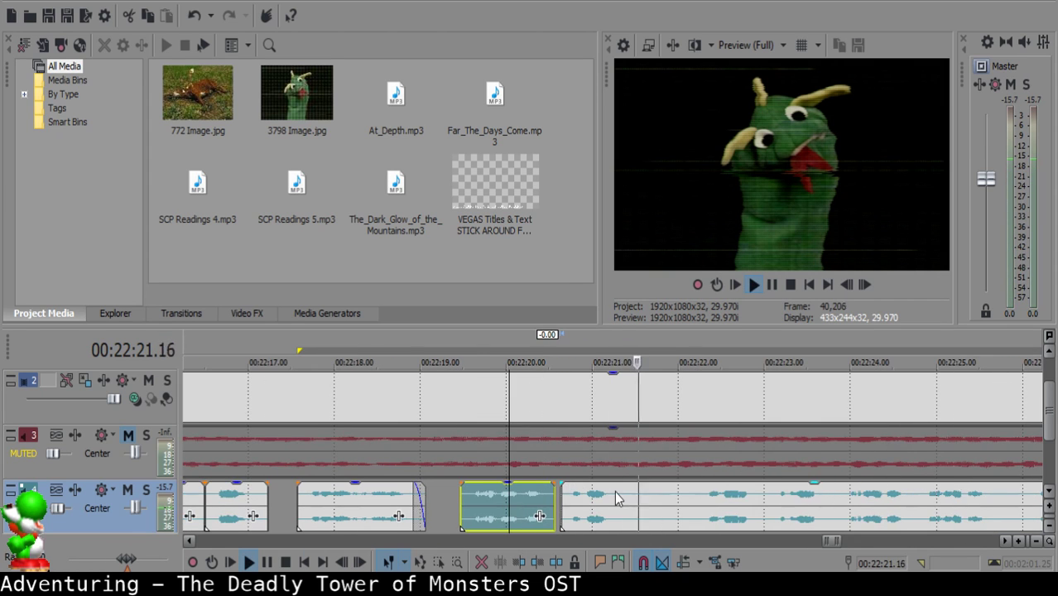
pyautogui.click(621, 497)
pyautogui.press('s')
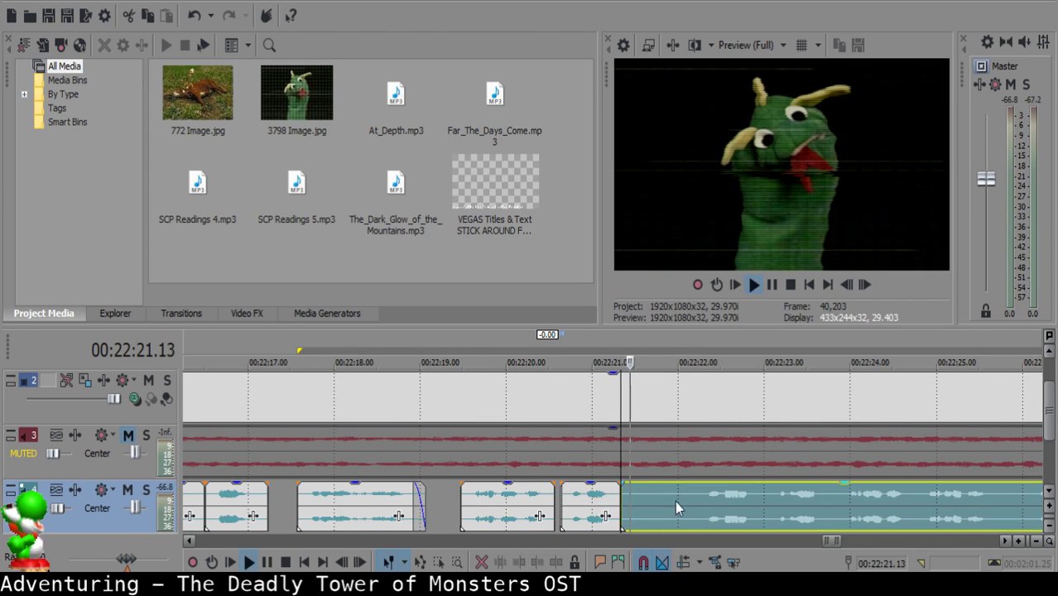
# Find the next phrase by ear and cut out the silence from about 00:22:21.10 to 00:22:22.07.
pyautogui.click(697, 506)
pyautogui.press('space')
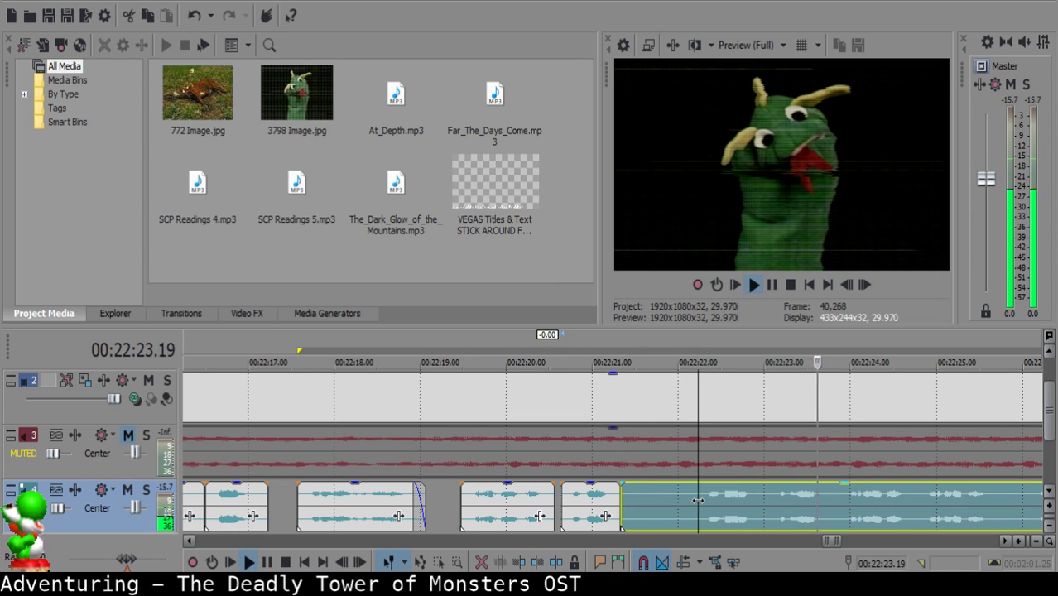
pyautogui.press('space')
pyautogui.press('s')
pyautogui.click(660, 502)
pyautogui.press('Delete')
# Move the remaining narration 14 frames earlier to about 00:22:21.23 and play from the preceding phrase.
pyautogui.moveTo(730, 502); pyautogui.dragTo(690, 501)
pyautogui.click(571, 504)
pyautogui.press('space')
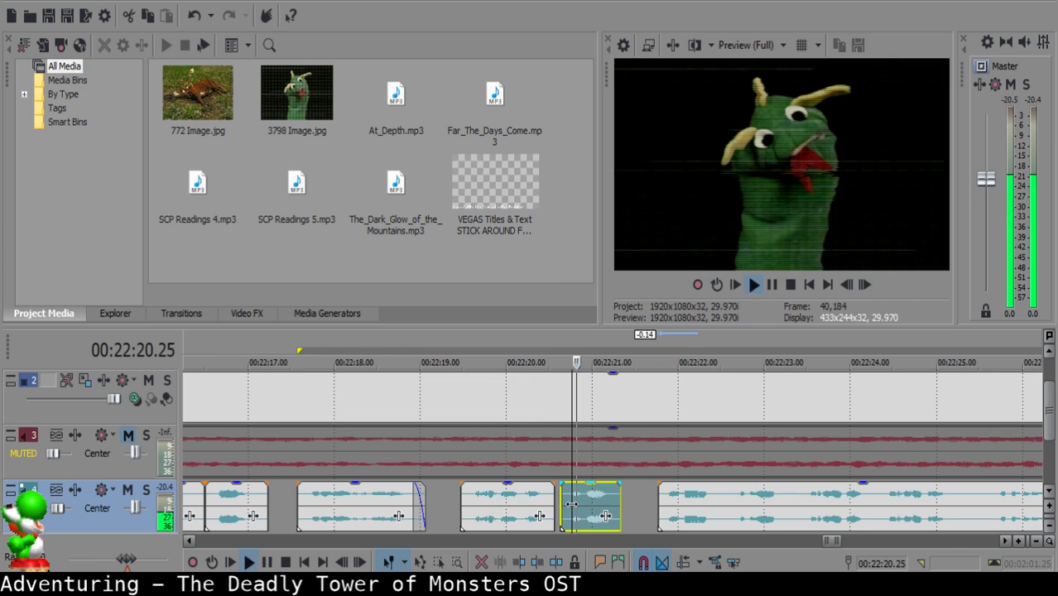
pyautogui.scroll(-2, 586, 503)
pyautogui.scroll(2, 587, 503)
pyautogui.press('Return')
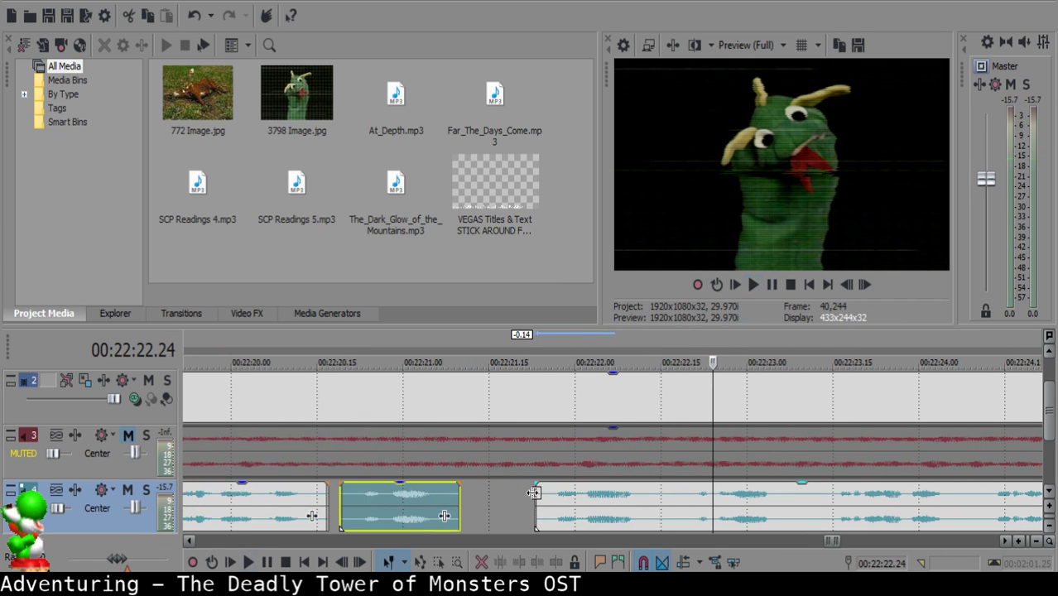
# Move the remaining narration one frame earlier to about 00:22:21.22 and replay the transition from the preceding phrase.
pyautogui.click(528, 492)
pyautogui.moveTo(567, 499); pyautogui.dragTo(562, 499)
pyautogui.click(365, 508)
pyautogui.press('space')
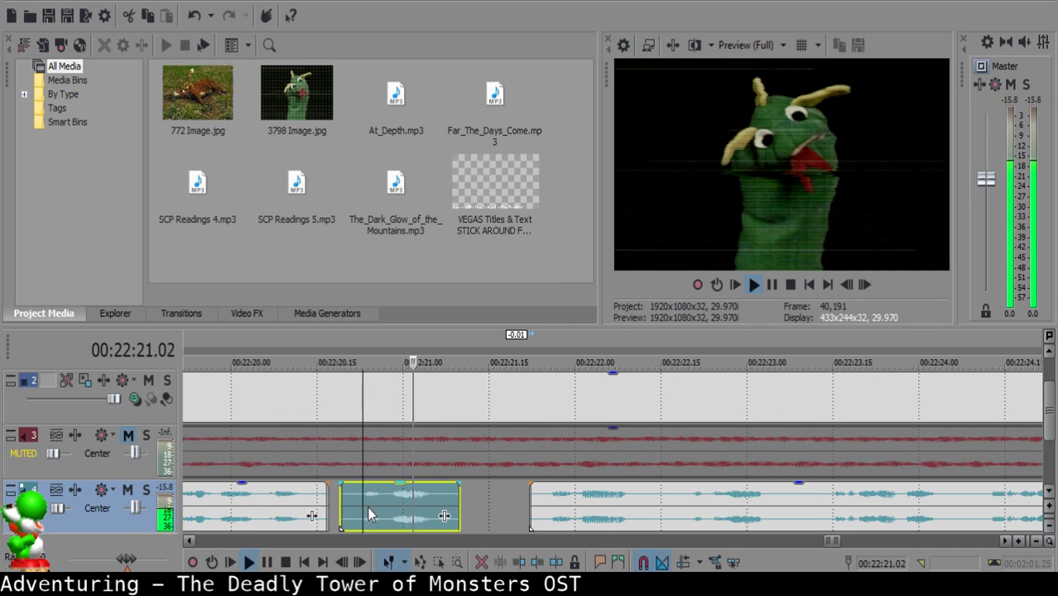
pyautogui.press('space')
# Split the narration at 00:22:22.14 and about two frames further on, delete the short piece between the splits and play on.
pyautogui.click(652, 497)
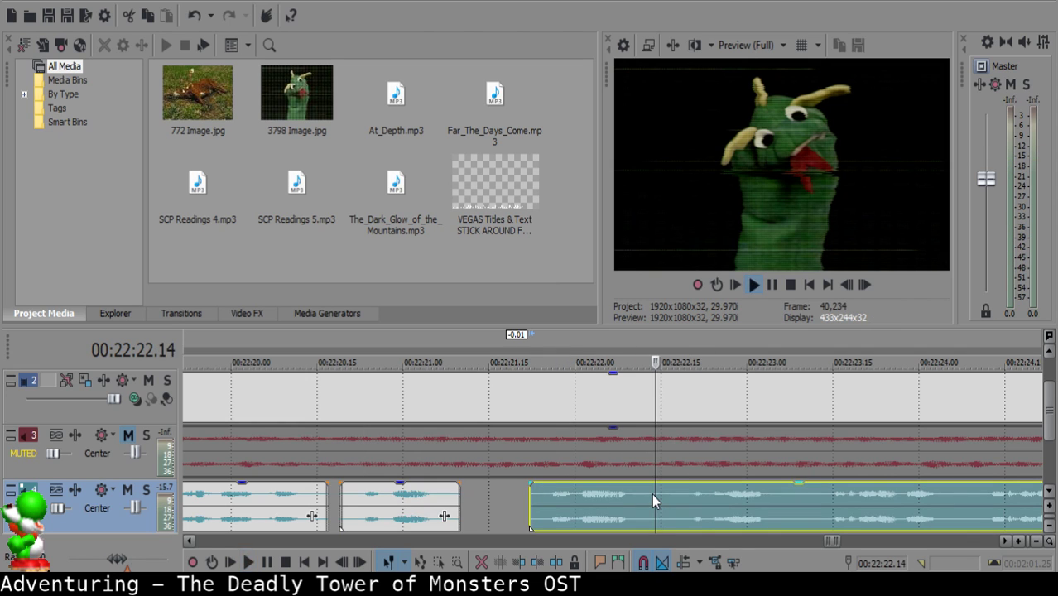
pyautogui.press('s')
pyautogui.press('Right')
pyautogui.press('Right')
pyautogui.press('s')
pyautogui.click(660, 492)
pyautogui.press('Delete')
pyautogui.press('space')
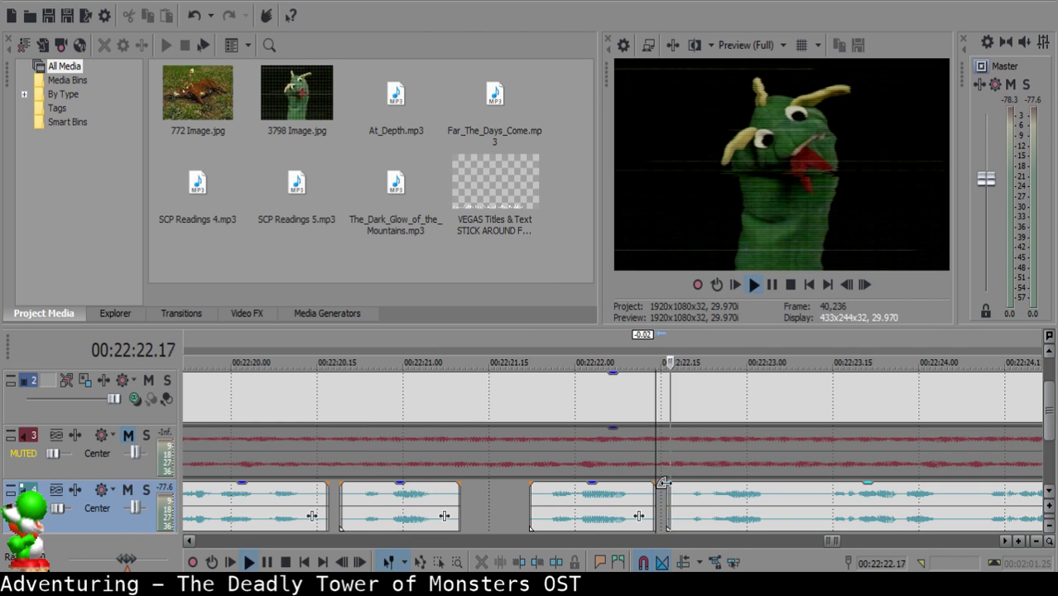
# Fade in the remaining narration over about four frames and move it three frames earlier to about 00:22:22.14.
pyautogui.press('Return')
pyautogui.moveTo(668, 486)
pyautogui.mouseDown()
pyautogui.moveTo(689, 488)
pyautogui.moveTo(674, 492)
pyautogui.mouseUp()
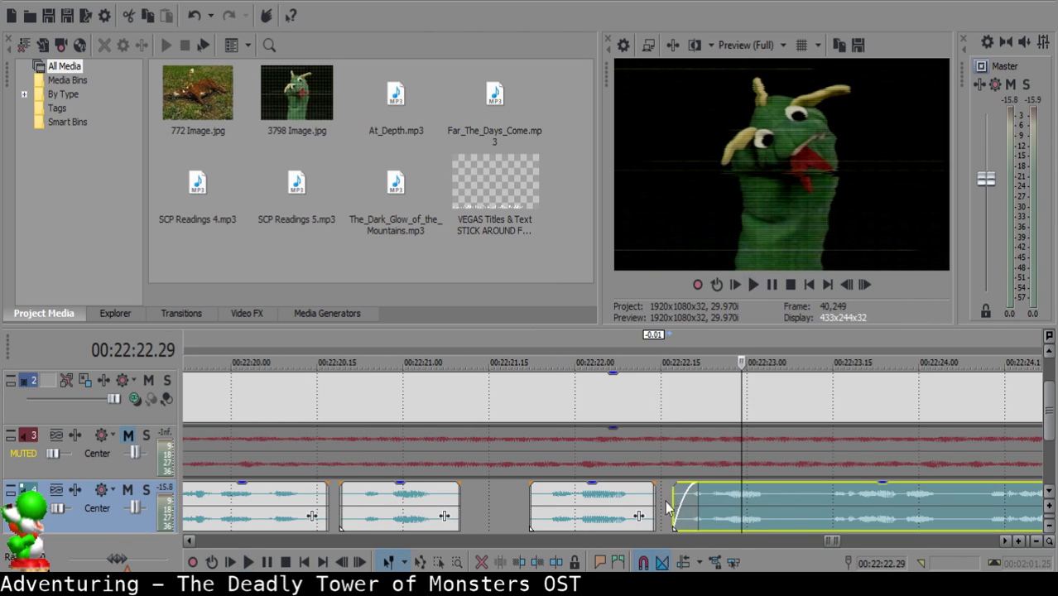
pyautogui.click(657, 499)
pyautogui.press('space')
pyautogui.press('space')
pyautogui.moveTo(737, 502); pyautogui.dragTo(711, 499)
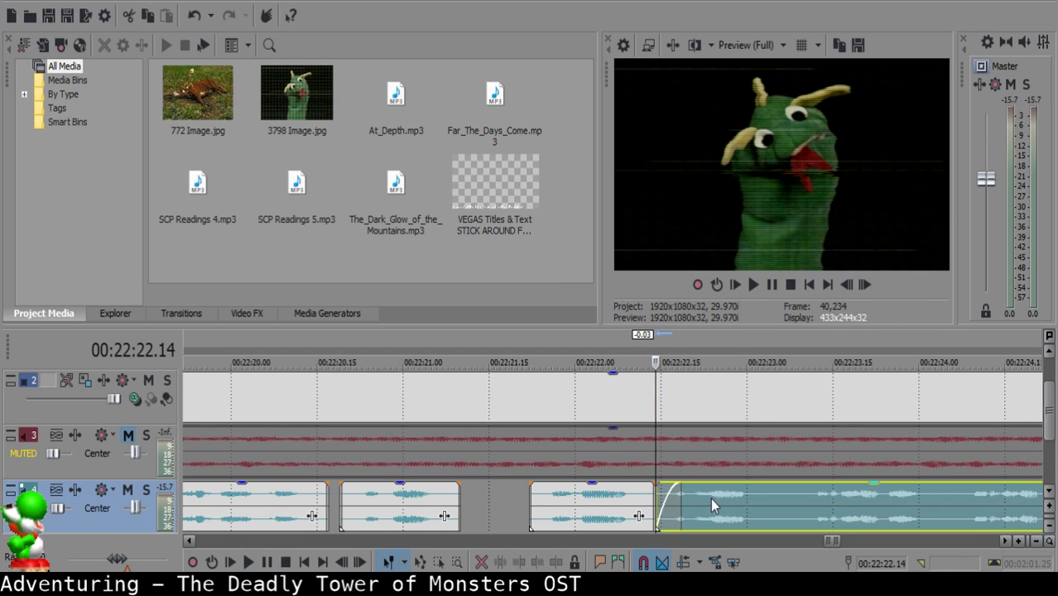
# Move the remaining narration one frame later to 00:22:22.15 and play the transition from the preceding phrase.
pyautogui.press('space')
pyautogui.click(579, 500)
pyautogui.press('Return')
pyautogui.click(562, 501)
pyautogui.press('space')
pyautogui.scroll(-1, 562, 501)
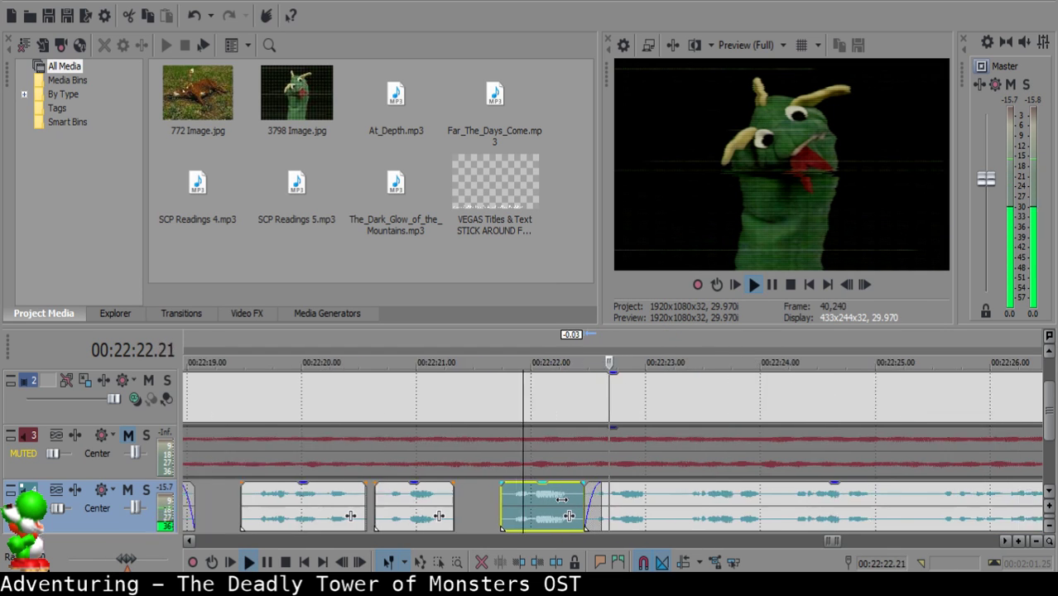
pyautogui.scroll(2, 561, 500)
pyautogui.press('Return')
pyautogui.click(552, 499)
pyautogui.click(406, 504)
pyautogui.press('space')
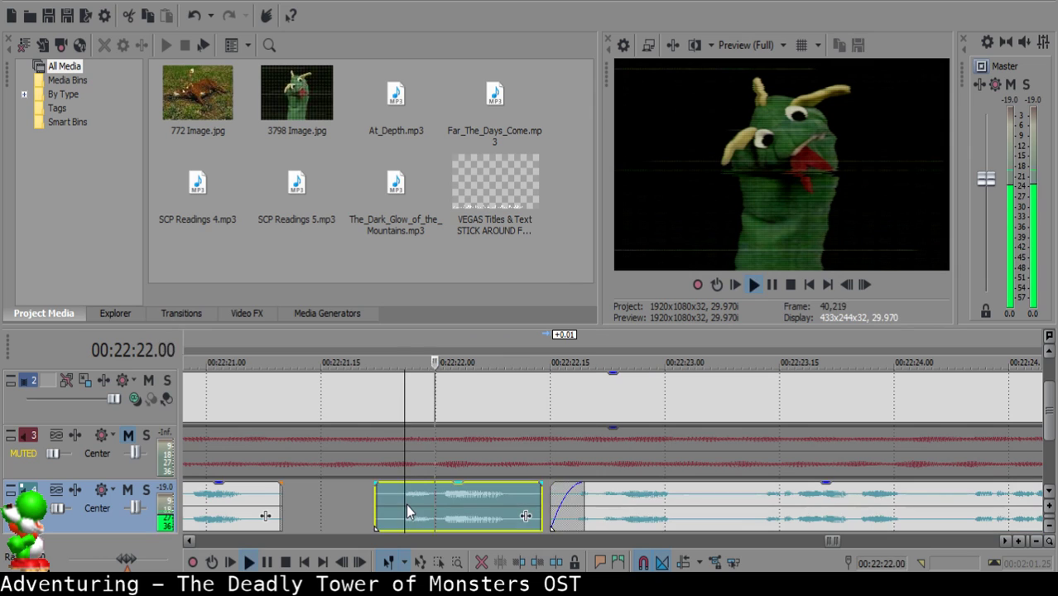
# Find the end of the phrase starting at 00:22:22.15 by ear and split the narration at about 00:22:23.05.
pyautogui.click(698, 501)
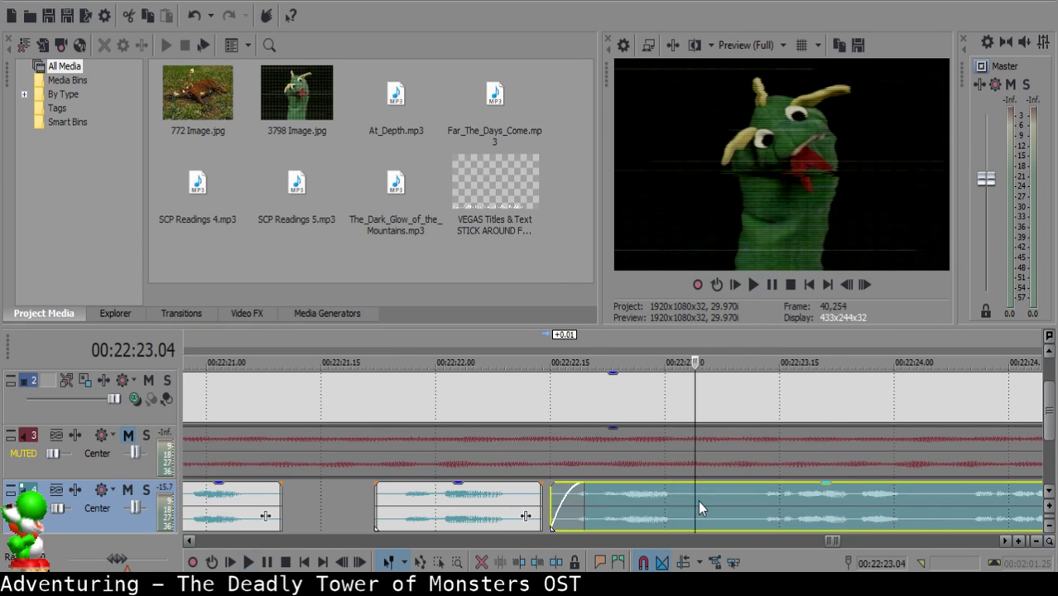
pyautogui.press('space')
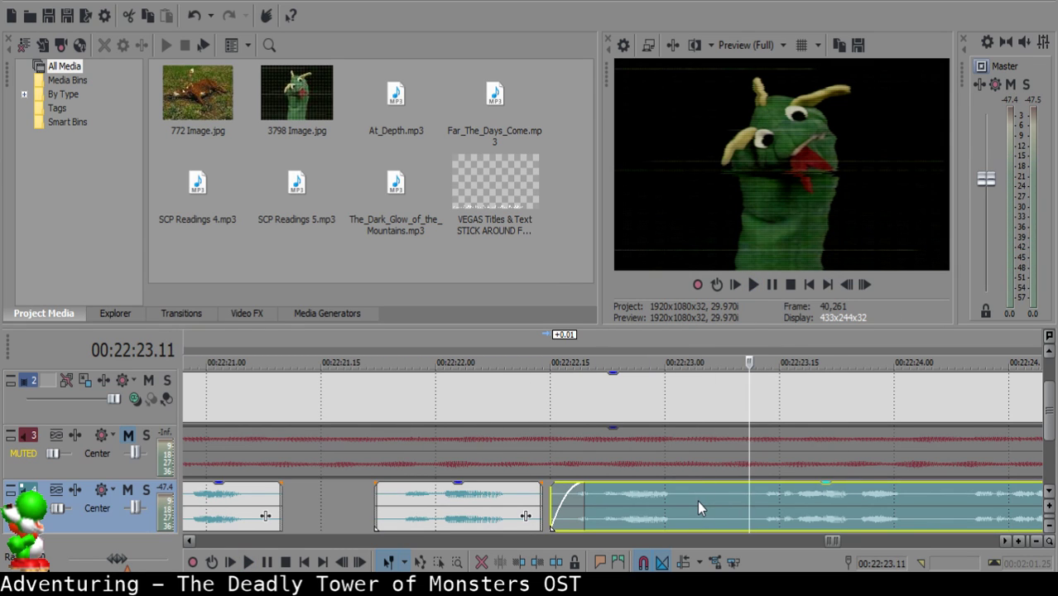
pyautogui.click(703, 501)
pyautogui.press('space')
pyautogui.press('space')
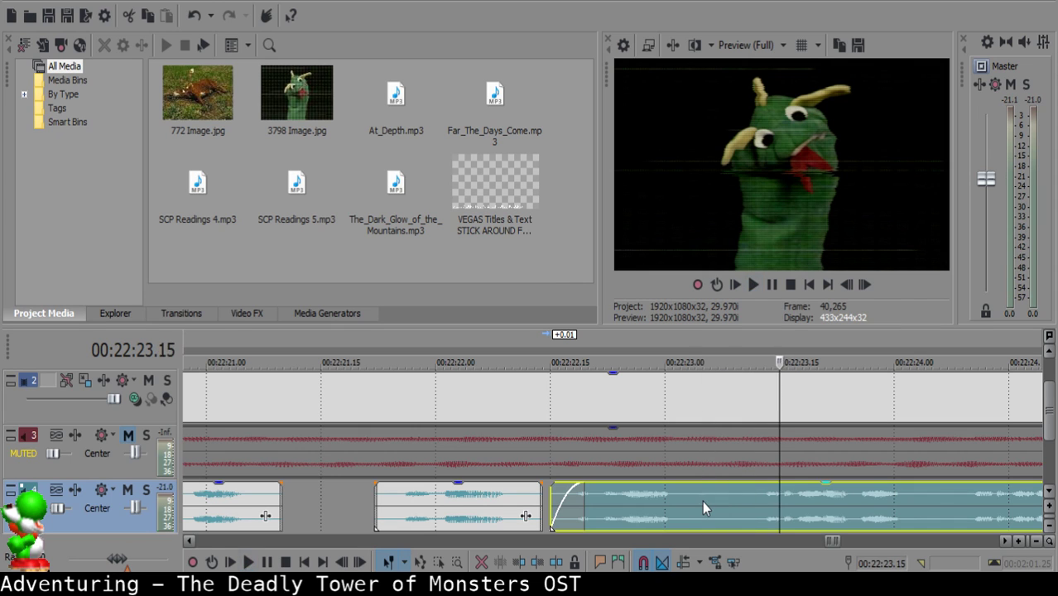
pyautogui.click(703, 501)
pyautogui.press('s')
# Cut out the silence from about 00:22:23.05 to 00:22:23.10 and play the narration that follows.
pyautogui.press('space')
pyautogui.press('space')
pyautogui.press('s')
pyautogui.click(718, 501)
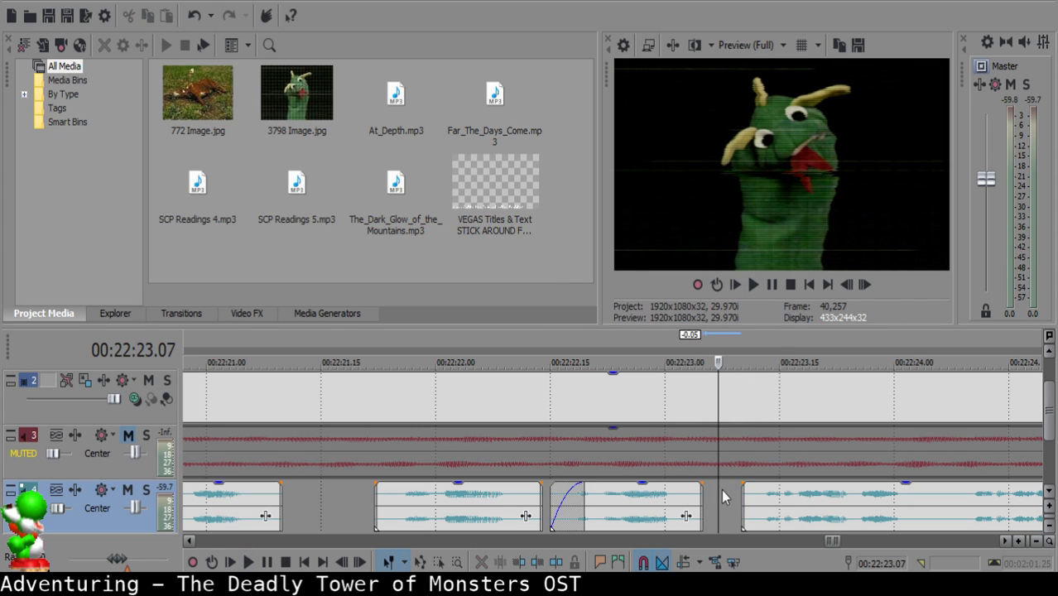
pyautogui.press('space')
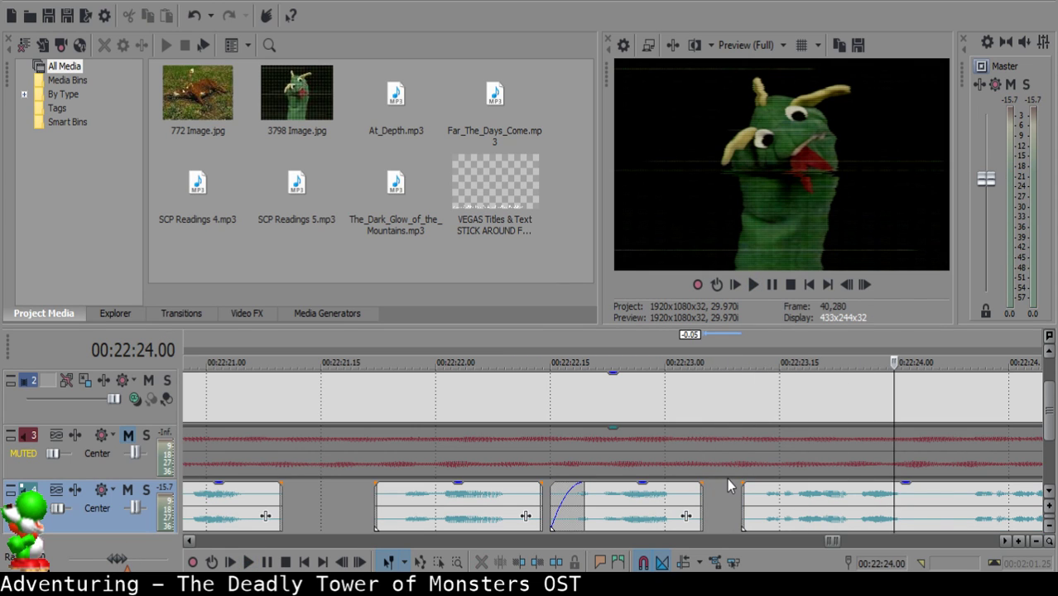
# Fade in the remaining narration over about four frames, moved three frames earlier to 00:22:23.07, and play from the preceding phrase.
pyautogui.moveTo(744, 485); pyautogui.dragTo(786, 507)
pyautogui.click(736, 502)
pyautogui.press('space')
pyautogui.press('space')
pyautogui.click(719, 498)
pyautogui.click(635, 511)
pyautogui.press('space')
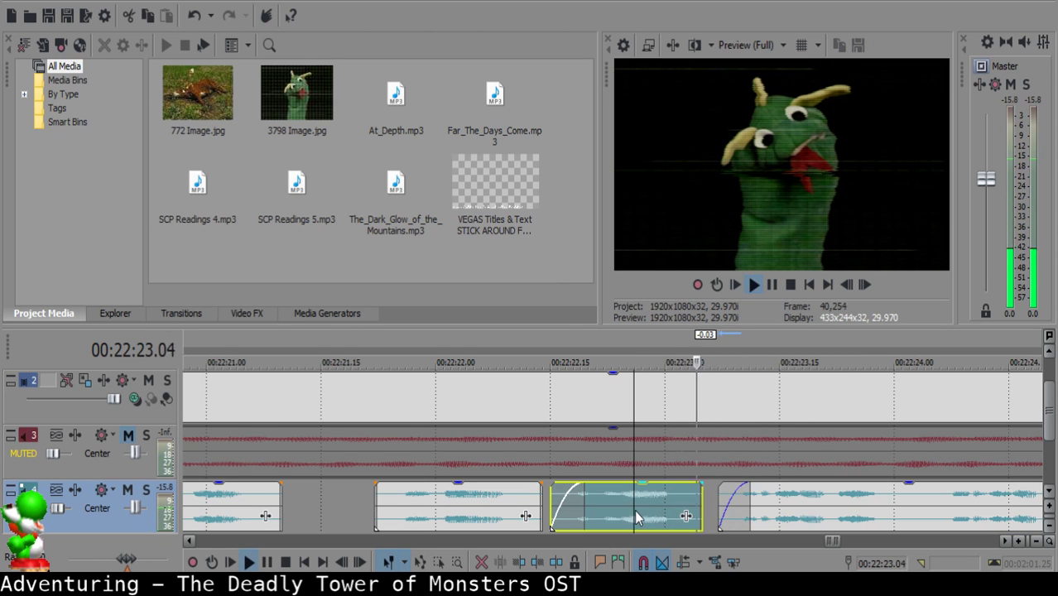
# Split the narration at about 00:22:24.04 and delete the unwanted phrase starting at 00:22:23.07.
pyautogui.click(689, 500)
pyautogui.press('s')
pyautogui.click(487, 506)
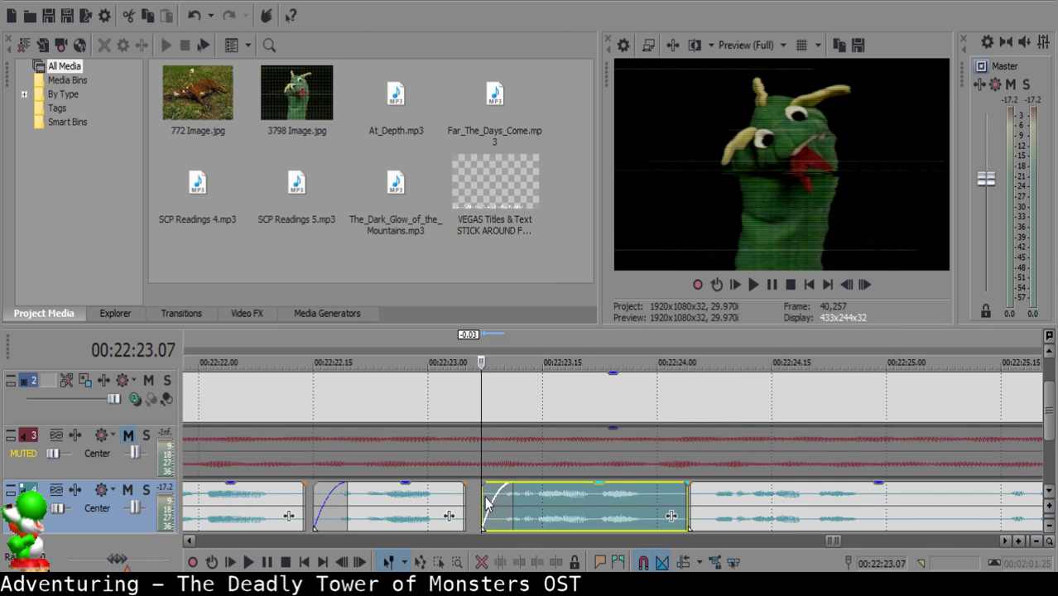
pyautogui.press('Delete')
# Move the remaining narration 27 frames earlier to 00:22:23.07 and play from the preceding phrase.
pyautogui.moveTo(758, 488); pyautogui.dragTo(553, 496)
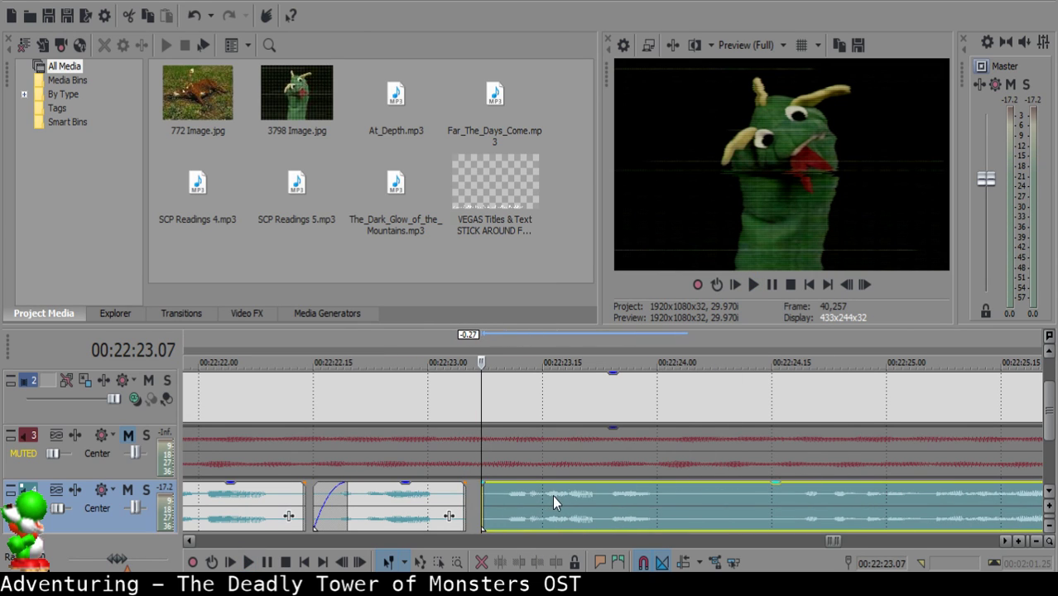
pyautogui.click(383, 509)
pyautogui.press('space')
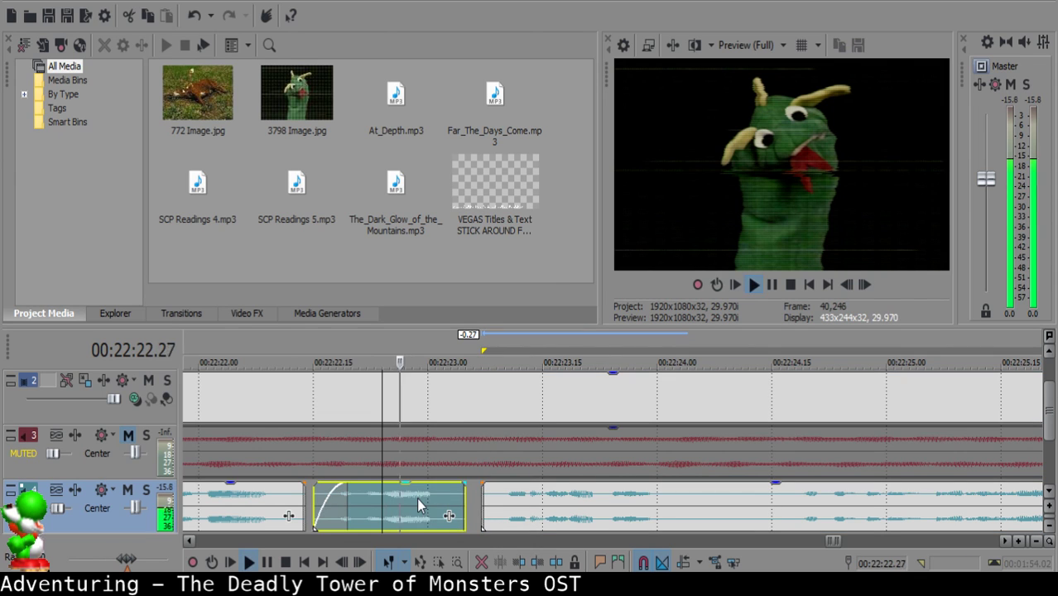
pyautogui.press('Return')
pyautogui.click(668, 498)
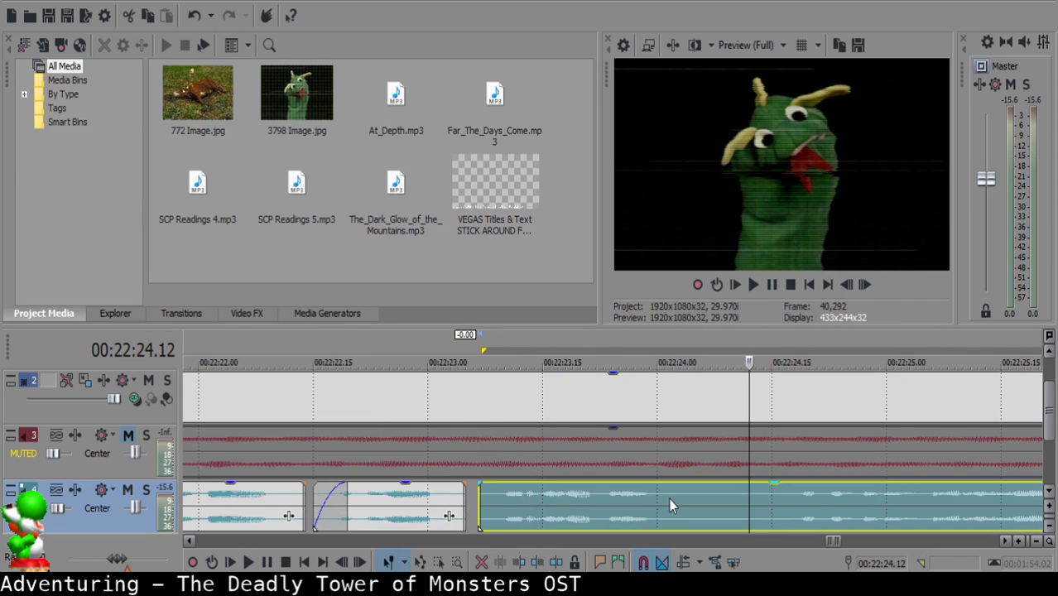
# Split the narration after the phrase at 00:22:24.02 and play the part that follows.
pyautogui.click(669, 496)
pyautogui.press('s')
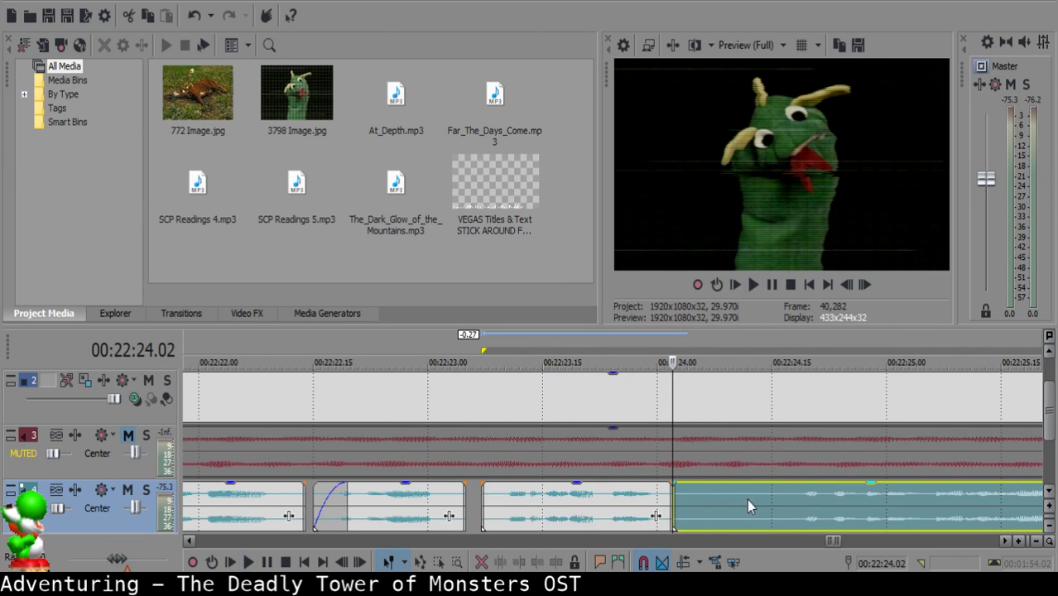
pyautogui.press('space')
pyautogui.scroll(-4, 768, 498)
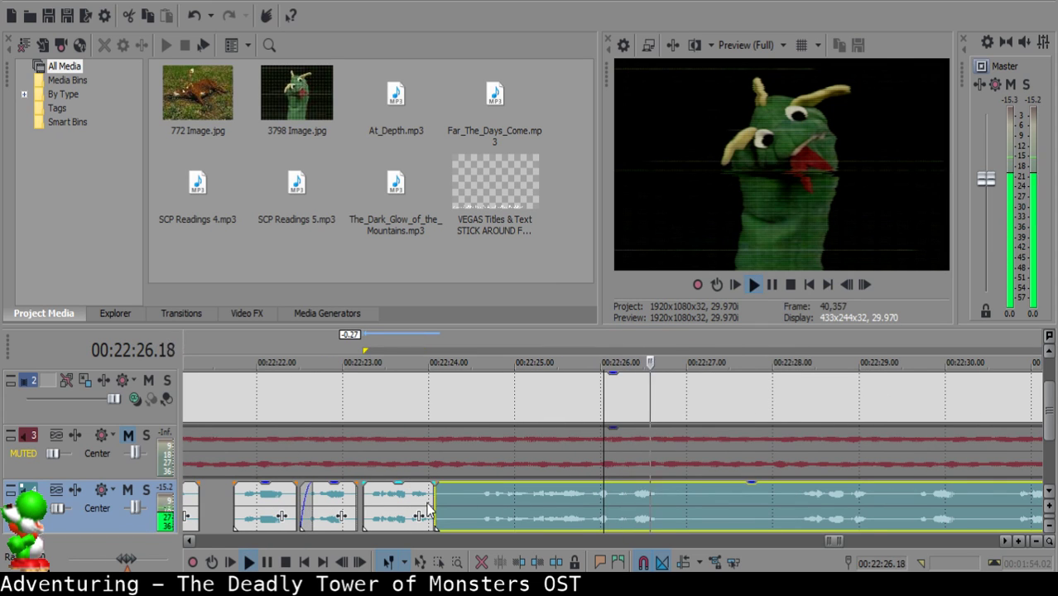
# Find the start of the next phrase by ear and cut out the silence from 00:22:24.02 to about 00:22:24.15.
pyautogui.press('Return')
pyautogui.click(472, 495)
pyautogui.press('space')
pyautogui.press('space')
pyautogui.press('s')
pyautogui.click(463, 492)
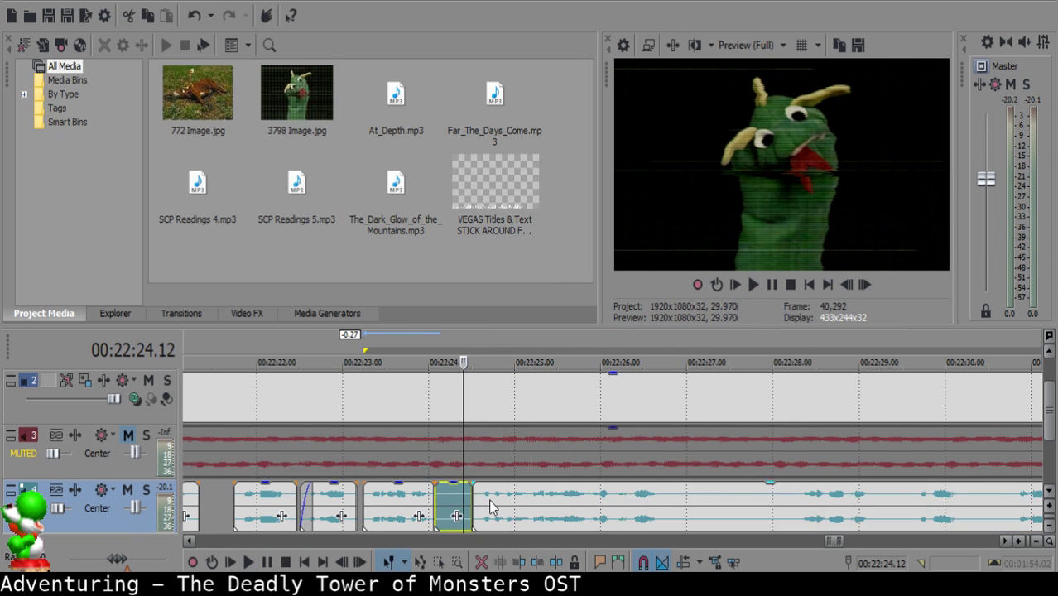
pyautogui.press('Delete')
# Move the remaining narration three frames earlier to 00:22:24.12 and play from the preceding phrase.
pyautogui.moveTo(490, 506); pyautogui.dragTo(478, 505)
pyautogui.click(370, 509)
pyautogui.press('space')
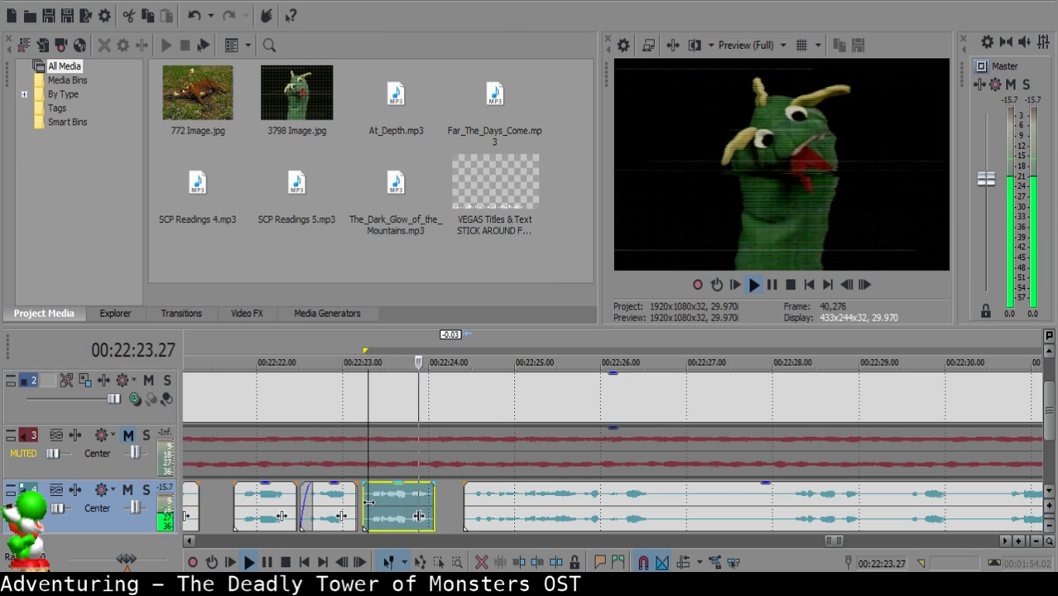
pyautogui.press('space')
pyautogui.click(467, 503)
pyautogui.scroll(4, 472, 503)
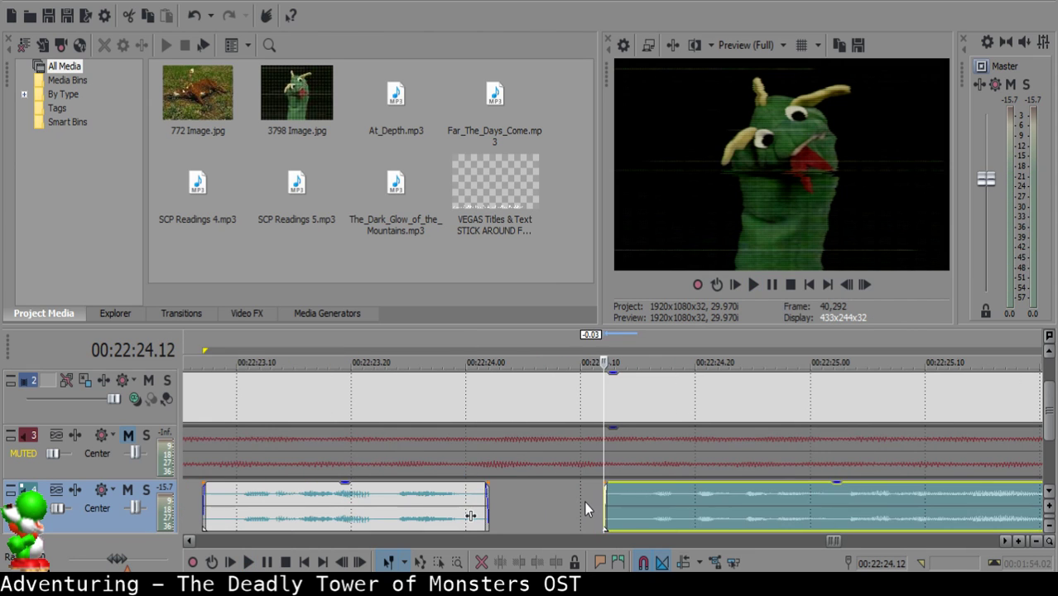
# Move the remaining narration two frames earlier to 00:22:24.10 and replay the transition from the preceding phrase.
pyautogui.click(584, 502)
pyautogui.moveTo(684, 516); pyautogui.dragTo(660, 516)
pyautogui.click(305, 513)
pyautogui.press('space')
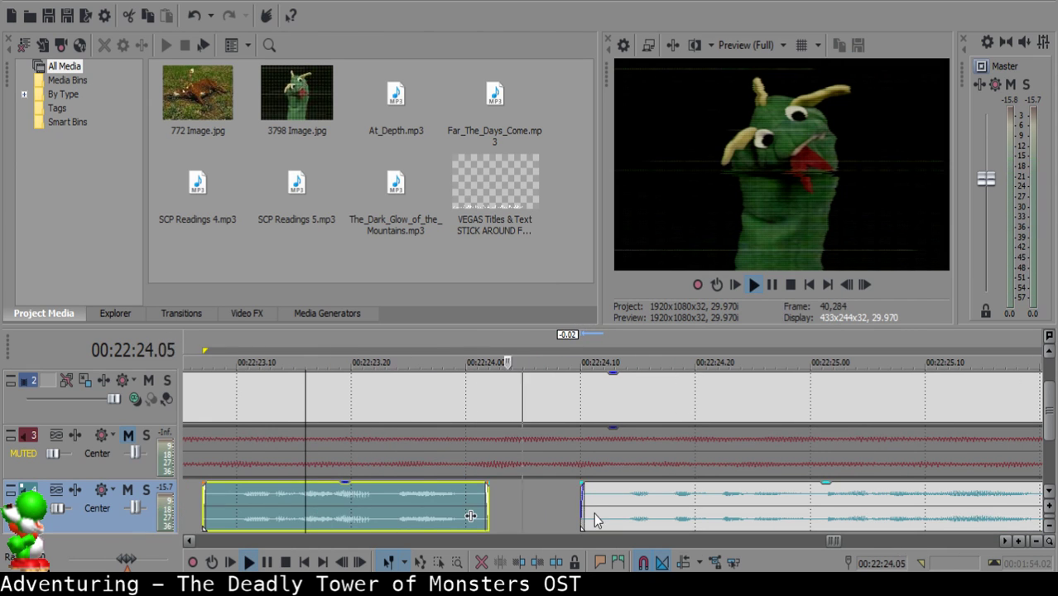
pyautogui.press('Down')
pyautogui.press('Down')
pyautogui.press('Down')
pyautogui.press('Down')
pyautogui.press('Down')
pyautogui.press('Down')
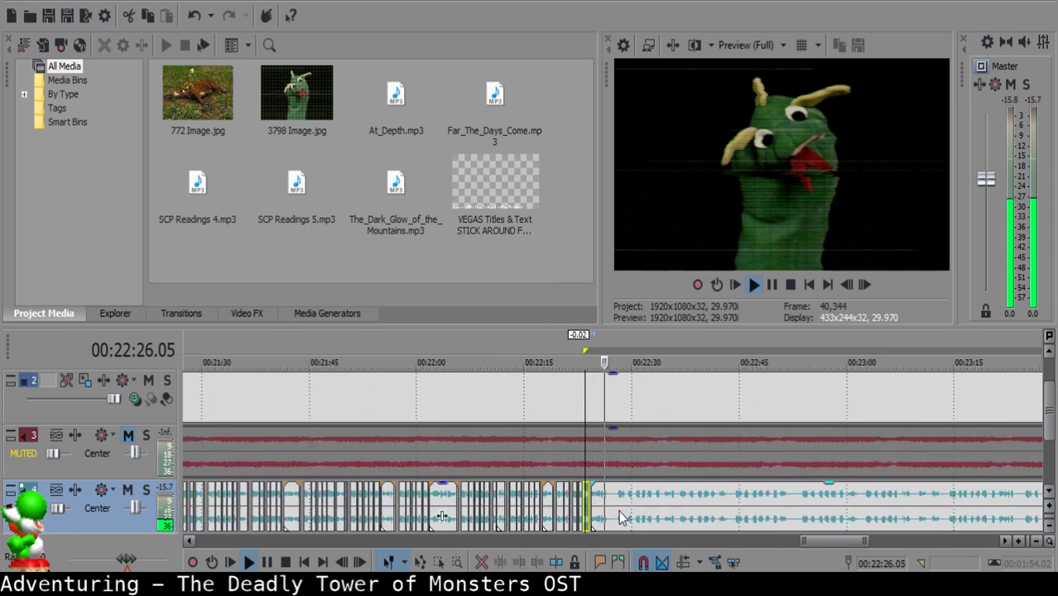
# Split the narration at the end of the phrase starting at 00:22:24.10, at about 00:22:26.16.
pyautogui.press('Up')
pyautogui.press('Up')
pyautogui.press('Up')
pyautogui.press('Up')
pyautogui.press('Up')
pyautogui.press('Up')
pyautogui.click(608, 507)
pyautogui.press('s')
# Find the start of the next phrase by ear and cut out the silence from about 00:22:26.16 to 00:22:28.02.
pyautogui.click(775, 500)
pyautogui.press('space')
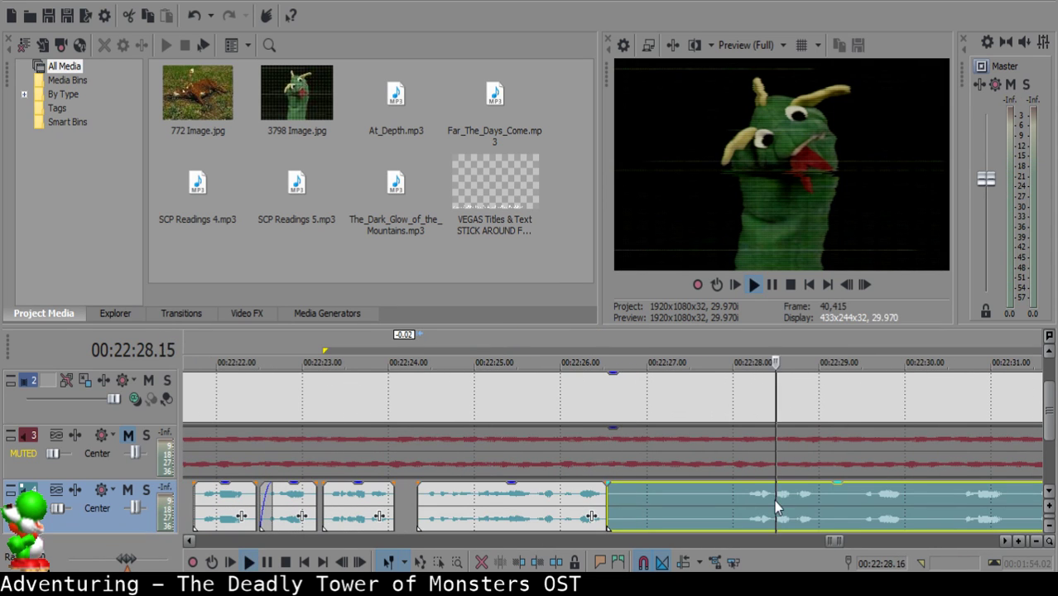
pyautogui.click(739, 501)
pyautogui.press('space')
pyautogui.press('s')
pyautogui.click(645, 493)
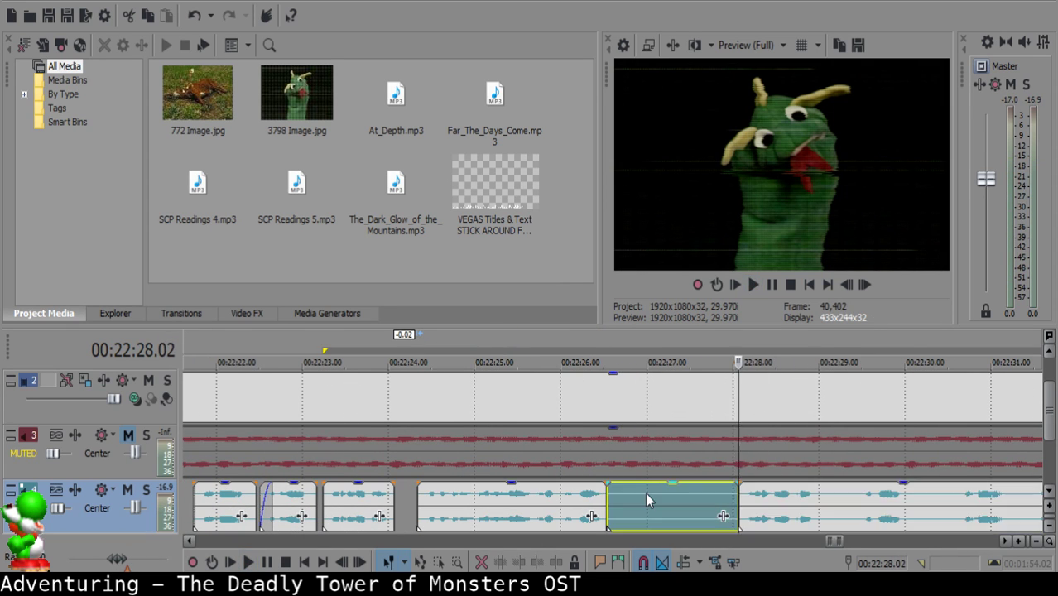
pyautogui.press('Delete')
# Move the remaining narration one second and two frames earlier to 00:22:27.00 and play from the preceding phrase.
pyautogui.moveTo(774, 501); pyautogui.dragTo(697, 497)
pyautogui.click(545, 504)
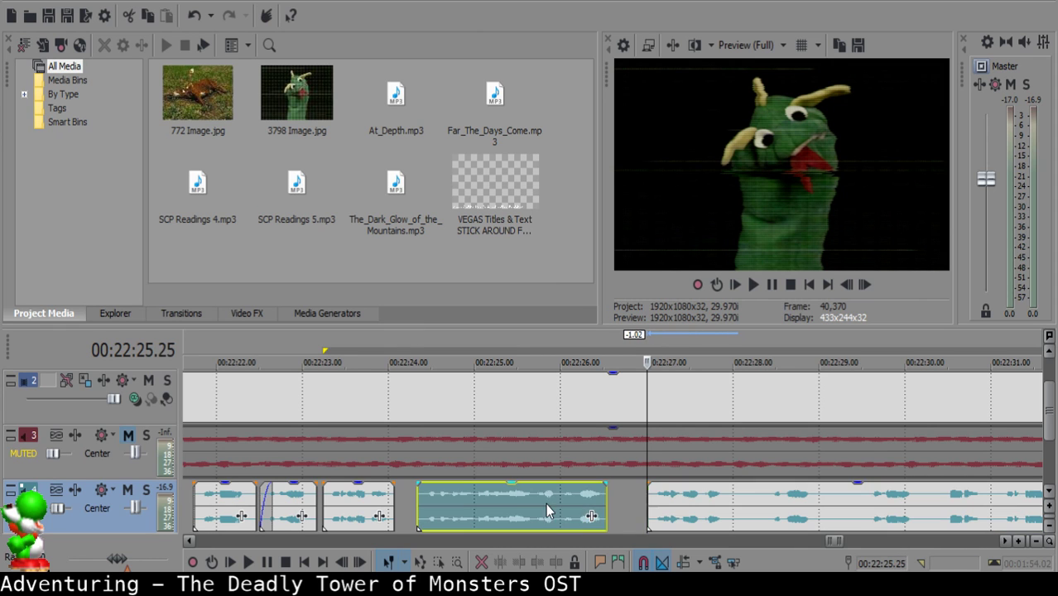
pyautogui.press('space')
pyautogui.press('Down')
pyautogui.press('Down')
pyautogui.press('Up')
pyautogui.press('Up')
pyautogui.press('Up')
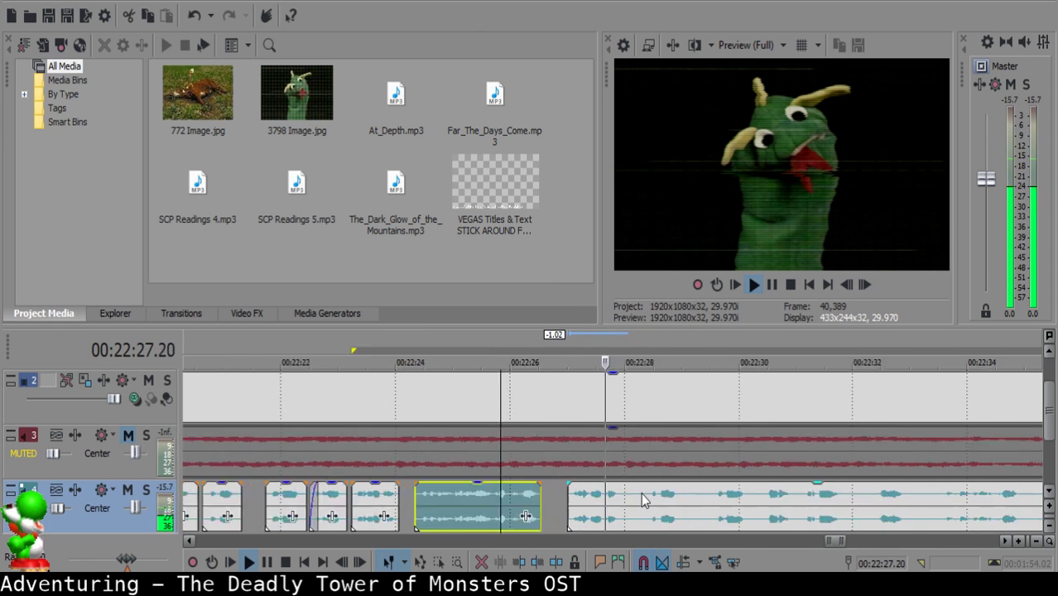
# Locate the end of the phrase starting at 00:22:27.00 by ear and split the narration there, at about 00:22:28.02.
pyautogui.click(657, 497)
pyautogui.press('space')
pyautogui.click(664, 495)
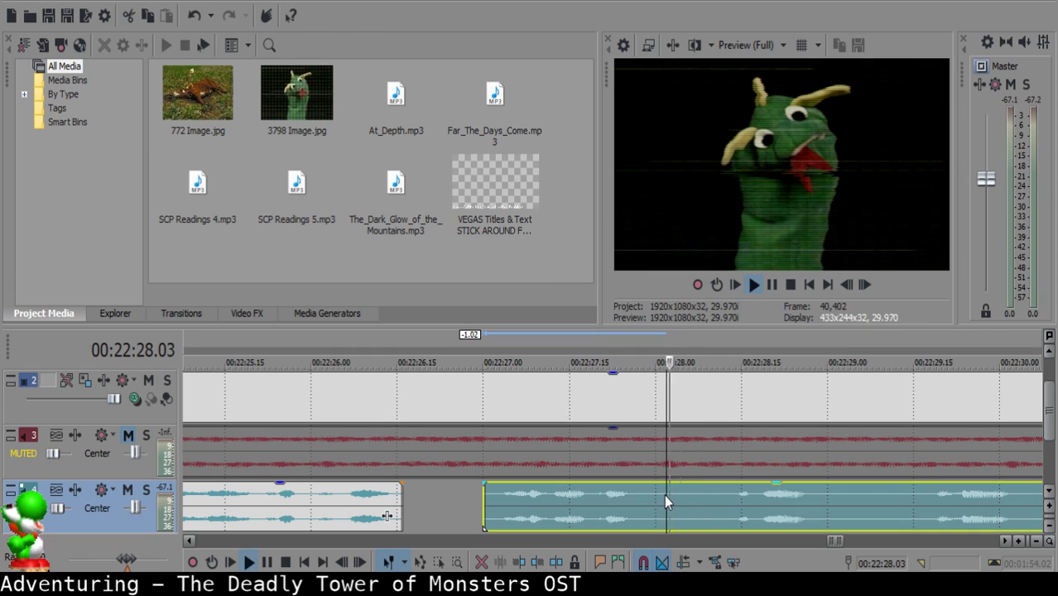
pyautogui.press('s')
pyautogui.press('space')
# Find the start of the next phrase by ear and cut out the silence from about 00:22:28.02 to 00:22:28.11.
pyautogui.click(719, 497)
pyautogui.press('space')
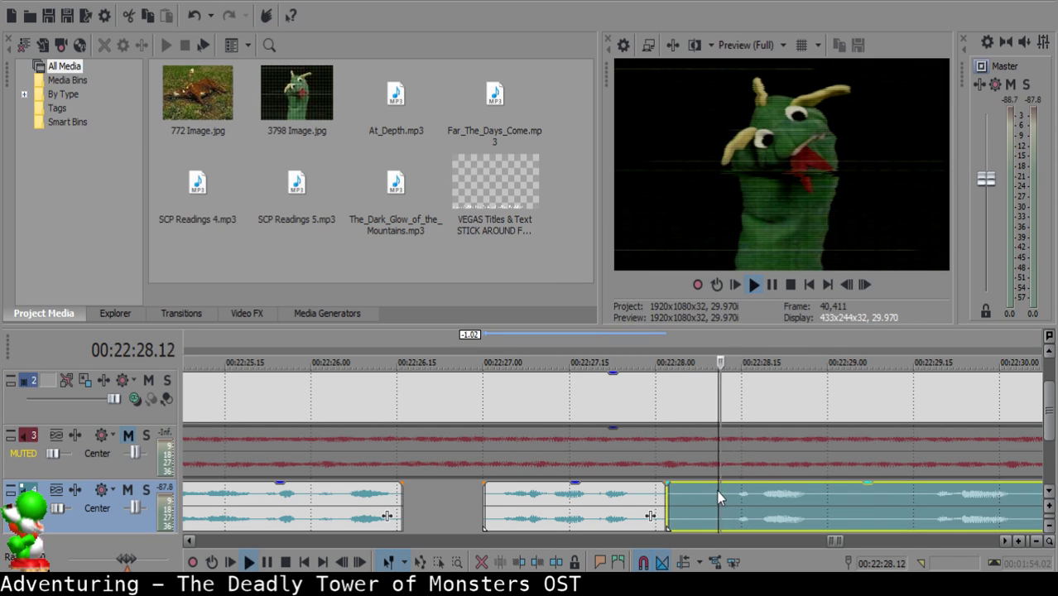
pyautogui.press('space')
pyautogui.press('s')
pyautogui.click(701, 497)
pyautogui.press('Delete')
# Move the remaining narration nine frames earlier to about 00:22:28.02 and fade out the end of the preceding phrase.
pyautogui.moveTo(745, 497); pyautogui.dragTo(695, 488)
pyautogui.click(601, 496)
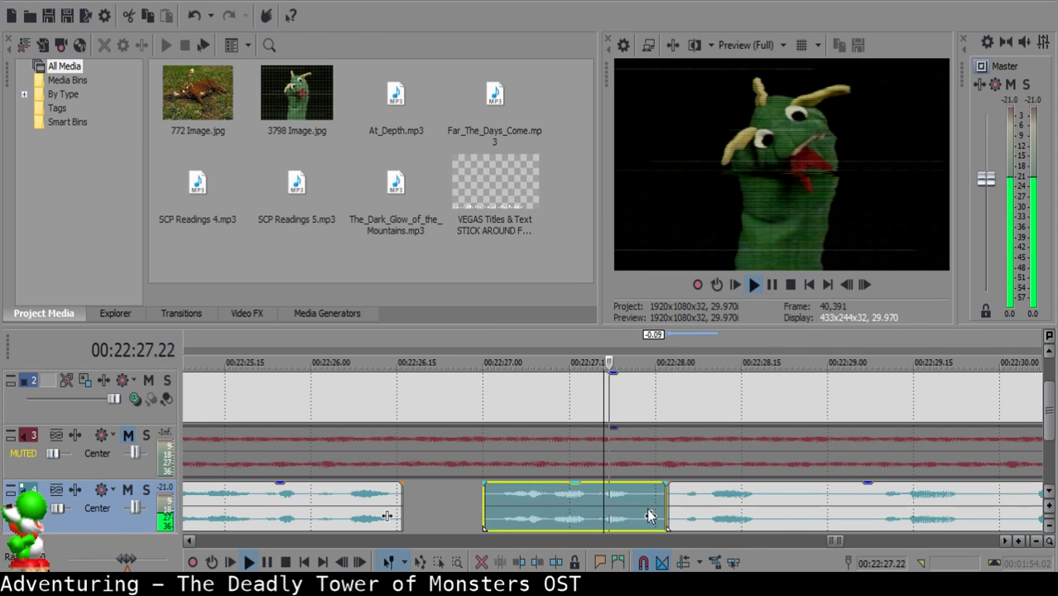
# Split the narration at the end of the phrase starting at about 00:22:28.02, at about 00:22:28.23.
pyautogui.click(780, 501)
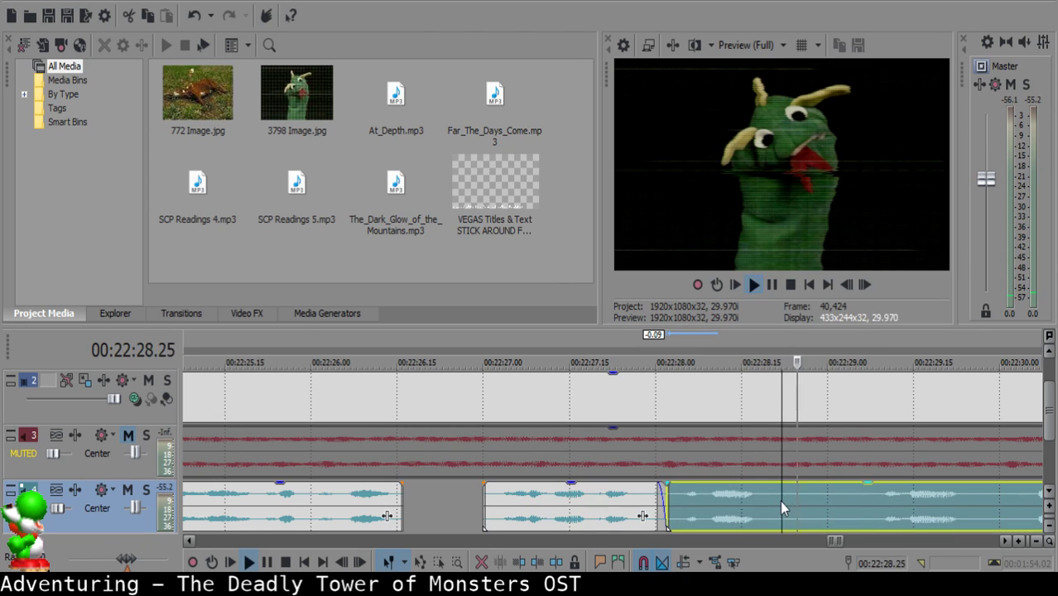
pyautogui.press('space')
pyautogui.press('s')
# Cut out the silence from about 00:22:28.23 to 00:22:29.06.
pyautogui.scroll(-2, 826, 503)
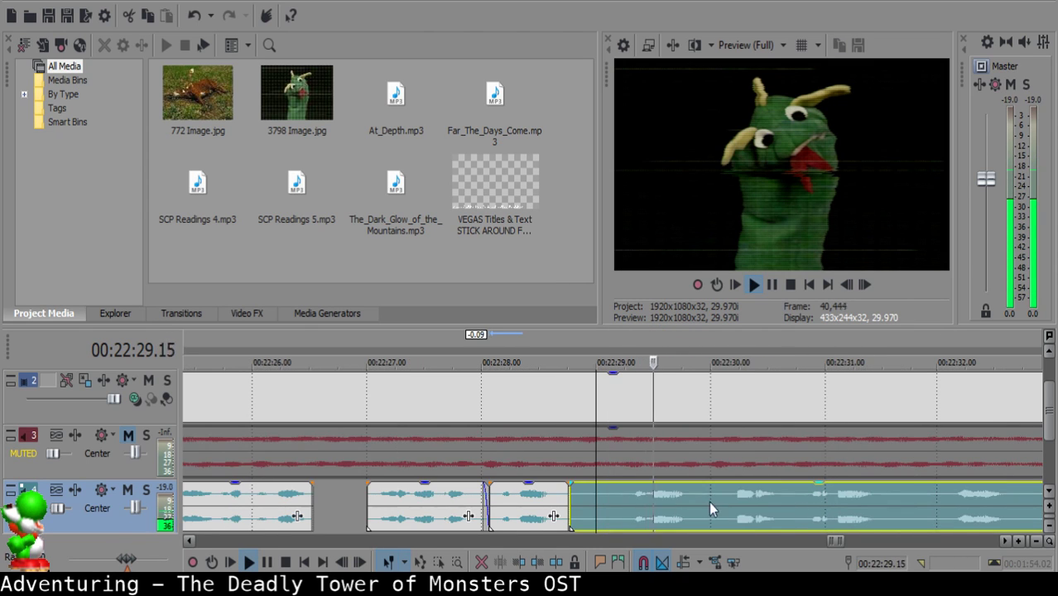
pyautogui.click(620, 499)
pyautogui.press('s')
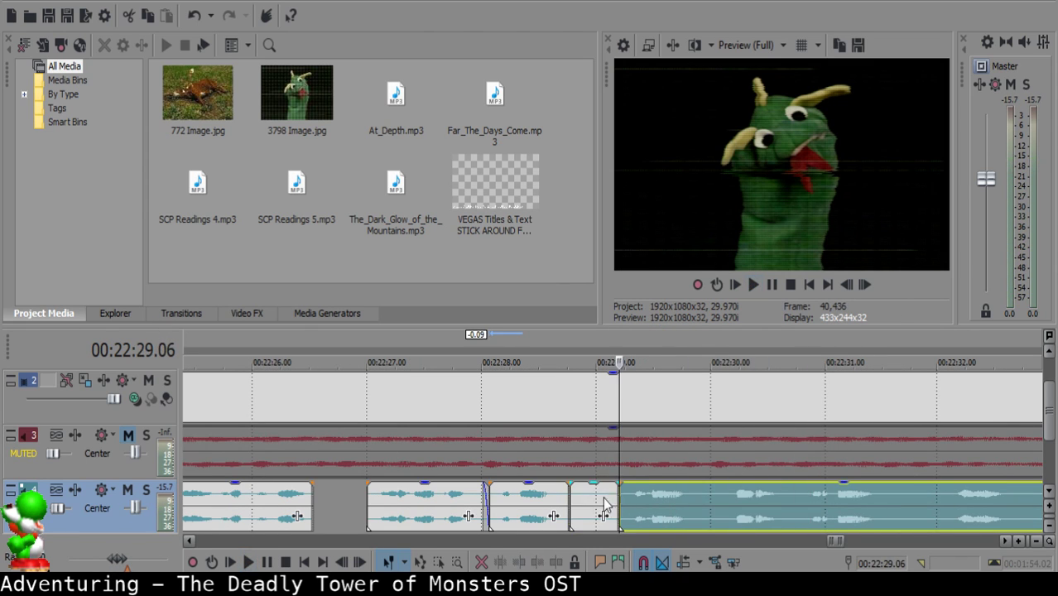
pyautogui.click(592, 494)
pyautogui.press('Delete')
# Move the remaining narration earlier so it starts at about 00:22:28.28, and play the transition from the preceding phrase.
pyautogui.moveTo(666, 495); pyautogui.dragTo(638, 494)
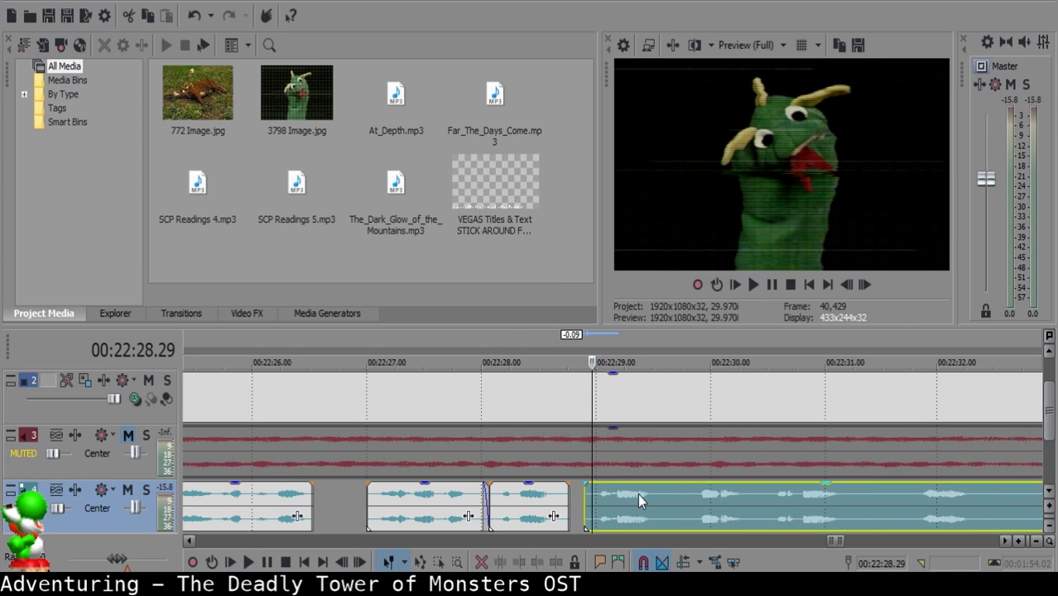
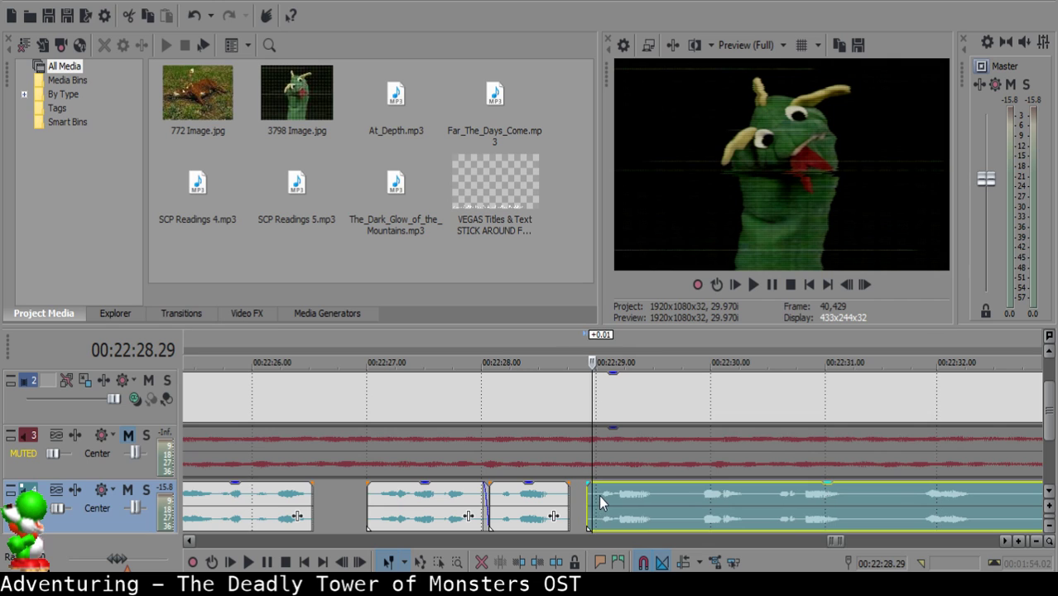
pyautogui.press('Left')
pyautogui.scroll(3, 601, 496)
pyautogui.moveTo(630, 497); pyautogui.dragTo(639, 502)
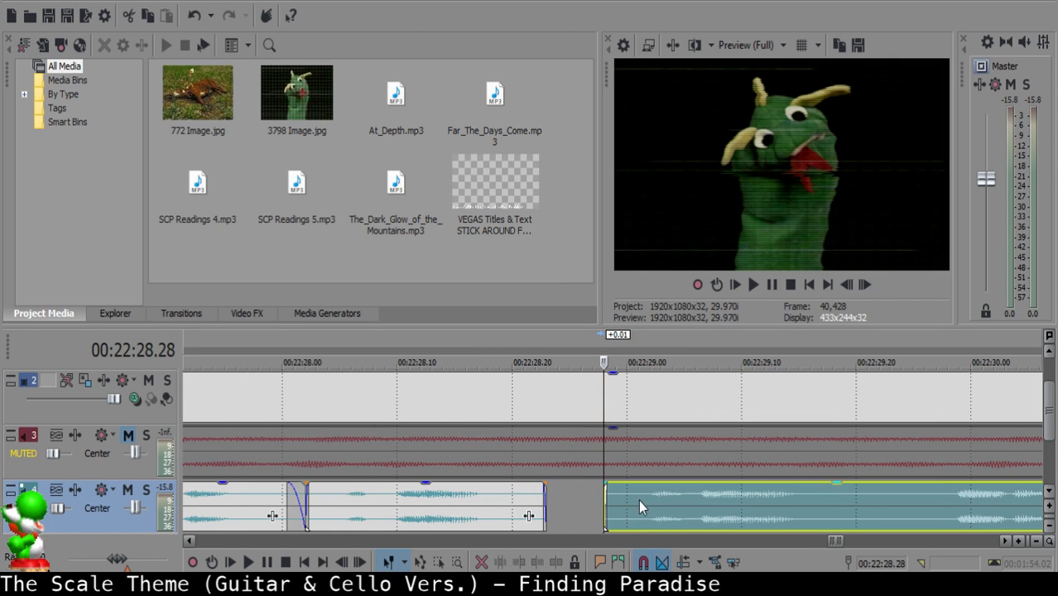
pyautogui.click(353, 499)
pyautogui.press('space')
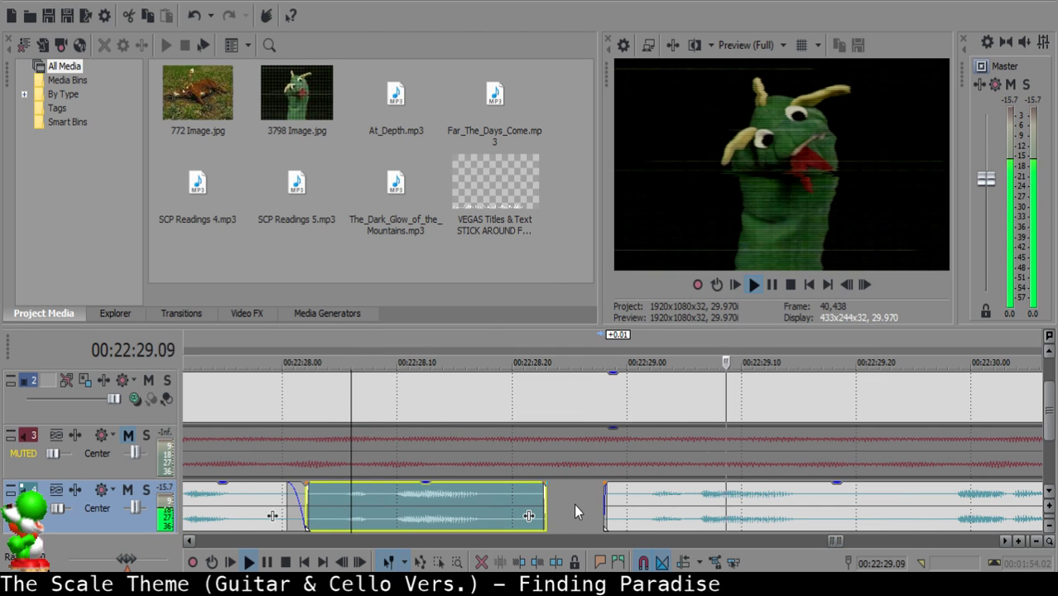
# Listen to the start of the remaining narration again and shift it one frame later to about 00:22:28.29.
pyautogui.scroll(-1, 597, 507)
pyautogui.click(651, 505)
pyautogui.press('space')
pyautogui.press('space')
pyautogui.click(505, 498)
pyautogui.press('space')
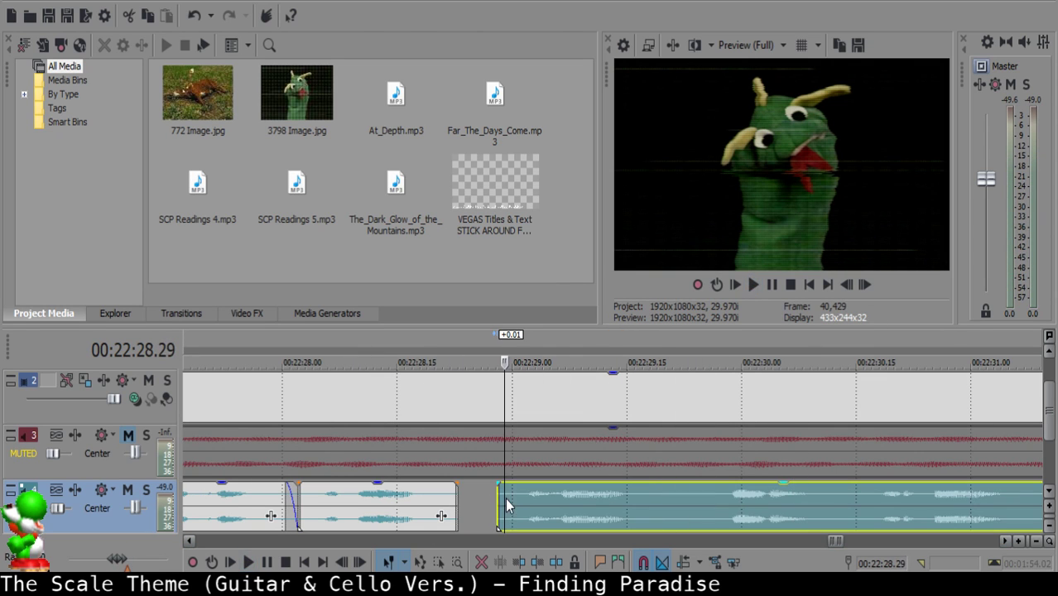
pyautogui.moveTo(508, 499); pyautogui.dragTo(521, 503)
pyautogui.press('space')
# Find the end of the phrase starting at about 00:22:28.29 and split the narration there, at 00:22:29.20.
pyautogui.click(627, 498)
pyautogui.click(657, 498)
pyautogui.click(665, 498)
pyautogui.press('space')
pyautogui.press('s')
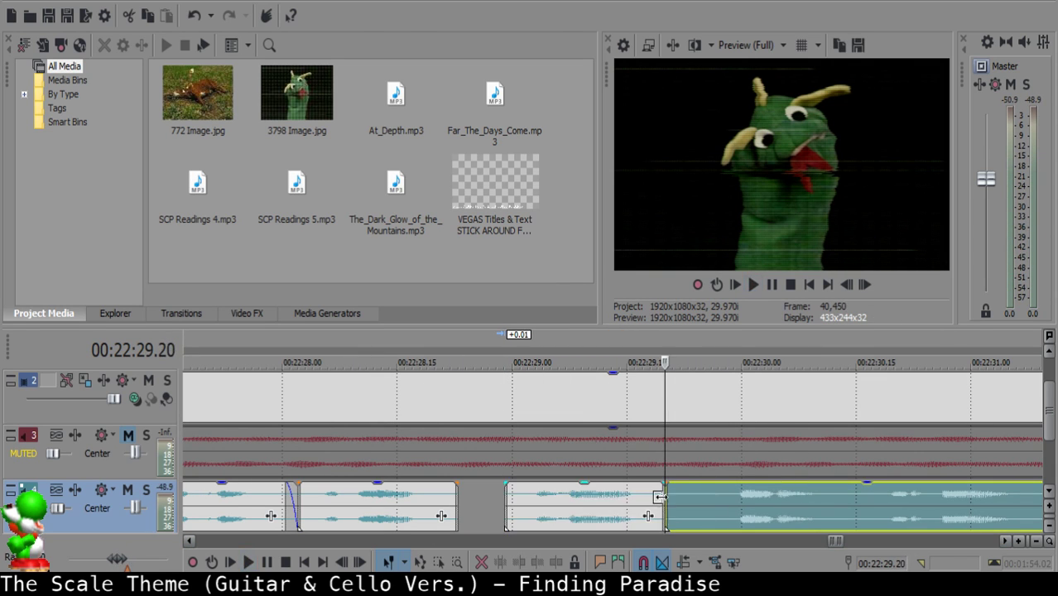
# Cut out the short silence from 00:22:29.20 to about 00:22:29.24.
pyautogui.click(695, 499)
pyautogui.press('s')
pyautogui.click(672, 501)
pyautogui.press('Delete')
# Move the remaining narration four frames earlier to about 00:22:29.20 and replay the transition from the preceding phrase.
pyautogui.moveTo(746, 508); pyautogui.dragTo(714, 506)
pyautogui.click(585, 490)
pyautogui.press('space')
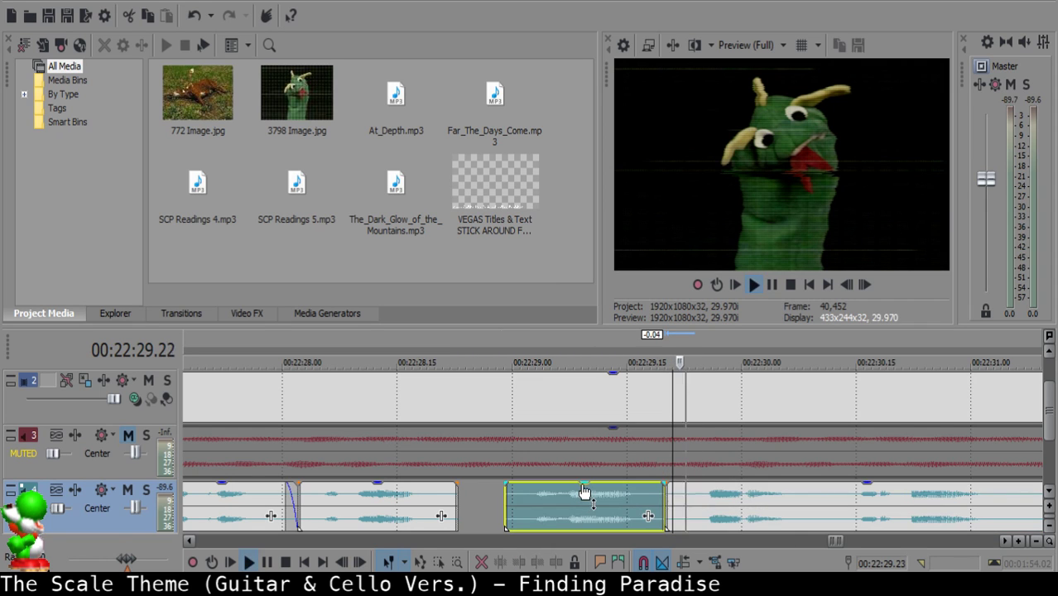
pyautogui.click(569, 501)
pyautogui.press('space')
pyautogui.scroll(-1, 773, 504)
pyautogui.scroll(1, 772, 504)
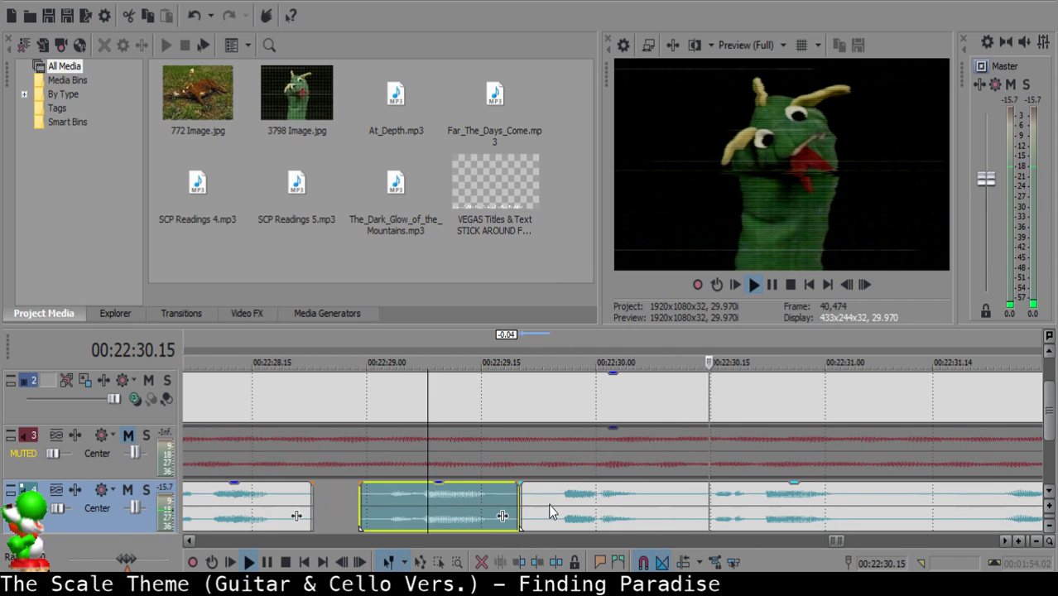
# Shift the remaining narration one frame later to about 00:22:29.21 and play from the preceding phrase.
pyautogui.press('space')
pyautogui.click(528, 498)
pyautogui.moveTo(539, 499); pyautogui.dragTo(547, 499)
pyautogui.click(450, 508)
pyautogui.press('space')
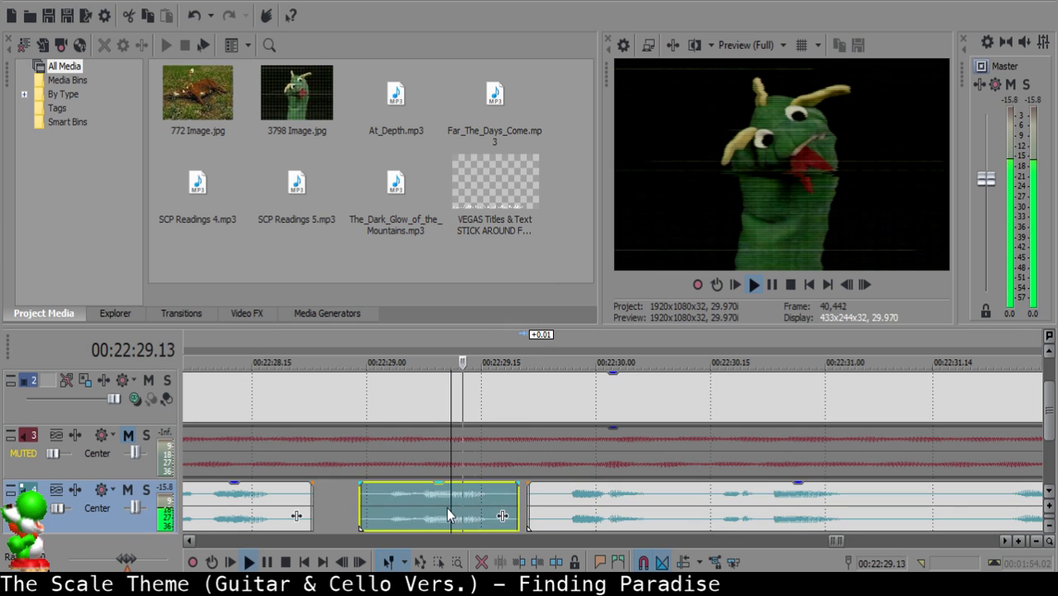
# Cut out the short silence after the phrase starting at about 00:22:29.21, from about 00:22:30.12 to 00:22:30.15.
pyautogui.click(685, 498)
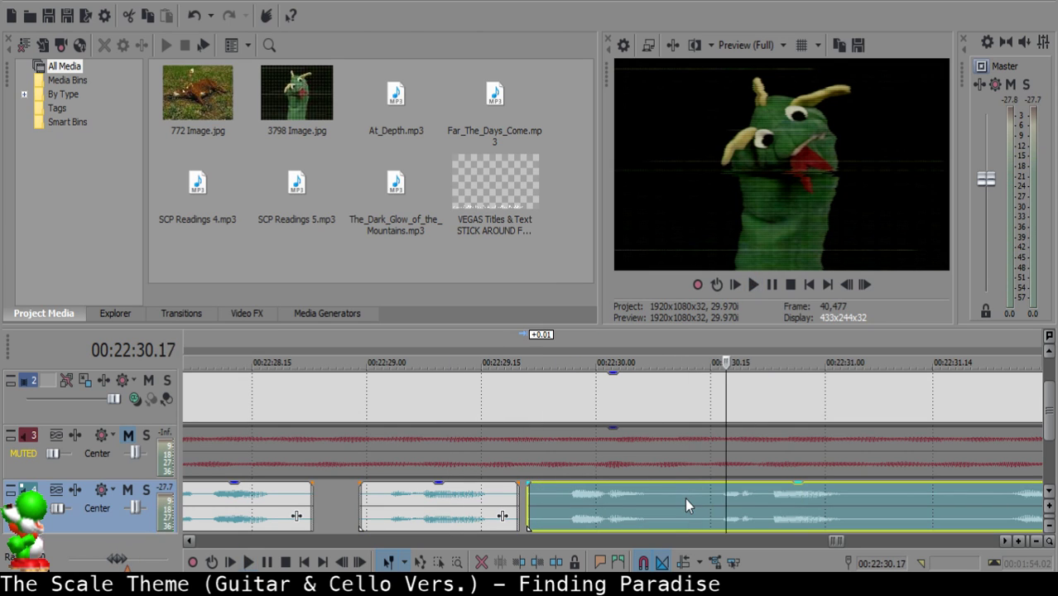
pyautogui.press('s')
pyautogui.press('space')
pyautogui.press('Right')
pyautogui.press('s')
pyautogui.click(696, 499)
pyautogui.press('Delete')
pyautogui.press('space')
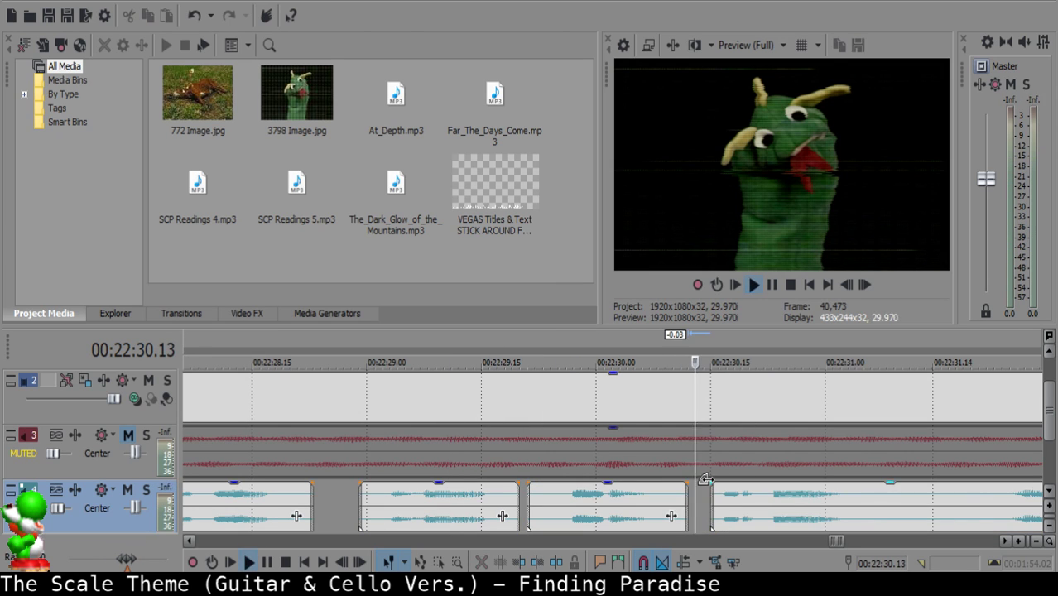
# Fade in the start of the remaining narration, move it two frames earlier to about 00:22:30.13, and replay the transition.
pyautogui.press('space')
pyautogui.moveTo(709, 482); pyautogui.dragTo(743, 500)
pyautogui.click(701, 493)
pyautogui.press('space')
pyautogui.press('space')
pyautogui.click(697, 498)
pyautogui.click(600, 504)
pyautogui.press('space')
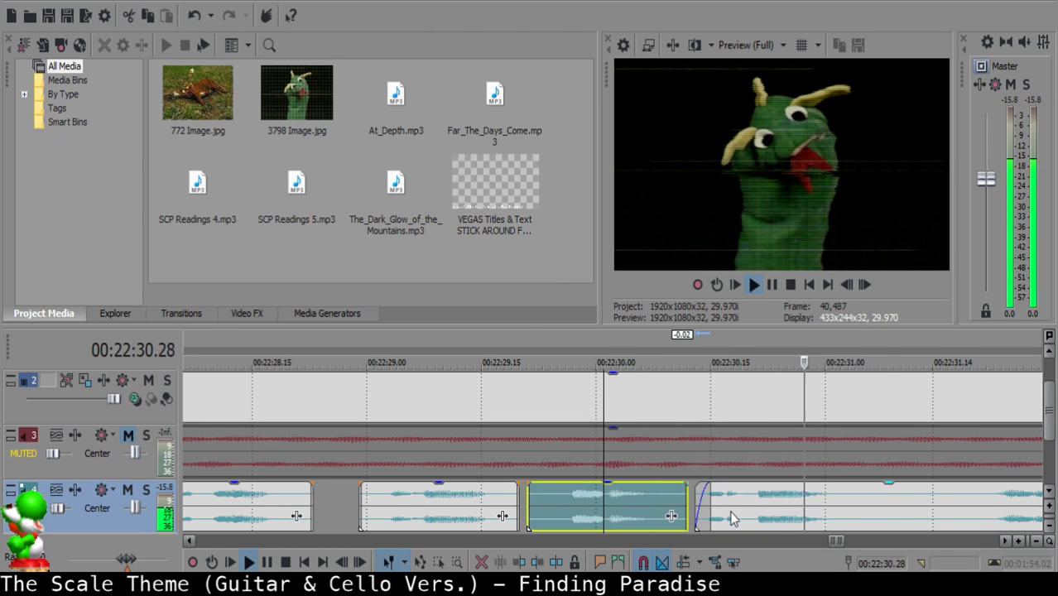
# Lengthen the fade-in at the start of the remaining narration to about three frames and replay from the preceding phrase.
pyautogui.click(715, 500)
pyautogui.click(588, 502)
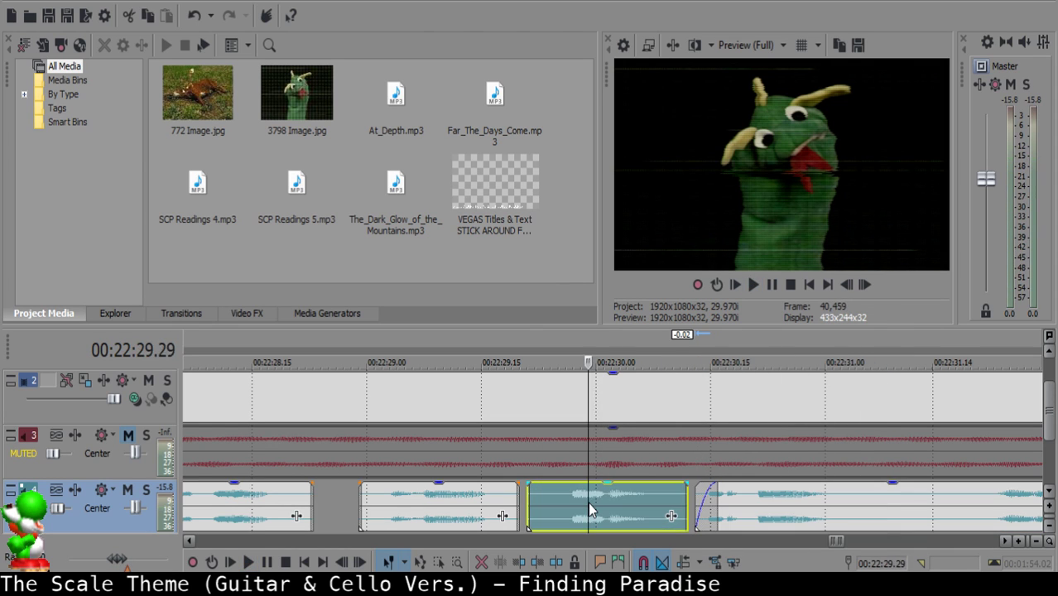
pyautogui.click(696, 494)
pyautogui.click(699, 505)
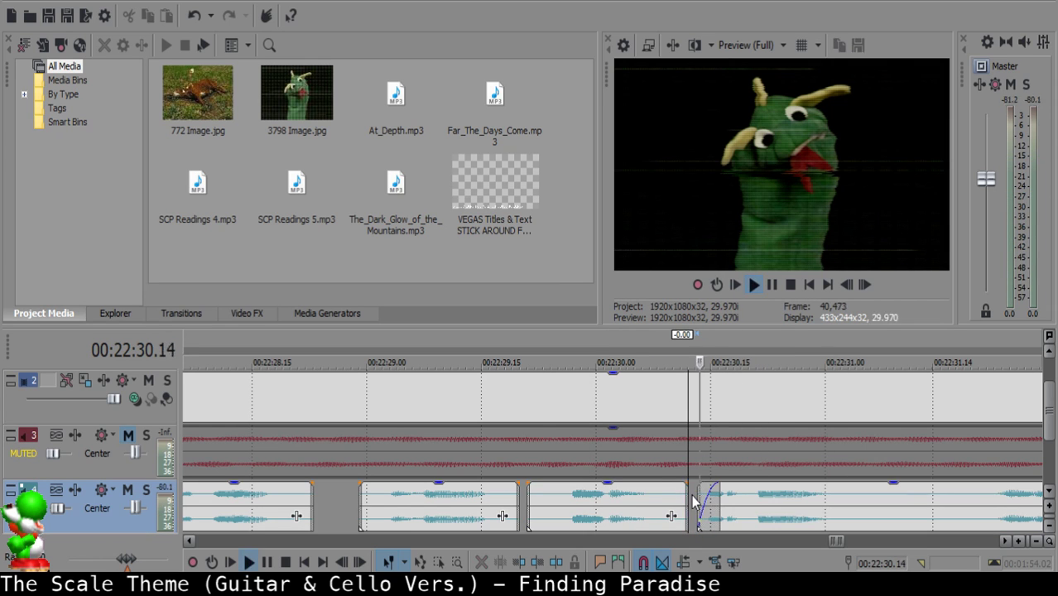
pyautogui.click(543, 500)
pyautogui.scroll(-2, 629, 505)
pyautogui.scroll(2, 629, 506)
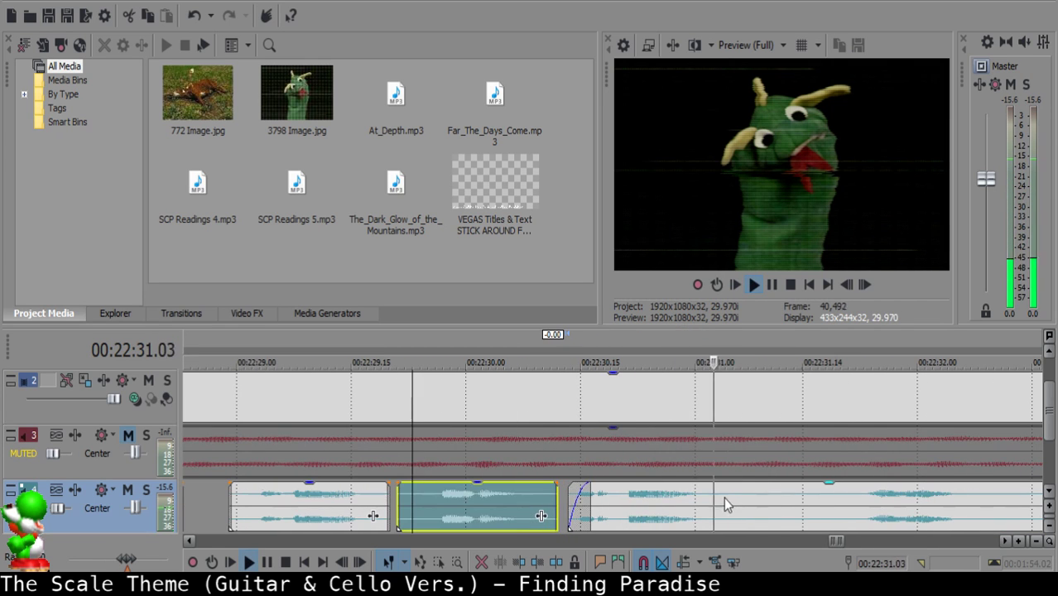
# Locate the end of the faded-in phrase by ear and split the narration there, at about 00:22:31.06.
pyautogui.click(736, 497)
pyautogui.click(740, 497)
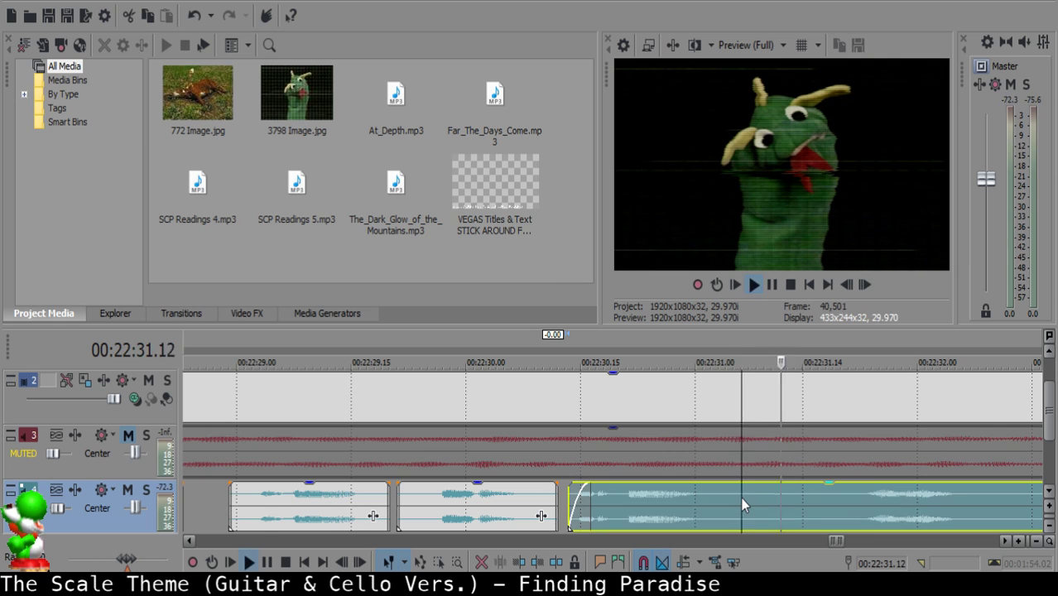
pyautogui.press('s')
pyautogui.press('space')
# Cut out the silence from about 00:22:31.06 to 00:22:31.18.
pyautogui.scroll(-2, 807, 508)
pyautogui.press('space')
pyautogui.click(596, 506)
pyautogui.press('s')
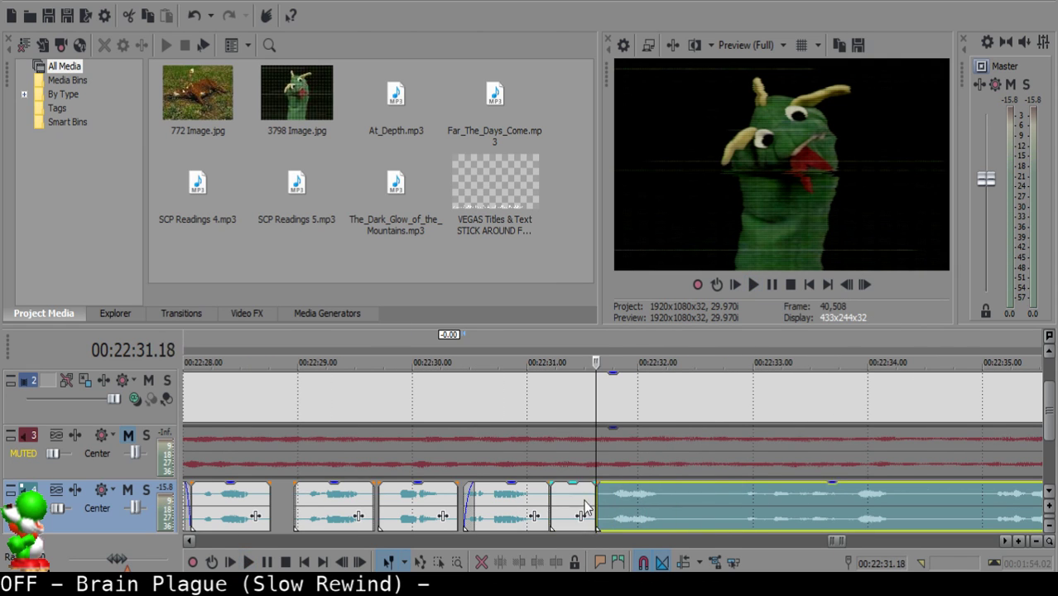
pyautogui.click(570, 504)
pyautogui.press('Delete')
# Play across the gap from the preceding phrase and split the narration at the end of the next phrase, at about 00:22:32.10.
pyautogui.click(497, 503)
pyautogui.press('space')
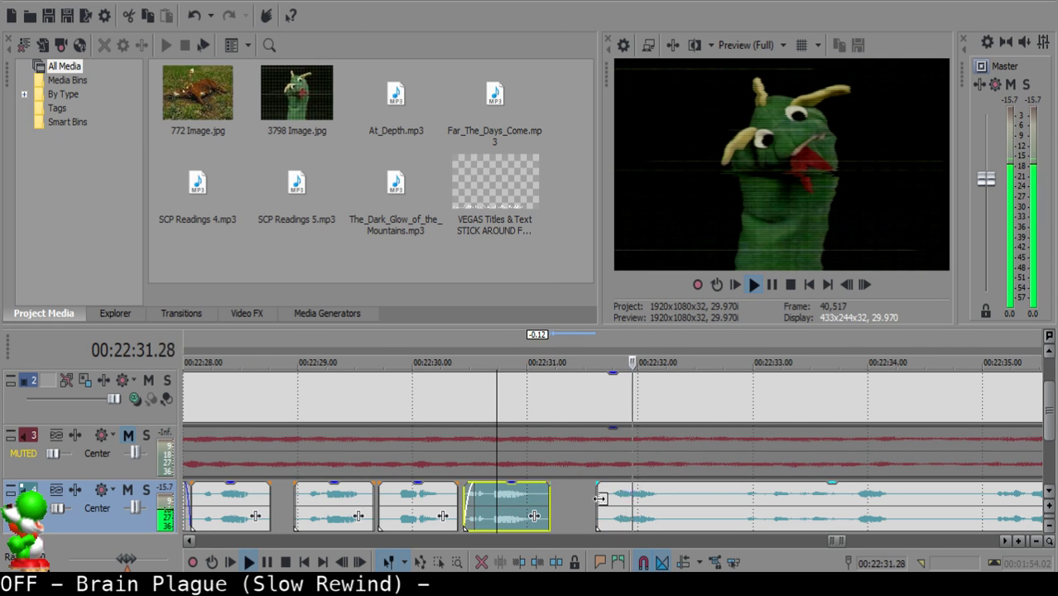
pyautogui.click(676, 500)
pyautogui.press('s')
# Find the start of the following phrase by ear and cut out the silence from about 00:22:32.10 to 00:22:32.20.
pyautogui.click(826, 503)
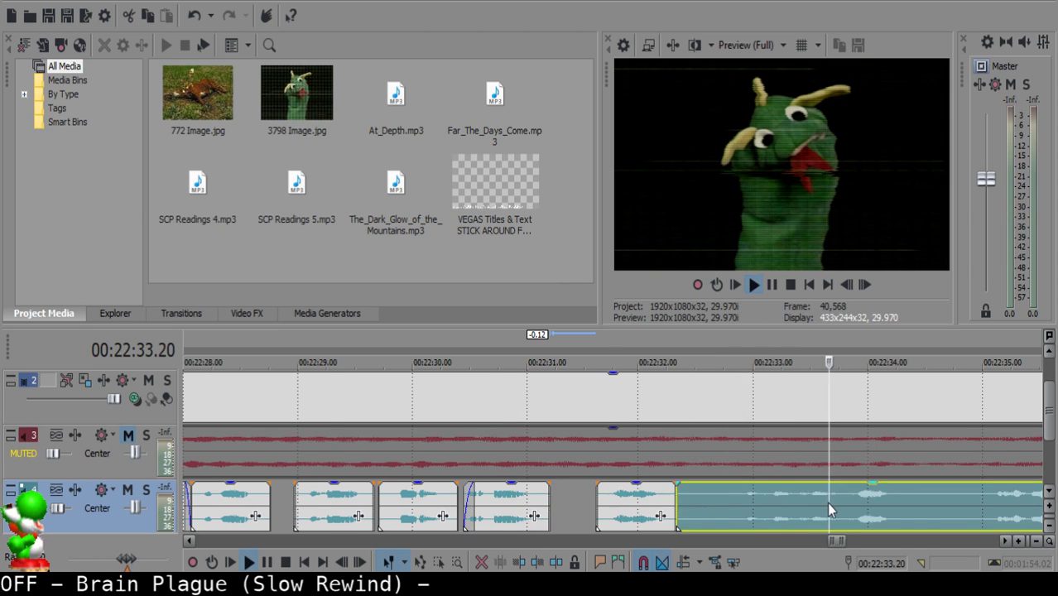
pyautogui.press('space')
pyautogui.scroll(-2, 534, 504)
pyautogui.click(545, 493)
pyautogui.scroll(2, 545, 494)
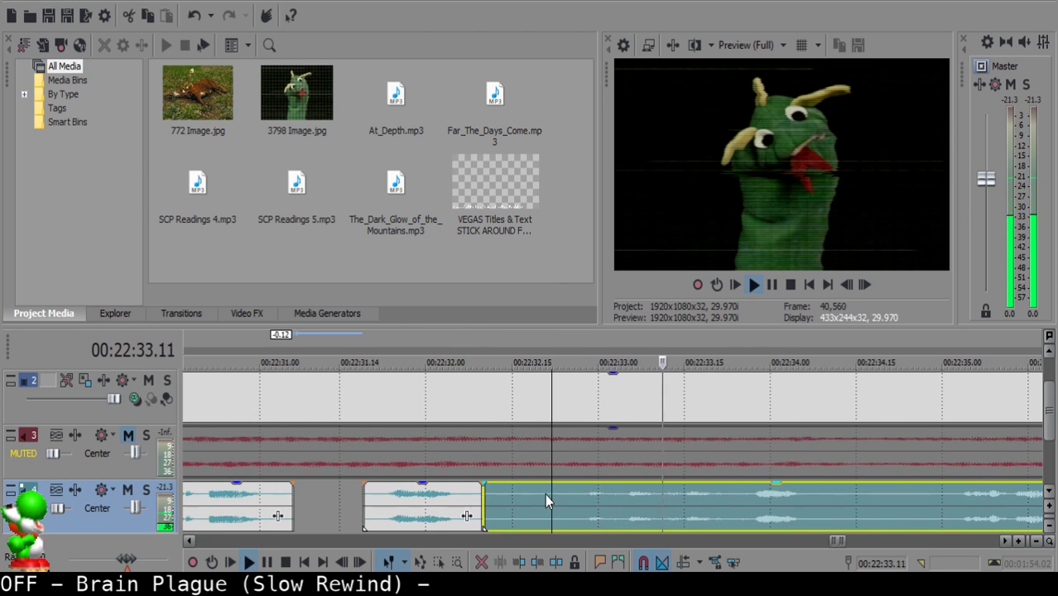
pyautogui.press('space')
pyautogui.click(526, 501)
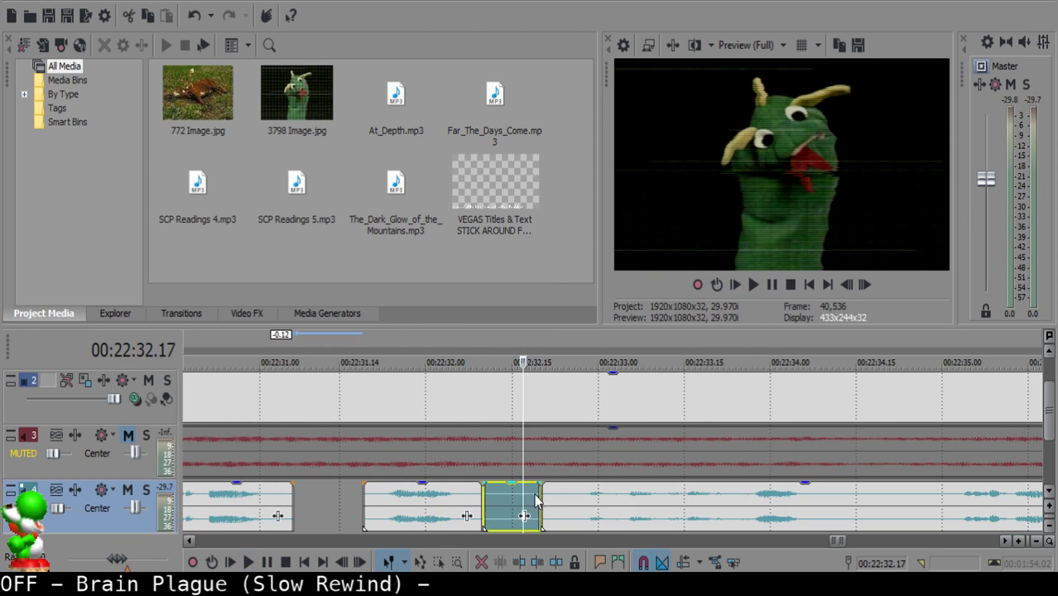
pyautogui.press('Delete')
# Move the remaining narration three frames earlier to about 00:22:32.17 and play from the preceding phrase.
pyautogui.moveTo(570, 502); pyautogui.dragTo(554, 502)
pyautogui.click(384, 491)
pyautogui.press('space')
pyautogui.click(385, 502)
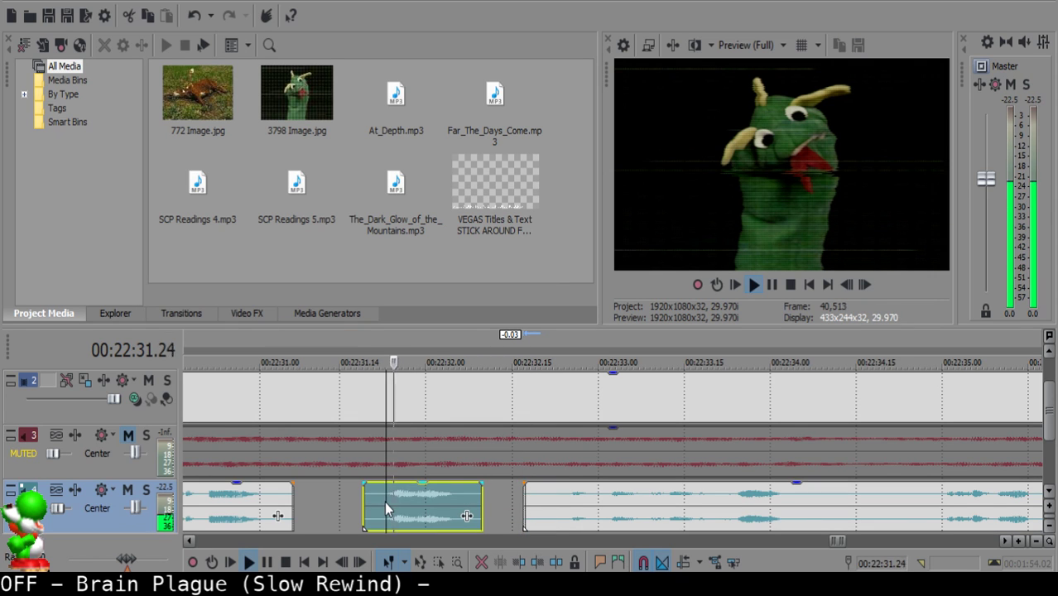
pyautogui.hscroll(1, 601, 503)
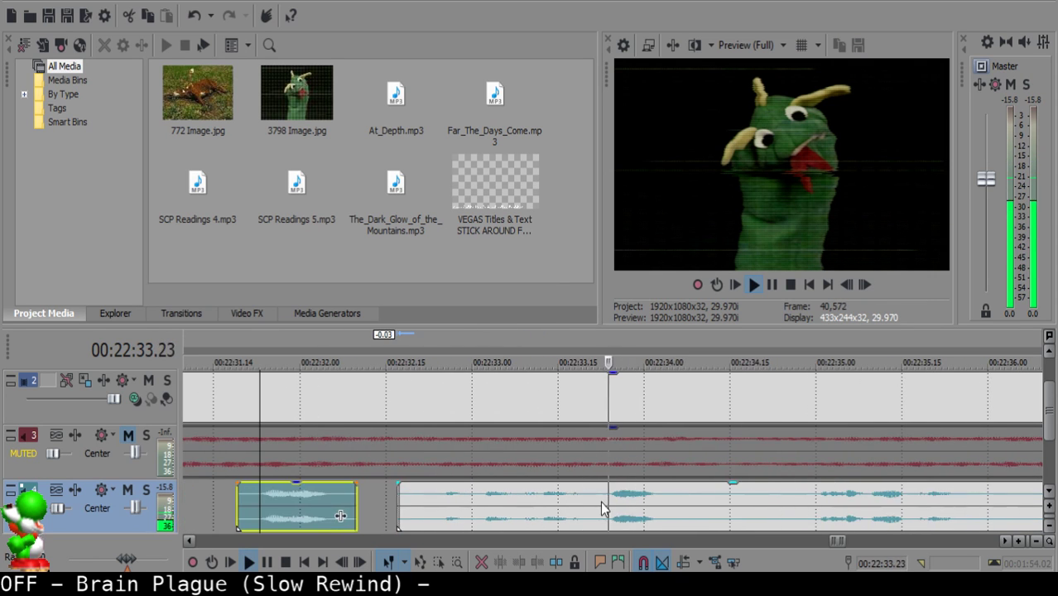
# Split the narration at the end of the phrase starting at about 00:22:32.17, at about 00:22:34.05.
pyautogui.click(671, 502)
pyautogui.press('space')
pyautogui.press('s')
# Find the start of the next phrase by ear and cut out the silence from about 00:22:34.05 to 00:22:34.25.
pyautogui.press('space')
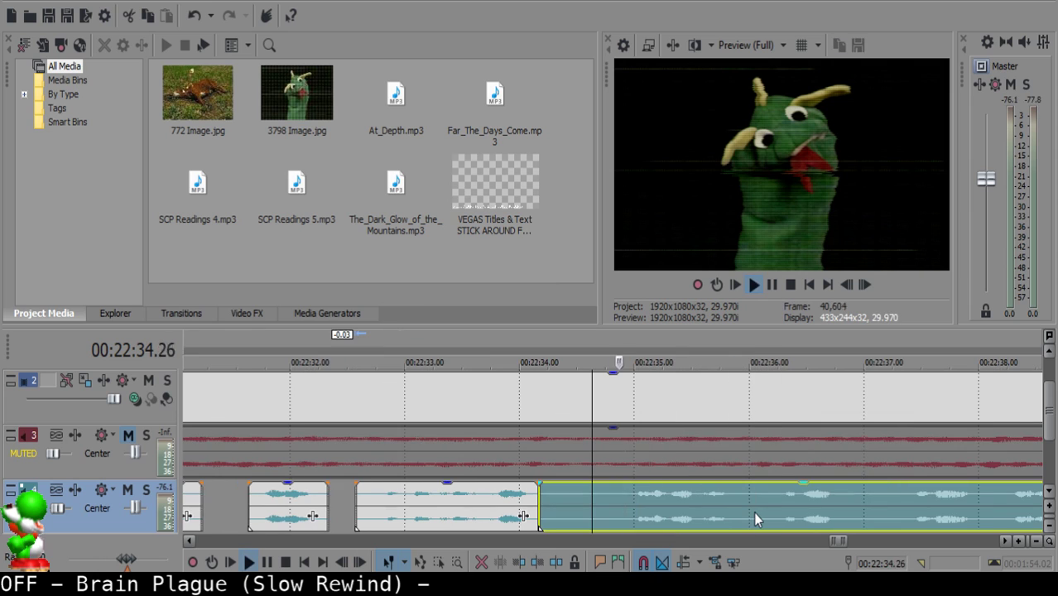
pyautogui.click(613, 497)
pyautogui.press('space')
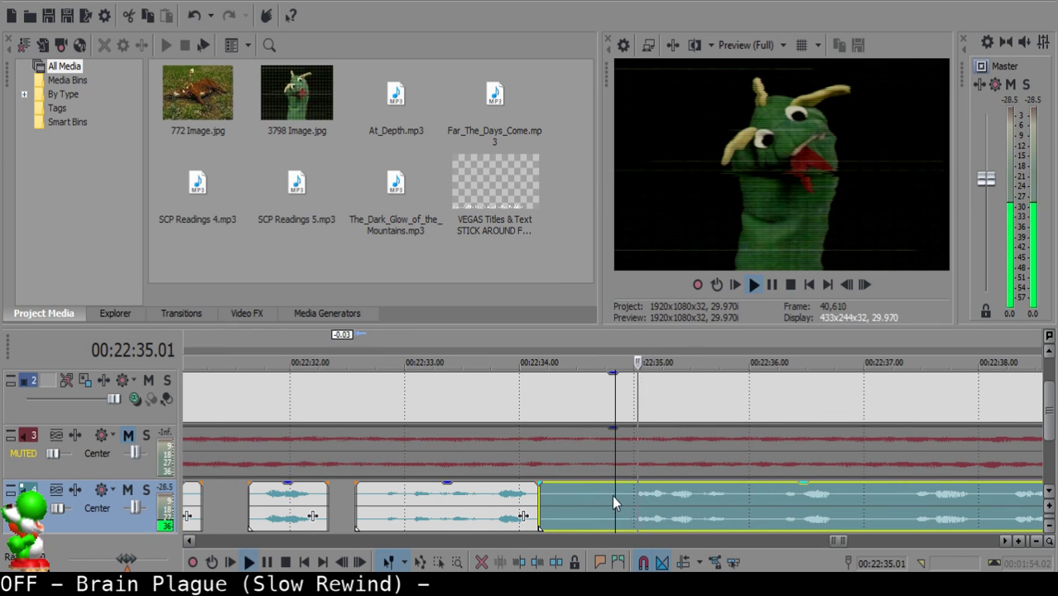
pyautogui.press('space')
pyautogui.press('s')
pyautogui.click(593, 497)
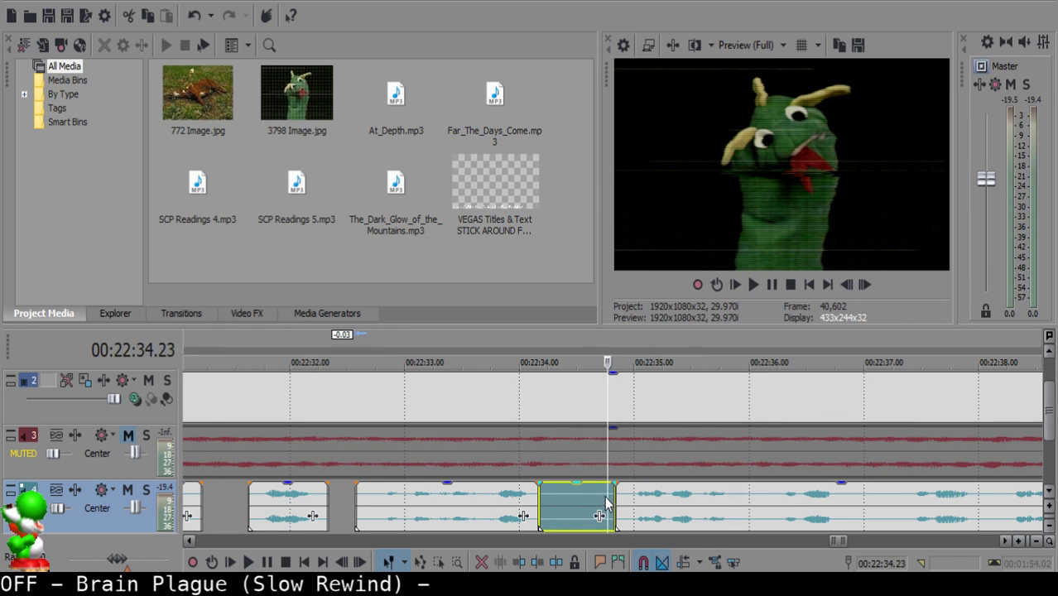
pyautogui.press('Delete')
# Move the remaining narration three frames earlier to 00:22:34.22 and play from the preceding phrase.
pyautogui.moveTo(634, 498); pyautogui.dragTo(623, 497)
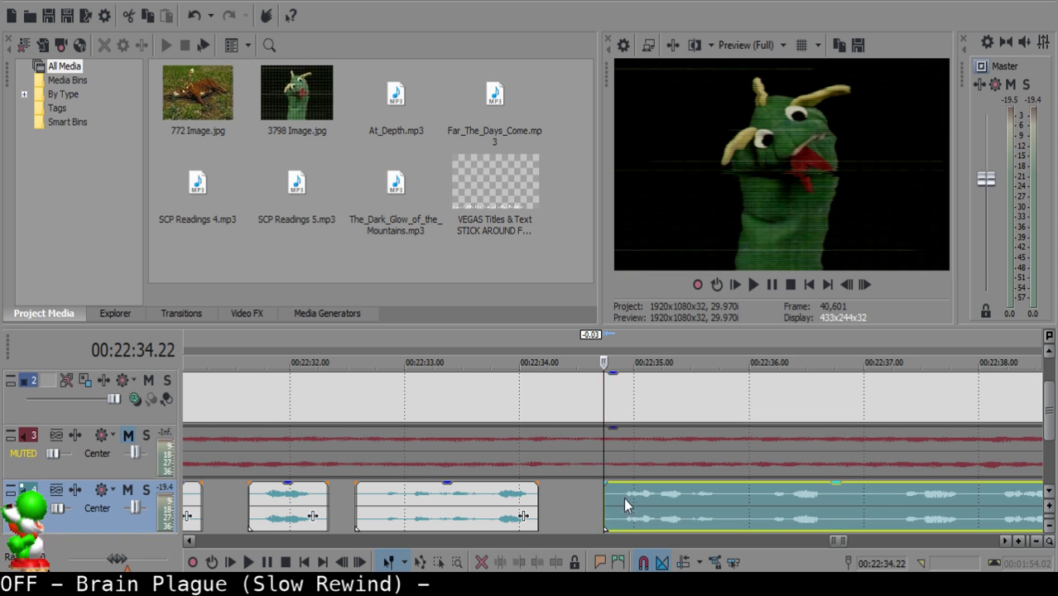
pyautogui.click(473, 495)
pyautogui.press('space')
pyautogui.scroll(-2, 496, 504)
pyautogui.scroll(2, 499, 500)
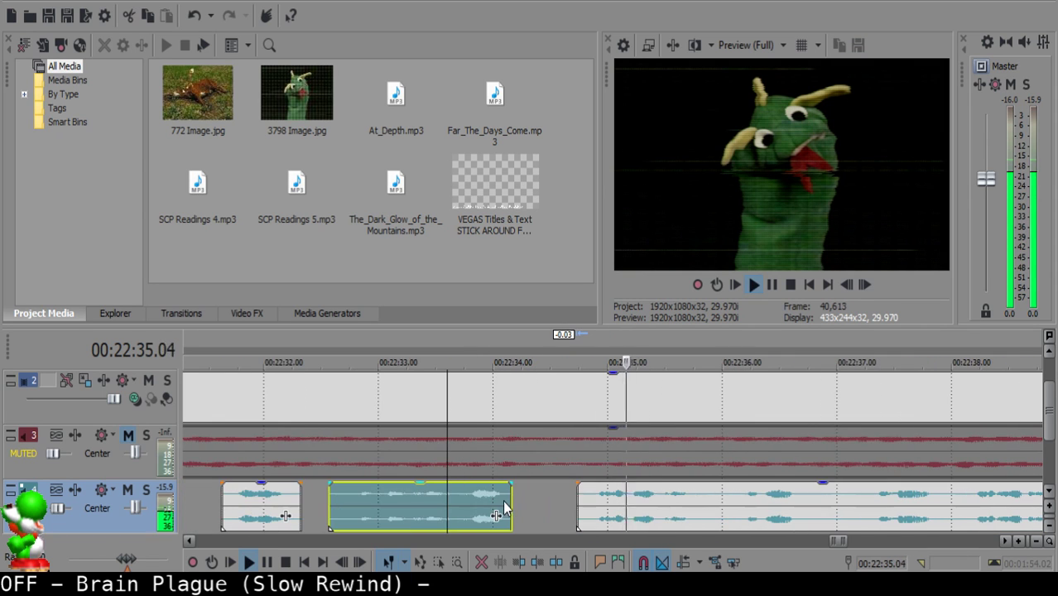
# Move the remaining narration two more frames earlier to about 00:22:34.20.
pyautogui.click(566, 505)
pyautogui.press('Left')
pyautogui.moveTo(601, 513); pyautogui.dragTo(587, 514)
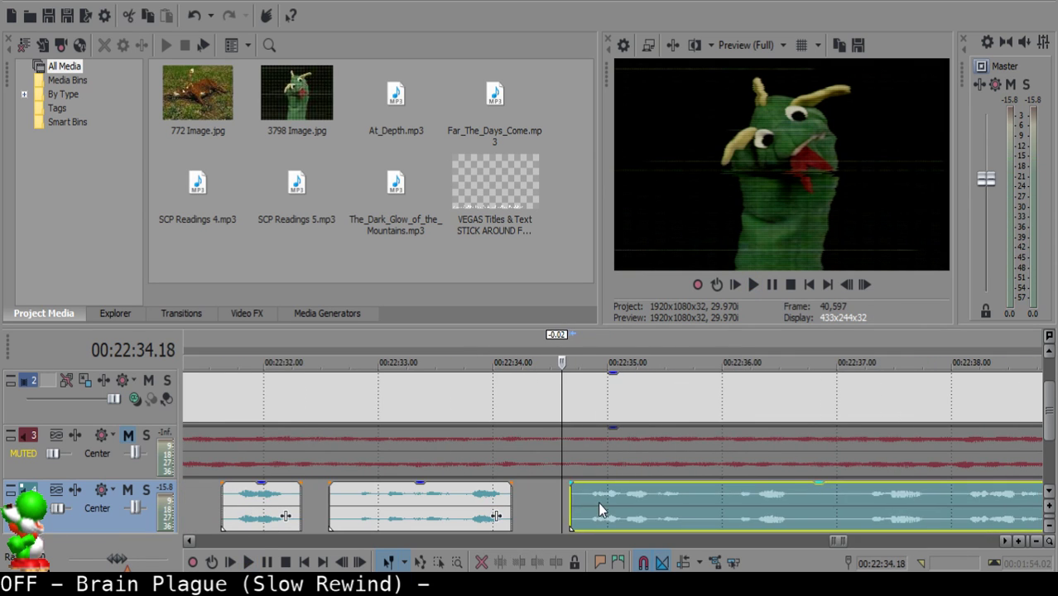
# Move the remaining narration earlier to about 00:22:34.16, playing from the preceding phrase to check the spacing.
pyautogui.click(439, 513)
pyautogui.press('space')
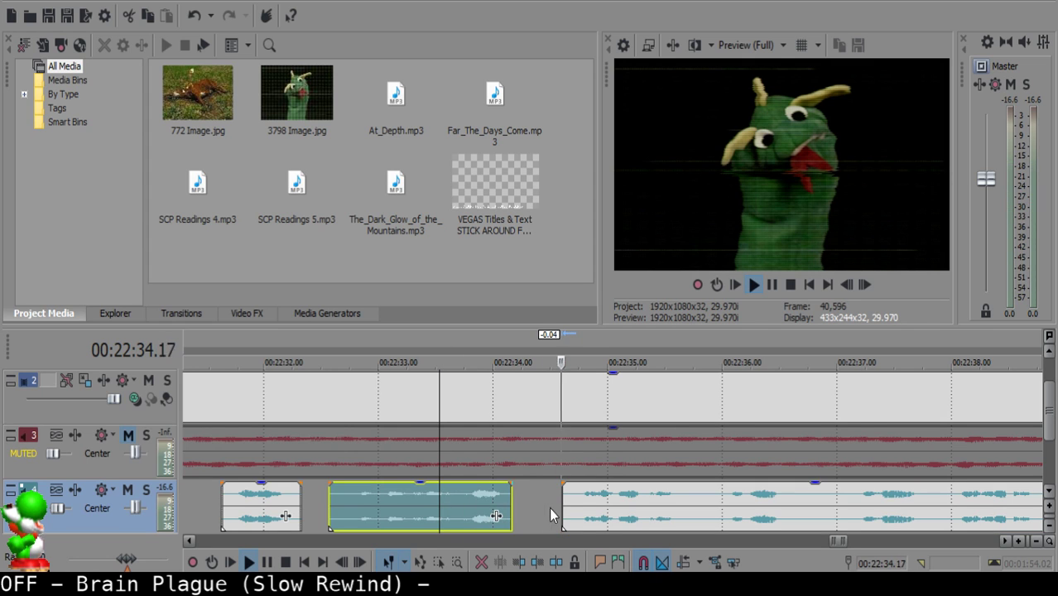
pyautogui.press('space')
pyautogui.click(555, 497)
pyautogui.moveTo(589, 502); pyautogui.dragTo(580, 502)
pyautogui.click(433, 503)
pyautogui.press('space')
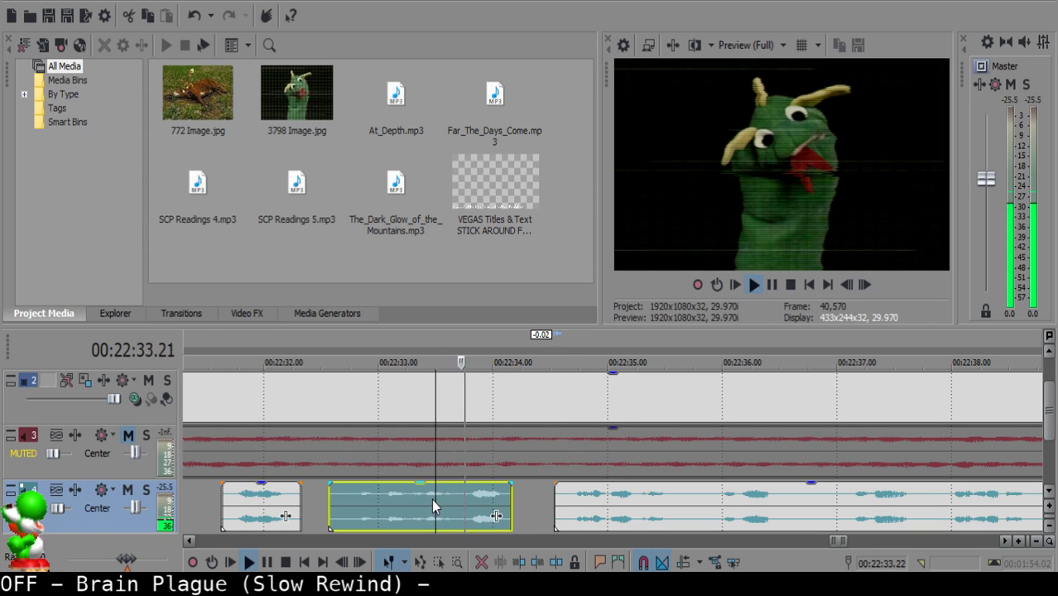
# Cut out the silence after the phrase starting at 00:22:34.16, from 00:22:35.21 to about 00:22:35.24.
pyautogui.scroll(-2, 579, 497)
pyautogui.scroll(2, 618, 495)
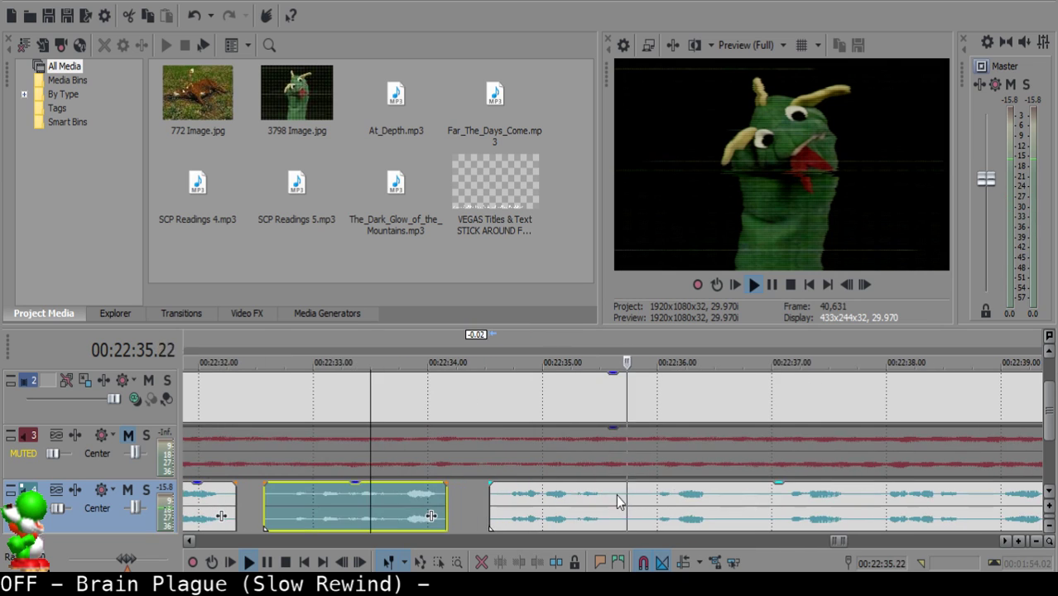
pyautogui.click(620, 493)
pyautogui.press('space')
pyautogui.press('s')
pyautogui.click(627, 495)
pyautogui.press('Delete')
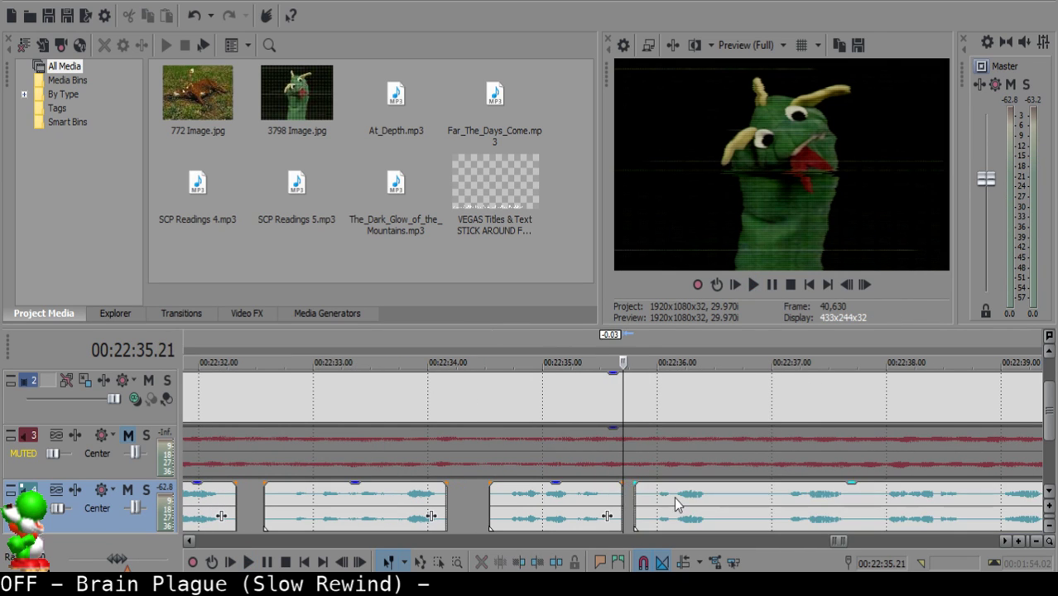
# Move the remaining narration three frames earlier to about 00:22:35.21 and play from the preceding phrase.
pyautogui.moveTo(674, 497); pyautogui.dragTo(662, 497)
pyautogui.click(576, 496)
pyautogui.press('space')
pyautogui.scroll(-1, 577, 496)
pyautogui.scroll(1, 576, 496)
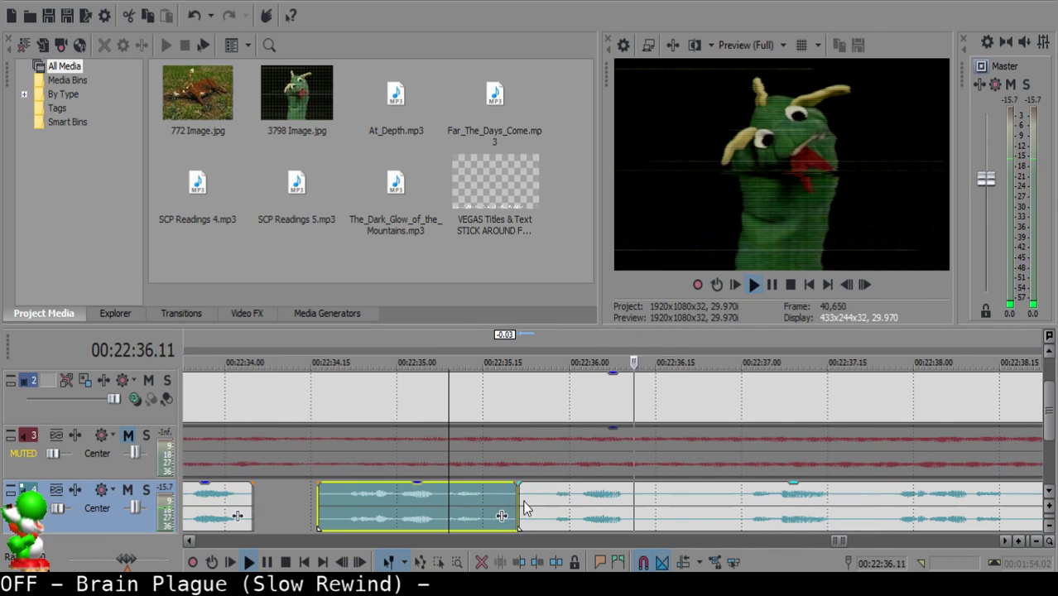
# Fade out the last two frames of the phrase ending at 00:22:35.21 and play it.
pyautogui.moveTo(518, 484); pyautogui.dragTo(504, 496)
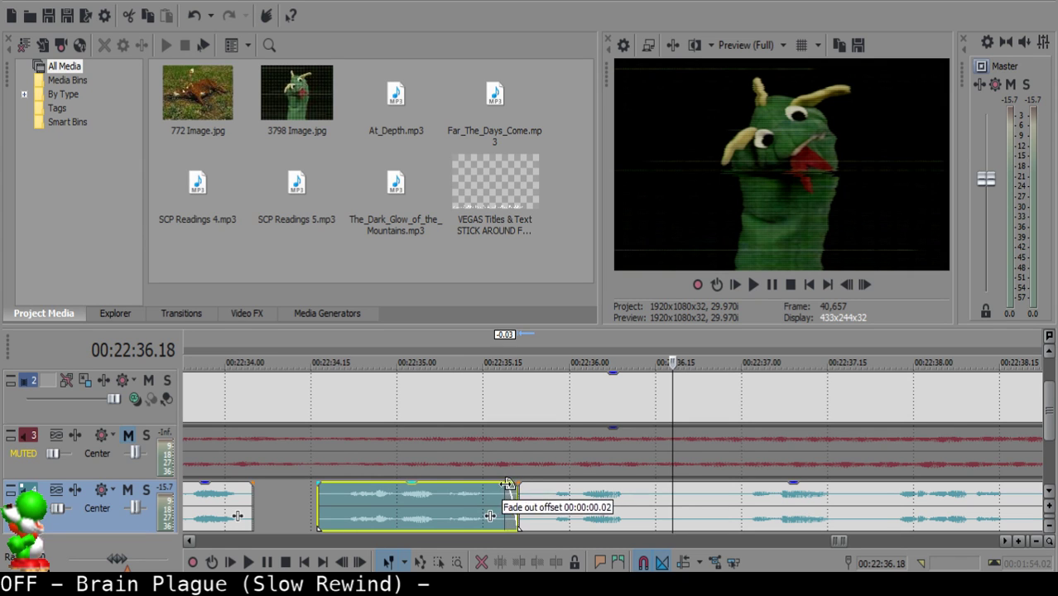
pyautogui.click(446, 497)
pyautogui.press('space')
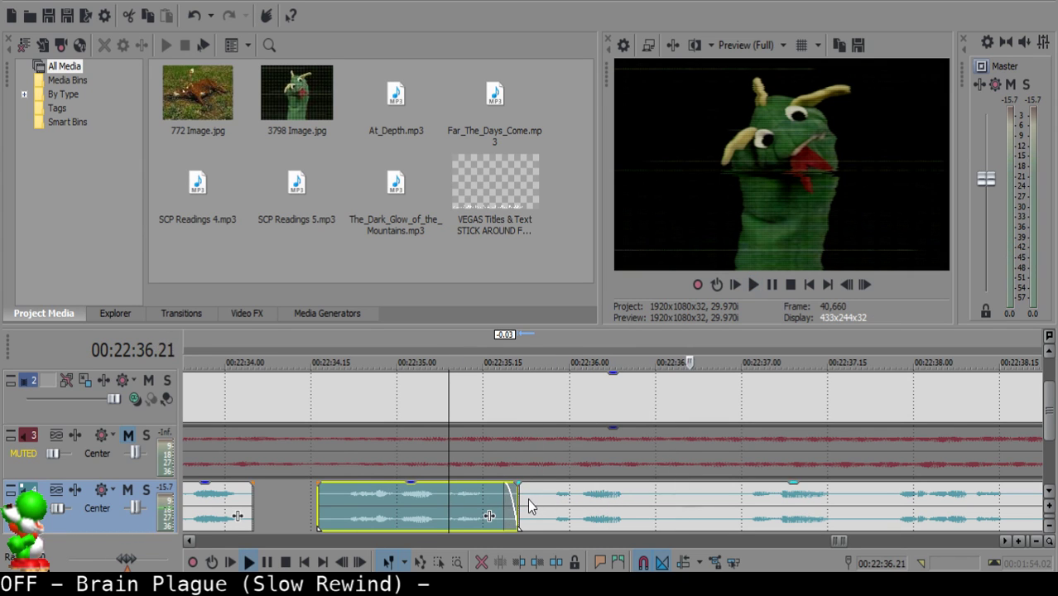
# Cut the silent start of the following phrase, from 00:22:35.21 to about 00:22:35.23.
pyautogui.press('space')
pyautogui.click(529, 499)
pyautogui.press('s')
pyautogui.click(523, 500)
pyautogui.press('Delete')
# Move the remaining narration two frames earlier to 00:22:35.21 and play from the faded phrase.
pyautogui.moveTo(551, 502); pyautogui.dragTo(538, 497)
pyautogui.click(396, 510)
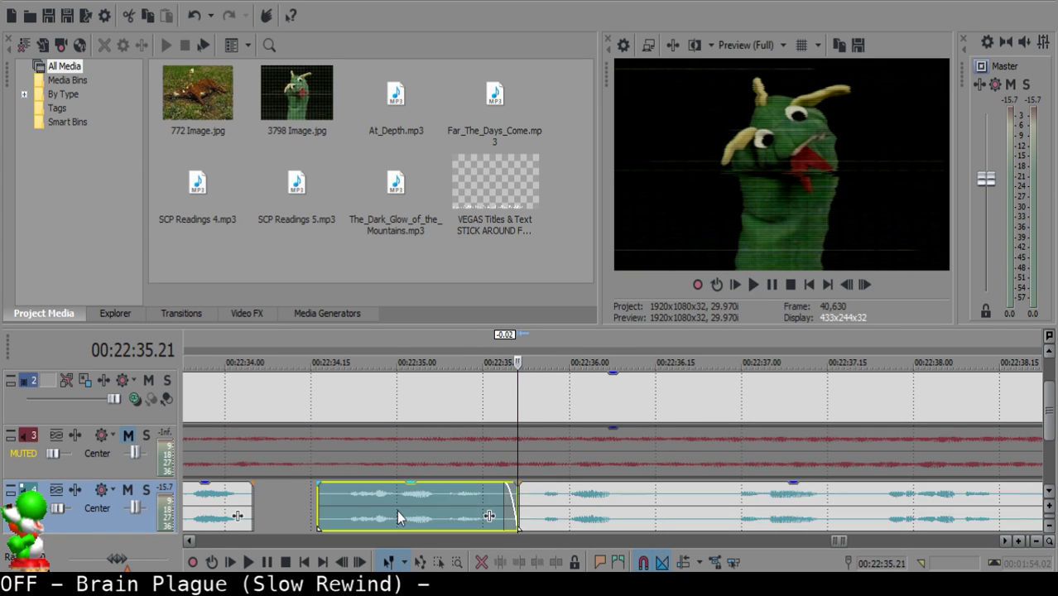
pyautogui.press('space')
# Find the start of the next phrase by ear and cut out the silence from about 00:22:36.13 to 00:22:36.27.
pyautogui.click(636, 497)
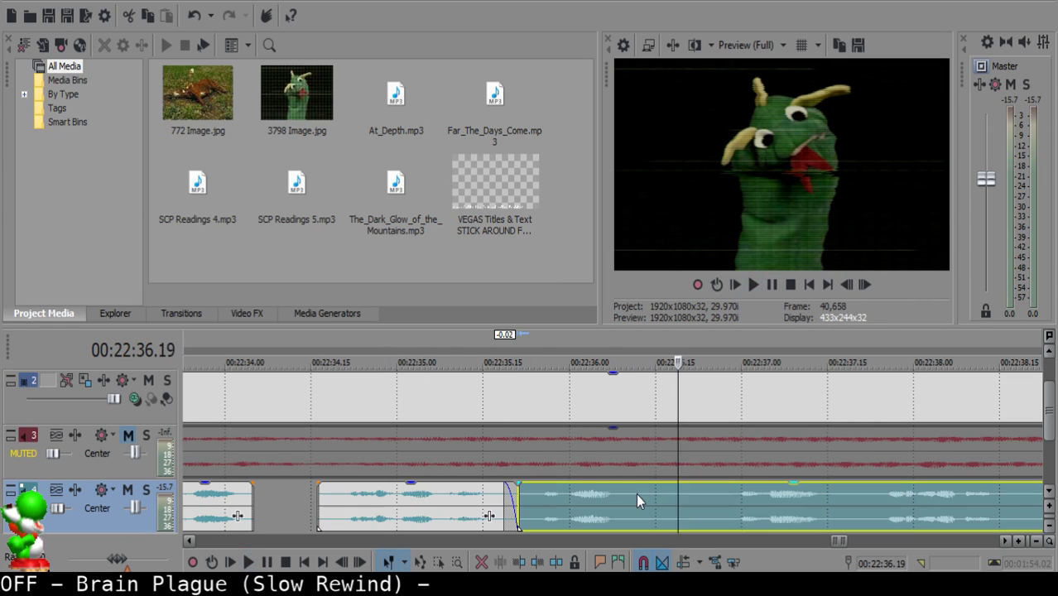
pyautogui.click(642, 493)
pyautogui.press('s')
pyautogui.click(679, 501)
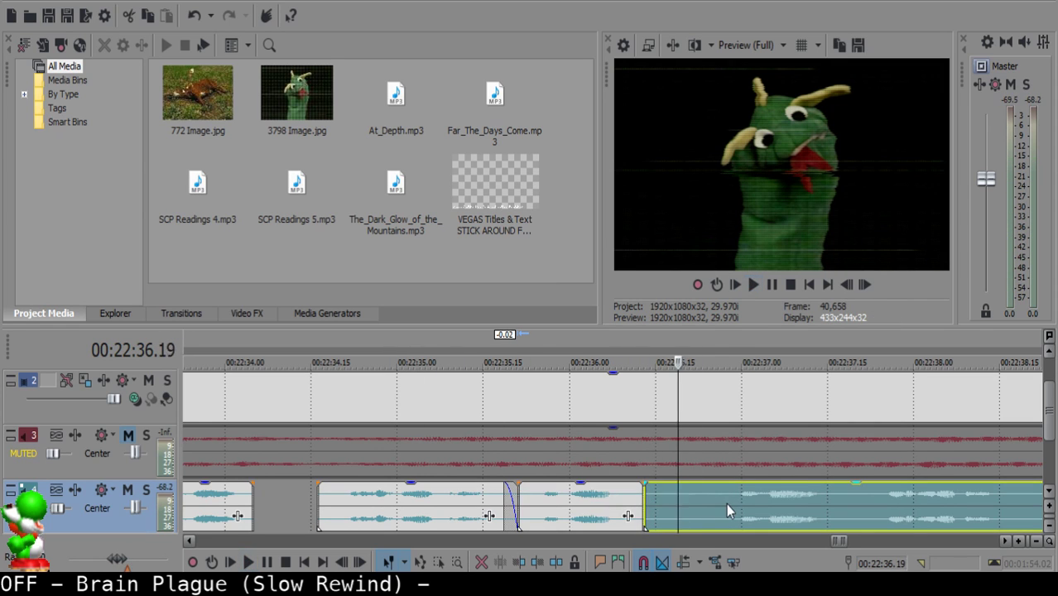
pyautogui.click(726, 504)
pyautogui.press('space')
pyautogui.press('space')
pyautogui.press('s')
pyautogui.click(678, 497)
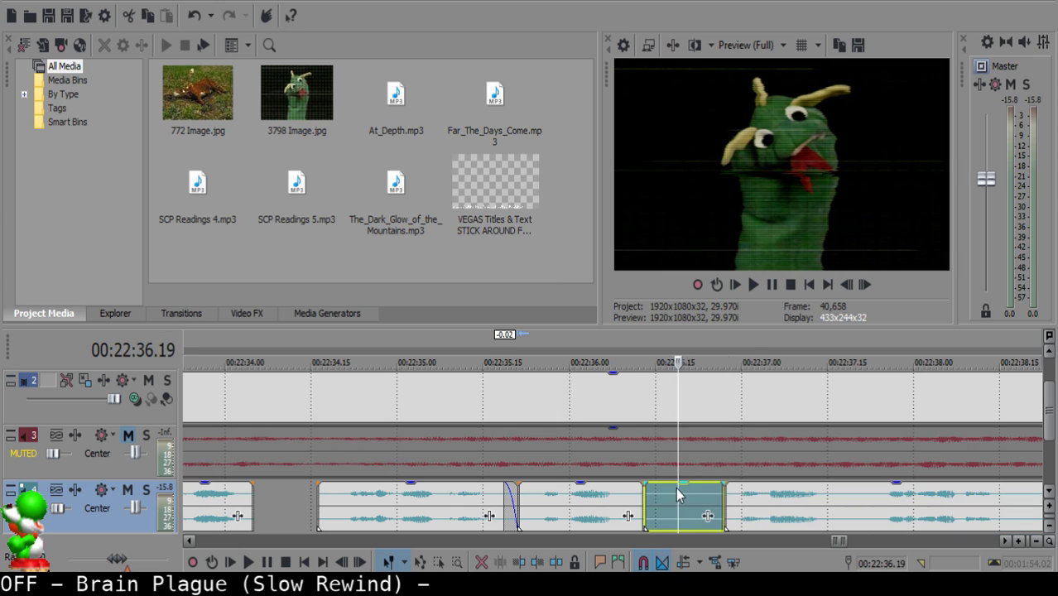
pyautogui.press('Delete')
# Move the remaining narration eight frames earlier to about 00:22:36.19 and play from the preceding phrase.
pyautogui.moveTo(737, 507); pyautogui.dragTo(692, 498)
pyautogui.click(596, 502)
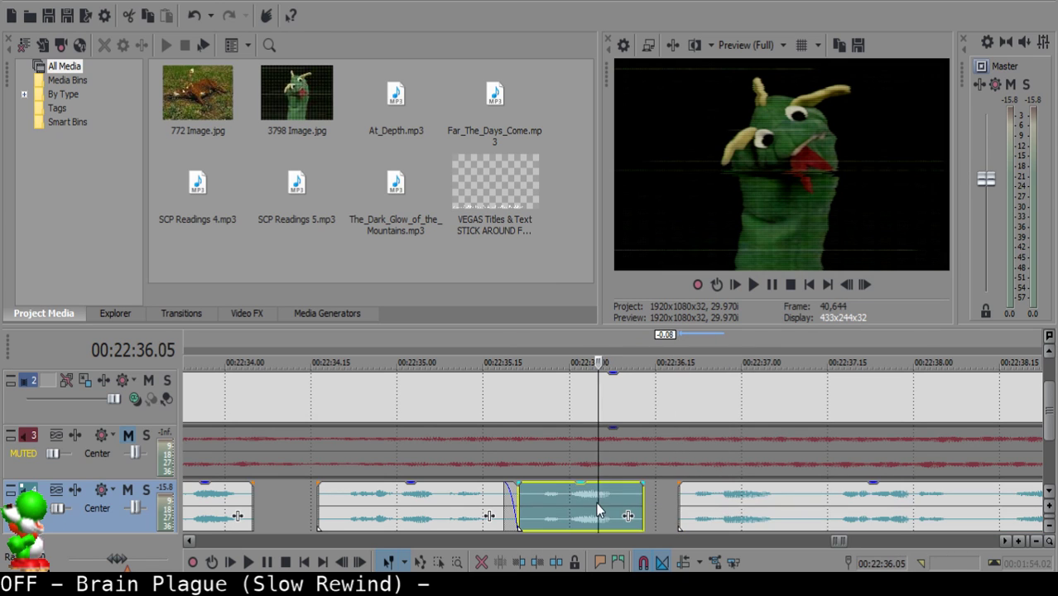
pyautogui.press('space')
pyautogui.press('Return')
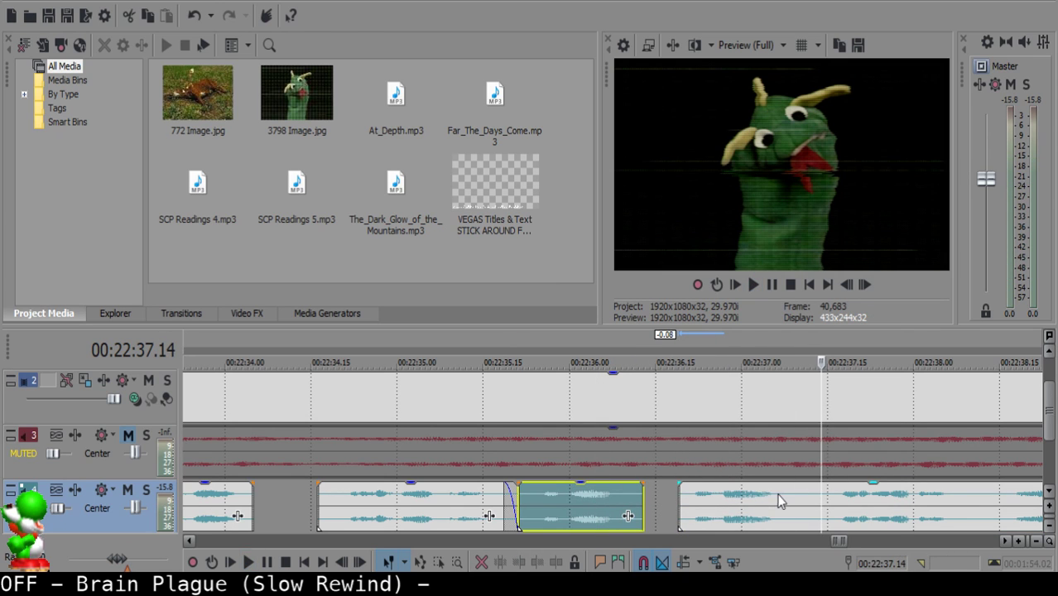
# Move the remaining narration one frame later to about 00:22:36.20 and play from the preceding phrase.
pyautogui.click(684, 491)
pyautogui.moveTo(683, 490); pyautogui.dragTo(698, 494)
pyautogui.click(557, 494)
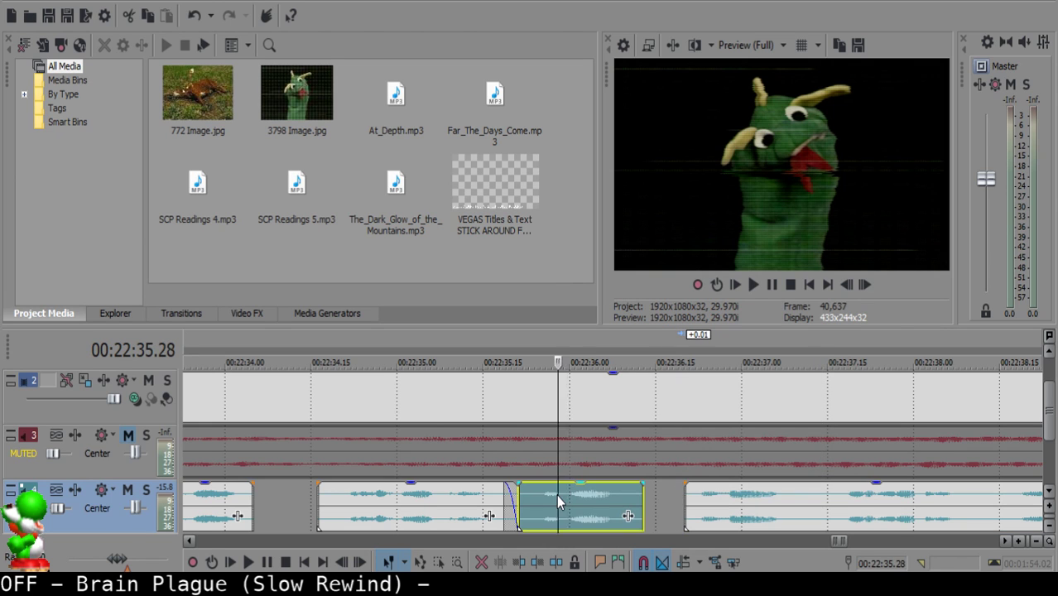
pyautogui.press('space')
pyautogui.press('Return')
# Cut out the short piece of narration from about 00:22:37.10 to 00:22:37.12.
pyautogui.click(797, 498)
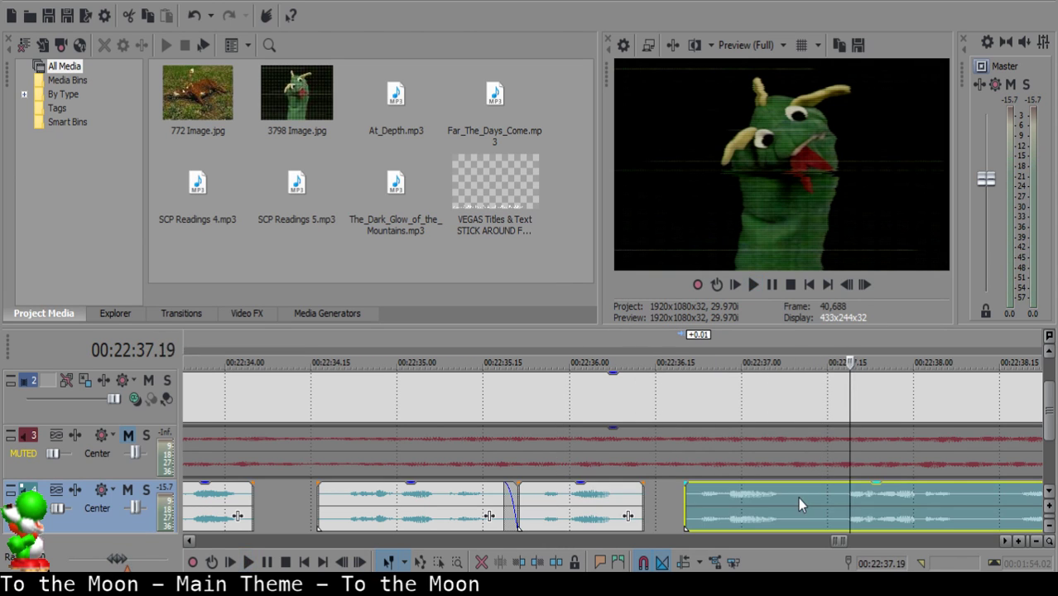
pyautogui.press('s')
pyautogui.click(810, 499)
pyautogui.press('s')
pyautogui.click(800, 499)
pyautogui.press('Delete')
# Close the gap so the remaining narration starts at about 00:22:37.10, and play from the preceding phrase.
pyautogui.moveTo(829, 498)
pyautogui.mouseDown()
pyautogui.moveTo(811, 497)
pyautogui.moveTo(833, 507)
pyautogui.mouseUp()
pyautogui.click(754, 499)
pyautogui.press('space')
pyautogui.scroll(-2, 742, 499)
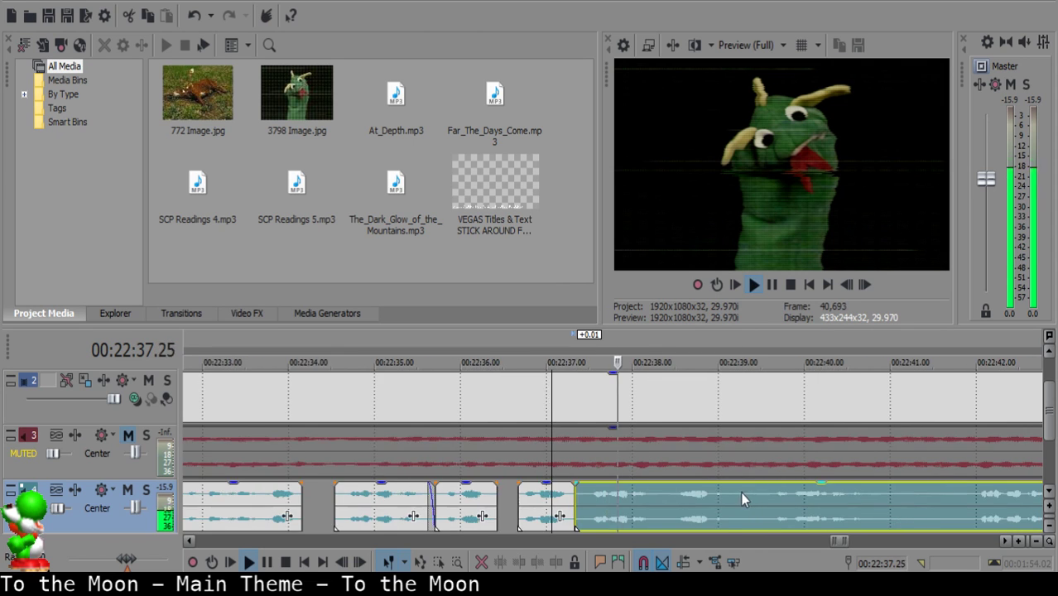
# Move the remaining narration one frame later to 00:22:37.11 and play from the preceding phrase.
pyautogui.scroll(3, 662, 500)
pyautogui.press('Return')
pyautogui.moveTo(458, 495); pyautogui.dragTo(467, 495)
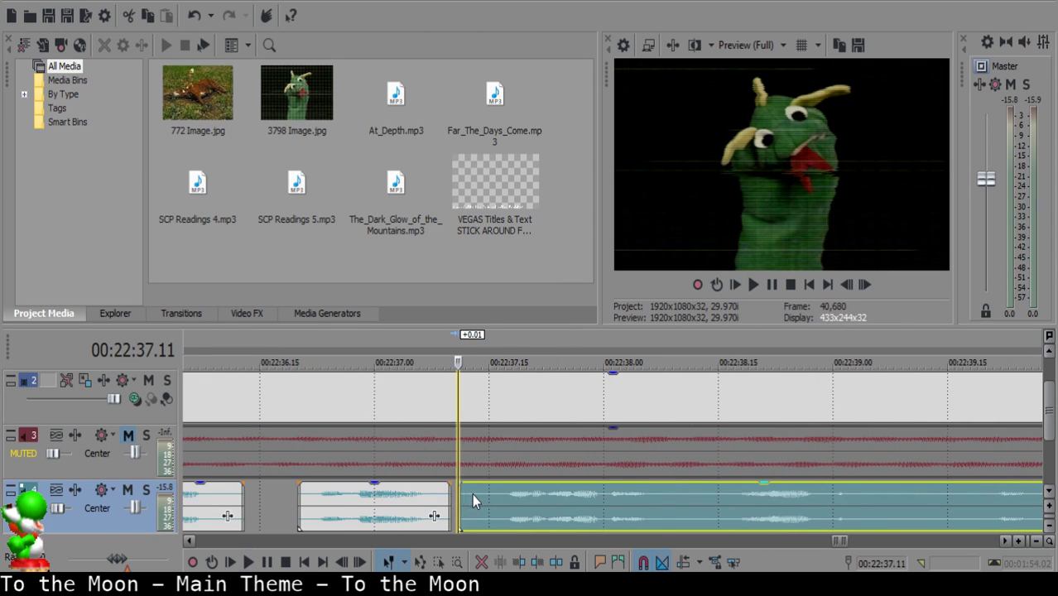
pyautogui.click(344, 509)
pyautogui.click(344, 515)
pyautogui.press('space')
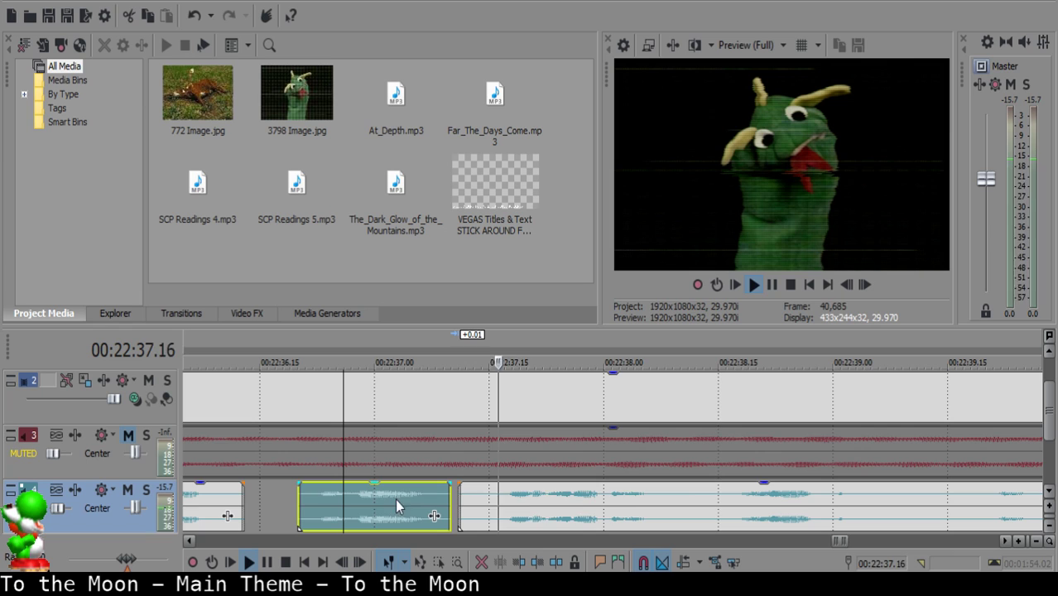
# Cut the track 4 narration at 00:22:38.10 and 00:22:38.14 and delete the short piece between the cuts.
pyautogui.press('space')
pyautogui.click(683, 499)
pyautogui.press('s')
pyautogui.press('Right')
pyautogui.press('Right')
pyautogui.press('Right')
pyautogui.press('Right')
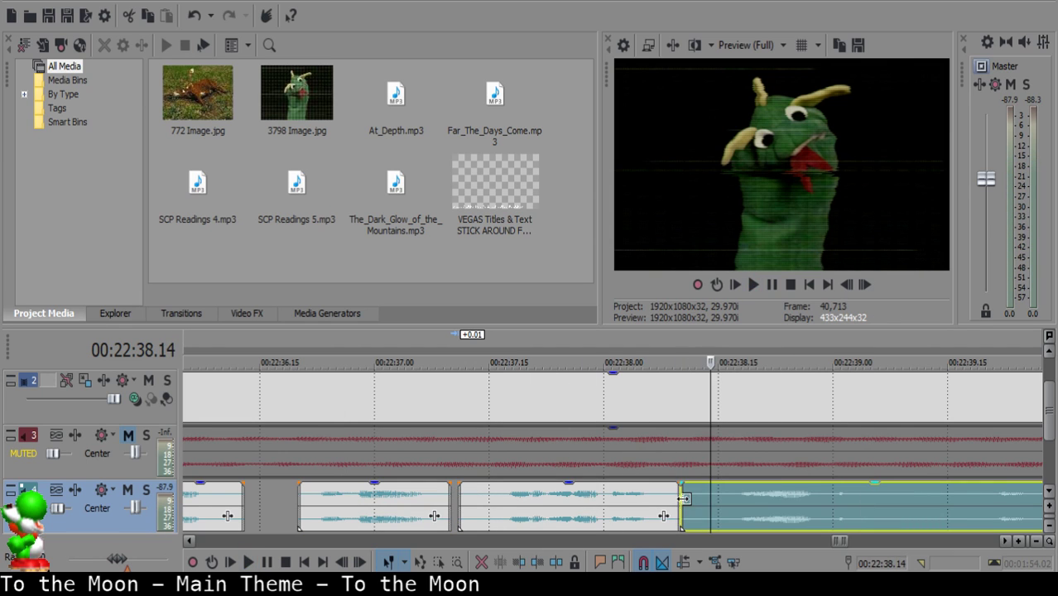
pyautogui.press('s')
pyautogui.click(684, 498)
pyautogui.press('Delete')
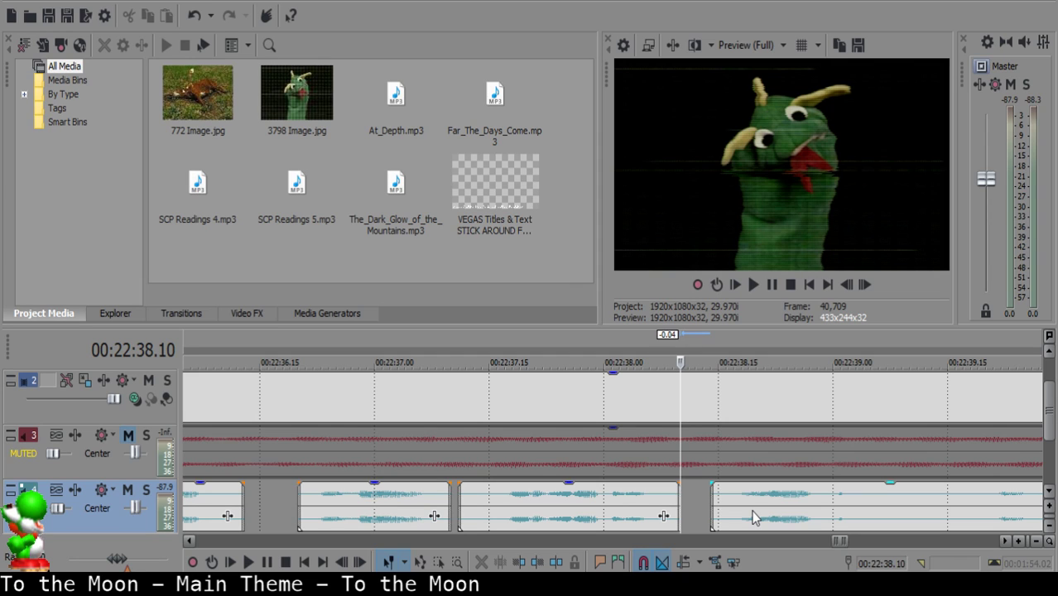
# Close the gap by moving the following narration clip to start at 00:22:38.10, and play back the joint.
pyautogui.moveTo(754, 518); pyautogui.dragTo(721, 496)
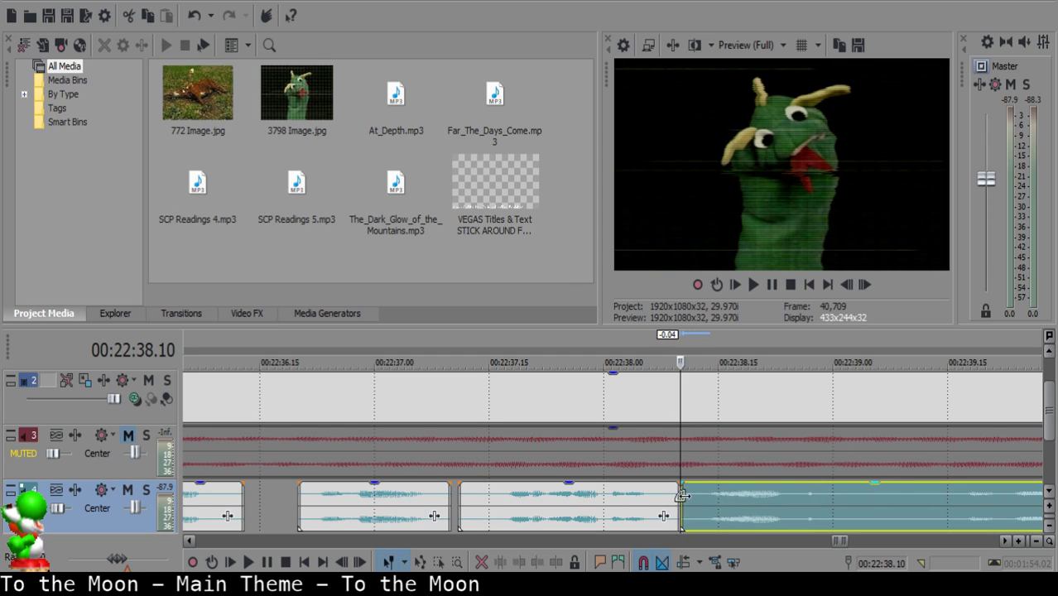
pyautogui.click(591, 500)
pyautogui.press('space')
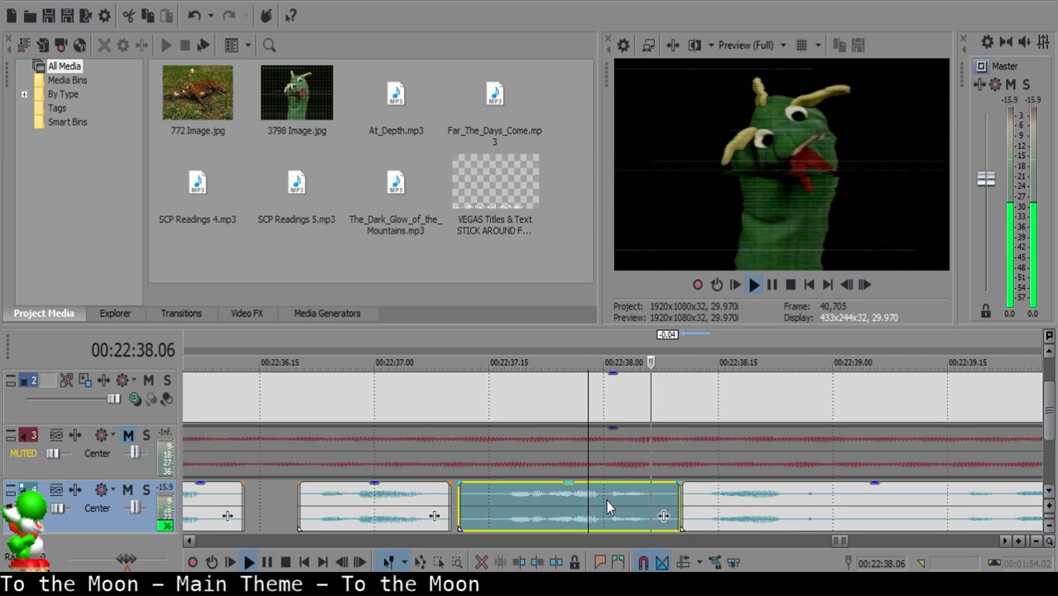
# Split the narration at 00:22:38.25, give the following clip a fade-in up to 00:22:39.00, and play the passage.
pyautogui.click(797, 503)
pyautogui.press('space')
pyautogui.press('s')
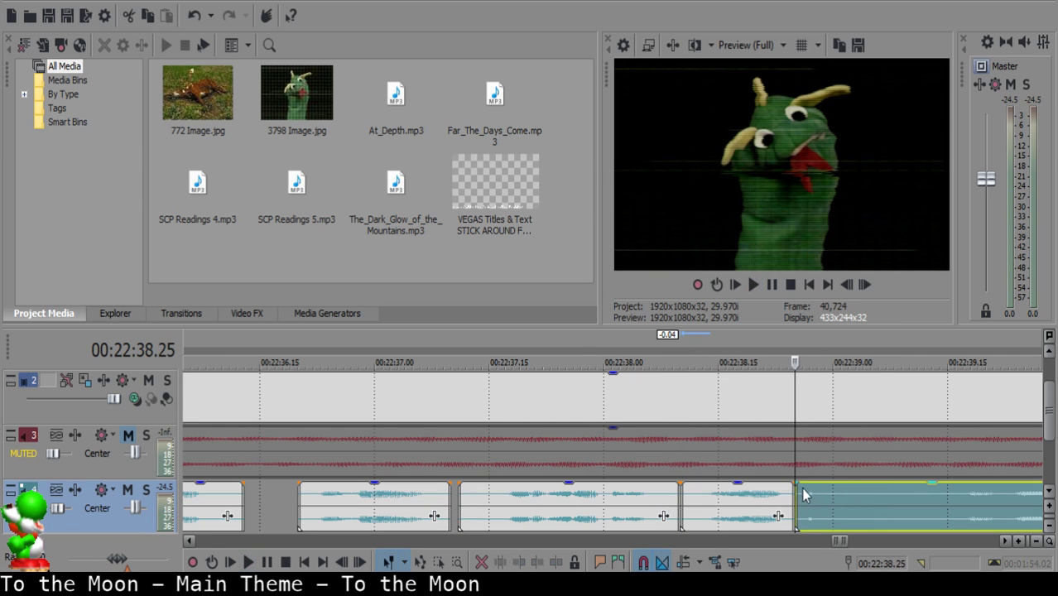
pyautogui.moveTo(793, 482); pyautogui.dragTo(834, 482)
pyautogui.click(605, 518)
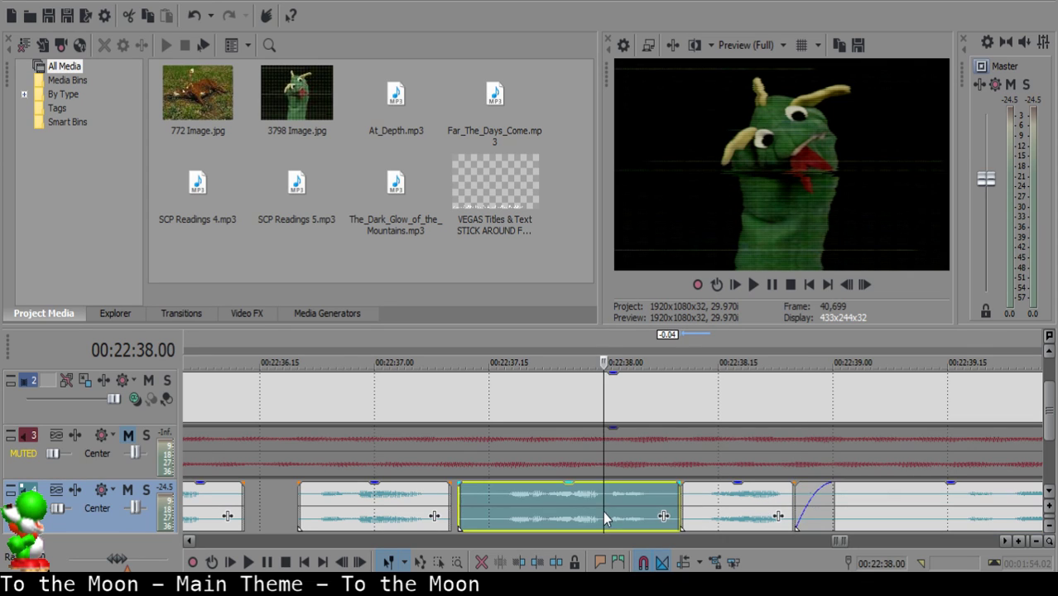
pyautogui.press('space')
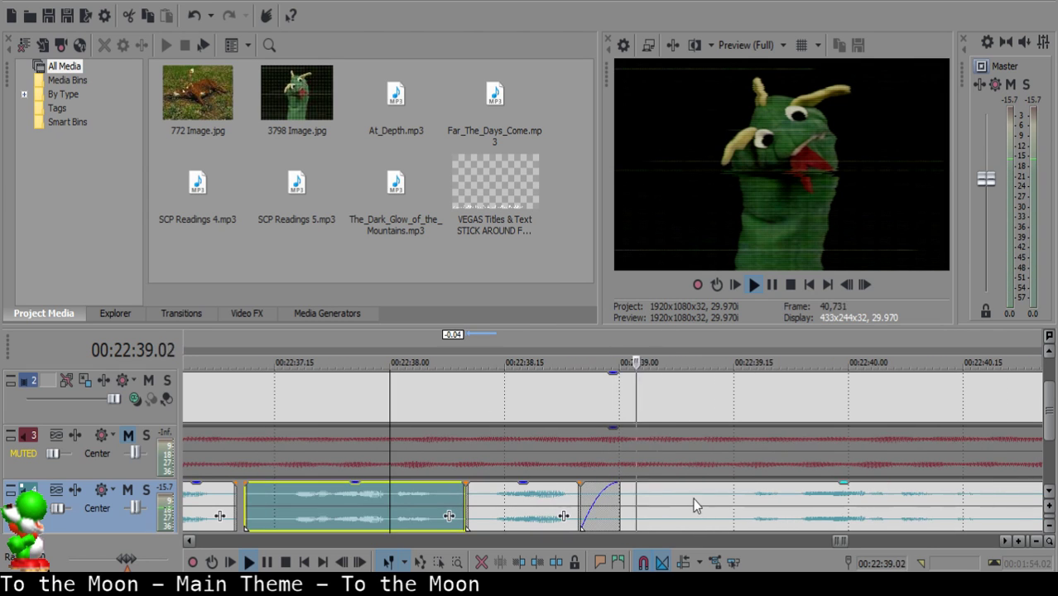
# Split the narration at 00:22:39.01 and about 00:22:39.13, and delete the section between the two cuts.
pyautogui.click(648, 492)
pyautogui.click(637, 492)
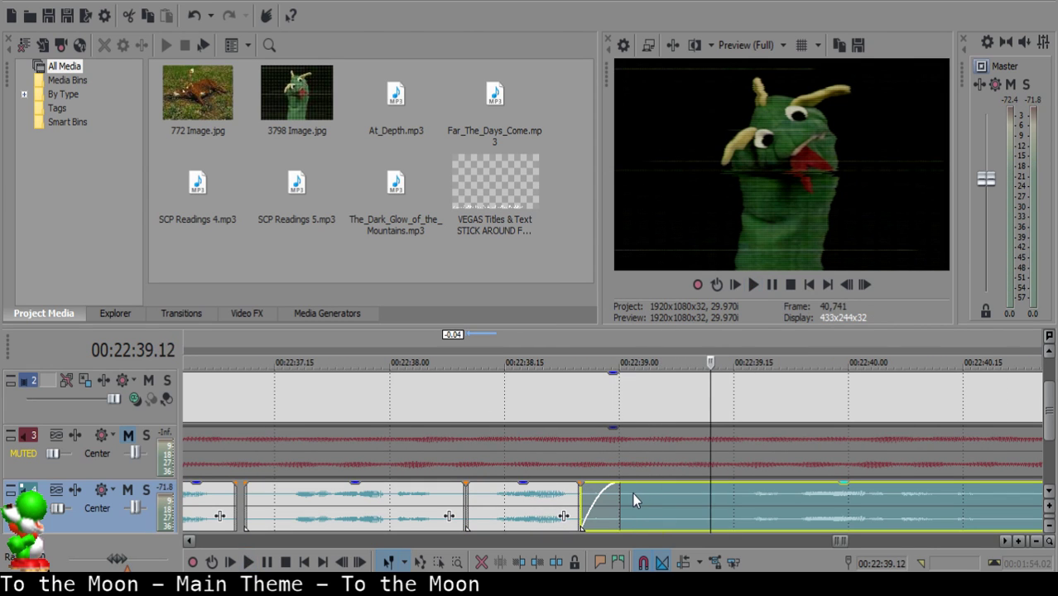
pyautogui.click(630, 493)
pyautogui.press('space')
pyautogui.click(629, 493)
pyautogui.press('space')
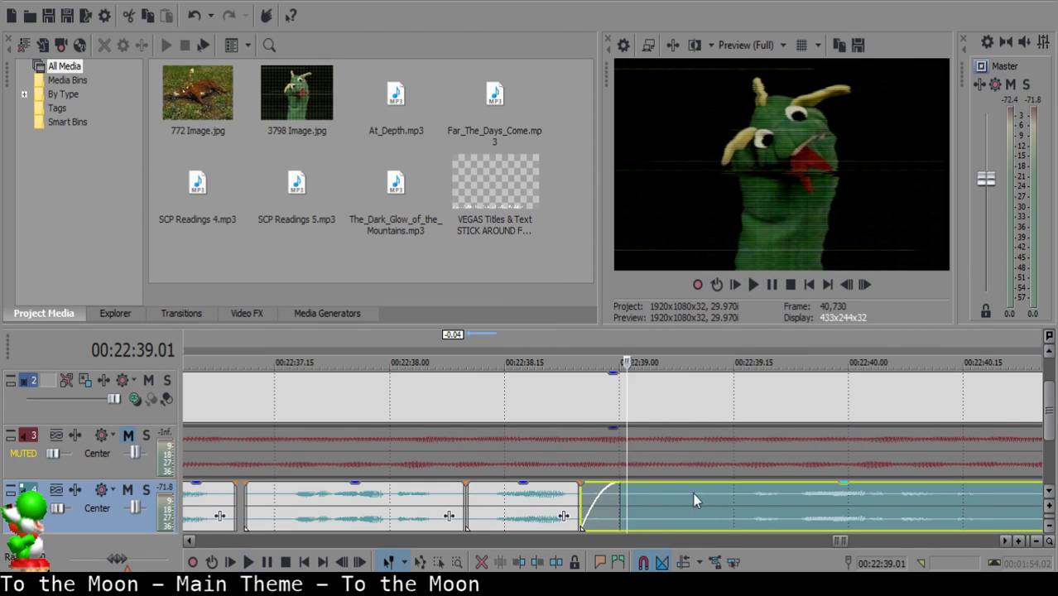
pyautogui.press('s')
pyautogui.click(746, 496)
pyautogui.press('space')
pyautogui.scroll(-3, 744, 495)
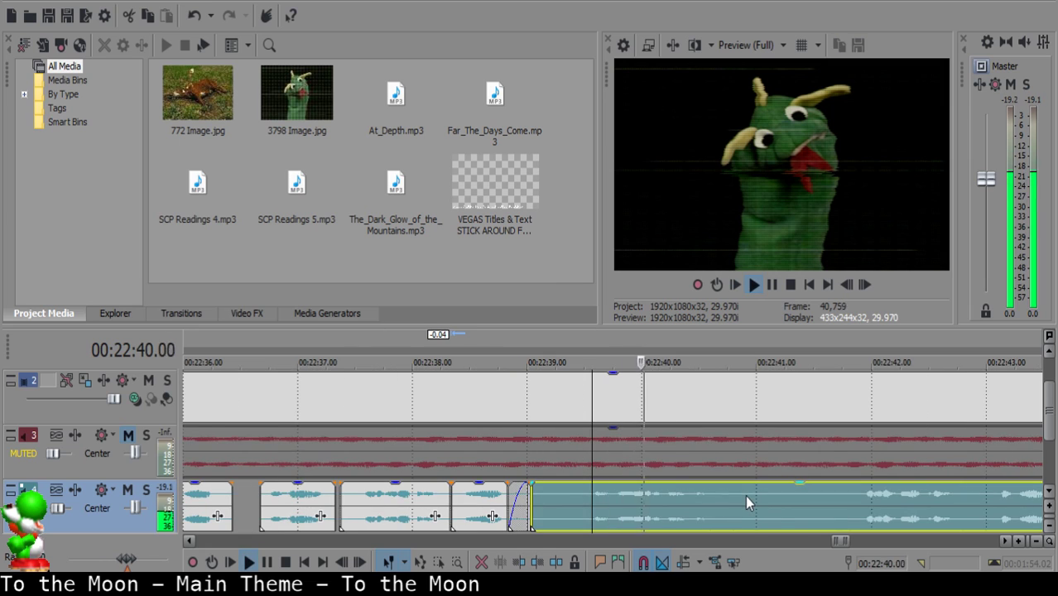
pyautogui.click(578, 492)
pyautogui.press('s')
pyautogui.click(559, 490)
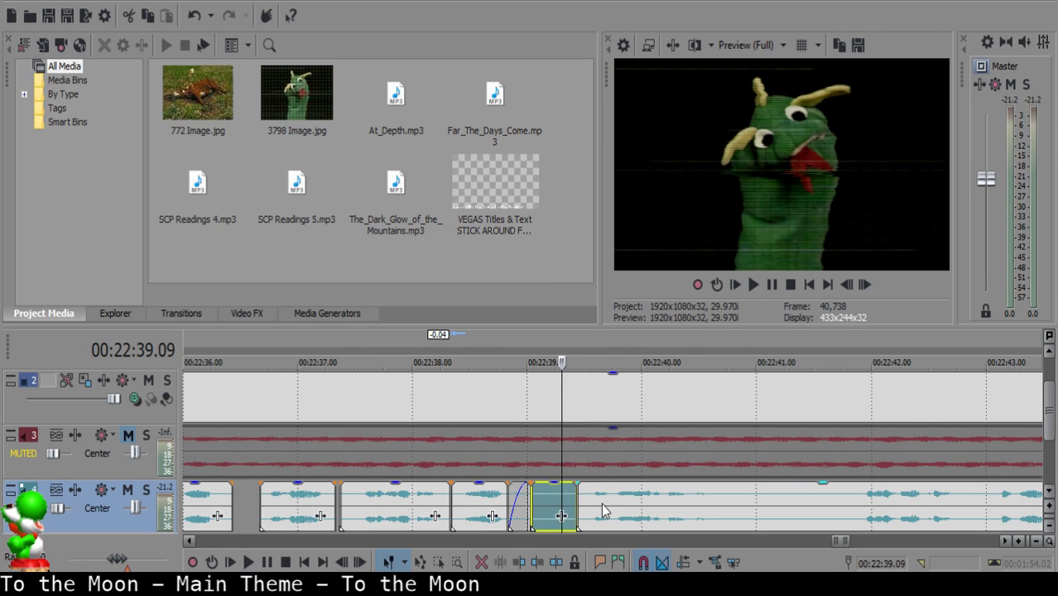
pyautogui.press('Delete')
# Move the following narration clip four frames earlier to start at 00:22:39.09, and play back the shortened pause.
pyautogui.moveTo(602, 503); pyautogui.dragTo(586, 504)
pyautogui.click(489, 506)
pyautogui.press('space')
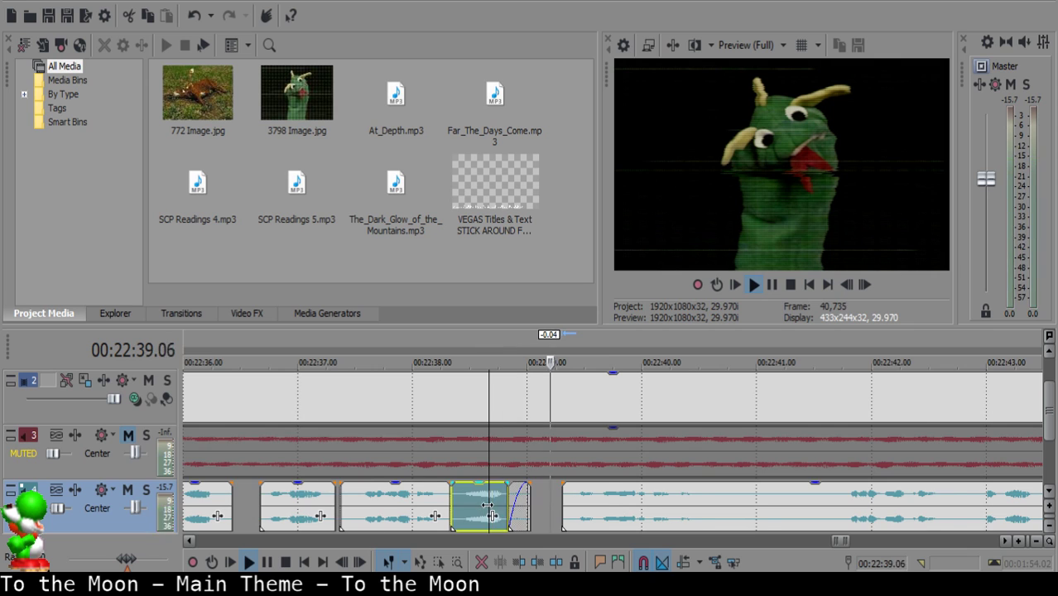
# Find the end of the spoken phrase by ear and split the narration there at 00:22:40.19.
pyautogui.scroll(3, 559, 507)
pyautogui.click(685, 497)
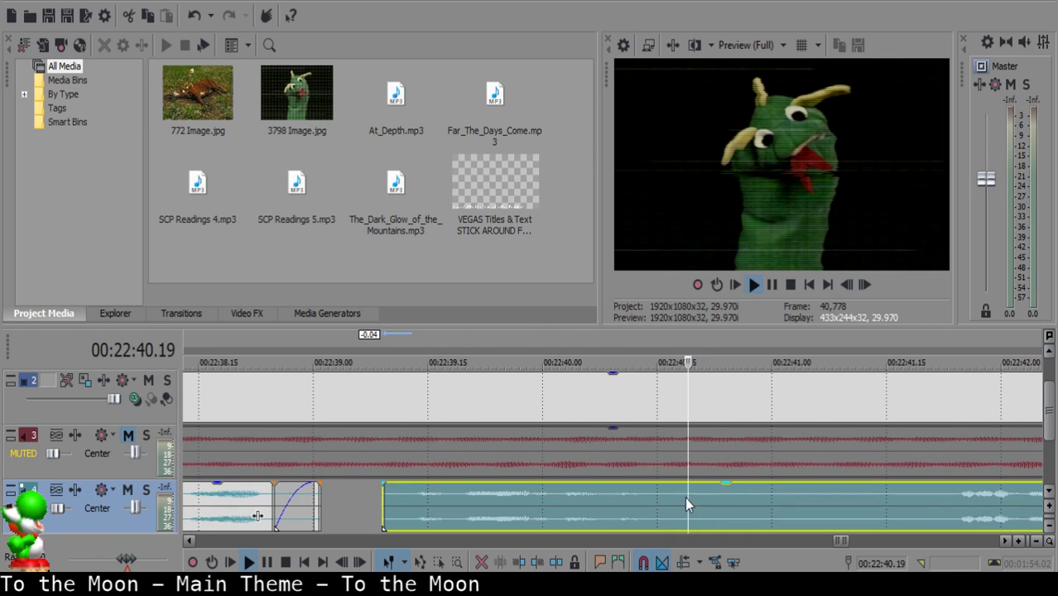
pyautogui.click(666, 501)
pyautogui.click(679, 499)
pyautogui.click(679, 498)
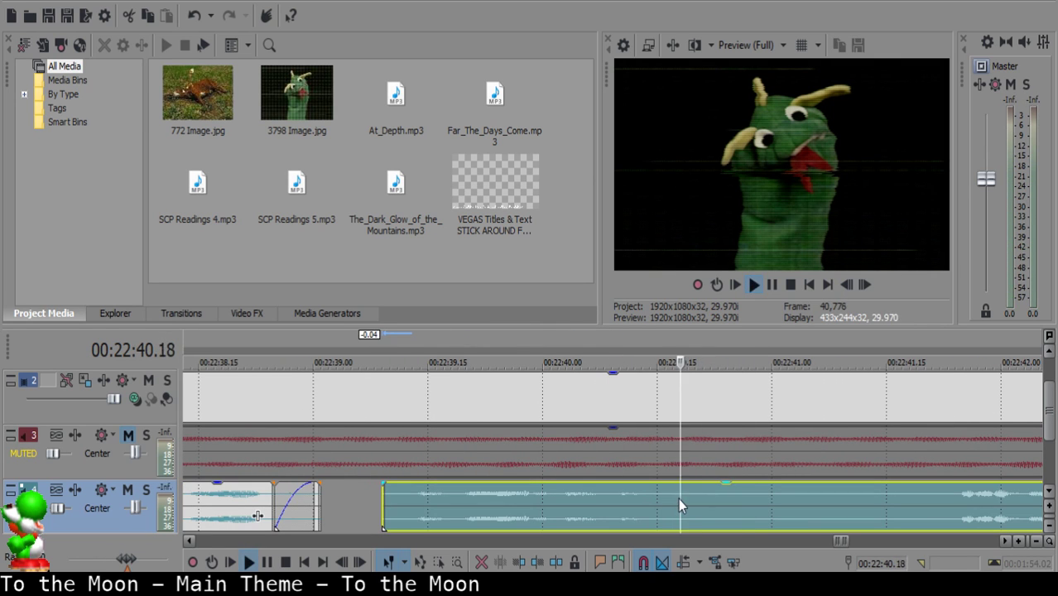
pyautogui.click(688, 496)
pyautogui.press('space')
pyautogui.press('space')
pyautogui.press('s')
pyautogui.scroll(-3, 712, 498)
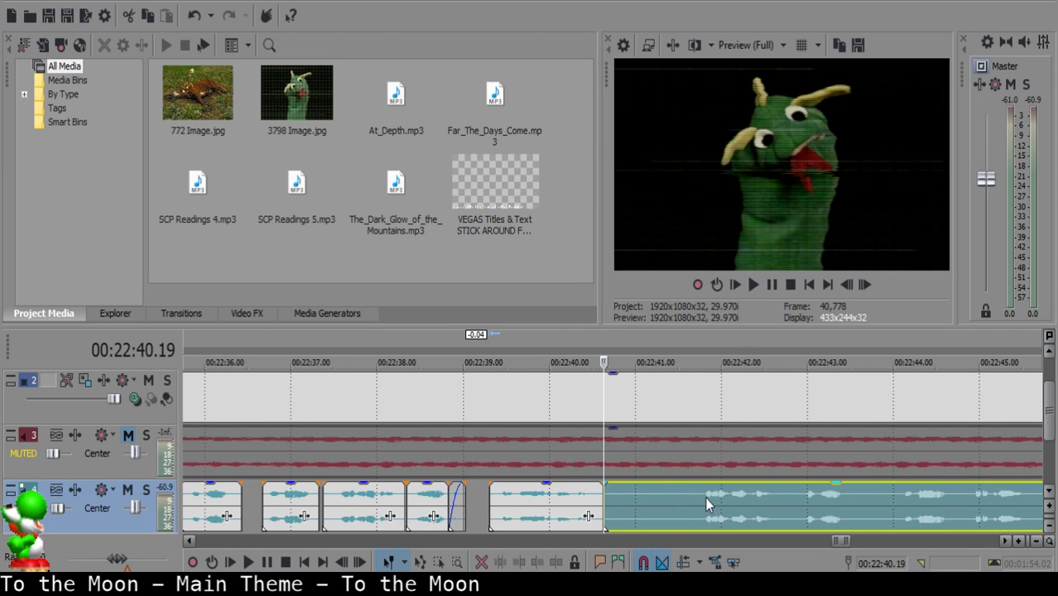
# Split the narration where speech resumes, at about 00:22:41.23, and delete the silent piece before it.
pyautogui.click(701, 494)
pyautogui.press('space')
pyautogui.press('space')
pyautogui.press('space')
pyautogui.press('space')
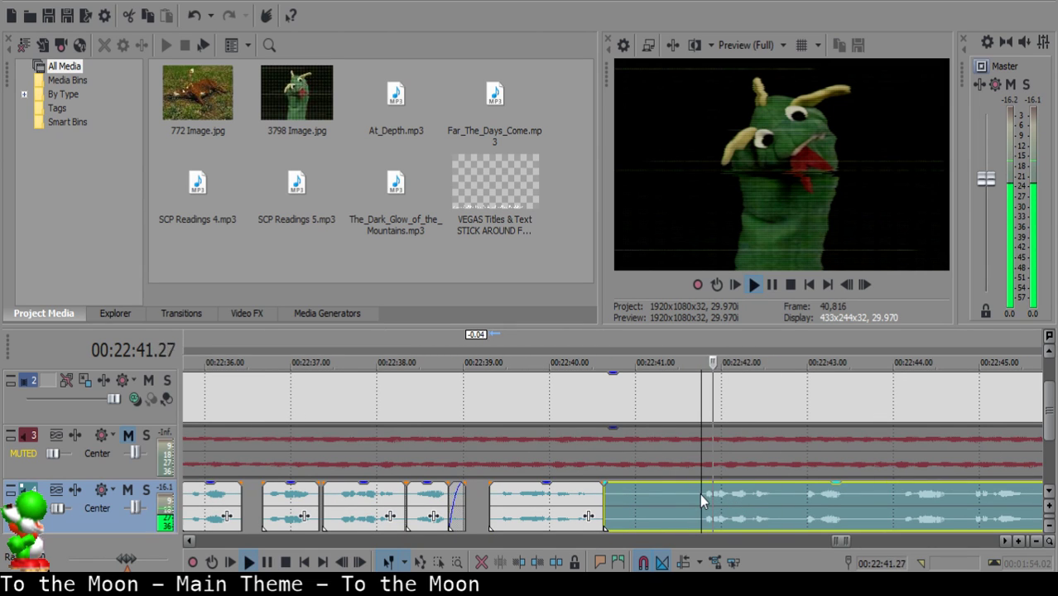
pyautogui.press('s')
pyautogui.click(643, 489)
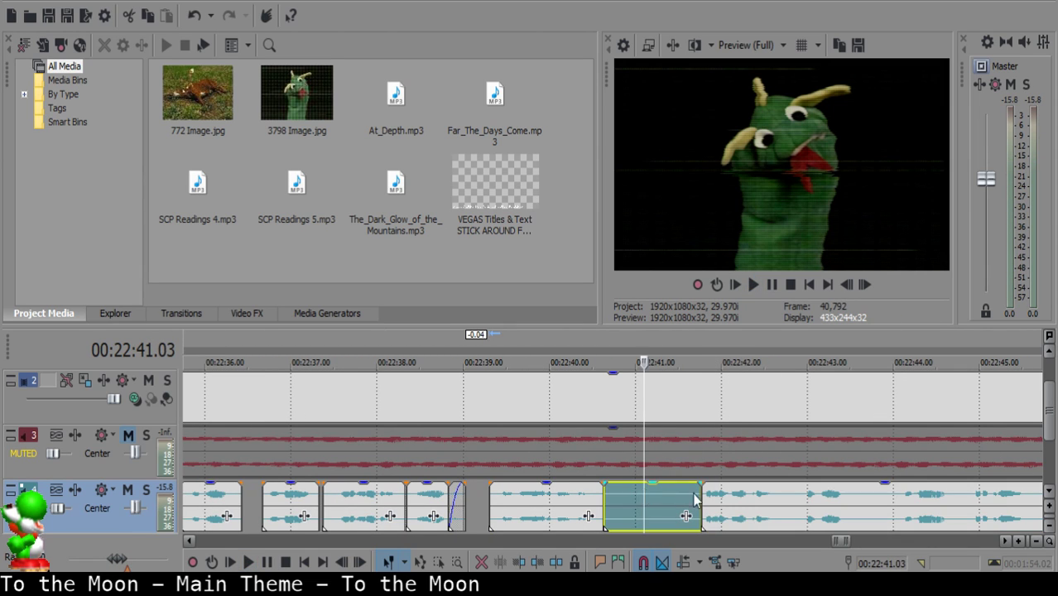
pyautogui.press('Delete')
# Move the following narration clip 20 frames earlier to start at 00:22:41.03, and play the transition.
pyautogui.moveTo(737, 507); pyautogui.dragTo(681, 485)
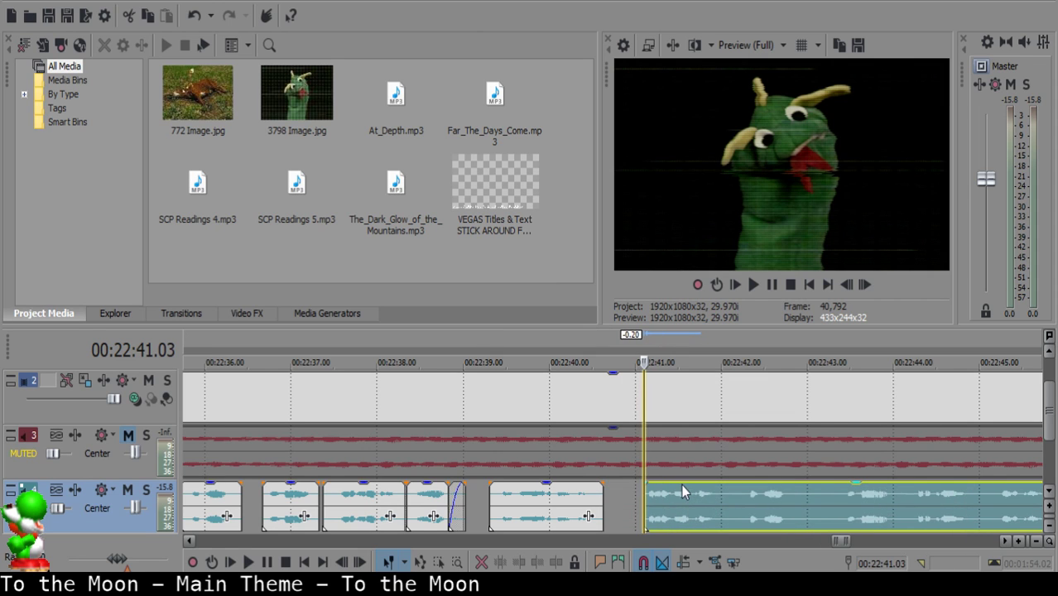
pyautogui.click(549, 502)
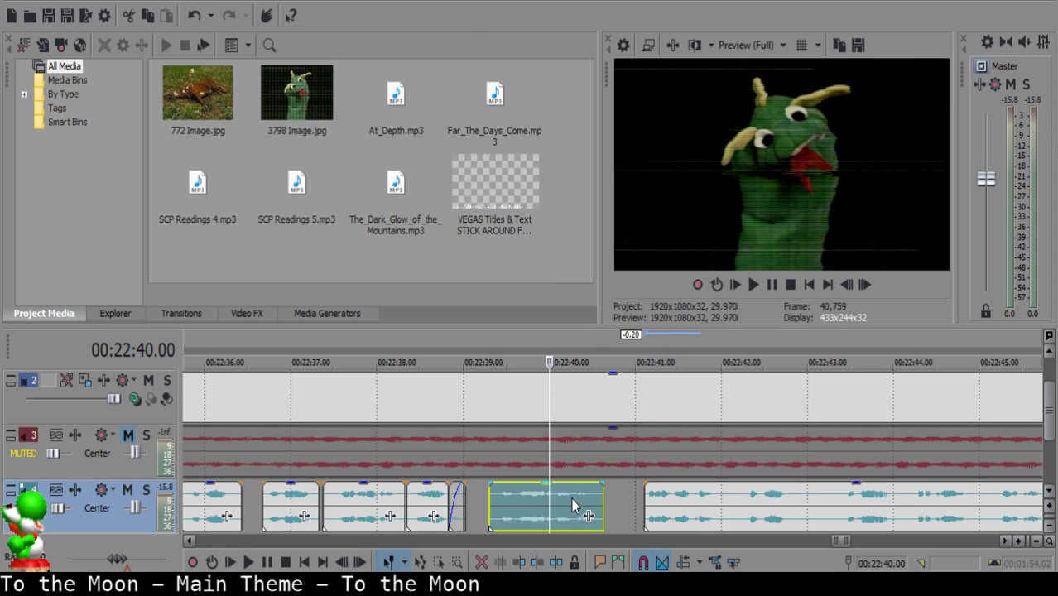
pyautogui.scroll(-4, 598, 504)
pyautogui.press('space')
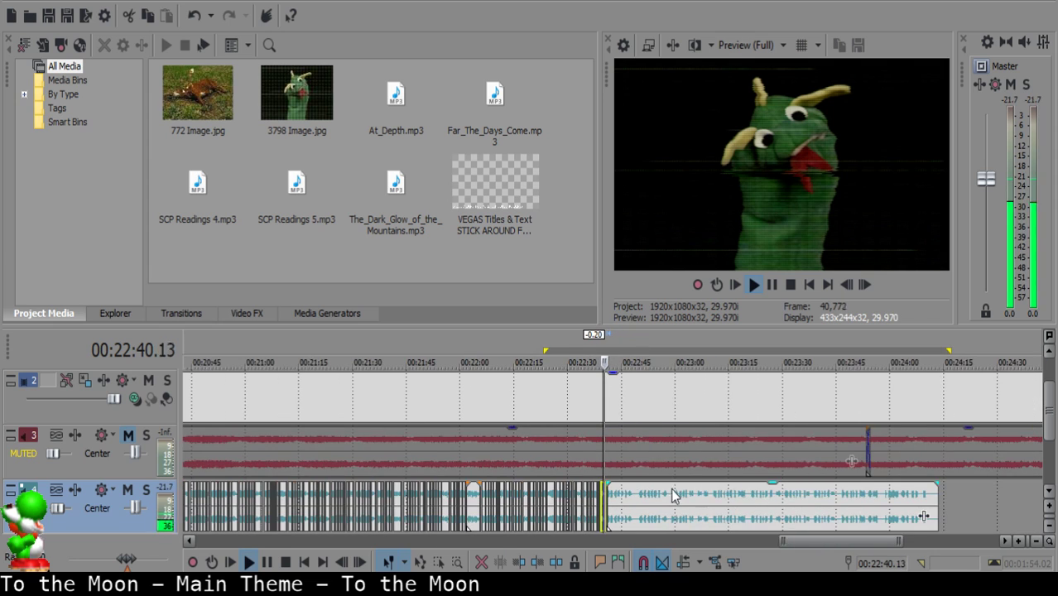
pyautogui.scroll(1, 660, 492)
pyautogui.press('space')
pyautogui.scroll(5, 596, 503)
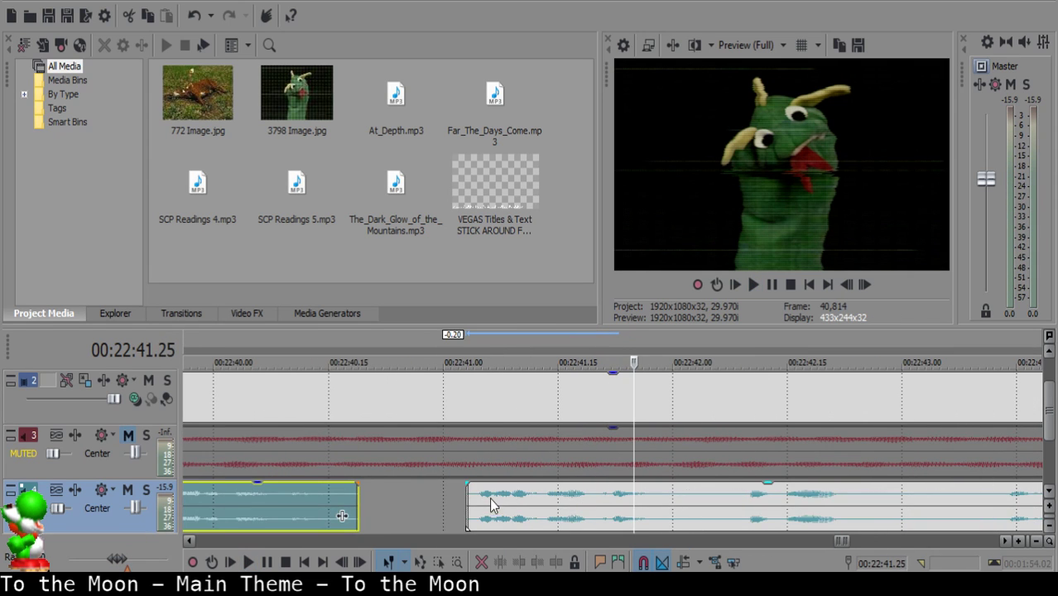
# Lengthen the pause slightly by shifting the following narration clip later to start at 00:22:41.07, checking it by playback.
pyautogui.moveTo(491, 504)
pyautogui.mouseDown()
pyautogui.moveTo(489, 494)
pyautogui.moveTo(525, 501)
pyautogui.moveTo(512, 501)
pyautogui.mouseUp()
pyautogui.scroll(-2, 434, 506)
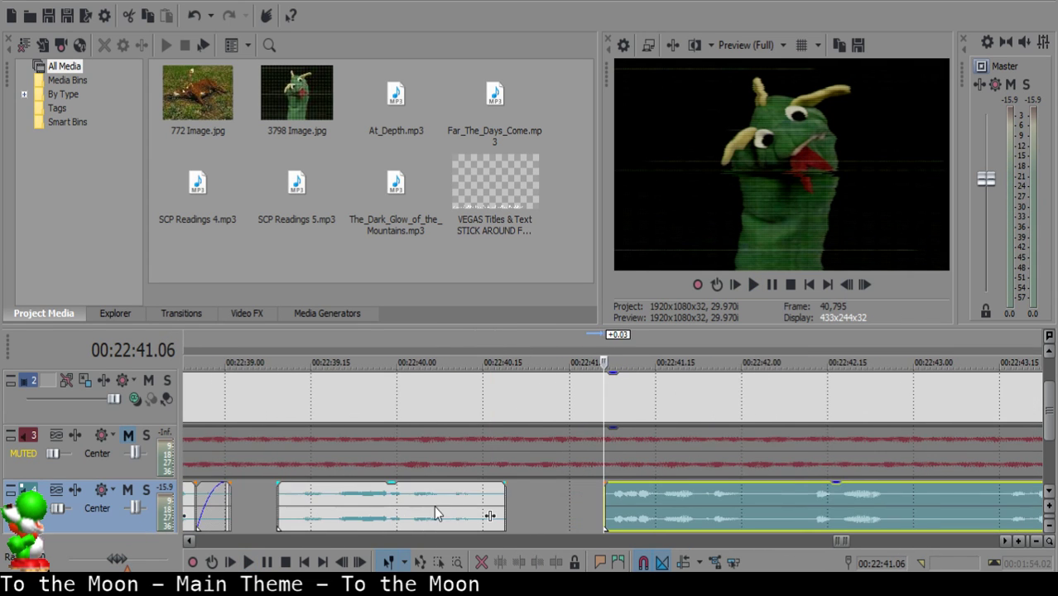
pyautogui.click(434, 506)
pyautogui.press('space')
pyautogui.scroll(-2, 597, 493)
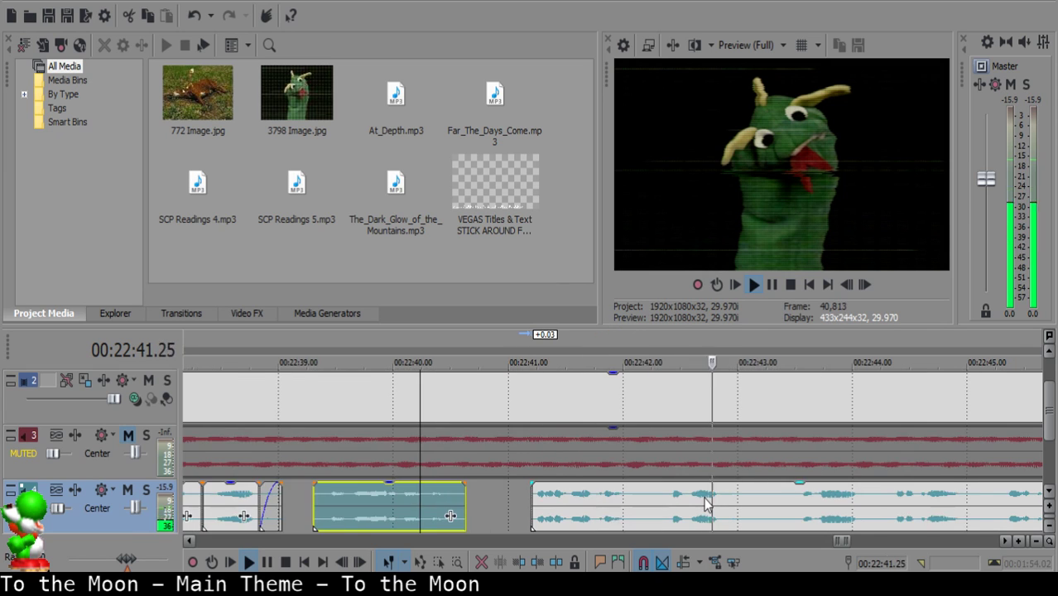
pyautogui.scroll(2, 663, 506)
pyautogui.press('space')
pyautogui.click(461, 497)
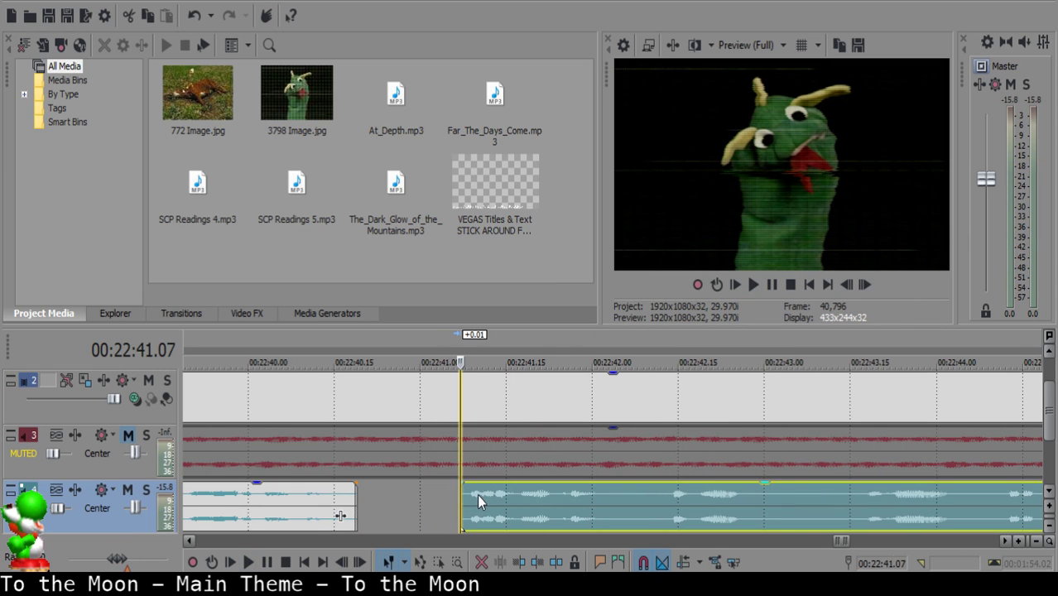
# Cut the narration at 00:22:42.06 and about 00:22:42.11 and delete the short silence between the cuts.
pyautogui.click(624, 496)
pyautogui.press('space')
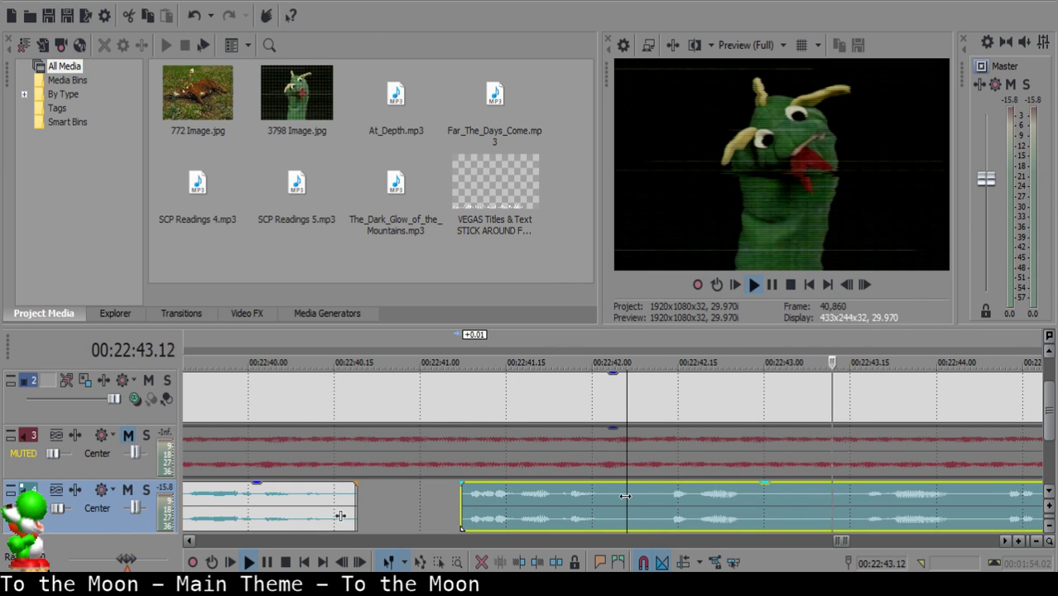
pyautogui.press('space')
pyautogui.press('s')
pyautogui.press('space')
pyautogui.press('Return')
pyautogui.press('s')
pyautogui.click(632, 495)
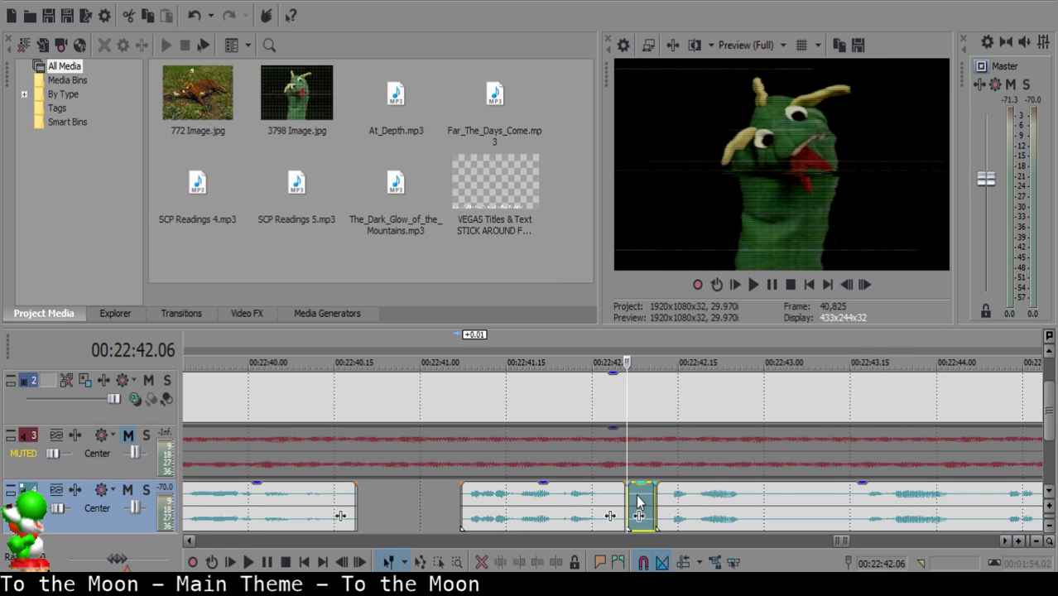
pyautogui.press('Delete')
# Move the following narration clip four frames earlier to start at 00:22:42.07, and play across the joint.
pyautogui.moveTo(704, 497); pyautogui.dragTo(687, 498)
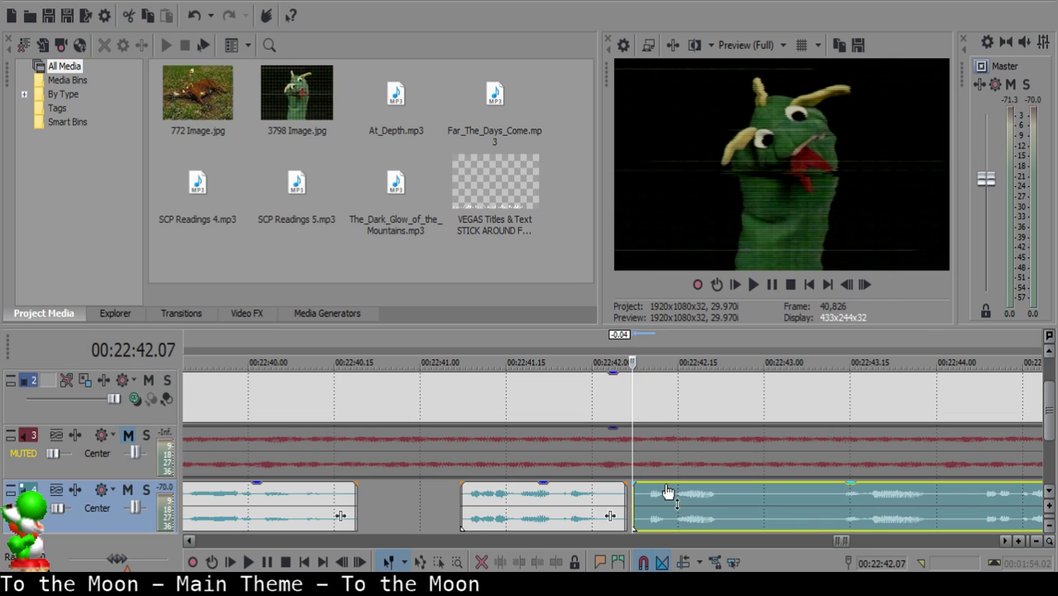
pyautogui.click(542, 497)
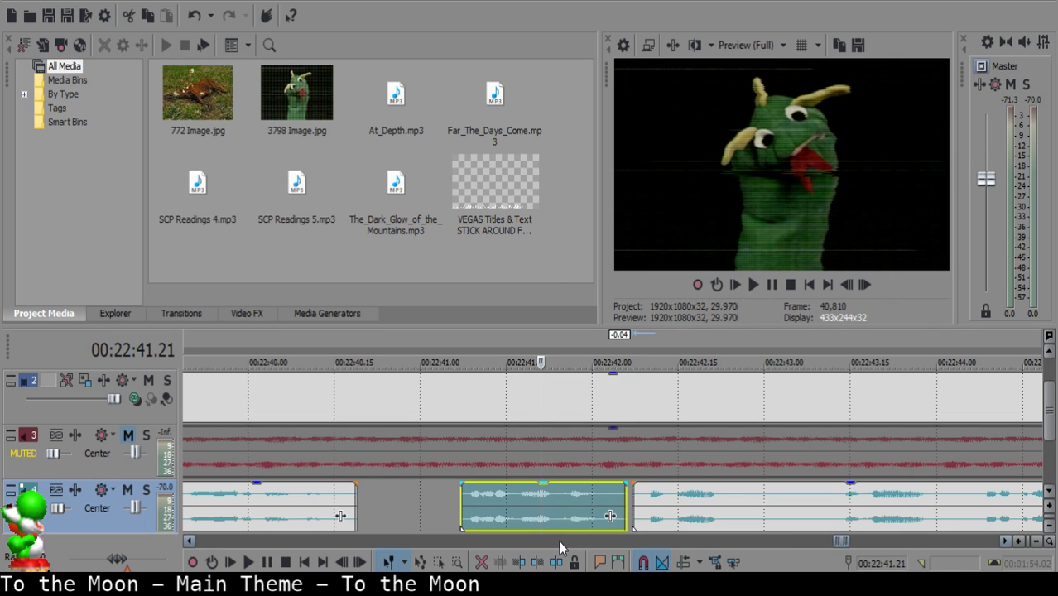
pyautogui.press('space')
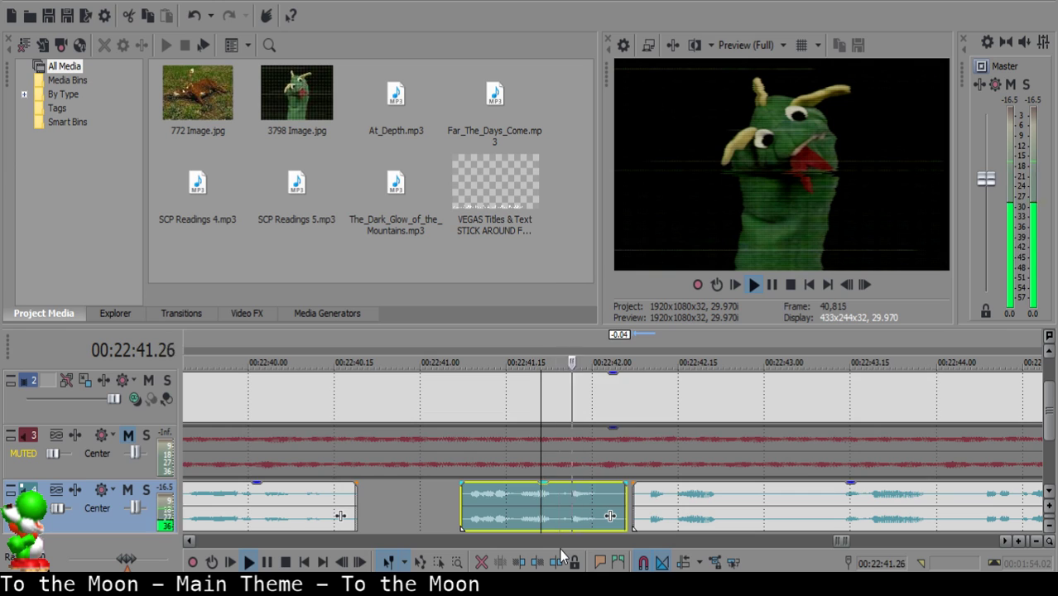
# Split the narration at 00:22:42.27 and 00:22:43.03 and delete the piece between the two cuts.
pyautogui.click(737, 495)
pyautogui.press('space')
pyautogui.press('space')
pyautogui.press('space')
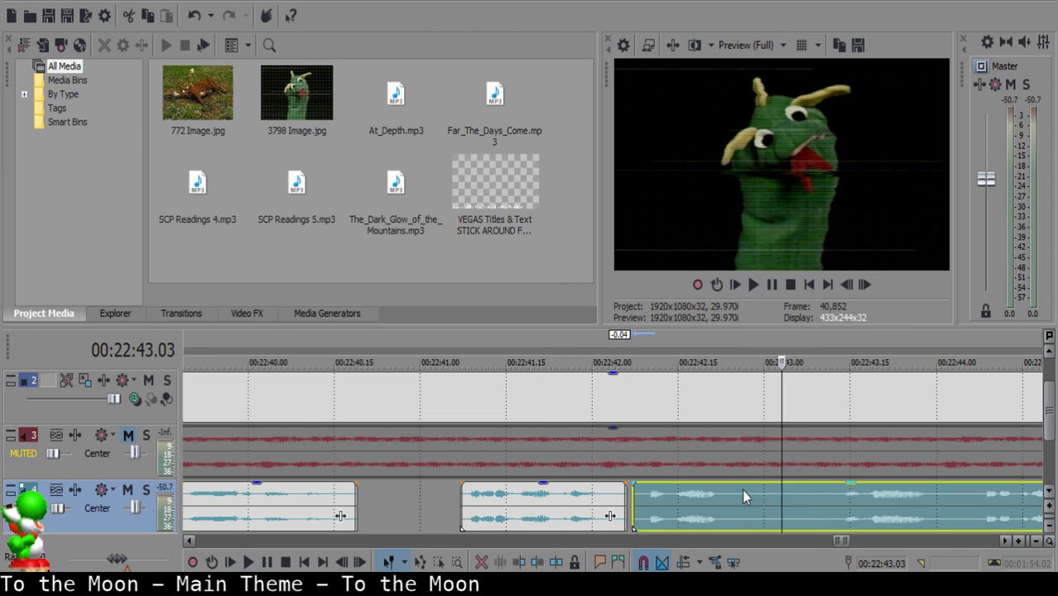
pyautogui.click(744, 490)
pyautogui.press('space')
pyautogui.press('space')
pyautogui.press('s')
pyautogui.press('space')
pyautogui.press('space')
pyautogui.press('s')
pyautogui.click(749, 488)
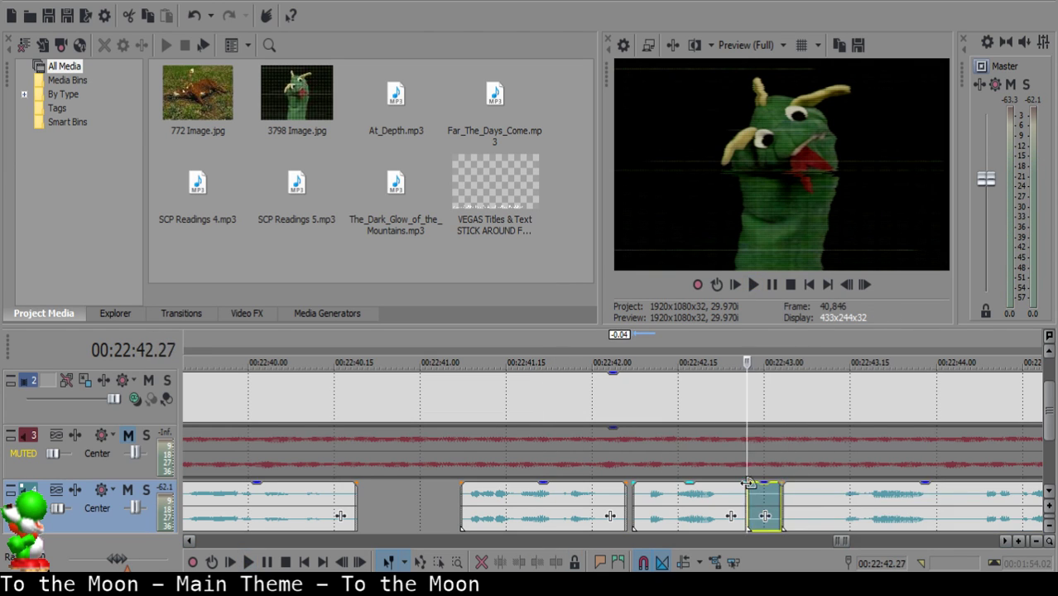
pyautogui.press('Delete')
# Add a fade-out of about two frames to the narration clip ending at 00:22:42.27, and play it back.
pyautogui.moveTo(745, 487); pyautogui.dragTo(735, 489)
pyautogui.click(706, 499)
pyautogui.press('space')
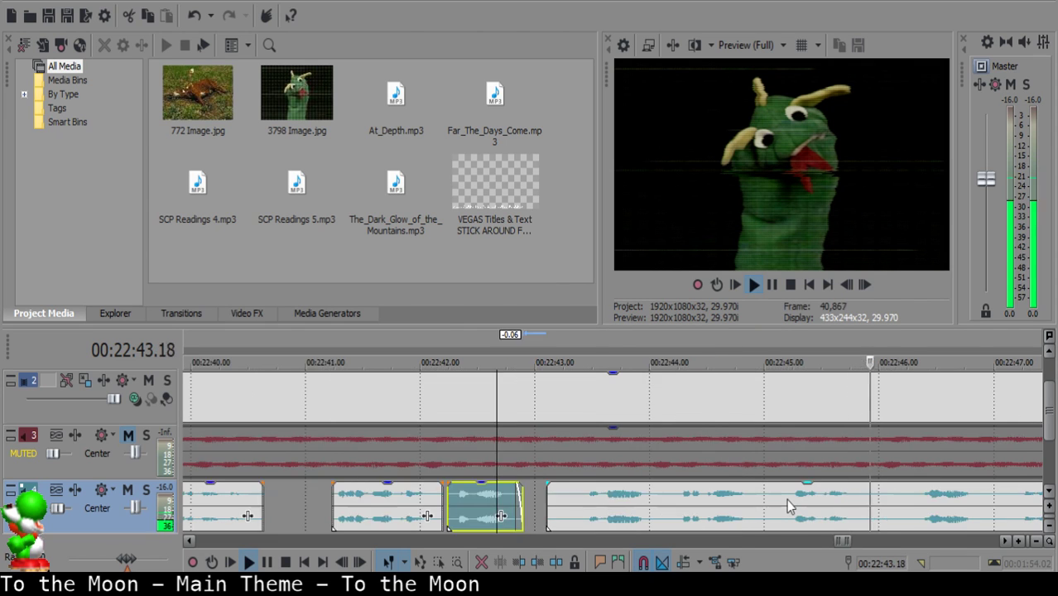
pyautogui.press('space')
# Move the following narration clip three frames earlier to start at 00:22:43.00, and play back the passage.
pyautogui.click(478, 495)
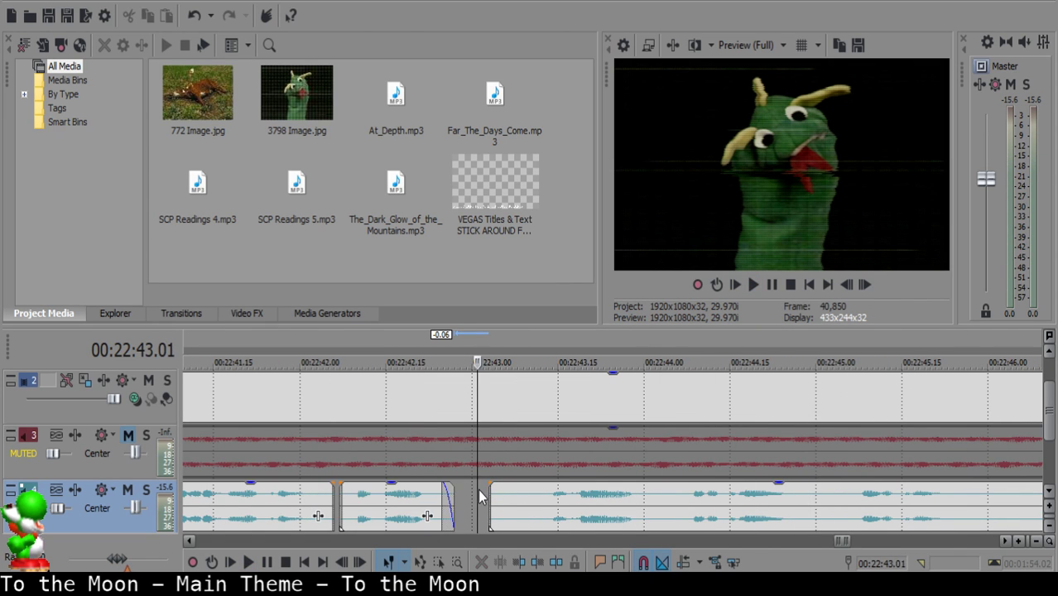
pyautogui.moveTo(559, 508); pyautogui.dragTo(538, 501)
pyautogui.click(285, 500)
pyautogui.press('space')
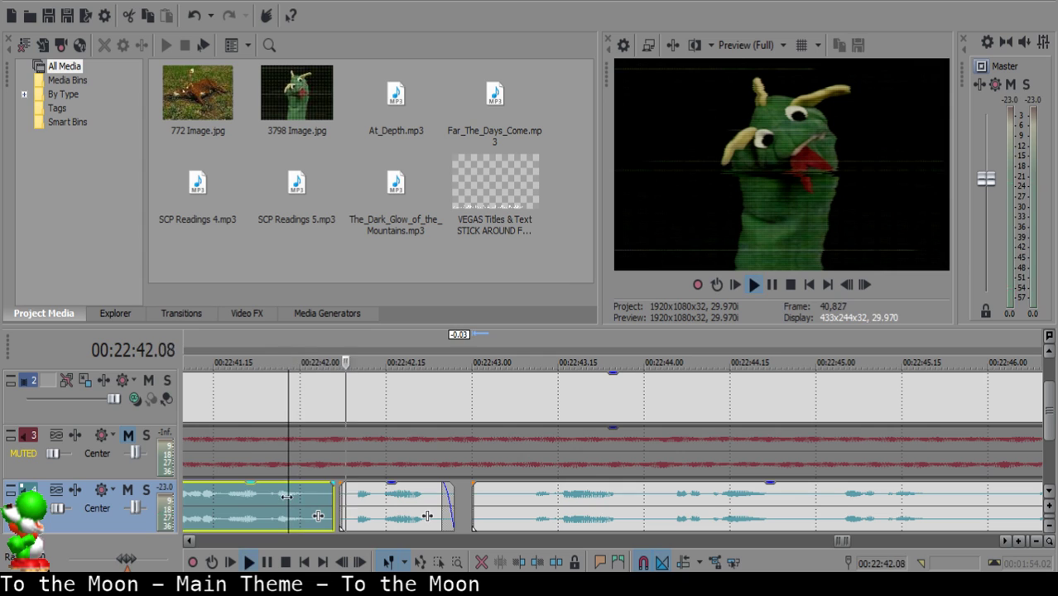
pyautogui.click(513, 498)
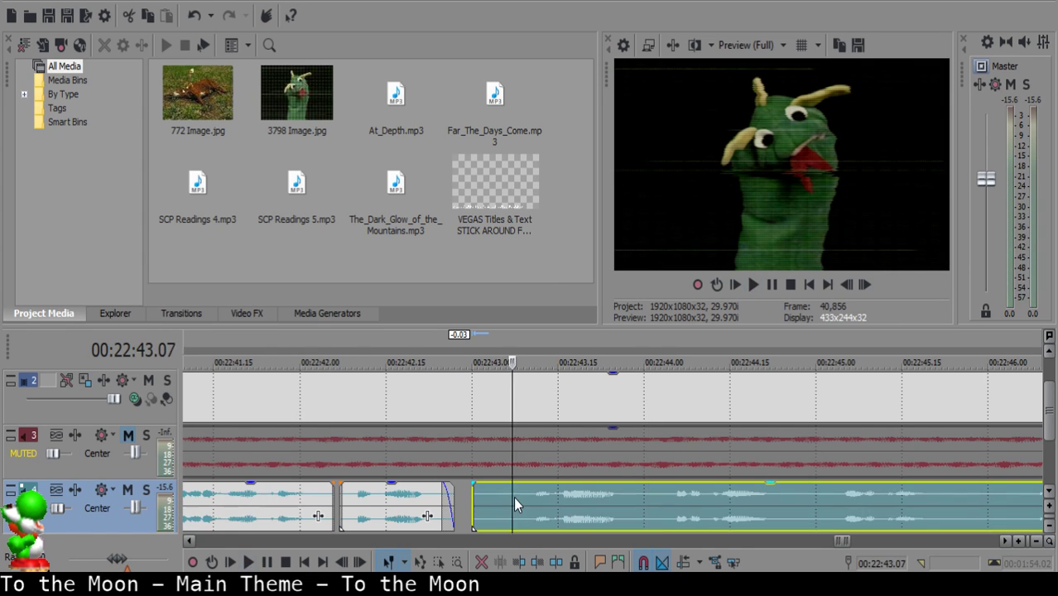
# Split the narration at 00:22:43.07 and delete the short piece before the cut.
pyautogui.press('space')
pyautogui.press('space')
pyautogui.press('s')
pyautogui.click(506, 499)
pyautogui.press('Delete')
# Move the following narration clip one frame earlier to start at 00:22:43.06, and play across the joint.
pyautogui.moveTo(532, 499); pyautogui.dragTo(525, 498)
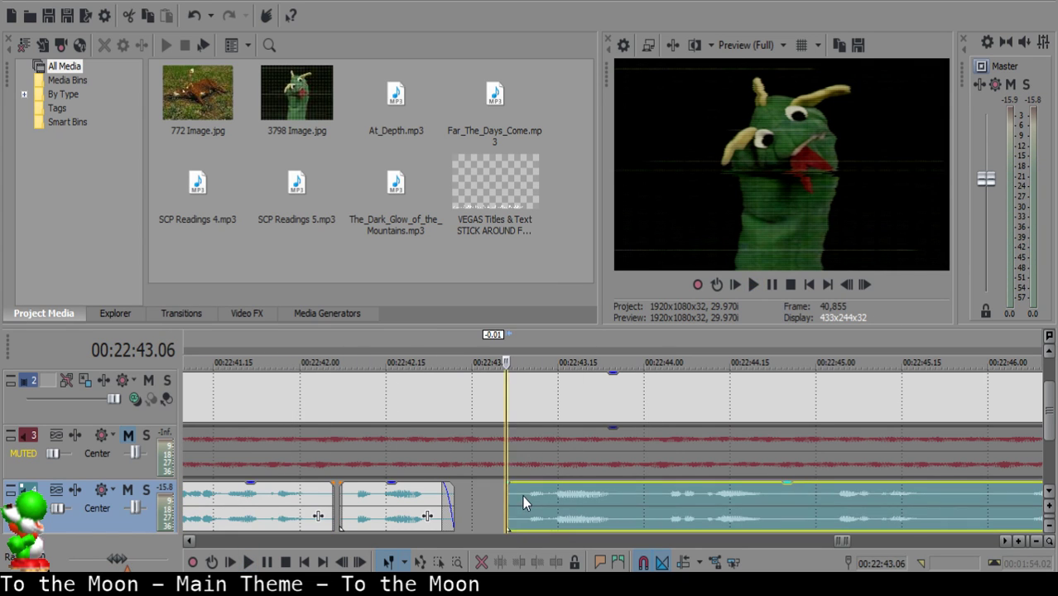
pyautogui.click(297, 515)
pyautogui.press('space')
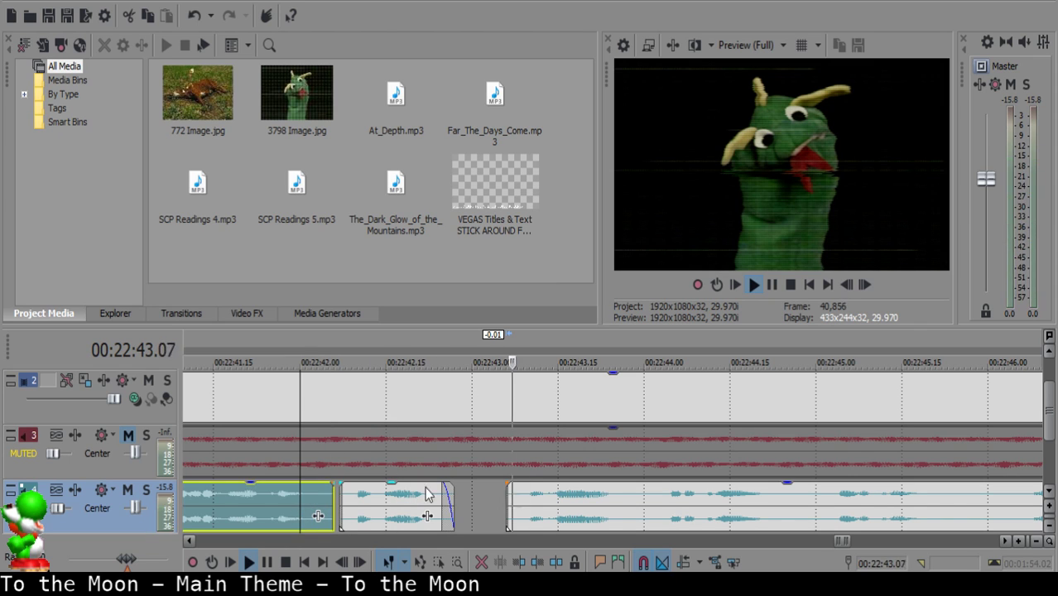
# Split the narration at 00:22:43.28, cut out the two frames after it, close the gap, and play back the passage.
pyautogui.click(634, 495)
pyautogui.press('space')
pyautogui.press('s')
pyautogui.press('space')
pyautogui.press('space')
pyautogui.click(552, 500)
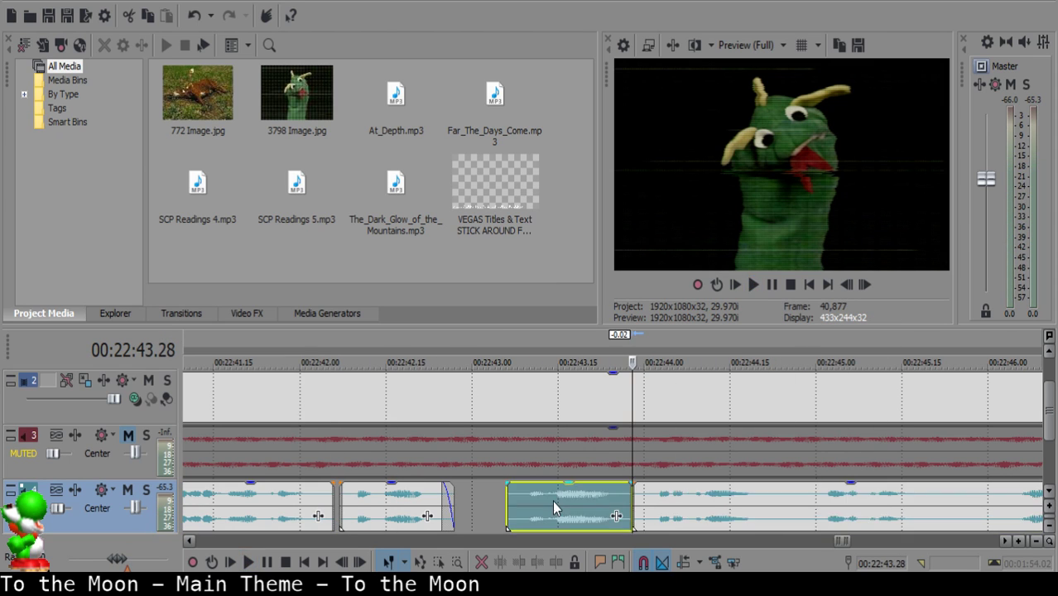
pyautogui.press('space')
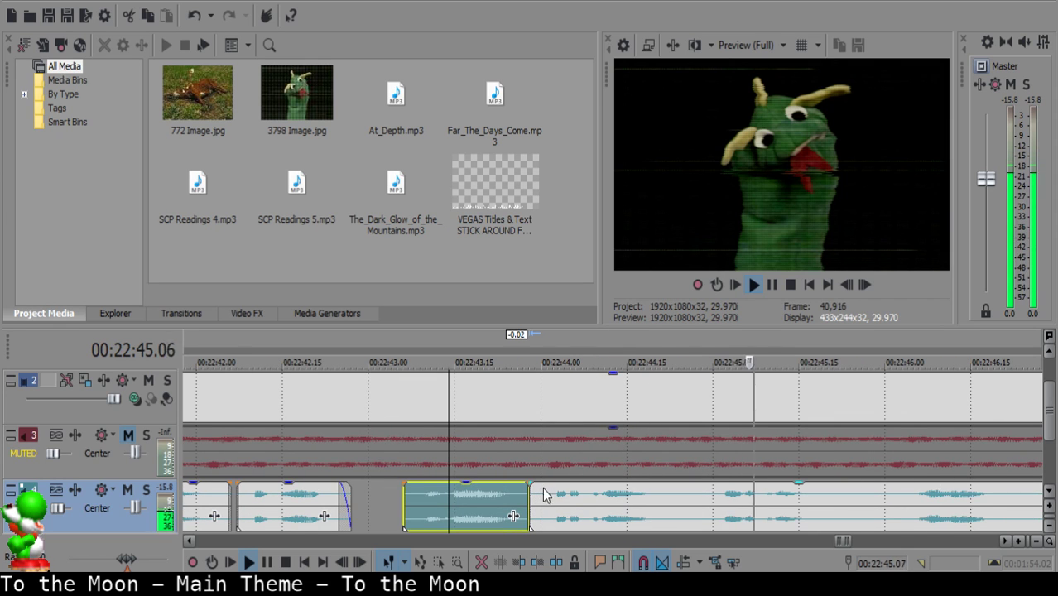
# Move the following narration clip one frame later to start at 00:22:43.29, and play across the joint.
pyautogui.press('space')
pyautogui.click(536, 494)
pyautogui.click(419, 511)
pyautogui.press('space')
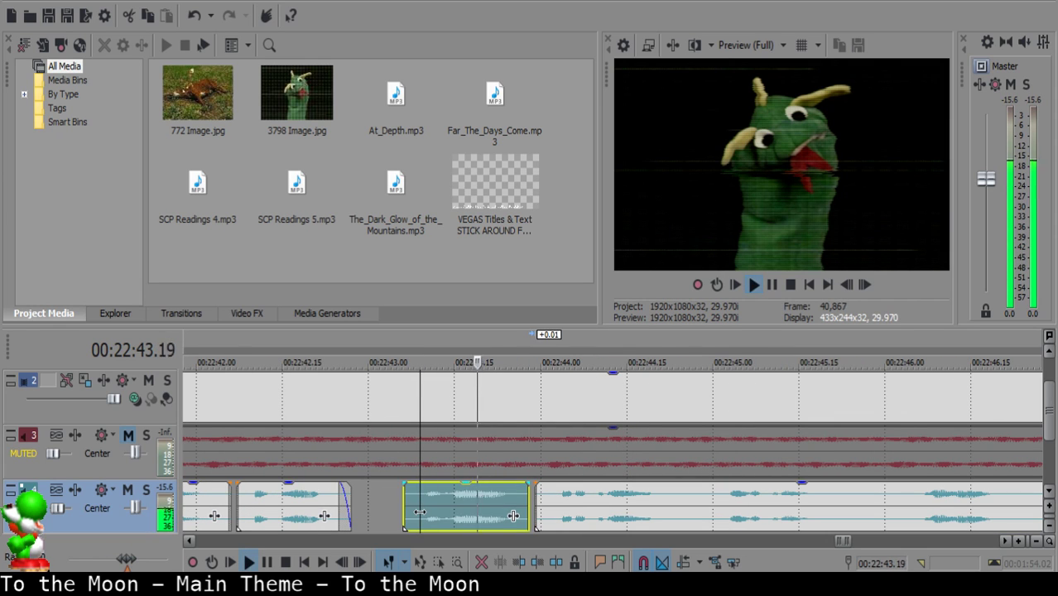
pyautogui.press('space')
# Cut out the short silence after 00:22:44.24, move the following narration clip back to start there, and play it.
pyautogui.click(679, 496)
pyautogui.press('s')
pyautogui.press('space')
pyautogui.press('s')
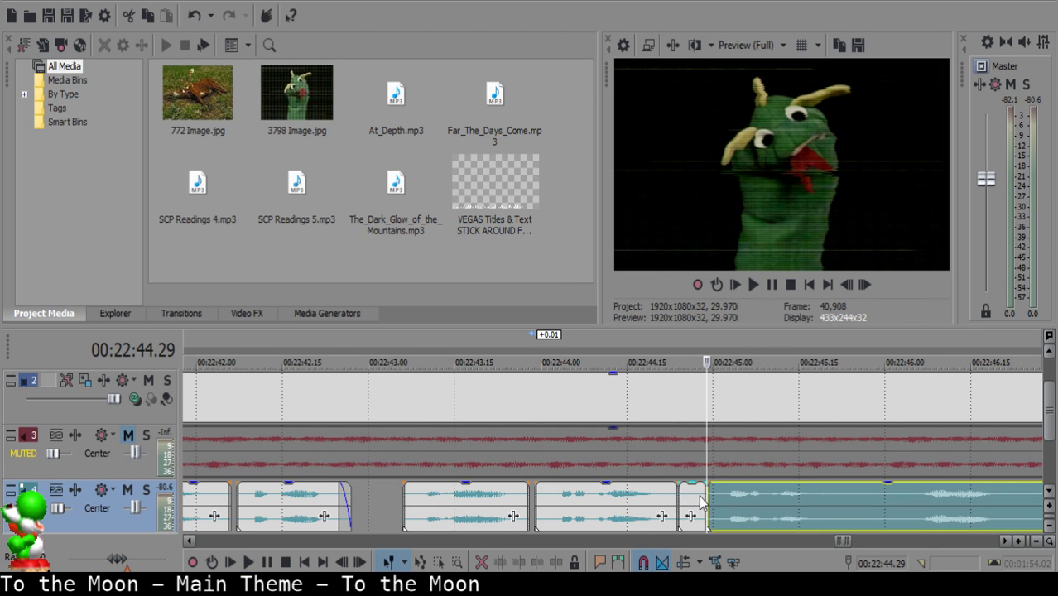
pyautogui.click(699, 497)
pyautogui.press('Delete')
pyautogui.click(611, 502)
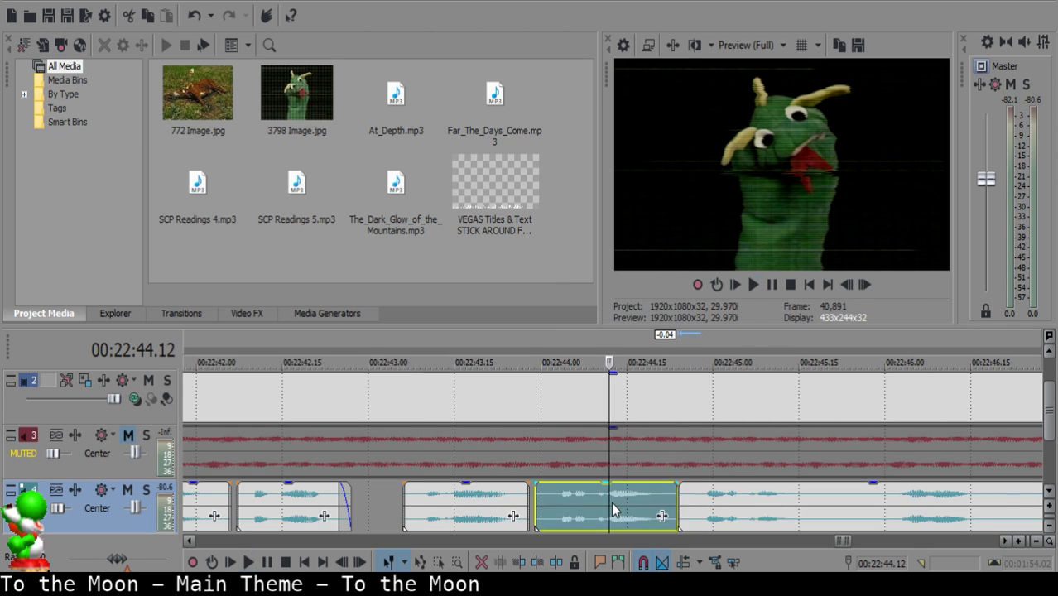
pyautogui.press('space')
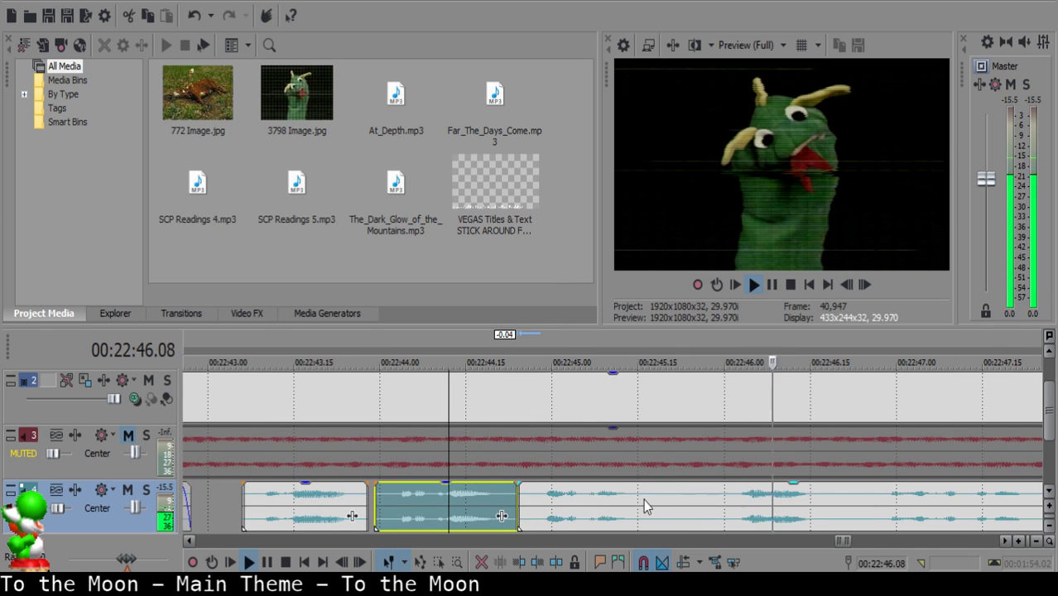
# Split the narration at 00:22:45.16 and 00:22:45.26 and delete the piece between the two cuts.
pyautogui.click(643, 500)
pyautogui.click(638, 497)
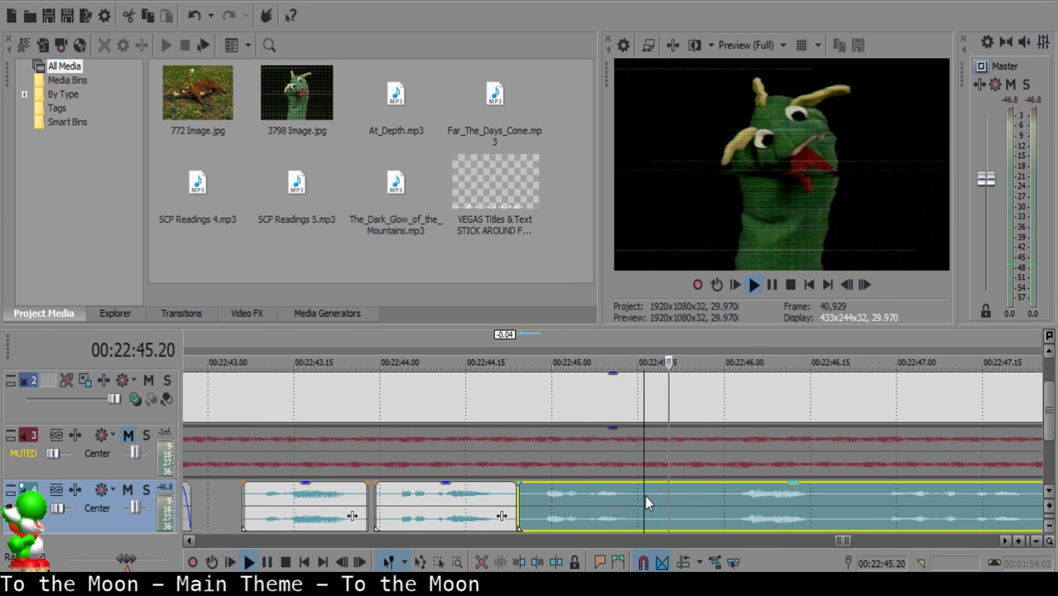
pyautogui.press('space')
pyautogui.click(645, 496)
pyautogui.press('s')
pyautogui.press('space')
pyautogui.press('space')
pyautogui.press('s')
pyautogui.click(668, 492)
pyautogui.press('Delete')
# Add a fade-out of about two frames to the narration clip ending at 00:22:45.16, and play it back.
pyautogui.moveTo(643, 482); pyautogui.dragTo(635, 483)
pyautogui.click(558, 503)
pyautogui.press('space')
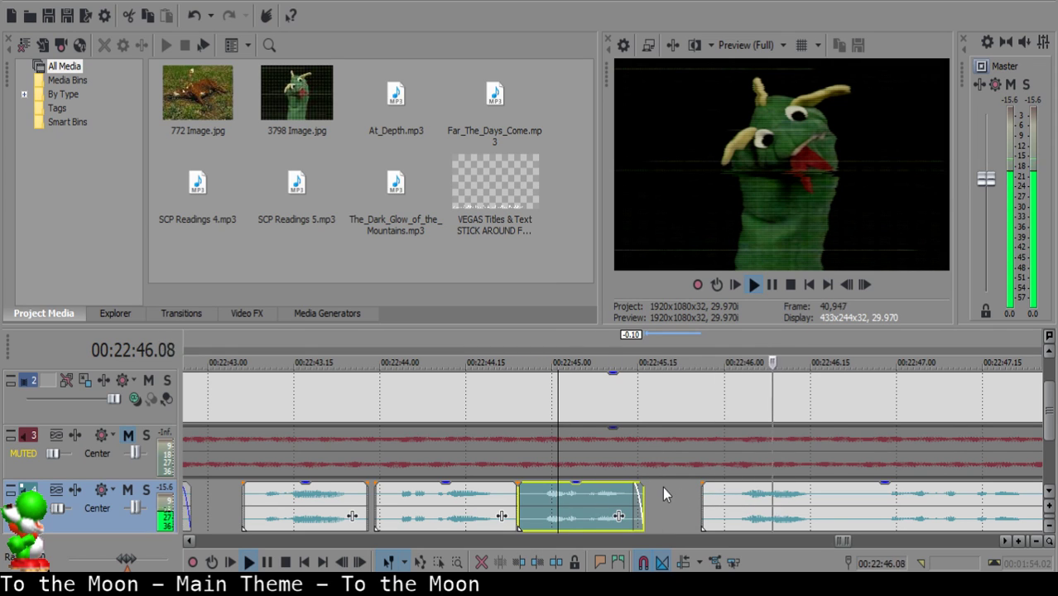
# Move the following narration clip two frames earlier to start at 00:22:45.24, and play across the pause.
pyautogui.press('space')
pyautogui.click(689, 497)
pyautogui.moveTo(717, 504); pyautogui.dragTo(705, 504)
pyautogui.click(534, 524)
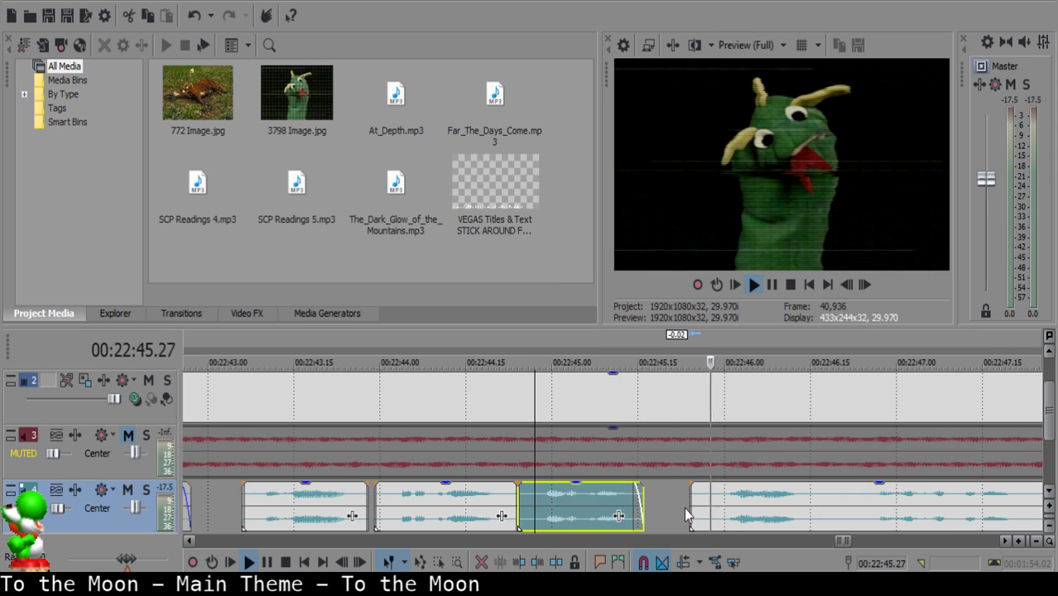
# Split the narration at 00:22:46.17 and about five frames further on, and delete the piece between the cuts.
pyautogui.scroll(-2, 684, 508)
pyautogui.scroll(2, 684, 509)
pyautogui.click(610, 502)
pyautogui.press('s')
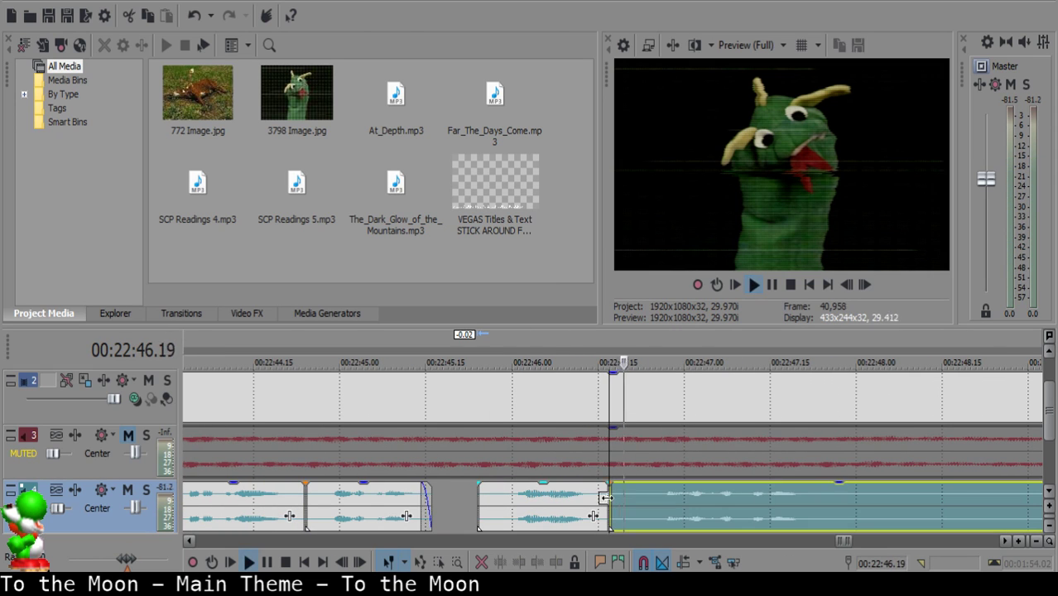
pyautogui.press('space')
pyautogui.press('s')
pyautogui.click(623, 499)
pyautogui.press('Delete')
# Move the following narration clip three frames later to start at 00:22:46.25, and play across the pause.
pyautogui.click(652, 499)
pyautogui.moveTo(652, 498); pyautogui.dragTo(671, 498)
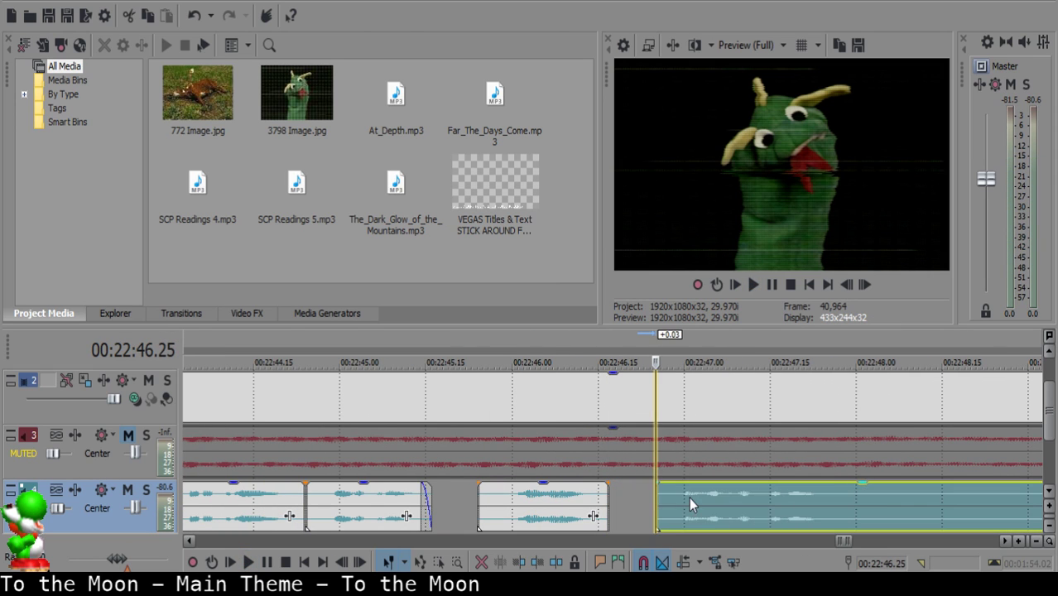
pyautogui.click(497, 496)
pyautogui.press('space')
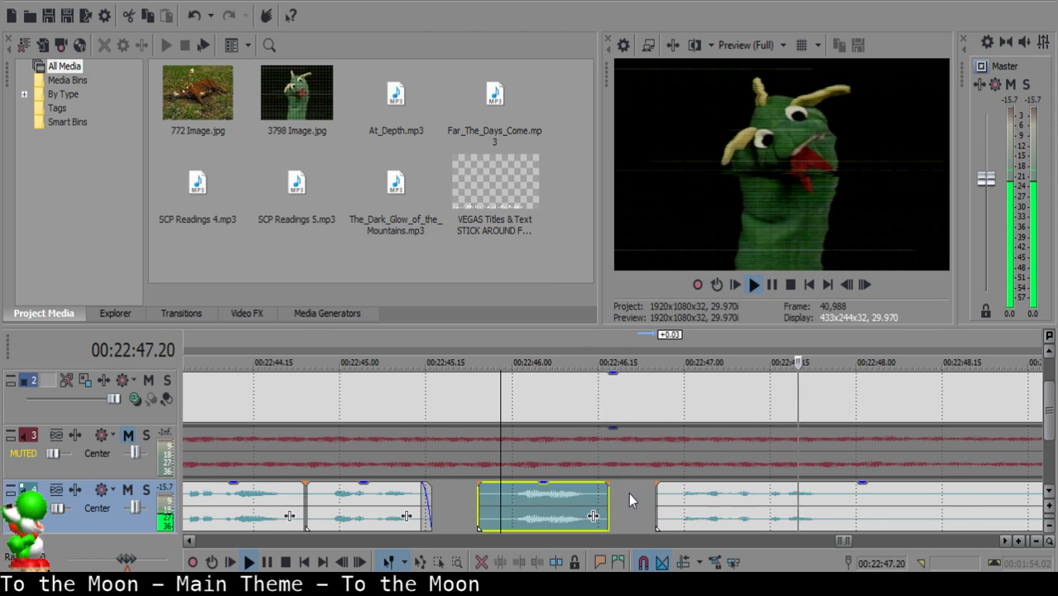
# Split the narration at 00:22:47.28 and 00:22:48.06 and delete the piece between the two cuts.
pyautogui.click(608, 495)
pyautogui.click(599, 496)
pyautogui.press('space')
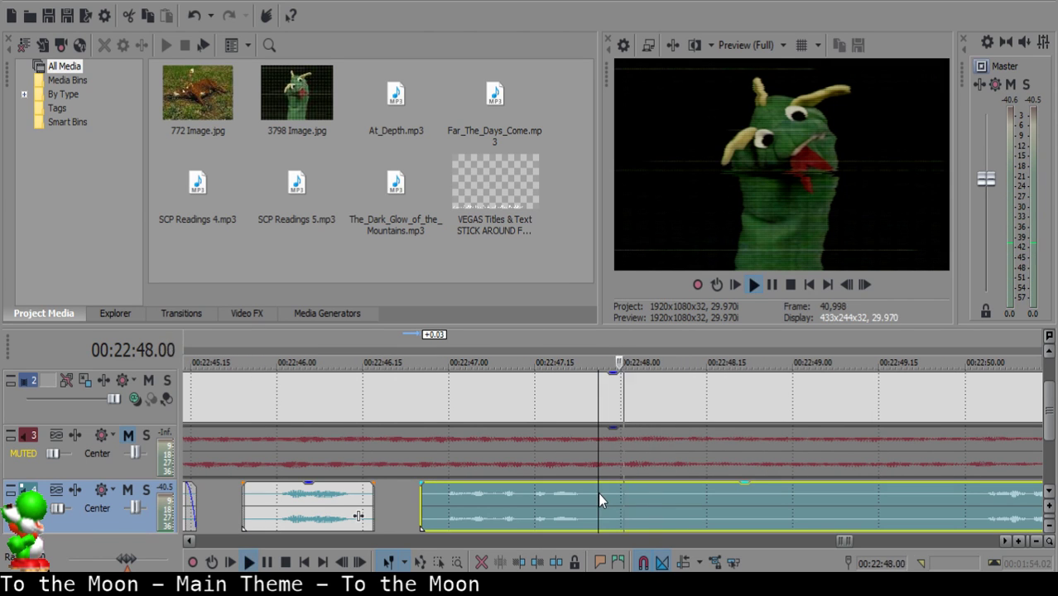
pyautogui.press('space')
pyautogui.click(609, 496)
pyautogui.press('s')
pyautogui.click(657, 498)
pyautogui.press('s')
pyautogui.click(637, 497)
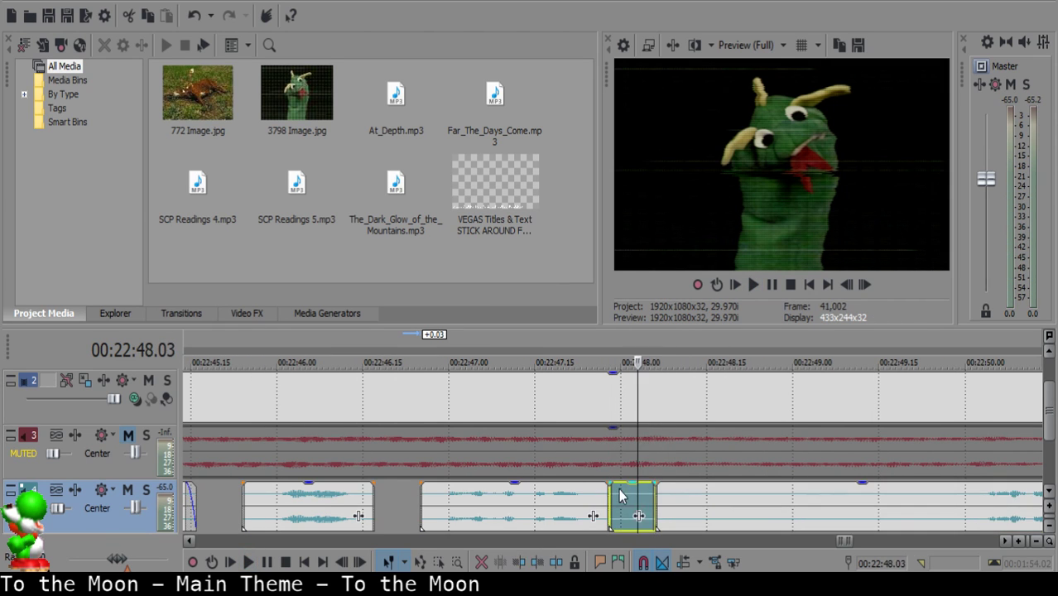
pyautogui.press('Delete')
# Add a fade-out of about two frames to the narration clip ending at 00:22:47.28, and play it back.
pyautogui.moveTo(609, 483); pyautogui.dragTo(603, 481)
pyautogui.click(513, 498)
pyautogui.press('space')
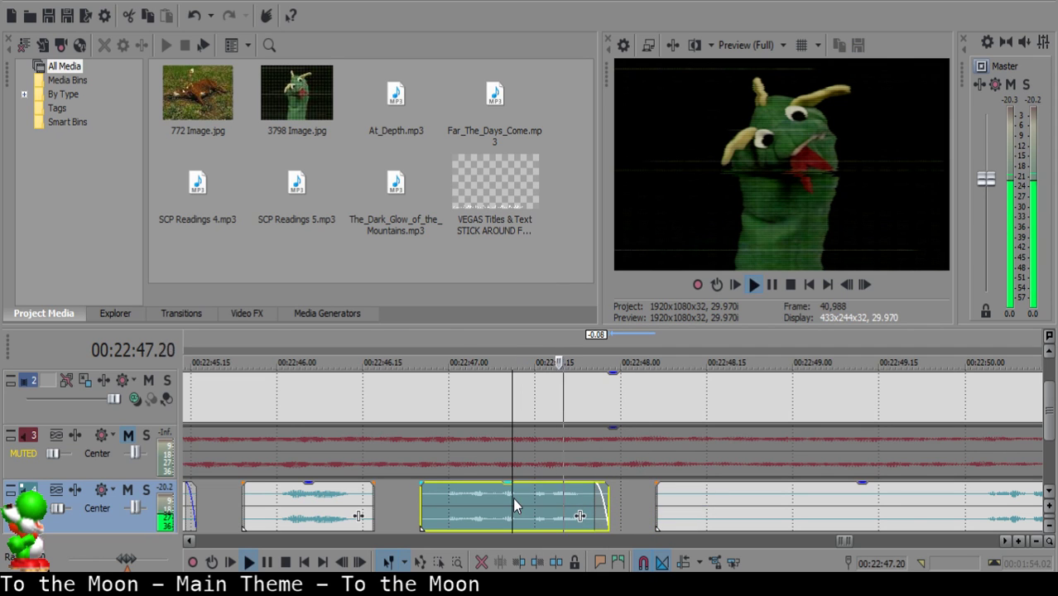
# Split the narration at 00:22:50.00 and delete the silent piece between 00:22:48.06 and the cut.
pyautogui.scroll(-2, 513, 498)
pyautogui.press('space')
pyautogui.click(766, 505)
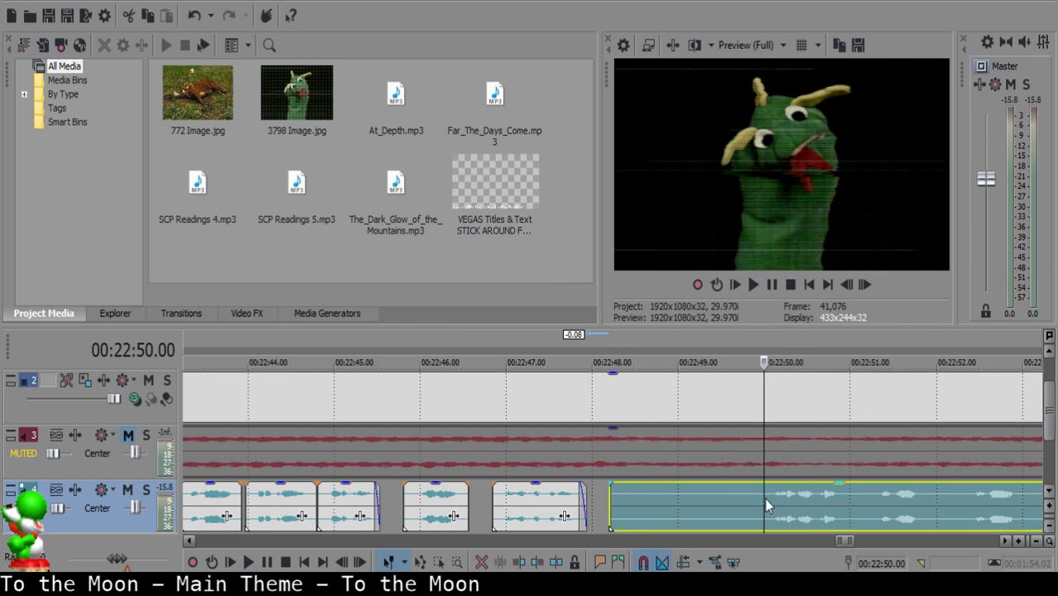
pyautogui.press('s')
pyautogui.click(622, 498)
pyautogui.press('Delete')
# Move the following narration clip one second 21 frames earlier to start at 00:22:48.09, and play across the pause.
pyautogui.moveTo(768, 500); pyautogui.dragTo(631, 501)
pyautogui.click(542, 503)
pyautogui.press('space')
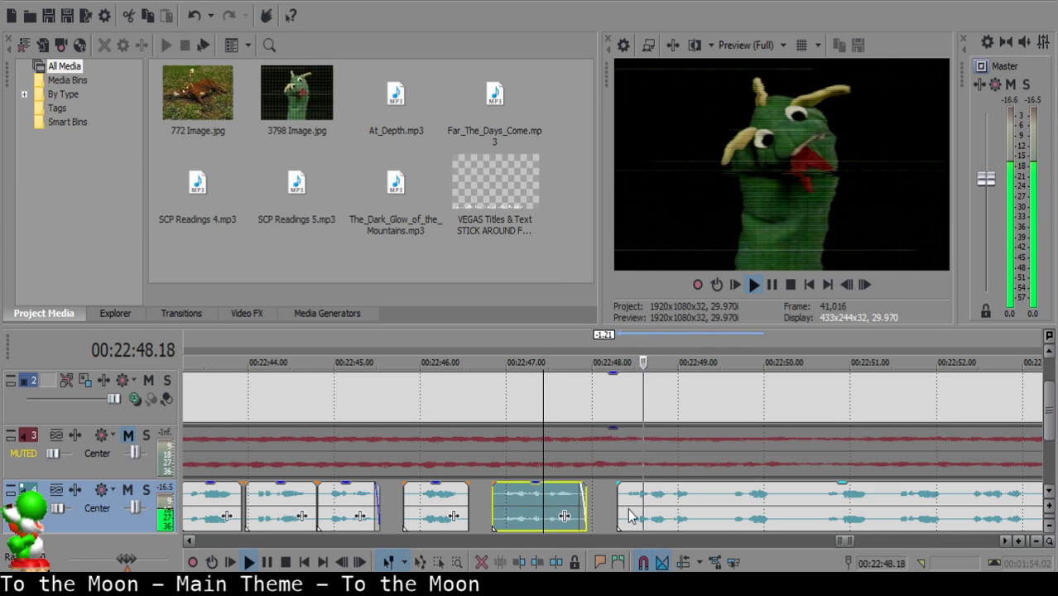
# Move the following narration clip four frames later to start at 00:22:48.13, and play across the pause.
pyautogui.click(630, 498)
pyautogui.click(523, 507)
pyautogui.press('space')
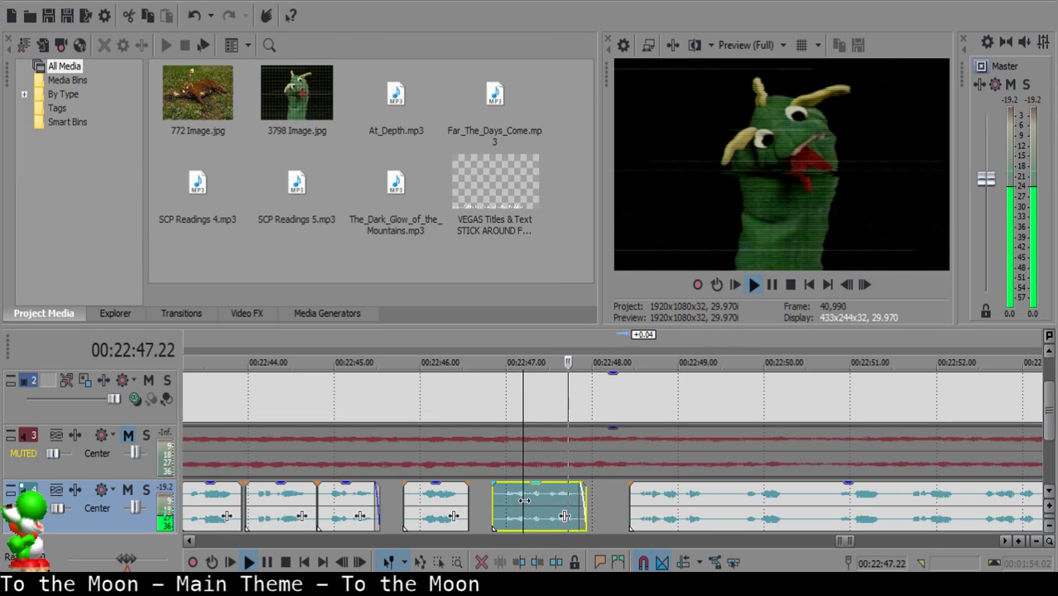
# Move the narration clip starting at 00:22:48.13 one frame later, and play back the transition into it.
pyautogui.scroll(2, 643, 501)
pyautogui.scroll(-4, 643, 501)
pyautogui.scroll(3, 642, 501)
pyautogui.press('Return')
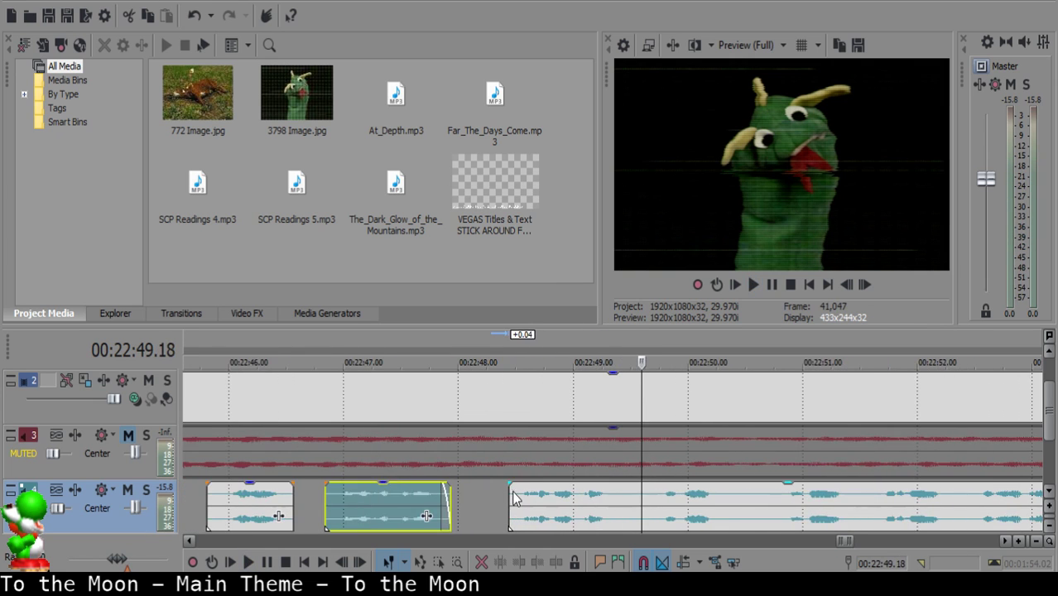
pyautogui.click(512, 498)
pyautogui.scroll(3, 530, 501)
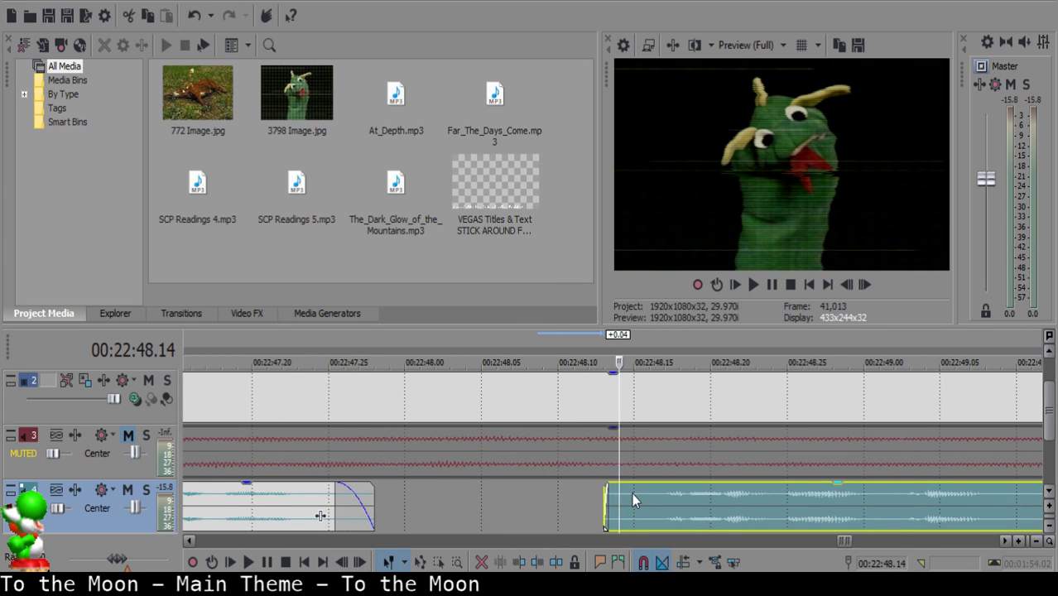
pyautogui.scroll(-6, 638, 496)
pyautogui.press('space')
pyautogui.scroll(-9, 690, 499)
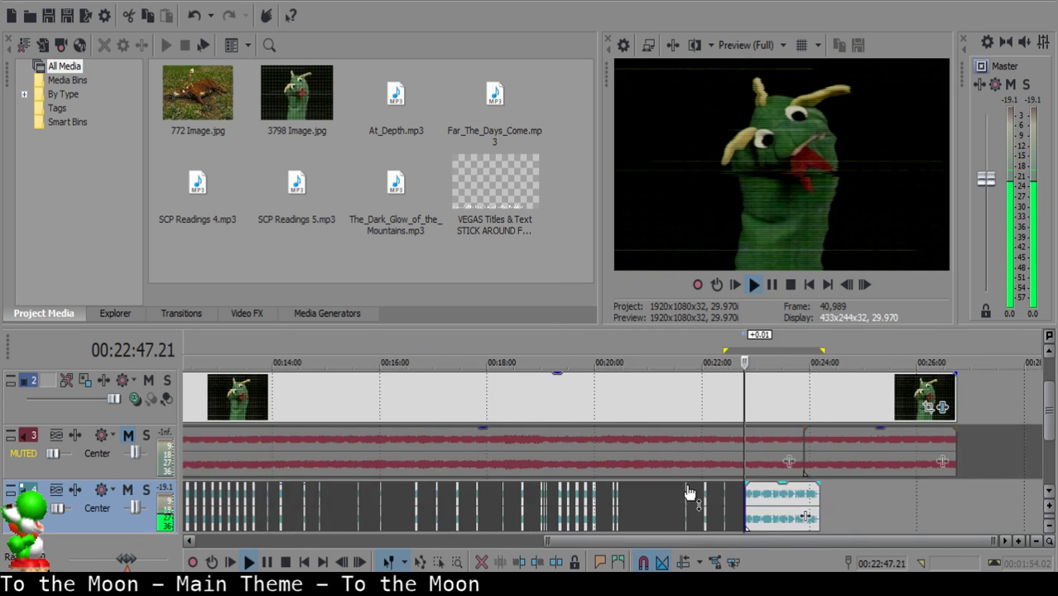
pyautogui.scroll(6, 690, 498)
pyautogui.scroll(-1, 632, 502)
pyautogui.scroll(5, 629, 501)
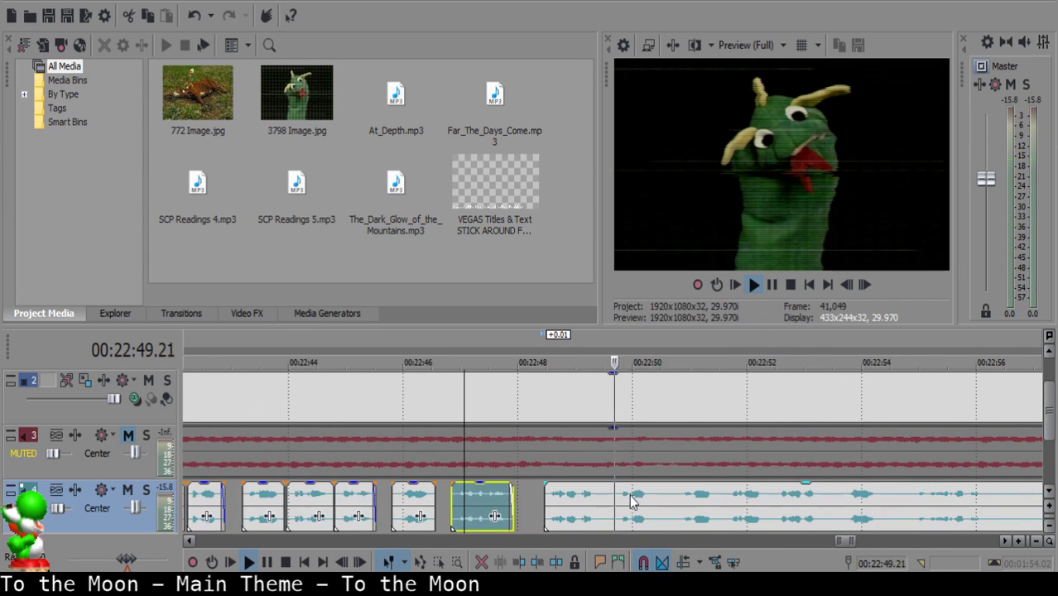
# Split the narration at 00:22:49.13 and 00:22:49.16, delete the piece between the cuts, and play back the passage.
pyautogui.click(598, 493)
pyautogui.click(599, 493)
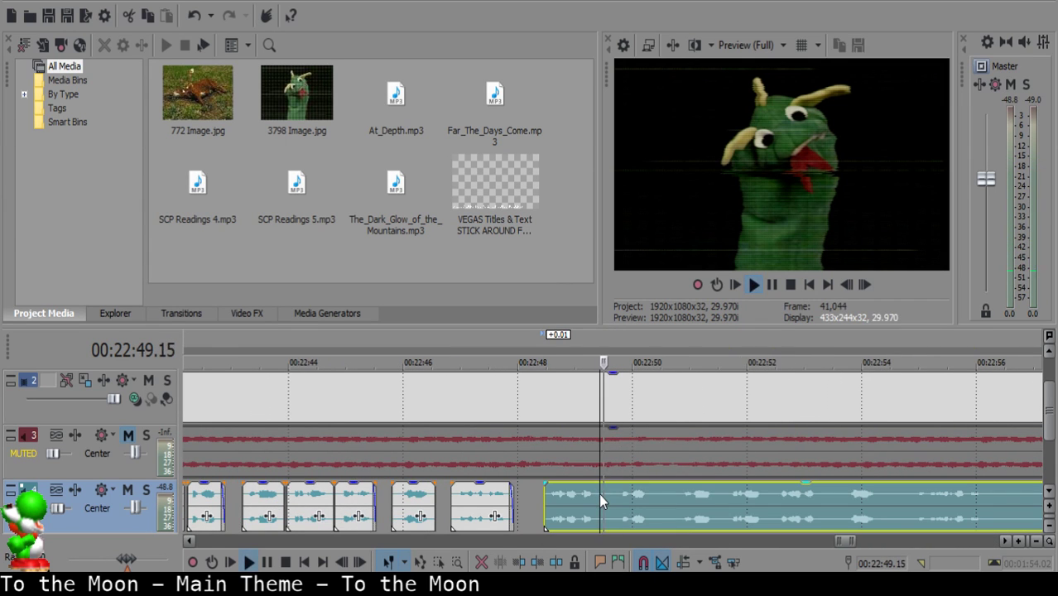
pyautogui.press('space')
pyautogui.press('s')
pyautogui.scroll(1, 599, 494)
pyautogui.click(608, 496)
pyautogui.press('s')
pyautogui.click(600, 501)
pyautogui.press('Delete')
pyautogui.click(548, 509)
pyautogui.press('space')
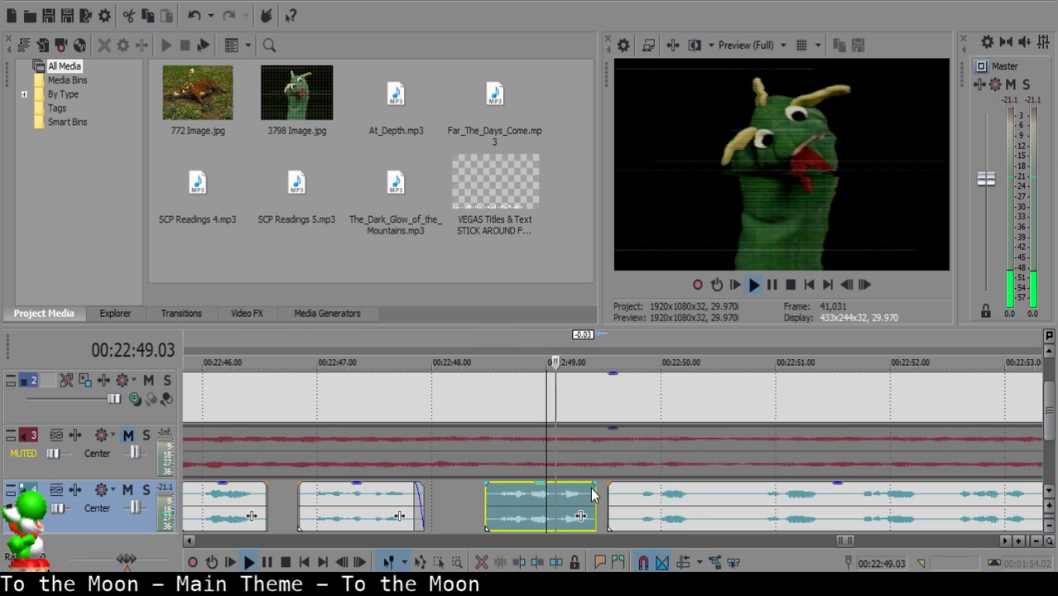
# Add a short fade-out to the clip ending at 00:22:49.13, move the following clip three frames earlier, and play the joint.
pyautogui.press('Return')
pyautogui.press('space')
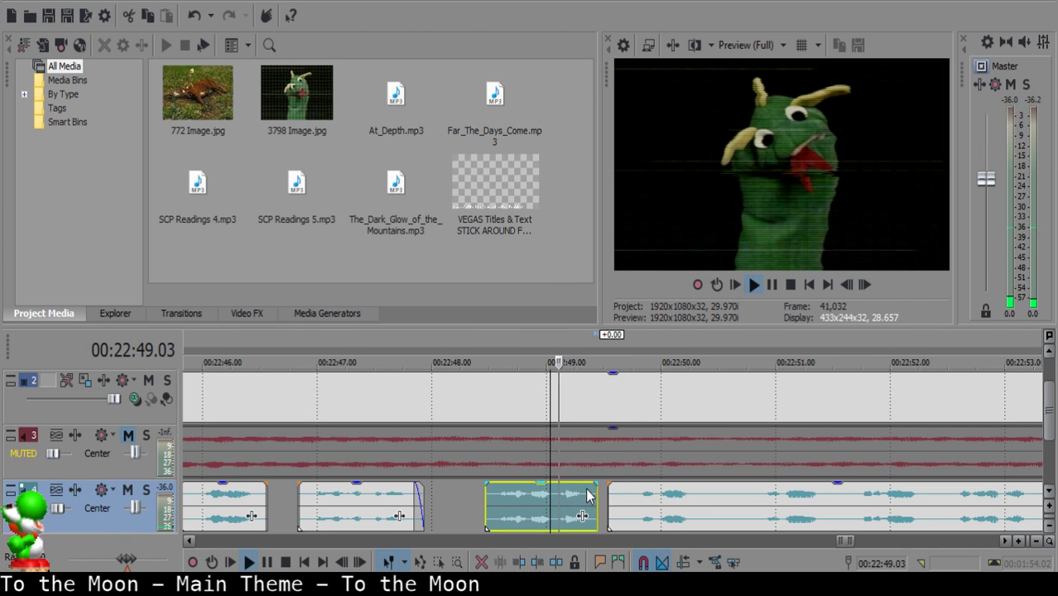
pyautogui.moveTo(601, 482); pyautogui.dragTo(615, 501)
pyautogui.press('Return')
pyautogui.click(515, 519)
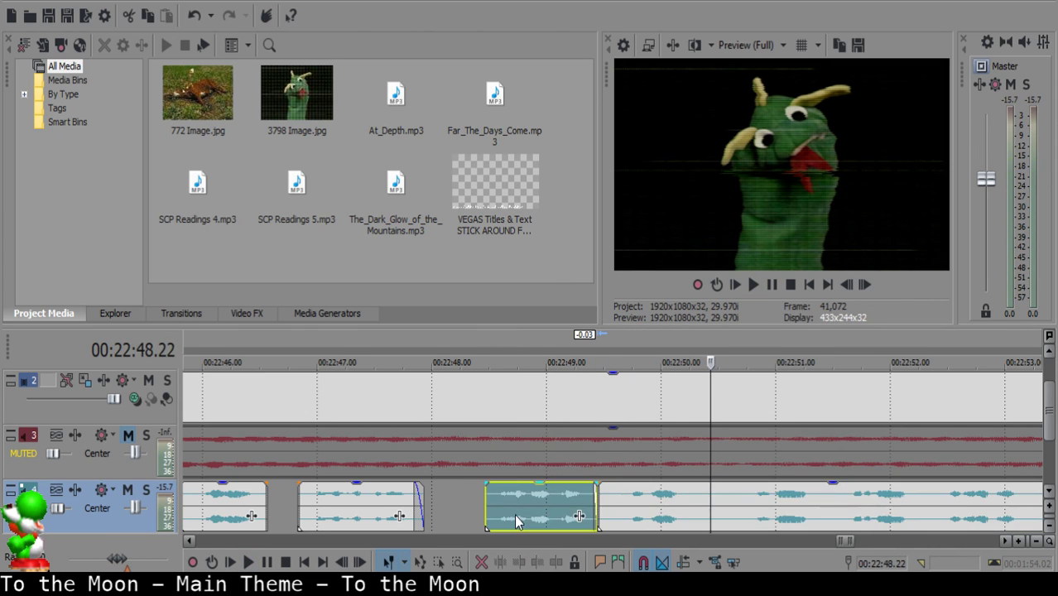
pyautogui.press('space')
# Split the following narration clip at about 00:22:49.17 and delete the short piece before the cut.
pyautogui.press('Return')
pyautogui.click(608, 492)
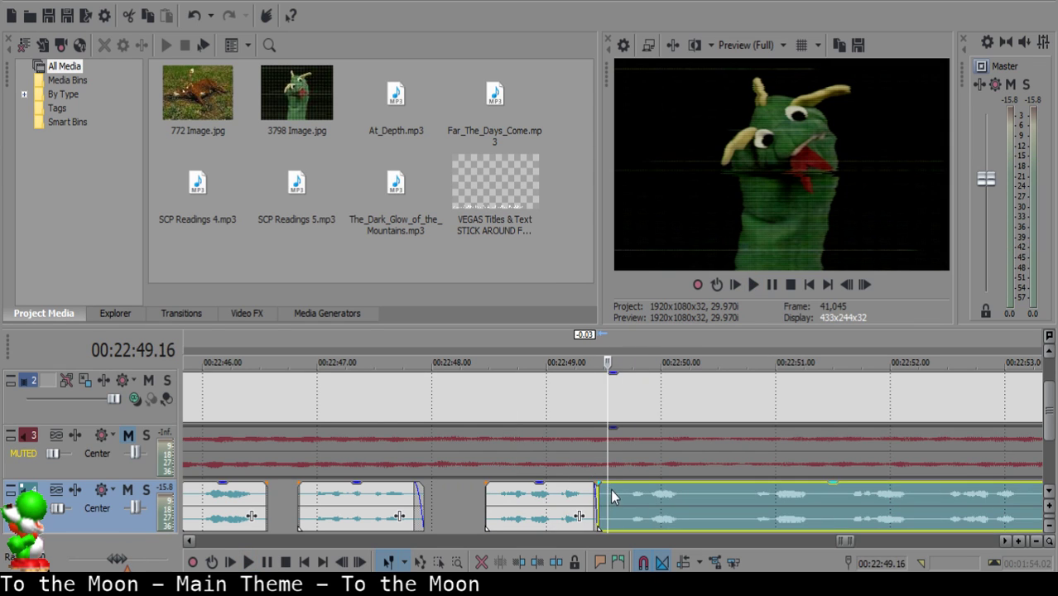
pyautogui.click(613, 491)
pyautogui.press('s')
pyautogui.click(604, 491)
pyautogui.scroll(5, 605, 496)
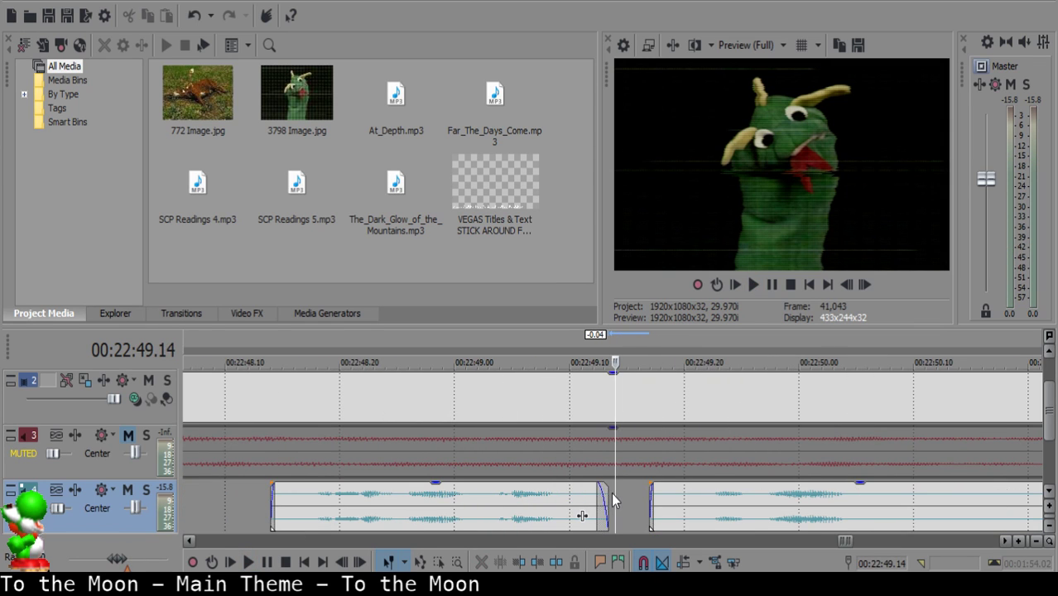
# Extend the faded clip to 00:22:49.14, move the following clip three frames earlier to meet it, and play across the joint.
pyautogui.moveTo(608, 494); pyautogui.dragTo(622, 498)
pyautogui.click(675, 504)
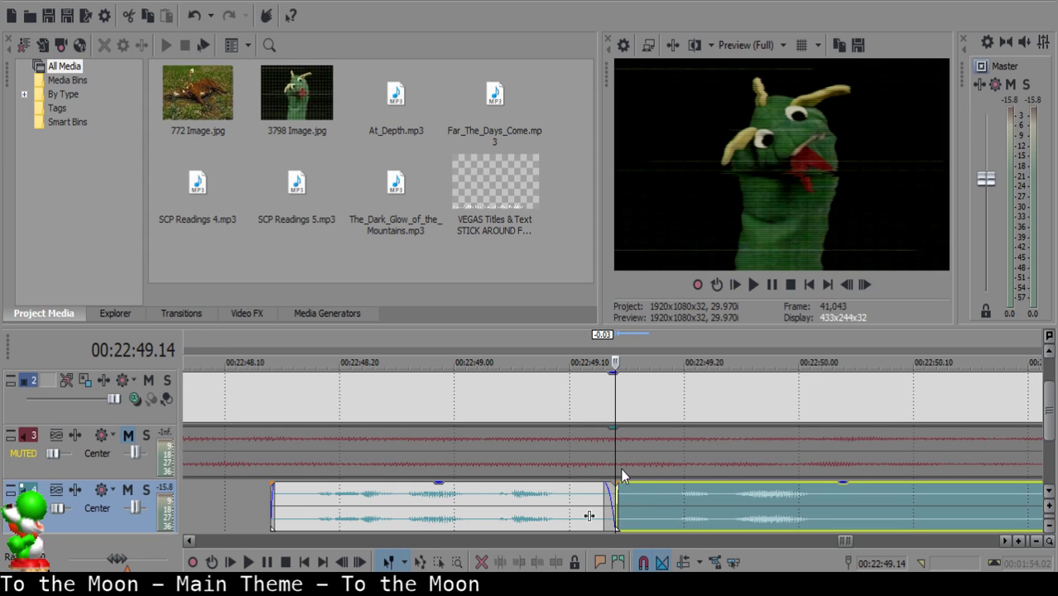
pyautogui.click(488, 493)
pyautogui.press('space')
pyautogui.click(433, 520)
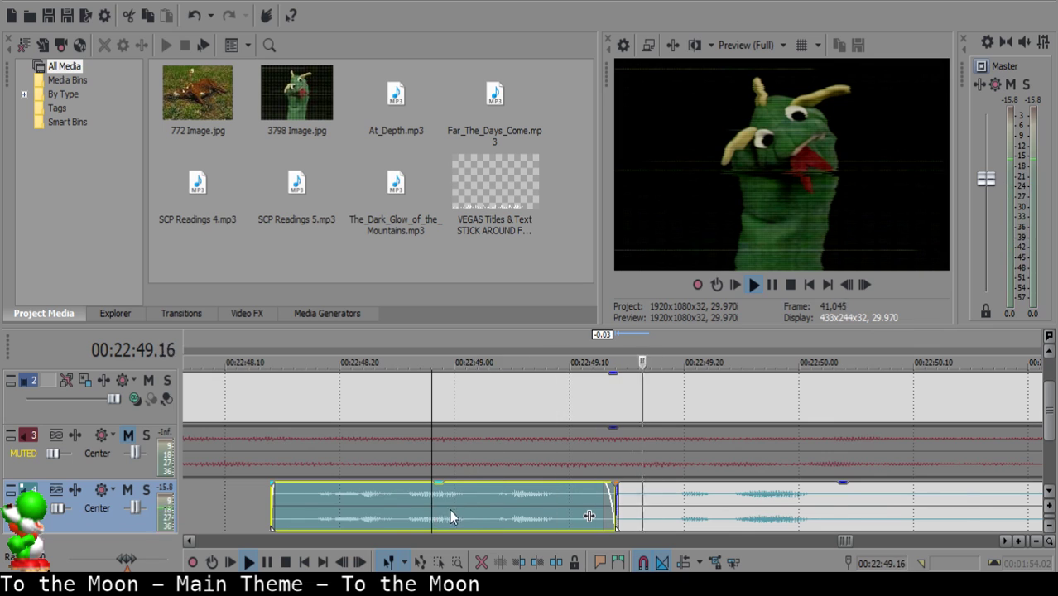
pyautogui.scroll(-2, 450, 509)
# Split the narration at 00:22:50.07 and 00:22:50.18 and delete the piece between the two cuts.
pyautogui.click(694, 498)
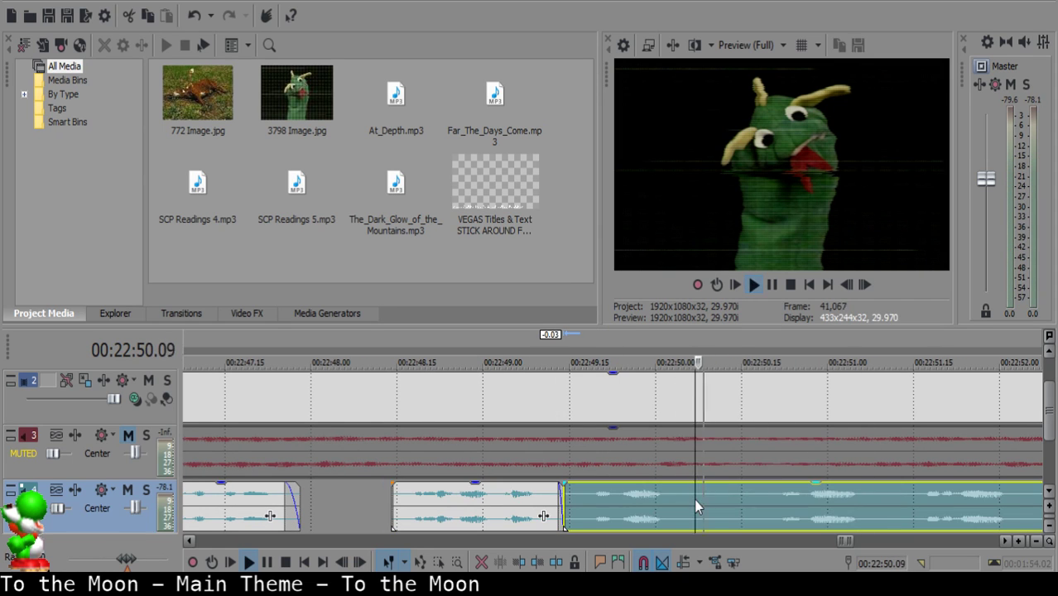
pyautogui.press('space')
pyautogui.press('s')
pyautogui.press('space')
pyautogui.press('Return')
pyautogui.press('s')
pyautogui.click(728, 495)
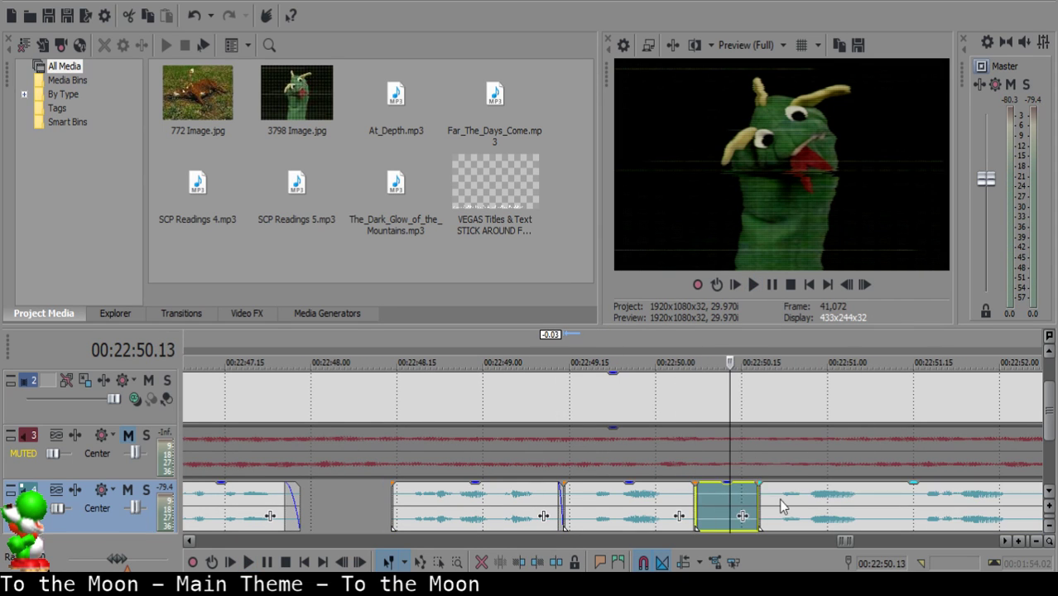
pyautogui.press('Delete')
# Move the following narration clip six frames earlier to start at 00:22:50.12, and play across the pause.
pyautogui.moveTo(780, 499); pyautogui.dragTo(749, 500)
pyautogui.click(723, 501)
pyautogui.click(570, 509)
pyautogui.press('space')
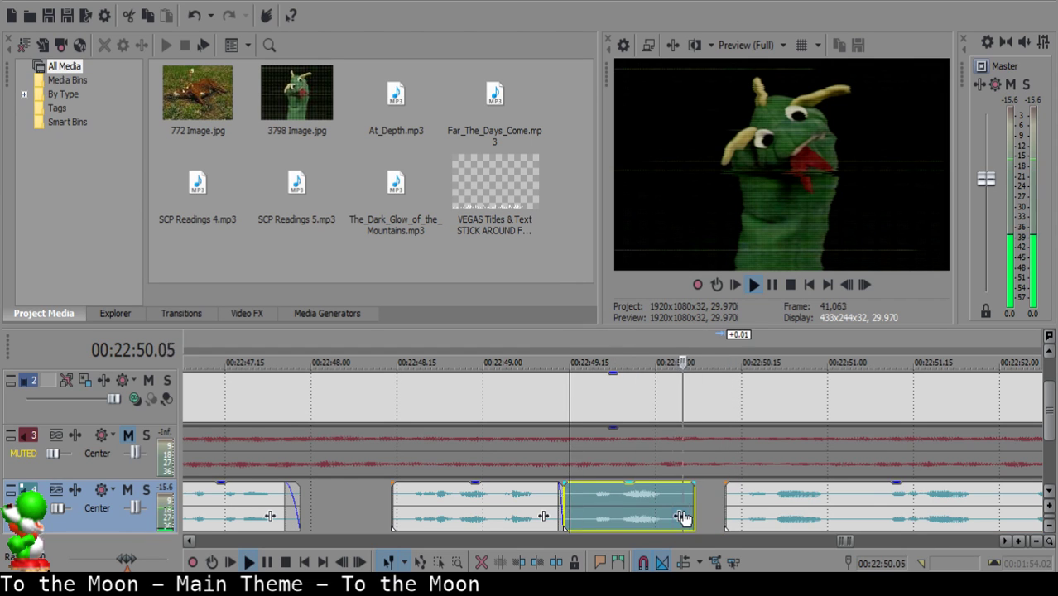
# Split the narration at 00:22:51.04 and 00:22:51.07 and delete the short piece between the two cuts.
pyautogui.click(660, 493)
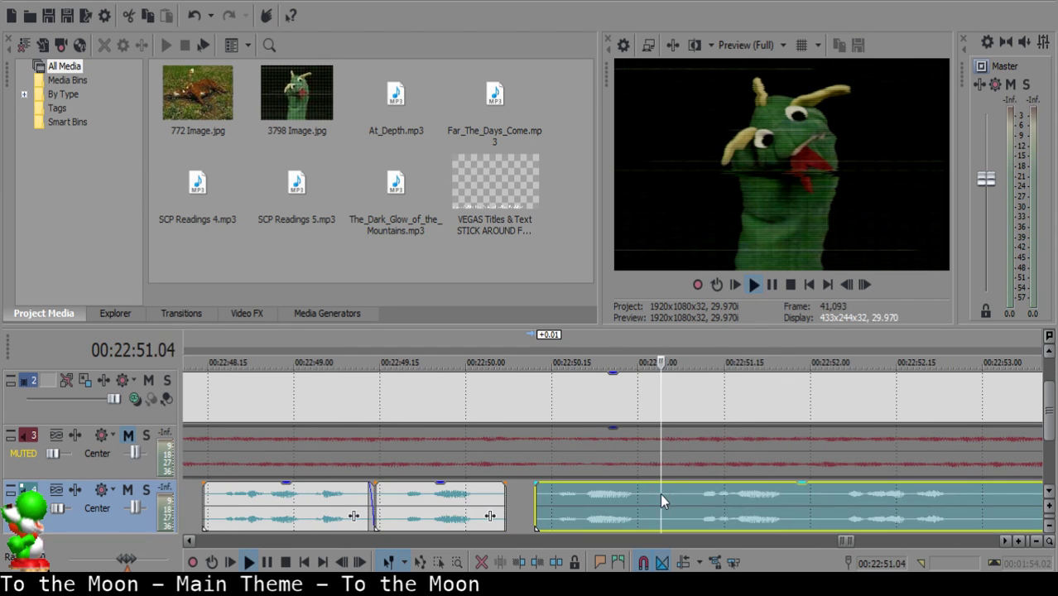
pyautogui.press('s')
pyautogui.press('s')
pyautogui.click(660, 497)
pyautogui.press('Delete')
pyautogui.press('space')
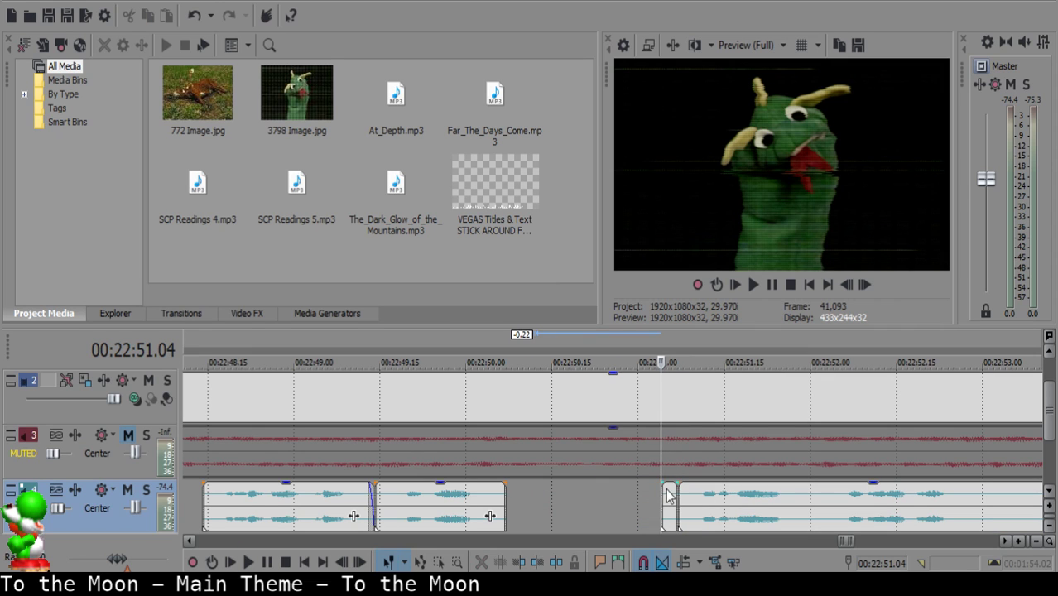
pyautogui.hotkey('ctrl', 'z')
# Move the following narration clip three frames earlier to start at 00:22:51.04, and play across the joint.
pyautogui.click(737, 500)
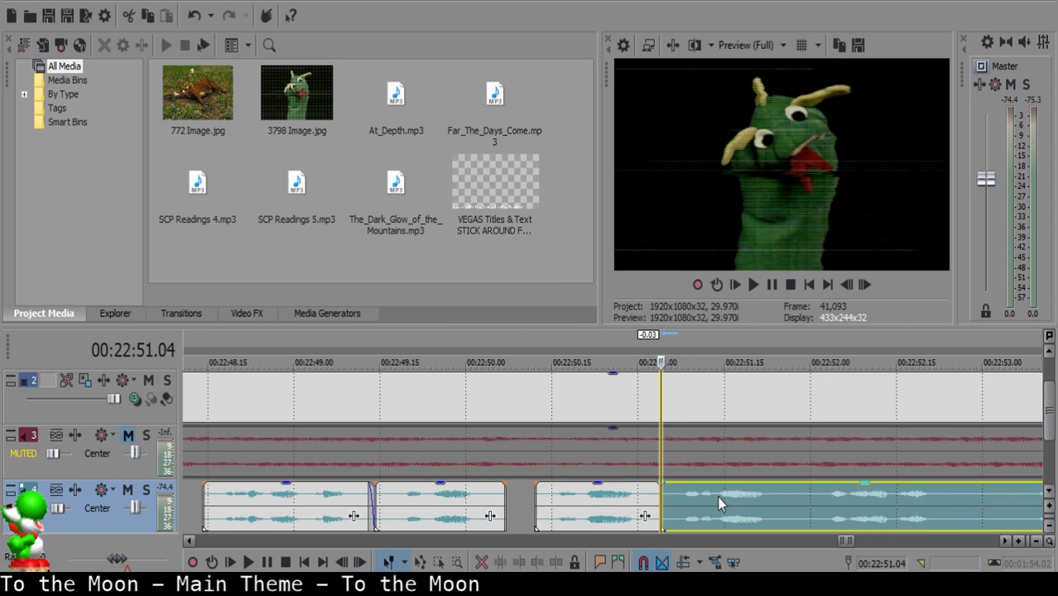
pyautogui.click(588, 513)
pyautogui.press('space')
pyautogui.scroll(-1, 612, 512)
pyautogui.scroll(1, 614, 510)
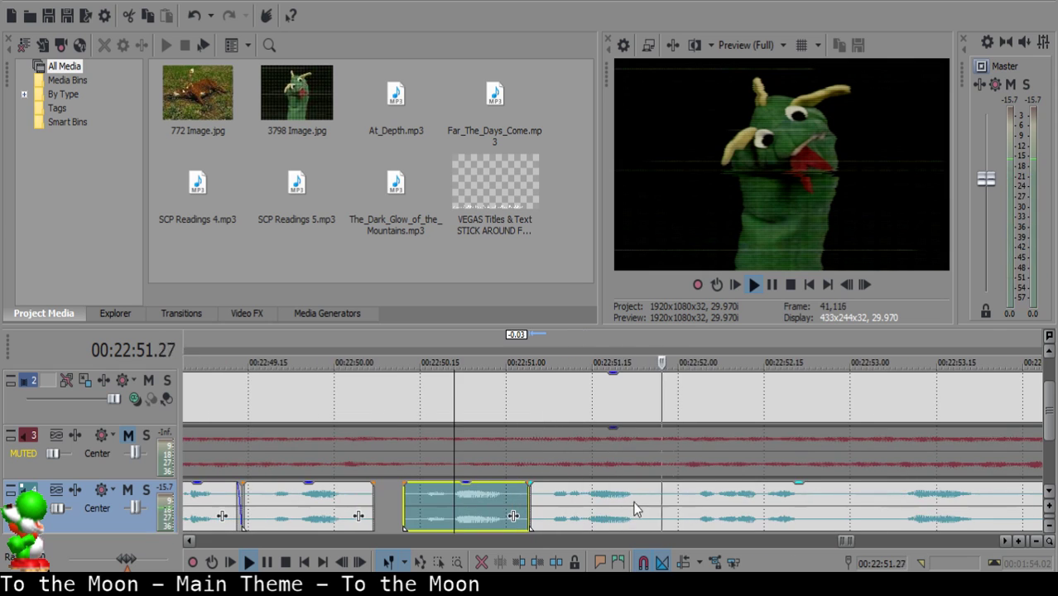
# Listen for the pause, split the narration at 00:22:51.26 and 00:22:51.28, and delete the piece between the cuts.
pyautogui.click(651, 500)
pyautogui.press('space')
pyautogui.press('space')
pyautogui.press('space')
pyautogui.press('space')
pyautogui.press('space')
pyautogui.click(656, 501)
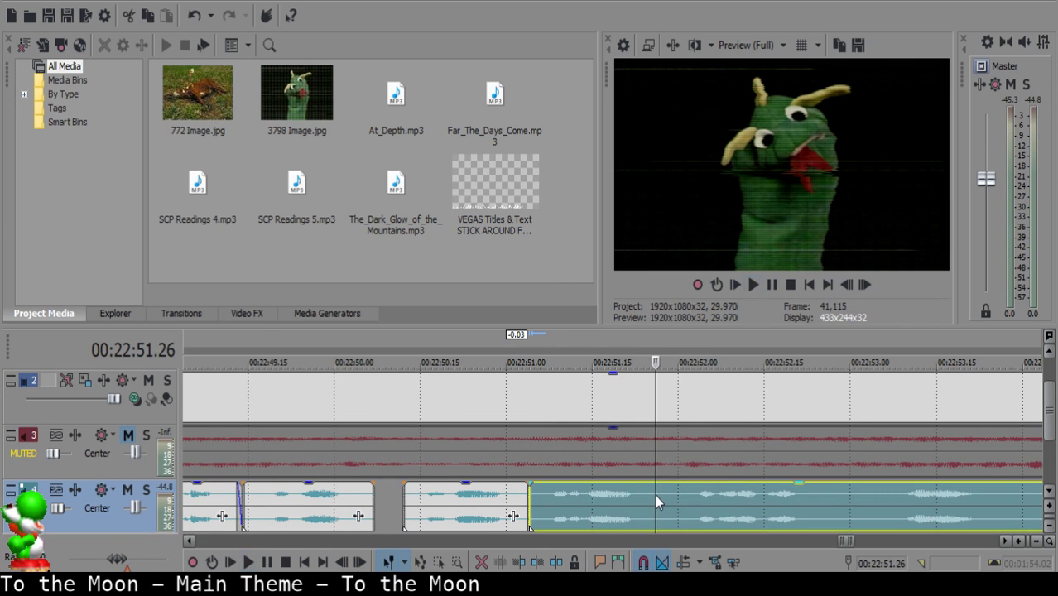
pyautogui.press('space')
pyautogui.press('space')
pyautogui.press('s')
pyautogui.click(666, 497)
pyautogui.press('s')
pyautogui.click(659, 495)
pyautogui.press('Delete')
# Move the following narration clip two frames earlier to start at 00:22:51.26, and play across the joint.
pyautogui.click(662, 495)
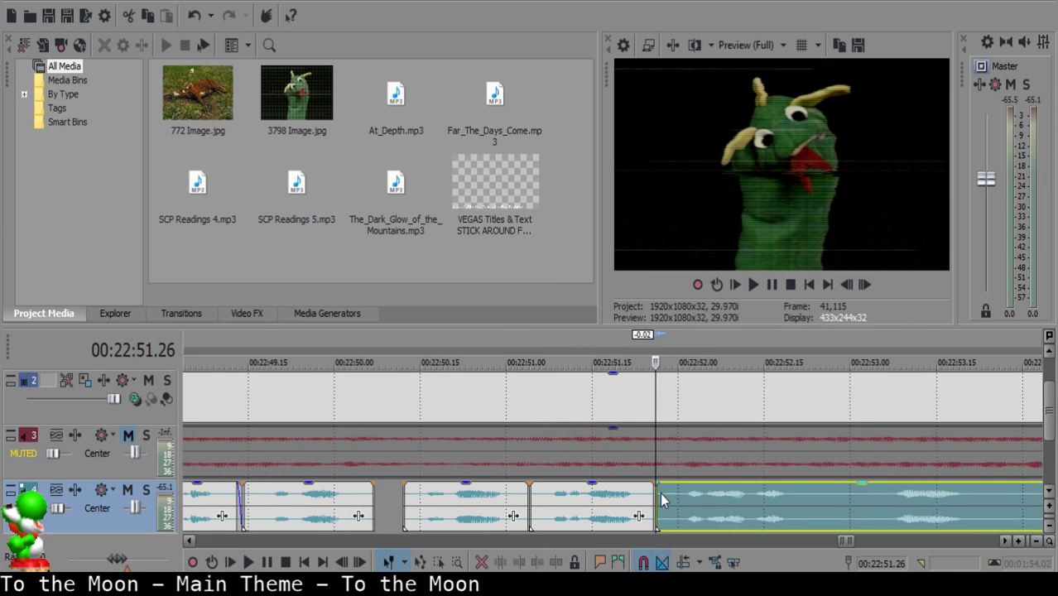
pyautogui.click(585, 499)
pyautogui.press('space')
pyautogui.scroll(-1, 588, 501)
pyautogui.scroll(2, 581, 504)
pyautogui.press('Return')
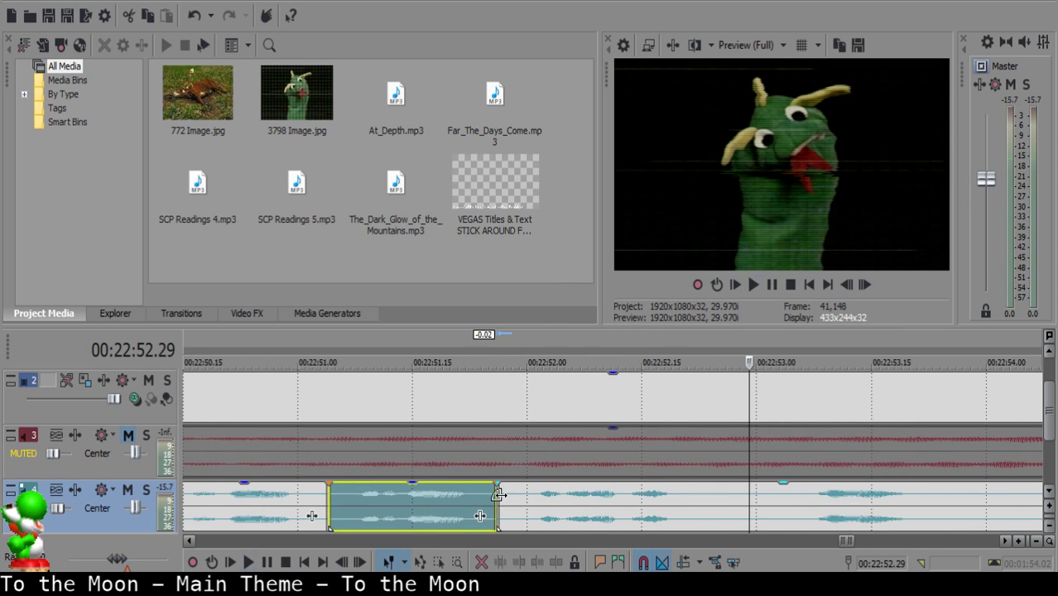
# Trim about one frame off the start of the clip at 00:22:51.26, move it one frame earlier against the previous clip, and play the joint.
pyautogui.click(506, 496)
pyautogui.click(500, 491)
pyautogui.moveTo(556, 501); pyautogui.dragTo(512, 496)
pyautogui.click(413, 500)
pyautogui.press('space')
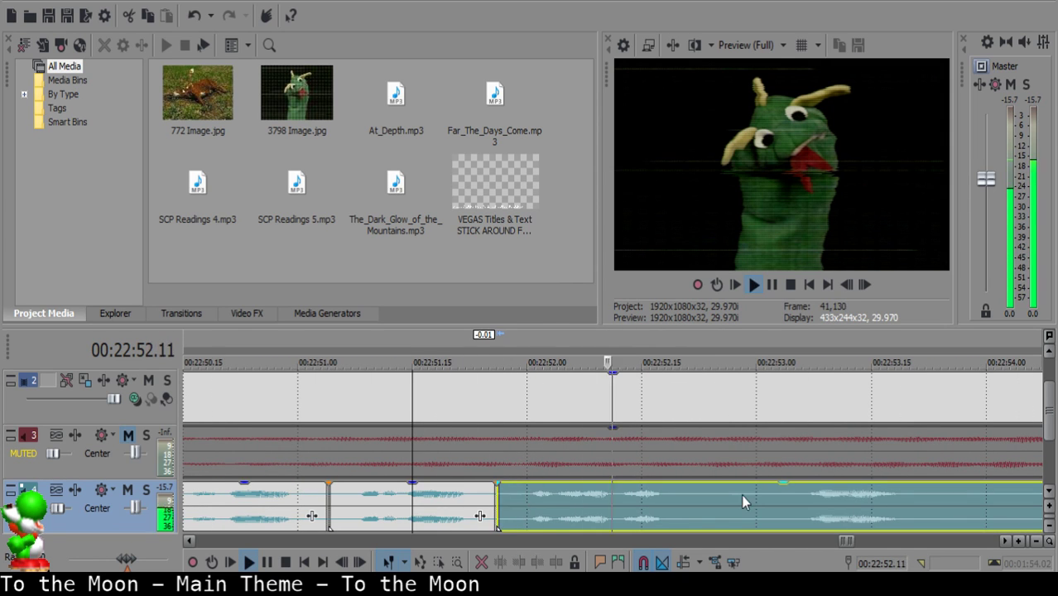
# Stop playback and split the narration at about 00:22:52.21, where the phrase ends.
pyautogui.press('space')
pyautogui.click(689, 492)
pyautogui.press('s')
# Listen ahead for the next word, split the narration at about 00:22:53.03, and delete the silent piece before the cut.
pyautogui.click(783, 502)
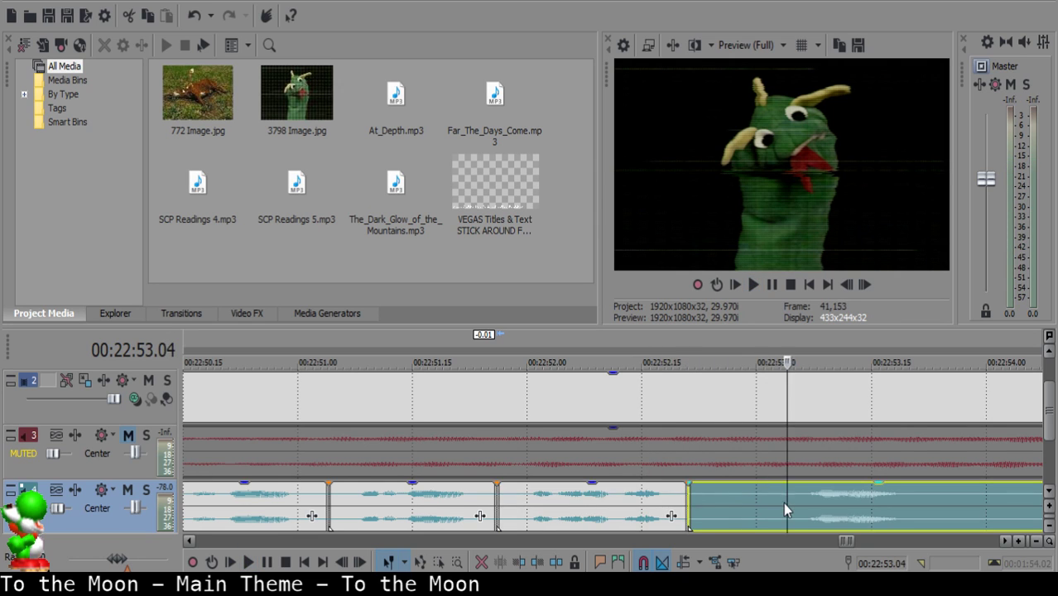
pyautogui.press('space')
pyautogui.scroll(-2, 780, 502)
pyautogui.press('space')
pyautogui.press('space')
pyautogui.press('space')
pyautogui.click(562, 500)
pyautogui.press('space')
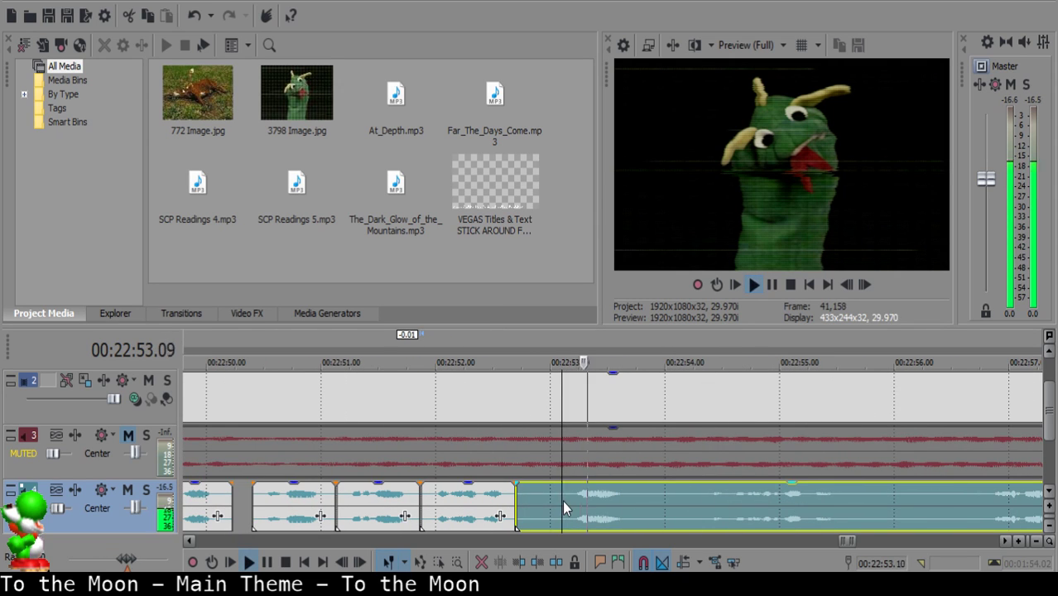
pyautogui.press('space')
pyautogui.press('s')
pyautogui.click(551, 503)
pyautogui.press('Delete')
# Move the following narration clip three frames earlier to start at 00:22:53.00, and play across the pause.
pyautogui.moveTo(582, 500); pyautogui.dragTo(571, 499)
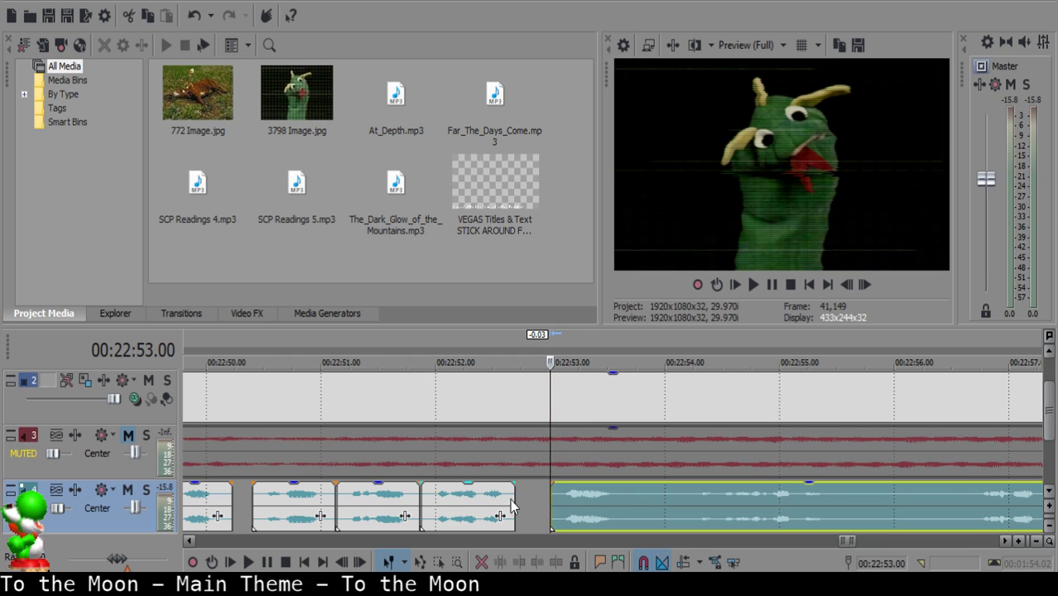
pyautogui.click(476, 501)
pyautogui.press('space')
pyautogui.scroll(1, 617, 509)
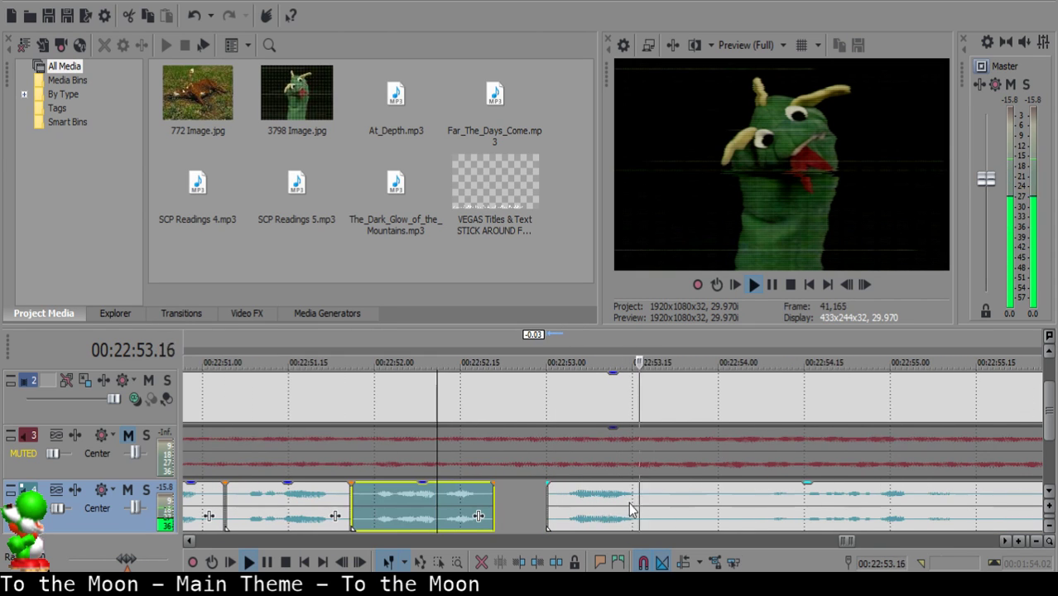
# Split the narration at about 00:22:53.20 and 00:22:54.00 and delete the piece between the two cuts.
pyautogui.press('space')
pyautogui.click(662, 495)
pyautogui.press('s')
pyautogui.press('j')
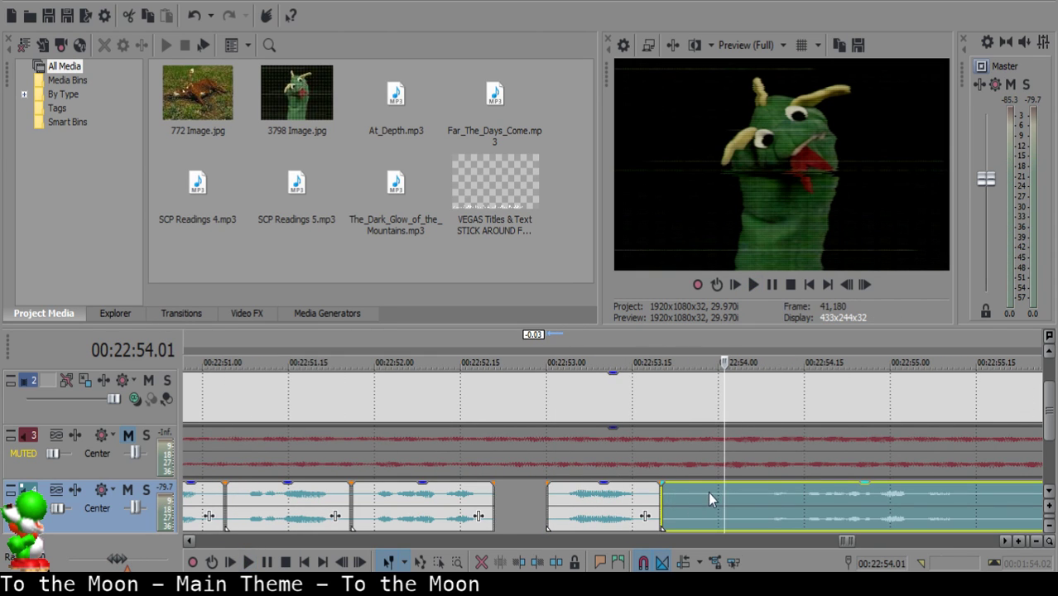
pyautogui.click(718, 493)
pyautogui.press('s')
pyautogui.click(671, 495)
pyautogui.press('Delete')
# Move the following narration clip eight frames earlier to start at about 00:22:53.22, and play across the gap.
pyautogui.moveTo(778, 514); pyautogui.dragTo(731, 505)
pyautogui.click(563, 502)
pyautogui.press('space')
pyautogui.scroll(-4, 561, 500)
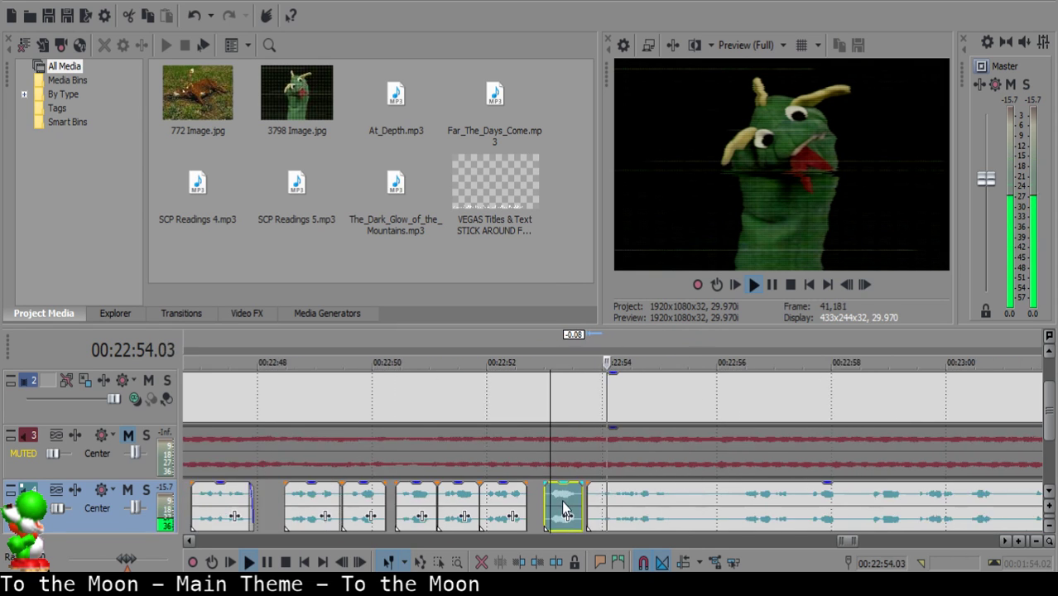
pyautogui.scroll(3, 631, 502)
# Split the narration at 00:22:55.09 and about 00:22:55.13 and delete the short piece between the two cuts.
pyautogui.click(640, 494)
pyautogui.press('space')
pyautogui.press('space')
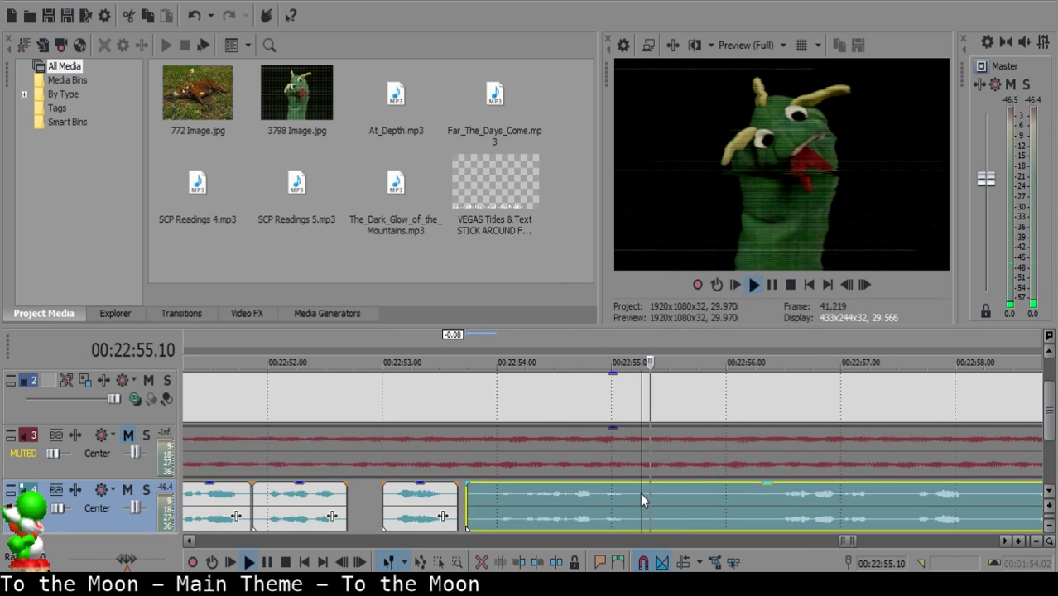
pyautogui.press('space')
pyautogui.press('space')
pyautogui.press('Return')
pyautogui.click(646, 496)
pyautogui.press('s')
pyautogui.press('space')
pyautogui.press('Return')
pyautogui.press('s')
pyautogui.click(650, 496)
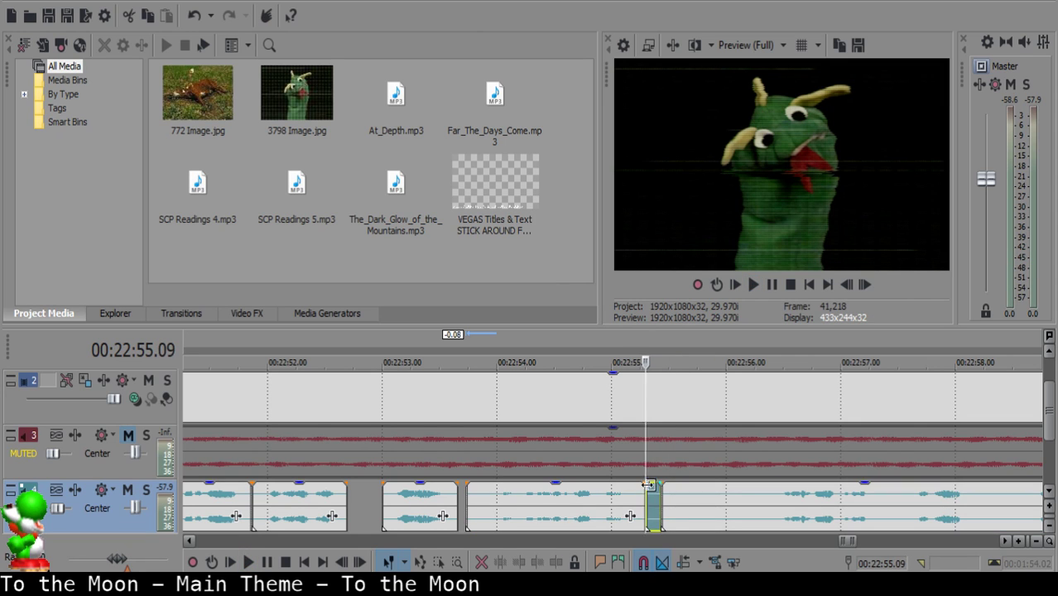
pyautogui.press('Delete')
# Add a four-frame fade-out to the narration clip ending at 00:22:55.09 and play its end.
pyautogui.moveTo(644, 485); pyautogui.dragTo(628, 489)
pyautogui.click(588, 498)
pyautogui.press('space')
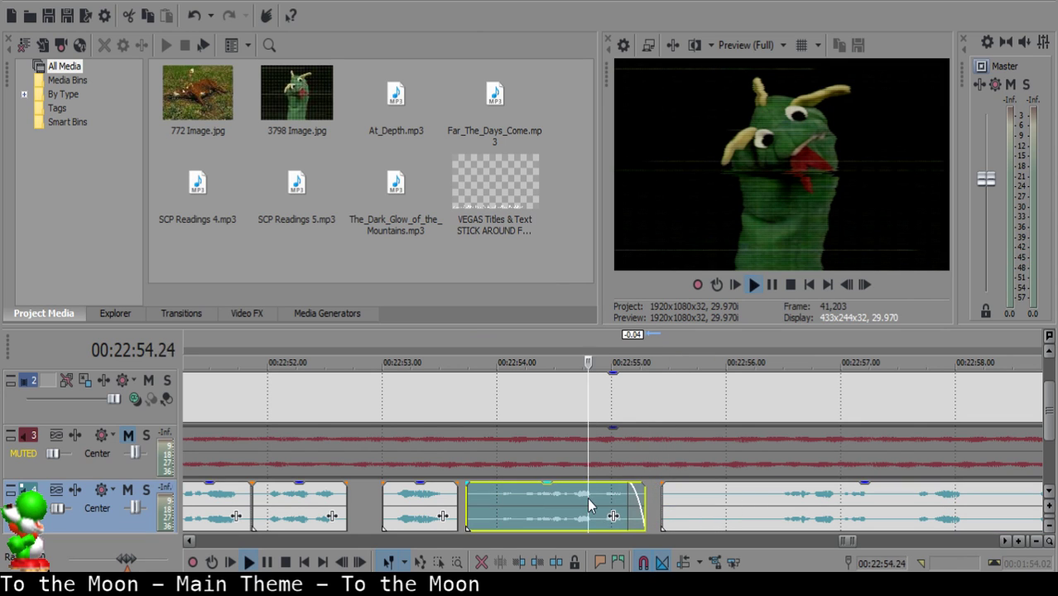
# Split the narration at 00:22:56.12 and delete the silent piece before the cut.
pyautogui.click(770, 499)
pyautogui.press('space')
pyautogui.press('s')
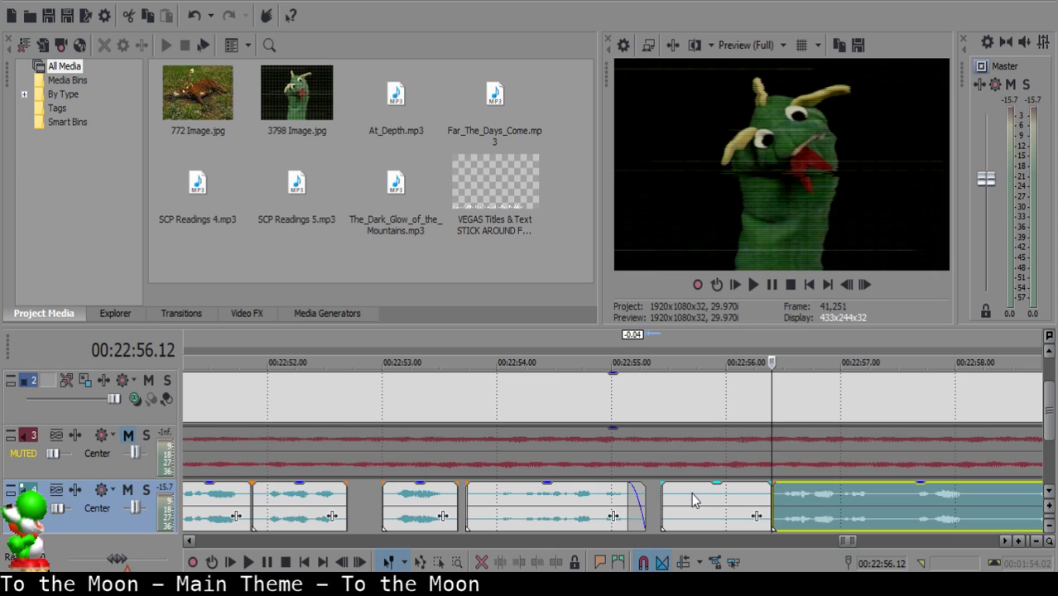
pyautogui.click(692, 497)
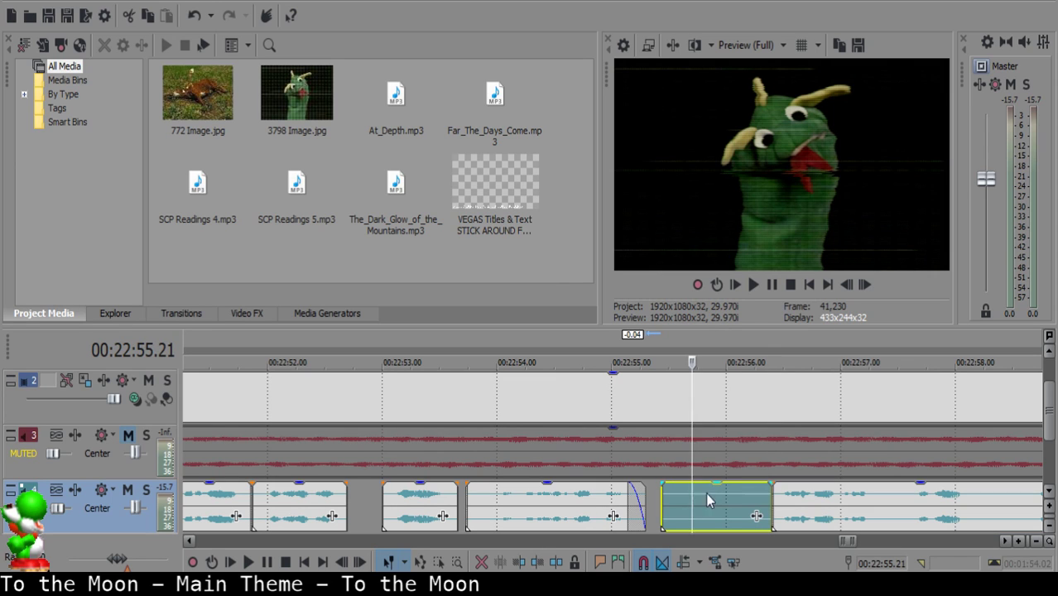
pyautogui.press('Delete')
# Move the following narration clip 21 frames earlier to start at 00:22:55.21, and play across the pause.
pyautogui.moveTo(783, 504); pyautogui.dragTo(713, 499)
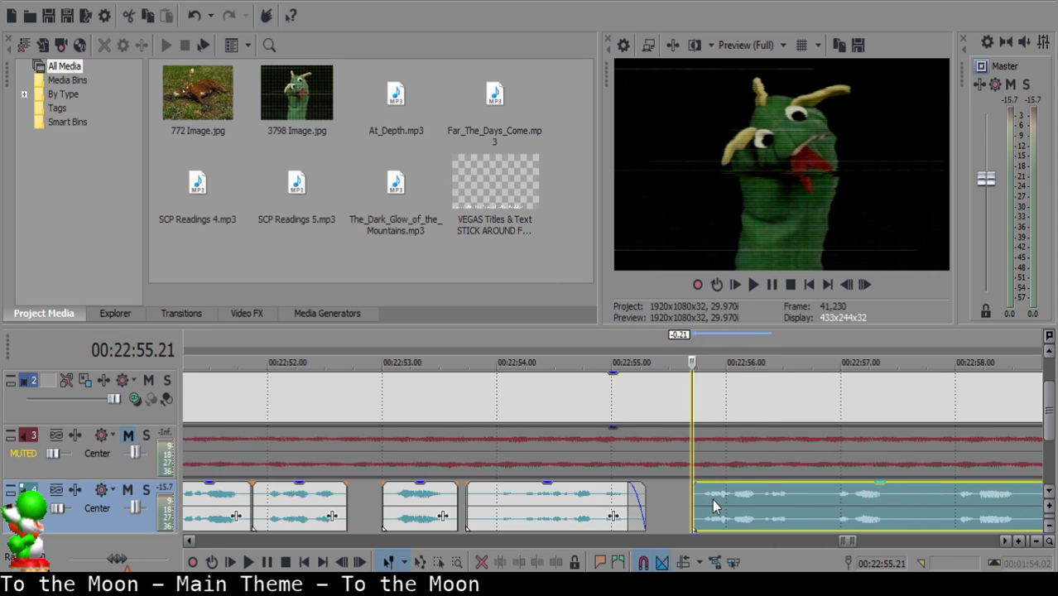
pyautogui.click(534, 503)
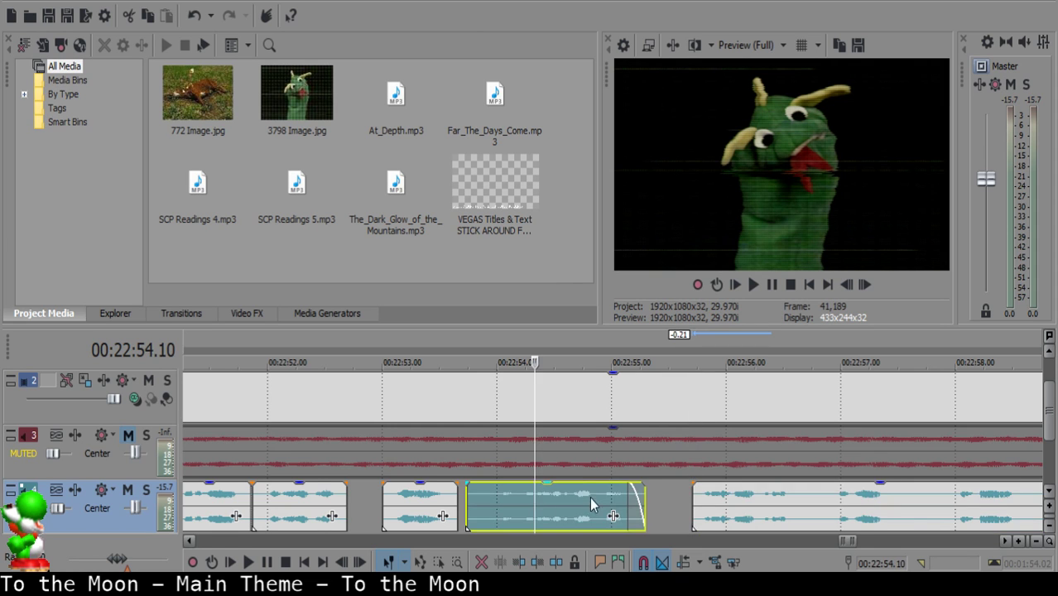
pyautogui.scroll(-8, 590, 497)
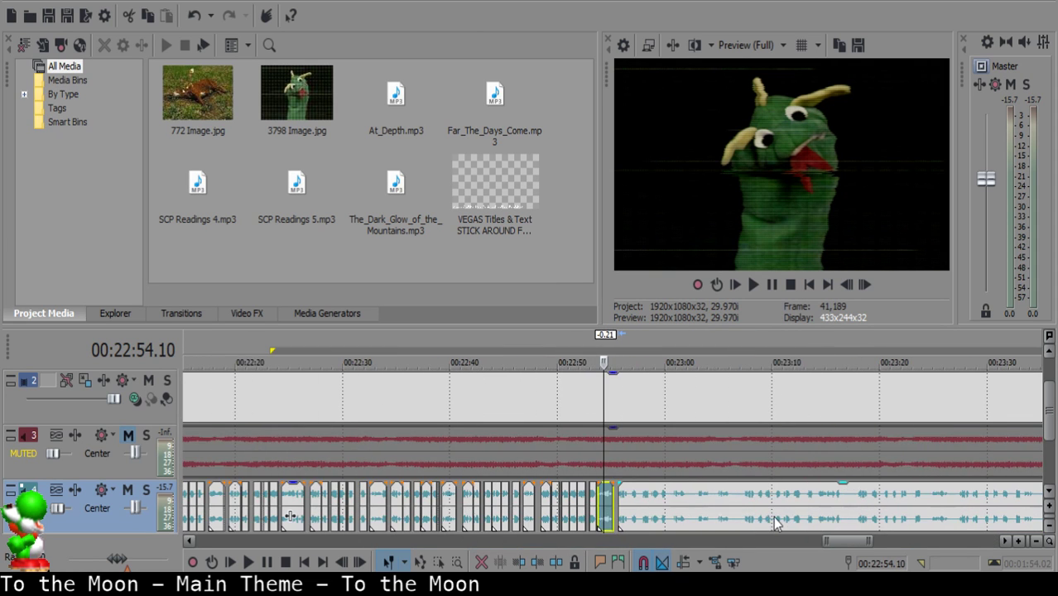
pyautogui.press('space')
pyautogui.scroll(5, 670, 503)
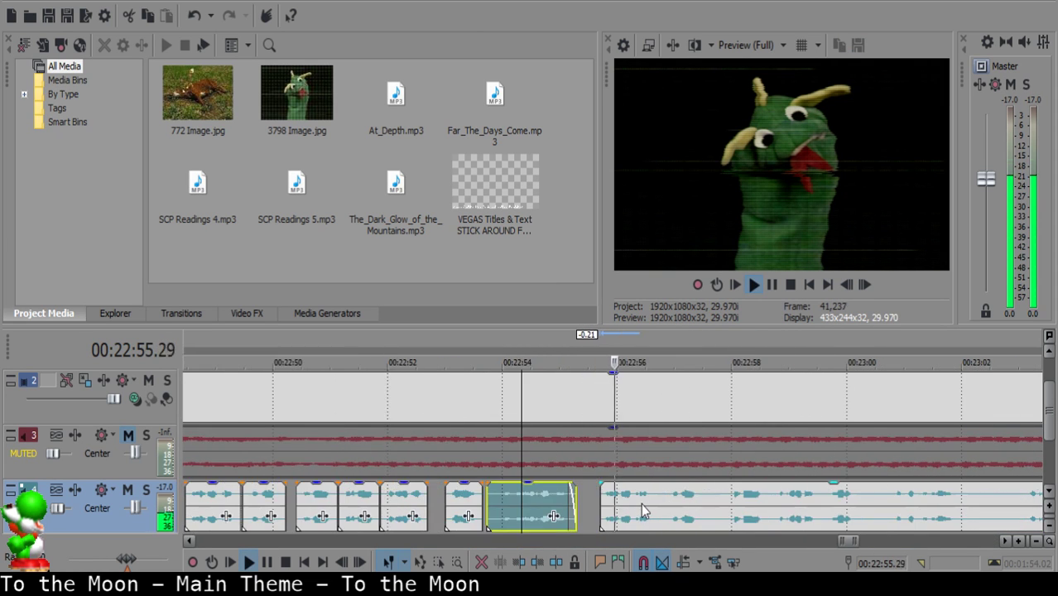
pyautogui.press('space')
# Move the narration clip after the pause two frames later to start at 00:22:55.23, and play it.
pyautogui.click(607, 491)
pyautogui.scroll(5, 620, 492)
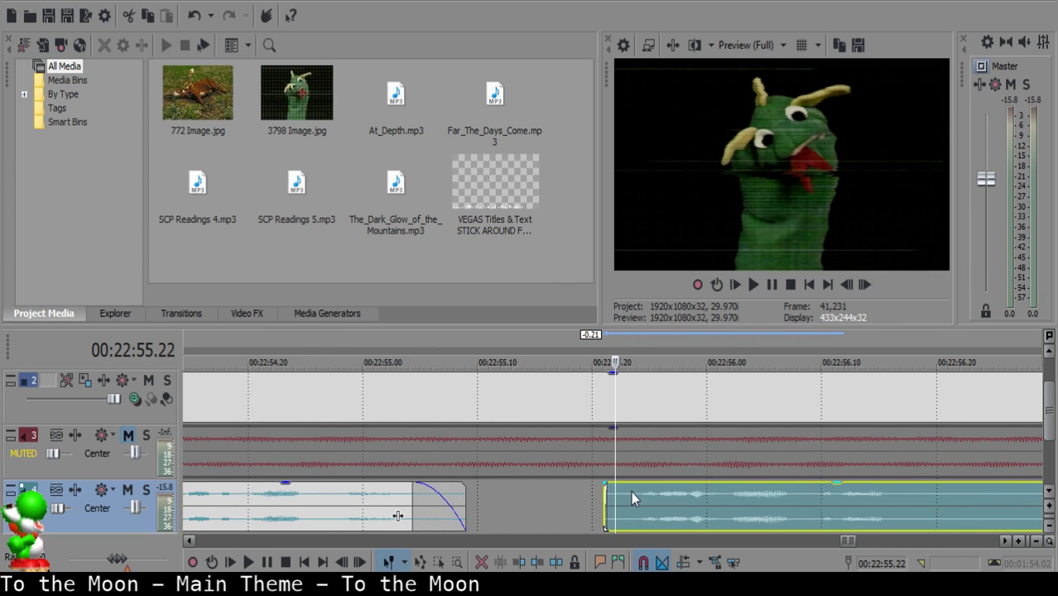
pyautogui.press('Right')
pyautogui.moveTo(642, 491); pyautogui.dragTo(665, 491)
pyautogui.press('space')
pyautogui.scroll(-2, 667, 492)
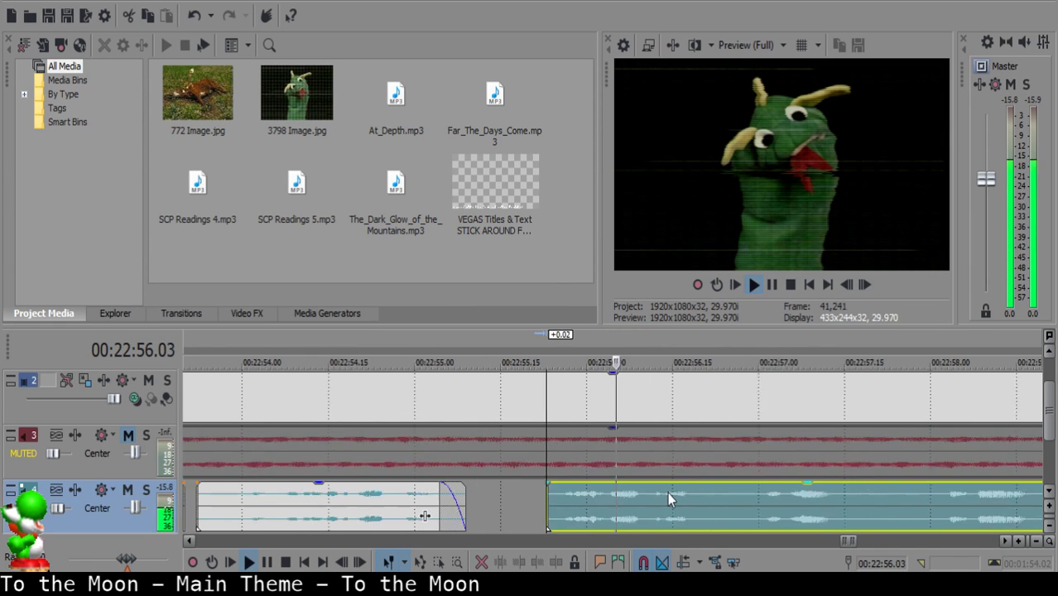
pyautogui.scroll(-2, 667, 492)
pyautogui.scroll(2, 665, 492)
pyautogui.press('Return')
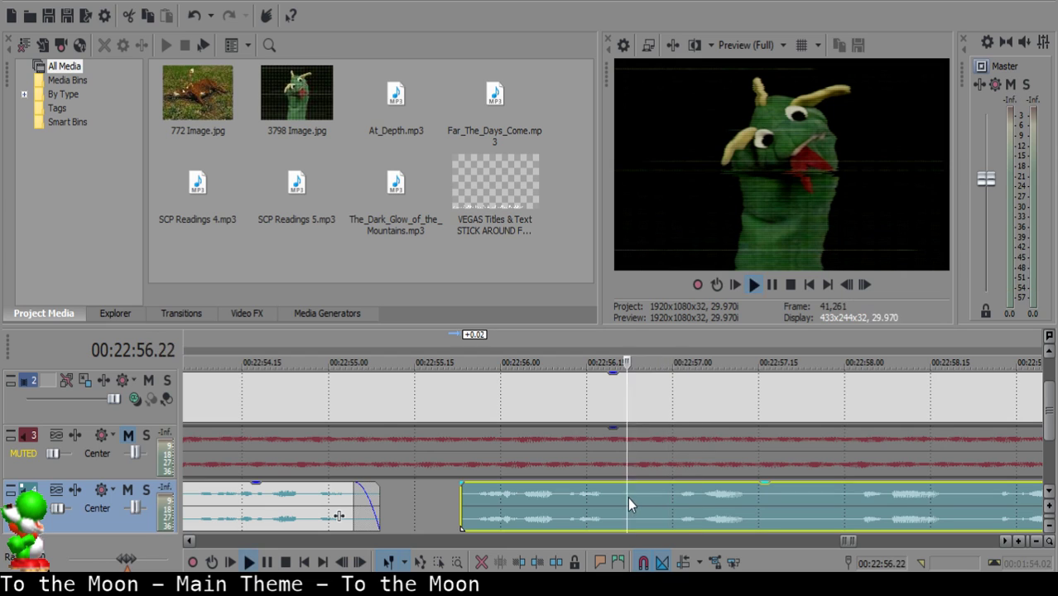
pyautogui.press('s')
pyautogui.press('Return')
pyautogui.hotkey('ctrl', 'z')
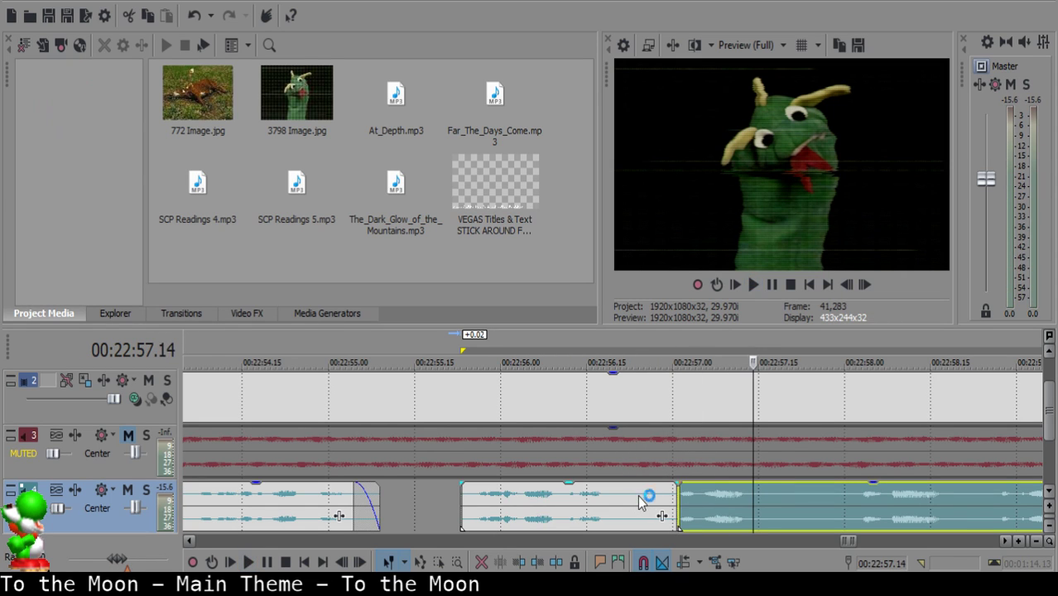
# Split the narration at about 00:22:56.24 and 00:22:56.29 and delete the piece between the two cuts.
pyautogui.click(638, 498)
pyautogui.press('space')
pyautogui.press('space')
pyautogui.press('s')
pyautogui.click(668, 494)
pyautogui.press('space')
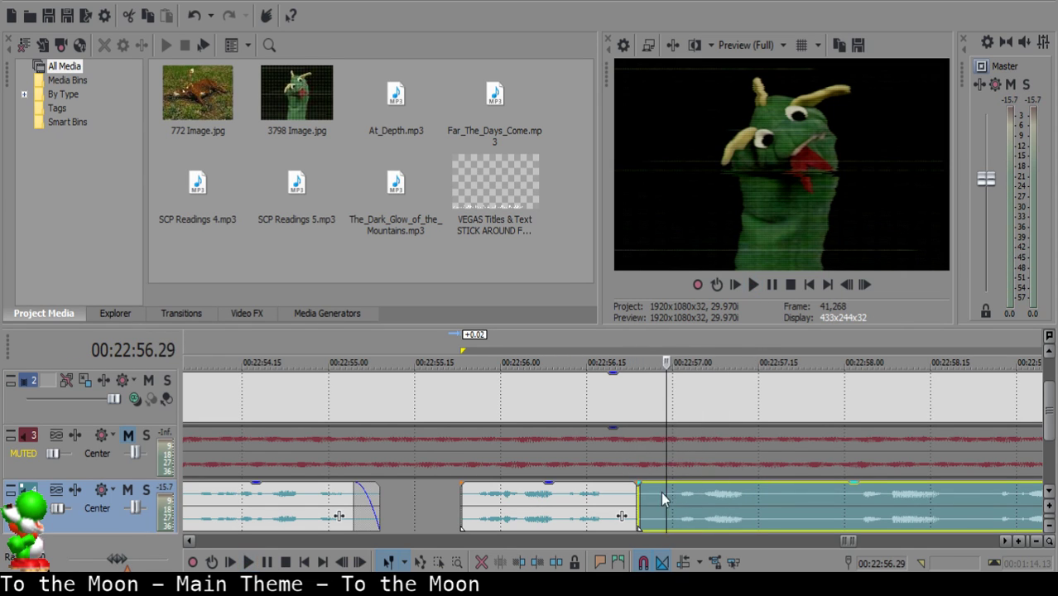
pyautogui.press('s')
pyautogui.press('Delete')
# Add a fade-in of about two frames to the narration clip starting at 00:22:56.29 and play its start.
pyautogui.click(669, 495)
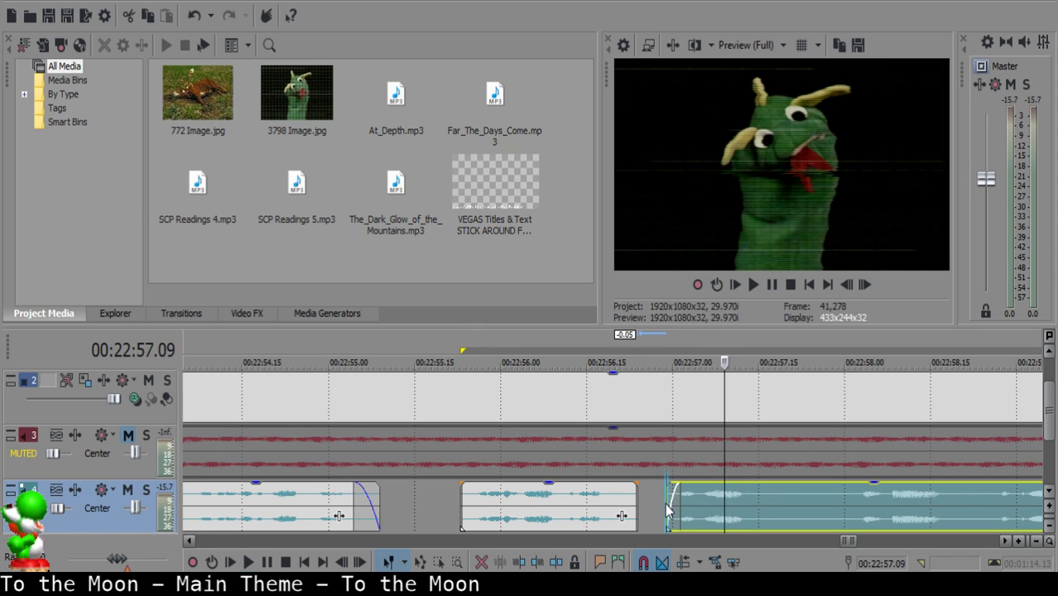
pyautogui.press('space')
pyautogui.click(665, 500)
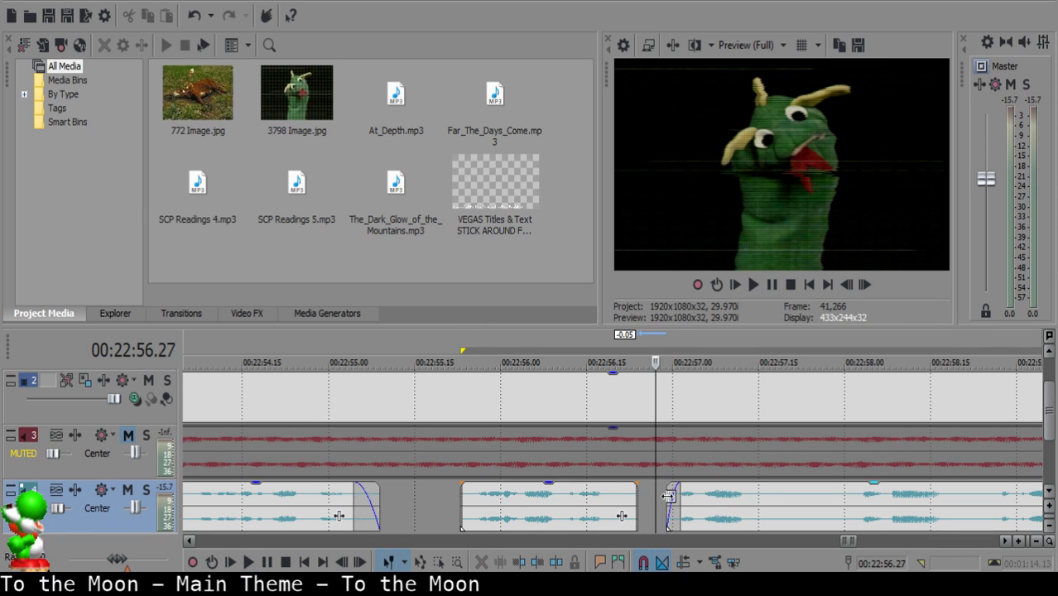
# Trim the start of the faded-in narration clip to about 00:22:57.00 and play across the gap repeatedly to check it.
pyautogui.moveTo(669, 496); pyautogui.dragTo(673, 507)
pyautogui.click(666, 507)
pyautogui.press('space')
pyautogui.press('space')
pyautogui.click(632, 511)
pyautogui.press('space')
pyautogui.press('space')
pyautogui.click(650, 509)
pyautogui.press('space')
pyautogui.press('space')
pyautogui.click(650, 502)
pyautogui.press('space')
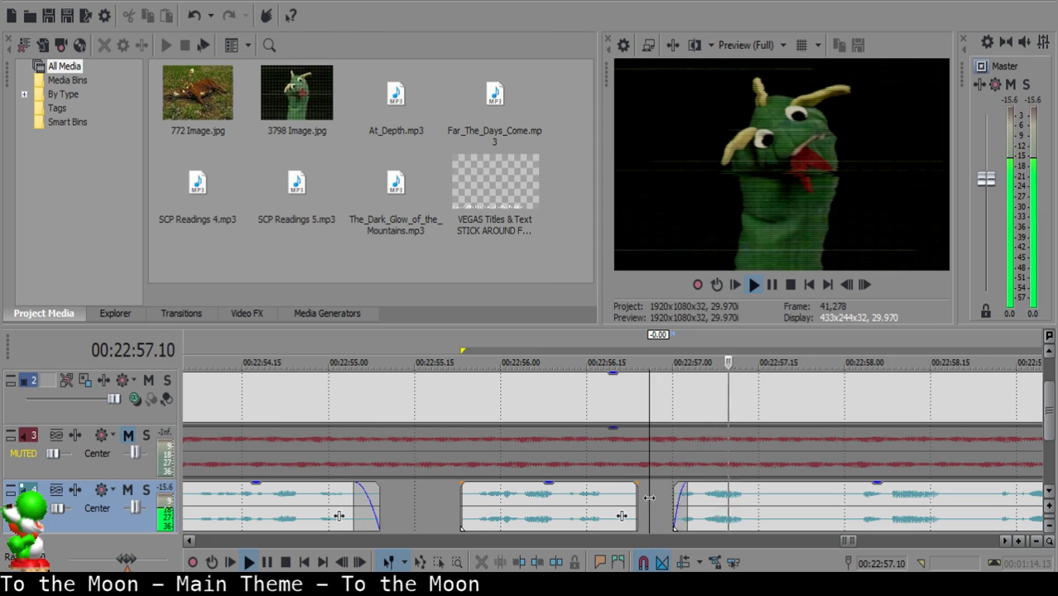
pyautogui.click(676, 501)
pyautogui.press('space')
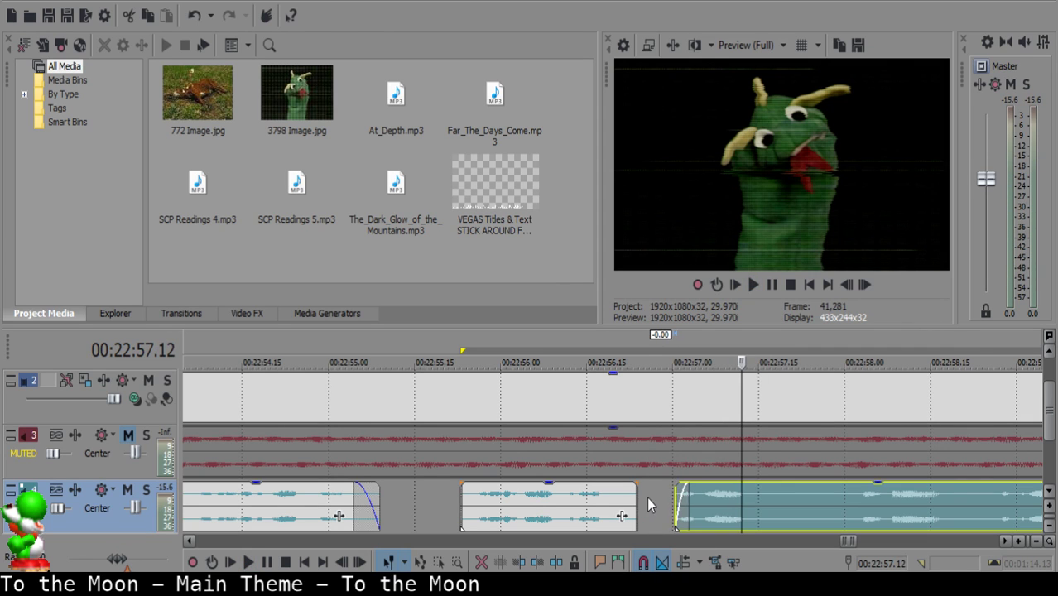
# Move the faded-in clip four frames earlier to about 00:22:56.26 and fade out the preceding clip's end over about two frames.
pyautogui.click(647, 496)
pyautogui.moveTo(773, 518); pyautogui.dragTo(746, 506)
pyautogui.click(523, 499)
pyautogui.press('space')
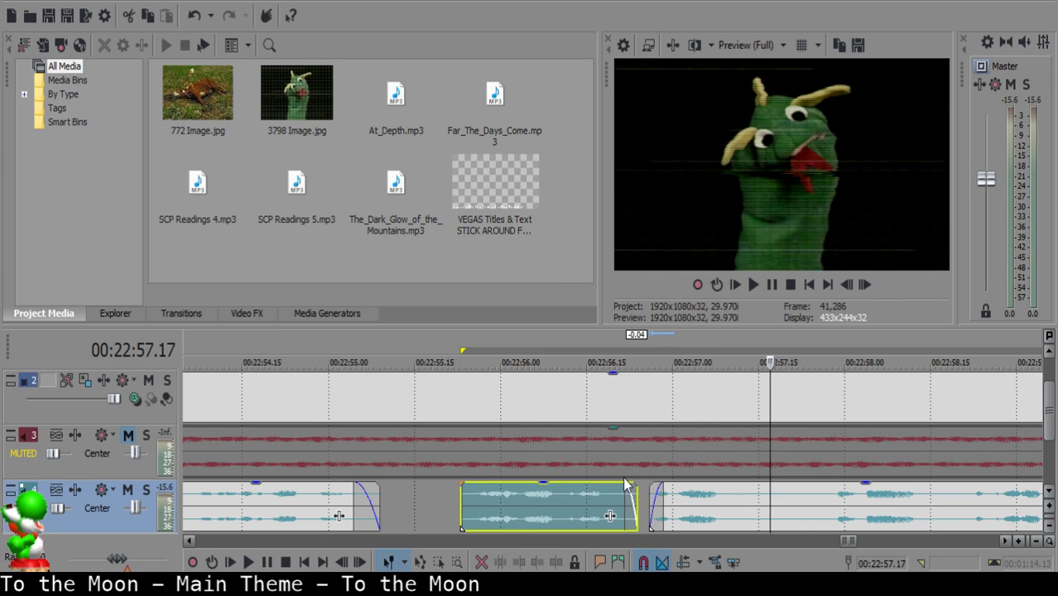
# Move the faded-in narration clip one frame later to about 00:22:56.27 and place the cursor at 00:22:56.03 in the preceding clip.
pyautogui.click(654, 490)
pyautogui.scroll(4, 654, 496)
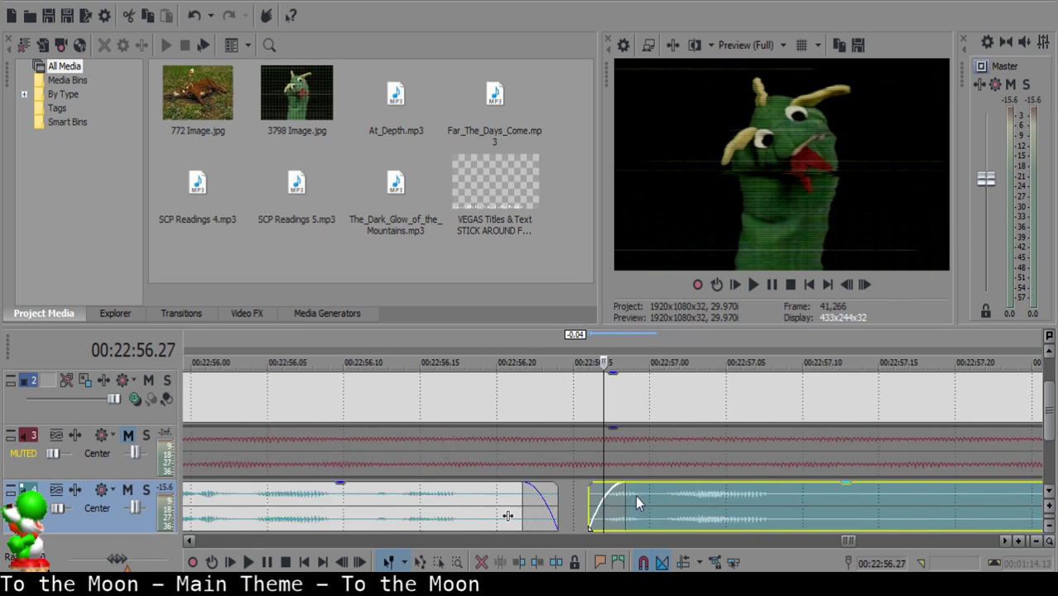
pyautogui.scroll(-4, 646, 496)
pyautogui.click(421, 506)
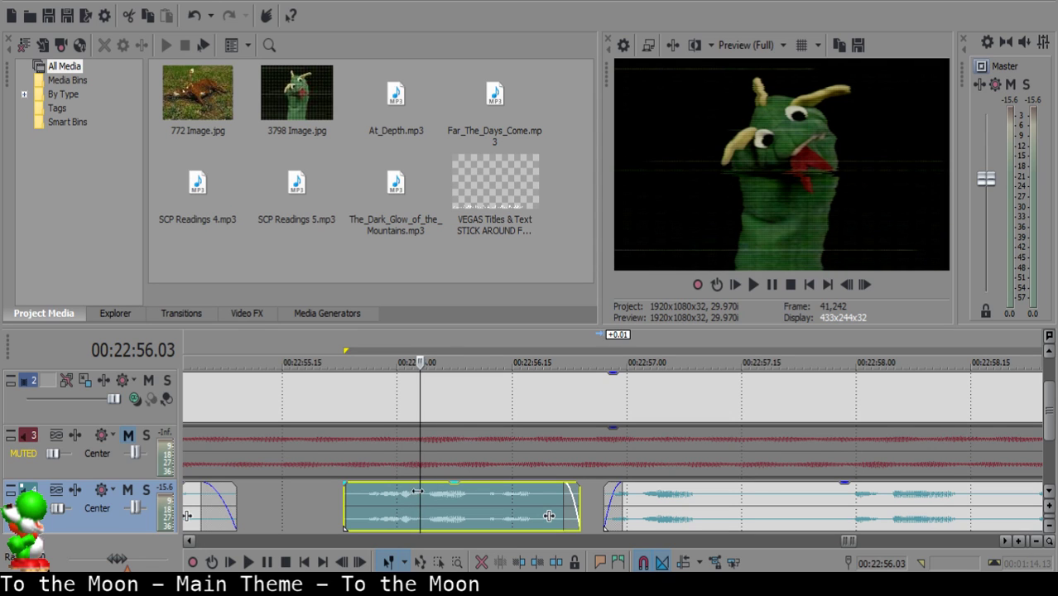
# Play the narration from 00:22:56.03 and split it at about 00:22:57.15 and 00:22:57.26, around the pause.
pyautogui.press('space')
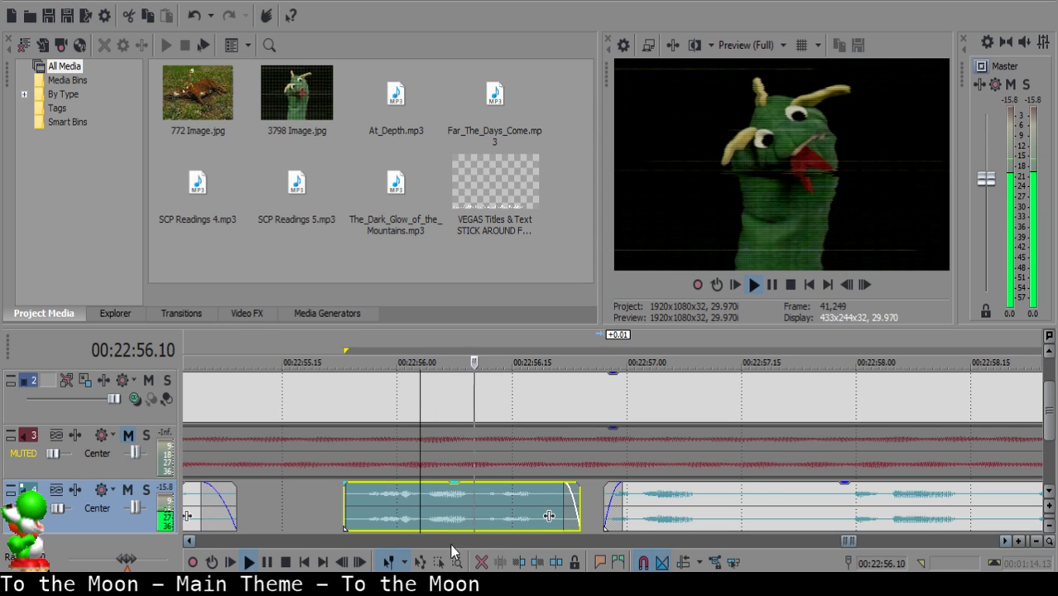
pyautogui.click(734, 500)
pyautogui.press('space')
pyautogui.press('s')
pyautogui.click(823, 501)
pyautogui.press('space')
pyautogui.scroll(-1, 825, 503)
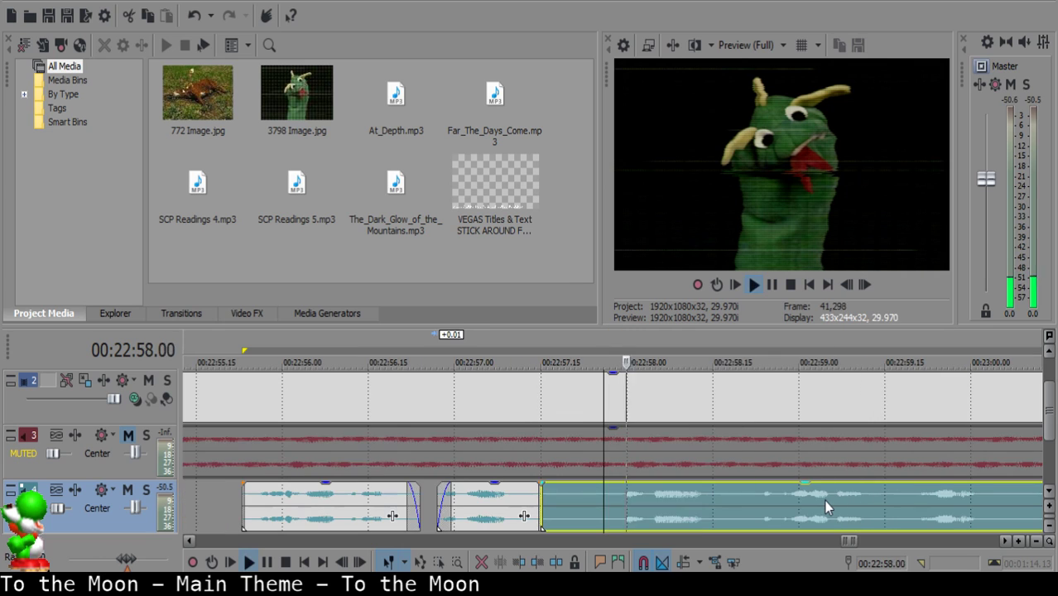
pyautogui.press('space')
pyautogui.press('s')
pyautogui.press('space')
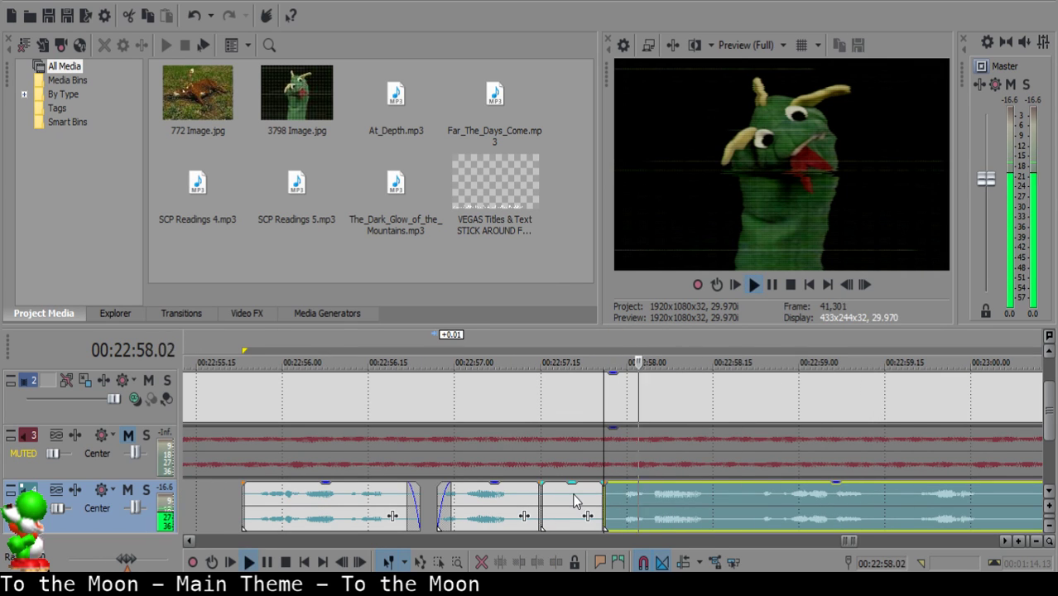
# Delete the silent piece after 00:22:57.15, move the following narration six frames earlier to 00:22:57.20, and play across the gap.
pyautogui.click(573, 501)
pyautogui.press('Delete')
pyautogui.moveTo(626, 508); pyautogui.dragTo(589, 502)
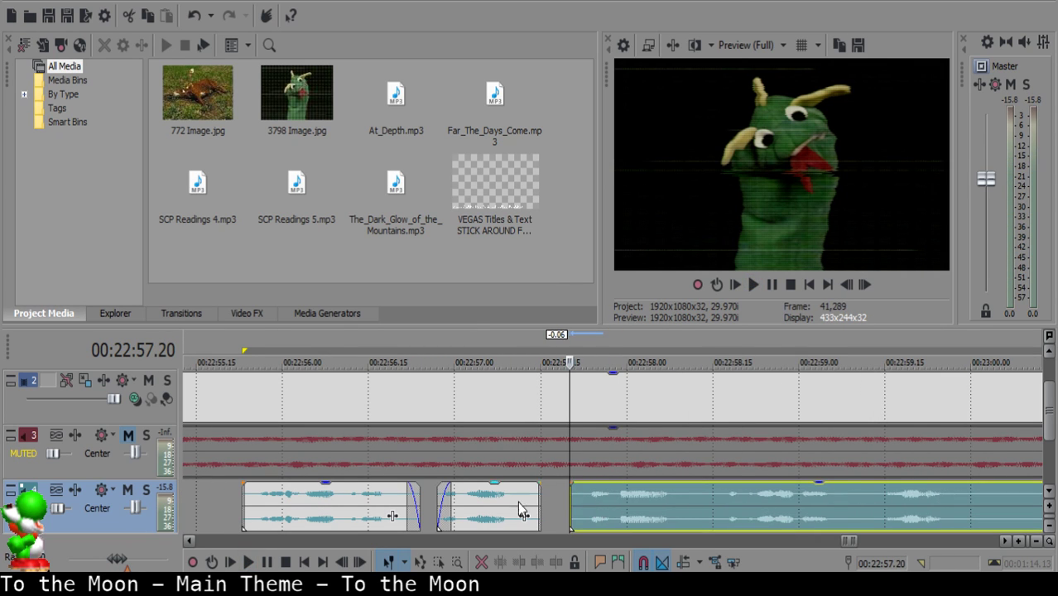
pyautogui.click(468, 501)
pyautogui.press('space')
pyautogui.scroll(-1, 474, 501)
pyautogui.scroll(3, 478, 501)
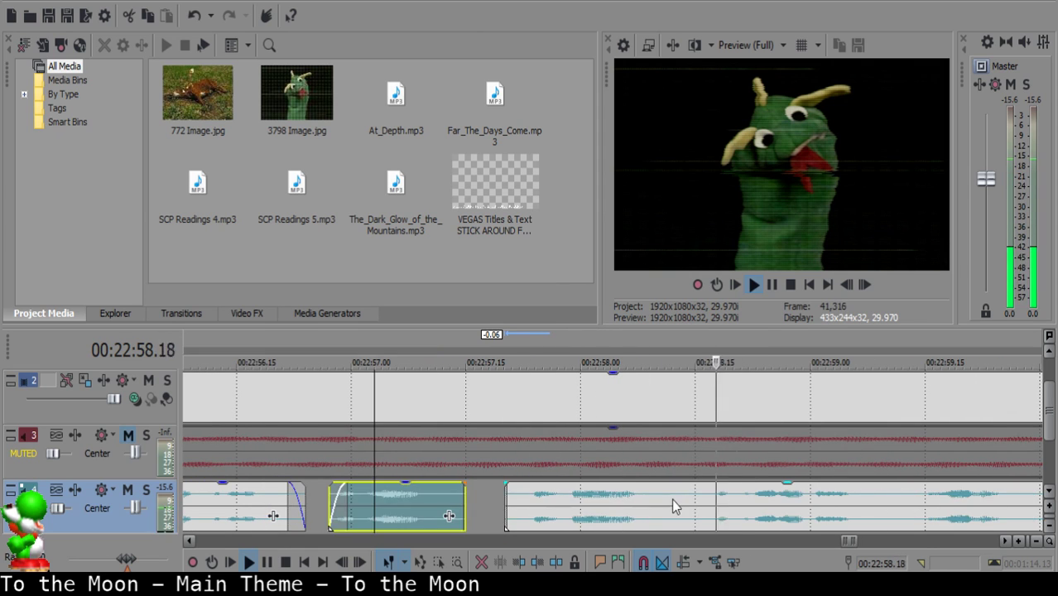
# Cut out the narration between about 00:22:58.12 and 00:22:58.15 and close the gap with the following clip.
pyautogui.click(673, 501)
pyautogui.press('space')
pyautogui.press('s')
pyautogui.click(695, 500)
pyautogui.press('s')
pyautogui.click(679, 498)
pyautogui.press('Delete')
pyautogui.moveTo(729, 502); pyautogui.dragTo(706, 502)
# Move the narration clip starting at 00:22:57.20 and the clip after it one frame later together, and play across the gap.
pyautogui.click(512, 495)
pyautogui.keyDown('ctrl'); pyautogui.click(692, 506); pyautogui.keyUp('ctrl')
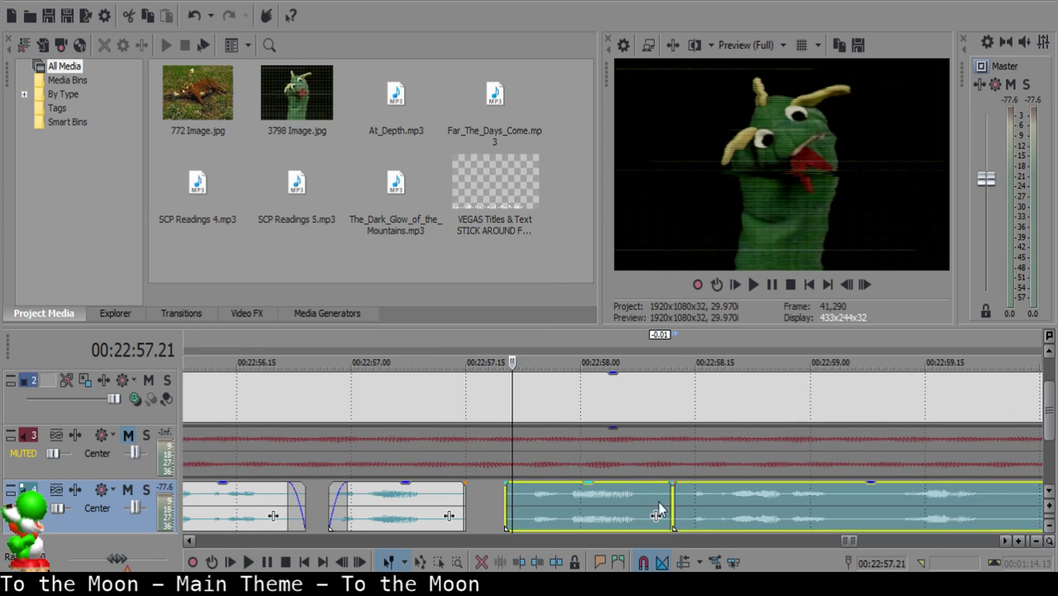
pyautogui.moveTo(597, 497); pyautogui.dragTo(605, 497)
pyautogui.click(382, 499)
pyautogui.press('space')
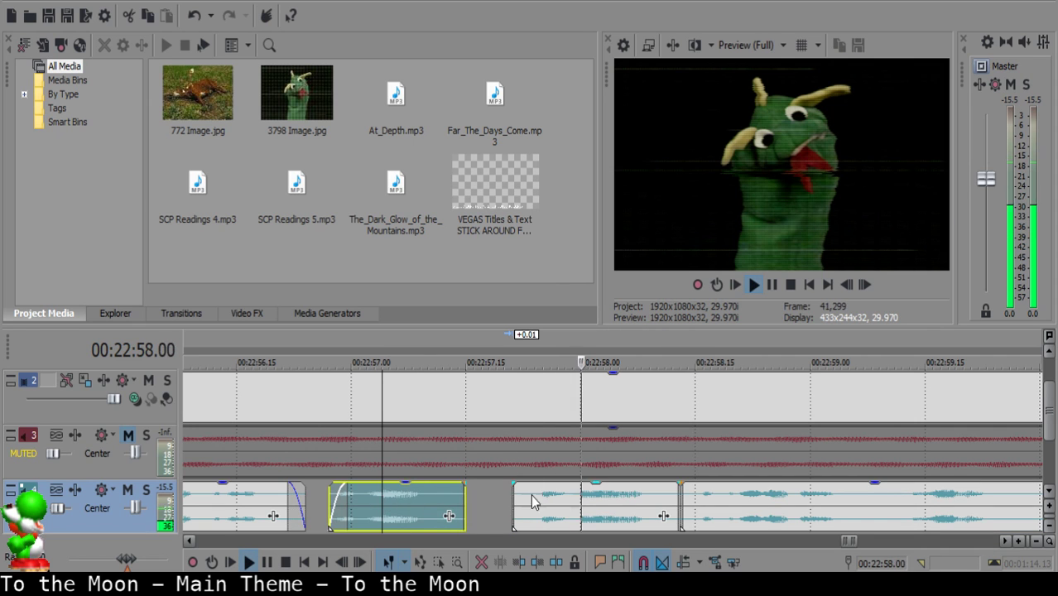
# Fade out the clip ending at 00:22:58.13 over about four frames, start the following clip at about 00:22:58.15, and play across the gap.
pyautogui.press('space')
pyautogui.click(487, 495)
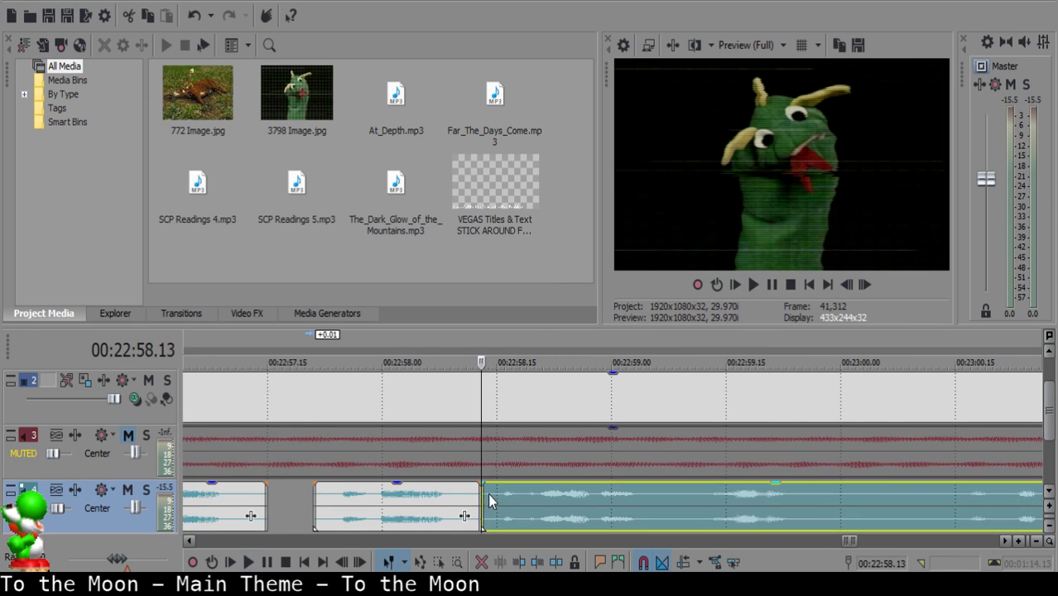
pyautogui.click(495, 495)
pyautogui.moveTo(497, 495); pyautogui.dragTo(452, 497)
pyautogui.click(405, 506)
pyautogui.press('space')
pyautogui.press('space')
pyautogui.click(396, 504)
pyautogui.press('space')
pyautogui.press('space')
pyautogui.click(327, 501)
pyautogui.press('space')
pyautogui.scroll(-2, 624, 511)
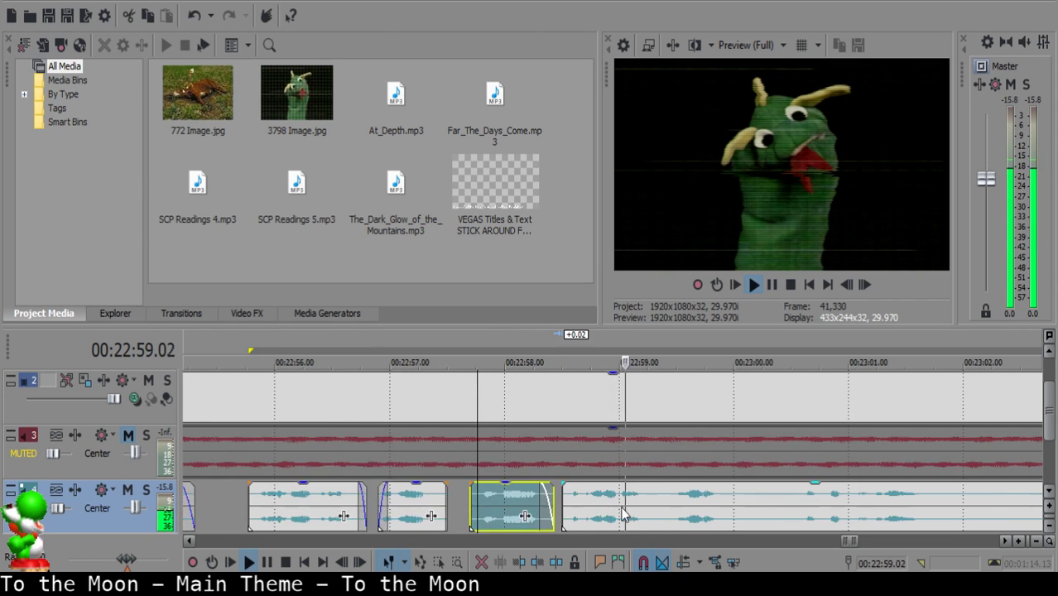
# Cut a two-frame piece out of the narration at 00:22:59.09, close the gap, and play across the cut.
pyautogui.scroll(1, 639, 498)
pyautogui.press('space')
pyautogui.click(640, 499)
pyautogui.press('s')
pyautogui.press('Right')
pyautogui.press('Right')
pyautogui.press('s')
pyautogui.click(641, 497)
pyautogui.click(674, 501)
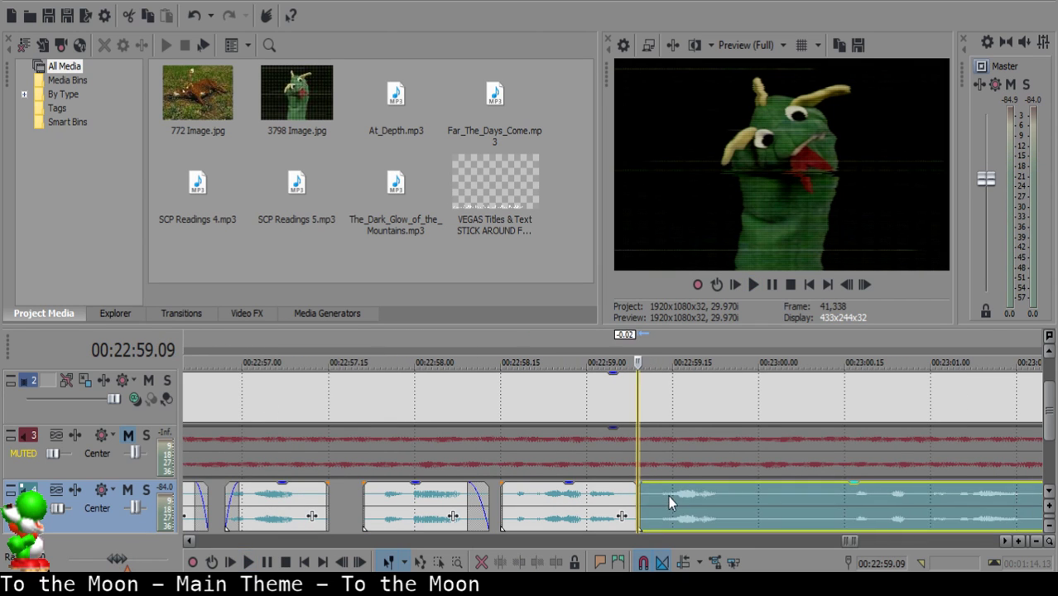
pyautogui.click(583, 497)
pyautogui.press('space')
pyautogui.scroll(-2, 590, 499)
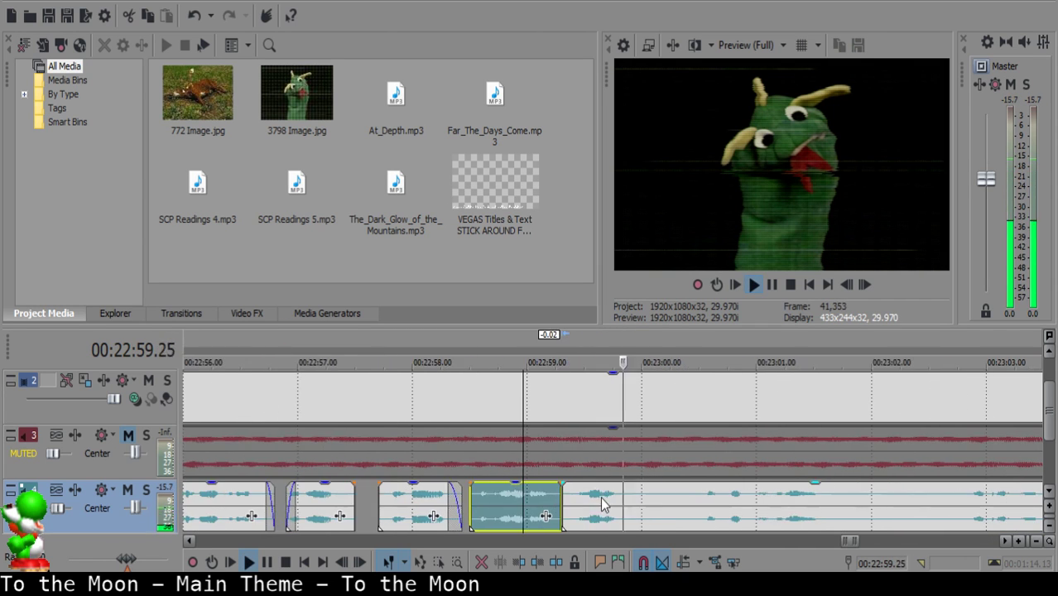
# Delete the pause between about 00:22:59.29 and 00:23:00.13, move the following clip two frames earlier to 00:23:00.11, and play across the gap.
pyautogui.click(638, 500)
pyautogui.press('s')
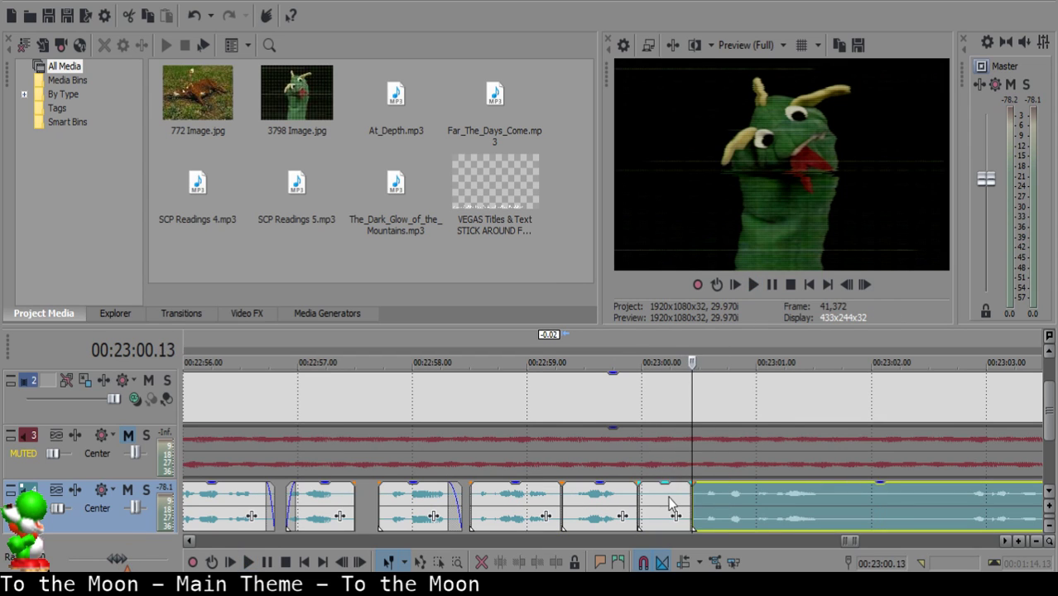
pyautogui.click(672, 503)
pyautogui.press('Delete')
pyautogui.click(695, 497)
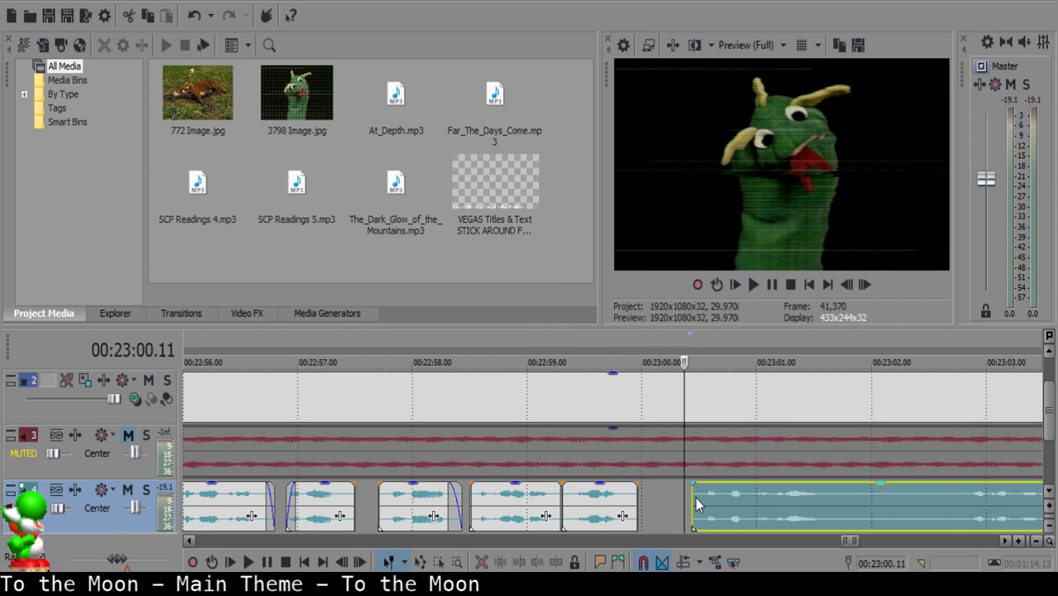
pyautogui.moveTo(695, 497); pyautogui.dragTo(686, 496)
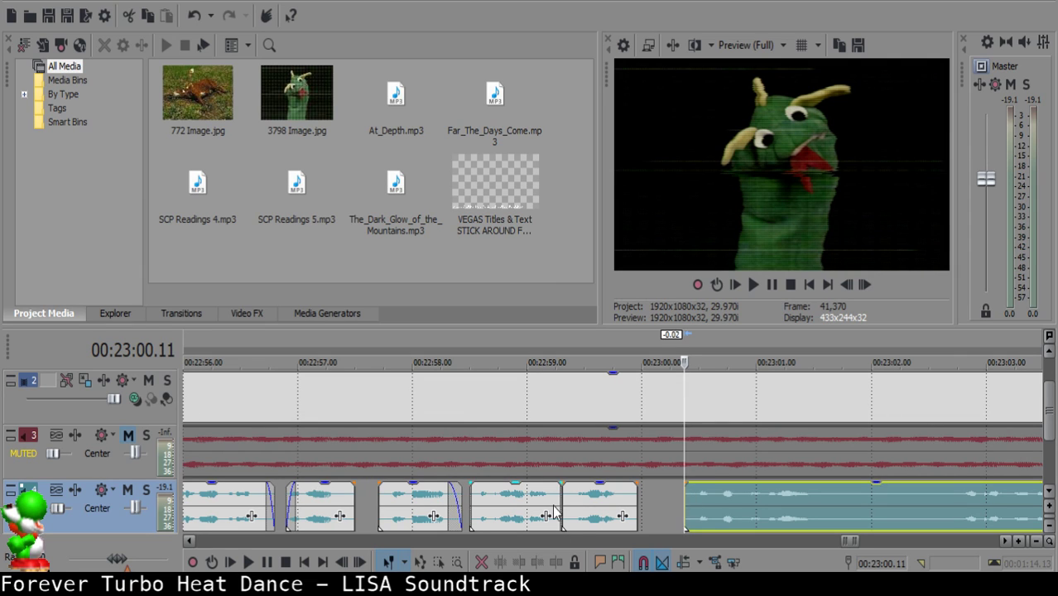
pyautogui.click(585, 505)
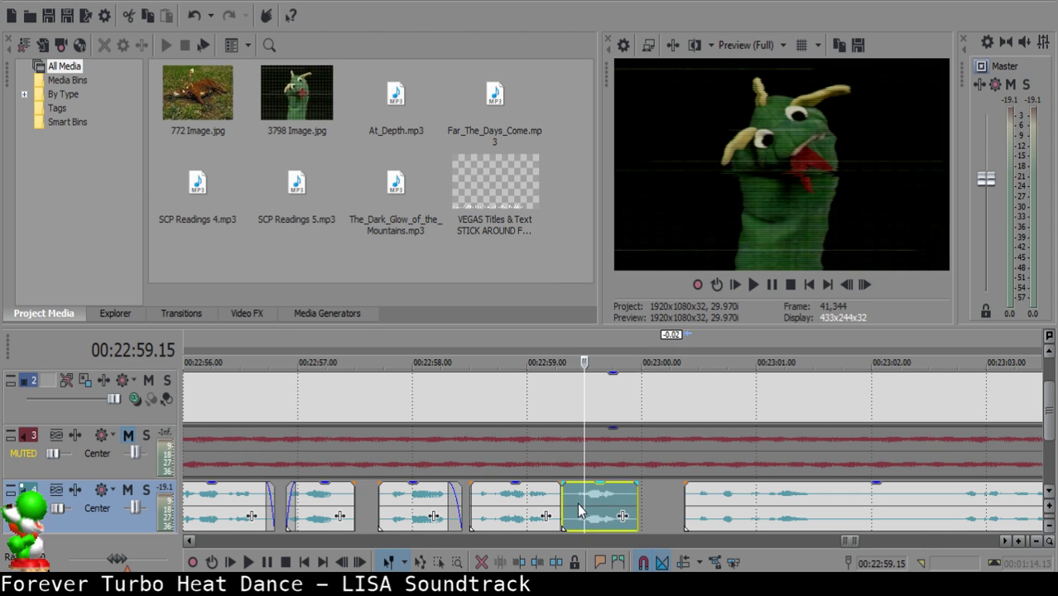
pyautogui.press('space')
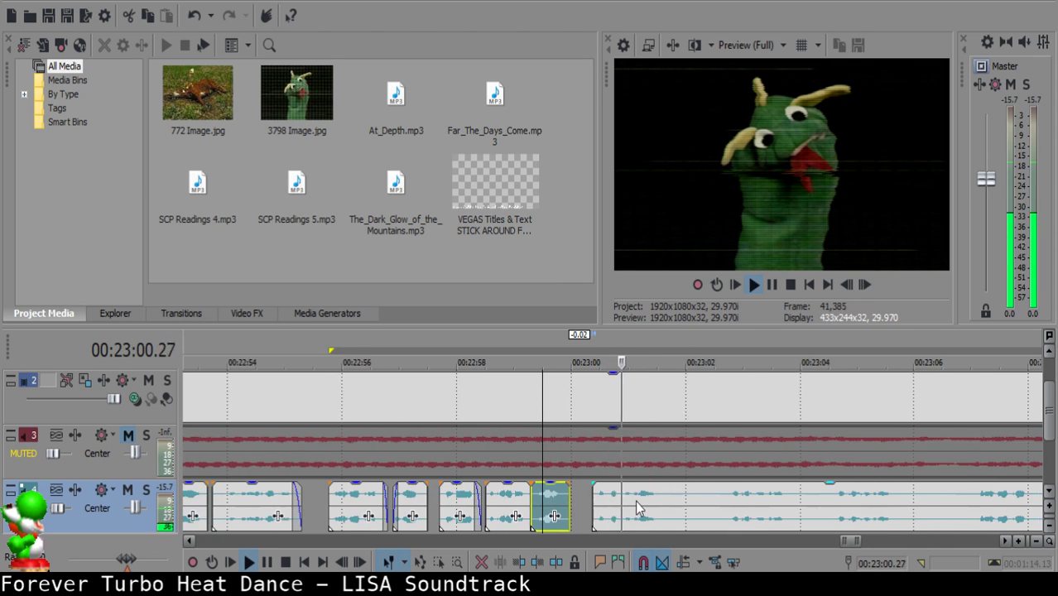
# Split the narration at 00:23:01.17 and about 00:23:01.24 and delete the piece between the cuts.
pyautogui.click(618, 496)
pyautogui.press('space')
pyautogui.press('s')
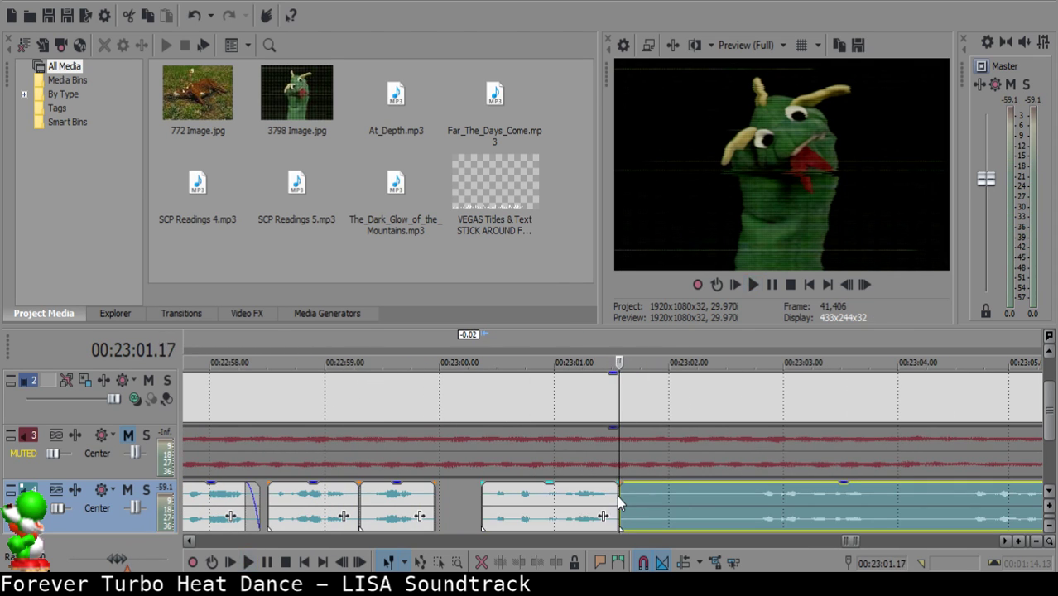
pyautogui.press('space')
pyautogui.press('Return')
pyautogui.press('s')
pyautogui.click(626, 502)
pyautogui.press('Delete')
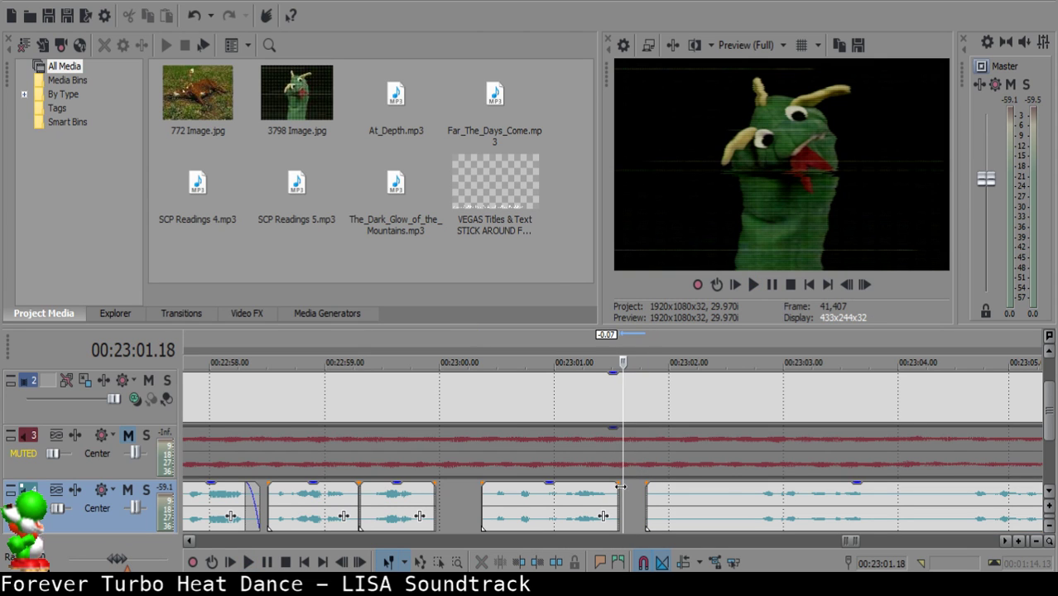
# Fade out the end of the clip ending at 00:23:01.17 over about two frames and play it.
pyautogui.moveTo(621, 487); pyautogui.dragTo(613, 483)
pyautogui.click(573, 506)
pyautogui.press('space')
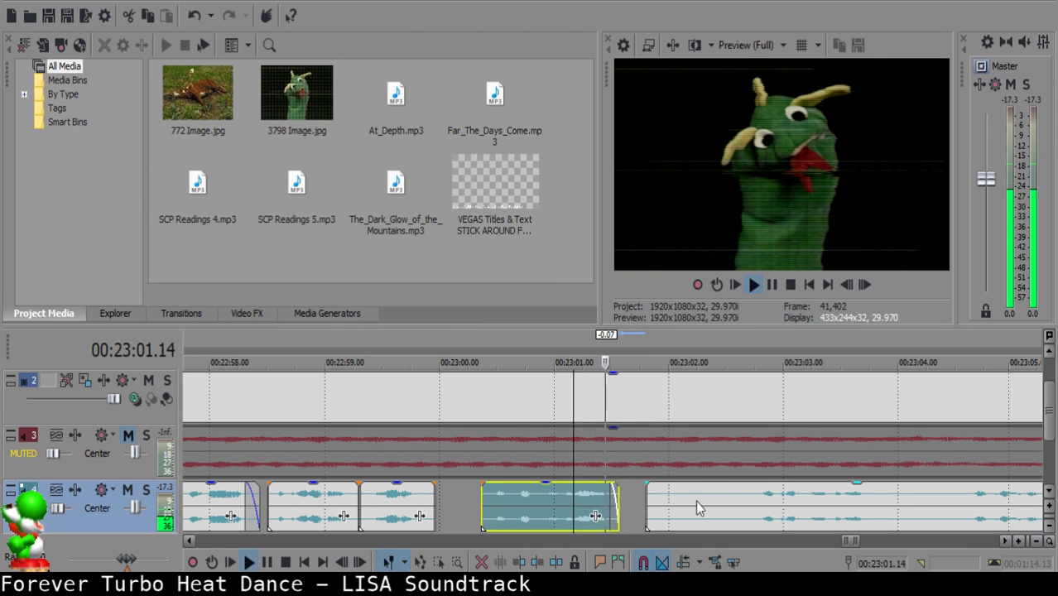
# Split the narration at 00:23:04.15 and delete the section before the cut, back to about 00:23:01.24.
pyautogui.click(758, 510)
pyautogui.scroll(-2, 758, 512)
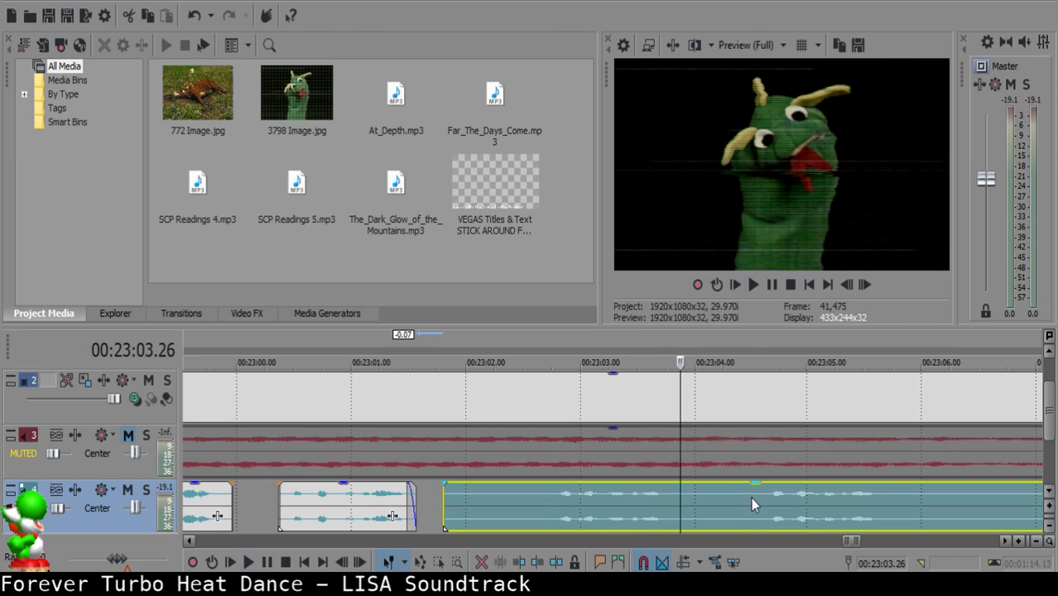
pyautogui.press('Return')
pyautogui.click(752, 496)
pyautogui.press('s')
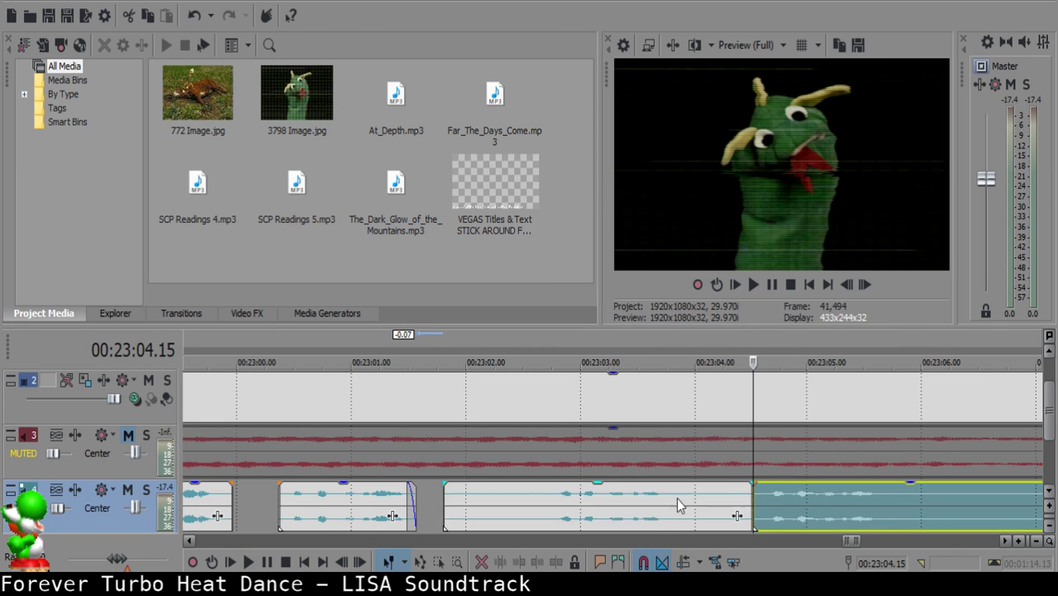
pyautogui.click(665, 505)
pyautogui.press('Delete')
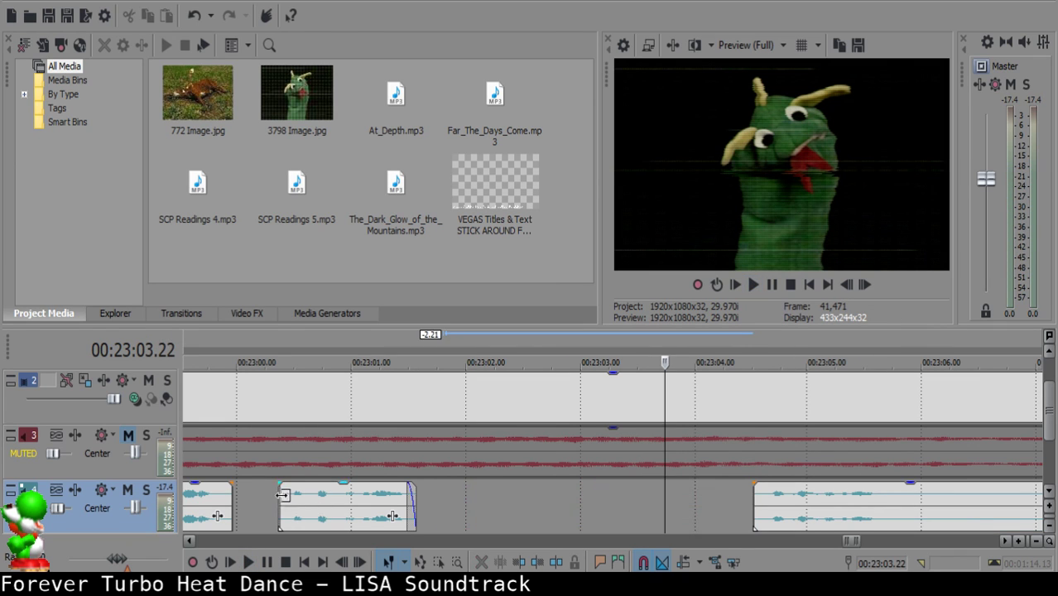
# Delete the narration clip starting at 00:23:00.11, move the remaining narration earlier to that position, and play across the gap.
pyautogui.click(282, 501)
pyautogui.scroll(-3, 281, 501)
pyautogui.press('Delete')
pyautogui.moveTo(873, 498); pyautogui.dragTo(697, 499)
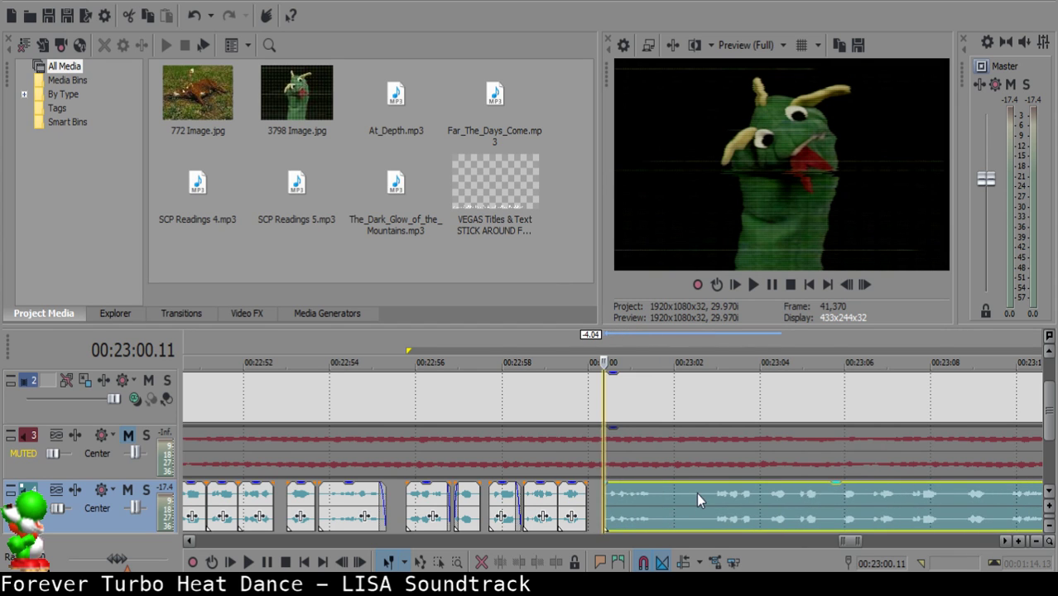
pyautogui.click(566, 496)
pyautogui.press('space')
pyautogui.scroll(4, 659, 504)
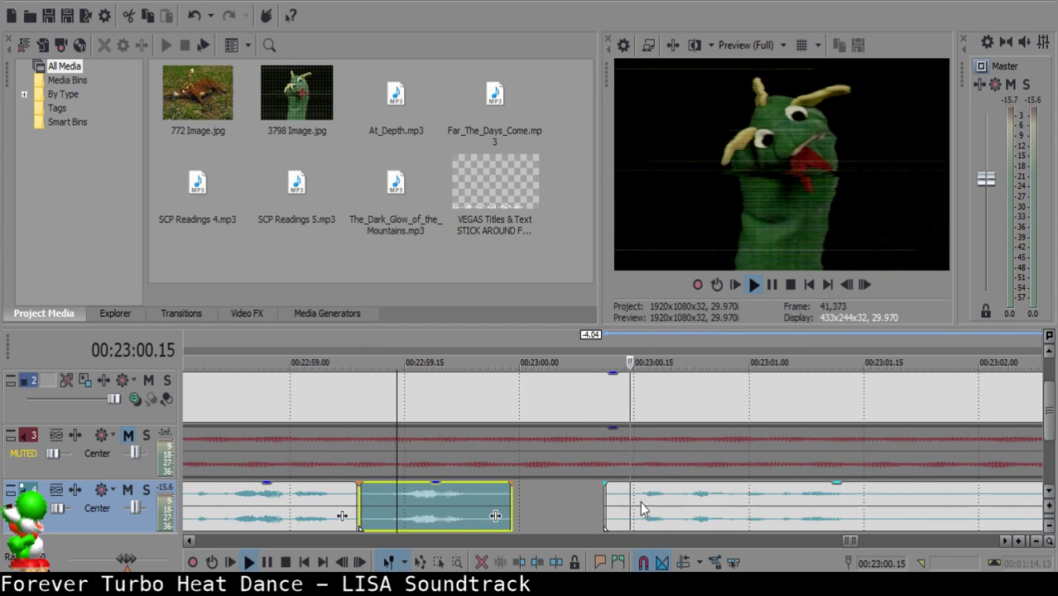
# Move the narration after the gap five frames earlier to 00:23:00.06 and play from the preceding clip.
pyautogui.click(567, 495)
pyautogui.moveTo(666, 497); pyautogui.dragTo(631, 495)
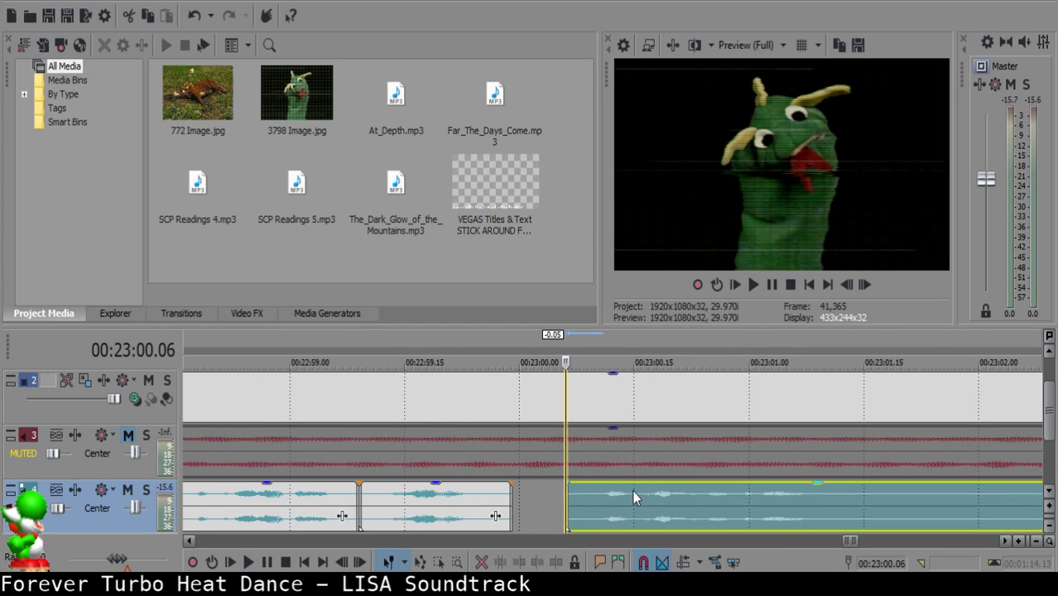
pyautogui.click(367, 497)
pyautogui.press('space')
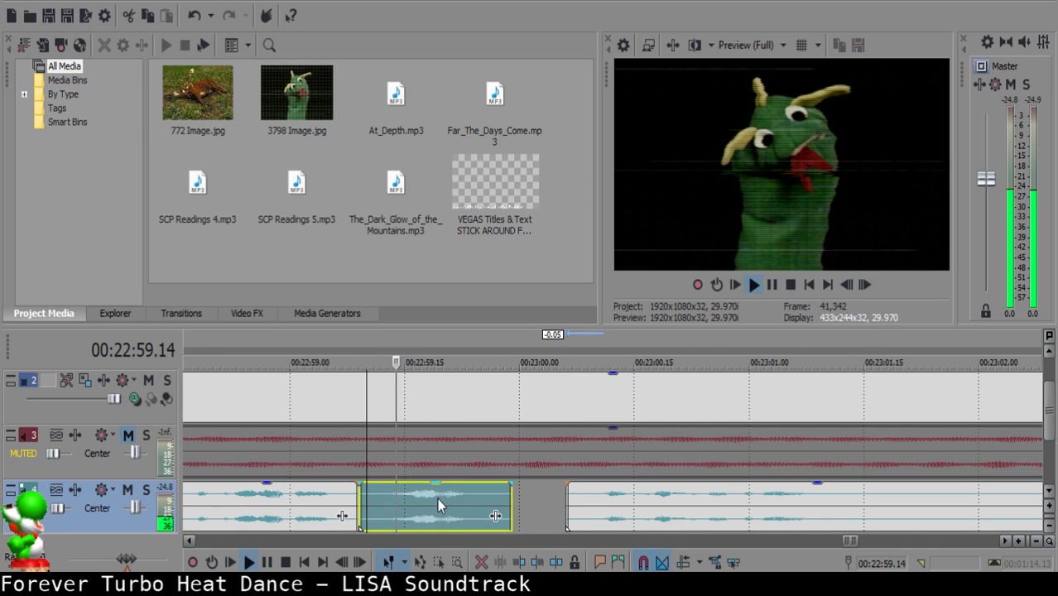
# Split the narration at 00:23:01.13, where the pause begins, and play further on to find the next phrase.
pyautogui.click(616, 499)
pyautogui.click(618, 502)
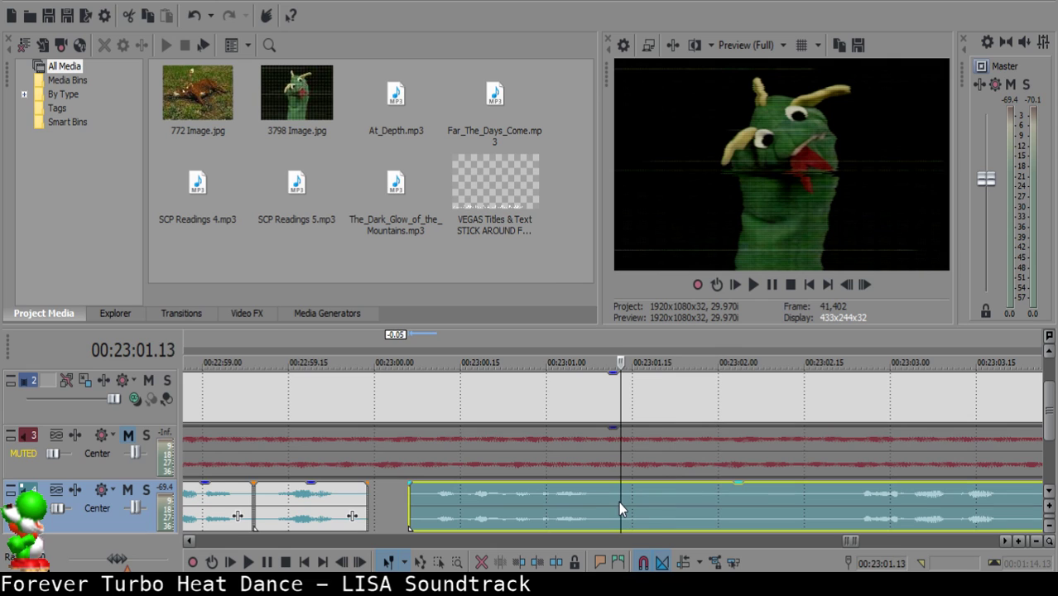
pyautogui.press('s')
pyautogui.press('Return')
pyautogui.click(841, 505)
pyautogui.press('space')
pyautogui.scroll(-1, 827, 506)
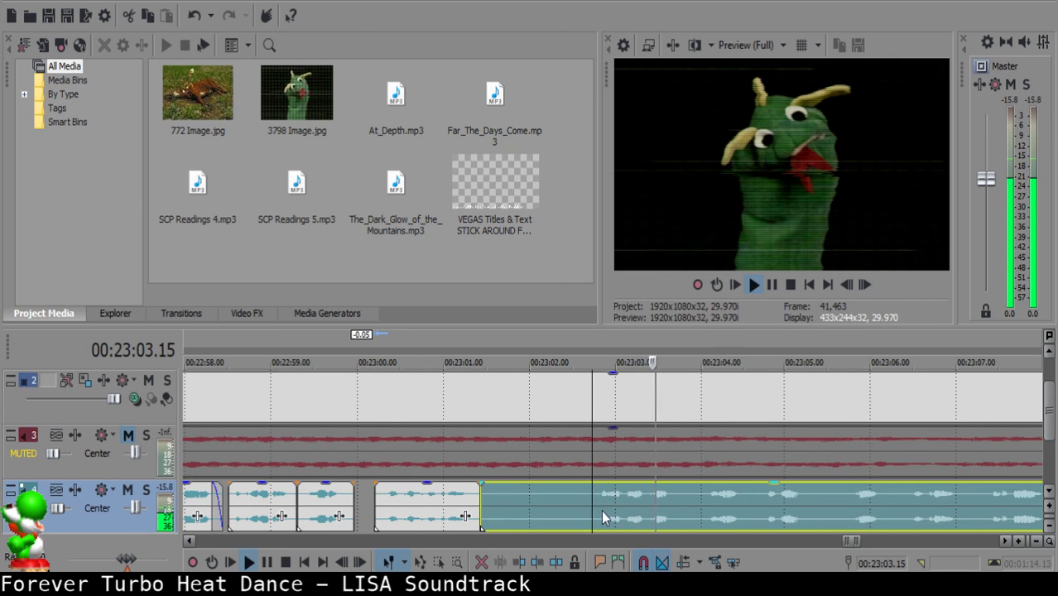
# Split the narration at 00:23:02.20, just before the next phrase, and delete the silent piece back to 00:23:01.13.
pyautogui.press('Return')
pyautogui.click(587, 491)
pyautogui.press('space')
pyautogui.press('Return')
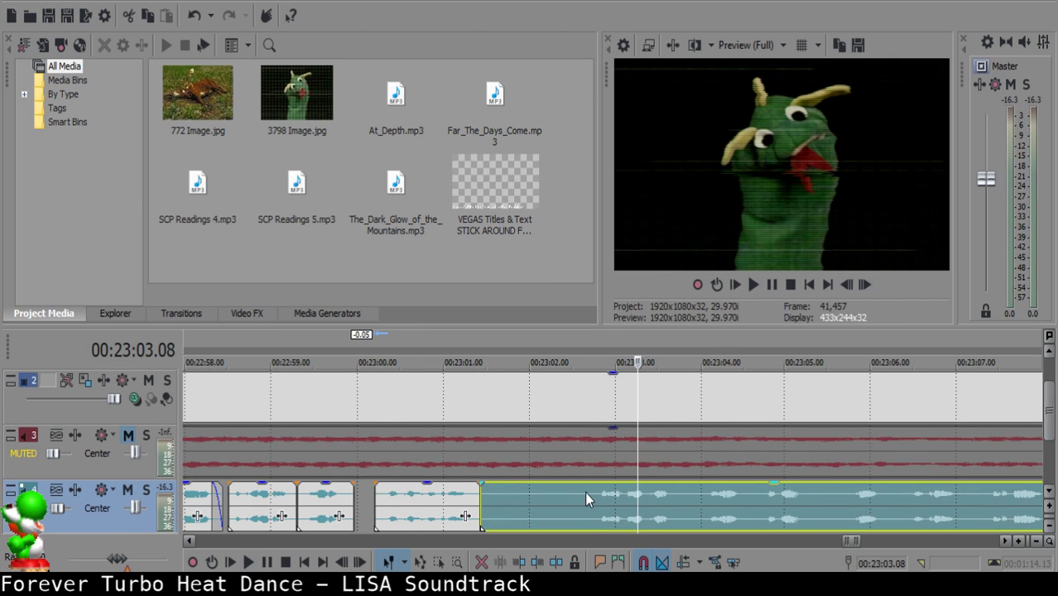
pyautogui.click(586, 493)
pyautogui.press('s')
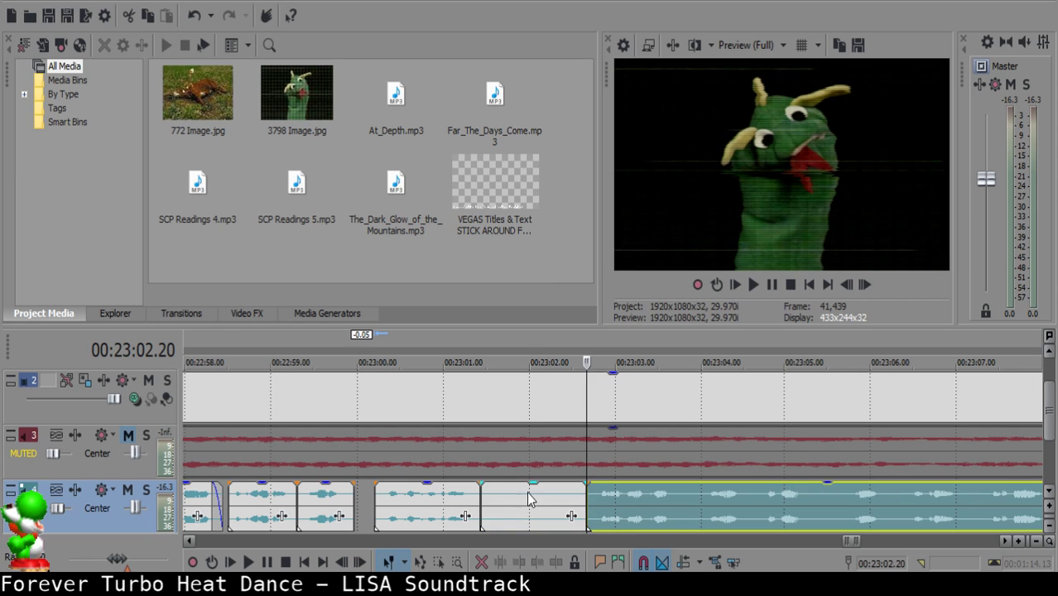
pyautogui.click(528, 493)
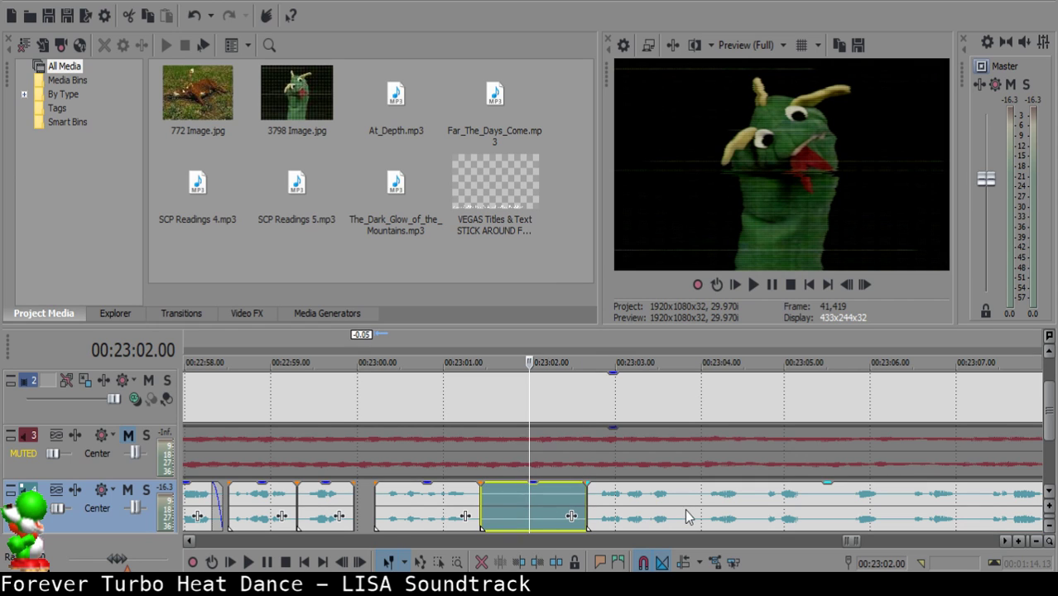
pyautogui.press('Delete')
# Move the narration after the deleted pause 20 frames earlier to about 00:23:02.00 and play across the gap.
pyautogui.moveTo(688, 509); pyautogui.dragTo(614, 502)
pyautogui.click(435, 495)
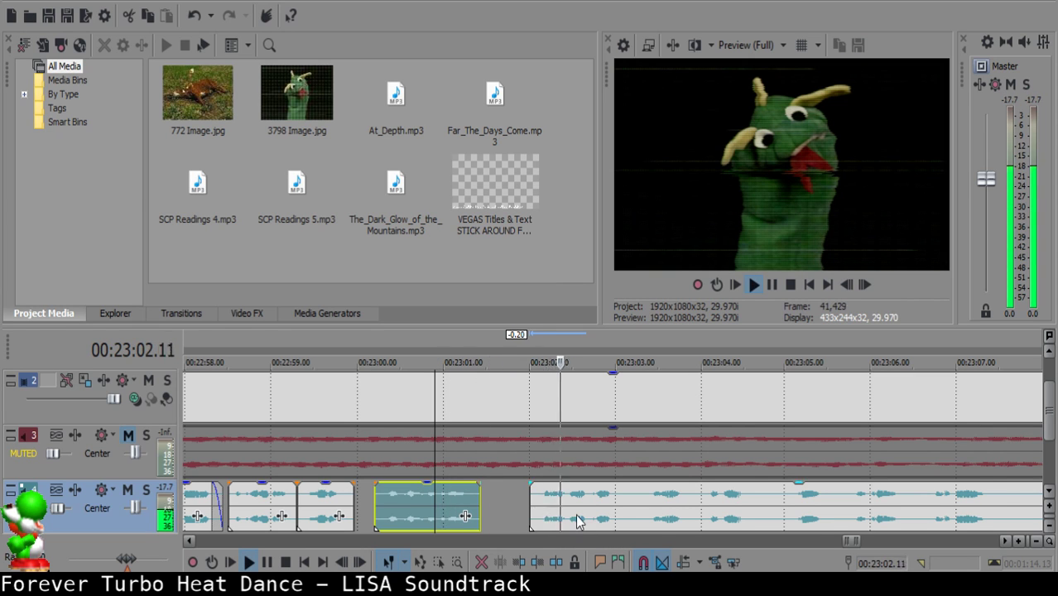
pyautogui.scroll(6, 430, 503)
pyautogui.click(409, 503)
pyautogui.press('space')
# Move the narration after the gap two frames earlier to 00:23:01.28 and play from the preceding clip.
pyautogui.moveTo(470, 511); pyautogui.dragTo(449, 509)
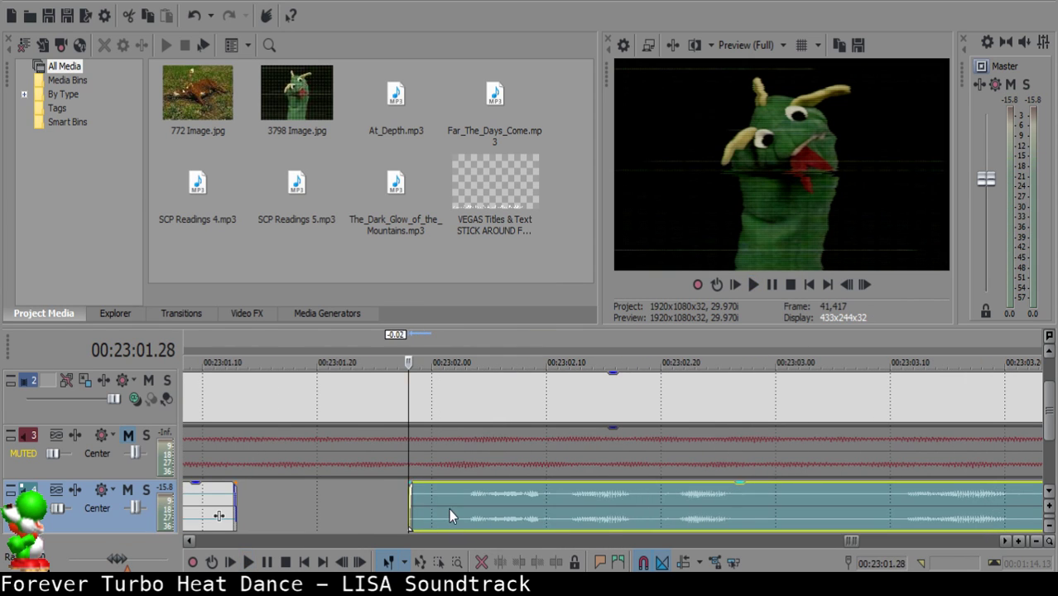
pyautogui.scroll(-3, 489, 509)
pyautogui.click(492, 506)
pyautogui.press('space')
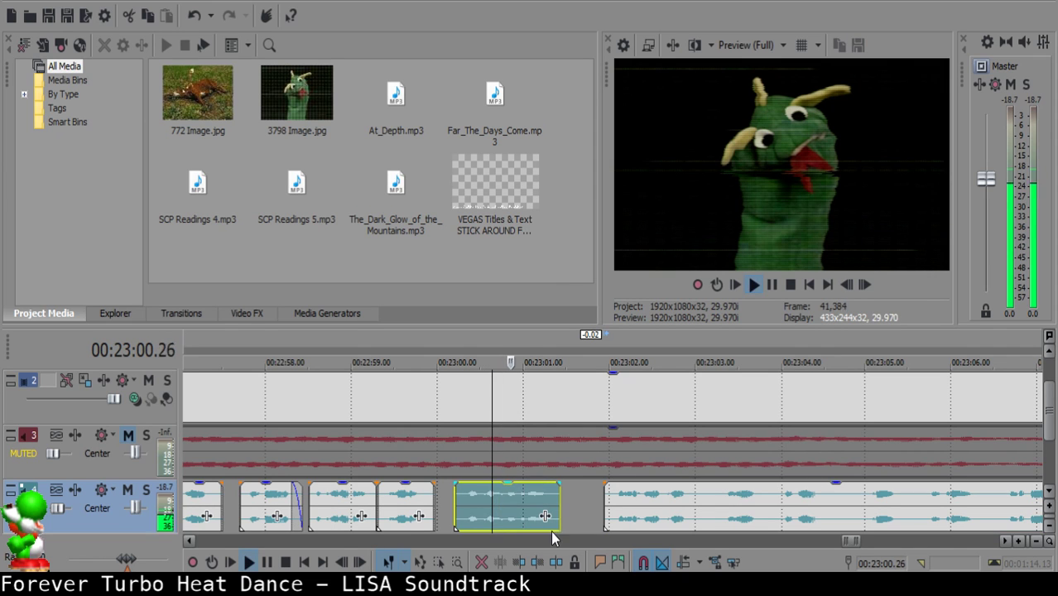
pyautogui.scroll(-3, 621, 502)
pyautogui.scroll(5, 631, 512)
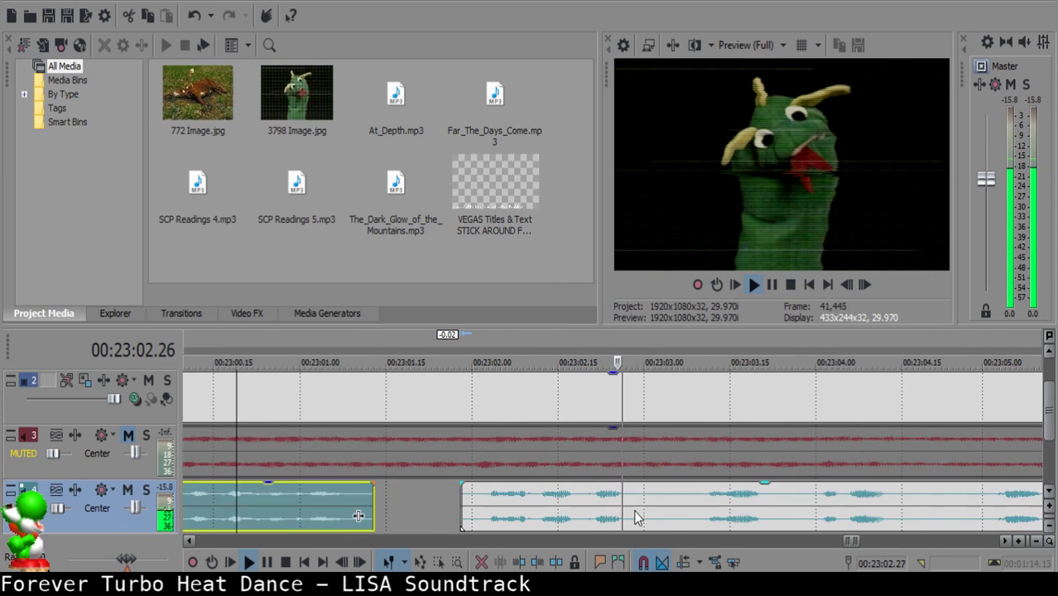
# Find the end of the phrase by playing the narration and split it there at 00:23:03.01.
pyautogui.press('Return')
pyautogui.click(642, 492)
pyautogui.press('space')
pyautogui.click(651, 493)
pyautogui.press('space')
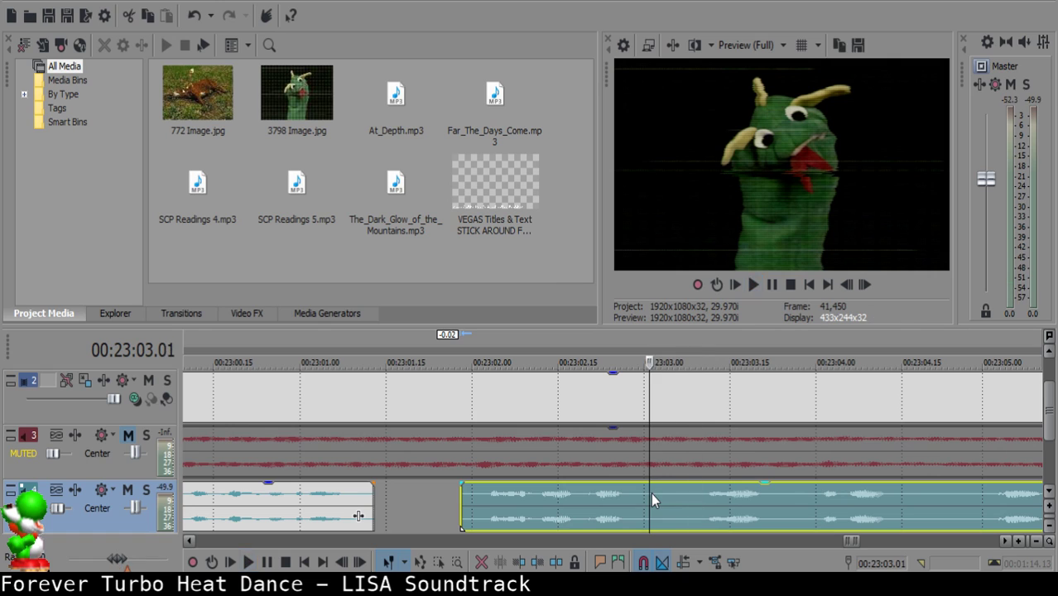
pyautogui.press('s')
# Split the narration at about 00:23:03.09, just before the next phrase, and delete the silent piece back to 00:23:03.01.
pyautogui.press('space')
pyautogui.press('Return')
pyautogui.press('s')
pyautogui.click(661, 496)
pyautogui.press('Delete')
# Add a fade-out of about two frames to the clip ending at 00:23:03.01 and play it across the gap.
pyautogui.click(651, 485)
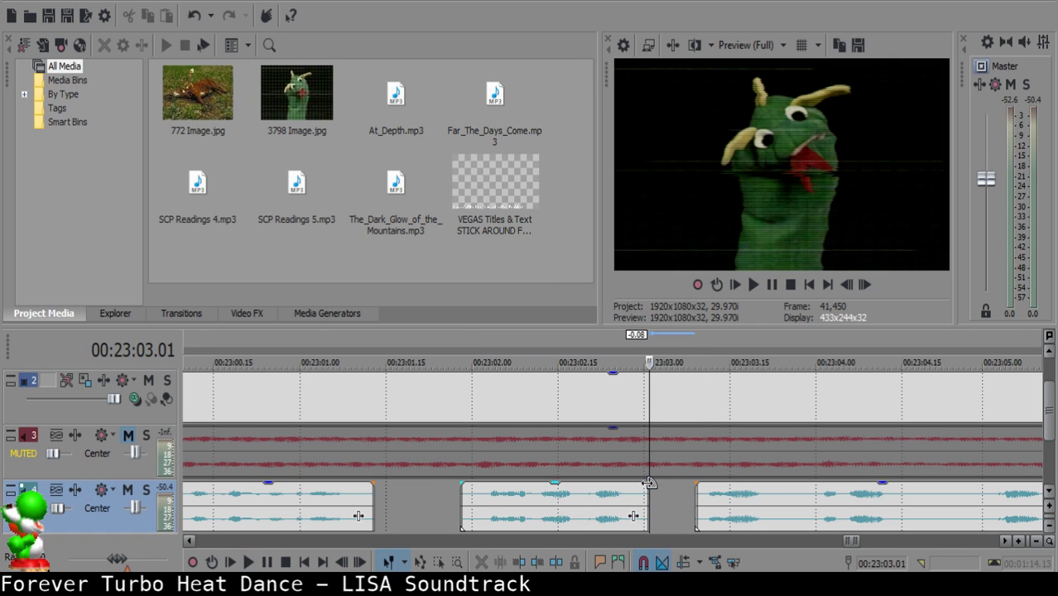
pyautogui.moveTo(648, 485); pyautogui.dragTo(636, 486)
pyautogui.click(570, 511)
pyautogui.press('space')
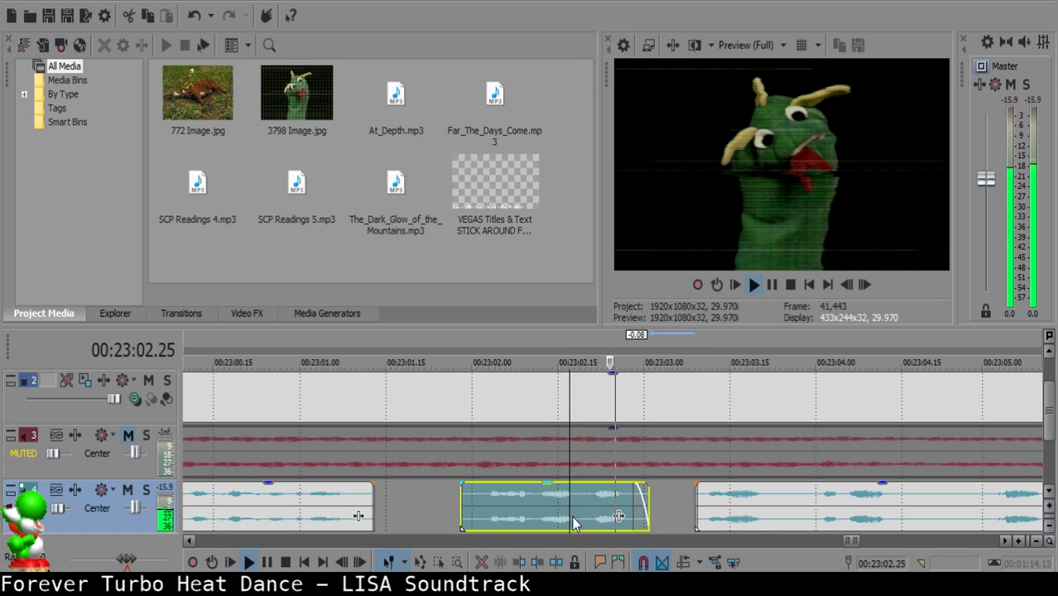
# Split the narration at 00:23:03.28 and delete the short unwanted piece from 00:23:03.09 up to the split.
pyautogui.click(798, 508)
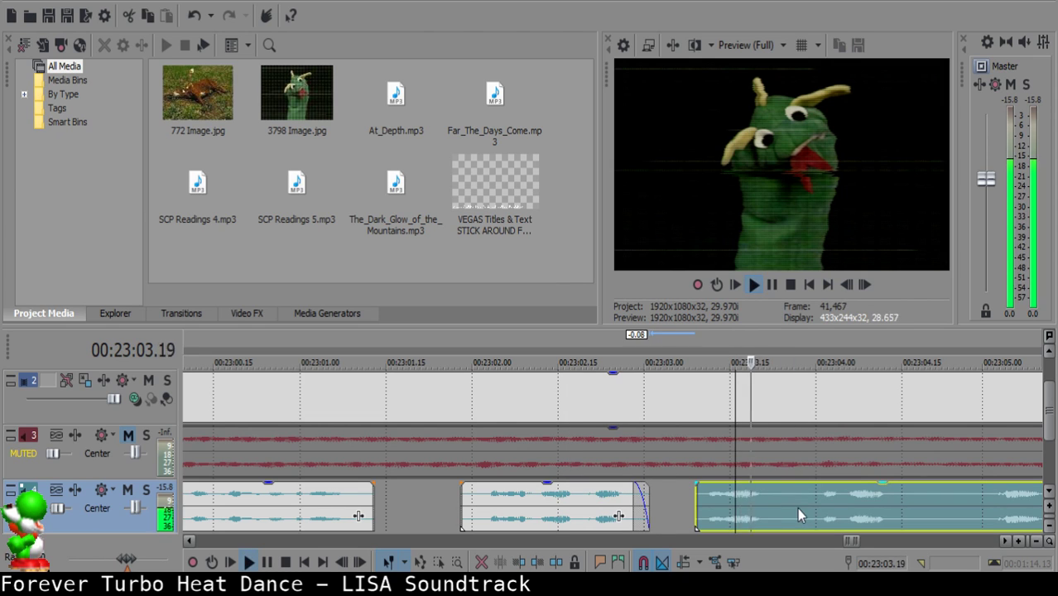
pyautogui.press('space')
pyautogui.press('s')
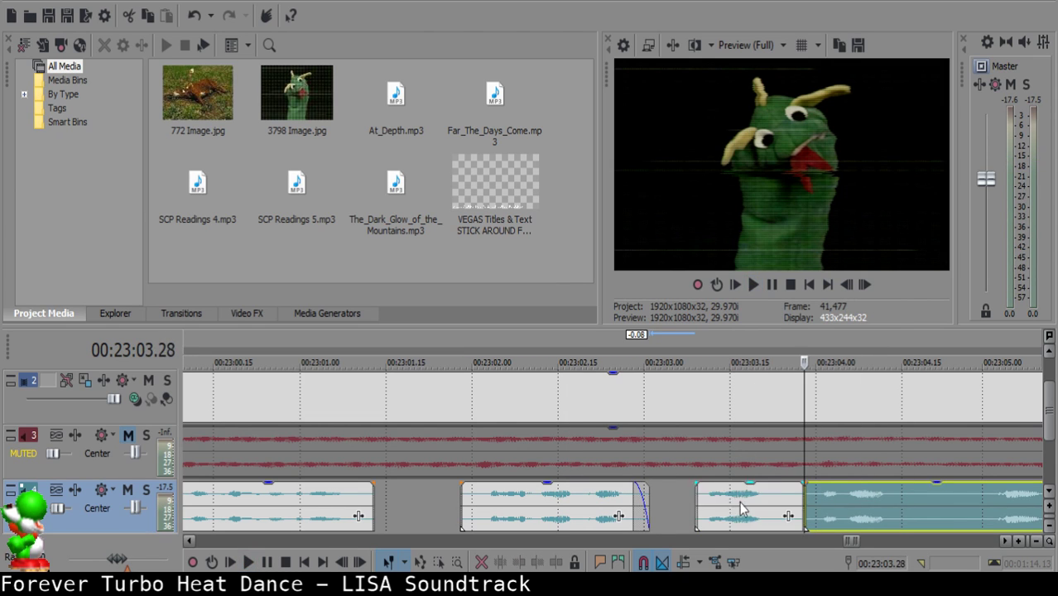
pyautogui.click(721, 505)
pyautogui.click(701, 500)
pyautogui.press('Delete')
# Move the narration after the deleted take 24 frames earlier to about 00:23:03.04 and play from the preceding clip.
pyautogui.click(670, 497)
pyautogui.moveTo(900, 499); pyautogui.dragTo(766, 497)
pyautogui.click(548, 504)
pyautogui.press('space')
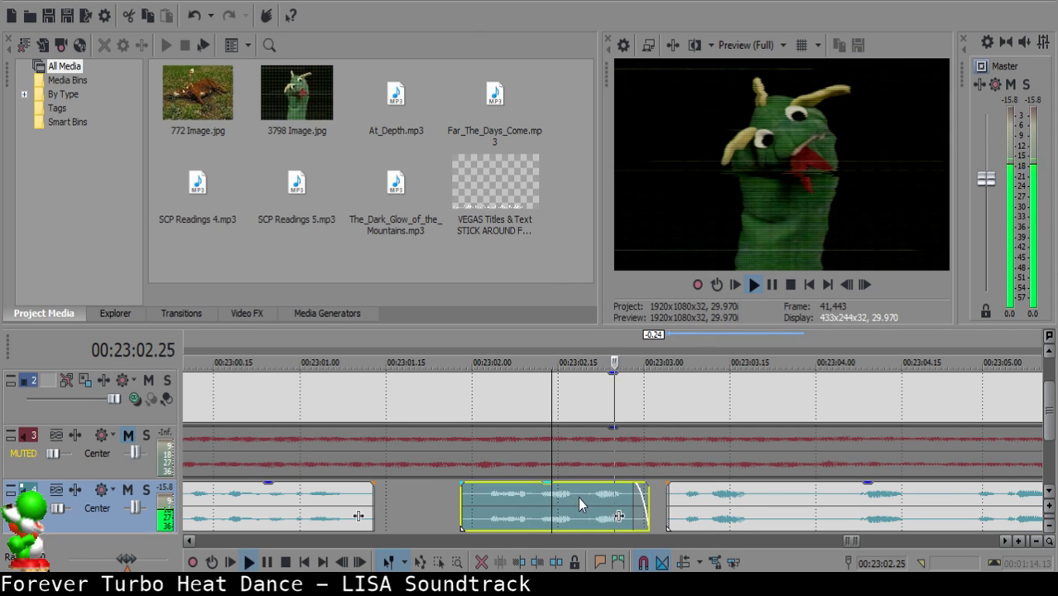
# Split the narration at about 00:23:03.24 and at 00:23:04.05, and delete the silent piece between the splits.
pyautogui.click(635, 491)
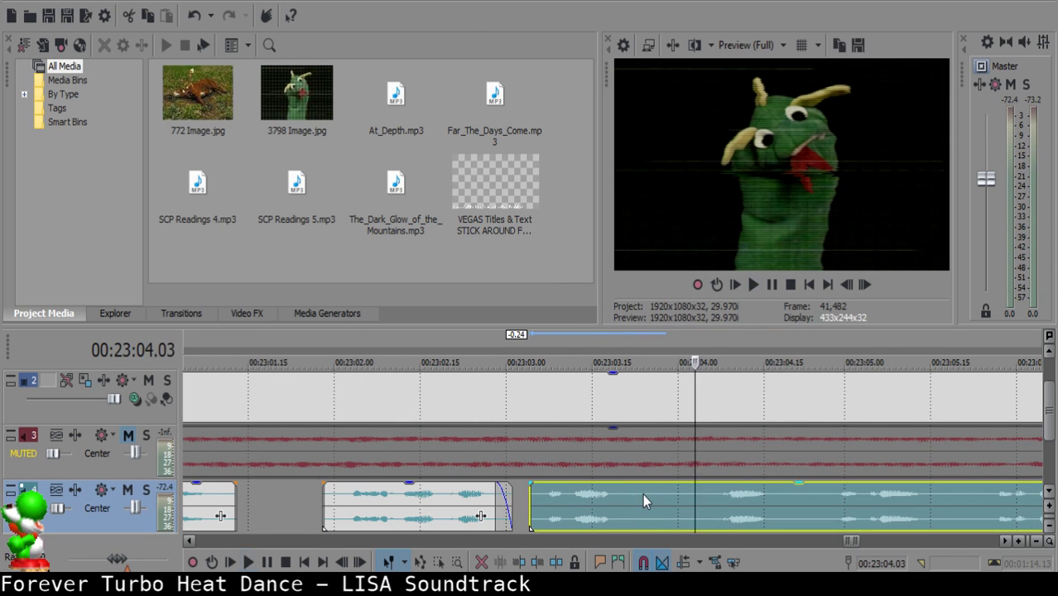
pyautogui.click(643, 494)
pyautogui.press('space')
pyautogui.press('s')
pyautogui.click(708, 513)
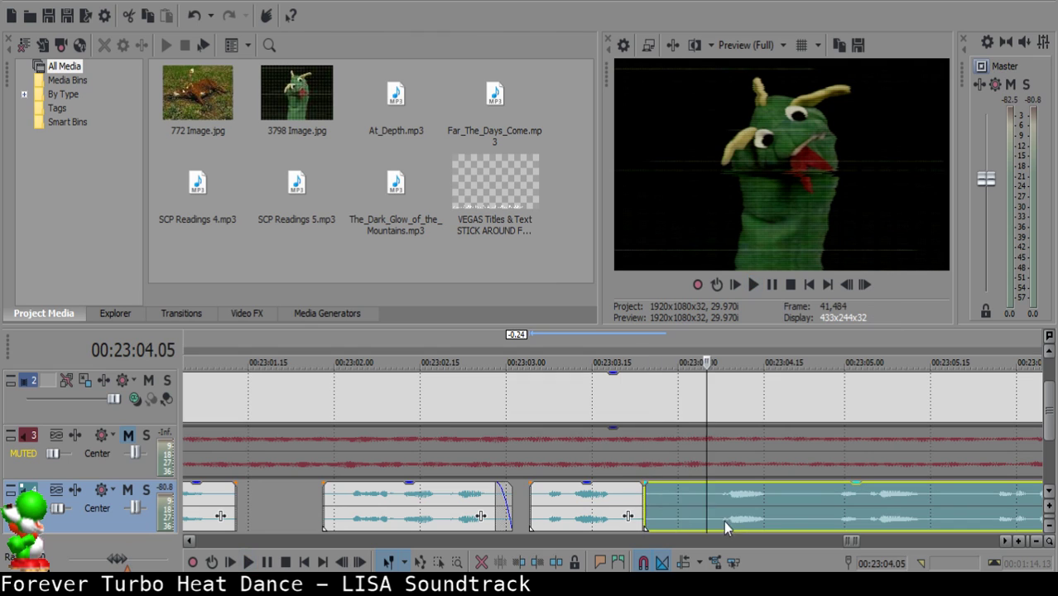
pyautogui.press('s')
pyautogui.click(673, 494)
# Move the narration after the deleted silence to 00:23:03.29 and play from the short clip before it.
pyautogui.scroll(-4, 675, 492)
pyautogui.click(669, 499)
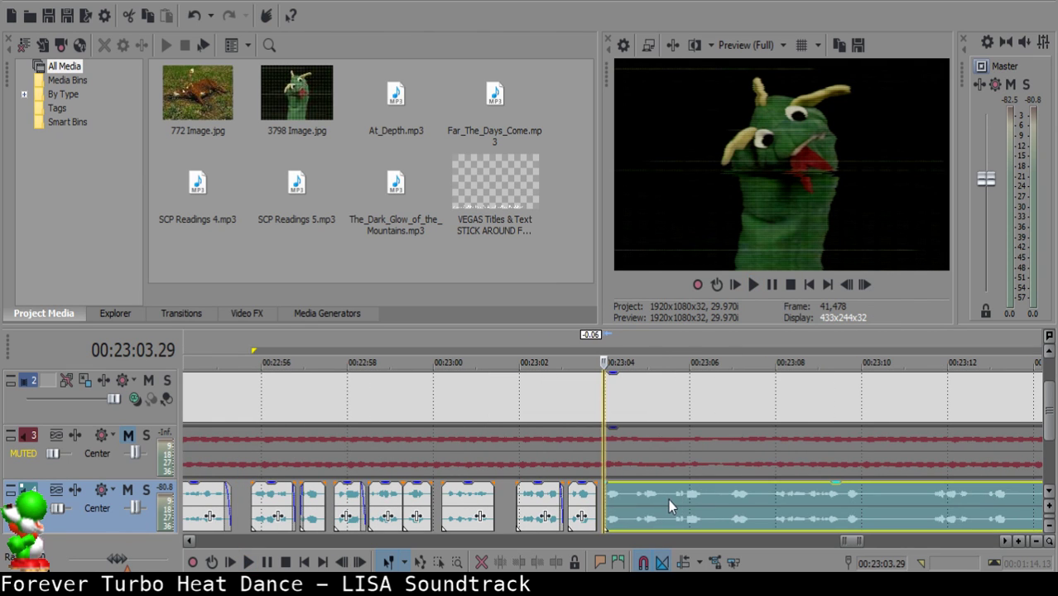
pyautogui.click(582, 505)
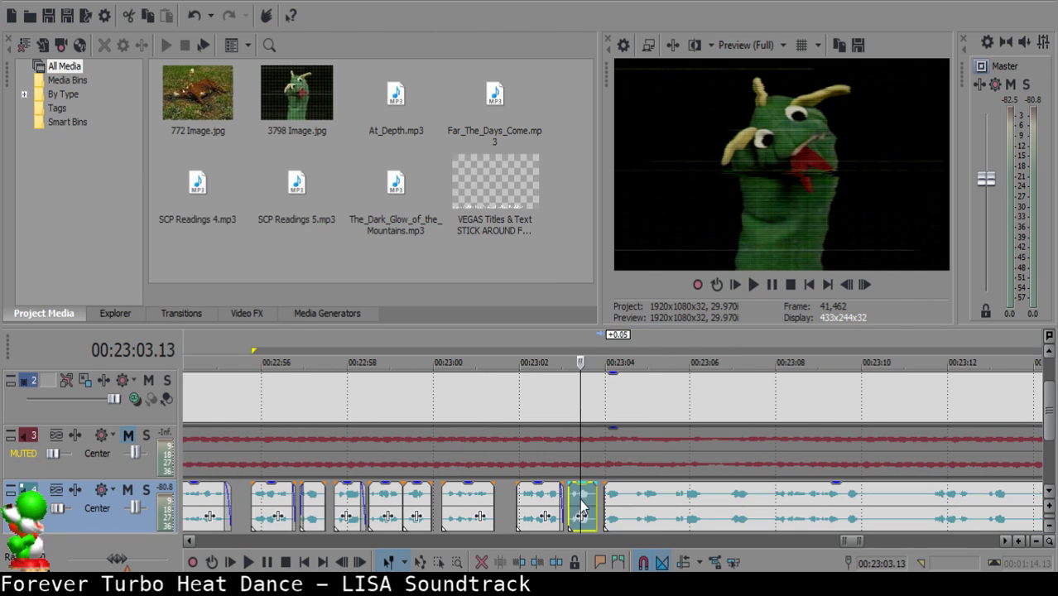
pyautogui.press('space')
# Move the narration after the gap one frame later to 00:23:04.00 and play from the preceding clip.
pyautogui.scroll(4, 593, 515)
pyautogui.press('Return')
pyautogui.click(551, 495)
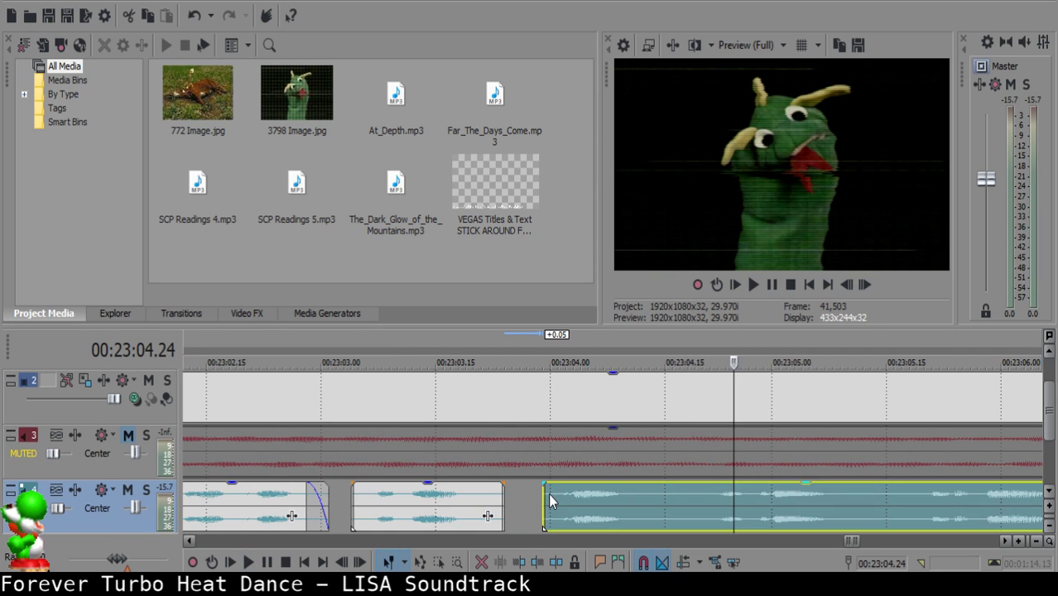
pyautogui.moveTo(564, 498); pyautogui.dragTo(572, 498)
pyautogui.click(367, 508)
pyautogui.press('space')
pyautogui.scroll(-2, 580, 505)
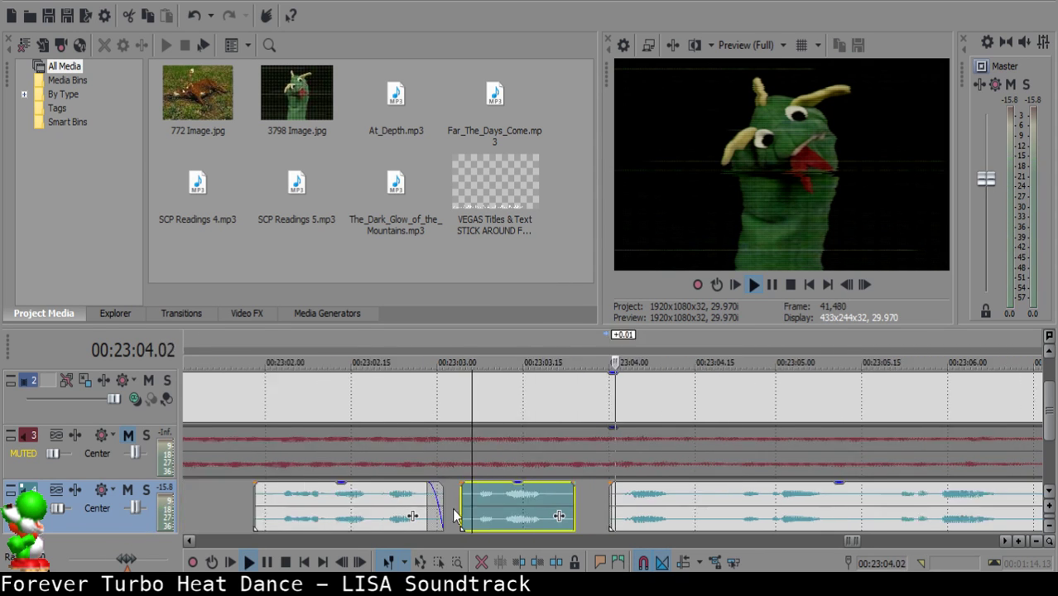
# Split the narration at about 00:23:04.15 and 00:23:04.20, and delete the silent piece between the splits.
pyautogui.click(609, 496)
pyautogui.press('space')
pyautogui.press('s')
pyautogui.press('space')
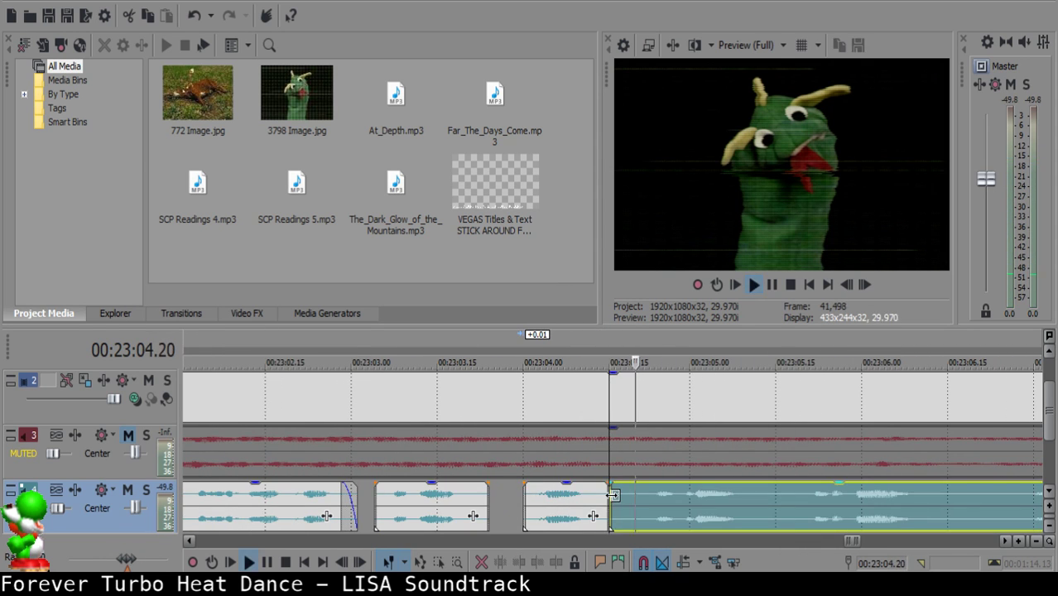
pyautogui.press('Return')
pyautogui.press('s')
pyautogui.click(615, 499)
pyautogui.press('Delete')
# Check the end of the clip before the gap, then move the following narration four frames earlier to about 00:23:04.16 and play the transition.
pyautogui.click(600, 510)
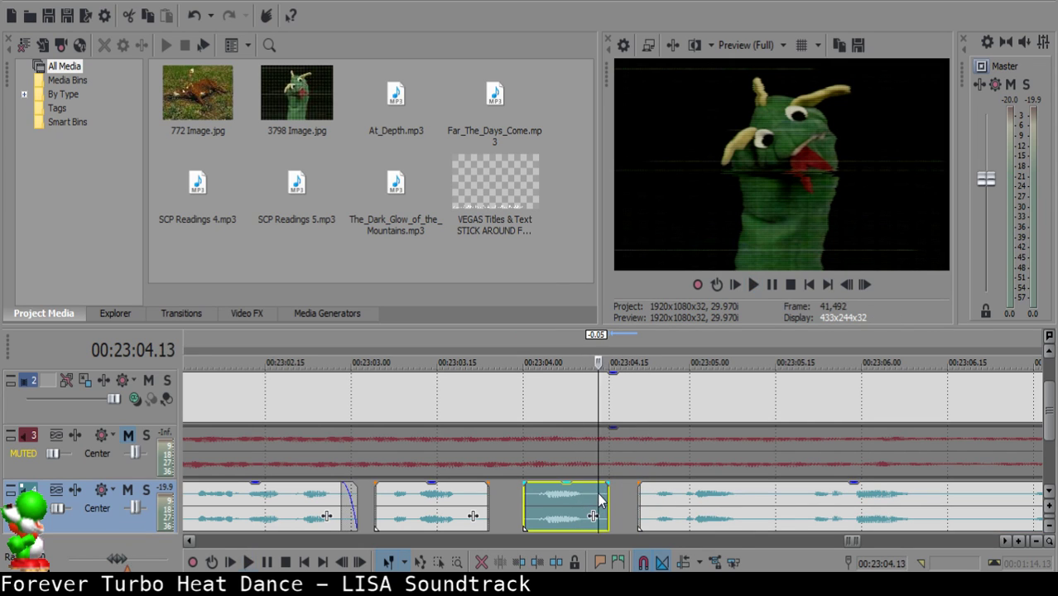
pyautogui.press('space')
pyautogui.press('Return')
pyautogui.click(614, 495)
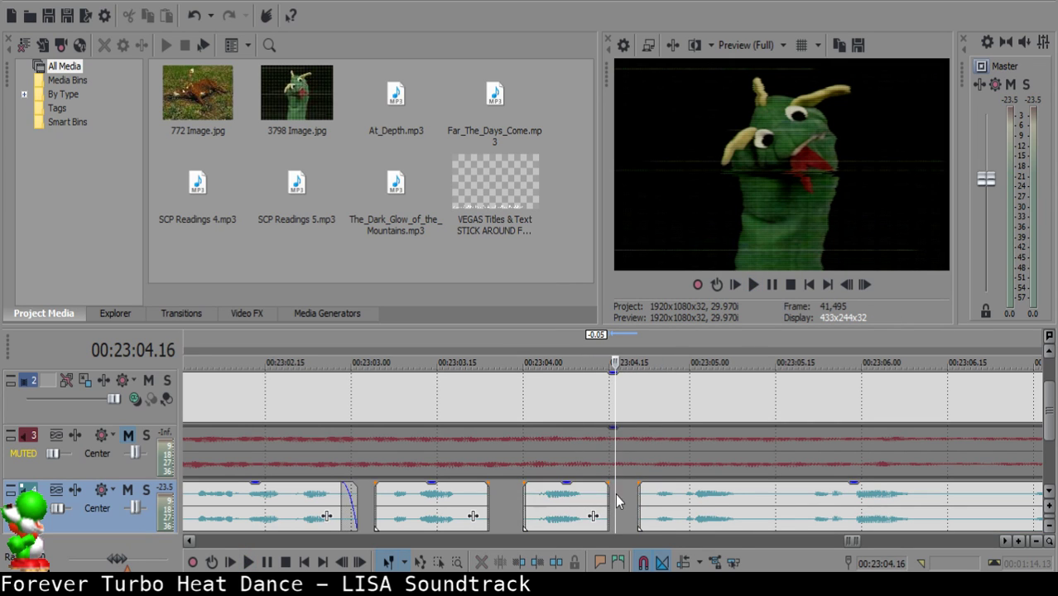
pyautogui.moveTo(607, 496); pyautogui.dragTo(631, 506)
pyautogui.click(547, 508)
pyautogui.press('space')
pyautogui.press('Return')
pyautogui.moveTo(525, 507); pyautogui.dragTo(527, 507)
pyautogui.click(526, 507)
pyautogui.press('space')
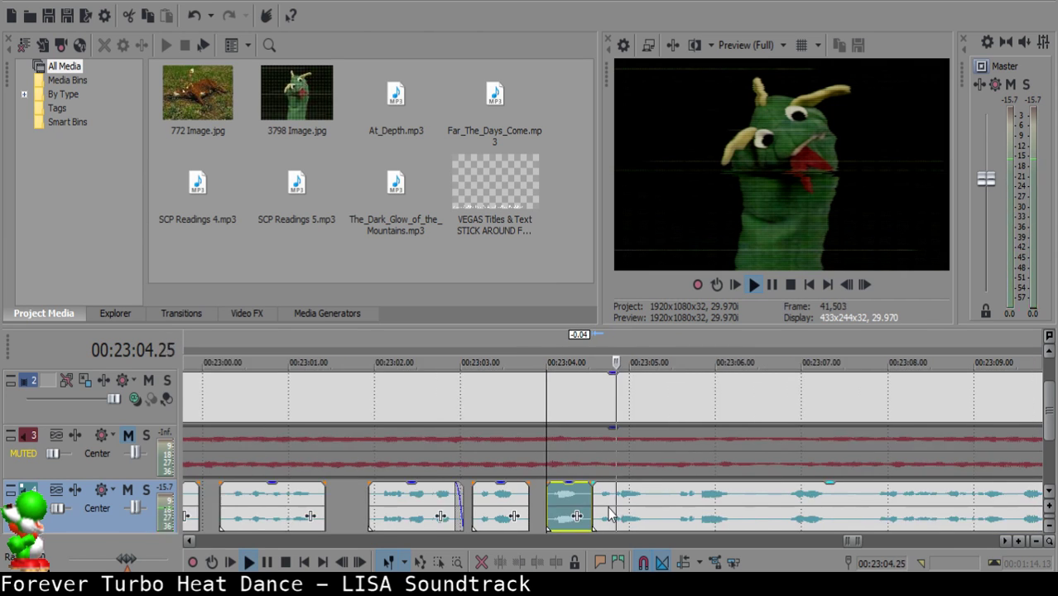
# Split the narration at about 00:23:05.06 and 00:23:05.11, and delete the silent piece between the splits.
pyautogui.click(647, 495)
pyautogui.press('space')
pyautogui.press('space')
pyautogui.press('s')
pyautogui.press('space')
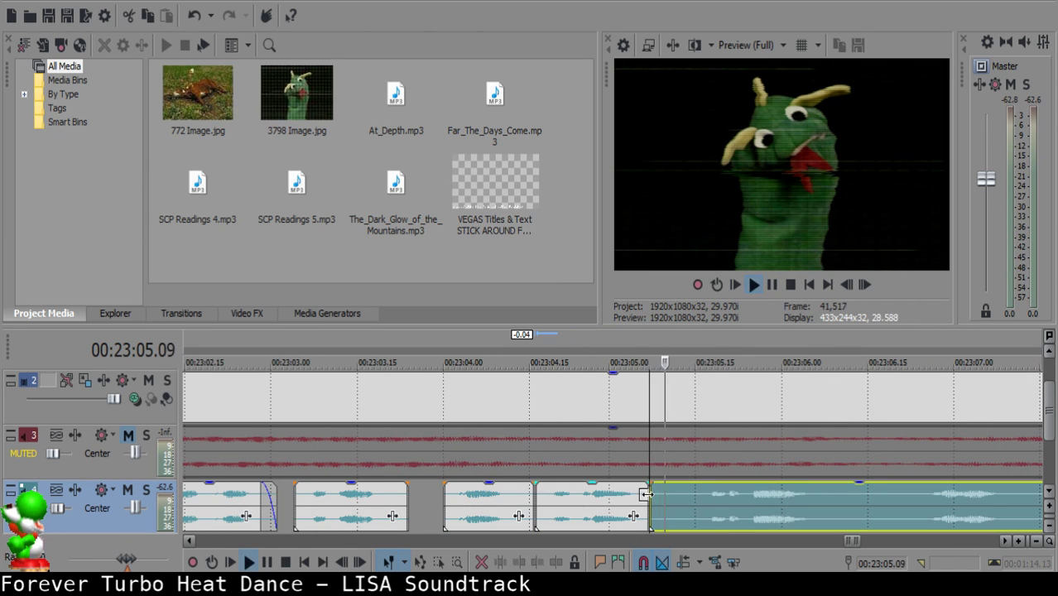
pyautogui.press('Return')
pyautogui.press('s')
pyautogui.click(657, 490)
pyautogui.press('Delete')
# Move the narration after the deleted piece five frames earlier, against the preceding clip, and play across the join.
pyautogui.moveTo(710, 505); pyautogui.dragTo(677, 506)
pyautogui.click(587, 512)
pyautogui.scroll(-3, 596, 513)
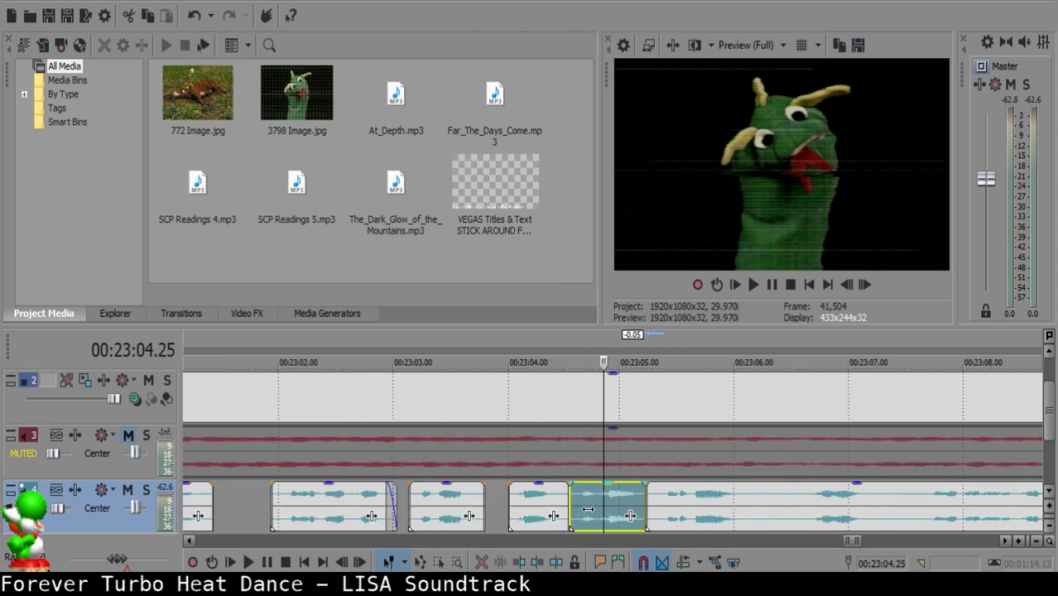
pyautogui.press('space')
pyautogui.scroll(-1, 610, 513)
pyautogui.scroll(4, 609, 513)
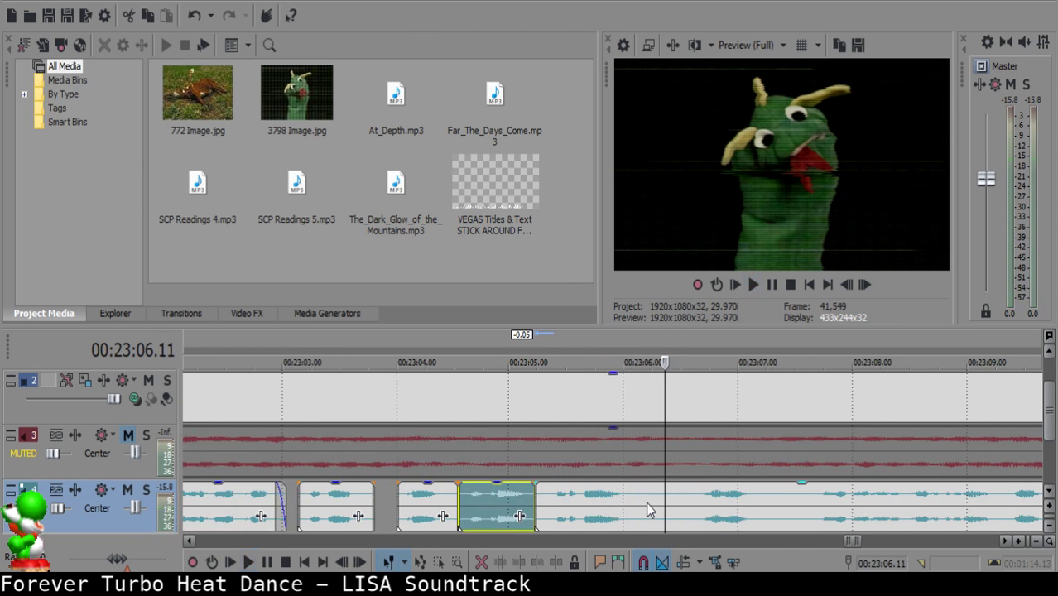
# Cut out the silence between about 00:23:06.06 and 00:23:06.17 and play from the preceding clip.
pyautogui.click(644, 501)
pyautogui.press('space')
pyautogui.moveTo(649, 506); pyautogui.dragTo(692, 506)
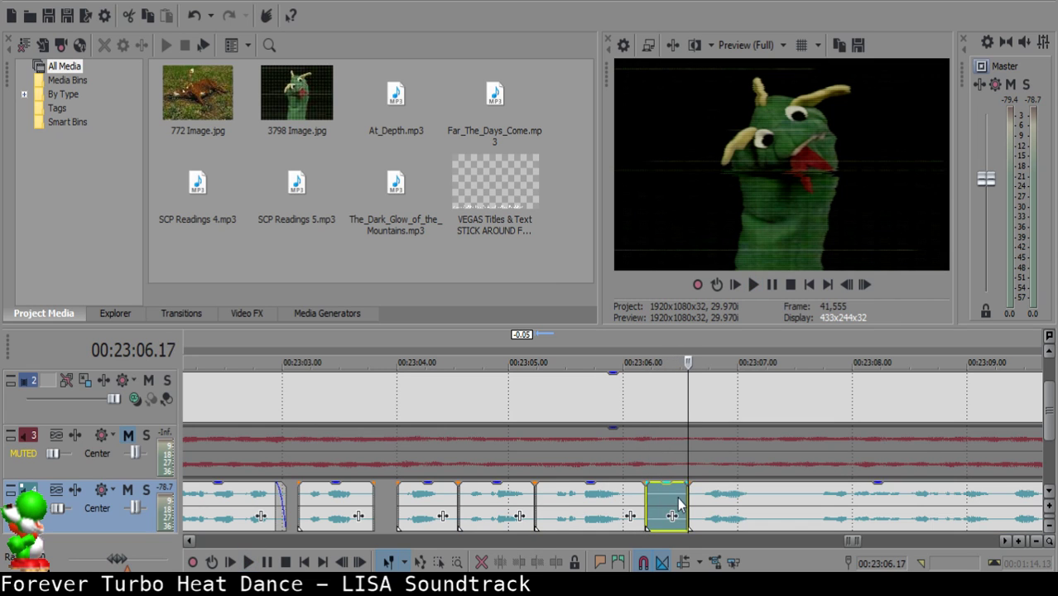
pyautogui.click(584, 506)
pyautogui.press('space')
pyautogui.scroll(-2, 676, 505)
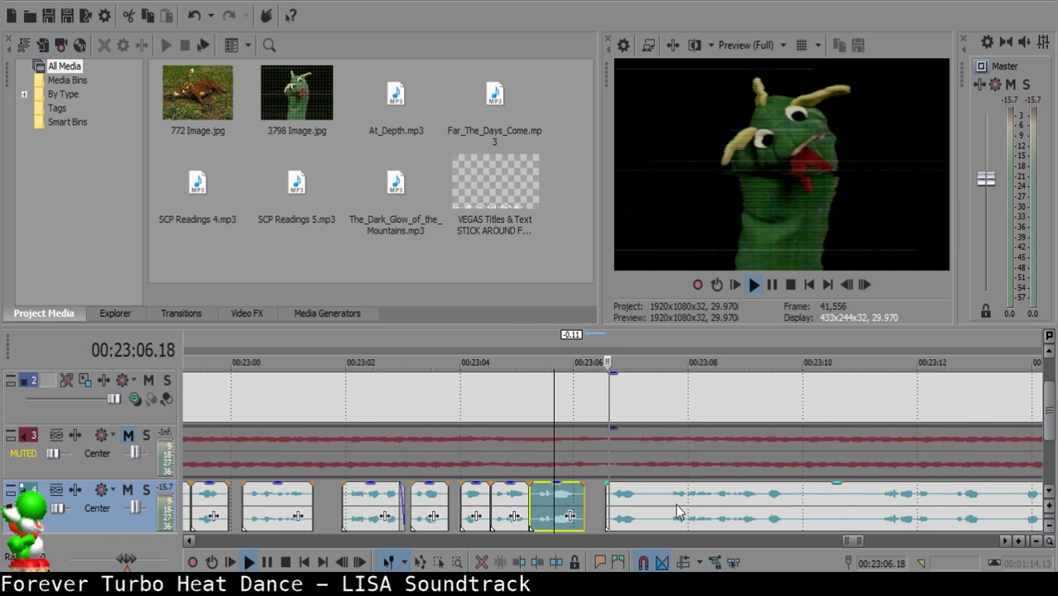
# Play the start of the narration after the gap and shift it one frame later to 00:23:06.18.
pyautogui.scroll(3, 672, 504)
pyautogui.click(580, 489)
pyautogui.press('space')
pyautogui.press('space')
pyautogui.press('space')
pyautogui.press('space')
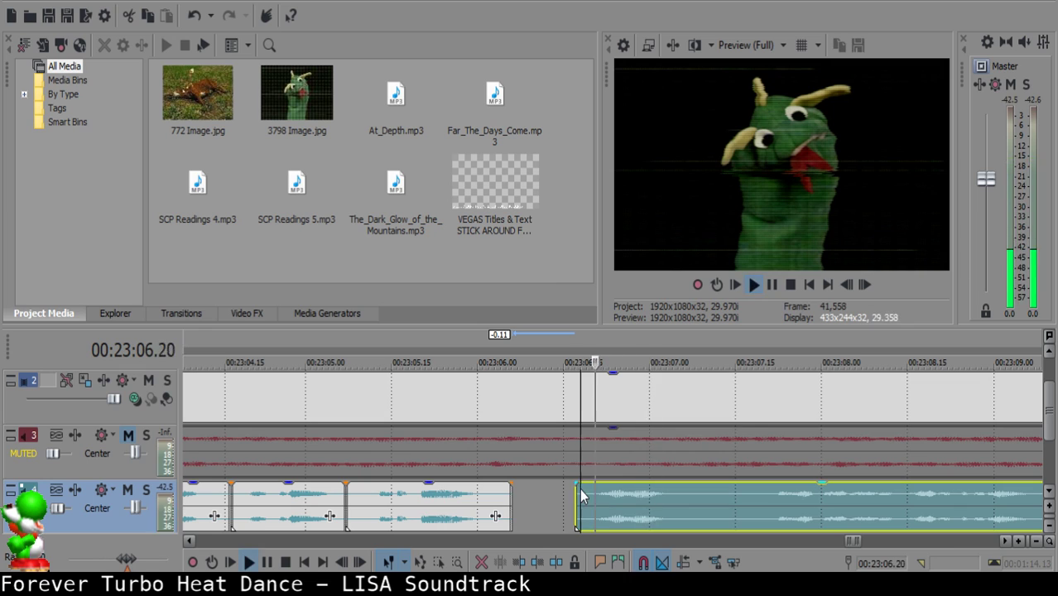
pyautogui.press('space')
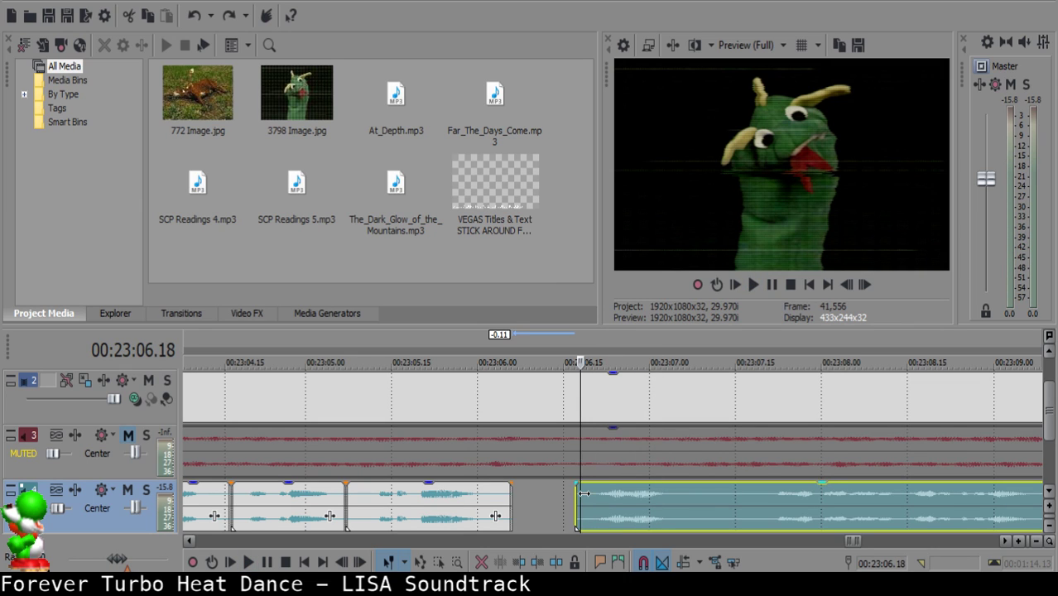
# Play the clip before the 00:23:06.18 gap and add a fade-out of about two frames to its end.
pyautogui.click(386, 509)
pyautogui.press('space')
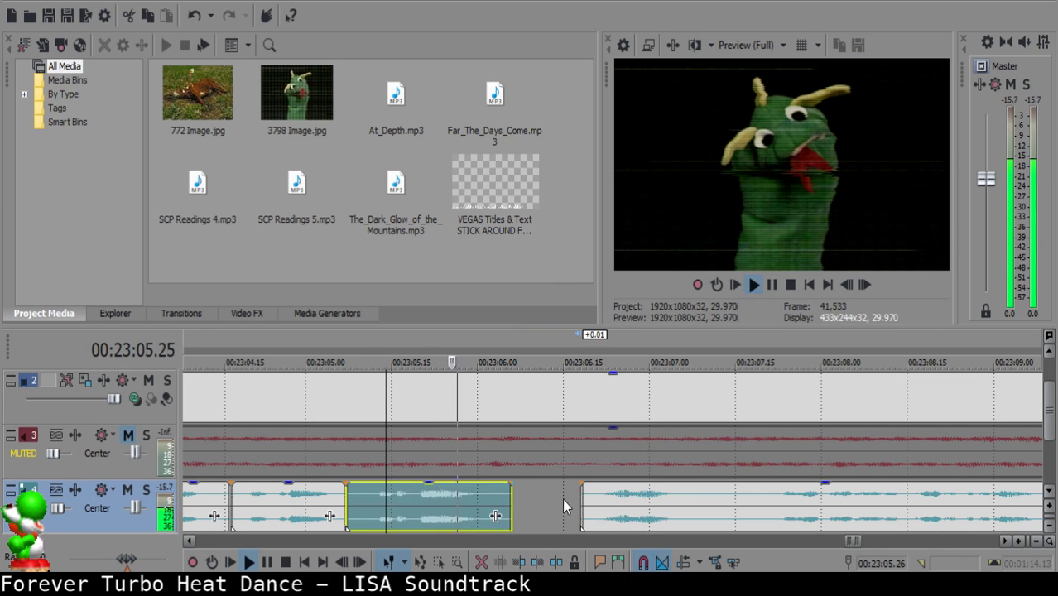
pyautogui.moveTo(511, 484); pyautogui.dragTo(498, 484)
# Split the narration at about 00:23:07.07, where the phrase ends, and play further to find the next phrase.
pyautogui.click(681, 501)
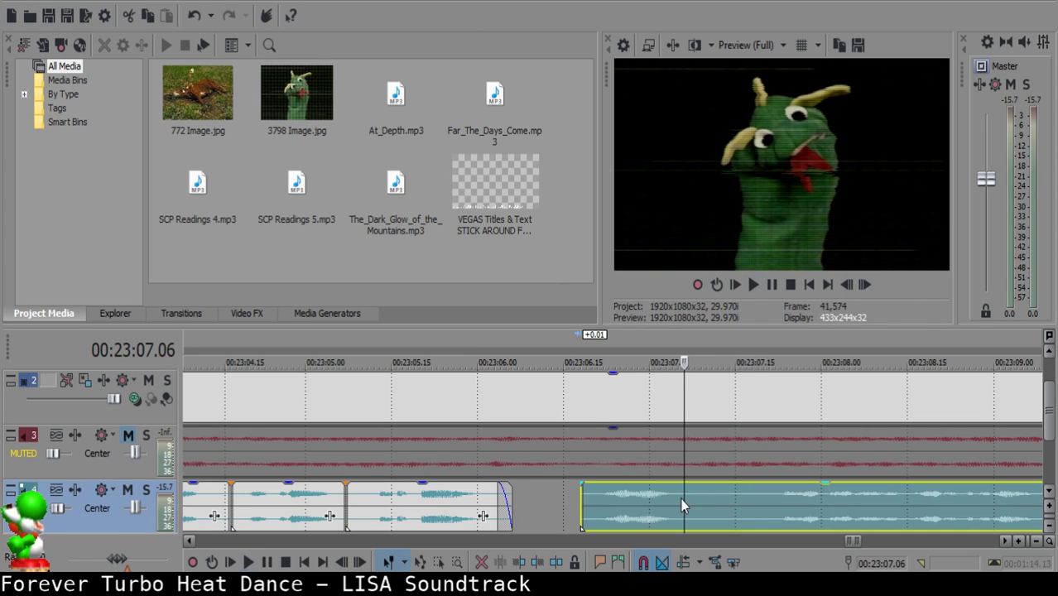
pyautogui.click(686, 500)
pyautogui.scroll(-5, 741, 502)
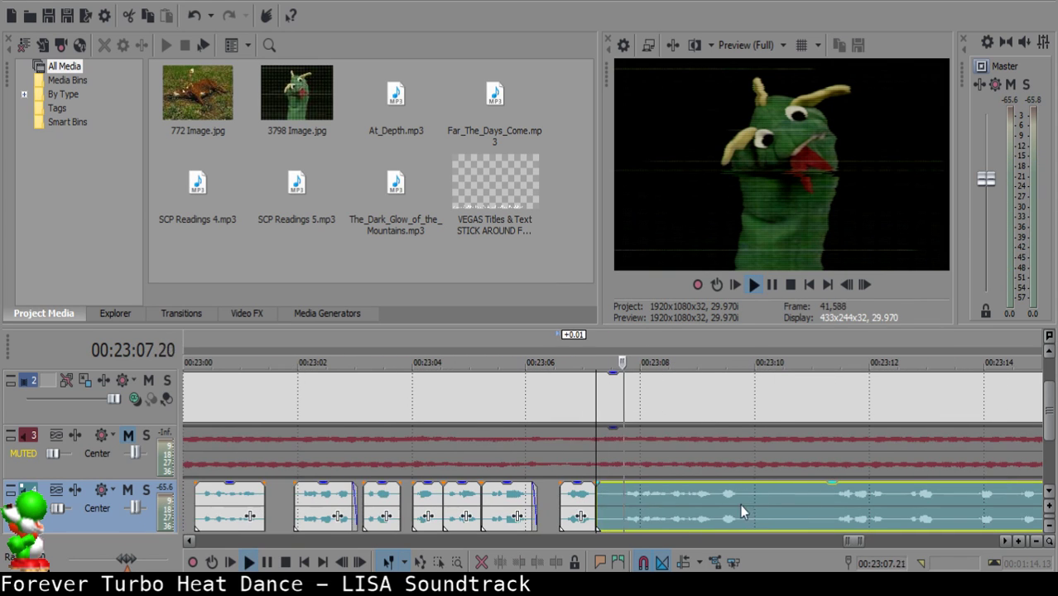
pyautogui.click(694, 500)
pyautogui.press('space')
# Split the narration at 00:23:07.19, just before the next phrase, and delete the silent piece back to about 00:23:07.07.
pyautogui.click(619, 499)
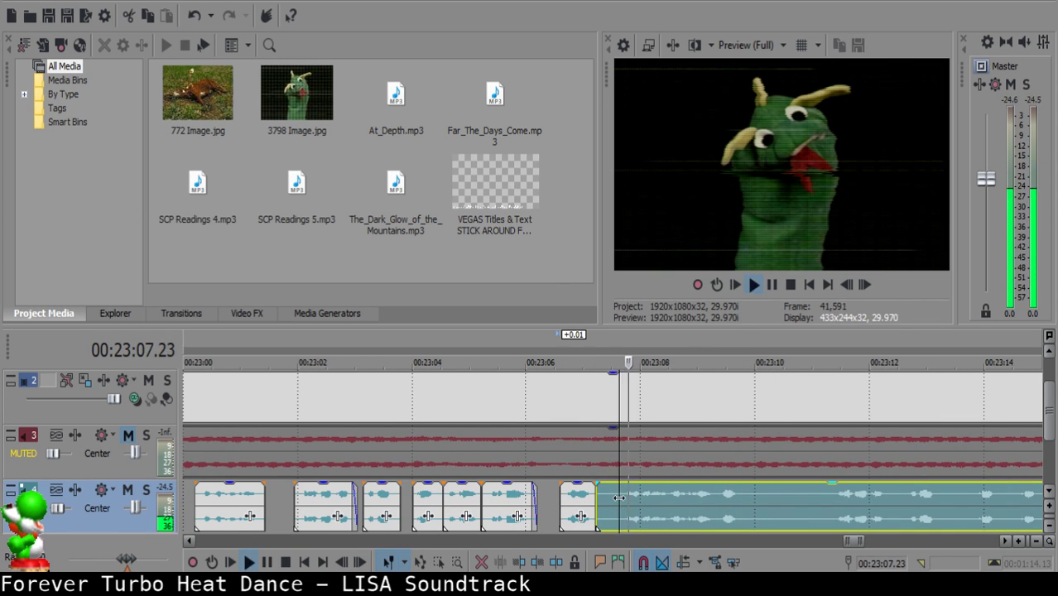
pyautogui.press('space')
pyautogui.press('s')
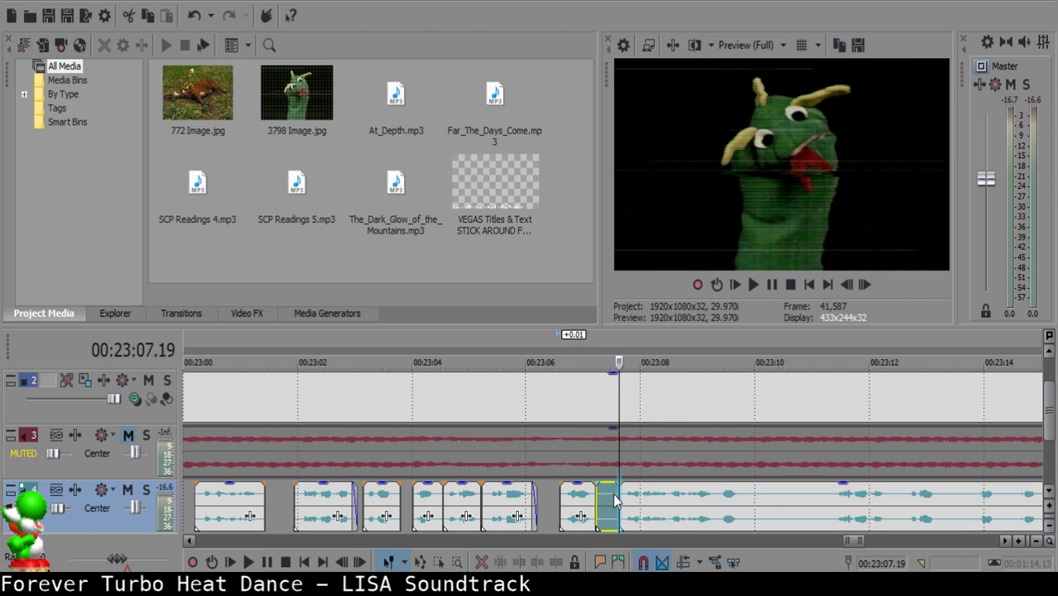
pyautogui.scroll(4, 616, 498)
pyautogui.click(588, 498)
pyautogui.press('Delete')
# Move the narration after the deleted silence three frames earlier to about 00:23:07.16 and play from the clip at 00:23:06.18.
pyautogui.moveTo(621, 500); pyautogui.dragTo(606, 501)
pyautogui.click(424, 508)
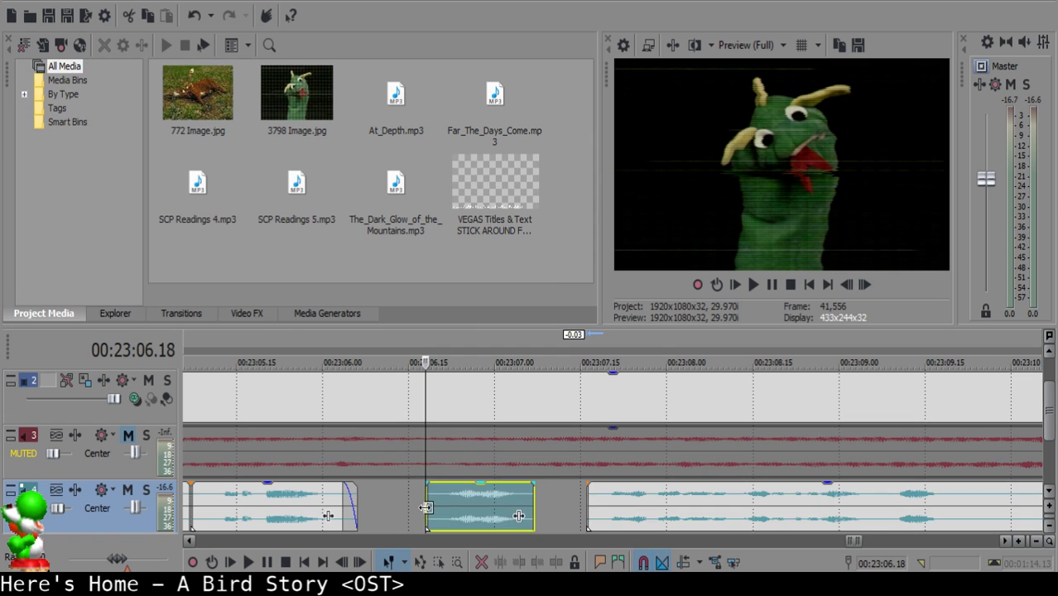
pyautogui.press('space')
# Add a two-frame fade-out to the clip ending at about 00:23:07.07 and play on through the following narration.
pyautogui.moveTo(537, 483); pyautogui.dragTo(528, 484)
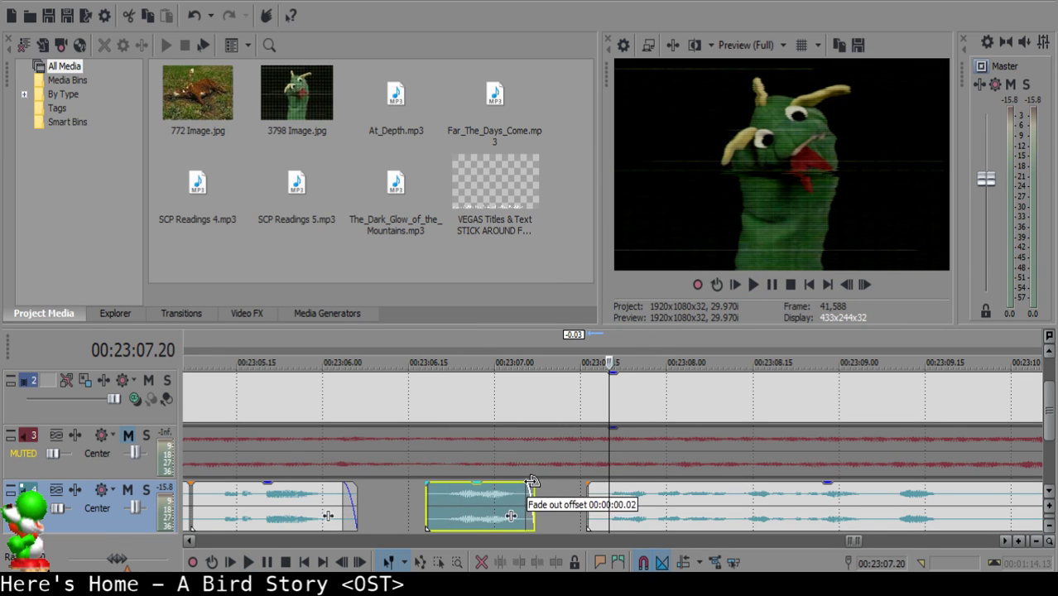
pyautogui.press('space')
pyautogui.scroll(-3, 580, 492)
pyautogui.scroll(2, 582, 490)
pyautogui.scroll(3, 583, 492)
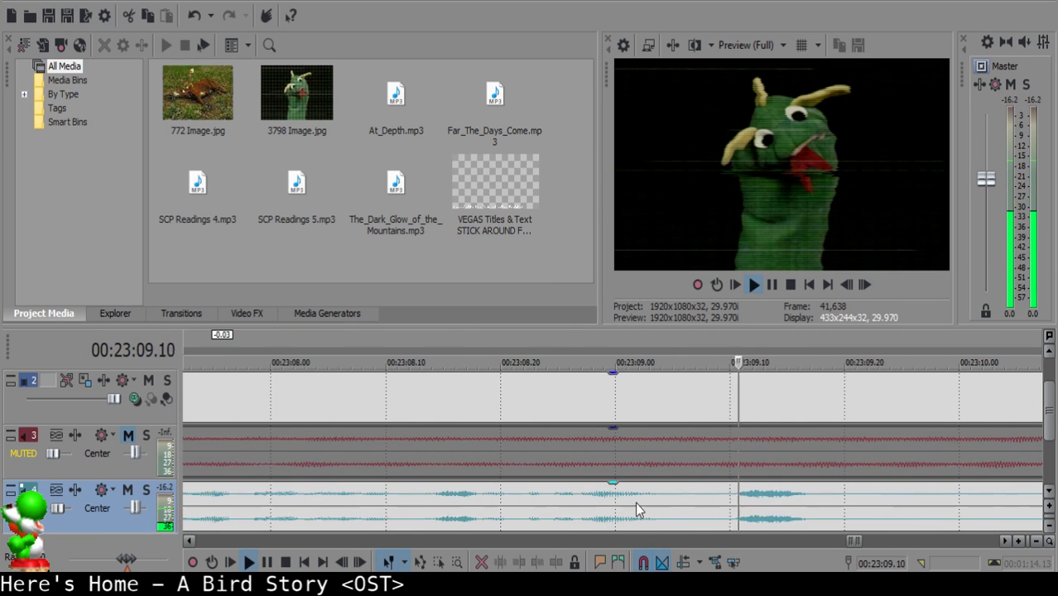
# Split the narration at 00:23:09.19 and 00:23:11.06, and delete the silent piece between the splits.
pyautogui.click(833, 497)
pyautogui.press('s')
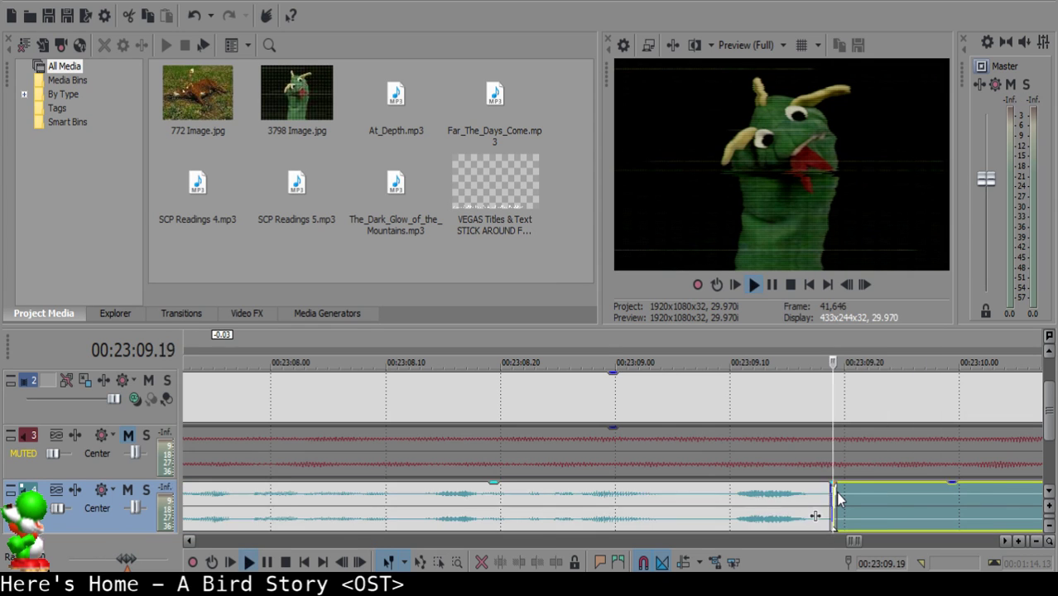
pyautogui.scroll(-3, 836, 492)
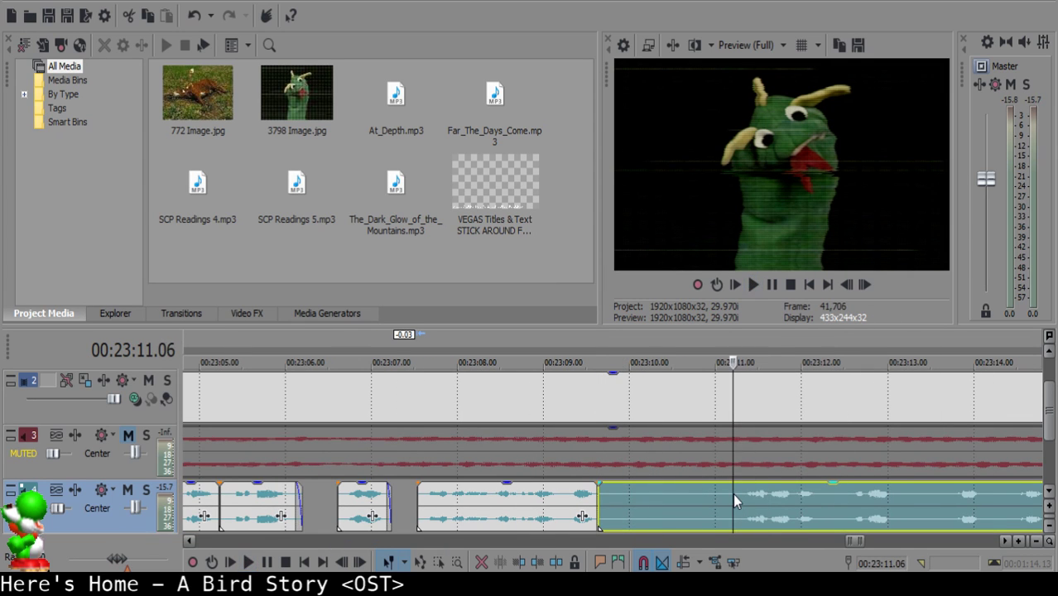
pyautogui.press('s')
pyautogui.click(659, 499)
pyautogui.press('Delete')
# Move the narration after the deleted silence 25 frames earlier to 00:23:10.11.
pyautogui.moveTo(778, 517); pyautogui.dragTo(699, 497)
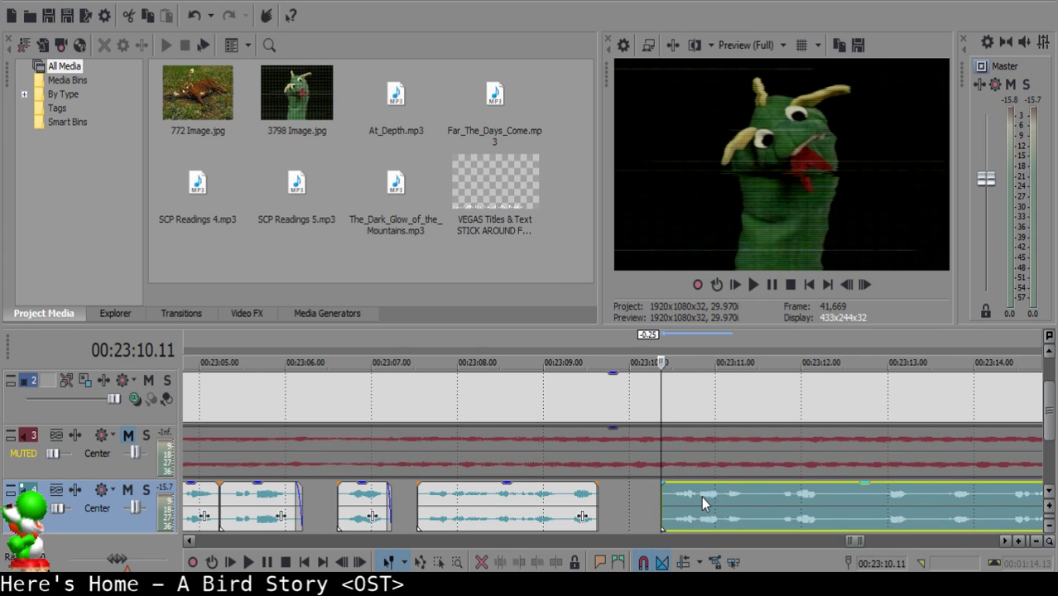
pyautogui.scroll(-6, 701, 499)
pyautogui.scroll(3, 708, 490)
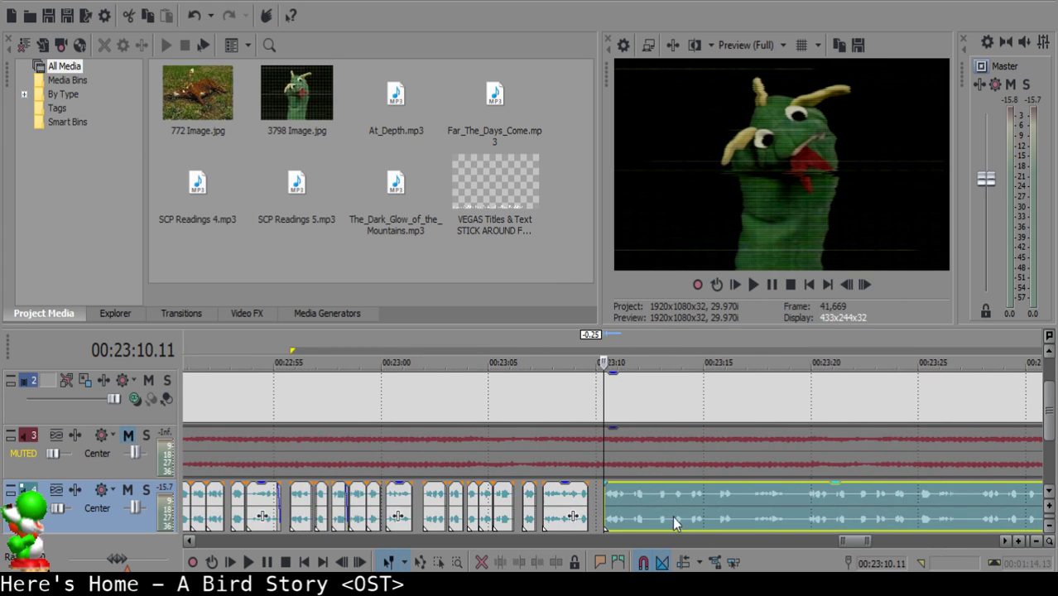
# Play across the gap from 00:23:08.21 and move the following narration five frames earlier to 00:23:10.06.
pyautogui.click(568, 509)
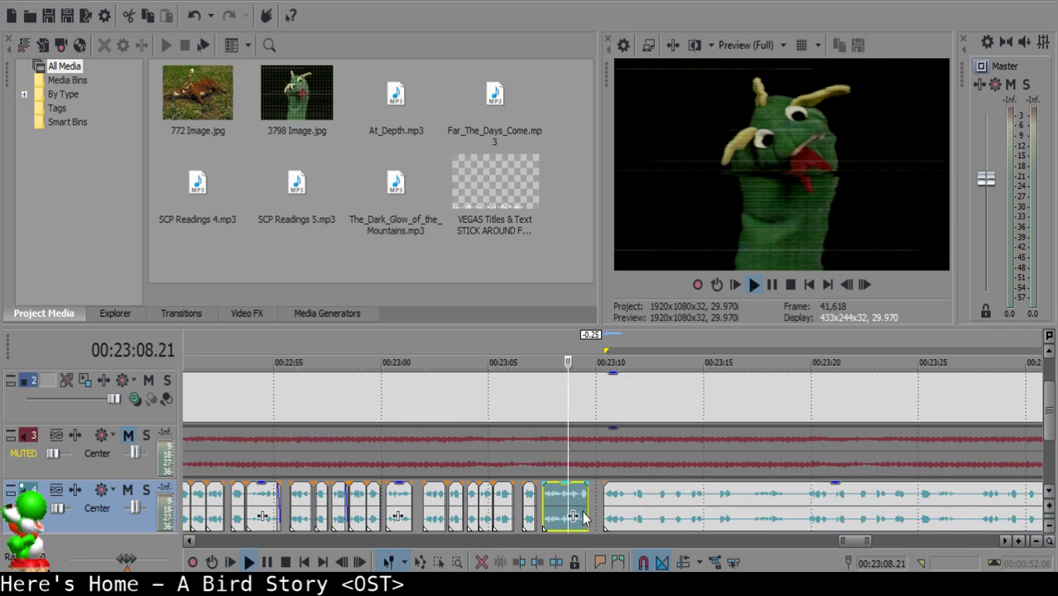
pyautogui.press('space')
pyautogui.scroll(-2, 637, 526)
pyautogui.scroll(5, 641, 515)
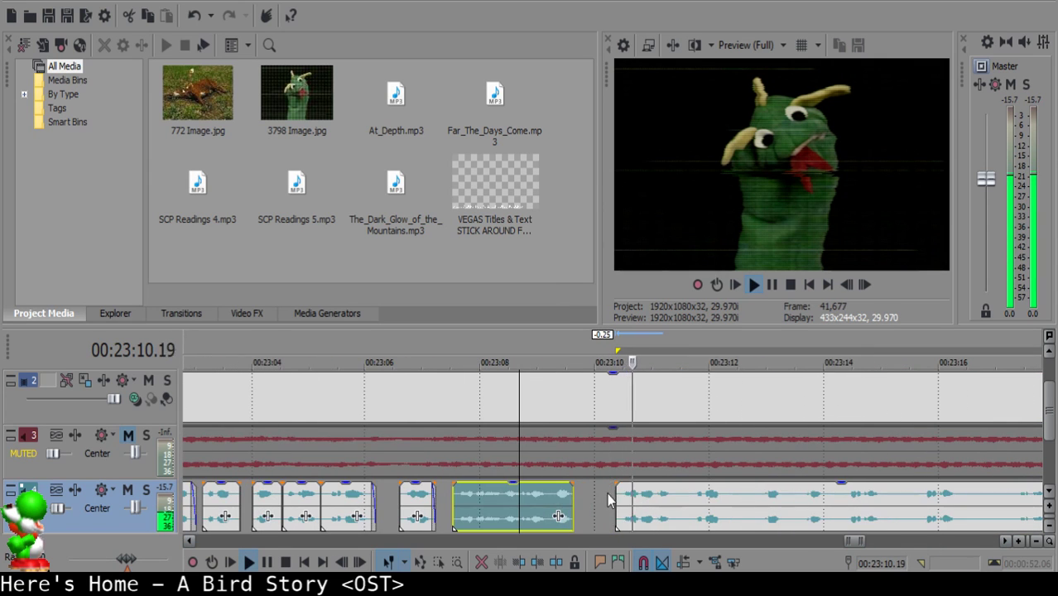
pyautogui.click(614, 497)
pyautogui.press('space')
pyautogui.moveTo(634, 505); pyautogui.dragTo(623, 505)
# Play across the gap again and move the following narration one frame earlier to 00:23:10.05.
pyautogui.click(486, 505)
pyautogui.press('space')
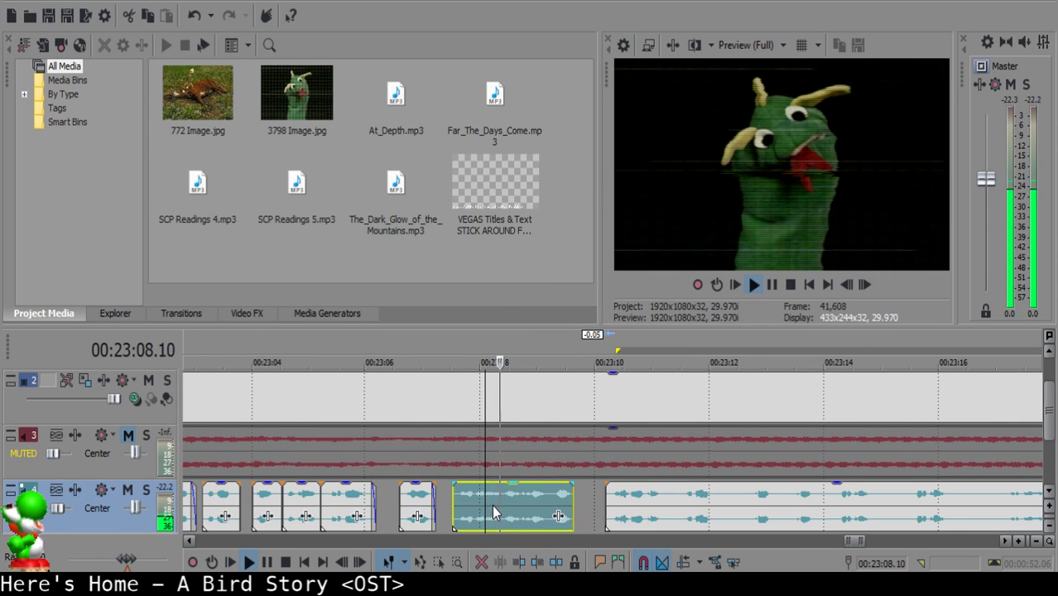
pyautogui.scroll(-3, 519, 502)
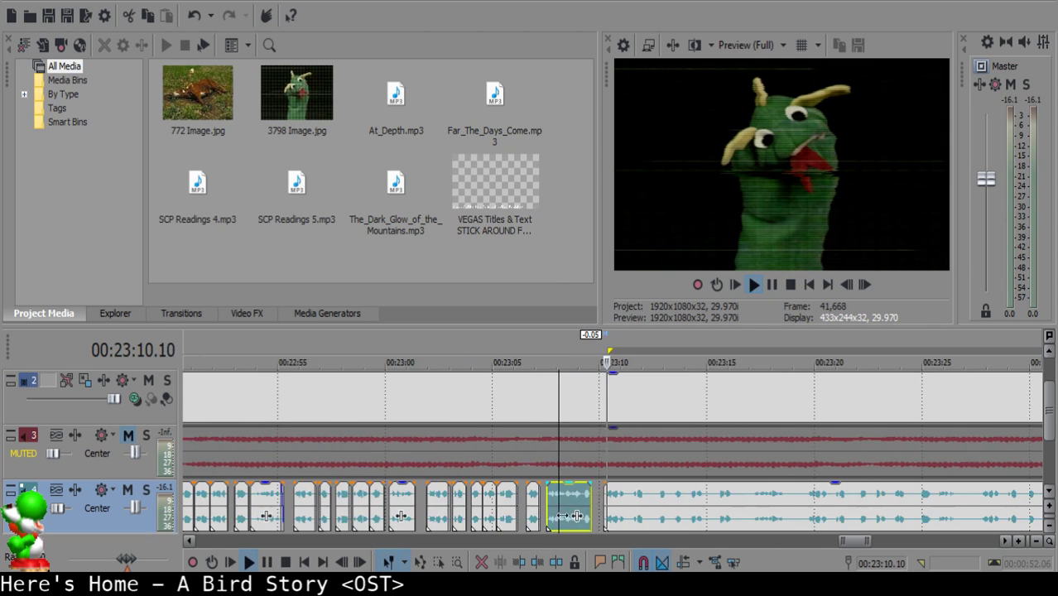
pyautogui.scroll(5, 546, 503)
pyautogui.press('space')
pyautogui.click(567, 500)
pyautogui.scroll(3, 608, 500)
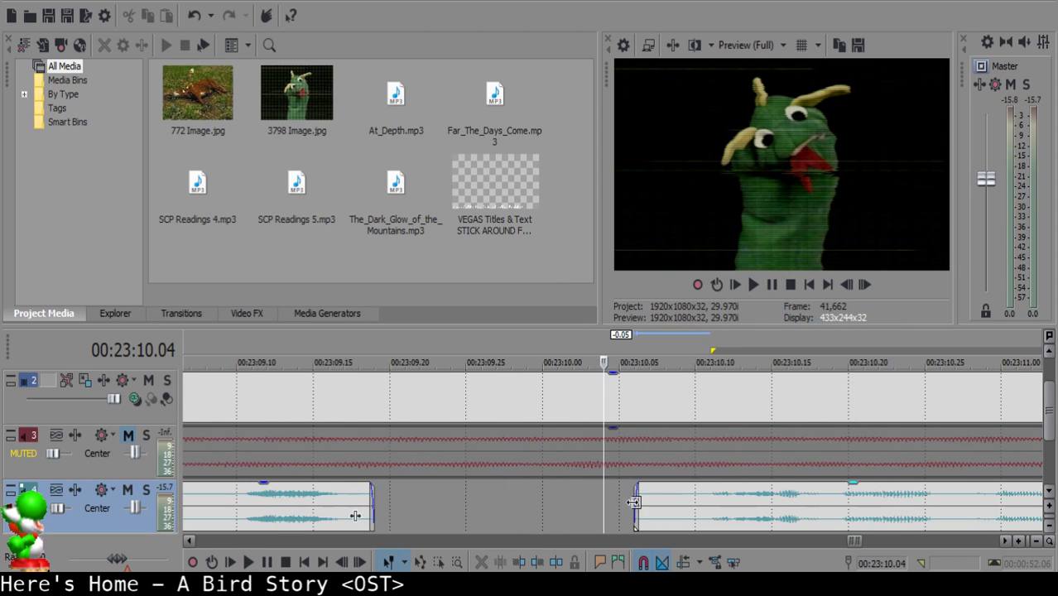
pyautogui.click(612, 497)
pyautogui.click(718, 515)
pyautogui.moveTo(718, 515); pyautogui.dragTo(706, 509)
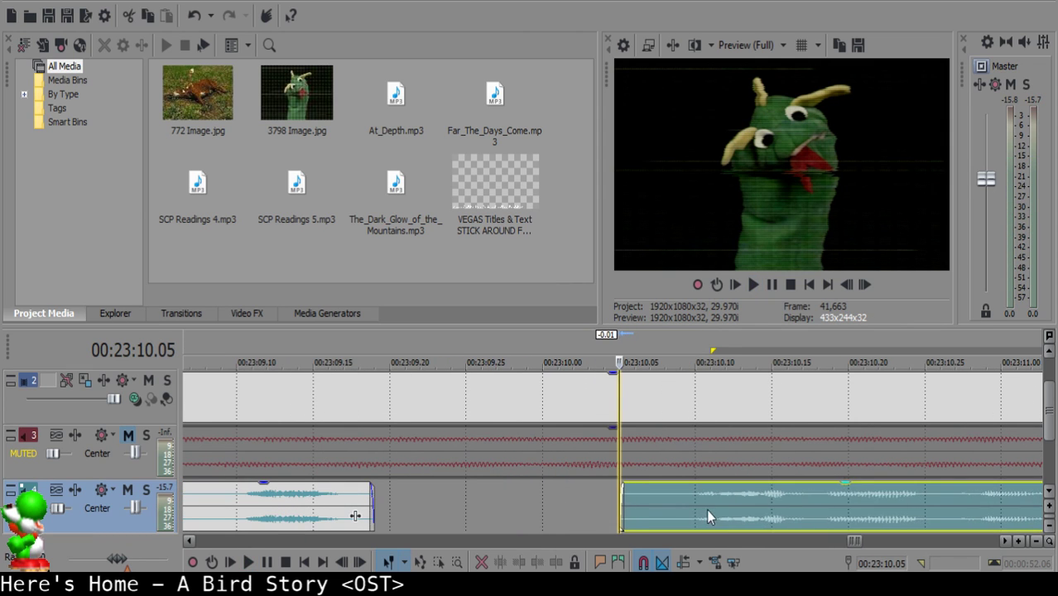
# Play on through the narration, split it at about 00:23:11.09 and 00:23:11.13, and delete the piece between the splits.
pyautogui.scroll(-2, 700, 503)
pyautogui.press('space')
pyautogui.scroll(-3, 700, 503)
pyautogui.scroll(2, 609, 499)
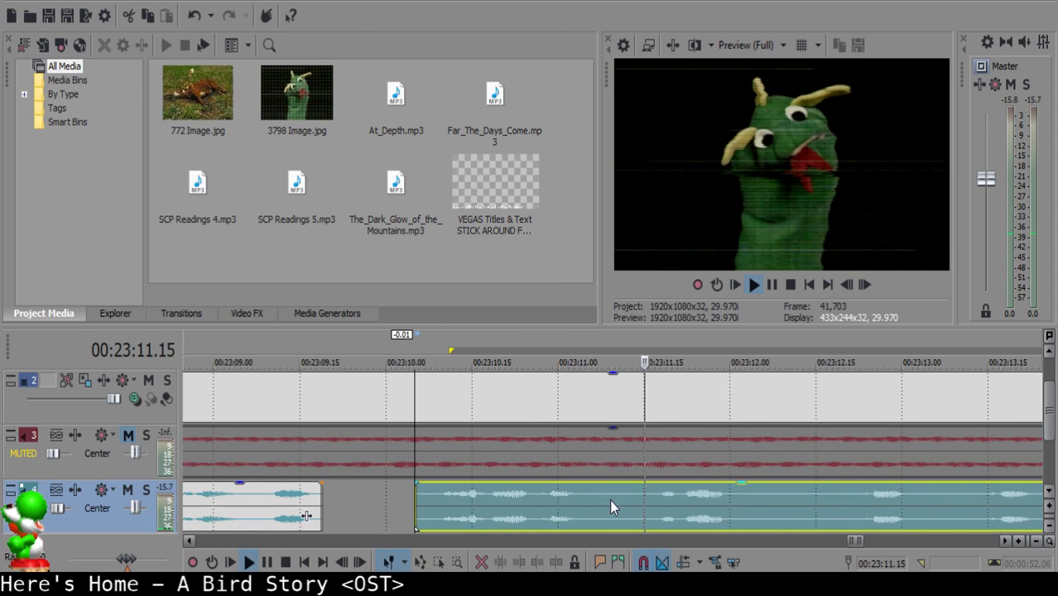
pyautogui.doubleClick(609, 498)
pyautogui.hotkey('ctrl', 'z')
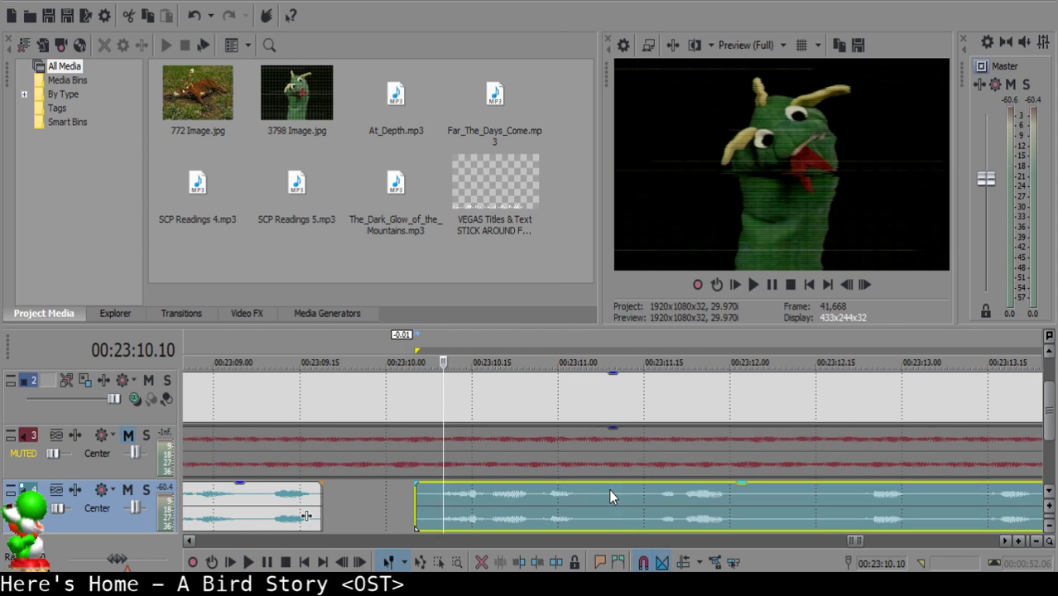
pyautogui.click(608, 501)
pyautogui.press('s')
pyautogui.click(631, 499)
pyautogui.press('s')
pyautogui.click(615, 500)
pyautogui.press('Delete')
# Move the narration after the deleted piece four frames earlier to about 00:23:11.09 and play from the clip before it.
pyautogui.moveTo(680, 503); pyautogui.dragTo(658, 504)
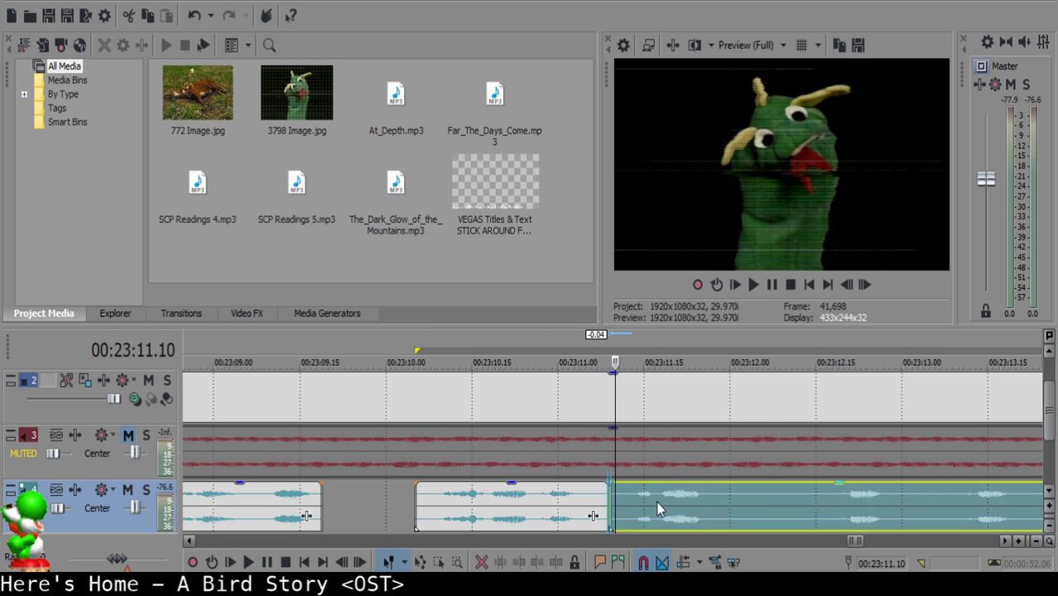
pyautogui.click(501, 497)
pyautogui.press('space')
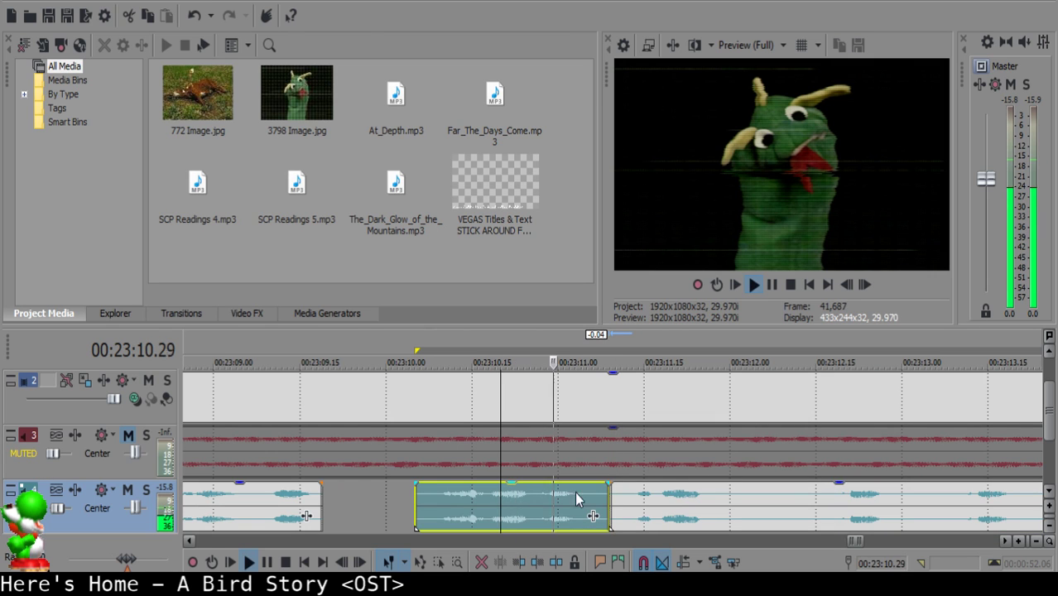
# Split the narration at about 00:23:12.02 and play on from about 00:23:12.18.
pyautogui.click(739, 495)
pyautogui.press('s')
pyautogui.click(833, 506)
pyautogui.press('space')
pyautogui.scroll(-2, 699, 506)
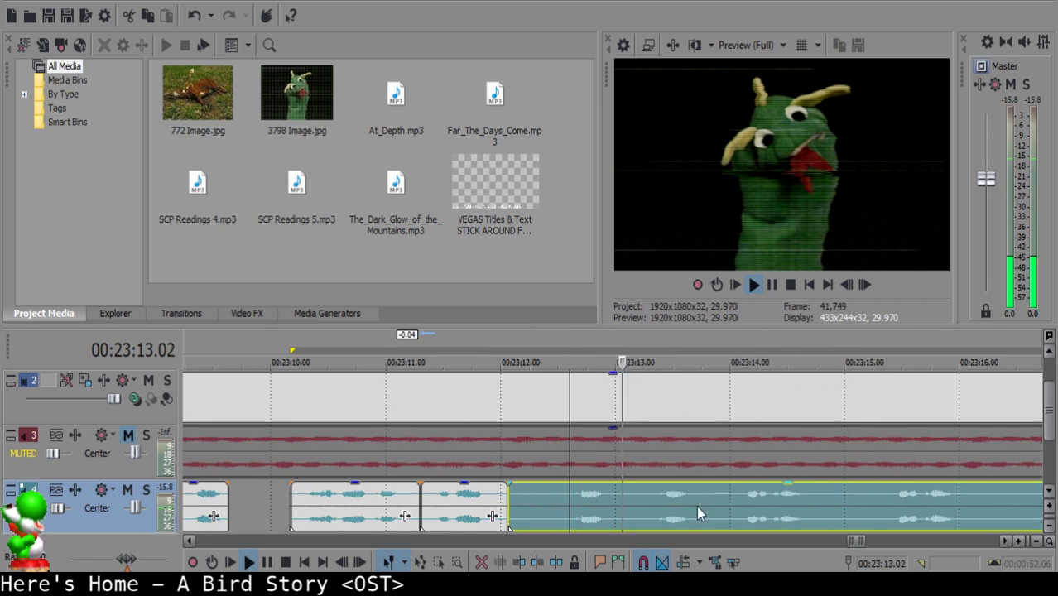
pyautogui.scroll(-1, 646, 494)
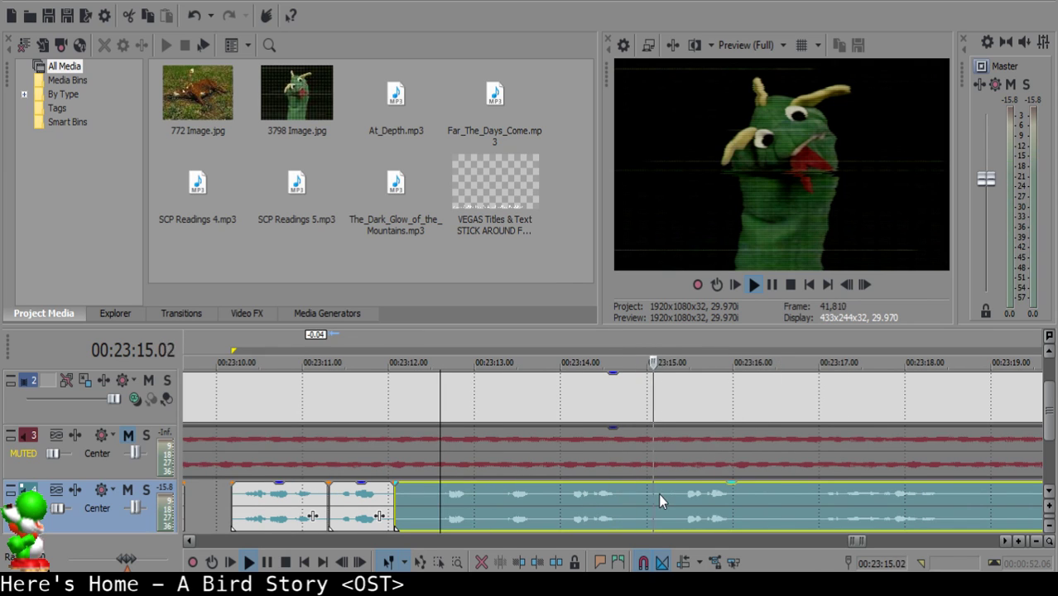
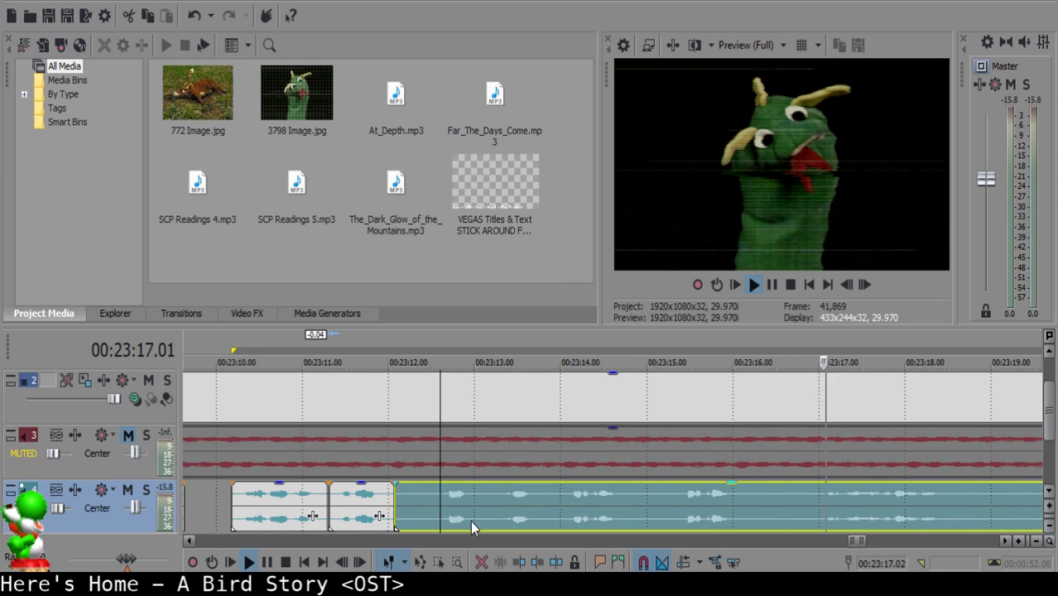
pyautogui.press('Return')
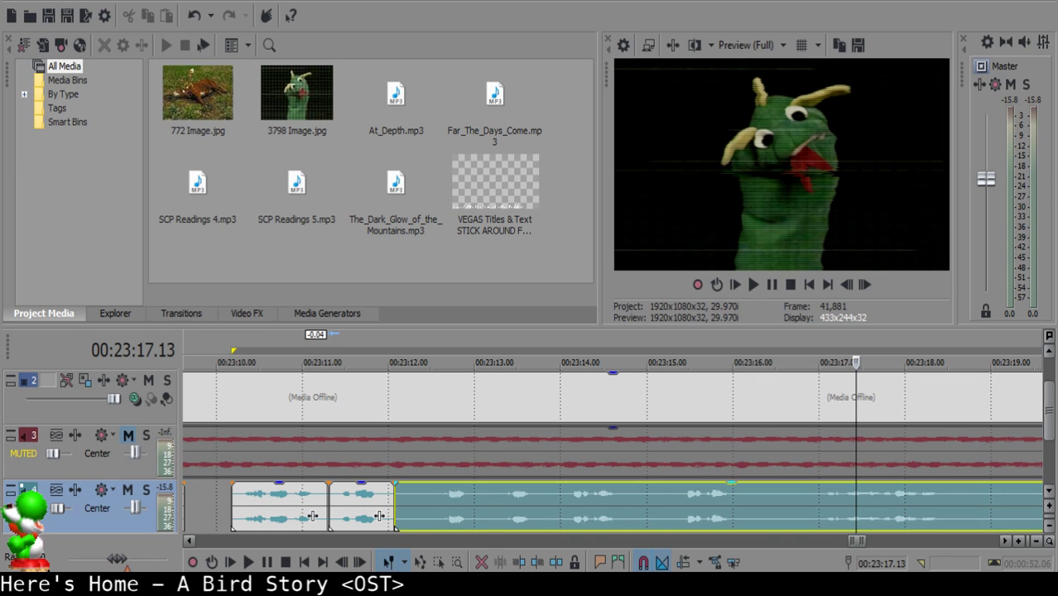
# Cut out the silence from 00:23:12.02 to about 00:23:12.16 and move the following narration eight frames earlier to 00:23:12.08.
pyautogui.click(434, 497)
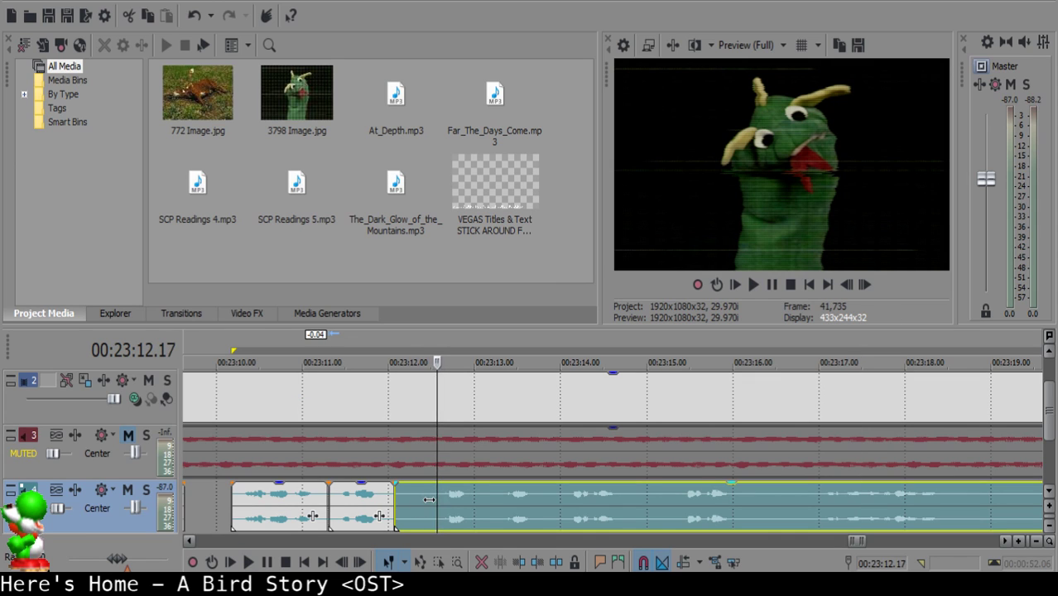
pyautogui.press('space')
pyautogui.press('space')
pyautogui.press('s')
pyautogui.click(414, 497)
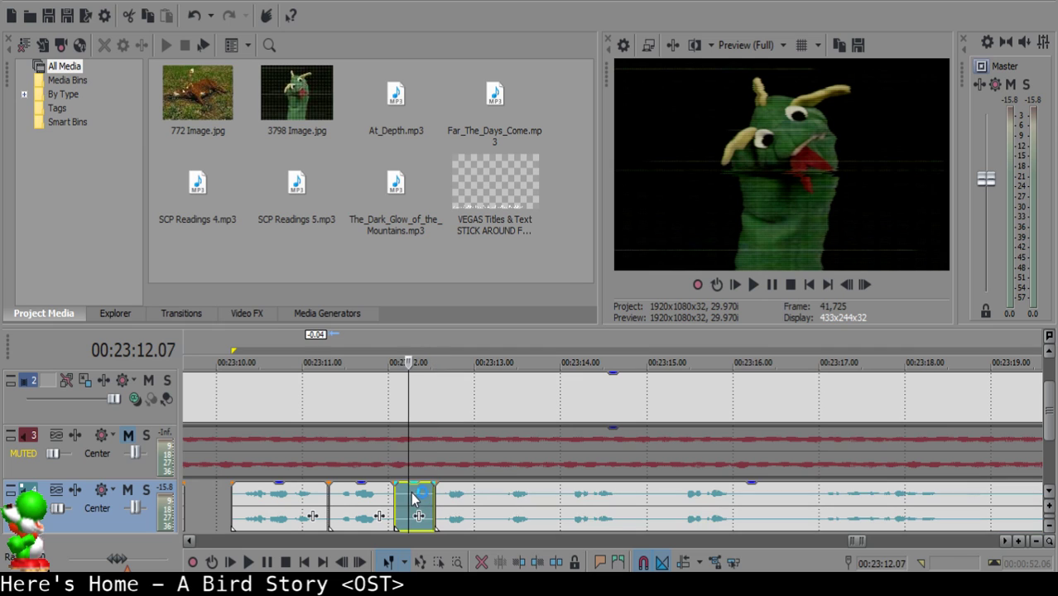
pyautogui.press('Delete')
pyautogui.moveTo(448, 508); pyautogui.dragTo(425, 509)
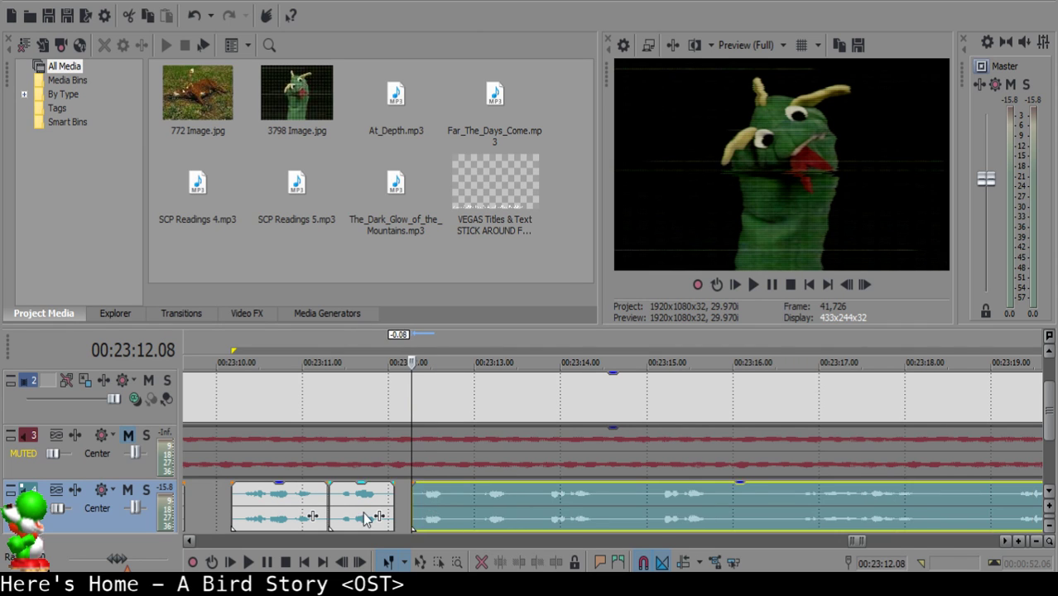
# Play across the gap between the clip ending at about 00:23:12.02 and the narration at 00:23:12.08 to judge the pause.
pyautogui.click(364, 516)
pyautogui.press('space')
pyautogui.scroll(4, 602, 532)
pyautogui.click(607, 498)
pyautogui.press('space')
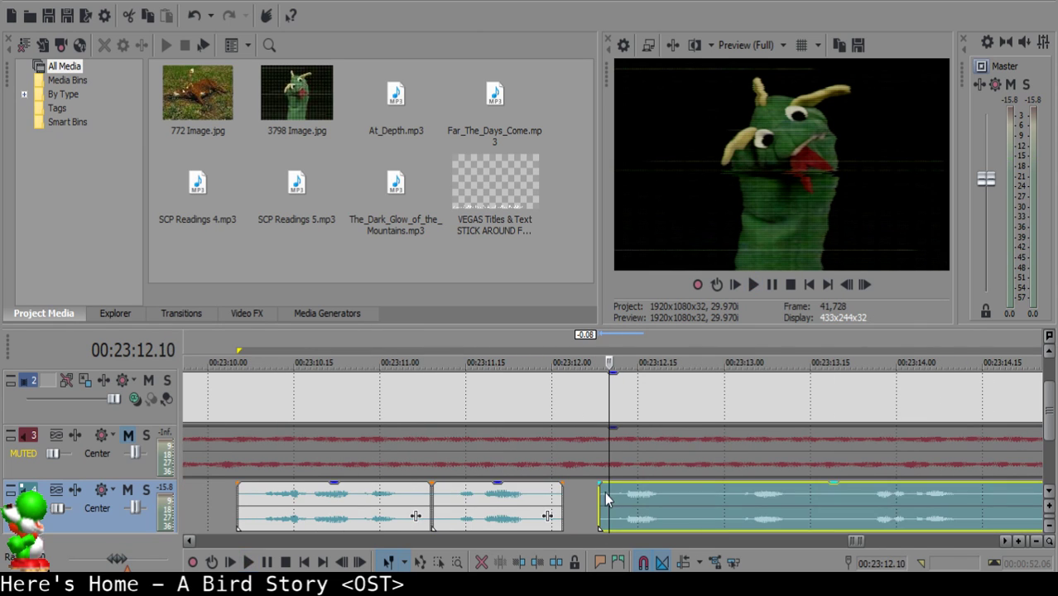
pyautogui.click(558, 494)
pyautogui.press('space')
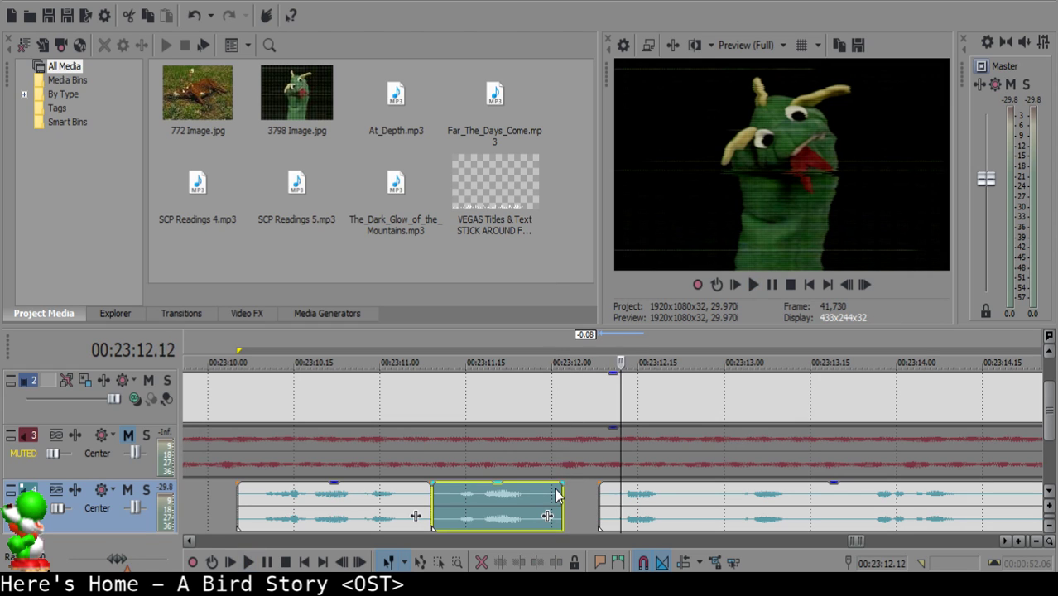
pyautogui.click(510, 494)
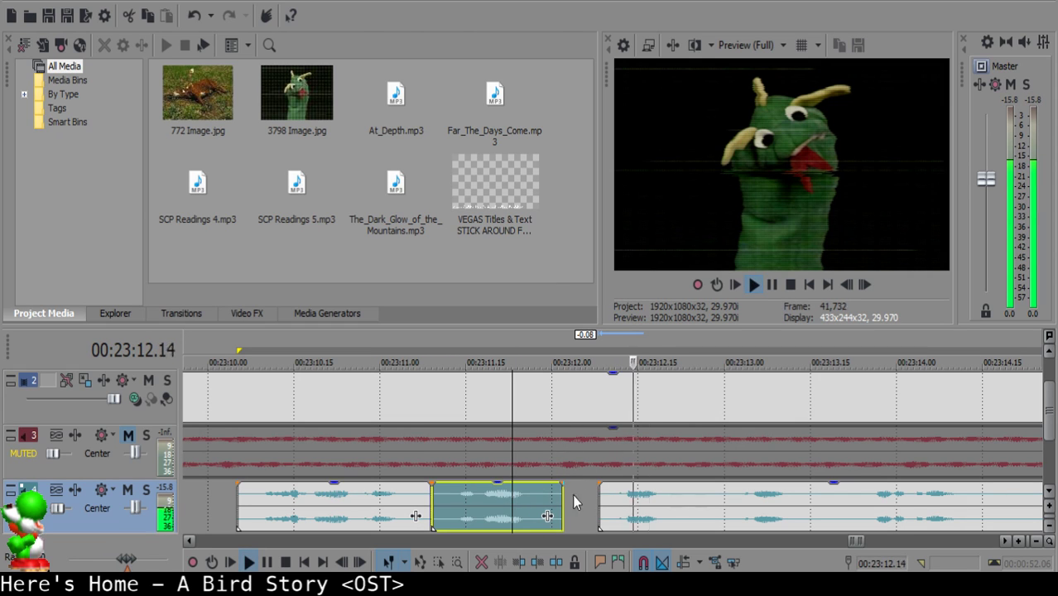
pyautogui.press('Return')
# Move the narration after the gap one frame later to 00:23:12.09 and give it a fade-in of about five frames.
pyautogui.click(605, 501)
pyautogui.moveTo(614, 496); pyautogui.dragTo(620, 496)
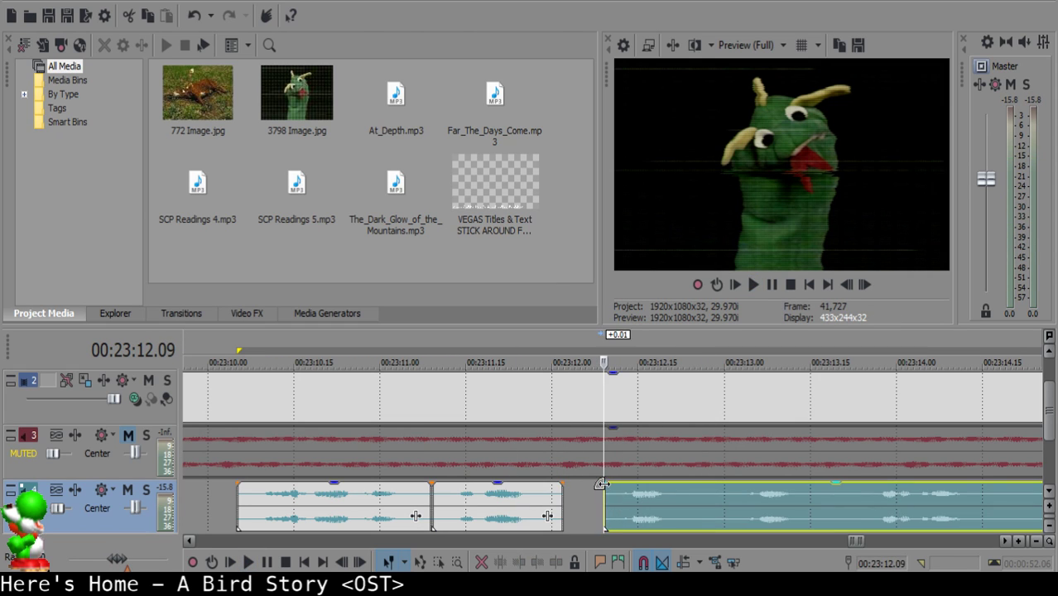
pyautogui.press('Return')
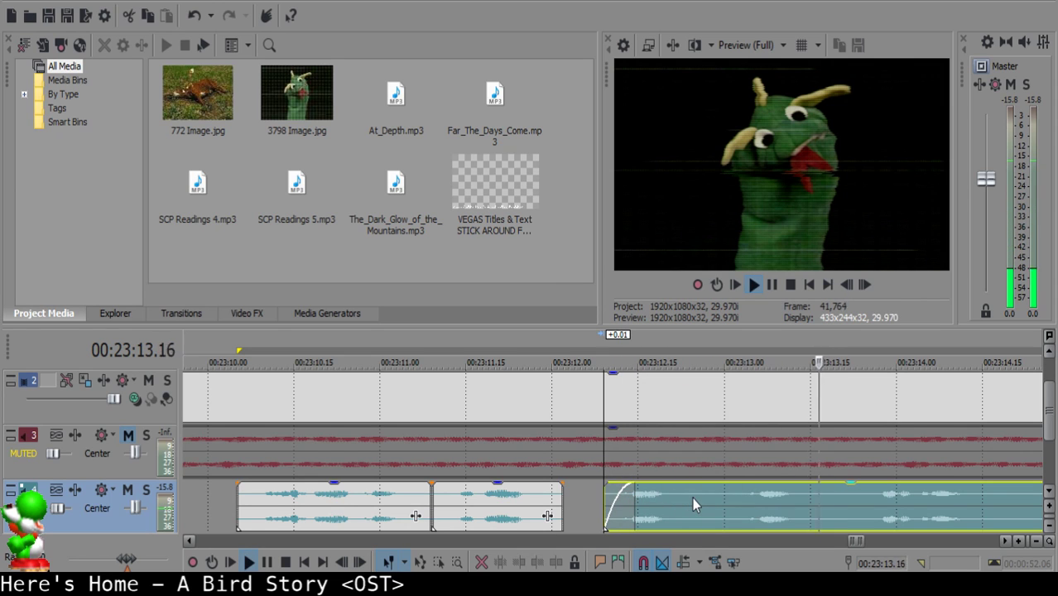
# Split the narration at about 00:23:12.25 and 00:23:13.00, and delete the piece between the splits.
pyautogui.click(694, 501)
pyautogui.press('s')
pyautogui.press('Return')
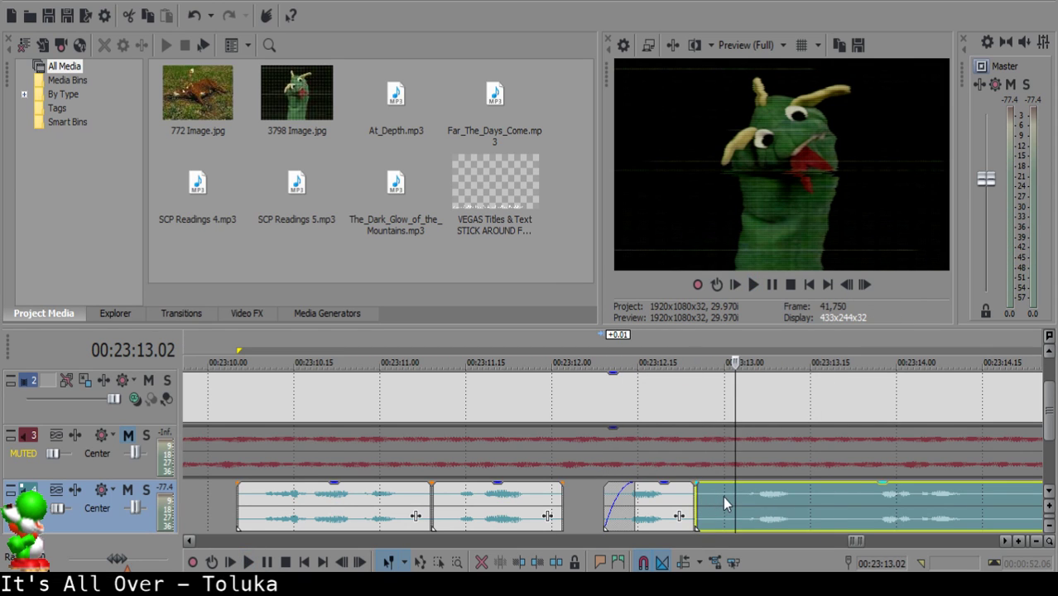
pyautogui.click(723, 497)
pyautogui.press('s')
pyautogui.click(706, 500)
pyautogui.press('Delete')
# Move the remaining narration three frames earlier to about 00:23:12.27 and give it a fade-in of about six frames.
pyautogui.moveTo(770, 503); pyautogui.dragTo(746, 485)
pyautogui.click(639, 497)
pyautogui.press('Return')
# Cut out the narration from about 00:23:13.14 to 00:23:14.28 and move the rest earlier to close the gap.
pyautogui.press('s')
pyautogui.scroll(-2, 795, 499)
pyautogui.press('space')
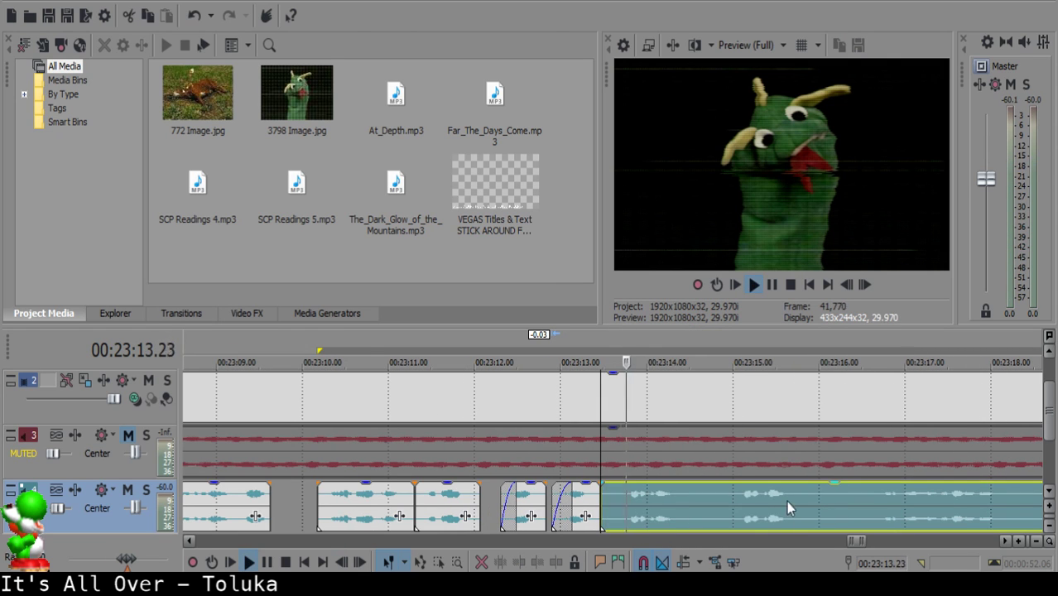
pyautogui.click(728, 496)
pyautogui.press('space')
pyautogui.press('s')
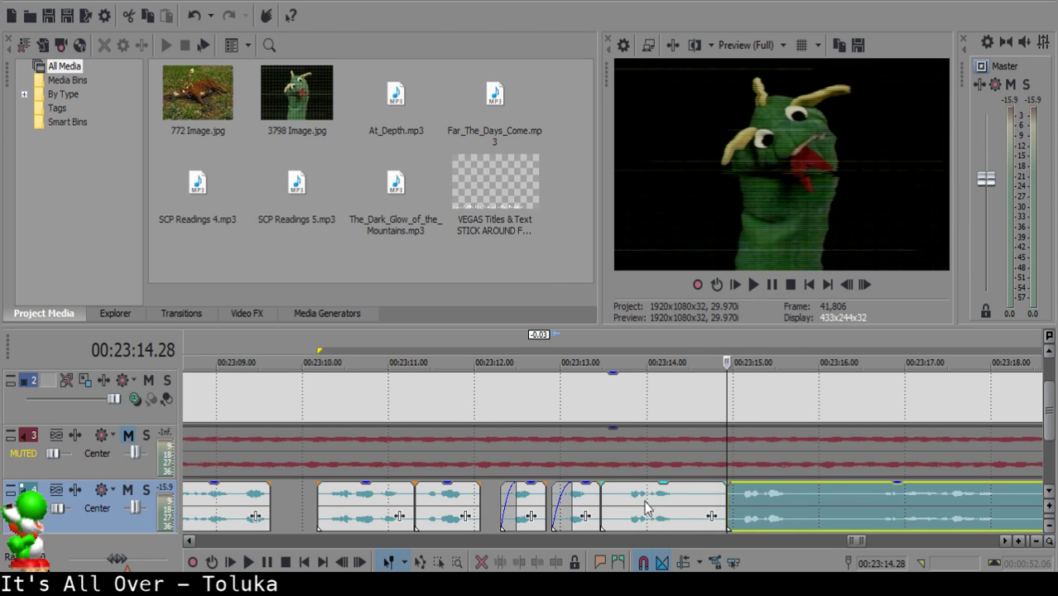
pyautogui.click(702, 507)
pyautogui.moveTo(793, 518); pyautogui.dragTo(671, 506)
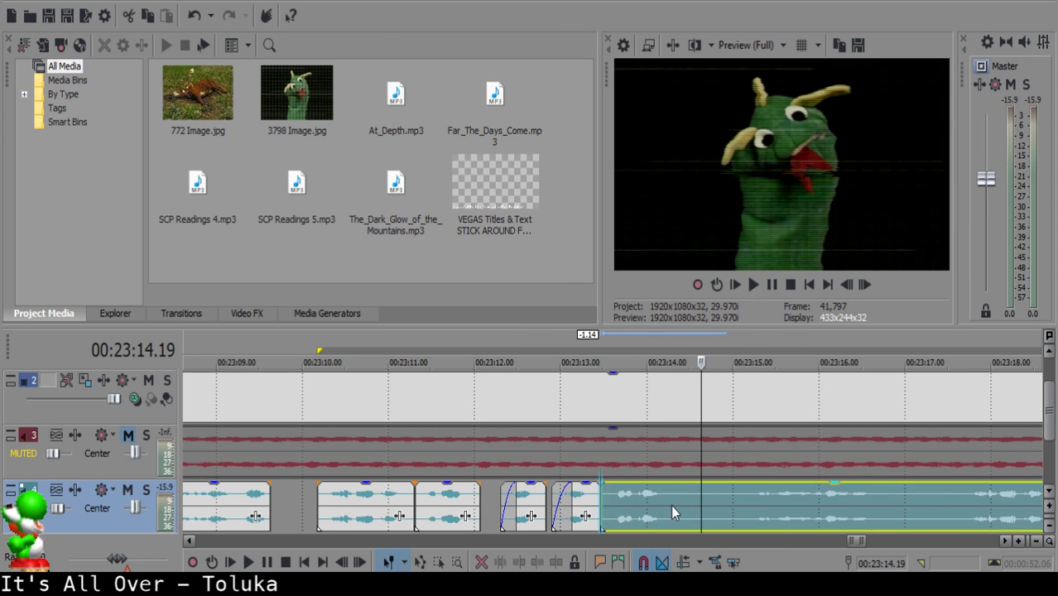
# Play across the closed cut, split the narration at about 00:23:14.08, and play on from about 00:23:15.29.
pyautogui.click(565, 513)
pyautogui.press('space')
pyautogui.scroll(2, 596, 509)
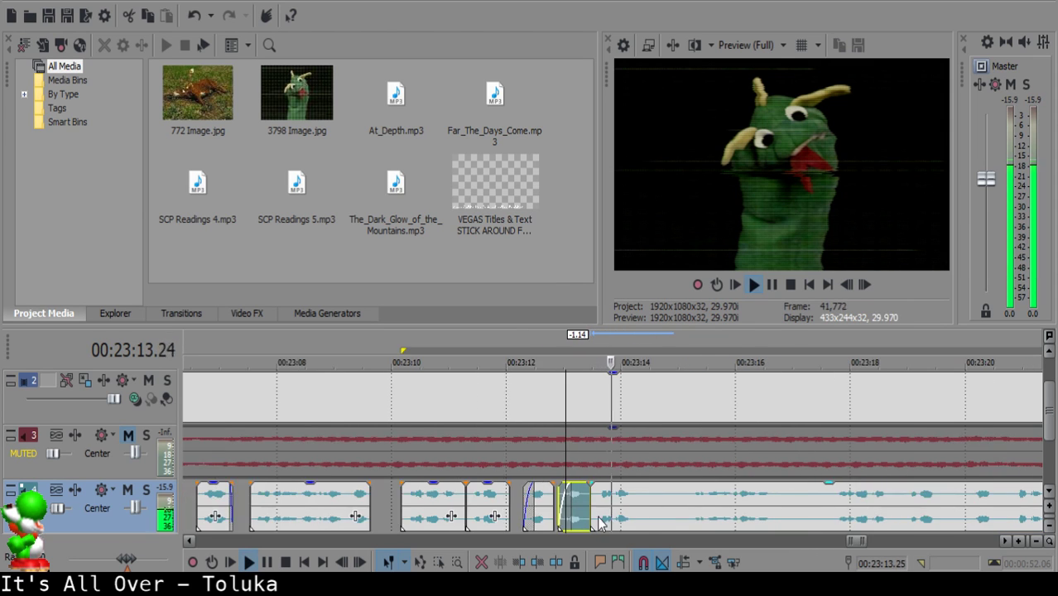
pyautogui.click(638, 497)
pyautogui.click(830, 509)
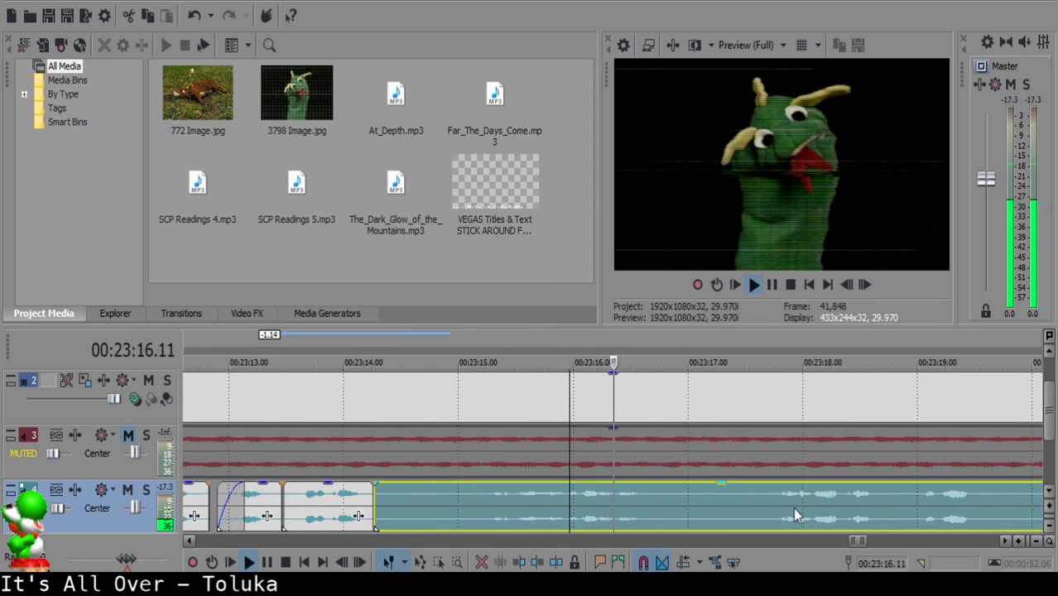
# Split the narration at about 00:23:15.06 and delete the silence between 00:23:14.08 and the new split.
pyautogui.click(482, 500)
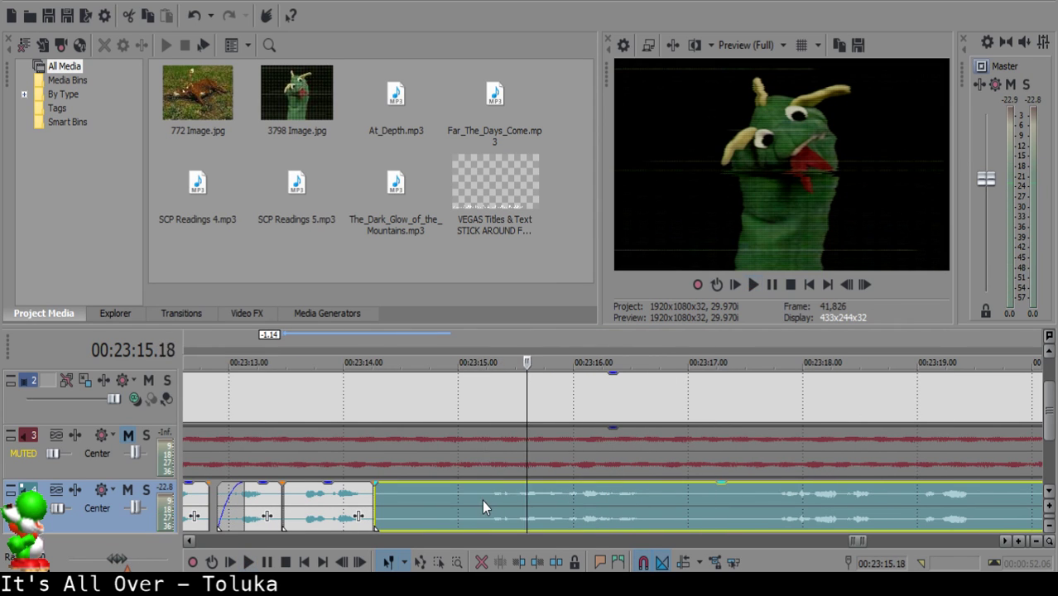
pyautogui.press('s')
pyautogui.click(429, 501)
pyautogui.press('Delete')
# Move the narration after the deleted silence 14 frames earlier to about 00:23:14.22 and play from the clip before it.
pyautogui.moveTo(508, 499); pyautogui.dragTo(454, 504)
pyautogui.click(335, 516)
pyautogui.scroll(3, 488, 507)
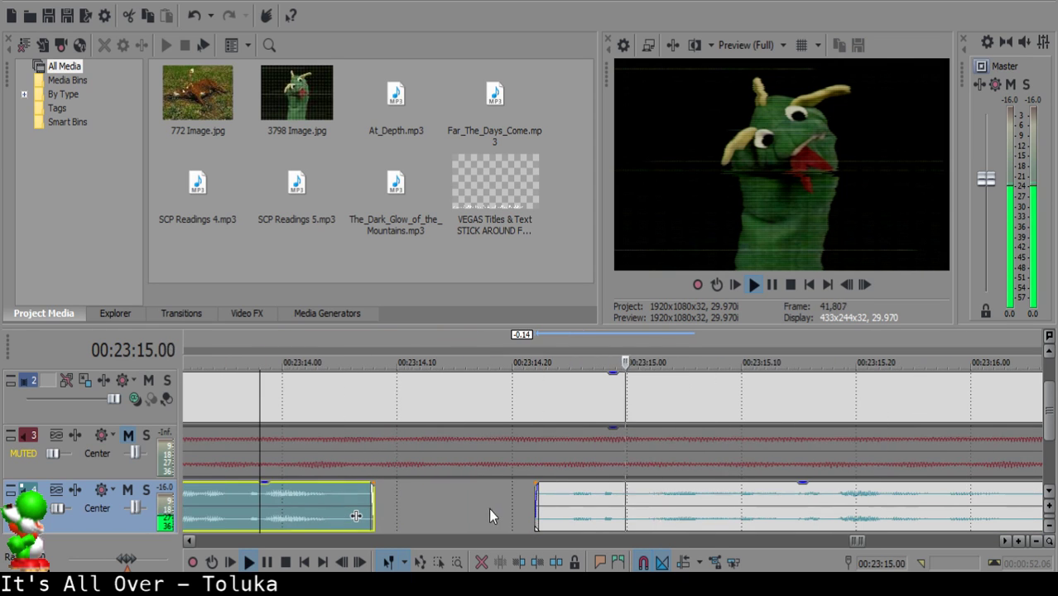
# Move the narration after the gap two frames earlier to 00:23:14.20 and play across the gap again.
pyautogui.press('space')
pyautogui.click(522, 501)
pyautogui.moveTo(571, 504); pyautogui.dragTo(549, 504)
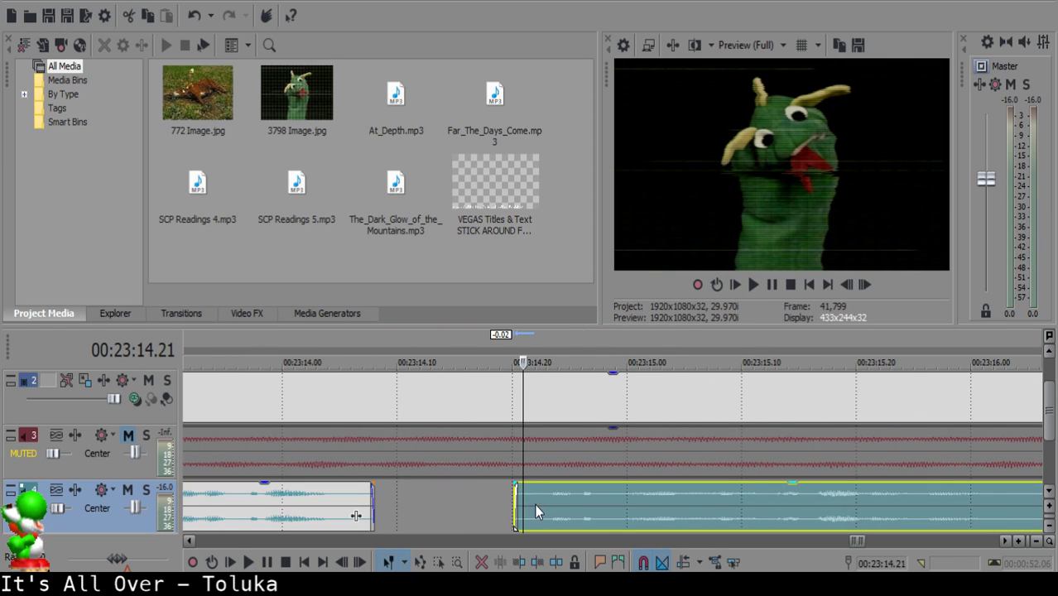
pyautogui.press('Left')
pyautogui.click(251, 514)
pyautogui.press('space')
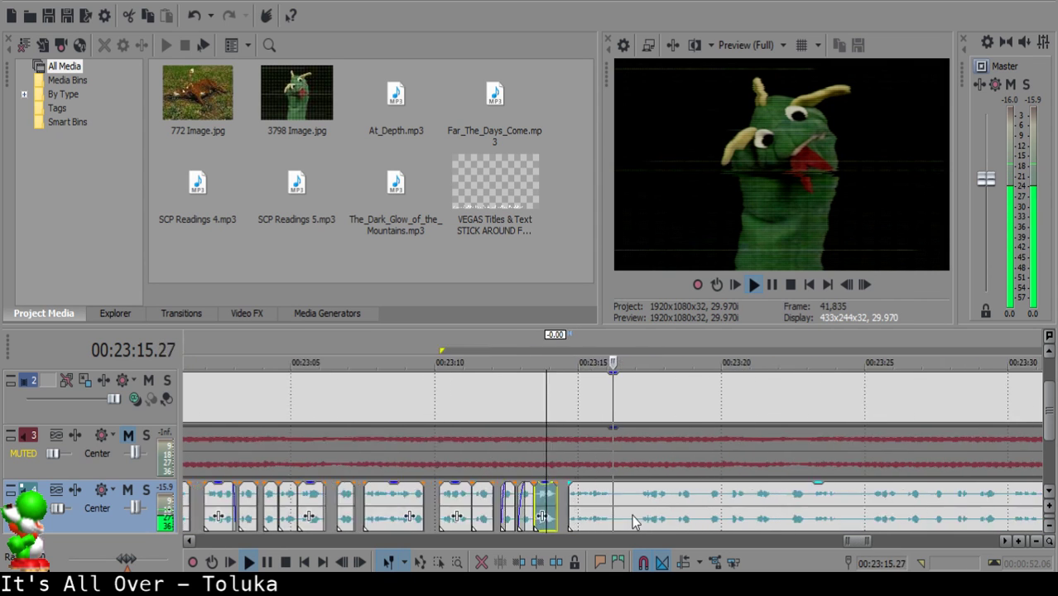
# Split the narration at about 00:23:16.06 and 00:23:17.05, and delete the silence between the two splits.
pyautogui.scroll(5, 632, 512)
pyautogui.click(627, 495)
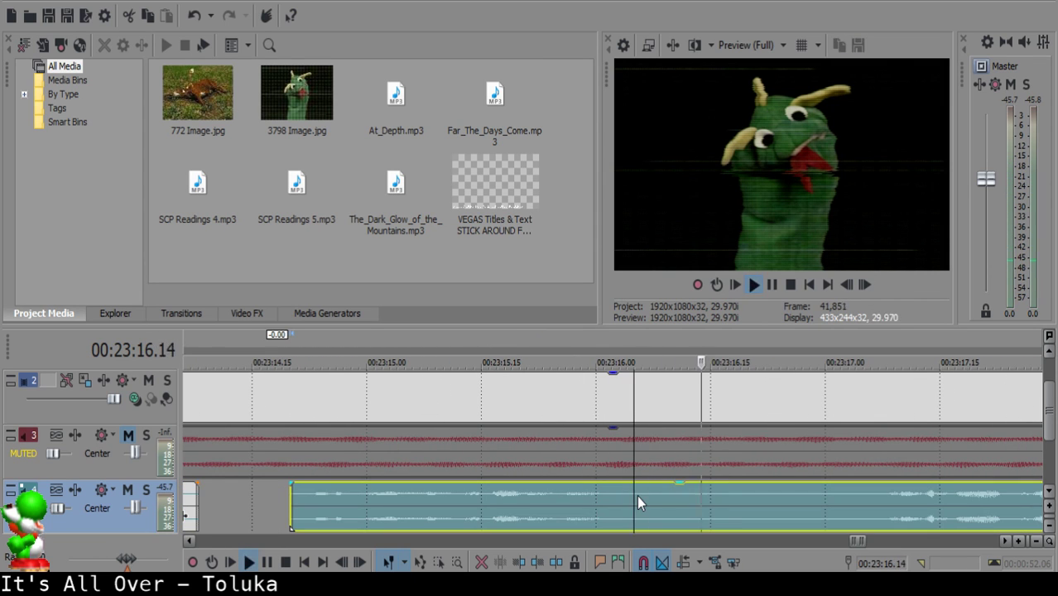
pyautogui.scroll(-6, 642, 496)
pyautogui.press('space')
pyautogui.scroll(4, 646, 496)
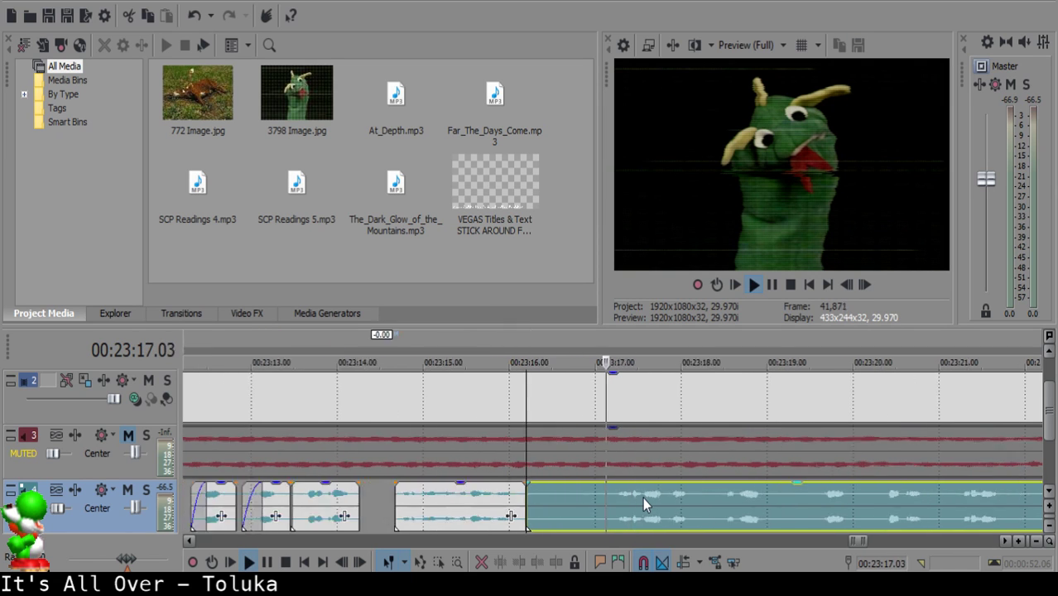
pyautogui.press('space')
pyautogui.press('s')
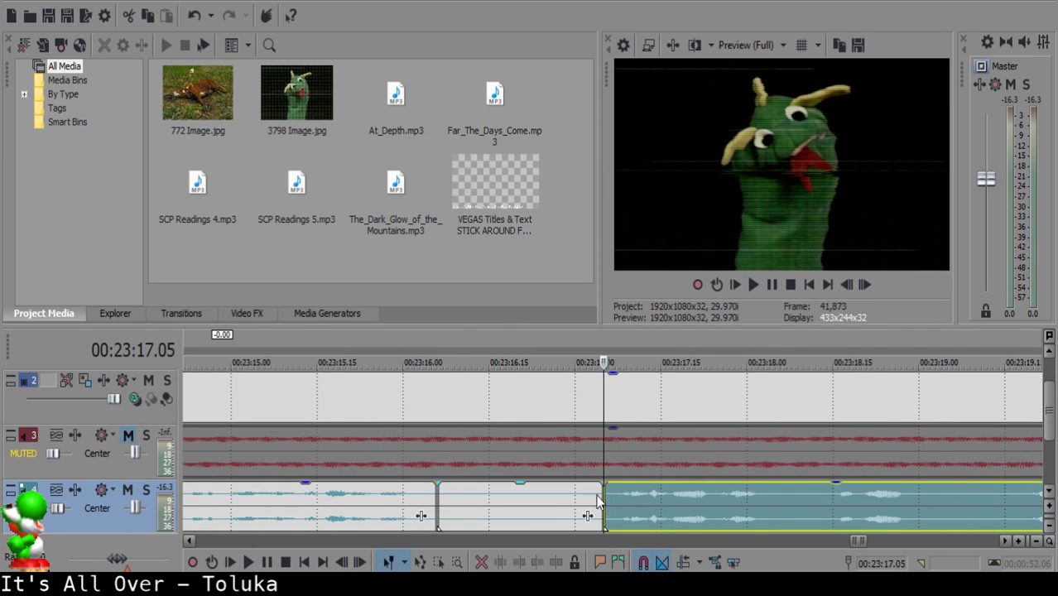
pyautogui.click(535, 500)
pyautogui.press('Delete')
# Move the narration after the gap 12 frames earlier to 00:23:16.23 and play from the clip before it.
pyautogui.moveTo(631, 518); pyautogui.dragTo(567, 508)
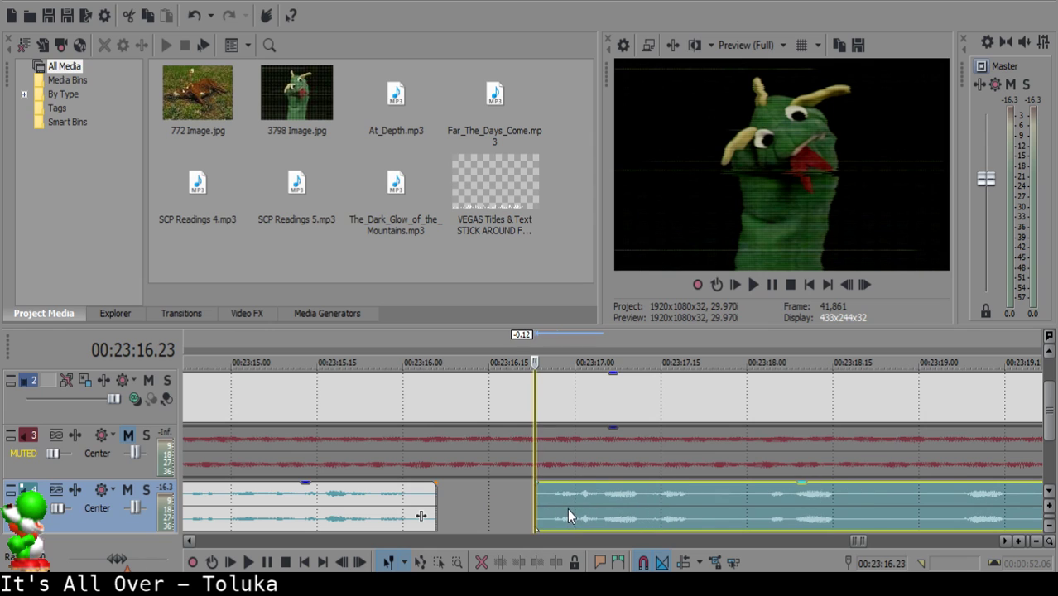
pyautogui.click(283, 502)
pyautogui.press('space')
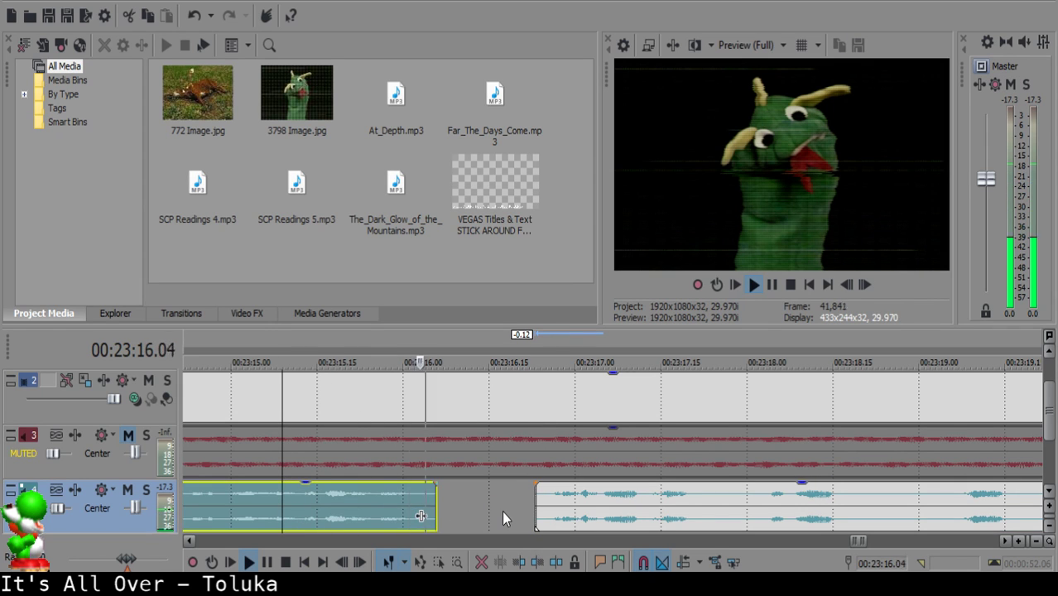
# Move the narration after the gap three frames later to about 00:23:16.26 and play across the gap again.
pyautogui.click(552, 501)
pyautogui.moveTo(552, 494); pyautogui.dragTo(580, 495)
pyautogui.click(266, 513)
pyautogui.press('space')
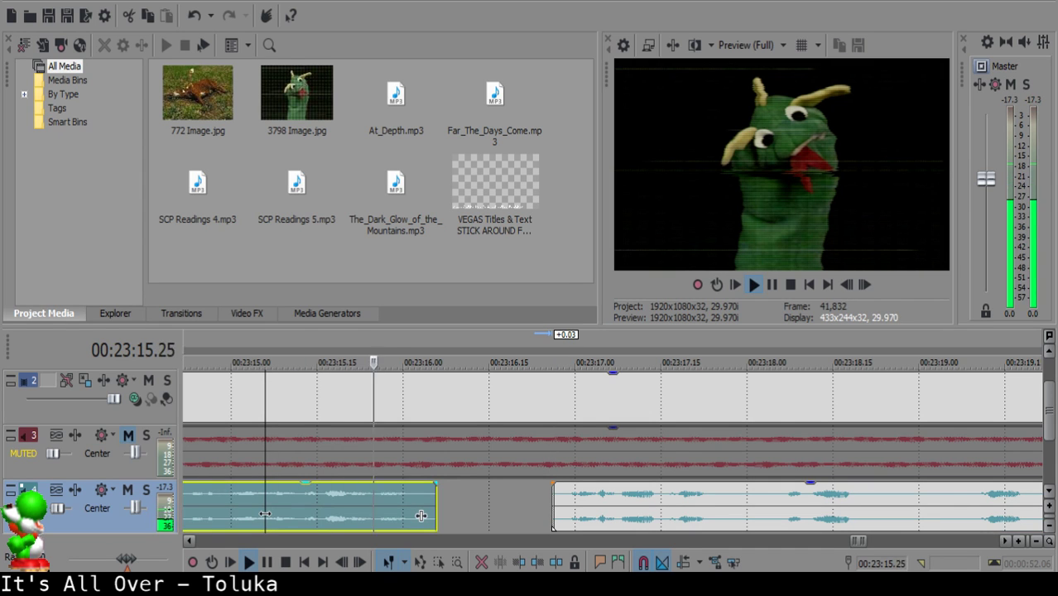
# Split the narration at about 00:23:17.28 and 00:23:18.02, delete the piece between, and play from the clip before the cut.
pyautogui.click(638, 495)
pyautogui.click(644, 492)
pyautogui.press('space')
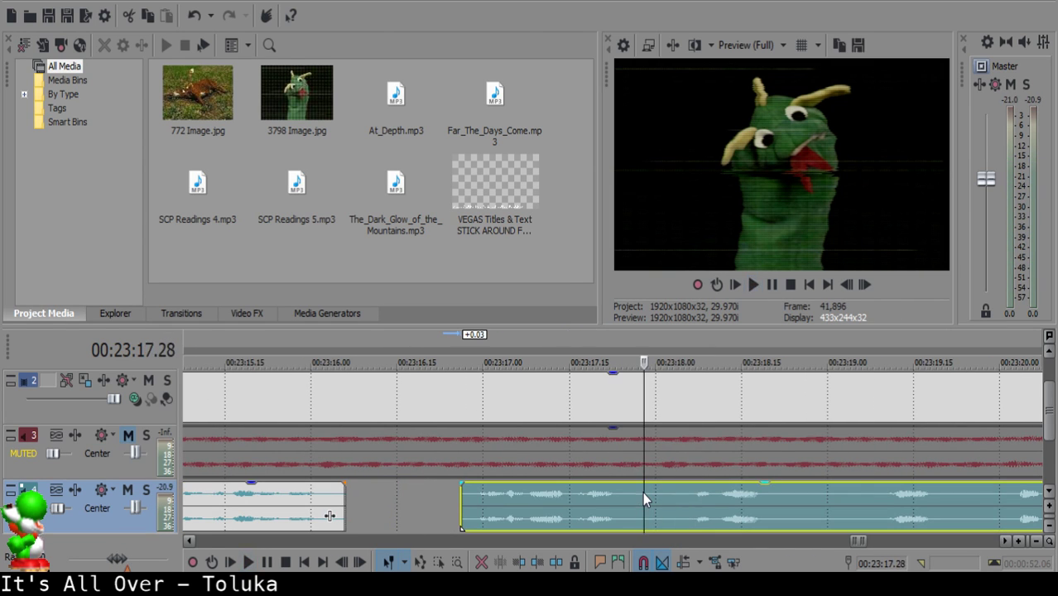
pyautogui.press('s')
pyautogui.click(666, 493)
pyautogui.press('s')
pyautogui.click(648, 493)
pyautogui.press('Delete')
pyautogui.click(553, 510)
pyautogui.press('space')
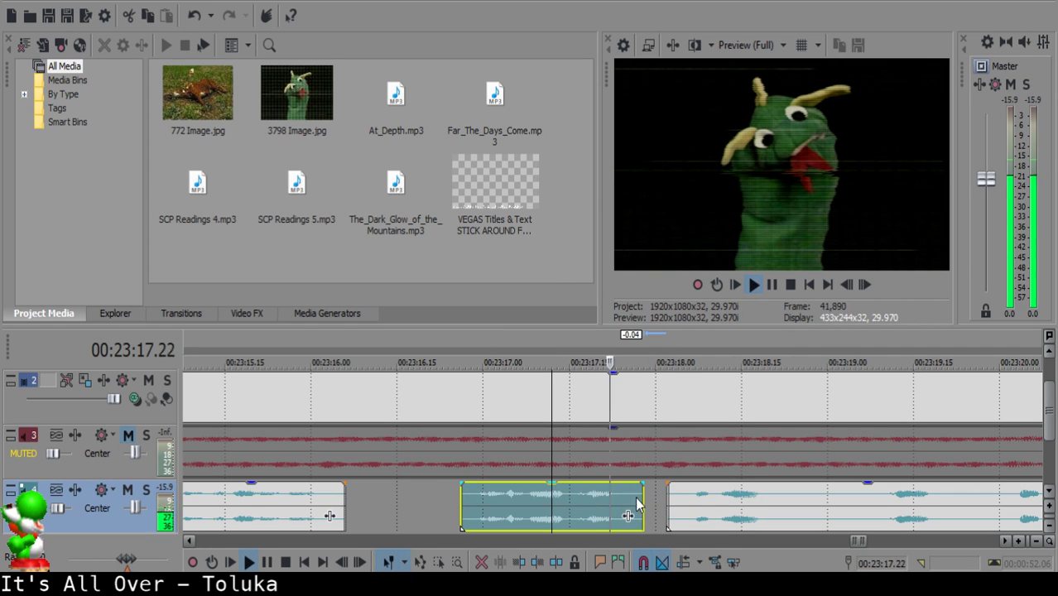
# Move the following narration four frames earlier to 00:23:17.28, with a short fade-out on the clip before, and play across the cut.
pyautogui.press('space')
pyautogui.moveTo(693, 502); pyautogui.dragTo(670, 501)
pyautogui.click(544, 514)
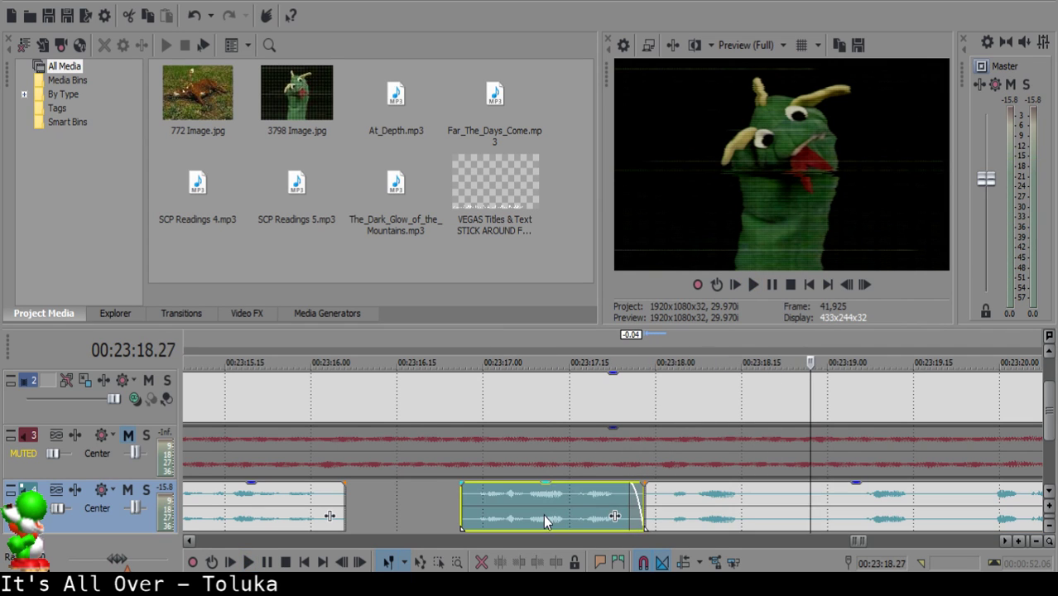
pyautogui.press('space')
# Split the narration at about 00:23:18.19 and 00:23:19.02, delete the silence between, and play from the clip before it.
pyautogui.scroll(-3, 553, 515)
pyautogui.scroll(3, 551, 515)
pyautogui.click(639, 496)
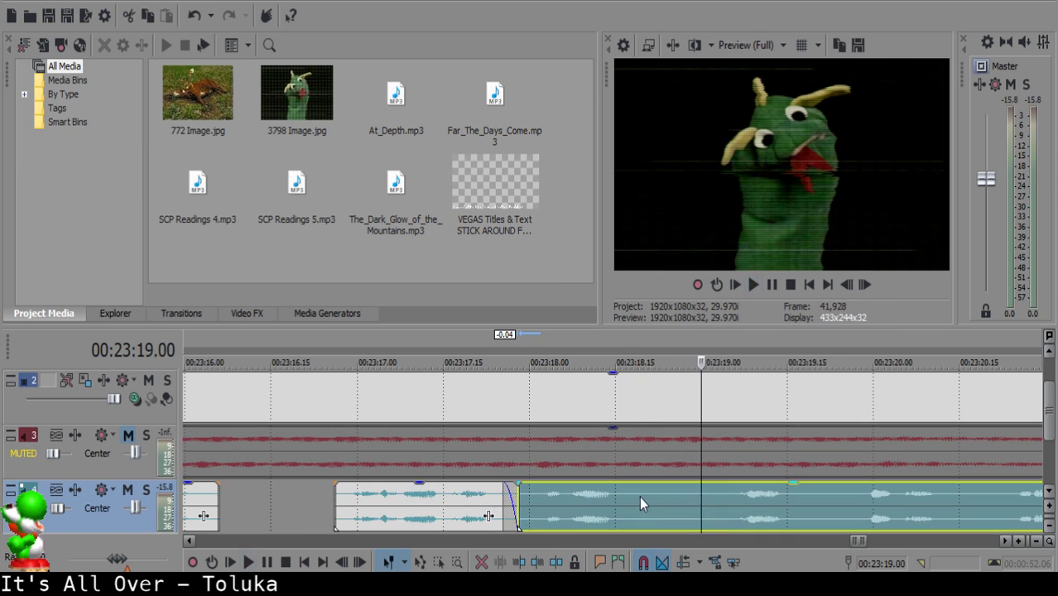
pyautogui.press('s')
pyautogui.click(712, 506)
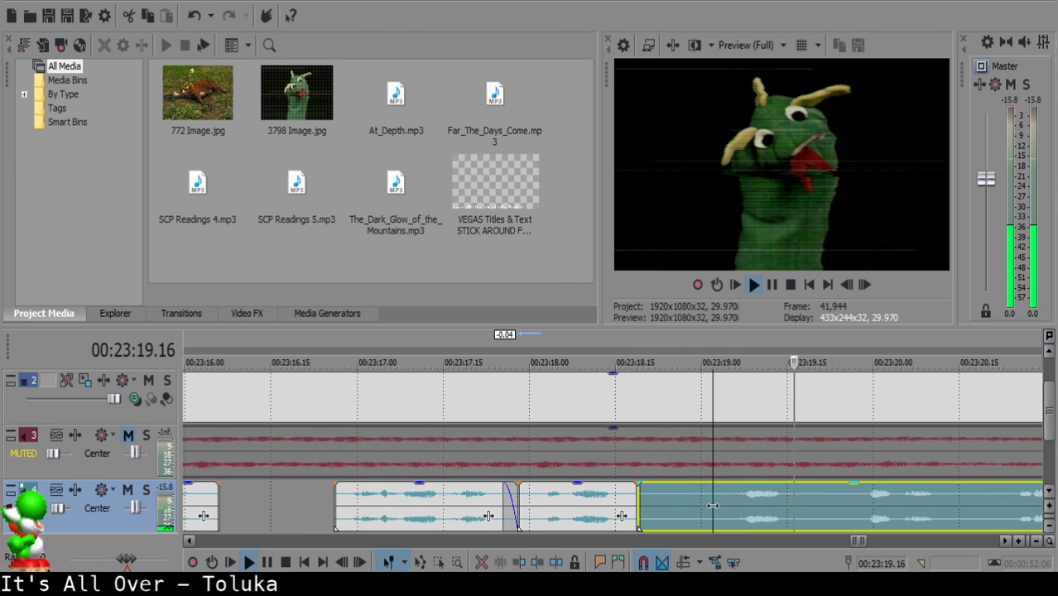
pyautogui.press('space')
pyautogui.press('s')
pyautogui.click(674, 491)
pyautogui.press('Delete')
pyautogui.click(546, 520)
pyautogui.press('space')
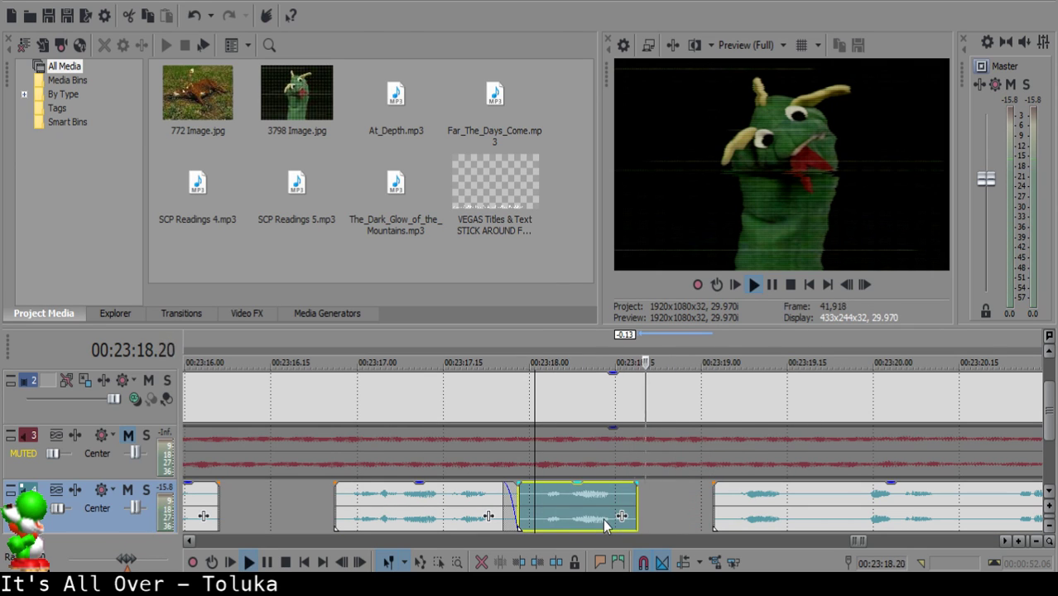
# Move the narration after the gap two frames earlier to 00:23:19.00 and play from the clip before it.
pyautogui.press('space')
pyautogui.moveTo(755, 508); pyautogui.dragTo(743, 508)
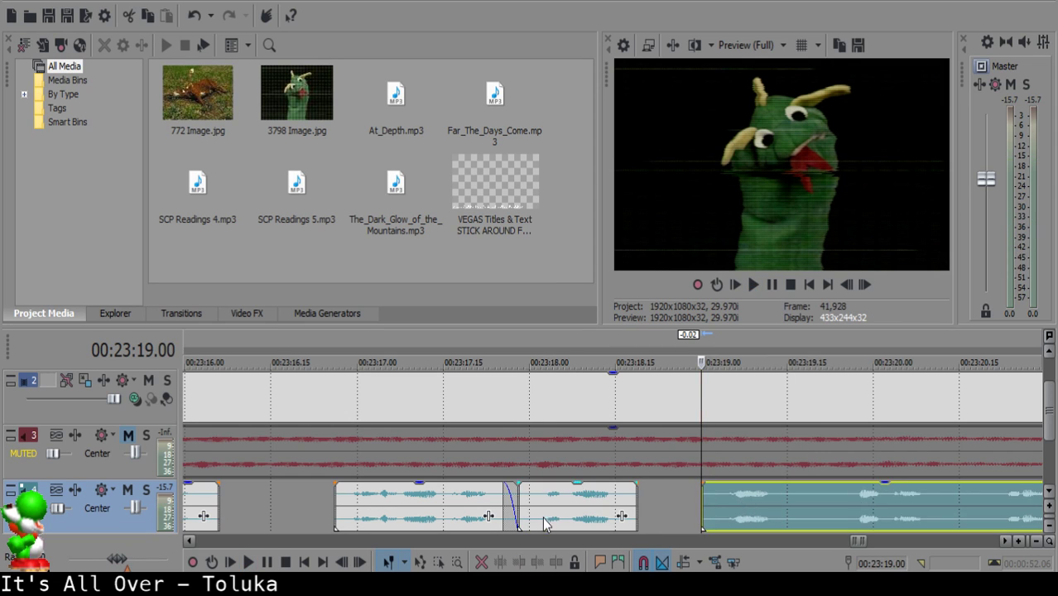
pyautogui.click(546, 523)
pyautogui.press('space')
# Split the narration at about 00:23:19.03 and delete the three-frame piece before the split.
pyautogui.click(718, 494)
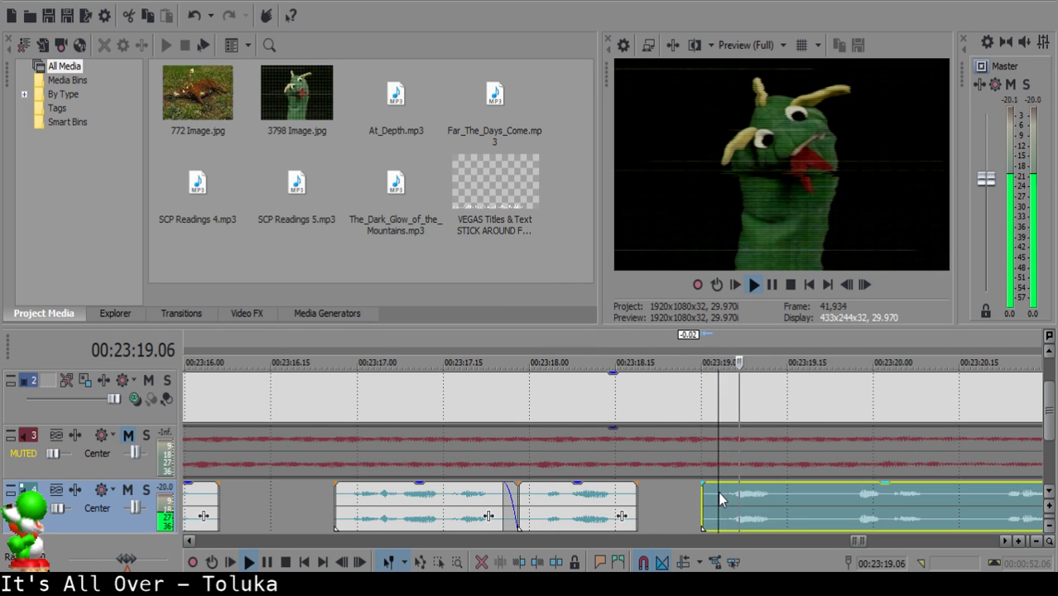
pyautogui.press('space')
pyautogui.press('s')
pyautogui.click(702, 498)
pyautogui.click(707, 496)
pyautogui.press('Delete')
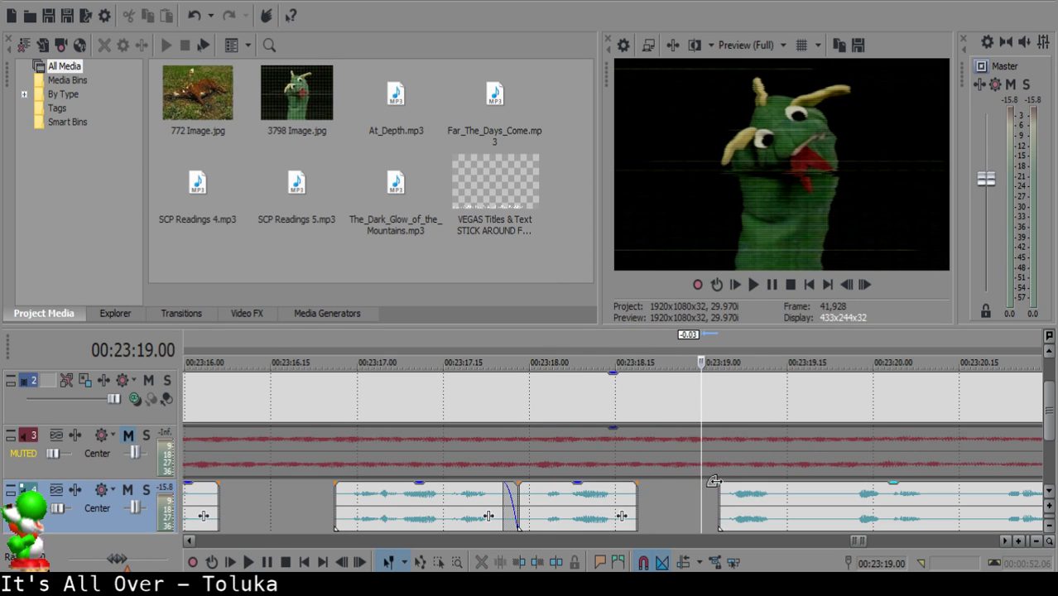
# Add a fade-in of about three frames to the narration starting at 00:23:19.03 and play across the gap.
pyautogui.moveTo(714, 481); pyautogui.dragTo(734, 482)
pyautogui.click(577, 517)
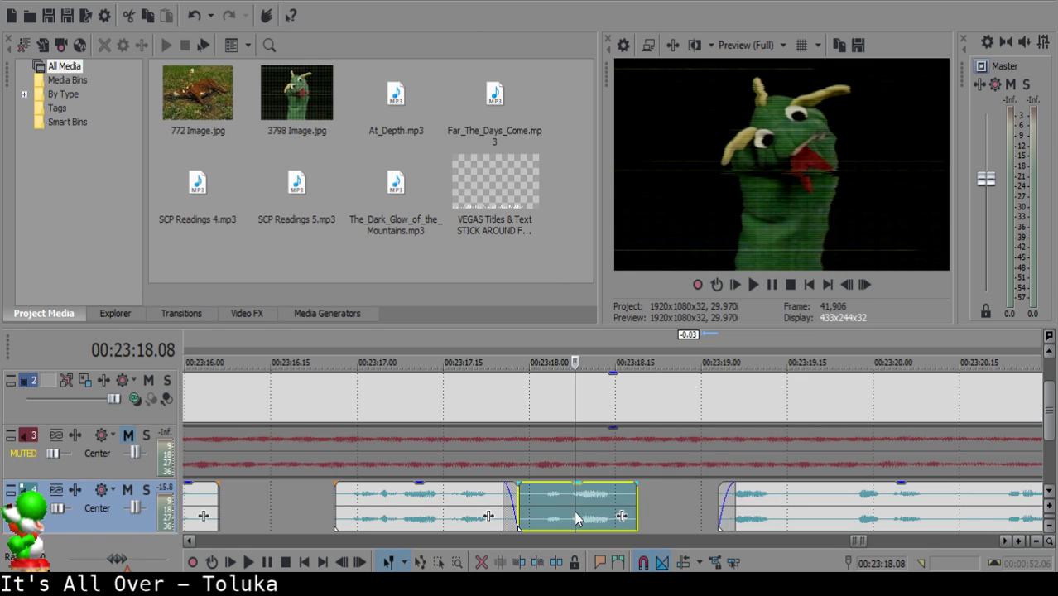
pyautogui.press('space')
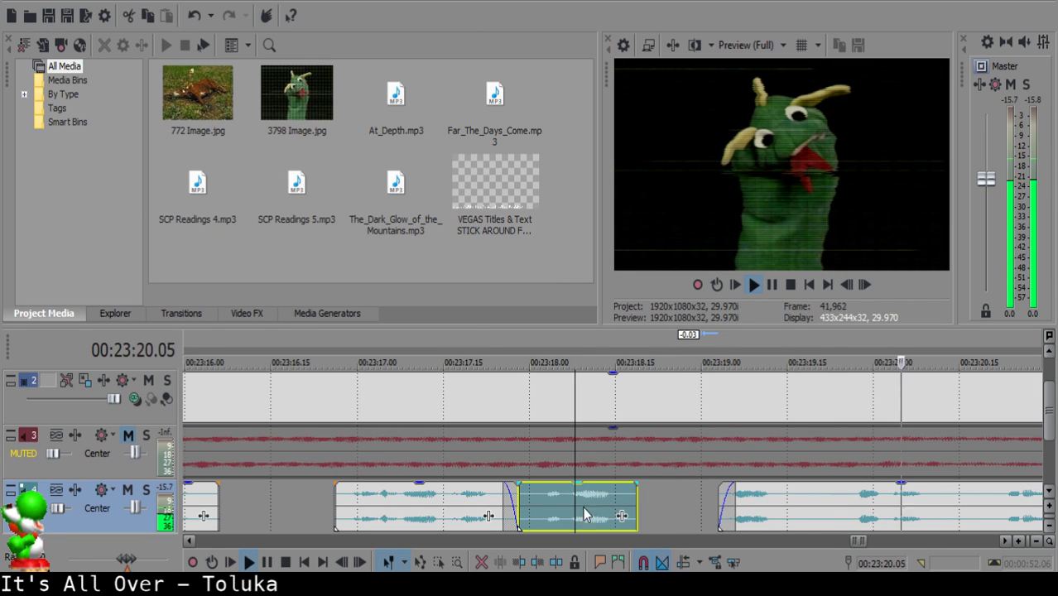
# Split the narration at 00:23:19.18 and about 00:23:19.22, and delete the short piece between the splits.
pyautogui.hscroll(2, 583, 508)
pyautogui.click(463, 498)
pyautogui.press('space')
pyautogui.press('s')
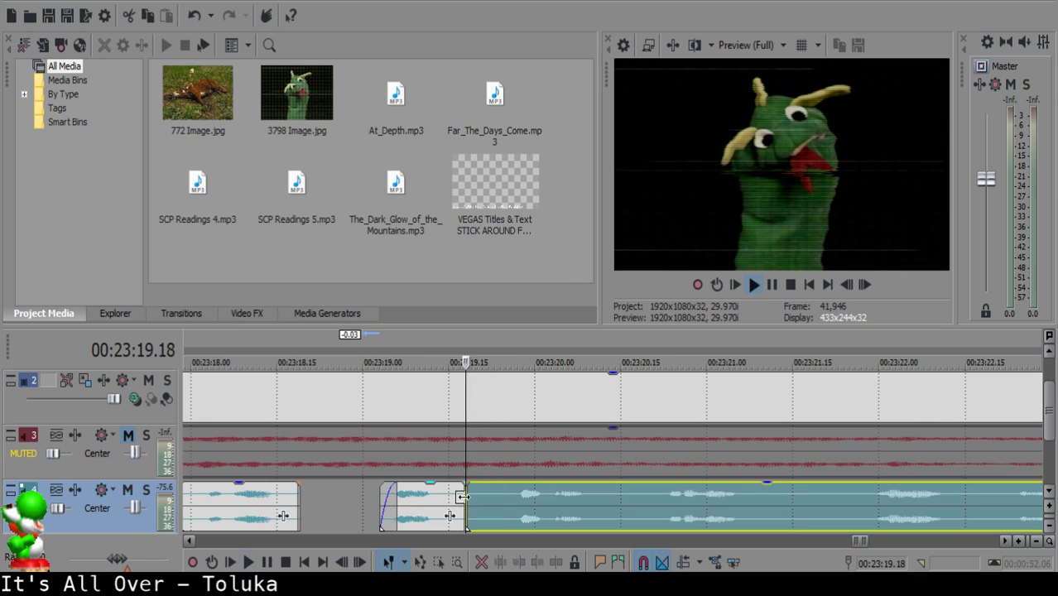
pyautogui.press('Return')
pyautogui.press('s')
pyautogui.click(463, 496)
pyautogui.click(474, 494)
pyautogui.press('Delete')
# Move the following narration four frames earlier to 00:23:19.18 to close the gap, and play across the cut.
pyautogui.moveTo(514, 491); pyautogui.dragTo(490, 492)
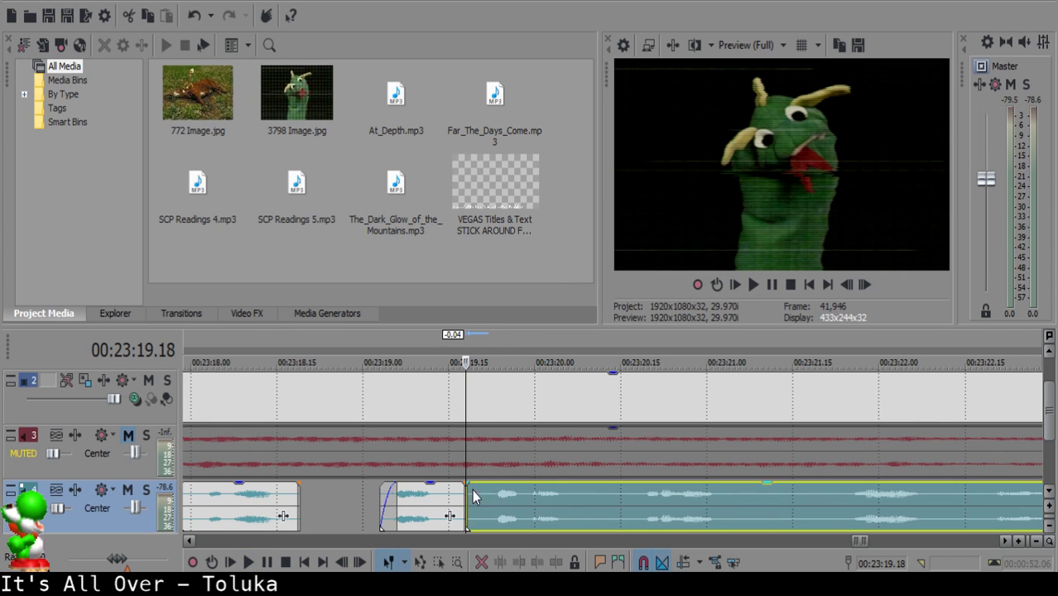
pyautogui.click(392, 506)
pyautogui.press('space')
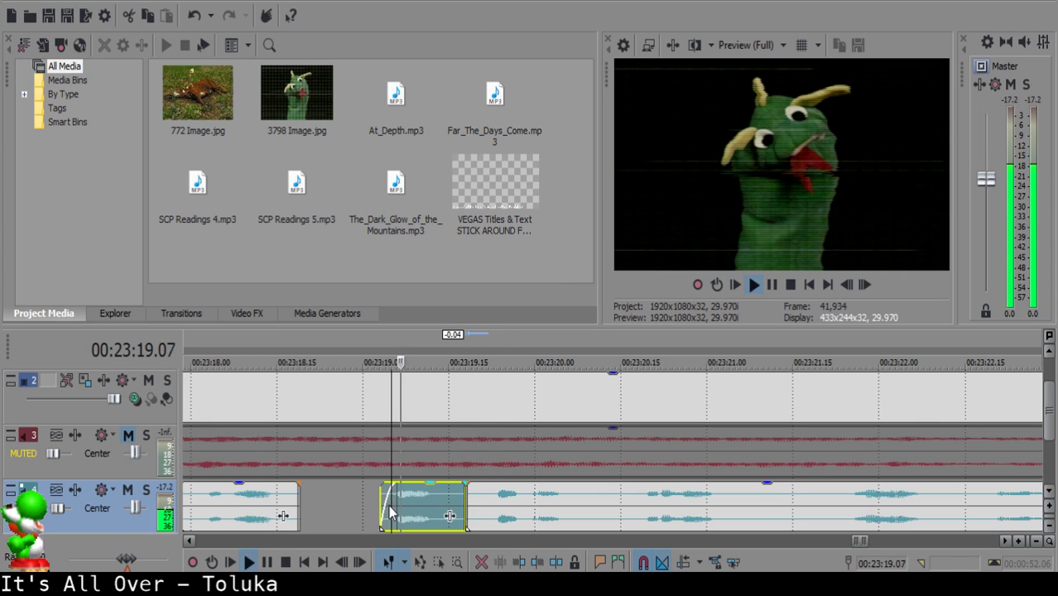
# Split the narration at 00:23:20.10 and about 00:23:20.14, and delete the piece between the splits.
pyautogui.press('Return')
pyautogui.click(577, 497)
pyautogui.press('space')
pyautogui.press('Return')
pyautogui.click(591, 496)
pyautogui.press('s')
pyautogui.press('space')
pyautogui.press('Return')
pyautogui.press('s')
pyautogui.click(594, 496)
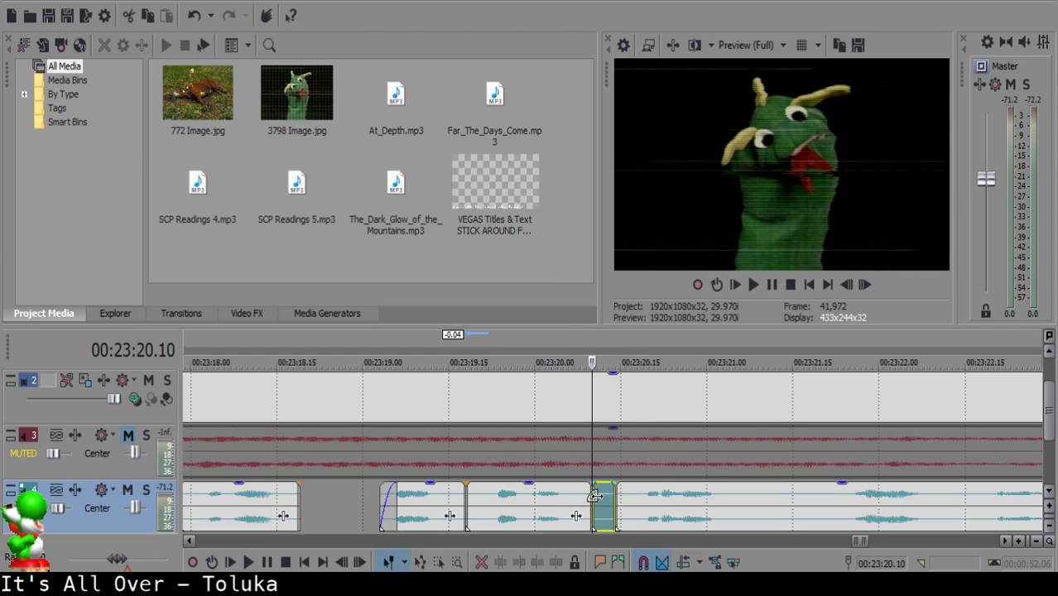
pyautogui.press('Delete')
# Close the gap by moving the following narration four frames earlier to 00:23:20.10, and play across the cut.
pyautogui.moveTo(661, 504); pyautogui.dragTo(641, 503)
pyautogui.click(510, 508)
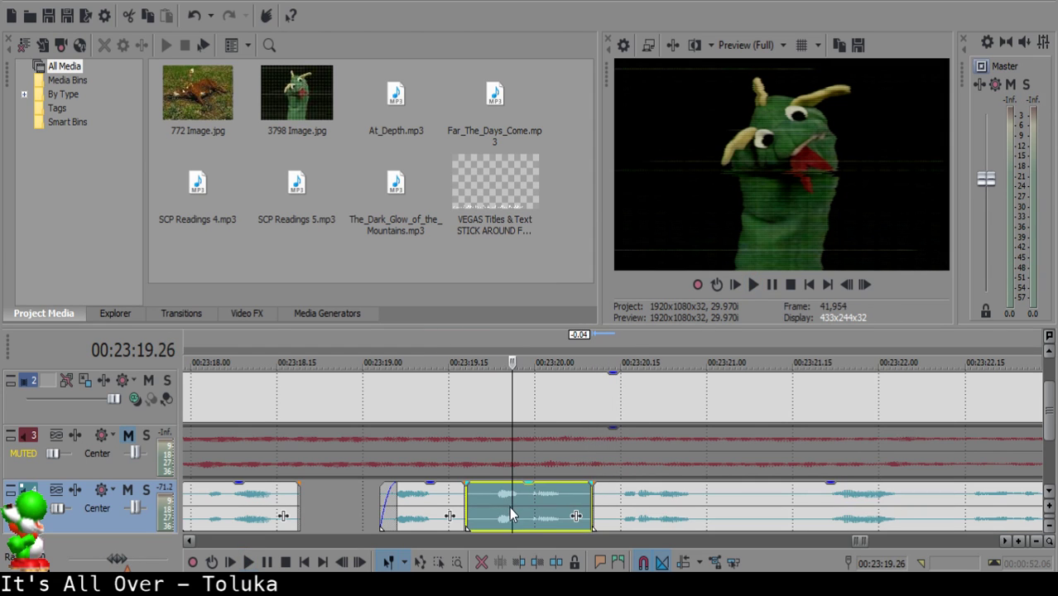
pyautogui.press('space')
# Split the narration at about 00:23:21.03 and 00:23:21.18, and delete the silence between the two splits.
pyautogui.click(725, 499)
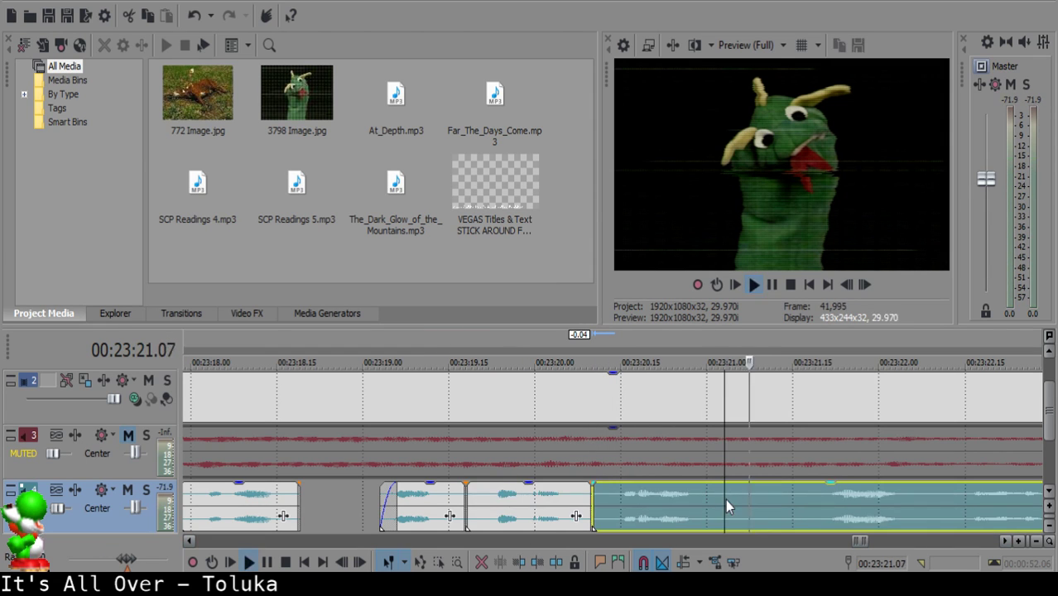
pyautogui.press('space')
pyautogui.press('s')
pyautogui.press('space')
pyautogui.click(811, 499)
pyautogui.press('space')
pyautogui.press('s')
pyautogui.click(799, 494)
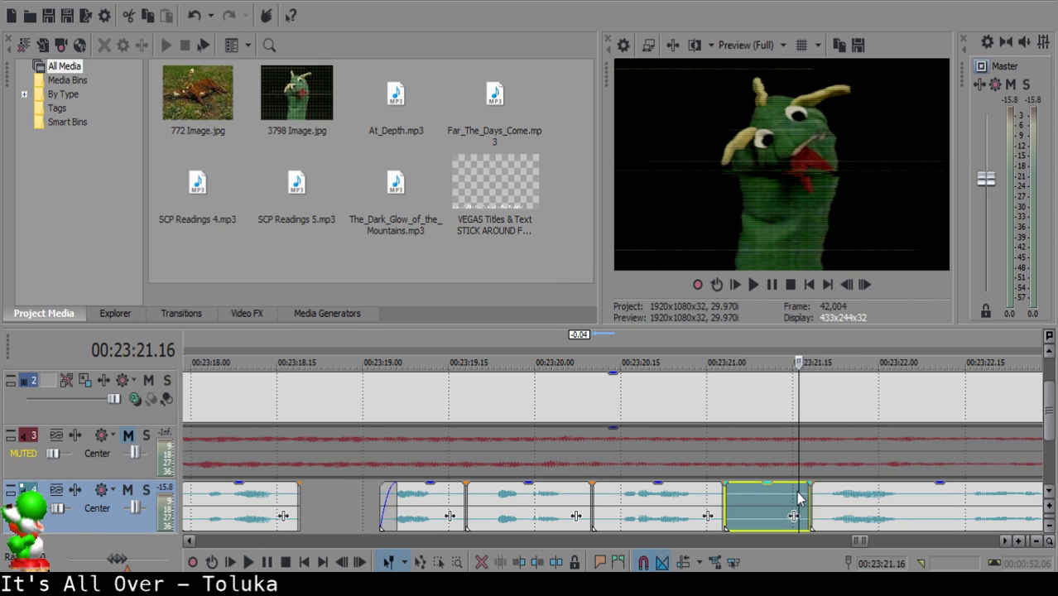
pyautogui.press('Delete')
# Move the narration after the gap two frames earlier to 00:23:21.16 and play from the clip before it.
pyautogui.moveTo(828, 495); pyautogui.dragTo(820, 500)
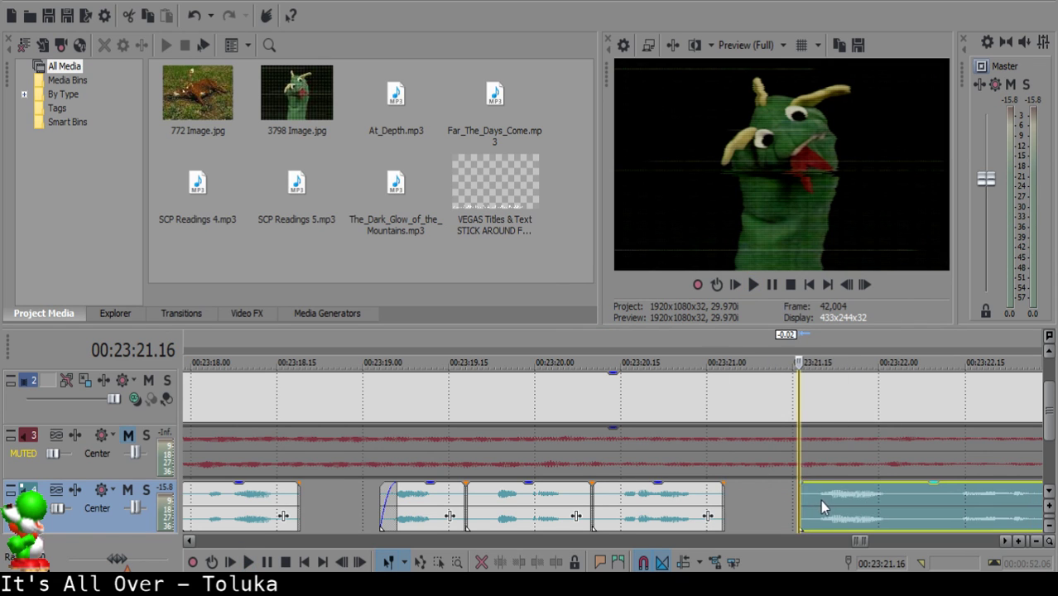
pyautogui.click(630, 509)
pyautogui.press('space')
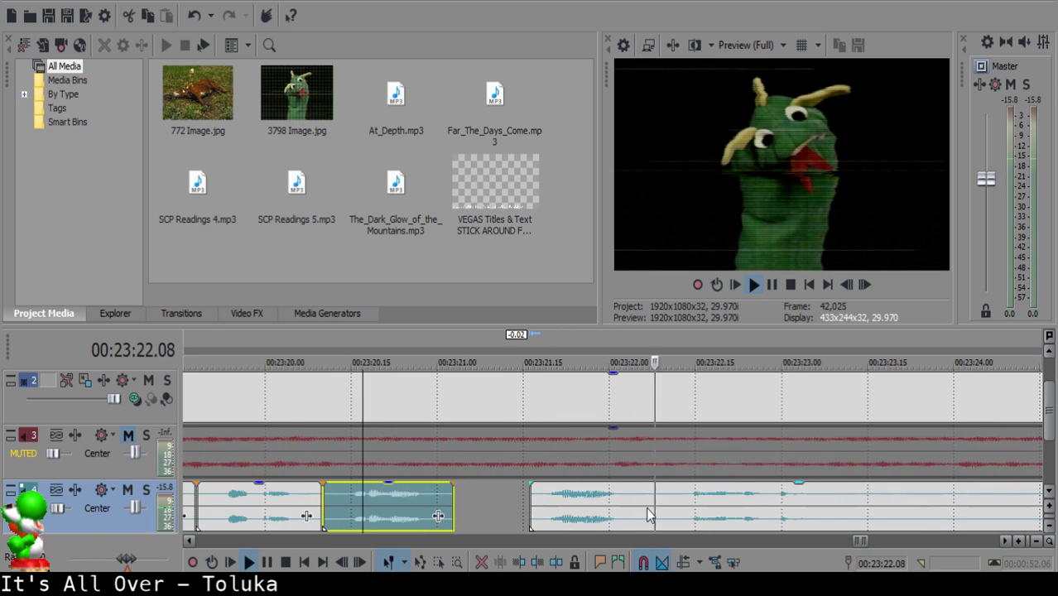
# Split the narration at 00:23:22.06, cut two frames from the start of the part after it, and play across the cut.
pyautogui.click(643, 497)
pyautogui.press('space')
pyautogui.press('s')
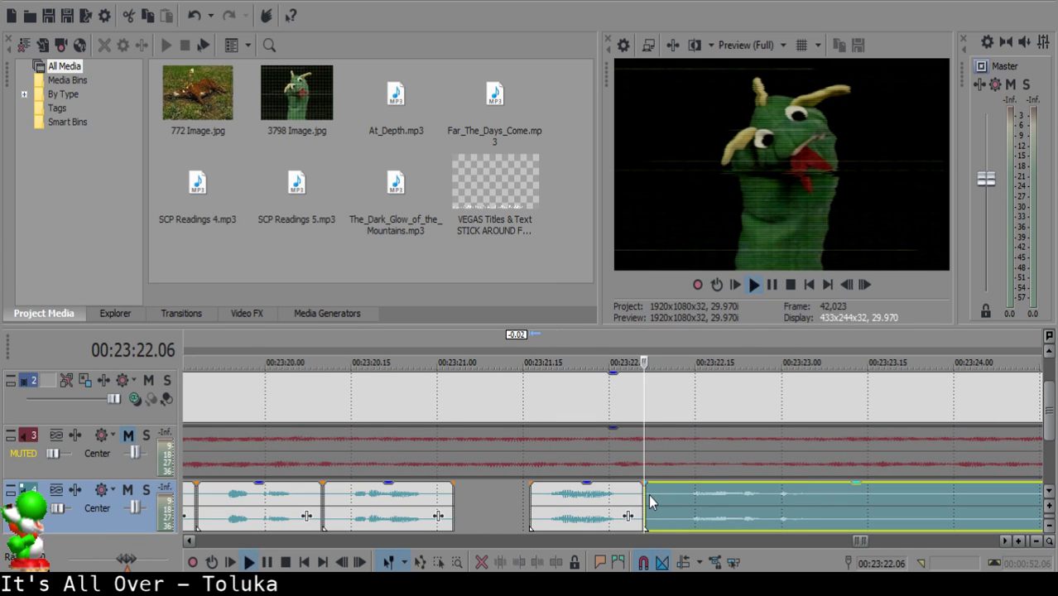
pyautogui.moveTo(649, 494); pyautogui.dragTo(661, 494)
pyautogui.click(555, 495)
pyautogui.press('space')
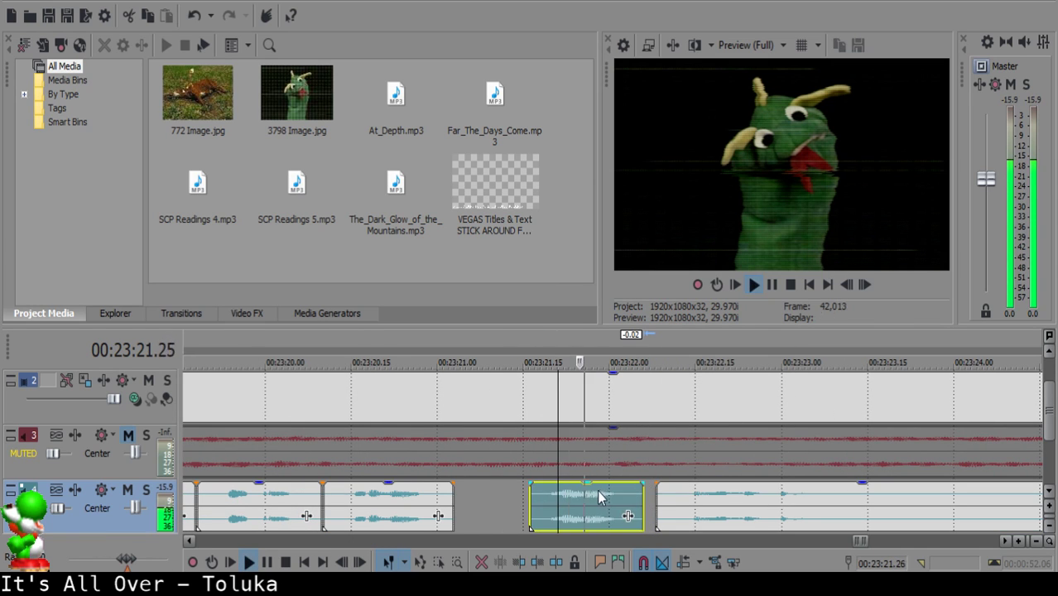
# Move the narration after the cut three frames later to 00:23:22.11 and play across the widened gap.
pyautogui.click(673, 497)
pyautogui.press('space')
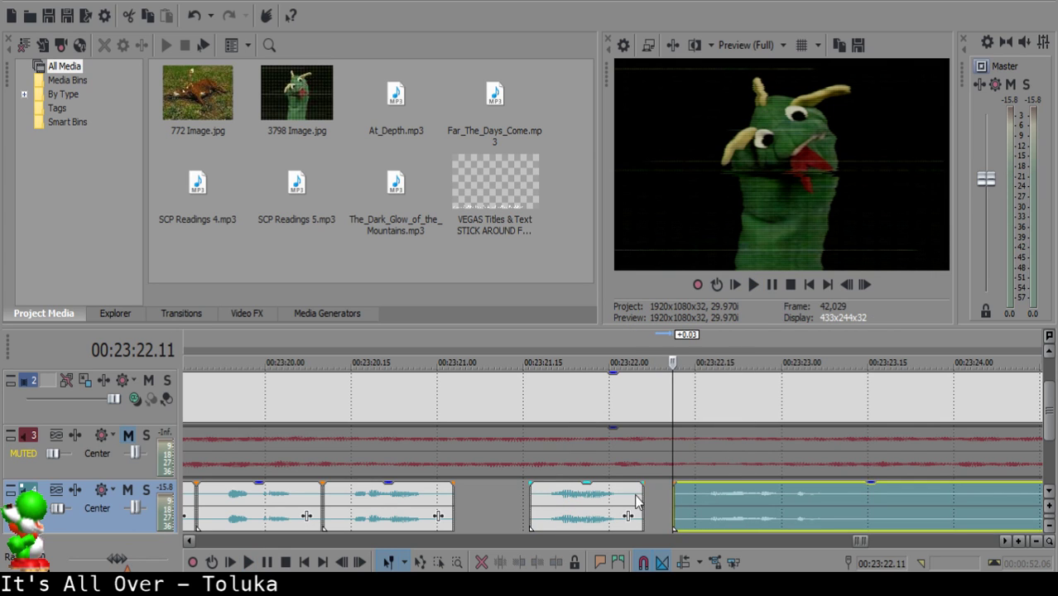
pyautogui.click(513, 501)
pyautogui.press('space')
pyautogui.click(623, 497)
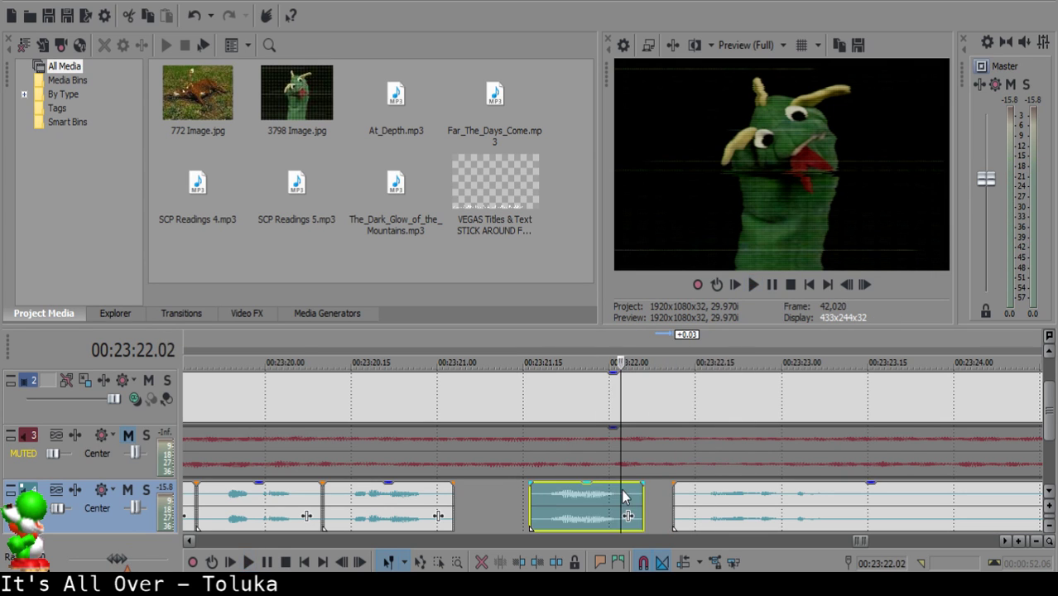
pyautogui.press('space')
# Split the narration at about 00:23:23.18 and 00:23:24.16, delete the silence between, and select the narration after it.
pyautogui.scroll(-4, 685, 496)
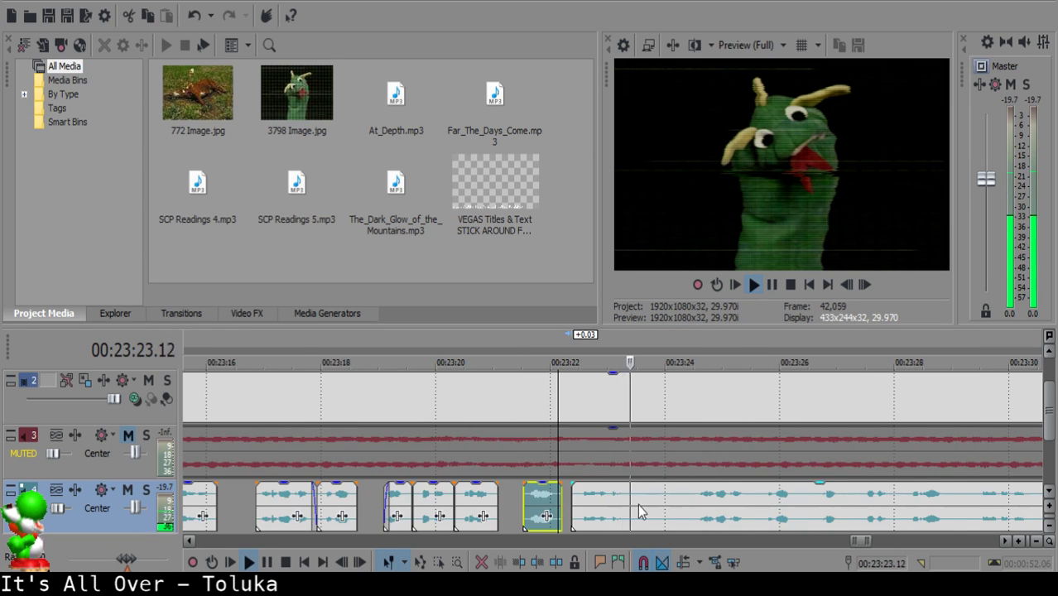
pyautogui.scroll(2, 625, 499)
pyautogui.click(574, 495)
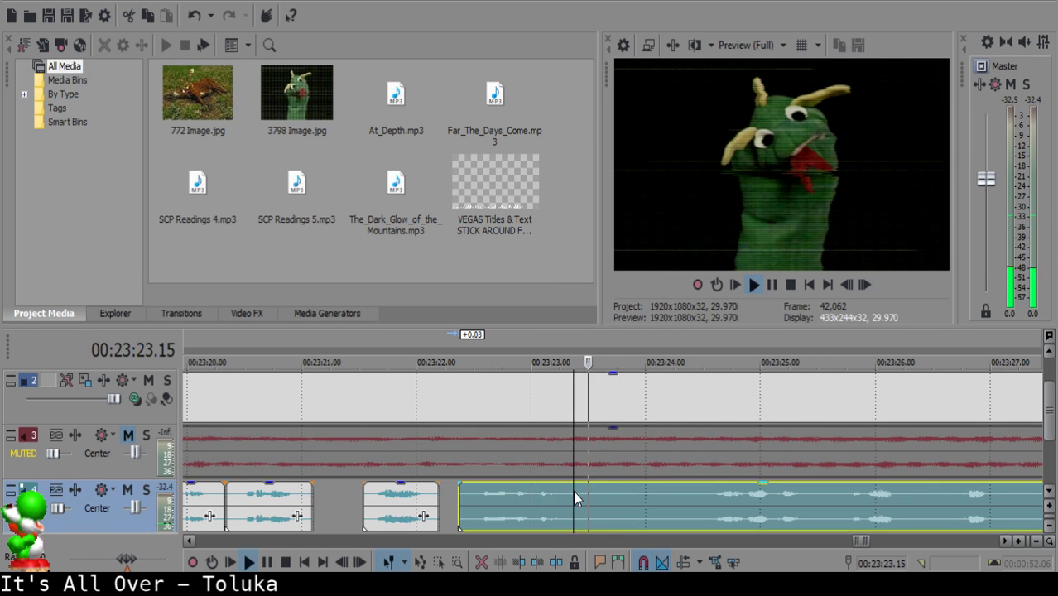
pyautogui.click(598, 496)
pyautogui.press('s')
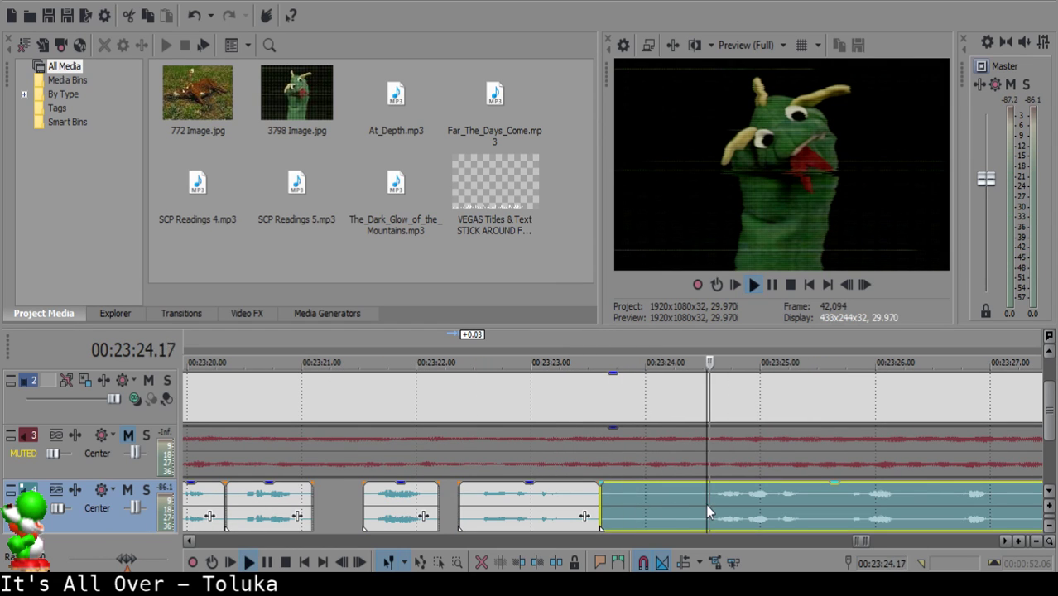
pyautogui.press('space')
pyautogui.click(706, 503)
pyautogui.press('s')
pyautogui.click(677, 493)
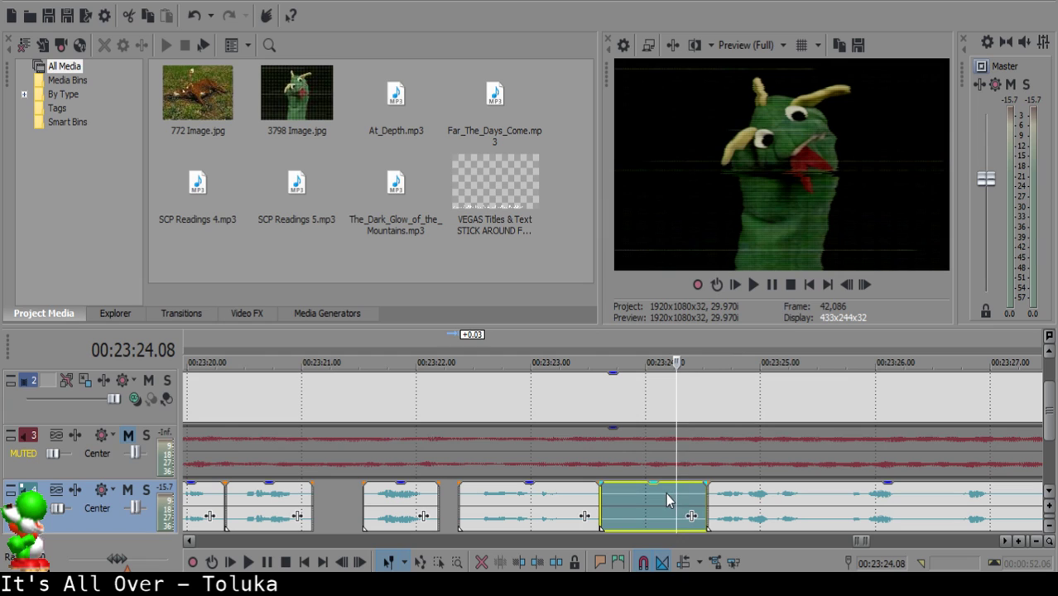
pyautogui.press('Delete')
pyautogui.click(743, 520)
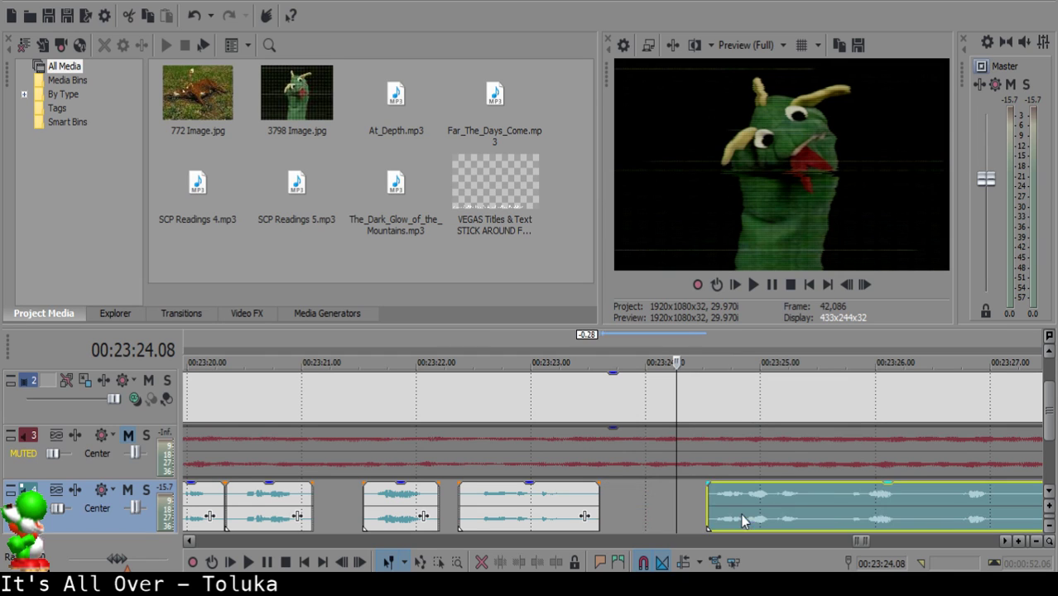
# Move the narration after the gap ten frames earlier to 00:23:24.06 and play from the clip before it.
pyautogui.moveTo(743, 520); pyautogui.dragTo(712, 510)
pyautogui.click(522, 500)
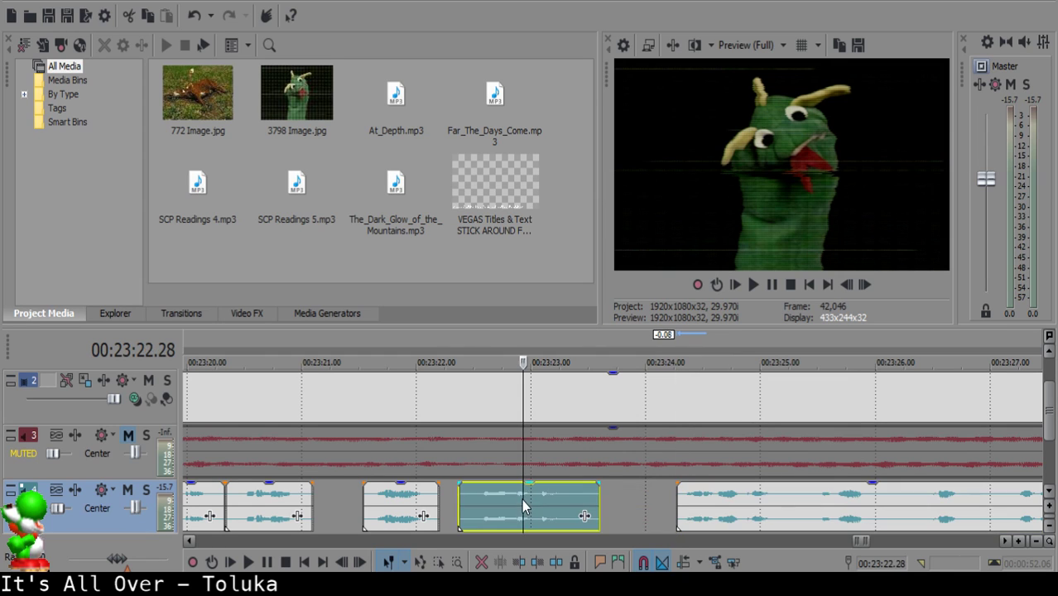
pyautogui.click(667, 493)
pyautogui.click(700, 506)
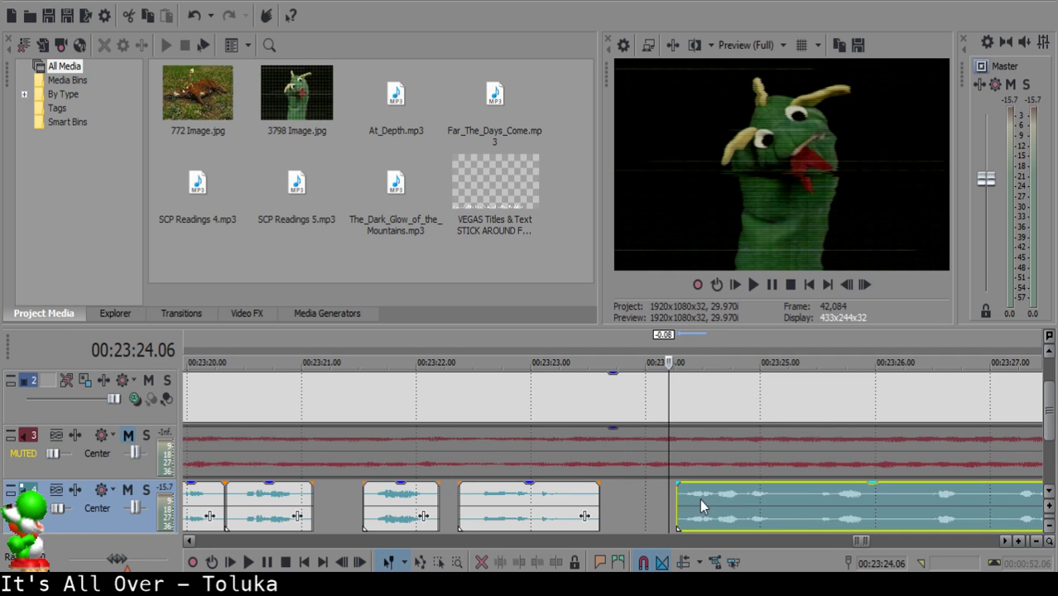
pyautogui.click(489, 520)
pyautogui.press('space')
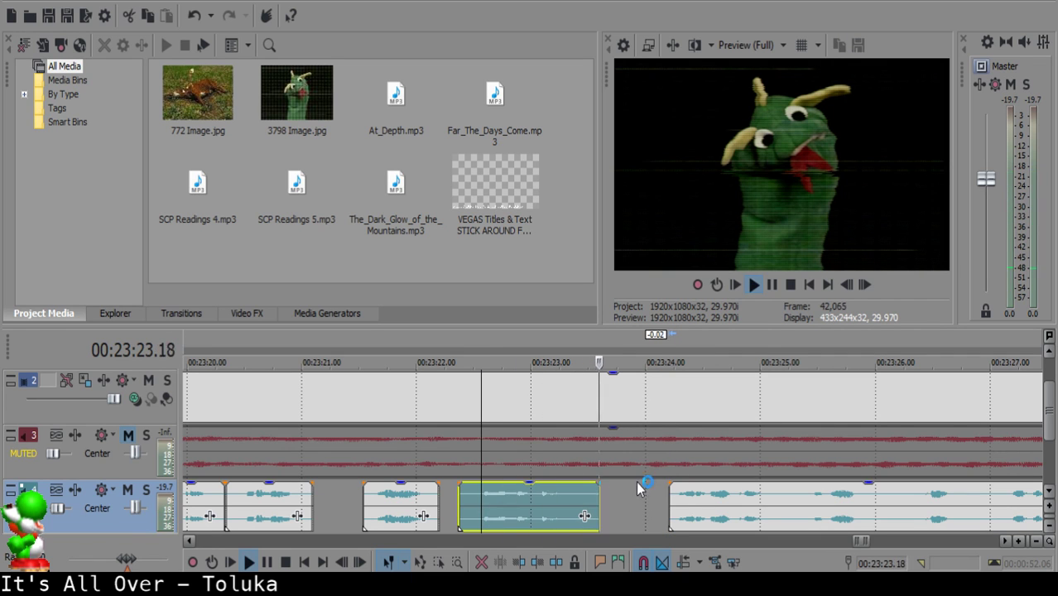
# Move the narration after the gap one more frame earlier to 00:23:24.05 and play its start.
pyautogui.scroll(2, 641, 501)
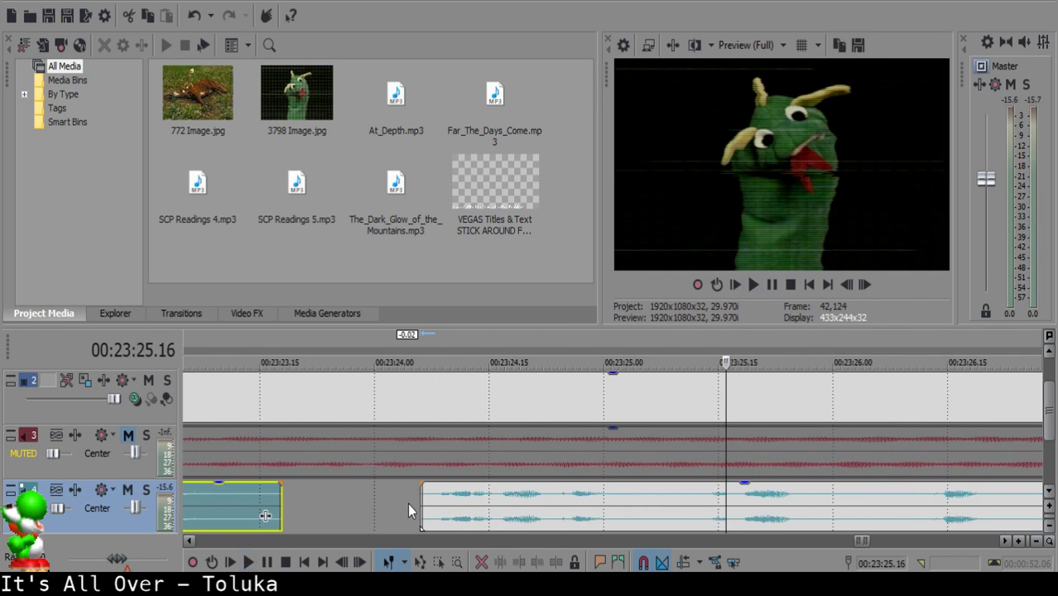
pyautogui.click(408, 503)
pyautogui.moveTo(448, 501); pyautogui.dragTo(438, 501)
pyautogui.press('space')
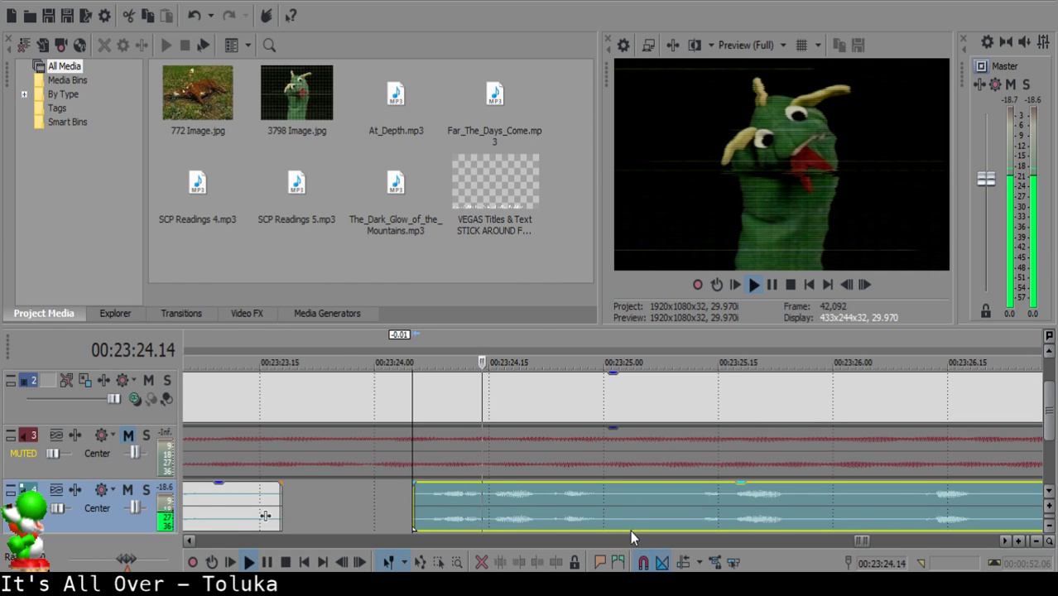
pyautogui.press('space')
# Split the narration at about 00:23:25.04 and 00:23:25.09 and delete the silence between the cuts.
pyautogui.click(673, 499)
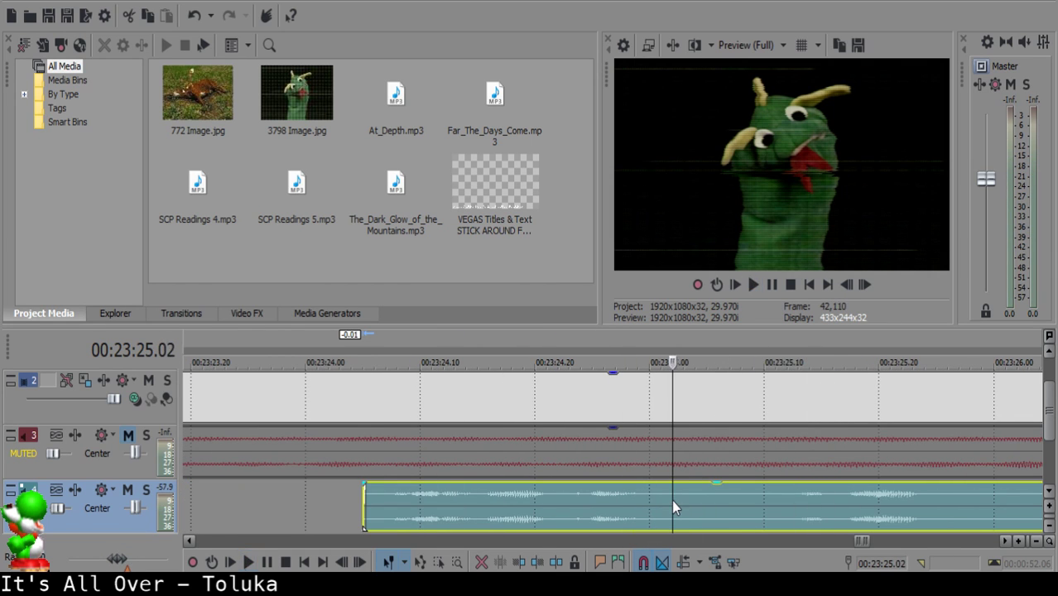
pyautogui.press('space')
pyautogui.press('space')
pyautogui.click(684, 497)
pyautogui.press('space')
pyautogui.press('space')
pyautogui.click(695, 497)
pyautogui.press('s')
pyautogui.click(754, 500)
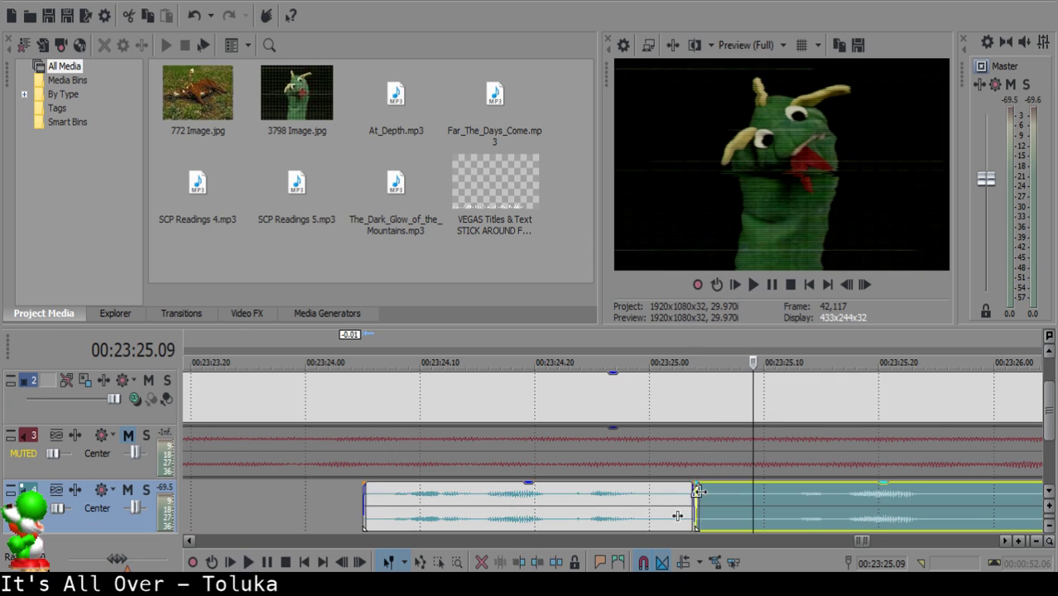
pyautogui.press('s')
pyautogui.click(706, 503)
pyautogui.press('Delete')
# Move the narration after the gap earlier to about 00:23:25.06 and play across the shortened pause.
pyautogui.click(594, 506)
pyautogui.press('space')
pyautogui.scroll(-1, 663, 503)
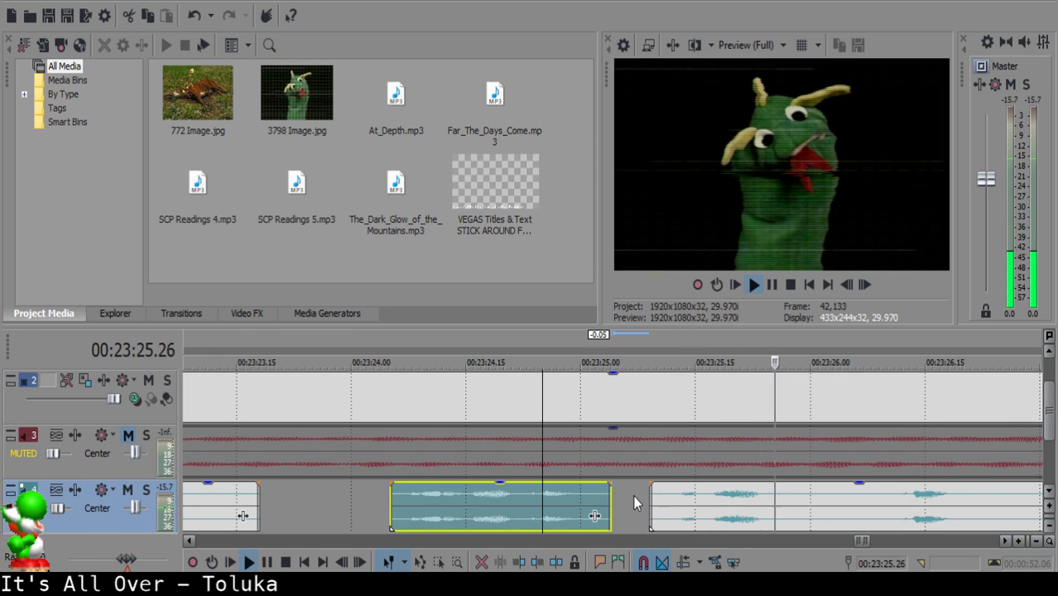
pyautogui.press('space')
pyautogui.click(628, 495)
pyautogui.moveTo(664, 502); pyautogui.dragTo(635, 497)
pyautogui.click(534, 501)
pyautogui.press('space')
pyautogui.scroll(-2, 579, 499)
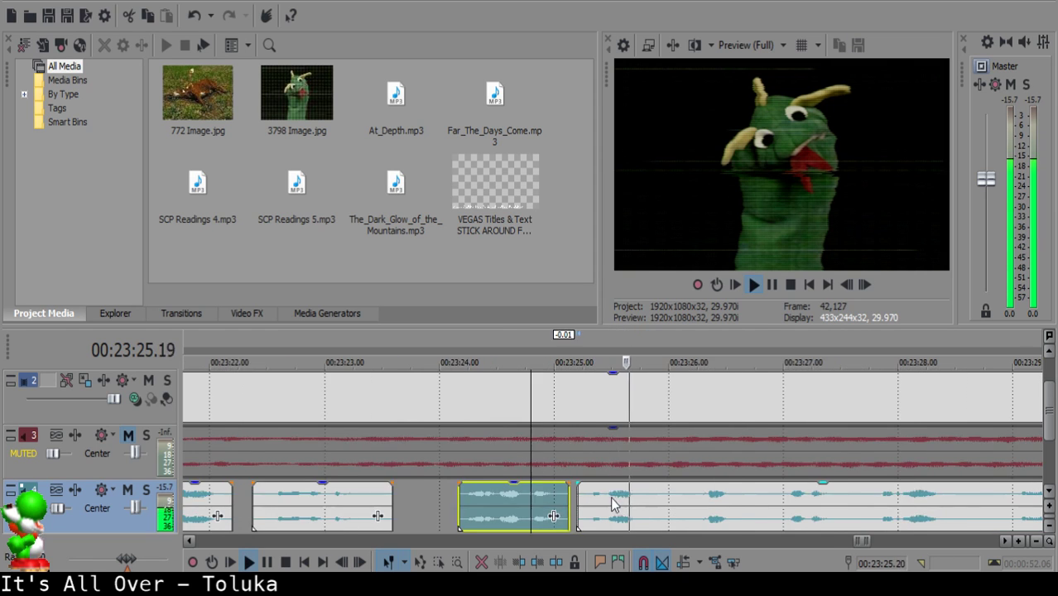
# Split the narration at about 00:23:25.26 and 00:23:26.04 and delete the silence between the cuts.
pyautogui.click(632, 490)
pyautogui.press('space')
pyautogui.press('s')
pyautogui.press('space')
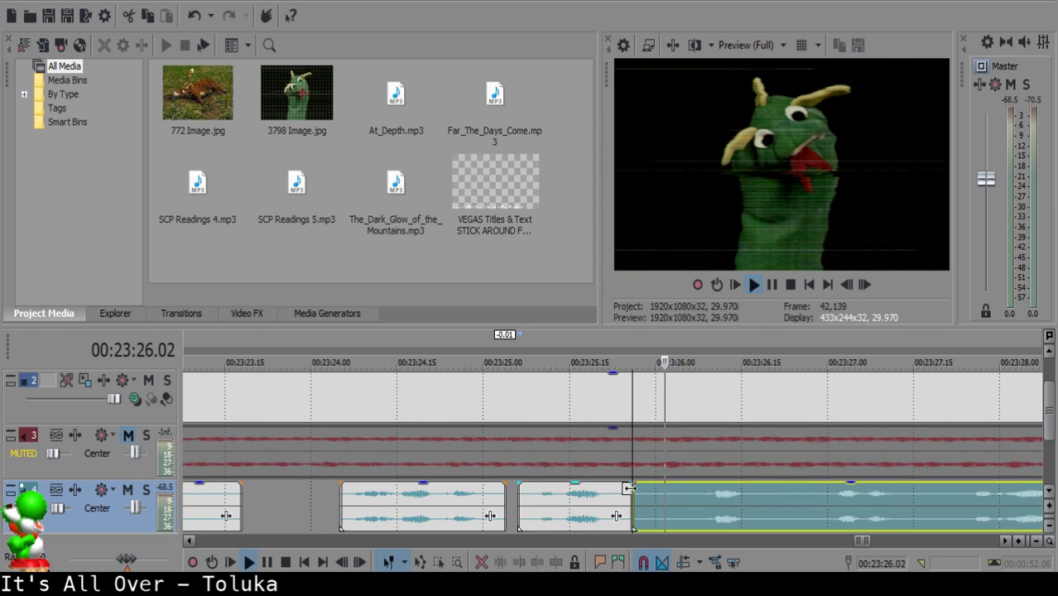
pyautogui.press('Return')
pyautogui.press('s')
pyautogui.click(661, 492)
pyautogui.press('Delete')
# Move the narration after the new gap three frames earlier to about 00:23:26.01 and play from the clip before it.
pyautogui.moveTo(709, 492); pyautogui.dragTo(692, 492)
pyautogui.click(574, 504)
pyautogui.press('space')
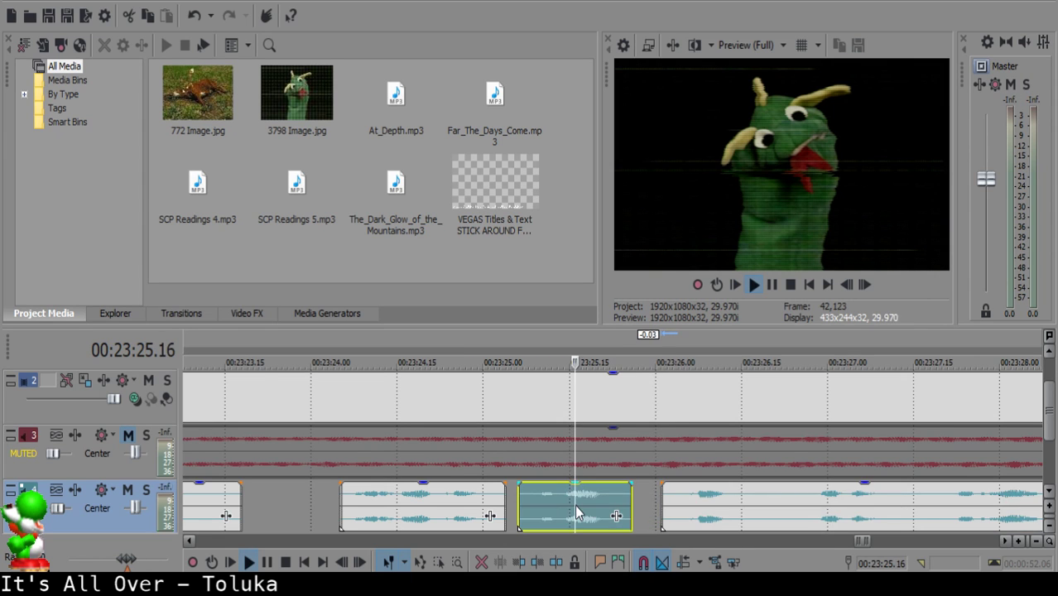
pyautogui.scroll(-2, 577, 506)
pyautogui.scroll(2, 577, 513)
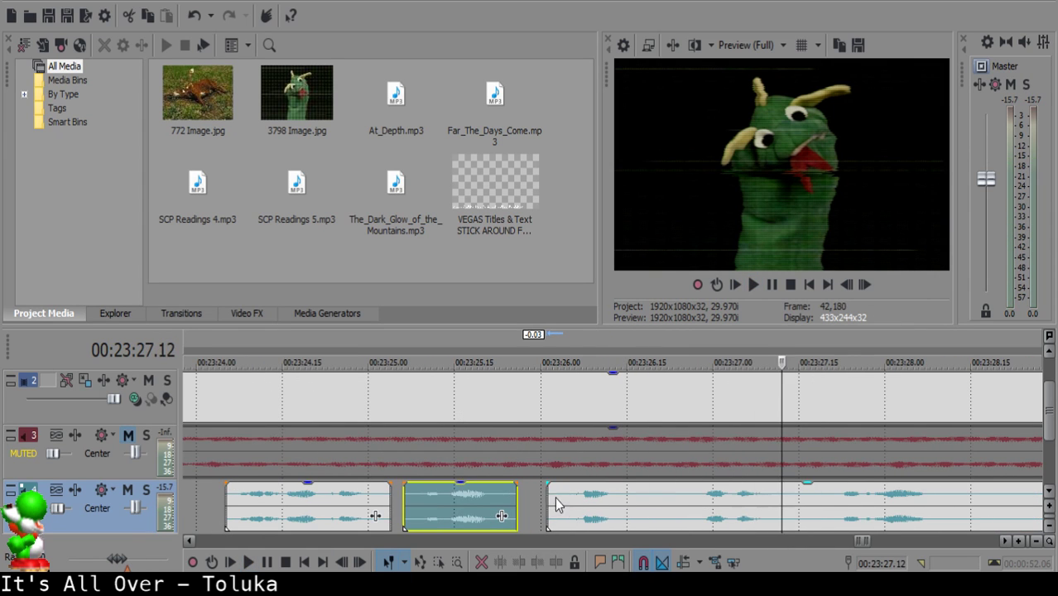
# Move the narration after the gap one frame later to about 00:23:26.02 and play further into it.
pyautogui.click(576, 505)
pyautogui.press('space')
pyautogui.moveTo(575, 500); pyautogui.dragTo(580, 501)
pyautogui.click(826, 505)
pyautogui.press('space')
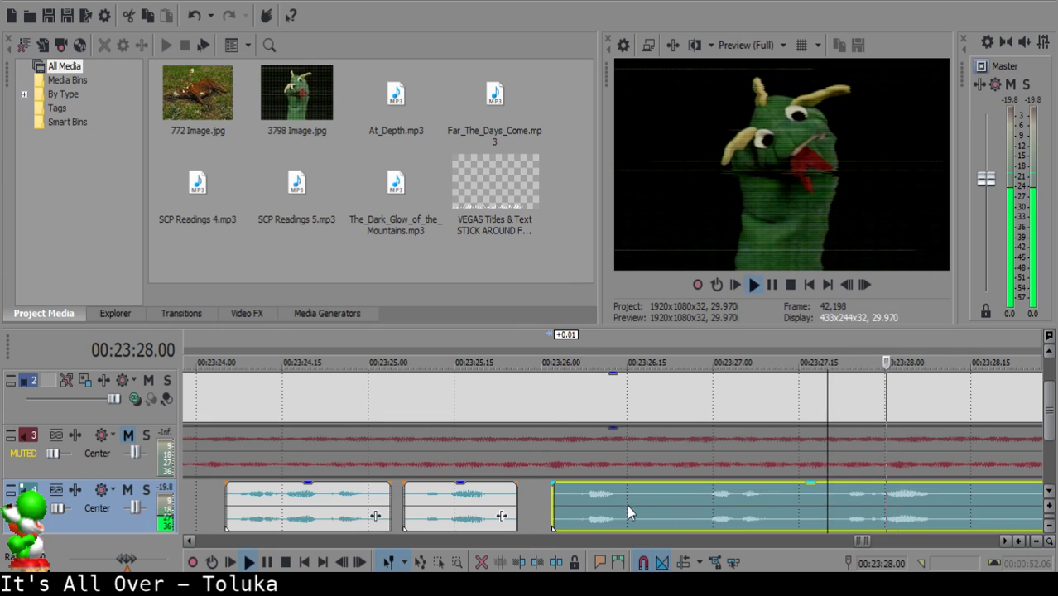
# Split the narration at about 00:23:26.19 and 00:23:26.26 and delete the silence between the cuts.
pyautogui.click(627, 506)
pyautogui.click(649, 502)
pyautogui.press('s')
pyautogui.press('space')
pyautogui.click(690, 503)
pyautogui.press('s')
pyautogui.click(669, 502)
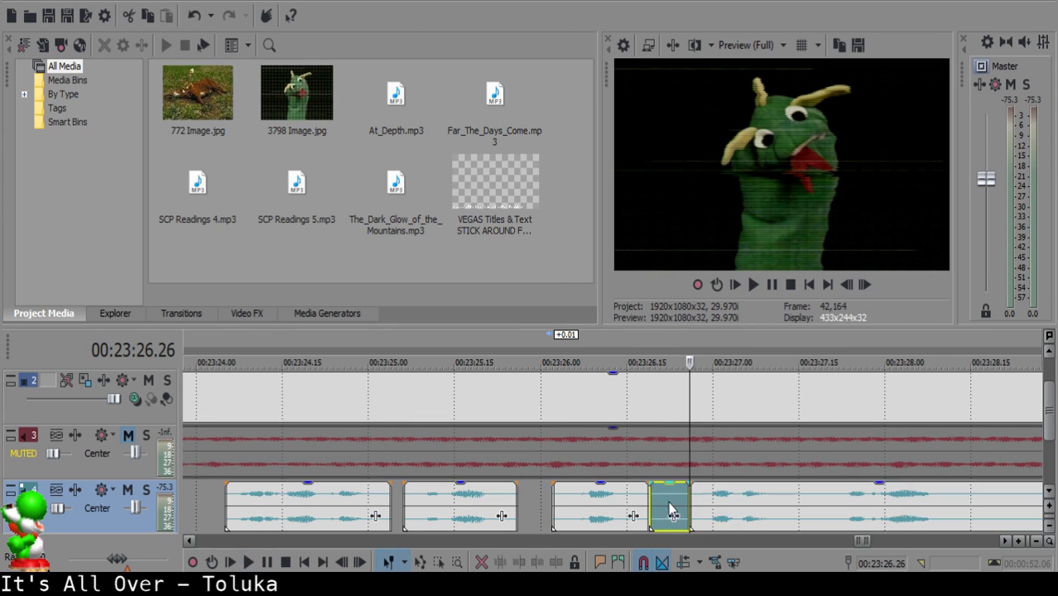
pyautogui.press('Delete')
# Move the narration after the deleted silence earlier to about 00:23:26.21 and play across the remaining gap.
pyautogui.moveTo(713, 503); pyautogui.dragTo(679, 495)
pyautogui.click(529, 503)
pyautogui.press('space')
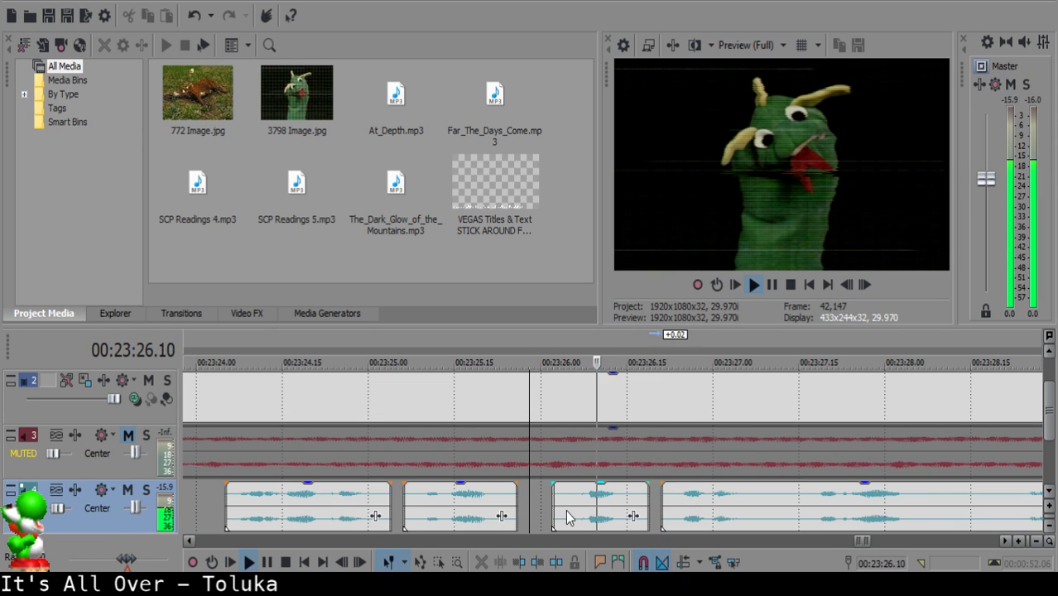
pyautogui.scroll(-4, 594, 503)
pyautogui.scroll(3, 595, 503)
# Move the narration after the gap two frames later to 00:23:26.23 and play its start.
pyautogui.click(559, 495)
pyautogui.press('space')
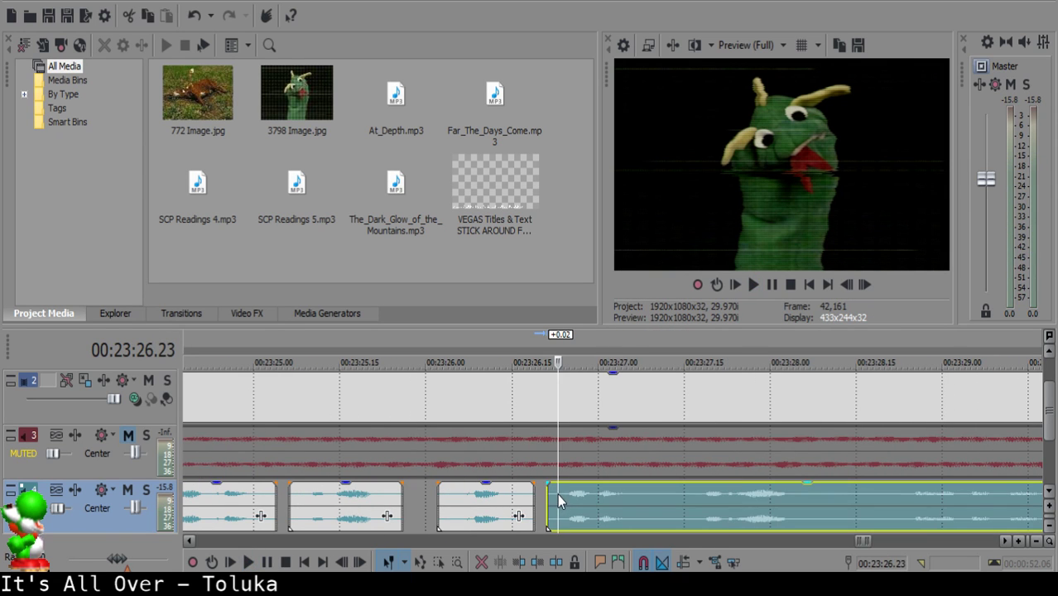
pyautogui.click(547, 490)
pyautogui.moveTo(548, 490); pyautogui.dragTo(559, 493)
pyautogui.press('space')
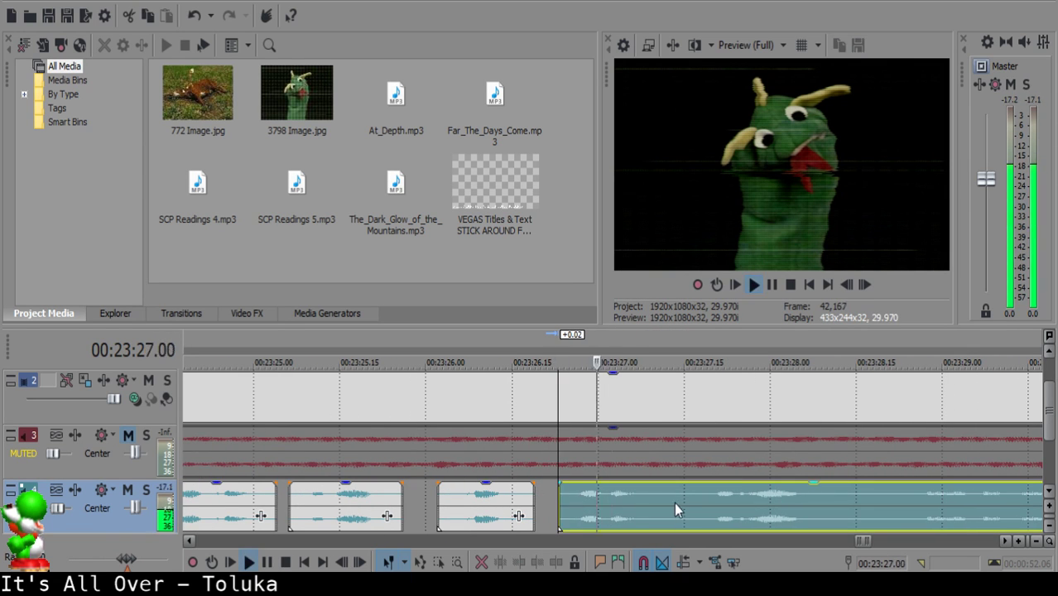
# Cut the silence between about 00:23:27.13 and 00:23:27.17 out of the narration, close the gap, and play across the cut.
pyautogui.click(671, 495)
pyautogui.press('s')
pyautogui.click(695, 495)
pyautogui.press('s')
pyautogui.click(678, 495)
pyautogui.press('Delete')
pyautogui.moveTo(731, 498); pyautogui.dragTo(707, 495)
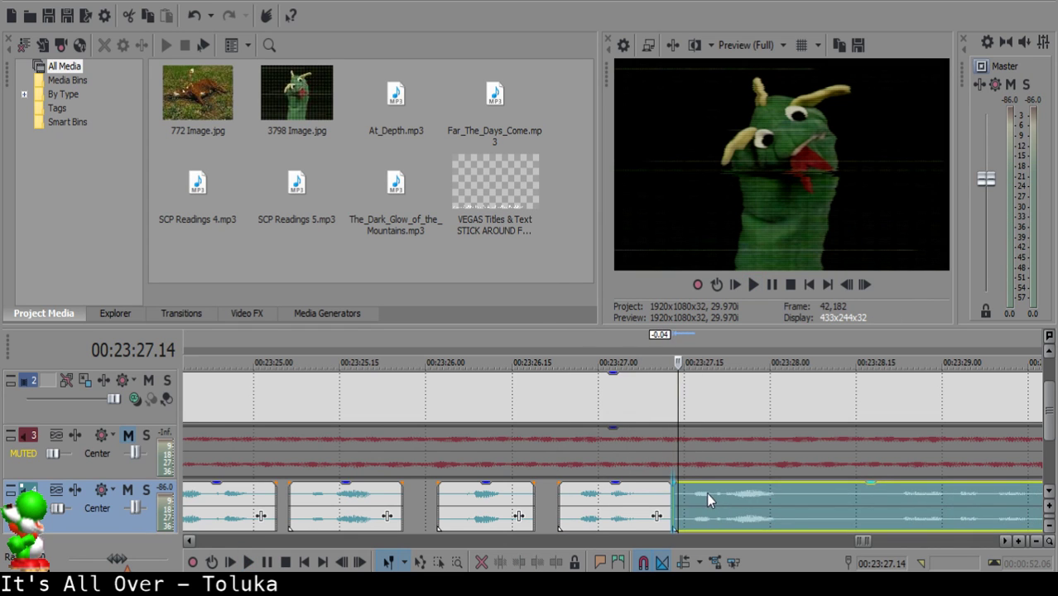
pyautogui.click(497, 503)
pyautogui.press('space')
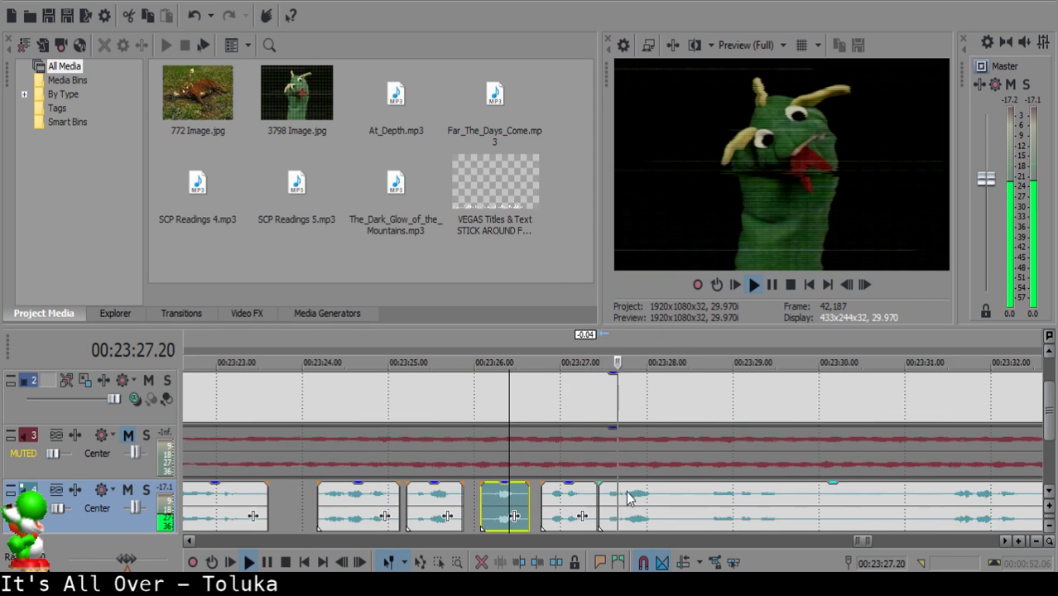
# Cut one frame off the start of the narration after 00:23:27.13, close the gap, and play across the cut.
pyautogui.click(546, 496)
pyautogui.press('space')
pyautogui.press('s')
pyautogui.click(539, 490)
pyautogui.click(544, 491)
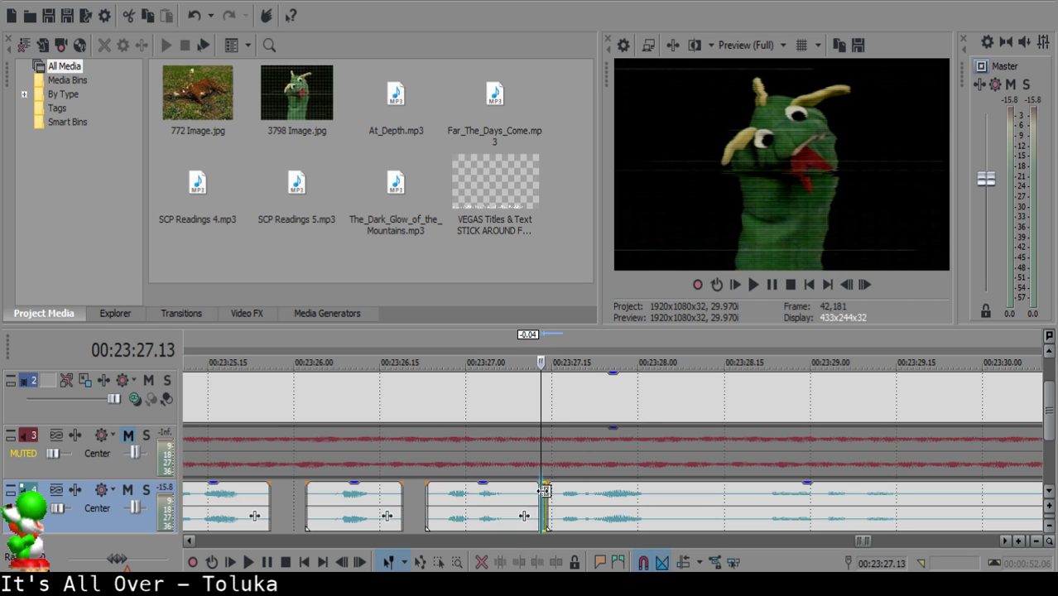
pyautogui.click(563, 499)
pyautogui.click(475, 496)
pyautogui.press('space')
pyautogui.scroll(-5, 580, 495)
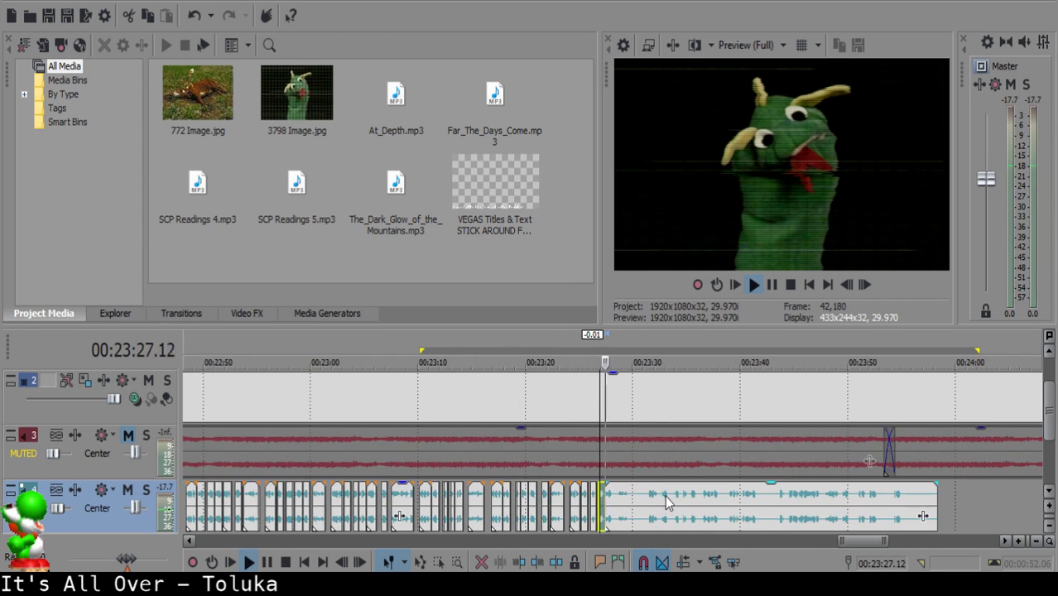
# Split the narration at about 00:23:28.05 and 00:23:28.12 and delete the silence between the cuts.
pyautogui.scroll(5, 660, 510)
pyautogui.click(614, 501)
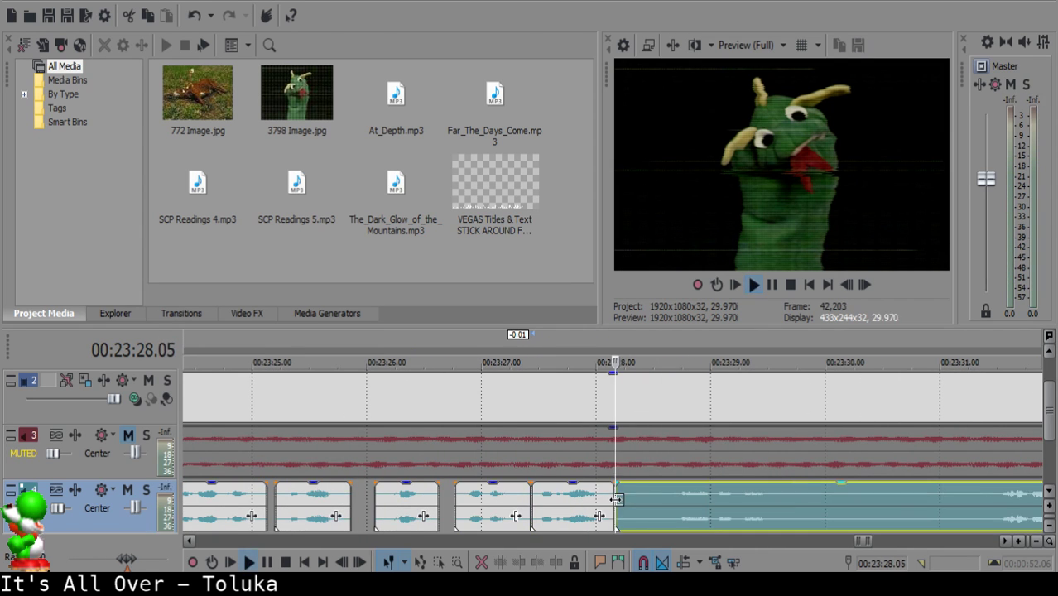
pyautogui.click(631, 501)
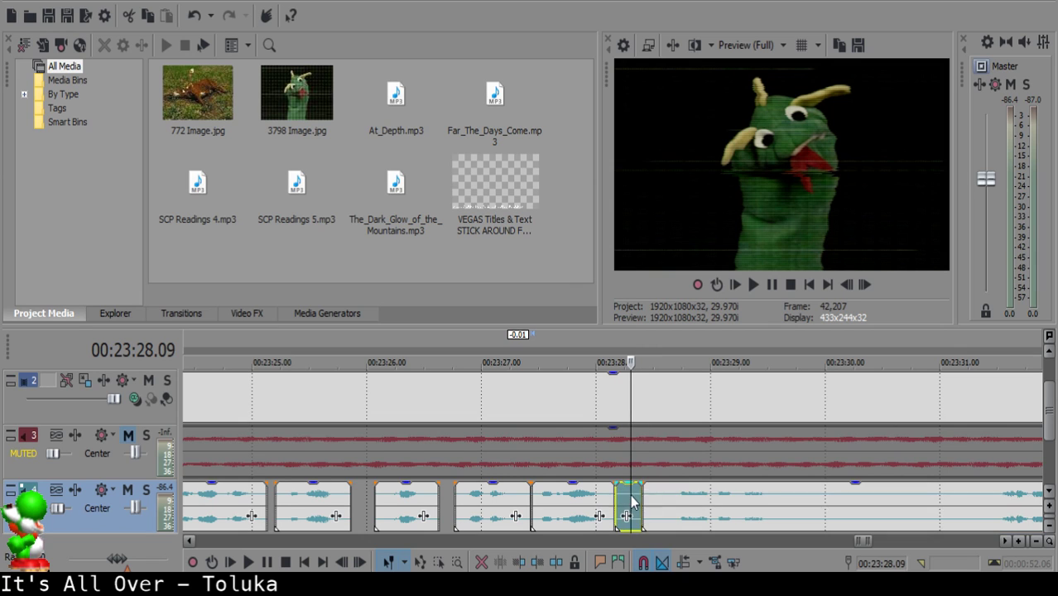
pyautogui.press('Delete')
# Move the narration after the gap three frames earlier to about 00:23:28.09 and play from the clip before it.
pyautogui.click(544, 506)
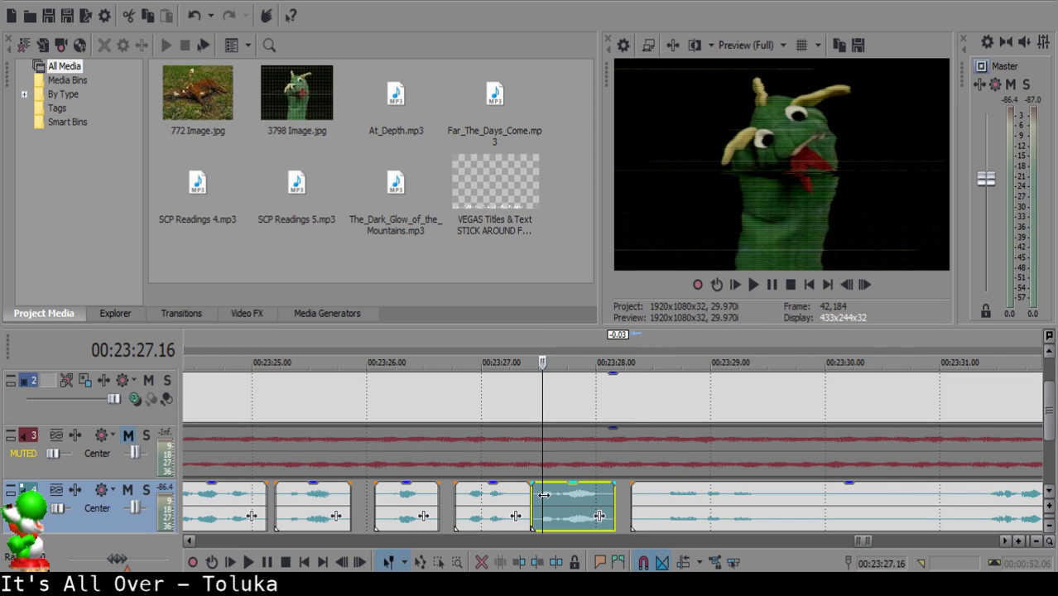
pyautogui.press('space')
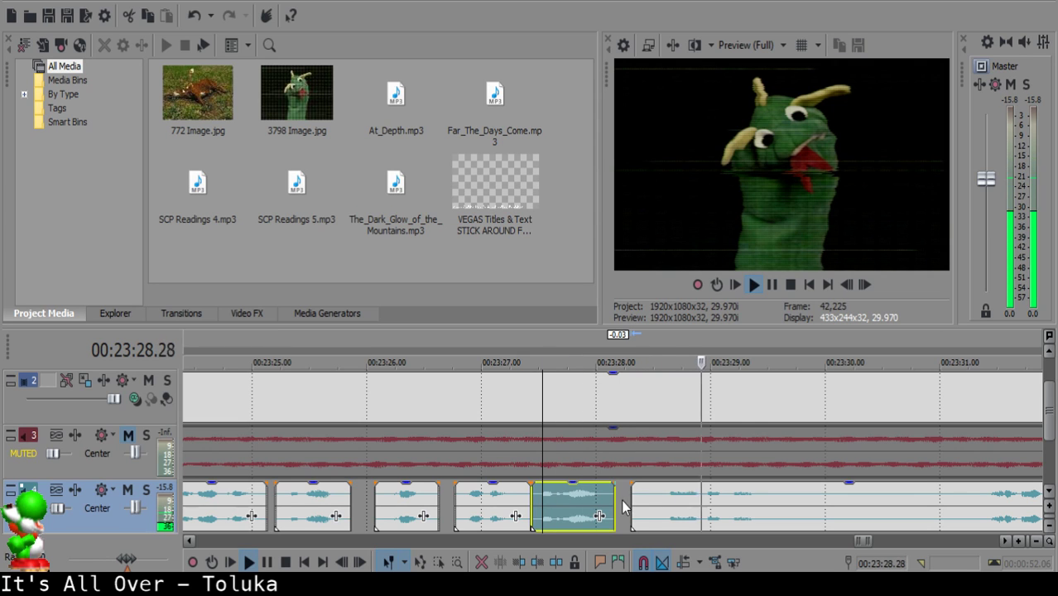
pyautogui.scroll(-2, 672, 506)
pyautogui.scroll(1, 652, 505)
pyautogui.press('Return')
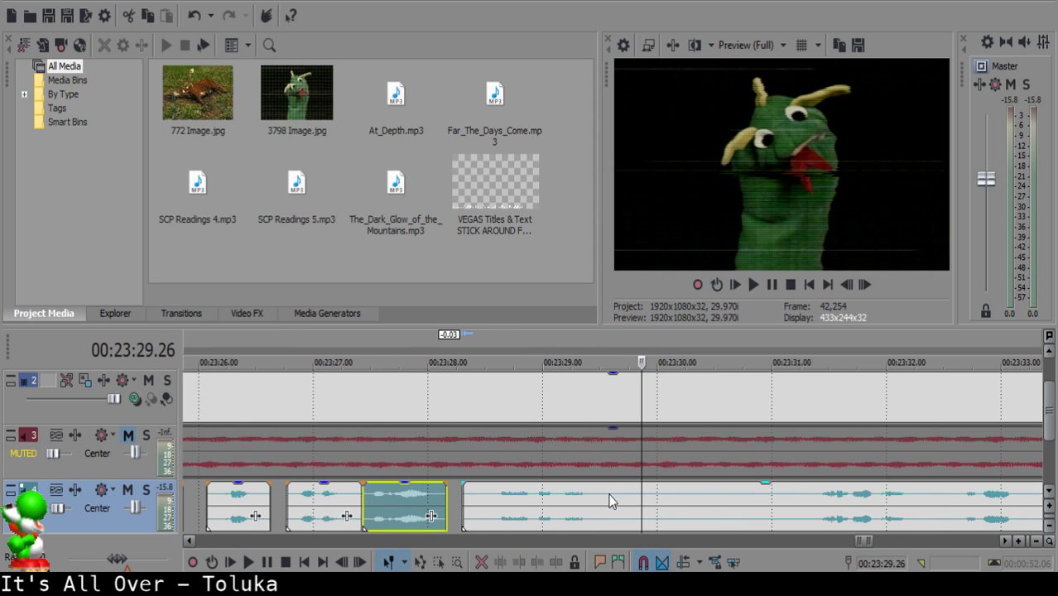
# Split the narration at 00:23:29.18 and 00:23:31.09 and delete the long silence between the cuts.
pyautogui.click(611, 498)
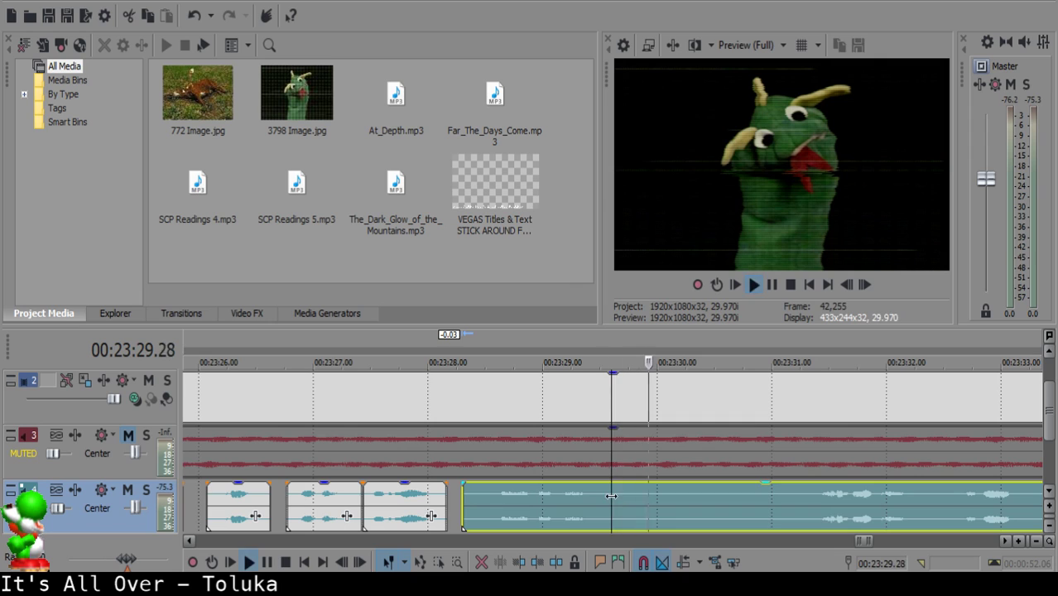
pyautogui.press('s')
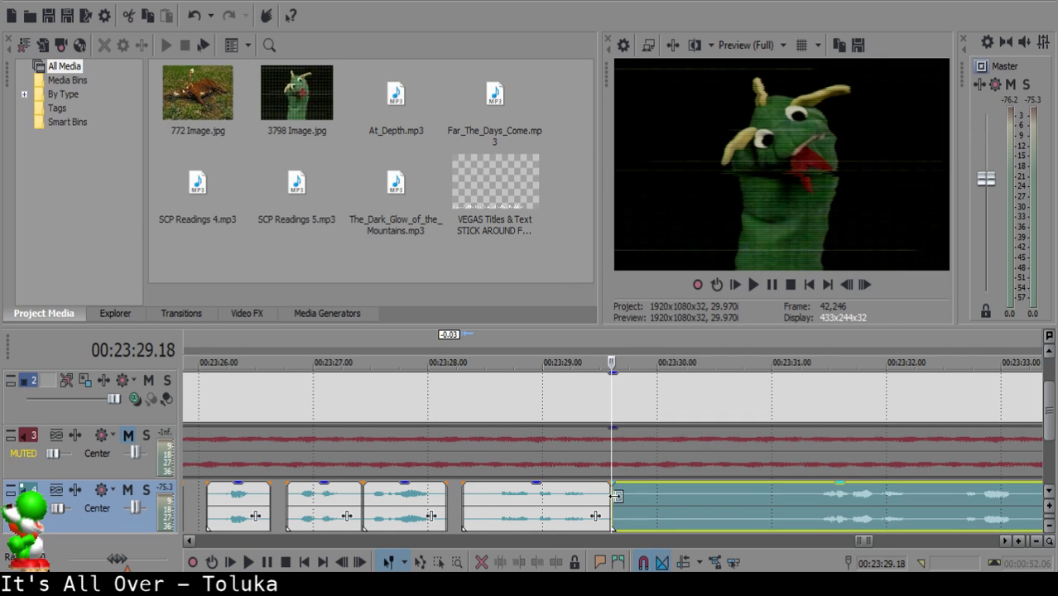
pyautogui.click(804, 494)
pyautogui.press('space')
pyautogui.press('space')
pyautogui.press('s')
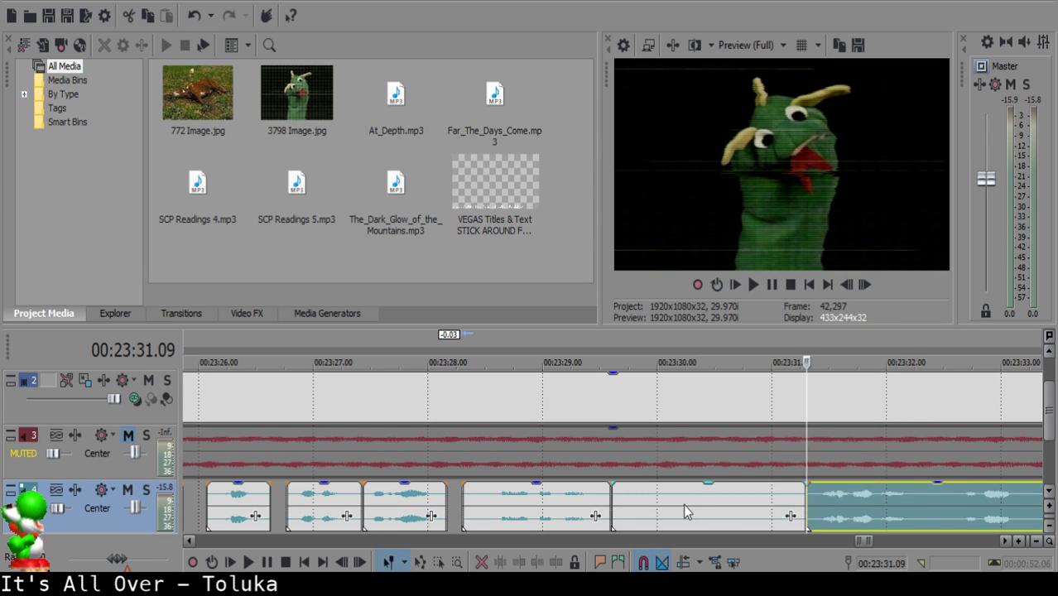
pyautogui.click(683, 501)
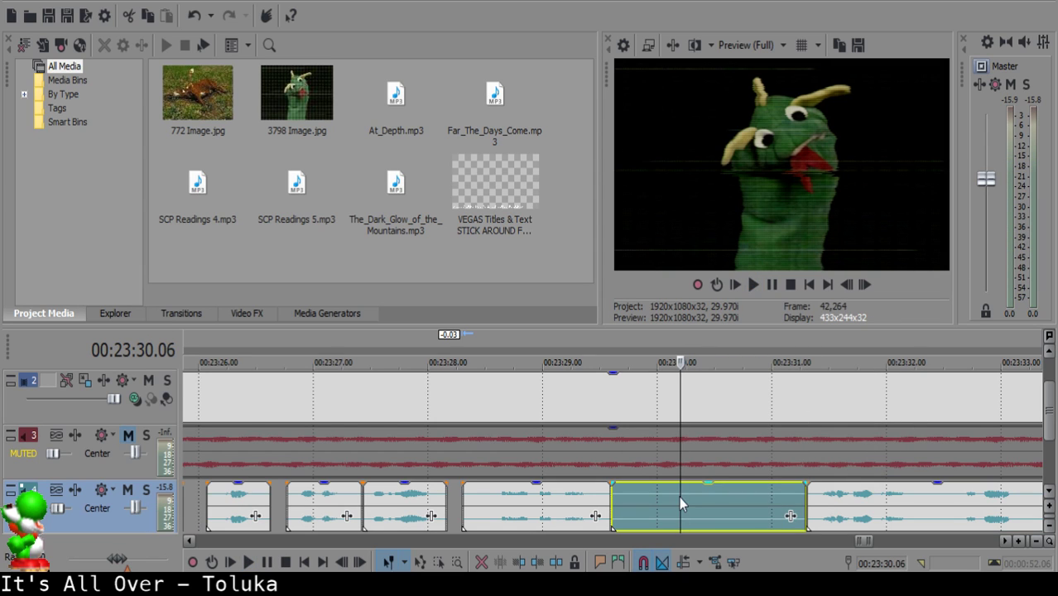
pyautogui.press('Delete')
# Move the narration after the long gap 1 second and 3 frames earlier to about 00:23:30.06 and play from the clip before it.
pyautogui.moveTo(853, 510); pyautogui.dragTo(726, 496)
pyautogui.click(523, 503)
pyautogui.press('space')
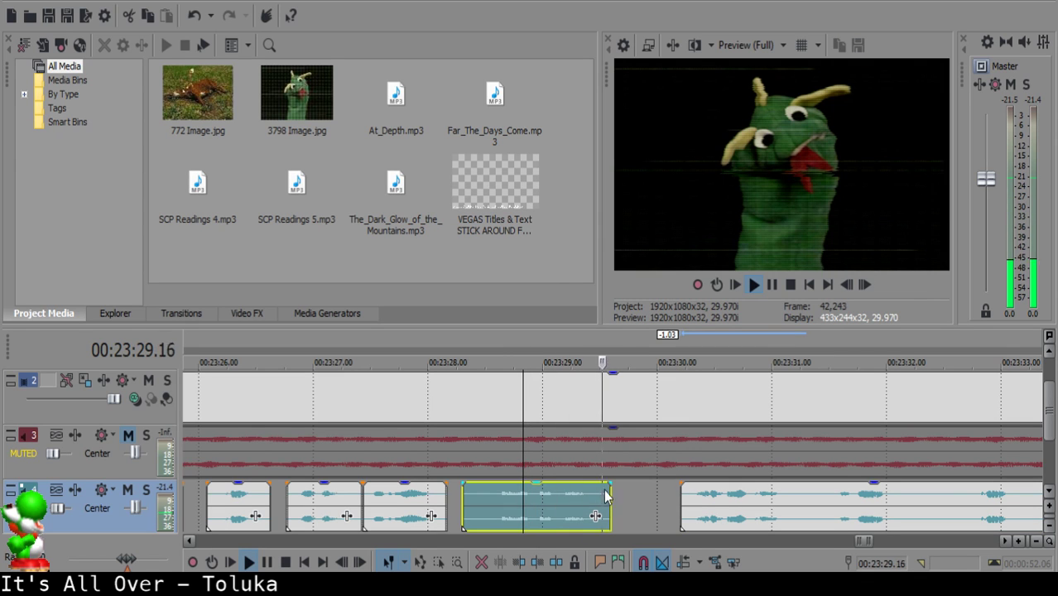
# Add a short fade-out to the end of the narration clip ending at 00:23:29.18.
pyautogui.moveTo(611, 484); pyautogui.dragTo(597, 487)
pyautogui.scroll(-1, 657, 516)
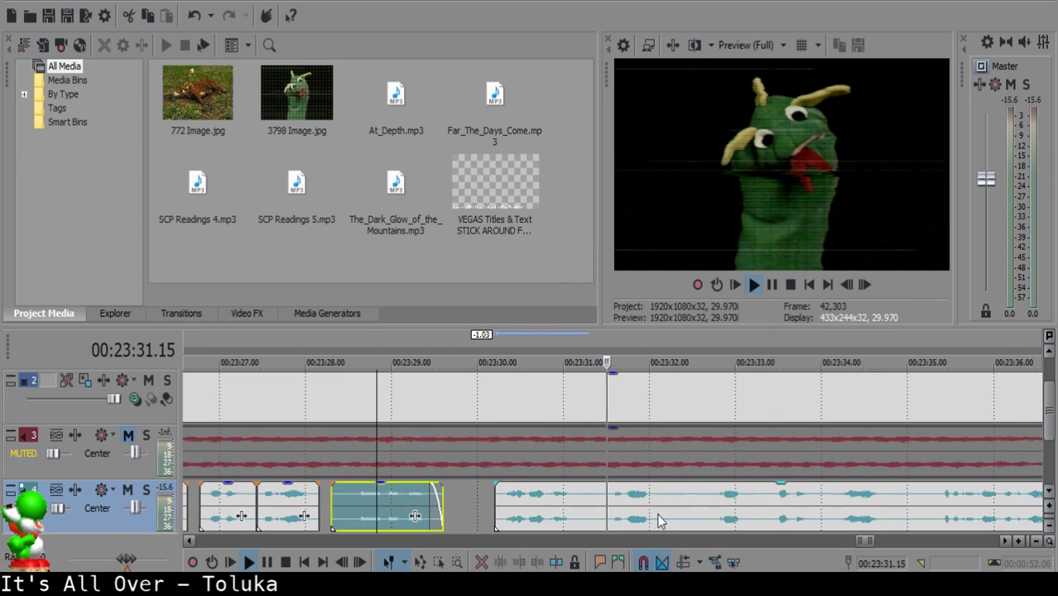
pyautogui.press('Return')
# Split the narration at about 00:23:31.07, fade out the clip ending there, and close up the narration after the cut.
pyautogui.click(568, 498)
pyautogui.press('space')
pyautogui.press('space')
pyautogui.click(519, 500)
pyautogui.press('space')
pyautogui.scroll(-1, 611, 503)
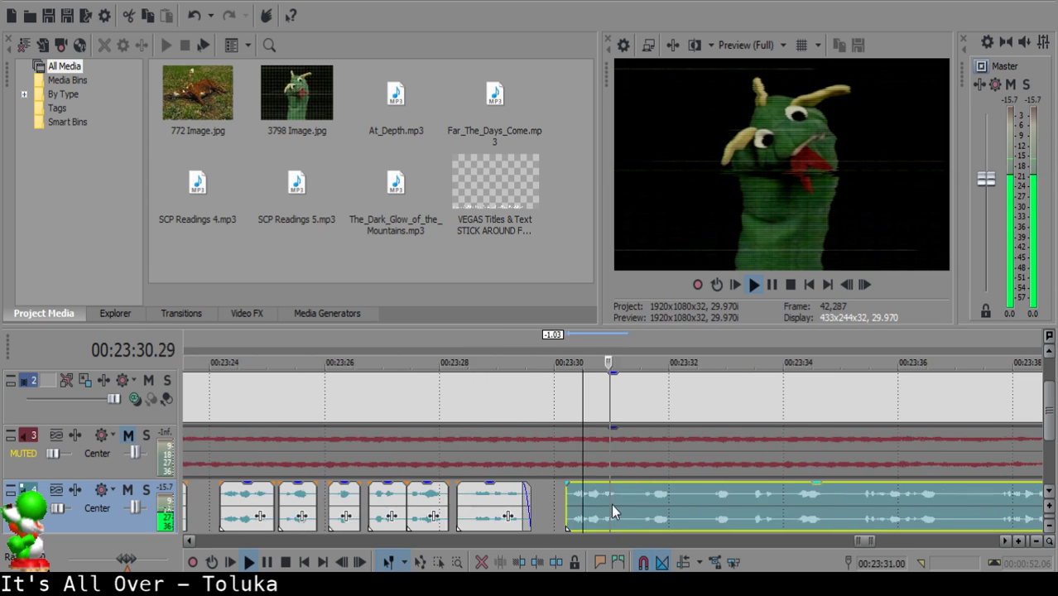
pyautogui.scroll(2, 609, 500)
pyautogui.click(607, 497)
pyautogui.click(614, 493)
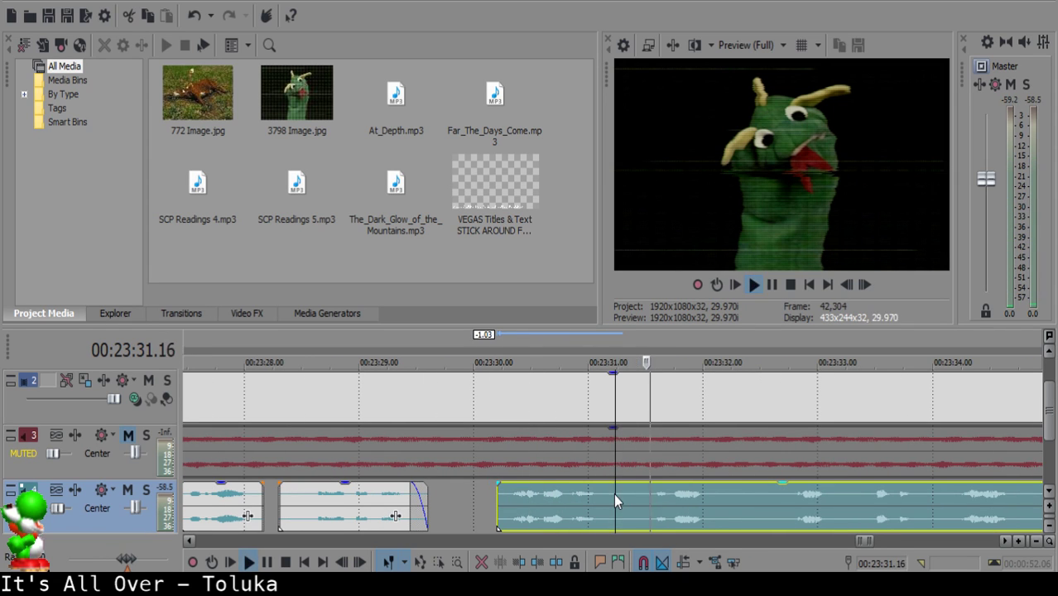
pyautogui.press('s')
pyautogui.moveTo(614, 494)
pyautogui.mouseDown()
pyautogui.moveTo(636, 494)
pyautogui.moveTo(609, 481)
pyautogui.moveTo(639, 497)
pyautogui.moveTo(624, 495)
pyautogui.mouseUp()
pyautogui.click(580, 500)
pyautogui.press('Return')
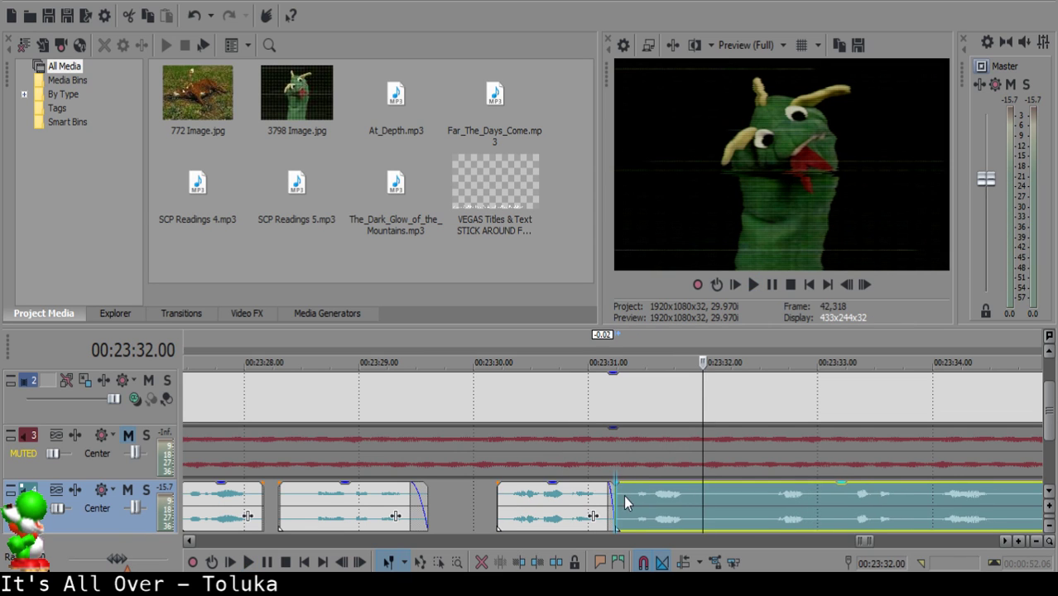
# Split the narration at 00:23:31.09 and delete the short sliver just before the new cut.
pyautogui.click(527, 508)
pyautogui.press('space')
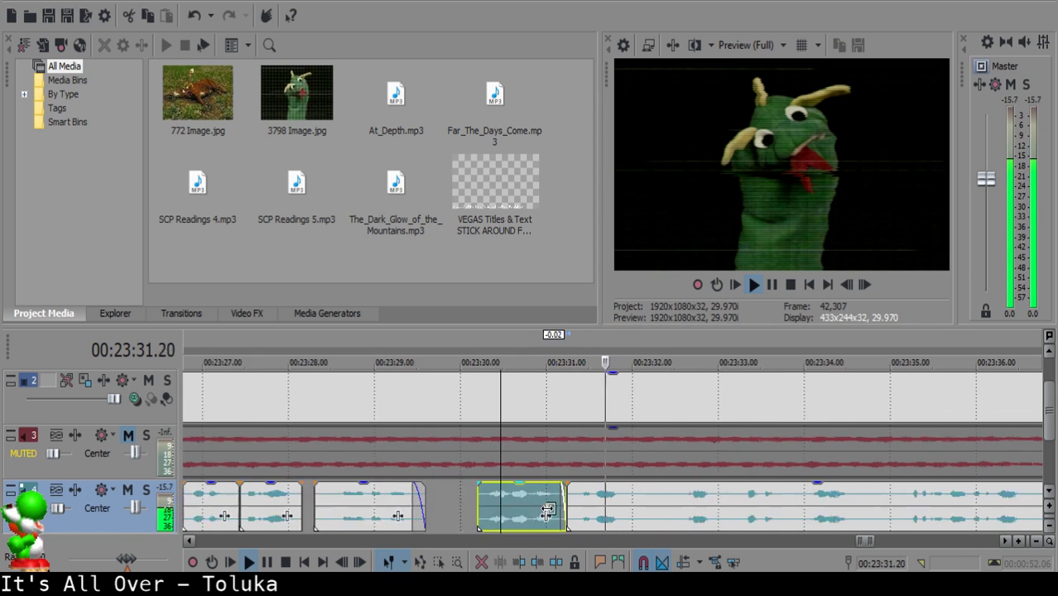
pyautogui.click(561, 497)
pyautogui.scroll(4, 584, 501)
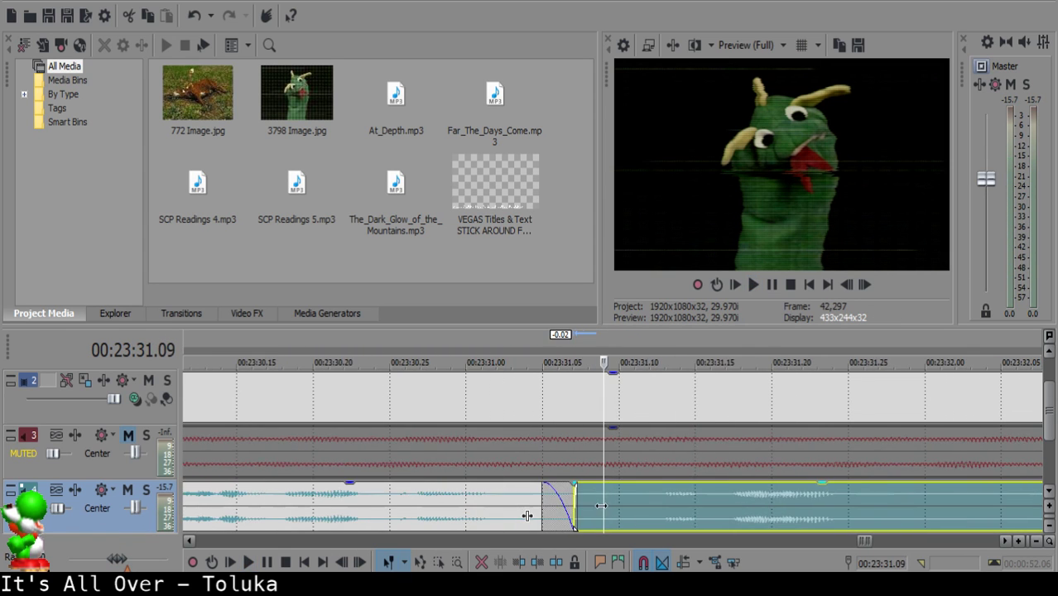
pyautogui.scroll(-3, 591, 502)
pyautogui.press('s')
pyautogui.click(601, 504)
pyautogui.press('Delete')
# Move the remaining narration earlier against the clip ending at about 00:23:31.07 and play across the join.
pyautogui.moveTo(631, 510); pyautogui.dragTo(625, 509)
pyautogui.click(537, 508)
pyautogui.press('space')
pyautogui.scroll(-2, 626, 517)
pyautogui.scroll(3, 642, 511)
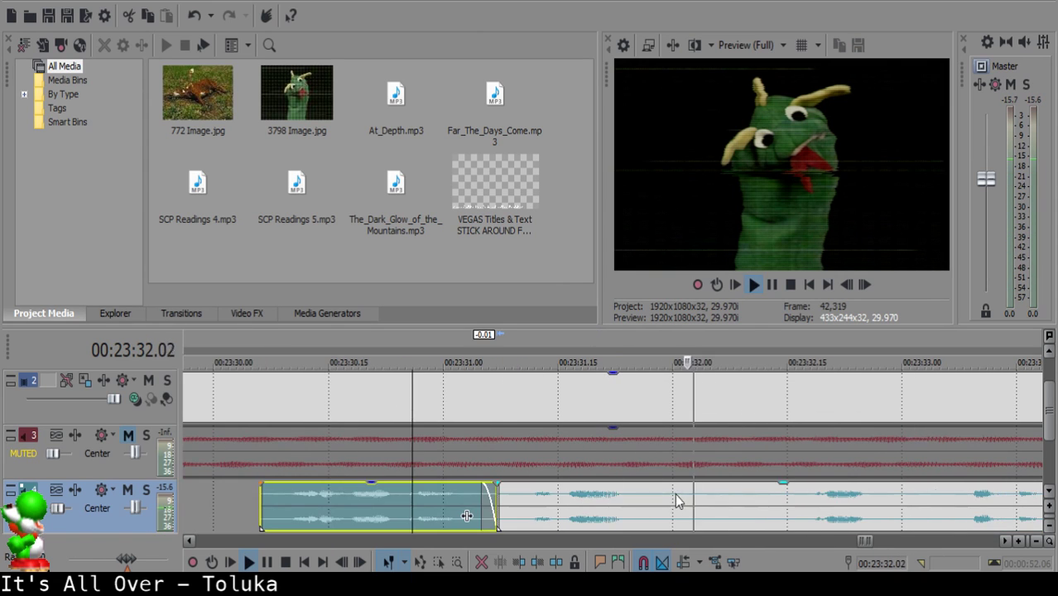
# Find the end of the spoken phrase by ear and split the narration at 00:23:32.00.
pyautogui.click(679, 500)
pyautogui.press('space')
pyautogui.press('space')
pyautogui.click(673, 495)
pyautogui.press('space')
pyautogui.press('space')
pyautogui.press('space')
pyautogui.press('s')
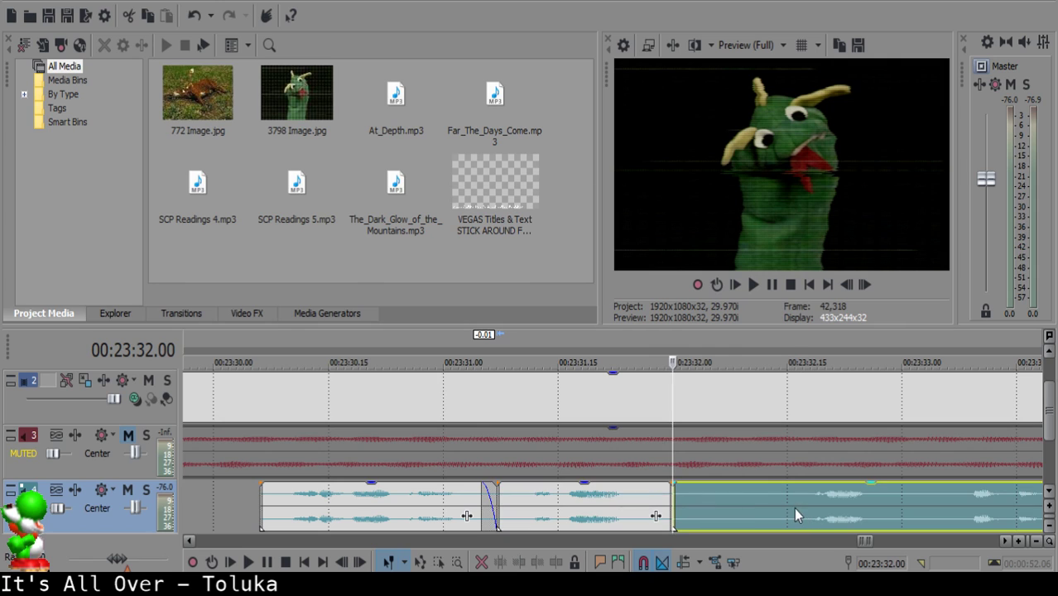
# Split the narration at about 00:23:32.16 and delete the silence between that cut and 00:23:32.00.
pyautogui.click(796, 508)
pyautogui.press('space')
pyautogui.press('space')
pyautogui.press('s')
pyautogui.click(748, 504)
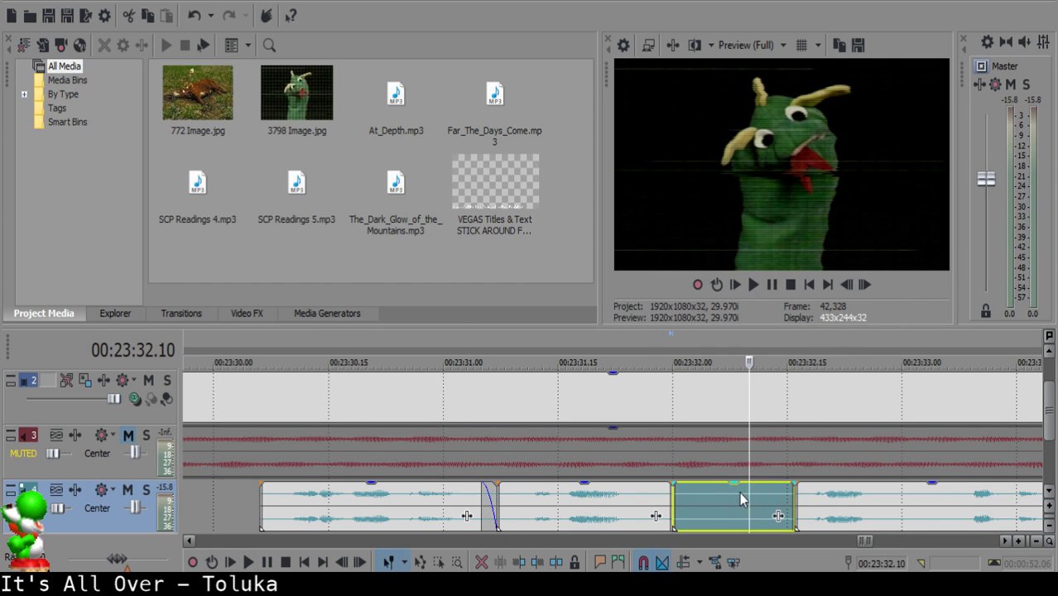
pyautogui.click(734, 495)
pyautogui.press('Delete')
# Move the narration after the gap earlier to about 00:23:32.09 and play from the preceding clips.
pyautogui.moveTo(824, 500); pyautogui.dragTo(750, 494)
pyautogui.click(588, 508)
pyautogui.press('space')
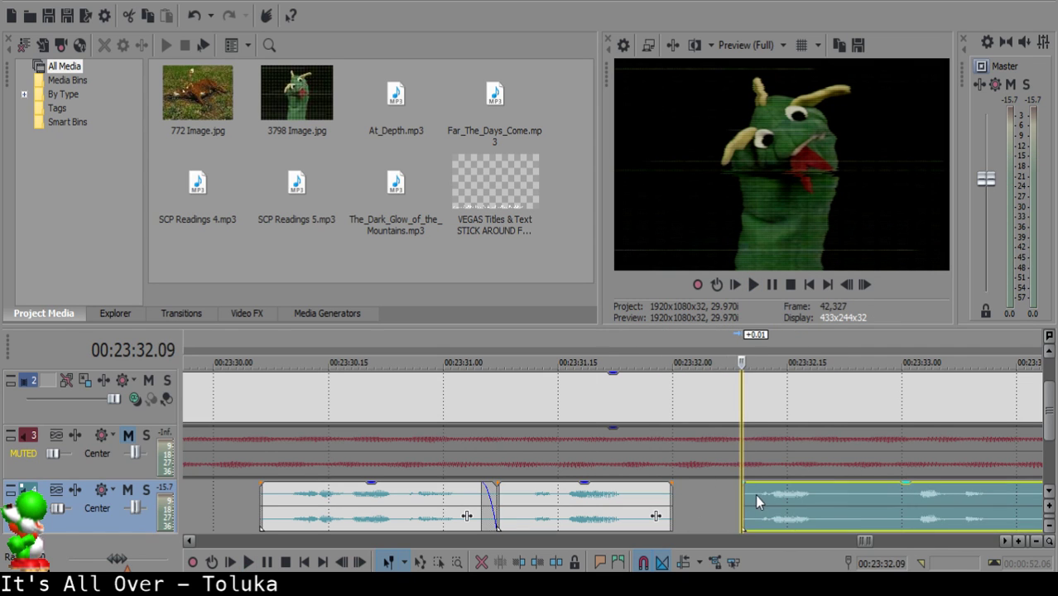
pyautogui.click(495, 515)
pyautogui.press('space')
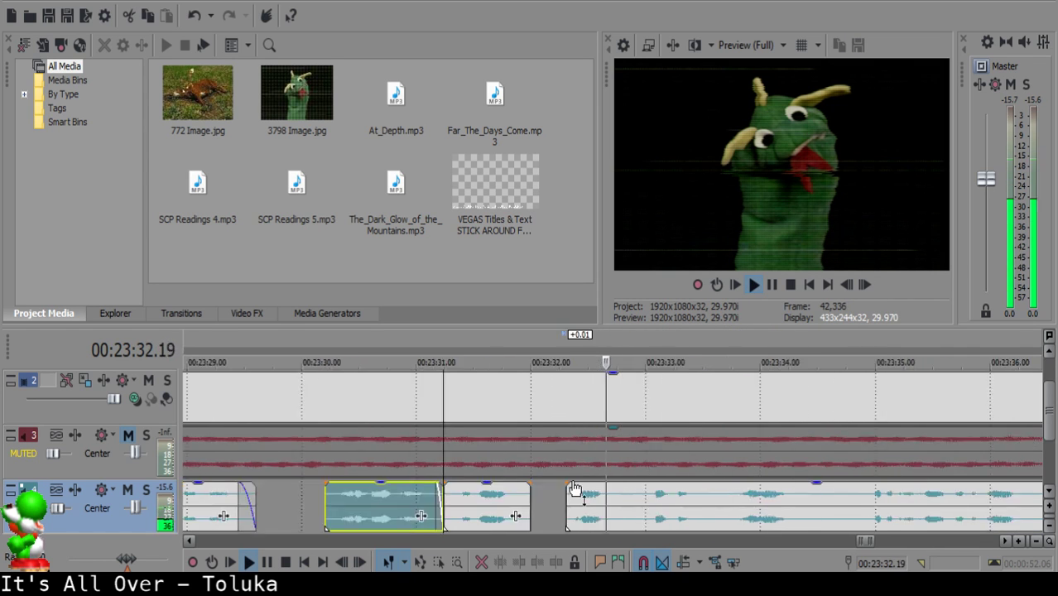
# Nudge the narration after the gap 1 frame later to about 00:23:32.10 and play the transition.
pyautogui.click(520, 497)
pyautogui.click(386, 513)
pyautogui.press('space')
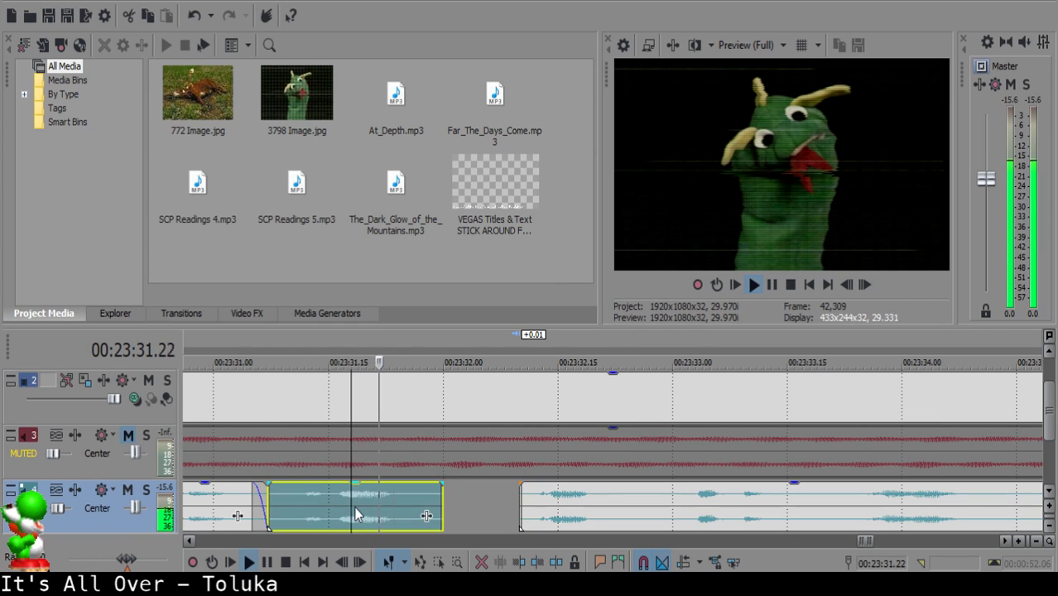
# Locate the end of the next spoken phrase by ear and split the narration at about 00:23:32.25.
pyautogui.click(611, 504)
pyautogui.press('space')
pyautogui.press('space')
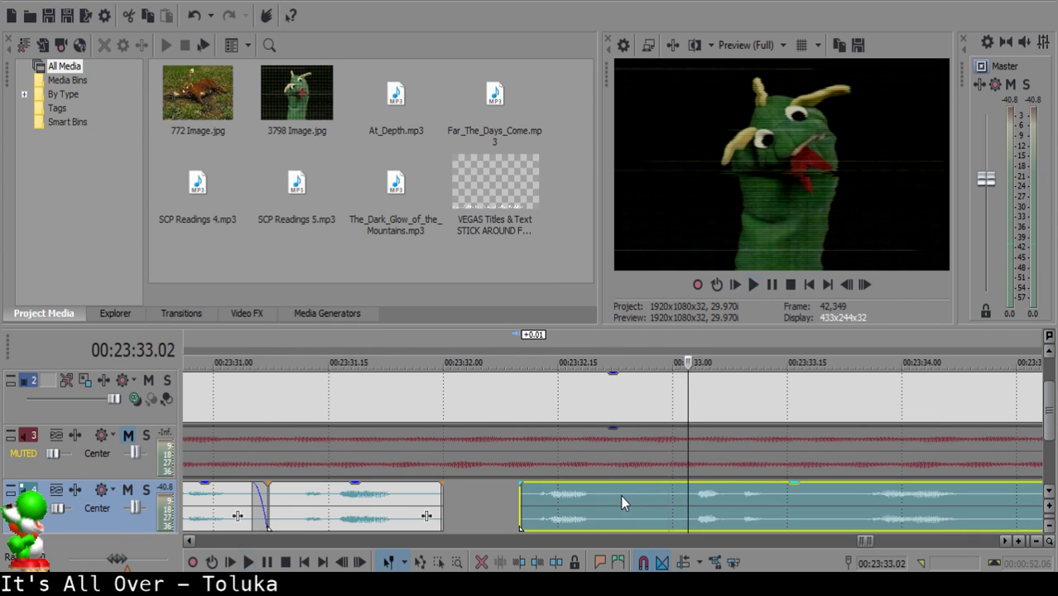
pyautogui.click(621, 497)
pyautogui.press('space')
pyautogui.press('space')
pyautogui.click(633, 495)
pyautogui.press('space')
pyautogui.press('space')
pyautogui.click(633, 495)
pyautogui.press('s')
# Split the narration again at 00:23:32.29 and delete the short piece between the last two cuts.
pyautogui.click(665, 496)
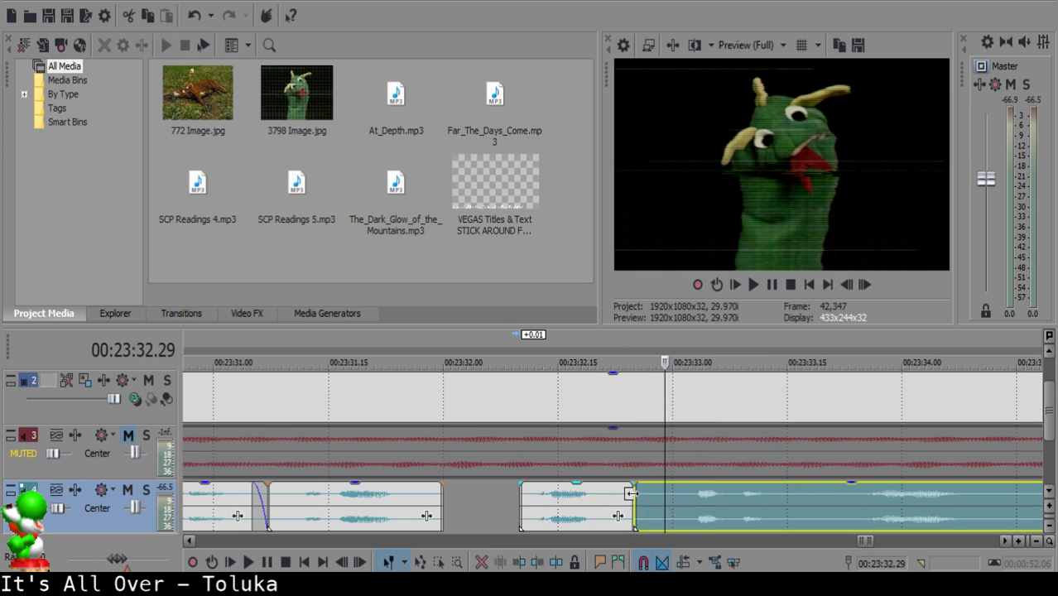
pyautogui.press('s')
pyautogui.click(641, 495)
pyautogui.press('Delete')
# Move the narration after the new gap 3 frames earlier to about 00:23:32.26 and play across it.
pyautogui.click(550, 500)
pyautogui.press('space')
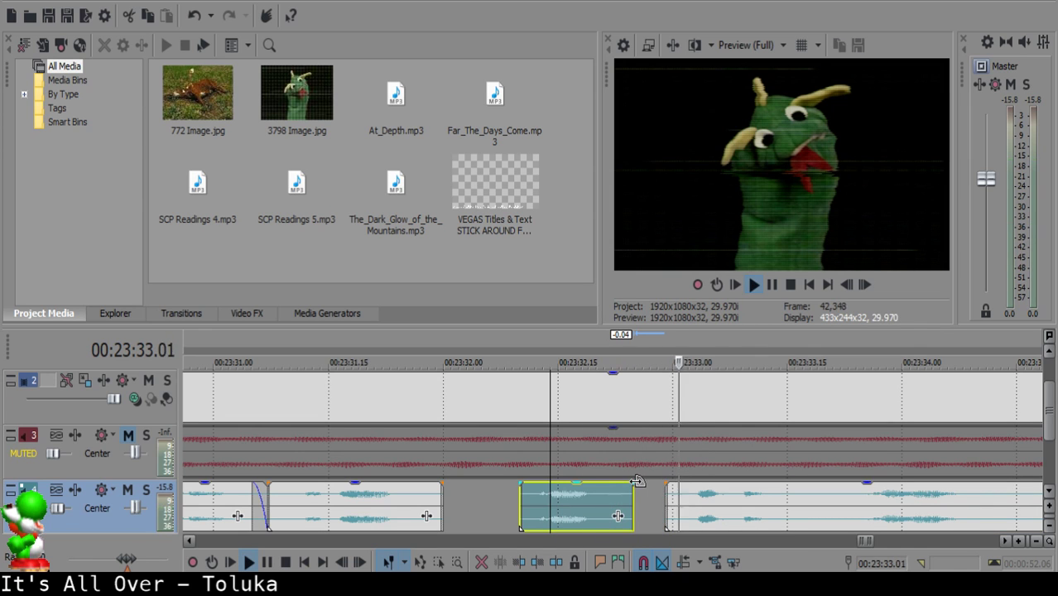
pyautogui.click(644, 494)
pyautogui.press('space')
pyautogui.click(530, 503)
pyautogui.press('space')
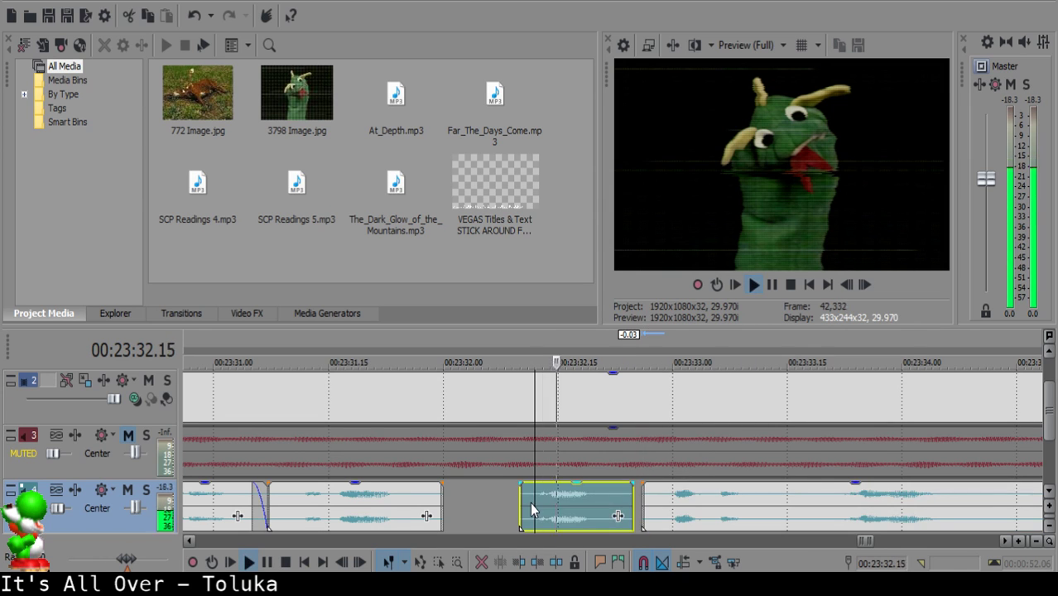
# Shift the narration after the small gap 1 frame later to about 00:23:32.27 and play from the clip before.
pyautogui.click(509, 495)
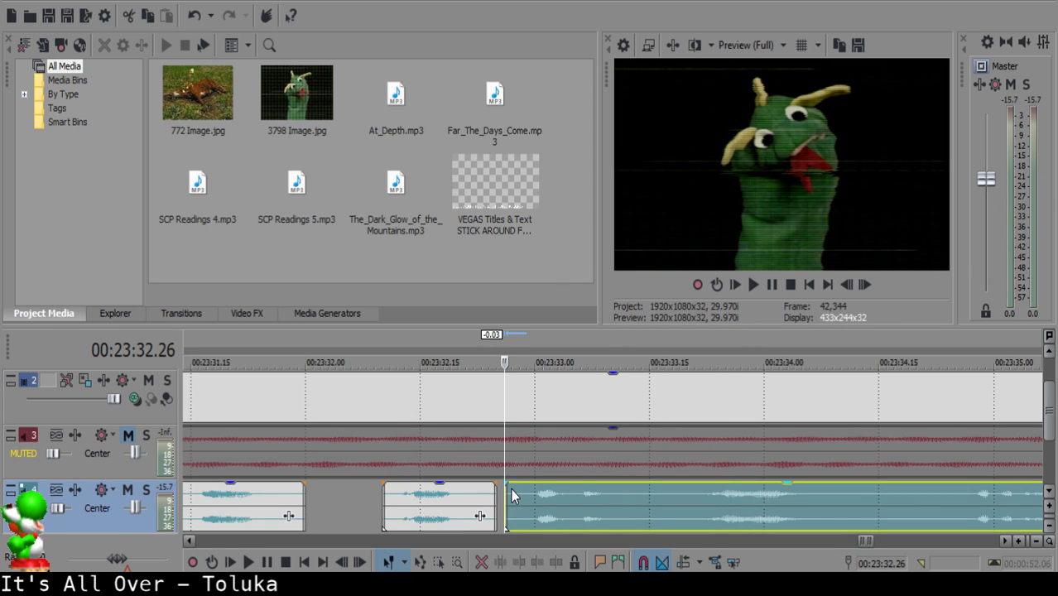
pyautogui.click(396, 510)
pyautogui.press('space')
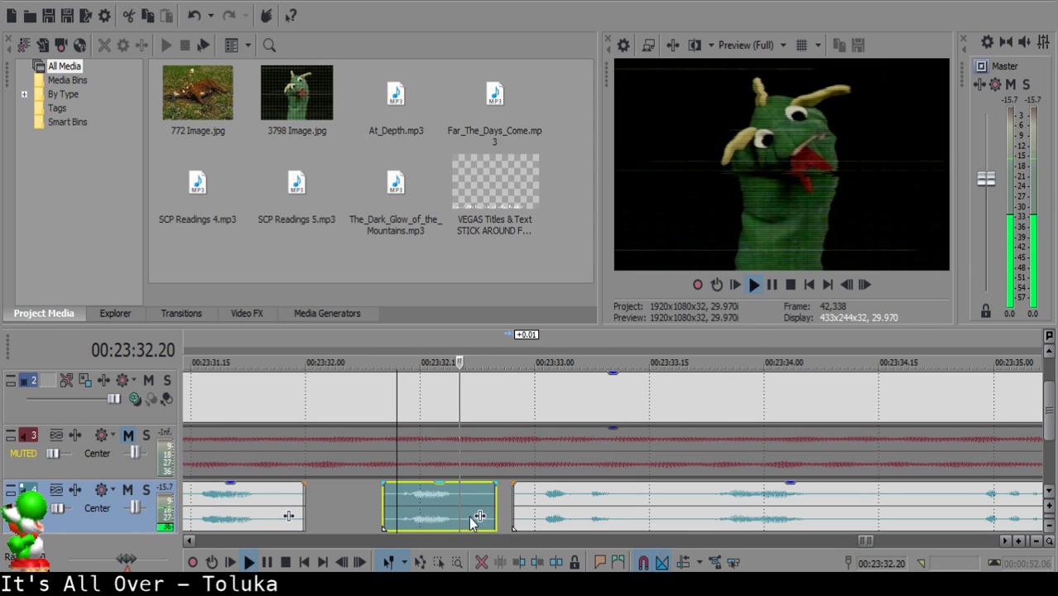
# Split the narration at about 00:23:33.15 and 00:23:33.18 and delete the piece between the cuts.
pyautogui.click(652, 497)
pyautogui.press('s')
pyautogui.press('s')
pyautogui.press('space')
pyautogui.click(656, 499)
pyautogui.press('Delete')
# Move the following narration 3 frames earlier to close the gap at 00:23:33.15 and play across the join.
pyautogui.click(701, 503)
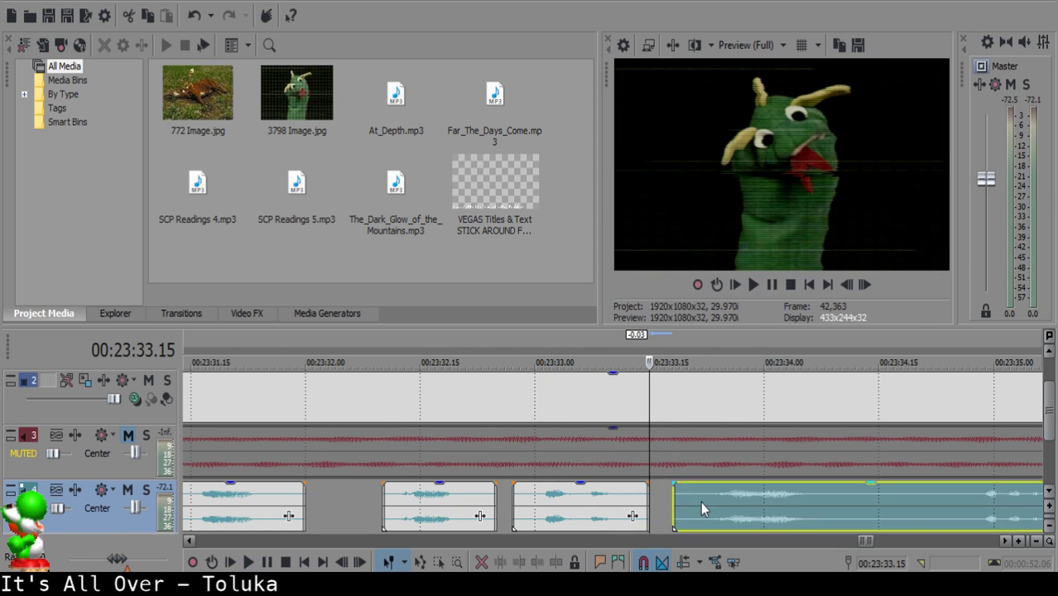
pyautogui.click(544, 501)
pyautogui.press('space')
pyautogui.scroll(-2, 579, 509)
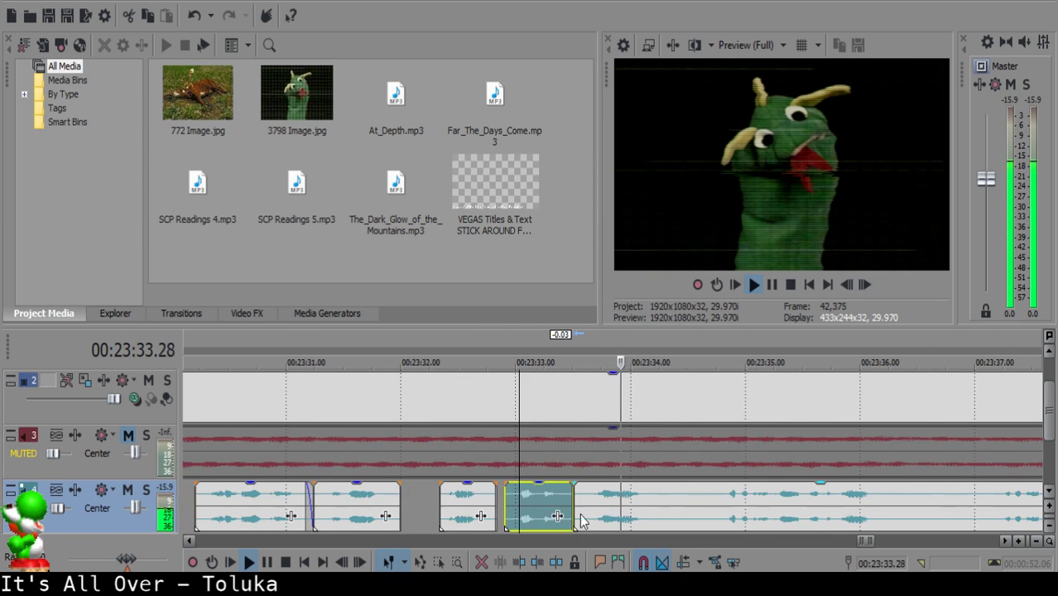
# Split the narration at 00:23:34.05 and about 00:23:34.24 and delete the silence between the cuts.
pyautogui.scroll(1, 609, 522)
pyautogui.click(628, 509)
pyautogui.press('space')
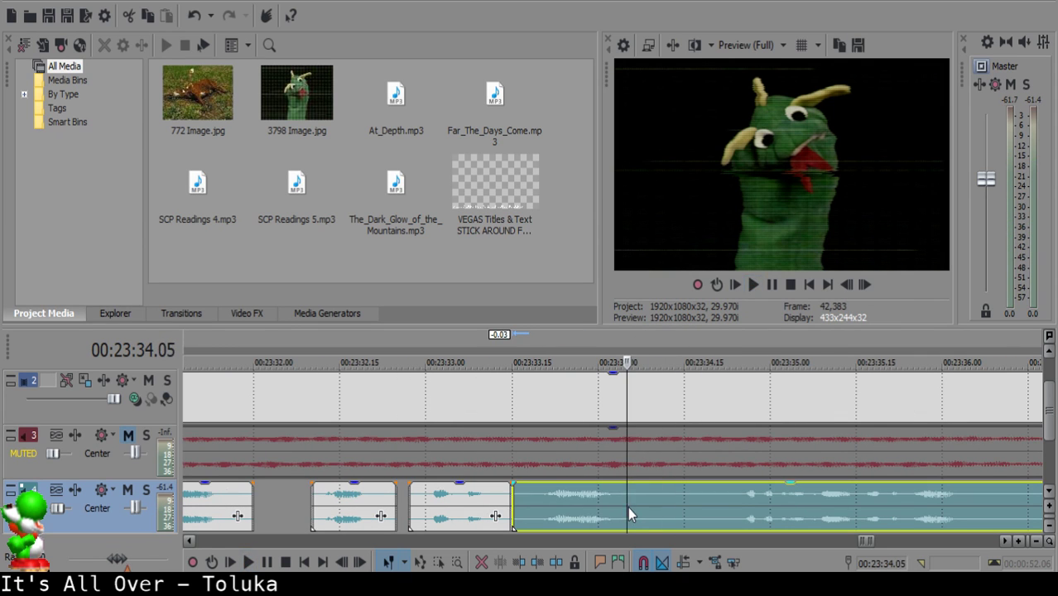
pyautogui.press('s')
pyautogui.press('Return')
pyautogui.click(713, 501)
pyautogui.press('Delete')
# Move the narration after the gap 4 frames earlier to about 00:23:34.20 and play from the clip before it.
pyautogui.moveTo(752, 505); pyautogui.dragTo(728, 506)
pyautogui.click(537, 521)
pyautogui.press('space')
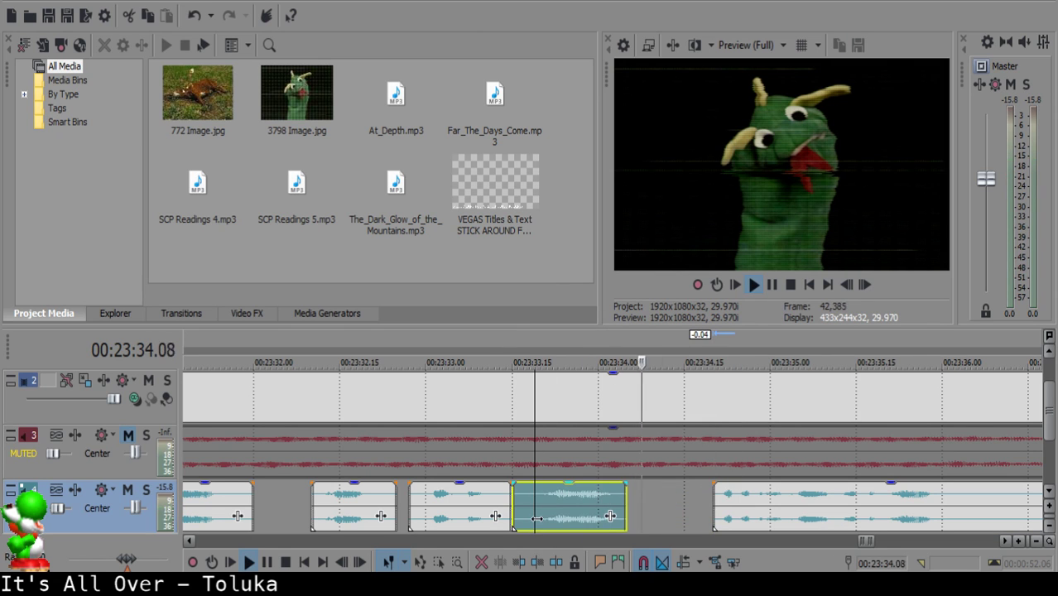
pyautogui.scroll(2, 684, 516)
pyautogui.press('space')
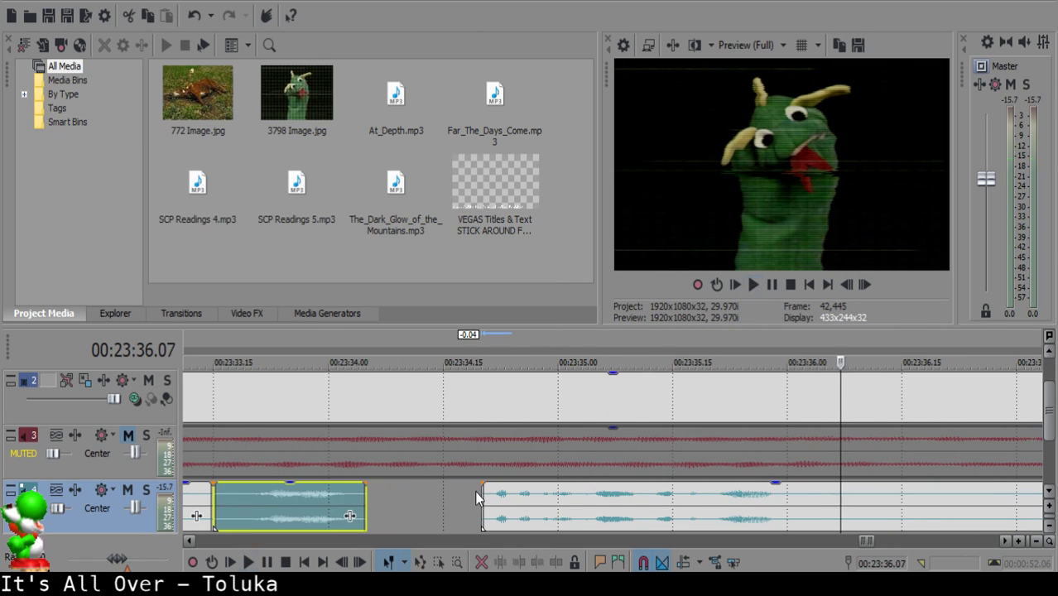
# Nudge the narration after the gap 1 frame earlier to about 00:23:34.19 and play the transition again.
pyautogui.click(474, 497)
pyautogui.moveTo(500, 502); pyautogui.dragTo(492, 503)
pyautogui.click(260, 513)
pyautogui.press('space')
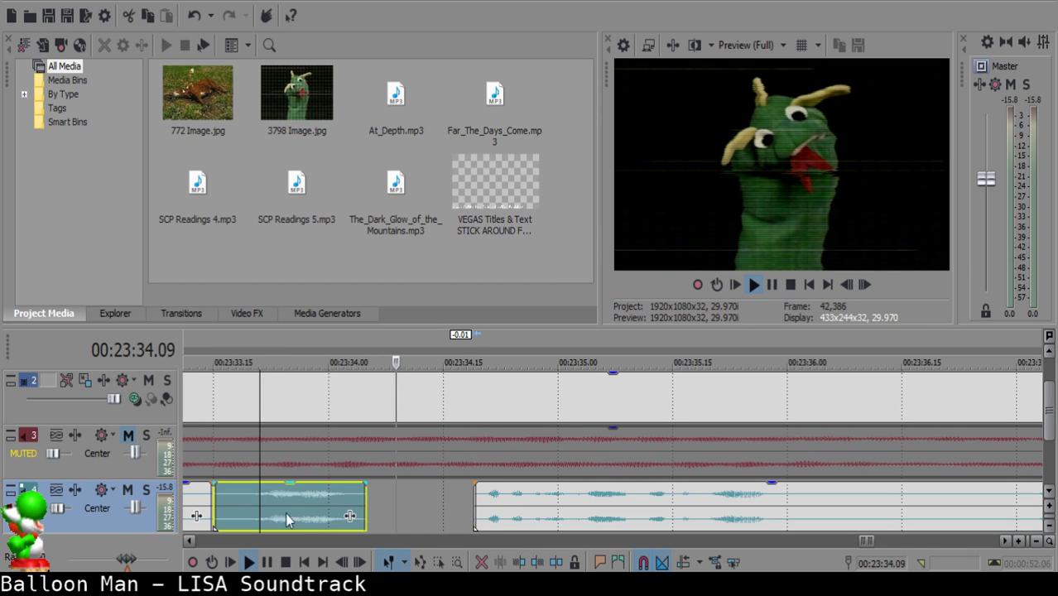
# Split the narration at the end of the phrase, at about 00:23:36.04.
pyautogui.scroll(-3, 580, 501)
pyautogui.scroll(3, 603, 506)
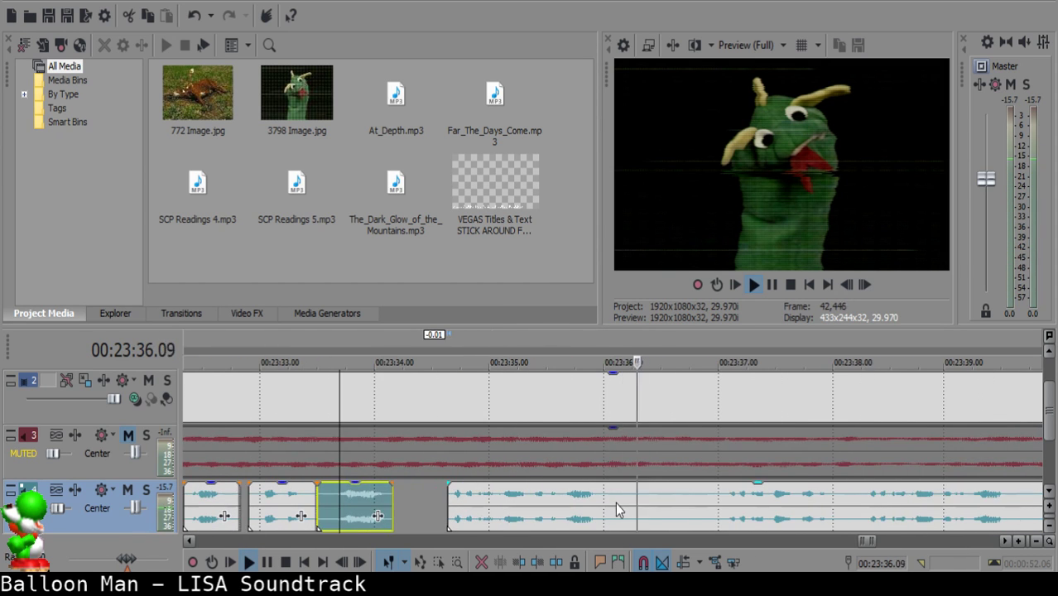
pyautogui.press('space')
pyautogui.click(619, 505)
pyautogui.press('space')
pyautogui.press('space')
pyautogui.press('s')
# Listen through the takes following the cut and split the narration at about 00:23:41.21.
pyautogui.click(779, 507)
pyautogui.press('space')
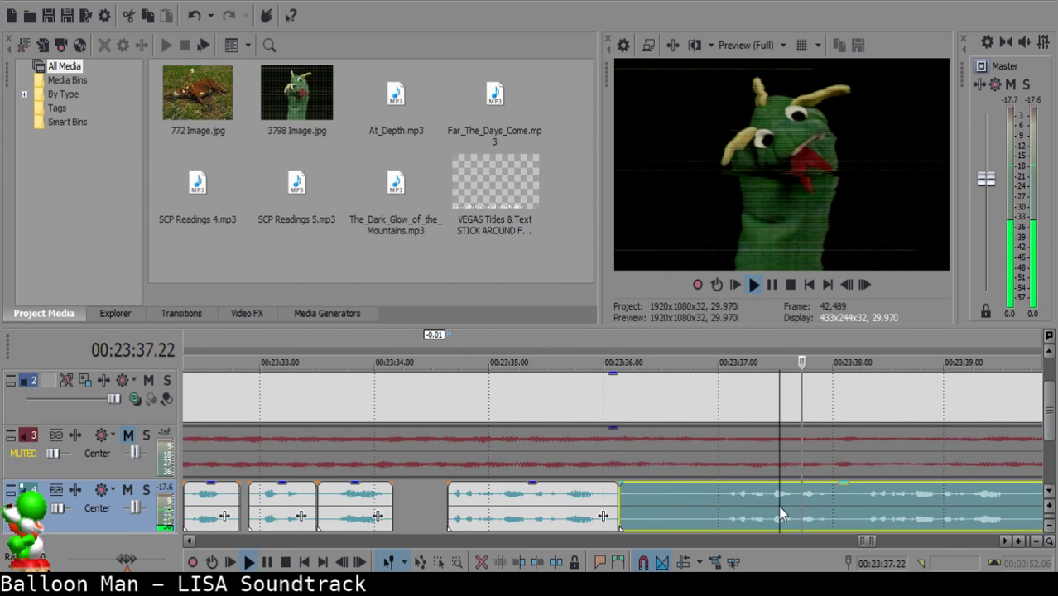
pyautogui.hscroll(2, 770, 507)
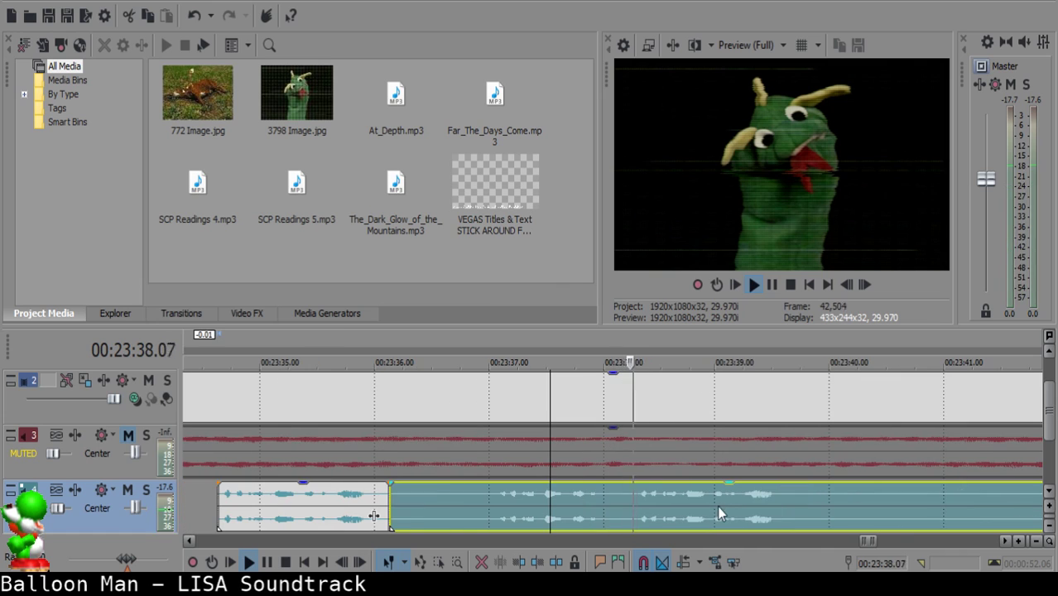
pyautogui.click(222, 510)
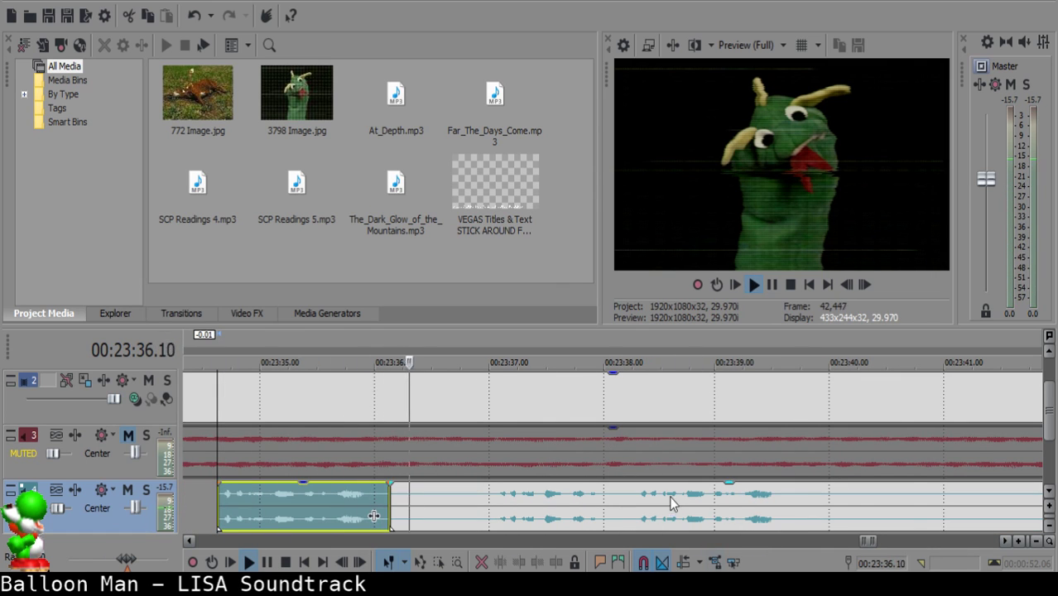
pyautogui.scroll(-2, 779, 511)
pyautogui.click(917, 520)
pyautogui.scroll(1, 829, 515)
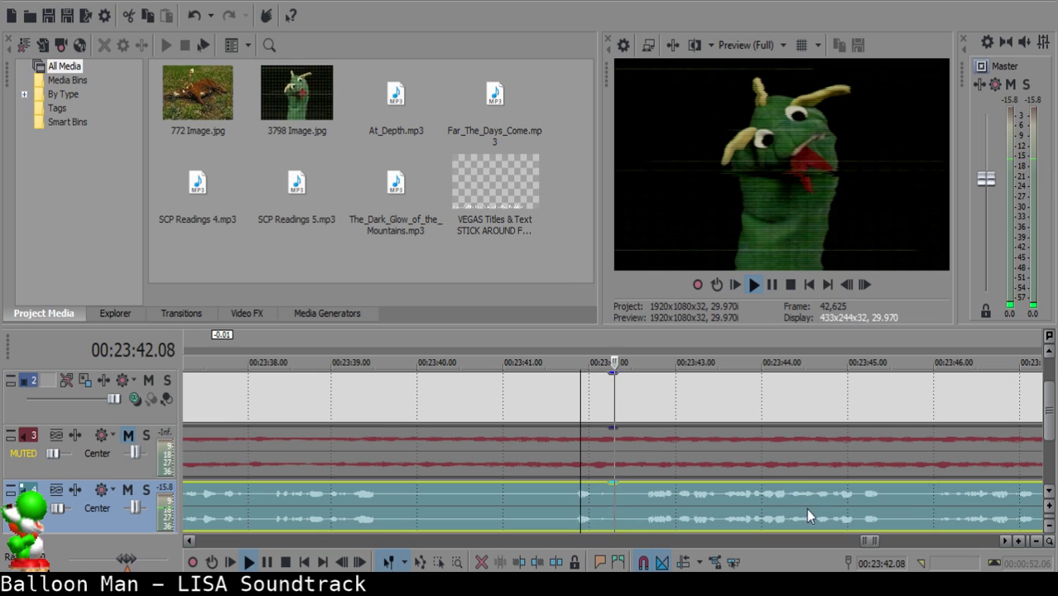
pyautogui.click(561, 501)
pyautogui.press('space')
pyautogui.press('space')
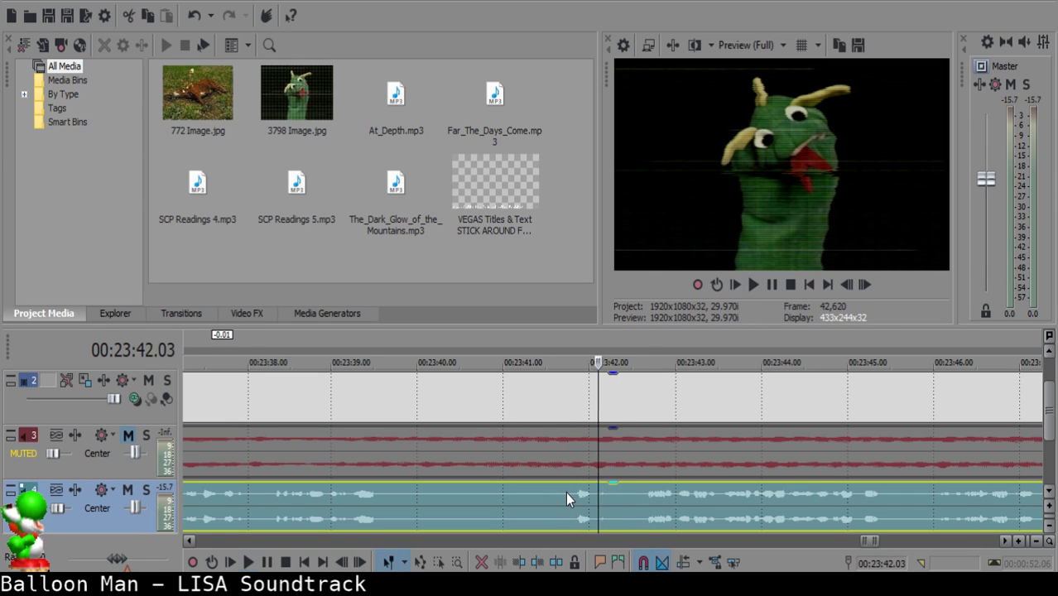
pyautogui.press('space')
pyautogui.press('s')
# Delete the take between 00:23:36.04 and 00:23:41.21 and move the remaining narration 5 seconds and 5 frames earlier to 00:23:36.16.
pyautogui.scroll(-3, 564, 501)
pyautogui.click(458, 497)
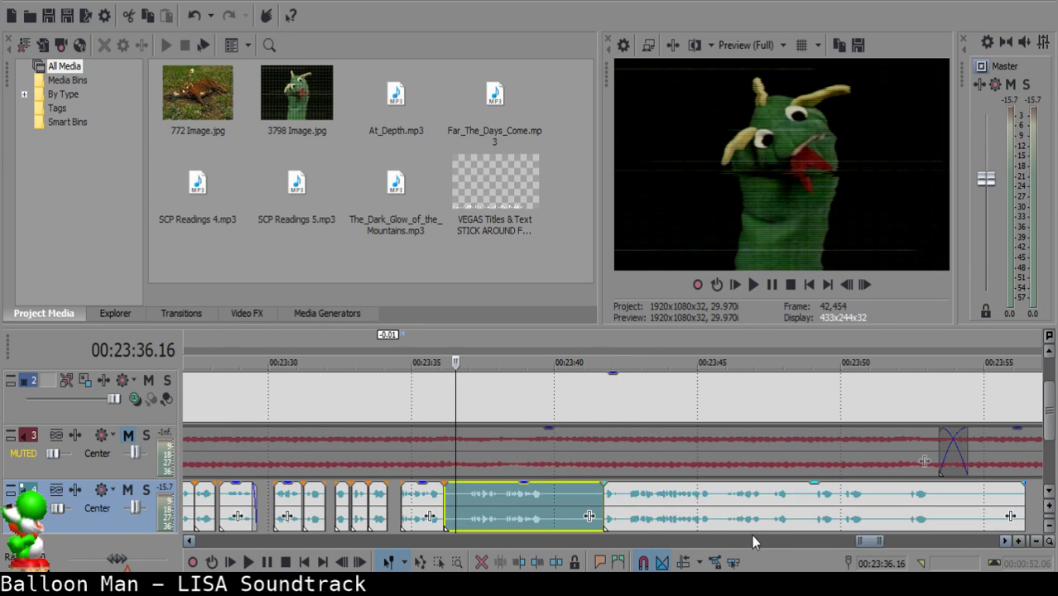
pyautogui.press('Delete')
pyautogui.moveTo(733, 519); pyautogui.dragTo(591, 518)
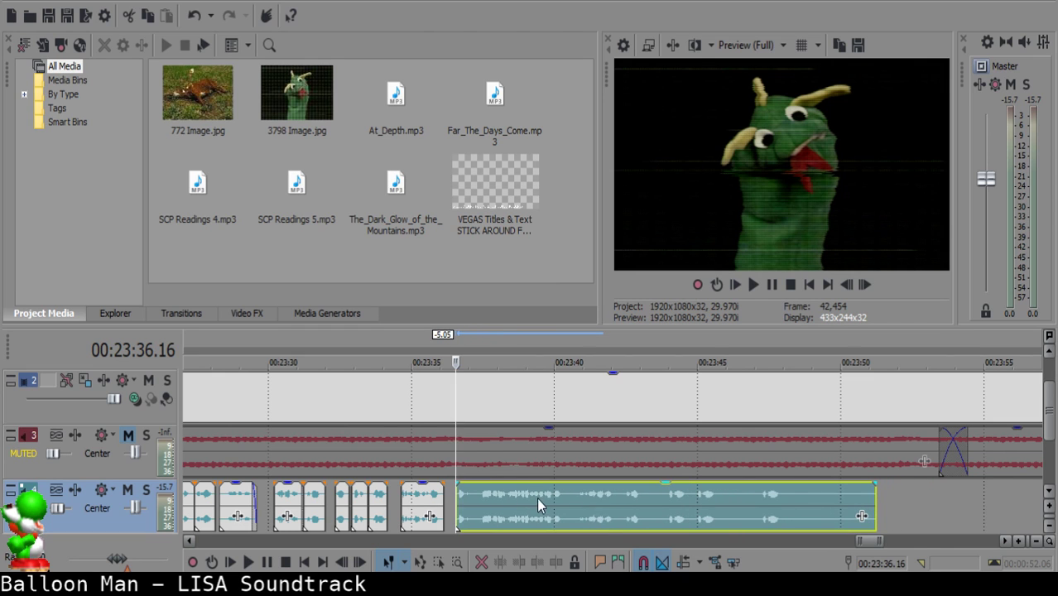
pyautogui.scroll(3, 538, 501)
pyautogui.click(508, 506)
pyautogui.press('space')
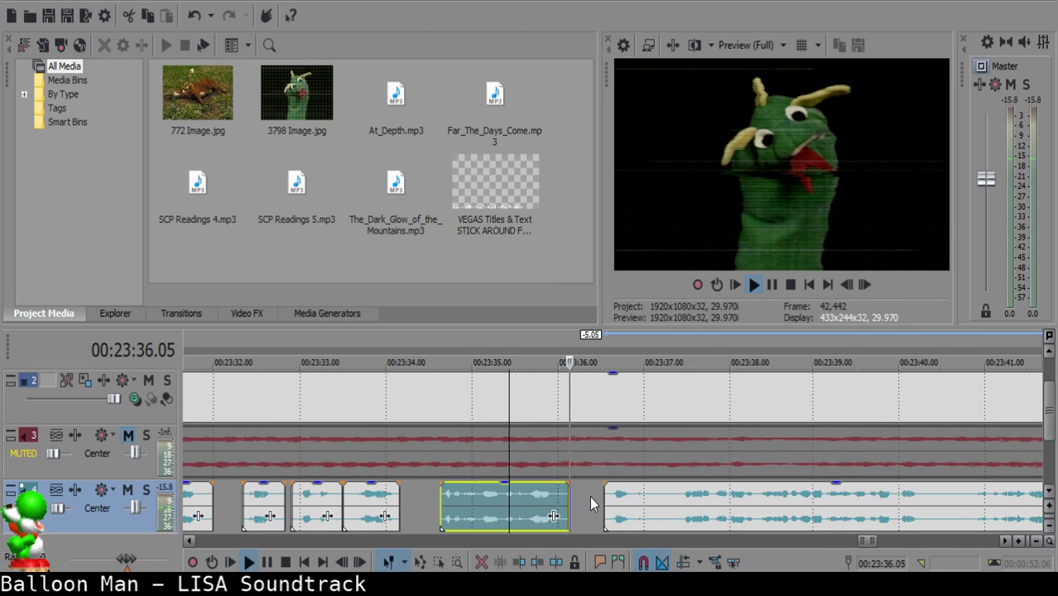
pyautogui.press('space')
# Move the narration after the gap 3 frames later to about 00:23:36.19 and play from the clip before it.
pyautogui.click(628, 497)
pyautogui.press('space')
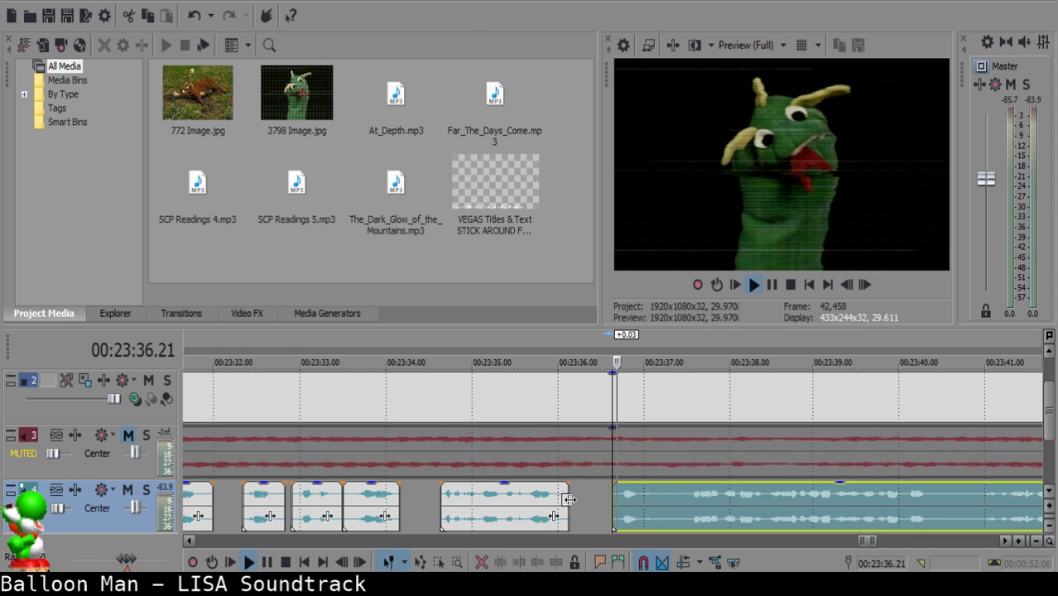
pyautogui.click(516, 504)
# Add a 5-frame fade-out to the end of the narration clip ending at about 00:23:36.04.
pyautogui.scroll(-2, 615, 501)
pyautogui.scroll(3, 617, 502)
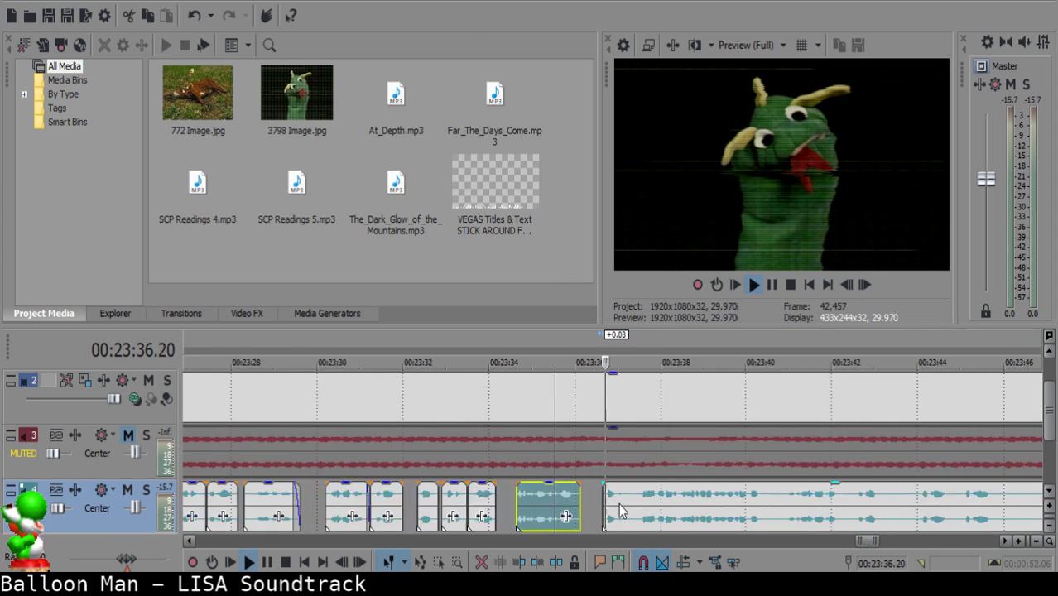
pyautogui.press('space')
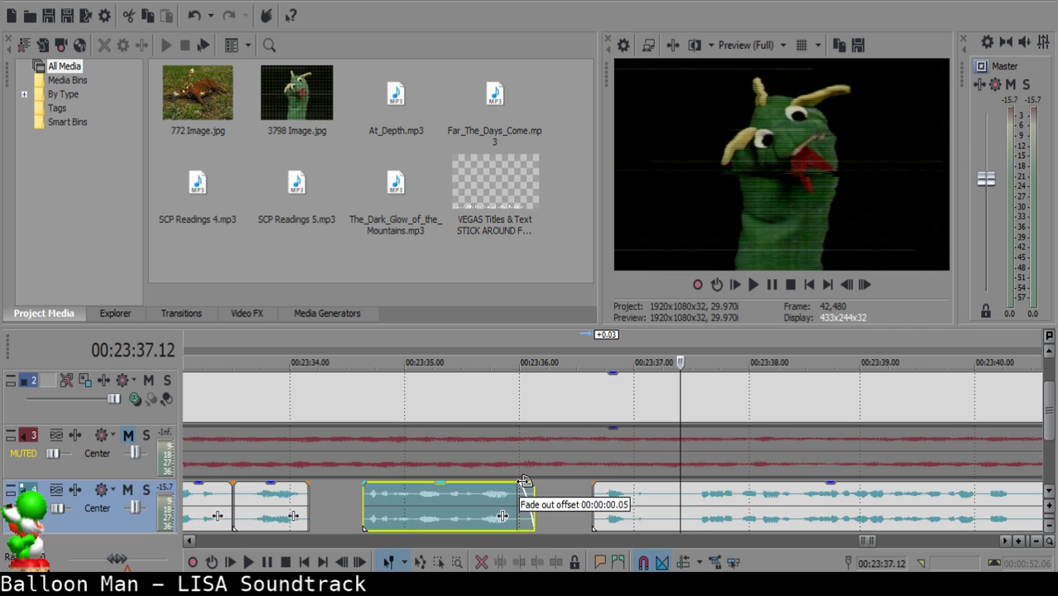
# Shift the narration after the gap 2 frames later to about 00:23:36.21, add a short fade-in to its start, and play it.
pyautogui.click(604, 497)
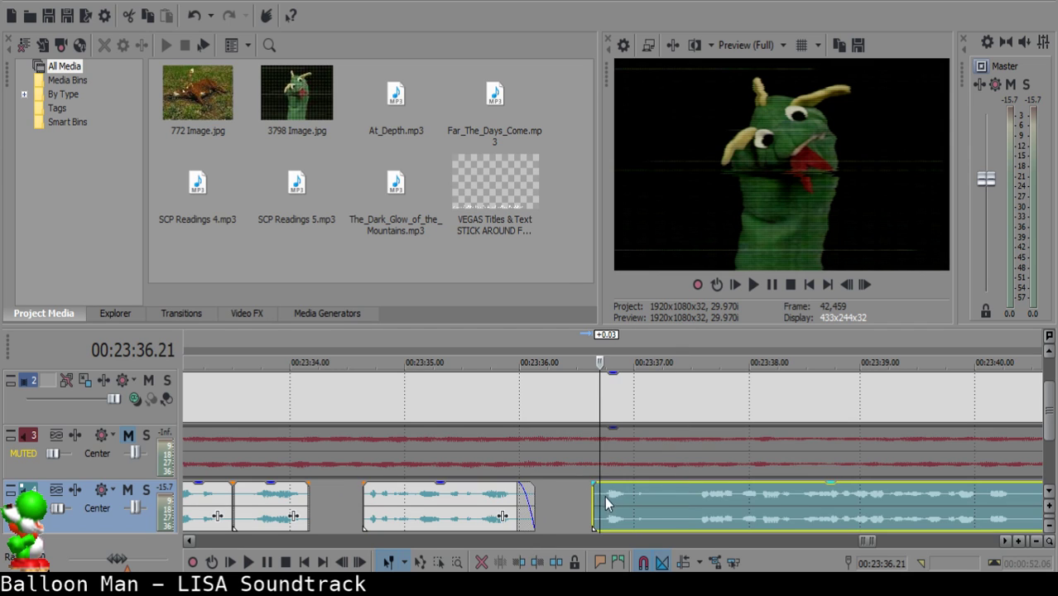
pyautogui.click(409, 505)
pyautogui.press('space')
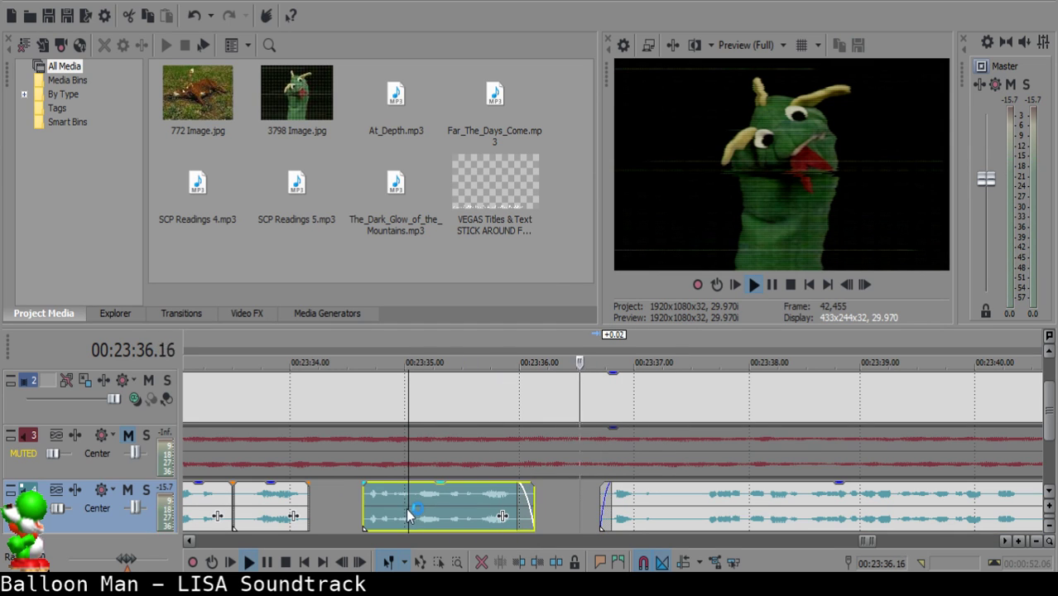
pyautogui.click(600, 499)
pyautogui.press('space')
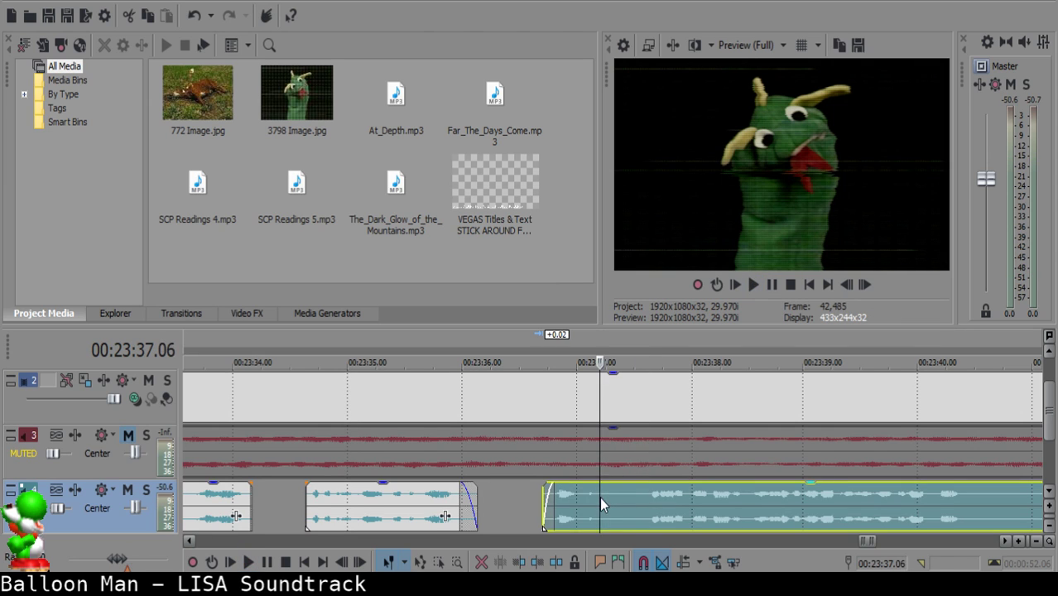
# Cut out the section of track 4 narration between about 00:23:37.06 and 00:23:37.17, then play from the gap before it.
pyautogui.press('s')
pyautogui.press('space')
pyautogui.press('Return')
pyautogui.press('s')
pyautogui.click(624, 498)
pyautogui.press('Delete')
pyautogui.click(530, 511)
pyautogui.press('space')
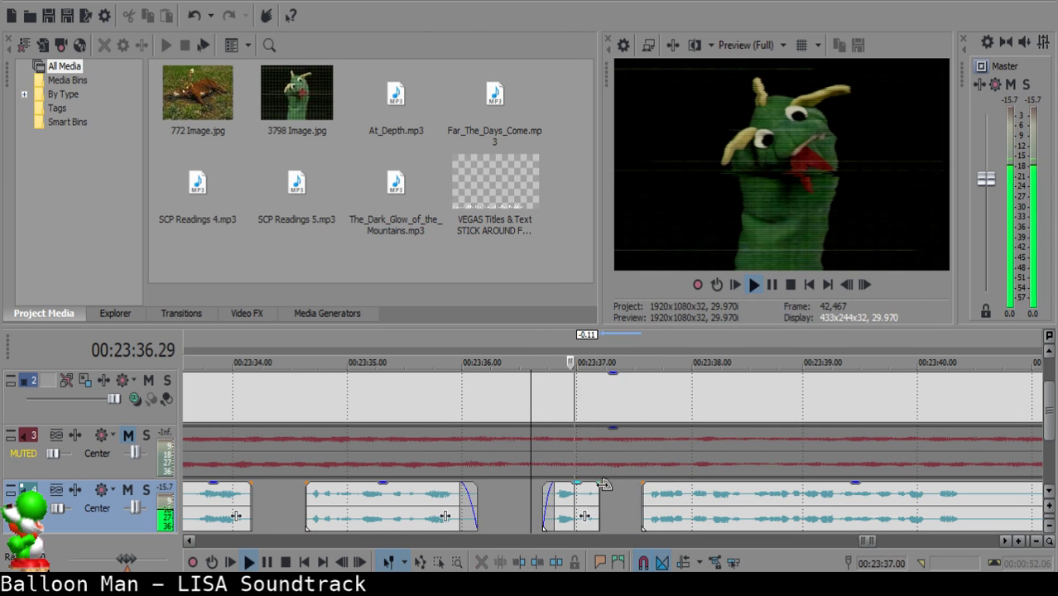
# Add a short fade-out to the brief narration clip ending at about 00:23:37.06 and play it from the preceding gap.
pyautogui.moveTo(599, 484); pyautogui.dragTo(597, 510)
pyautogui.press('Return')
pyautogui.click(527, 508)
pyautogui.press('space')
pyautogui.press('Return')
pyautogui.click(530, 504)
pyautogui.press('space')
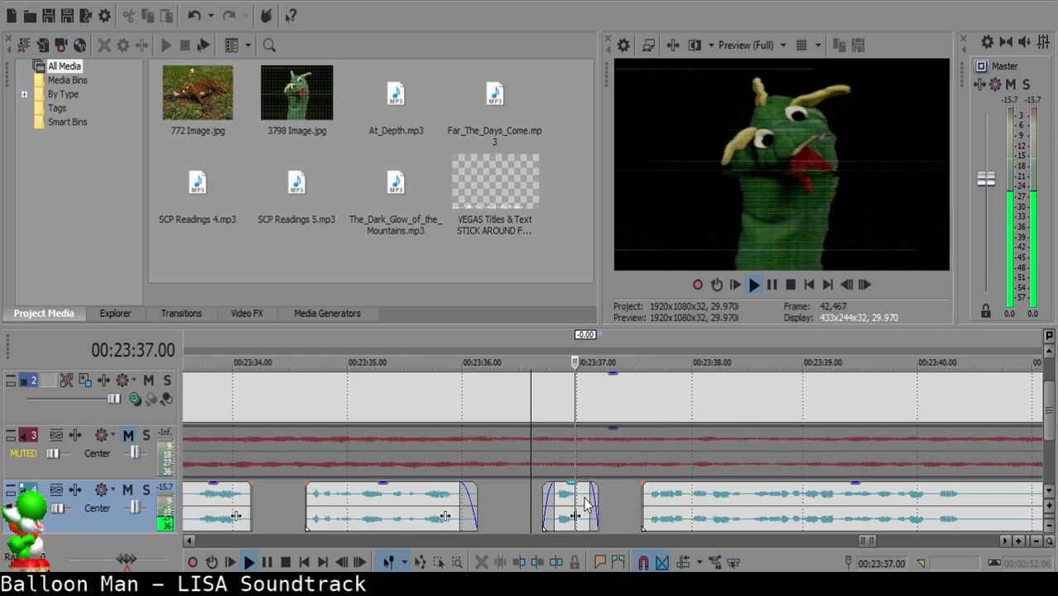
# Move the remaining narration 7 frames earlier to 00:23:37.10 and play across the gap before it.
pyautogui.click(876, 513)
pyautogui.scroll(-2, 876, 513)
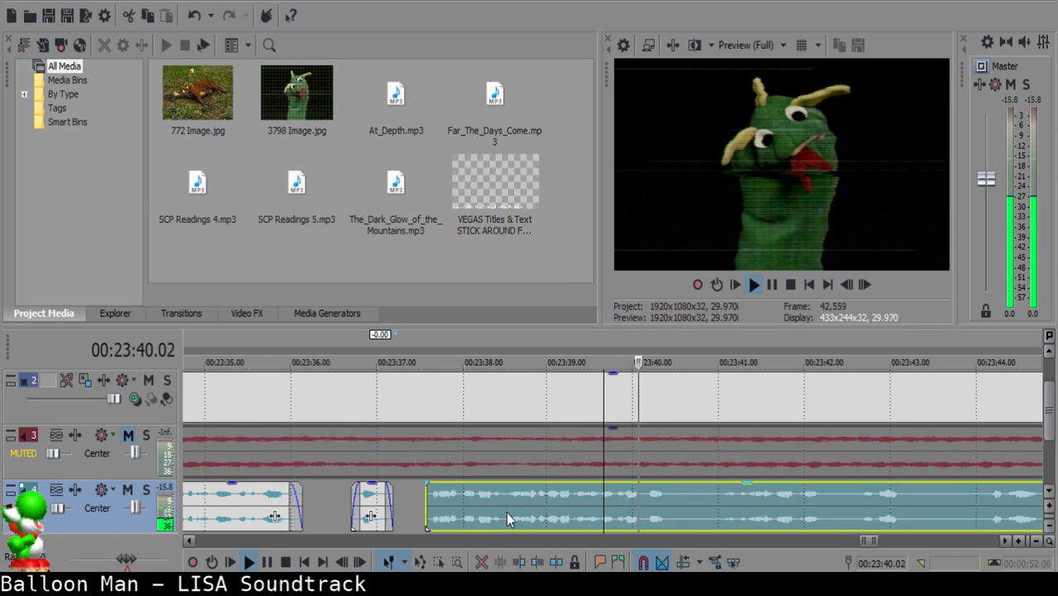
pyautogui.click(408, 490)
pyautogui.press('space')
pyautogui.moveTo(446, 500); pyautogui.dragTo(427, 499)
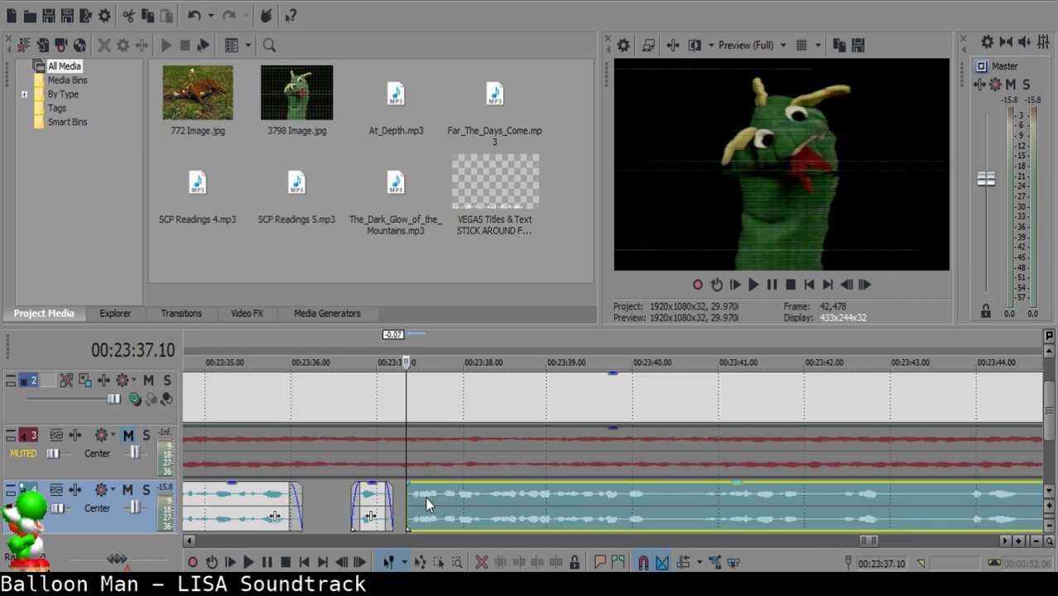
pyautogui.click(338, 501)
pyautogui.press('space')
pyautogui.scroll(-2, 727, 500)
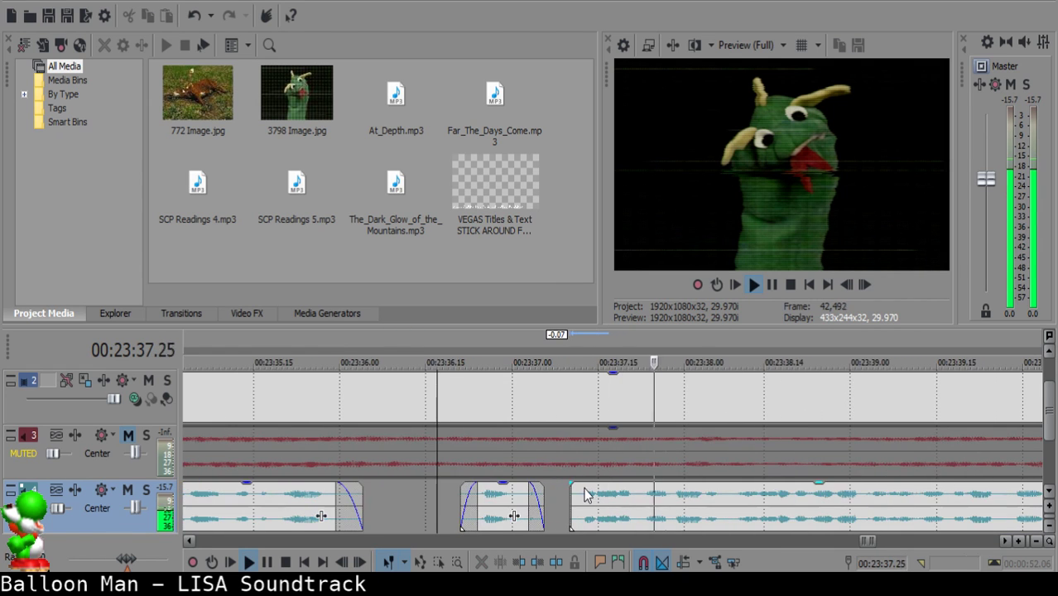
# Split the narration at about 00:23:40.10 and 00:23:40.18 and delete the silent piece between the cuts.
pyautogui.scroll(2, 647, 501)
pyautogui.click(658, 496)
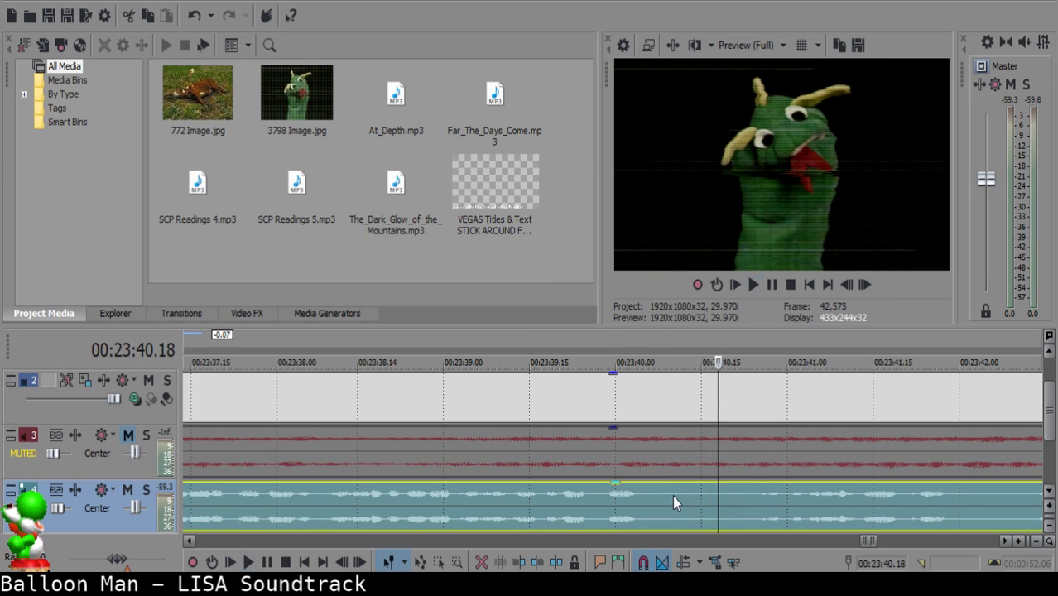
pyautogui.press('s')
pyautogui.press('s')
pyautogui.click(688, 501)
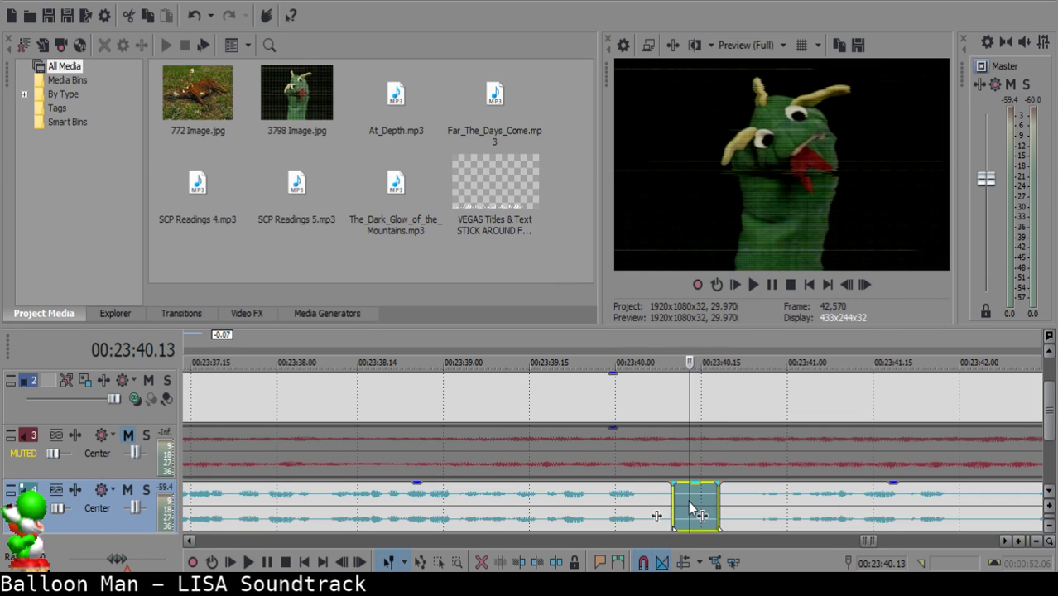
pyautogui.press('Delete')
# Add a 4-frame fade-out to the narration clip ending at about 00:23:40.10 and play from 00:23:39.22.
pyautogui.moveTo(672, 480); pyautogui.dragTo(655, 482)
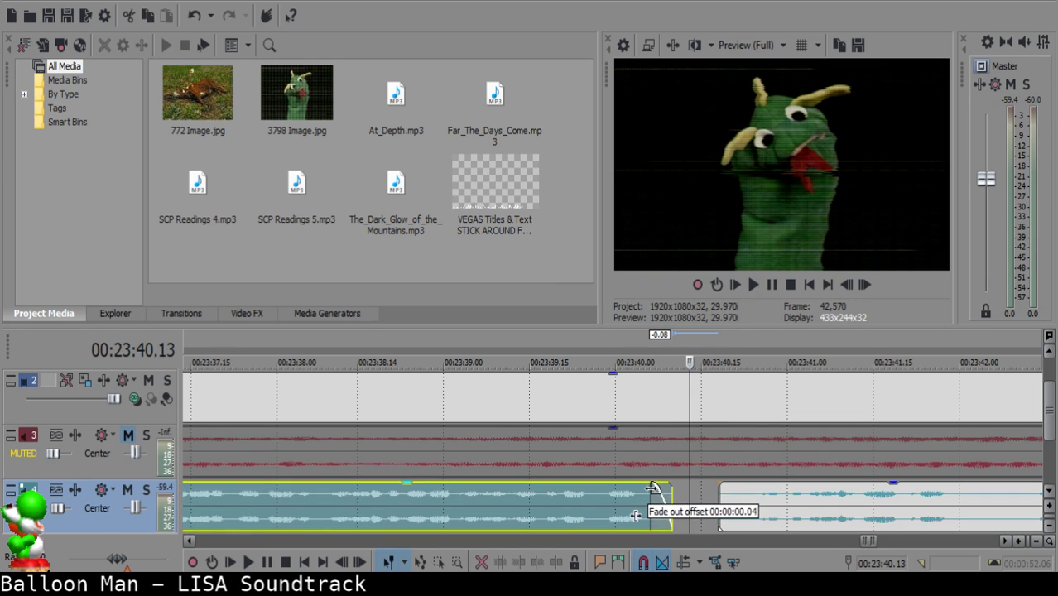
pyautogui.click(568, 496)
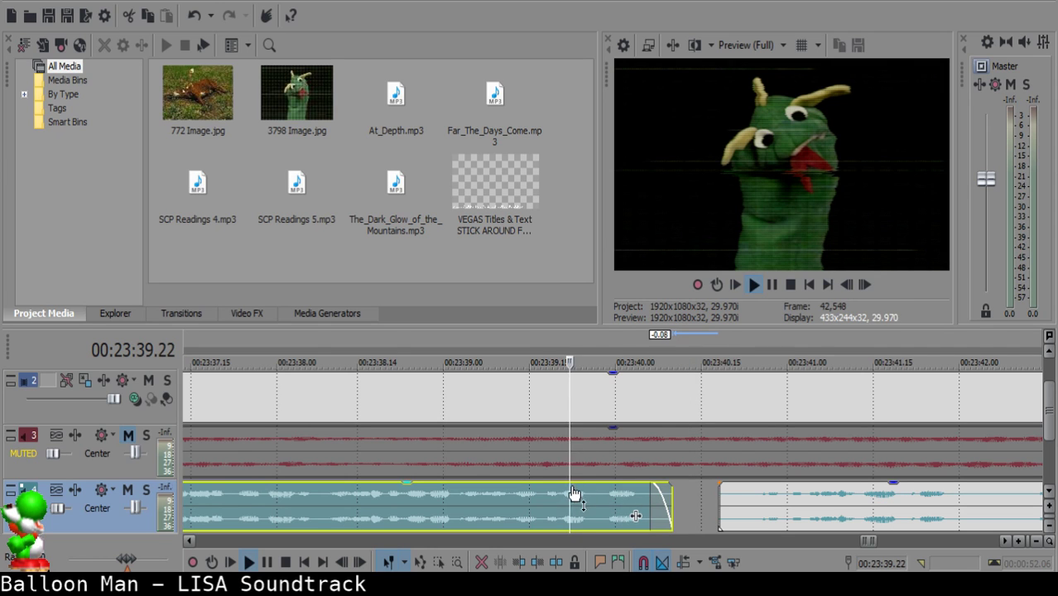
pyautogui.press('space')
pyautogui.scroll(-3, 681, 509)
pyautogui.press('Return')
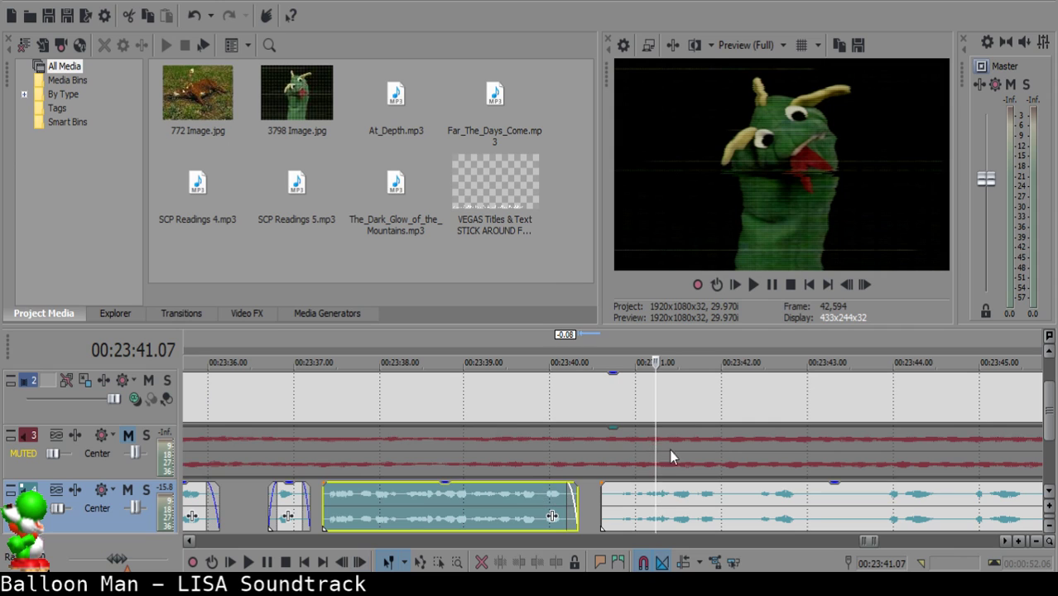
# Audition the remaining narration and cut off its first 5 frames, up to about 00:23:40.23.
pyautogui.click(662, 500)
pyautogui.press('space')
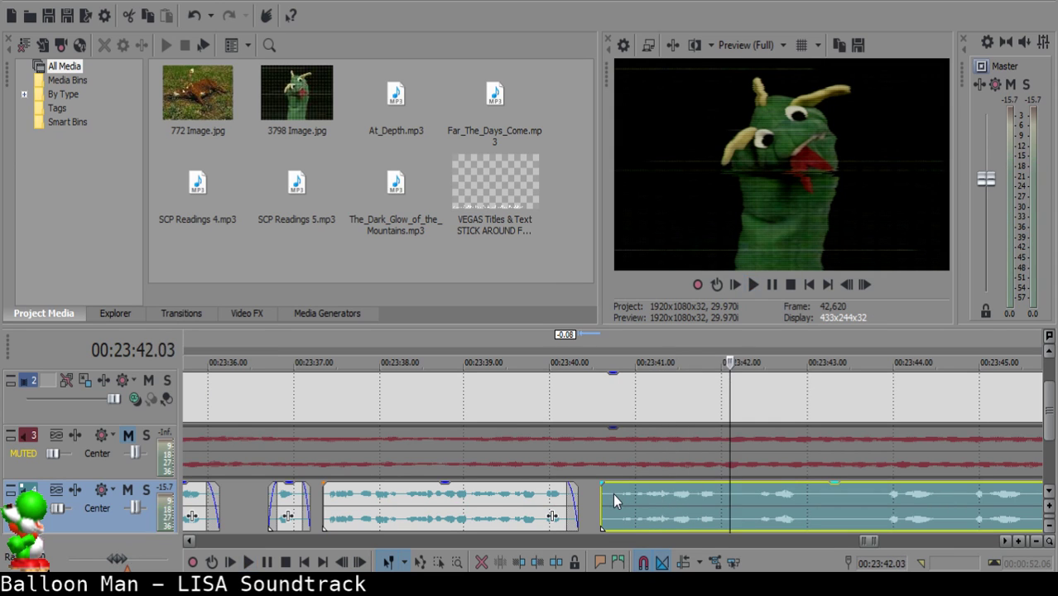
pyautogui.click(614, 496)
pyautogui.press('space')
pyautogui.press('s')
pyautogui.click(607, 496)
pyautogui.press('Delete')
# Move the remaining narration 11 frames earlier to 00:23:40.12 and play from the end of the preceding clip.
pyautogui.click(584, 489)
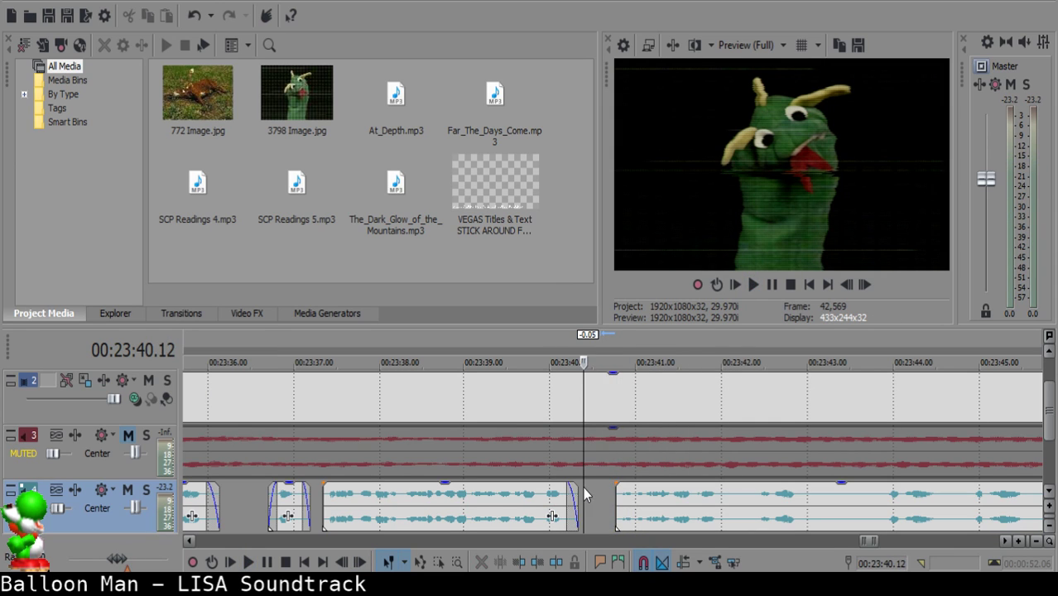
pyautogui.moveTo(633, 497); pyautogui.dragTo(604, 489)
pyautogui.click(532, 504)
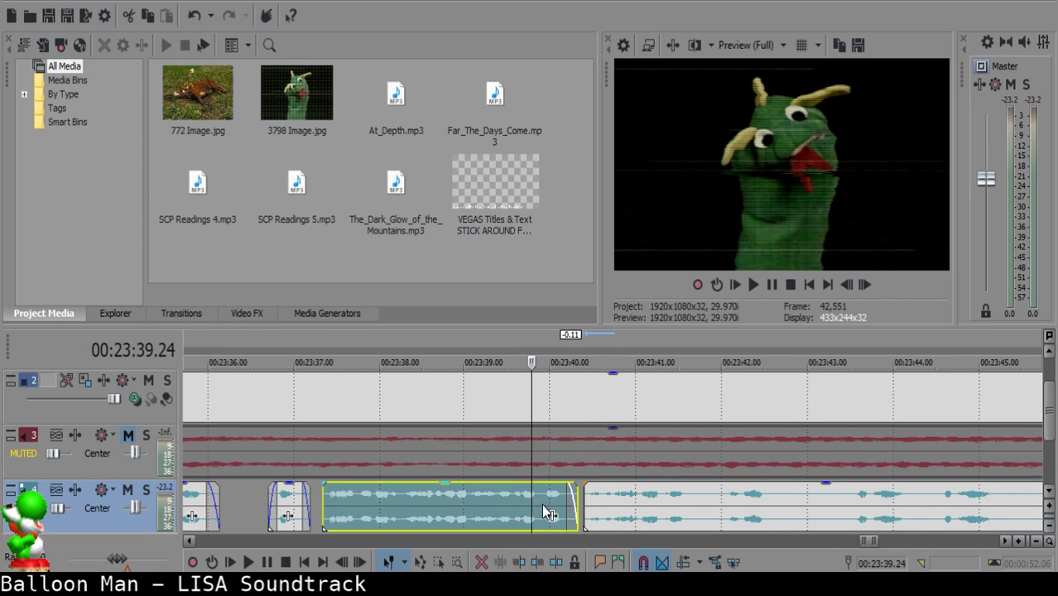
pyautogui.press('space')
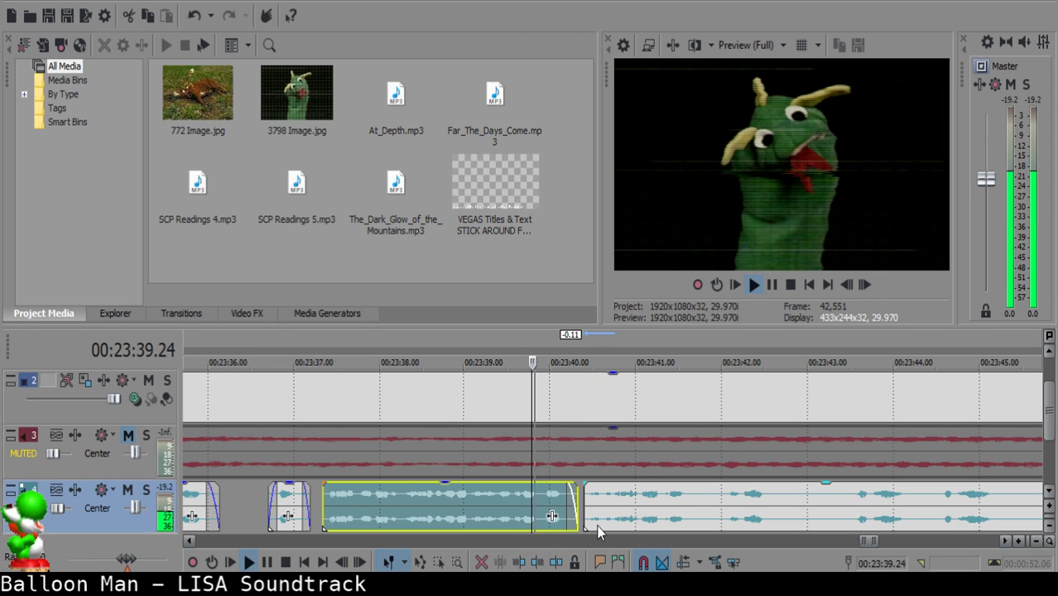
# Move the remaining narration 2 frames earlier so it meets the preceding clip at 00:23:40.10, and play across the join.
pyautogui.scroll(5, 602, 506)
pyautogui.click(605, 509)
pyautogui.press('Return')
pyautogui.moveTo(605, 510); pyautogui.dragTo(585, 511)
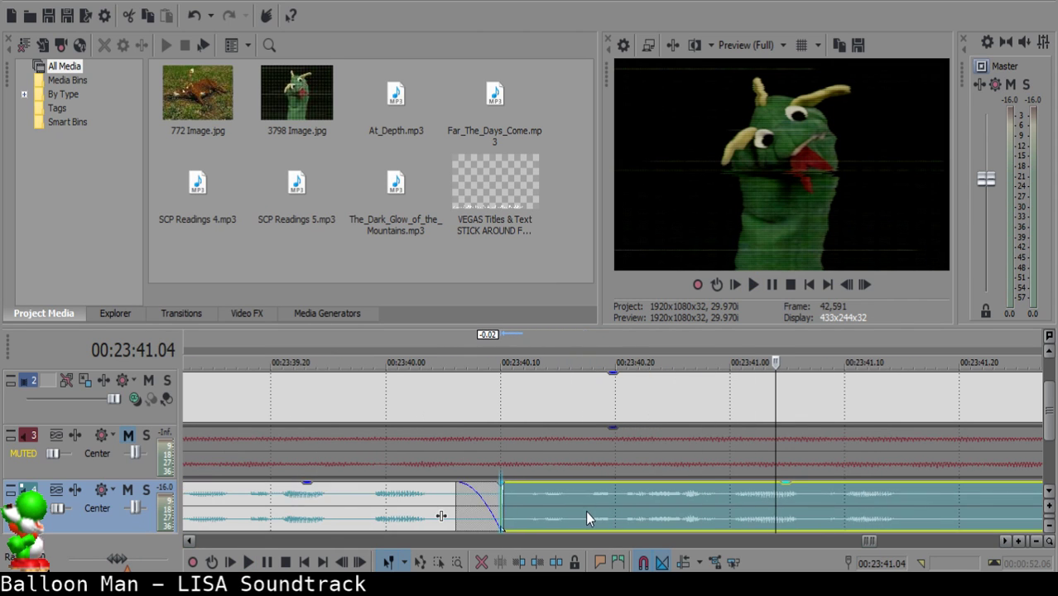
pyautogui.click(246, 517)
pyautogui.press('space')
pyautogui.scroll(-1, 586, 511)
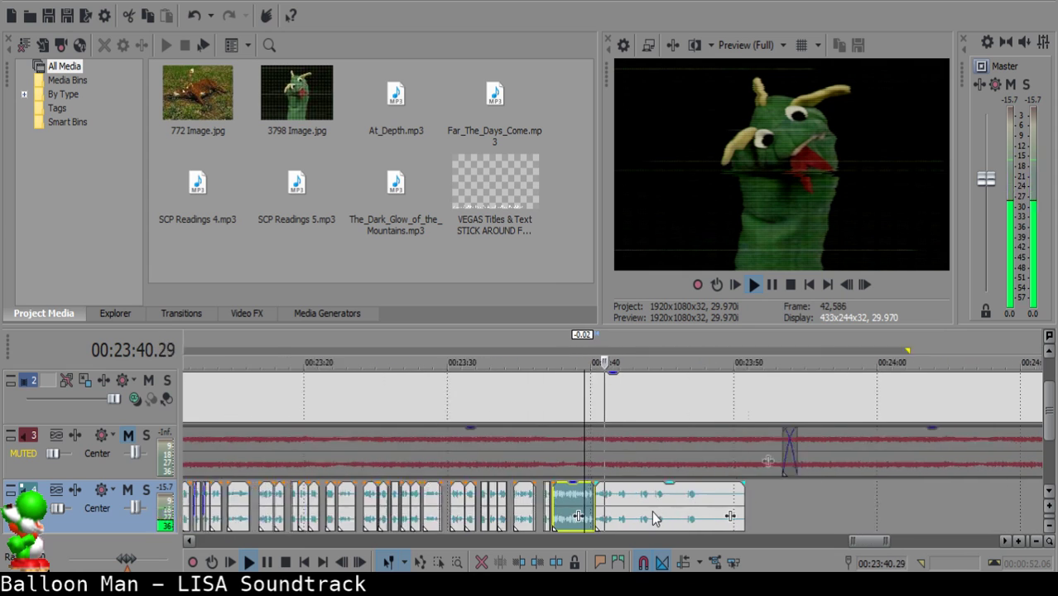
# Split the narration at about 00:23:41.21 and play the speech from about 00:23:43.16.
pyautogui.scroll(-2, 623, 505)
pyautogui.click(623, 501)
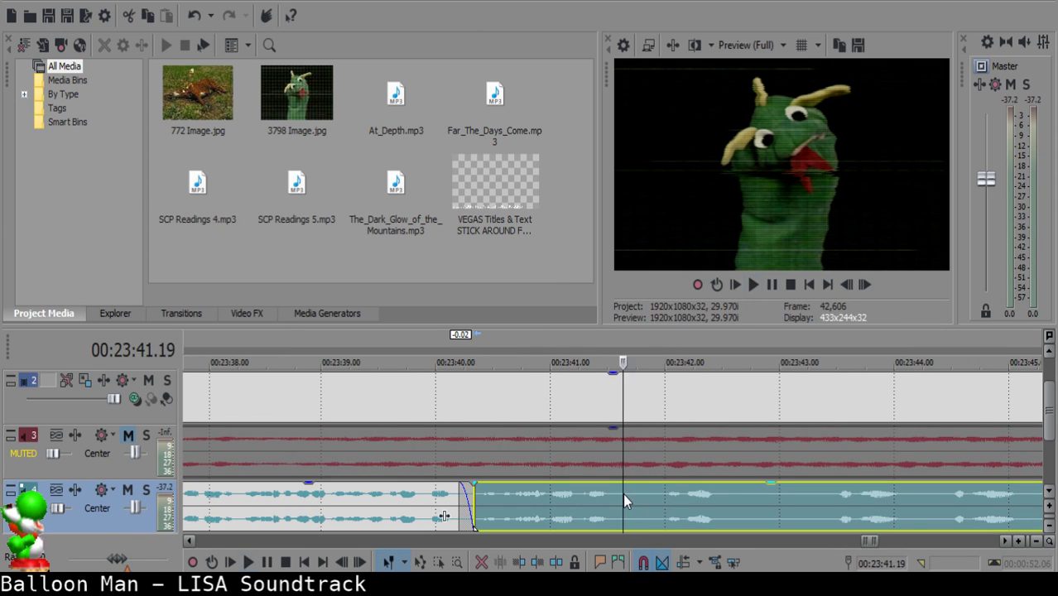
pyautogui.click(630, 495)
pyautogui.press('s')
pyautogui.click(842, 496)
pyautogui.press('space')
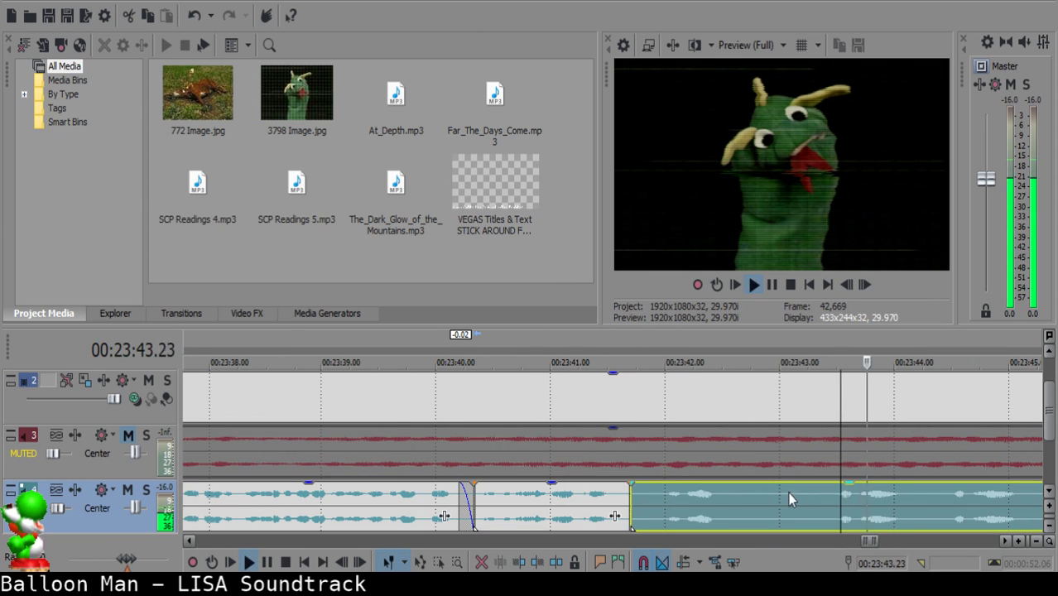
# Delete the 6-frame piece of narration after about 00:23:41.21, close the gap, and play across the join.
pyautogui.press('space')
pyautogui.click(654, 501)
pyautogui.press('space')
pyautogui.press('space')
pyautogui.click(653, 501)
pyautogui.press('s')
pyautogui.click(646, 502)
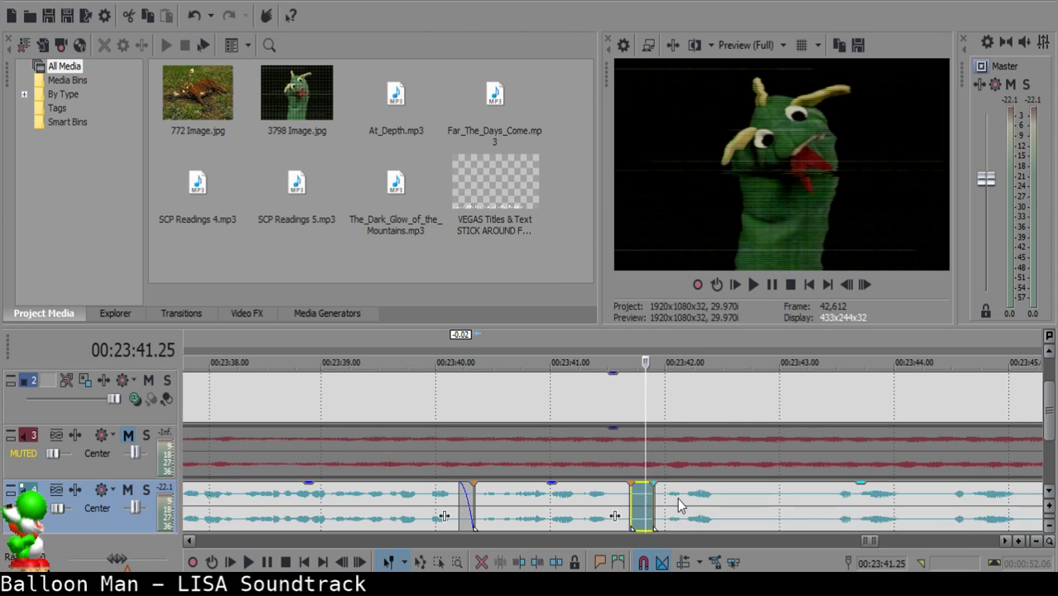
pyautogui.press('Delete')
pyautogui.click(579, 495)
pyautogui.press('space')
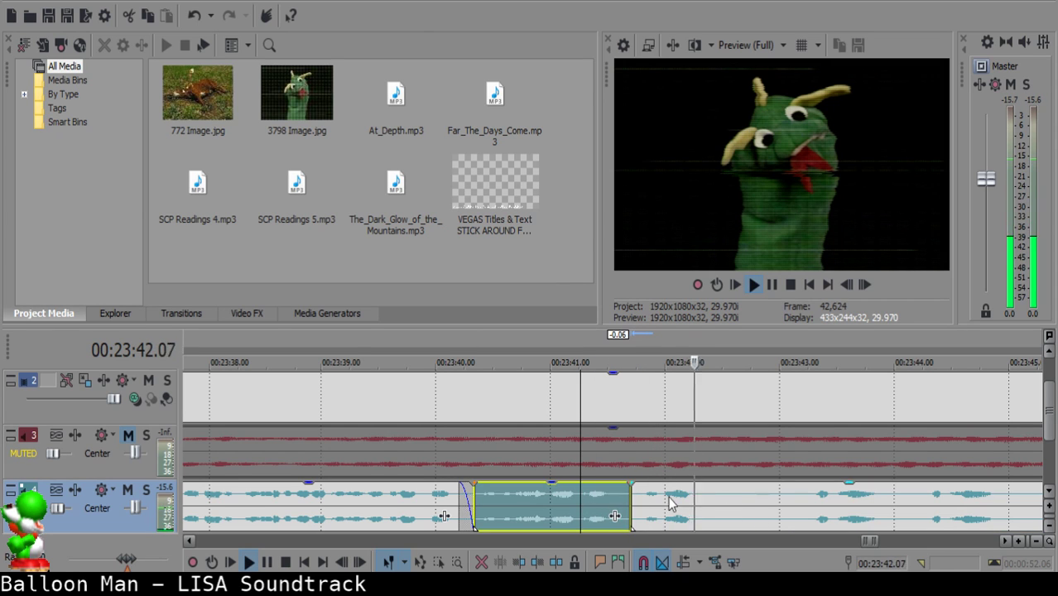
# Audition the clip after the join and split it right after its first words, at 00:23:42.12.
pyautogui.click(637, 501)
pyautogui.press('space')
pyautogui.click(709, 501)
pyautogui.press('space')
pyautogui.press('space')
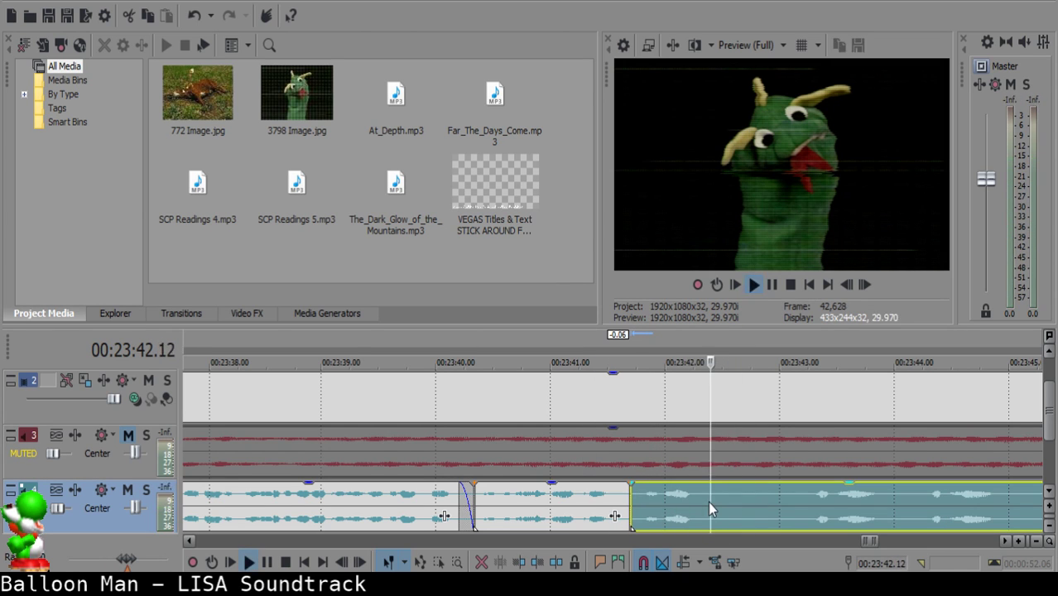
pyautogui.click(709, 501)
pyautogui.press('s')
# Split the narration at about 00:23:46.11 and delete the take between 00:23:42.12 and that cut.
pyautogui.click(892, 506)
pyautogui.scroll(-1, 893, 507)
pyautogui.press('space')
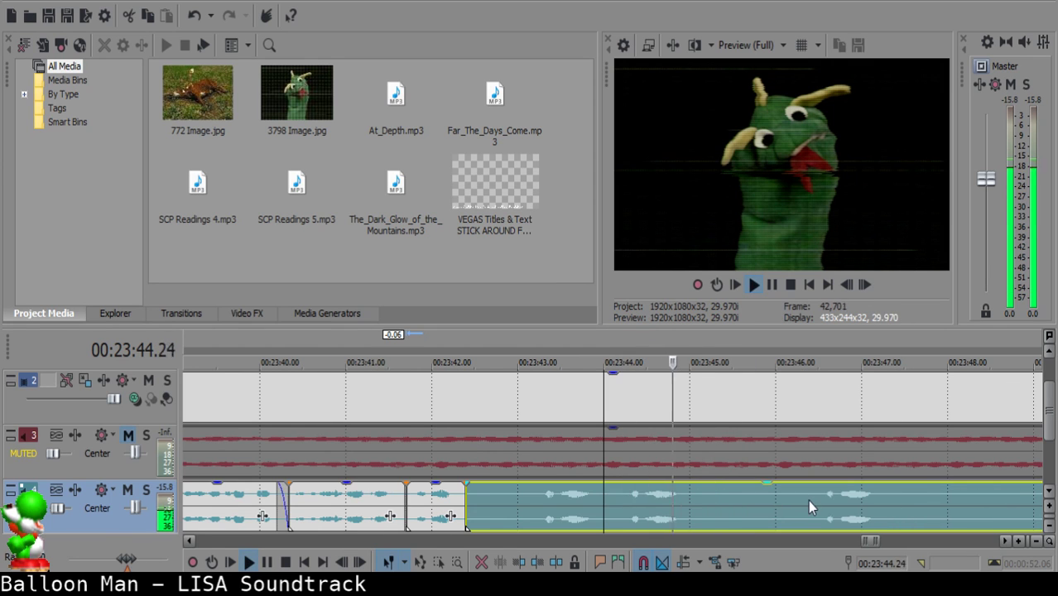
pyautogui.scroll(-2, 808, 500)
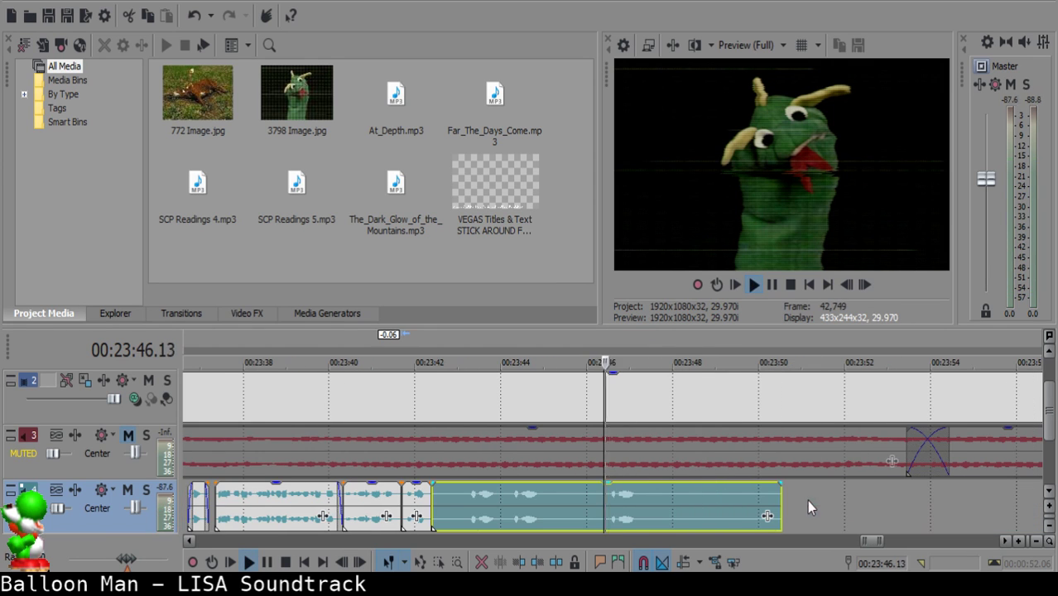
pyautogui.click(602, 492)
pyautogui.press('s')
pyautogui.click(465, 494)
pyautogui.press('space')
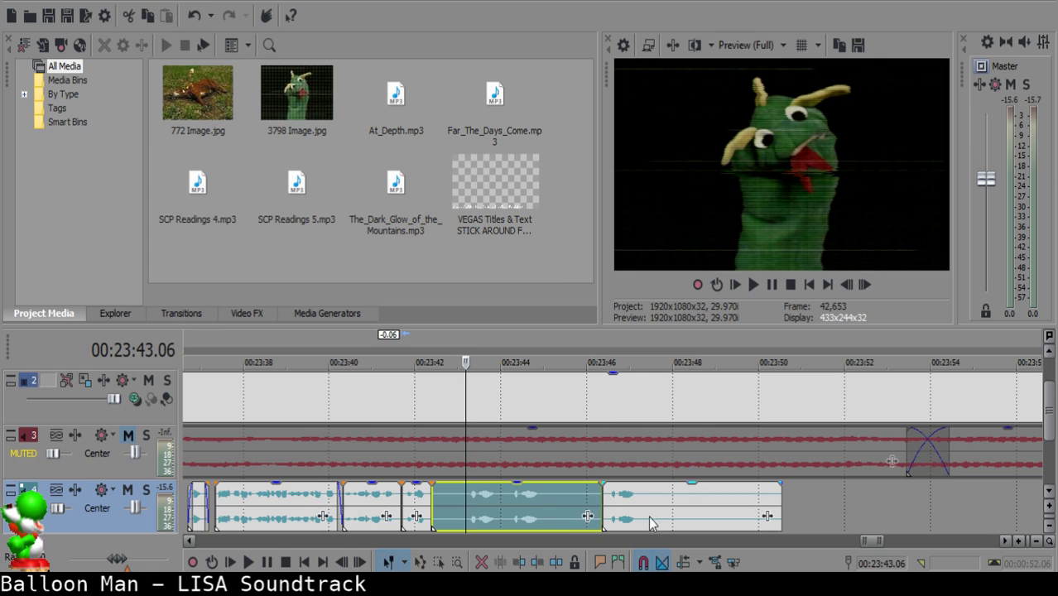
pyautogui.press('Delete')
# Move the last narration clip 3 seconds and 5 frames earlier to 00:23:43.06 and play from the clip before it.
pyautogui.moveTo(648, 516); pyautogui.dragTo(523, 506)
pyautogui.click(410, 499)
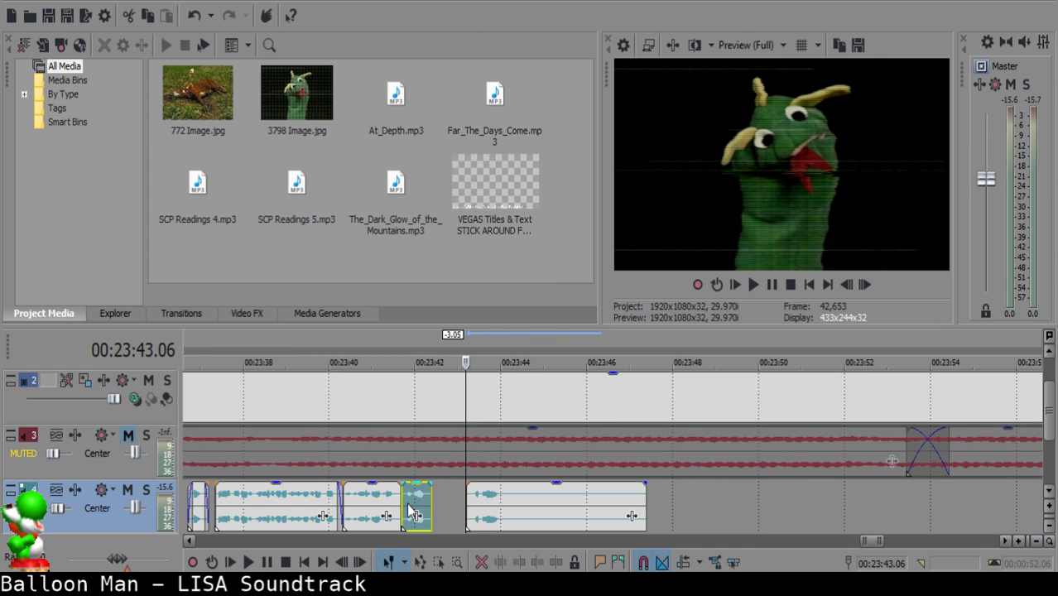
pyautogui.press('space')
pyautogui.scroll(-1, 452, 497)
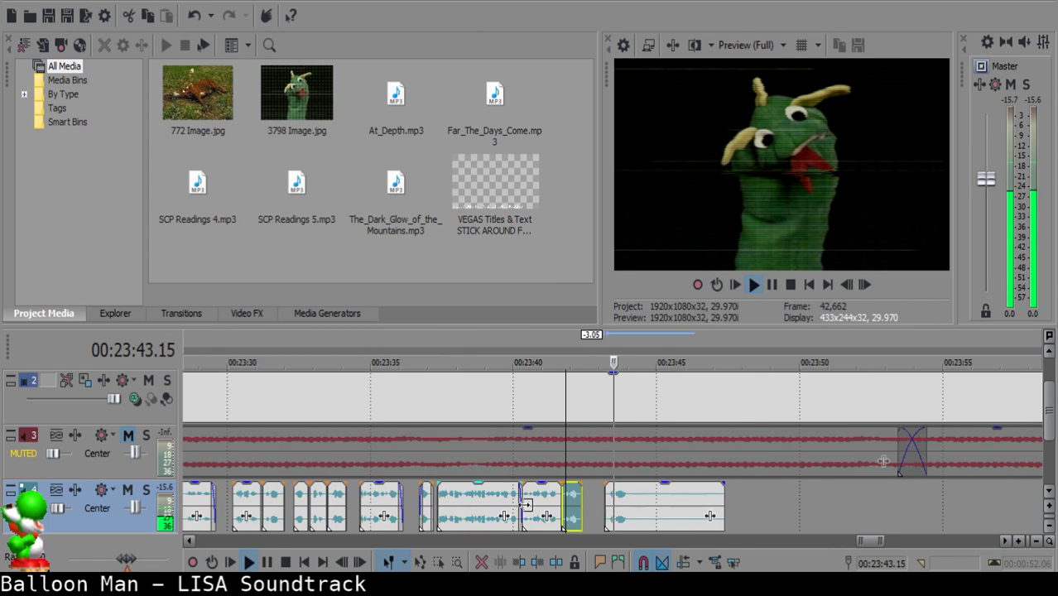
pyautogui.scroll(3, 538, 503)
pyautogui.press('space')
# Move the last narration clip 3 frames earlier to about 00:23:43.03 and add a short fade-out to the clip ending at 00:23:42.12.
pyautogui.click(555, 504)
pyautogui.moveTo(583, 501); pyautogui.dragTo(575, 499)
pyautogui.click(446, 498)
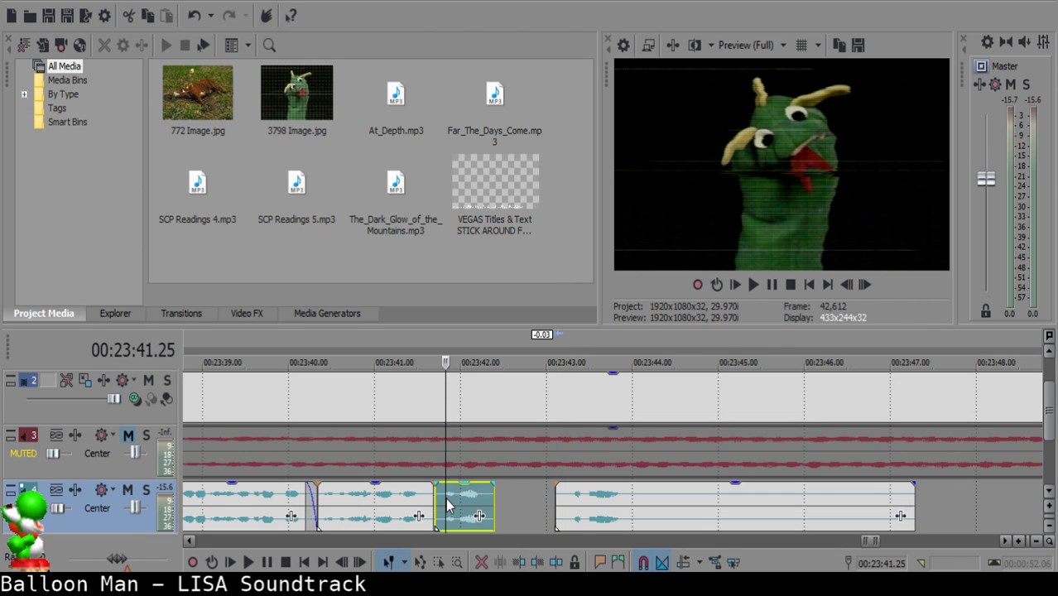
pyautogui.press('space')
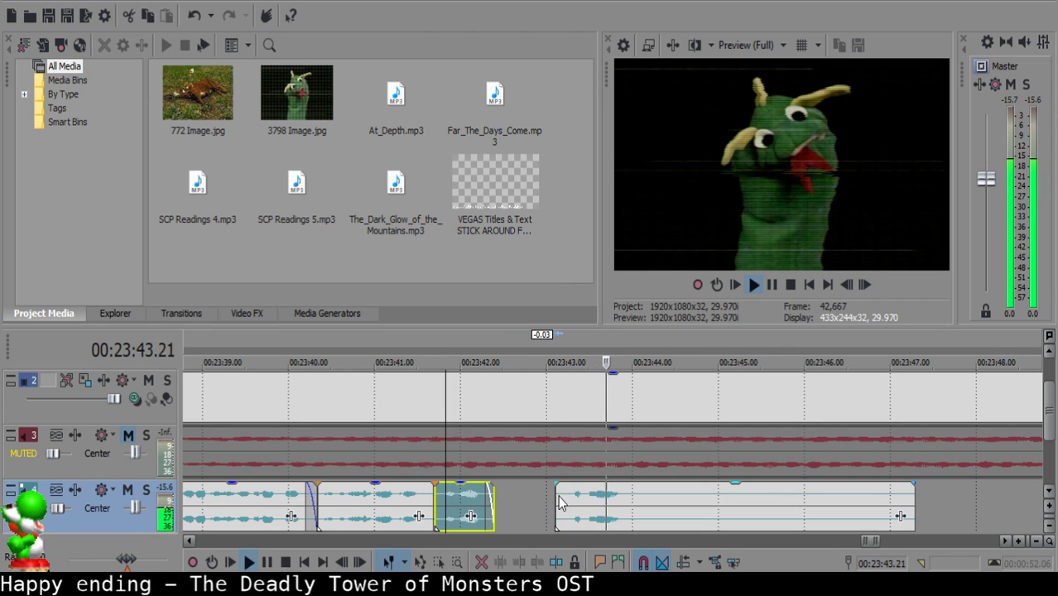
# Shift the last narration clip another 3 frames earlier to 00:23:43.00 and play from before the gap.
pyautogui.moveTo(593, 497); pyautogui.dragTo(584, 495)
pyautogui.click(429, 500)
pyautogui.press('space')
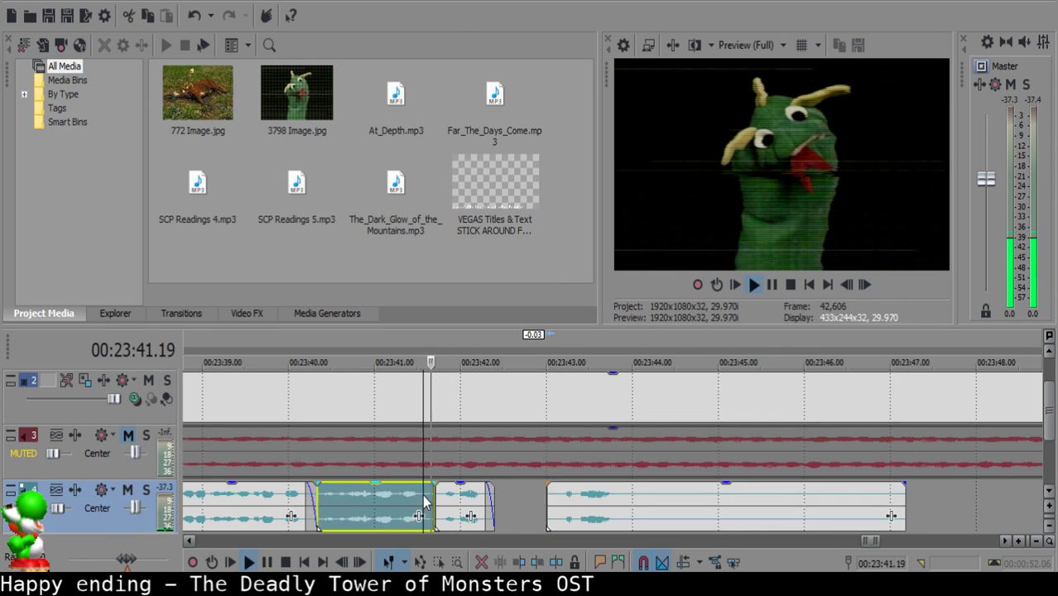
# Cut the first 5 frames off the last narration clip, move the rest back to 00:23:43.00, and play across the gap.
pyautogui.click(561, 490)
pyautogui.press('space')
pyautogui.click(547, 490)
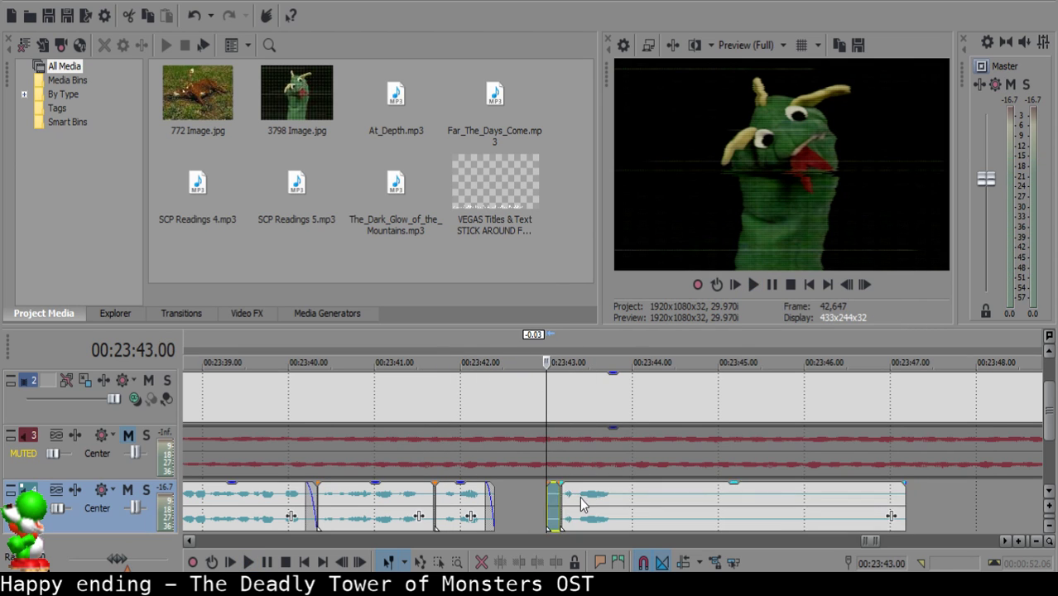
pyautogui.press('Delete')
pyautogui.moveTo(582, 498); pyautogui.dragTo(569, 500)
pyautogui.click(467, 507)
pyautogui.press('space')
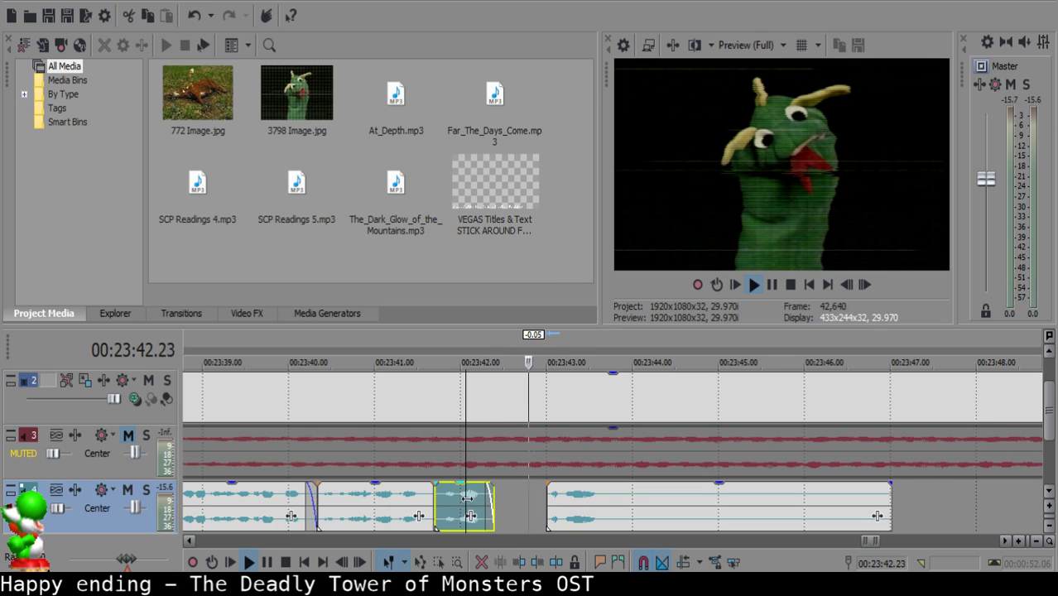
# Extend the end of the short clip before the gap by 1 frame and play it.
pyautogui.press('space')
pyautogui.click(468, 496)
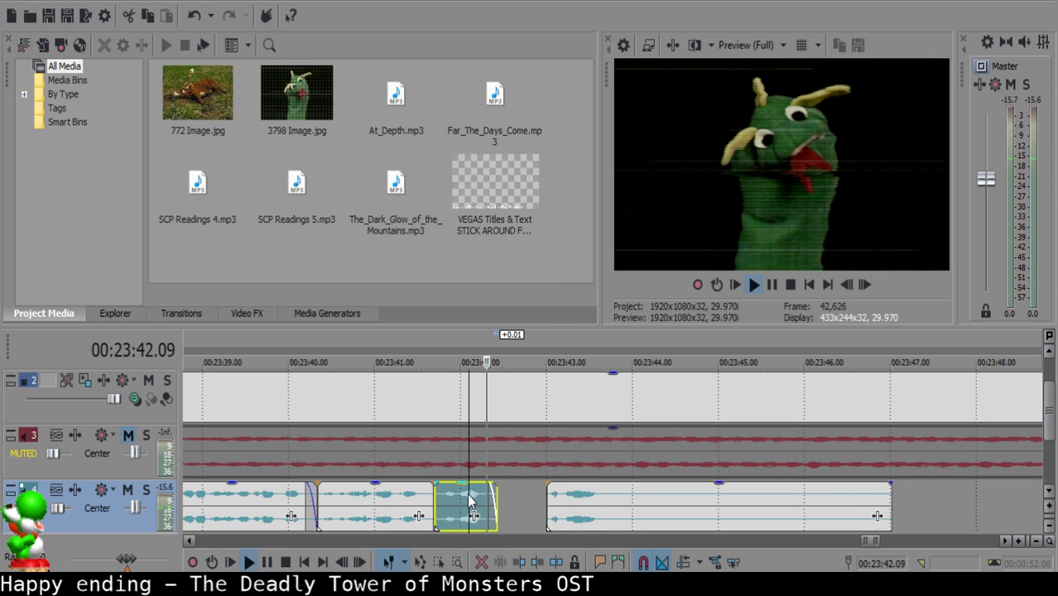
pyautogui.press('space')
# Split the last narration clip right after its final words, at 00:23:43.22.
pyautogui.scroll(2, 612, 510)
pyautogui.click(629, 501)
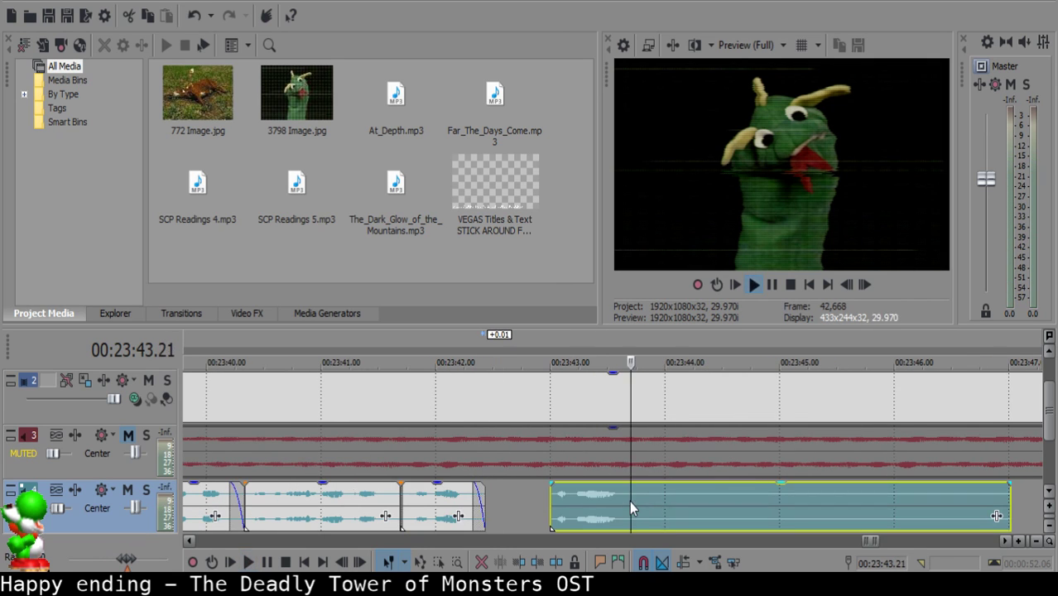
pyautogui.click(633, 497)
pyautogui.click(633, 496)
pyautogui.press('space')
pyautogui.press('s')
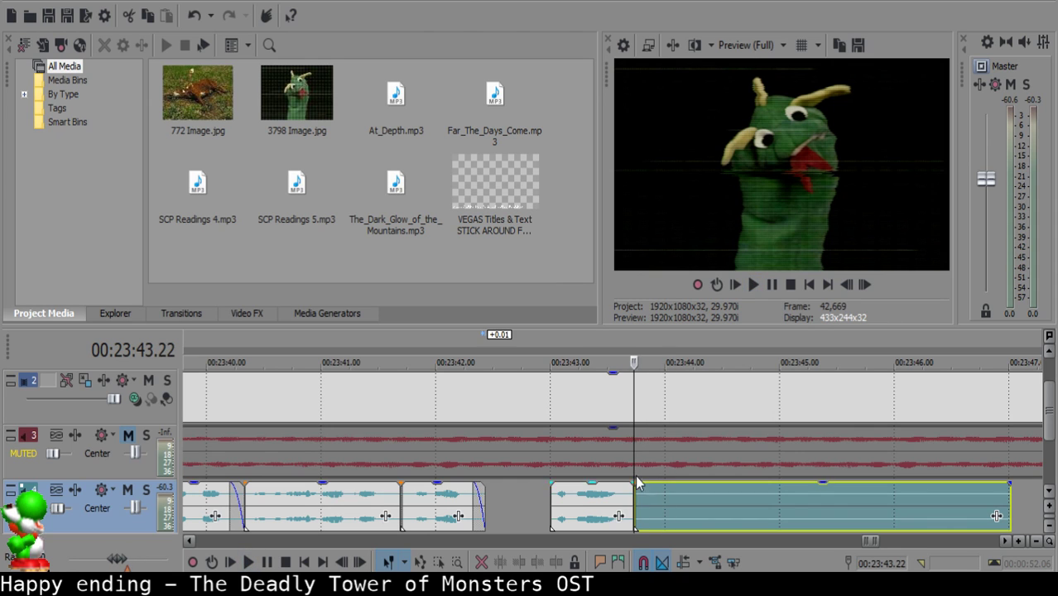
# Split the clips on tracks 3 and 2 at 00:23:43.22 and delete the leftover narration after that point on track 4.
pyautogui.click(634, 447)
pyautogui.press('s')
pyautogui.click(634, 407)
pyautogui.press('s')
pyautogui.click(669, 515)
pyautogui.press('Delete')
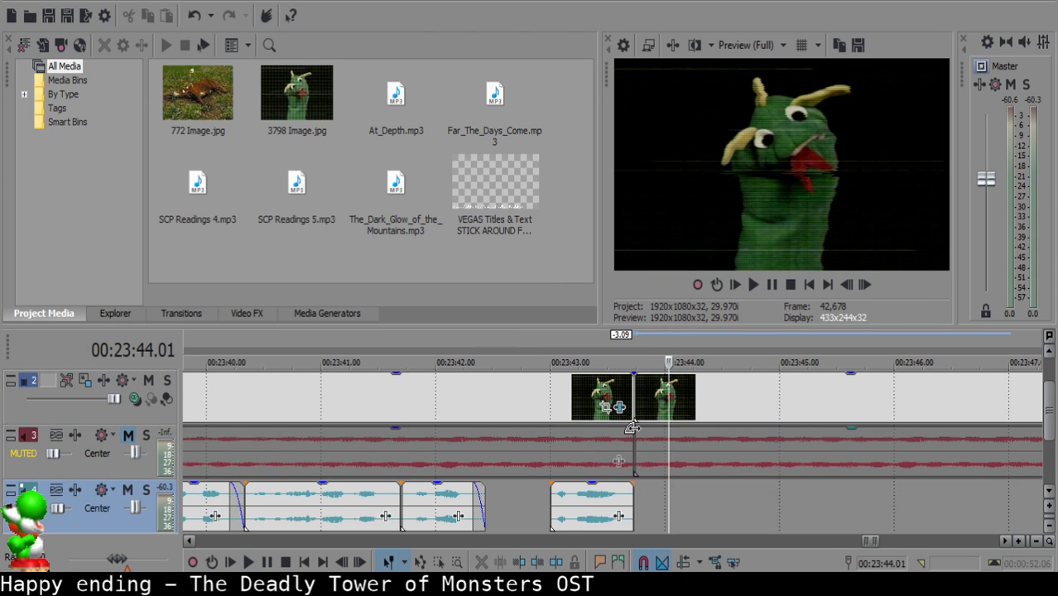
# Delete the surplus music clip on track 3 that starts at about 00:23:54.
pyautogui.click(636, 439)
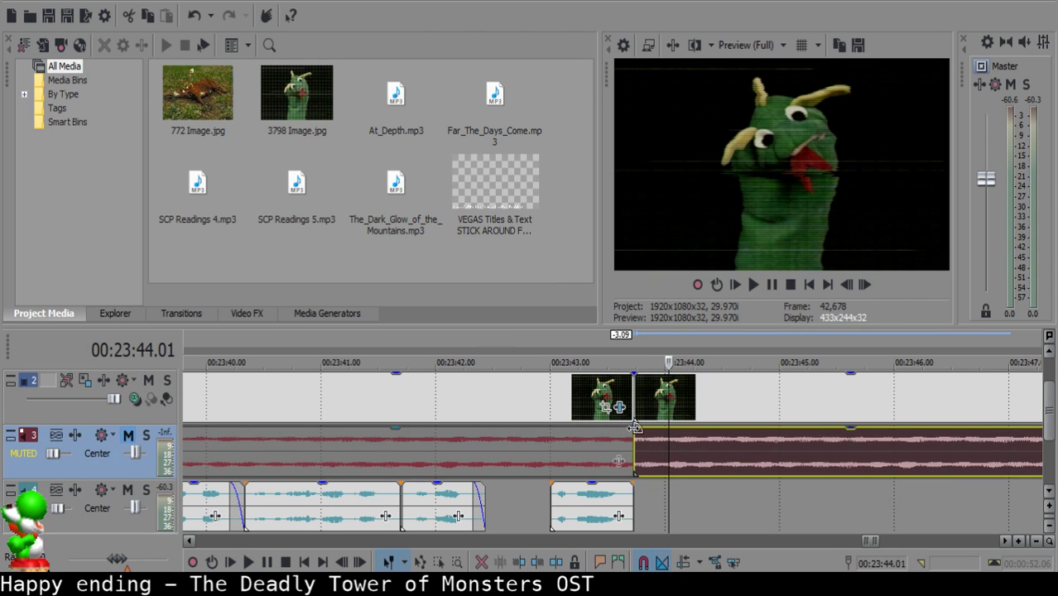
pyautogui.click(634, 428)
pyautogui.scroll(-4, 741, 447)
pyautogui.click(767, 466)
pyautogui.press('Delete')
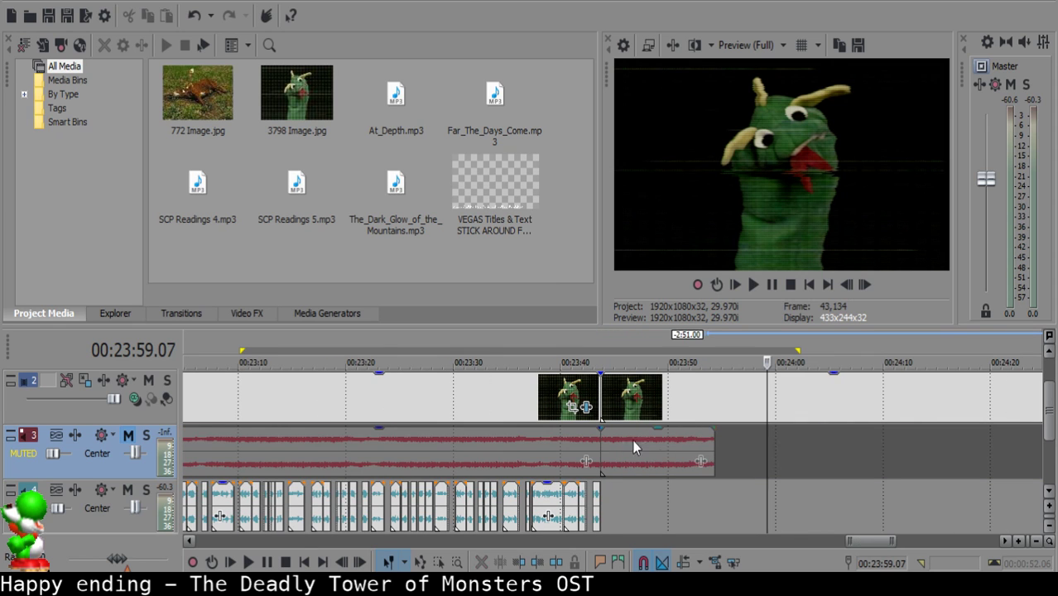
# Split the clips on tracks 2 and 3 at 00:23:46.10 and delete everything after that point on both tracks.
pyautogui.click(628, 405)
pyautogui.scroll(4, 627, 406)
pyautogui.press('s')
pyautogui.click(605, 436)
pyautogui.press('s')
pyautogui.click(627, 435)
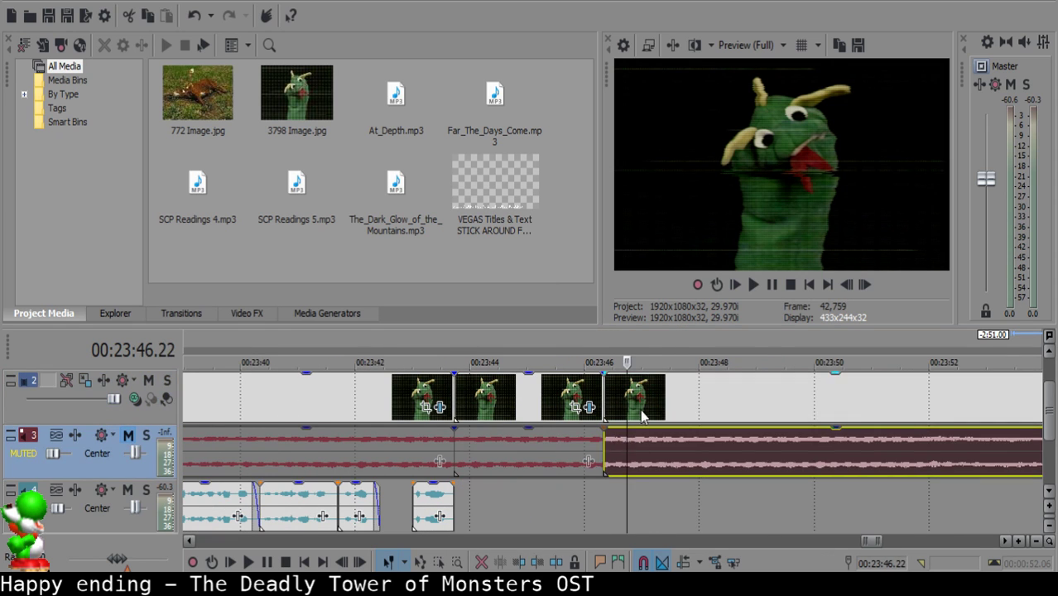
pyautogui.hotkey('ctrl', 'z')
# Extend the final clips on tracks 2 and 3 to 00:23:53.22 and fade both out across their full 10 seconds.
pyautogui.doubleClick(579, 399)
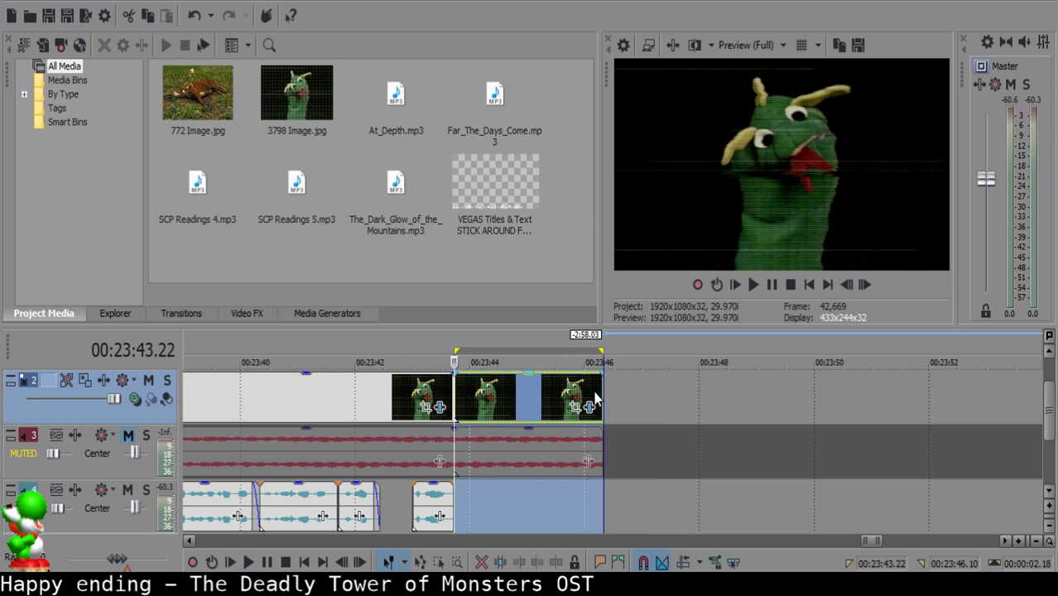
pyautogui.moveTo(621, 395); pyautogui.dragTo(775, 400)
pyautogui.click(784, 448)
pyautogui.scroll(-2, 416, 450)
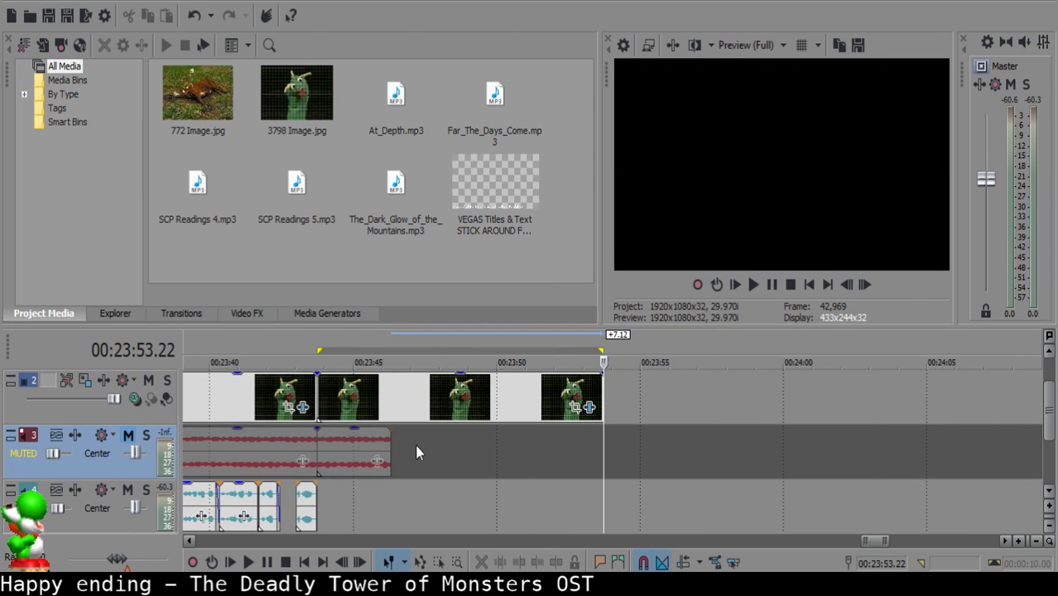
pyautogui.moveTo(389, 437); pyautogui.dragTo(319, 427)
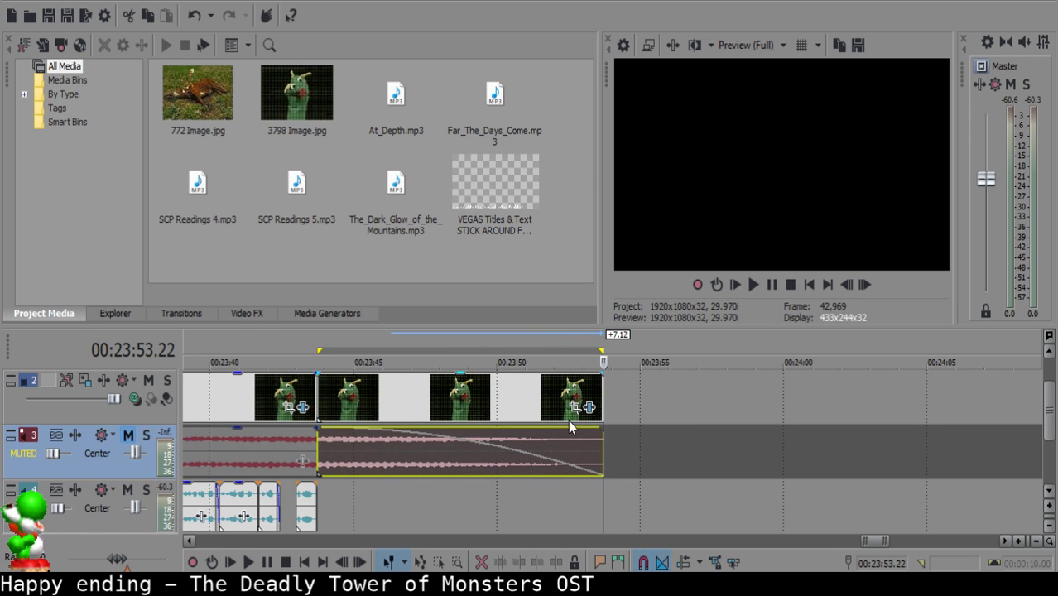
pyautogui.moveTo(605, 375); pyautogui.dragTo(319, 377)
# Place the STICK AROUND title on track 1 from 00:23:43.22 to 00:23:53.22 and fade it in over its full length.
pyautogui.click(314, 405)
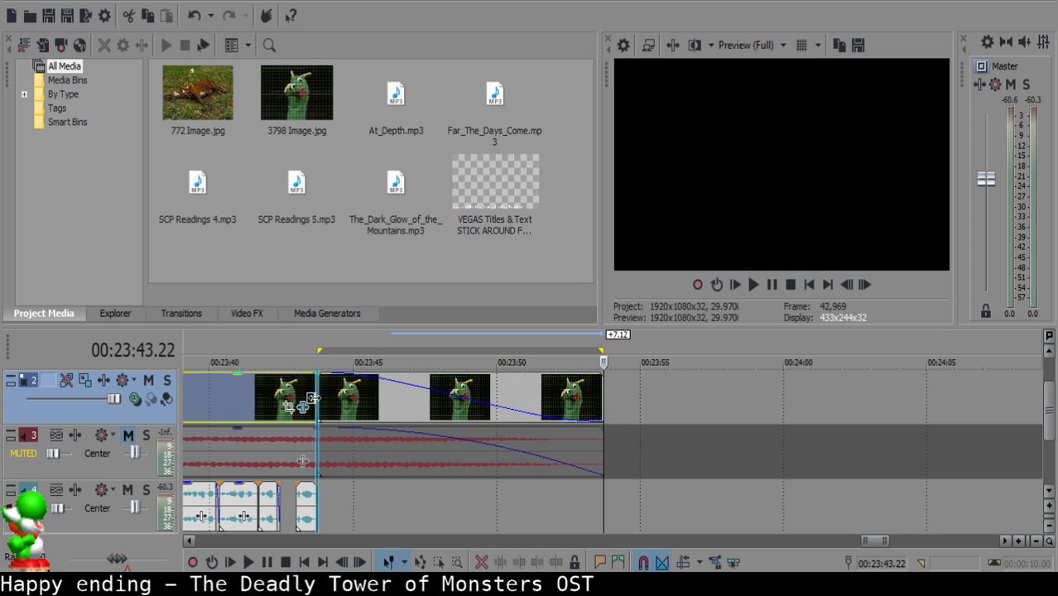
pyautogui.scroll(1, 1050, 397)
pyautogui.moveTo(521, 222); pyautogui.dragTo(325, 379)
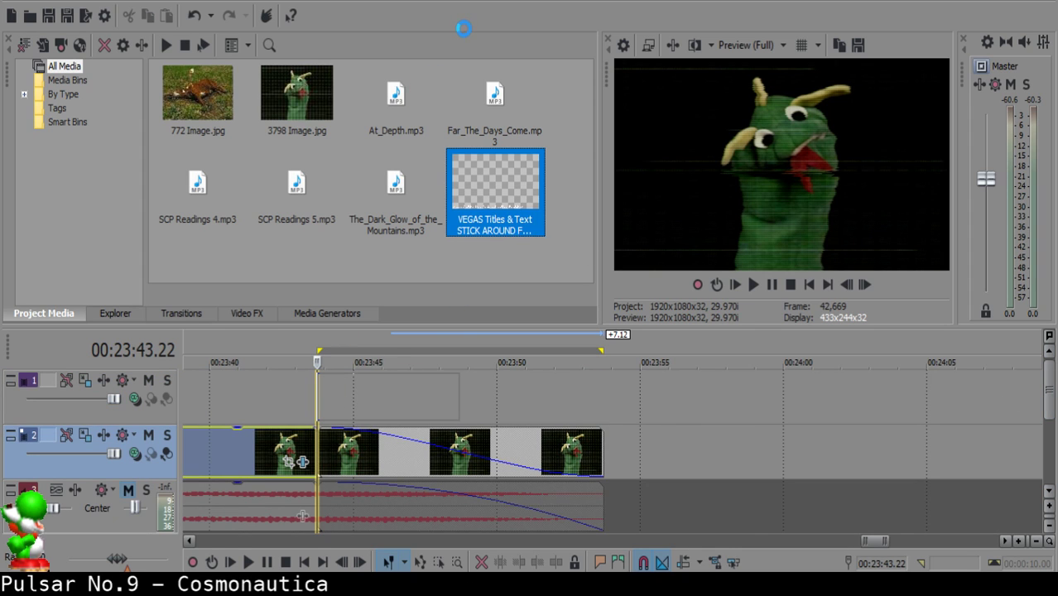
pyautogui.moveTo(460, 401); pyautogui.dragTo(603, 402)
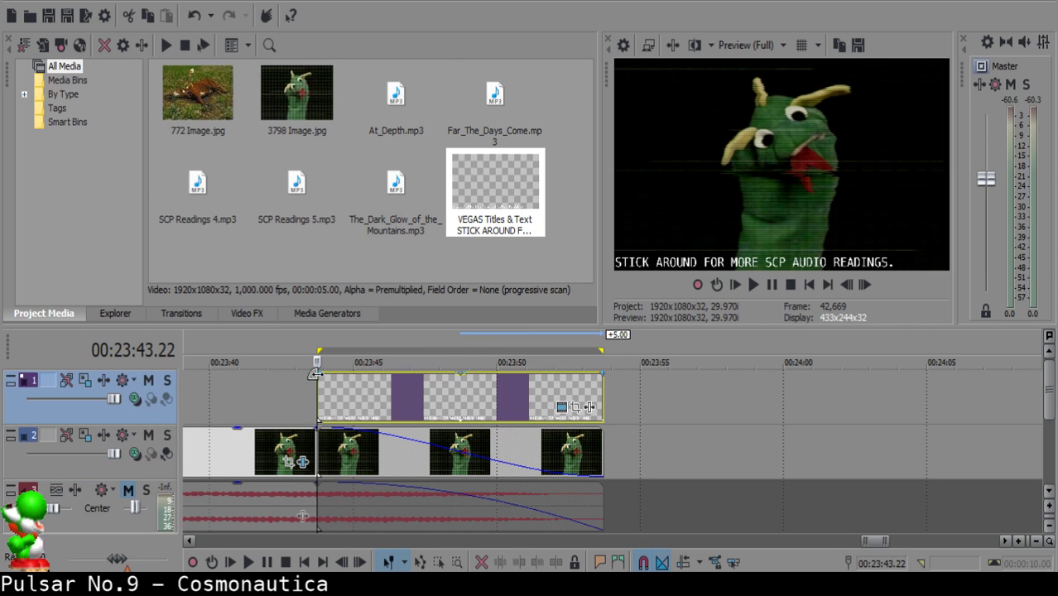
pyautogui.moveTo(316, 373); pyautogui.dragTo(602, 375)
# Unmute the music on track 3 and mark the whole project from 00:00:00.00 to 00:23:53.22 as a region.
pyautogui.click(128, 491)
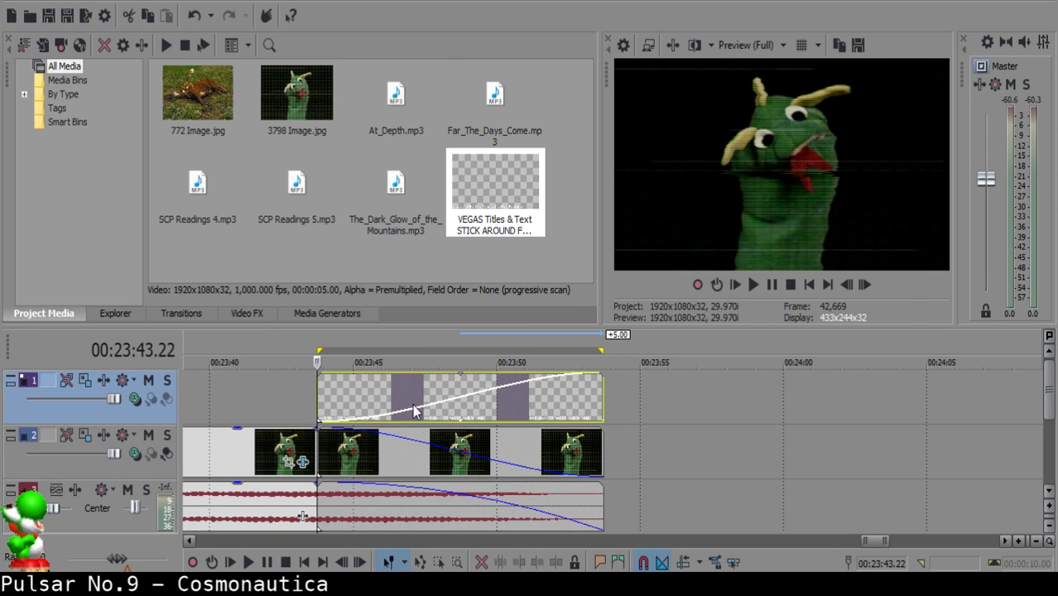
pyautogui.scroll(-10, 495, 399)
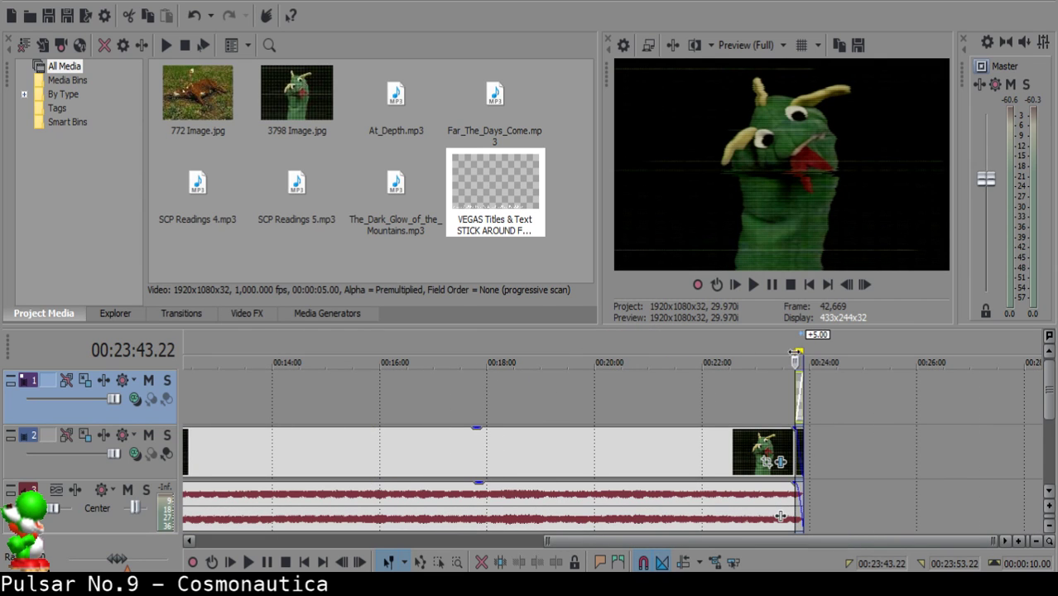
pyautogui.moveTo(794, 352); pyautogui.dragTo(184, 352)
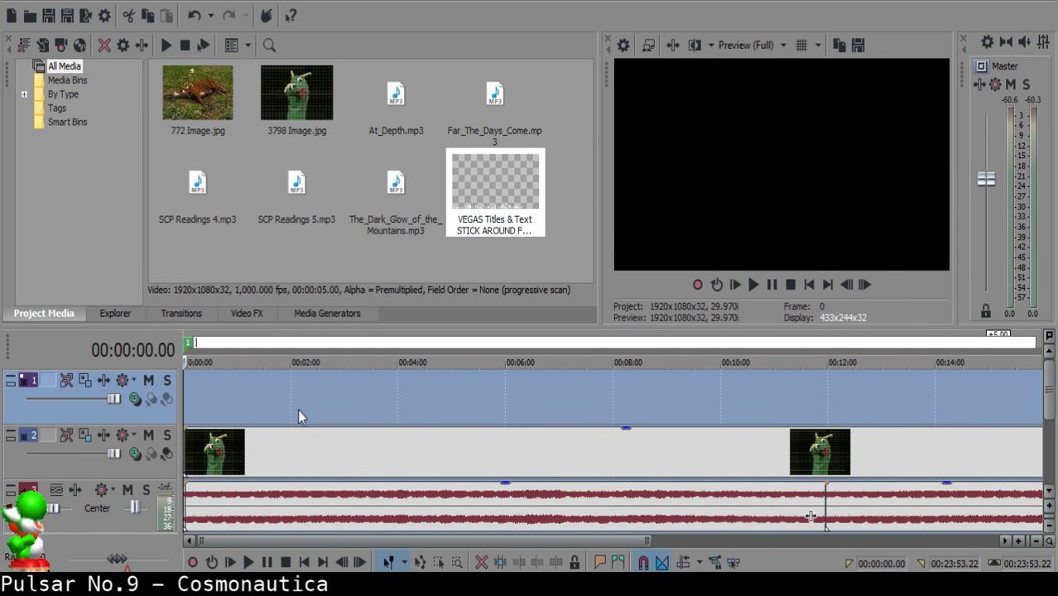
pyautogui.click(372, 398)
pyautogui.scroll(10, 389, 400)
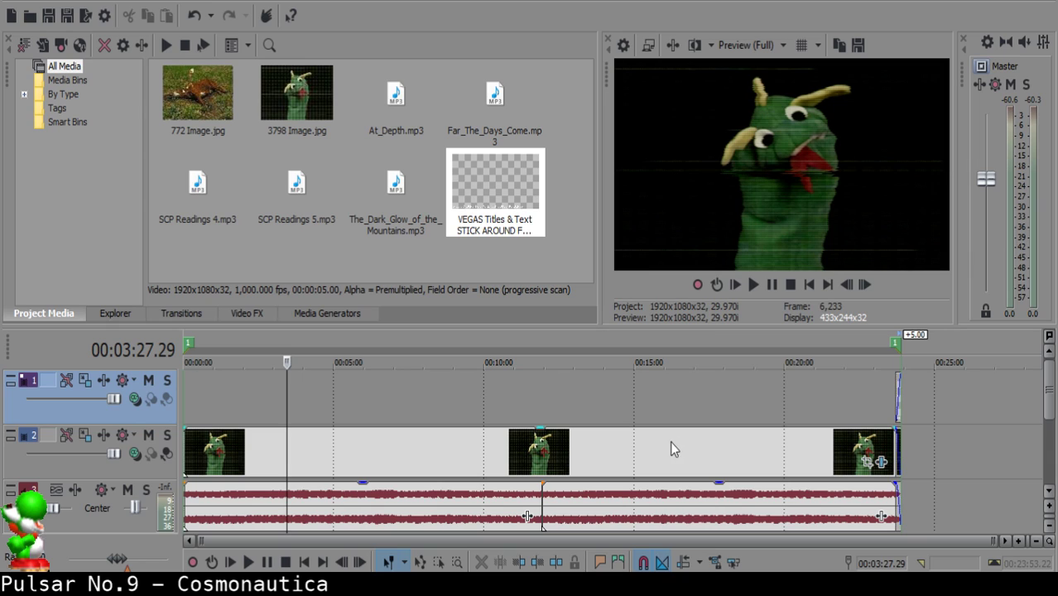